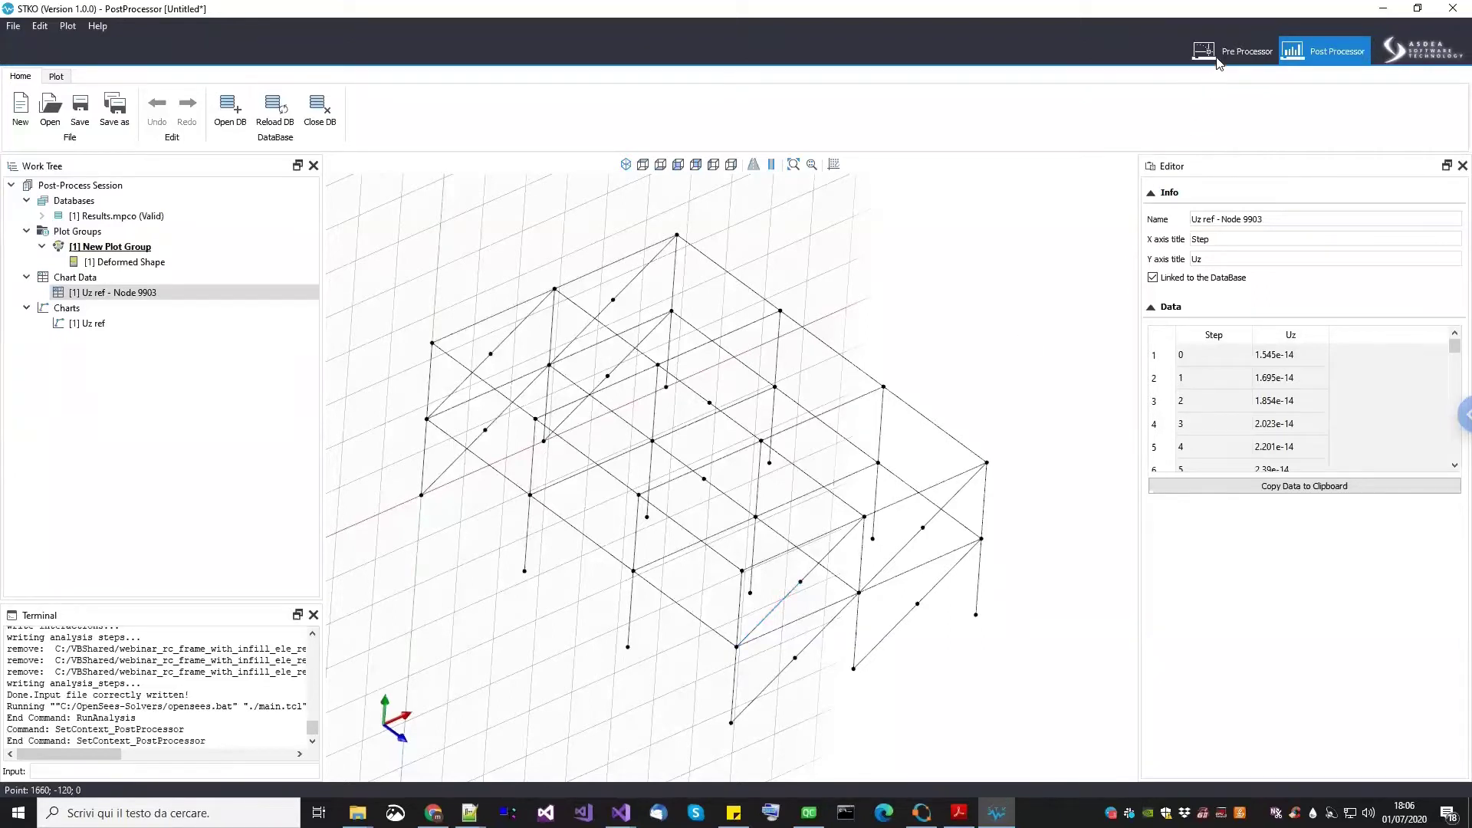
Close the current post-processing session and start a new empty one
{"action": "left_click", "coordinate": [21, 107]}
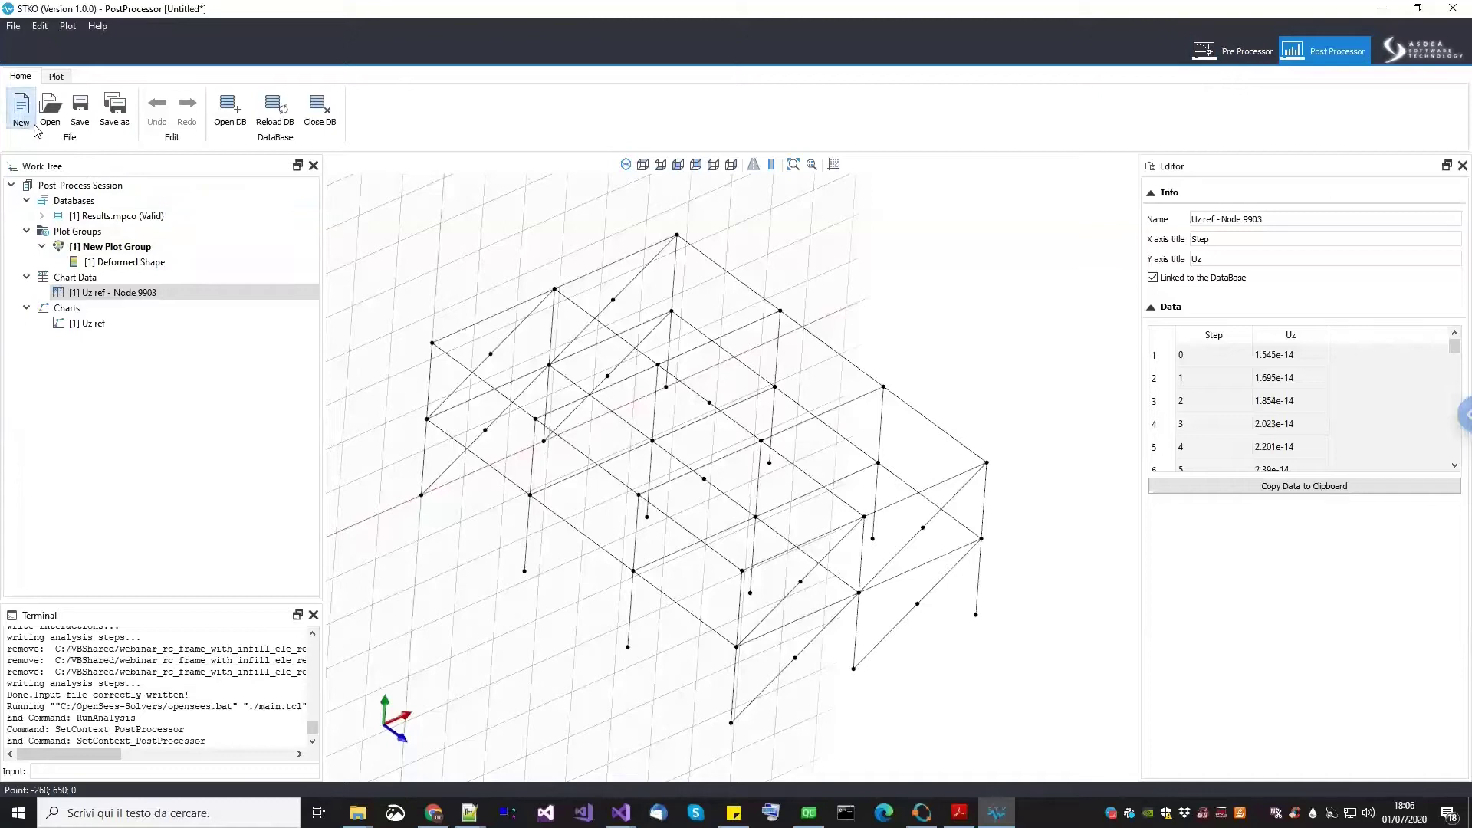
{"action": "left_click", "coordinate": [727, 425]}
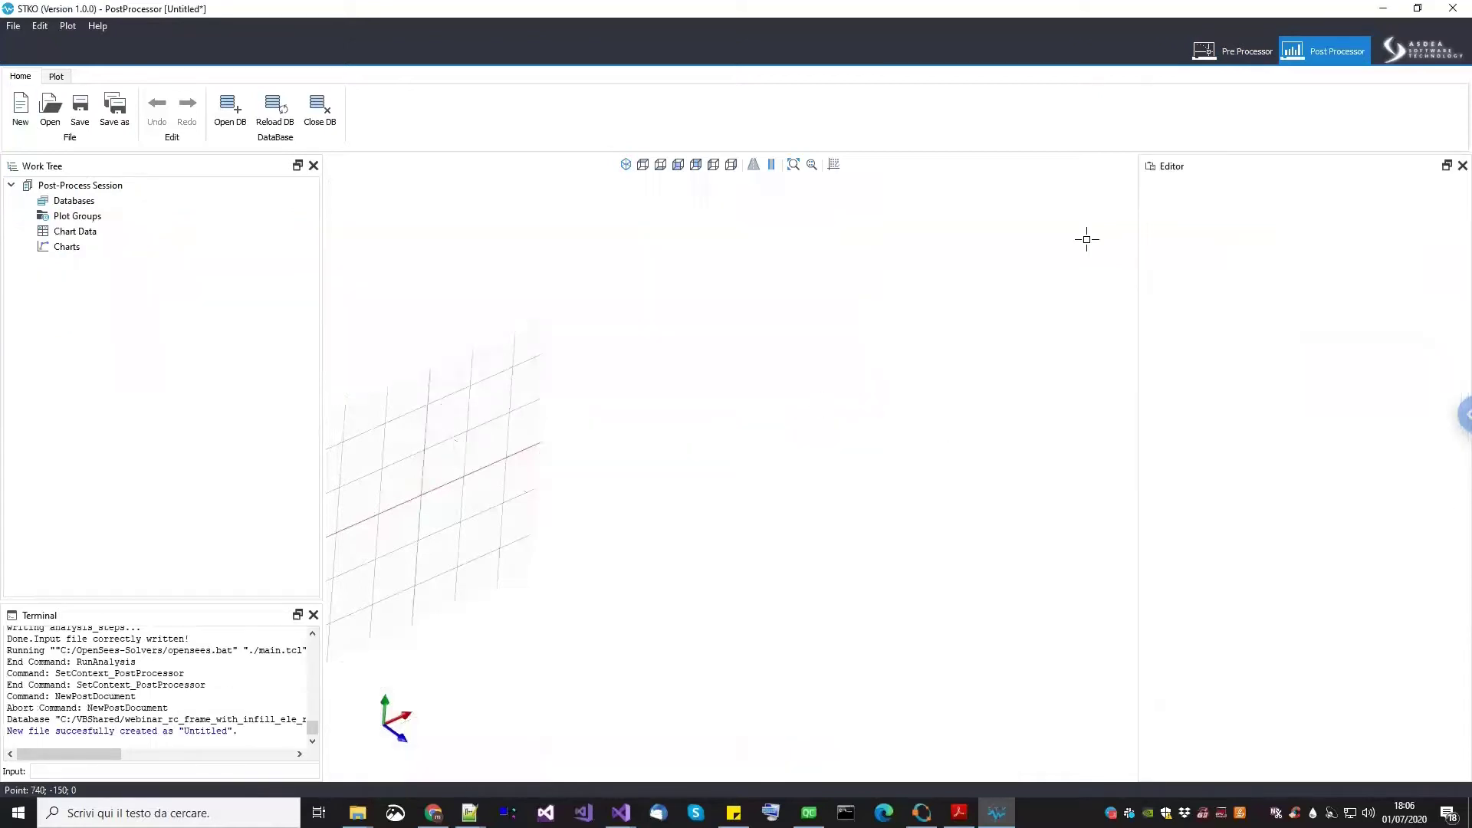
In the pre-processor, save infill_model_4 and replace it with a new empty document
{"action": "left_click", "coordinate": [1227, 51]}
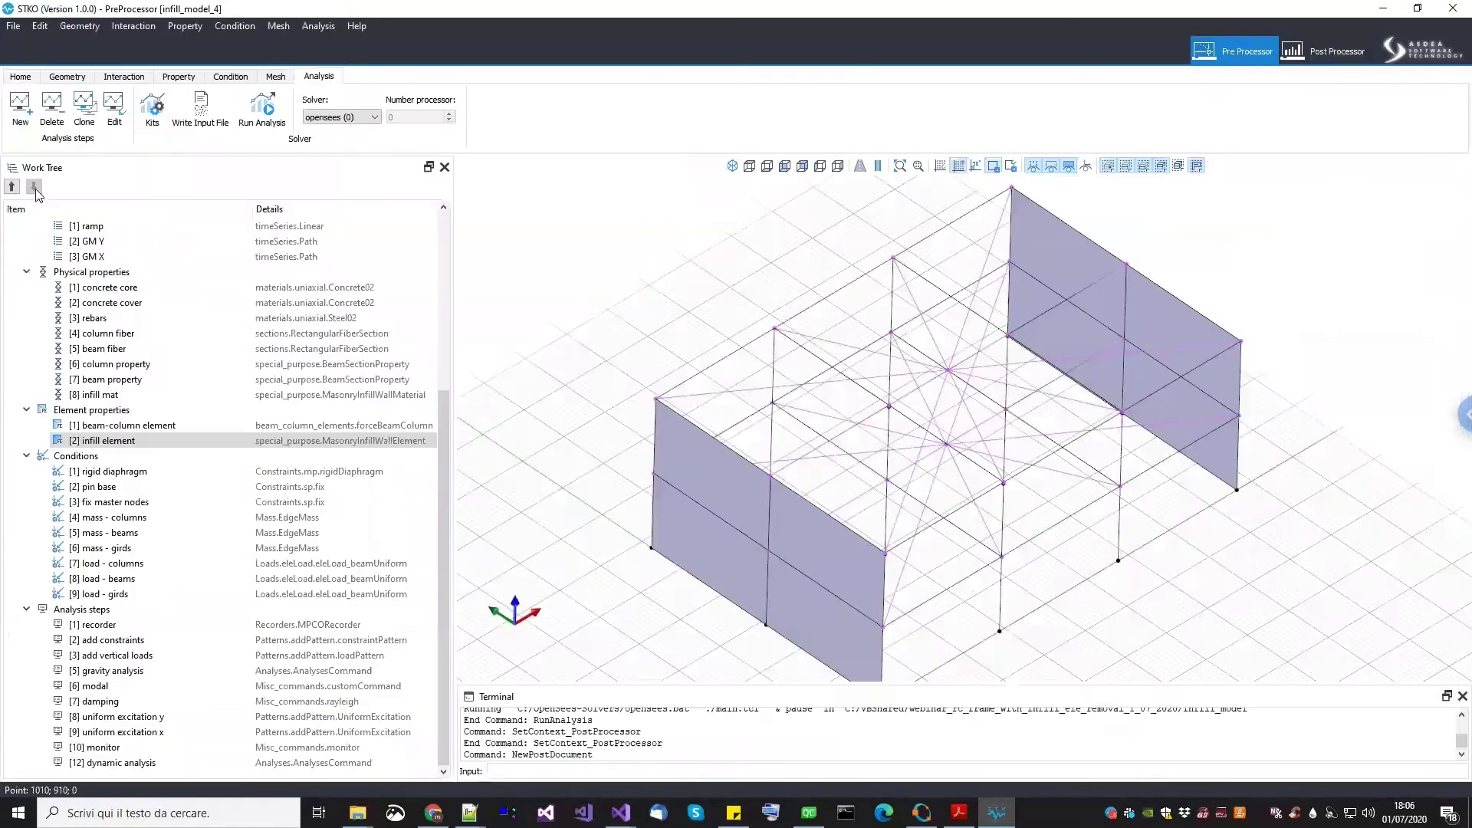
{"action": "left_click", "coordinate": [20, 77]}
{"action": "left_click", "coordinate": [80, 107]}
{"action": "left_click", "coordinate": [23, 123]}
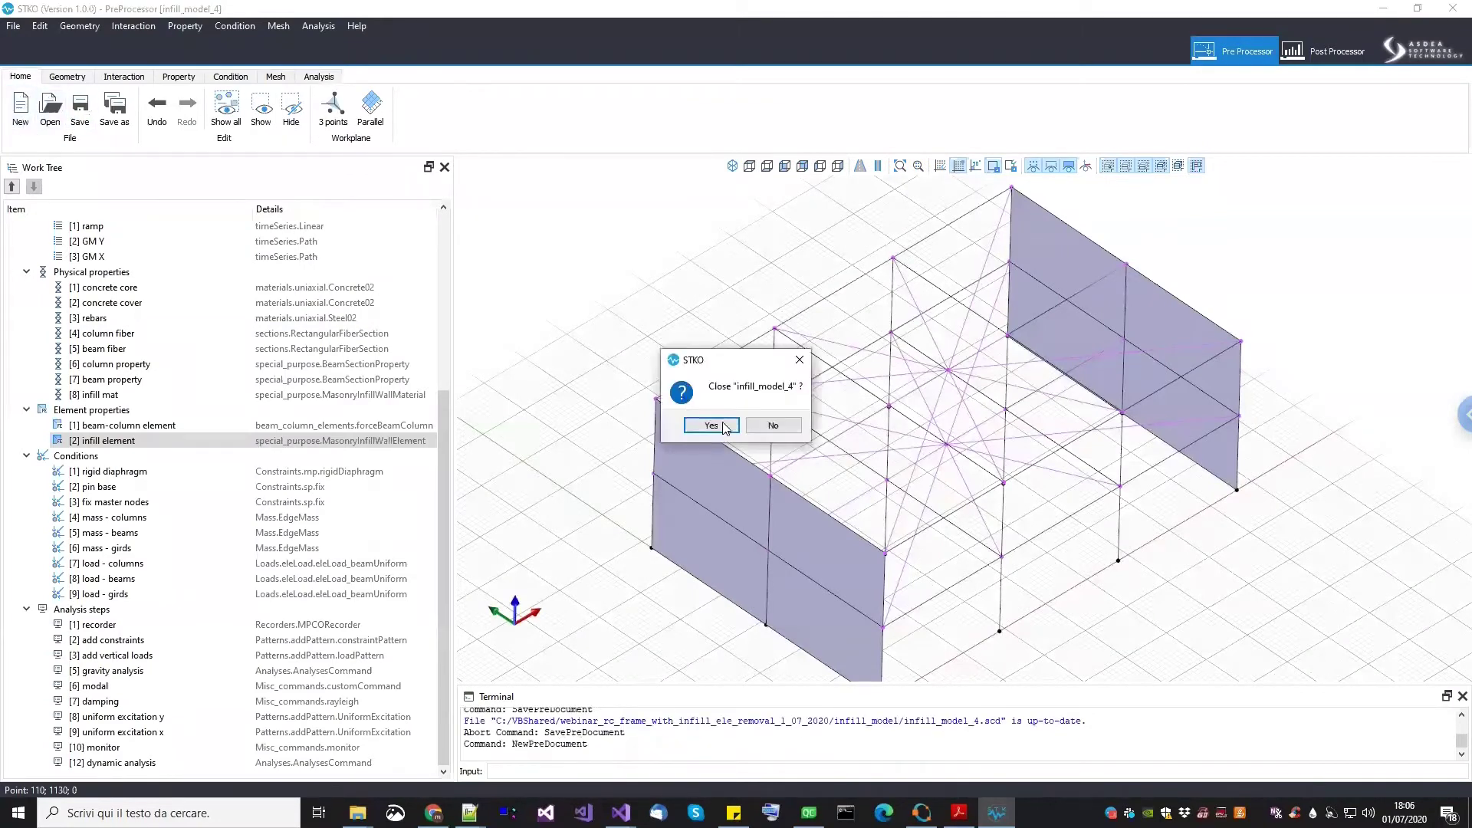
{"action": "left_click", "coordinate": [723, 427]}
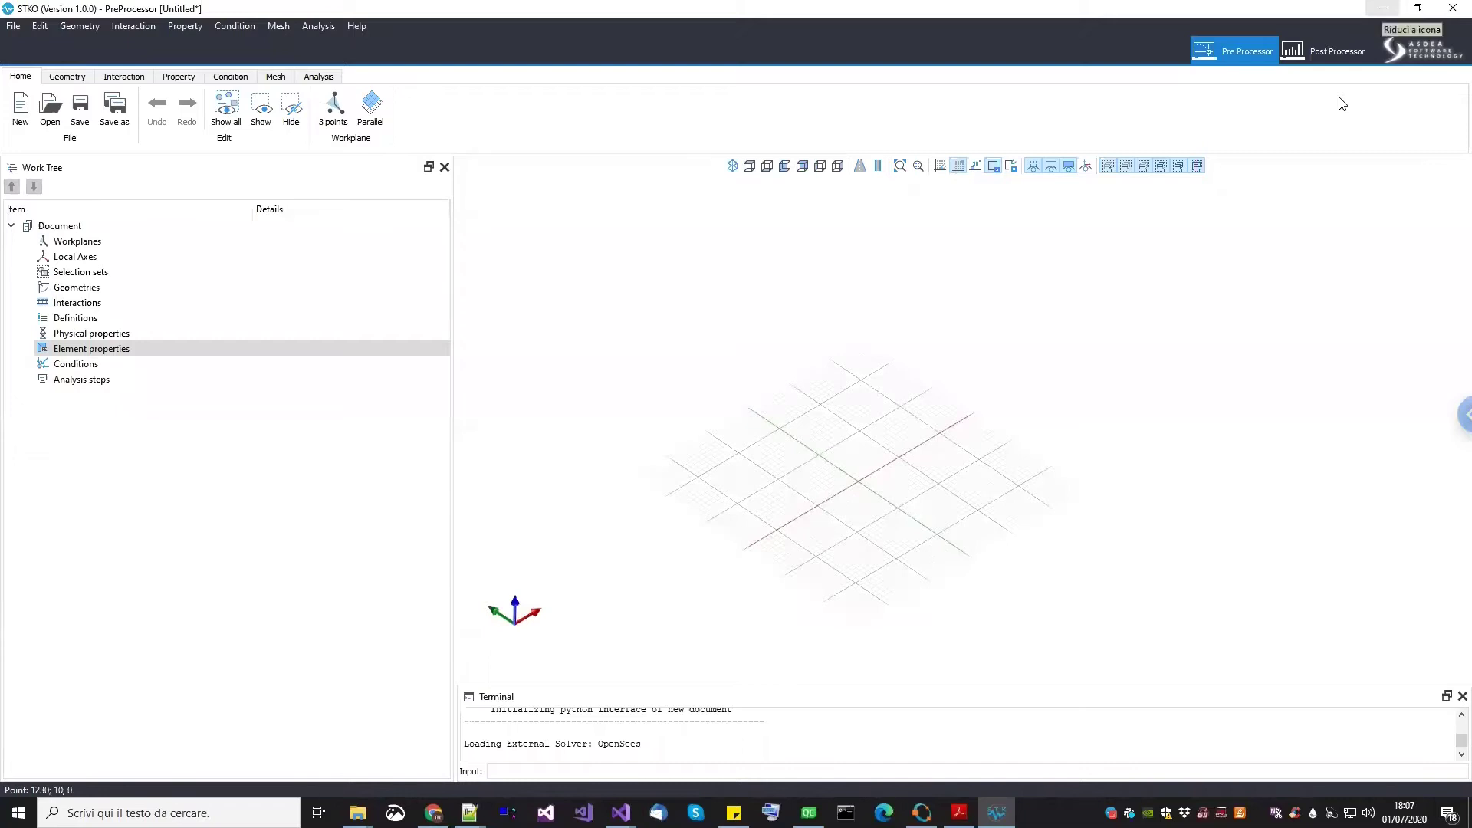
Switch to the OpenSees wiki page on infill wall modeling and examine the wall model figure and fiber section discretization
{"action": "left_click", "coordinate": [1382, 11]}
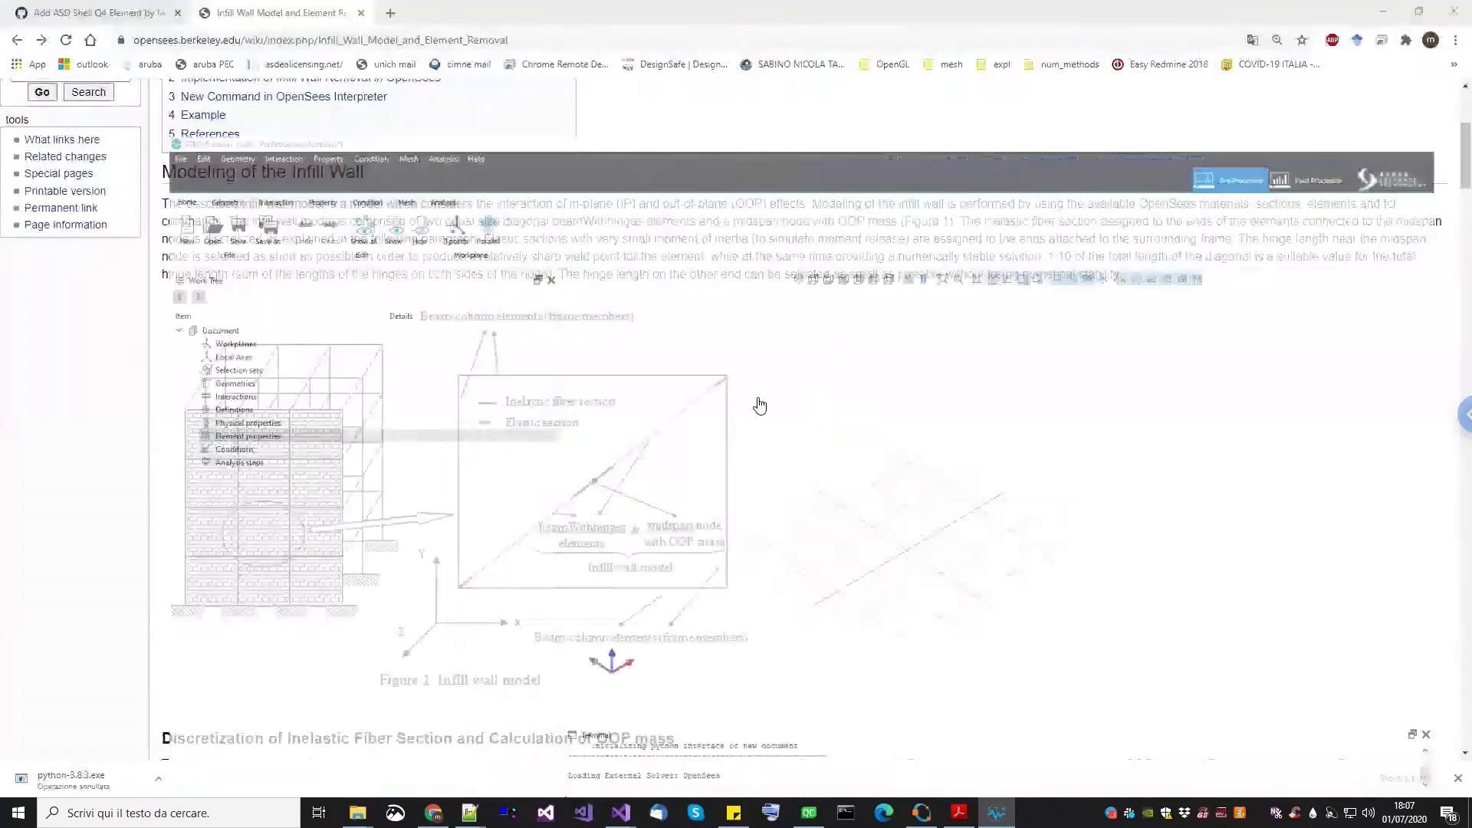
{"action": "scroll", "coordinate": [694, 447], "scroll_direction": "up", "scroll_amount": 2, "text": "ctrl"}
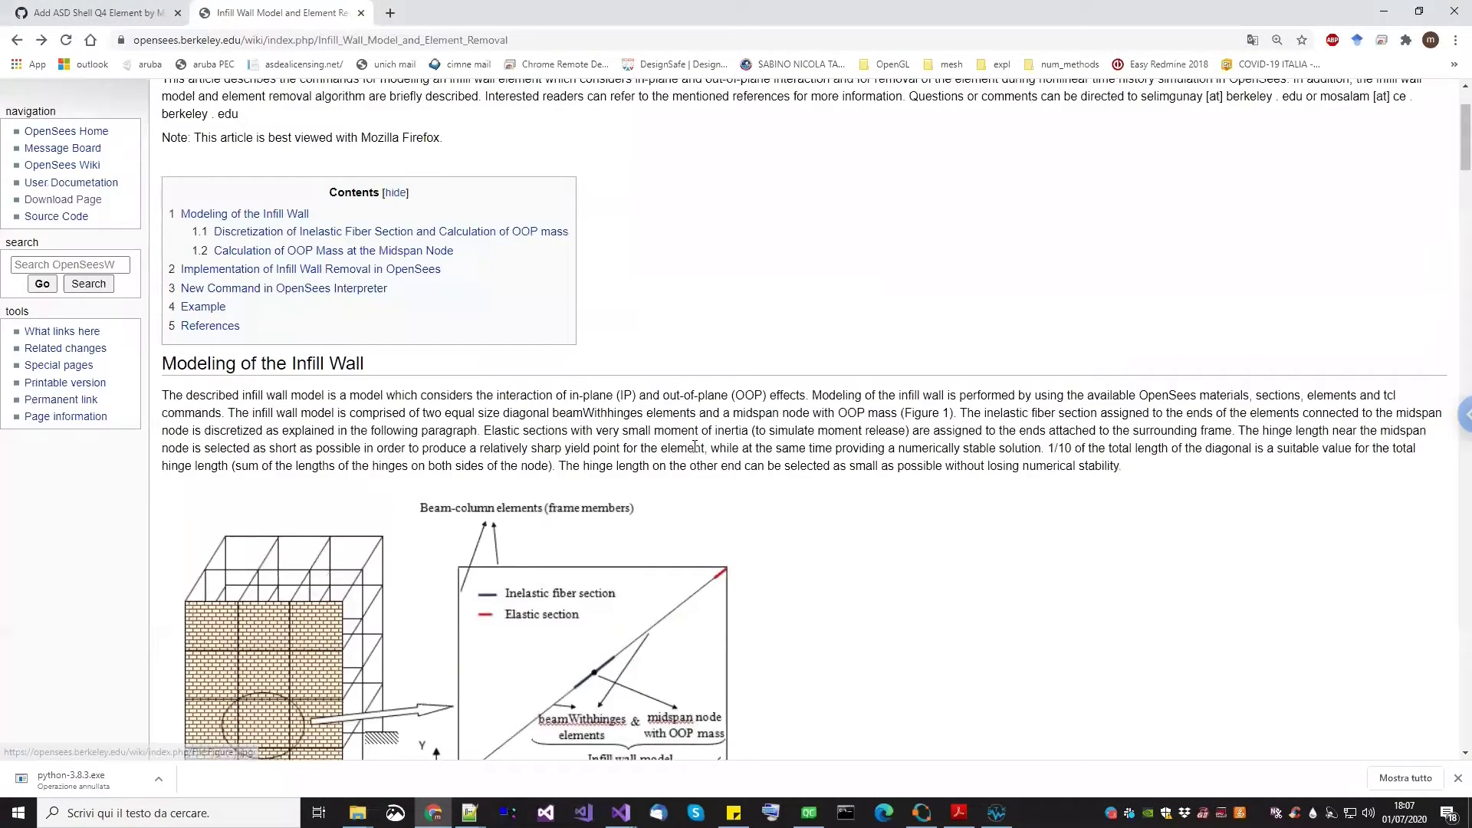
{"action": "scroll", "coordinate": [696, 448], "scroll_direction": "down", "scroll_amount": 1}
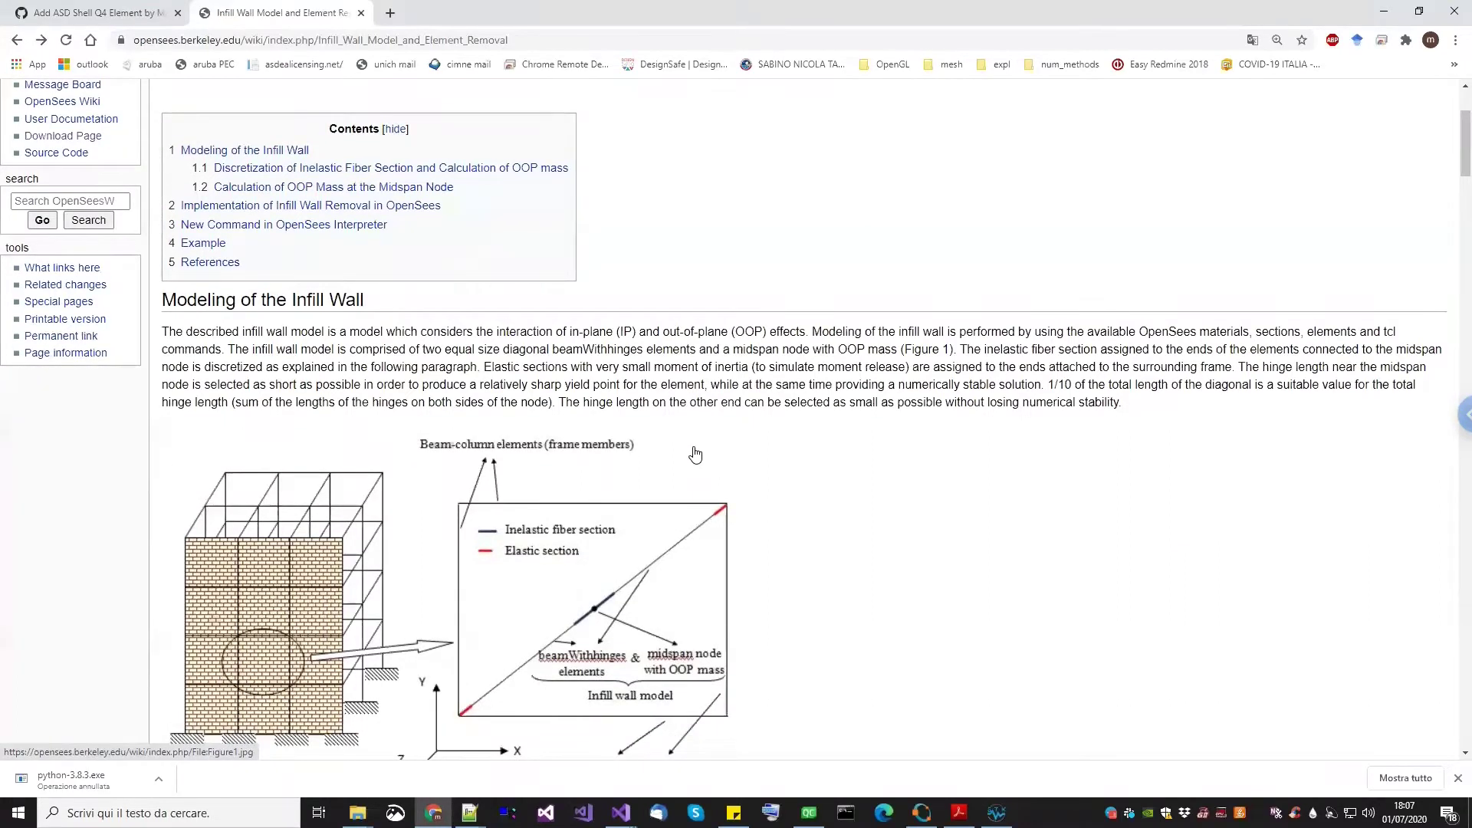
{"action": "scroll", "coordinate": [696, 454], "scroll_direction": "down", "scroll_amount": 3}
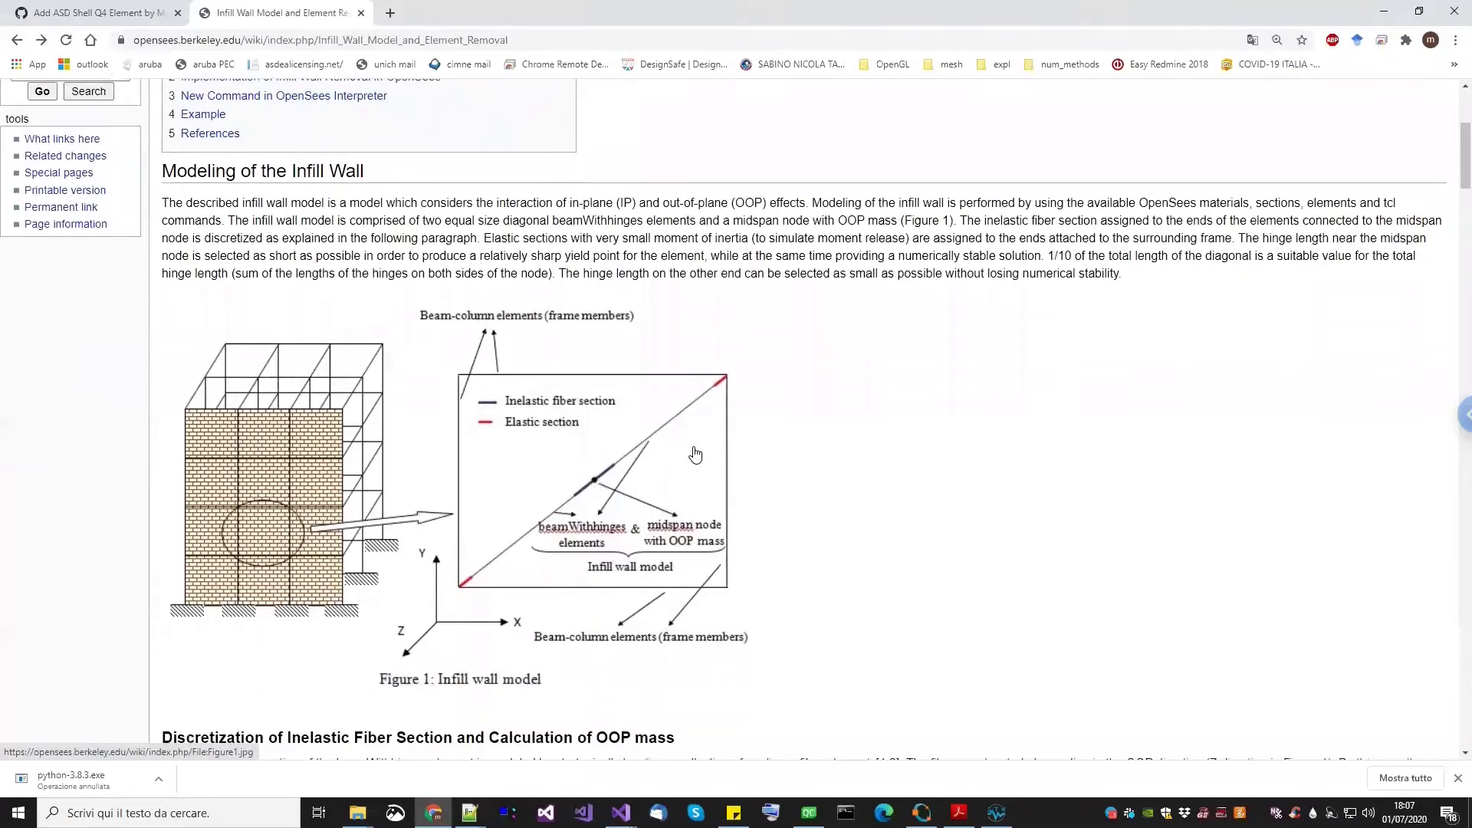
{"action": "scroll", "coordinate": [695, 454], "scroll_direction": "down", "scroll_amount": 1}
{"action": "scroll", "coordinate": [696, 454], "scroll_direction": "down", "scroll_amount": 4}
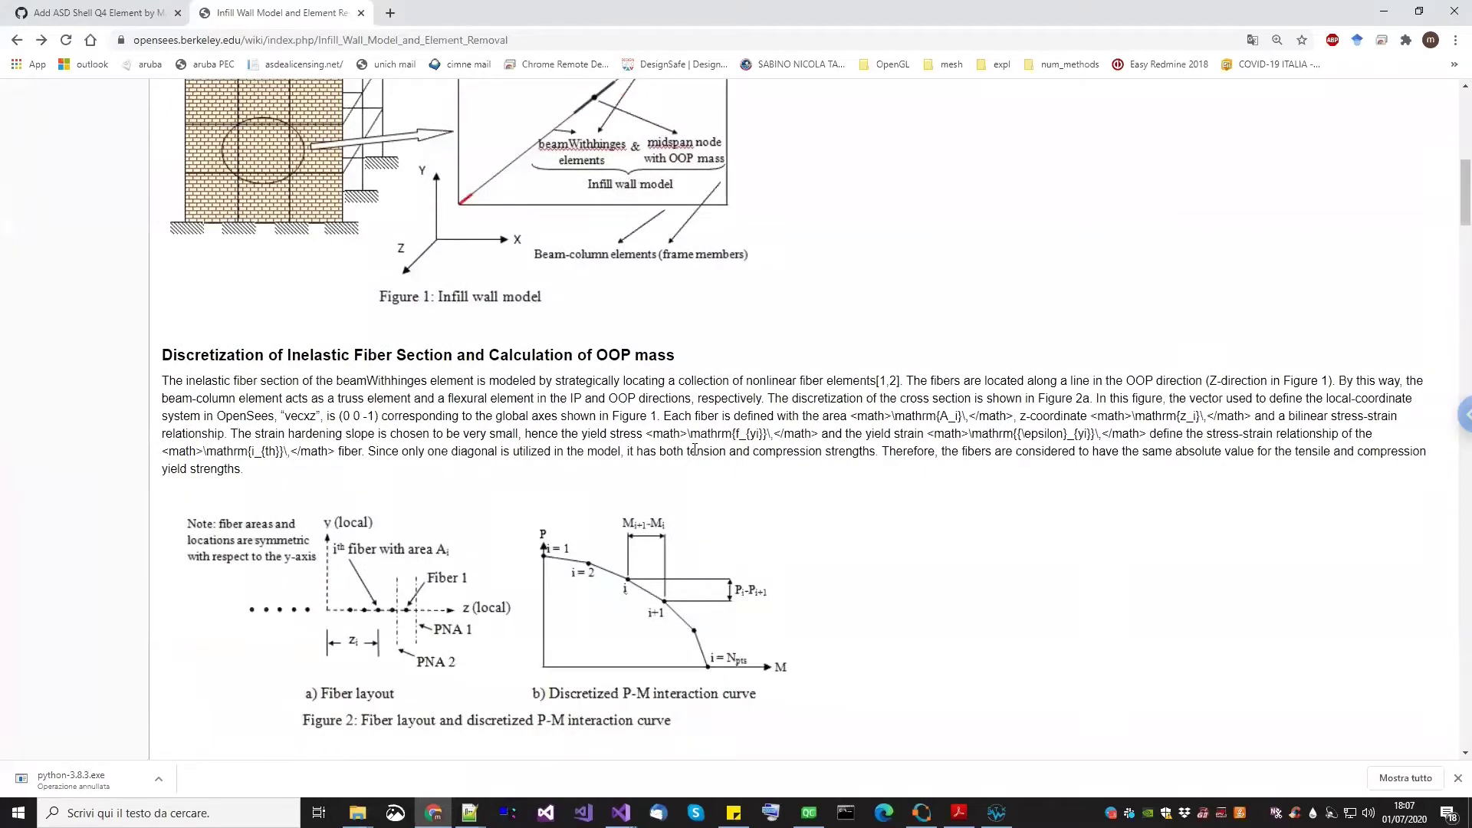
{"action": "scroll", "coordinate": [696, 451], "scroll_direction": "down", "scroll_amount": 2}
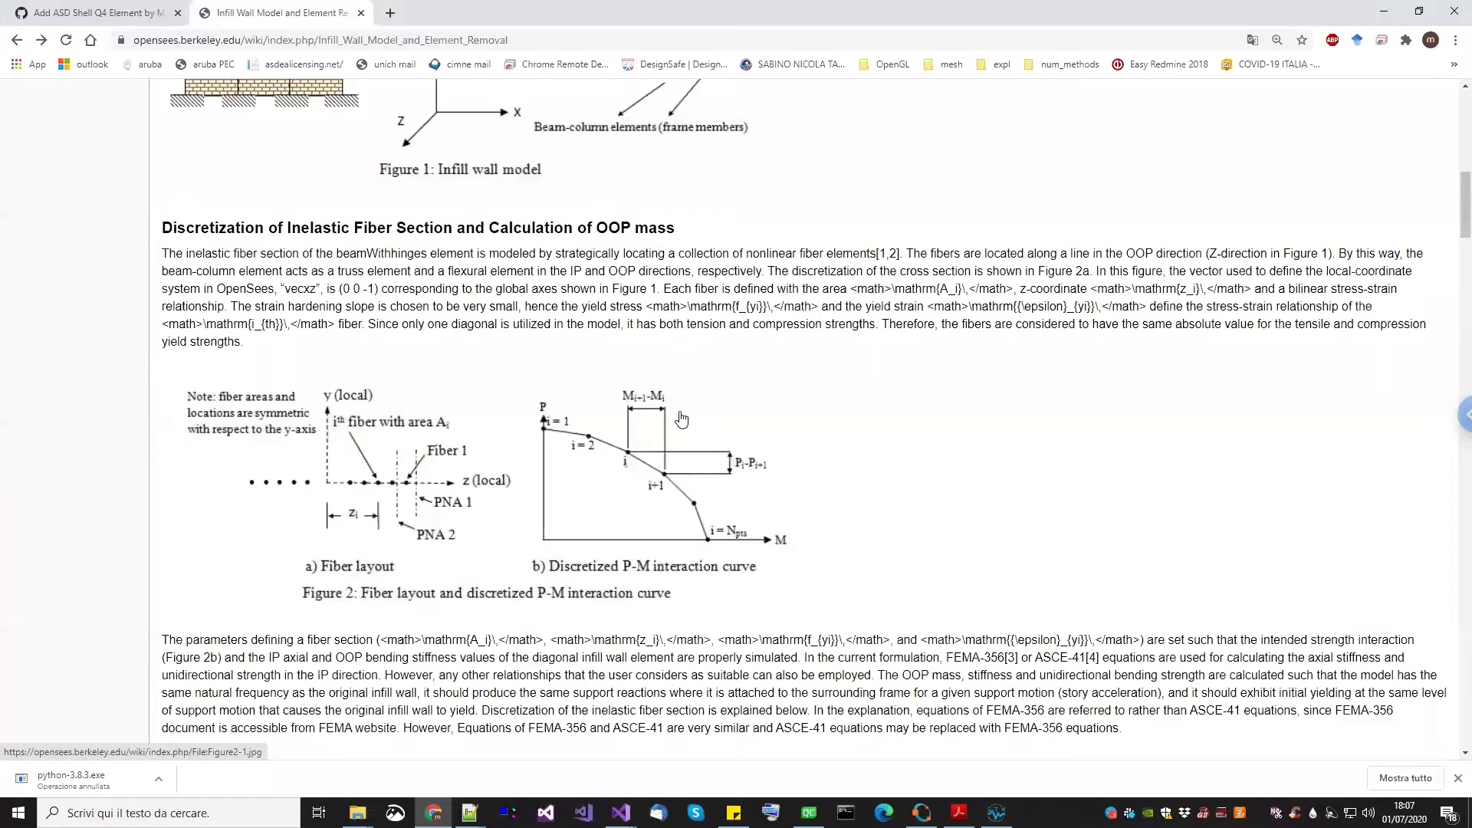
{"action": "scroll", "coordinate": [585, 452], "scroll_direction": "down", "scroll_amount": 3}
{"action": "scroll", "coordinate": [468, 449], "scroll_direction": "down", "scroll_amount": 3}
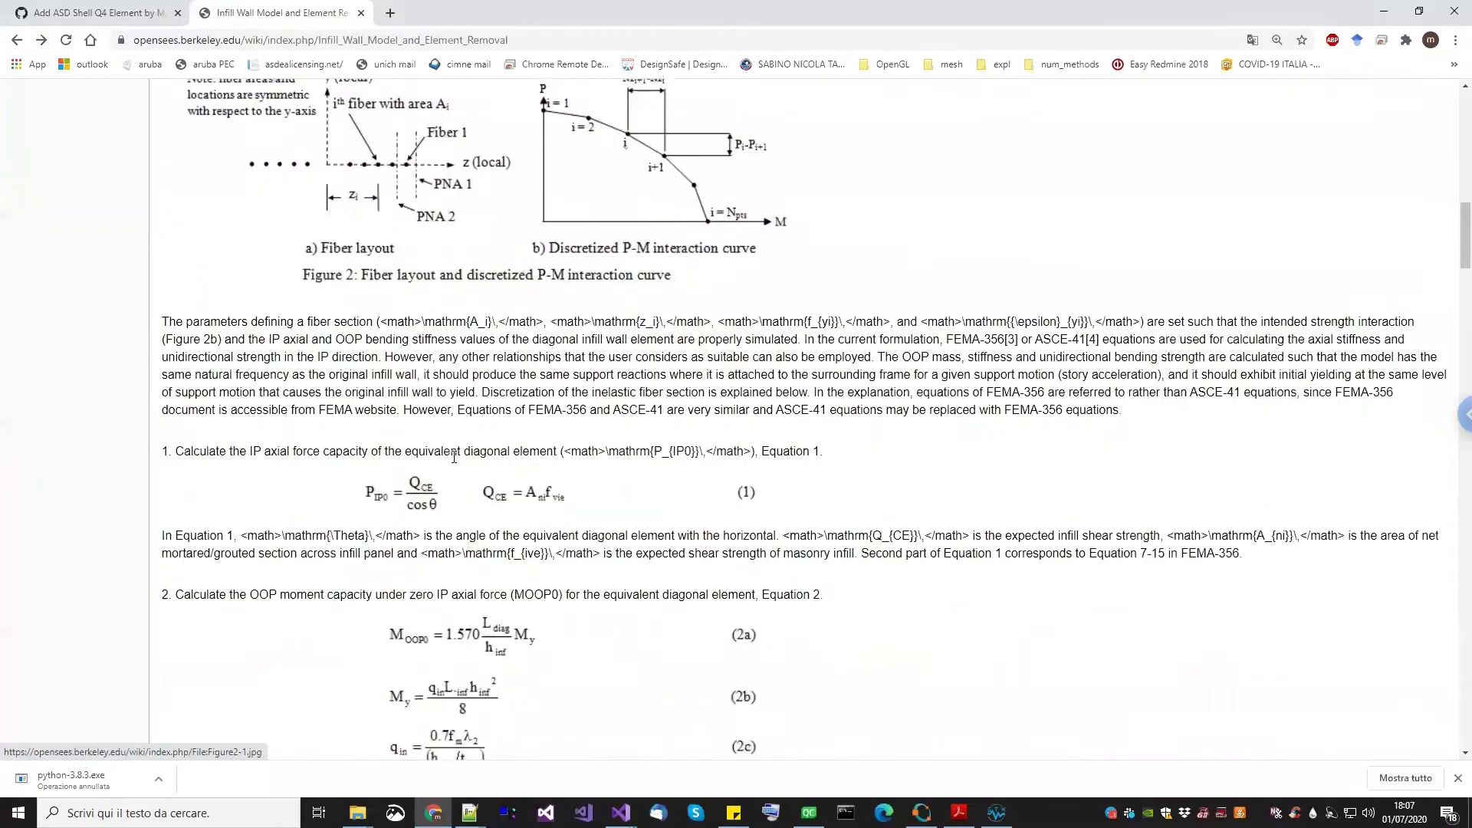
{"action": "scroll", "coordinate": [473, 412], "scroll_direction": "up", "scroll_amount": 7}
{"action": "scroll", "coordinate": [473, 411], "scroll_direction": "down", "scroll_amount": 13}
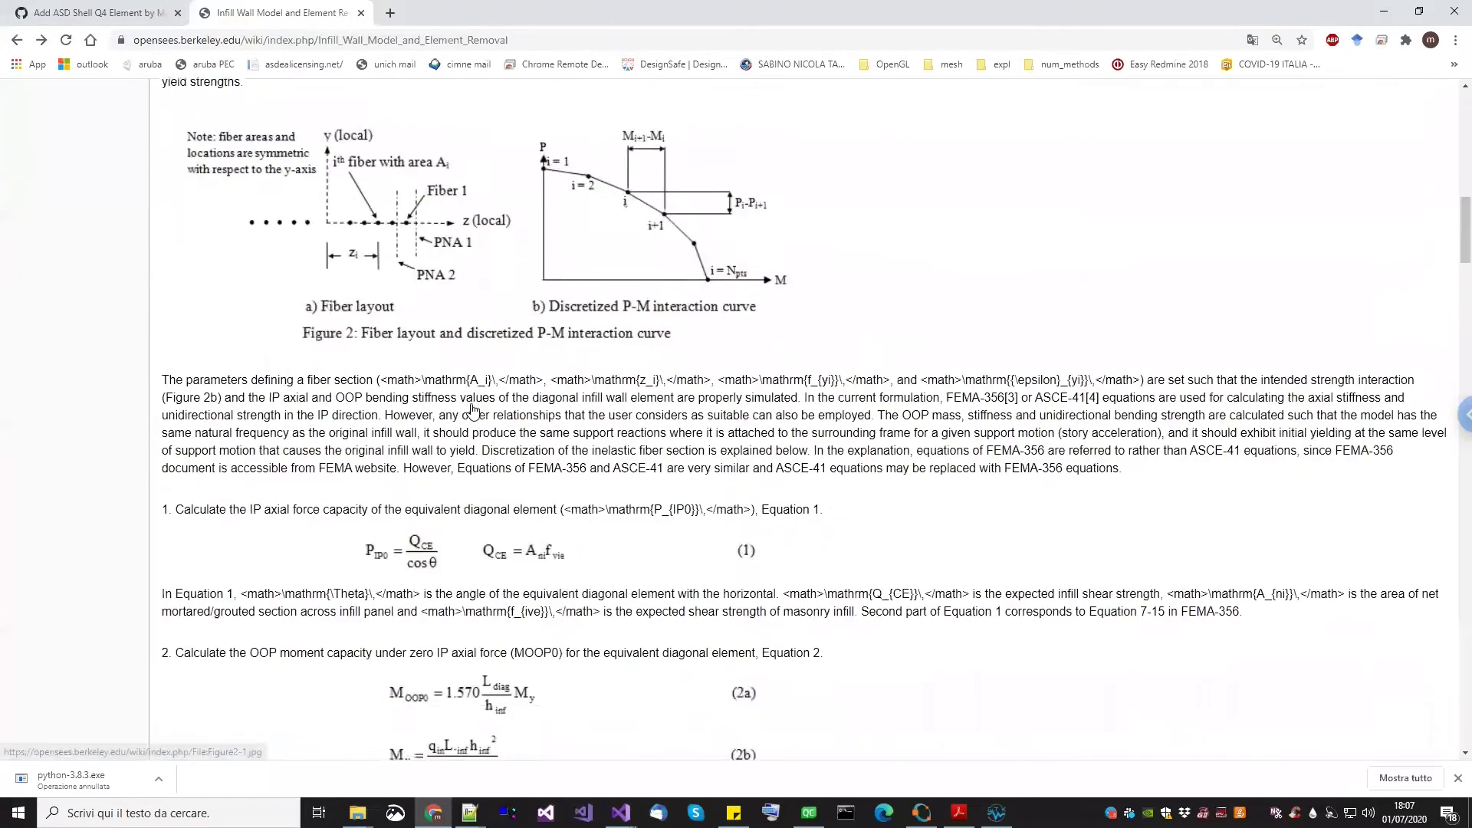
Review the remaining calculation steps, the element removal algorithm, and the downloadable example files on the wiki page
{"action": "scroll", "coordinate": [473, 415], "scroll_direction": "down", "scroll_amount": 20}
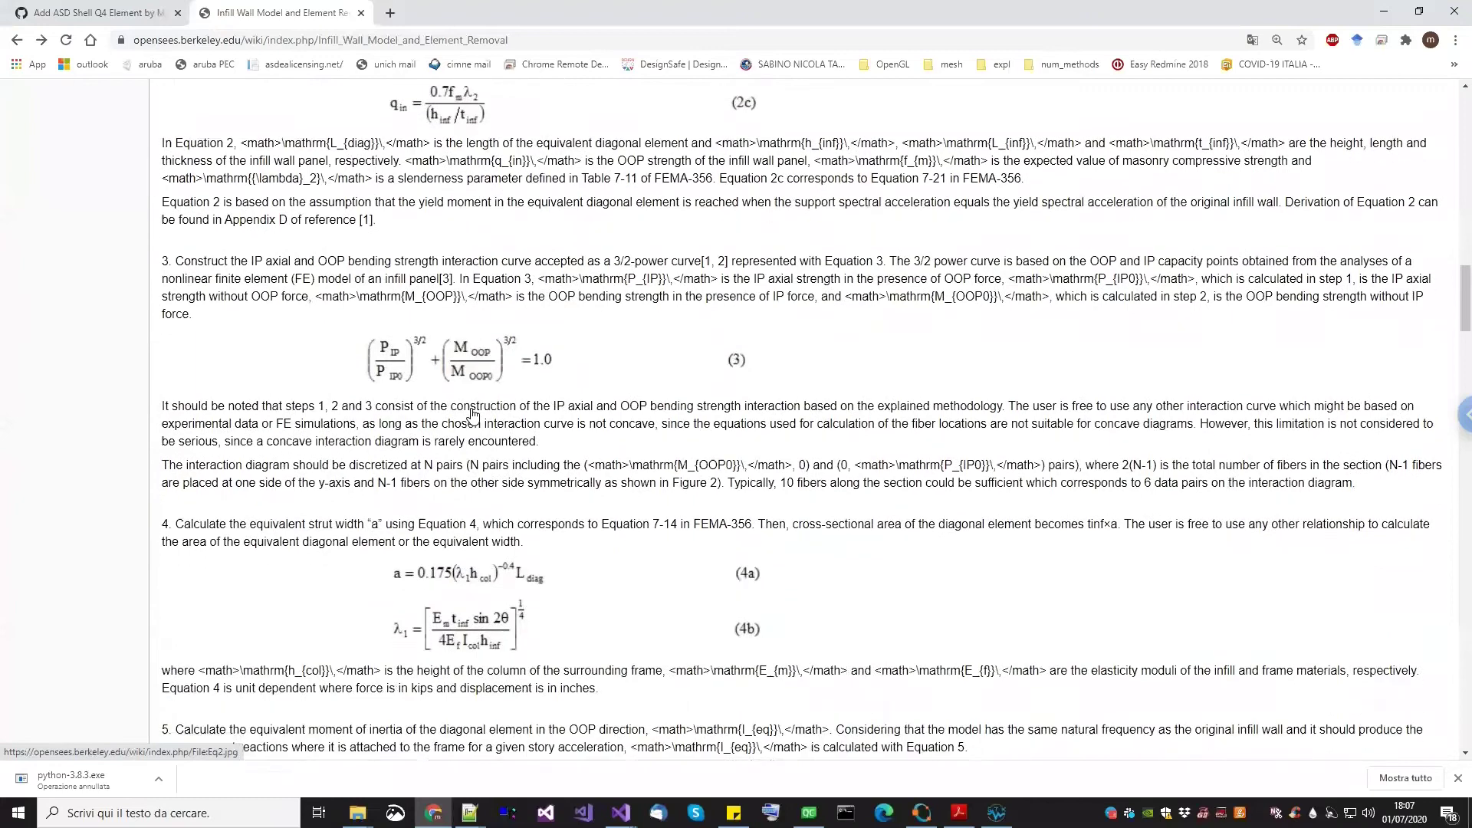
{"action": "scroll", "coordinate": [468, 414], "scroll_direction": "down", "scroll_amount": 10}
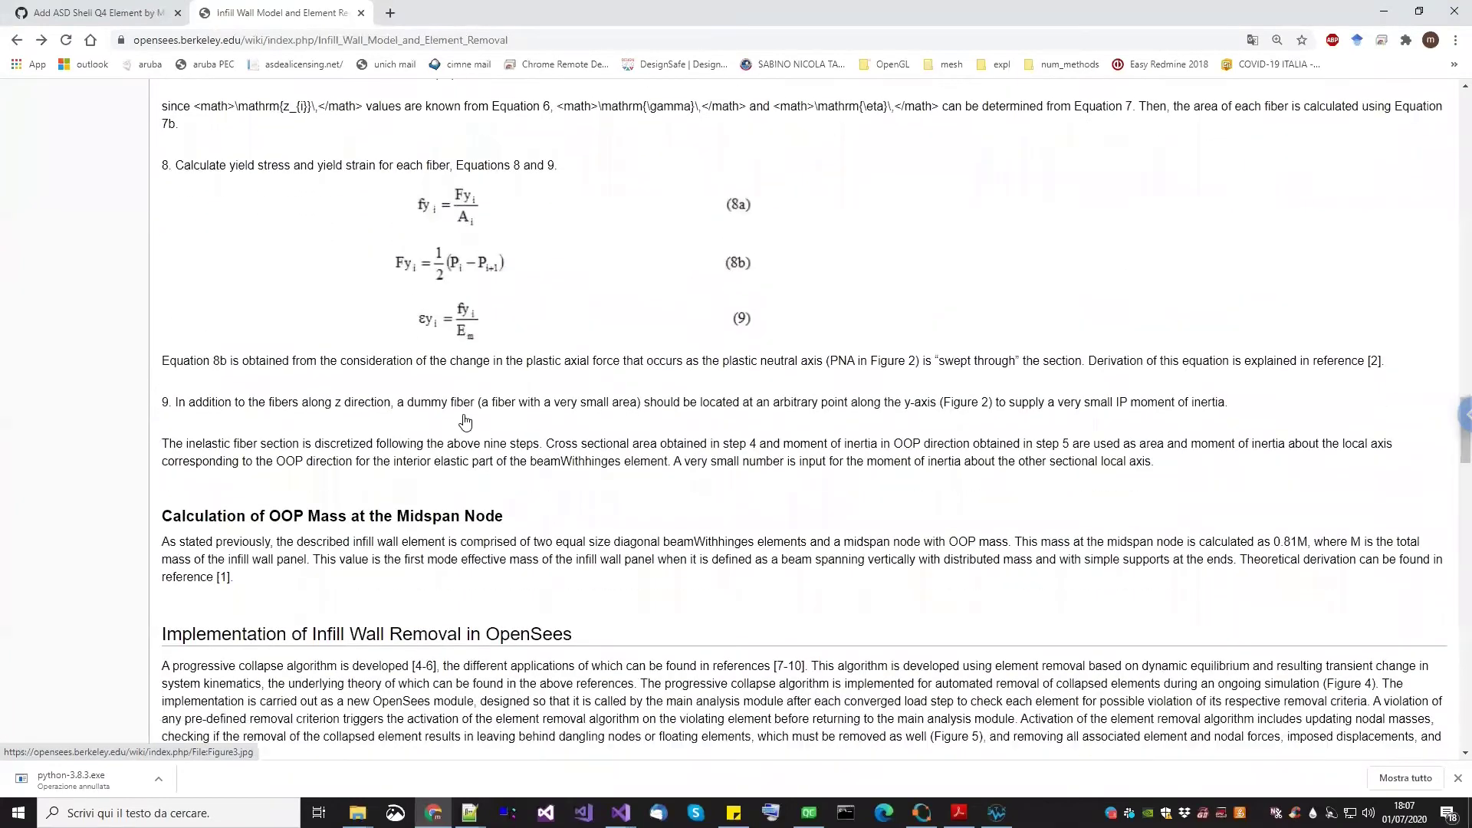
{"action": "scroll", "coordinate": [451, 451], "scroll_direction": "down", "scroll_amount": 8}
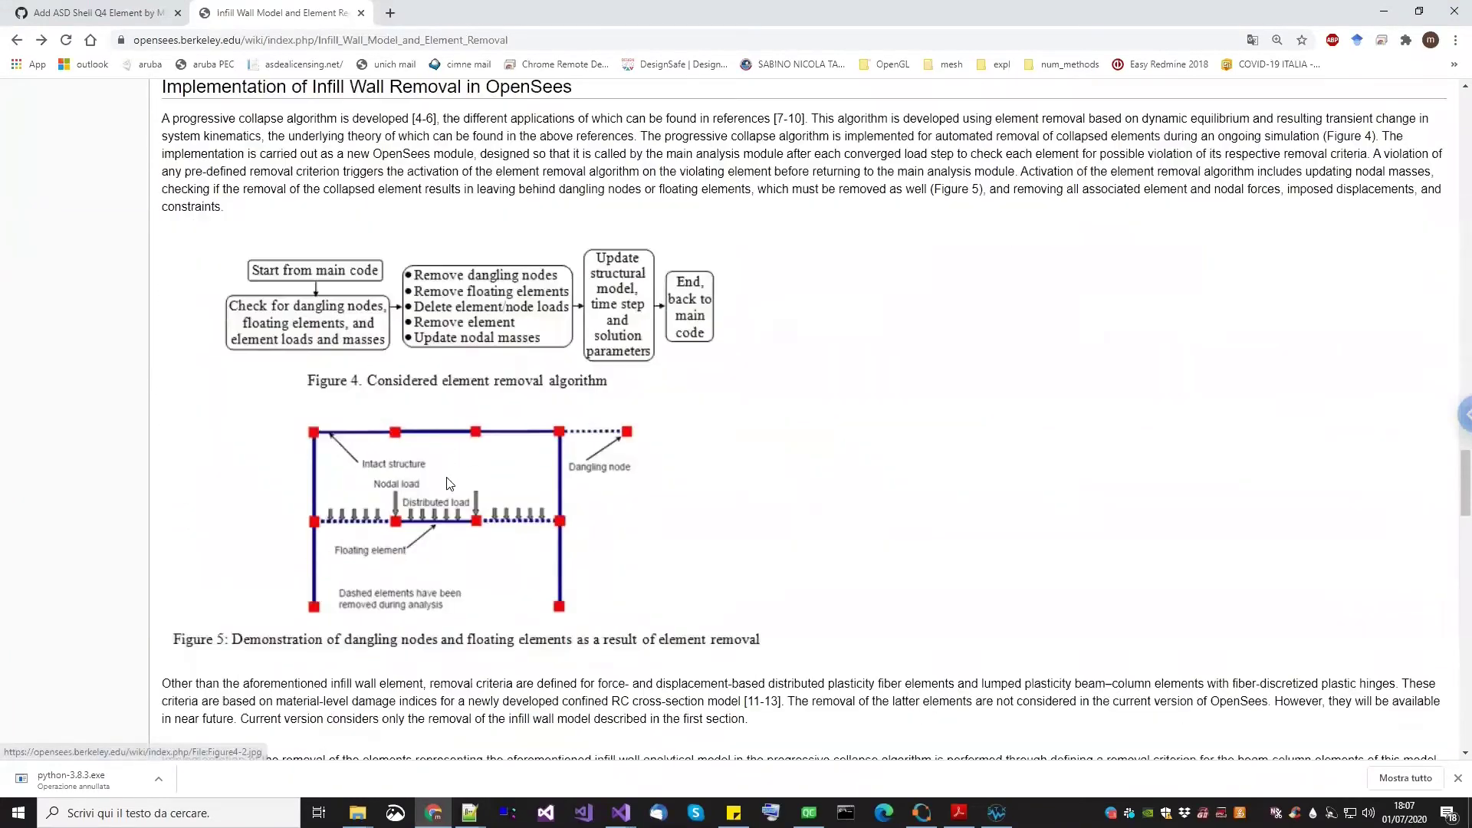
{"action": "scroll", "coordinate": [446, 484], "scroll_direction": "down", "scroll_amount": 20}
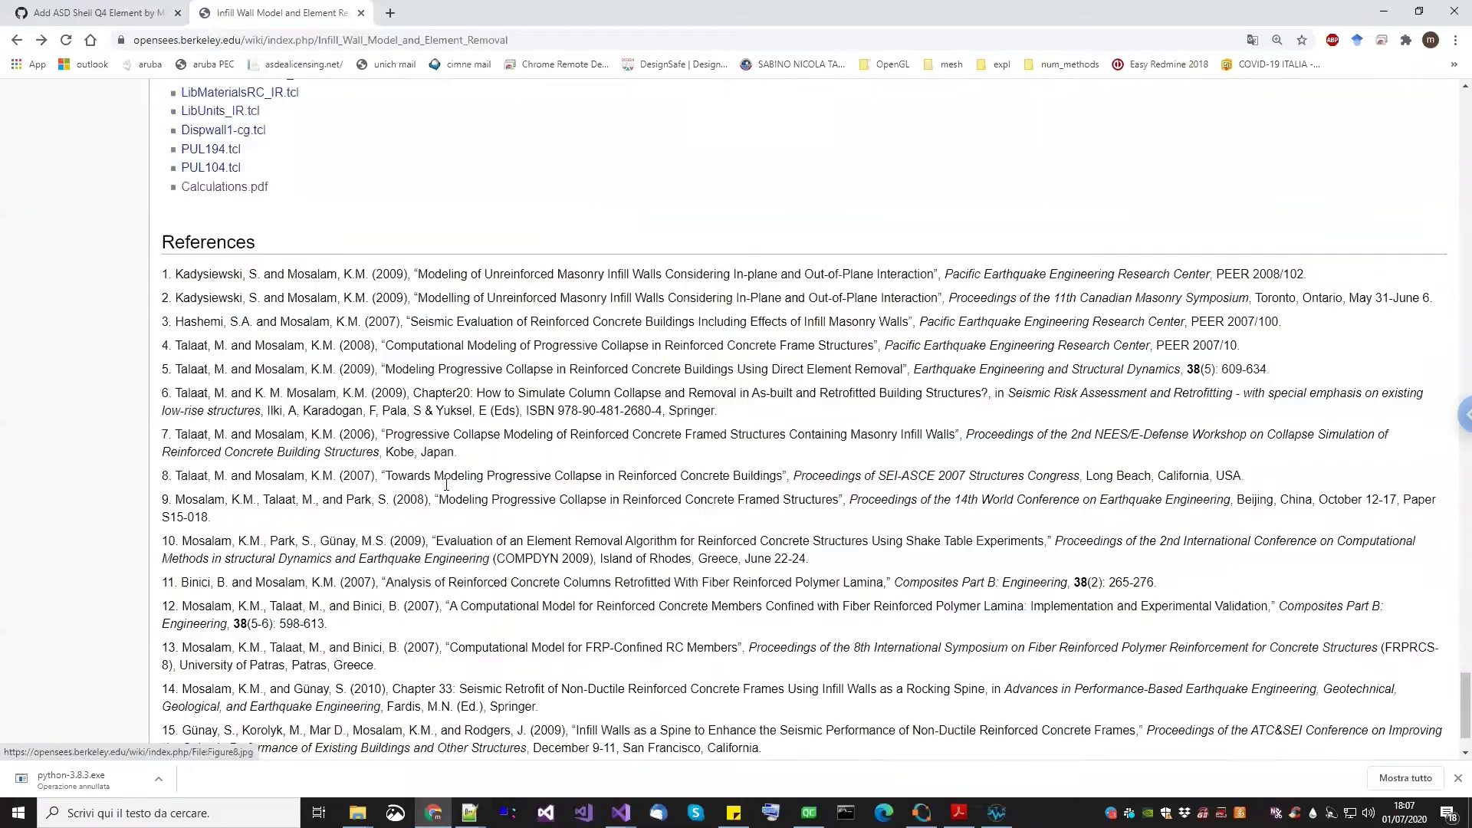
{"action": "scroll", "coordinate": [240, 275], "scroll_direction": "up", "scroll_amount": 3}
{"action": "scroll", "coordinate": [240, 275], "scroll_direction": "up", "scroll_amount": 2}
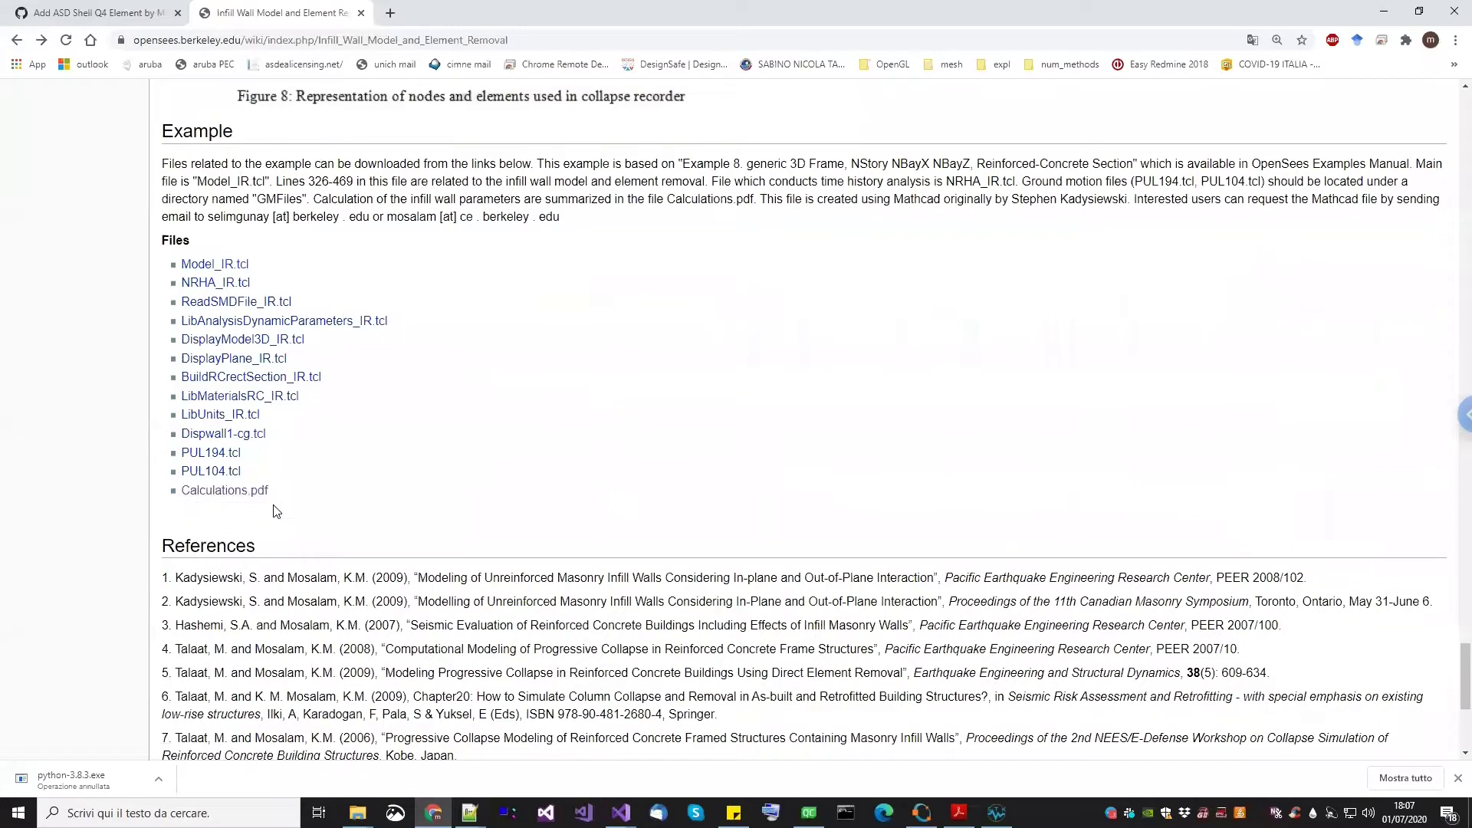
{"action": "left_click", "coordinate": [212, 497]}
Switch to File Explorer and look over the example files in the reference folder
{"action": "mouse_move", "coordinate": [358, 813]}
{"action": "left_click", "coordinate": [343, 787]}
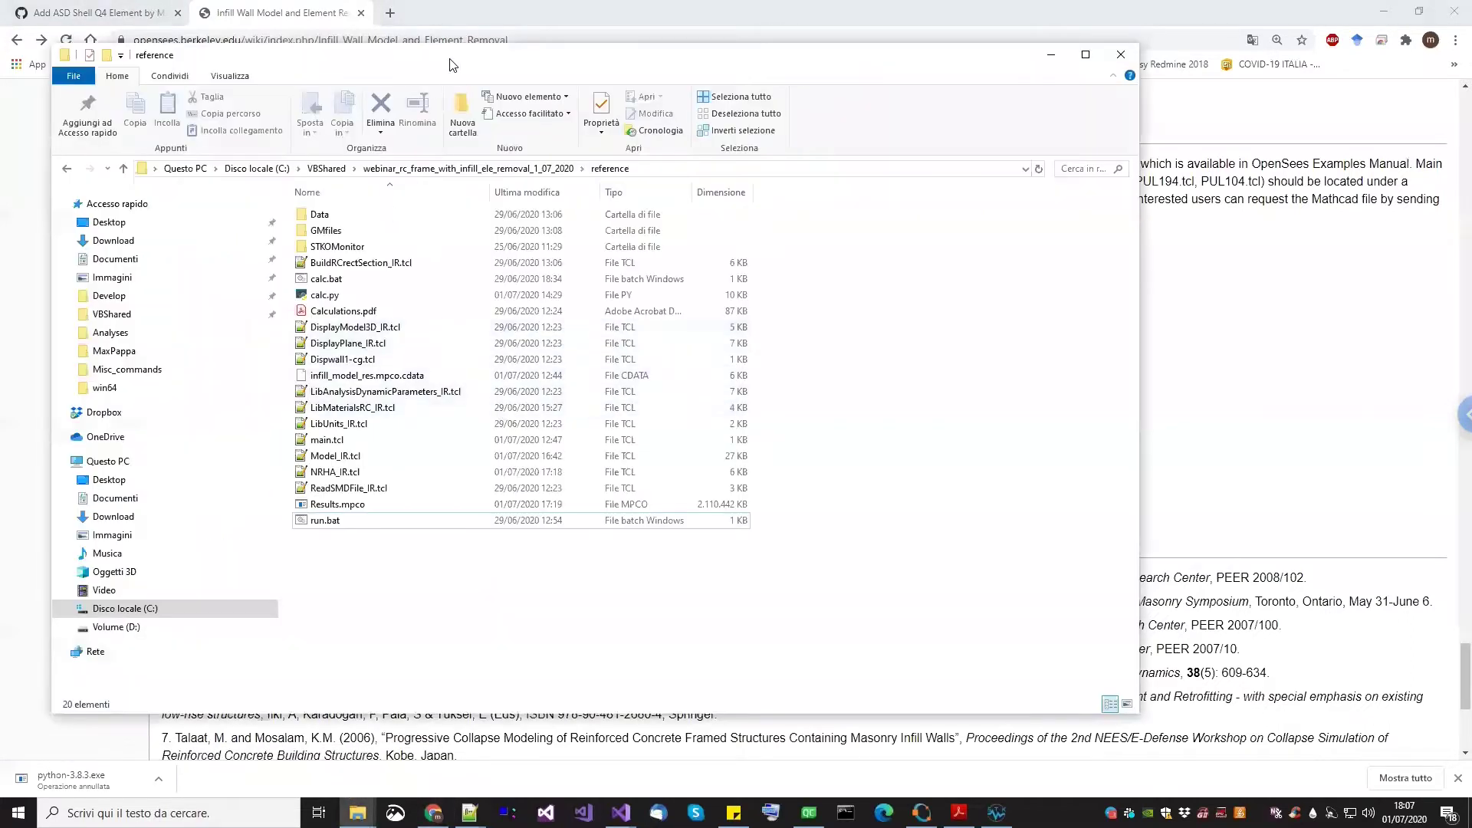
{"action": "left_click_drag", "start_coordinate": [480, 65], "coordinate": [541, 85]}
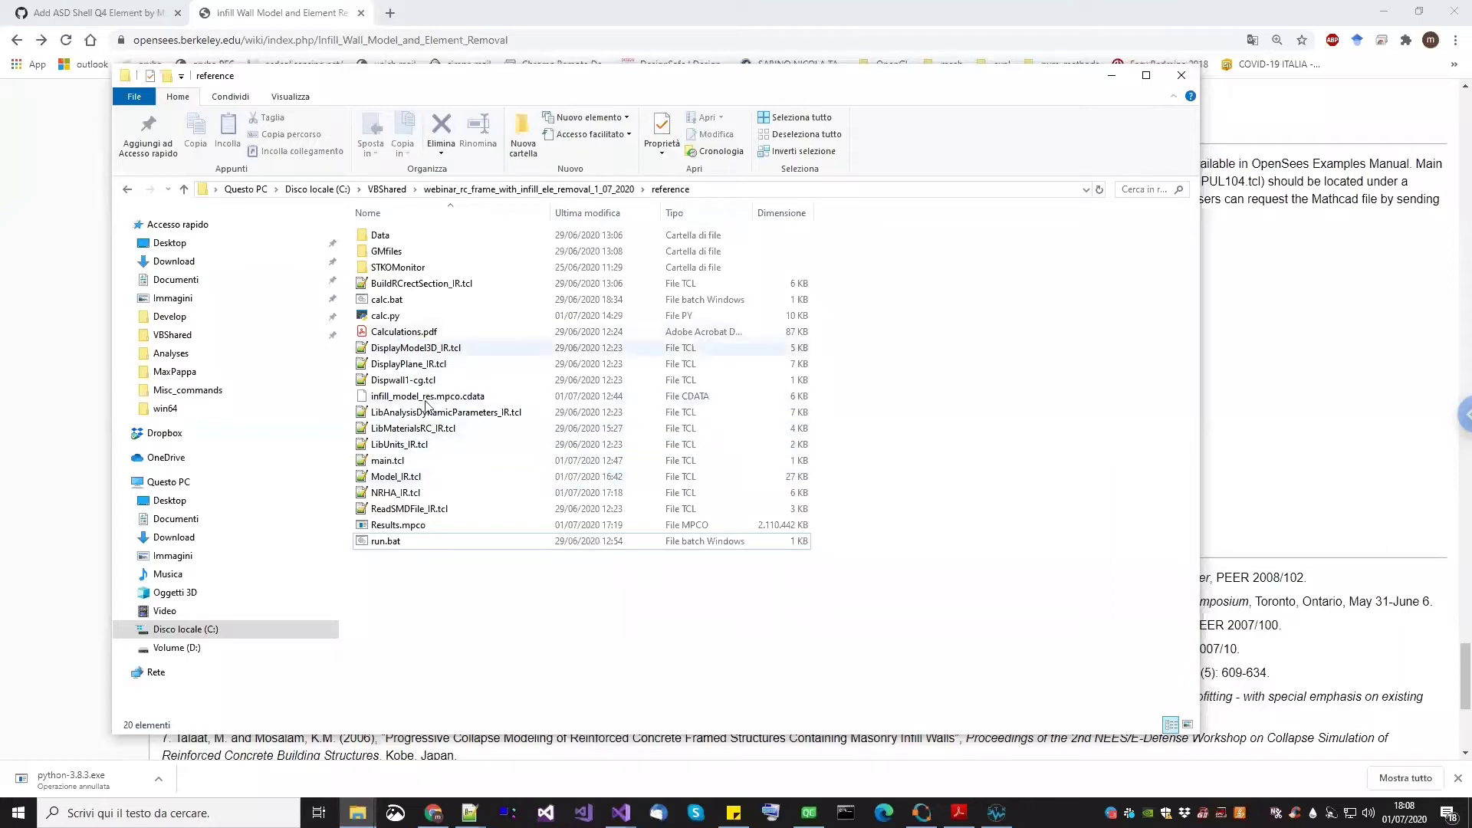
{"action": "left_click", "coordinate": [413, 477]}
{"action": "double_click", "coordinate": [398, 479]}
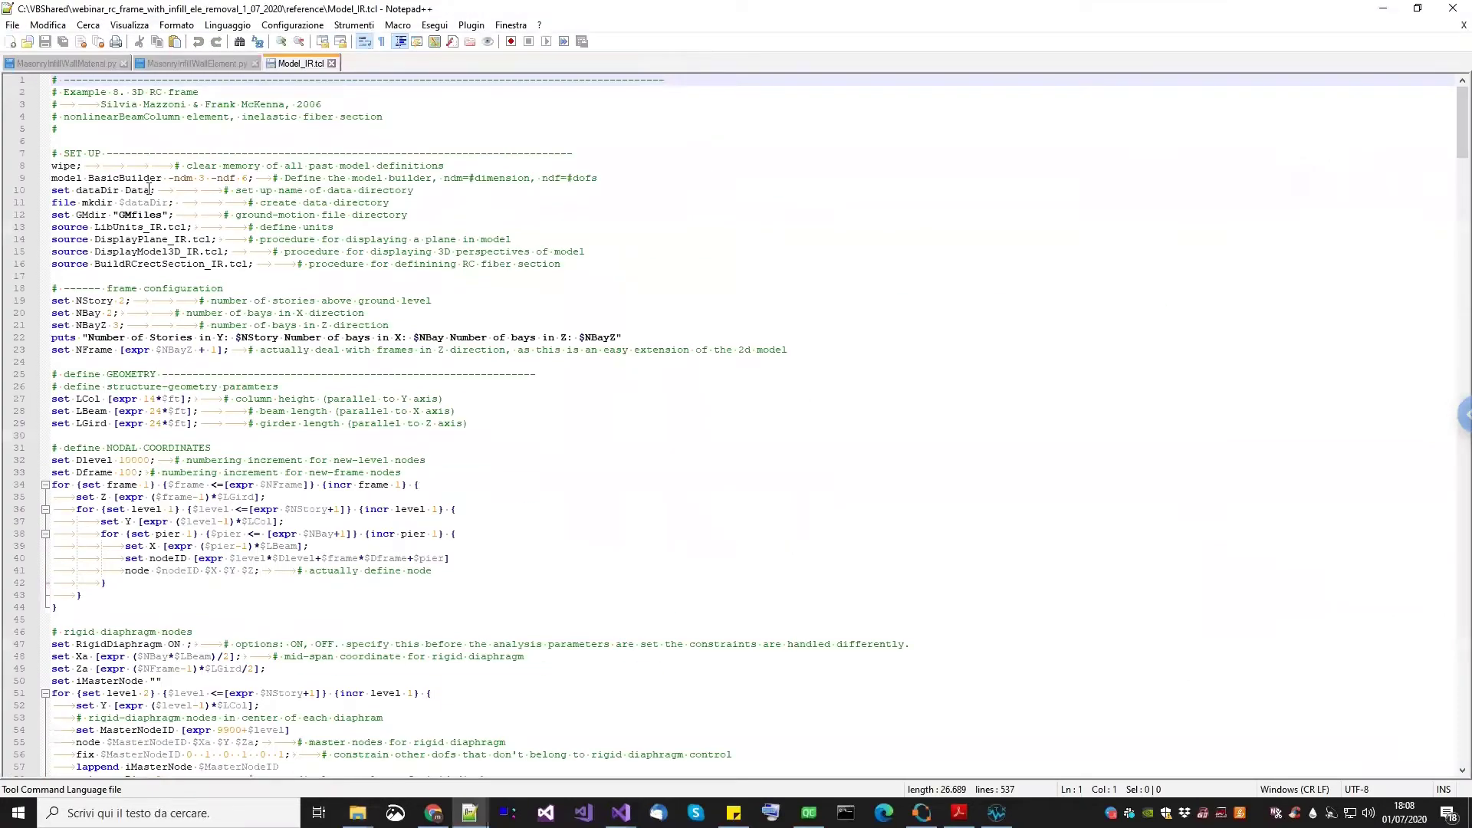
{"action": "left_click", "coordinate": [331, 63]}
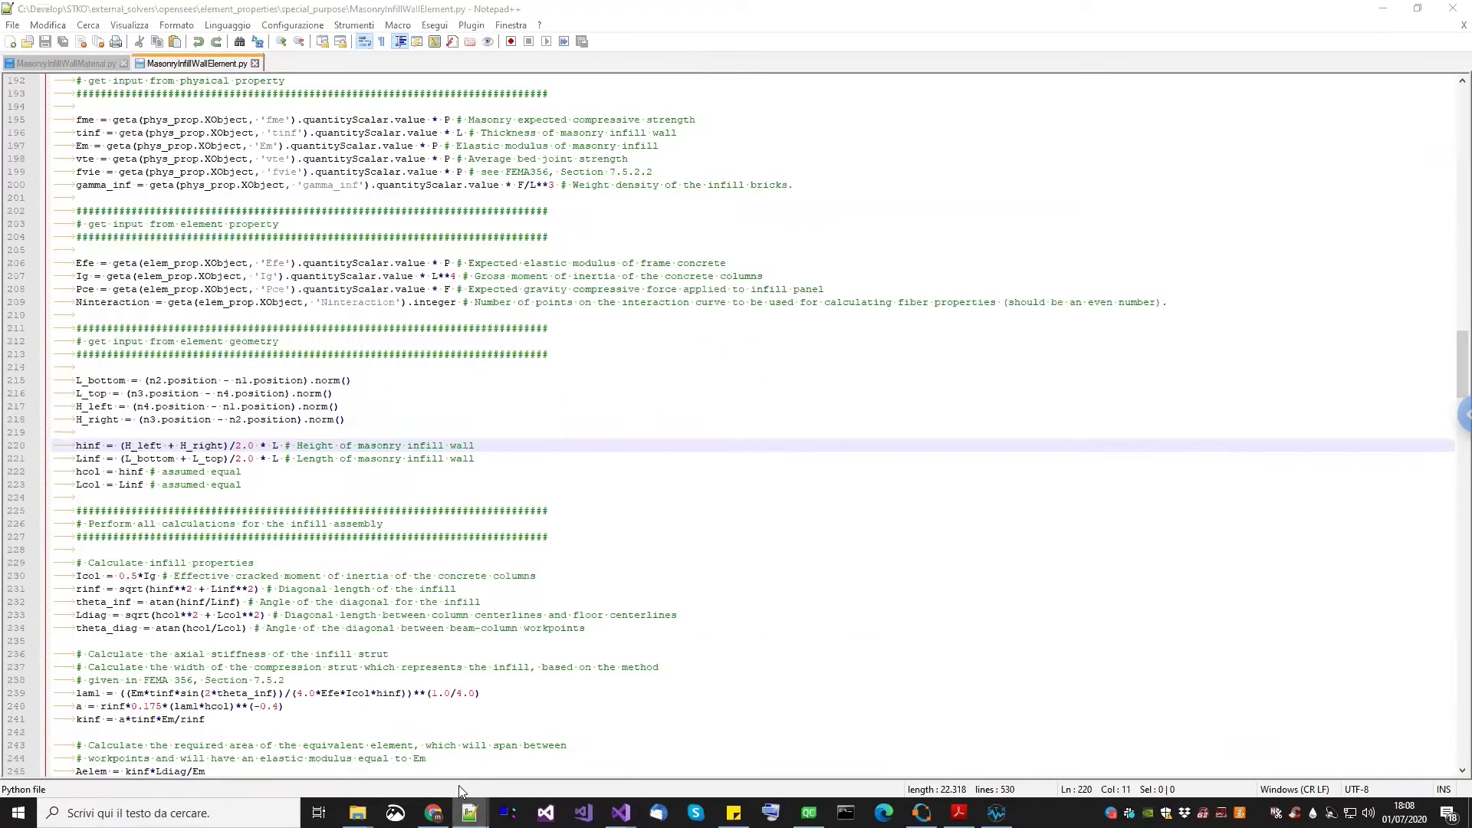
Switch to the Notepad++ window holding the model scripts, reload elements.tcl from disk, and reorder it after NRHA_IR.tcl
{"action": "mouse_move", "coordinate": [469, 812]}
{"action": "left_click", "coordinate": [460, 760]}
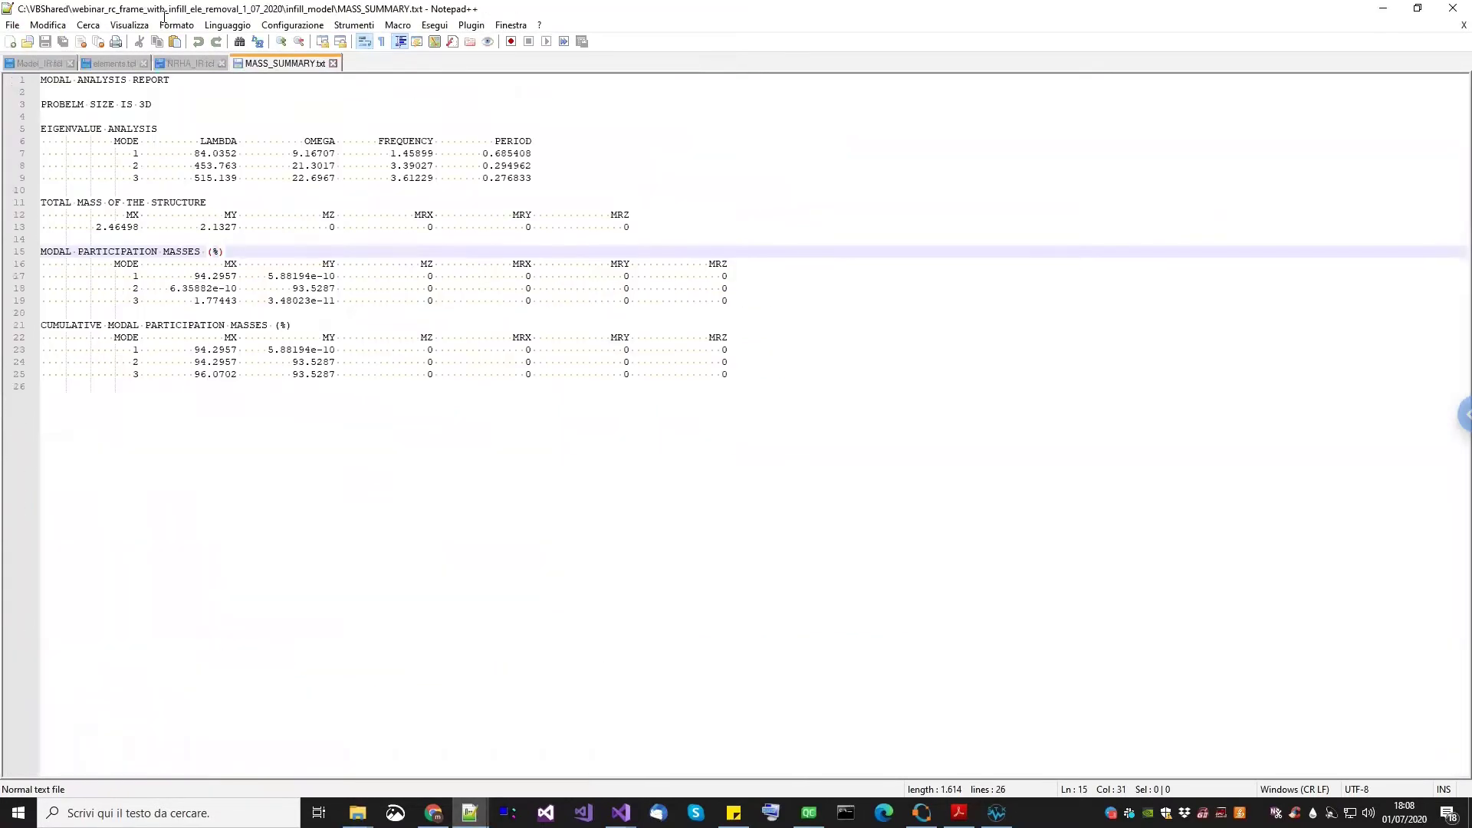
{"action": "left_click", "coordinate": [48, 67]}
{"action": "left_click", "coordinate": [115, 64]}
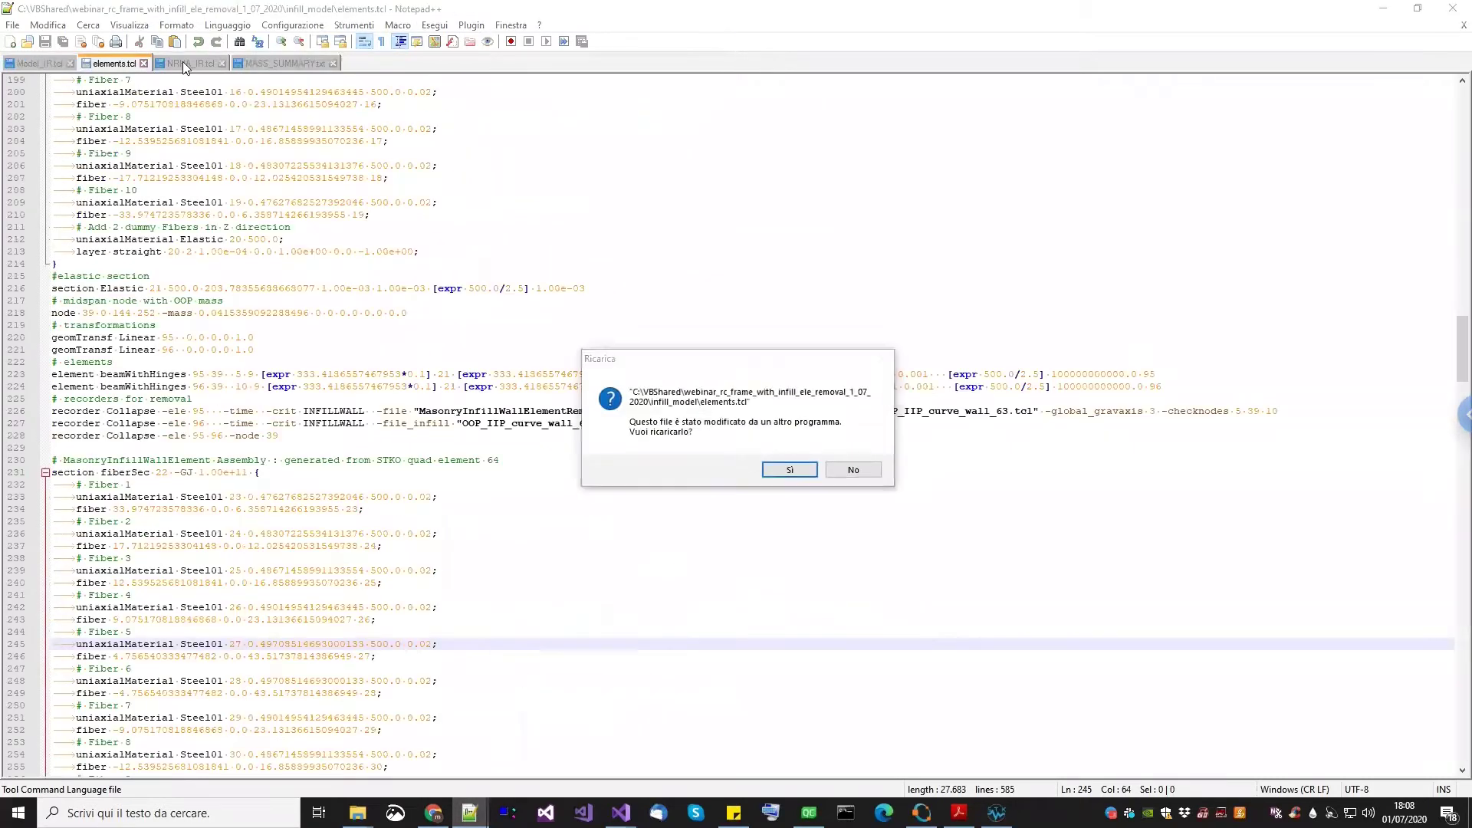
{"action": "left_click", "coordinate": [789, 469]}
{"action": "left_click_drag", "start_coordinate": [116, 69], "coordinate": [205, 67]}
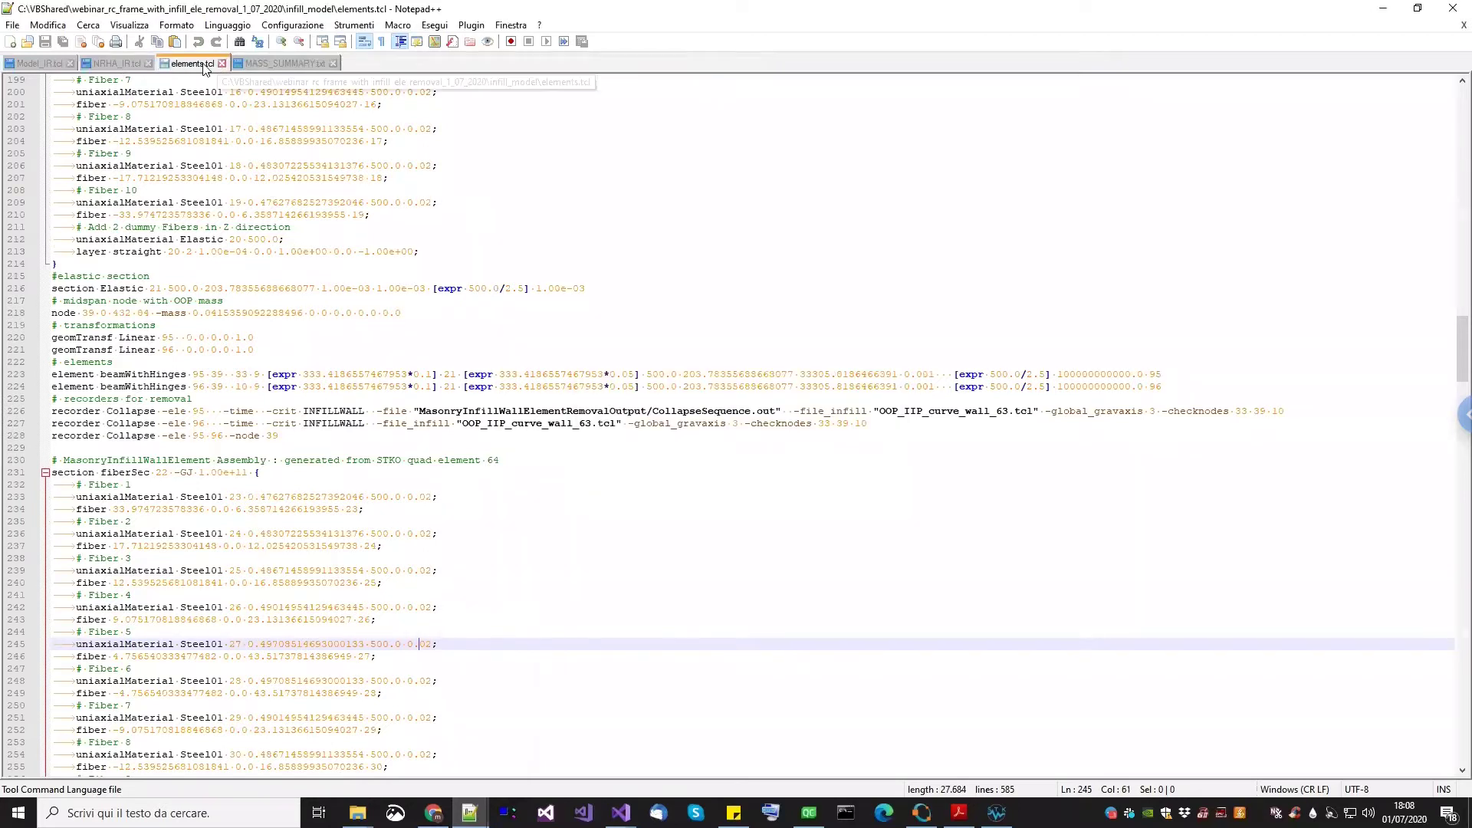
Show Model_IR.tcl from its beginning and examine the setup, frame configuration, geometry and nodal coordinate definitions
{"action": "left_click", "coordinate": [24, 65]}
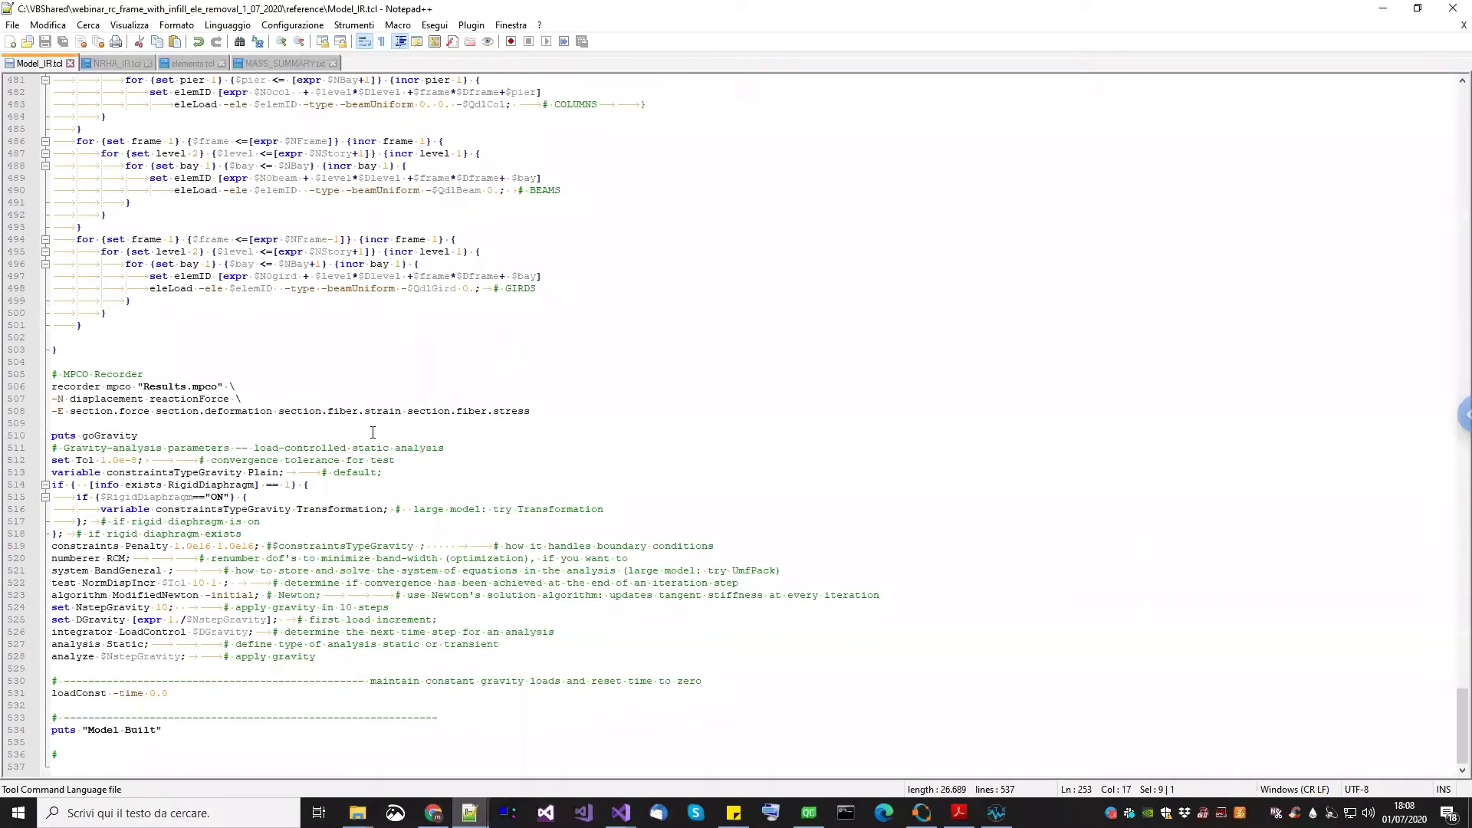
{"action": "scroll", "coordinate": [1452, 497], "scroll_direction": "up", "scroll_amount": 20}
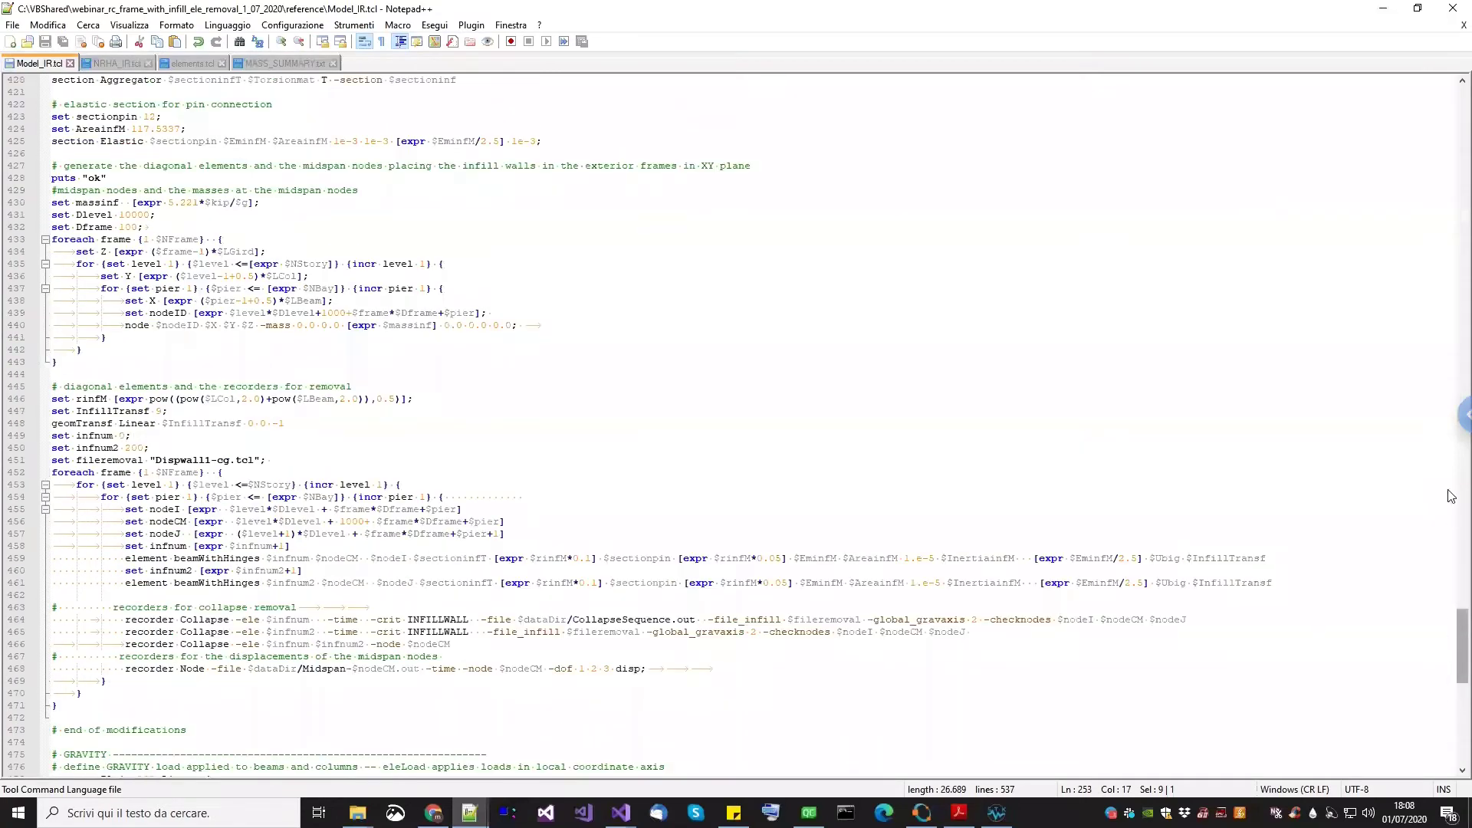
{"action": "scroll", "coordinate": [1452, 496], "scroll_direction": "up", "scroll_amount": 20}
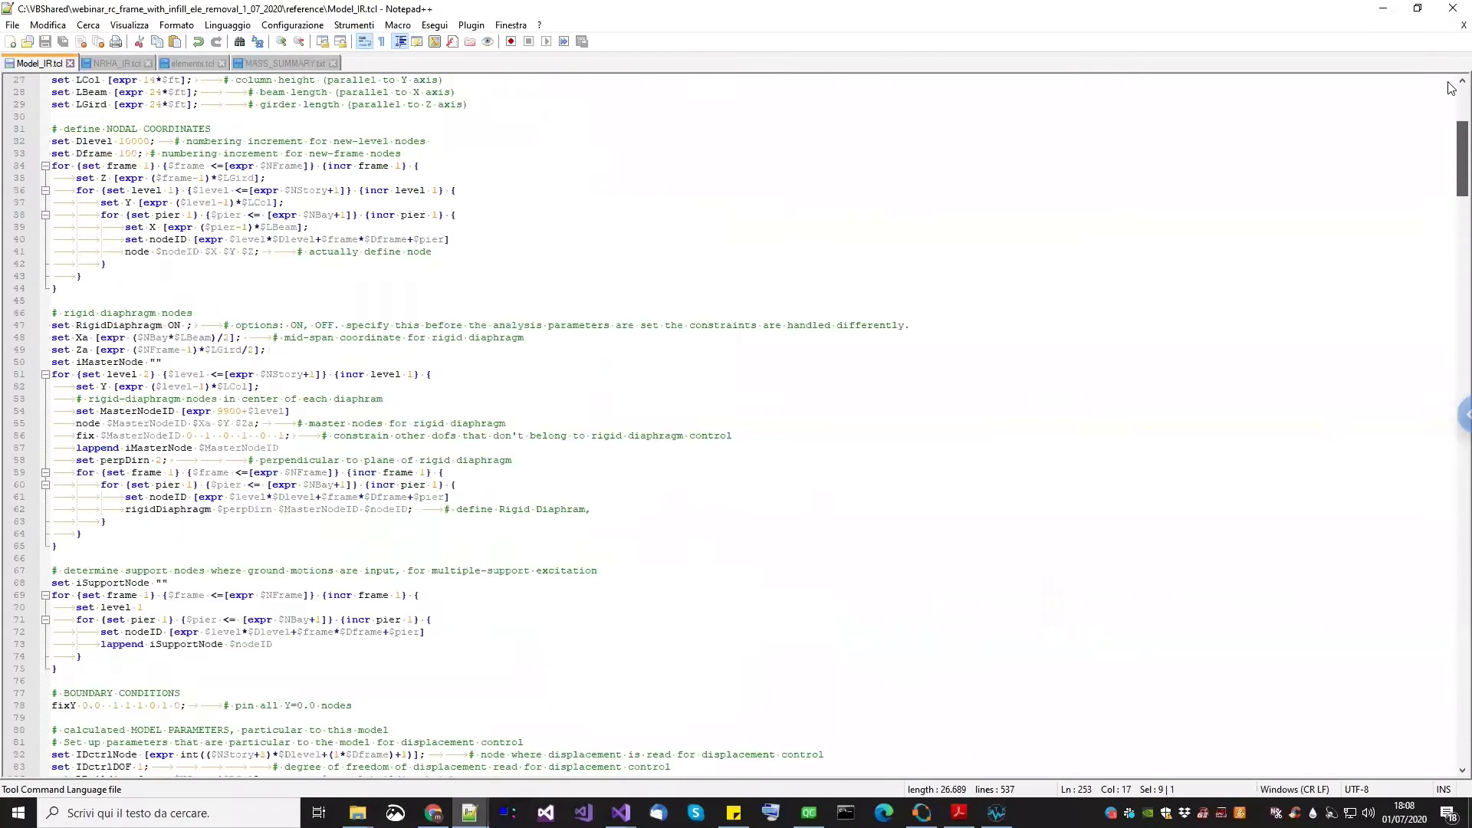
{"action": "scroll", "coordinate": [1452, 88], "scroll_direction": "up", "scroll_amount": 9}
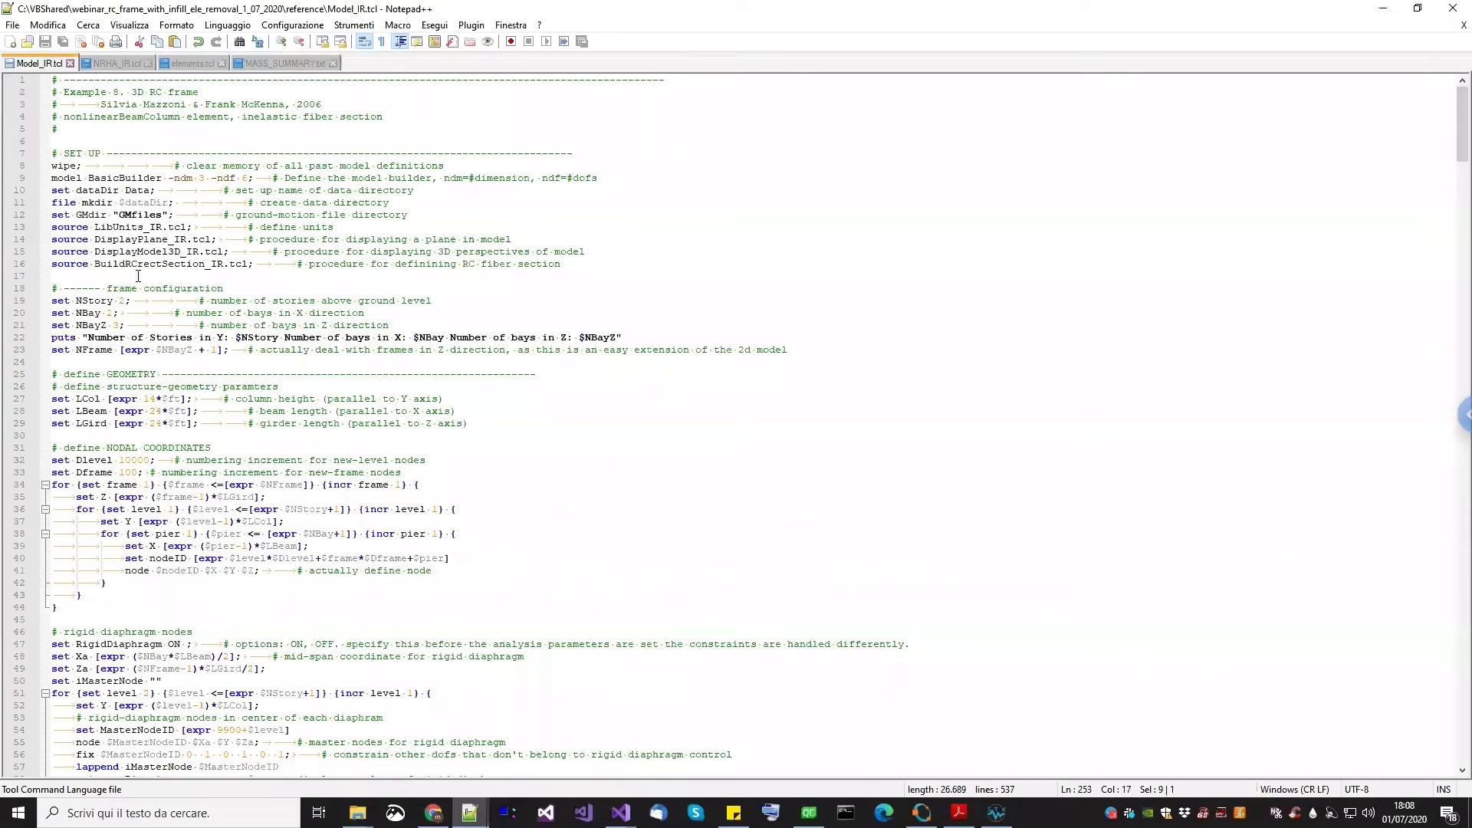
{"action": "scroll", "coordinate": [121, 346], "scroll_direction": "down", "scroll_amount": 2}
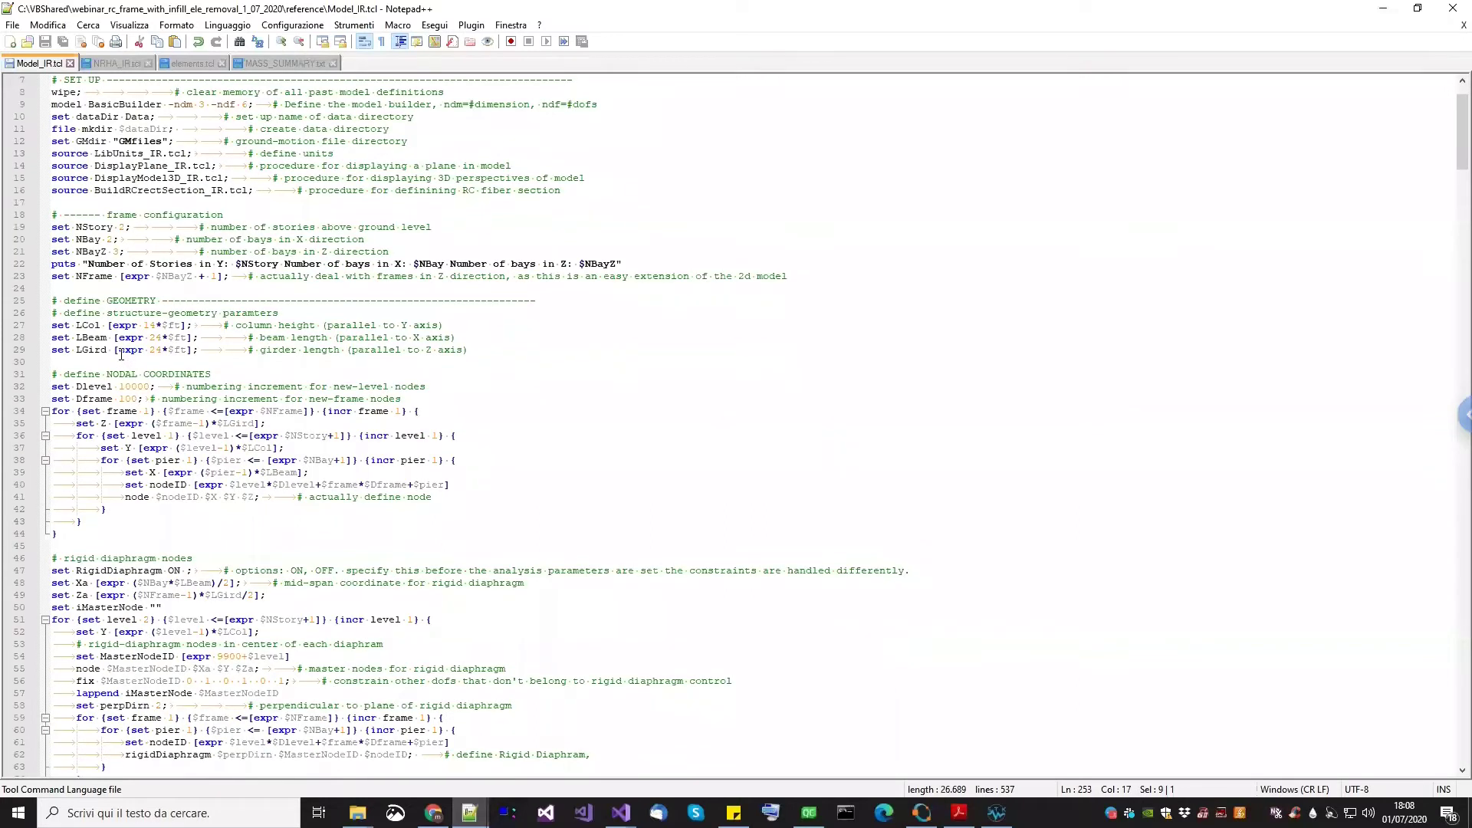
{"action": "scroll", "coordinate": [122, 354], "scroll_direction": "down", "scroll_amount": 2}
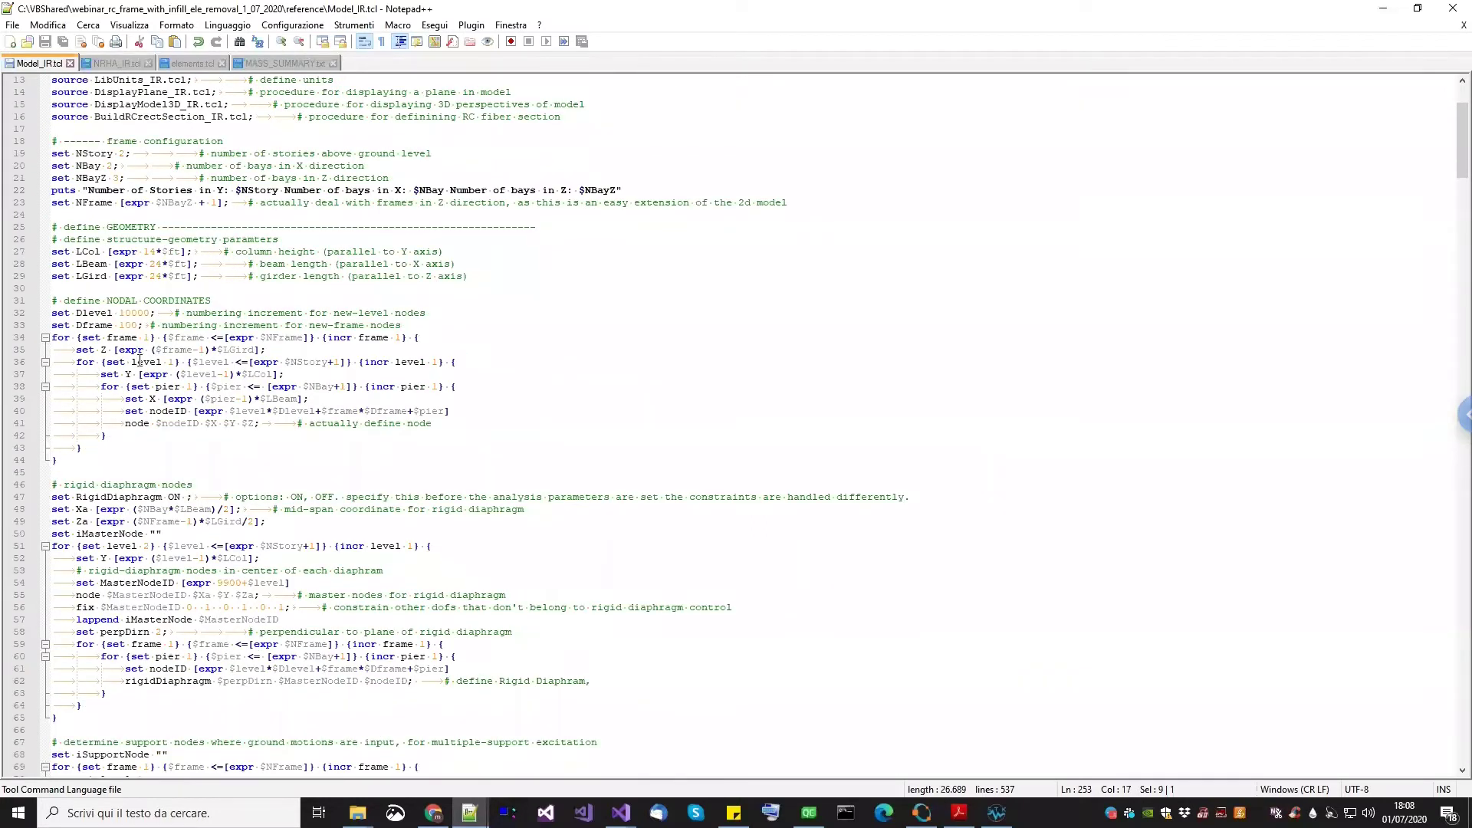
{"action": "scroll", "coordinate": [140, 360], "scroll_direction": "down", "scroll_amount": 1}
{"action": "scroll", "coordinate": [140, 369], "scroll_direction": "down", "scroll_amount": 3}
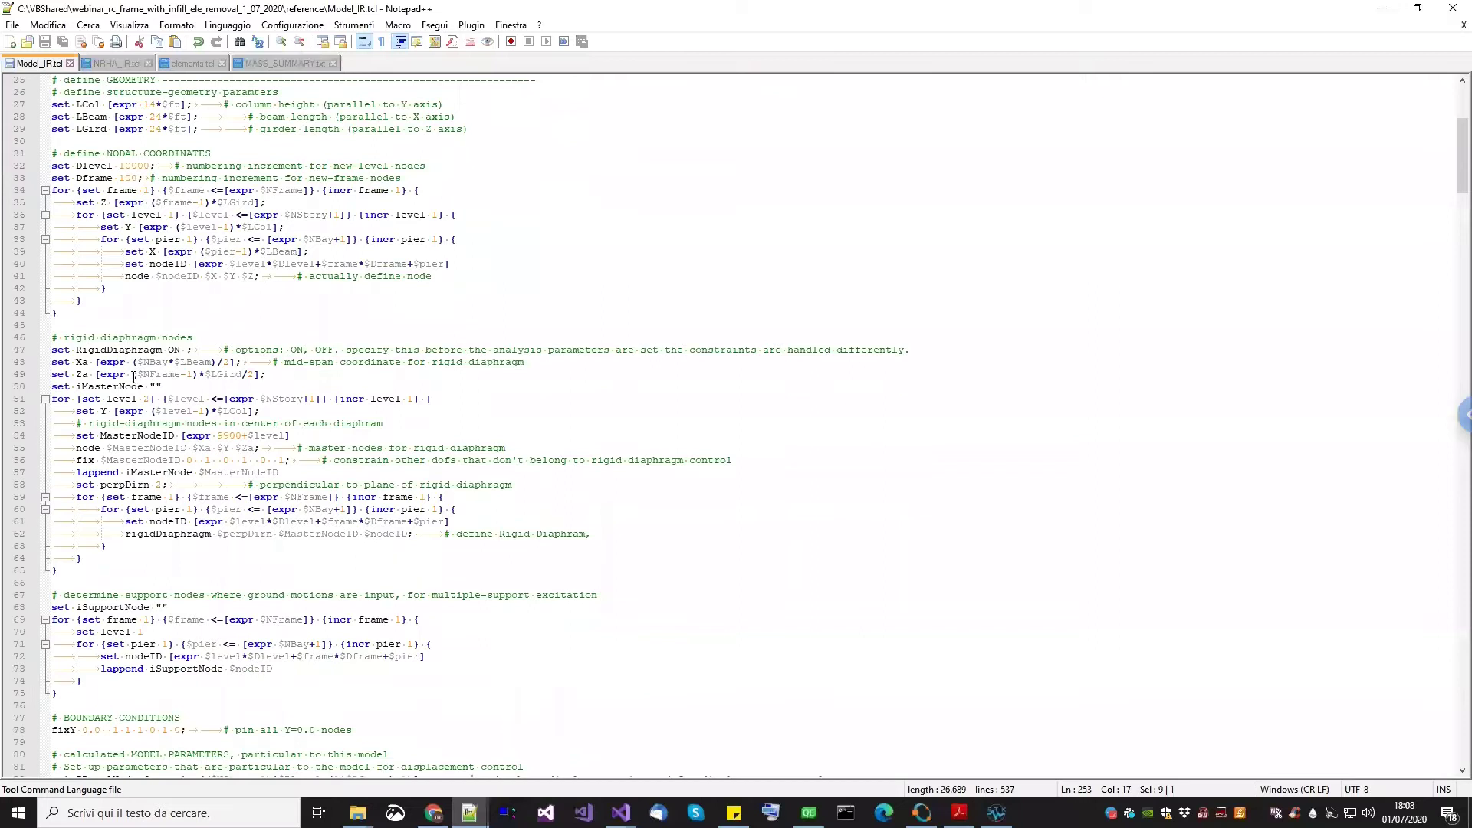
Review the boundary conditions, section properties, beam-column elements, gravity loads, nodal masses and recorders in Model_IR.tcl
{"action": "scroll", "coordinate": [163, 422], "scroll_direction": "down", "scroll_amount": 9}
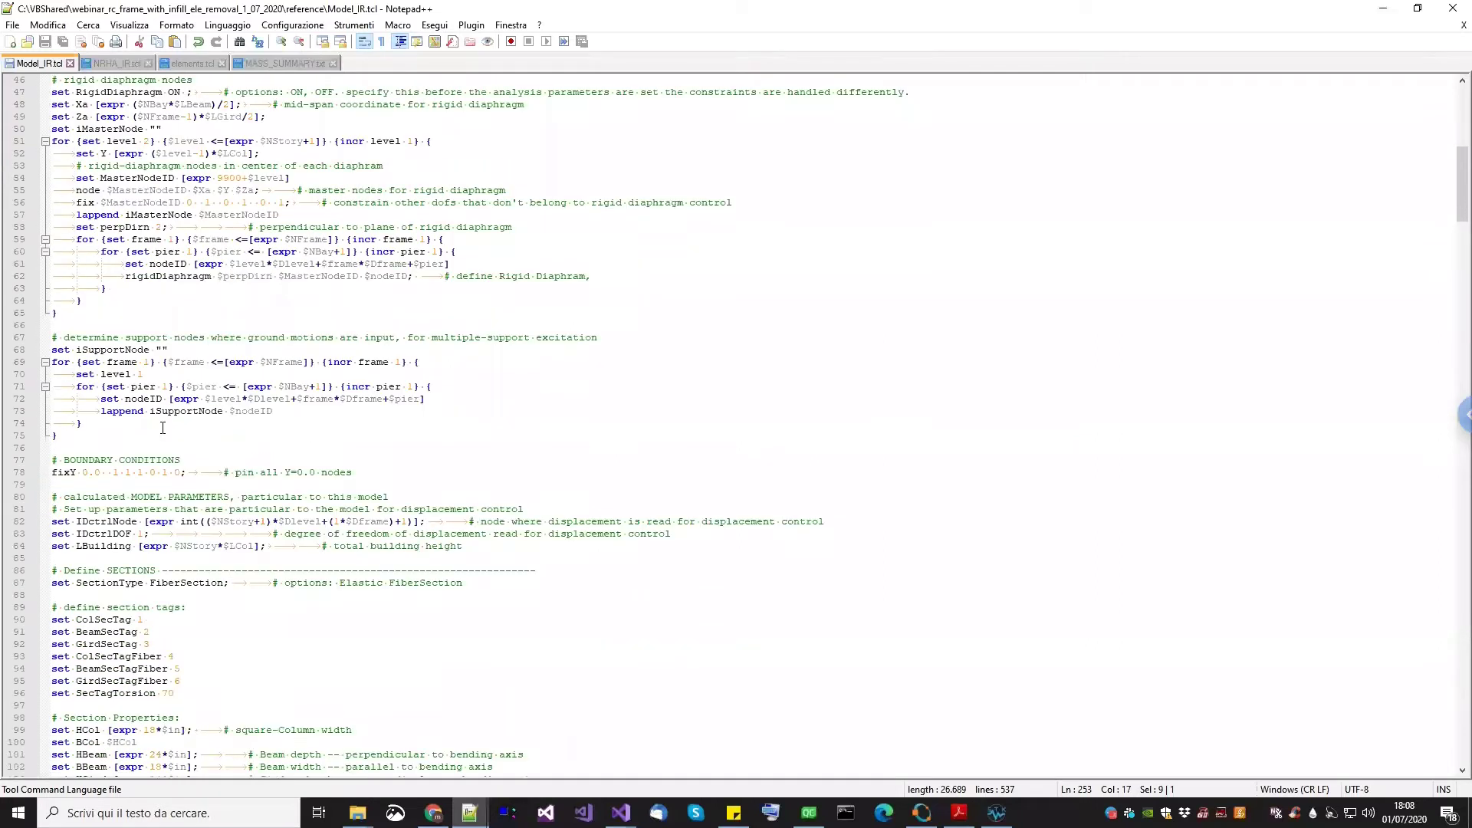
{"action": "scroll", "coordinate": [164, 428], "scroll_direction": "down", "scroll_amount": 8}
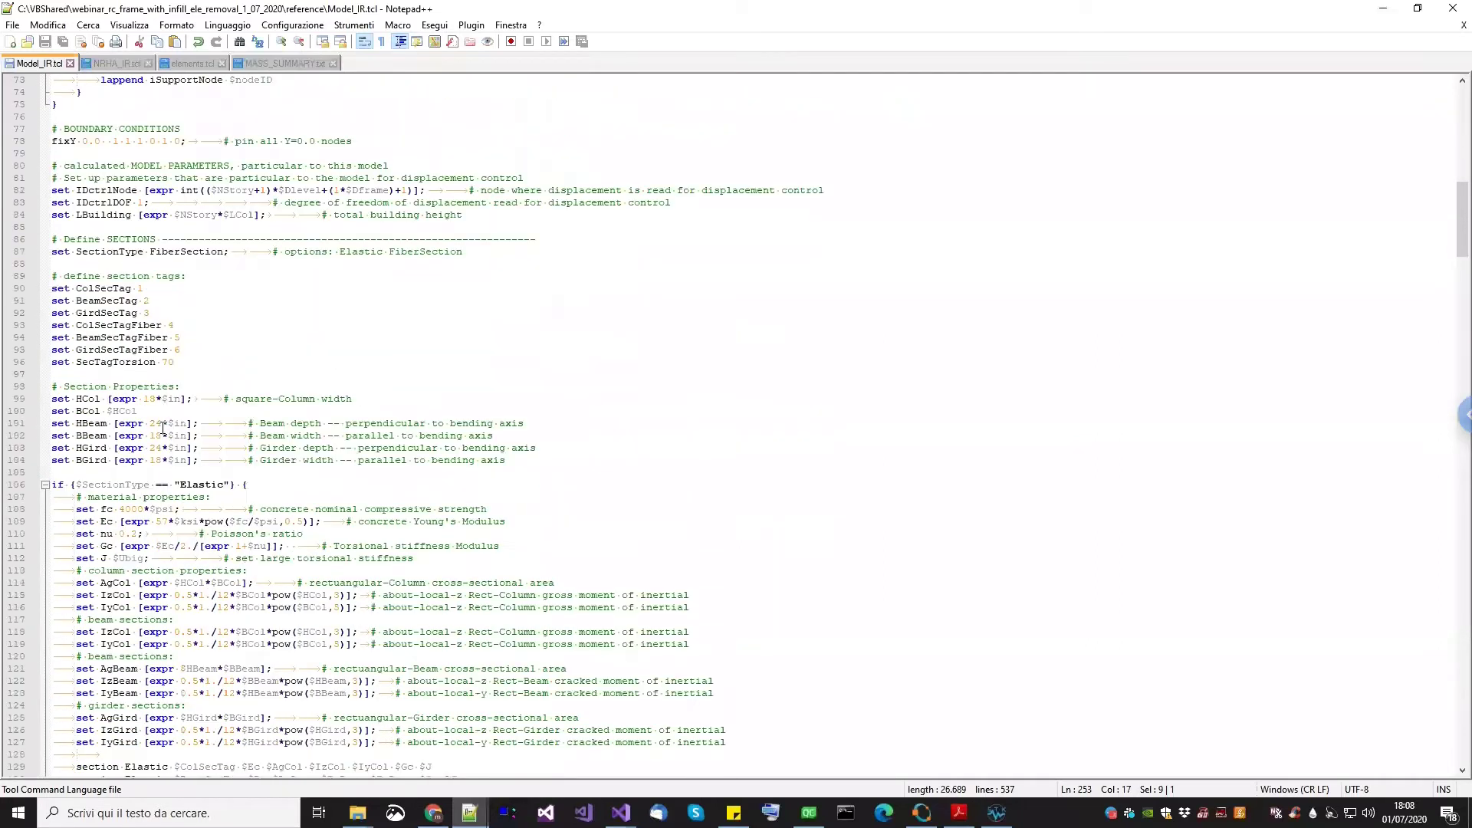
{"action": "scroll", "coordinate": [162, 427], "scroll_direction": "down", "scroll_amount": 1}
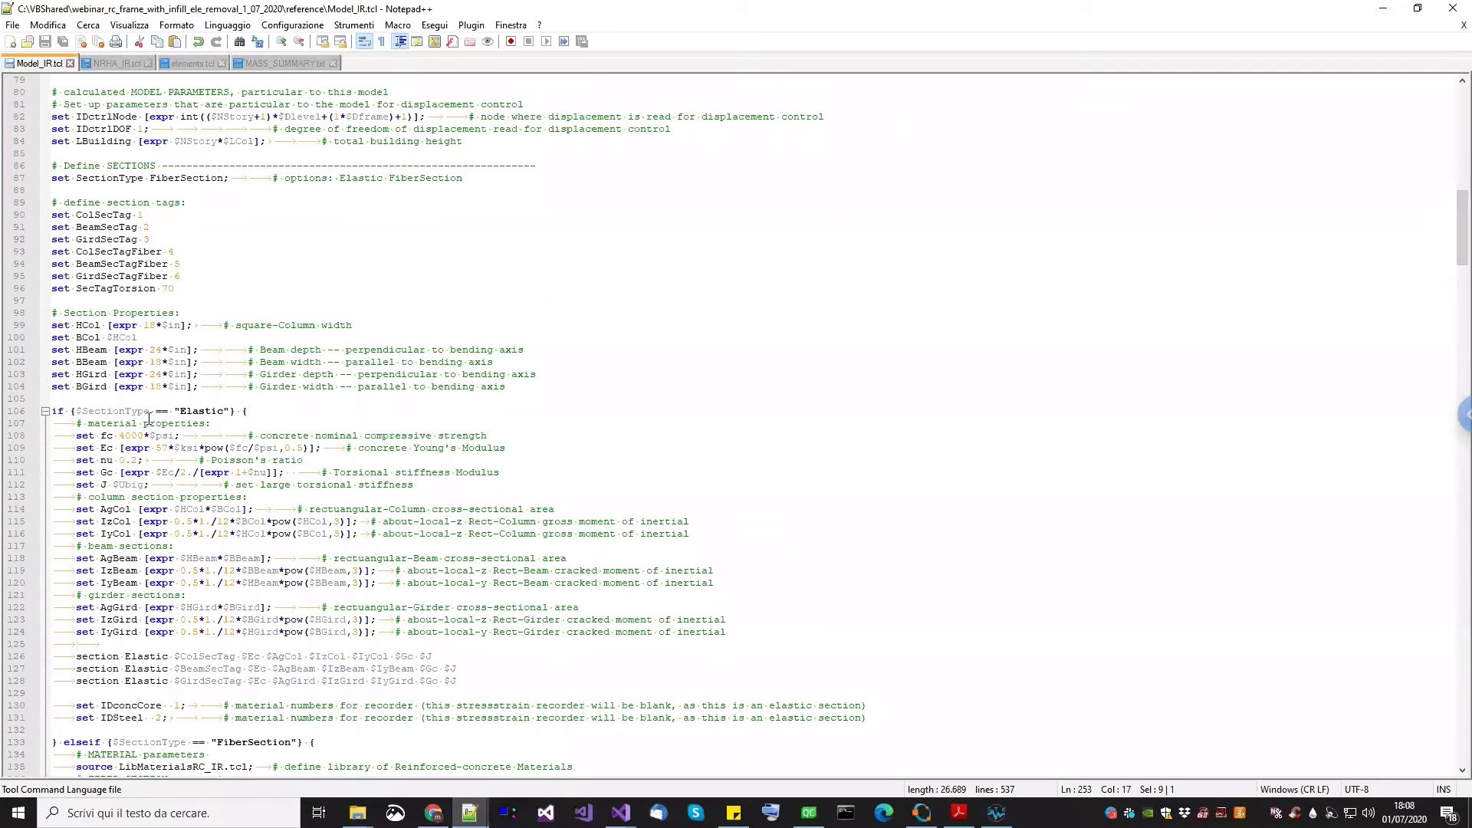
{"action": "scroll", "coordinate": [148, 420], "scroll_direction": "down", "scroll_amount": 20}
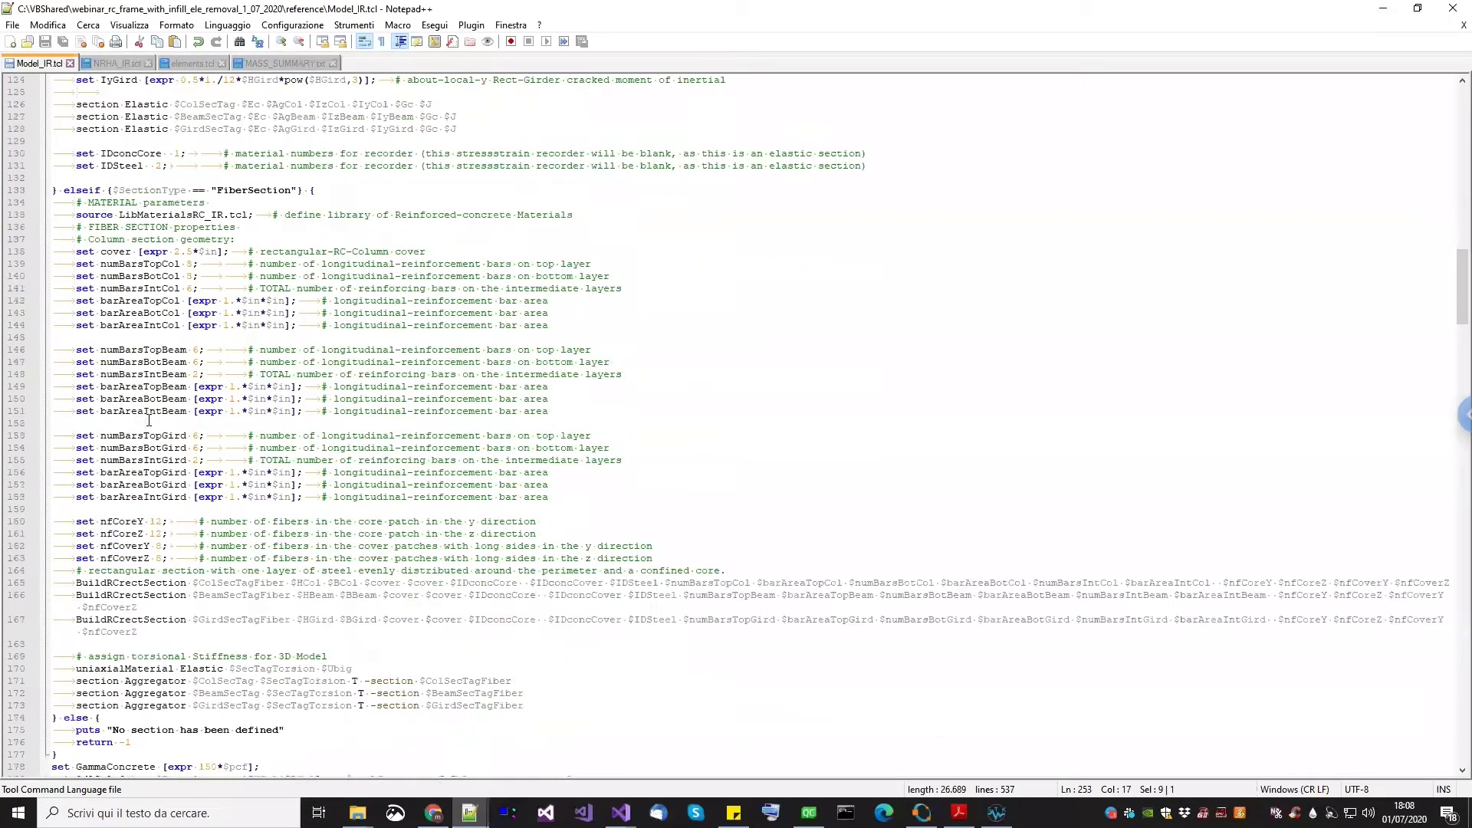
{"action": "scroll", "coordinate": [149, 421], "scroll_direction": "down", "scroll_amount": 17}
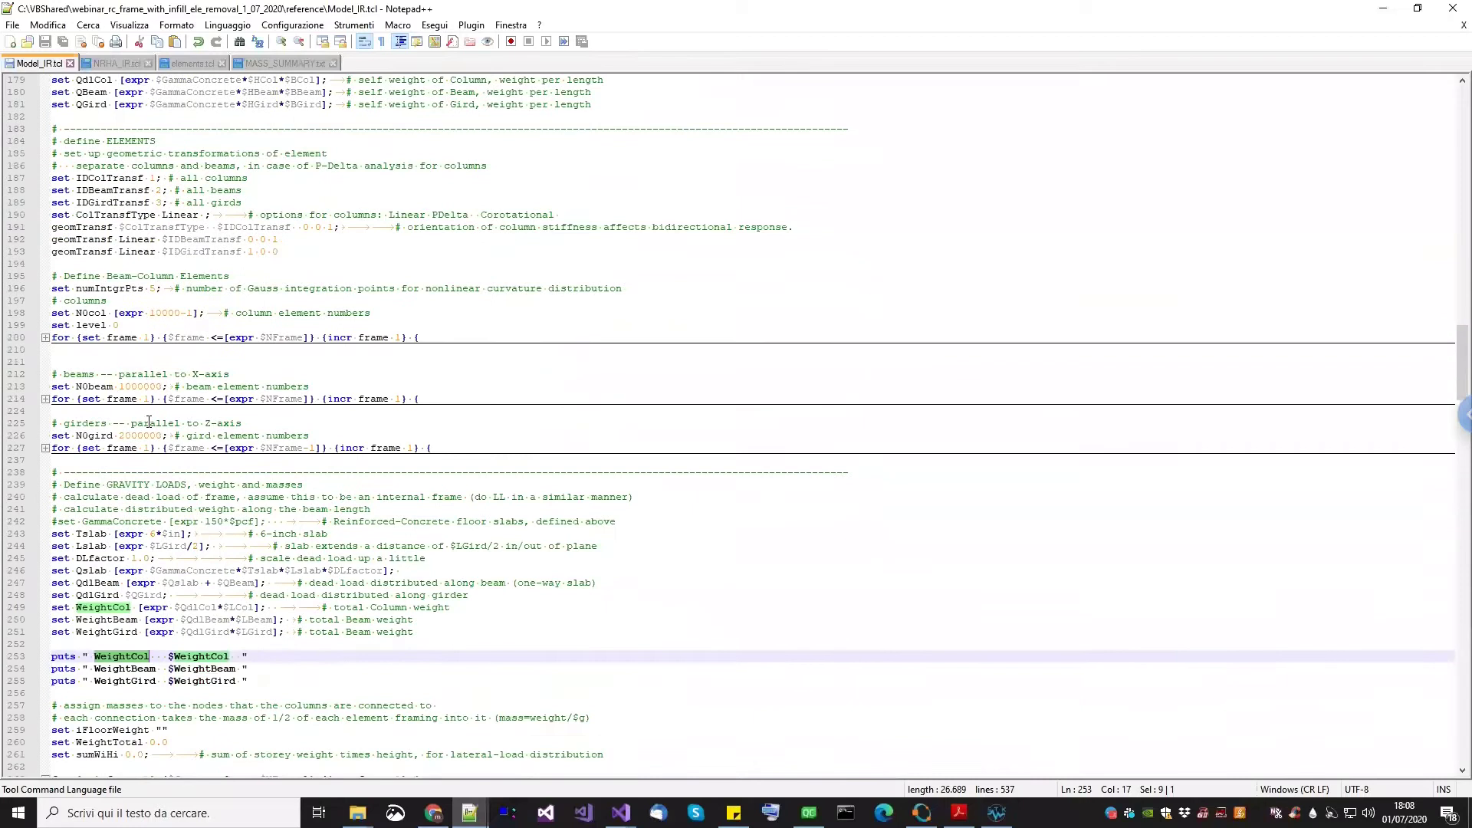
{"action": "scroll", "coordinate": [149, 420], "scroll_direction": "down", "scroll_amount": 17}
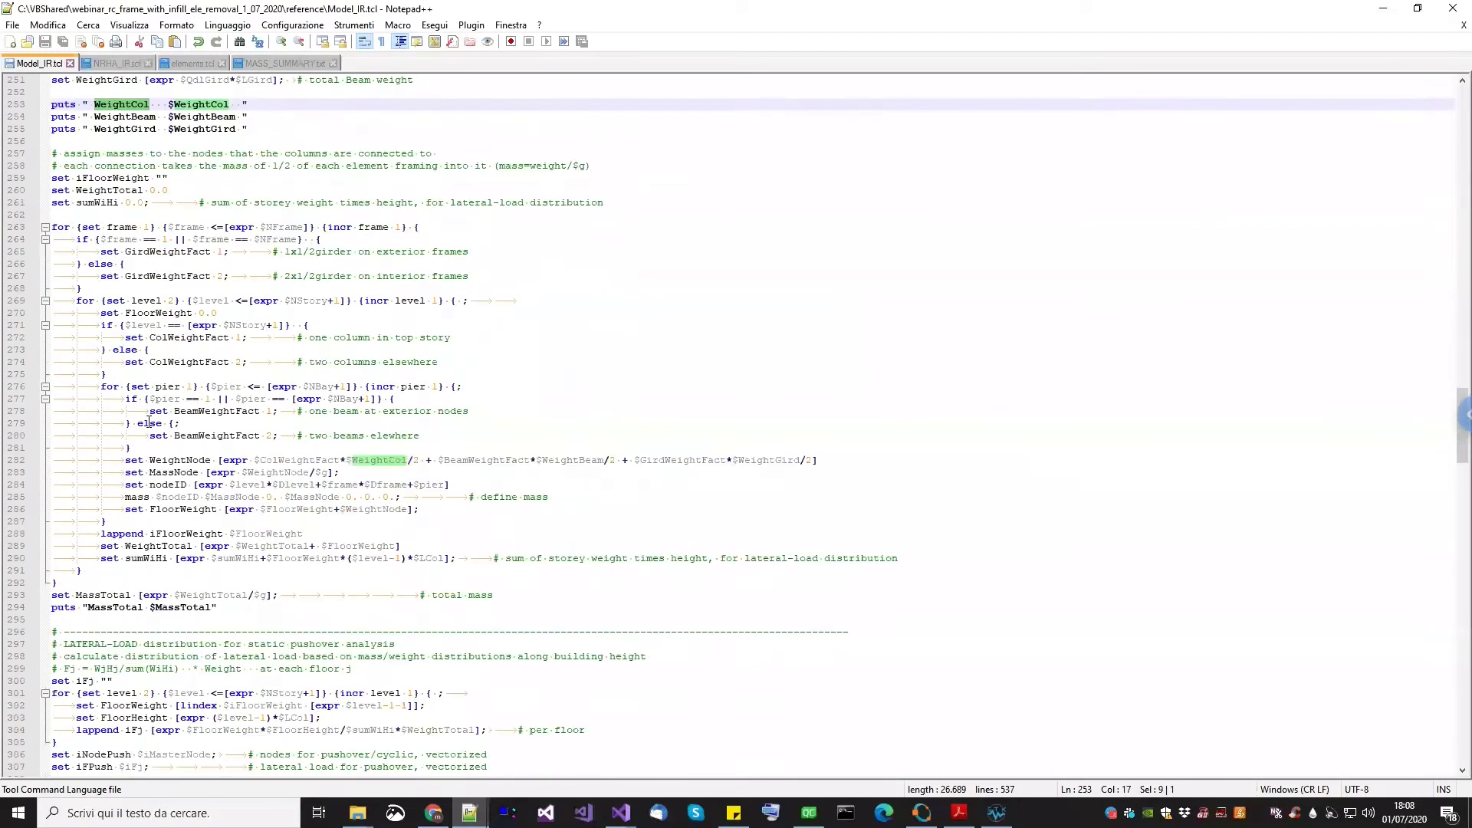
{"action": "scroll", "coordinate": [149, 422], "scroll_direction": "down", "scroll_amount": 14}
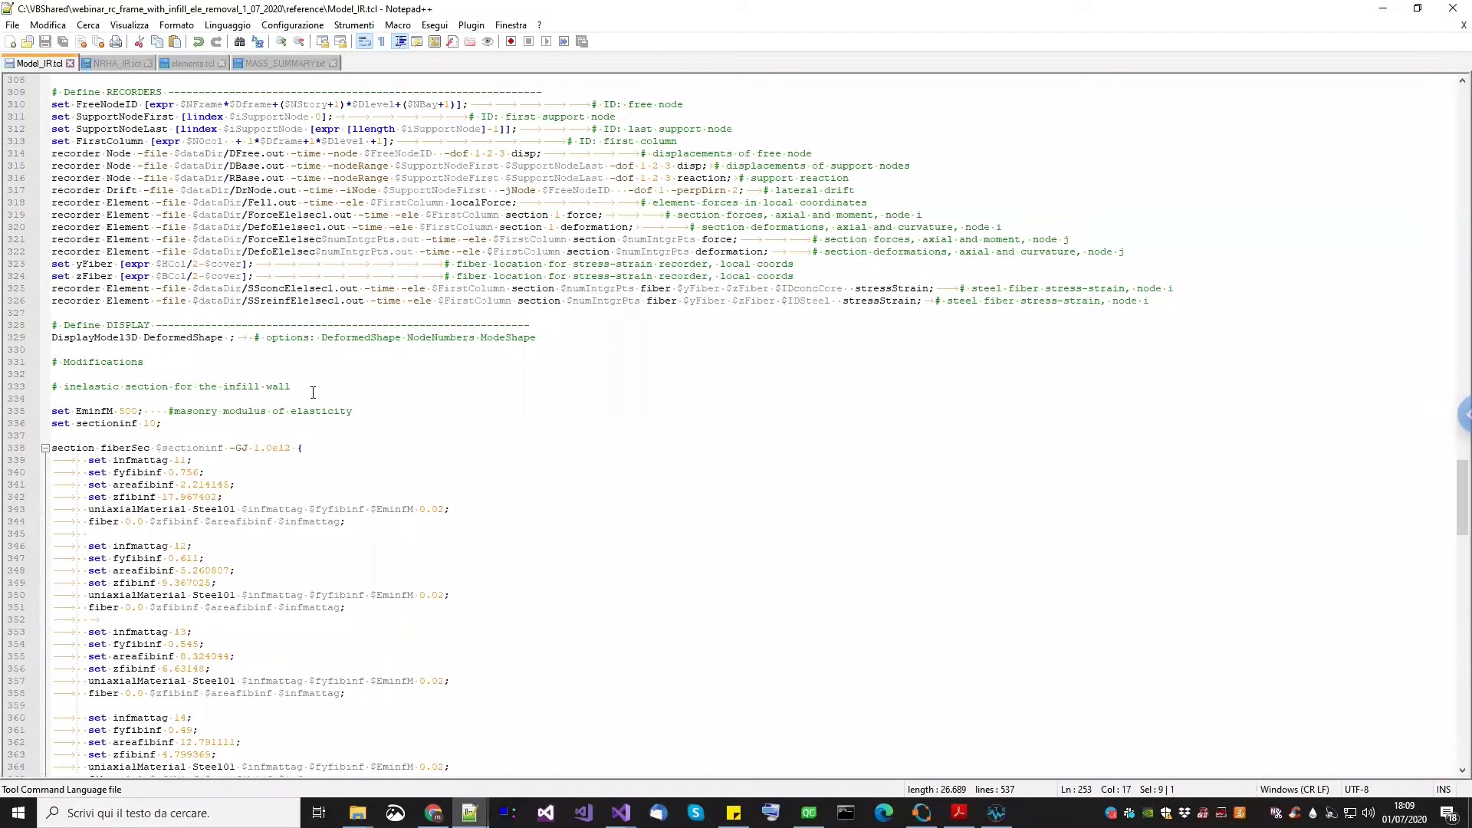
Examine the infill wall modifications in Model_IR.tcl, from the inelastic fiber section to the torsion aggregator and elastic pin section
{"action": "scroll", "coordinate": [313, 392], "scroll_direction": "down", "scroll_amount": 2}
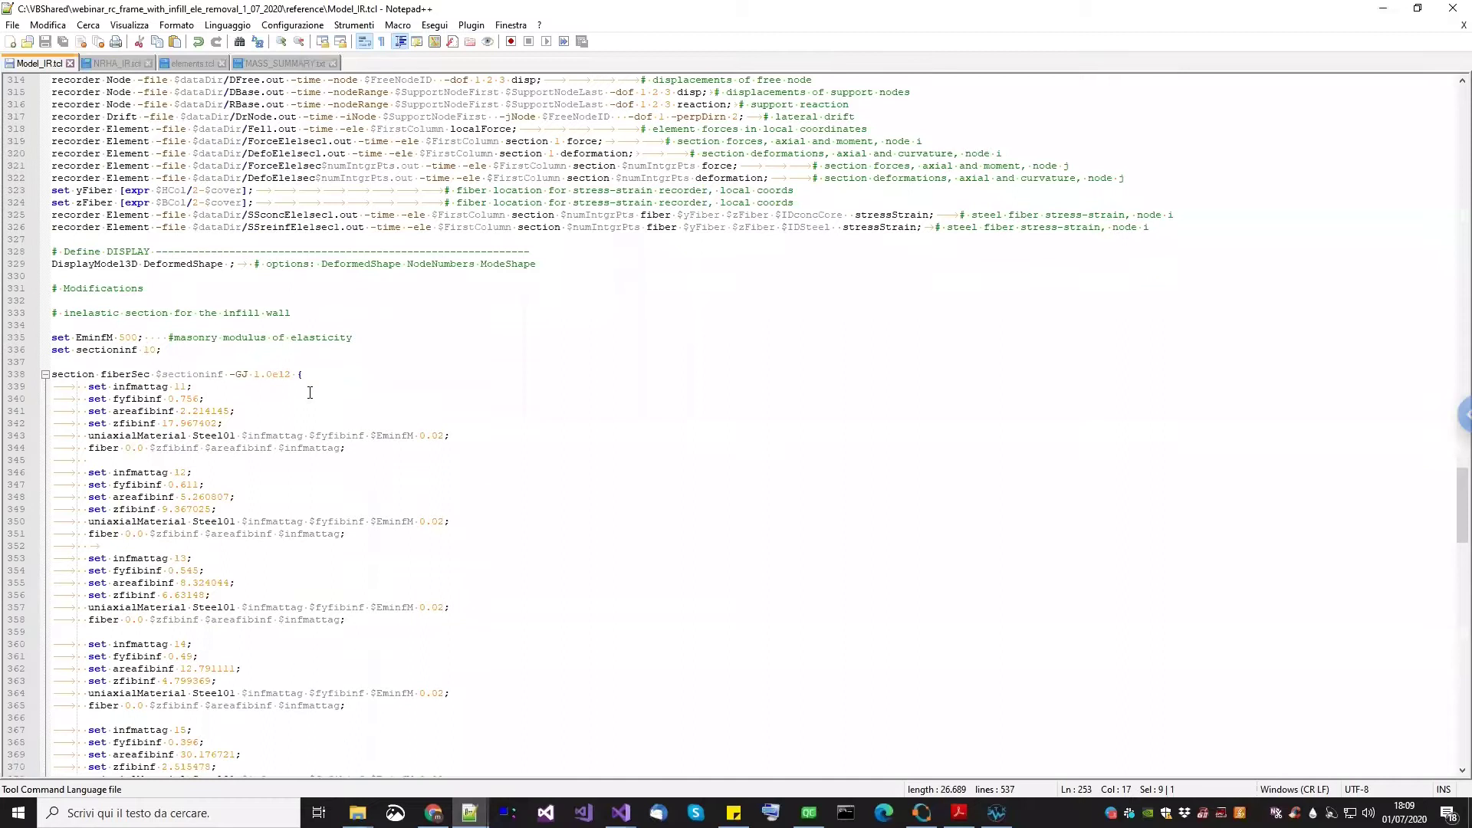
{"action": "scroll", "coordinate": [310, 392], "scroll_direction": "down", "scroll_amount": 2}
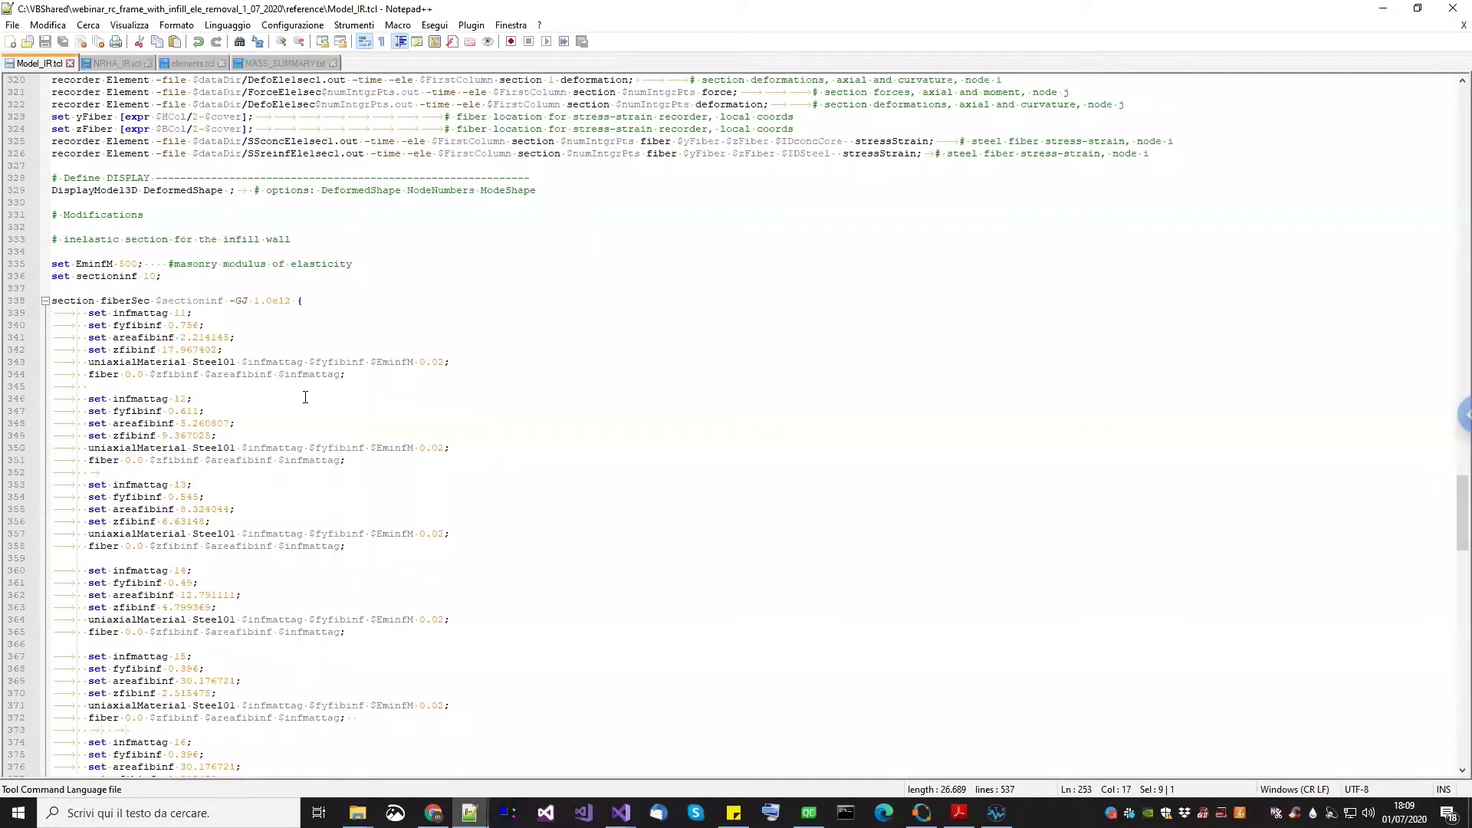
{"action": "scroll", "coordinate": [305, 396], "scroll_direction": "down", "scroll_amount": 2}
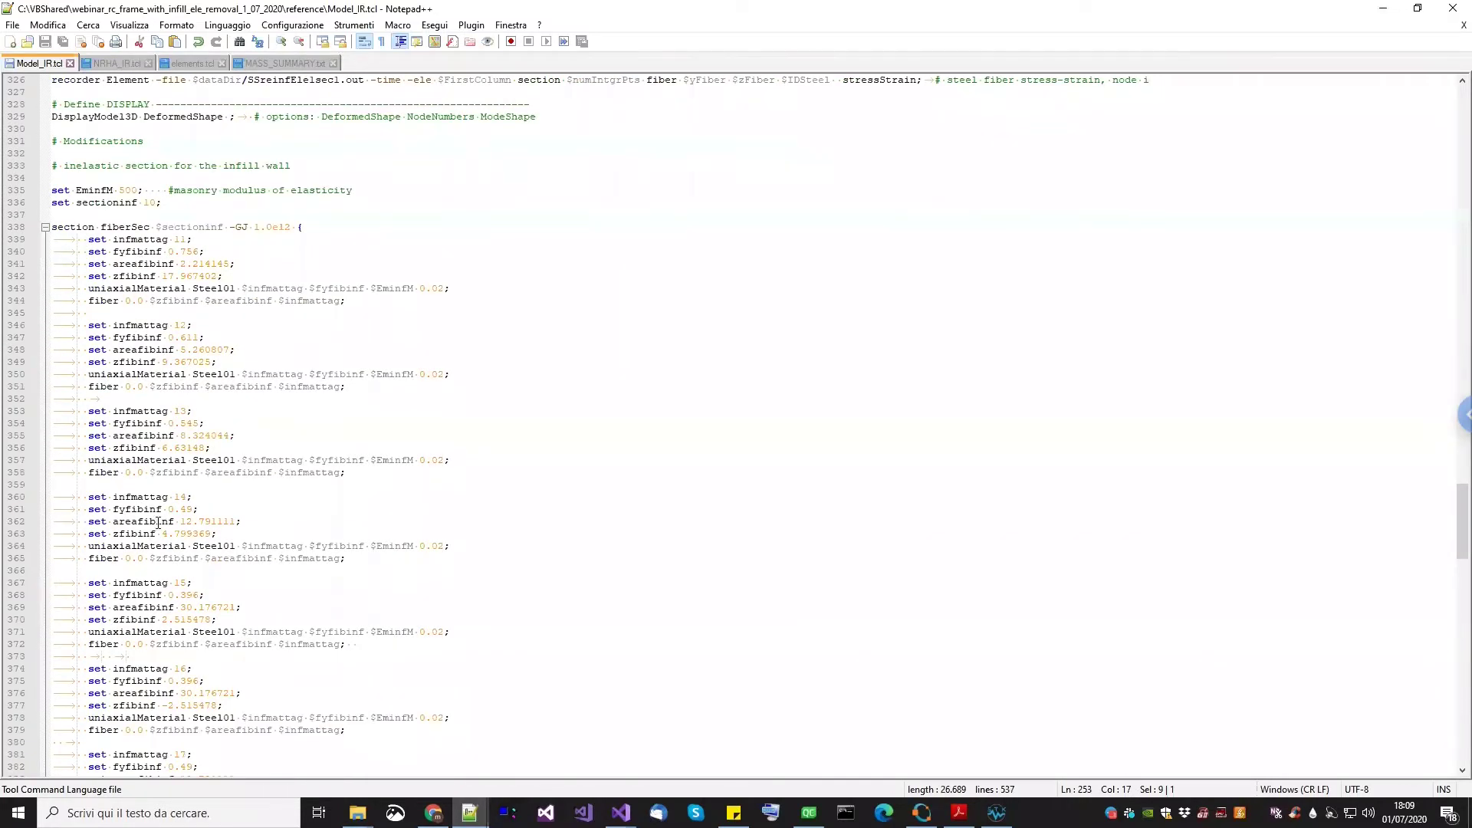
{"action": "scroll", "coordinate": [158, 523], "scroll_direction": "down", "scroll_amount": 1}
{"action": "left_click", "coordinate": [187, 497]}
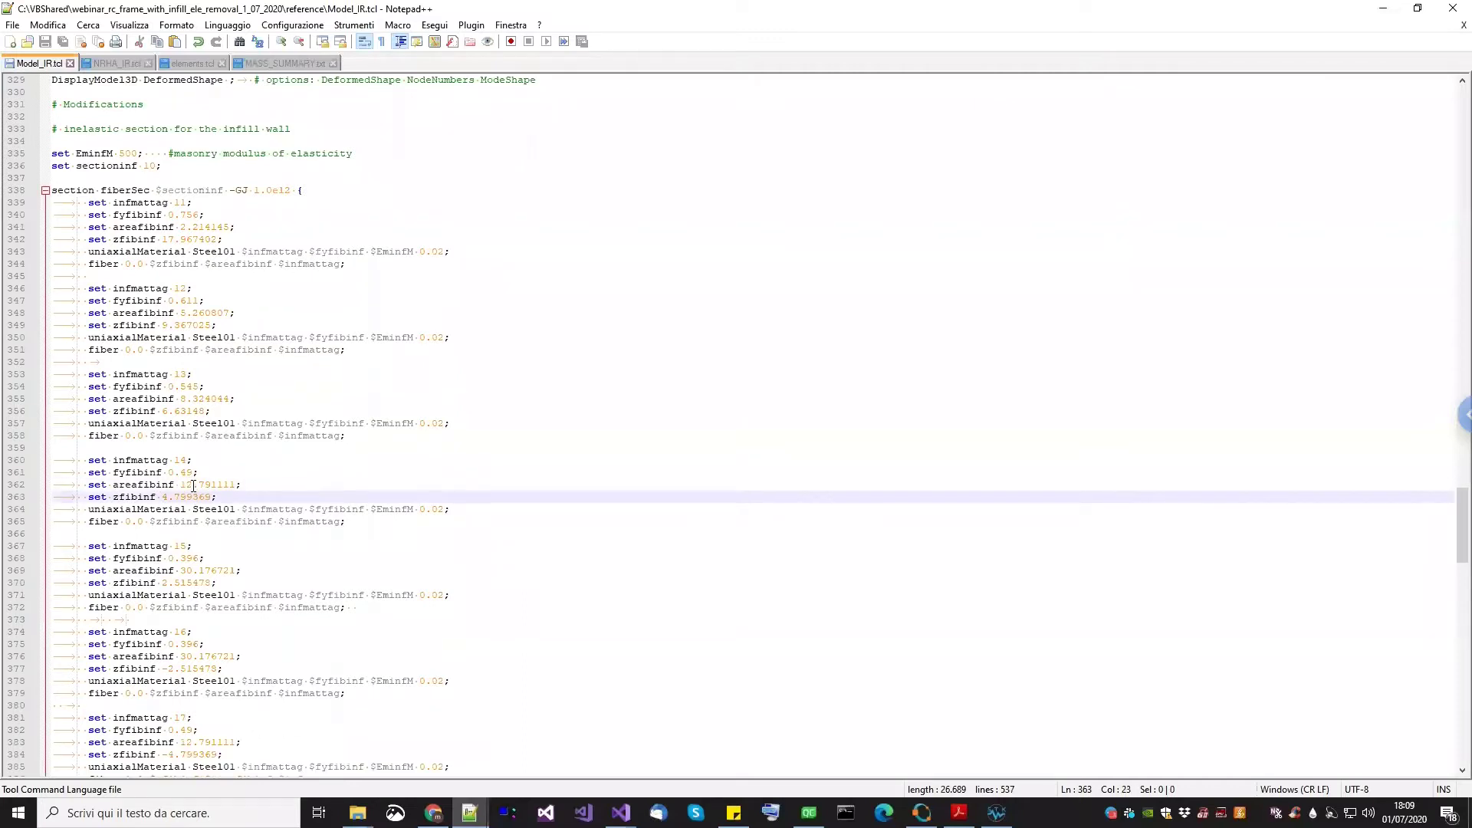
{"action": "scroll", "coordinate": [95, 216], "scroll_direction": "down", "scroll_amount": 1}
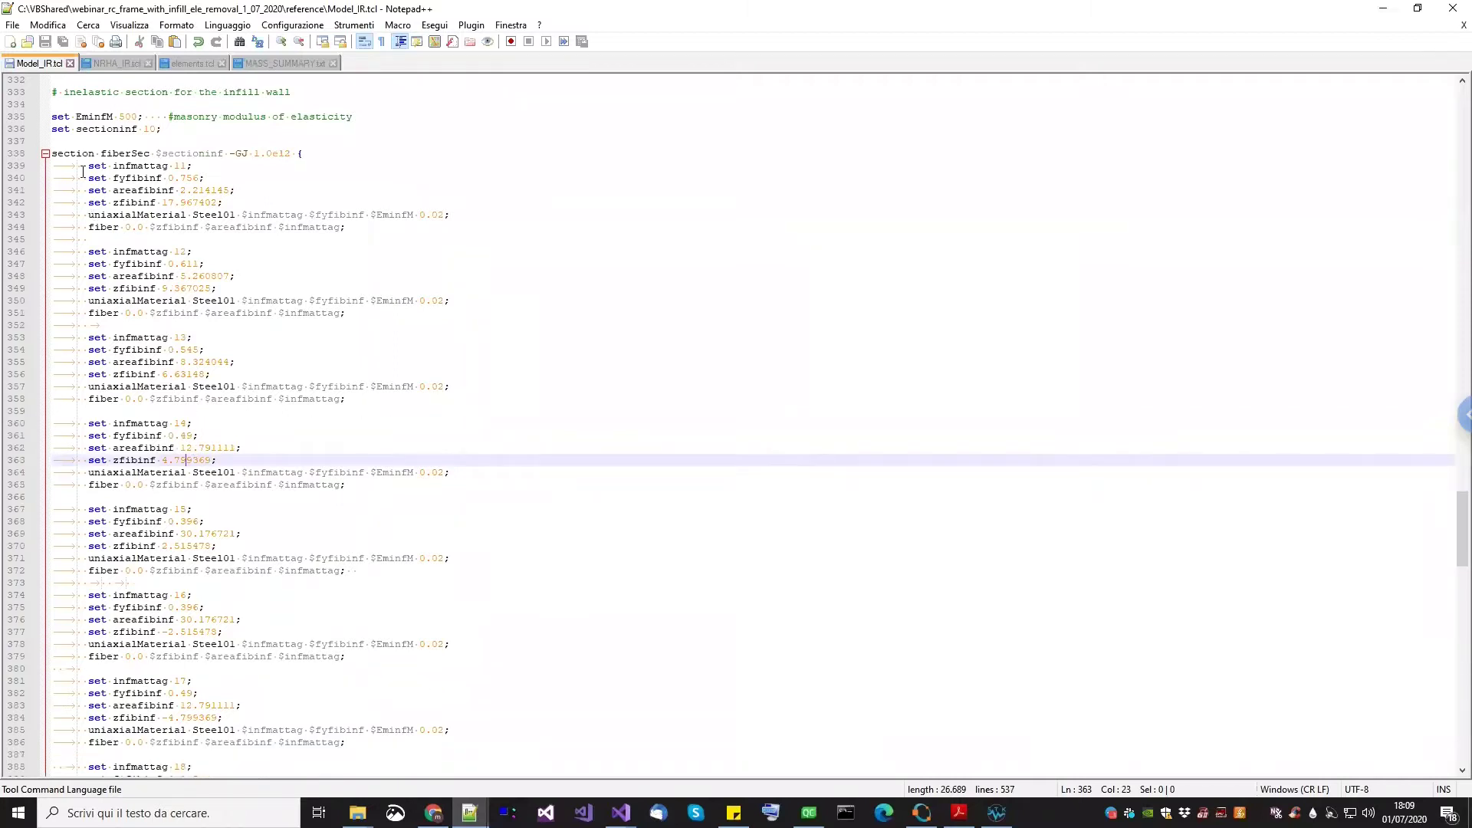
{"action": "scroll", "coordinate": [172, 398], "scroll_direction": "down", "scroll_amount": 2}
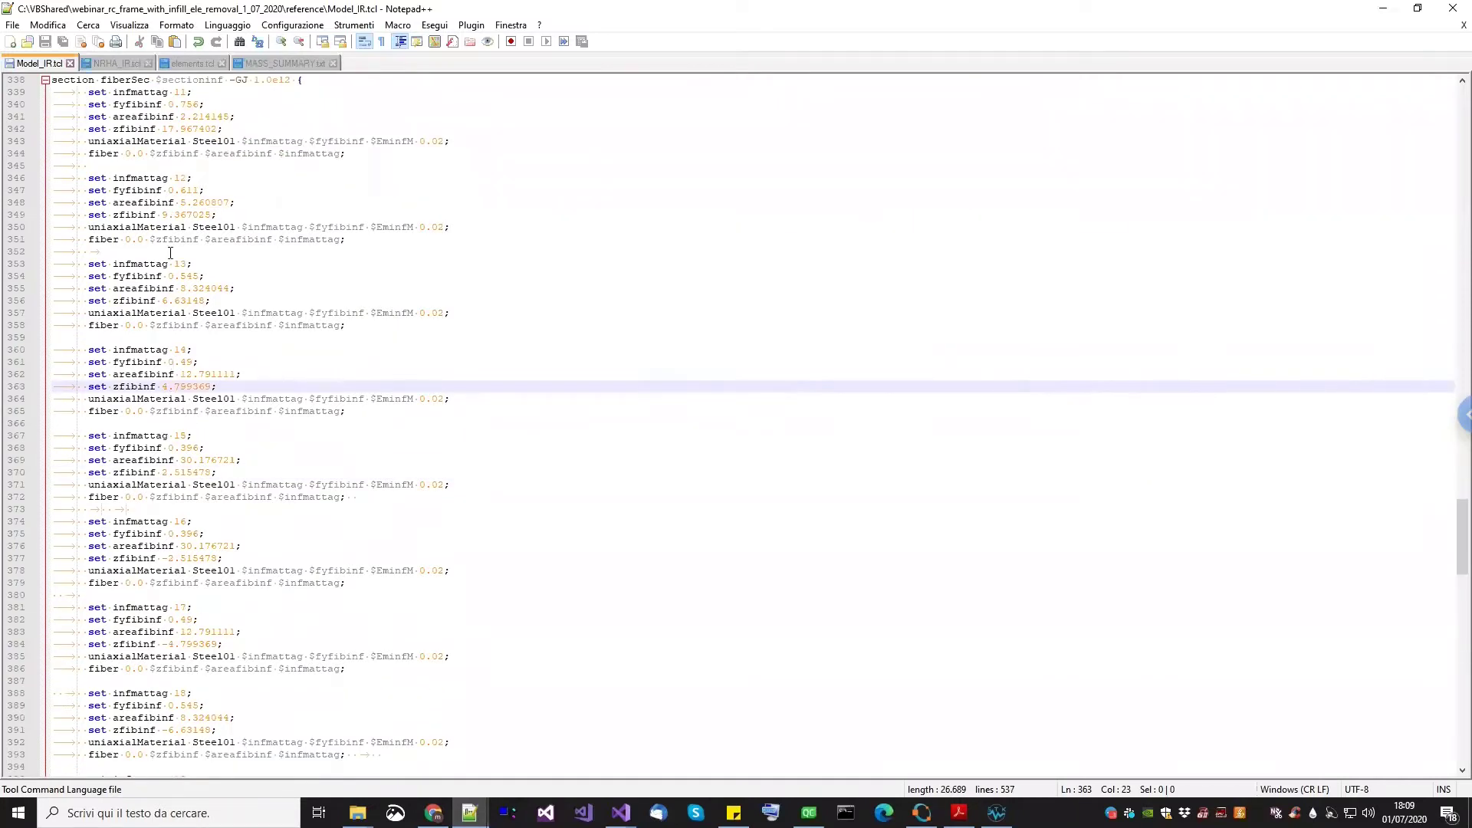
{"action": "scroll", "coordinate": [177, 546], "scroll_direction": "down", "scroll_amount": 1}
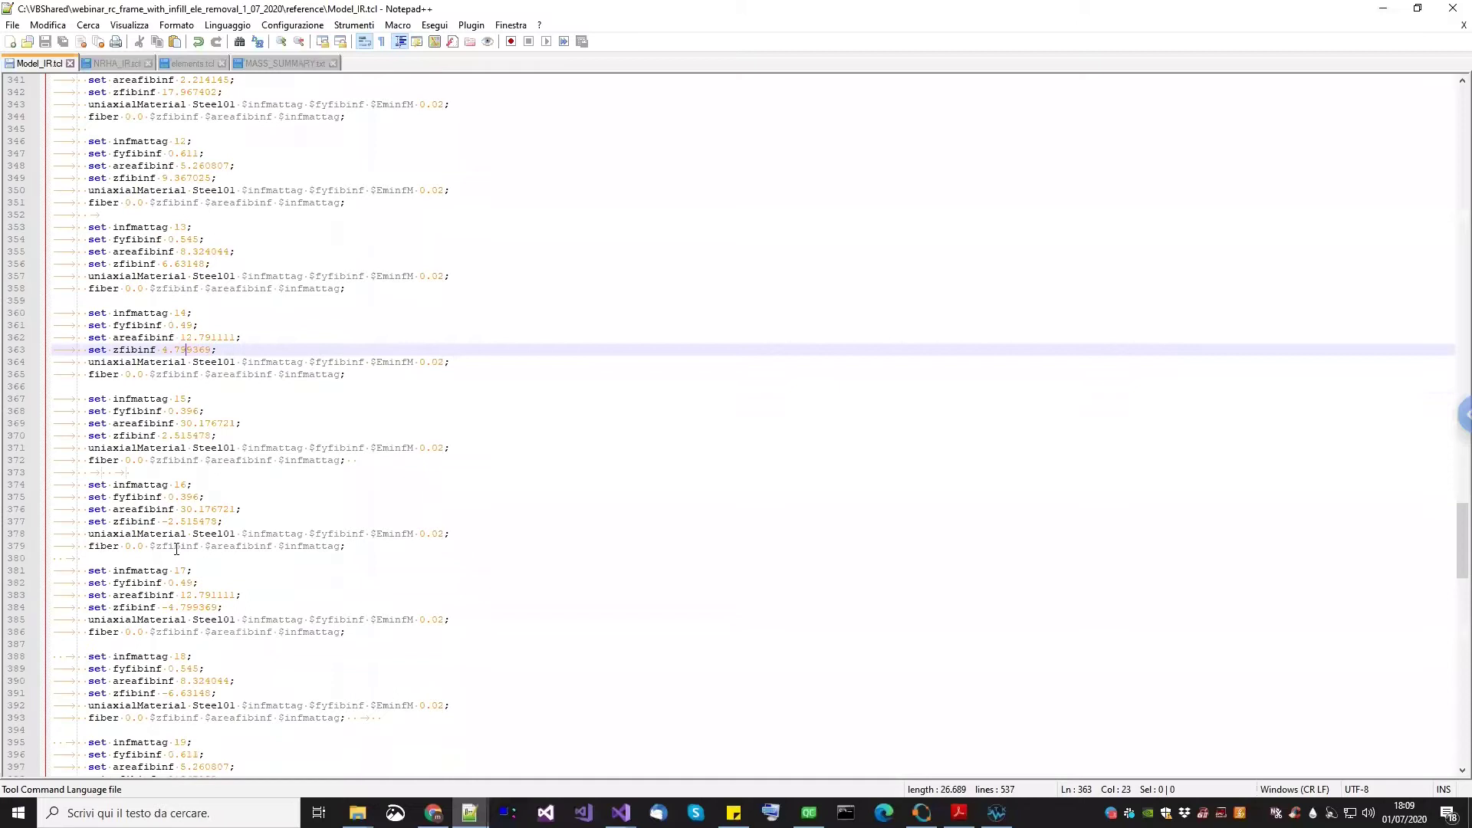
{"action": "scroll", "coordinate": [176, 550], "scroll_direction": "down", "scroll_amount": 10}
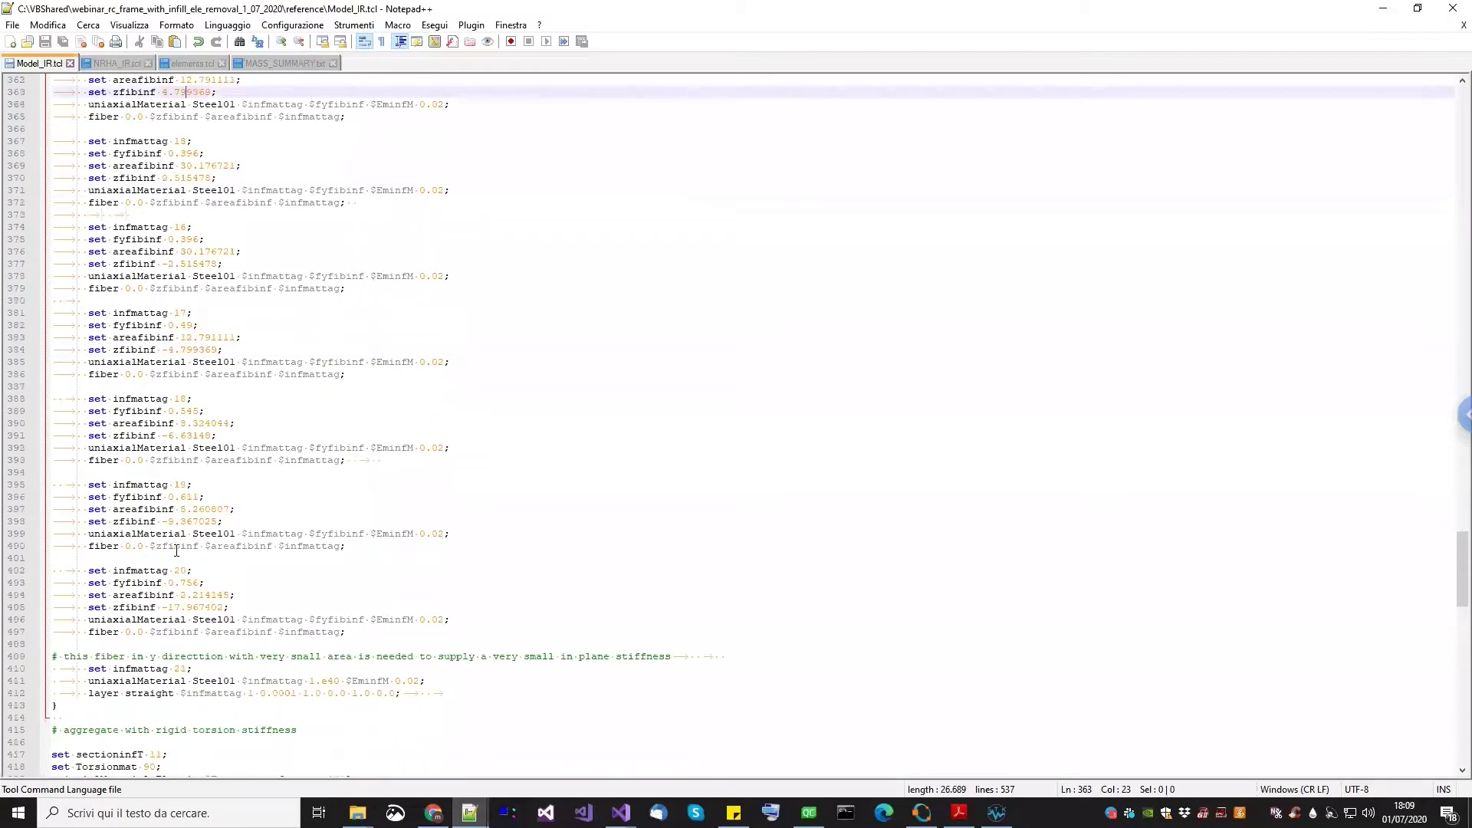
{"action": "scroll", "coordinate": [181, 566], "scroll_direction": "down", "scroll_amount": 1}
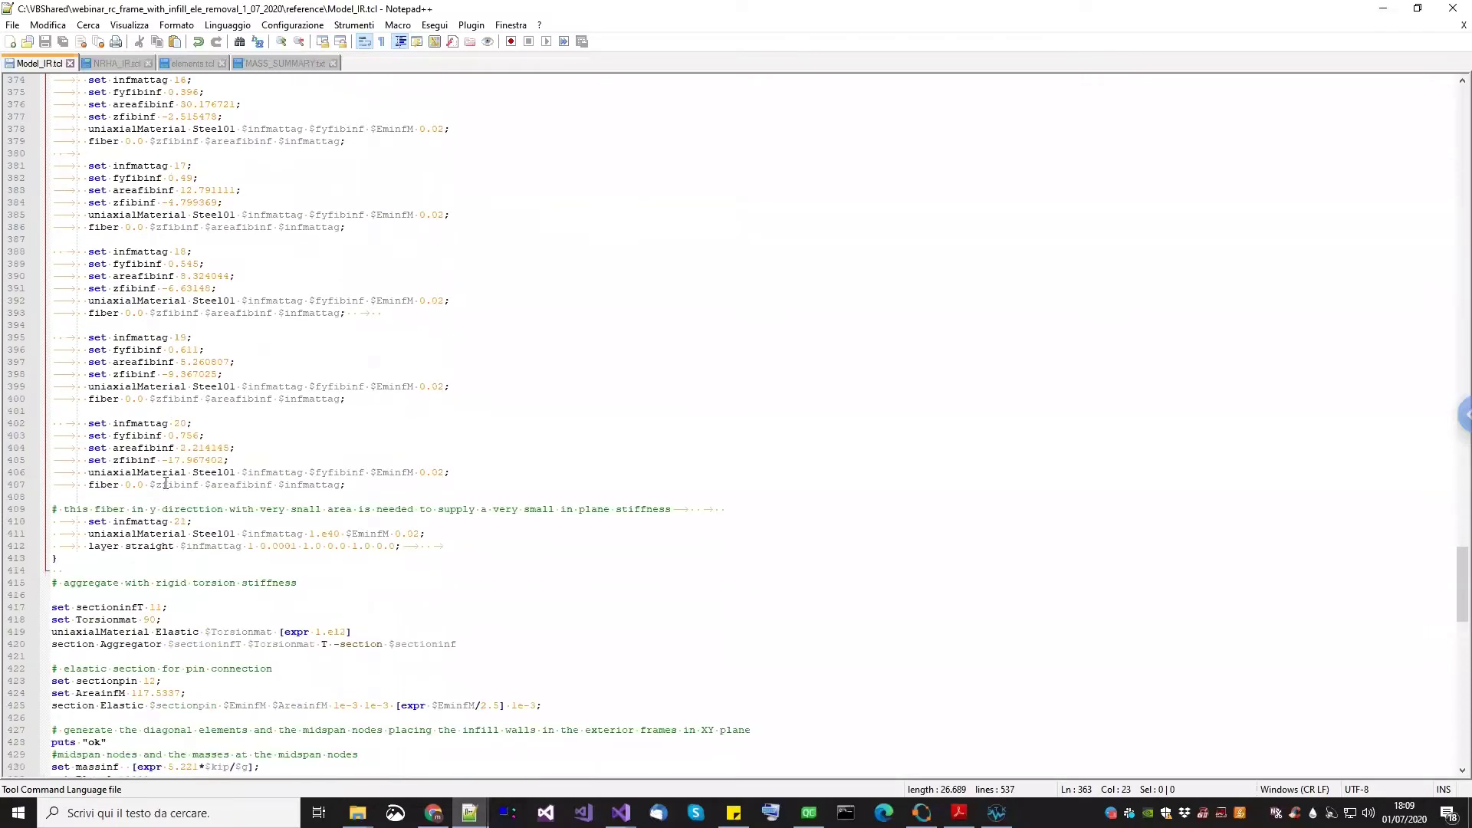
{"action": "scroll", "coordinate": [209, 505], "scroll_direction": "down", "scroll_amount": 4}
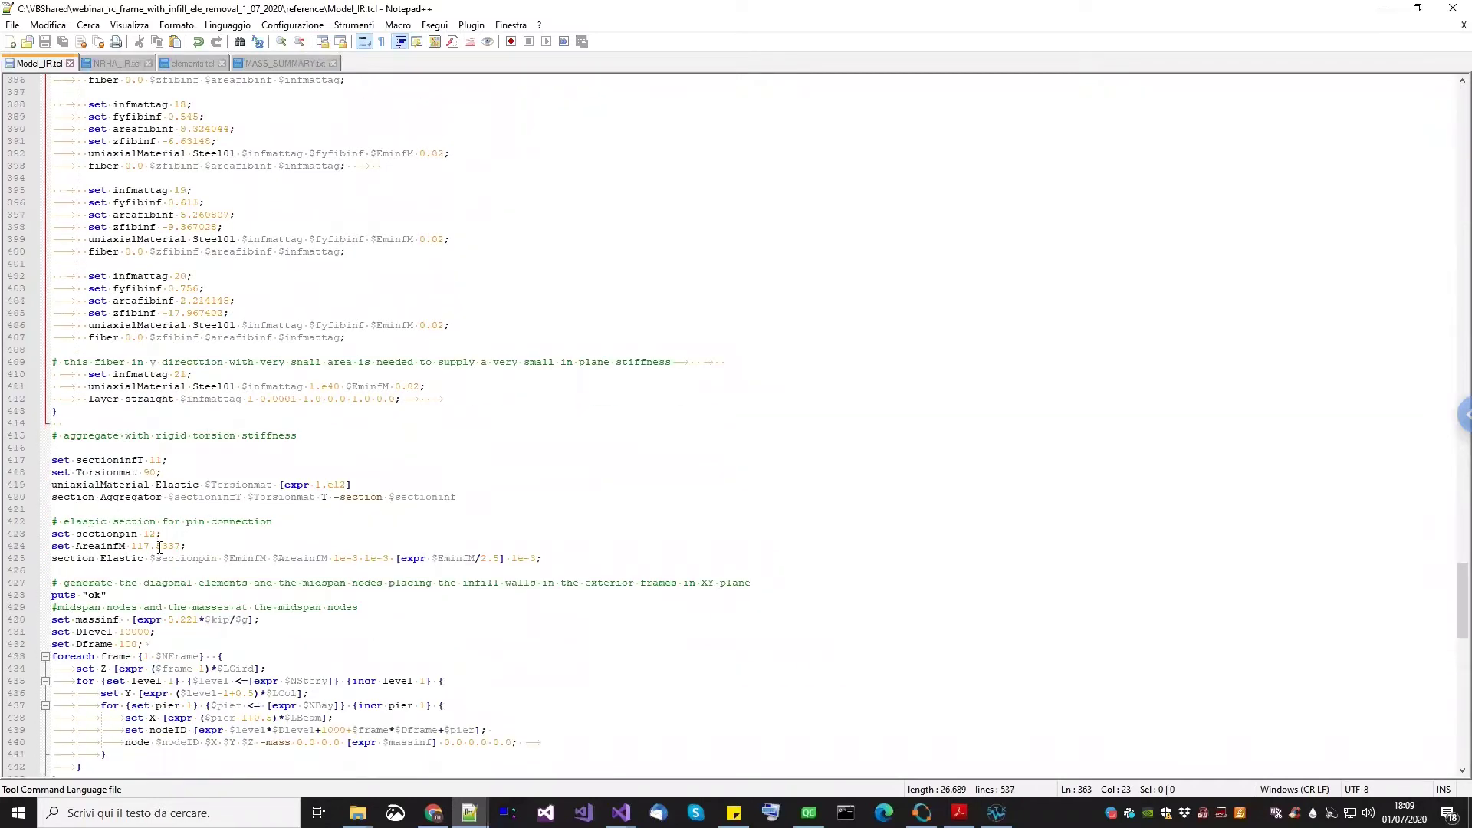
Switch to the OpenSees wiki page in the browser and look over the removal criterion, collapse recorder commands and diagonal element figure
{"action": "key", "text": "alt+Tab"}
{"action": "scroll", "coordinate": [581, 408], "scroll_direction": "up", "scroll_amount": 20}
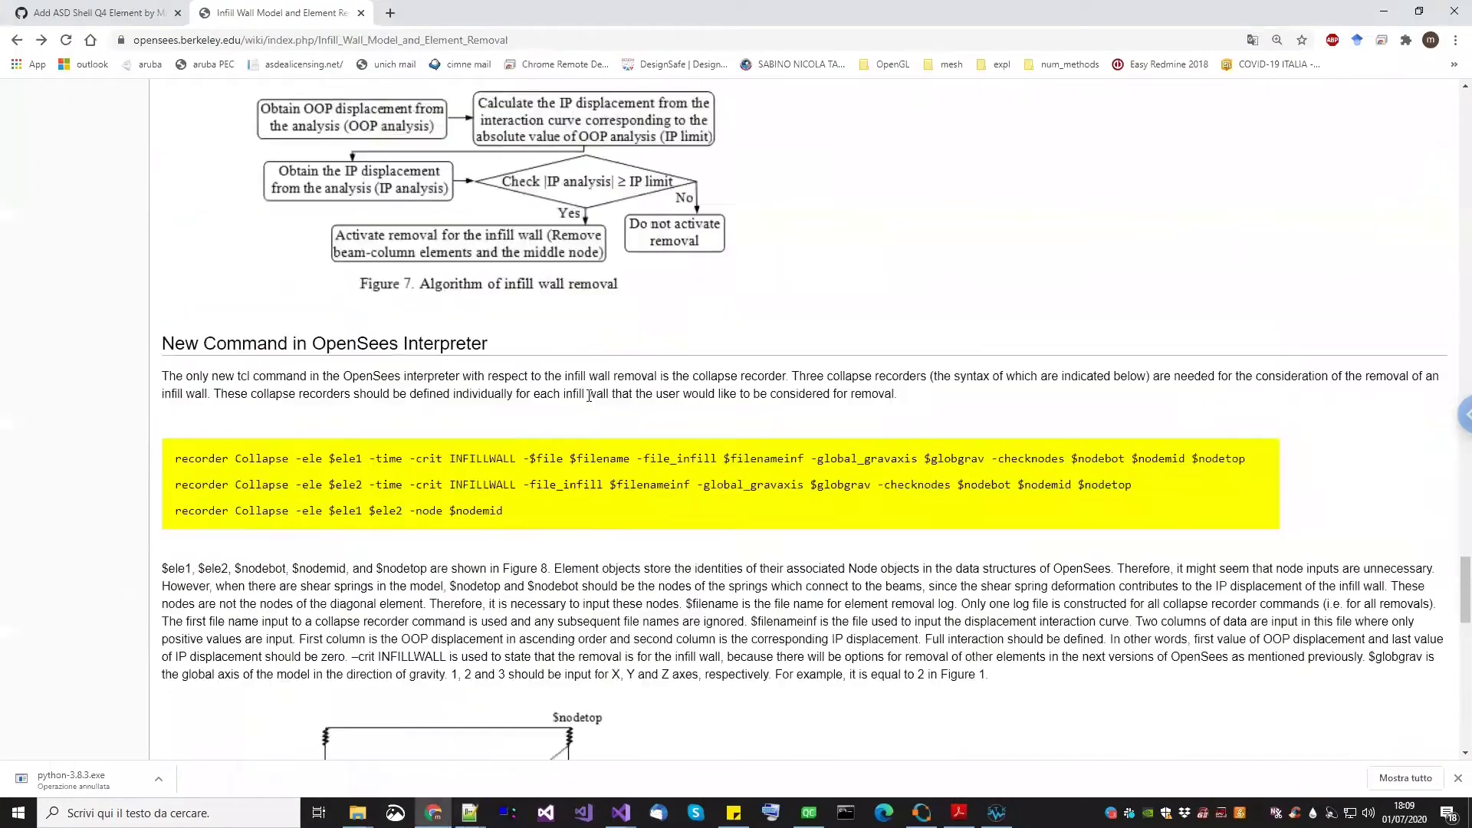
{"action": "scroll", "coordinate": [581, 432], "scroll_direction": "down", "scroll_amount": 12}
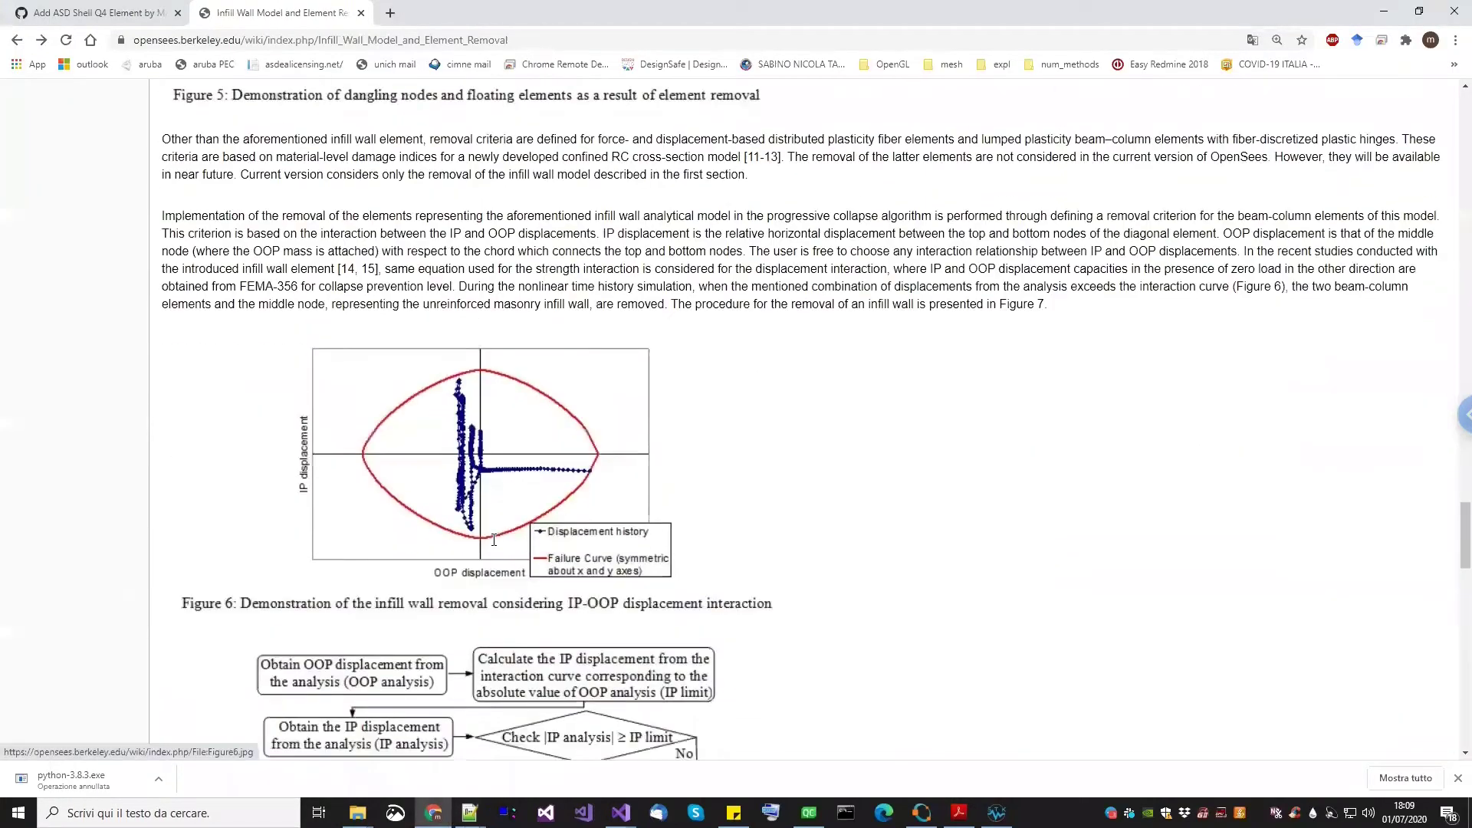
{"action": "scroll", "coordinate": [494, 539], "scroll_direction": "down", "scroll_amount": 2}
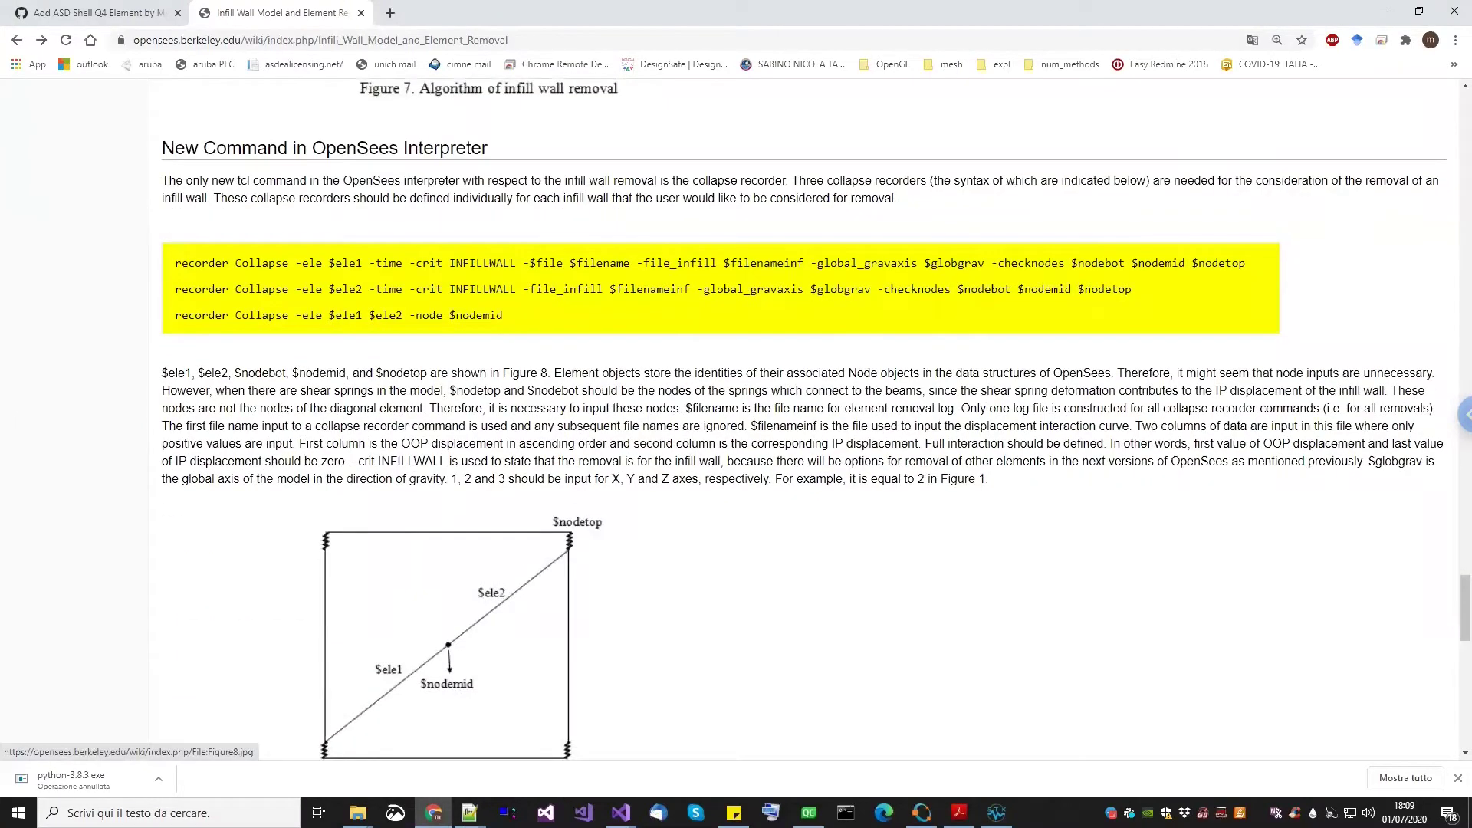
Return to Model_IR.tcl in Notepad++ and examine the midspan node masses, diagonal beamWithHinges elements and collapse recorders
{"action": "mouse_move", "coordinate": [469, 813]}
{"action": "left_click", "coordinate": [490, 767]}
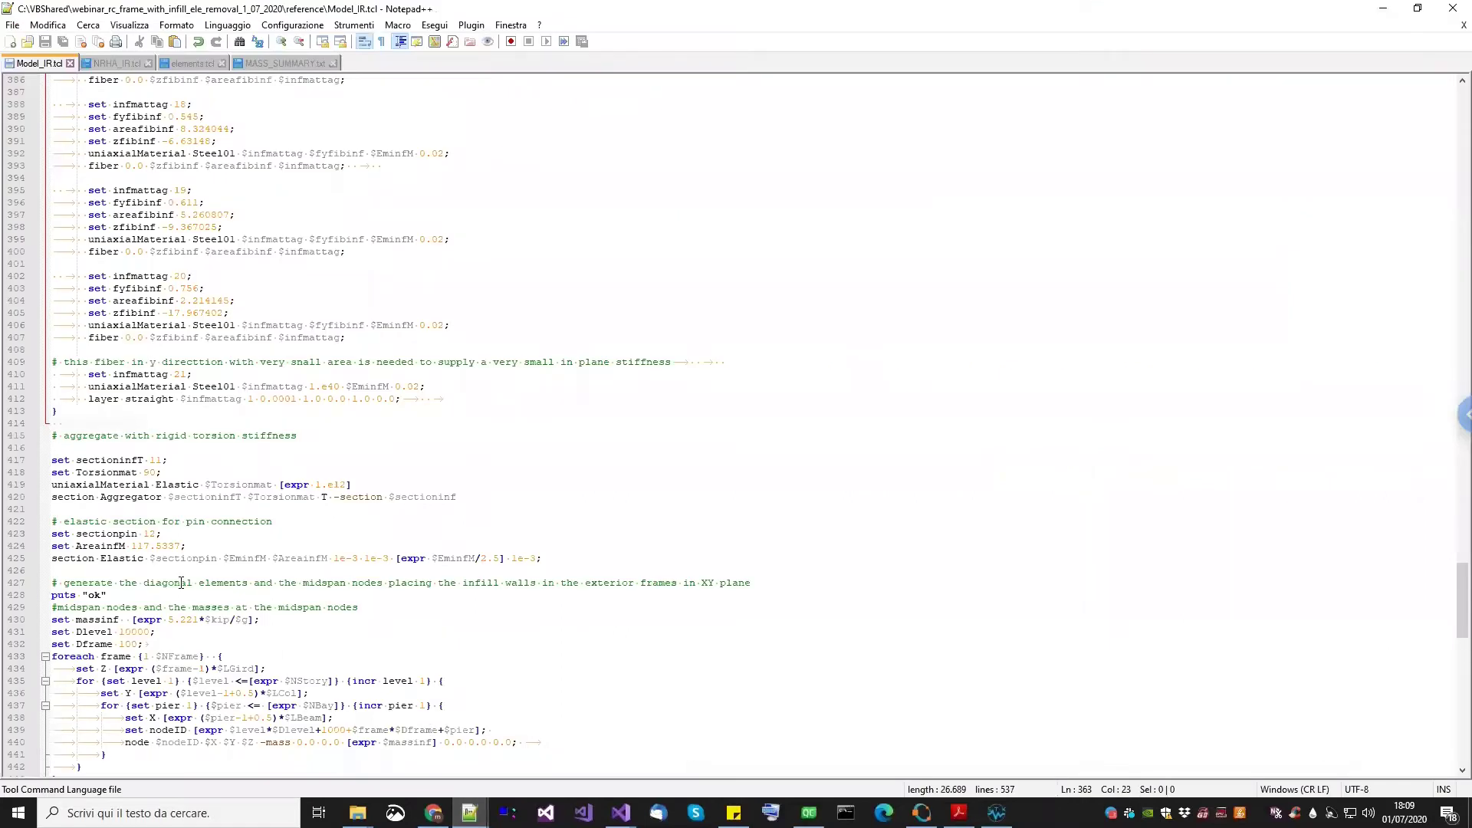
{"action": "scroll", "coordinate": [163, 472], "scroll_direction": "down", "scroll_amount": 1}
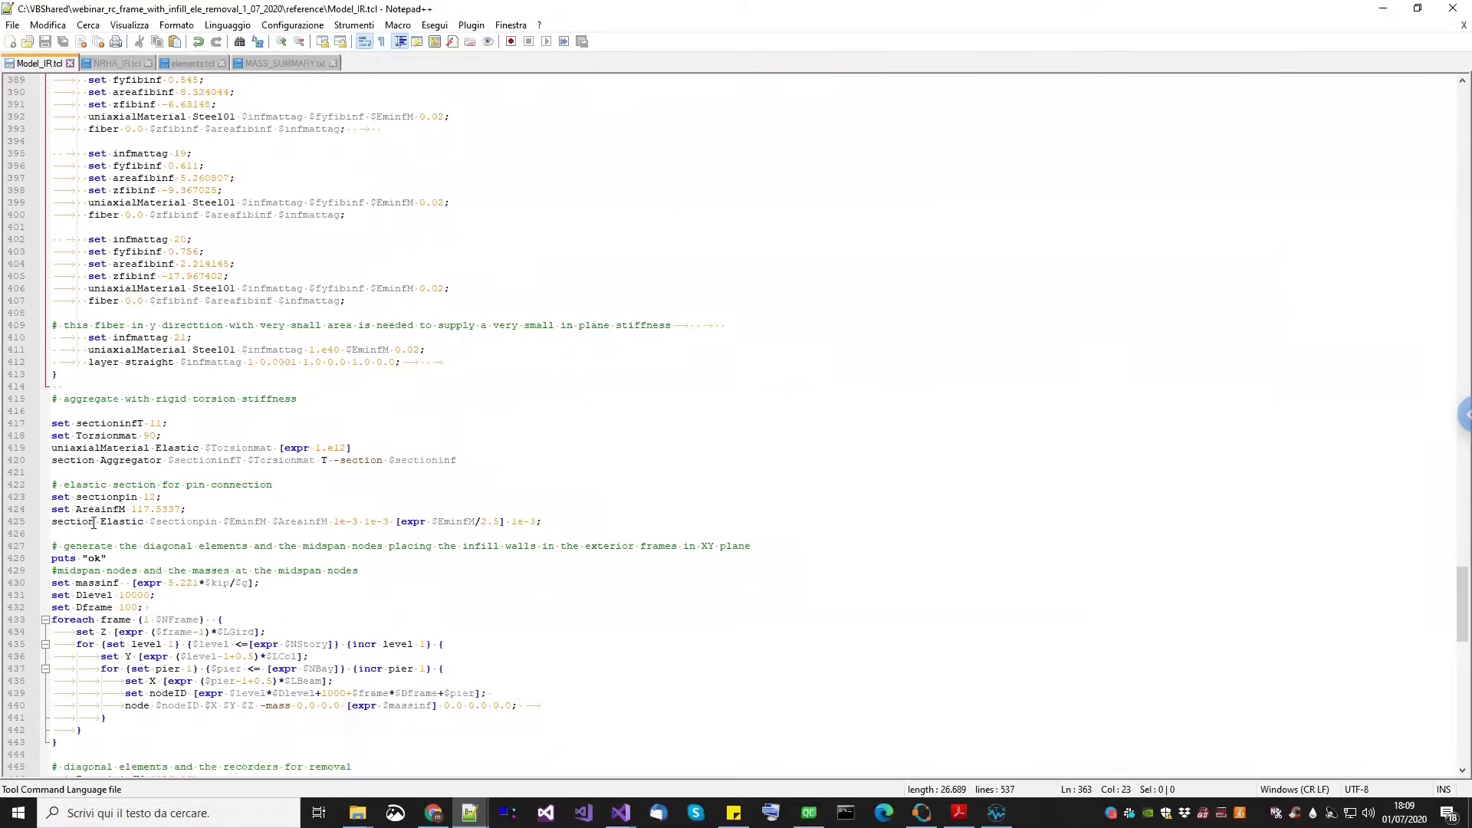
{"action": "scroll", "coordinate": [82, 558], "scroll_direction": "down", "scroll_amount": 2}
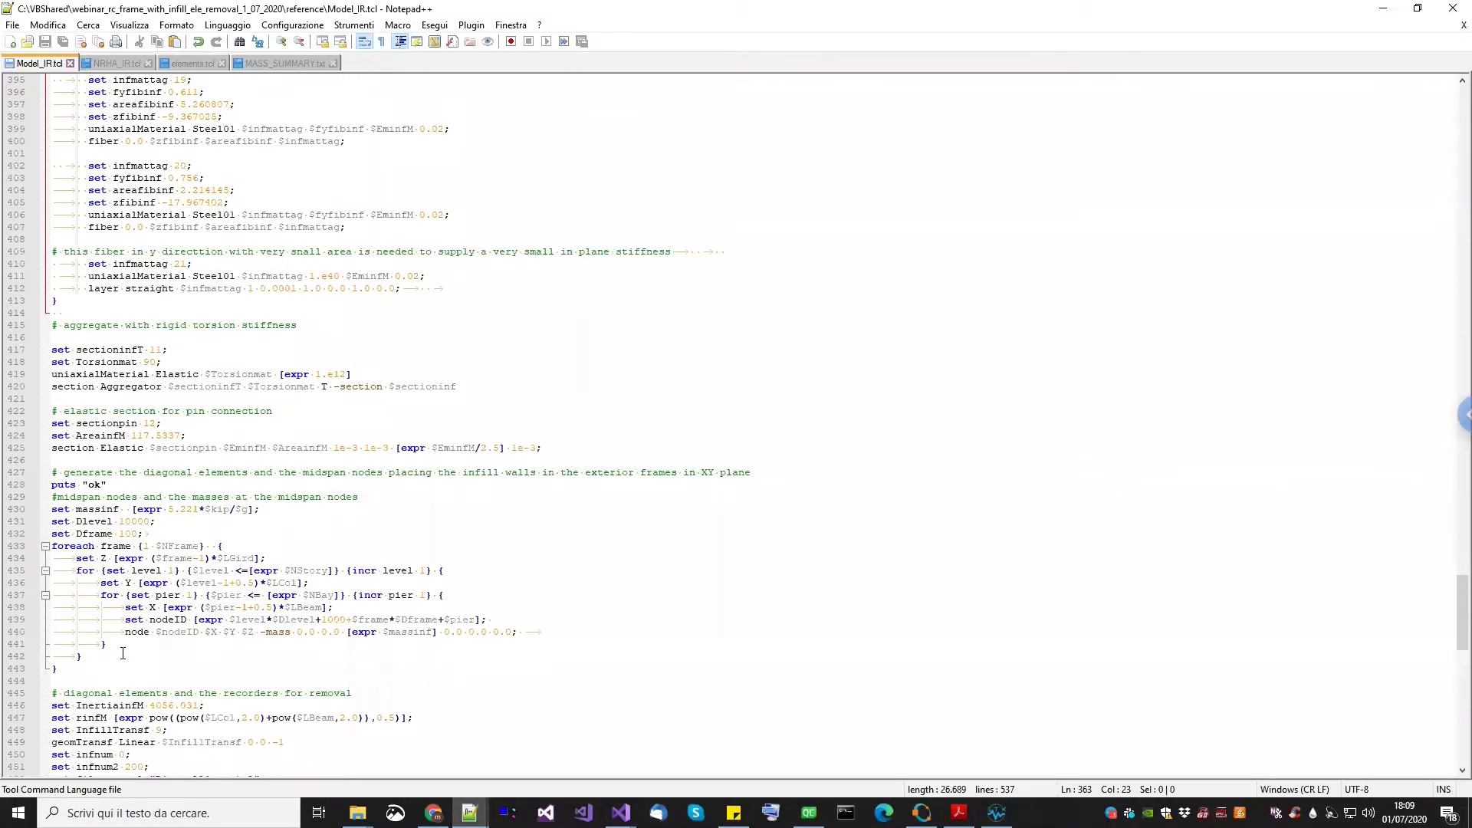
{"action": "left_click_drag", "start_coordinate": [267, 629], "coordinate": [456, 619]}
{"action": "scroll", "coordinate": [412, 624], "scroll_direction": "down", "scroll_amount": 3}
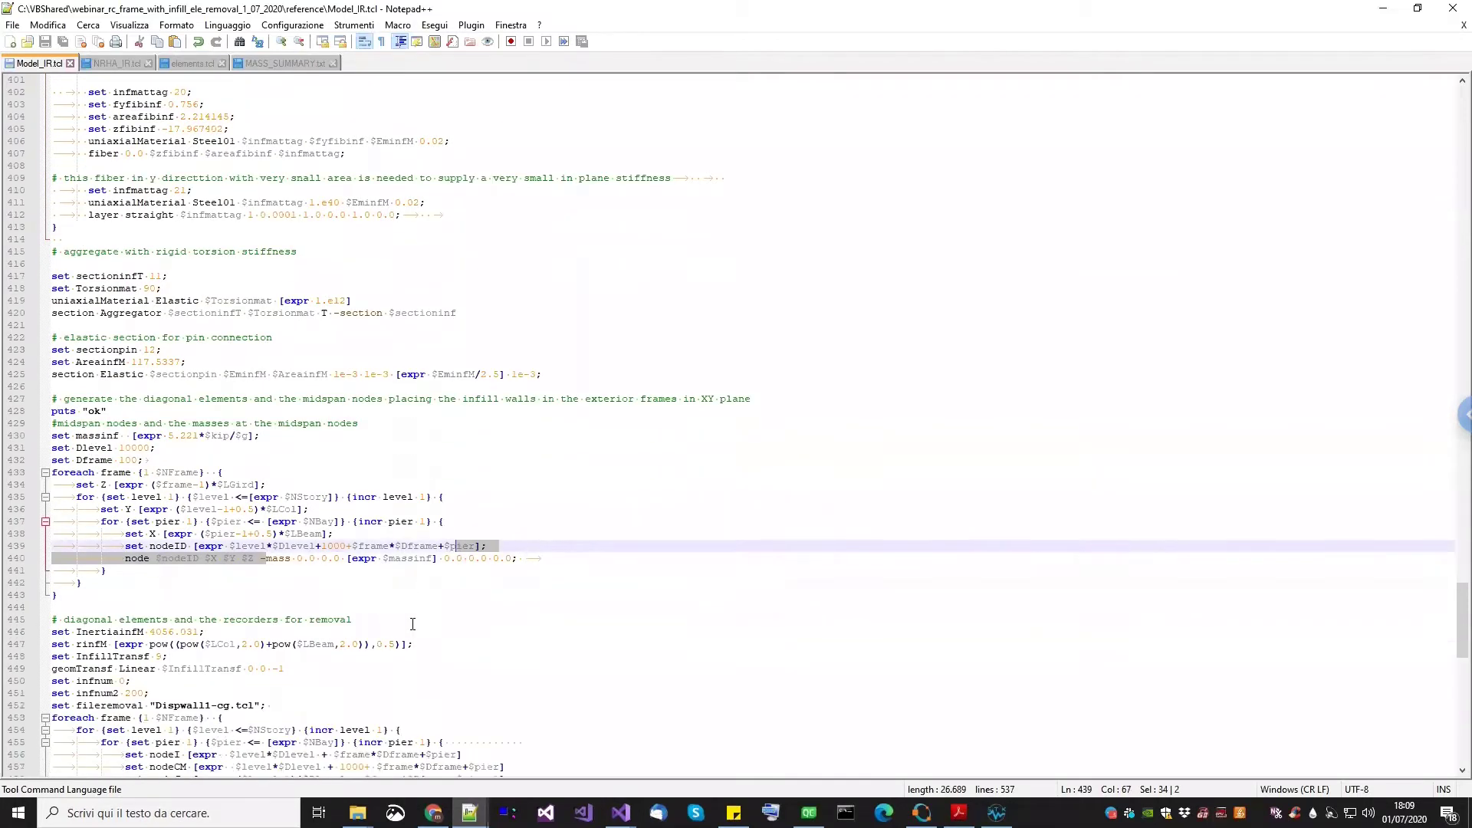
{"action": "scroll", "coordinate": [413, 624], "scroll_direction": "down", "scroll_amount": 4}
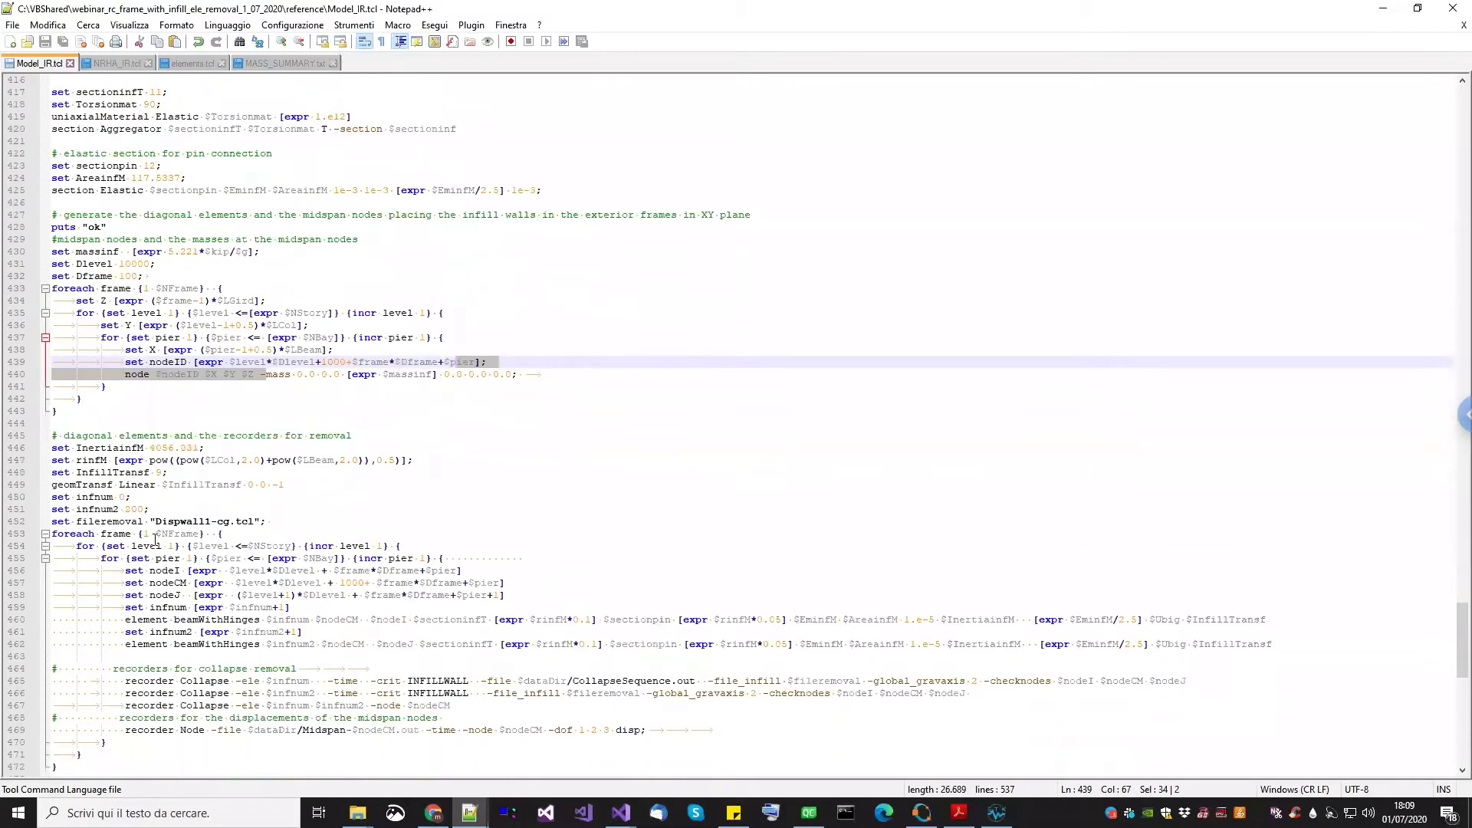
Check the $ele1, $ele2 and $nodemid diagram on the wiki page, then return to the recorder code in Model_IR.tcl
{"action": "left_click", "coordinate": [433, 812]}
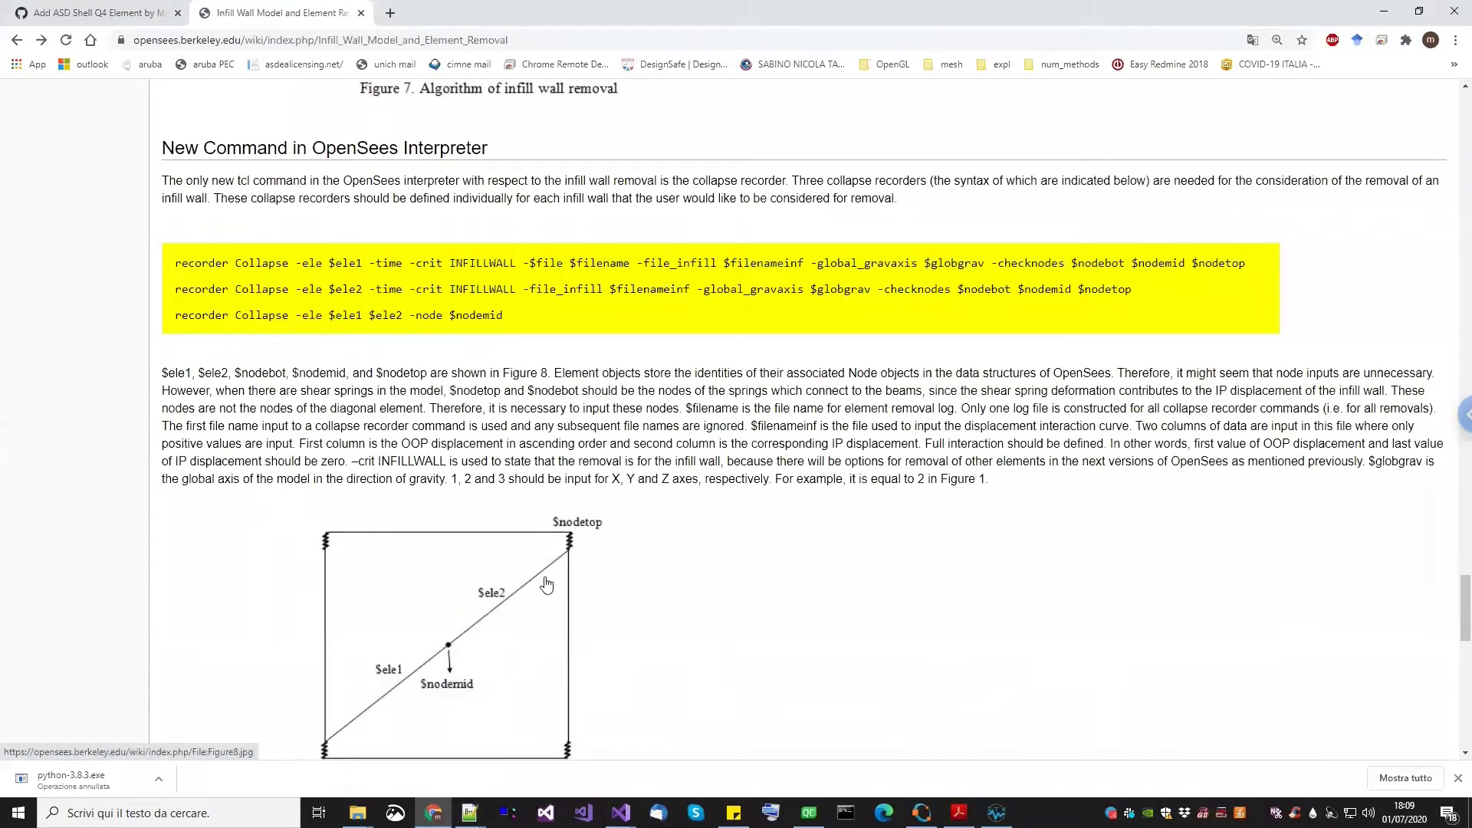
{"action": "mouse_move", "coordinate": [470, 813]}
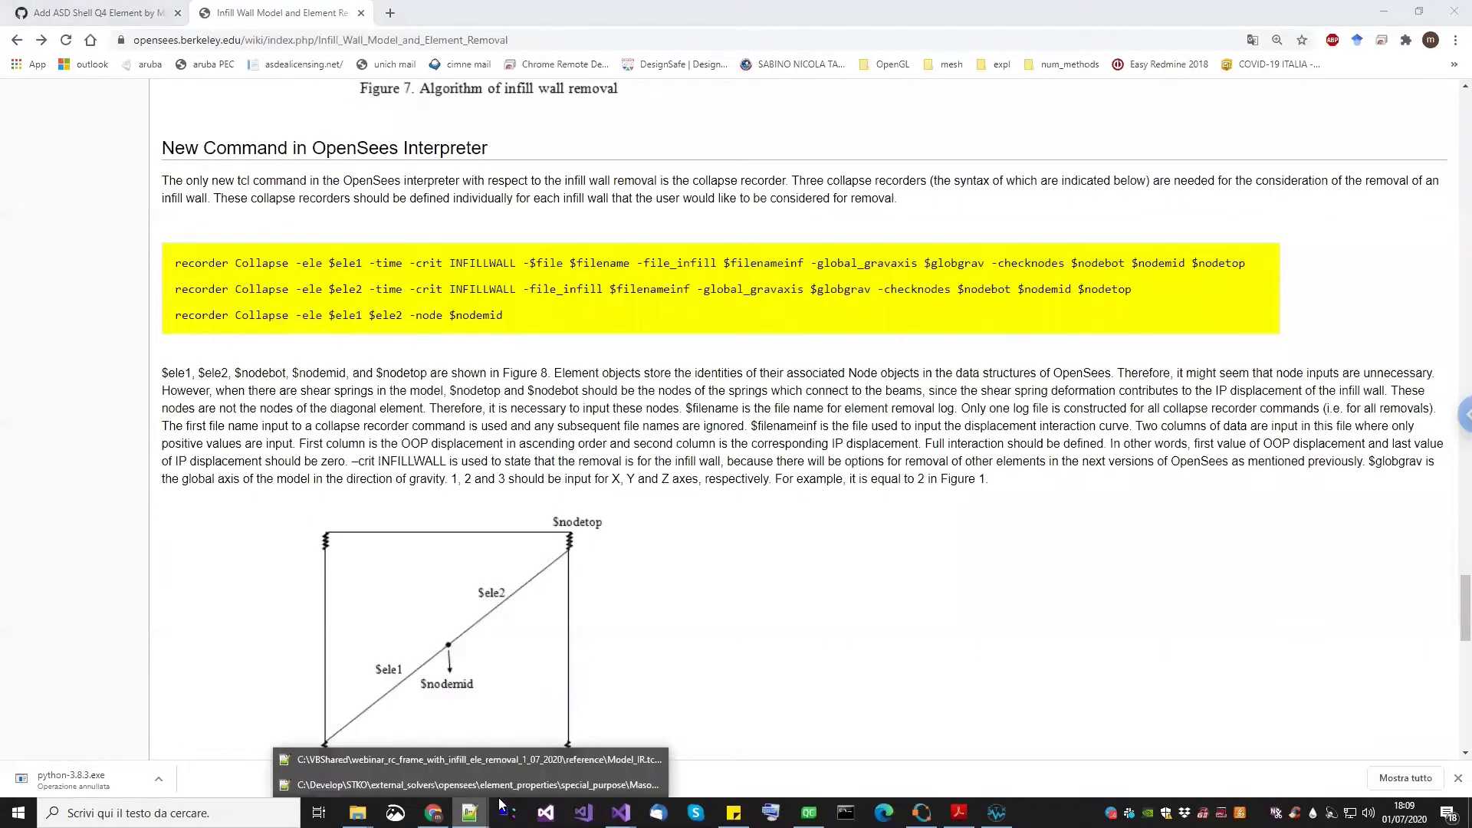
{"action": "left_click", "coordinate": [507, 761]}
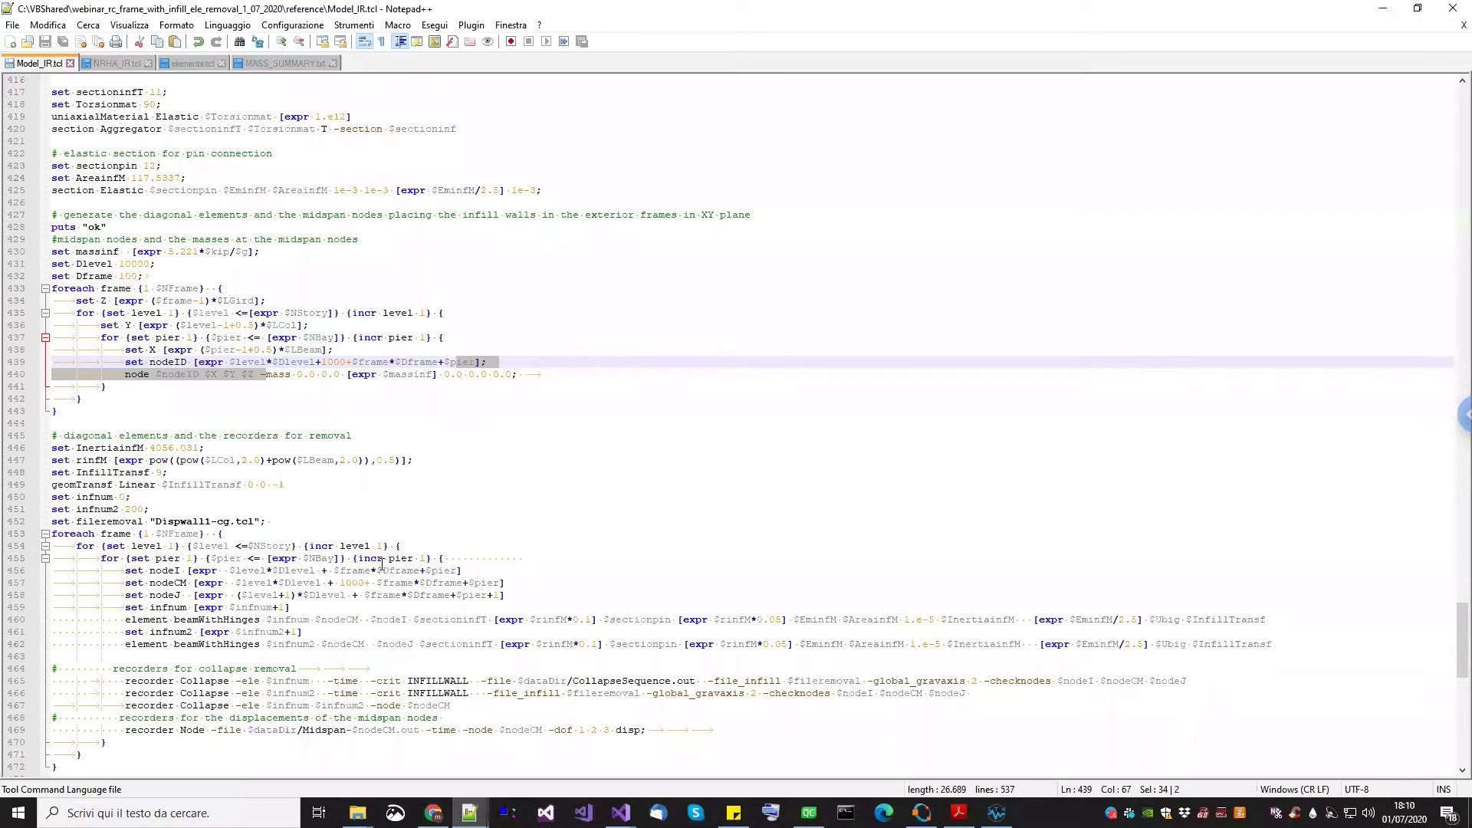
Look over the collapse and midspan recorders in Model_IR.tcl, then go back to the infill wall's inelastic fiber section
{"action": "scroll", "coordinate": [380, 566], "scroll_direction": "down", "scroll_amount": 2}
{"action": "scroll", "coordinate": [382, 564], "scroll_direction": "down", "scroll_amount": 2}
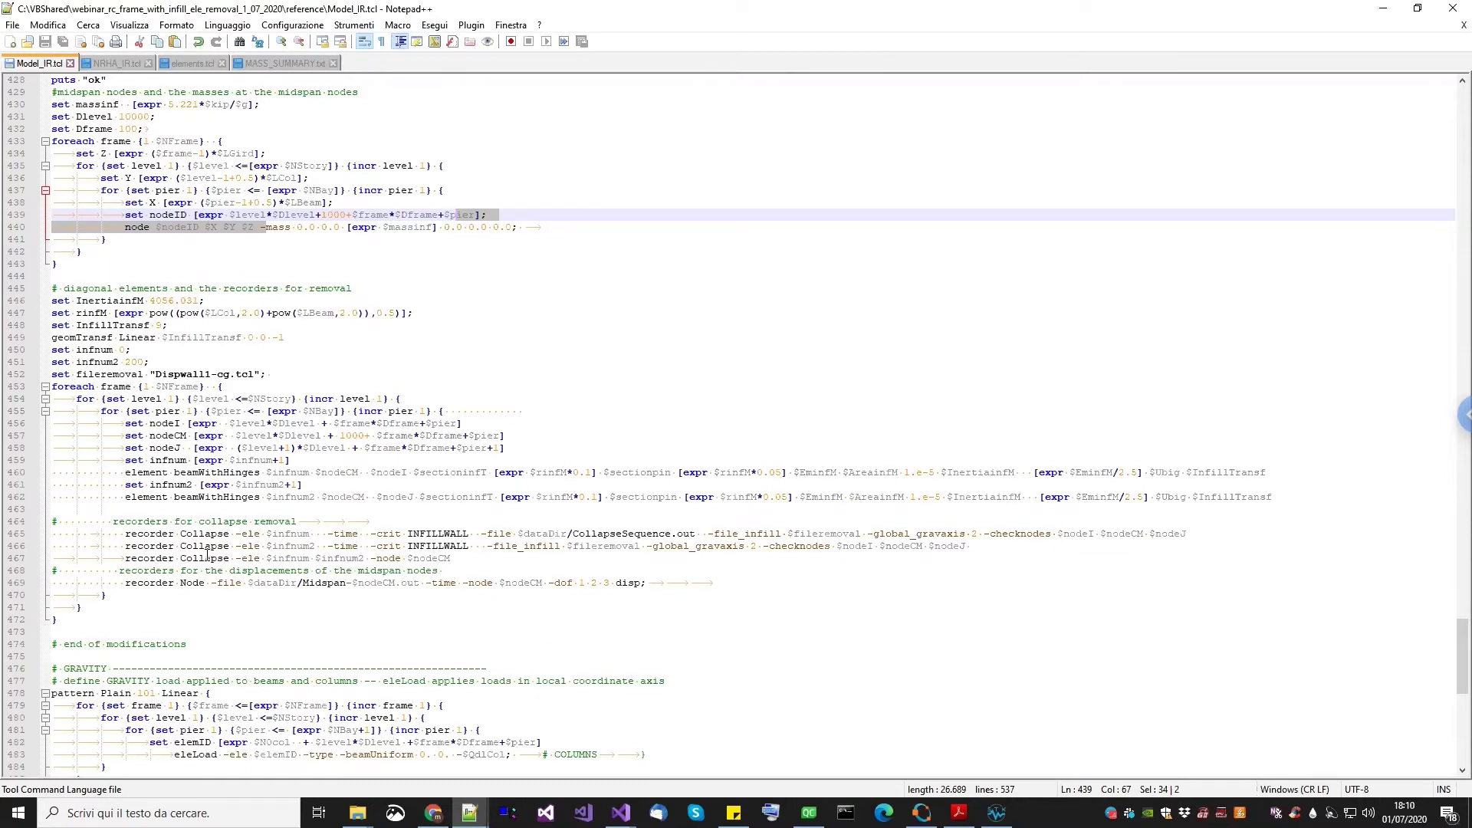
{"action": "scroll", "coordinate": [349, 471], "scroll_direction": "down", "scroll_amount": 1}
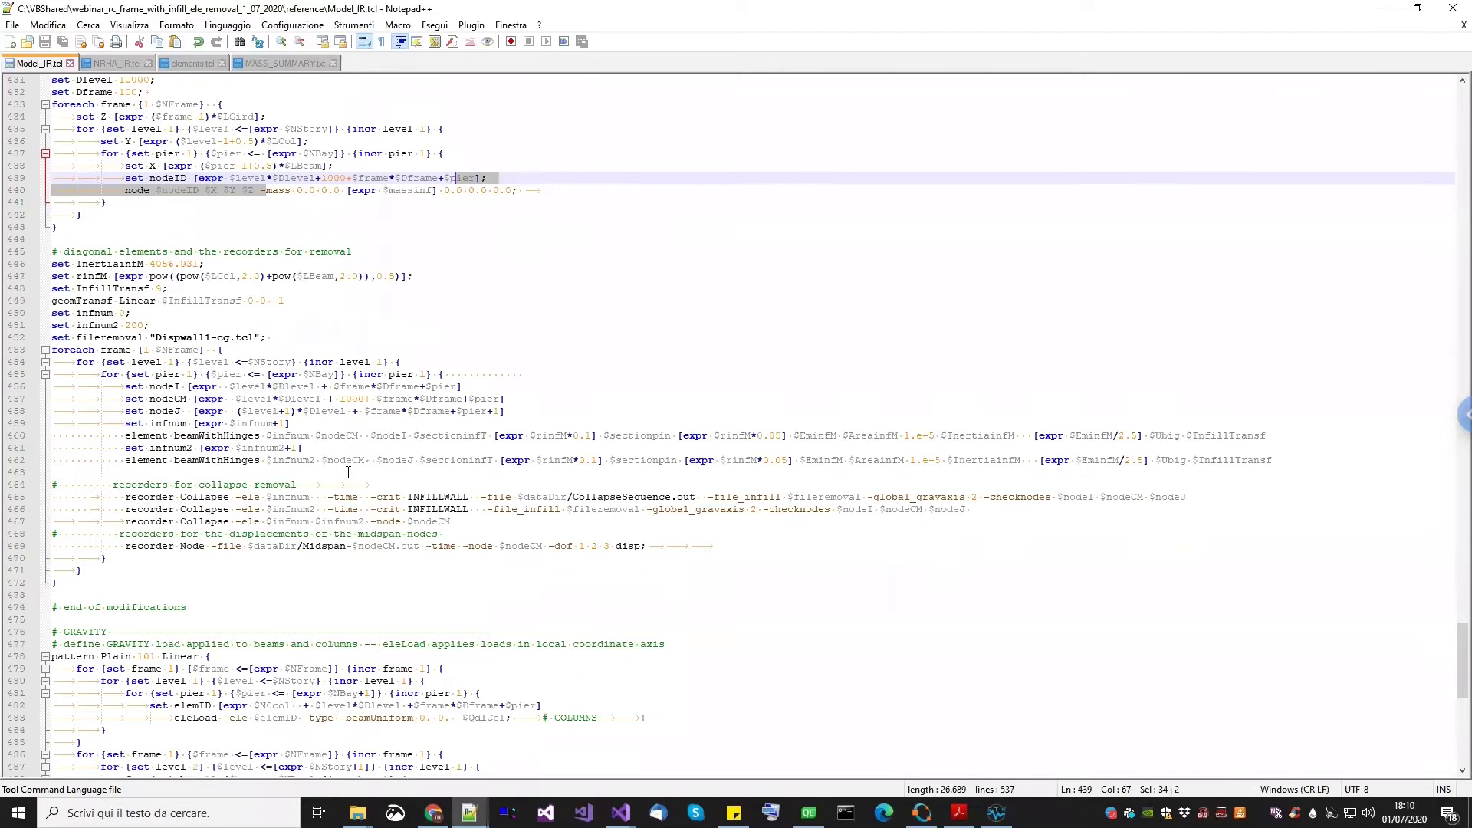
{"action": "left_click", "coordinate": [98, 587]}
{"action": "scroll", "coordinate": [99, 537], "scroll_direction": "up", "scroll_amount": 9}
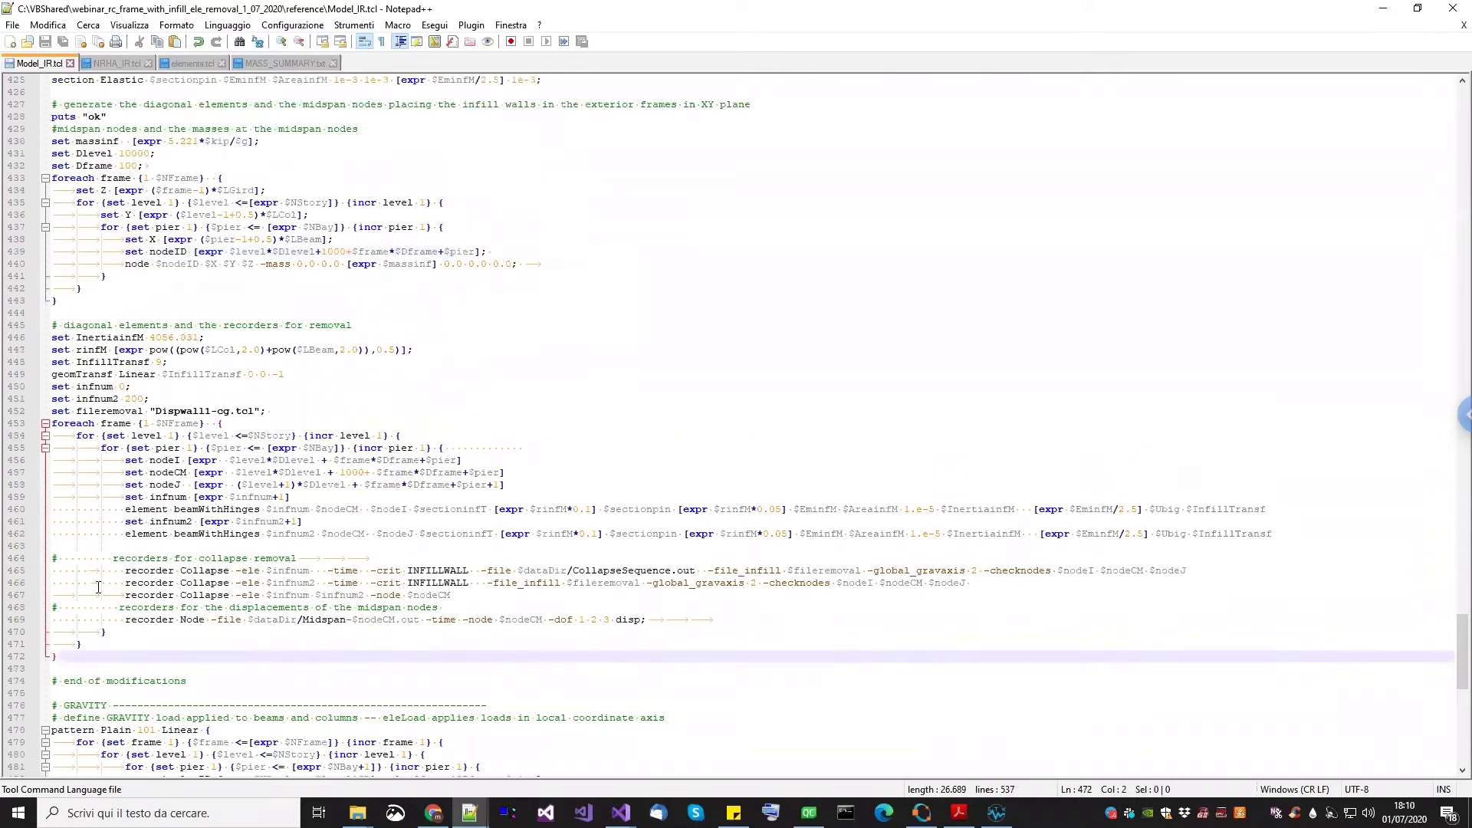
{"action": "scroll", "coordinate": [104, 460], "scroll_direction": "up", "scroll_amount": 12}
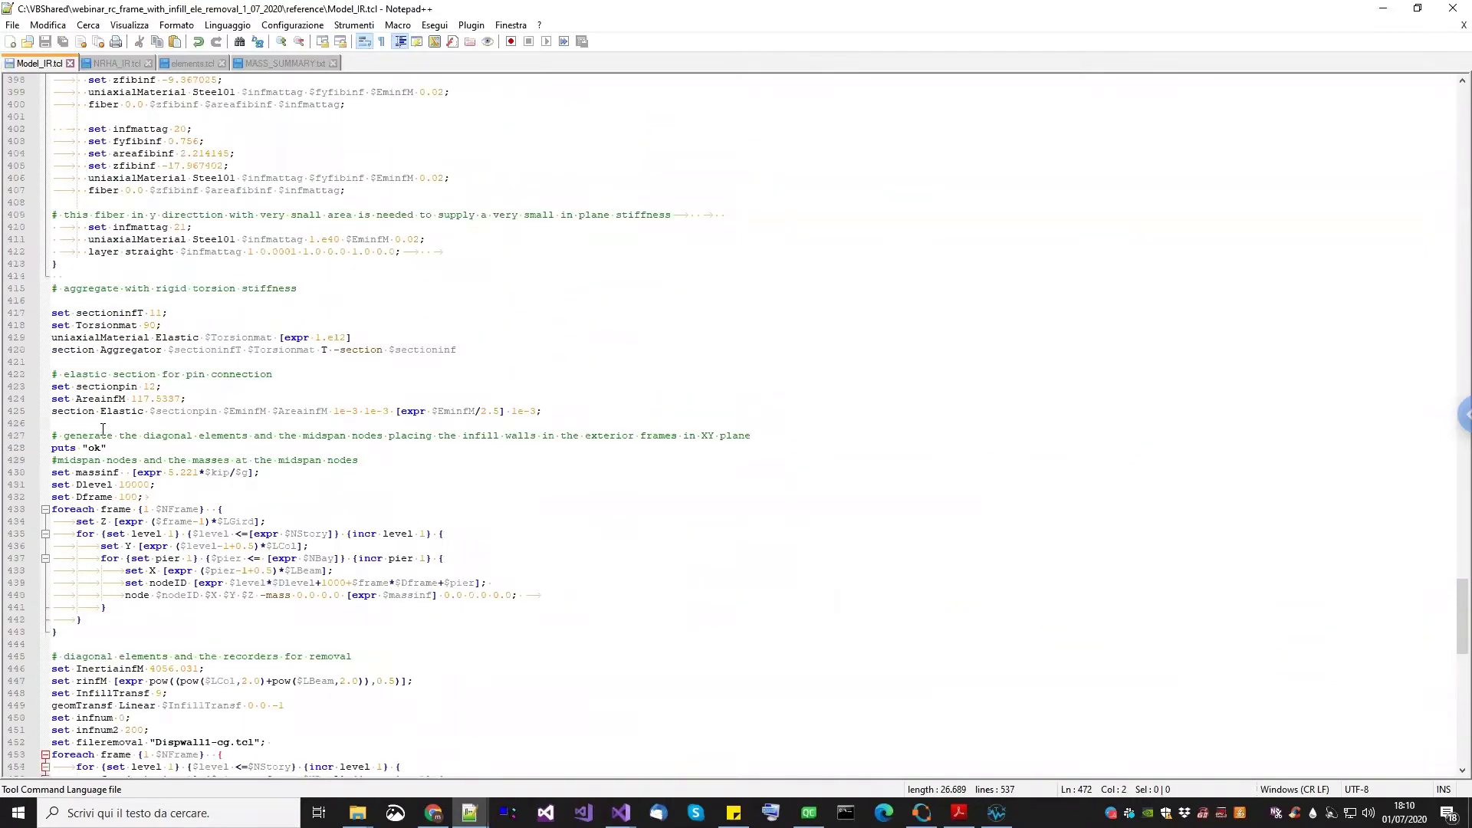
{"action": "scroll", "coordinate": [81, 261], "scroll_direction": "up", "scroll_amount": 13}
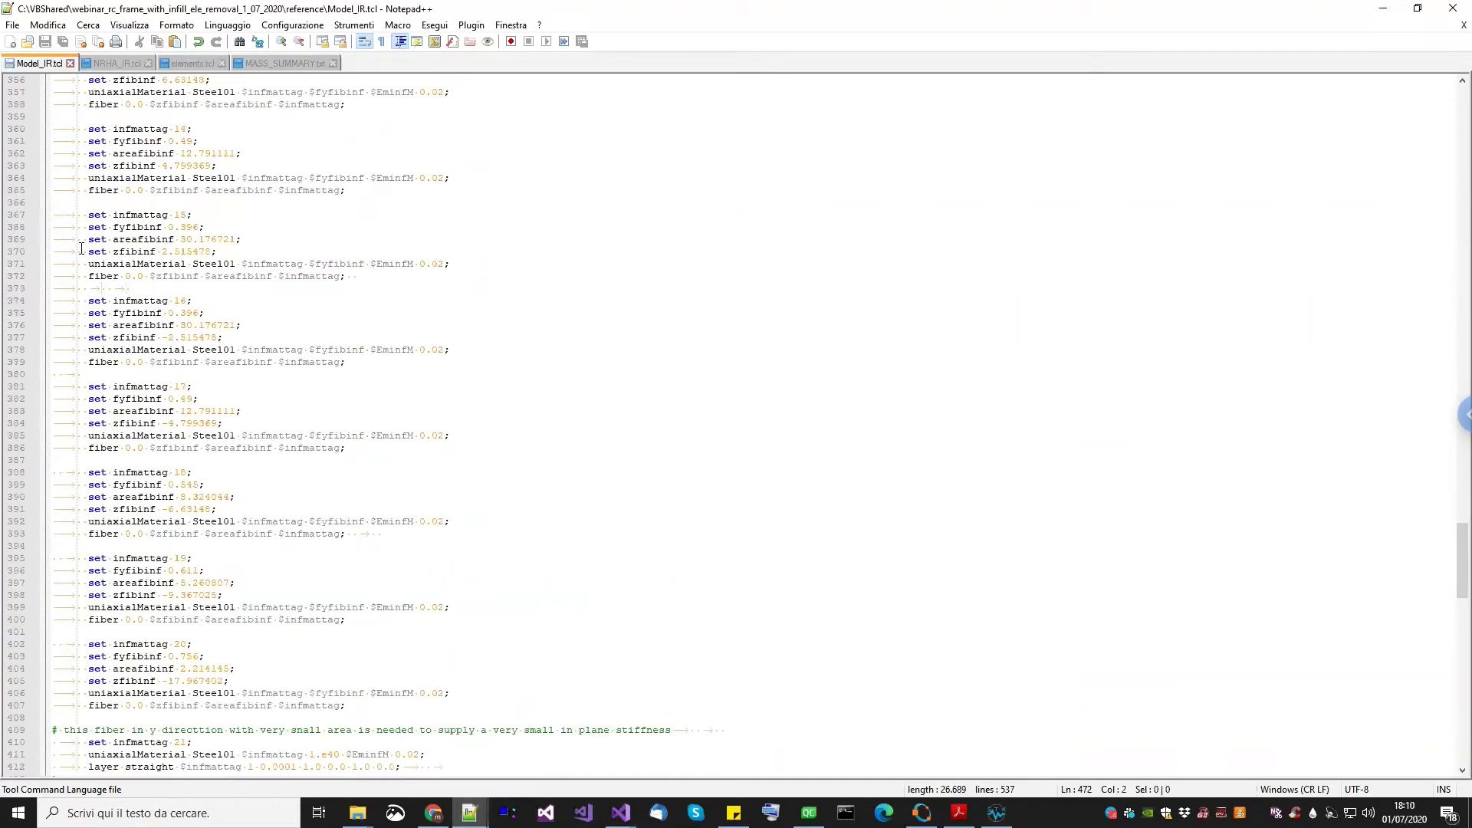
{"action": "scroll", "coordinate": [80, 244], "scroll_direction": "up", "scroll_amount": 1}
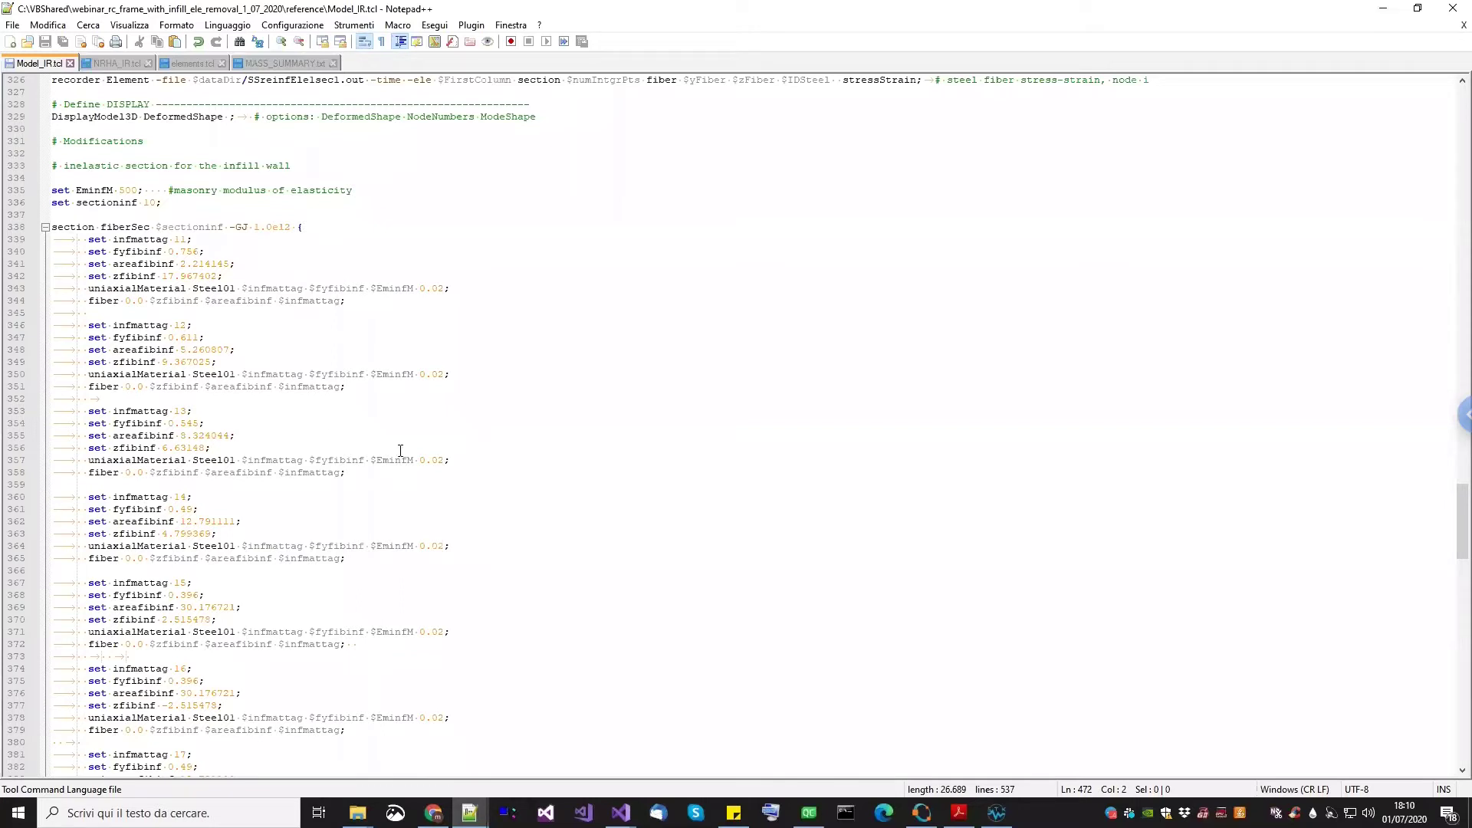
Switch to Calculations.pdf in Acrobat Reader and review the units, masonry infill properties and diagonal geometry
{"action": "left_click", "coordinate": [959, 813]}
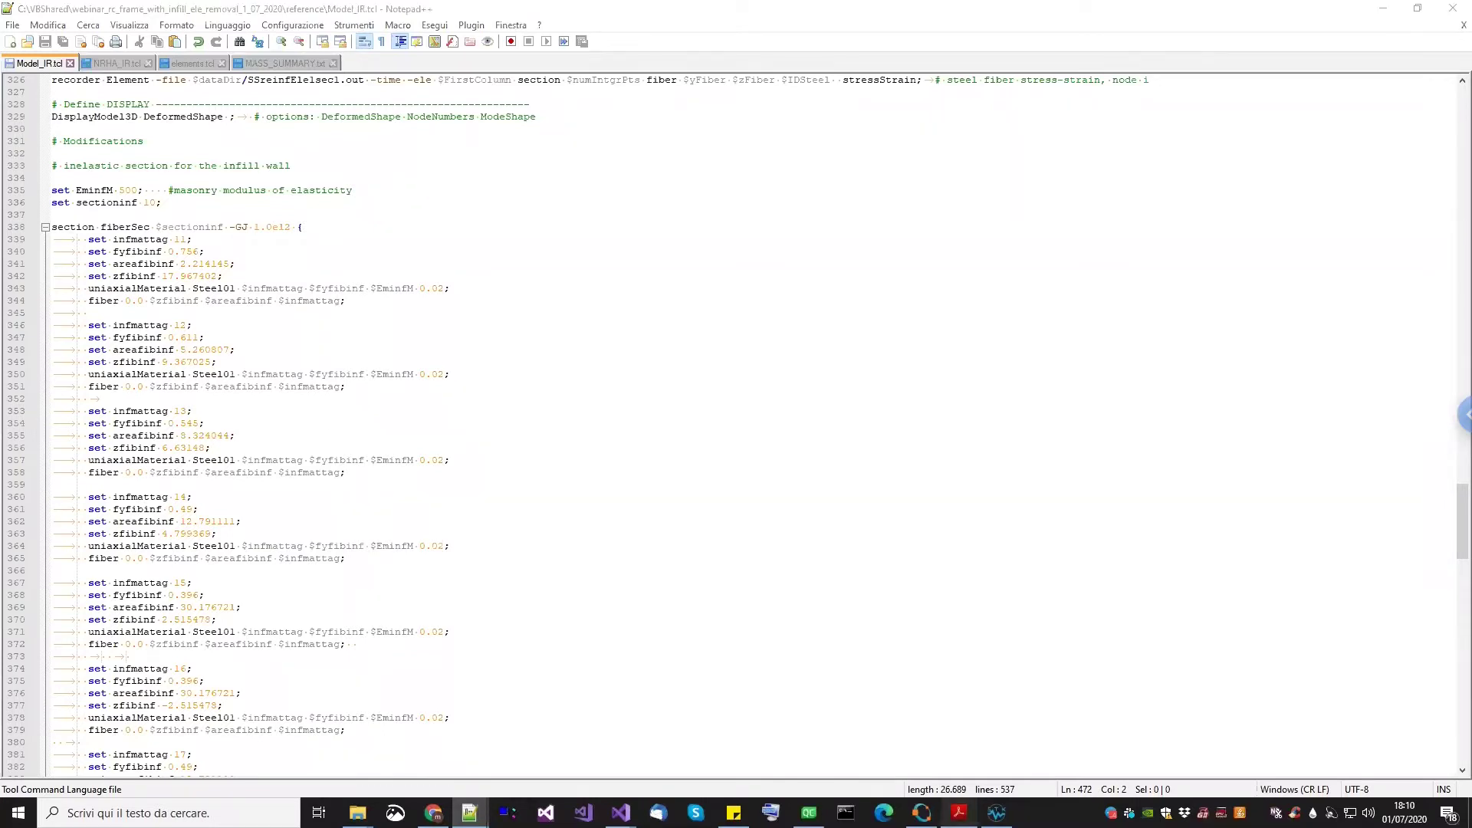
{"action": "scroll", "coordinate": [581, 554], "scroll_direction": "up", "scroll_amount": 8}
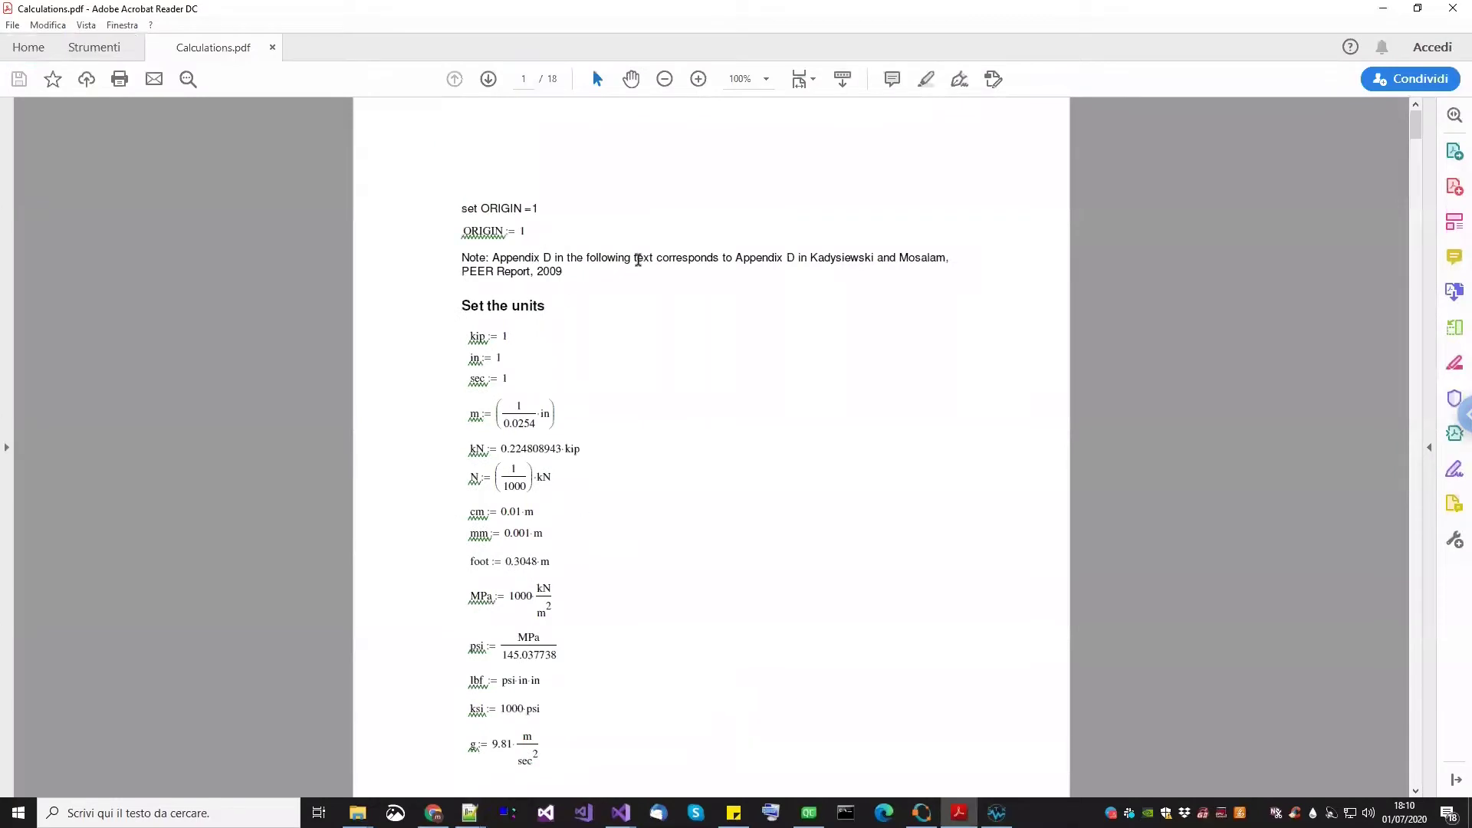
{"action": "scroll", "coordinate": [630, 305], "scroll_direction": "down", "scroll_amount": 10}
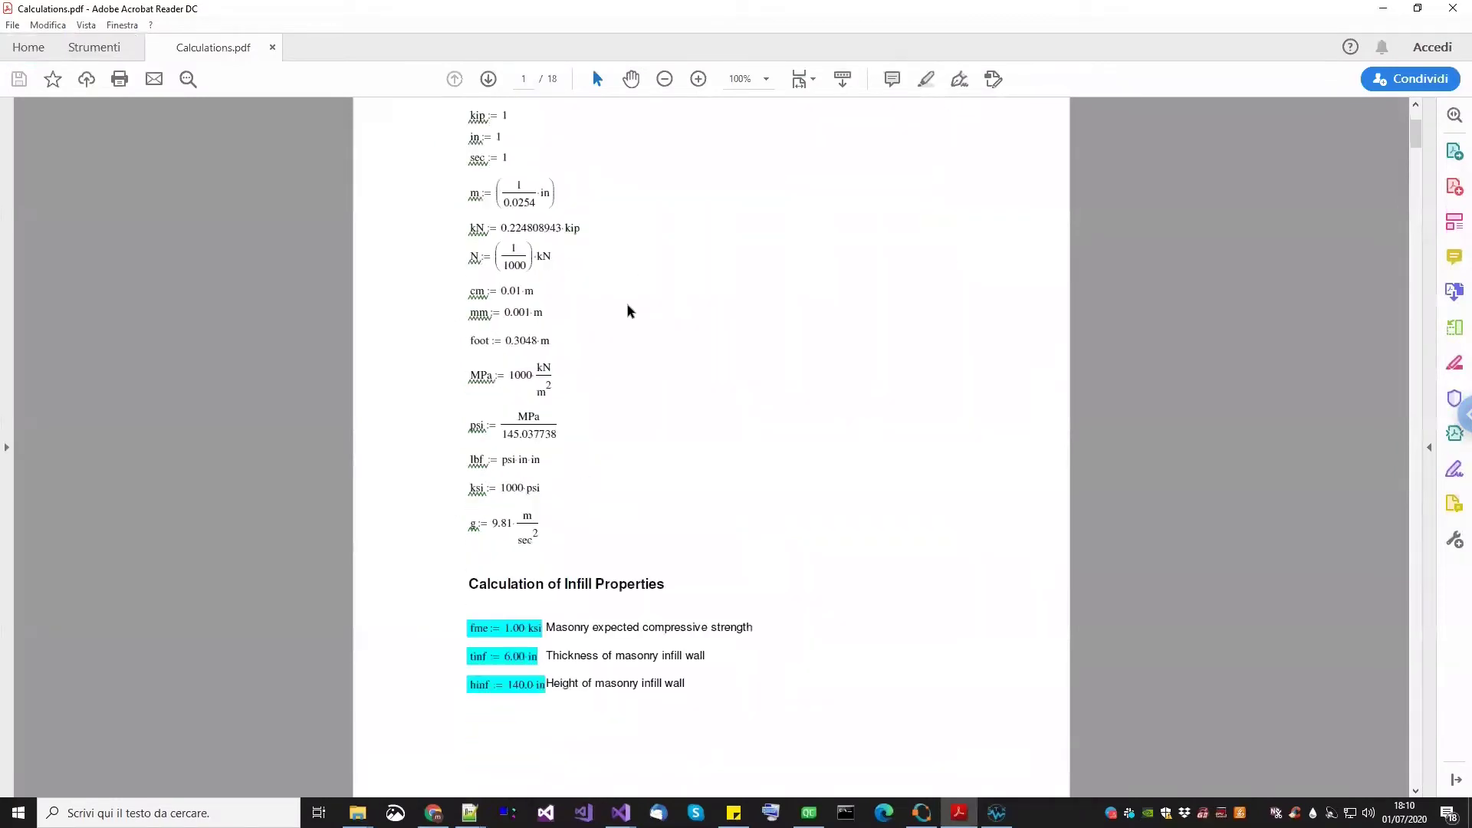
{"action": "scroll", "coordinate": [626, 310], "scroll_direction": "down", "scroll_amount": 2}
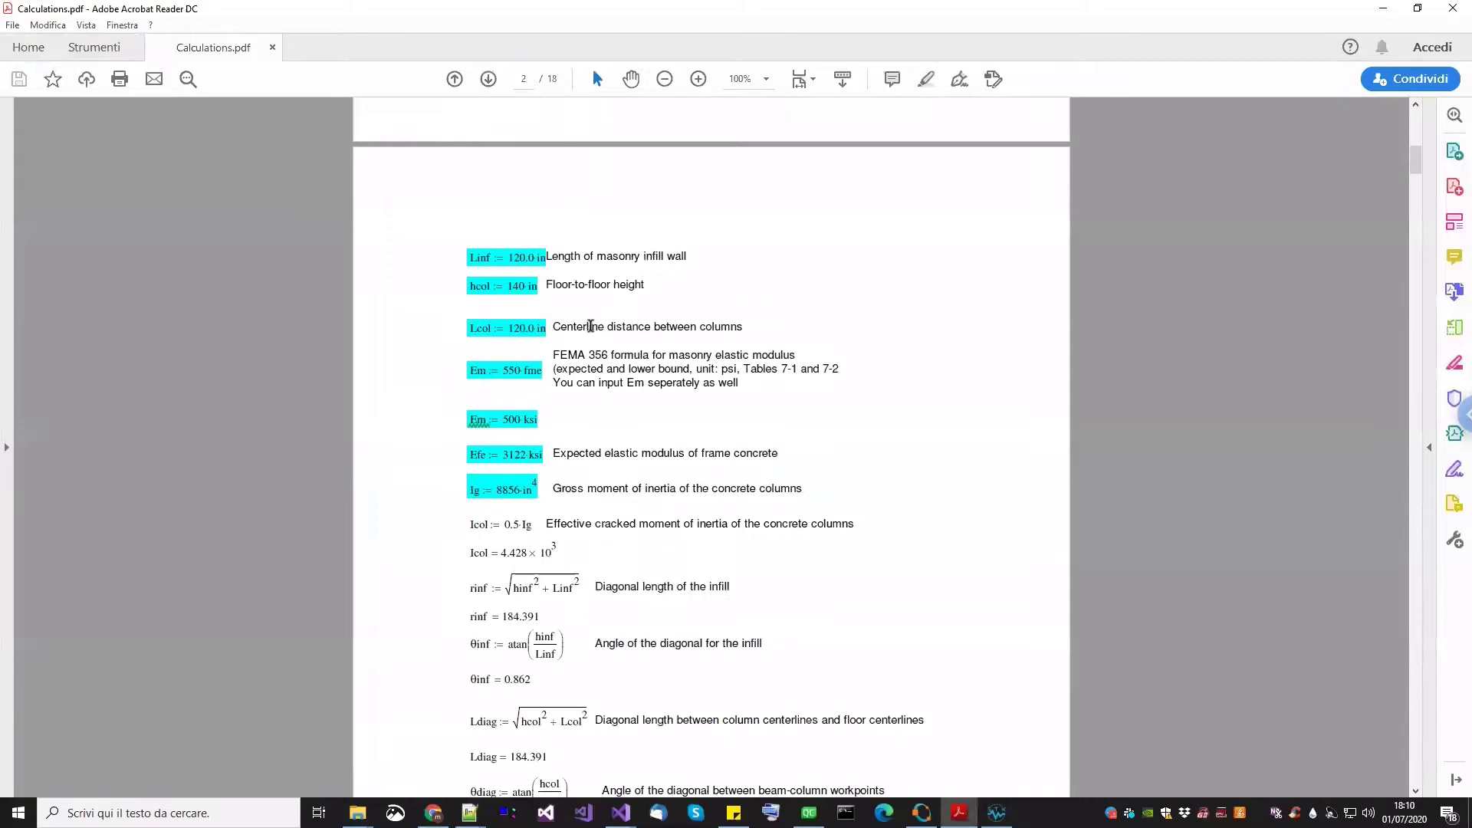
{"action": "scroll", "coordinate": [503, 226], "scroll_direction": "up", "scroll_amount": 4}
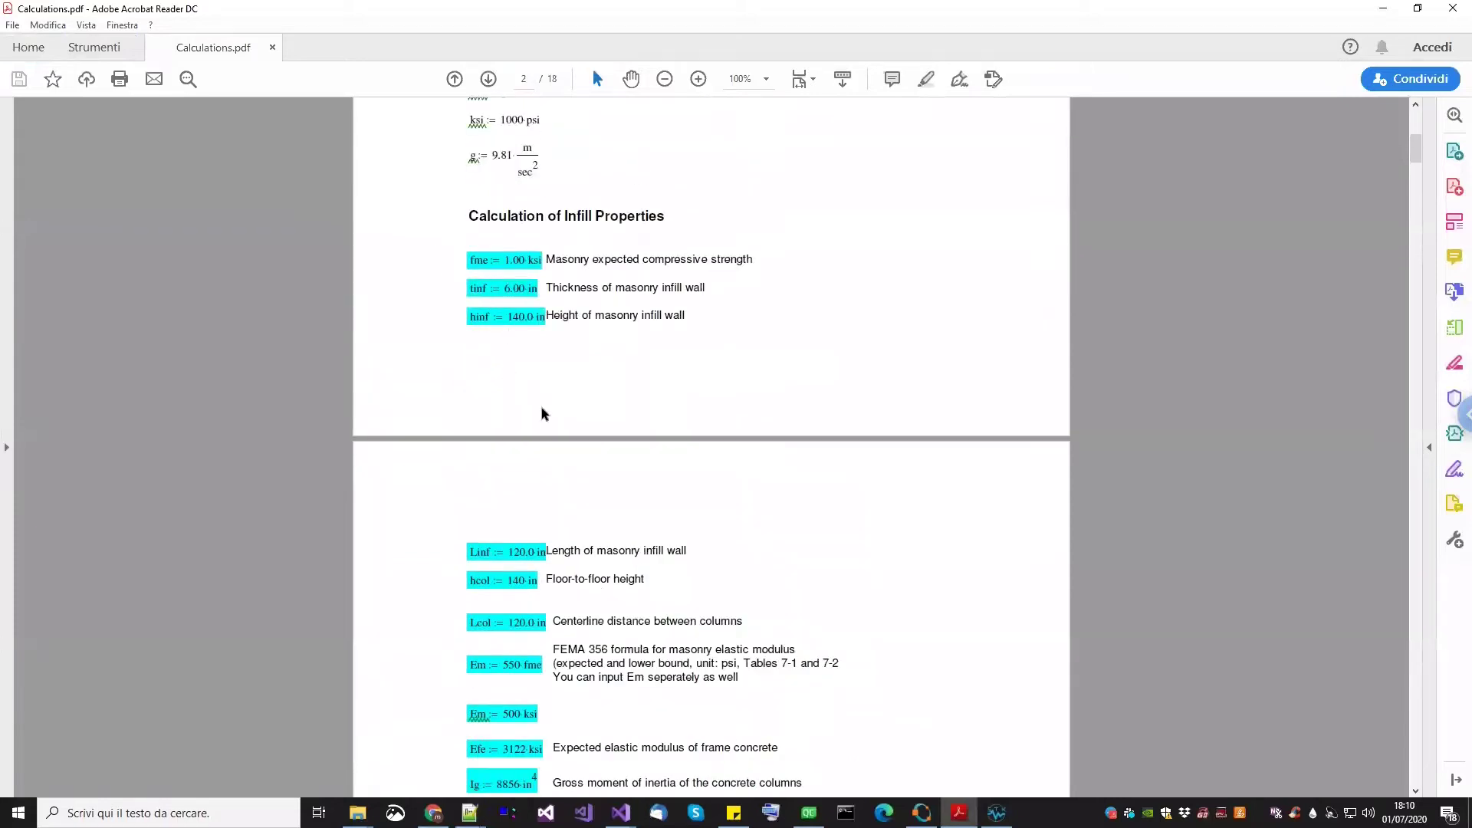
{"action": "scroll", "coordinate": [525, 469], "scroll_direction": "down", "scroll_amount": 3}
{"action": "scroll", "coordinate": [515, 481], "scroll_direction": "down", "scroll_amount": 10}
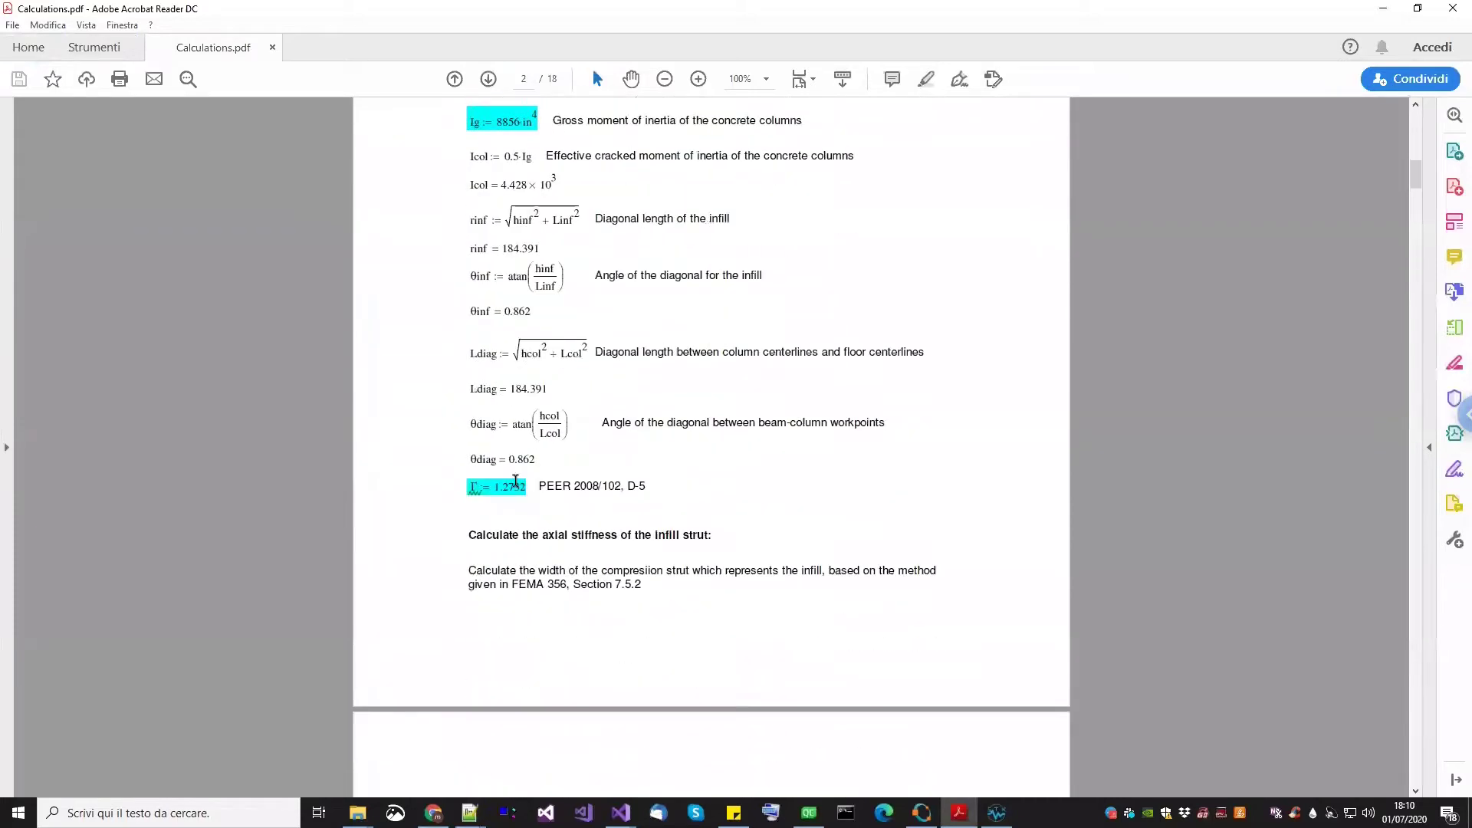
Review the infill strut's axial stiffness and strength, in-plane displacement properties and out-of-plane capacity calculations in Calculations.pdf
{"action": "scroll", "coordinate": [515, 481], "scroll_direction": "down", "scroll_amount": 6}
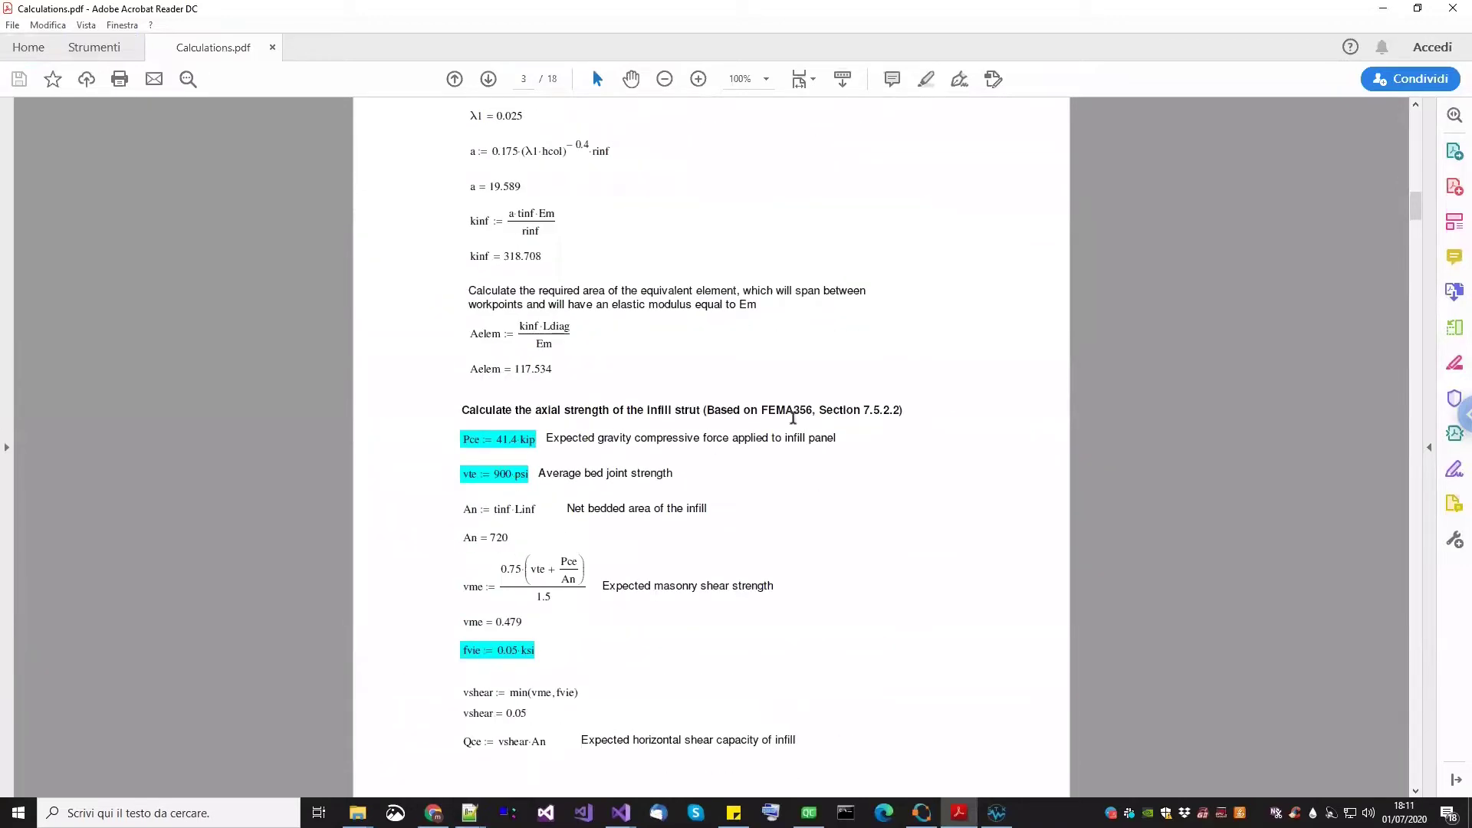
{"action": "scroll", "coordinate": [801, 417], "scroll_direction": "down", "scroll_amount": 5}
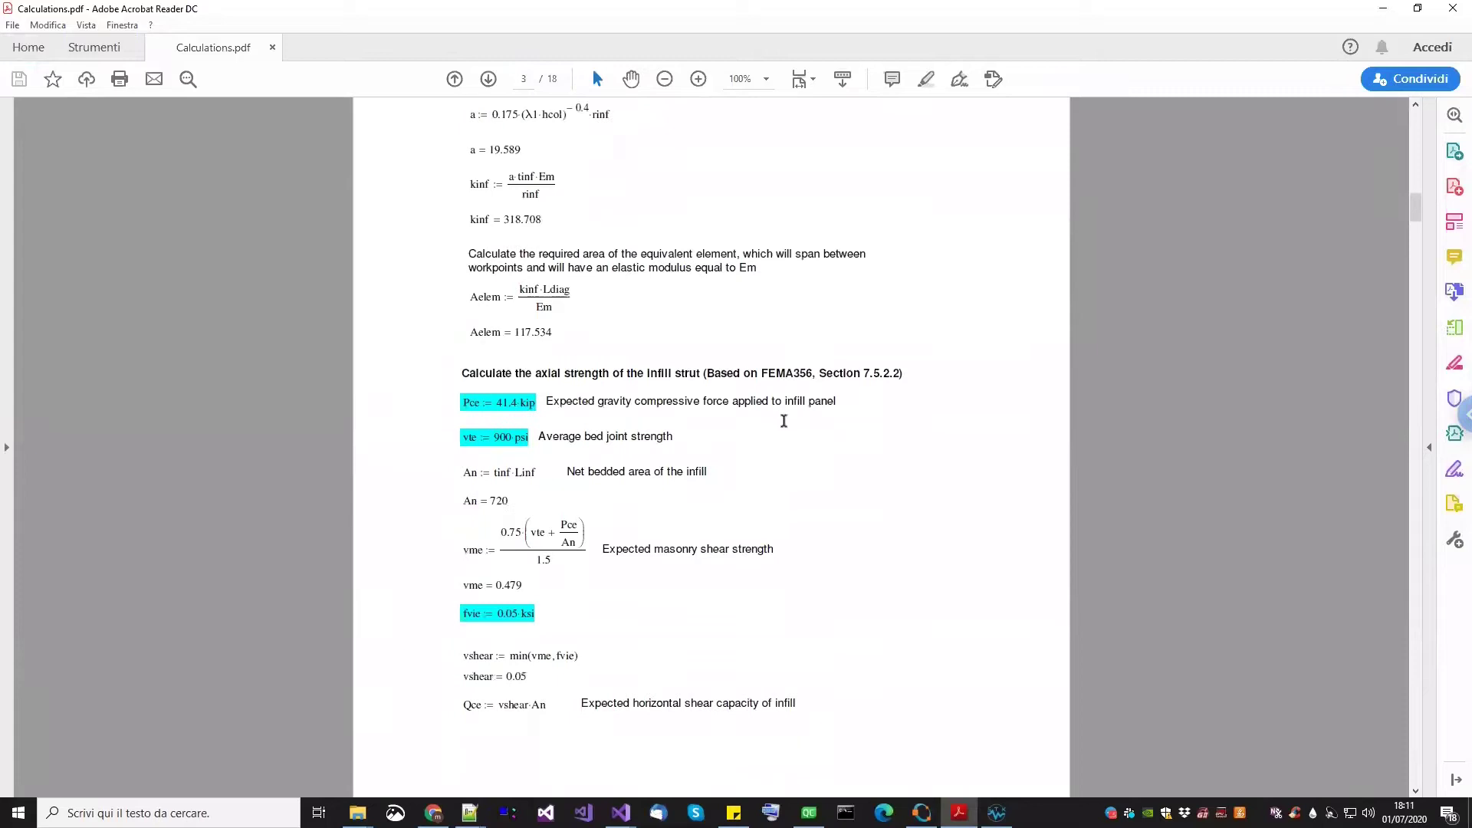
{"action": "scroll", "coordinate": [686, 443], "scroll_direction": "down", "scroll_amount": 12}
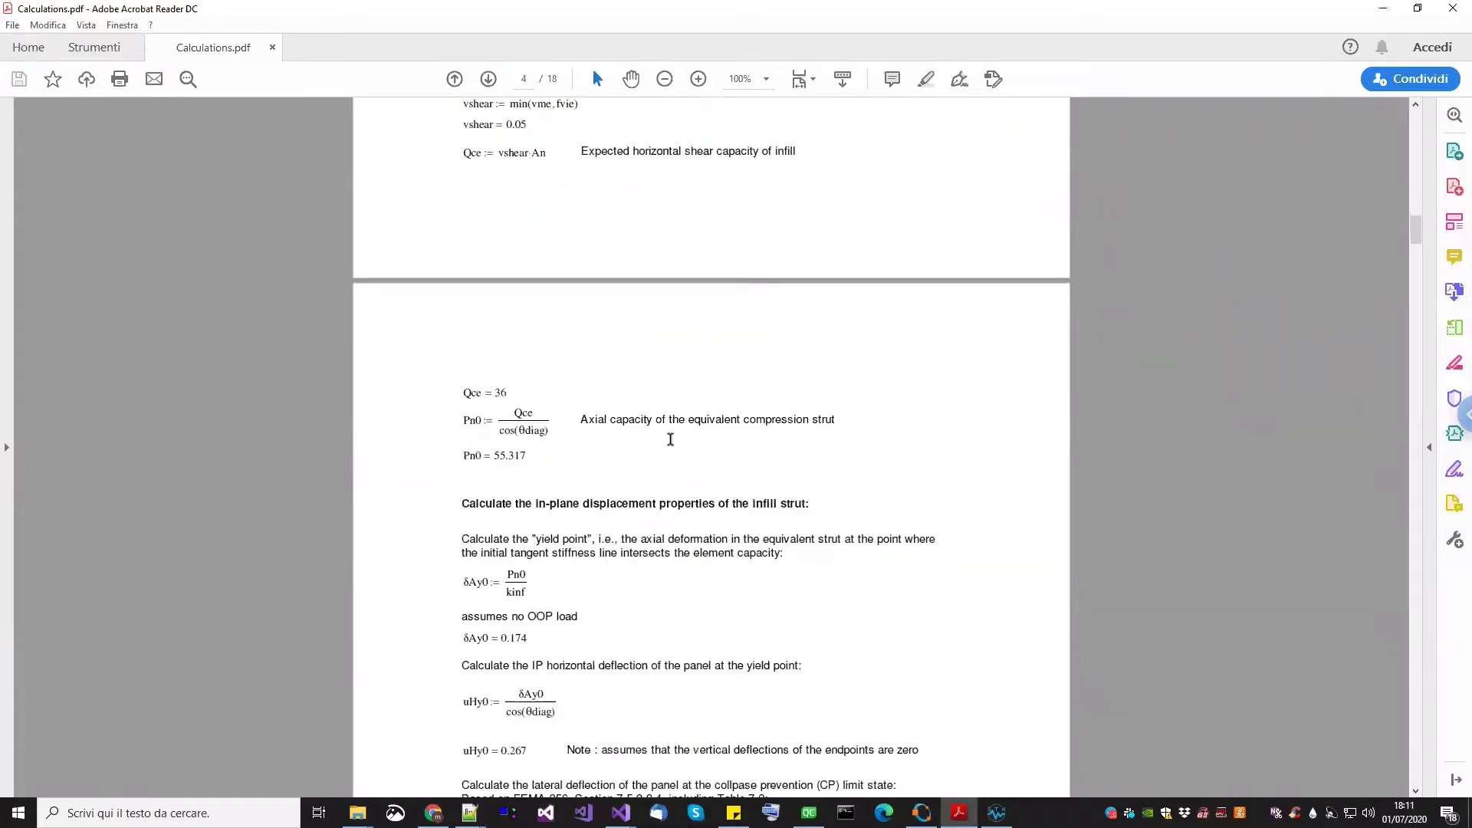
{"action": "scroll", "coordinate": [659, 476], "scroll_direction": "down", "scroll_amount": 20}
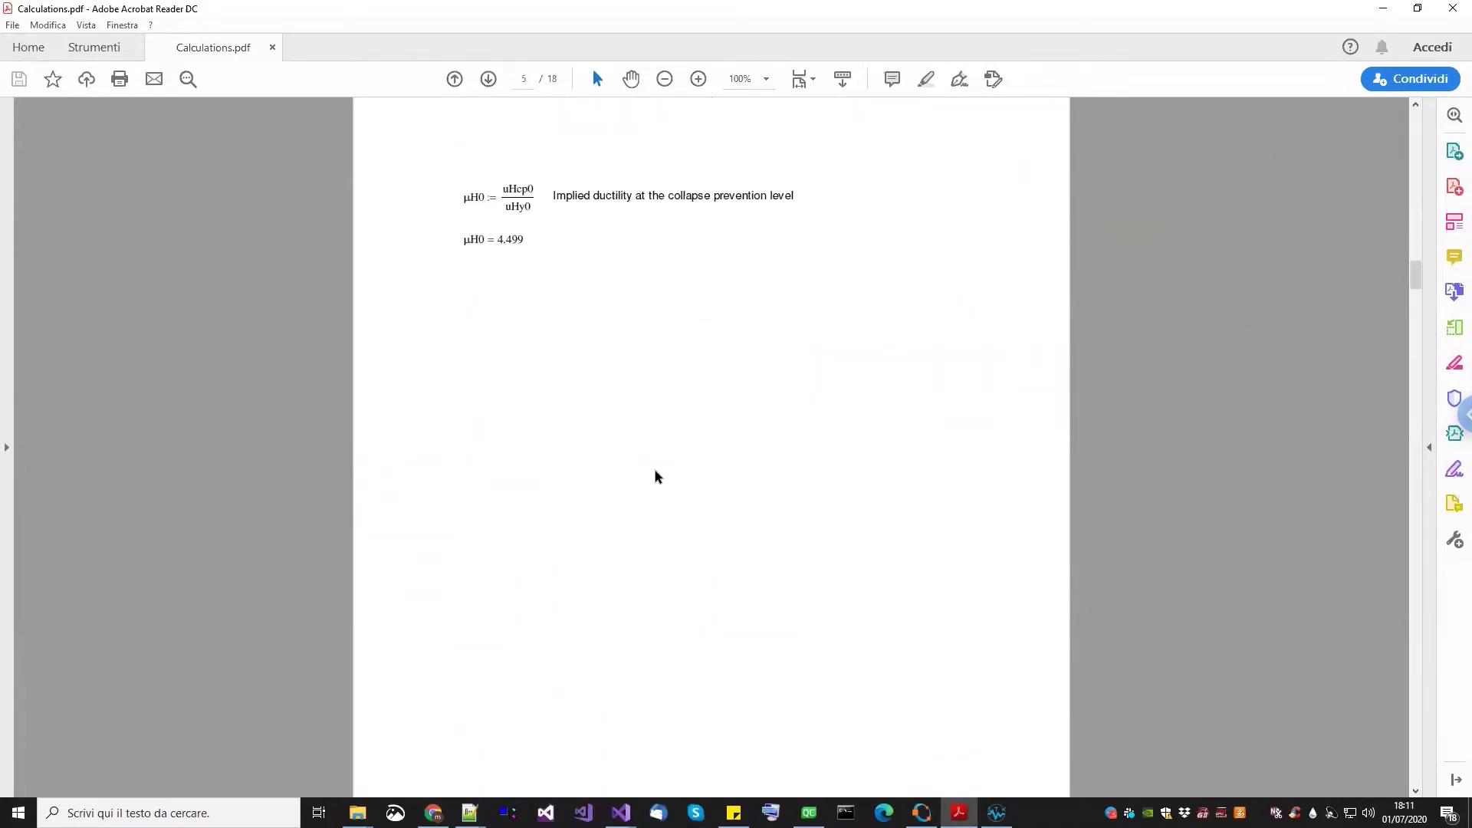
{"action": "scroll", "coordinate": [657, 508], "scroll_direction": "down", "scroll_amount": 19}
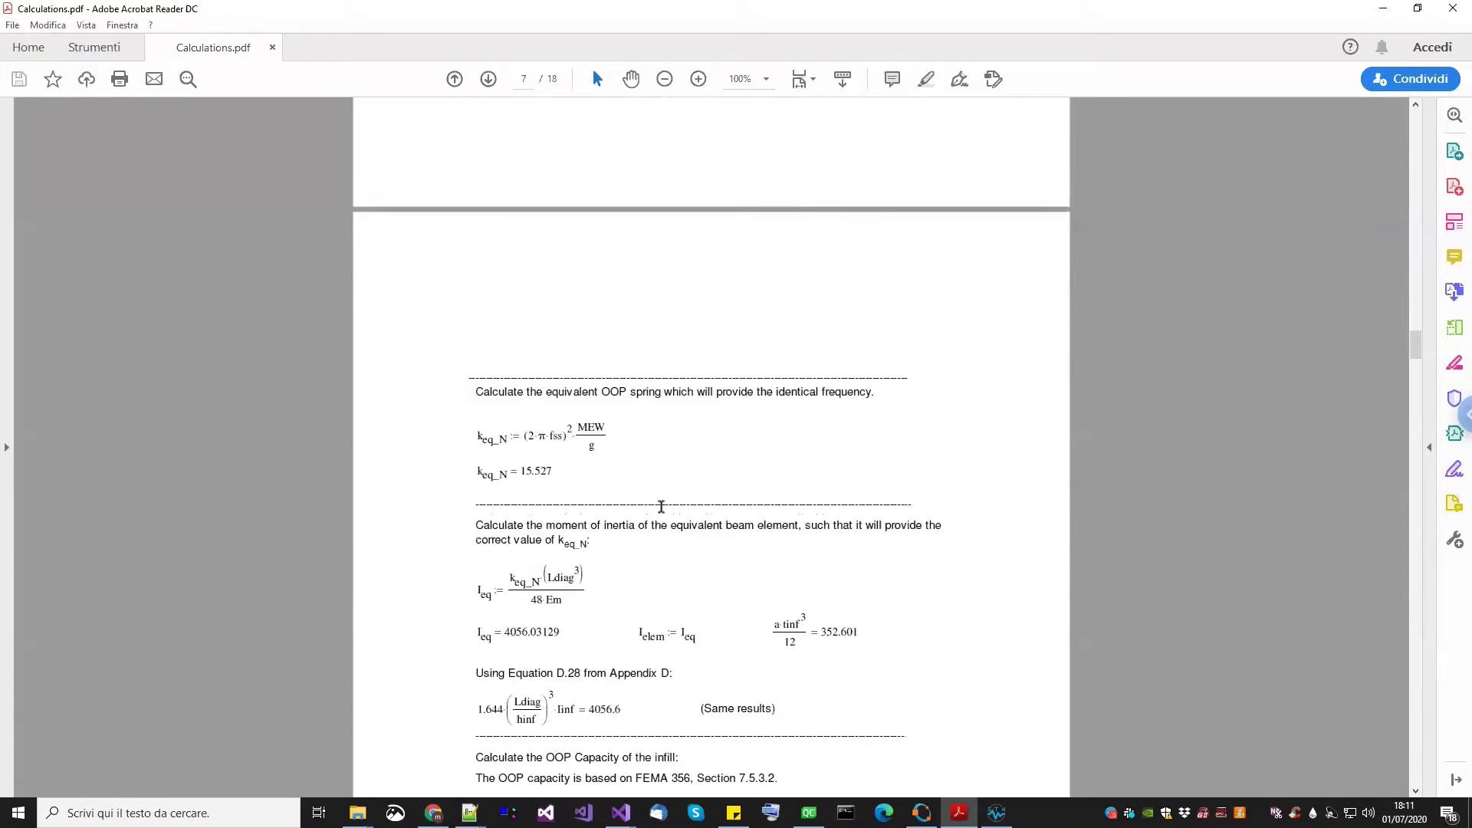
{"action": "scroll", "coordinate": [665, 513], "scroll_direction": "down", "scroll_amount": 14}
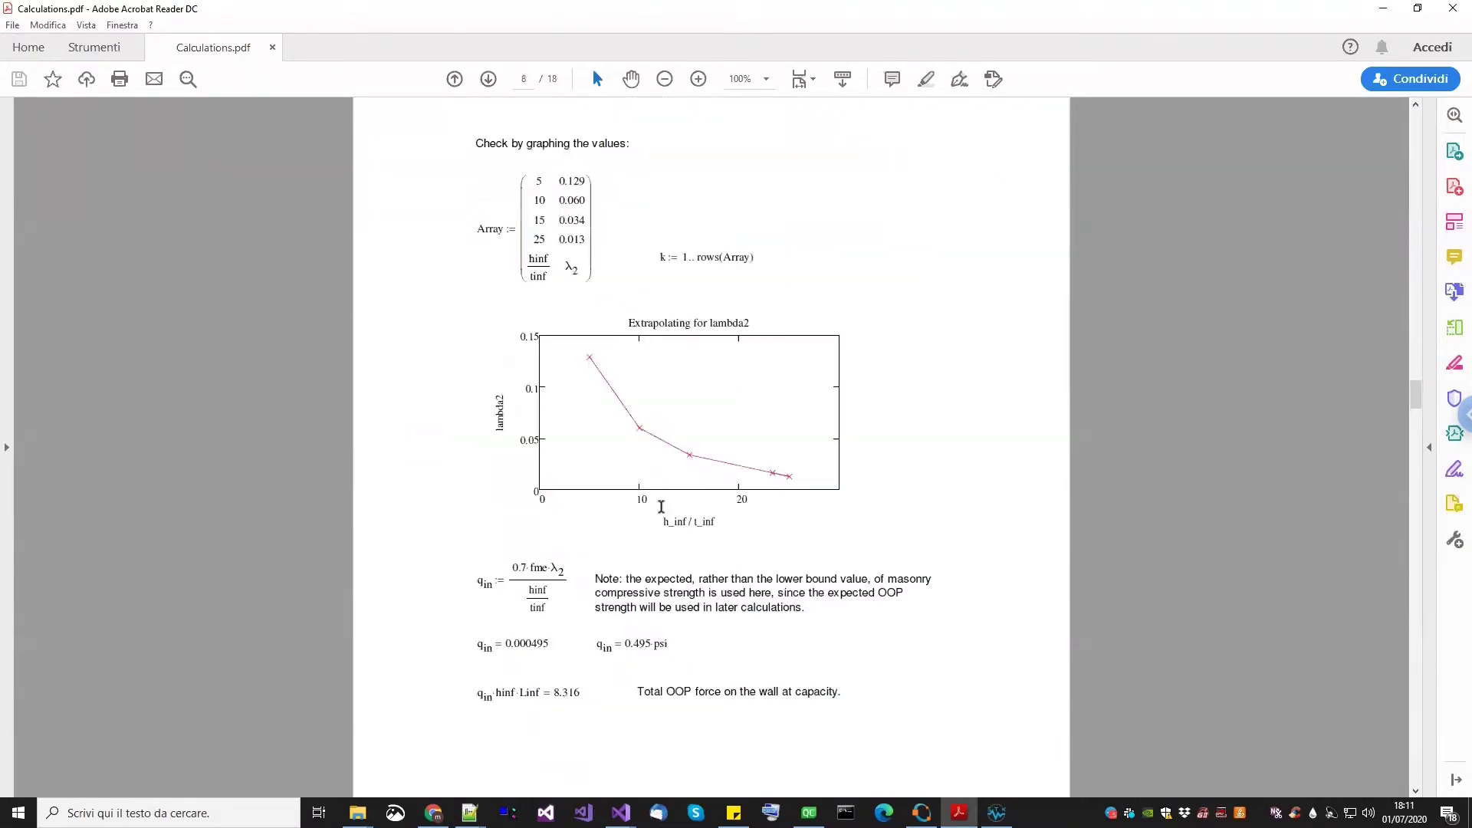
{"action": "scroll", "coordinate": [664, 515], "scroll_direction": "down", "scroll_amount": 14}
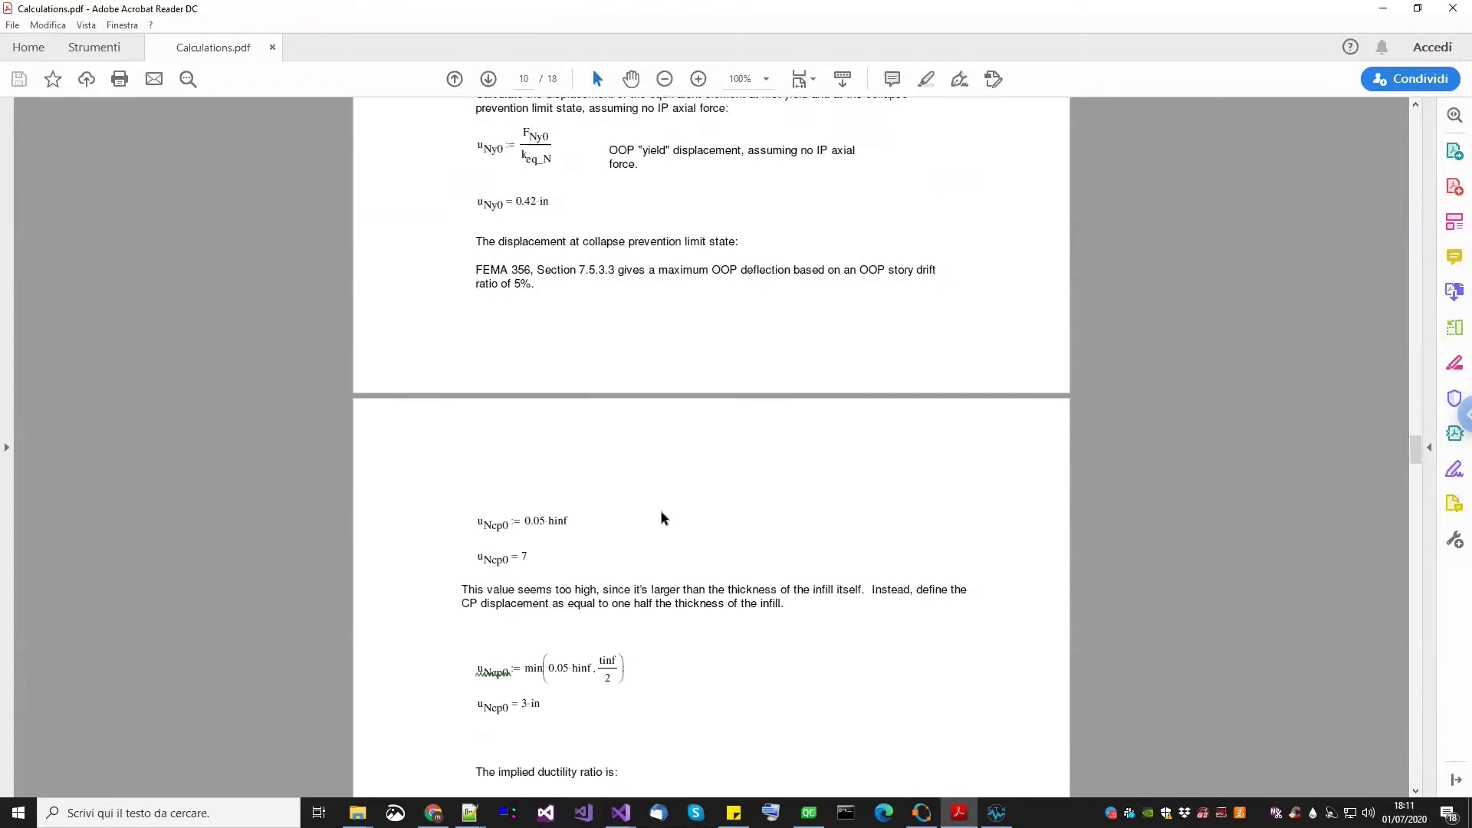
Examine the axial force-moment interaction curve and the derivation of fiber forces, locations, areas and yield stresses
{"action": "scroll", "coordinate": [664, 518], "scroll_direction": "down", "scroll_amount": 5}
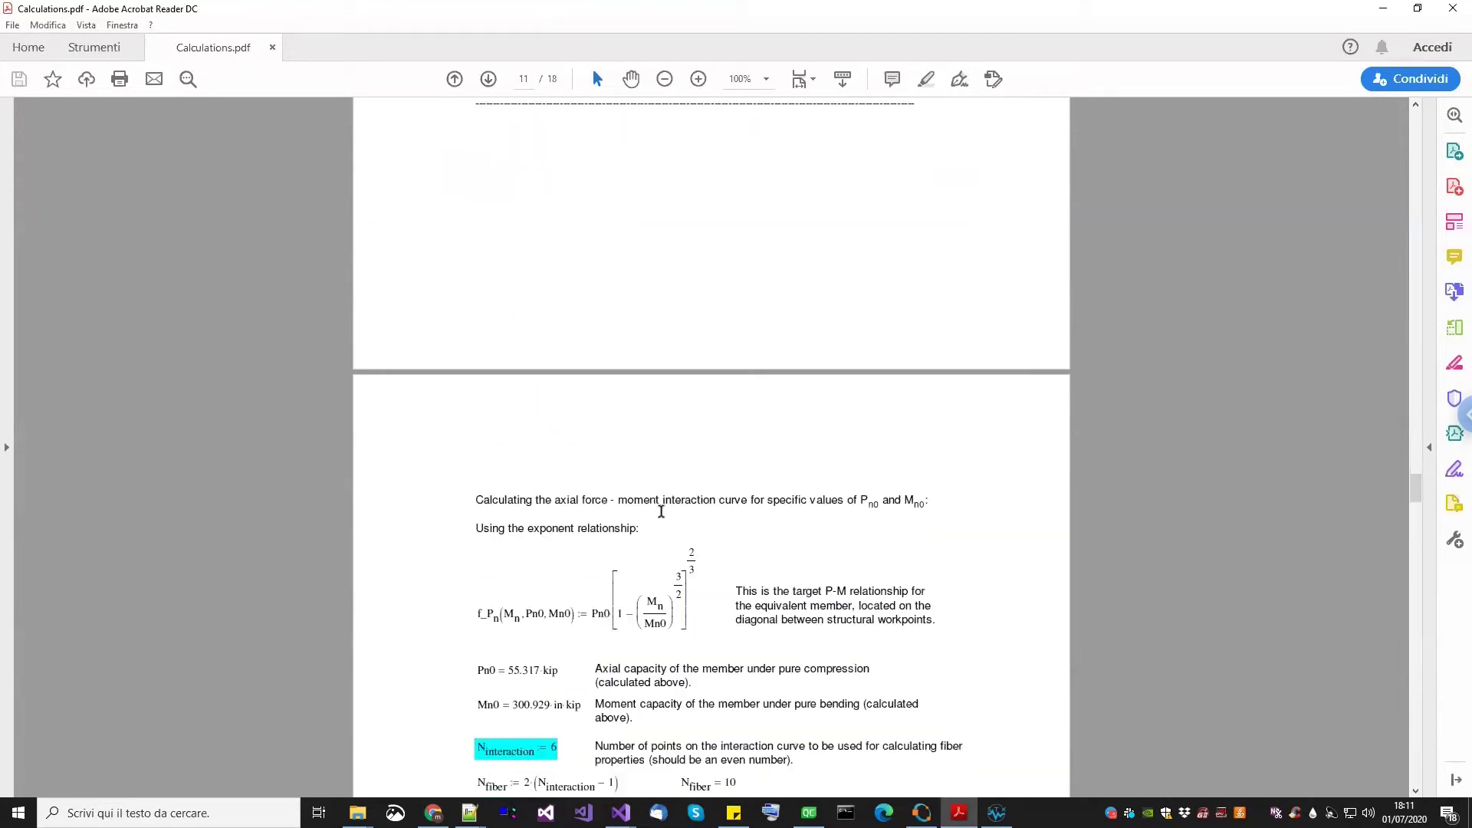
{"action": "scroll", "coordinate": [661, 511], "scroll_direction": "down", "scroll_amount": 3}
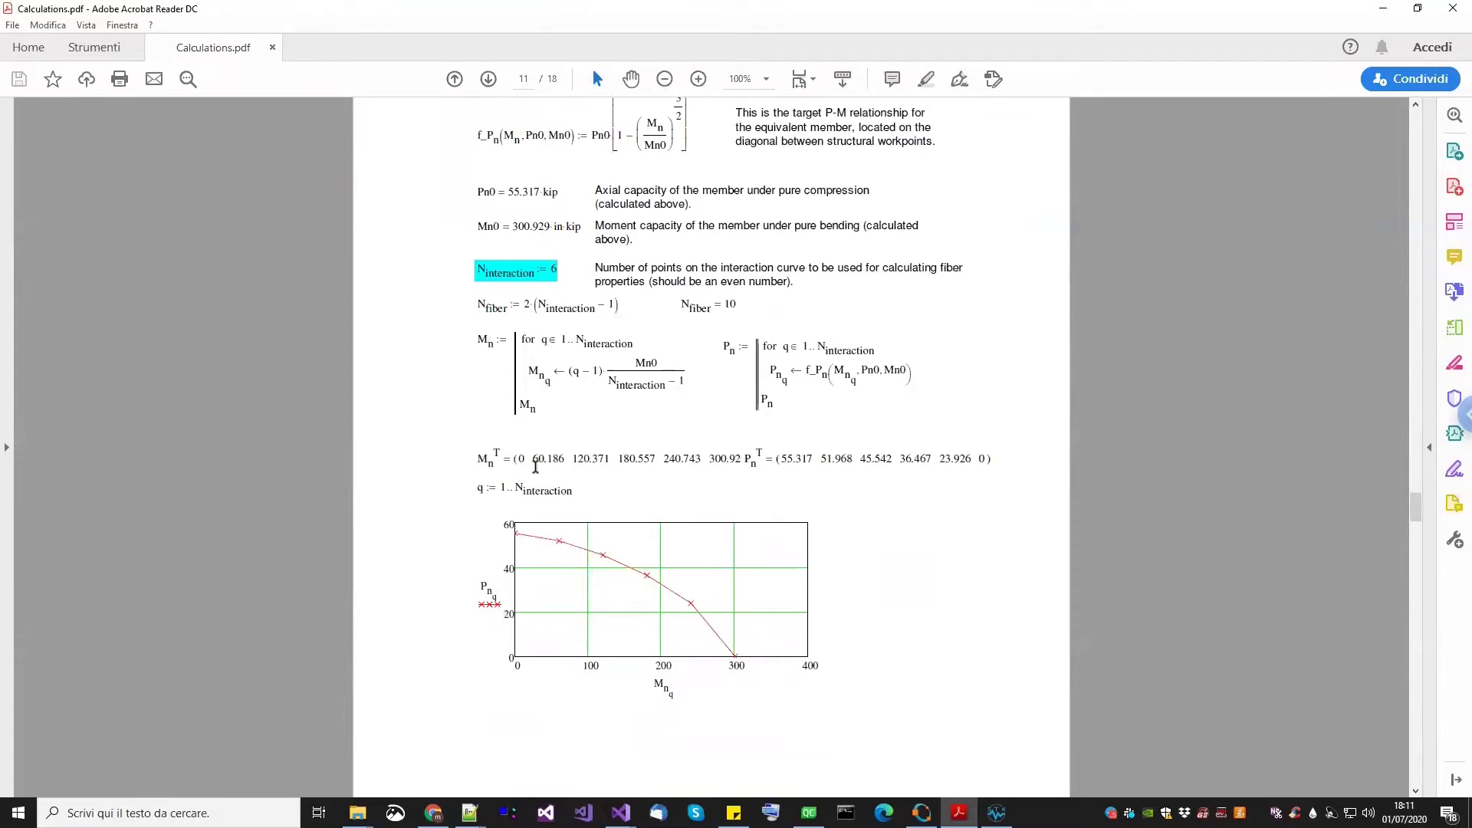
{"action": "scroll", "coordinate": [660, 513], "scroll_direction": "down", "scroll_amount": 9}
{"action": "scroll", "coordinate": [661, 519], "scroll_direction": "down", "scroll_amount": 10}
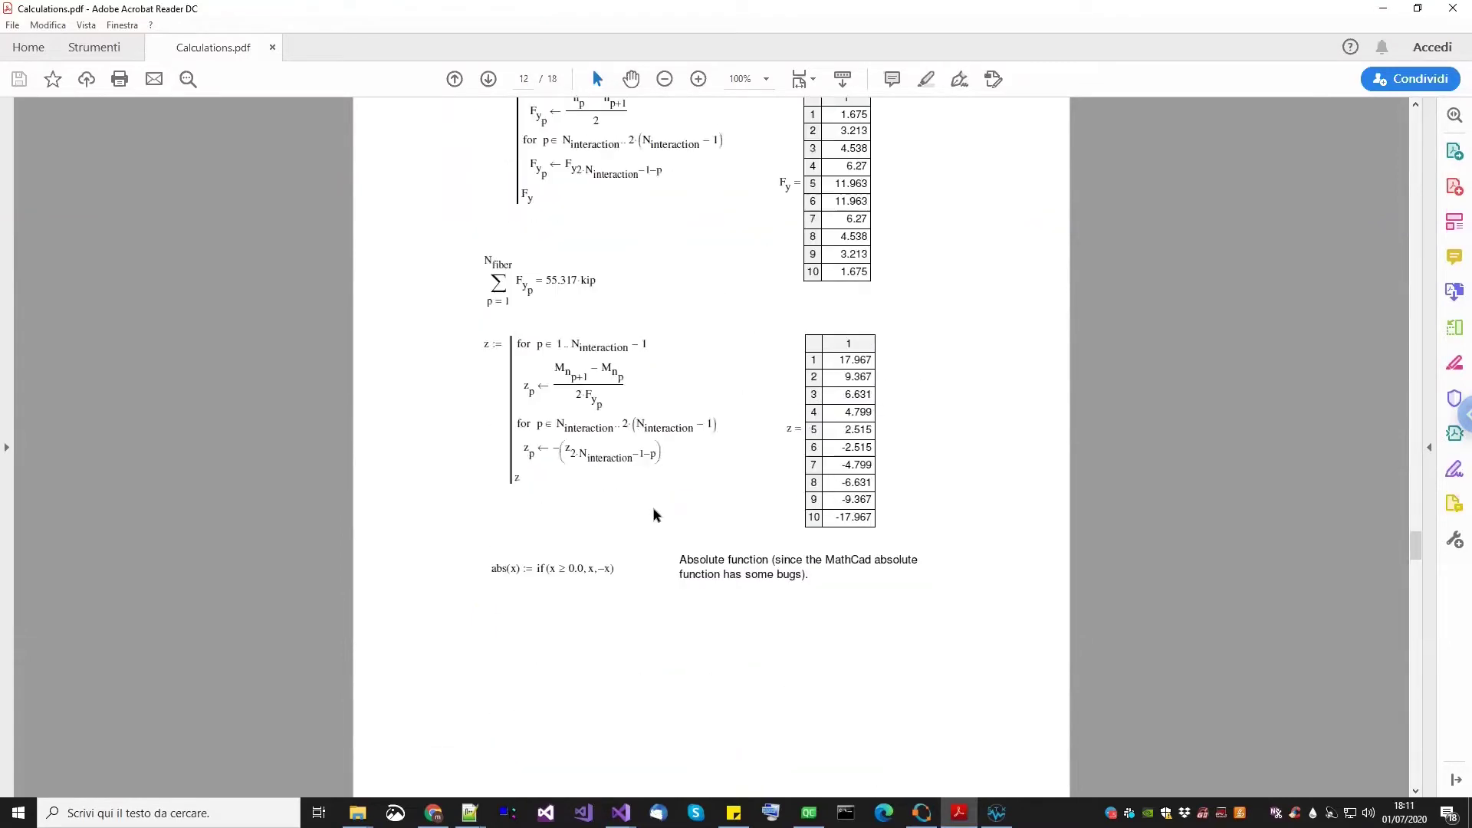
{"action": "scroll", "coordinate": [652, 502], "scroll_direction": "up", "scroll_amount": 10}
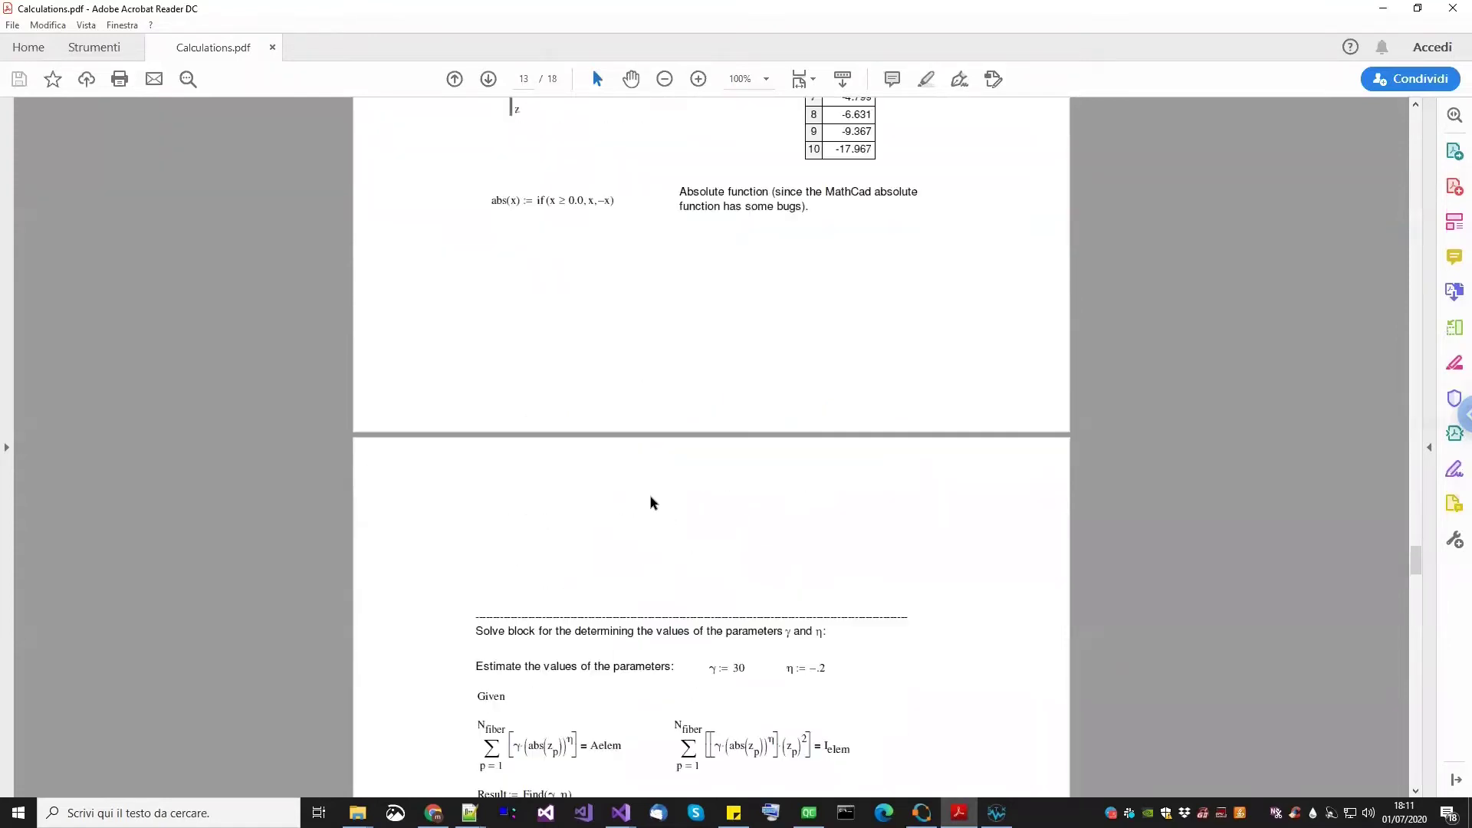
{"action": "scroll", "coordinate": [553, 379], "scroll_direction": "down", "scroll_amount": 1}
{"action": "scroll", "coordinate": [552, 380], "scroll_direction": "down", "scroll_amount": 15}
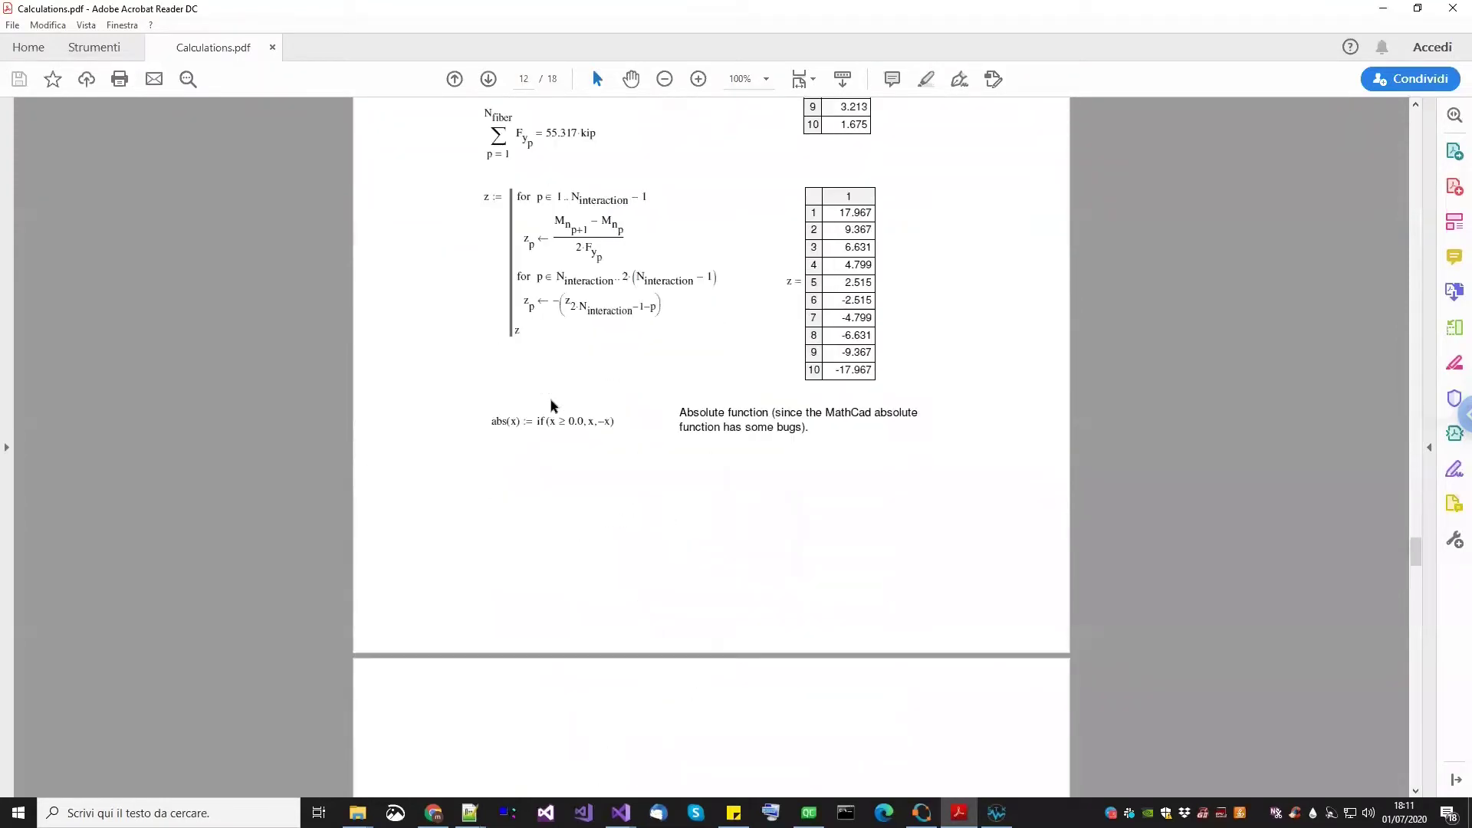
{"action": "scroll", "coordinate": [547, 418], "scroll_direction": "down", "scroll_amount": 20}
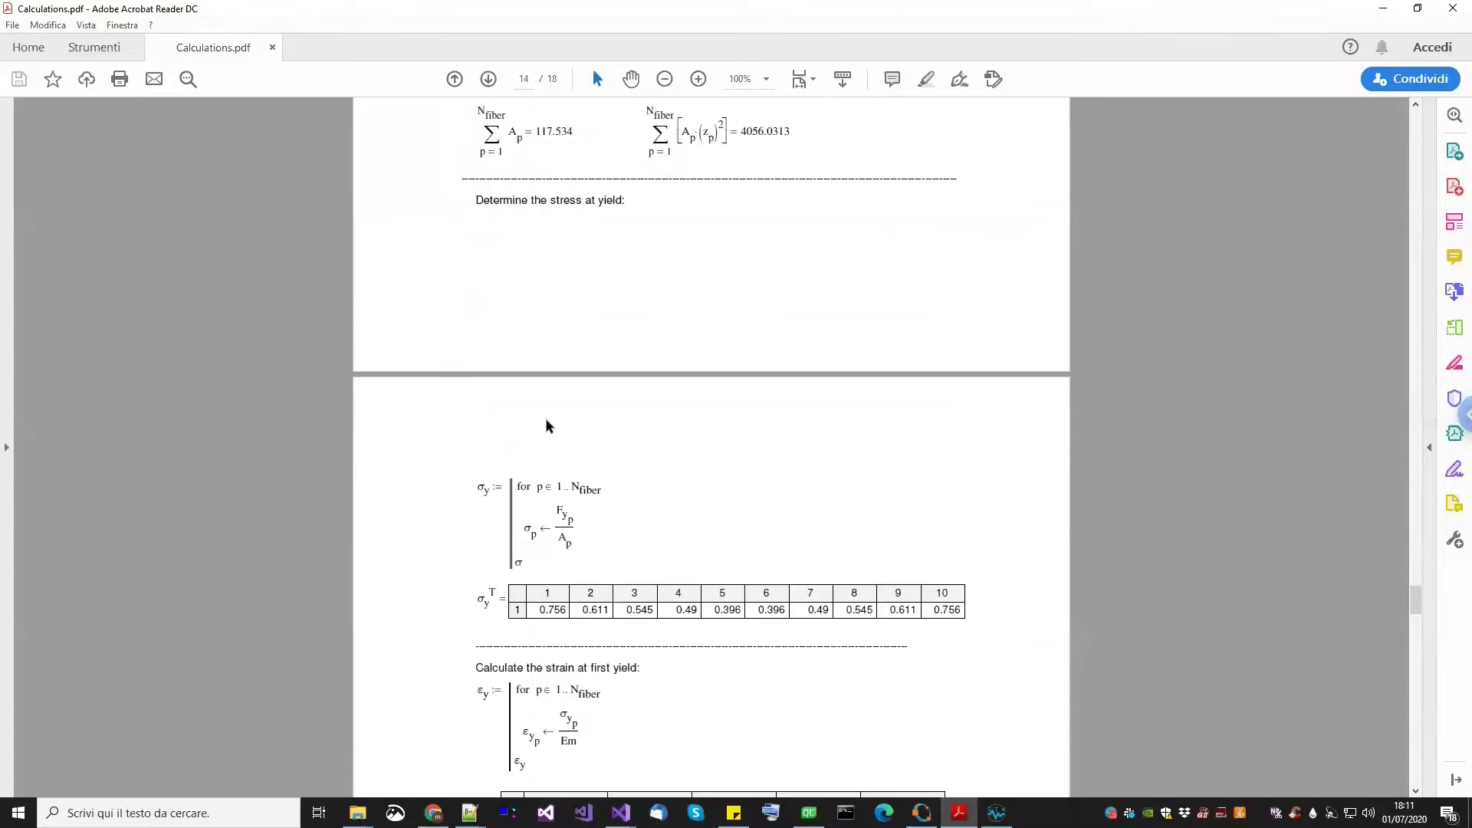
Study the Summary of Fiber Properties tables, the section property verification and the IP-OOP displacement curve calculation
{"action": "scroll", "coordinate": [548, 430], "scroll_direction": "down", "scroll_amount": 10}
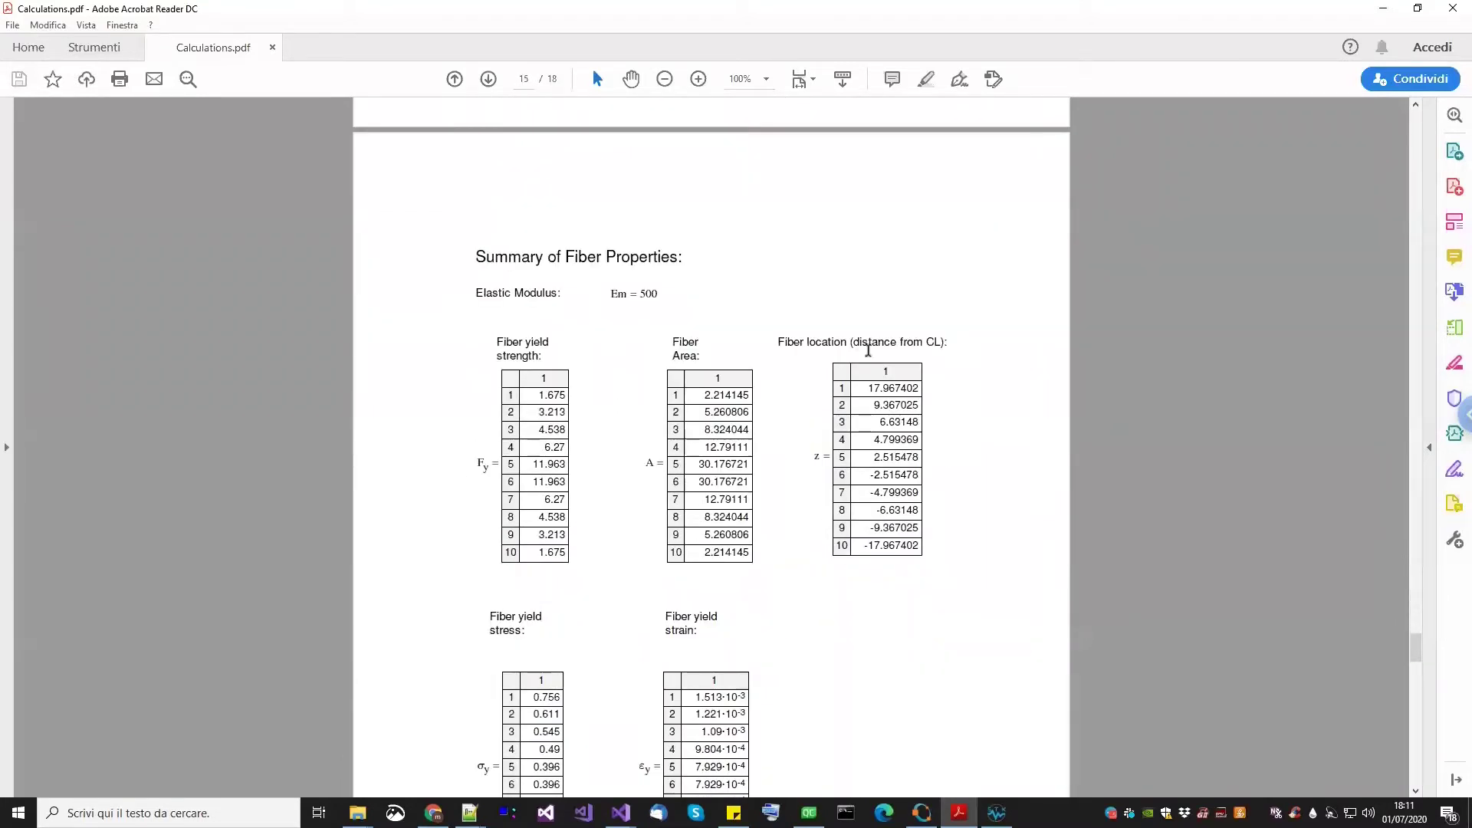
{"action": "scroll", "coordinate": [537, 633], "scroll_direction": "down", "scroll_amount": 2}
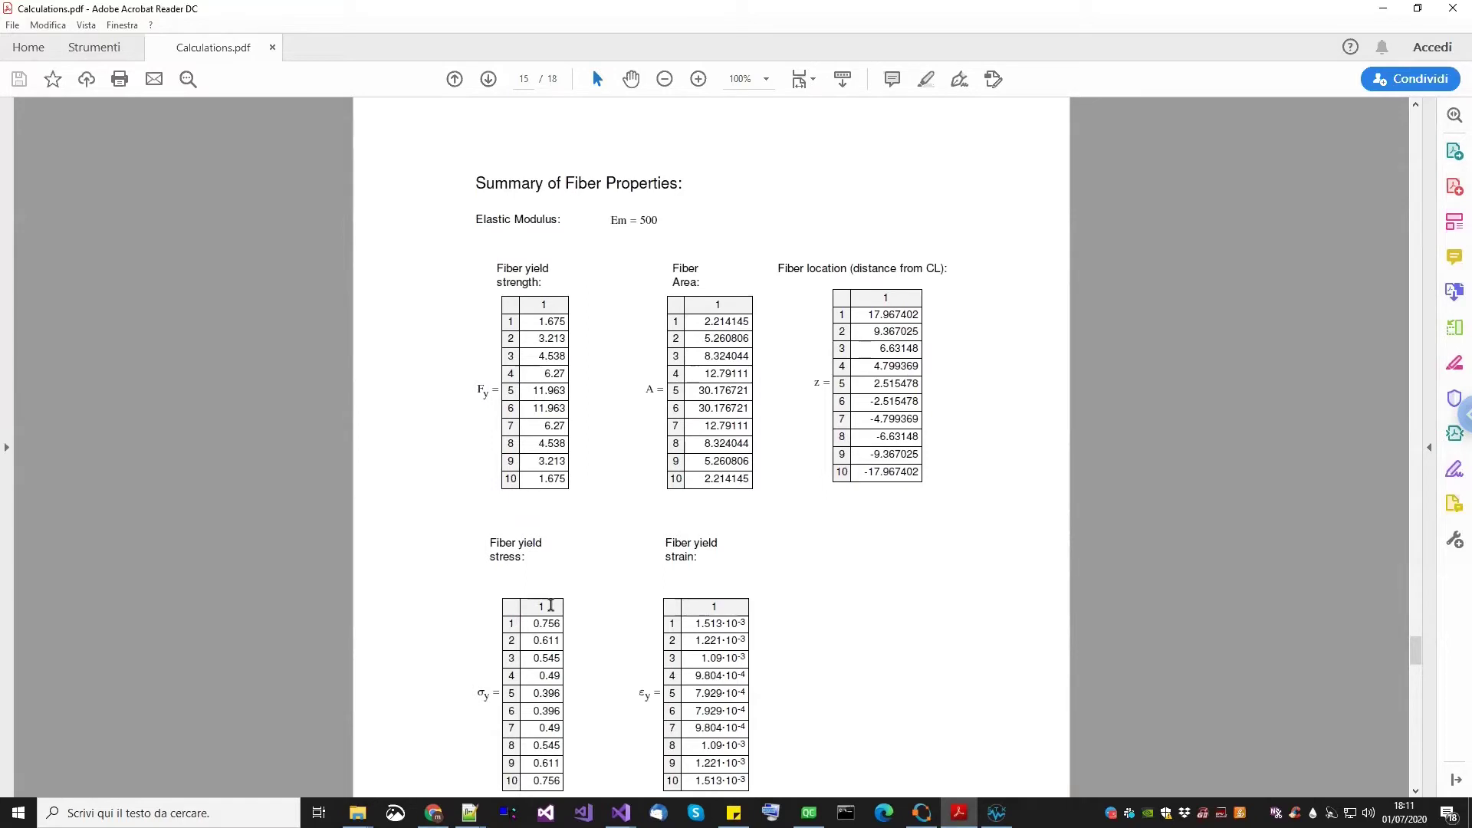
{"action": "scroll", "coordinate": [550, 606], "scroll_direction": "down", "scroll_amount": 1}
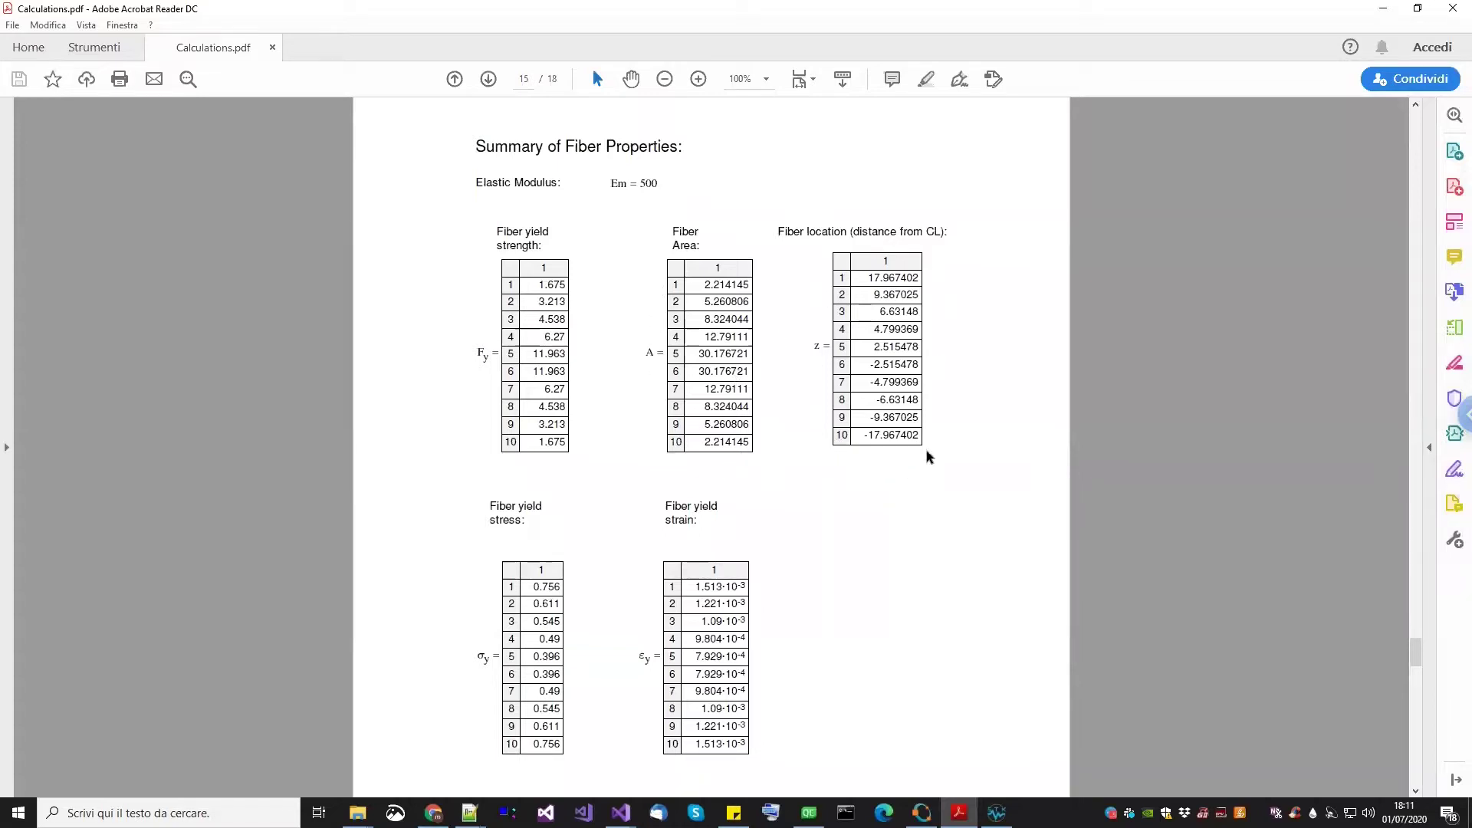
{"action": "scroll", "coordinate": [847, 284], "scroll_direction": "down", "scroll_amount": 2}
{"action": "scroll", "coordinate": [786, 389], "scroll_direction": "down", "scroll_amount": 5}
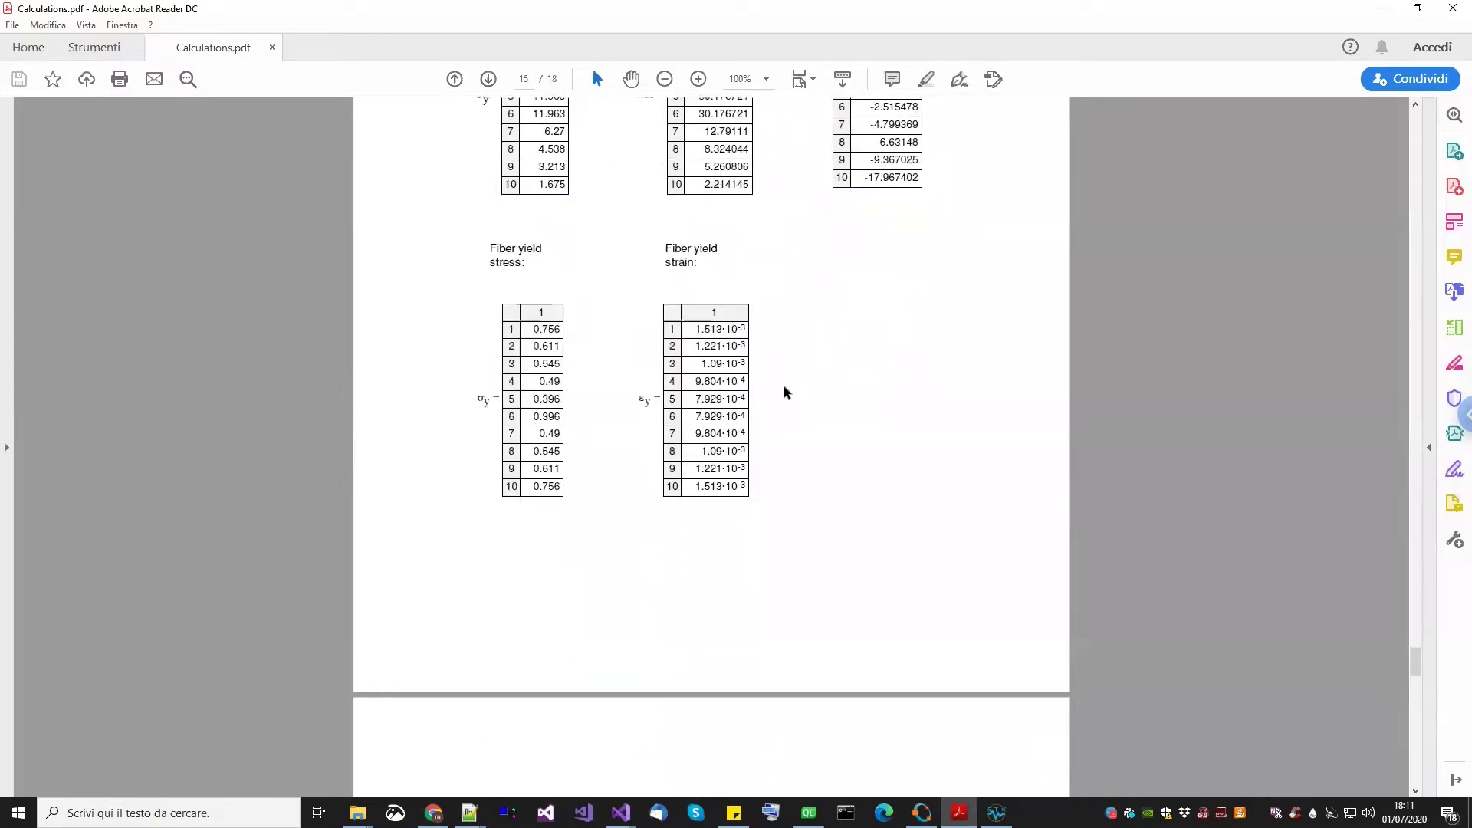
{"action": "scroll", "coordinate": [474, 480], "scroll_direction": "up", "scroll_amount": 3}
{"action": "scroll", "coordinate": [701, 445], "scroll_direction": "up", "scroll_amount": 6}
{"action": "scroll", "coordinate": [701, 447], "scroll_direction": "down", "scroll_amount": 9}
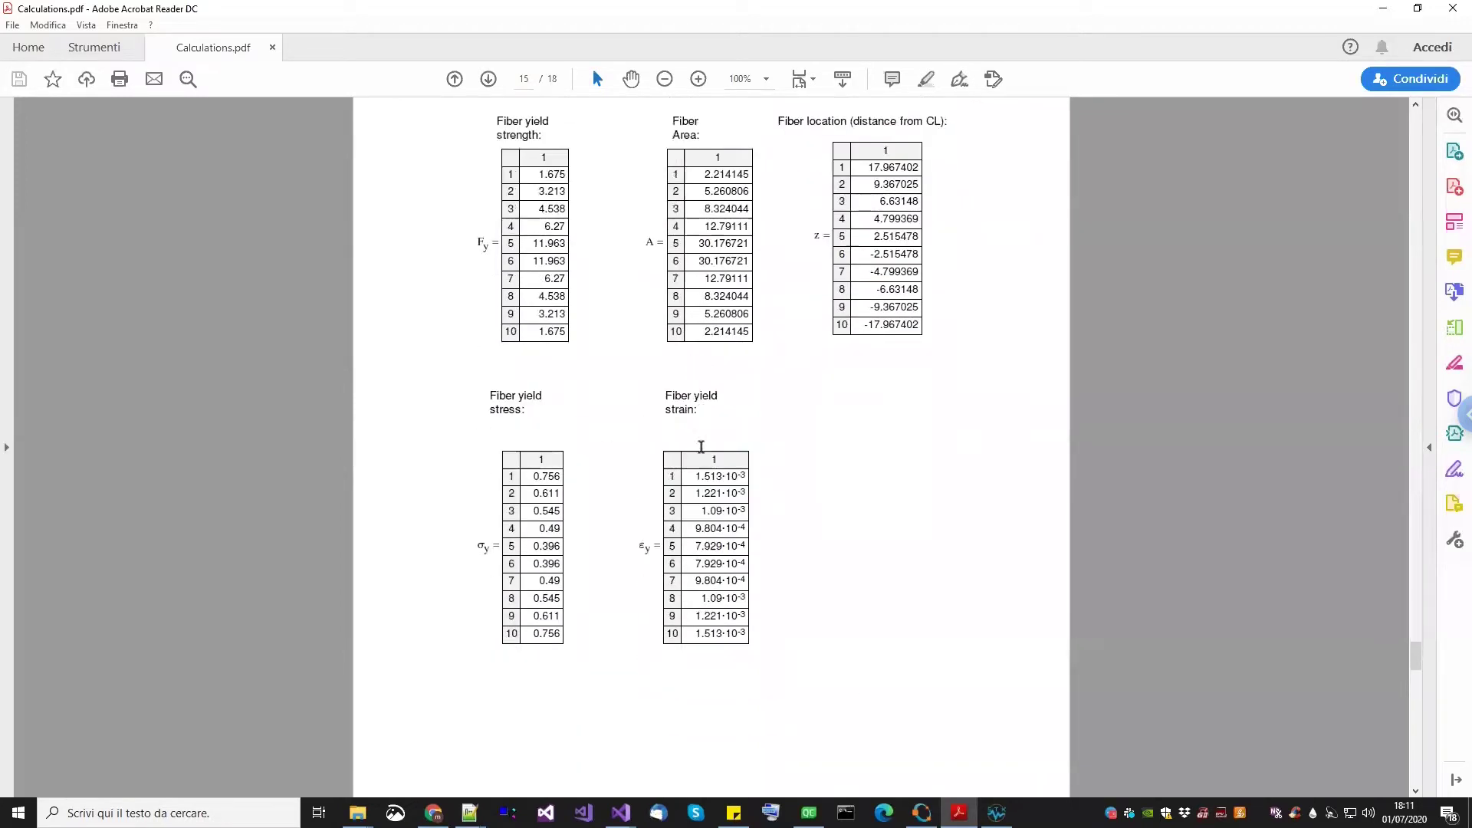
{"action": "scroll", "coordinate": [704, 454], "scroll_direction": "down", "scroll_amount": 8}
{"action": "scroll", "coordinate": [701, 454], "scroll_direction": "down", "scroll_amount": 17}
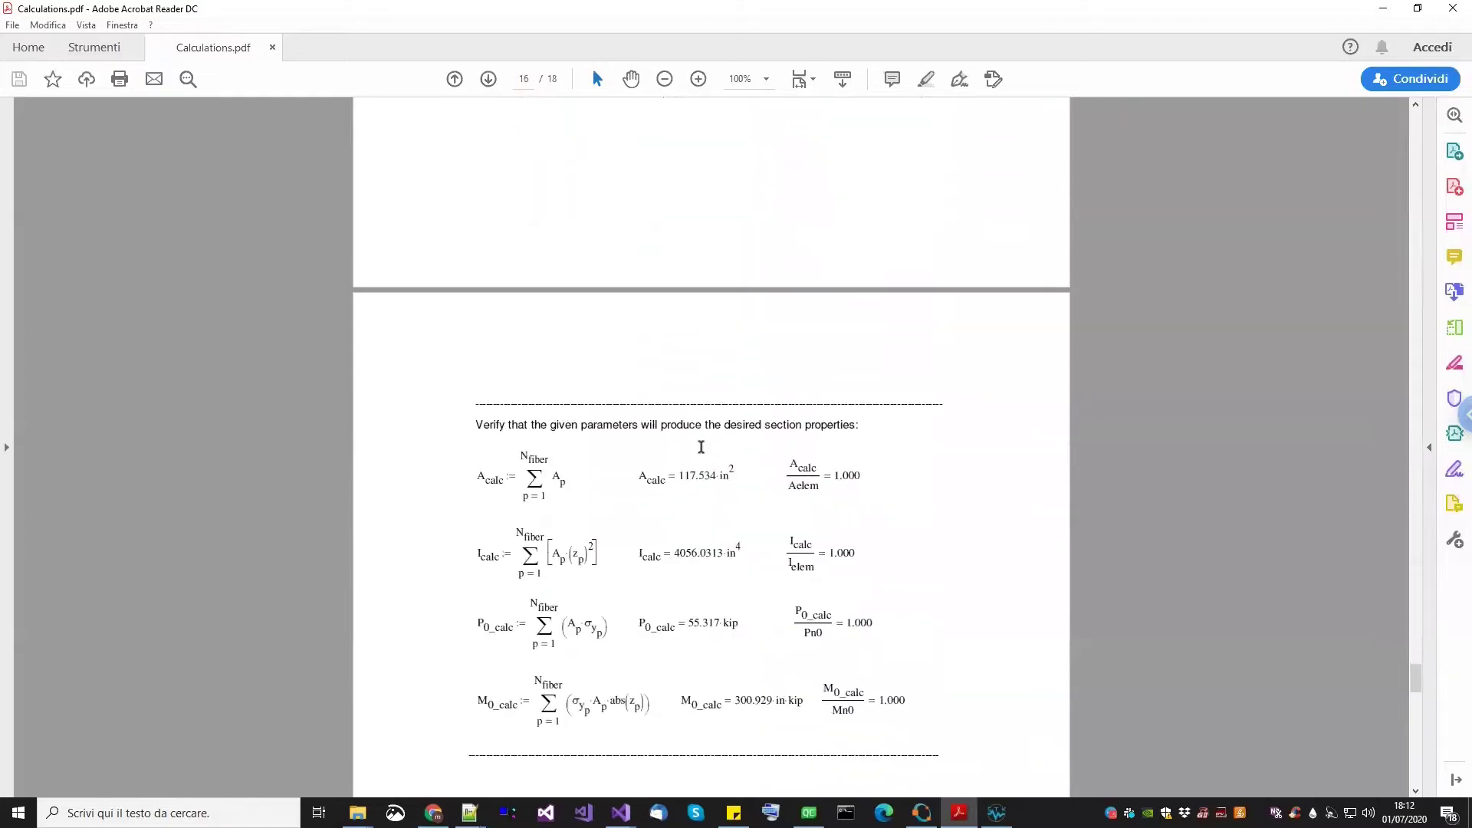
{"action": "scroll", "coordinate": [701, 454], "scroll_direction": "down", "scroll_amount": 10}
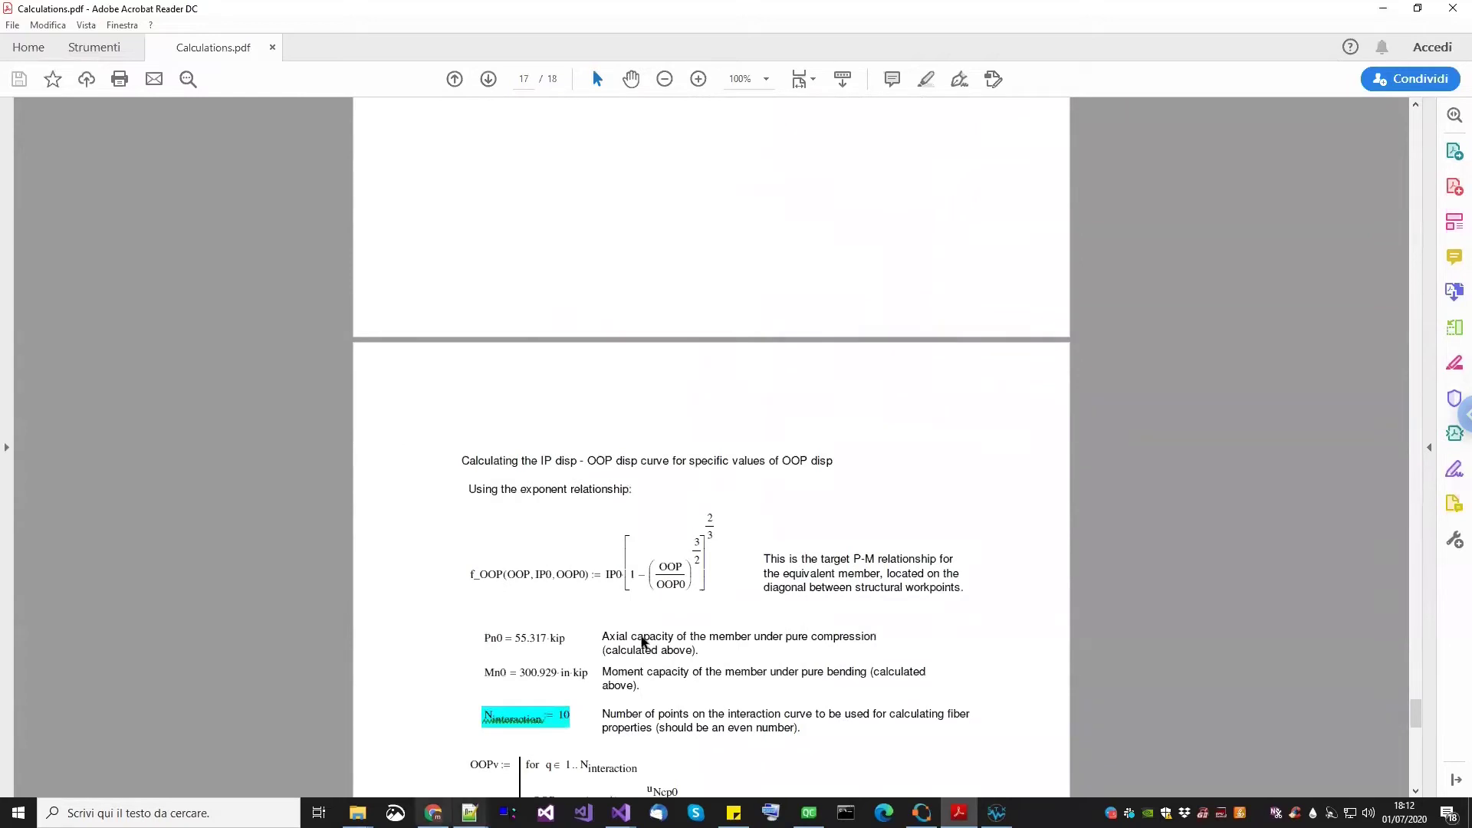
Return to Model_IR.tcl in Notepad++ and highlight the sectioninf variable in the fiberSec definition of the infill wall
{"action": "left_click", "coordinate": [1383, 8]}
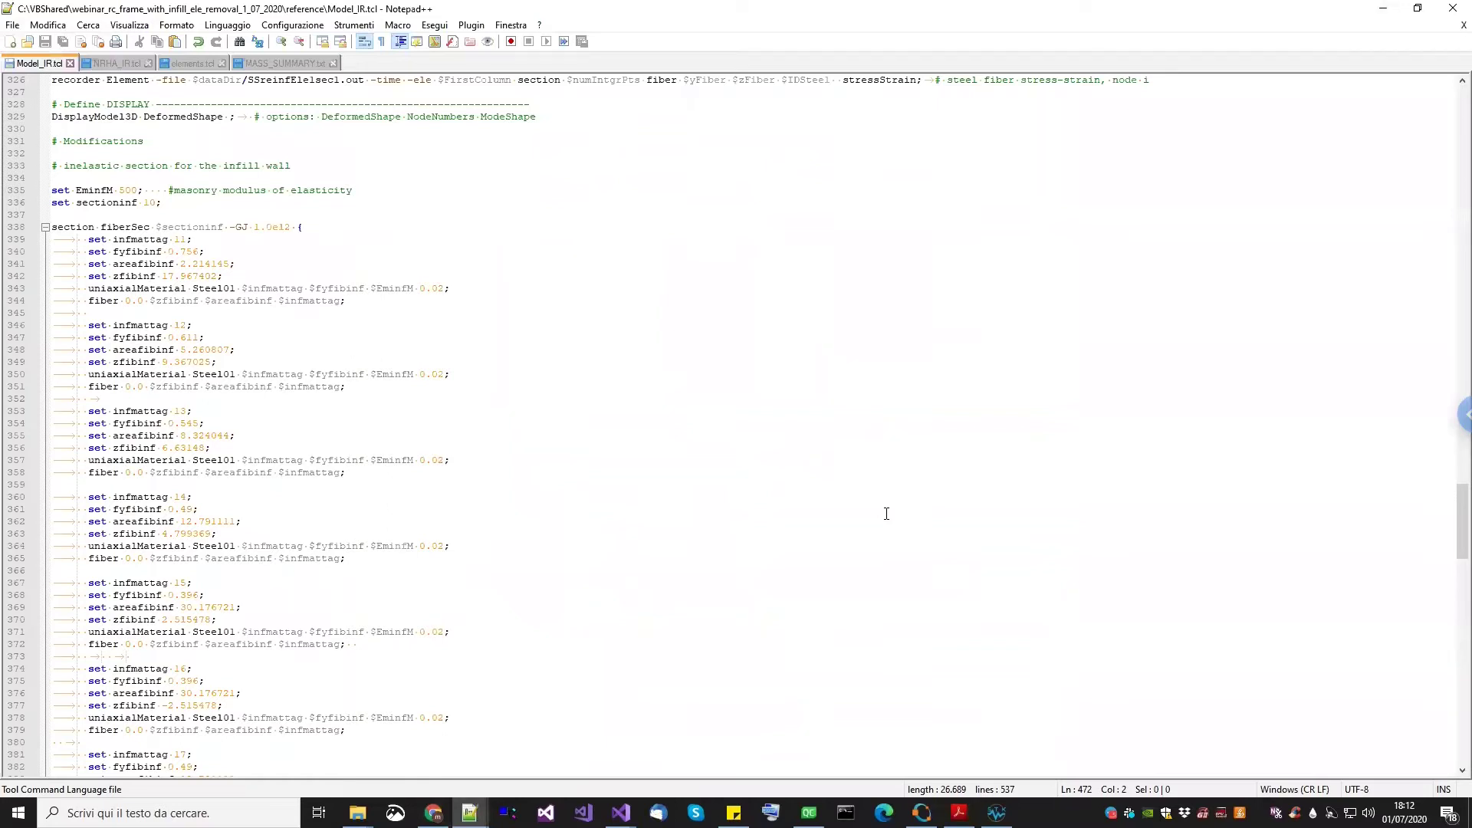
{"action": "scroll", "coordinate": [284, 453], "scroll_direction": "up", "scroll_amount": 4}
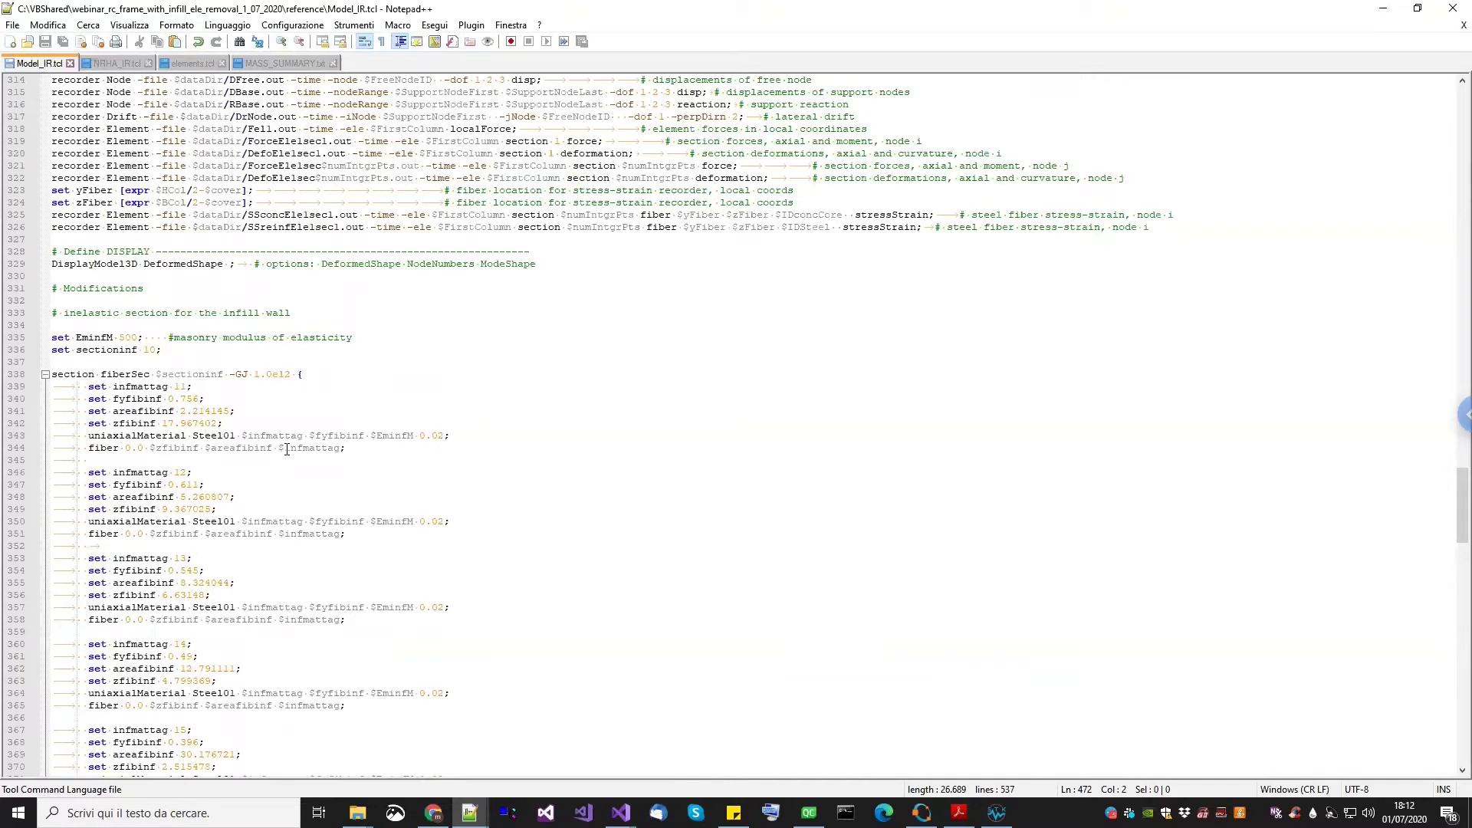
{"action": "double_click", "coordinate": [204, 376]}
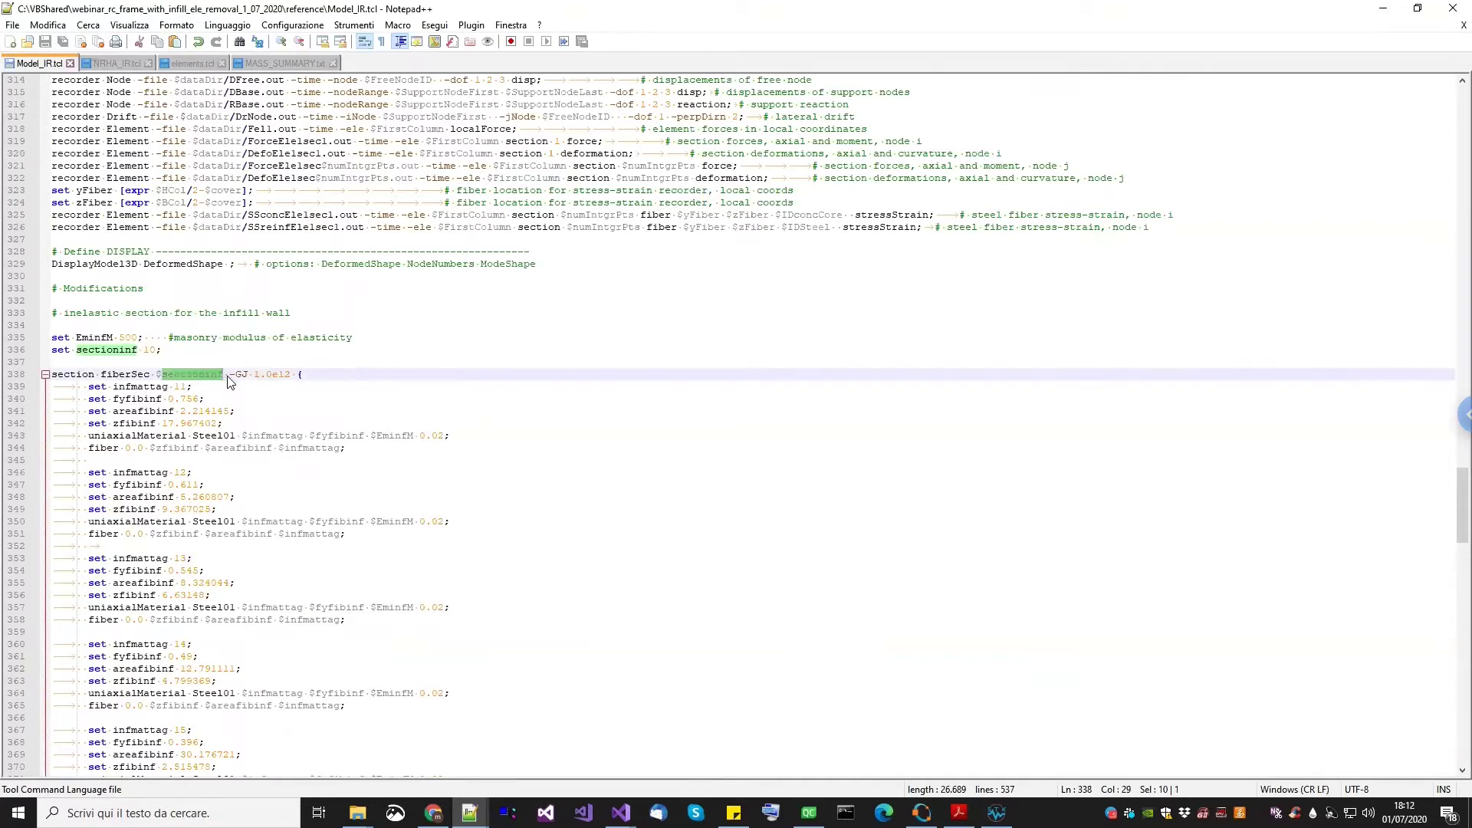
Highlight the fiberSec keyword and the -GJ torsional stiffness option in the infill wall's section definition
{"action": "left_click", "coordinate": [126, 374]}
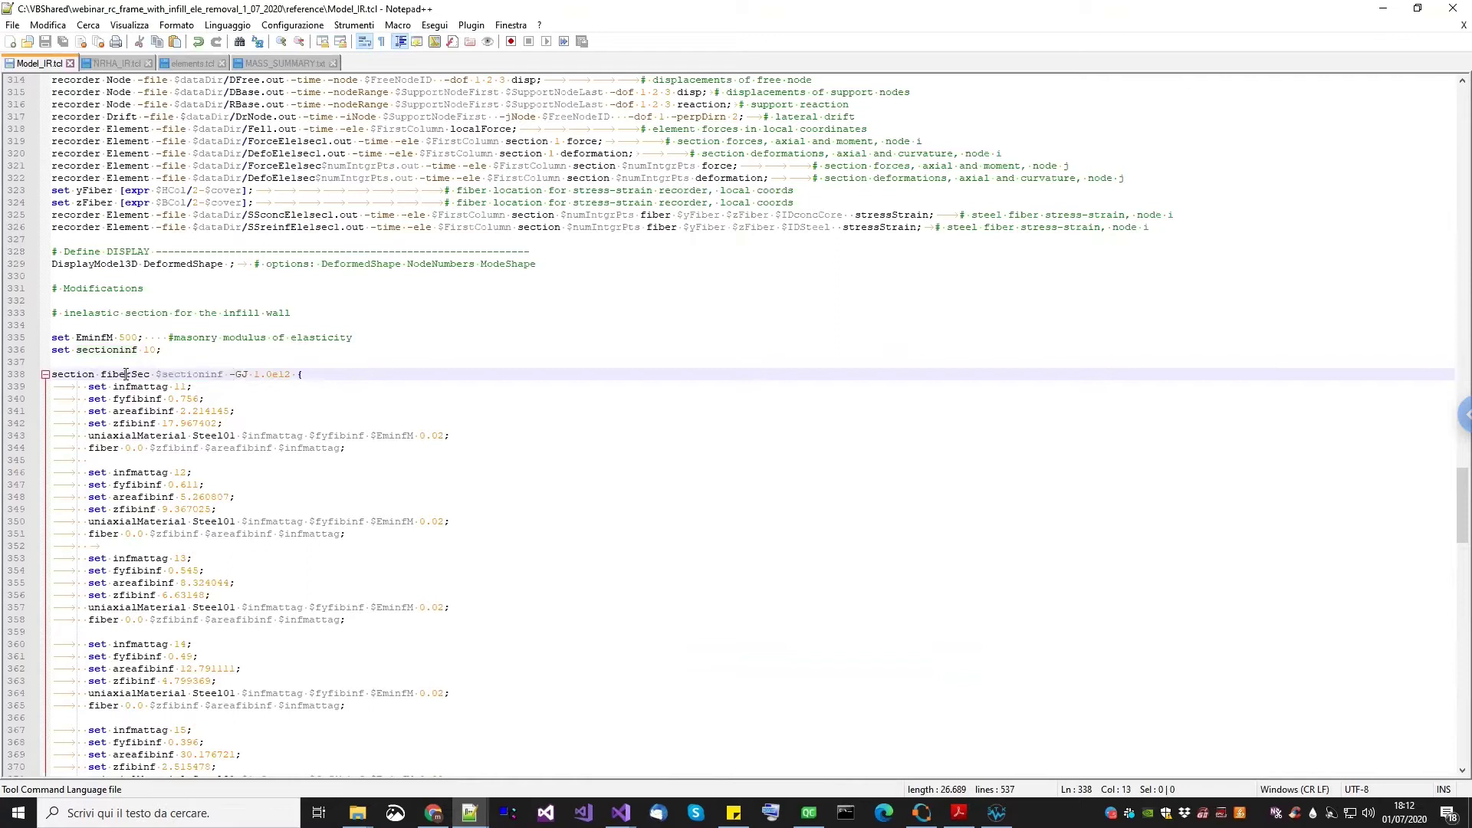
{"action": "double_click", "coordinate": [126, 374]}
{"action": "left_click_drag", "start_coordinate": [230, 375], "coordinate": [257, 375]}
{"action": "left_click_drag", "start_coordinate": [289, 374], "coordinate": [234, 376]}
{"action": "left_click", "coordinate": [235, 375]}
{"action": "left_click_drag", "start_coordinate": [235, 375], "coordinate": [278, 373]}
Highlight the section Aggregator line that combines $Torsionmat with the infill fiber section
{"action": "scroll", "coordinate": [252, 442], "scroll_direction": "down", "scroll_amount": 5}
{"action": "scroll", "coordinate": [252, 442], "scroll_direction": "down", "scroll_amount": 16}
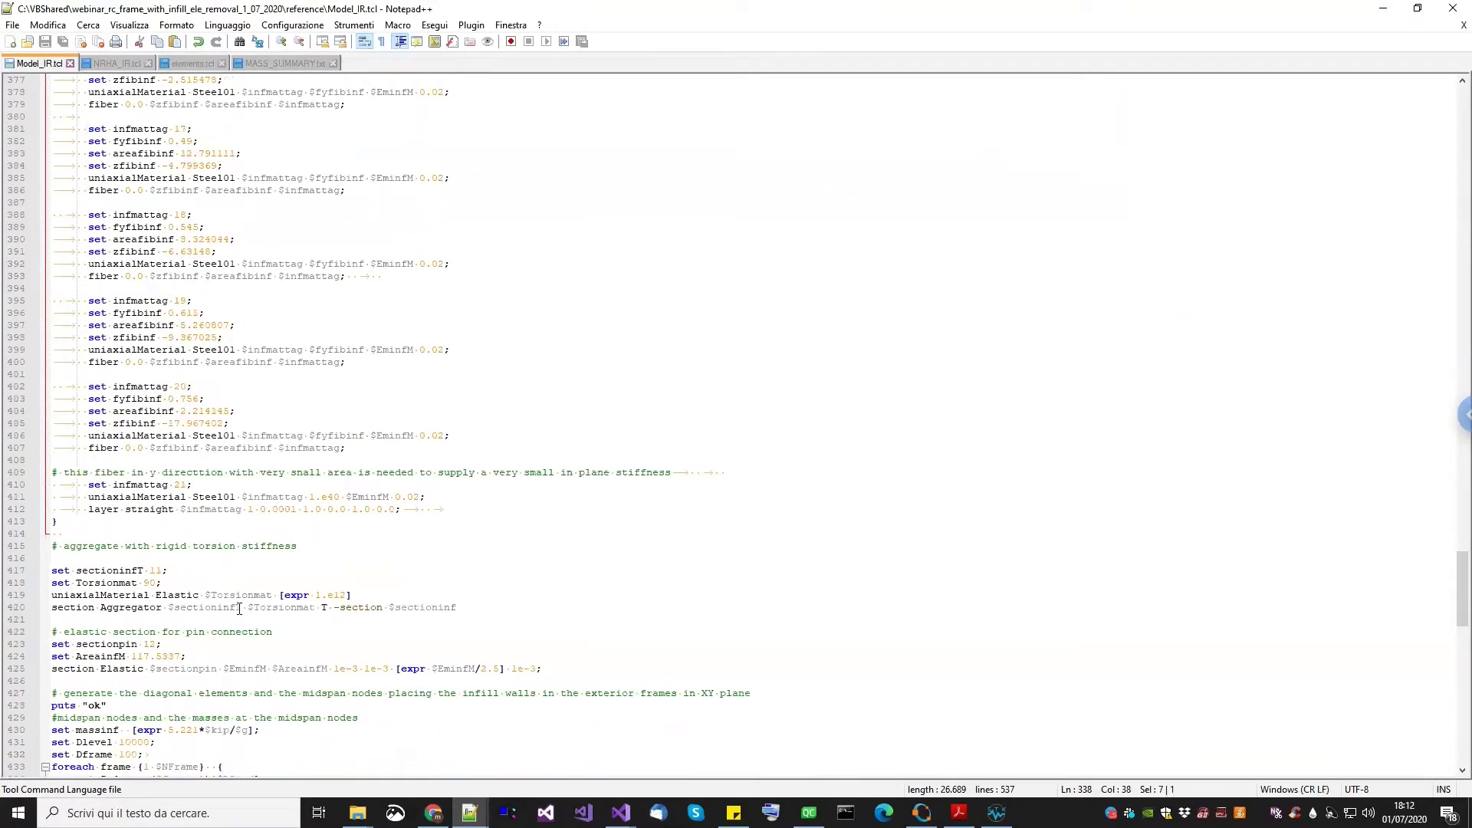
{"action": "left_click_drag", "start_coordinate": [471, 607], "coordinate": [58, 607]}
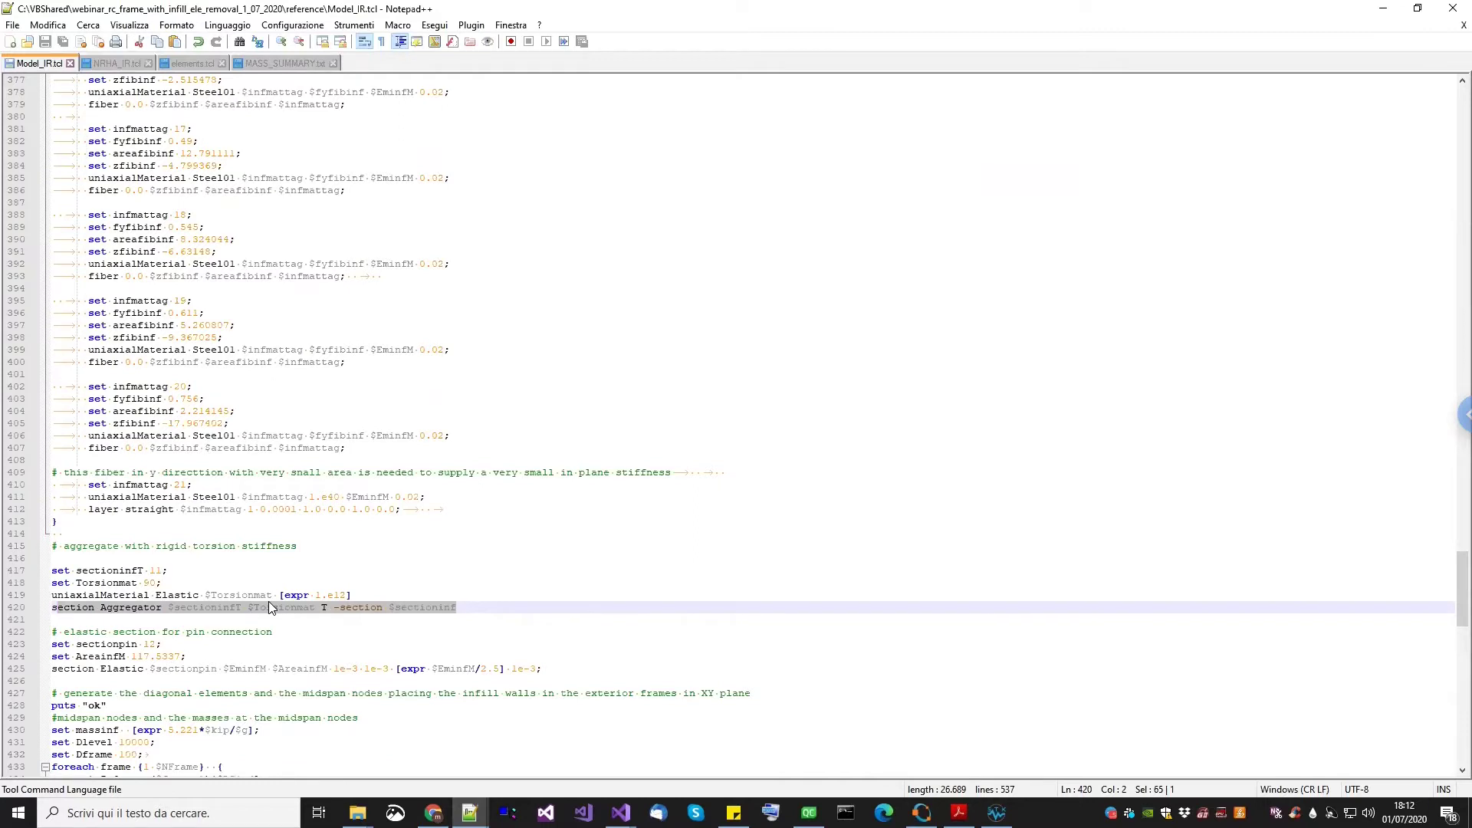
Return to the infill wall's fiberSec definition and highlight its -GJ 1.0e12 option again for comparison with the aggregator
{"action": "scroll", "coordinate": [269, 606], "scroll_direction": "up", "scroll_amount": 13}
{"action": "scroll", "coordinate": [238, 478], "scroll_direction": "up", "scroll_amount": 9}
{"action": "left_click_drag", "start_coordinate": [230, 411], "coordinate": [286, 407]}
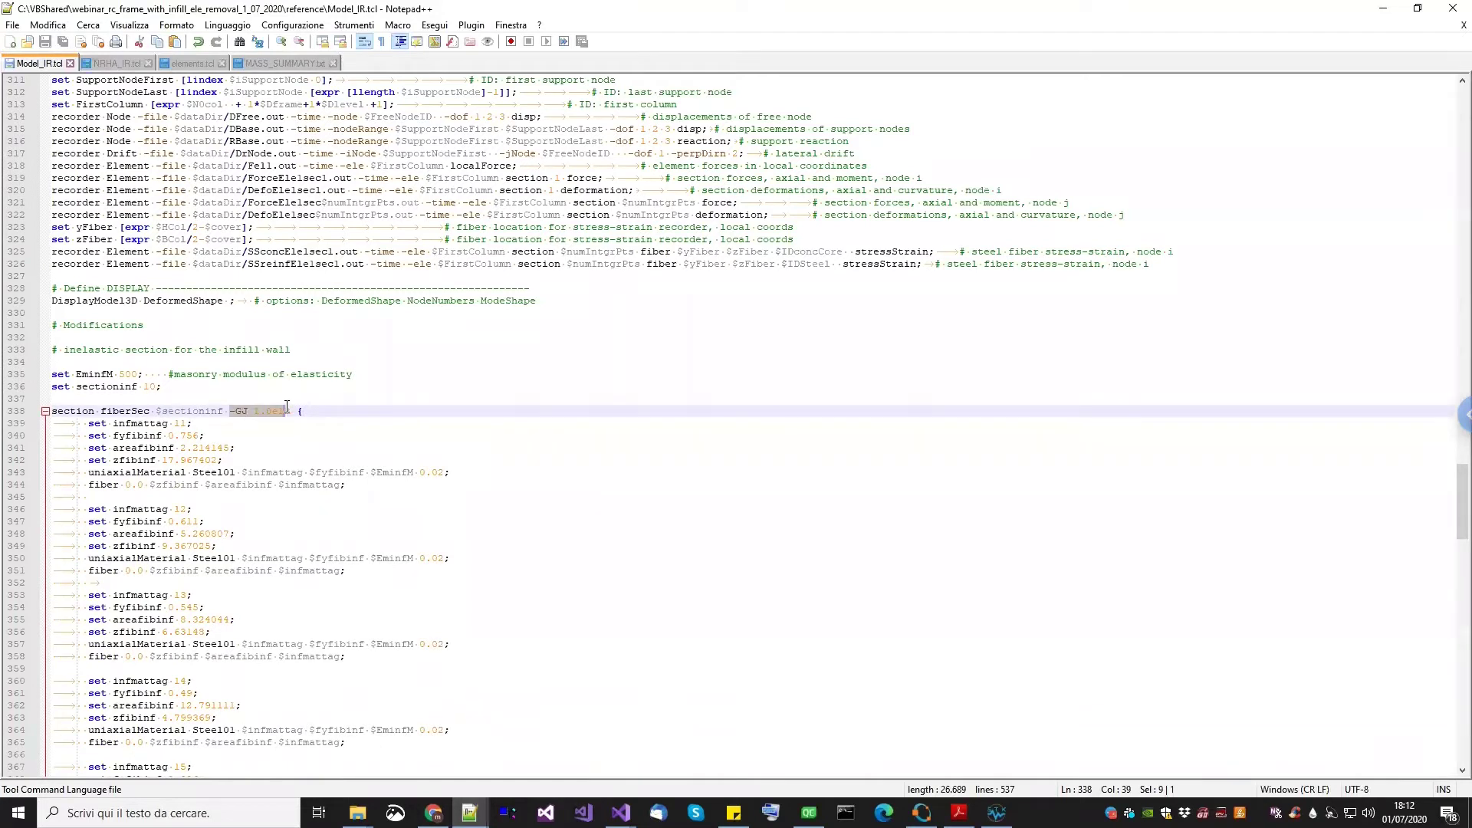
{"action": "left_click", "coordinate": [261, 426]}
{"action": "left_click", "coordinate": [230, 412]}
{"action": "left_click_drag", "start_coordinate": [228, 412], "coordinate": [291, 412]}
{"action": "scroll", "coordinate": [293, 417], "scroll_direction": "down", "scroll_amount": 5}
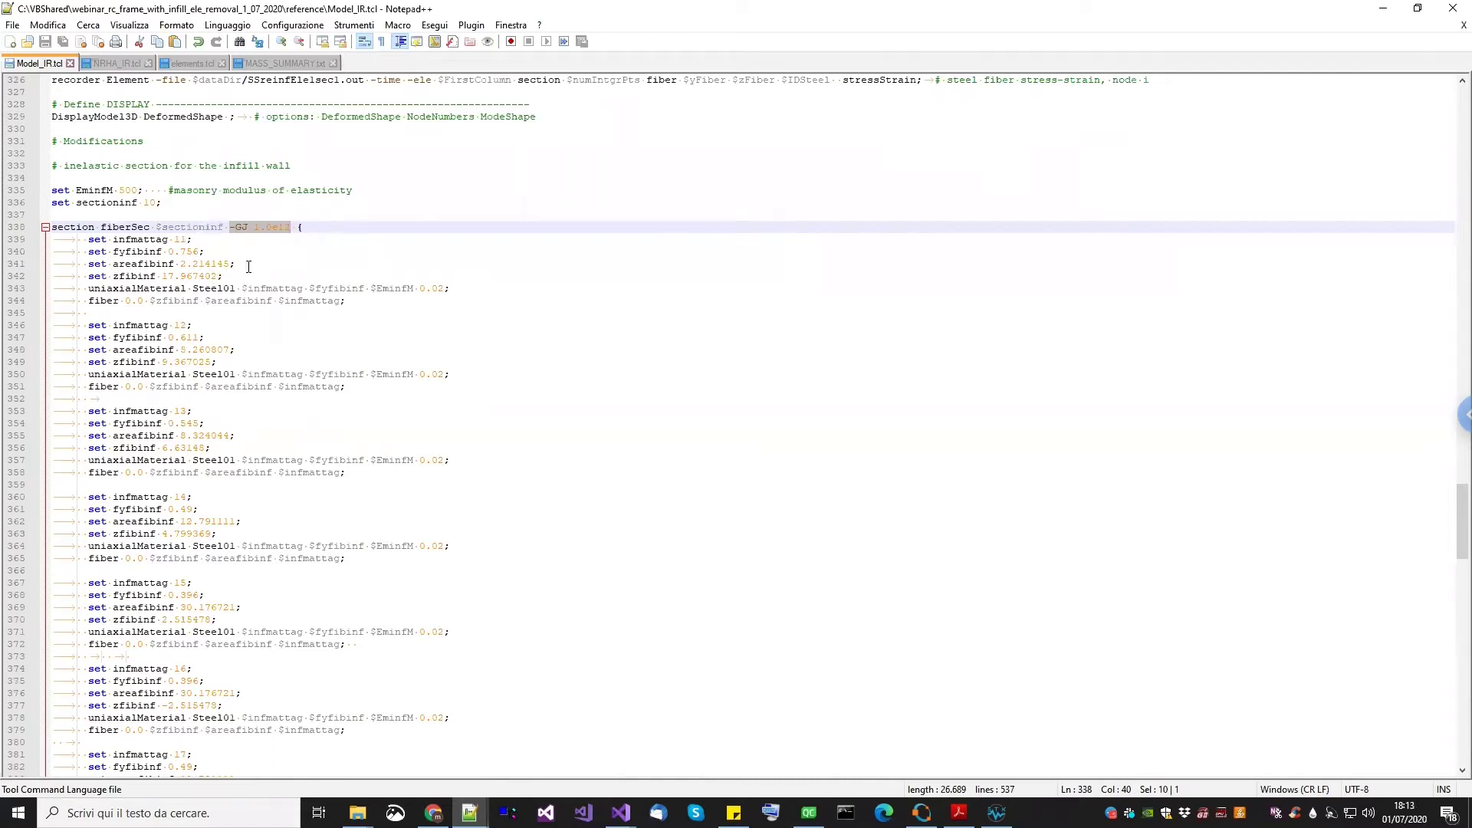
Review the rest of Model_IR.tcl, highlight the MPCO Recorder block writing Results.mpco, and put Notepad++ out of view
{"action": "scroll", "coordinate": [262, 386], "scroll_direction": "down", "scroll_amount": 20}
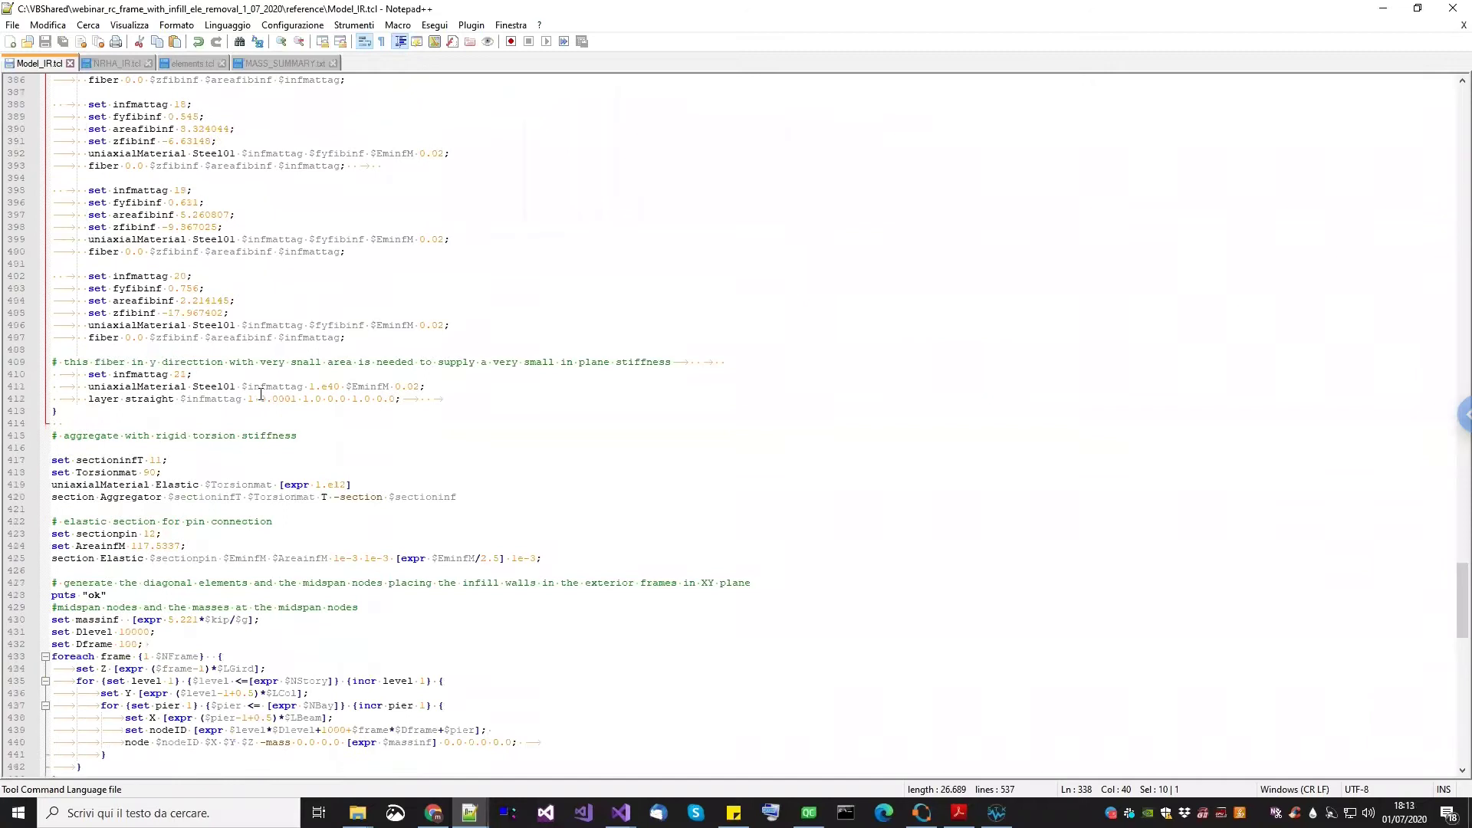
{"action": "scroll", "coordinate": [261, 394], "scroll_direction": "down", "scroll_amount": 18}
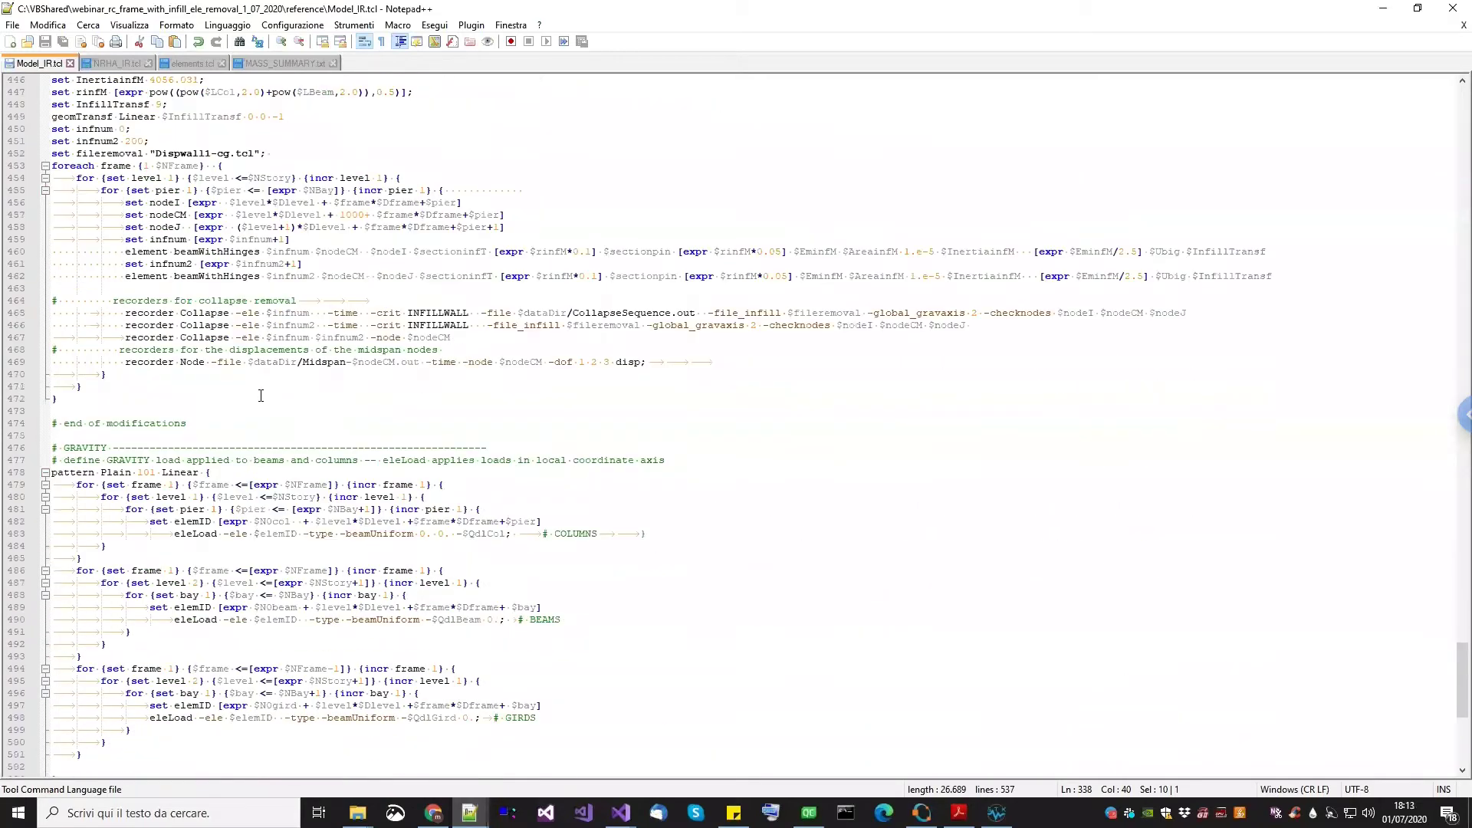
{"action": "scroll", "coordinate": [261, 394], "scroll_direction": "down", "scroll_amount": 3}
{"action": "left_click_drag", "start_coordinate": [554, 615], "coordinate": [47, 583]}
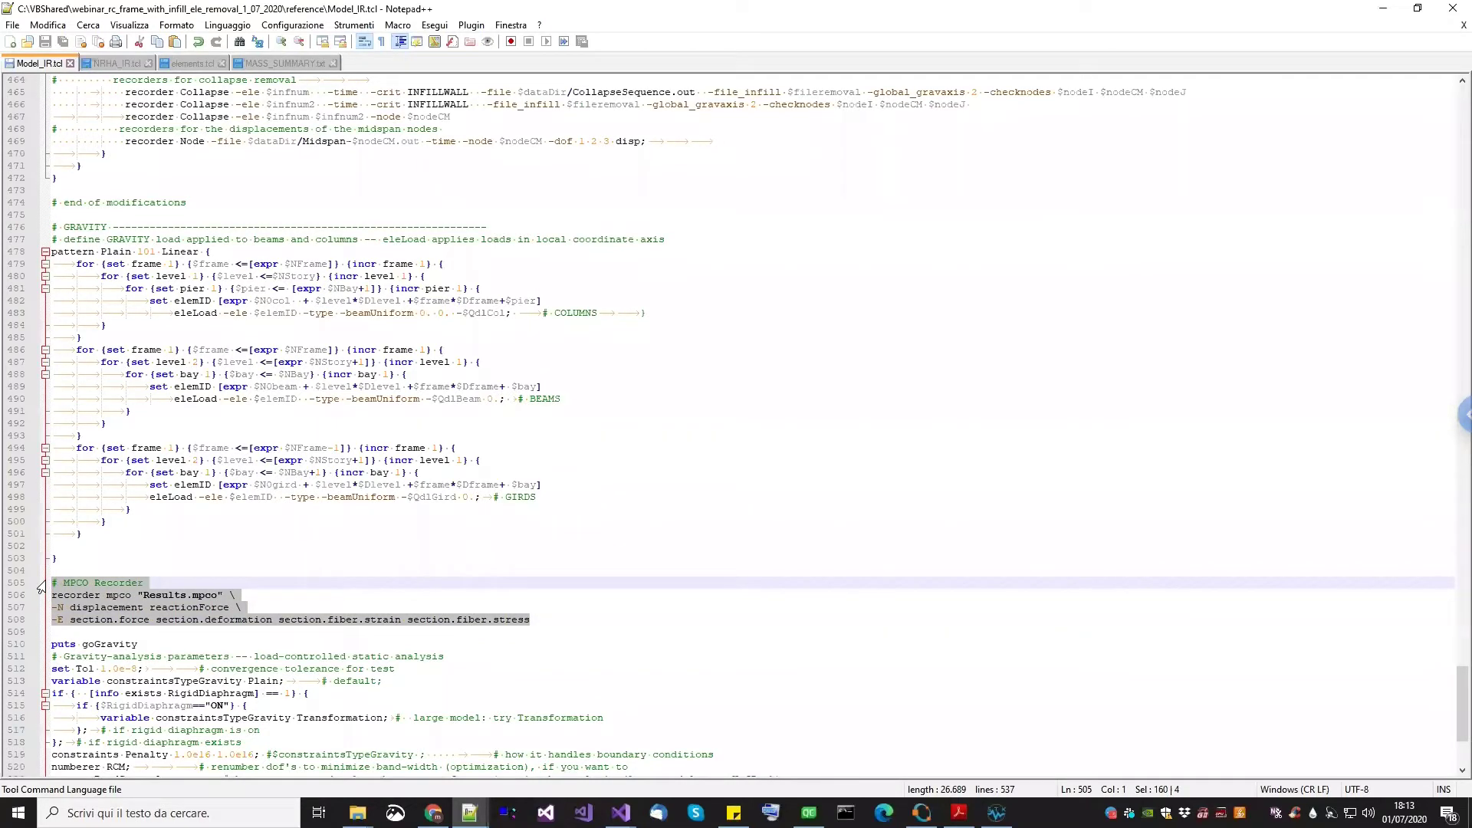
{"action": "left_click", "coordinate": [541, 616]}
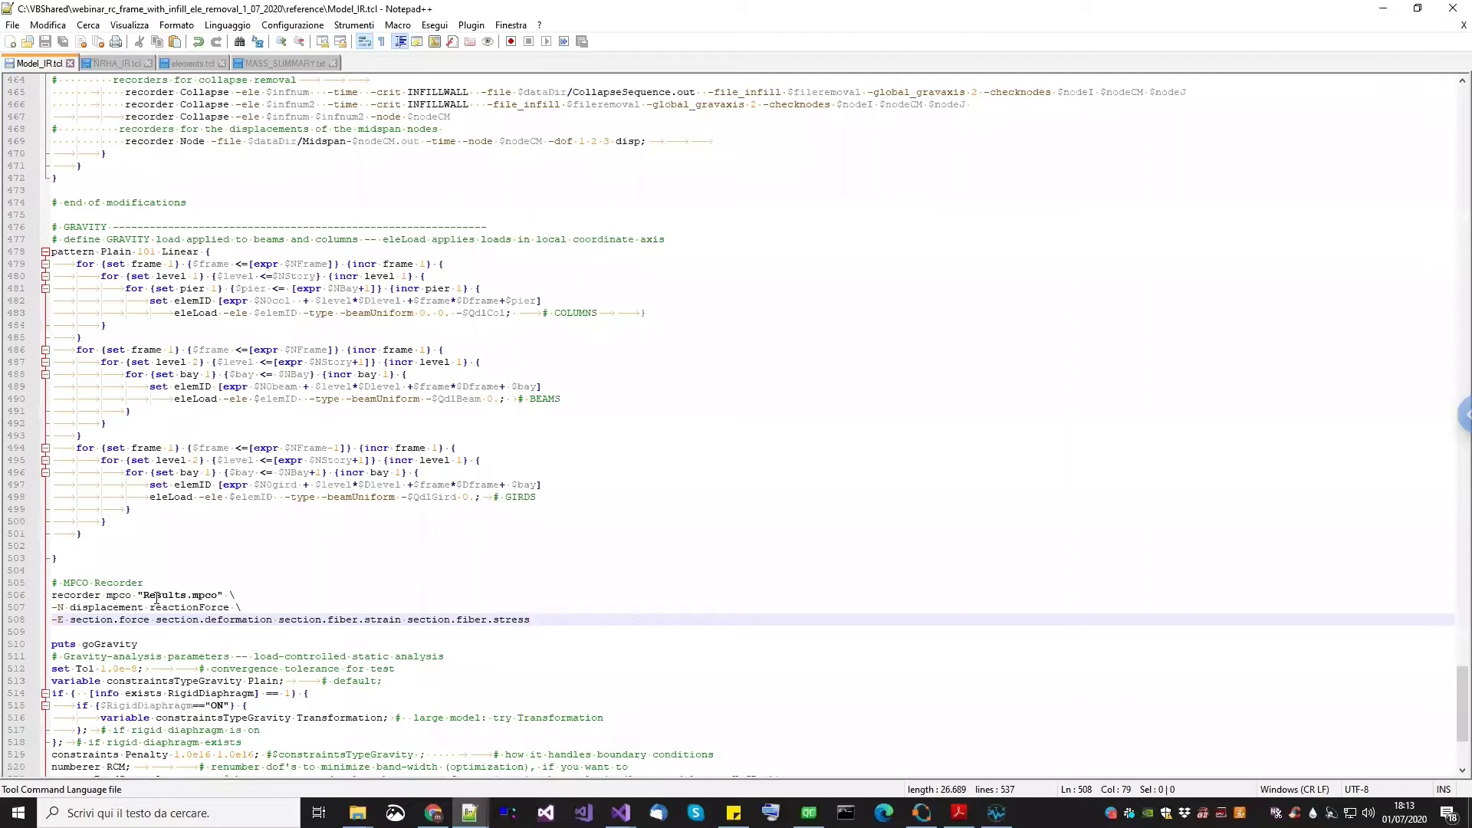
{"action": "left_click", "coordinate": [1384, 8]}
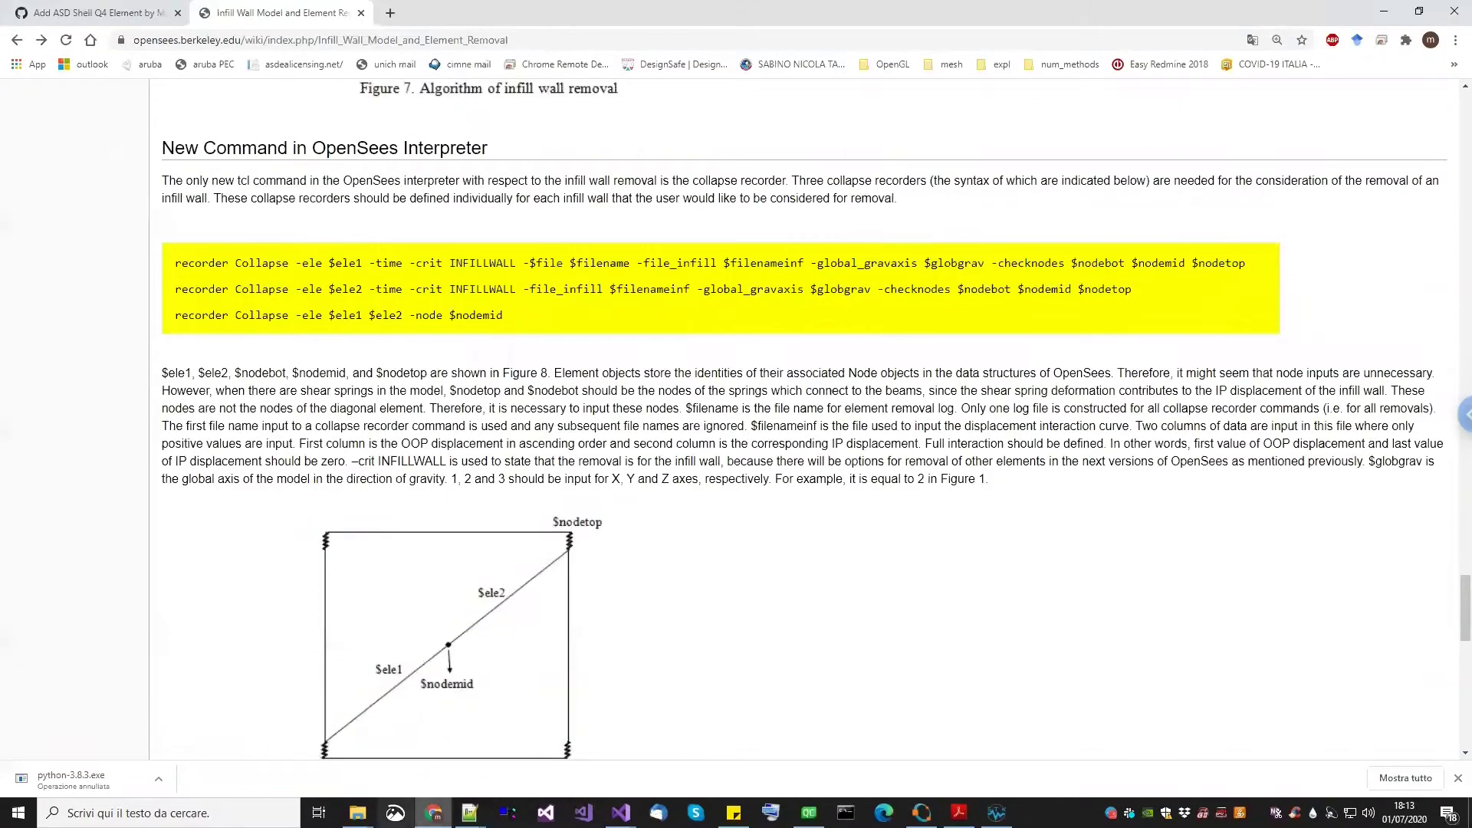
Open main.tcl from the reference folder, examine its source lines for Model_IR.tcl and NRHA_IR.tcl, and close it
{"action": "left_click", "coordinate": [357, 811]}
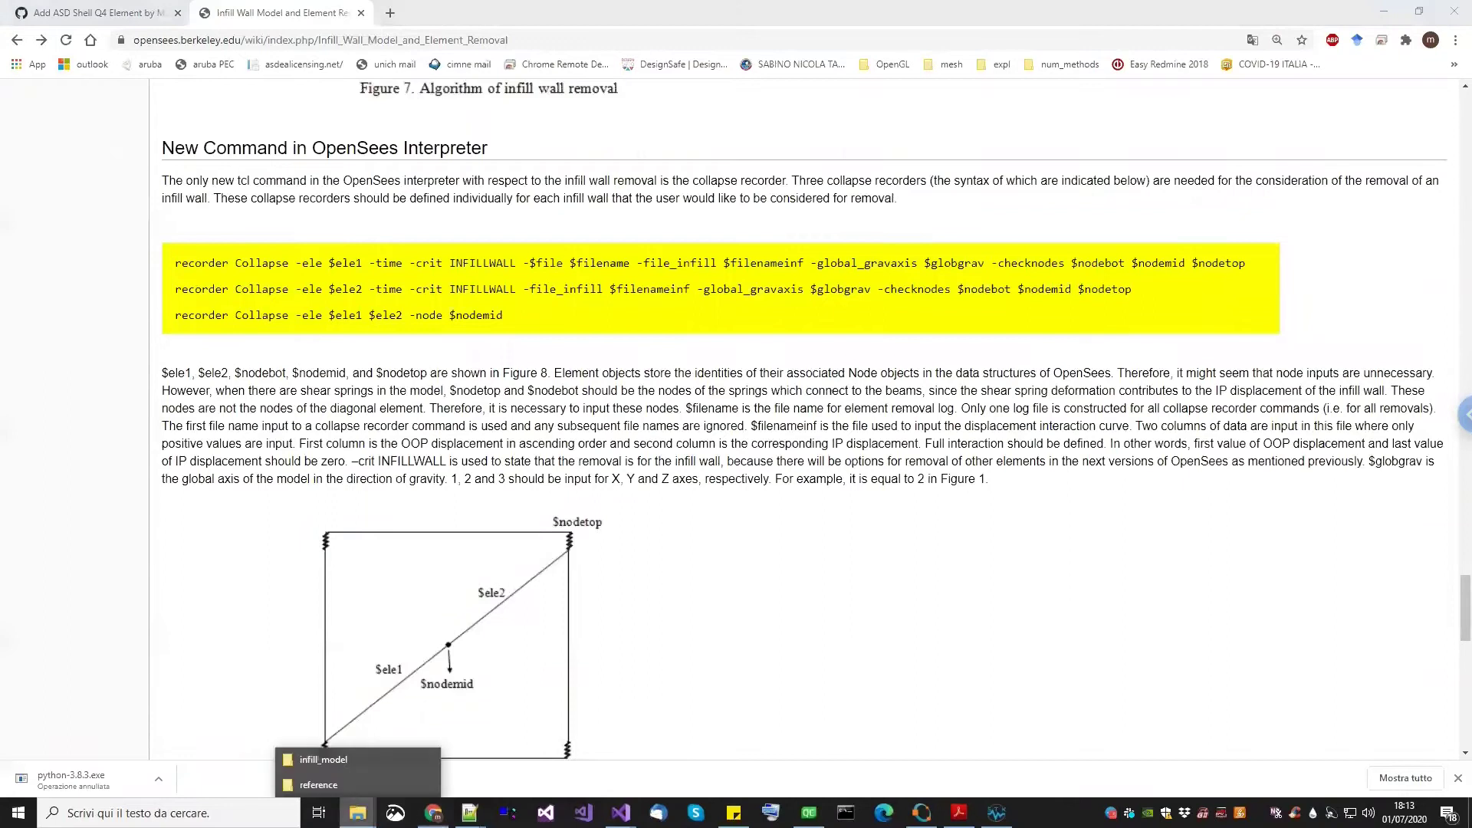
{"action": "left_click", "coordinate": [340, 782]}
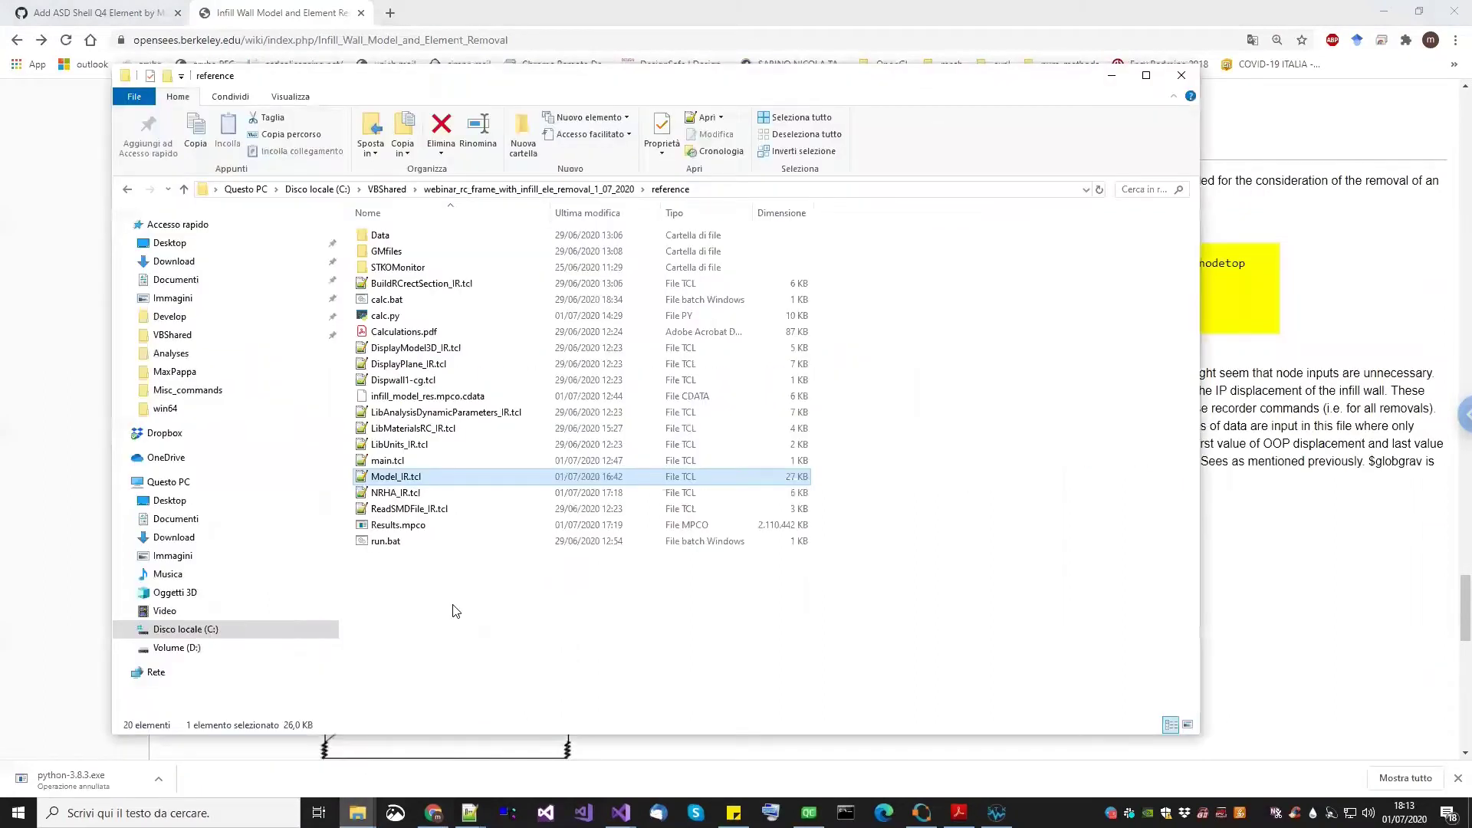
{"action": "double_click", "coordinate": [387, 462]}
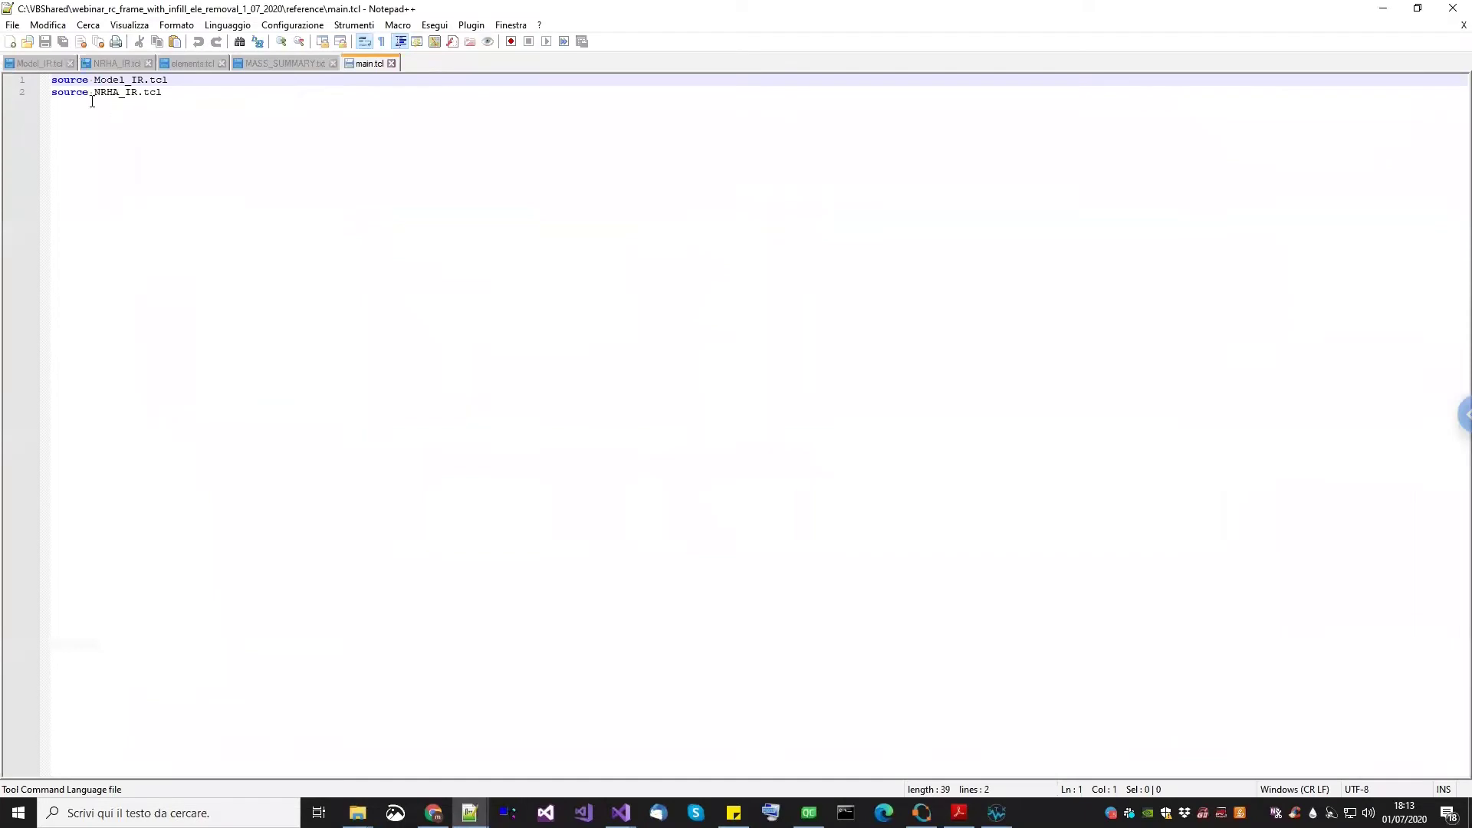
{"action": "double_click", "coordinate": [107, 80]}
{"action": "double_click", "coordinate": [106, 92]}
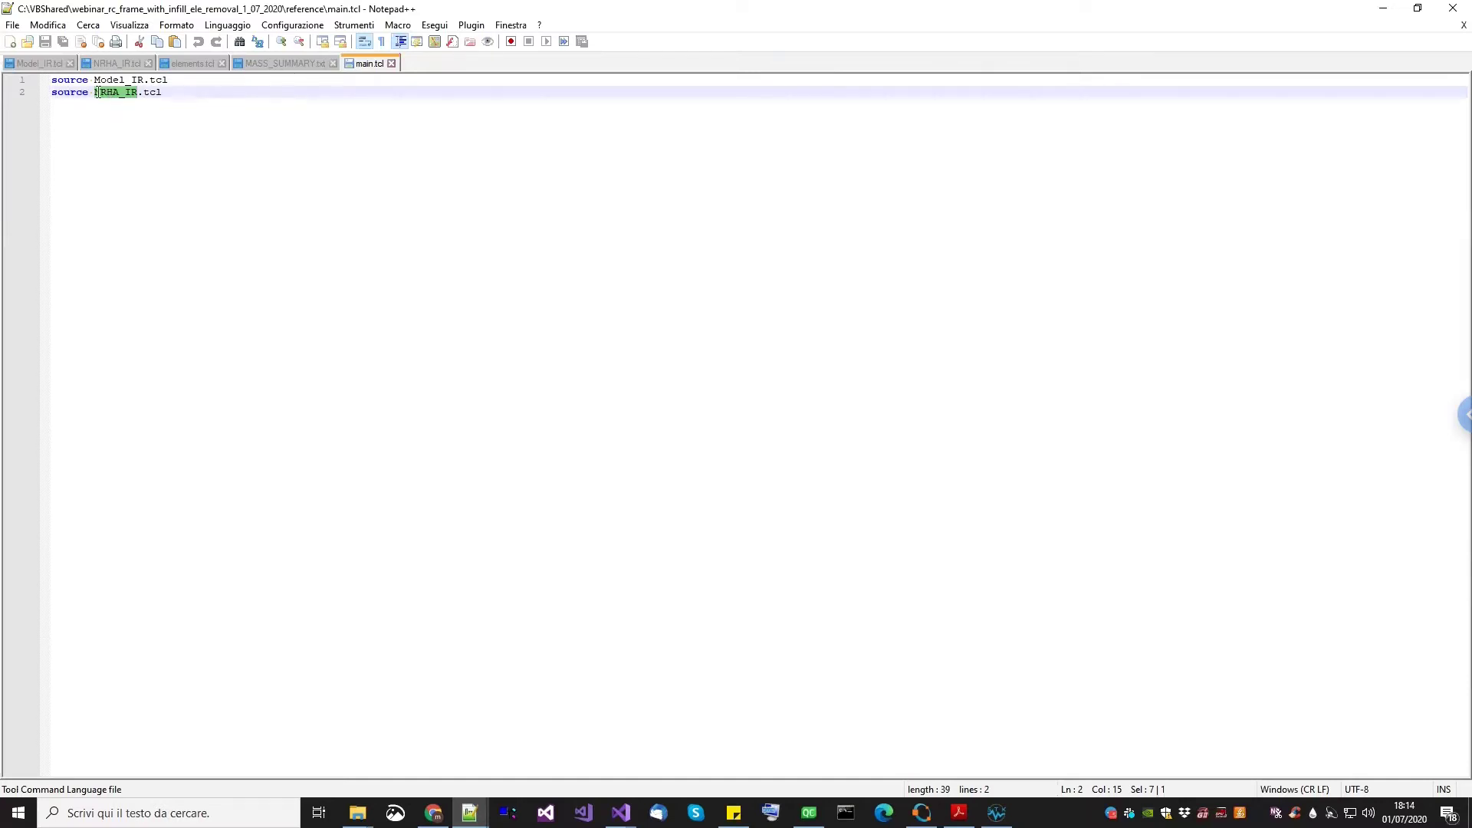
{"action": "left_click", "coordinate": [391, 63]}
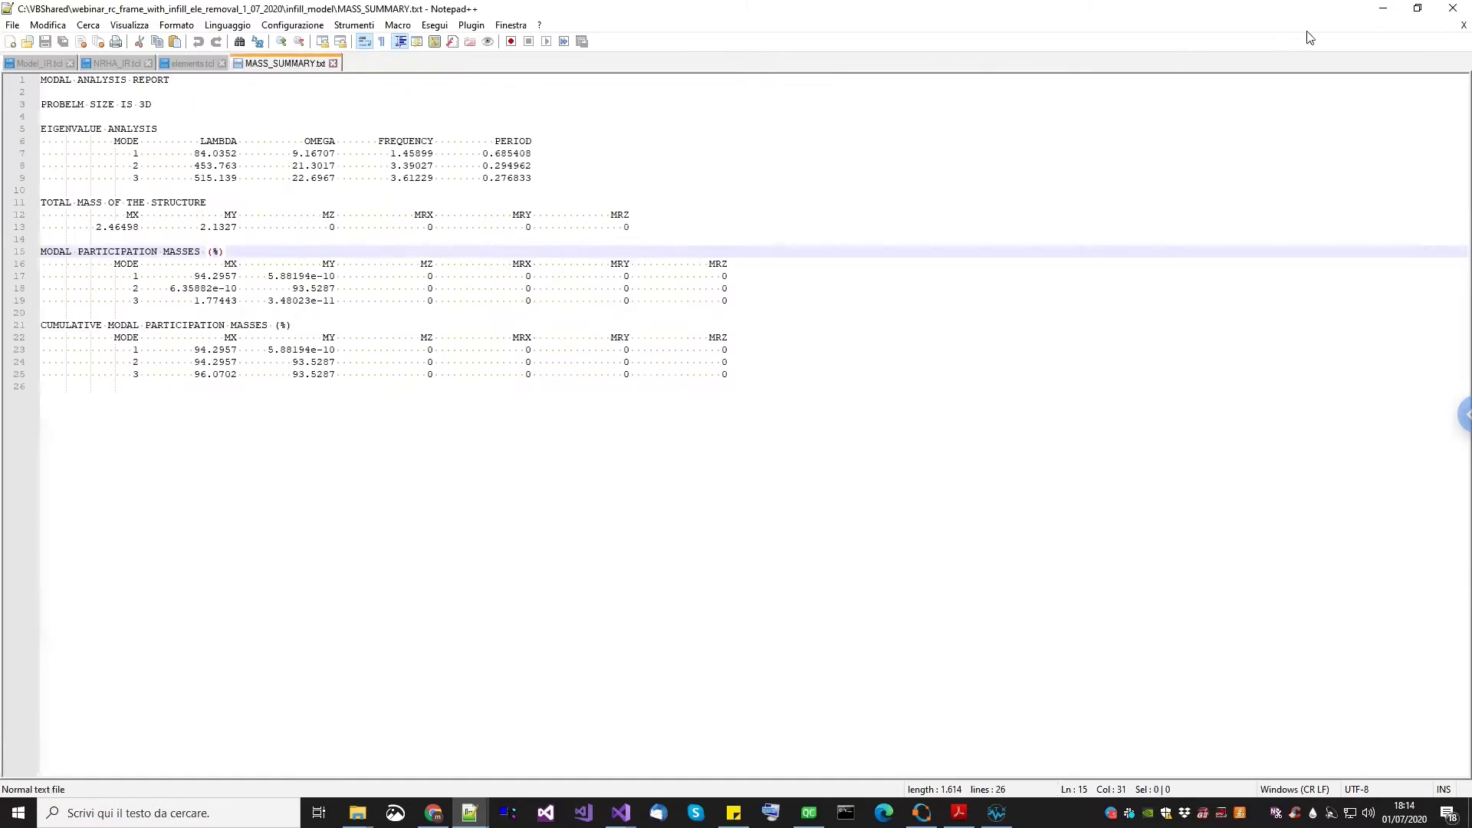
{"action": "left_click", "coordinate": [1383, 8]}
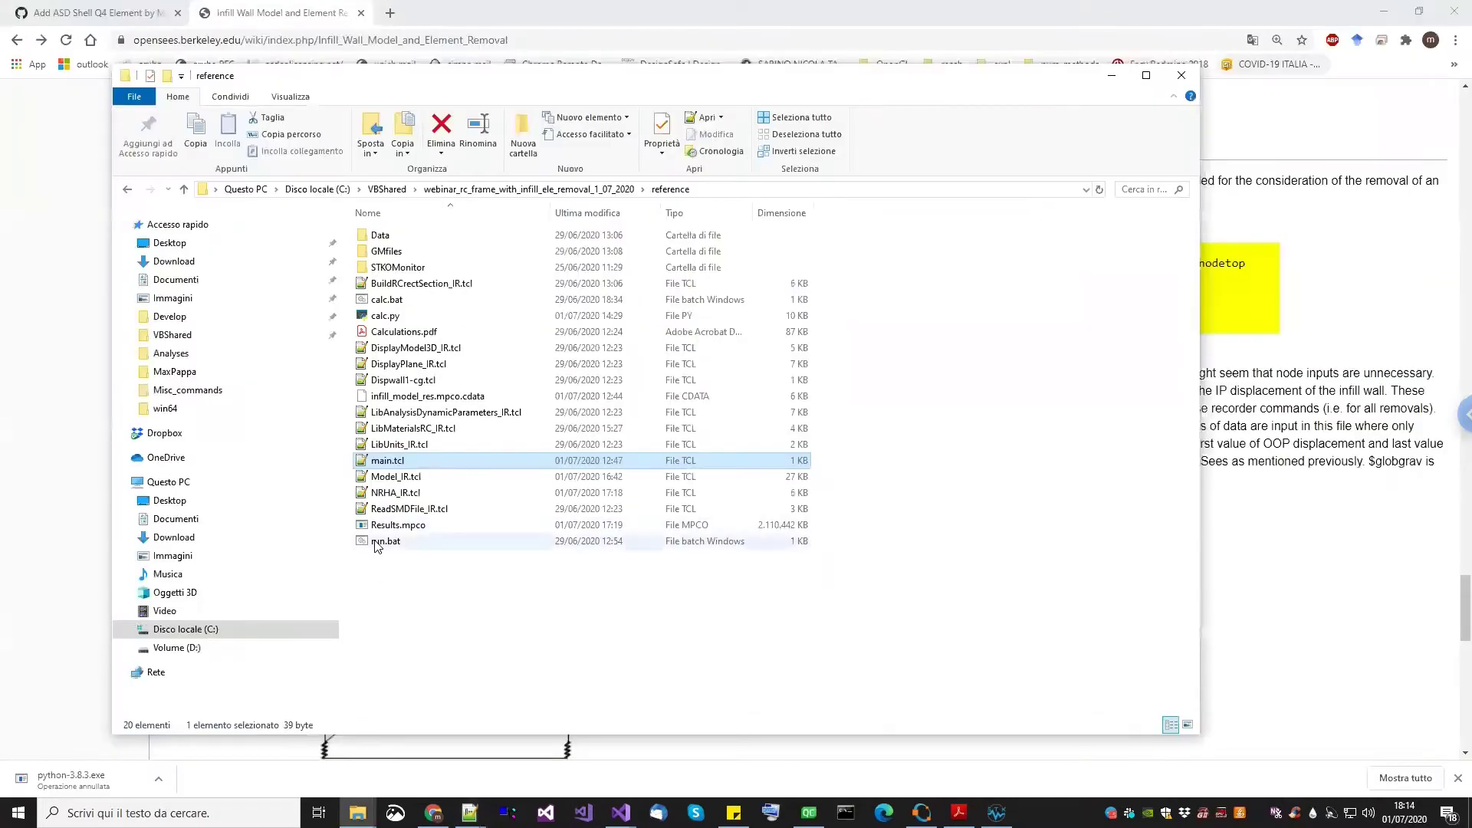
Inspect the main.tcl argument of the opensees.bat command in run.bat with Notepad++, close the file, and run run.bat
{"action": "right_click", "coordinate": [377, 543]}
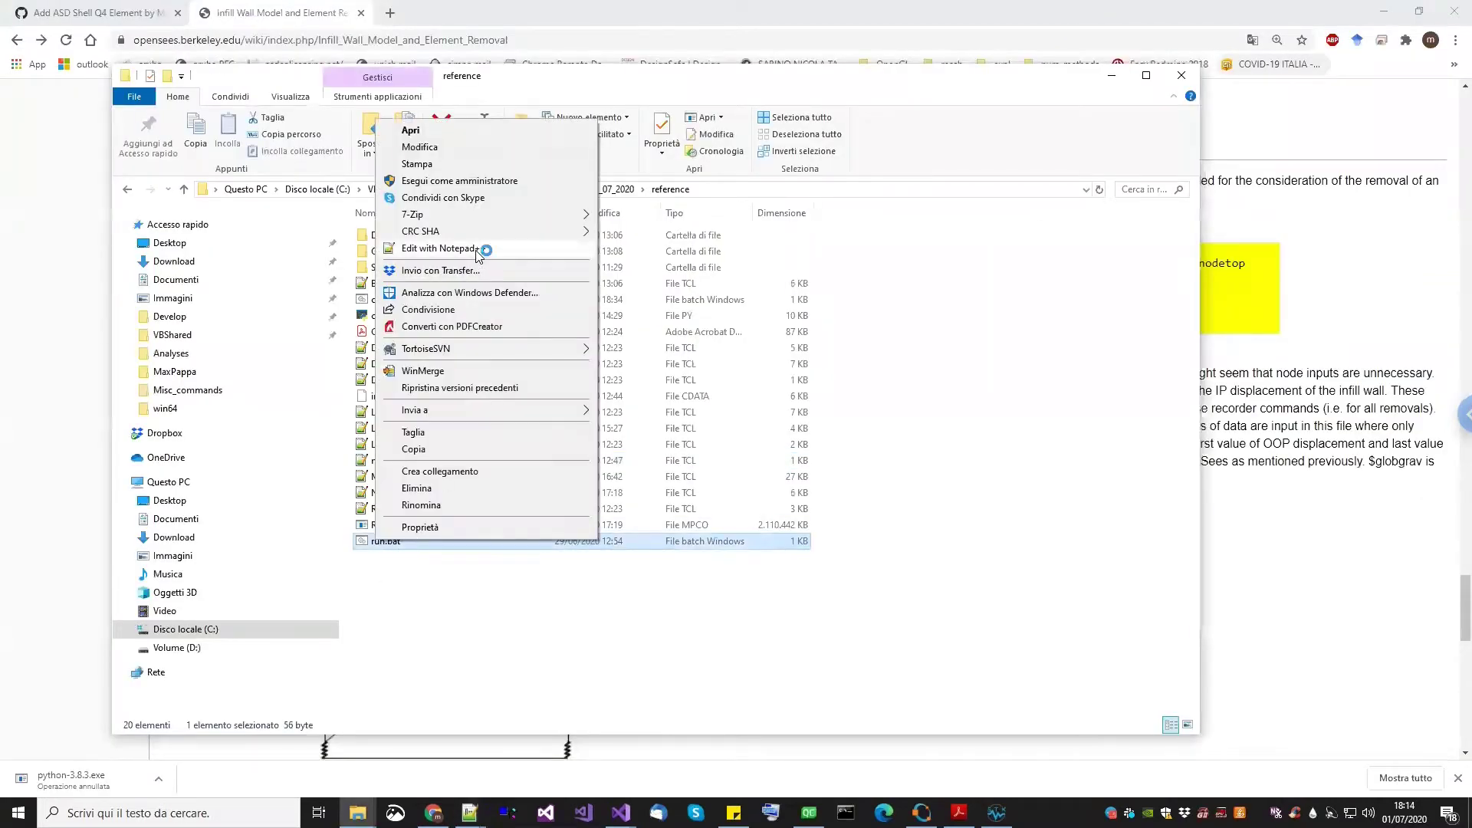
{"action": "left_click", "coordinate": [477, 250]}
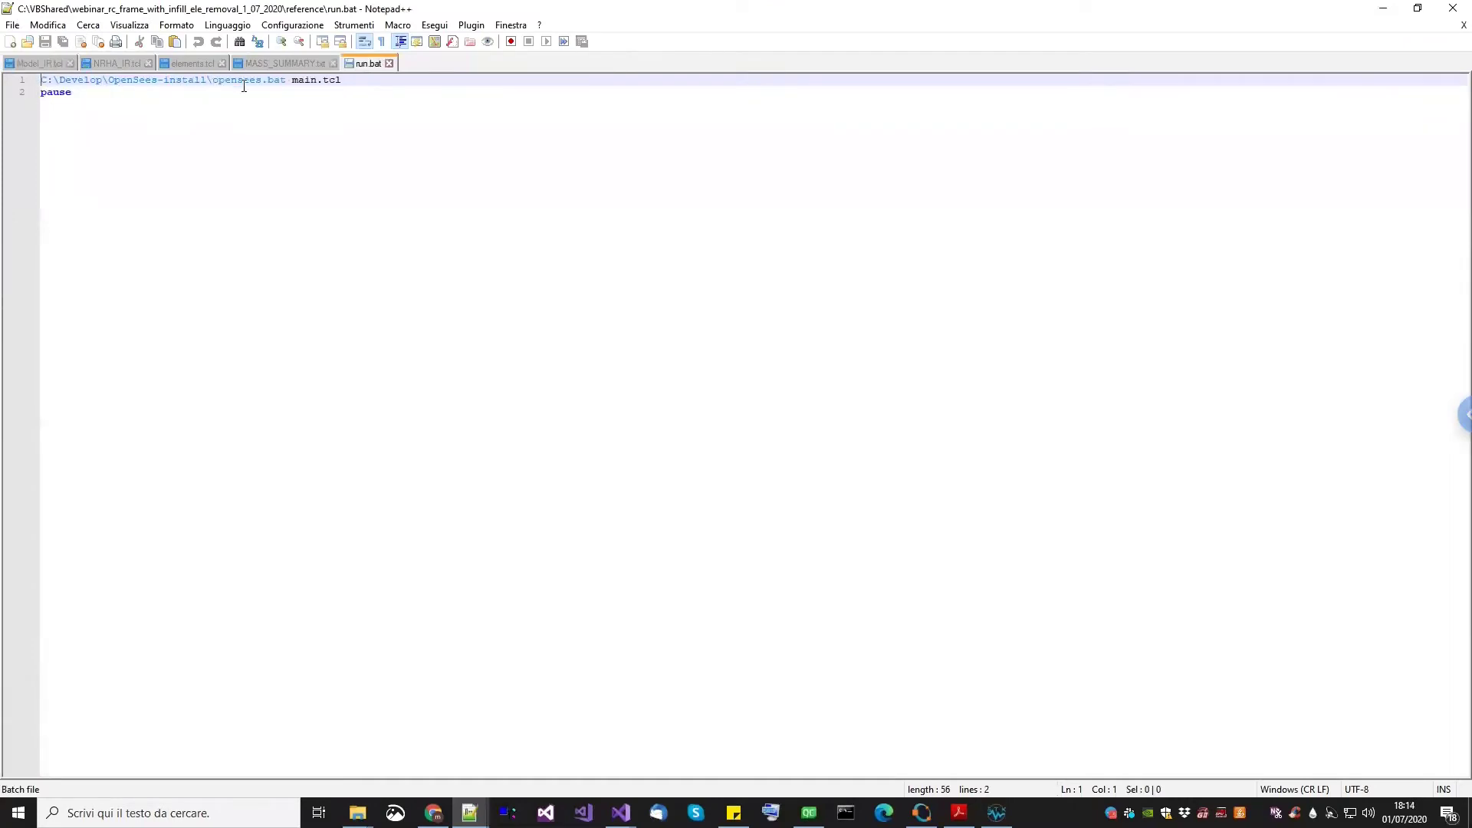
{"action": "double_click", "coordinate": [292, 82]}
{"action": "left_click_drag", "start_coordinate": [355, 80], "coordinate": [287, 80]}
{"action": "left_click", "coordinate": [311, 81]}
{"action": "left_click", "coordinate": [389, 63]}
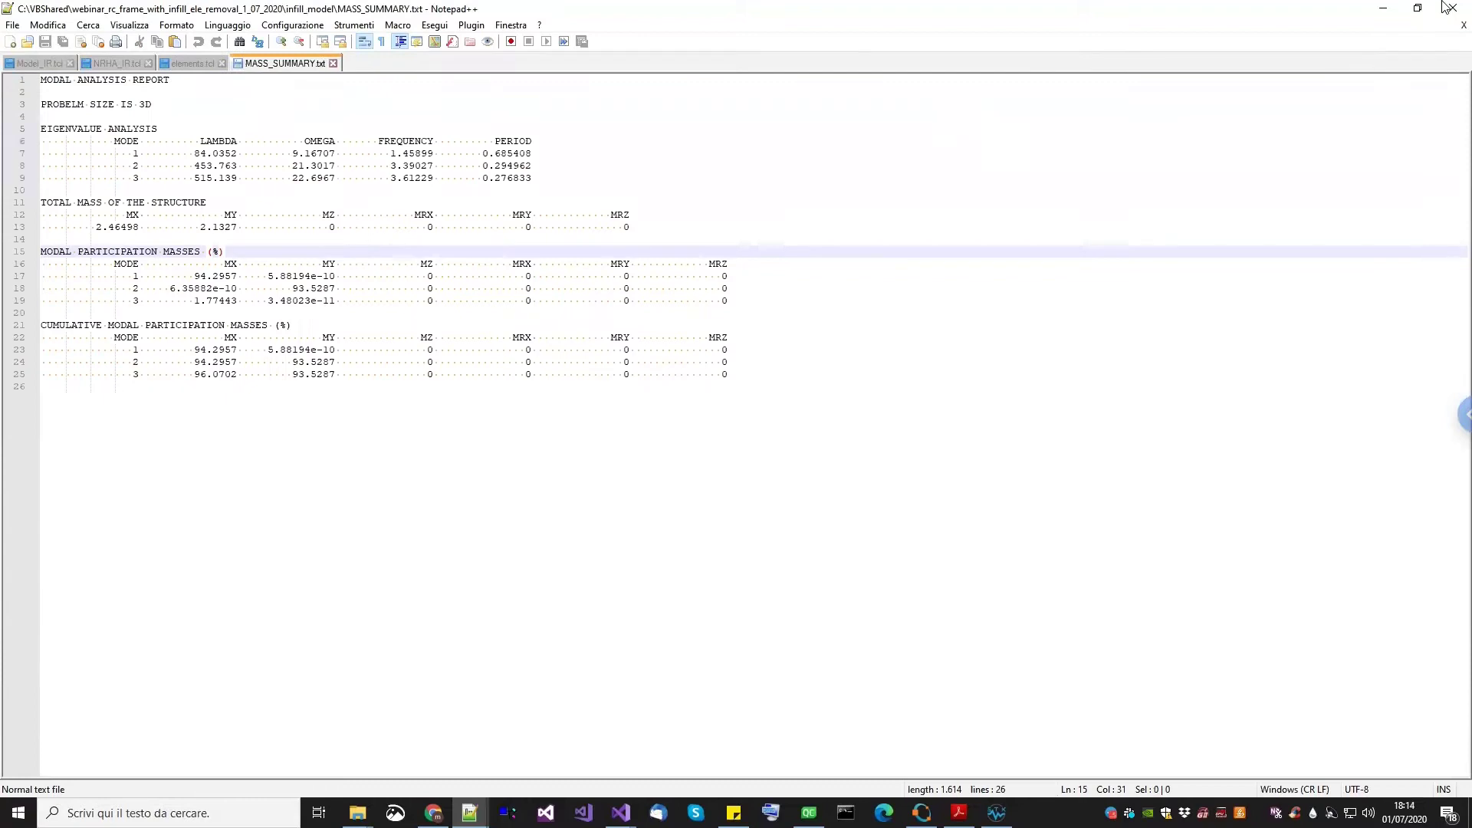
{"action": "left_click", "coordinate": [1386, 10]}
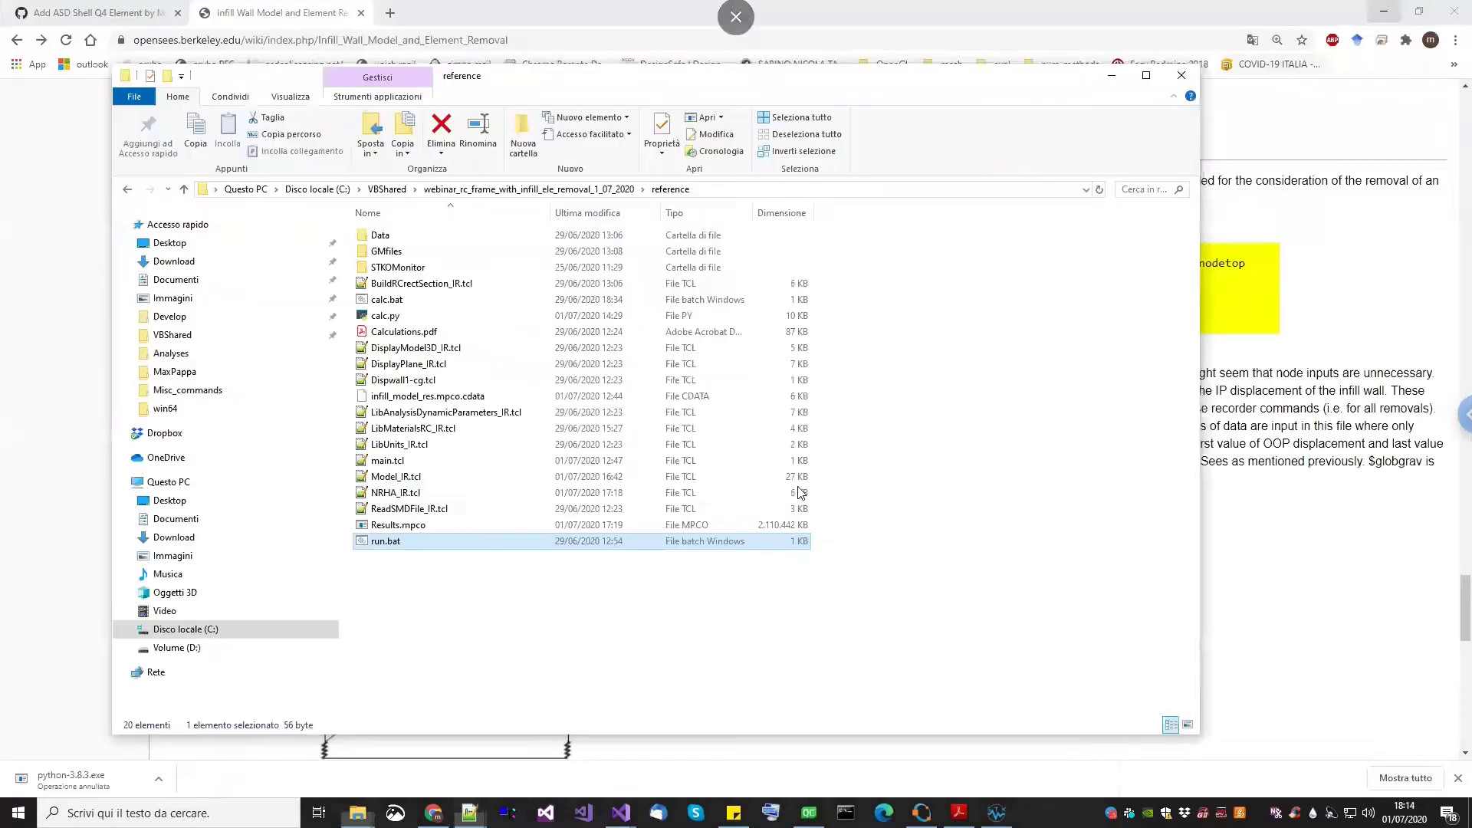
{"action": "double_click", "coordinate": [408, 543]}
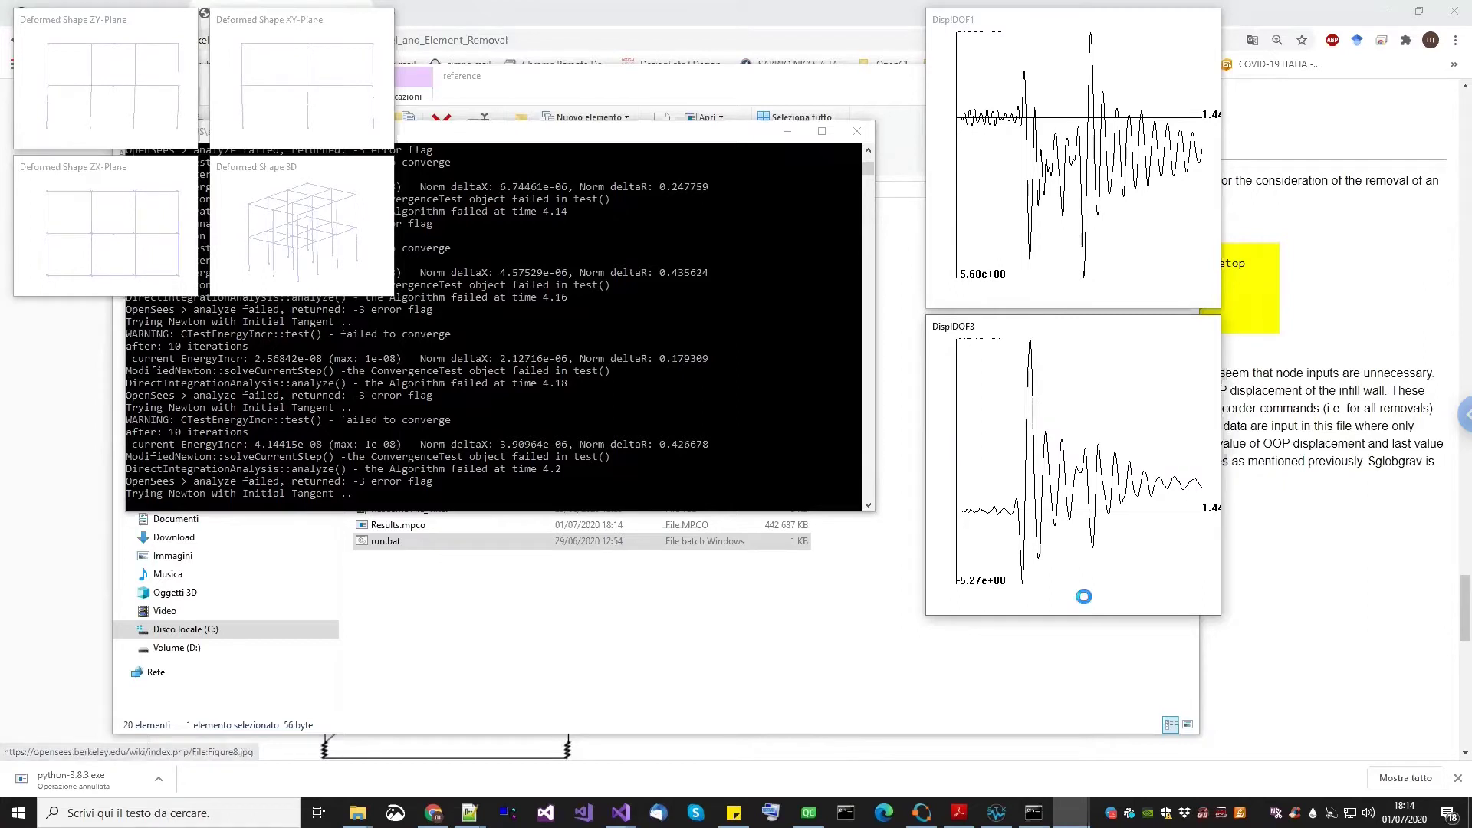
Switch to STKO, copy infill_model.scd from the infill_model folder, and go up to the parent webinar folder
{"action": "mouse_move", "coordinate": [997, 813]}
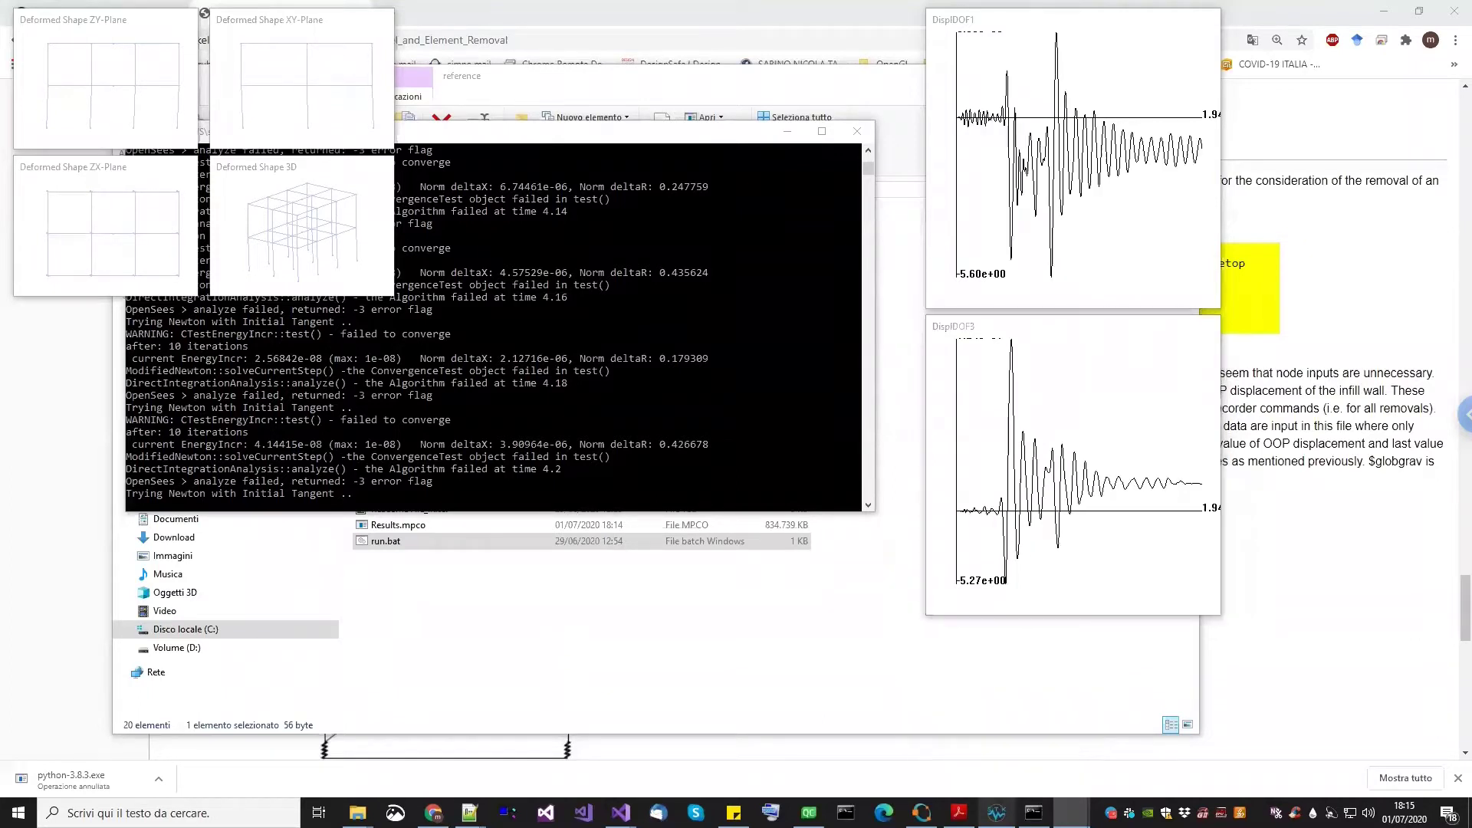
{"action": "left_click", "coordinate": [997, 748]}
{"action": "left_click", "coordinate": [357, 813]}
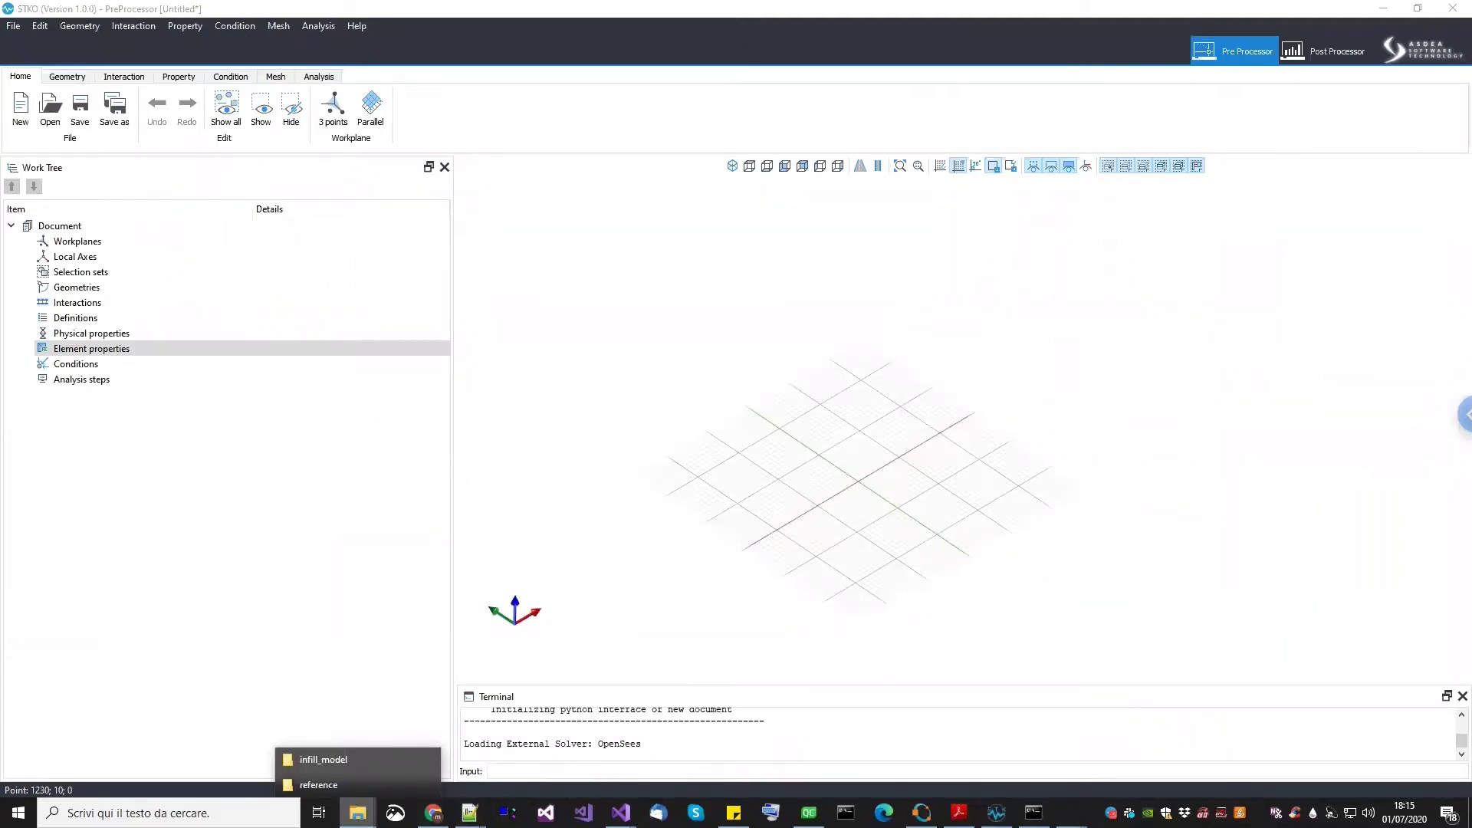
{"action": "left_click", "coordinate": [350, 757]}
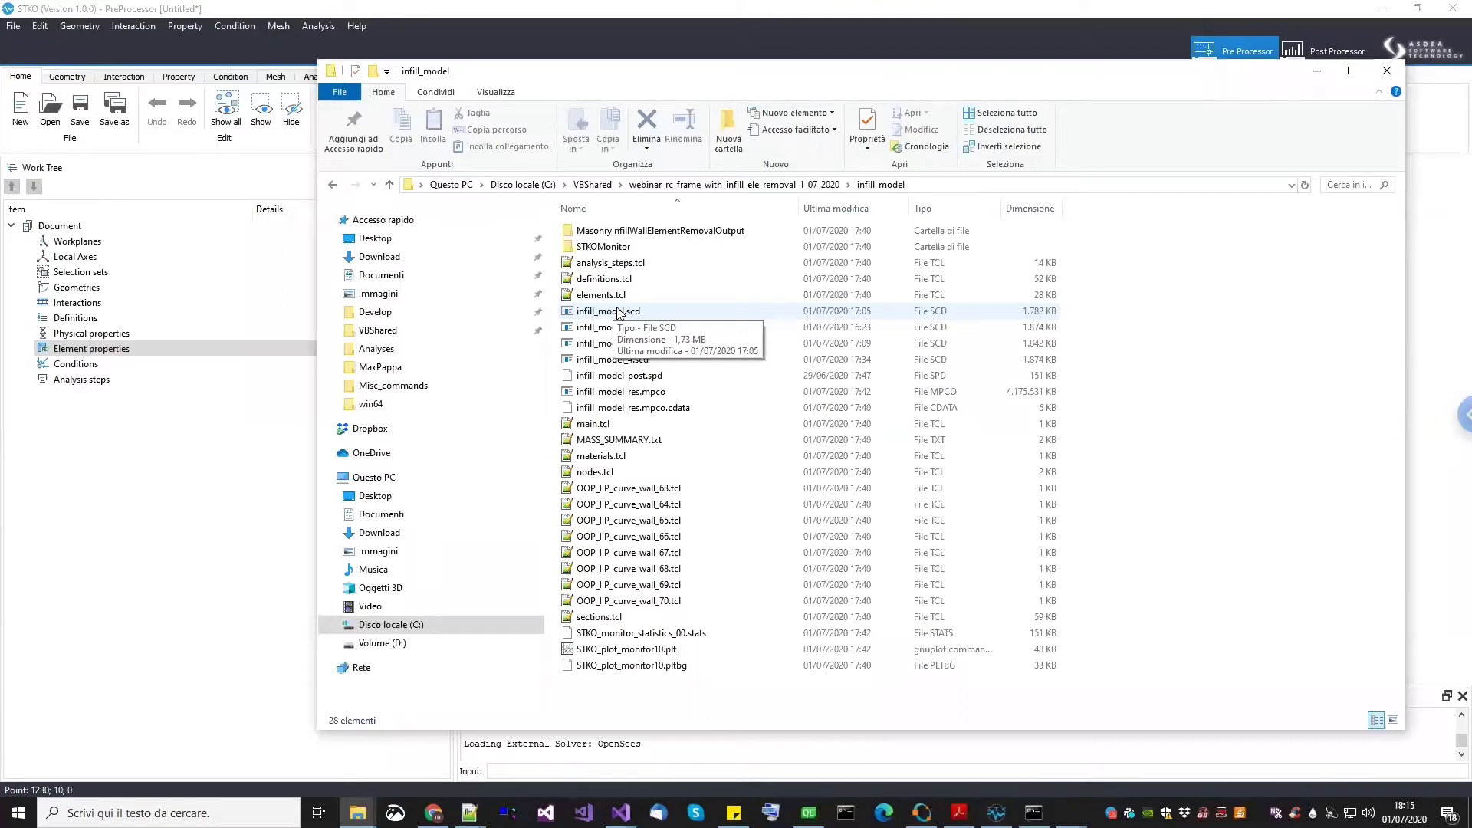
{"action": "left_click", "coordinate": [620, 311]}
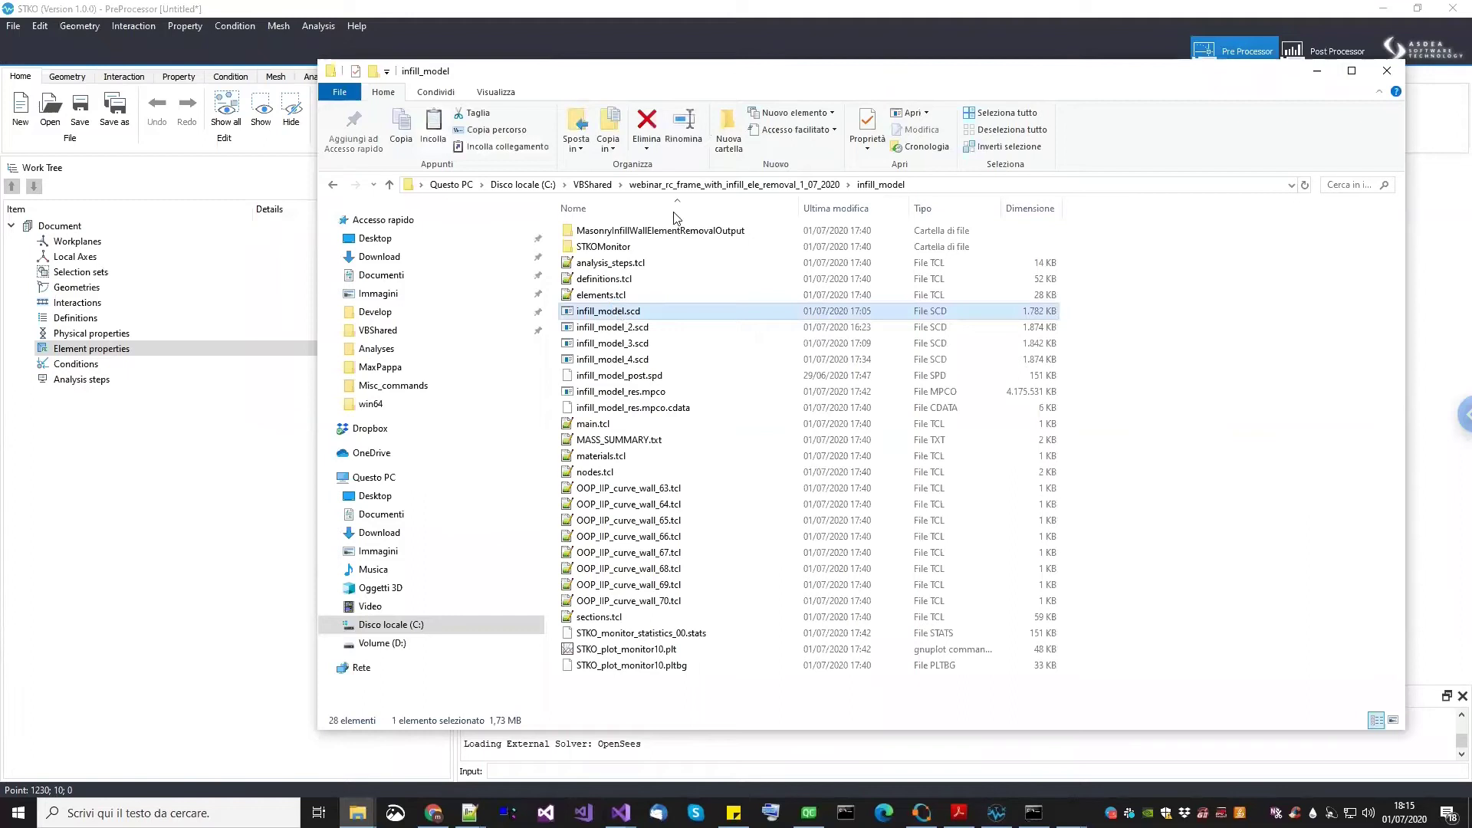
{"action": "key", "text": "alt+Up"}
Create a folder named example in the webinar folder and paste infill_model.scd into it
{"action": "right_click", "coordinate": [703, 382]}
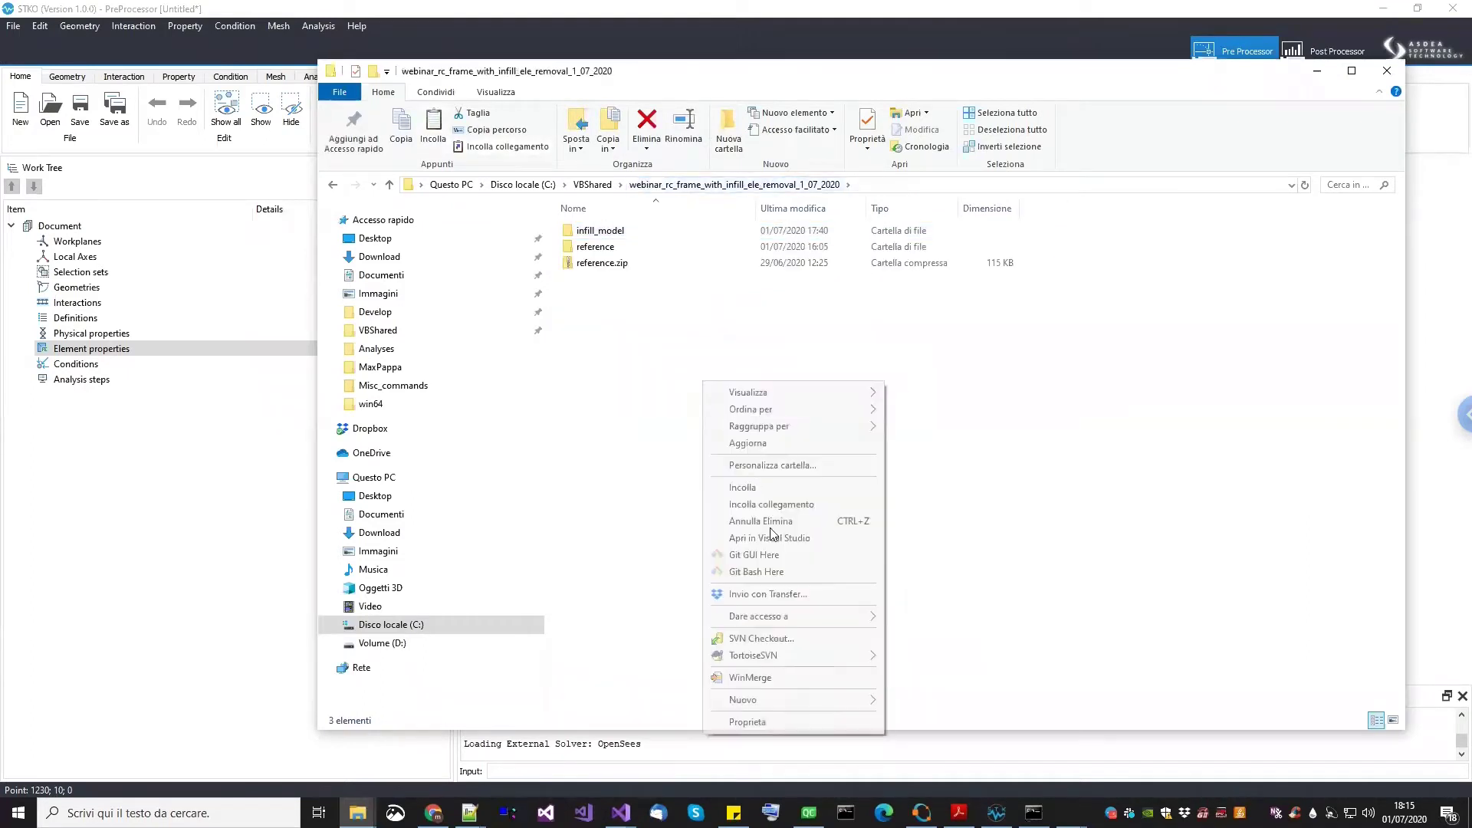
{"action": "mouse_move", "coordinate": [786, 698]}
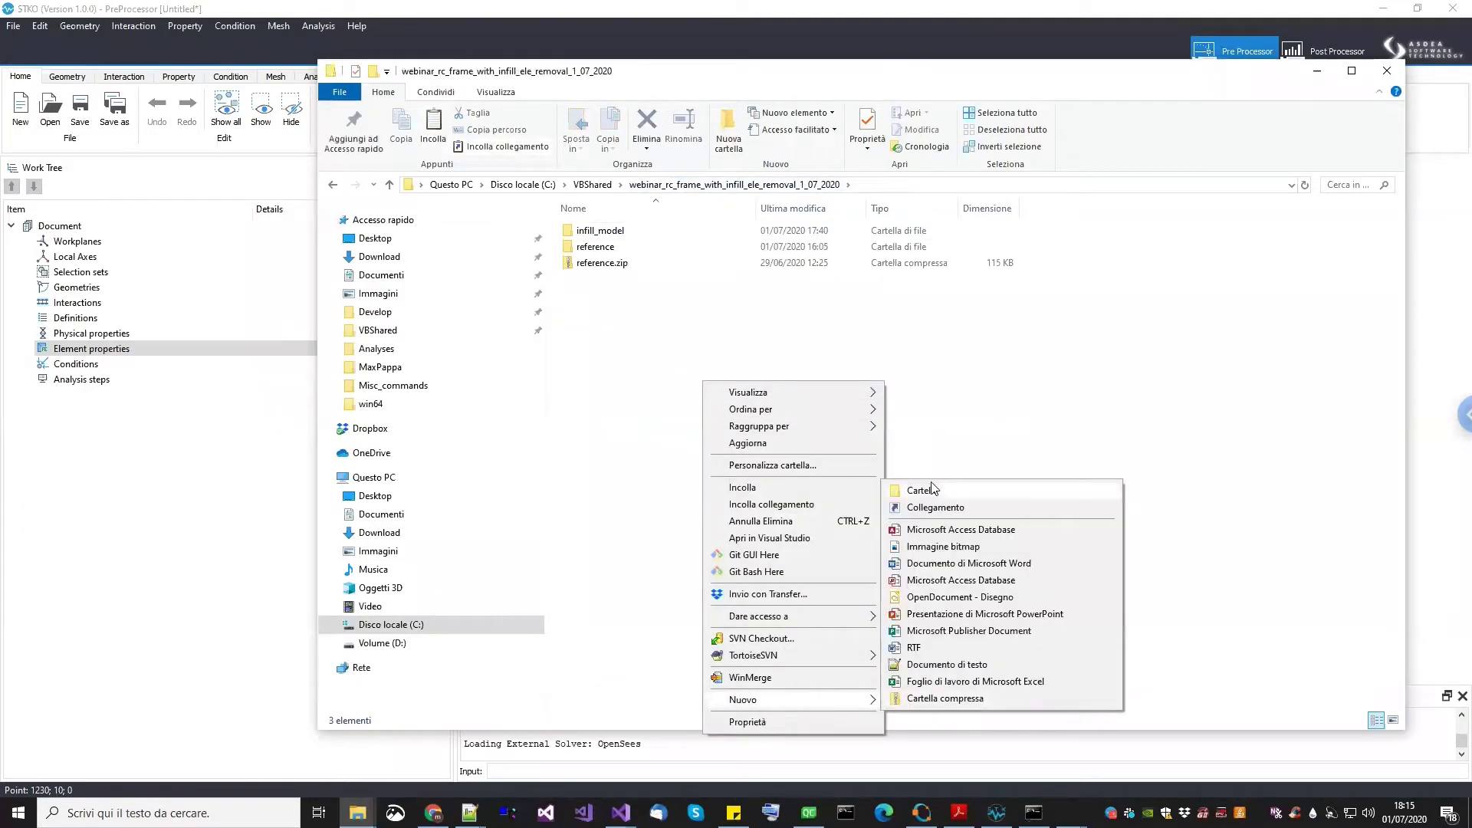
{"action": "left_click", "coordinate": [932, 489]}
{"action": "type", "text": "example"}
{"action": "key", "text": "Return"}
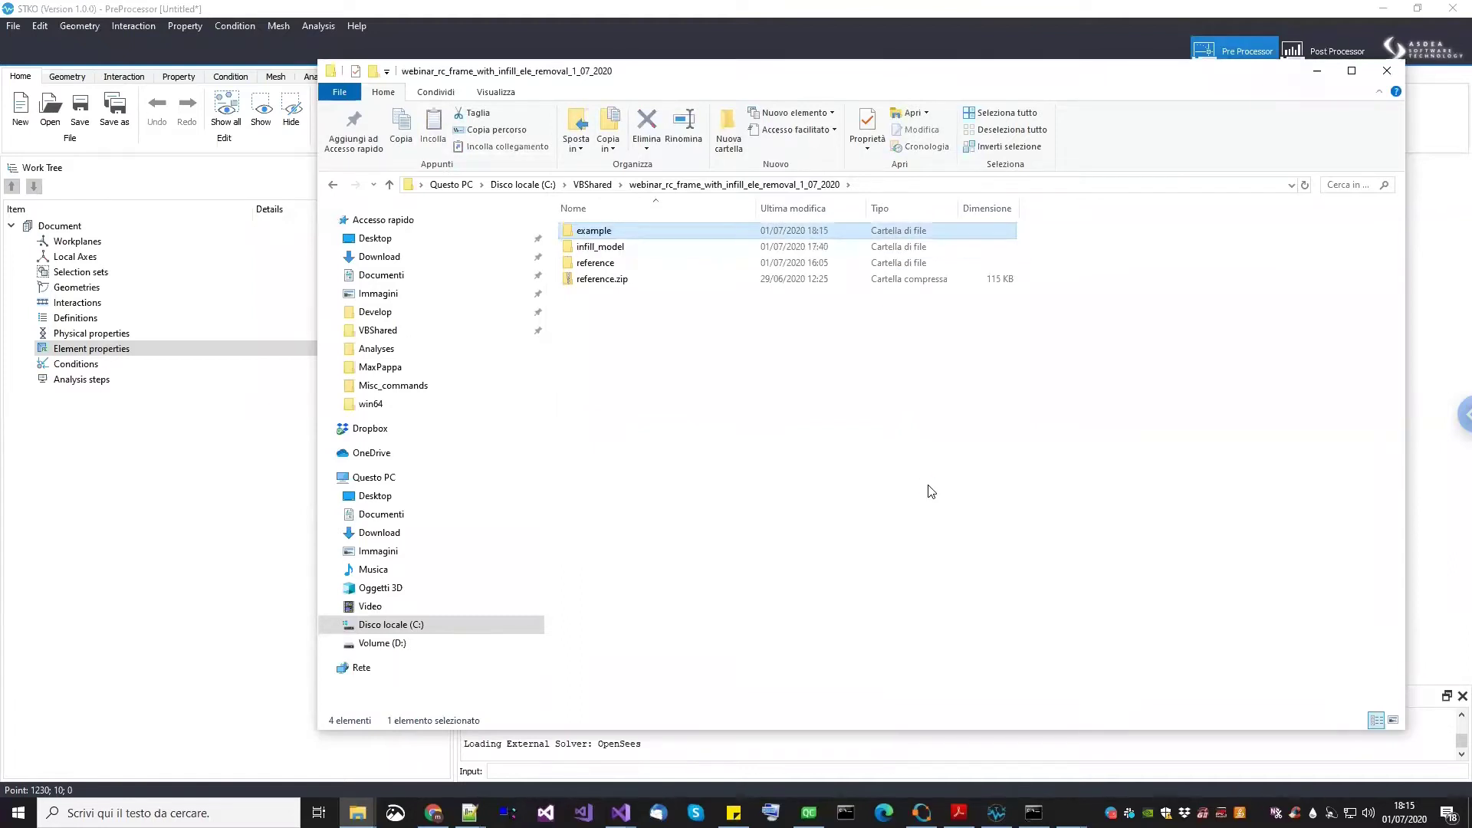
{"action": "key", "text": "Return"}
{"action": "key", "text": "ctrl+v"}
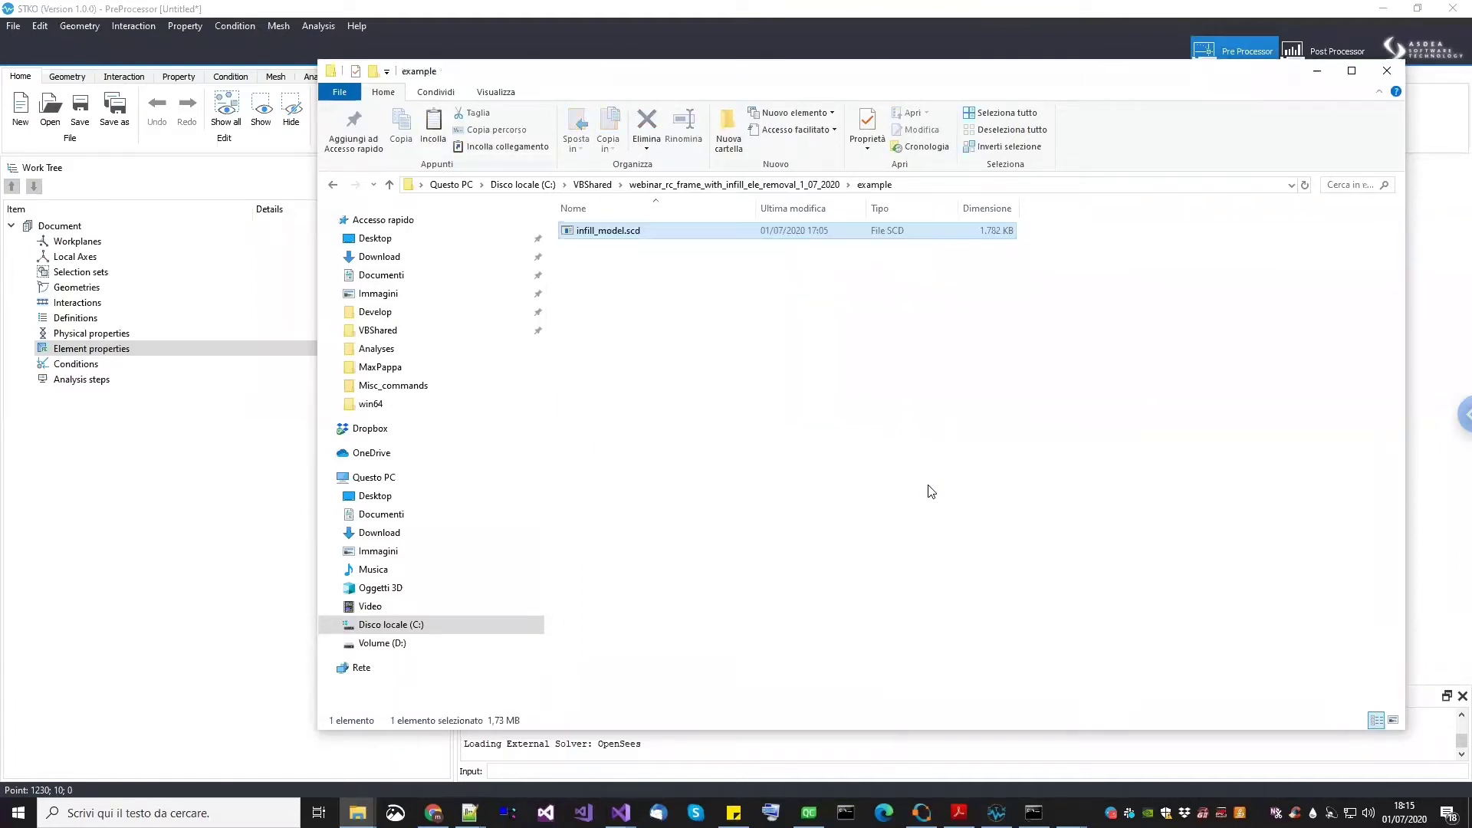
{"action": "left_click", "coordinate": [767, 310]}
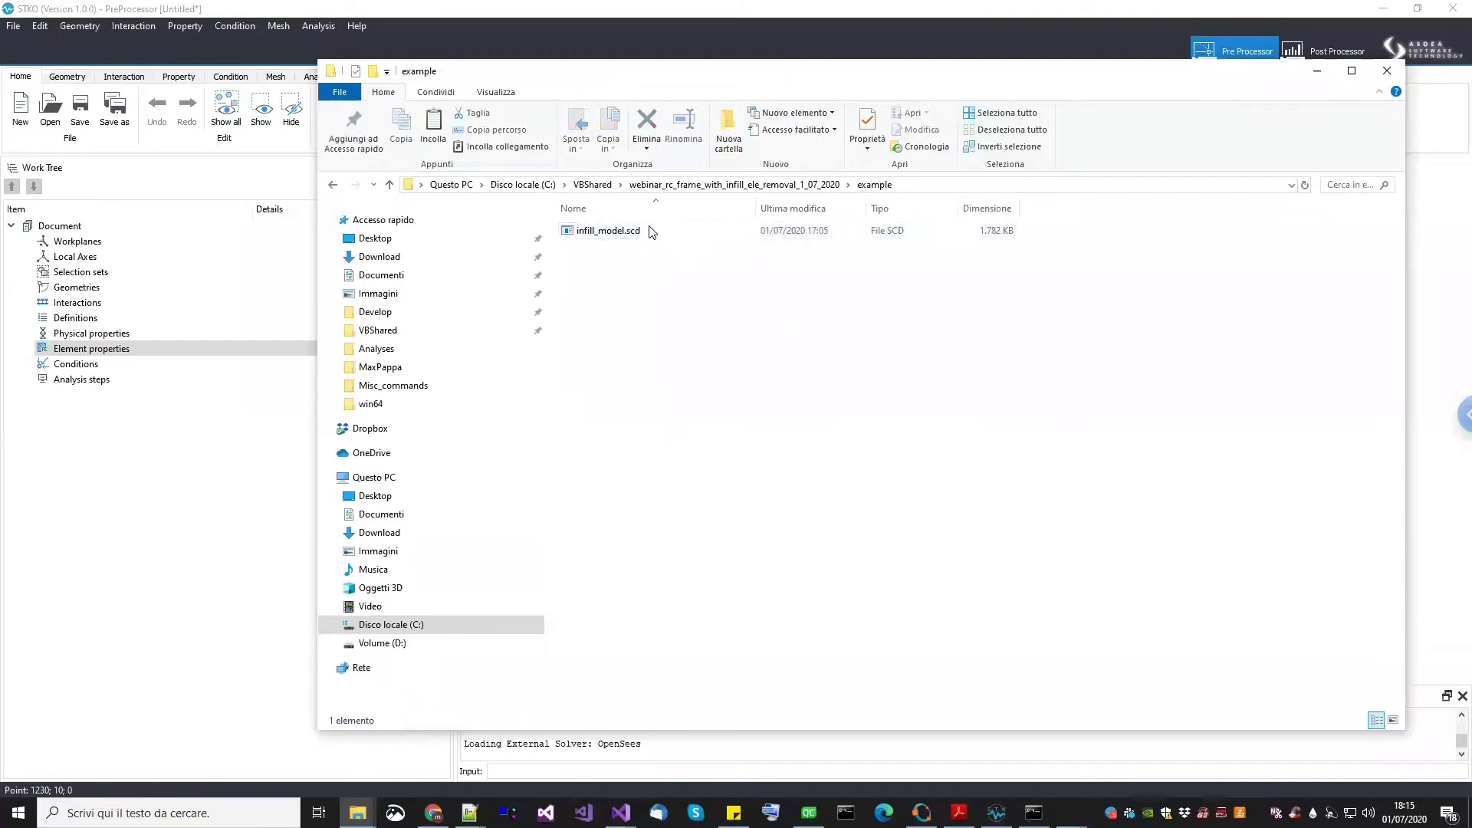
Open infill_model.scd from the example folder in STKO and look through the model's work tree
{"action": "left_click", "coordinate": [47, 213]}
{"action": "left_click", "coordinate": [50, 107]}
{"action": "left_click", "coordinate": [693, 427]}
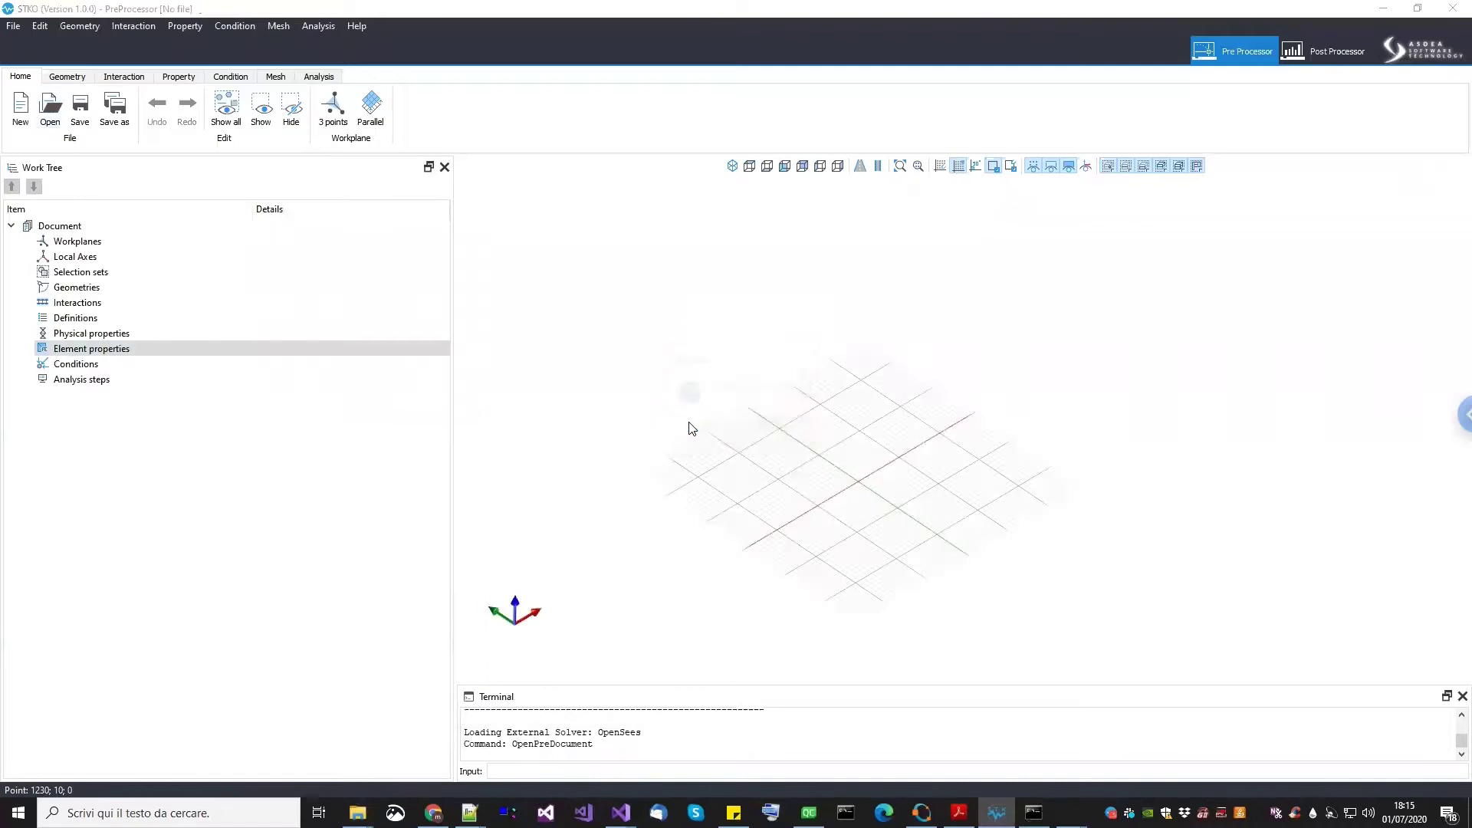
{"action": "left_click", "coordinate": [444, 52]}
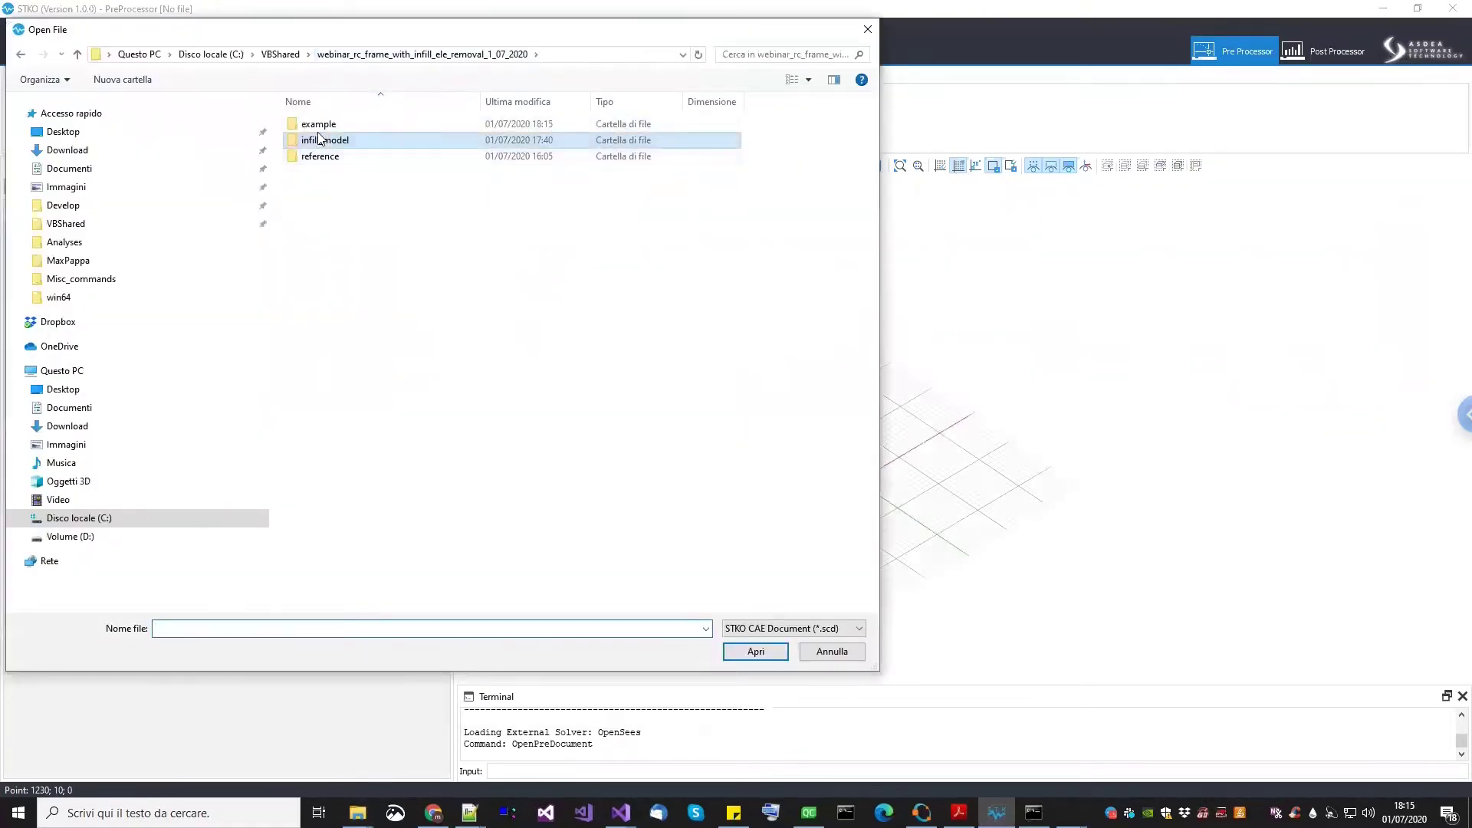
{"action": "double_click", "coordinate": [318, 124]}
{"action": "left_click", "coordinate": [330, 123]}
{"action": "key", "text": "Return"}
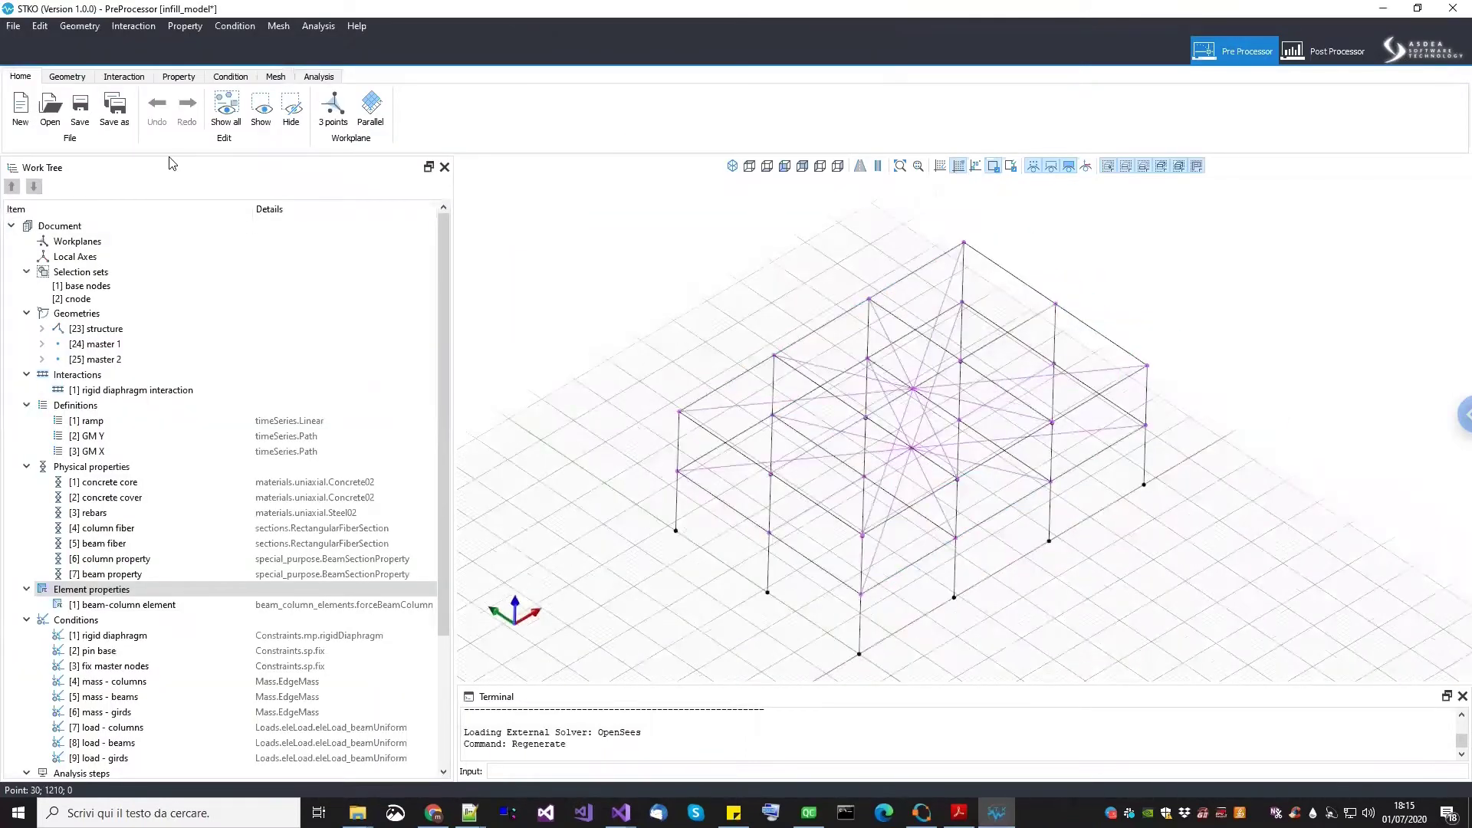
{"action": "scroll", "coordinate": [148, 526], "scroll_direction": "down", "scroll_amount": 1}
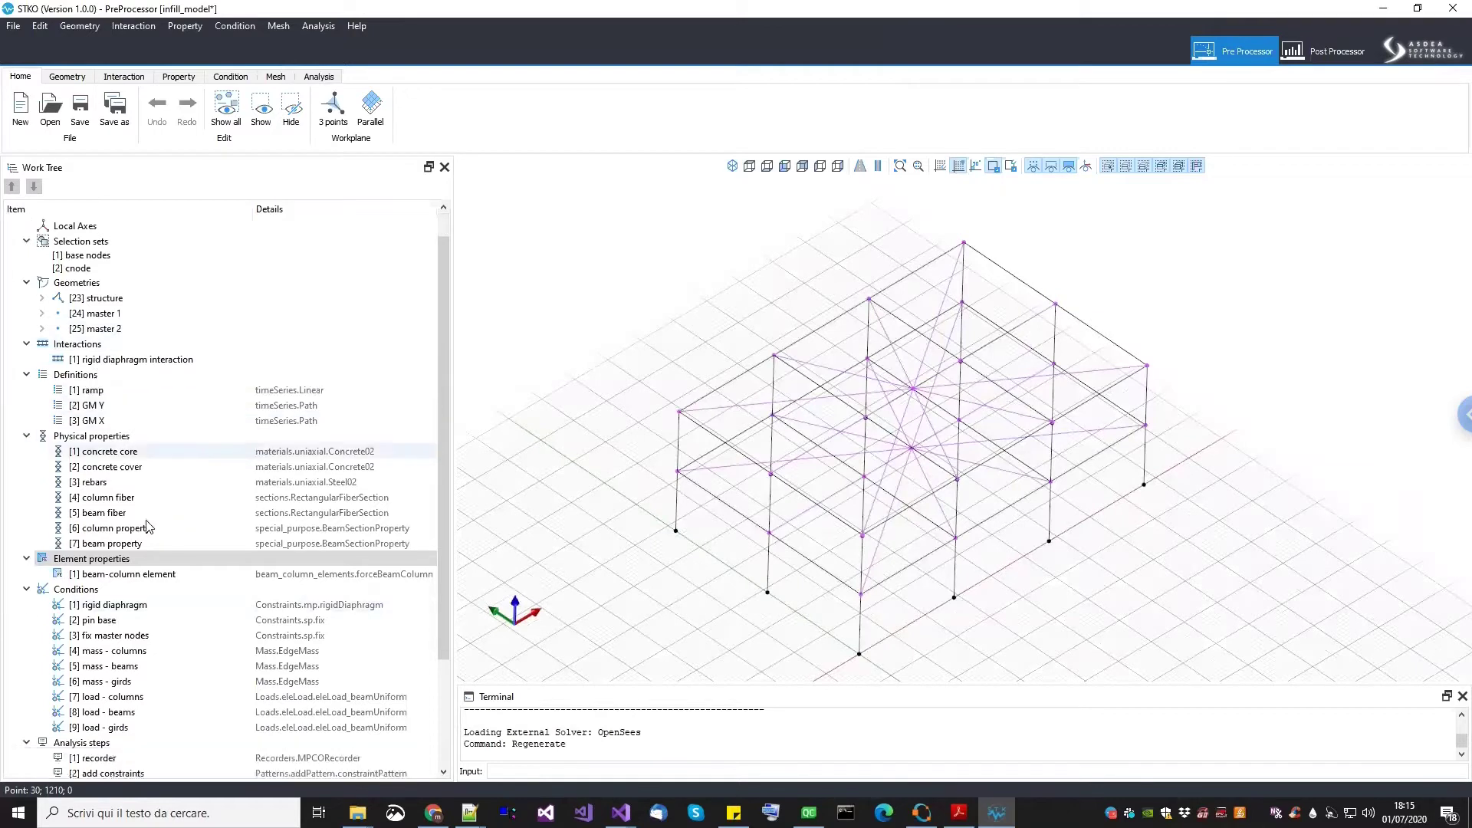
{"action": "scroll", "coordinate": [148, 526], "scroll_direction": "down", "scroll_amount": 1}
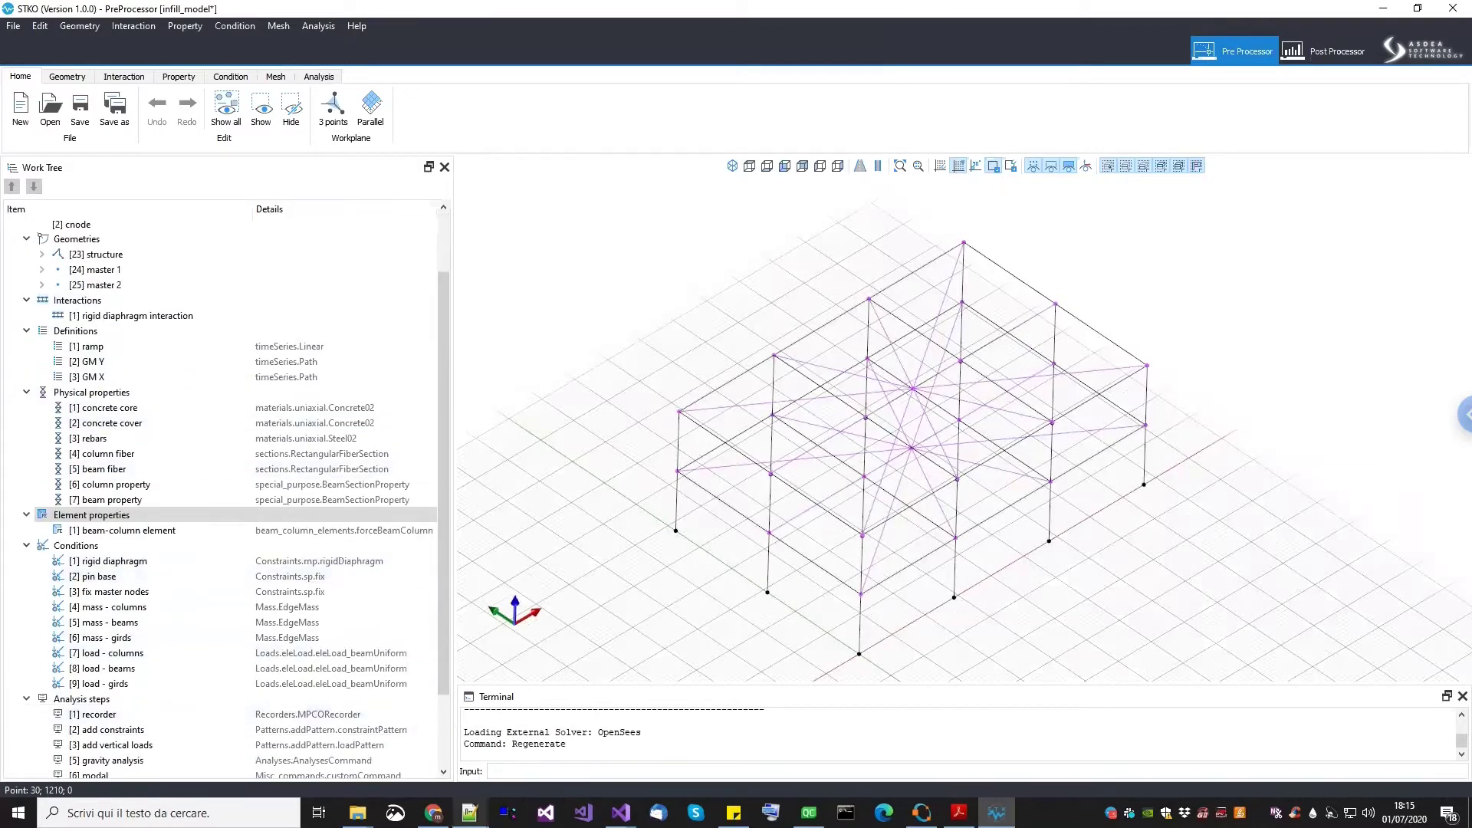
Inspect the structure, master 1 and master 2 geometries and the rigid diaphragm interaction in the frame model
{"action": "scroll", "coordinate": [123, 345], "scroll_direction": "up", "scroll_amount": 2}
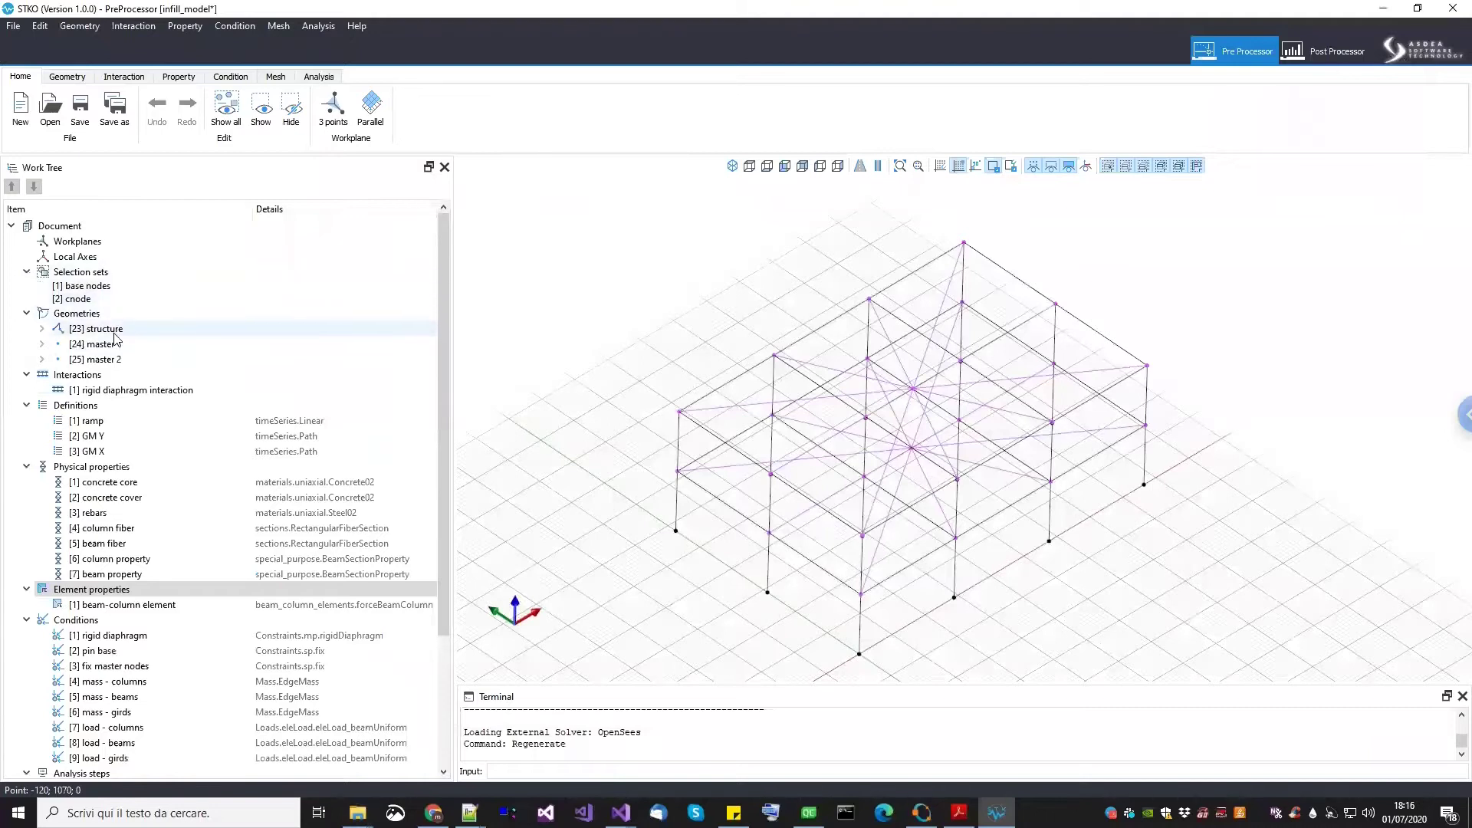
{"action": "left_click", "coordinate": [115, 331]}
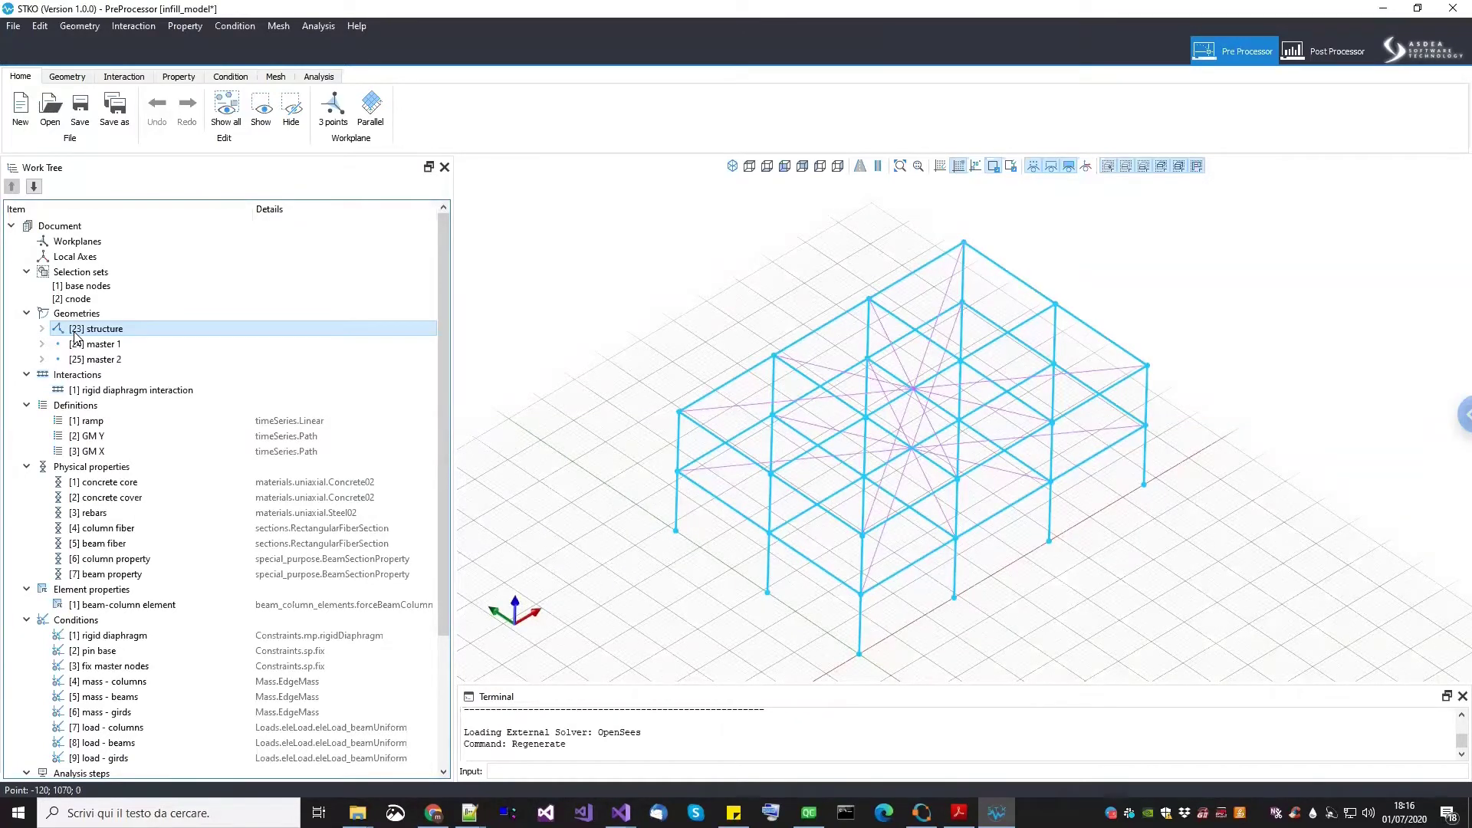
{"action": "left_click", "coordinate": [733, 349]}
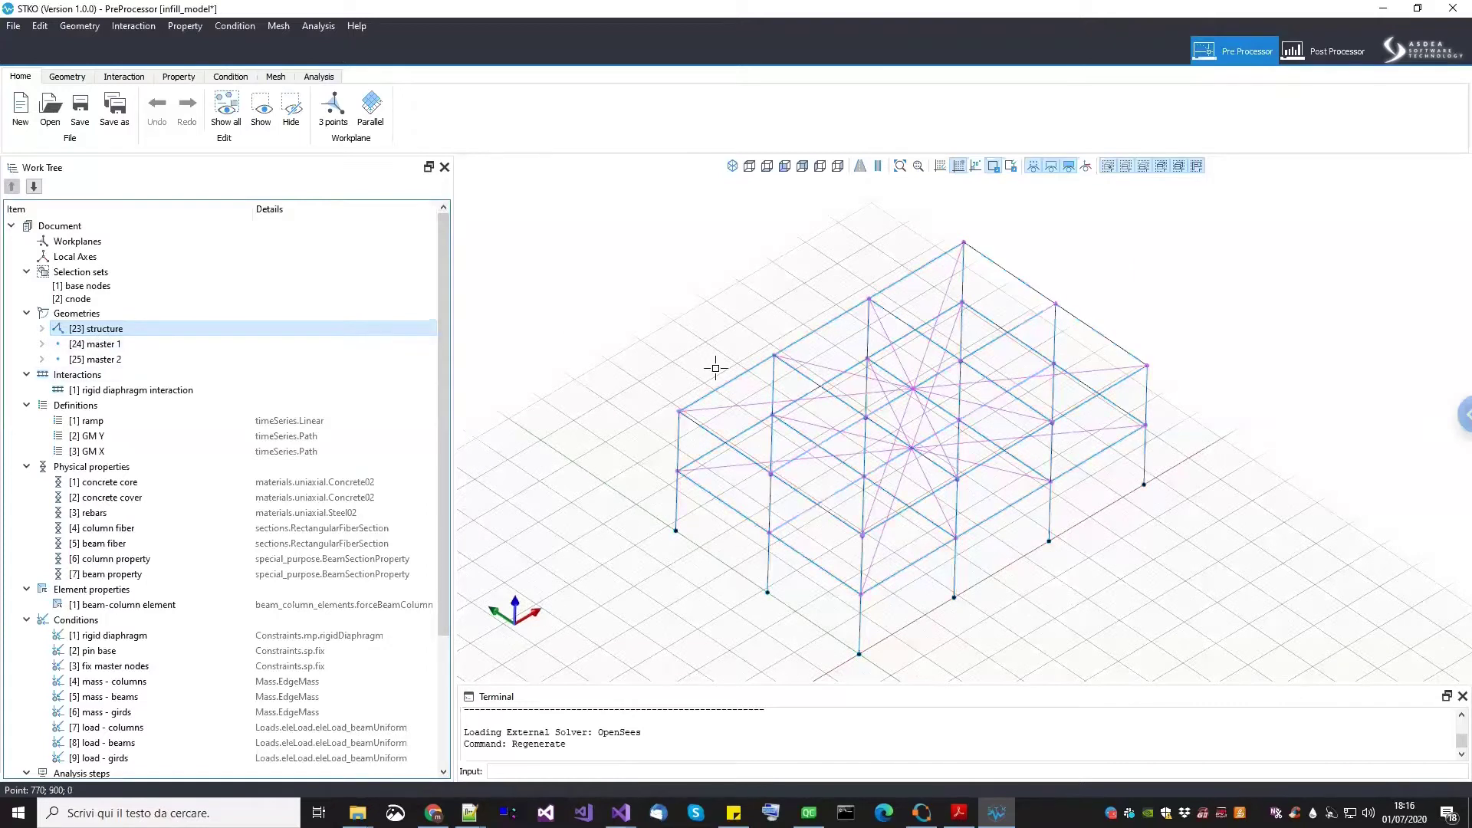
{"action": "left_click", "coordinate": [107, 343]}
{"action": "left_click", "coordinate": [107, 357]}
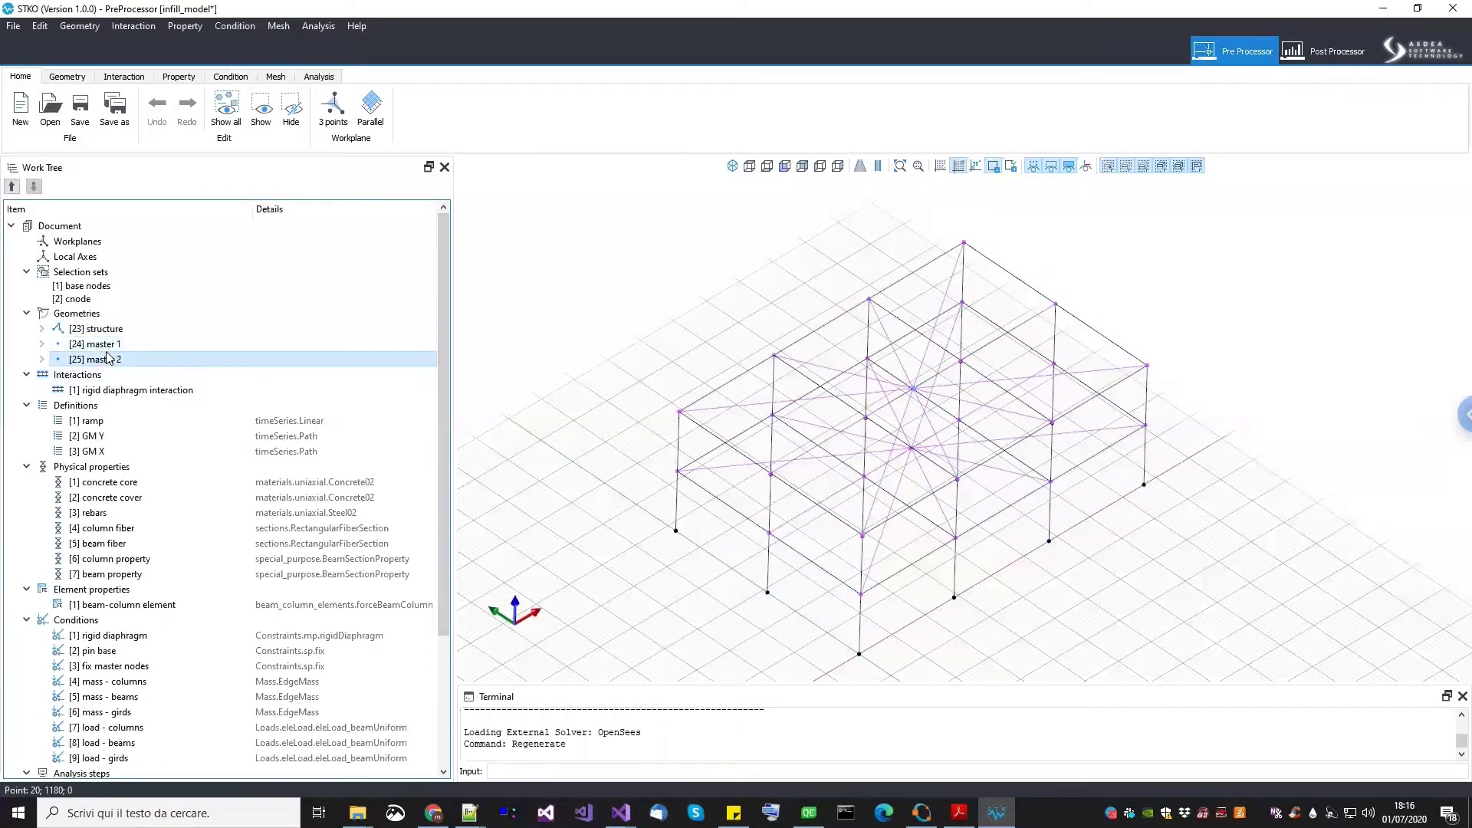
{"action": "left_click", "coordinate": [108, 343]}
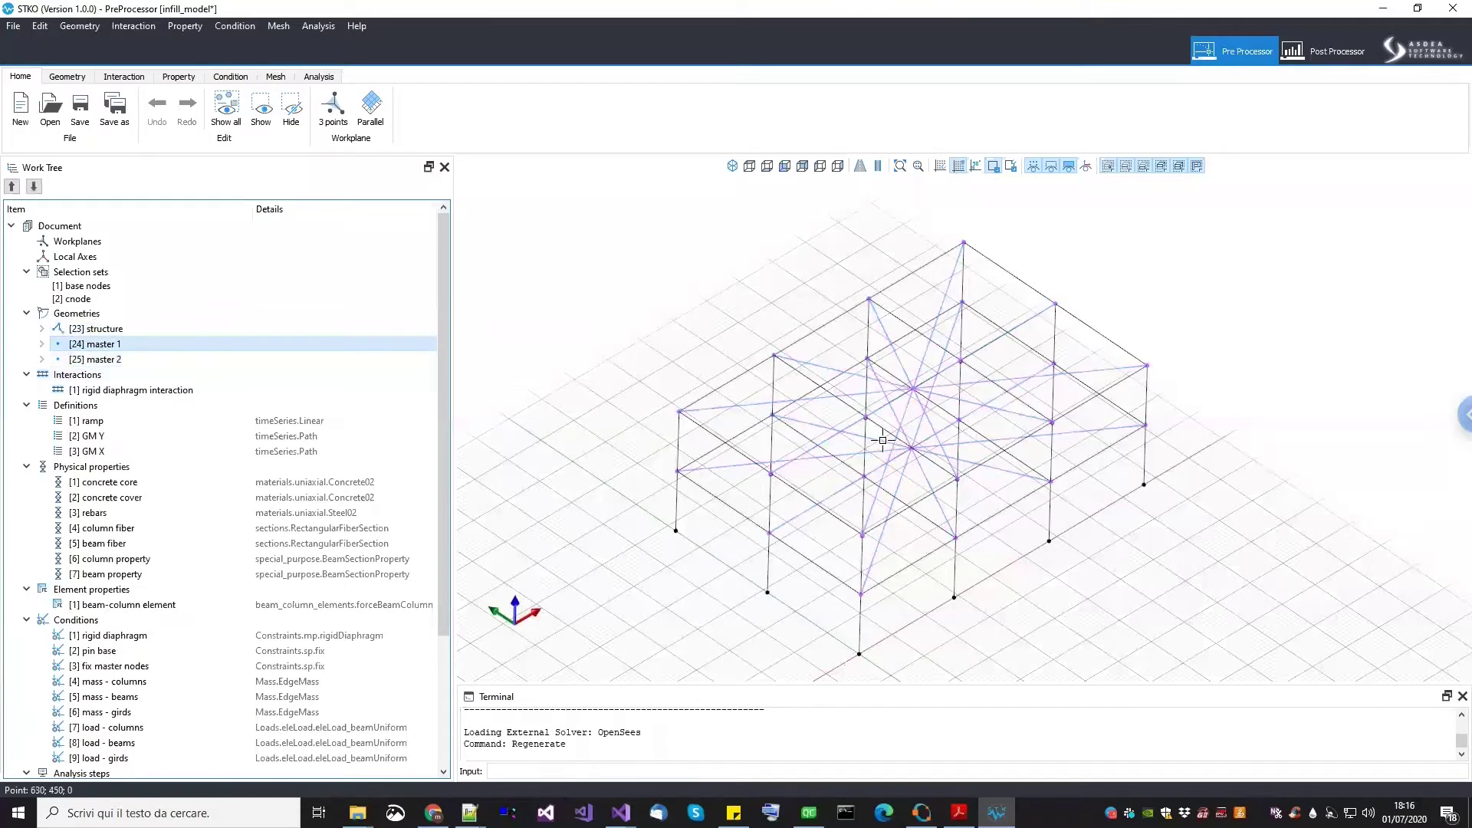
{"action": "scroll", "coordinate": [923, 412], "scroll_direction": "up", "scroll_amount": 5}
{"action": "scroll", "coordinate": [921, 367], "scroll_direction": "down", "scroll_amount": 5}
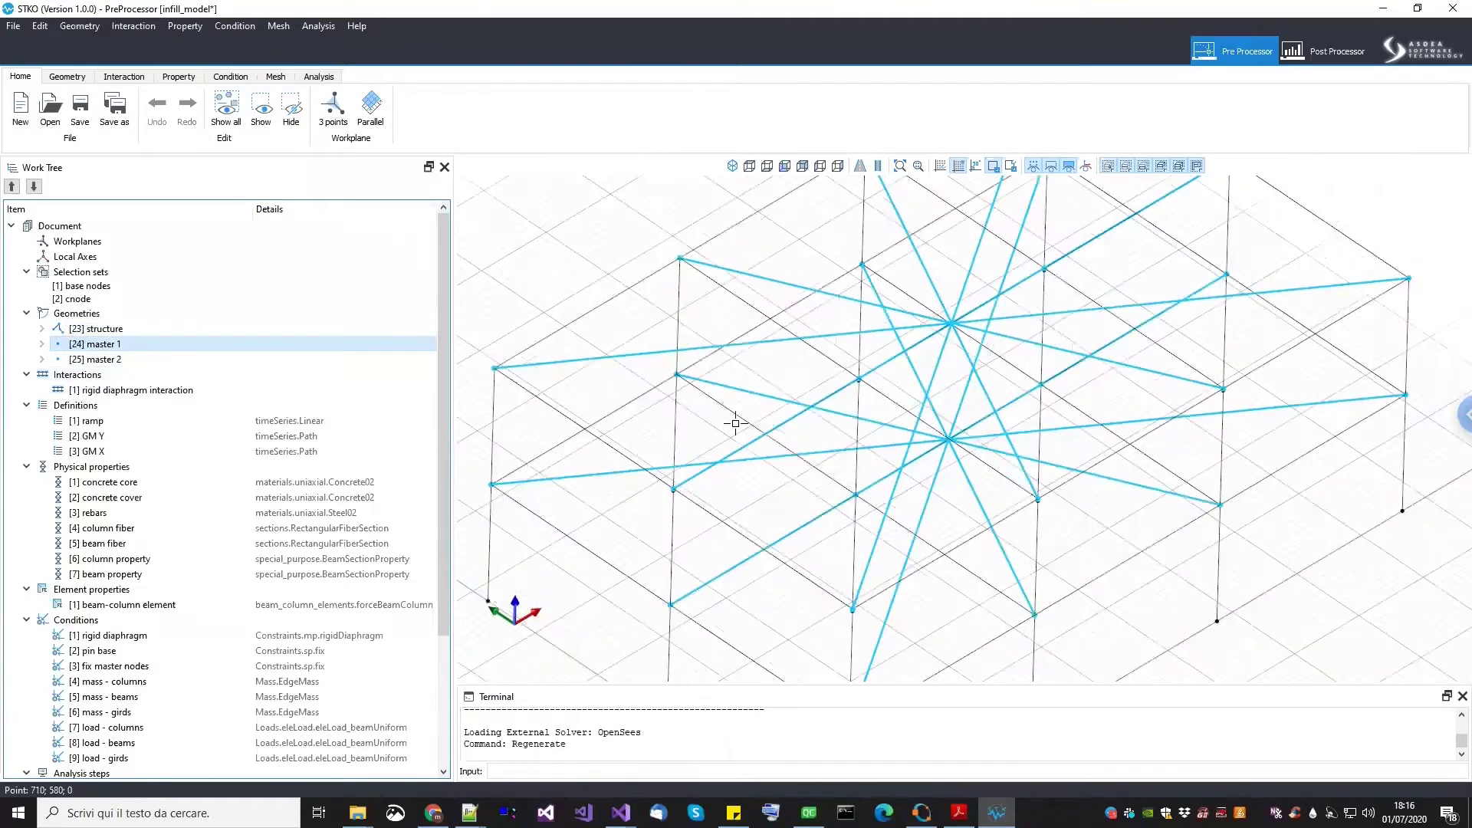
{"action": "left_click", "coordinate": [106, 391]}
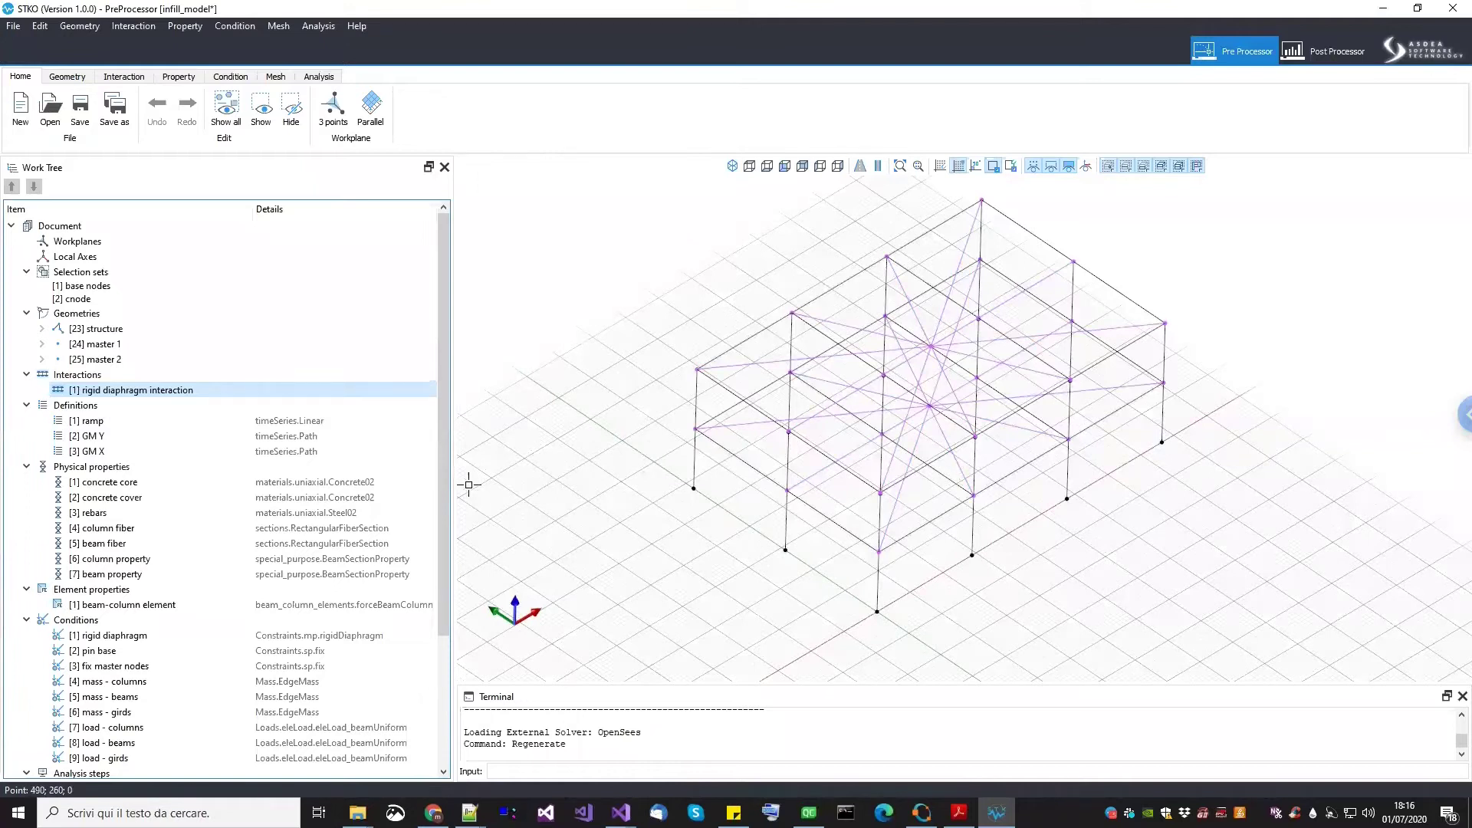
Look through the ramp, GM Y and GM X time series definitions
{"action": "left_click", "coordinate": [110, 422]}
{"action": "key", "text": "Down"}
{"action": "key", "text": "Down"}
{"action": "left_click", "coordinate": [110, 423]}
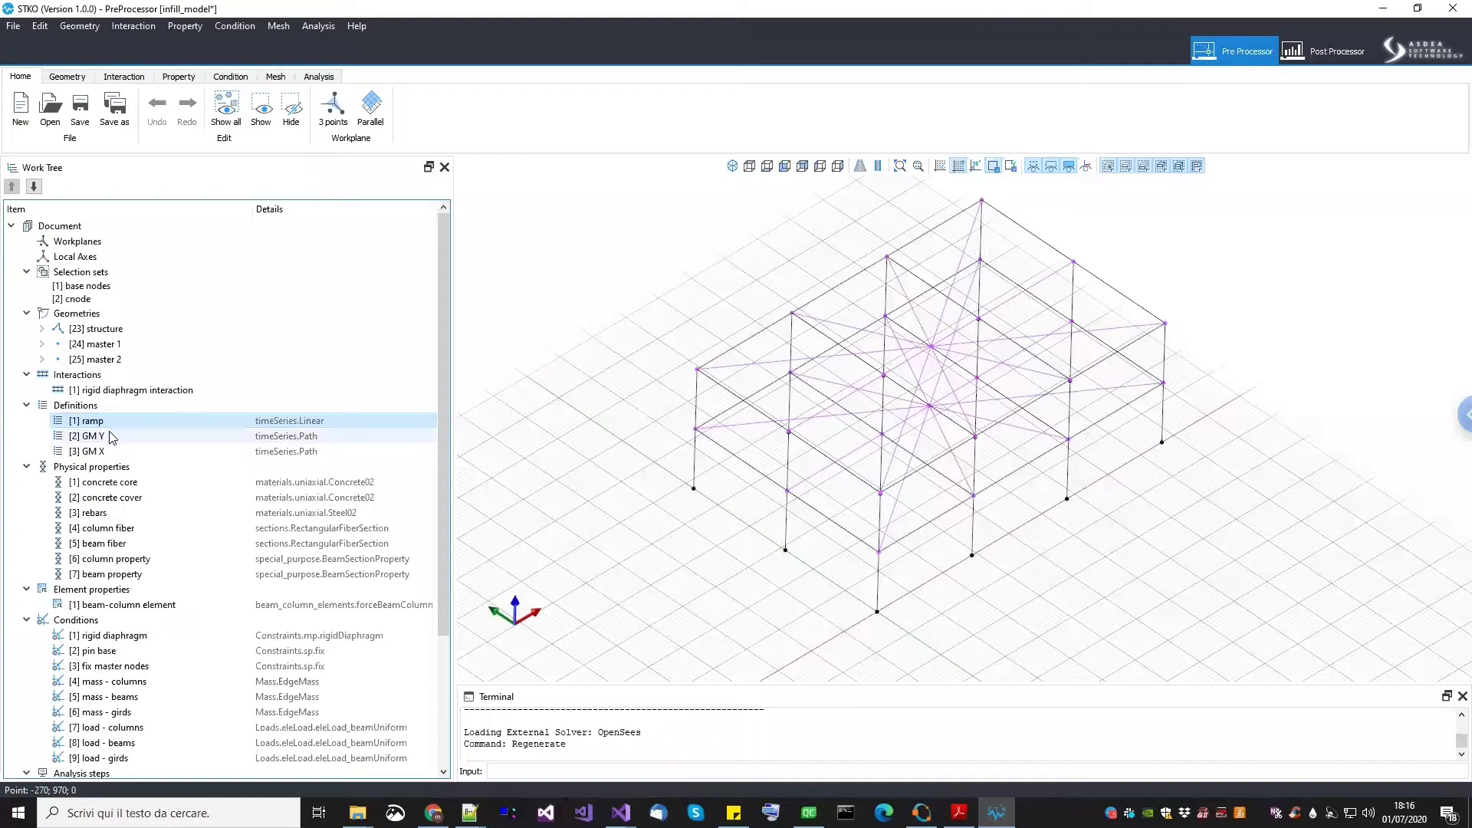
{"action": "left_click", "coordinate": [112, 436]}
{"action": "left_click", "coordinate": [113, 452]}
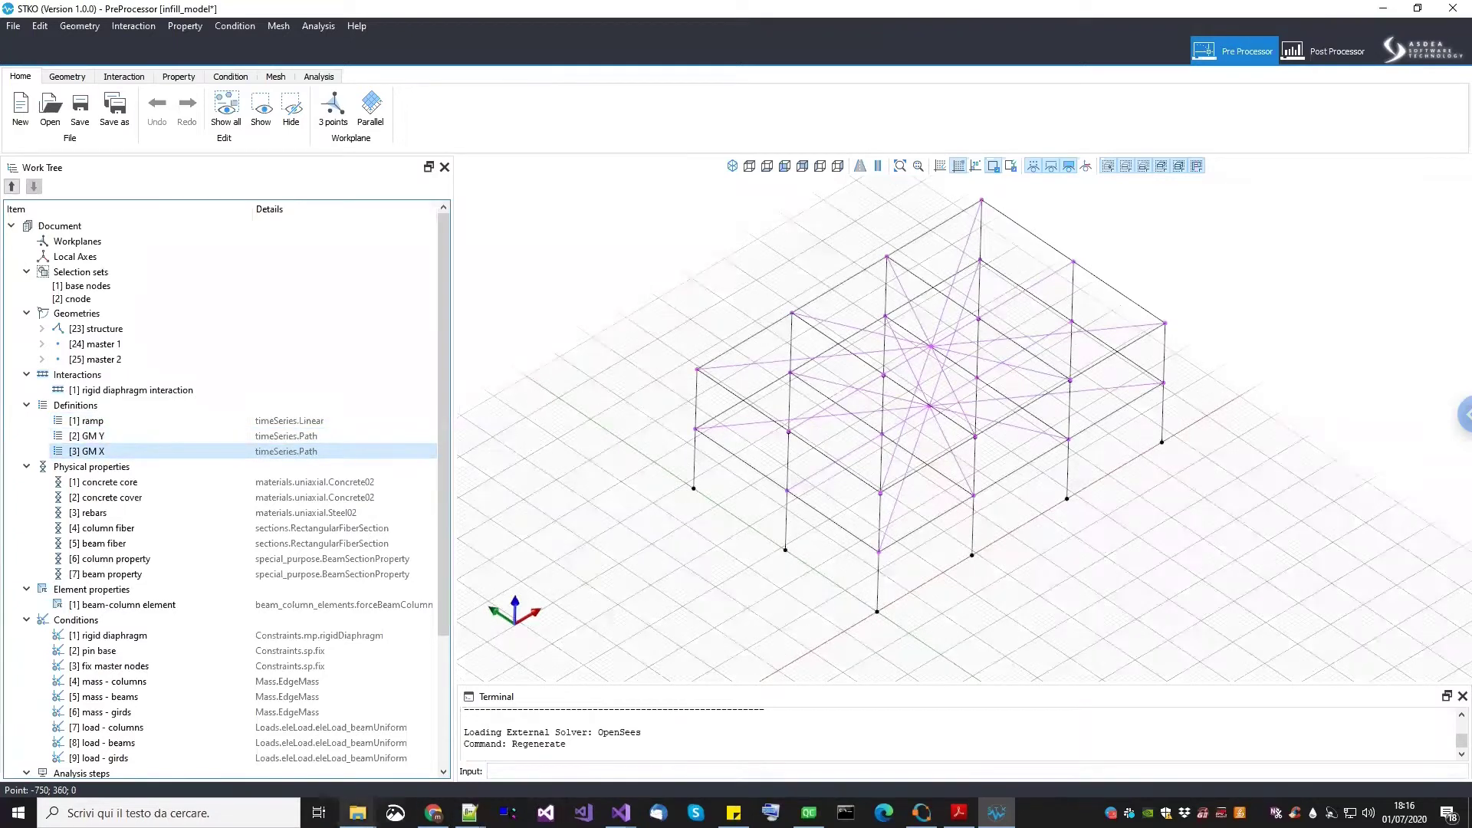
Switch to the reference folder in File Explorer, open GMfiles, and locate the PUL104.g3 and PUL194.g3 ground motion files
{"action": "left_click", "coordinate": [357, 813]}
{"action": "left_click", "coordinate": [363, 785]}
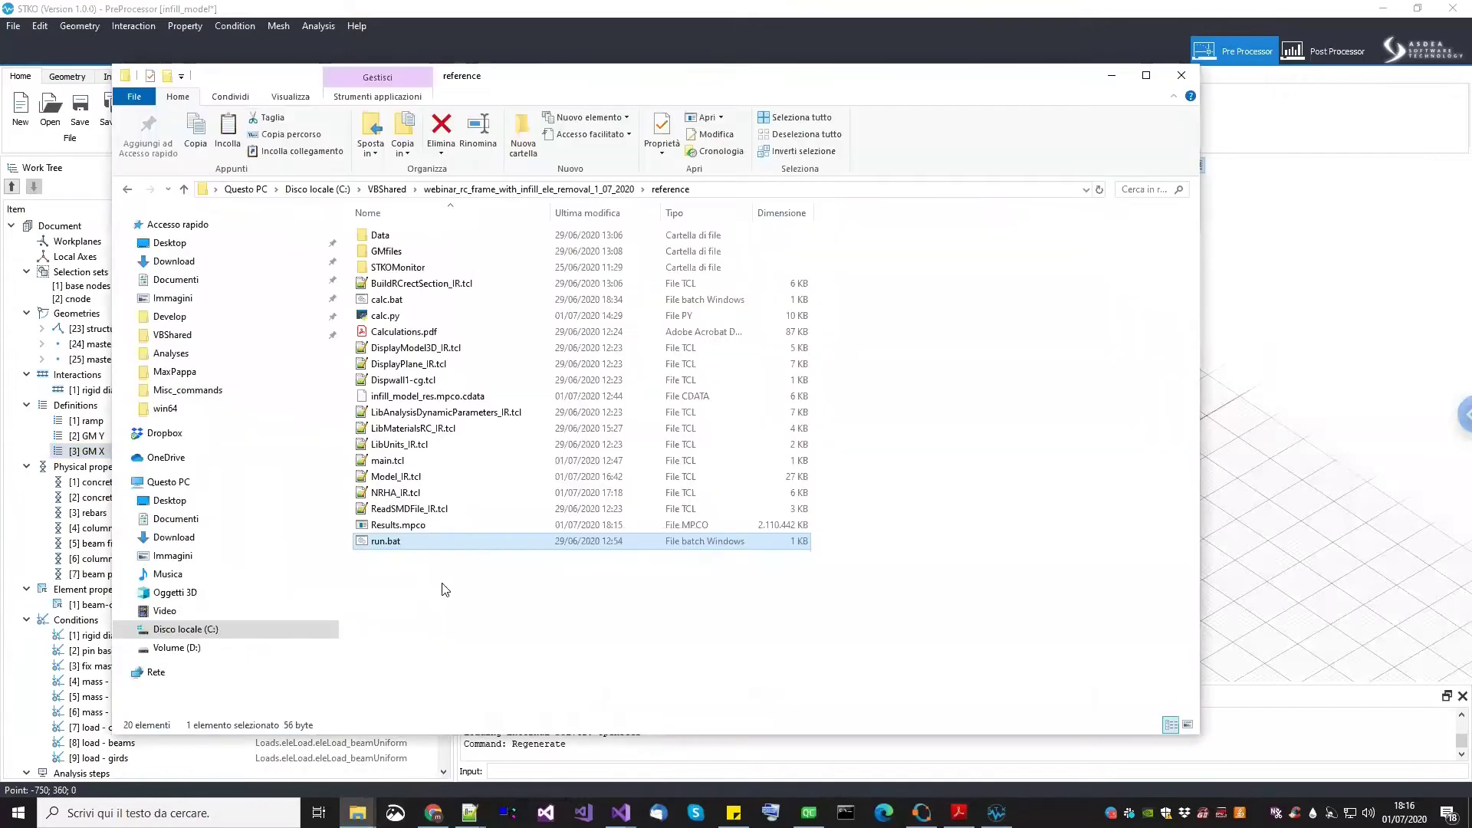
{"action": "double_click", "coordinate": [395, 253]}
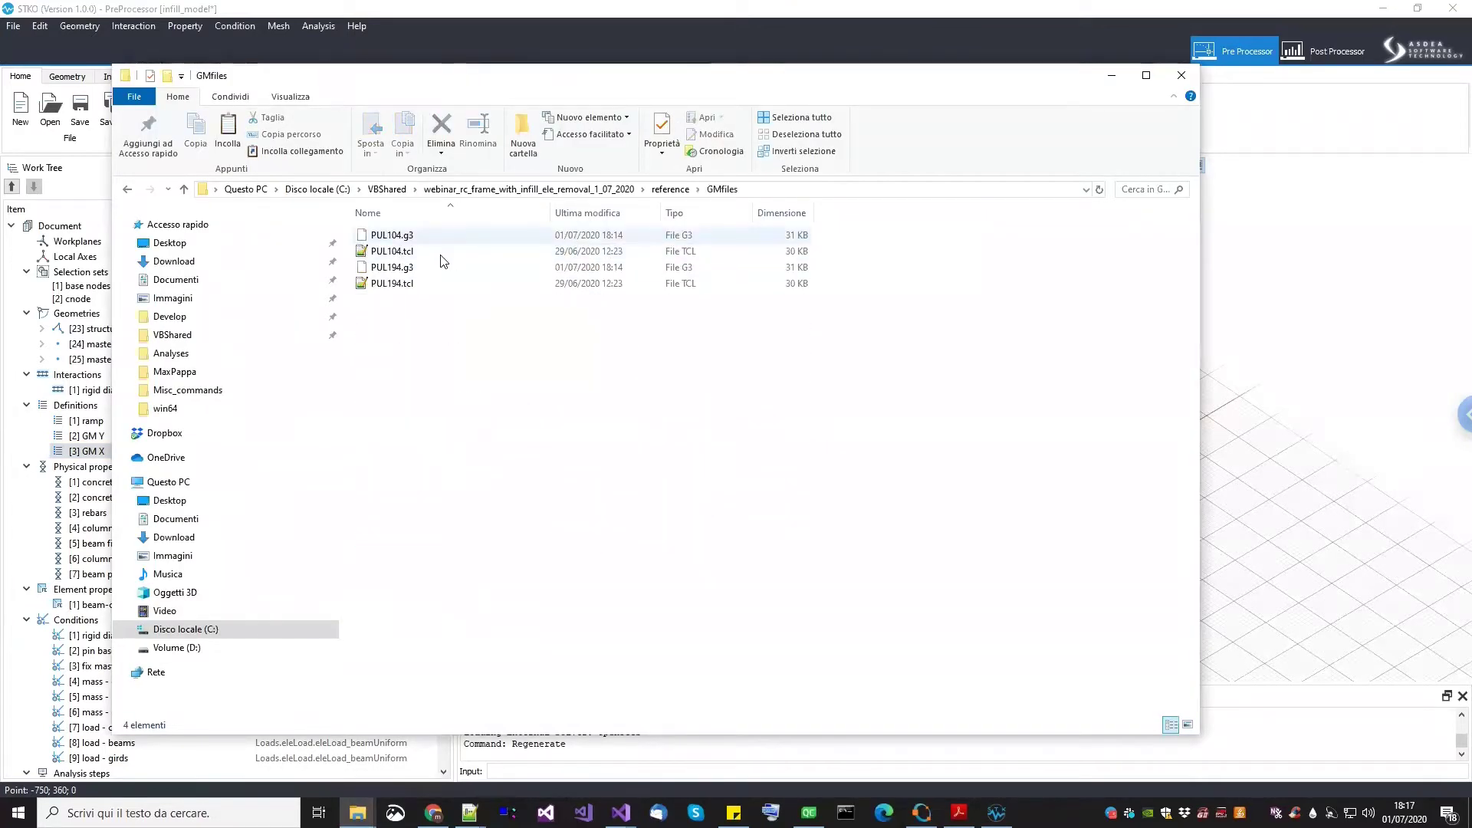
{"action": "left_click", "coordinate": [406, 235]}
{"action": "left_click", "coordinate": [412, 268]}
{"action": "left_click", "coordinate": [407, 235]}
{"action": "left_click", "coordinate": [412, 269]}
{"action": "left_click", "coordinate": [408, 236]}
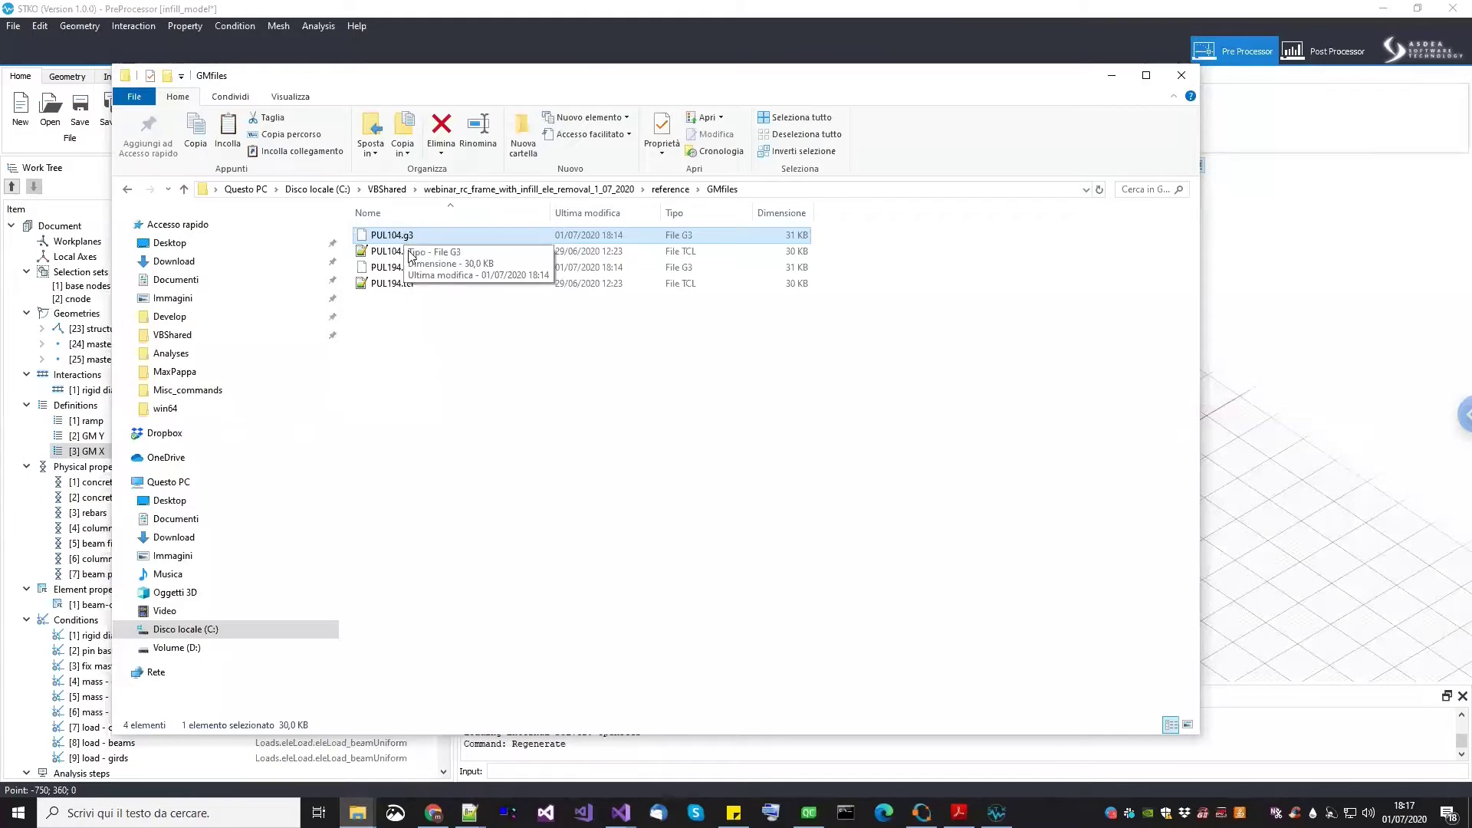
Inspect the PUL104.g3 record in Notepad++, close the file, and return to STKO with the GM Y definition selected
{"action": "right_click", "coordinate": [410, 239]}
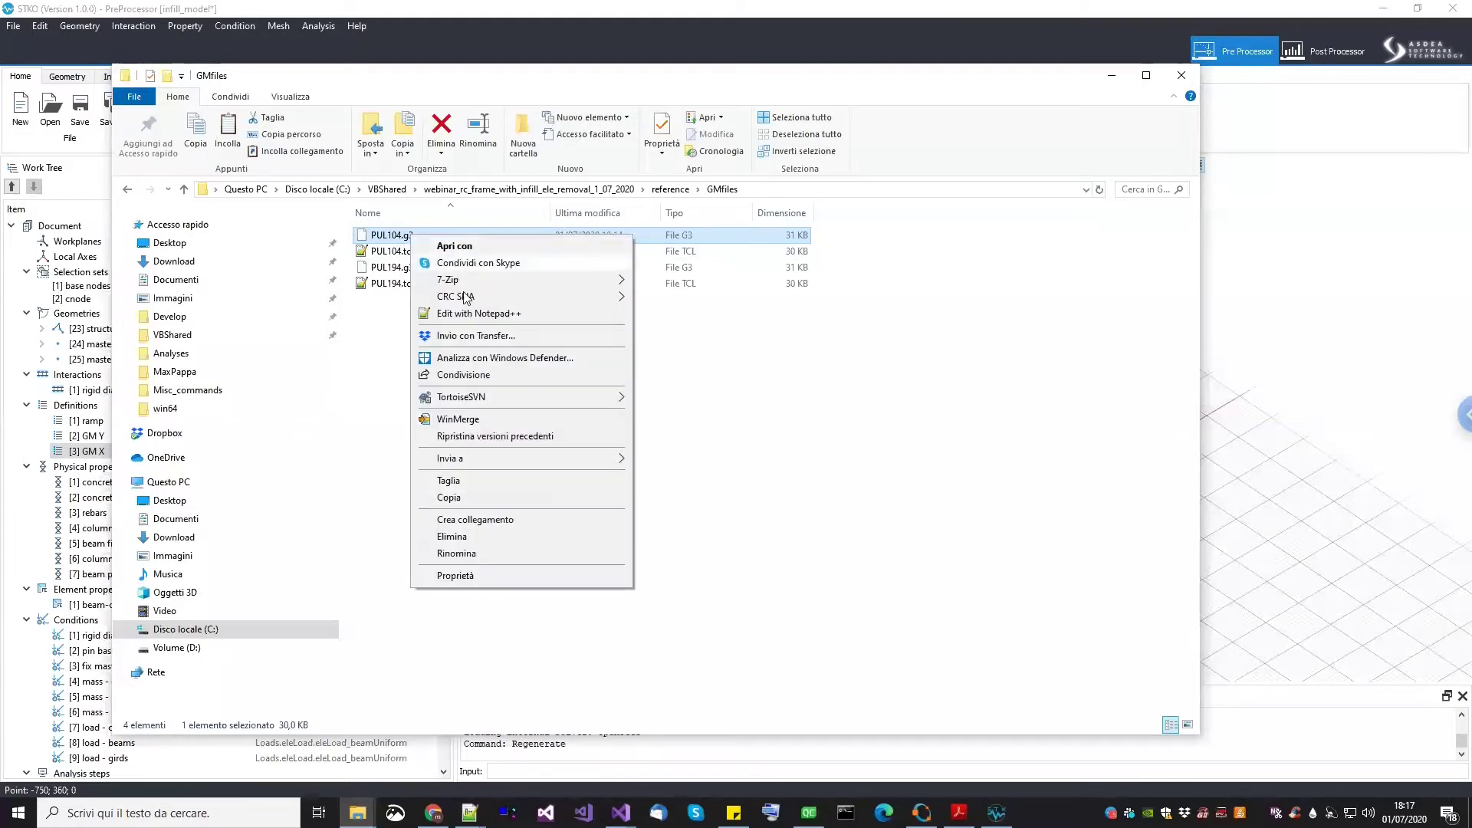
{"action": "left_click", "coordinate": [467, 313]}
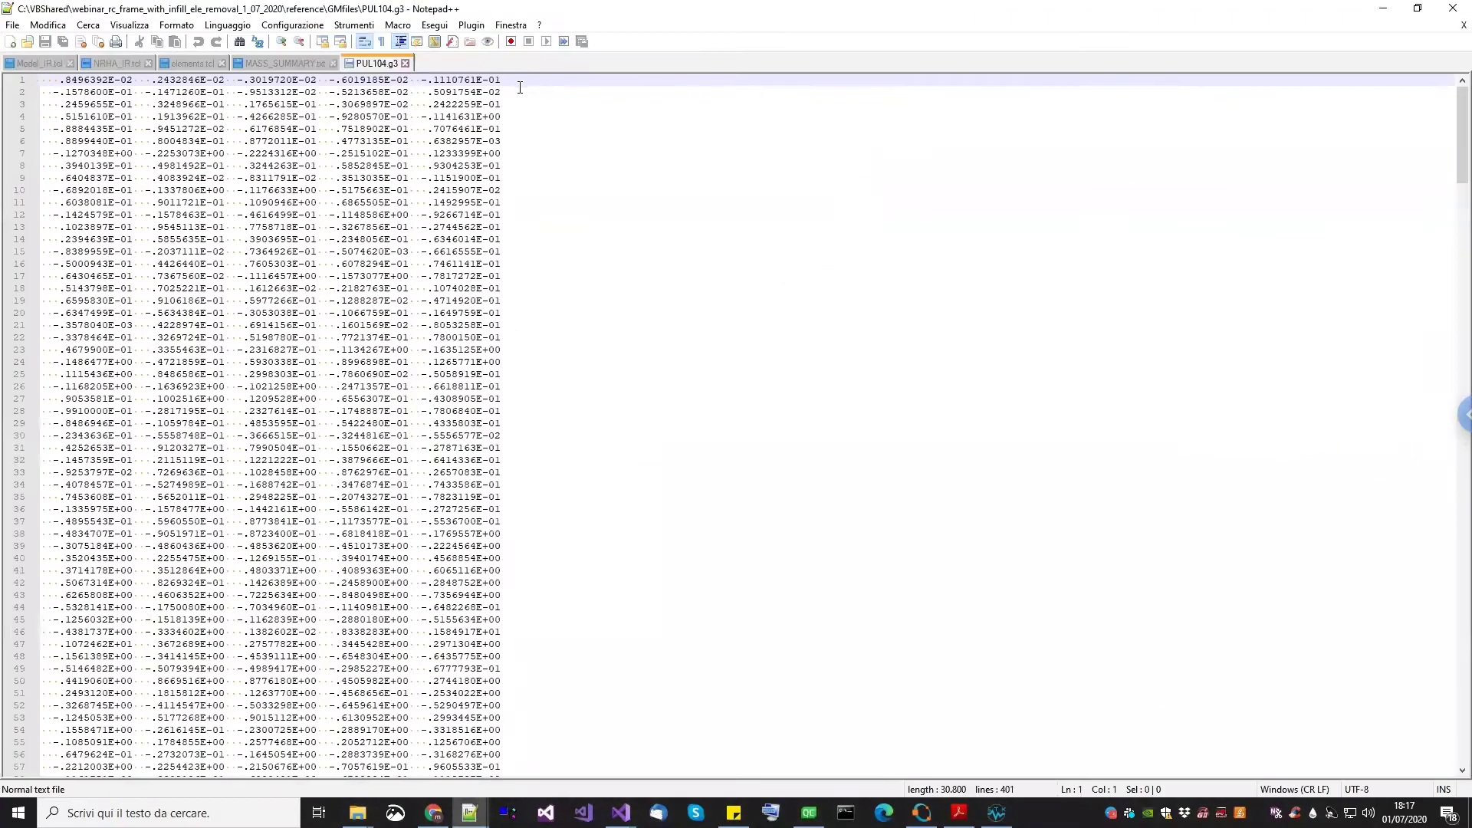
{"action": "key", "text": "ctrl+w"}
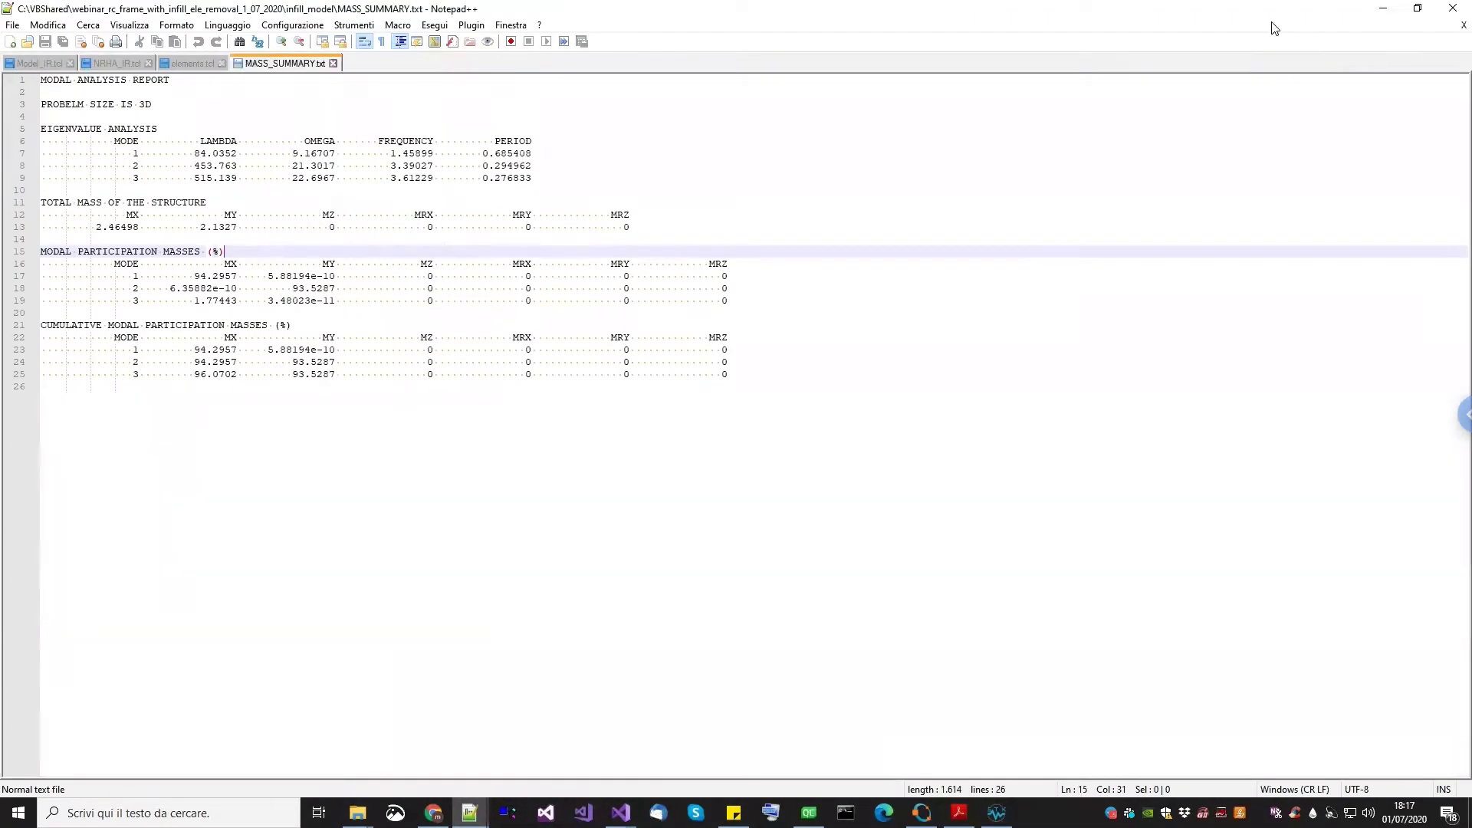
{"action": "left_click", "coordinate": [1378, 11]}
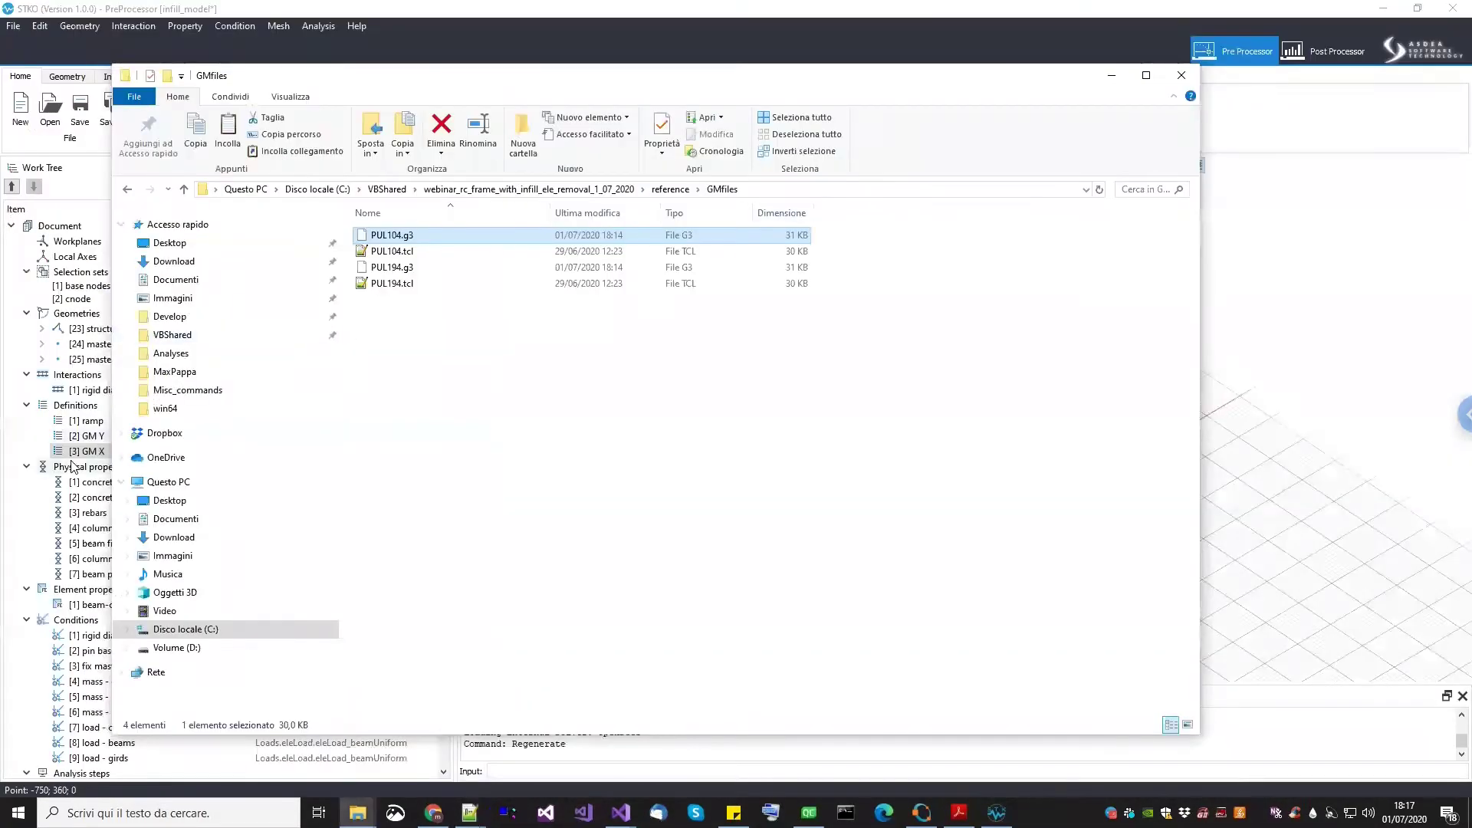
{"action": "left_click", "coordinate": [86, 444]}
{"action": "right_click", "coordinate": [86, 444]}
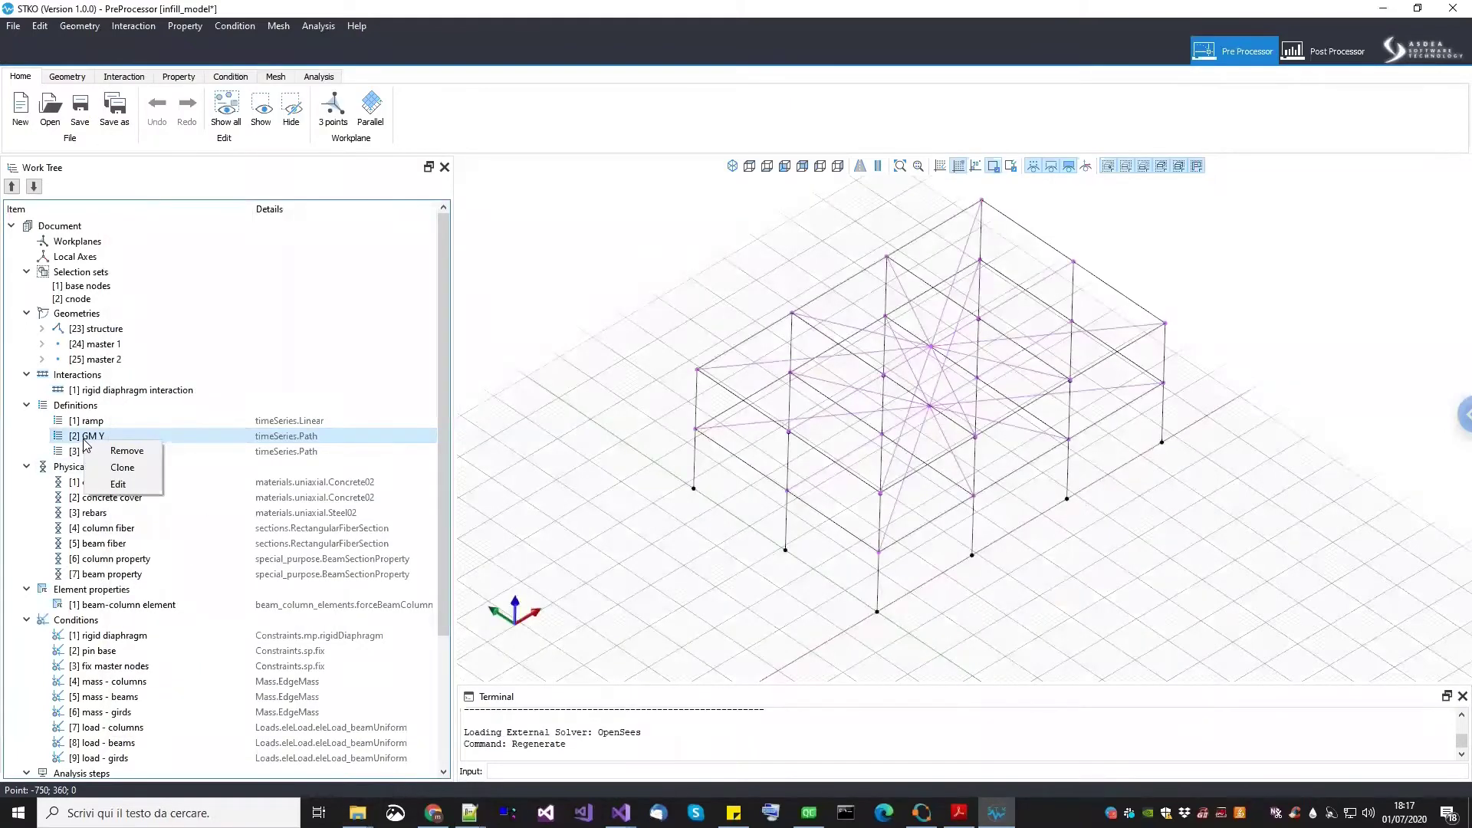
{"action": "left_click", "coordinate": [666, 616]}
{"action": "middle_click_drag", "start_coordinate": [693, 623], "coordinate": [687, 623]}
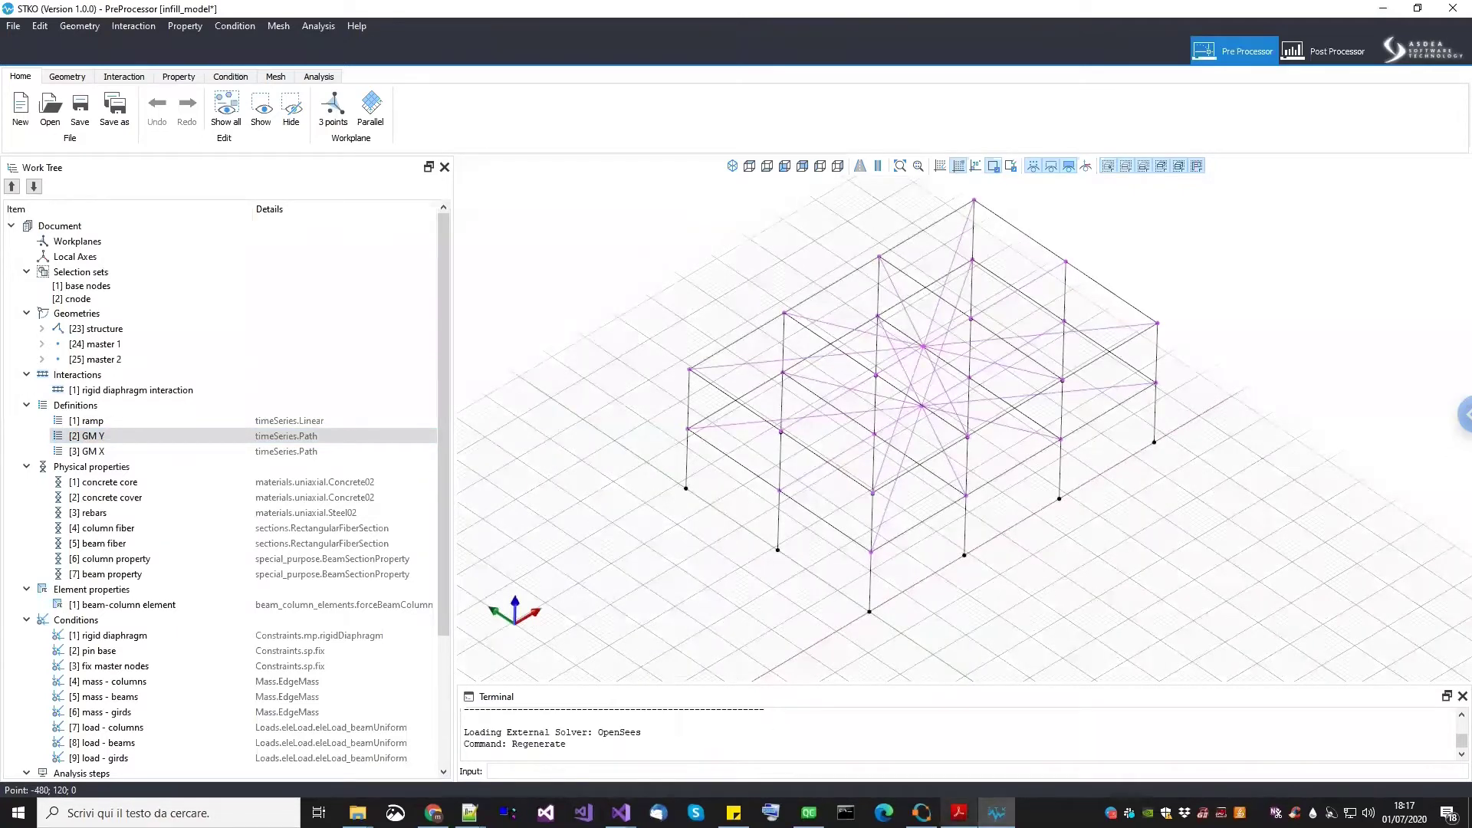
{"action": "mouse_move", "coordinate": [958, 813]}
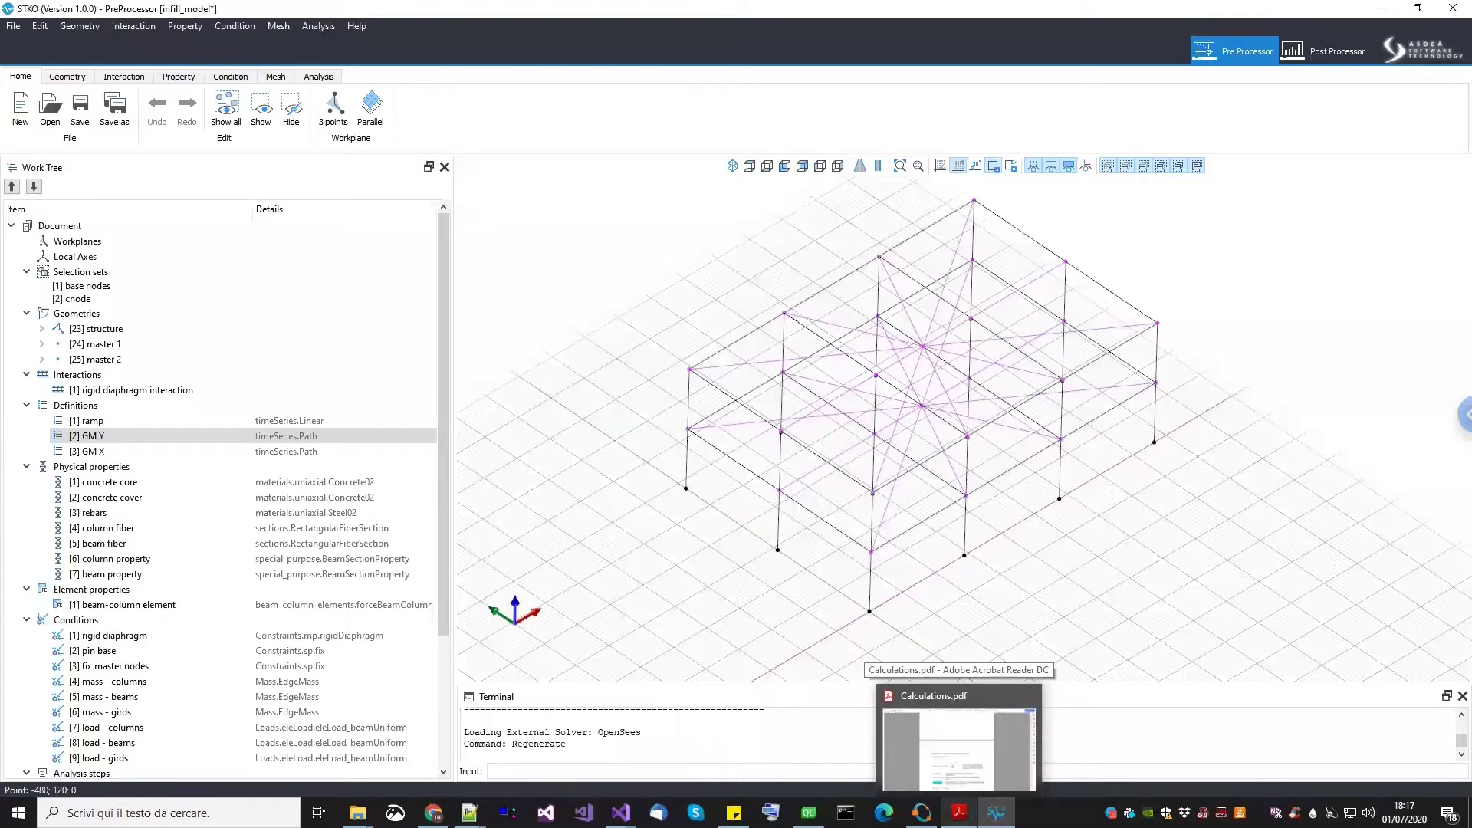
{"action": "left_click", "coordinate": [854, 401]}
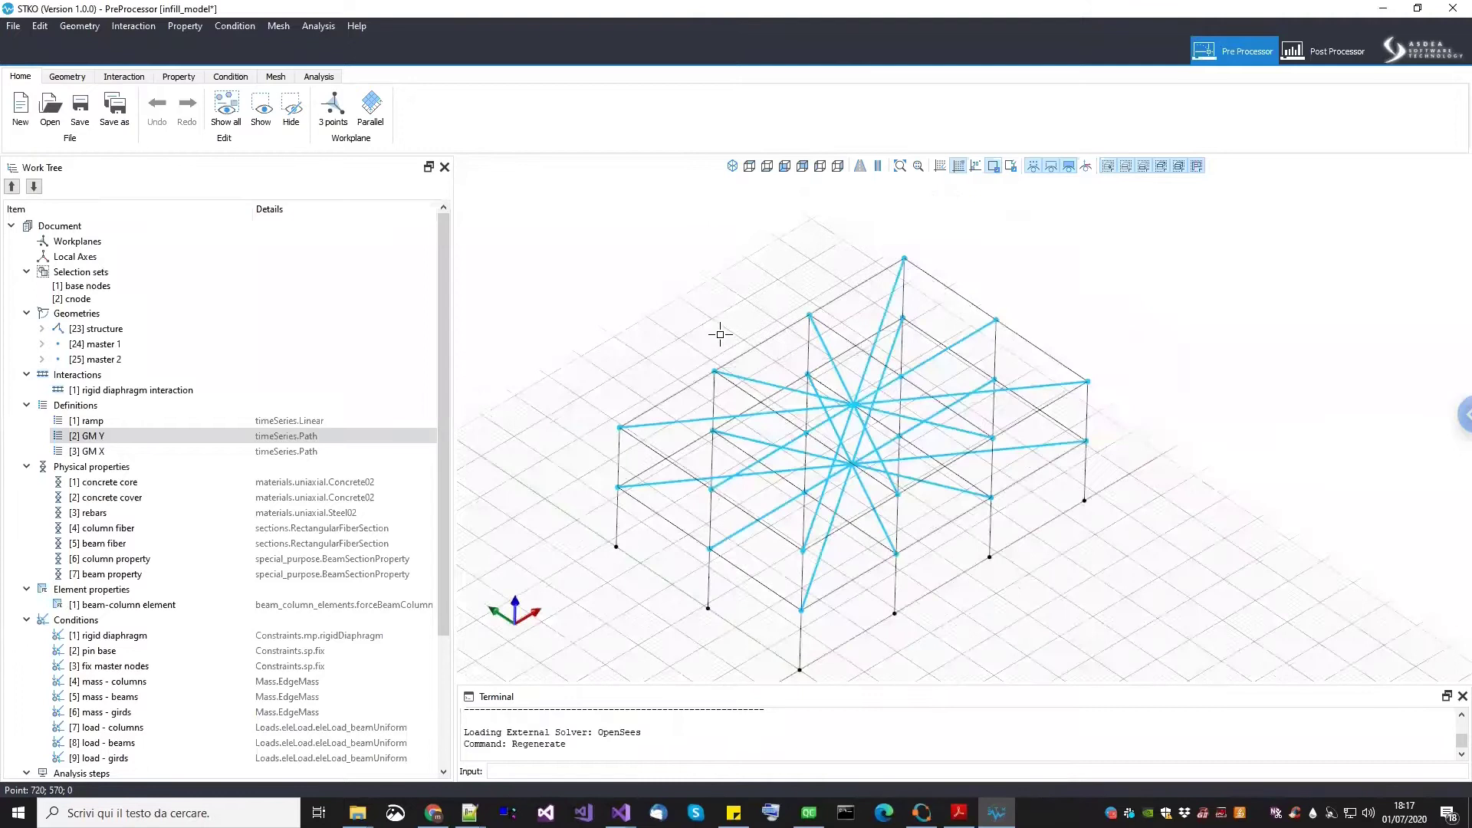
{"action": "left_click", "coordinate": [720, 334]}
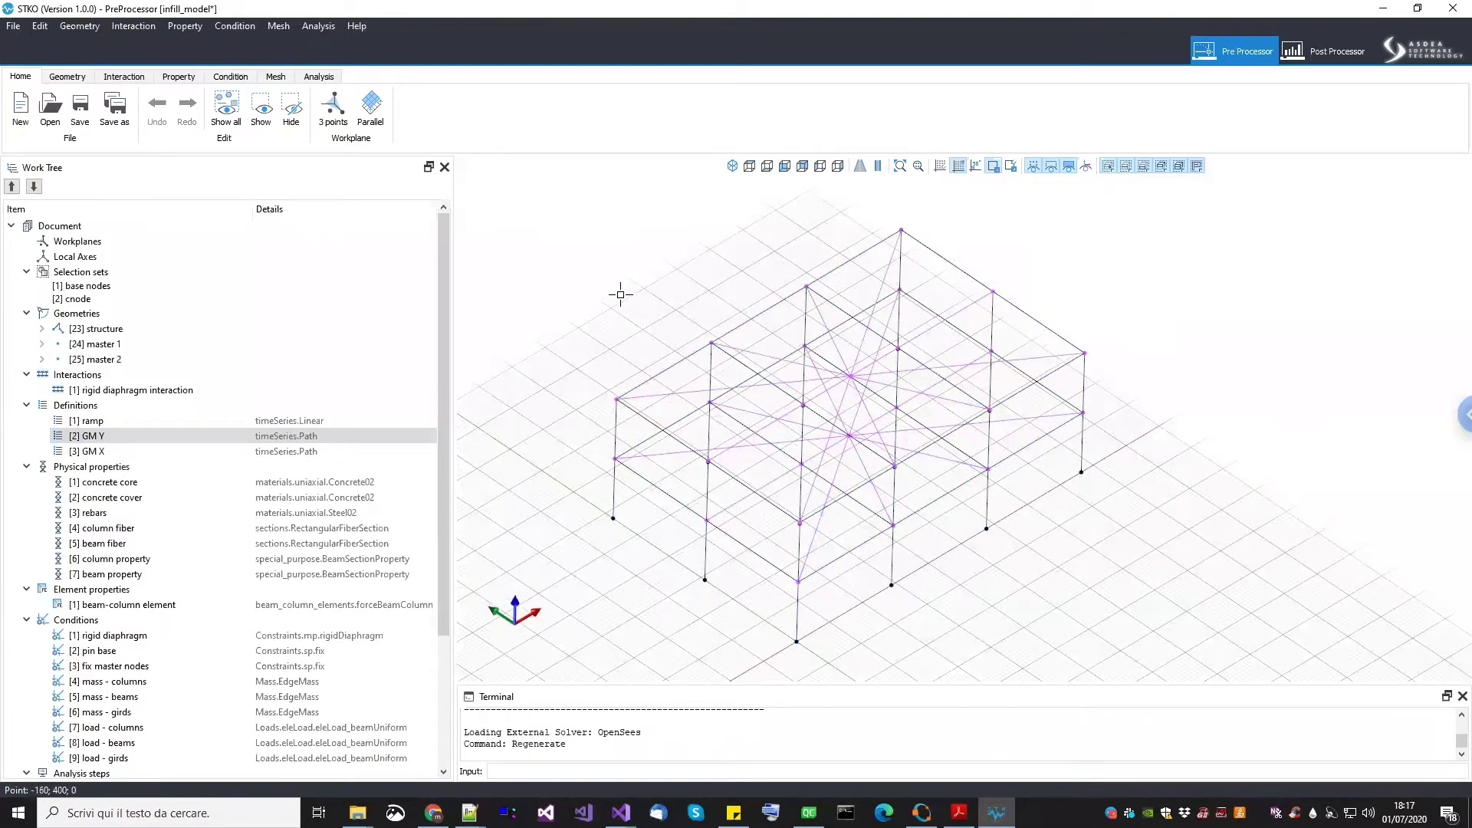
Inspect the list_of_values vector in the GM Y path time series and leave the definition unchanged
{"action": "right_click", "coordinate": [206, 432]}
{"action": "left_click", "coordinate": [218, 487]}
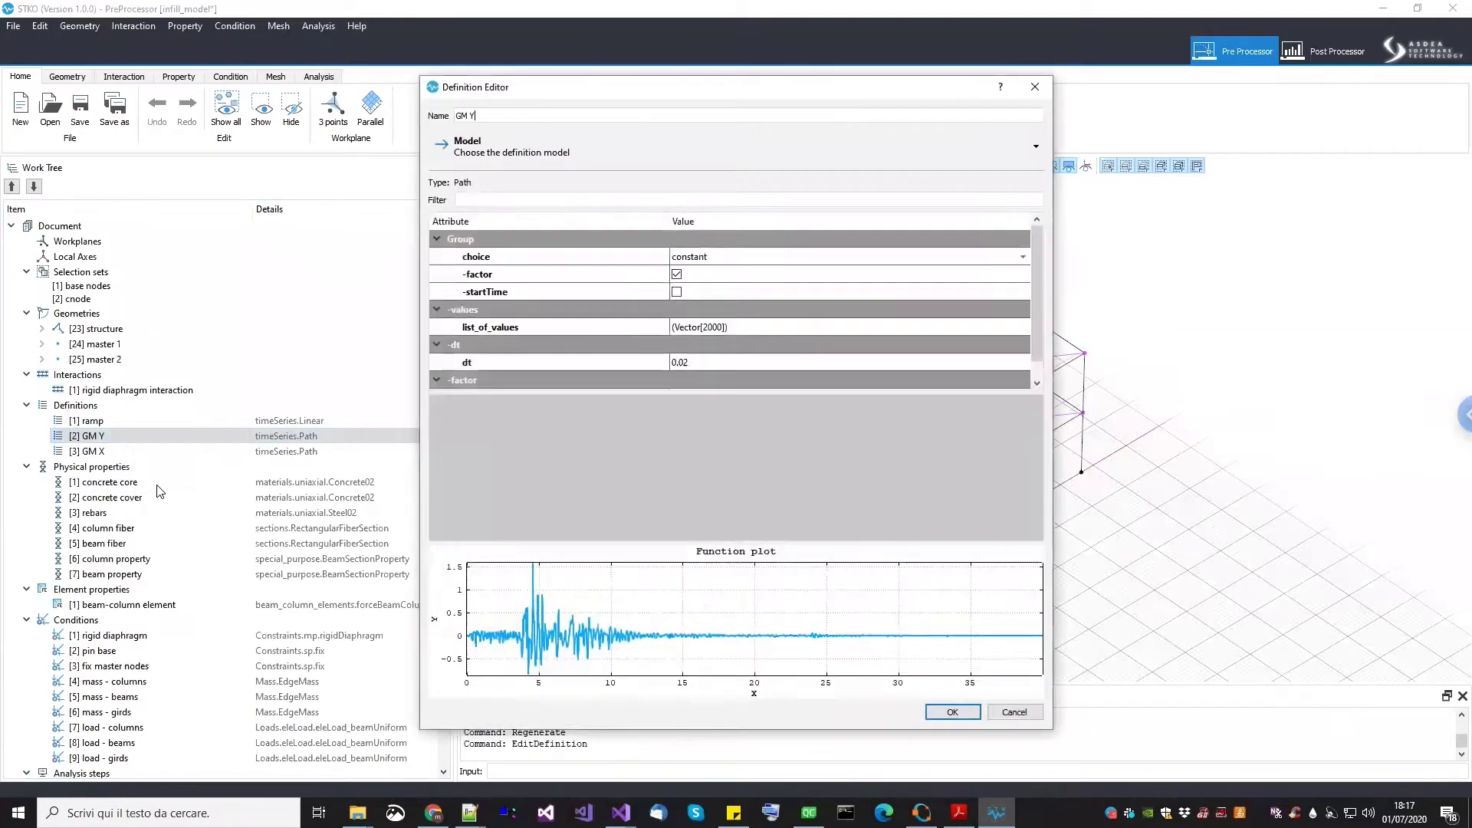
{"action": "left_click", "coordinate": [870, 325]}
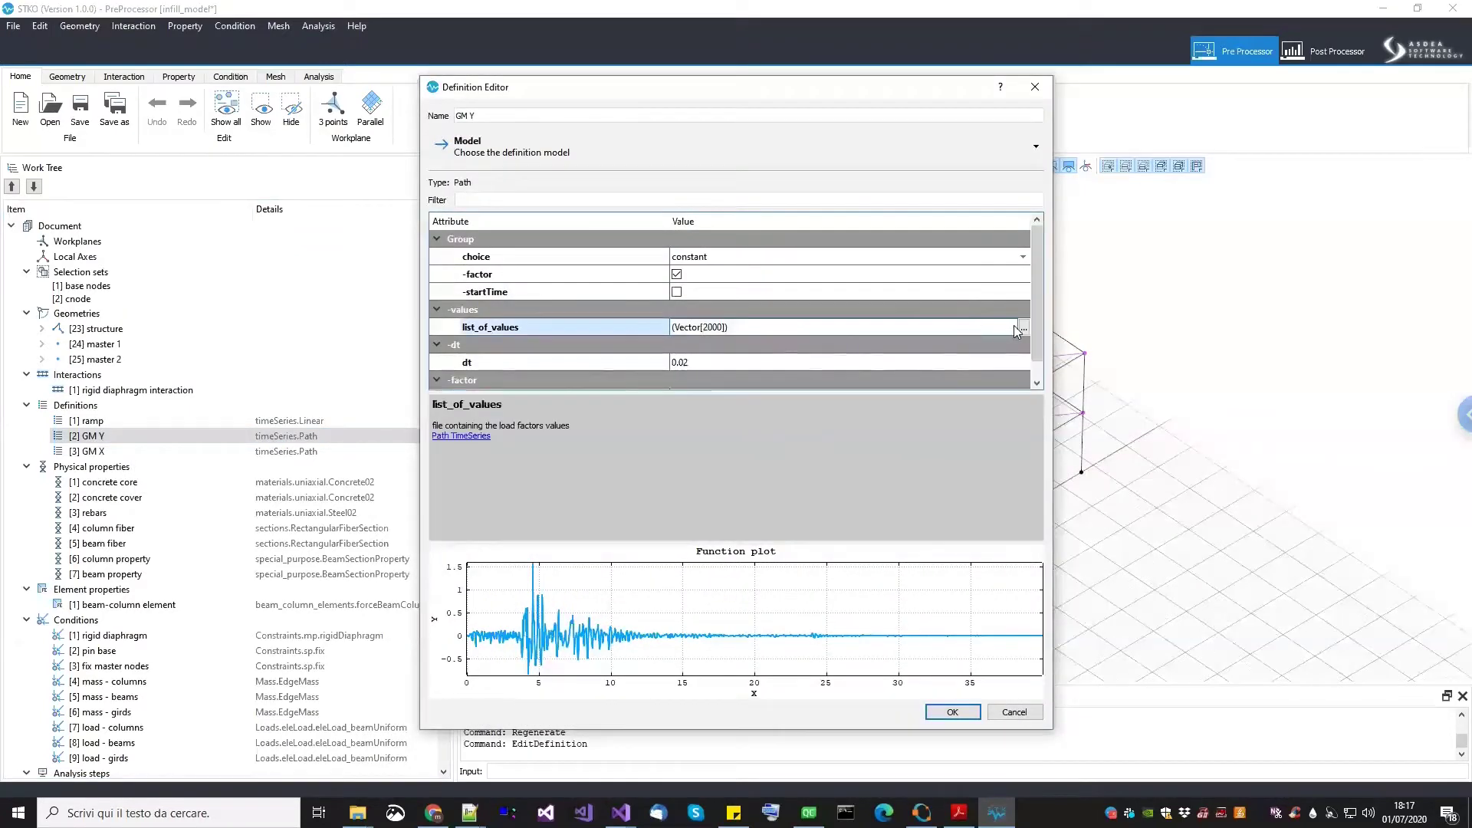
{"action": "left_click", "coordinate": [1024, 327]}
{"action": "left_click", "coordinate": [827, 298]}
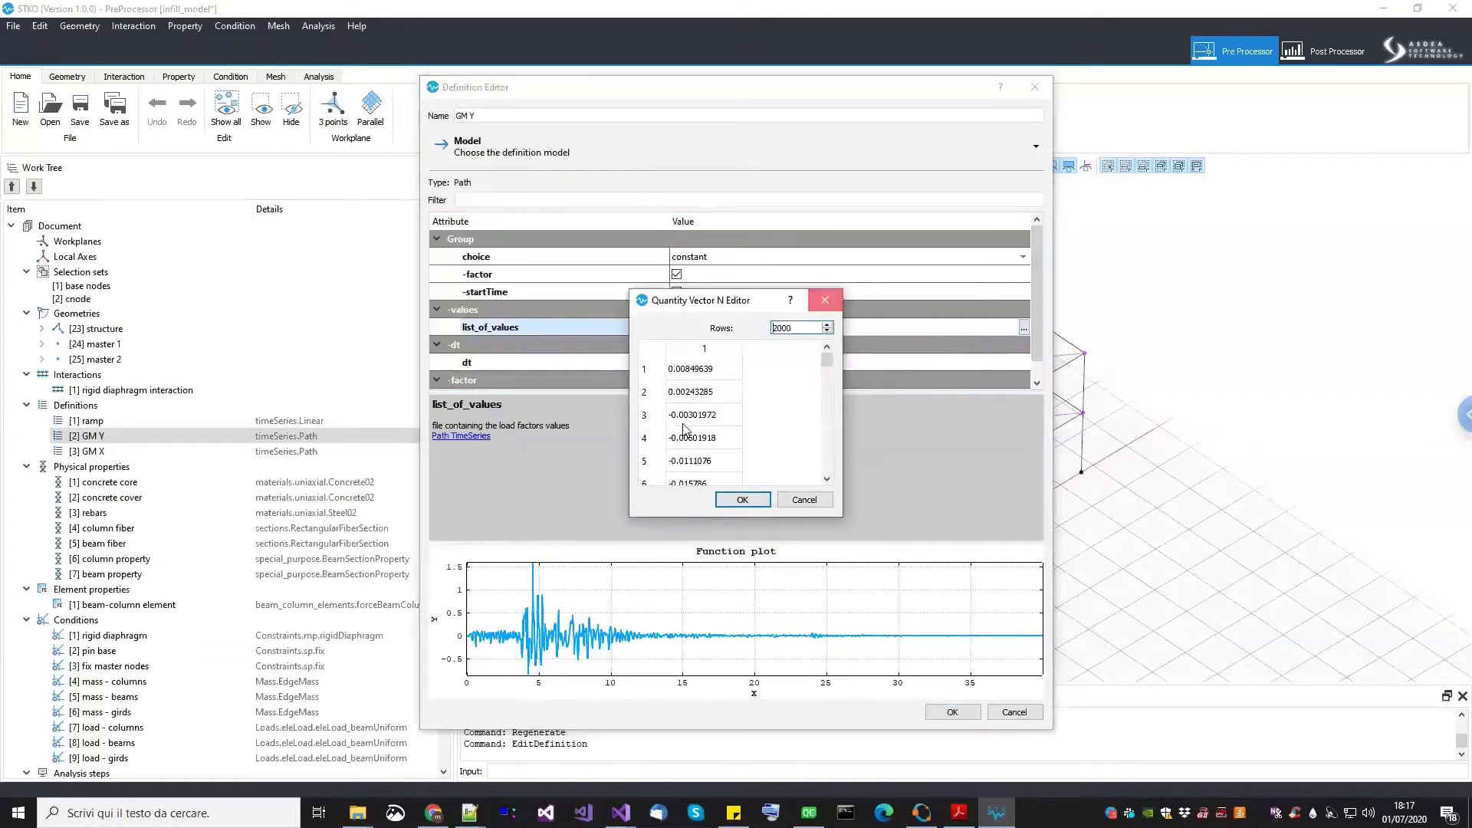
{"action": "left_click", "coordinate": [1013, 712]}
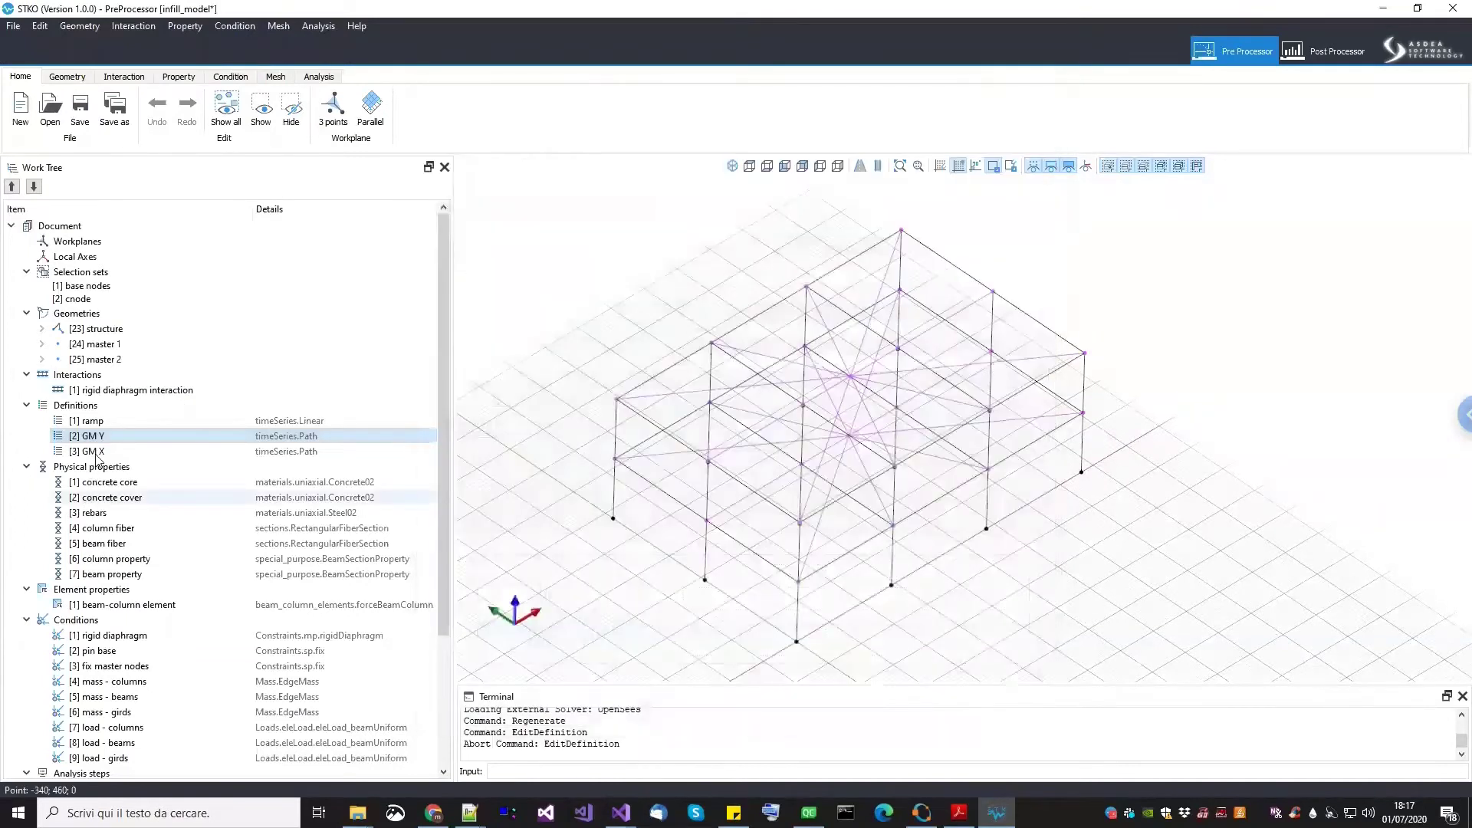
Look through the GM X definition and the concrete core, concrete cover and rebars materials
{"action": "left_click", "coordinate": [136, 451]}
{"action": "left_click", "coordinate": [114, 483]}
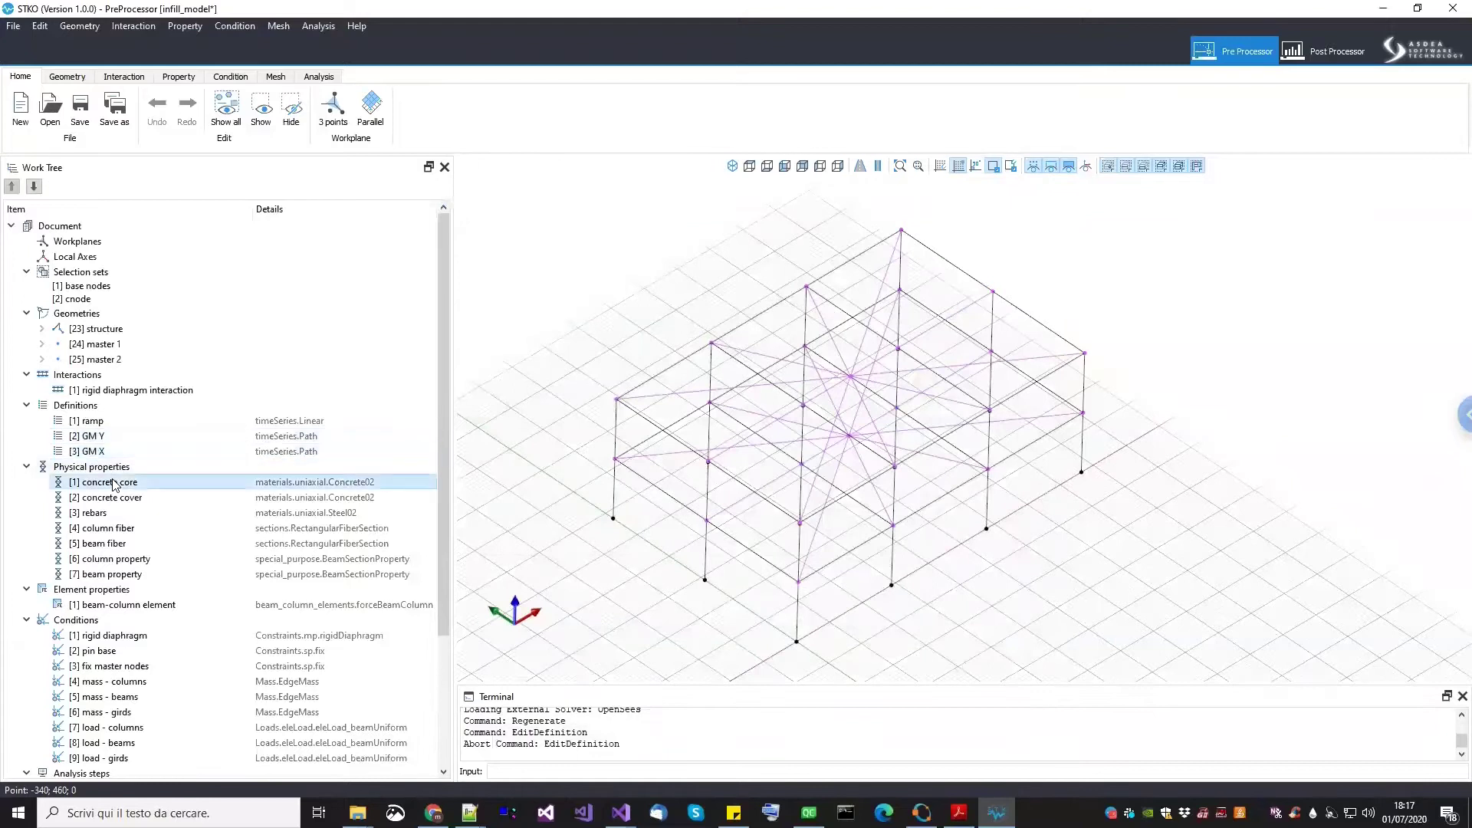
{"action": "scroll", "coordinate": [113, 479], "scroll_direction": "down", "scroll_amount": 1}
{"action": "left_click", "coordinate": [119, 471]}
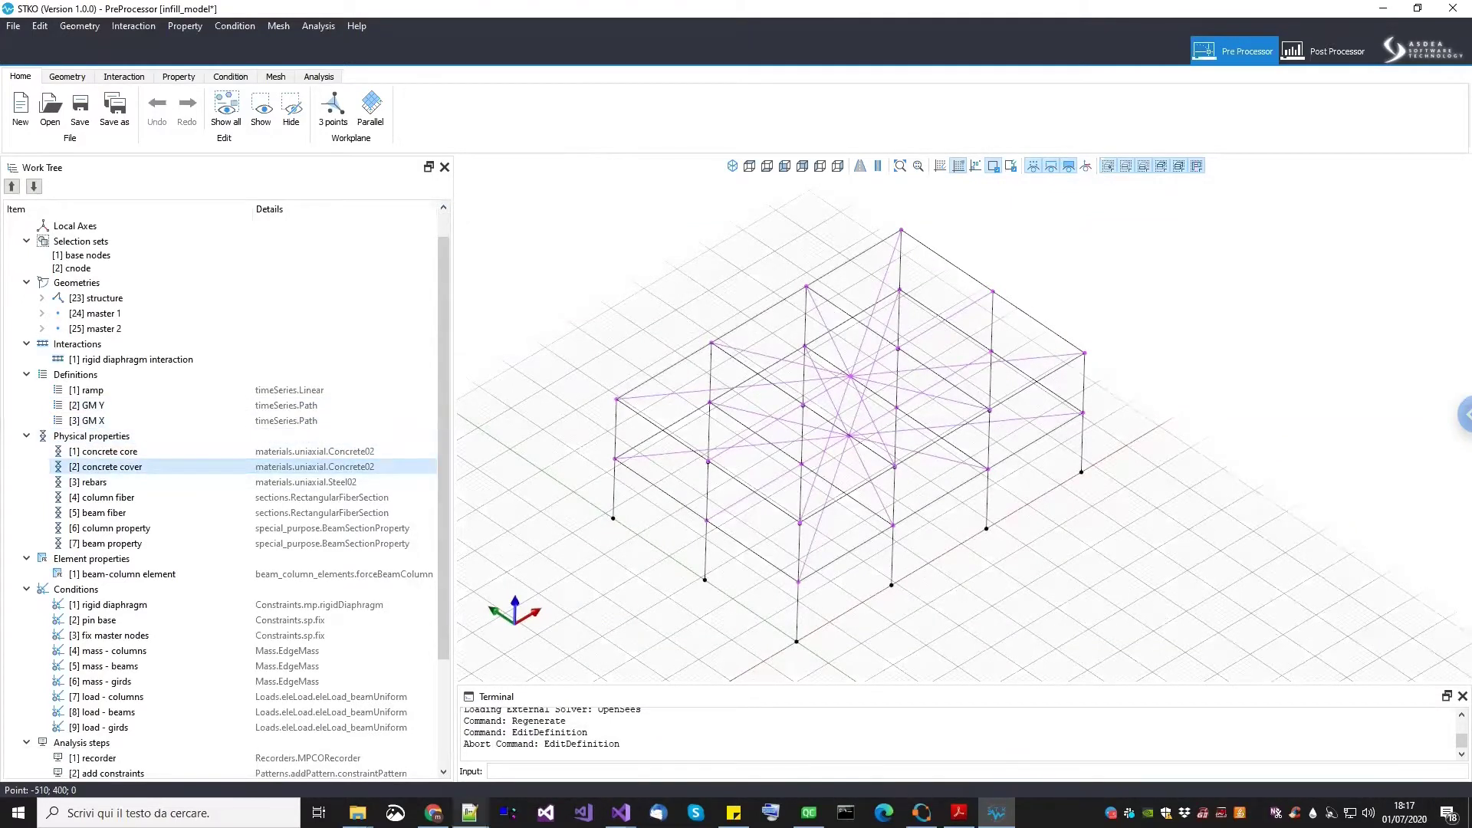
{"action": "left_click", "coordinate": [110, 483]}
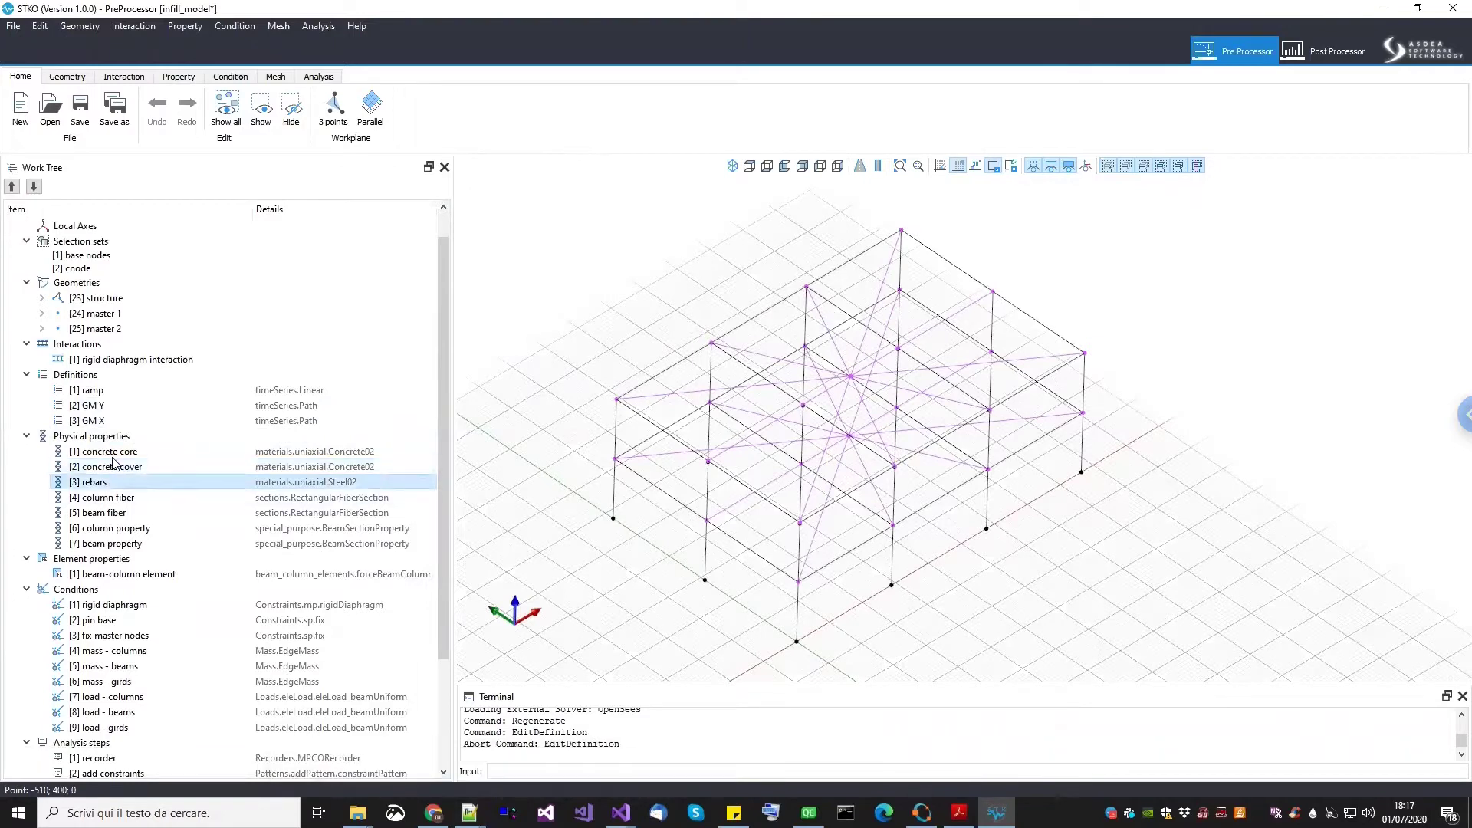
{"action": "left_click", "coordinate": [115, 454]}
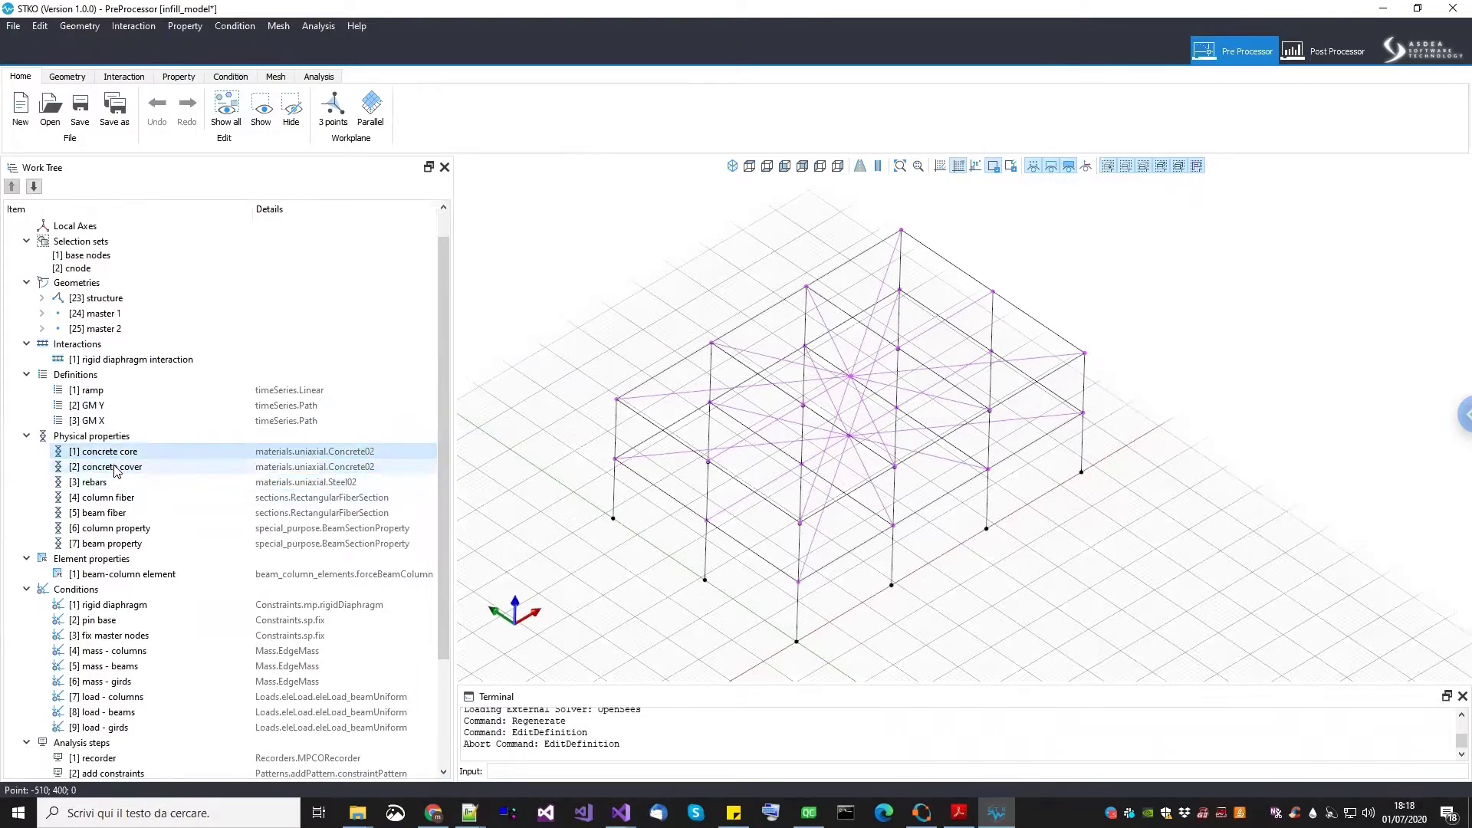
{"action": "left_click", "coordinate": [116, 471]}
{"action": "left_click", "coordinate": [115, 484]}
Inspect the column fiber and beam fiber rectangular sections, leaving both physical properties unchanged
{"action": "left_click", "coordinate": [115, 498]}
{"action": "right_click", "coordinate": [115, 500]}
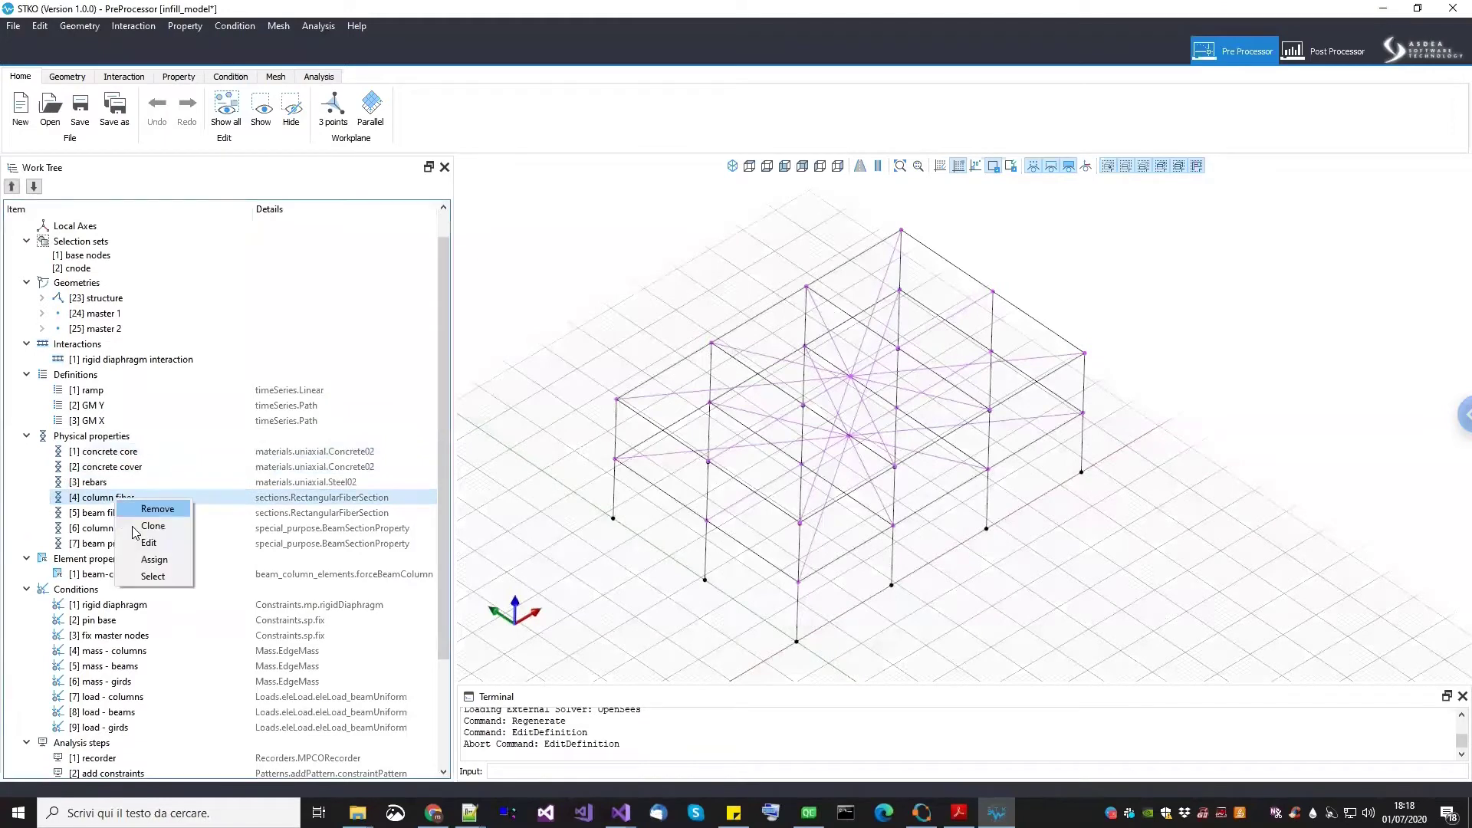
{"action": "left_click", "coordinate": [149, 542]}
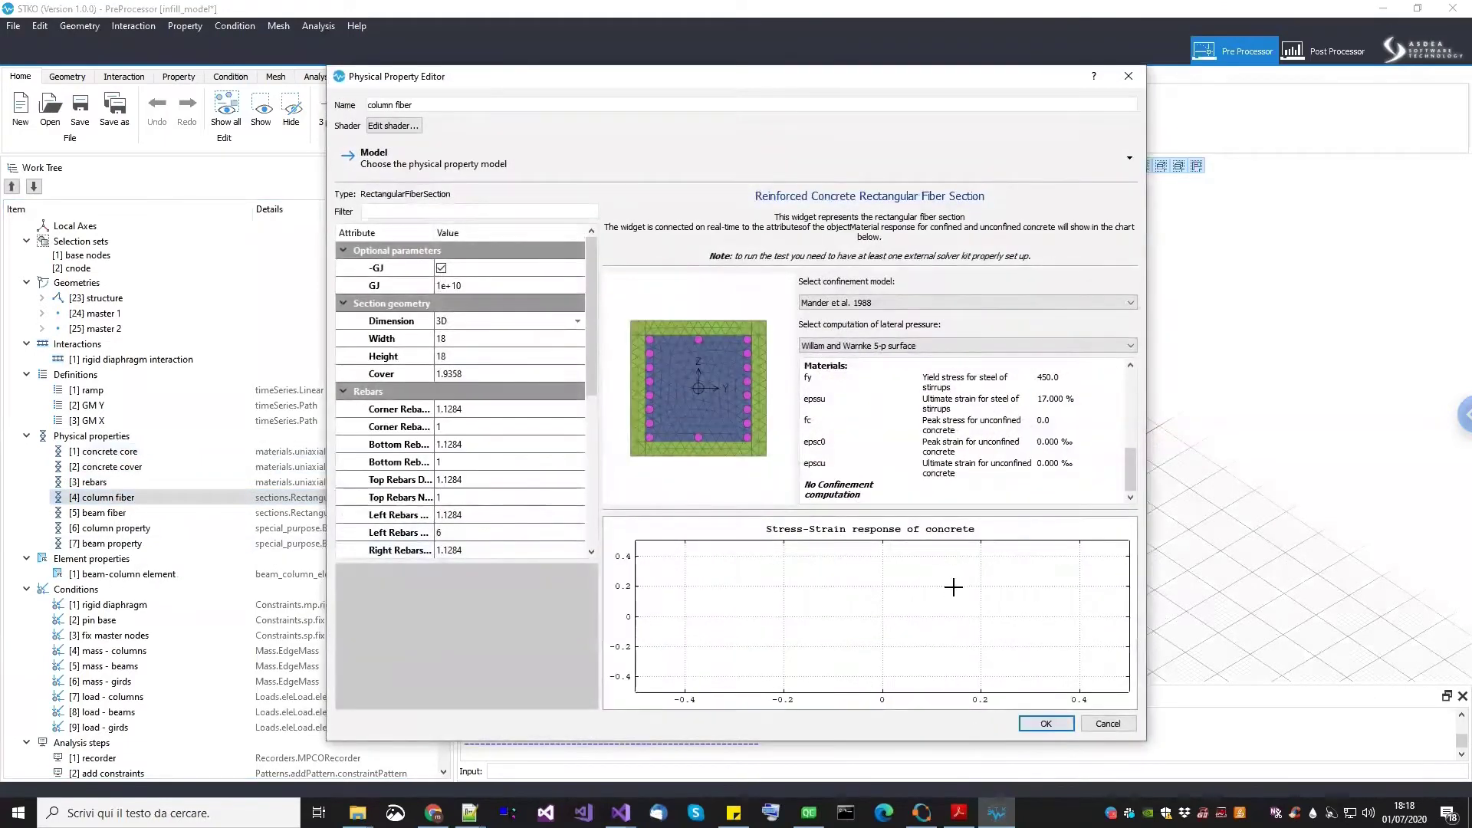
{"action": "left_click", "coordinate": [1108, 724]}
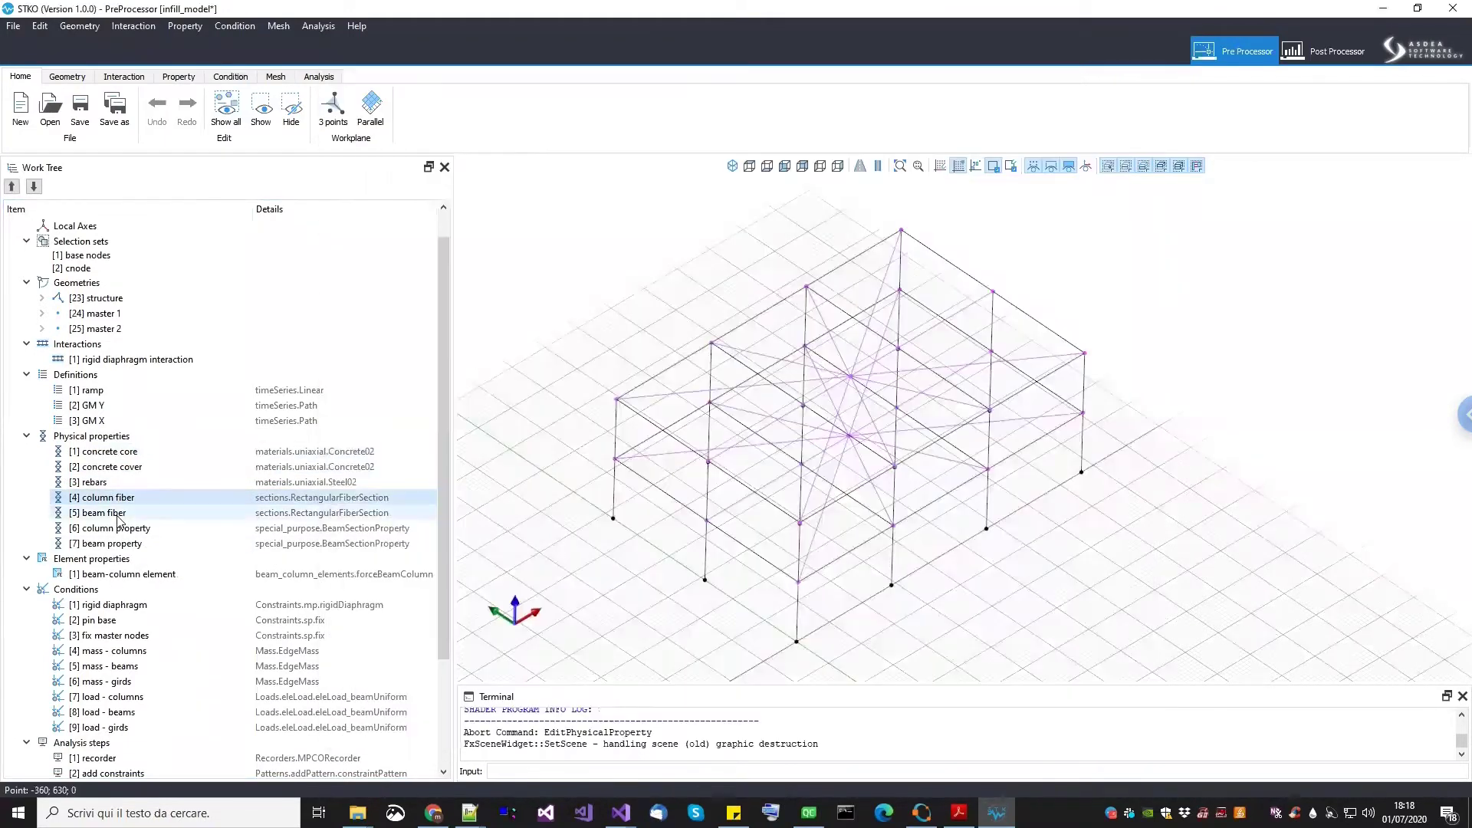
{"action": "right_click", "coordinate": [115, 513]}
{"action": "left_click", "coordinate": [485, 600]}
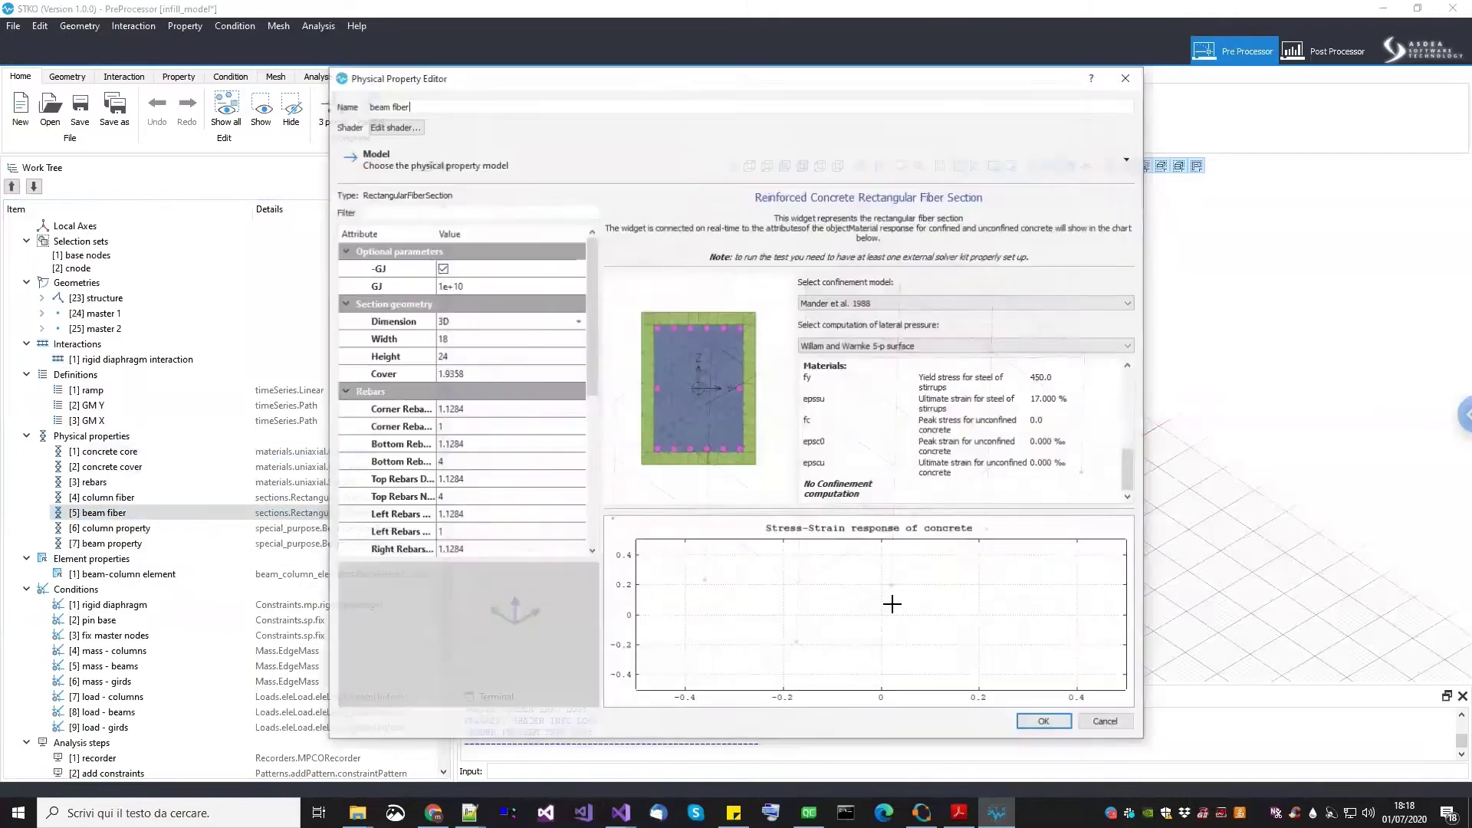
{"action": "left_click", "coordinate": [1102, 719]}
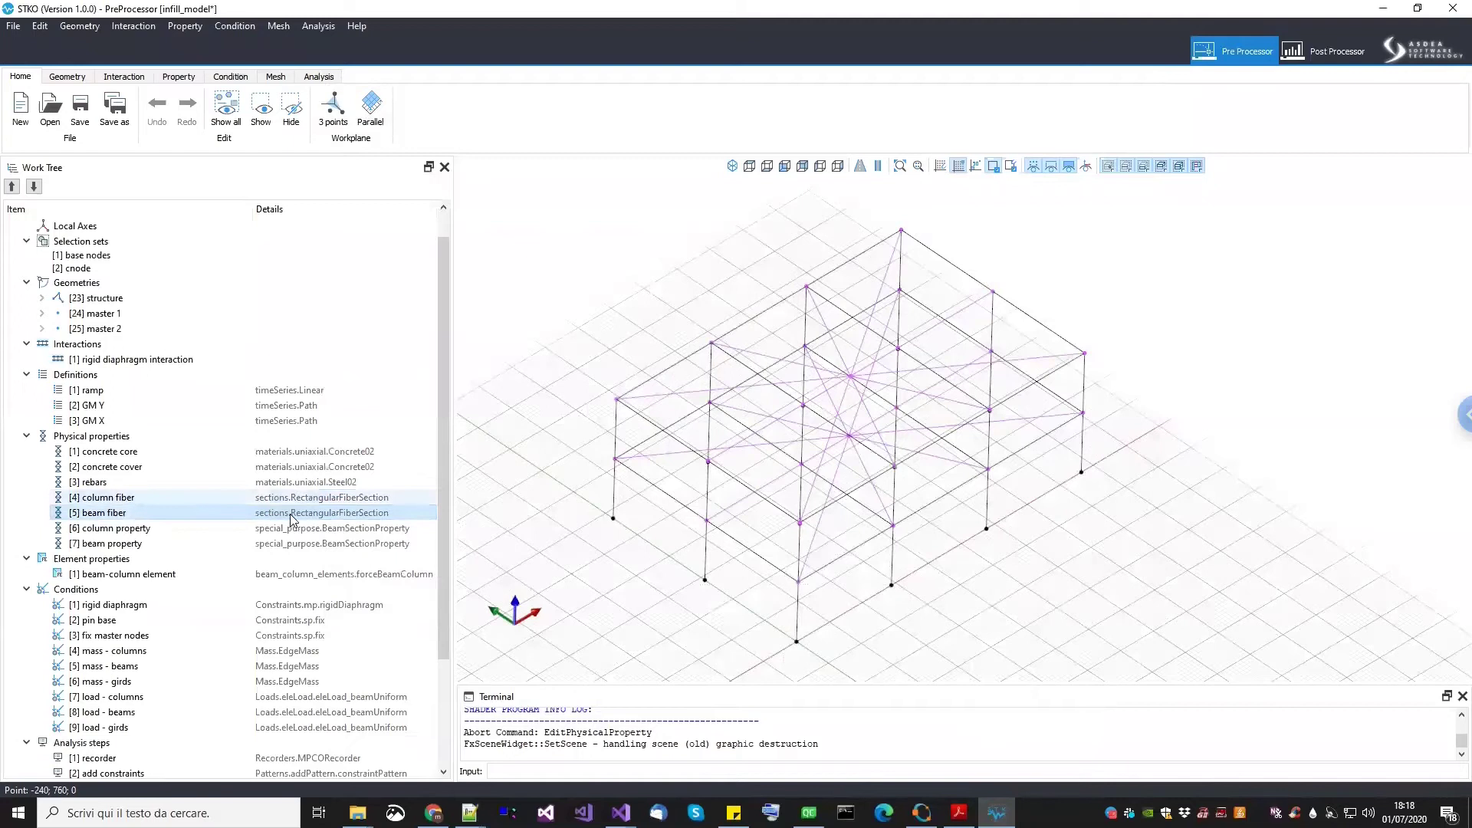
Inspect the column property's integration type, section tag and number of integration points, leaving the physical property unchanged
{"action": "left_click", "coordinate": [292, 529]}
{"action": "right_click", "coordinate": [292, 531]}
{"action": "left_click", "coordinate": [324, 569]}
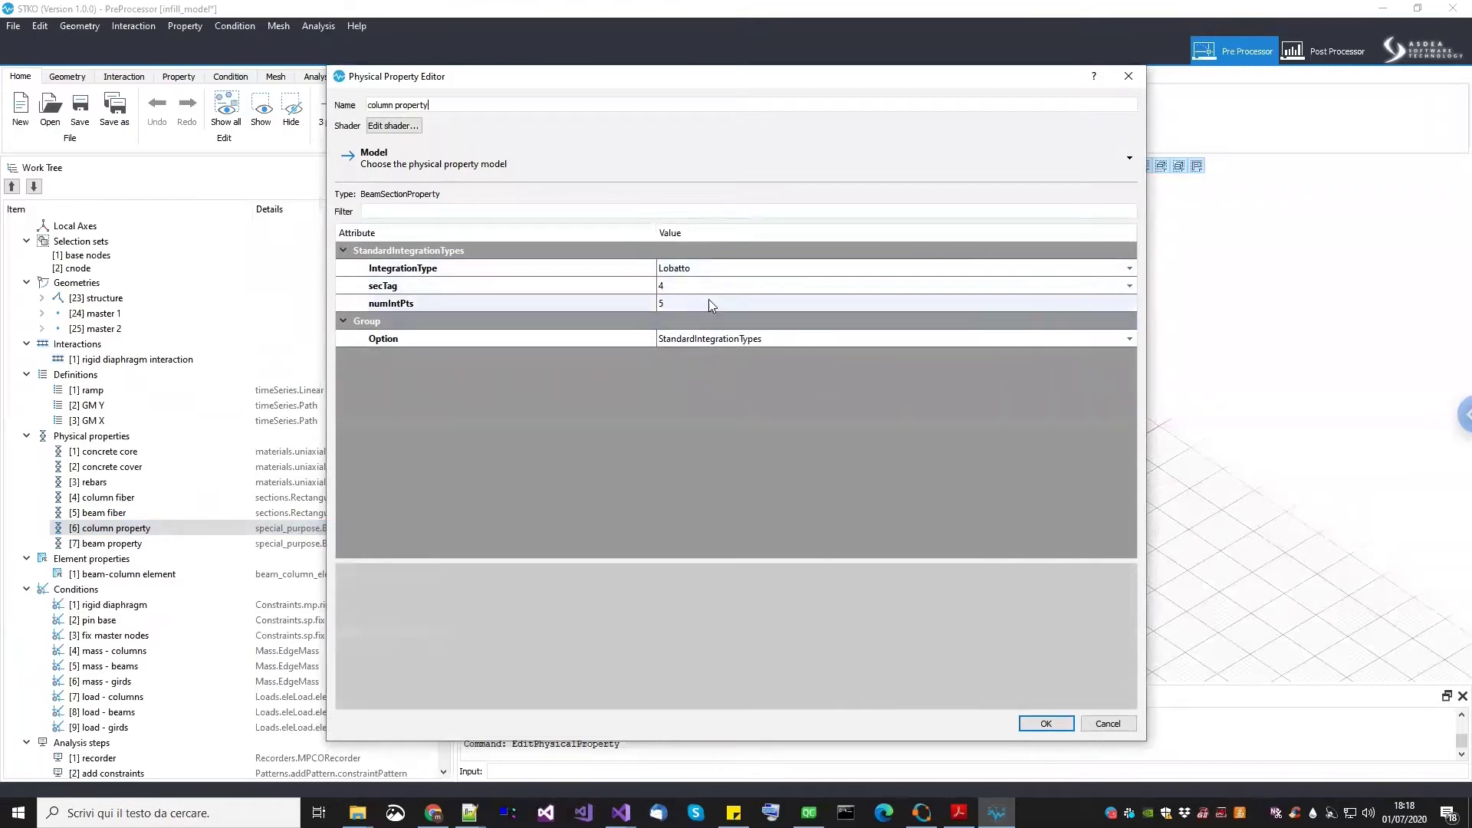
{"action": "left_click", "coordinate": [1089, 726]}
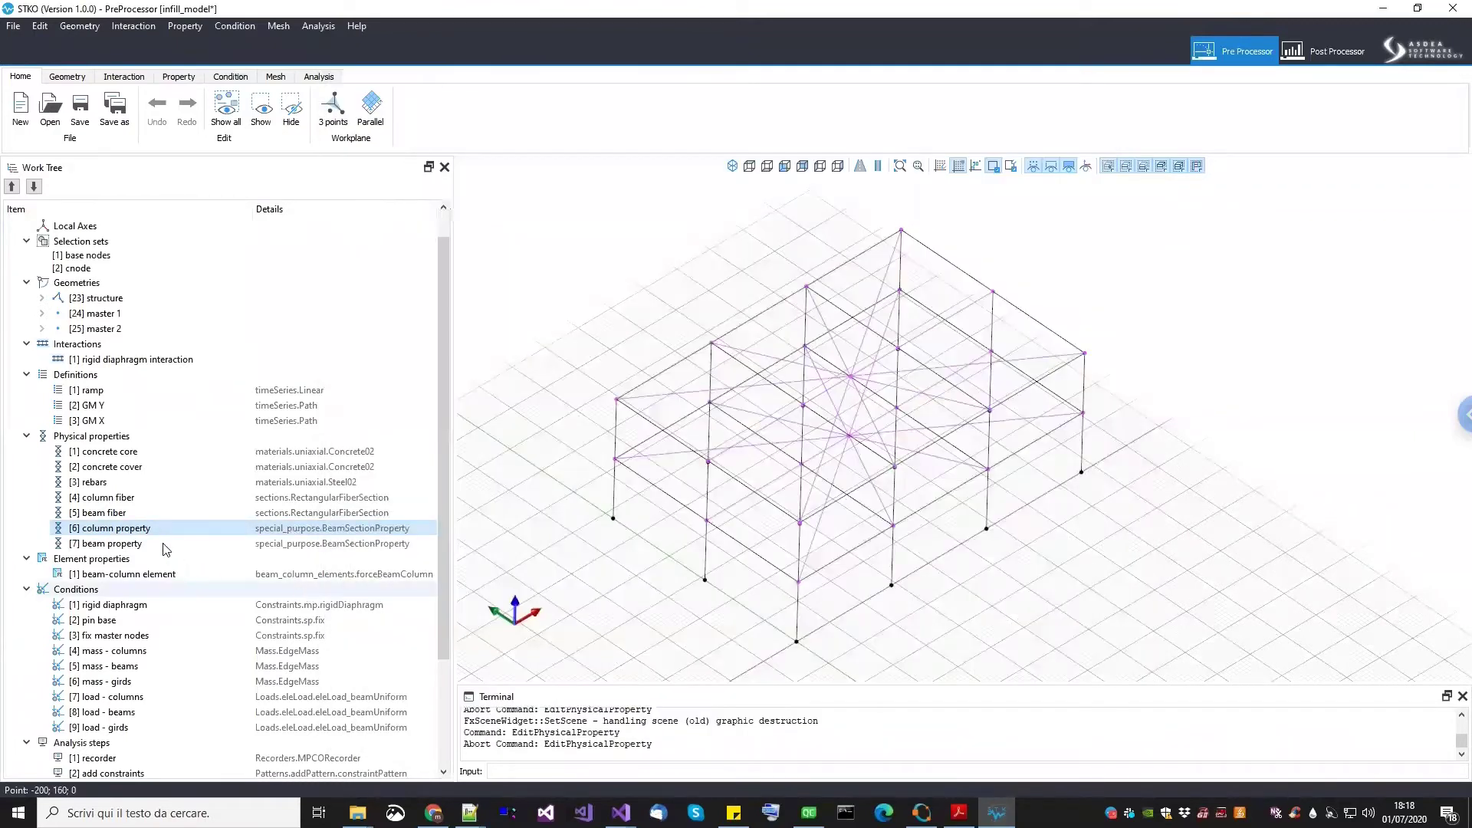
Highlight the geometry assigned to the column property and show the frame with its physical property display
{"action": "right_click", "coordinate": [147, 533]}
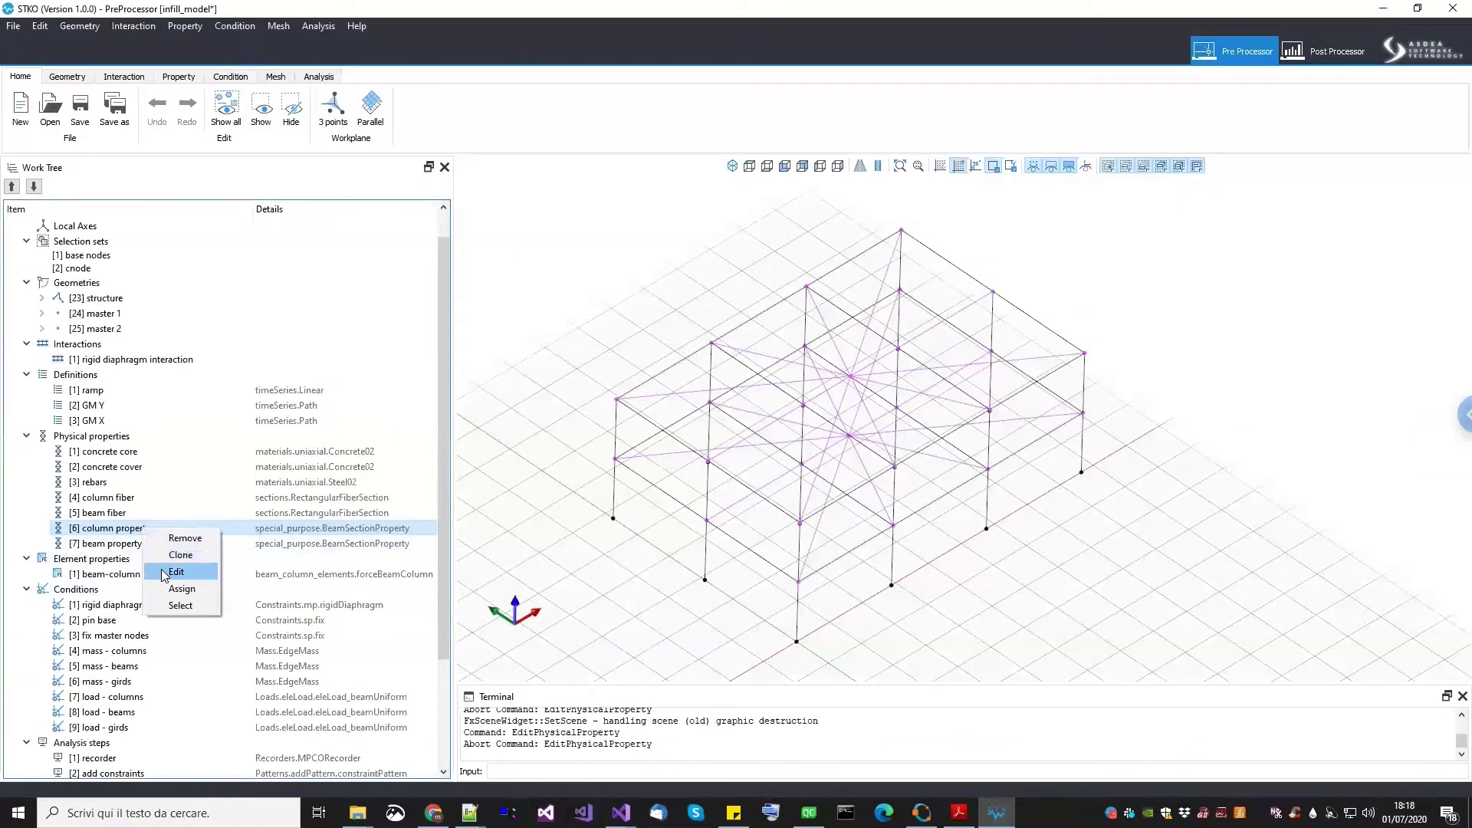
{"action": "left_click", "coordinate": [181, 606]}
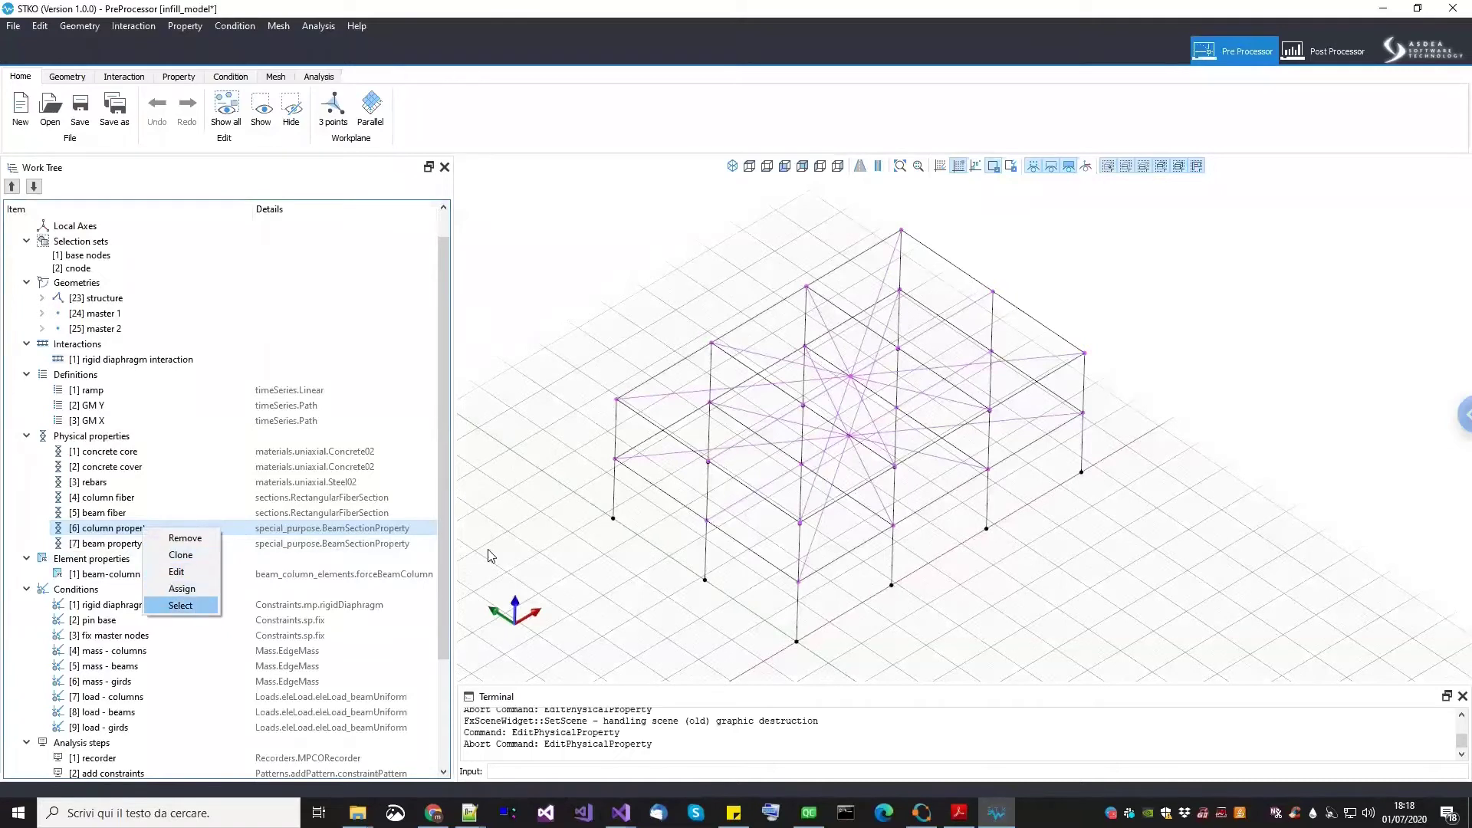
{"action": "left_click", "coordinate": [704, 540]}
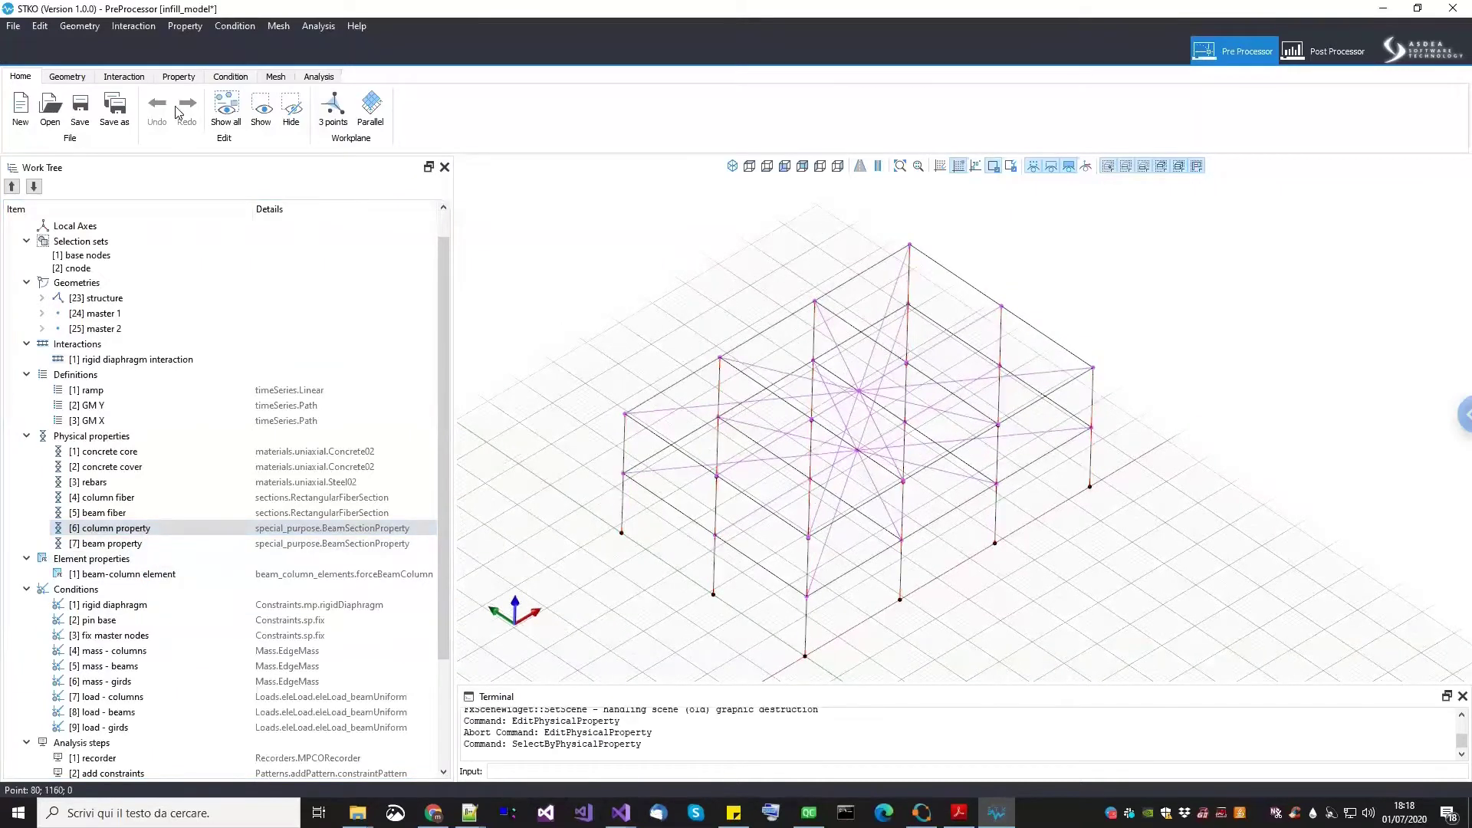
{"action": "left_click", "coordinate": [179, 77]}
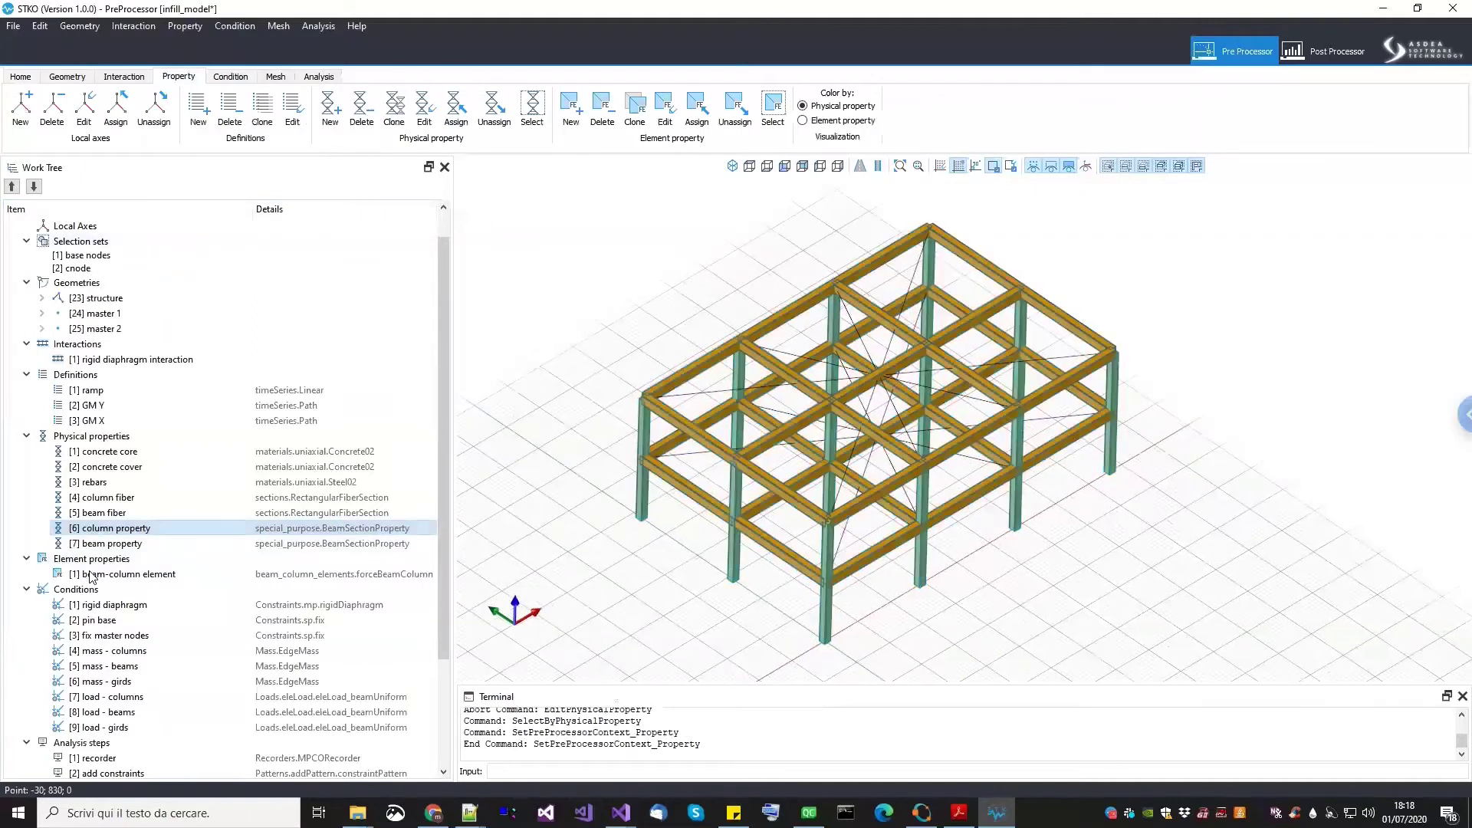
Check the beam property without changing it and highlight the members it is assigned to
{"action": "right_click", "coordinate": [108, 546]}
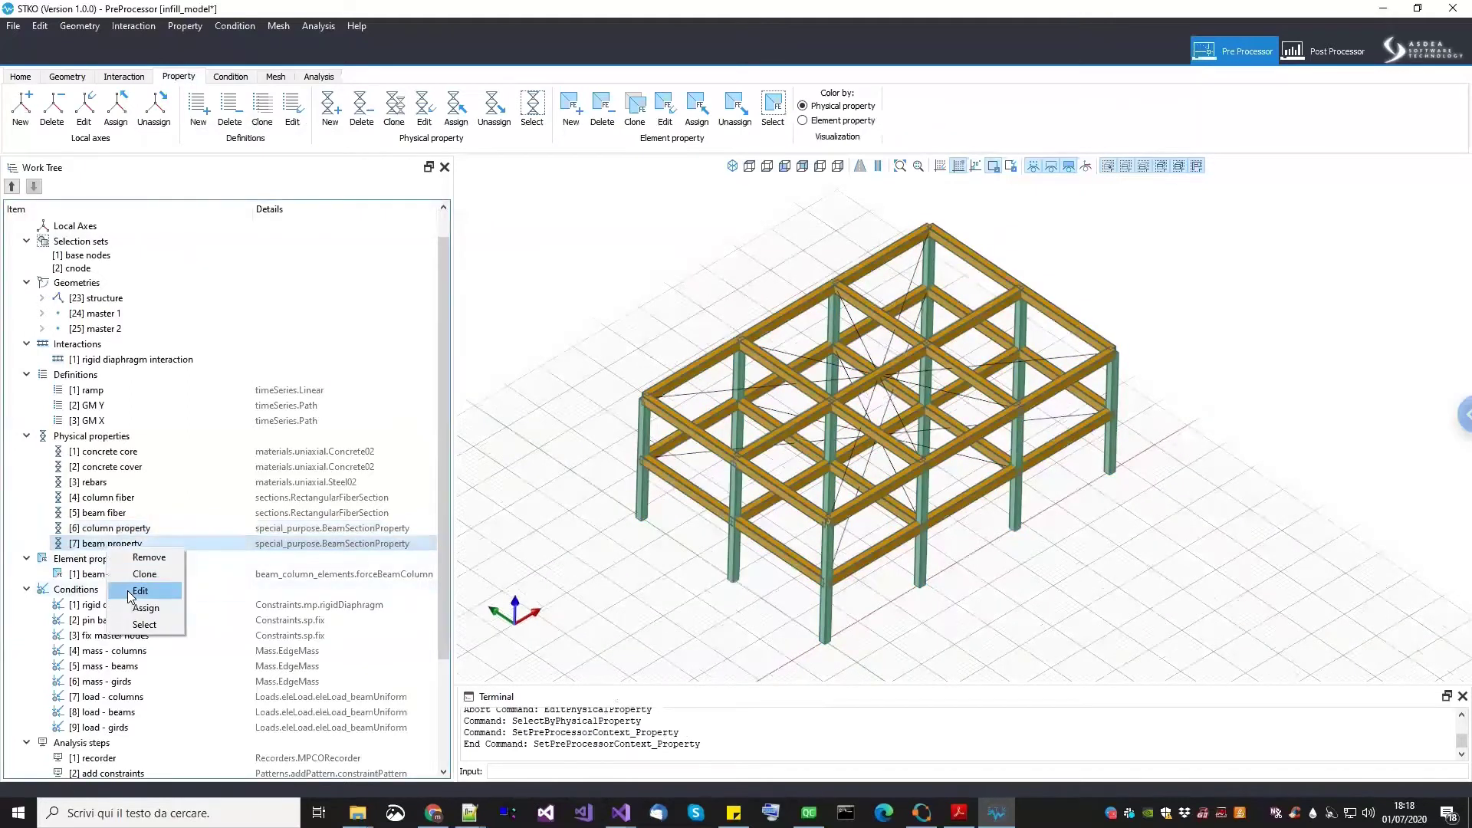
{"action": "left_click", "coordinate": [131, 590]}
{"action": "key", "text": "Escape"}
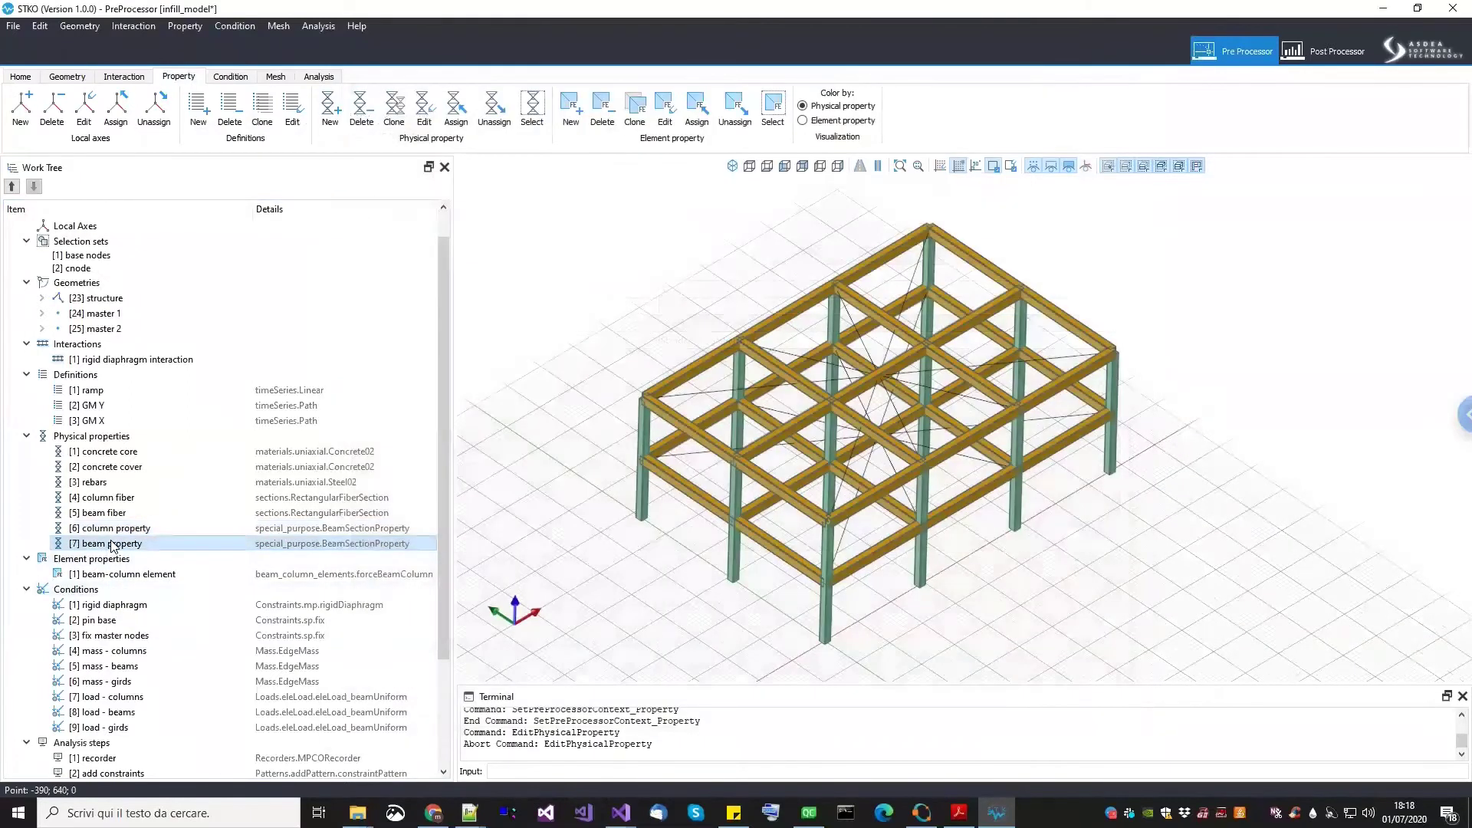
{"action": "right_click", "coordinate": [113, 543]}
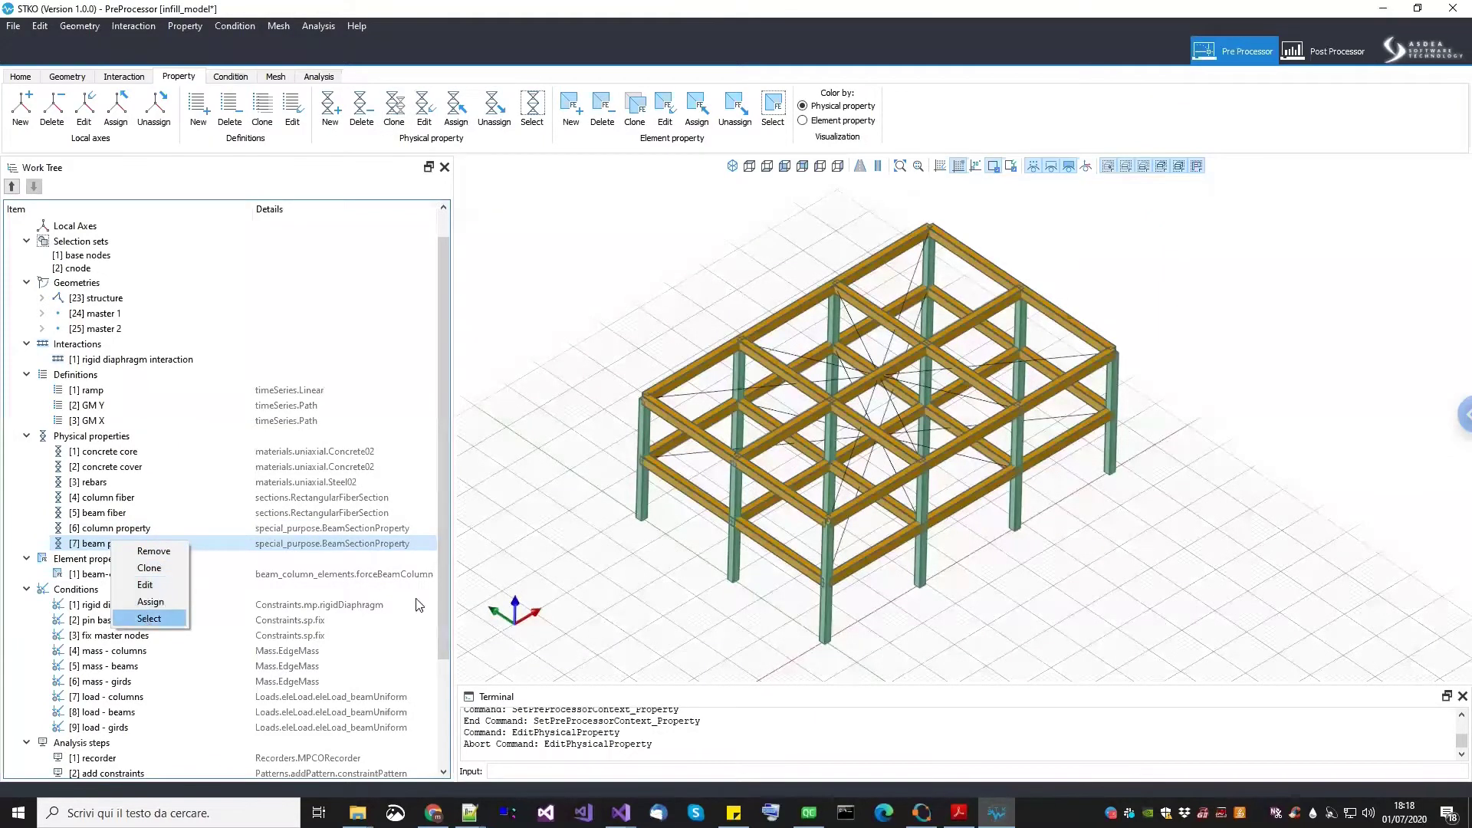
{"action": "left_click", "coordinate": [149, 618]}
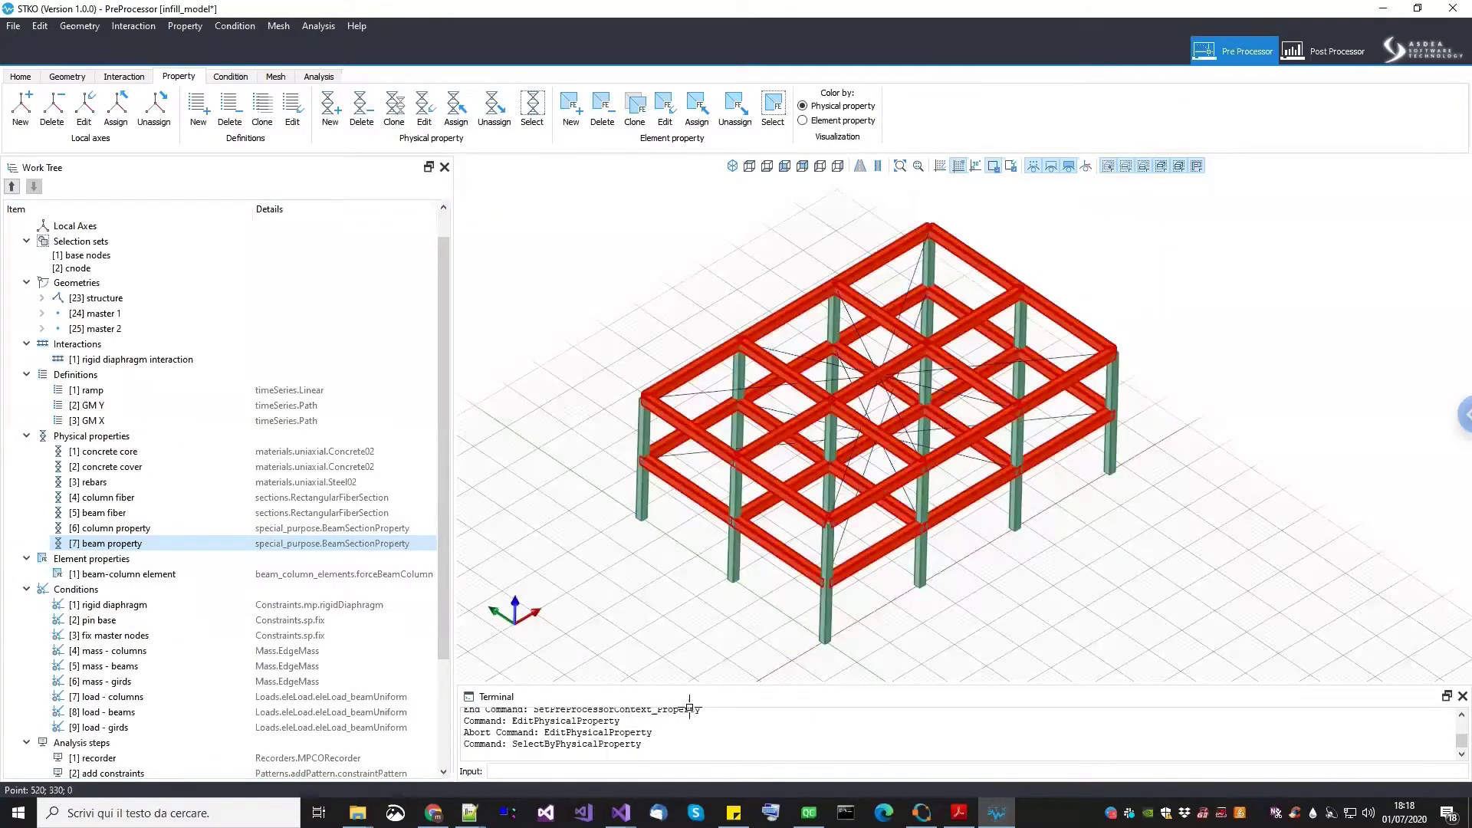
Switch to Notepad++, look through the infill wall section in the reference Model_IR.tcl, and return to STKO with the frame deselected
{"action": "left_click", "coordinate": [469, 813]}
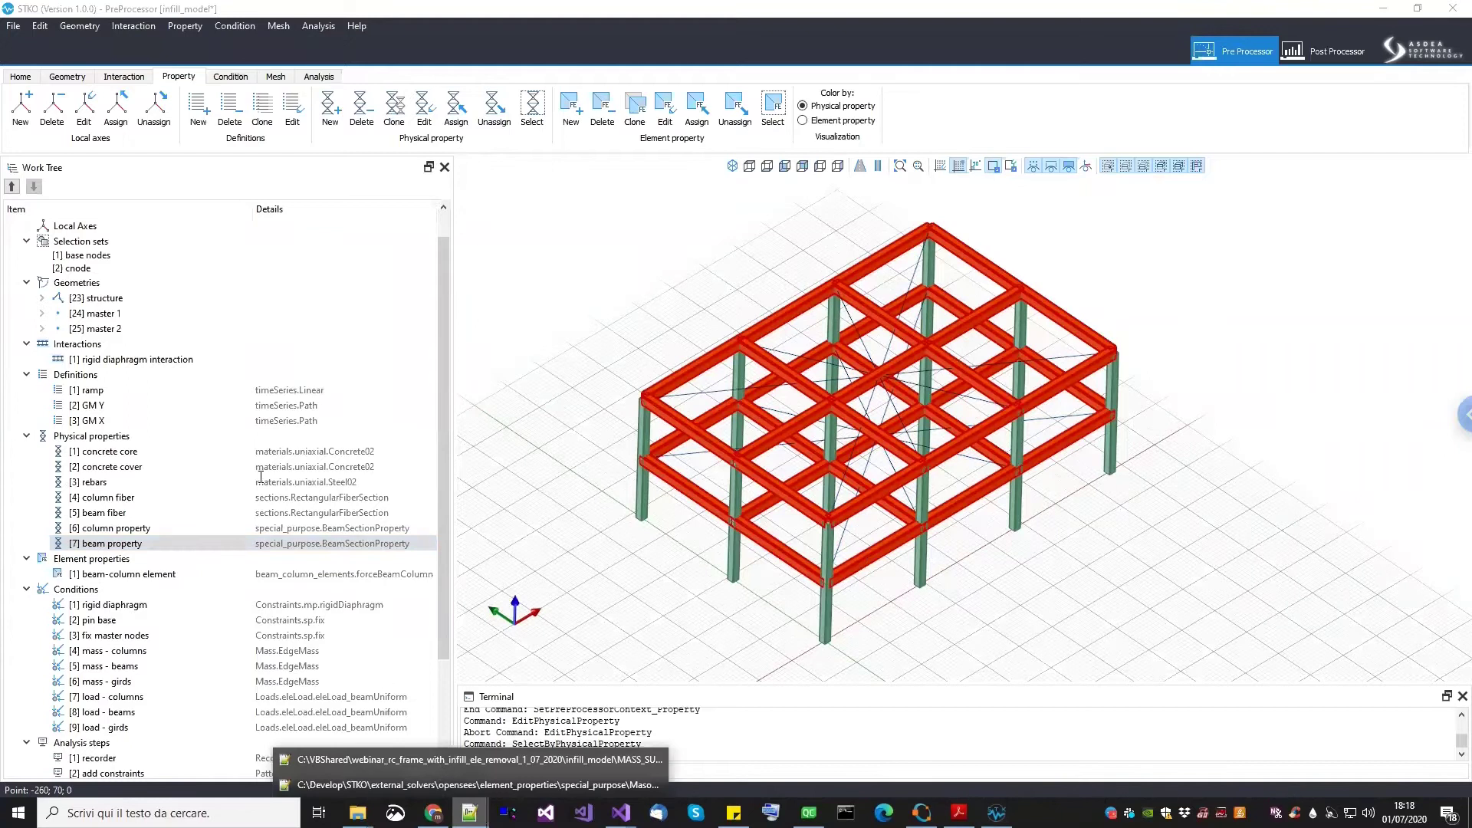
{"action": "left_click", "coordinate": [460, 760]}
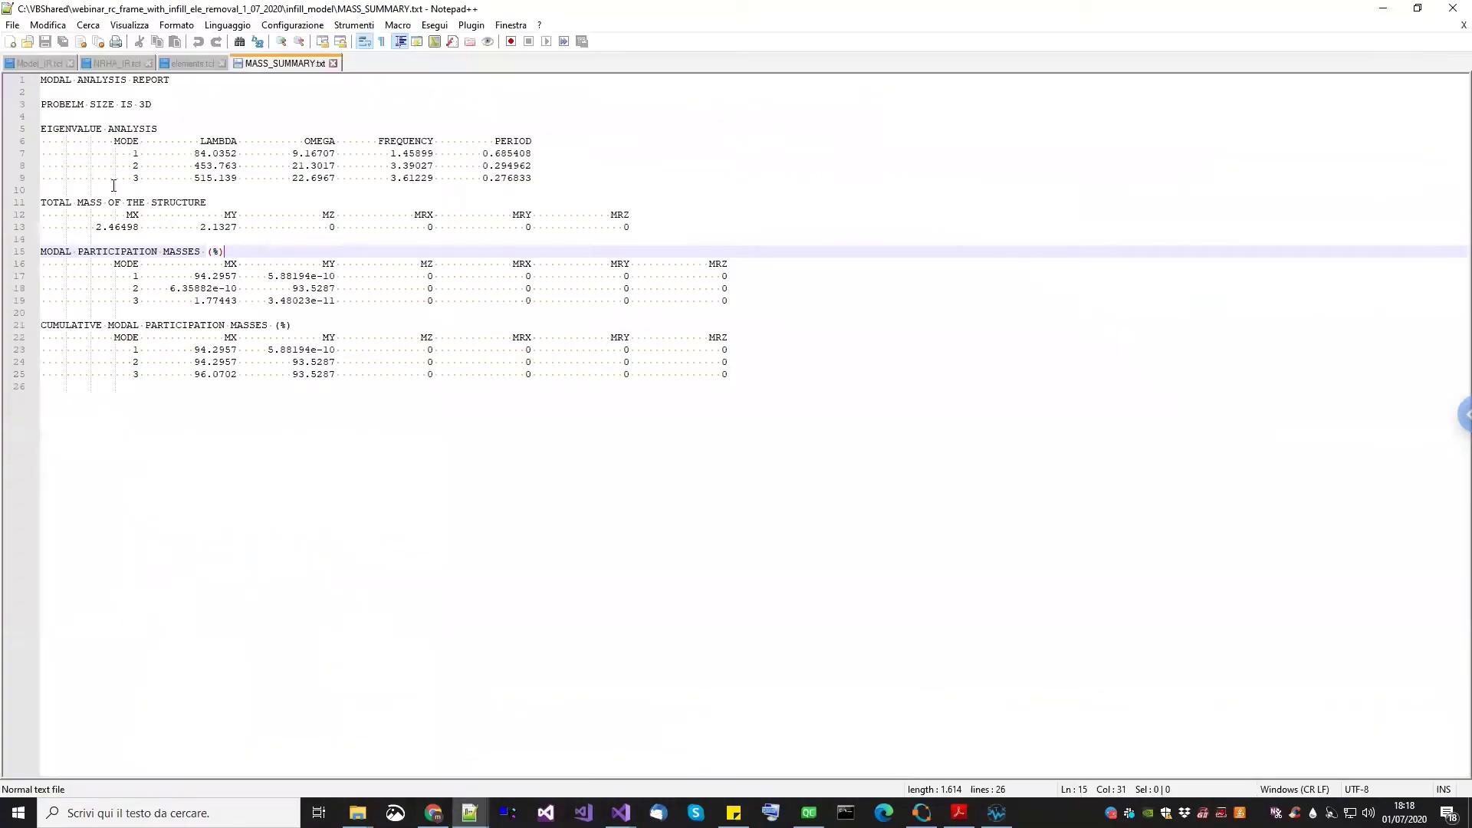
{"action": "key", "text": "ctrl+Tab"}
{"action": "scroll", "coordinate": [151, 351], "scroll_direction": "up", "scroll_amount": 15}
{"action": "scroll", "coordinate": [152, 351], "scroll_direction": "up", "scroll_amount": 20}
{"action": "left_click_drag", "start_coordinate": [1451, 507], "coordinate": [1451, 142]}
{"action": "scroll", "coordinate": [644, 457], "scroll_direction": "up", "scroll_amount": 5}
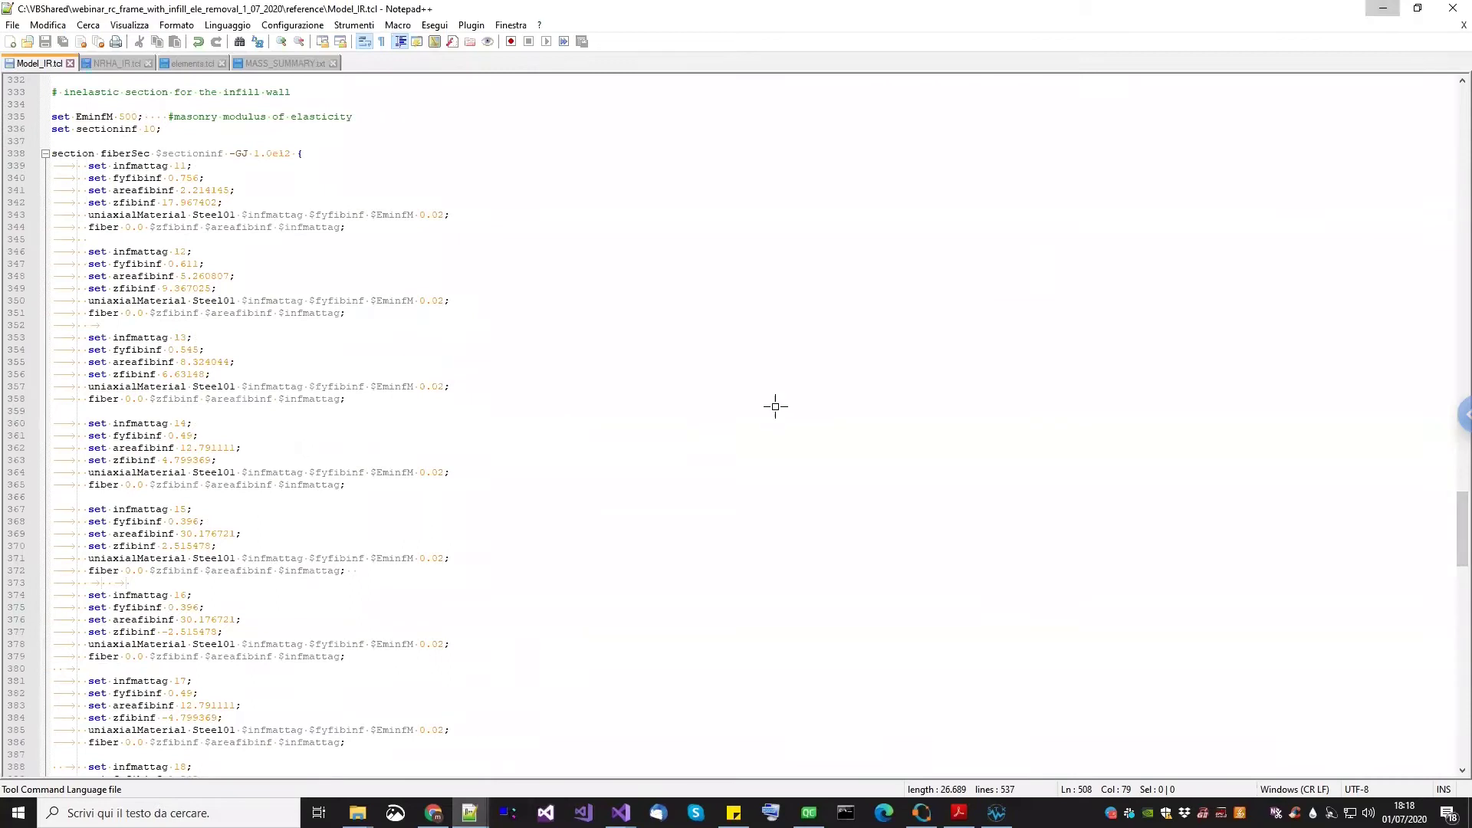
{"action": "key", "text": "alt+Tab"}
{"action": "left_click", "coordinate": [744, 529]}
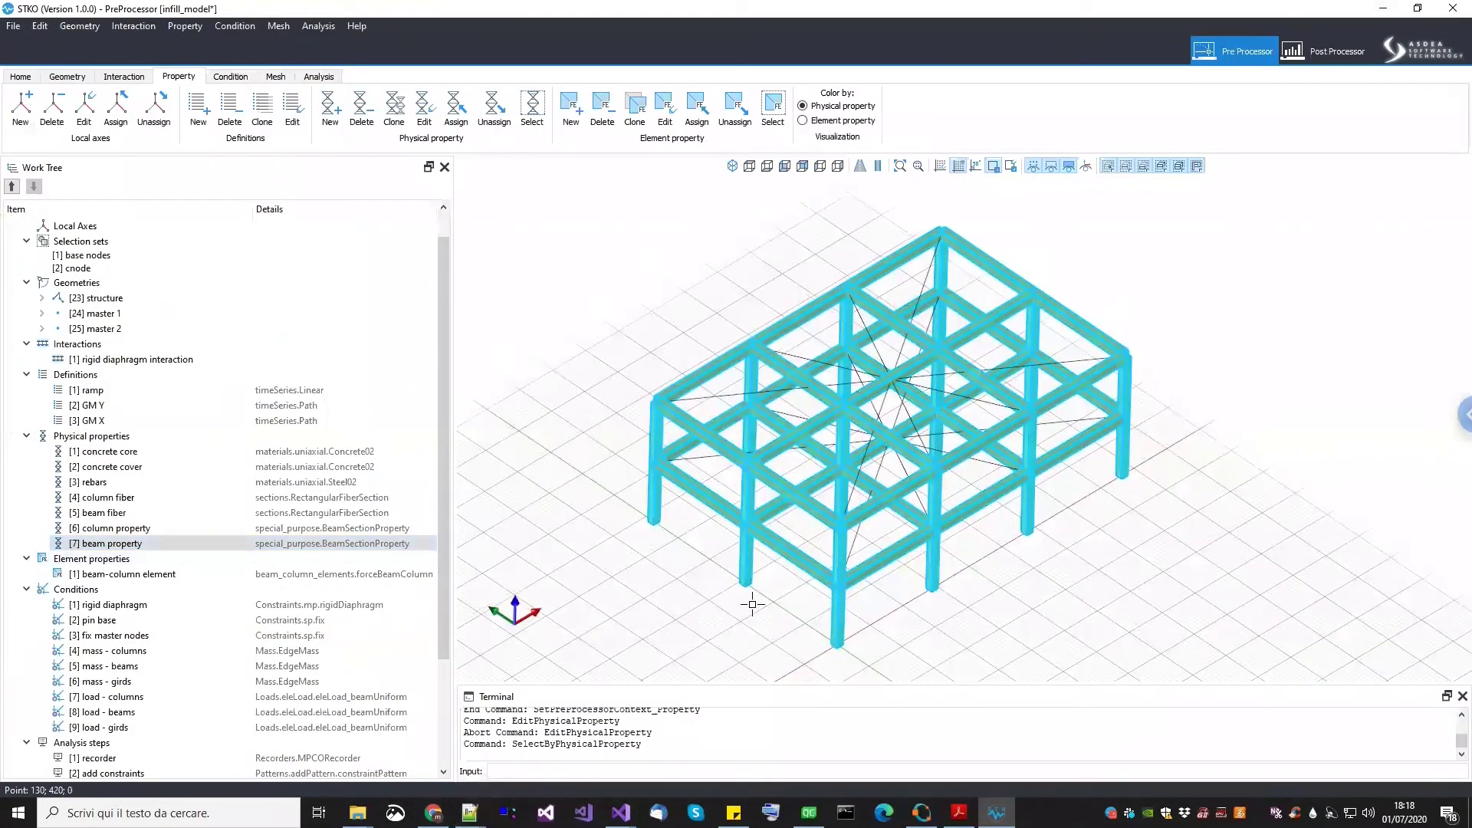
{"action": "left_click", "coordinate": [1146, 428]}
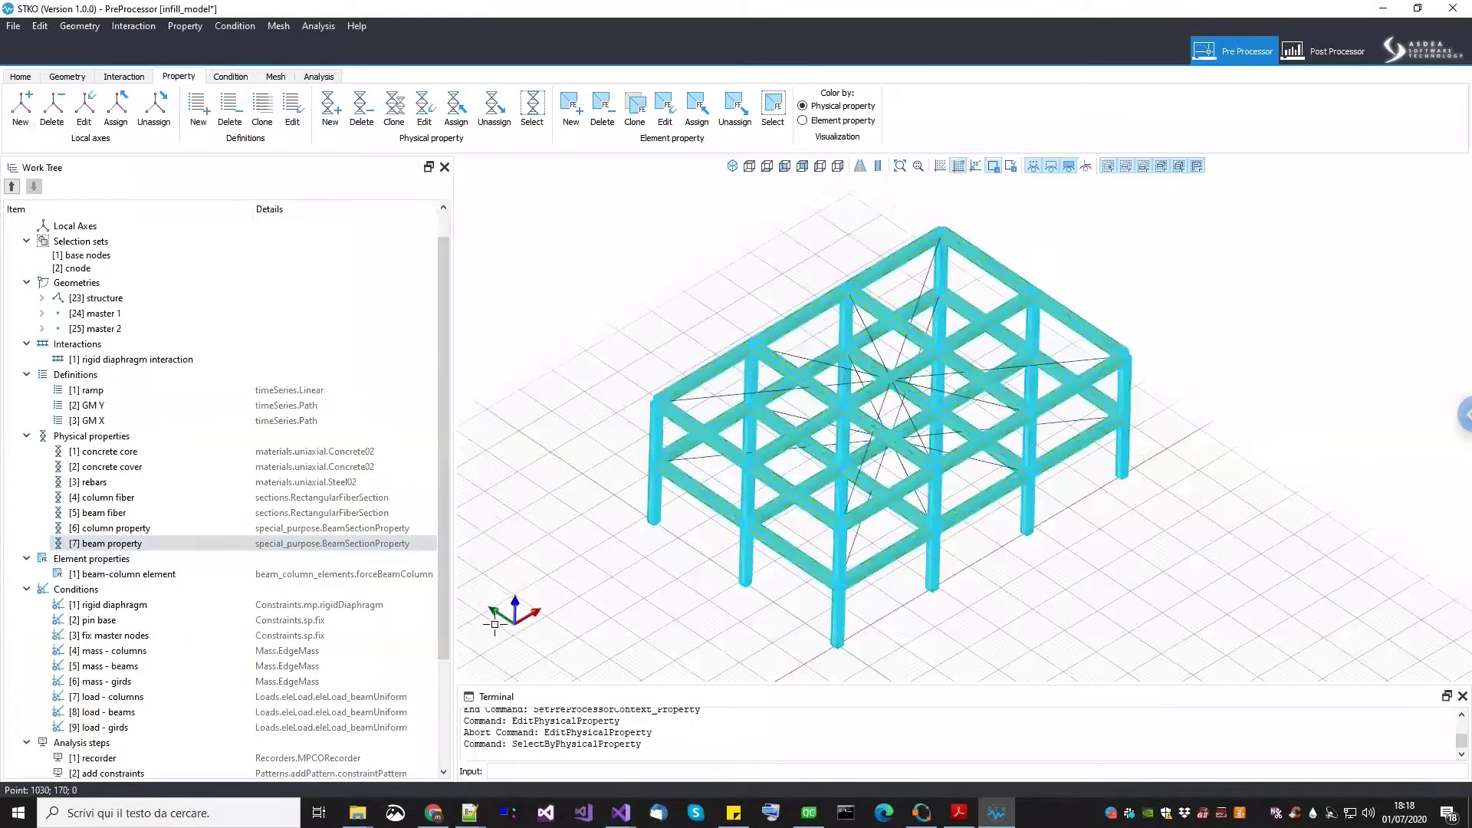
Inspect the beam-column element property without changing it and highlight the members it is assigned to
{"action": "left_click", "coordinate": [374, 576]}
{"action": "right_click", "coordinate": [334, 584]}
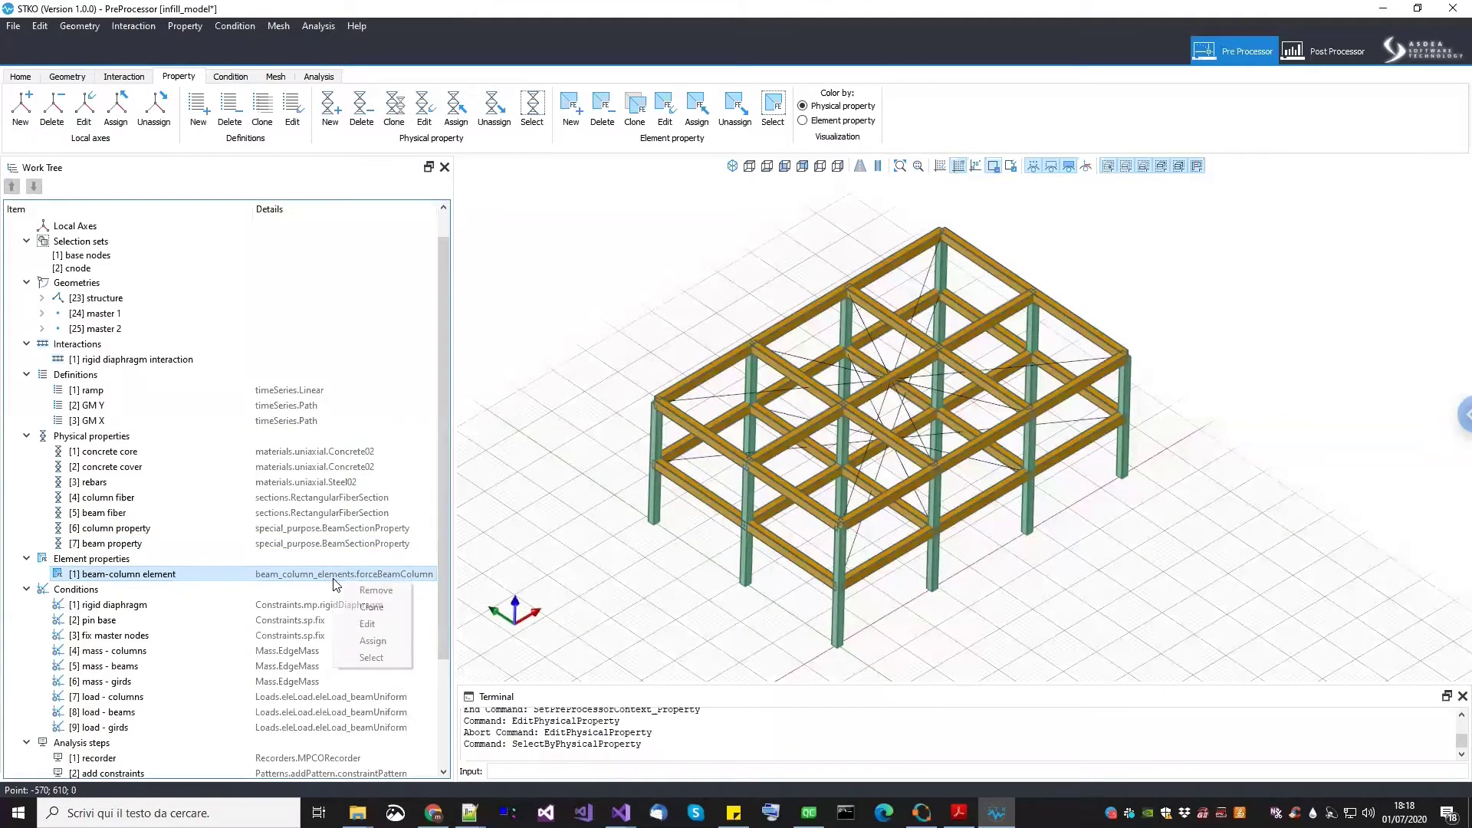
{"action": "left_click", "coordinate": [367, 623]}
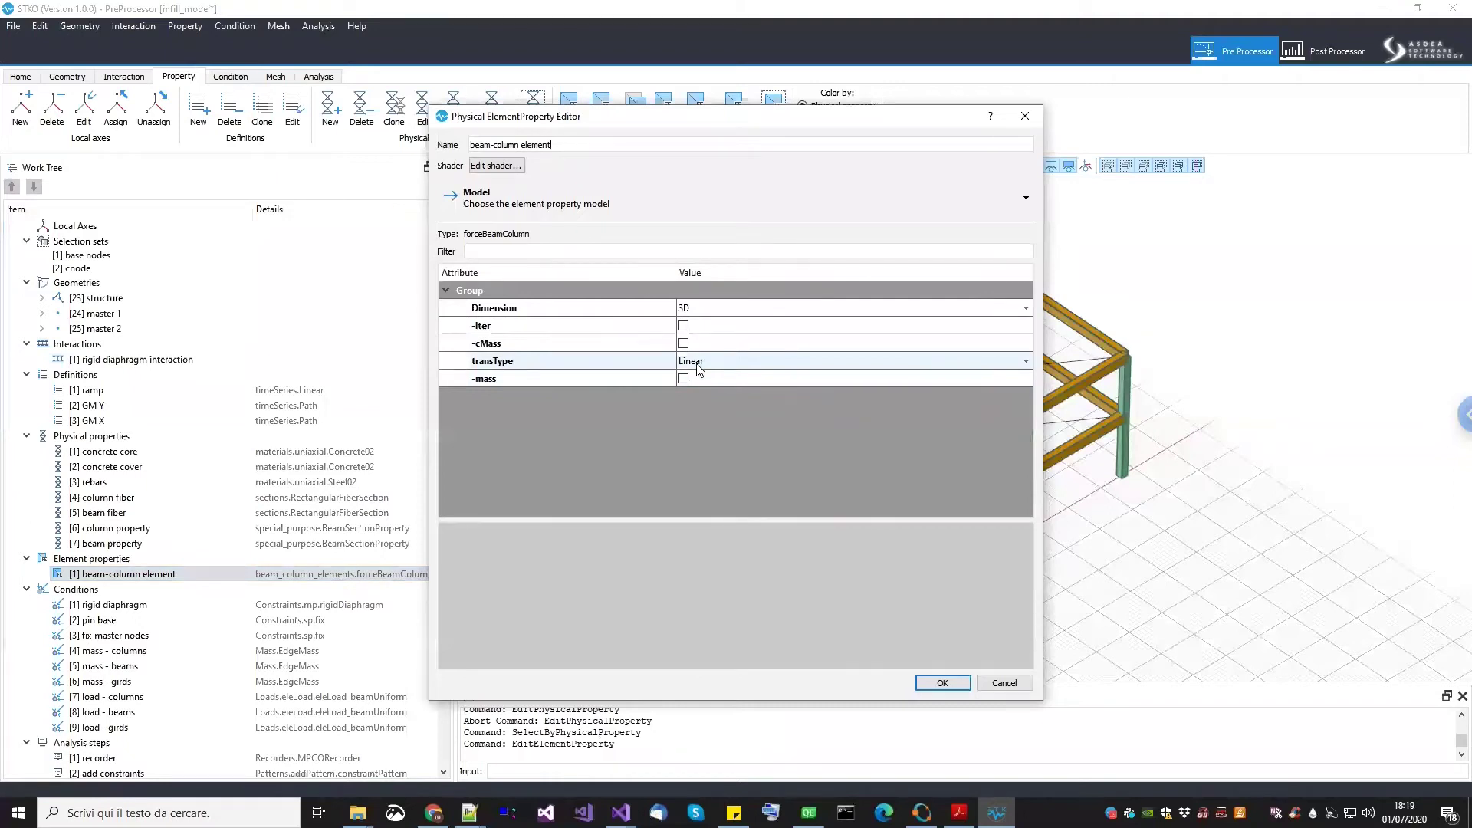
{"action": "left_click", "coordinate": [1005, 683]}
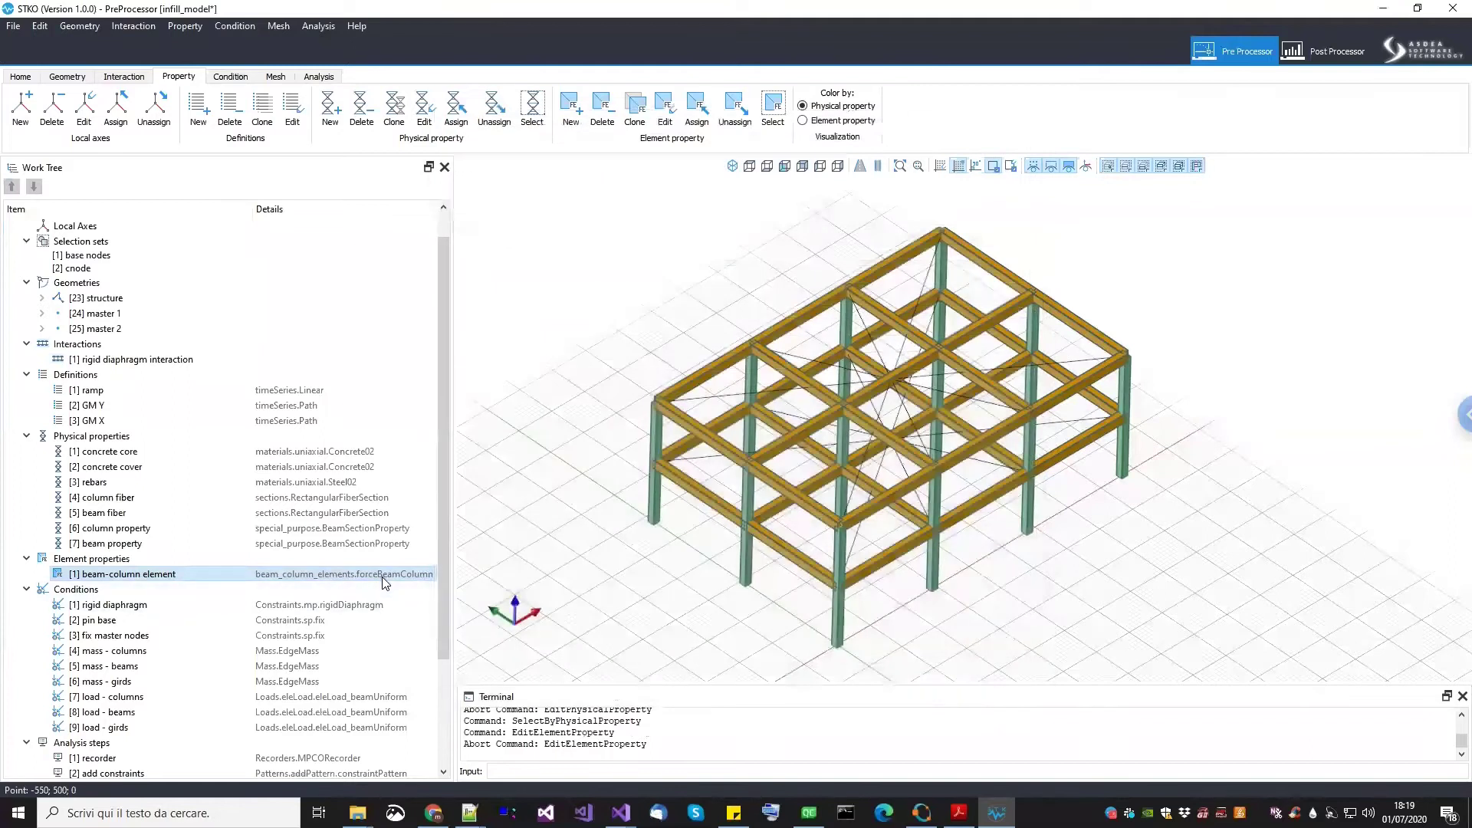
{"action": "right_click", "coordinate": [384, 581]}
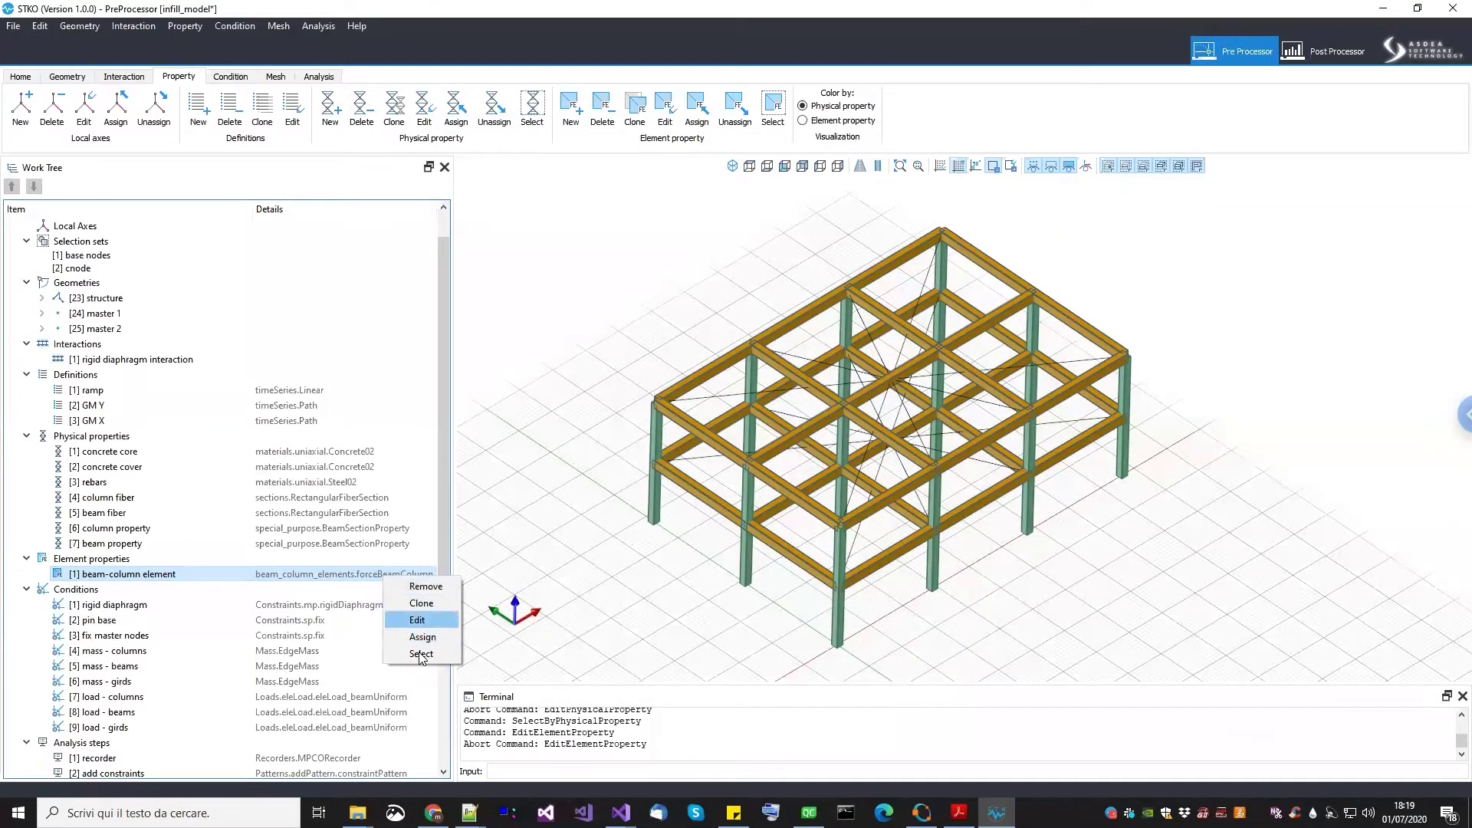
{"action": "left_click", "coordinate": [421, 653]}
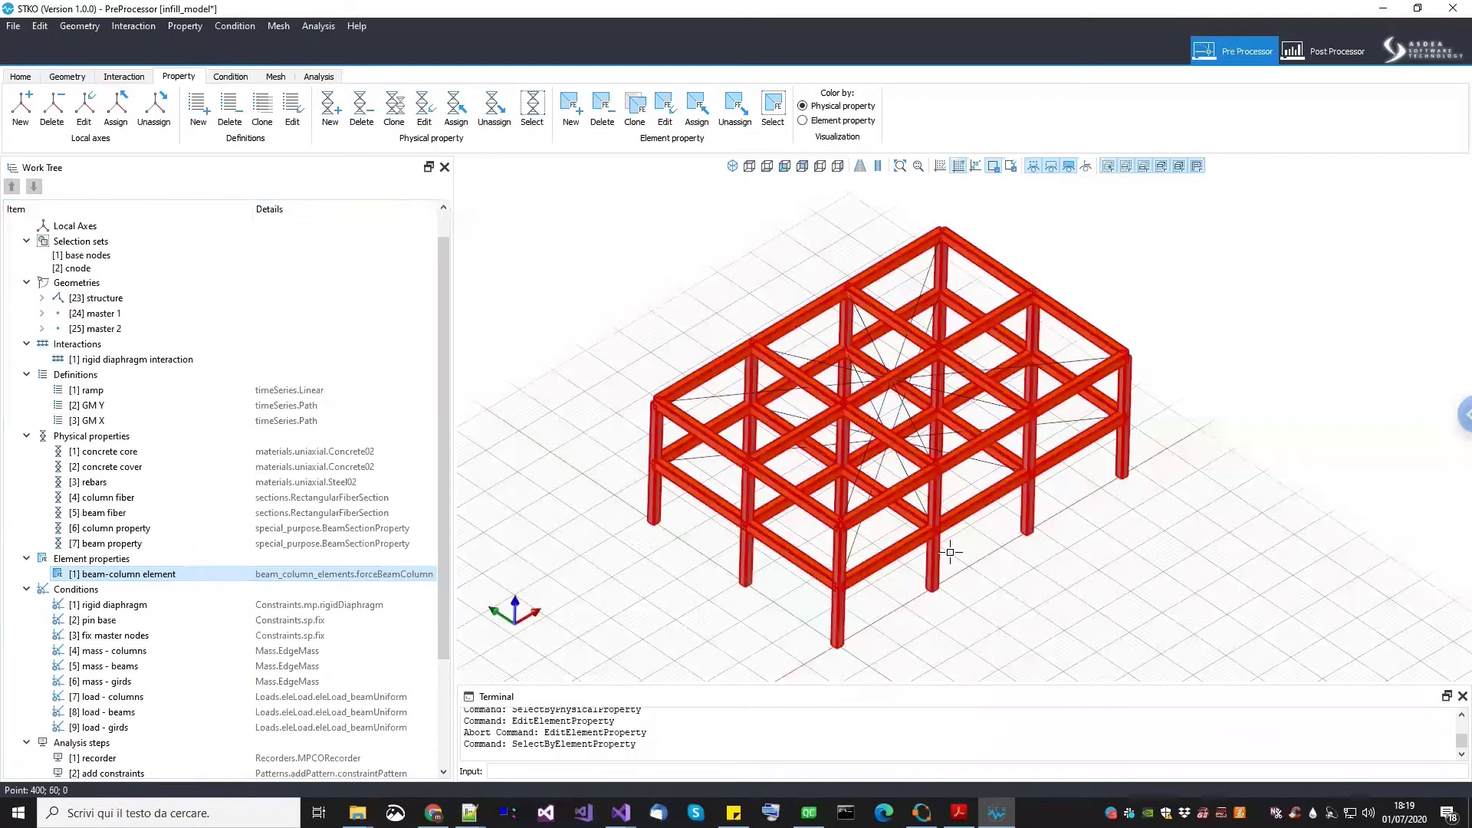
{"action": "middle_click_drag", "start_coordinate": [970, 535], "coordinate": [990, 521]}
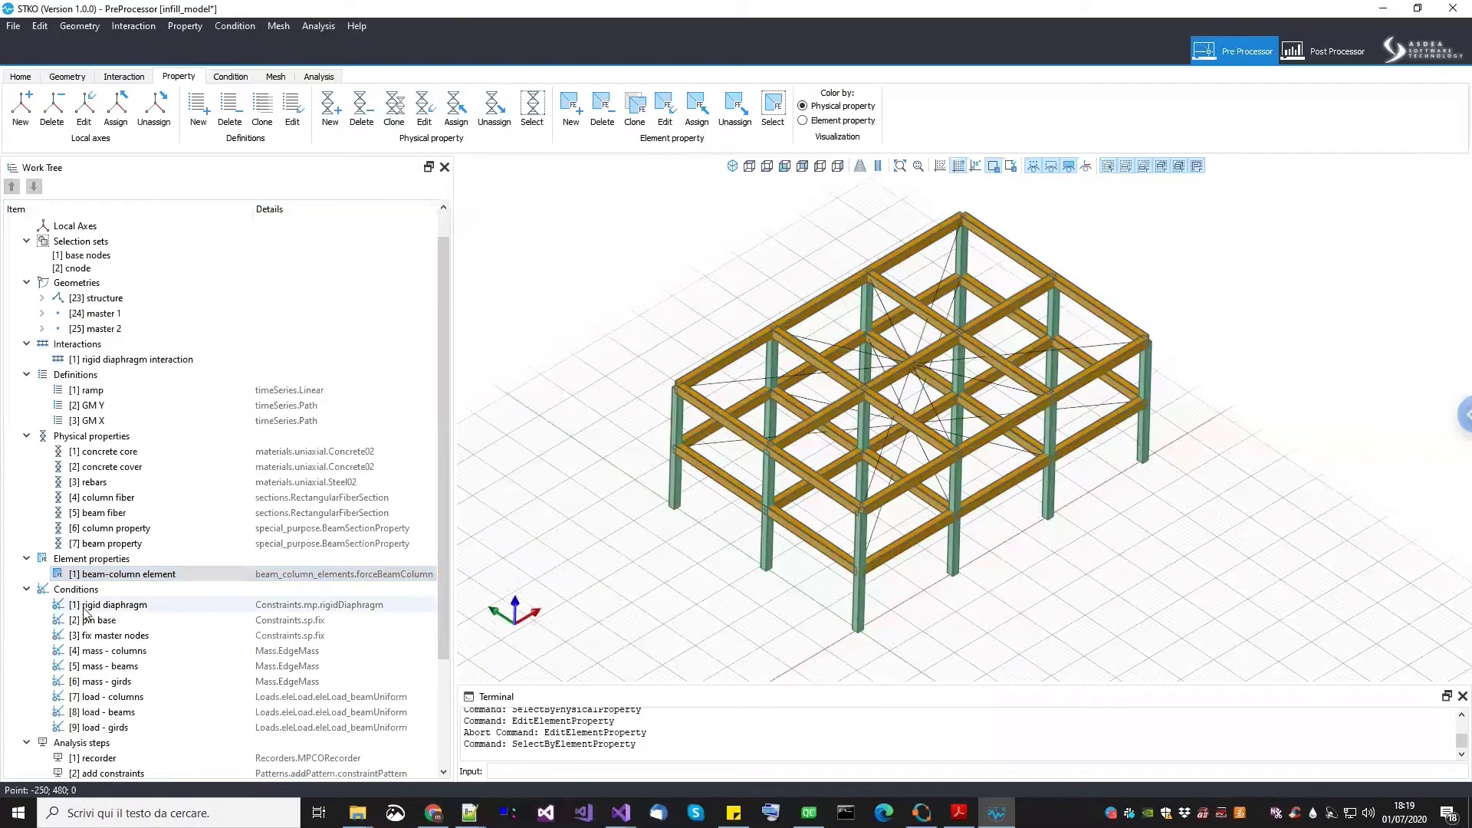
Switch to Model_IR.tcl in Notepad++ and examine the rigid diaphragm nodes block, marking the RigidDiaphragm ON option
{"action": "left_click", "coordinate": [107, 605]}
{"action": "mouse_move", "coordinate": [470, 812]}
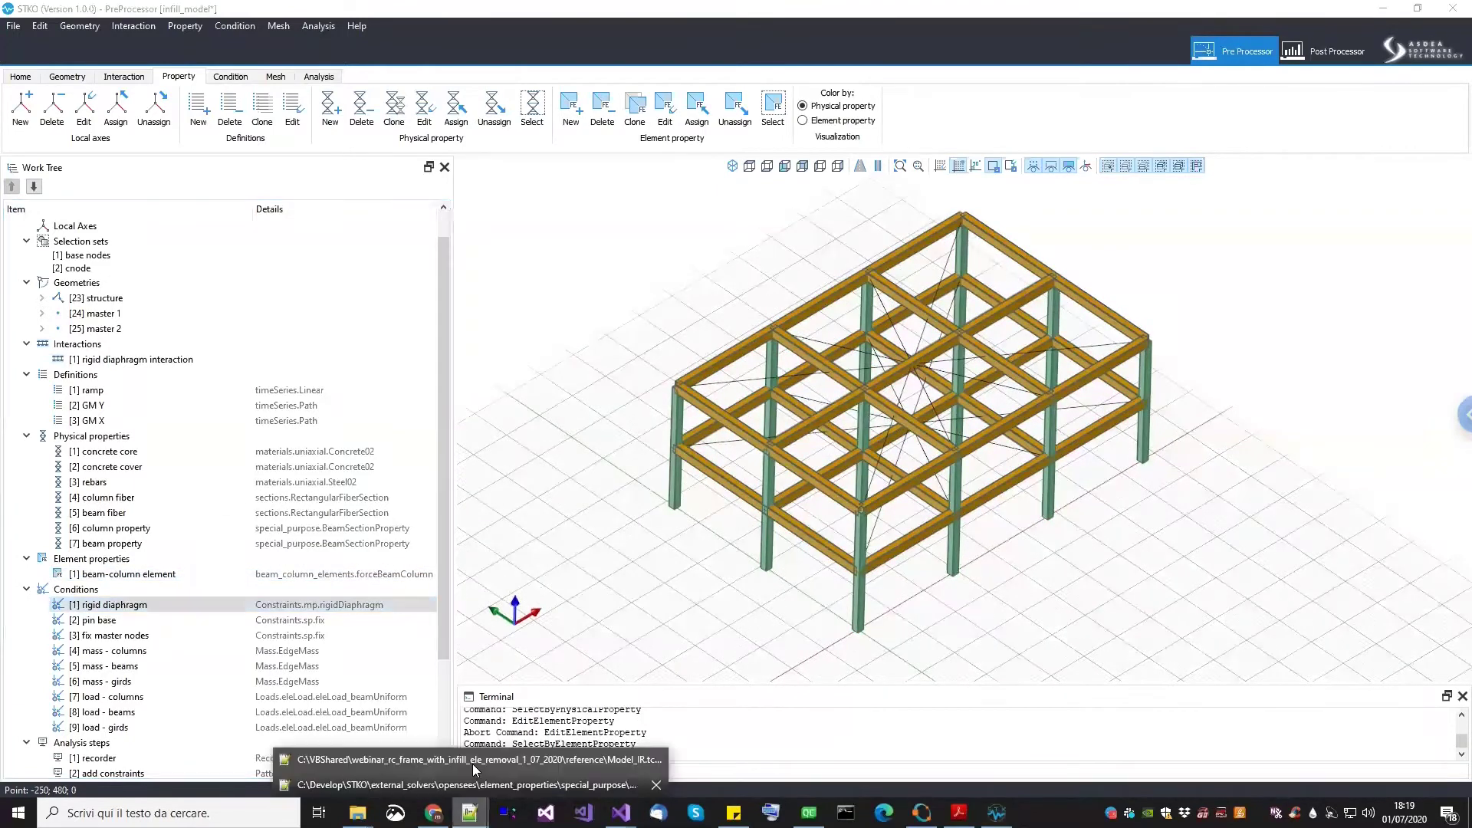
{"action": "left_click", "coordinate": [472, 764]}
{"action": "scroll", "coordinate": [189, 449], "scroll_direction": "up", "scroll_amount": 16}
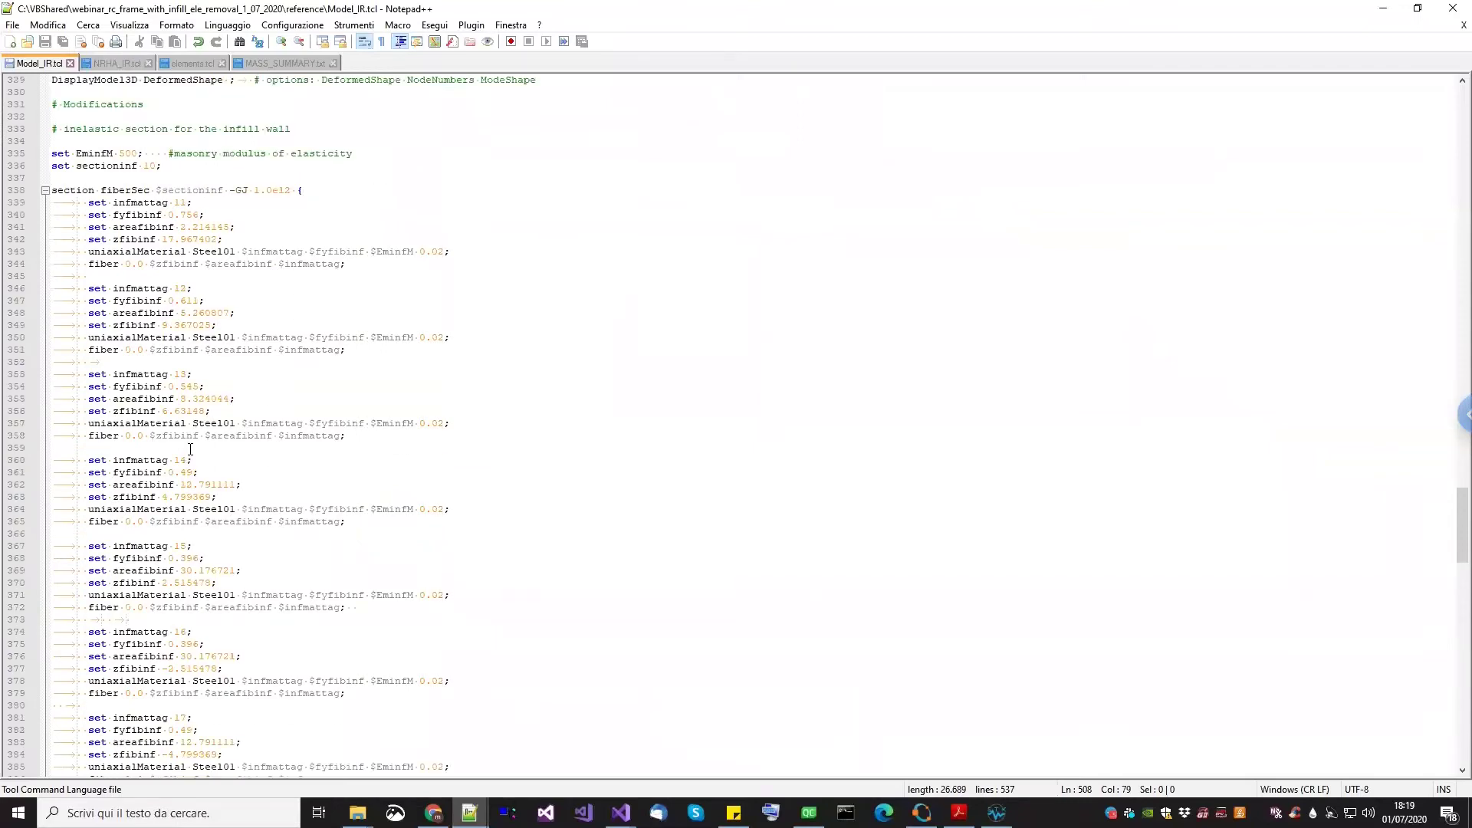
{"action": "scroll", "coordinate": [187, 453], "scroll_direction": "up", "scroll_amount": 20}
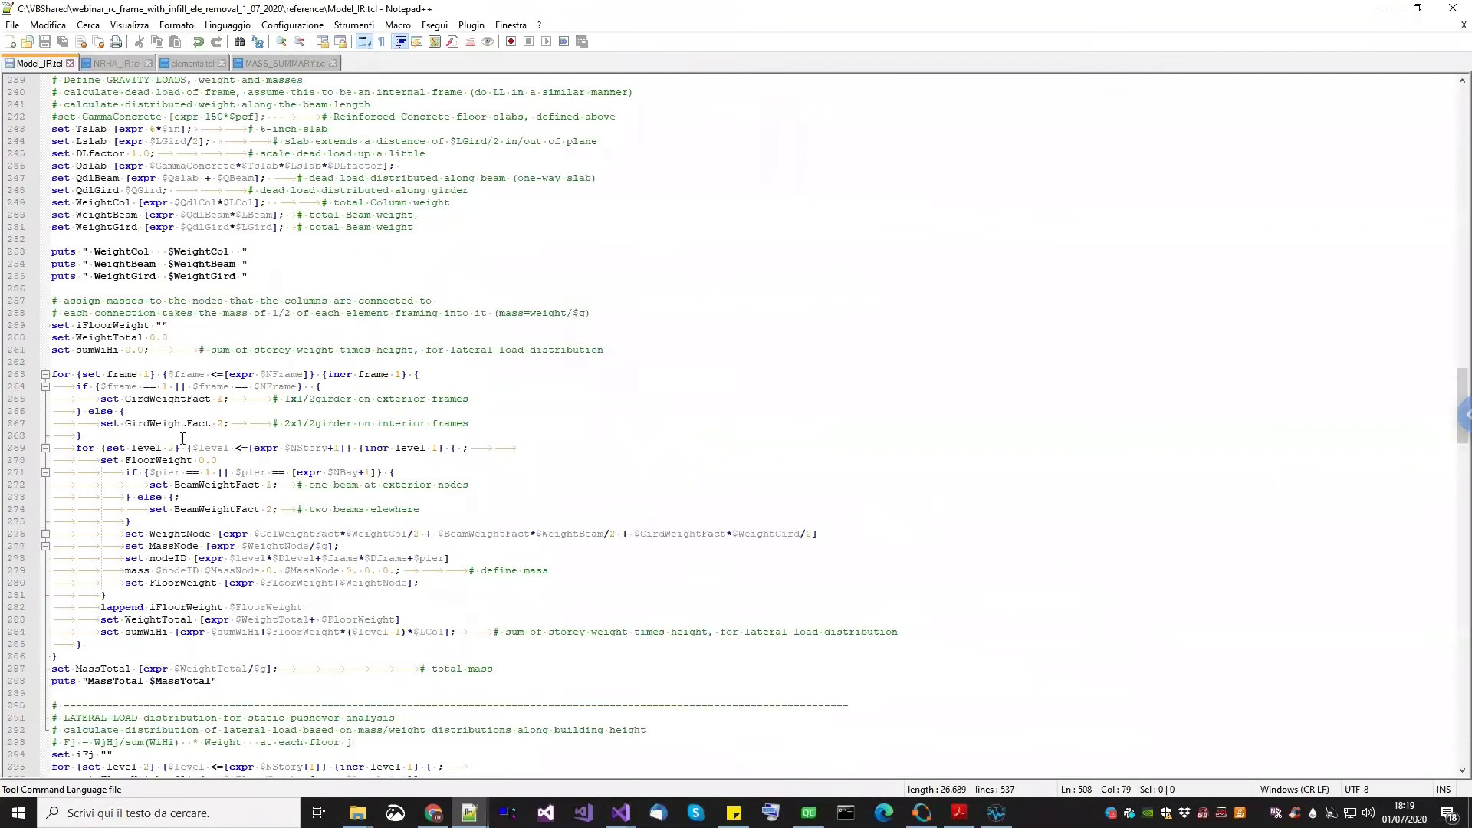
{"action": "scroll", "coordinate": [138, 376], "scroll_direction": "up", "scroll_amount": 20}
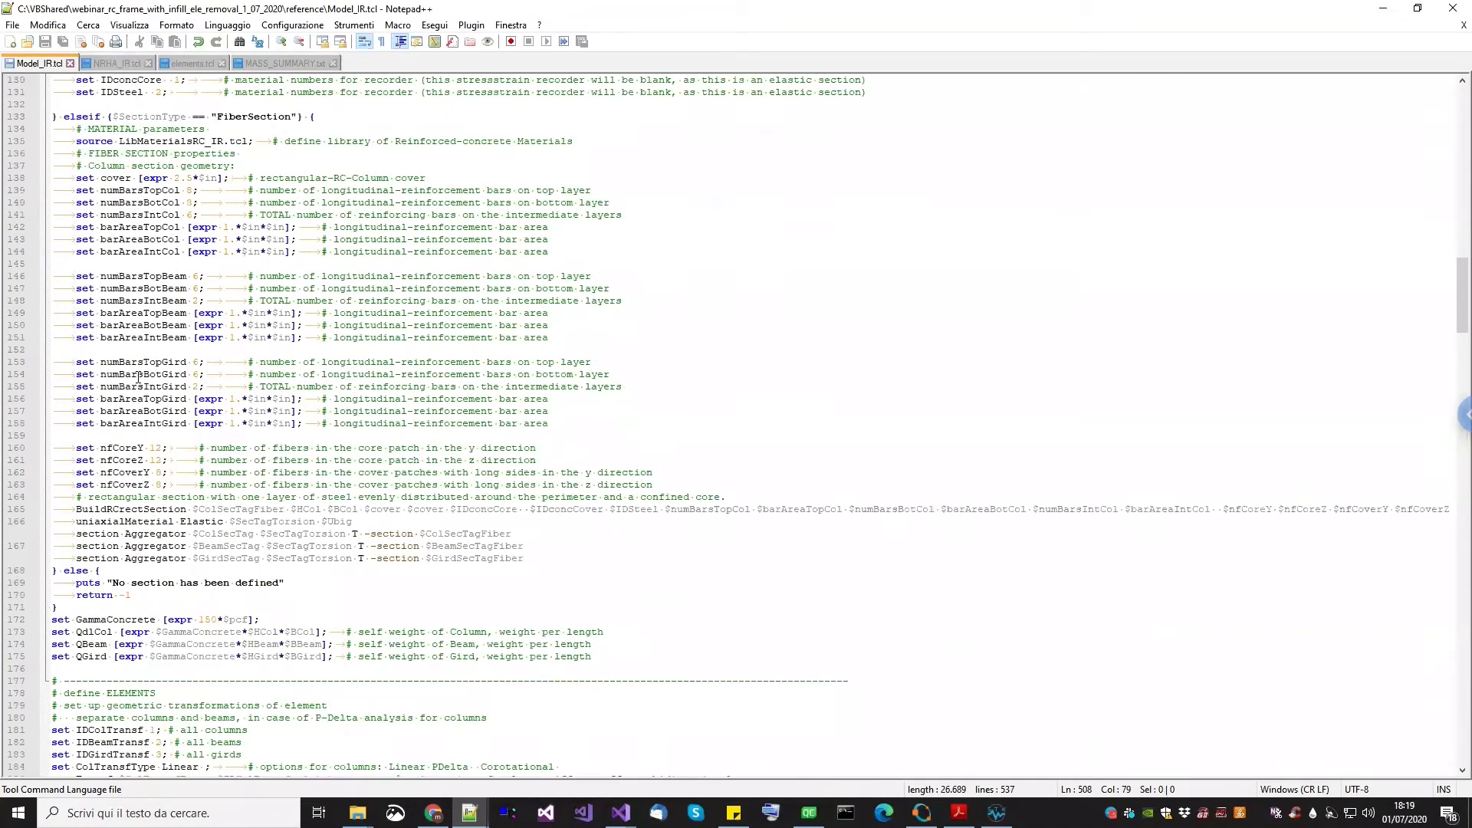
{"action": "scroll", "coordinate": [83, 270], "scroll_direction": "up", "scroll_amount": 6}
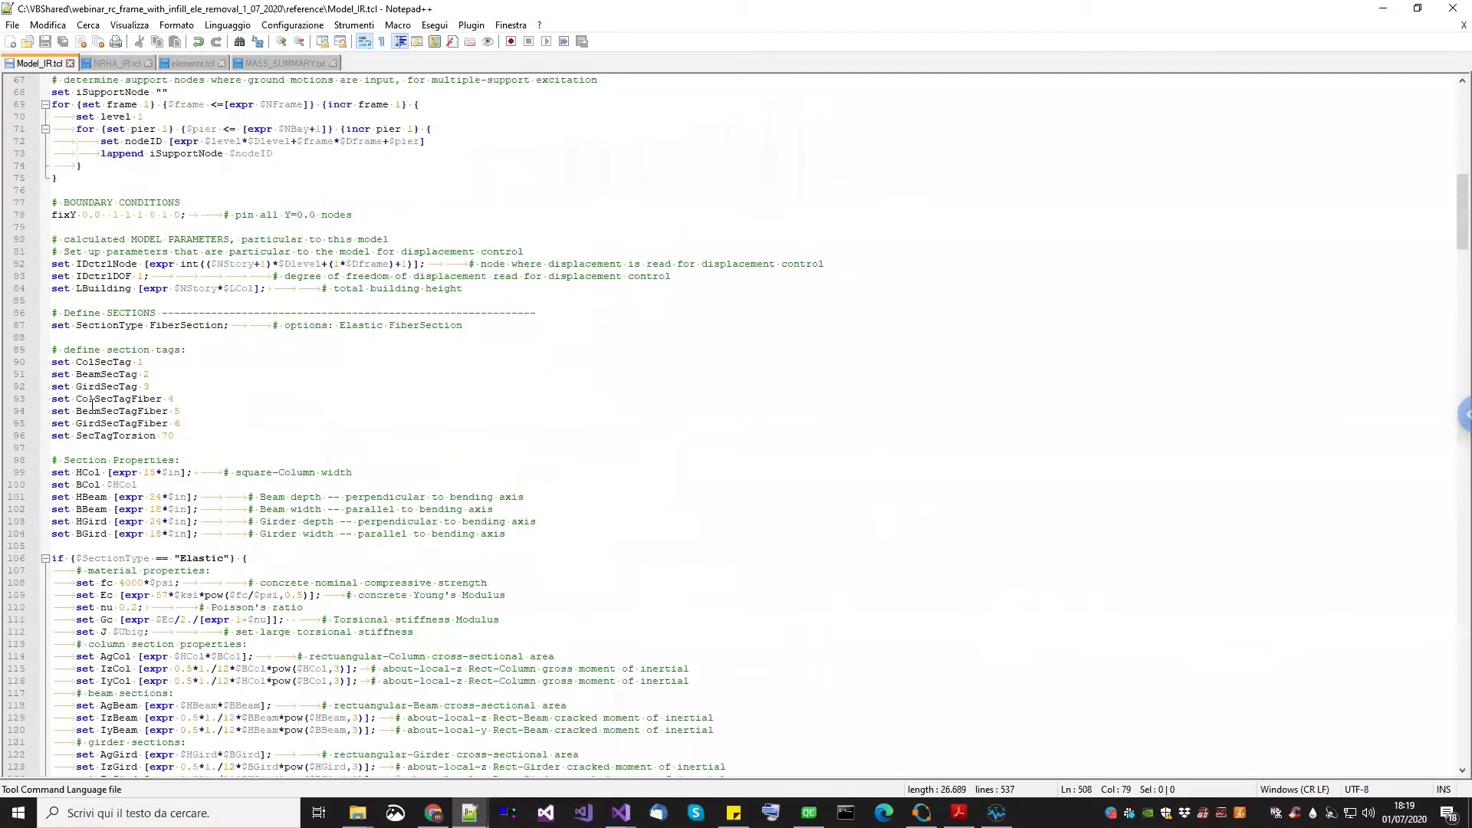
{"action": "scroll", "coordinate": [101, 431], "scroll_direction": "up", "scroll_amount": 20}
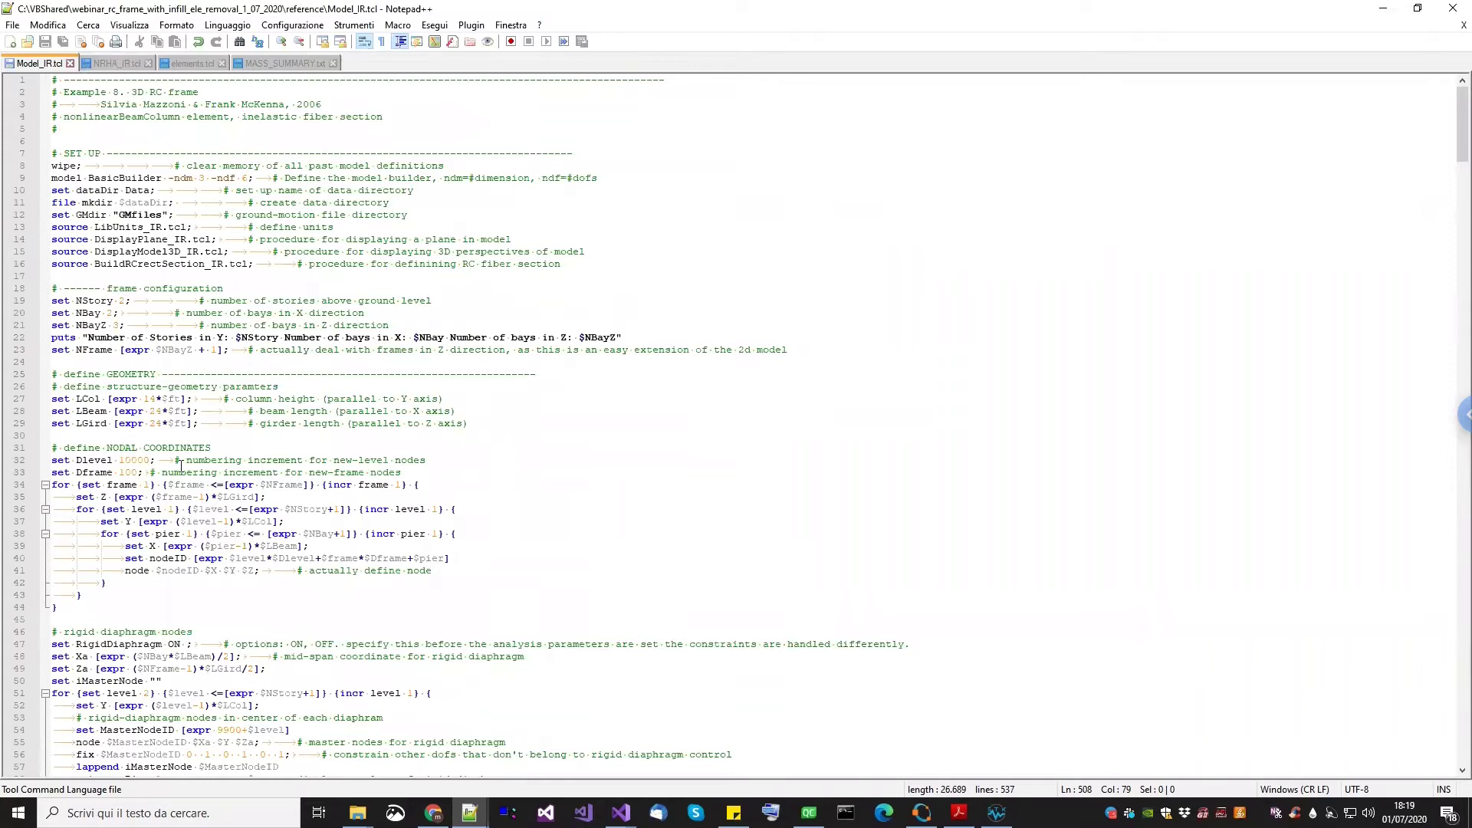
{"action": "scroll", "coordinate": [165, 593], "scroll_direction": "down", "scroll_amount": 5}
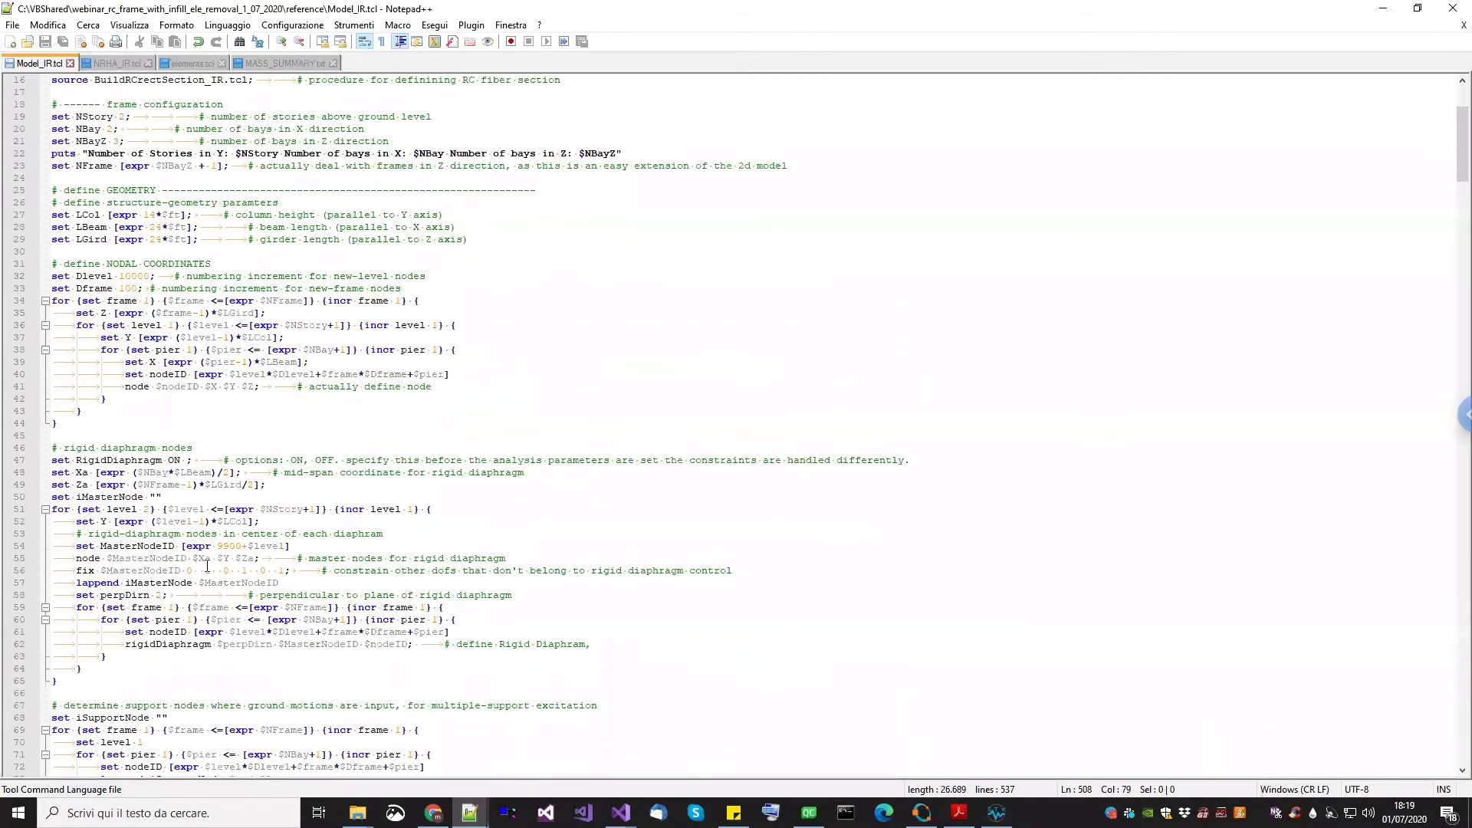
{"action": "left_click", "coordinate": [177, 460]}
{"action": "double_click", "coordinate": [179, 460]}
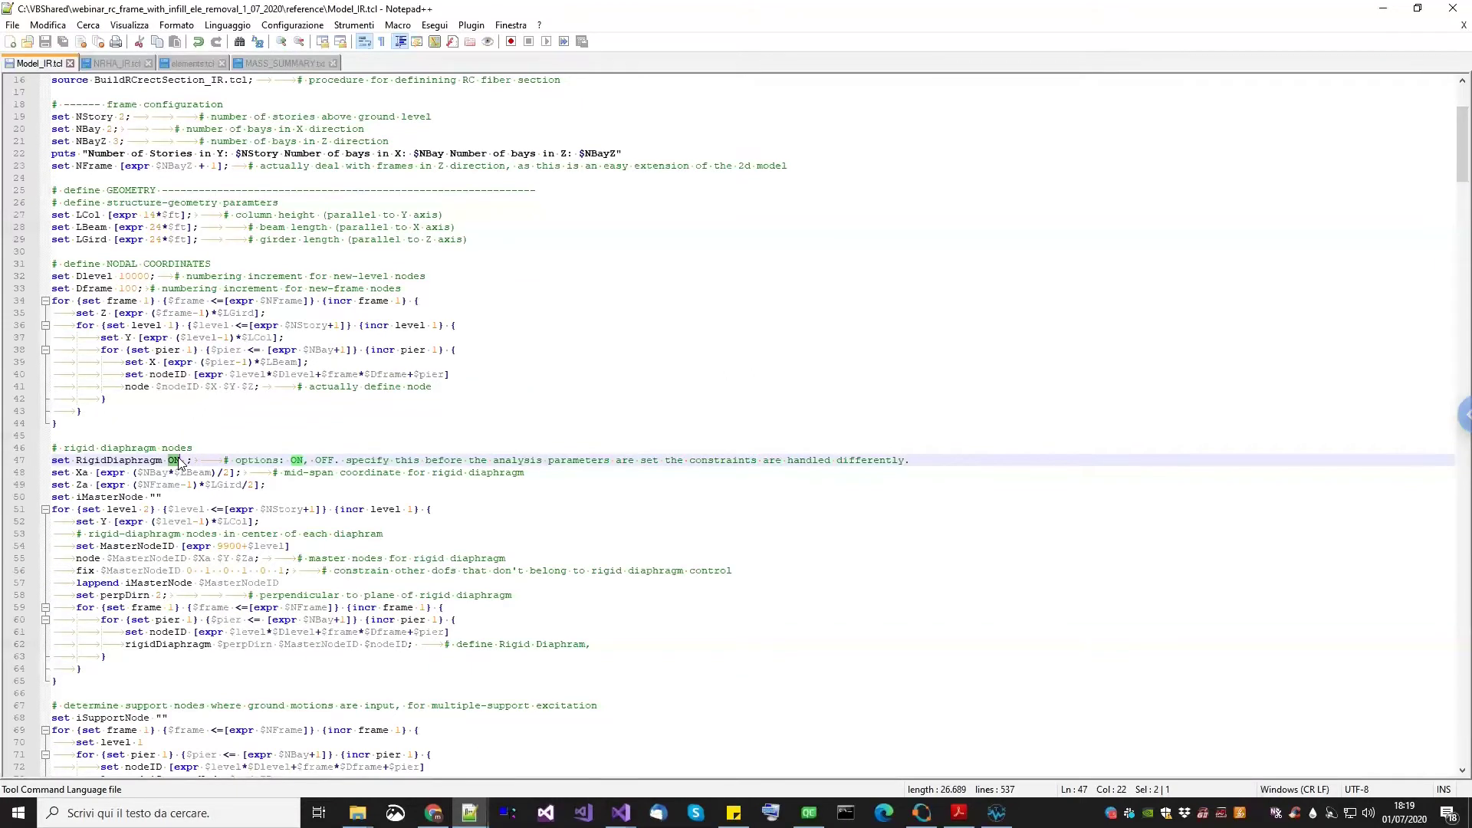
Look through the section and beam-column element definitions in Model_IR.tcl, and return to STKO
{"action": "scroll", "coordinate": [178, 460], "scroll_direction": "down", "scroll_amount": 12}
{"action": "scroll", "coordinate": [178, 460], "scroll_direction": "down", "scroll_amount": 19}
{"action": "scroll", "coordinate": [205, 539], "scroll_direction": "down", "scroll_amount": 18}
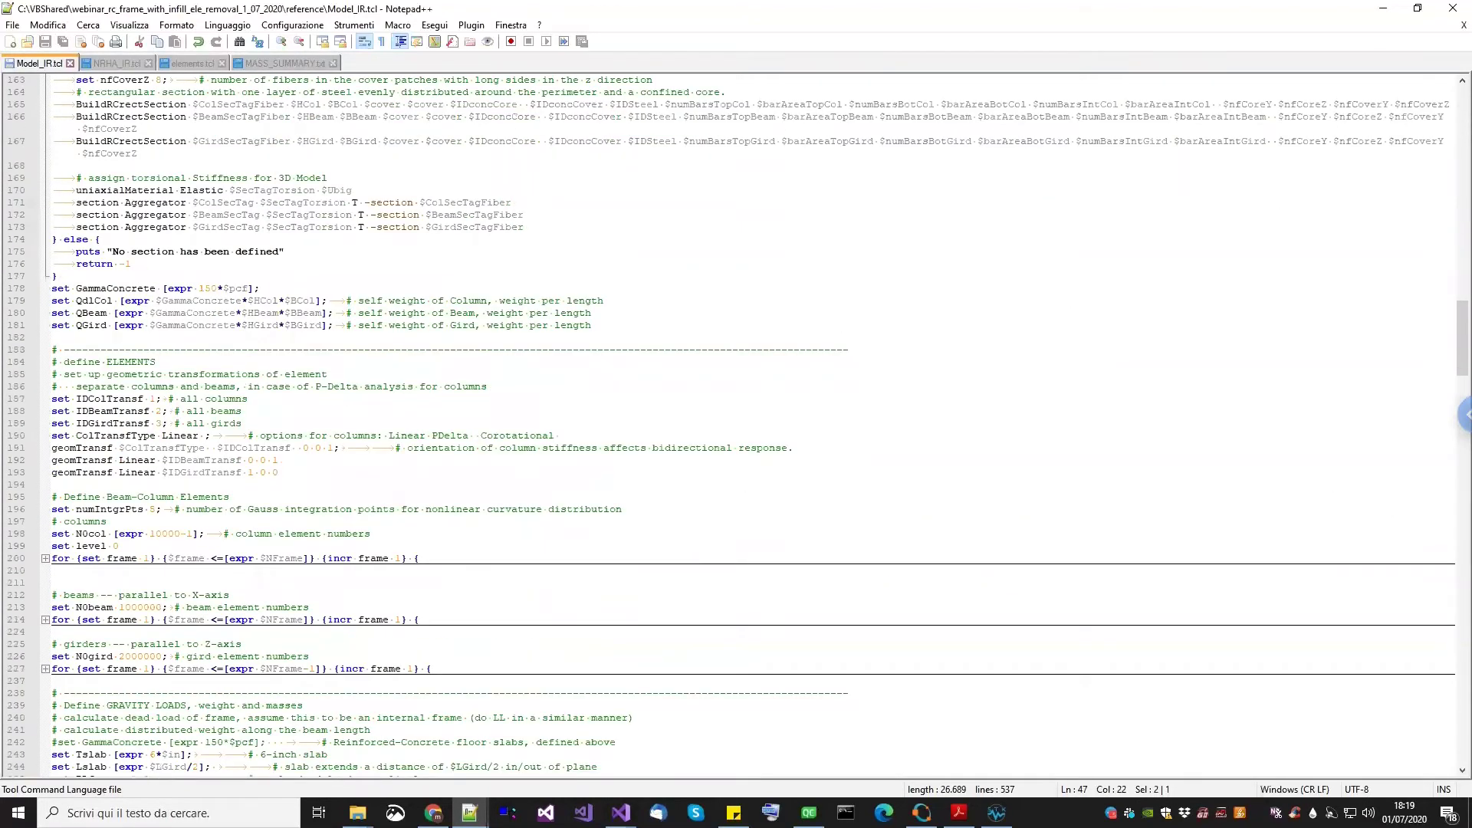
{"action": "key", "text": "alt+Tab"}
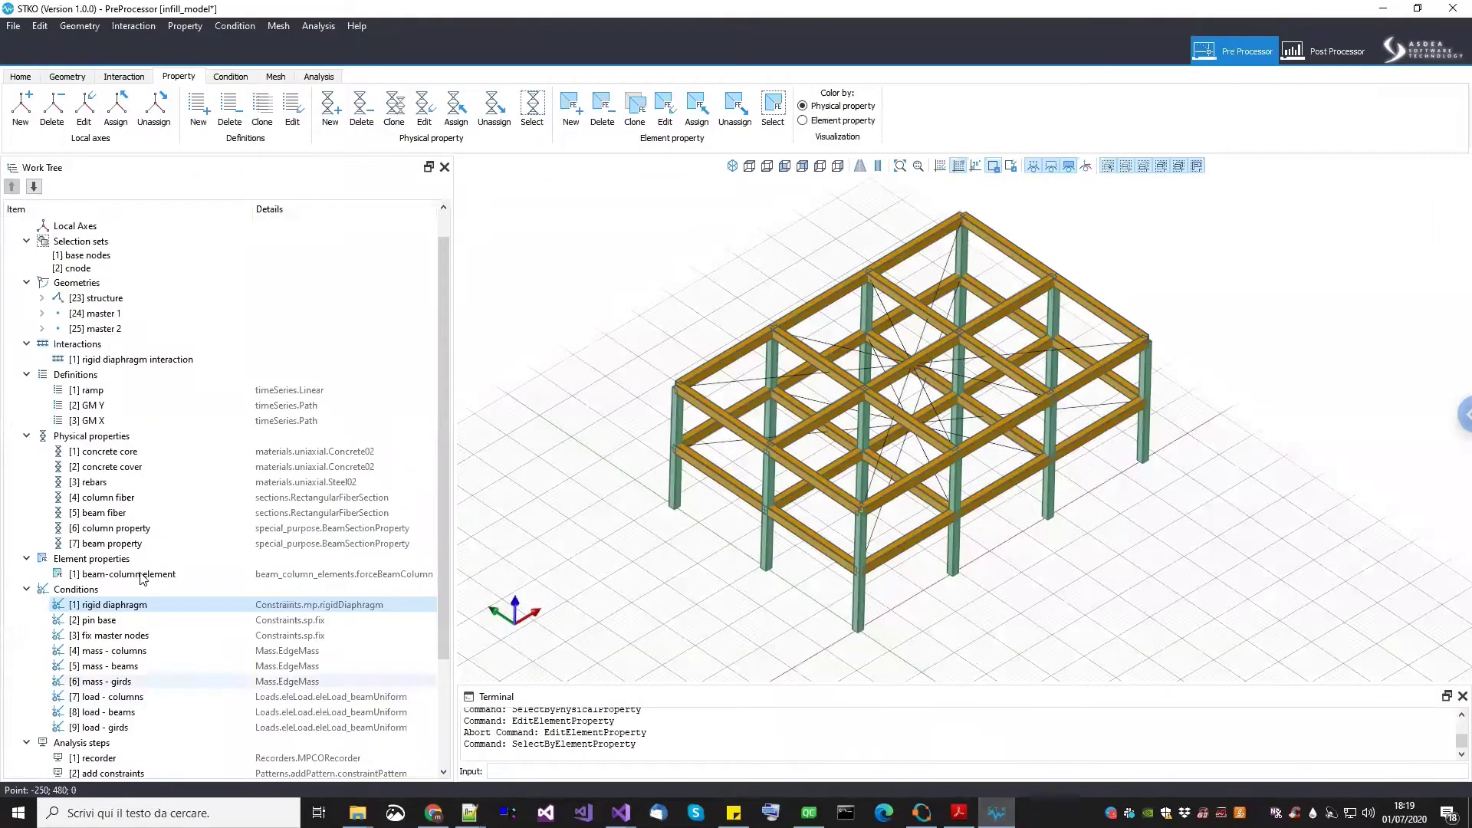
Inspect the rigid diaphragm condition's perpendicular direction and its assigned interactions, leaving the condition unchanged
{"action": "left_click", "coordinate": [128, 620]}
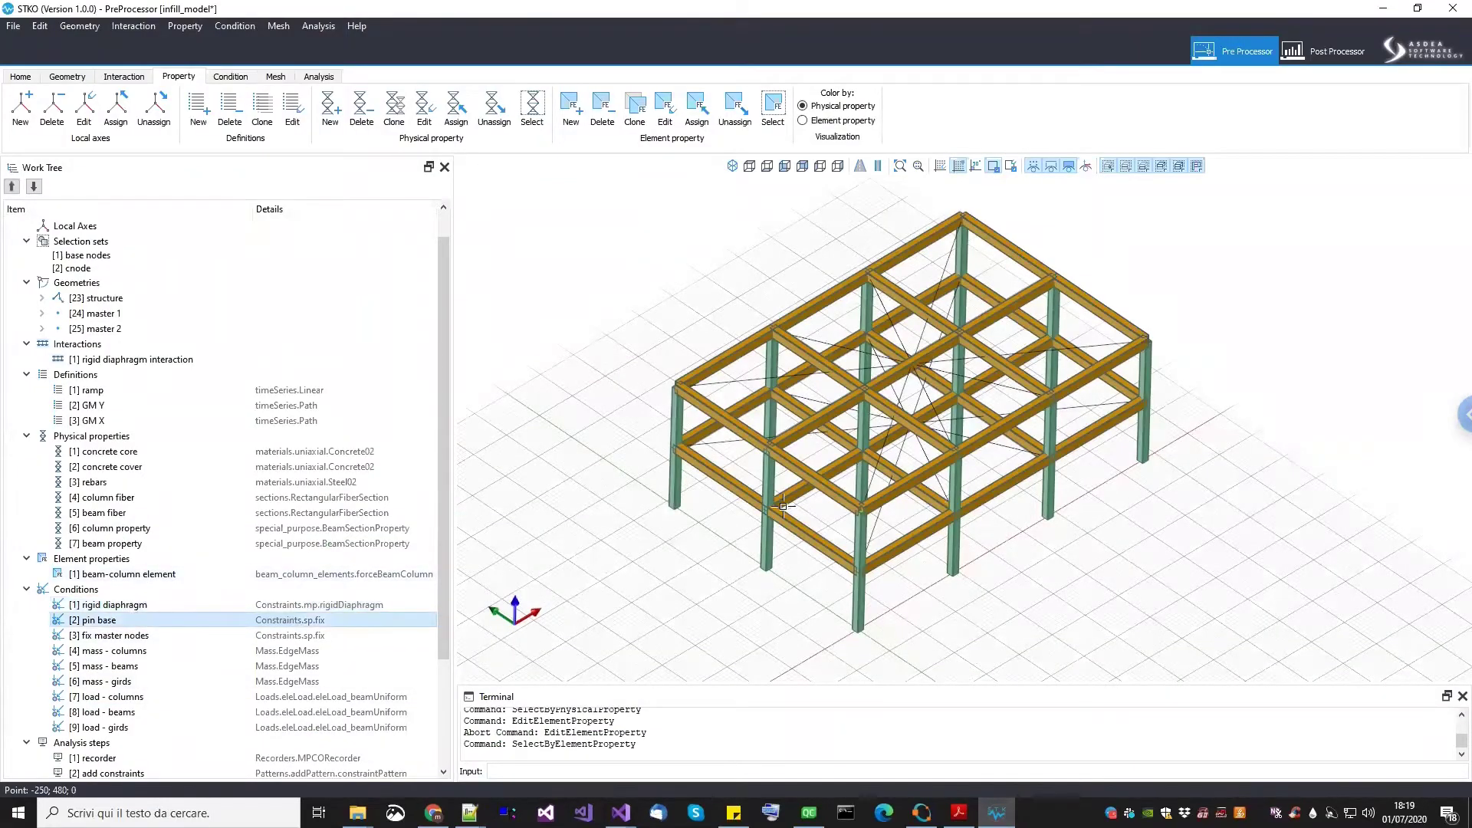
{"action": "left_click", "coordinate": [161, 606]}
{"action": "right_click", "coordinate": [175, 606]}
{"action": "left_click", "coordinate": [201, 651]}
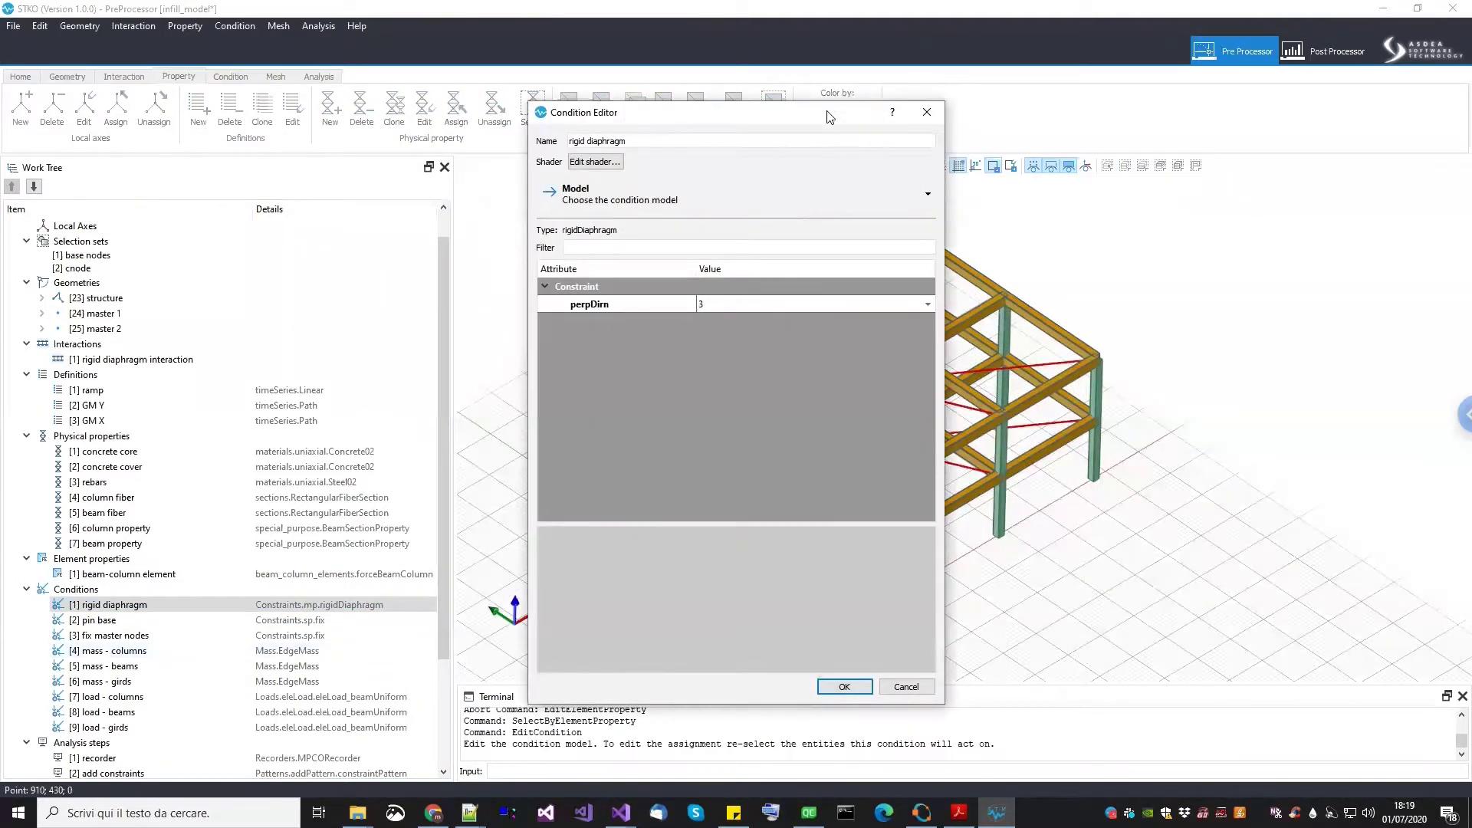
{"action": "left_click_drag", "start_coordinate": [826, 116], "coordinate": [639, 144]}
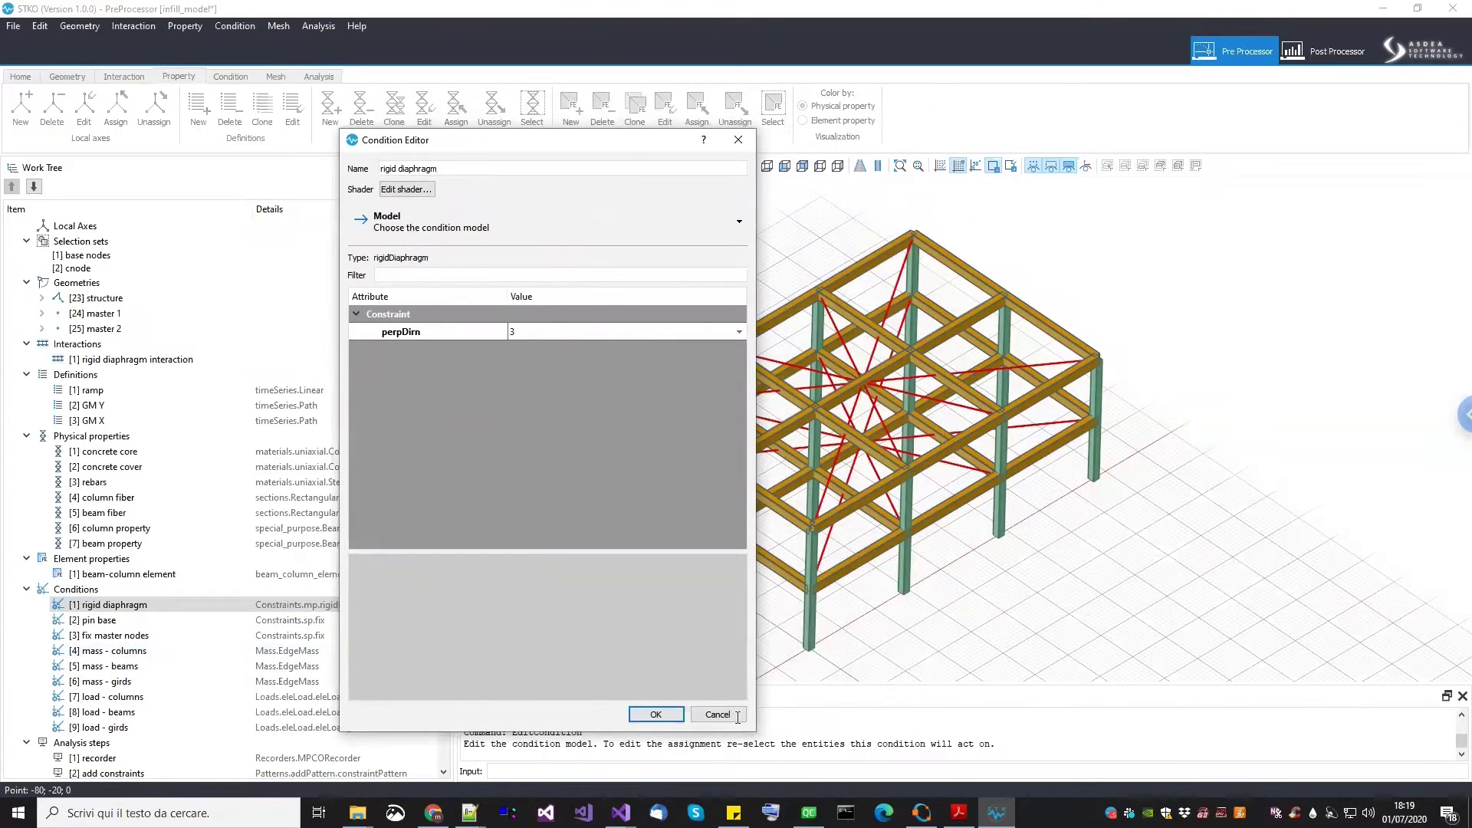
{"action": "left_click", "coordinate": [718, 714]}
Inspect the degrees of freedom fixed by the pin base condition and its assigned base nodes, leaving the condition unchanged
{"action": "right_click", "coordinate": [111, 622]}
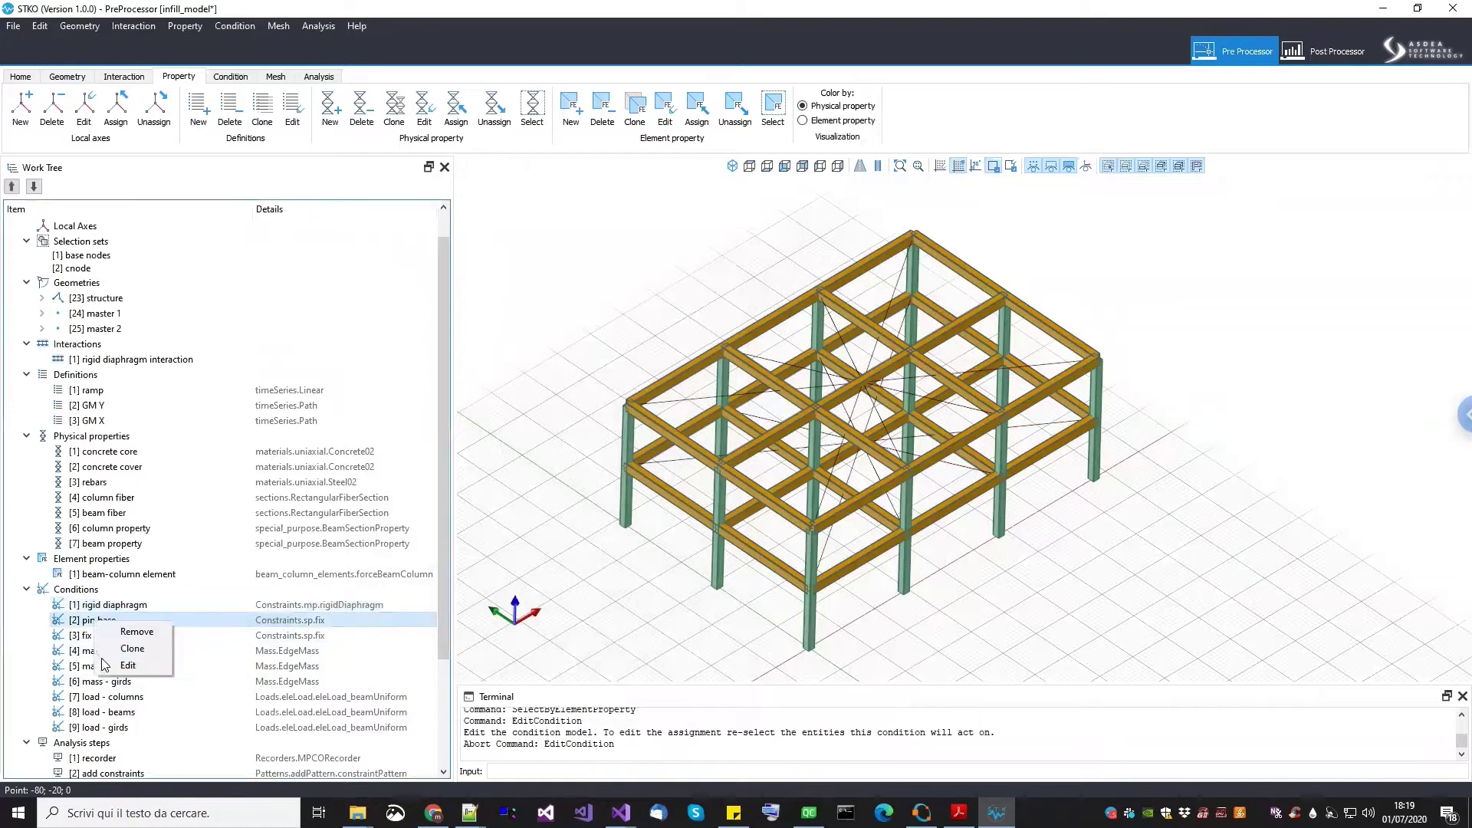
{"action": "left_click", "coordinate": [128, 665]}
{"action": "left_click_drag", "start_coordinate": [1089, 384], "coordinate": [913, 383]}
{"action": "left_click_drag", "start_coordinate": [750, 126], "coordinate": [643, 138]}
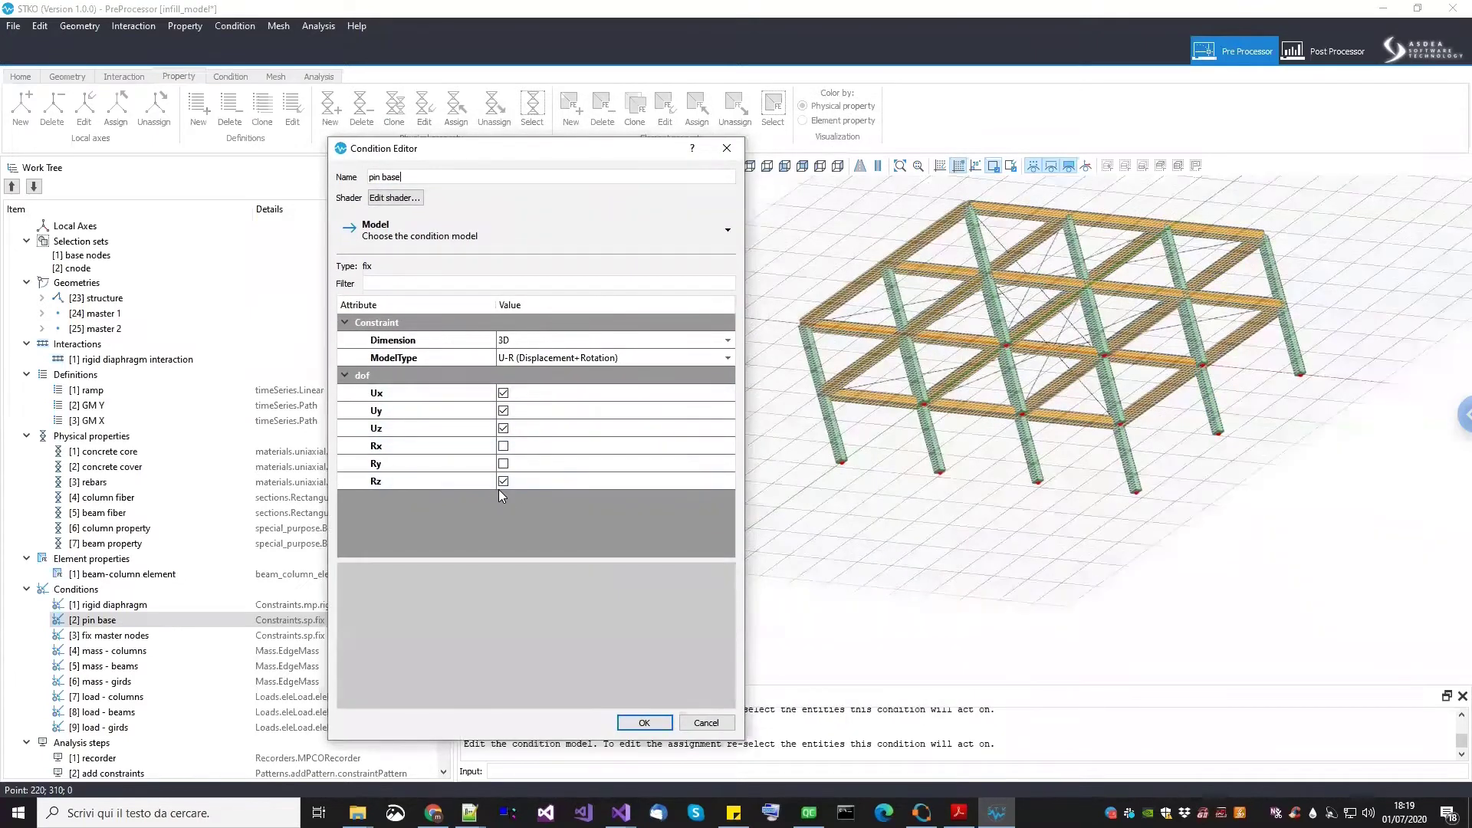
{"action": "left_click", "coordinate": [706, 723]}
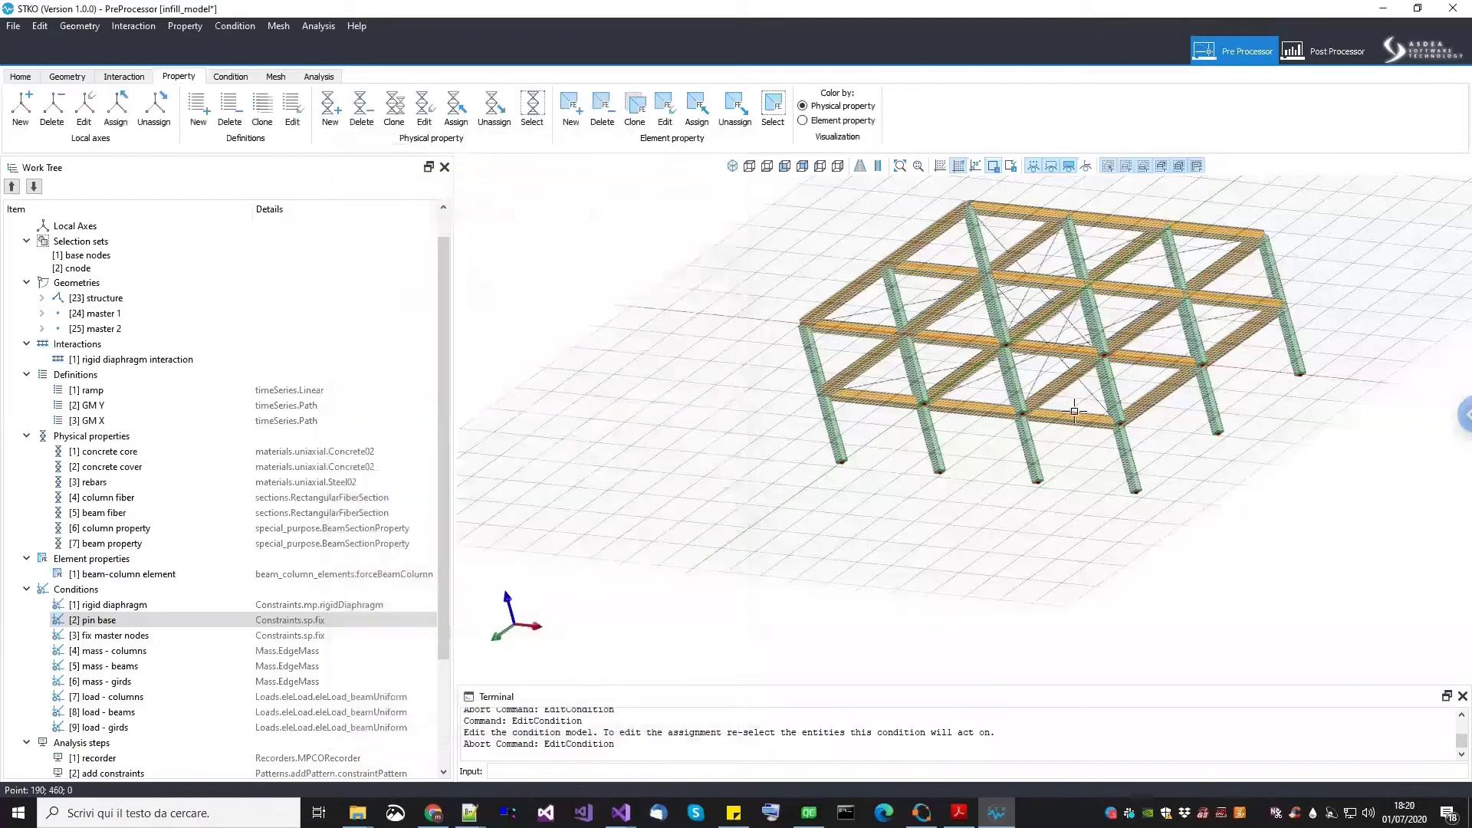
Inspect the degrees of freedom restrained by the fix master nodes condition and close it without changes
{"action": "left_click", "coordinate": [125, 636]}
{"action": "middle_click_drag", "start_coordinate": [570, 511], "coordinate": [982, 430]}
{"action": "scroll", "coordinate": [981, 429], "scroll_direction": "up", "scroll_amount": 3}
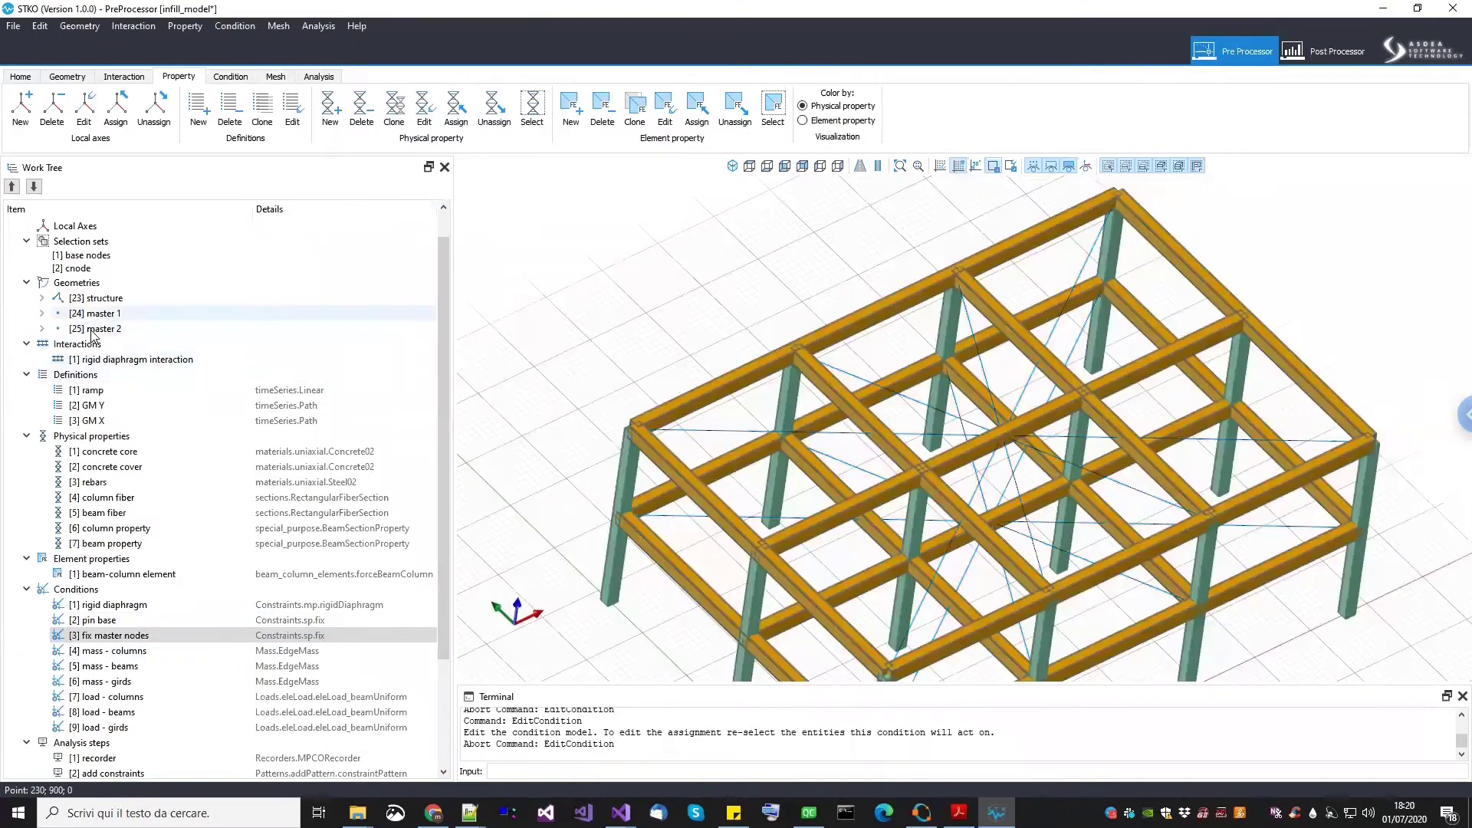
{"action": "right_click", "coordinate": [135, 636]}
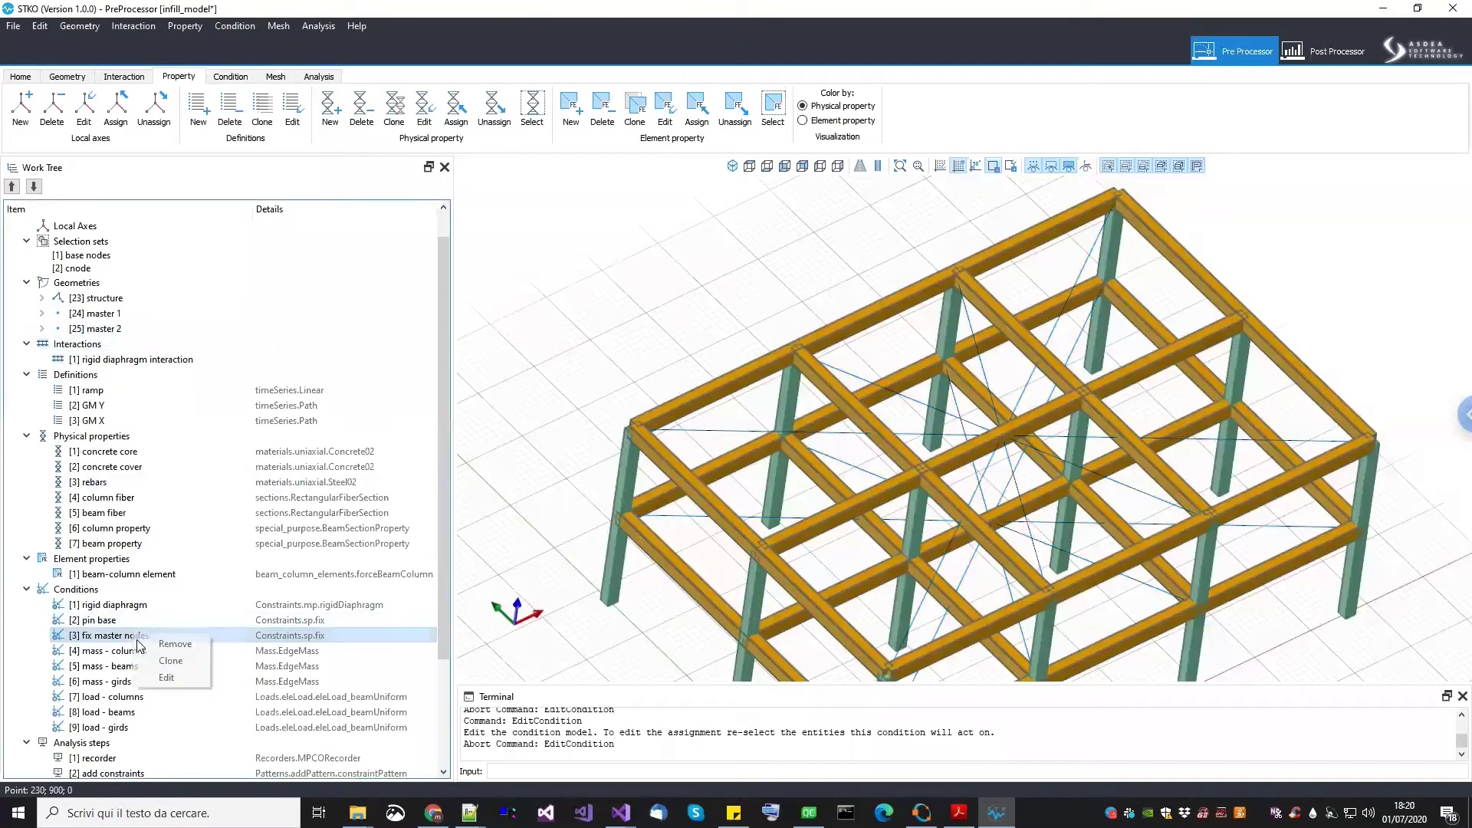
{"action": "left_click", "coordinate": [153, 676]}
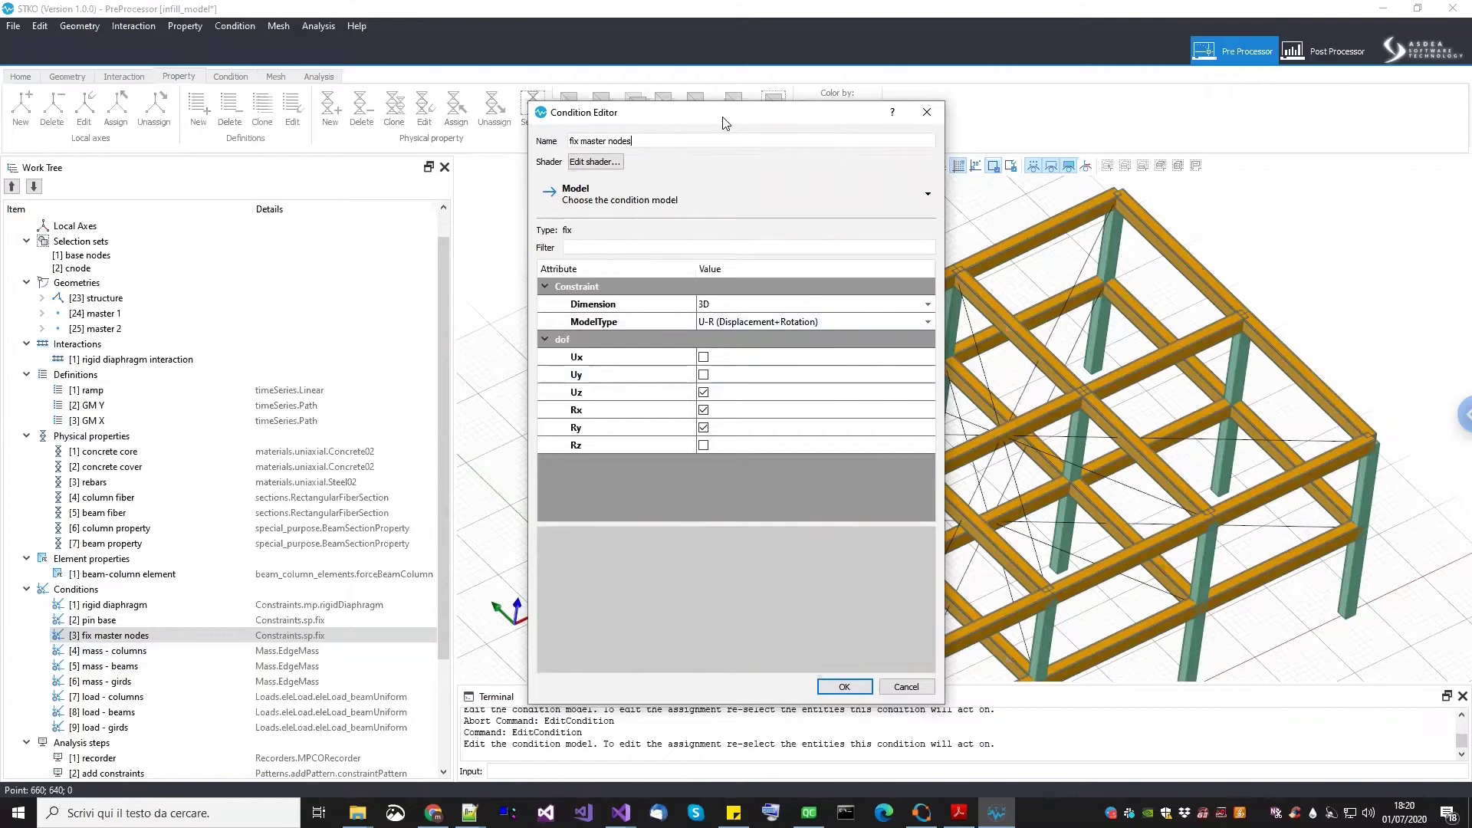
{"action": "left_click_drag", "start_coordinate": [604, 117], "coordinate": [421, 119]}
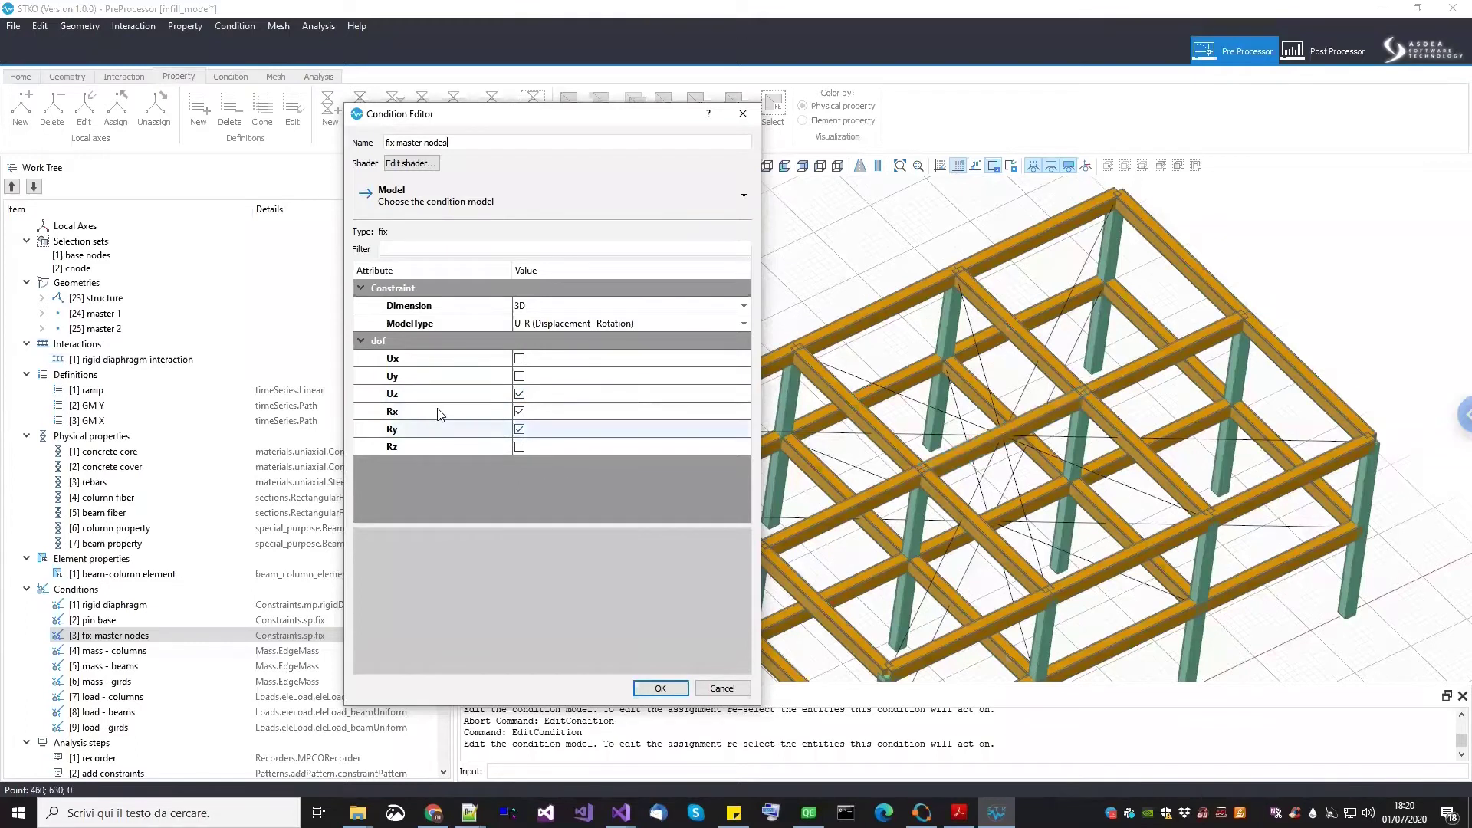
{"action": "left_click", "coordinate": [722, 688]}
Inspect the mass values of the mass - columns edge mass condition without changing them
{"action": "scroll", "coordinate": [140, 536], "scroll_direction": "down", "scroll_amount": 3}
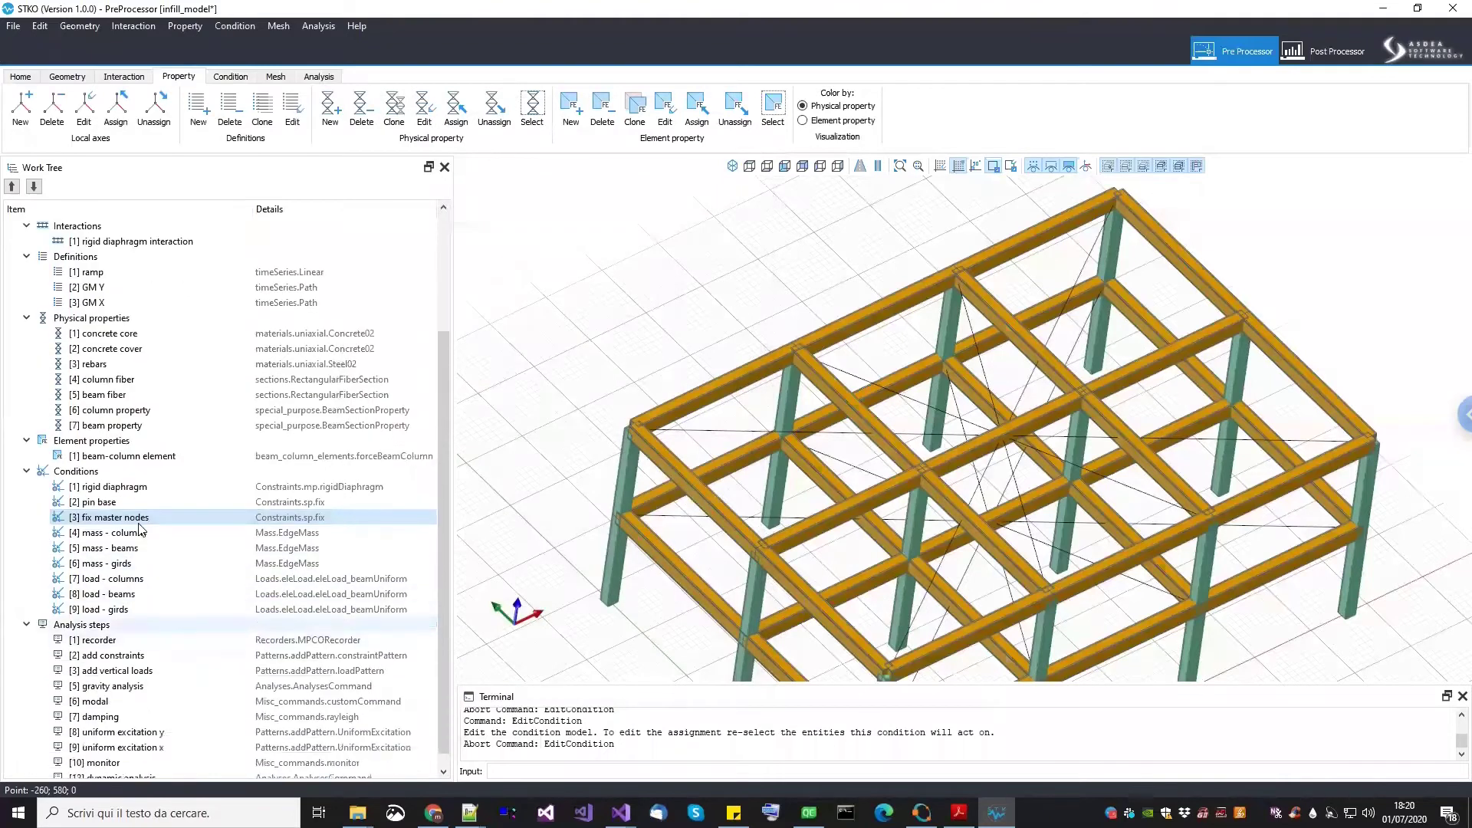
{"action": "left_click", "coordinate": [136, 547]}
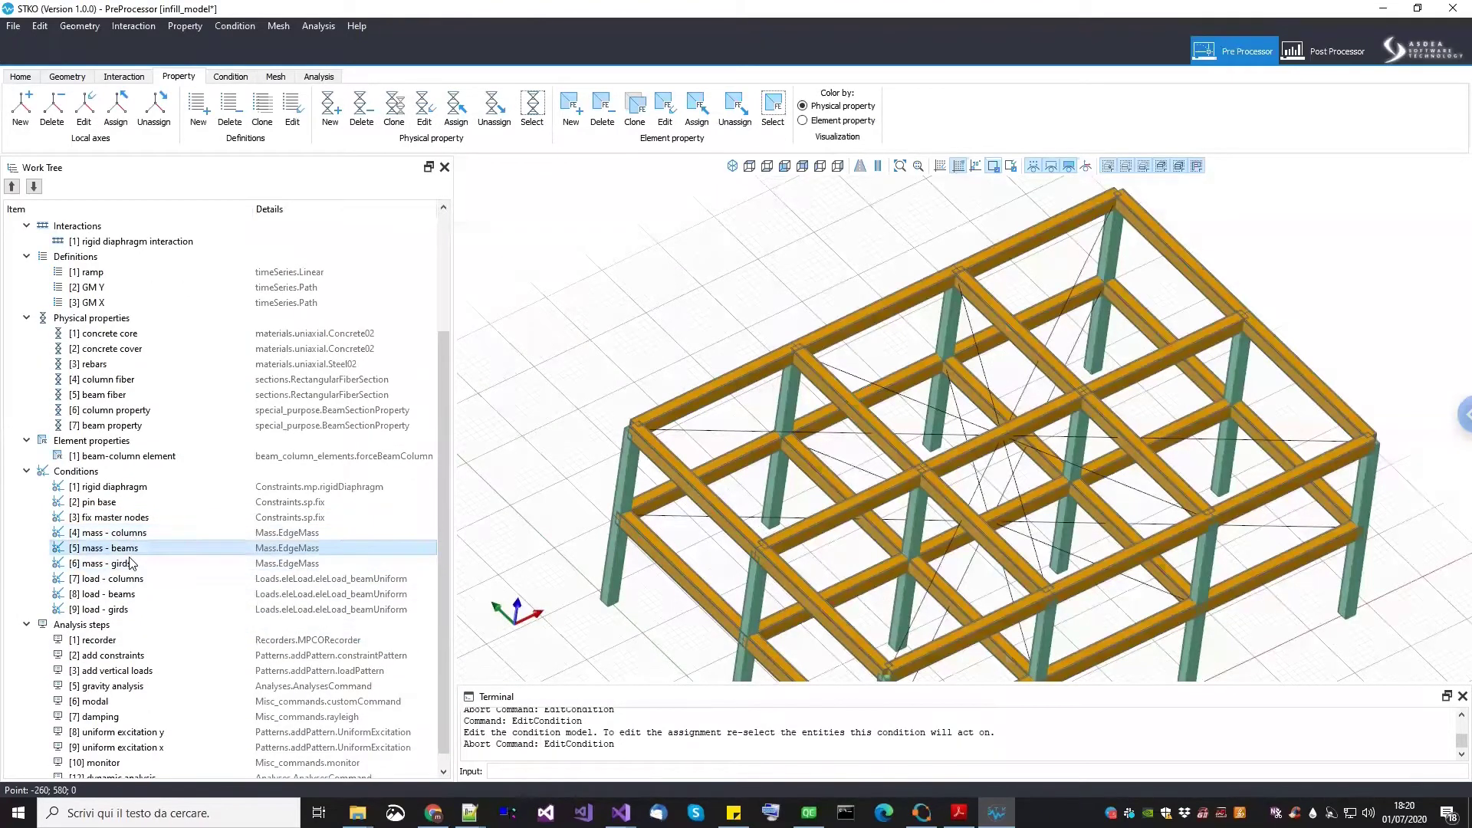
{"action": "right_click", "coordinate": [138, 534]}
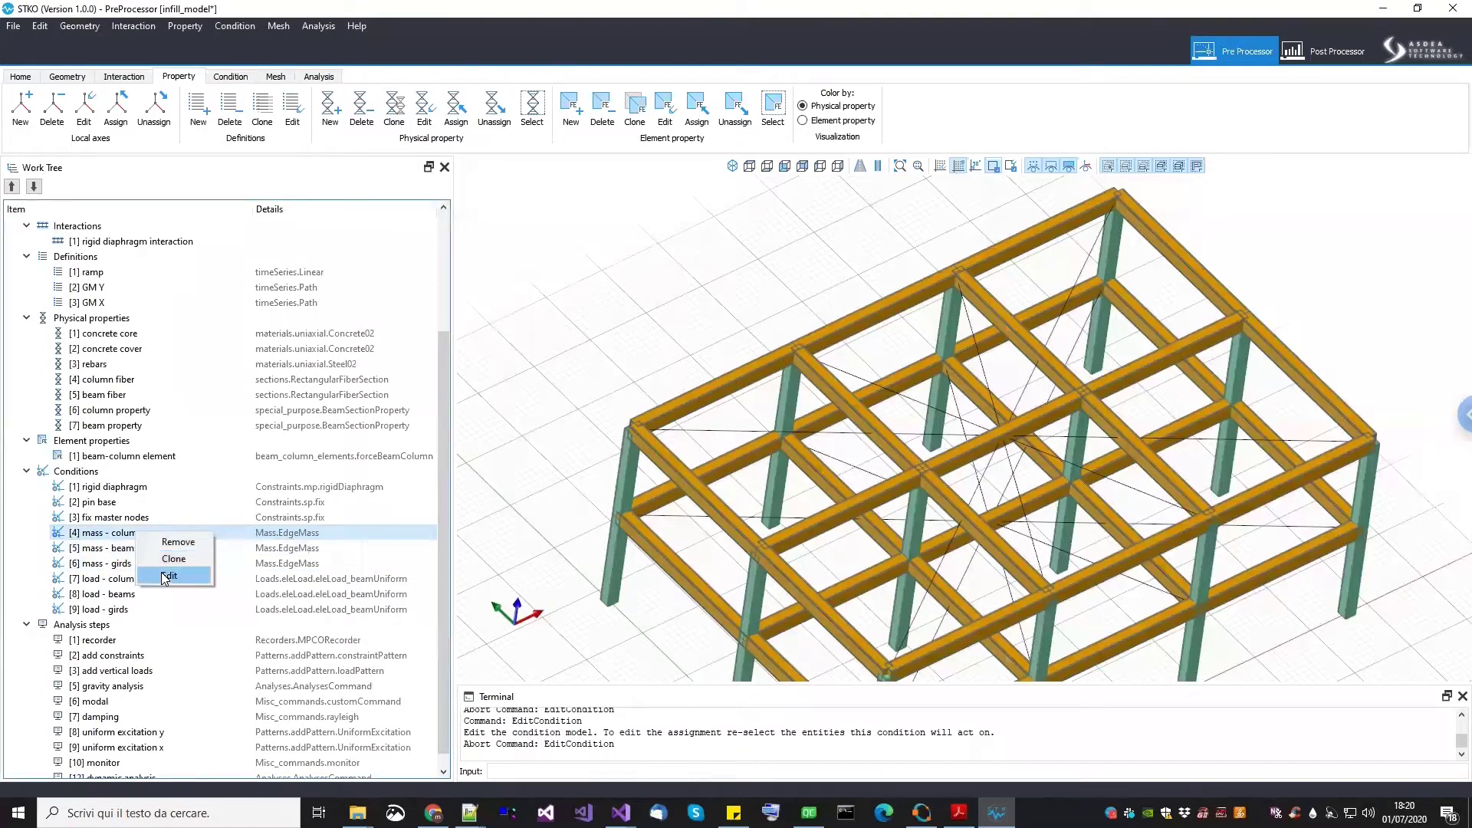
{"action": "left_click", "coordinate": [169, 576]}
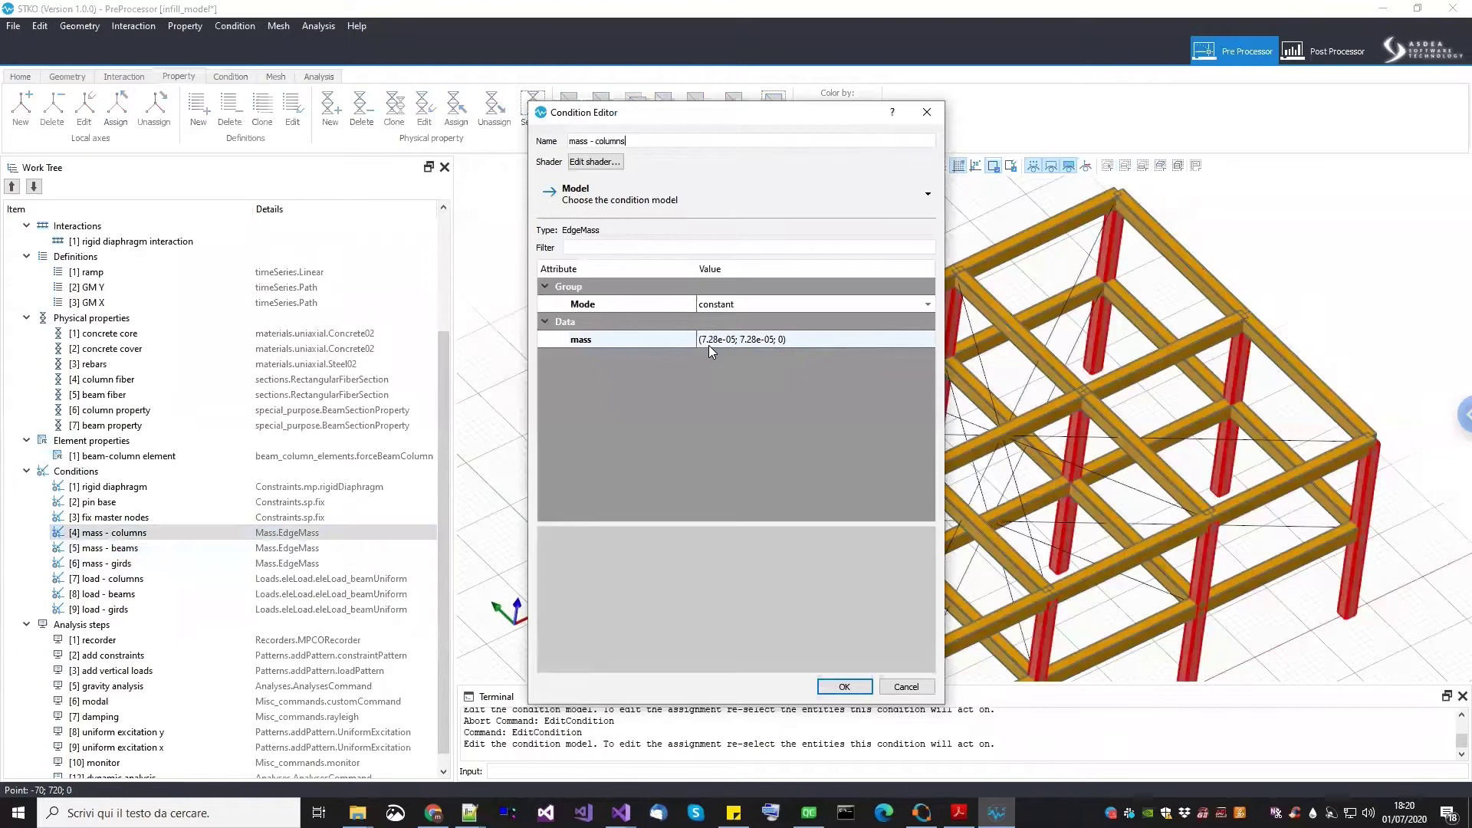
{"action": "left_click", "coordinate": [905, 688]}
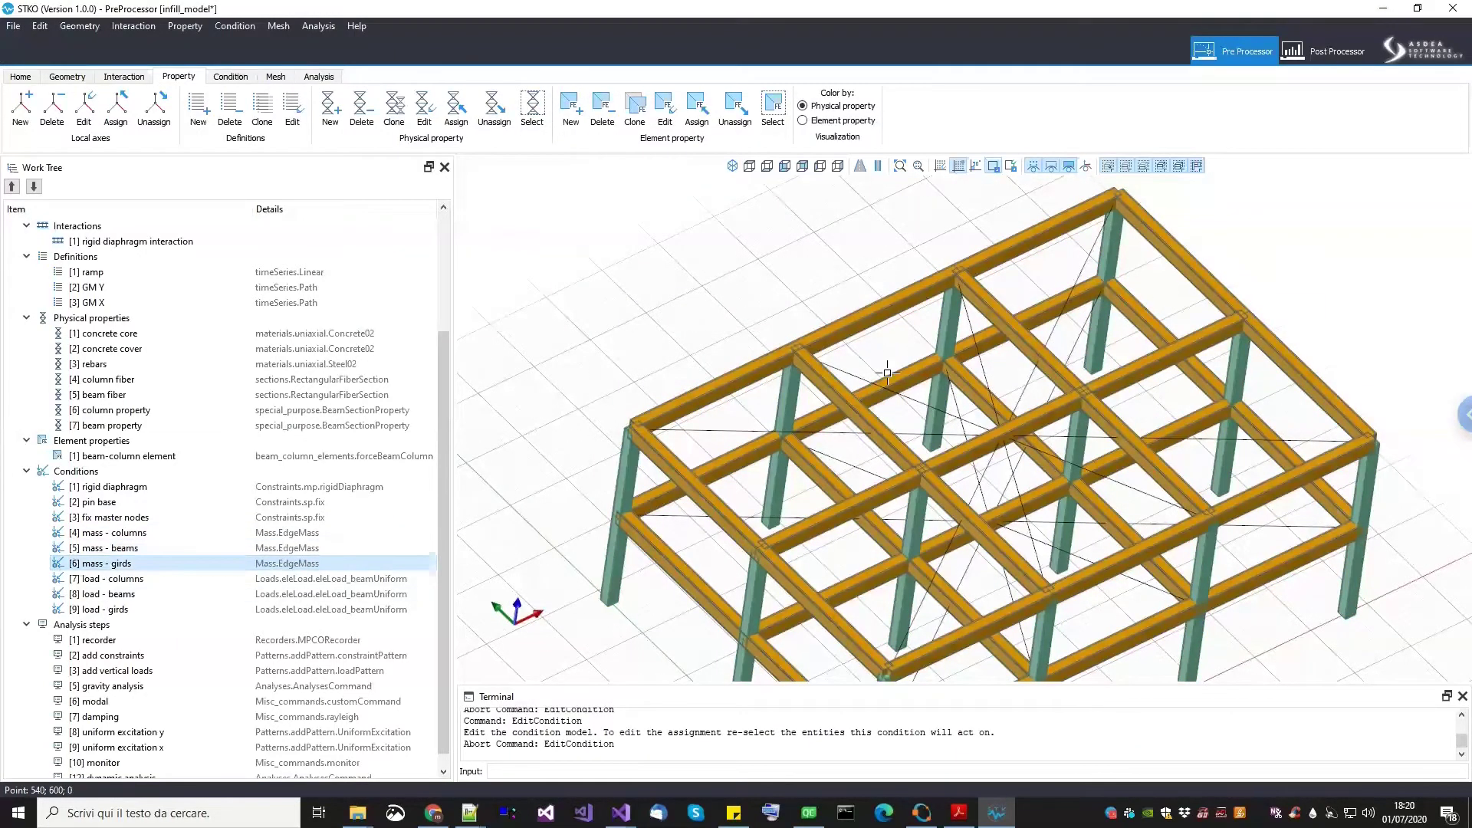
Inspect the load - columns uniform beam load, checking the Wx component, and leave the condition unchanged
{"action": "right_click", "coordinate": [153, 581]}
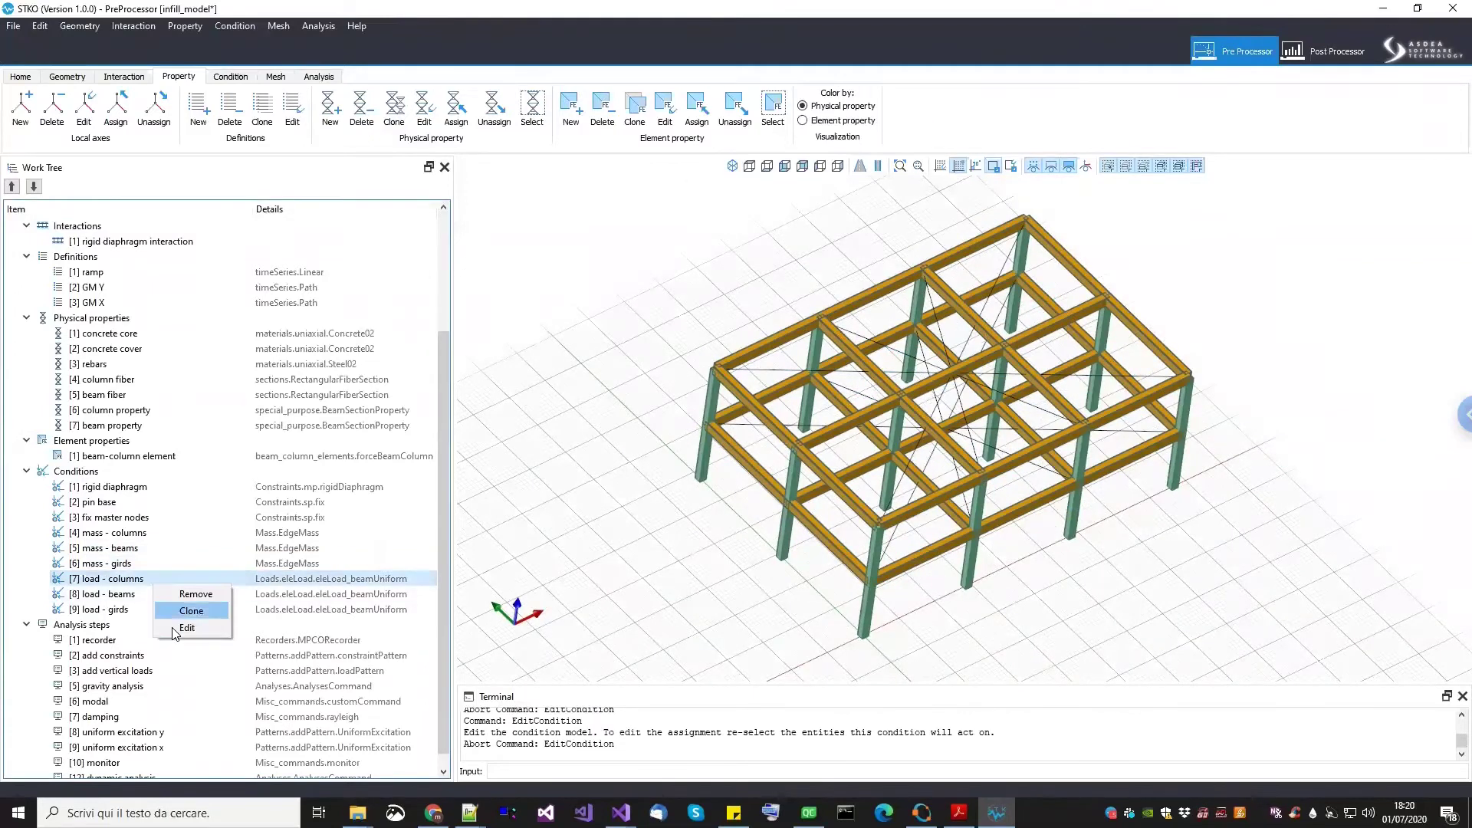
{"action": "left_click", "coordinate": [184, 632]}
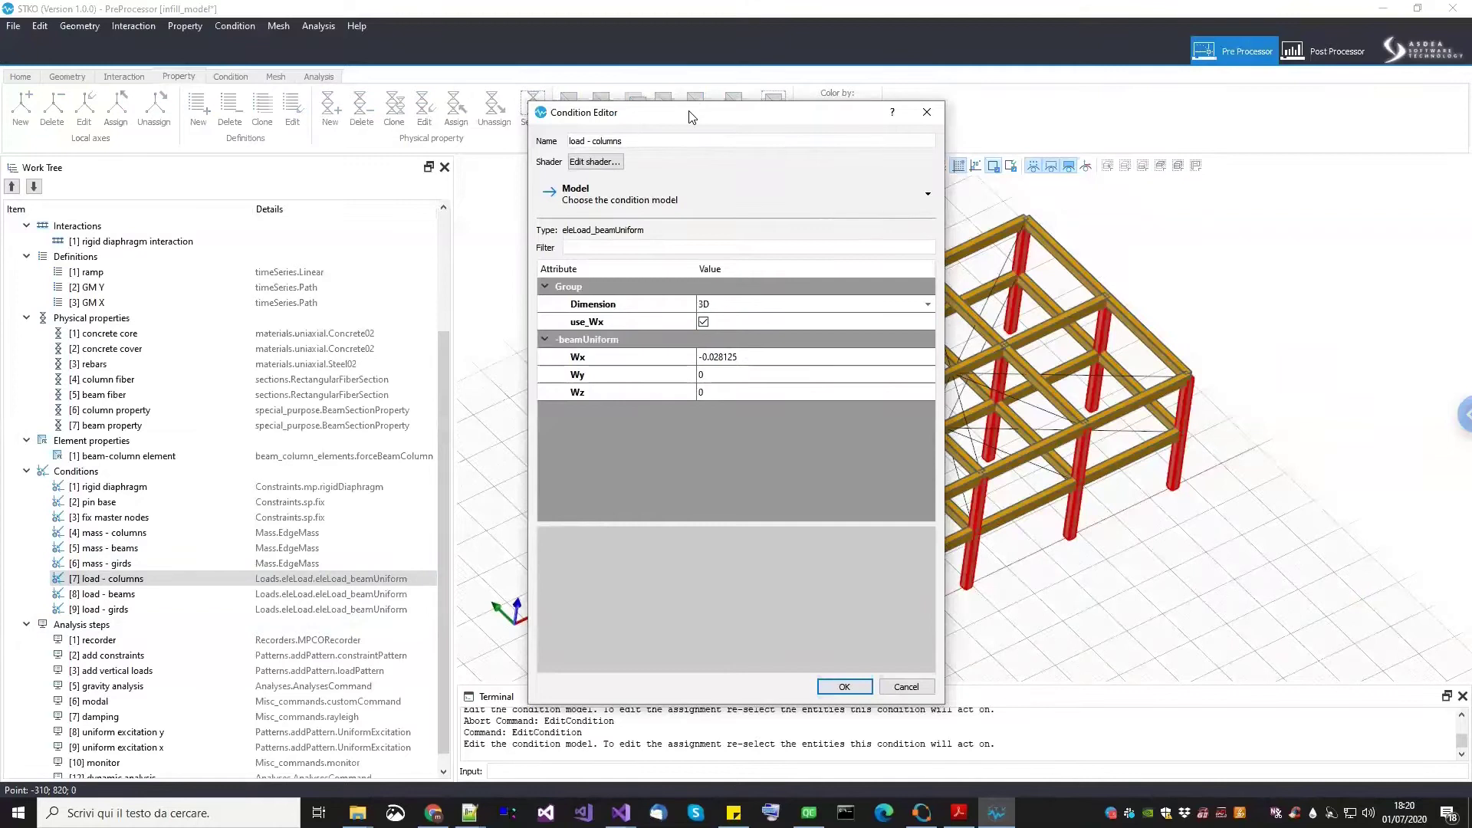
{"action": "left_click_drag", "start_coordinate": [693, 116], "coordinate": [557, 126]}
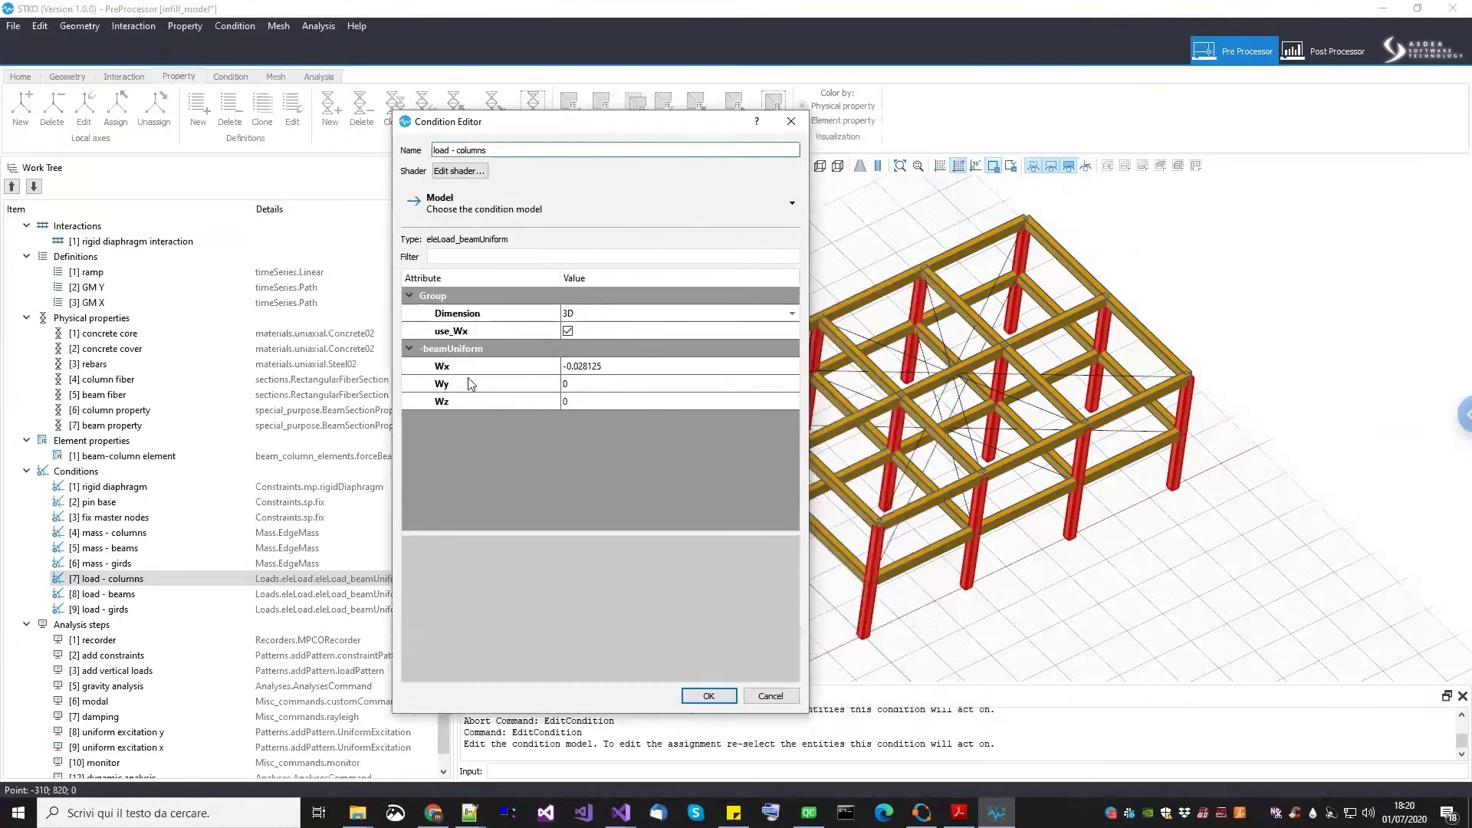
{"action": "left_click", "coordinate": [622, 373]}
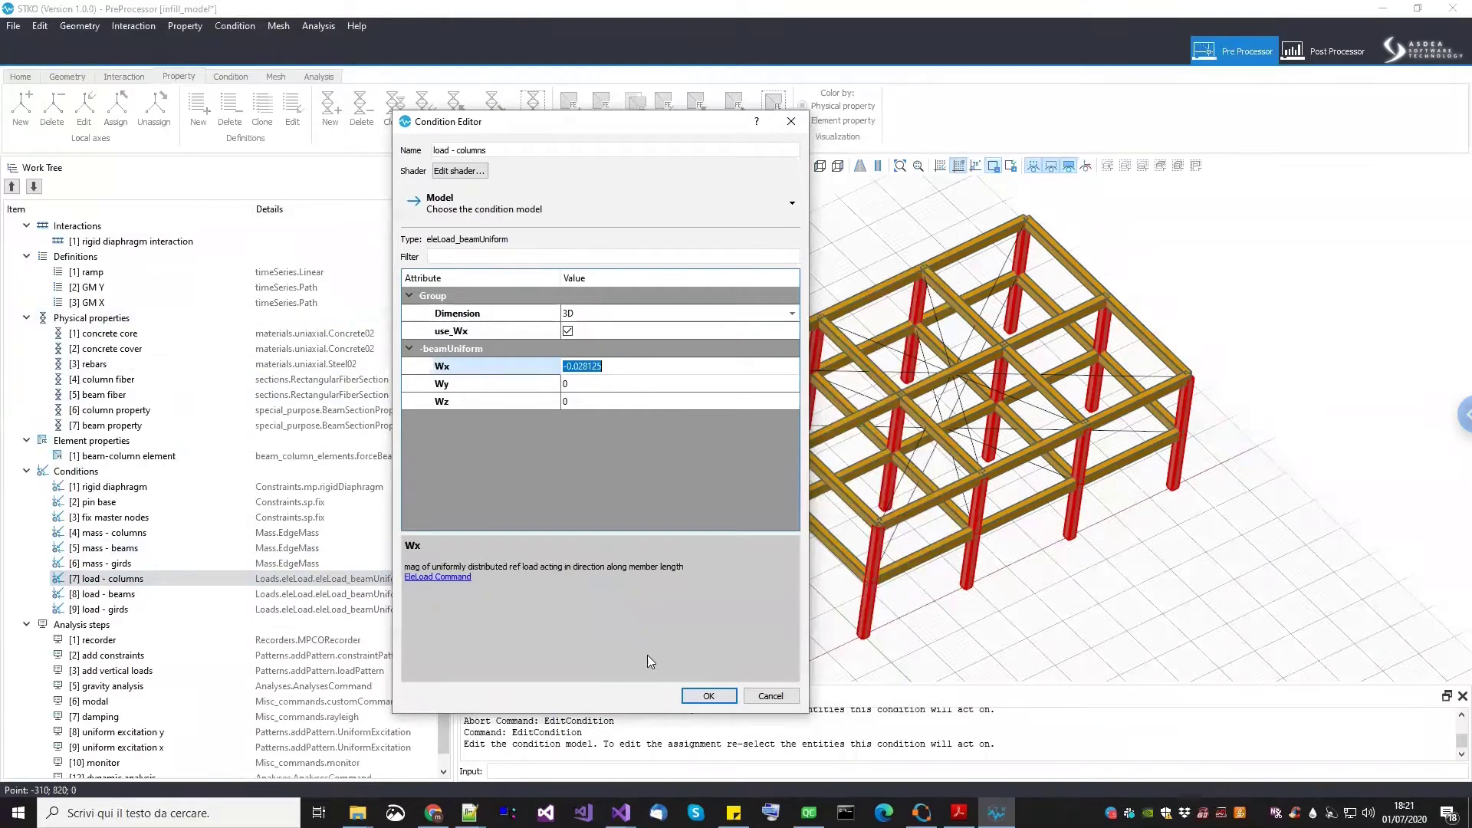
{"action": "left_click", "coordinate": [769, 696]}
Inspect the load components and assigned members of the load - beams condition, then cancel without changes
{"action": "right_click", "coordinate": [132, 596]}
{"action": "left_click", "coordinate": [161, 638]}
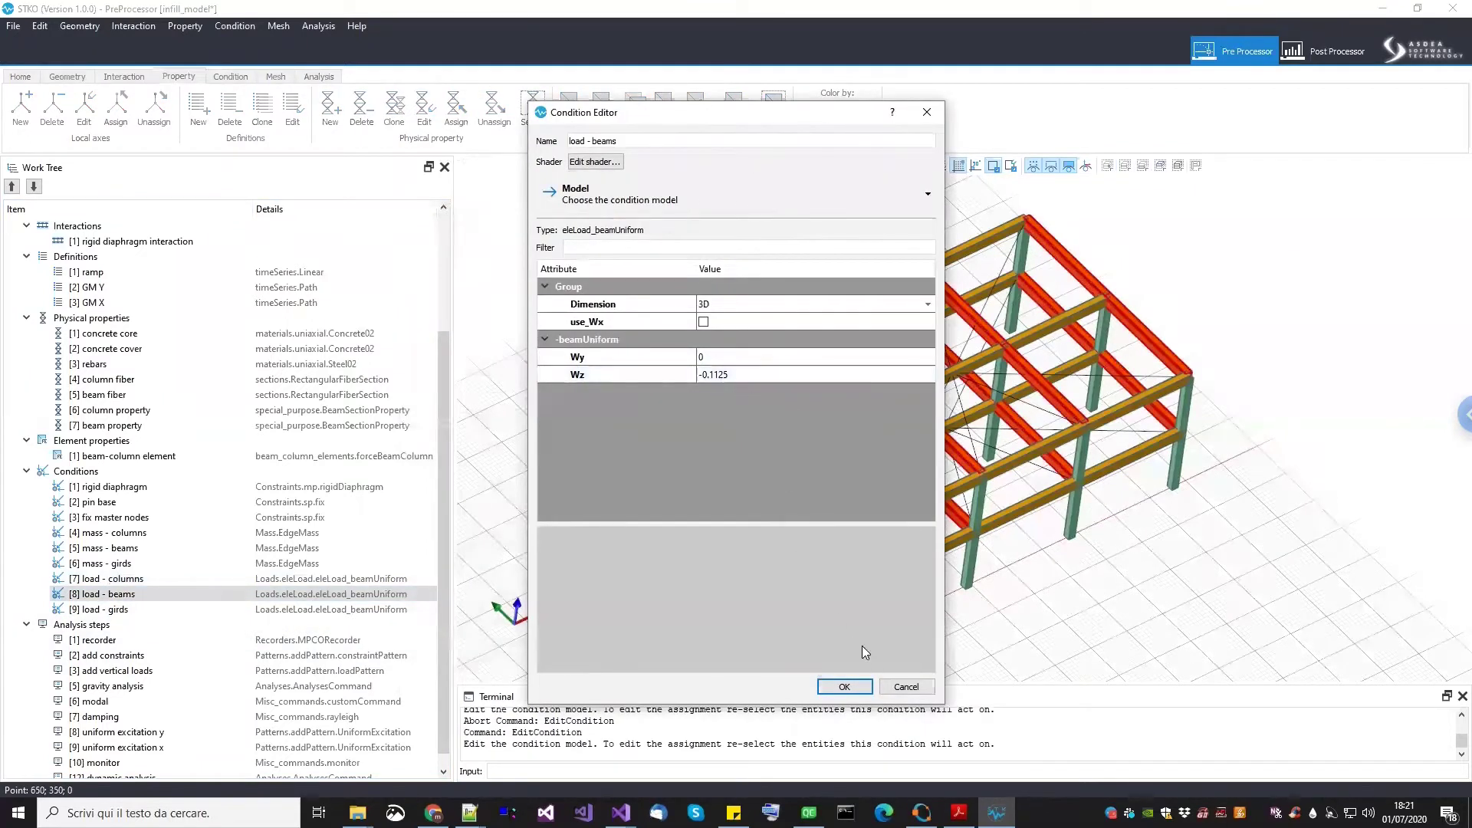
{"action": "left_click", "coordinate": [906, 686]}
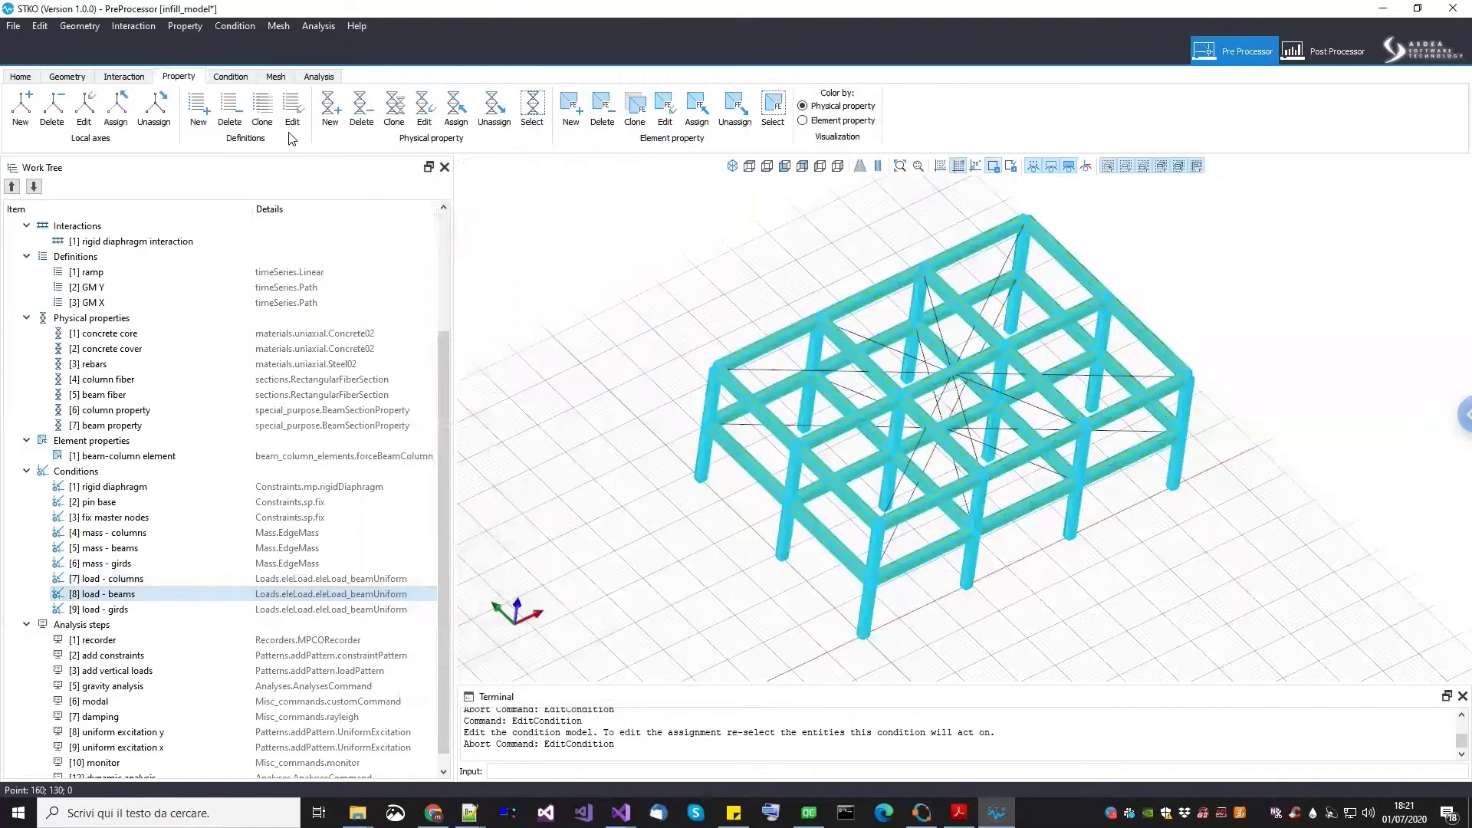
Display the condition symbols on the frame and examine the loads, masses and constraints up close
{"action": "left_click", "coordinate": [244, 78]}
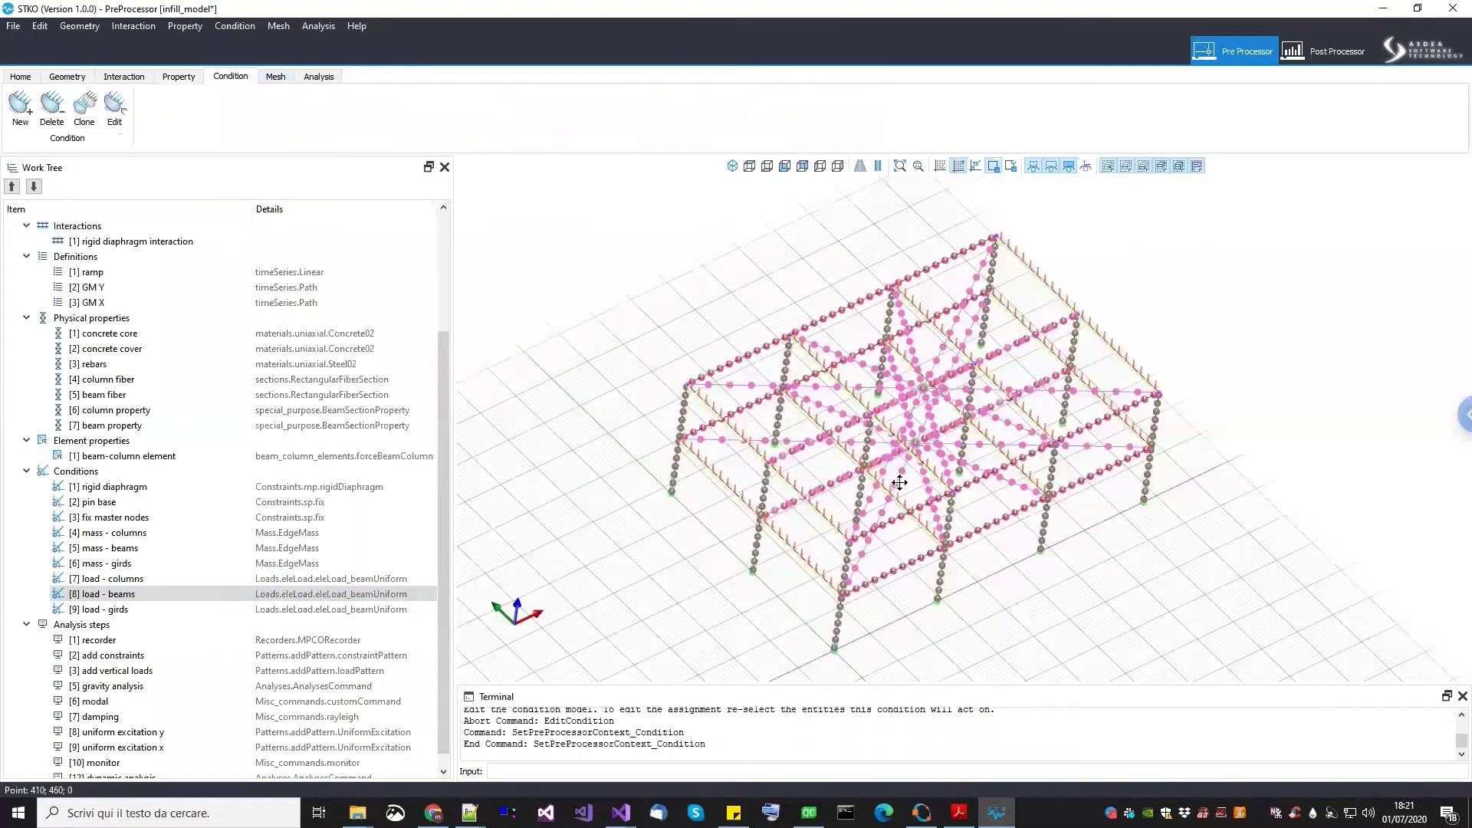
{"action": "scroll", "coordinate": [899, 482], "scroll_direction": "up", "scroll_amount": 5}
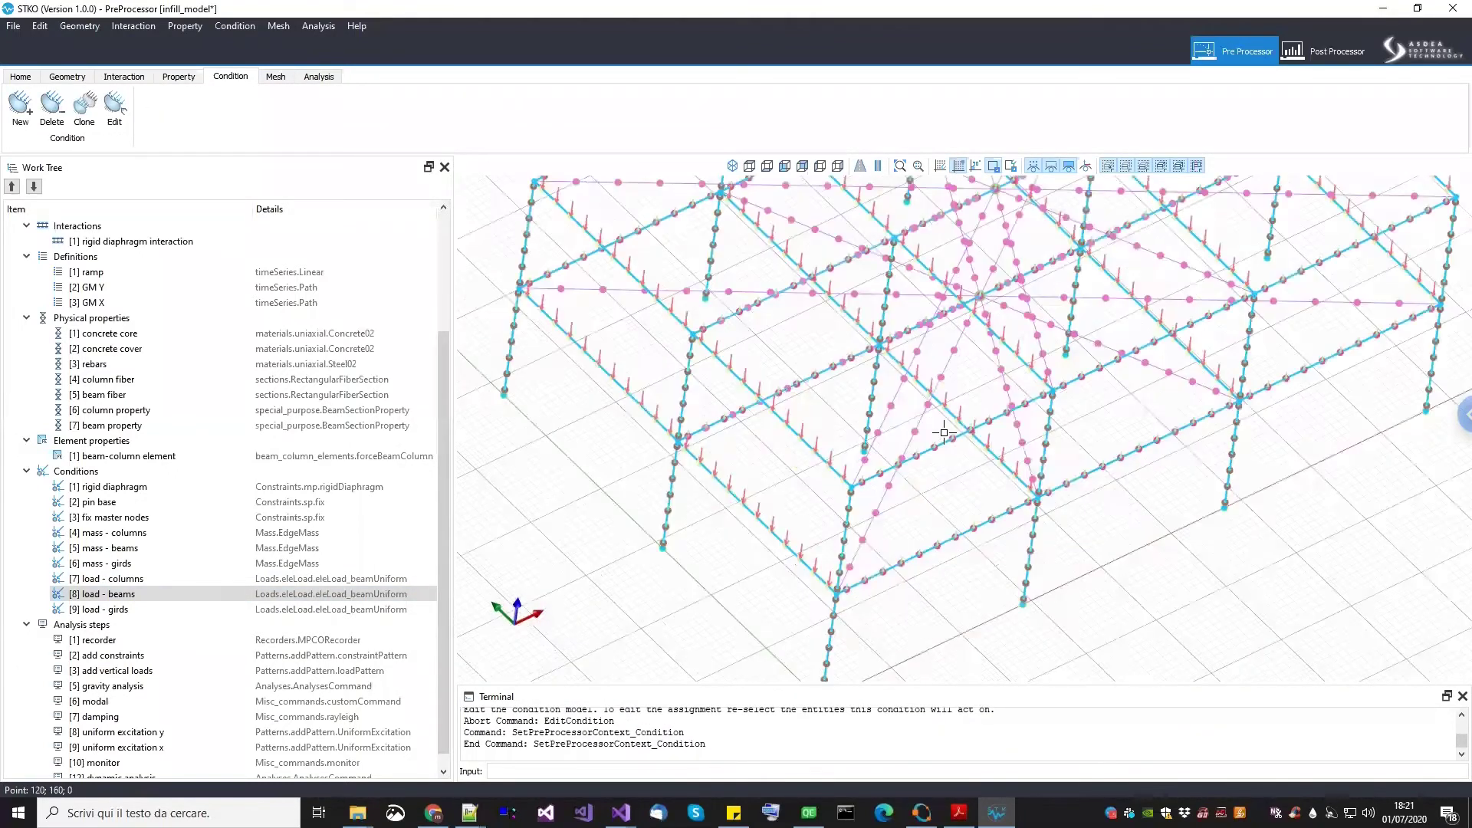
{"action": "scroll", "coordinate": [911, 454], "scroll_direction": "down", "scroll_amount": 5}
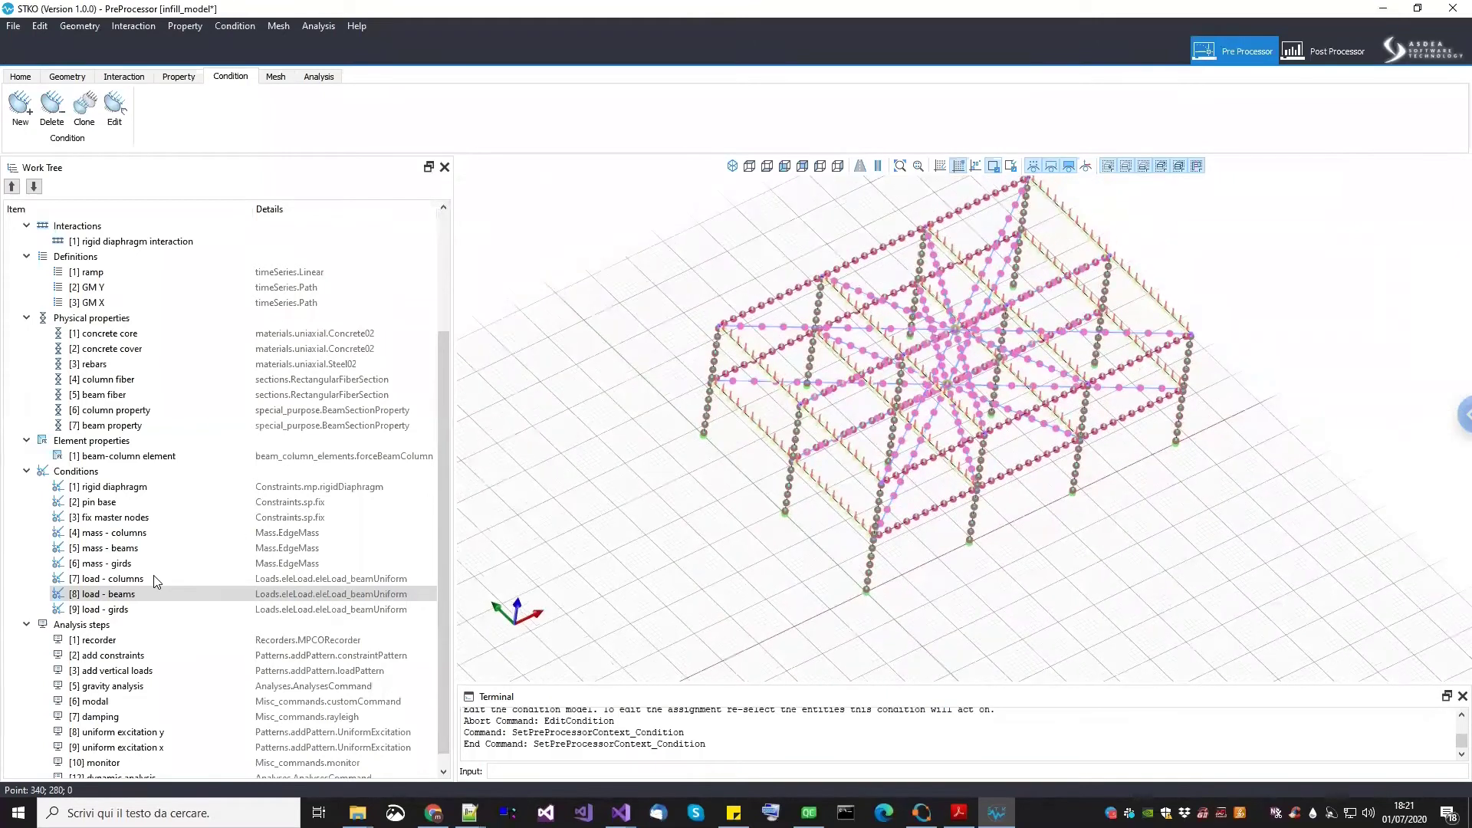
Review the nodal and element results requested by the recorder analysis step, leaving the settings unchanged
{"action": "scroll", "coordinate": [125, 602], "scroll_direction": "down", "scroll_amount": 1}
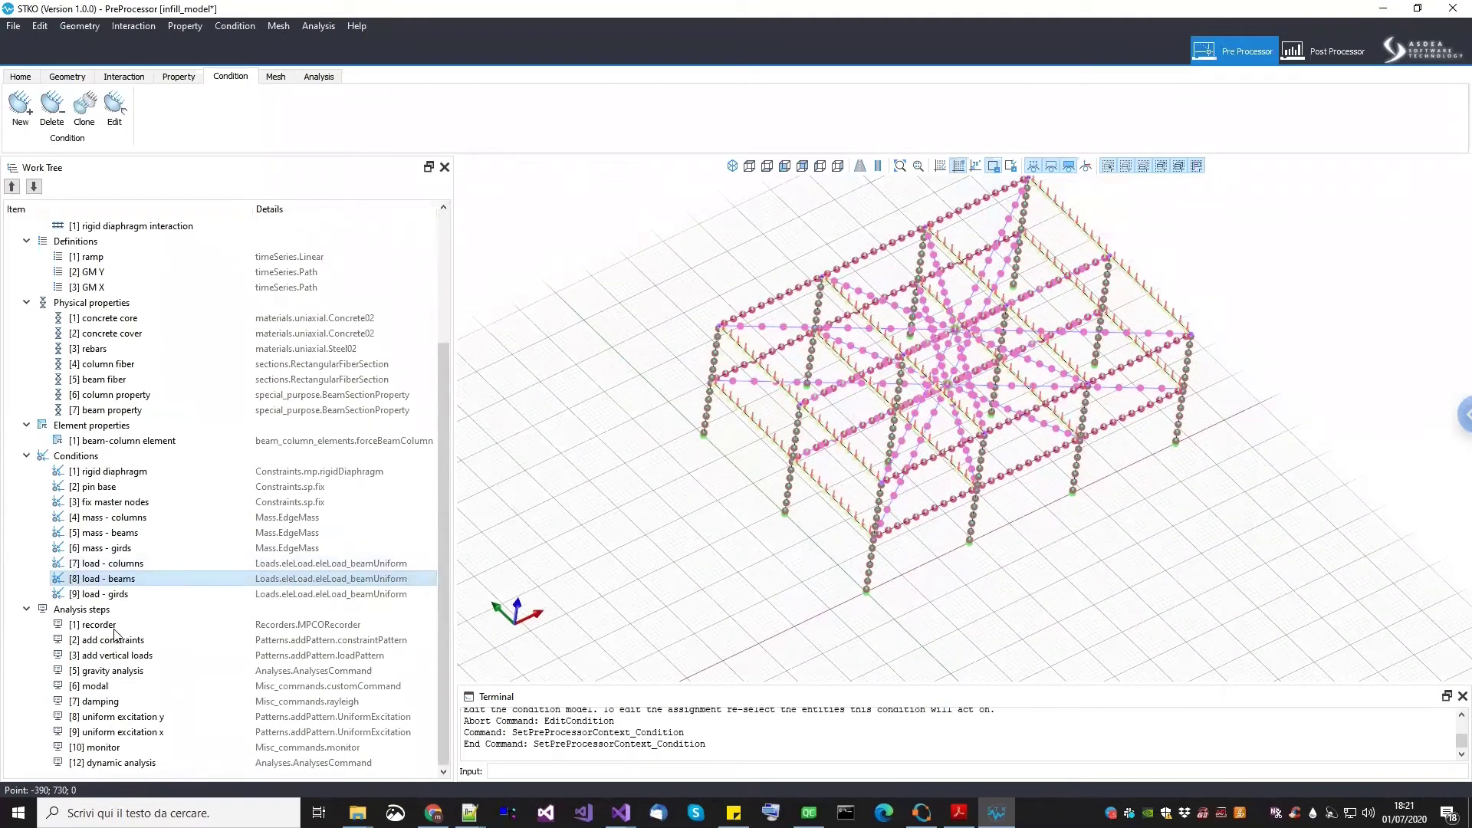
{"action": "left_click", "coordinate": [114, 628]}
{"action": "right_click", "coordinate": [129, 627]}
{"action": "left_click", "coordinate": [147, 657]}
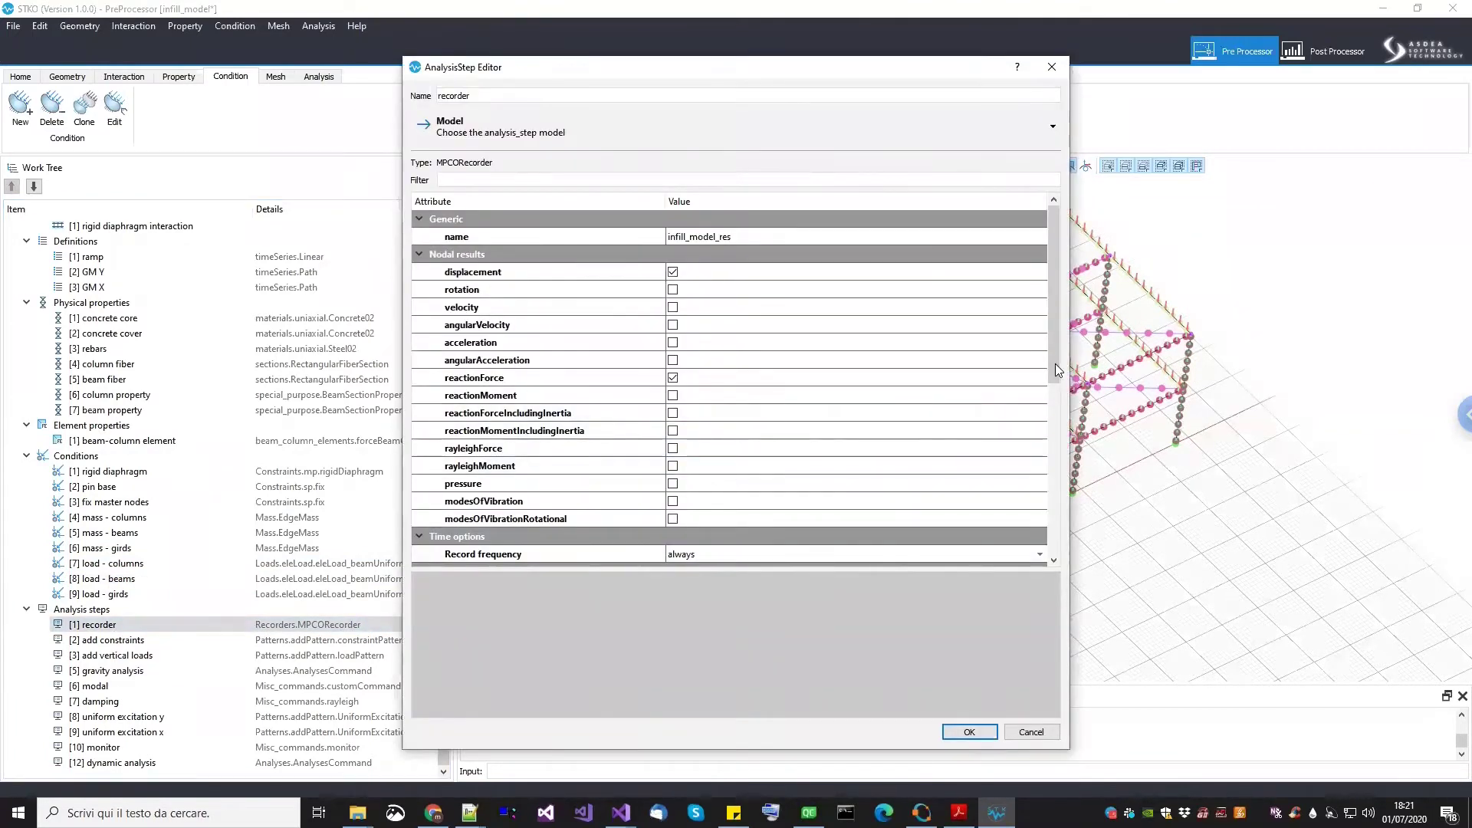
{"action": "scroll", "coordinate": [1052, 480], "scroll_direction": "down", "scroll_amount": 6}
{"action": "right_click", "coordinate": [1055, 550]}
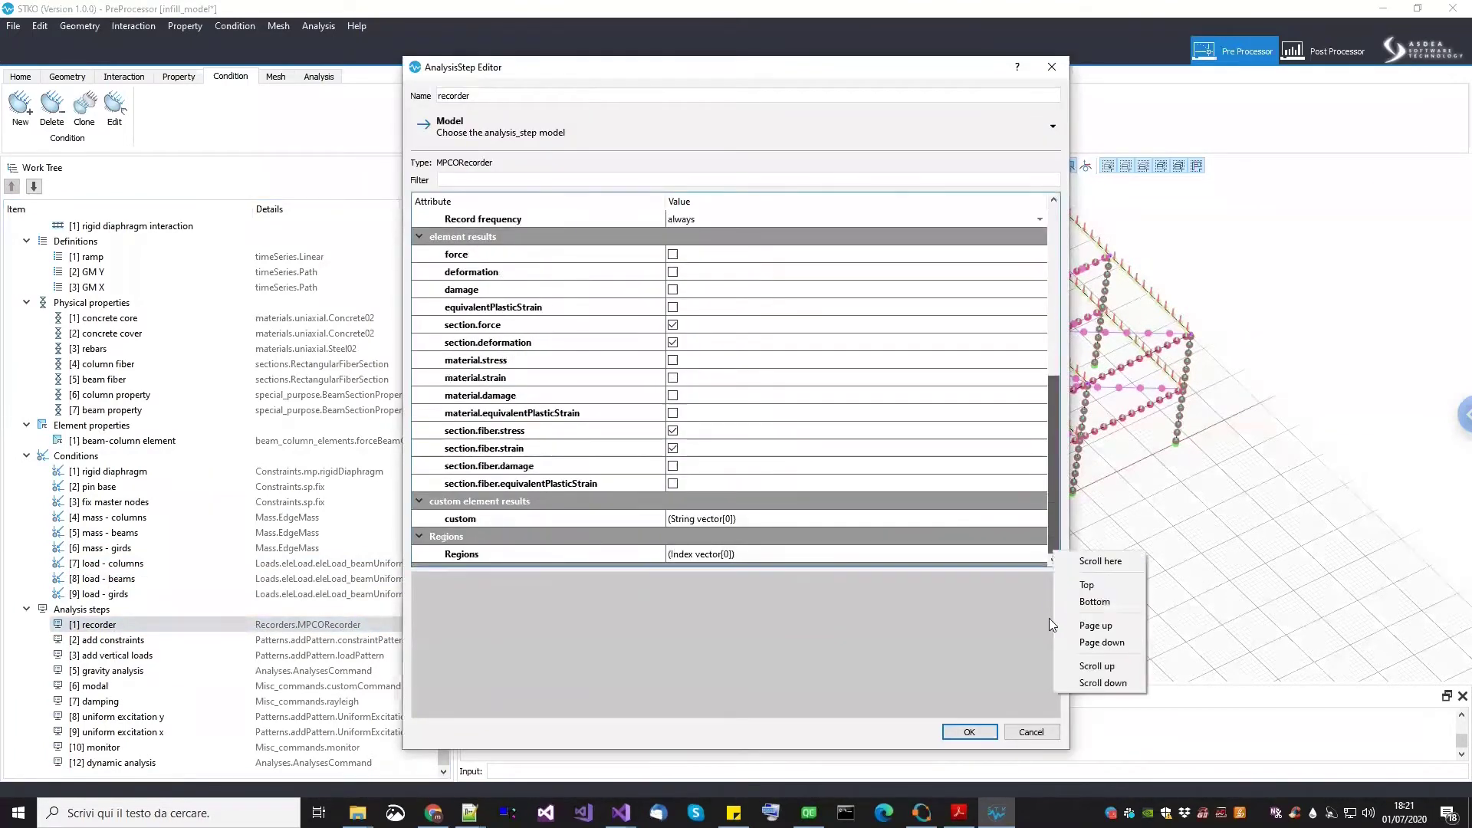
{"action": "left_click", "coordinate": [1026, 701]}
{"action": "left_click", "coordinate": [1028, 734]}
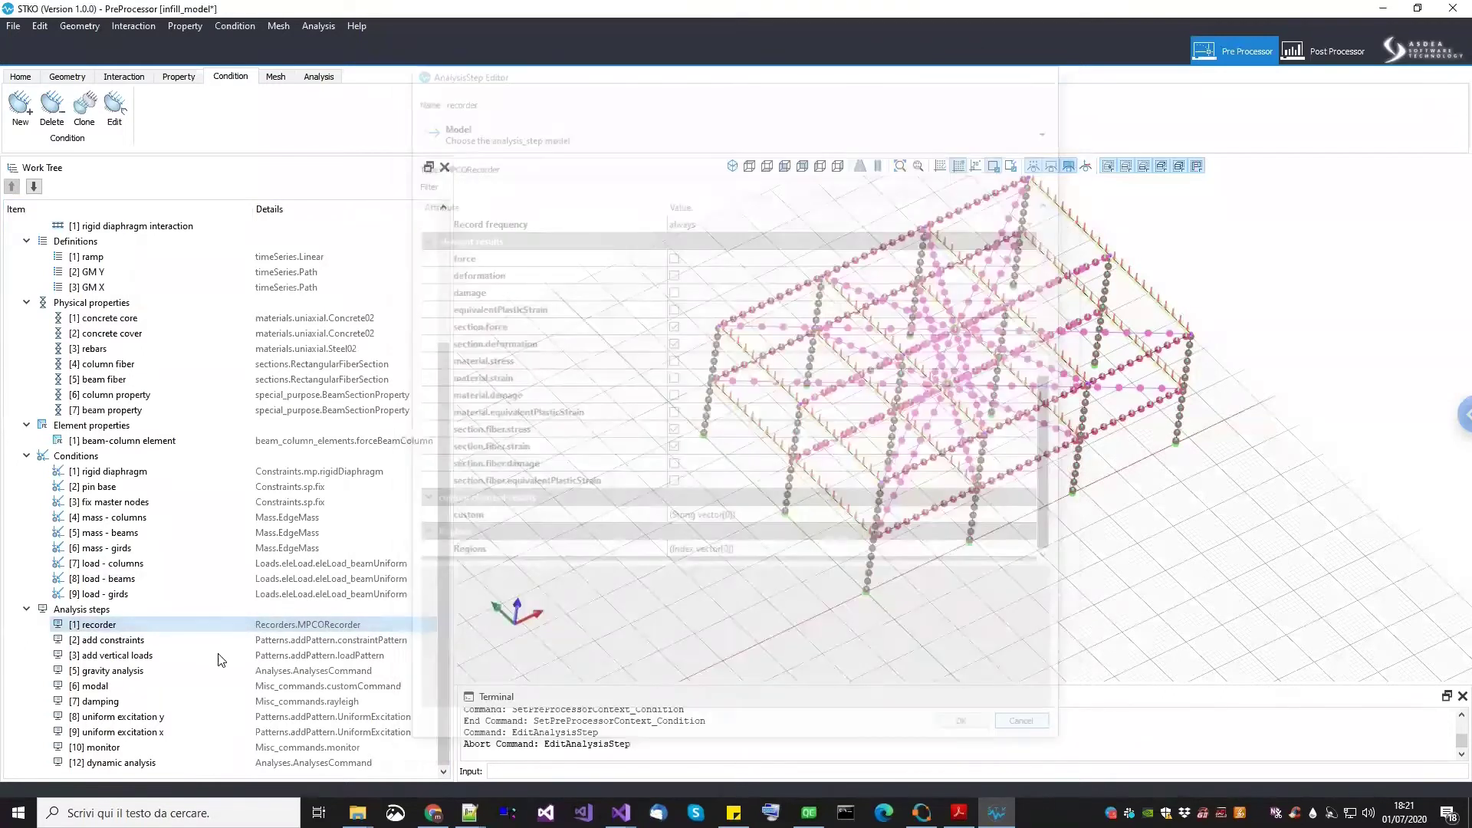
Check which single-point constraints the add constraints analysis step includes, and close it without changes
{"action": "right_click", "coordinate": [130, 641]}
{"action": "left_click", "coordinate": [157, 685]}
{"action": "left_click", "coordinate": [1040, 237]}
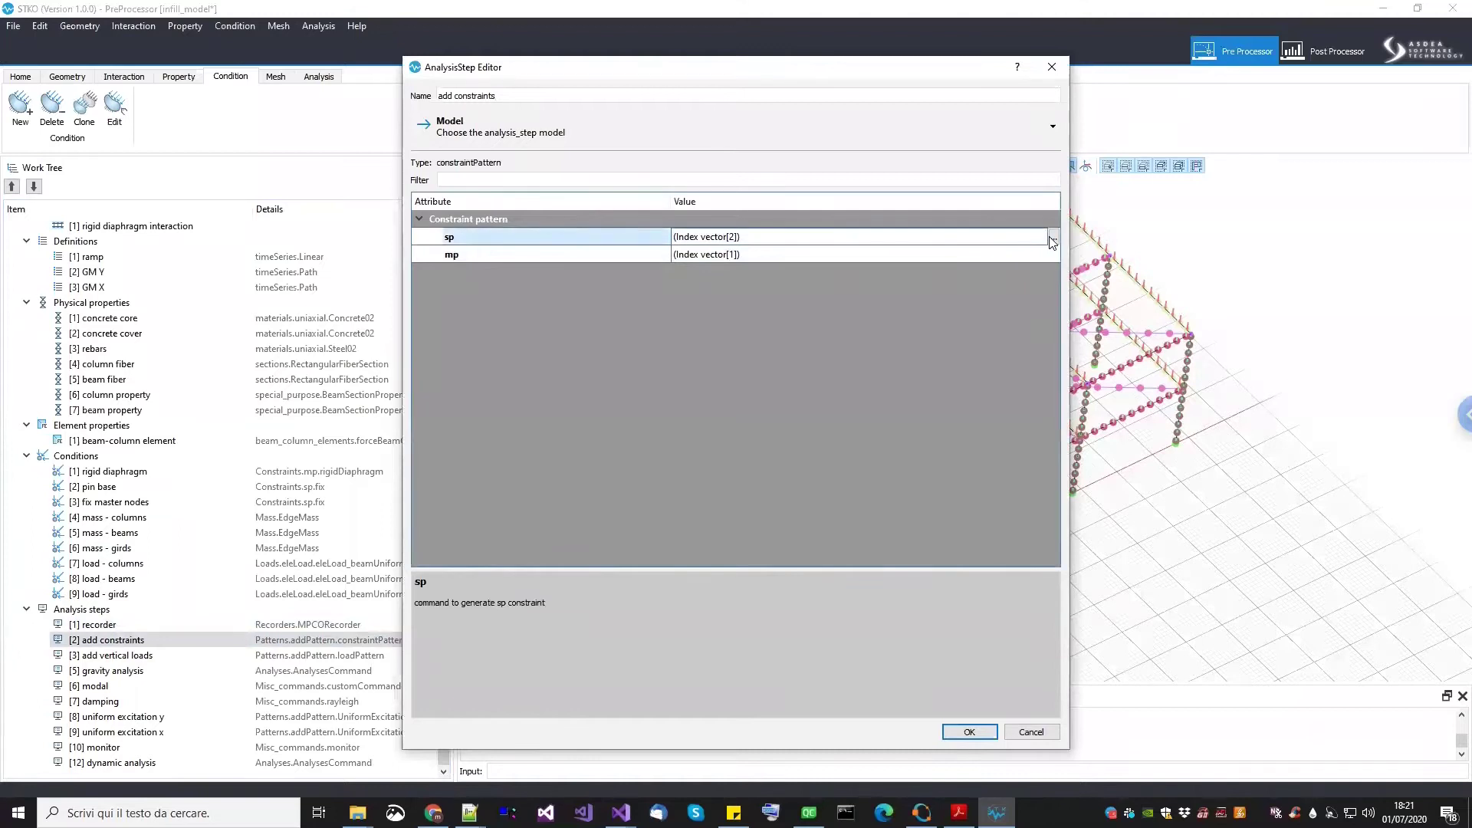
{"action": "left_click", "coordinate": [1054, 237]}
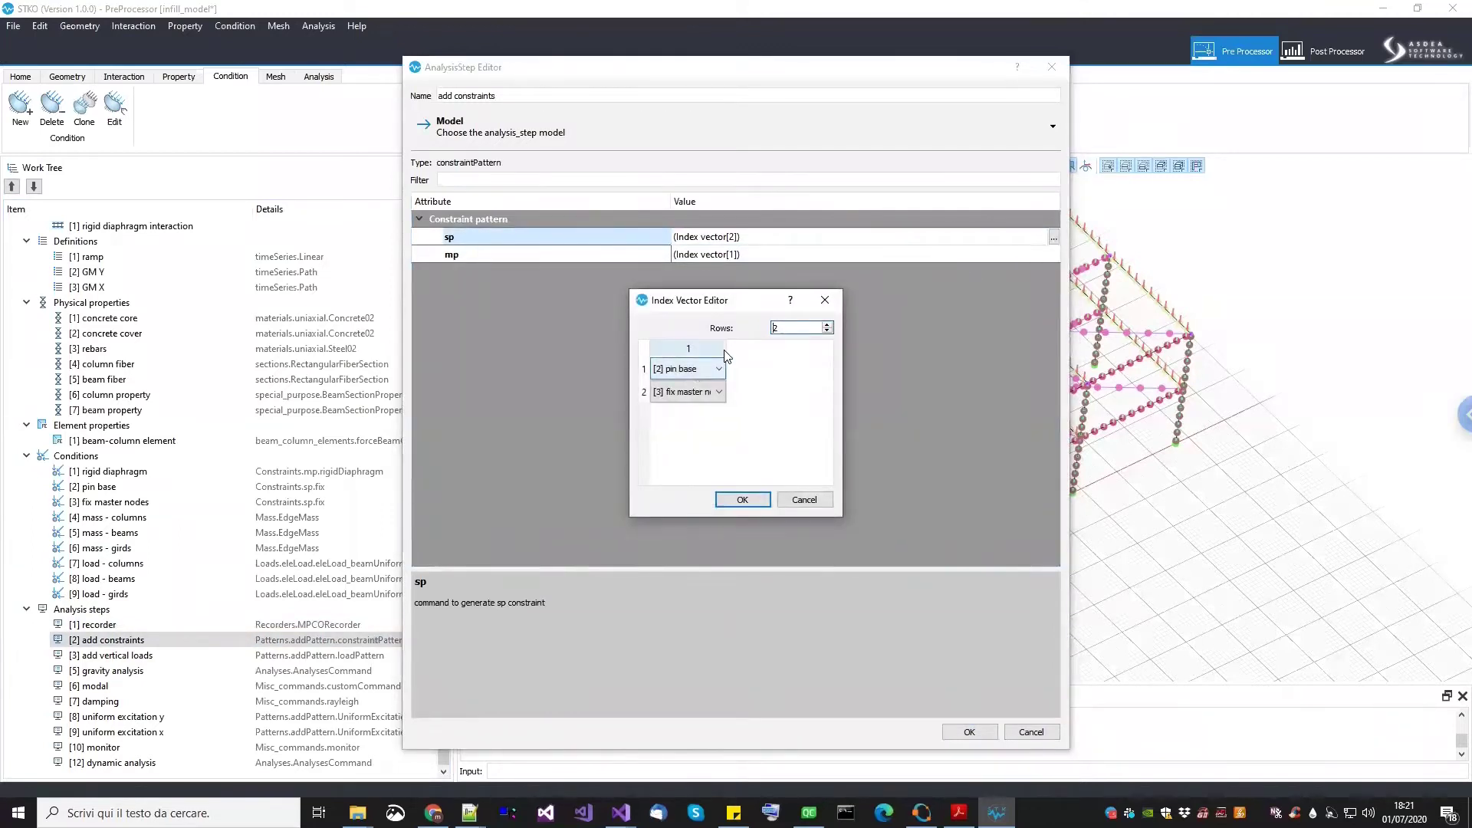
{"action": "left_click_drag", "start_coordinate": [726, 349], "coordinate": [756, 350]}
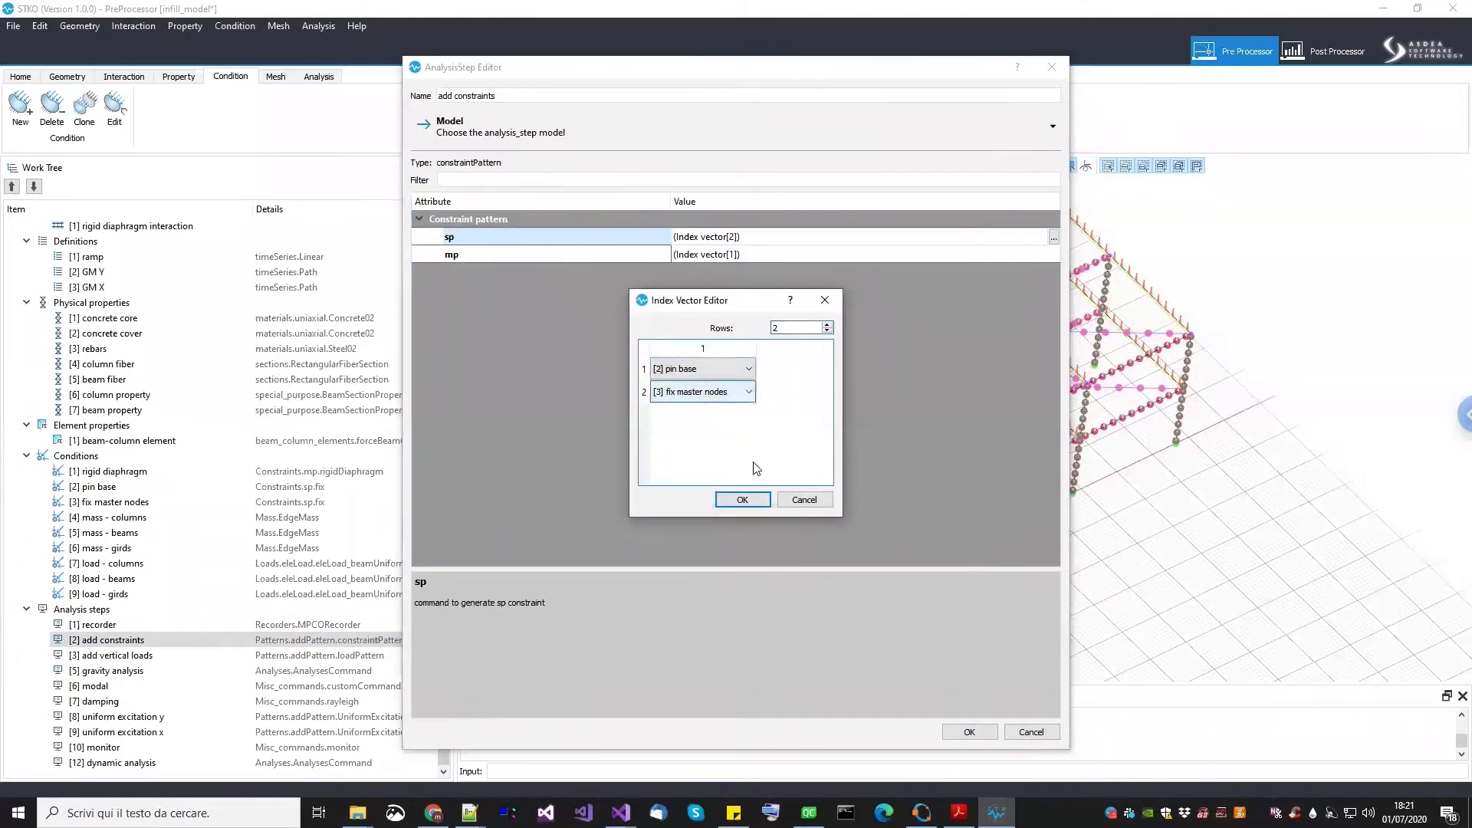
{"action": "key", "text": "Escape"}
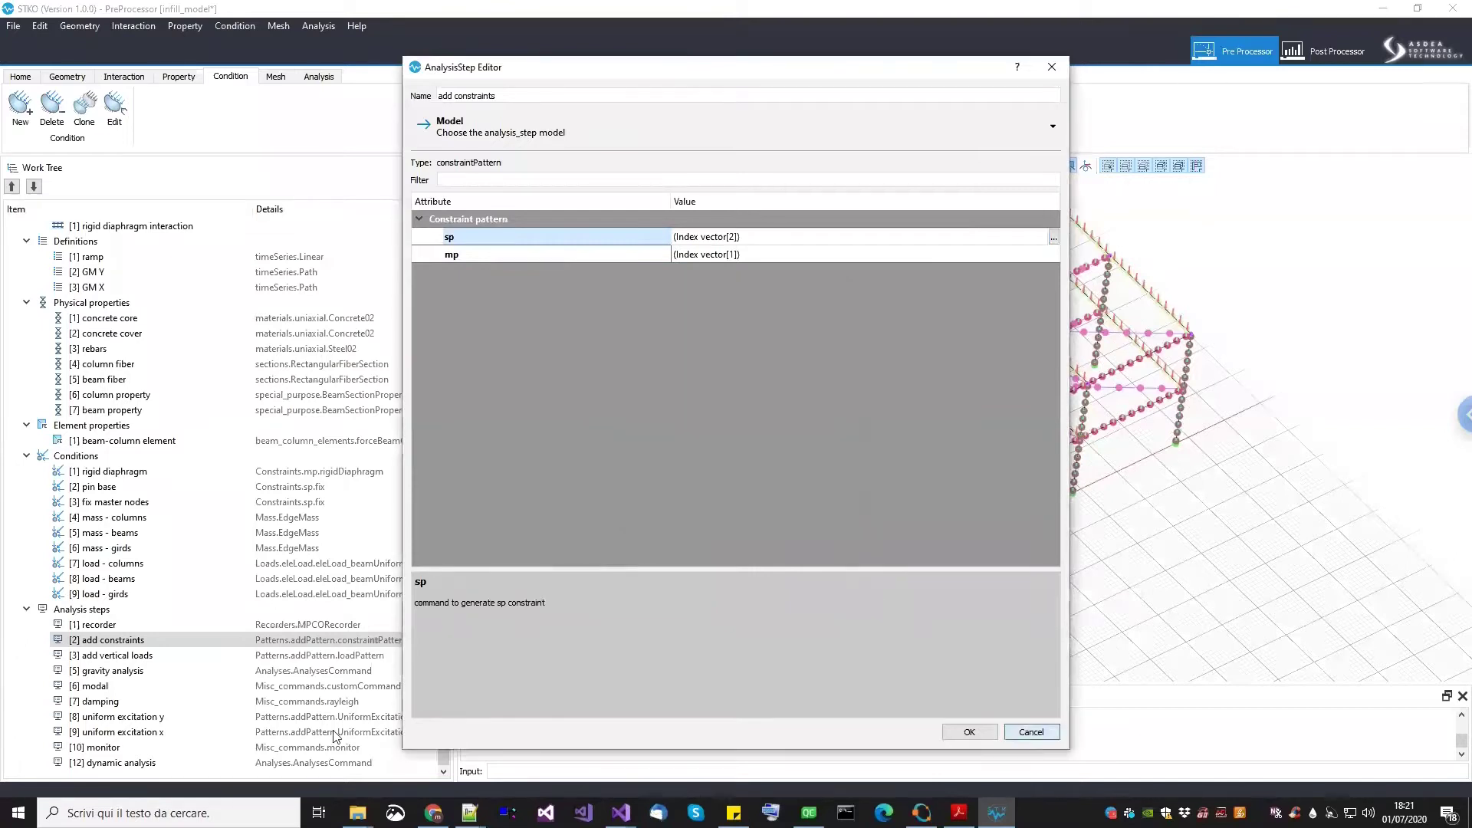
{"action": "left_click", "coordinate": [1031, 732]}
Check the element loads included in the add vertical loads pattern, keeping the existing assignments
{"action": "right_click", "coordinate": [181, 655]}
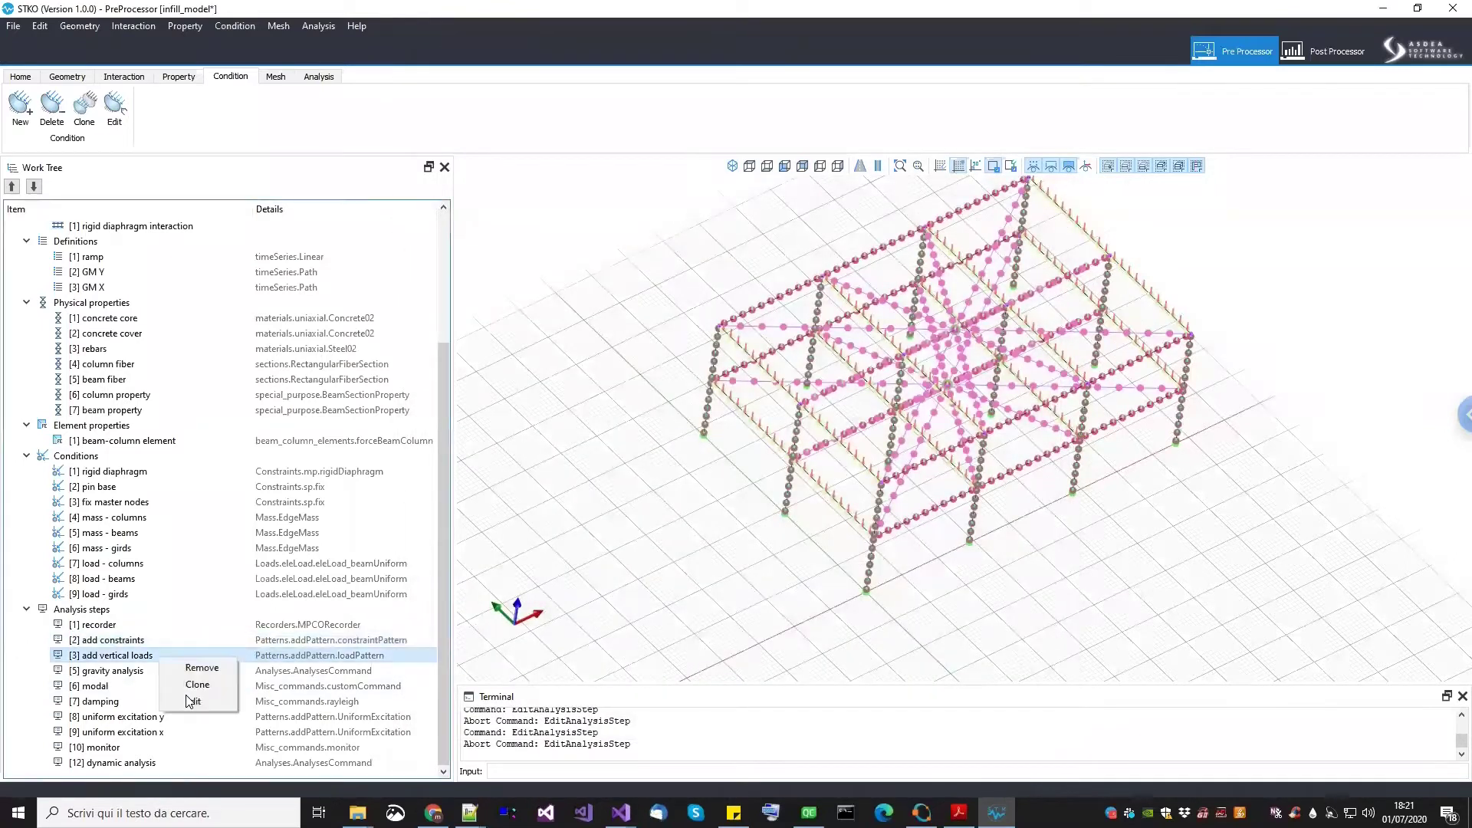
{"action": "left_click", "coordinate": [190, 701]}
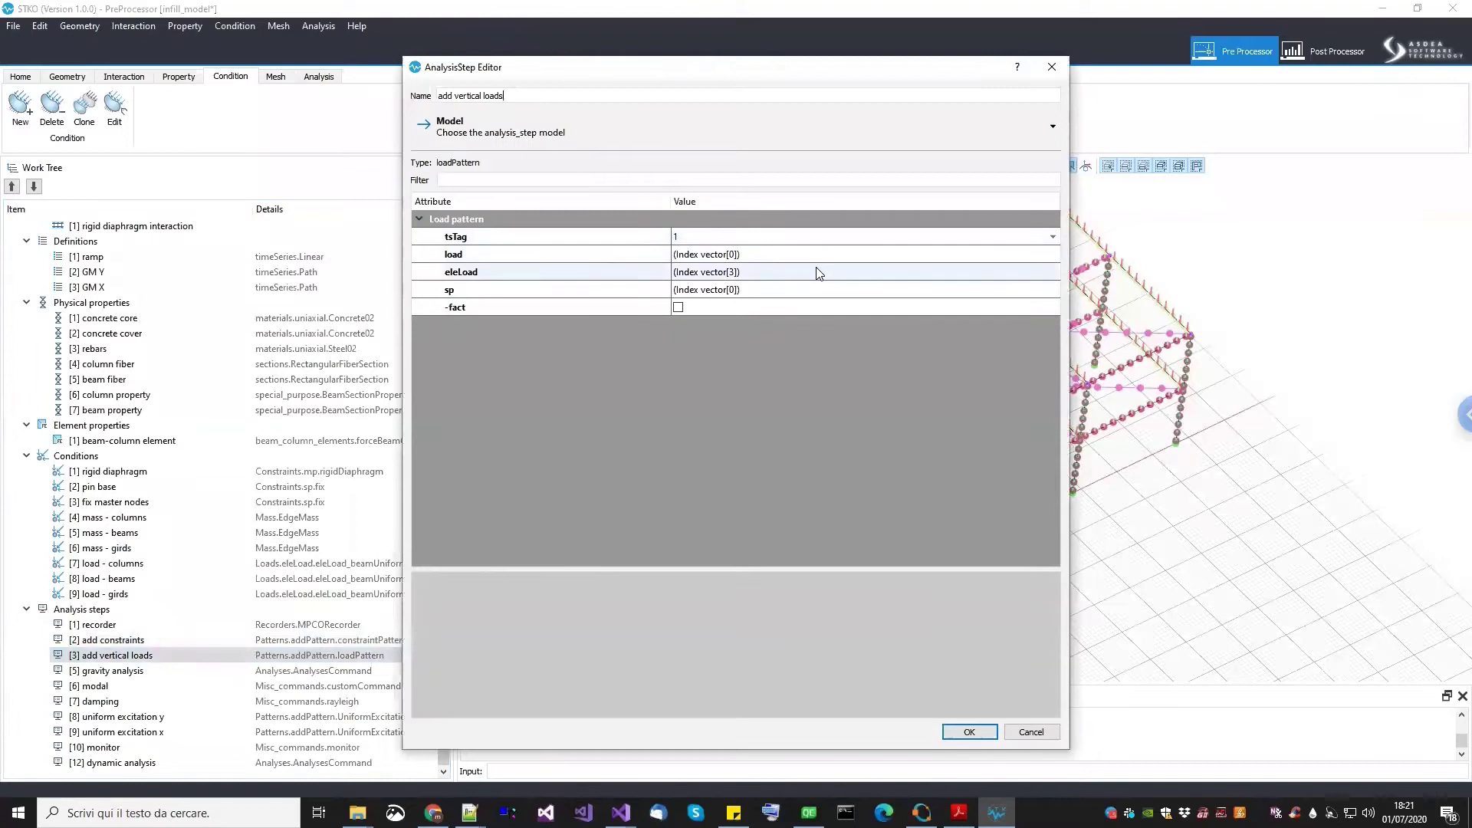
{"action": "left_click", "coordinate": [818, 272]}
{"action": "left_click", "coordinate": [1054, 272]}
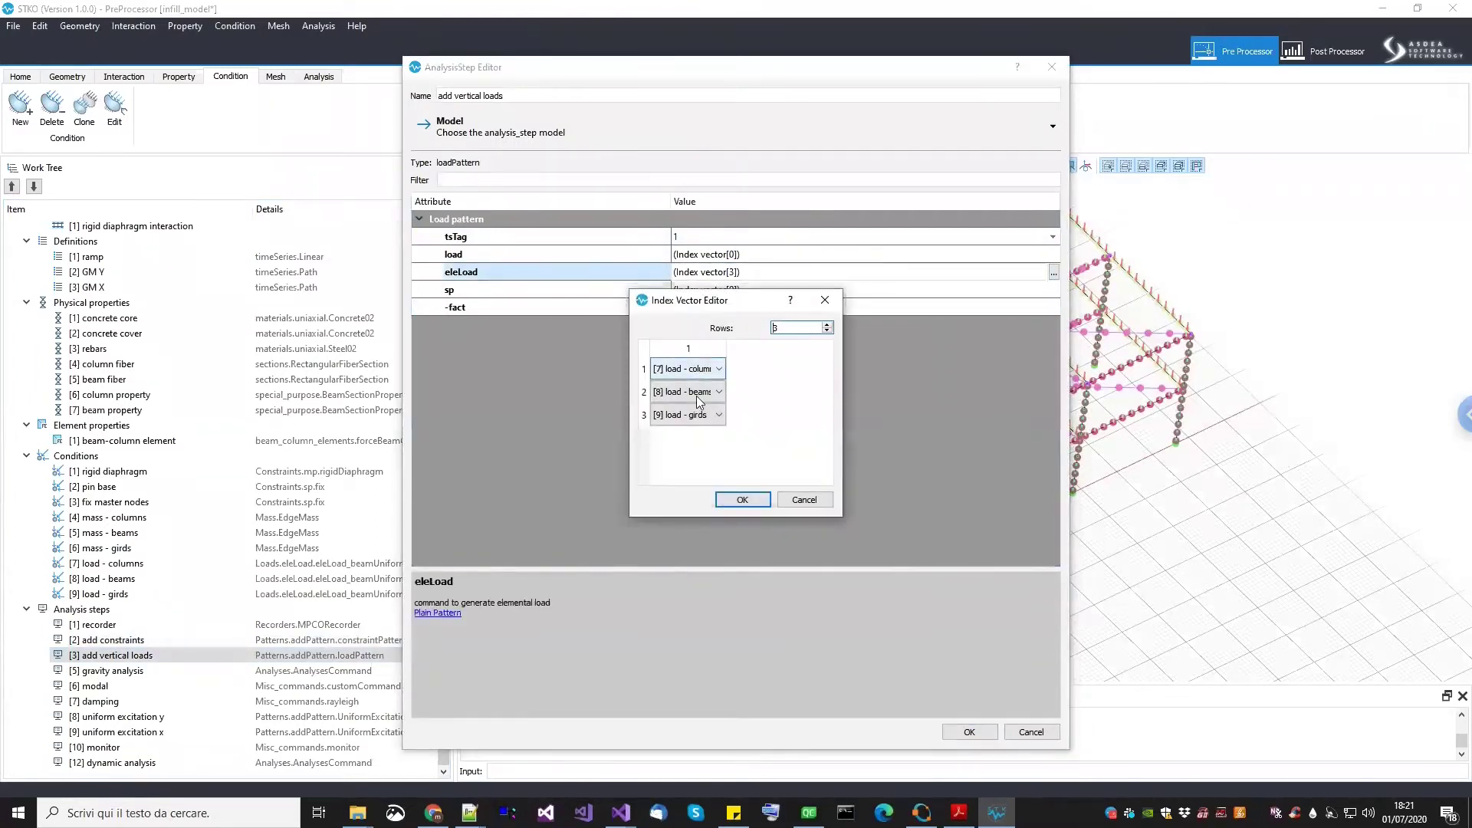
{"action": "left_click", "coordinate": [745, 500]}
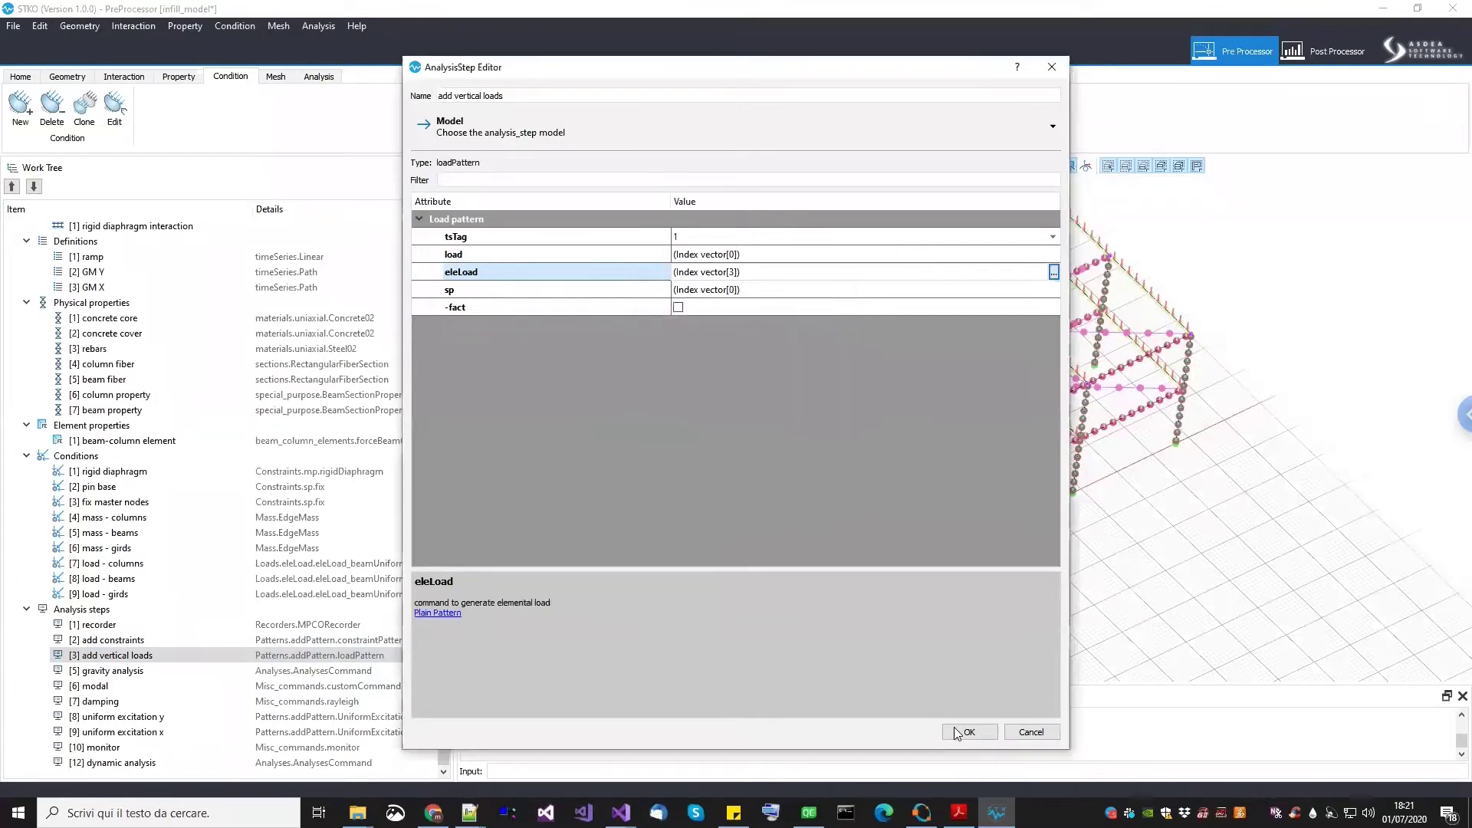
{"action": "left_click", "coordinate": [966, 732]}
Try the Penalty Method constraints handler in the gravity analysis step, and look over the available system solvers
{"action": "left_click", "coordinate": [144, 672]}
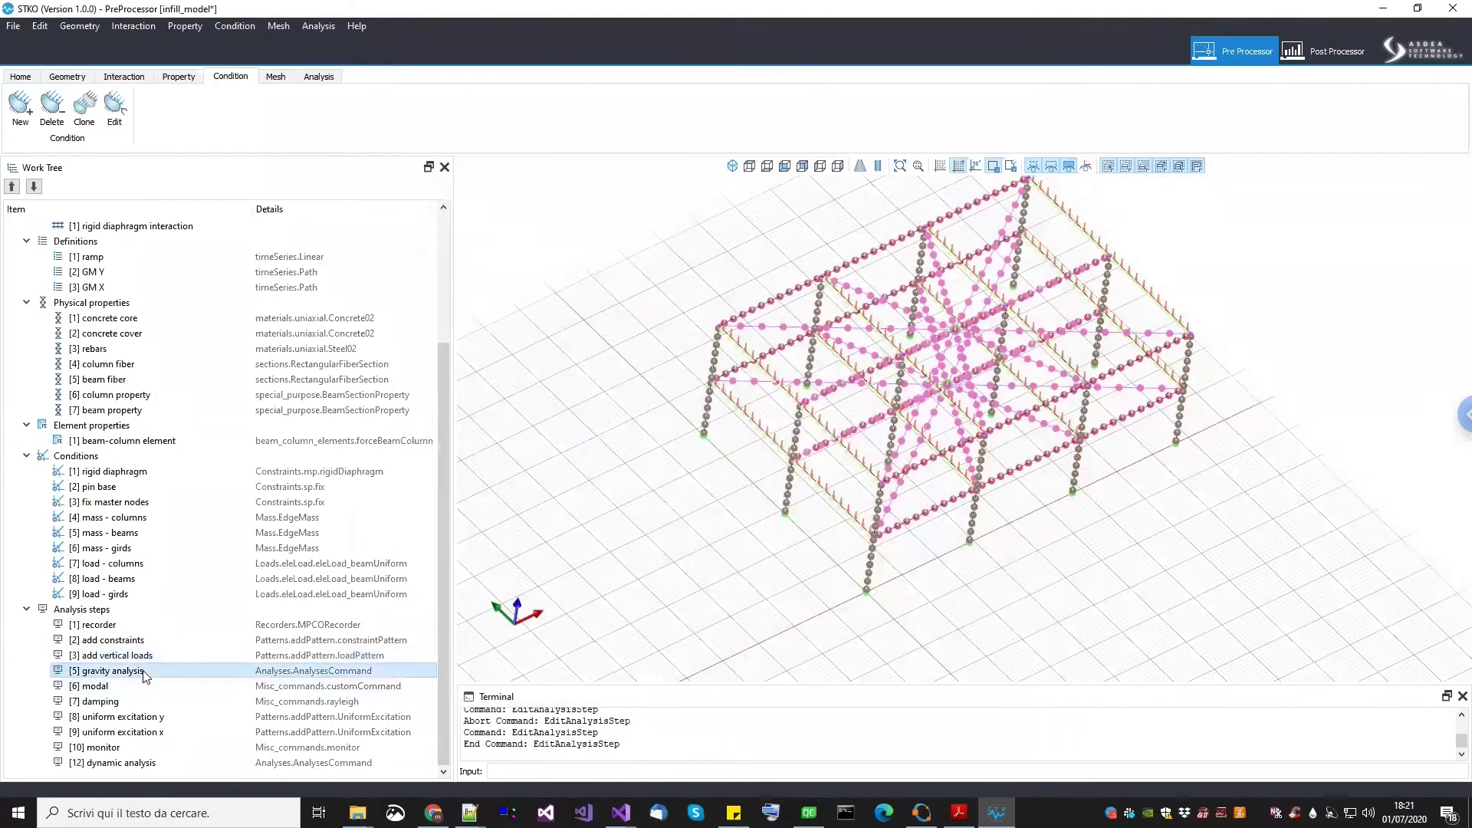
{"action": "right_click", "coordinate": [144, 672]}
{"action": "left_click", "coordinate": [177, 716]}
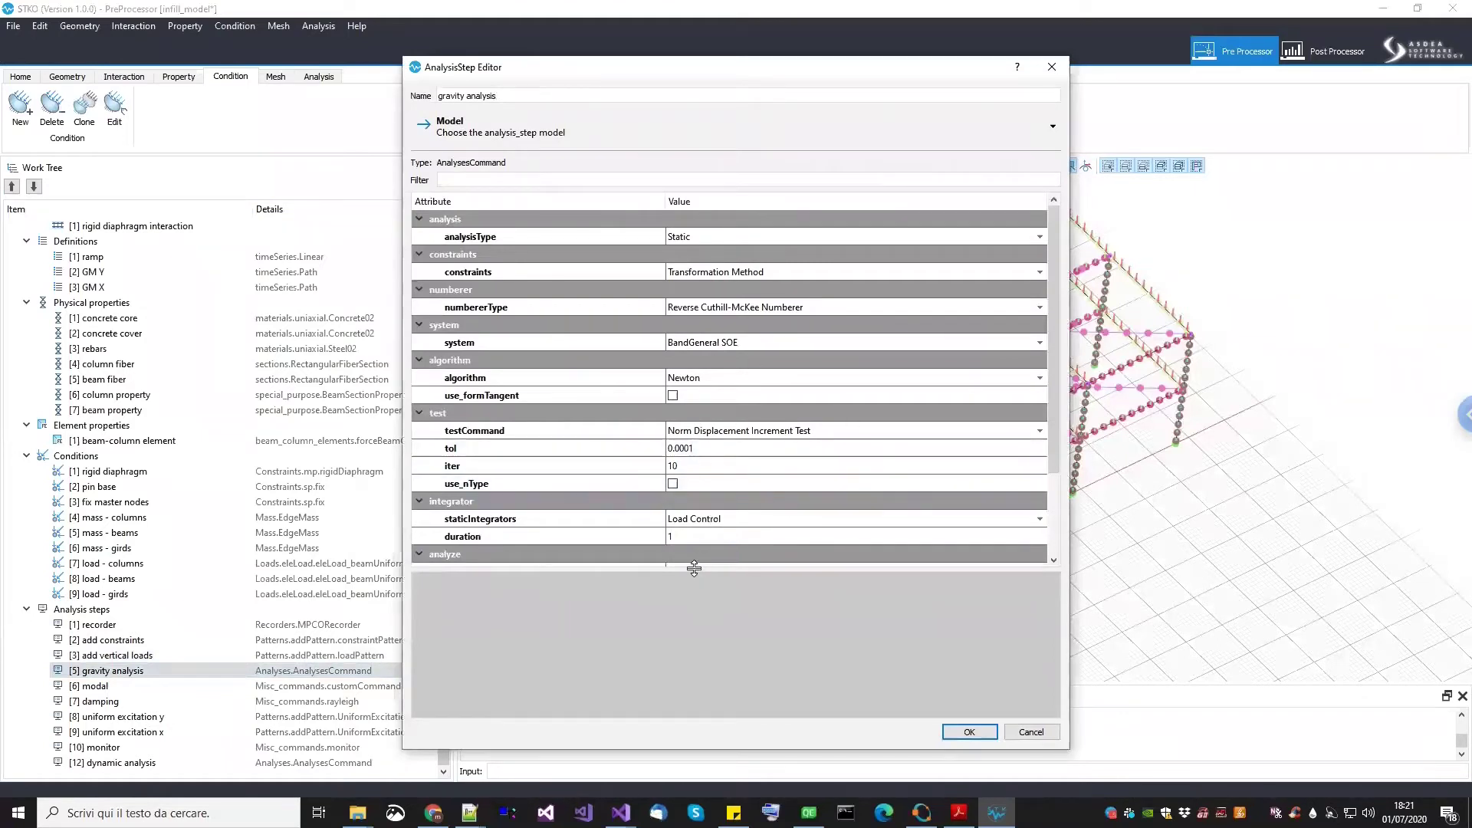
{"action": "left_click_drag", "start_coordinate": [694, 567], "coordinate": [694, 660]}
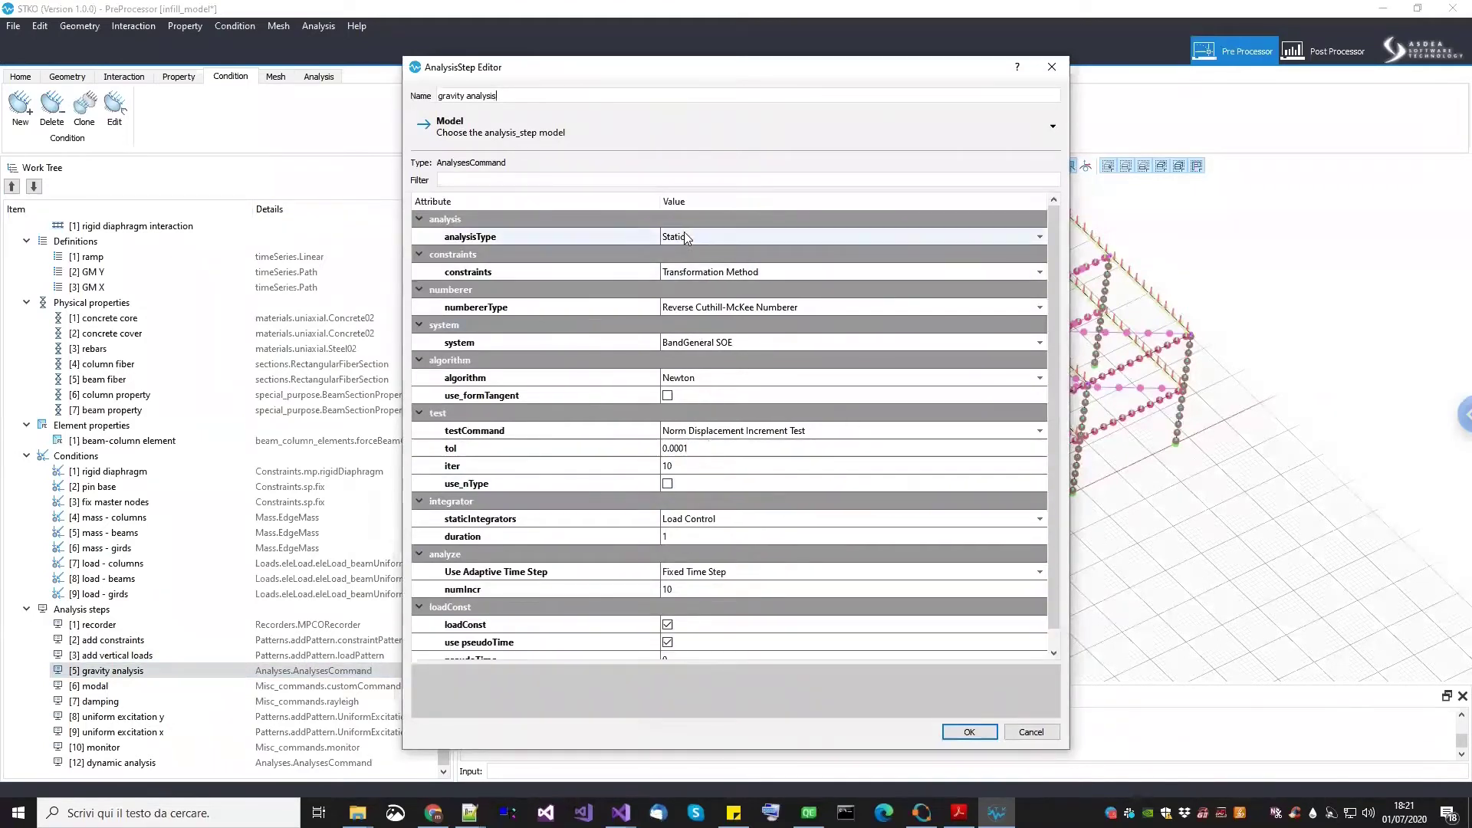
{"action": "left_click", "coordinate": [731, 273]}
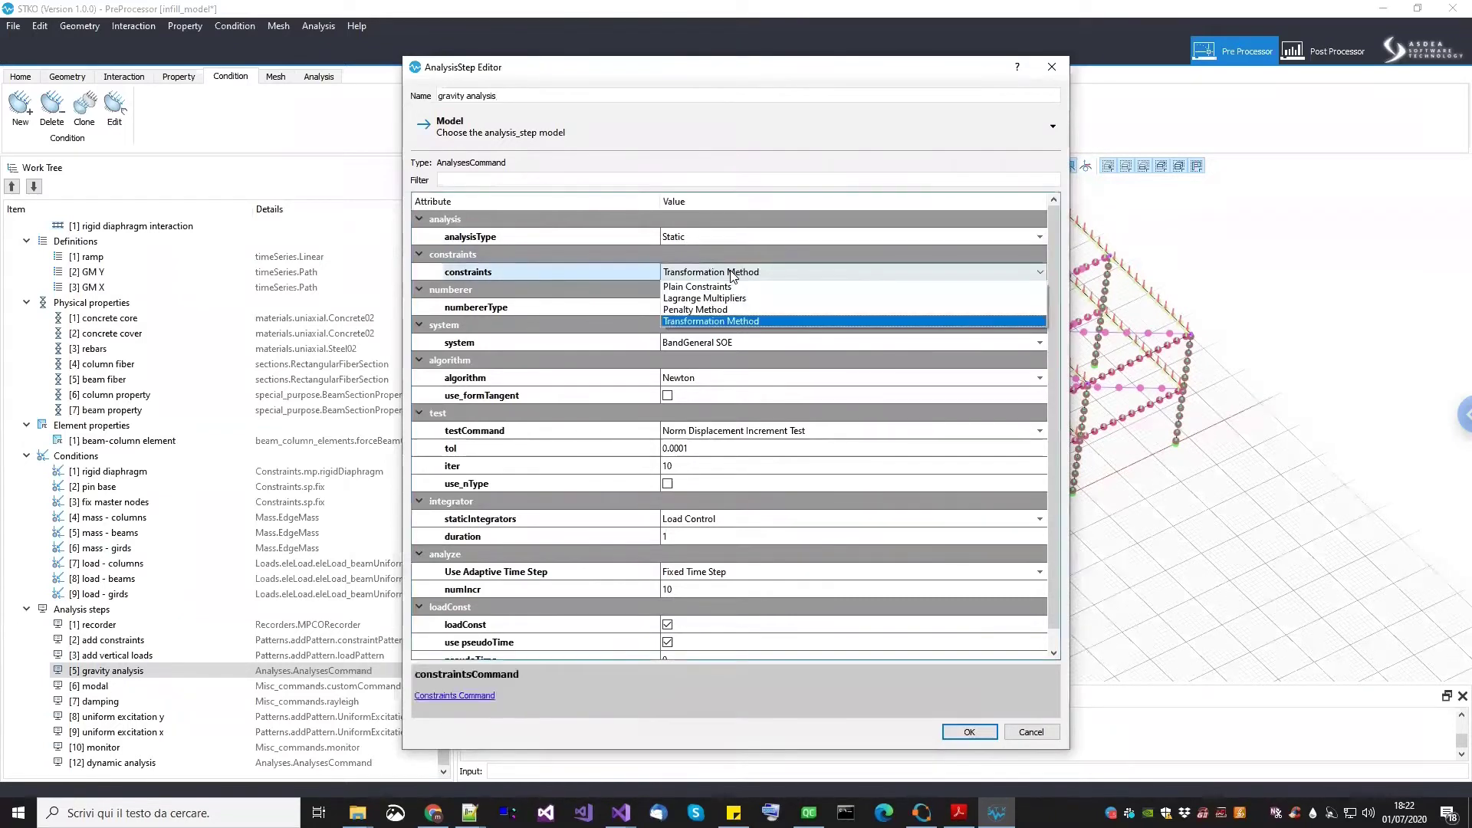
{"action": "left_click", "coordinate": [721, 310]}
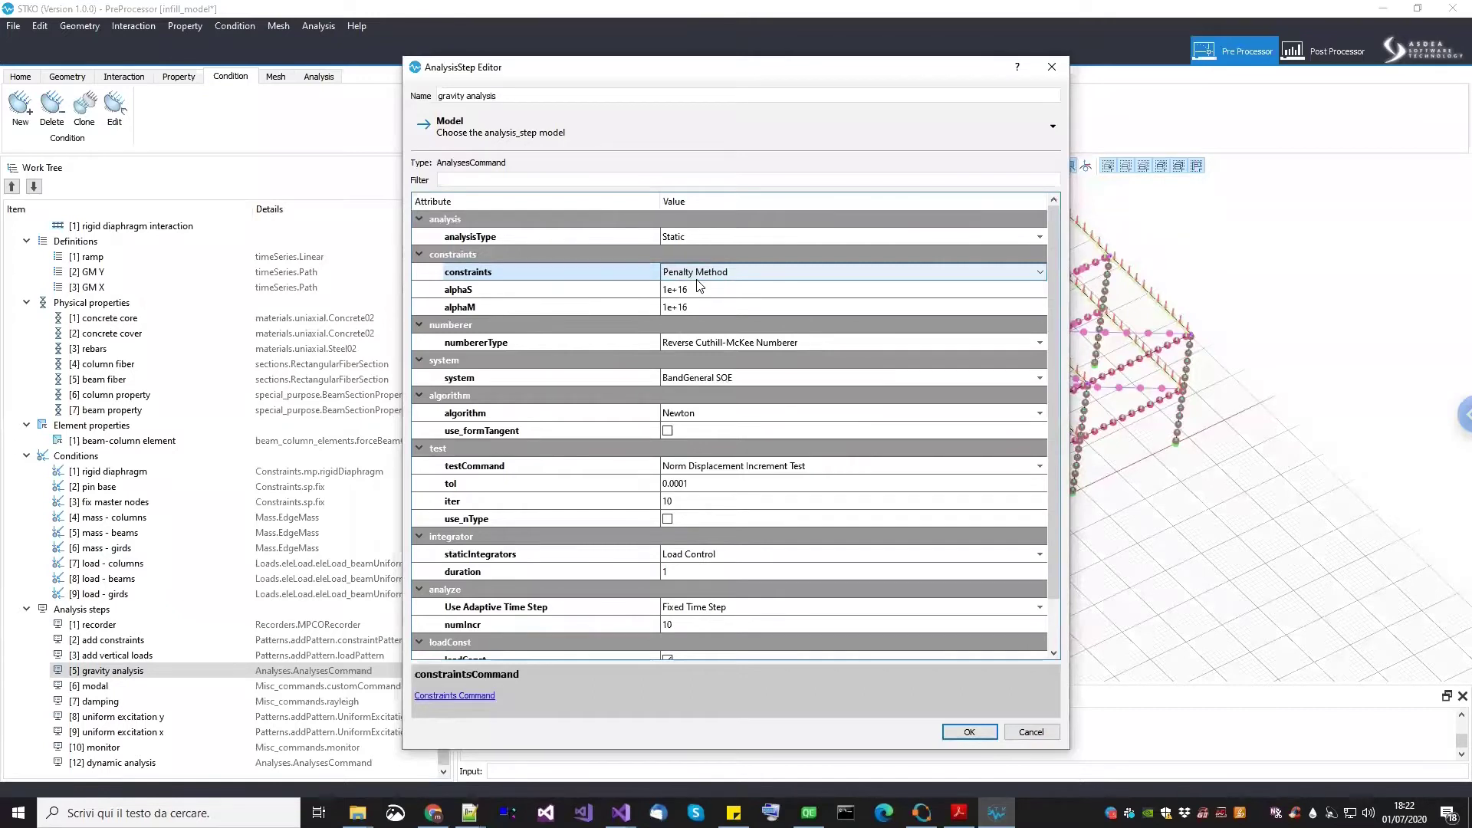
{"action": "left_click", "coordinate": [615, 378]}
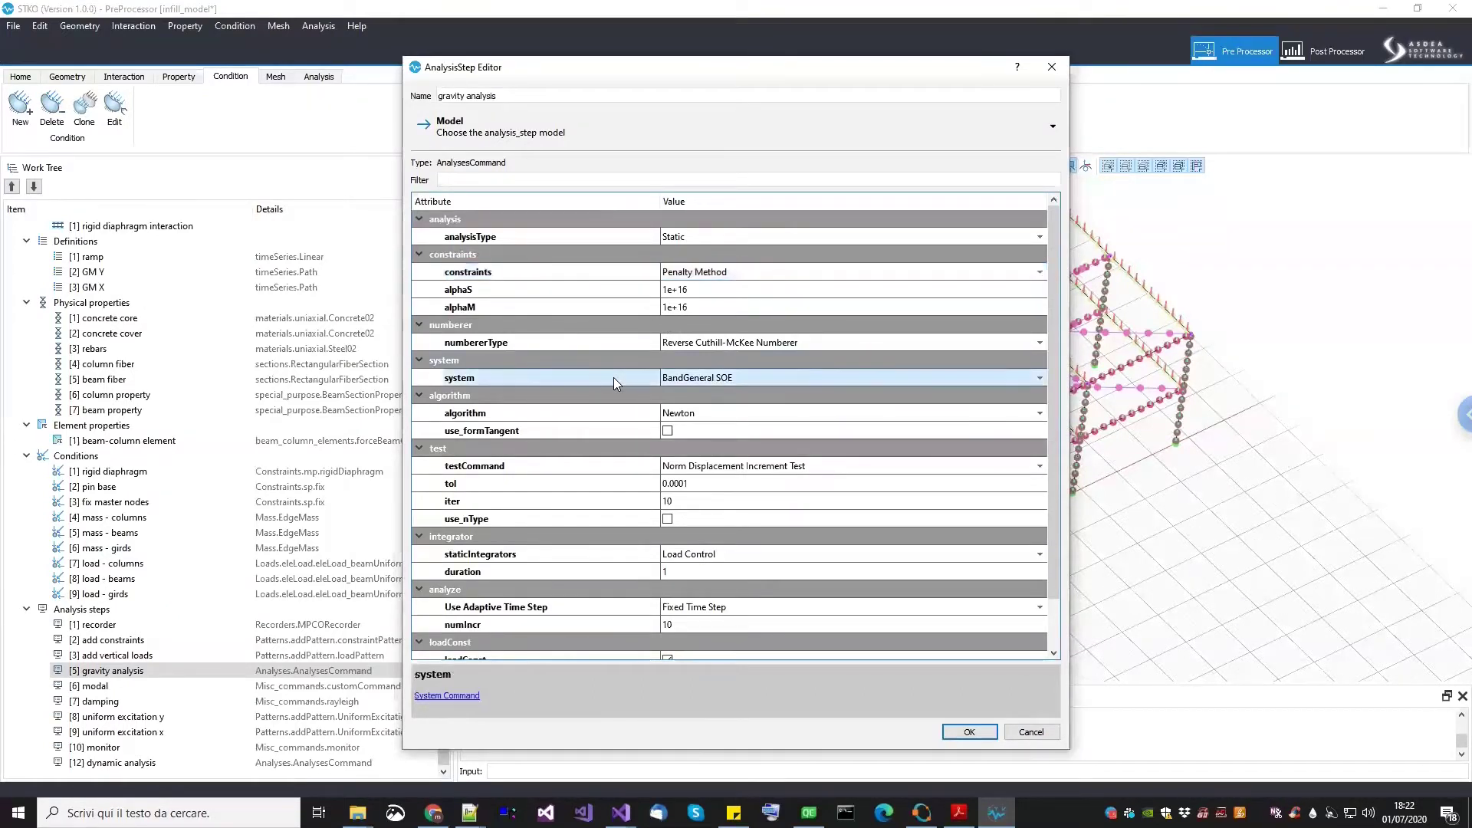
{"action": "left_click", "coordinate": [714, 380]}
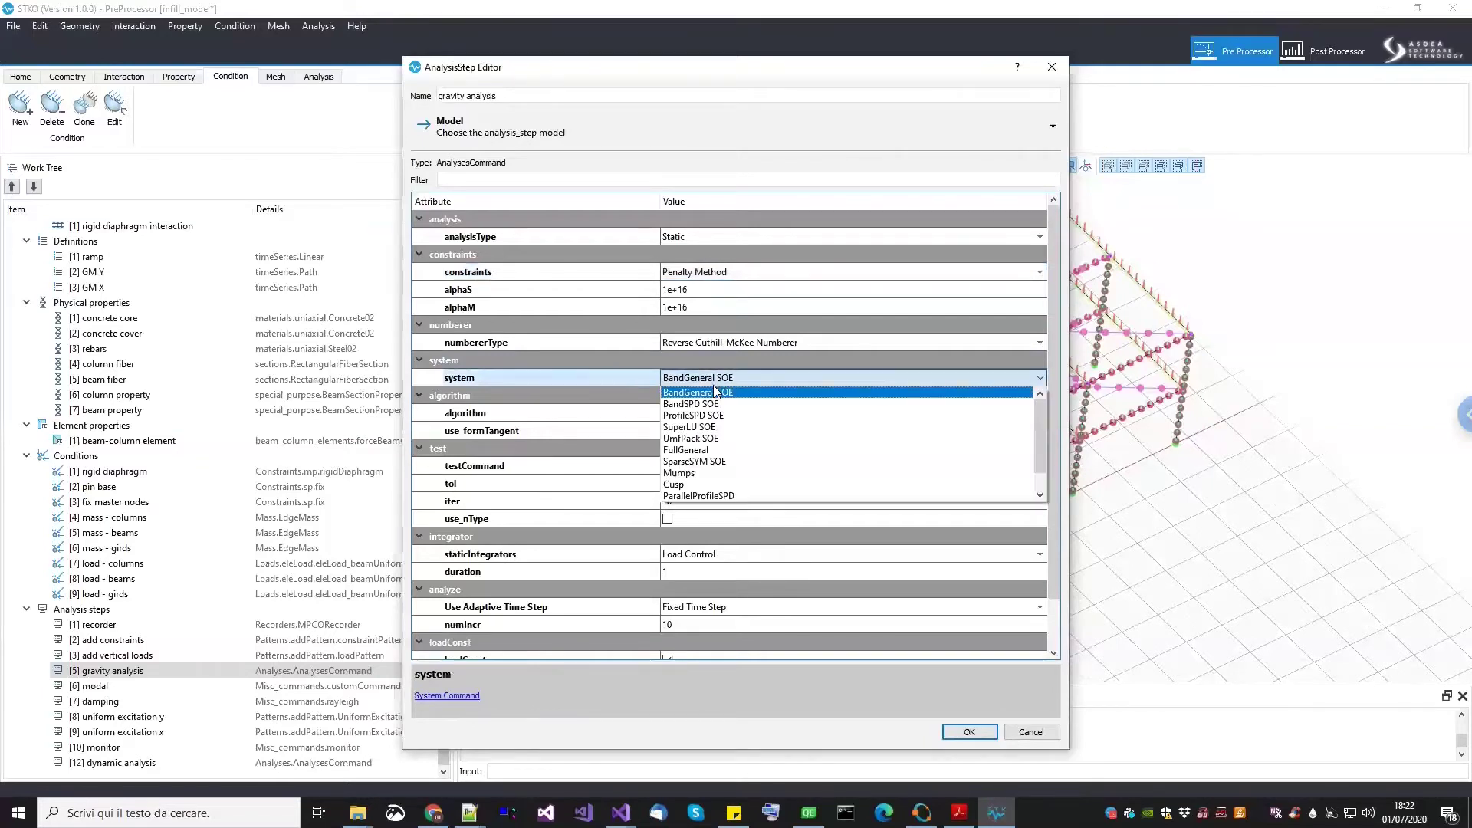
{"action": "left_click", "coordinate": [631, 376]}
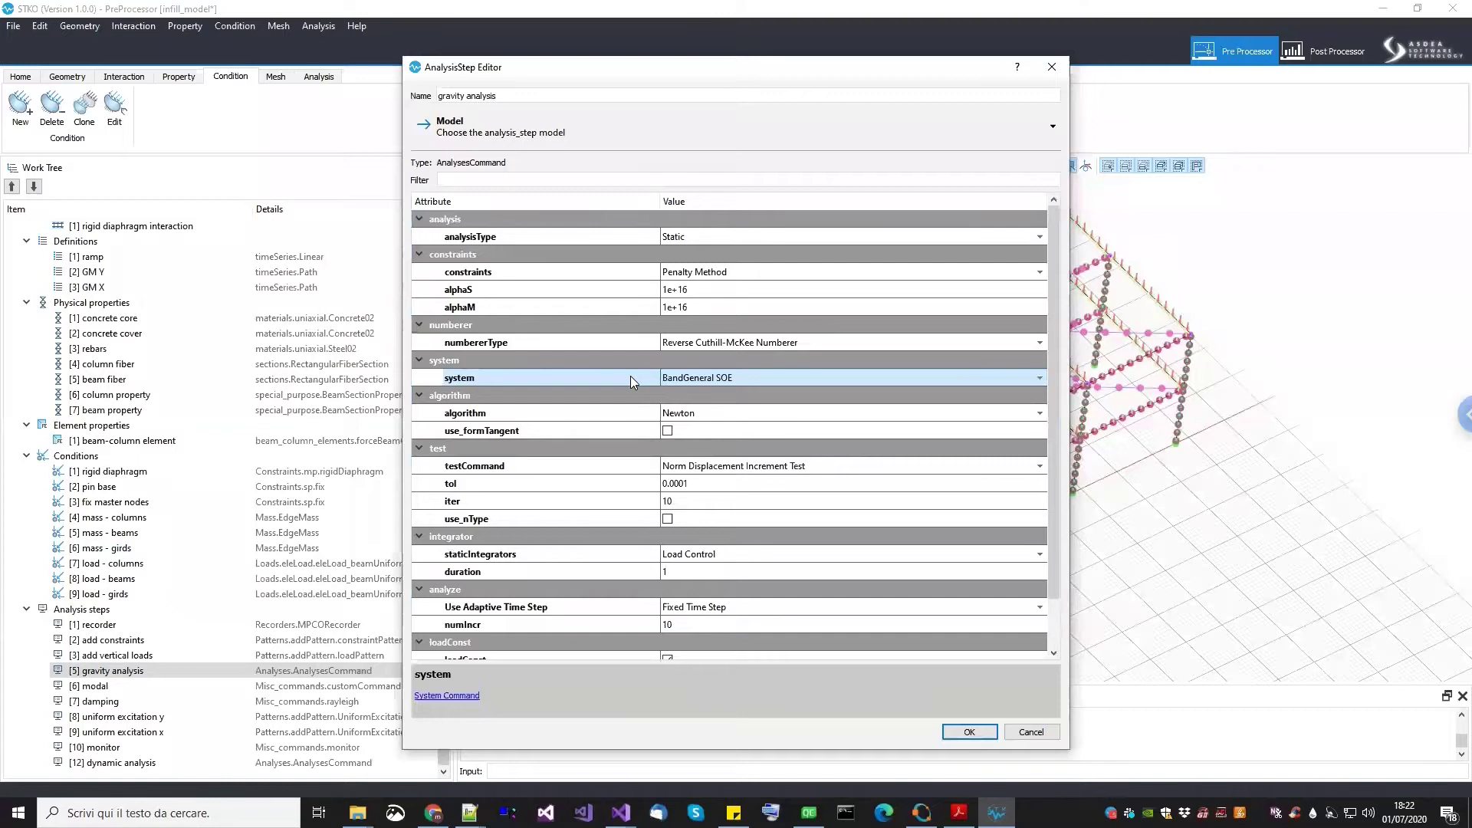
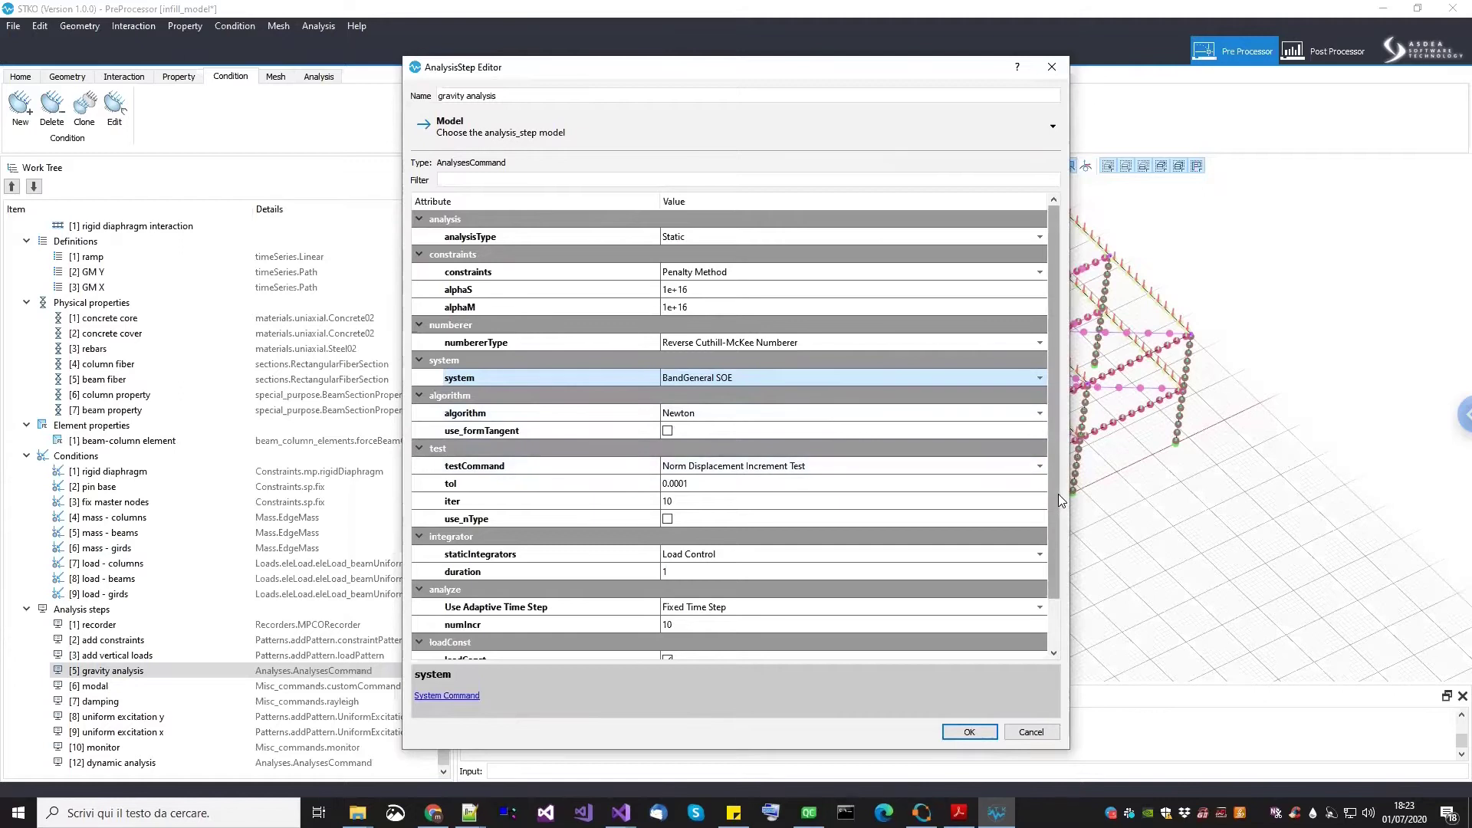
Review the gravity analysis duration, number of increments and time step options, and discard the edits
{"action": "scroll", "coordinate": [1058, 494], "scroll_direction": "down", "scroll_amount": 1}
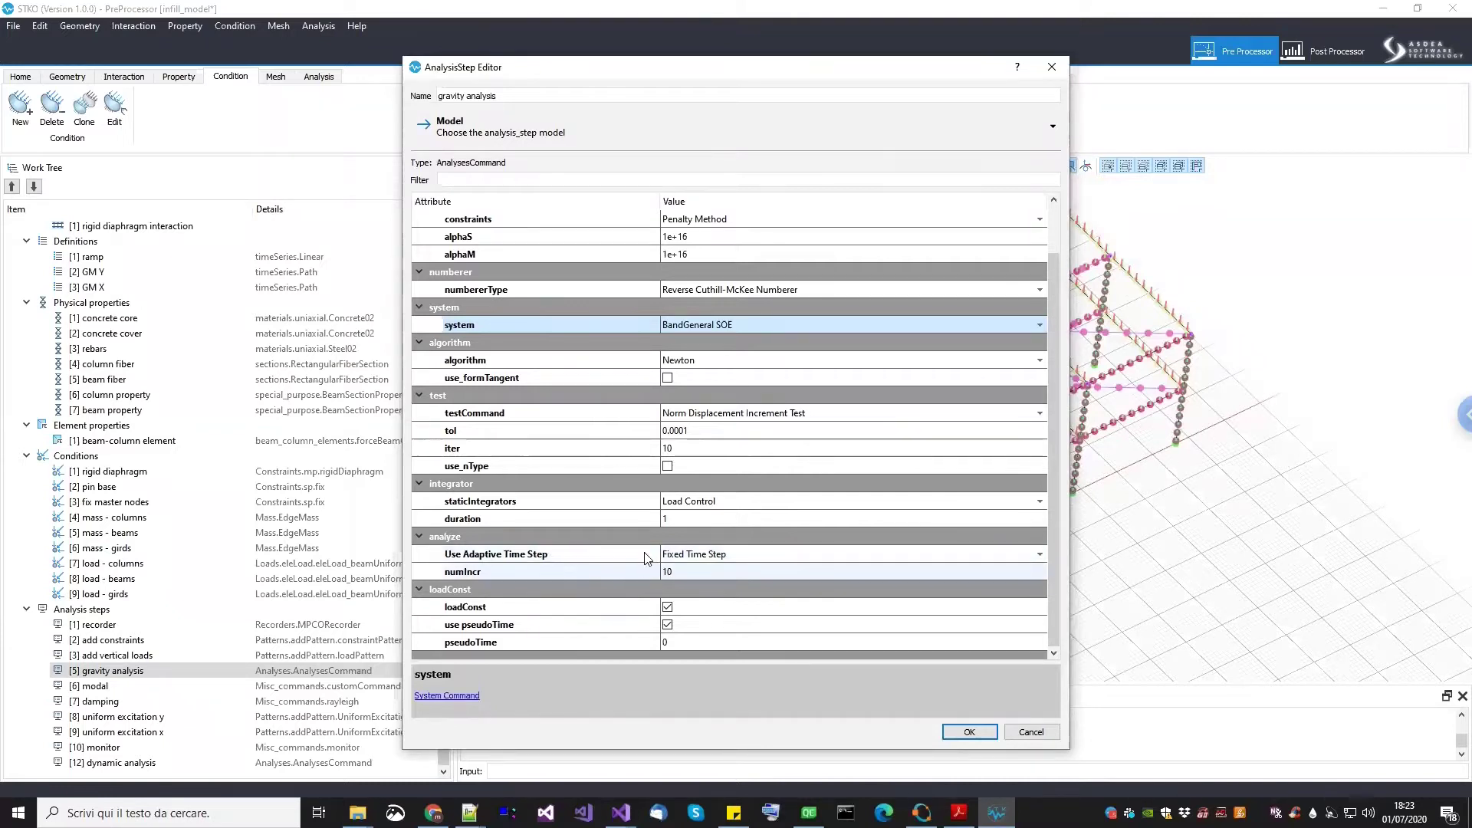
{"action": "left_click", "coordinate": [669, 518]}
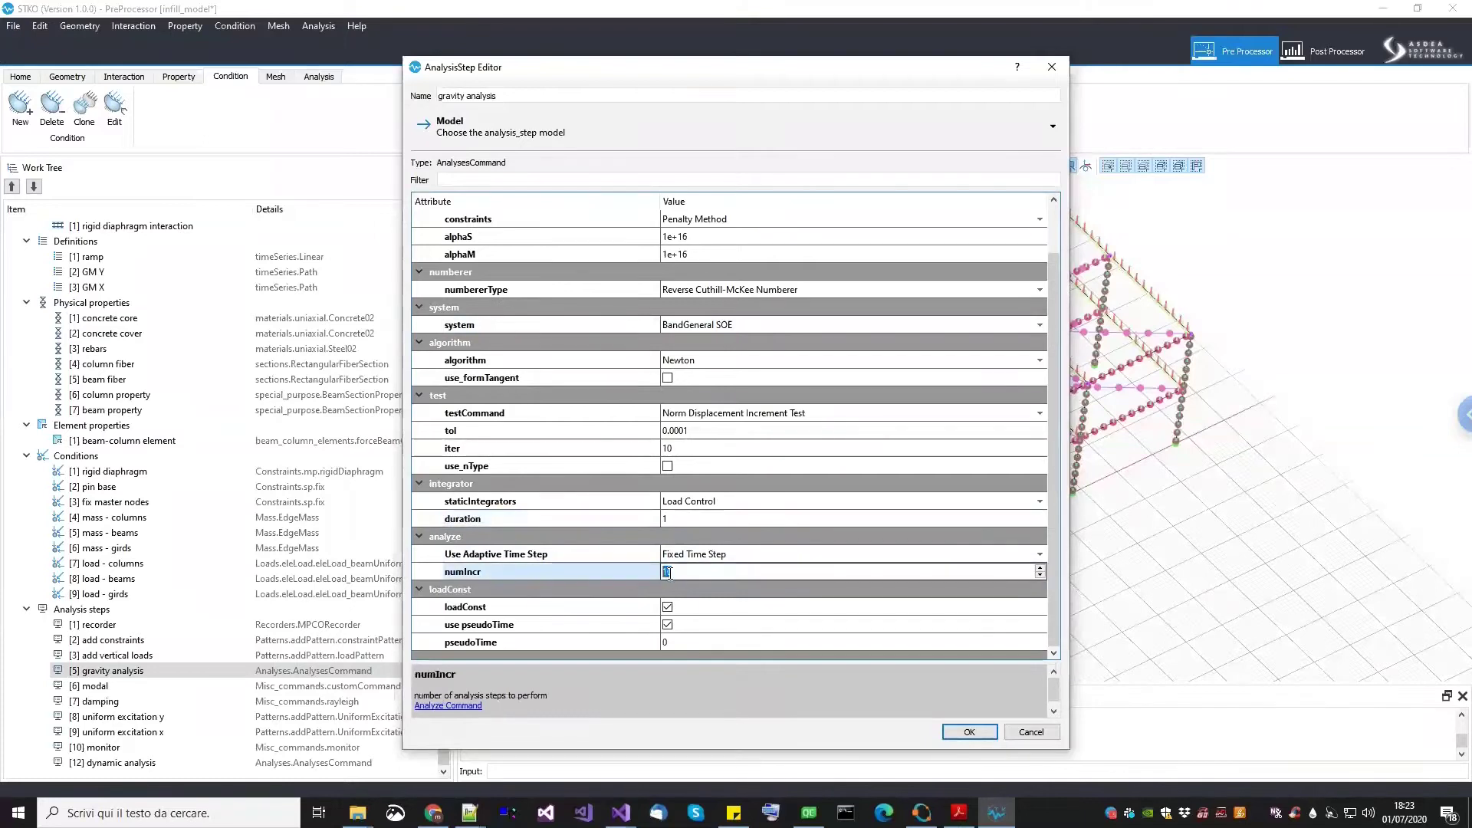
{"action": "left_click", "coordinate": [621, 526]}
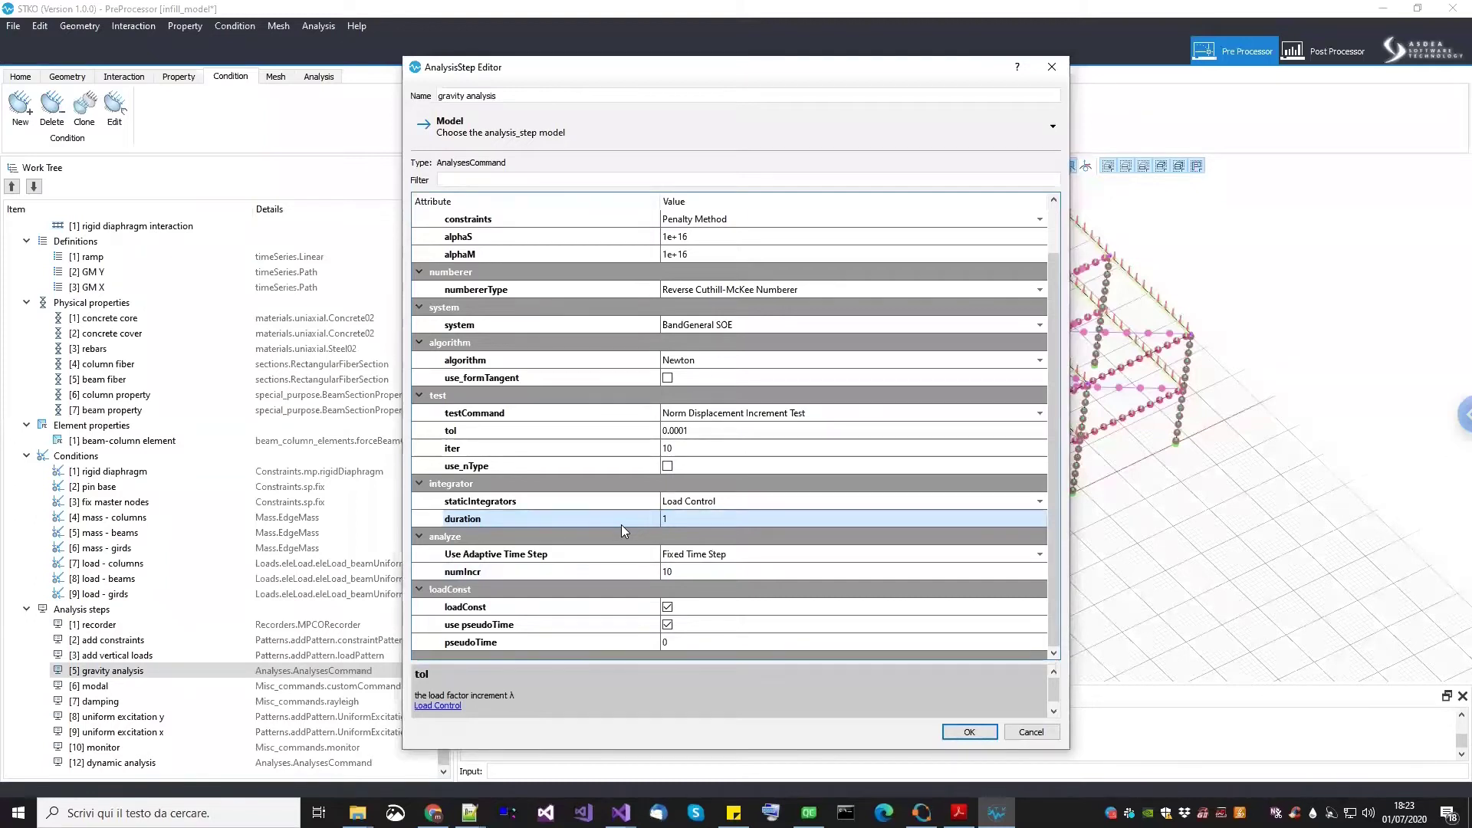
{"action": "left_click", "coordinate": [679, 519]}
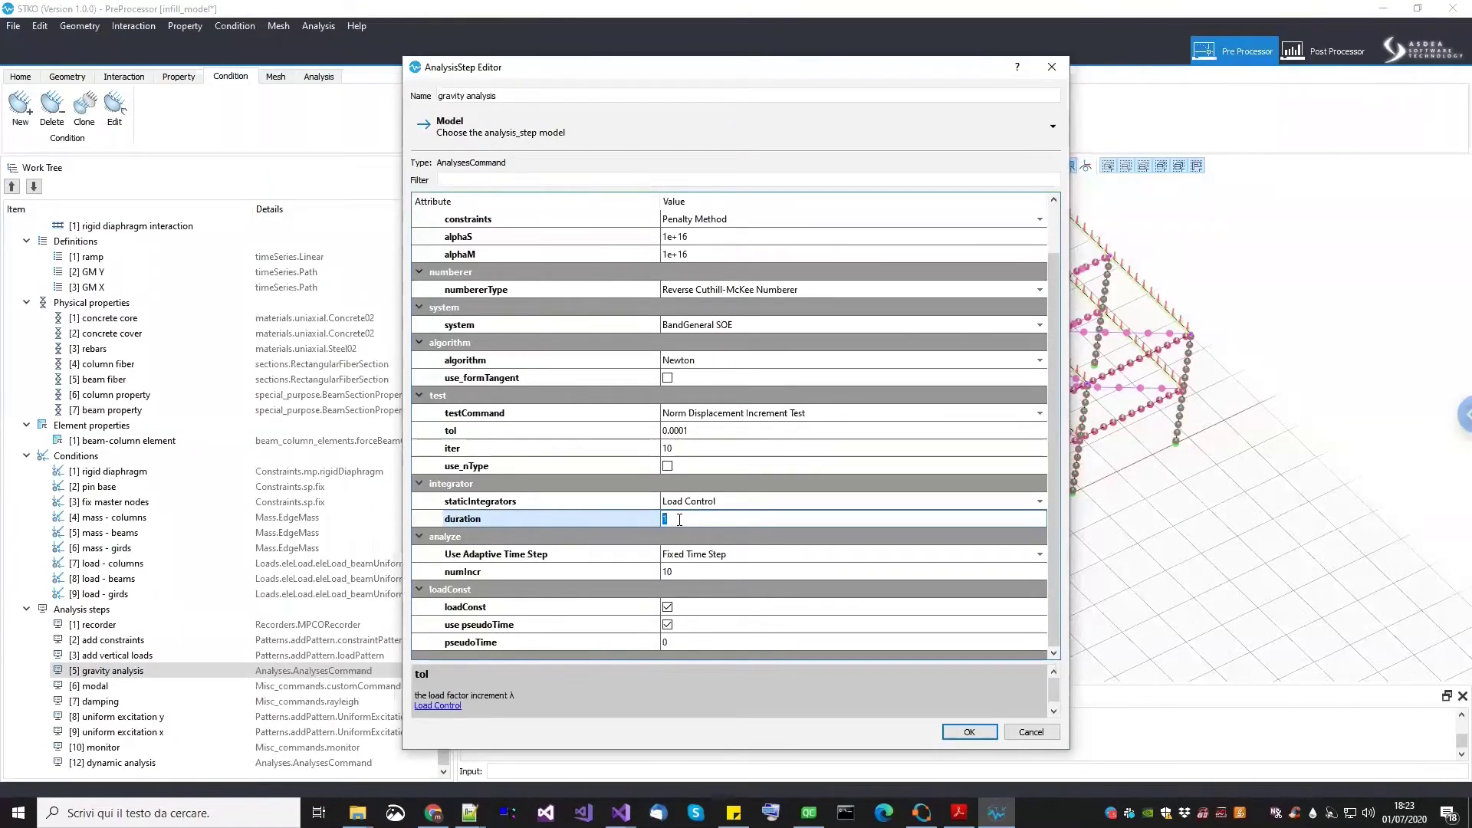
{"action": "left_click", "coordinate": [674, 576]}
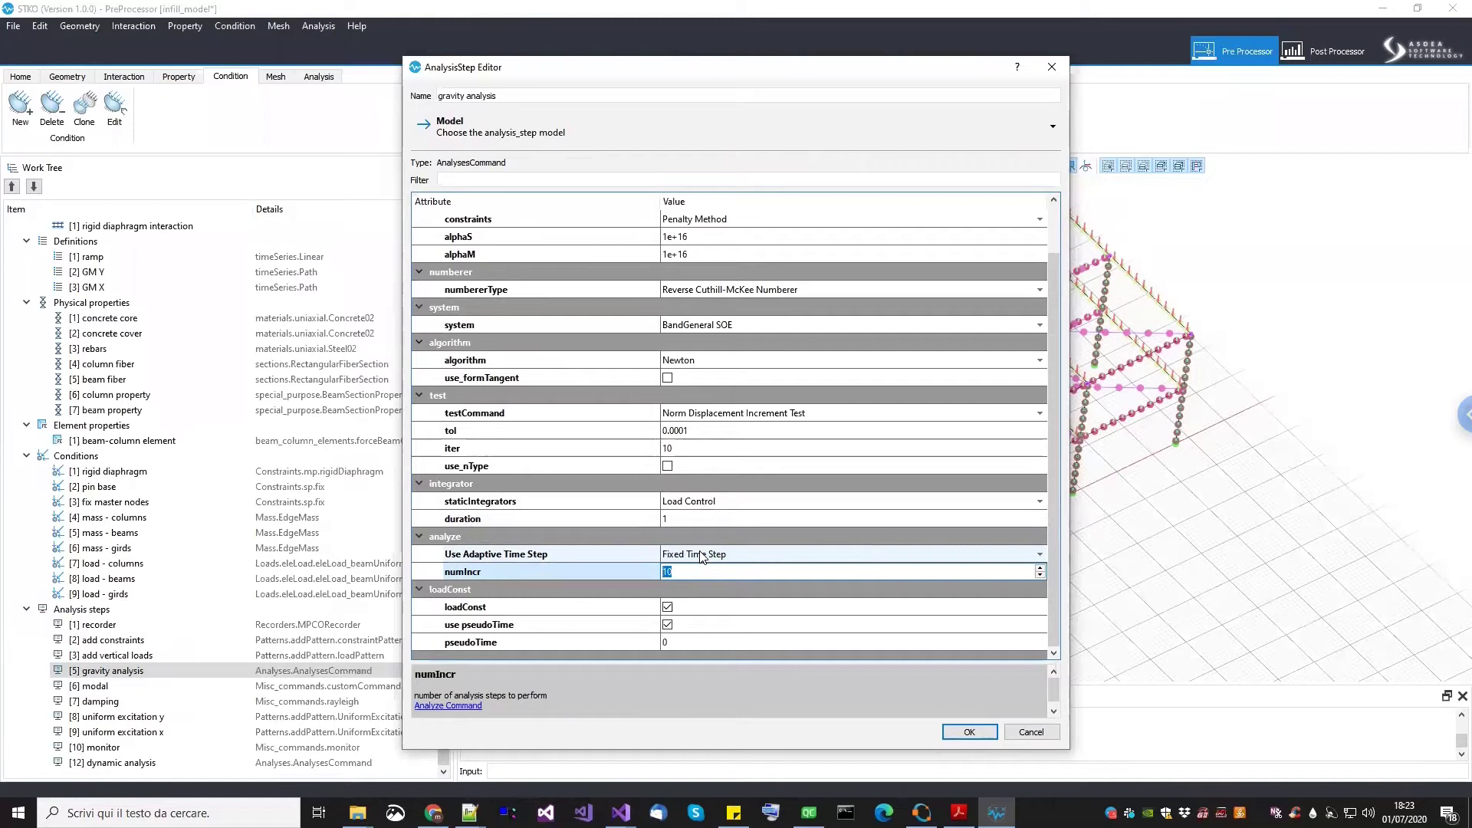
{"action": "left_click", "coordinate": [700, 556]}
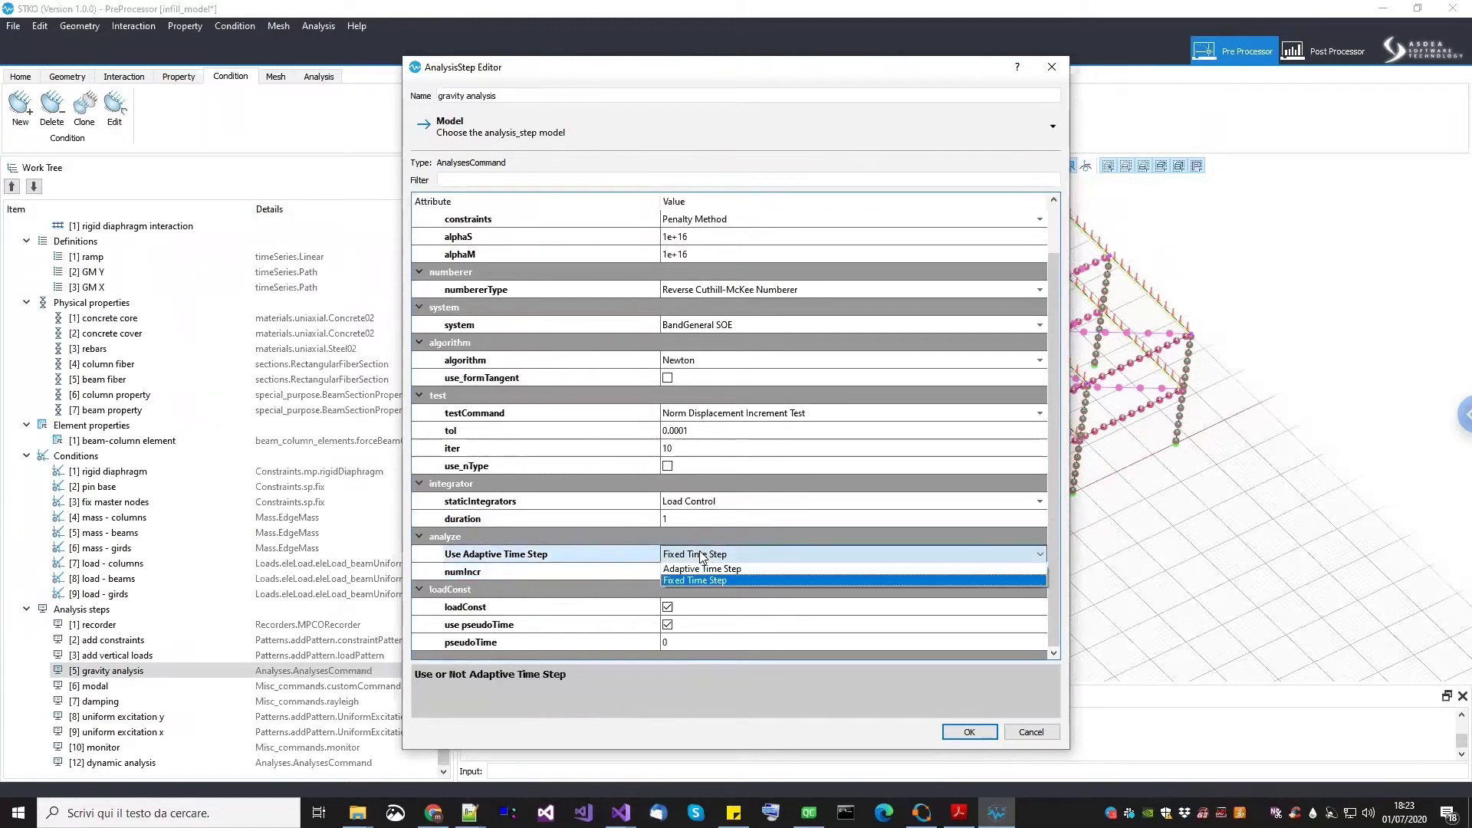
{"action": "left_click", "coordinate": [701, 557]}
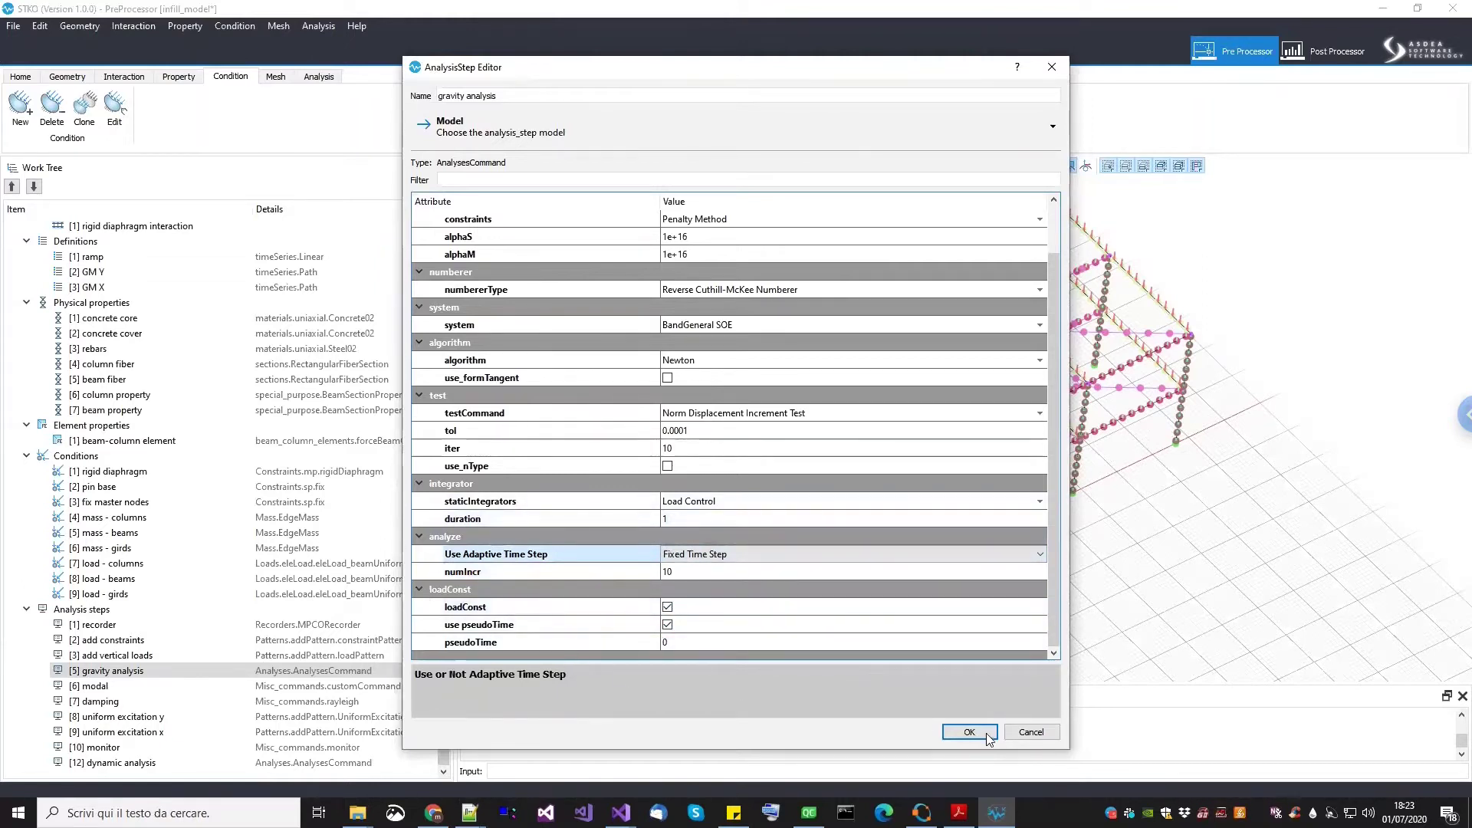
{"action": "left_click", "coordinate": [1024, 730]}
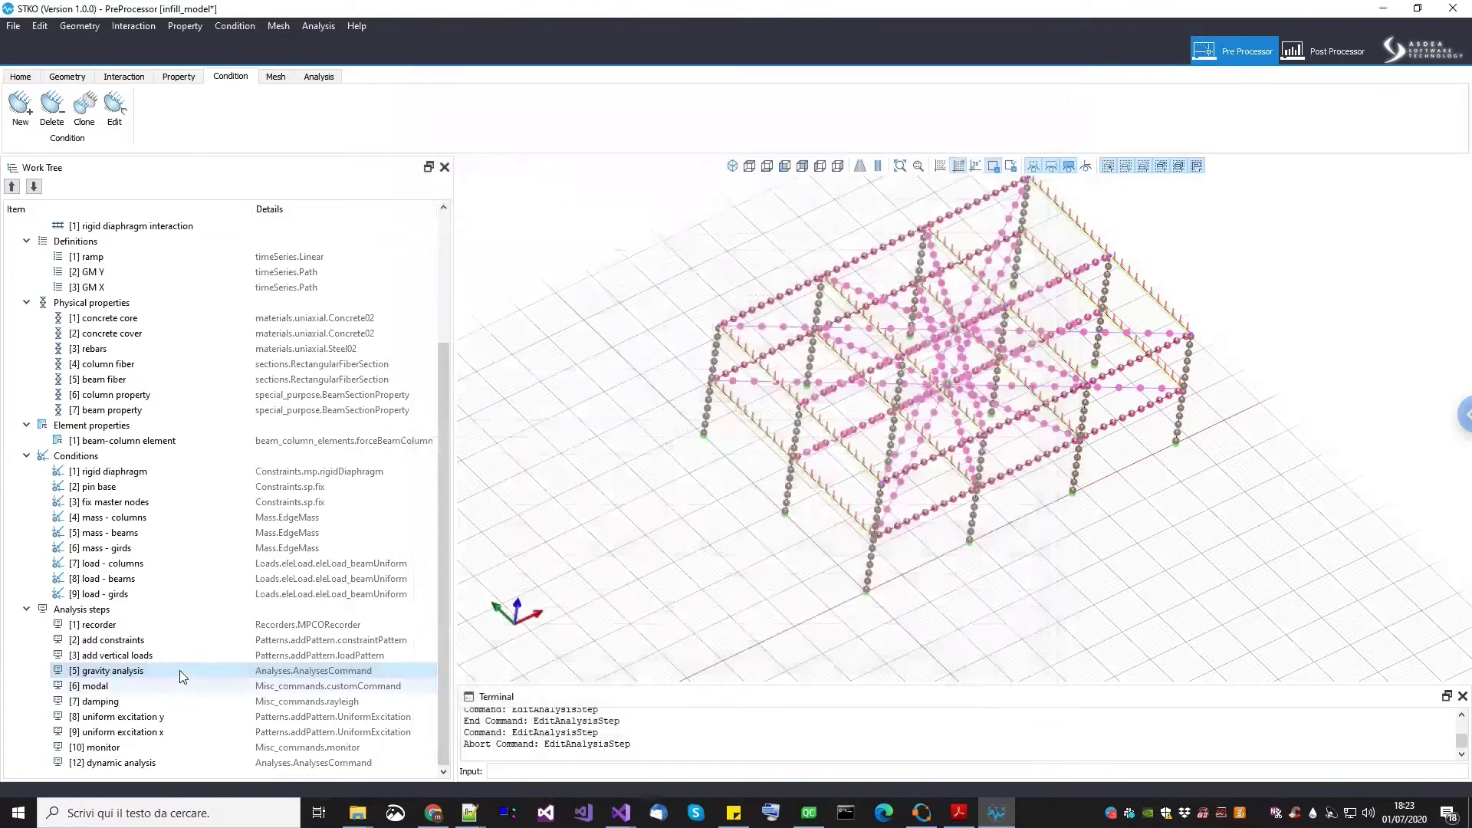
Set the constraints handler of the gravity analysis step to Penalty Method and save the change
{"action": "right_click", "coordinate": [195, 672]}
{"action": "left_click", "coordinate": [214, 714]}
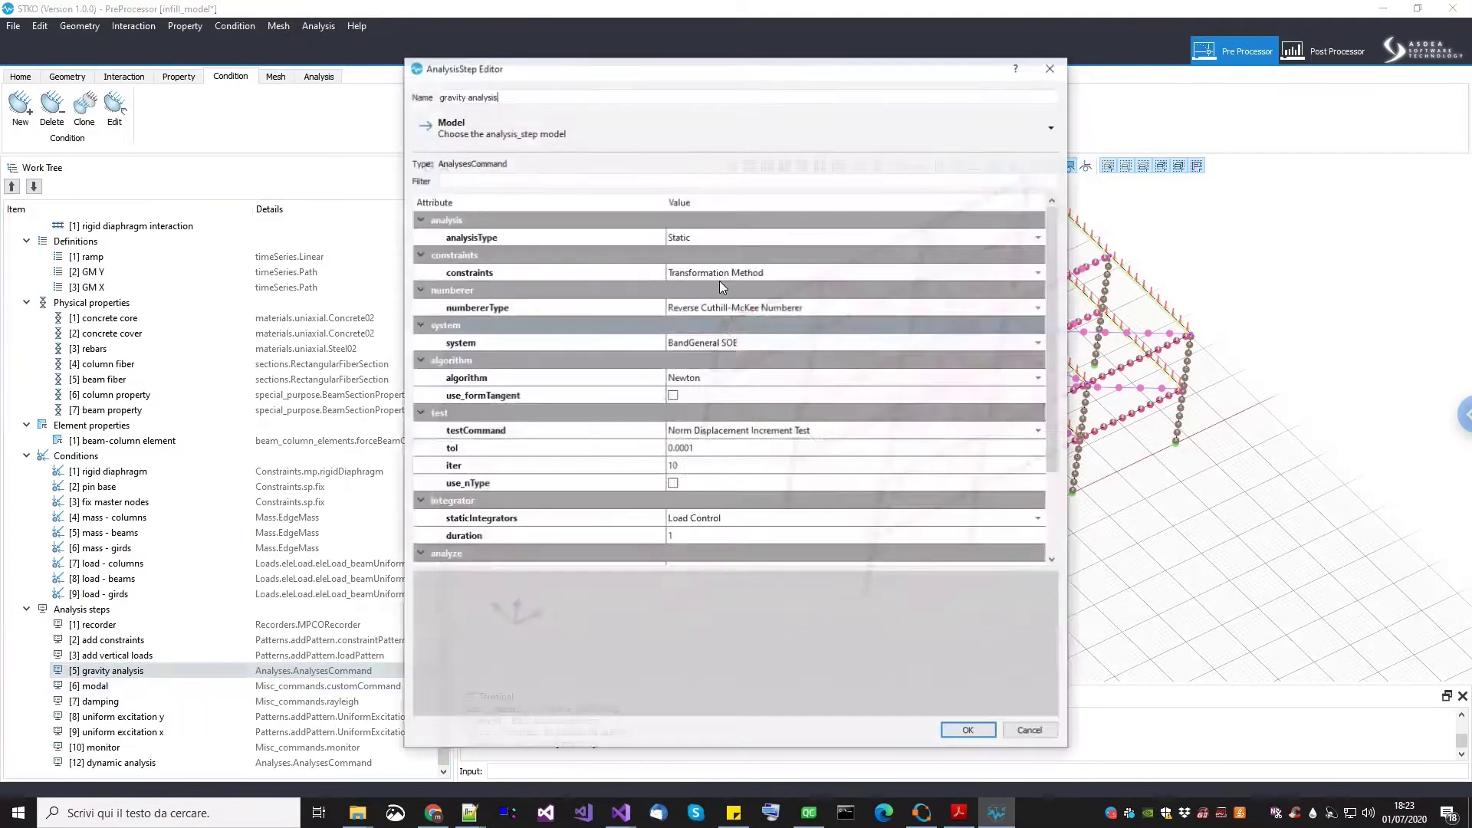
{"action": "left_click", "coordinate": [844, 272]}
{"action": "left_click", "coordinate": [716, 310]}
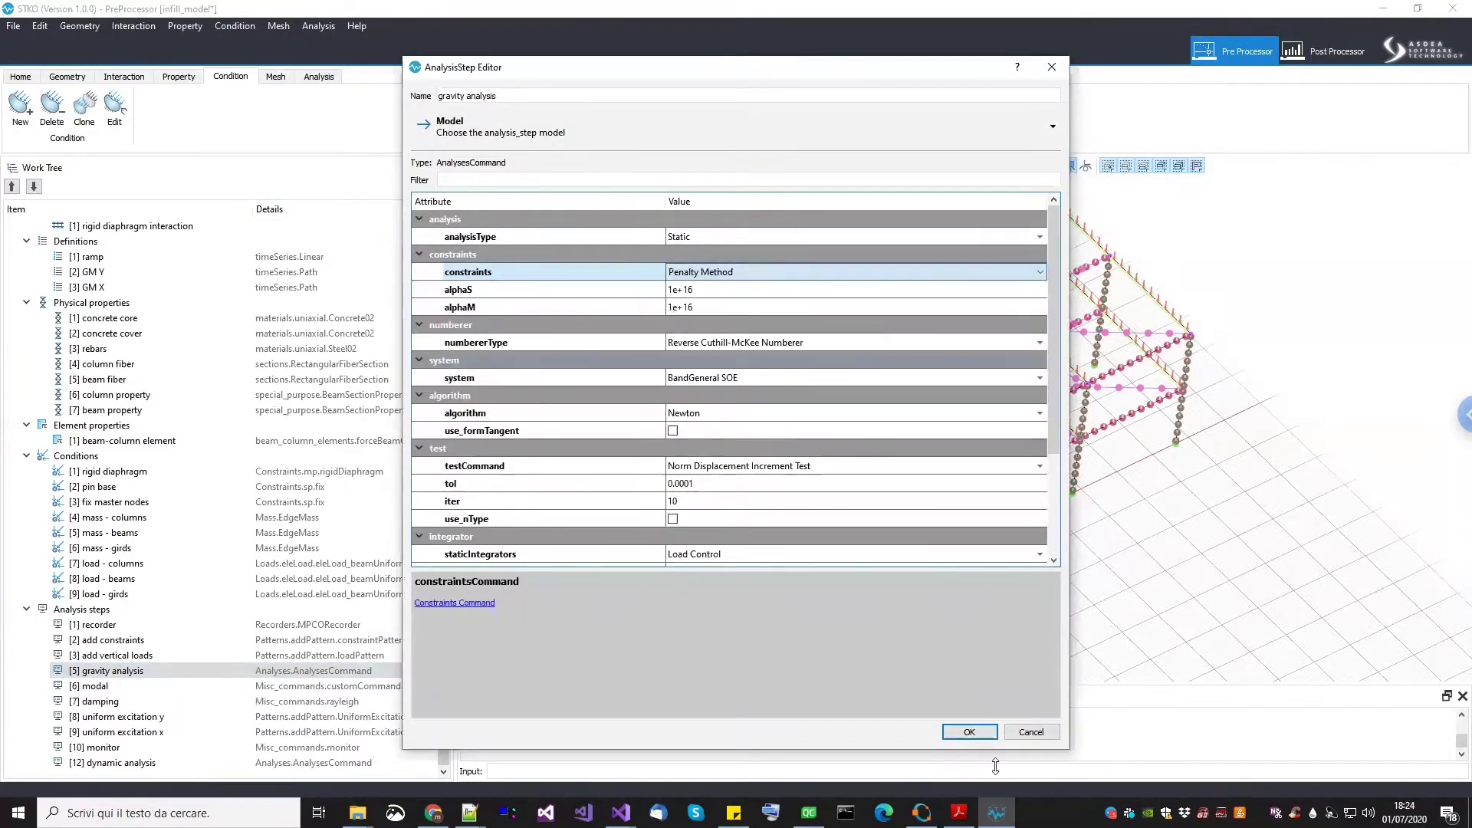
{"action": "left_click", "coordinate": [970, 732]}
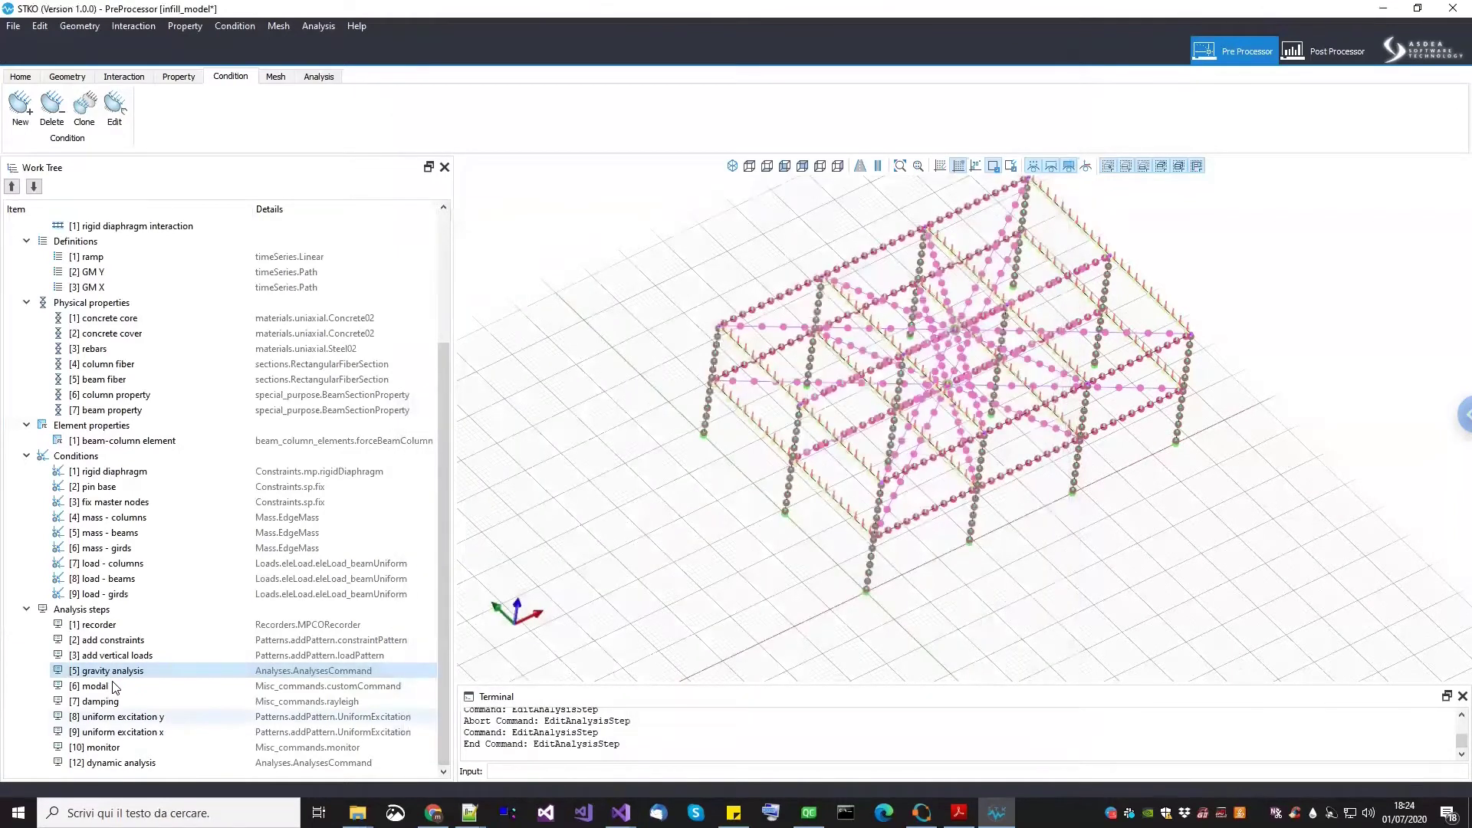
Switch to Notepad++ and look through the reference Model_IR.tcl down to the gravity analysis parameters
{"action": "left_click", "coordinate": [116, 688]}
{"action": "right_click", "coordinate": [115, 686]}
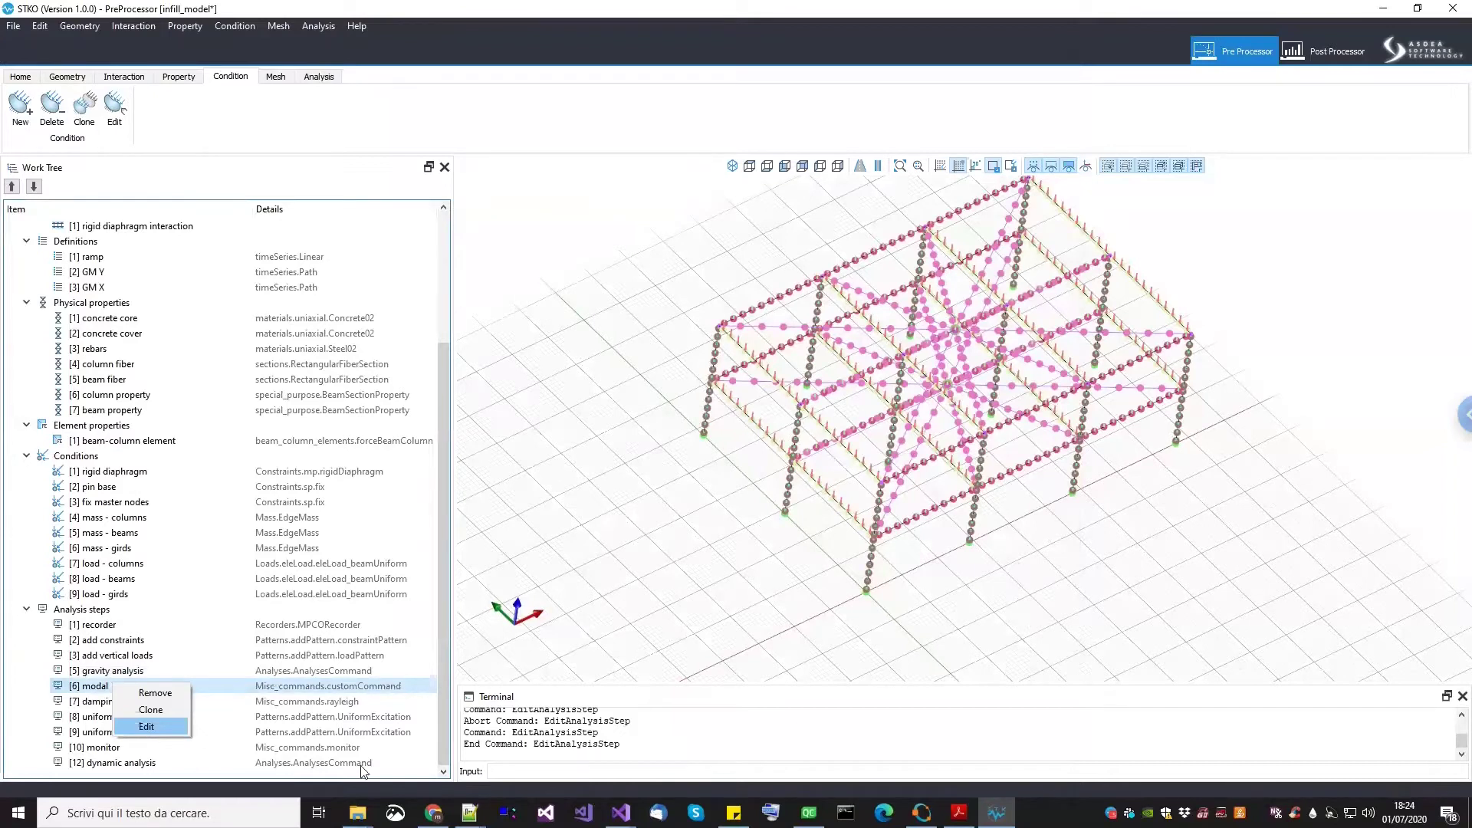
{"action": "left_click", "coordinate": [469, 811]}
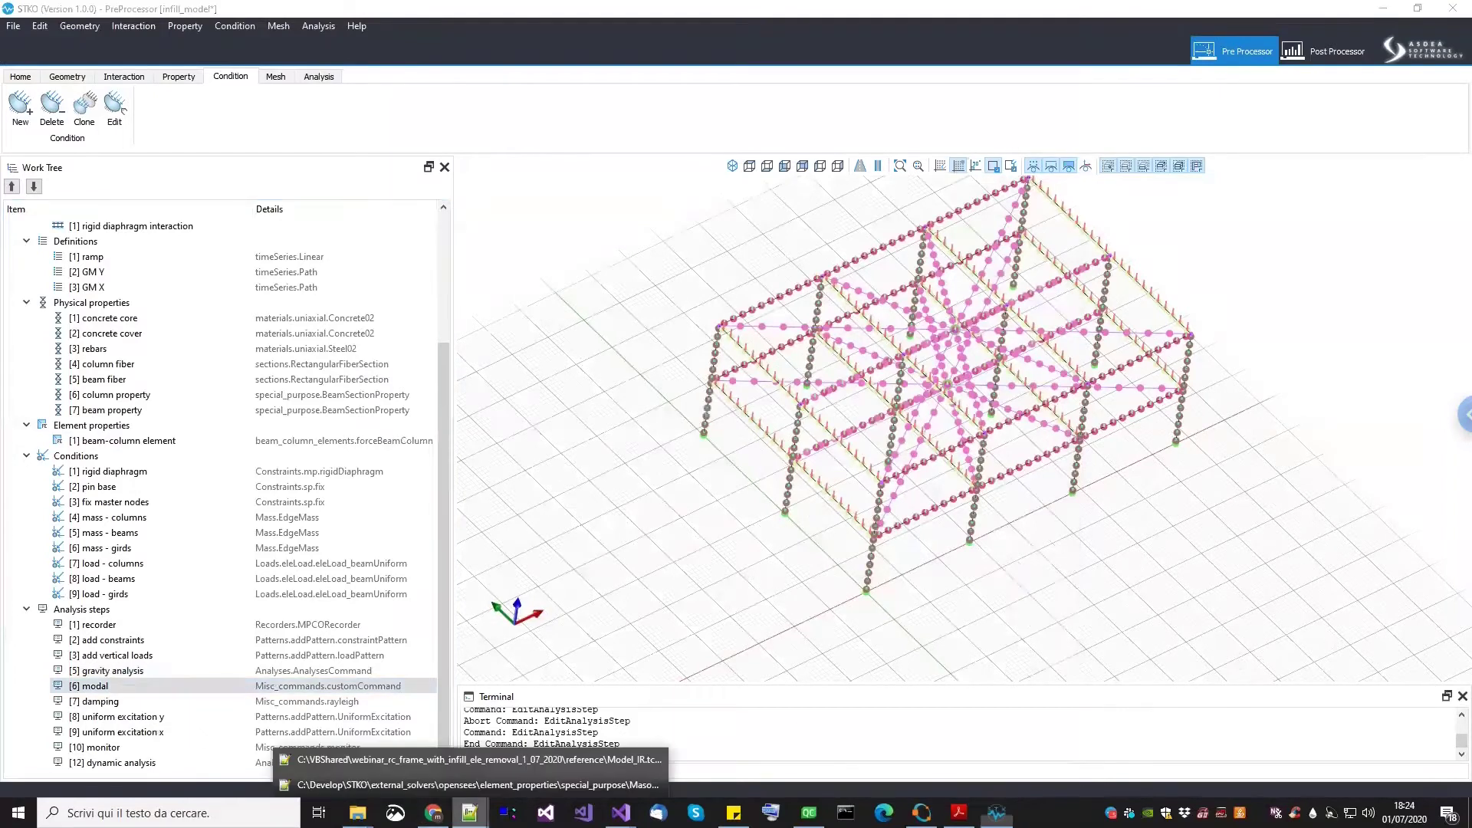
{"action": "left_click", "coordinate": [466, 759]}
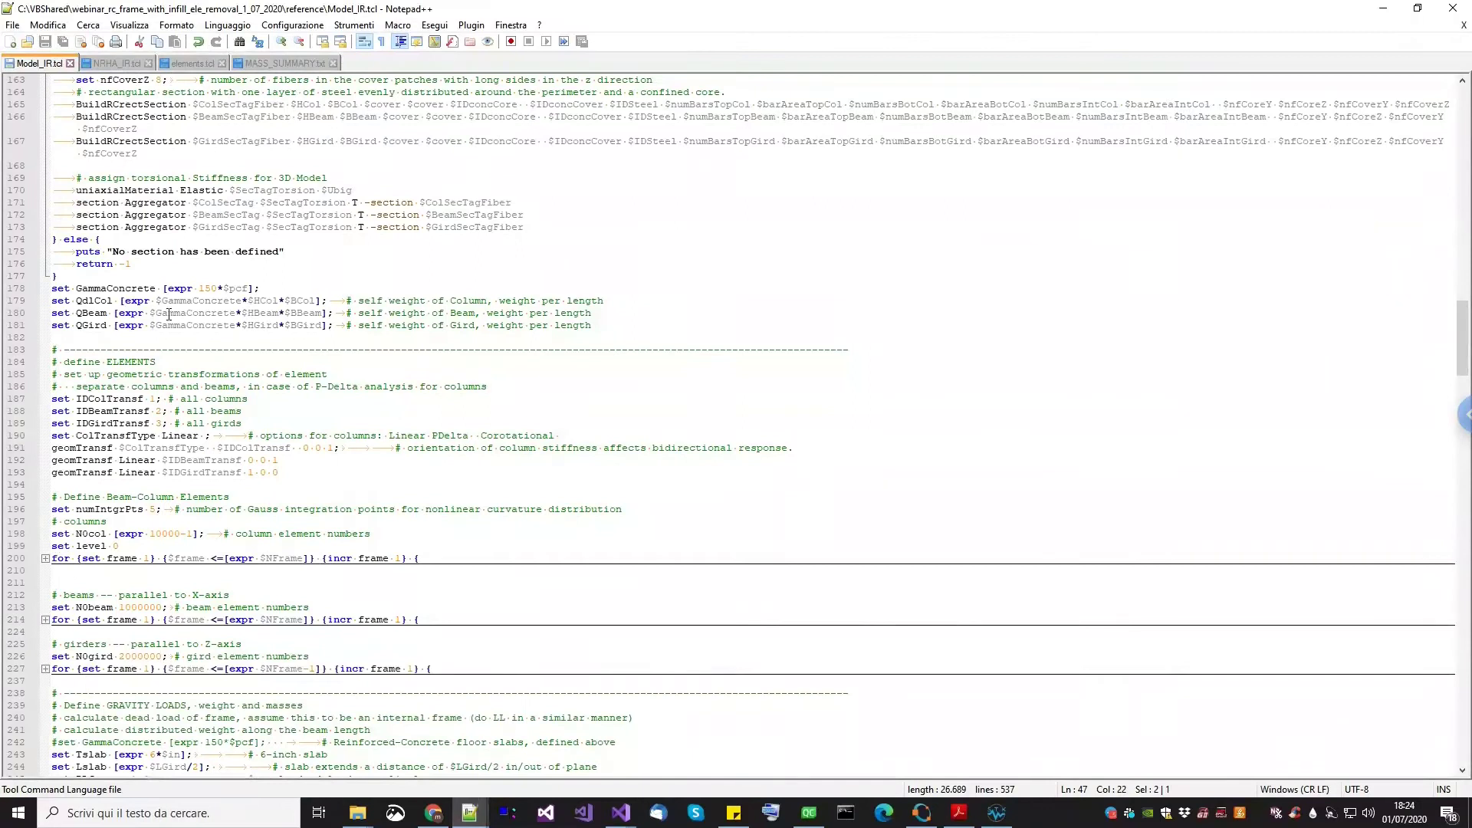
{"action": "scroll", "coordinate": [179, 519], "scroll_direction": "down", "scroll_amount": 20}
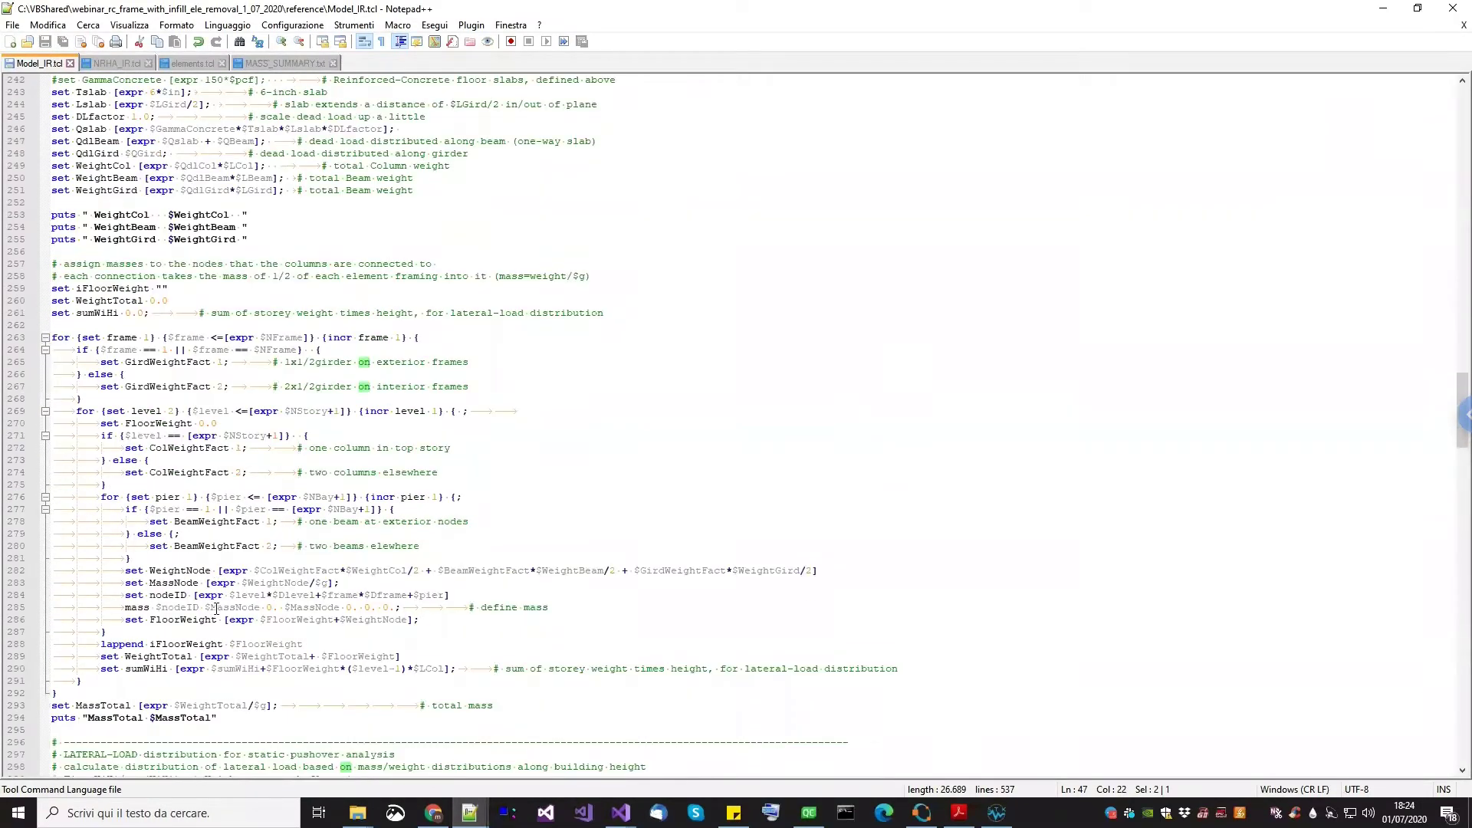
{"action": "scroll", "coordinate": [216, 622], "scroll_direction": "down", "scroll_amount": 20}
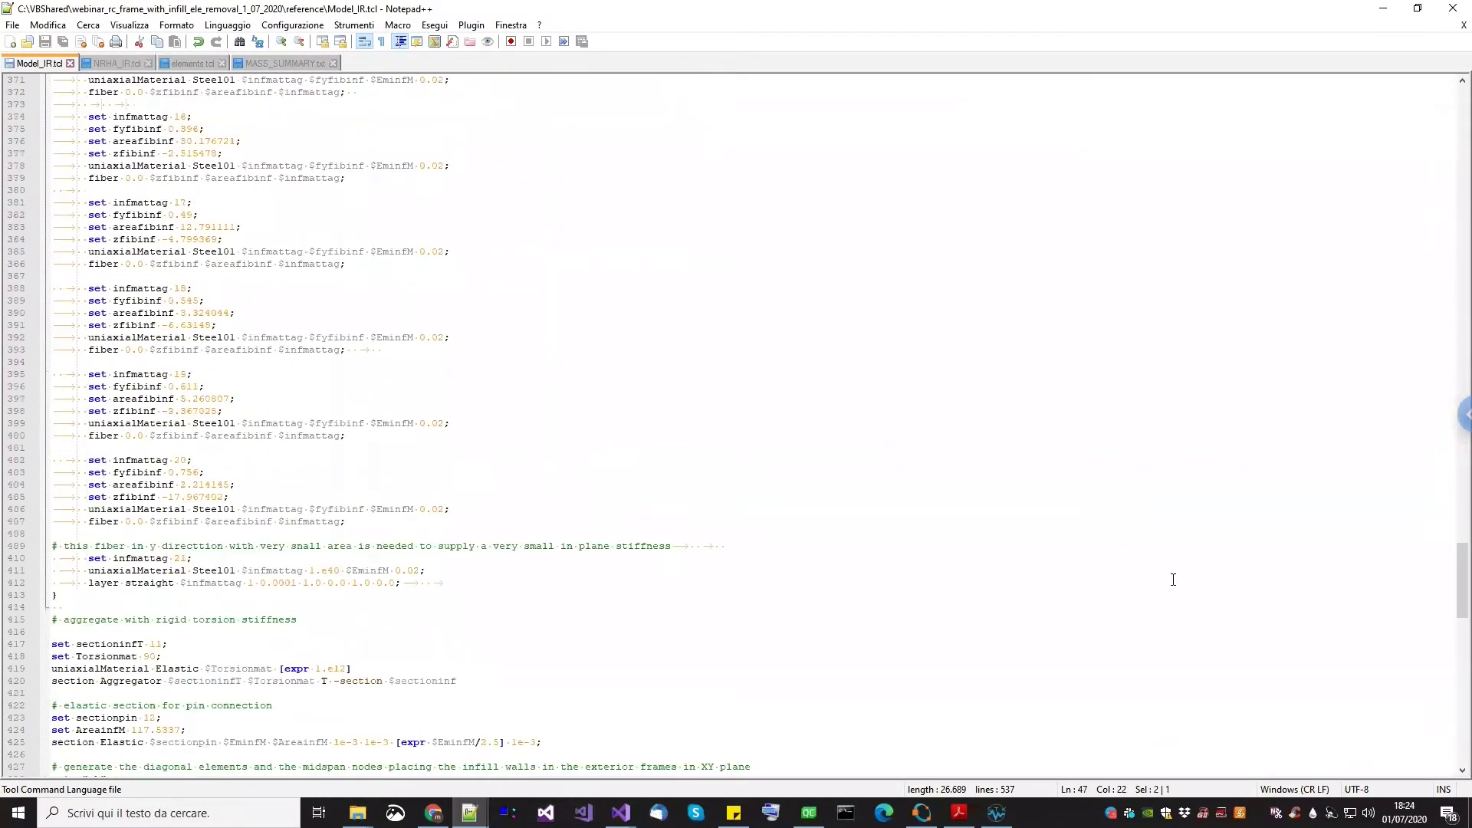
{"action": "scroll", "coordinate": [1038, 662], "scroll_direction": "down", "scroll_amount": 12}
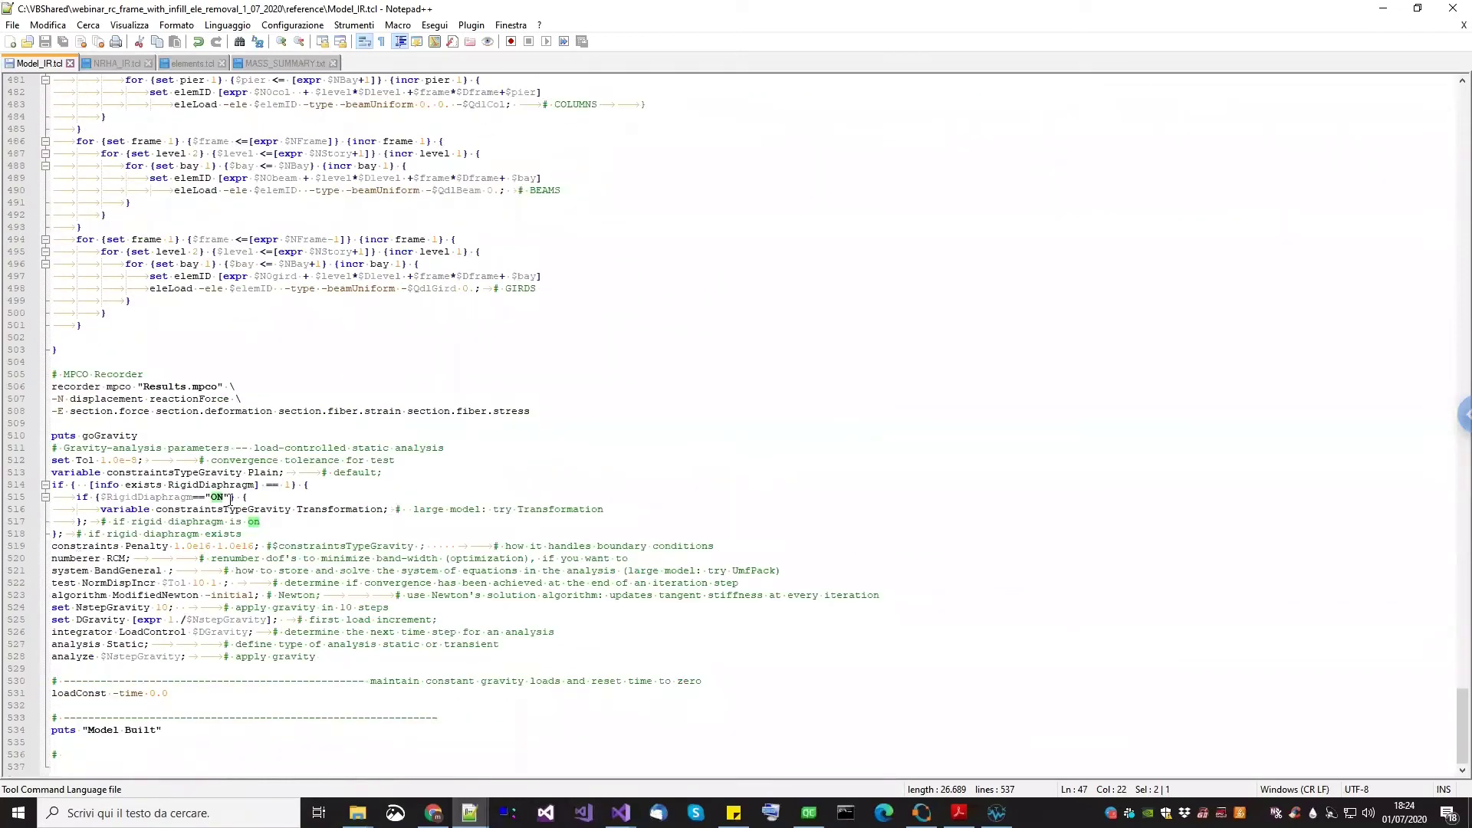
Examine the fullGenLapack eigenvalue analysis, the lambda values and their printed output in NRHA_IR.tcl
{"action": "left_click", "coordinate": [115, 64]}
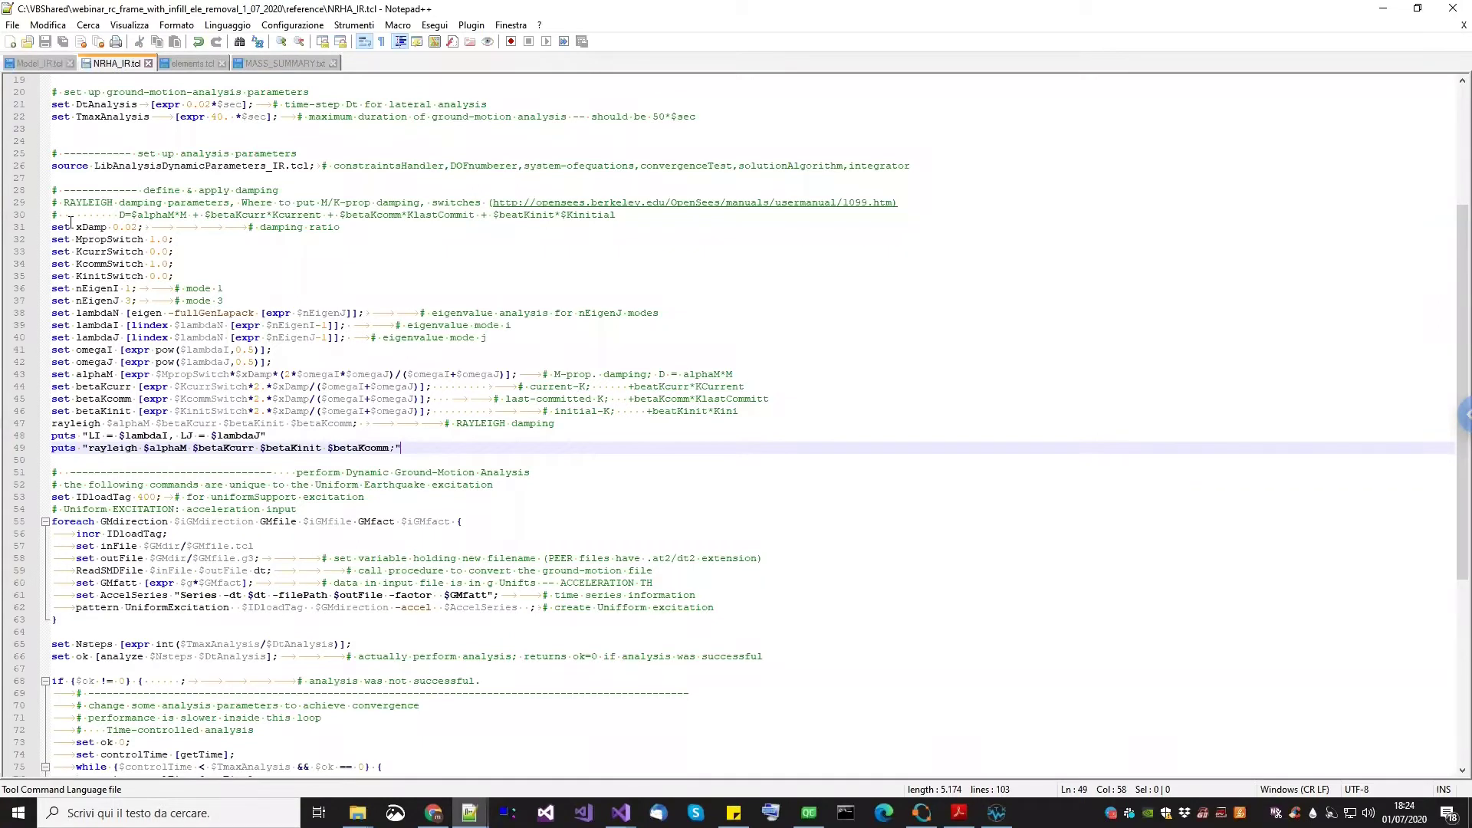
{"action": "left_click_drag", "start_coordinate": [76, 314], "coordinate": [167, 314]}
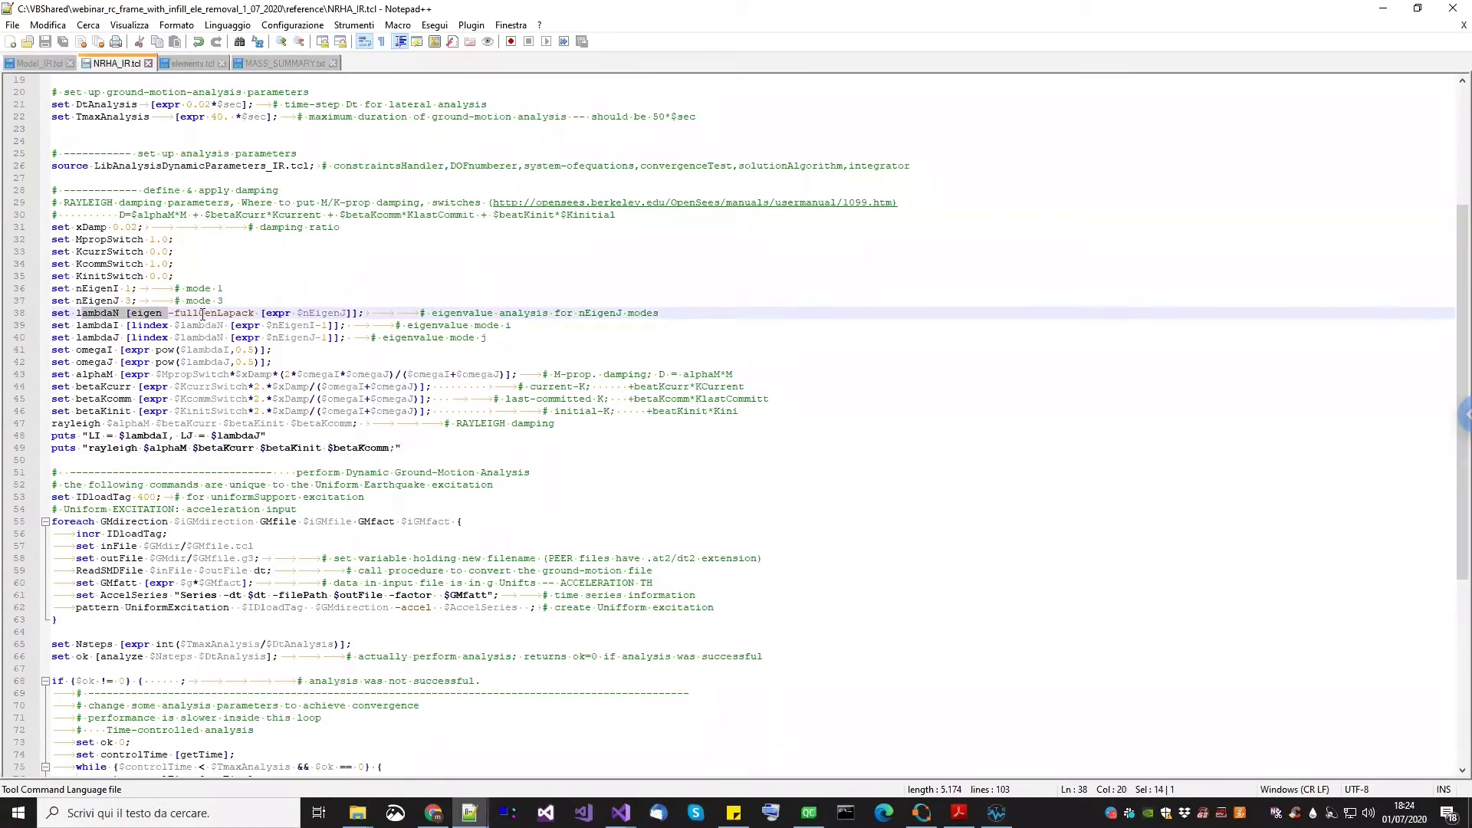
{"action": "double_click", "coordinate": [202, 315]}
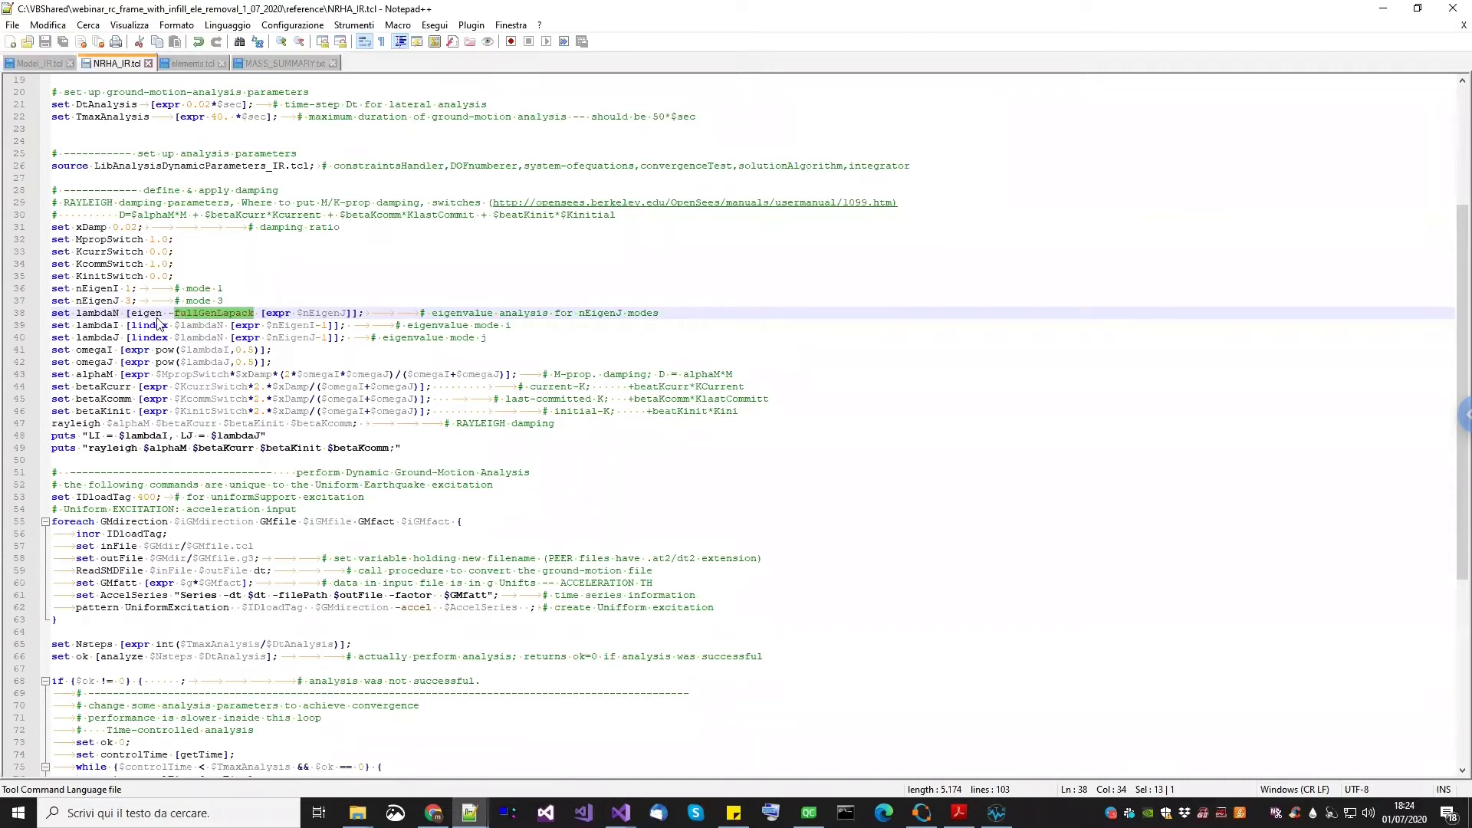
{"action": "left_click", "coordinate": [112, 324]}
{"action": "left_click", "coordinate": [115, 337]}
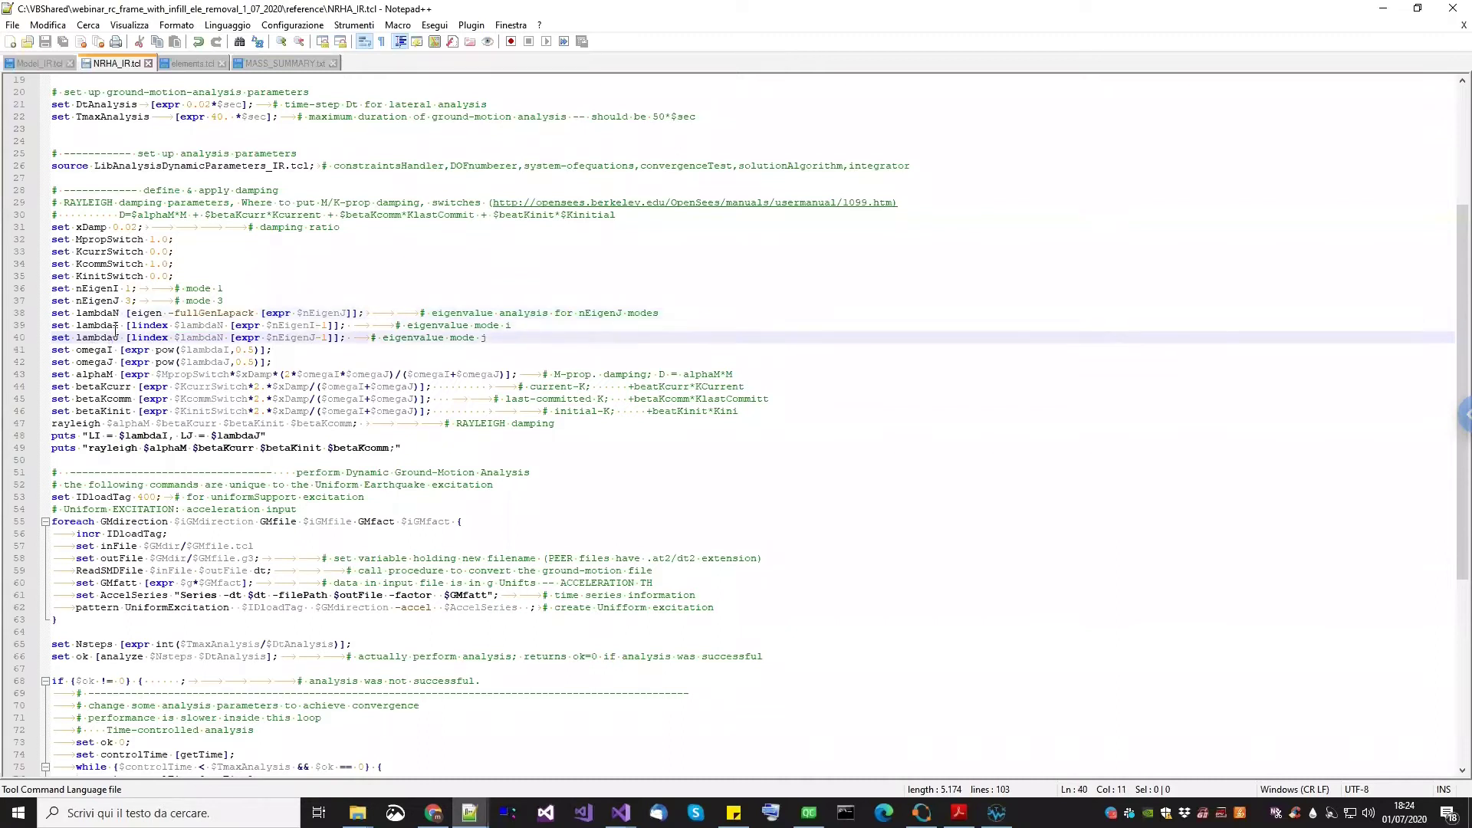
{"action": "left_click_drag", "start_coordinate": [63, 435], "coordinate": [381, 438]}
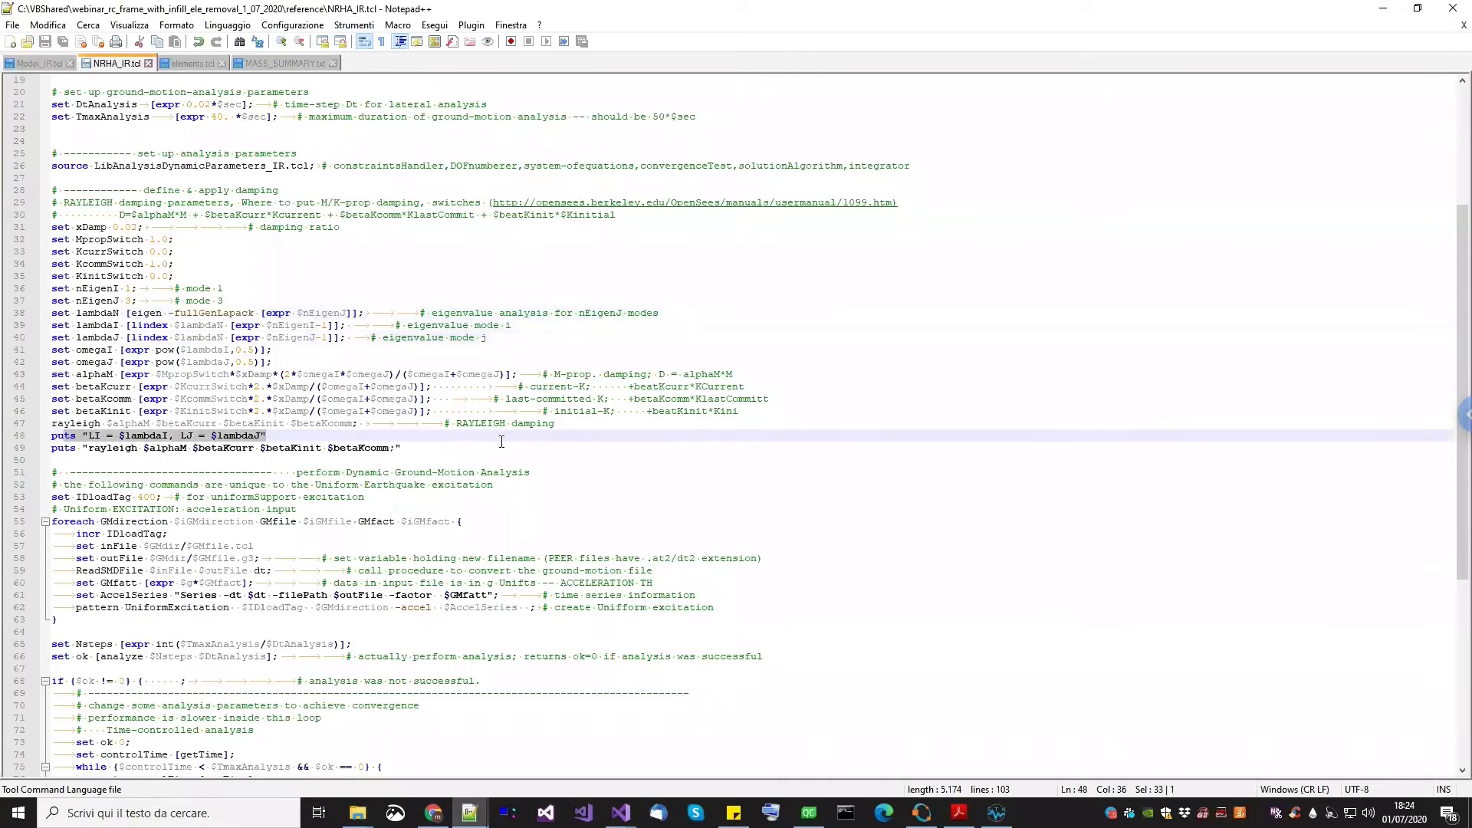
Return to STKO and open the modal analysis step's TCL script in an enlarged window for reading
{"action": "left_click", "coordinate": [1382, 9]}
{"action": "right_click", "coordinate": [107, 687]}
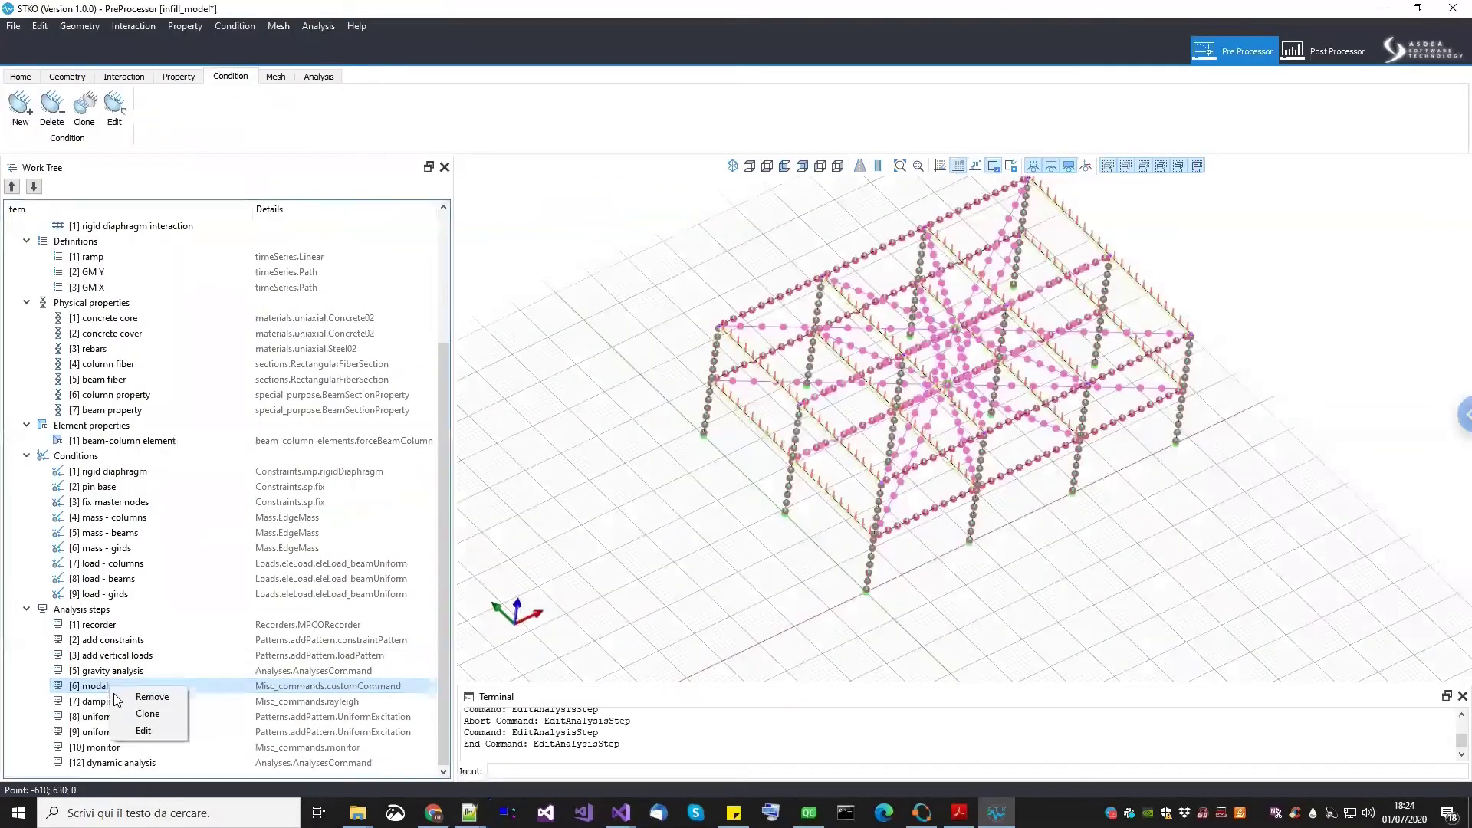
{"action": "left_click", "coordinate": [143, 731]}
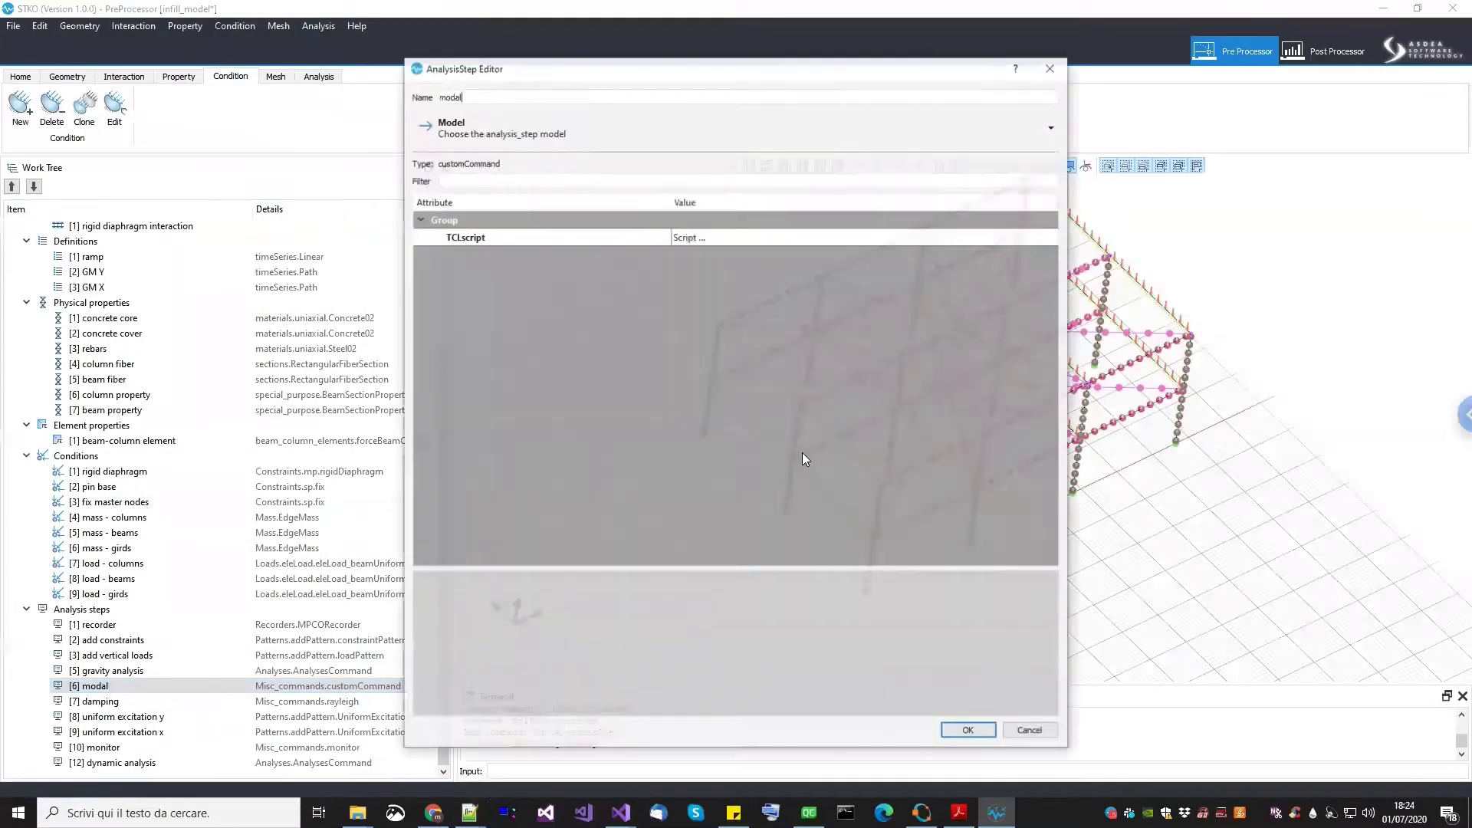
{"action": "left_click", "coordinate": [1047, 234]}
{"action": "left_click", "coordinate": [1048, 236]}
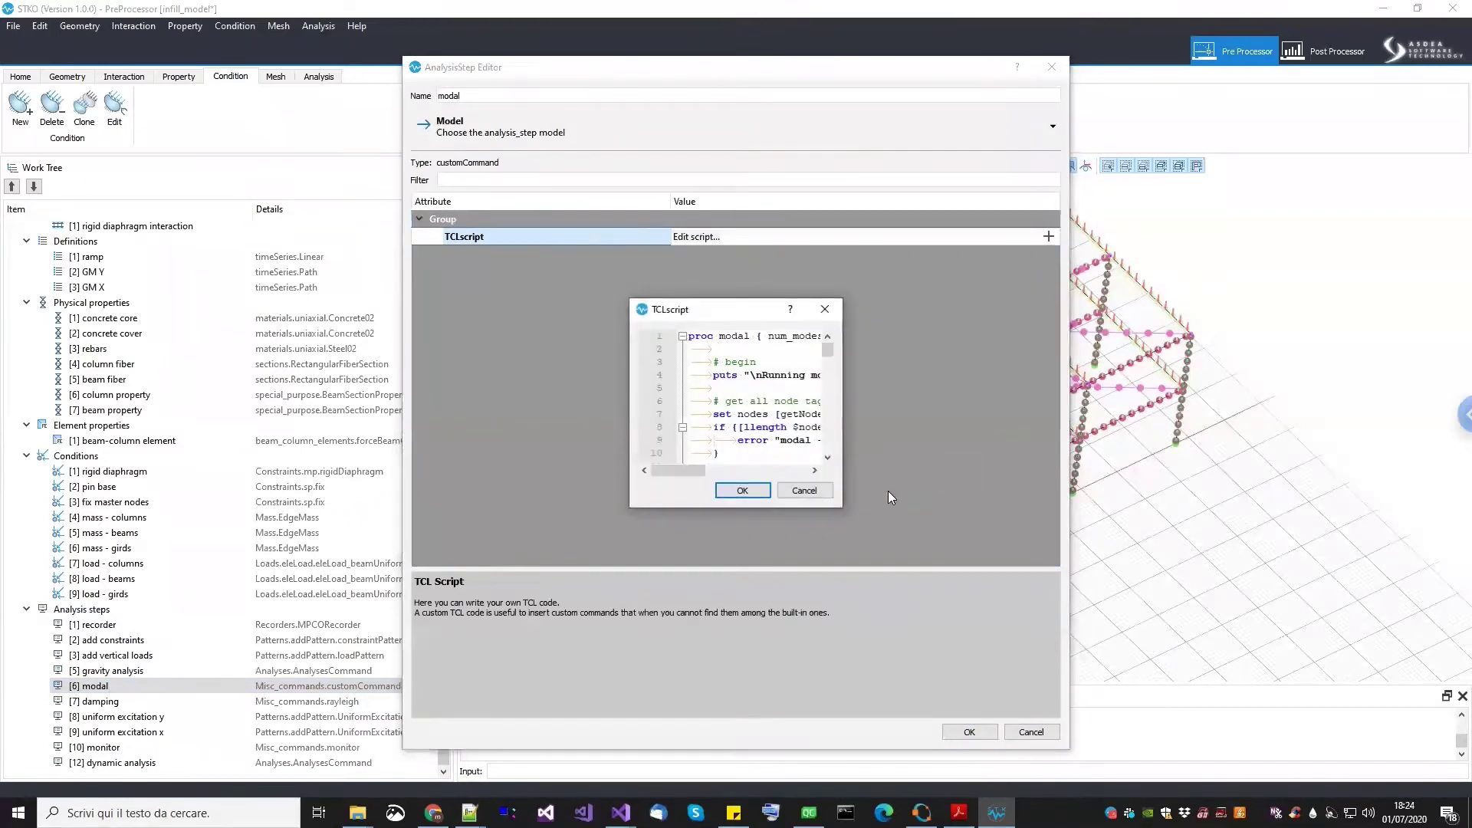
{"action": "left_click_drag", "start_coordinate": [839, 512], "coordinate": [1210, 760]}
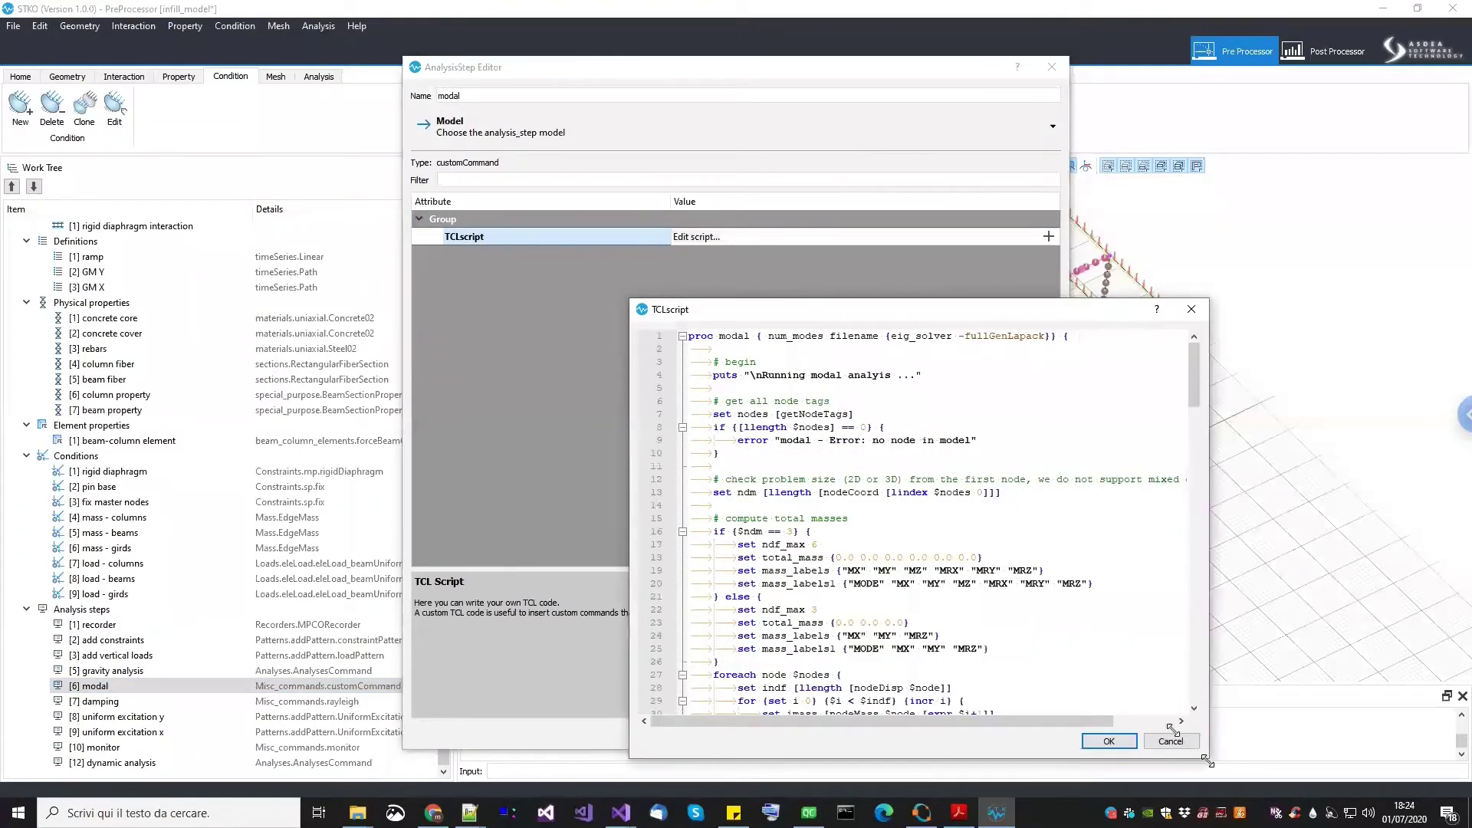
Read the modal TCL script through to its final modal call and record command, and close the modal step's editor
{"action": "left_click", "coordinate": [1004, 547]}
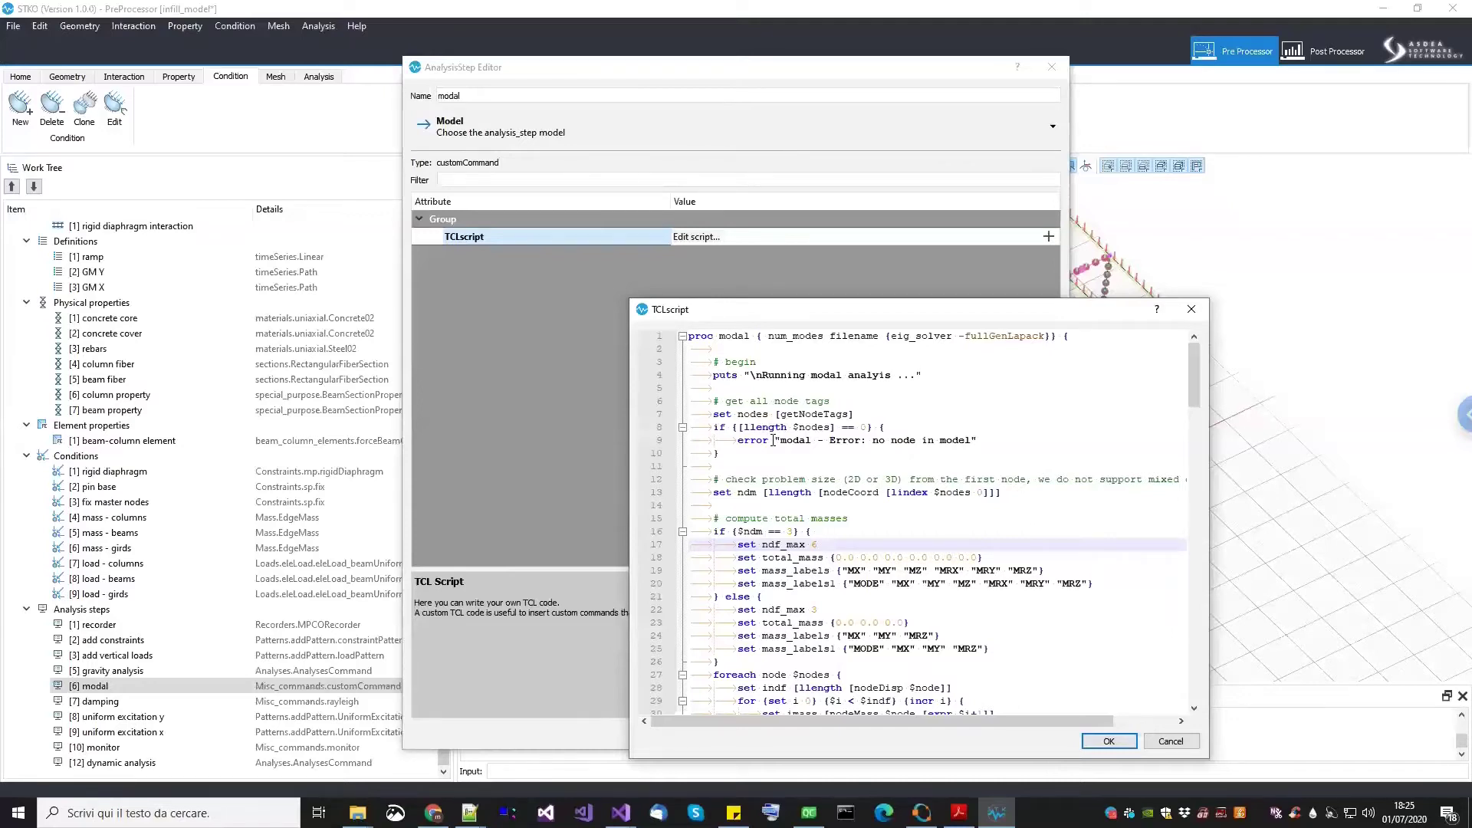
{"action": "scroll", "coordinate": [774, 444], "scroll_direction": "down", "scroll_amount": 2}
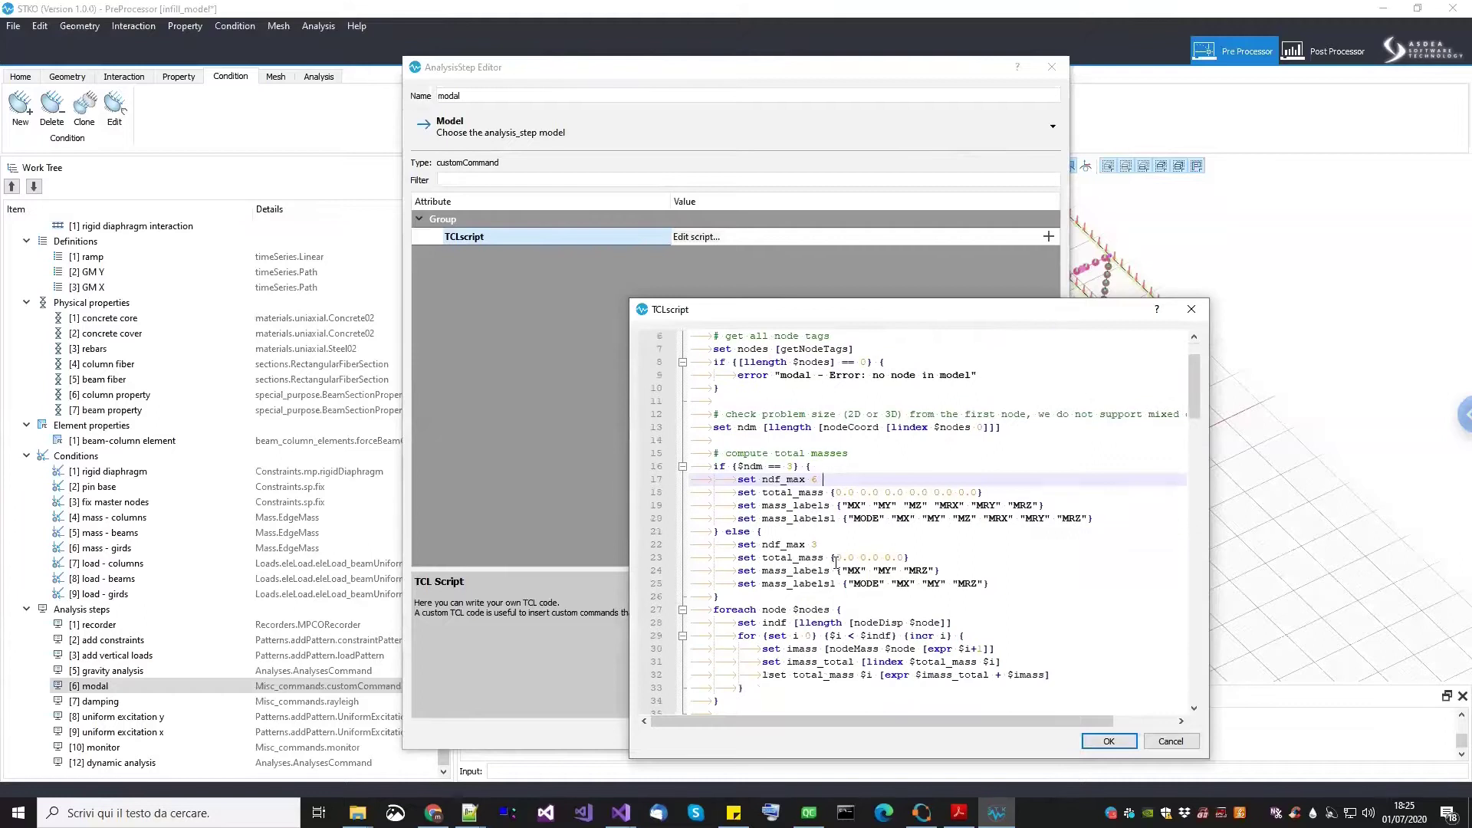
{"action": "scroll", "coordinate": [833, 593], "scroll_direction": "down", "scroll_amount": 20}
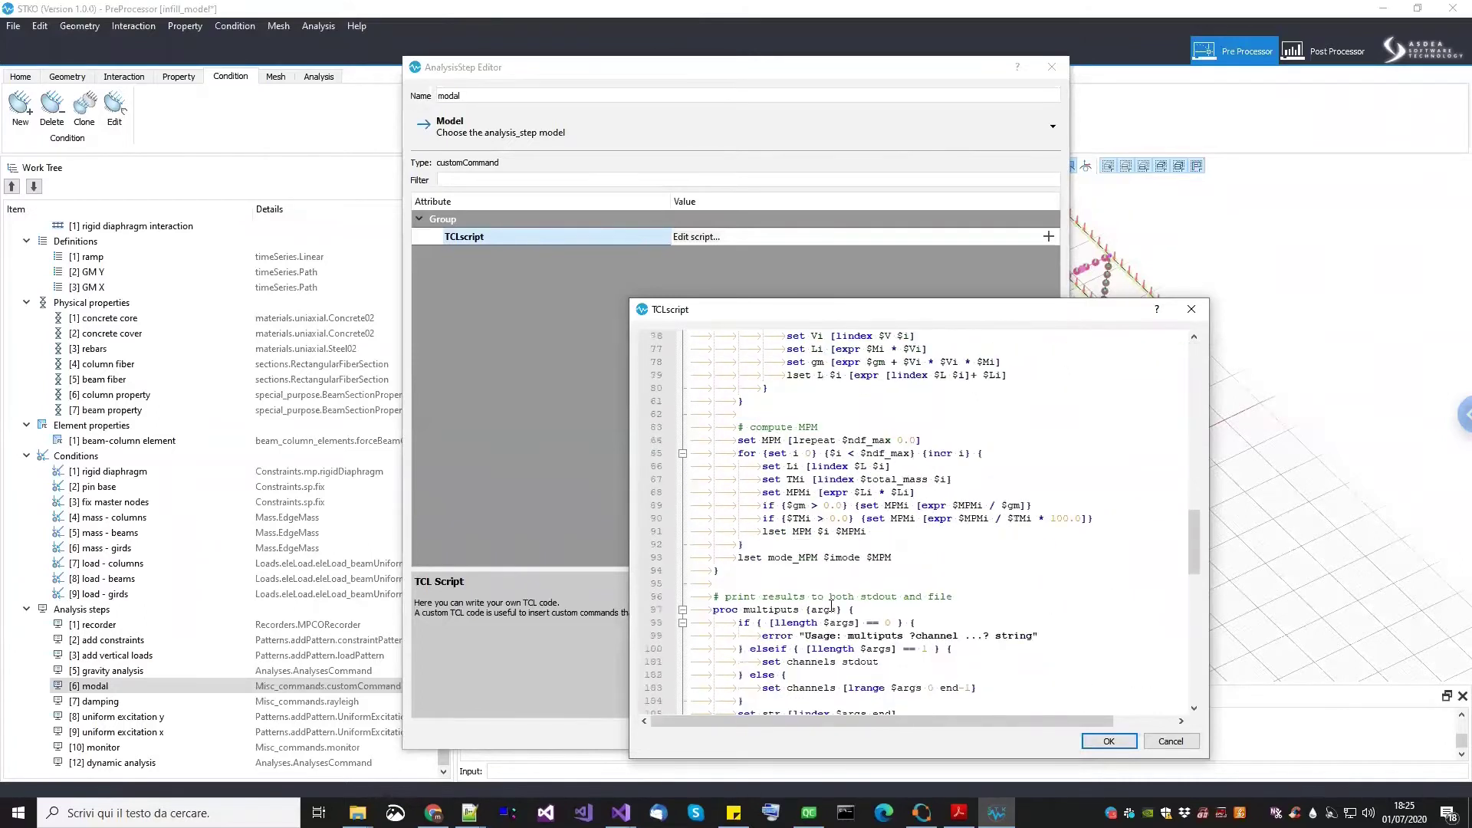
{"action": "scroll", "coordinate": [832, 610], "scroll_direction": "down", "scroll_amount": 13}
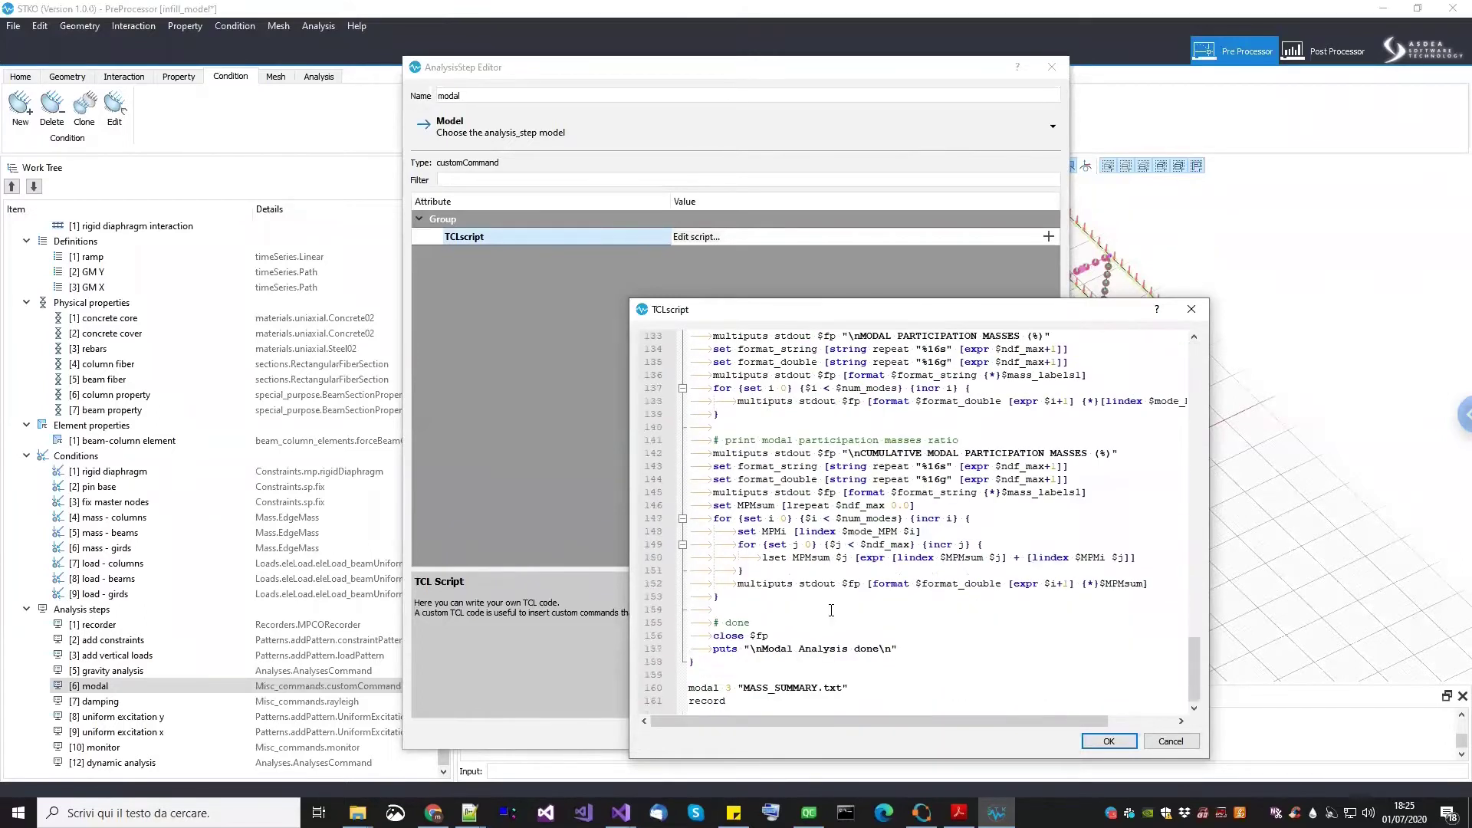
{"action": "left_click", "coordinate": [794, 680]}
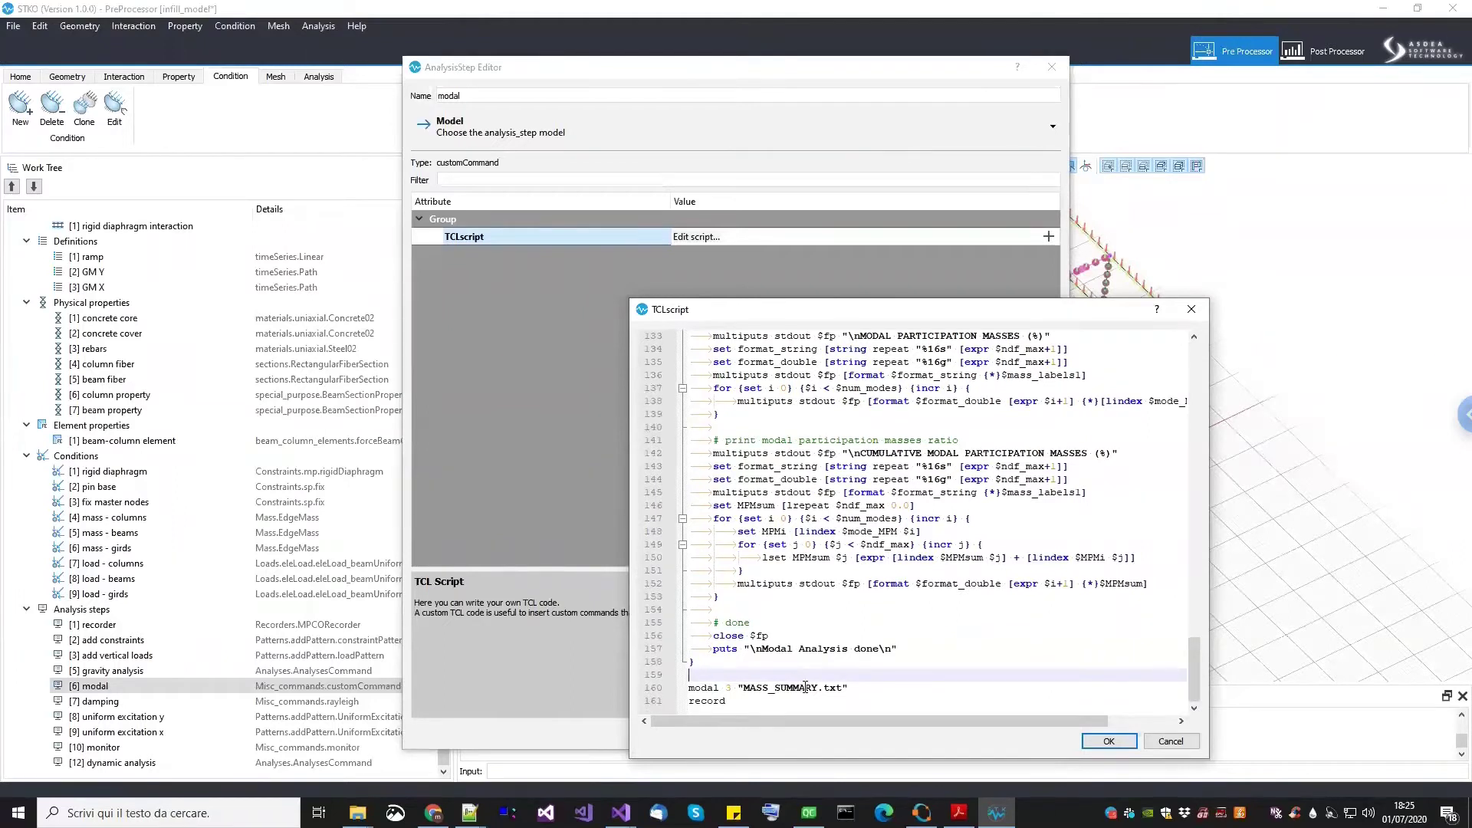
{"action": "left_click", "coordinate": [1105, 743]}
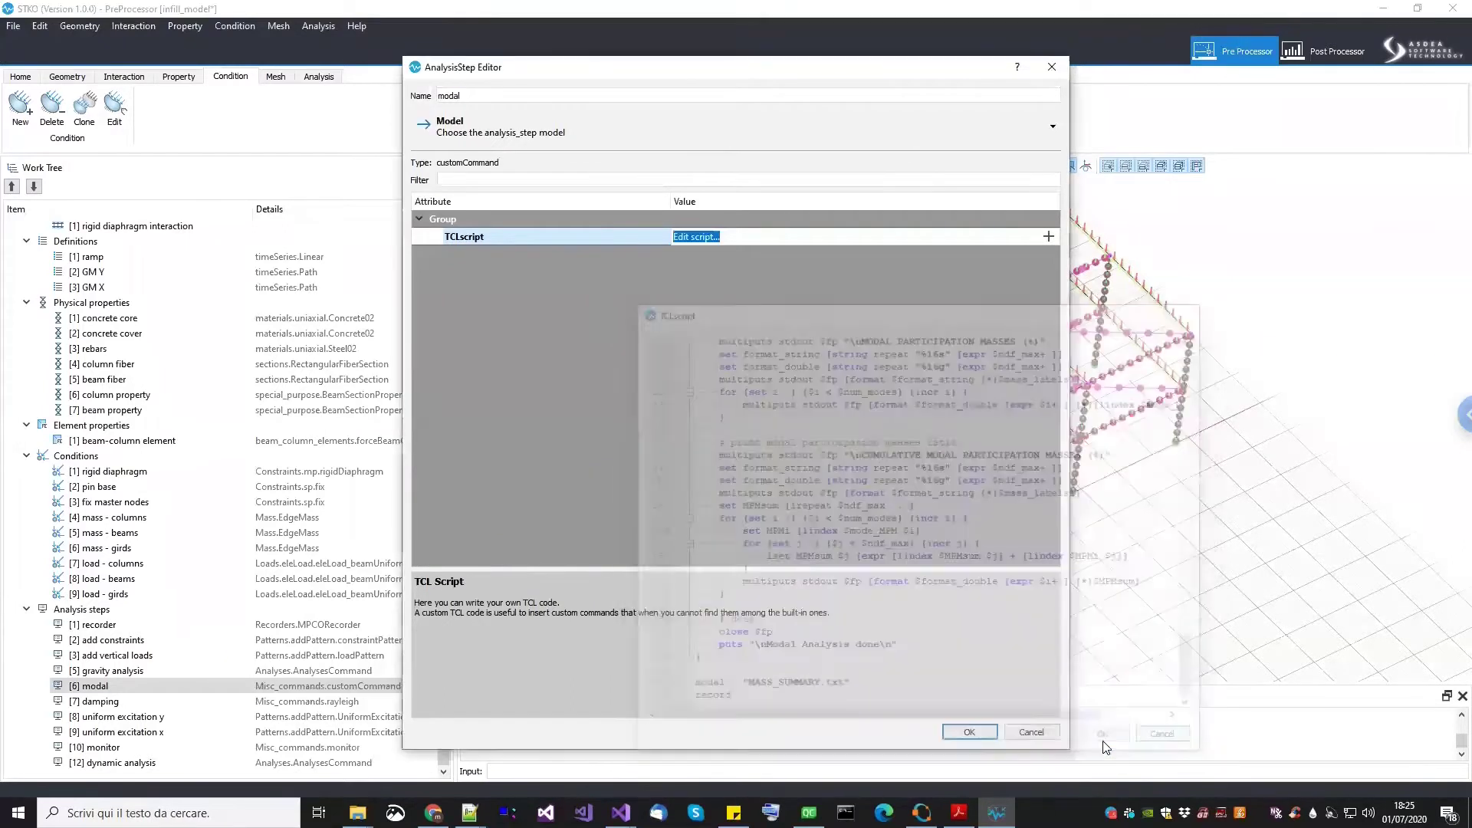
{"action": "left_click", "coordinate": [1031, 732]}
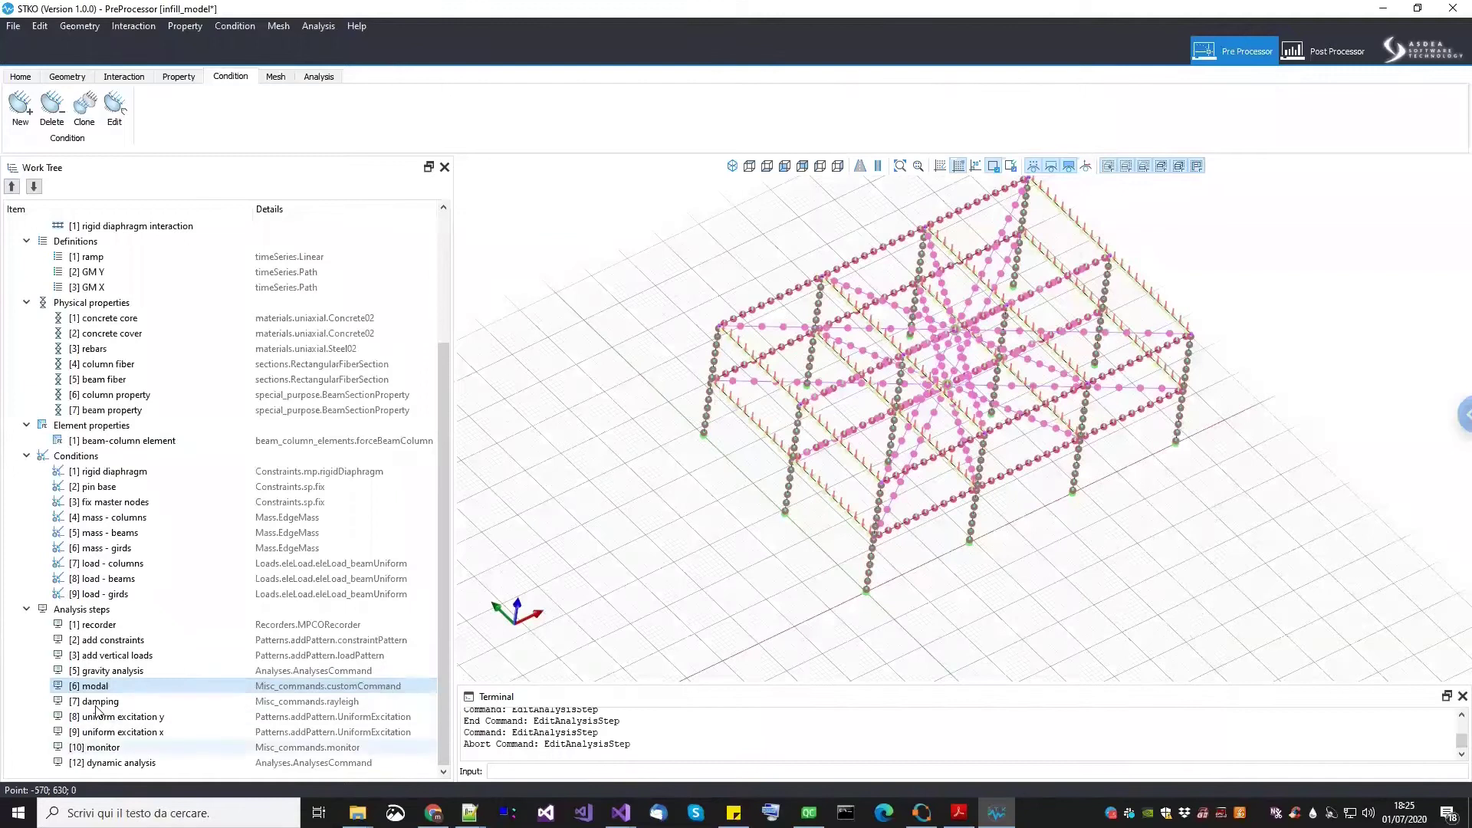
Open the damping analysis step and examine its Rayleigh input frequencies f1 and f2 and damping ratios damp_1 and damp_2
{"action": "right_click", "coordinate": [106, 701]}
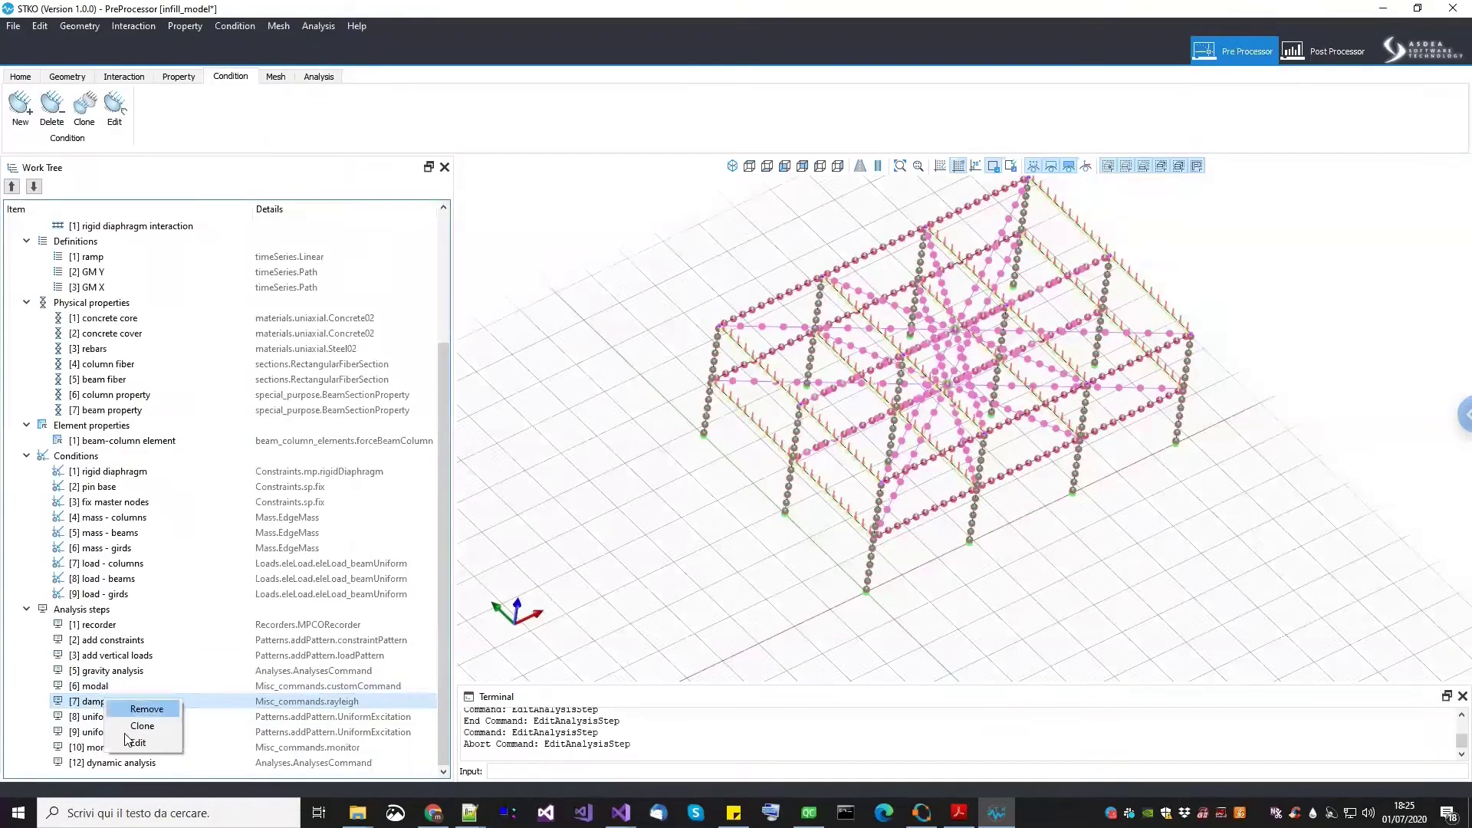
{"action": "left_click", "coordinate": [130, 741]}
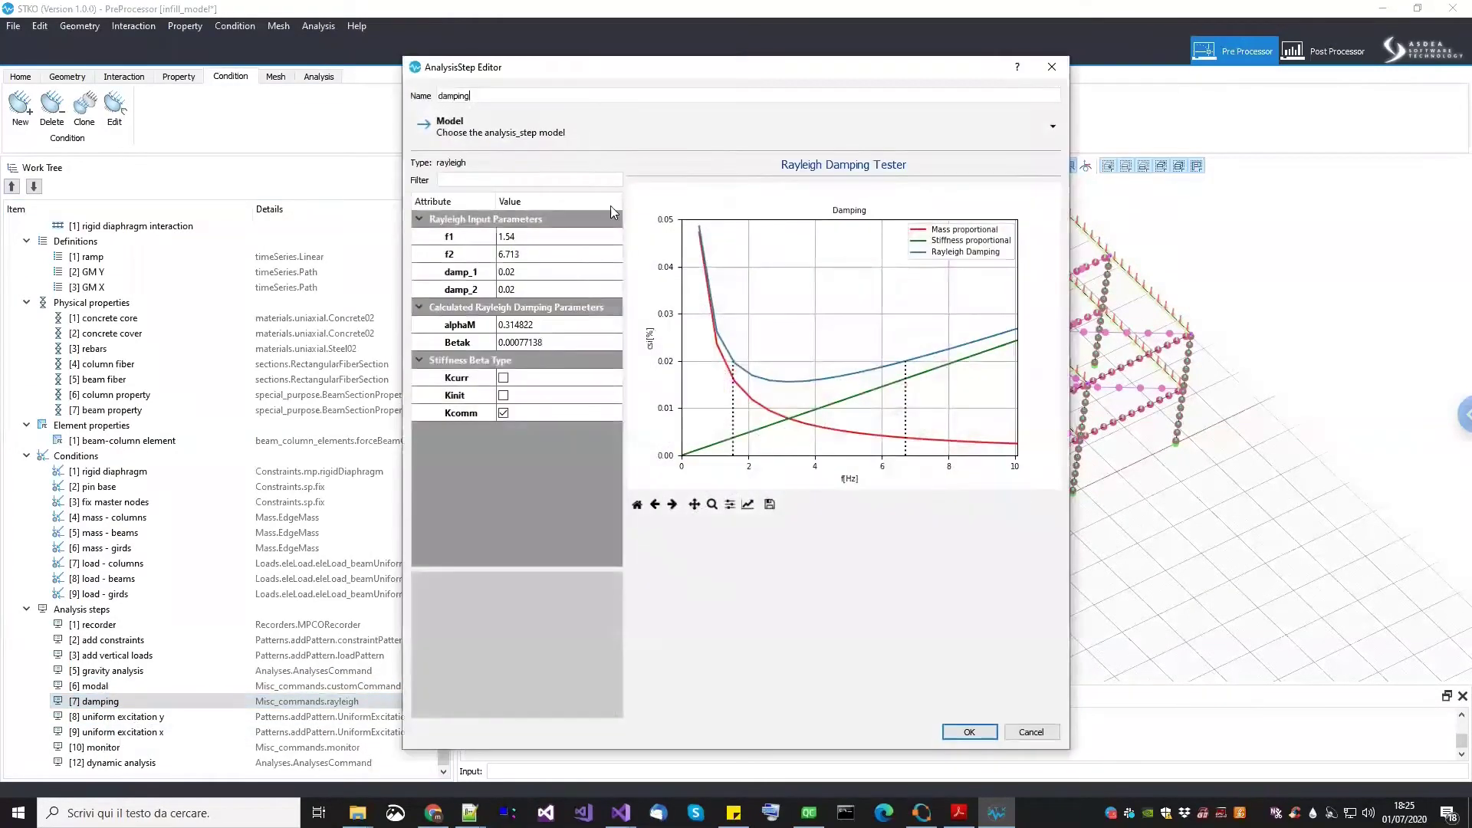
{"action": "left_click", "coordinate": [457, 239]}
{"action": "left_click", "coordinate": [451, 256]}
{"action": "left_click", "coordinate": [492, 271]}
{"action": "double_click", "coordinate": [526, 288]}
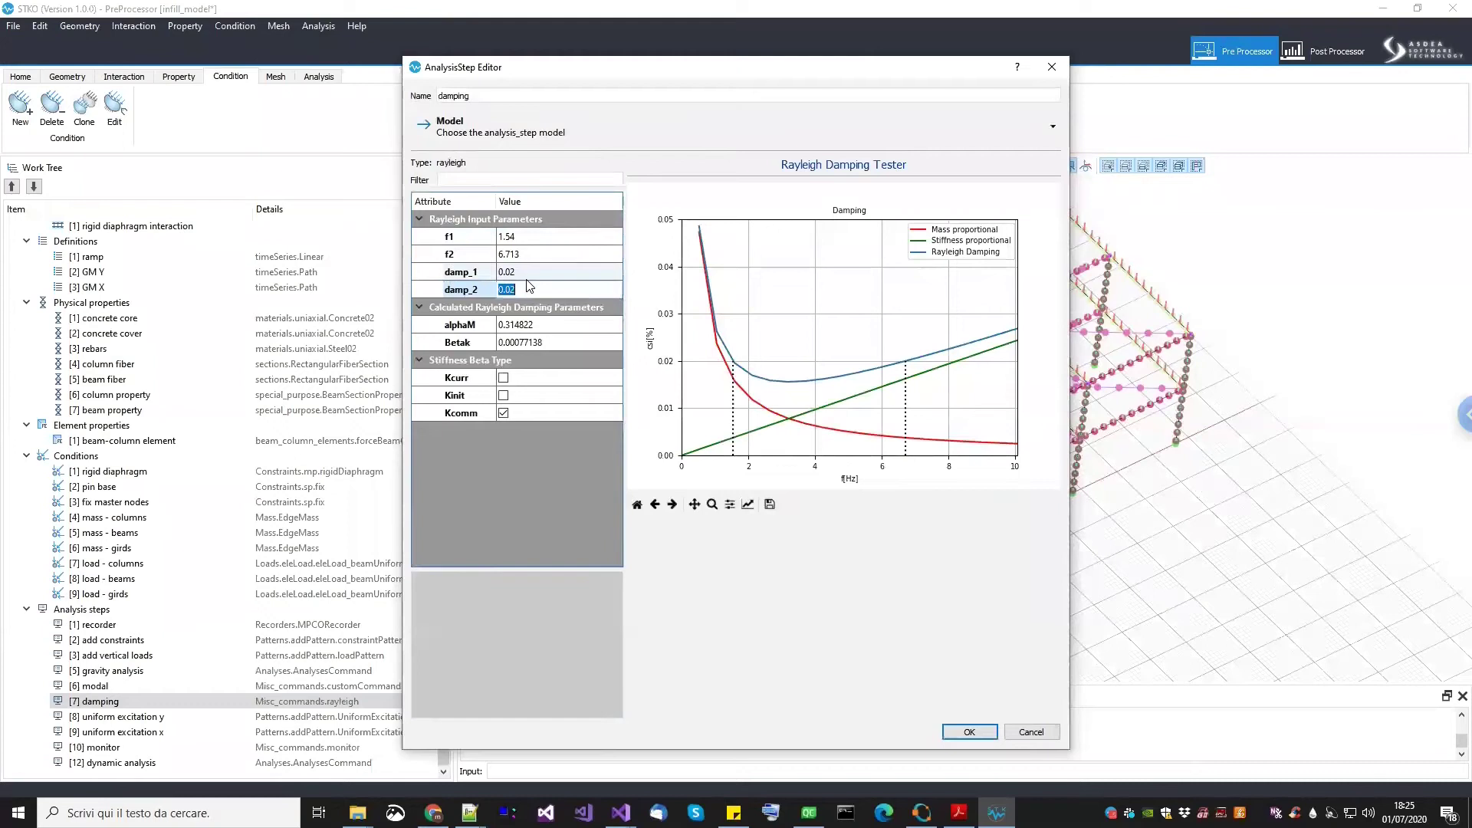
{"action": "left_click", "coordinate": [461, 274]}
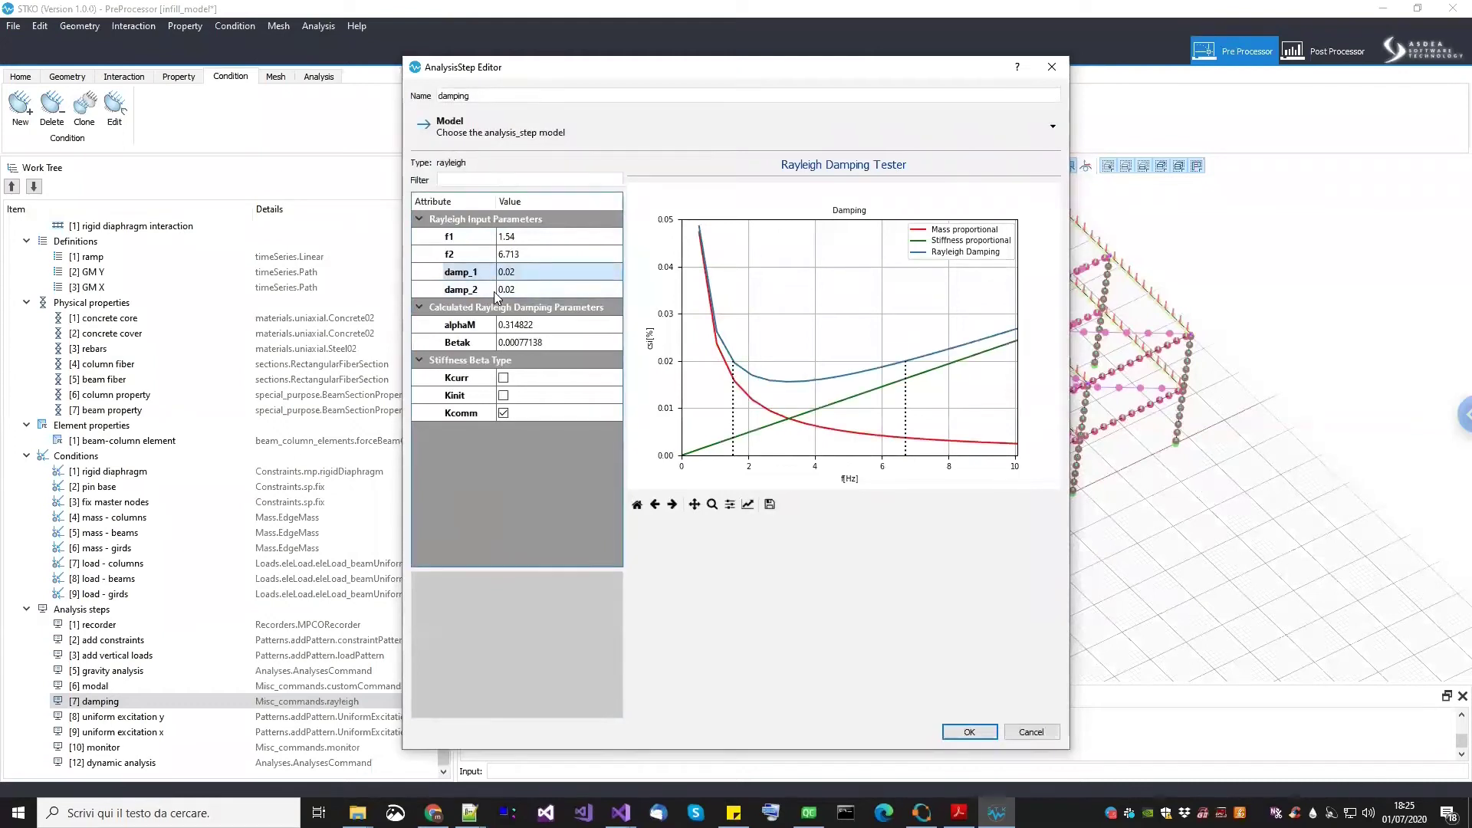
{"action": "left_click", "coordinate": [794, 418]}
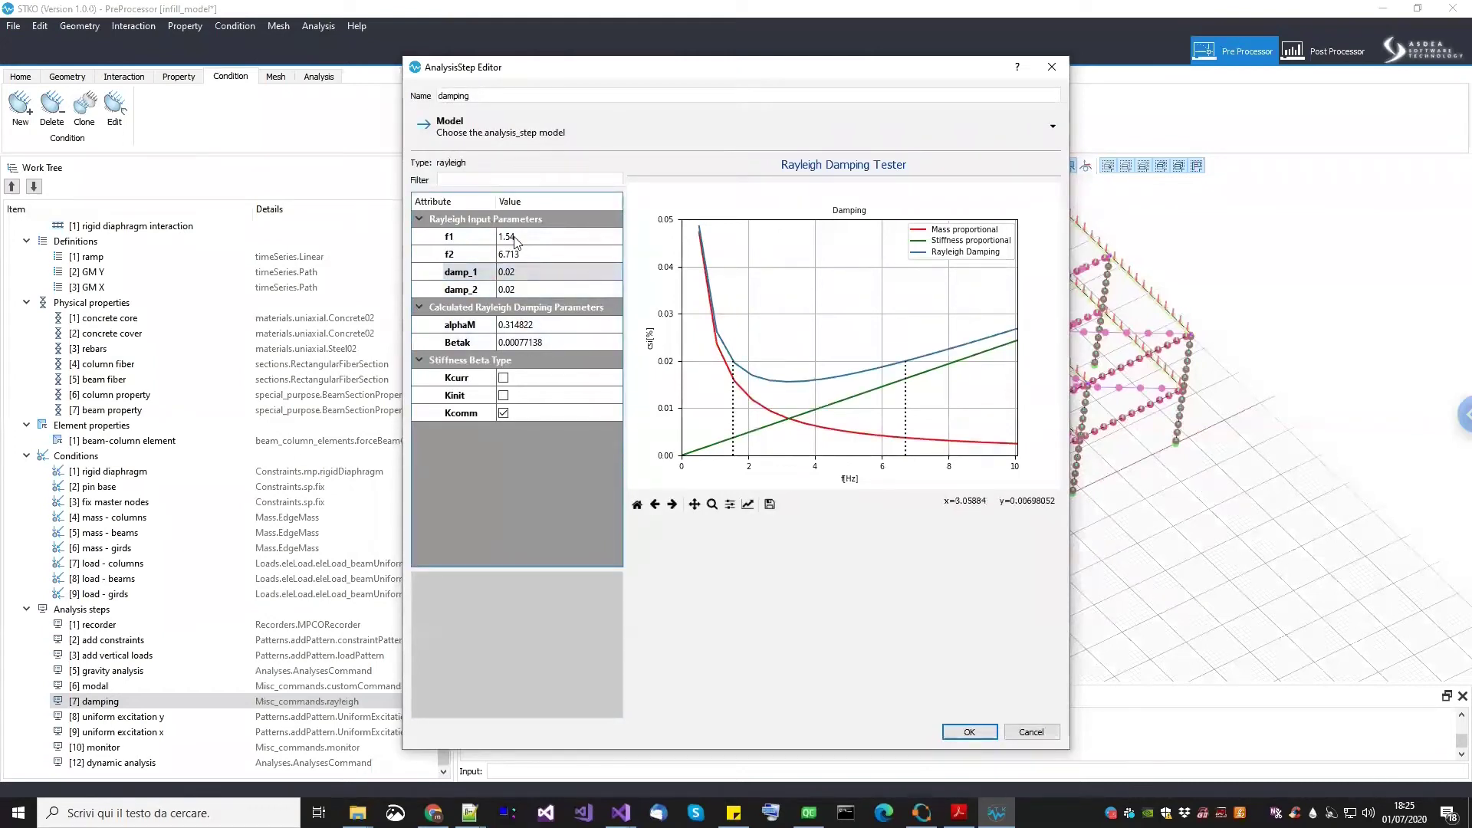
Check the calculated alphaM and Betak parameters and the stiffness beta type options of the damping step
{"action": "left_click", "coordinate": [454, 329]}
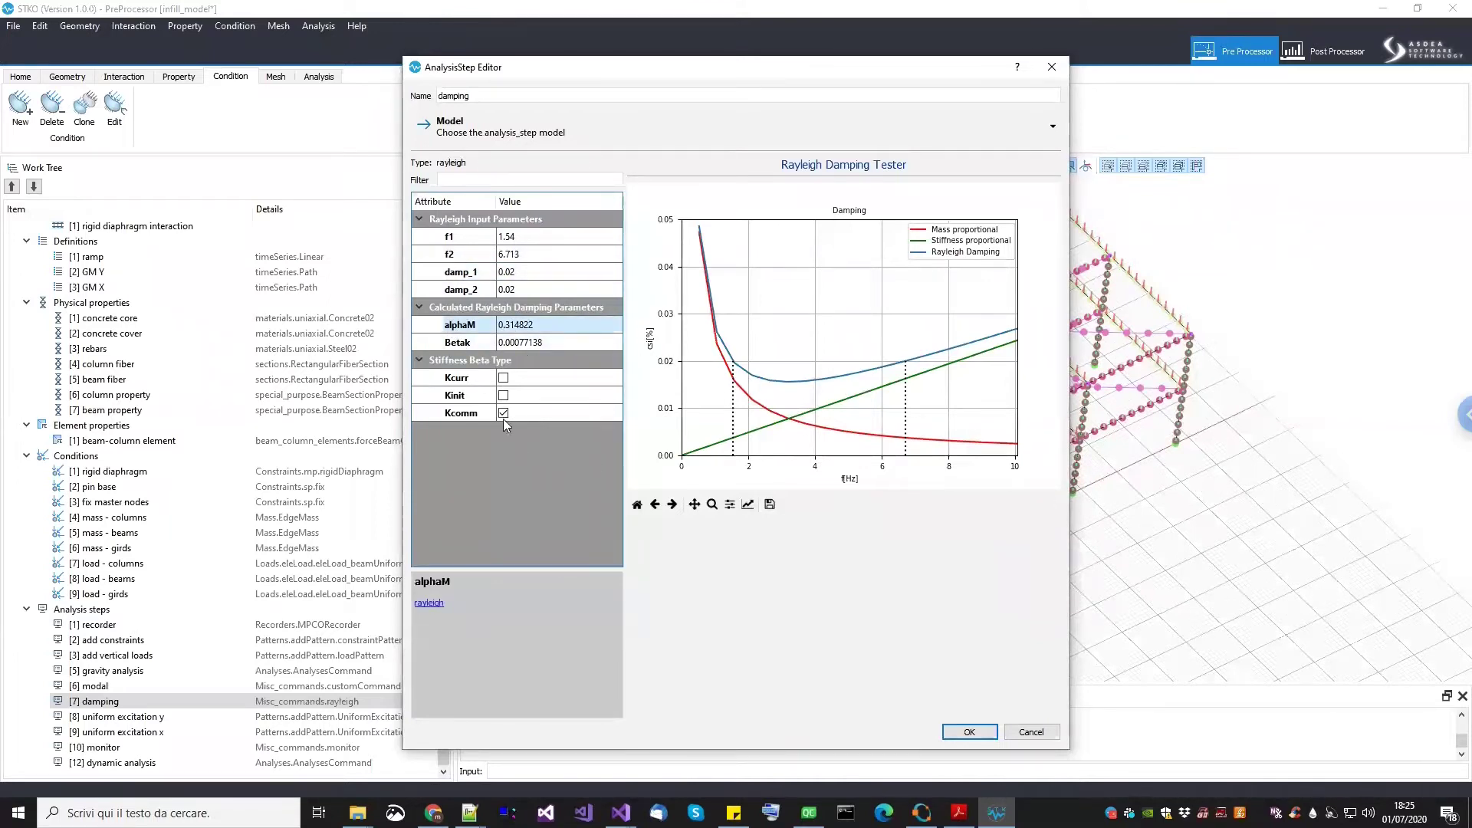
{"action": "left_click", "coordinate": [455, 345]}
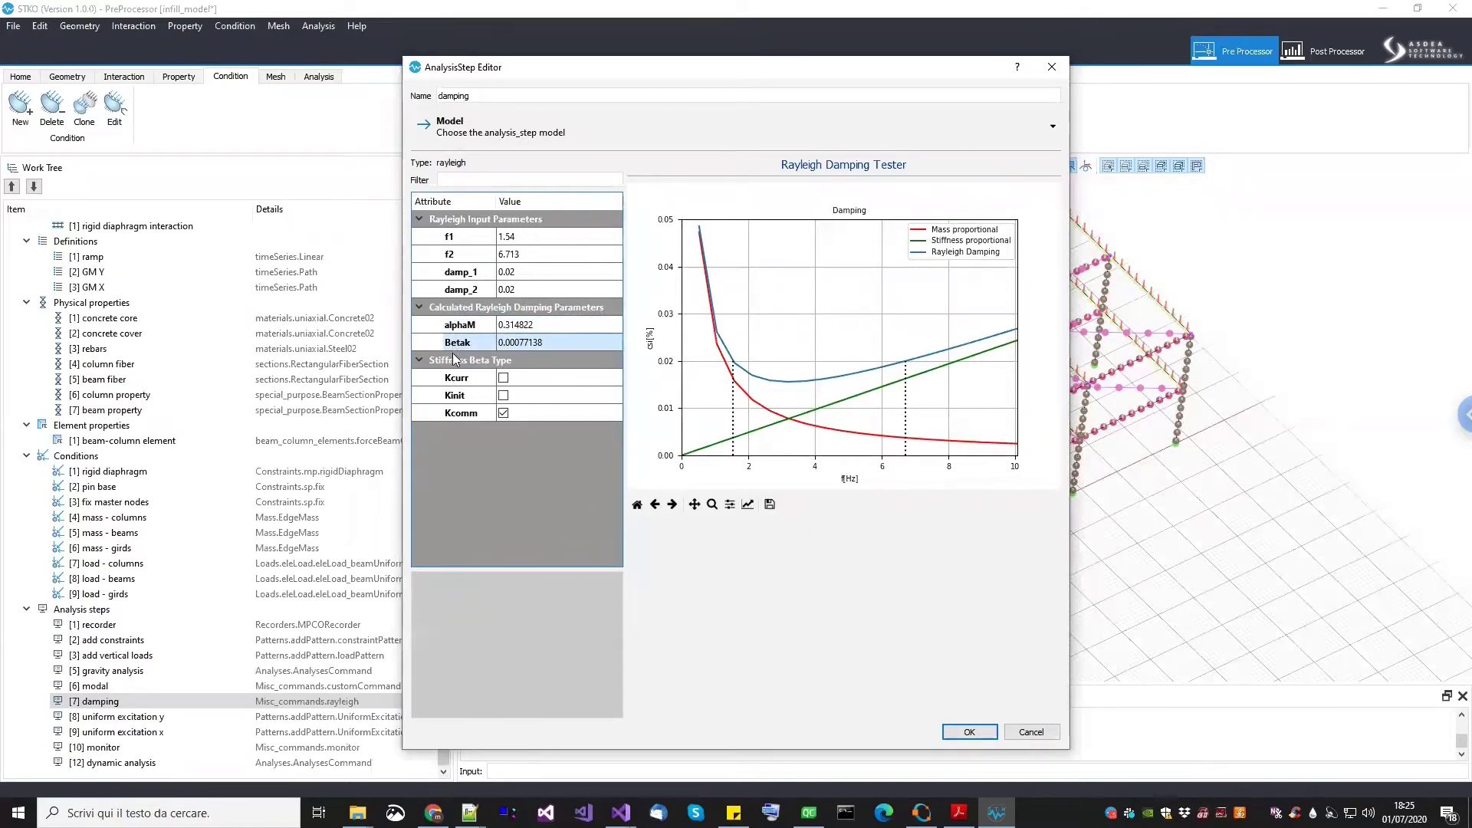
{"action": "left_click", "coordinate": [456, 380]}
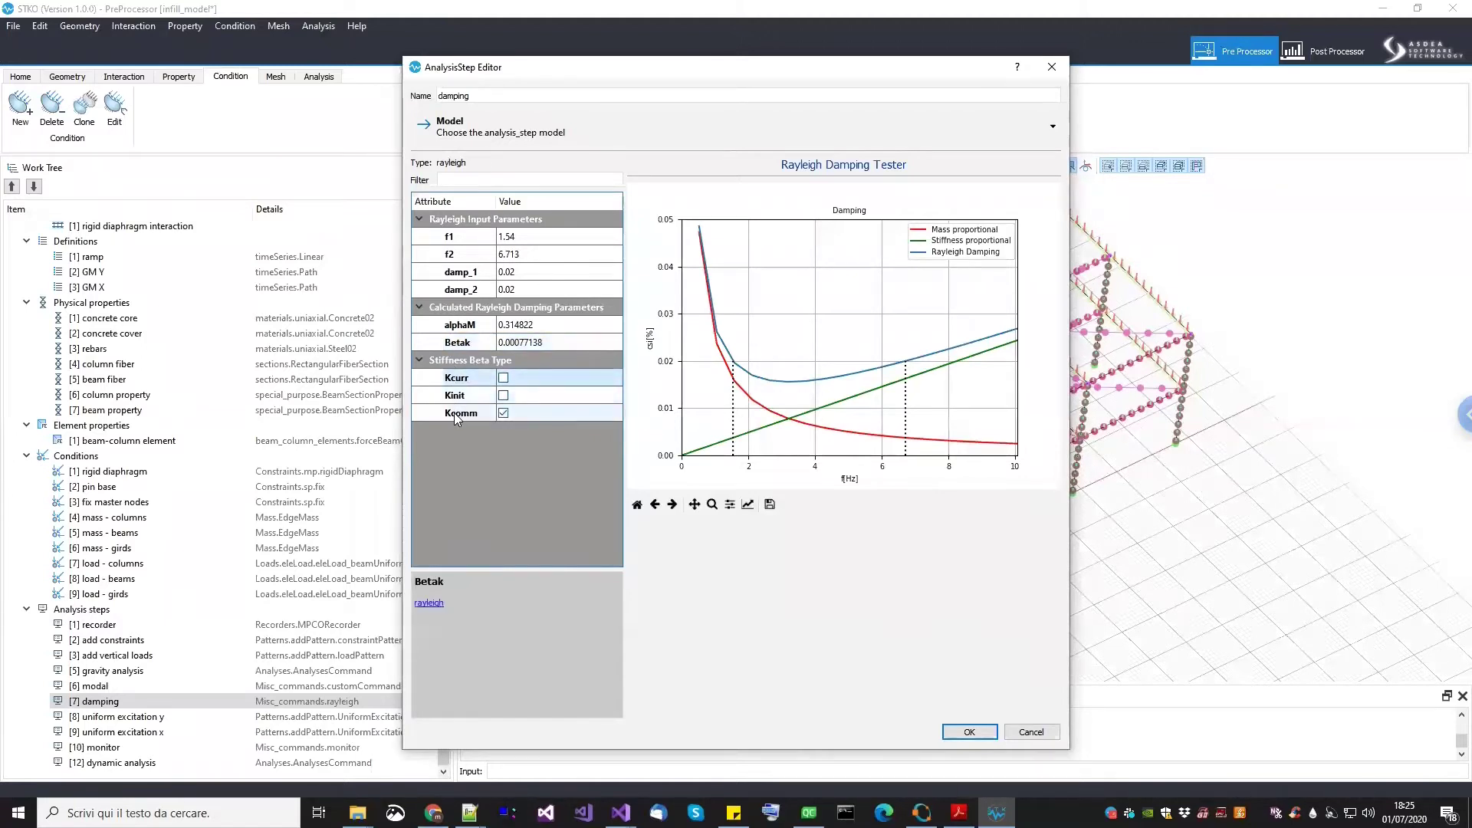
Compare the damping step with the KcommSwitch line of NRHA_IR.tcl in Notepad++, and accept the step's settings back in STKO
{"action": "left_click", "coordinate": [470, 812]}
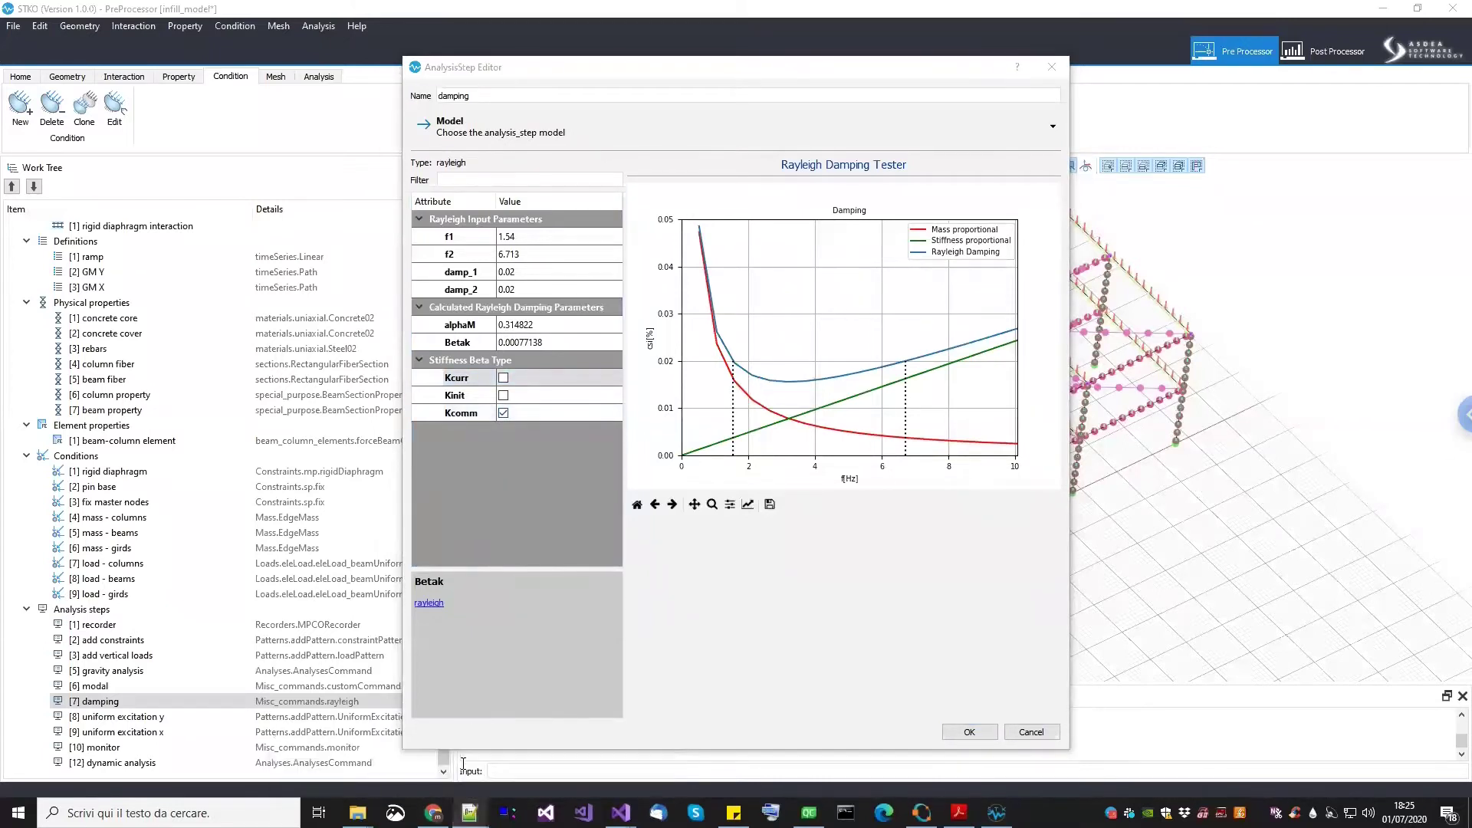
{"action": "key", "text": "alt+Tab"}
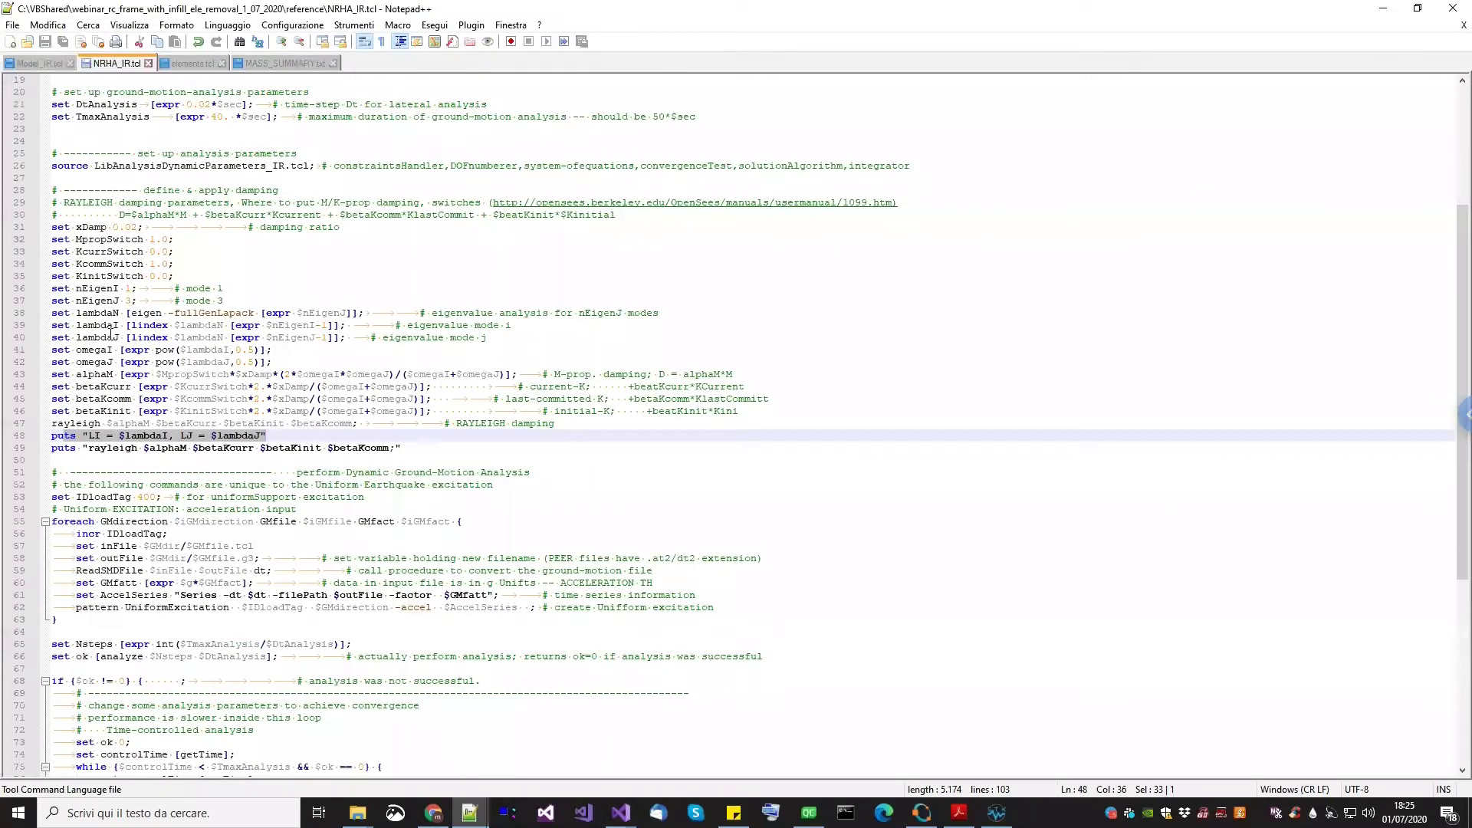
{"action": "double_click", "coordinate": [104, 264]}
{"action": "left_click", "coordinate": [176, 264]}
{"action": "left_click", "coordinate": [49, 264], "text": "shift"}
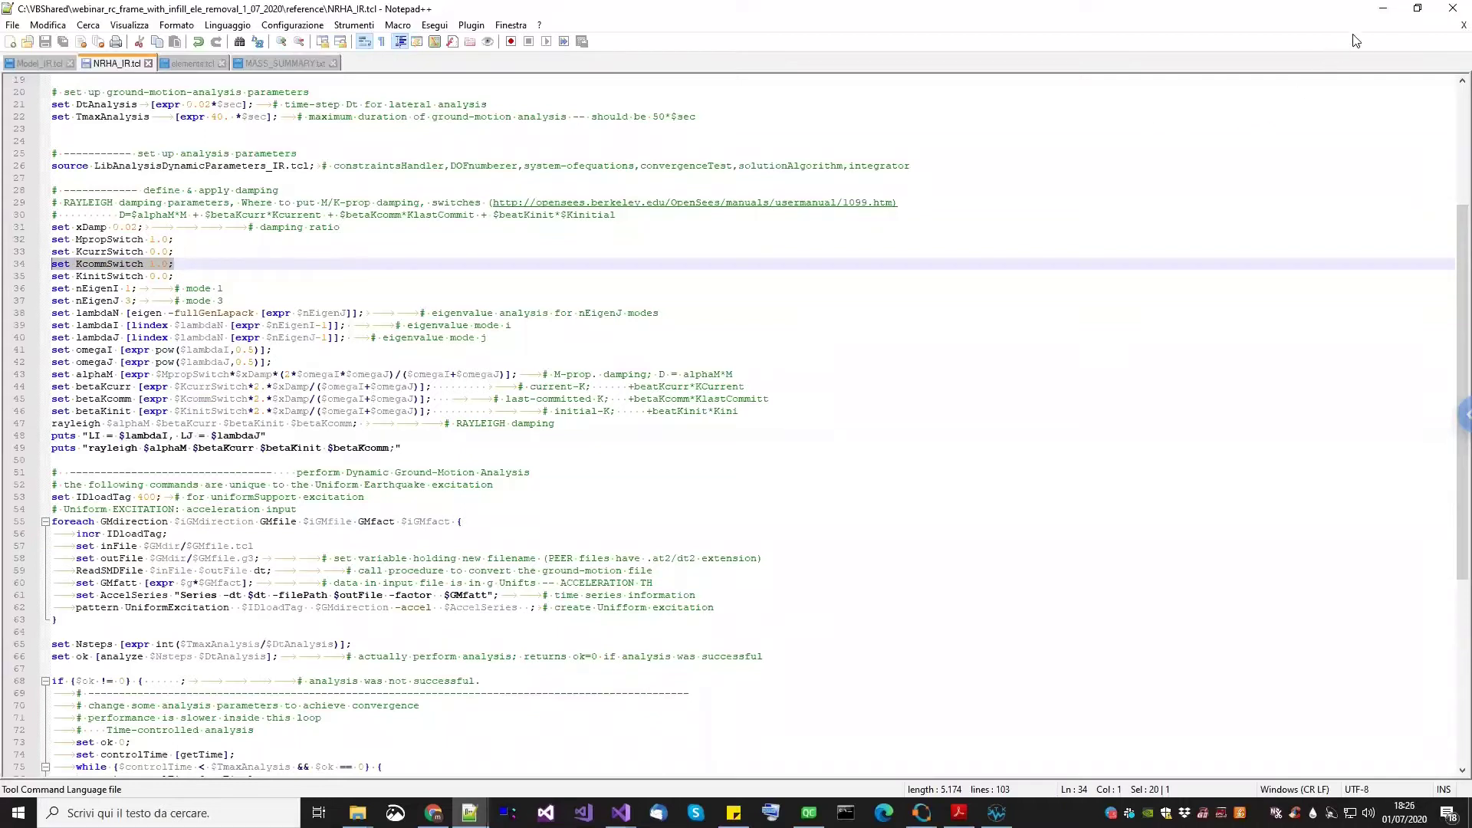
{"action": "left_click", "coordinate": [1383, 10]}
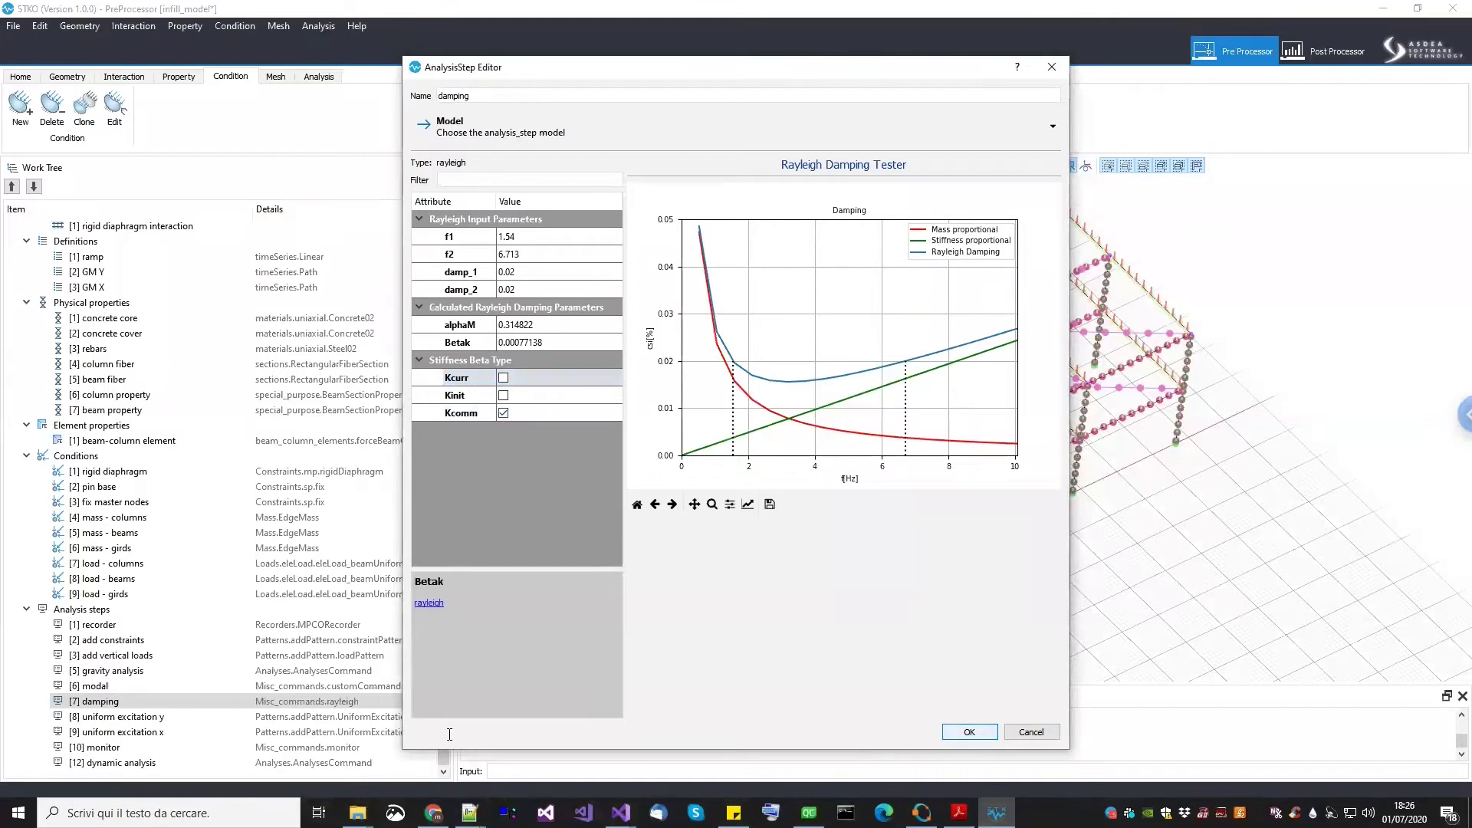
{"action": "left_click", "coordinate": [975, 734]}
Open the uniform excitation y step, check its direction and the GM Y acceleration time series, and close it without saving
{"action": "left_click", "coordinate": [153, 717]}
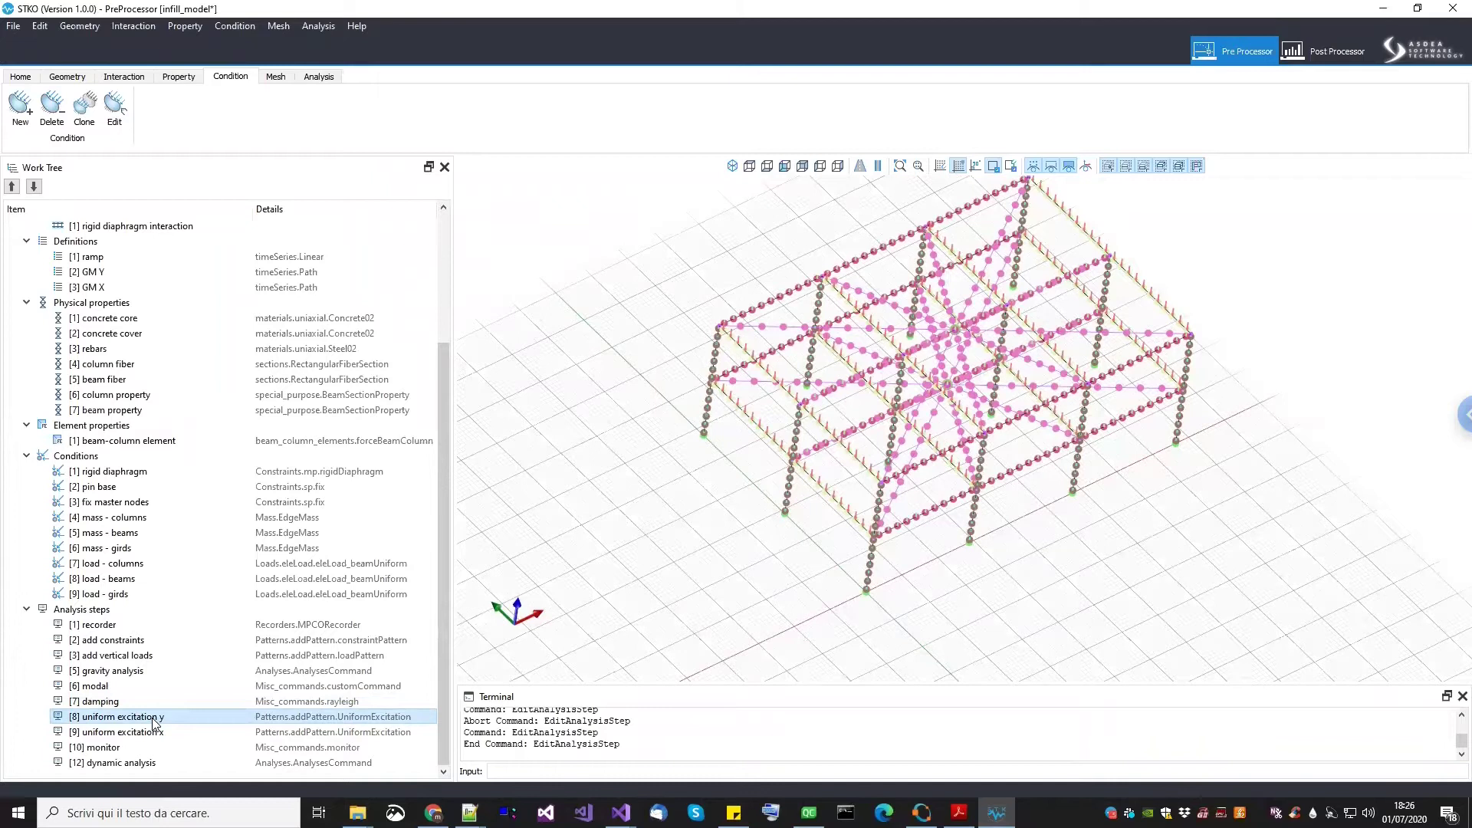
{"action": "right_click", "coordinate": [155, 723]}
{"action": "left_click", "coordinate": [188, 766]}
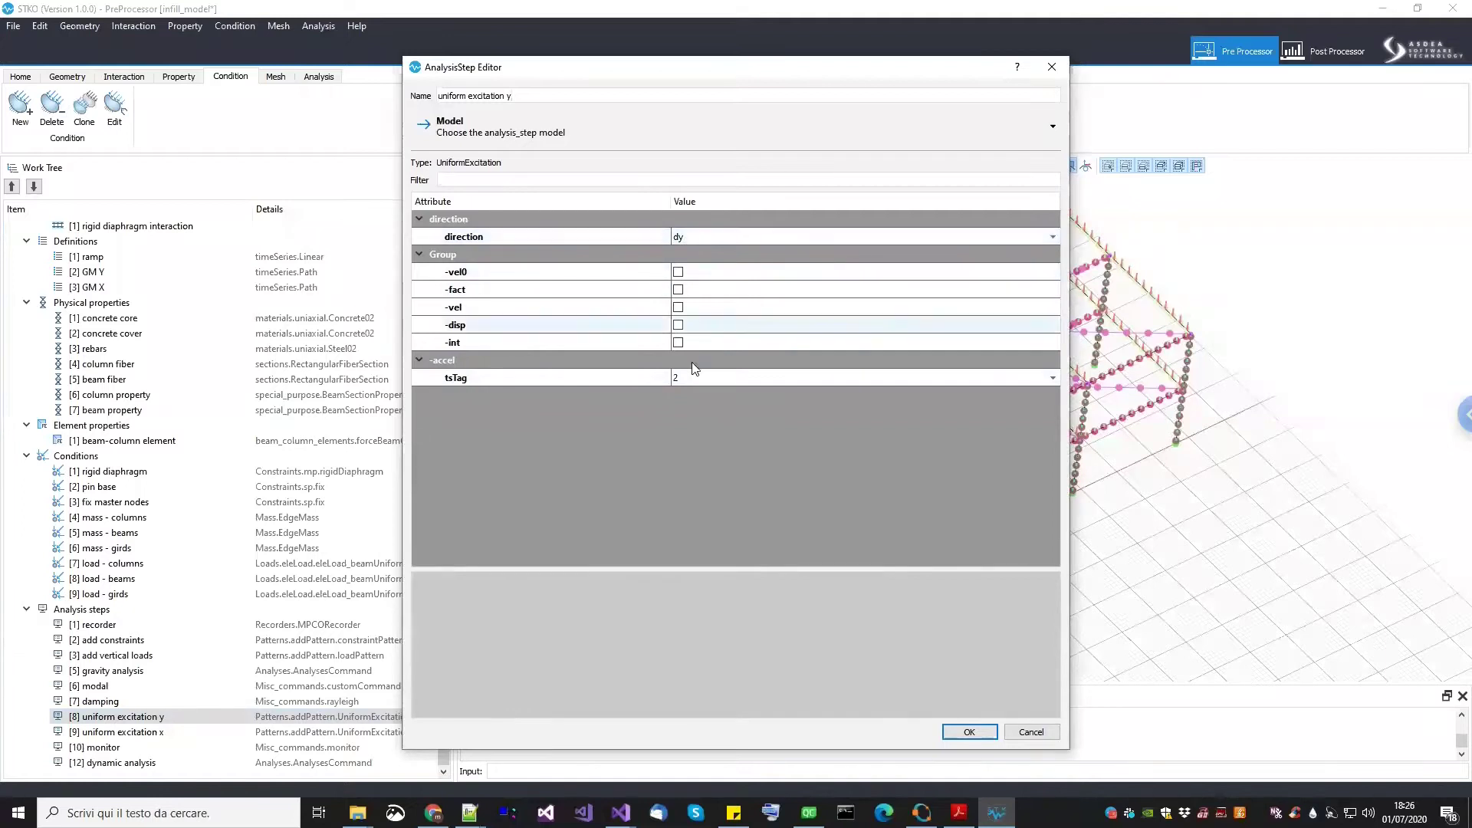
{"action": "left_click", "coordinate": [691, 380]}
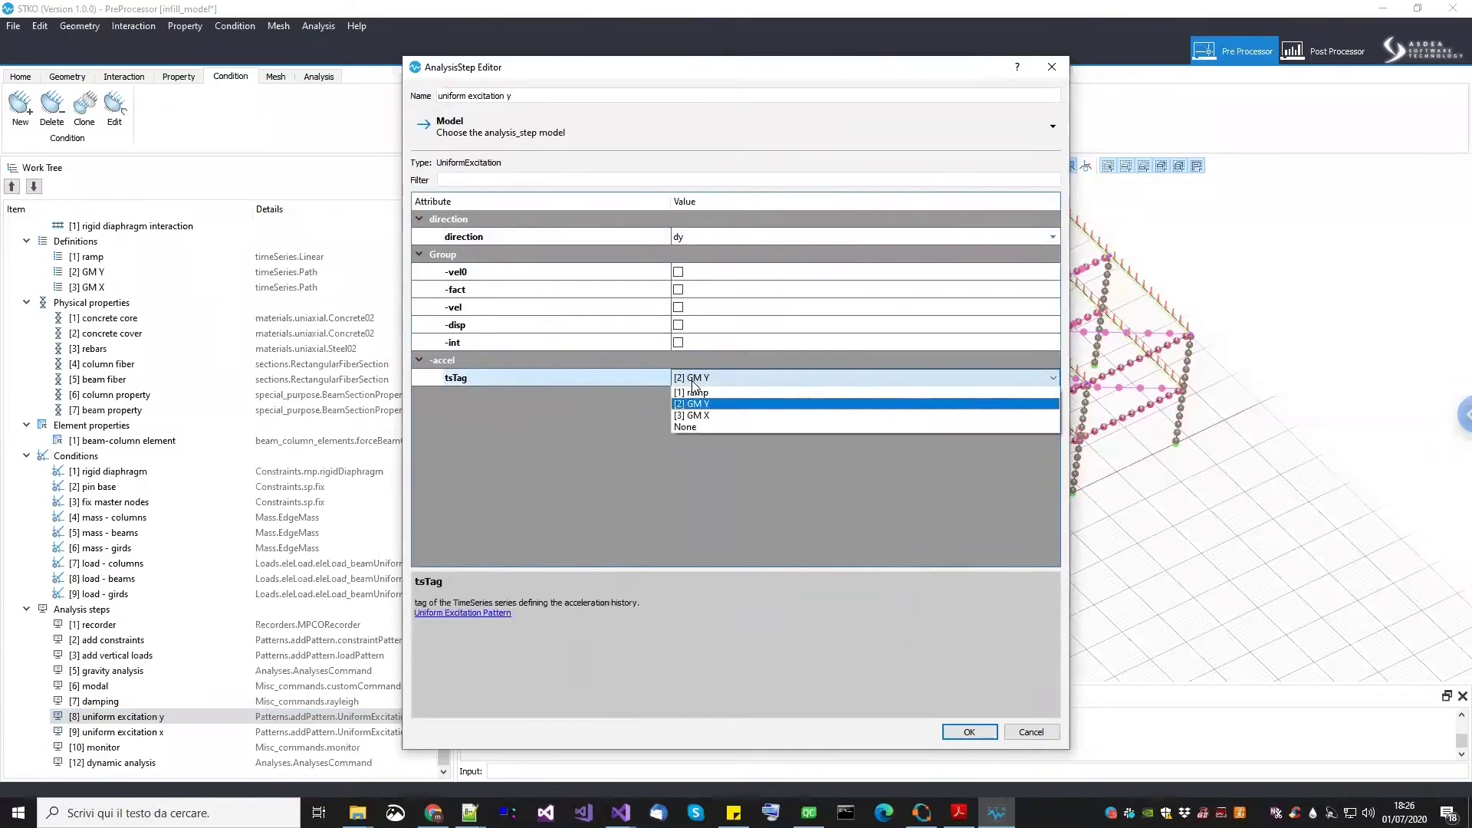
{"action": "left_click", "coordinate": [698, 410]}
{"action": "left_click", "coordinate": [1031, 733]}
Open the uniform excitation x step for a brief check and close it without saving
{"action": "left_click", "coordinate": [204, 735]}
{"action": "right_click", "coordinate": [201, 732]}
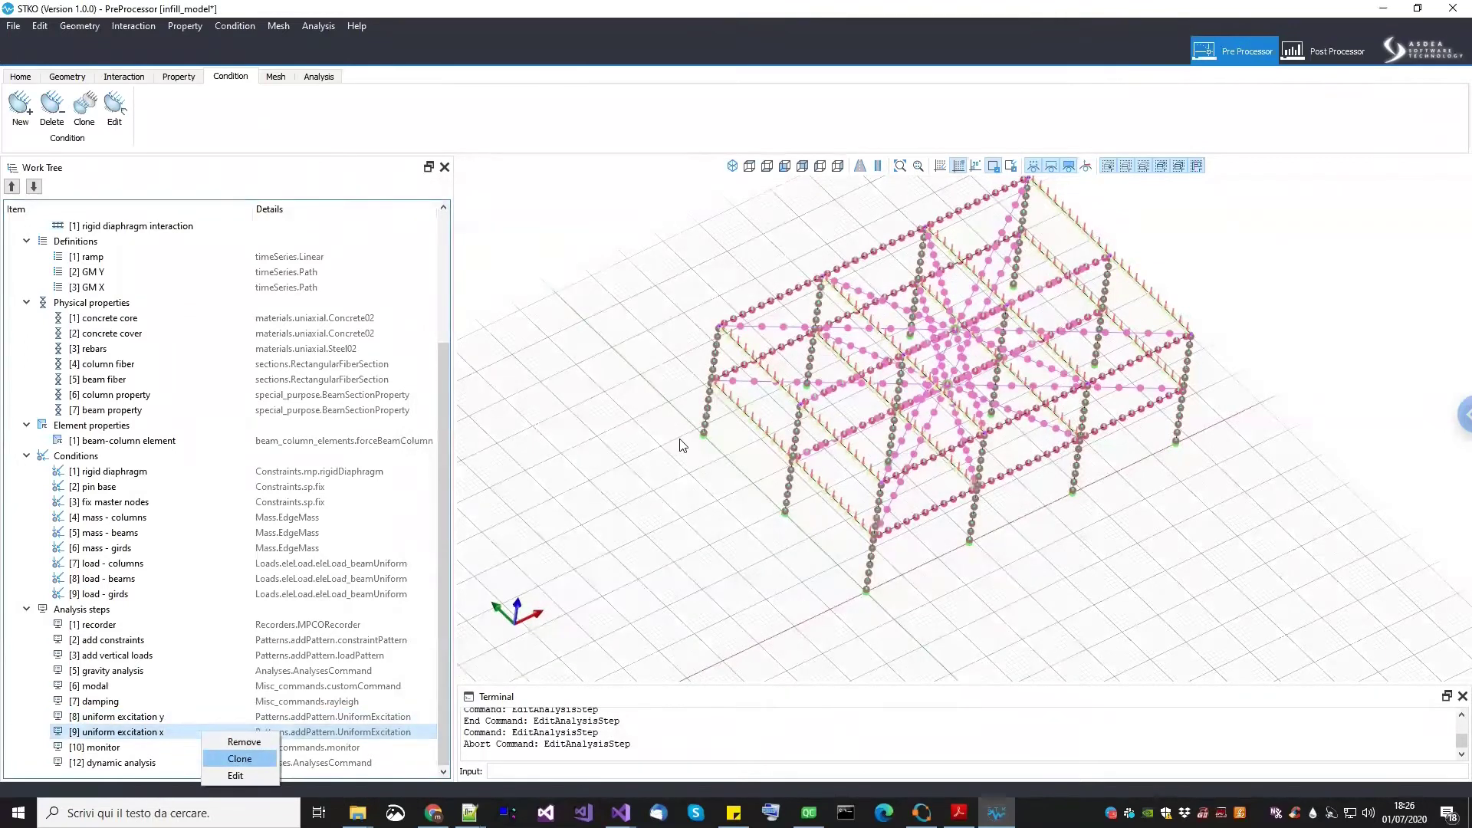
{"action": "left_click", "coordinate": [223, 759]}
{"action": "left_click", "coordinate": [1033, 732]}
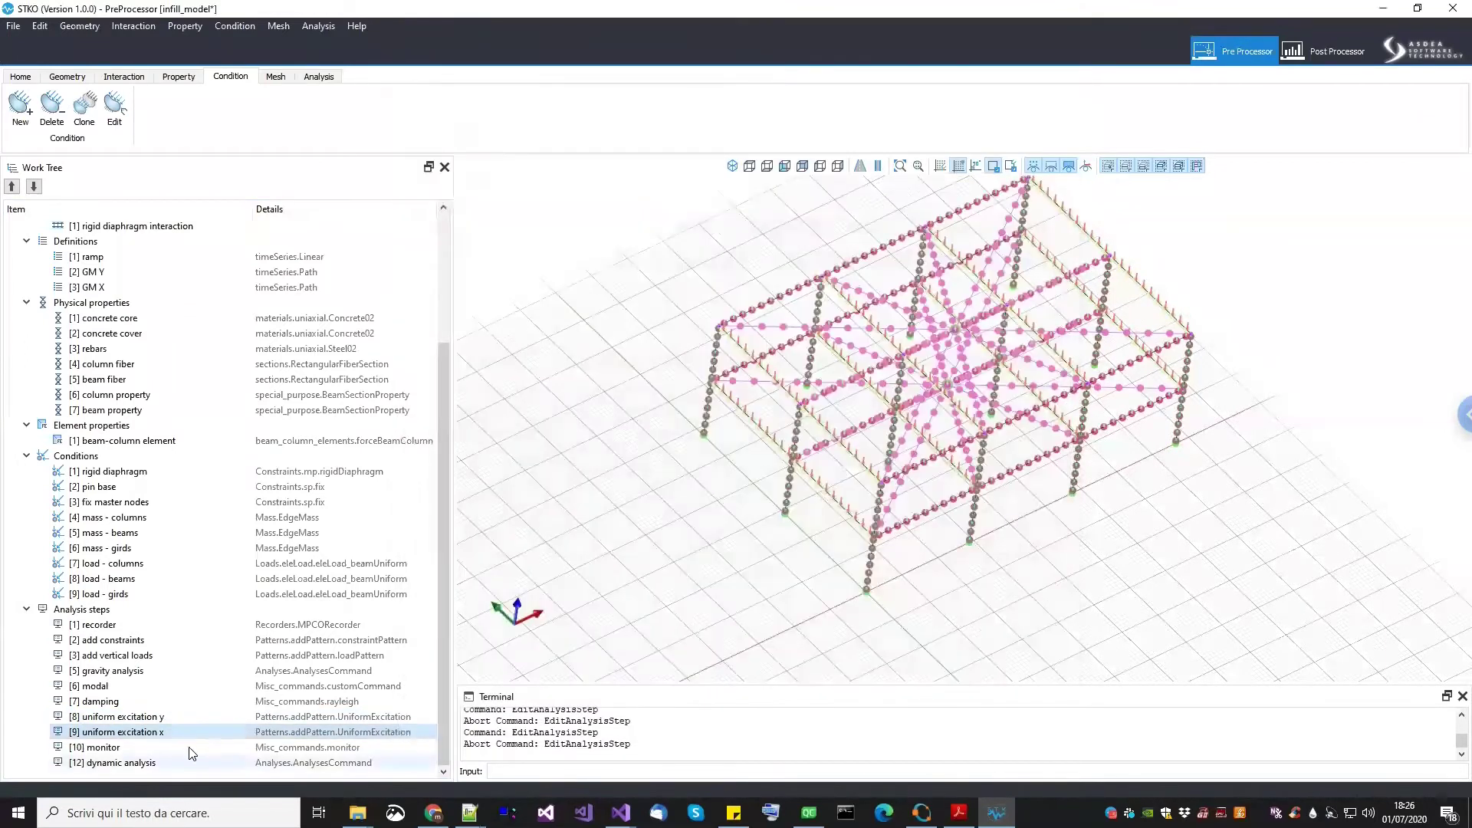
Open the monitor step, check its plot settings and the cnode selection set for the Y axis, and accept it
{"action": "left_click", "coordinate": [186, 749]}
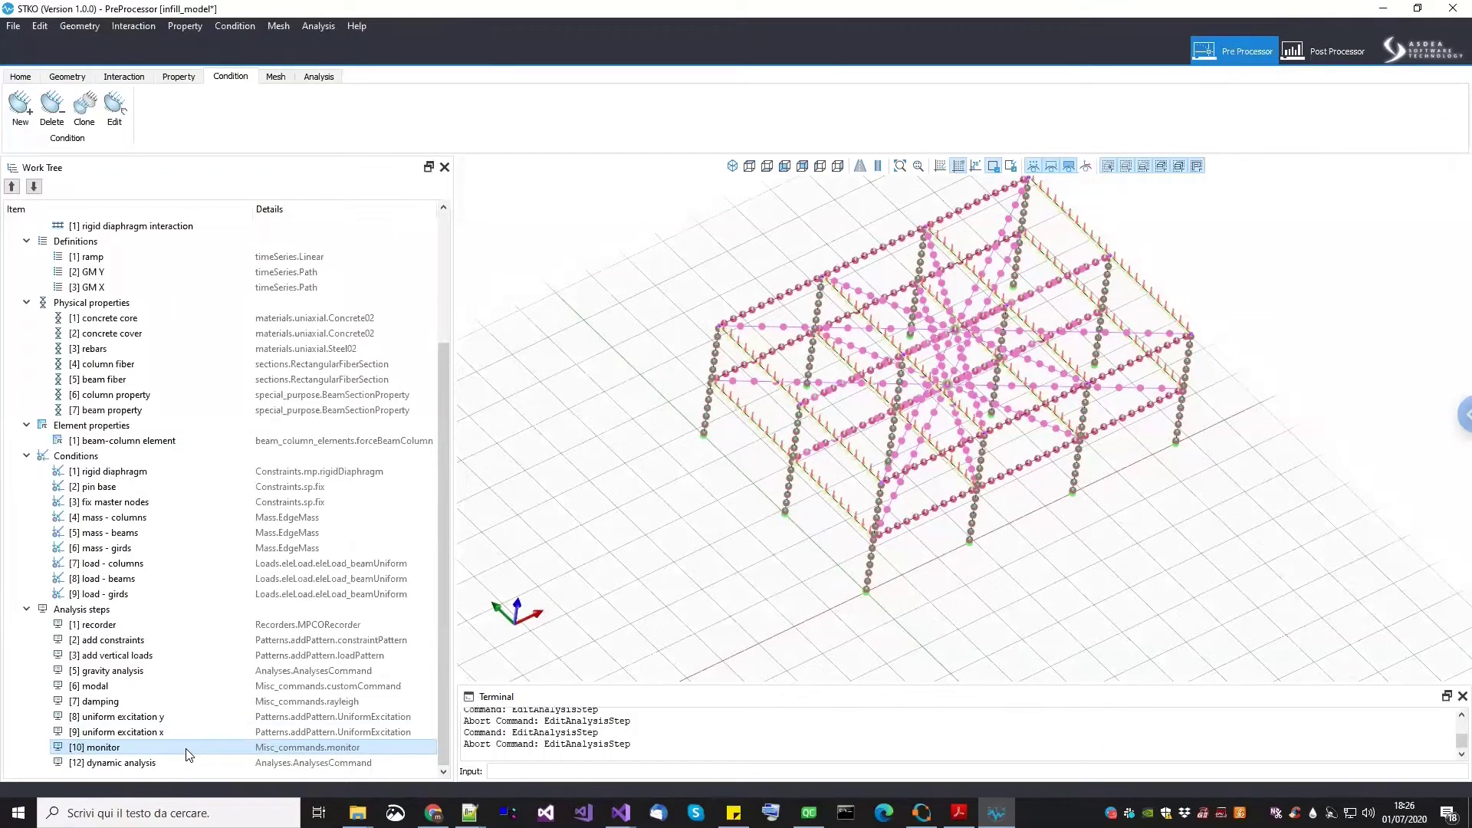
{"action": "right_click", "coordinate": [188, 755]}
{"action": "left_click", "coordinate": [222, 782]}
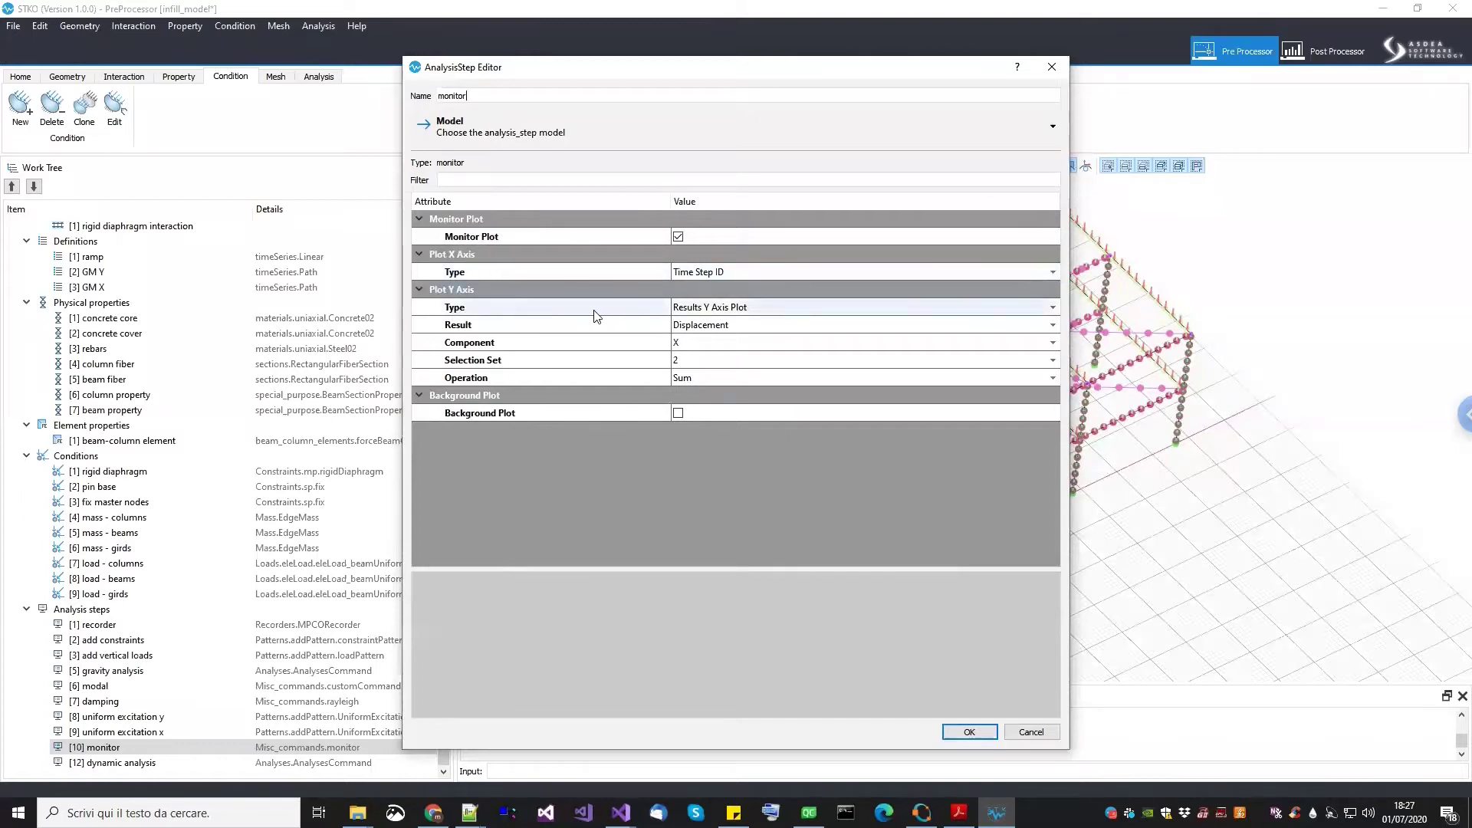
{"action": "left_click", "coordinate": [686, 361]}
{"action": "left_click", "coordinate": [687, 360]}
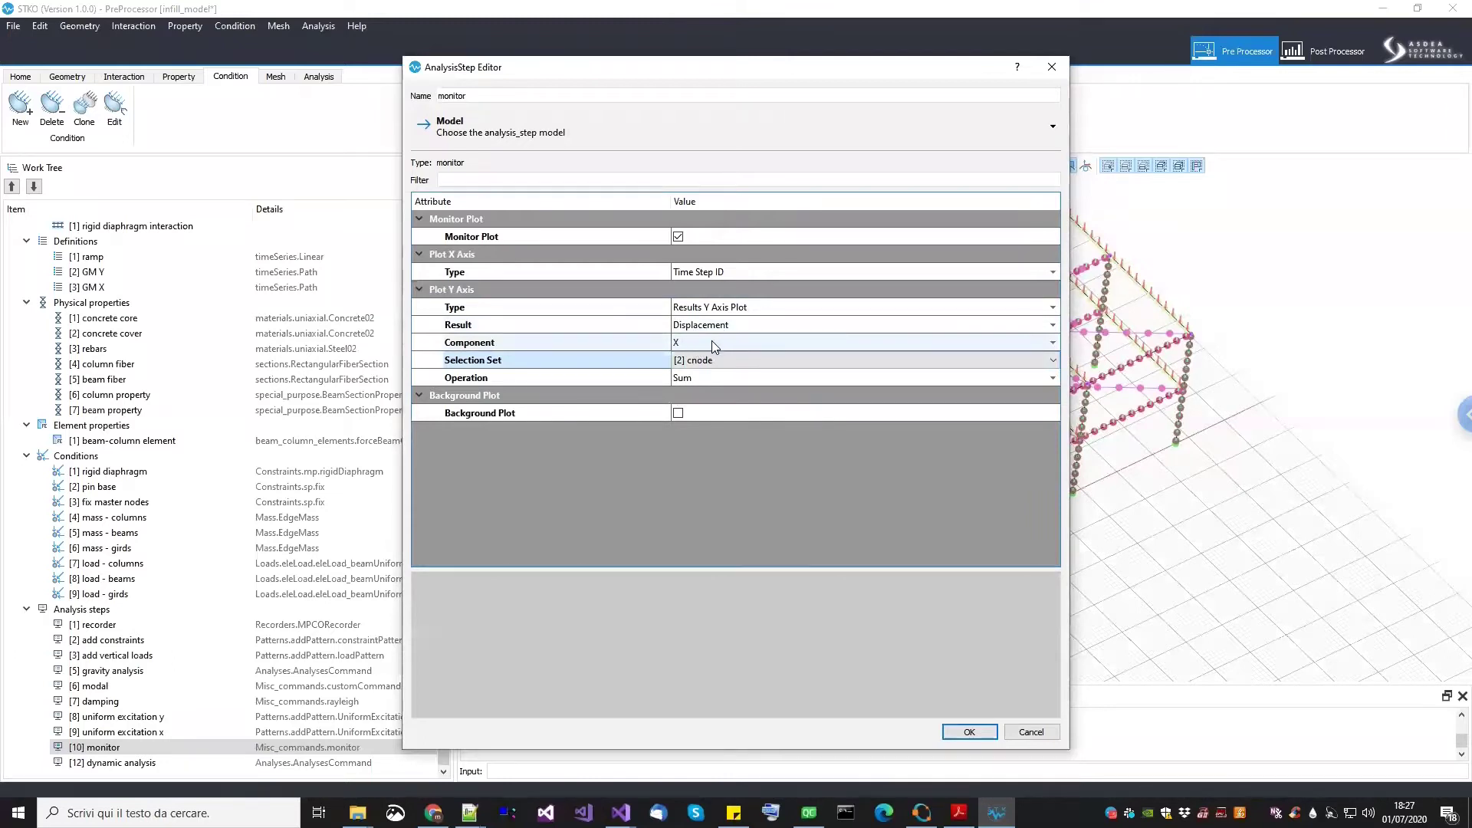
{"action": "left_click", "coordinate": [730, 468]}
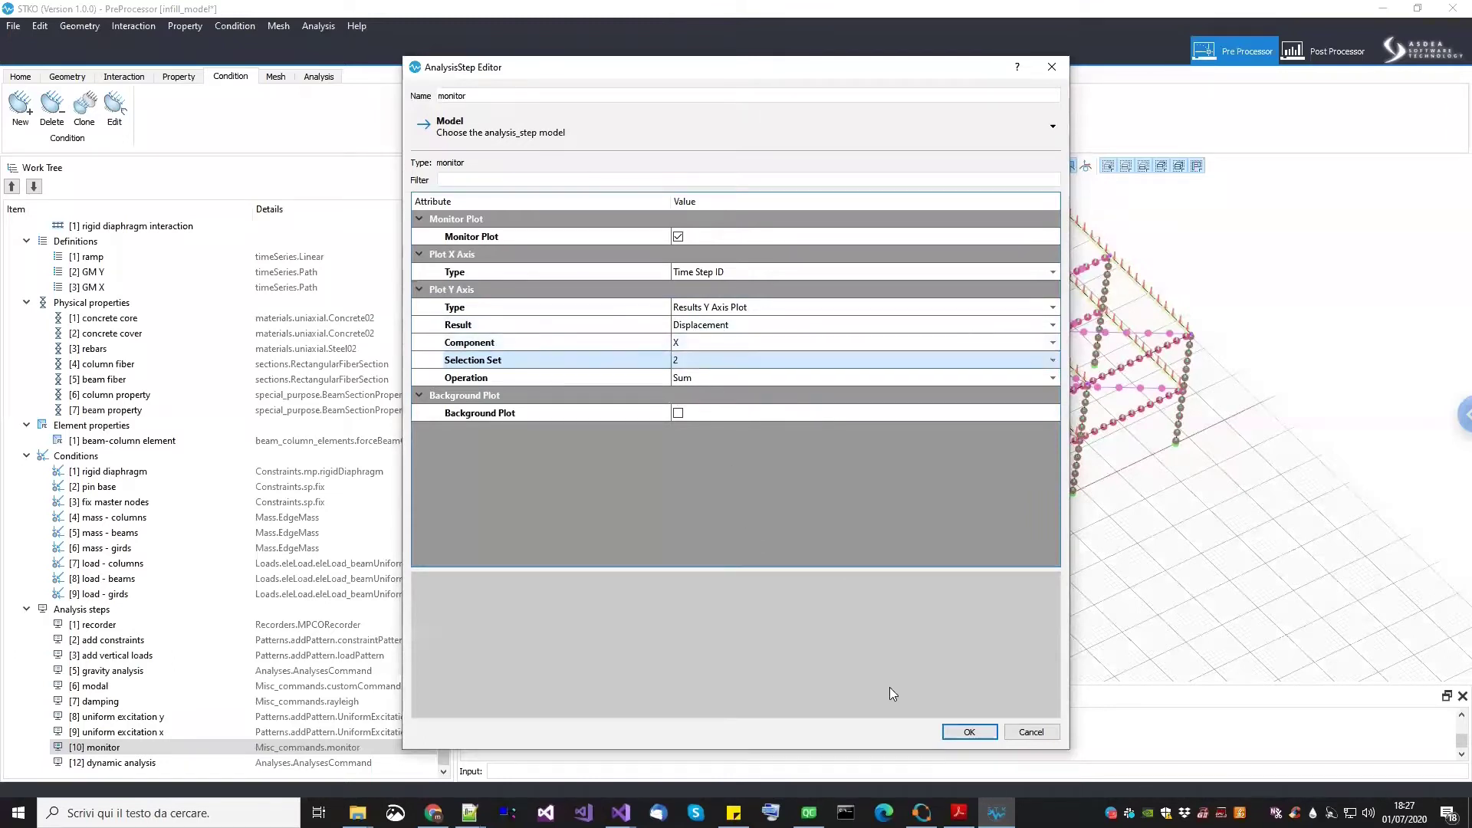
{"action": "left_click", "coordinate": [978, 736]}
Open the dynamic analysis step and examine its solver settings, adaptive time stepping, duration and number of increments
{"action": "left_click", "coordinate": [123, 762]}
{"action": "right_click", "coordinate": [122, 762]}
{"action": "left_click", "coordinate": [155, 804]}
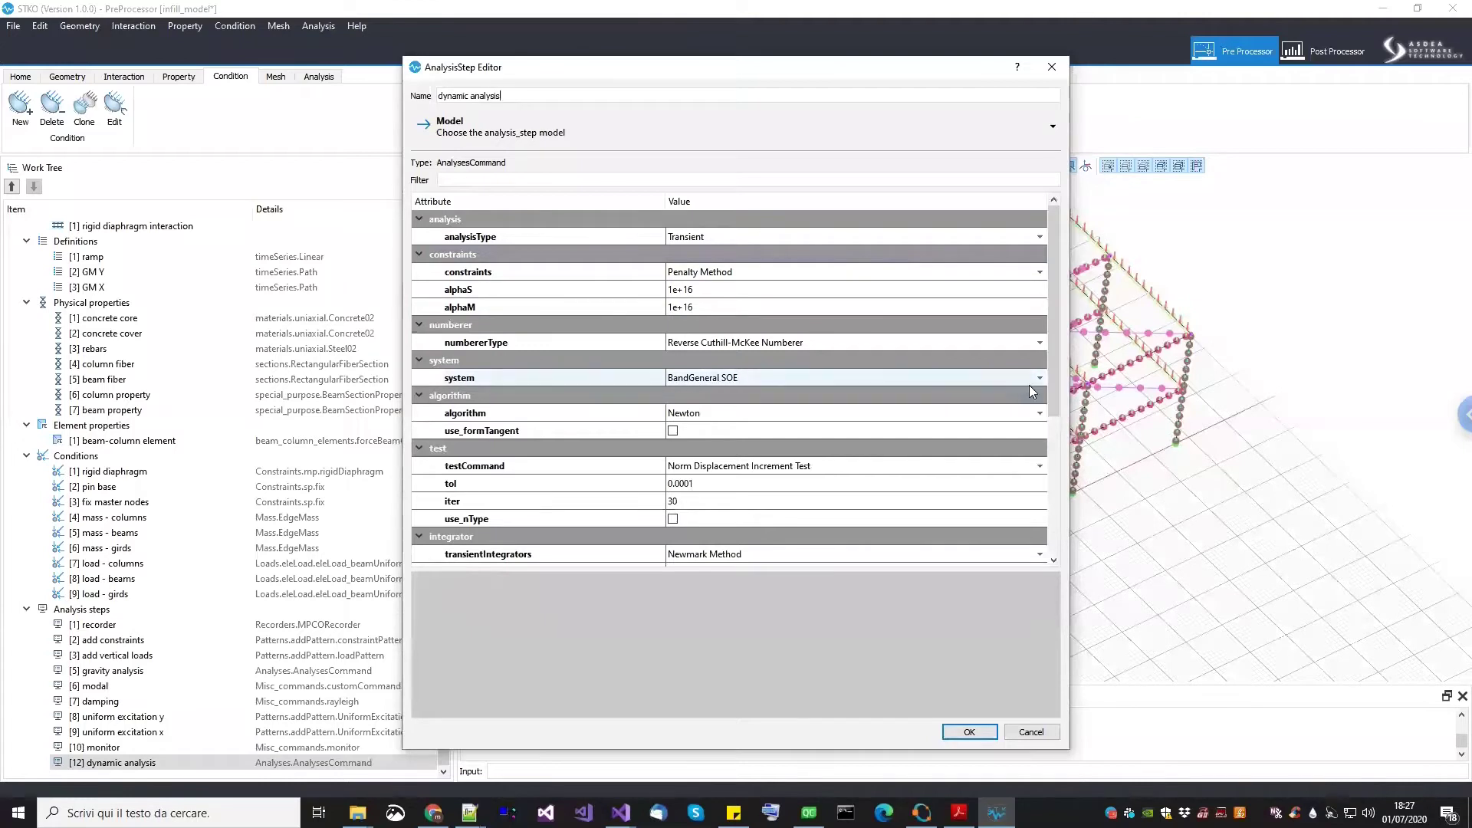
{"action": "left_click_drag", "start_coordinate": [1058, 398], "coordinate": [1060, 529]}
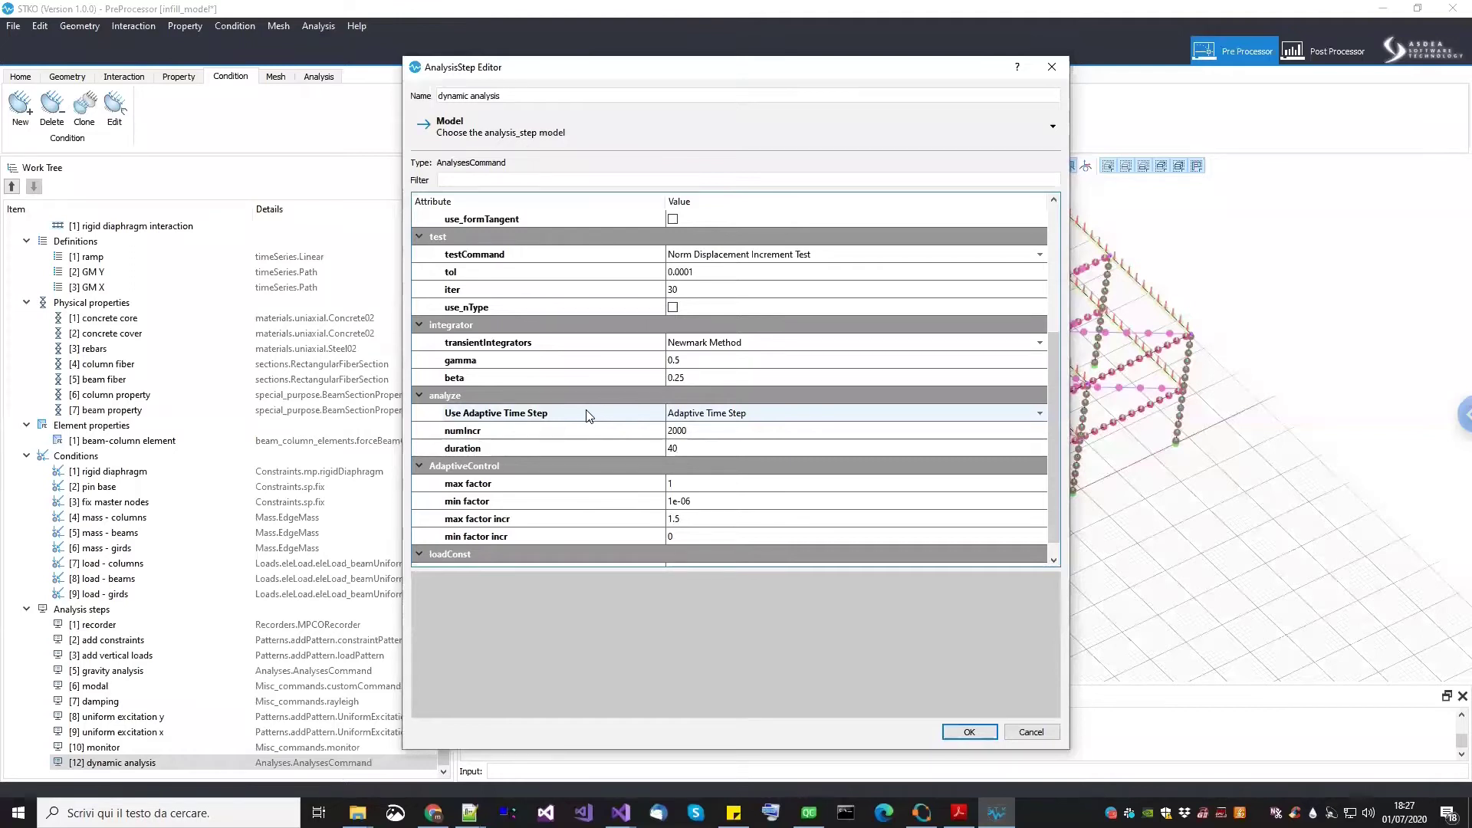
{"action": "left_click", "coordinate": [683, 449]}
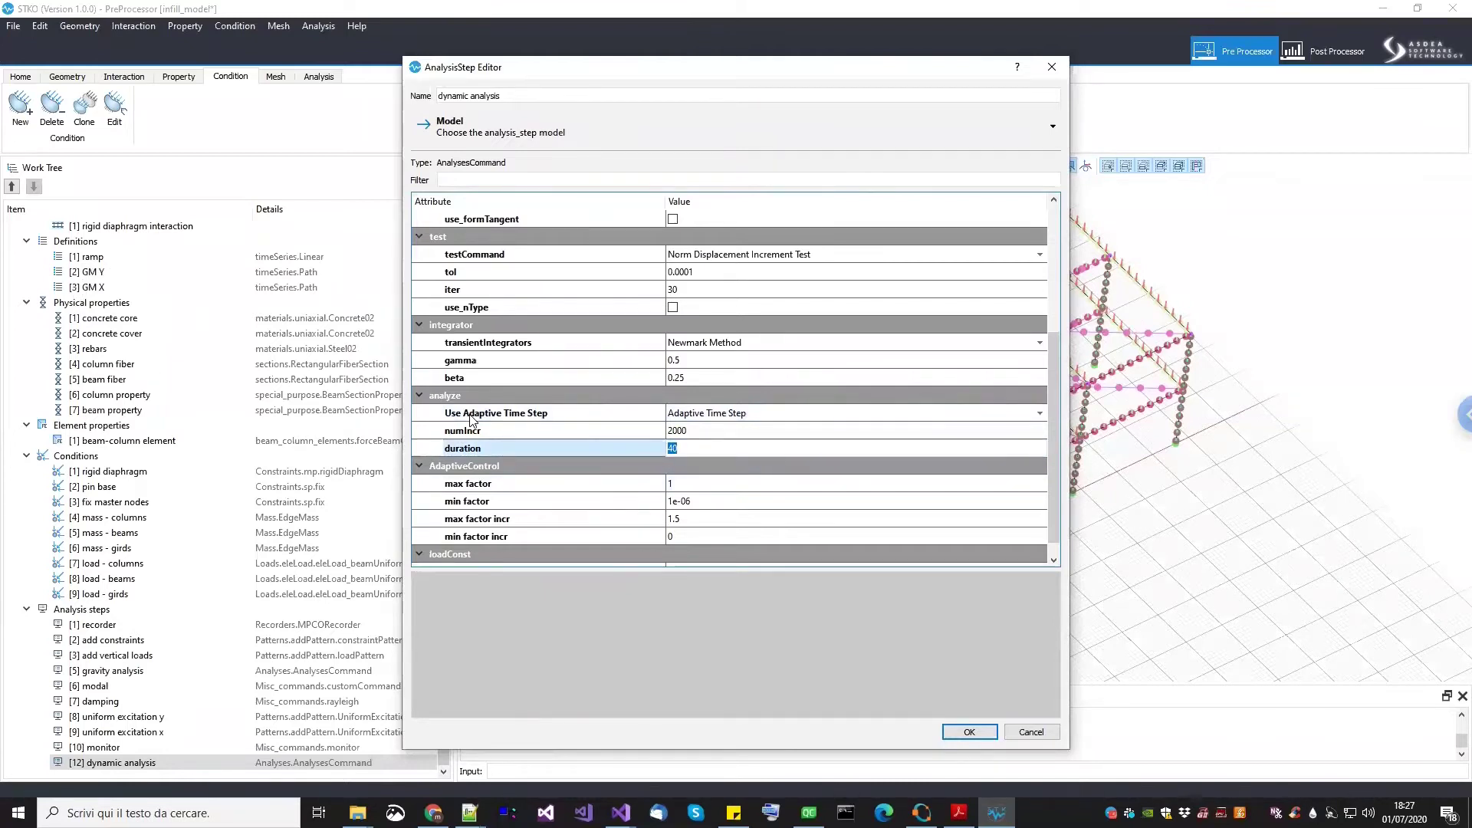
{"action": "left_click", "coordinate": [499, 431]}
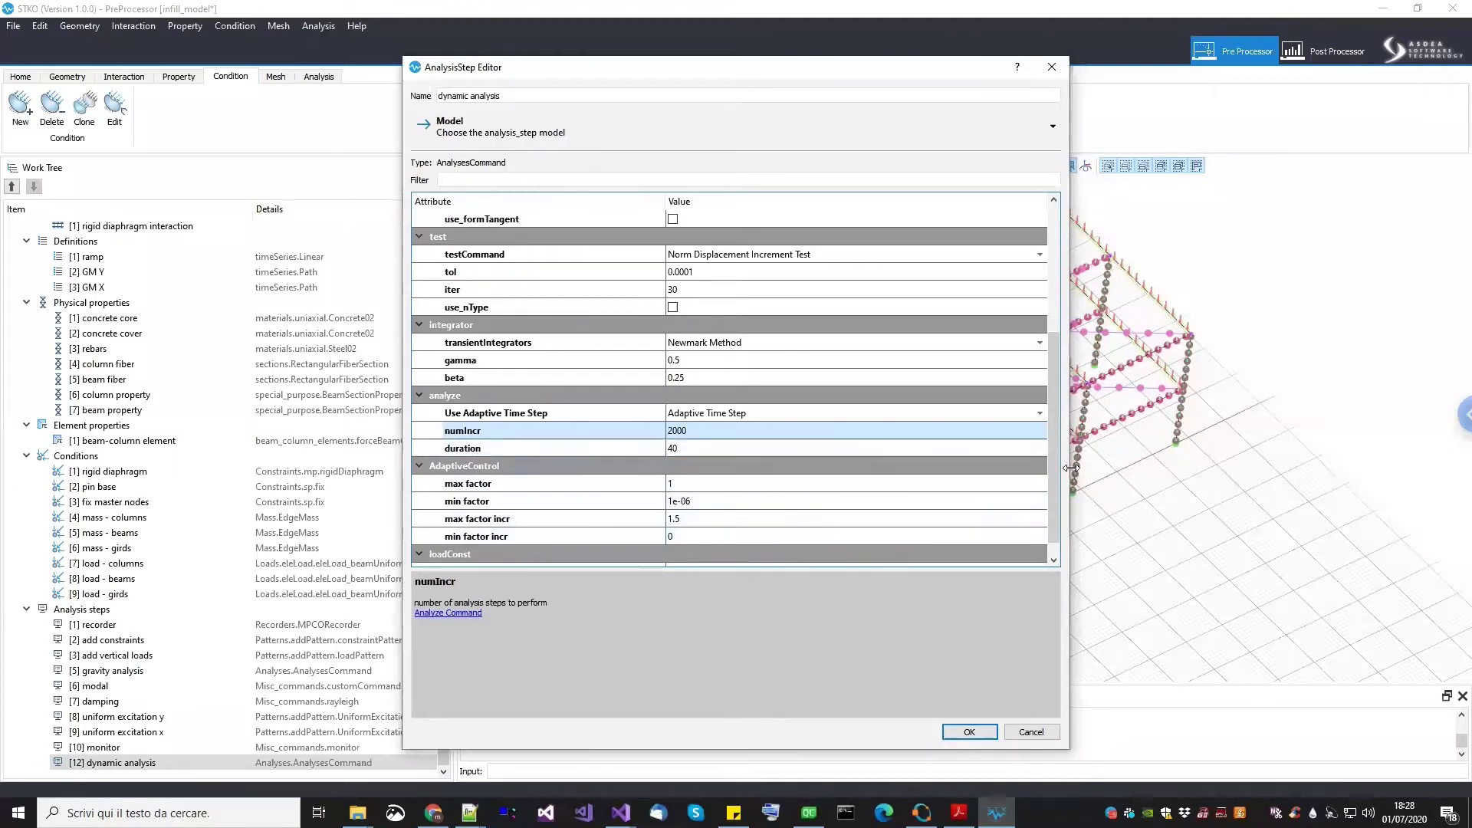
Check the adaptive control factors of the dynamic analysis step, including max factor and min factor, and accept the step
{"action": "scroll", "coordinate": [1056, 506], "scroll_direction": "down", "scroll_amount": 1}
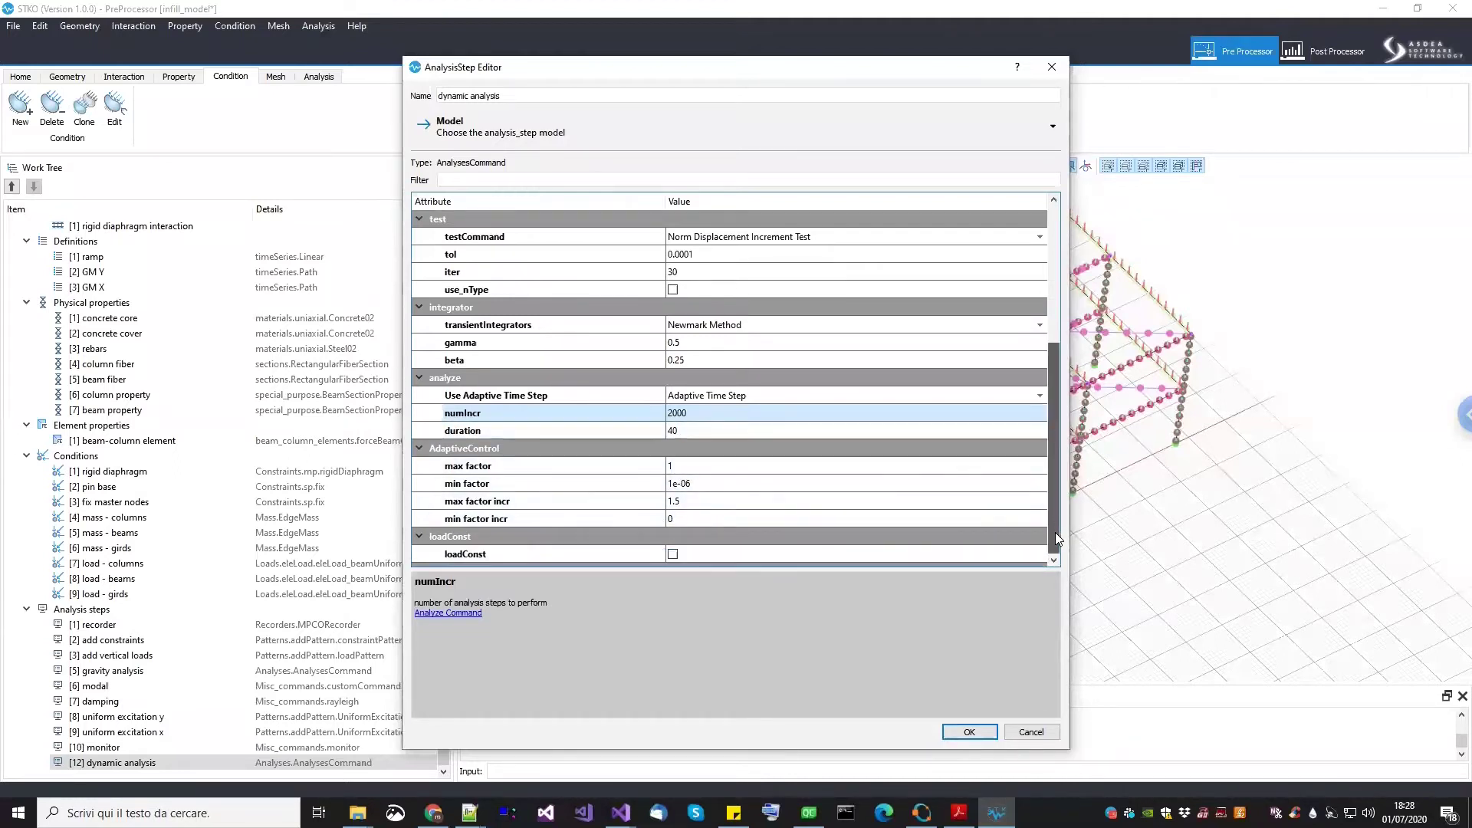
{"action": "double_click", "coordinate": [702, 466]}
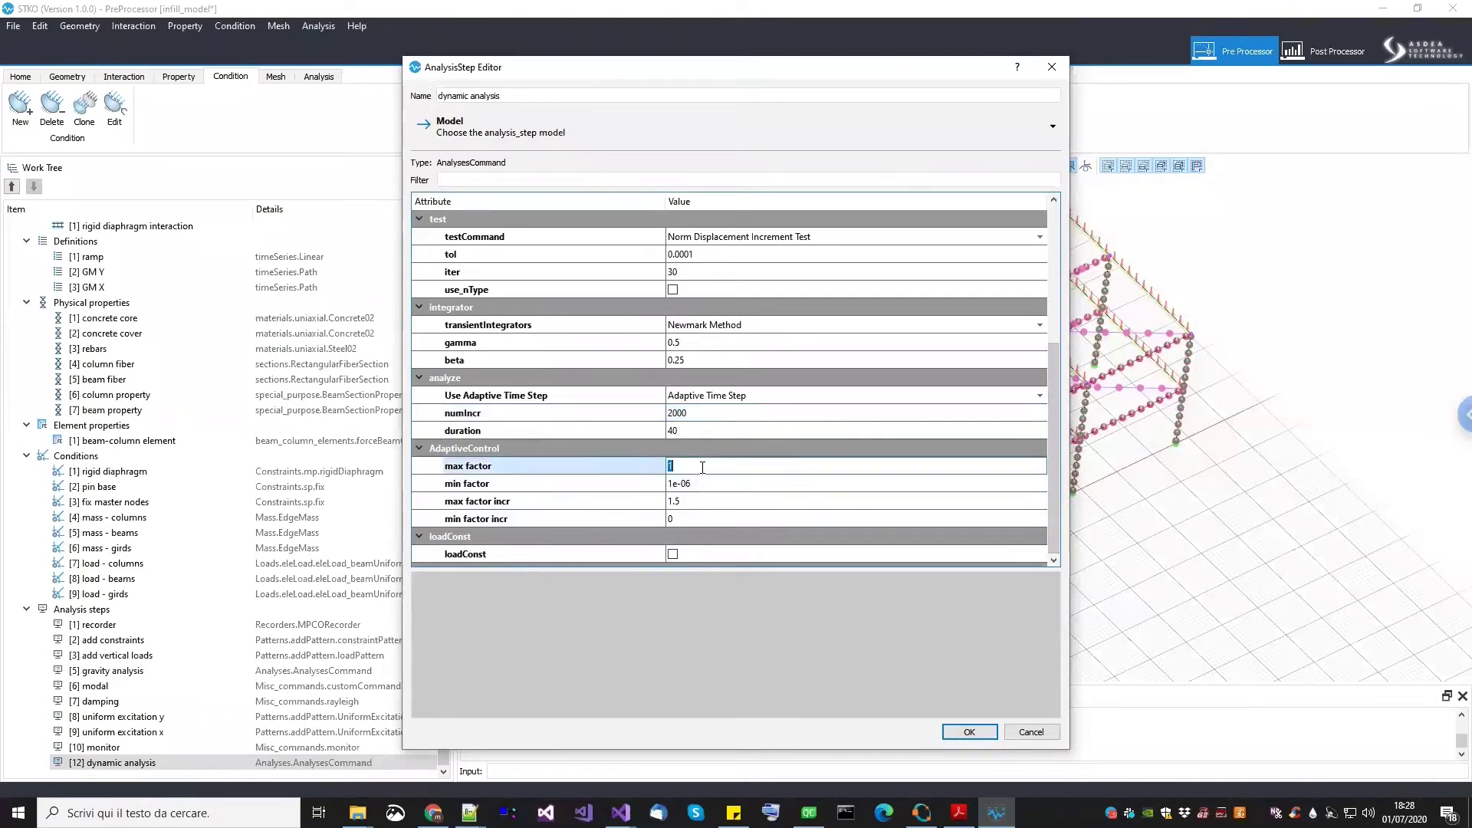
{"action": "double_click", "coordinate": [701, 482]}
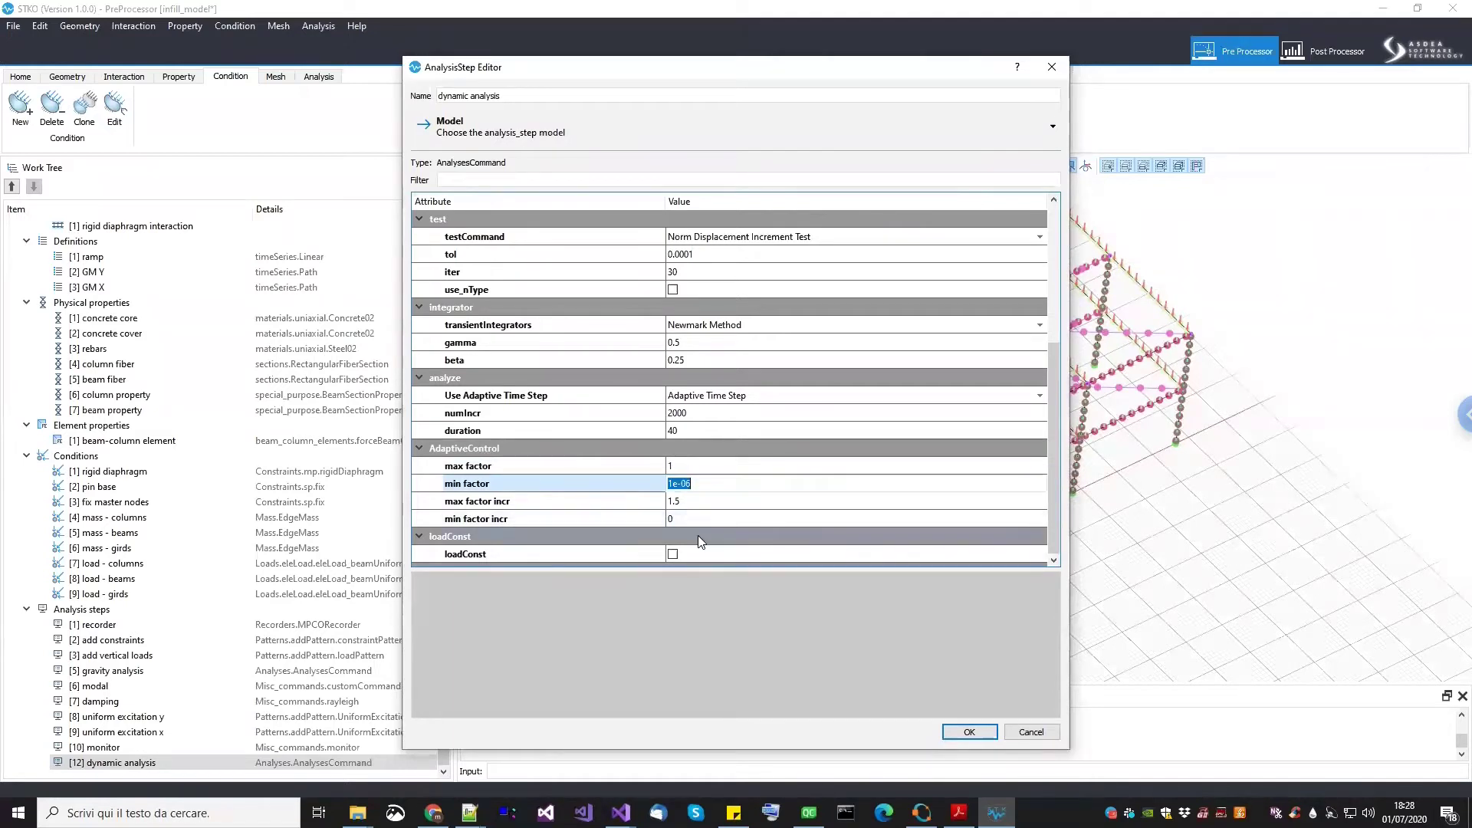
{"action": "left_click", "coordinate": [983, 730]}
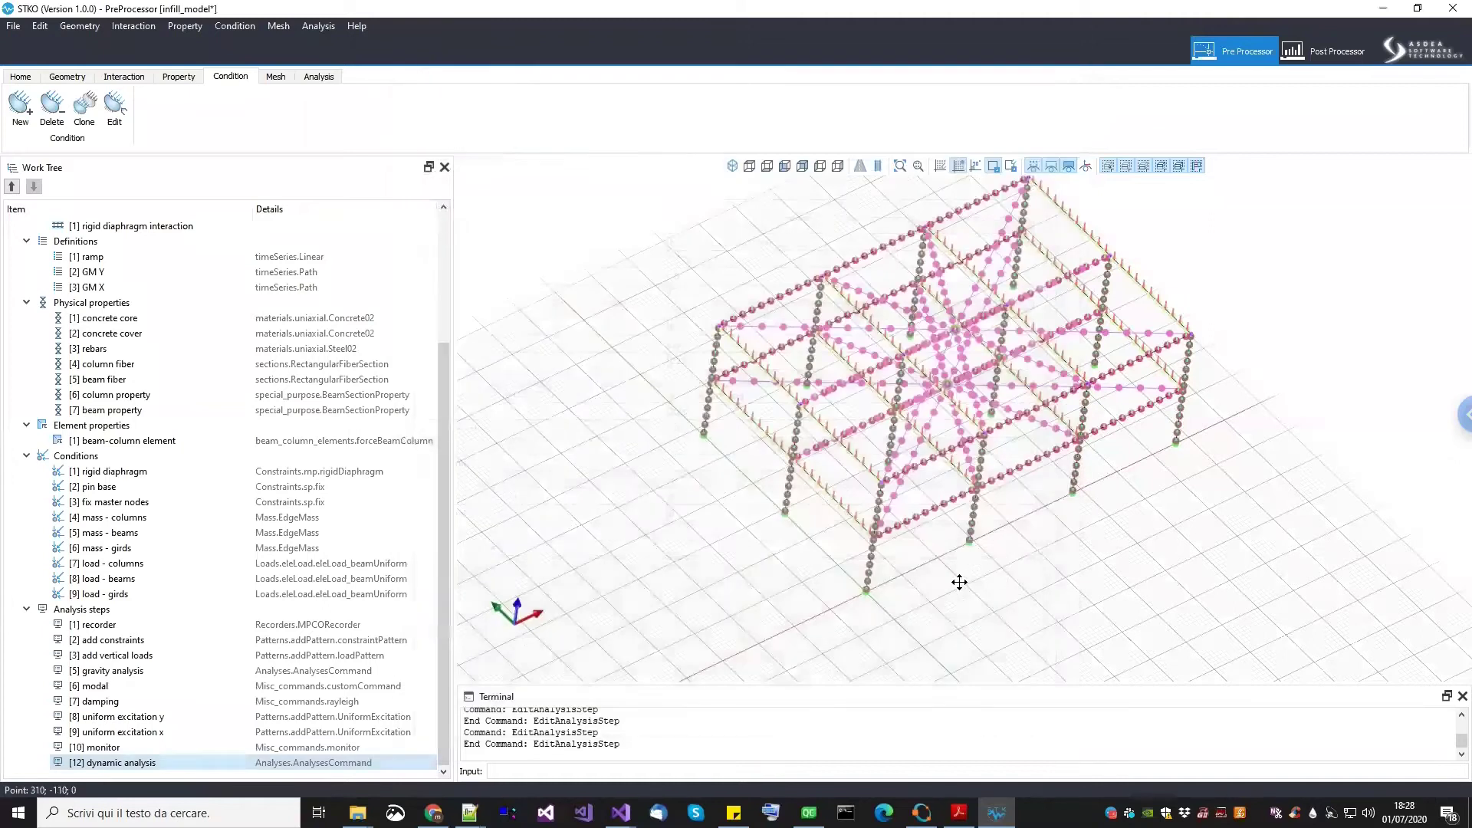
Switch to the post-processor and open the Results.mpco database from the reference folder
{"action": "middle_click_drag", "start_coordinate": [960, 582], "coordinate": [956, 595]}
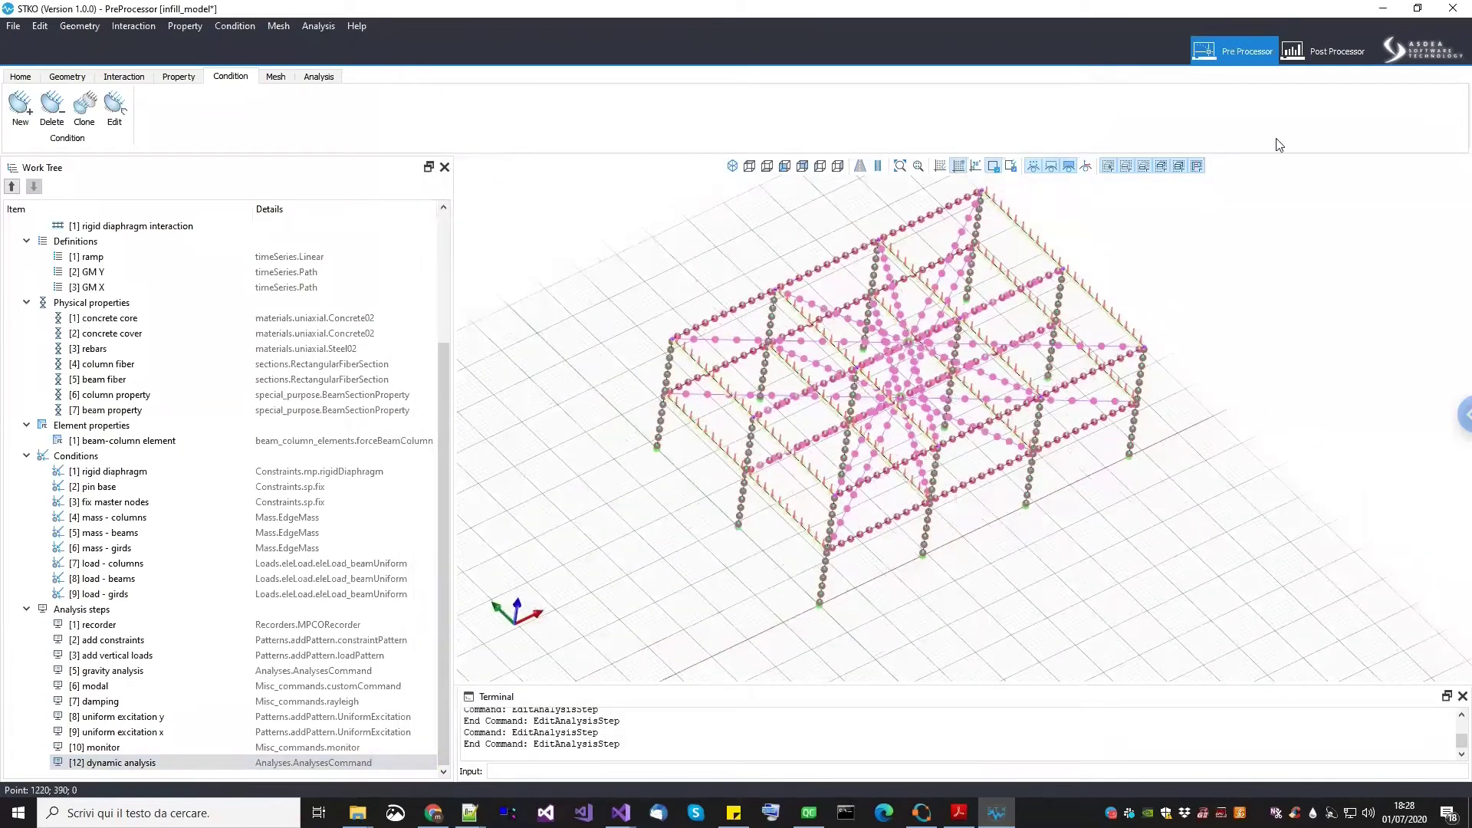
{"action": "left_click", "coordinate": [1324, 51]}
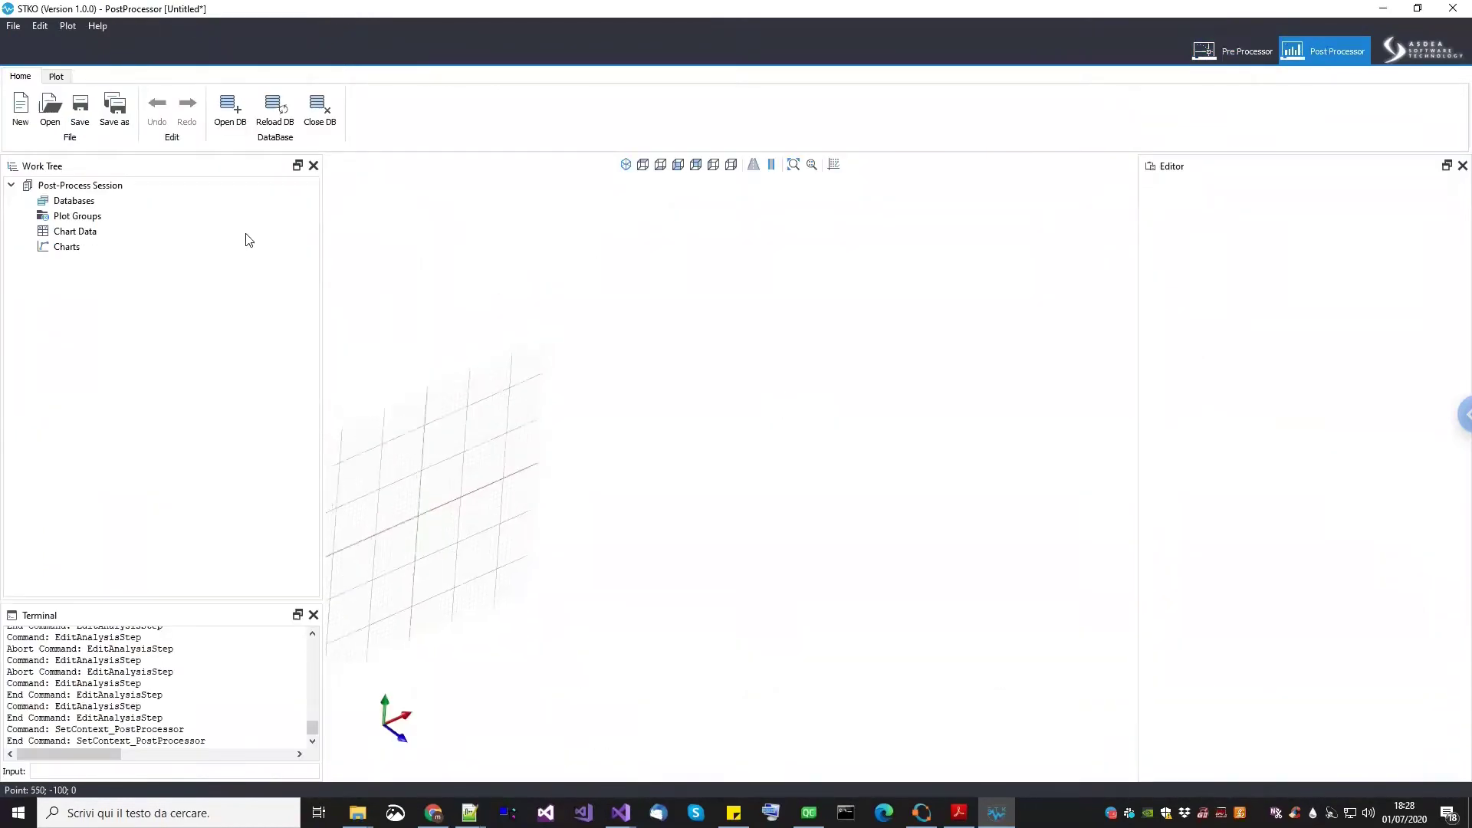
{"action": "left_click", "coordinate": [230, 107]}
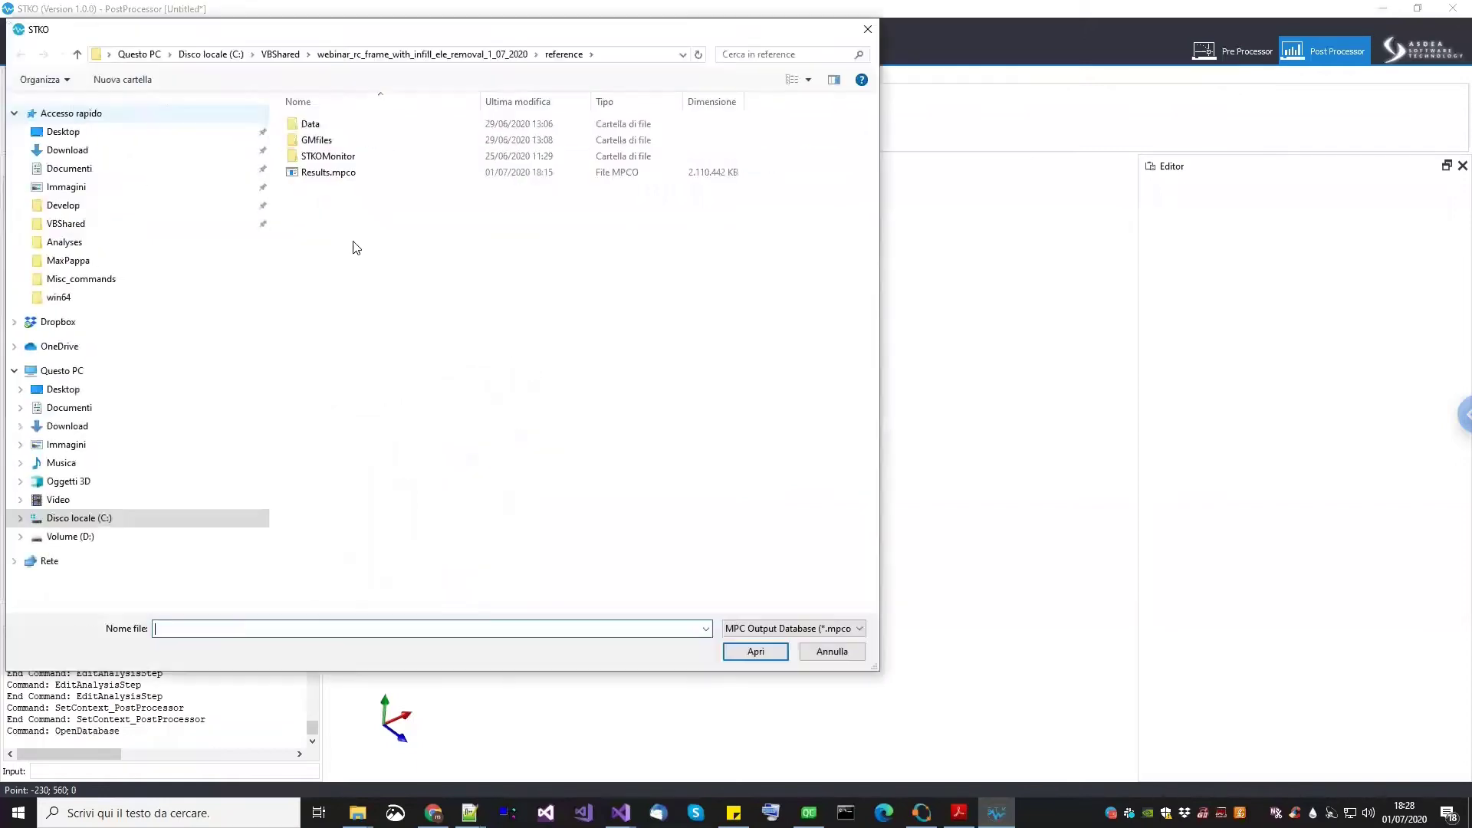
{"action": "double_click", "coordinate": [330, 173]}
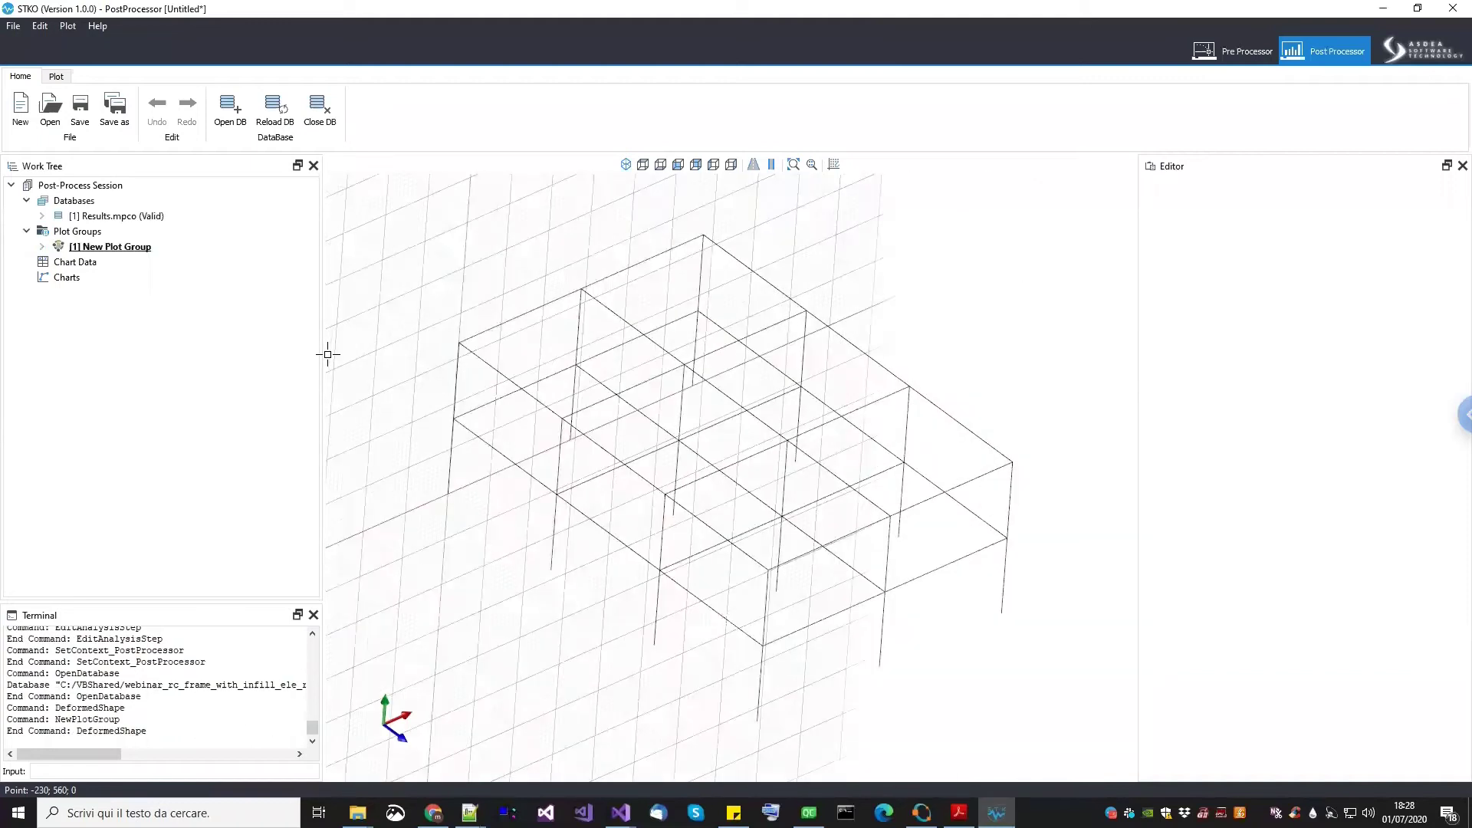
Delete the Deformed Shape plot from the new plot group and add a Surface Color Map plot in its place
{"action": "left_click", "coordinate": [42, 247]}
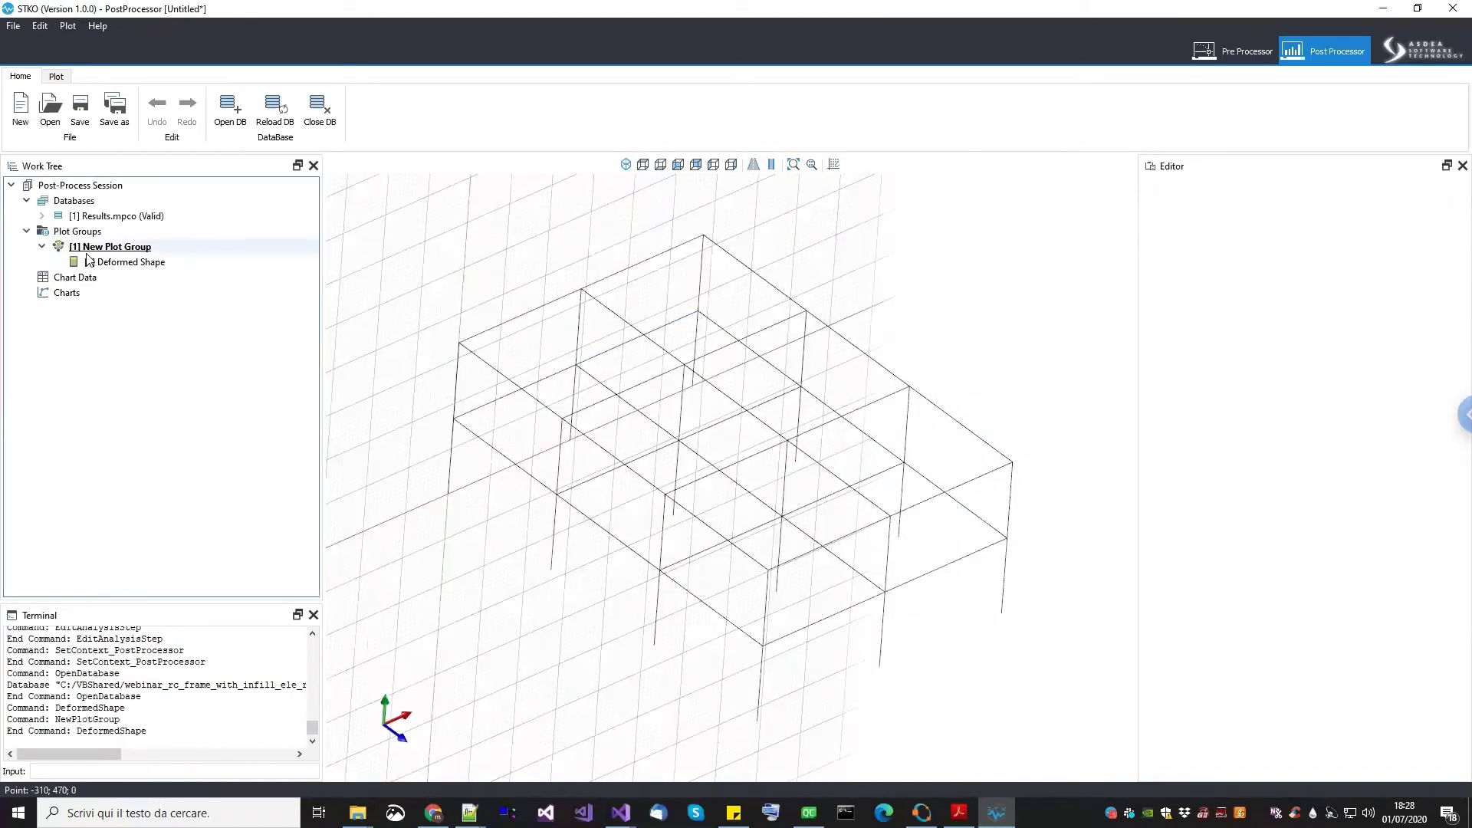
{"action": "left_click", "coordinate": [110, 264]}
{"action": "right_click", "coordinate": [110, 266]}
{"action": "left_click", "coordinate": [134, 275]}
{"action": "right_click", "coordinate": [128, 246]}
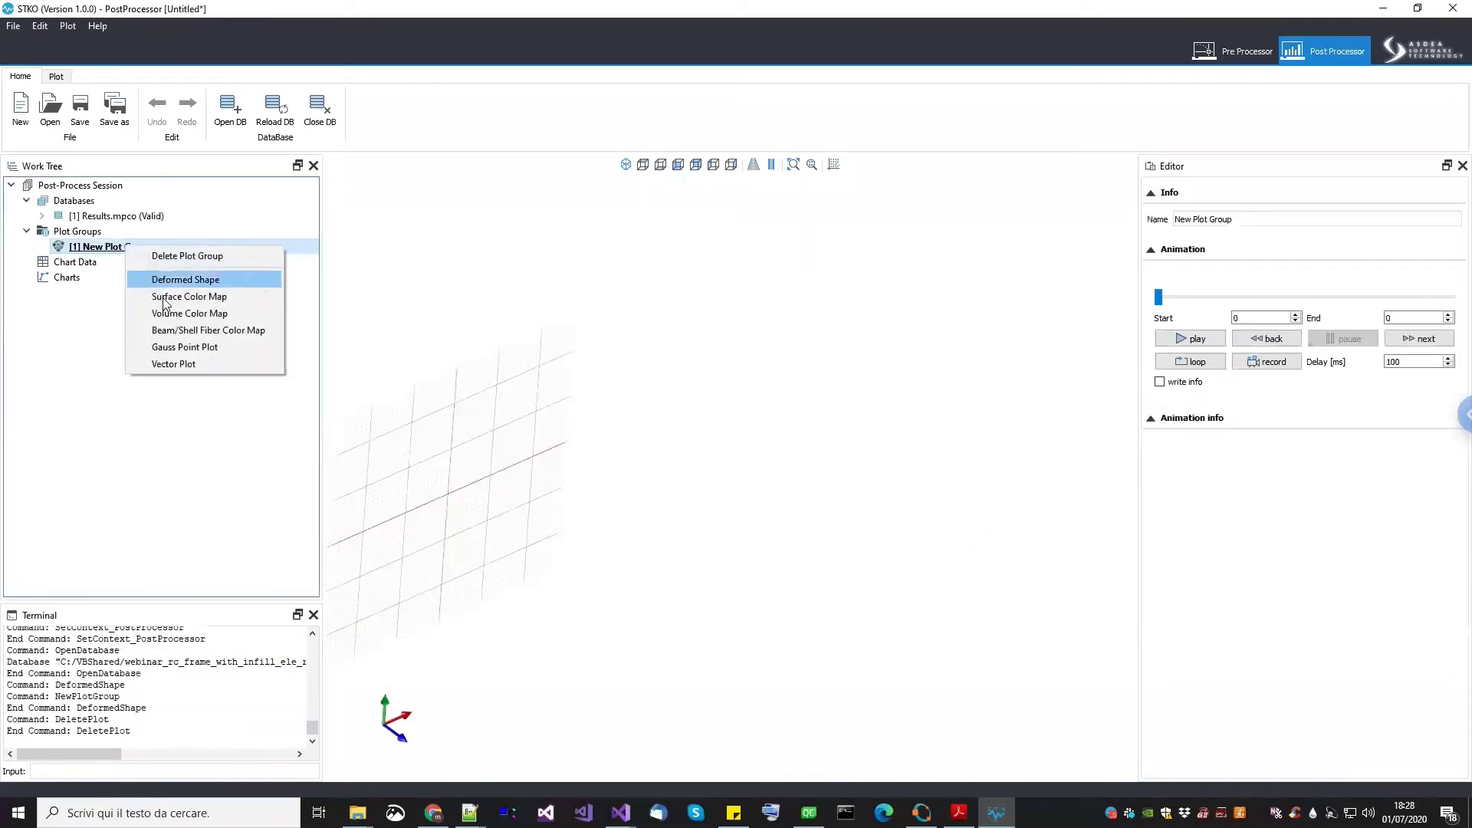
{"action": "left_click", "coordinate": [169, 298]}
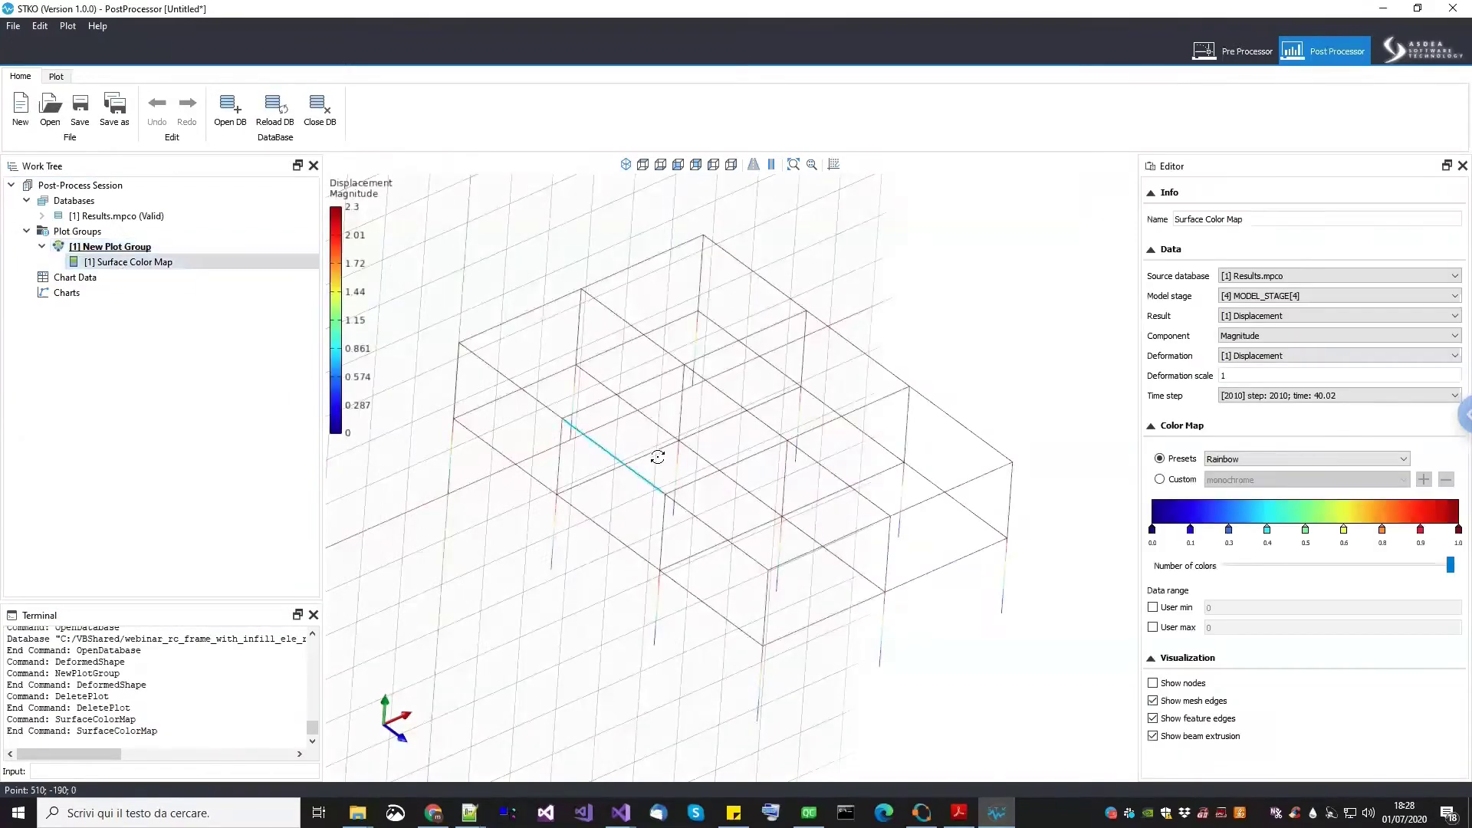
Show the nodes in the surface color map and open the animation settings of its plot group
{"action": "left_click", "coordinate": [1153, 683]}
{"action": "left_click_drag", "start_coordinate": [808, 609], "coordinate": [1155, 303]}
{"action": "left_click", "coordinate": [110, 246]}
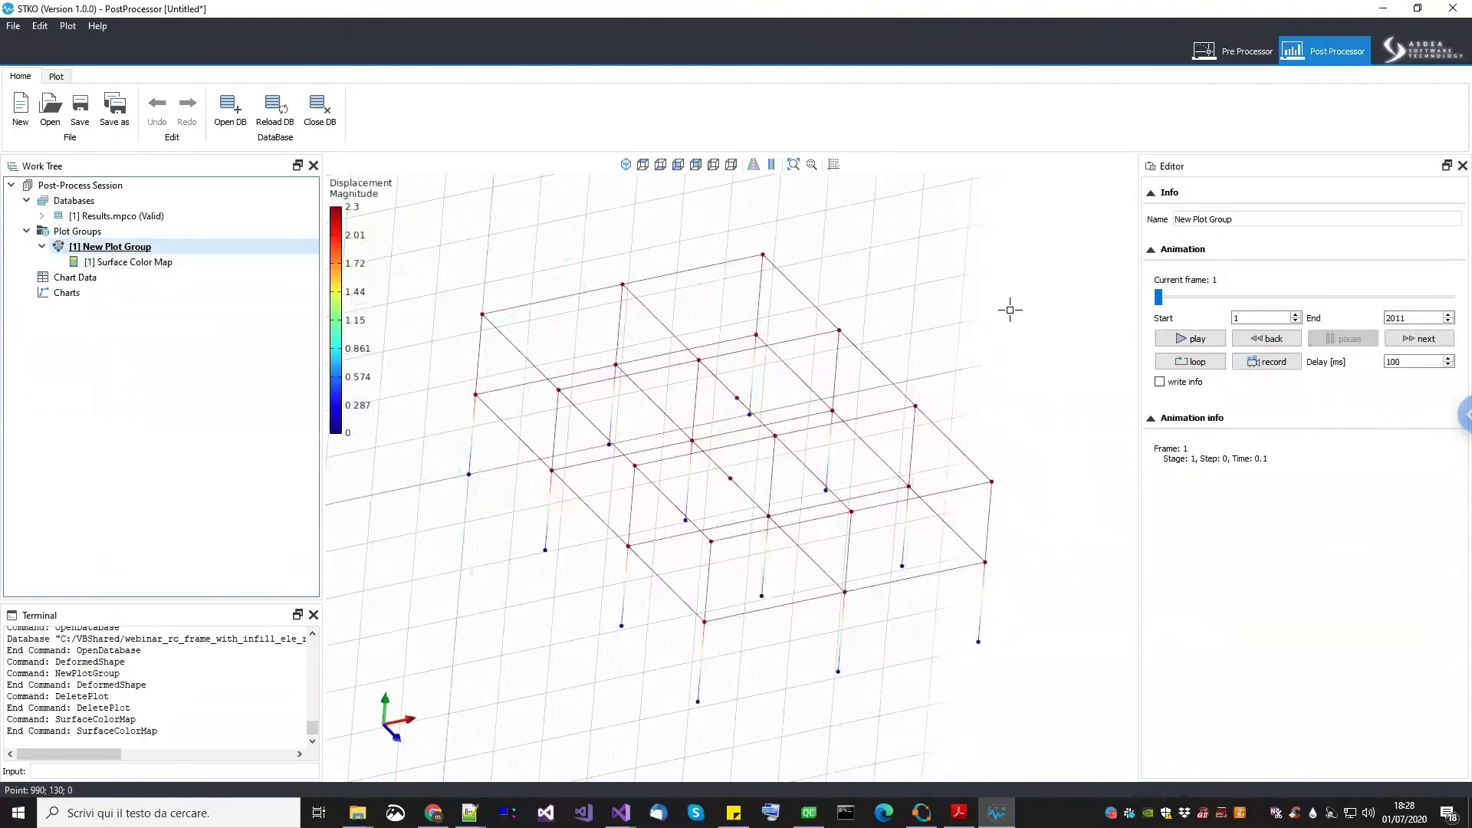
{"action": "left_click_drag", "start_coordinate": [729, 608], "coordinate": [828, 536]}
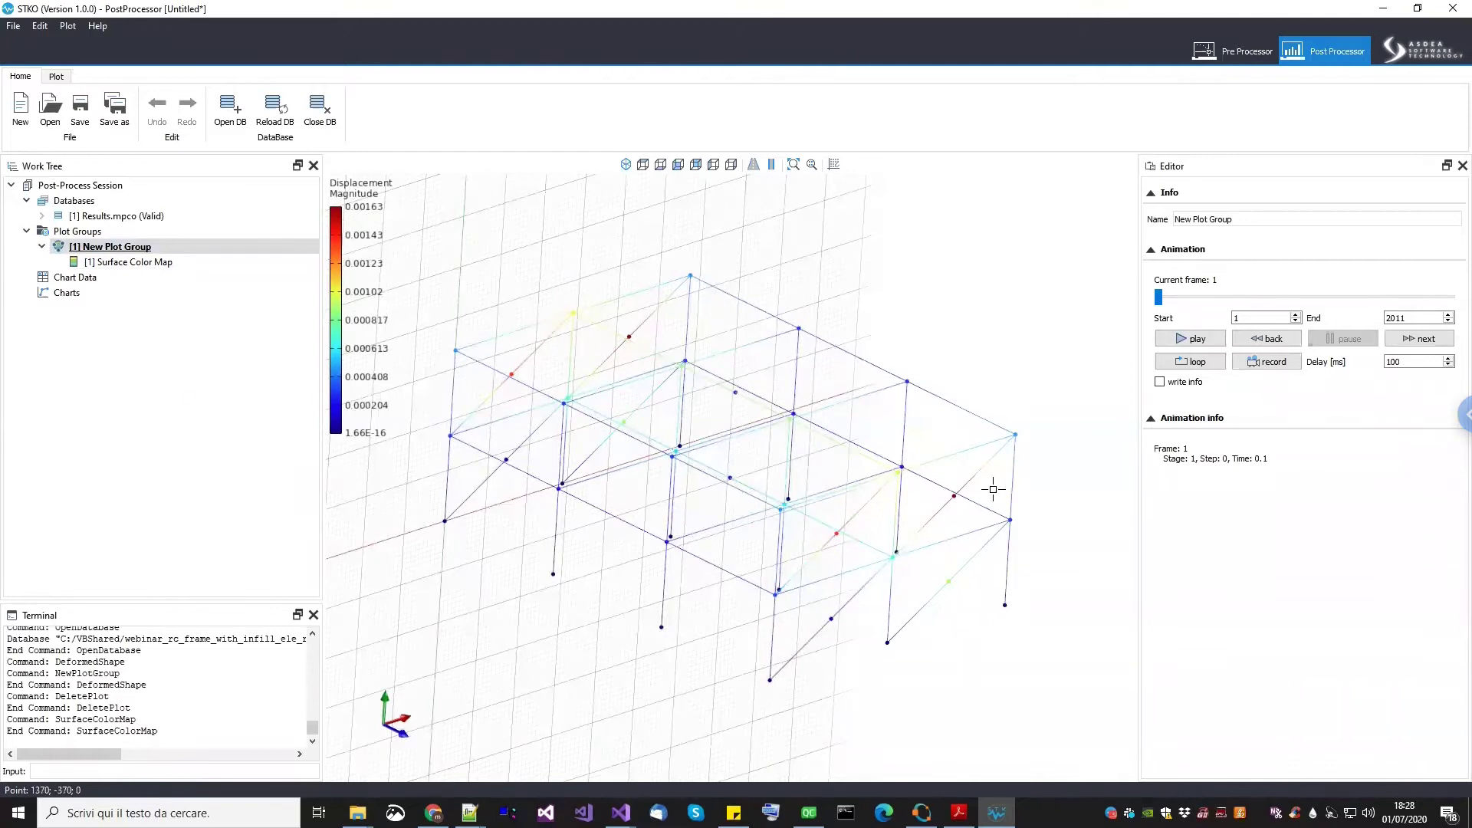
Set the surface color map's deformation scale to 20, with MODEL_STAGE[1] as its model stage
{"action": "left_click", "coordinate": [169, 263]}
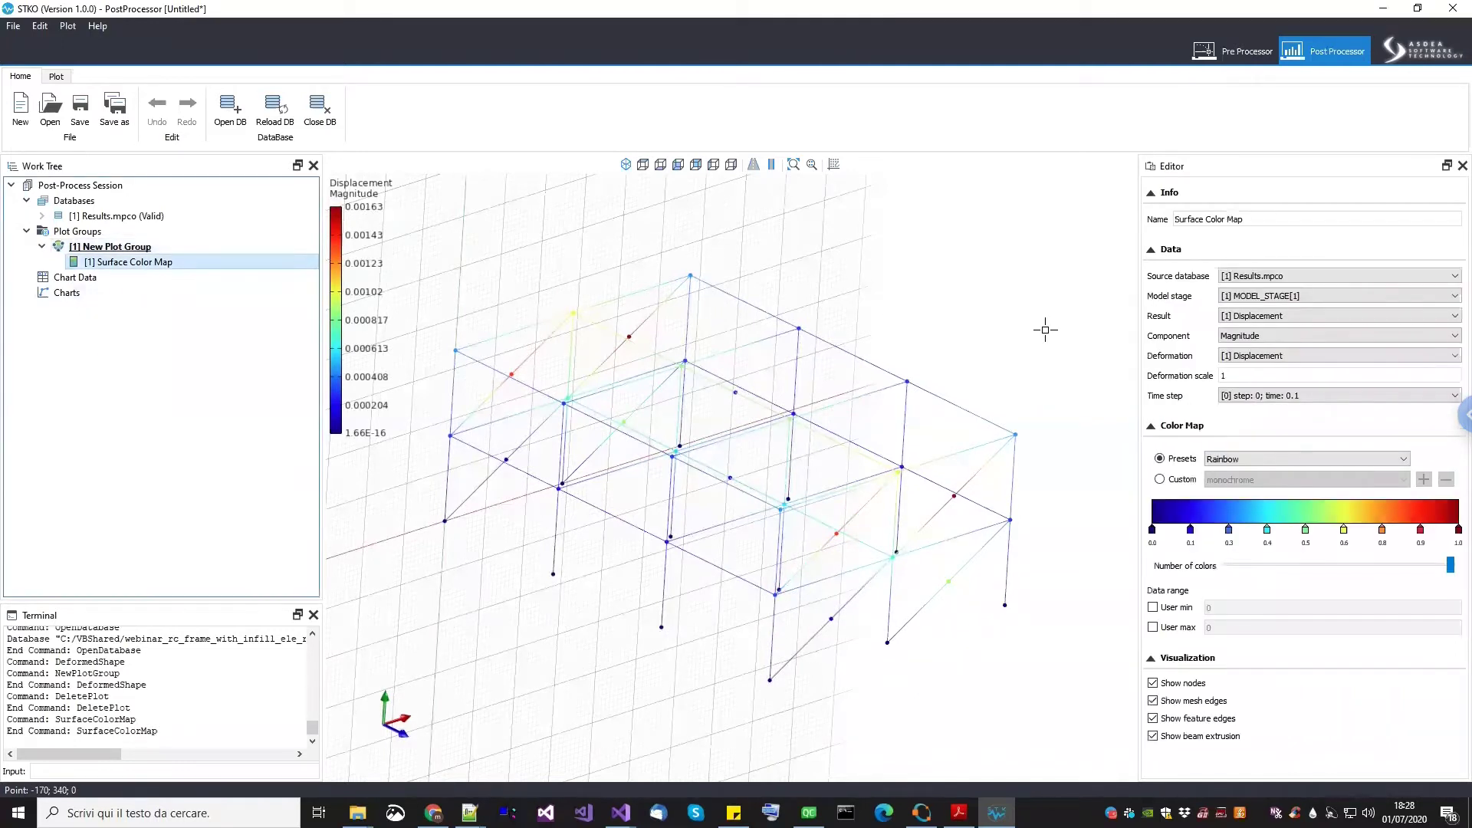
{"action": "left_click", "coordinate": [1247, 375]}
{"action": "key", "text": "BackSpace"}
{"action": "type", "text": "20"}
{"action": "key", "text": "Return"}
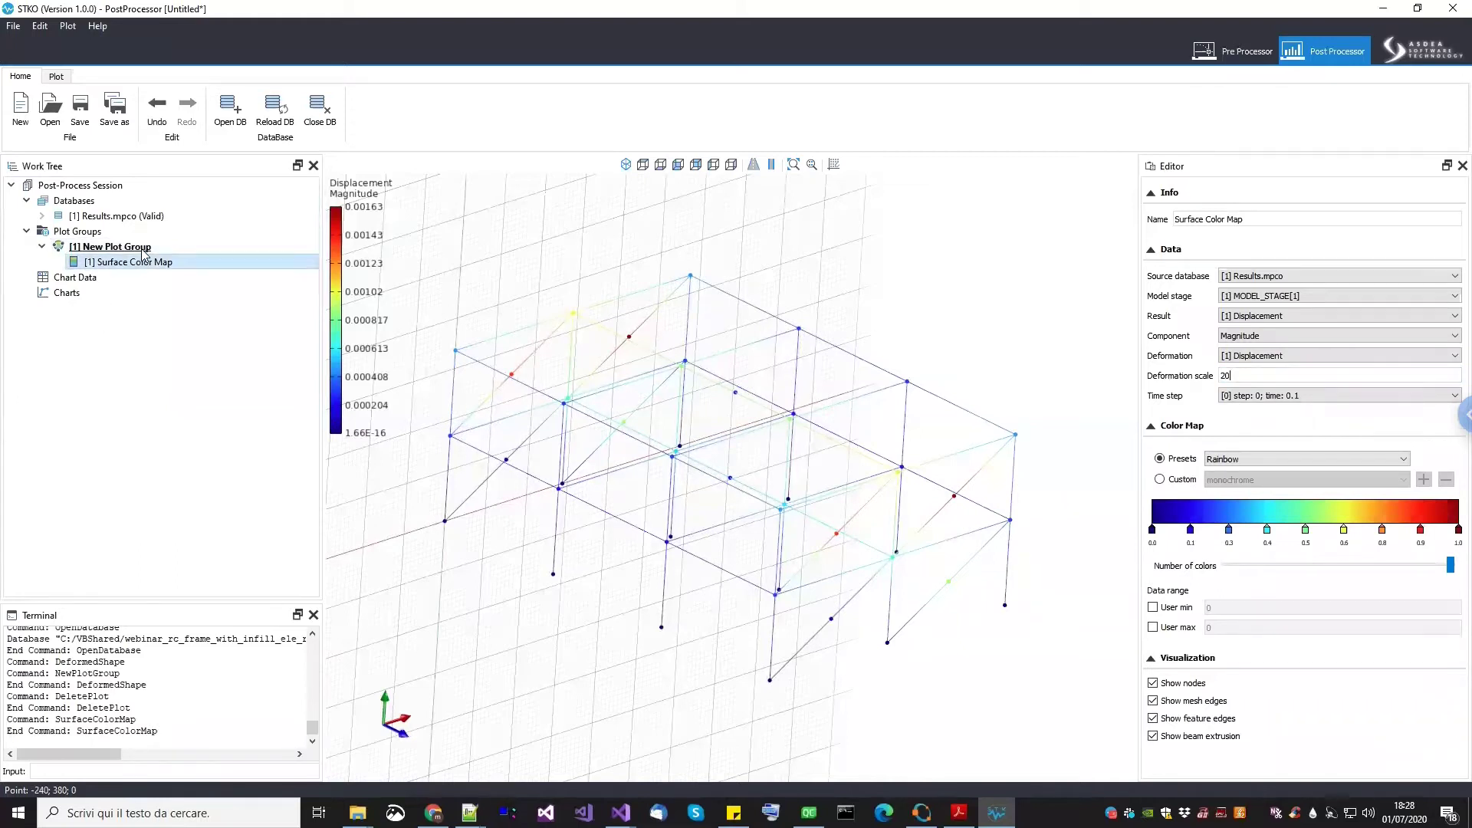
{"action": "left_click", "coordinate": [139, 247]}
{"action": "left_click", "coordinate": [153, 263]}
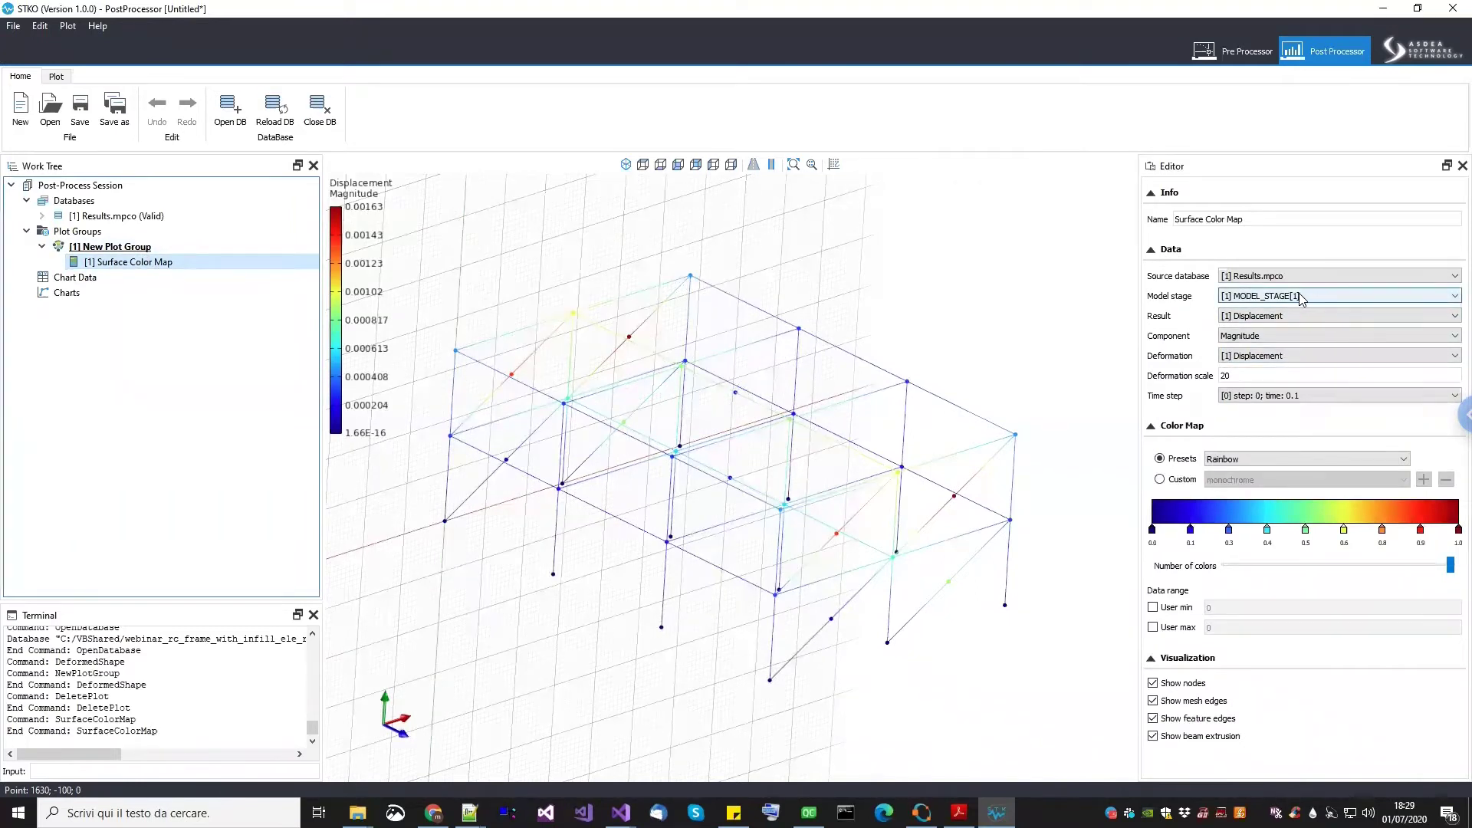
{"action": "left_click", "coordinate": [1300, 298]}
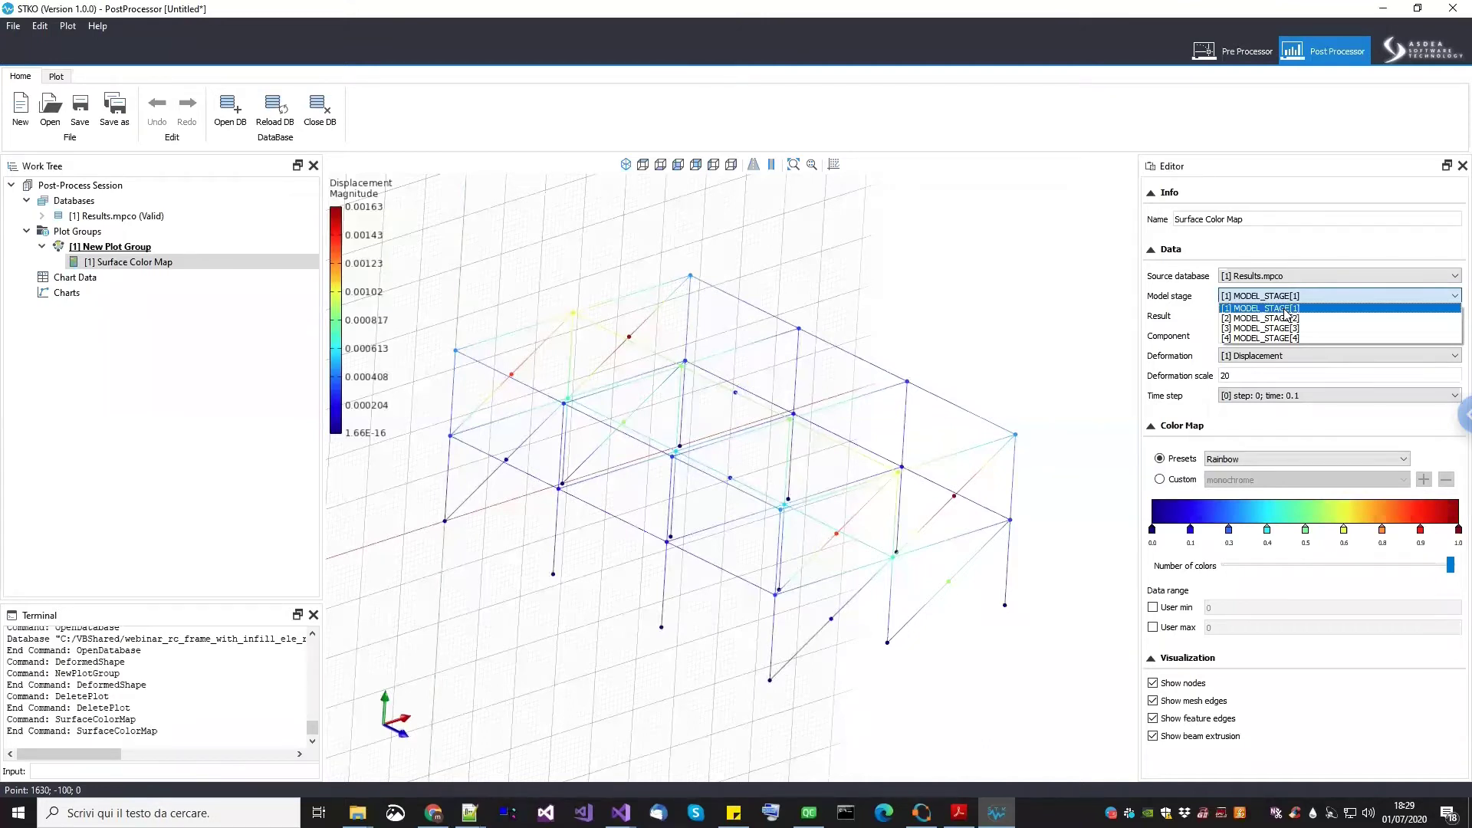
{"action": "left_click", "coordinate": [1286, 309]}
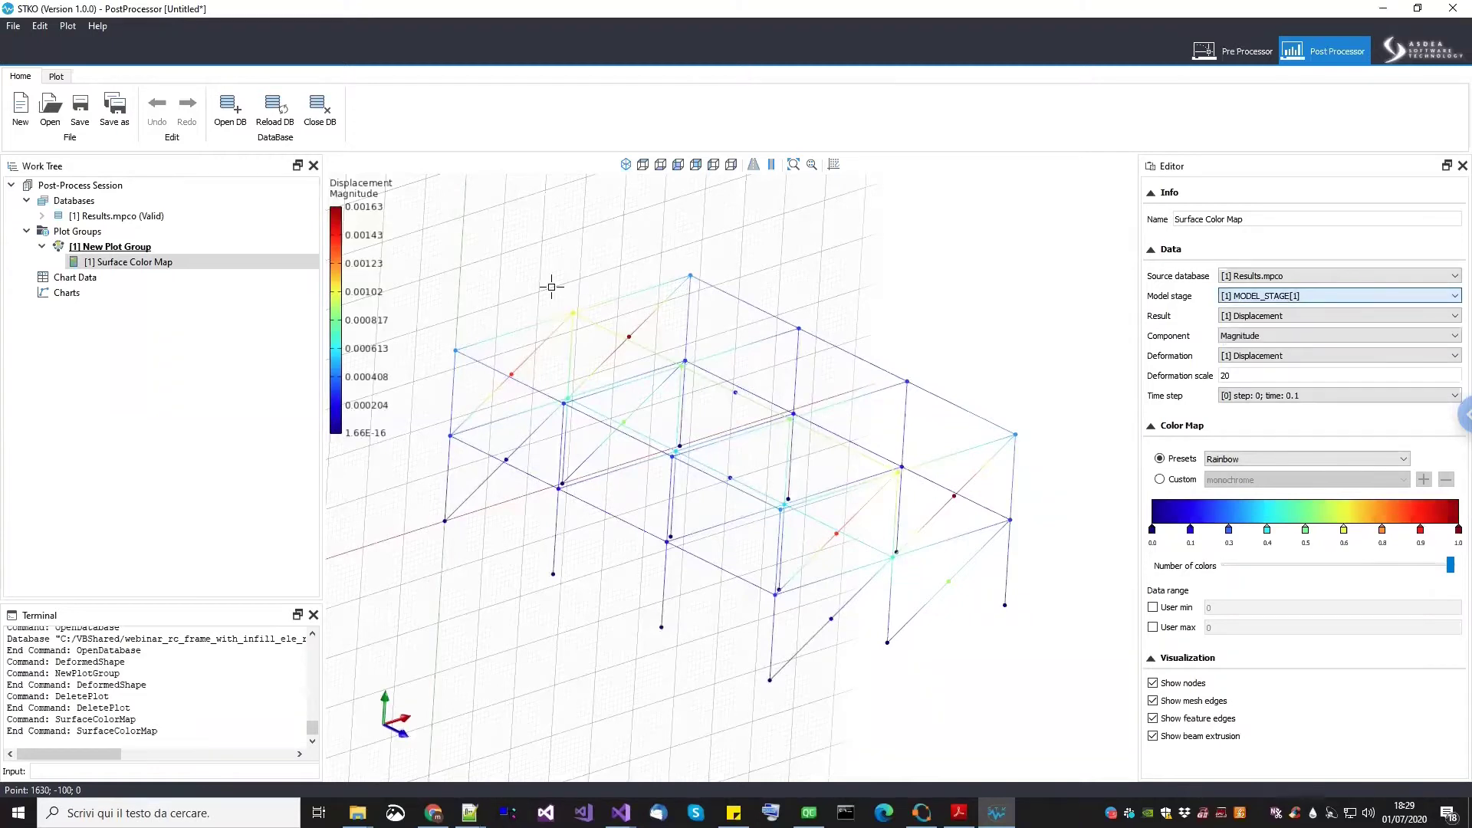
Play the plot group's deformation animation with a 10 ms delay, pause it and return to frame 1
{"action": "key", "text": "Up"}
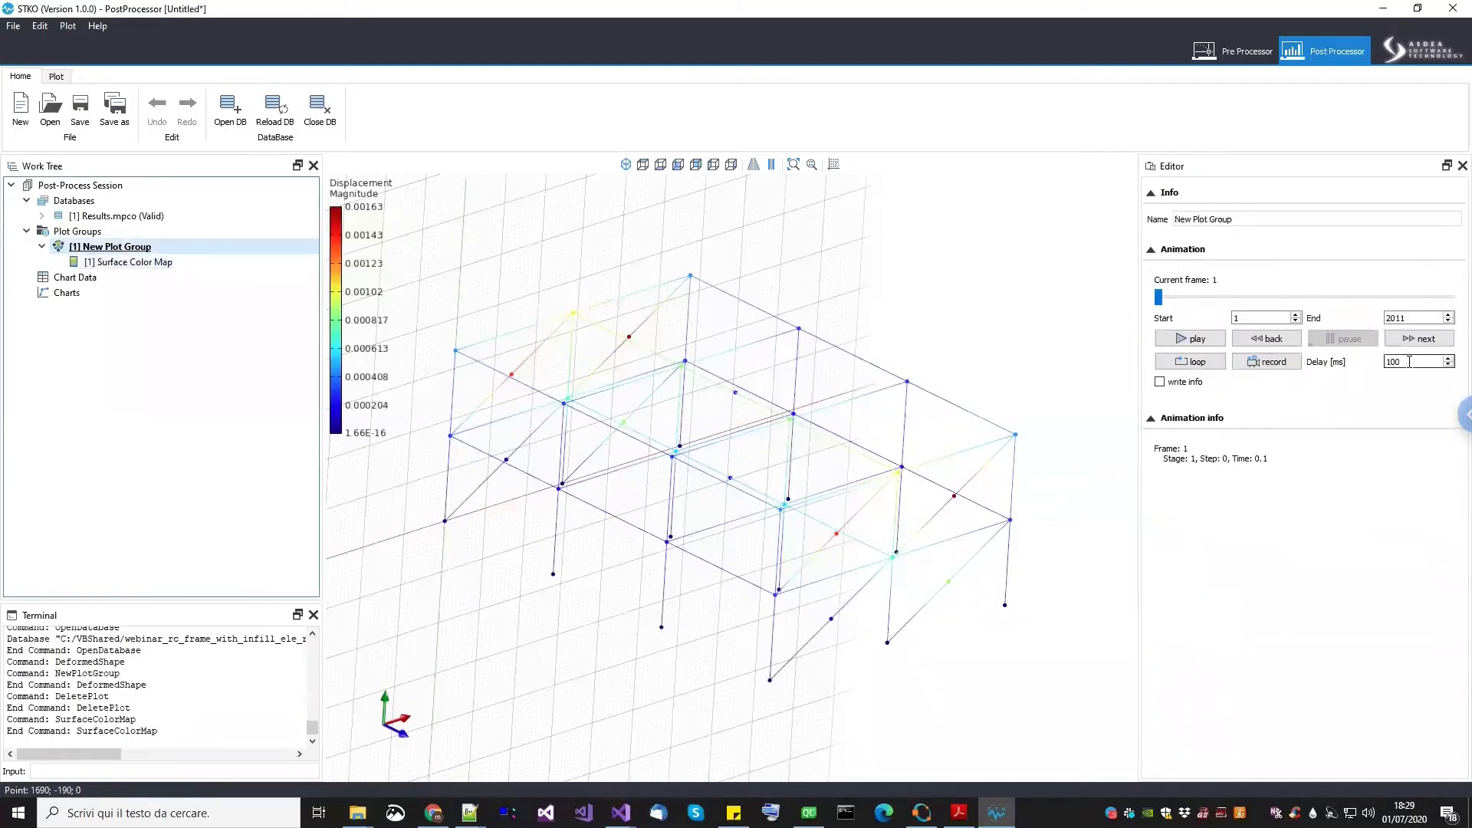
{"action": "key", "text": "BackSpace"}
{"action": "left_click", "coordinate": [1198, 342]}
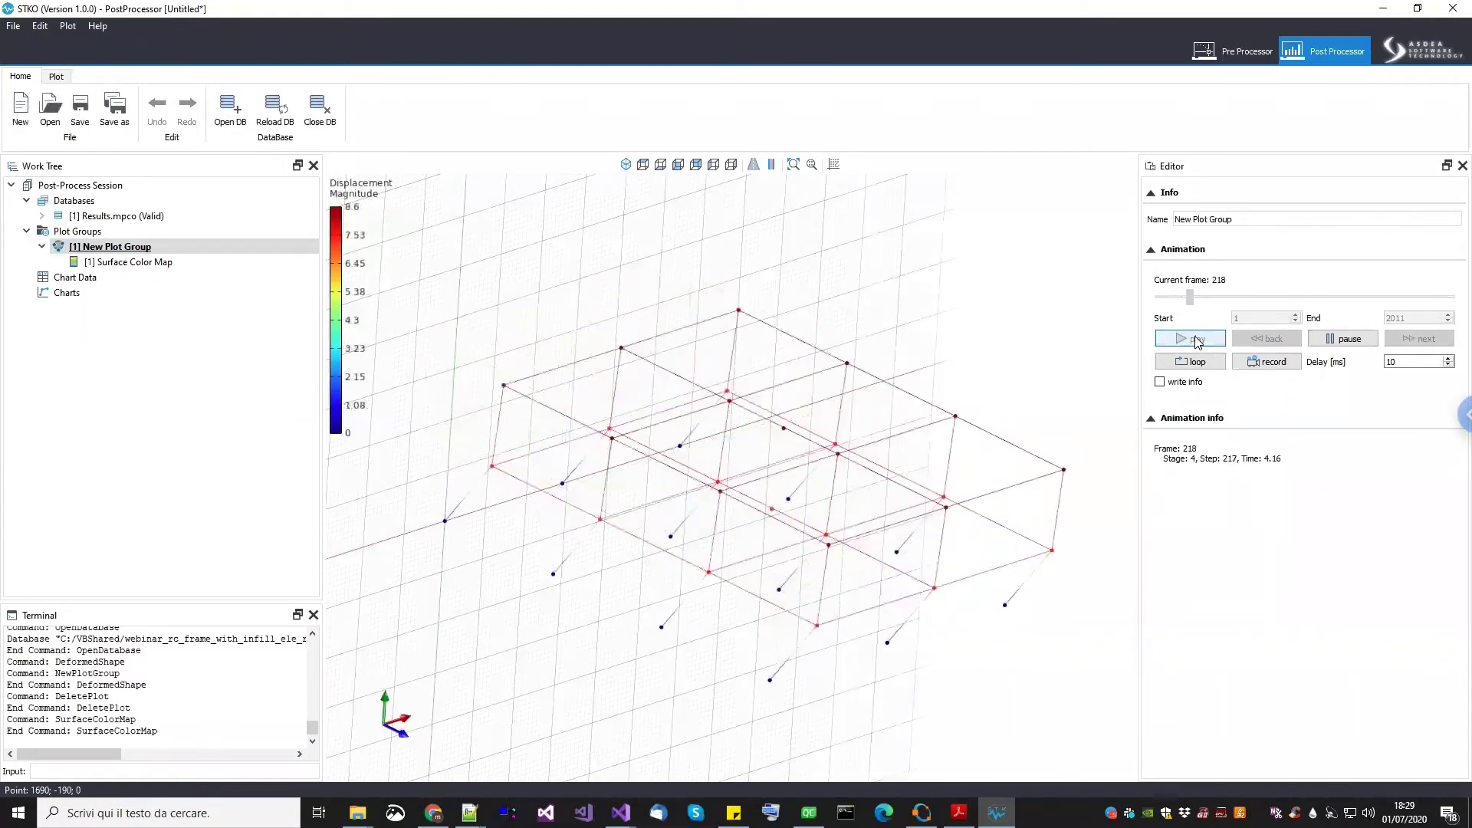
{"action": "left_click", "coordinate": [1338, 339]}
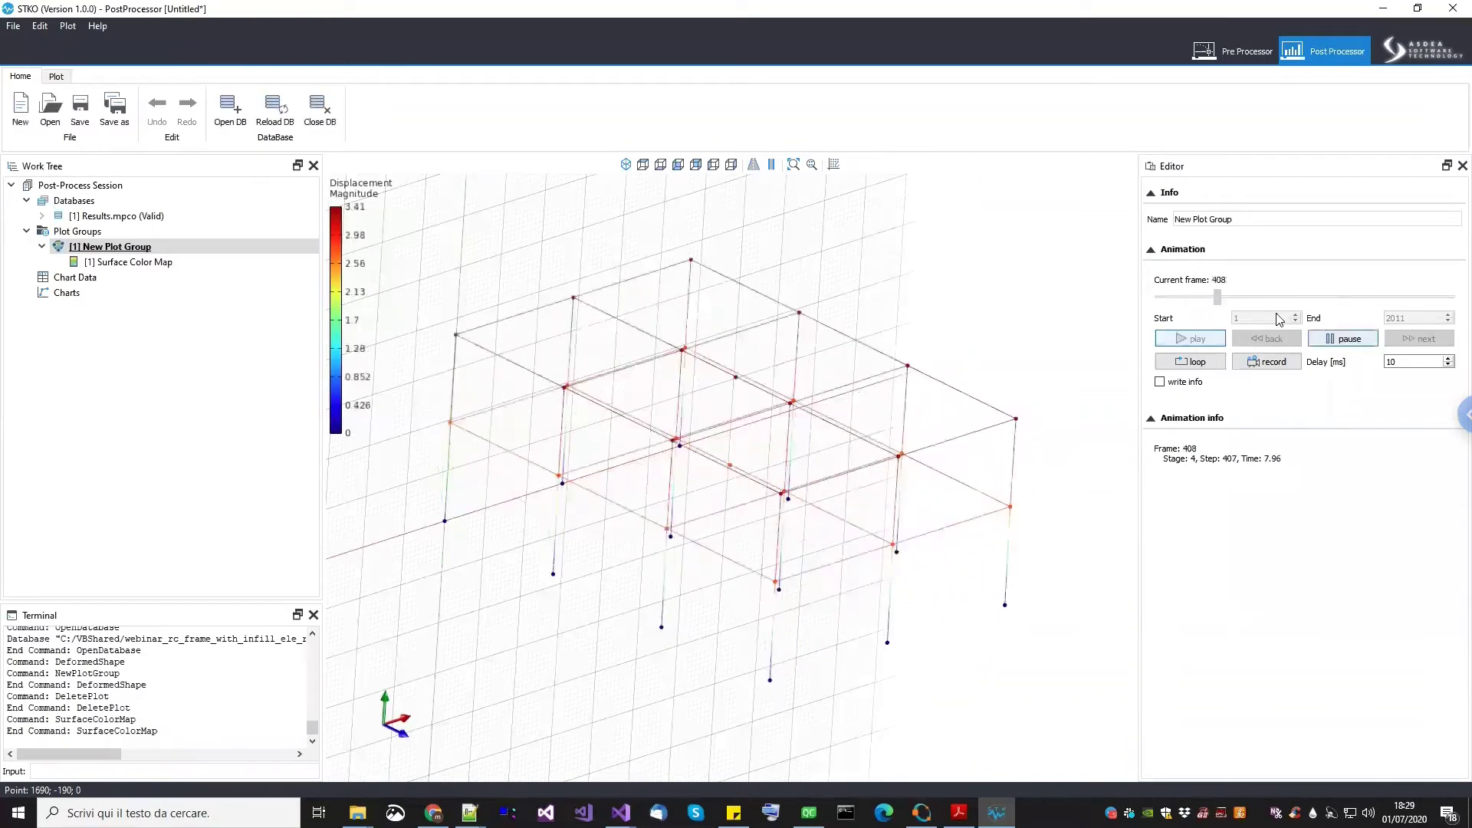
{"action": "left_click", "coordinate": [1326, 343]}
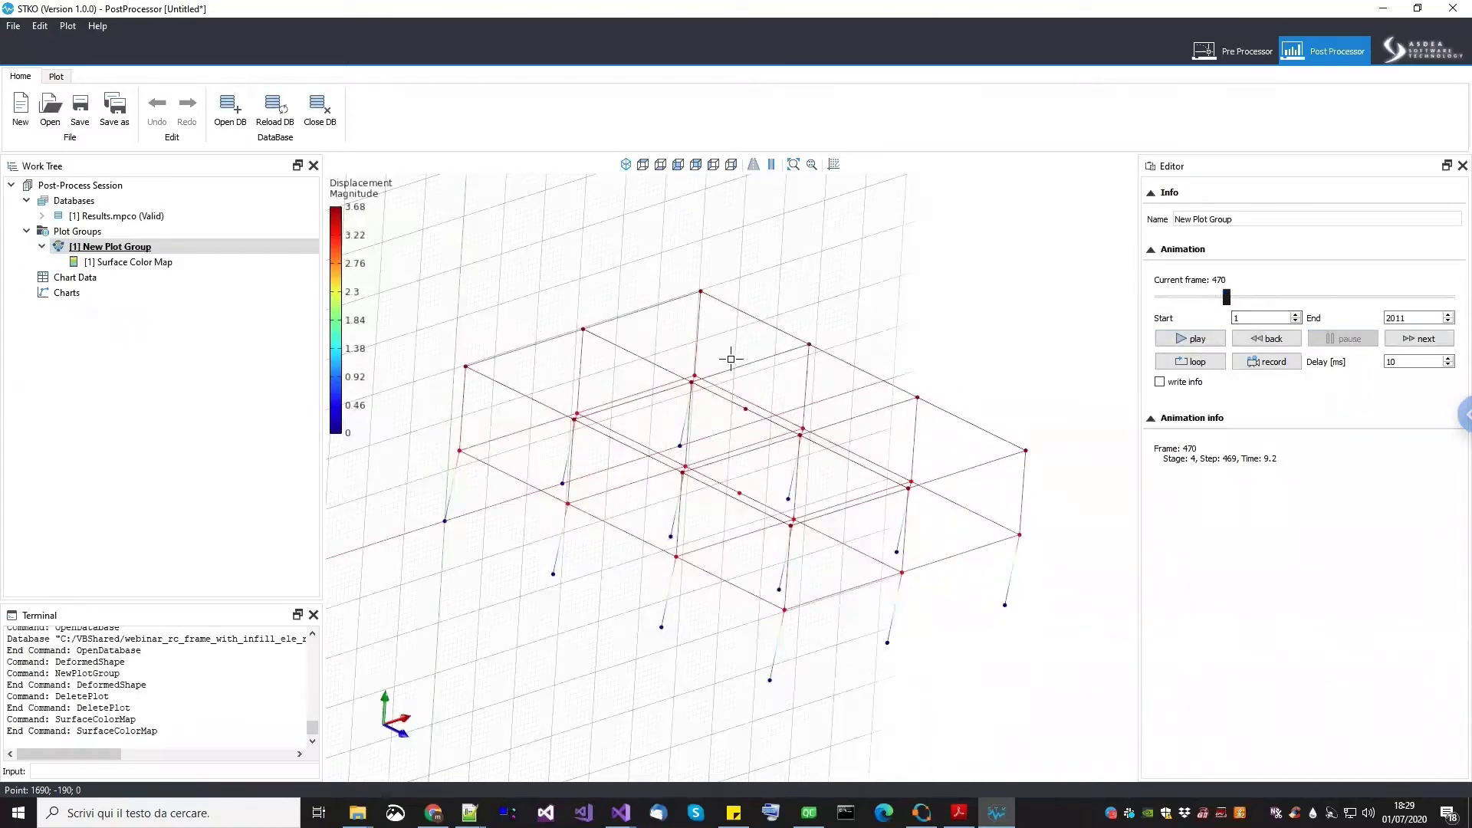
{"action": "left_click_drag", "start_coordinate": [1227, 297], "coordinate": [1132, 298]}
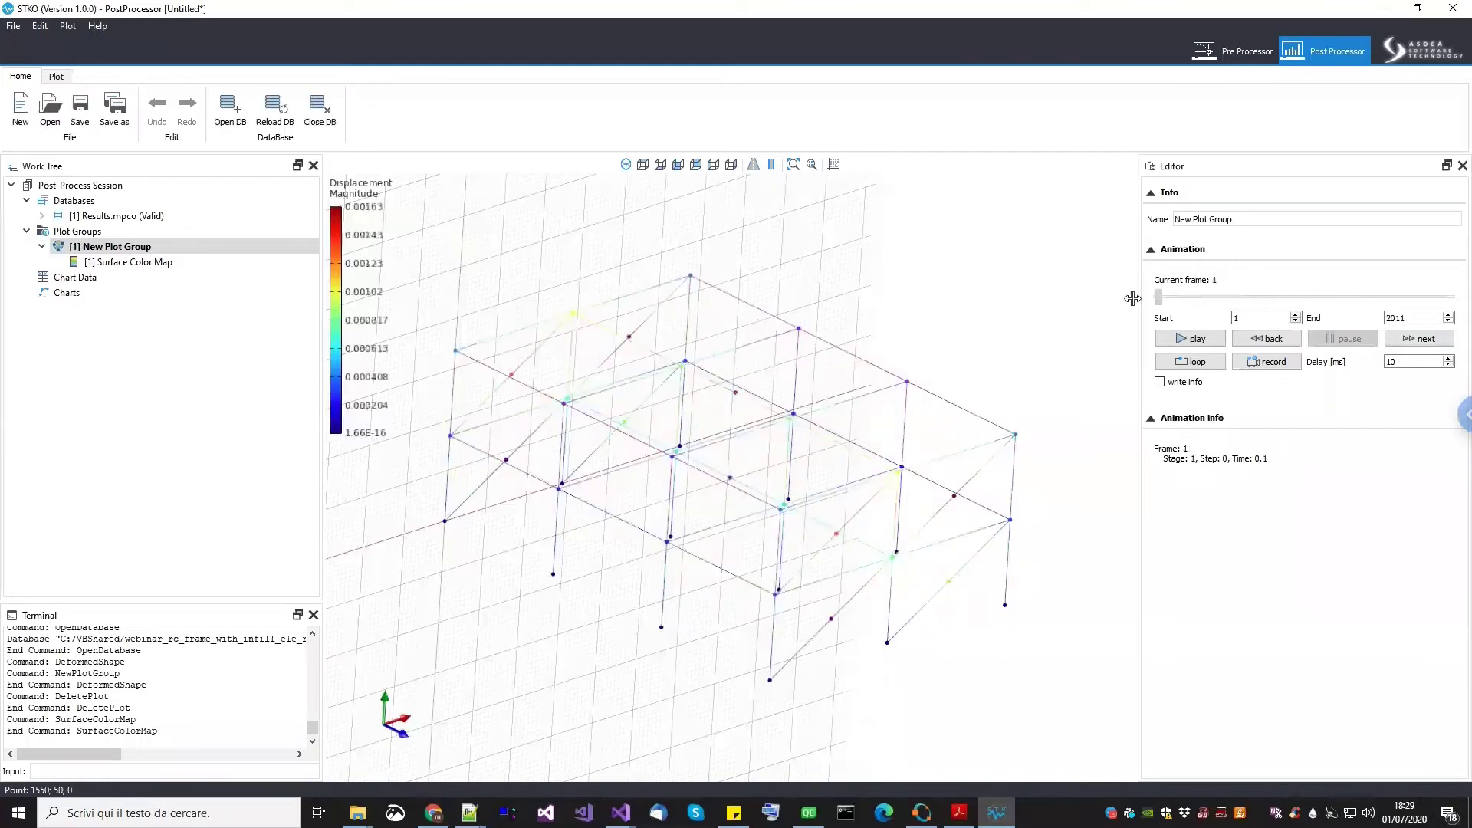
{"action": "middle_click_drag", "start_coordinate": [670, 470], "coordinate": [31, 343]}
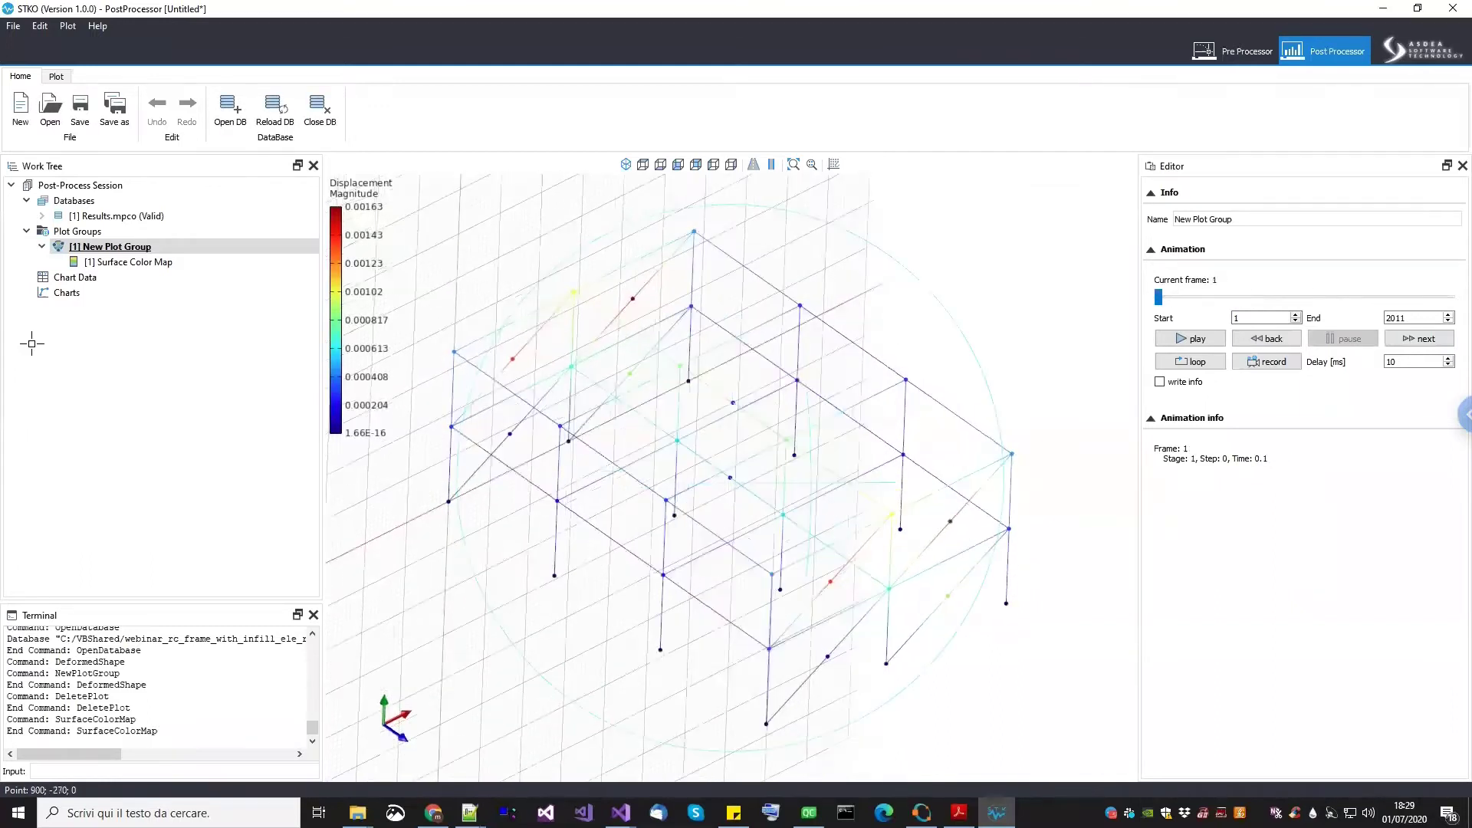
Delete the surface color map and add a Beam/Shell Fiber Color Map to the plot group
{"action": "left_click", "coordinate": [118, 262]}
{"action": "key", "text": "Delete"}
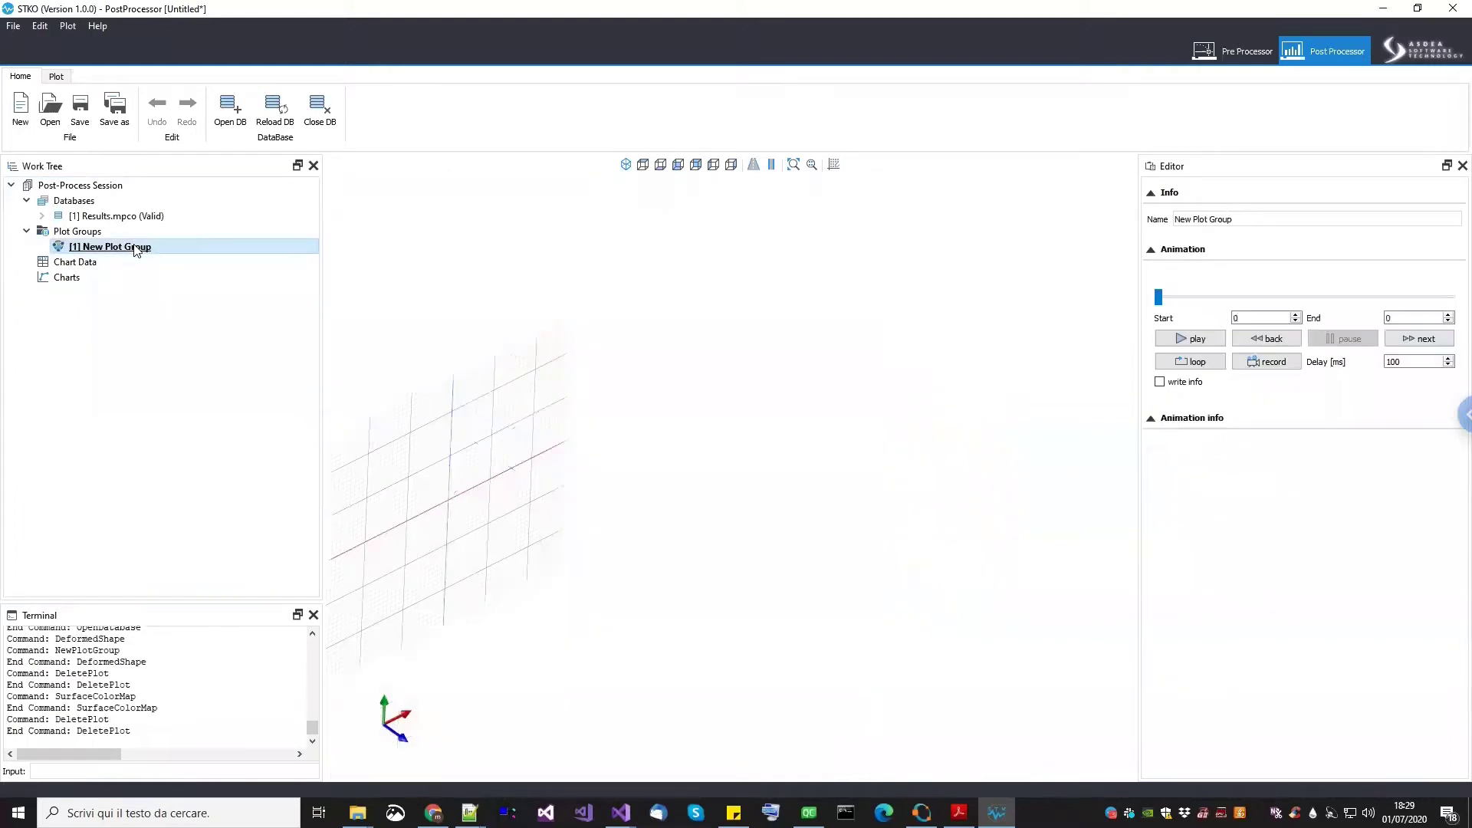
{"action": "right_click", "coordinate": [136, 250]}
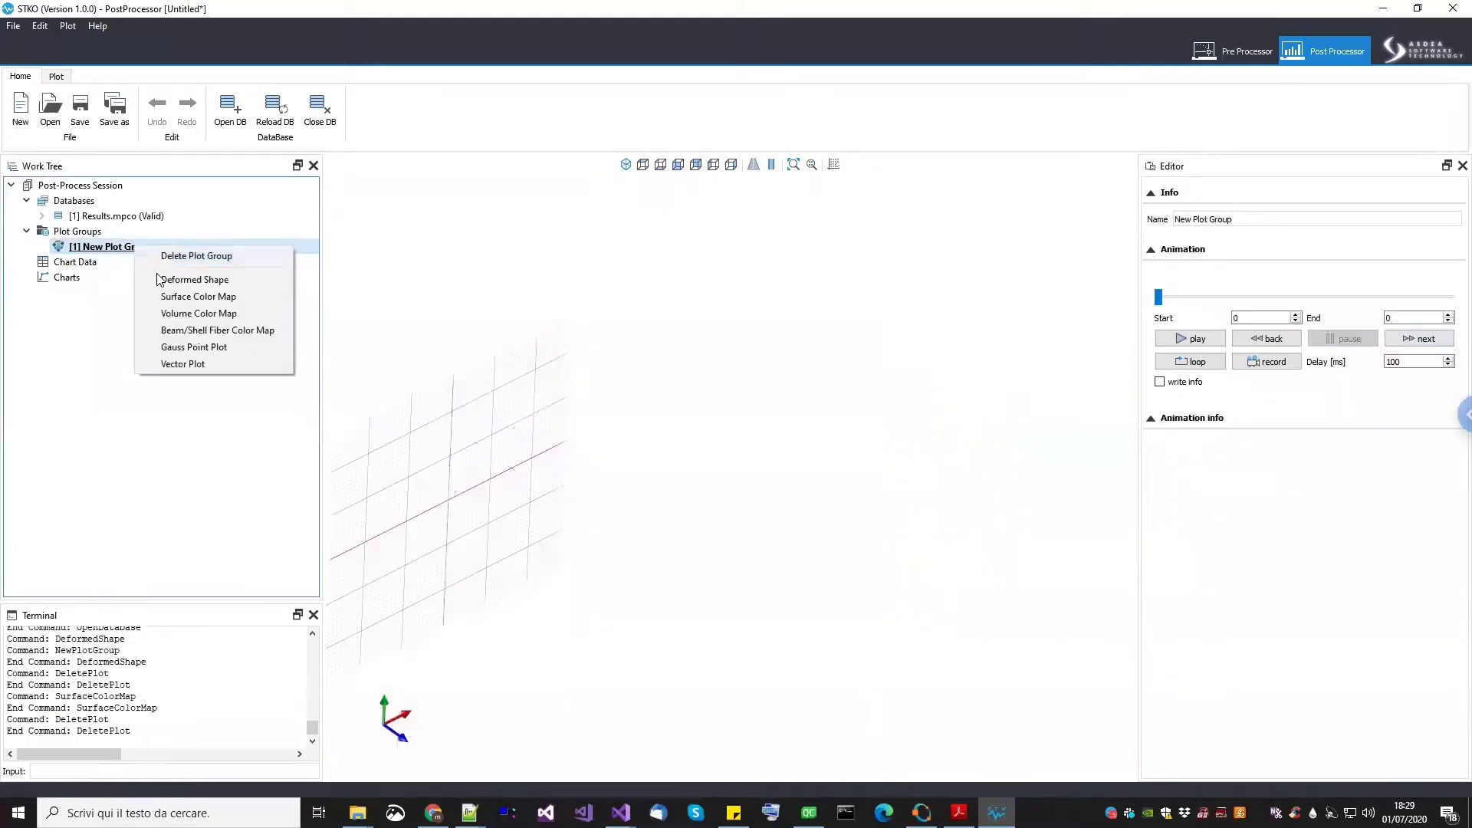
{"action": "left_click", "coordinate": [190, 336]}
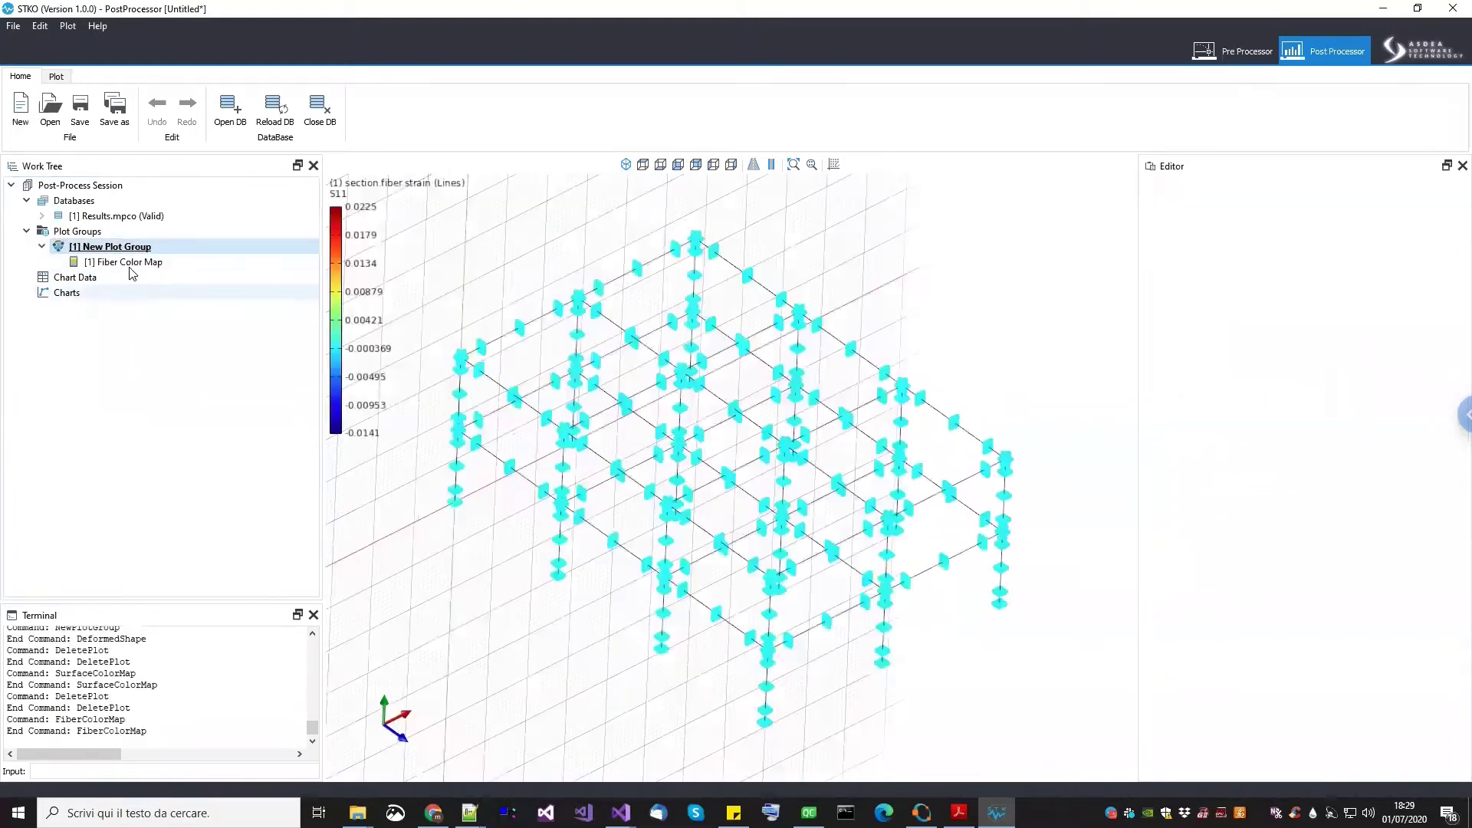
Set the fiber color map's plot group to frame 1 and examine the fiber sections along a column
{"action": "left_click", "coordinate": [153, 262]}
{"action": "left_click", "coordinate": [115, 246]}
{"action": "mouse_move", "coordinate": [1159, 302]}
{"action": "left_mouse_down"}
{"action": "mouse_move", "coordinate": [1174, 299]}
{"action": "mouse_move", "coordinate": [1158, 299]}
{"action": "left_mouse_up"}
{"action": "scroll", "coordinate": [757, 595], "scroll_direction": "up", "scroll_amount": 6}
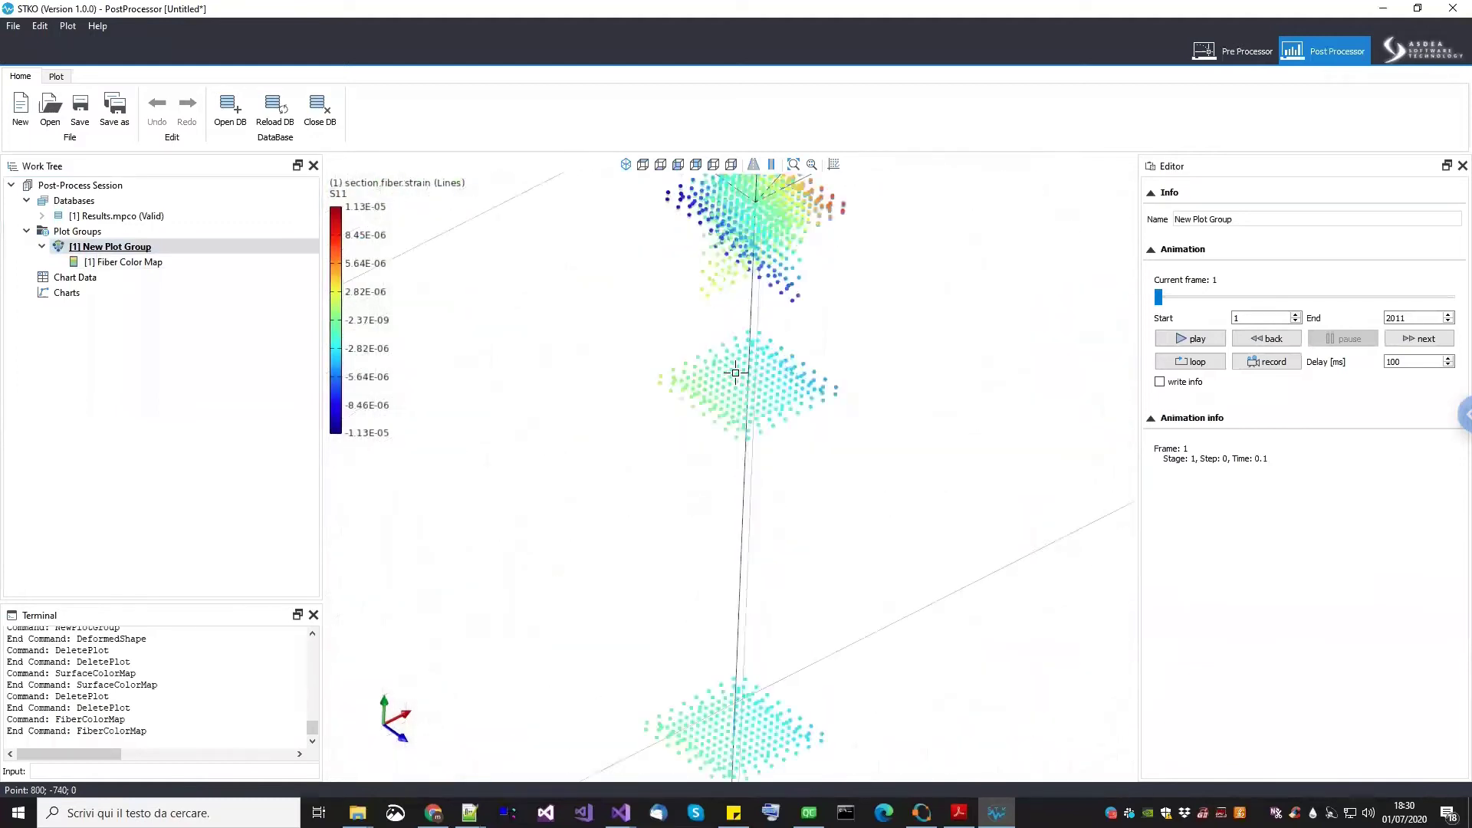
Set the fiber color map's result to section.fiber.stress (Lines)
{"action": "left_click", "coordinate": [129, 261]}
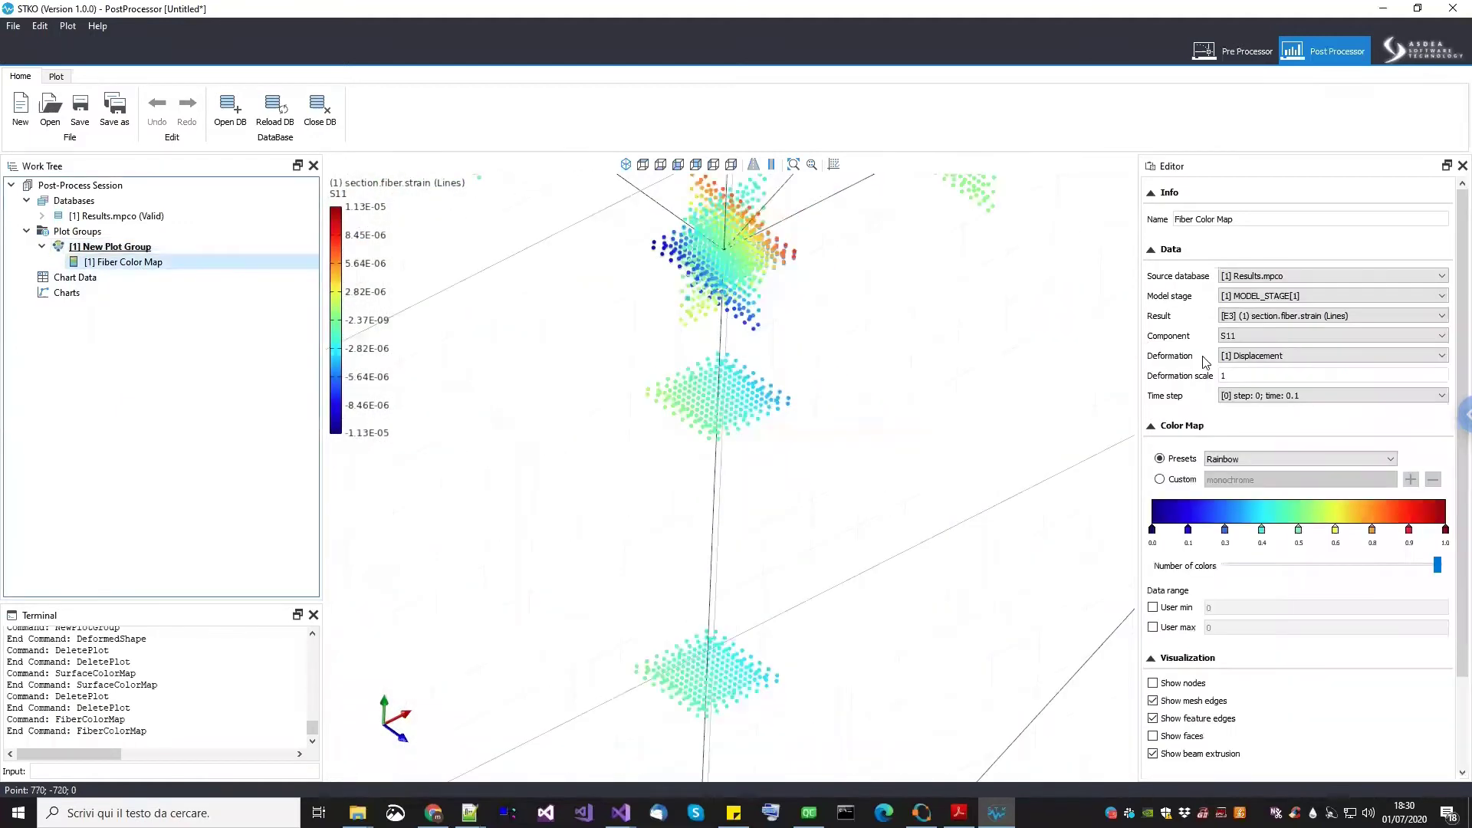
{"action": "left_click", "coordinate": [1289, 315]}
{"action": "left_click", "coordinate": [1289, 338]}
Isolate one diagonal infill strut between two ground-floor columns so that only this element is shown
{"action": "scroll", "coordinate": [714, 449], "scroll_direction": "up", "scroll_amount": 3}
{"action": "scroll", "coordinate": [685, 423], "scroll_direction": "down", "scroll_amount": 5}
{"action": "scroll", "coordinate": [690, 506], "scroll_direction": "up", "scroll_amount": 5}
{"action": "left_click_drag", "start_coordinate": [705, 508], "coordinate": [804, 509]}
{"action": "scroll", "coordinate": [779, 549], "scroll_direction": "down", "scroll_amount": 5}
{"action": "scroll", "coordinate": [796, 522], "scroll_direction": "up", "scroll_amount": 1}
{"action": "scroll", "coordinate": [762, 560], "scroll_direction": "up", "scroll_amount": 1}
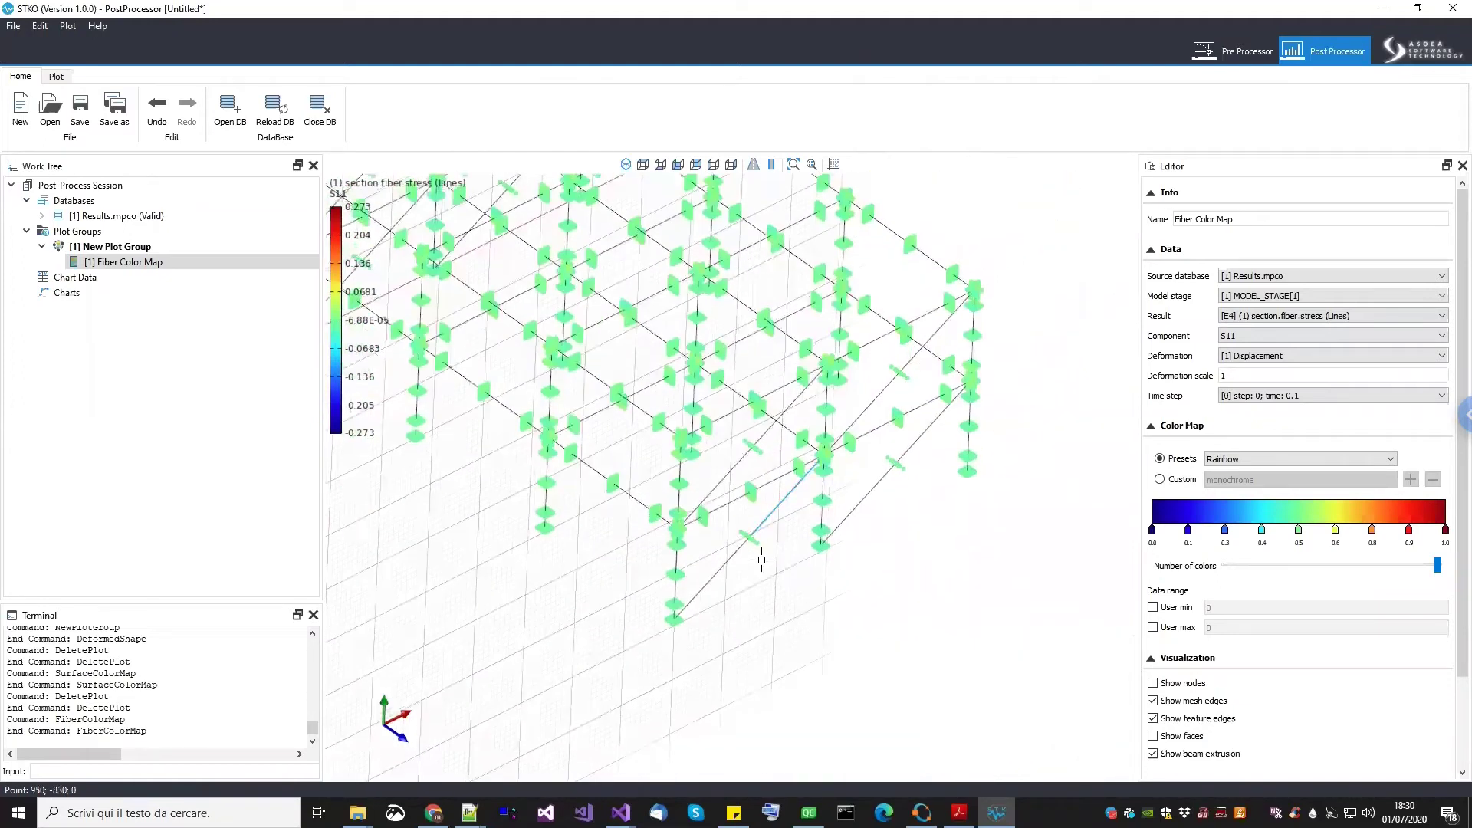
{"action": "scroll", "coordinate": [761, 560], "scroll_direction": "up", "scroll_amount": 2}
{"action": "left_click", "coordinate": [738, 512]}
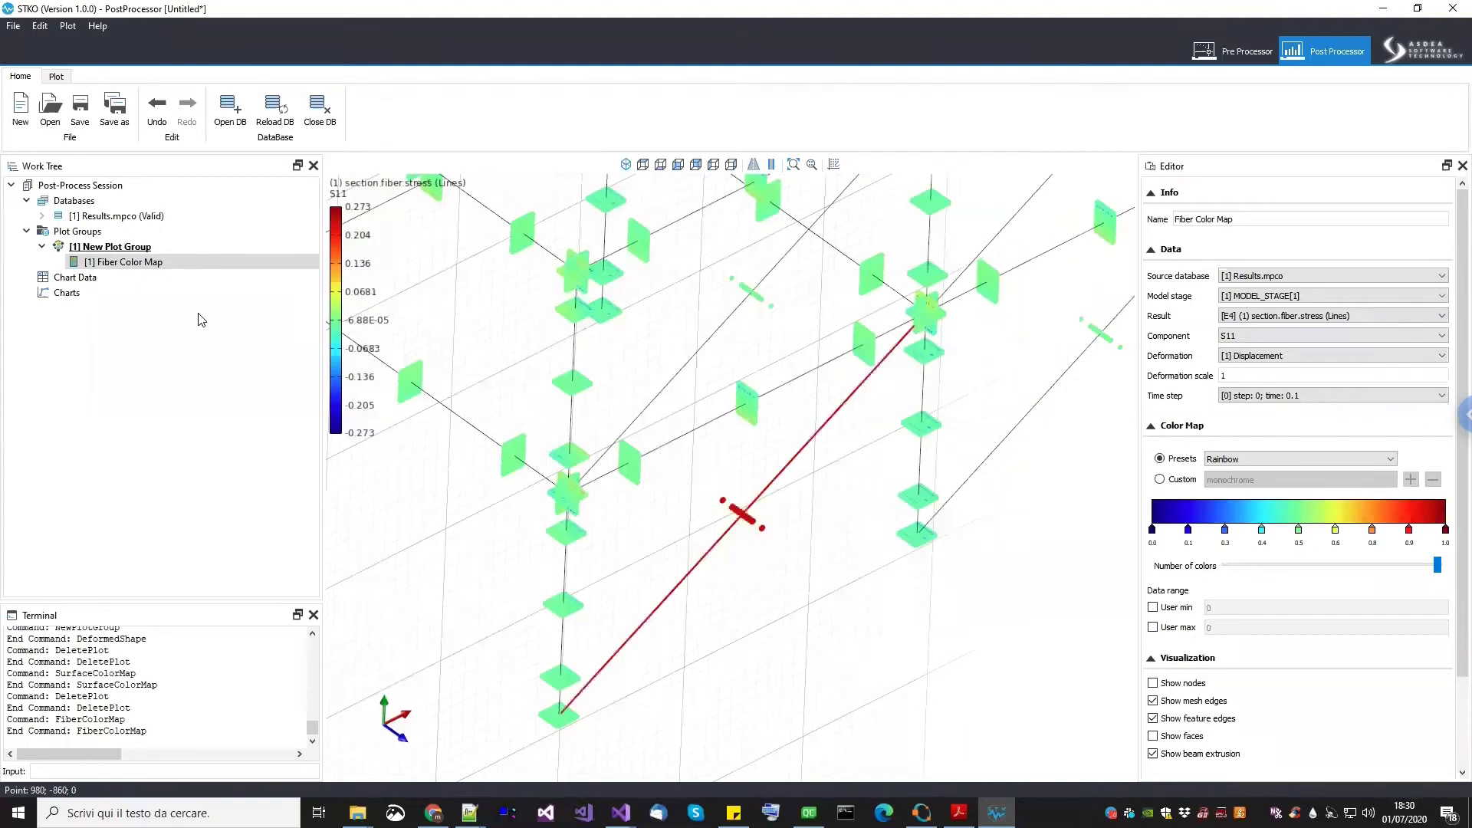
{"action": "left_click", "coordinate": [56, 76]}
{"action": "left_click", "coordinate": [584, 108]}
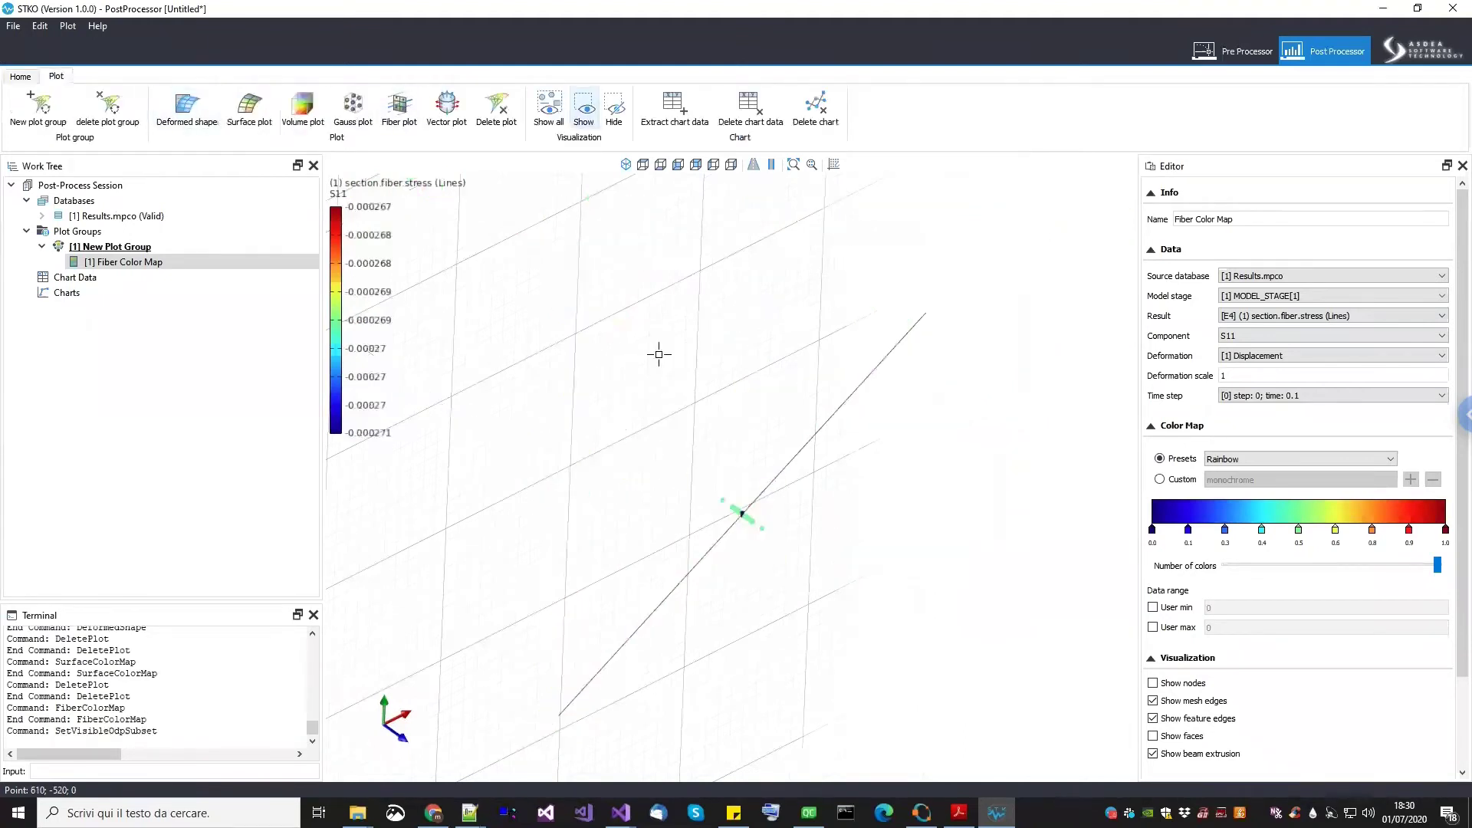
Examine the fiber layout of the section at the isolated strut's midpoint
{"action": "scroll", "coordinate": [766, 519], "scroll_direction": "up", "scroll_amount": 4}
{"action": "middle_click_drag", "start_coordinate": [682, 460], "coordinate": [591, 519]}
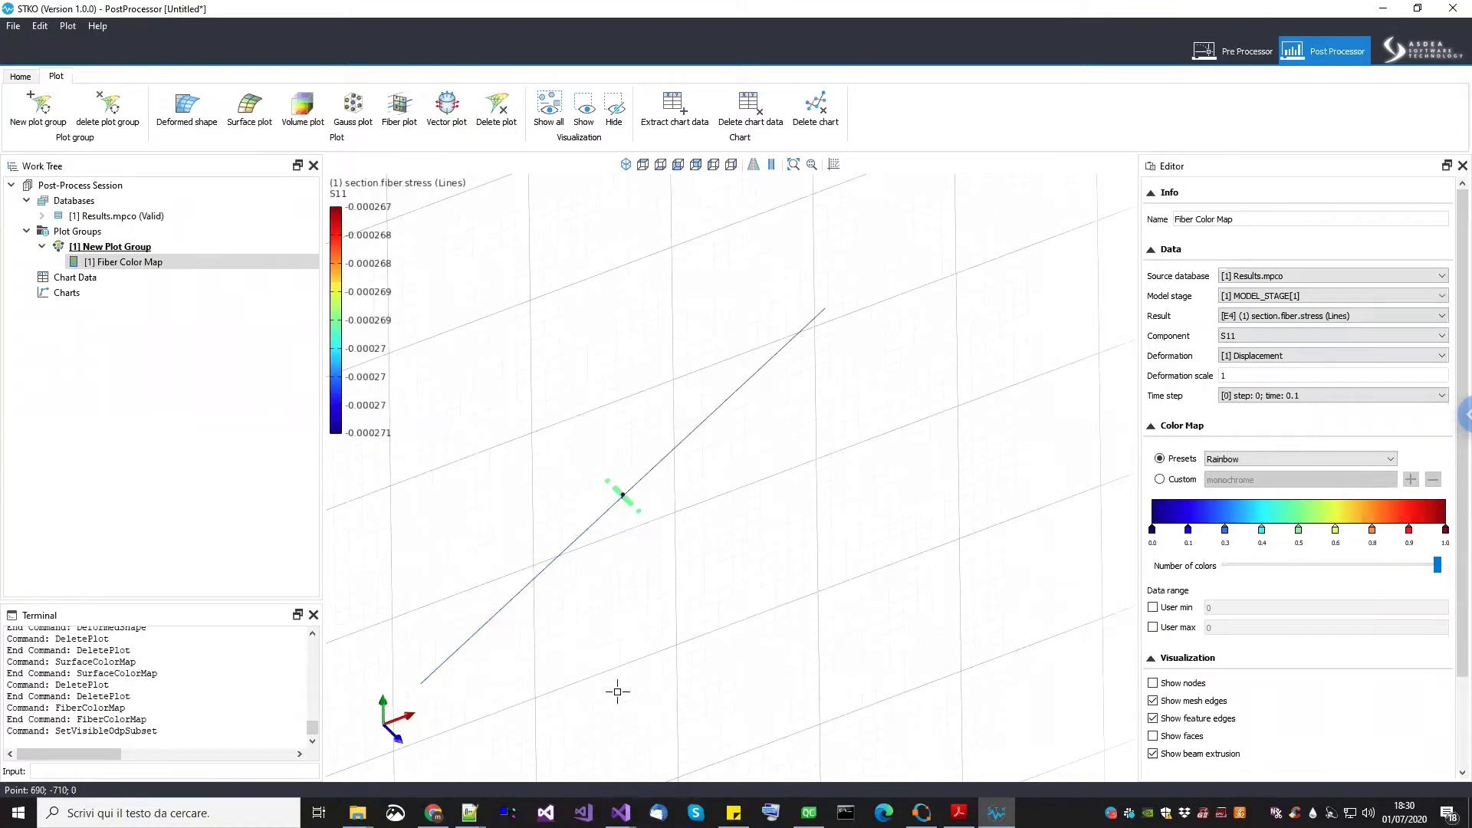
{"action": "scroll", "coordinate": [623, 486], "scroll_direction": "up", "scroll_amount": 5}
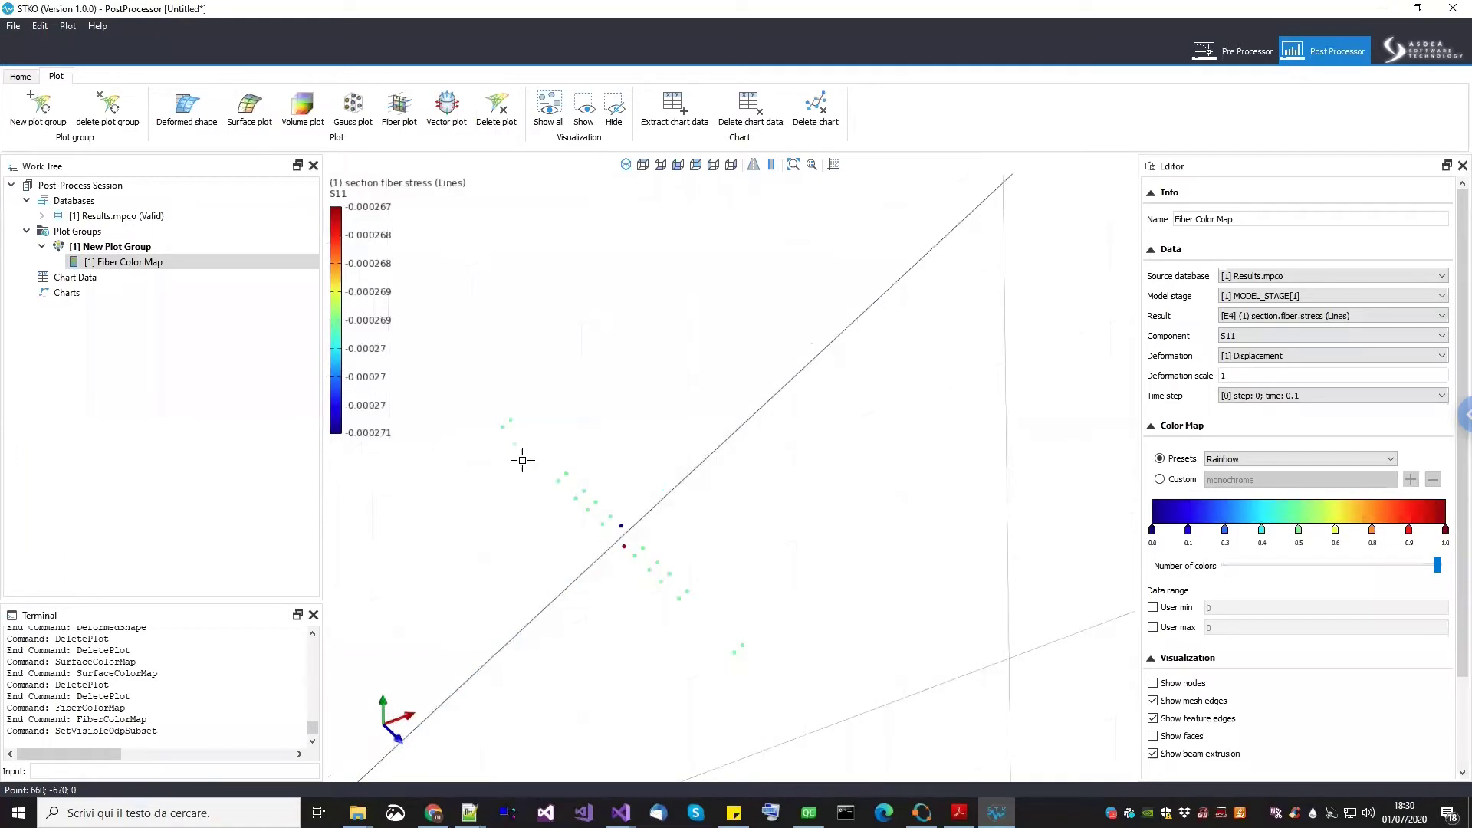
{"action": "scroll", "coordinate": [652, 570], "scroll_direction": "down", "scroll_amount": 5}
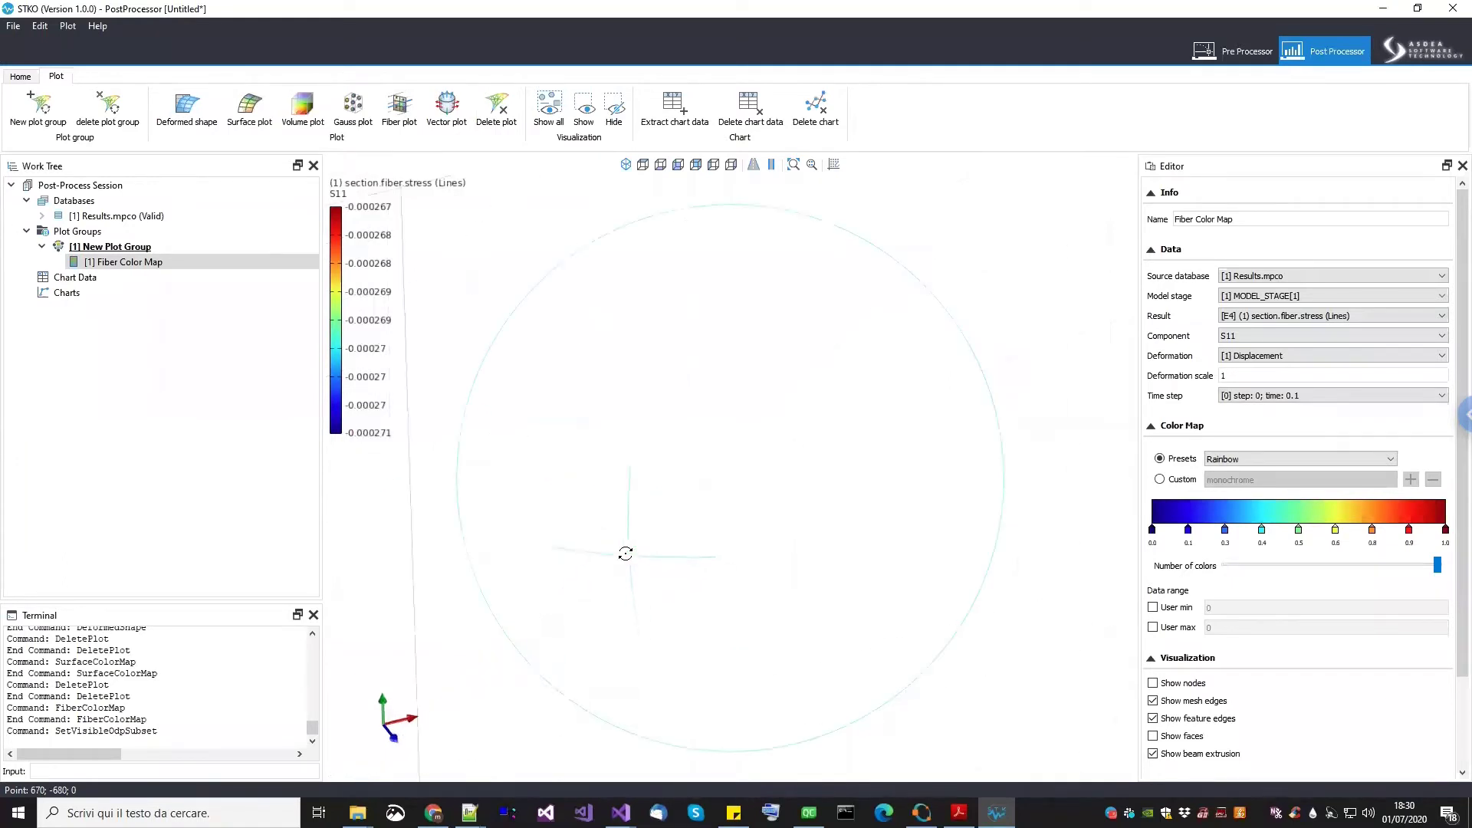
{"action": "scroll", "coordinate": [654, 576], "scroll_direction": "up", "scroll_amount": 2}
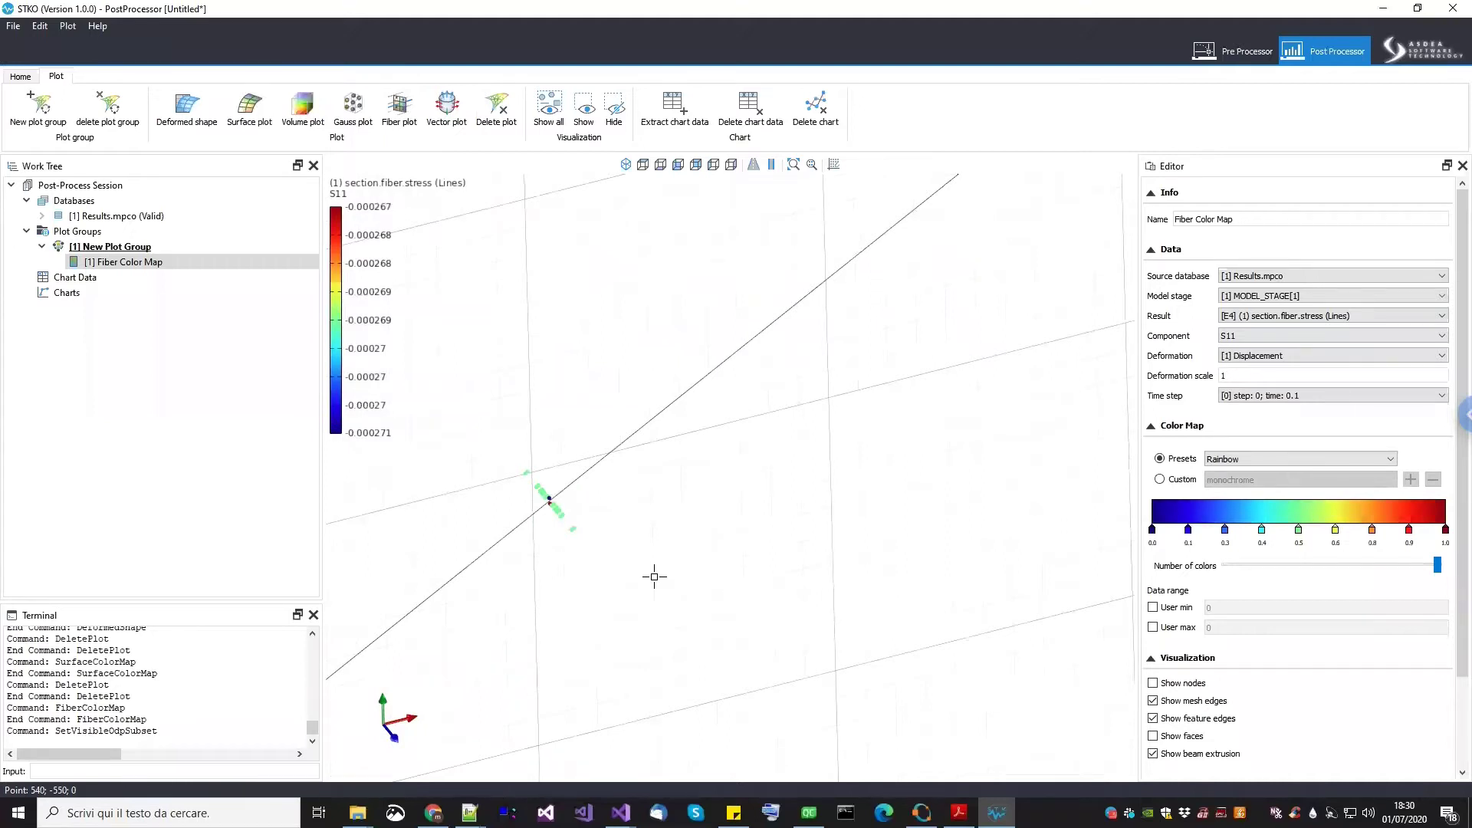
{"action": "left_click_drag", "start_coordinate": [654, 553], "coordinate": [798, 656]}
Switch to Calculations.pdf in Adobe Acrobat Reader and examine the OOPv and IIPv tables and their interaction curve
{"action": "key", "text": "alt+Tab"}
{"action": "scroll", "coordinate": [597, 526], "scroll_direction": "down", "scroll_amount": 10}
{"action": "scroll", "coordinate": [599, 526], "scroll_direction": "down", "scroll_amount": 3}
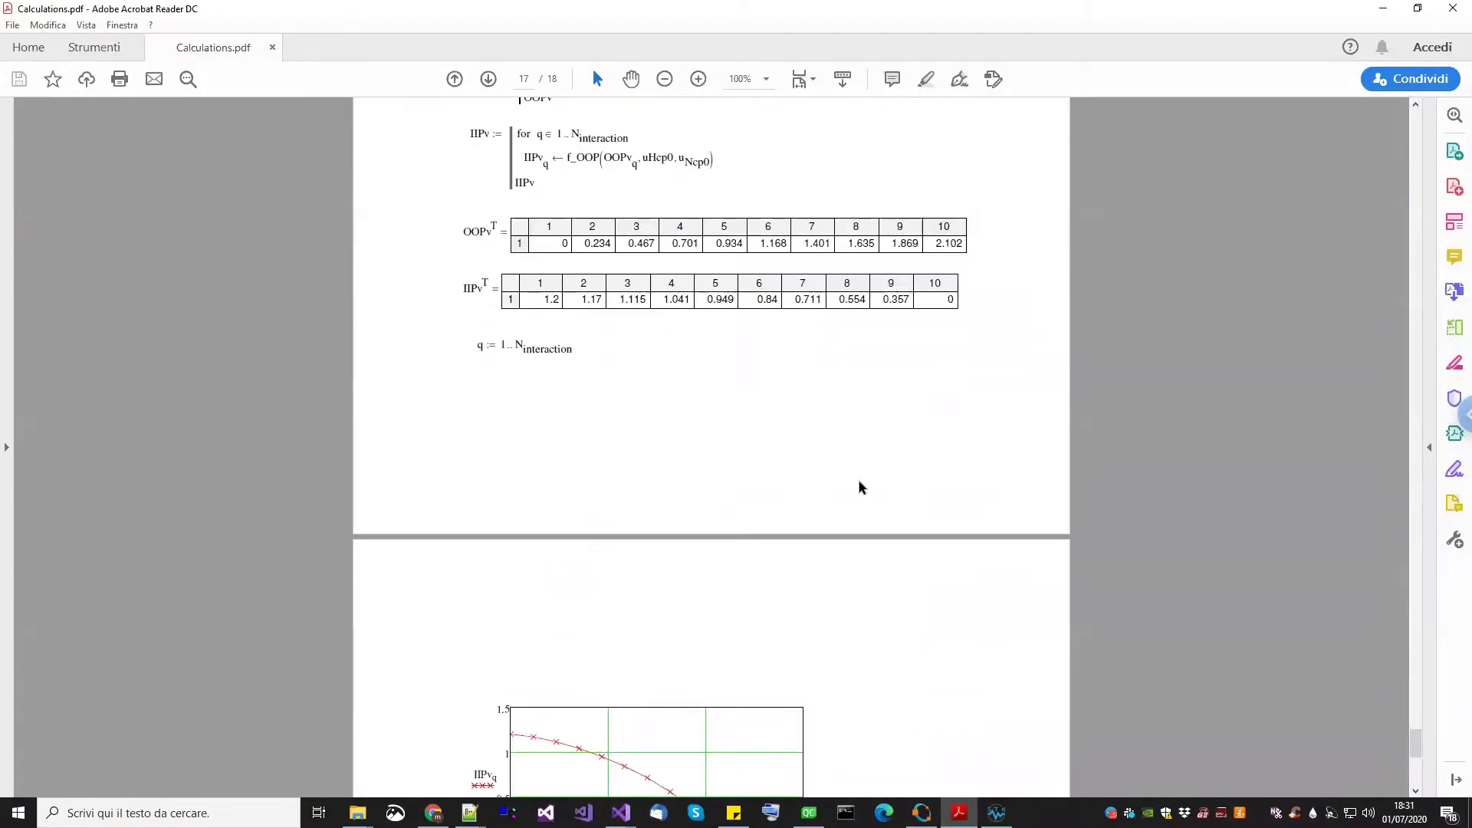
{"action": "scroll", "coordinate": [779, 543], "scroll_direction": "down", "scroll_amount": 3}
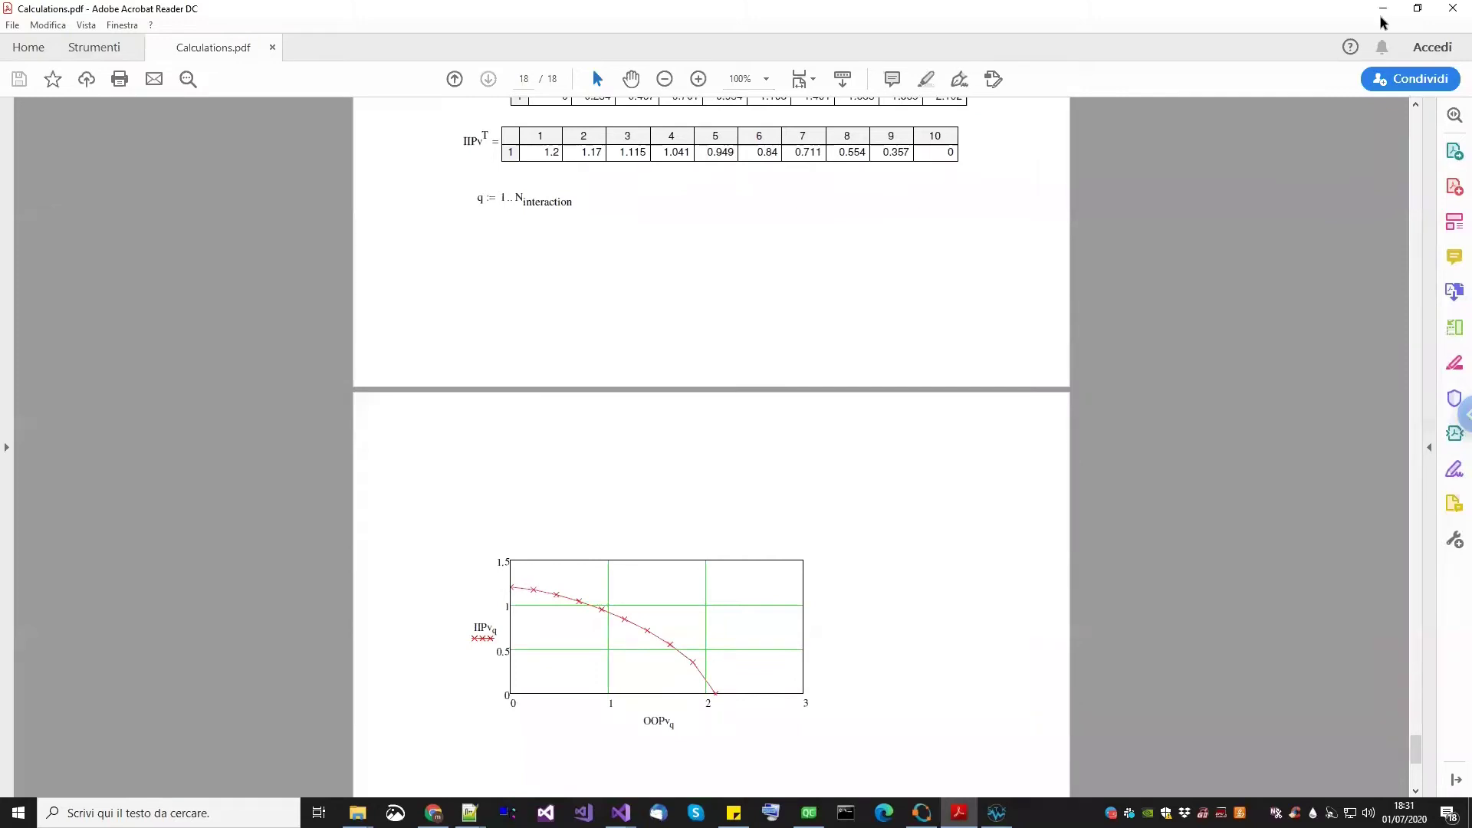
Switch back to STKO and show all elements of the frame model again
{"action": "key", "text": "alt+Tab"}
{"action": "scroll", "coordinate": [680, 504], "scroll_direction": "up", "scroll_amount": 2}
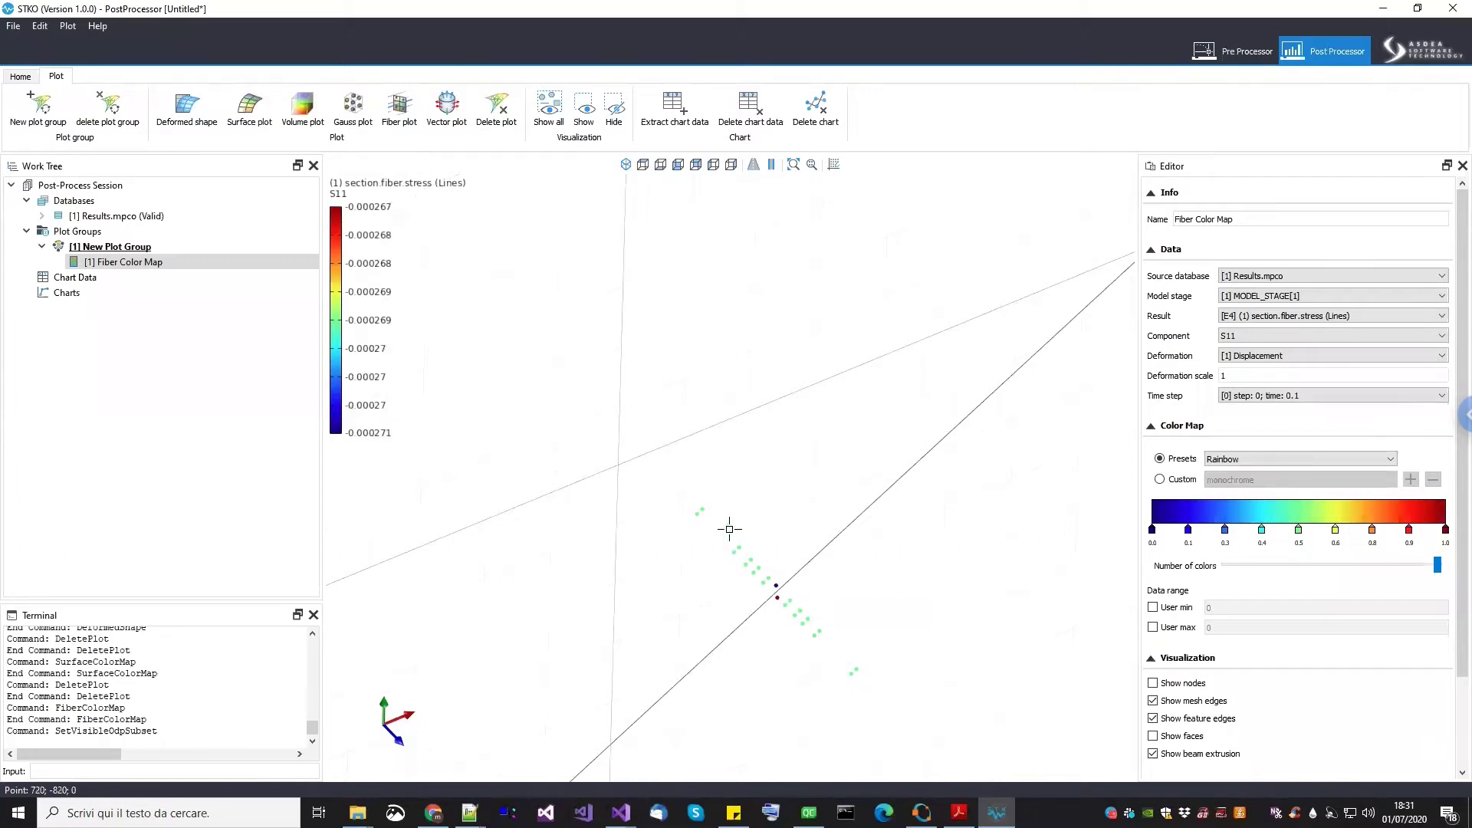
{"action": "scroll", "coordinate": [729, 528], "scroll_direction": "down", "scroll_amount": 5}
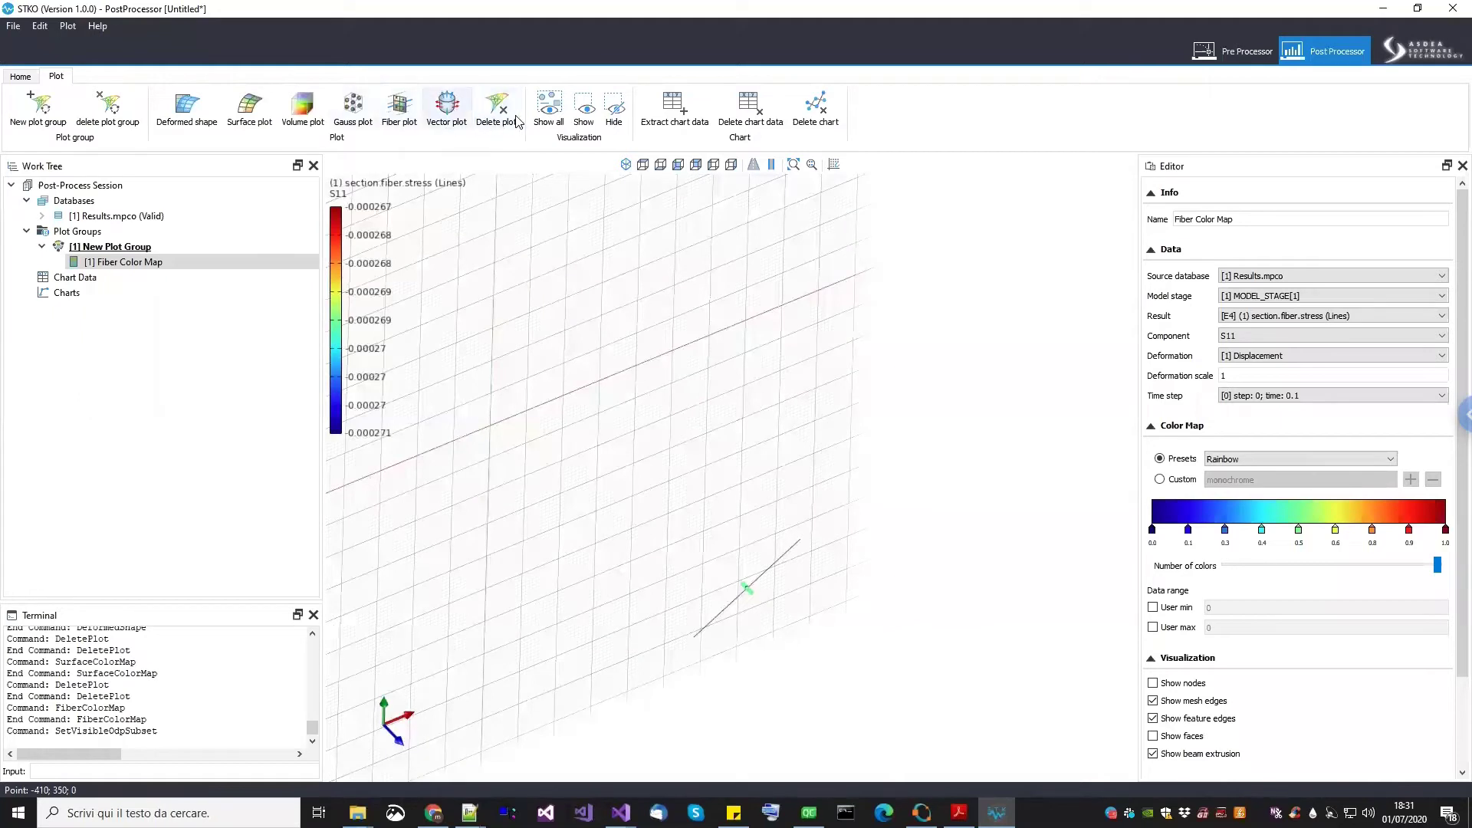
{"action": "left_click", "coordinate": [549, 115]}
Delete the fiber color map and add a Surface Color Map to the plot group
{"action": "right_click", "coordinate": [151, 263]}
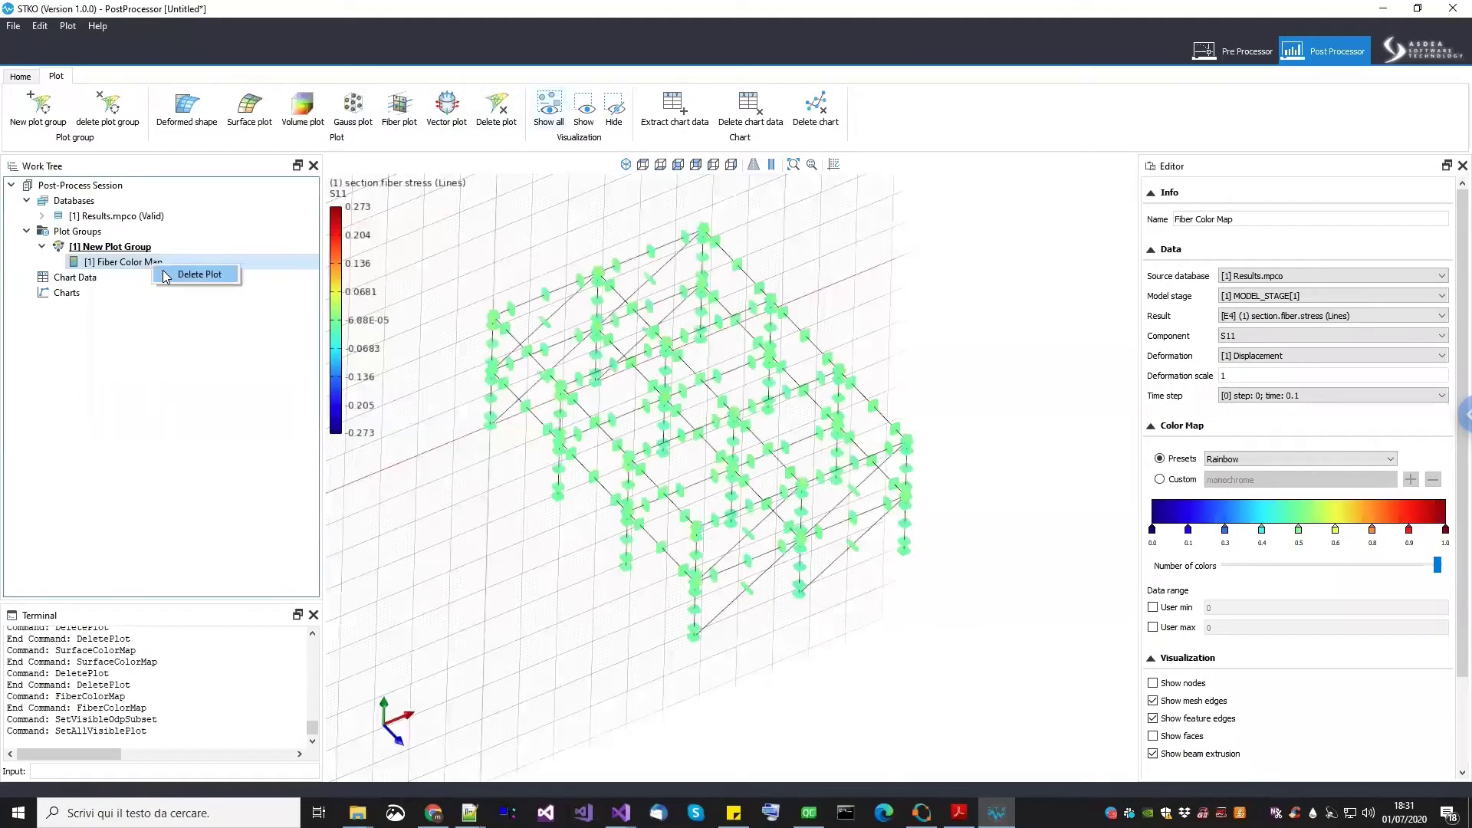
{"action": "left_click", "coordinate": [192, 275]}
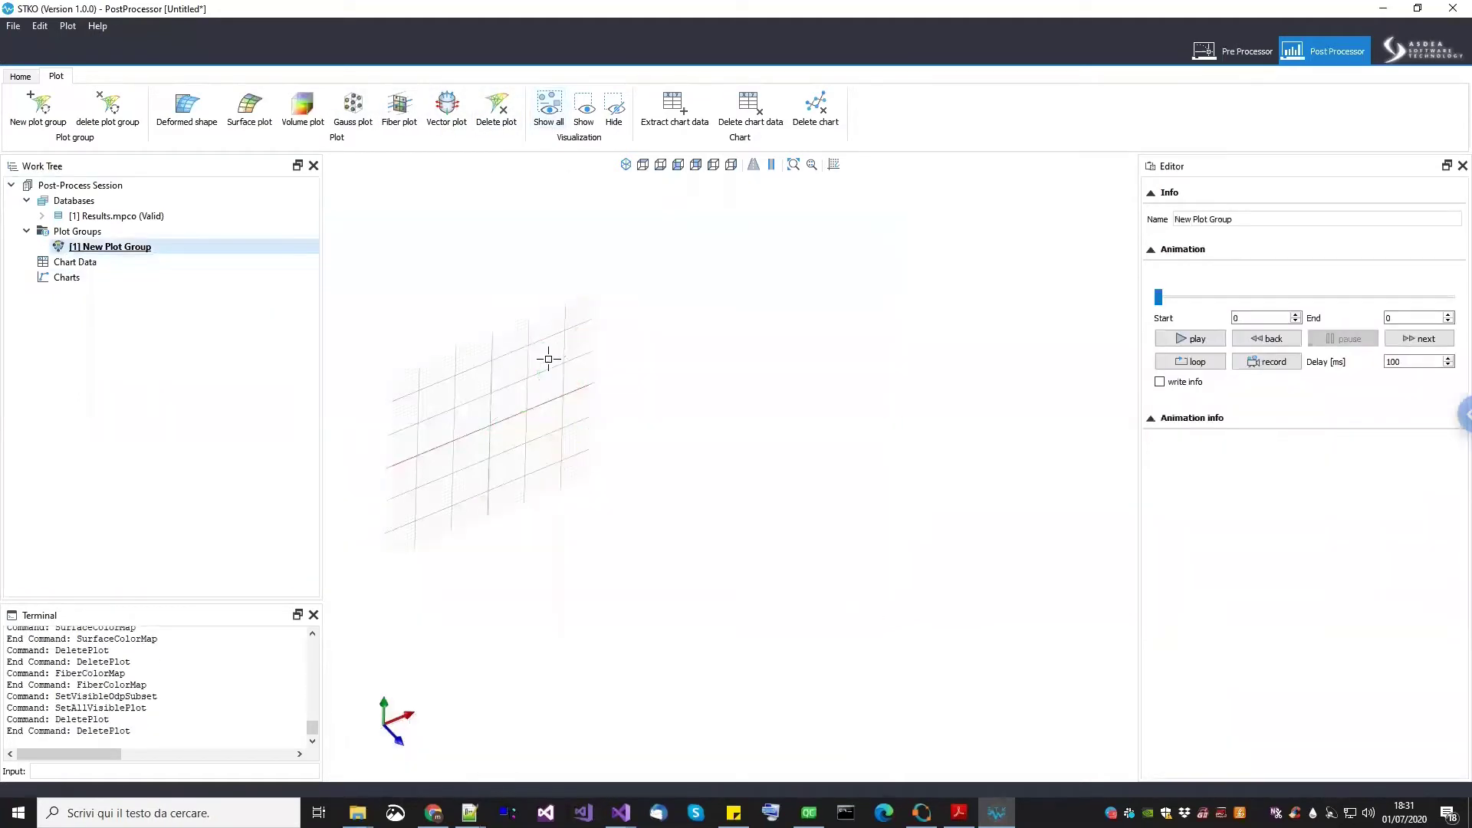
{"action": "right_click", "coordinate": [87, 248]}
{"action": "left_click", "coordinate": [123, 296]}
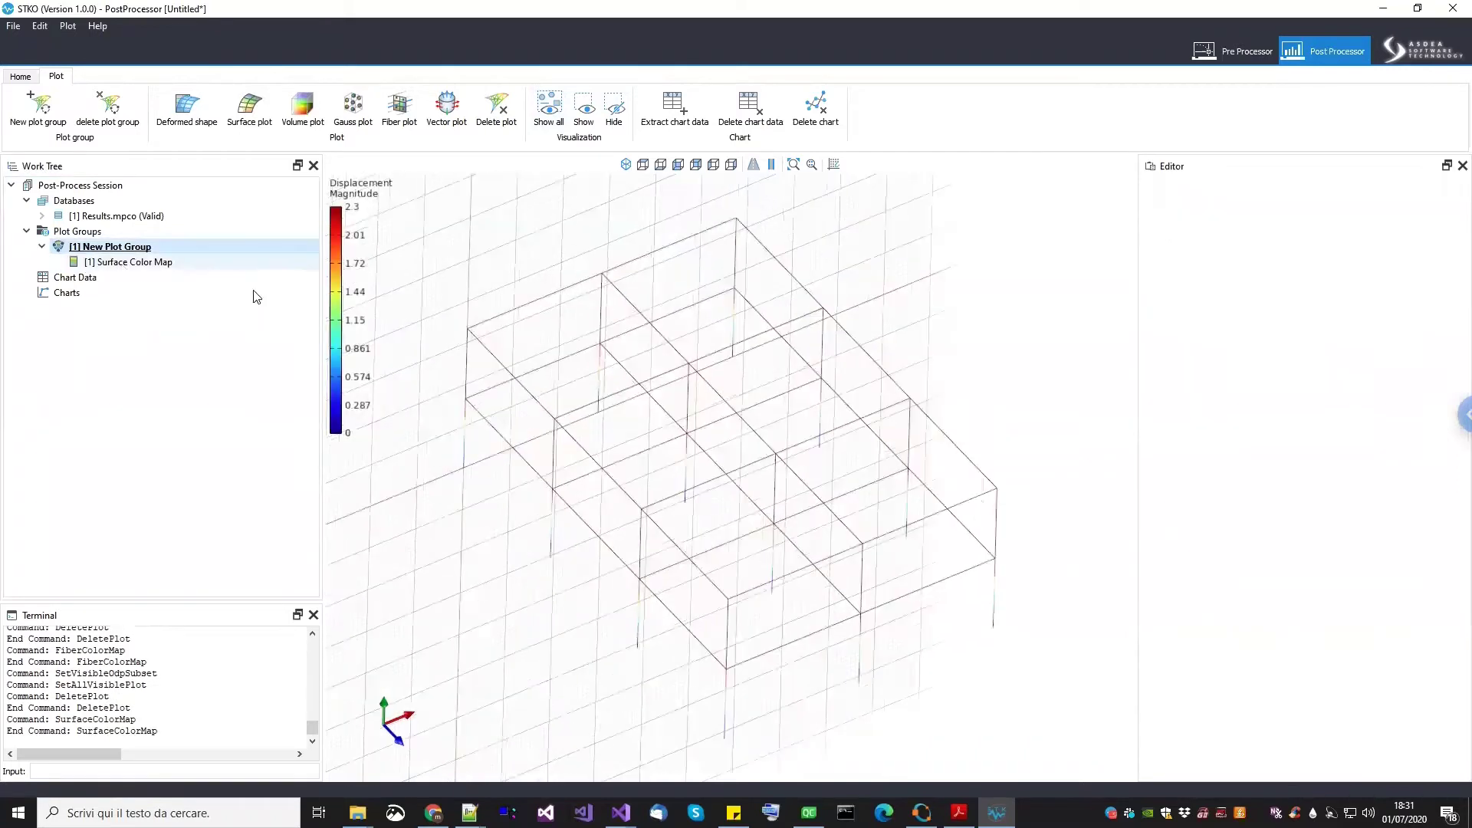
Show the nodes in the surface color map and select the node at the centre of the upper floor
{"action": "left_click", "coordinate": [1152, 683]}
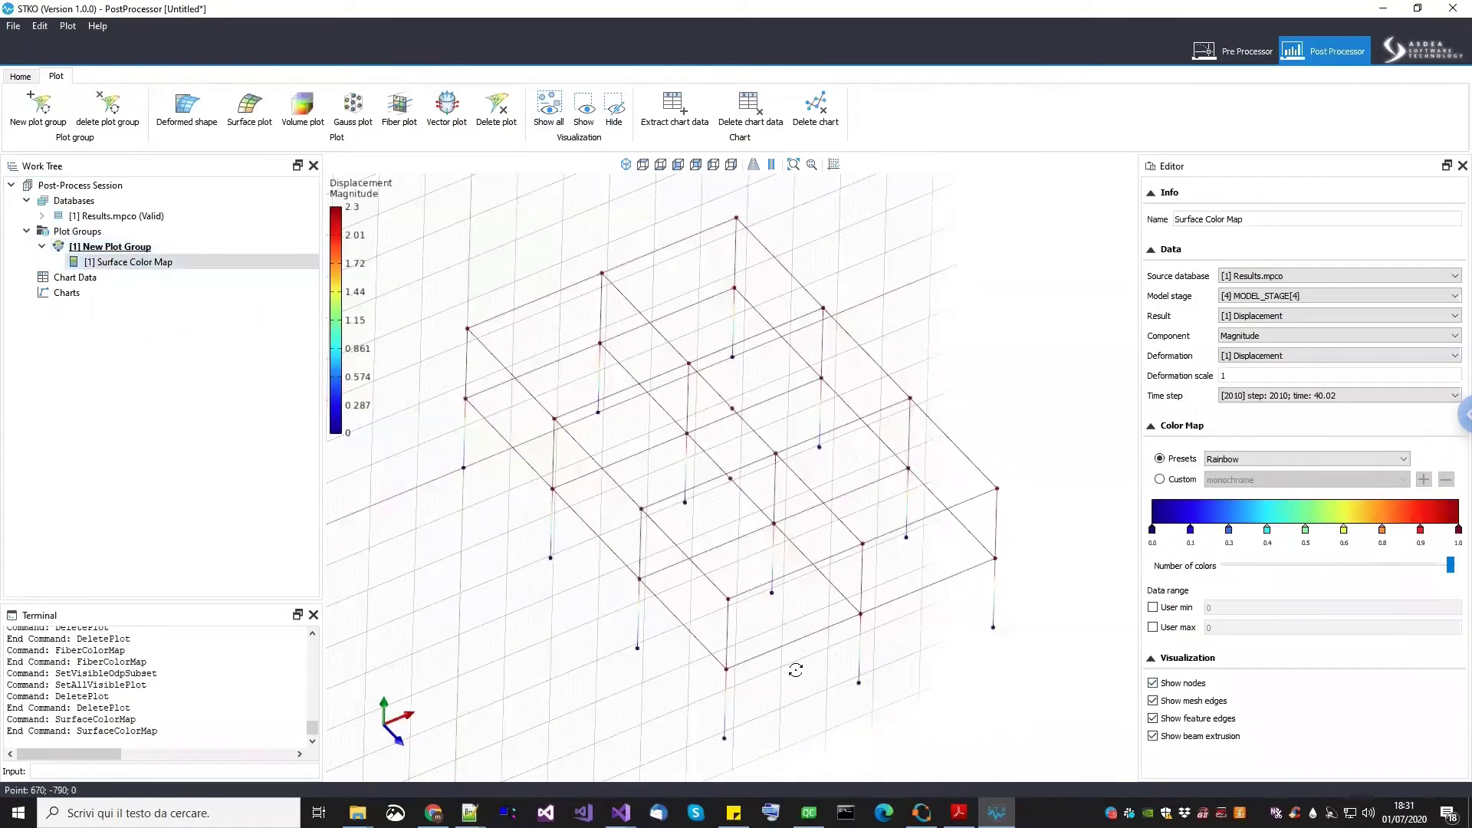
{"action": "scroll", "coordinate": [723, 422], "scroll_direction": "up", "scroll_amount": 5}
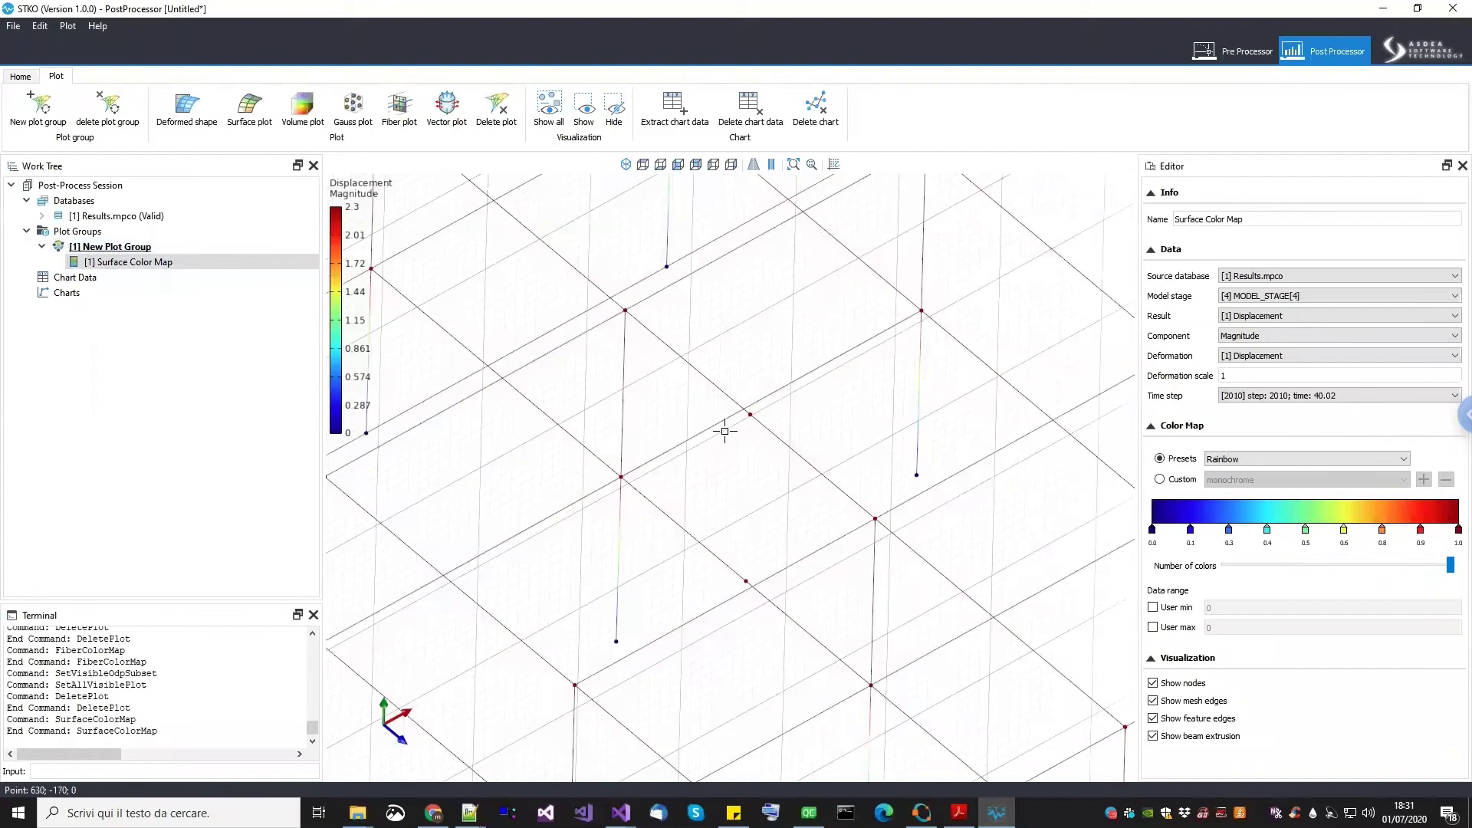
{"action": "scroll", "coordinate": [725, 431], "scroll_direction": "down", "scroll_amount": 5}
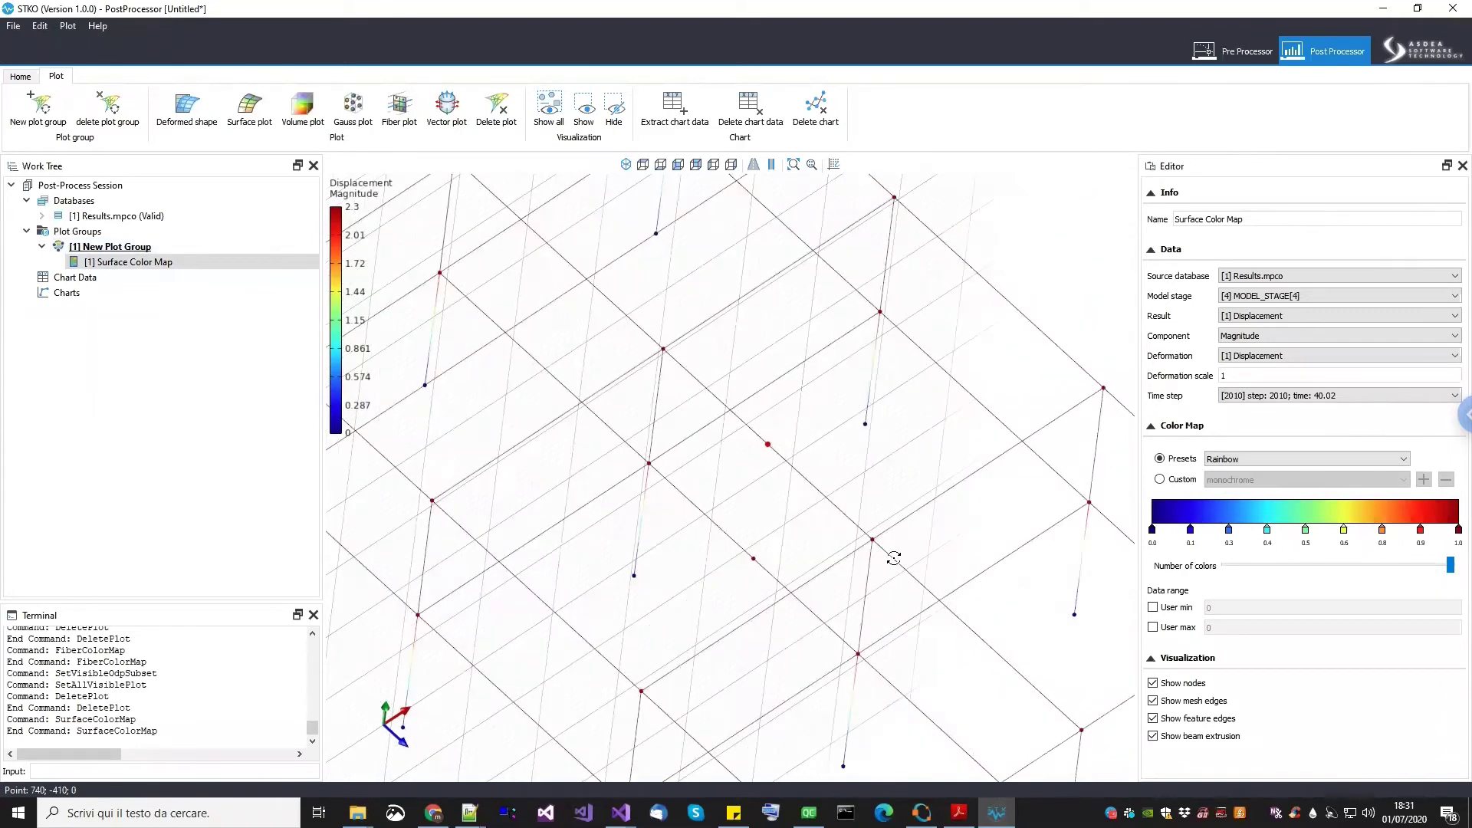
{"action": "left_click_drag", "start_coordinate": [895, 540], "coordinate": [148, 302]}
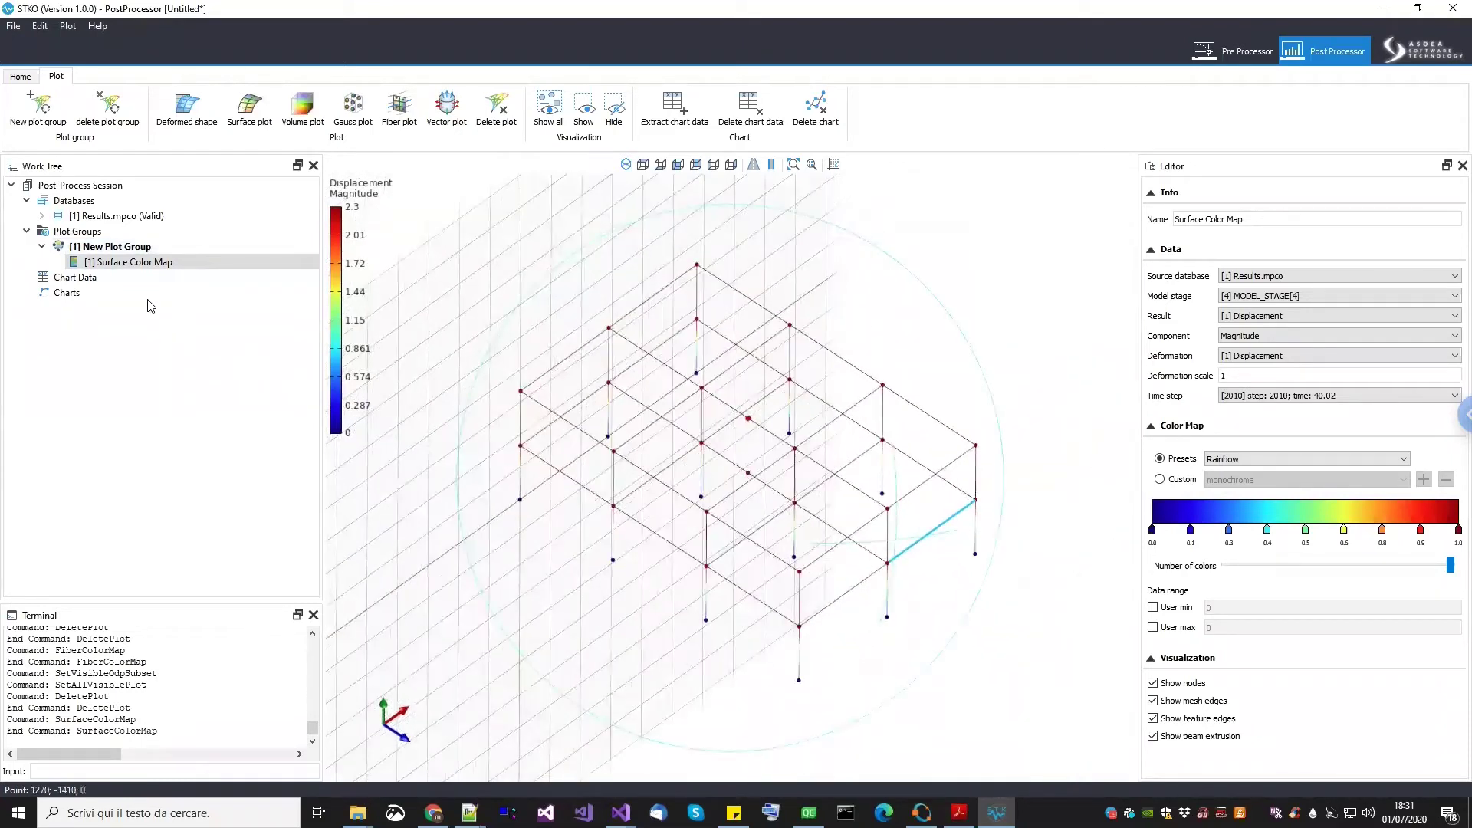
Start extracting nodal chart data from all stages, with the time step ID as X data and displacement Uz as Y data
{"action": "left_click", "coordinate": [103, 281]}
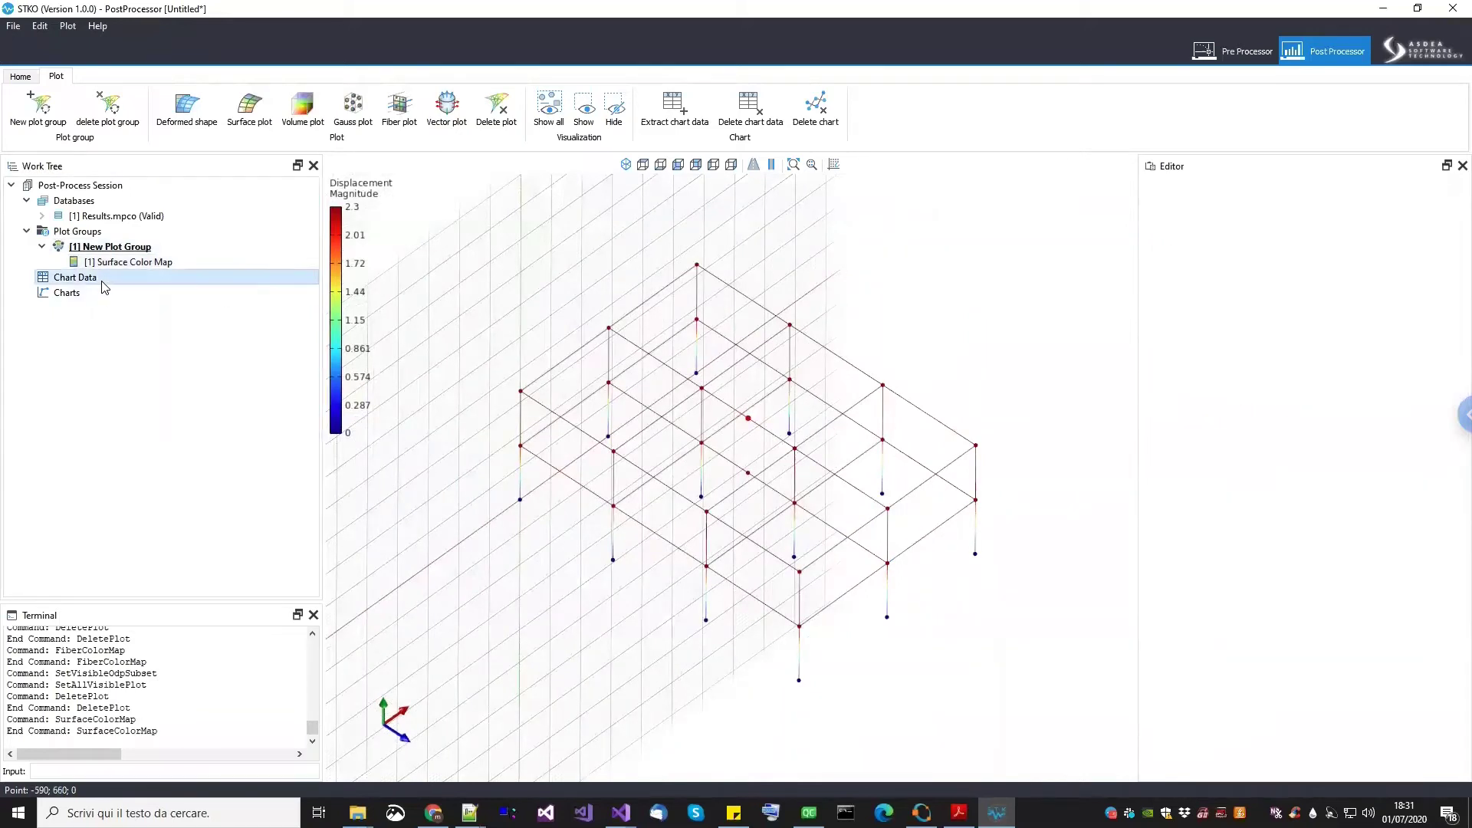
{"action": "right_click", "coordinate": [110, 286]}
{"action": "left_click", "coordinate": [184, 295]}
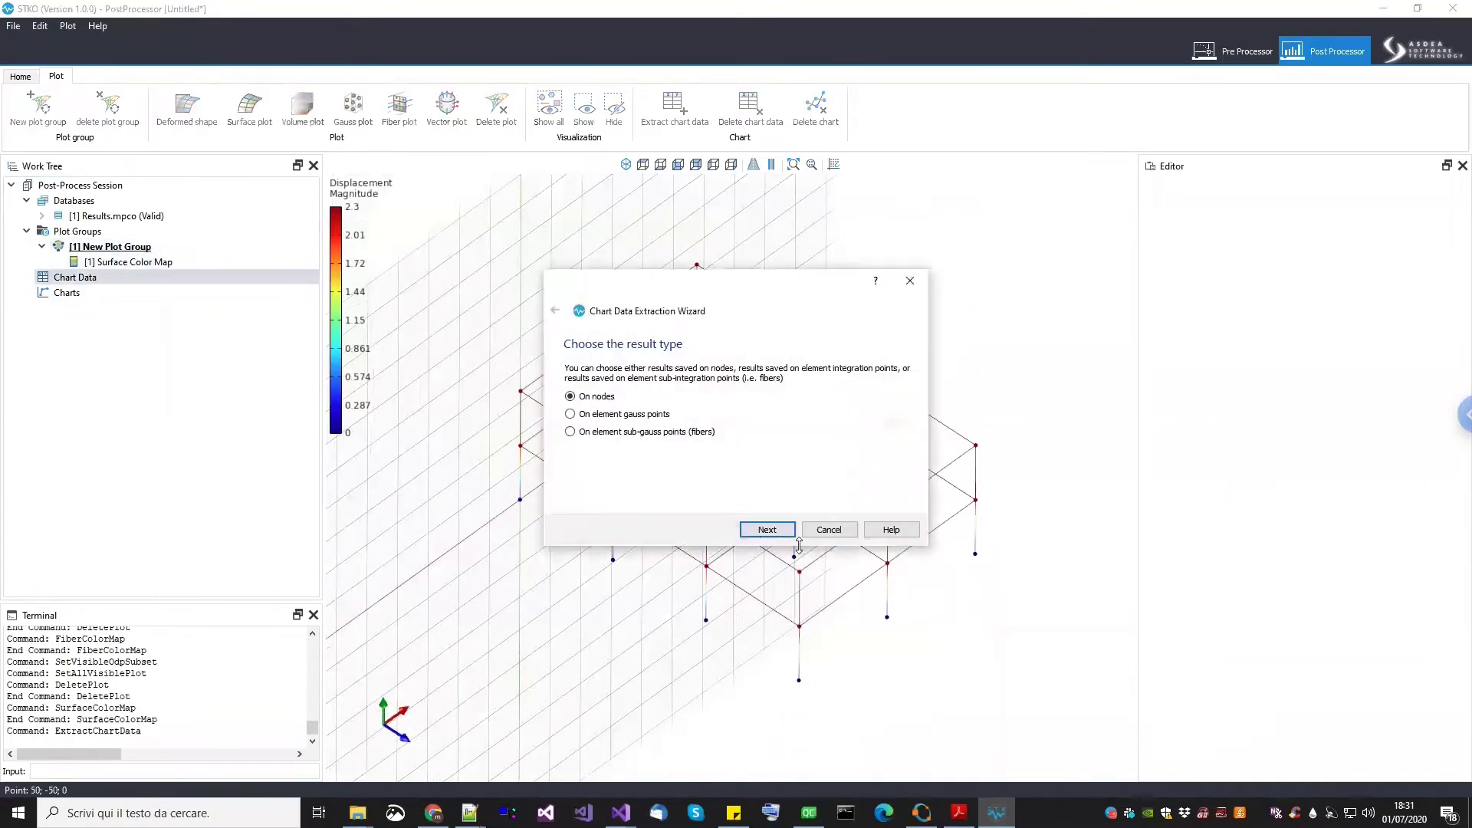
{"action": "left_click", "coordinate": [767, 531]}
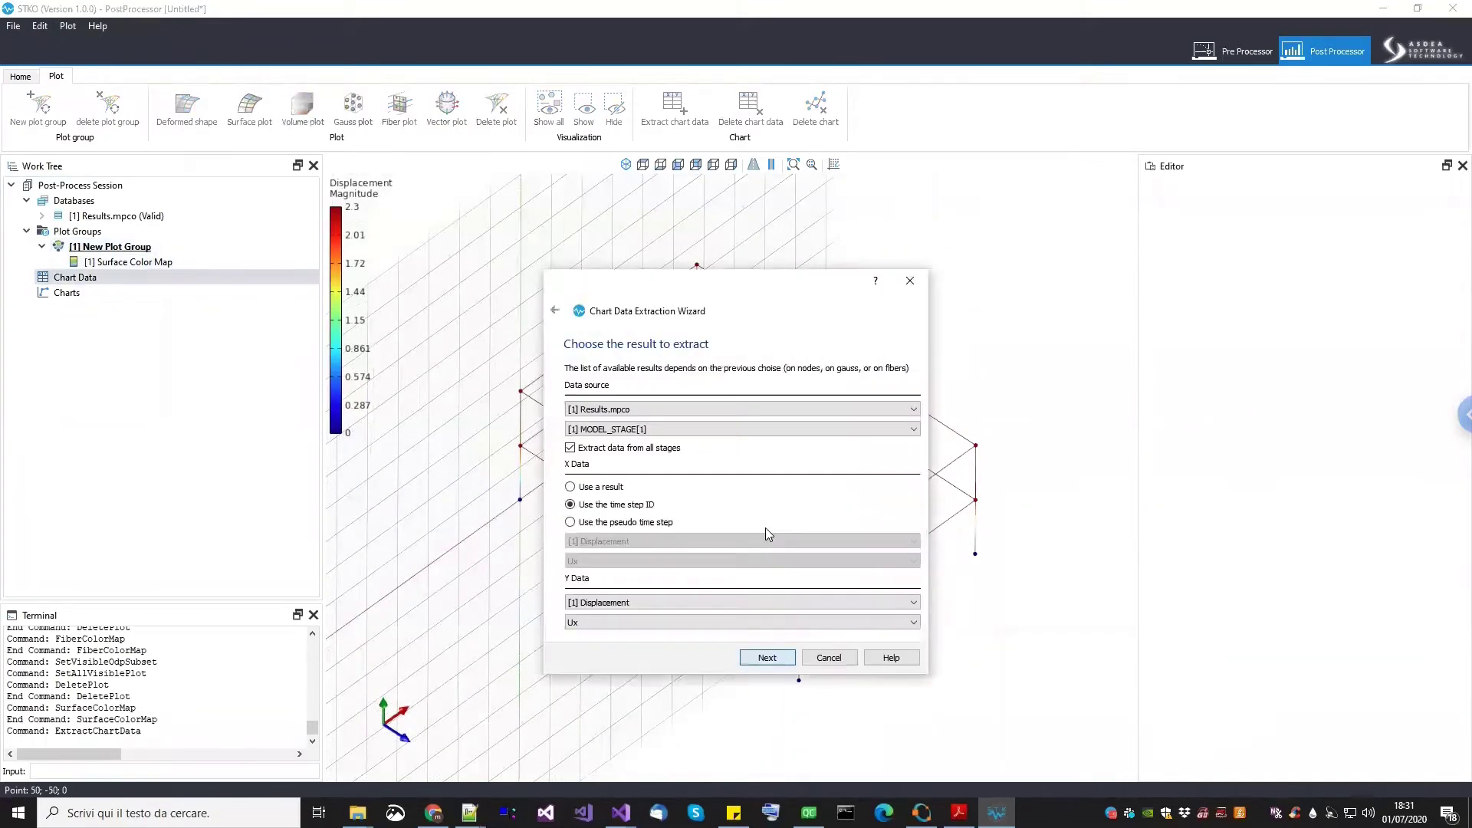
{"action": "left_click", "coordinate": [643, 432]}
{"action": "left_click", "coordinate": [644, 443]}
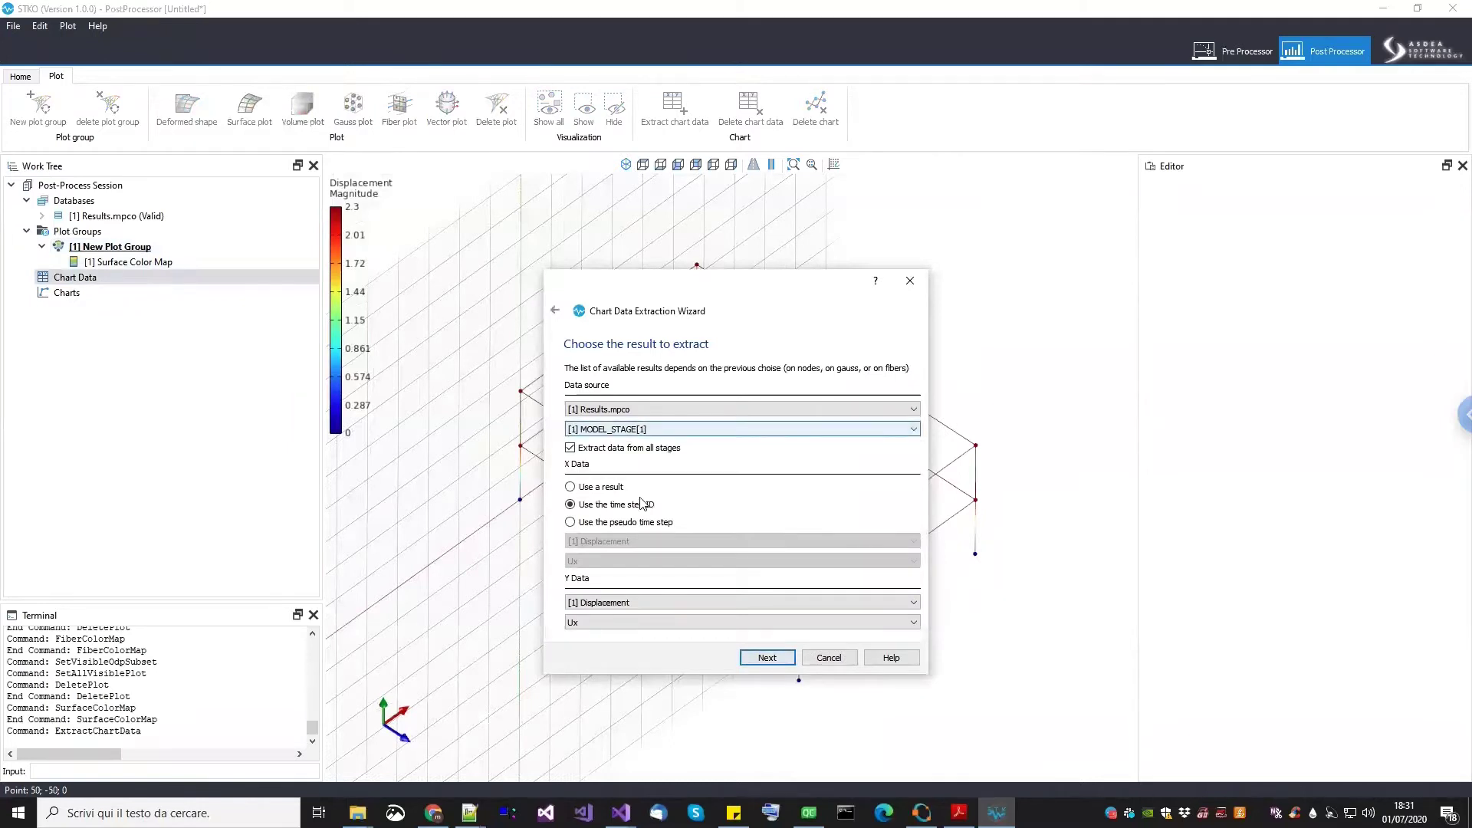
{"action": "left_click", "coordinate": [629, 604]}
{"action": "left_click", "coordinate": [627, 604]}
{"action": "left_click", "coordinate": [620, 623]}
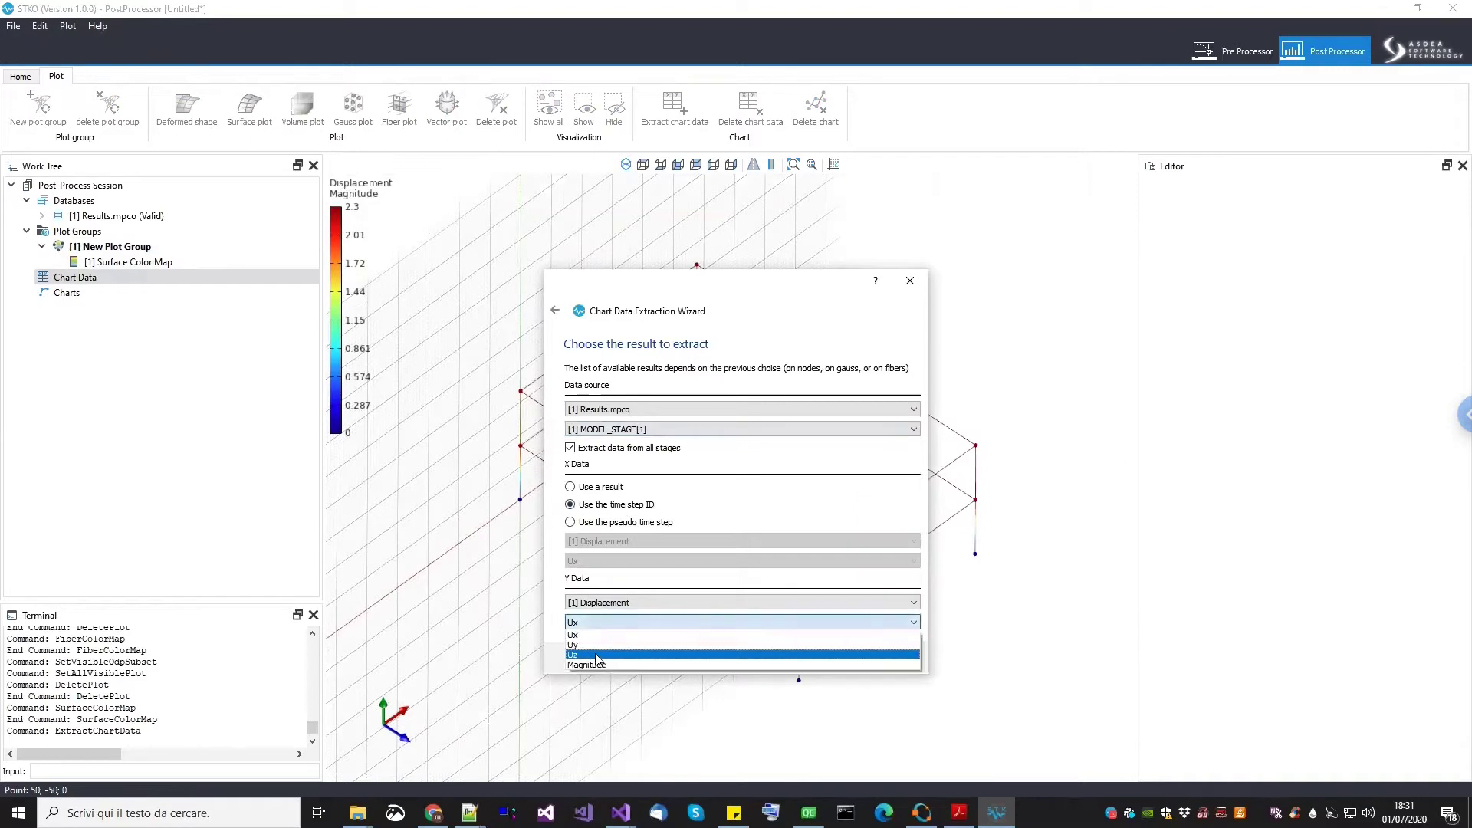
{"action": "left_click", "coordinate": [602, 657]}
Accept the selected upper-floor node, name the chart data "Uz ref" and finish the extraction with a chart created
{"action": "left_click_drag", "start_coordinate": [871, 313], "coordinate": [1358, 385]}
{"action": "middle_click_drag", "start_coordinate": [568, 344], "coordinate": [493, 359]}
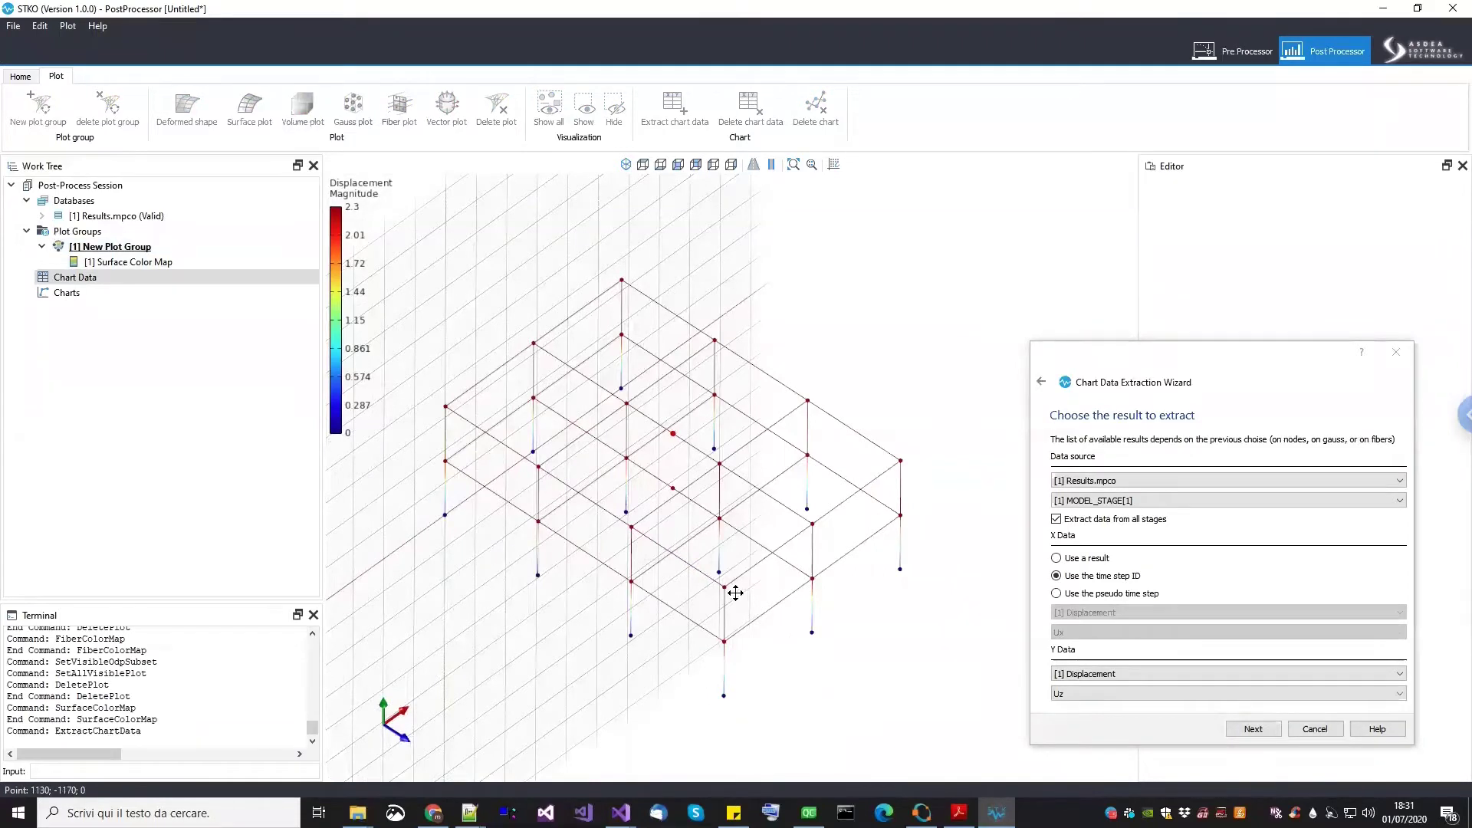
{"action": "middle_click_drag", "start_coordinate": [736, 593], "coordinate": [682, 541]}
{"action": "left_click", "coordinate": [1262, 729]}
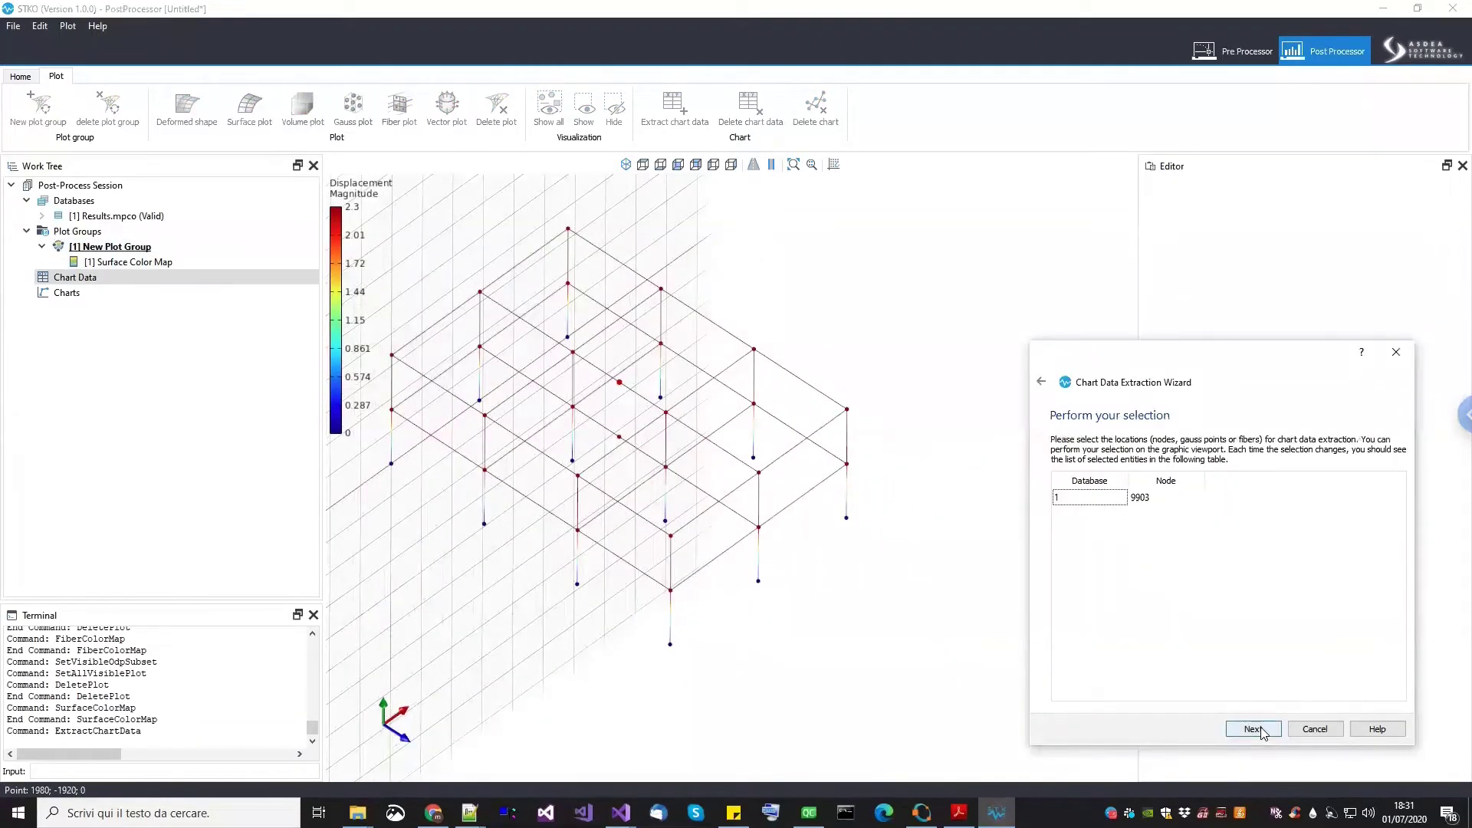
{"action": "left_click", "coordinate": [1262, 729]}
{"action": "left_click", "coordinate": [1148, 479]}
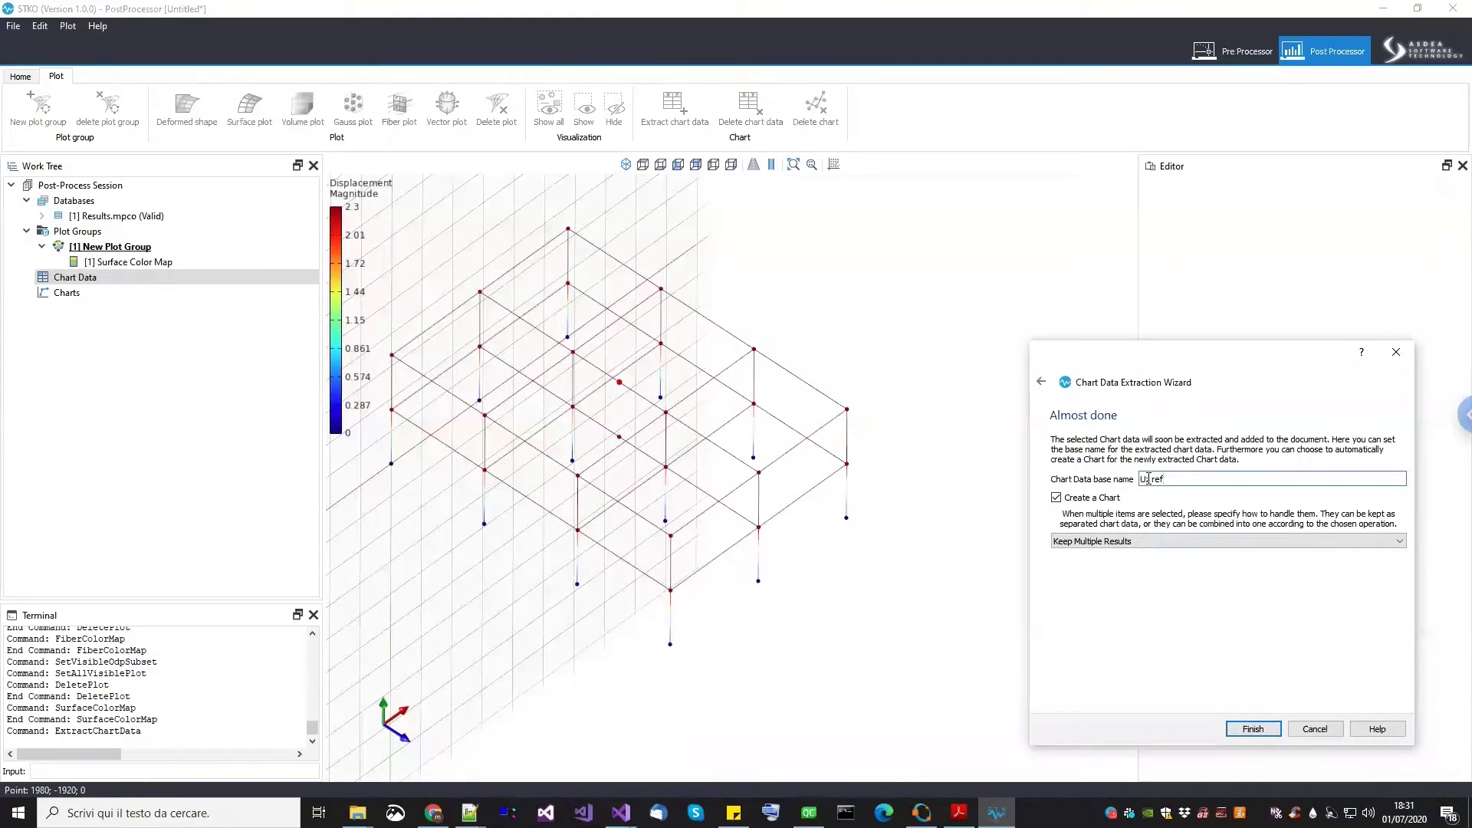
{"action": "left_click", "coordinate": [1246, 733]}
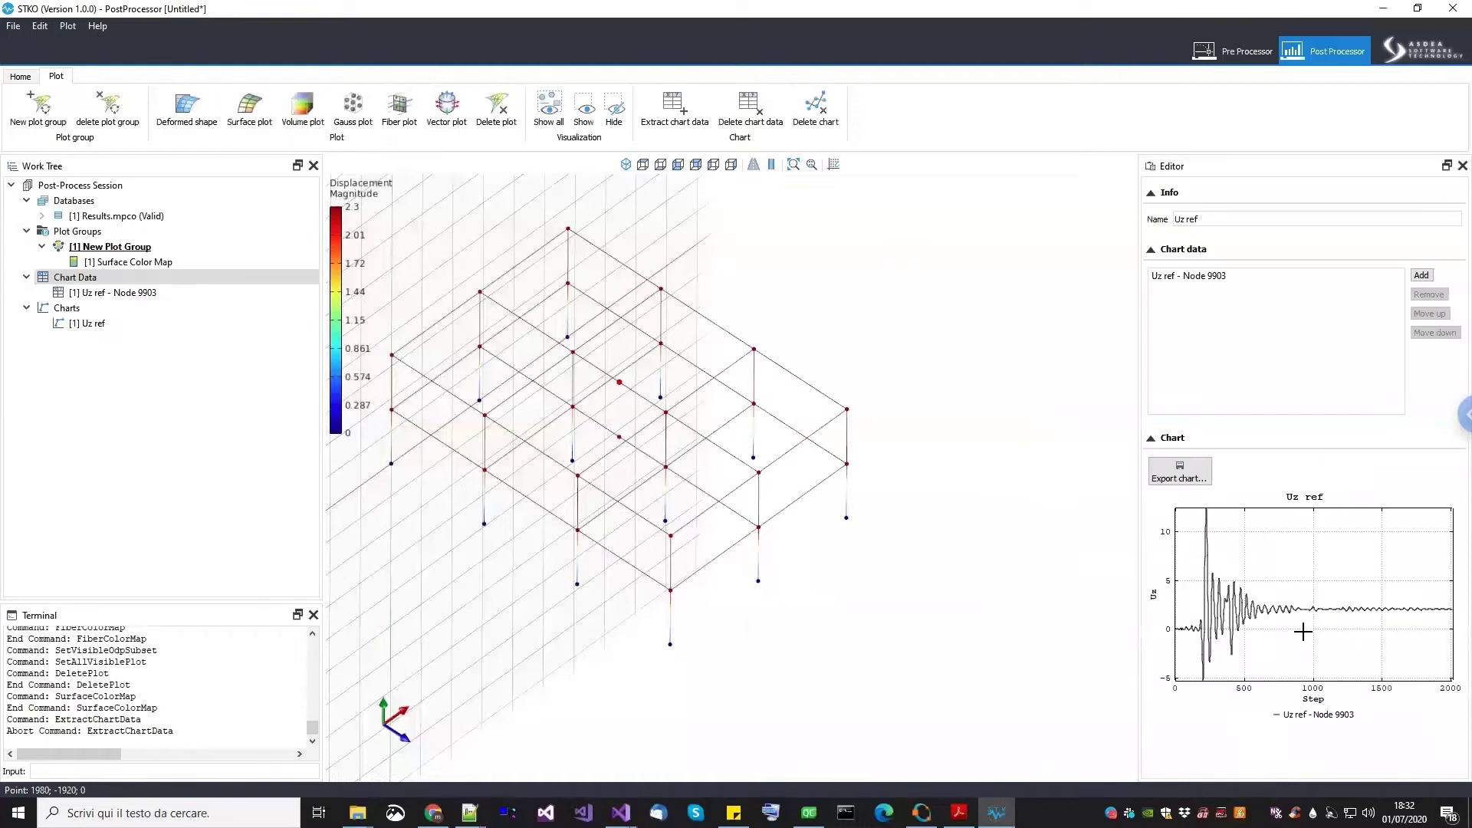
{"action": "middle_click_drag", "start_coordinate": [822, 486], "coordinate": [862, 530]}
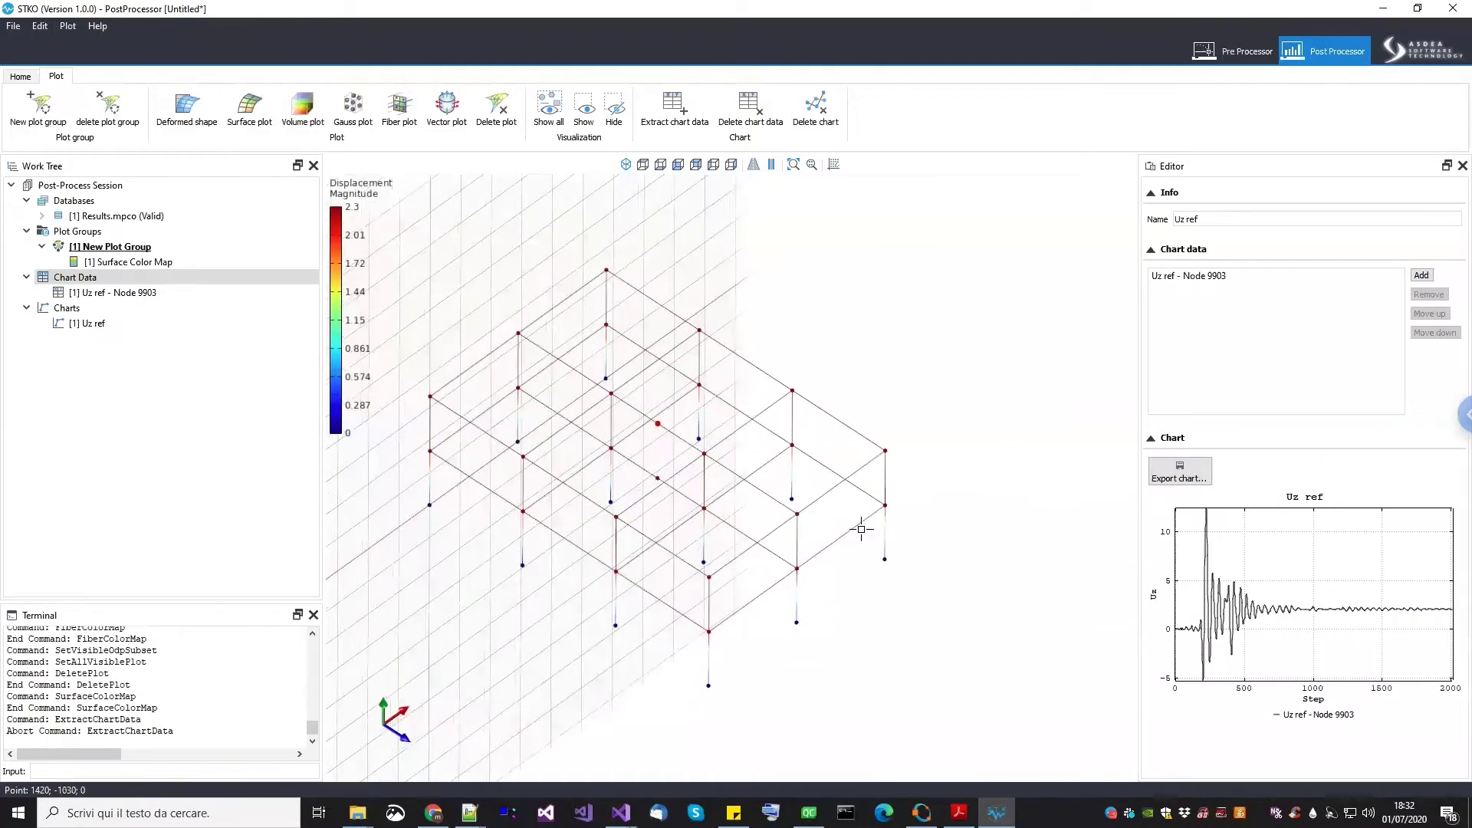
{"action": "scroll", "coordinate": [835, 605], "scroll_direction": "down", "scroll_amount": 3}
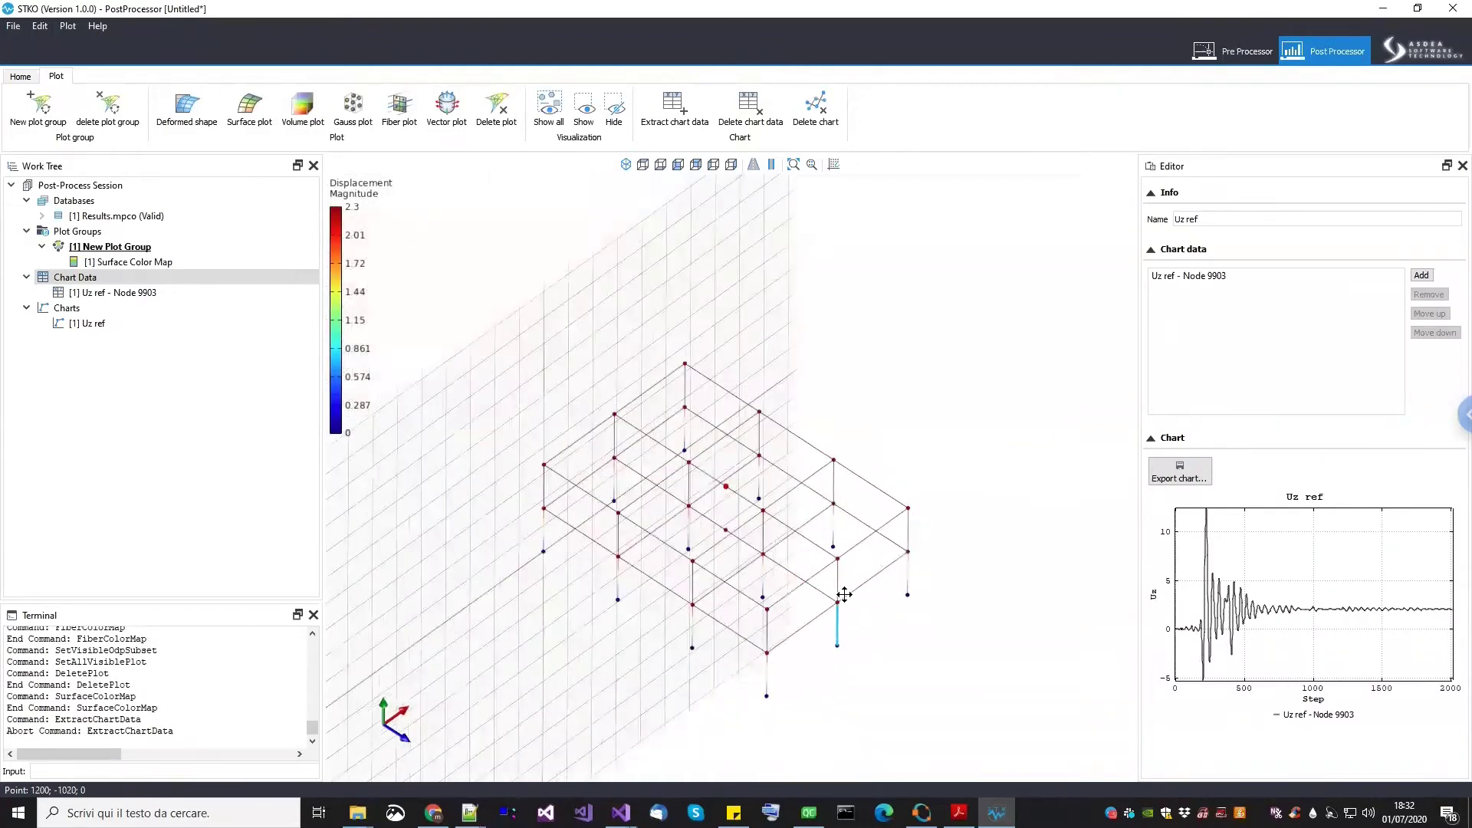
{"action": "scroll", "coordinate": [832, 595], "scroll_direction": "down", "scroll_amount": 3}
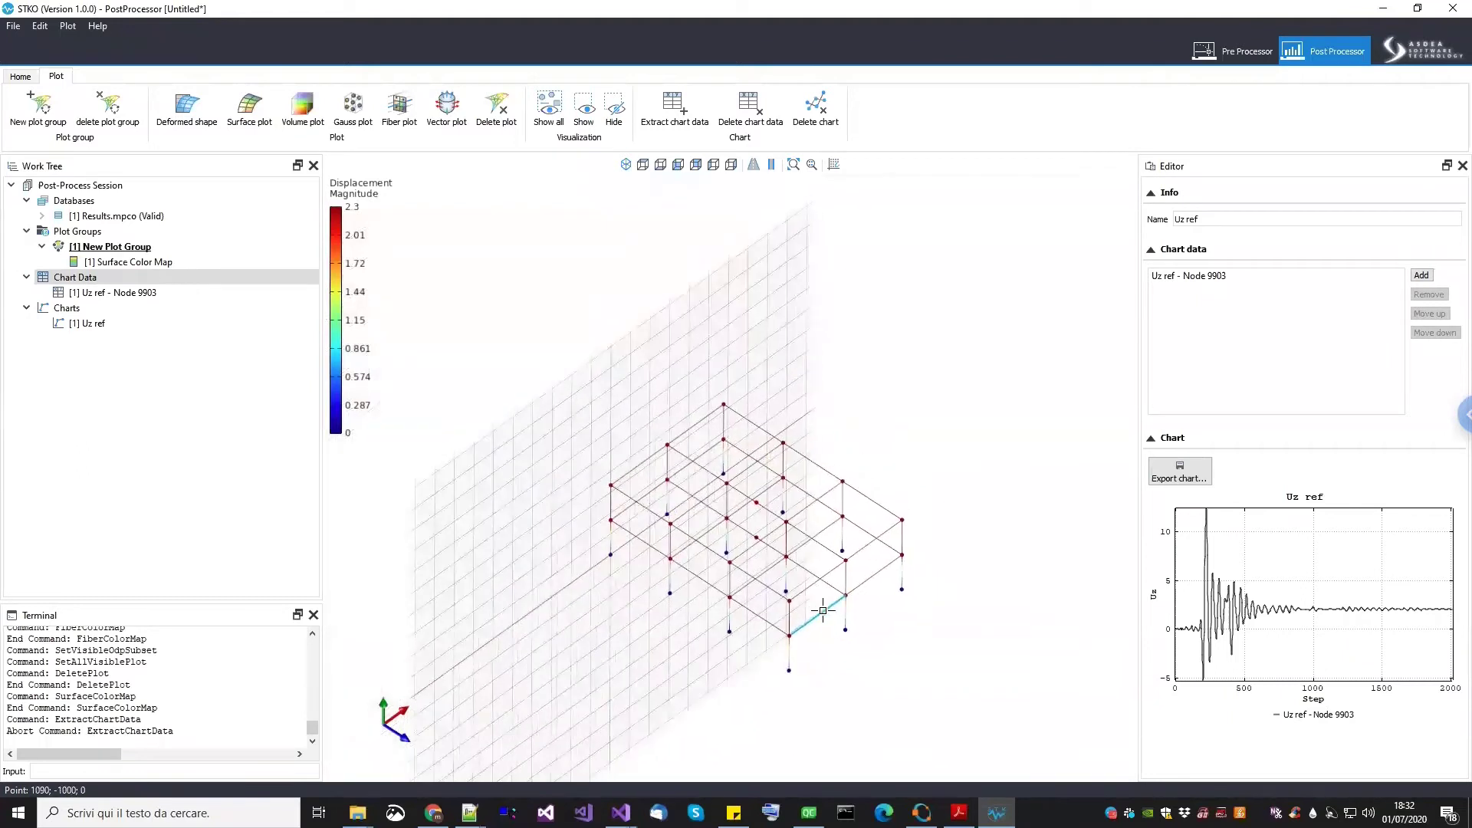
Switch to the pre-processor and enable the Background Plot option in the monitor analysis step
{"action": "left_click", "coordinate": [1246, 57]}
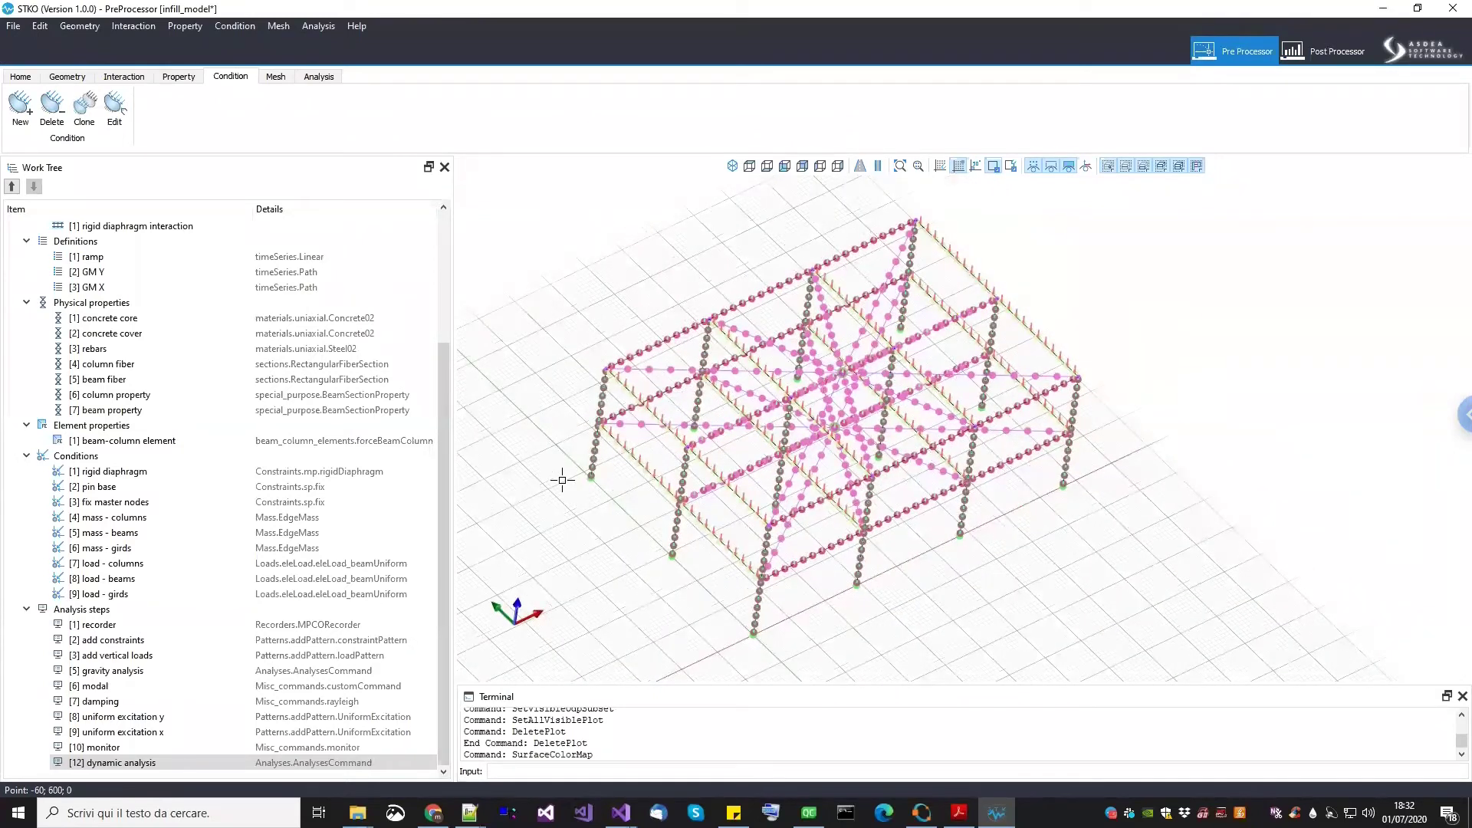
{"action": "right_click", "coordinate": [94, 749]}
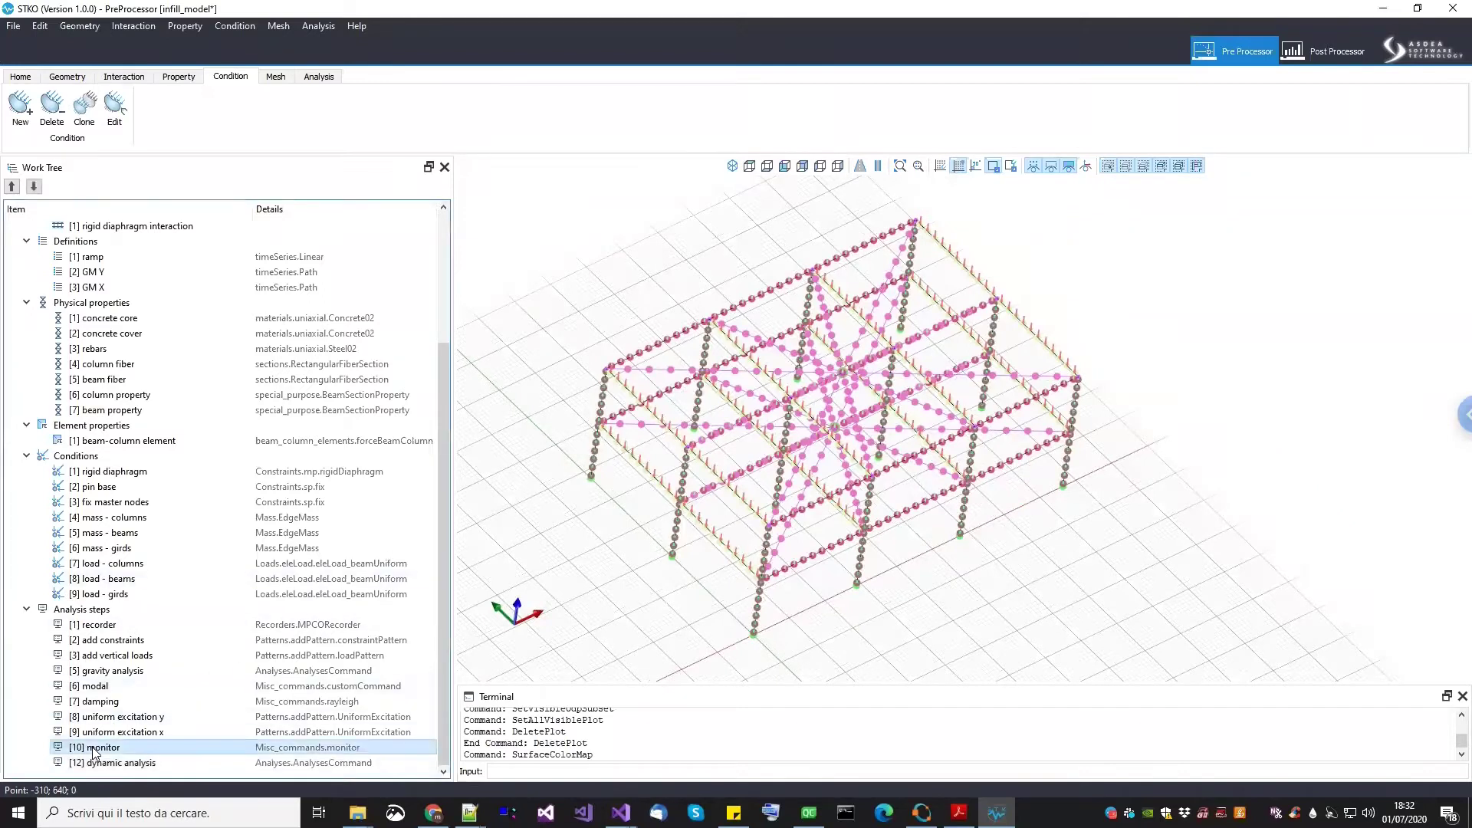
{"action": "left_click", "coordinate": [123, 793]}
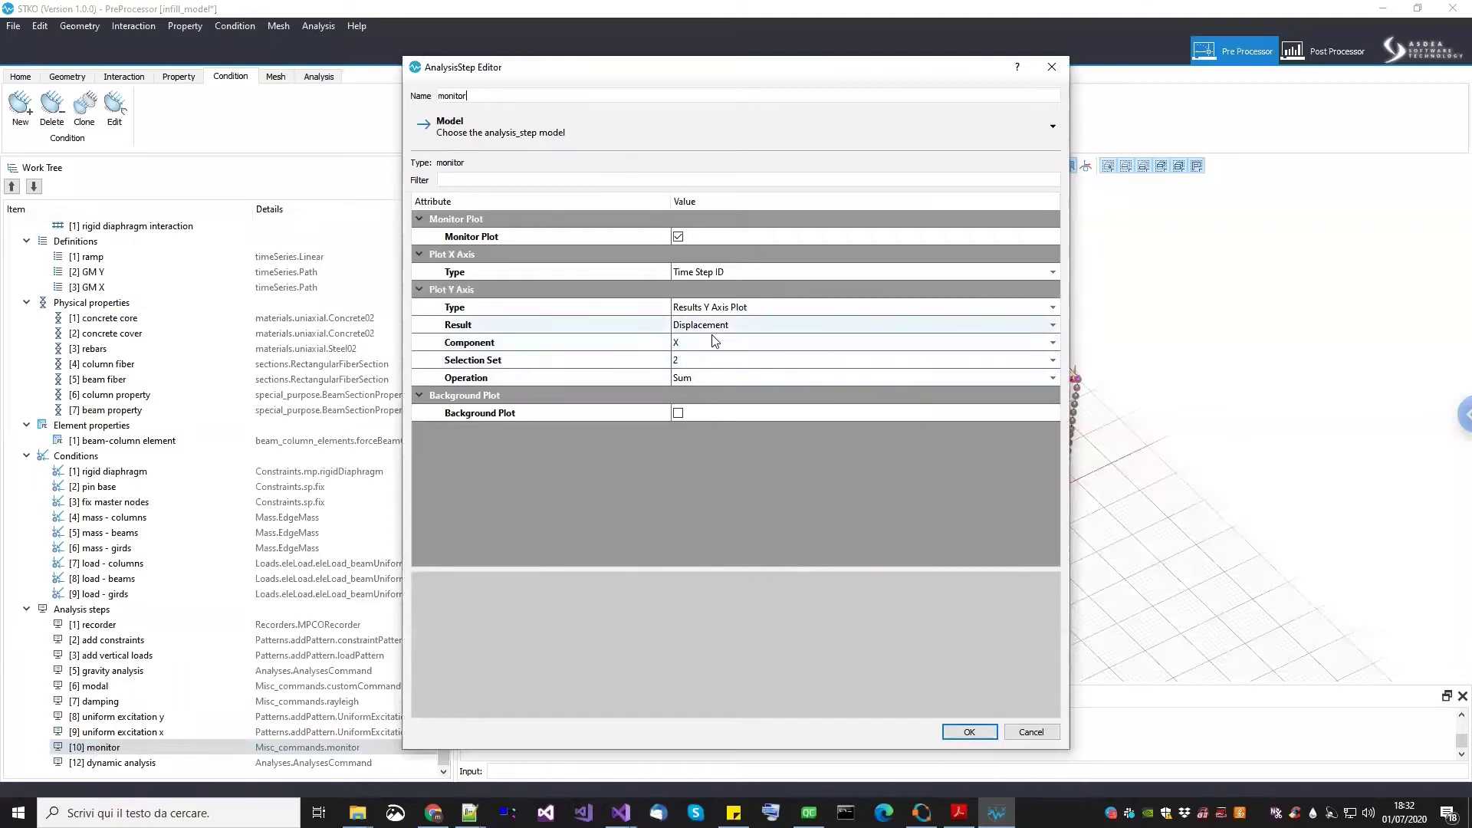
{"action": "left_click_drag", "start_coordinate": [843, 77], "coordinate": [677, 123]}
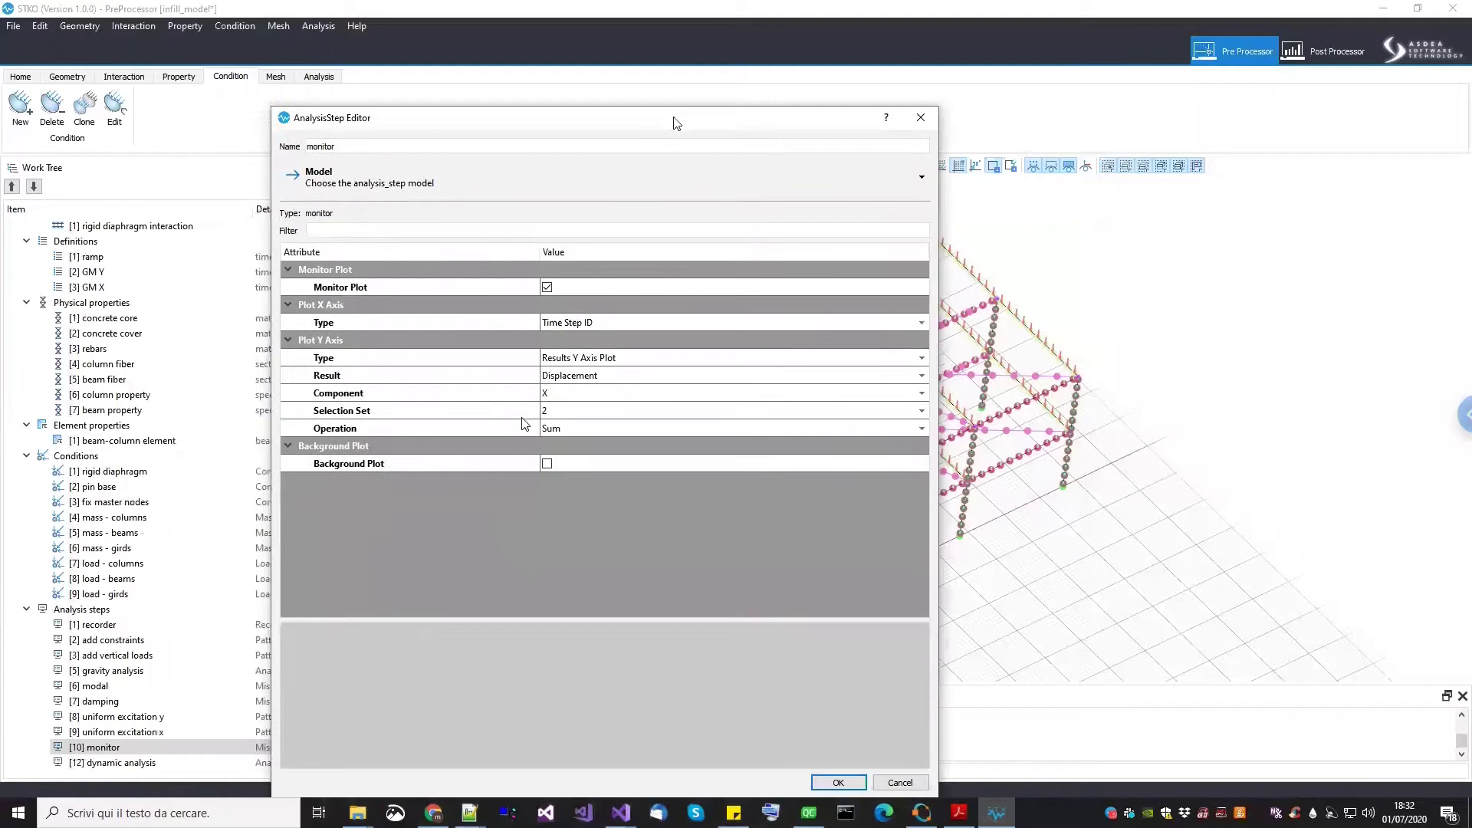
{"action": "left_click", "coordinate": [548, 461]}
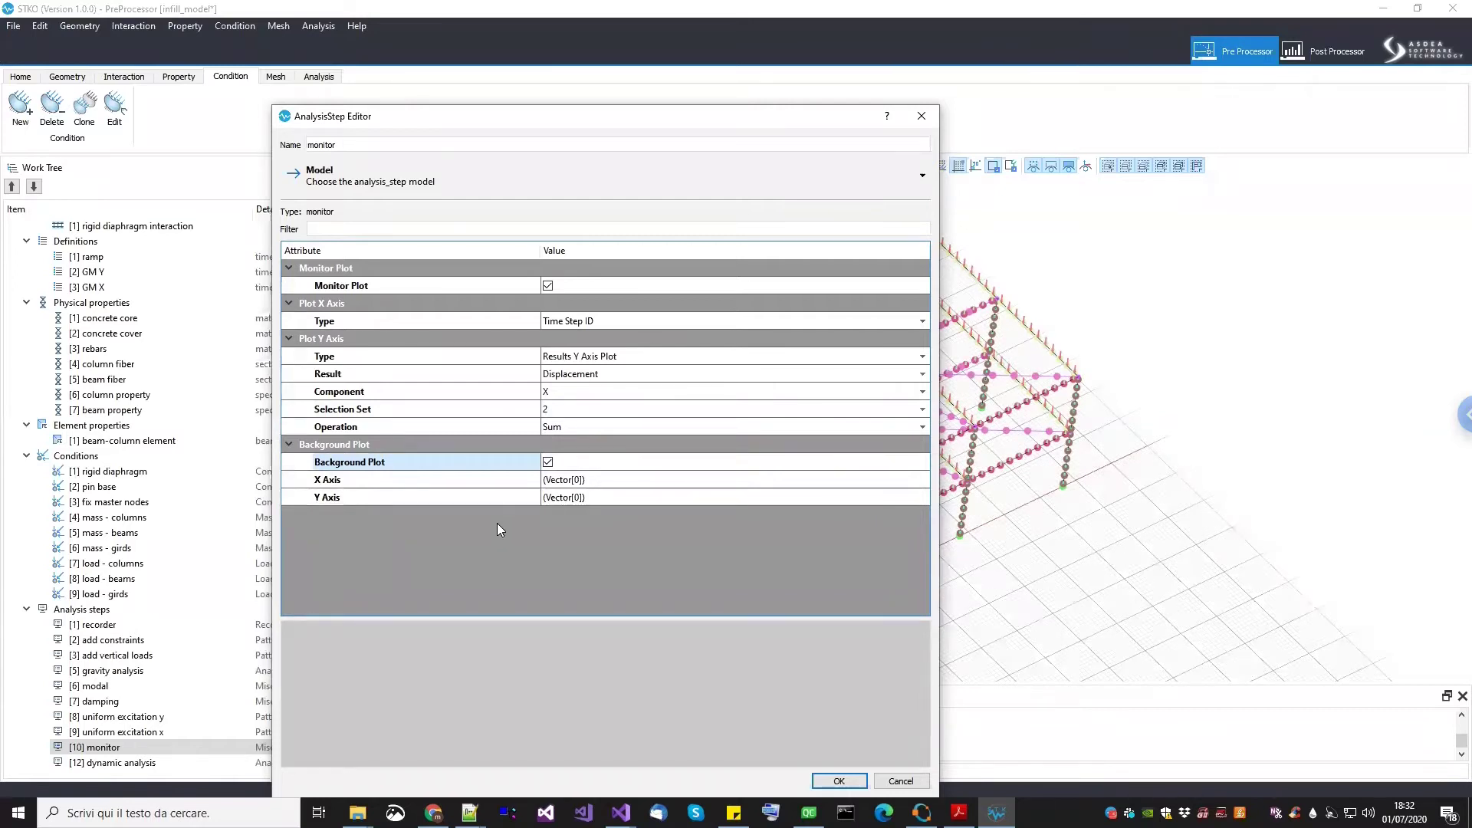
{"action": "left_click", "coordinate": [839, 780]}
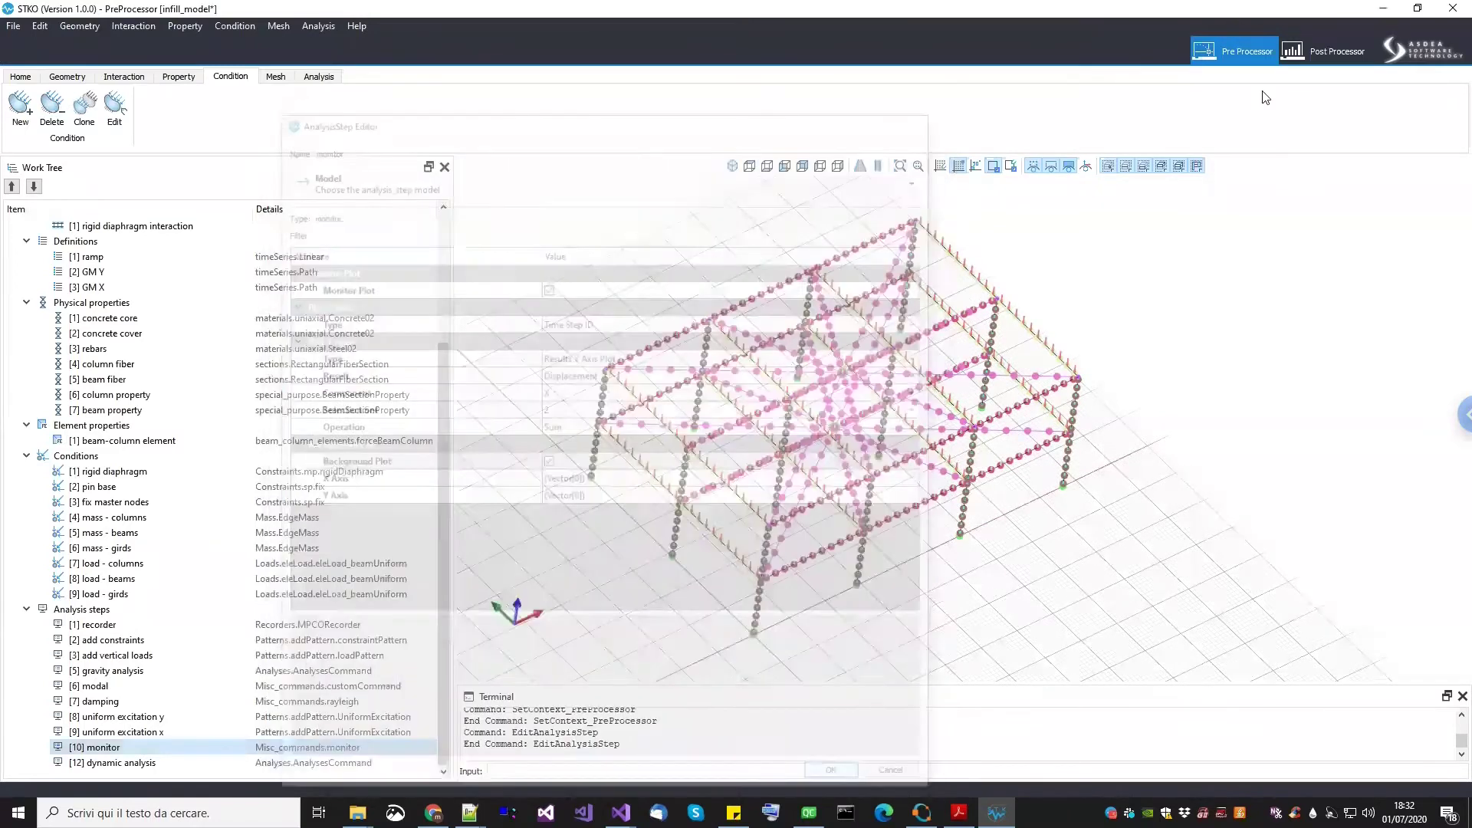
Return to the post-processor and copy the Step column of the Uz ref chart data
{"action": "left_click", "coordinate": [1333, 61]}
{"action": "left_click", "coordinate": [132, 293]}
{"action": "left_click", "coordinate": [1205, 340]}
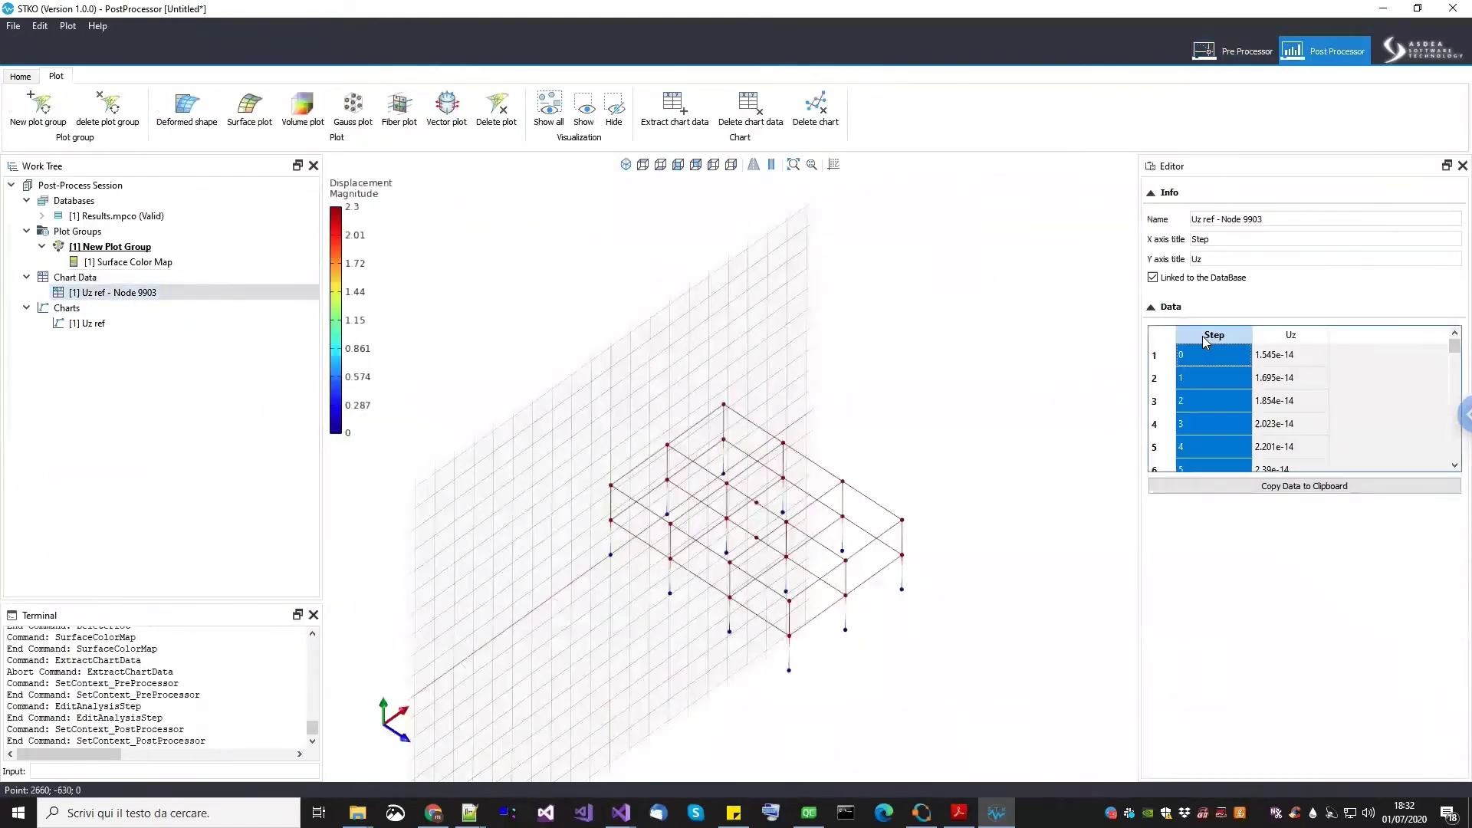
In the pre-processor's monitor analysis step, paste the copied step values into the background plot's X Axis vector
{"action": "left_click", "coordinate": [1233, 52]}
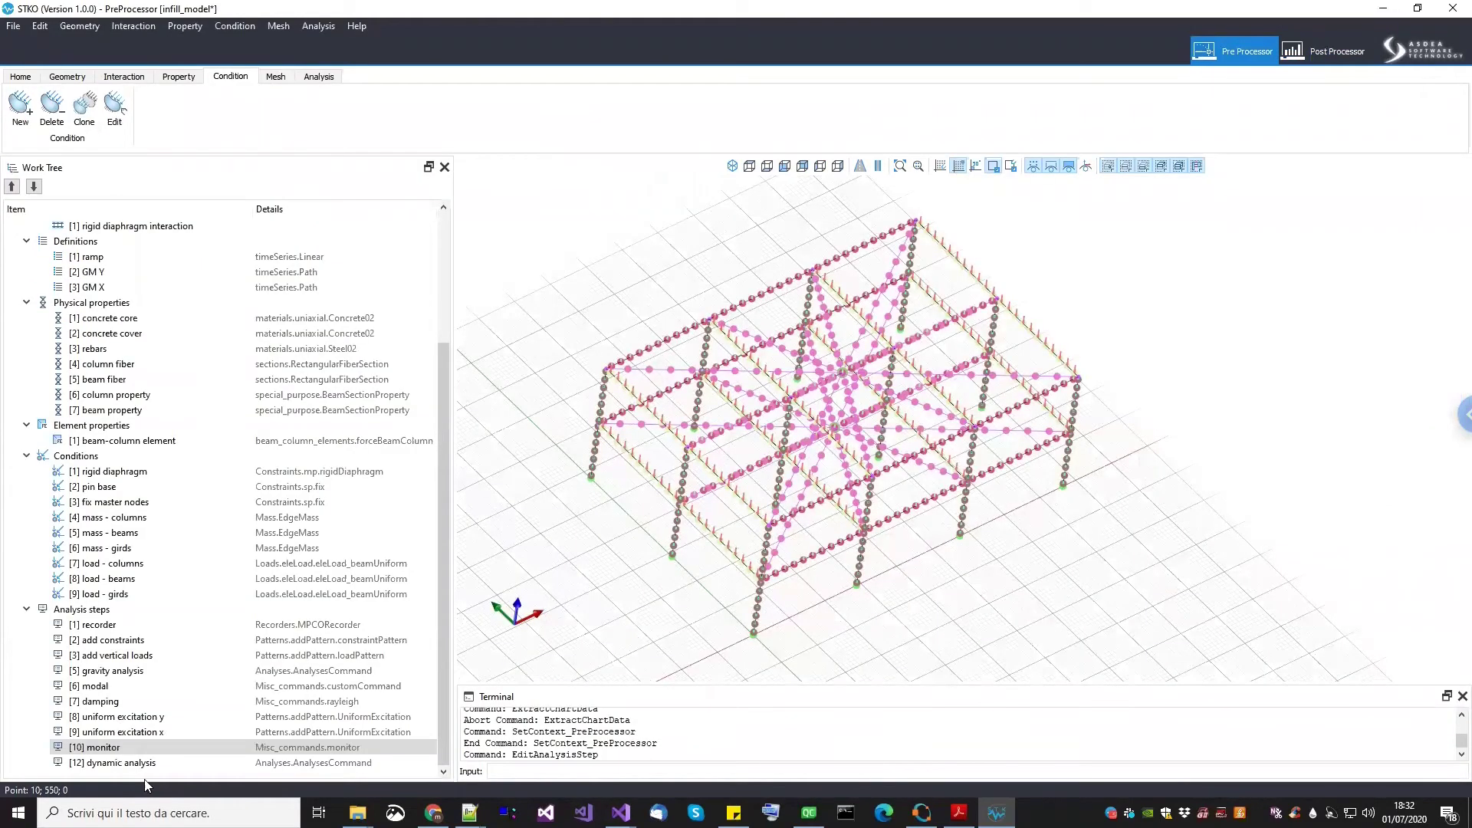
{"action": "right_click", "coordinate": [129, 745]}
{"action": "left_click", "coordinate": [154, 796]}
{"action": "left_click", "coordinate": [1039, 434]}
{"action": "left_click", "coordinate": [1054, 431]}
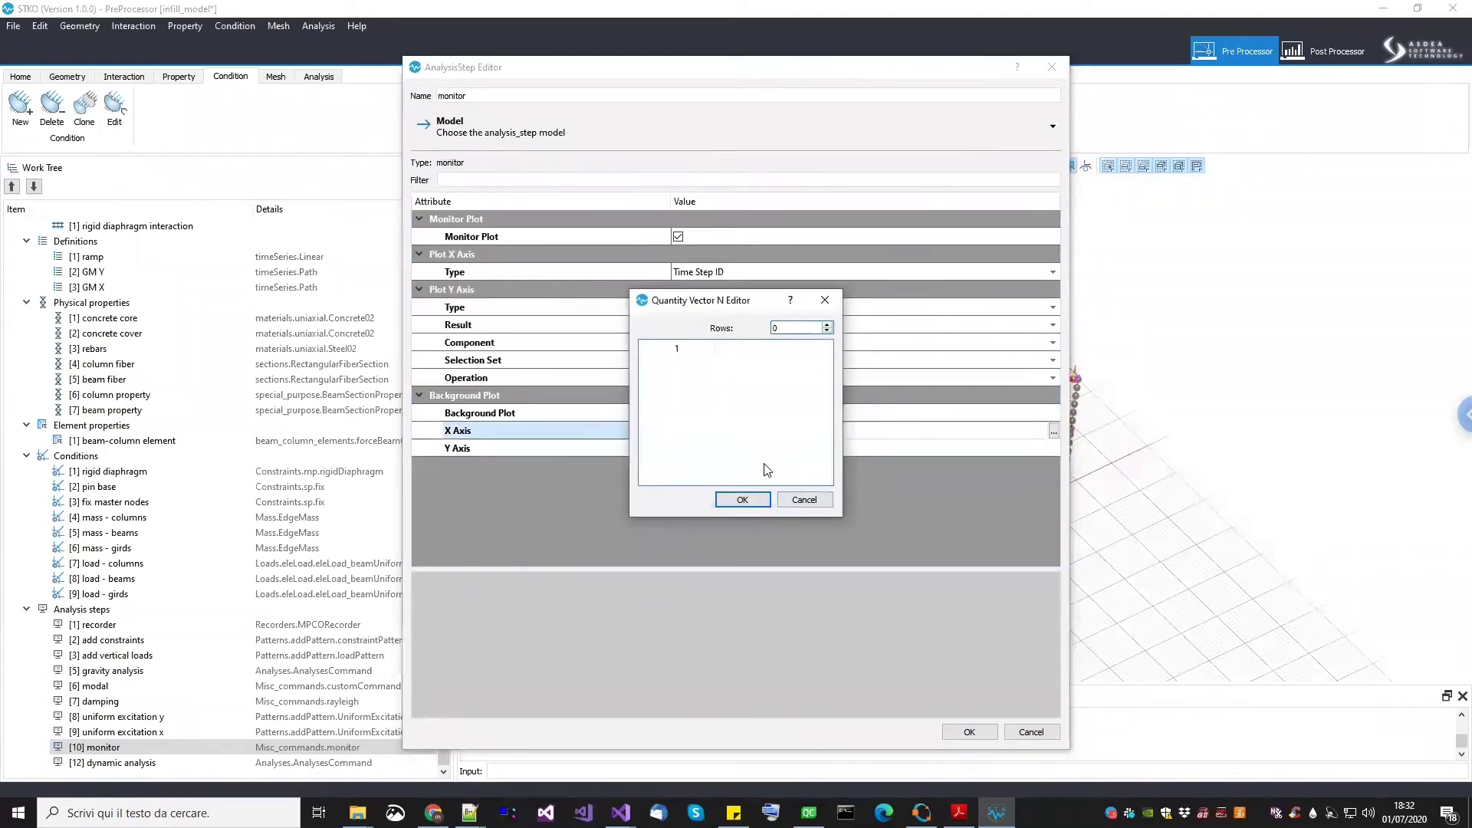
{"action": "left_click", "coordinate": [742, 499]}
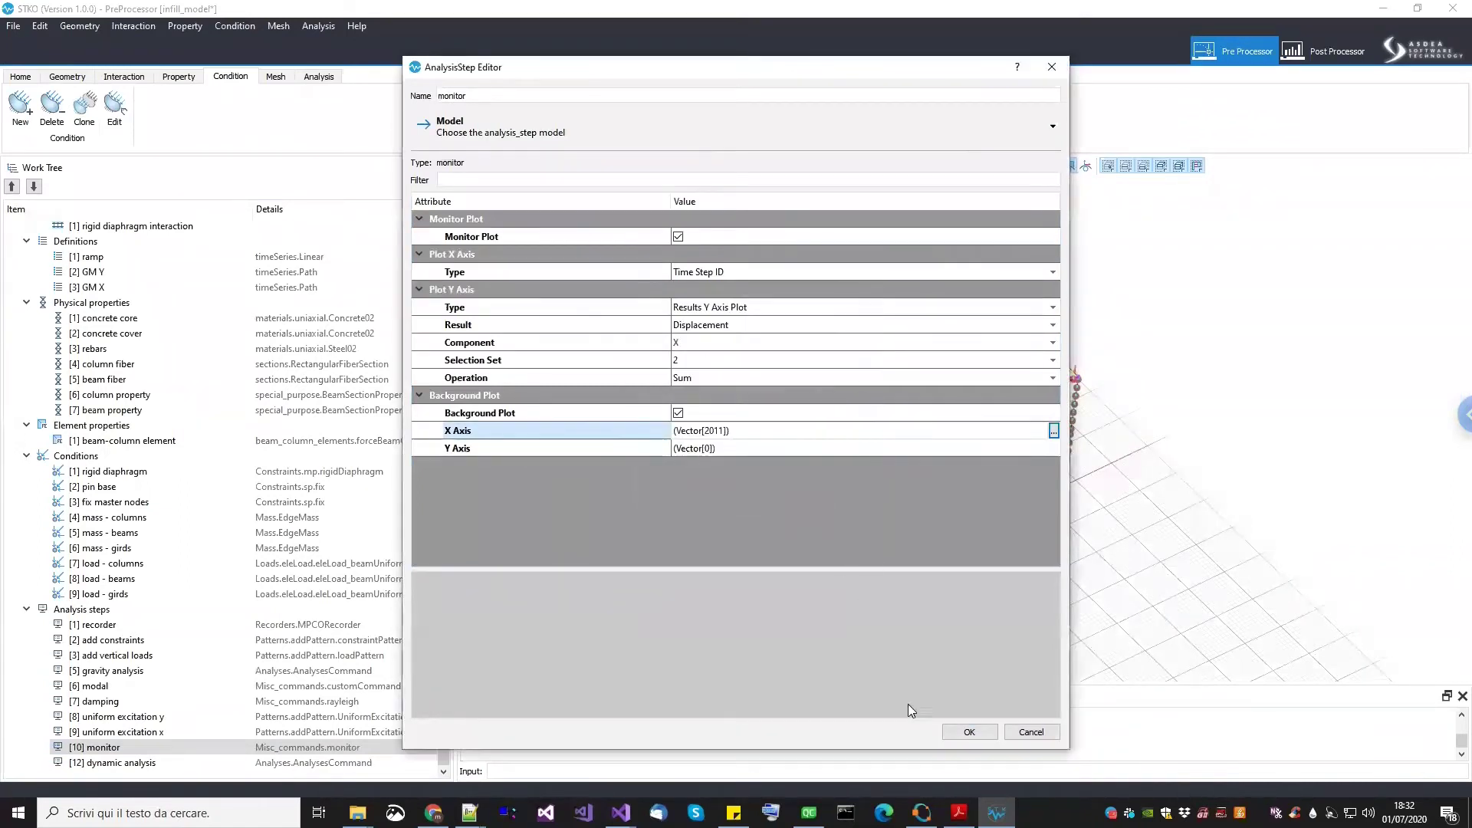
{"action": "left_click", "coordinate": [967, 732]}
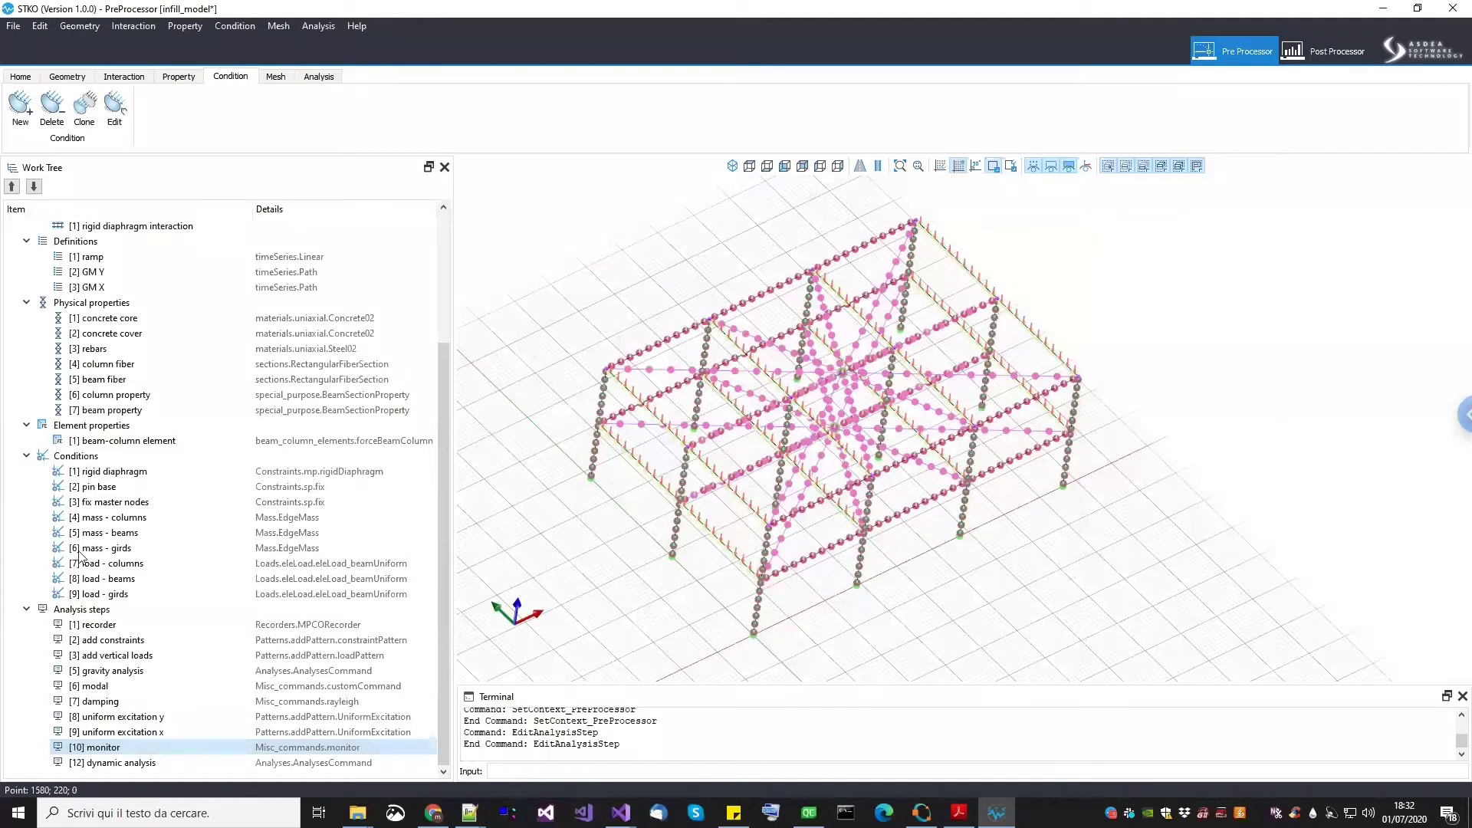
Copy the Uz column of the post-processor's chart data into the Y Axis vector of the monitor's background plot
{"action": "left_click", "coordinate": [1323, 51]}
{"action": "left_click", "coordinate": [1288, 334]}
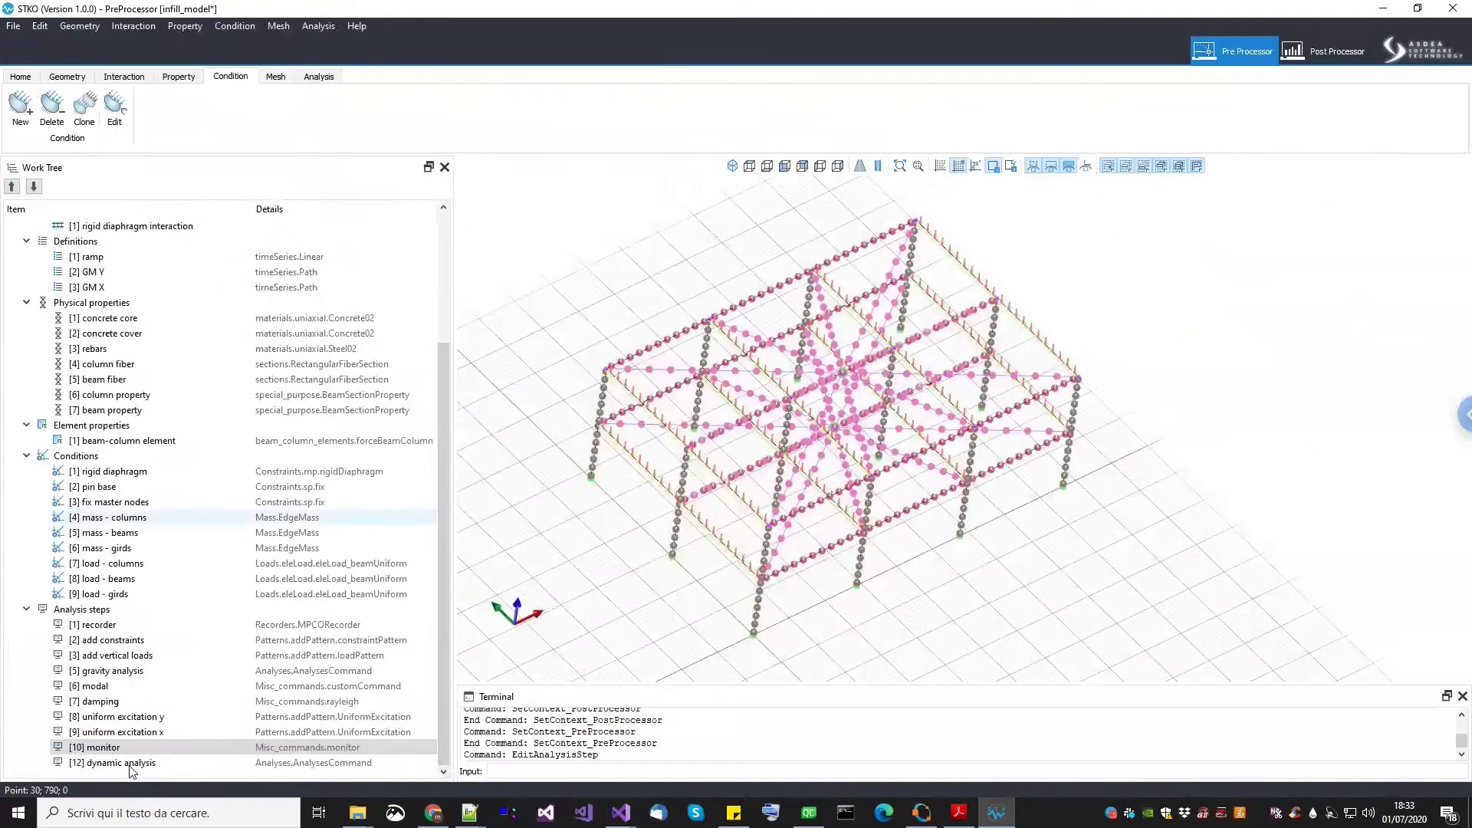
{"action": "right_click", "coordinate": [146, 749]}
{"action": "left_click", "coordinate": [171, 792]}
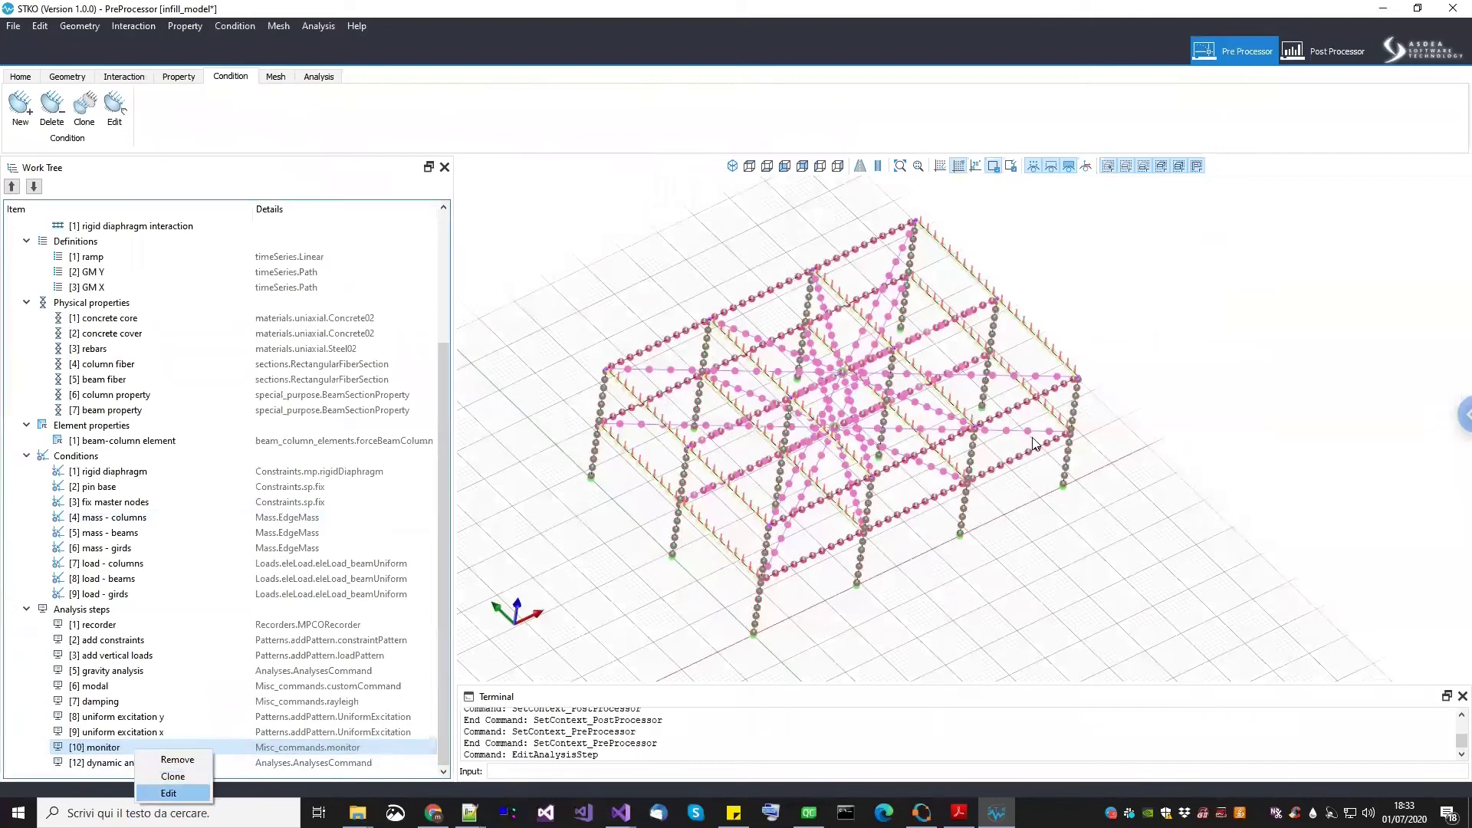
{"action": "left_click", "coordinate": [1035, 449]}
{"action": "left_click", "coordinate": [1053, 450]}
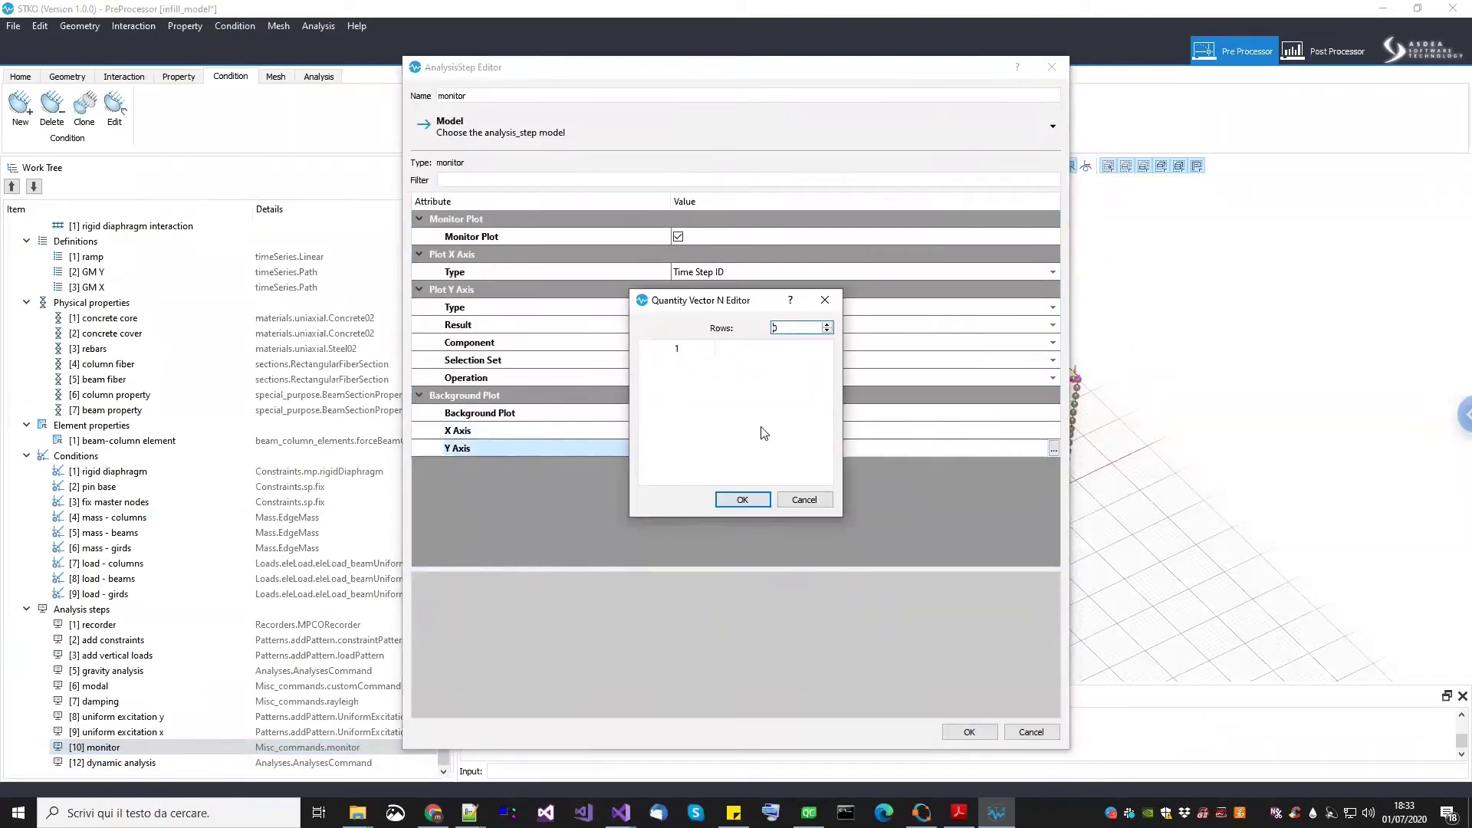
{"action": "left_click", "coordinate": [755, 500]}
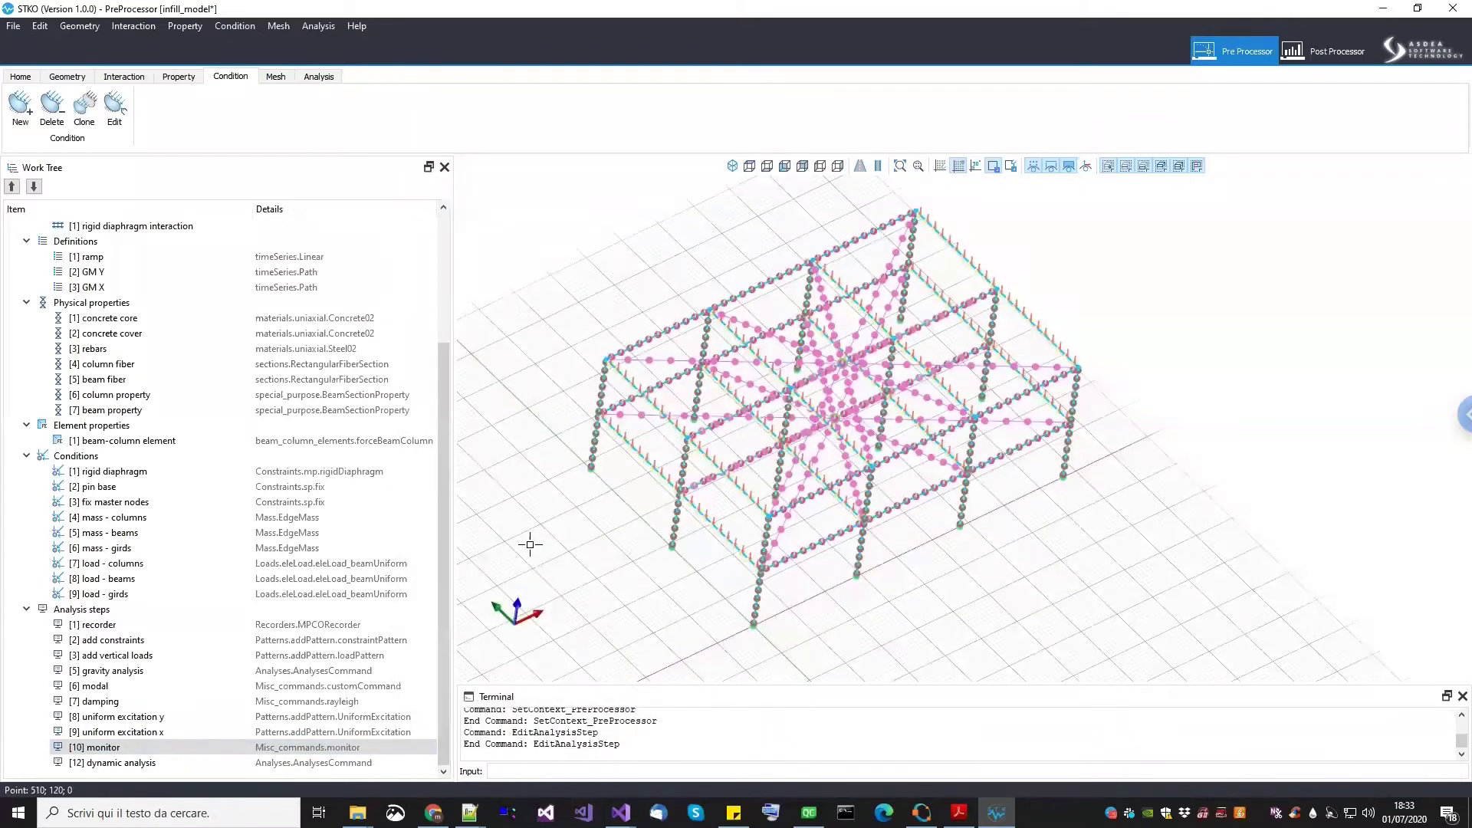
{"action": "middle_click_drag", "start_coordinate": [529, 537], "coordinate": [851, 547]}
{"action": "middle_click_drag", "start_coordinate": [805, 482], "coordinate": [246, 648]}
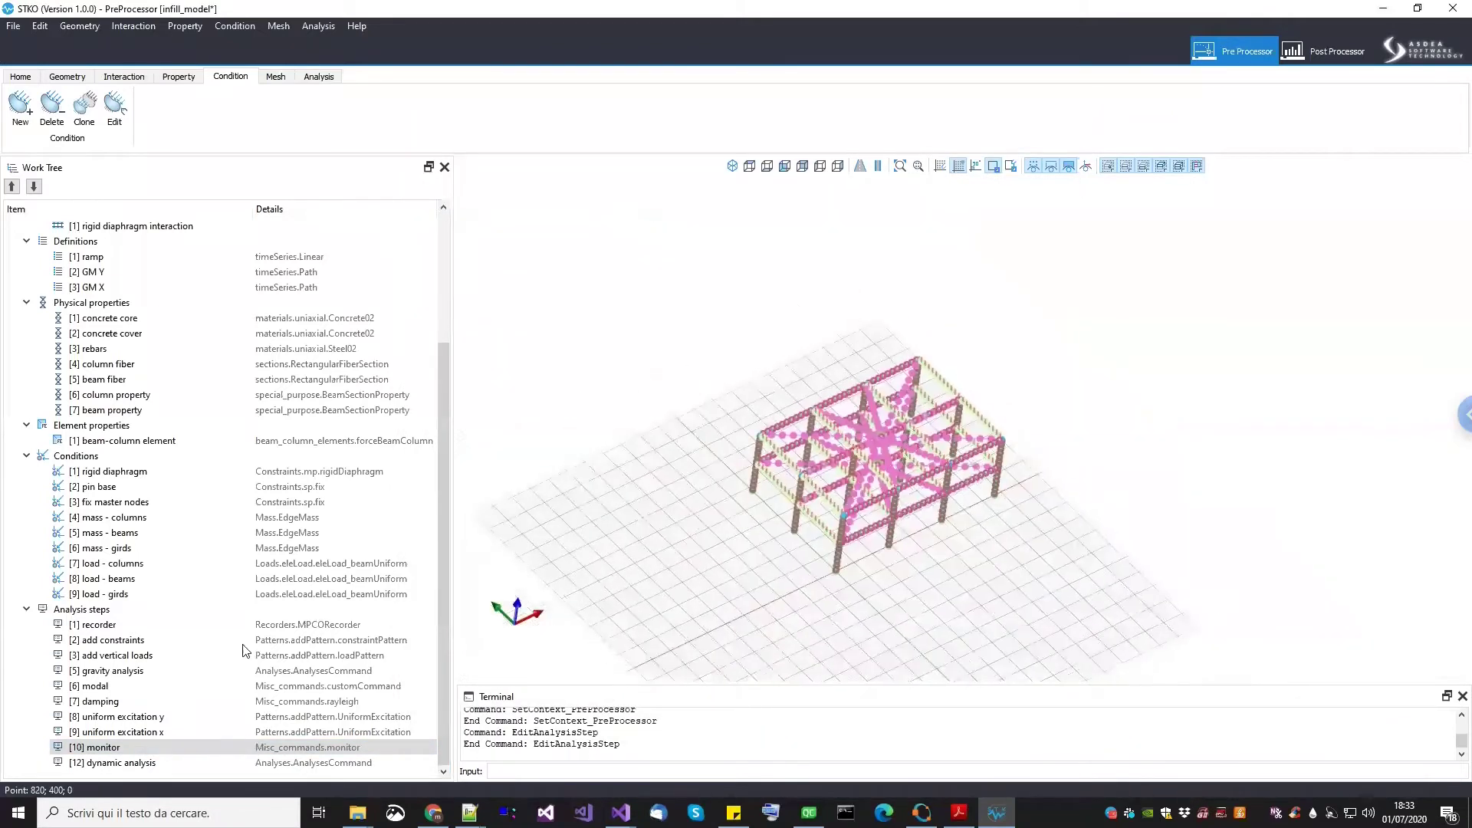
{"action": "left_click", "coordinate": [115, 686]}
{"action": "left_click", "coordinate": [123, 702]}
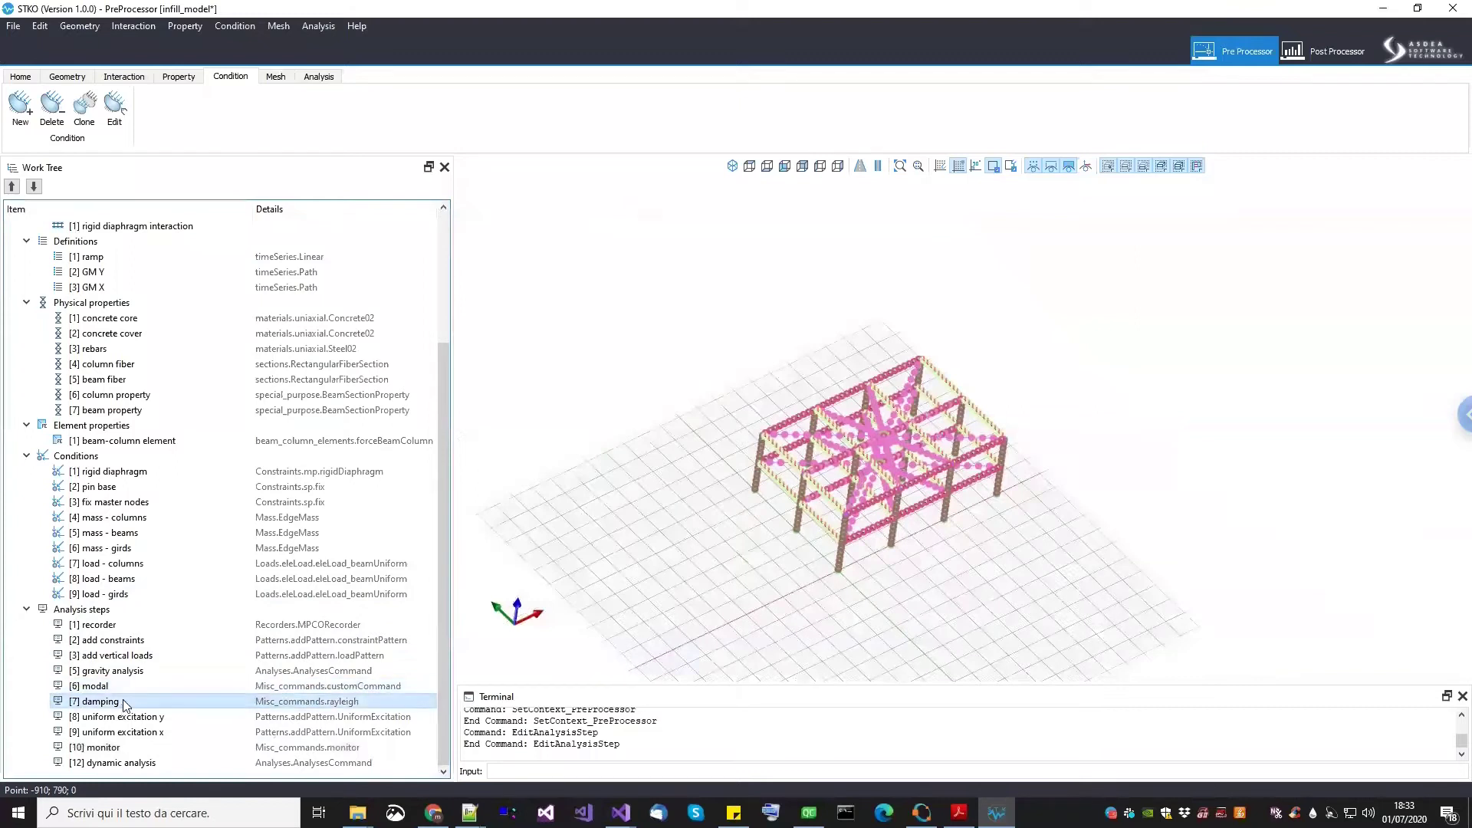
{"action": "left_click", "coordinate": [125, 684]}
{"action": "left_click", "coordinate": [115, 671]}
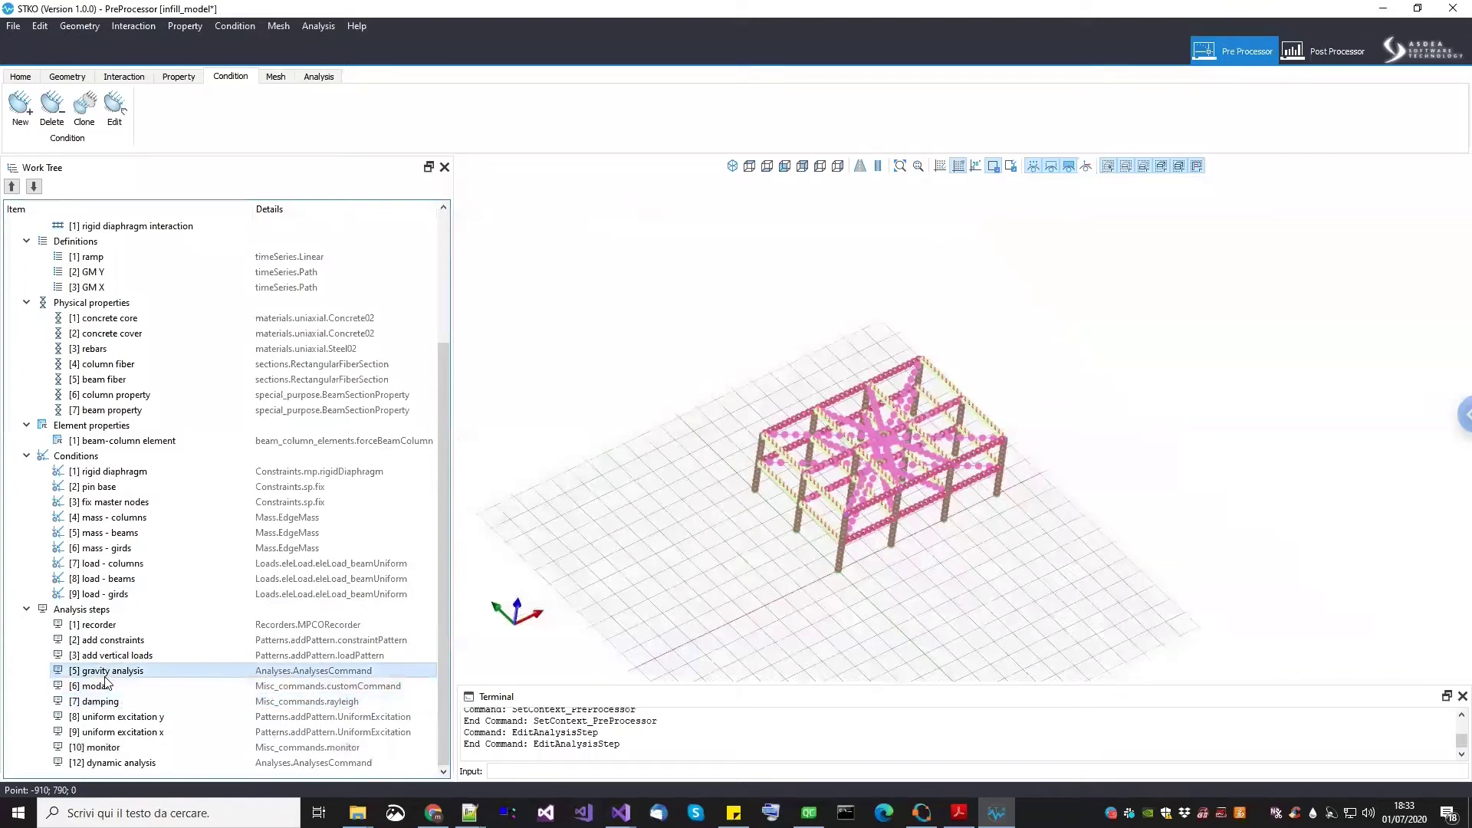
{"action": "left_click", "coordinate": [123, 687]}
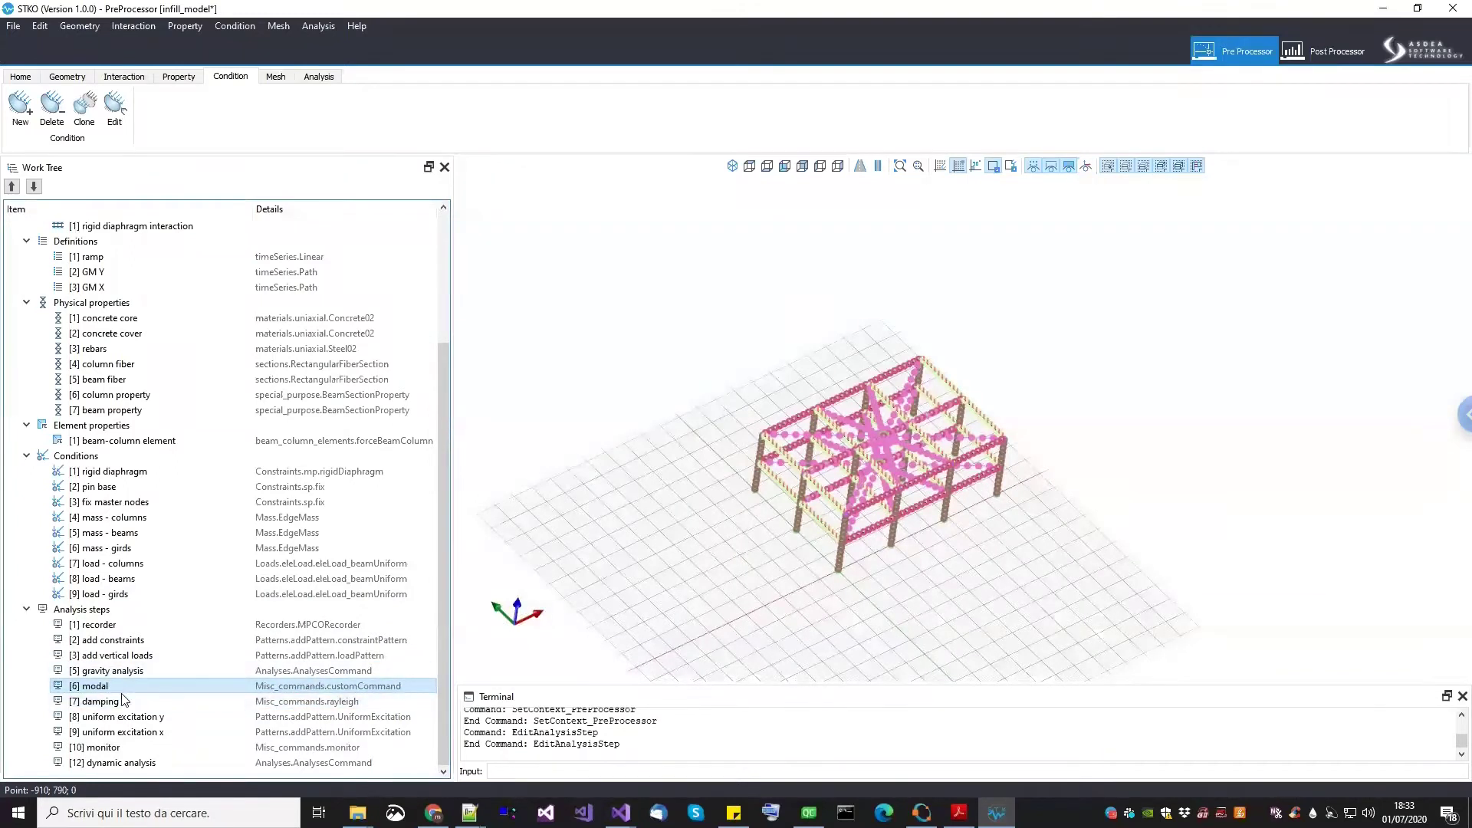
Add an error "wait...." line after the record command at the end of the modal analysis step's TCL script
{"action": "right_click", "coordinate": [111, 686]}
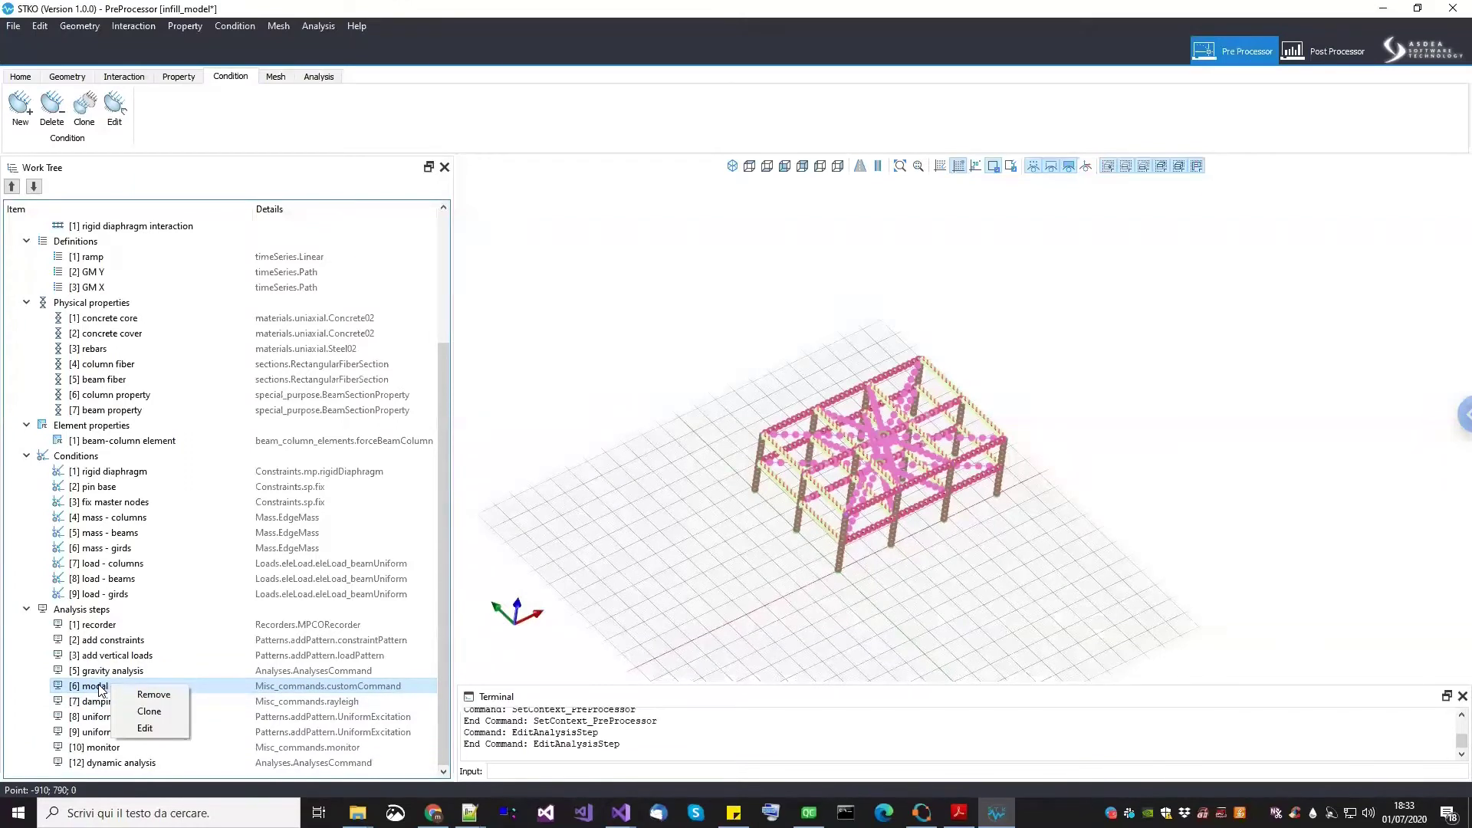
{"action": "left_click", "coordinate": [147, 735]}
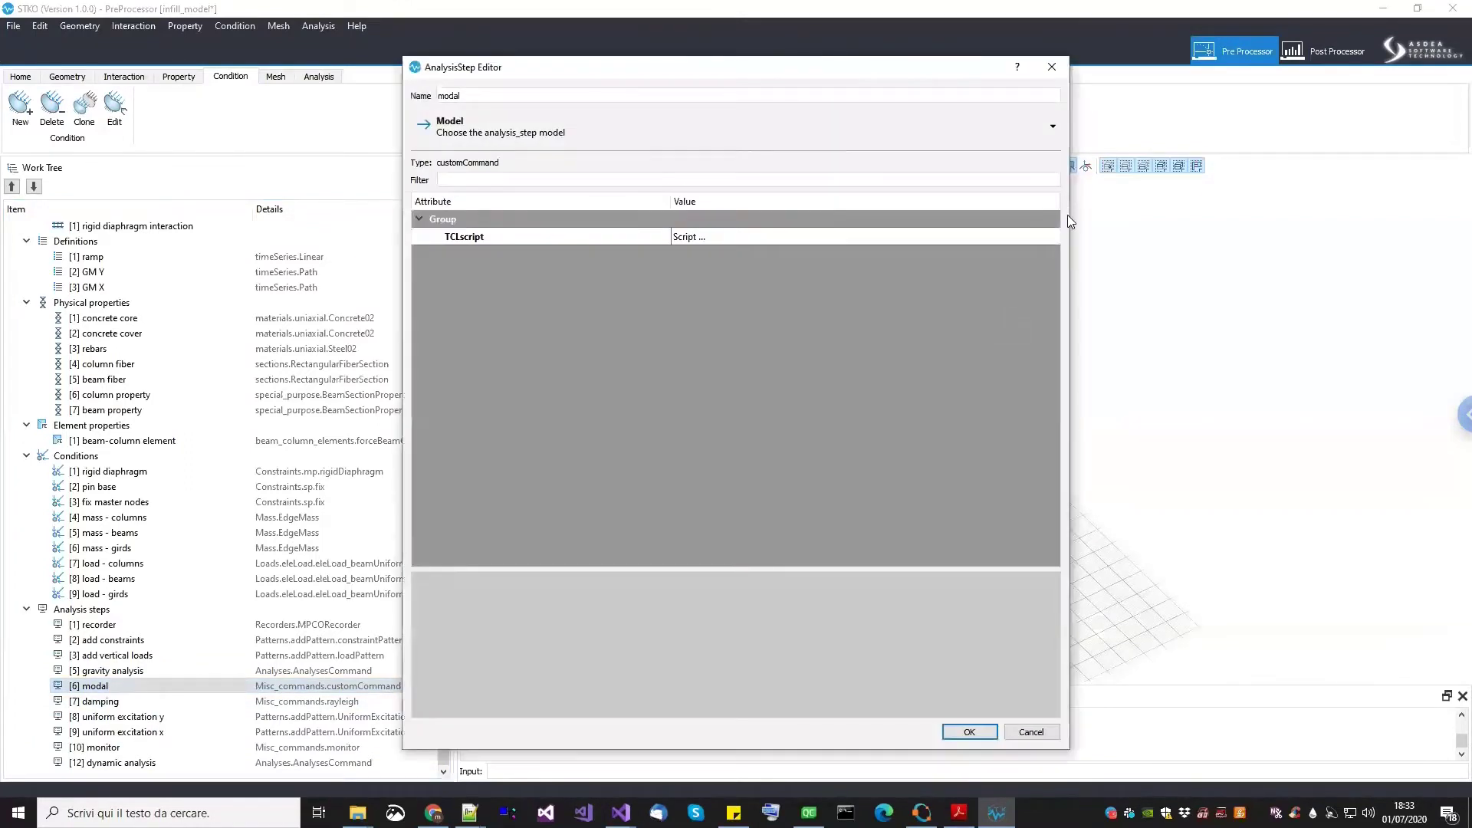
{"action": "left_click", "coordinate": [1052, 235]}
{"action": "left_click_drag", "start_coordinate": [843, 511], "coordinate": [1130, 727]}
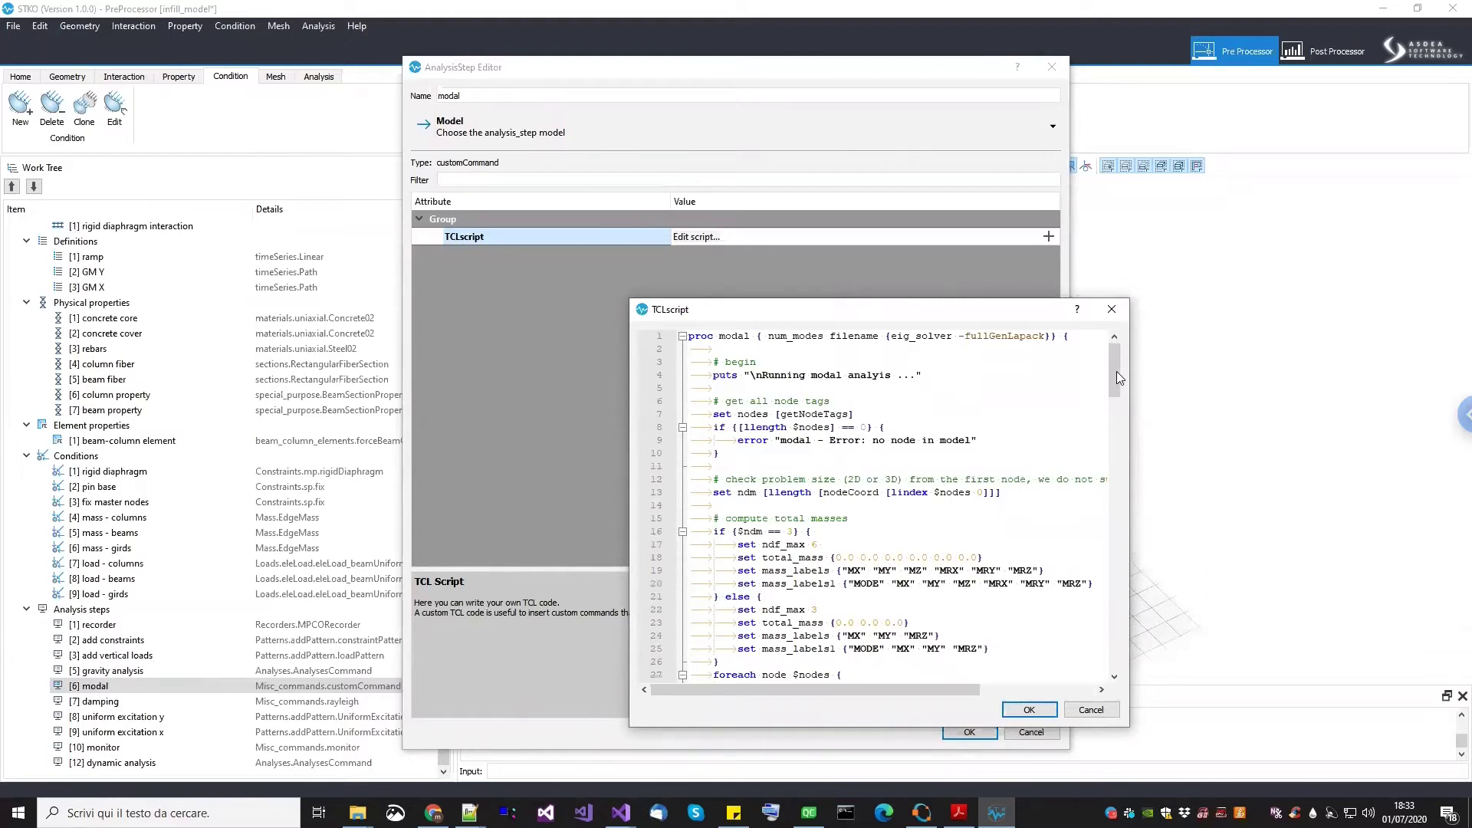
{"action": "scroll", "coordinate": [1115, 520], "scroll_direction": "down", "scroll_amount": 20}
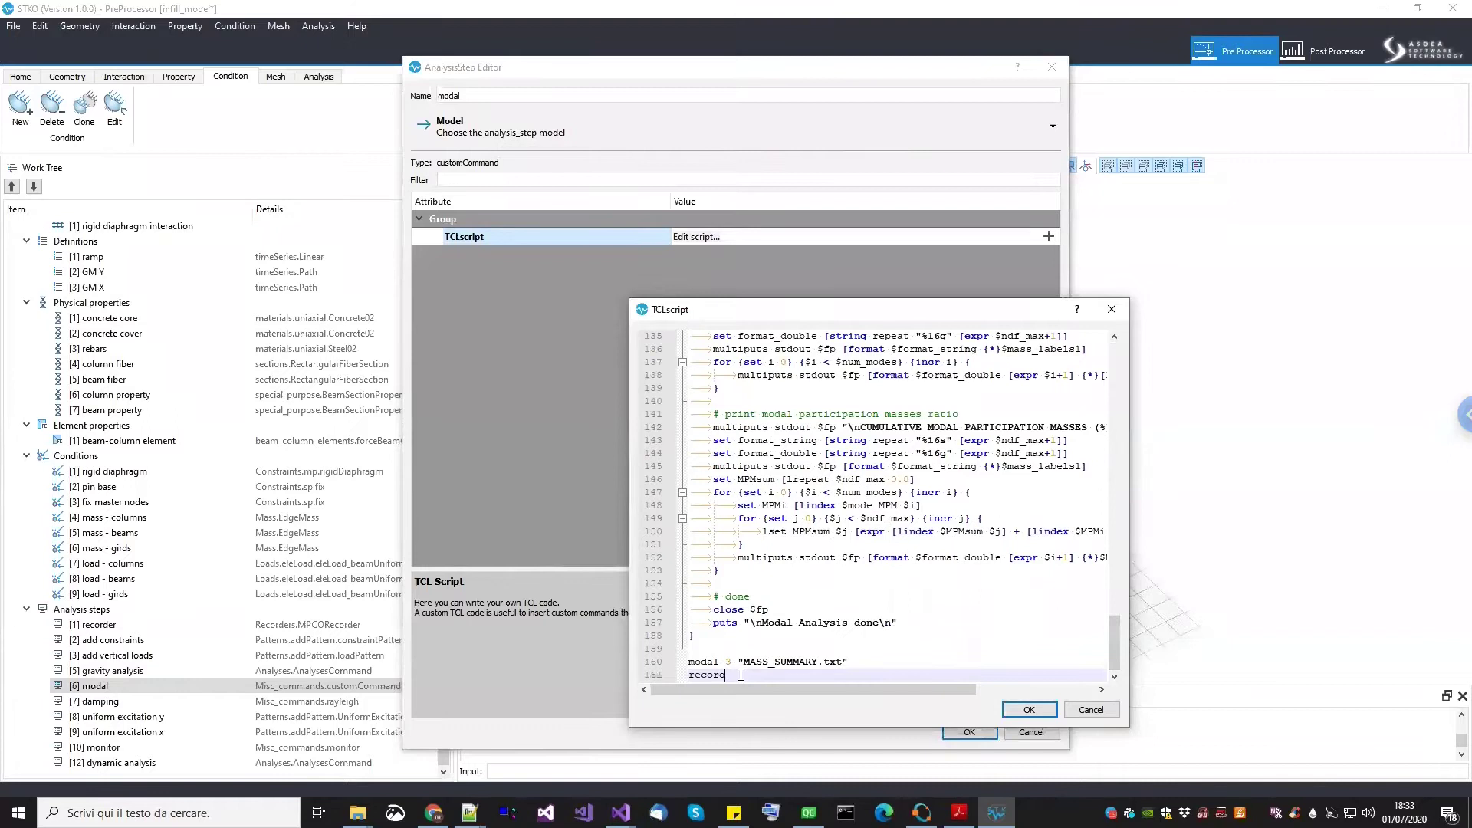
{"action": "key", "text": "Return"}
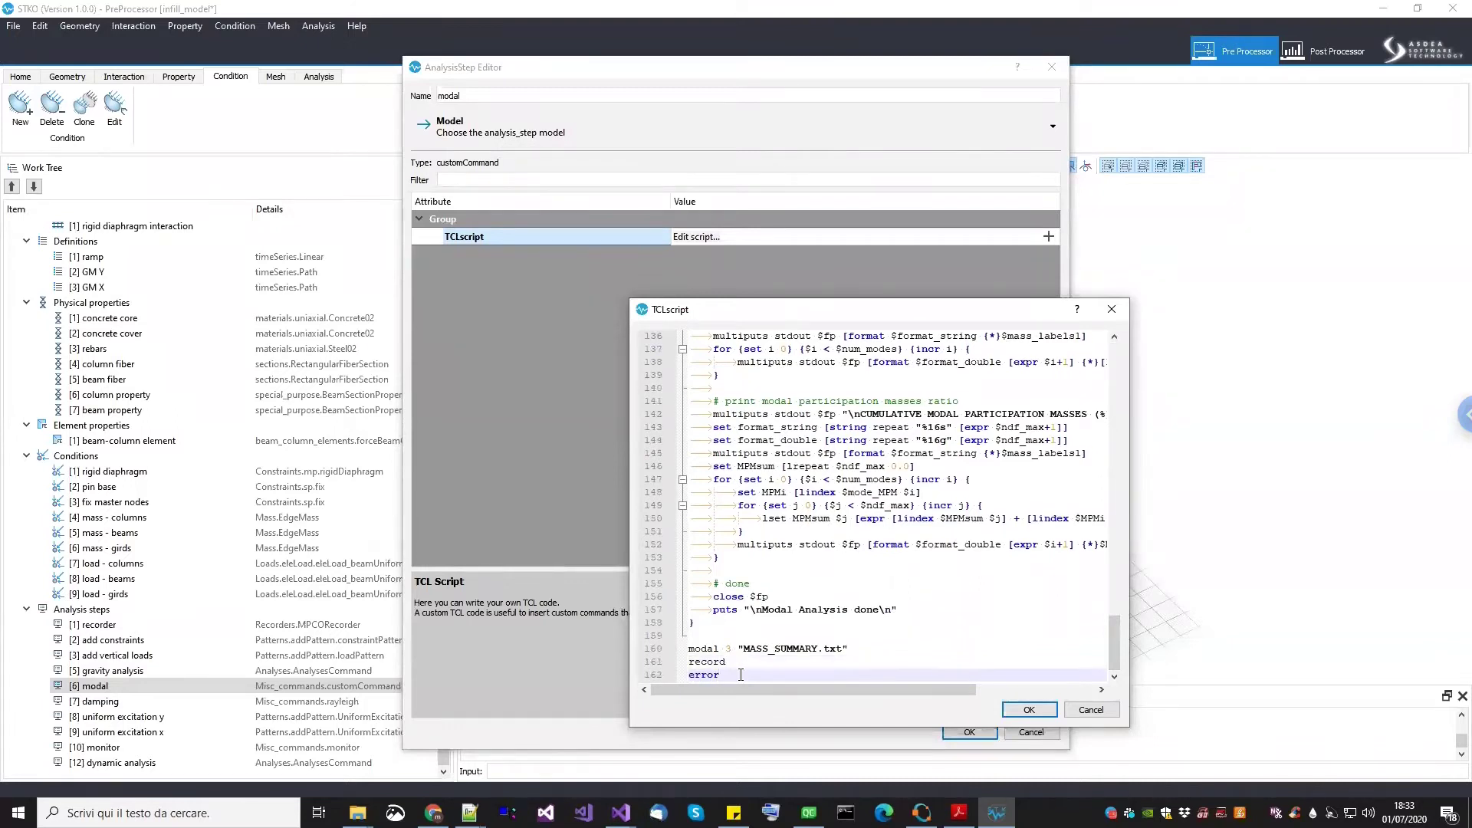
{"action": "left_click", "coordinate": [1029, 710]}
{"action": "left_click", "coordinate": [970, 733]}
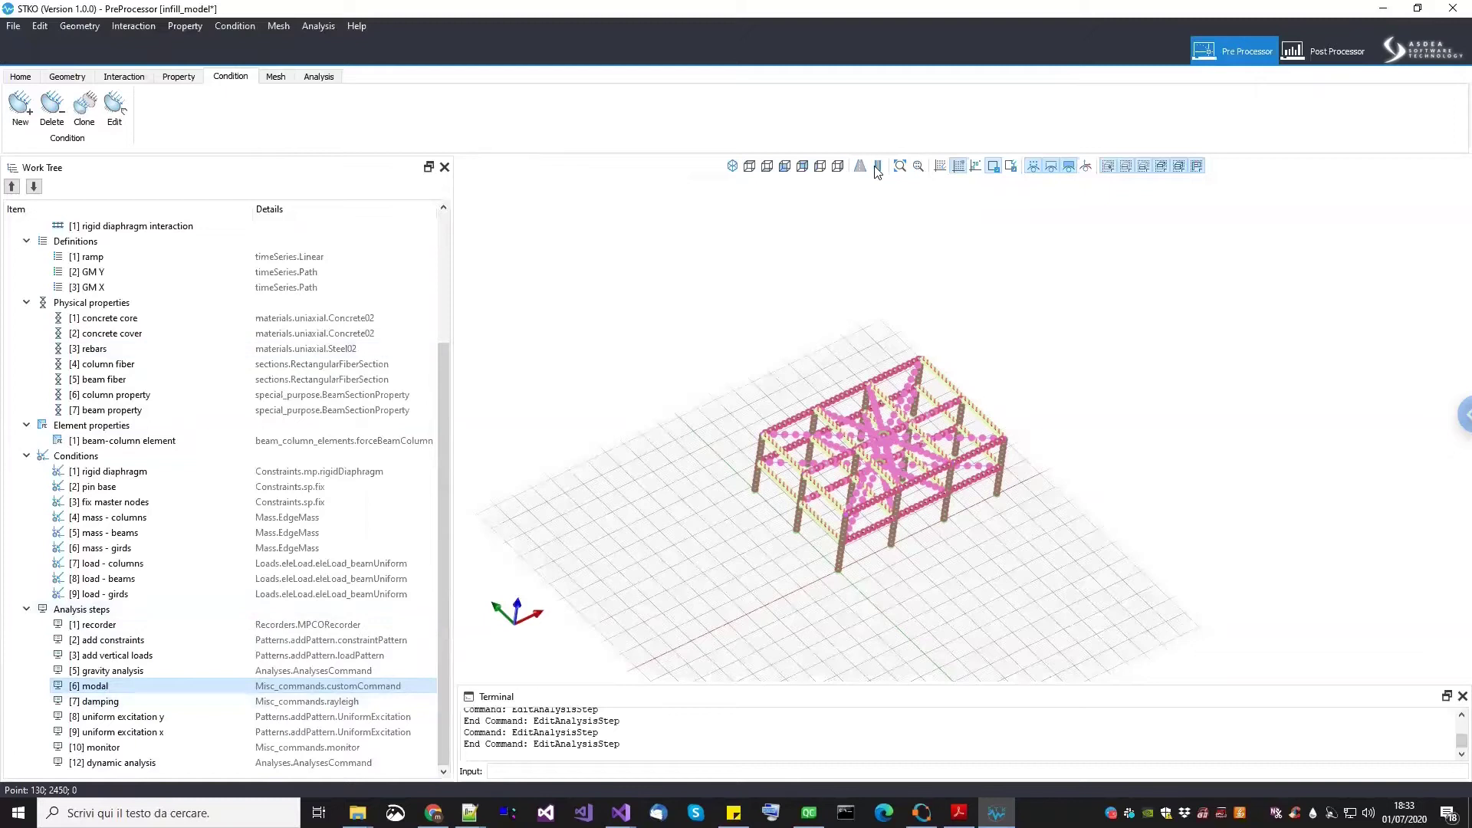
Save the model and run the OpenSees analysis in the example folder
{"action": "left_click", "coordinate": [320, 80]}
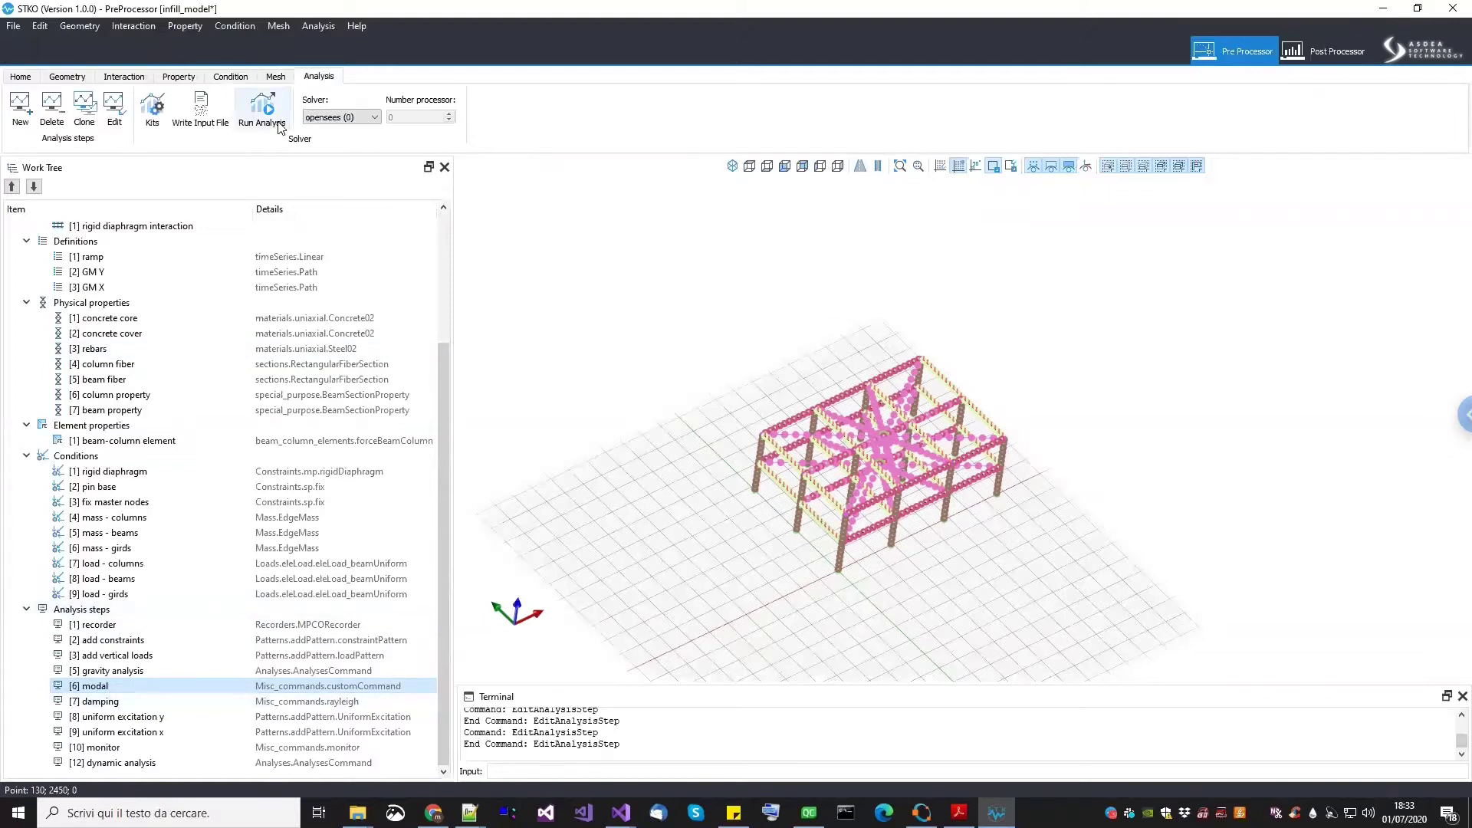
{"action": "left_click", "coordinate": [14, 26]}
{"action": "left_click", "coordinate": [36, 76]}
{"action": "left_click", "coordinate": [262, 107]}
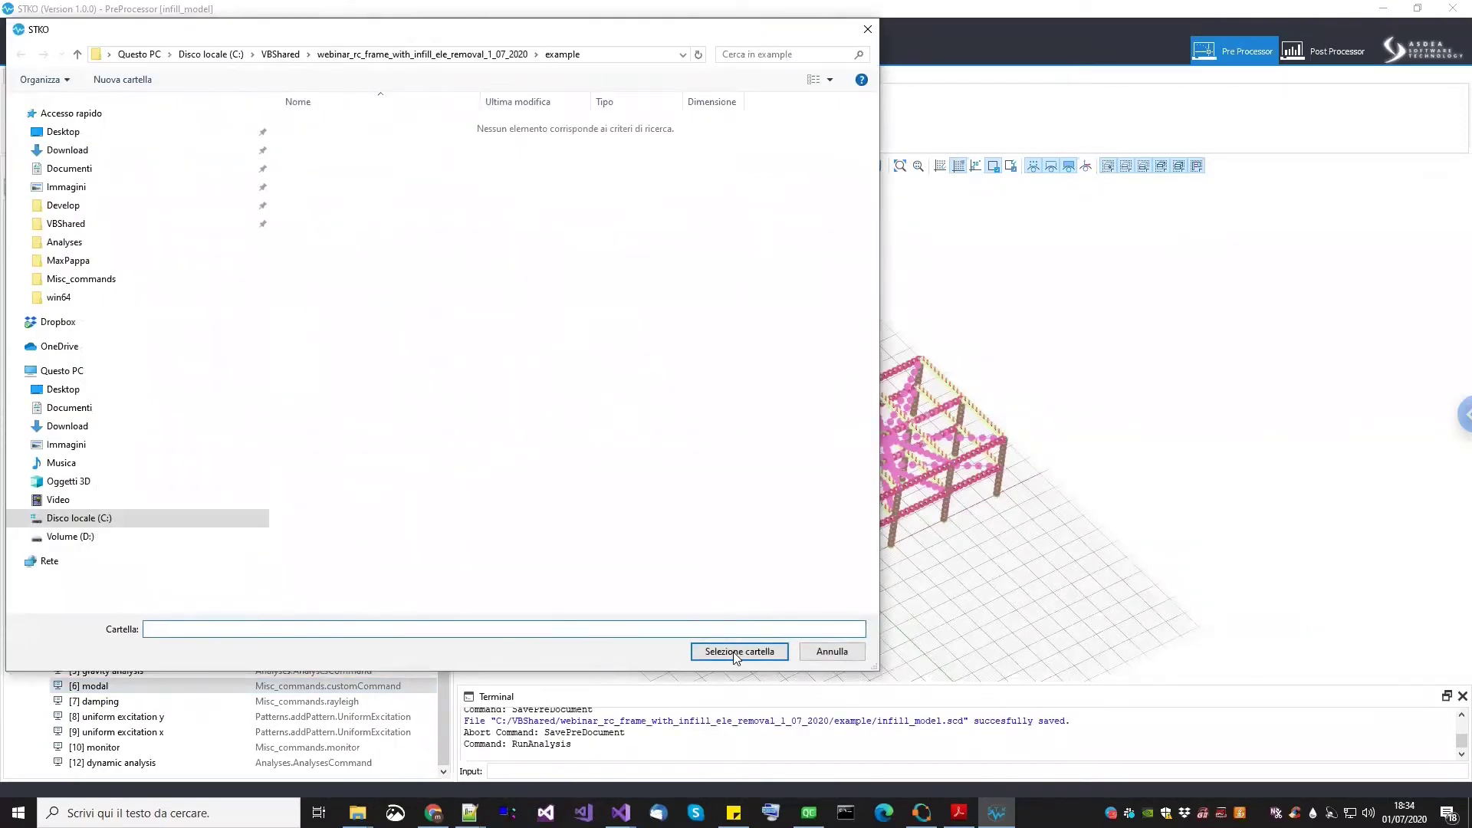
{"action": "left_click", "coordinate": [733, 652]}
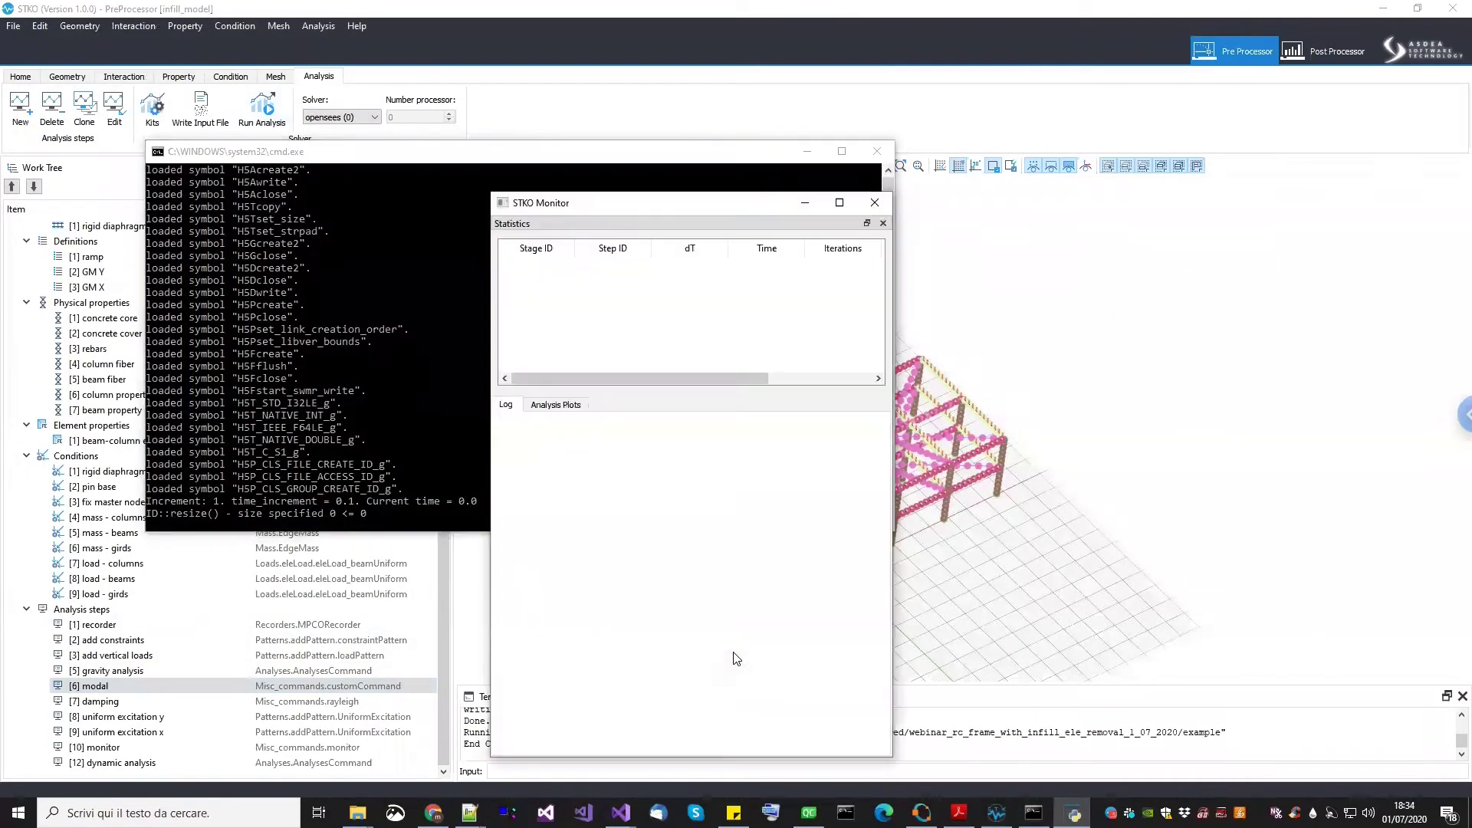
Show the analysis plots in STKO Monitor, then widen and reposition the monitor window
{"action": "left_click", "coordinate": [577, 406]}
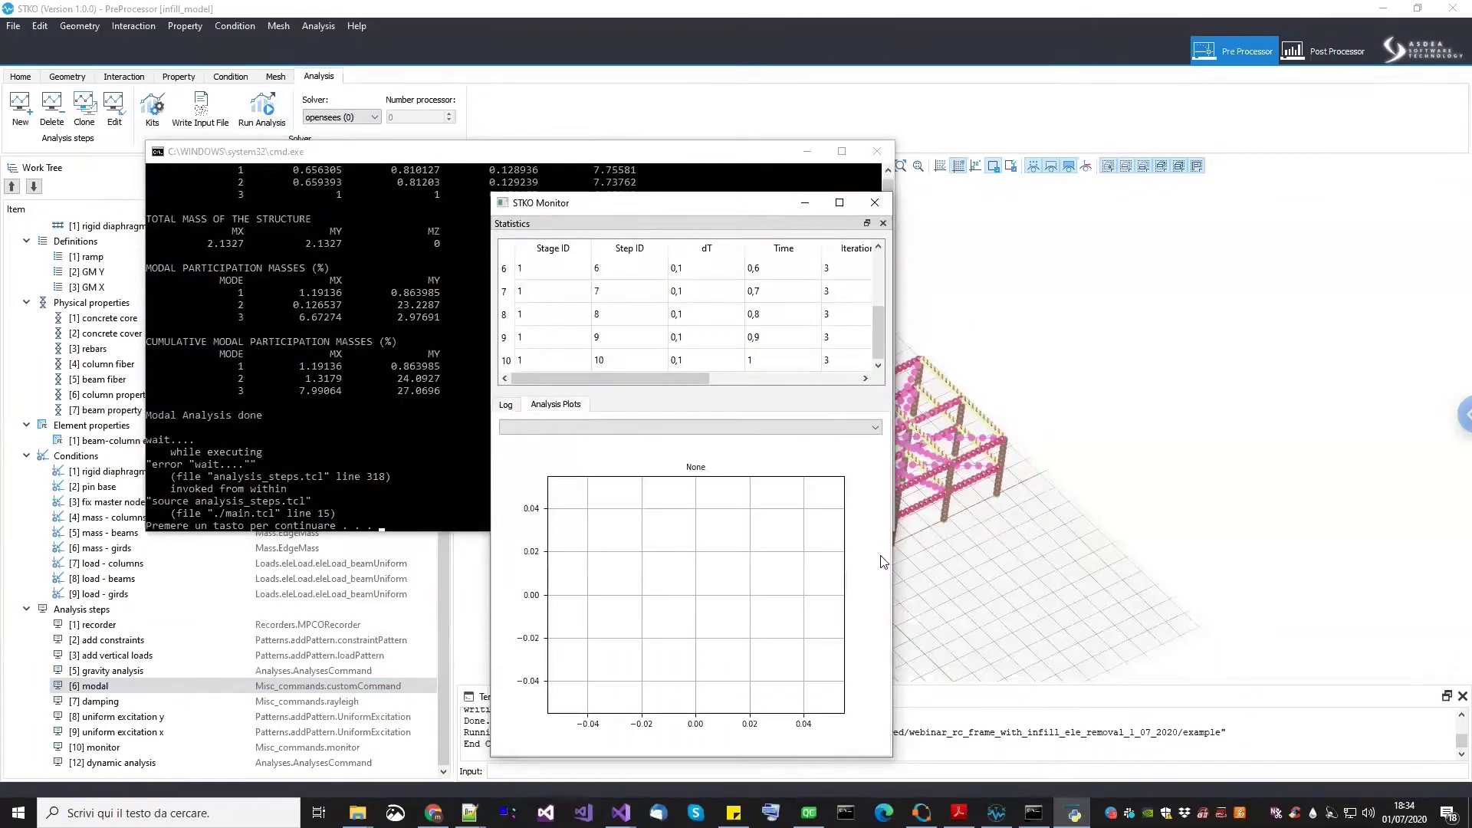
{"action": "left_click_drag", "start_coordinate": [892, 557], "coordinate": [1236, 559]}
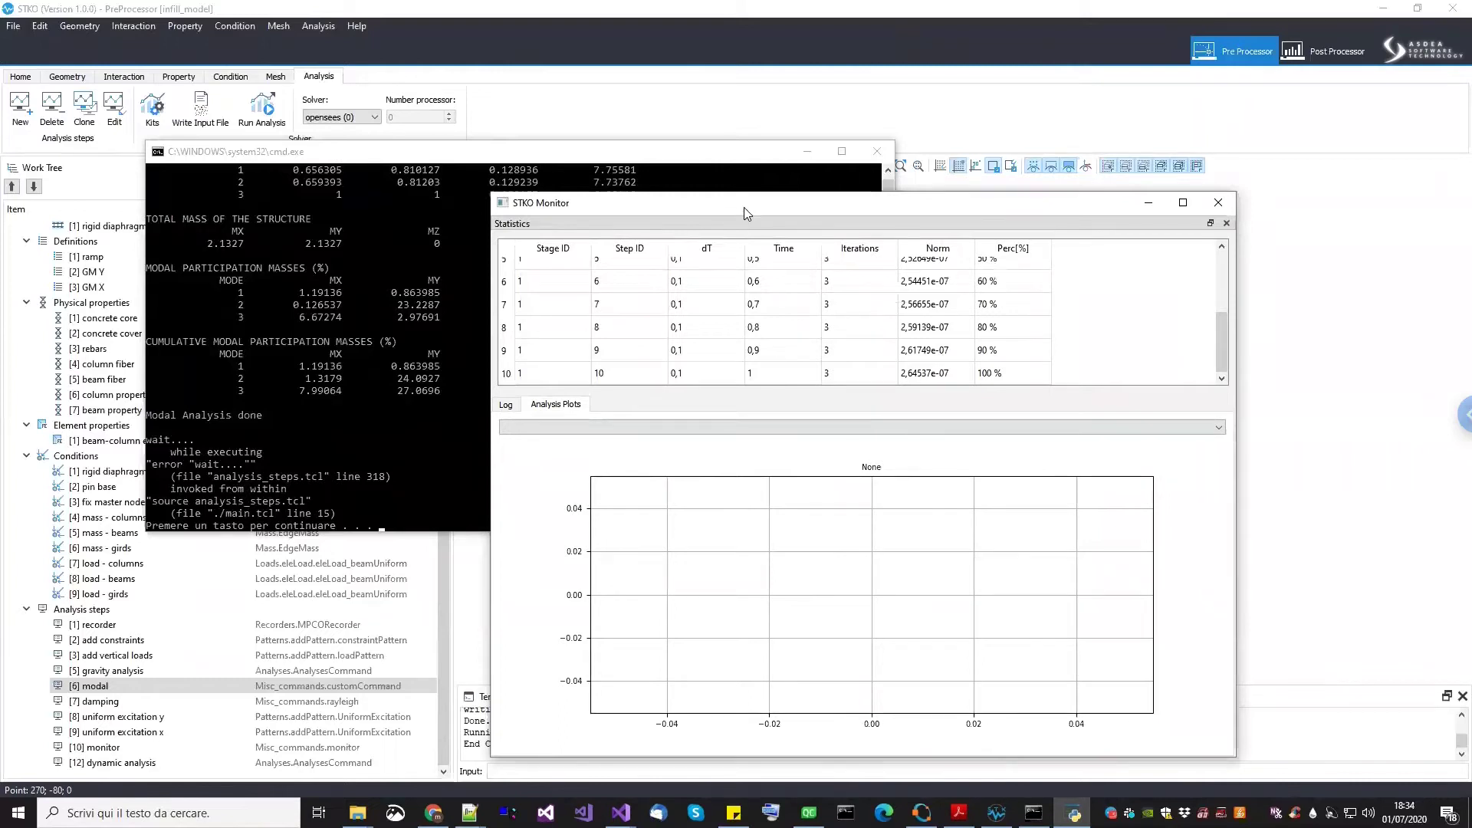
{"action": "left_click_drag", "start_coordinate": [752, 208], "coordinate": [811, 213]}
Examine the monitor's statistics table, checking stage, step, dT, time, iterations, norm and percentage for the final step
{"action": "scroll", "coordinate": [740, 341], "scroll_direction": "up", "scroll_amount": 2}
{"action": "scroll", "coordinate": [598, 301], "scroll_direction": "down", "scroll_amount": 1}
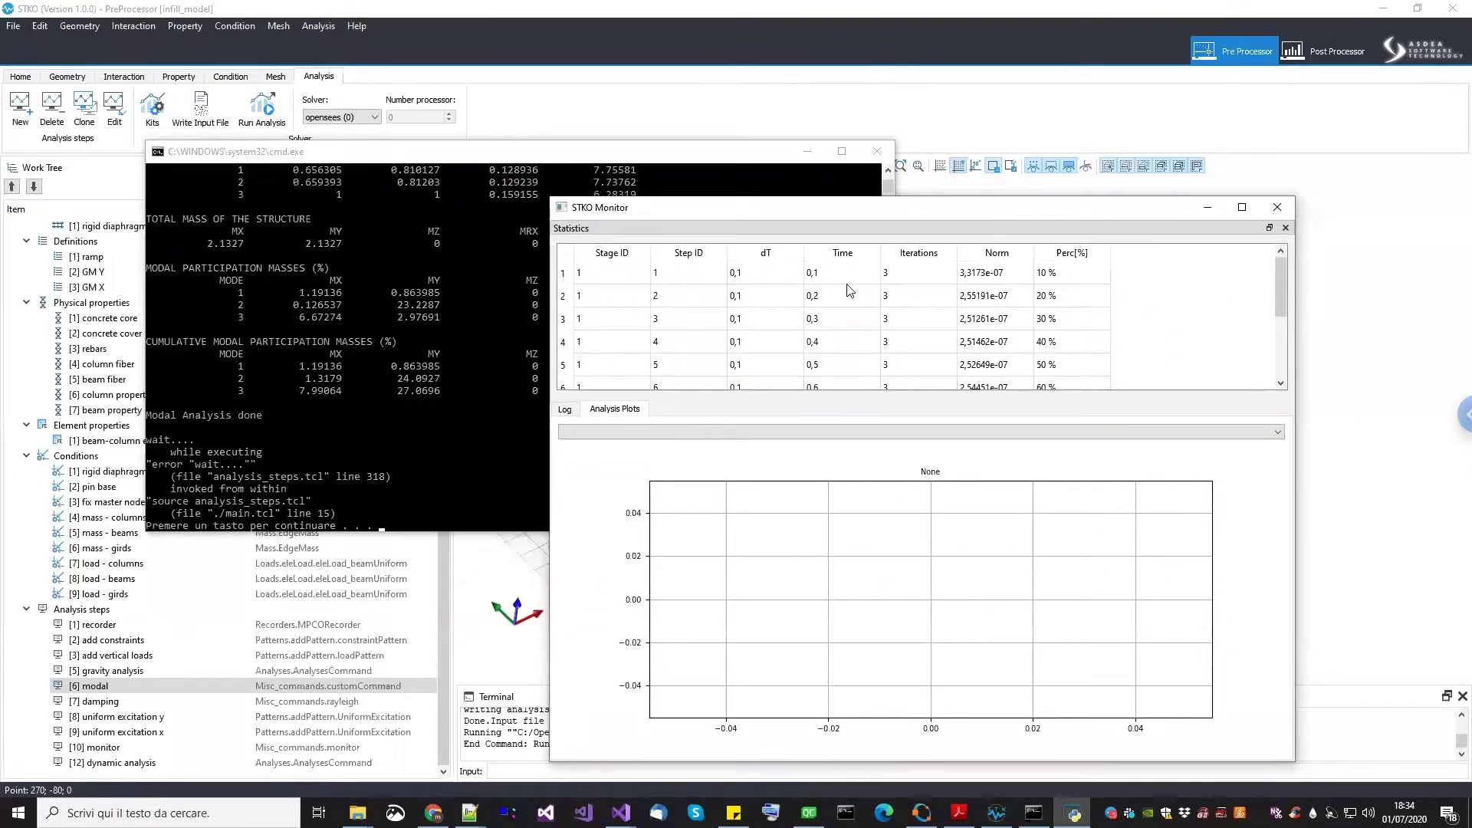
{"action": "scroll", "coordinate": [610, 280], "scroll_direction": "down", "scroll_amount": 2}
{"action": "left_click", "coordinate": [608, 269]}
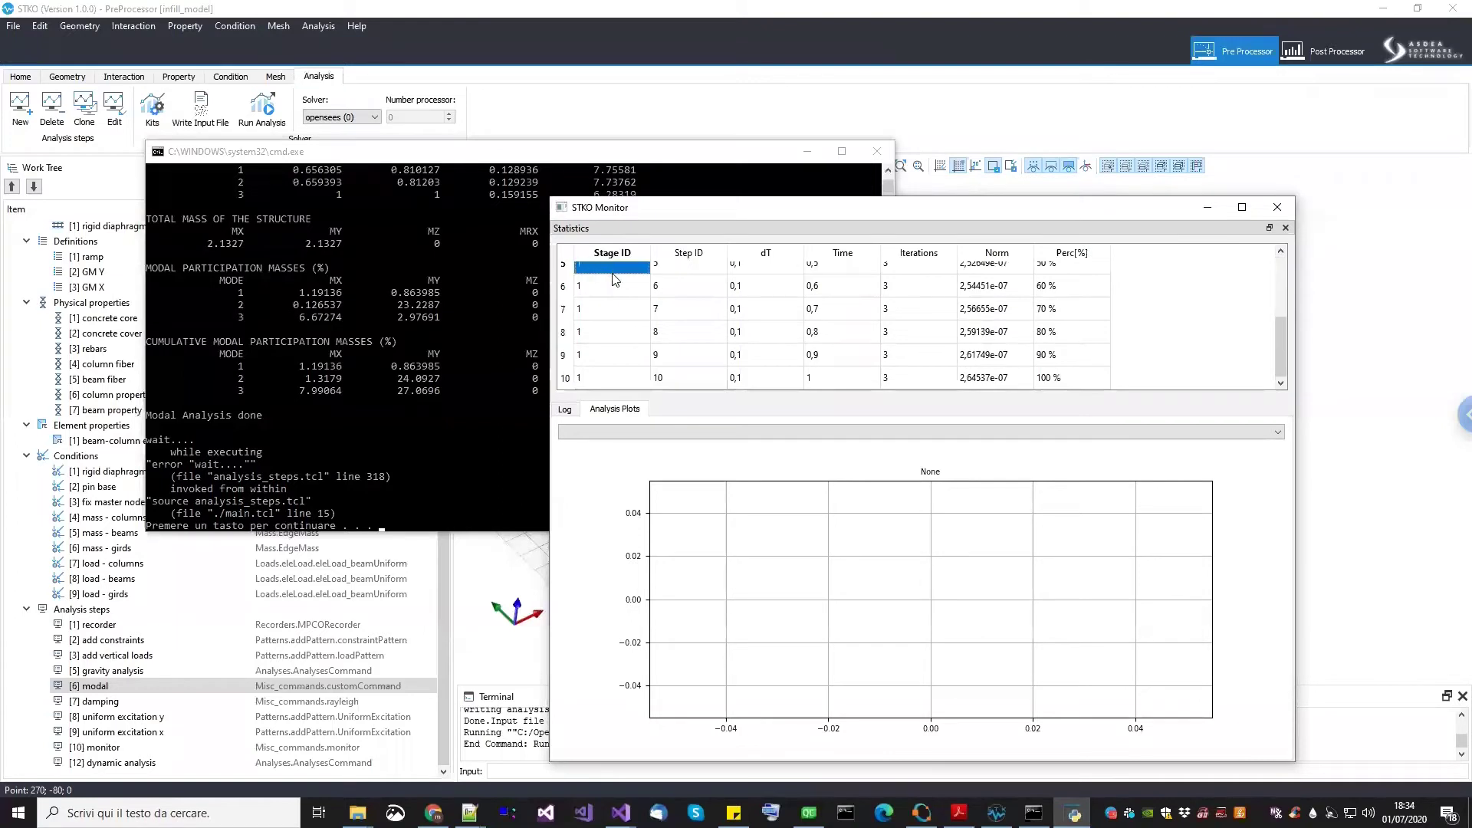
{"action": "left_click", "coordinate": [672, 377]}
{"action": "left_click", "coordinate": [770, 376]}
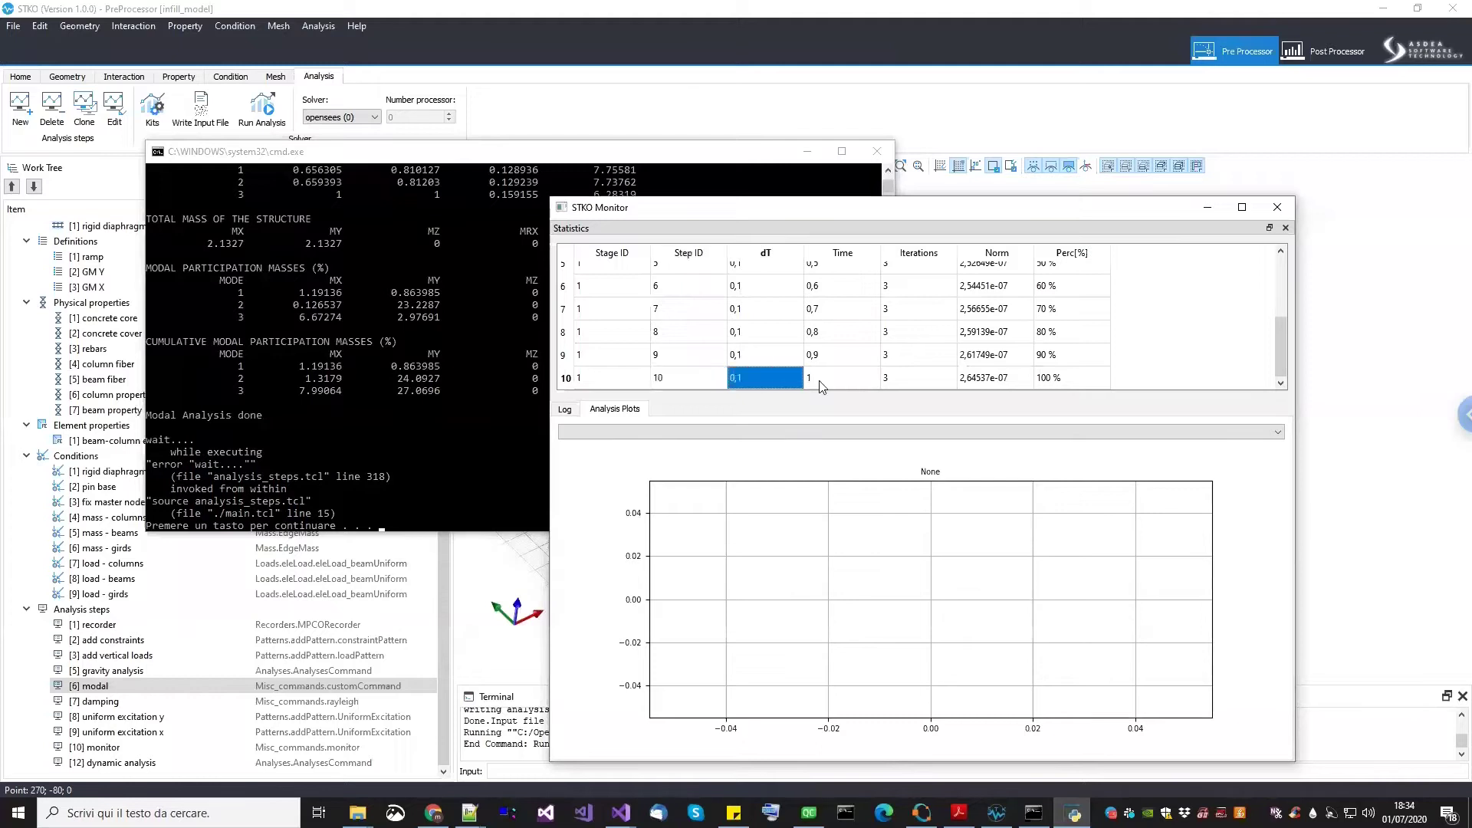
{"action": "left_click", "coordinate": [847, 379]}
{"action": "left_click", "coordinate": [901, 380]}
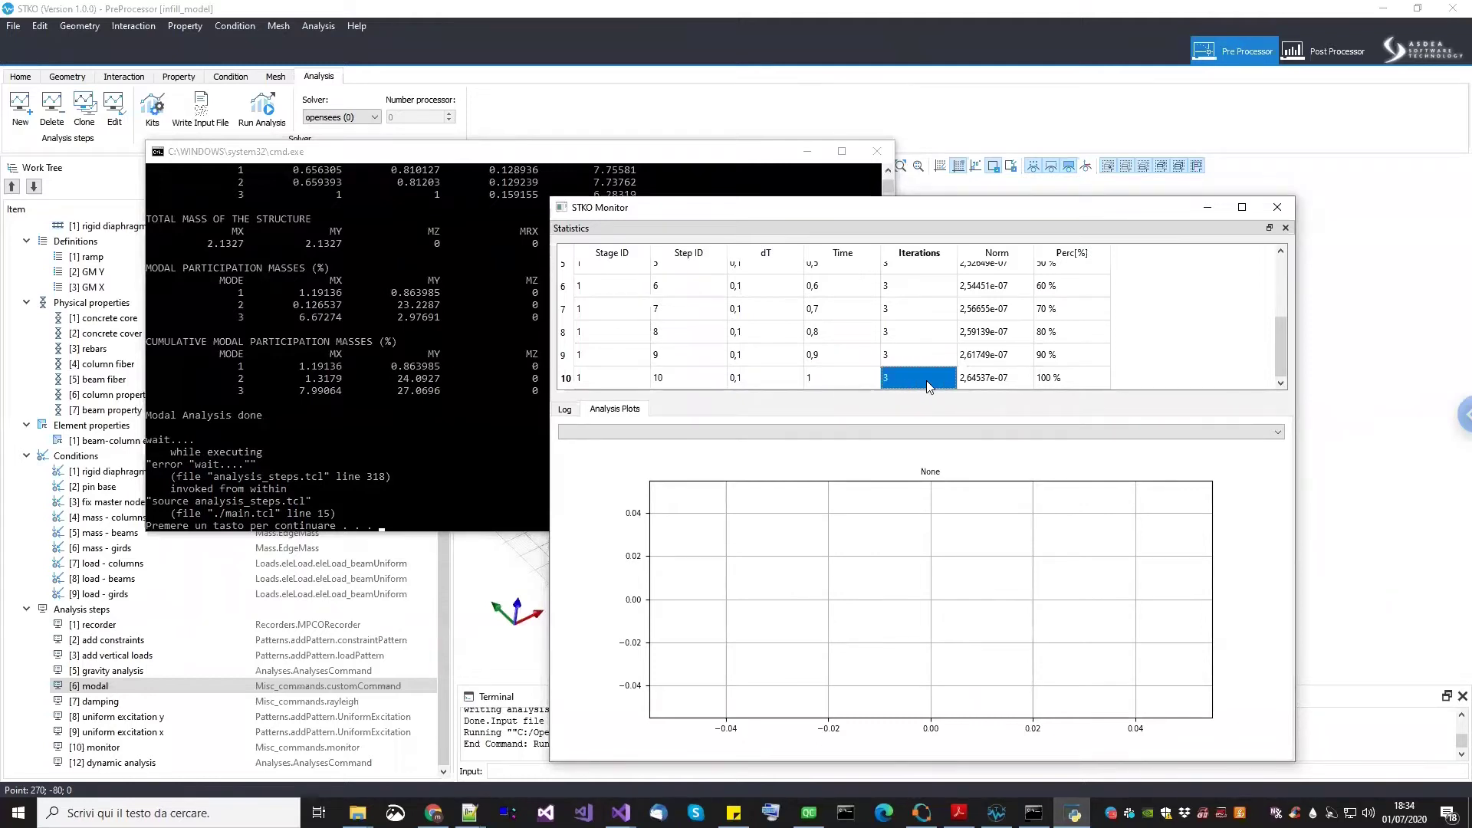
{"action": "left_click", "coordinate": [979, 380]}
{"action": "left_click", "coordinate": [1055, 380]}
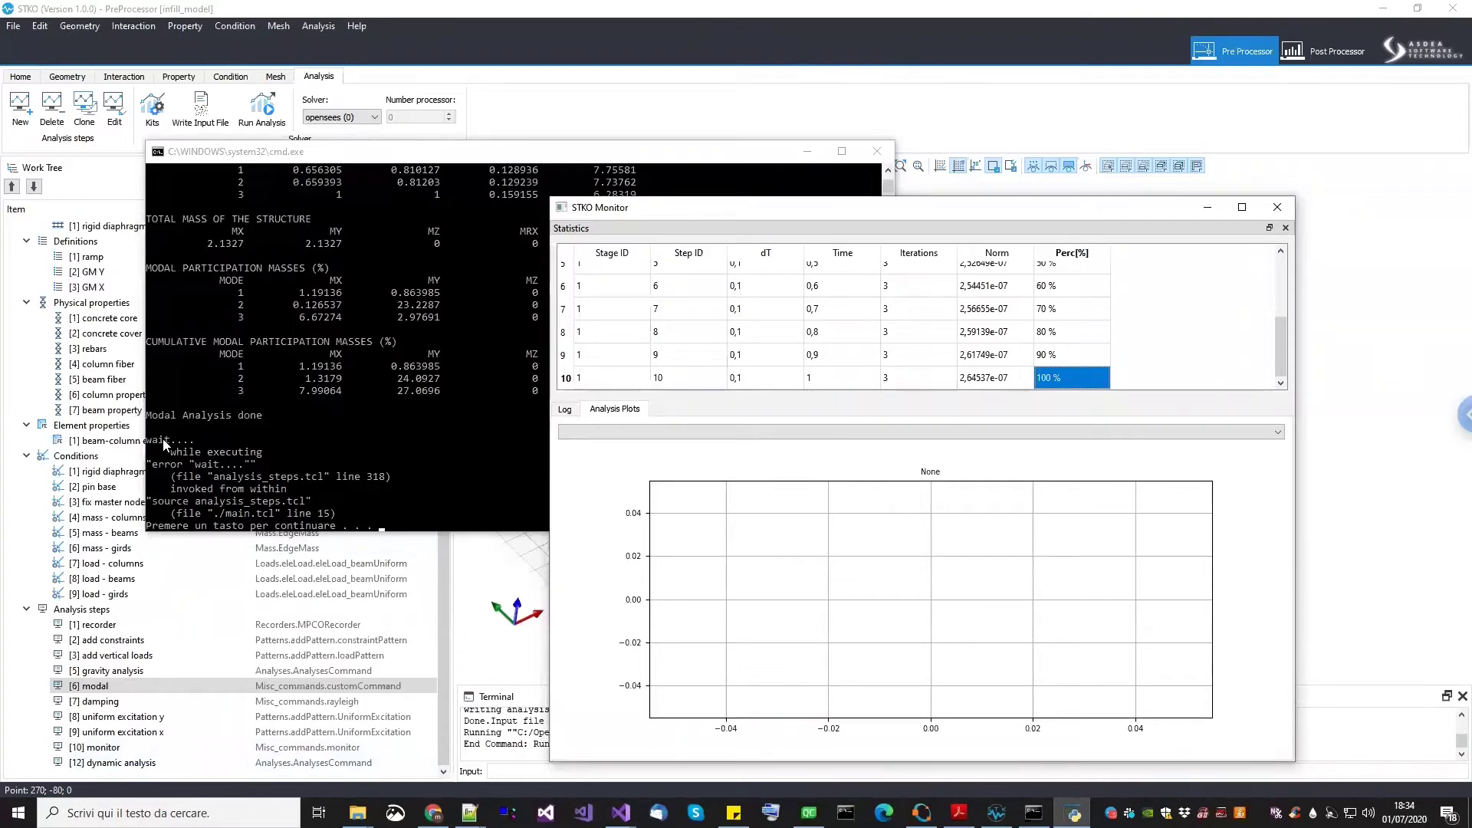
Close the monitor, review the modal analysis report in the solver console, and dismiss the console
{"action": "left_click", "coordinate": [1278, 208]}
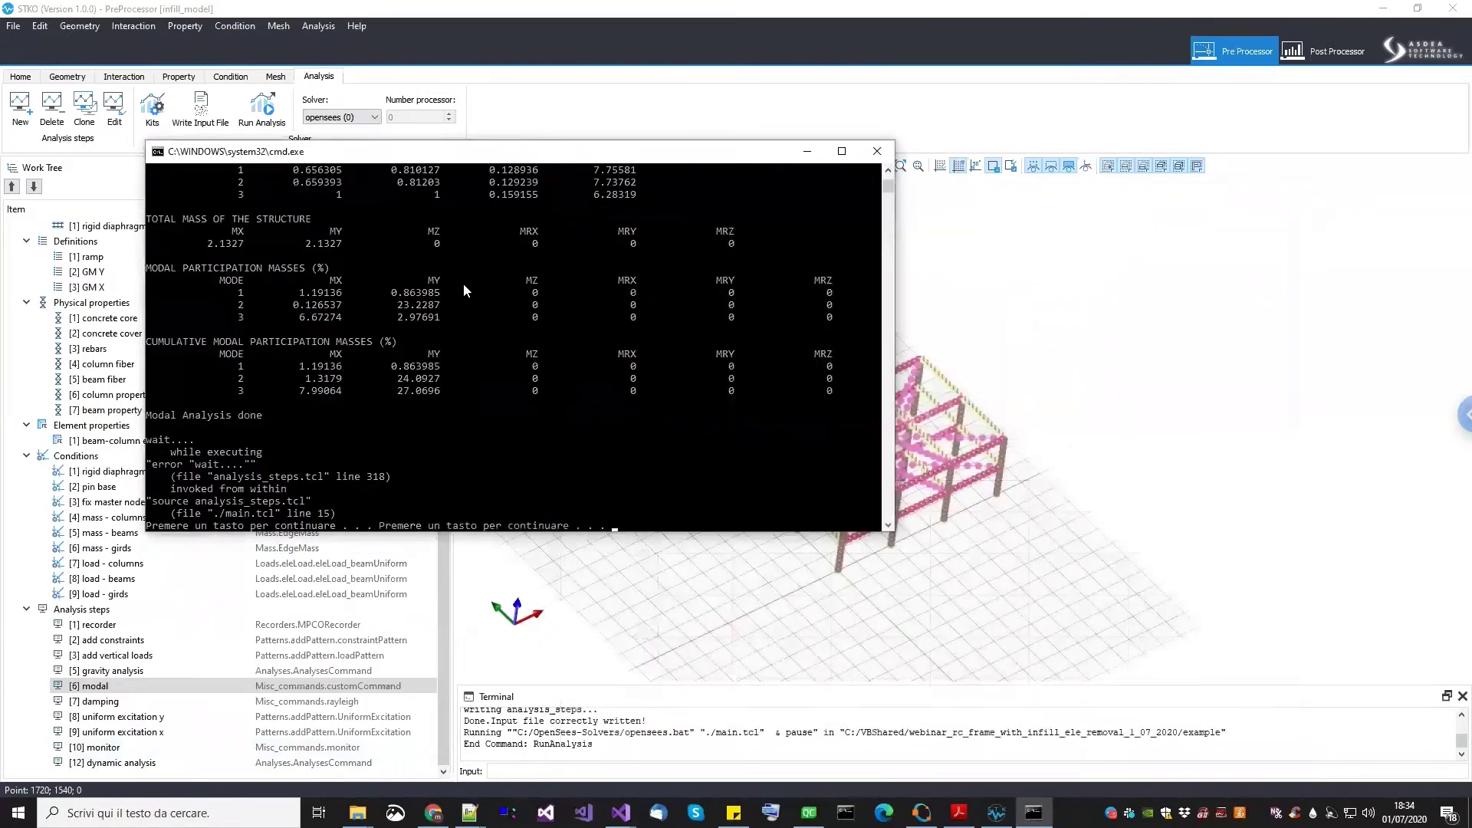
{"action": "scroll", "coordinate": [463, 284], "scroll_direction": "up", "scroll_amount": 4}
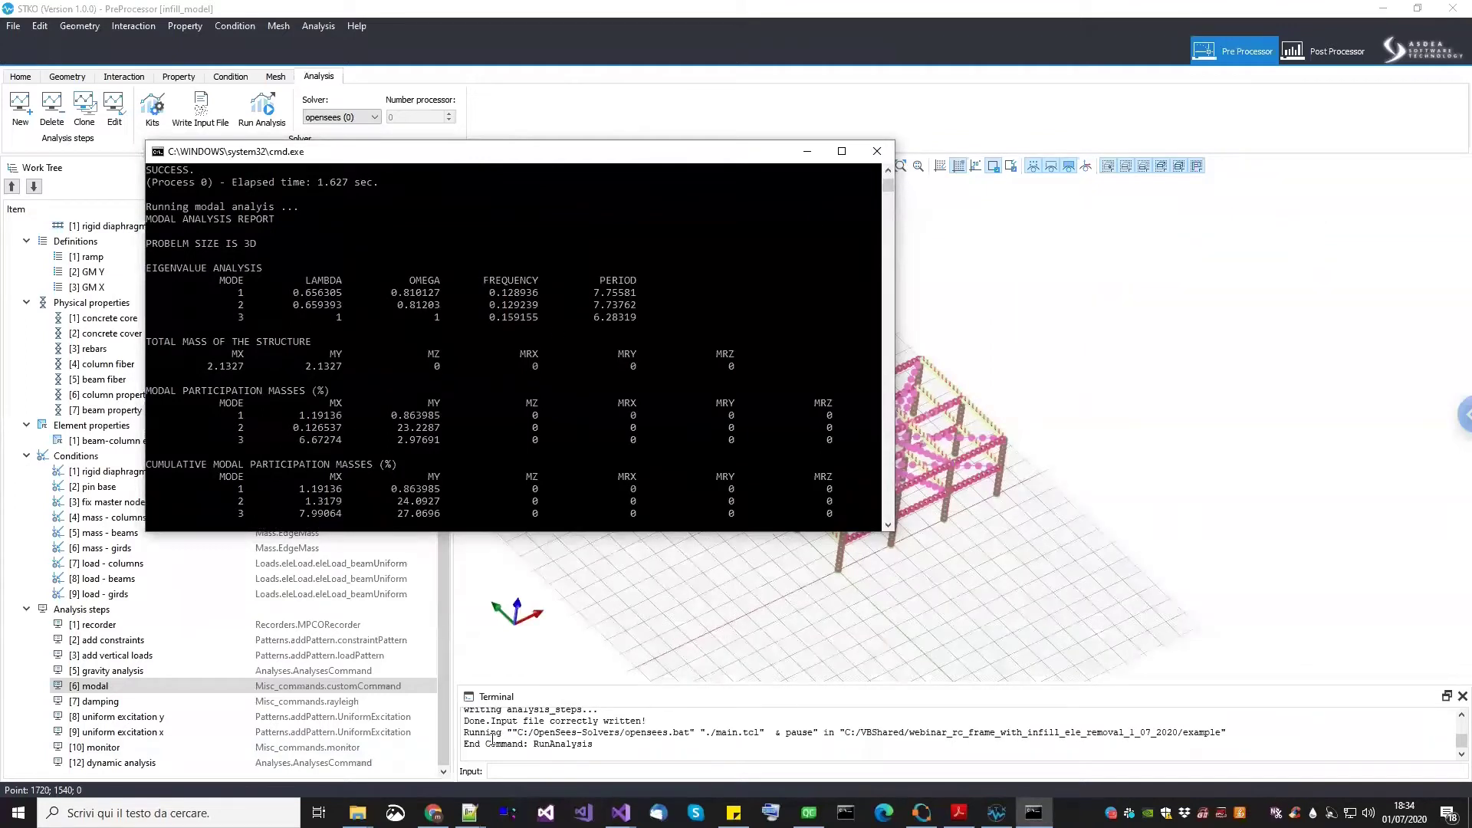
{"action": "key", "text": "Return"}
Open MASS_SUMMARY.txt from the example folder in Notepad++, review the modal report, and close that Notepad++ window
{"action": "mouse_move", "coordinate": [469, 813]}
{"action": "mouse_move", "coordinate": [358, 813]}
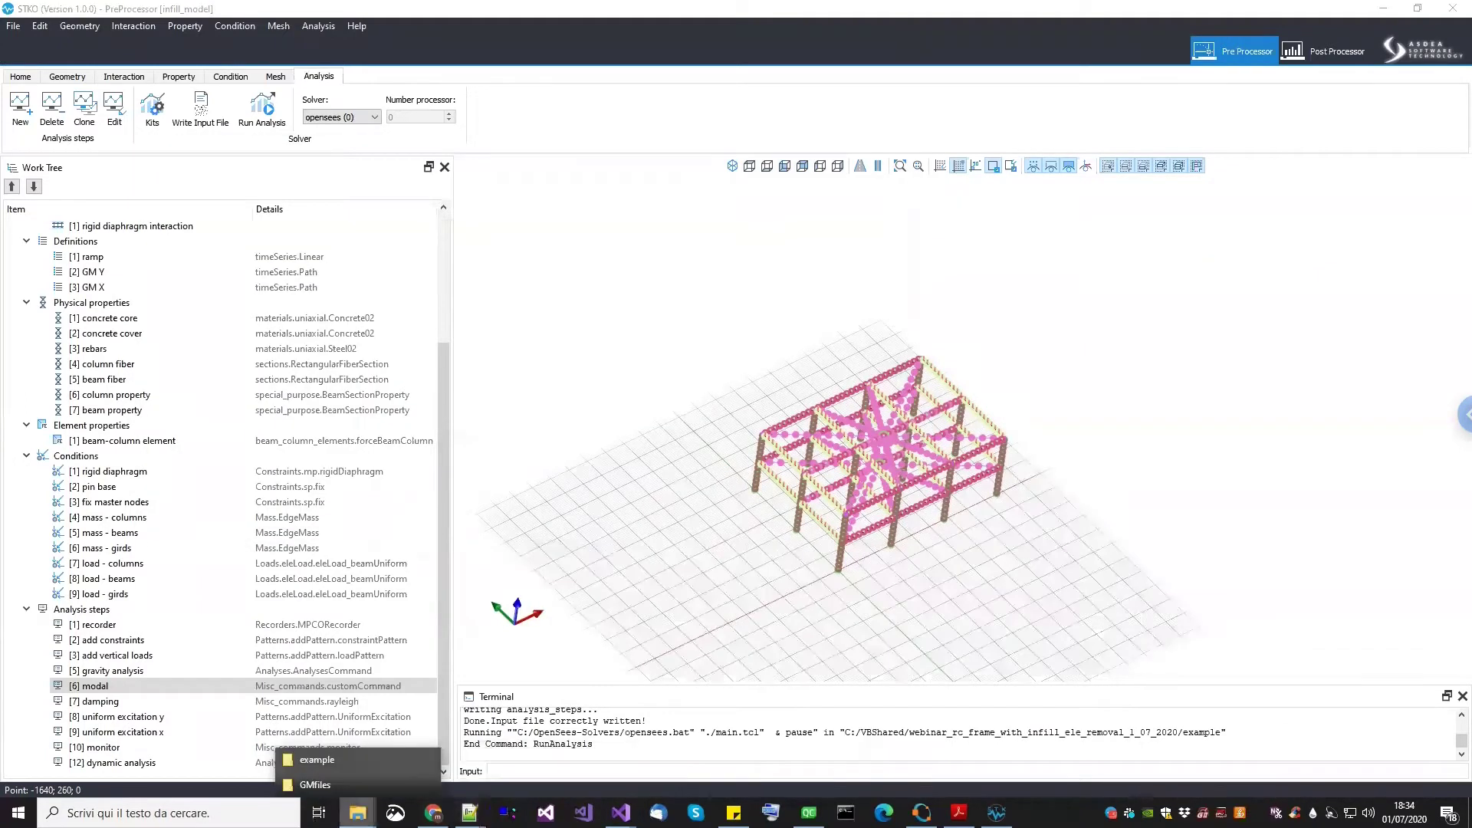
{"action": "left_click", "coordinate": [339, 756]}
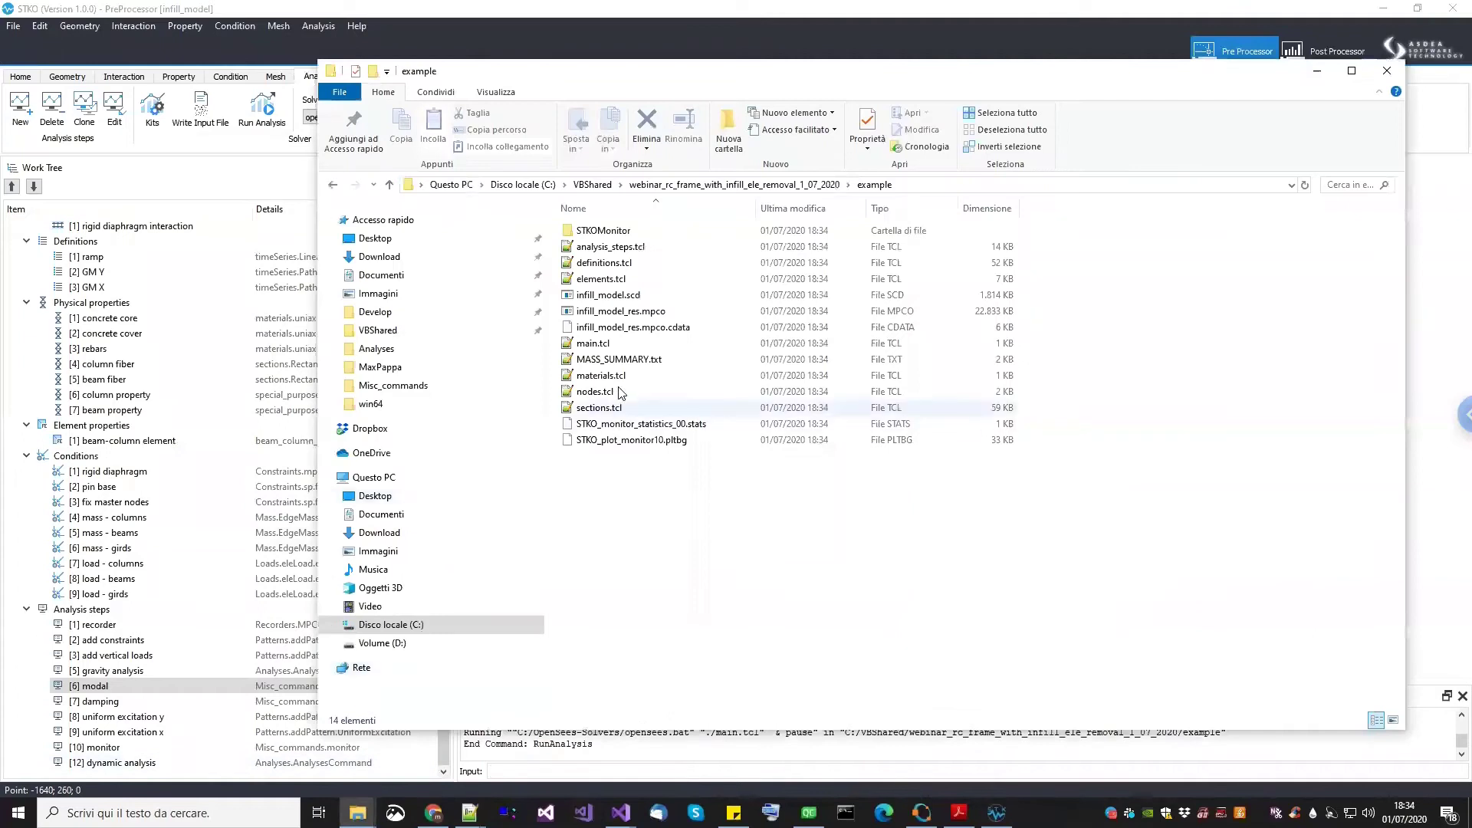
{"action": "left_click", "coordinate": [614, 363]}
{"action": "double_click", "coordinate": [614, 361]}
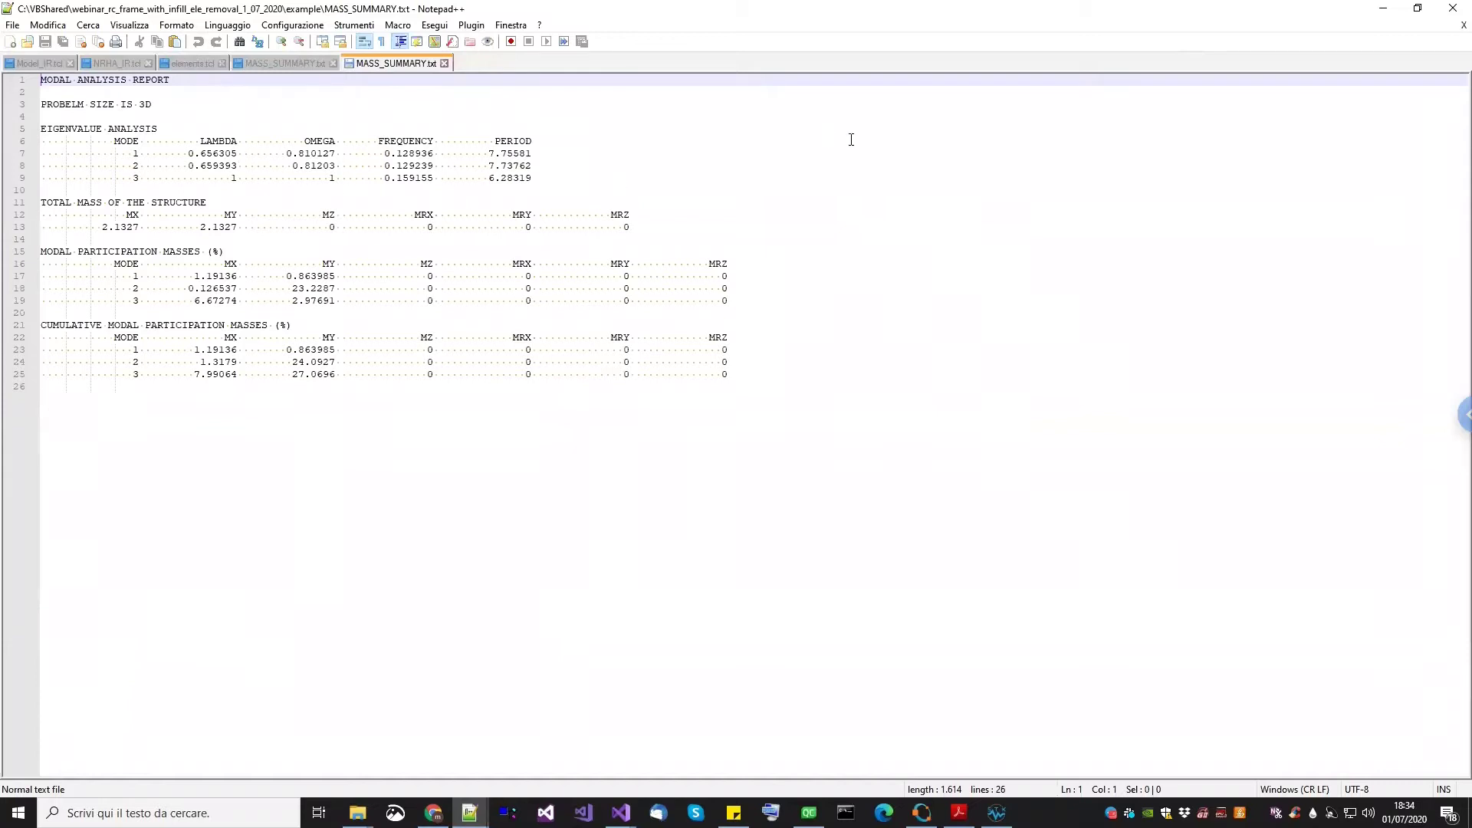
{"action": "left_click", "coordinate": [445, 63]}
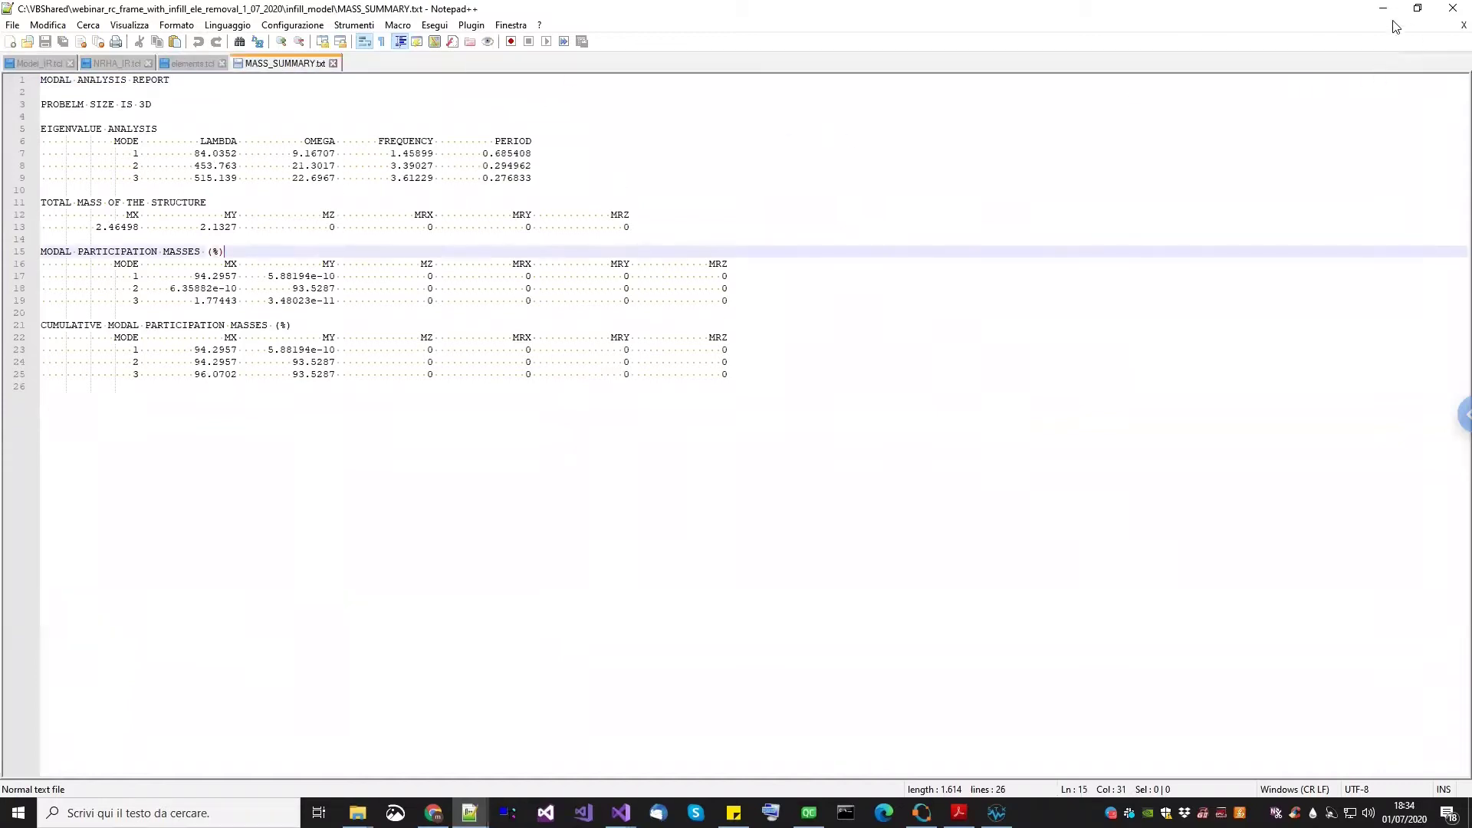
{"action": "left_click", "coordinate": [335, 64]}
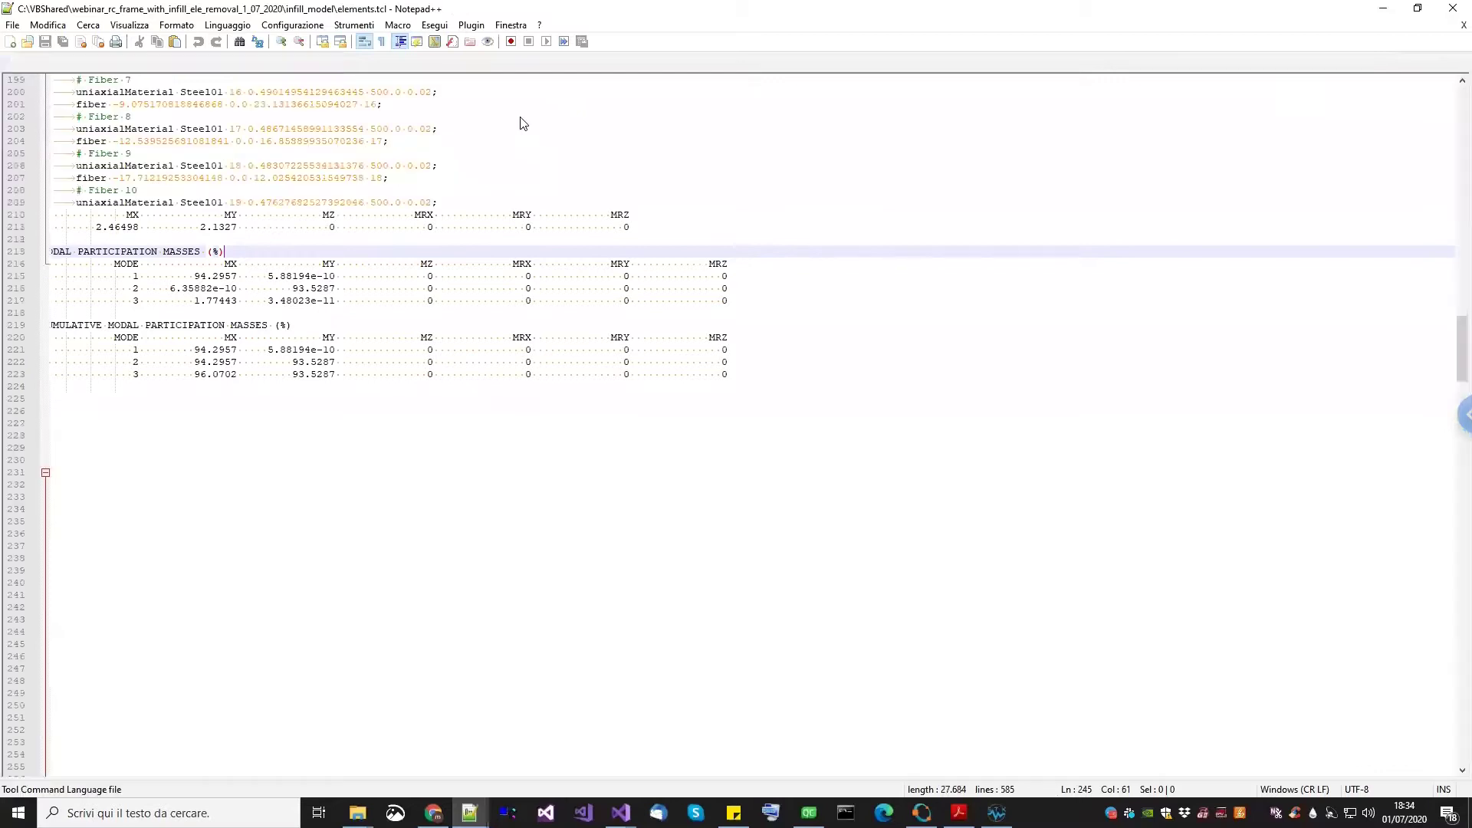
{"action": "left_click", "coordinate": [1452, 8]}
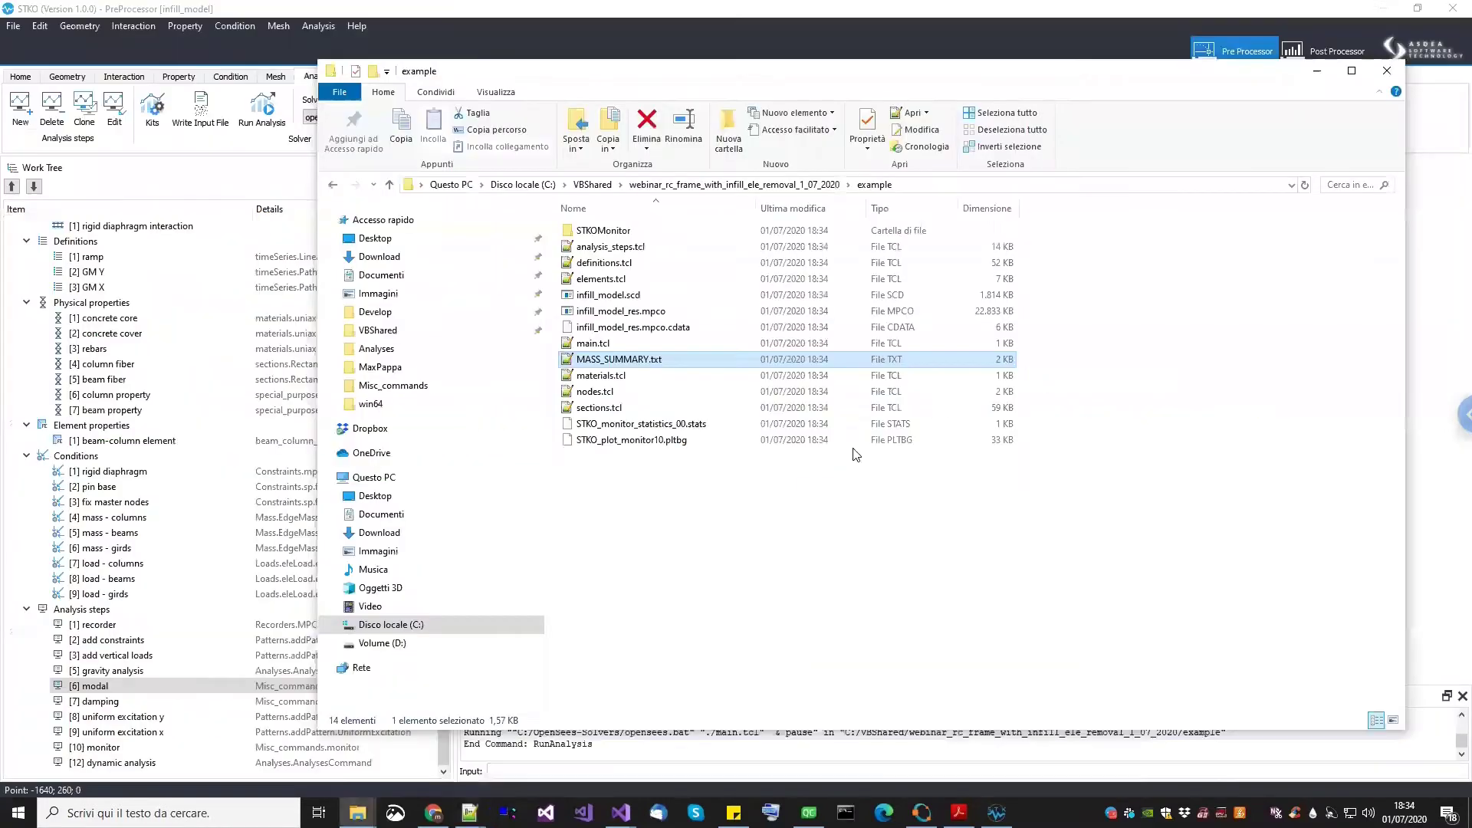
Return to STKO and open the damping analysis step at its Rayleigh f1 input frequency
{"action": "left_click", "coordinate": [248, 712]}
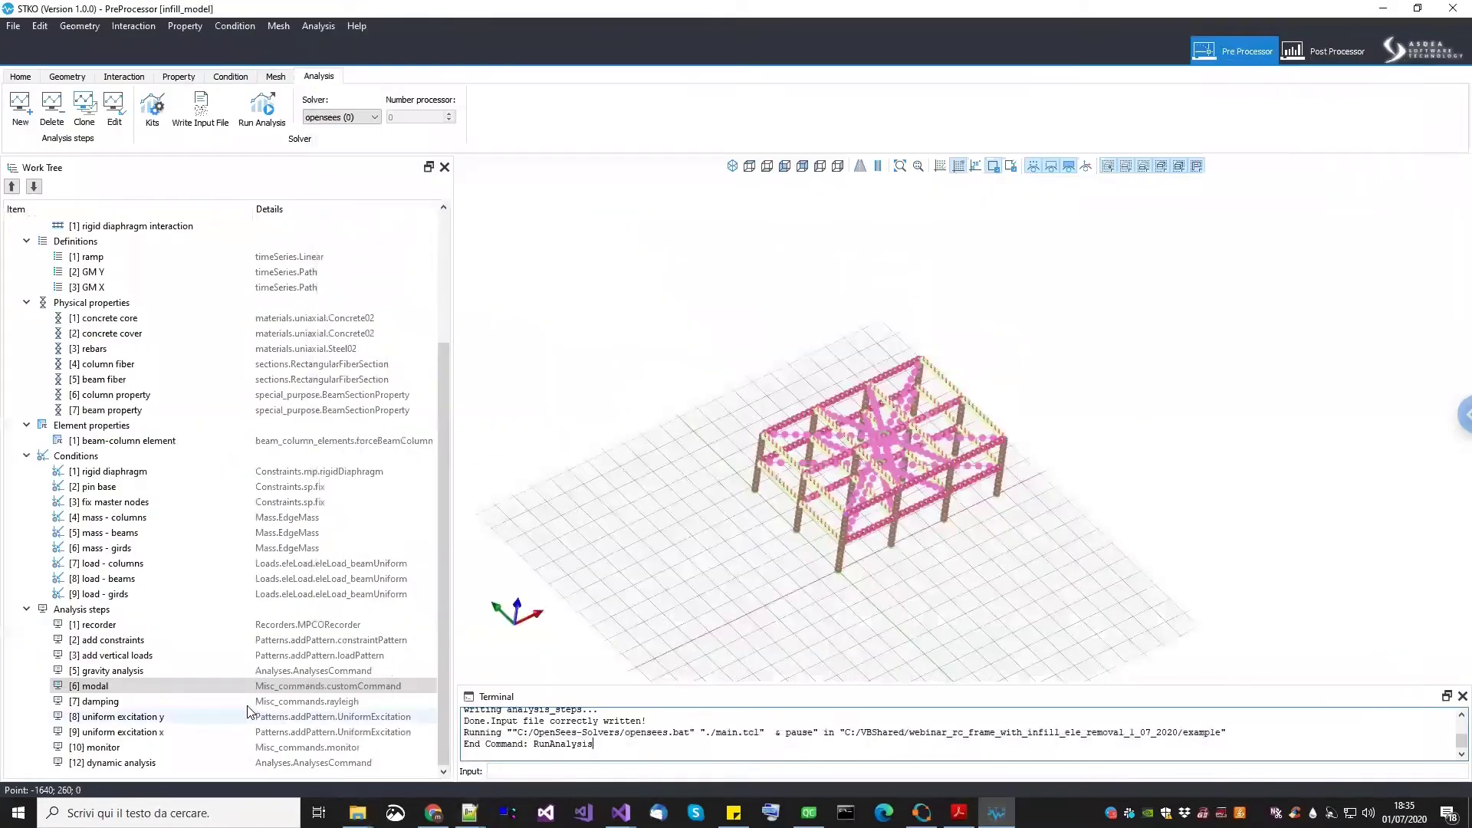
{"action": "left_click", "coordinate": [130, 703]}
{"action": "right_click", "coordinate": [132, 704]}
{"action": "left_click", "coordinate": [164, 751]}
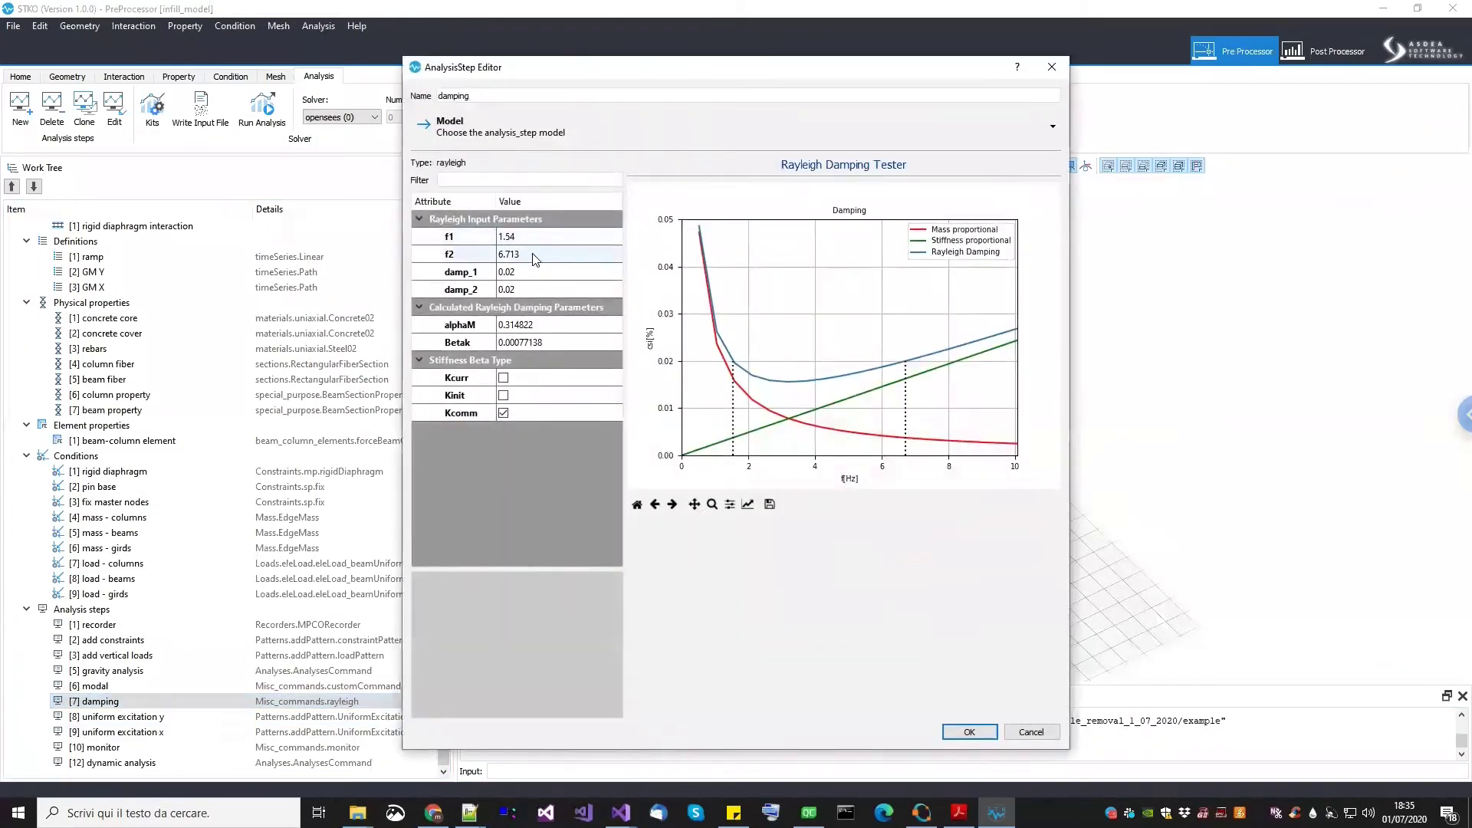
{"action": "double_click", "coordinate": [526, 238]}
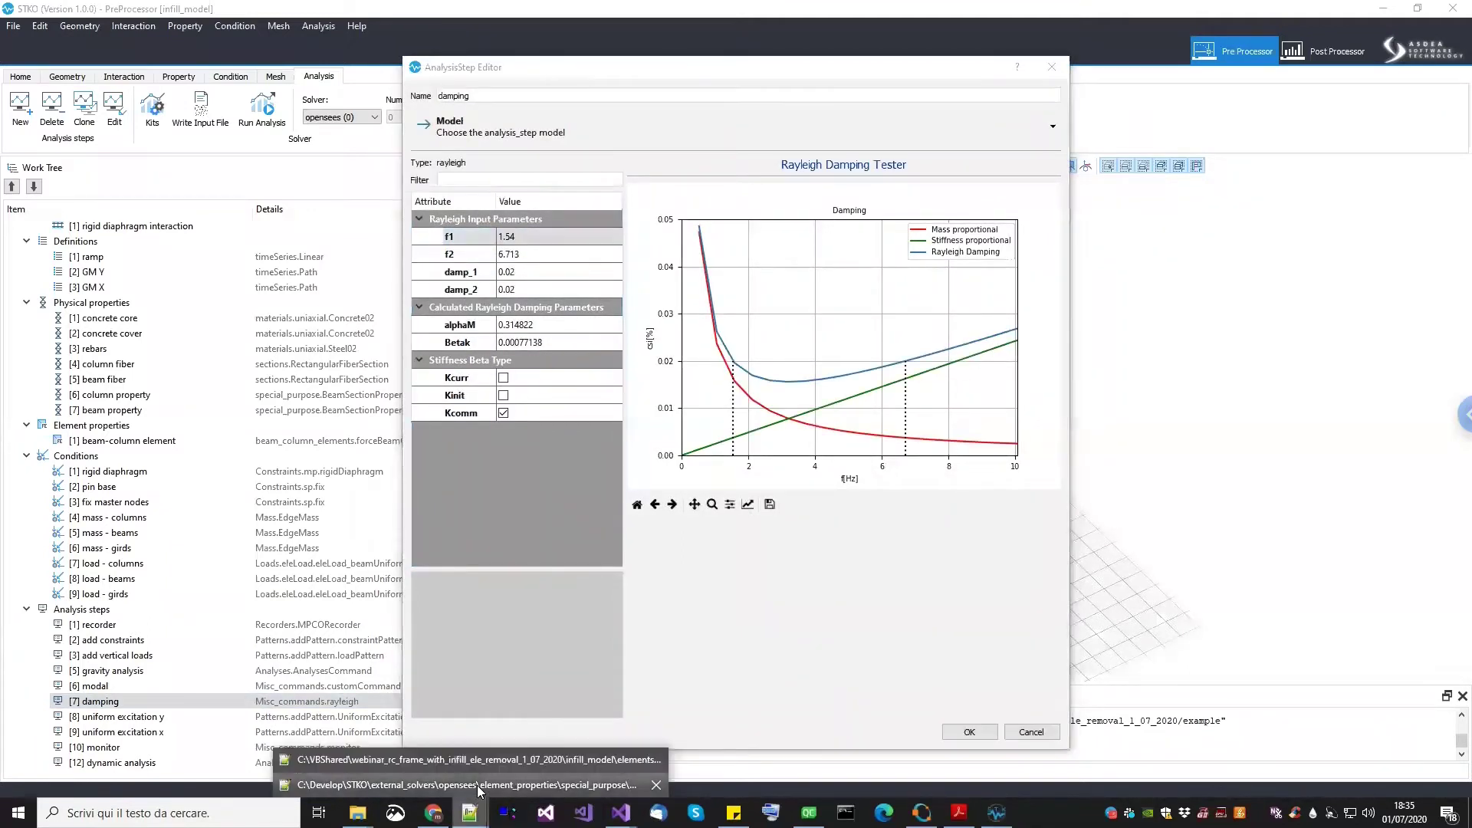
In Notepad++, reopen the infill_model folder's MASS_SUMMARY.txt and highlight the frequency of mode 1
{"action": "left_click", "coordinate": [471, 789]}
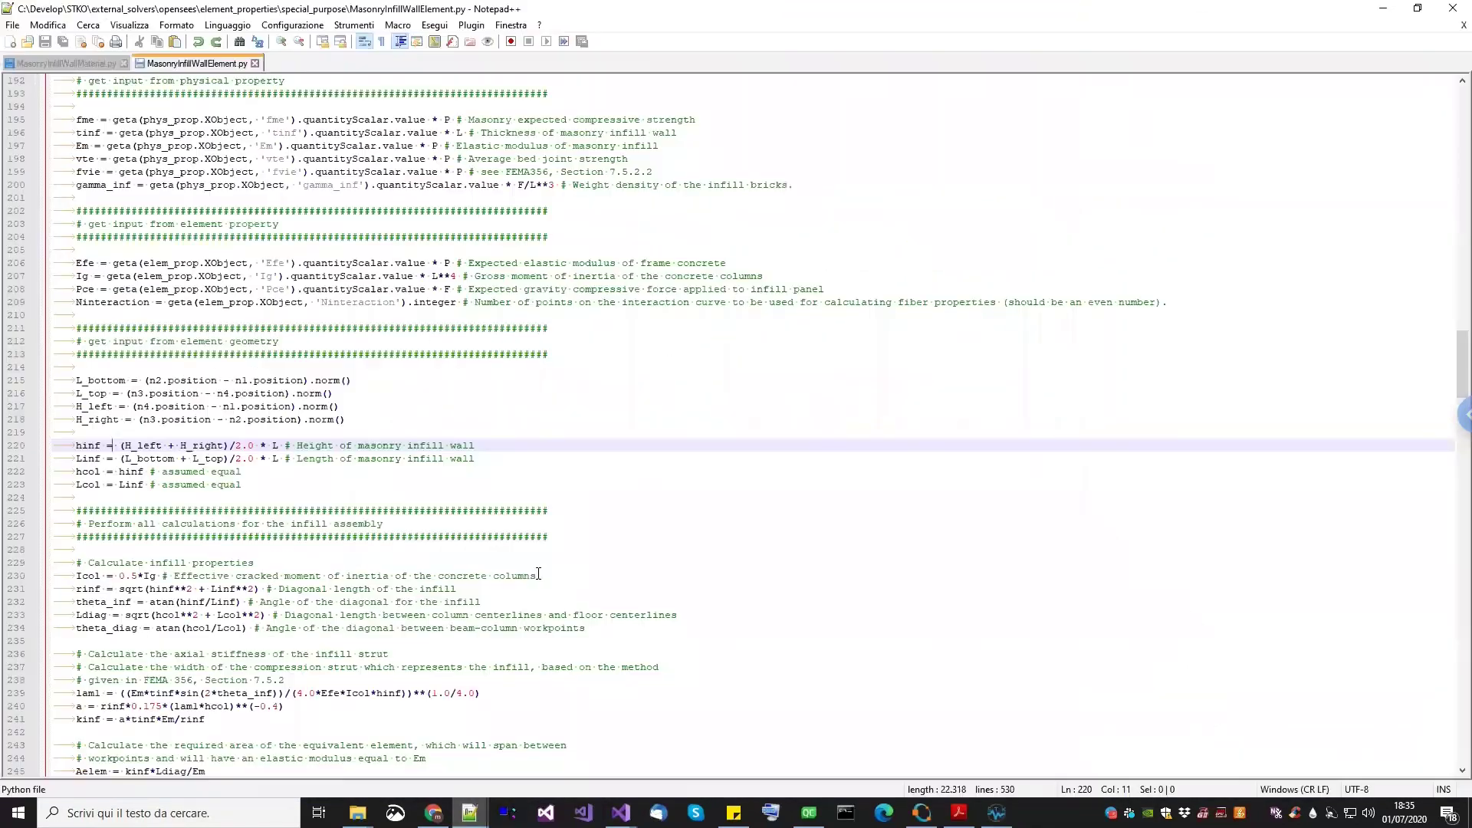
{"action": "left_click", "coordinate": [12, 24]}
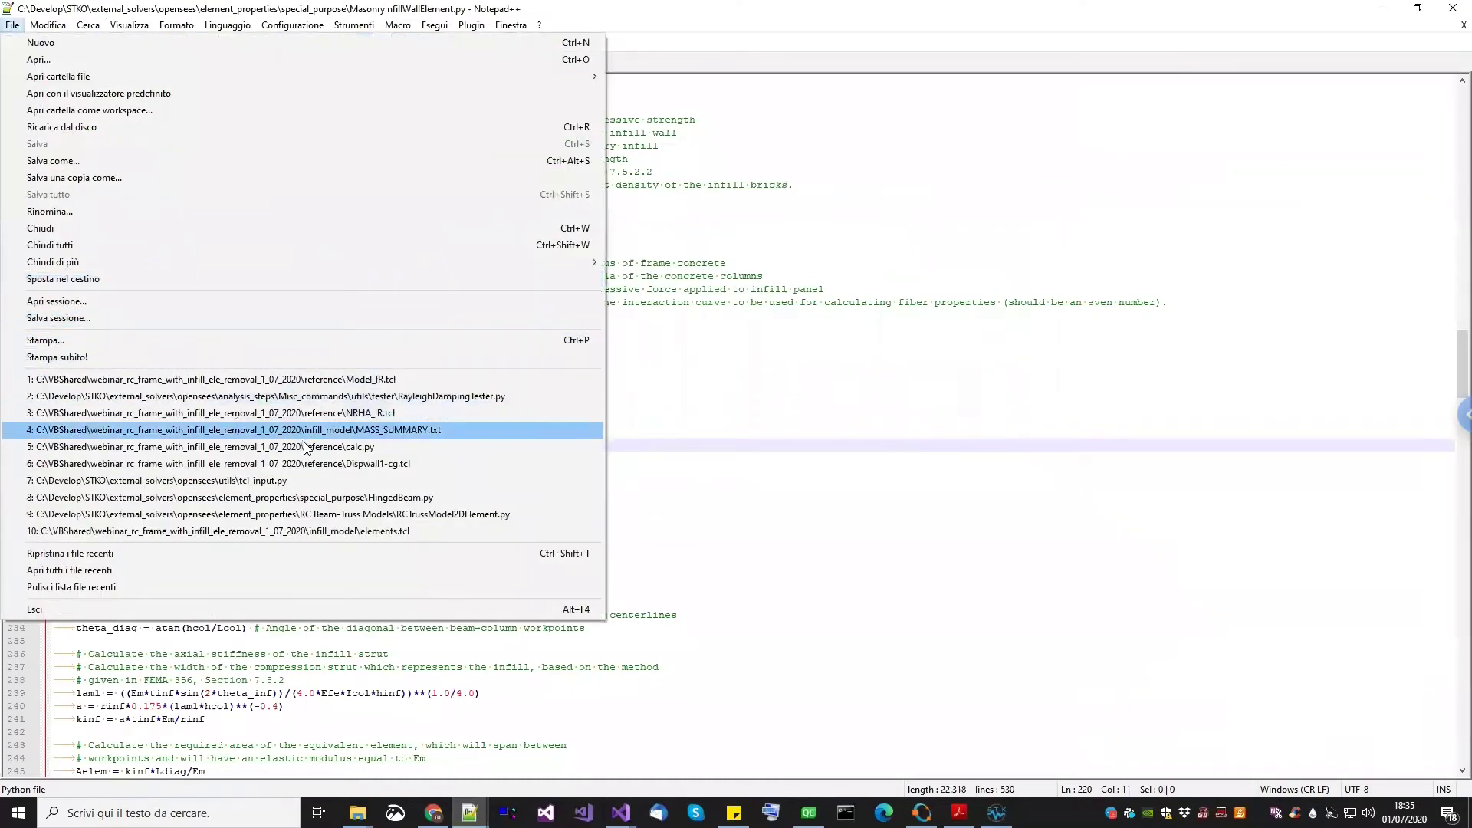
{"action": "key", "text": "Return"}
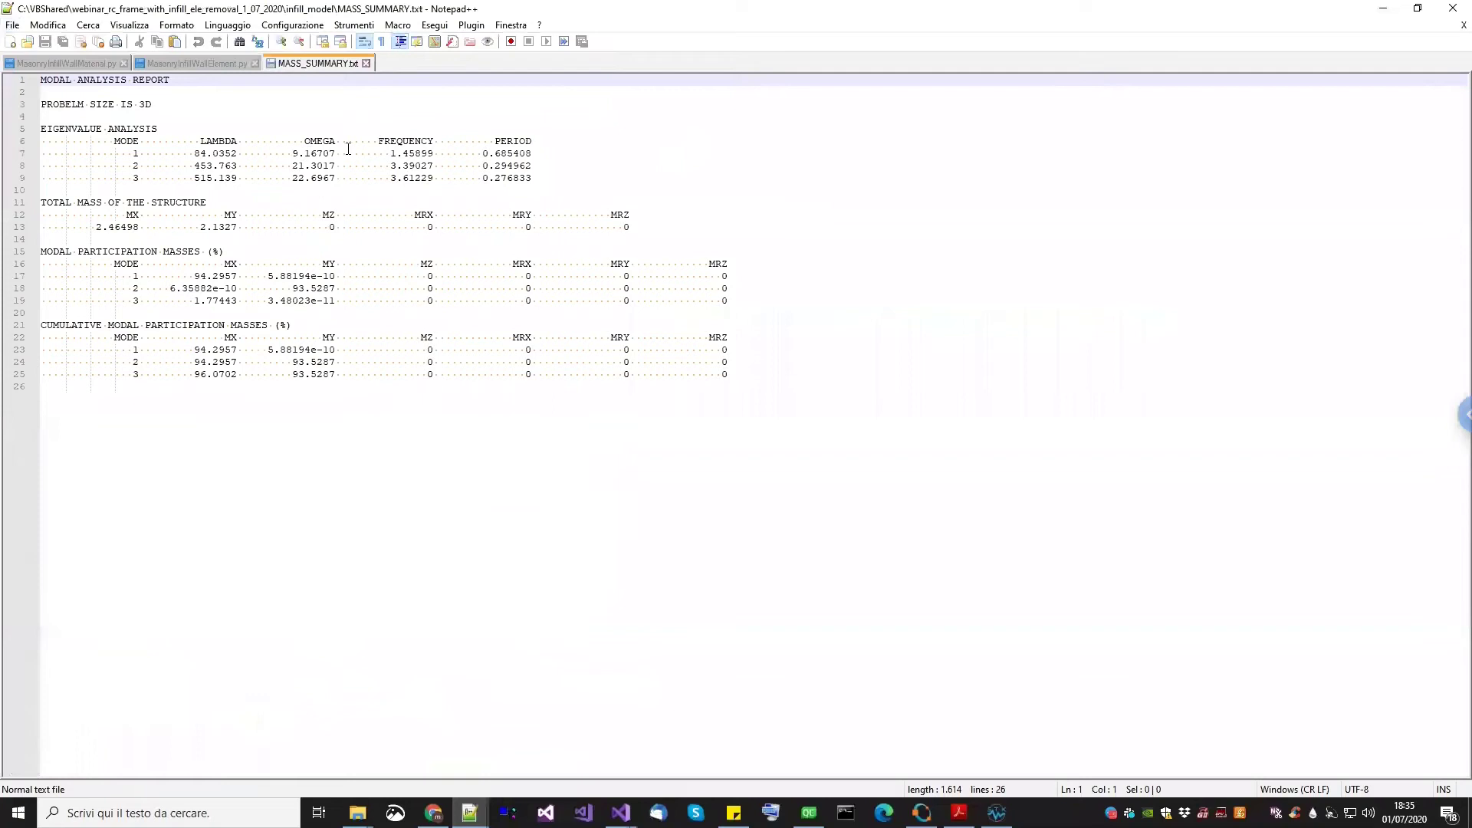
{"action": "left_click_drag", "start_coordinate": [390, 154], "coordinate": [435, 155]}
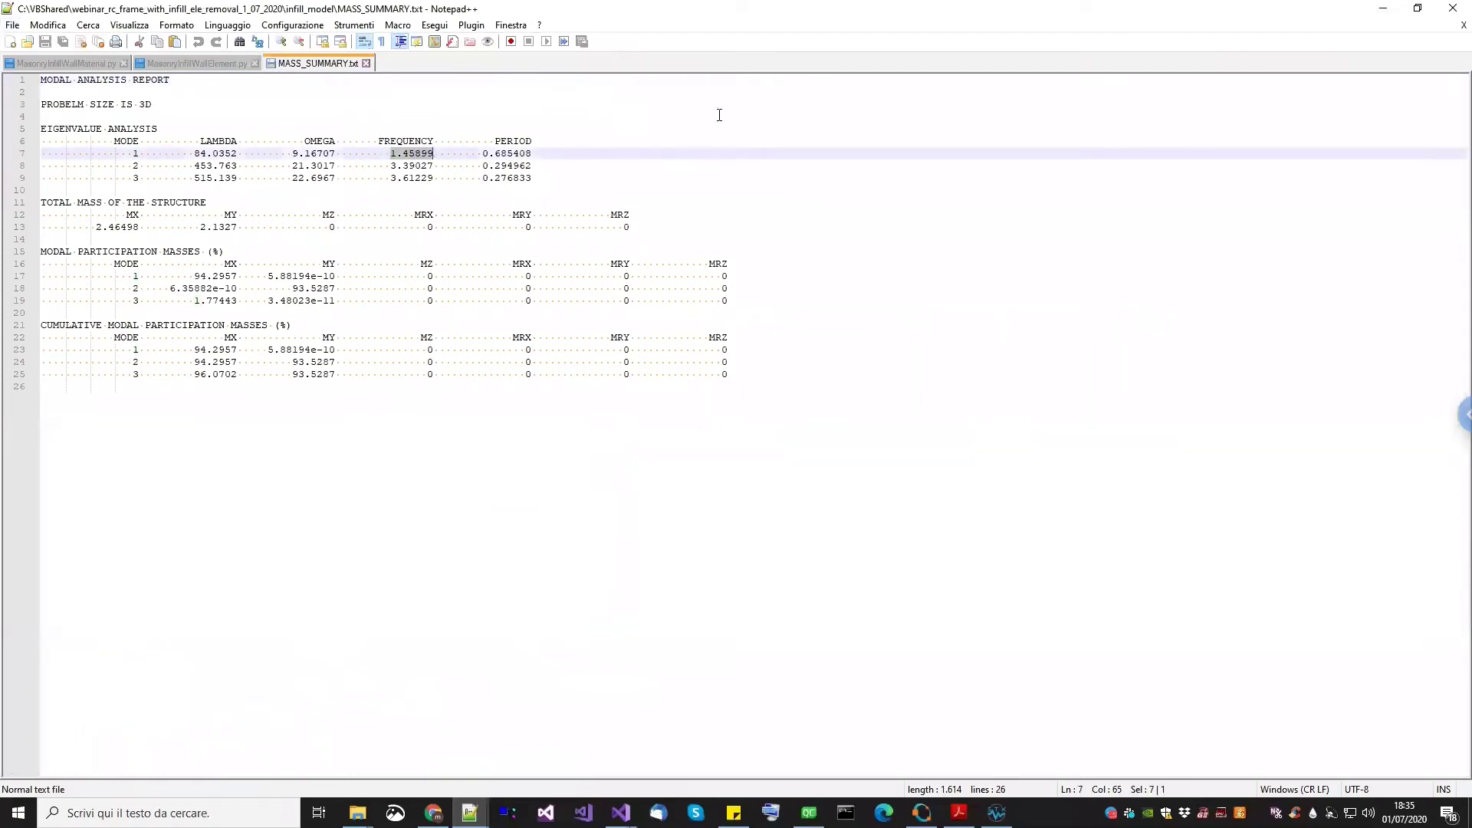
{"action": "left_click", "coordinate": [1384, 8]}
Open the example folder's MASS_SUMMARY.txt, highlight its mode 1 frequency, and return to the file explorer
{"action": "left_click", "coordinate": [358, 813]}
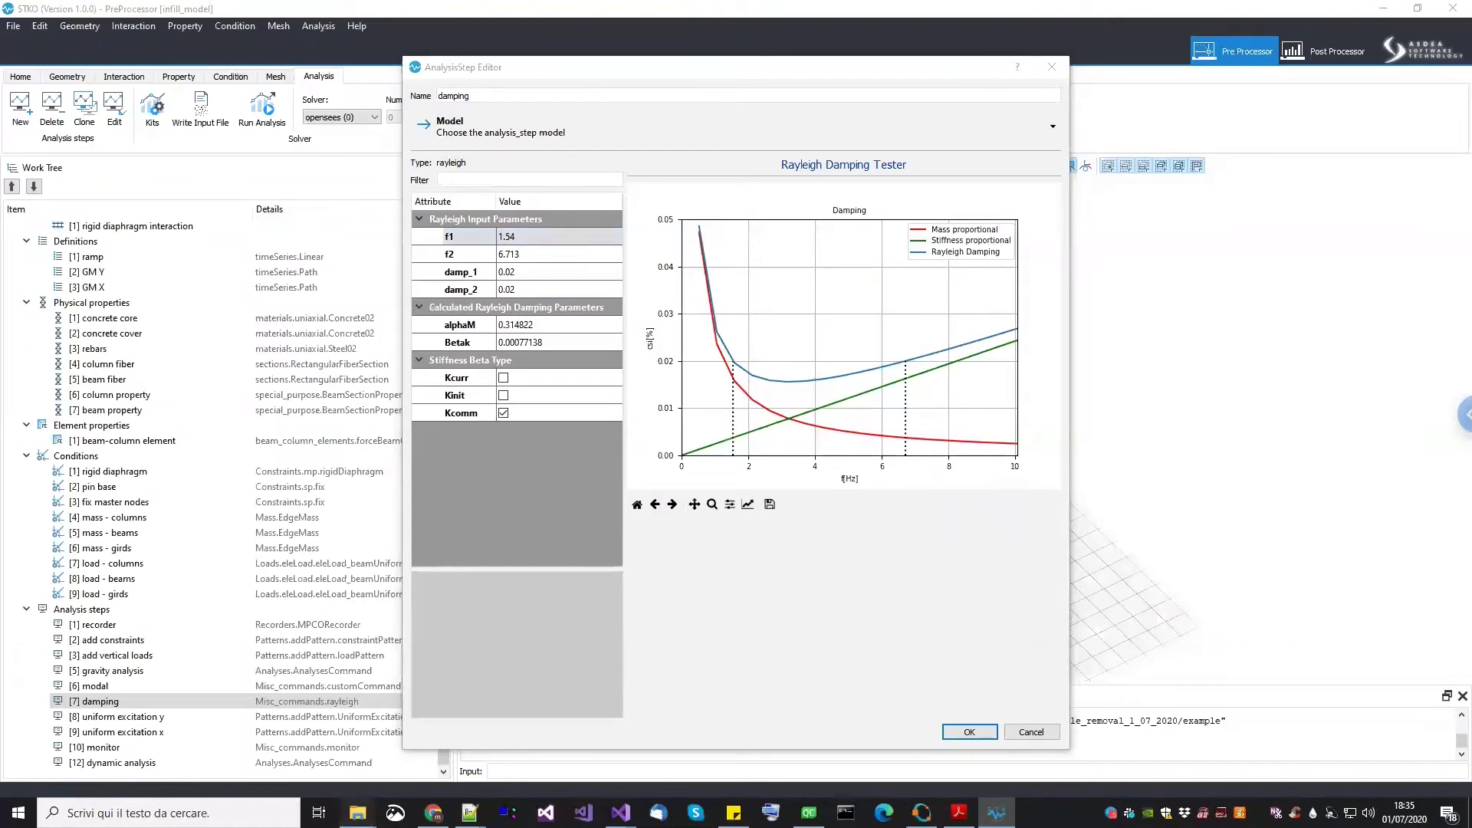
{"action": "left_click", "coordinate": [647, 358]}
{"action": "double_click", "coordinate": [646, 358]}
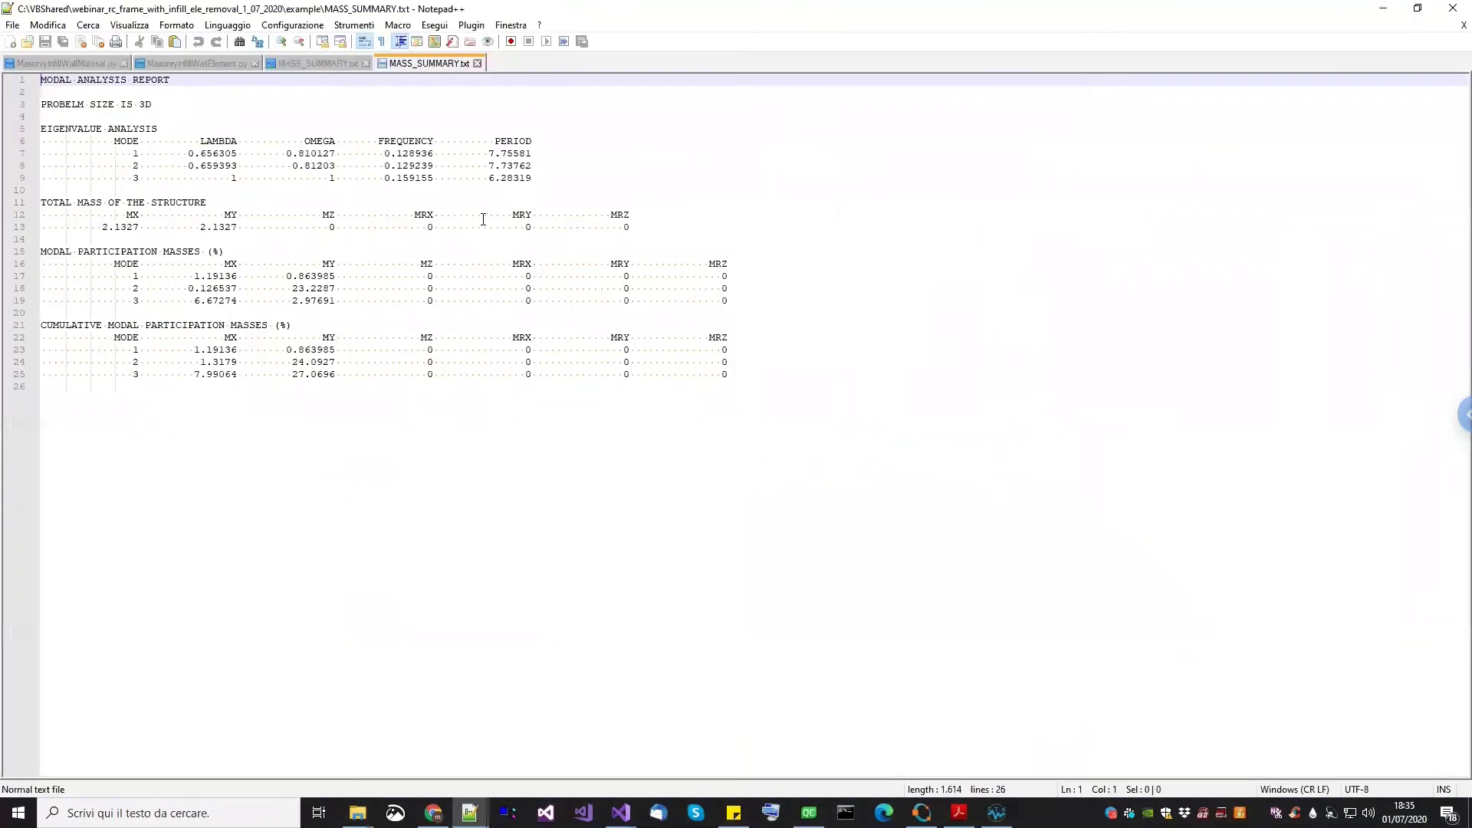
{"action": "left_click", "coordinate": [386, 154]}
{"action": "left_click_drag", "start_coordinate": [386, 154], "coordinate": [433, 156]}
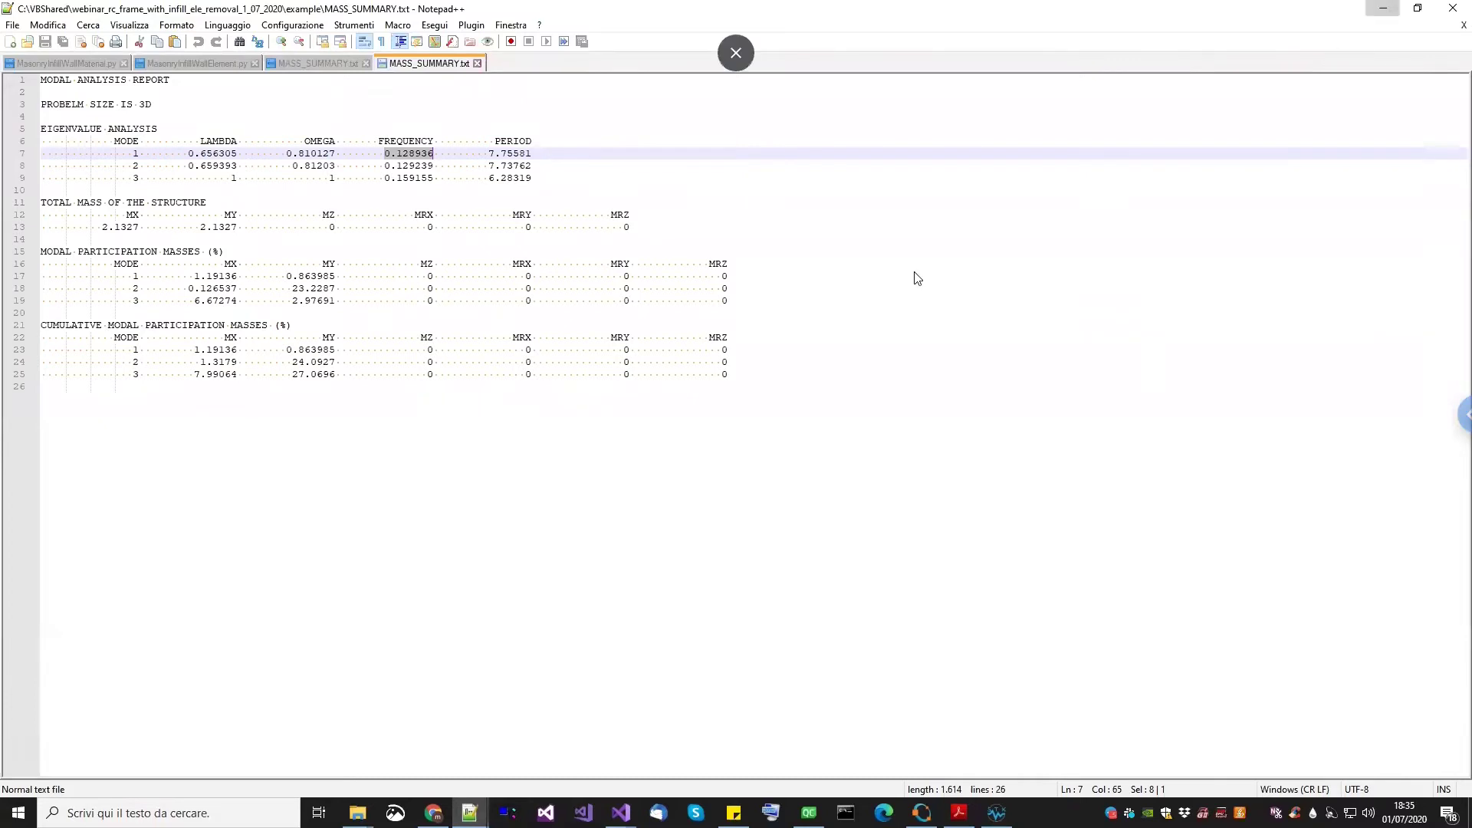
{"action": "key", "text": "alt+Tab"}
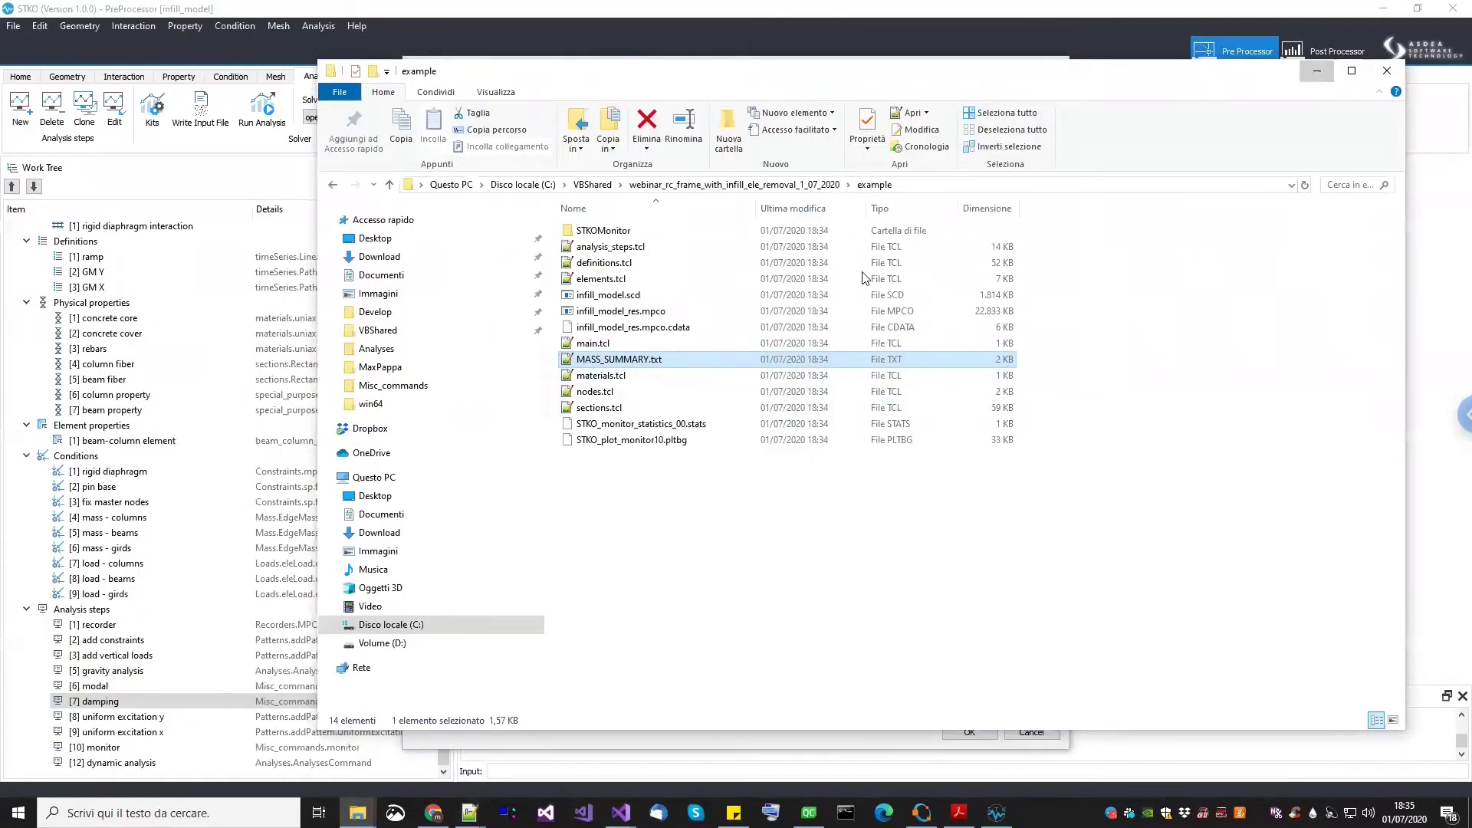
Reopen the infill_model folder's MASS_SUMMARY.txt in Notepad++ and copy the frequency of mode 1
{"action": "key", "text": "alt+Tab"}
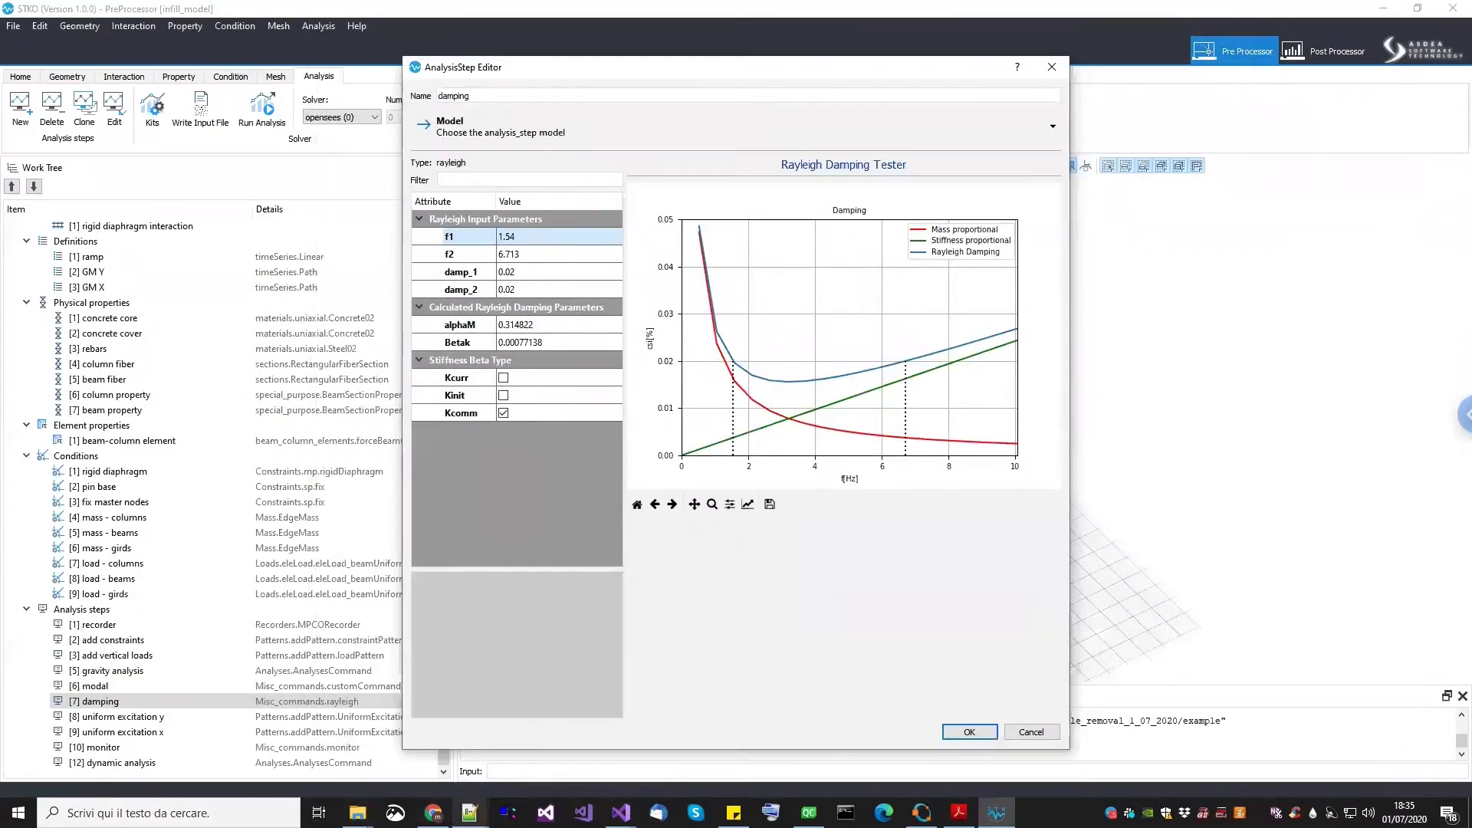
{"action": "left_click", "coordinate": [470, 812]}
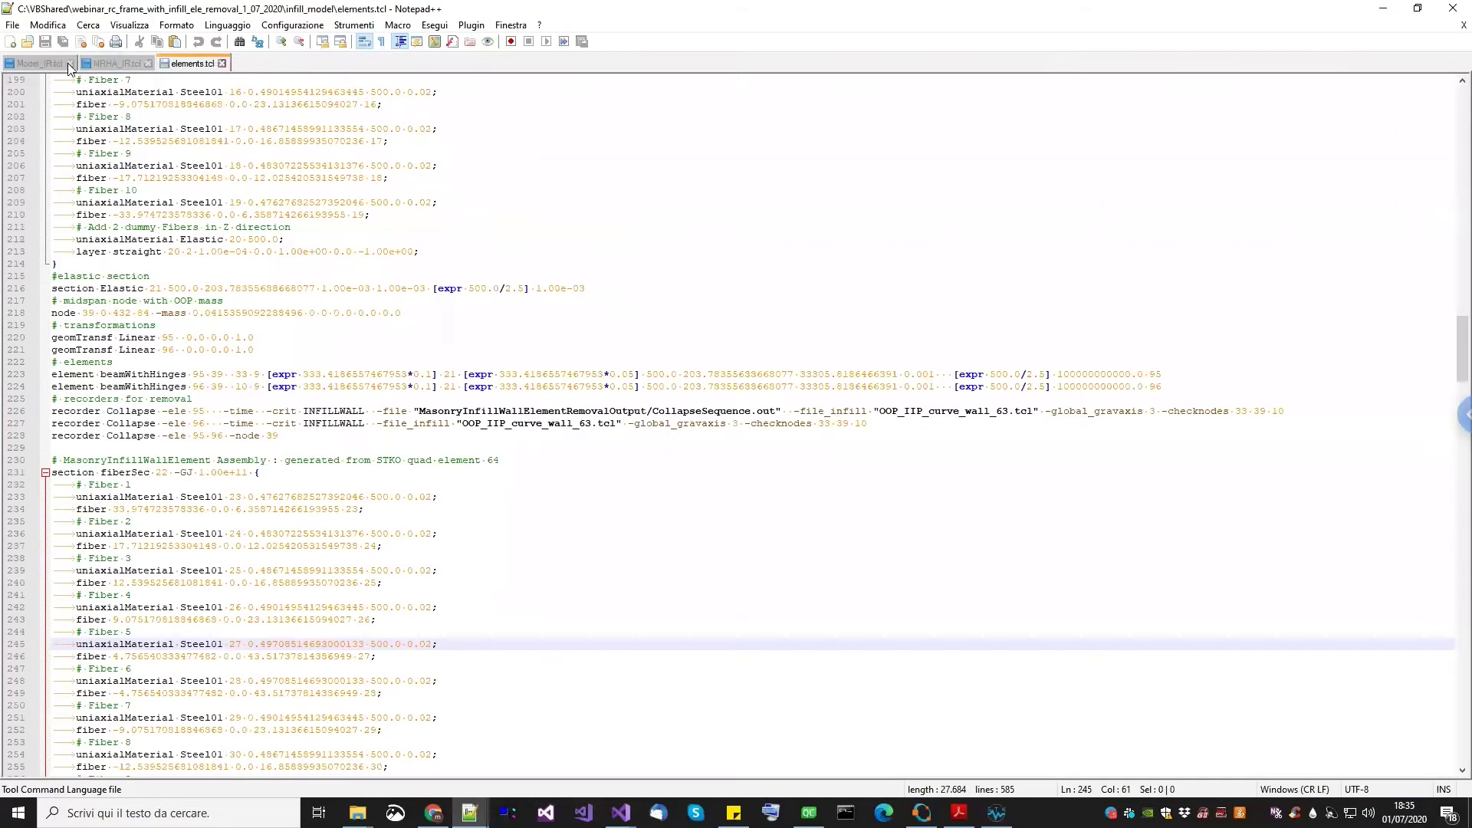
{"action": "left_click", "coordinate": [12, 25]}
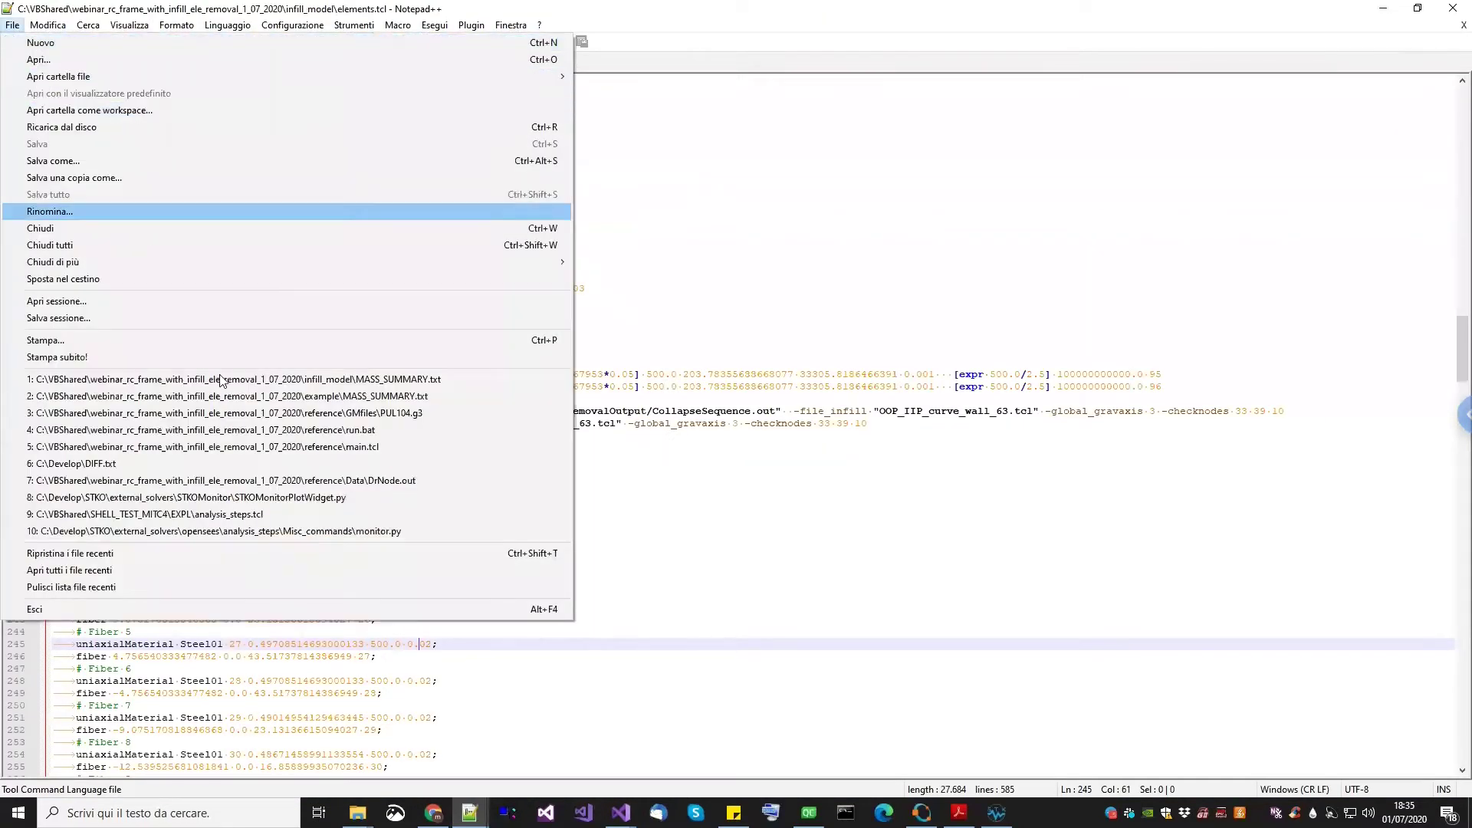
{"action": "left_click", "coordinate": [284, 379]}
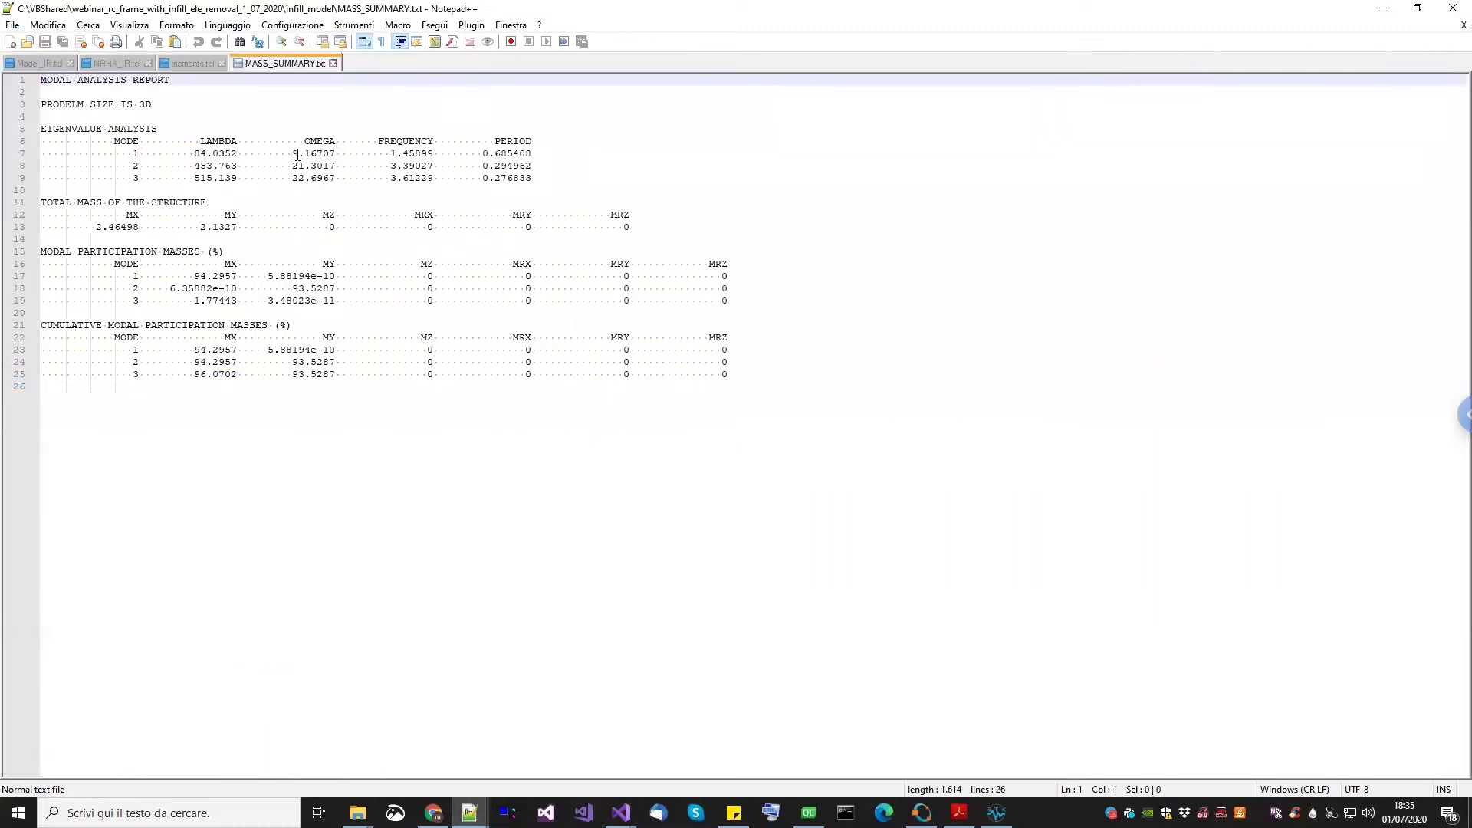
{"action": "left_click_drag", "start_coordinate": [386, 153], "coordinate": [438, 155]}
{"action": "key", "text": "ctrl+c"}
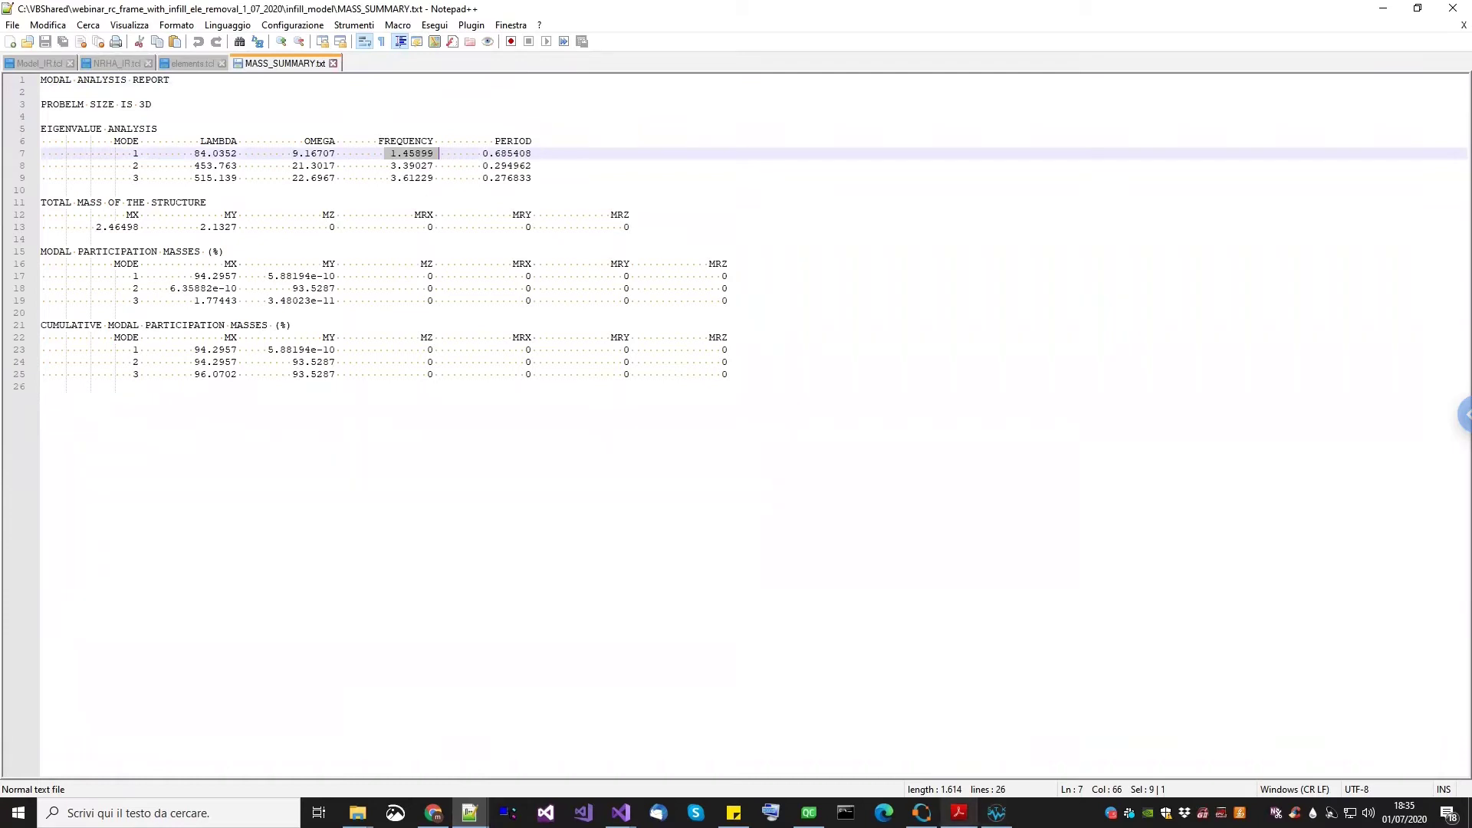
Set the damping step's f1 in STKO to the mode 1 frequency from the infill_model report, 1.45899
{"action": "left_click", "coordinate": [997, 813]}
{"action": "double_click", "coordinate": [524, 236]}
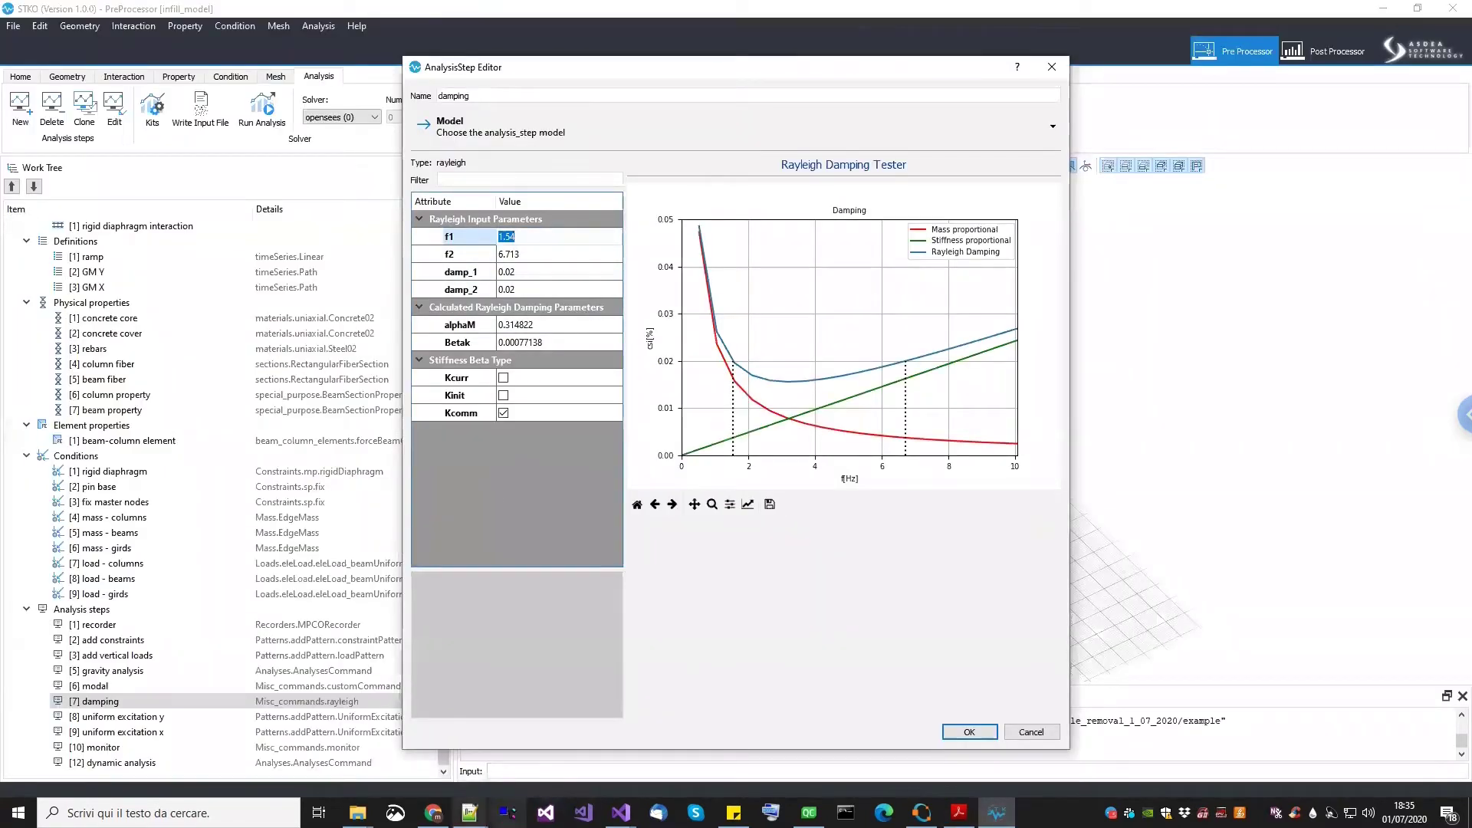
{"action": "left_click", "coordinate": [469, 812]}
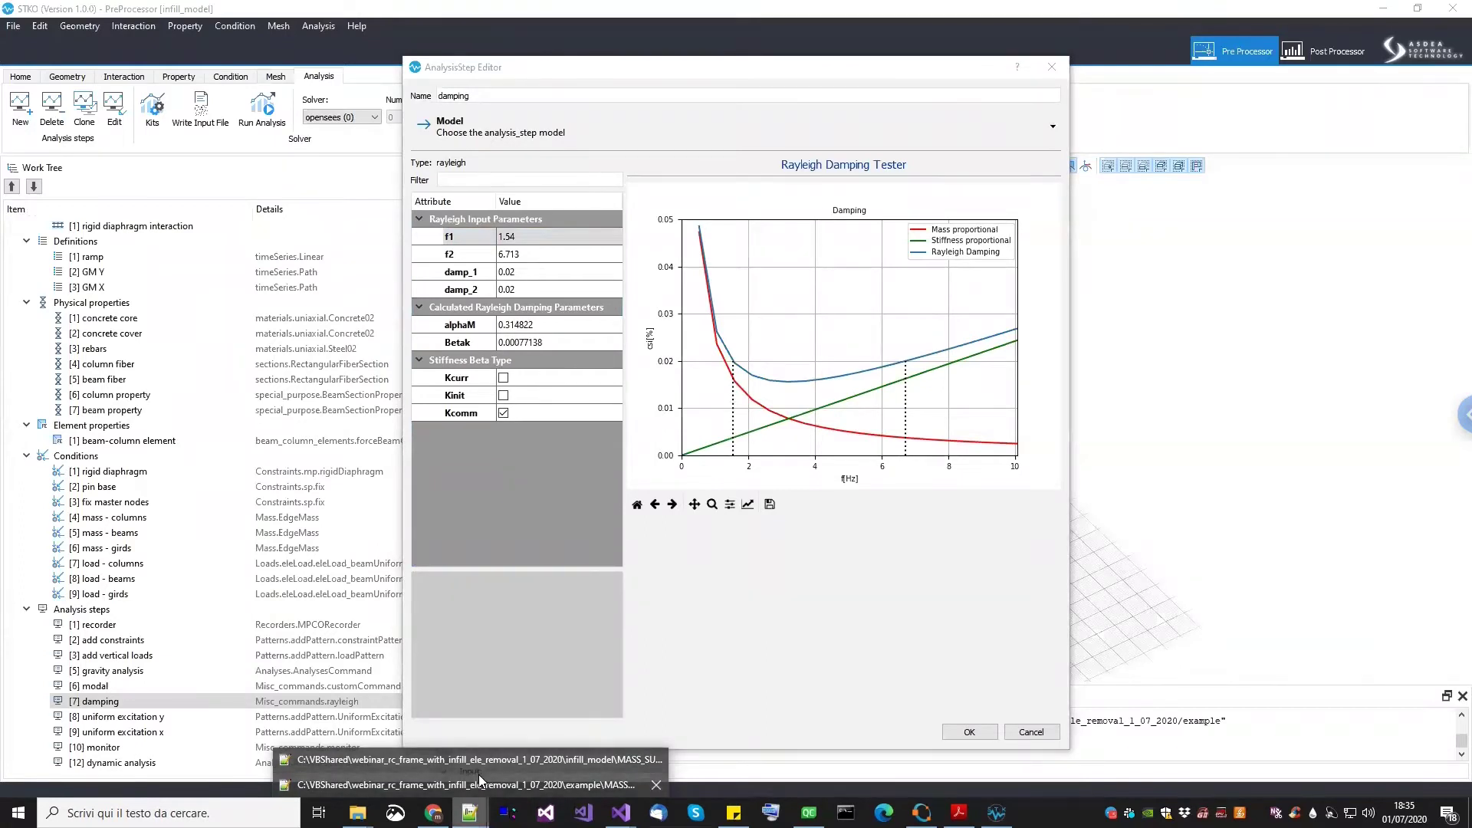
{"action": "left_click", "coordinate": [483, 759]}
{"action": "left_click", "coordinate": [393, 154]}
{"action": "left_click_drag", "start_coordinate": [392, 153], "coordinate": [430, 153]}
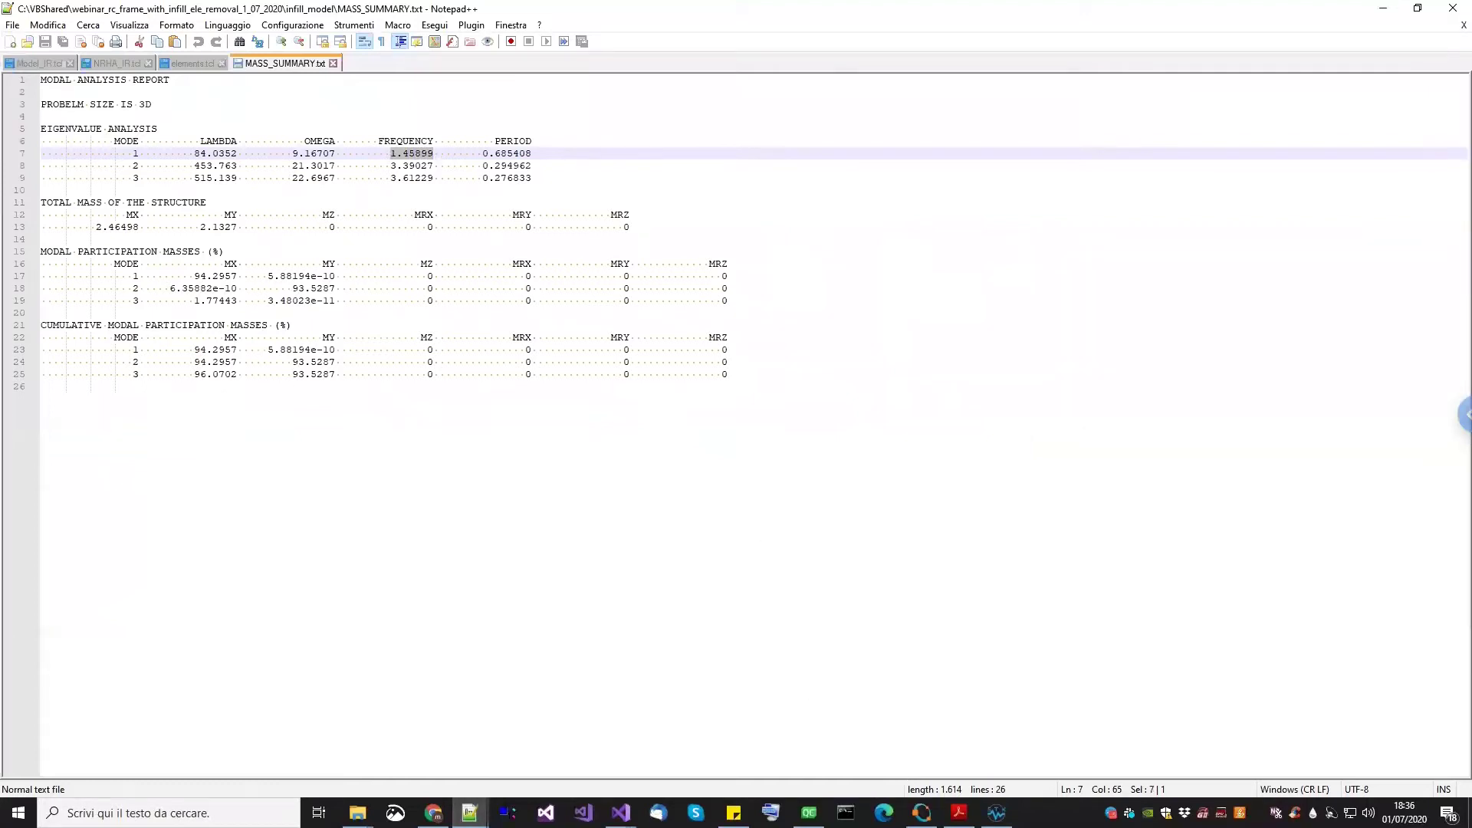
{"action": "left_click", "coordinate": [996, 813]}
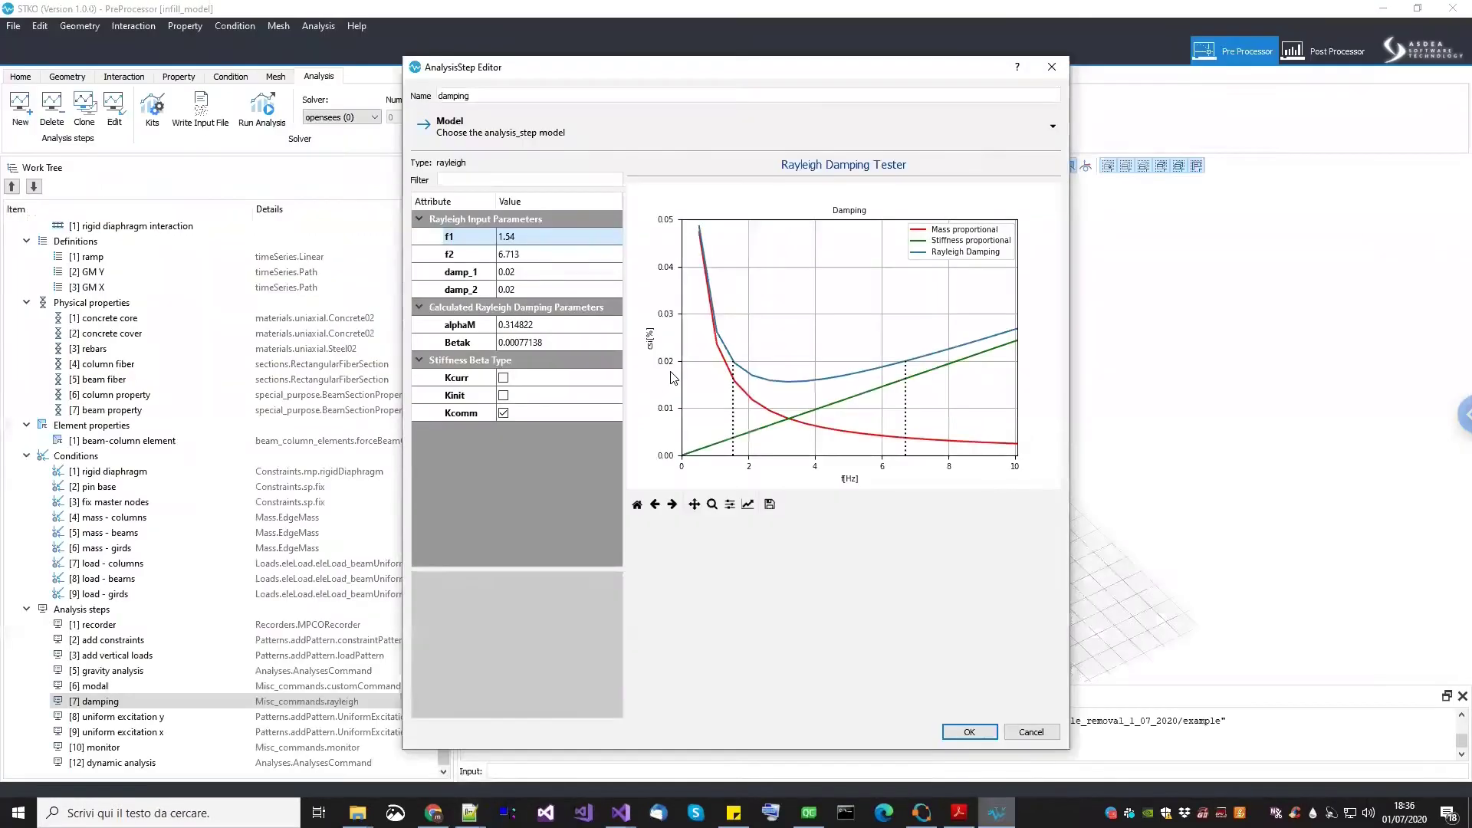
{"action": "double_click", "coordinate": [535, 240]}
{"action": "key", "text": "ctrl+v"}
{"action": "key", "text": "Tab"}
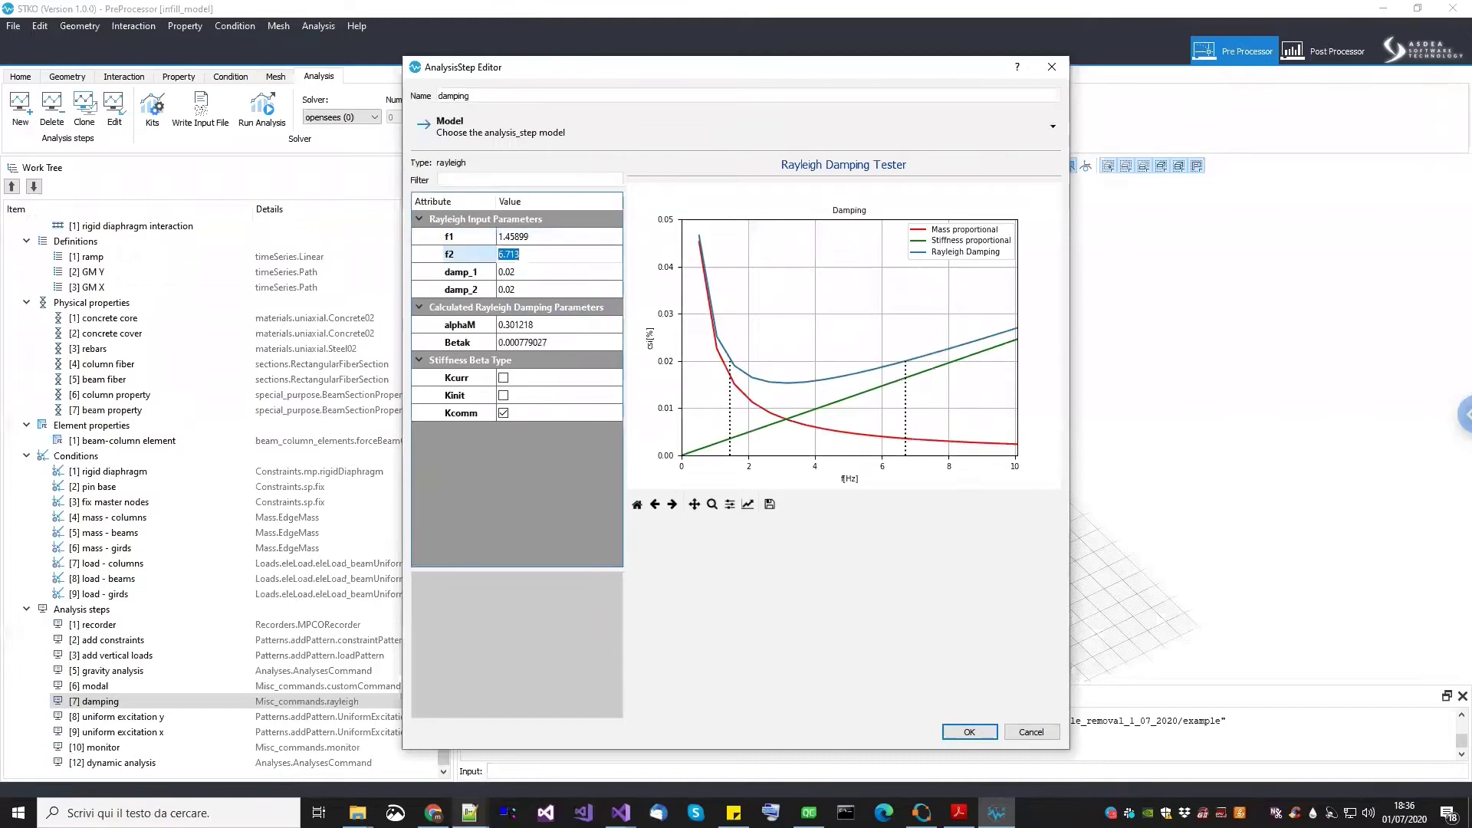
Copy the mode 3 frequency from the infill_model report, set the damping step's f2 to 3.61229, and accept the damping settings
{"action": "mouse_move", "coordinate": [473, 797]}
{"action": "left_click", "coordinate": [474, 683]}
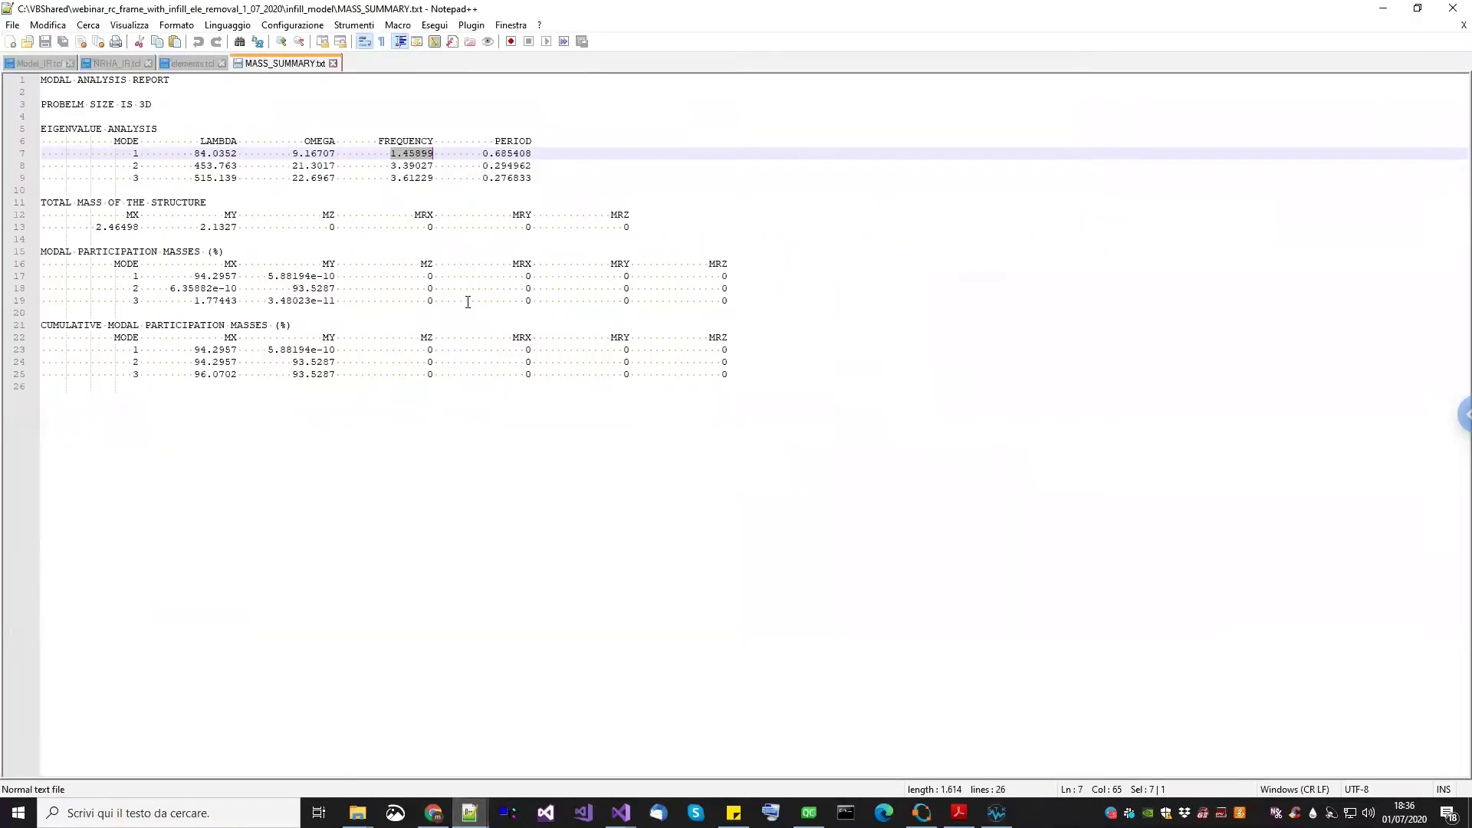
{"action": "left_click_drag", "start_coordinate": [390, 178], "coordinate": [432, 179]}
{"action": "key", "text": "ctrl+c"}
{"action": "key", "text": "alt+Tab"}
{"action": "double_click", "coordinate": [552, 253]}
{"action": "key", "text": "ctrl+v"}
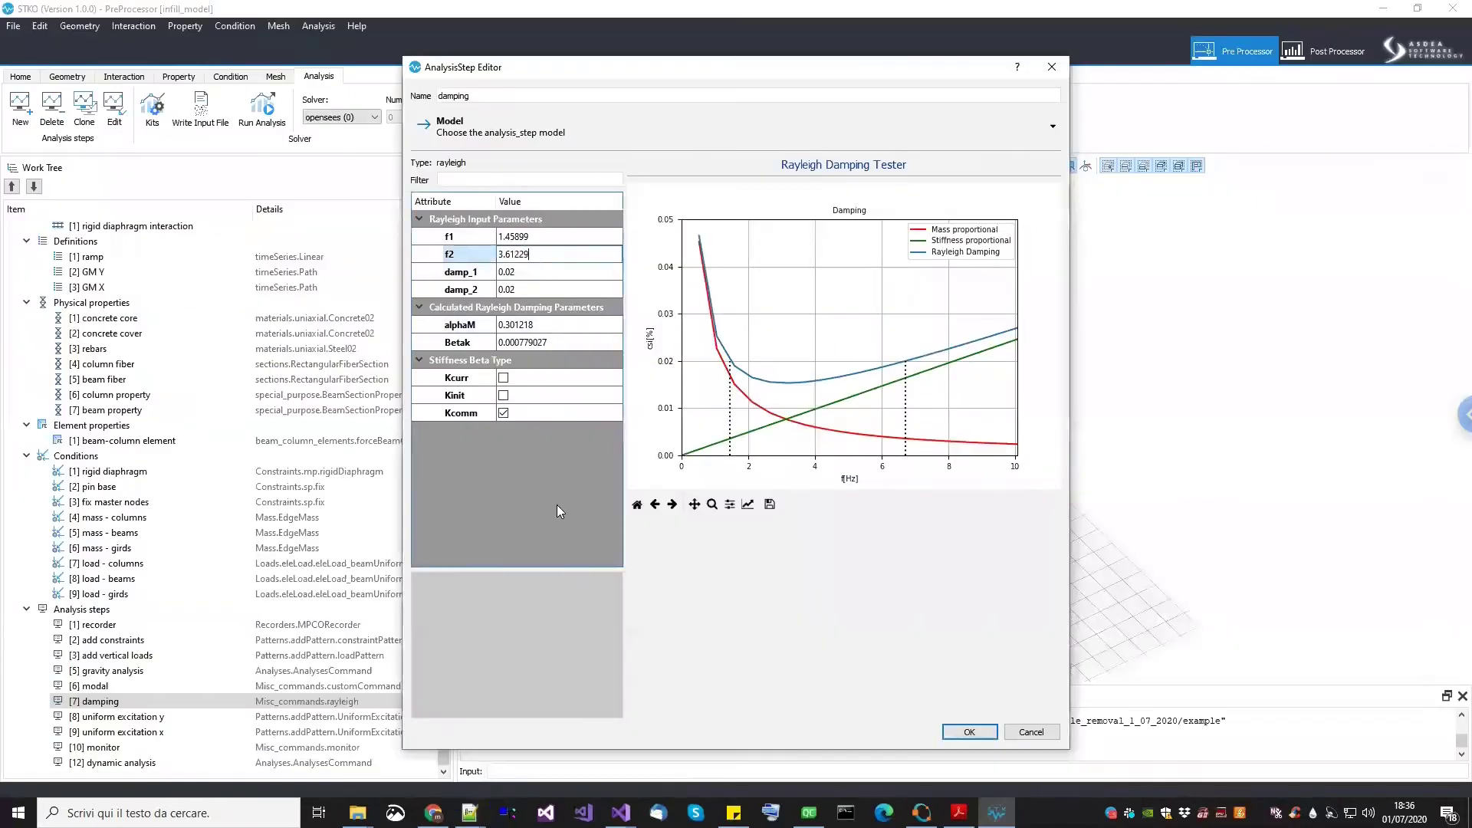
{"action": "left_click", "coordinate": [547, 558]}
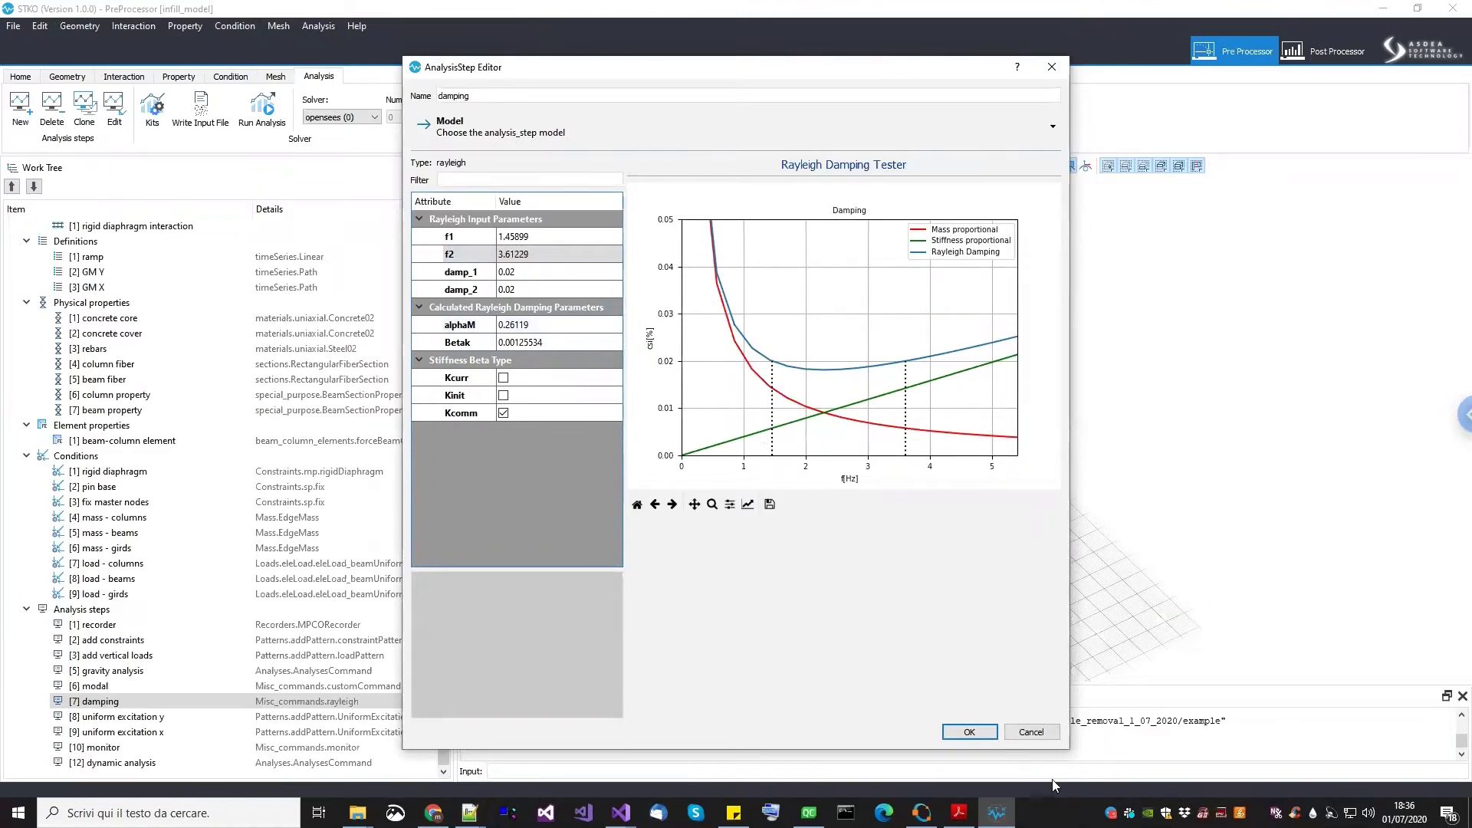
{"action": "left_click", "coordinate": [969, 732]}
Edit the modal analysis step's TCL script, delete its final error "wait...." line, and accept the script
{"action": "left_click", "coordinate": [127, 688]}
{"action": "right_click", "coordinate": [127, 691]}
{"action": "left_click", "coordinate": [160, 733]}
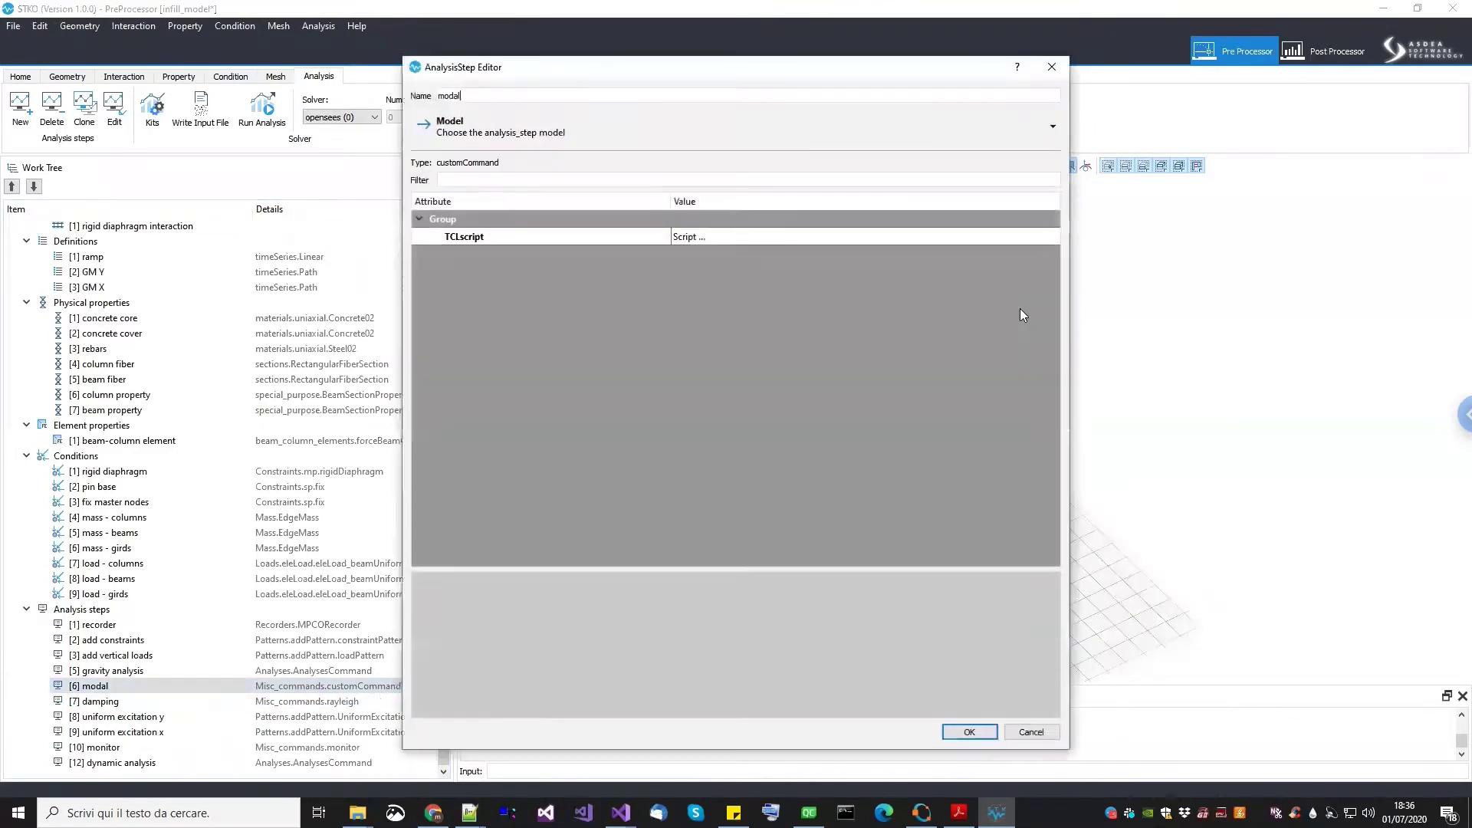
{"action": "left_click", "coordinate": [1053, 236]}
{"action": "left_click", "coordinate": [1048, 236]}
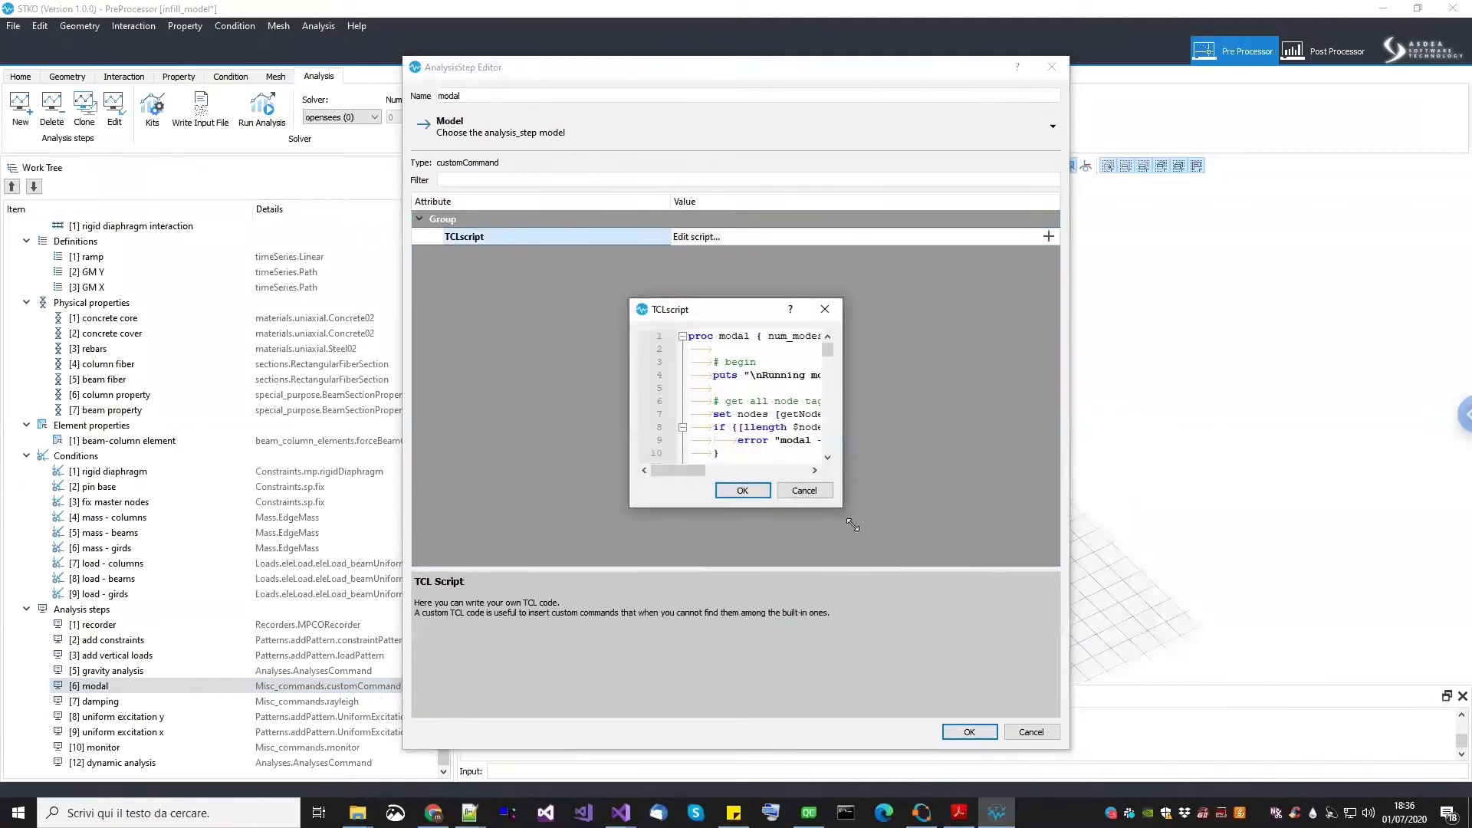
{"action": "left_click_drag", "start_coordinate": [853, 526], "coordinate": [1073, 731]}
{"action": "key", "text": "ctrl+End"}
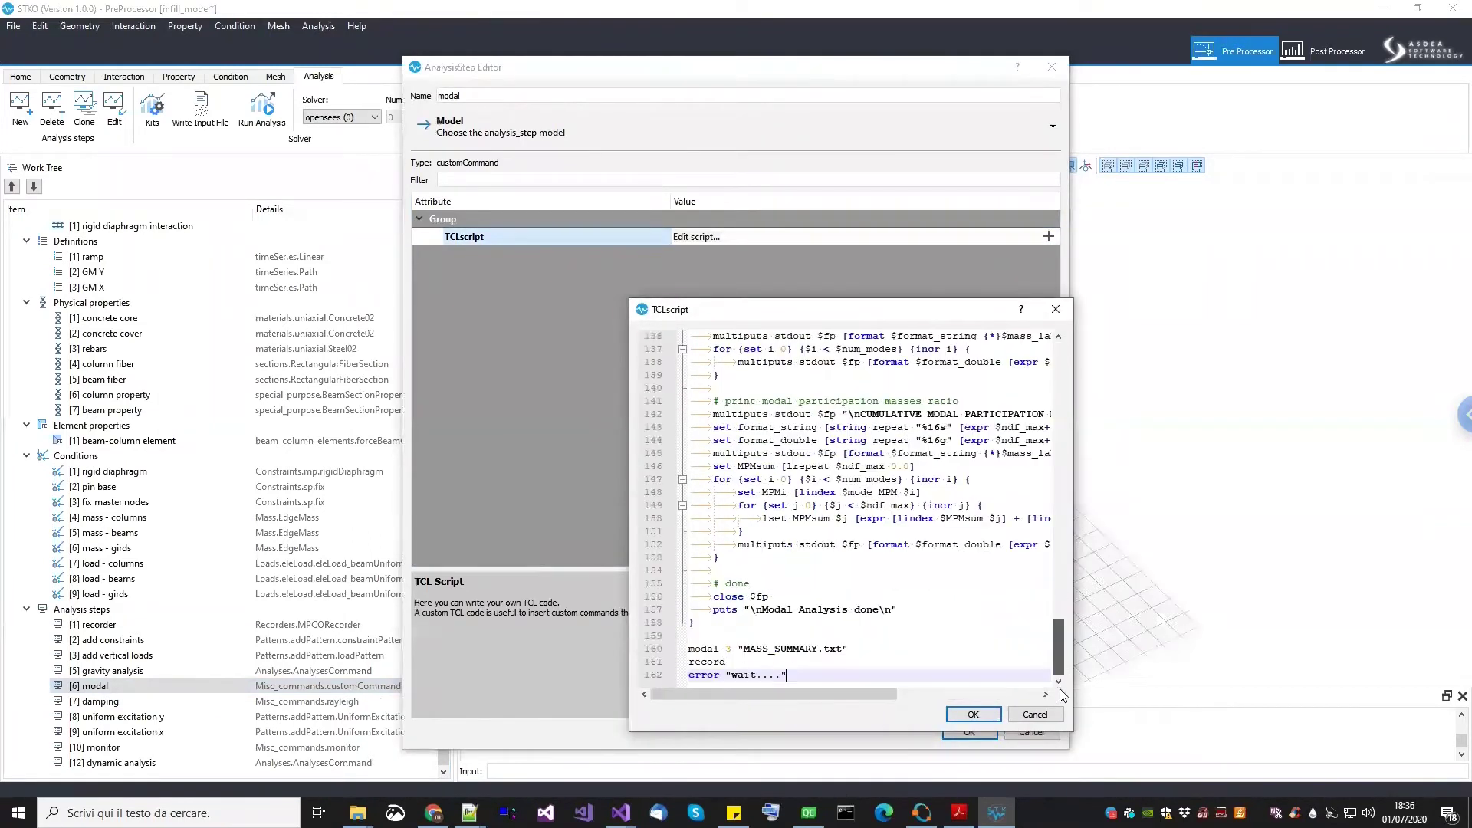
{"action": "left_click", "coordinate": [658, 676]}
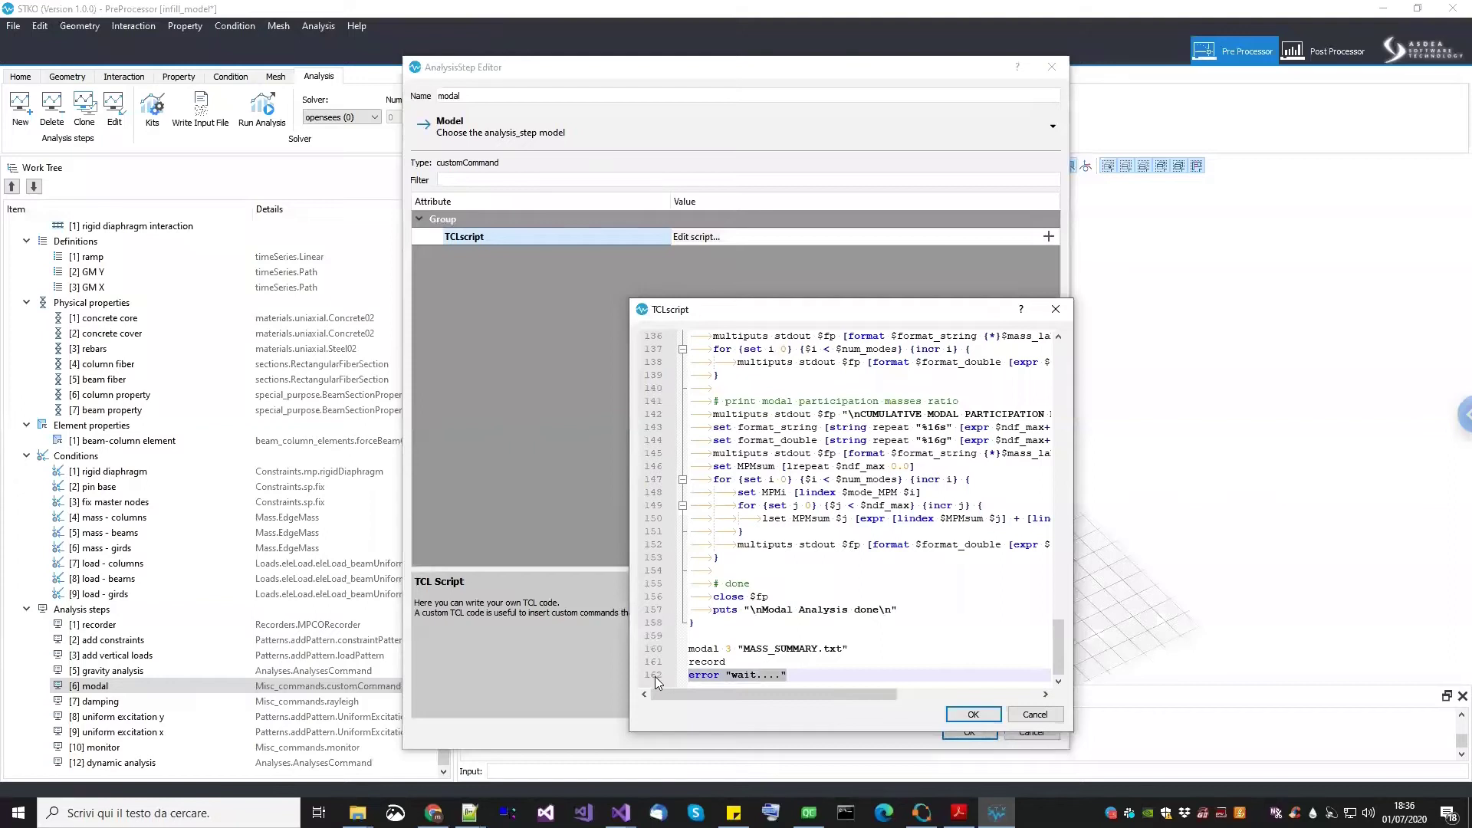
{"action": "key", "text": "Delete"}
{"action": "left_click", "coordinate": [974, 713]}
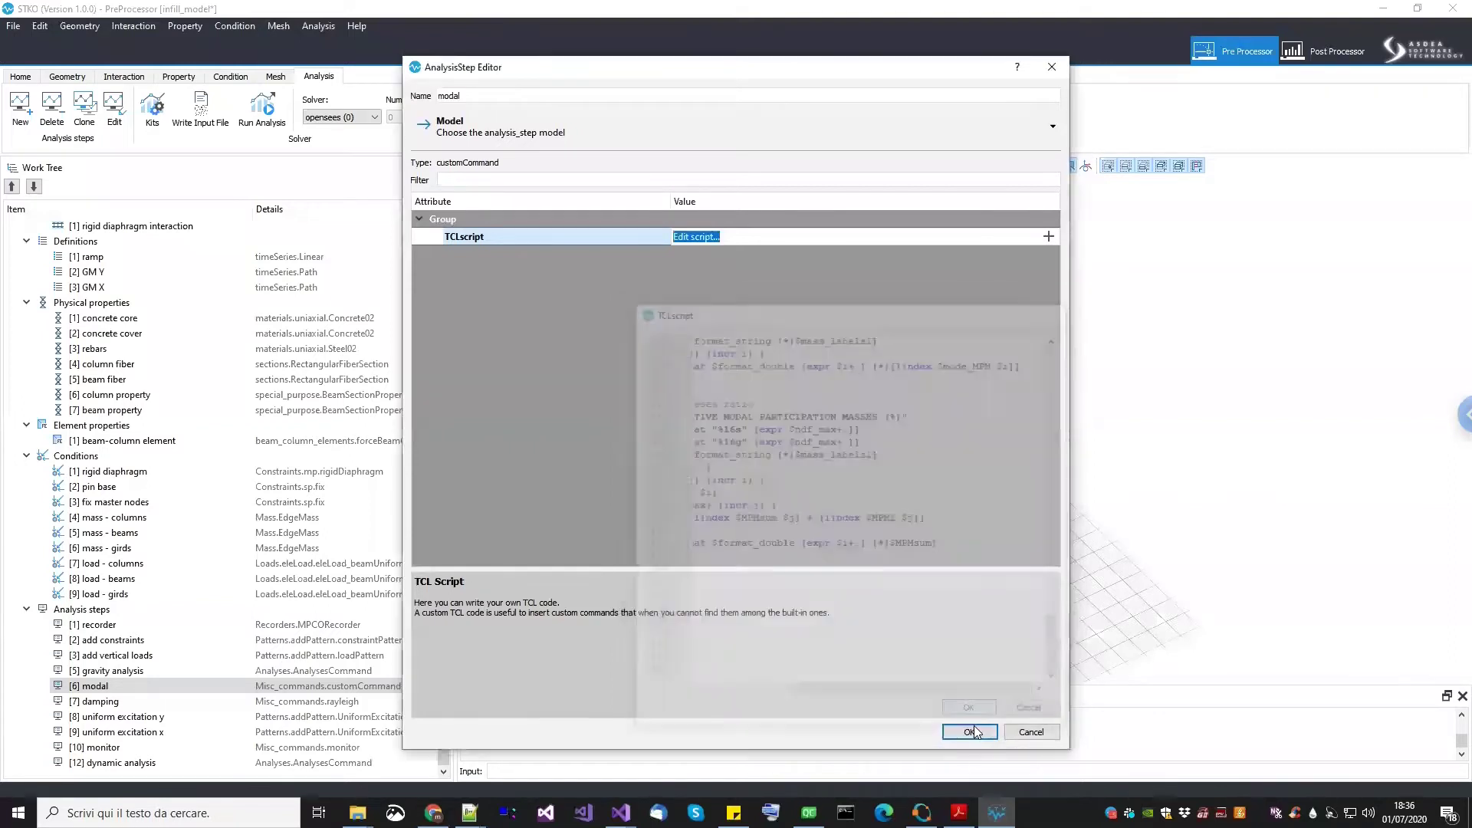
Reopen the modal step's TCL script, check its last lines, and accept the script and the analysis step
{"action": "left_click", "coordinate": [1049, 238]}
{"action": "left_click", "coordinate": [1049, 236]}
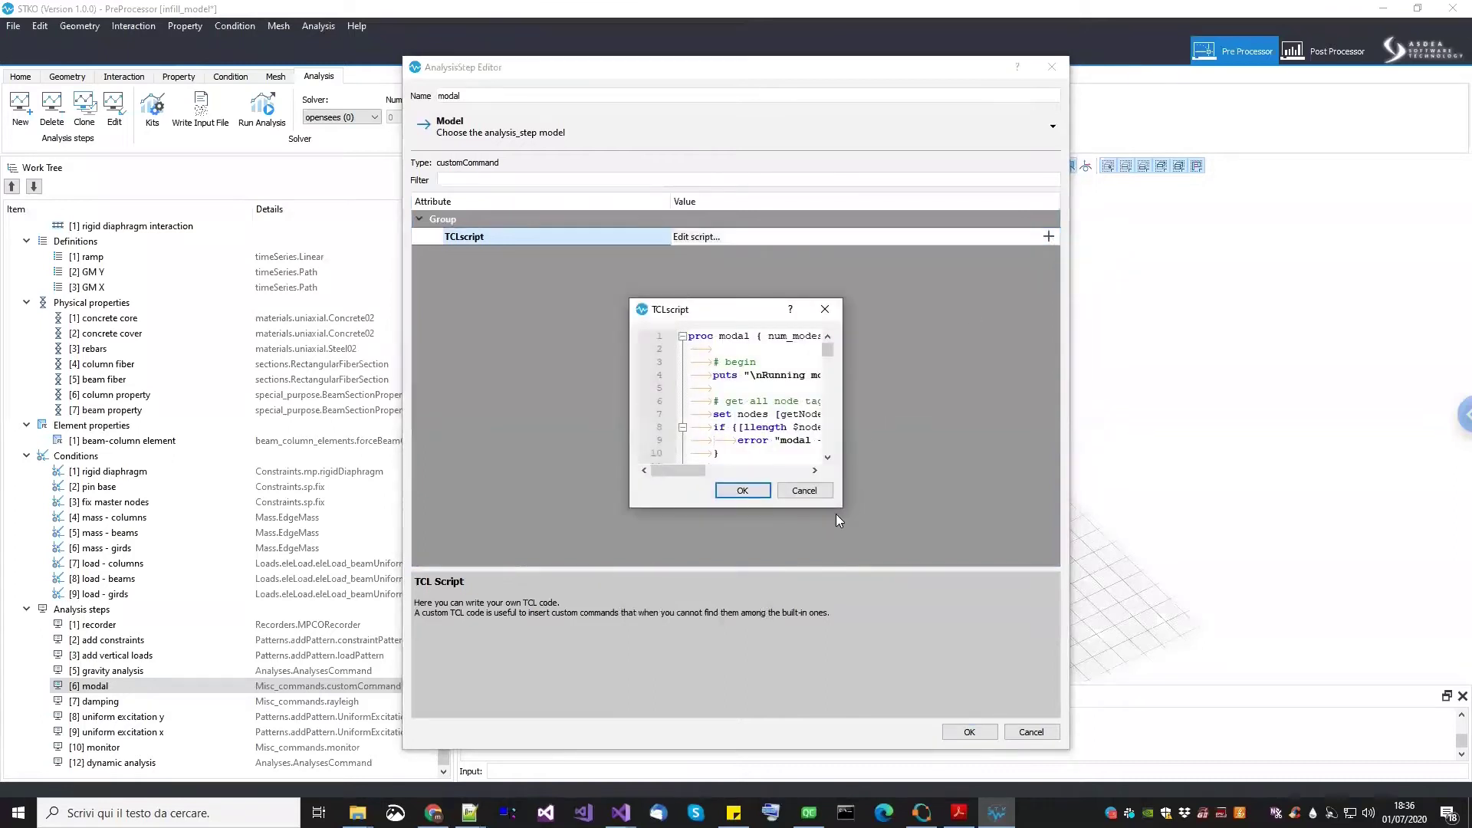
{"action": "left_click_drag", "start_coordinate": [839, 512], "coordinate": [859, 581]}
{"action": "scroll", "coordinate": [847, 571], "scroll_direction": "down", "scroll_amount": 20}
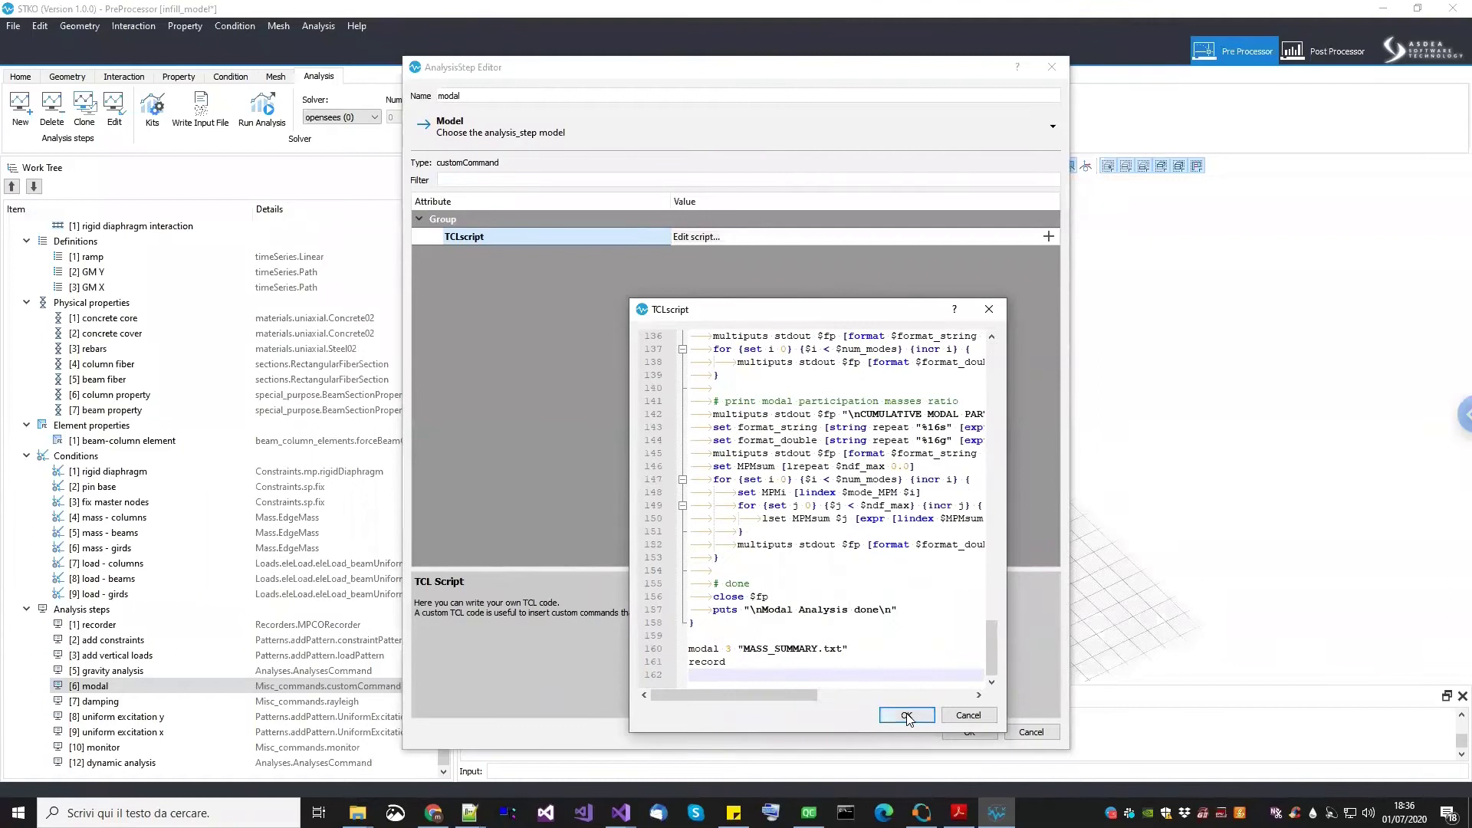
{"action": "left_click", "coordinate": [903, 714]}
{"action": "left_click", "coordinate": [968, 731]}
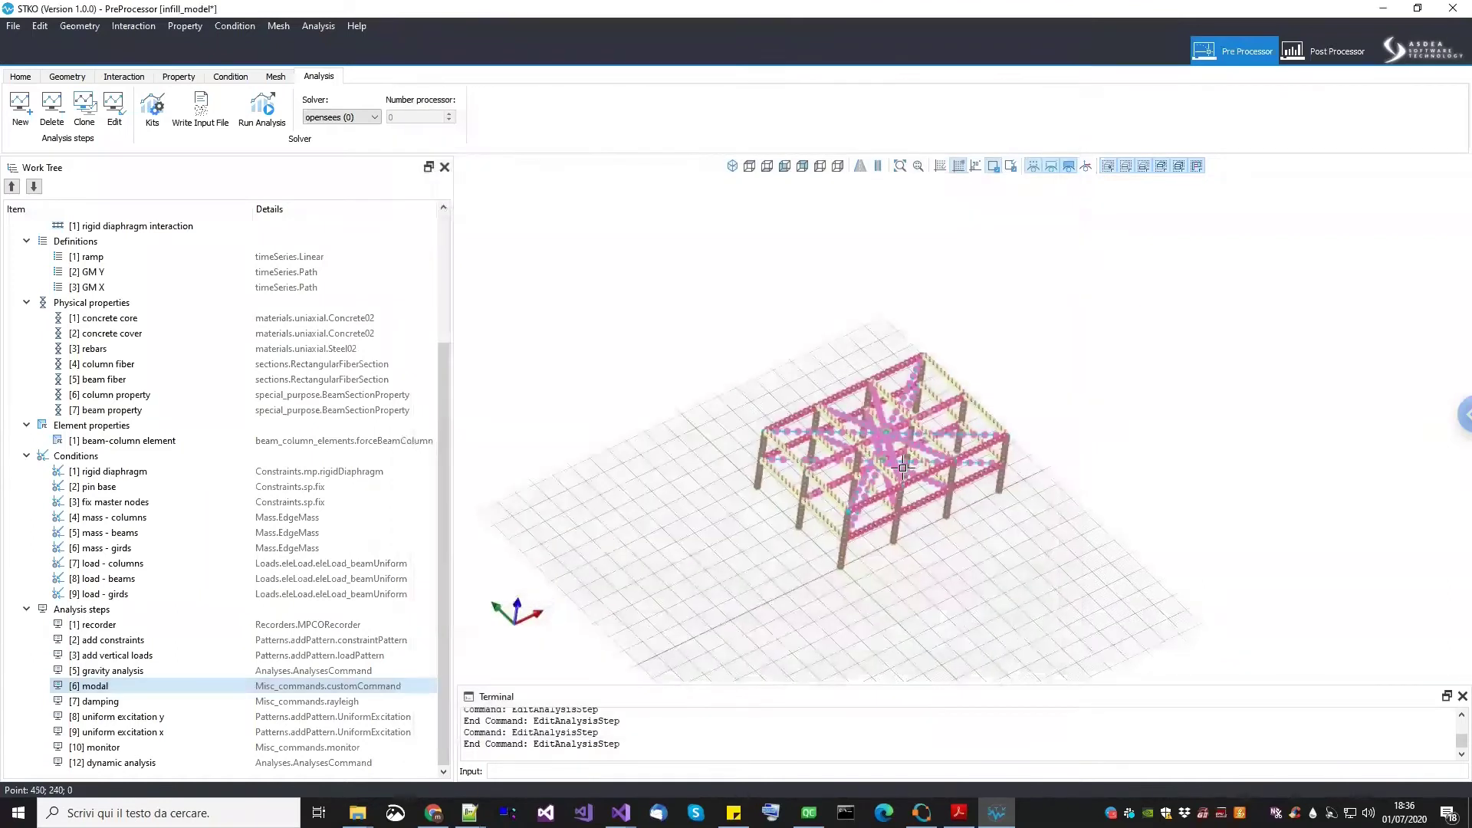
Save the infill_model document and run the analysis with the OpenSees solver
{"action": "key", "text": "ctrl+s"}
{"action": "left_click", "coordinate": [279, 126]}
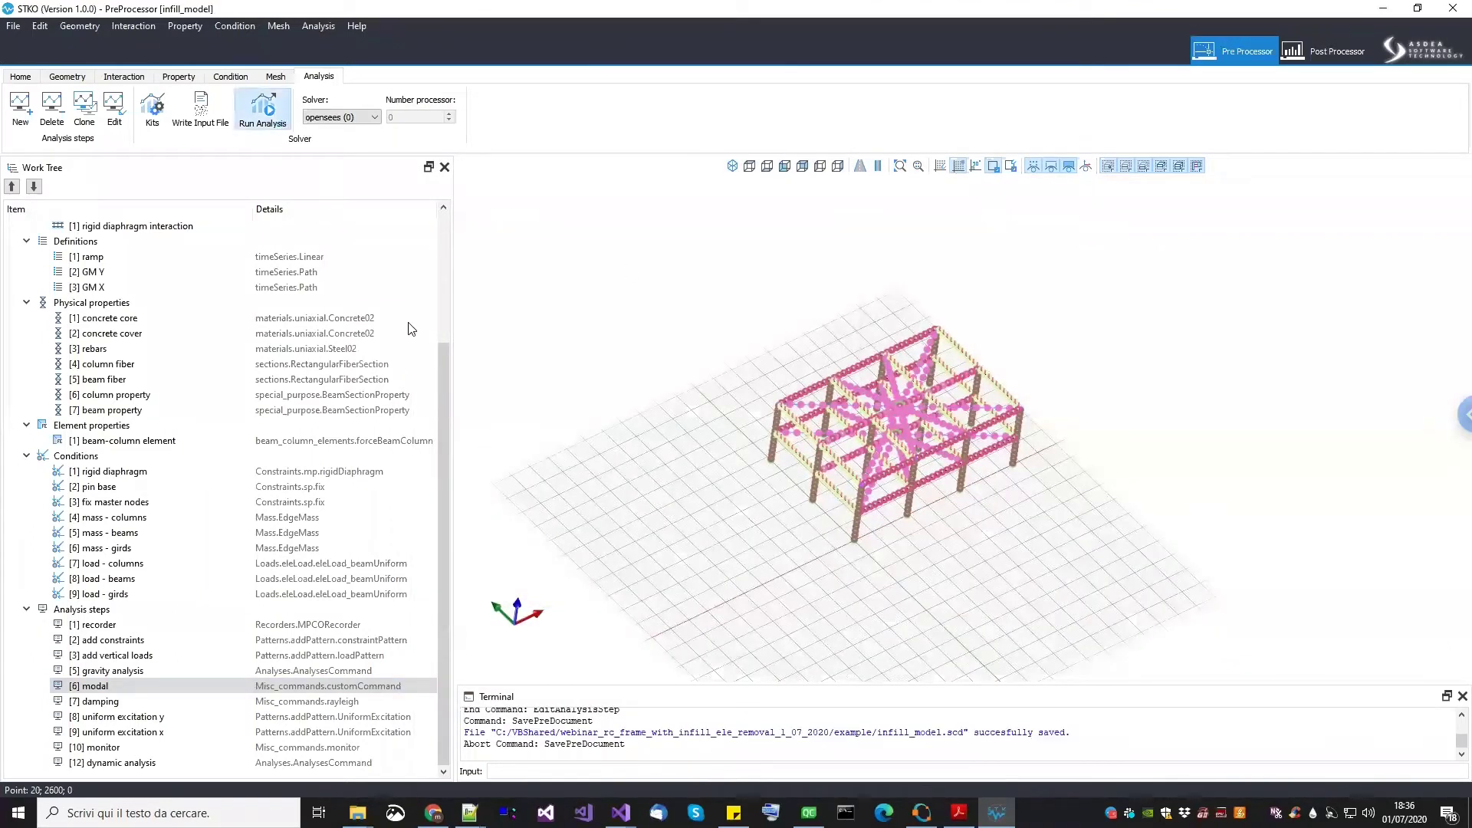
{"action": "left_click", "coordinate": [714, 652]}
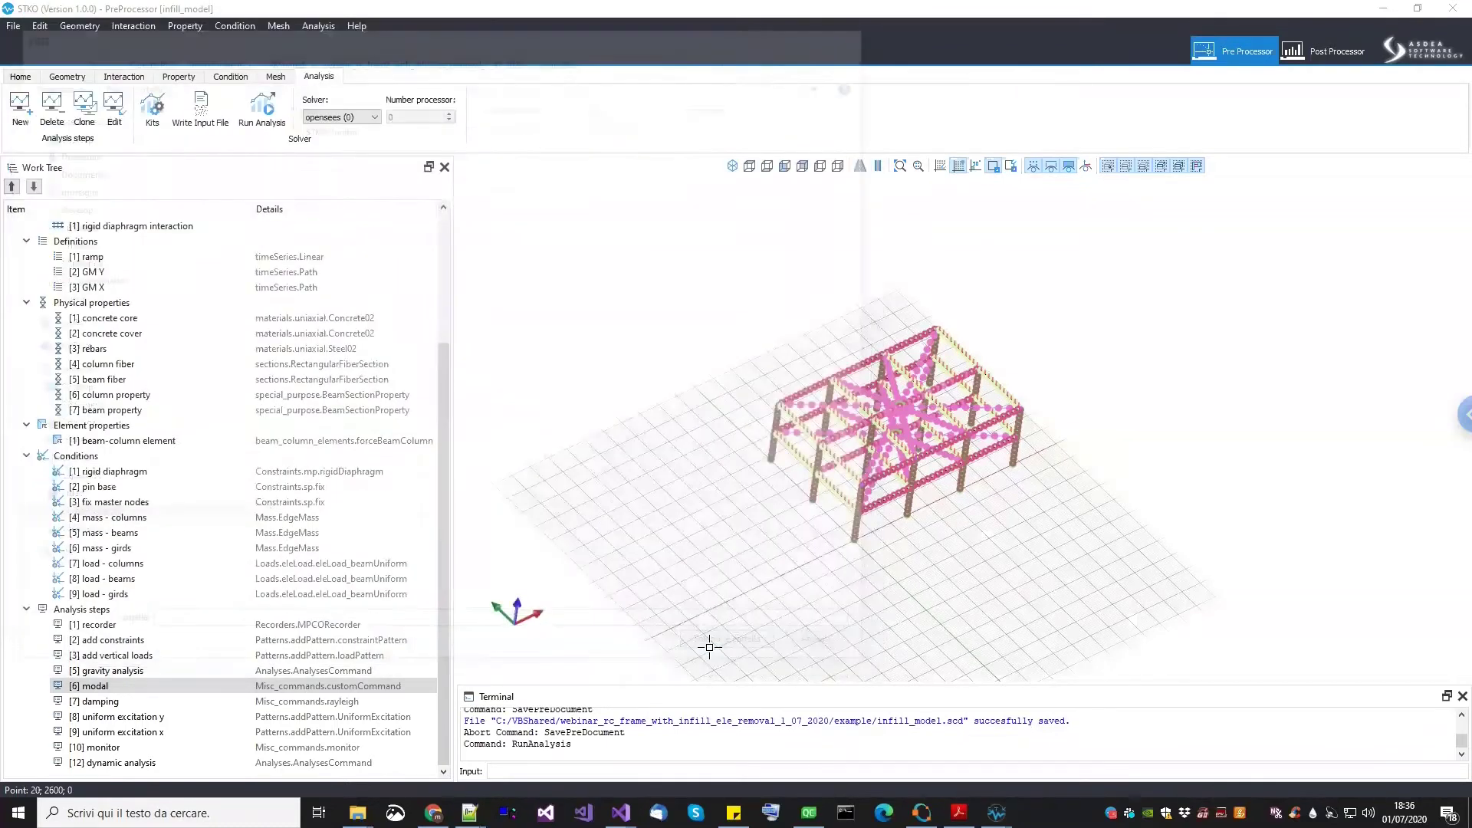
Show the STKO_plot_monitor10 analysis plot in STKO Monitor, then widen and reposition the window to follow the curve
{"action": "left_click", "coordinate": [558, 404]}
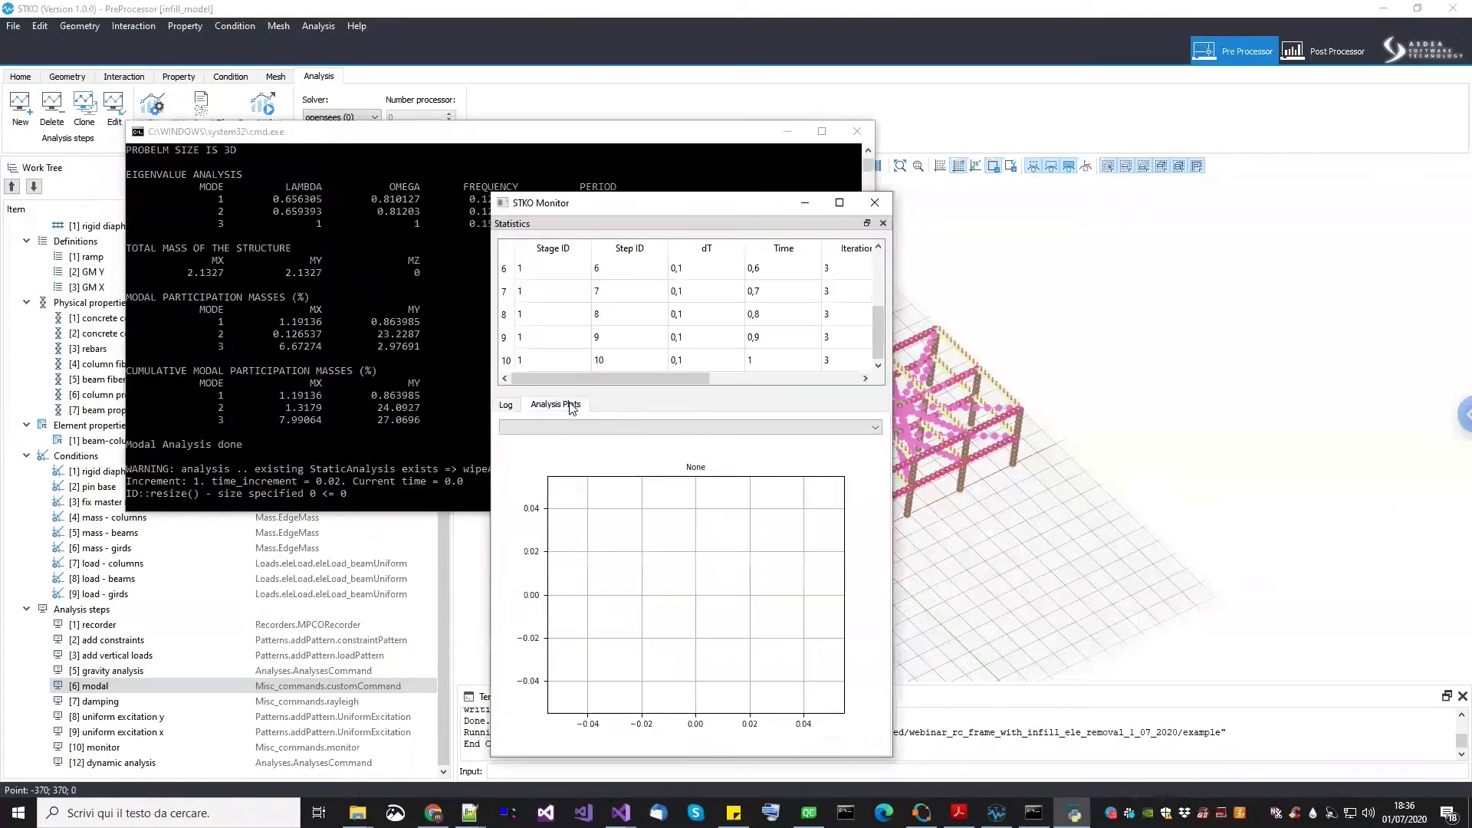
{"action": "left_click", "coordinate": [569, 427]}
{"action": "left_click", "coordinate": [569, 441]}
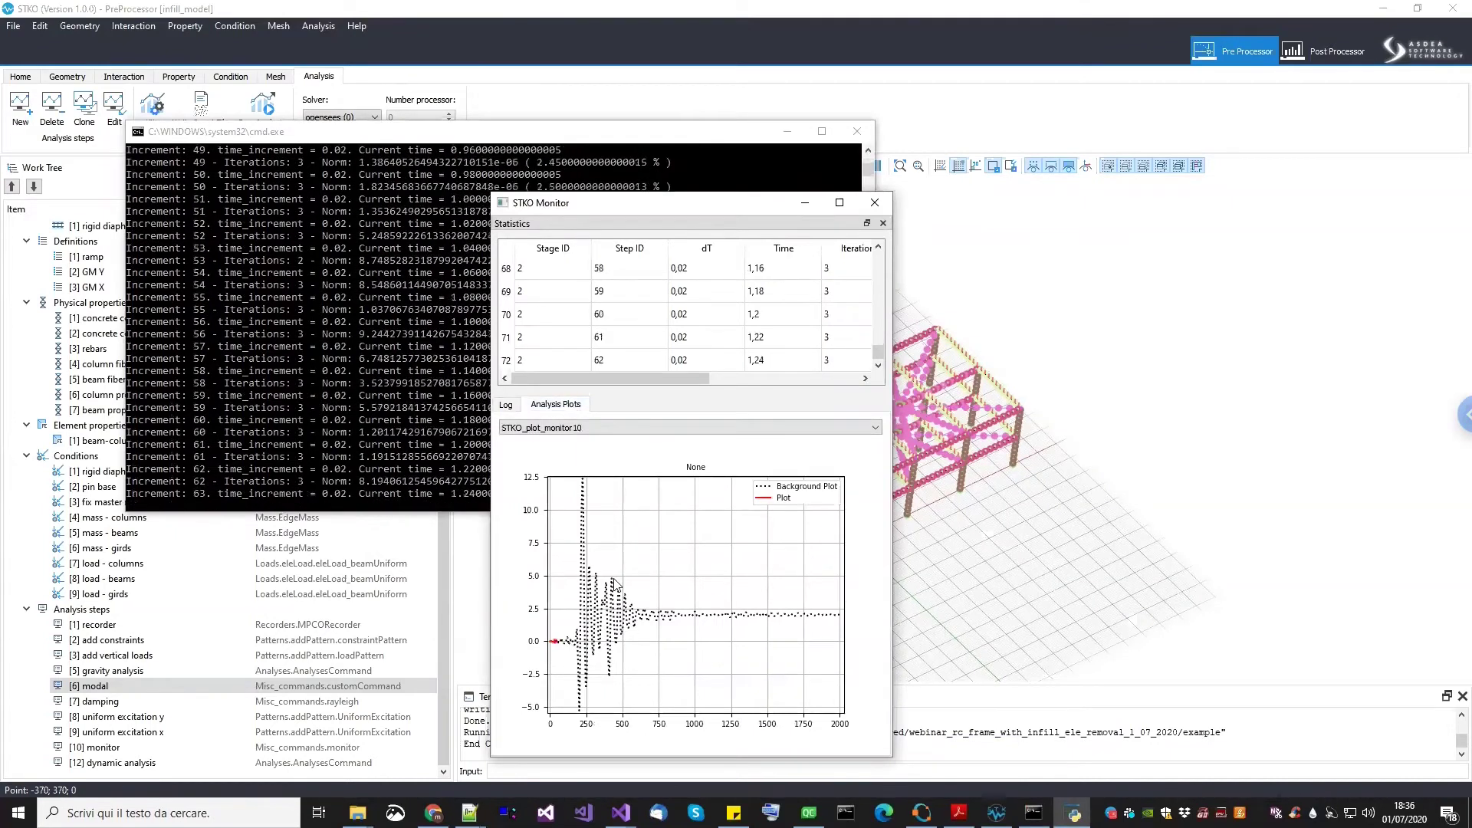
{"action": "left_click_drag", "start_coordinate": [891, 624], "coordinate": [1158, 621]}
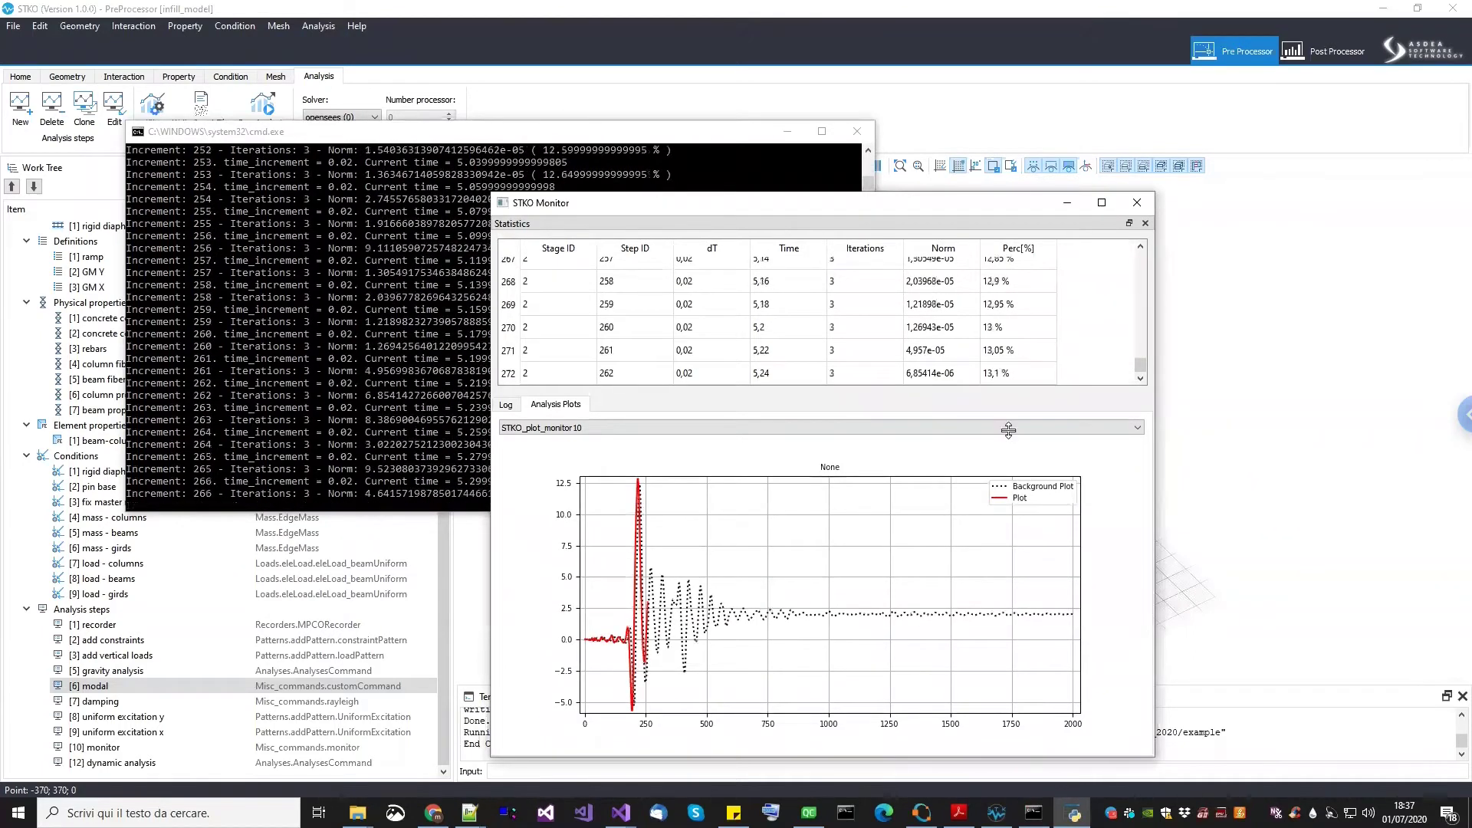
{"action": "left_click_drag", "start_coordinate": [991, 204], "coordinate": [1061, 208]}
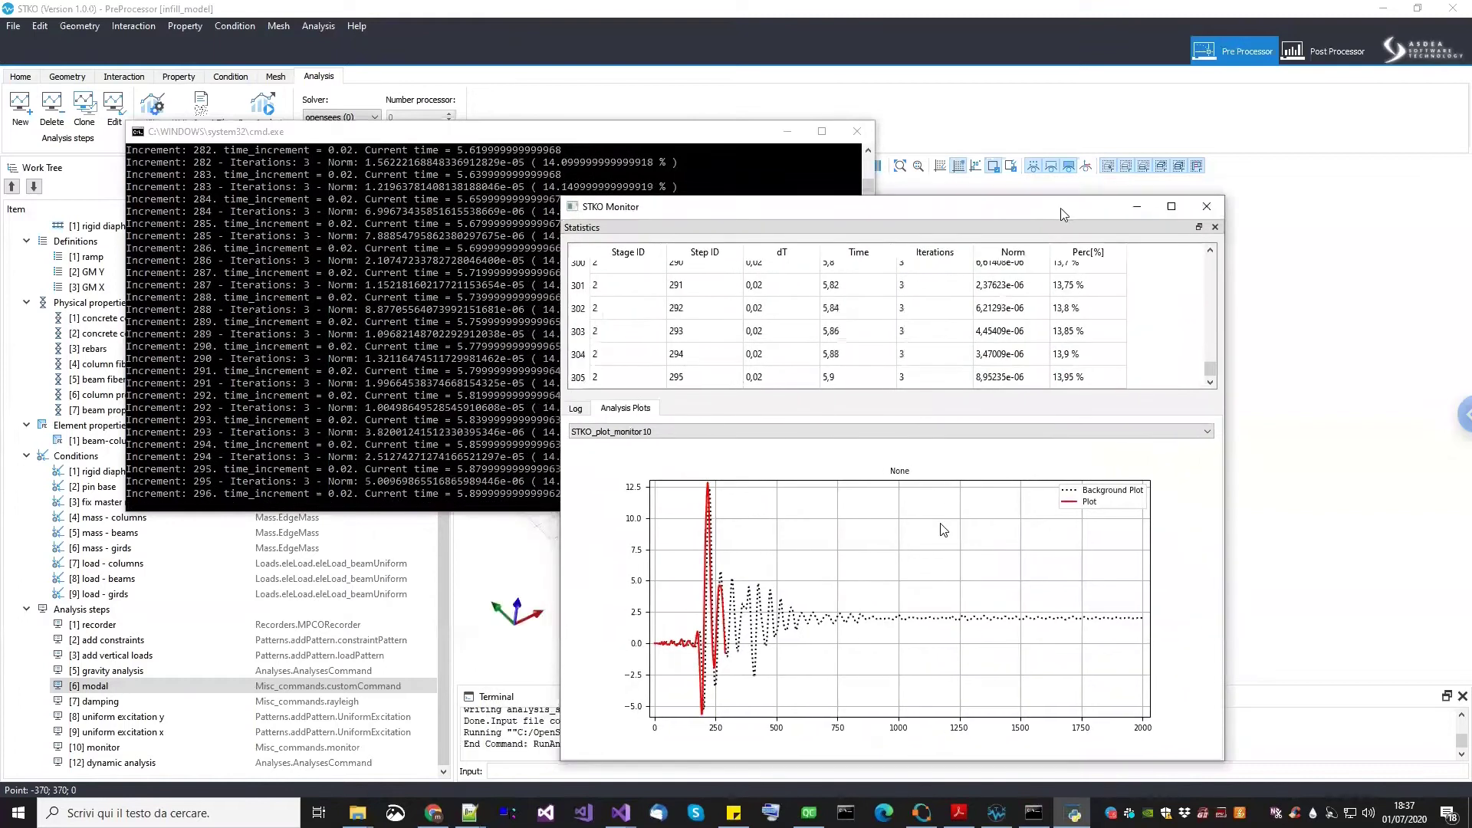
Close STKO Monitor and abort the running OpenSees analysis, confirming the termination of the batch process
{"action": "left_click", "coordinate": [1207, 207]}
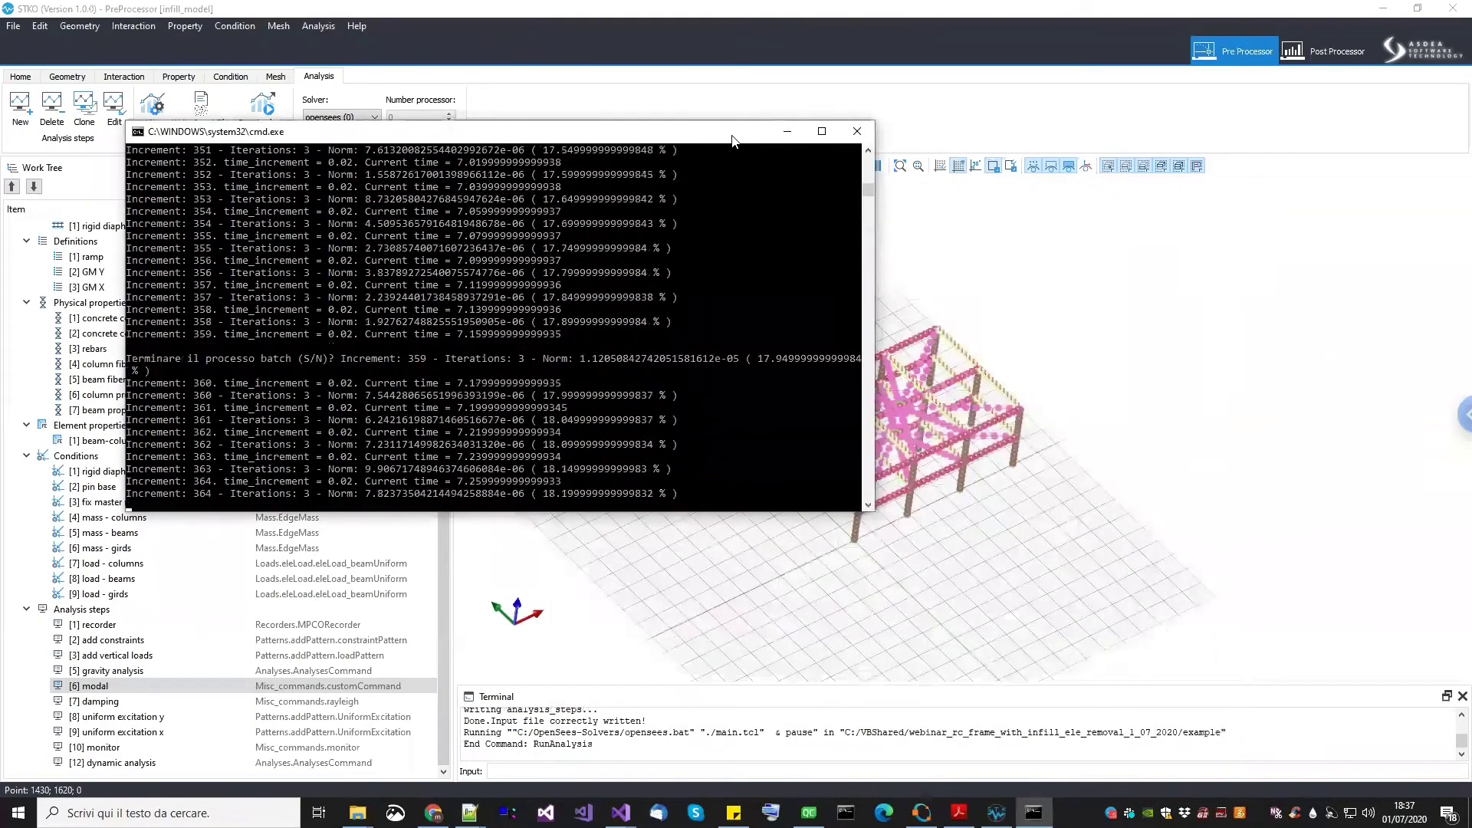
{"action": "key", "text": "ctrl+c"}
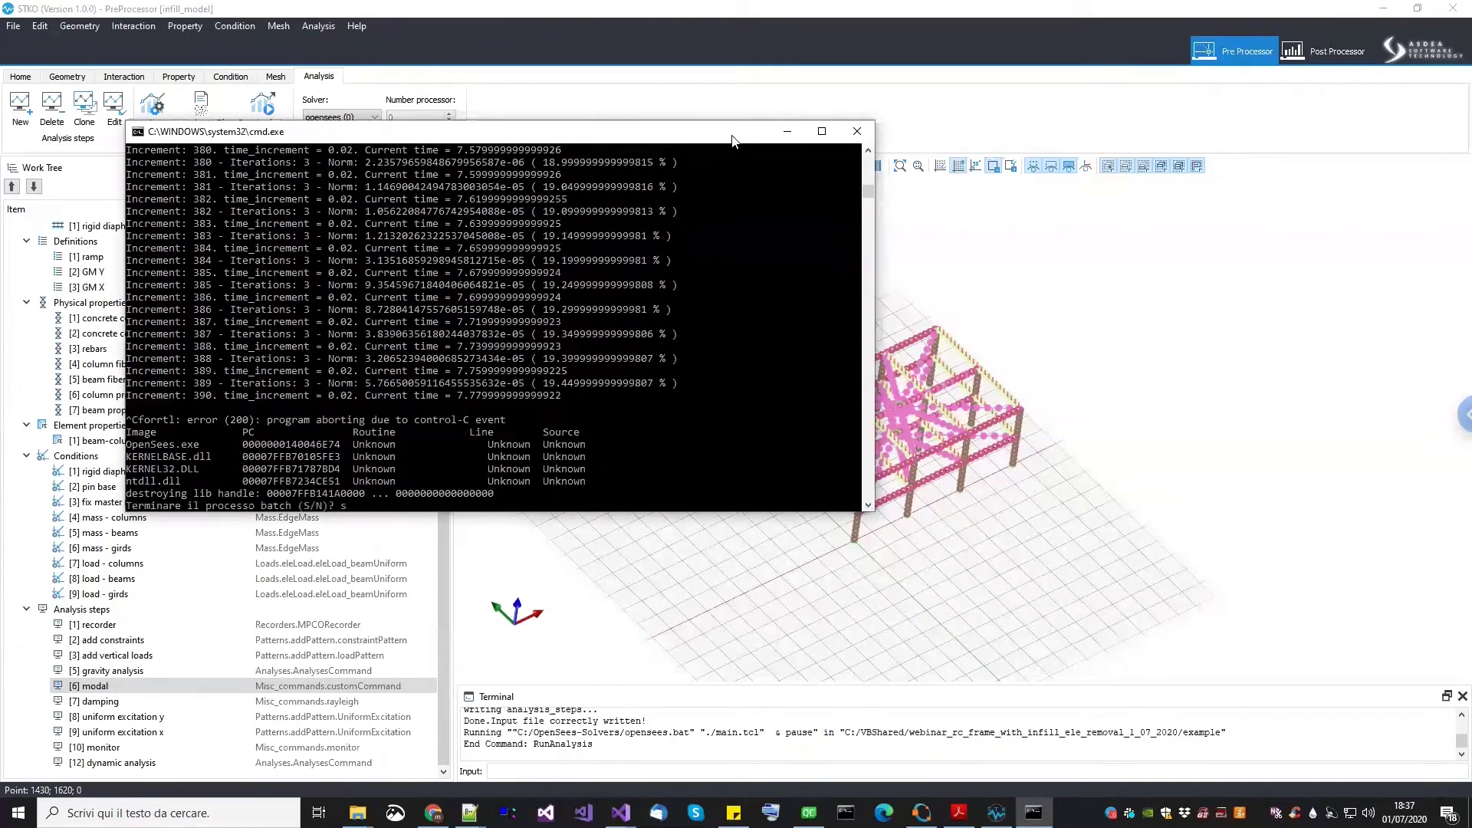
{"action": "type", "text": "s"}
{"action": "key", "text": "Return"}
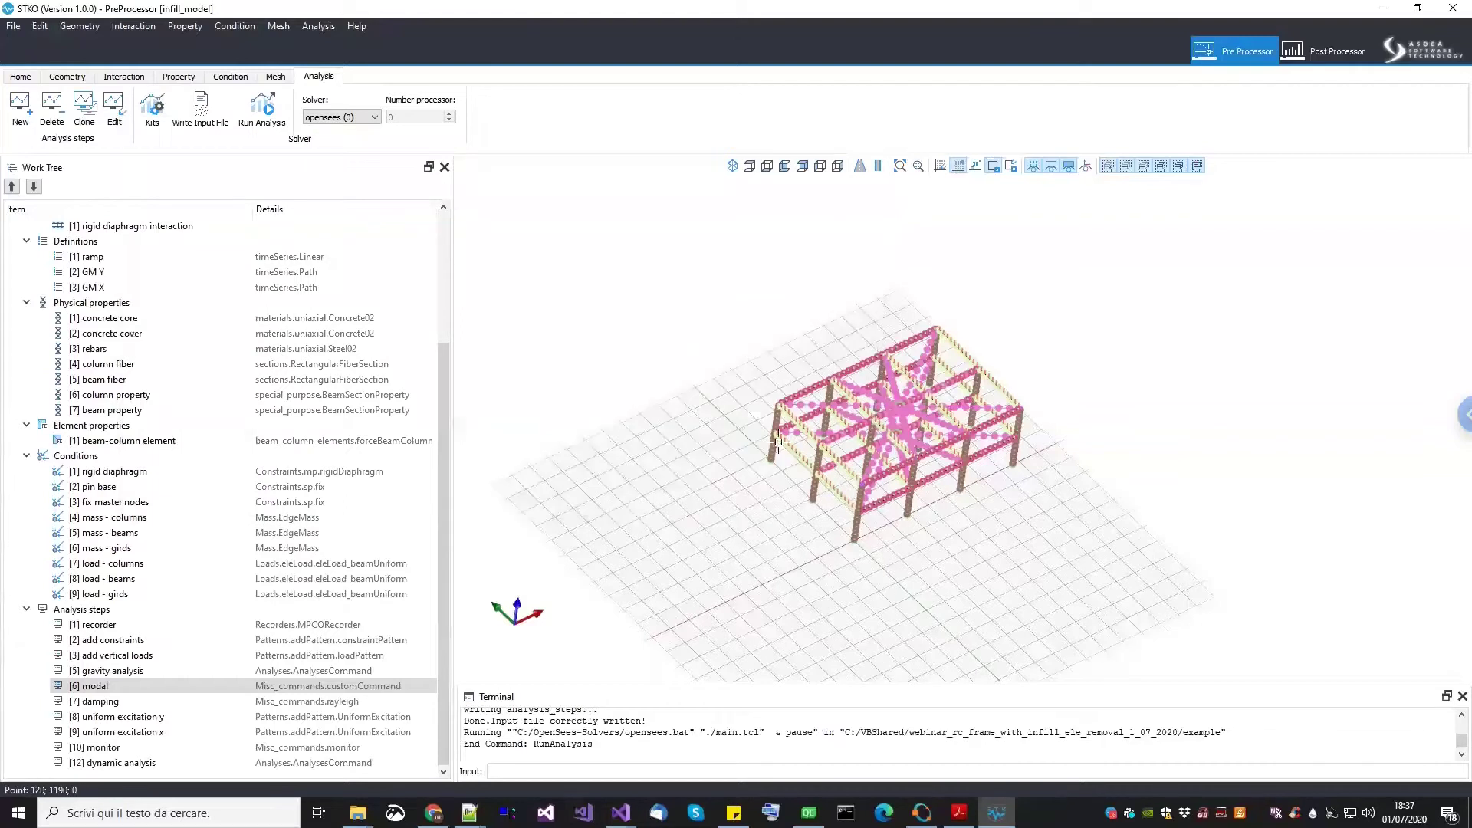
Switch to the post-processor and replace the current session with a new empty document
{"action": "left_click", "coordinate": [1316, 61]}
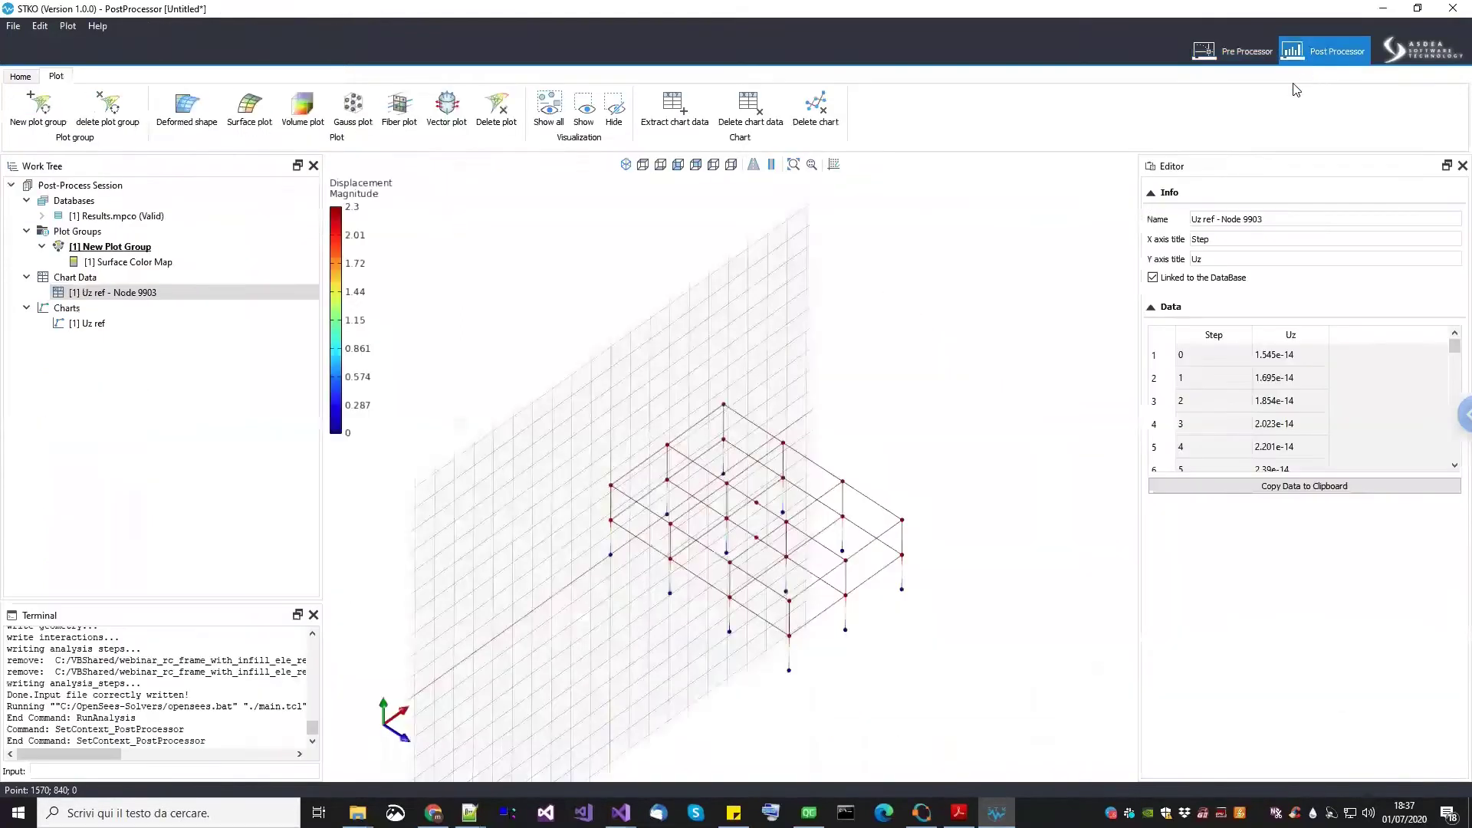
{"action": "left_click", "coordinate": [20, 77]}
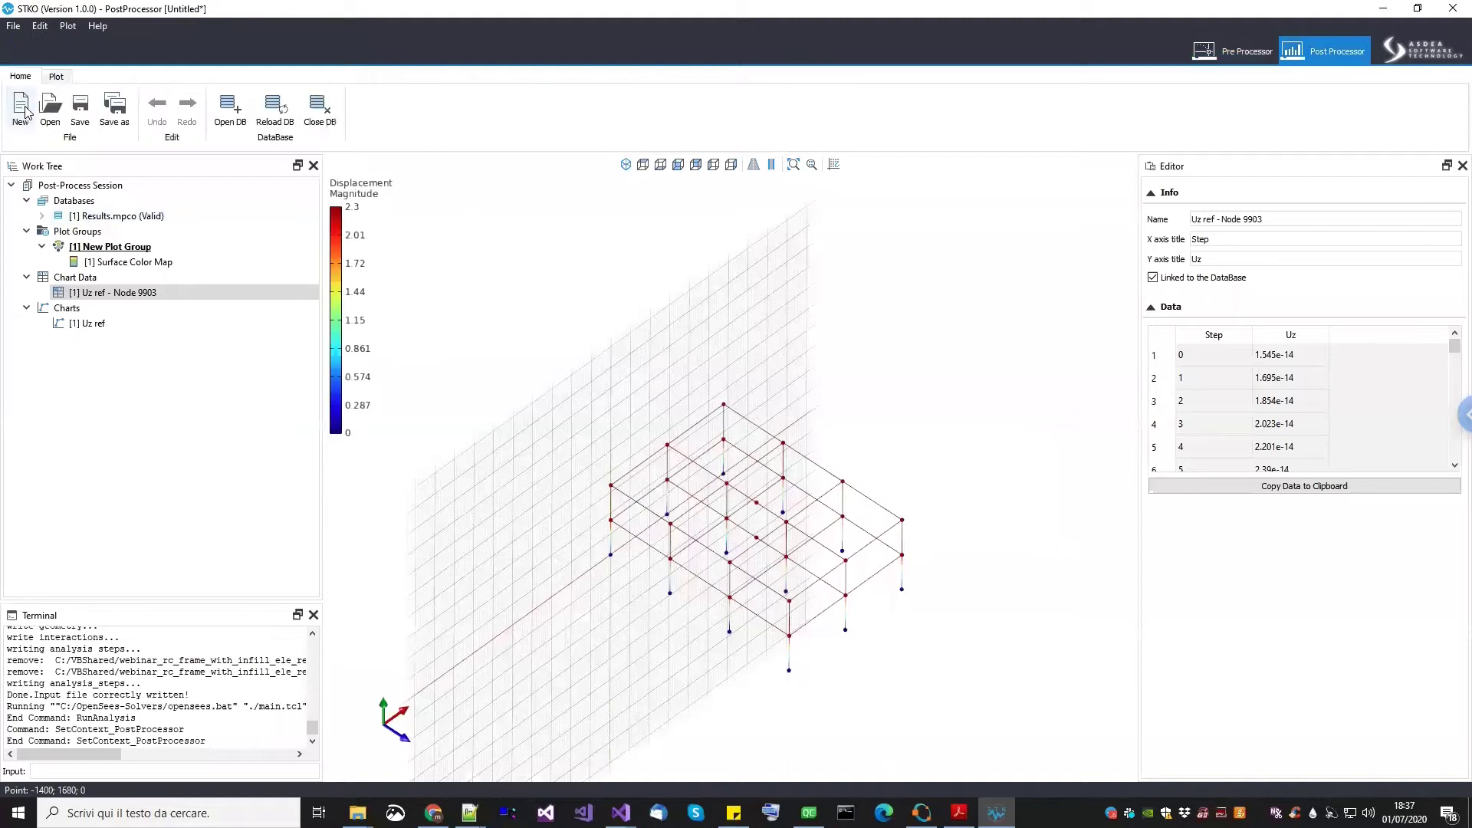
{"action": "left_click", "coordinate": [22, 109]}
{"action": "left_click", "coordinate": [761, 427]}
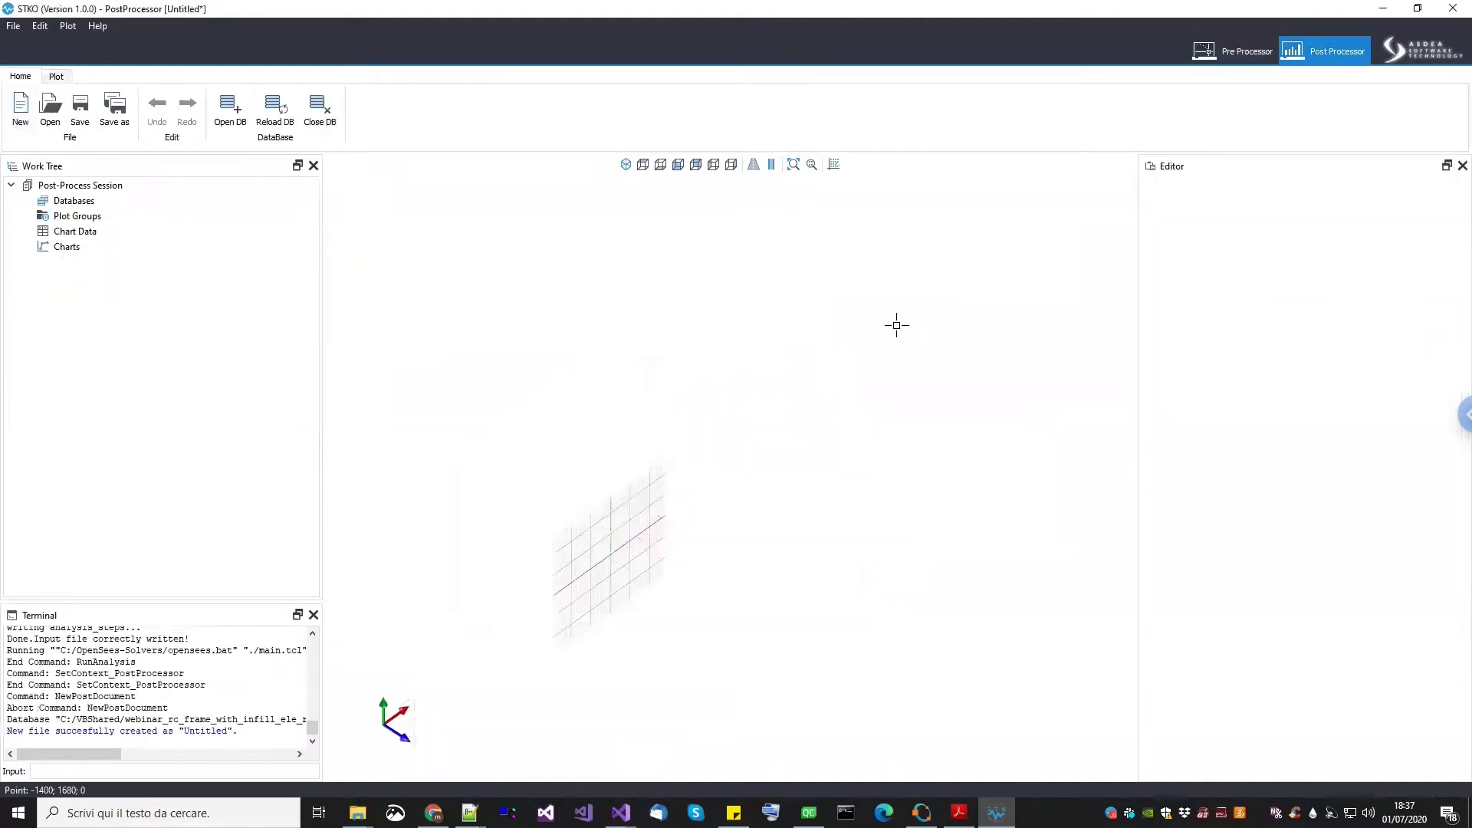
Return to the pre-processor, show the model coloured by physical property, and save the infill_model document
{"action": "left_click", "coordinate": [1223, 58]}
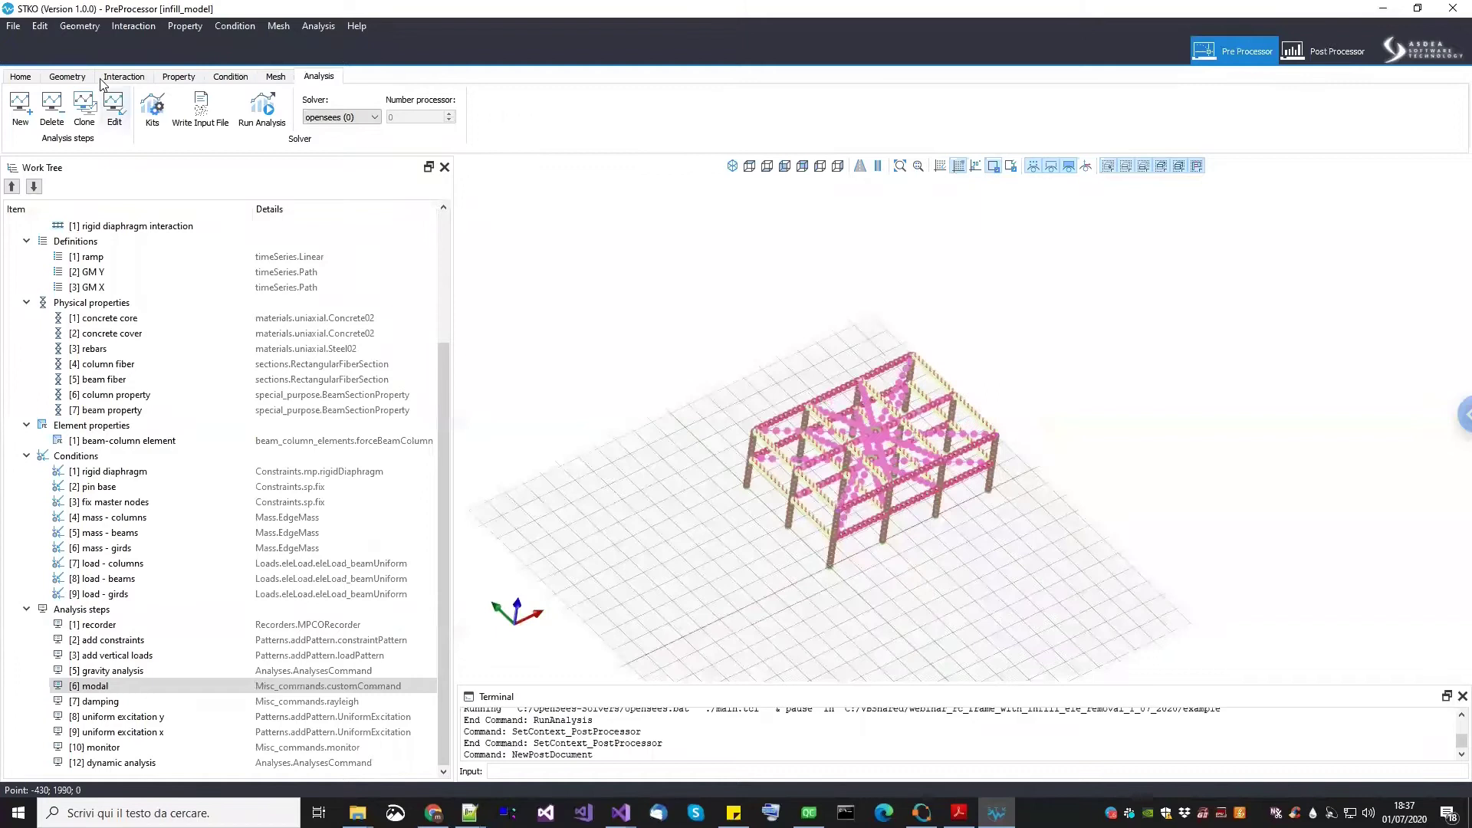
{"action": "left_click", "coordinate": [180, 76]}
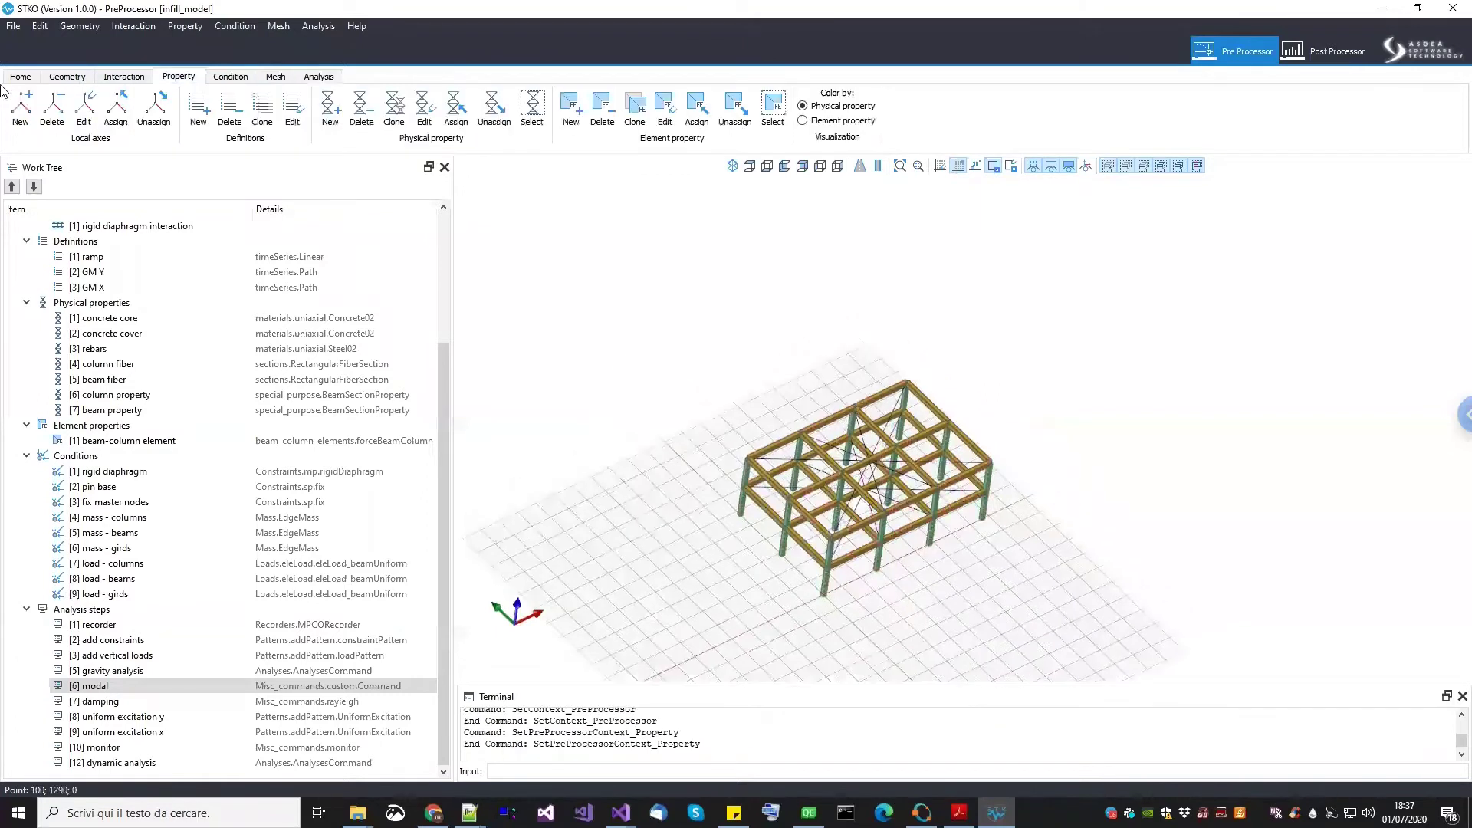
{"action": "left_click", "coordinate": [13, 25]}
{"action": "left_click", "coordinate": [36, 77]}
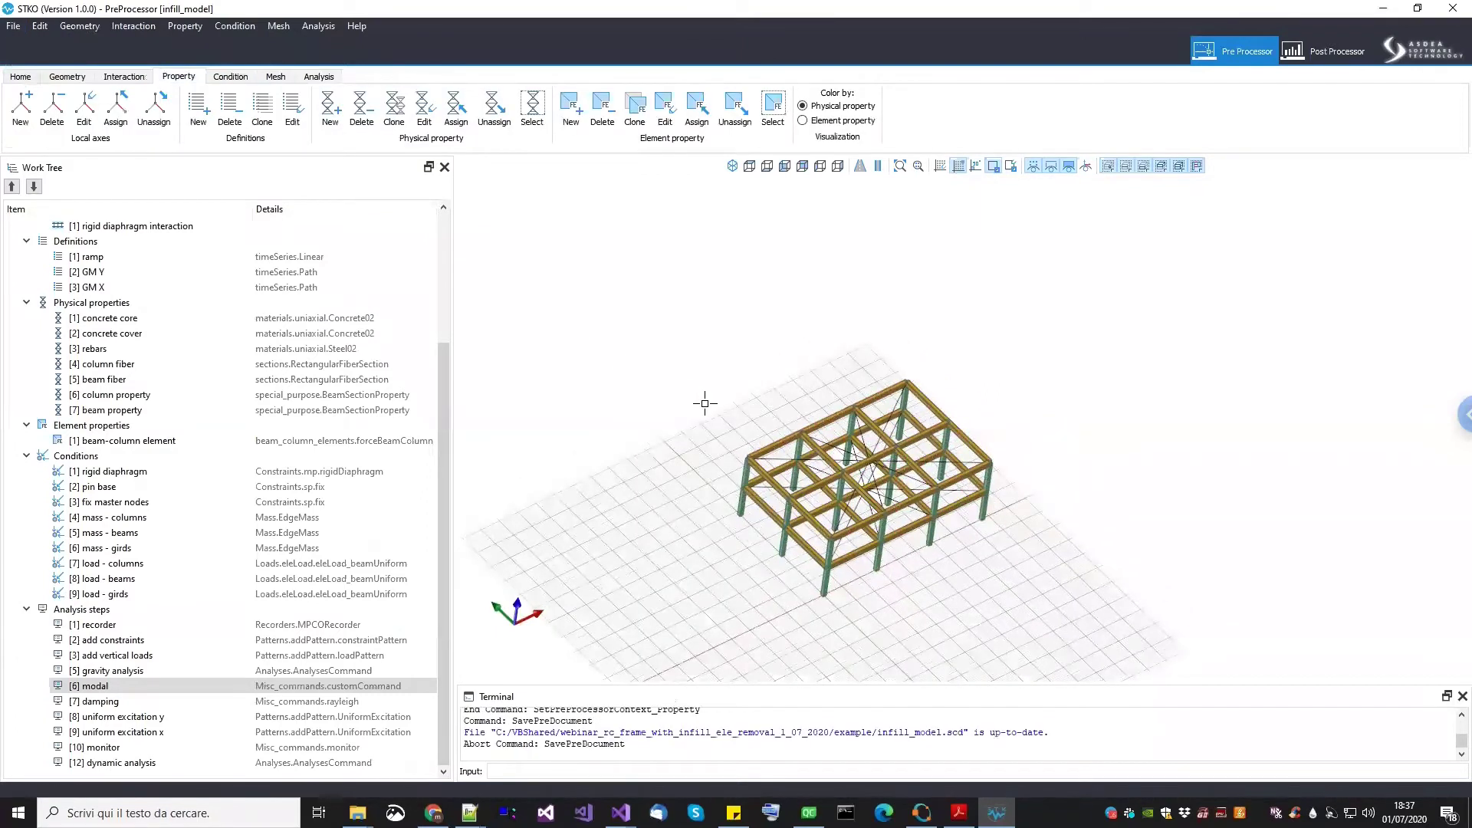
Switch to Notepad++ and review the infill diagonal elements and removal recorders in Model_IR.tcl
{"action": "left_click", "coordinate": [469, 813]}
{"action": "left_click", "coordinate": [479, 763]}
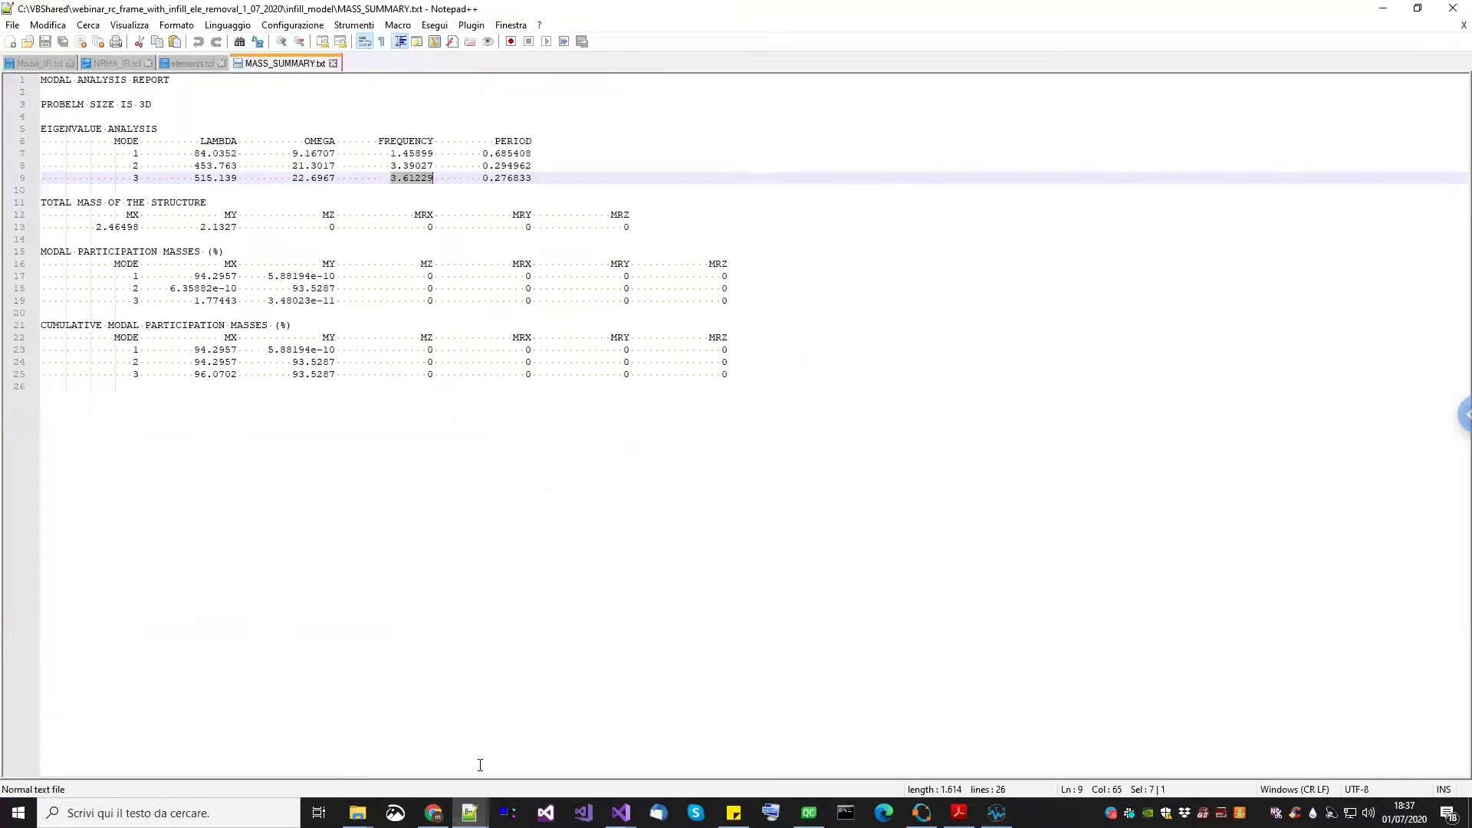
{"action": "key", "text": "ctrl+Tab"}
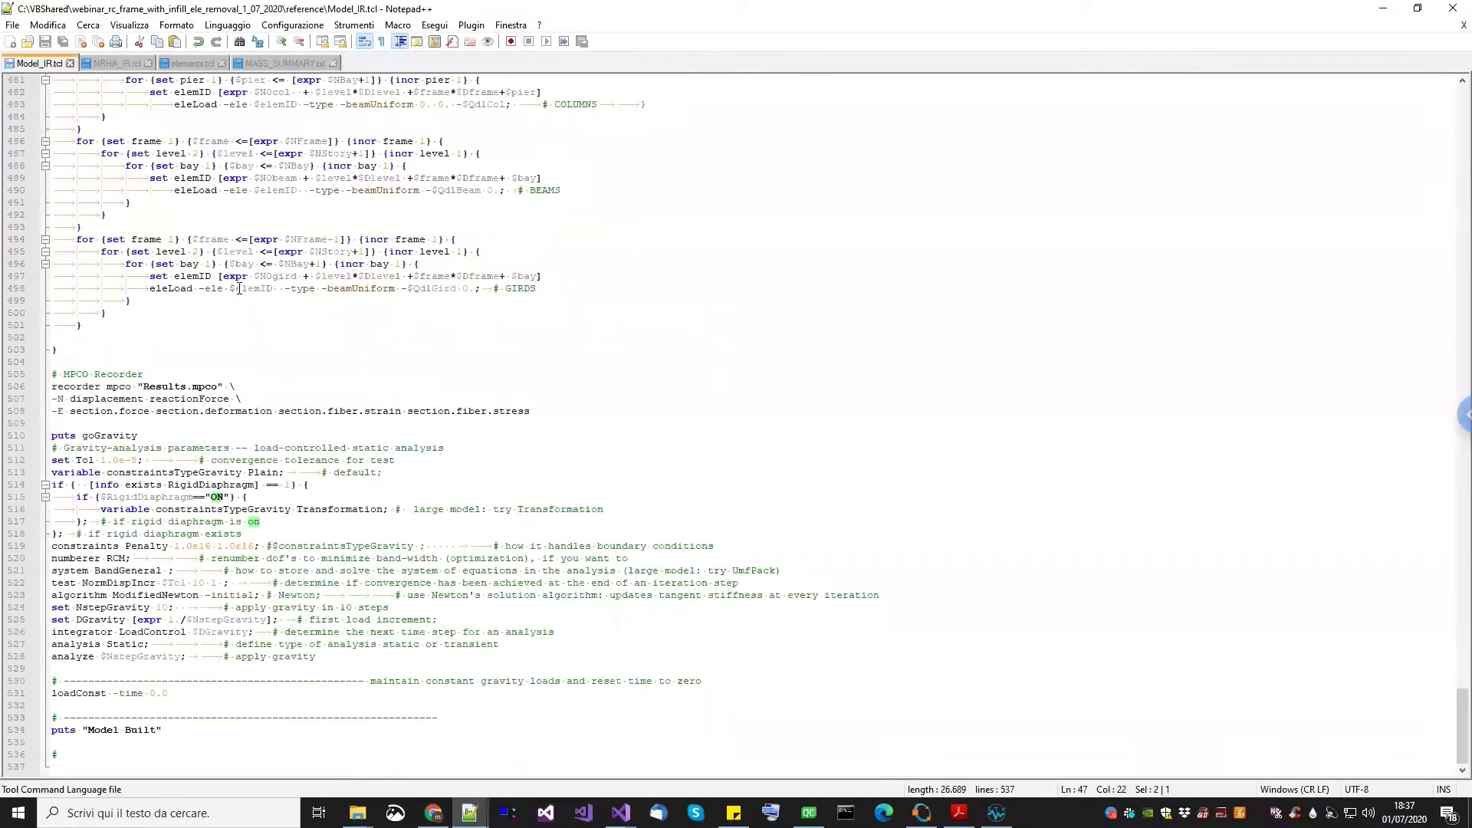
{"action": "scroll", "coordinate": [228, 368], "scroll_direction": "up", "scroll_amount": 17}
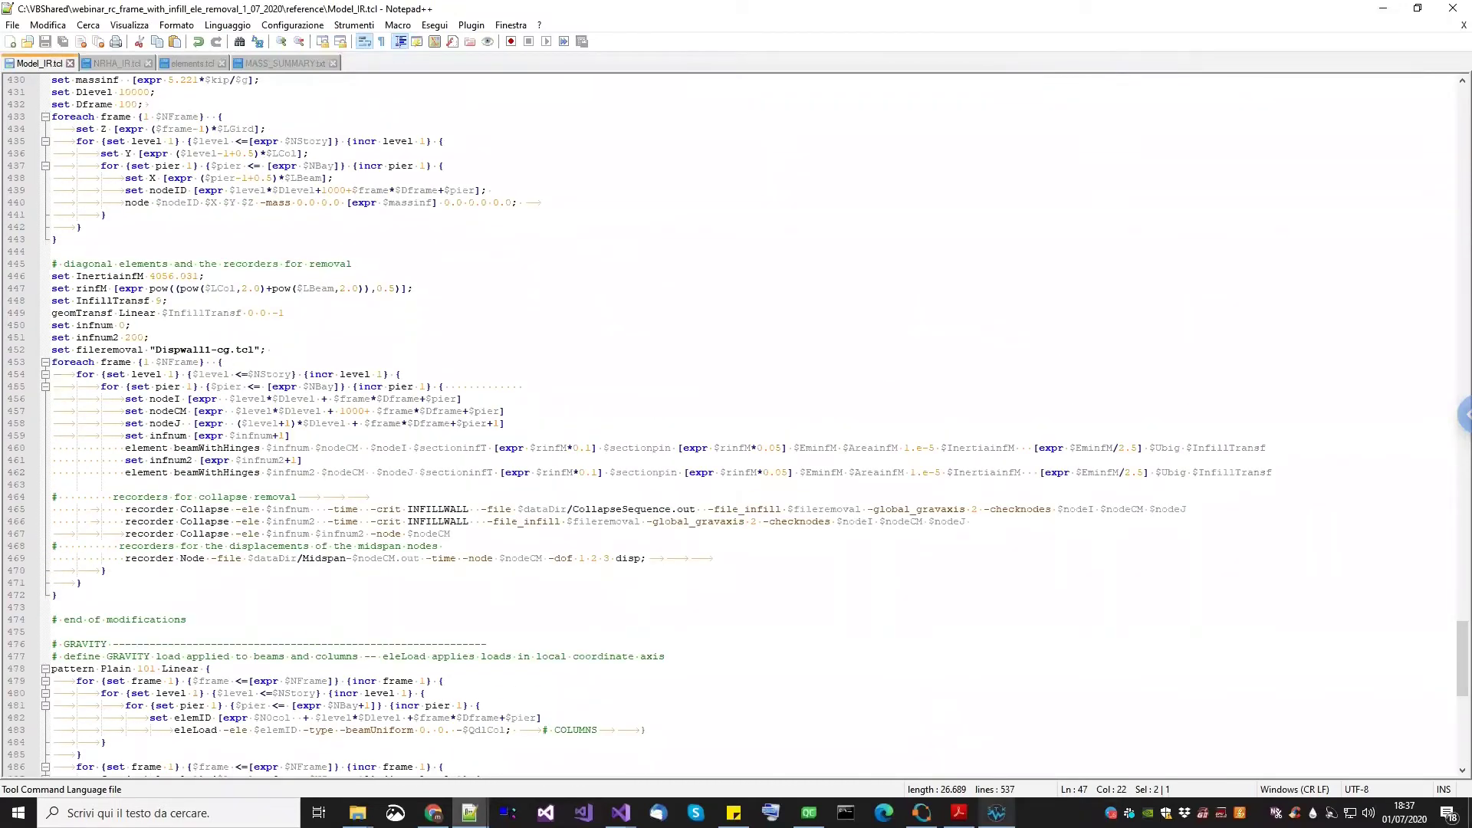
Switch back to STKO and examine the frame model and its work tree, from the selection sets to the analysis steps
{"action": "left_click", "coordinate": [997, 813]}
{"action": "scroll", "coordinate": [743, 500], "scroll_direction": "up", "scroll_amount": 5}
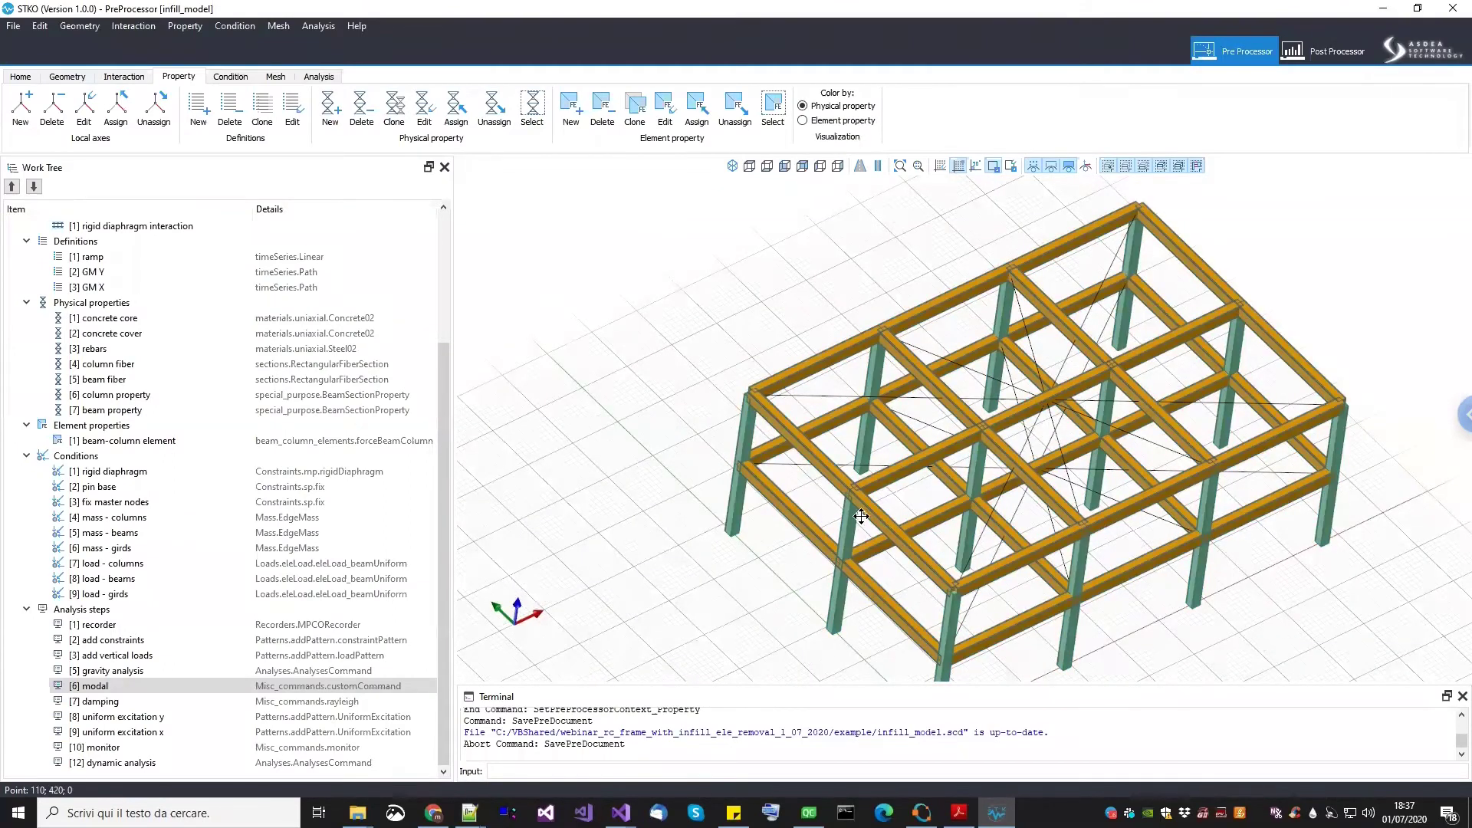
{"action": "scroll", "coordinate": [843, 491], "scroll_direction": "down", "scroll_amount": 3}
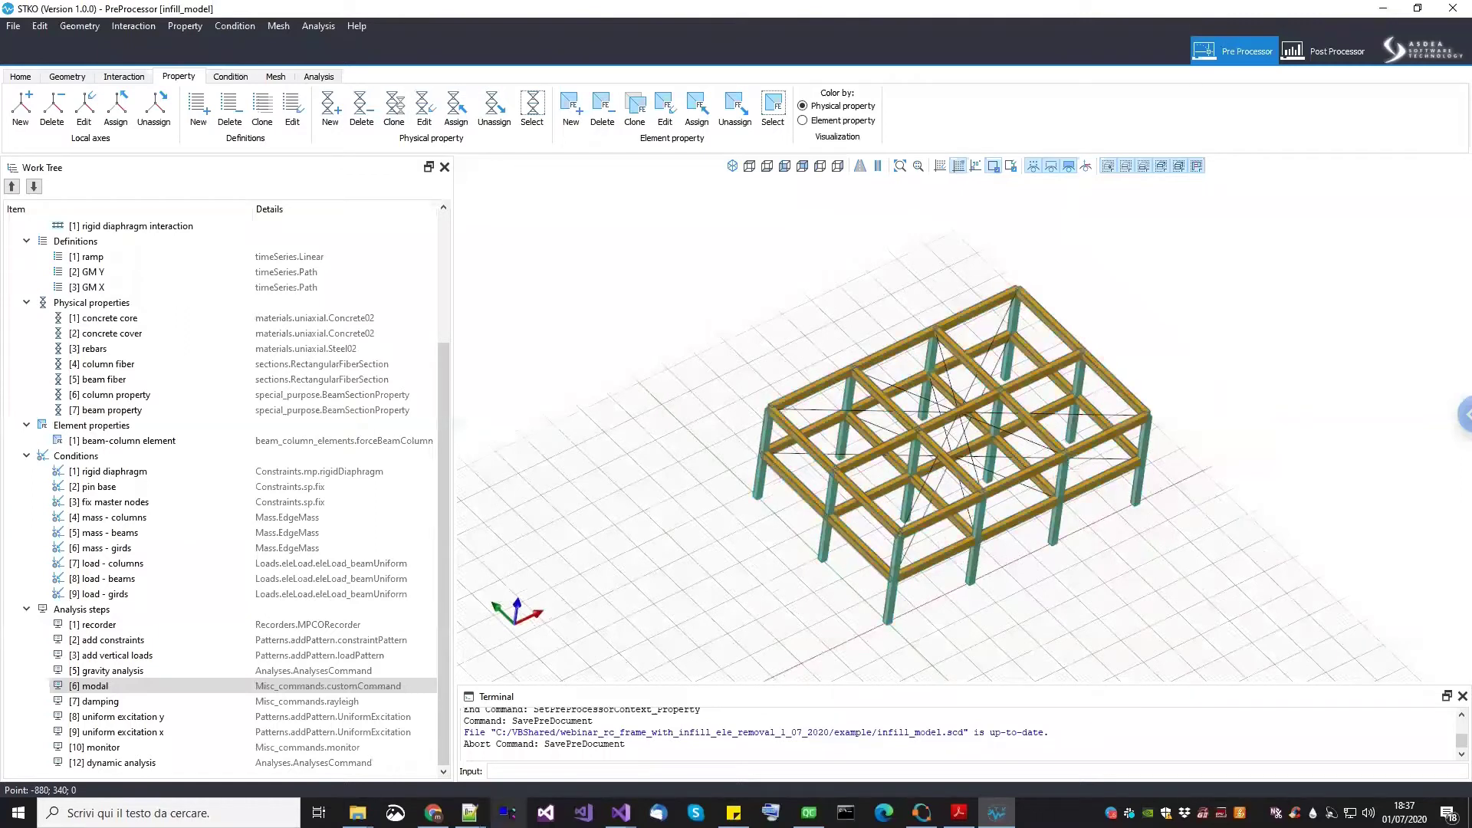
{"action": "mouse_move", "coordinate": [469, 813]}
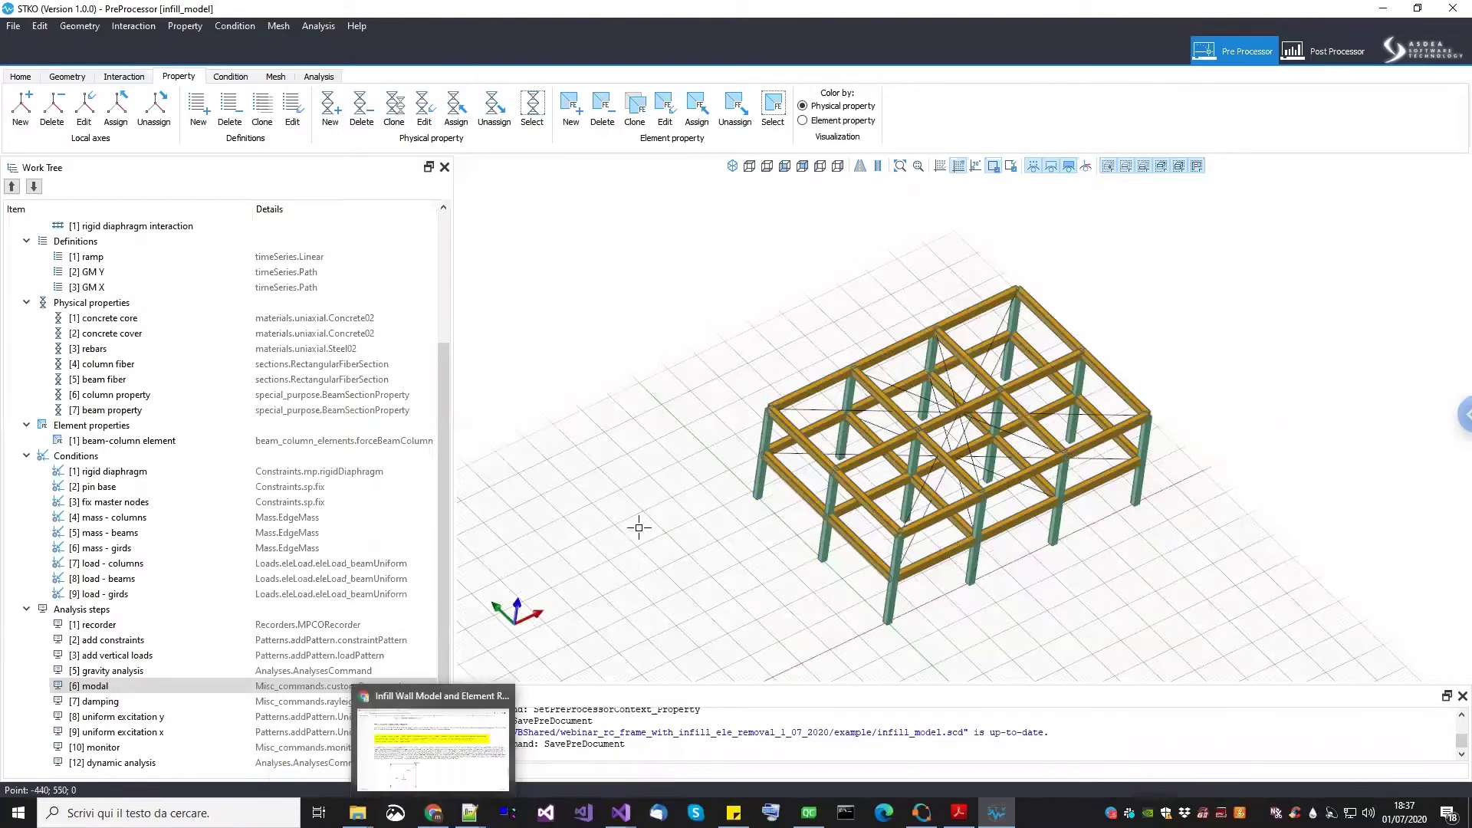
{"action": "left_click", "coordinate": [178, 552]}
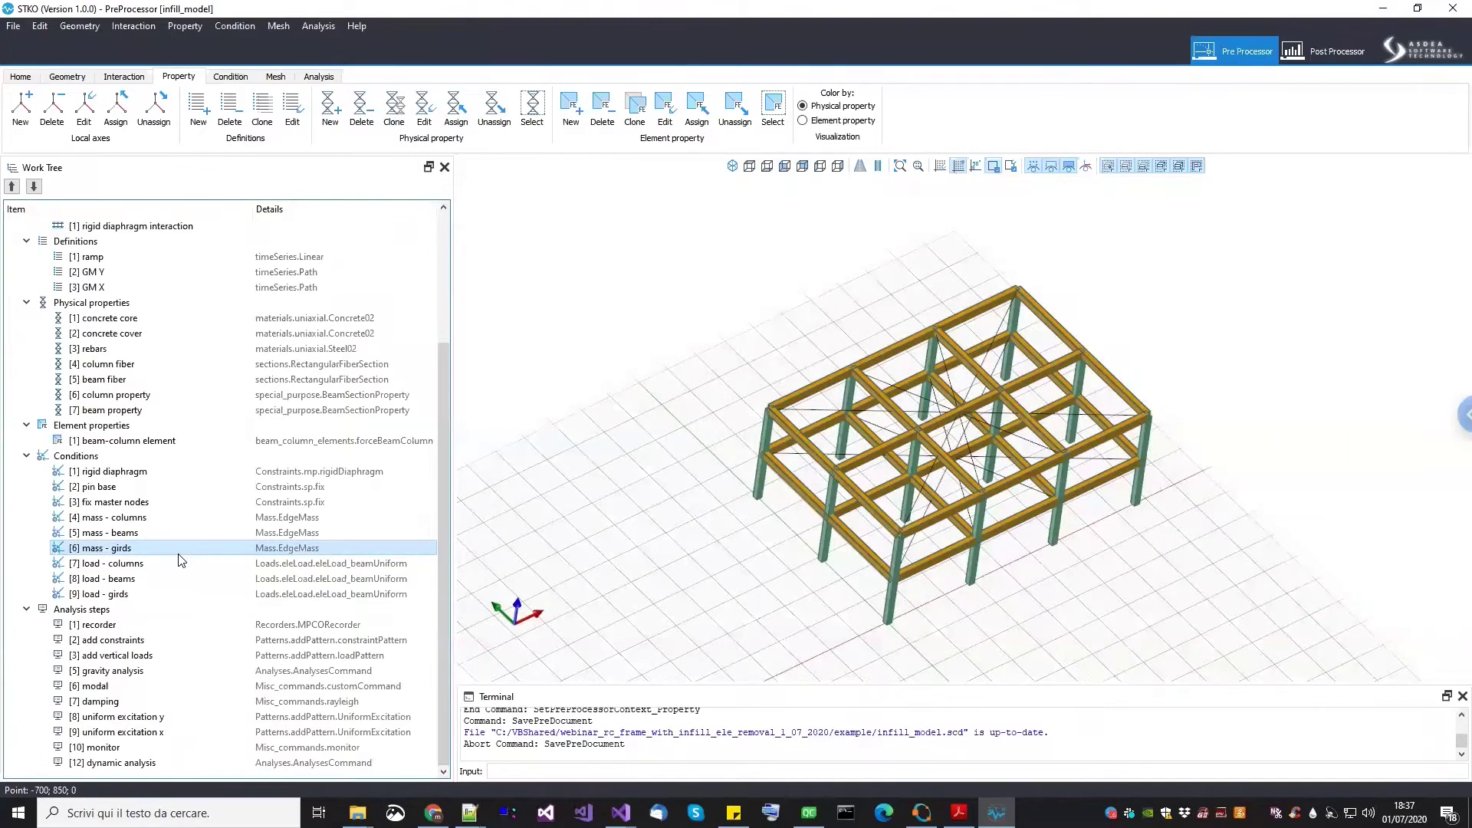
{"action": "scroll", "coordinate": [176, 552], "scroll_direction": "up", "scroll_amount": 2}
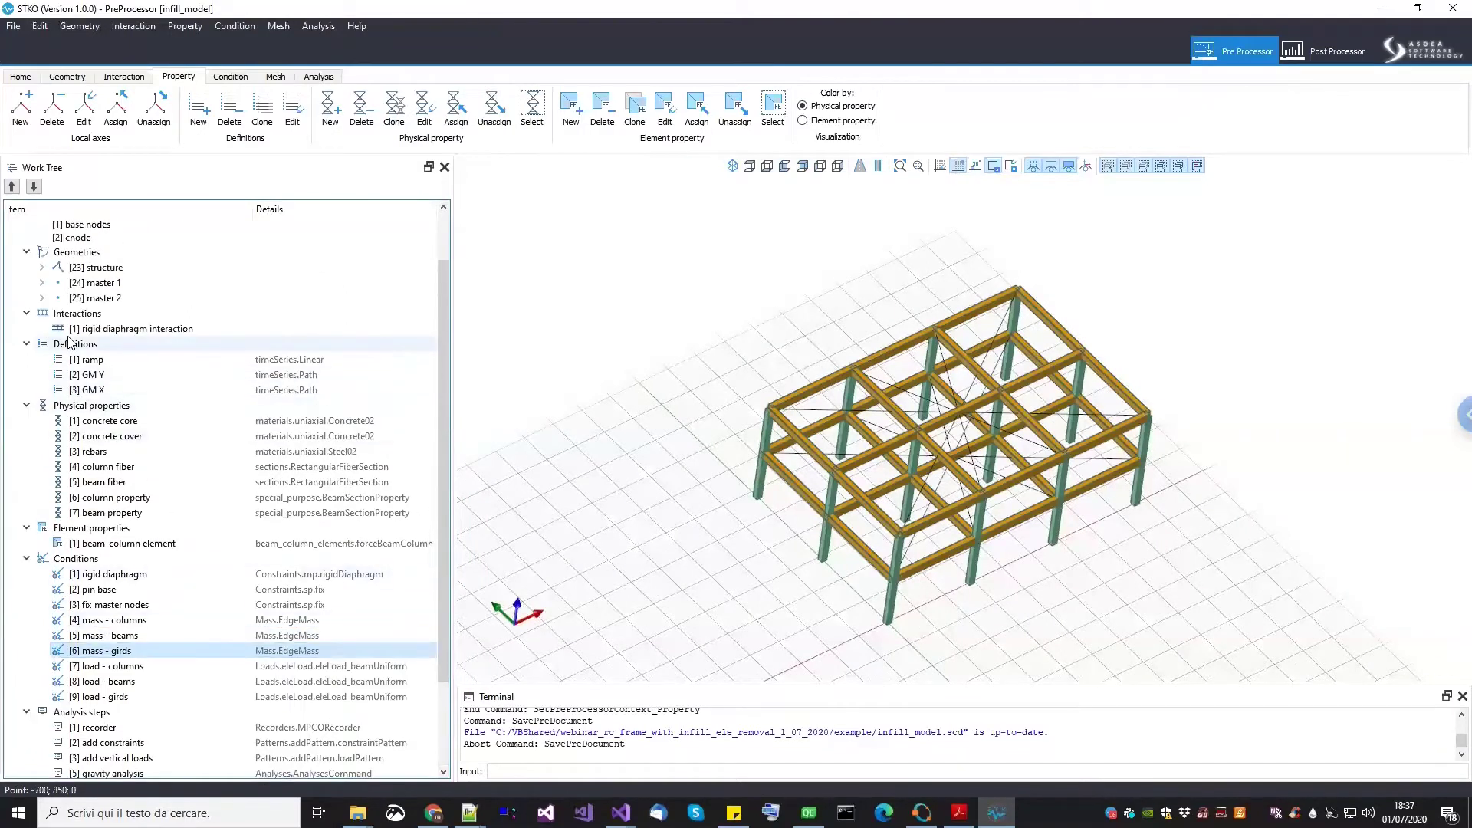
{"action": "scroll", "coordinate": [74, 346], "scroll_direction": "up", "scroll_amount": 1}
{"action": "left_click", "coordinate": [83, 389]}
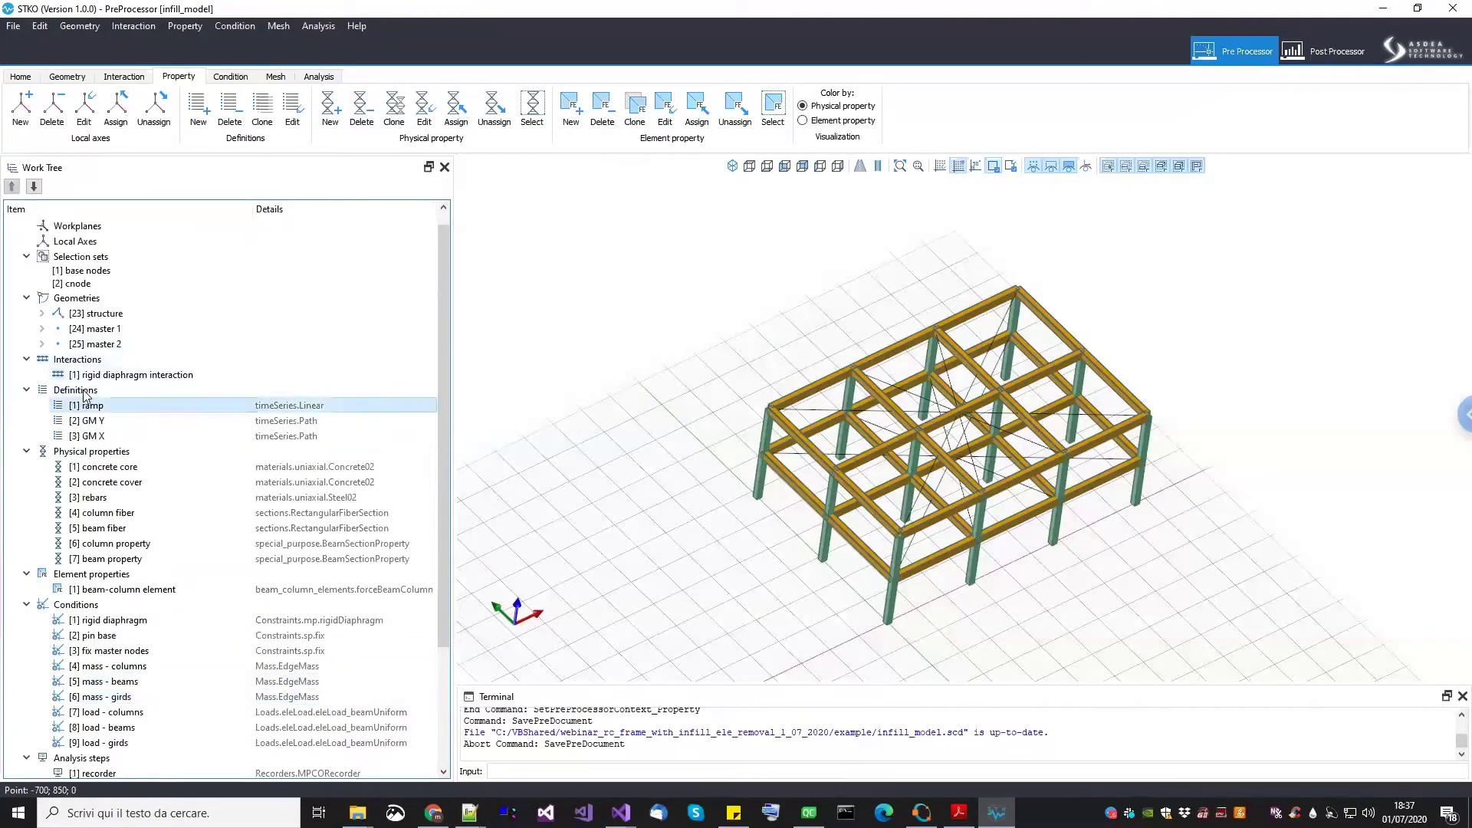
{"action": "scroll", "coordinate": [107, 452], "scroll_direction": "down", "scroll_amount": 3}
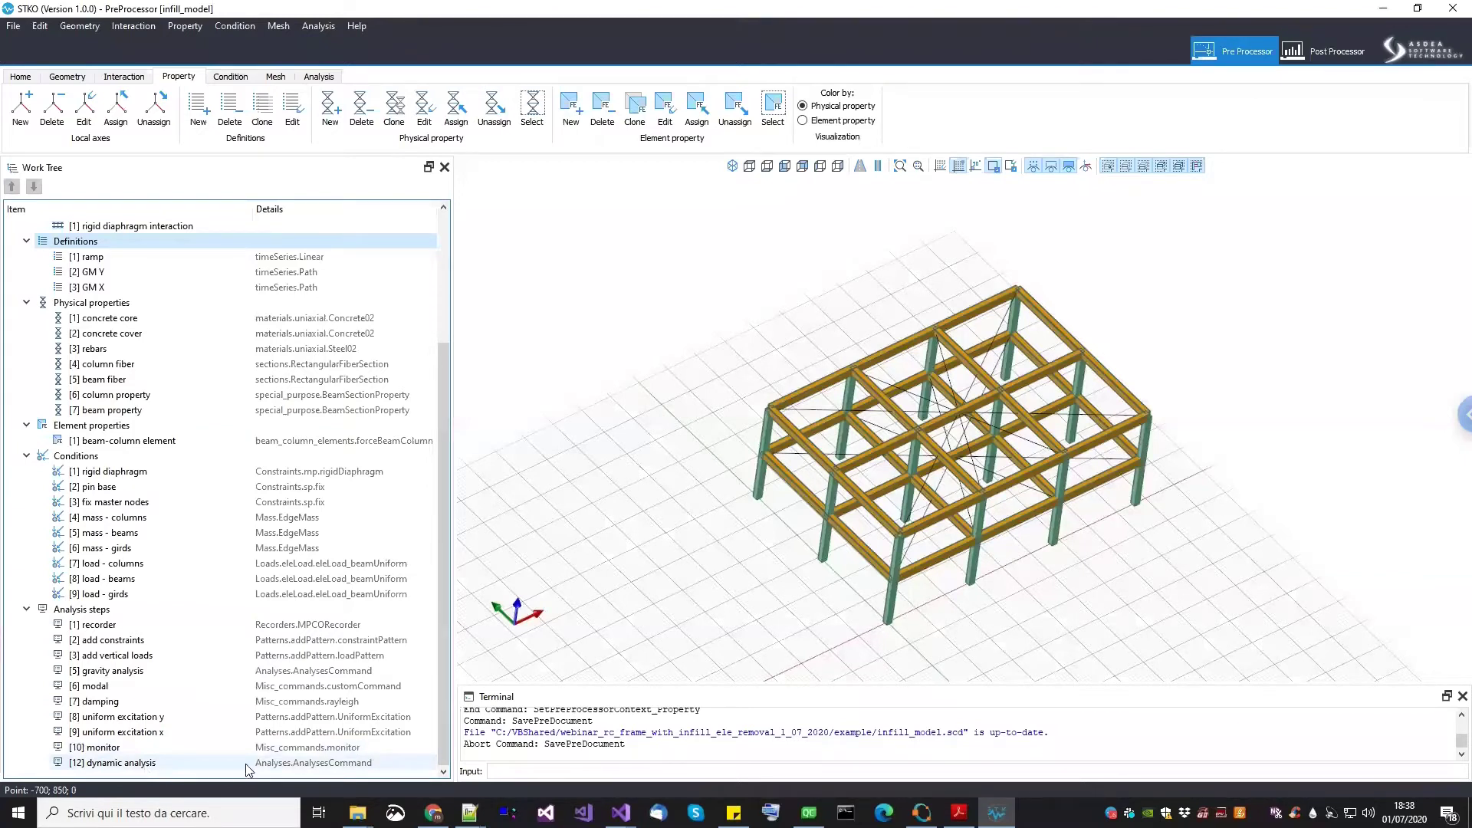
Open a new File Explorer window and browse to the STKO installation folder under Programmi on drive C
{"action": "left_click", "coordinate": [358, 813]}
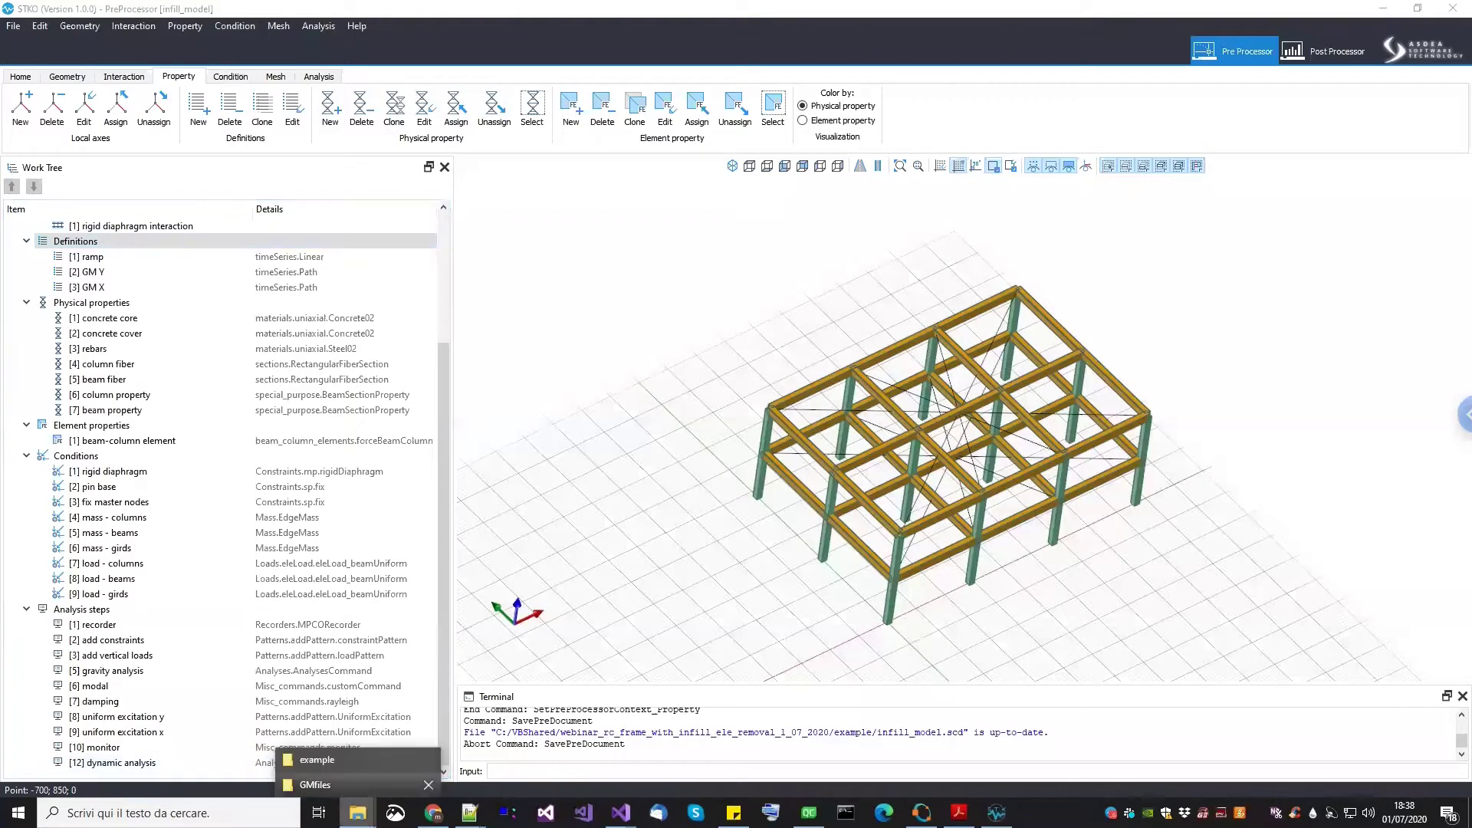
{"action": "right_click", "coordinate": [359, 812]}
{"action": "left_click", "coordinate": [357, 722]}
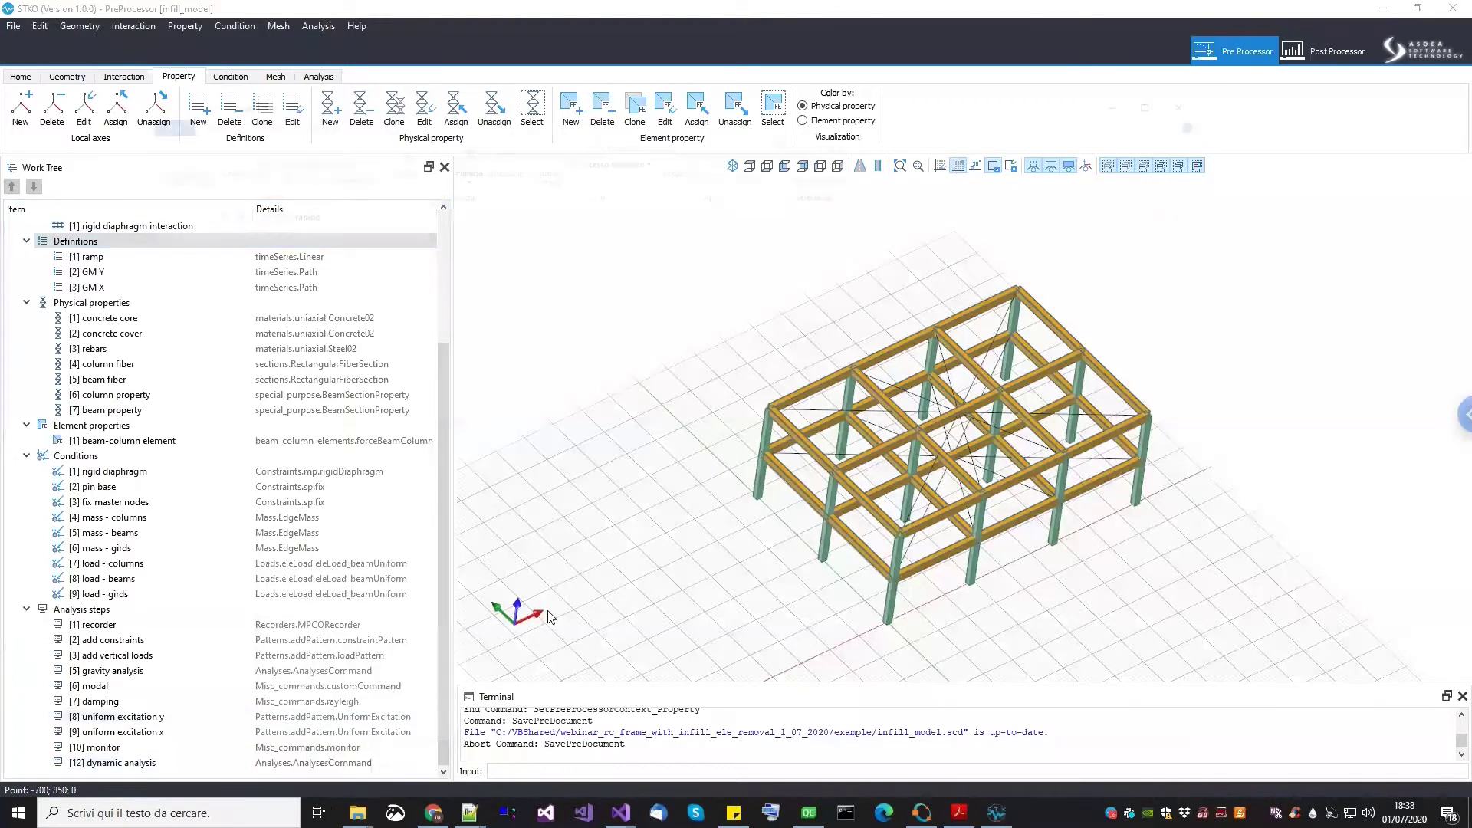
{"action": "left_click", "coordinate": [208, 650]}
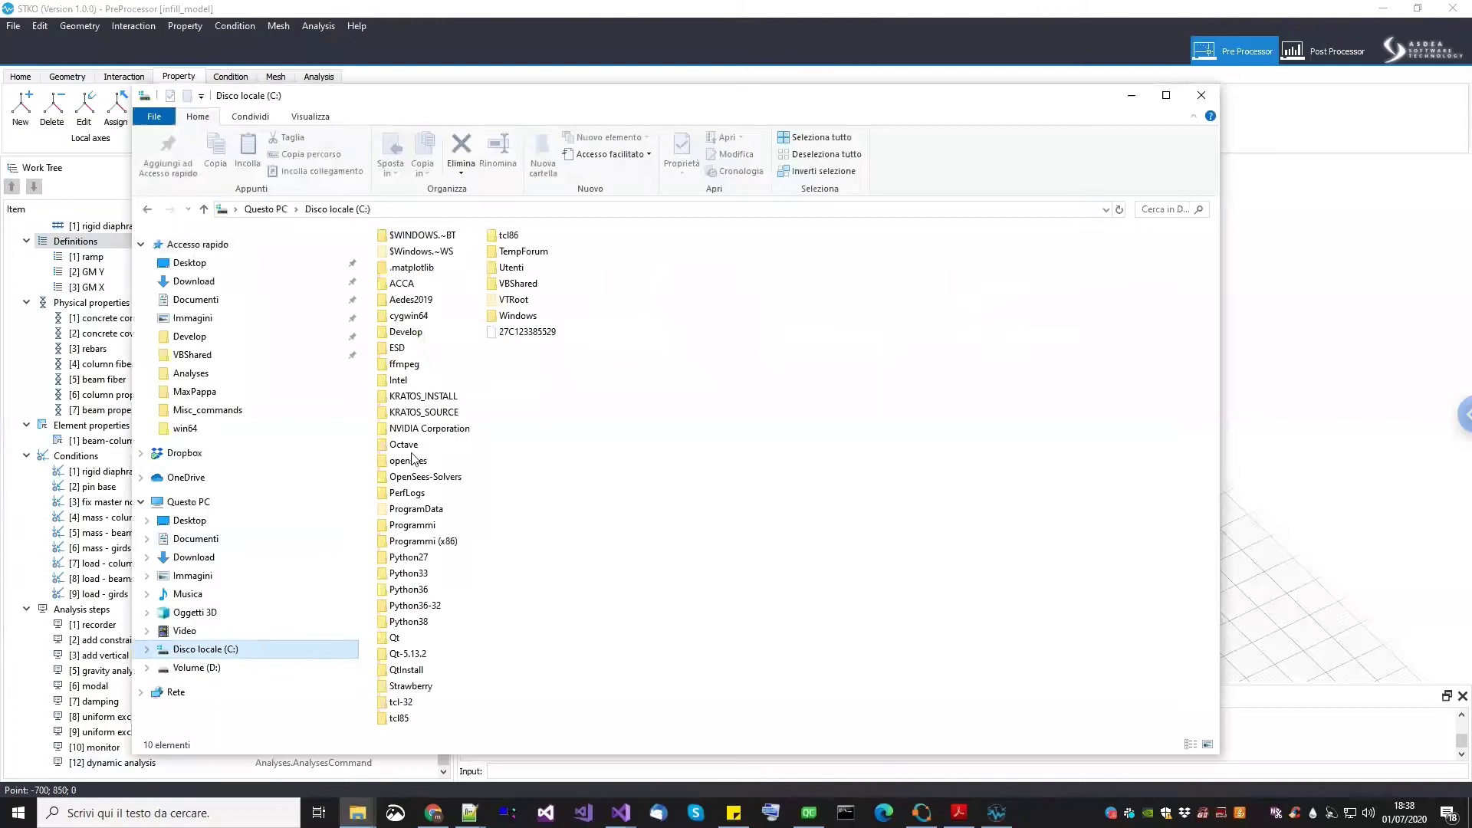
{"action": "double_click", "coordinate": [424, 530]}
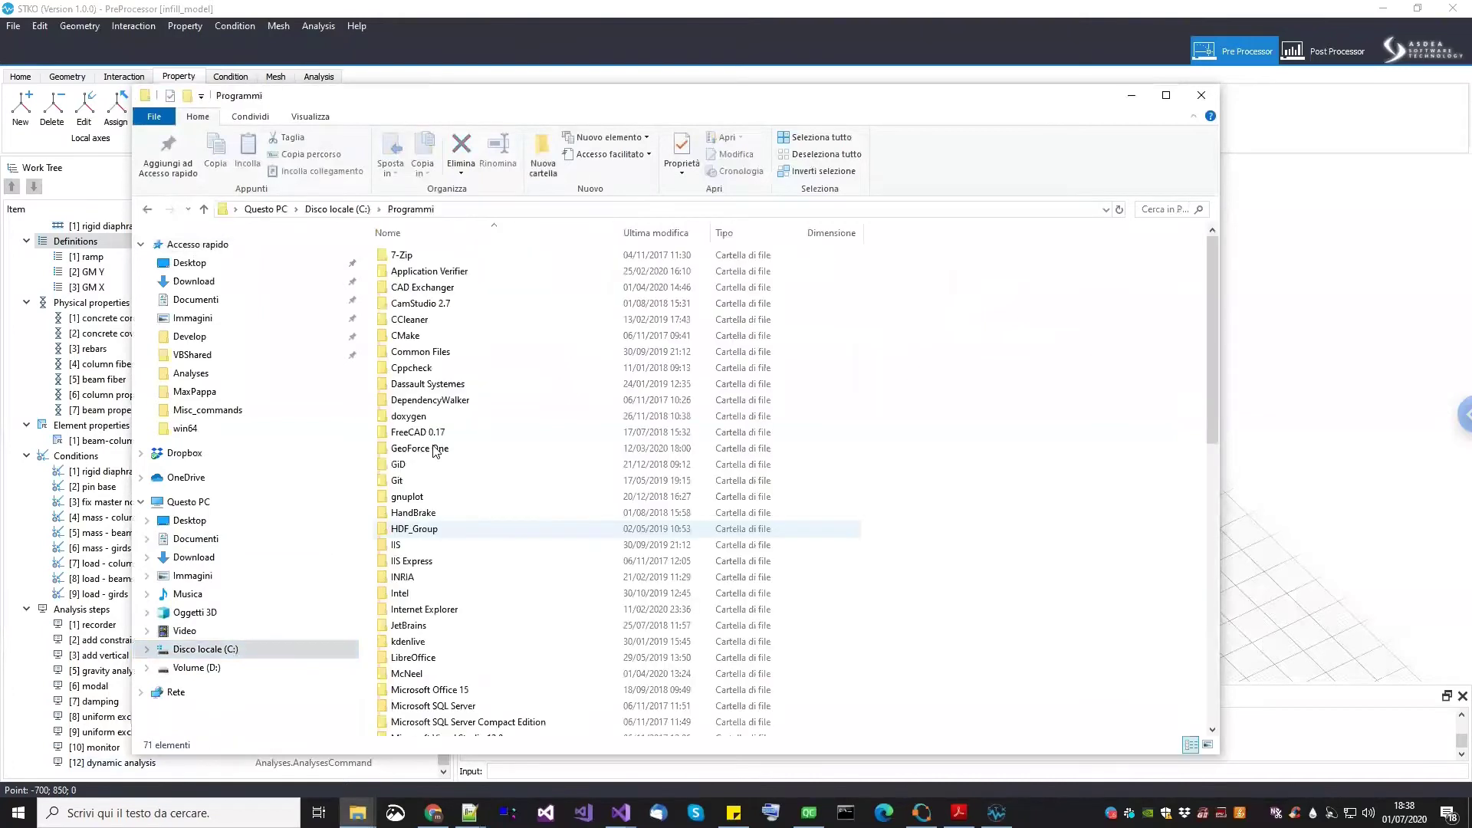
{"action": "left_click", "coordinate": [416, 465]}
{"action": "scroll", "coordinate": [417, 464], "scroll_direction": "down", "scroll_amount": 10}
{"action": "double_click", "coordinate": [412, 407]}
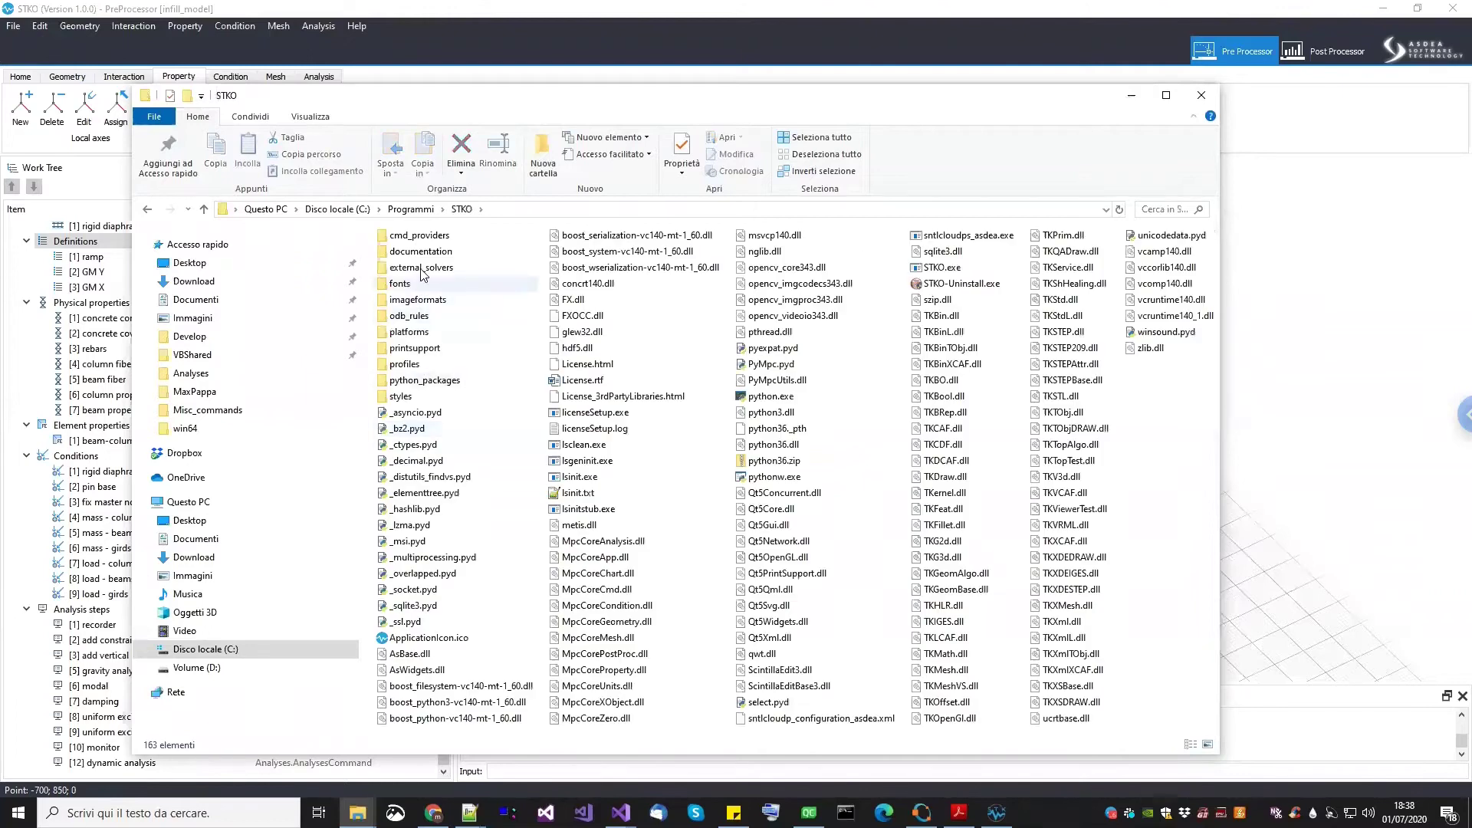
Look inside external_solvers\opensees, checking the element_properties folder and opening physical_properties
{"action": "left_click", "coordinate": [421, 268]}
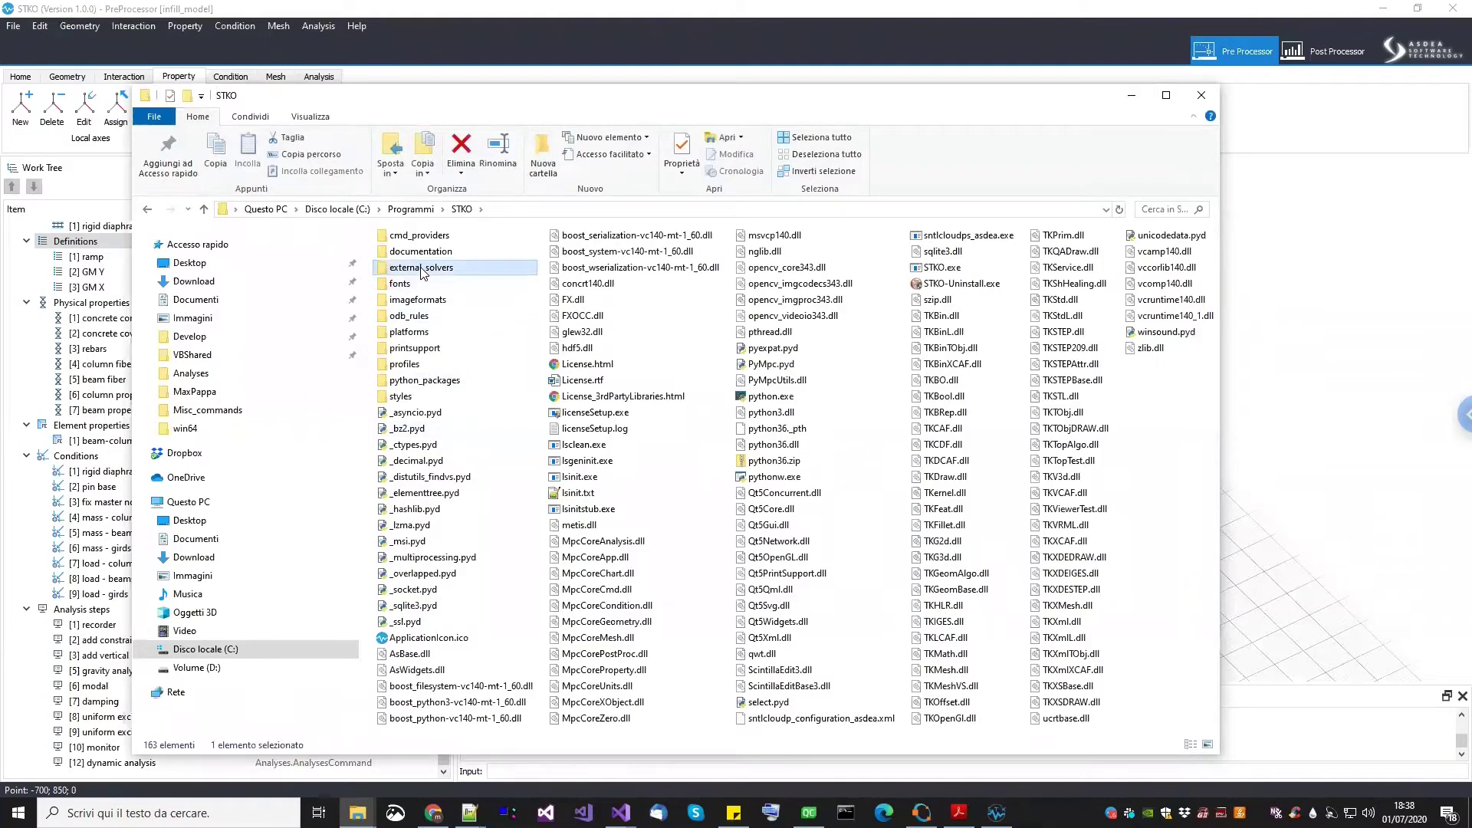
{"action": "double_click", "coordinate": [422, 270]}
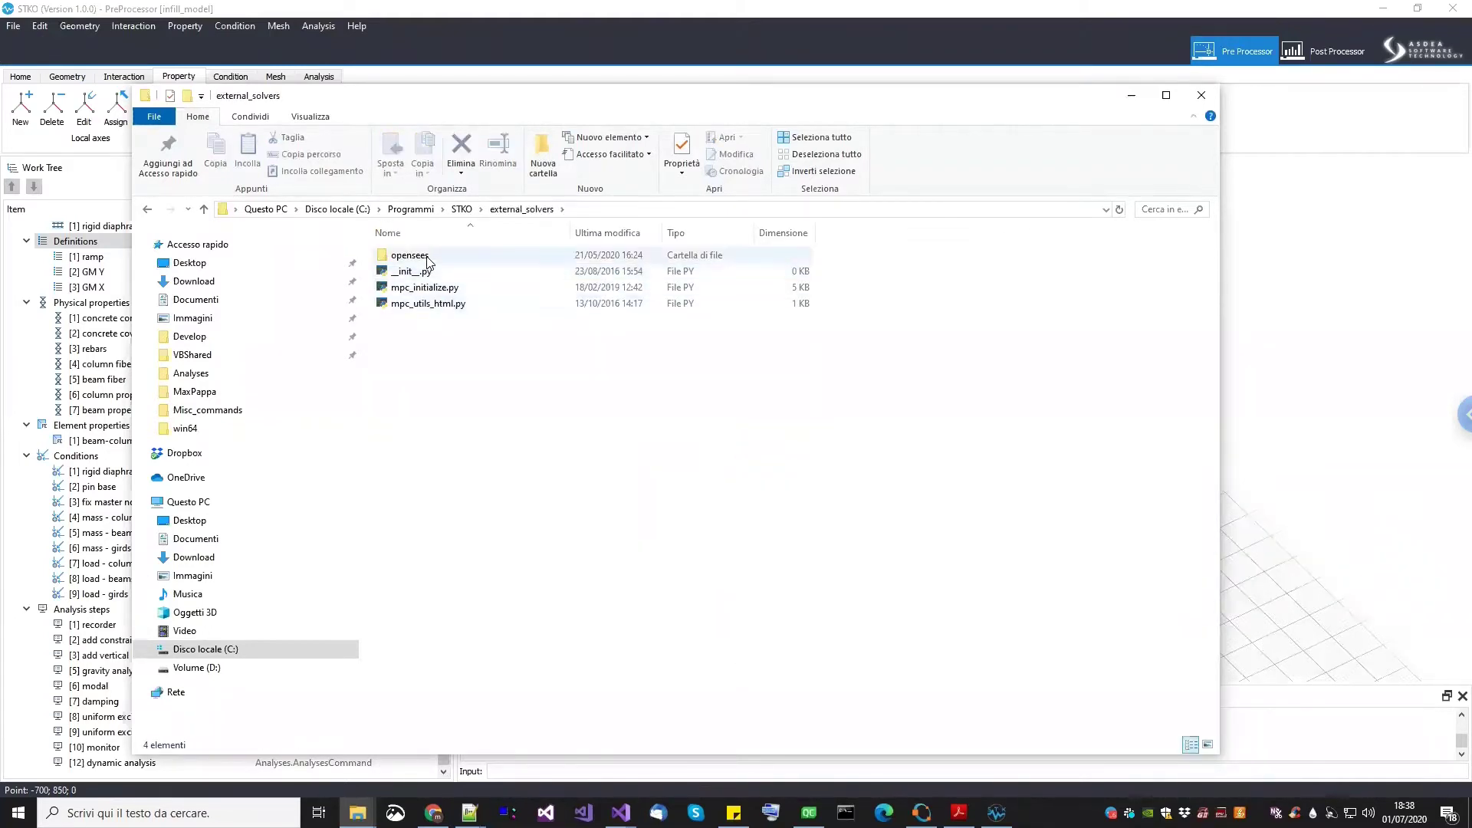
{"action": "double_click", "coordinate": [428, 258]}
{"action": "double_click", "coordinate": [428, 307]}
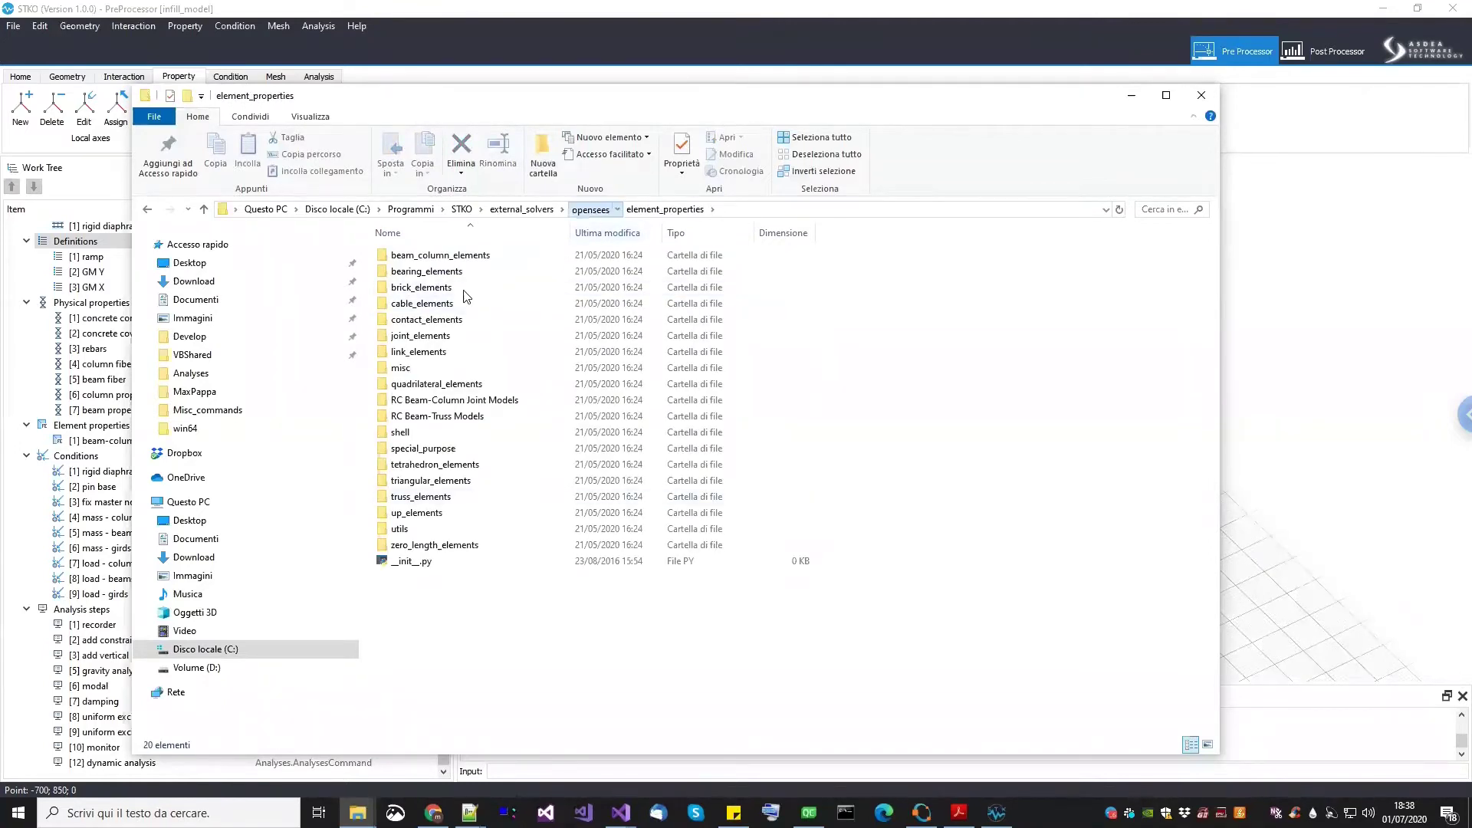
{"action": "key", "text": "alt+Left"}
{"action": "double_click", "coordinate": [429, 320]}
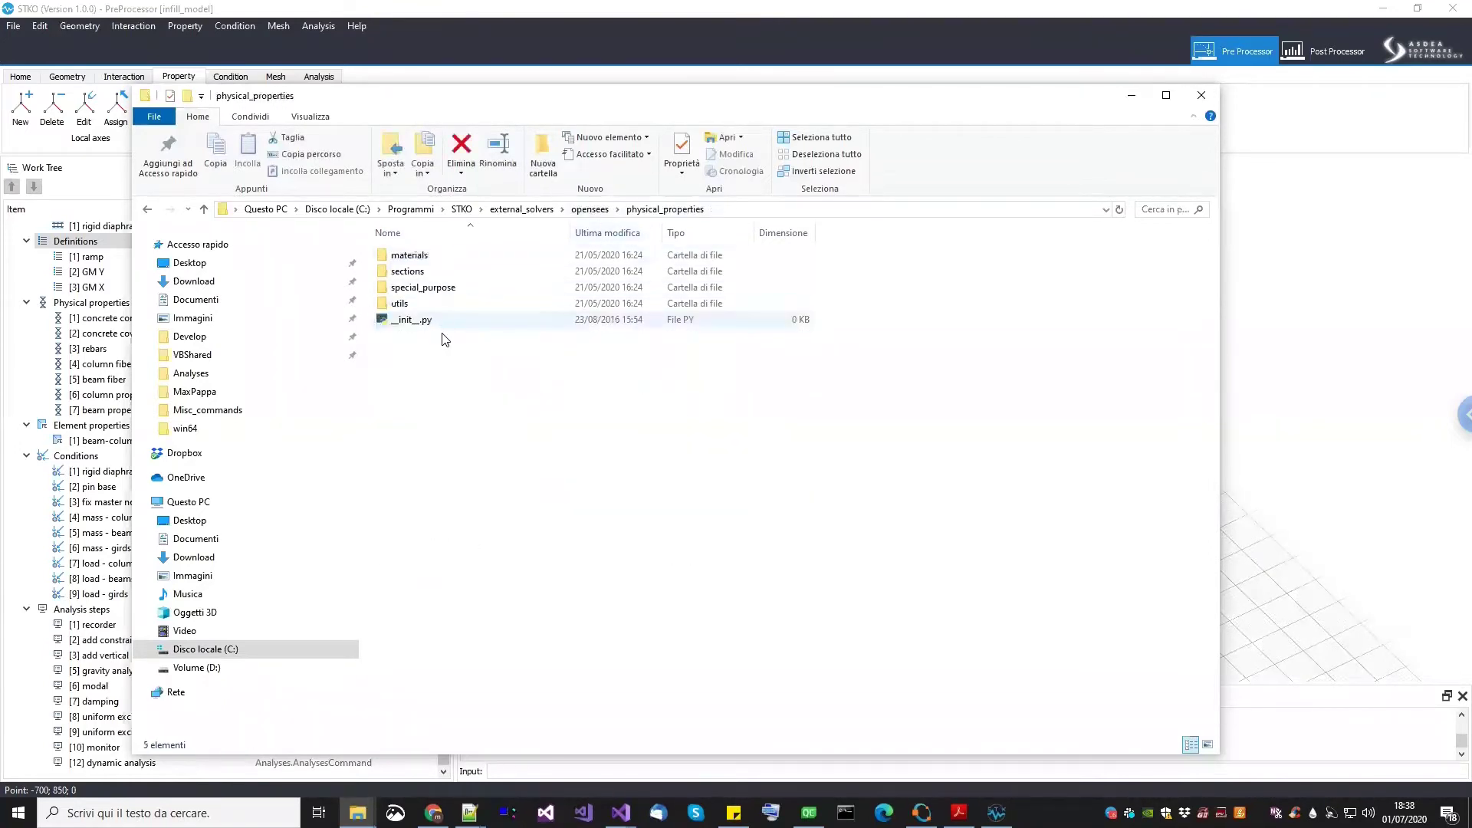
Open AxialSp.py from the materials\uniaxial folder in Notepad++ and review its attribute definitions
{"action": "double_click", "coordinate": [410, 257]}
{"action": "double_click", "coordinate": [409, 271]}
{"action": "right_click", "coordinate": [415, 290]}
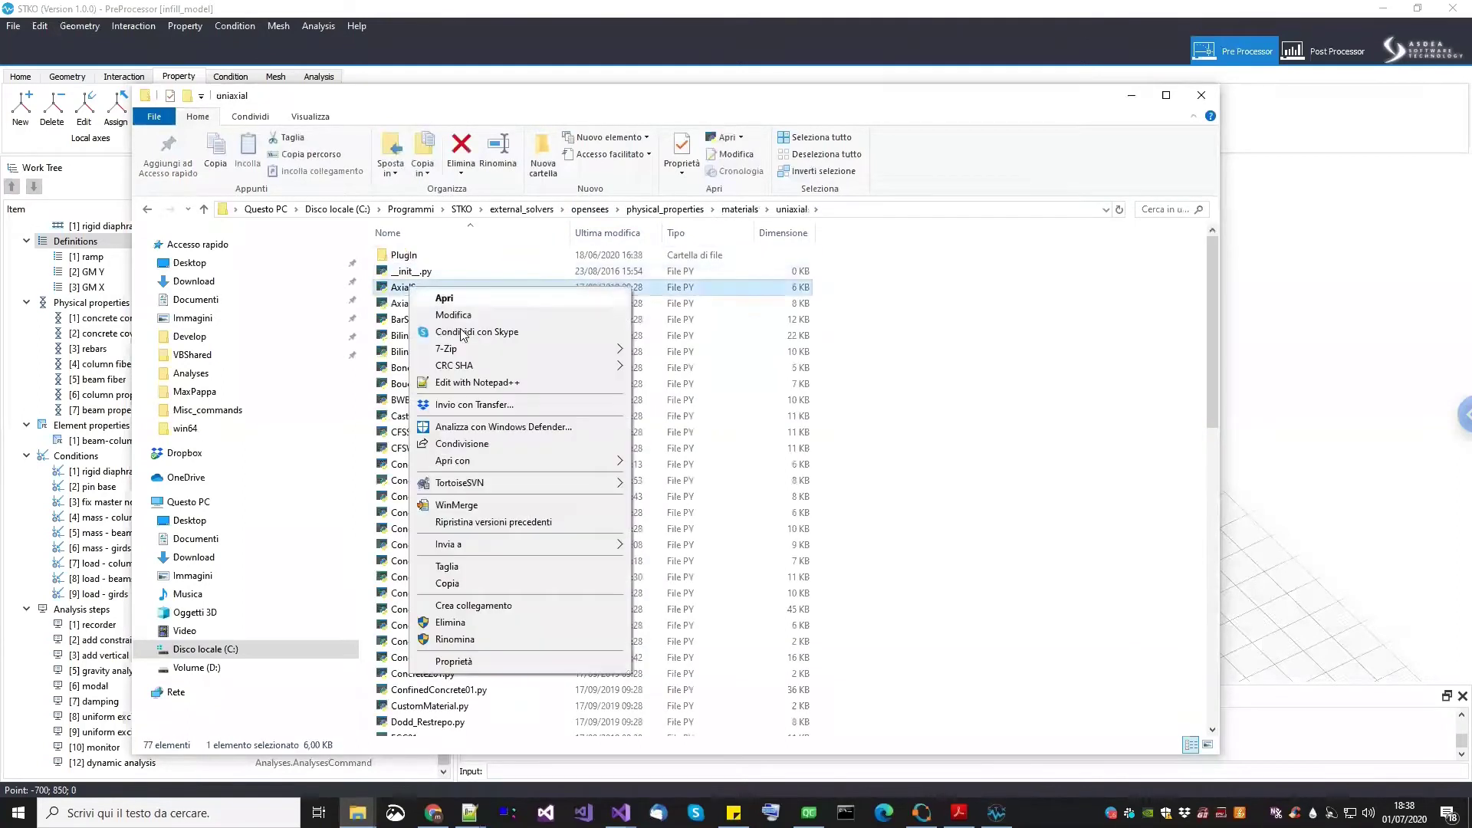
{"action": "left_click", "coordinate": [483, 382]}
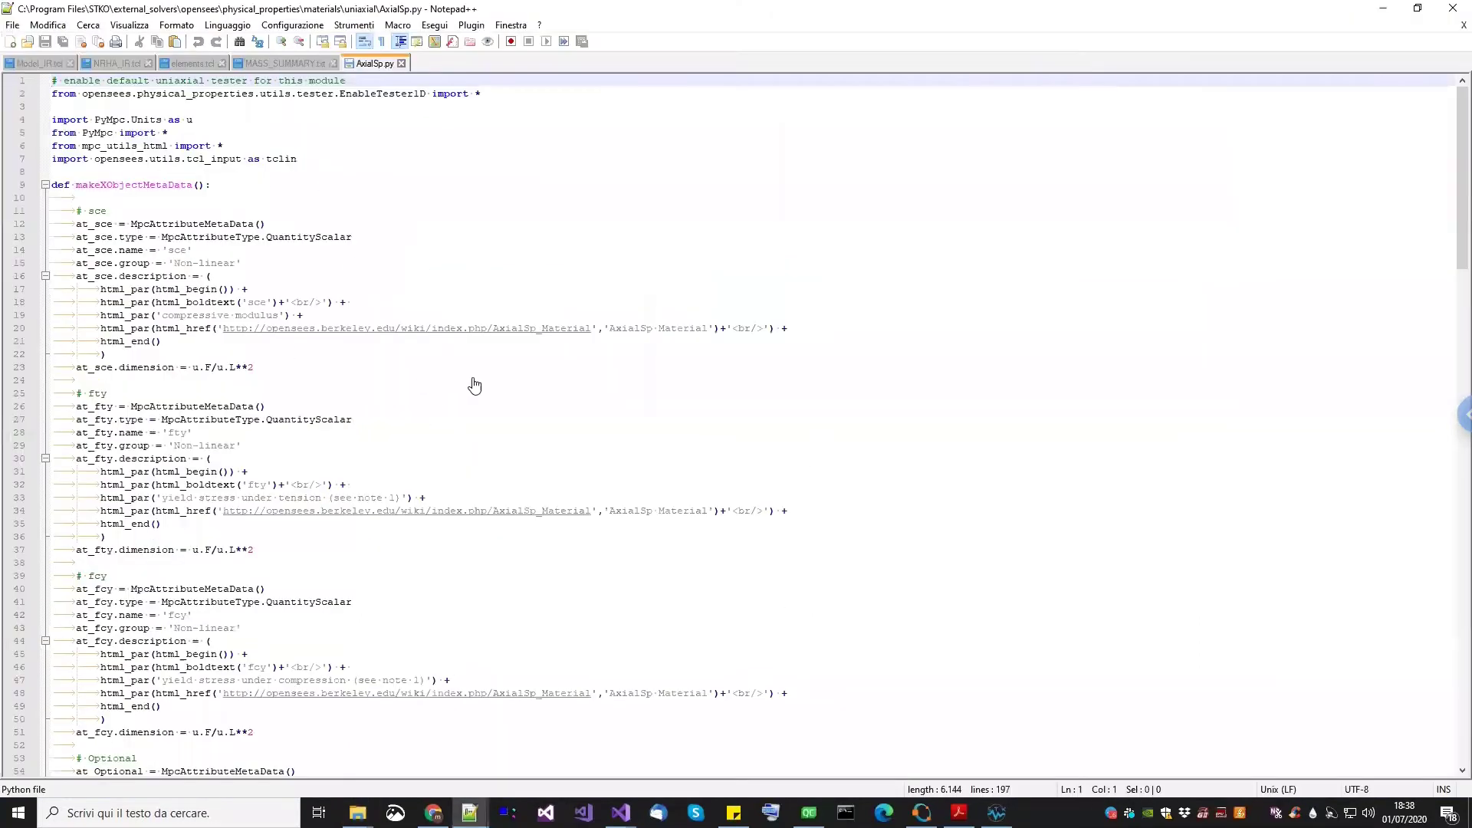
{"action": "scroll", "coordinate": [208, 407], "scroll_direction": "down", "scroll_amount": 4}
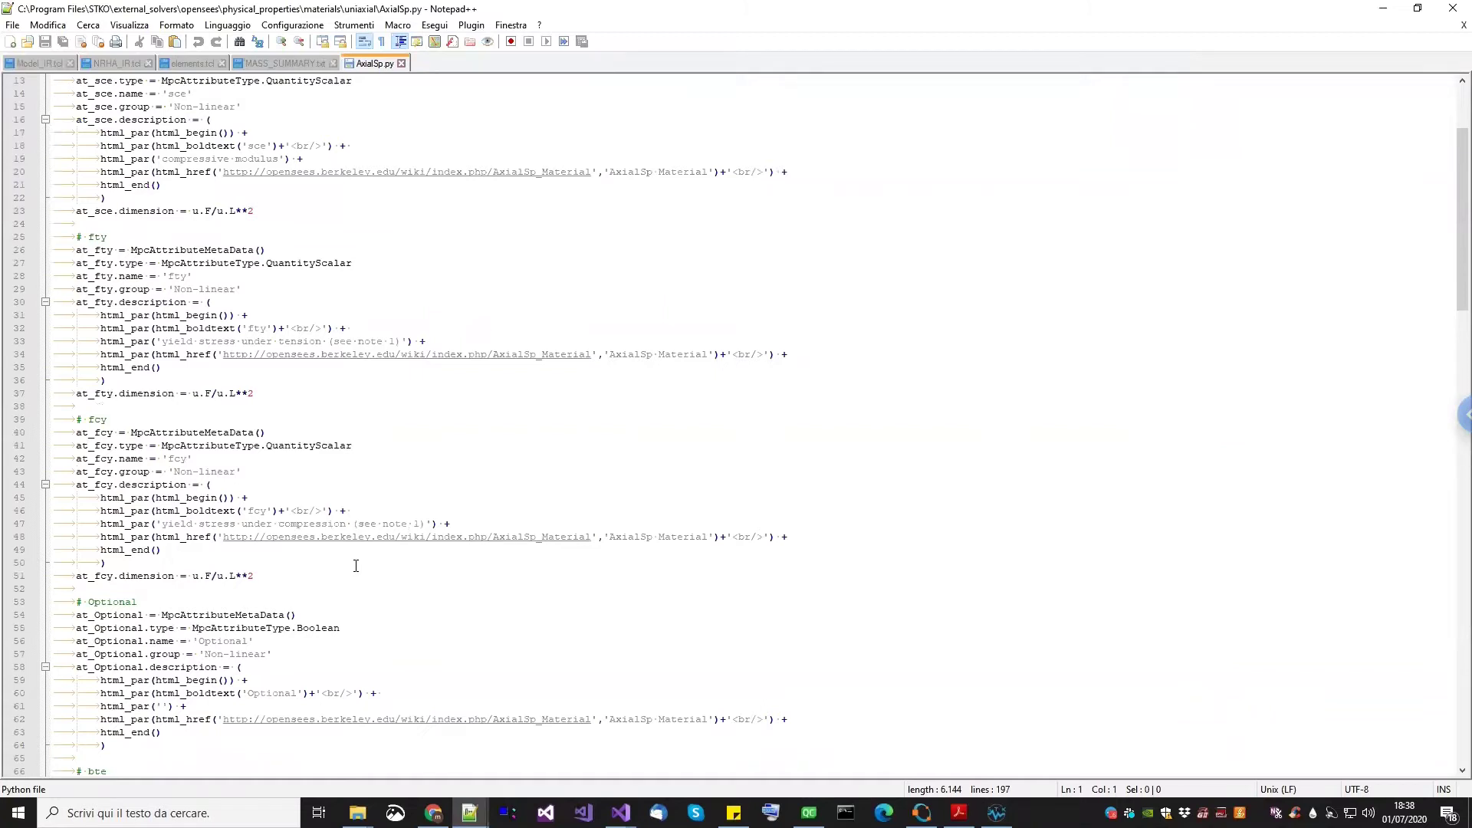
Close AxialSp.py, return to STKO and inspect the frame model up close
{"action": "left_click", "coordinate": [401, 63]}
{"action": "left_click", "coordinate": [1384, 8]}
{"action": "left_click", "coordinate": [1212, 510]}
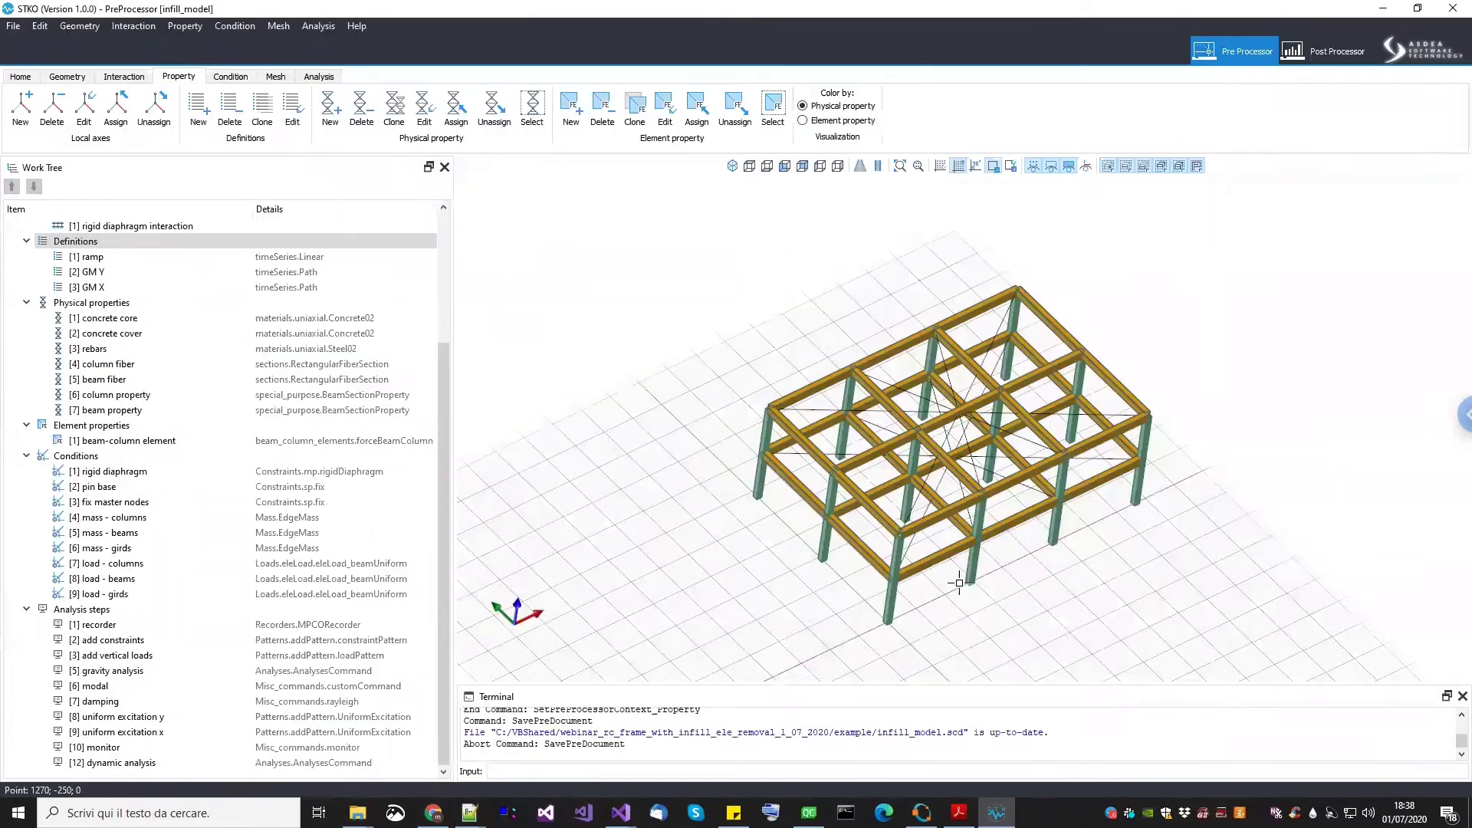
{"action": "scroll", "coordinate": [774, 433], "scroll_direction": "up", "scroll_amount": 2}
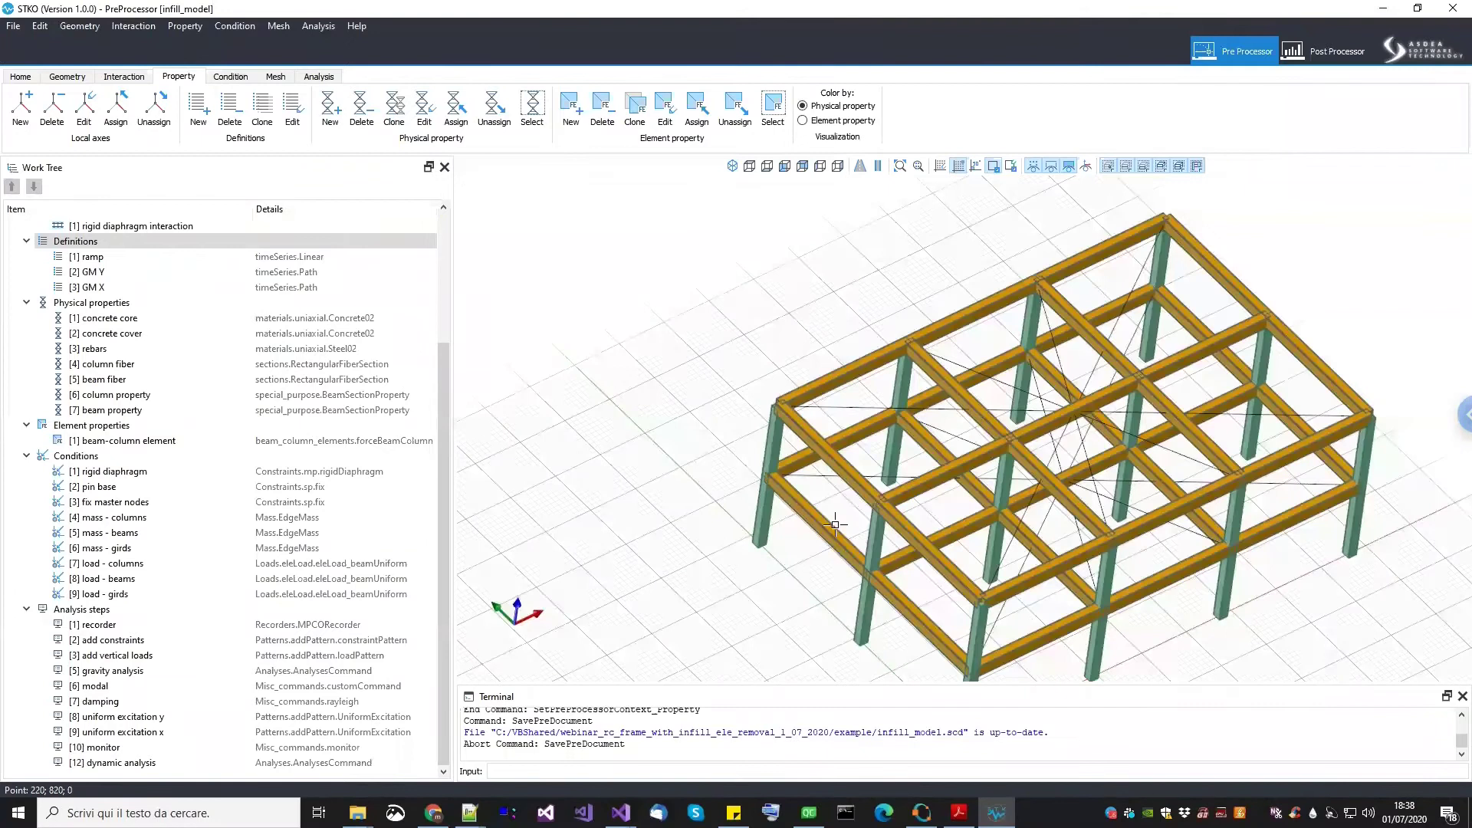
{"action": "scroll", "coordinate": [781, 486], "scroll_direction": "up", "scroll_amount": 3}
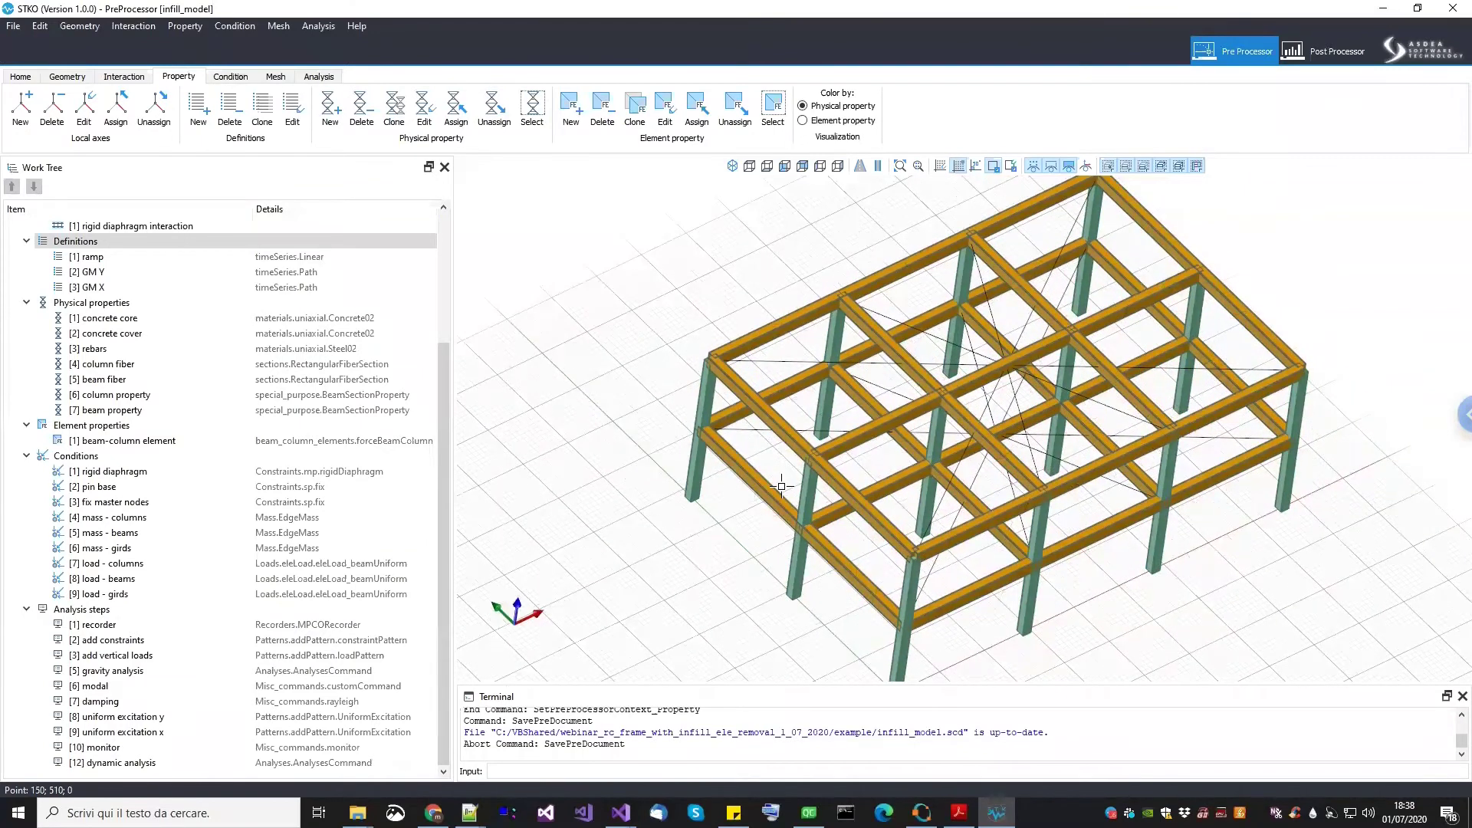
{"action": "scroll", "coordinate": [782, 486], "scroll_direction": "down", "scroll_amount": 1}
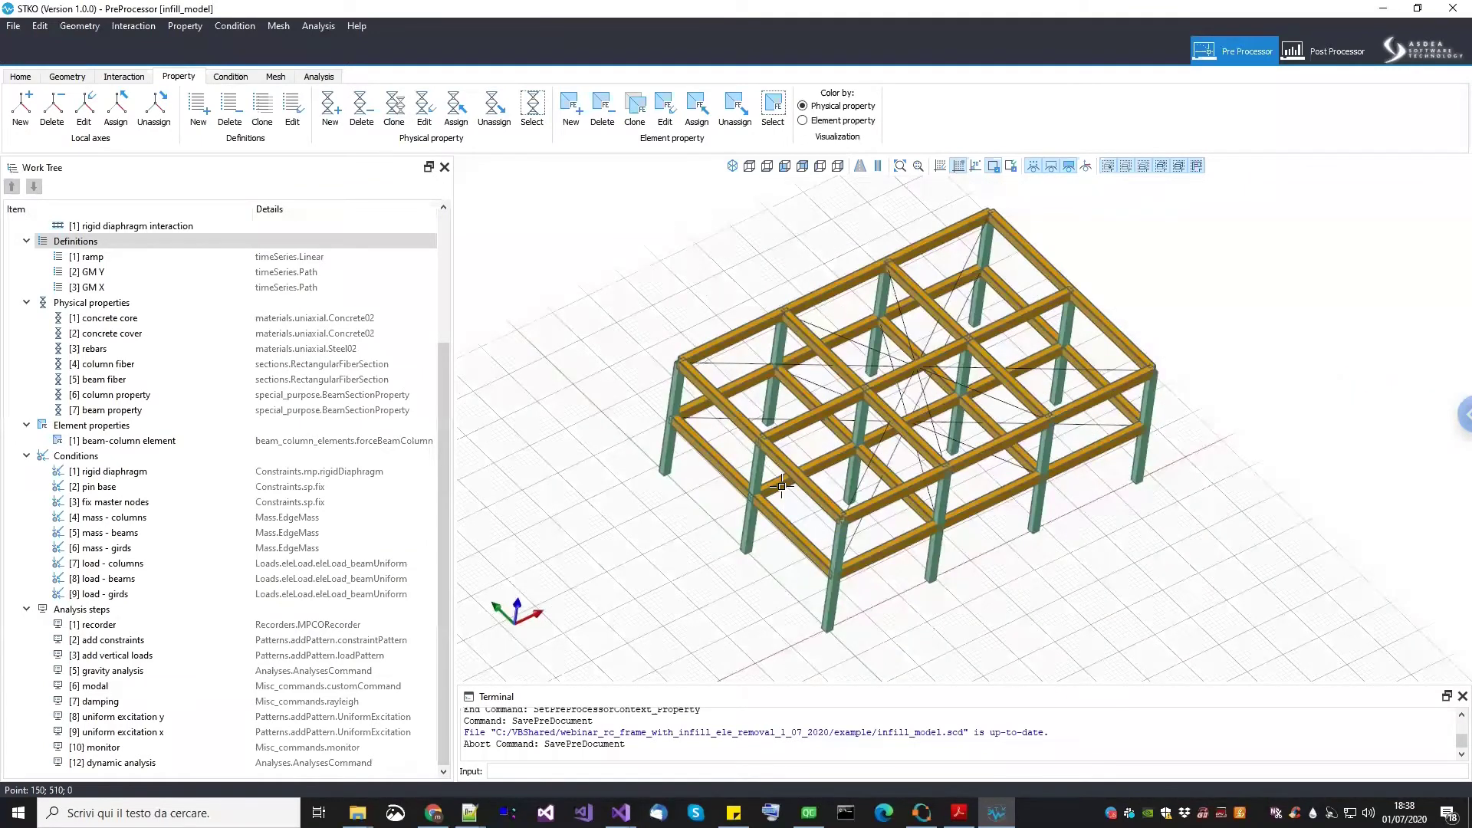
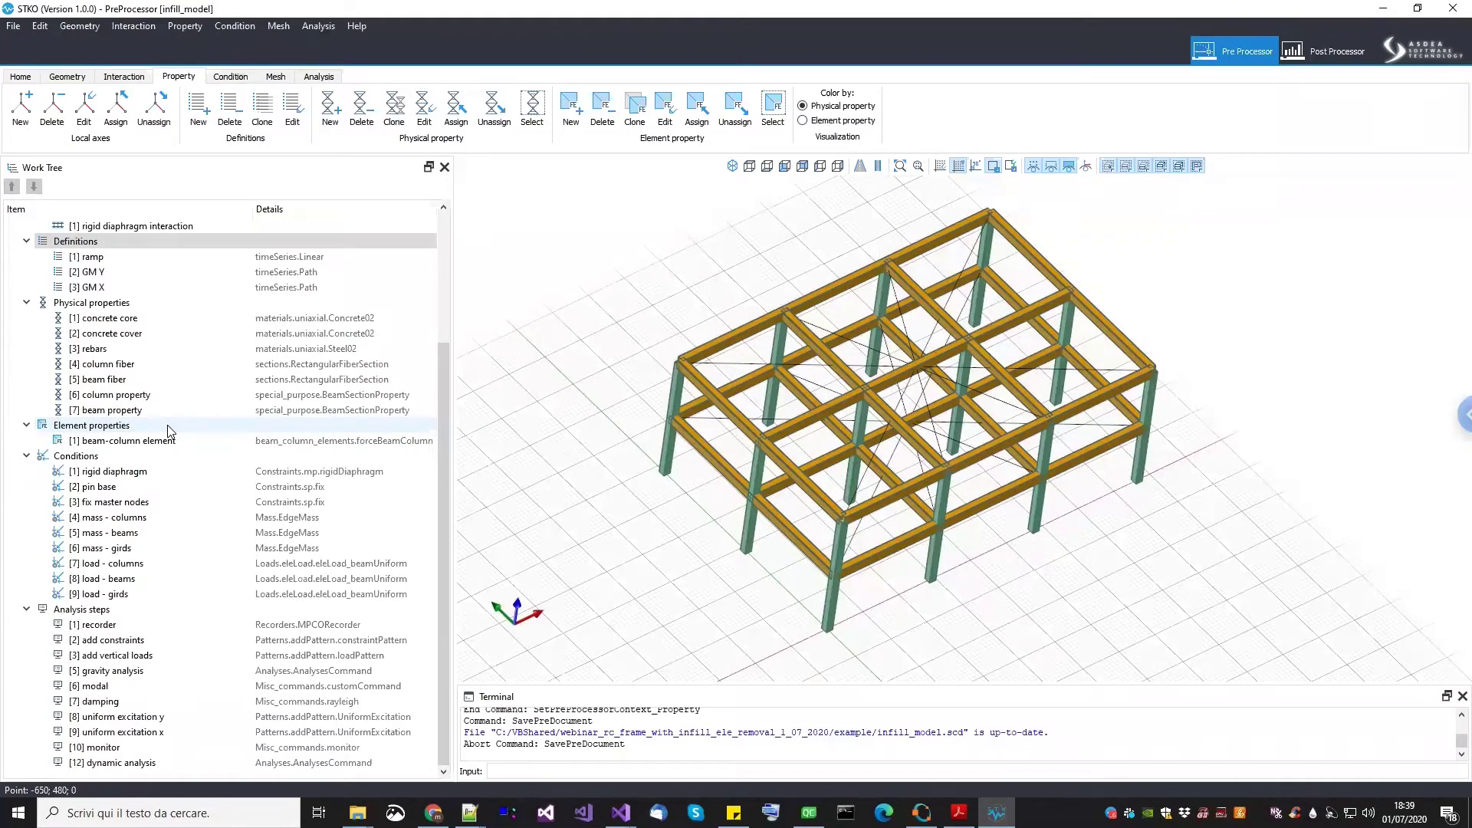
Switch to the Notepad++ window holding the example's MASS_SUMMARY.txt, reload that file, and close both MASS_SUMMARY.txt files
{"action": "left_click", "coordinate": [470, 813]}
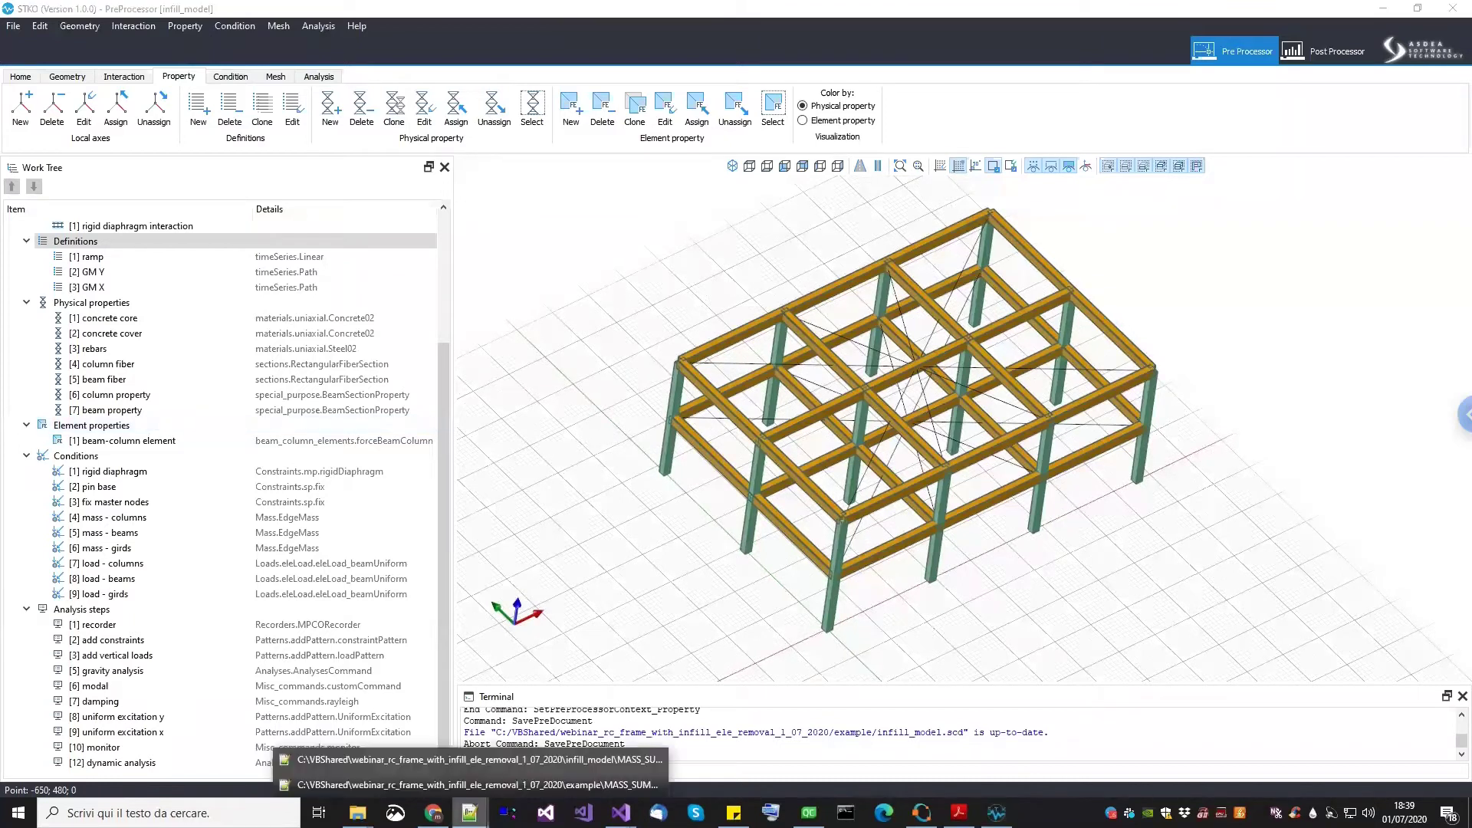
{"action": "left_click", "coordinate": [486, 786]}
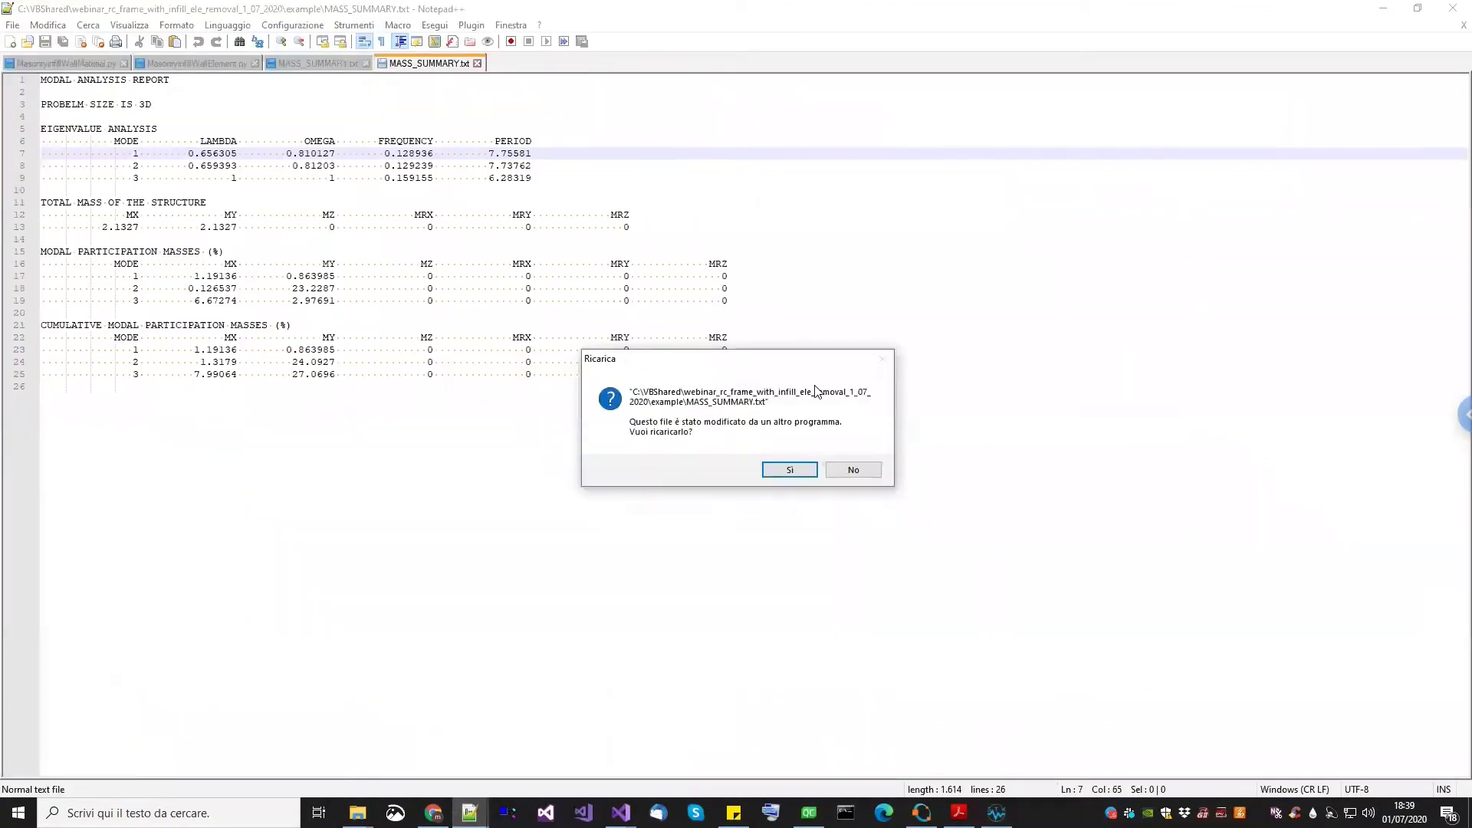
{"action": "left_click", "coordinate": [794, 470]}
{"action": "left_click", "coordinate": [477, 62]}
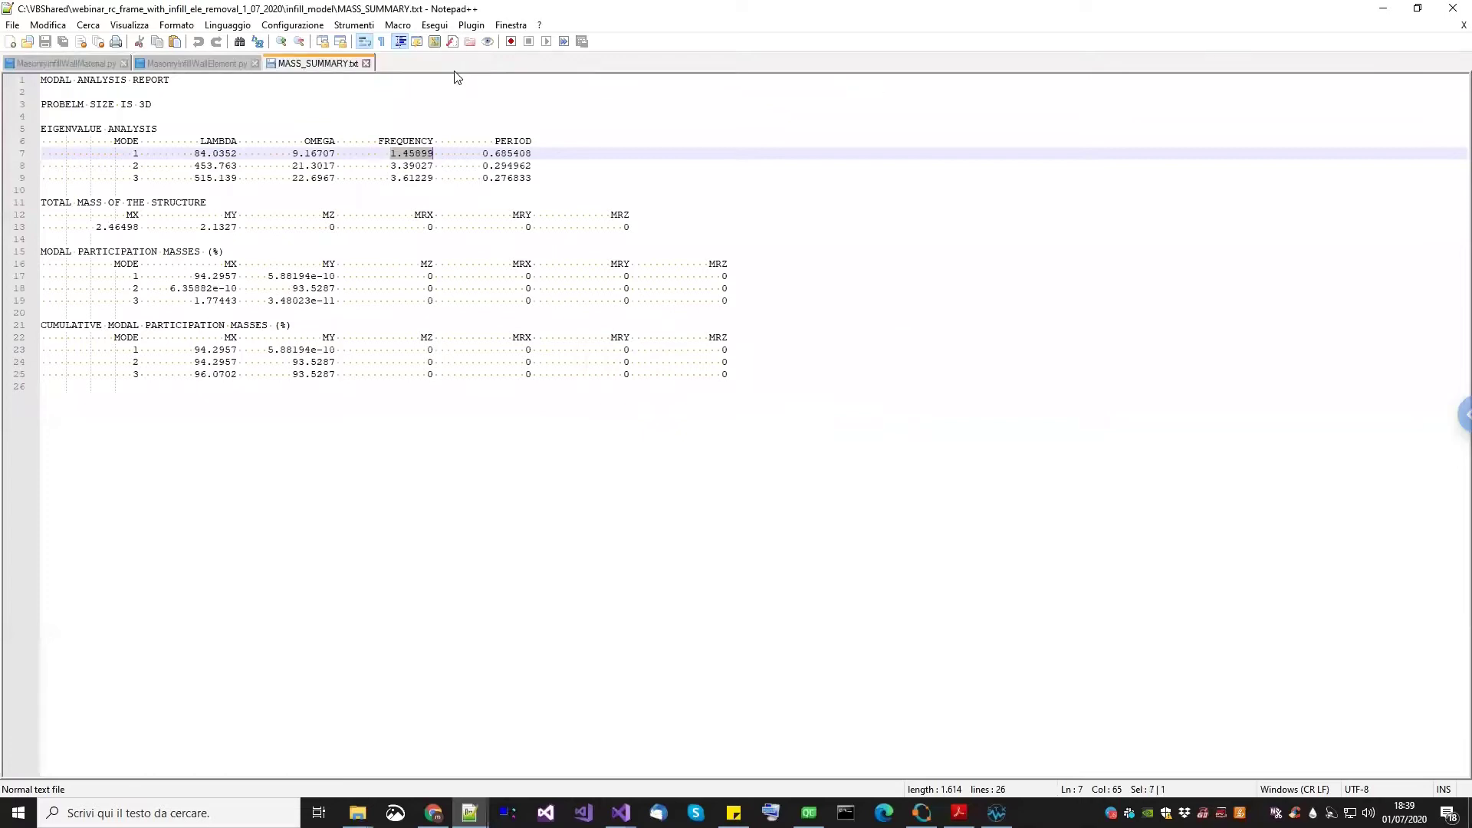
{"action": "left_click", "coordinate": [367, 64]}
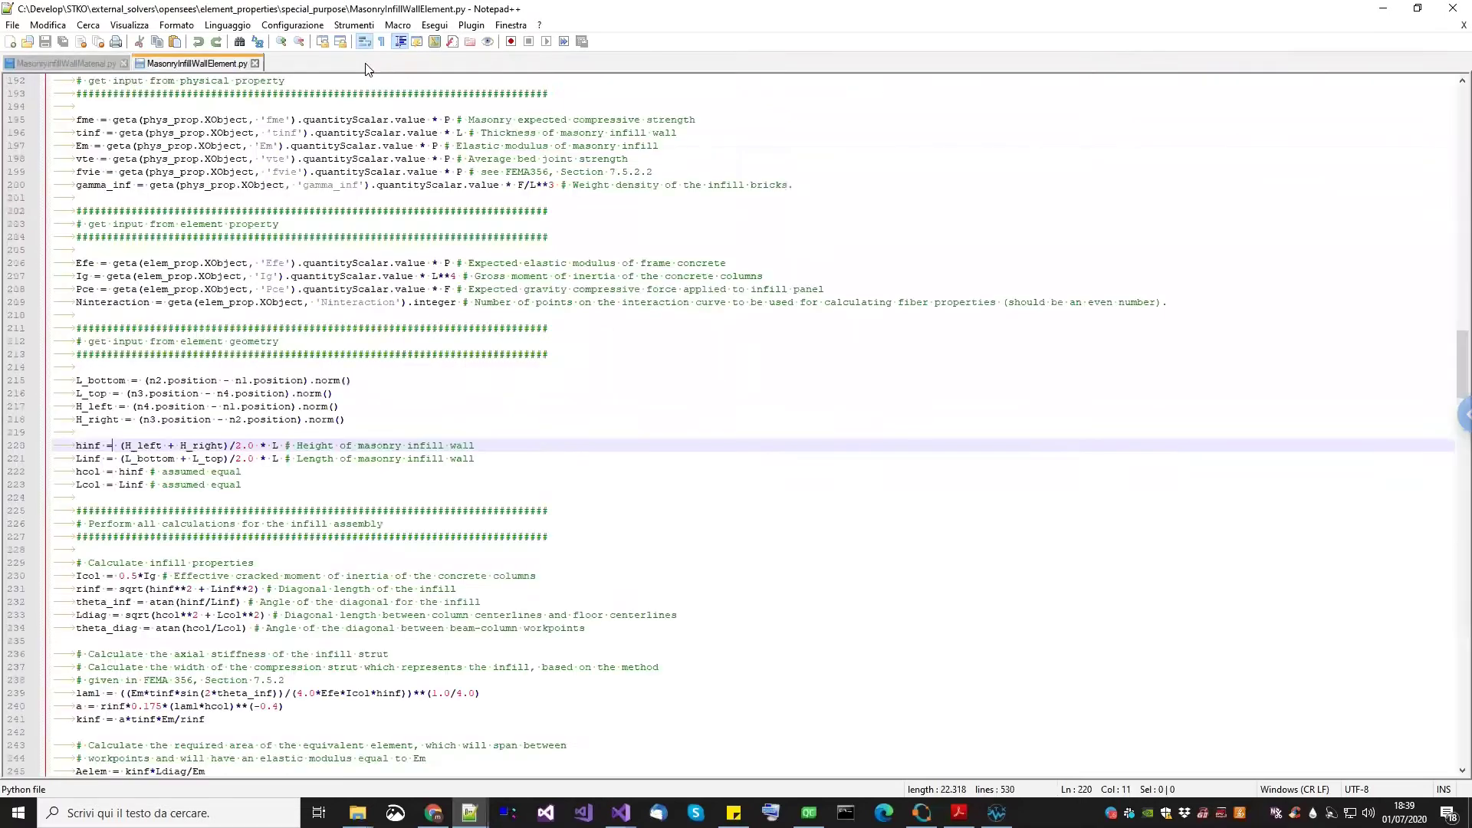
Show the MasonryInfillWallMaterial.py script from its beginning to review the masonry and wall parameter definitions
{"action": "left_click", "coordinate": [67, 64]}
{"action": "scroll", "coordinate": [271, 246], "scroll_direction": "up", "scroll_amount": 1}
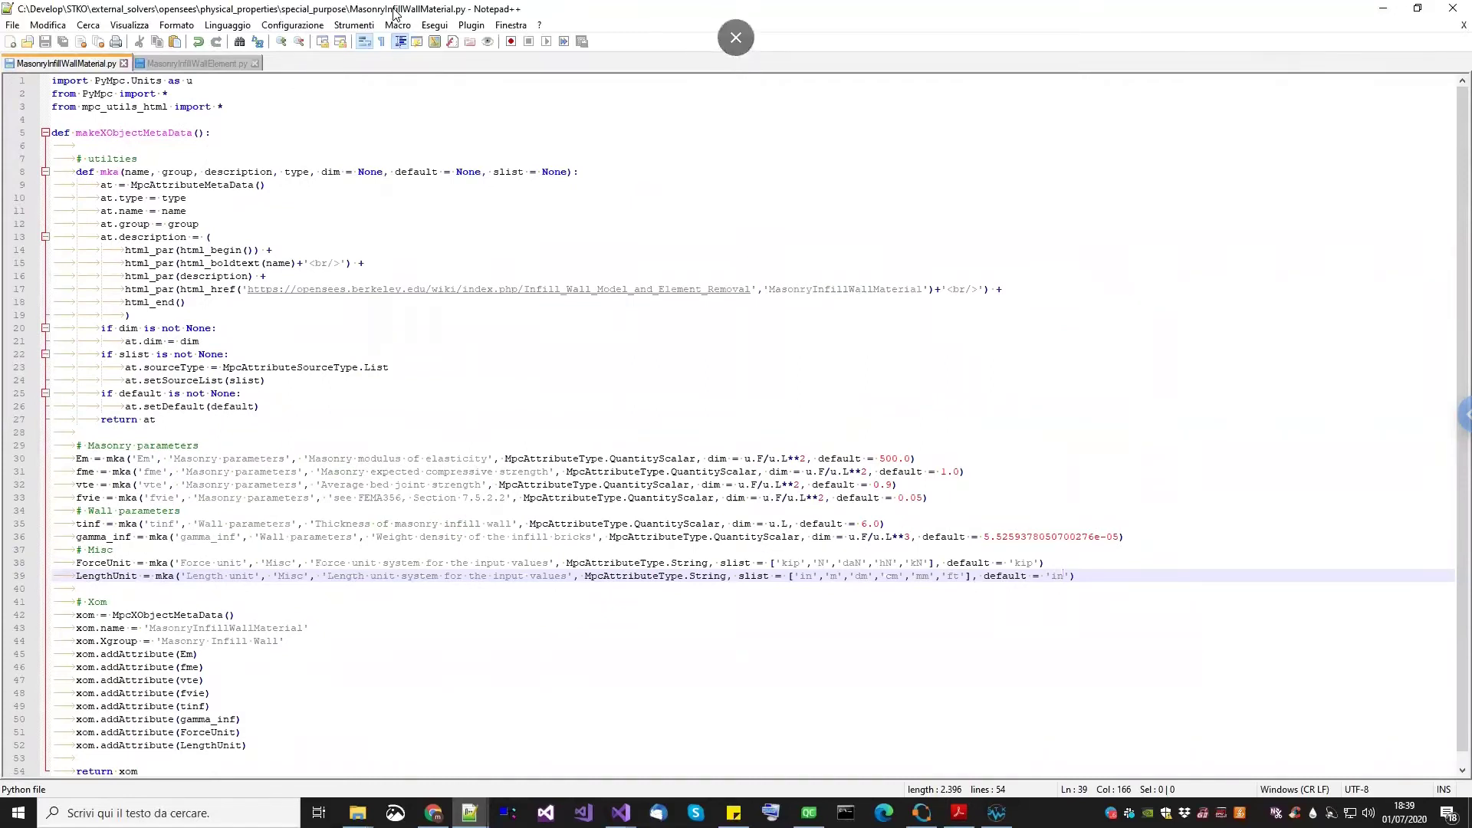
Look through the unit definitions in MasonryInfillWallElement.py, and return to the MasonryInfillWallMaterial.py script
{"action": "left_click", "coordinate": [228, 65]}
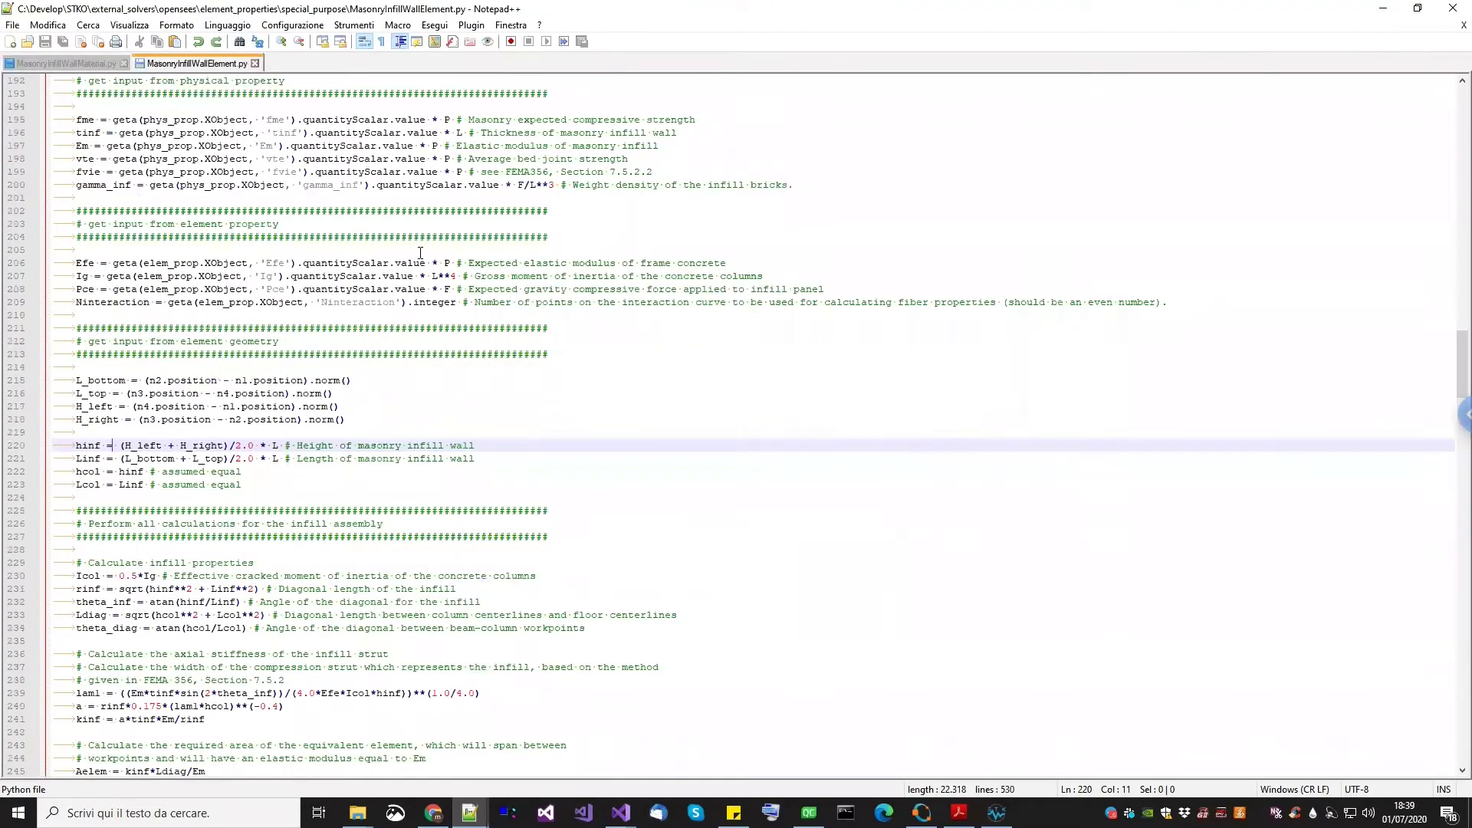
{"action": "scroll", "coordinate": [421, 253], "scroll_direction": "up", "scroll_amount": 17}
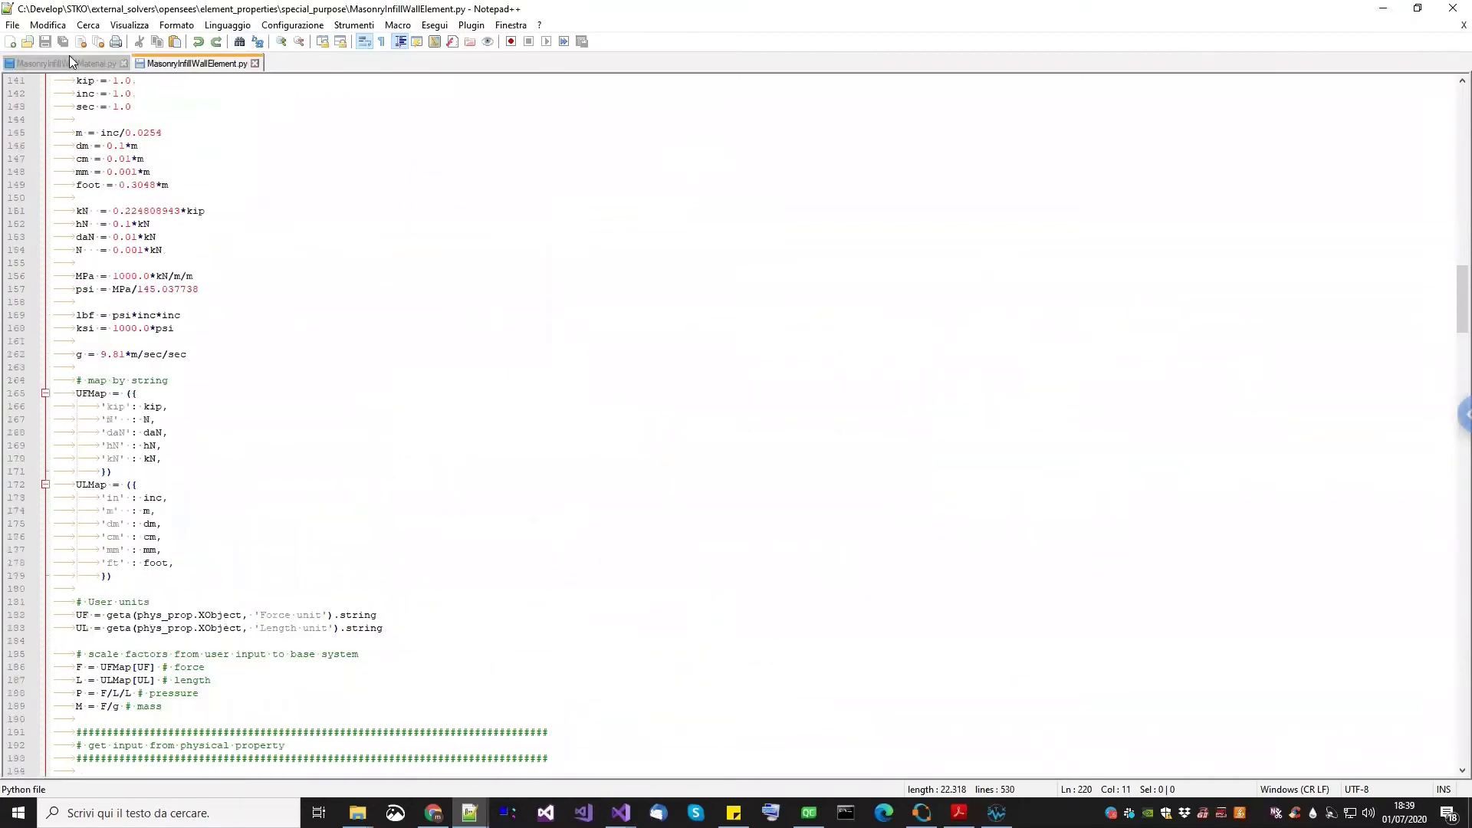
{"action": "left_click", "coordinate": [69, 60]}
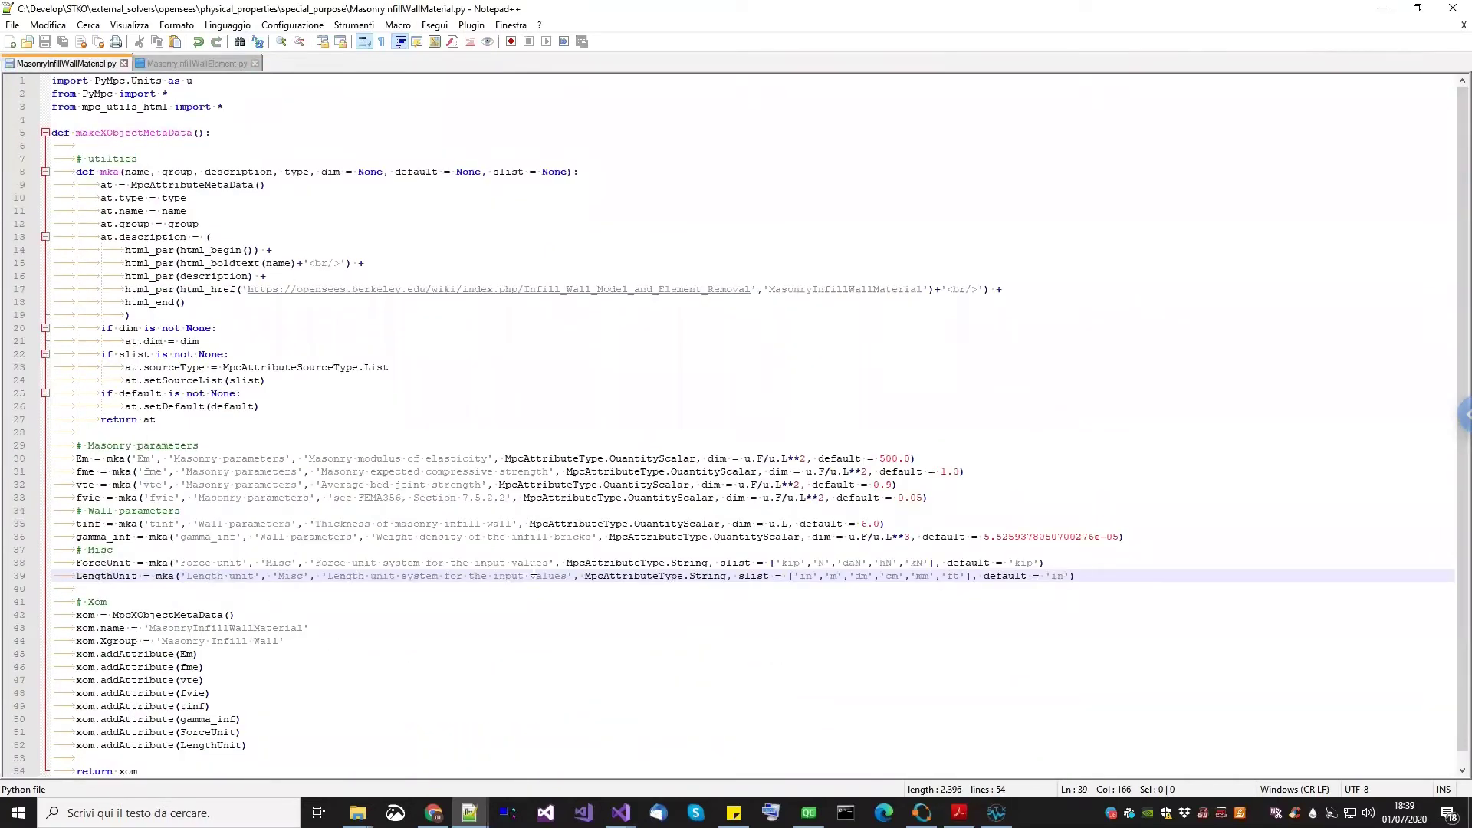
Switch to STKO and save a copy of the model as infill_model_complete in the example folder
{"action": "left_click", "coordinate": [997, 813]}
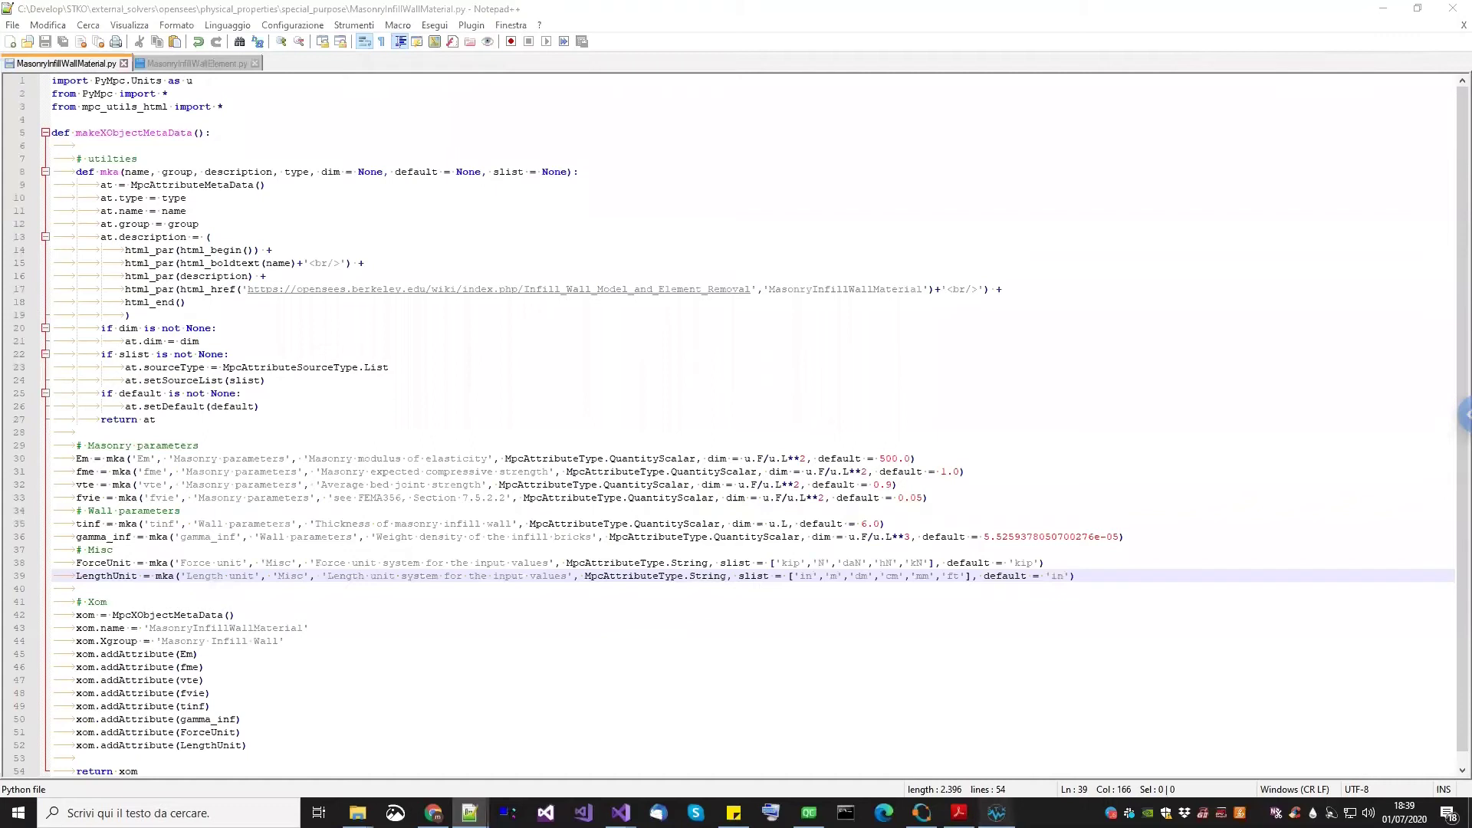
{"action": "left_click", "coordinate": [14, 25]}
{"action": "key", "text": "Return"}
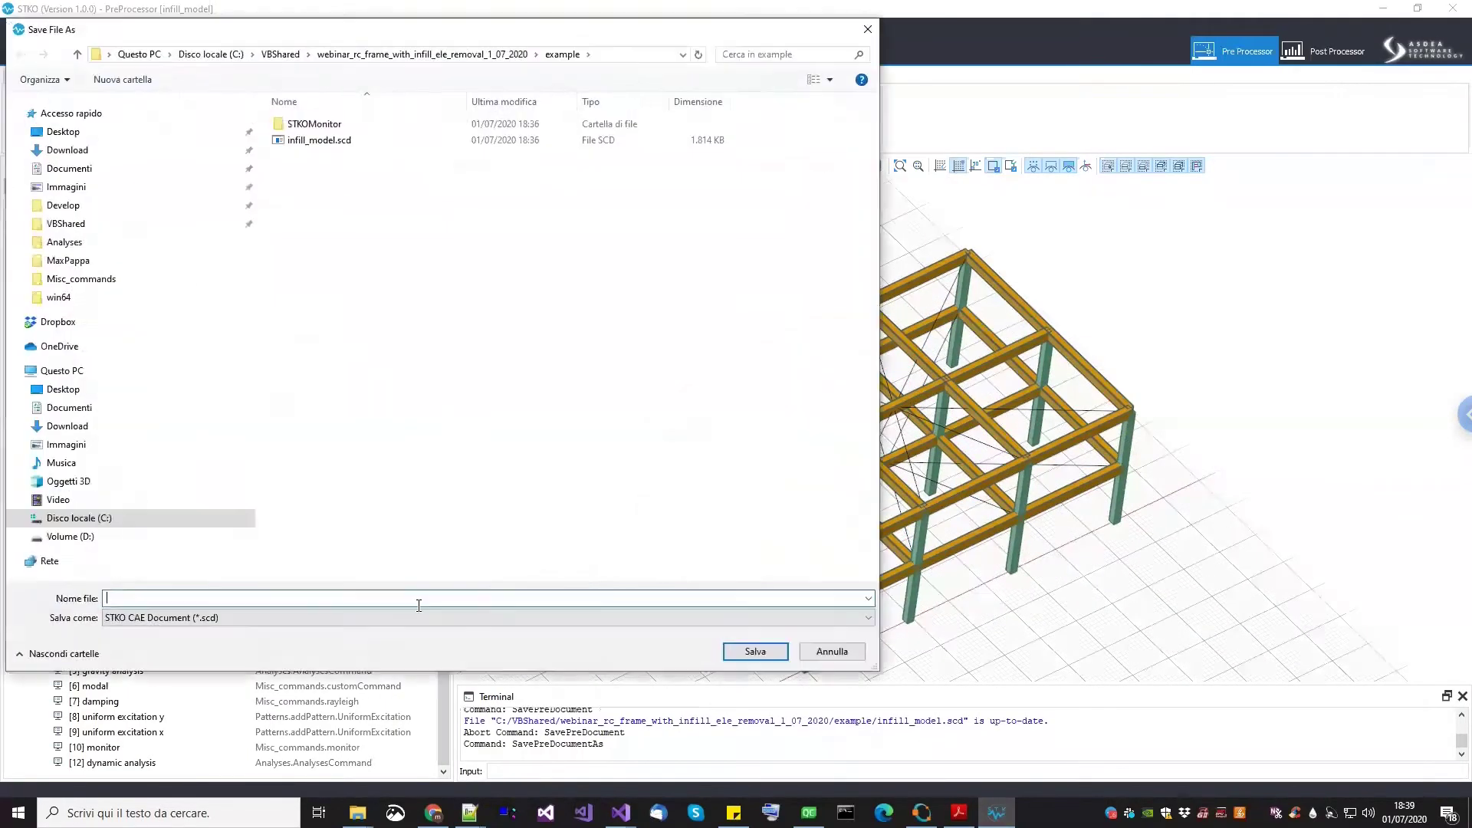
{"action": "left_click", "coordinate": [248, 601]}
{"action": "type", "text": "infill_model"}
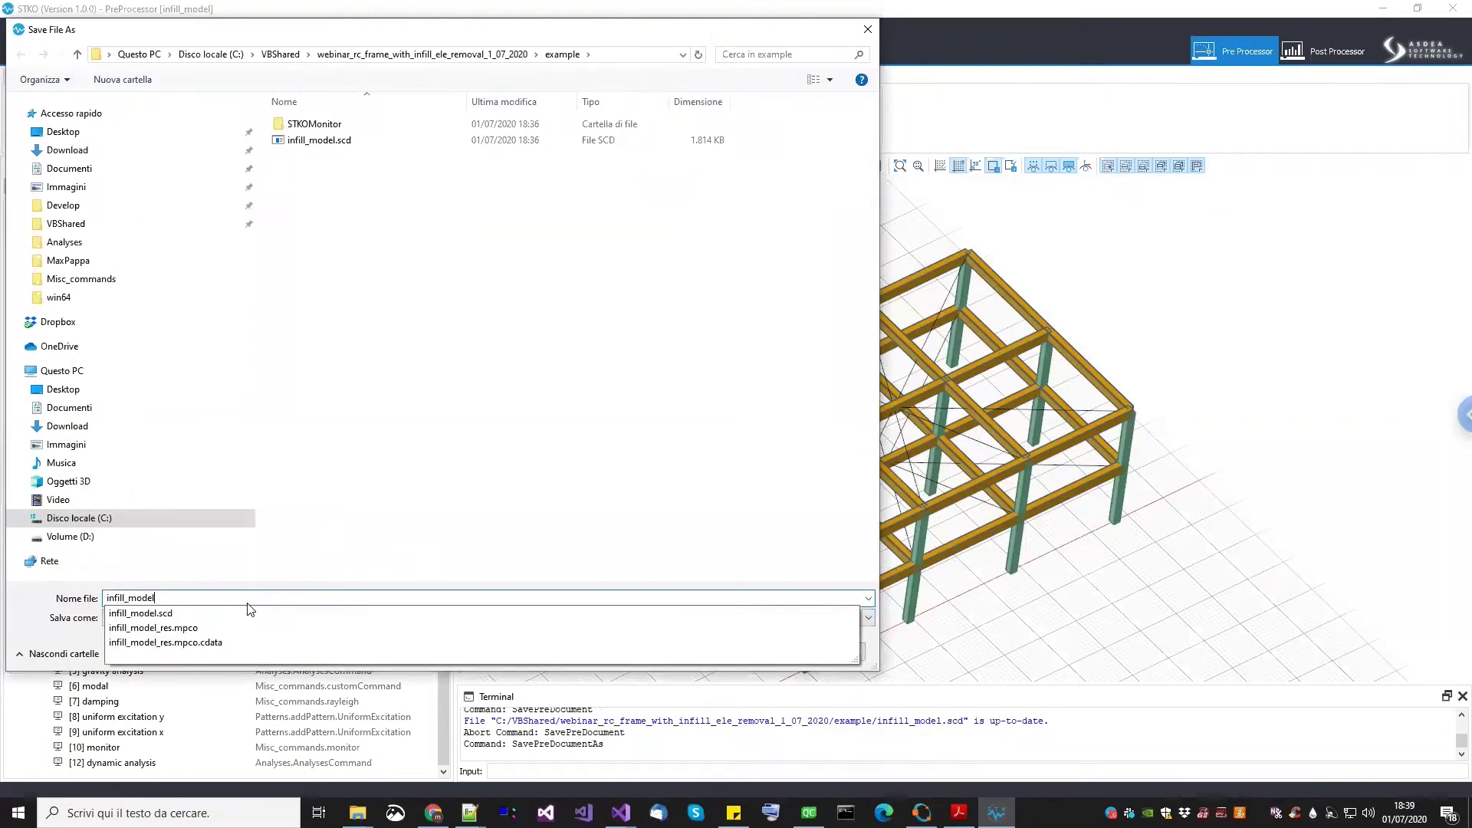
{"action": "type", "text": "_complete"}
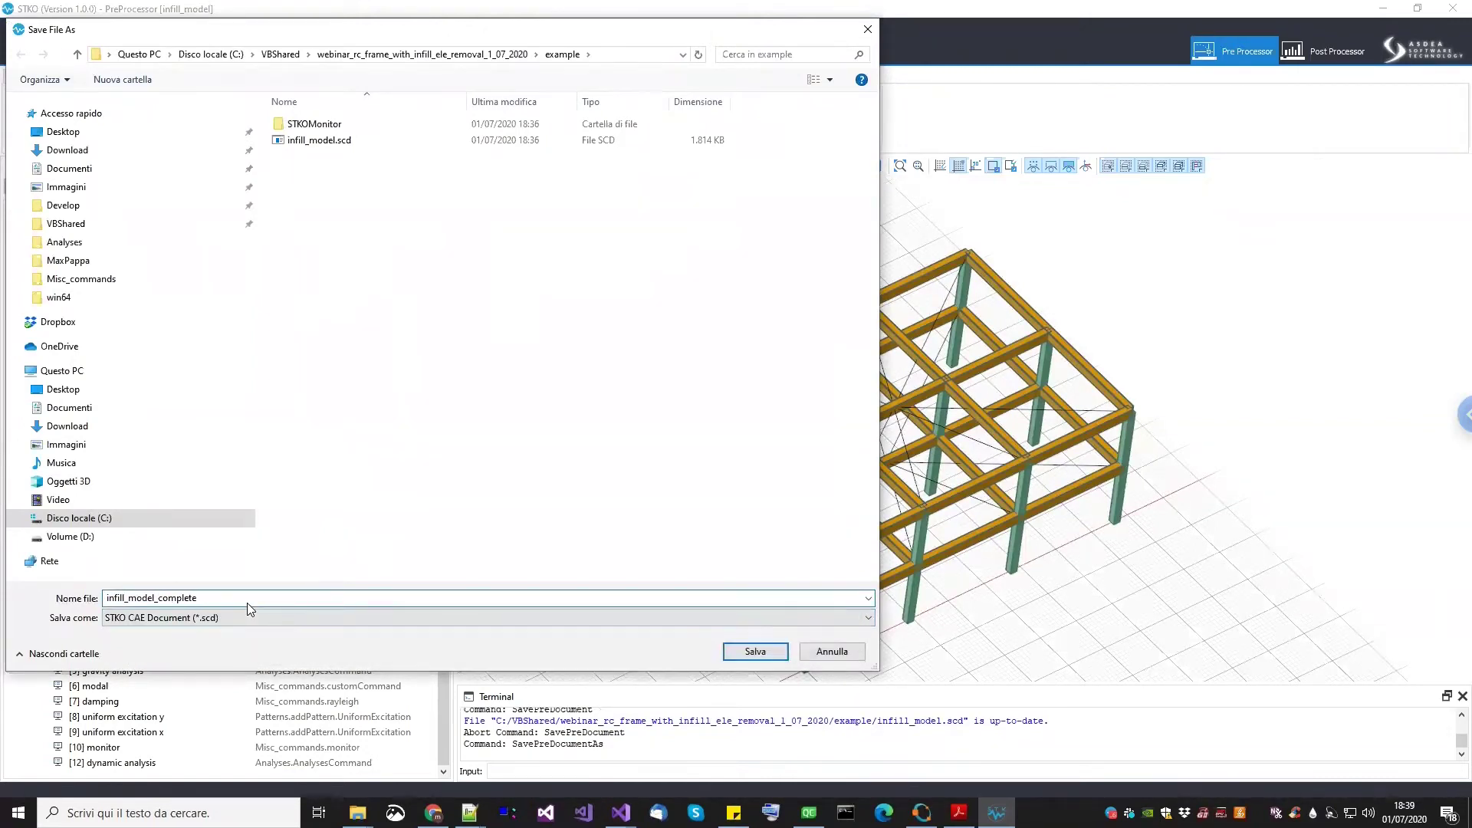
{"action": "key", "text": "Return"}
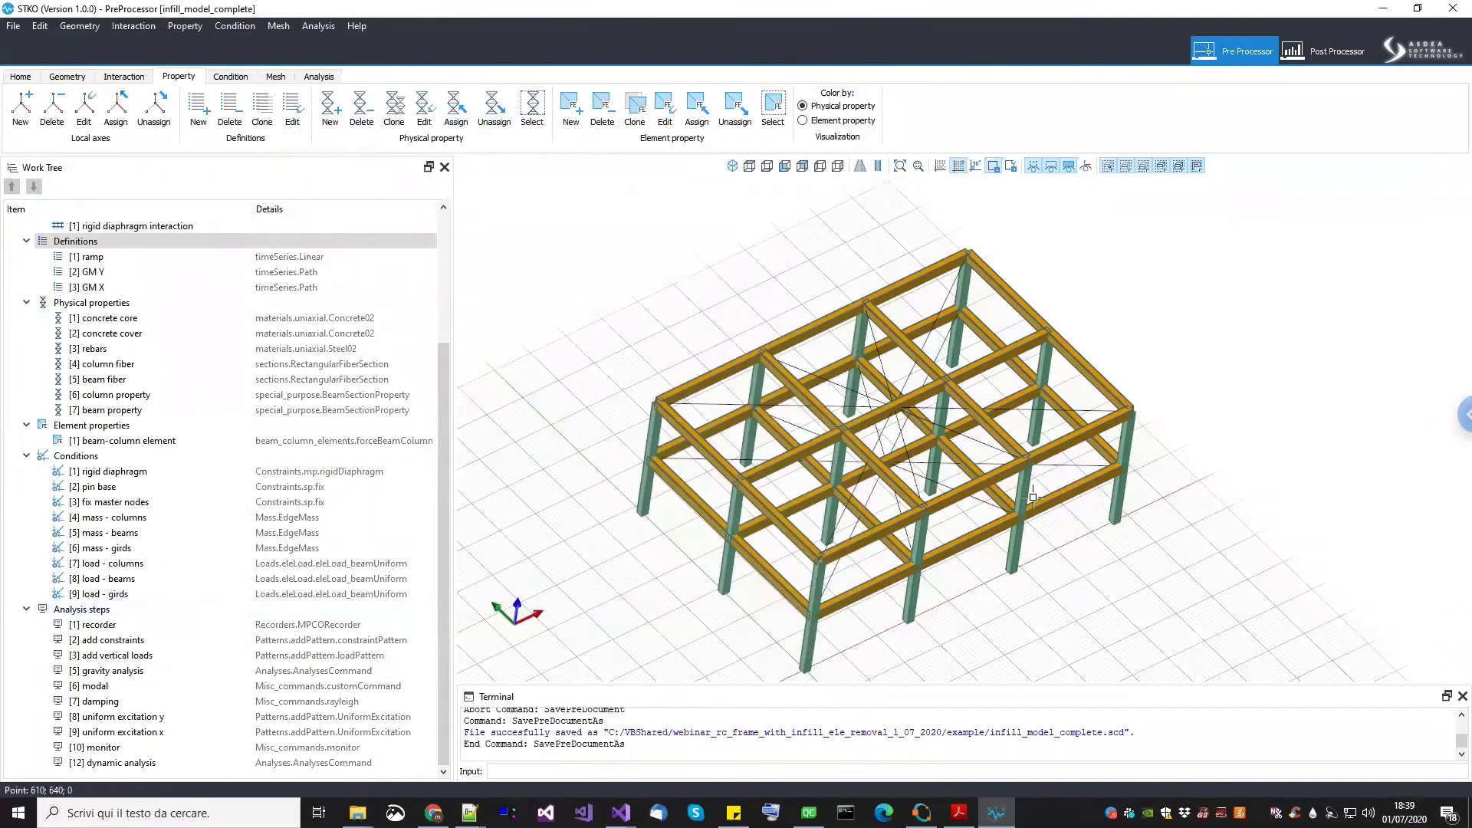
Inspect the RC frame model up close and as a whole, and display it in the geometry context
{"action": "middle_click_drag", "start_coordinate": [1032, 485], "coordinate": [631, 561]}
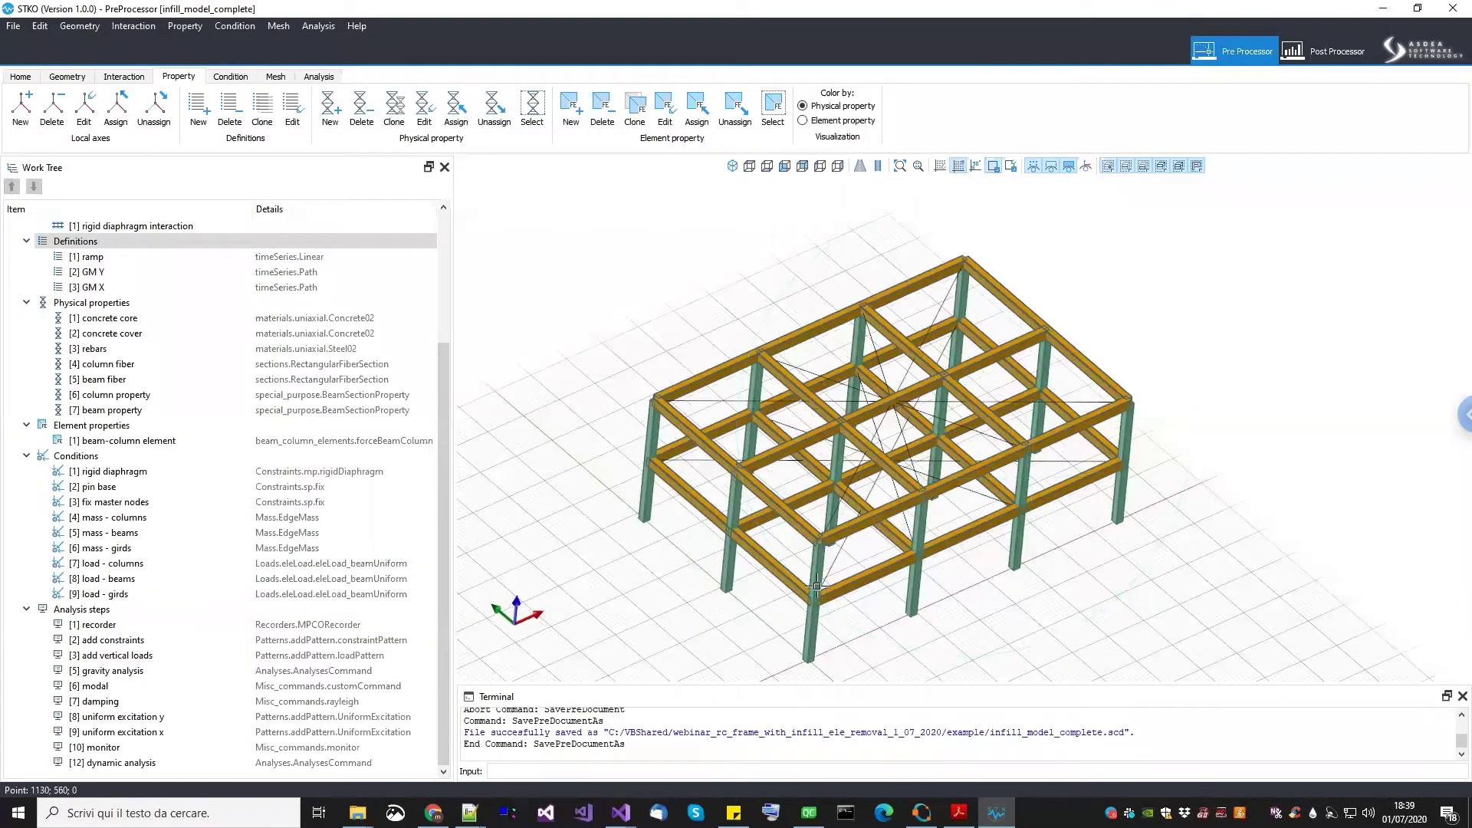
{"action": "middle_click_drag", "start_coordinate": [765, 526], "coordinate": [459, 474]}
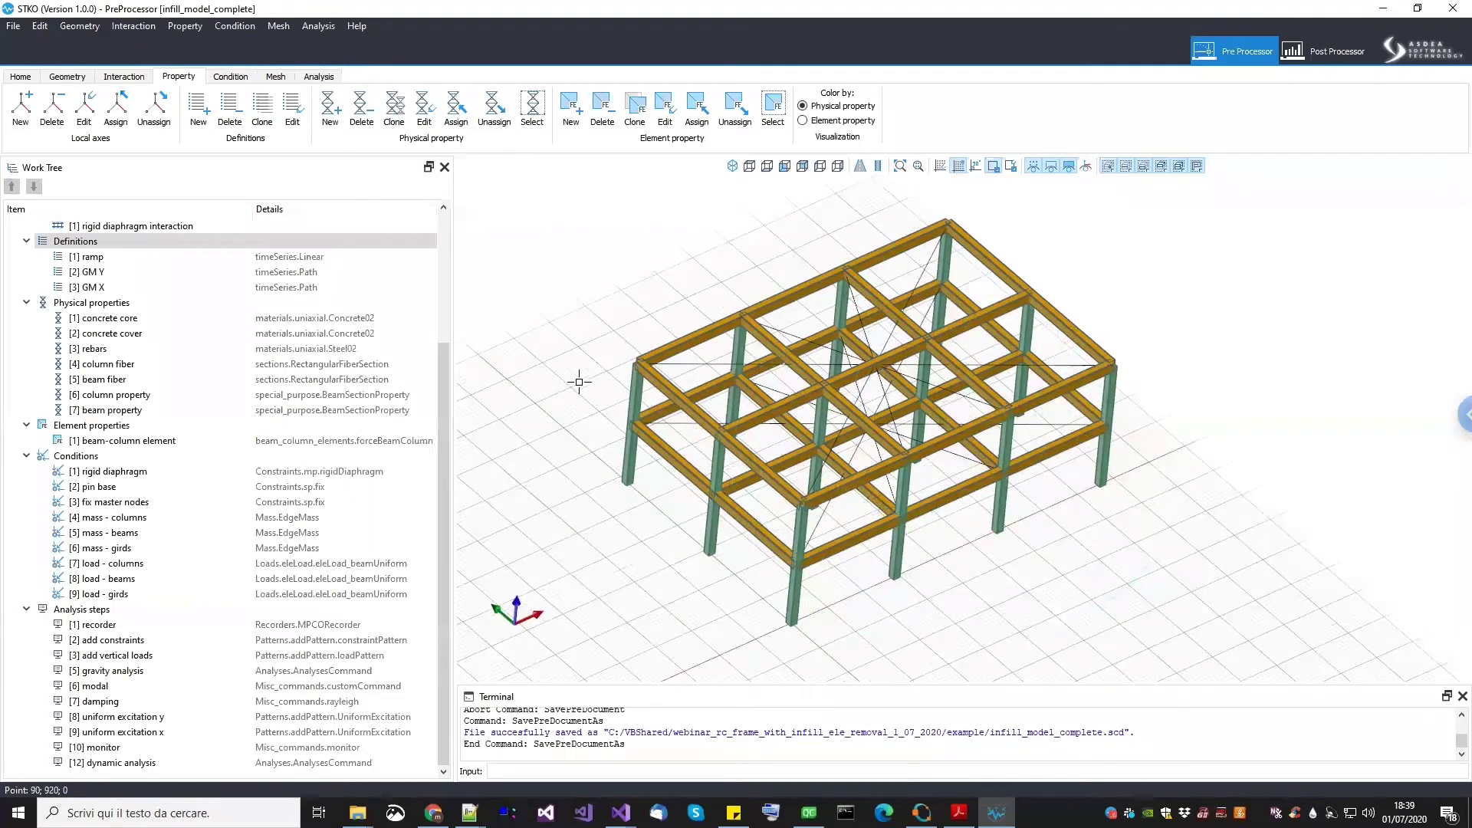
{"action": "middle_click_drag", "start_coordinate": [679, 389], "coordinate": [685, 412]}
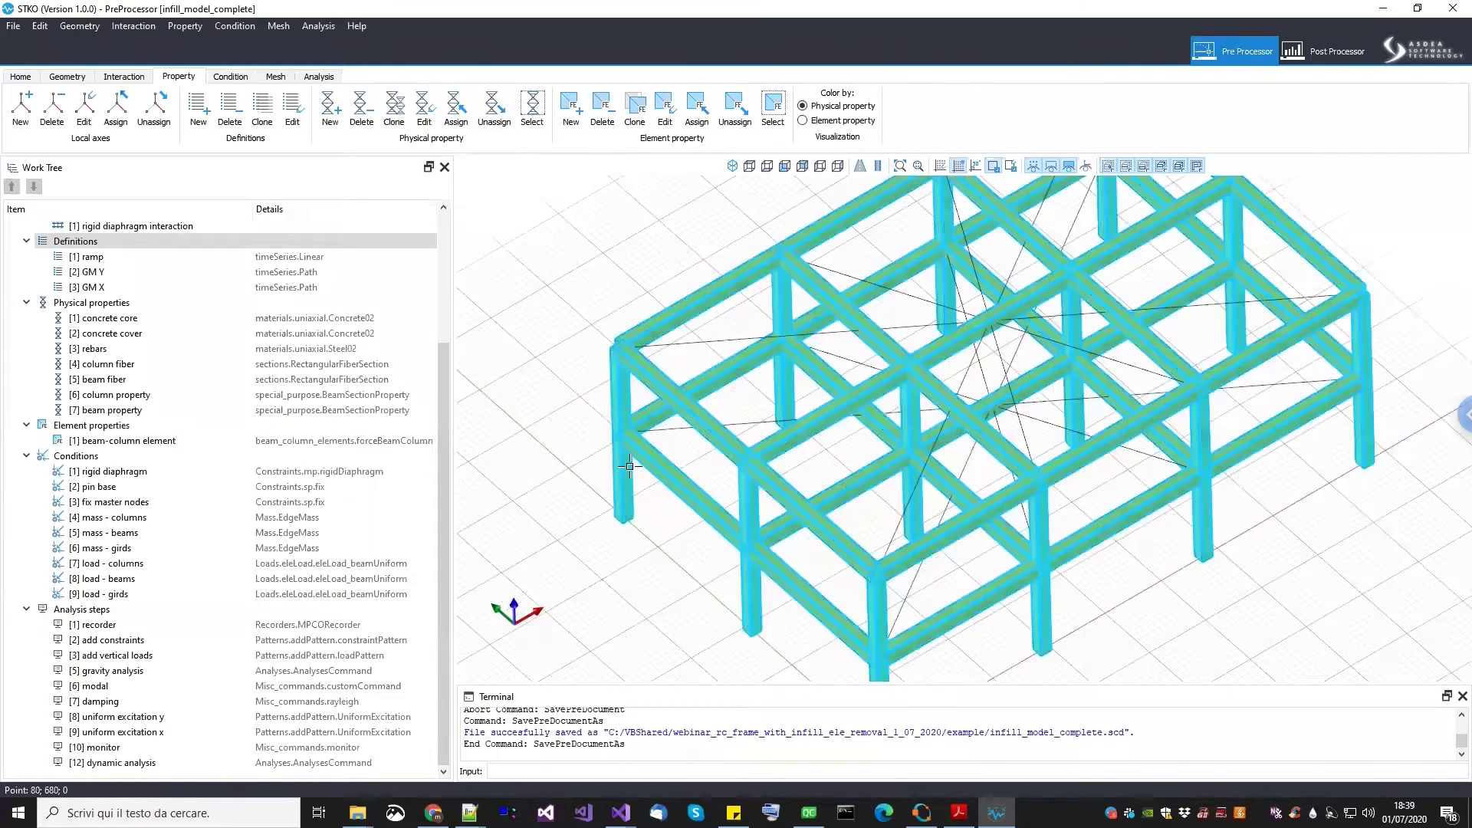
{"action": "scroll", "coordinate": [629, 463], "scroll_direction": "up", "scroll_amount": 2}
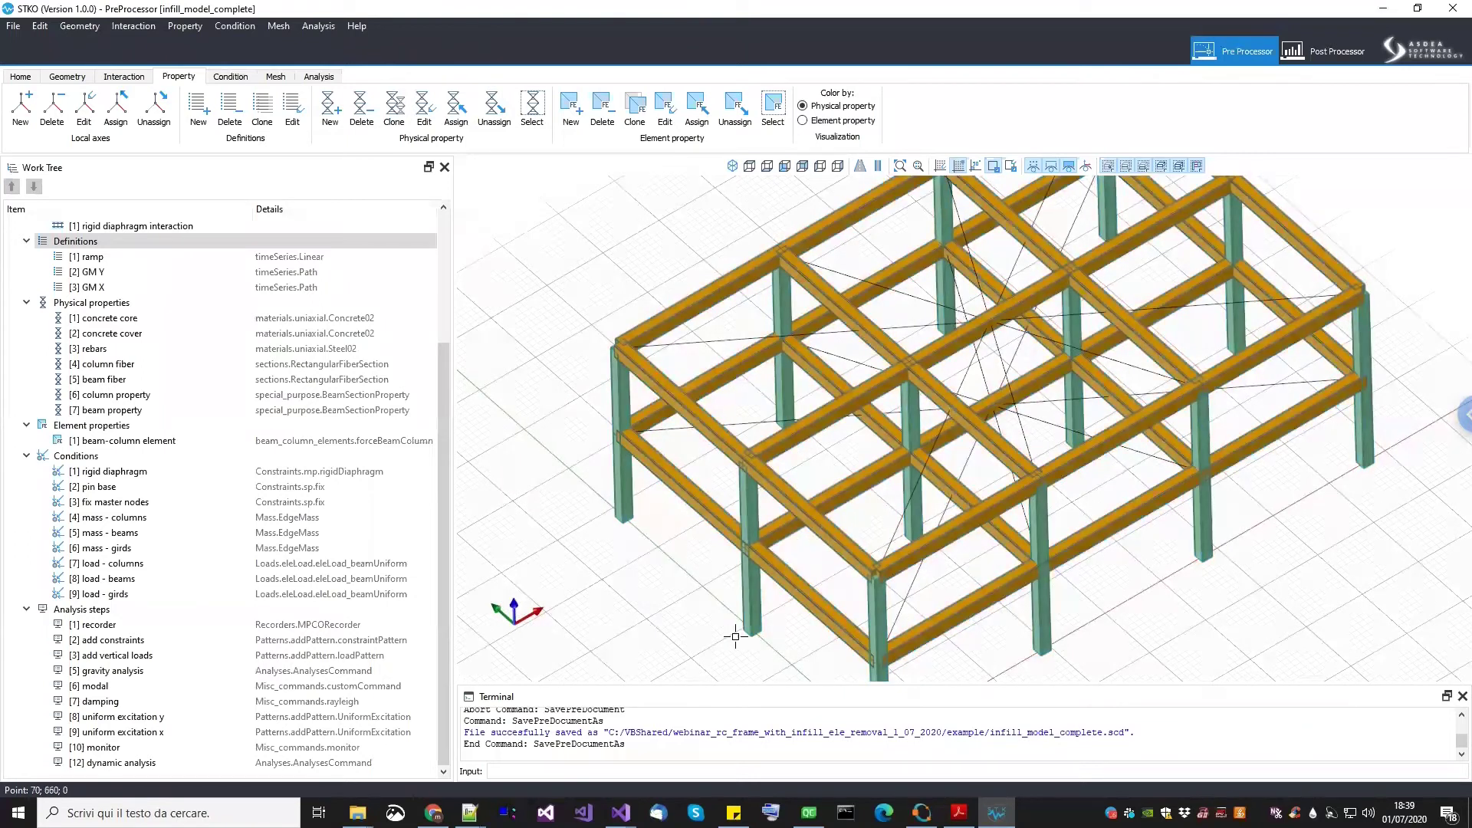
{"action": "left_click", "coordinate": [734, 614]}
{"action": "scroll", "coordinate": [675, 495], "scroll_direction": "down", "scroll_amount": 3}
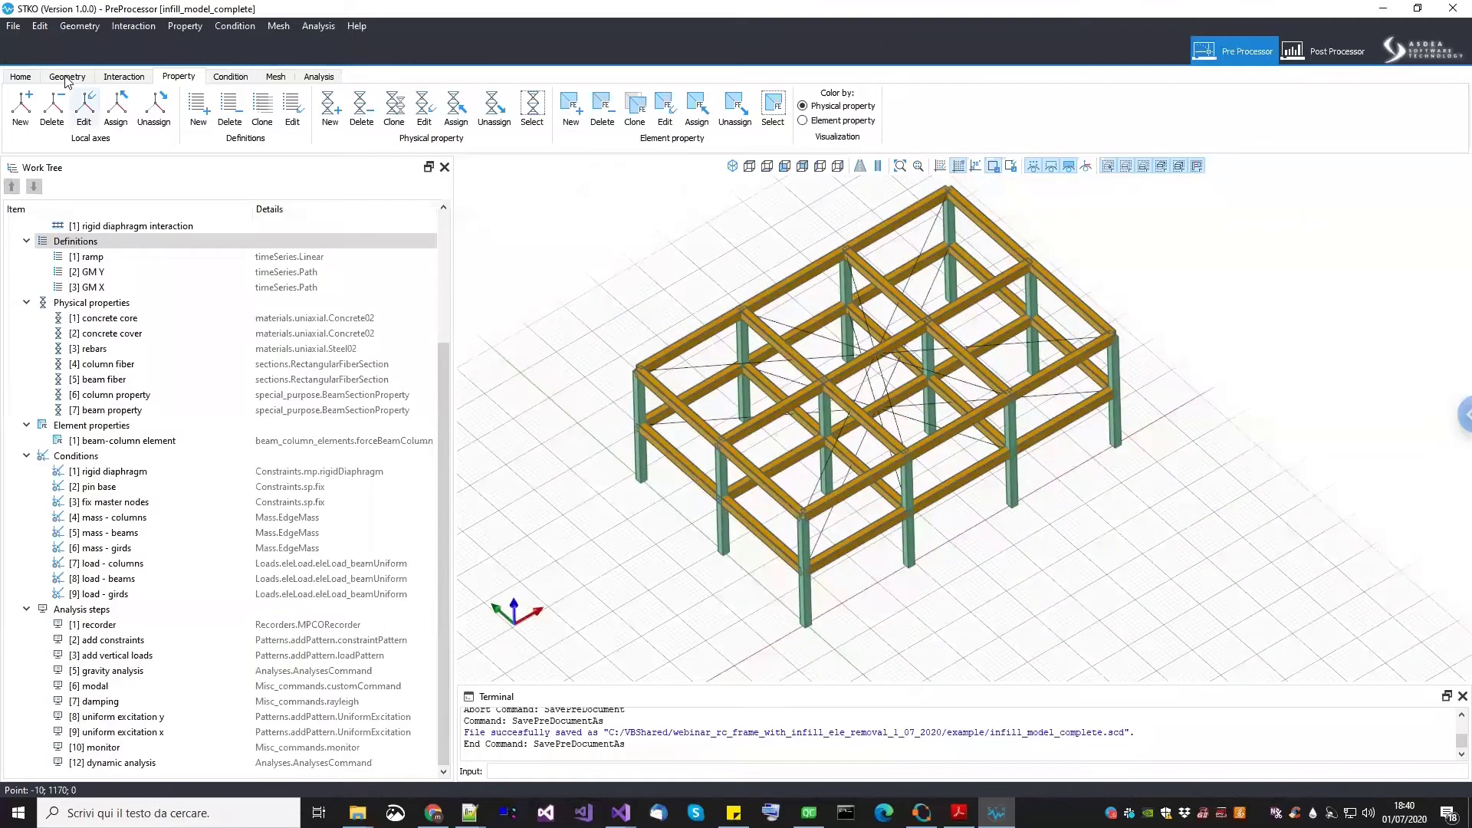
{"action": "left_click", "coordinate": [67, 77]}
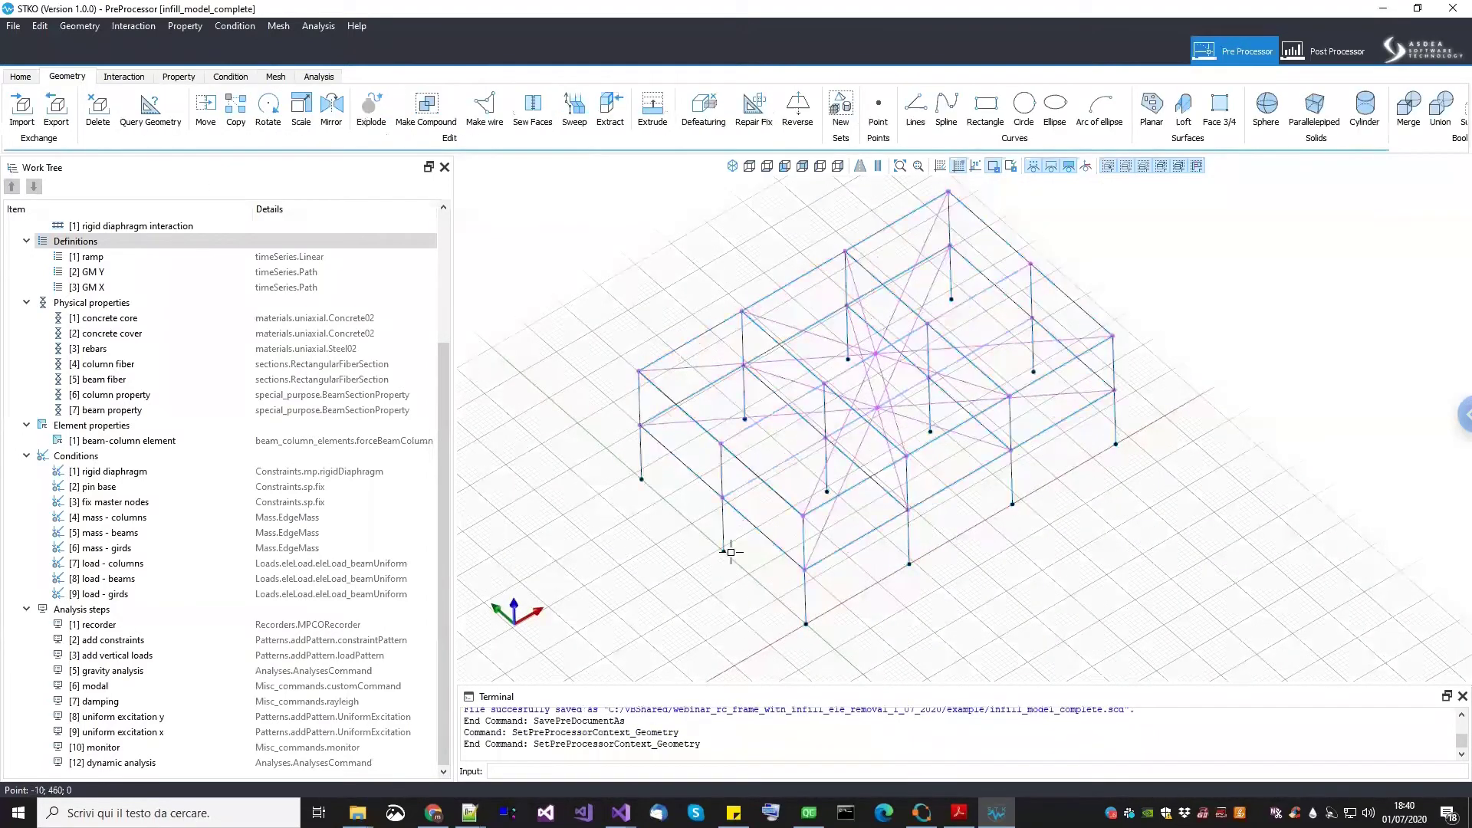
{"action": "left_click", "coordinate": [762, 458]}
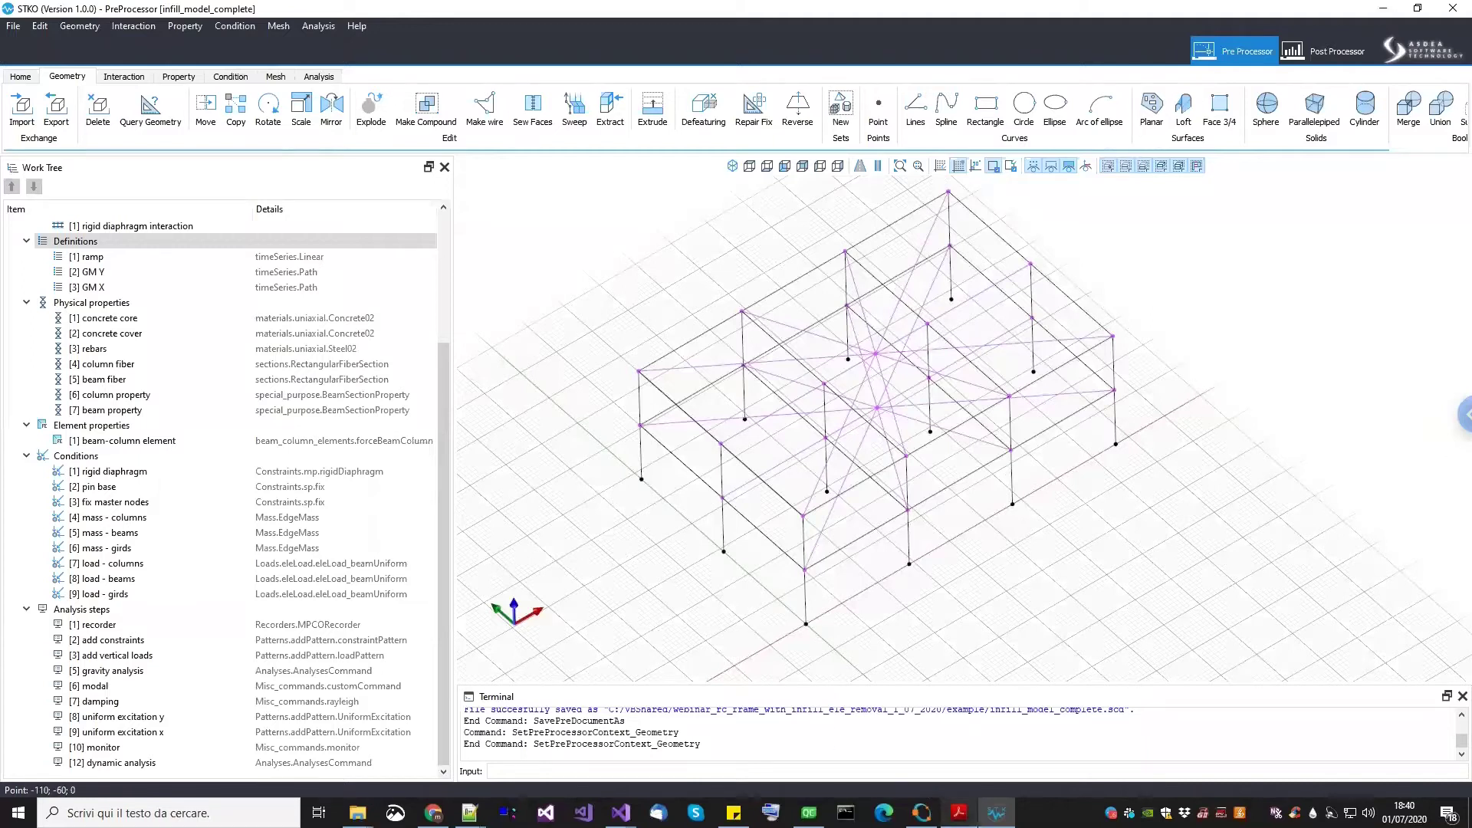
Switch to Calculations.pdf in Adobe Acrobat Reader and page back through its final calculations
{"action": "left_click", "coordinate": [959, 813]}
{"action": "scroll", "coordinate": [721, 513], "scroll_direction": "up", "scroll_amount": 10}
{"action": "scroll", "coordinate": [681, 516], "scroll_direction": "up", "scroll_amount": 10}
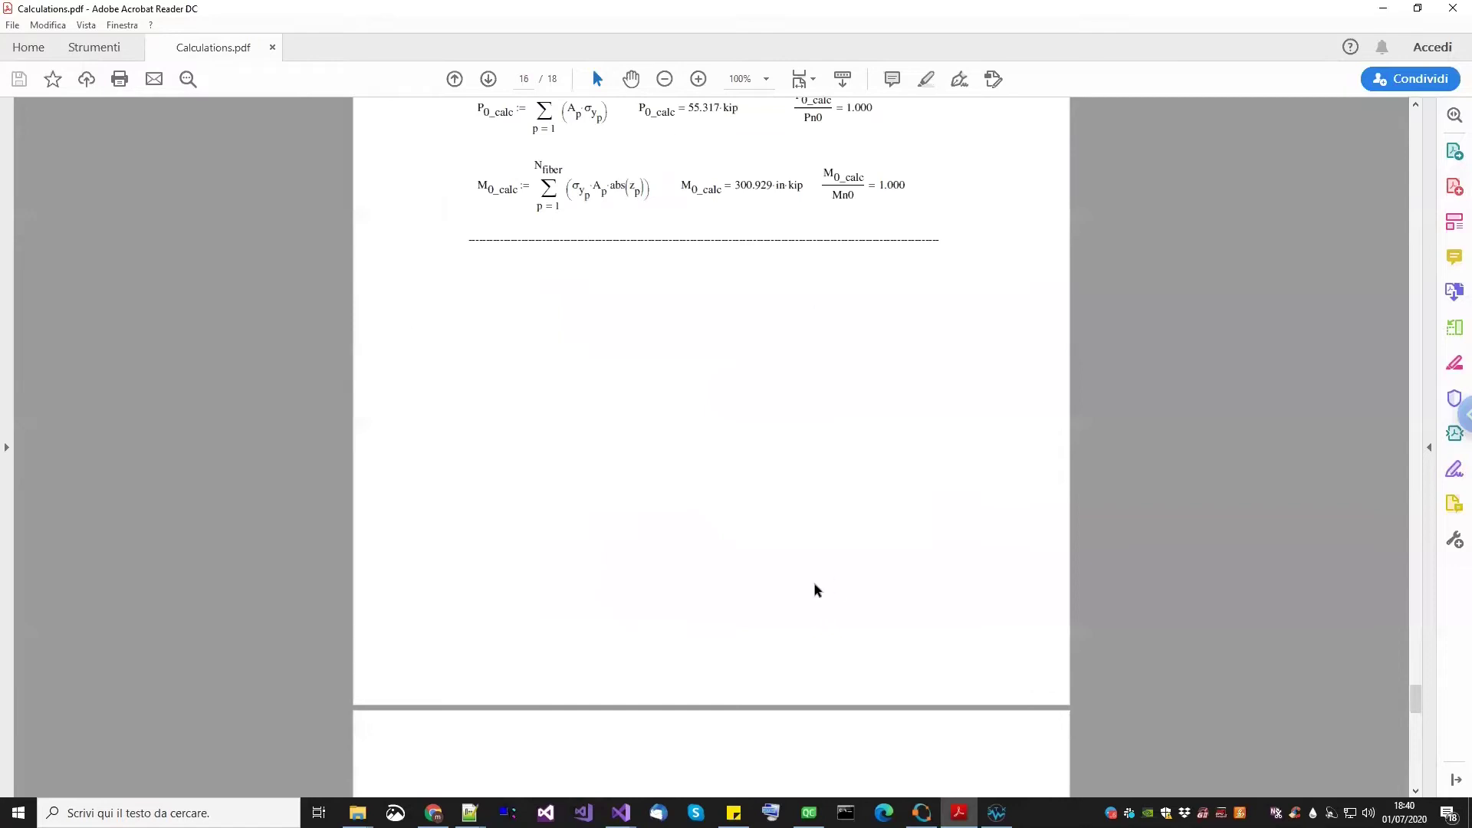
Switch to Notepad++ with MasonryInfillWallMaterial.py and collapse the makeXObjectMetaData function
{"action": "left_click", "coordinate": [469, 813]}
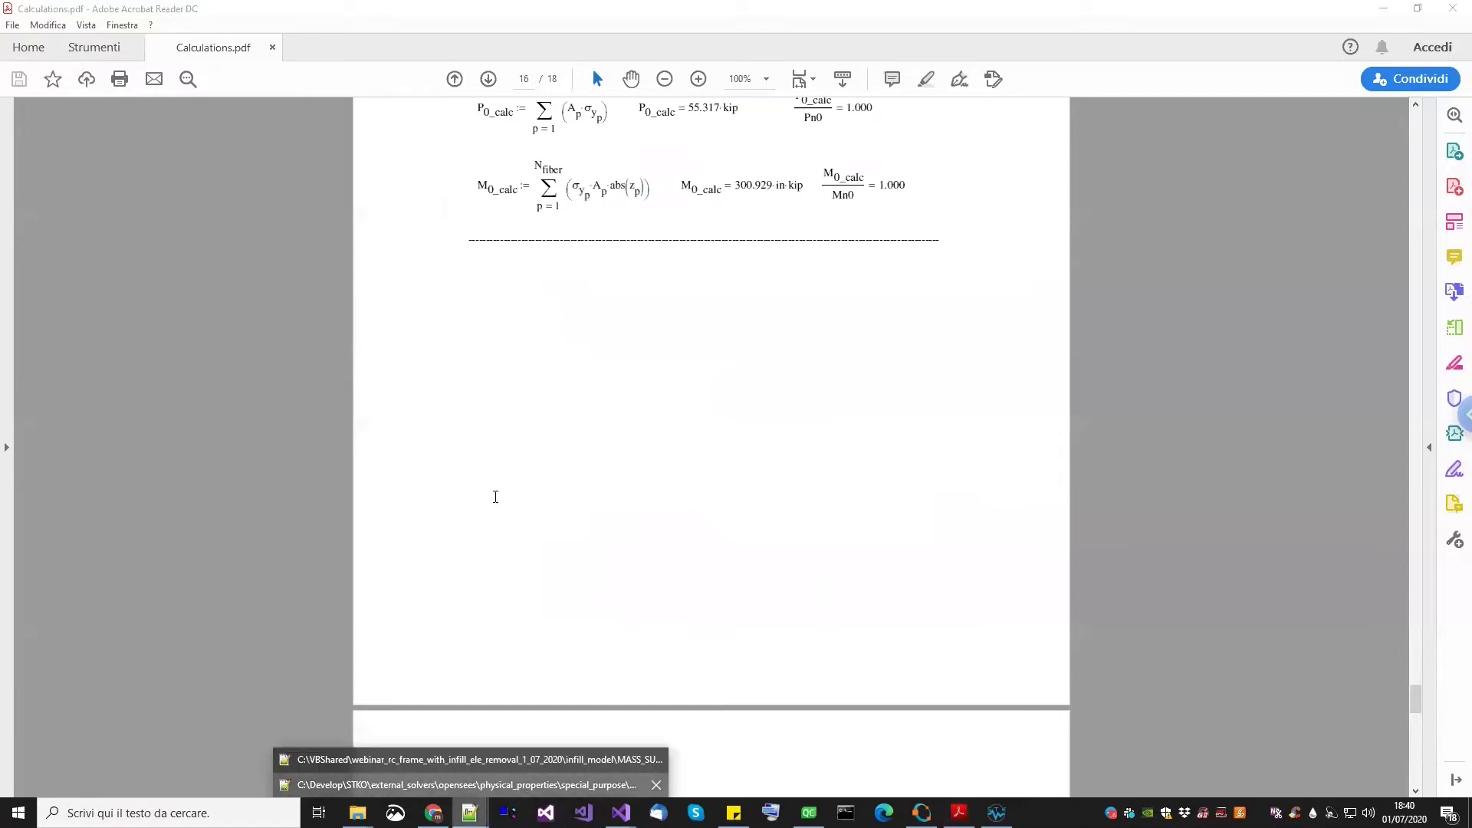
{"action": "left_click", "coordinate": [468, 784]}
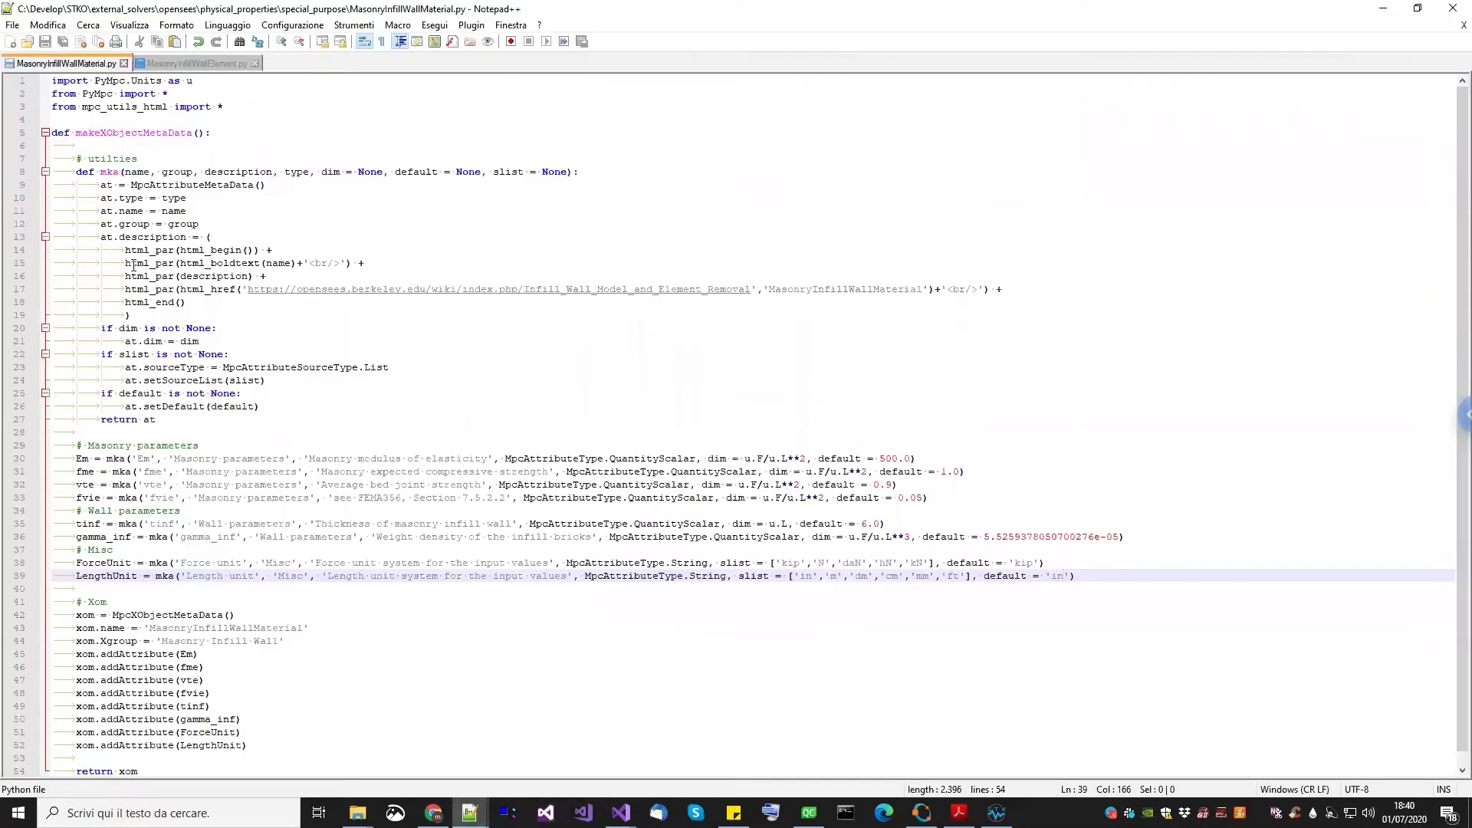
{"action": "left_click", "coordinate": [45, 132]}
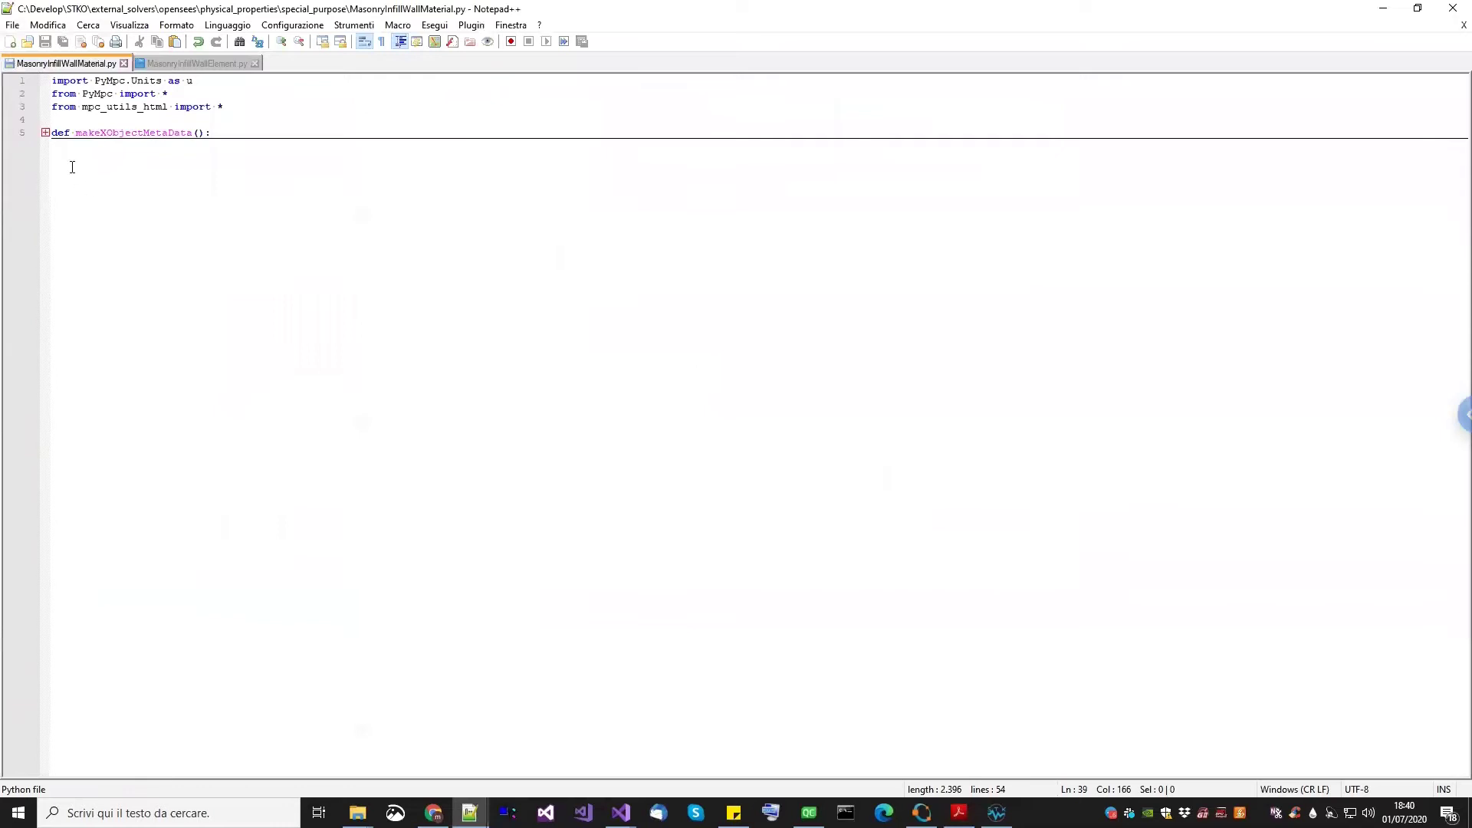
Show MasonryInfillWallElement.py and examine its unit system constants, the force and length unit maps, and the scale factors
{"action": "left_click", "coordinate": [164, 63]}
{"action": "scroll", "coordinate": [174, 301], "scroll_direction": "up", "scroll_amount": 17}
{"action": "scroll", "coordinate": [174, 301], "scroll_direction": "up", "scroll_amount": 12}
{"action": "scroll", "coordinate": [174, 302], "scroll_direction": "down", "scroll_amount": 20}
{"action": "scroll", "coordinate": [174, 301], "scroll_direction": "down", "scroll_amount": 20}
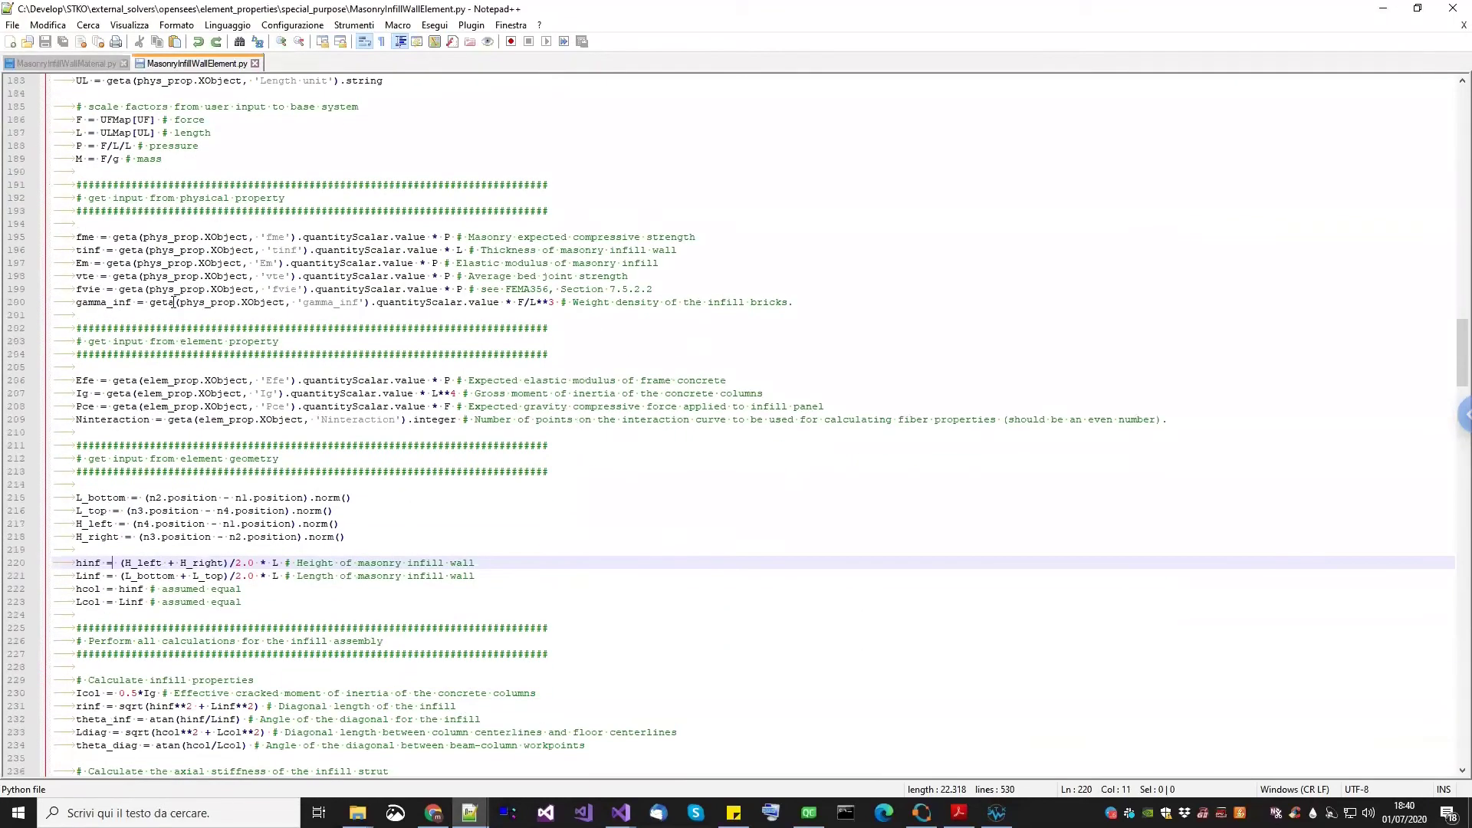
{"action": "scroll", "coordinate": [174, 301], "scroll_direction": "up", "scroll_amount": 8}
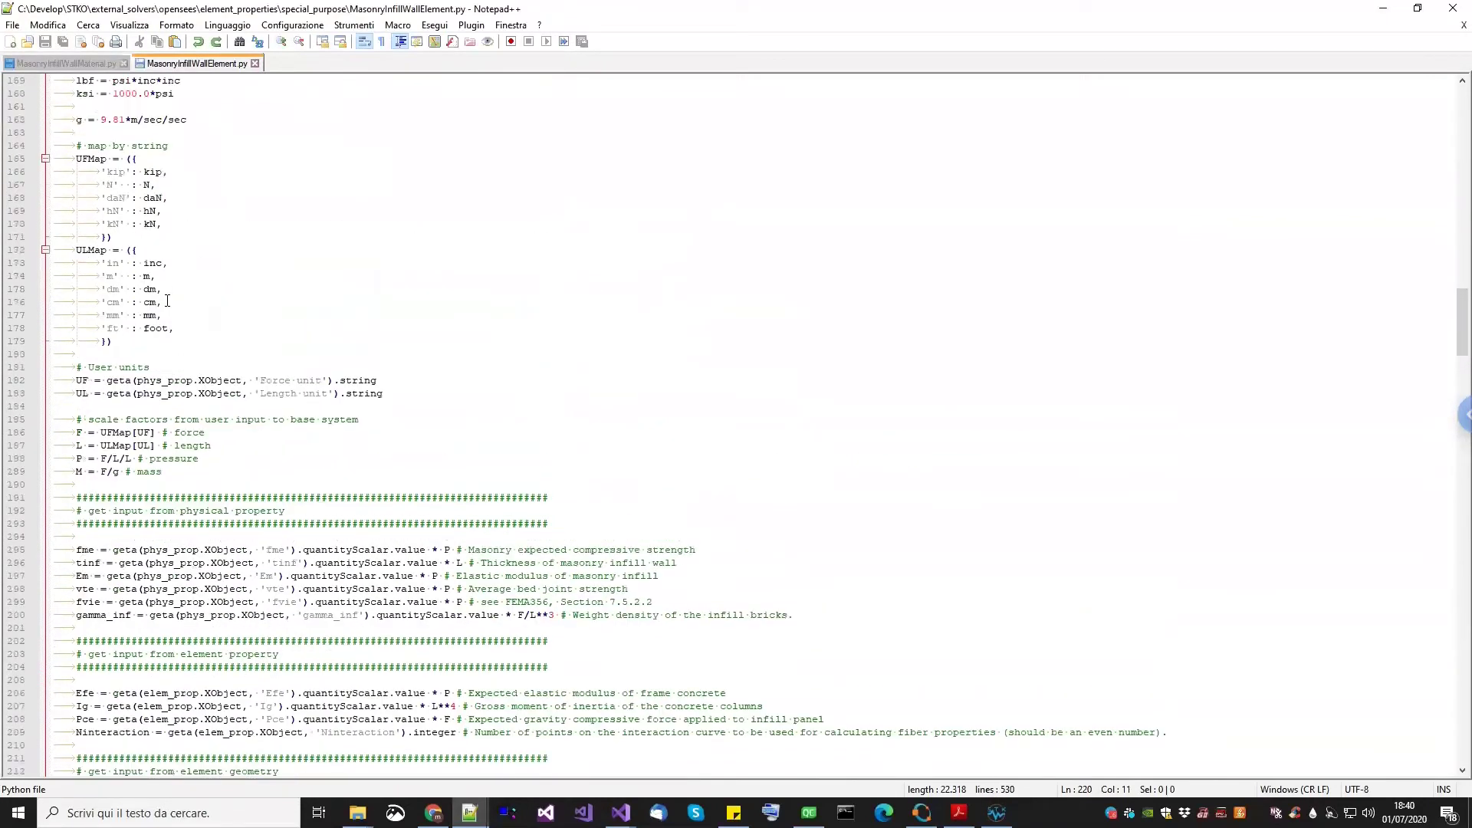
{"action": "scroll", "coordinate": [147, 289], "scroll_direction": "up", "scroll_amount": 7}
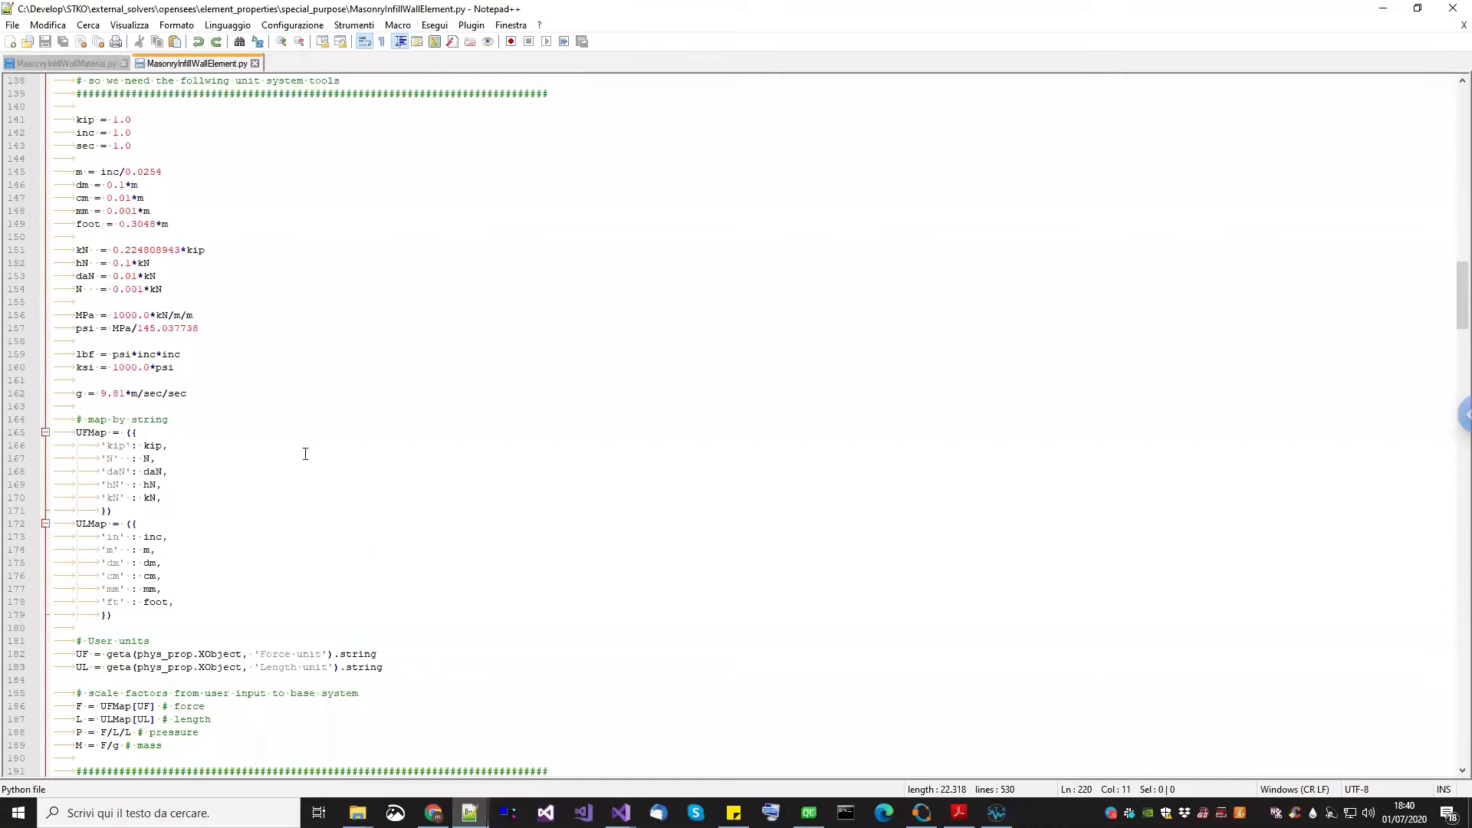
Examine the physical and element property inputs in MasonryInfillWallElement.py, and highlight the wall side length formulas under the element geometry inputs
{"action": "scroll", "coordinate": [305, 453], "scroll_direction": "down", "scroll_amount": 9}
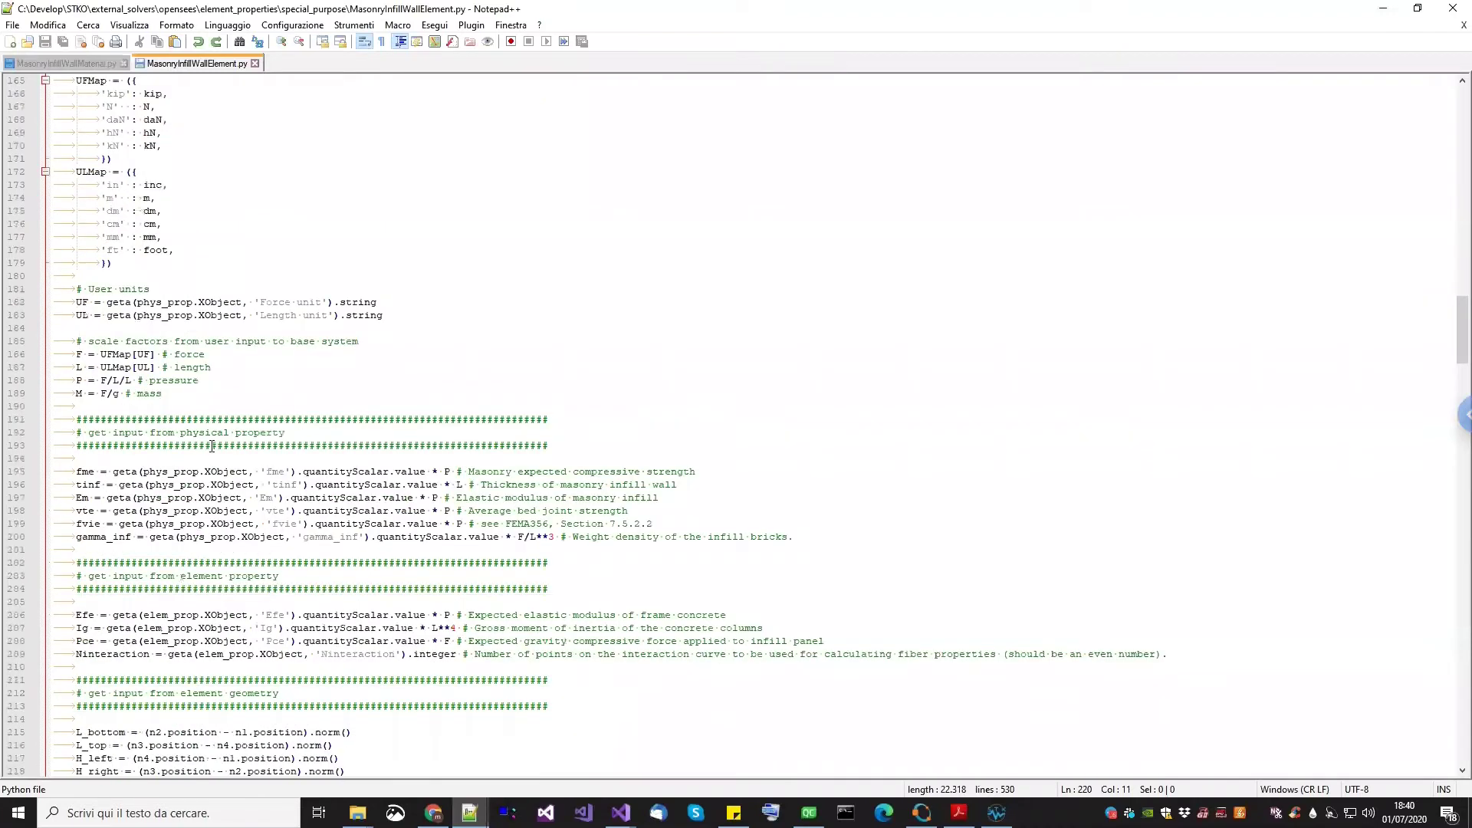
{"action": "scroll", "coordinate": [113, 462], "scroll_direction": "down", "scroll_amount": 1}
{"action": "scroll", "coordinate": [252, 528], "scroll_direction": "down", "scroll_amount": 1}
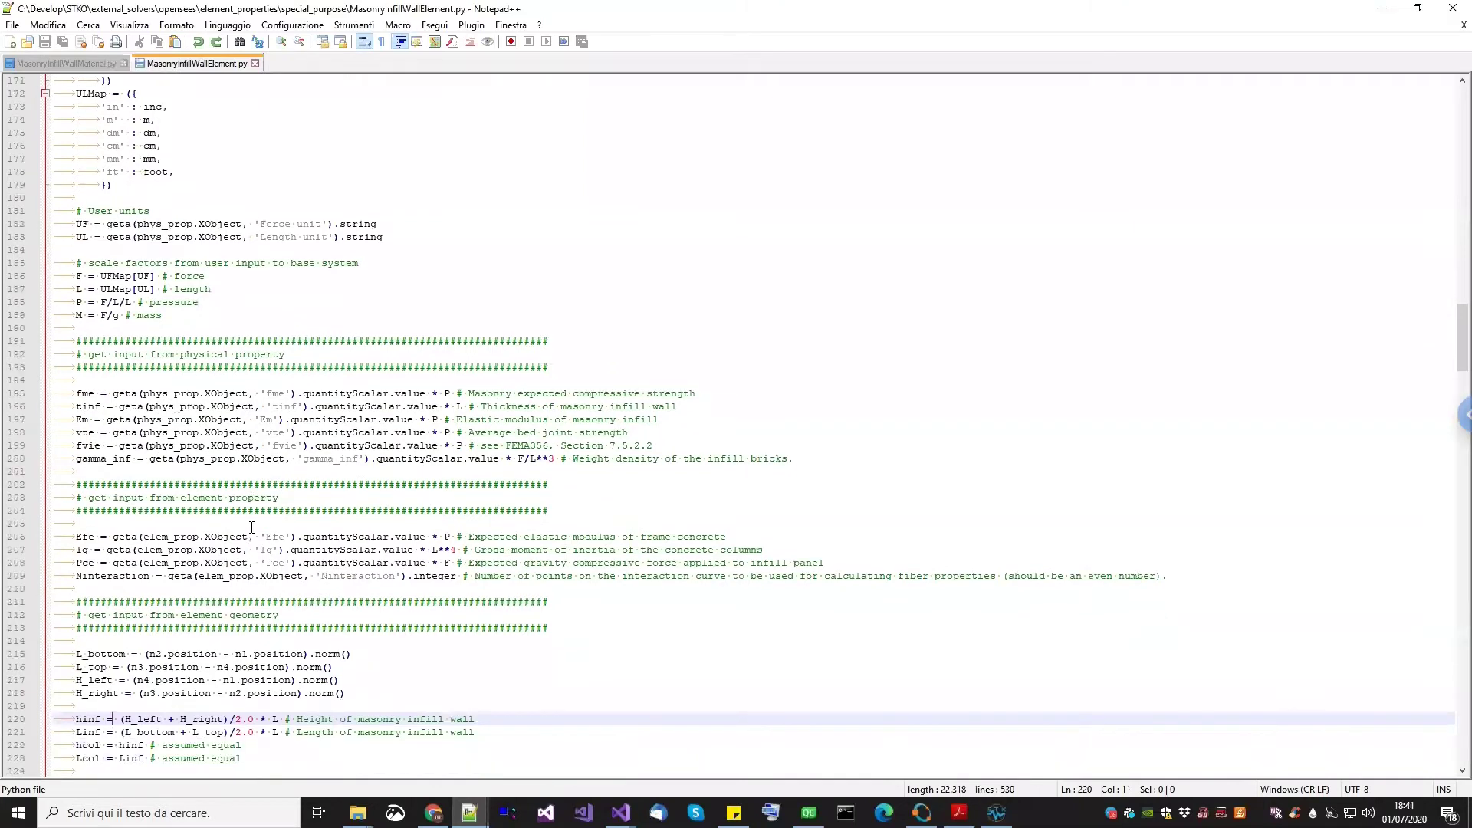
{"action": "scroll", "coordinate": [251, 527], "scroll_direction": "down", "scroll_amount": 5}
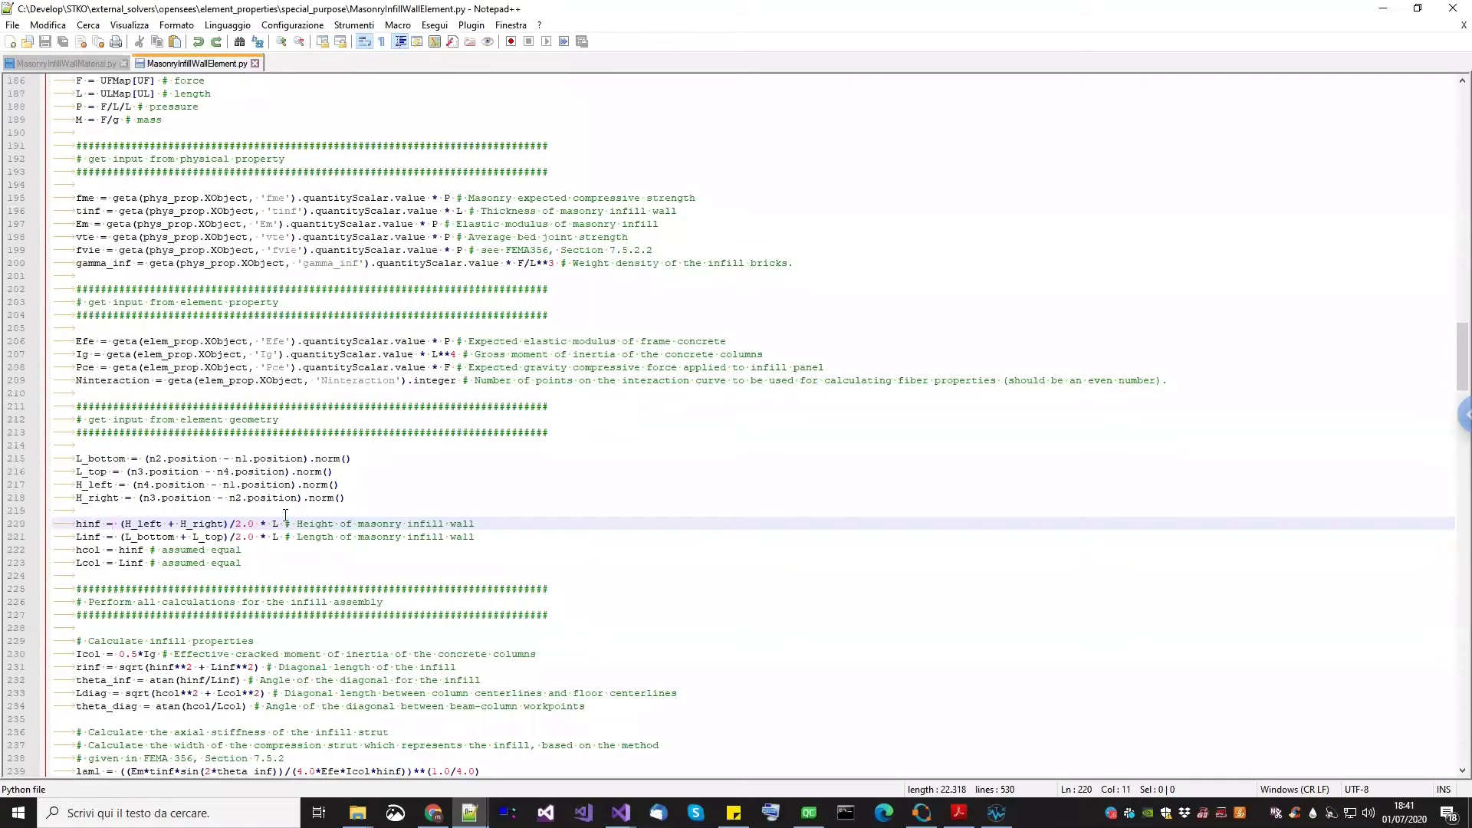
{"action": "left_click_drag", "start_coordinate": [131, 451], "coordinate": [230, 486]}
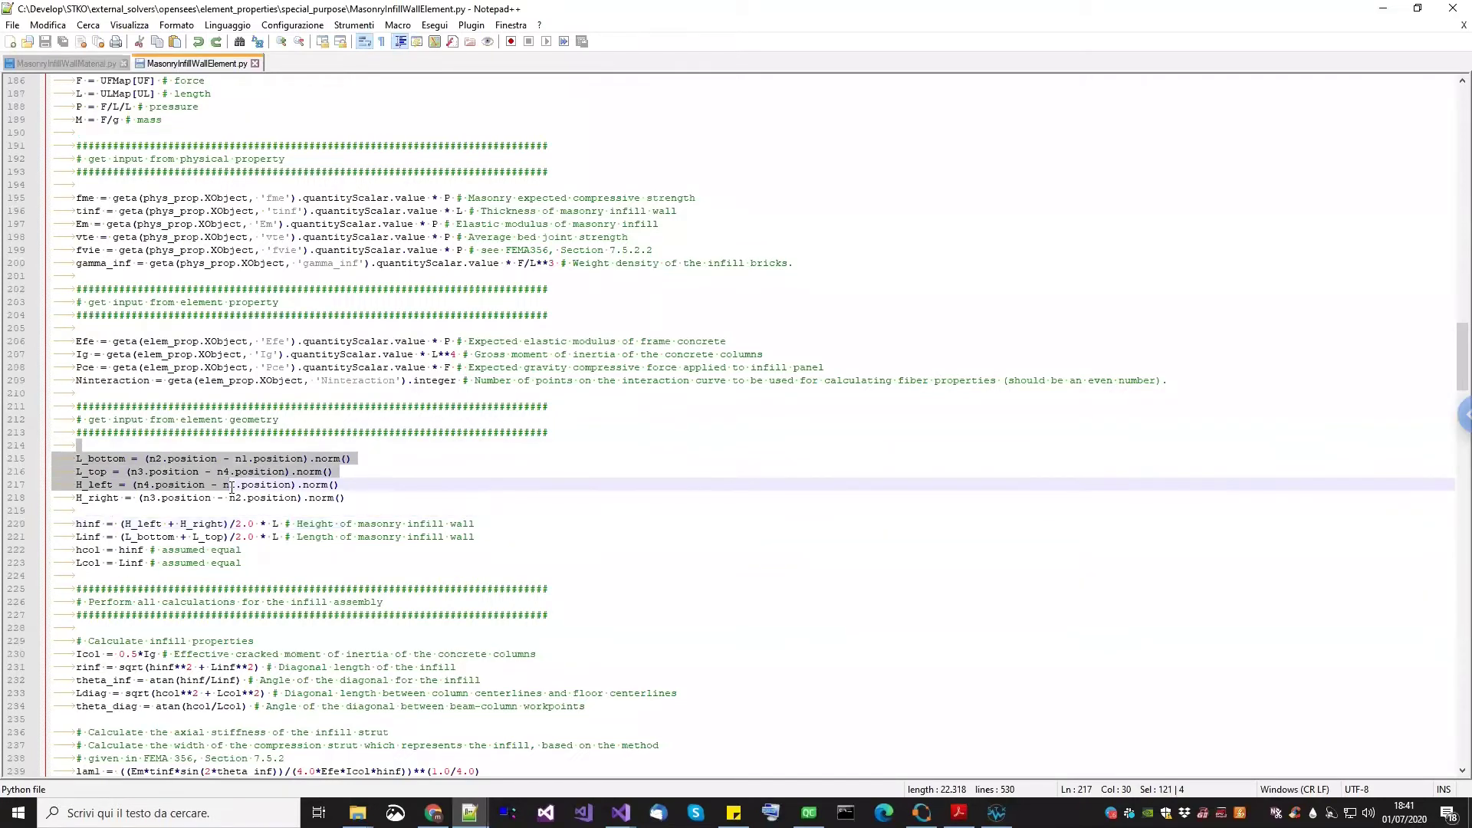
Go back to the nodal permutation section of the element script and highlight the assignments of the element nodes
{"action": "scroll", "coordinate": [232, 489], "scroll_direction": "up", "scroll_amount": 6}
{"action": "scroll", "coordinate": [231, 489], "scroll_direction": "up", "scroll_amount": 19}
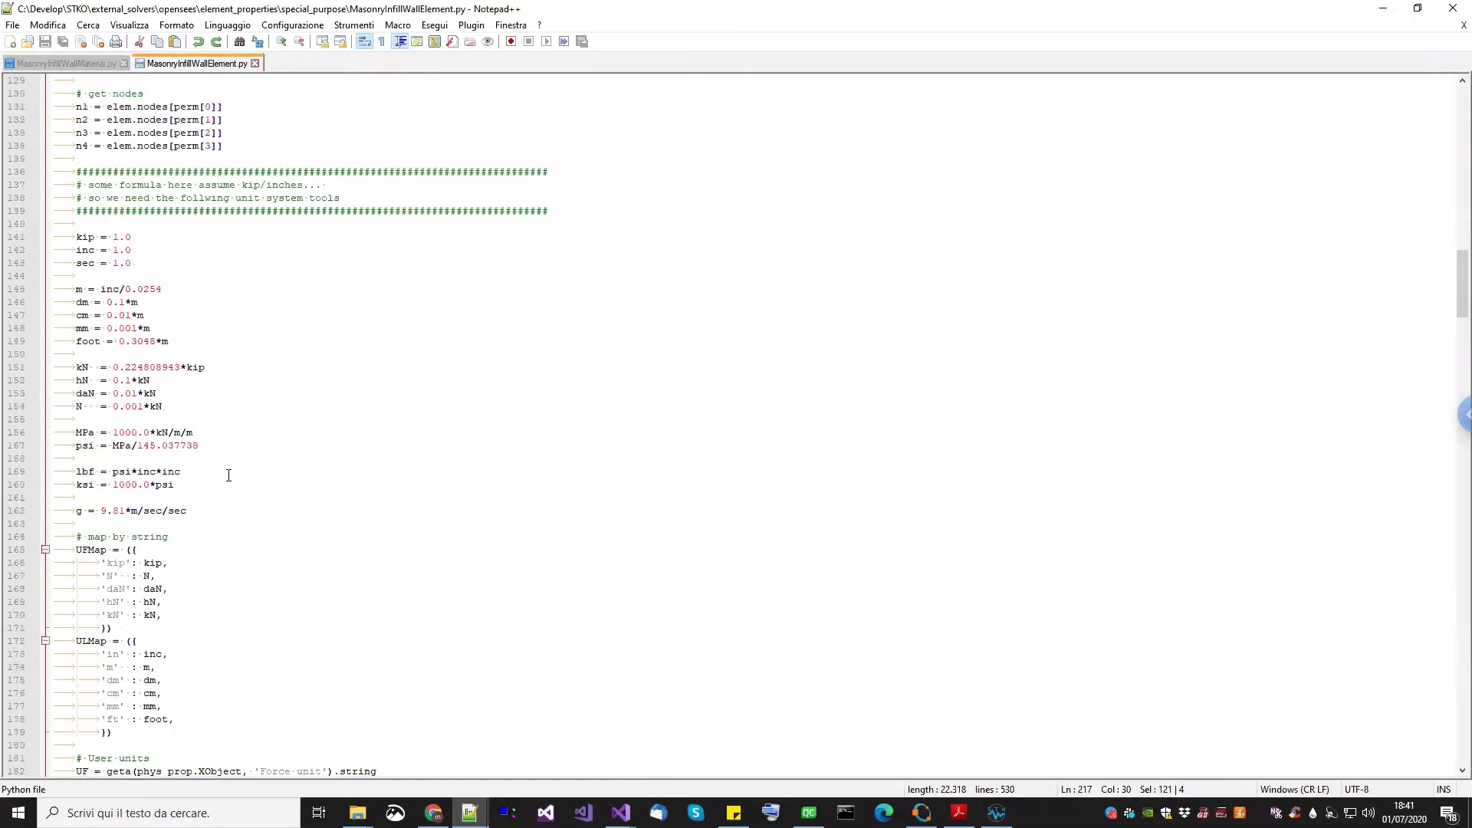
{"action": "scroll", "coordinate": [111, 198], "scroll_direction": "up", "scroll_amount": 2}
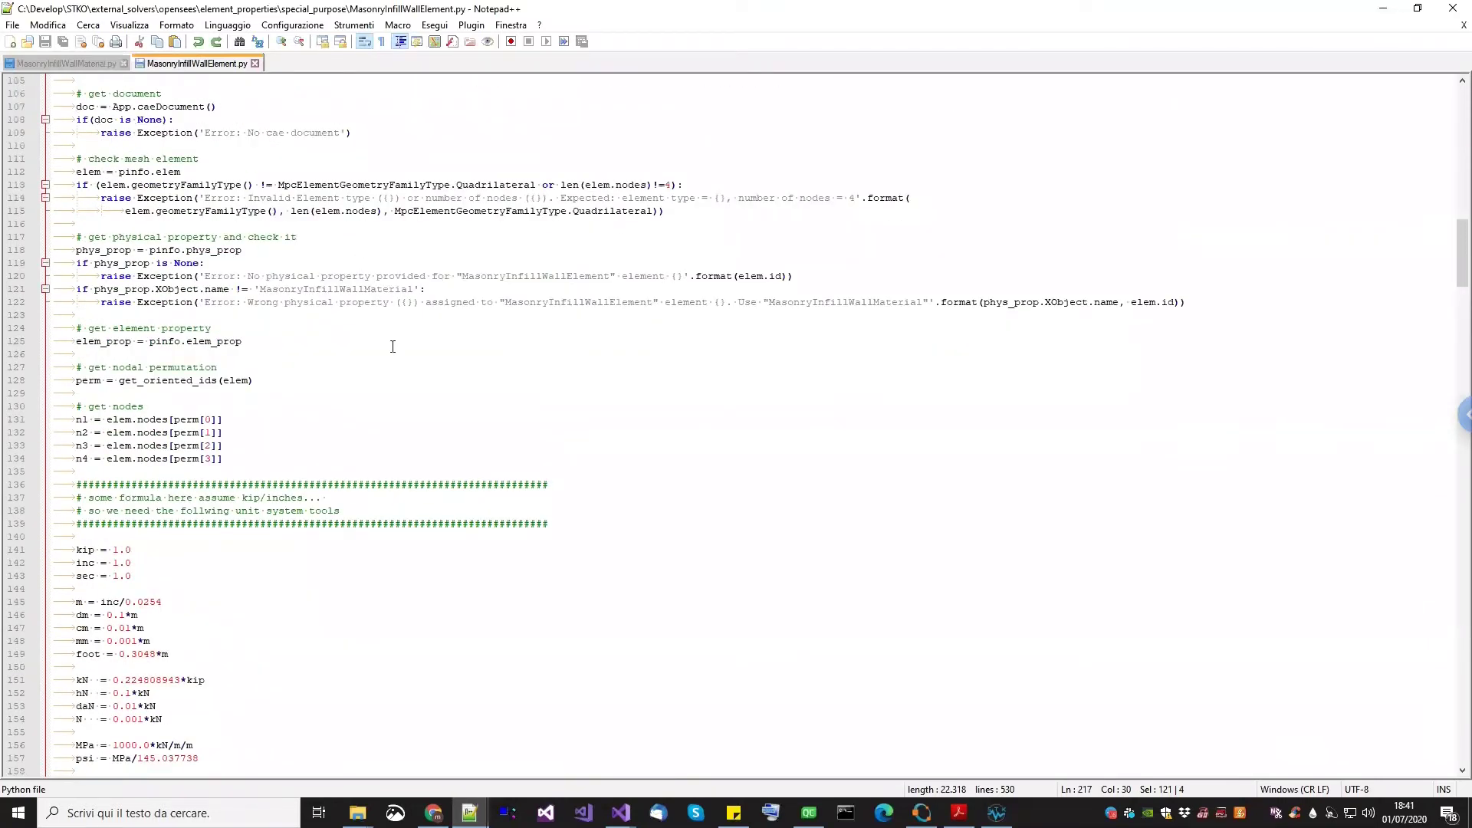
{"action": "scroll", "coordinate": [92, 392], "scroll_direction": "down", "scroll_amount": 1}
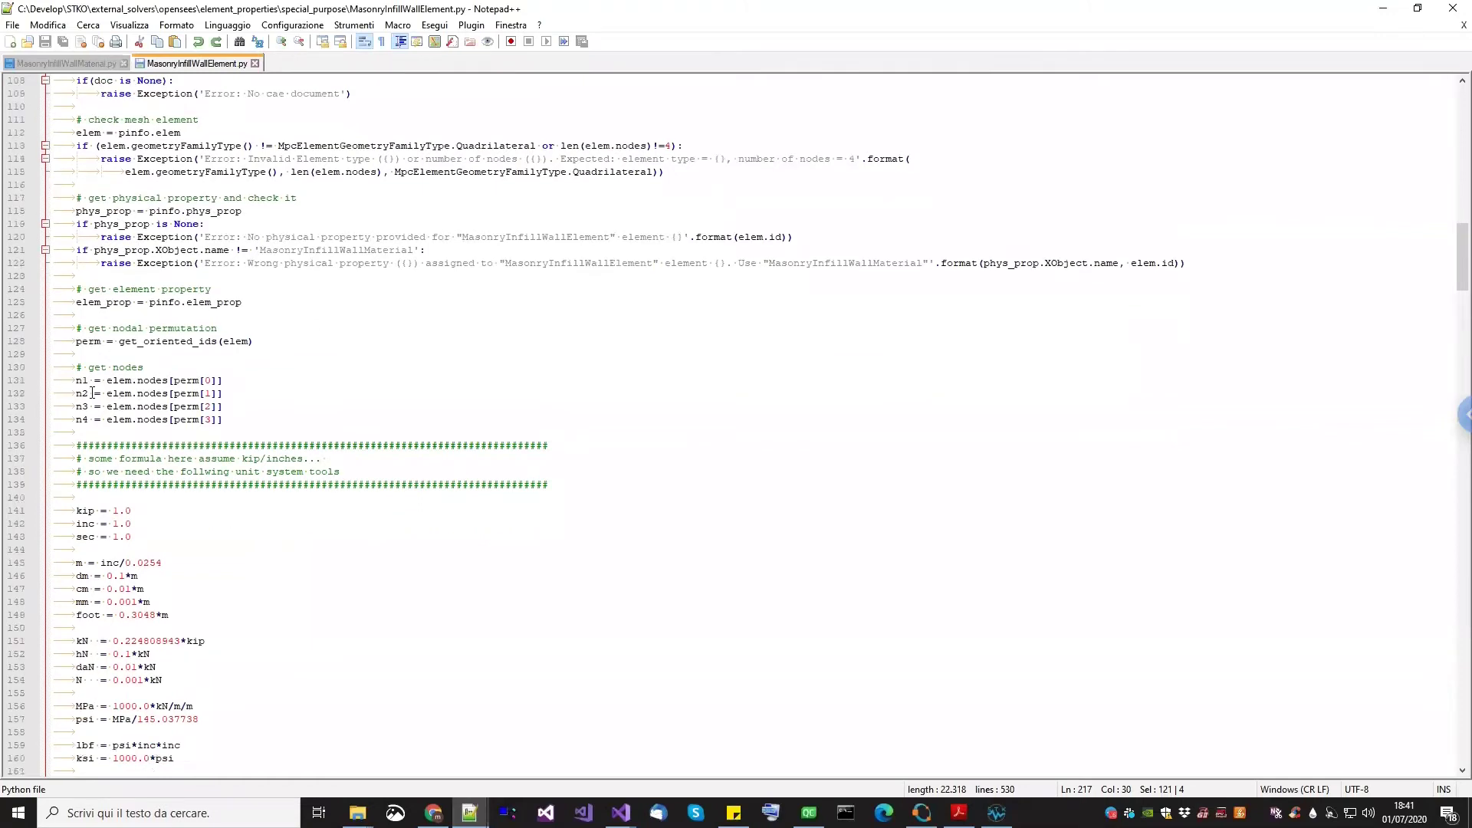
{"action": "left_click_drag", "start_coordinate": [80, 380], "coordinate": [181, 408]}
Follow the element script from the unit conversions down to the infill wall height and length calculations
{"action": "scroll", "coordinate": [181, 414], "scroll_direction": "down", "scroll_amount": 13}
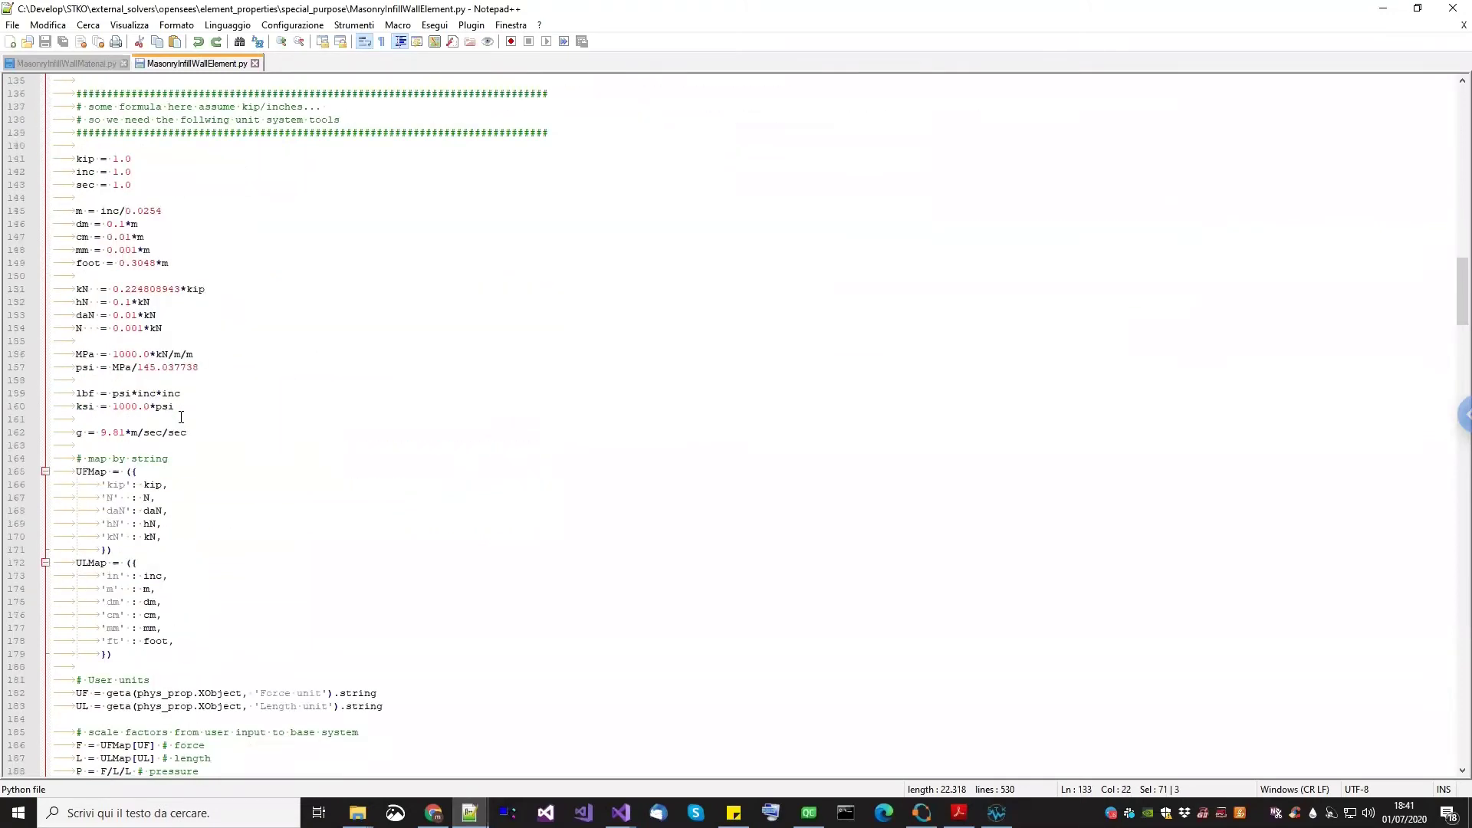
{"action": "scroll", "coordinate": [177, 434], "scroll_direction": "down", "scroll_amount": 8}
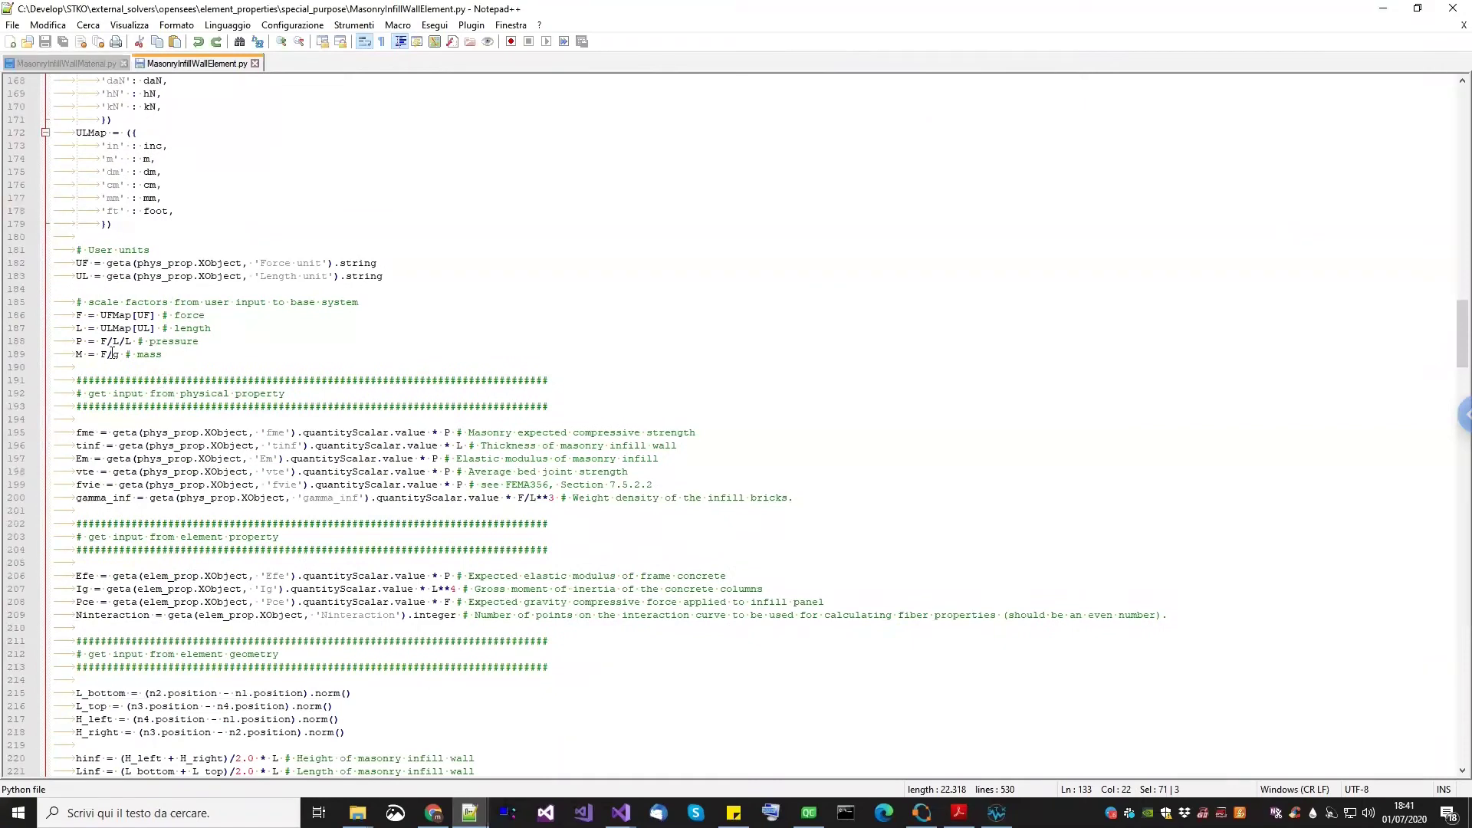
{"action": "scroll", "coordinate": [131, 587], "scroll_direction": "down", "scroll_amount": 3}
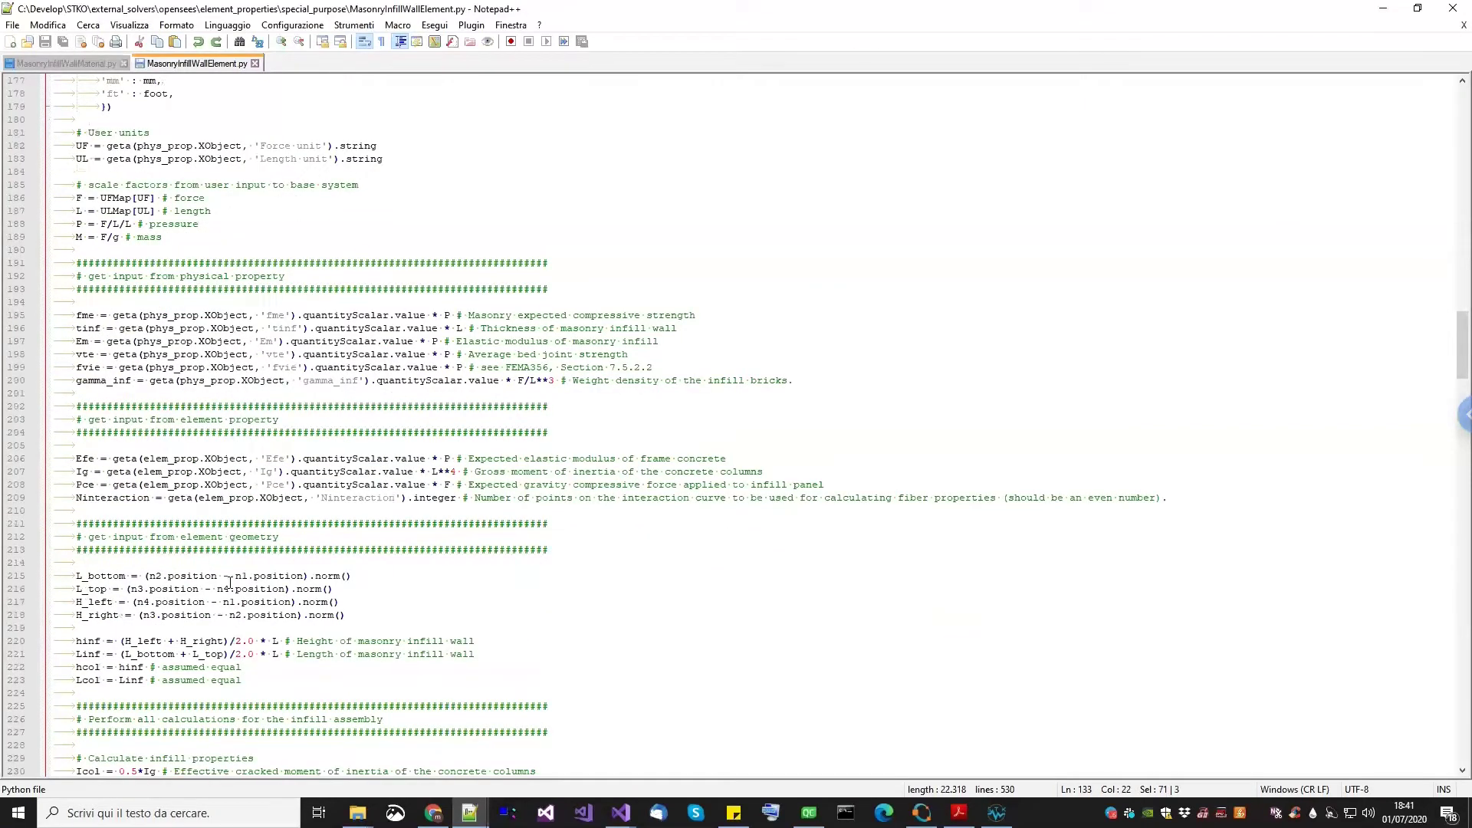
{"action": "scroll", "coordinate": [247, 579], "scroll_direction": "down", "scroll_amount": 2}
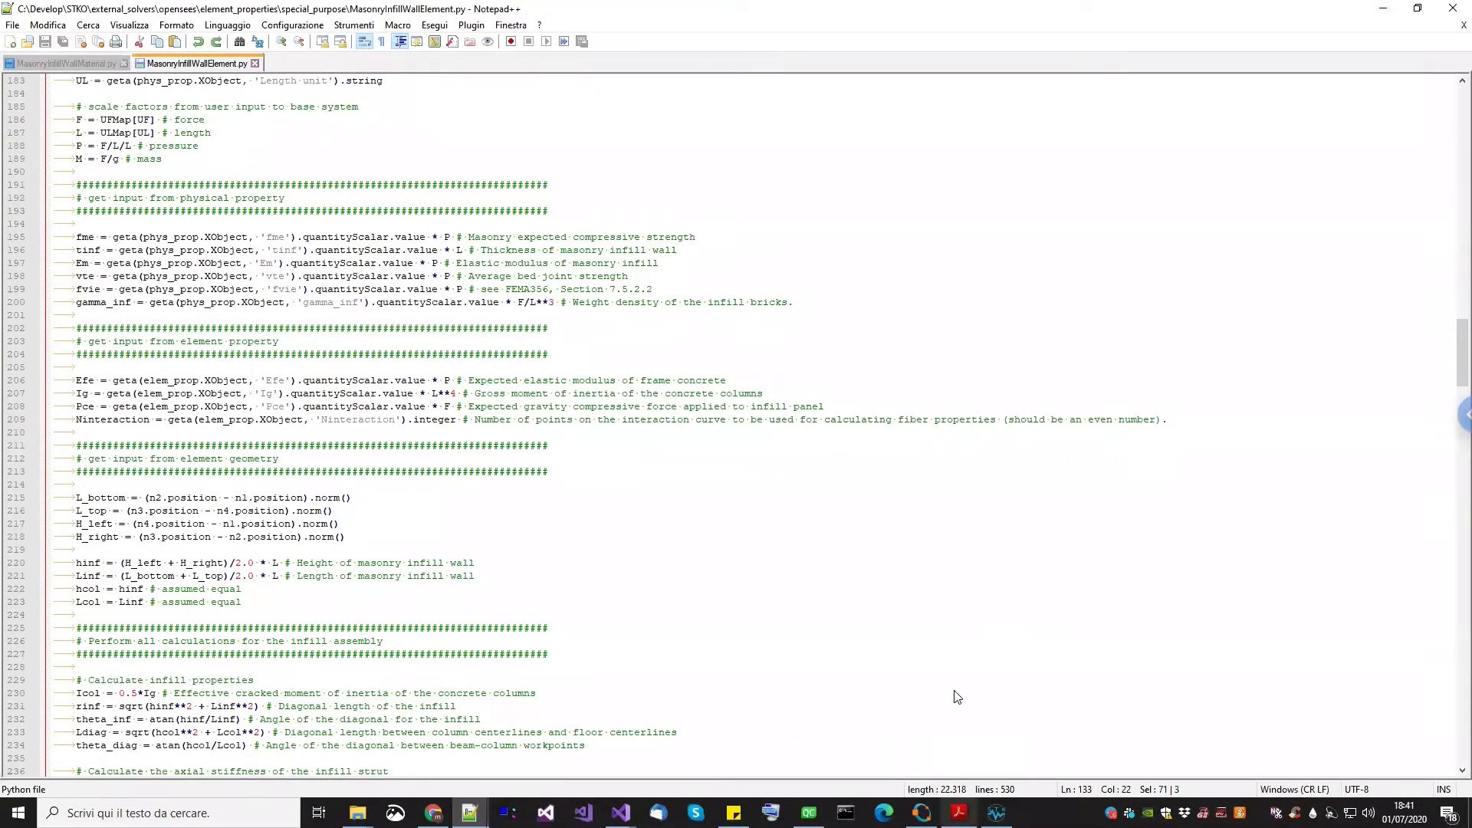
Switch to Calculations.pdf and show the Calculation of Infill Properties section near the document's beginning
{"action": "left_click", "coordinate": [958, 813]}
{"action": "scroll", "coordinate": [746, 483], "scroll_direction": "up", "scroll_amount": 10}
{"action": "left_click_drag", "start_coordinate": [1416, 661], "coordinate": [1432, 150]}
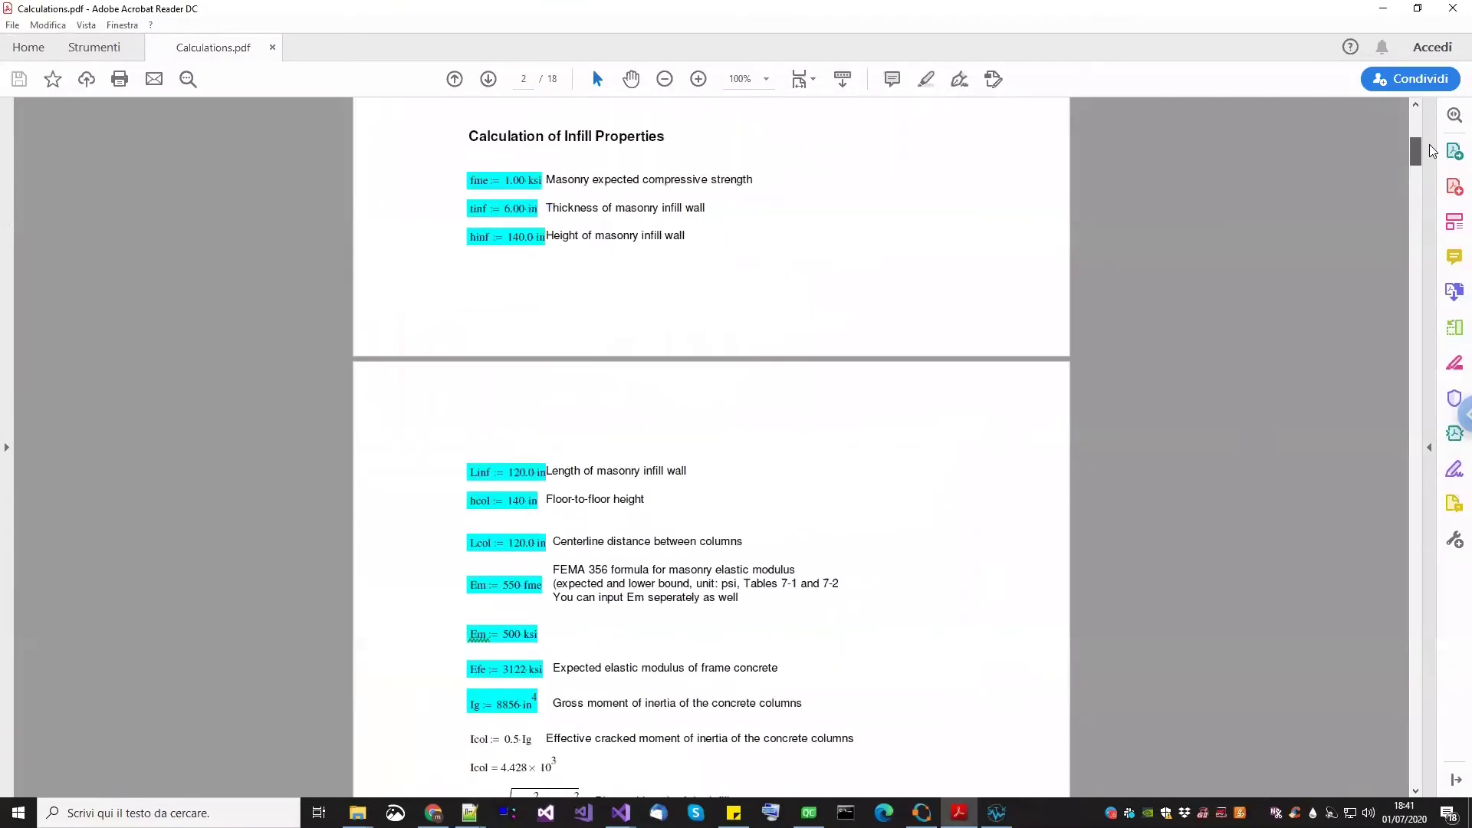
{"action": "scroll", "coordinate": [591, 638], "scroll_direction": "up", "scroll_amount": 3}
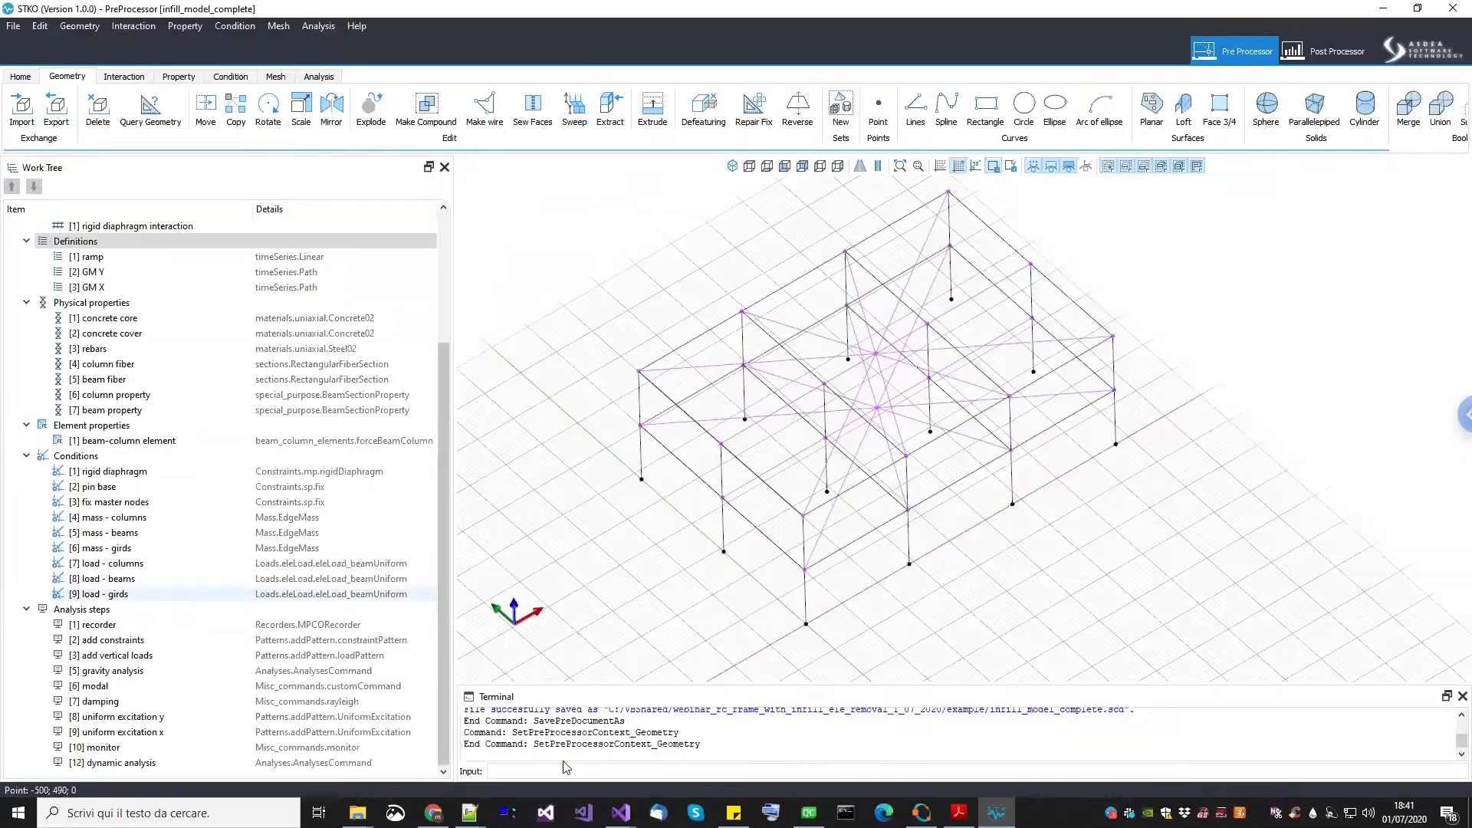
Return to MasonryInfillWallElement.py and follow it from the element geometry inputs through the infill assembly calculations to the assembly model section
{"action": "mouse_move", "coordinate": [469, 811]}
{"action": "left_click", "coordinate": [492, 780]}
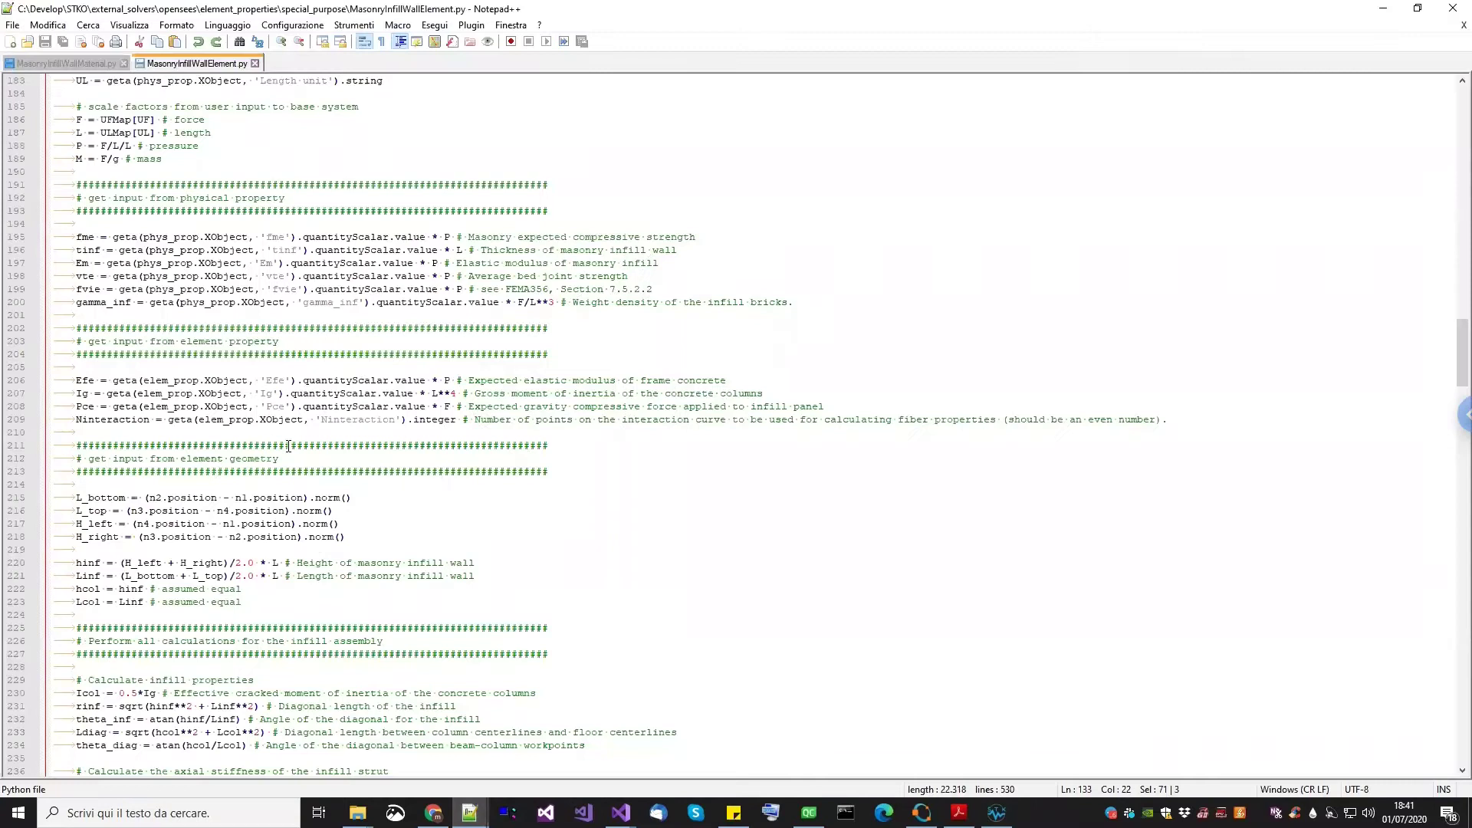
{"action": "scroll", "coordinate": [211, 461], "scroll_direction": "down", "scroll_amount": 4}
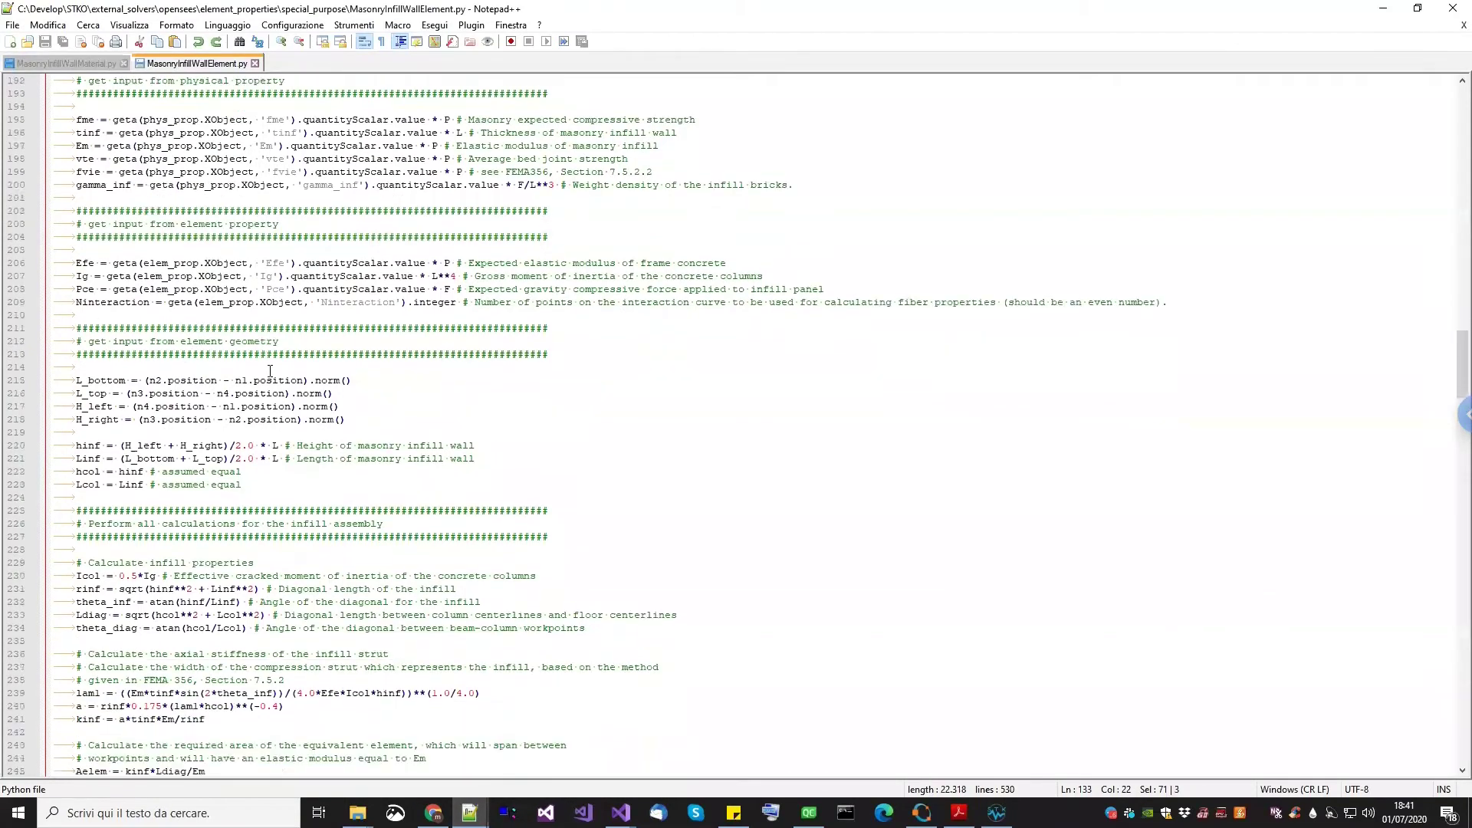
{"action": "scroll", "coordinate": [242, 405], "scroll_direction": "down", "scroll_amount": 2}
{"action": "left_click", "coordinate": [119, 406]}
{"action": "scroll", "coordinate": [119, 407], "scroll_direction": "down", "scroll_amount": 8}
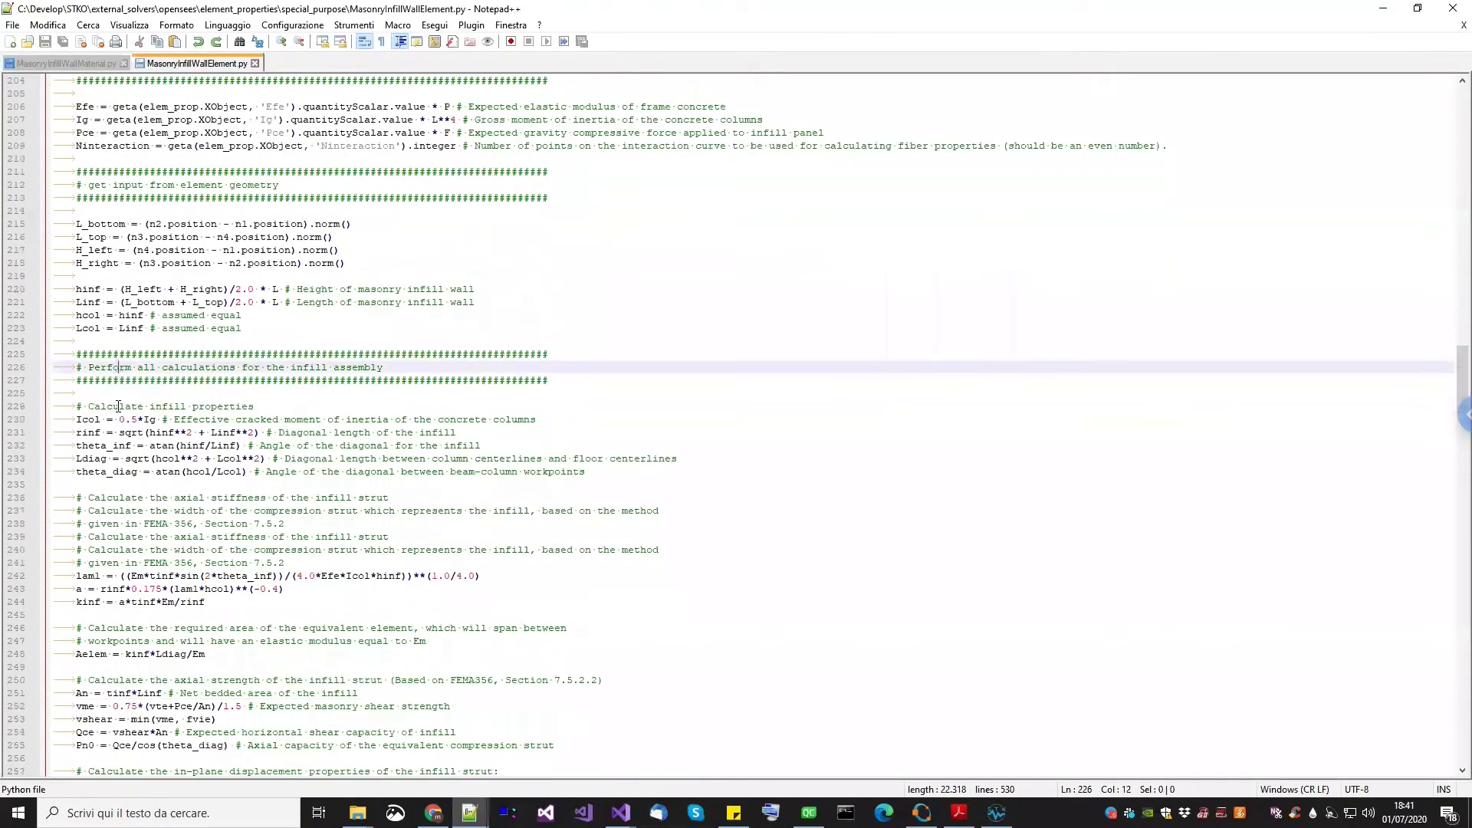
{"action": "scroll", "coordinate": [118, 407], "scroll_direction": "down", "scroll_amount": 20}
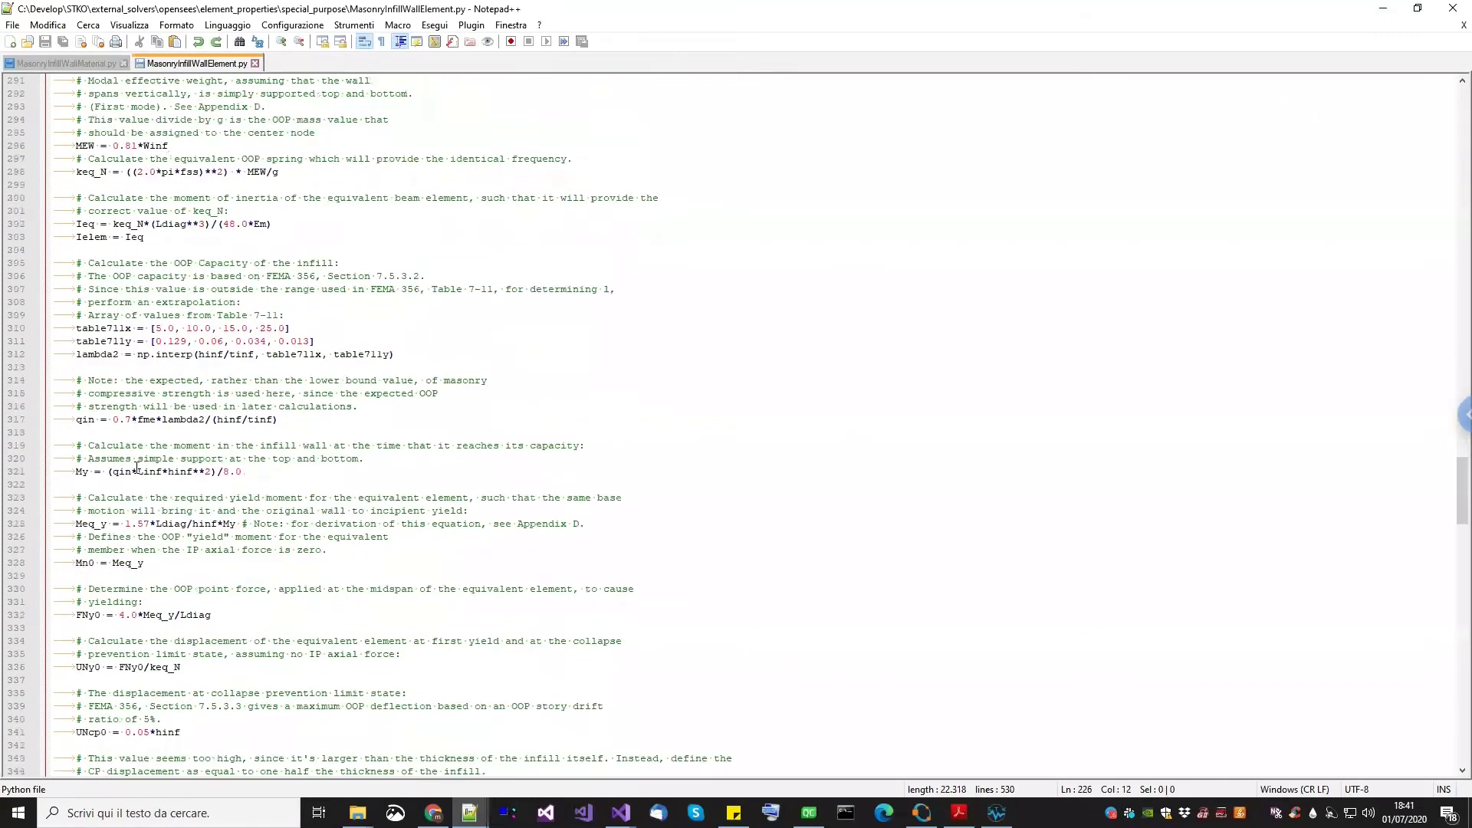
{"action": "scroll", "coordinate": [140, 485], "scroll_direction": "down", "scroll_amount": 20}
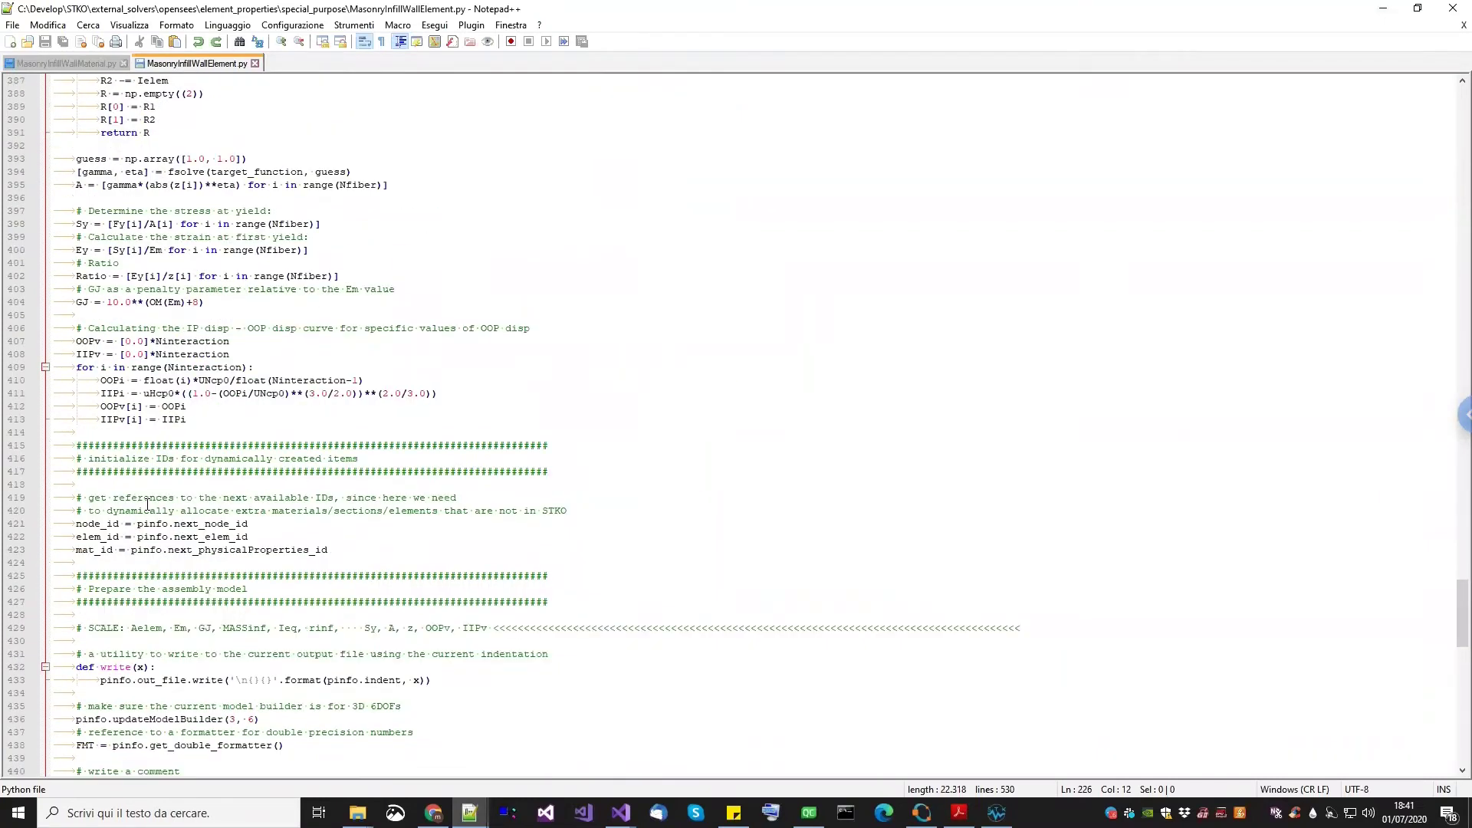
{"action": "scroll", "coordinate": [148, 504], "scroll_direction": "down", "scroll_amount": 17}
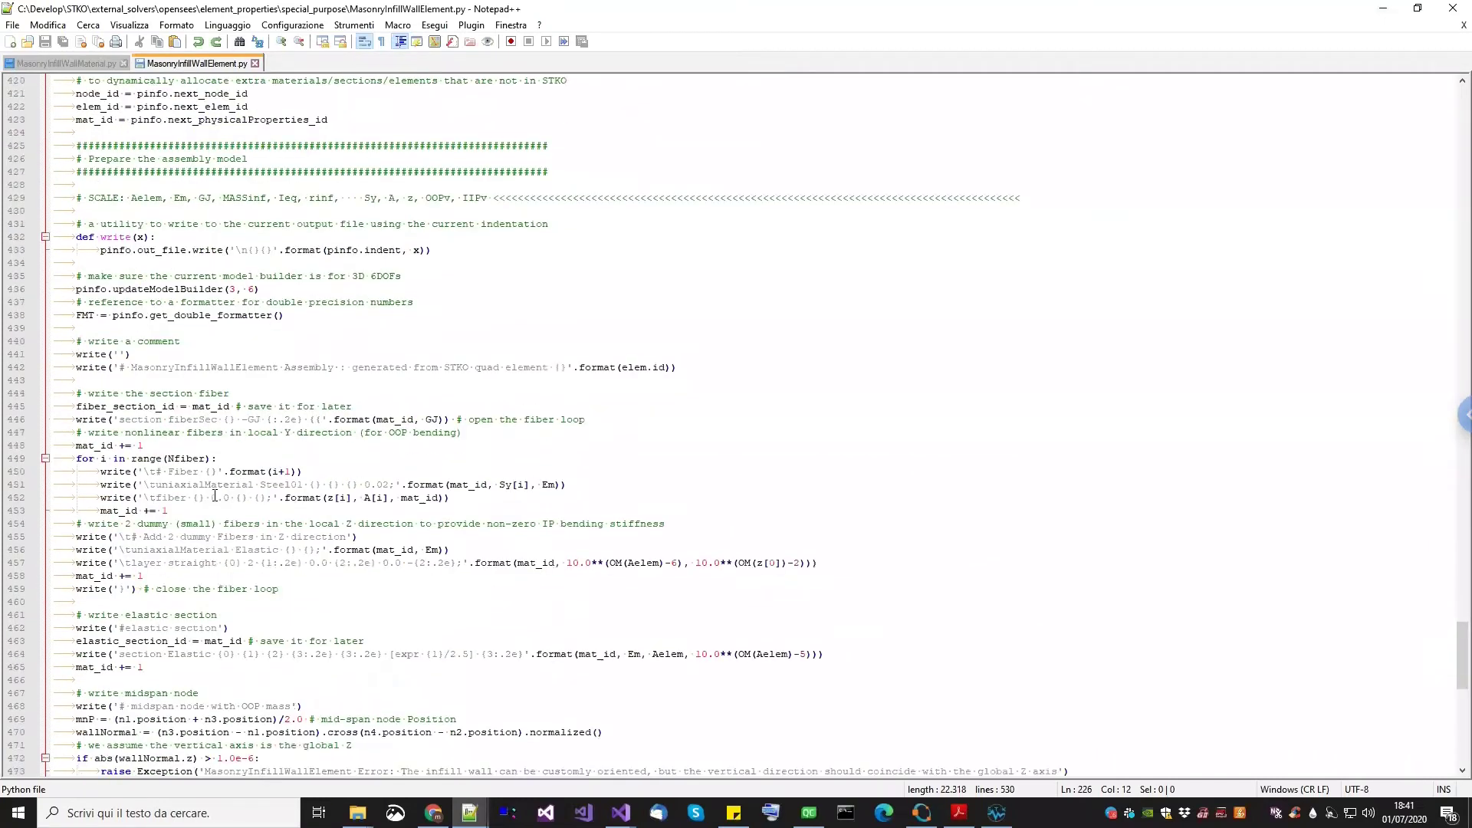
{"action": "scroll", "coordinate": [151, 477], "scroll_direction": "down", "scroll_amount": 7}
Go back to the yield calculations in the element script and highlight the Sy stress and Ey strain formulas
{"action": "scroll", "coordinate": [142, 468], "scroll_direction": "up", "scroll_amount": 9}
{"action": "scroll", "coordinate": [139, 461], "scroll_direction": "up", "scroll_amount": 7}
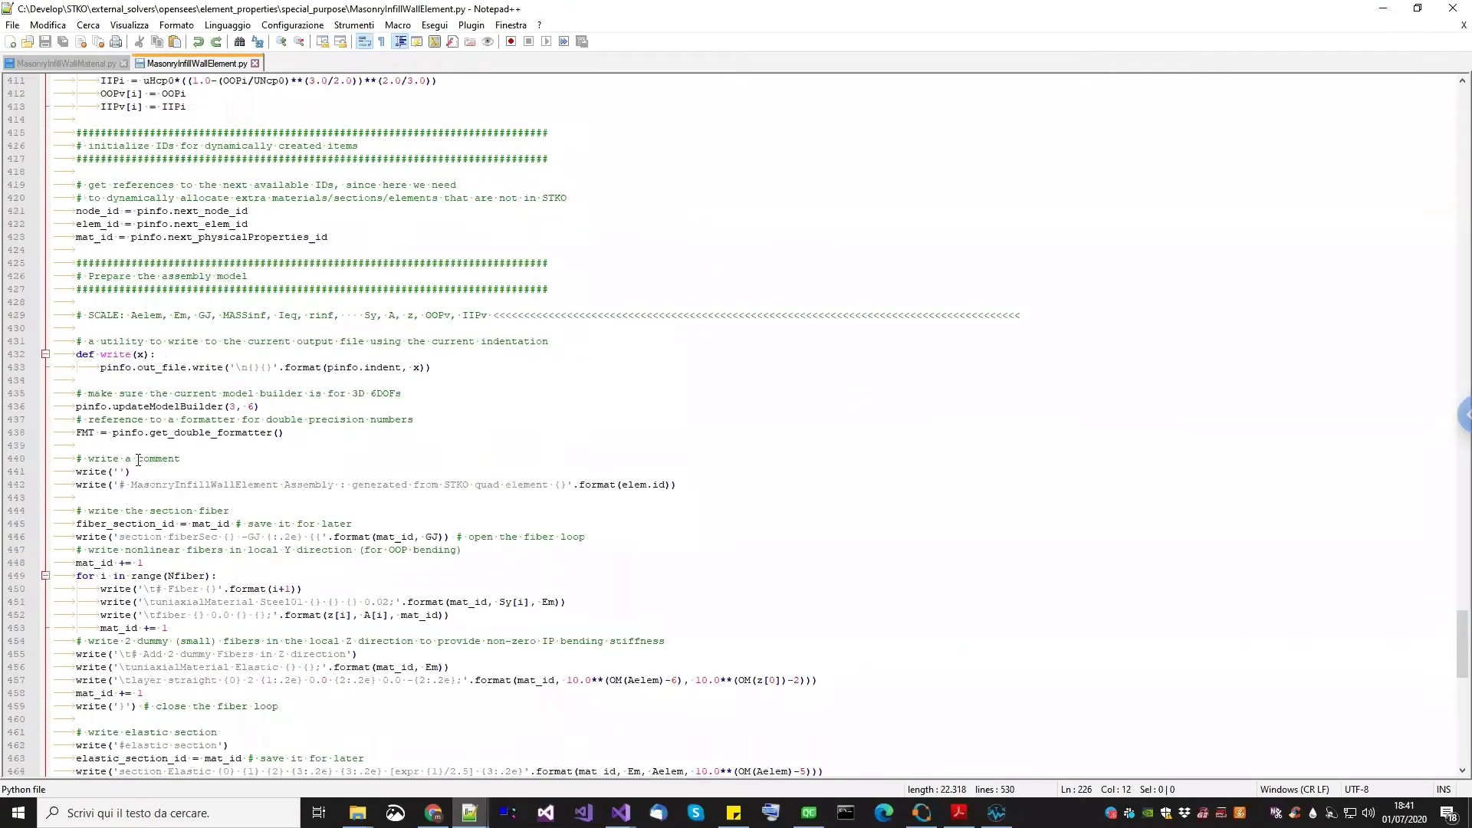
{"action": "scroll", "coordinate": [139, 460], "scroll_direction": "up", "scroll_amount": 11}
{"action": "left_click_drag", "start_coordinate": [75, 328], "coordinate": [132, 331]}
{"action": "double_click", "coordinate": [82, 342]}
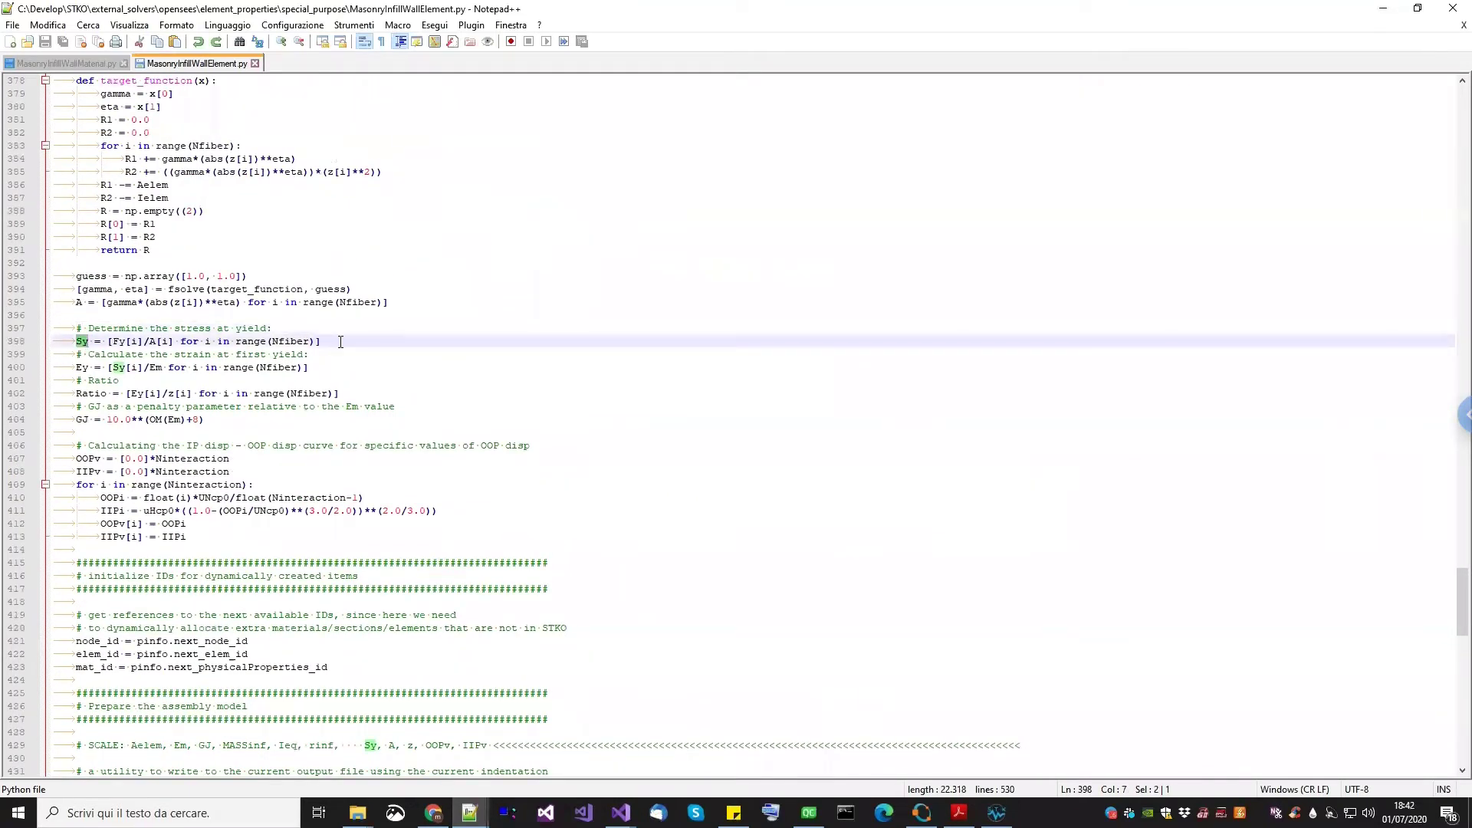
{"action": "left_click", "coordinate": [77, 368]}
{"action": "left_click_drag", "start_coordinate": [76, 368], "coordinate": [319, 368]}
{"action": "left_click", "coordinate": [319, 368]}
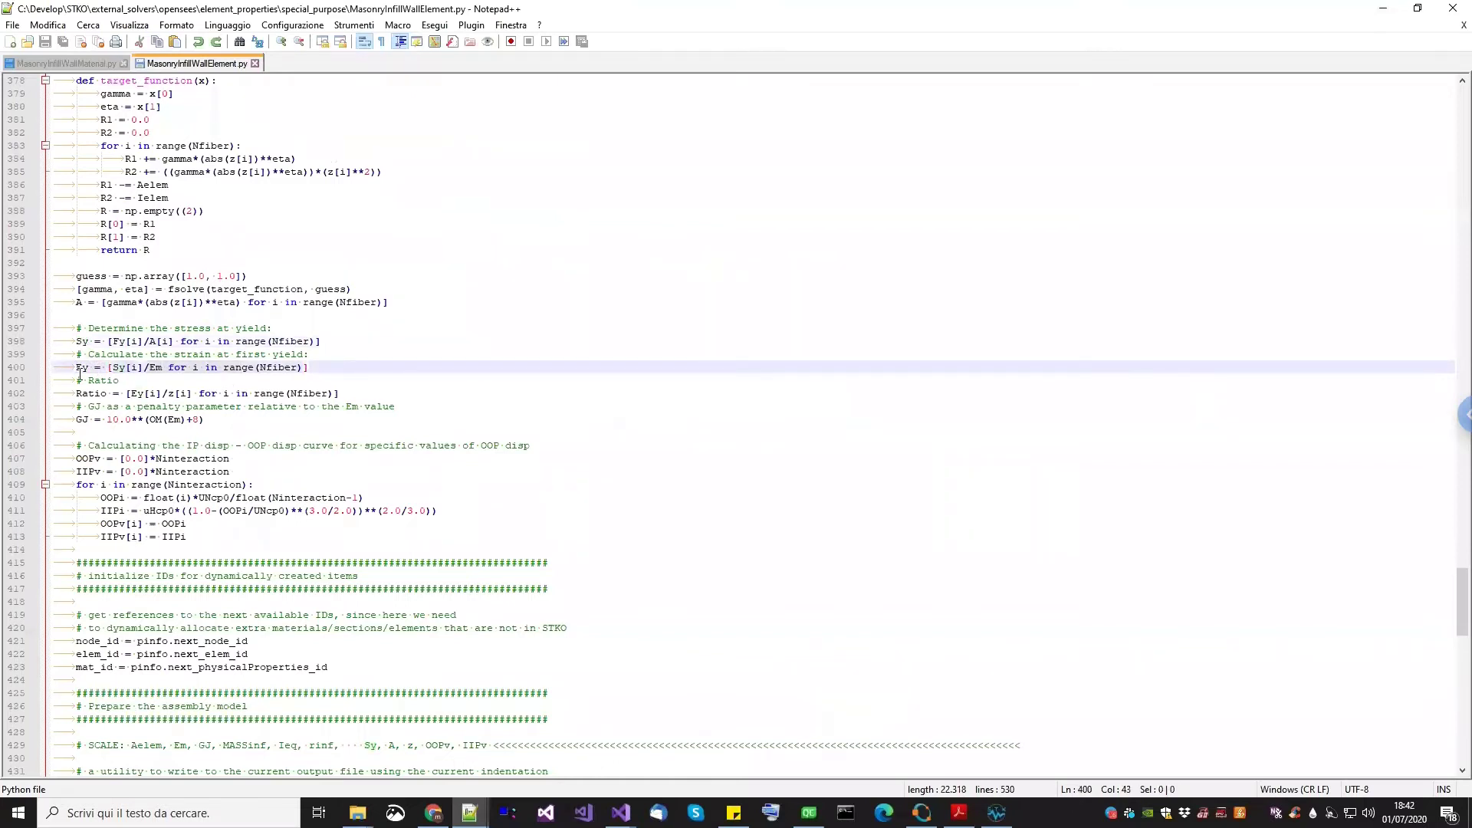
{"action": "scroll", "coordinate": [96, 296], "scroll_direction": "up", "scroll_amount": 2}
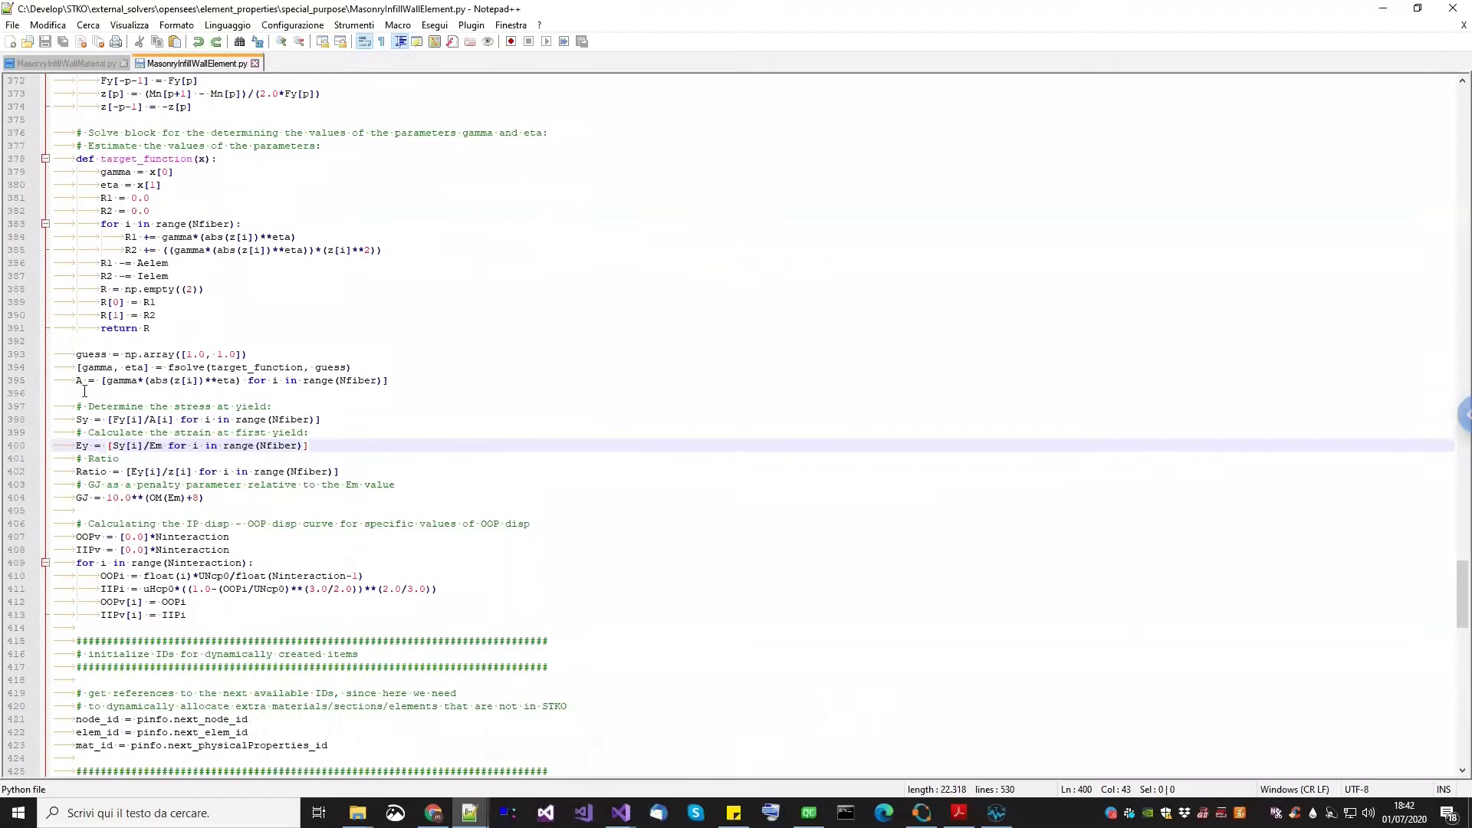
{"action": "scroll", "coordinate": [238, 376], "scroll_direction": "down", "scroll_amount": 1}
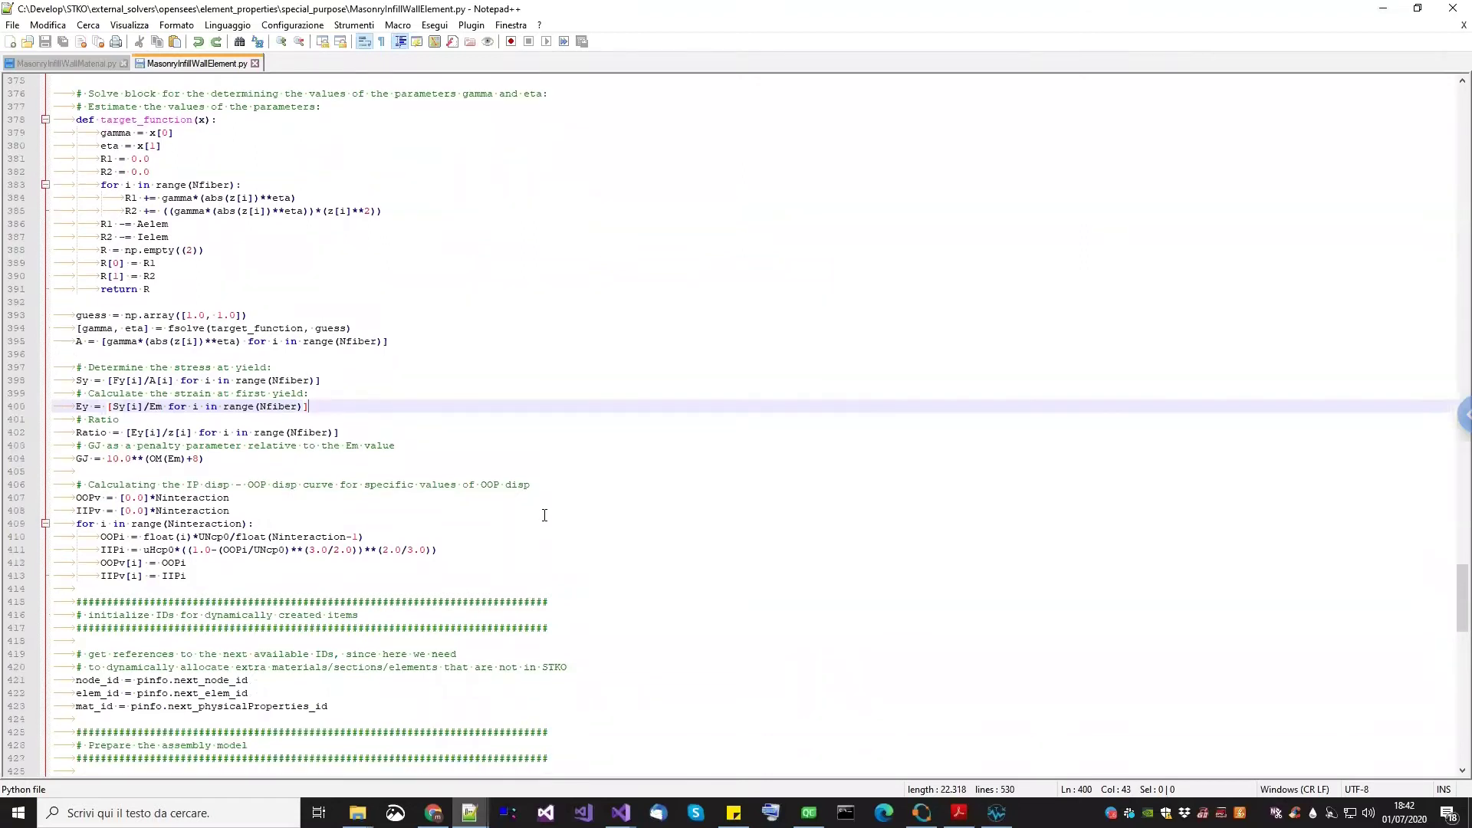
Consult Calculations.pdf, return to the element script and highlight the calculation code from the target function's return array through the OOP-IIP displacement loop
{"action": "left_click", "coordinate": [959, 813]}
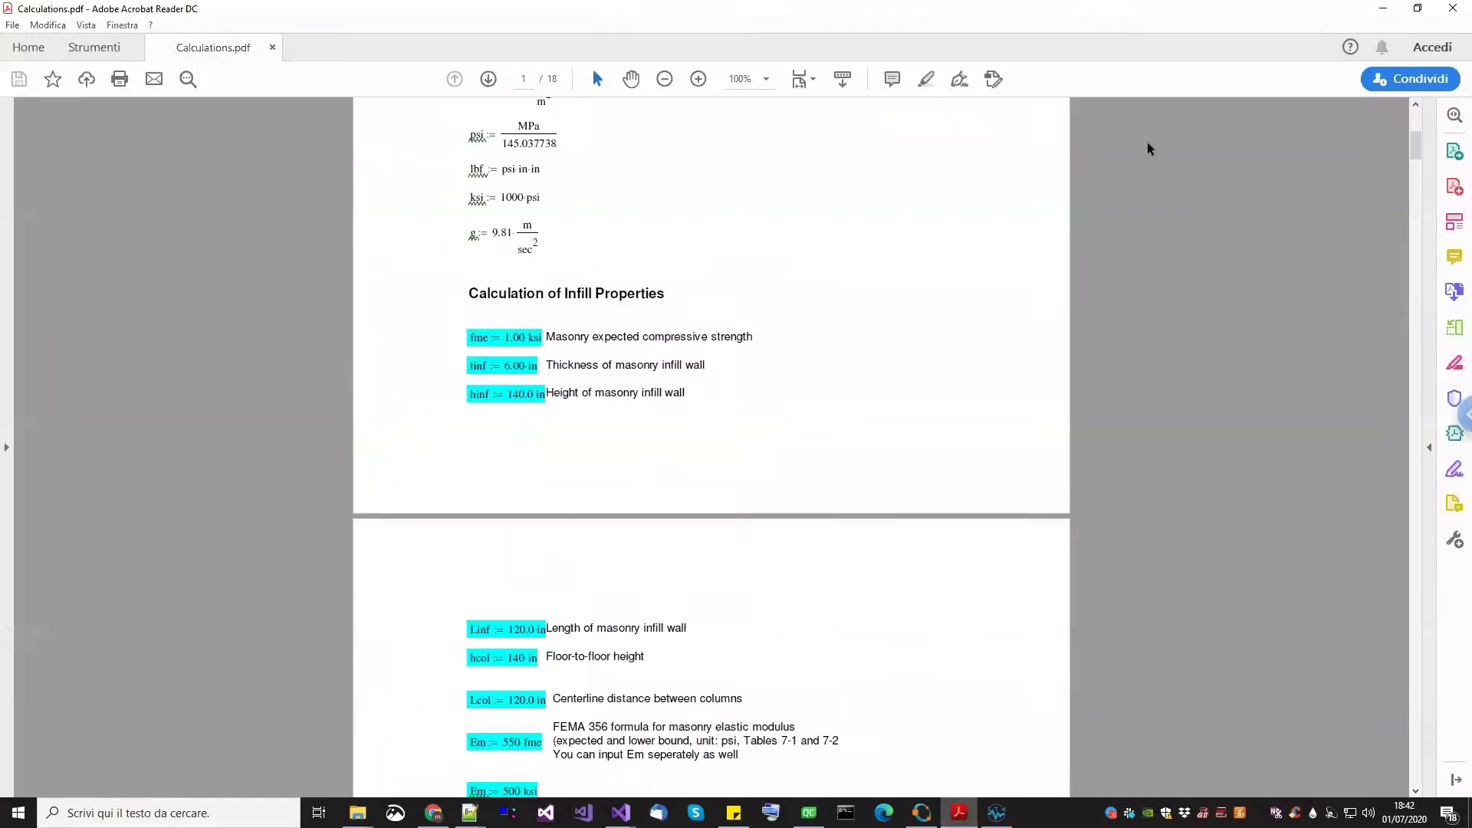
{"action": "left_click", "coordinate": [1383, 10]}
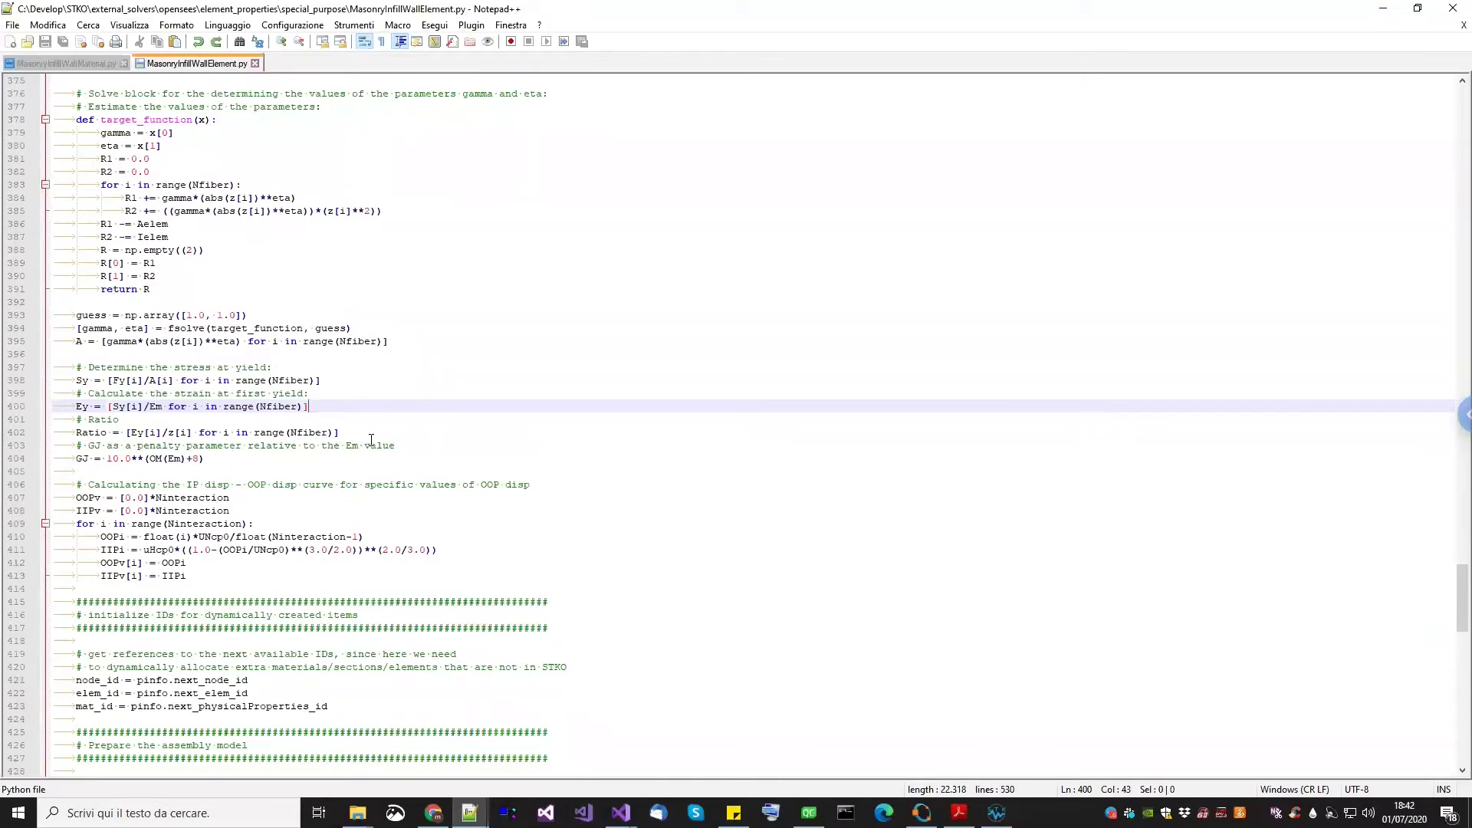
{"action": "left_click_drag", "start_coordinate": [244, 577], "coordinate": [105, 251]}
{"action": "scroll", "coordinate": [332, 423], "scroll_direction": "down", "scroll_amount": 6}
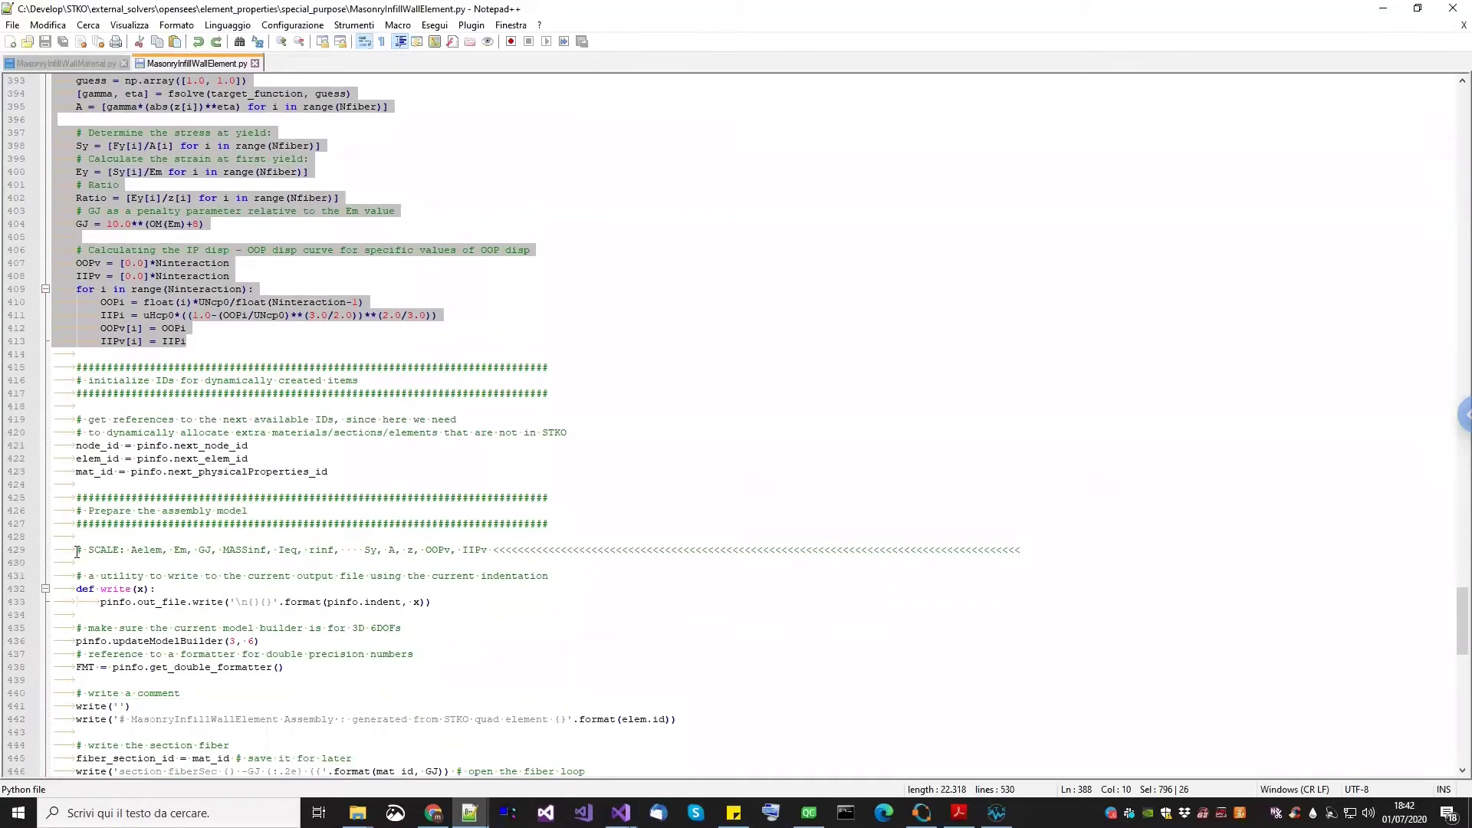
Examine the assembly model section of the script and highlight the line that opens the fiber section
{"action": "scroll", "coordinate": [468, 548], "scroll_direction": "down", "scroll_amount": 1}
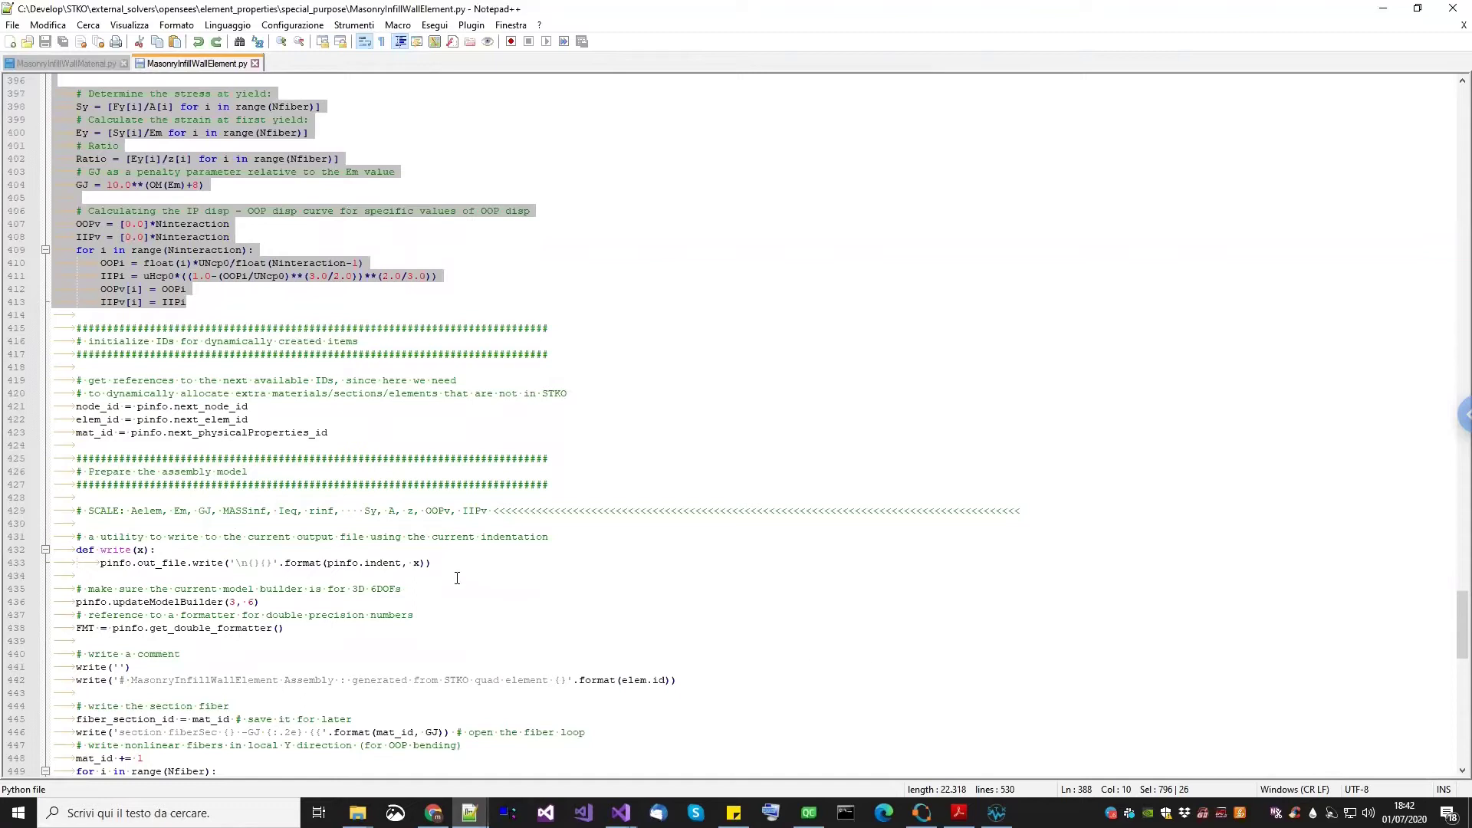
{"action": "scroll", "coordinate": [457, 578], "scroll_direction": "down", "scroll_amount": 4}
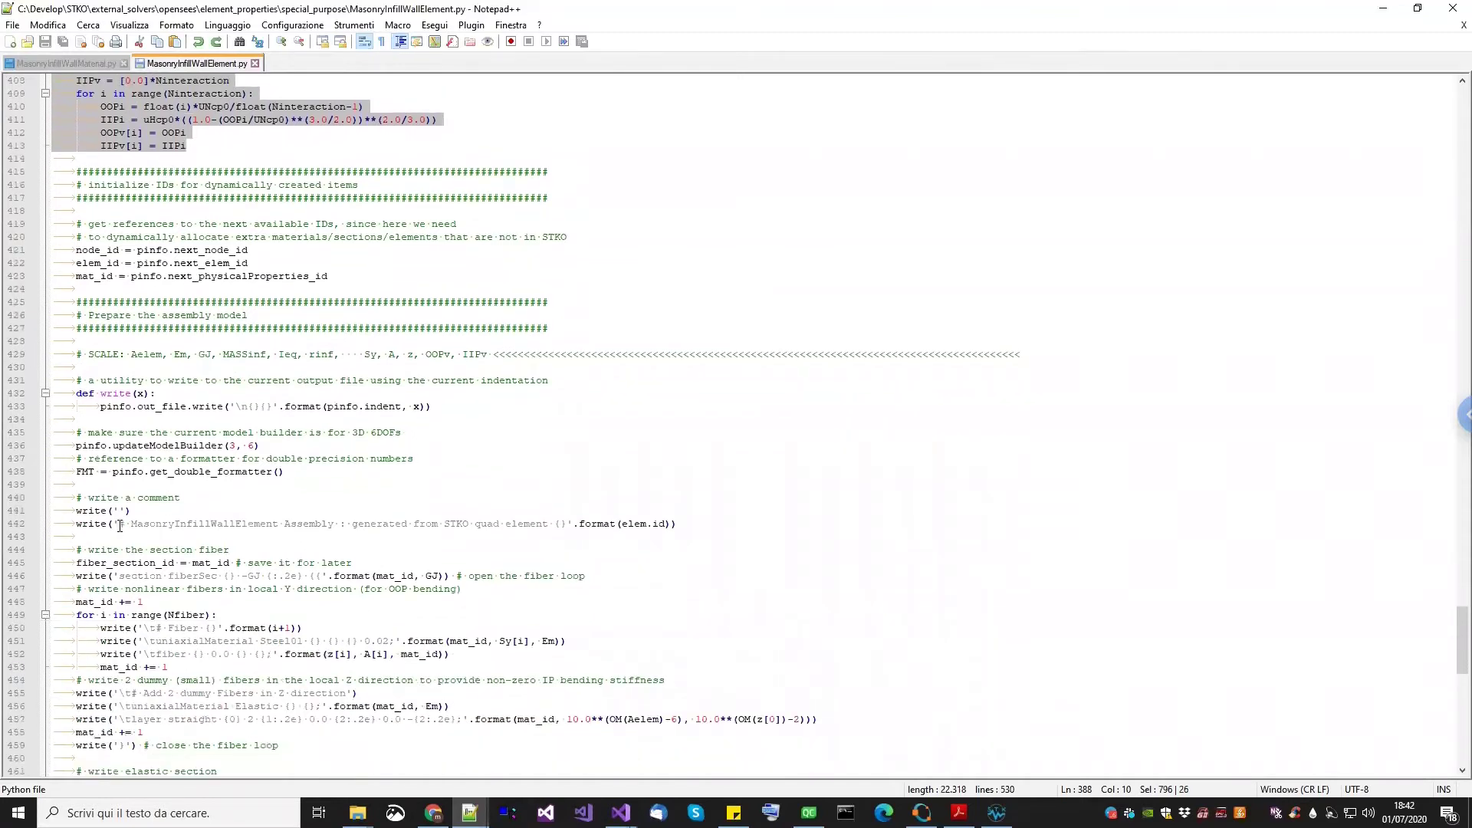
{"action": "left_click", "coordinate": [78, 521]}
{"action": "key", "text": "shift+Left"}
{"action": "key", "text": "shift+Left"}
{"action": "scroll", "coordinate": [117, 531], "scroll_direction": "down", "scroll_amount": 1}
{"action": "left_click_drag", "start_coordinate": [76, 536], "coordinate": [561, 535]}
{"action": "scroll", "coordinate": [230, 506], "scroll_direction": "down", "scroll_amount": 3}
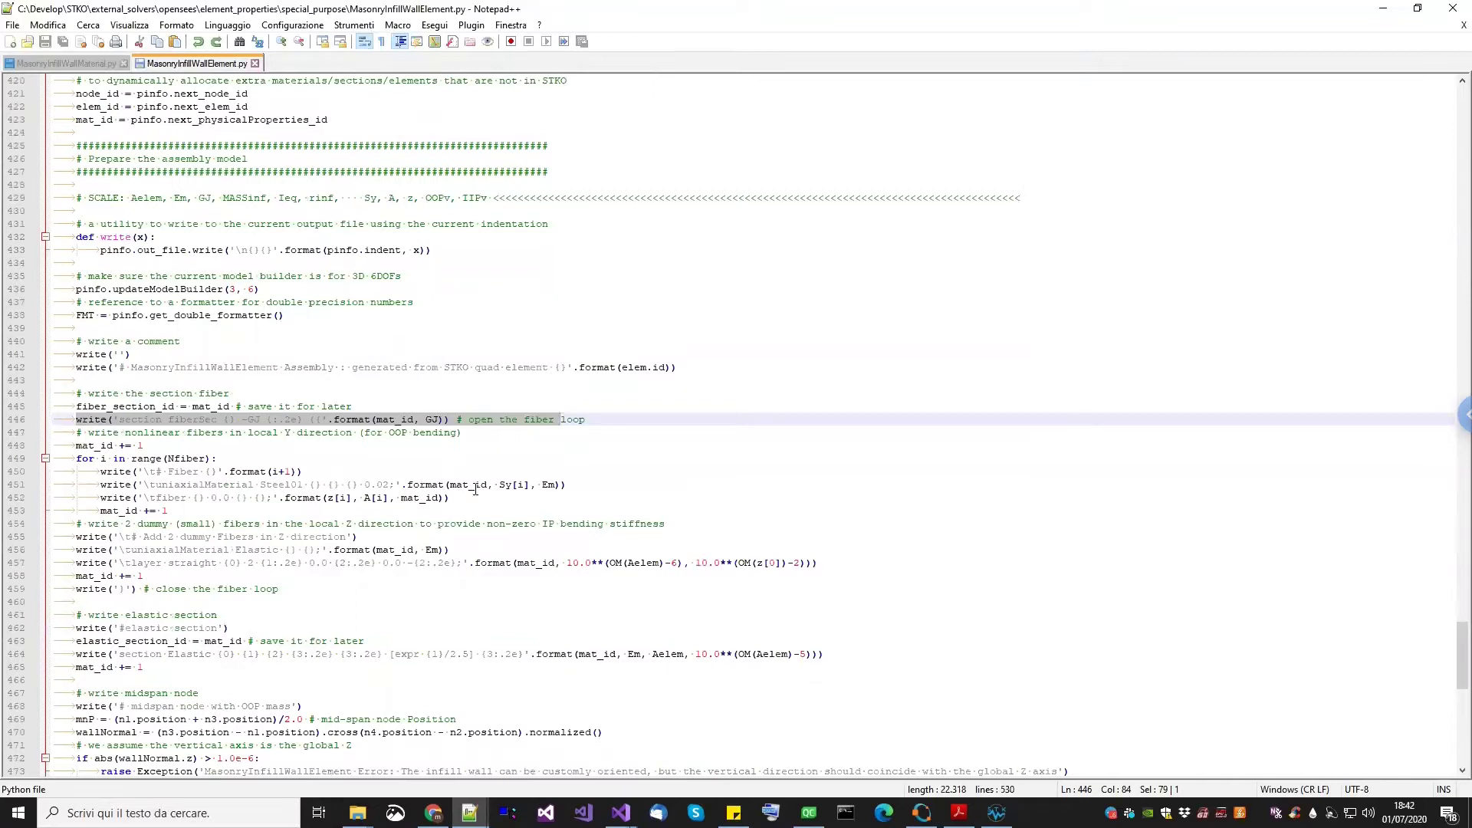
Highlight the fiber command inside the Nfiber loop and the block of code that writes the elastic section
{"action": "left_click_drag", "start_coordinate": [137, 498], "coordinate": [222, 493]}
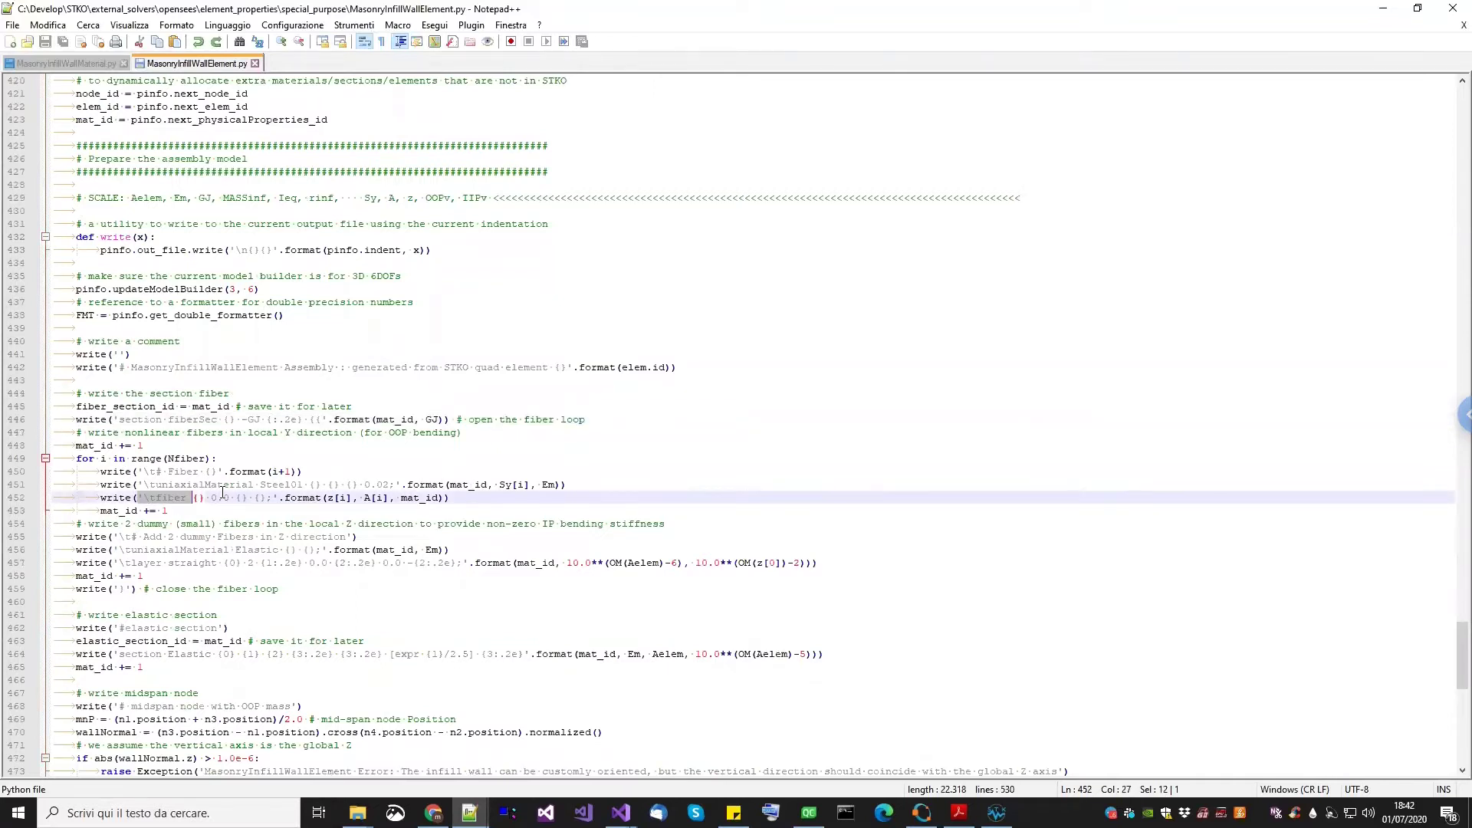
{"action": "scroll", "coordinate": [206, 533], "scroll_direction": "down", "scroll_amount": 2}
{"action": "left_click_drag", "start_coordinate": [53, 537], "coordinate": [156, 589]}
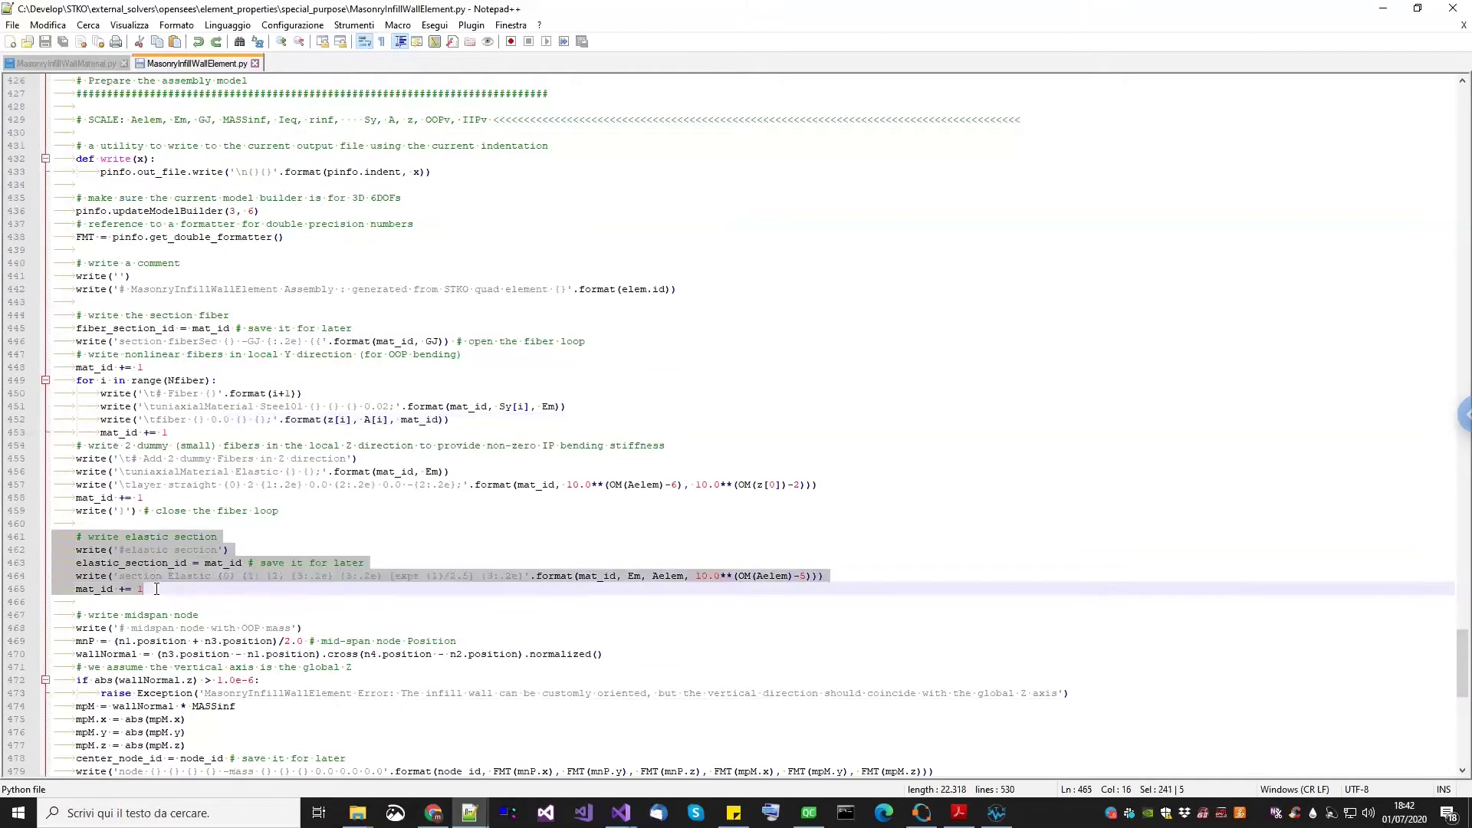
Highlight the midspan node comment, view the frame bays close up in STKO, and return to the element script
{"action": "scroll", "coordinate": [122, 567], "scroll_direction": "down", "scroll_amount": 2}
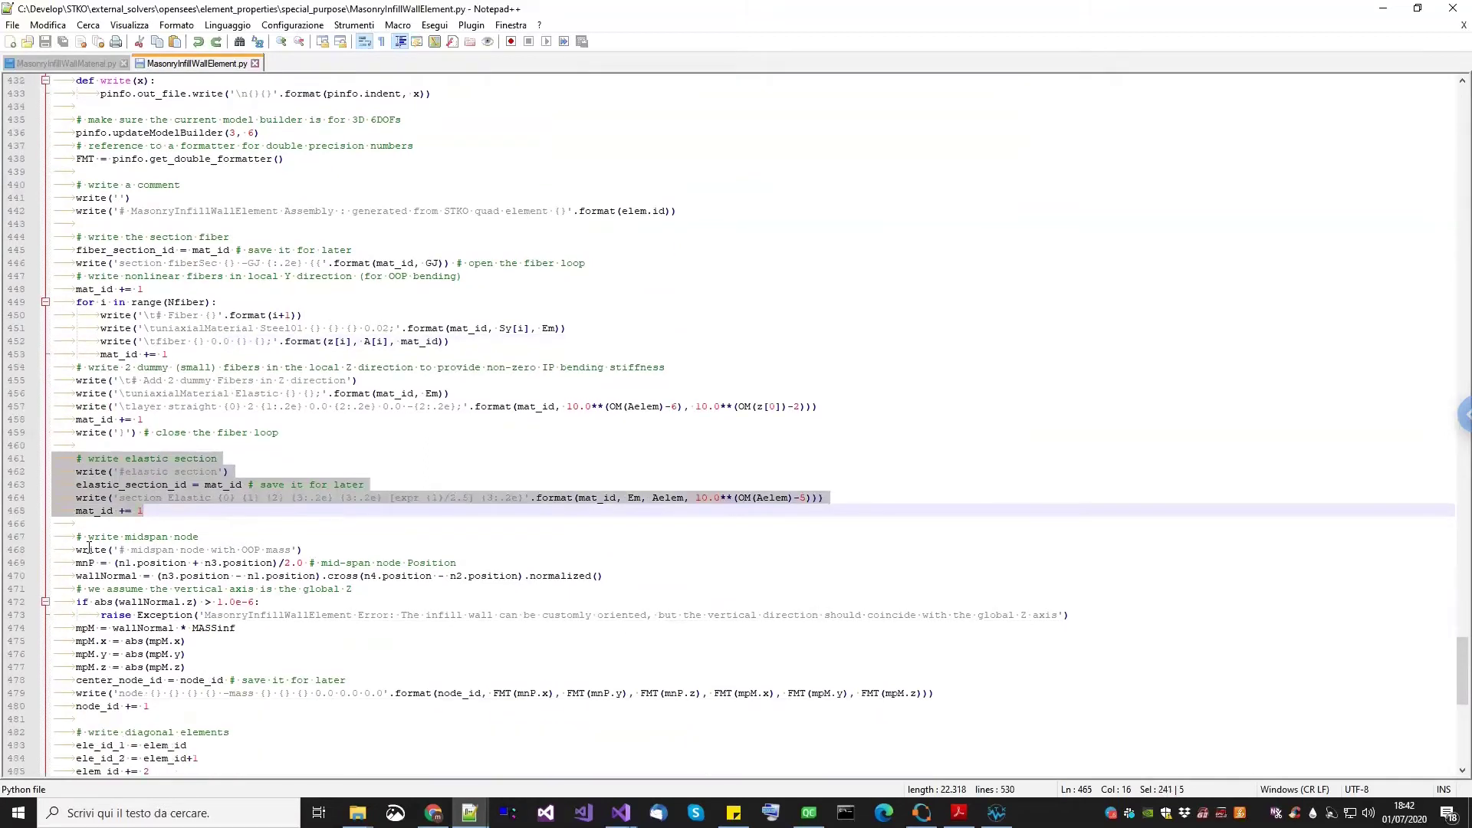
{"action": "left_click_drag", "start_coordinate": [76, 536], "coordinate": [137, 537]}
{"action": "key", "text": "alt+Tab"}
{"action": "scroll", "coordinate": [773, 566], "scroll_direction": "up", "scroll_amount": 3}
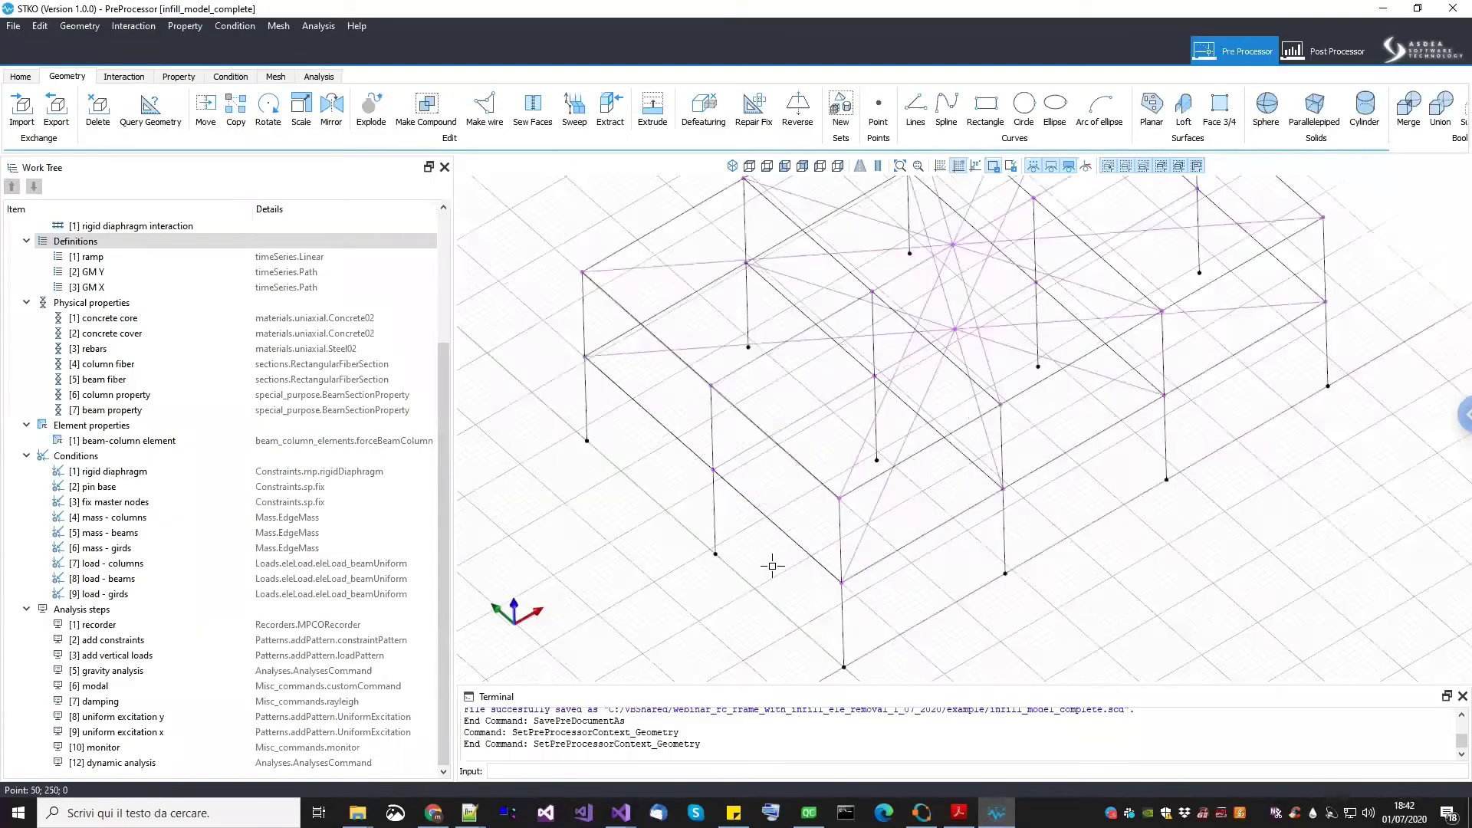
{"action": "left_click", "coordinate": [469, 813]}
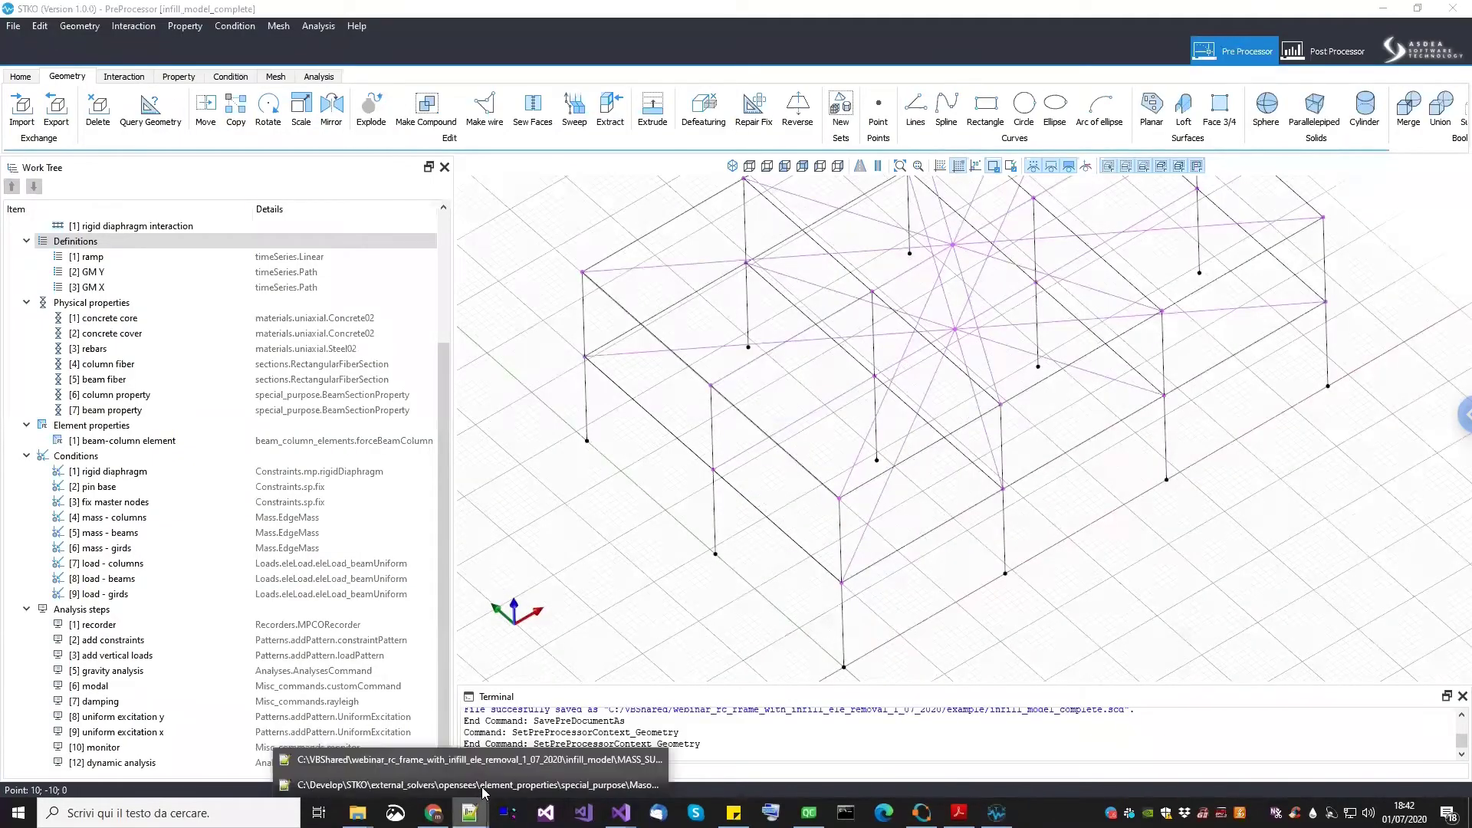
{"action": "left_click", "coordinate": [483, 786]}
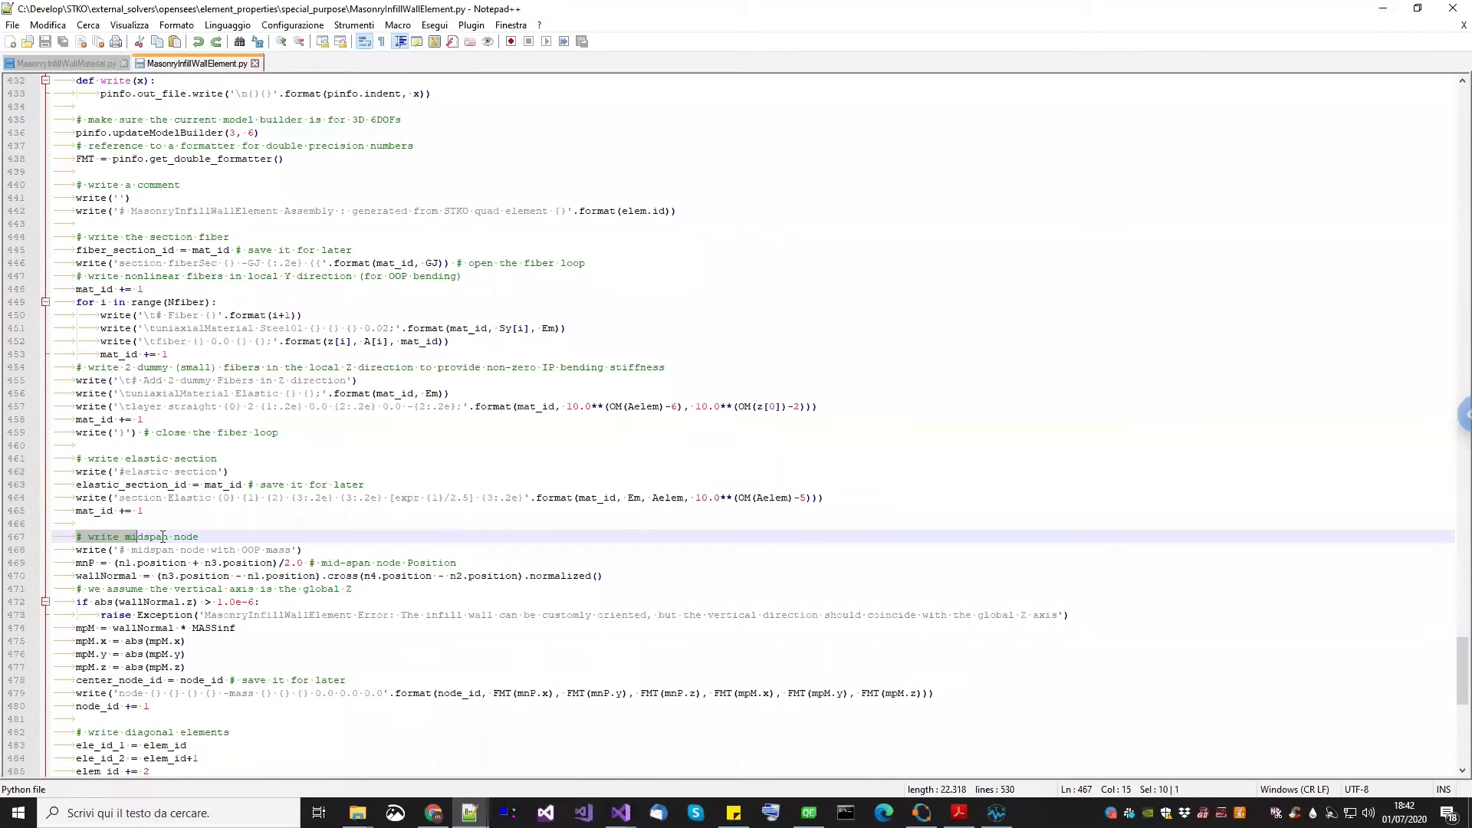
In the midspan node code, highlight the wallNormal variable and the mpM.x and mpM.y mass assignments
{"action": "scroll", "coordinate": [157, 563], "scroll_direction": "down", "scroll_amount": 1}
{"action": "left_click_drag", "start_coordinate": [83, 537], "coordinate": [135, 537]}
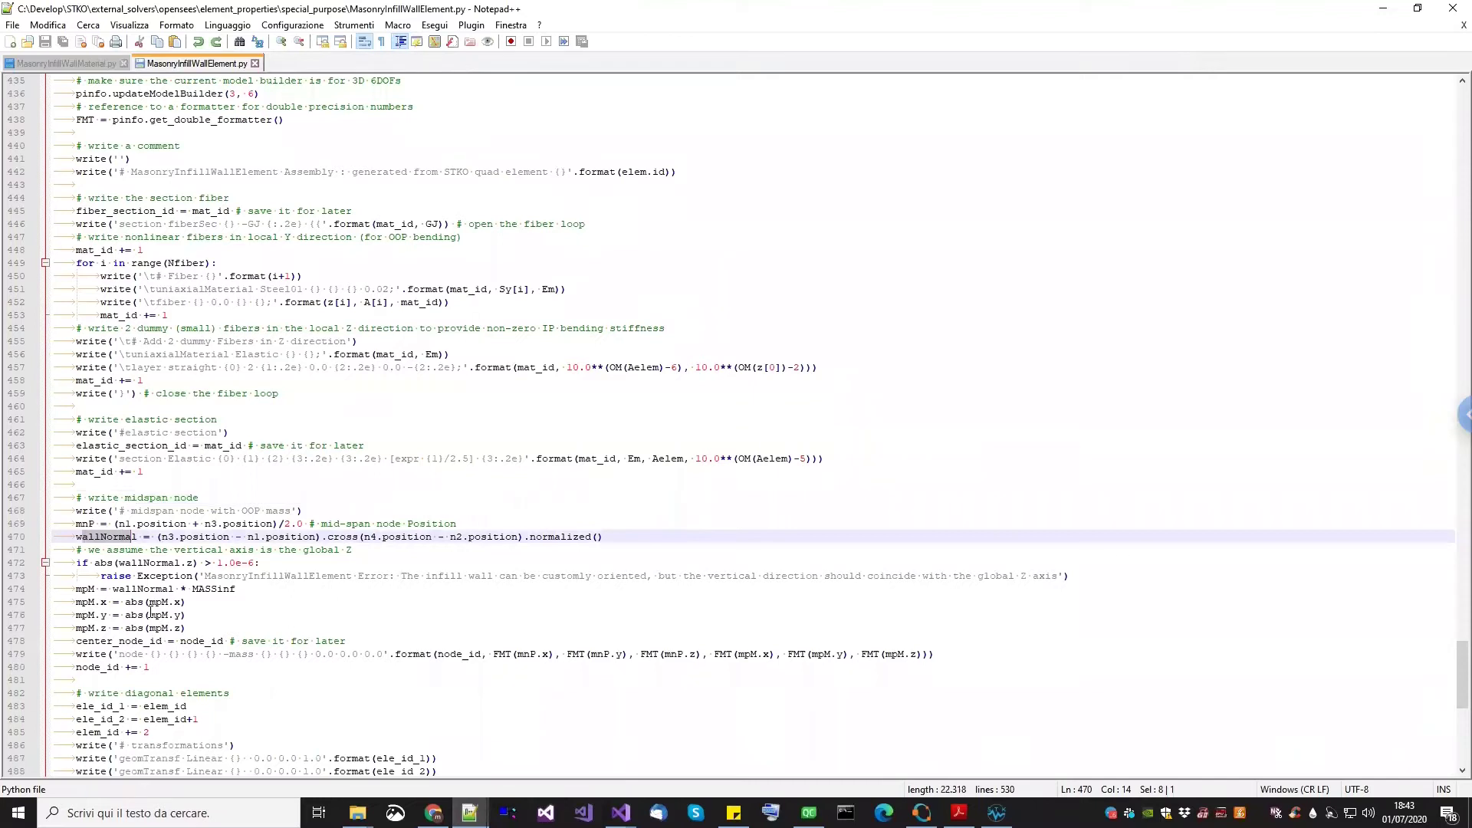
{"action": "left_click_drag", "start_coordinate": [76, 603], "coordinate": [185, 623]}
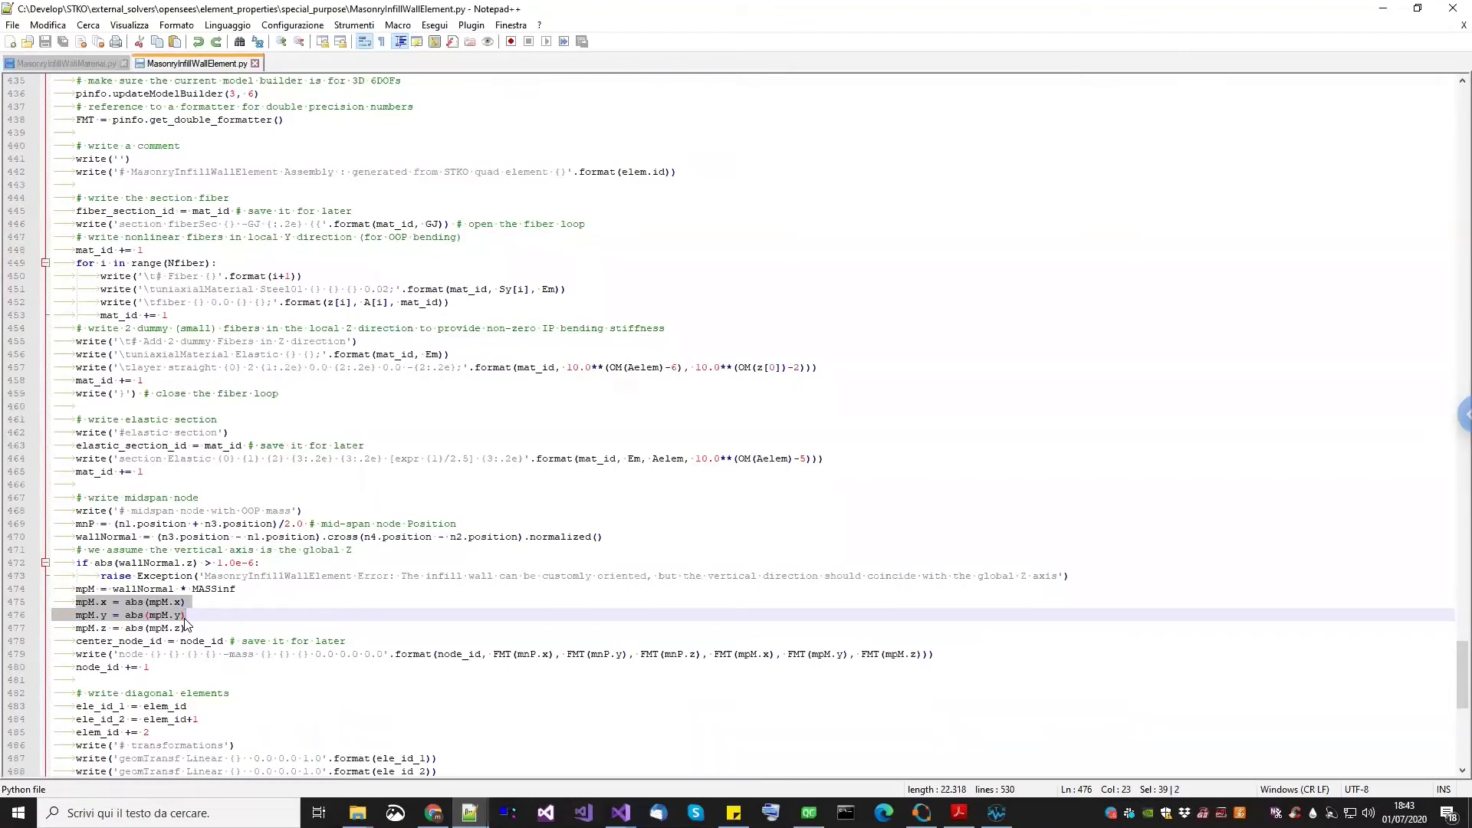
Highlight the two beamWithHinges element commands in the diagonal elements block of the script
{"action": "scroll", "coordinate": [185, 622], "scroll_direction": "down", "scroll_amount": 4}
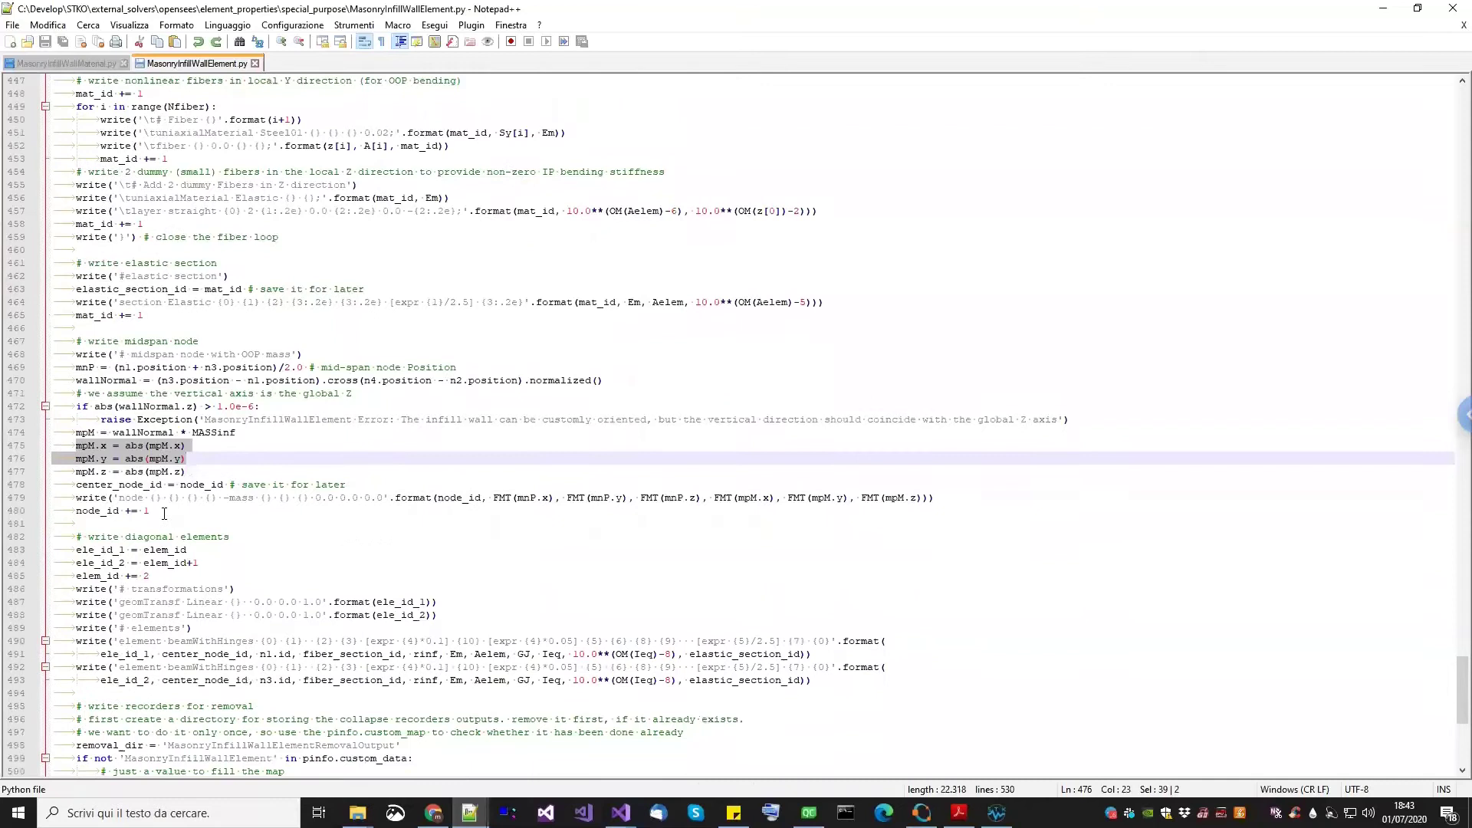
{"action": "scroll", "coordinate": [252, 621], "scroll_direction": "down", "scroll_amount": 3}
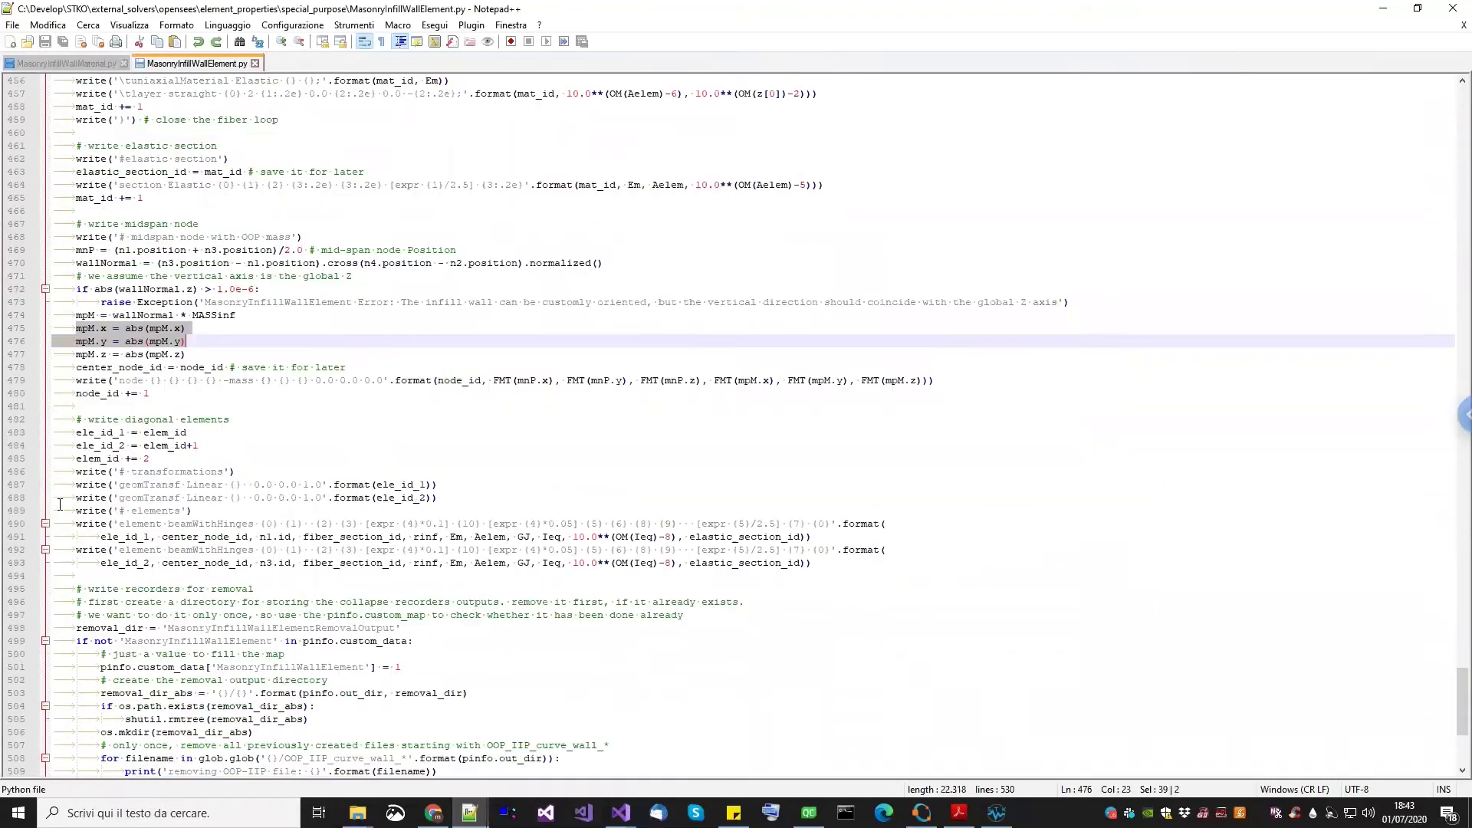
{"action": "left_click_drag", "start_coordinate": [52, 510], "coordinate": [193, 510]}
{"action": "left_click_drag", "start_coordinate": [784, 577], "coordinate": [799, 574]}
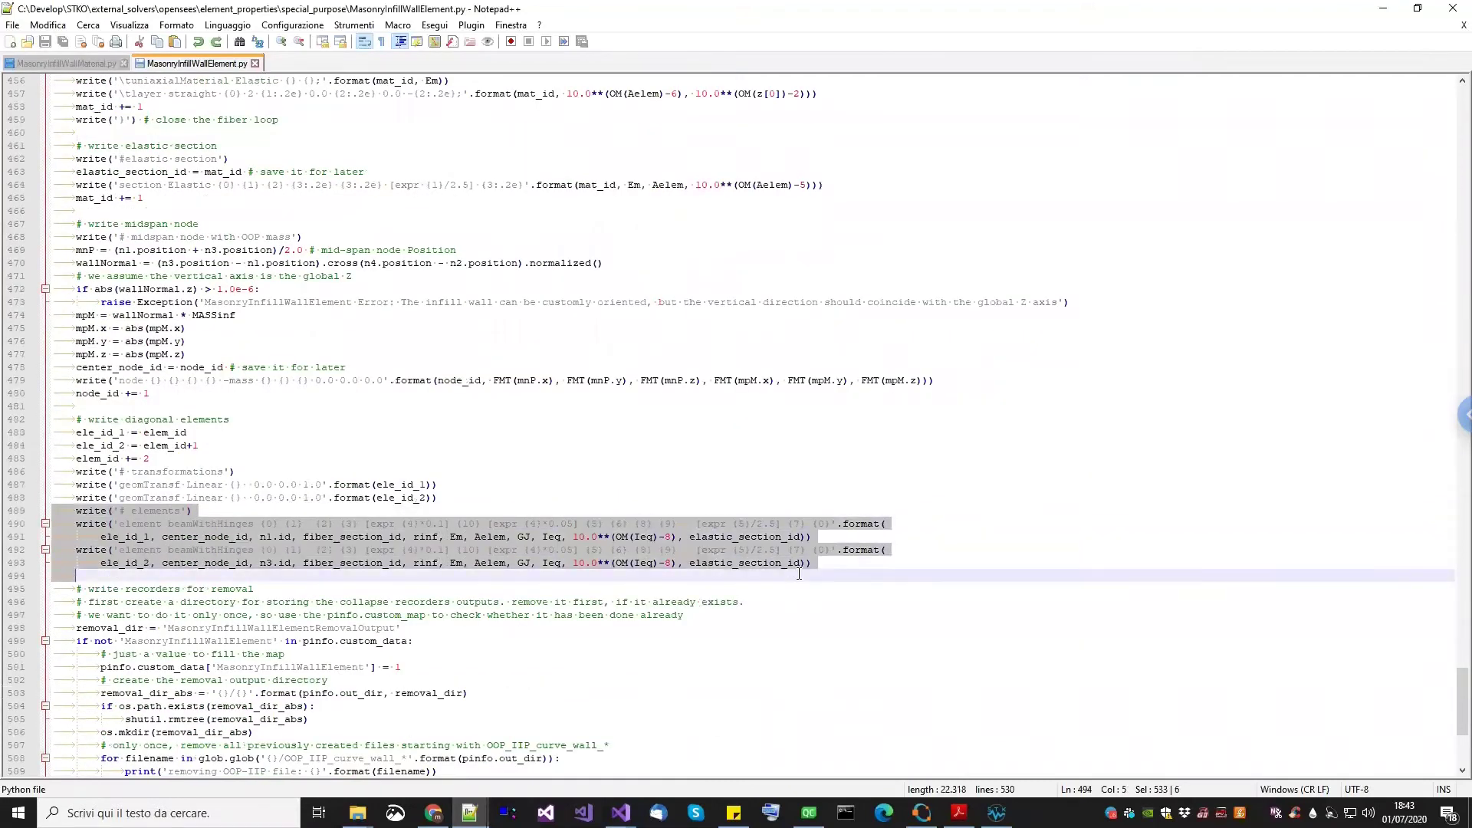
Highlight the code creating the removal output directory and OOP-IIP file, and mark OOP_IIP_filename in the first Collapse recorder
{"action": "scroll", "coordinate": [710, 566], "scroll_direction": "down", "scroll_amount": 2}
{"action": "scroll", "coordinate": [319, 549], "scroll_direction": "down", "scroll_amount": 2}
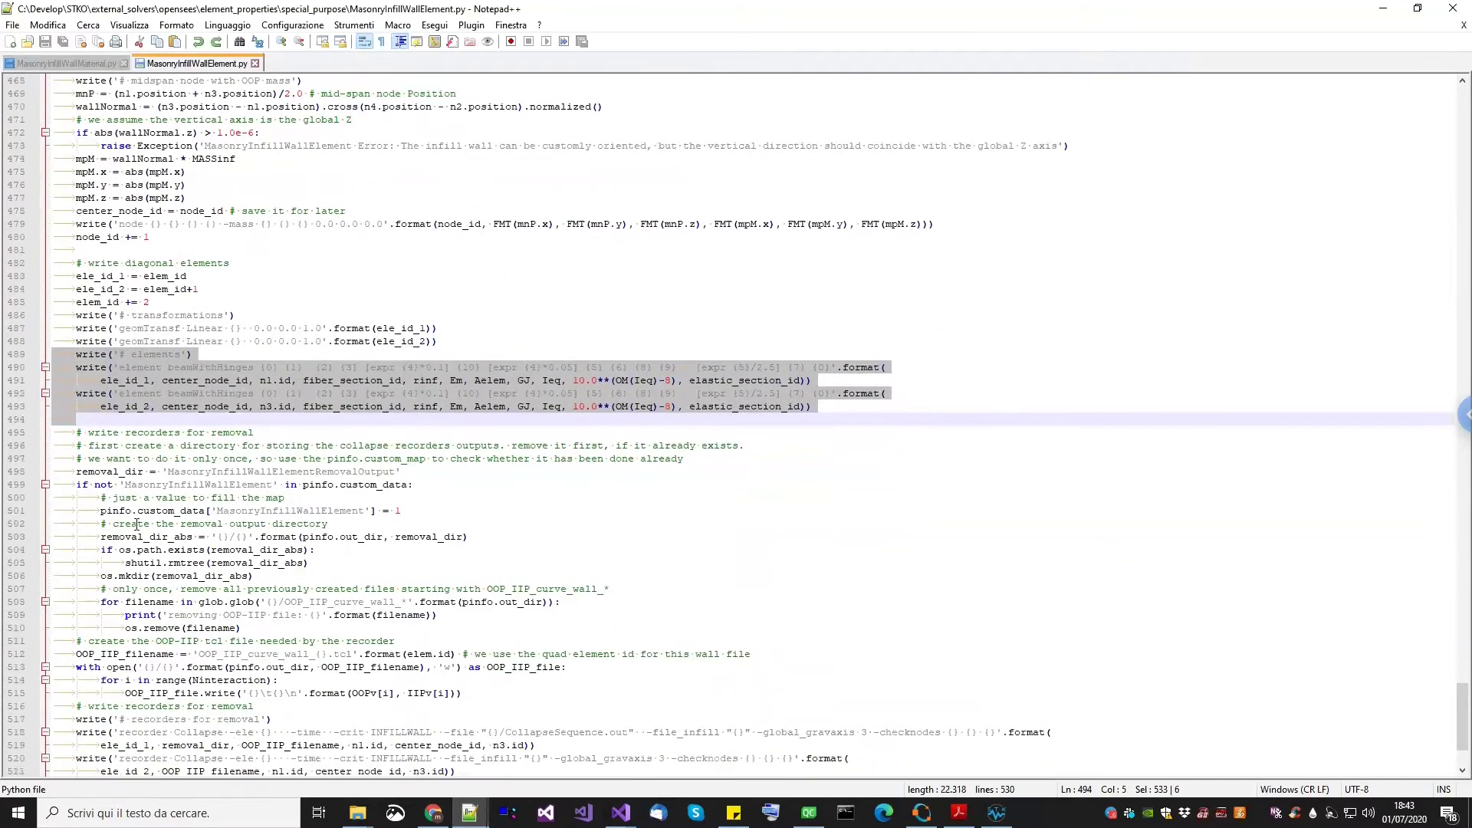
{"action": "left_click_drag", "start_coordinate": [113, 537], "coordinate": [307, 667]}
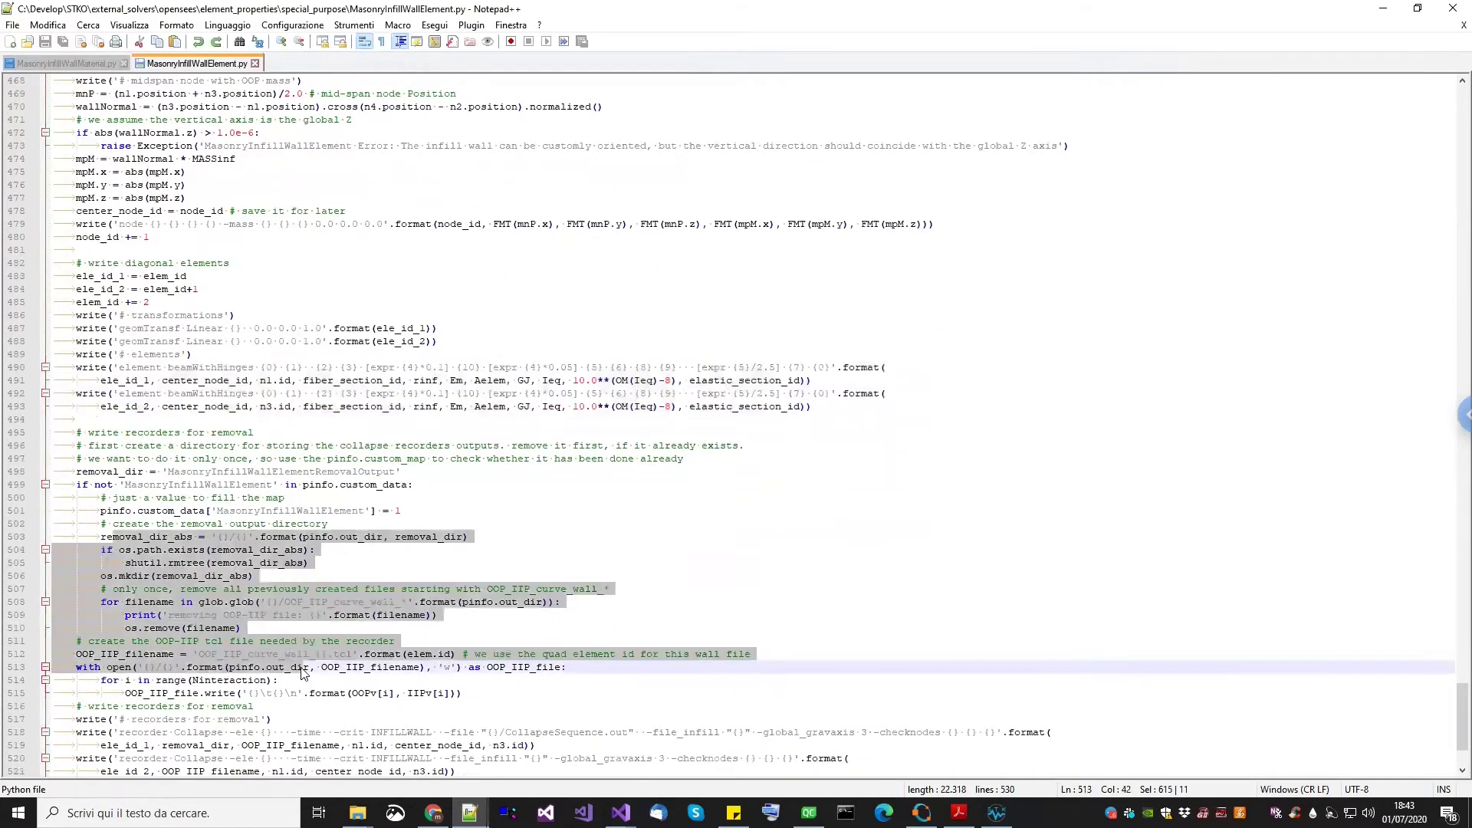
{"action": "scroll", "coordinate": [305, 671], "scroll_direction": "down", "scroll_amount": 1}
{"action": "left_click", "coordinate": [304, 663]}
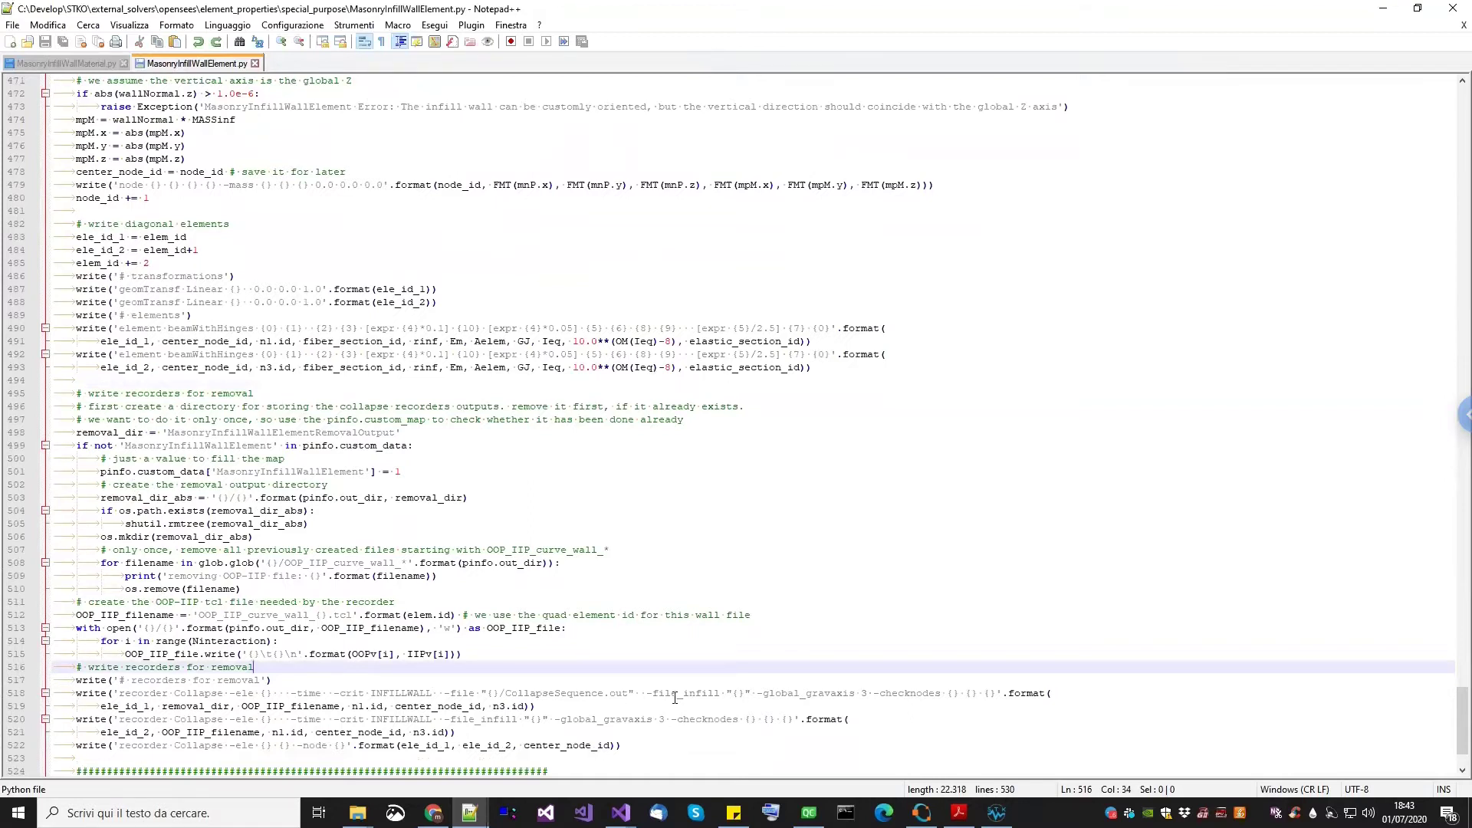
{"action": "double_click", "coordinate": [315, 707]}
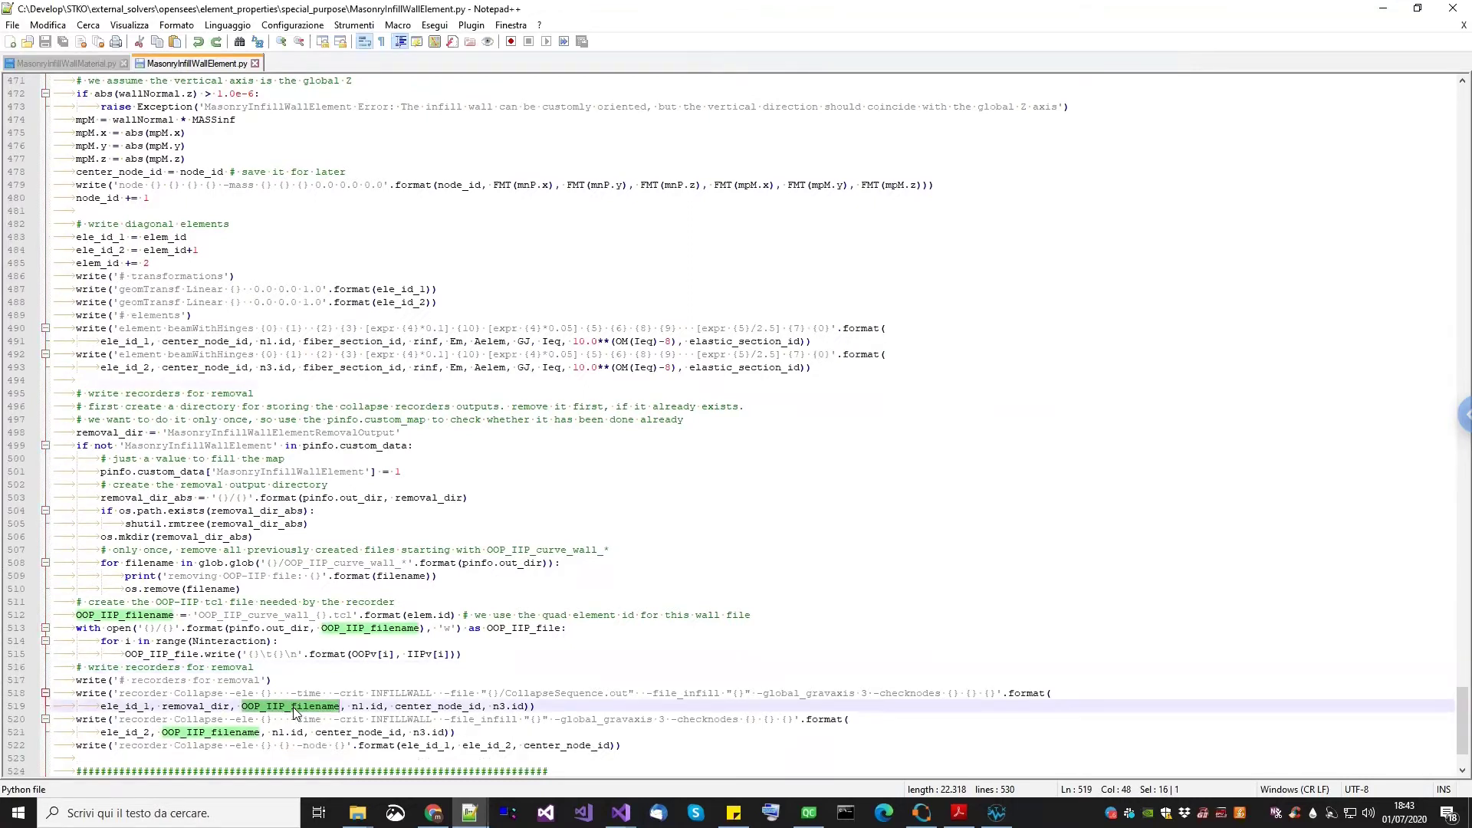
Show the ID updates at the end of the element script and switch back to the infill_model_complete model in STKO
{"action": "scroll", "coordinate": [350, 657], "scroll_direction": "down", "scroll_amount": 3}
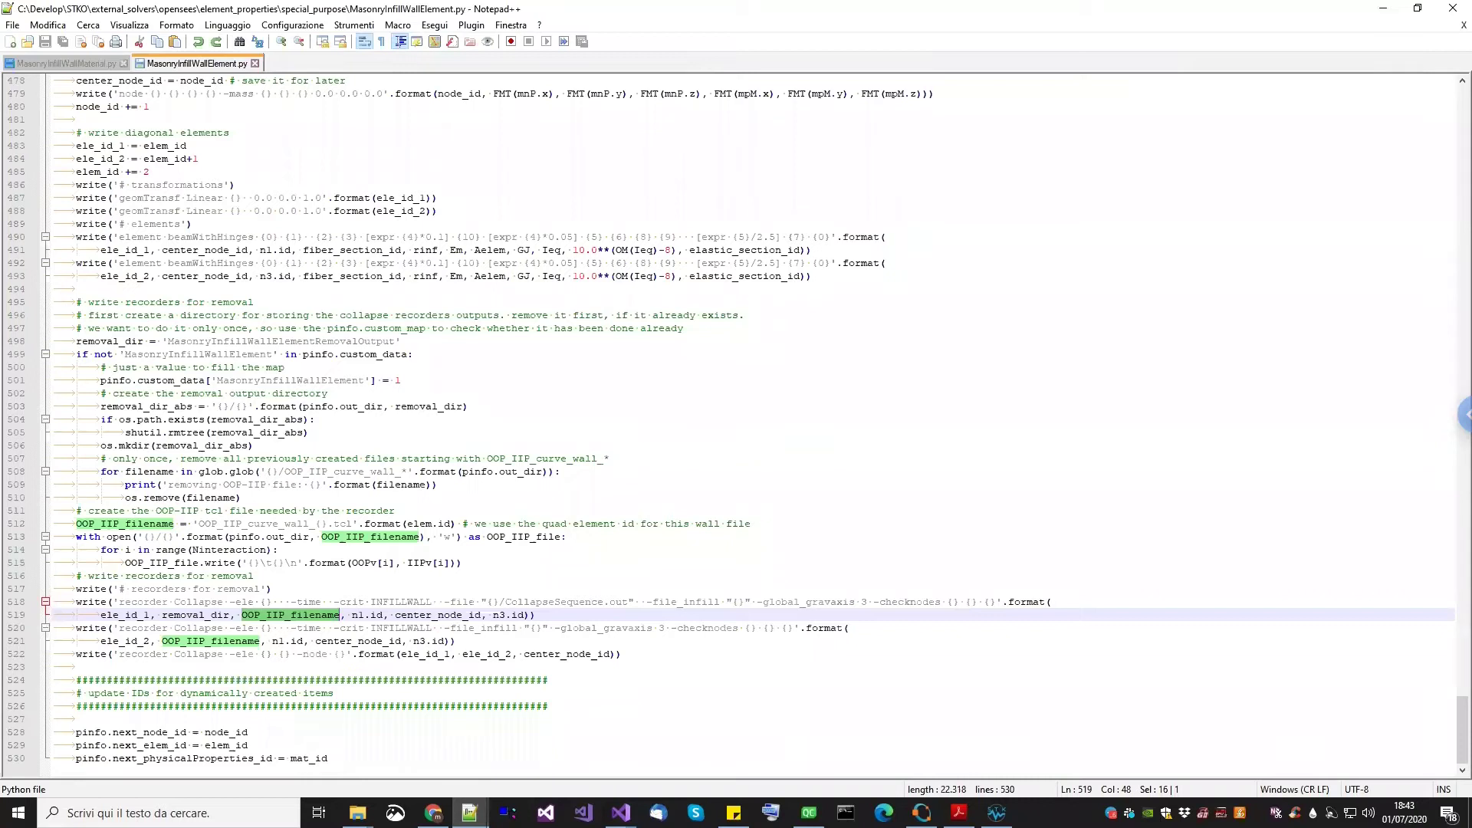
{"action": "mouse_move", "coordinate": [997, 813]}
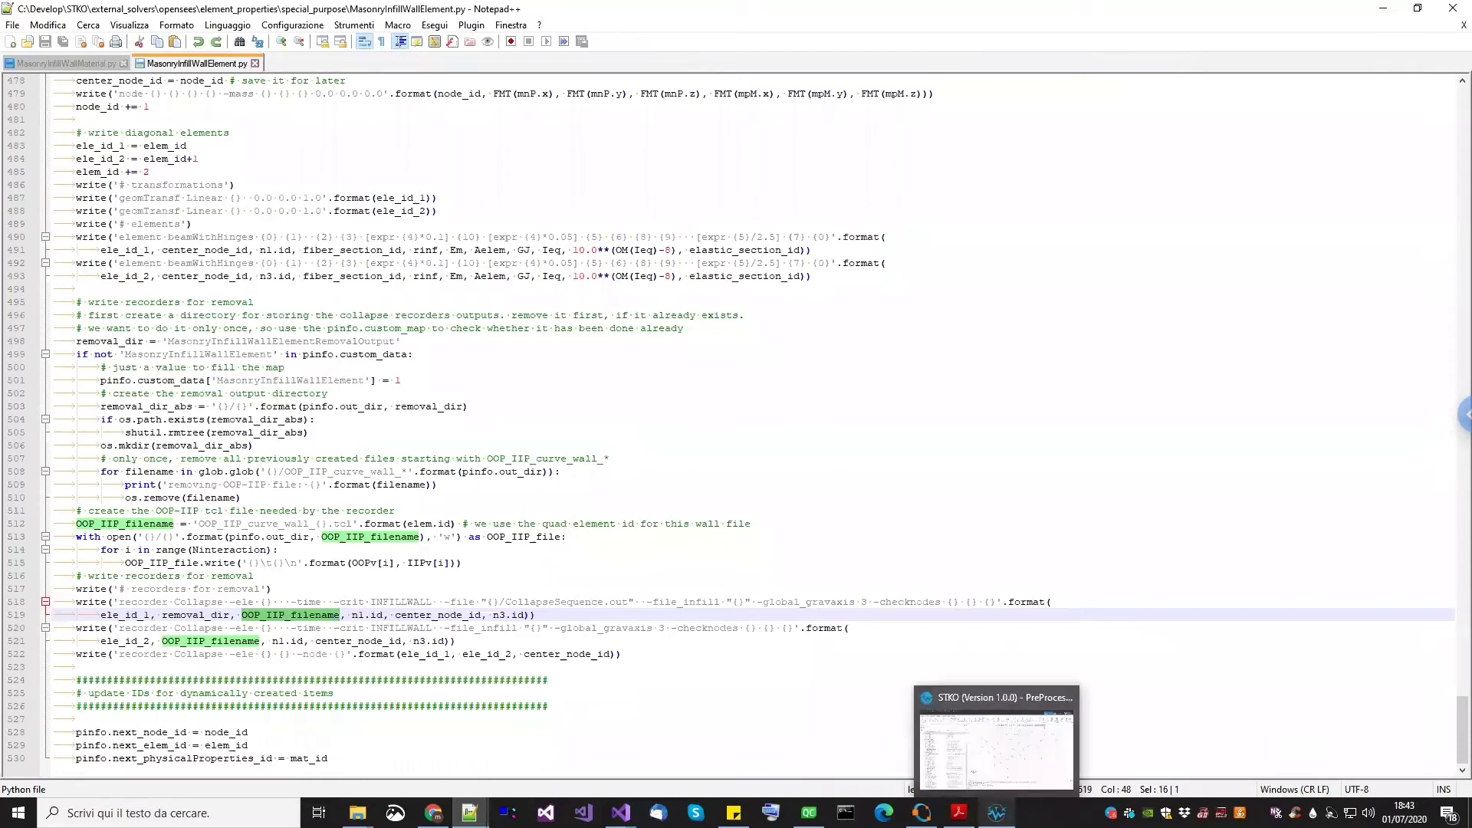
{"action": "left_click", "coordinate": [997, 748]}
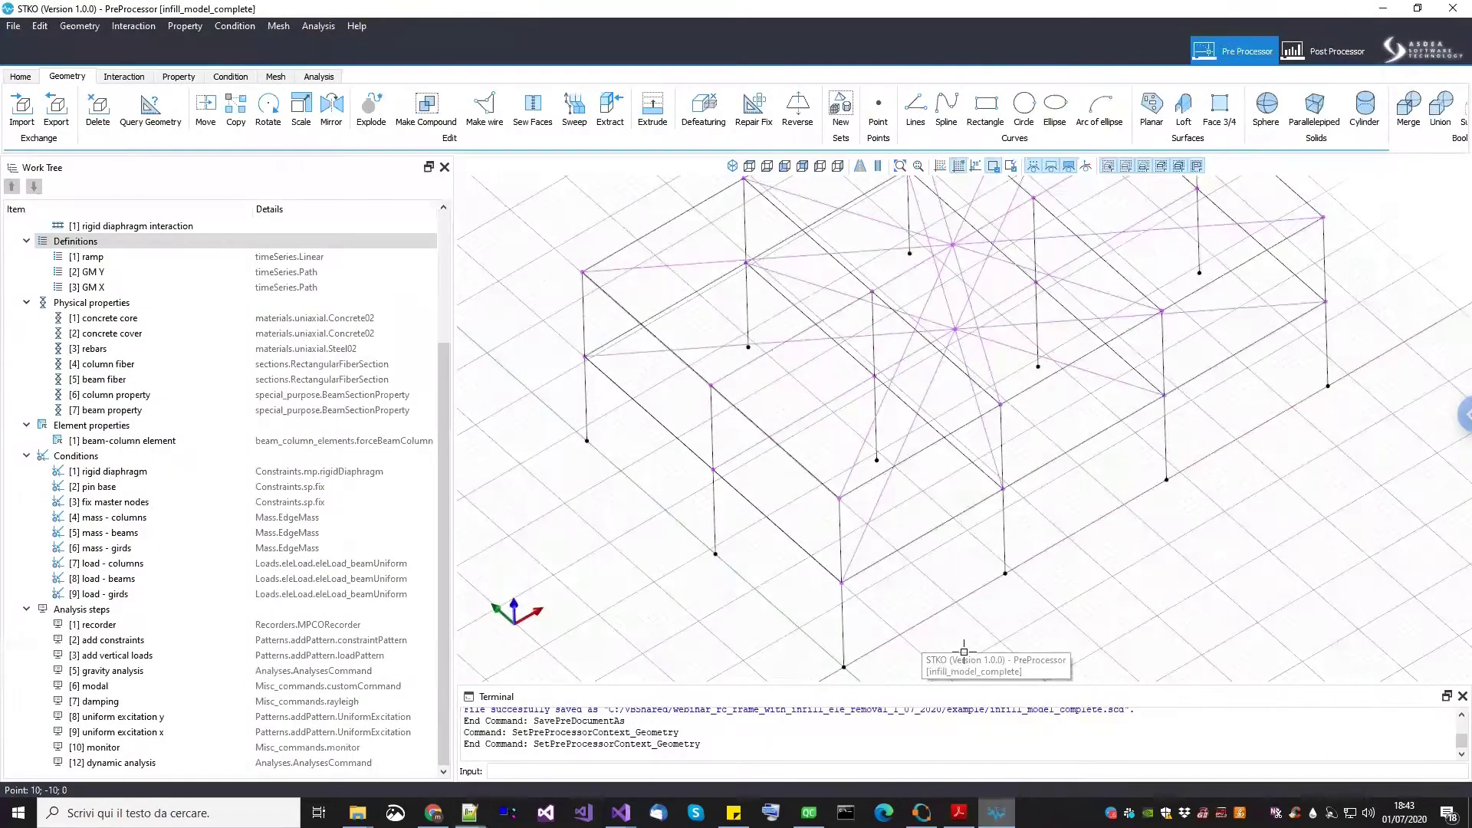
Examine the RC frame geometry from several angles, including the column bases at its end bays
{"action": "scroll", "coordinate": [881, 569], "scroll_direction": "down", "scroll_amount": 6}
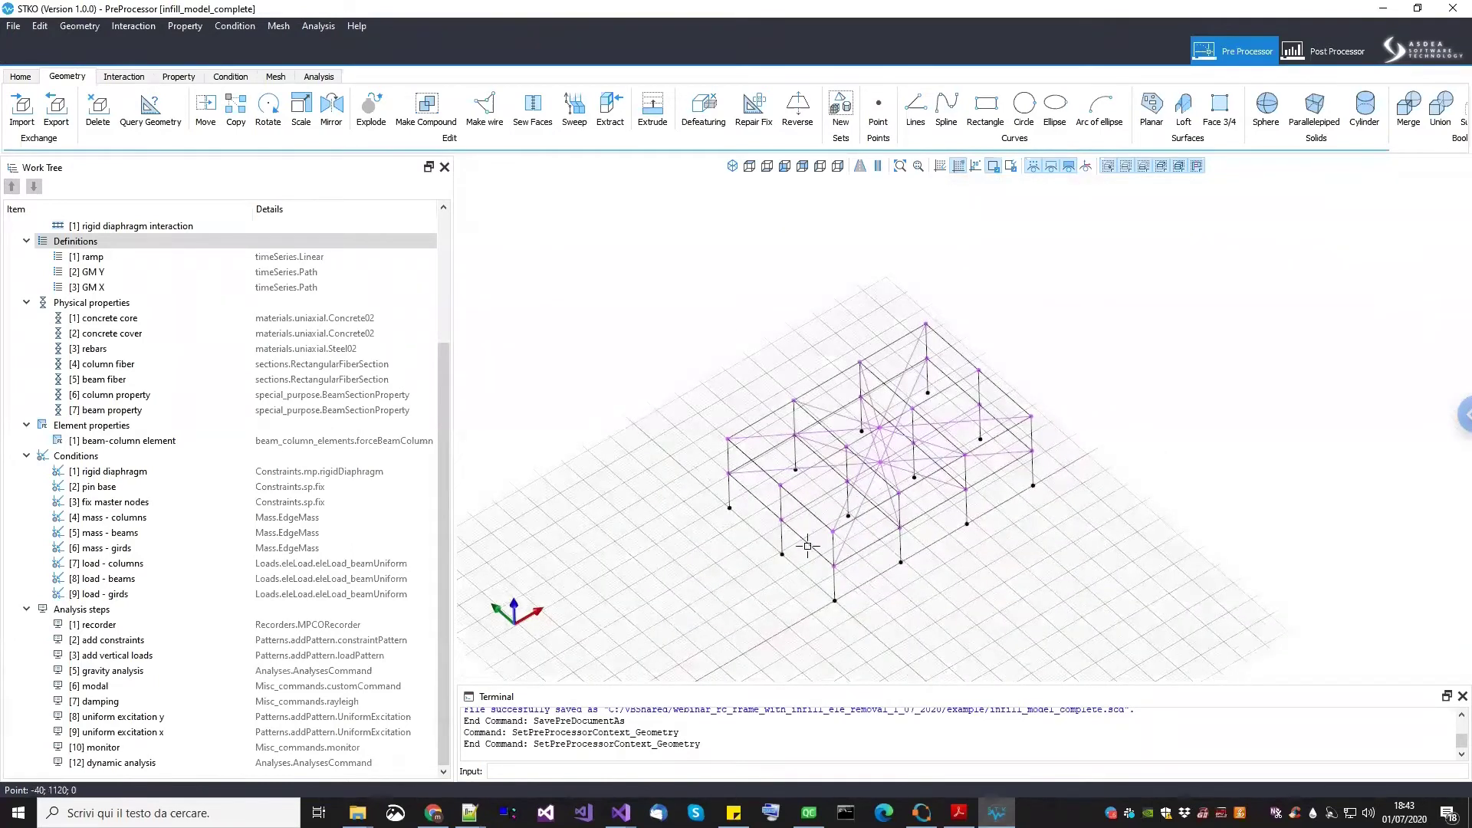
{"action": "middle_click_drag", "start_coordinate": [853, 552], "coordinate": [866, 642]}
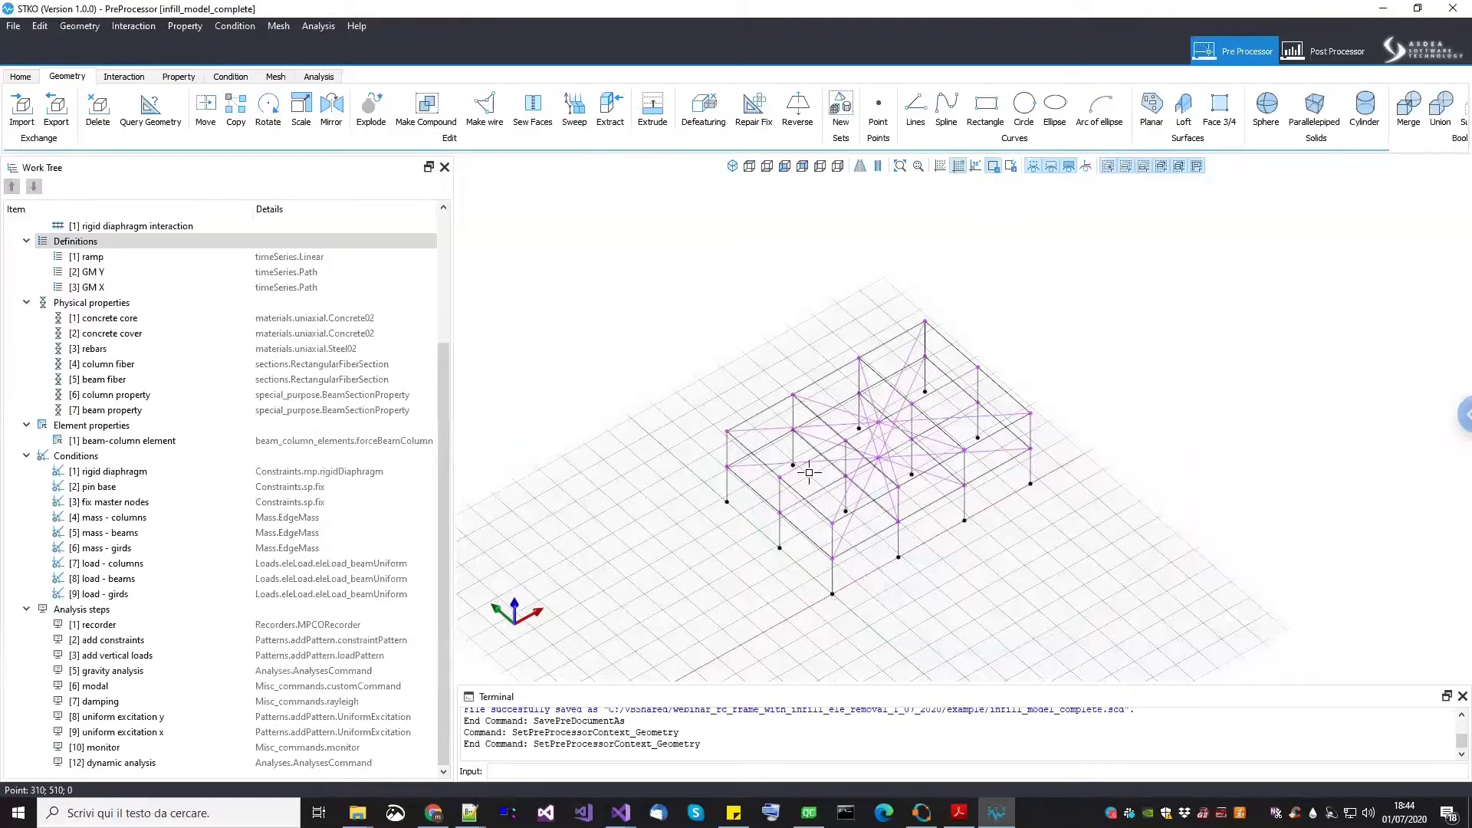
{"action": "scroll", "coordinate": [210, 460], "scroll_direction": "up", "scroll_amount": 3}
{"action": "scroll", "coordinate": [1084, 463], "scroll_direction": "up", "scroll_amount": 3}
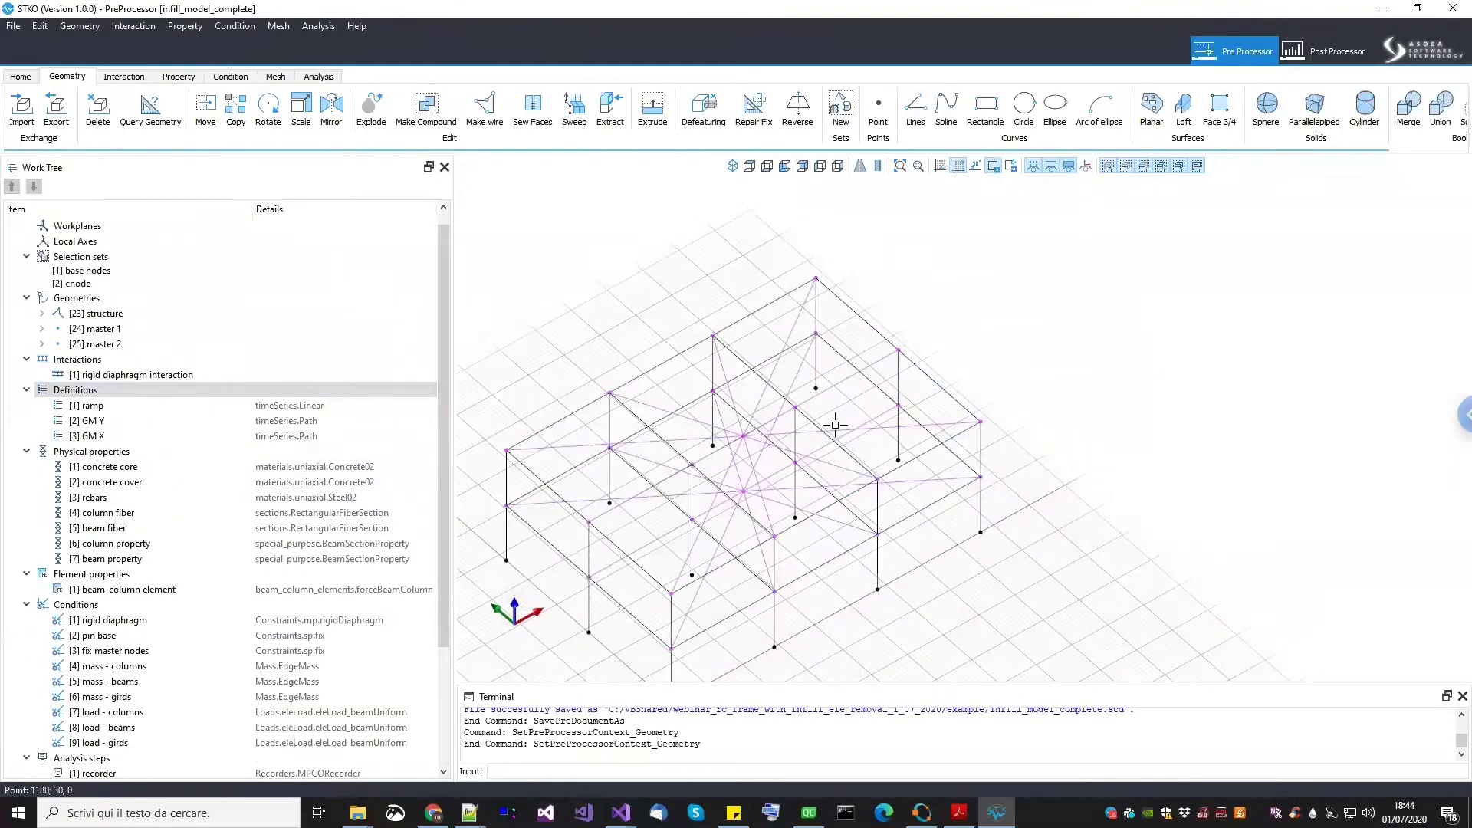
{"action": "scroll", "coordinate": [835, 425], "scroll_direction": "down", "scroll_amount": 3}
{"action": "middle_click_drag", "start_coordinate": [737, 399], "coordinate": [887, 635]}
{"action": "scroll", "coordinate": [841, 503], "scroll_direction": "up", "scroll_amount": 4}
{"action": "middle_click_drag", "start_coordinate": [908, 394], "coordinate": [912, 633]}
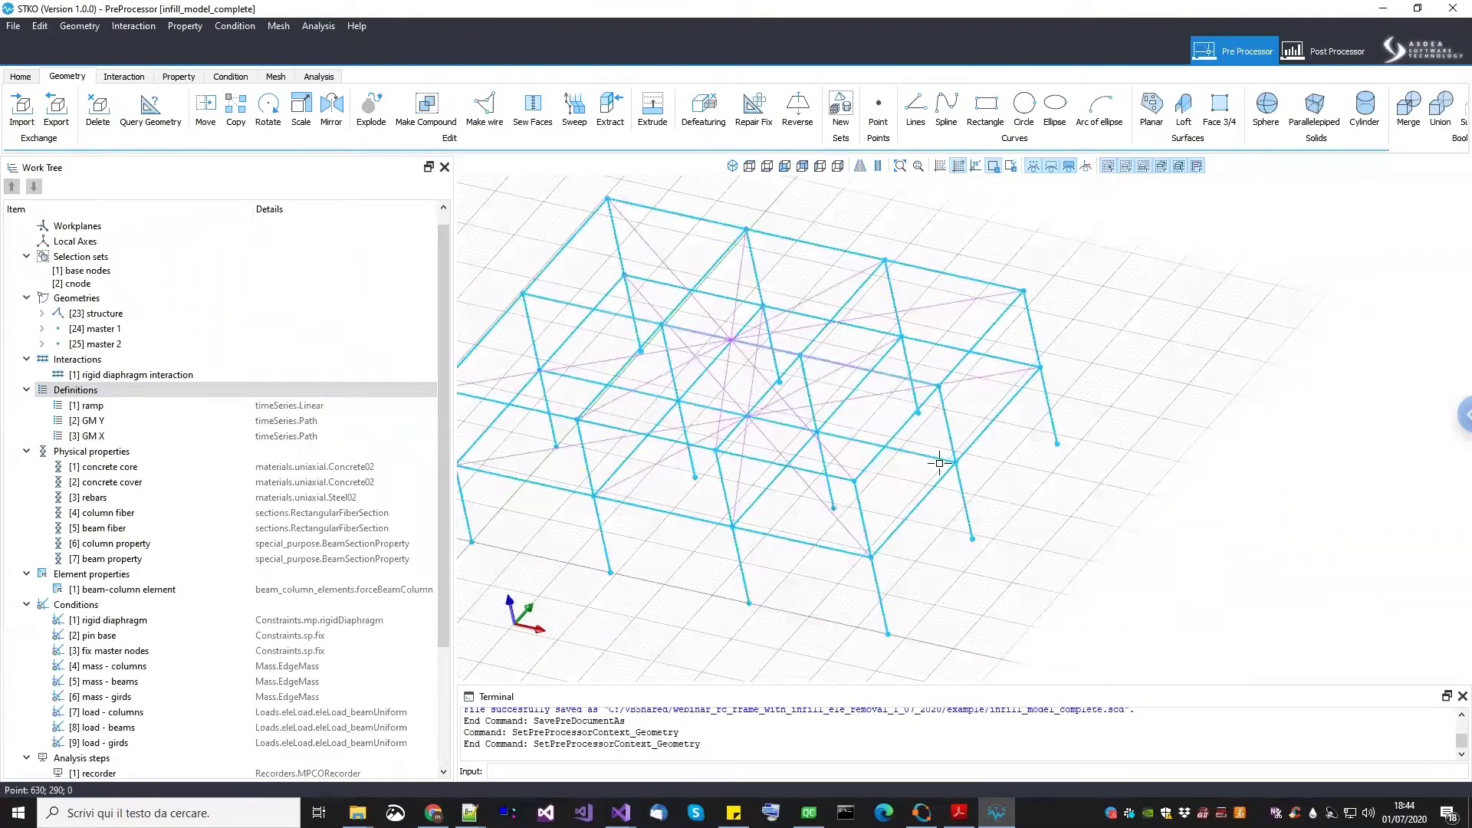
{"action": "middle_click_drag", "start_coordinate": [1131, 361], "coordinate": [1271, 184]}
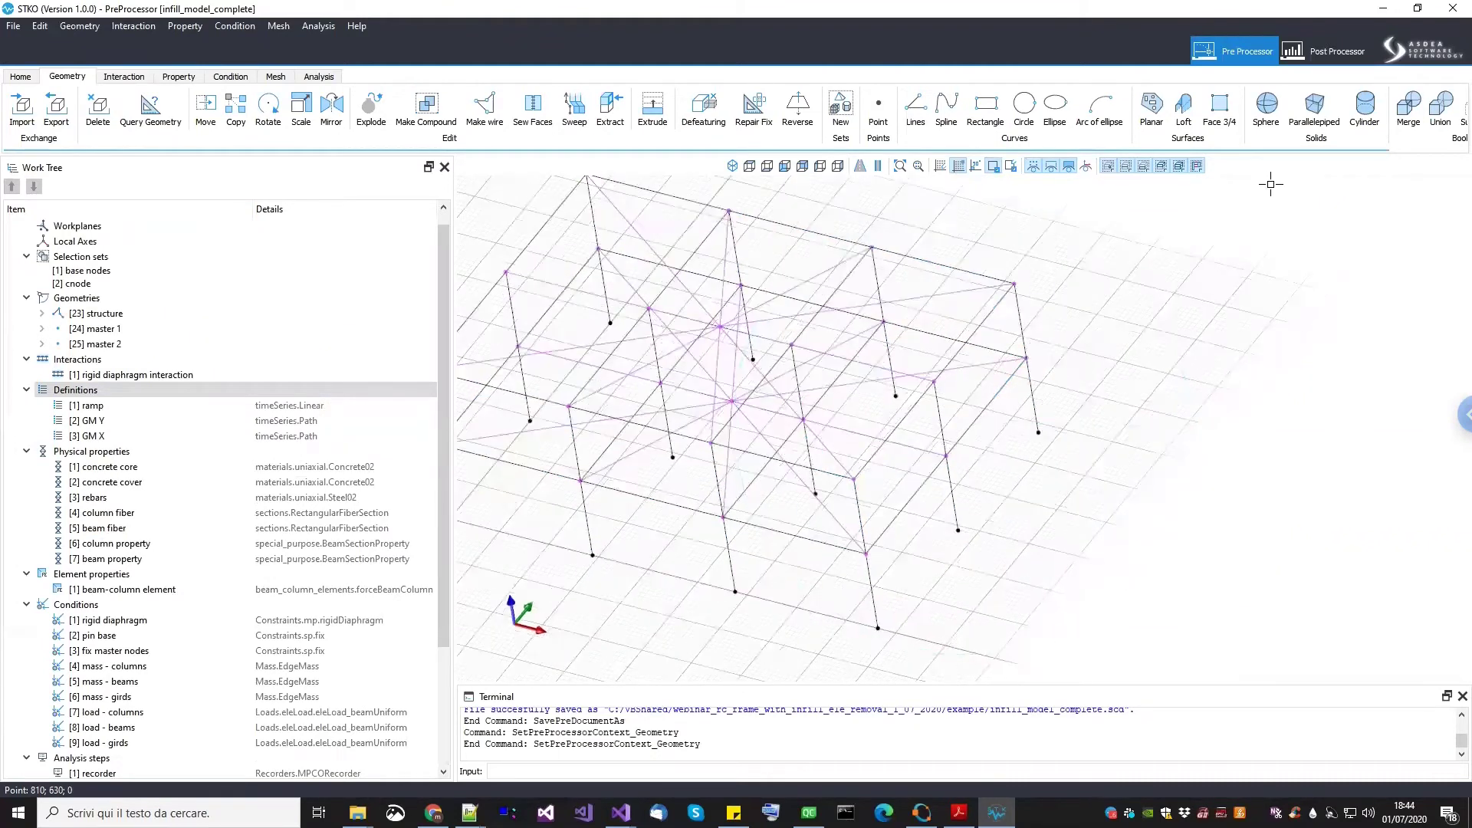
Draw a line along the ground joining the outer corner column bases at the frame's positive-X end
{"action": "left_click", "coordinate": [917, 107]}
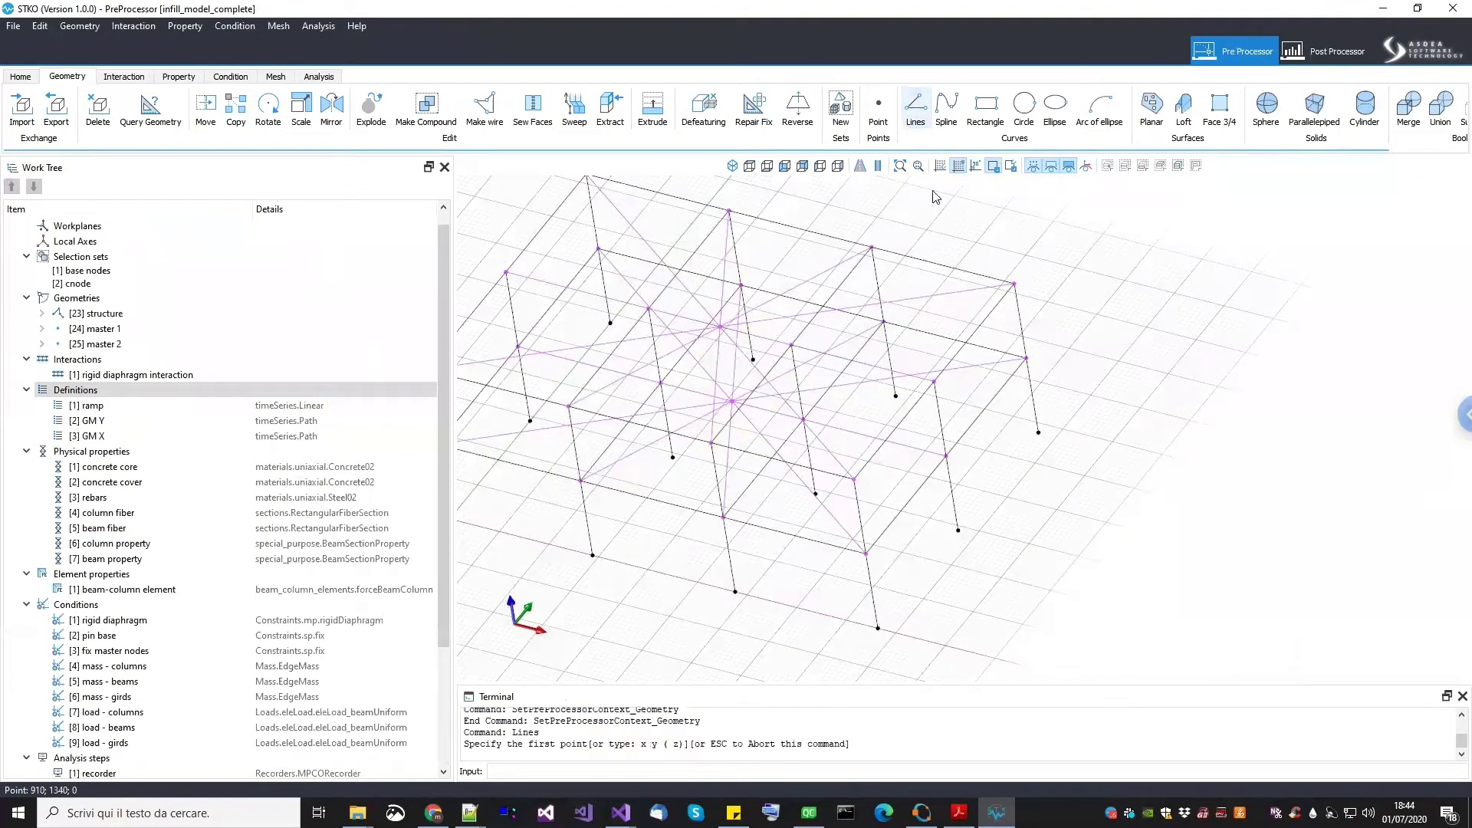
{"action": "left_click", "coordinate": [878, 629]}
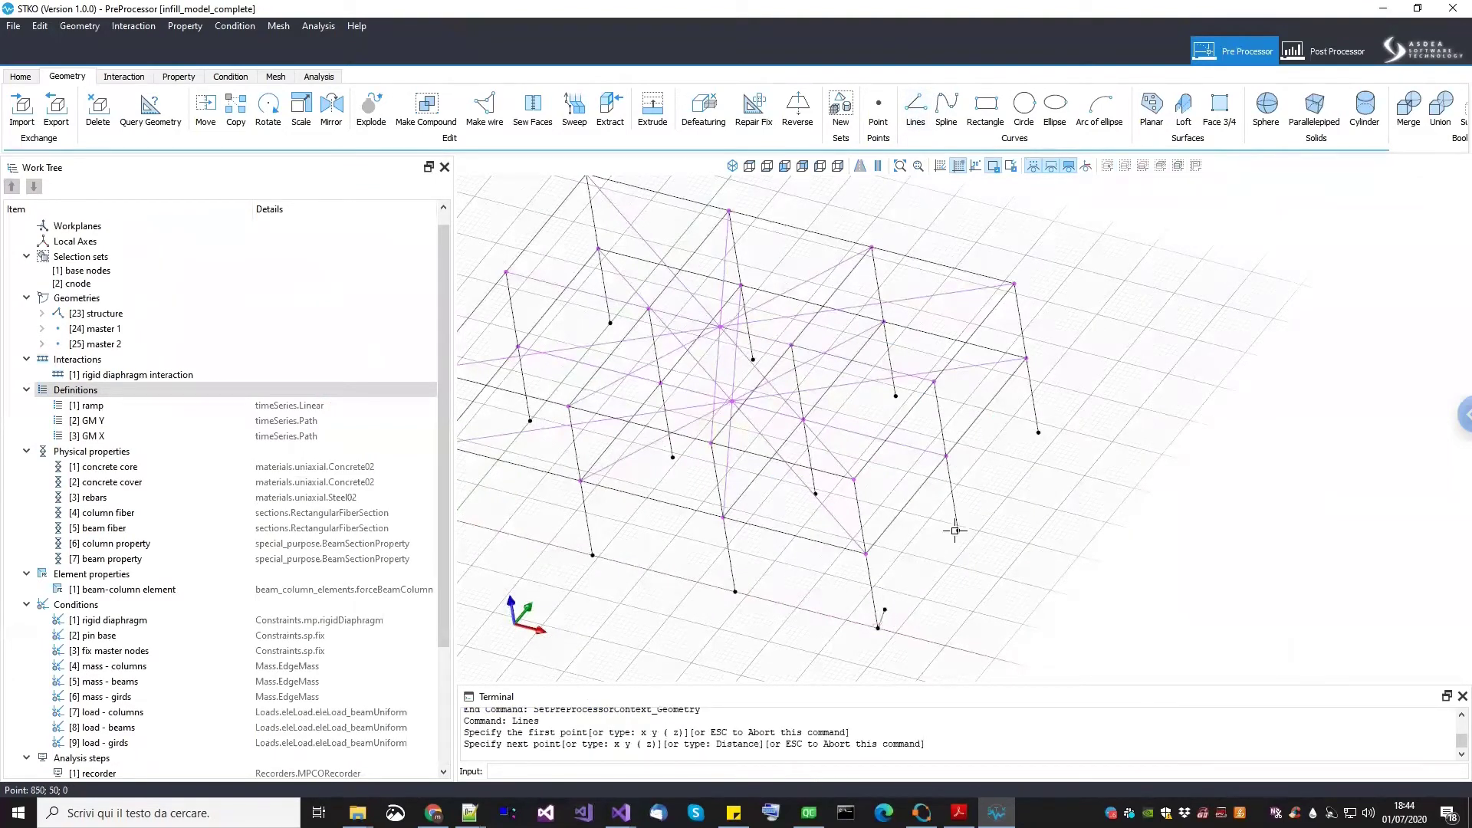
{"action": "left_click", "coordinate": [1006, 476]}
{"action": "left_click", "coordinate": [1039, 433]}
{"action": "key", "text": "Return"}
Draw a matching base line between the corner column bases at the opposite, negative-X end of the frame
{"action": "scroll", "coordinate": [1001, 503], "scroll_direction": "down", "scroll_amount": 3}
{"action": "scroll", "coordinate": [891, 508], "scroll_direction": "up", "scroll_amount": 6}
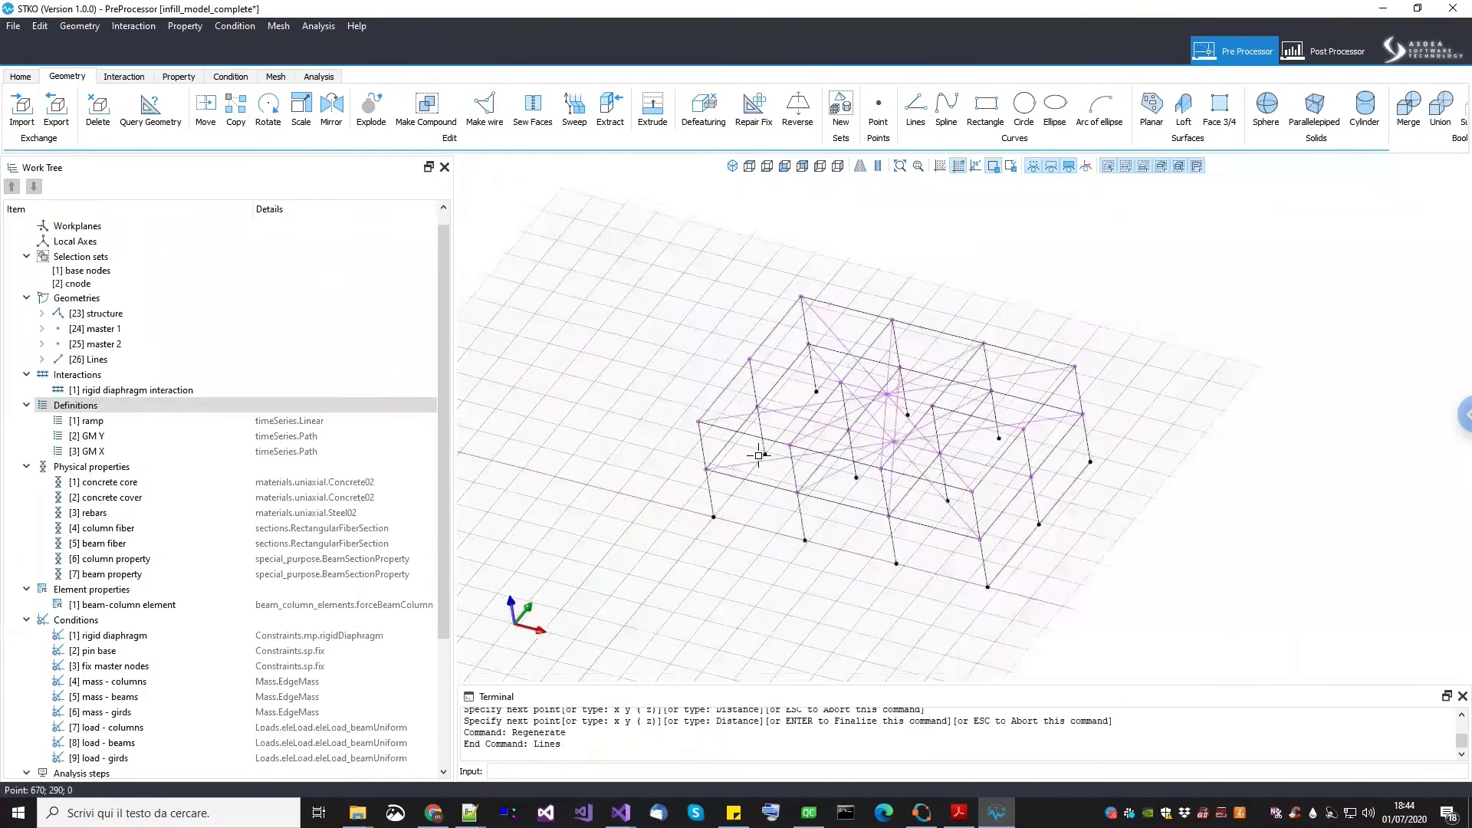
{"action": "left_click", "coordinate": [916, 111]}
{"action": "scroll", "coordinate": [646, 603], "scroll_direction": "down", "scroll_amount": 3}
{"action": "middle_click_drag", "start_coordinate": [646, 602], "coordinate": [655, 578]}
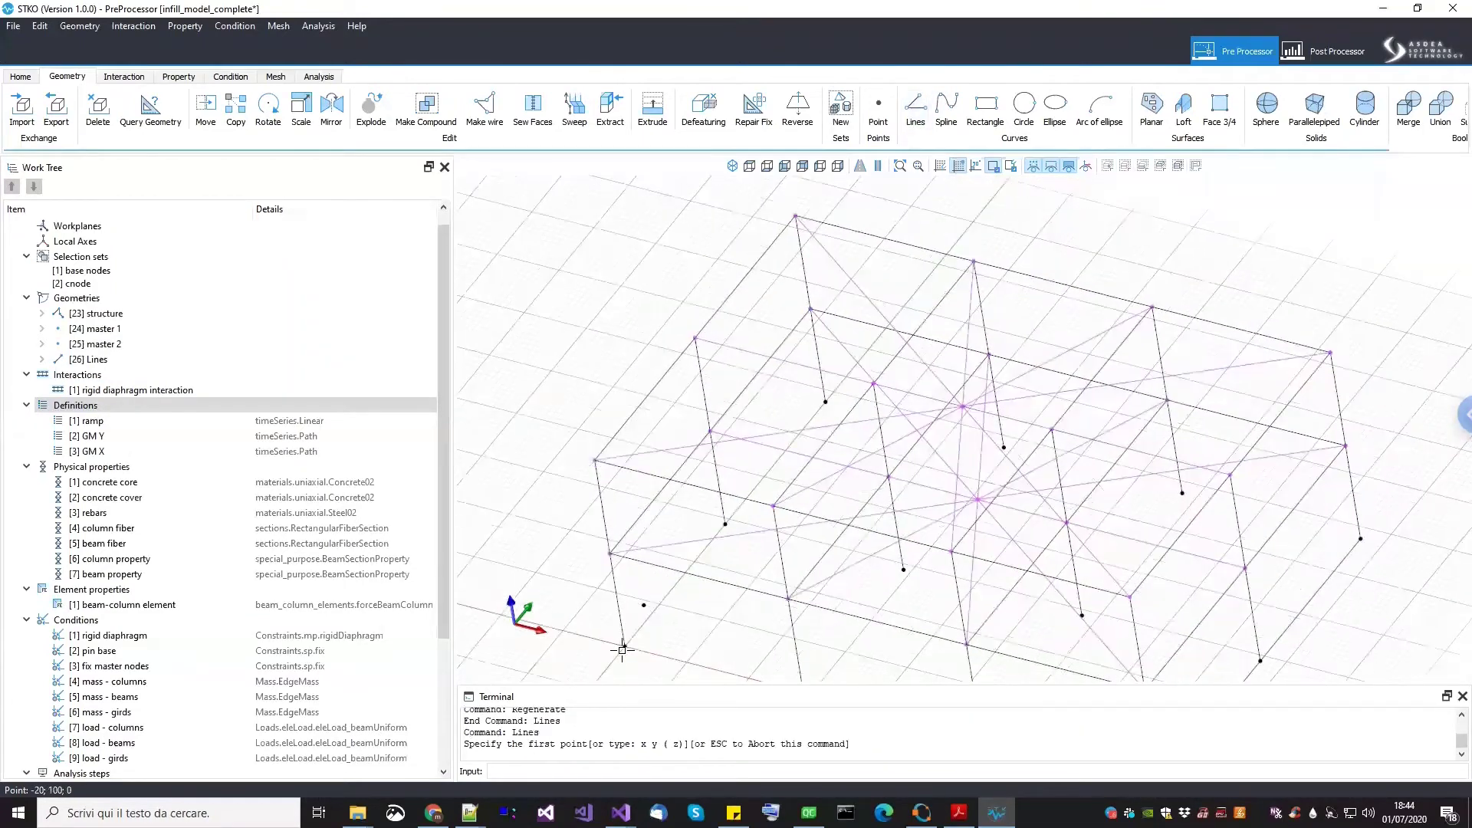
{"action": "left_click", "coordinate": [625, 646]}
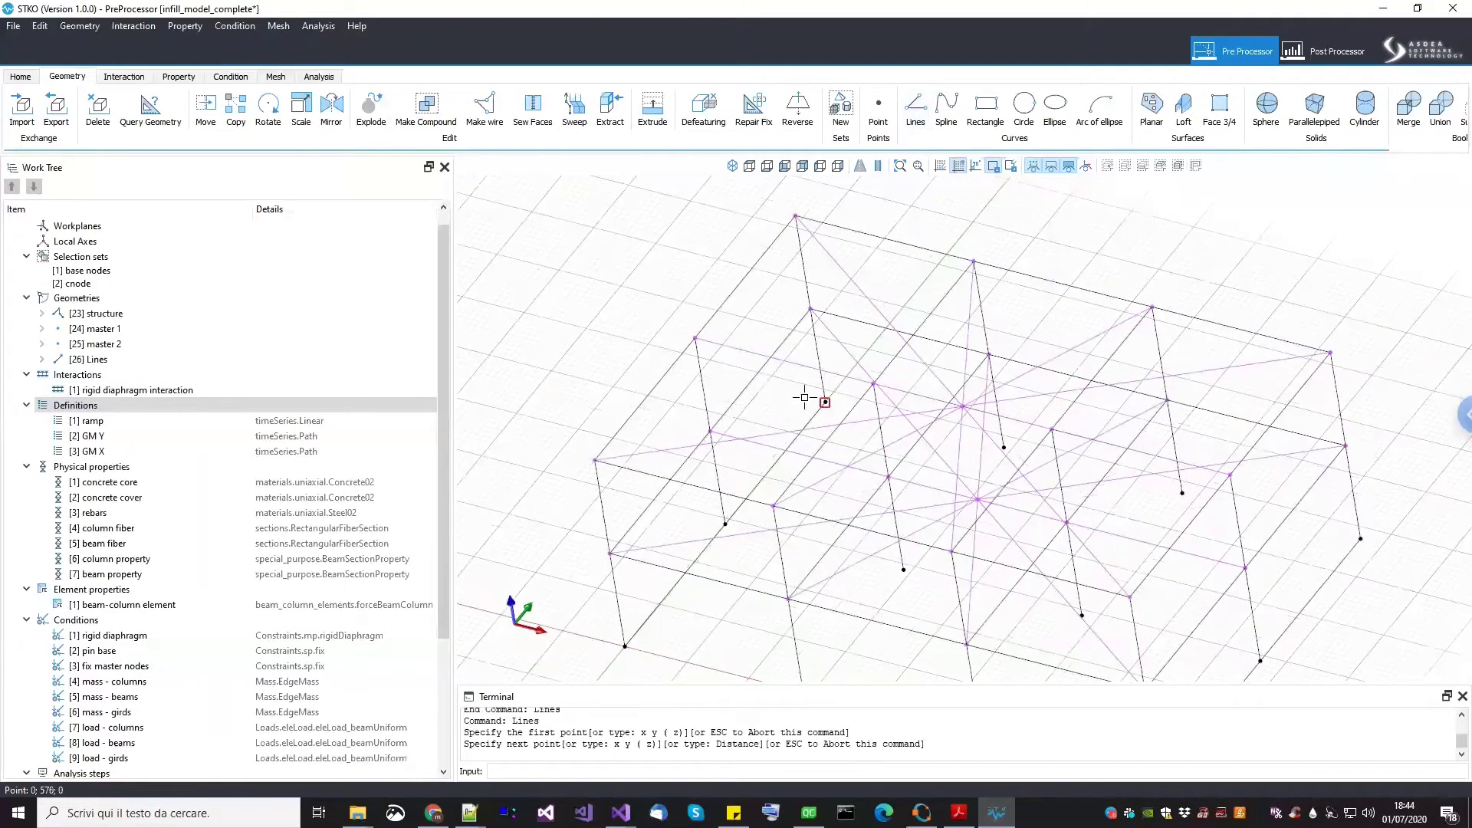
{"action": "left_click", "coordinate": [813, 405]}
{"action": "key", "text": "Return"}
Create a planar face from the columns, beams and base line edges of the frame's positive-X end
{"action": "scroll", "coordinate": [783, 381], "scroll_direction": "down", "scroll_amount": 5}
{"action": "middle_click_drag", "start_coordinate": [905, 421], "coordinate": [943, 521]}
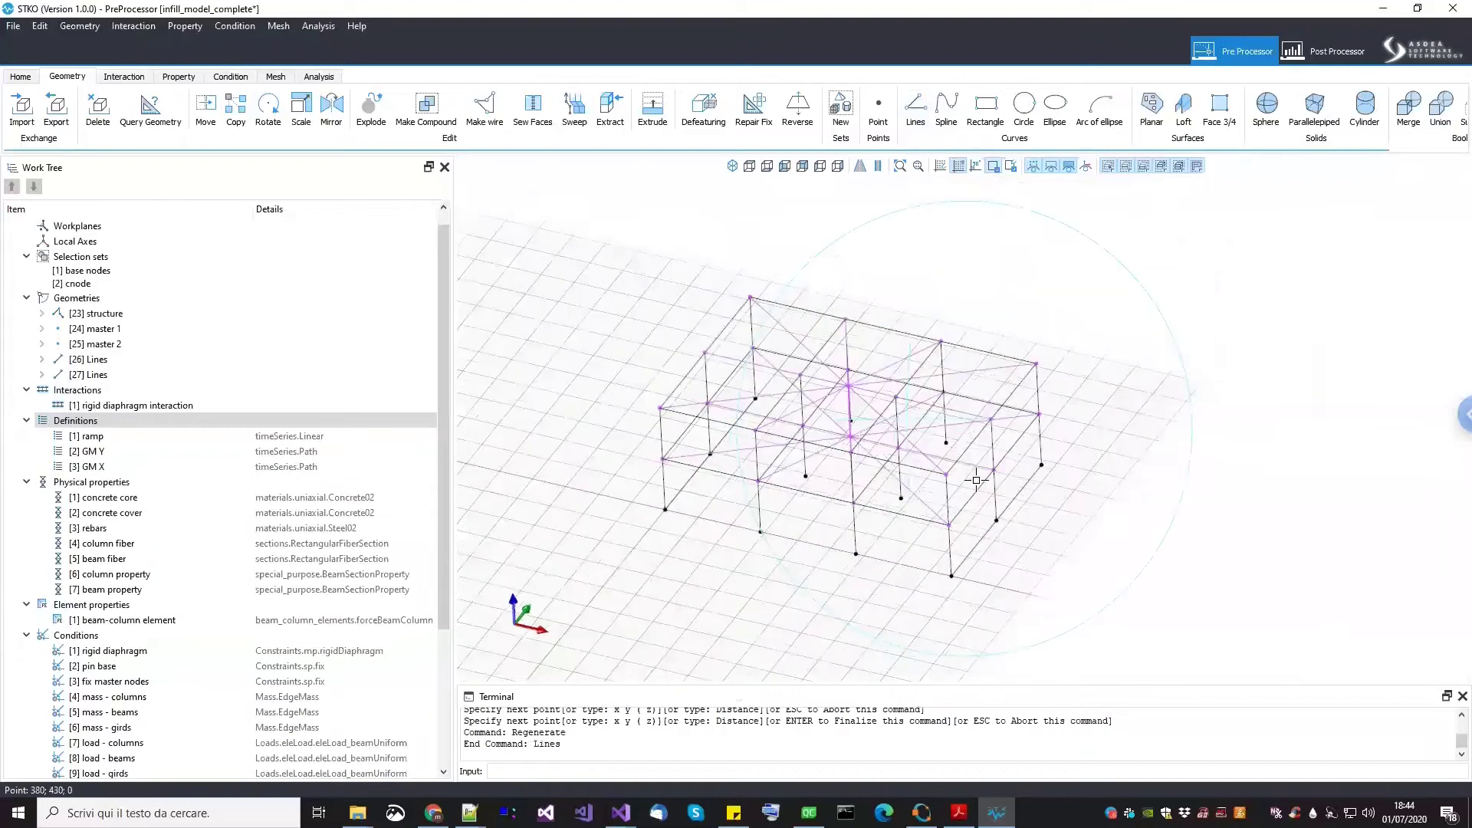
{"action": "scroll", "coordinate": [974, 487], "scroll_direction": "up", "scroll_amount": 5}
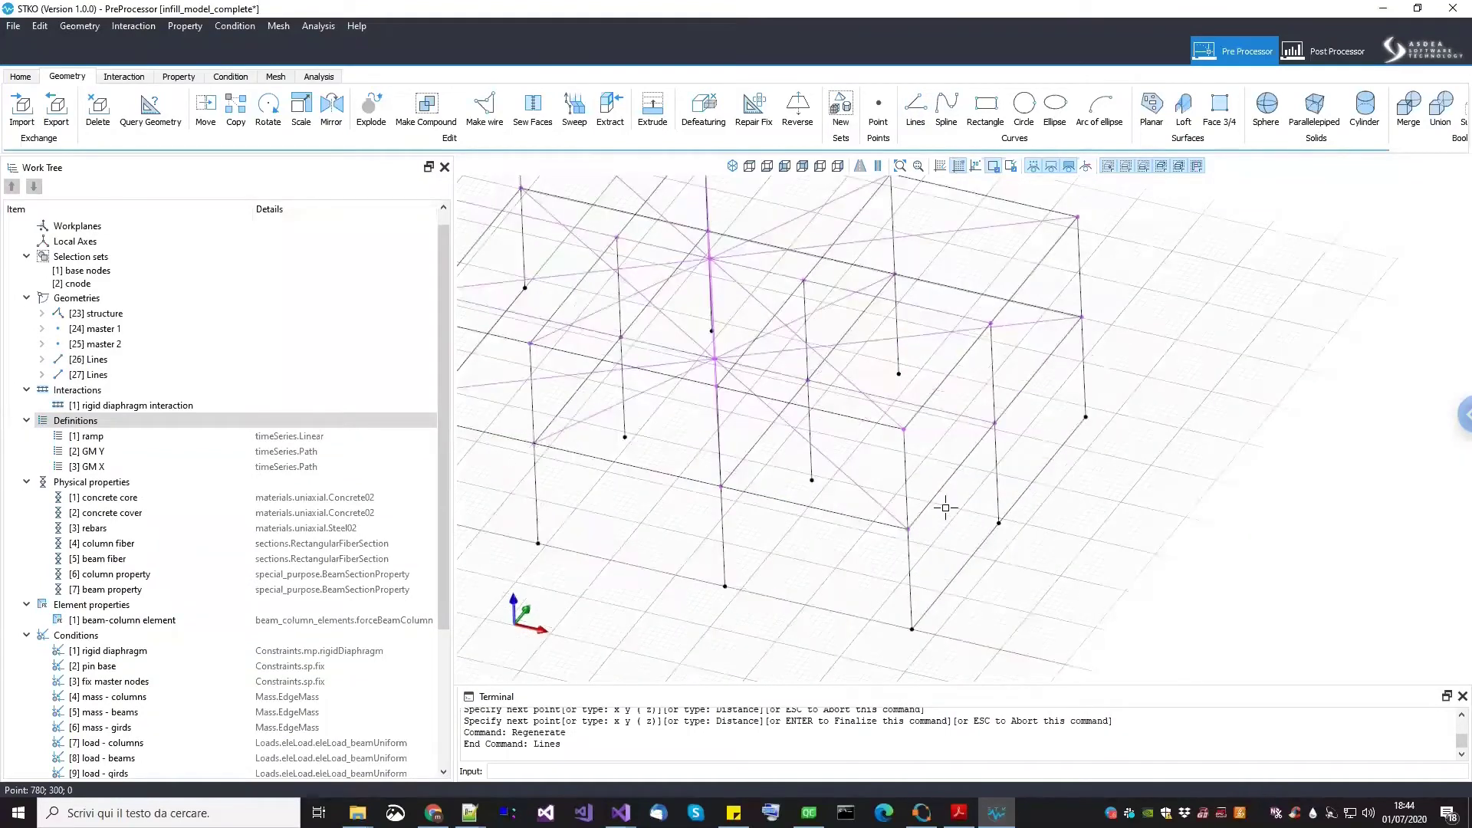
{"action": "scroll", "coordinate": [946, 506], "scroll_direction": "down", "scroll_amount": 5}
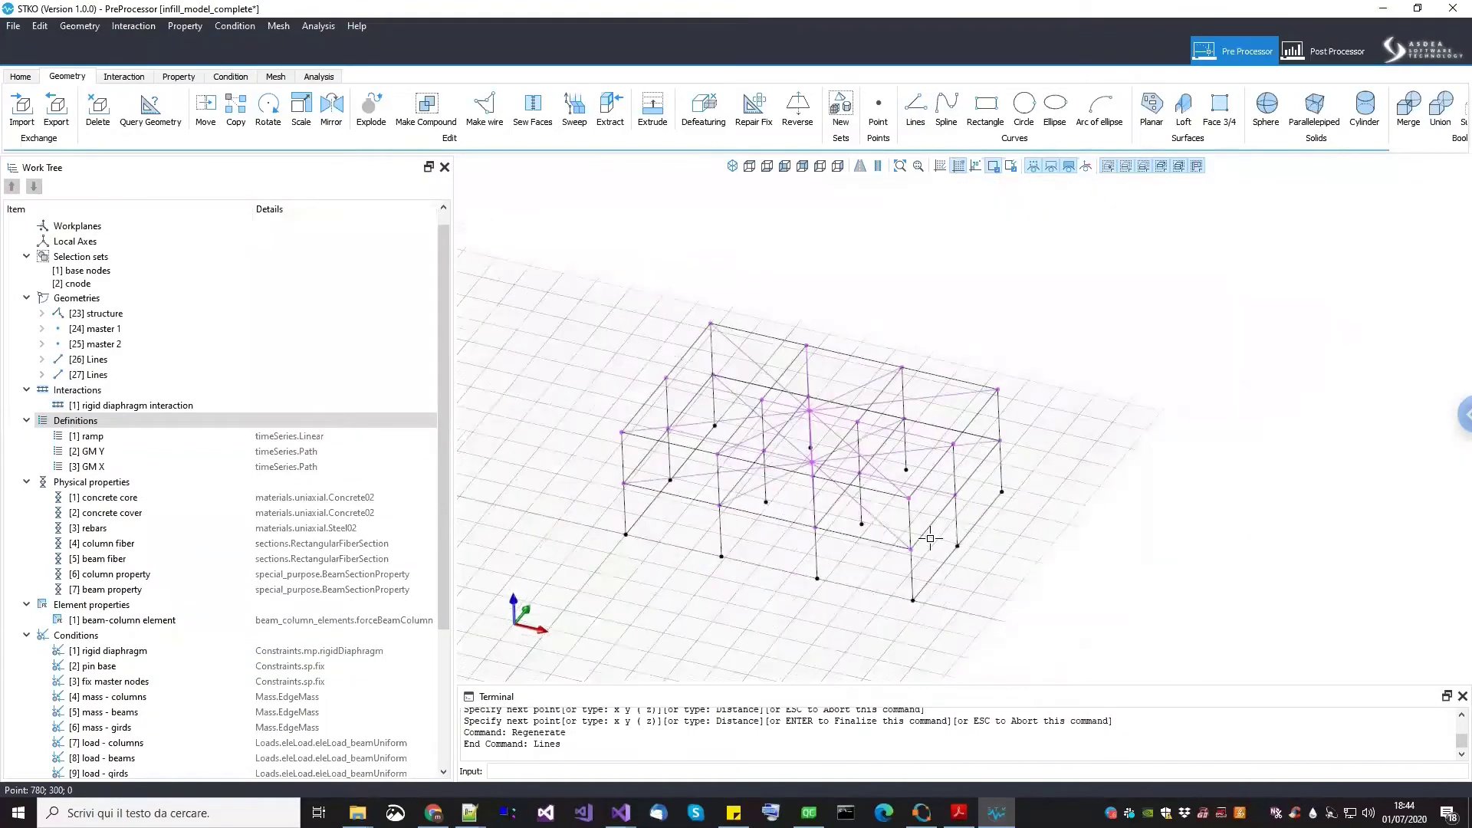
{"action": "left_click", "coordinate": [1152, 111]}
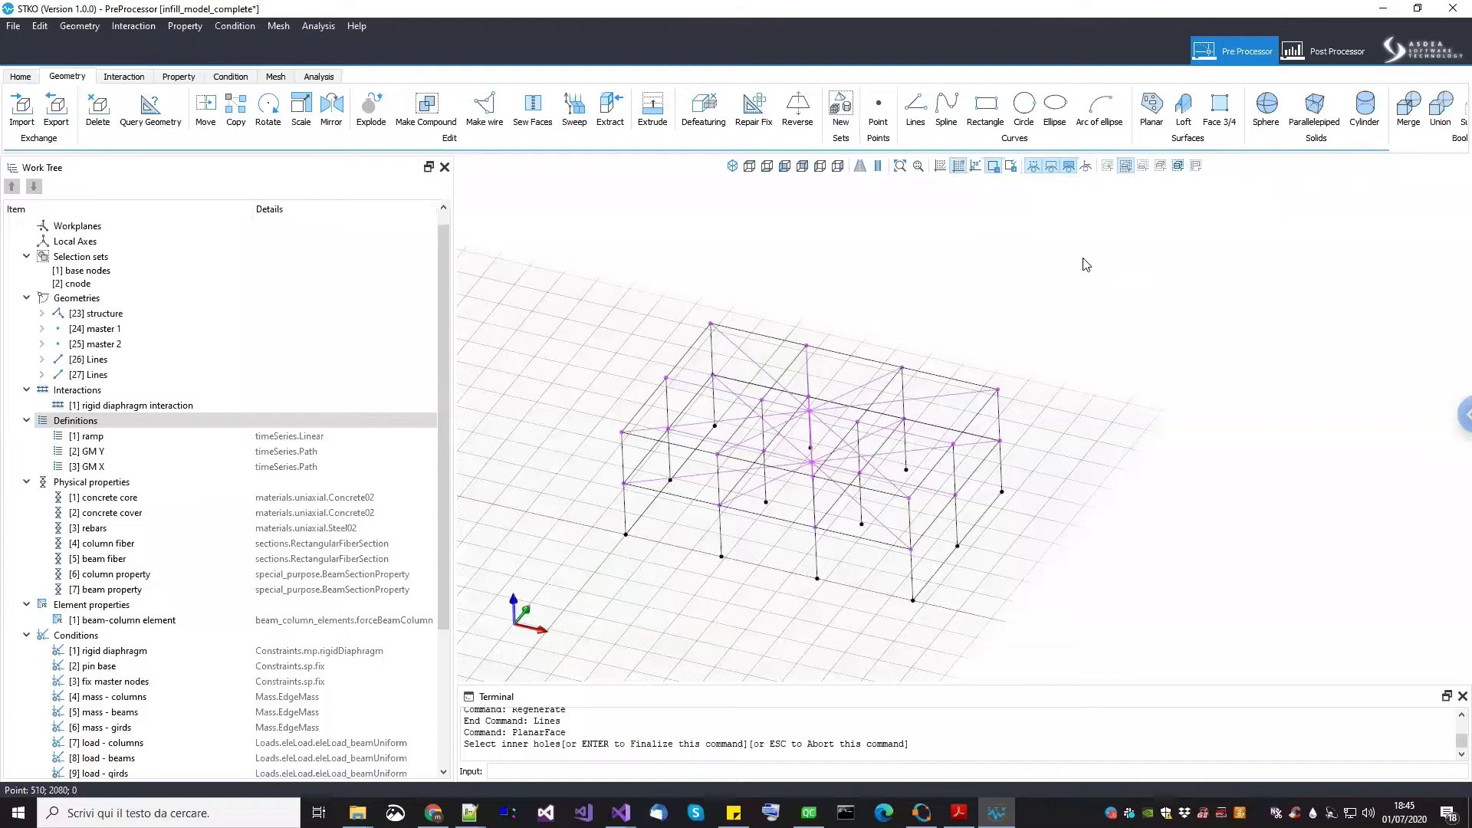
{"action": "middle_click_drag", "start_coordinate": [1075, 335], "coordinate": [1074, 276]}
{"action": "left_click_drag", "start_coordinate": [881, 372], "coordinate": [1051, 667]}
{"action": "middle_click_drag", "start_coordinate": [1039, 565], "coordinate": [843, 489]}
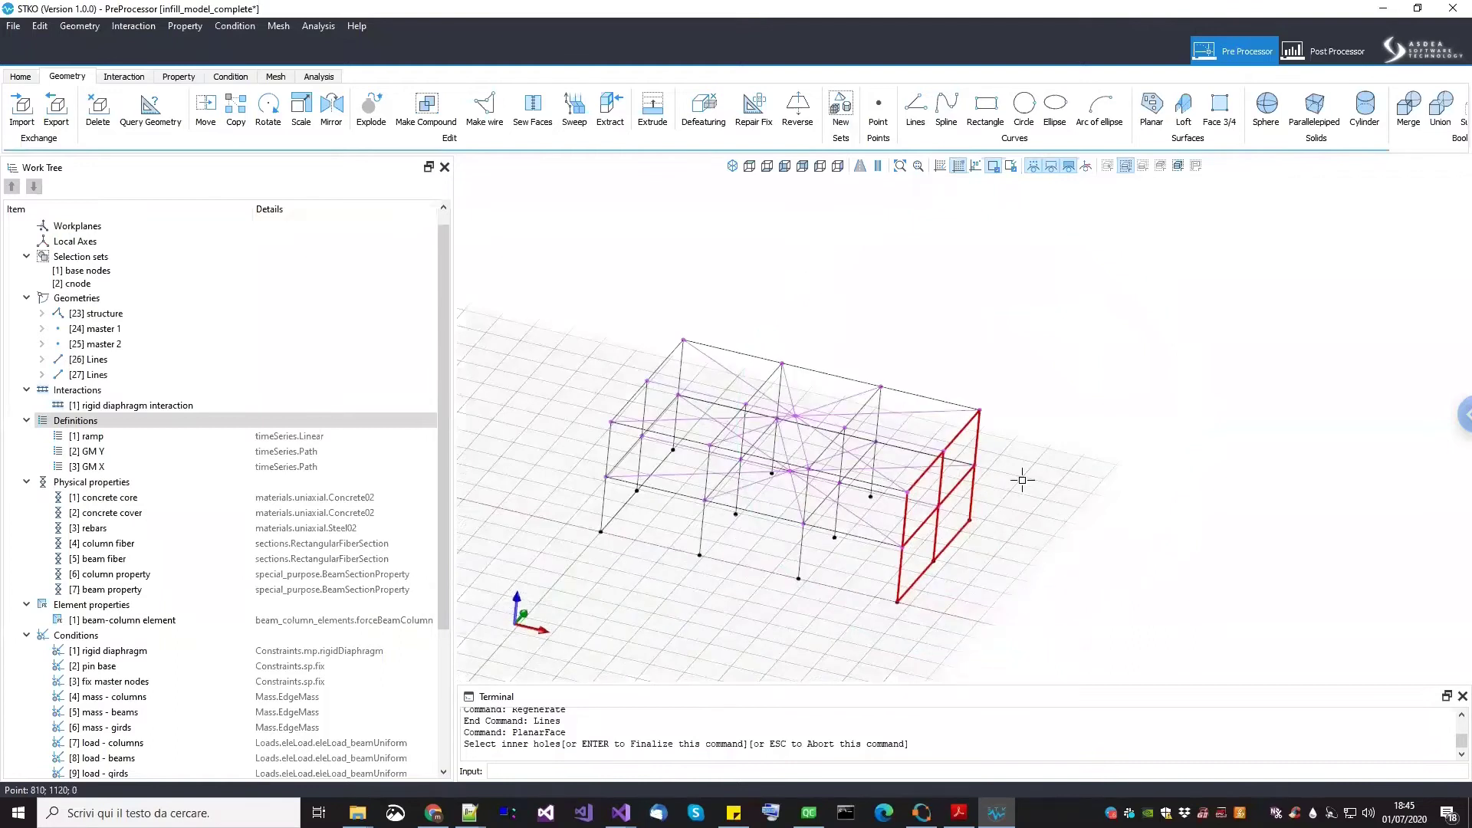
{"action": "key", "text": "Return"}
{"action": "middle_click_drag", "start_coordinate": [990, 484], "coordinate": [974, 512]}
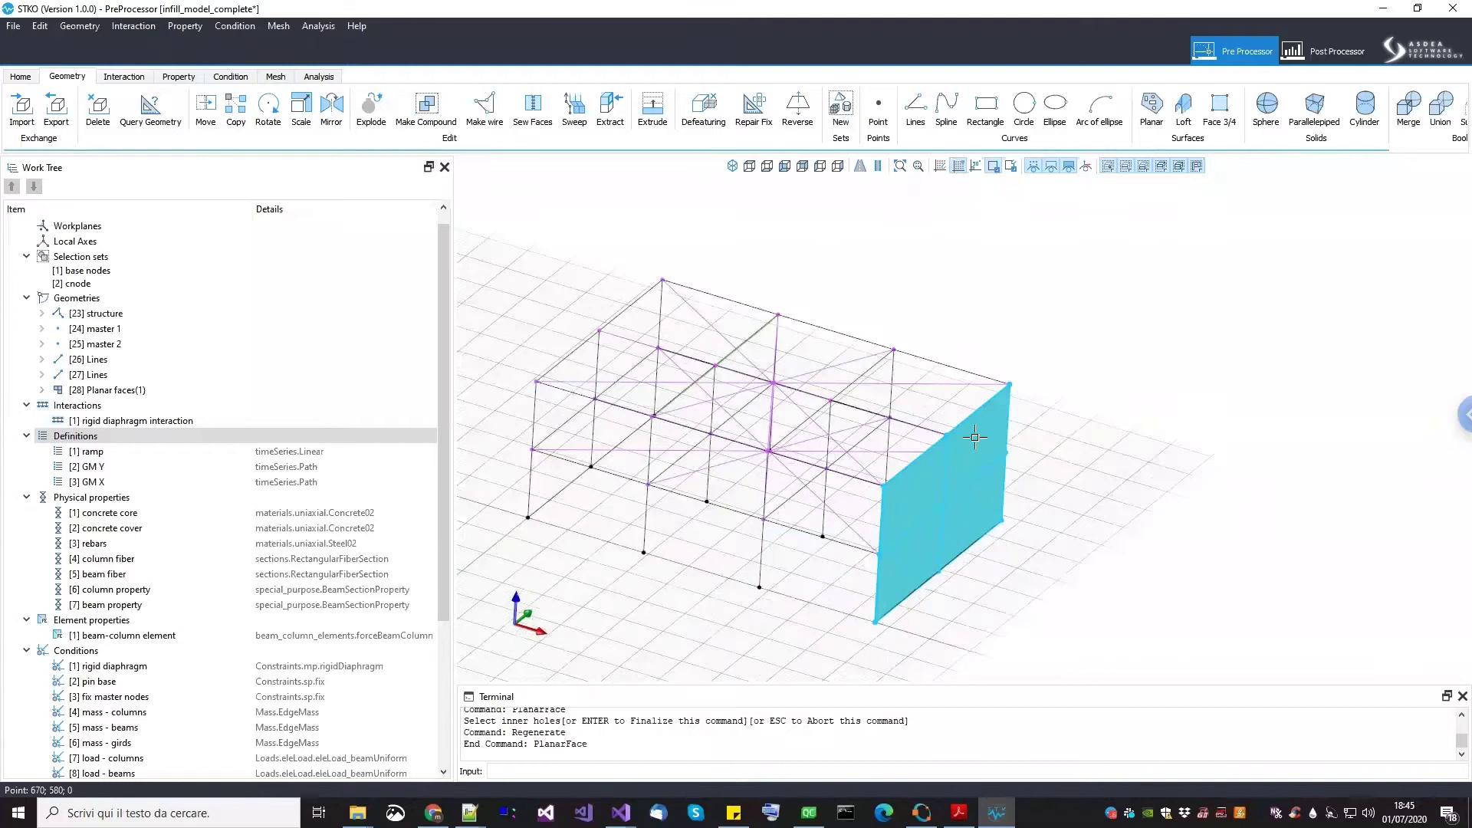
{"action": "left_click", "coordinate": [127, 390]}
Create a second planar face from the column, beam and base line edges at the frame's negative-X end
{"action": "middle_click_drag", "start_coordinate": [770, 555], "coordinate": [894, 509]}
{"action": "left_click", "coordinate": [894, 509]}
{"action": "left_click", "coordinate": [1069, 166]}
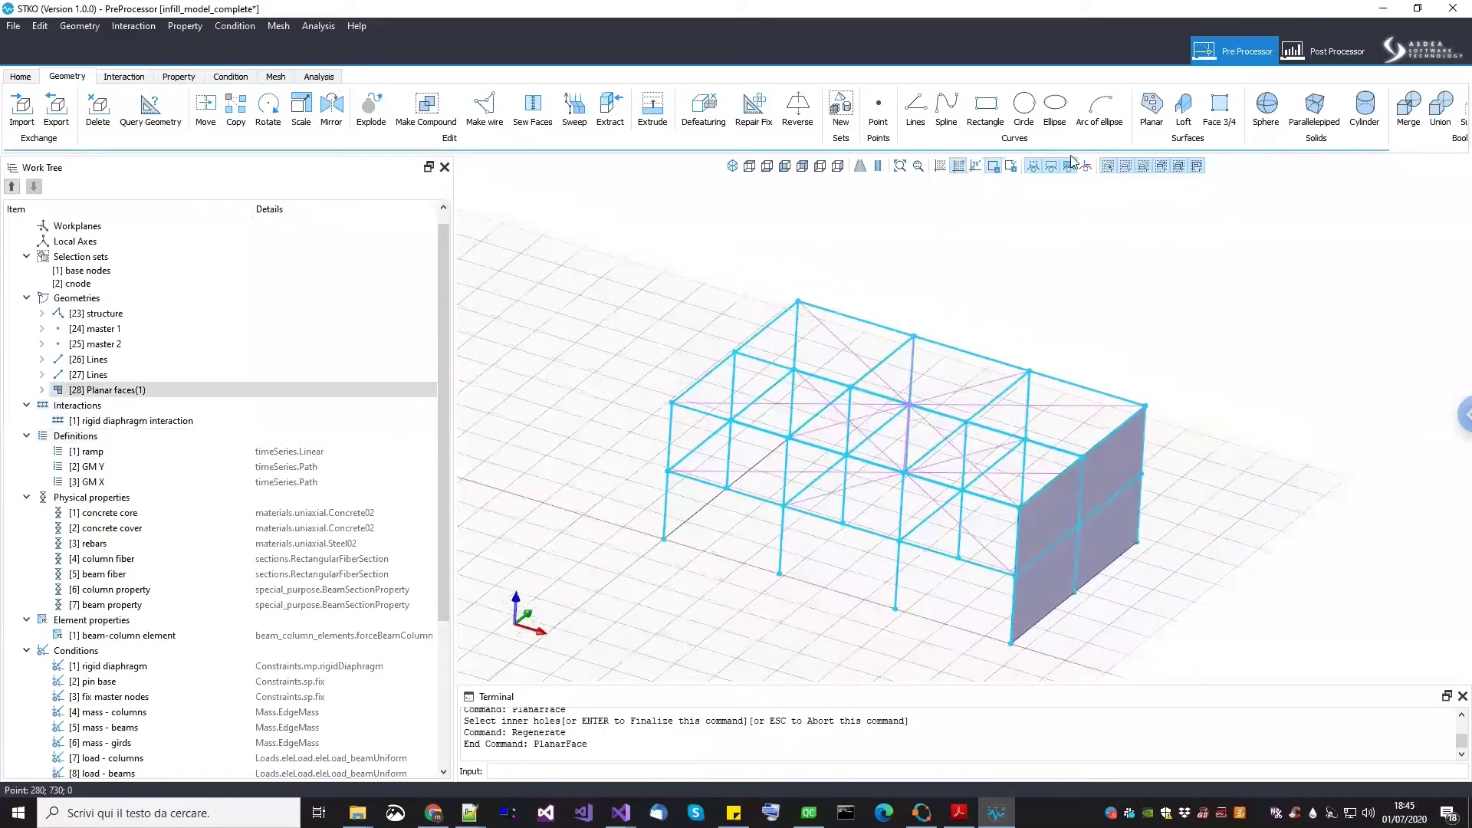
{"action": "left_click", "coordinate": [1152, 107]}
{"action": "middle_click_drag", "start_coordinate": [853, 597], "coordinate": [622, 385]}
{"action": "left_click", "coordinate": [811, 577]}
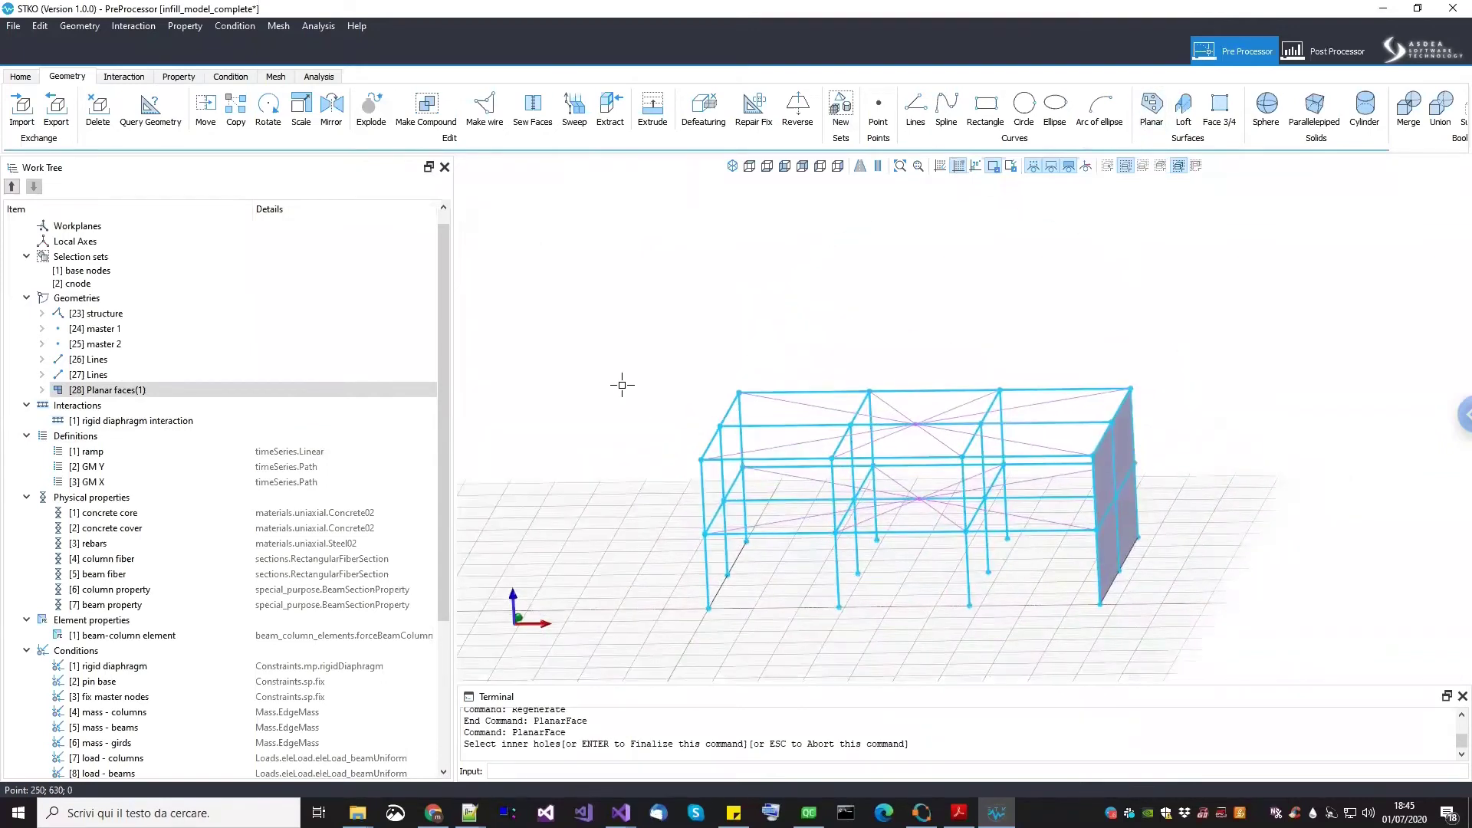
{"action": "left_click", "coordinate": [1179, 166]}
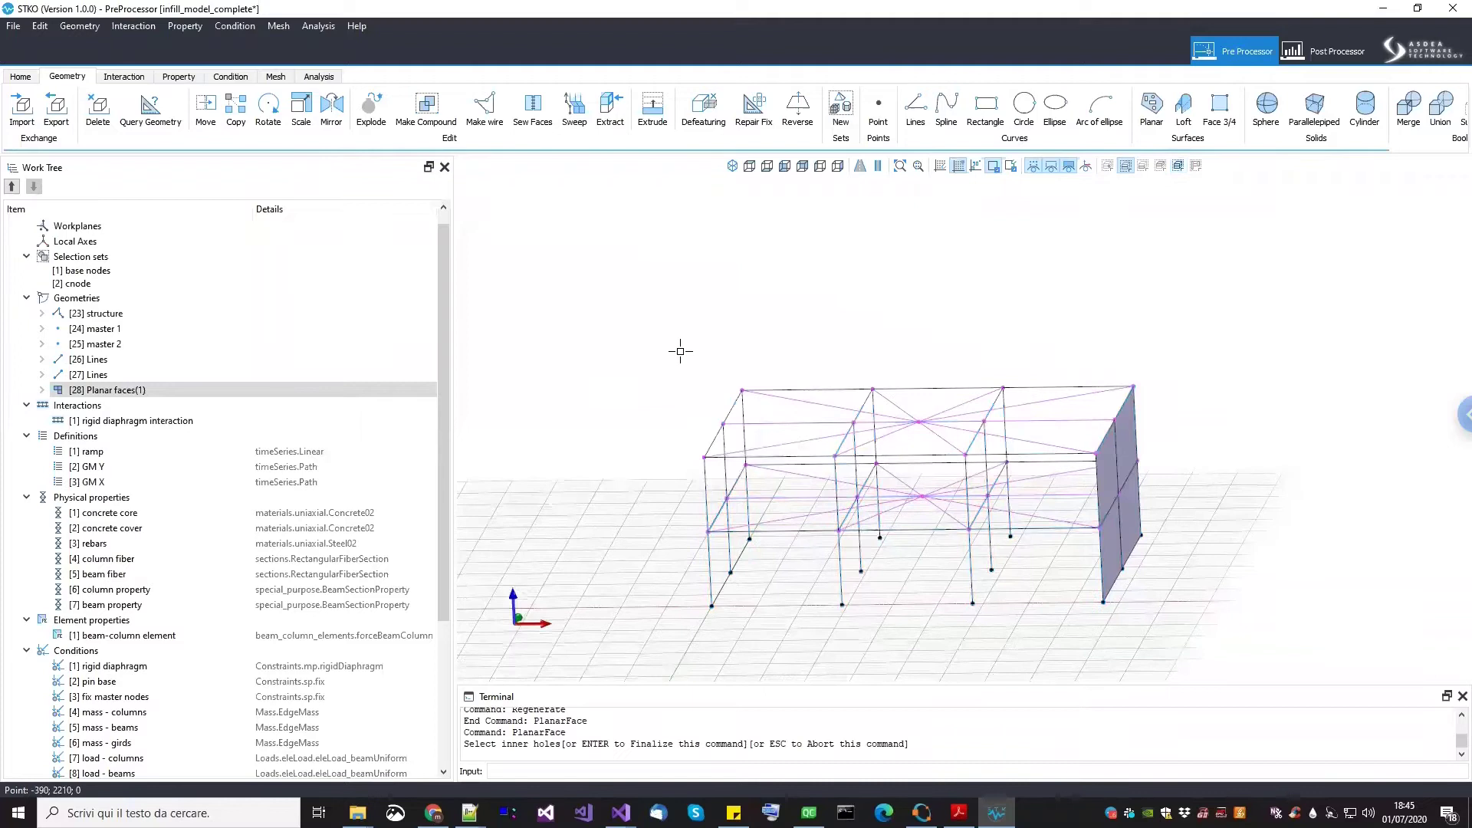
{"action": "left_click_drag", "start_coordinate": [606, 323], "coordinate": [766, 656]}
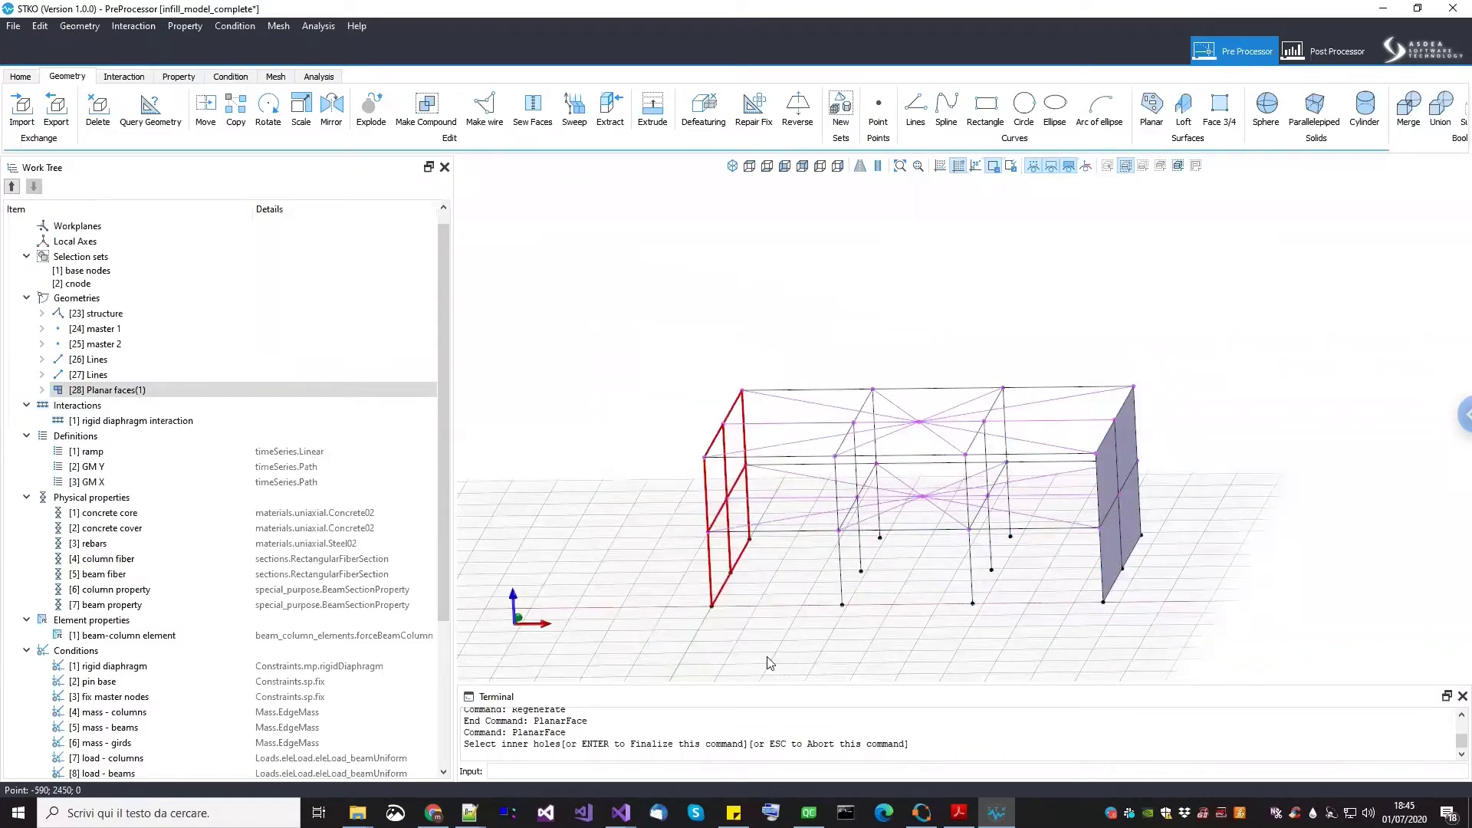
{"action": "key", "text": "Return"}
{"action": "middle_click_drag", "start_coordinate": [851, 595], "coordinate": [777, 503]}
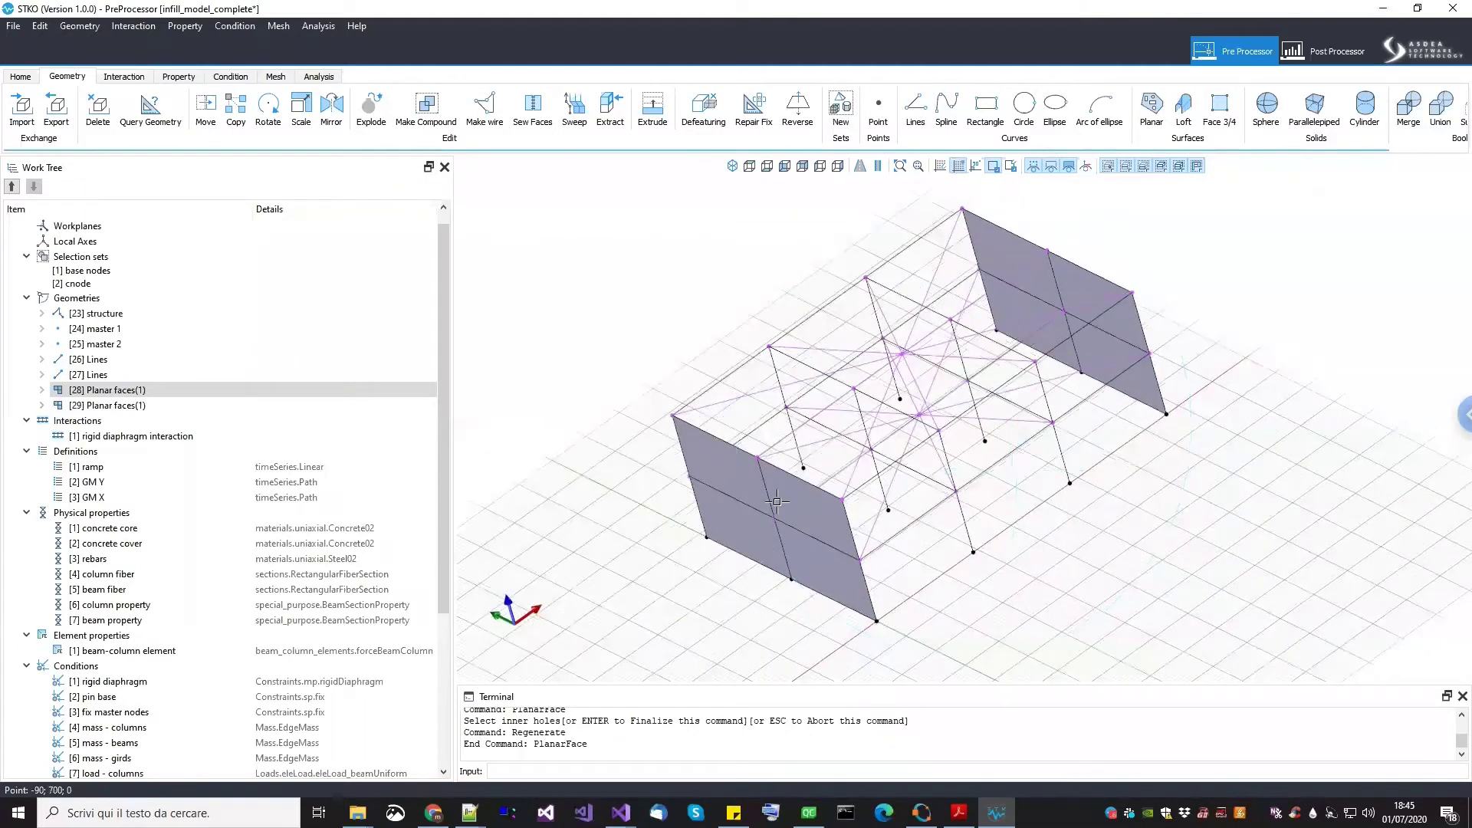
Delete the two auxiliary Lines geometries at the base of the planar faces
{"action": "left_click", "coordinate": [88, 359]}
{"action": "left_click", "coordinate": [94, 375]}
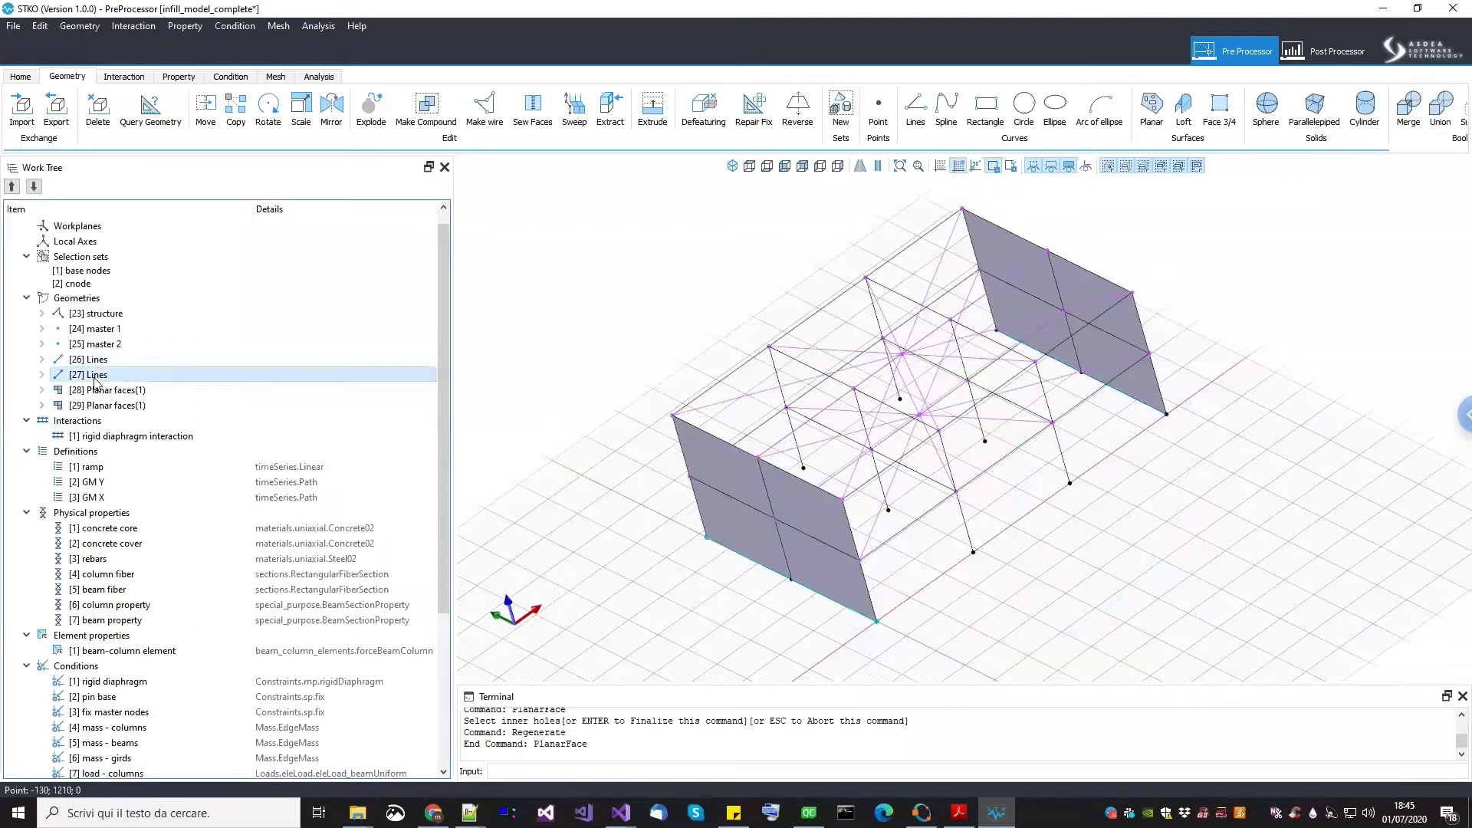
{"action": "right_click", "coordinate": [97, 373]}
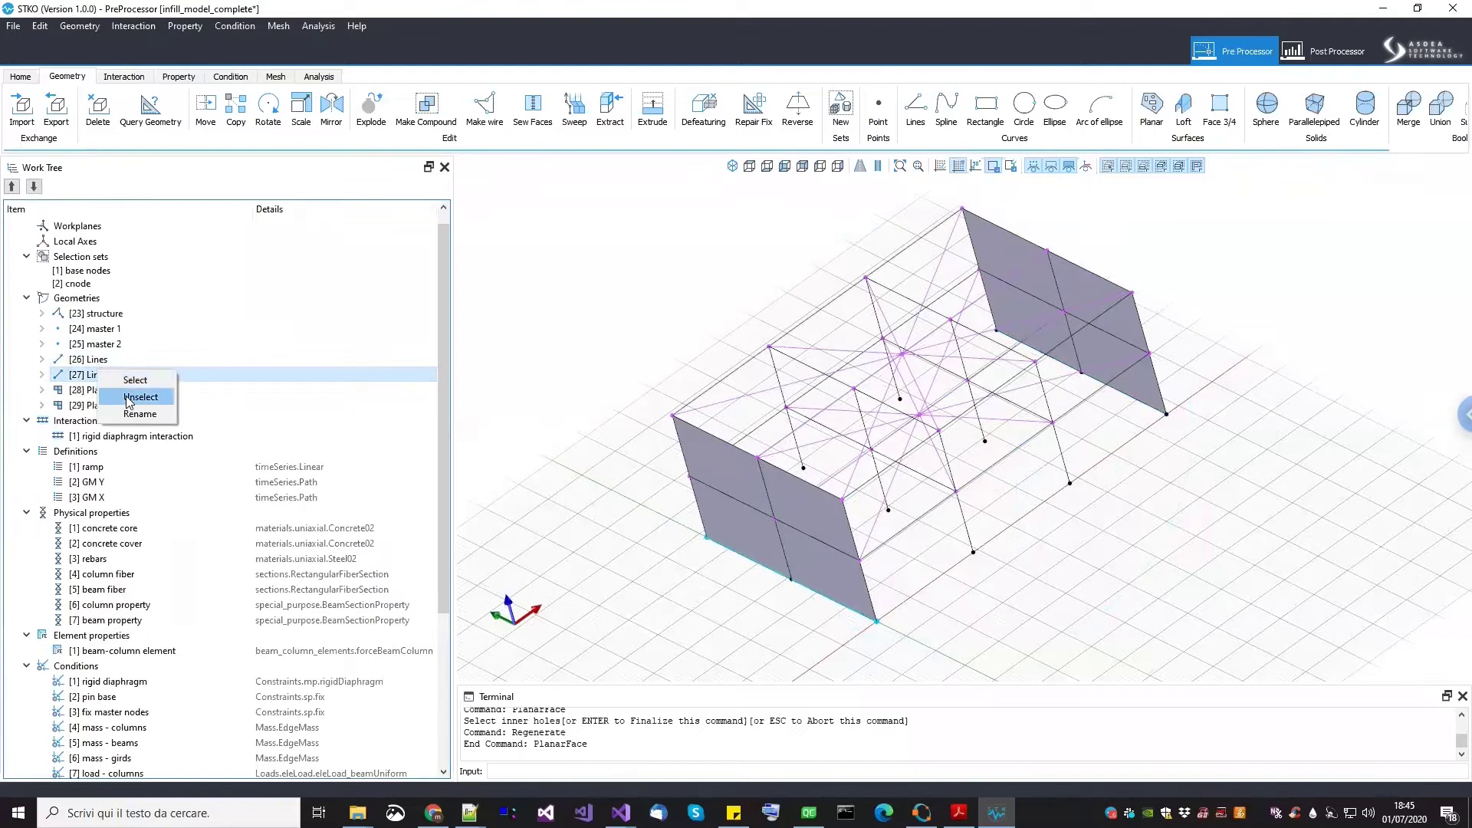
{"action": "left_click", "coordinate": [128, 380]}
{"action": "left_click", "coordinate": [96, 359]}
{"action": "right_click", "coordinate": [114, 360]}
{"action": "left_click", "coordinate": [129, 369]}
{"action": "middle_click_drag", "start_coordinate": [978, 397], "coordinate": [1226, 586]}
{"action": "scroll", "coordinate": [1227, 586], "scroll_direction": "up", "scroll_amount": 4}
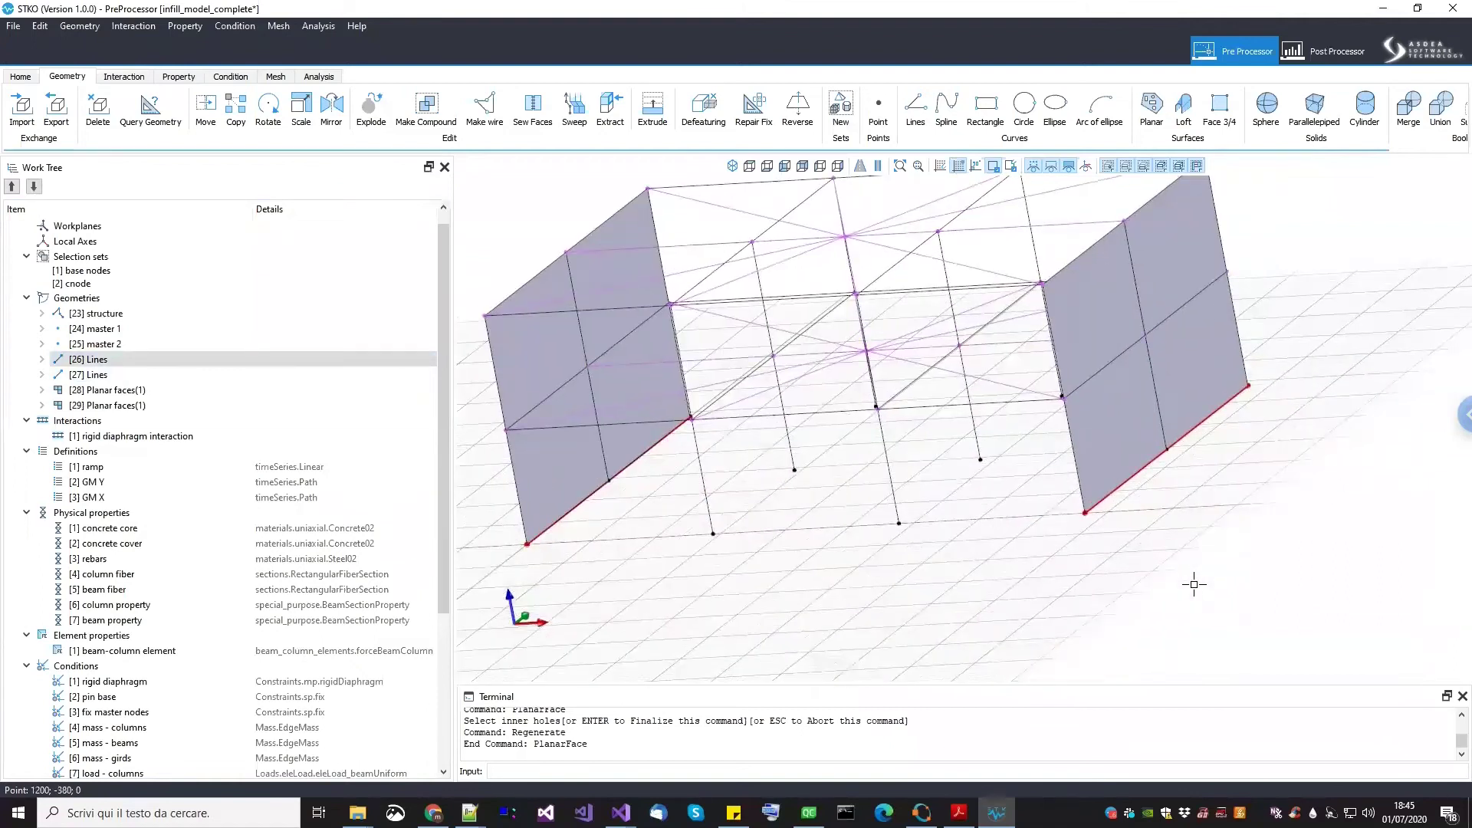
{"action": "key", "text": "Delete"}
{"action": "middle_click_drag", "start_coordinate": [1150, 552], "coordinate": [257, 344]}
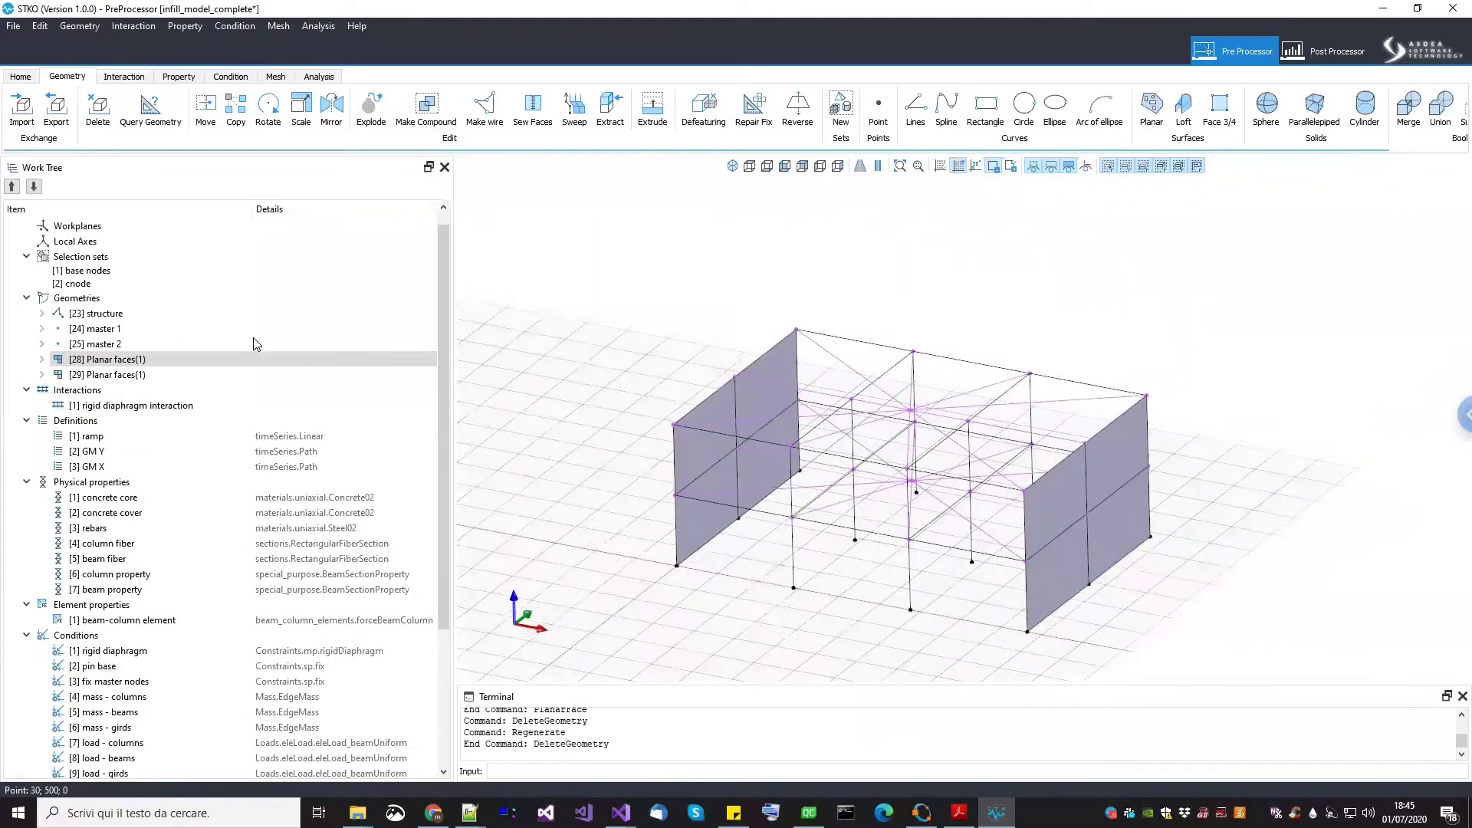
Review the remaining geometries one by one: structure, master 1, master 2 and the two planar faces
{"action": "left_click", "coordinate": [108, 314]}
{"action": "left_click", "coordinate": [107, 329]}
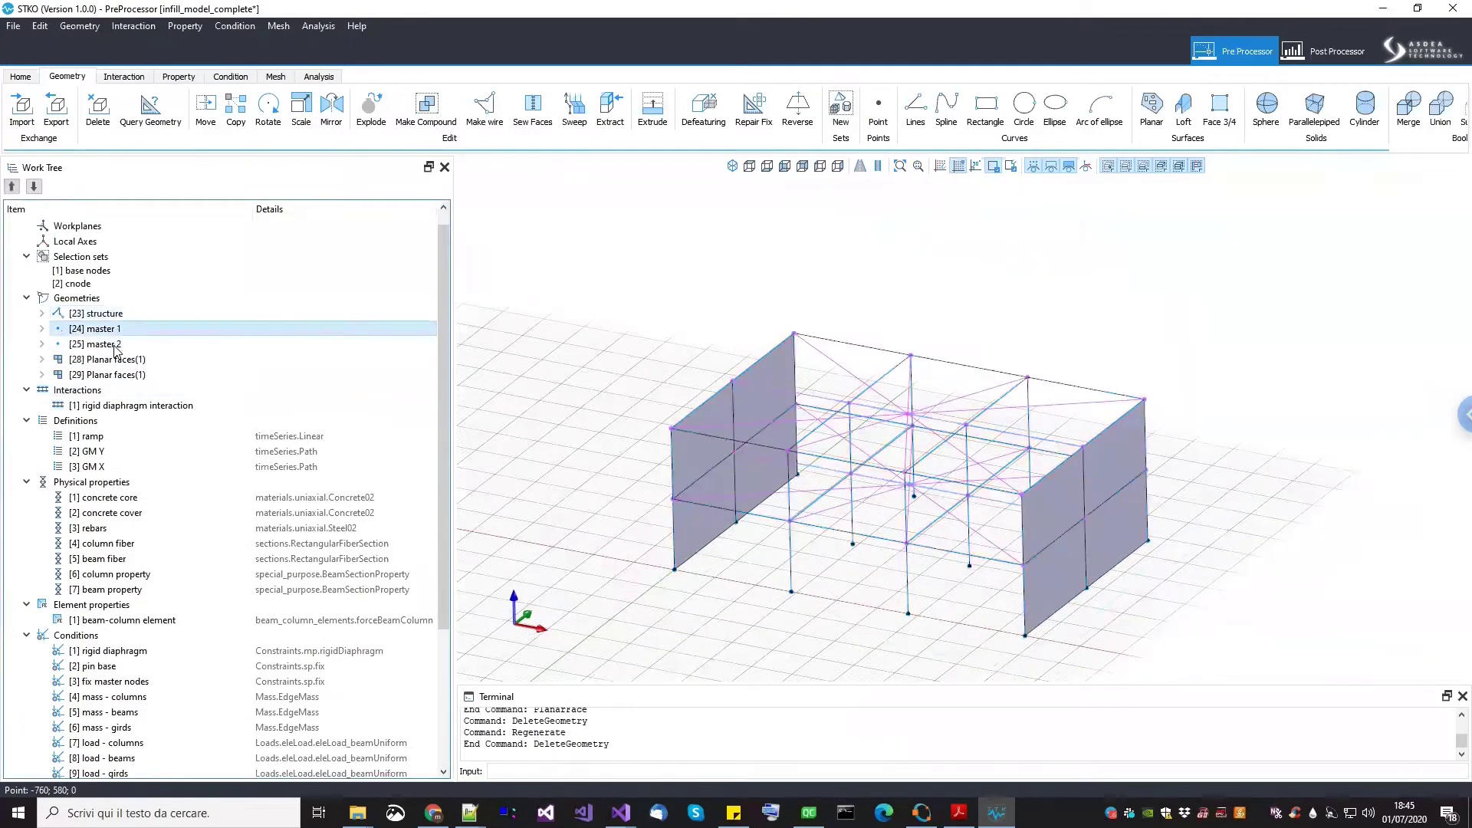
{"action": "left_click", "coordinate": [107, 344]}
{"action": "left_click", "coordinate": [115, 360]}
{"action": "left_click", "coordinate": [115, 375]}
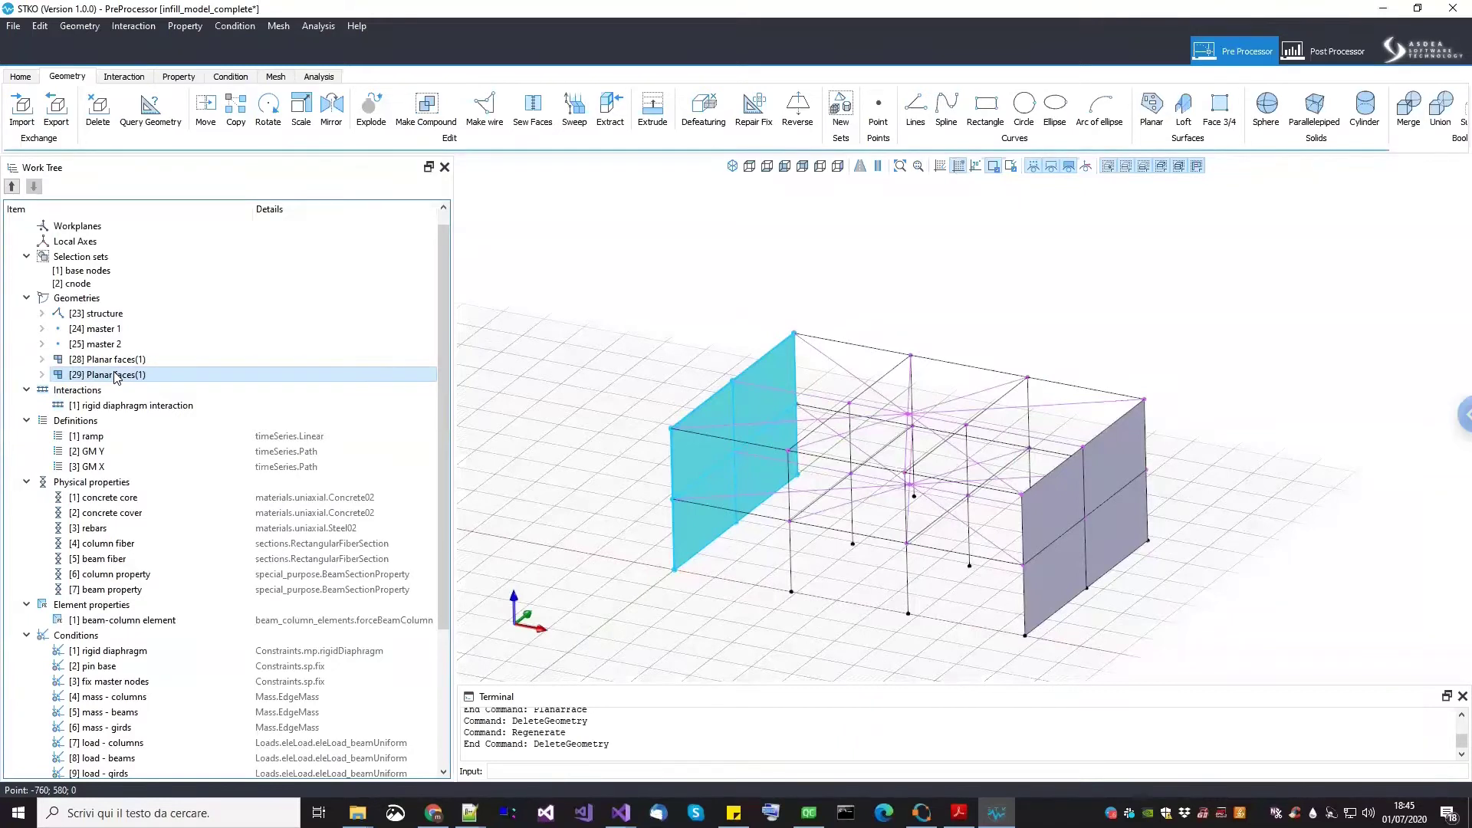
{"action": "left_click", "coordinate": [115, 360]}
{"action": "left_click", "coordinate": [115, 375]}
{"action": "left_click", "coordinate": [1112, 519]}
{"action": "left_click", "coordinate": [789, 256]}
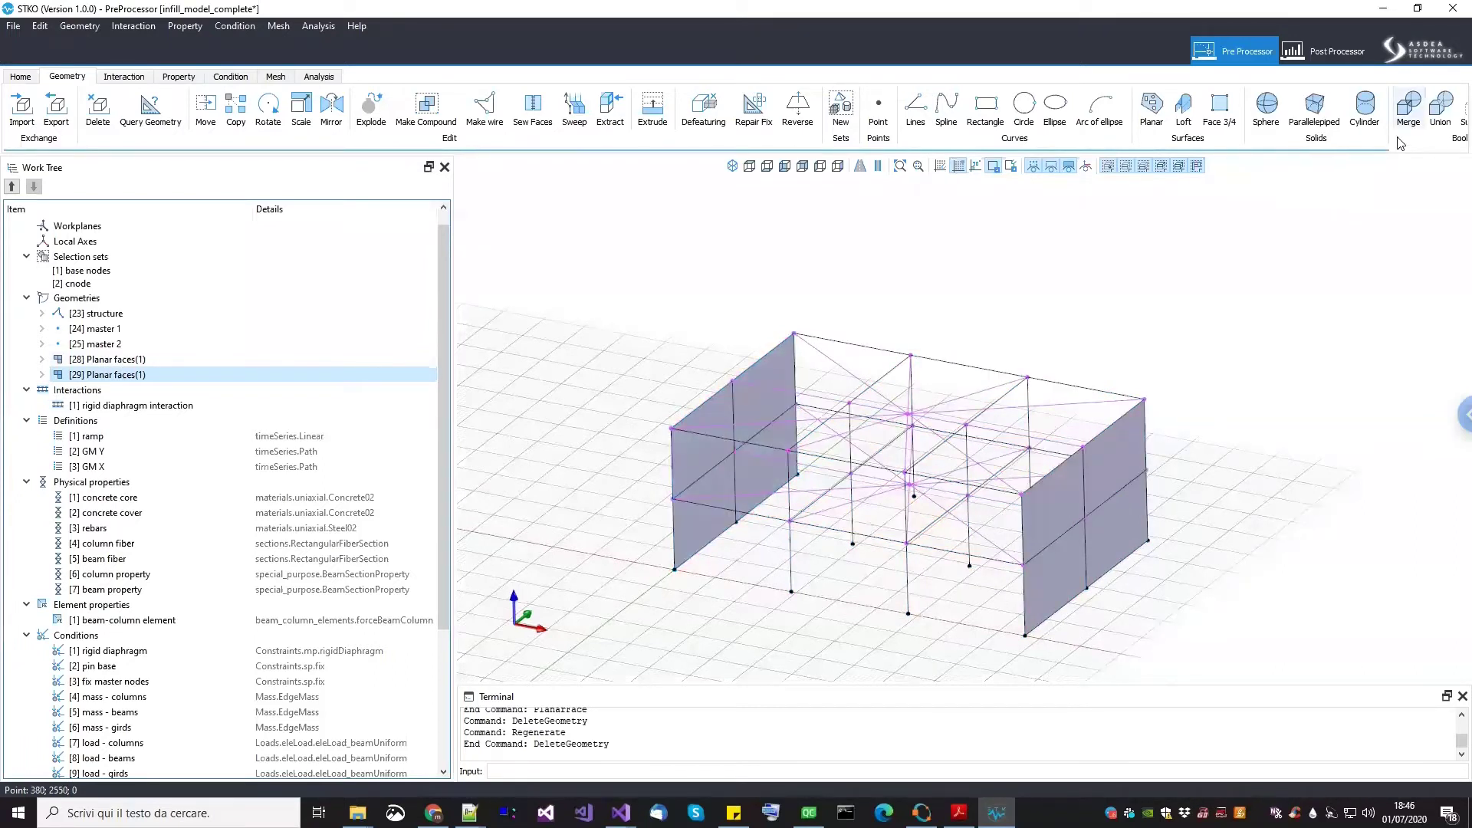
Merge the frame structure with both planar end faces, using the full boolean operation that performs intersections
{"action": "scroll", "coordinate": [1261, 141], "scroll_direction": "down", "scroll_amount": 2}
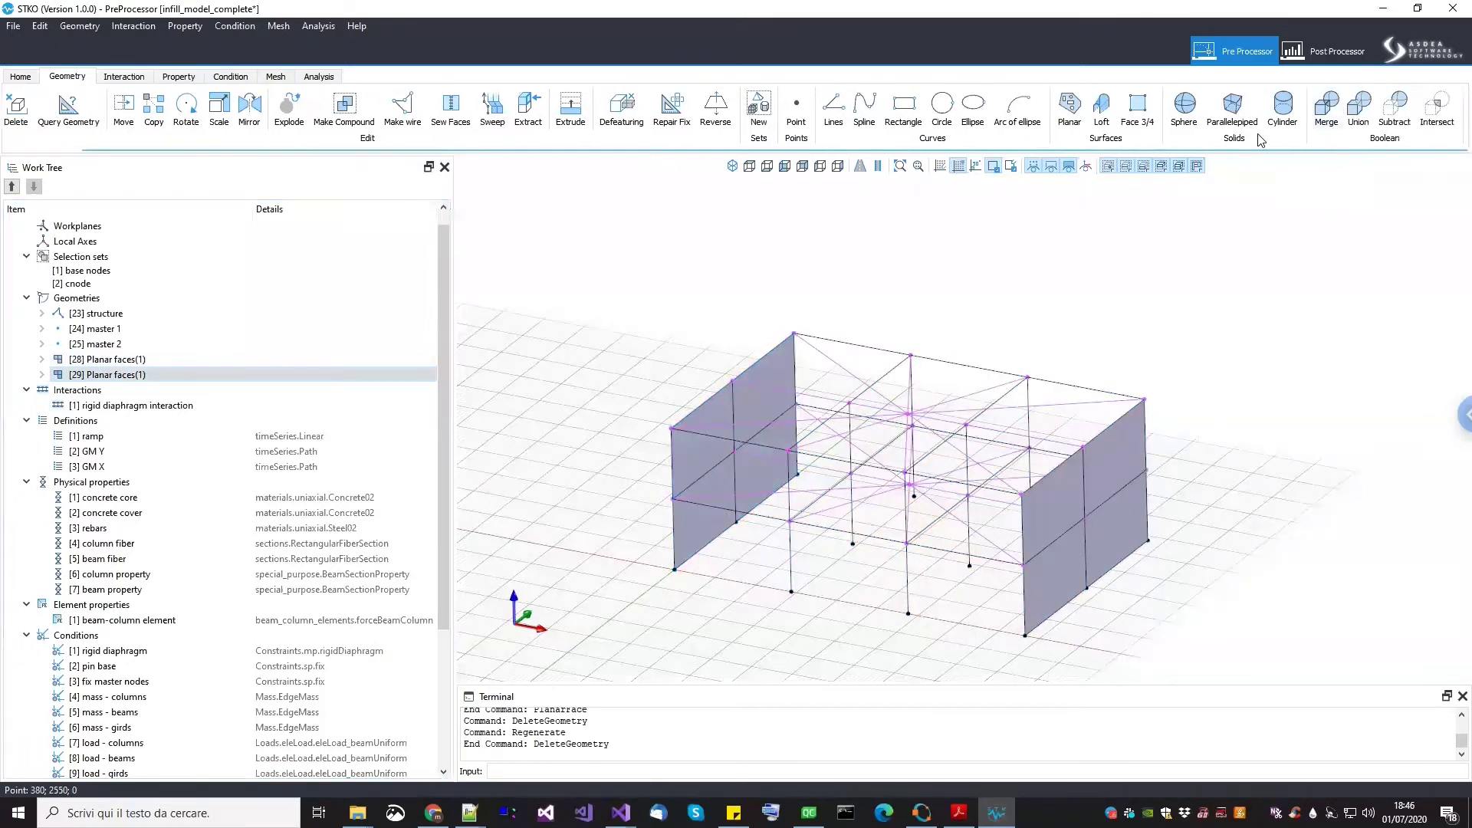
{"action": "left_click", "coordinate": [1328, 116]}
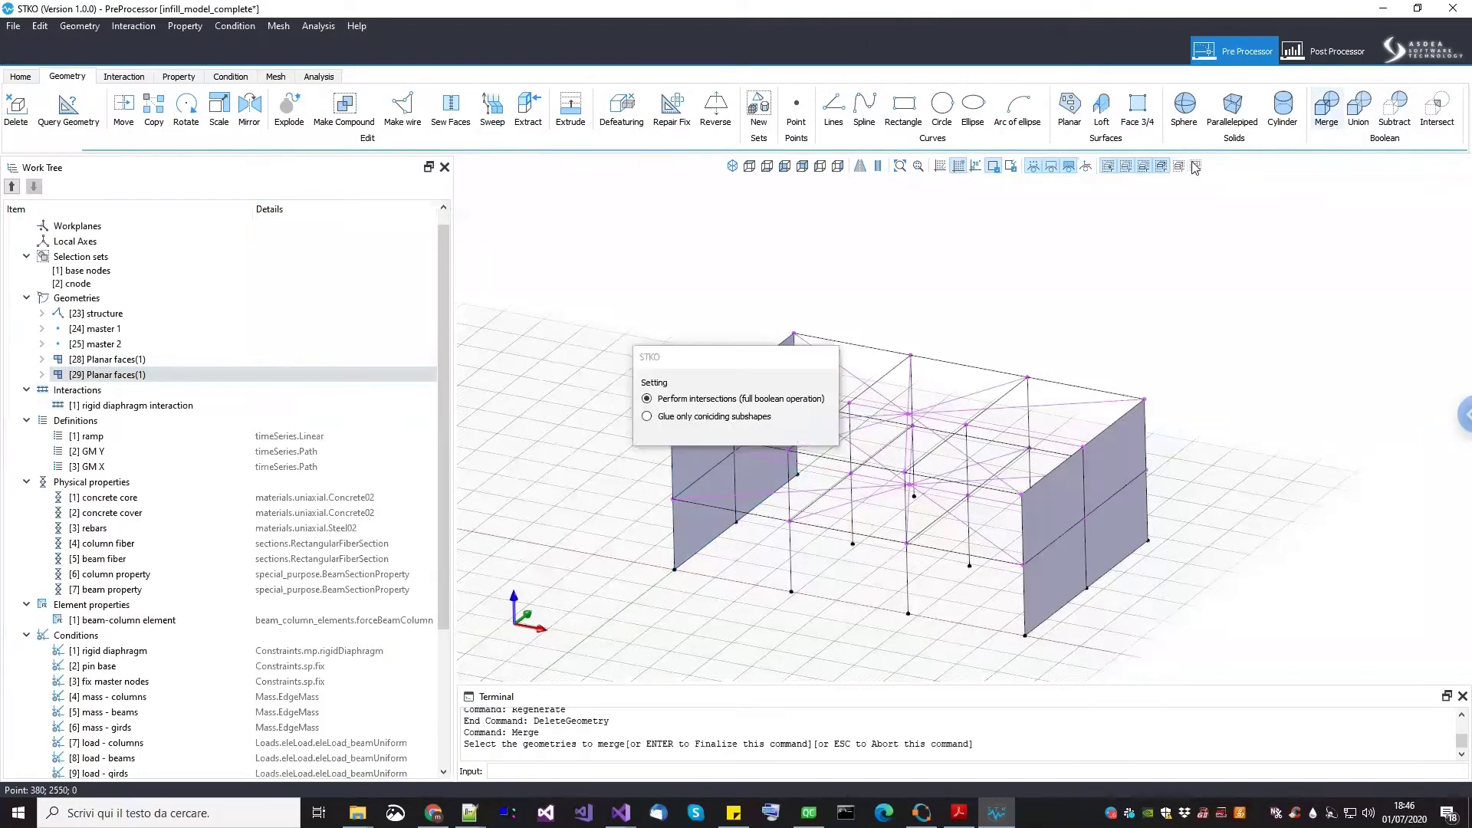
{"action": "left_click_drag", "start_coordinate": [733, 365], "coordinate": [536, 273]}
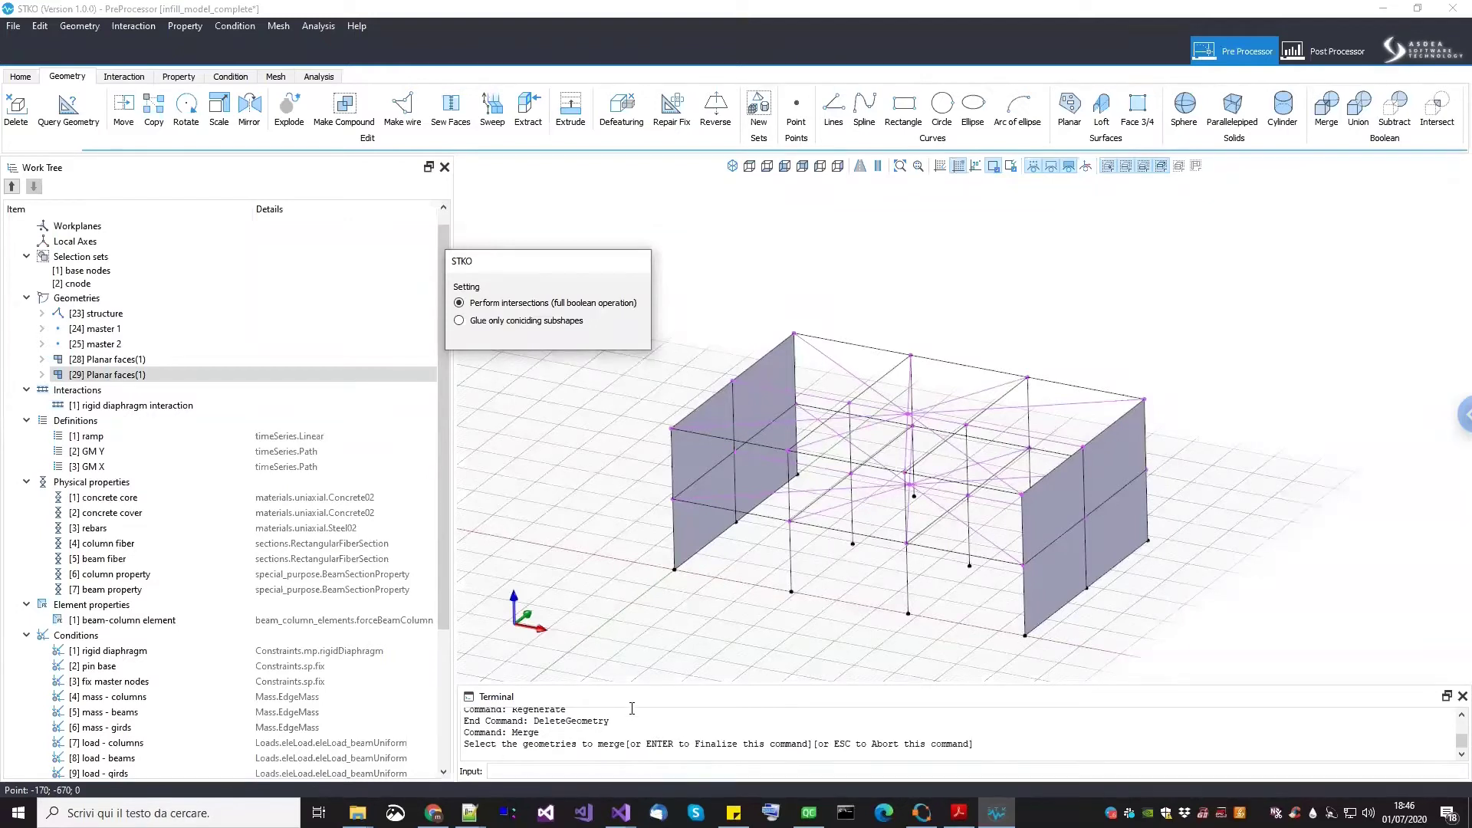
{"action": "left_click", "coordinate": [855, 344]}
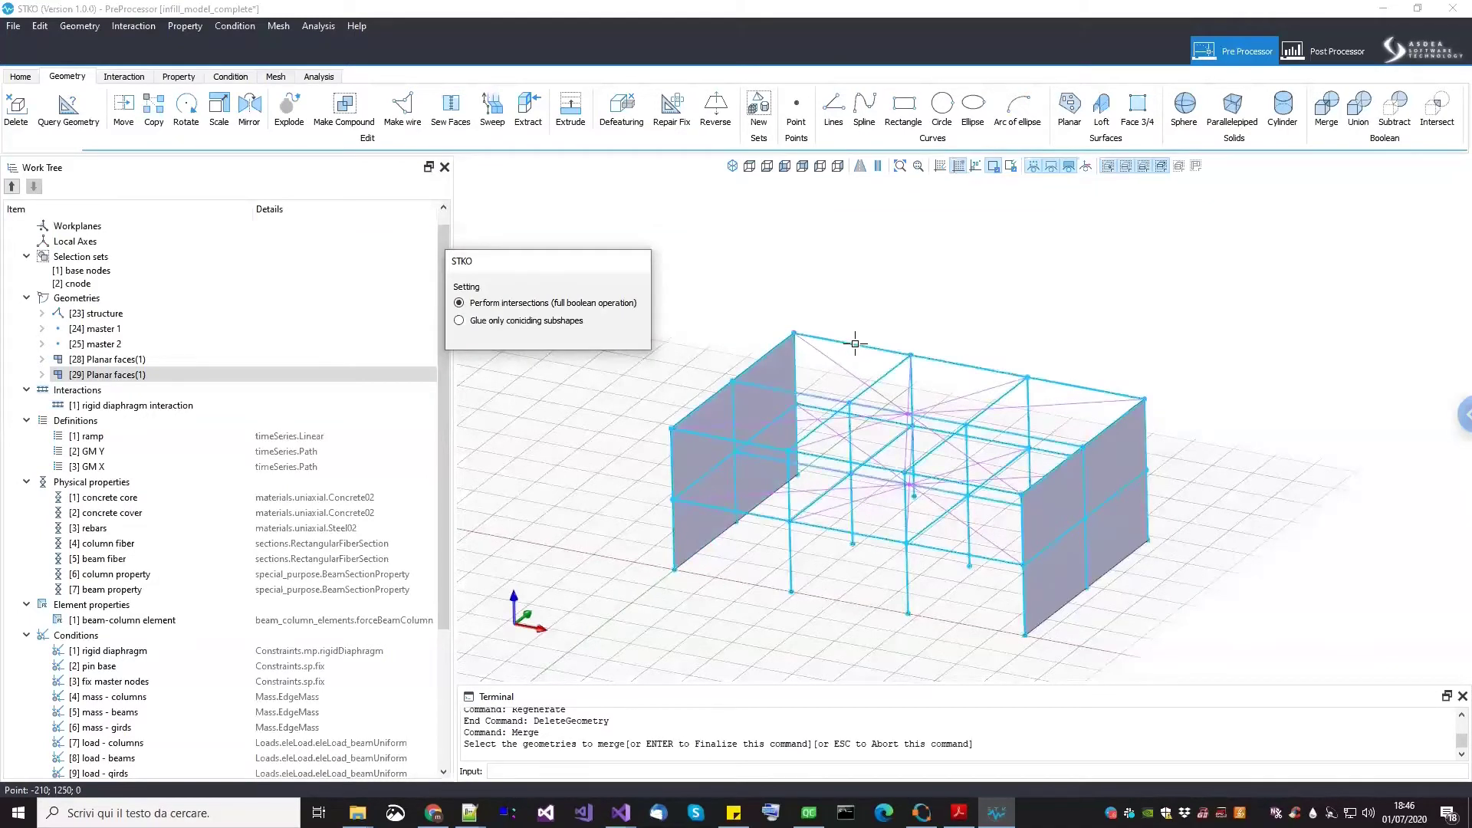
{"action": "left_click", "coordinate": [855, 343]}
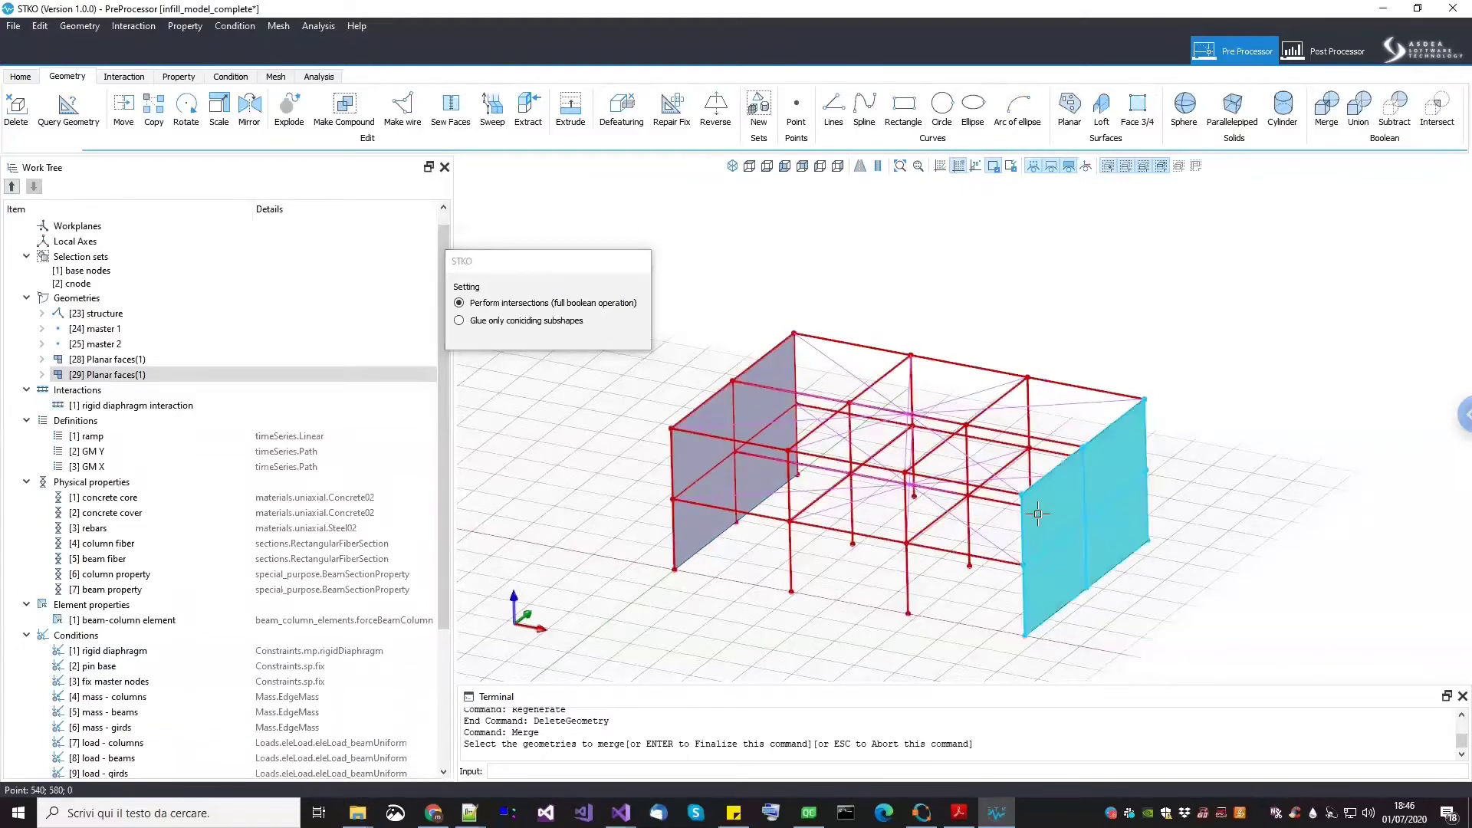
{"action": "left_click", "coordinate": [997, 568]}
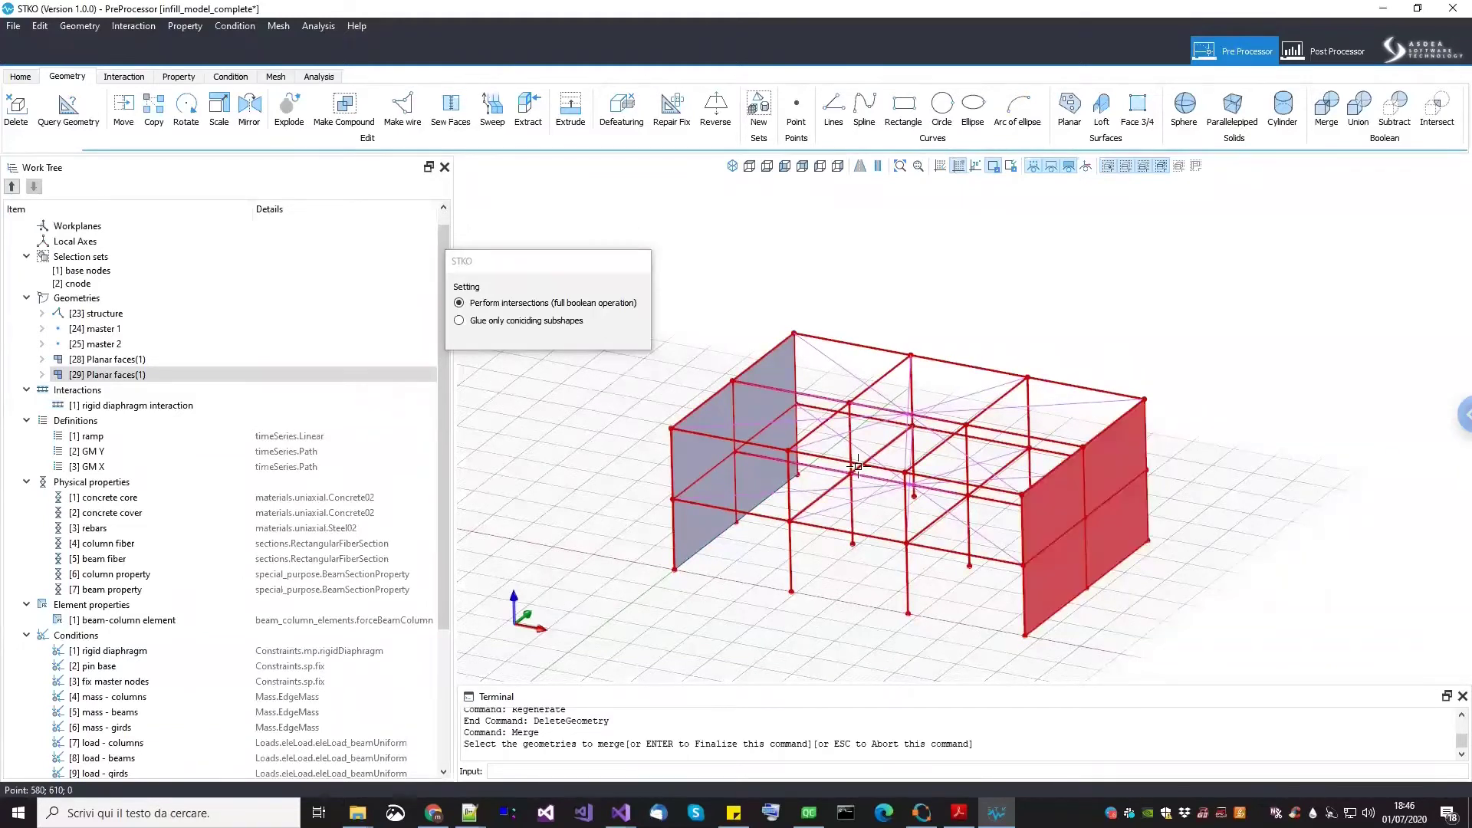
{"action": "left_click", "coordinate": [718, 415]}
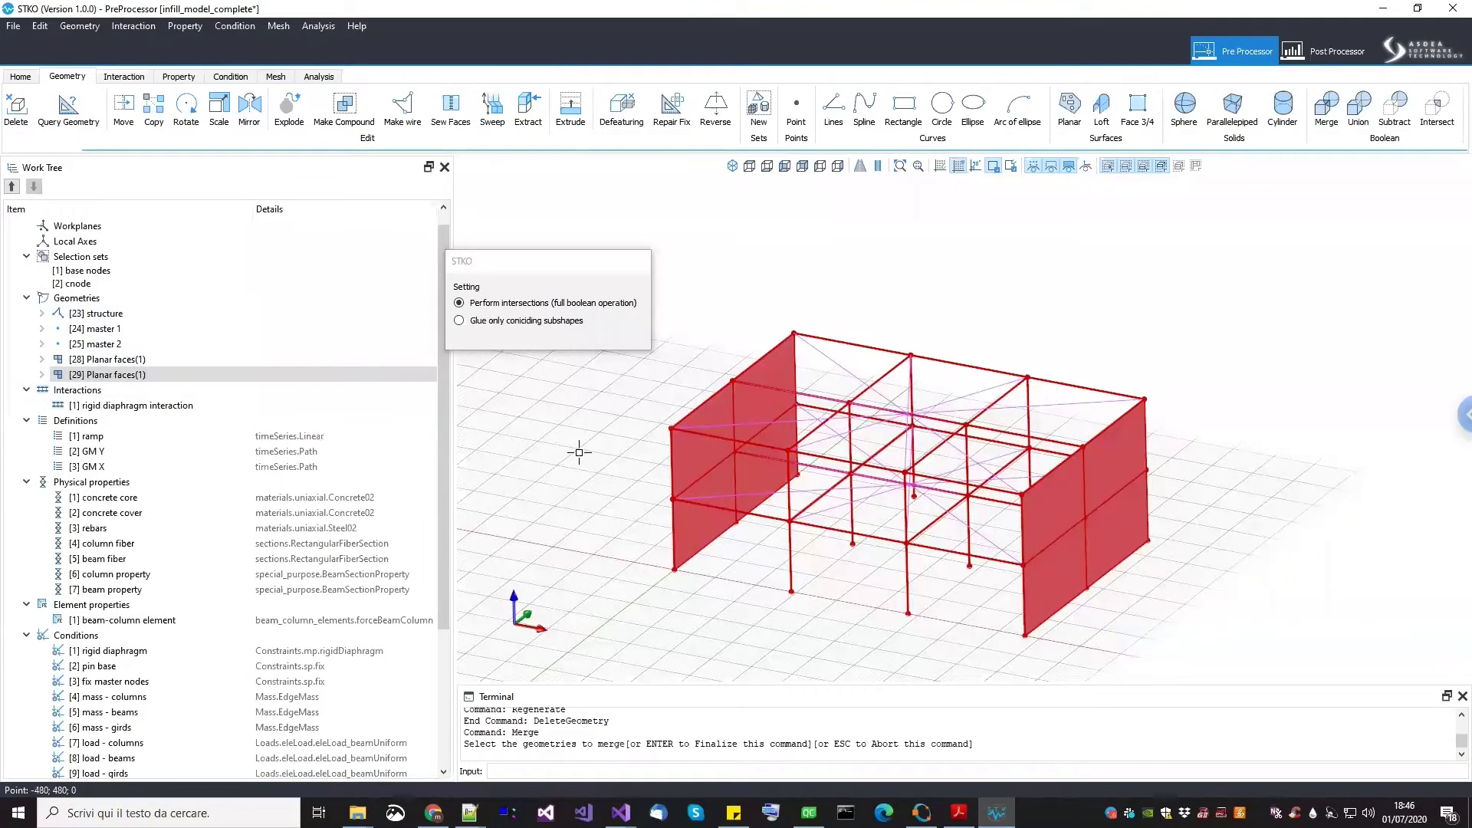
{"action": "key", "text": "Return"}
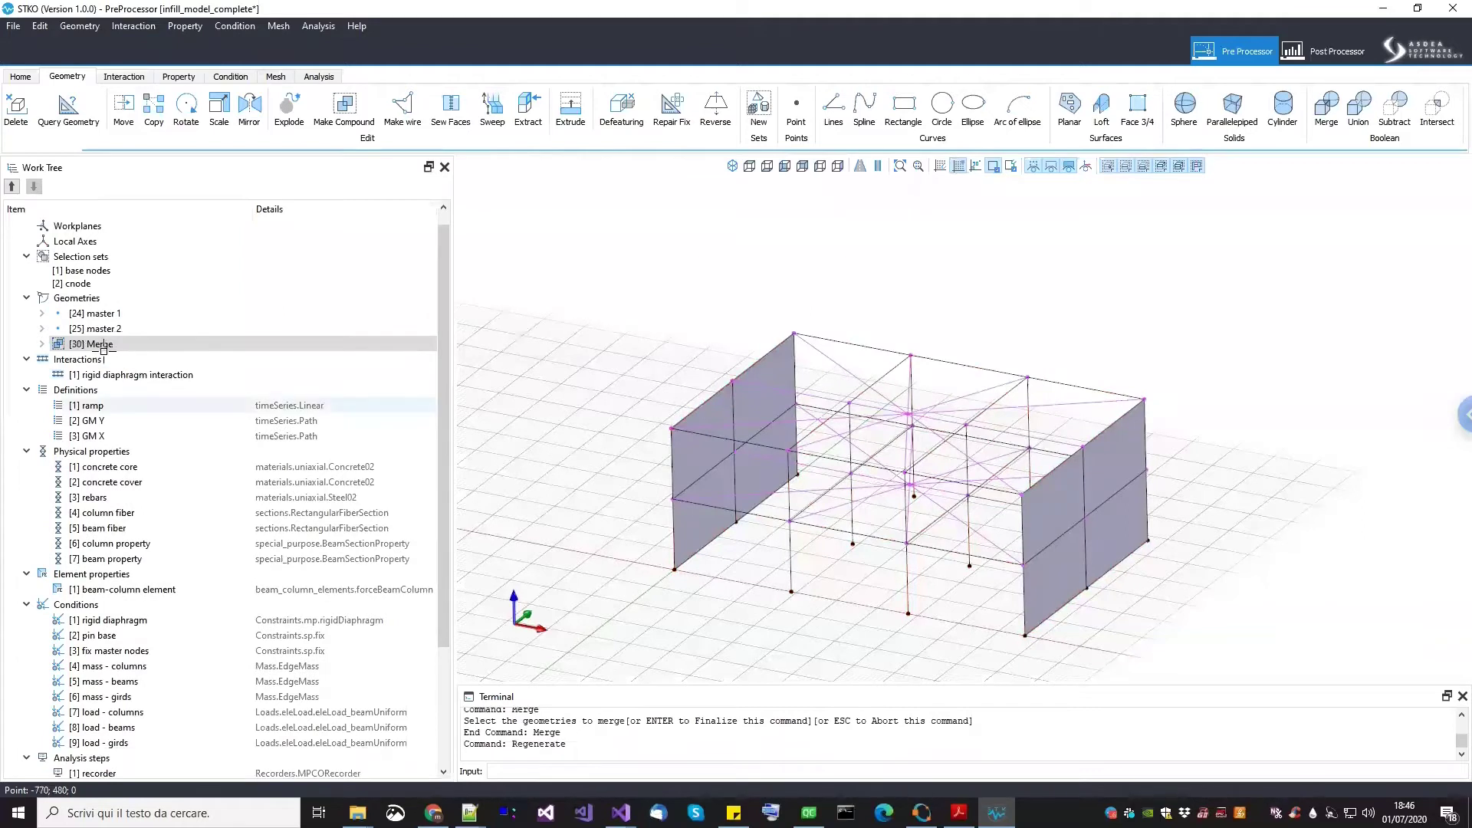
Inspect the extent of the merged geometry by selecting it, then clear the selection
{"action": "left_click", "coordinate": [113, 346]}
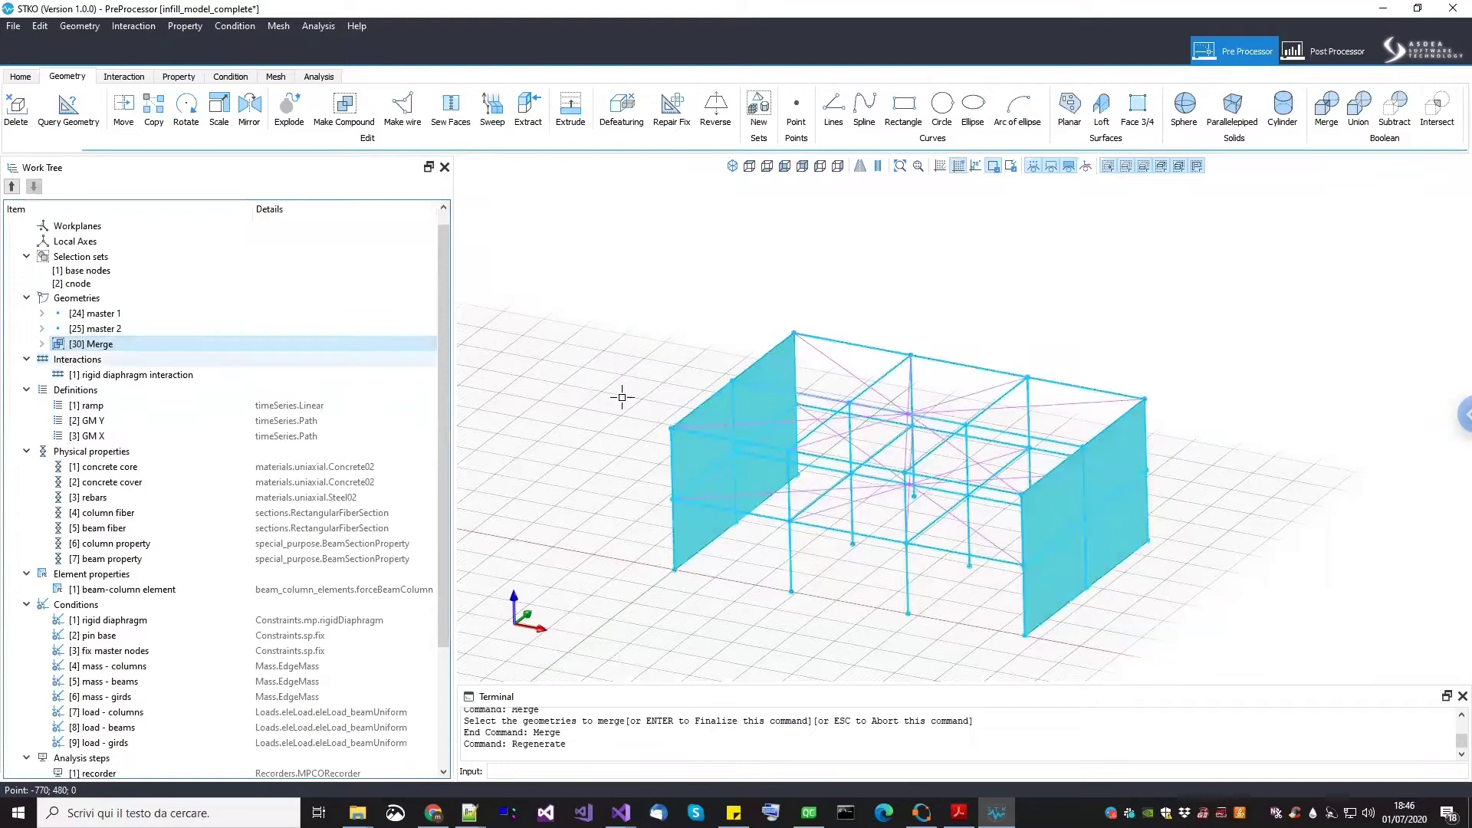
{"action": "left_click", "coordinate": [874, 341]}
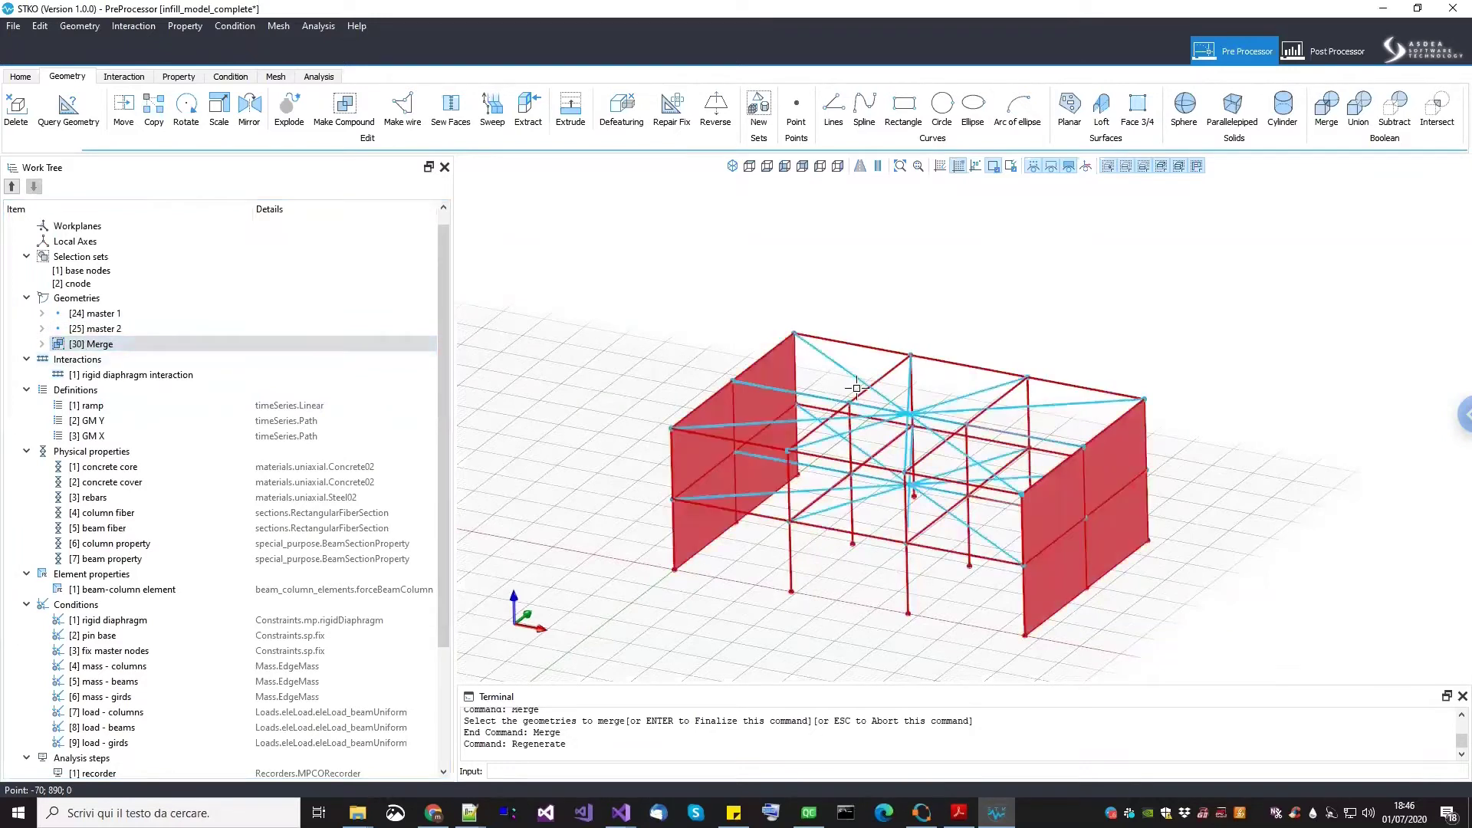
{"action": "middle_click_drag", "start_coordinate": [696, 490], "coordinate": [711, 522]}
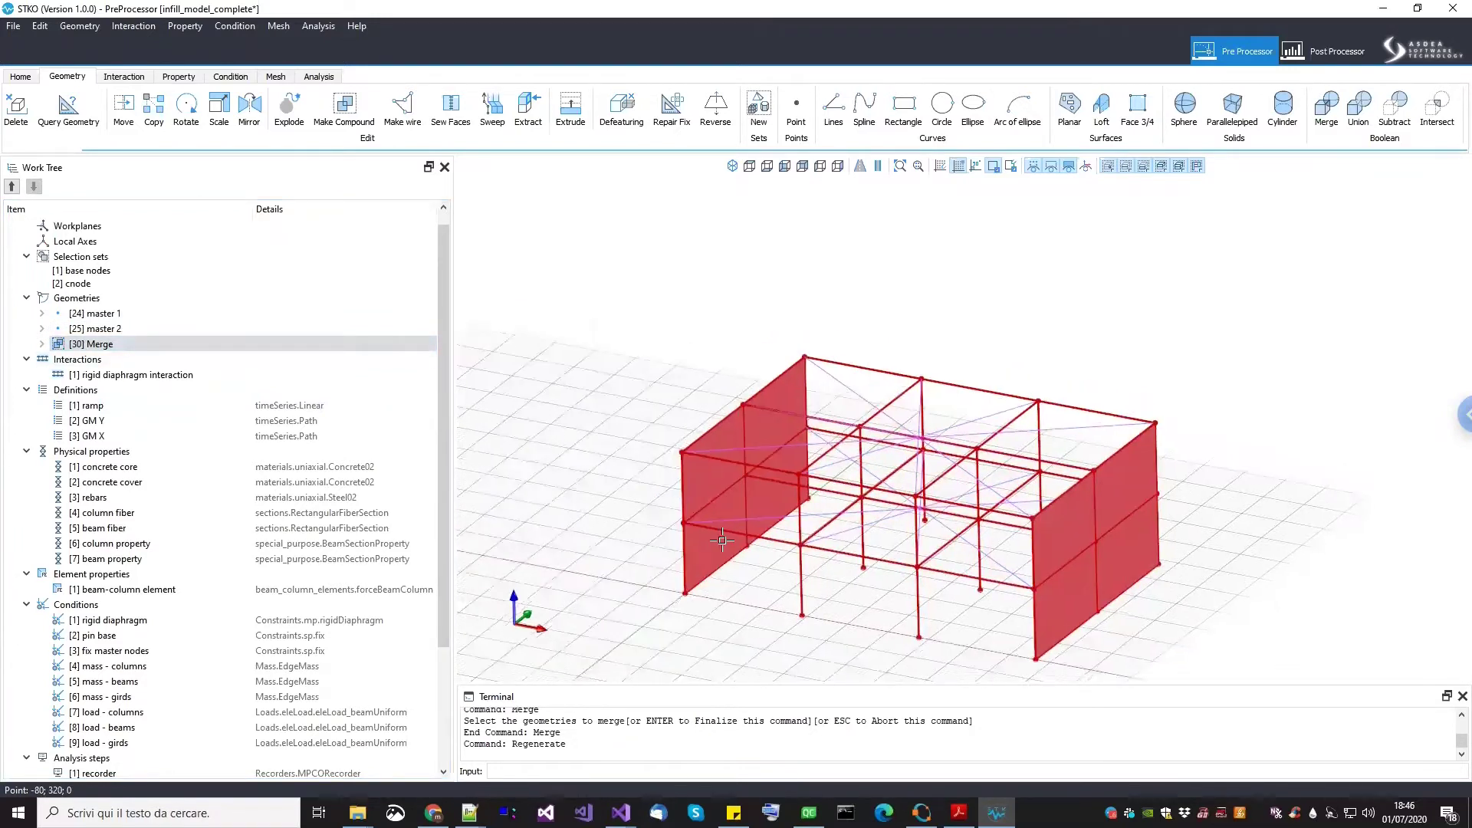
{"action": "key", "text": "Escape"}
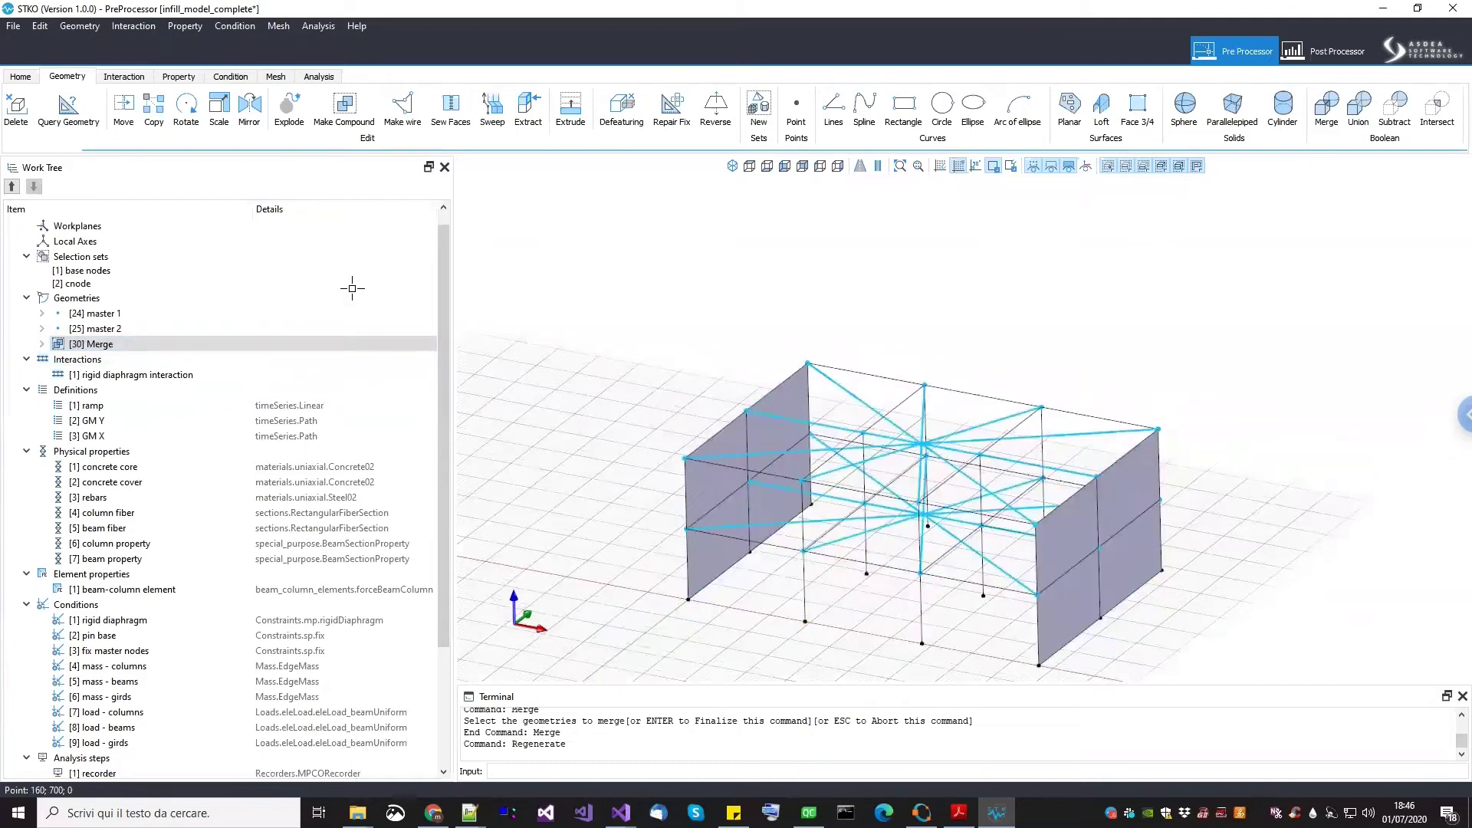
Examine the physical and element property assignments on the merged frame's beams, columns and infill faces
{"action": "left_click", "coordinate": [182, 77]}
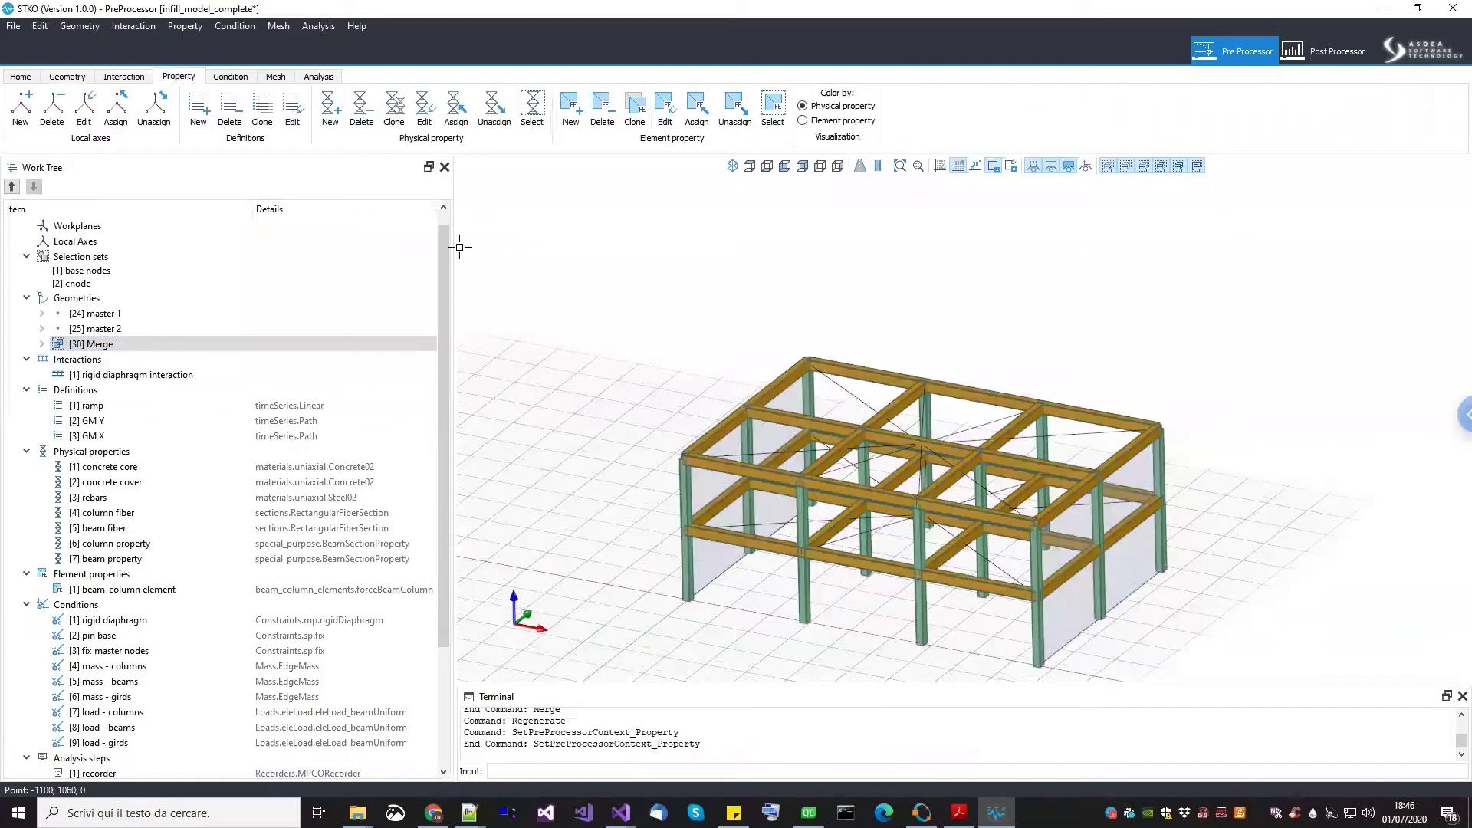
{"action": "left_click_drag", "start_coordinate": [898, 504], "coordinate": [1089, 591]}
{"action": "scroll", "coordinate": [1150, 592], "scroll_direction": "up", "scroll_amount": 3}
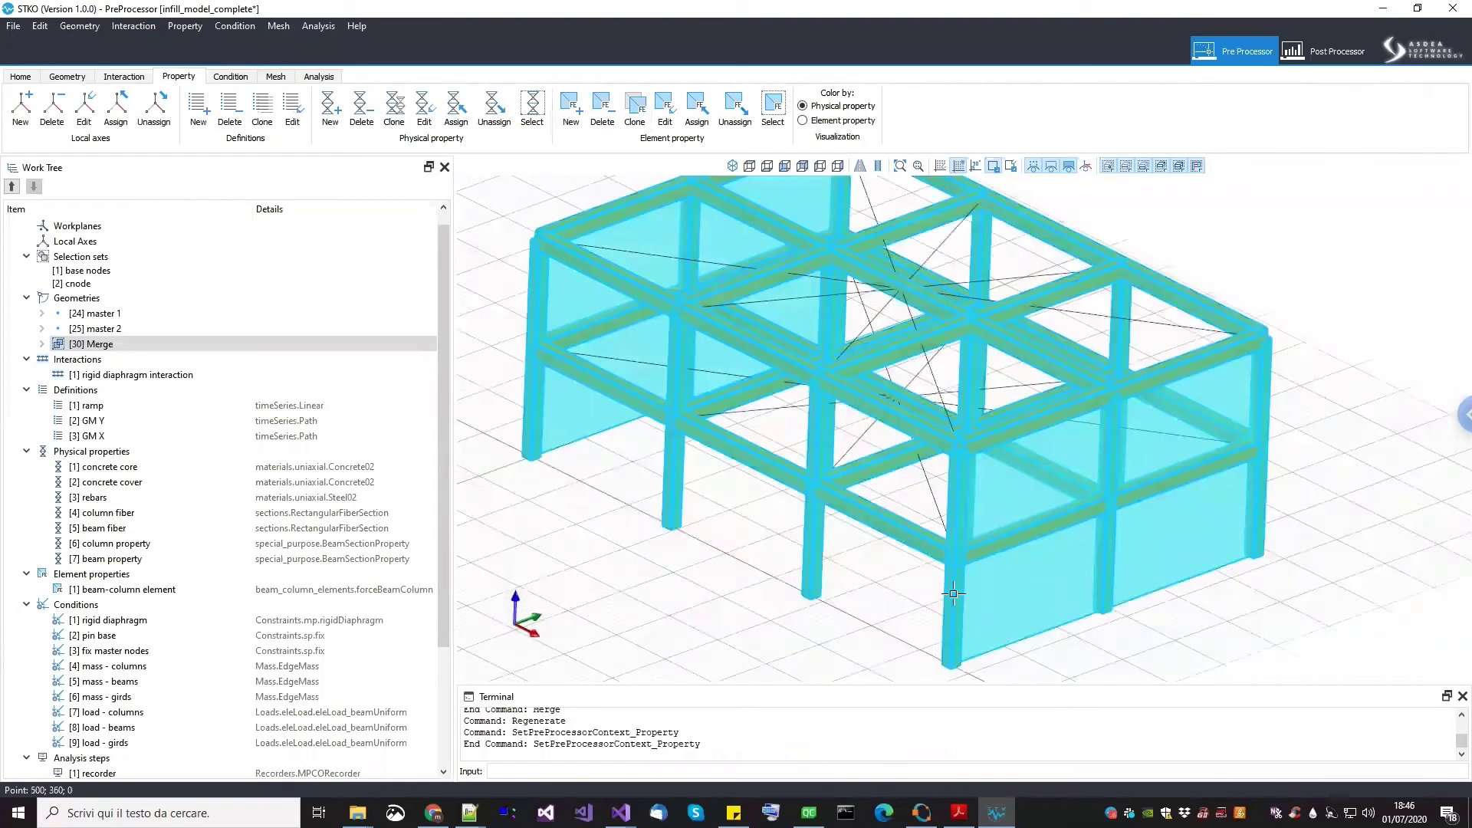
{"action": "scroll", "coordinate": [1165, 592], "scroll_direction": "down", "scroll_amount": 5}
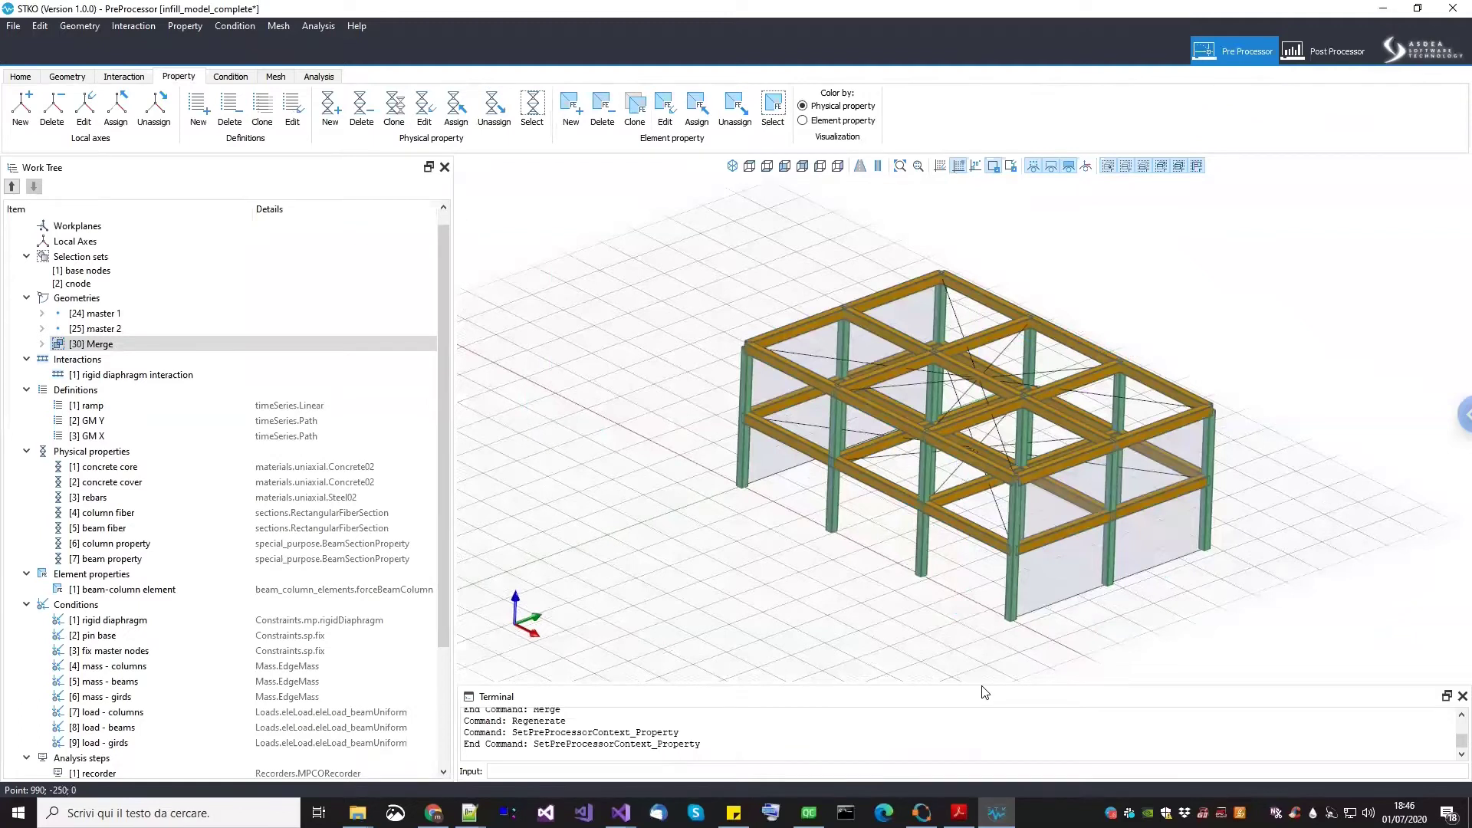
{"action": "scroll", "coordinate": [963, 606], "scroll_direction": "up", "scroll_amount": 3}
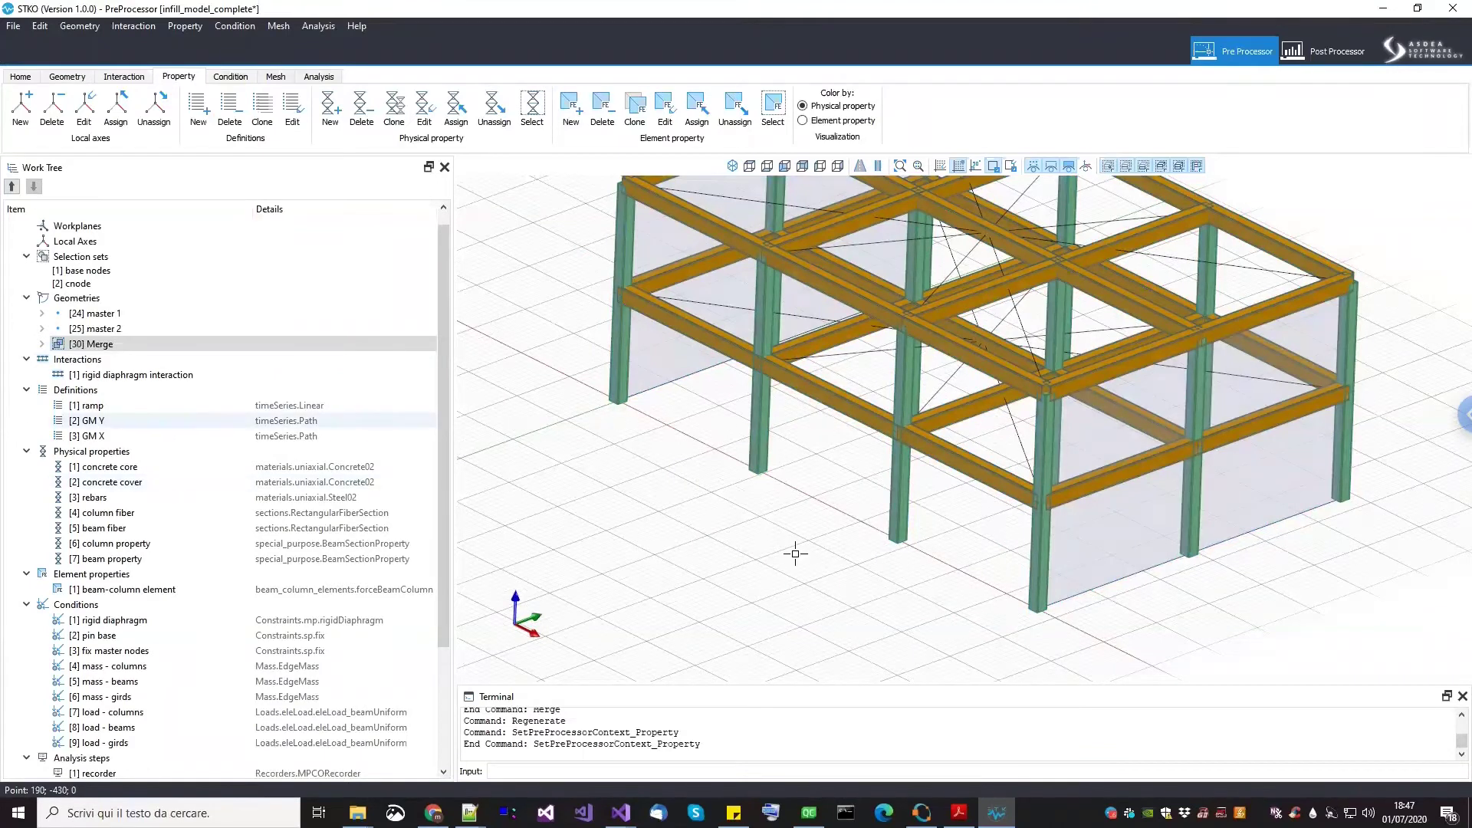
{"action": "scroll", "coordinate": [831, 598], "scroll_direction": "down", "scroll_amount": 3}
{"action": "middle_click_drag", "start_coordinate": [832, 598], "coordinate": [835, 612]}
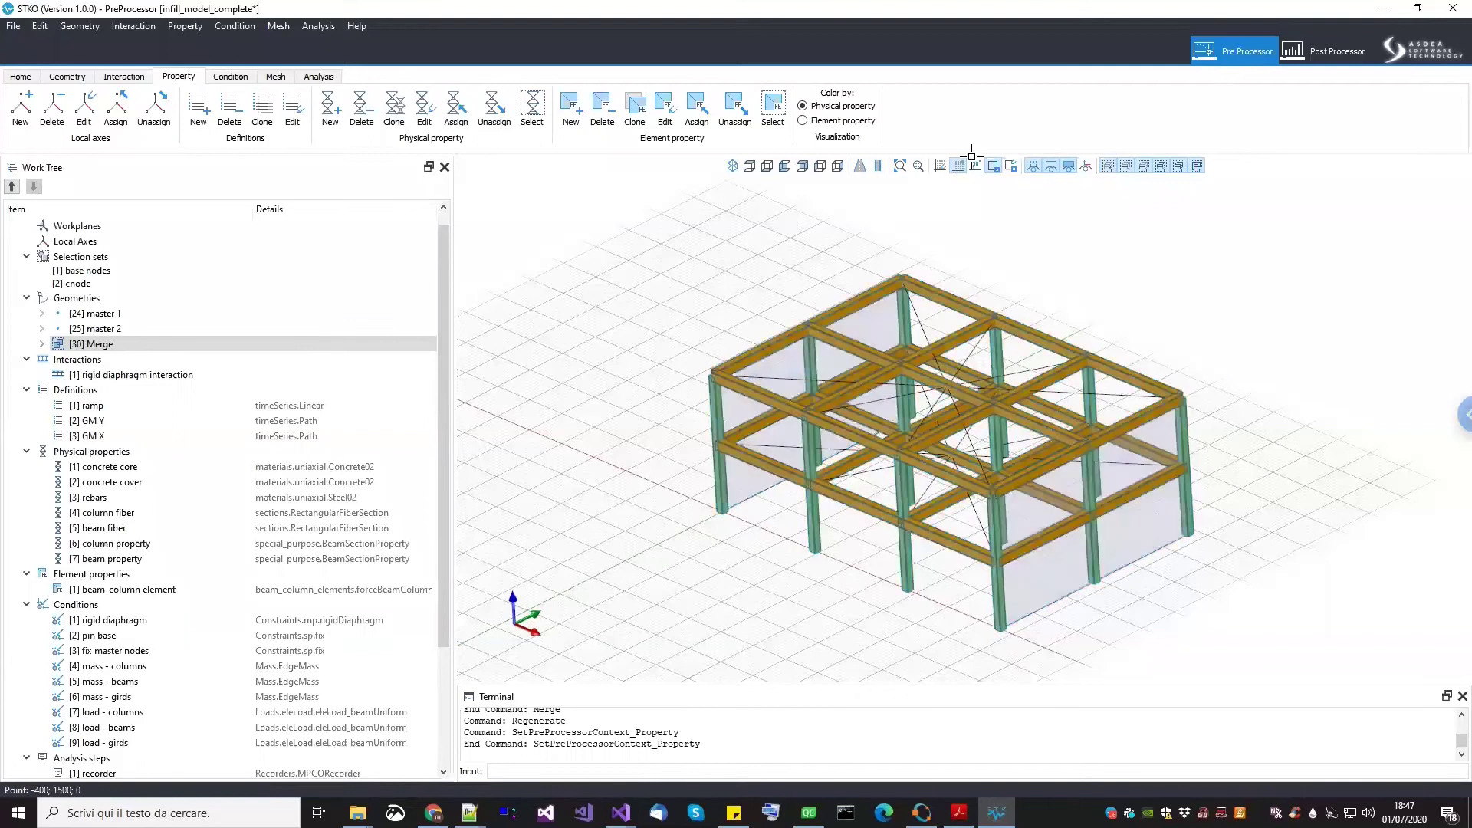
{"action": "left_click", "coordinate": [860, 122]}
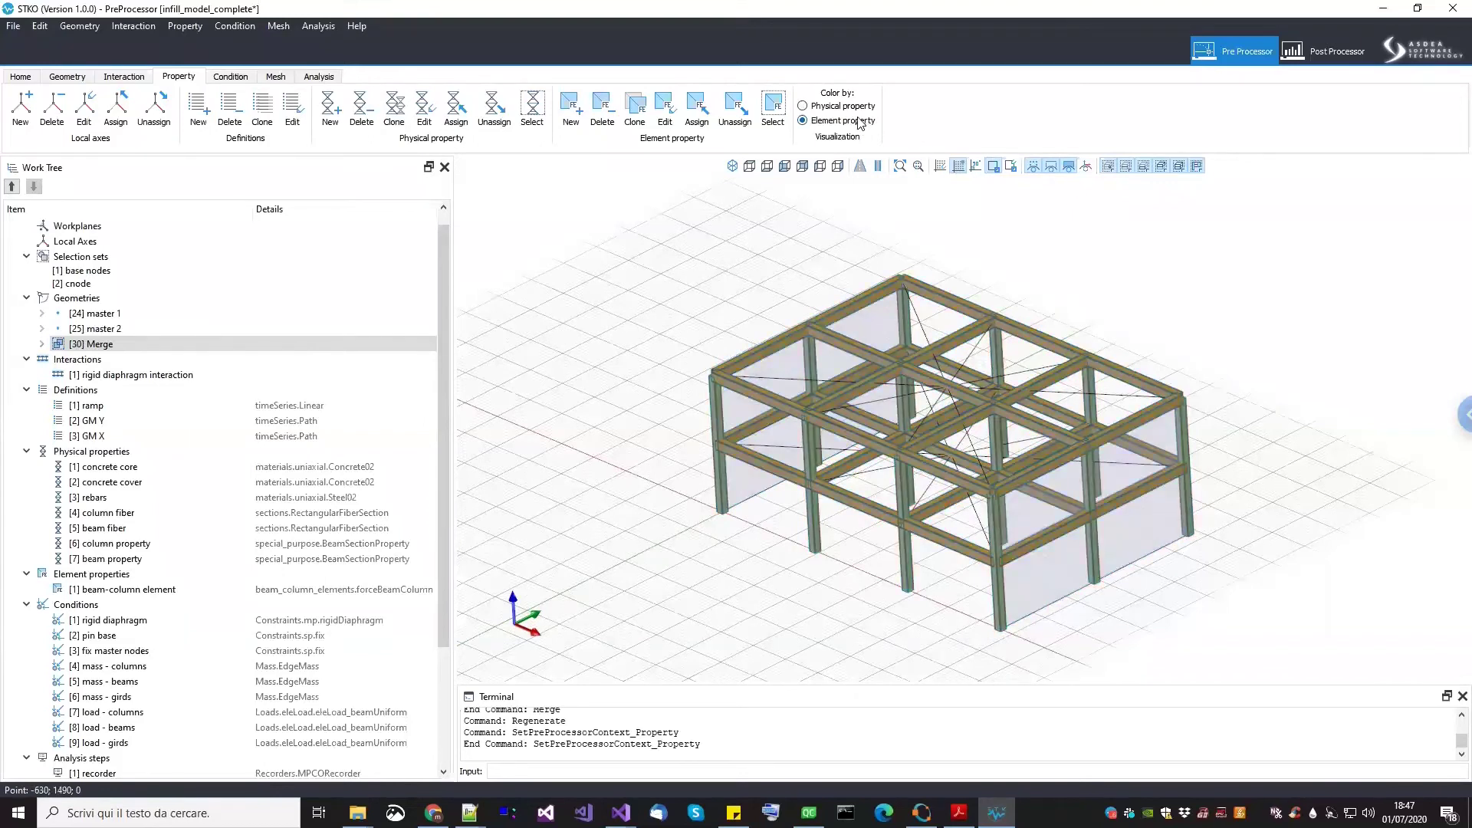
{"action": "left_click", "coordinate": [858, 108]}
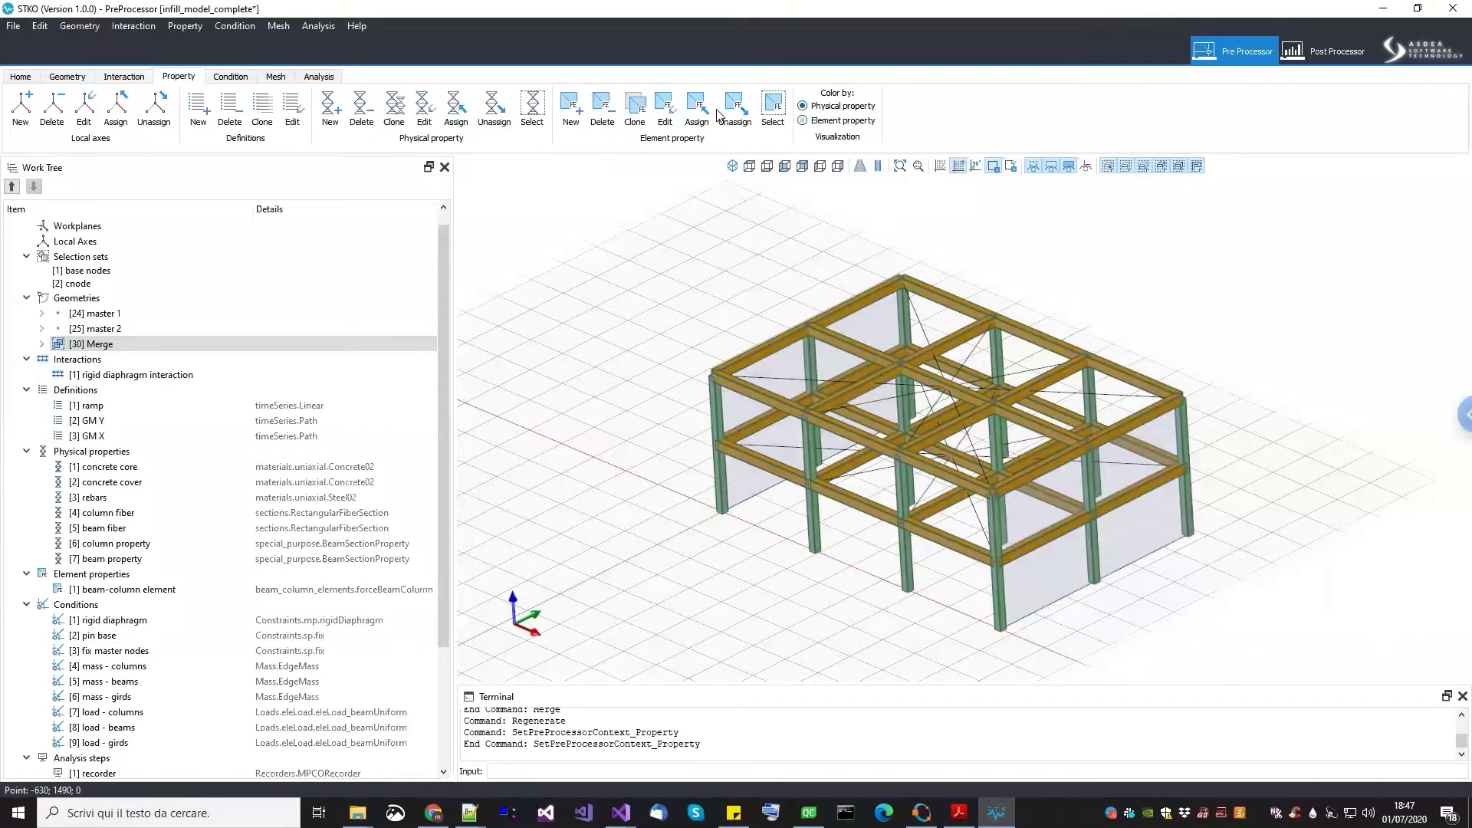
Check the loads, masses and constraints displayed on the merged frame
{"action": "left_click", "coordinate": [243, 77]}
{"action": "scroll", "coordinate": [1142, 641], "scroll_direction": "up", "scroll_amount": 6}
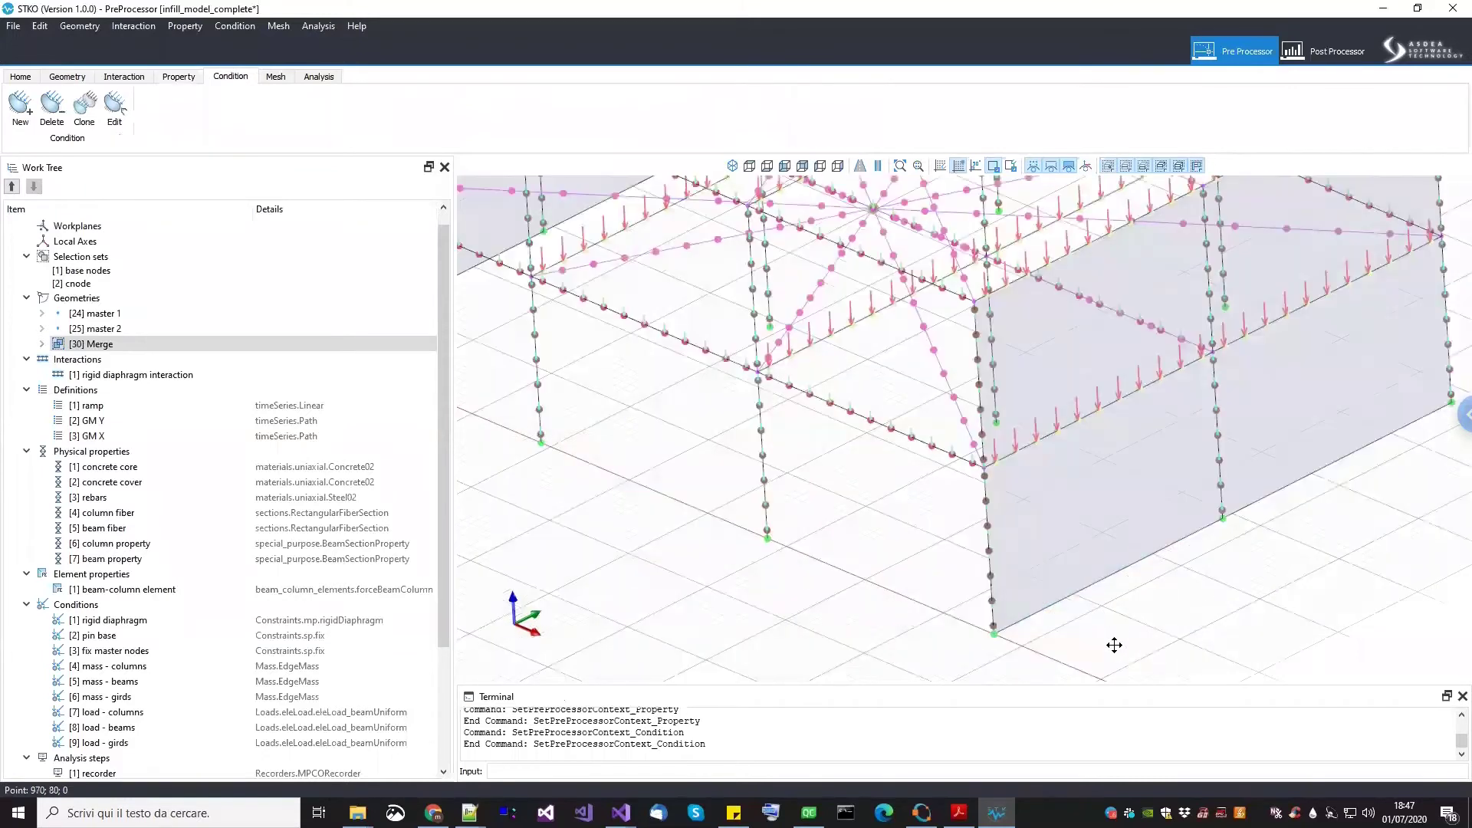
{"action": "scroll", "coordinate": [1137, 641], "scroll_direction": "down", "scroll_amount": 6}
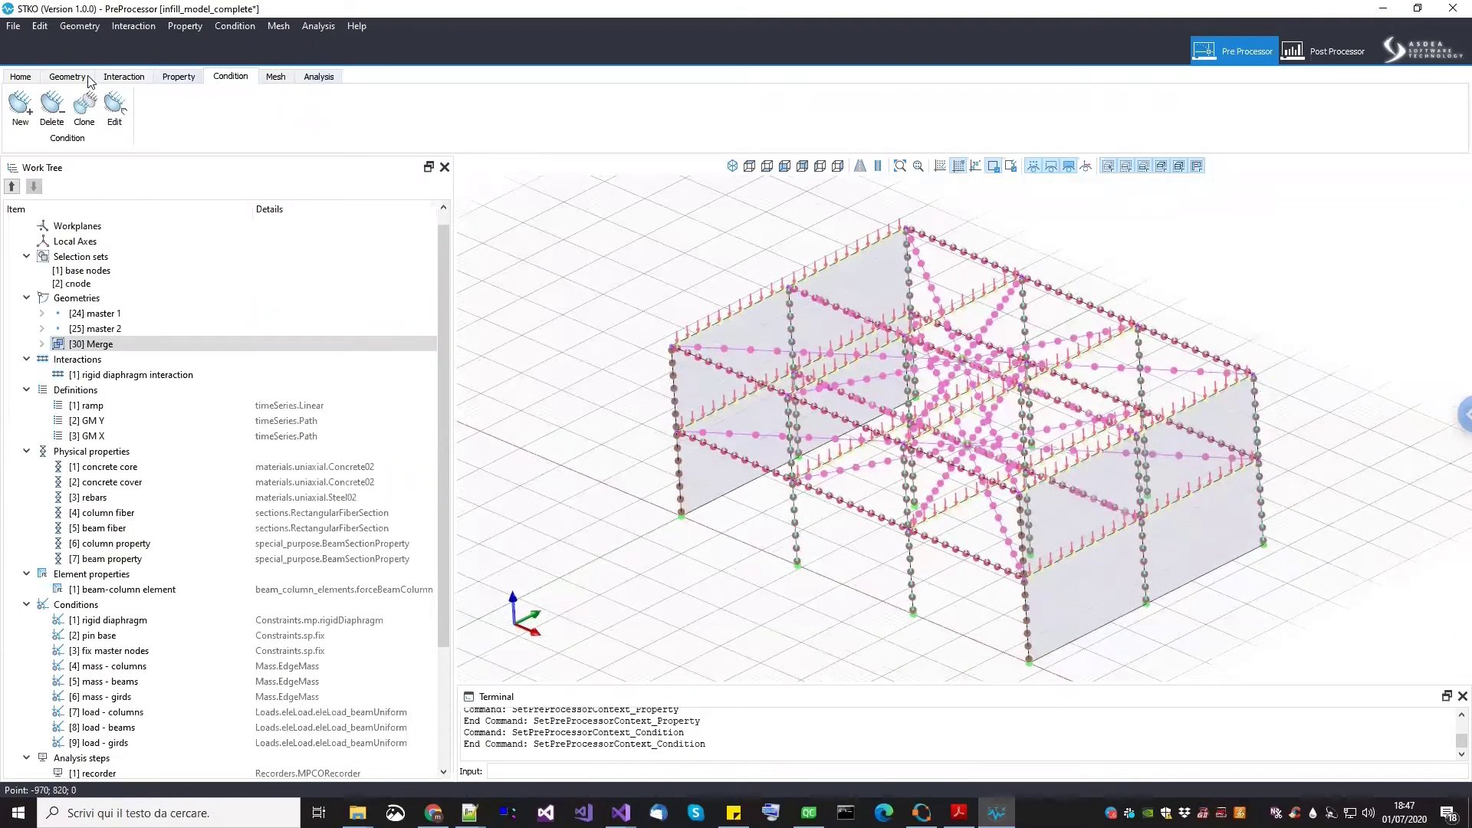
Create a new physical property named "infill material" with the special-purpose MasonryInfillWallMaterial model
{"action": "left_click", "coordinate": [178, 77]}
{"action": "middle_click_drag", "start_coordinate": [837, 430], "coordinate": [624, 526]}
{"action": "middle_click_drag", "start_coordinate": [844, 589], "coordinate": [510, 520]}
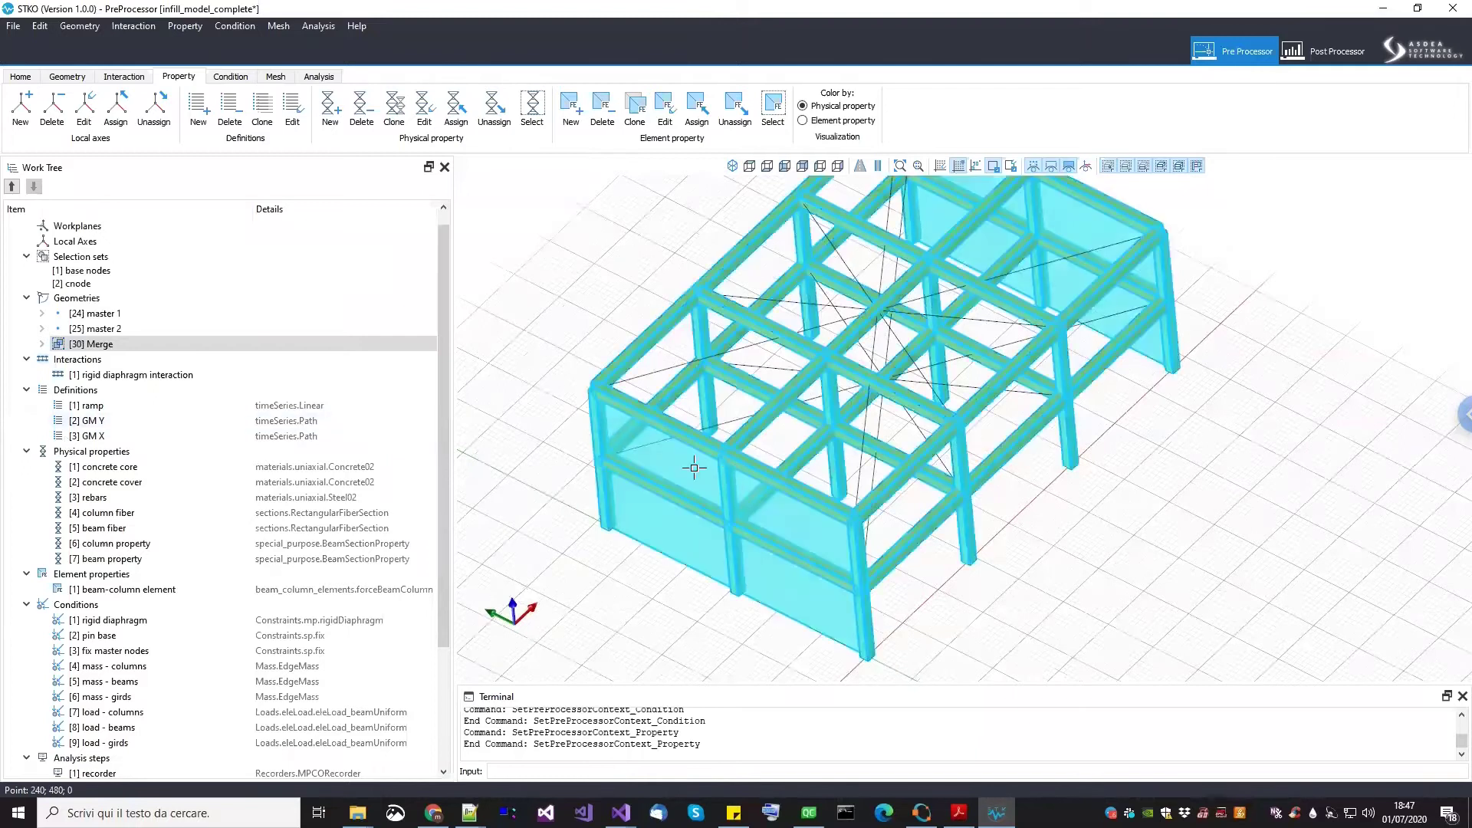
{"action": "double_click", "coordinate": [127, 454]}
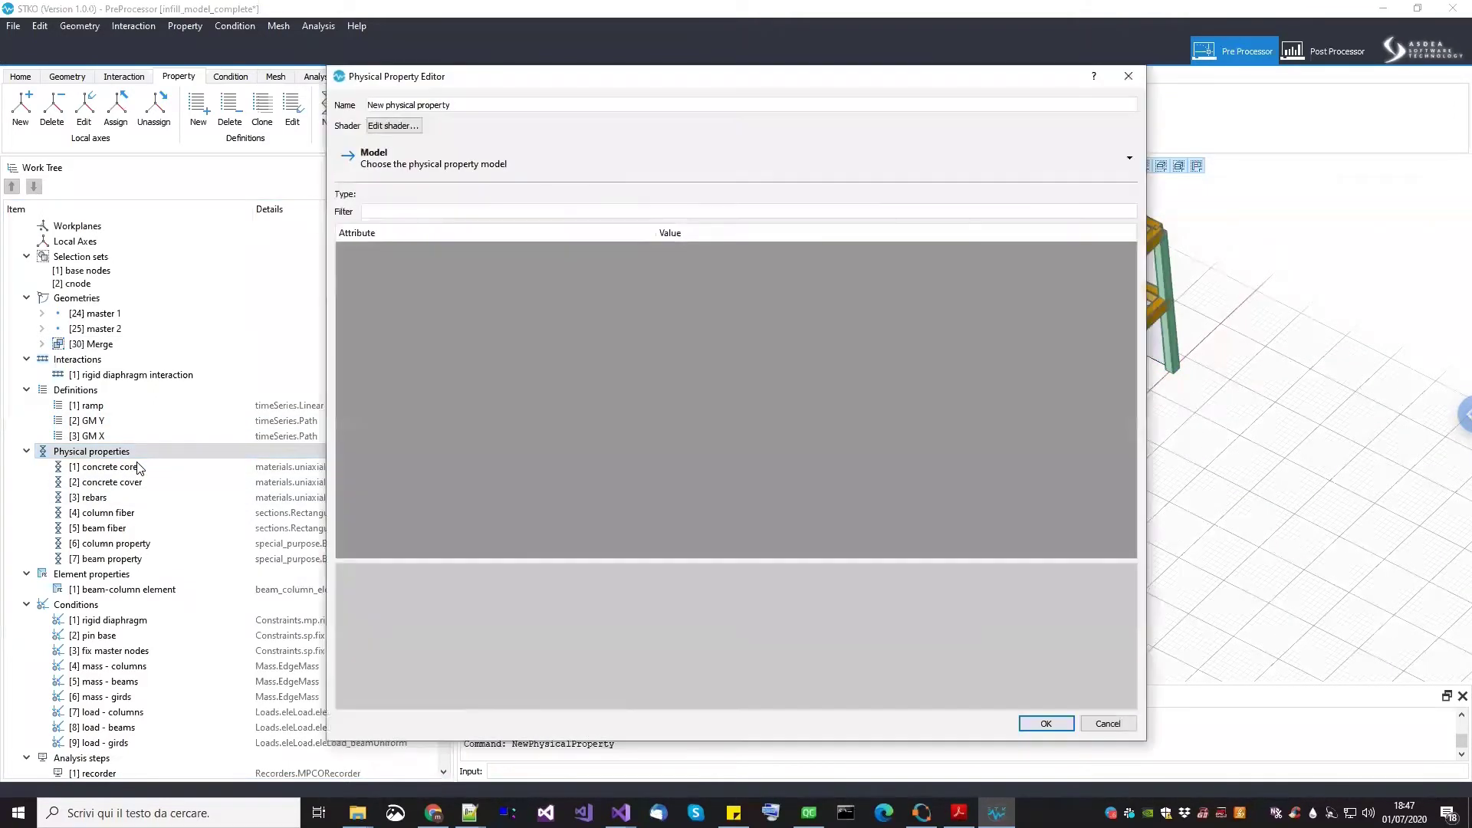
{"action": "type", "text": "infill material"}
{"action": "left_click", "coordinate": [420, 169]}
{"action": "mouse_move", "coordinate": [396, 227]}
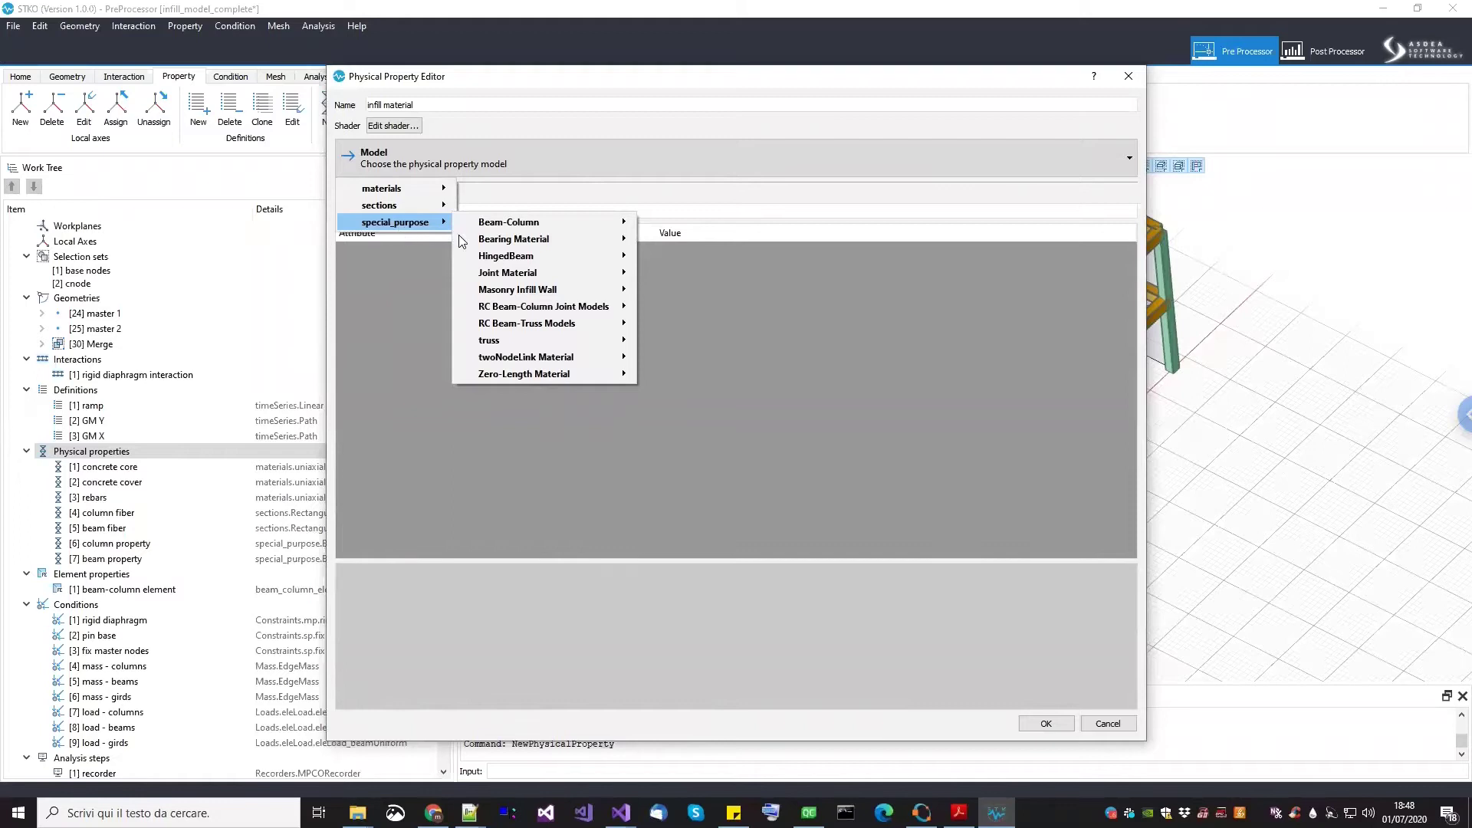
{"action": "mouse_move", "coordinate": [540, 296]}
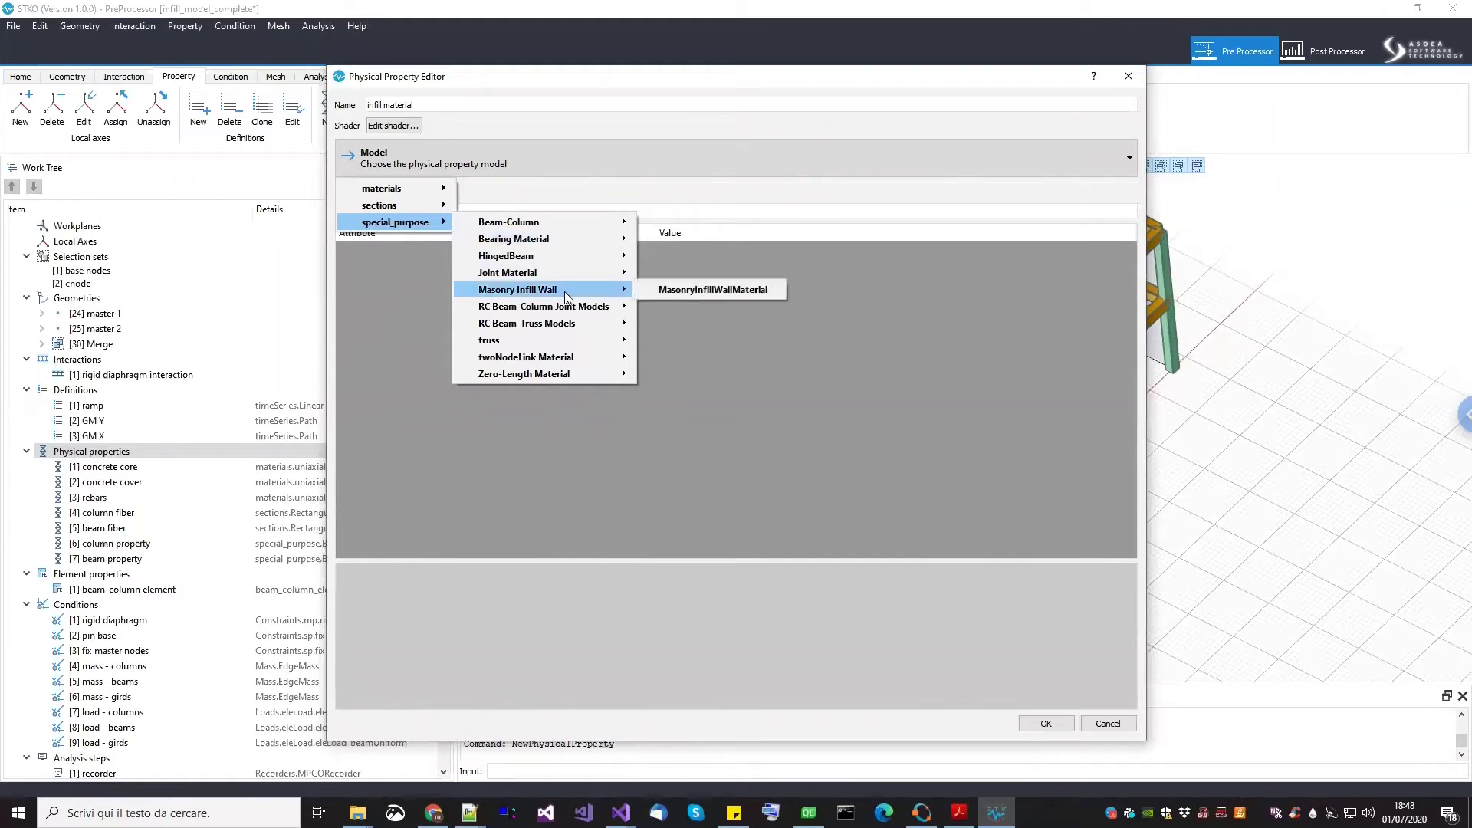
{"action": "left_click", "coordinate": [721, 291]}
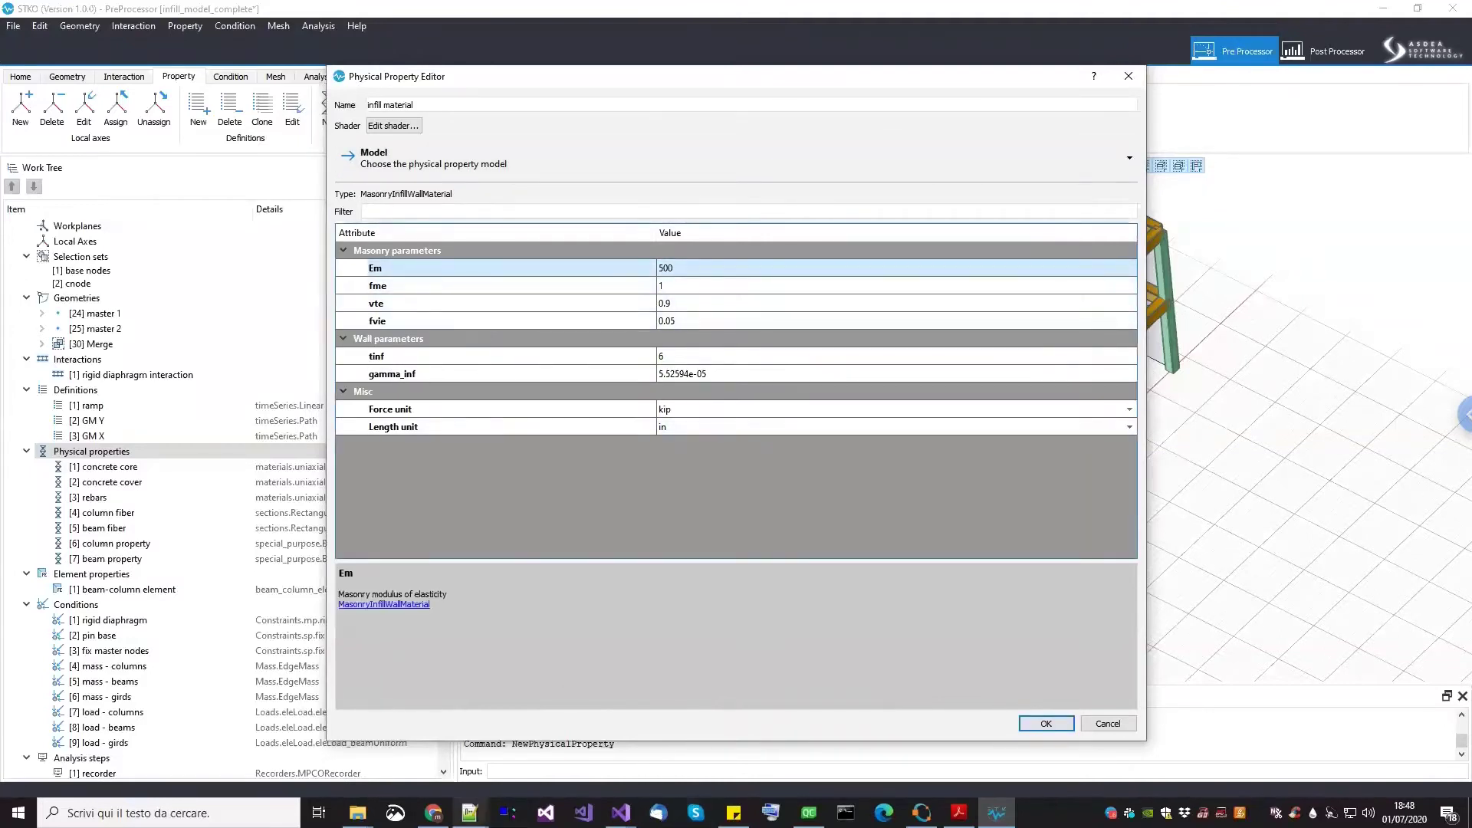
Consult the infill property calculations in Calculations.pdf in Adobe Acrobat Reader, then return to STKO's physical property editor
{"action": "left_click", "coordinate": [469, 813]}
{"action": "left_click", "coordinate": [958, 813]}
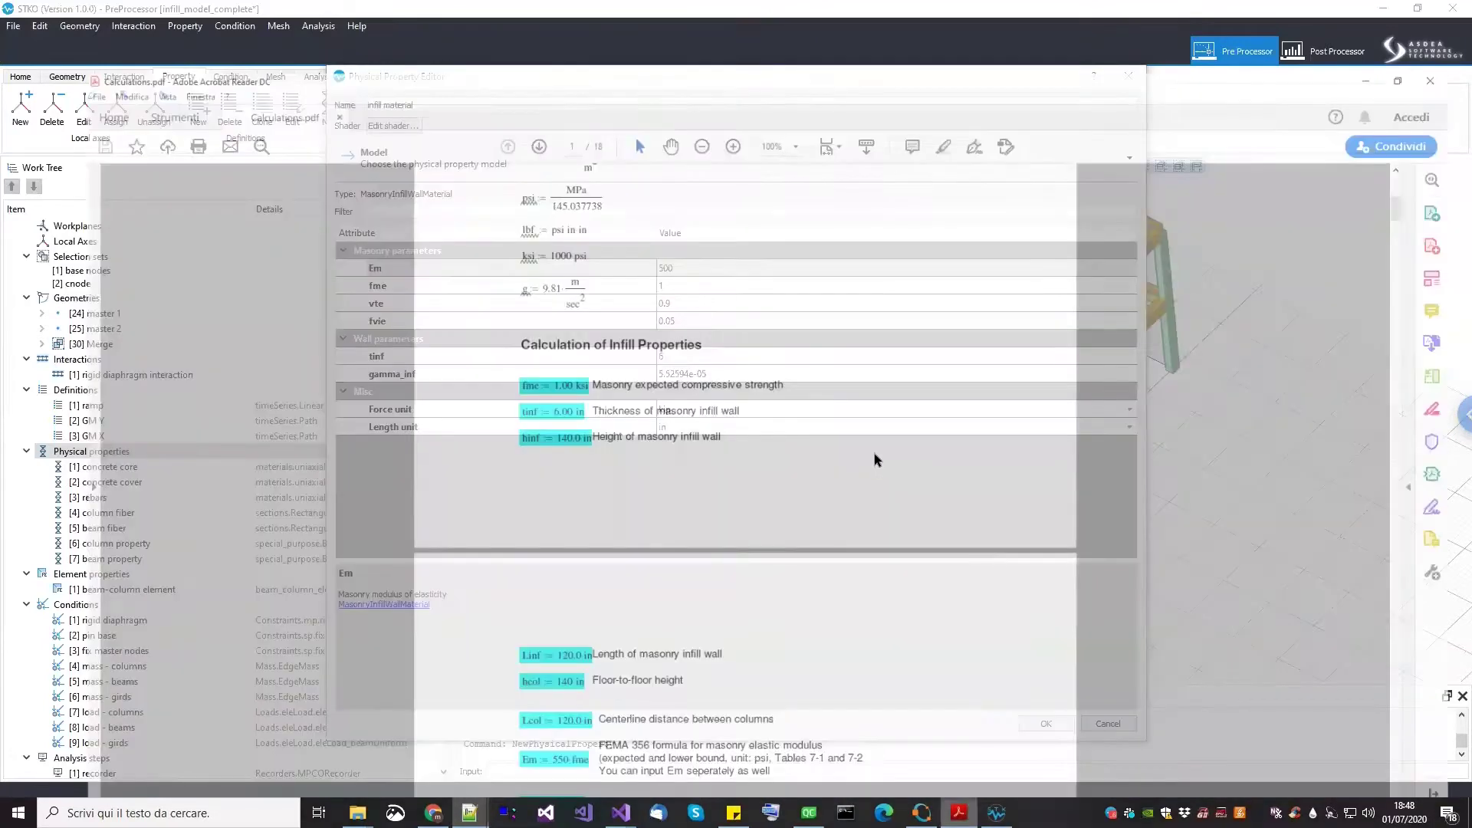
{"action": "scroll", "coordinate": [710, 480], "scroll_direction": "down", "scroll_amount": 2}
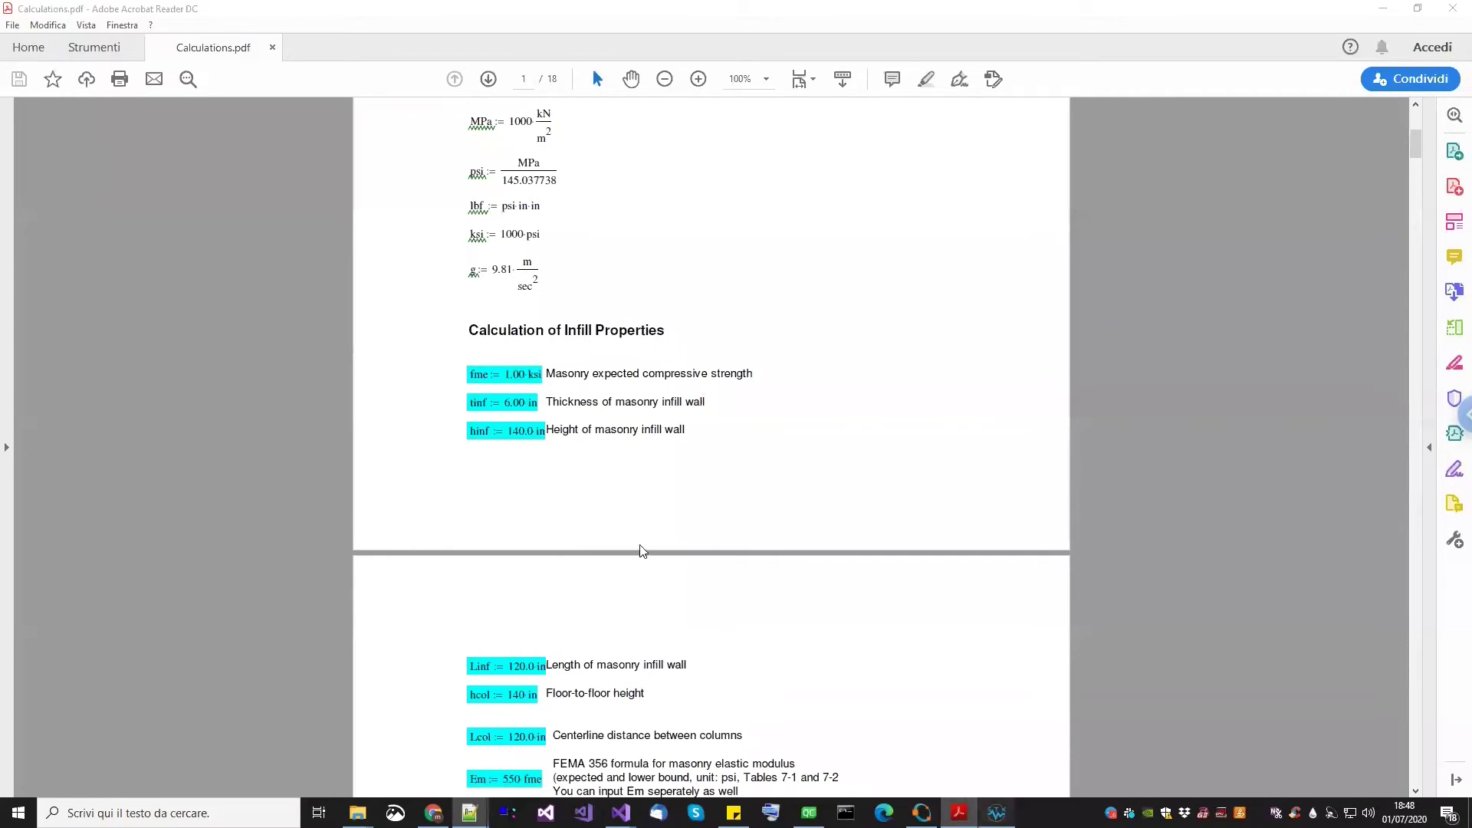
{"action": "left_click", "coordinate": [996, 813]}
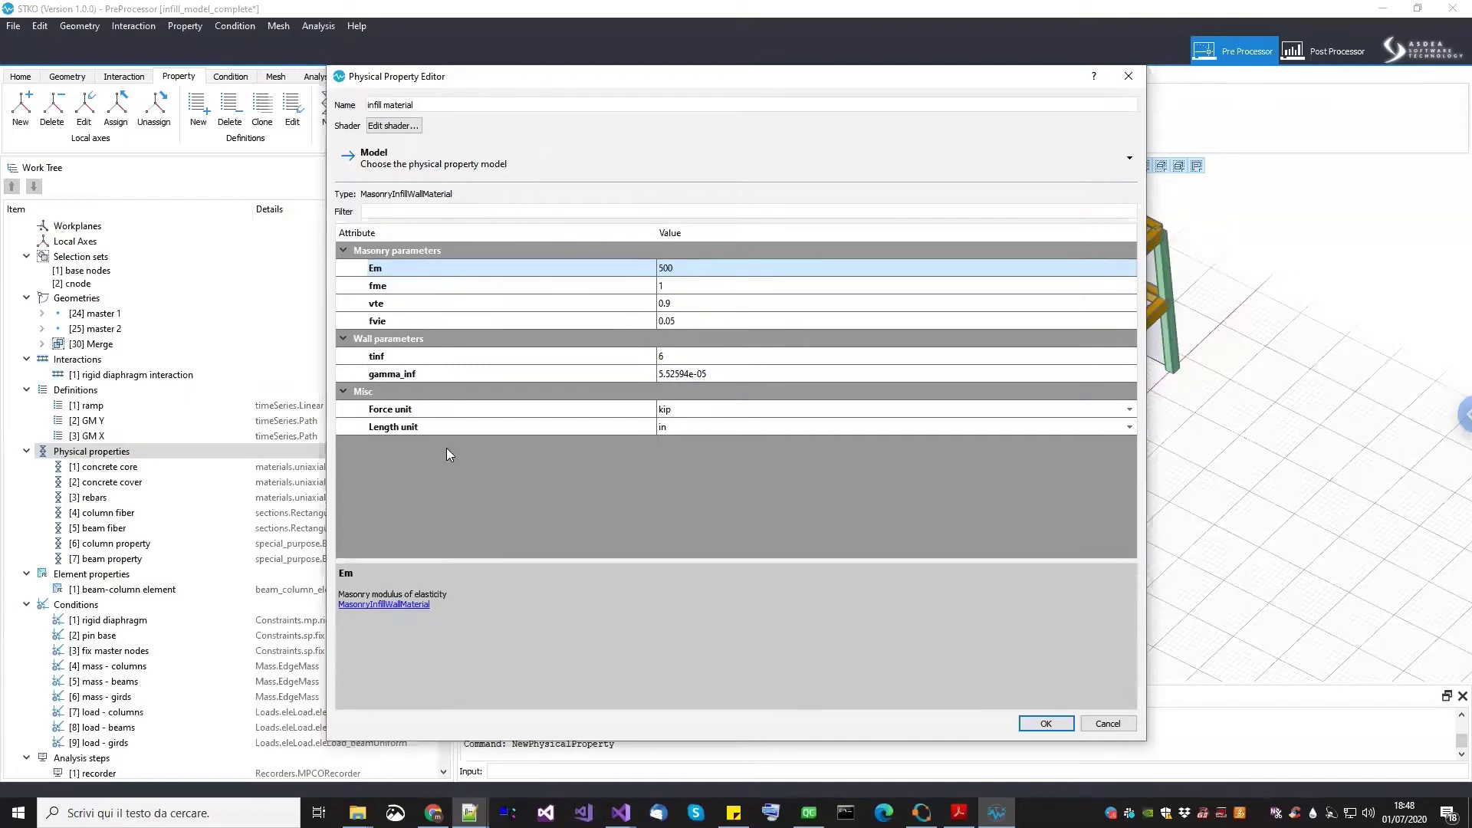
Review the descriptions of fme, vte, fvie, tinf, gamma_inf and the force and length units for the infill material
{"action": "left_click", "coordinate": [422, 289]}
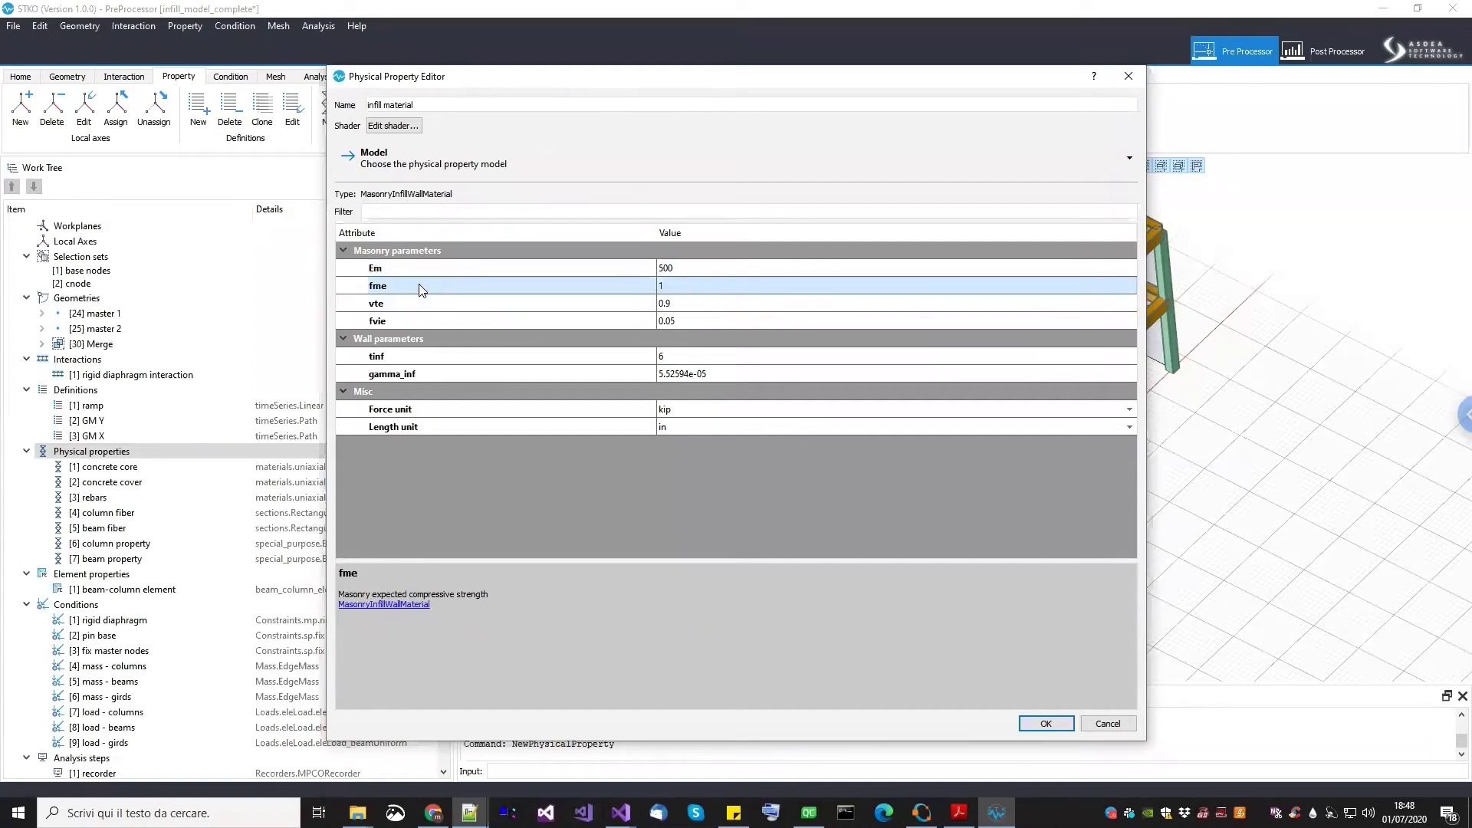
{"action": "left_click", "coordinate": [416, 304]}
{"action": "left_click", "coordinate": [412, 319]}
{"action": "left_click", "coordinate": [414, 304]}
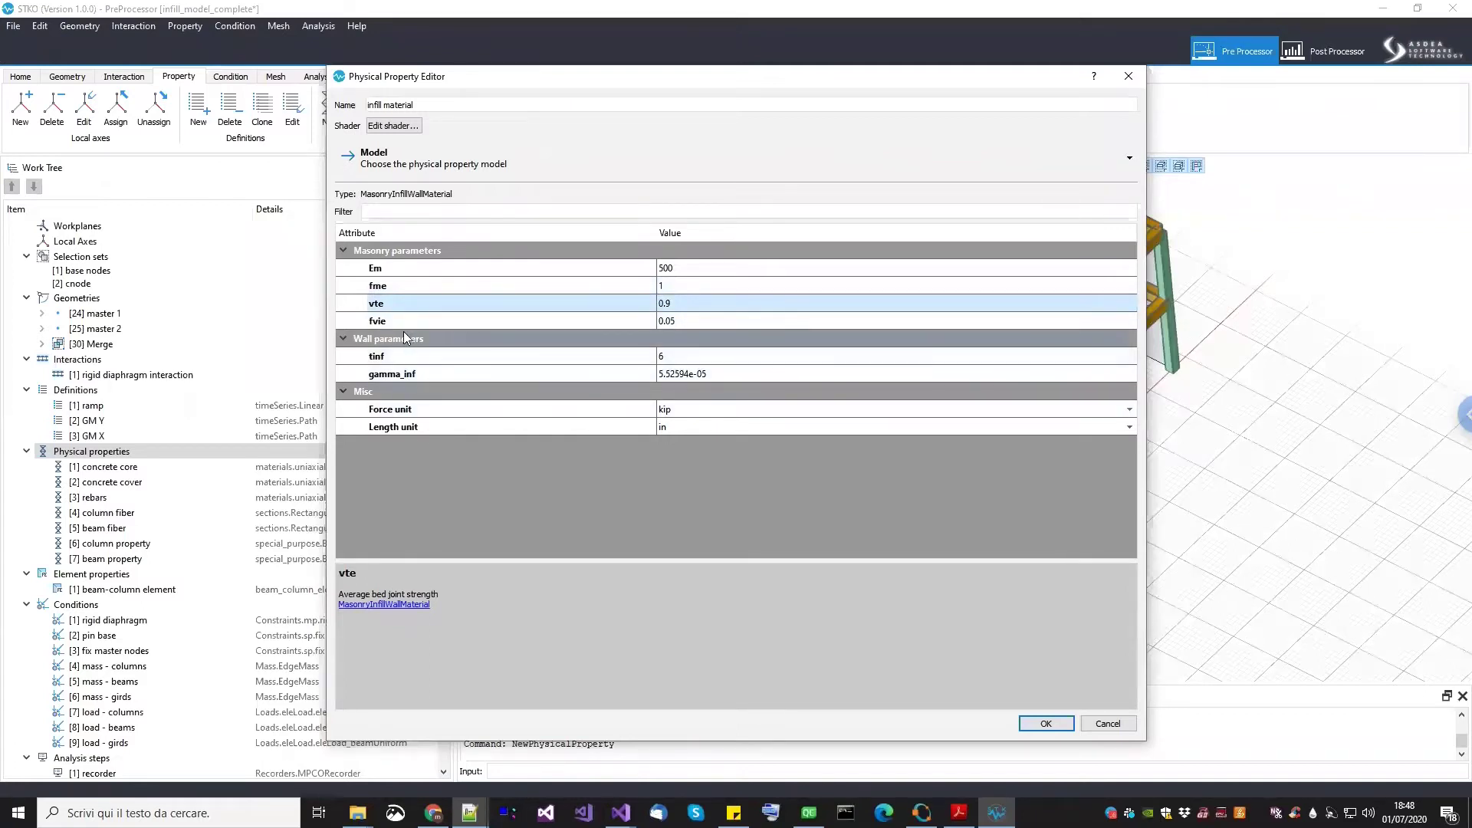
{"action": "left_click", "coordinate": [386, 359]}
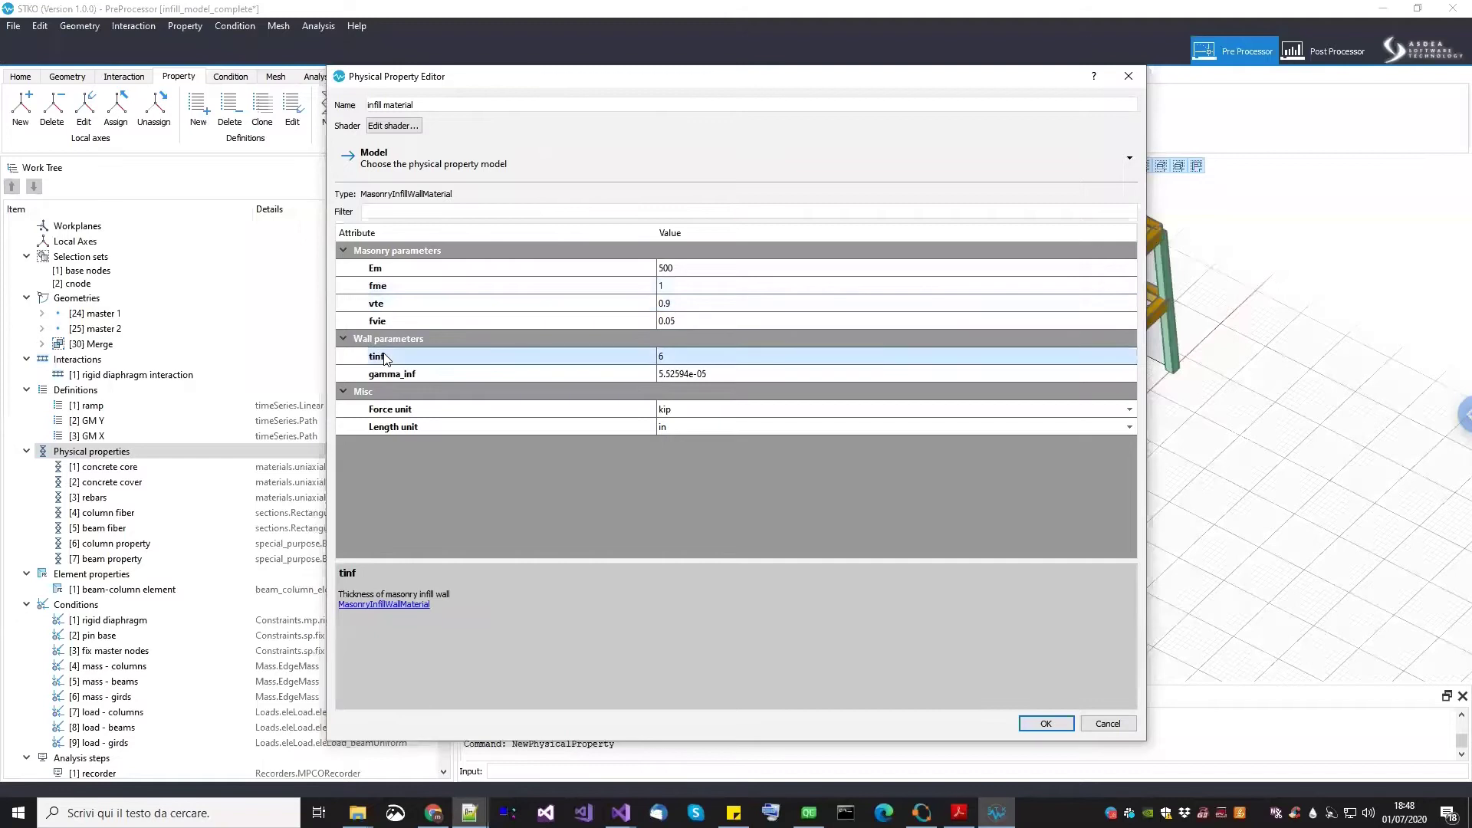
{"action": "left_click", "coordinate": [396, 373]}
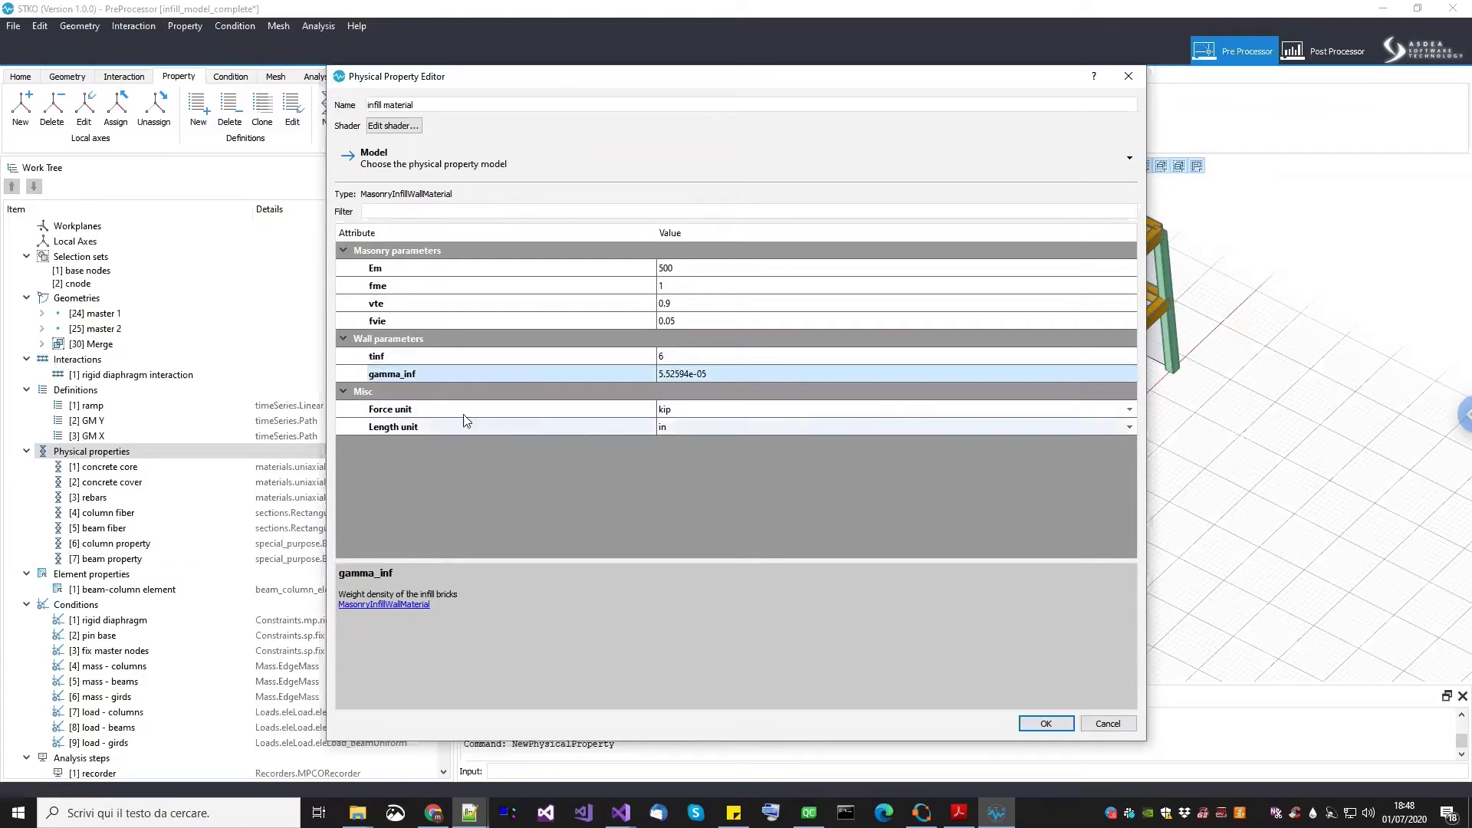
{"action": "left_click", "coordinate": [389, 408]}
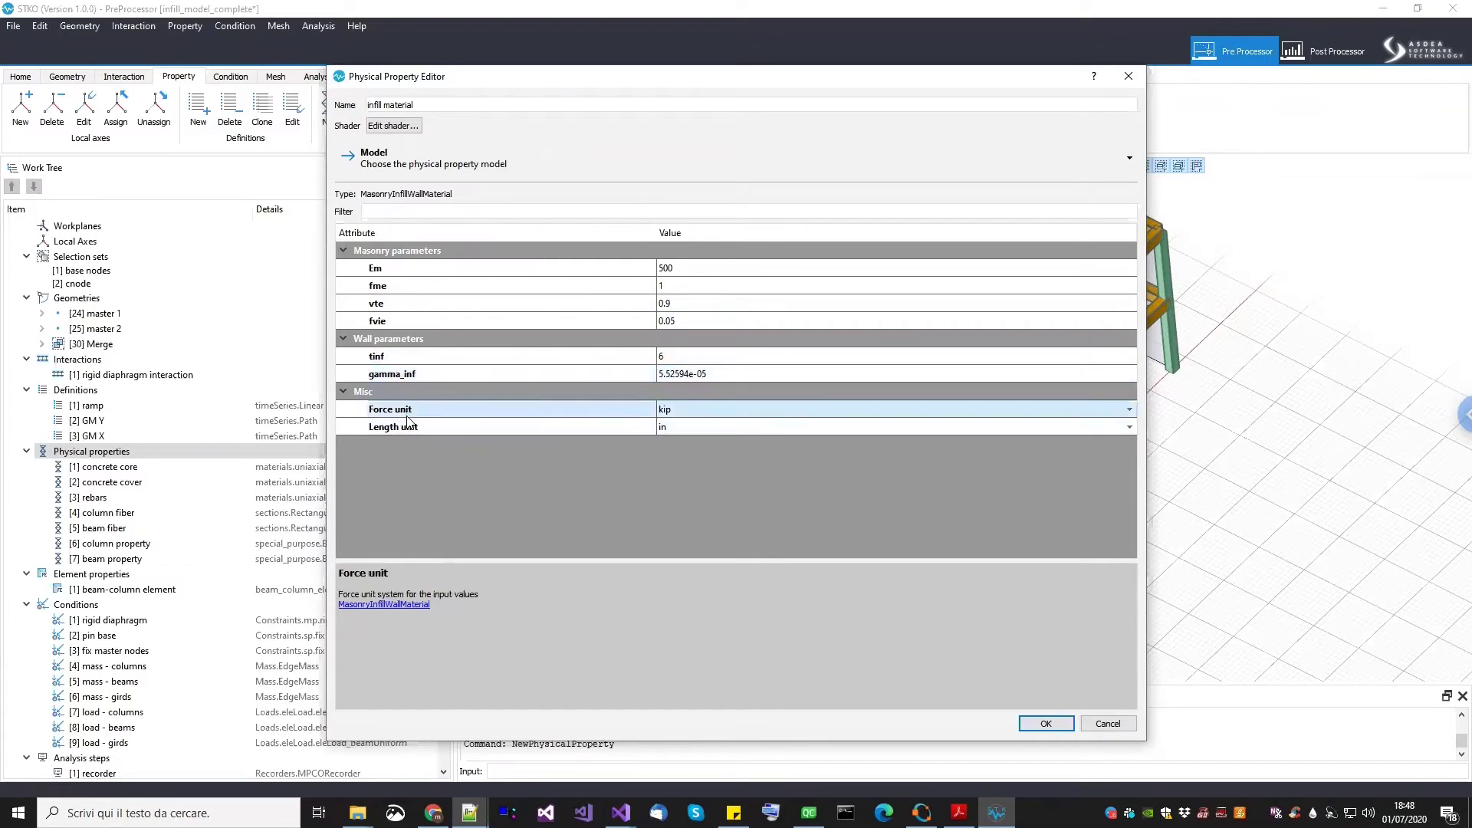
{"action": "left_click", "coordinate": [406, 426]}
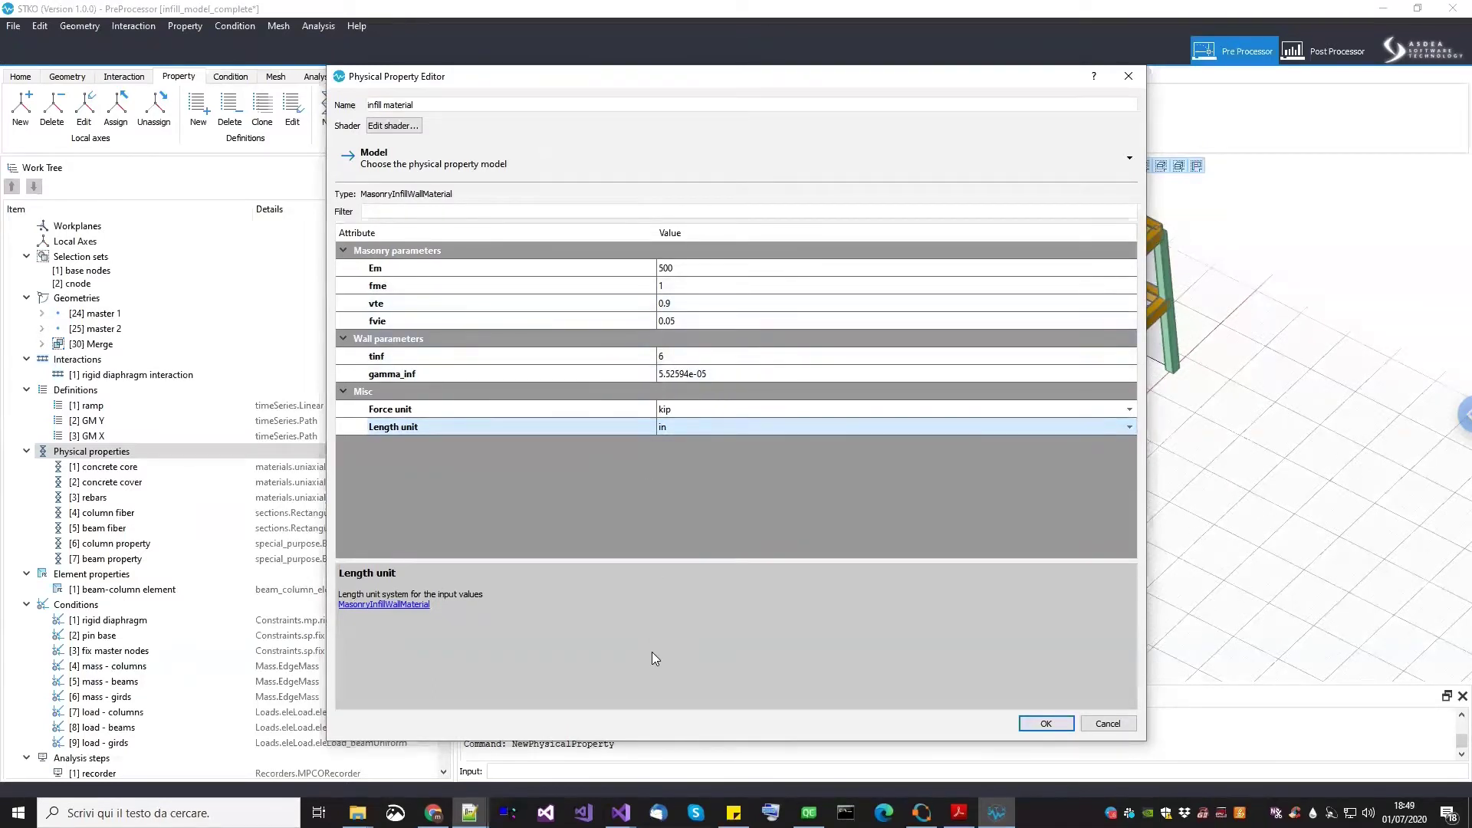
Switch to Adobe Acrobat Reader to check the units and infill inputs in Calculations.pdf, and return to STKO's physical property editor
{"action": "left_click", "coordinate": [959, 813]}
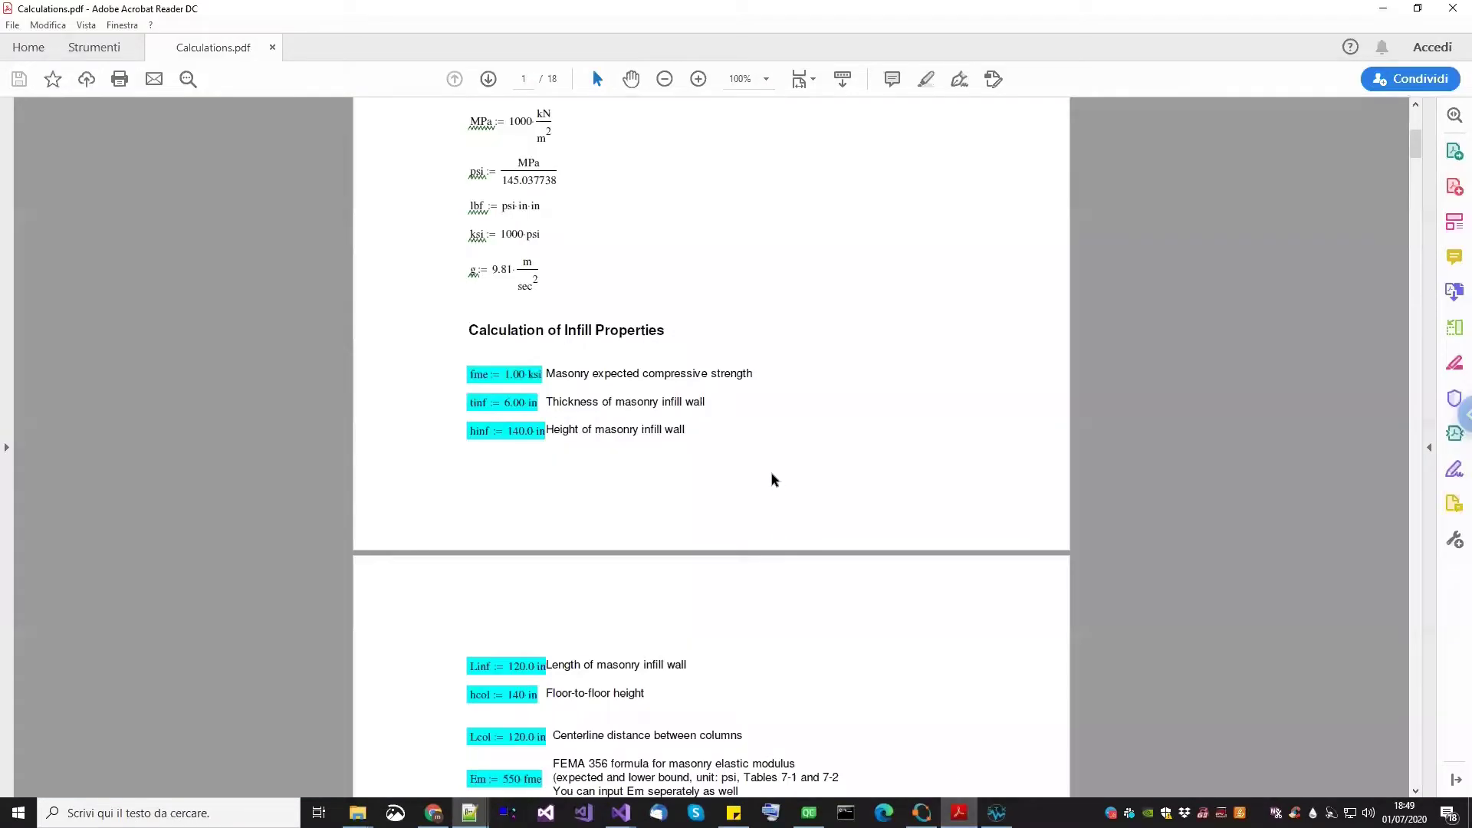
{"action": "scroll", "coordinate": [668, 552], "scroll_direction": "up", "scroll_amount": 2}
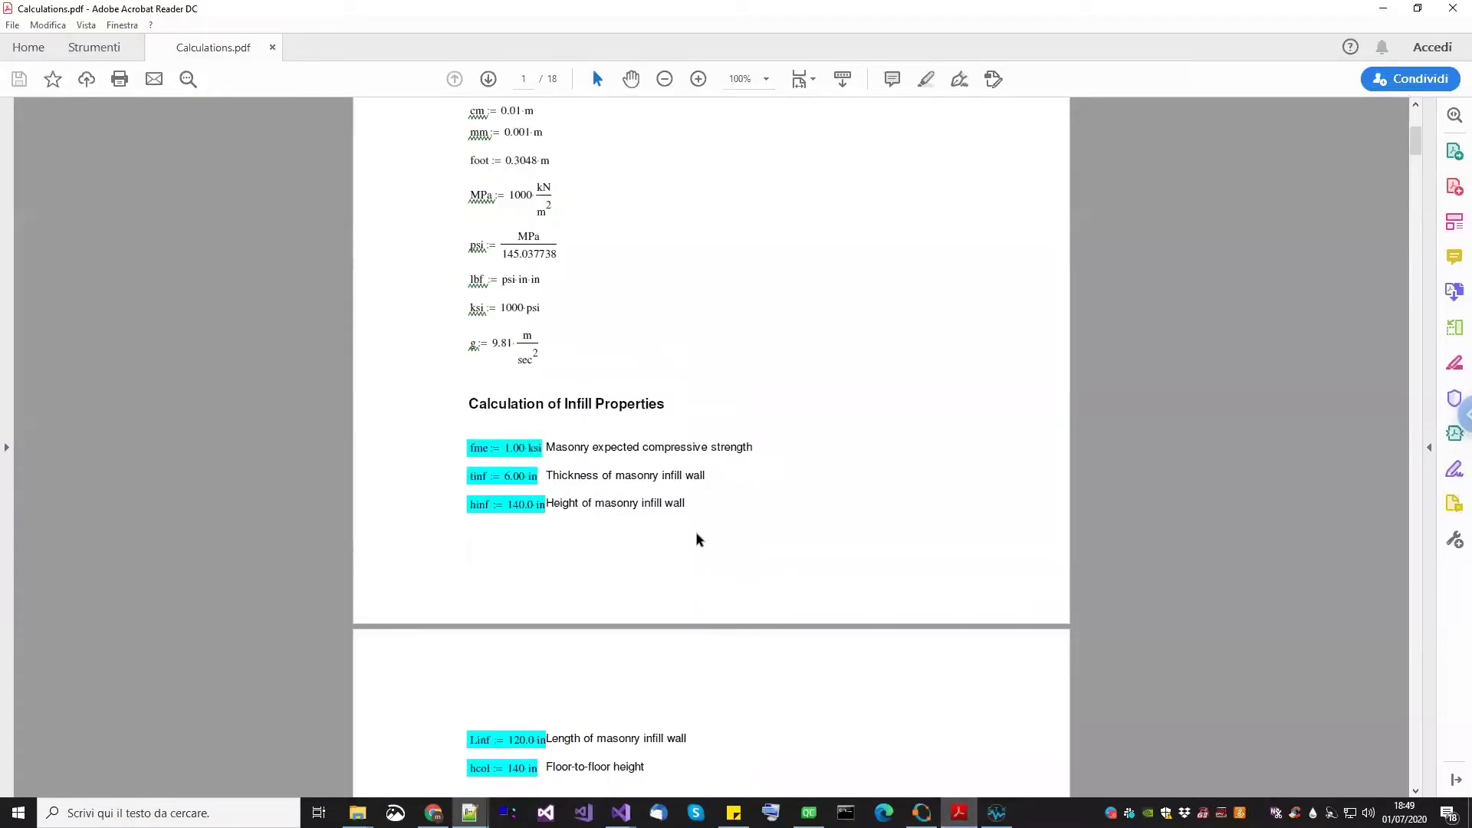
{"action": "scroll", "coordinate": [704, 519], "scroll_direction": "down", "scroll_amount": 3}
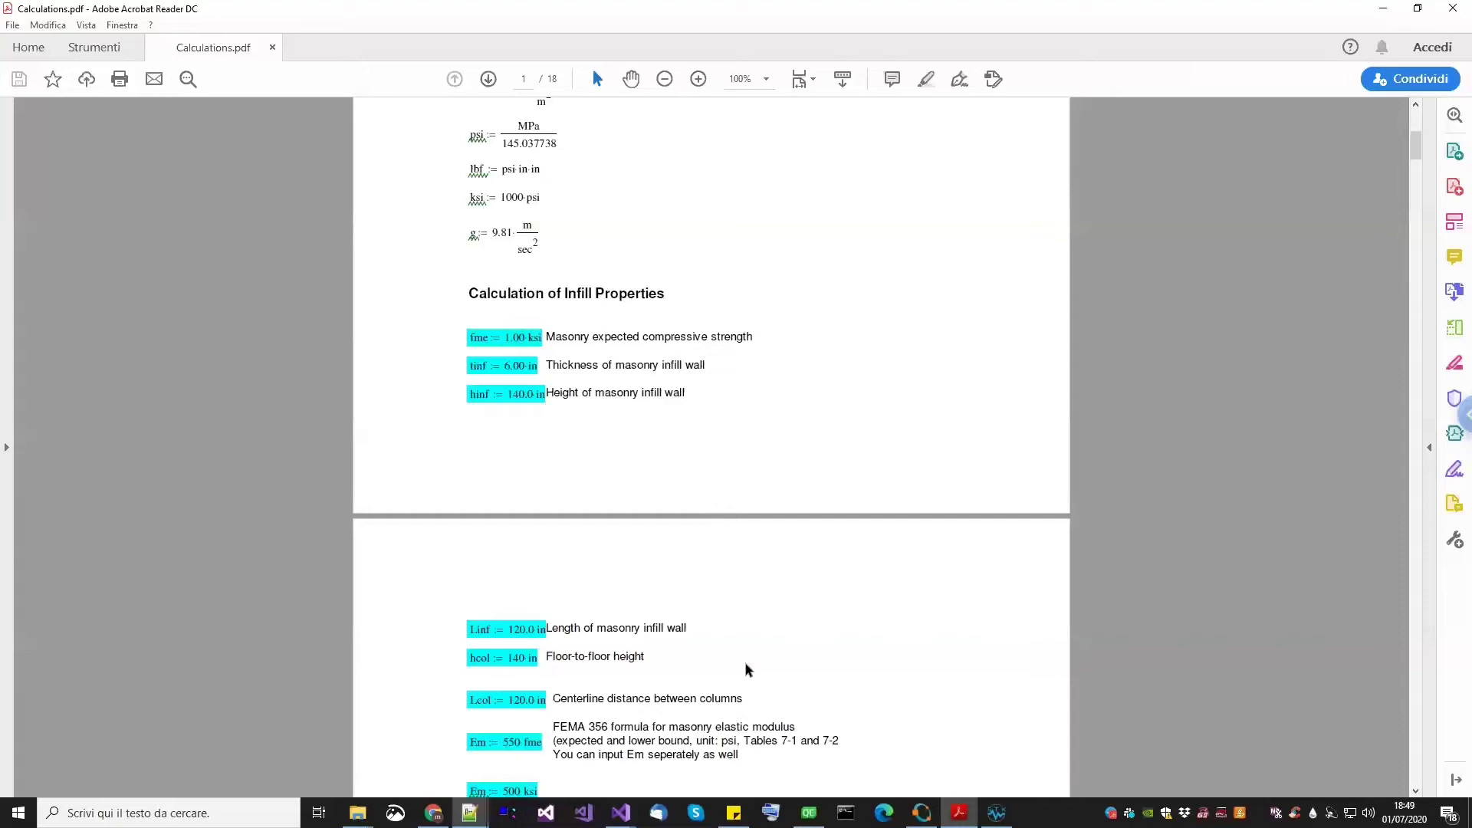
{"action": "left_click", "coordinate": [997, 812]}
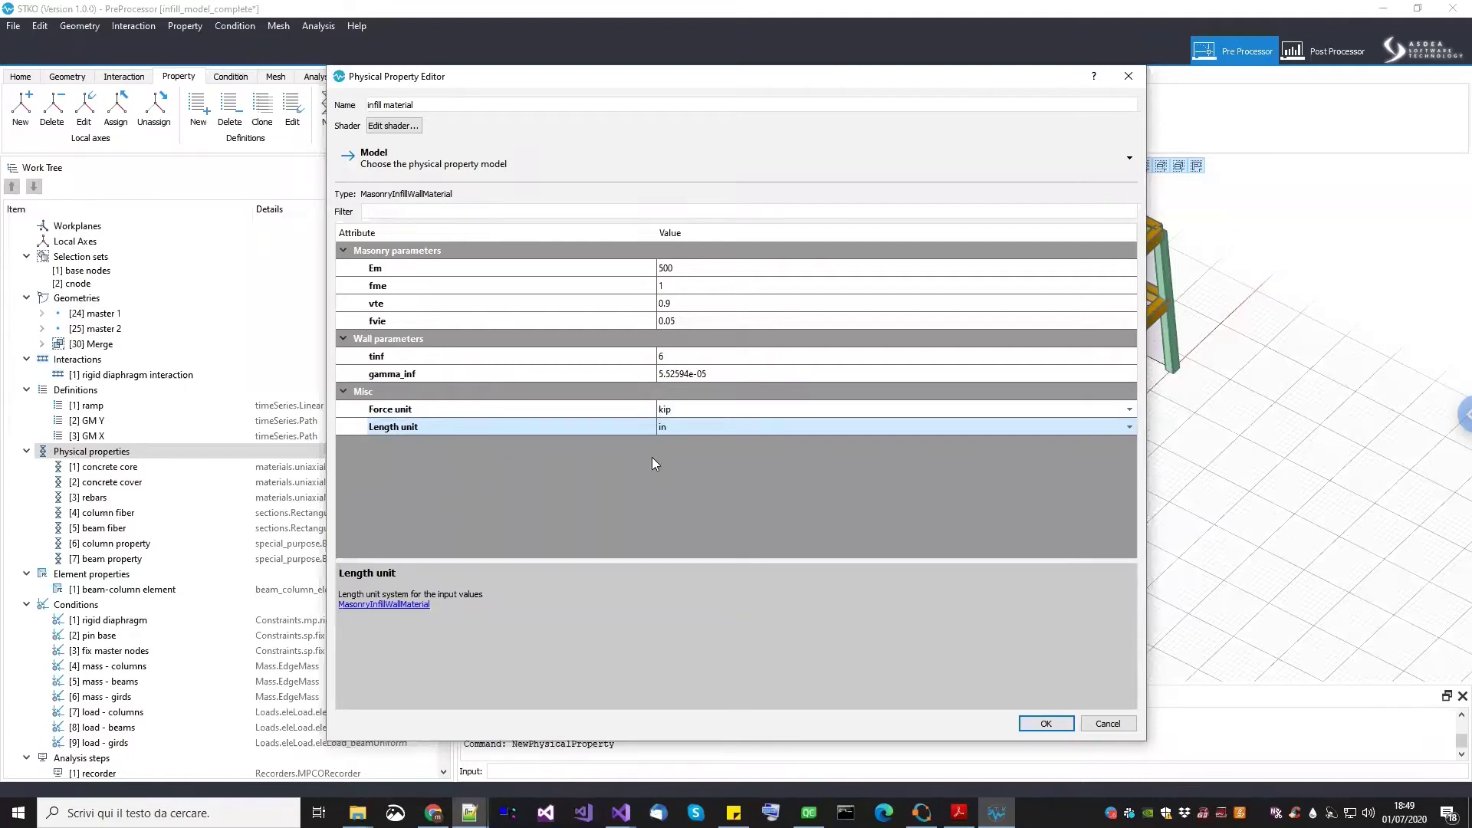
Try the infill material with the force unit set to N and the length unit set to m
{"action": "left_click", "coordinate": [725, 407]}
{"action": "left_click", "coordinate": [725, 407]}
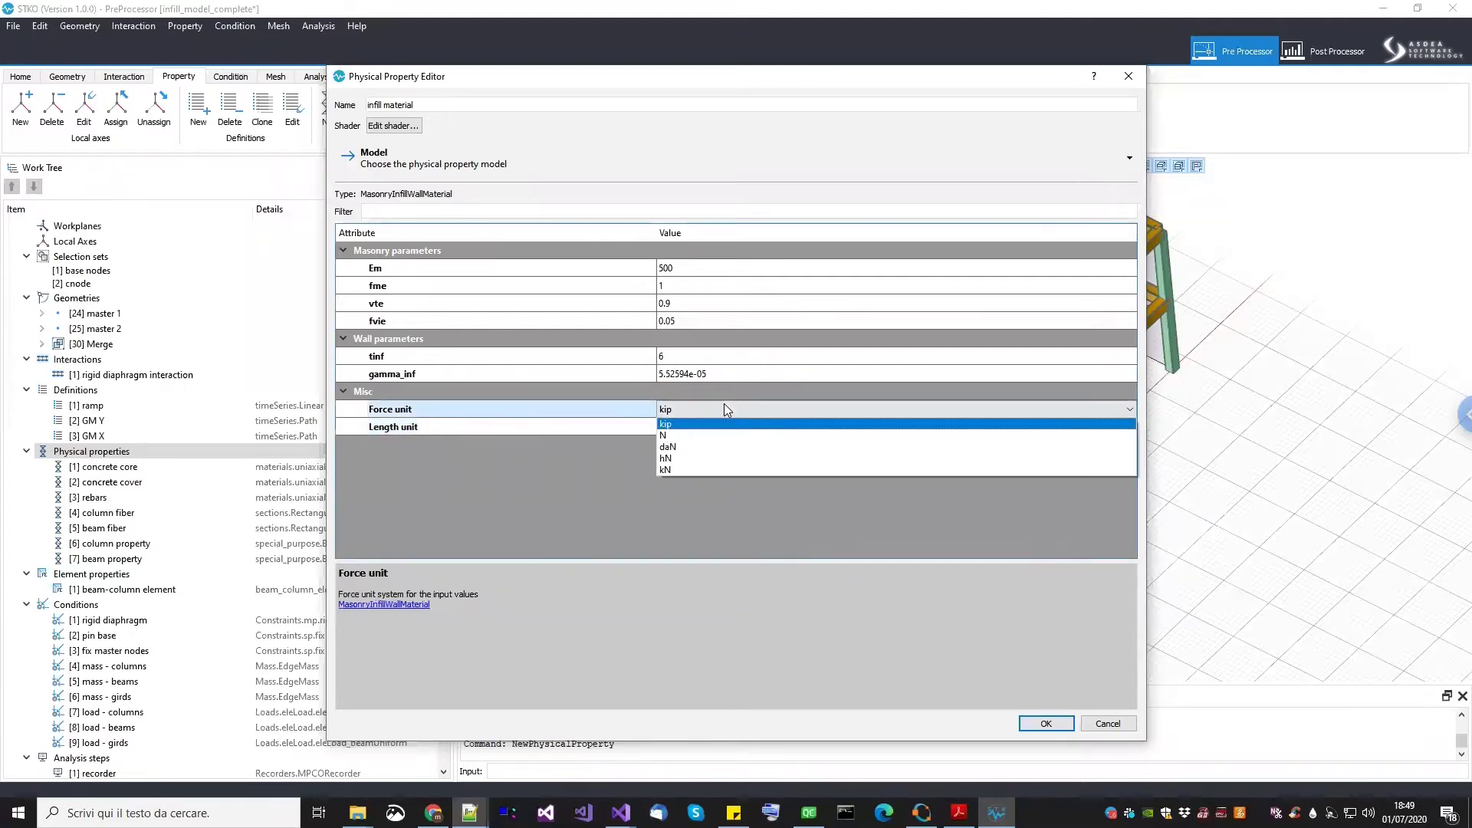
{"action": "left_click", "coordinate": [683, 435]}
{"action": "left_click", "coordinate": [687, 428]}
{"action": "left_click", "coordinate": [687, 428]}
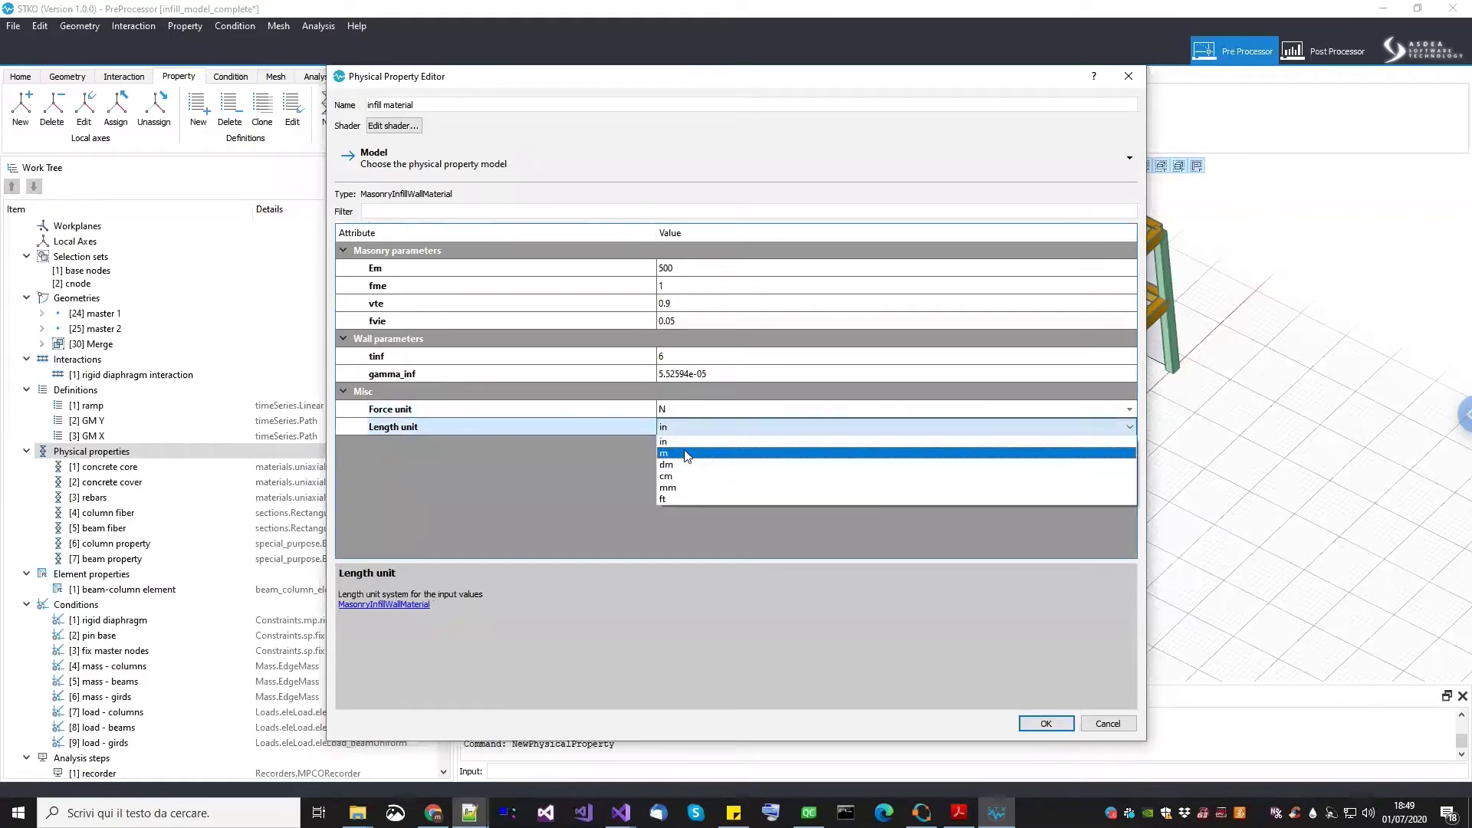
{"action": "left_click", "coordinate": [687, 453]}
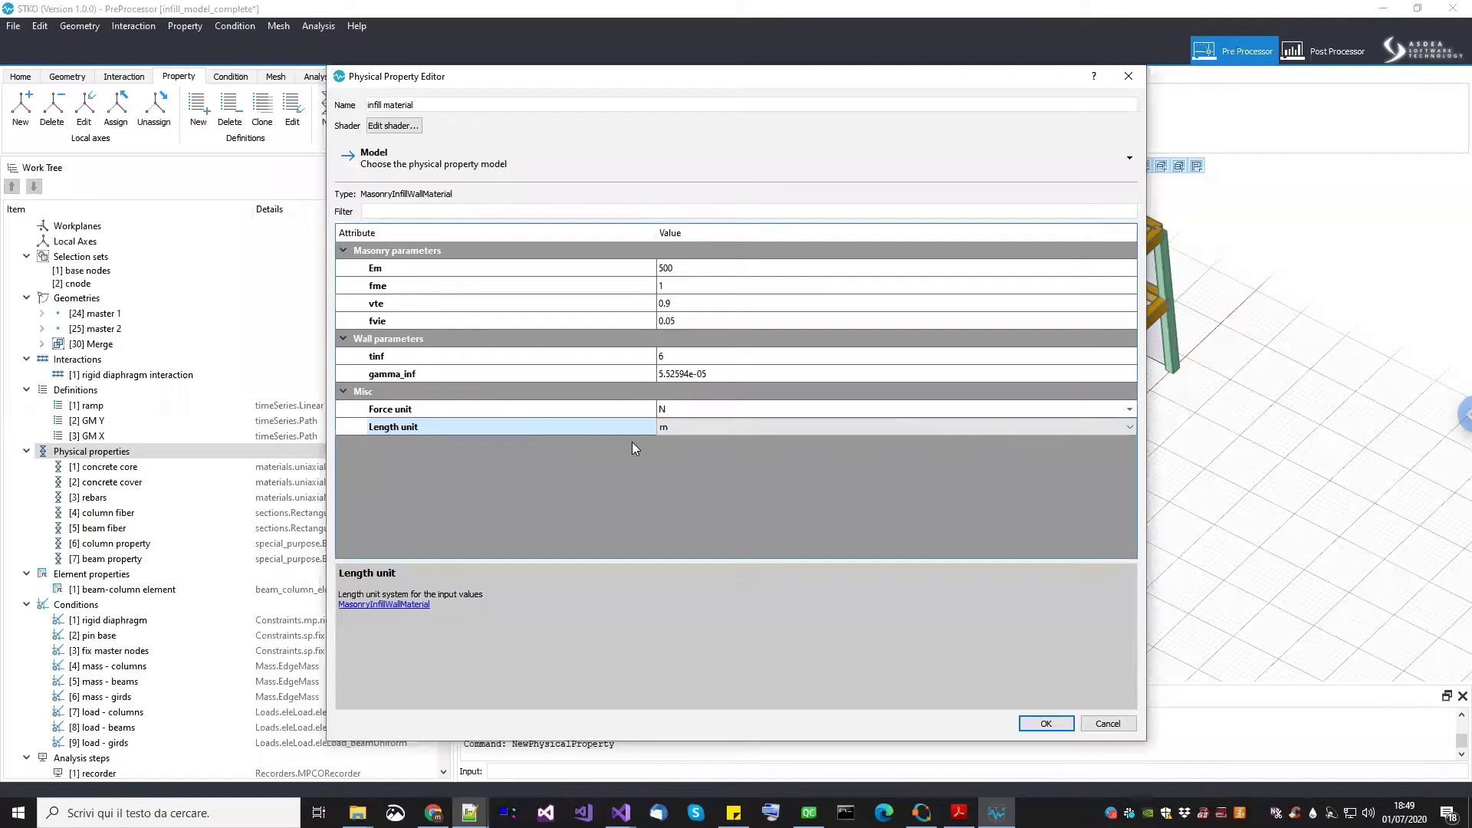
Set the infill material's force unit back to kip and its length unit back to in
{"action": "left_click", "coordinate": [687, 409]}
{"action": "left_click", "coordinate": [687, 410]}
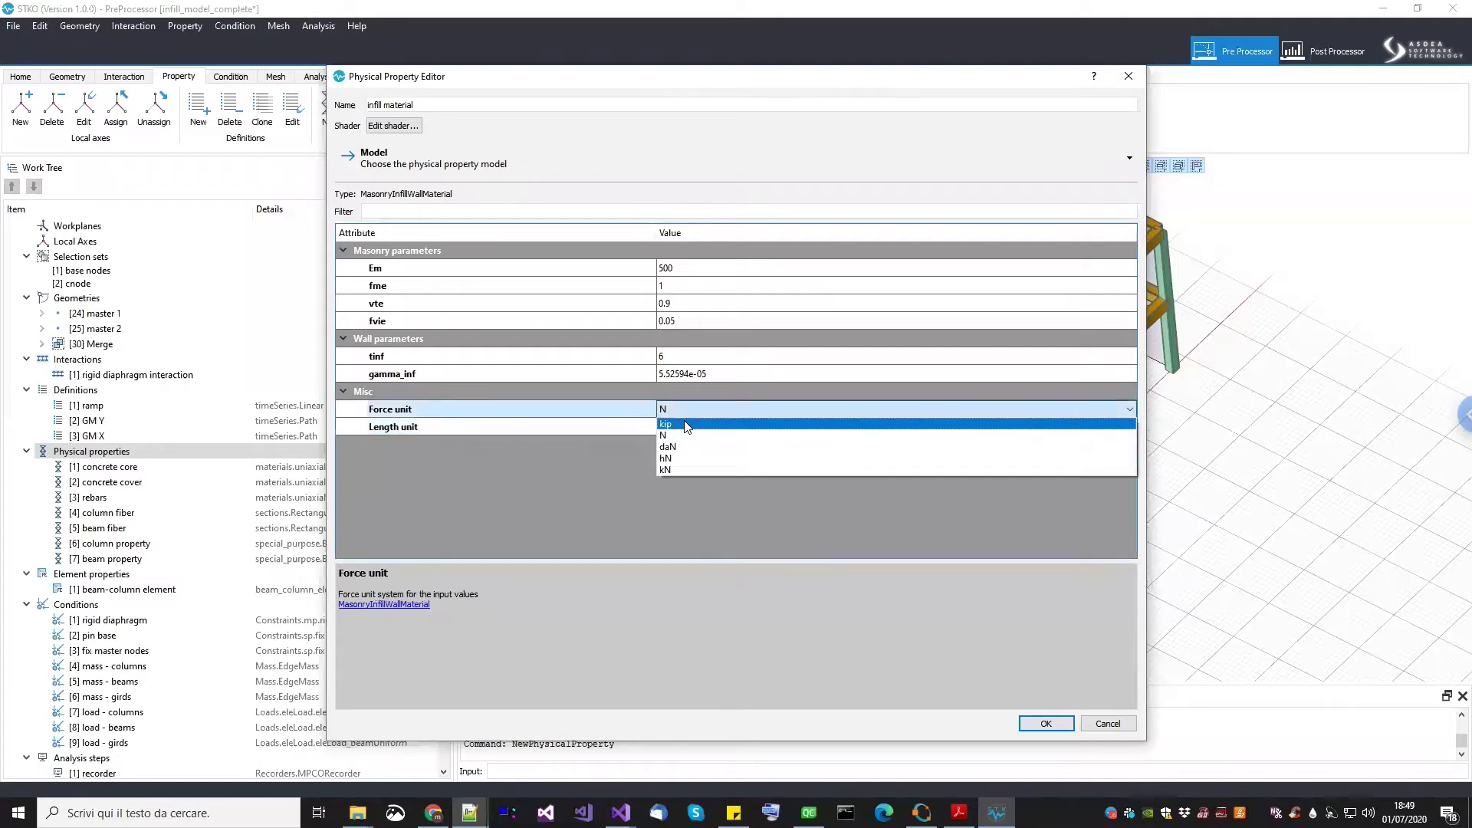
{"action": "left_click", "coordinate": [684, 424]}
{"action": "left_click", "coordinate": [684, 427]}
{"action": "left_click", "coordinate": [684, 427]}
{"action": "left_click", "coordinate": [675, 513]}
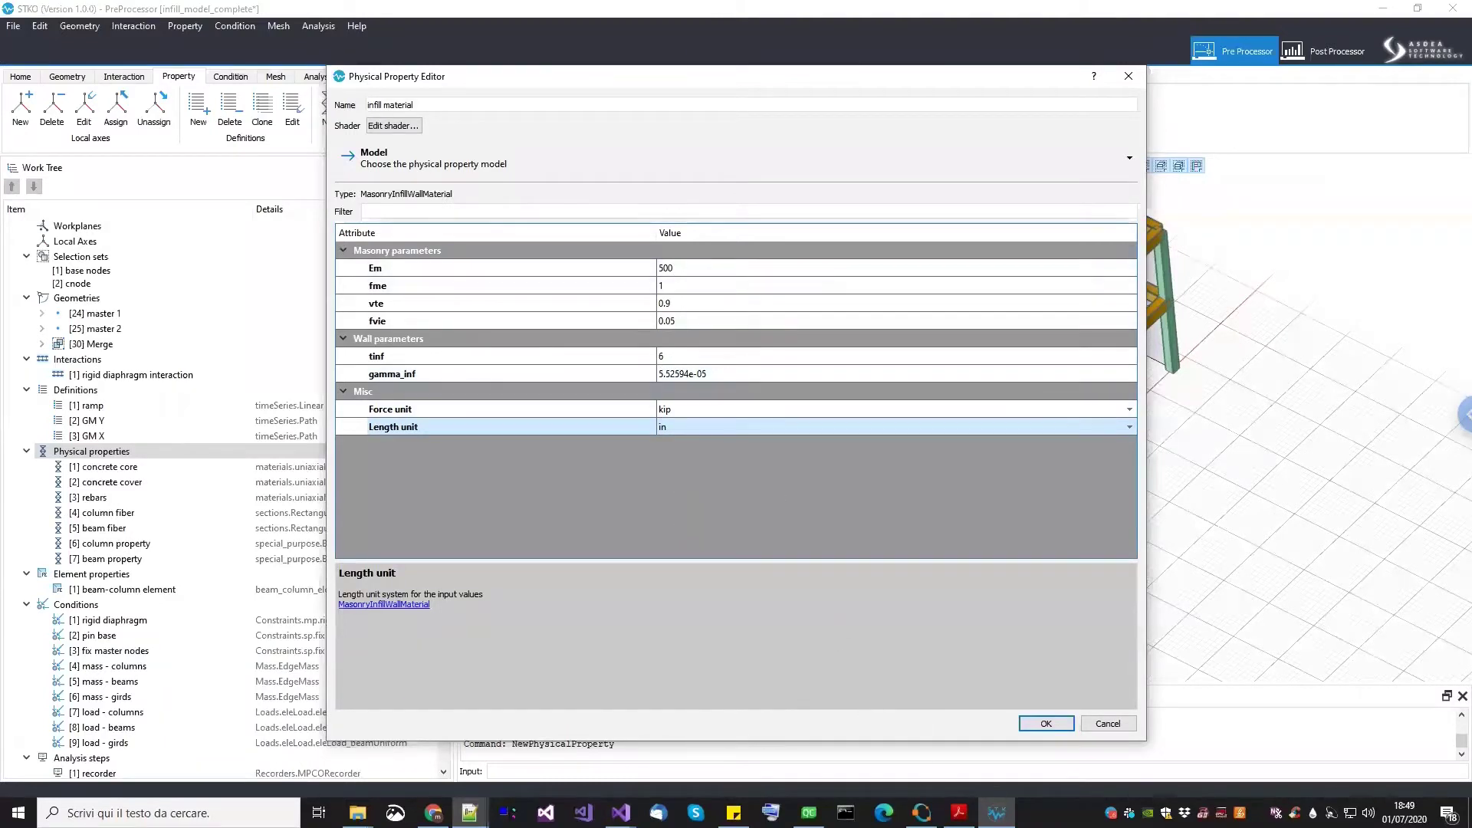
{"action": "mouse_move", "coordinate": [958, 813]}
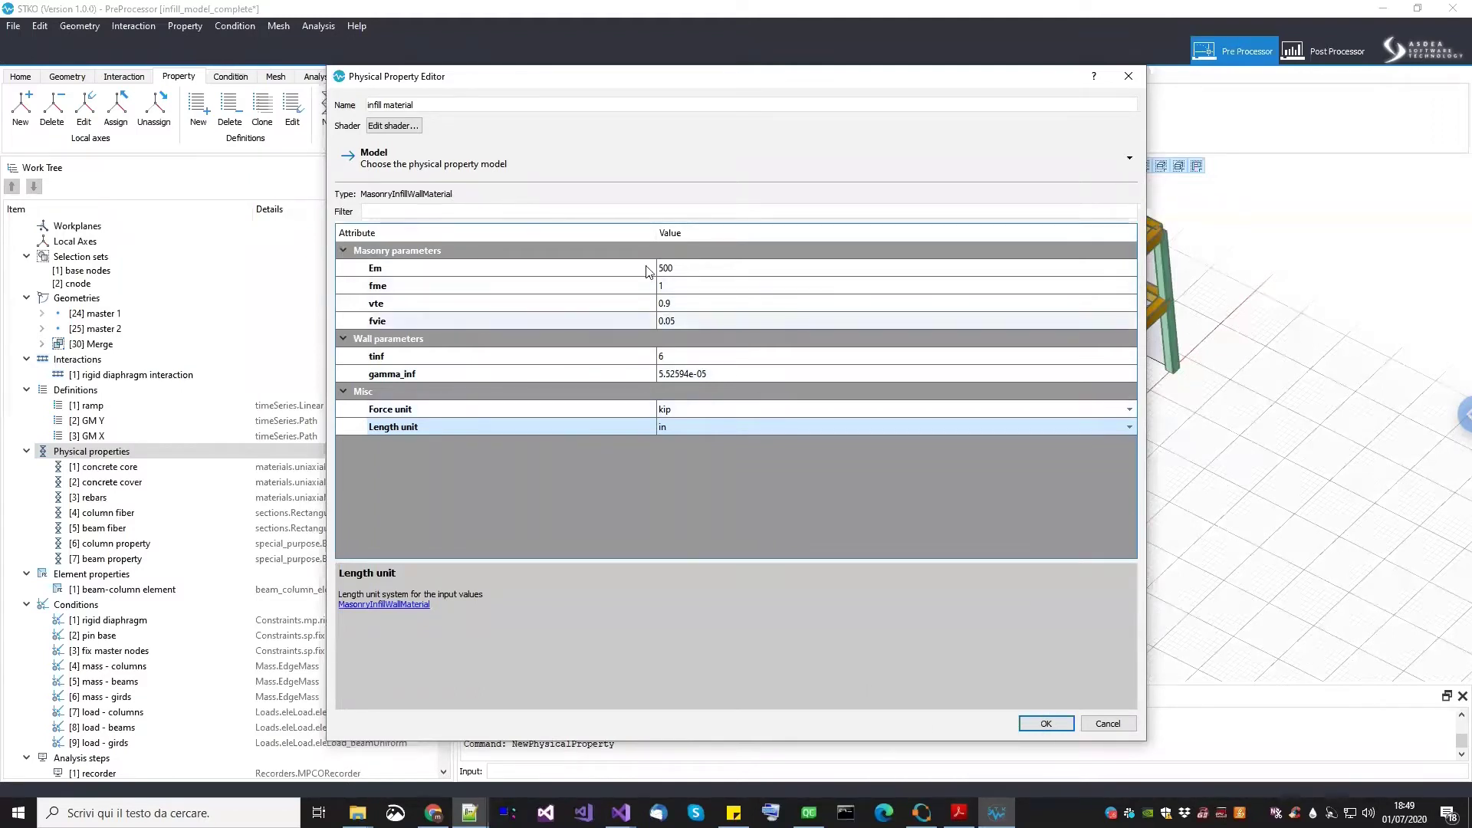
Finish creating the MasonryInfillWallMaterial physical property named infill material with the entered settings
{"action": "left_click", "coordinate": [1059, 725]}
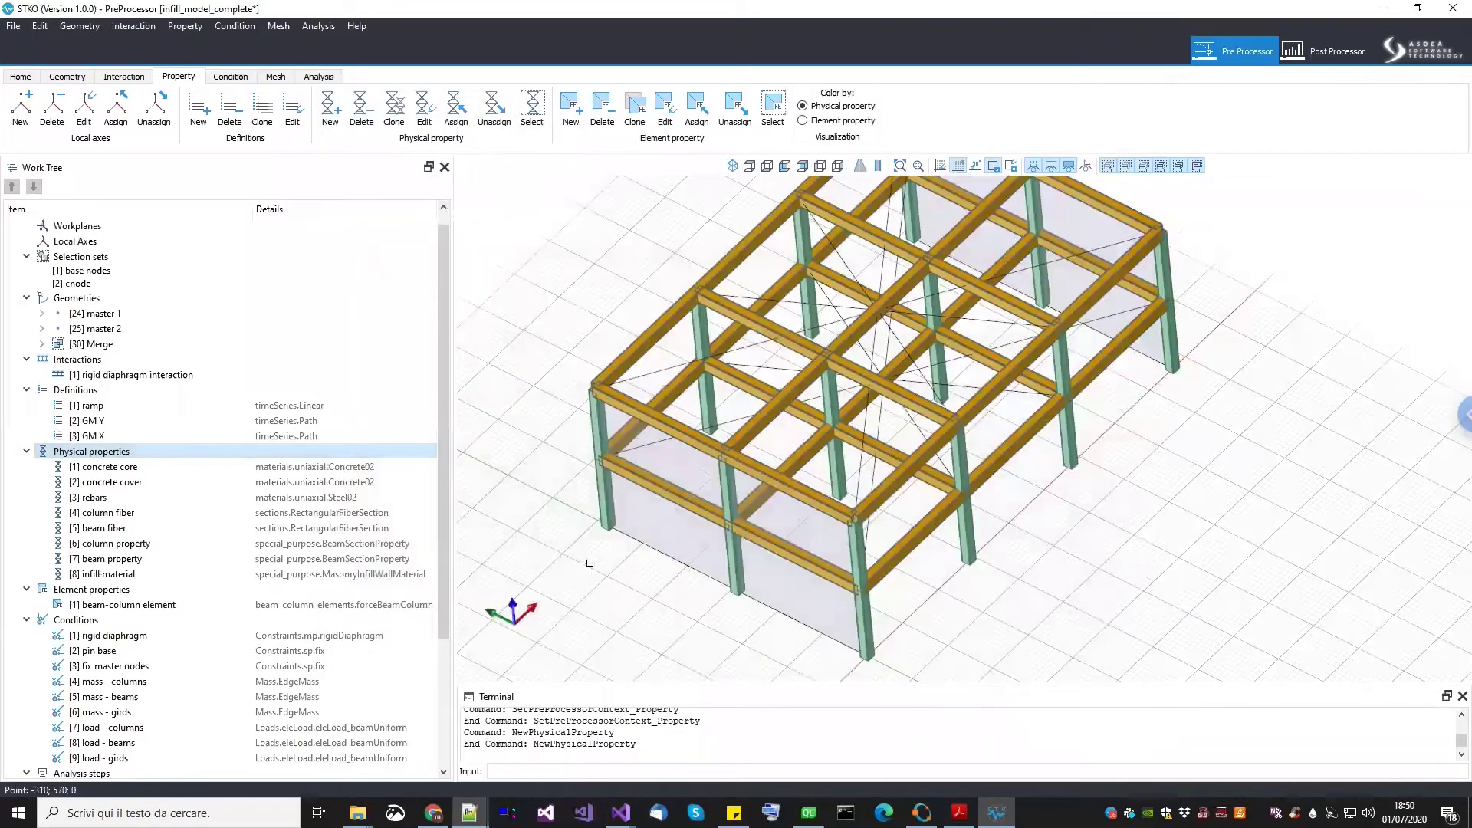
{"action": "left_click", "coordinate": [130, 575]}
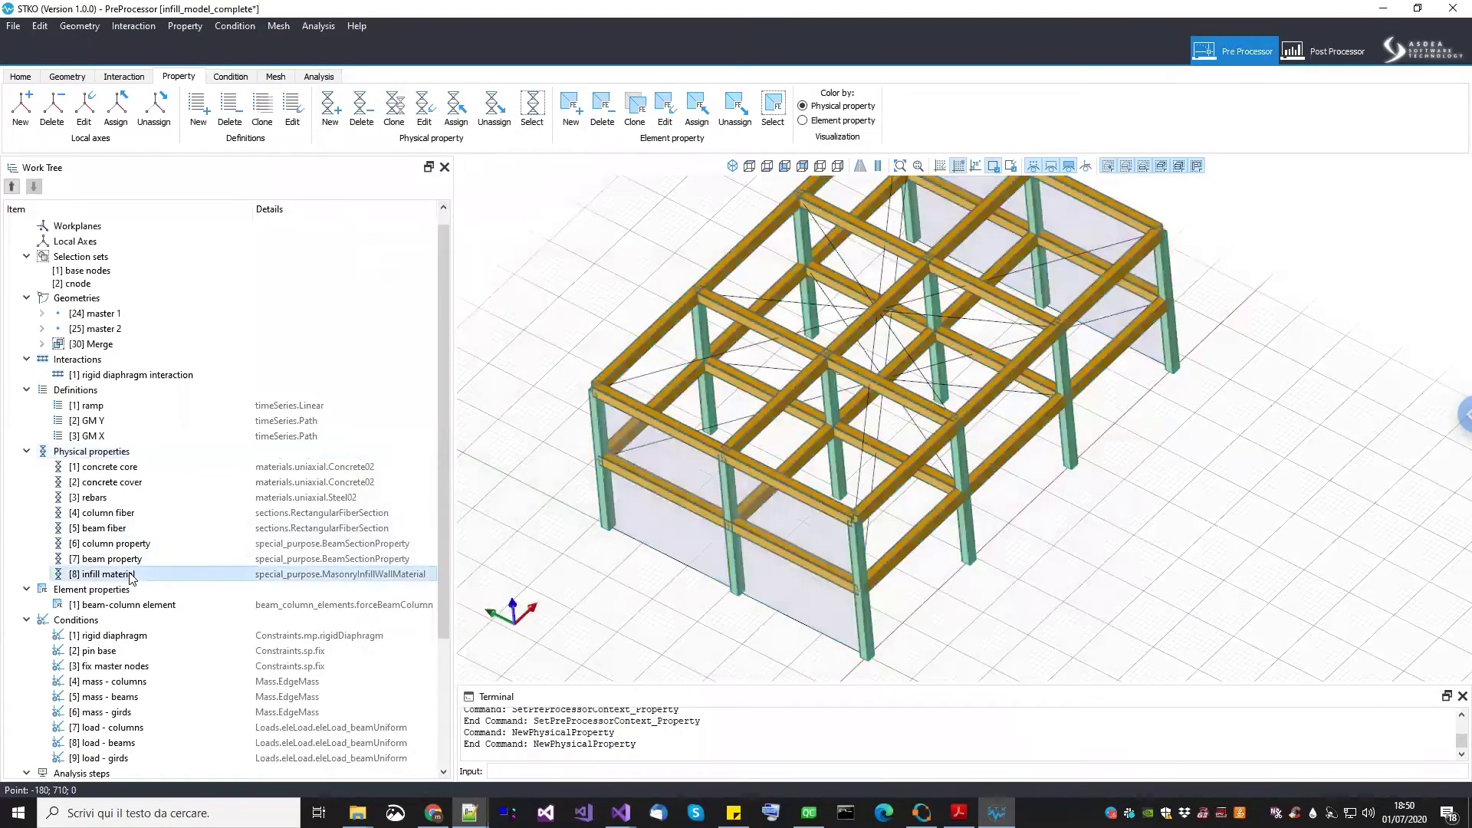
{"action": "left_click_drag", "start_coordinate": [1028, 565], "coordinate": [959, 552]}
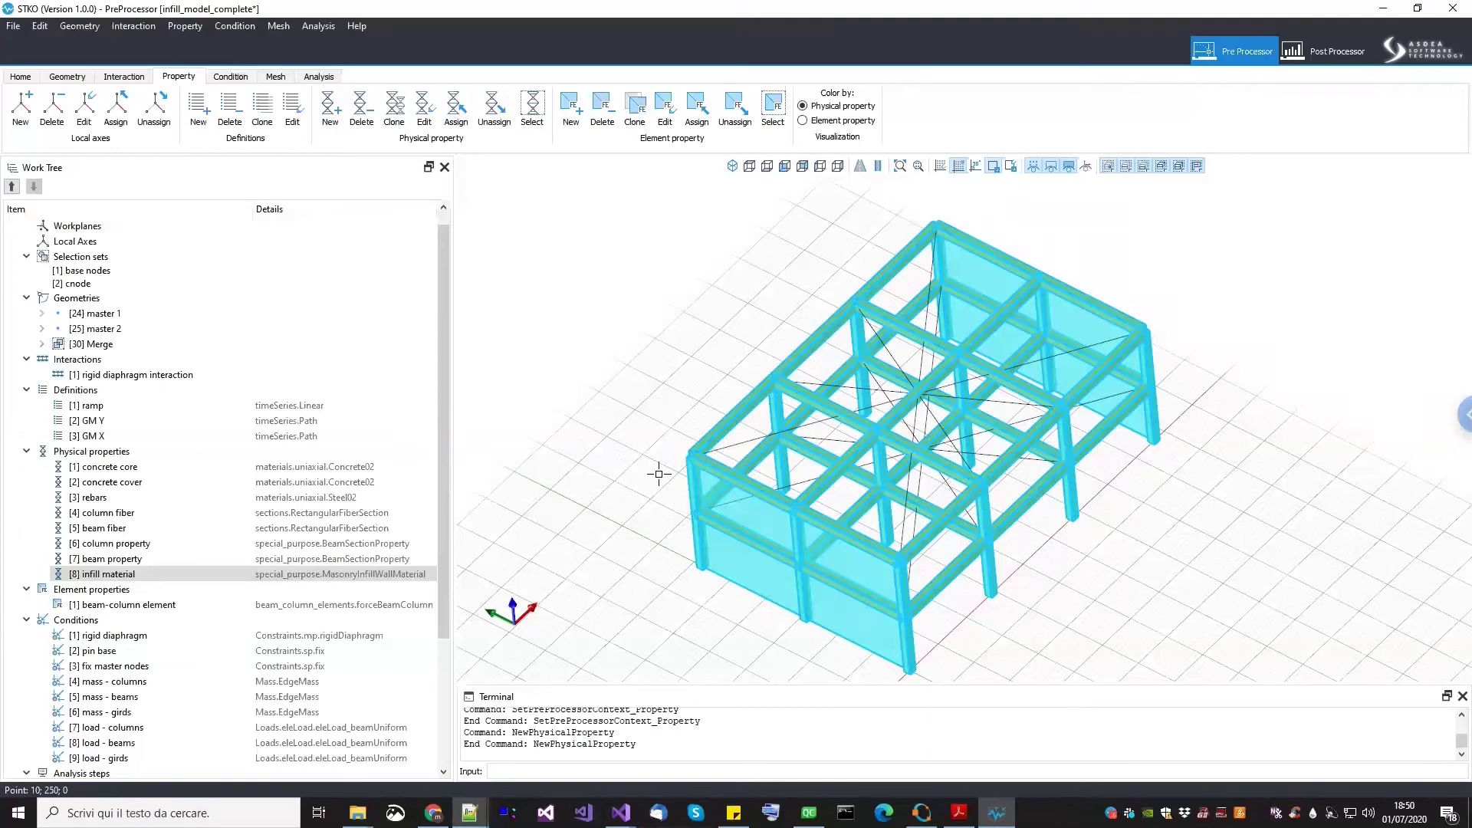
Select all faces of the Merge geometry and assign the infill material physical property to them
{"action": "left_click", "coordinate": [42, 345]}
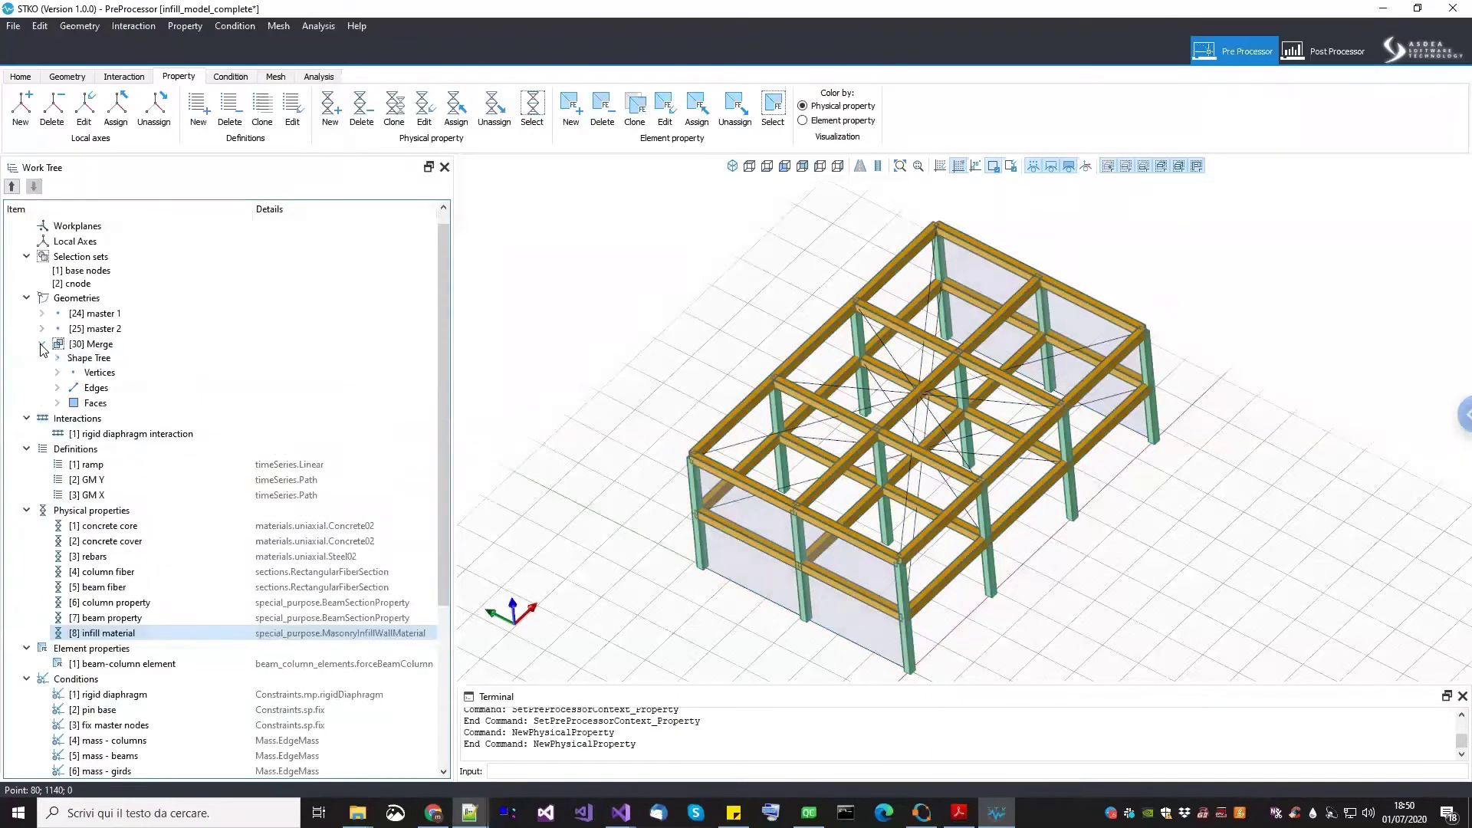
{"action": "left_click", "coordinate": [57, 403]}
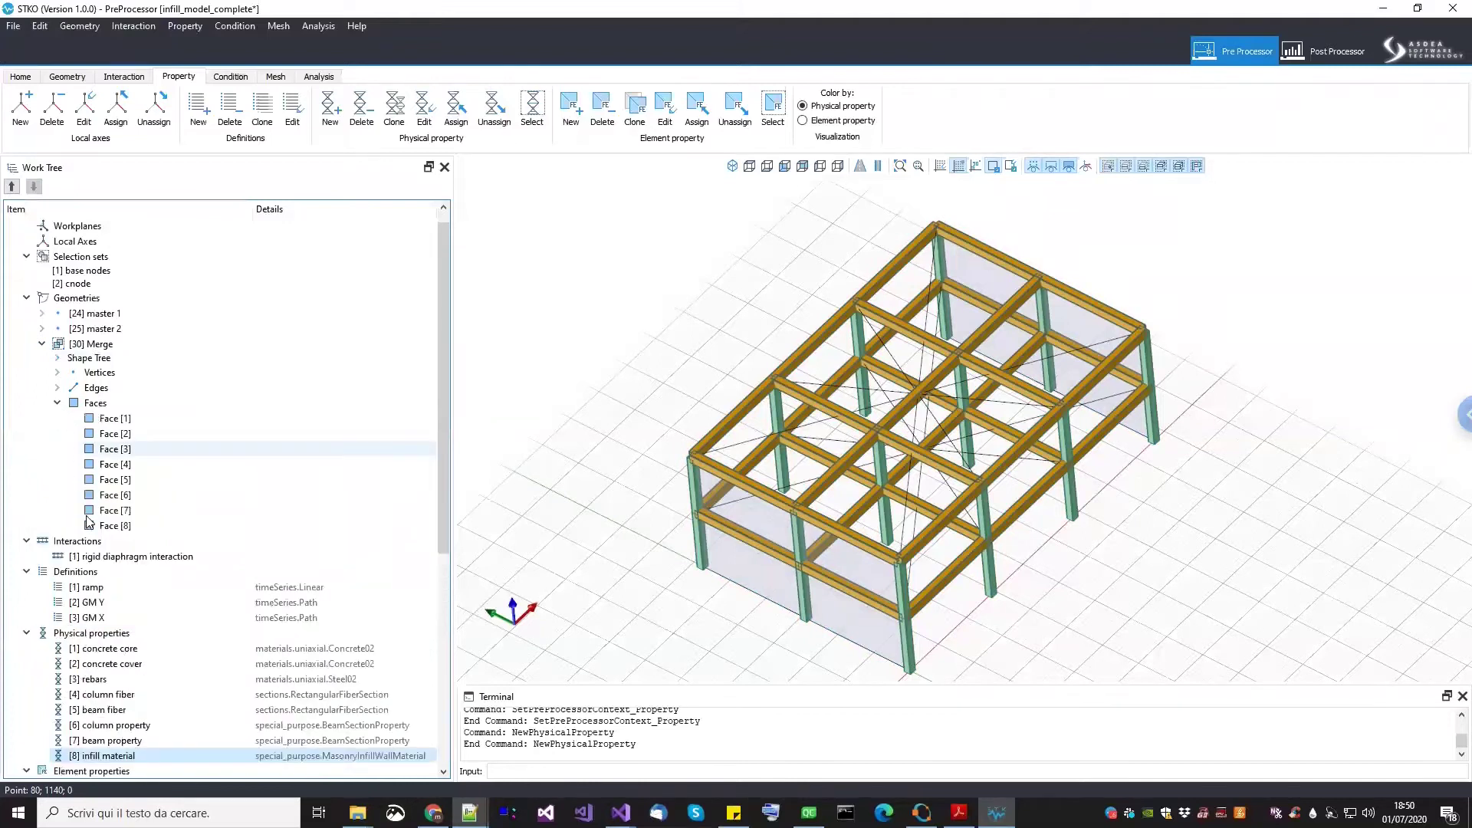
{"action": "left_click", "coordinate": [114, 495]}
{"action": "left_click", "coordinate": [113, 433]}
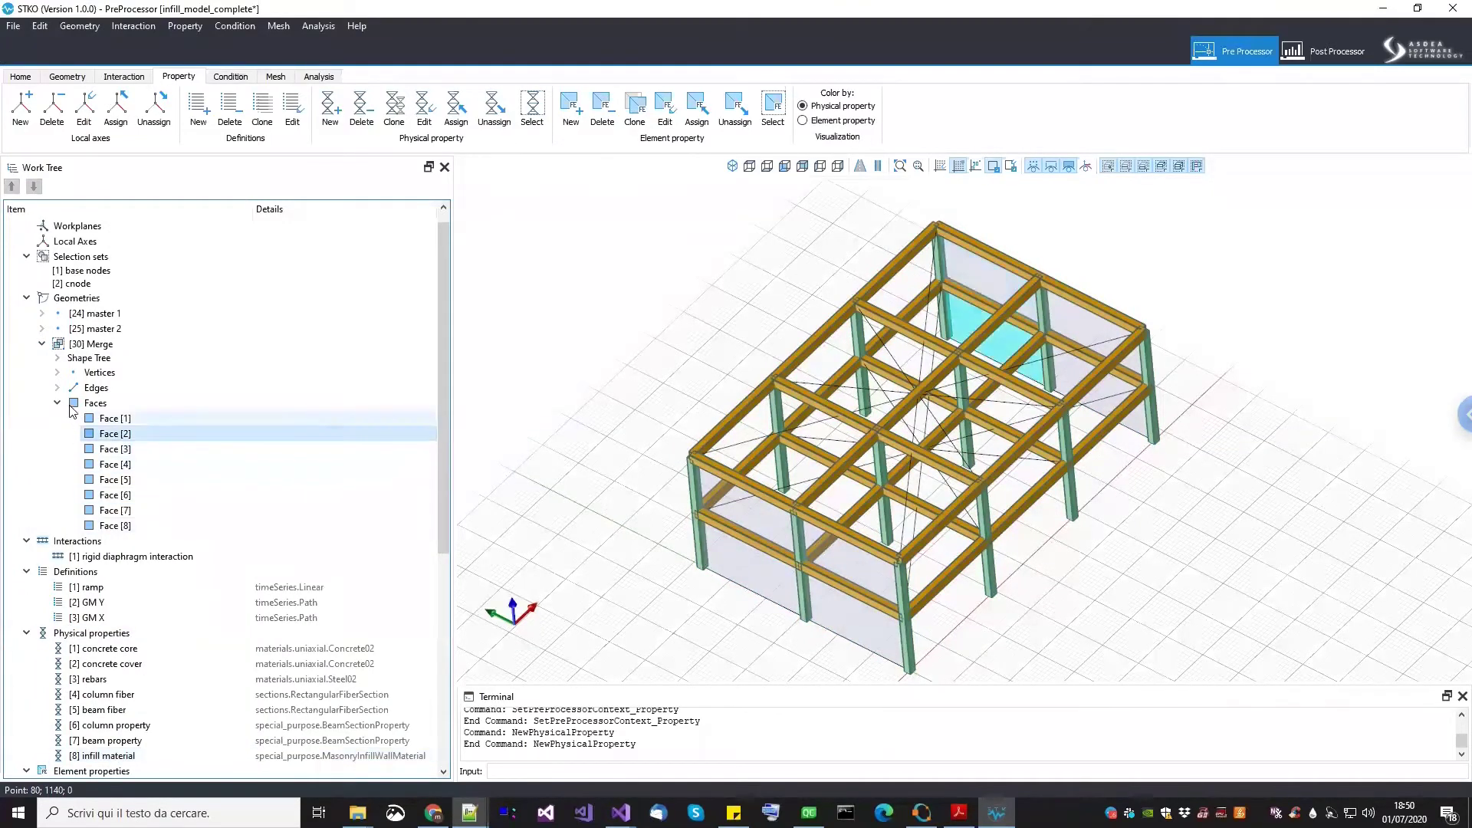
{"action": "left_click", "coordinate": [96, 404]}
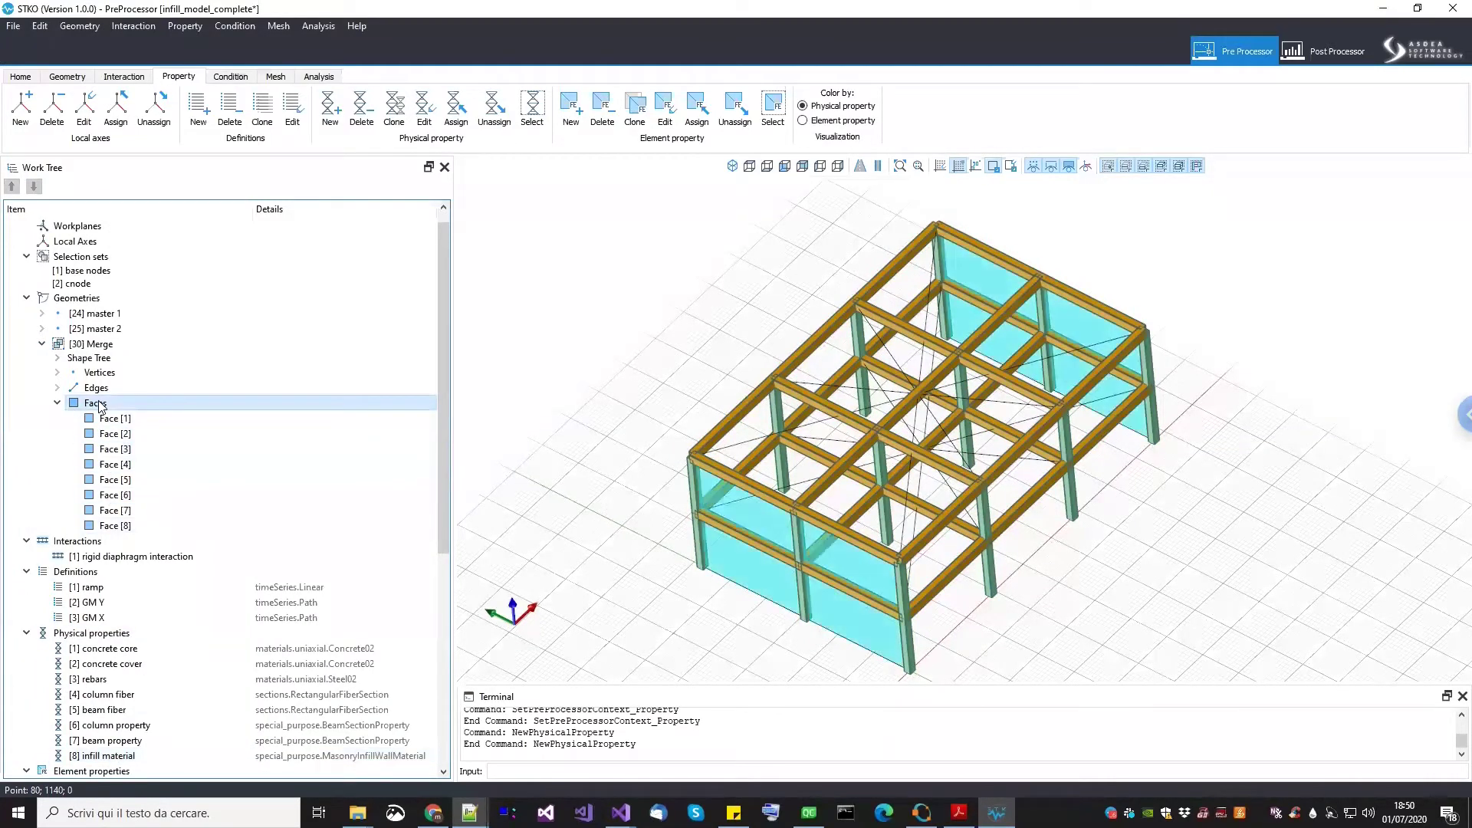
{"action": "right_click", "coordinate": [98, 407]}
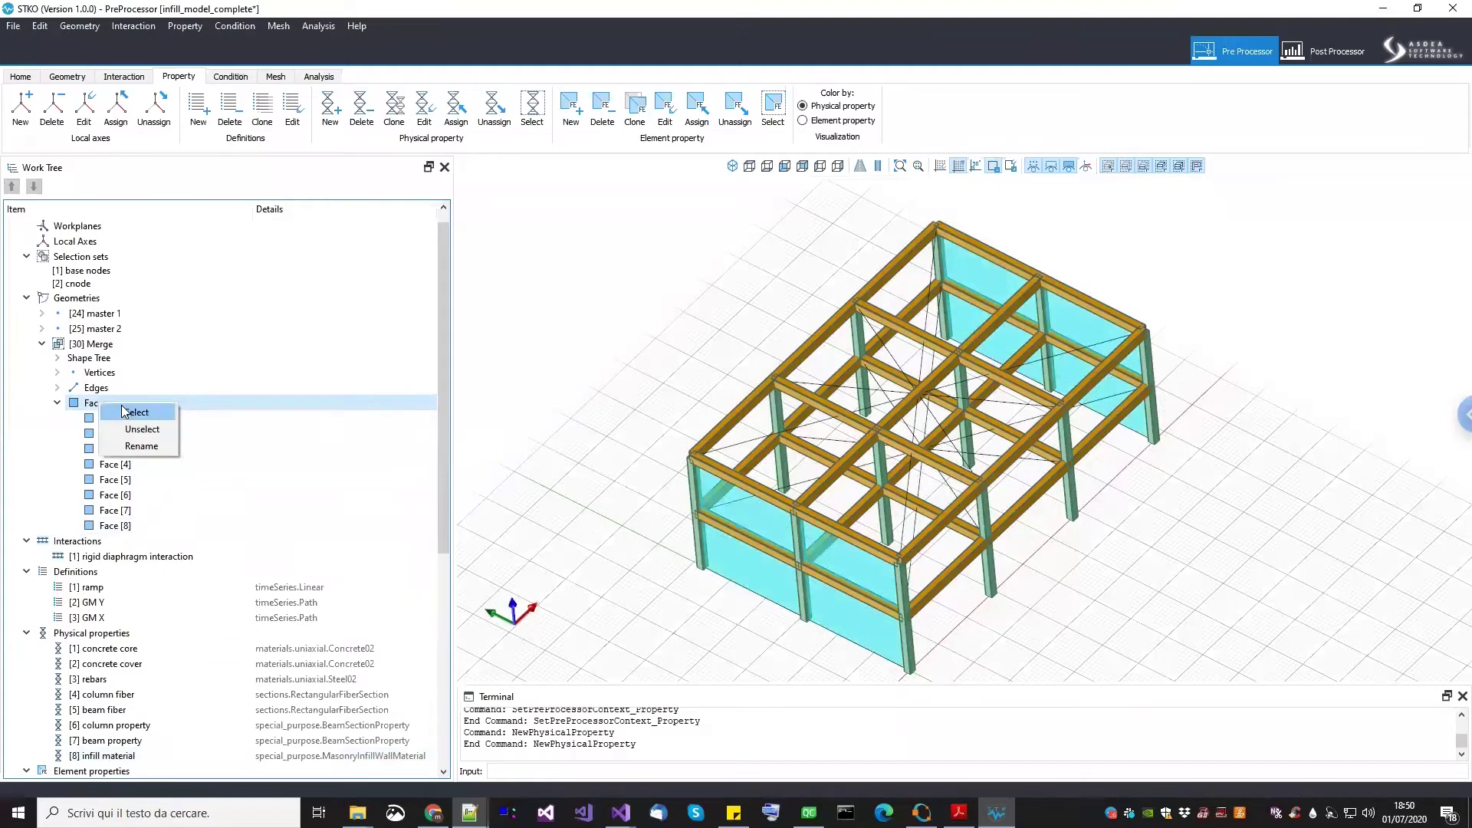
{"action": "left_click", "coordinate": [123, 412]}
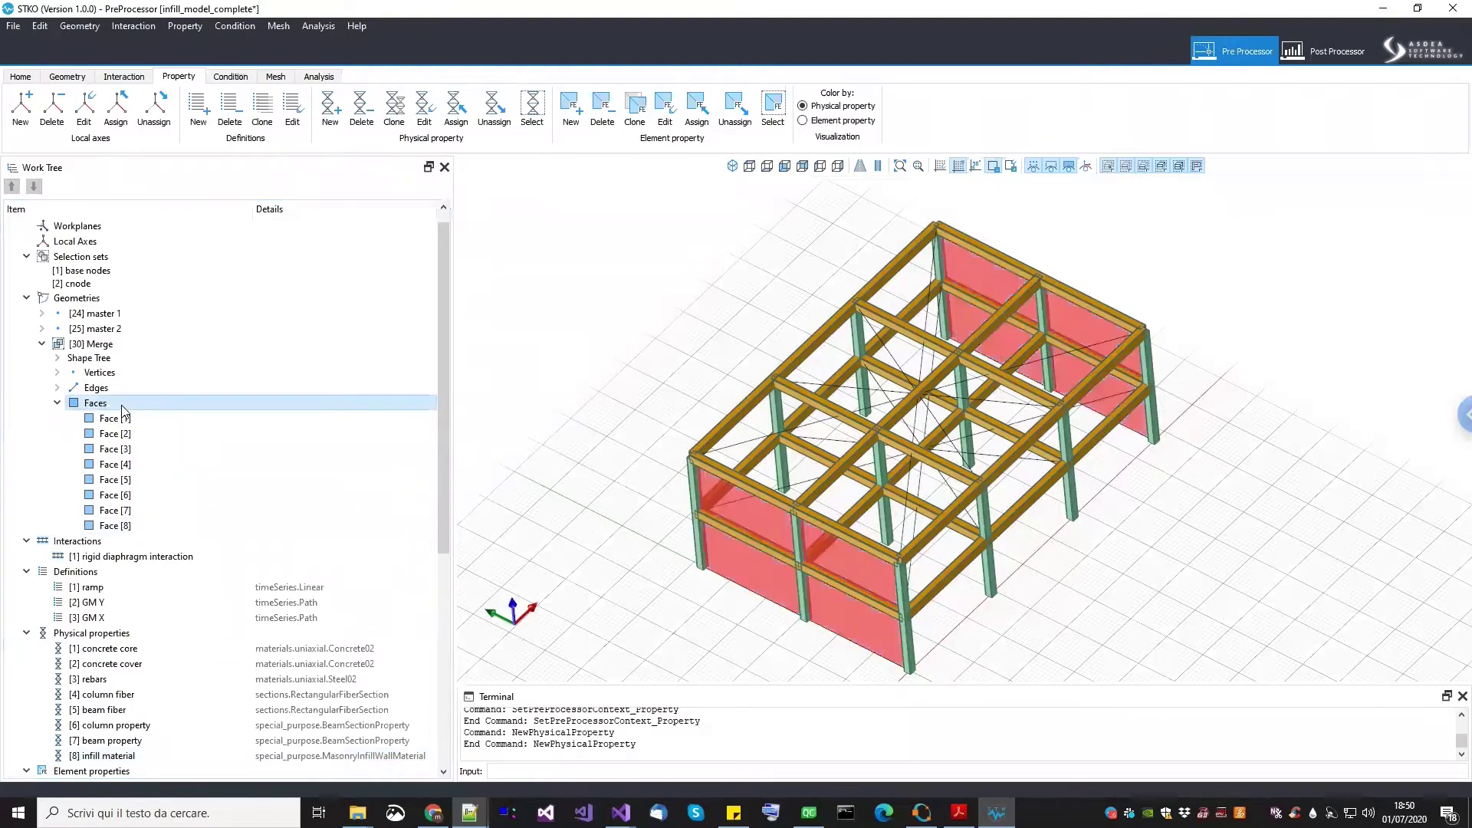
{"action": "left_click", "coordinate": [42, 343]}
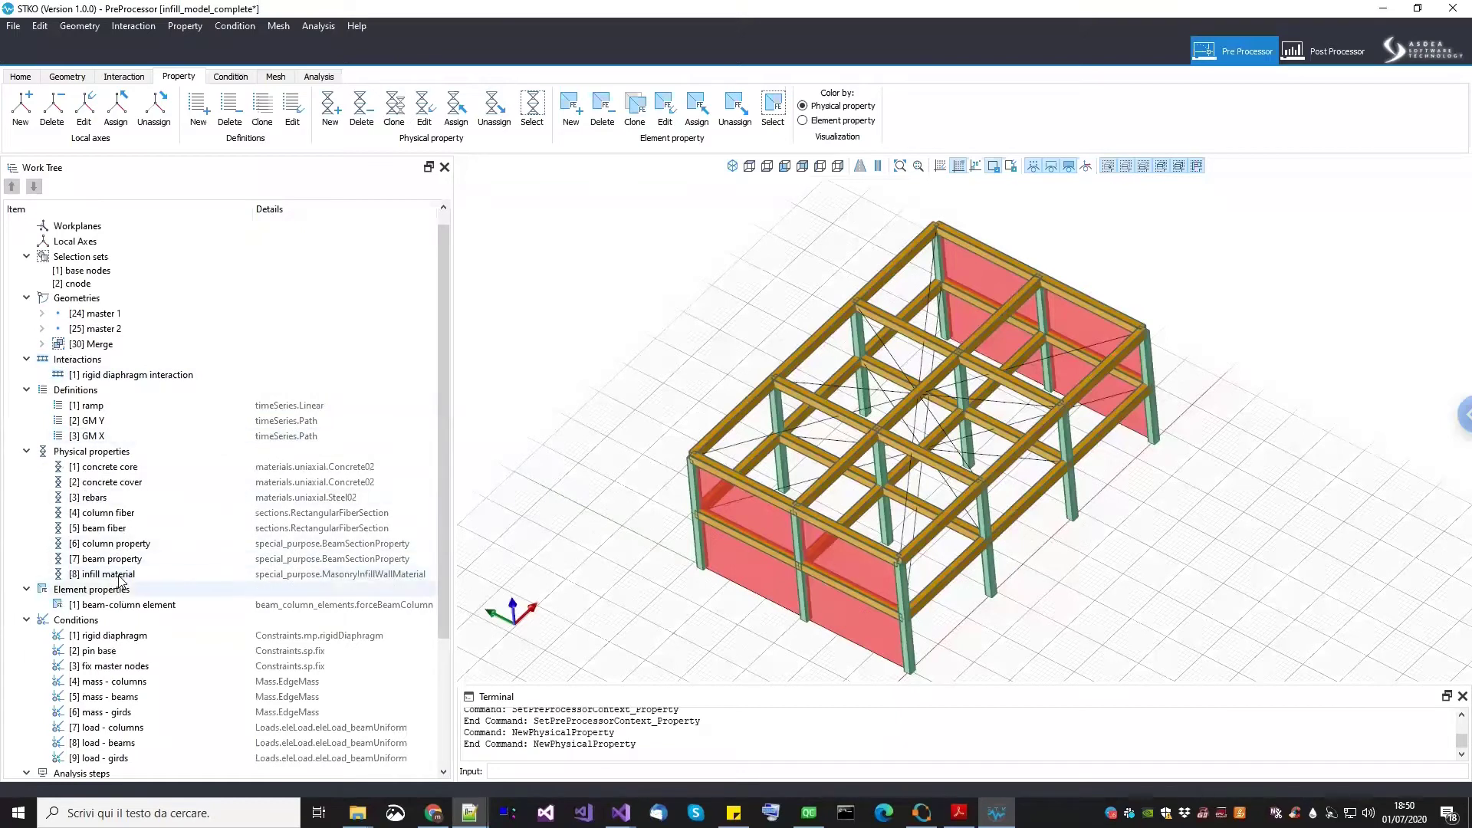
{"action": "left_click_drag", "start_coordinate": [122, 575], "coordinate": [528, 489]}
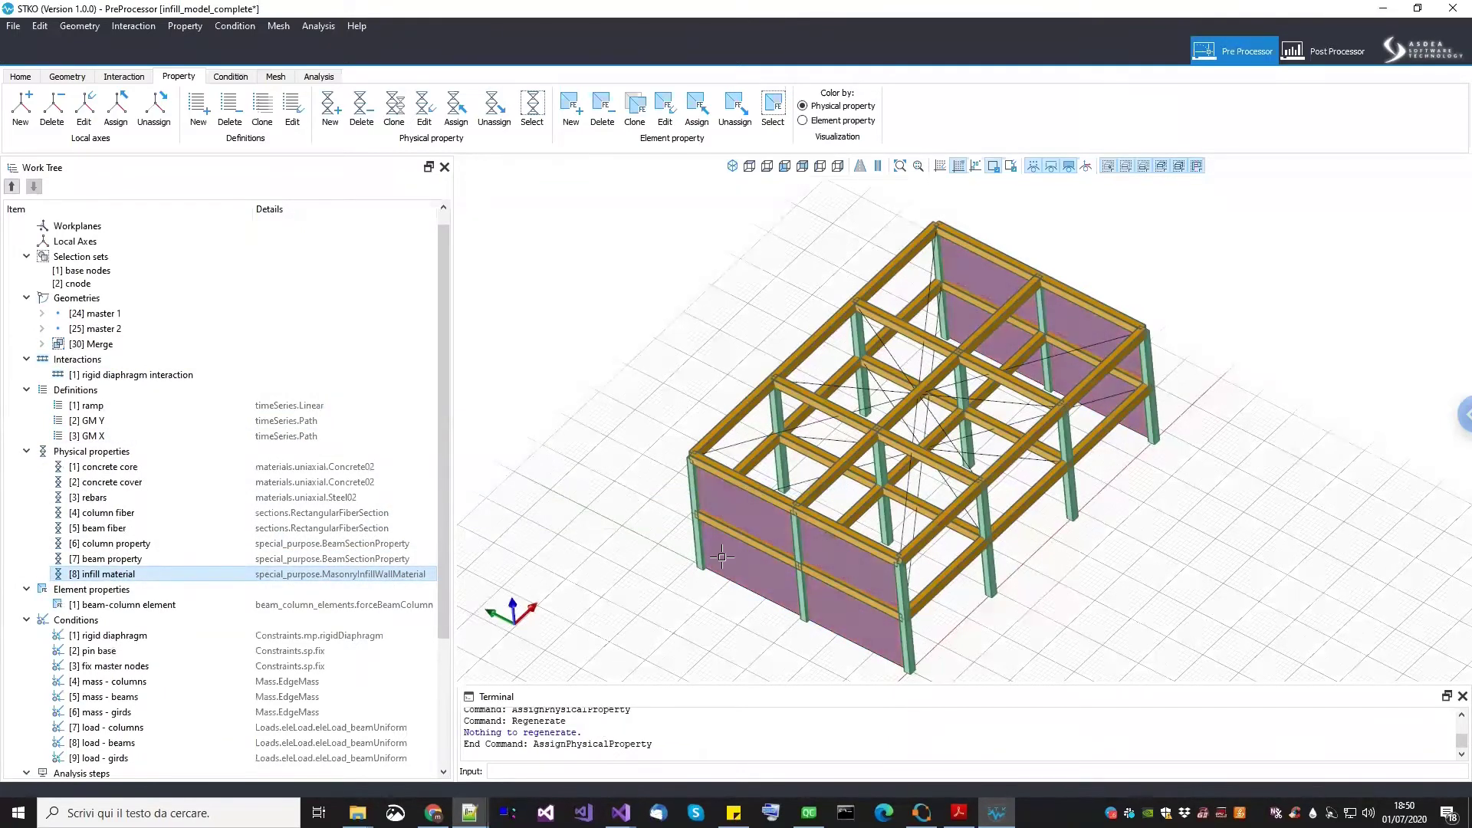
Color the model by element property and look over the infill panels in the frame
{"action": "left_click", "coordinate": [836, 123]}
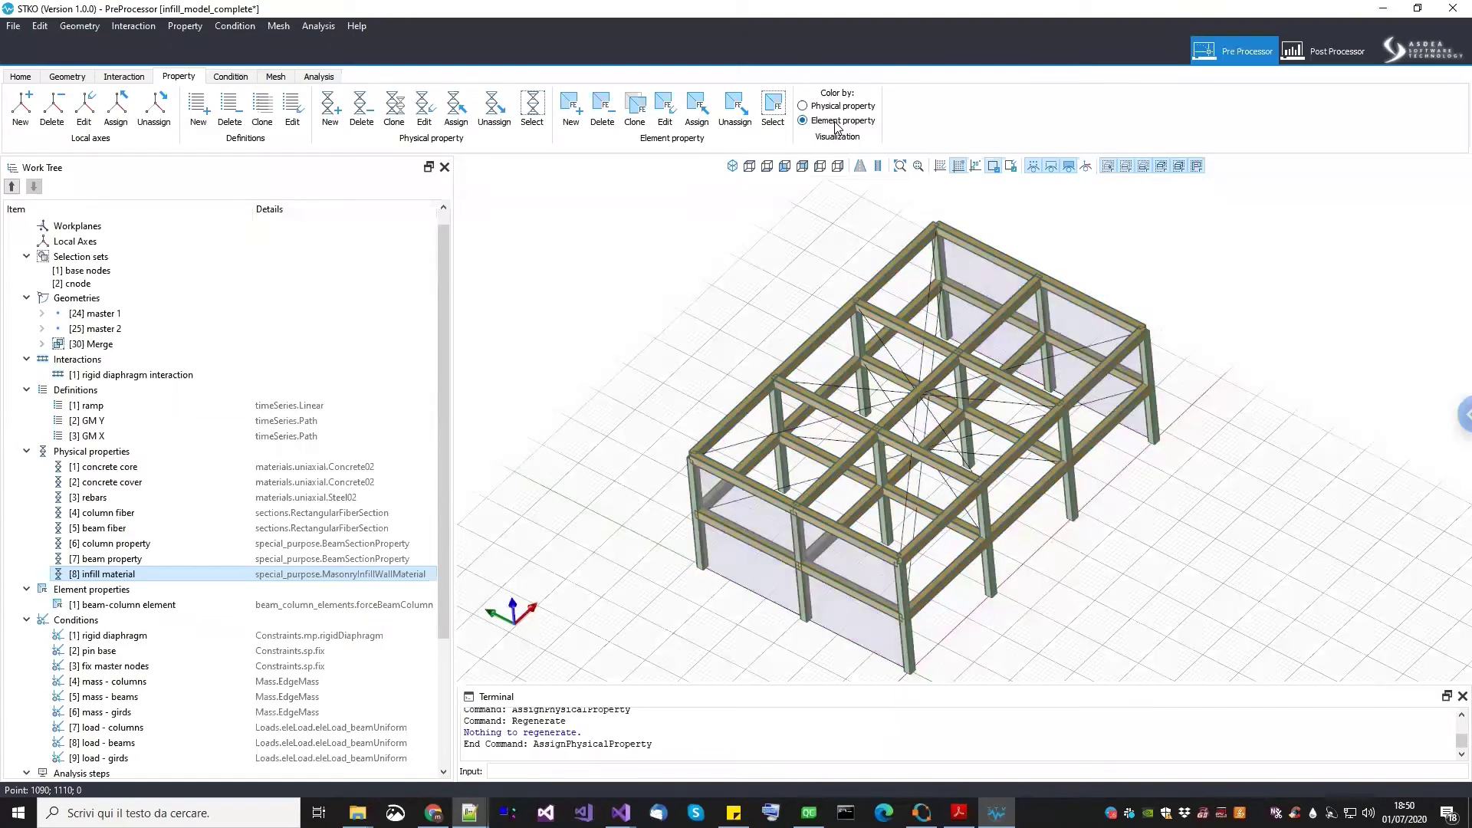
{"action": "scroll", "coordinate": [751, 606], "scroll_direction": "up", "scroll_amount": 3}
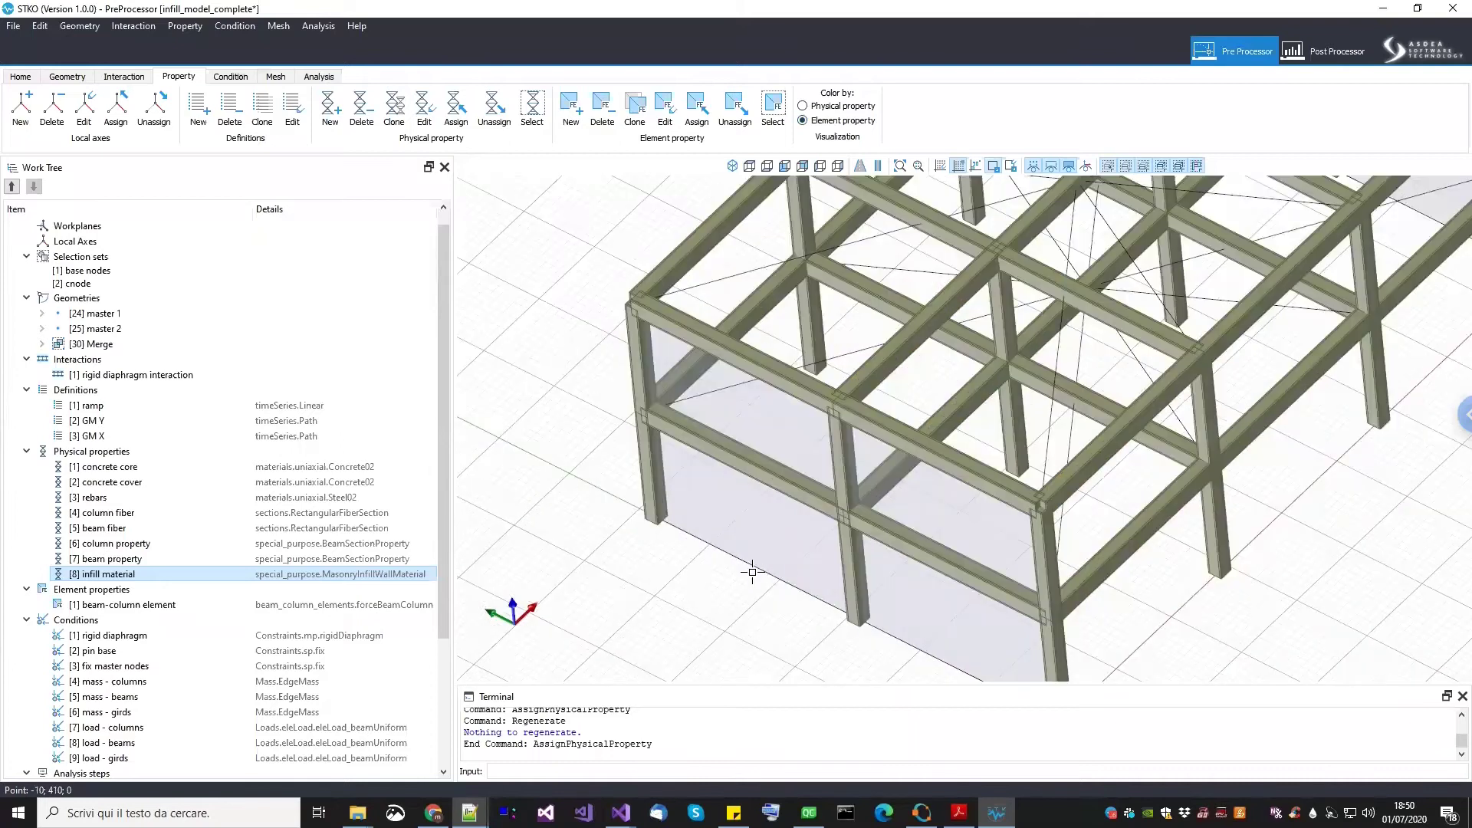
{"action": "scroll", "coordinate": [757, 565], "scroll_direction": "down", "scroll_amount": 4}
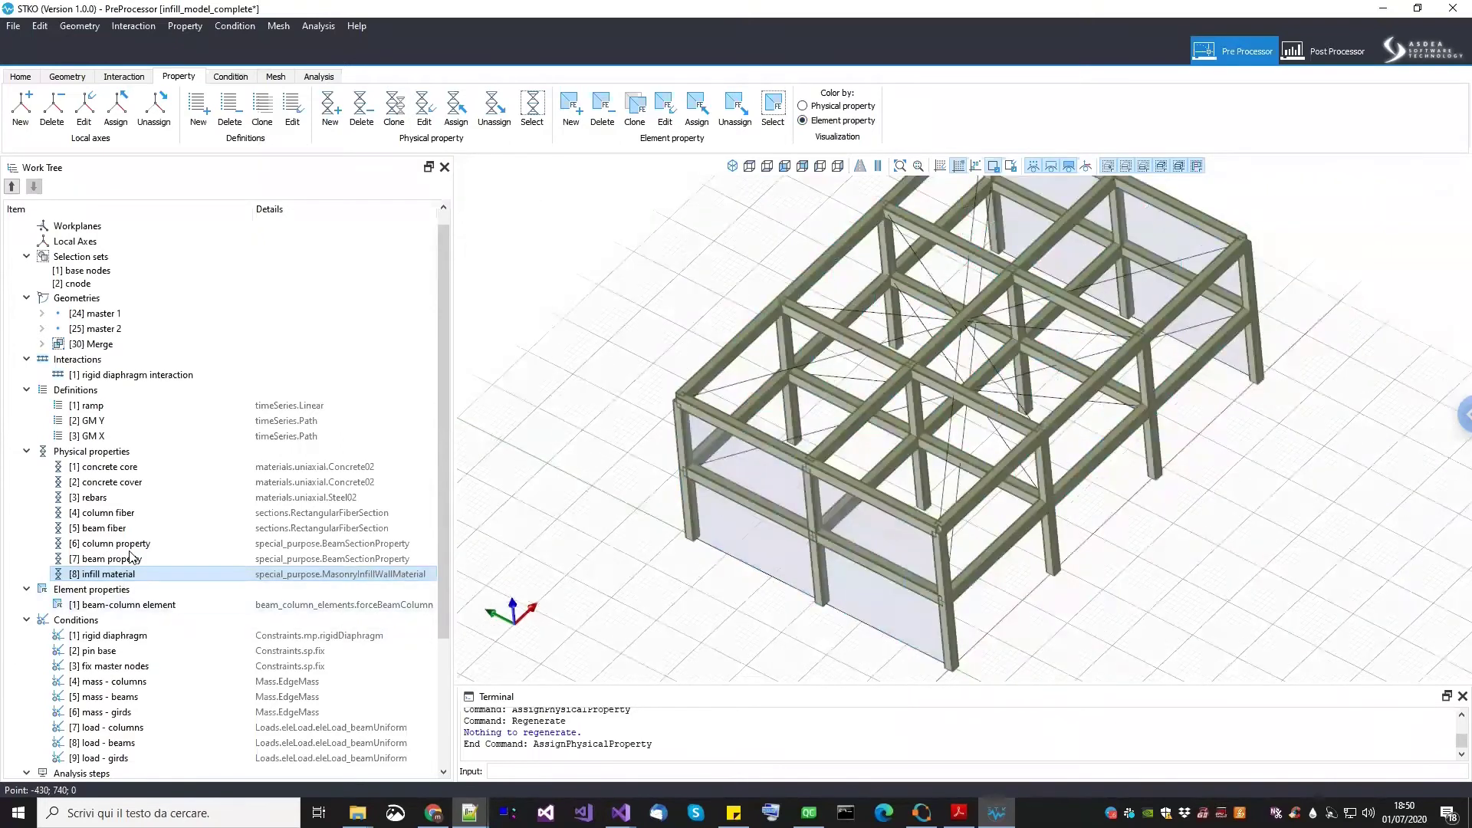
Start a new element property and name it infill element
{"action": "left_click", "coordinate": [70, 595]}
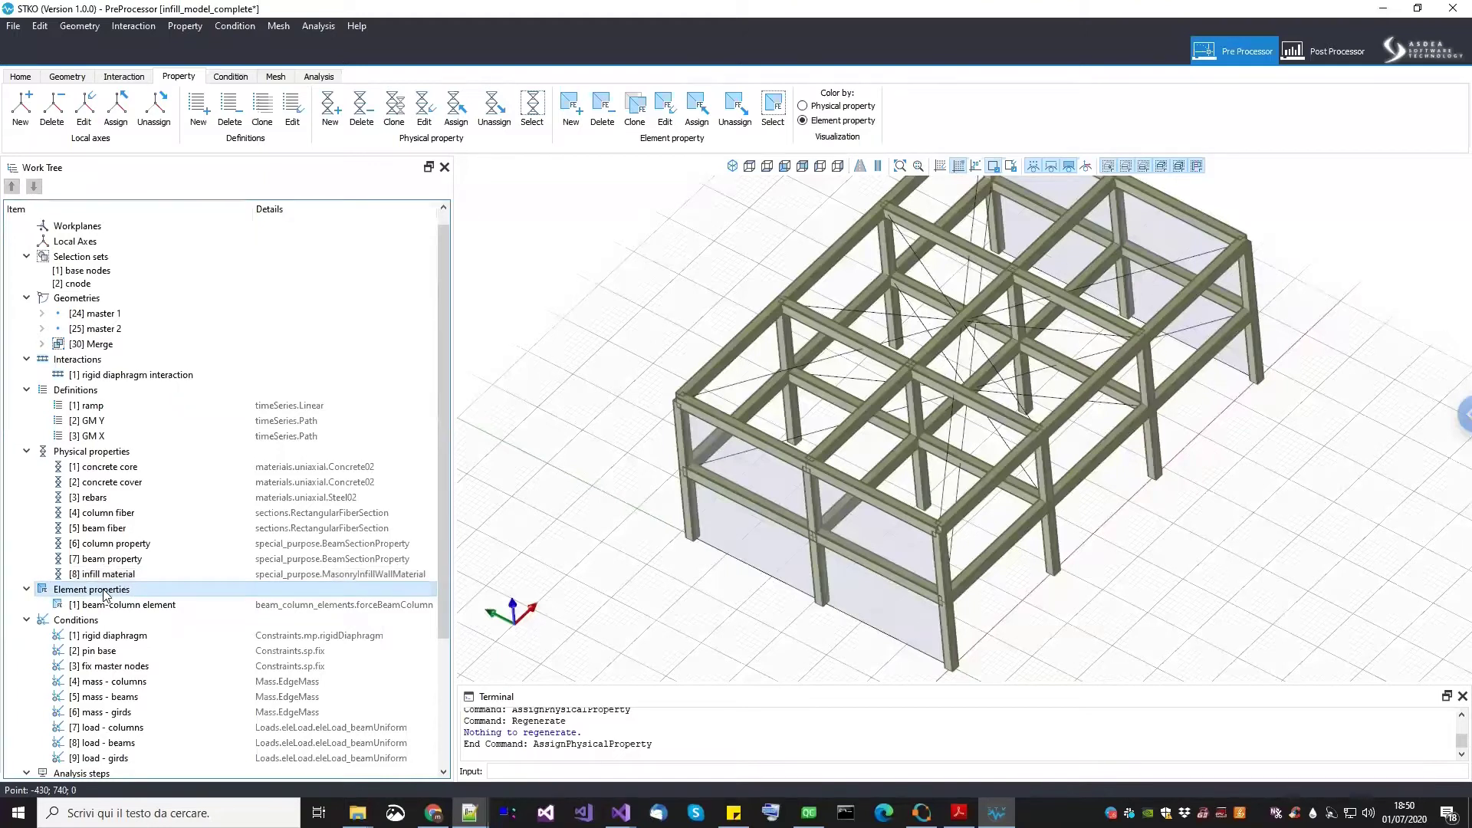
{"action": "right_click", "coordinate": [106, 595]}
{"action": "left_click", "coordinate": [124, 603]}
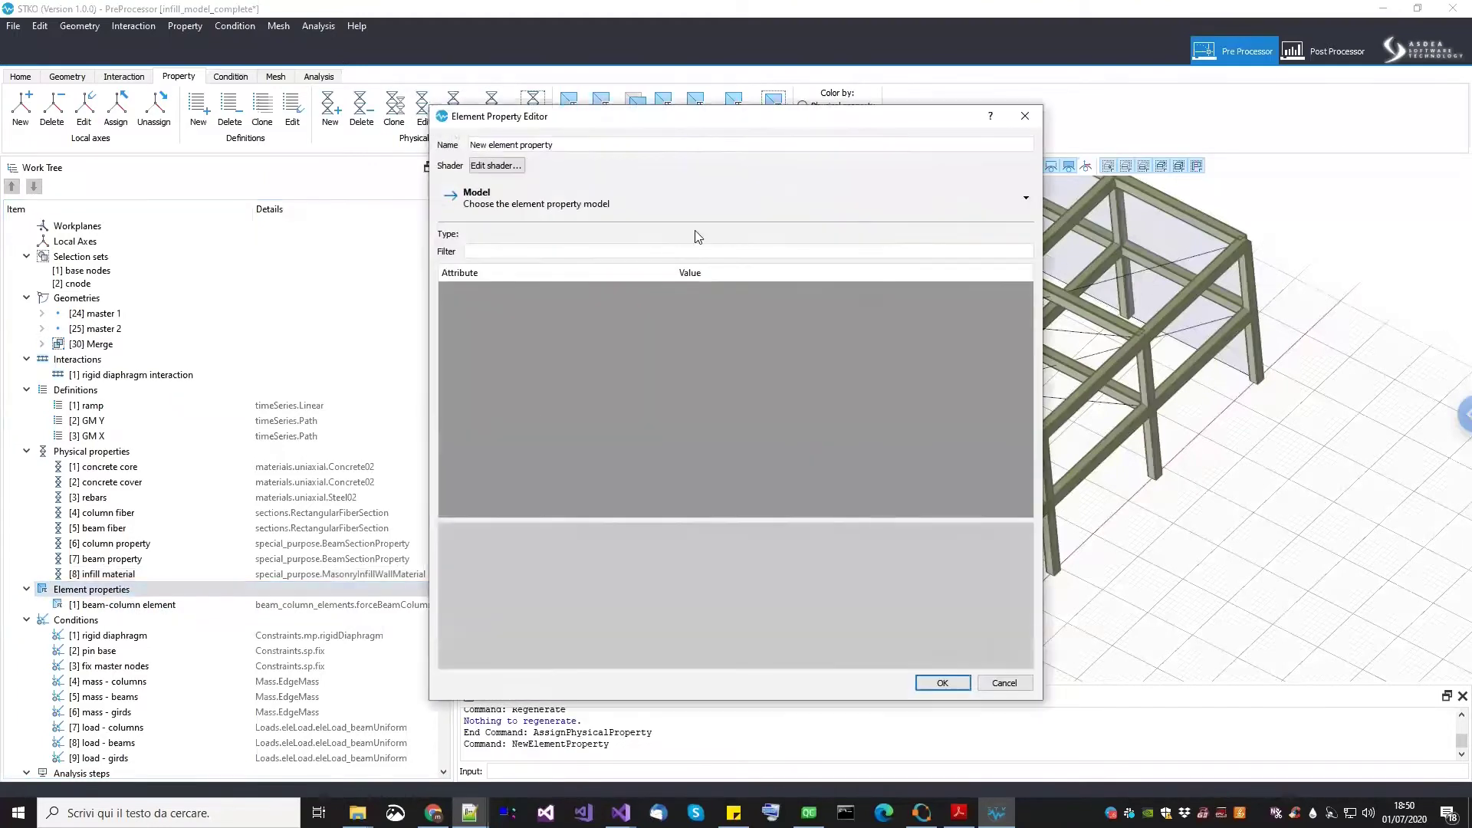
{"action": "left_click_drag", "start_coordinate": [566, 149], "coordinate": [383, 153]}
{"action": "type", "text": "infill elemenmt"}
{"action": "key", "text": "BackSpace"}
{"action": "key", "text": "BackSpace"}
{"action": "key", "text": "BackSpace"}
{"action": "type", "text": "ent"}
Set the new element property's model to the special-purpose MasonryInfillWallElement
{"action": "left_click", "coordinate": [499, 202]}
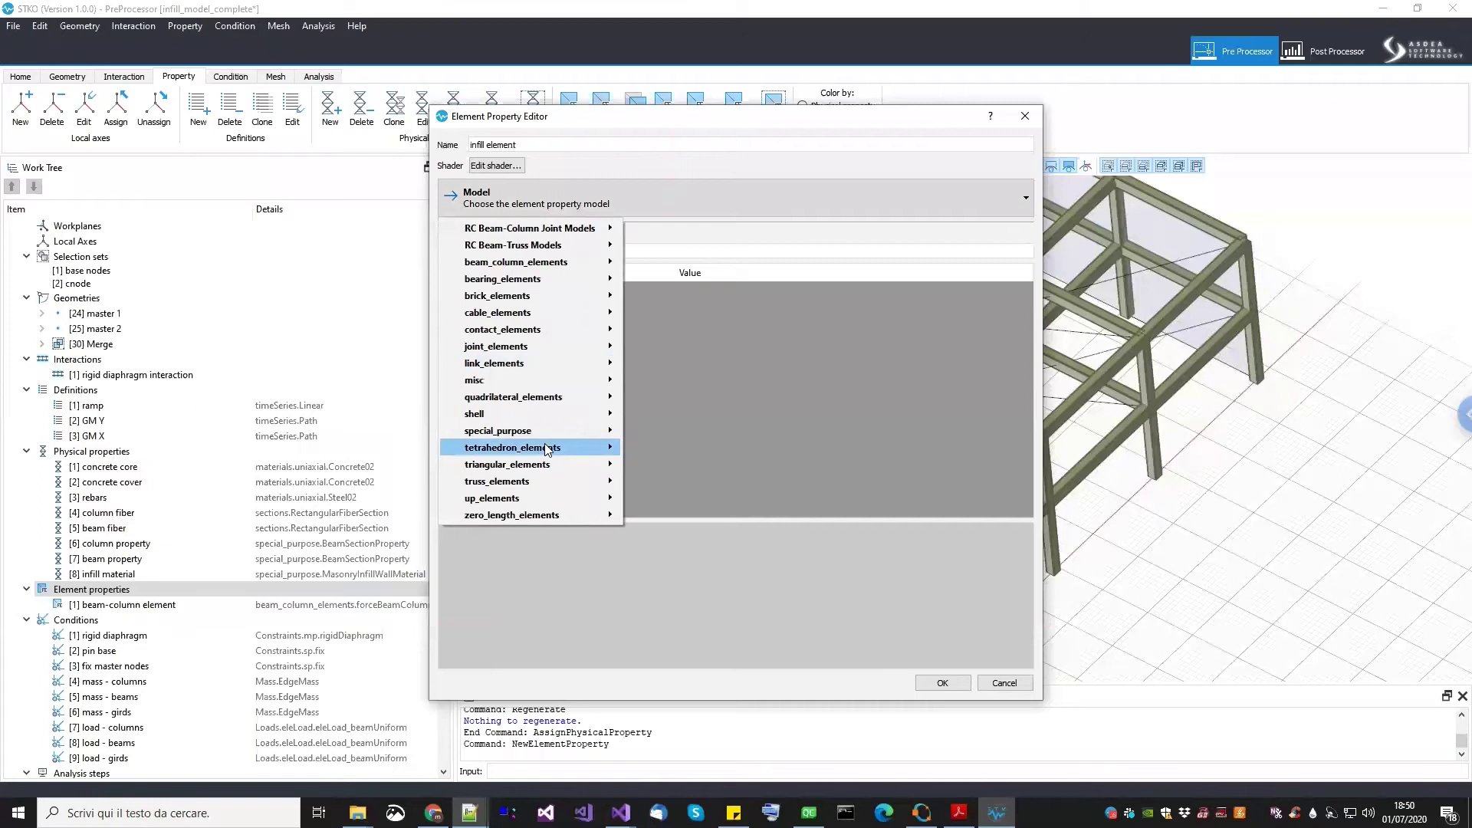
{"action": "mouse_move", "coordinate": [553, 432]}
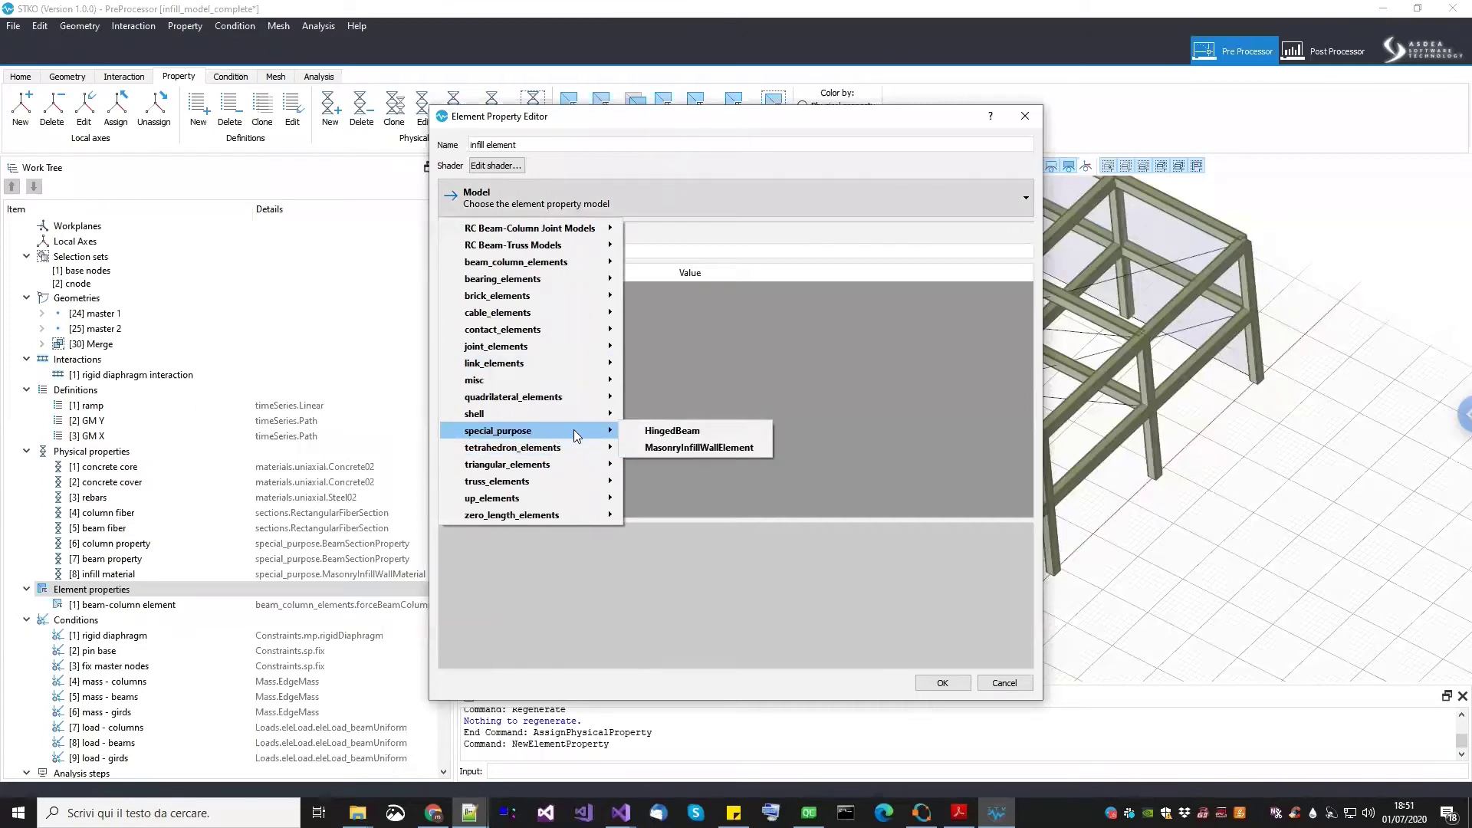
{"action": "left_click", "coordinate": [708, 452]}
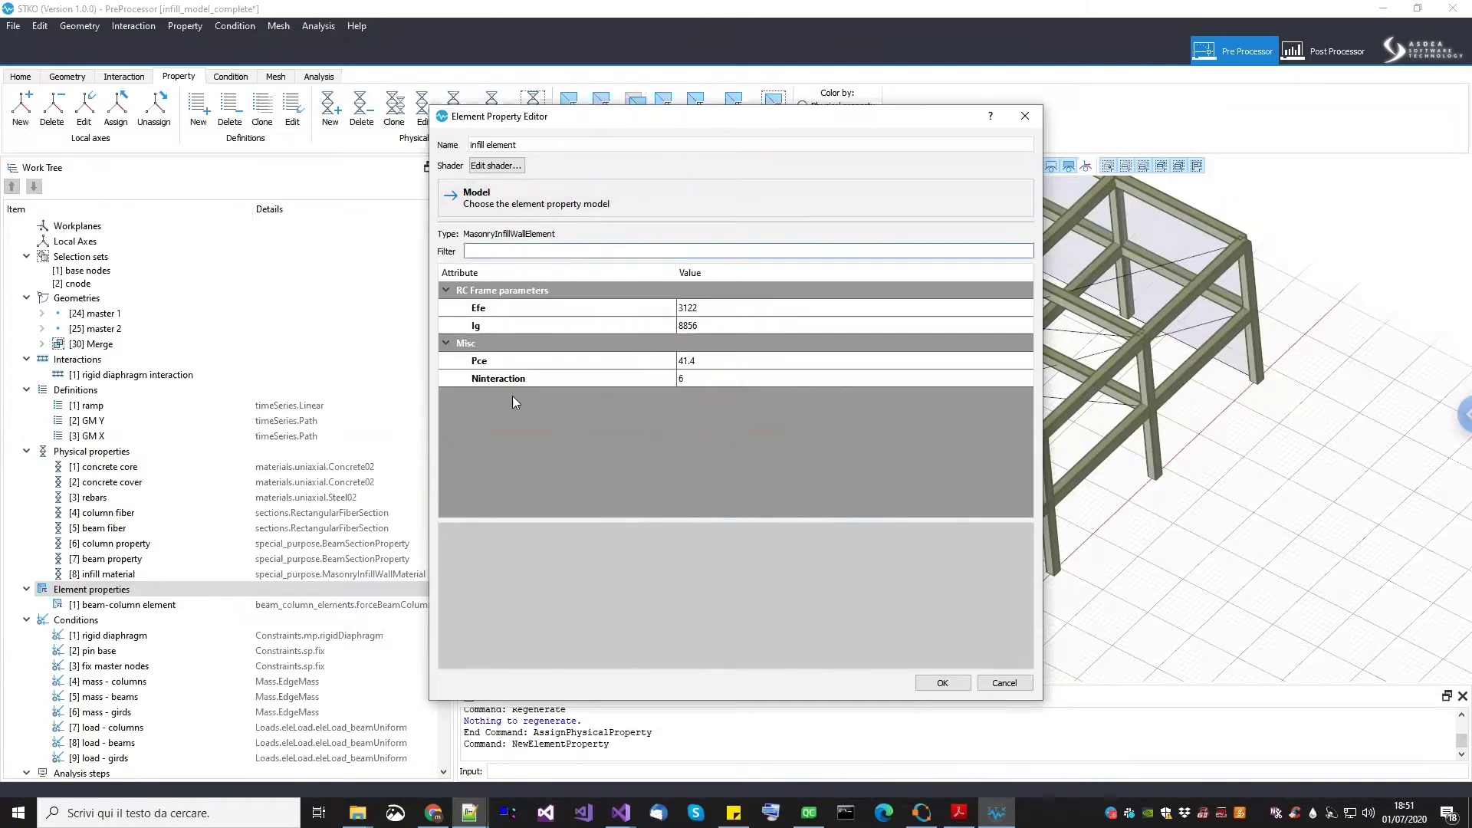
Examine the Efe, Ig and Ninteraction parameter descriptions and consult Calculations.pdf in Adobe Acrobat Reader, returning to the property editor
{"action": "left_click", "coordinate": [594, 310]}
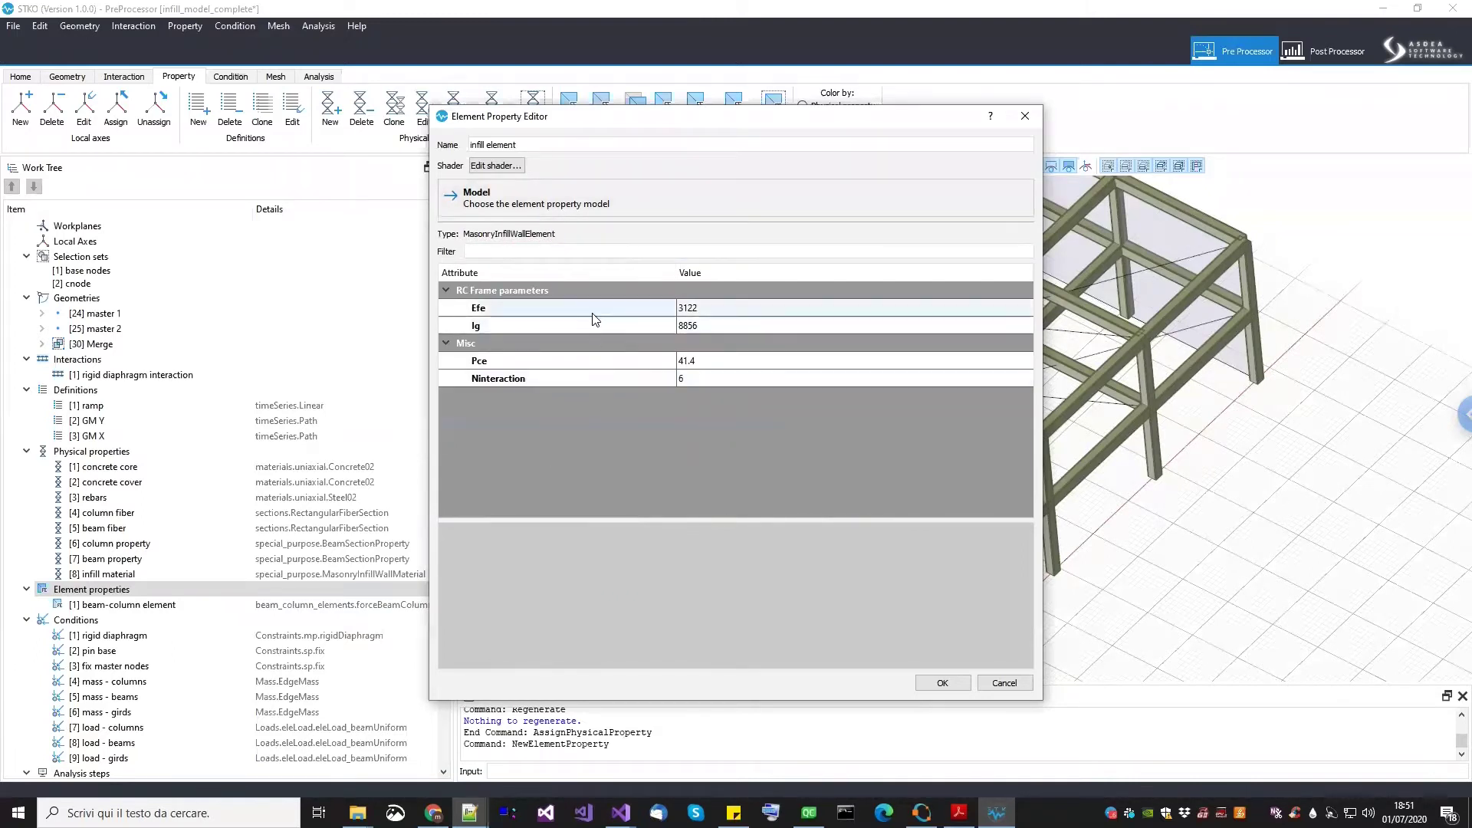
{"action": "left_click", "coordinate": [591, 325]}
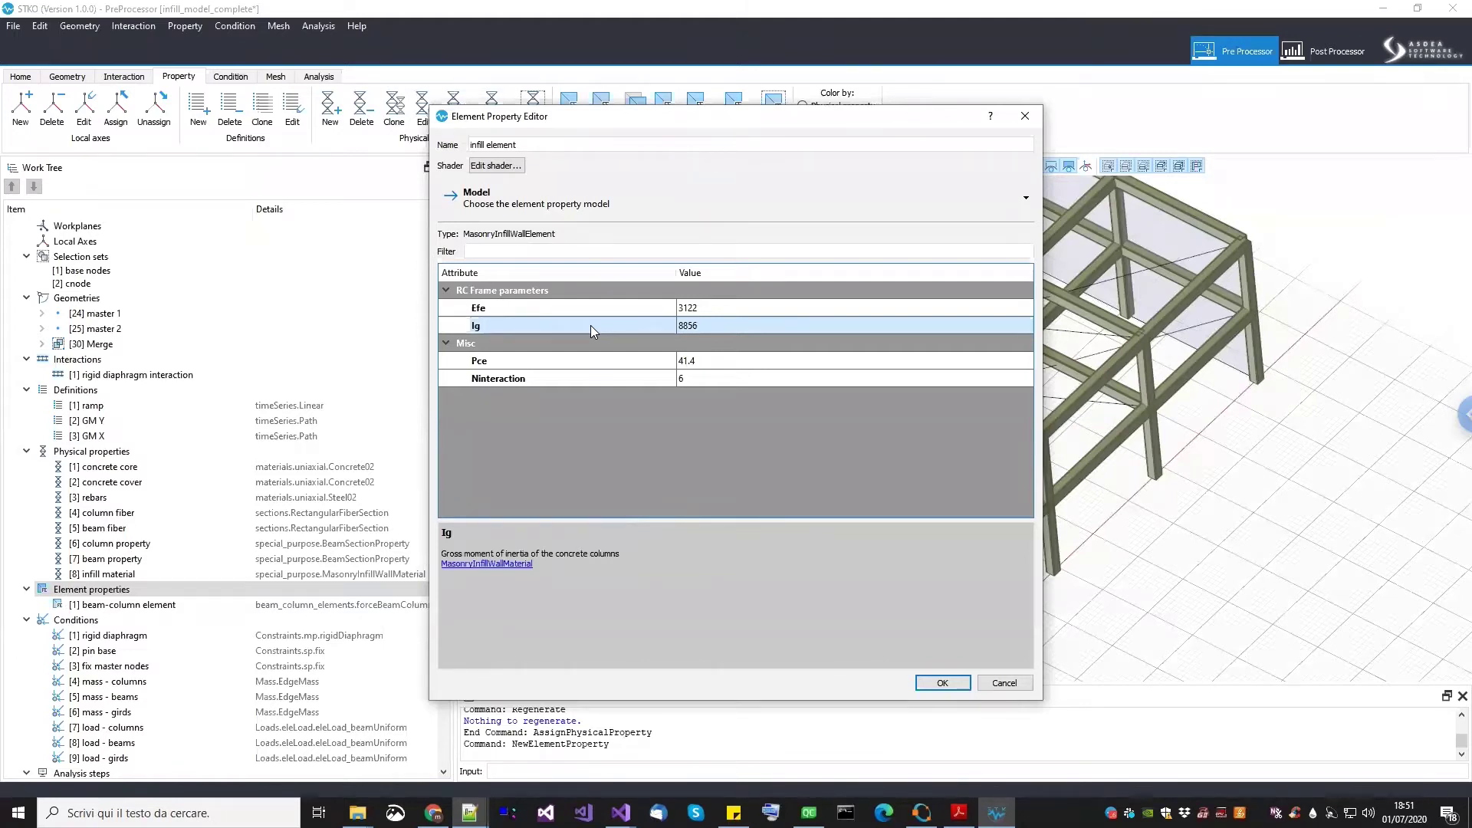
{"action": "left_click", "coordinate": [721, 309]}
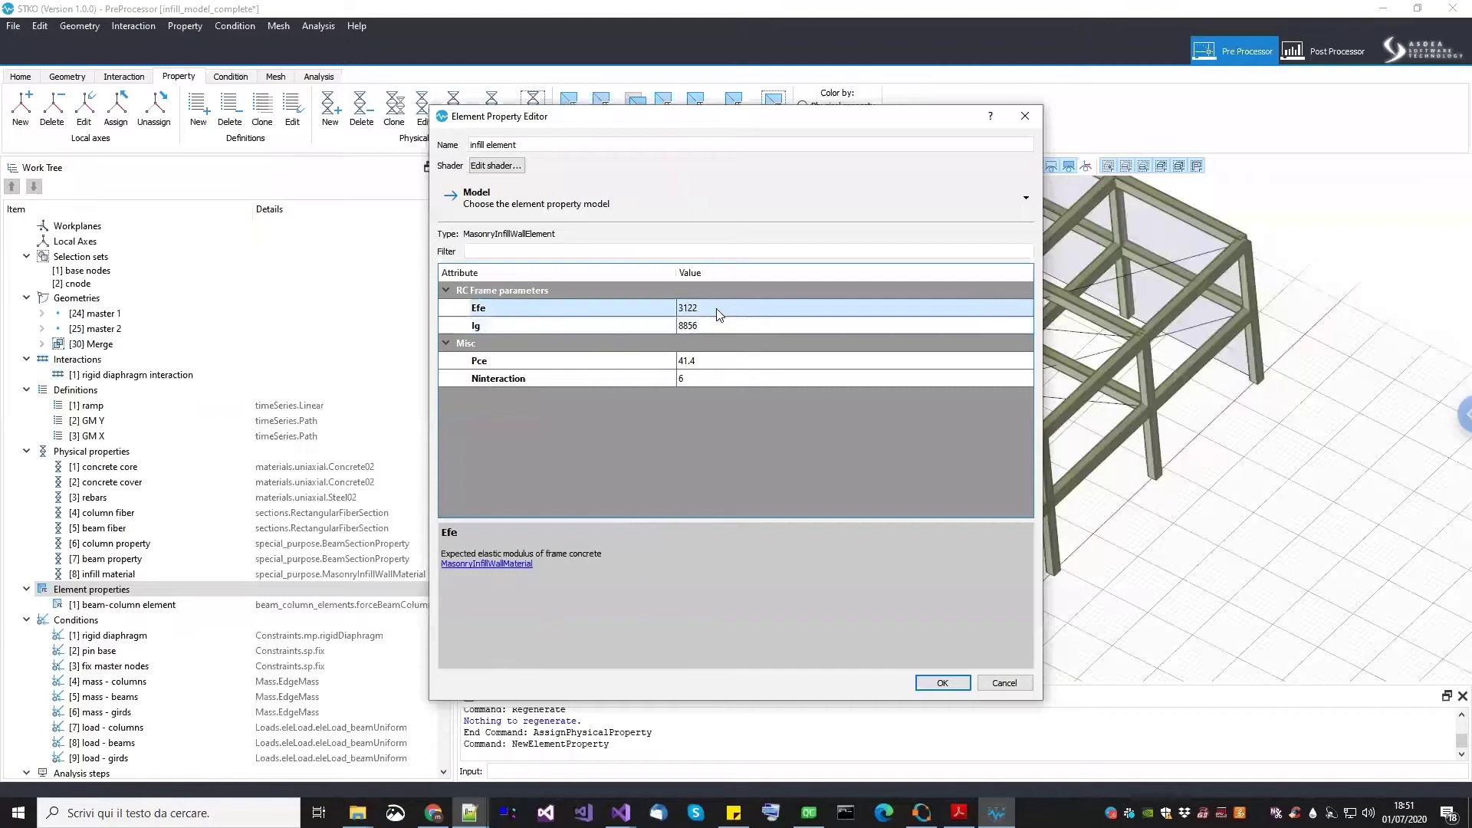
{"action": "left_click", "coordinate": [685, 310]}
{"action": "key", "text": "Tab"}
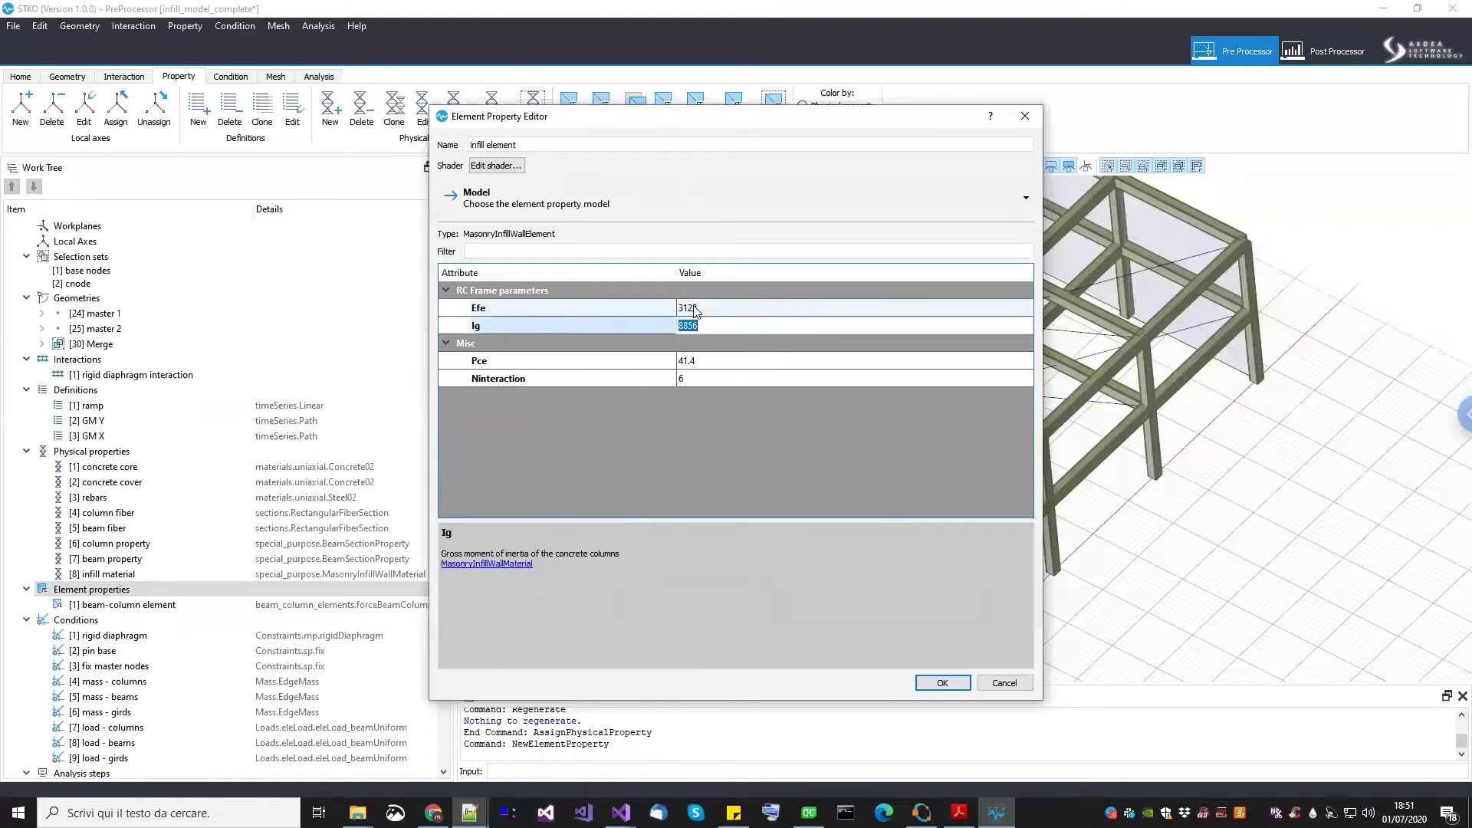
{"action": "left_click", "coordinate": [696, 310]}
{"action": "left_click", "coordinate": [704, 324]}
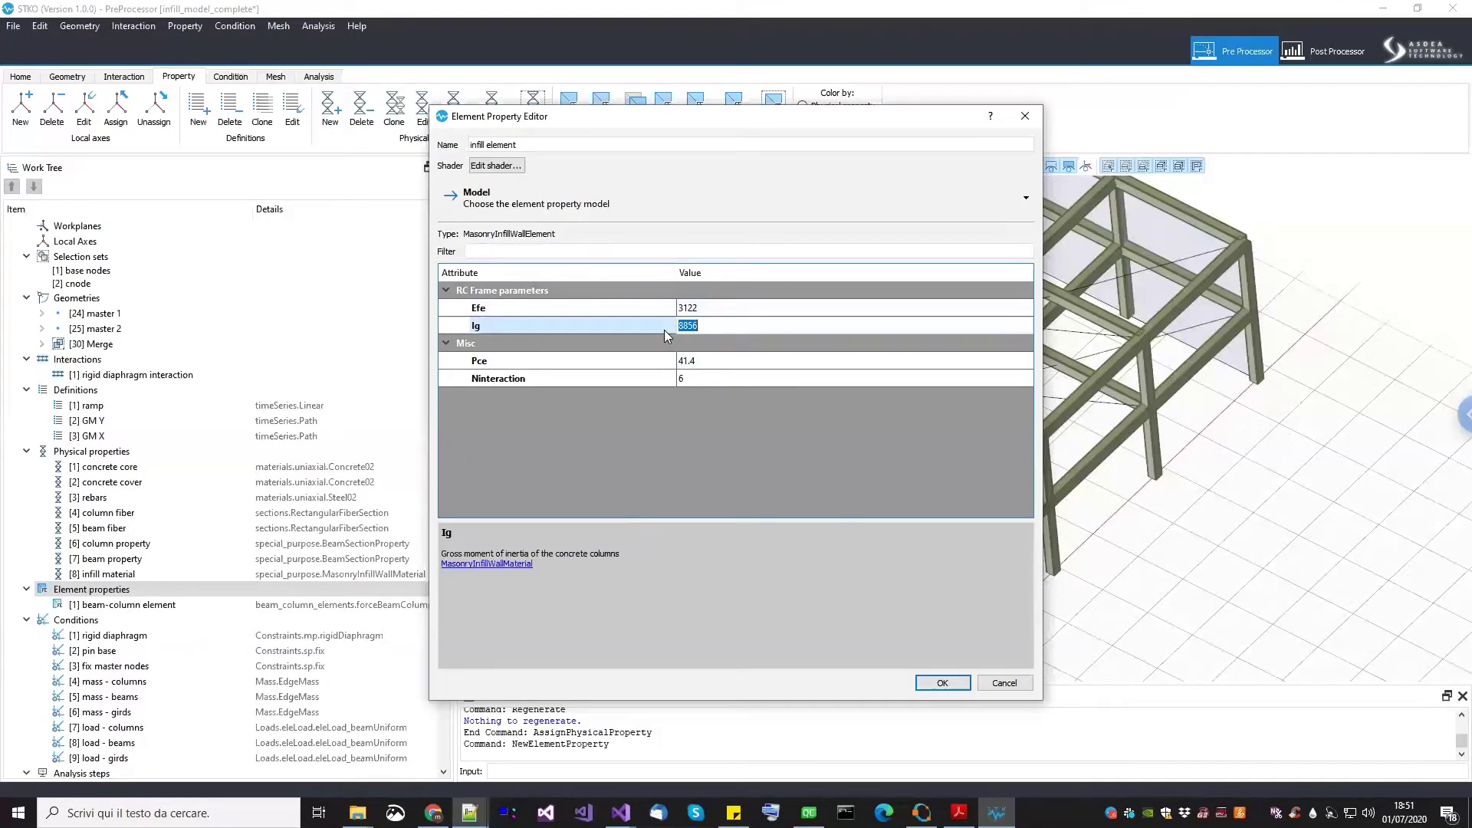
{"action": "left_click", "coordinate": [698, 308]}
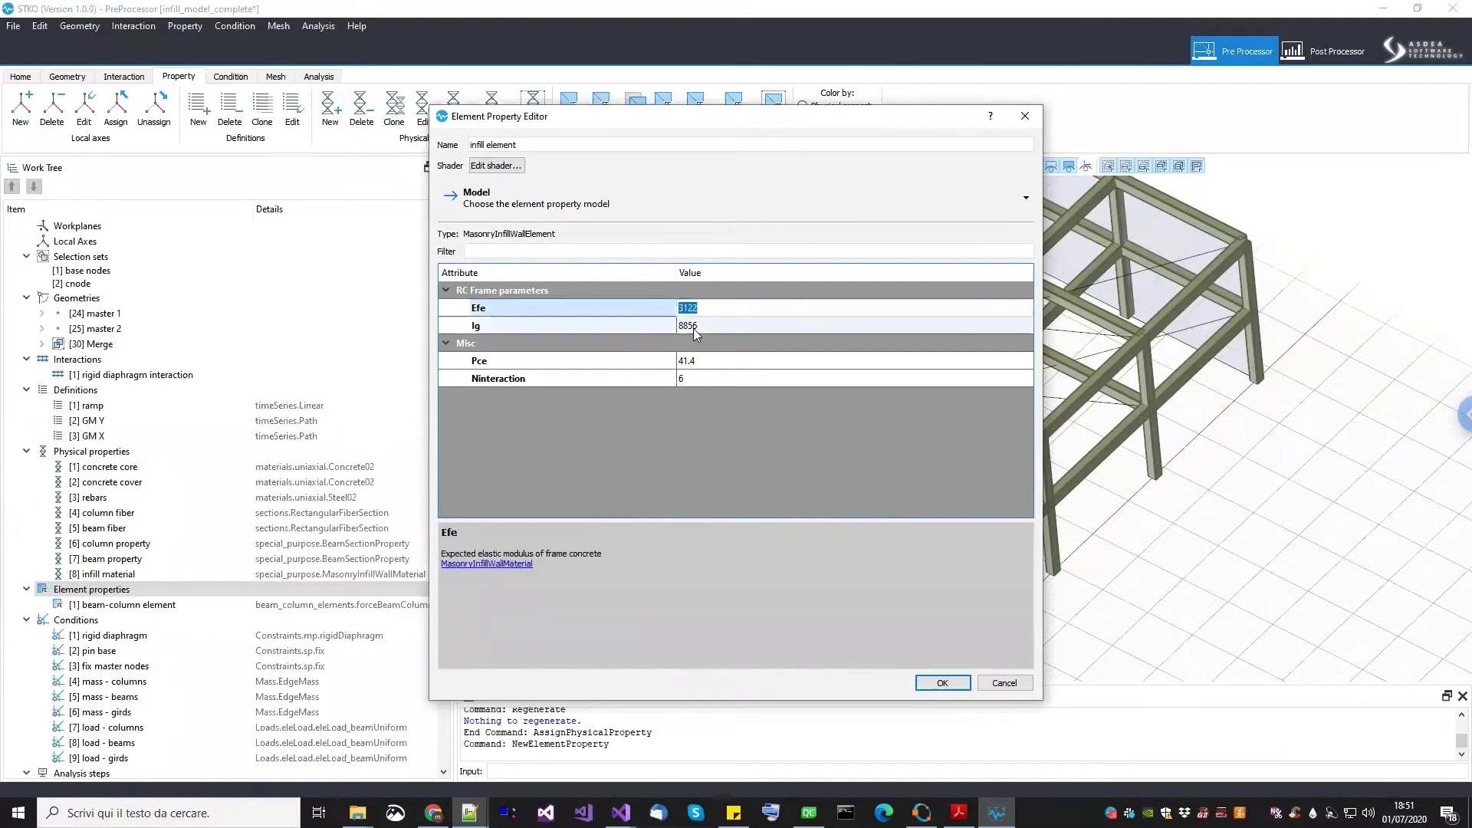
{"action": "left_click", "coordinate": [698, 327]}
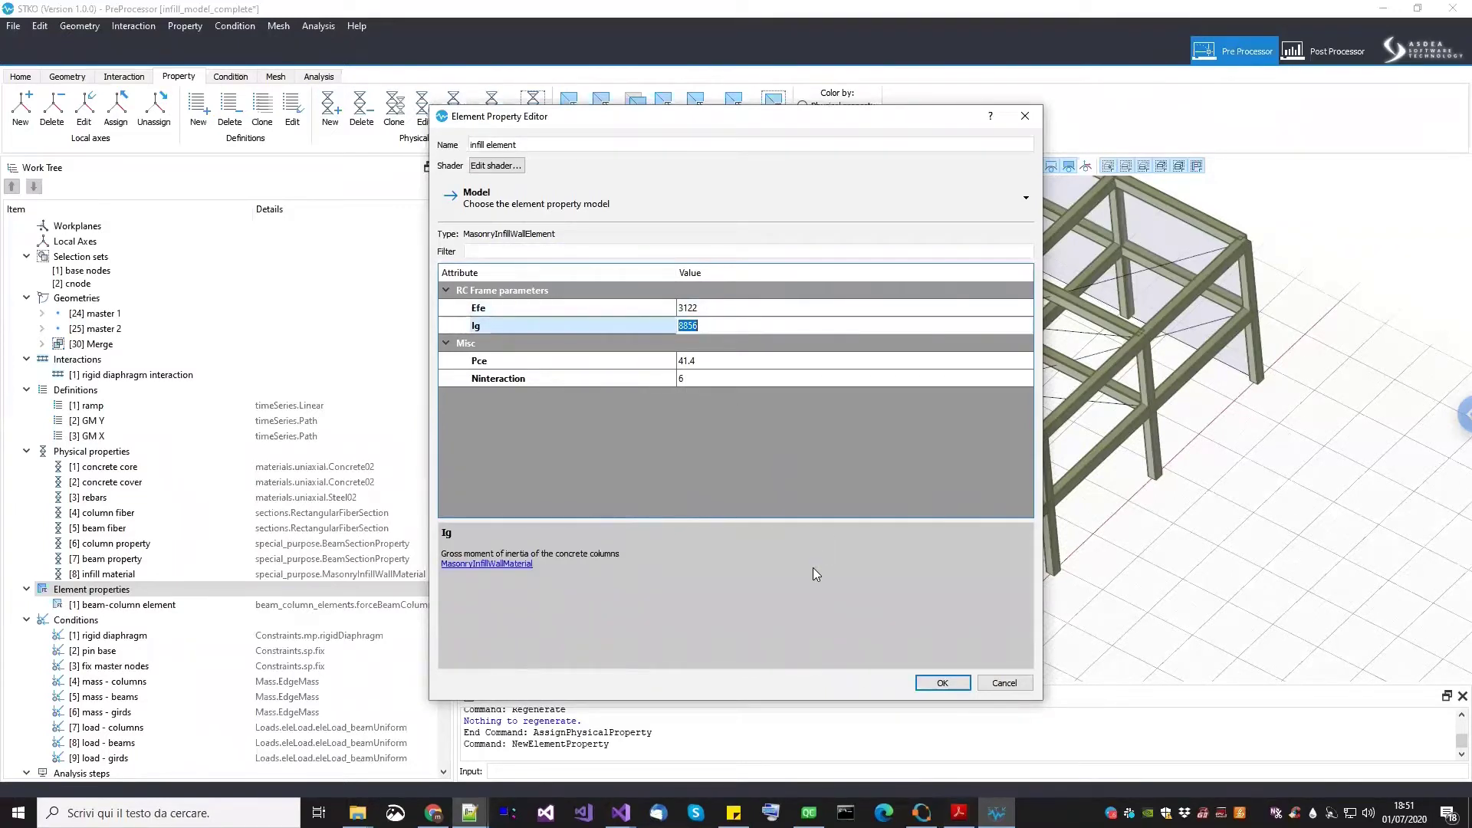
{"action": "left_click", "coordinate": [574, 379]}
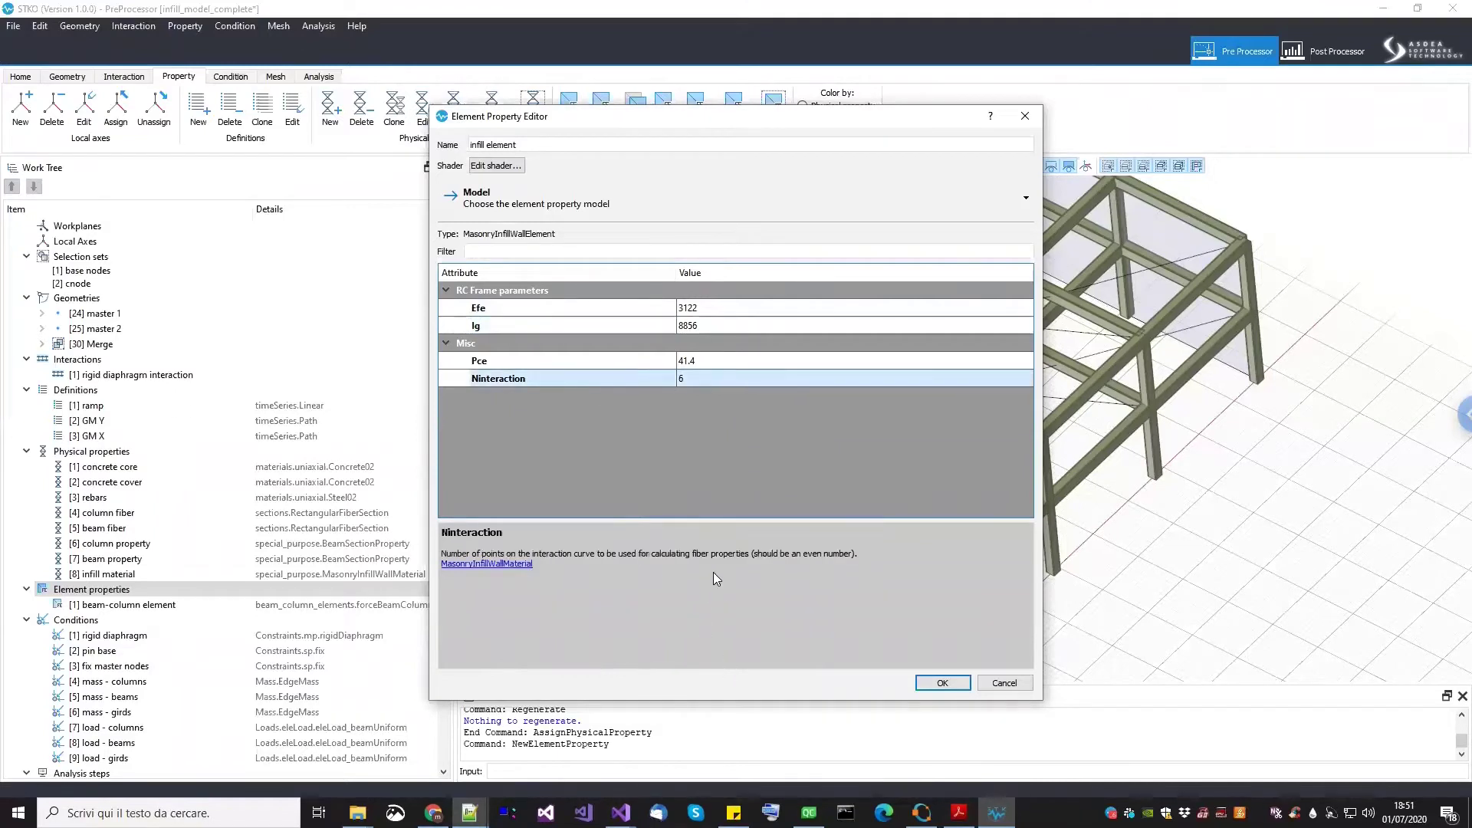
{"action": "left_click", "coordinate": [959, 813]}
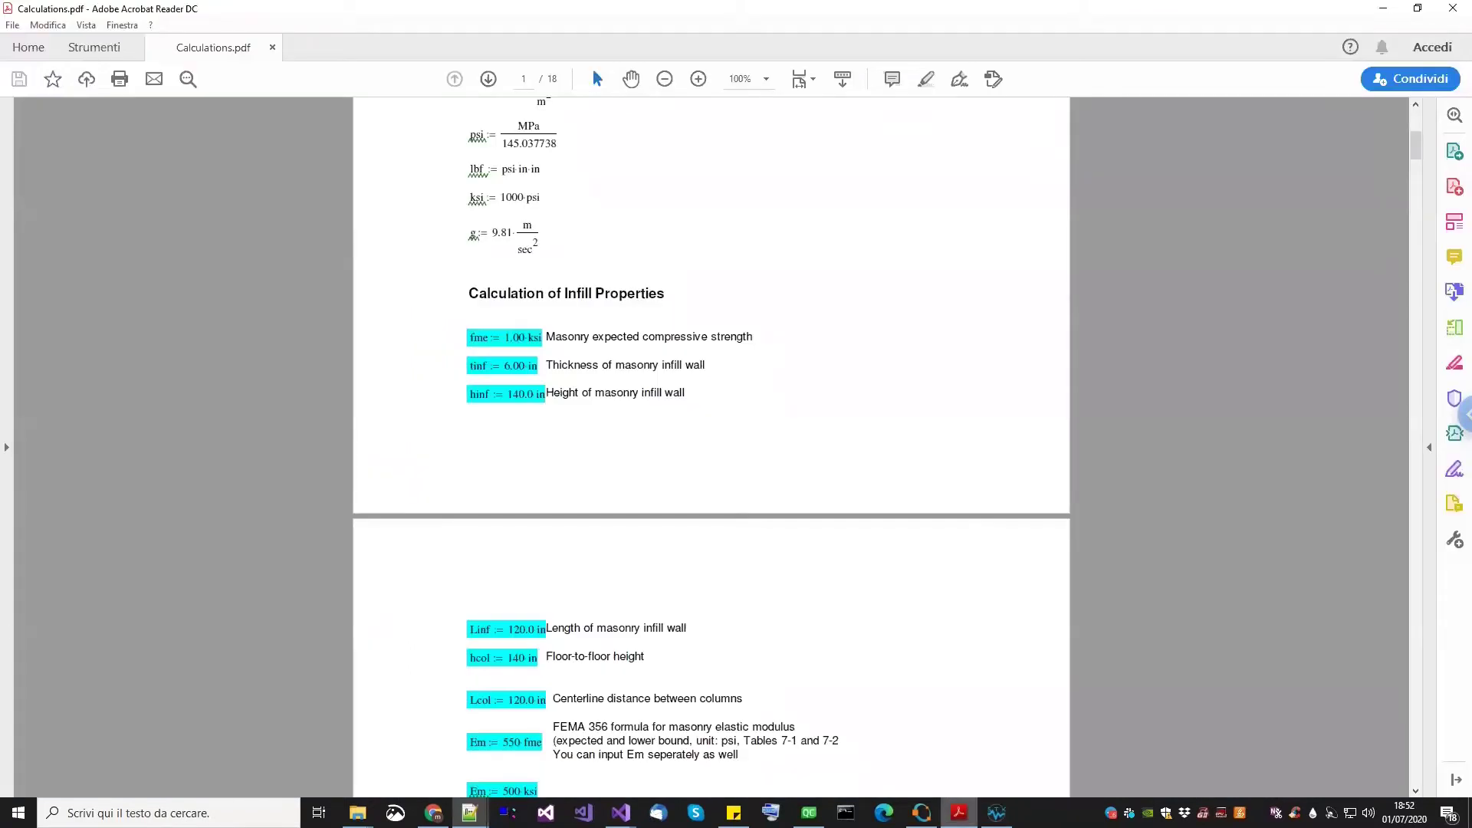
{"action": "key", "text": "alt+Tab"}
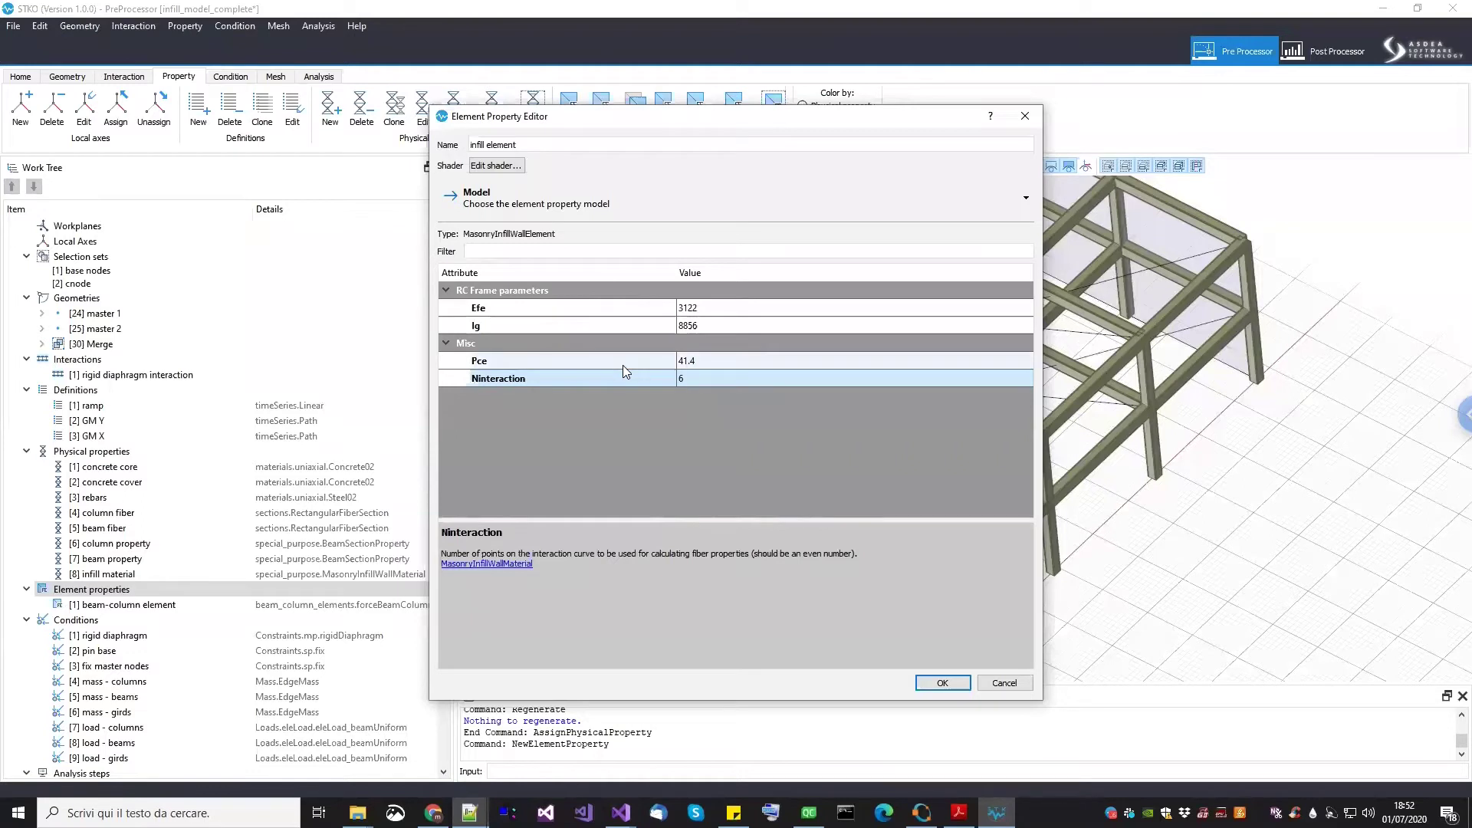
Check the Ninteraction and Pce parameters and save the infill element property with its default values
{"action": "left_click", "coordinate": [714, 377]}
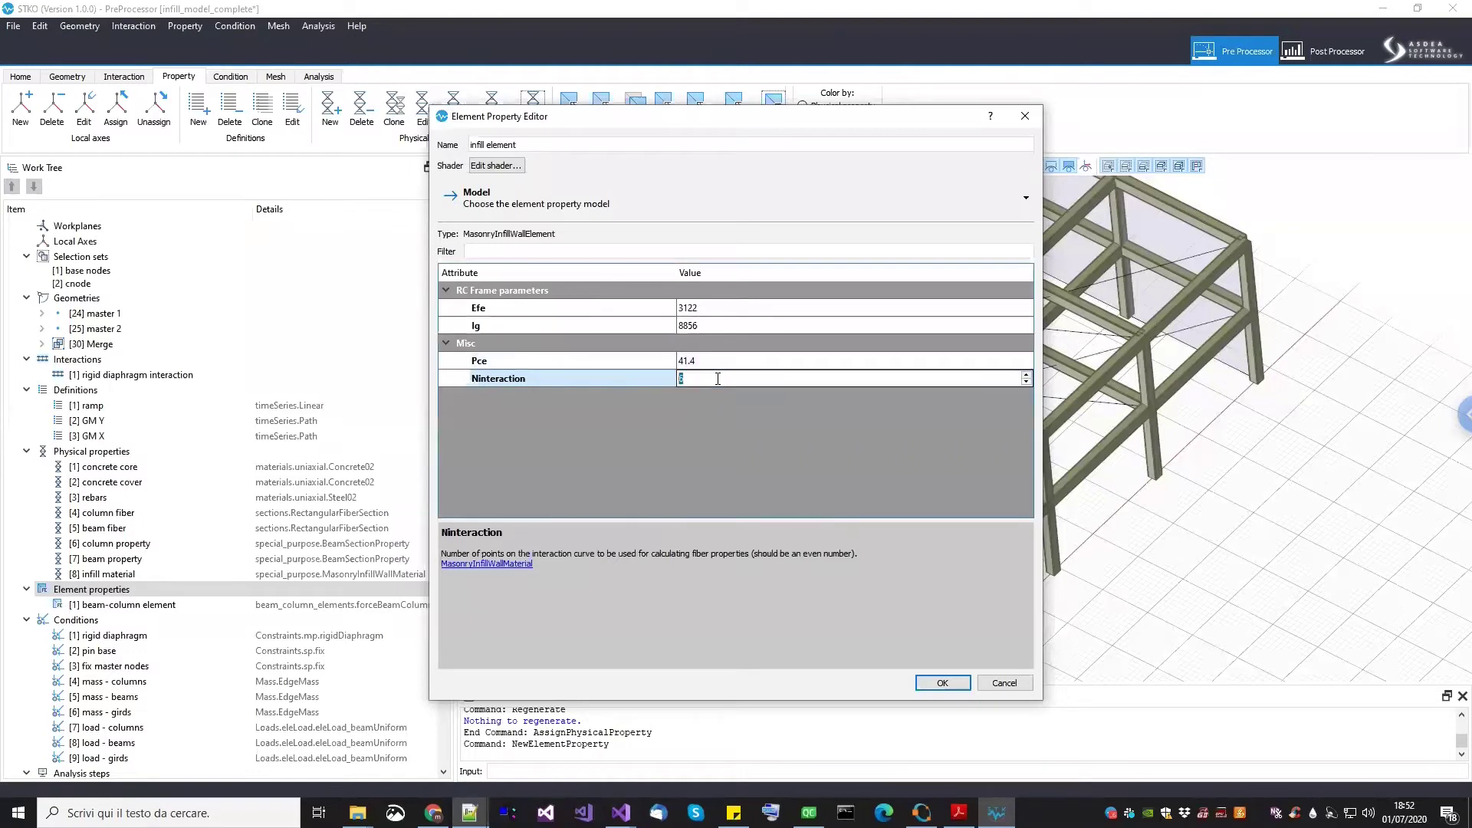
{"action": "key", "text": "Escape"}
{"action": "left_click", "coordinate": [576, 366]}
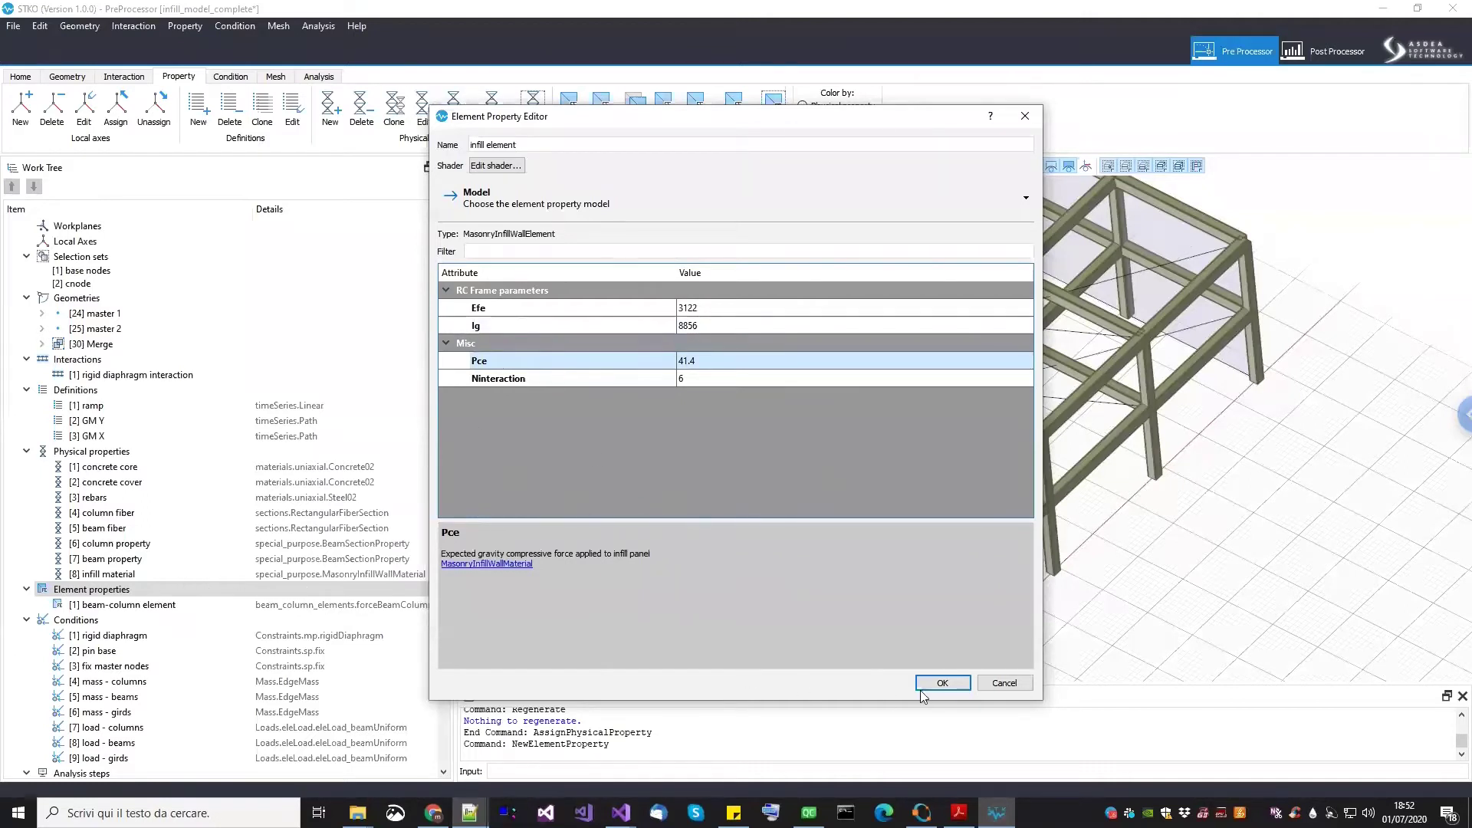
{"action": "left_click", "coordinate": [941, 682]}
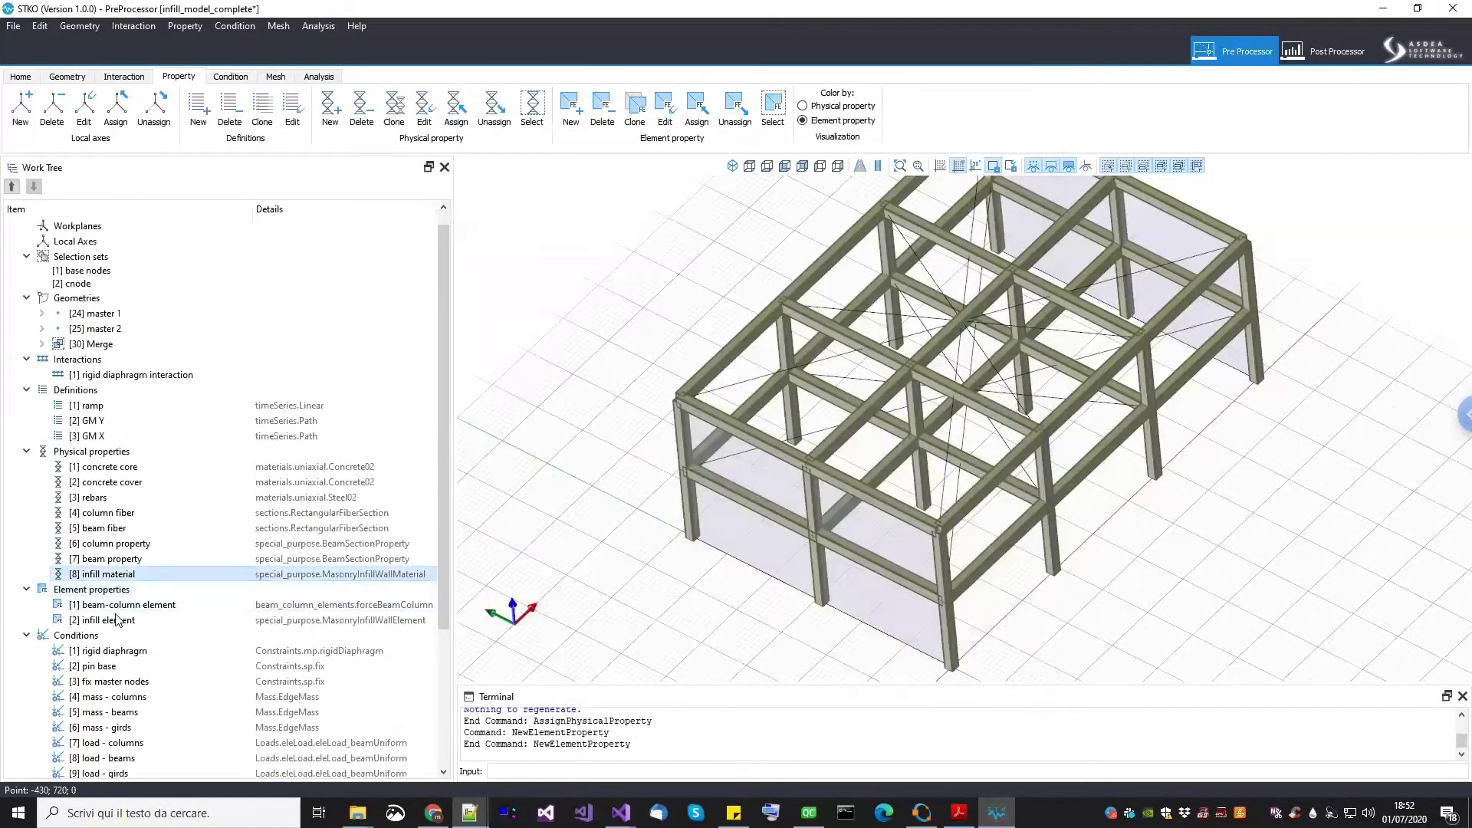
Select the wall faces that carry the infill material and assign the infill element property to them
{"action": "left_click", "coordinate": [115, 622]}
{"action": "right_click", "coordinate": [128, 575]}
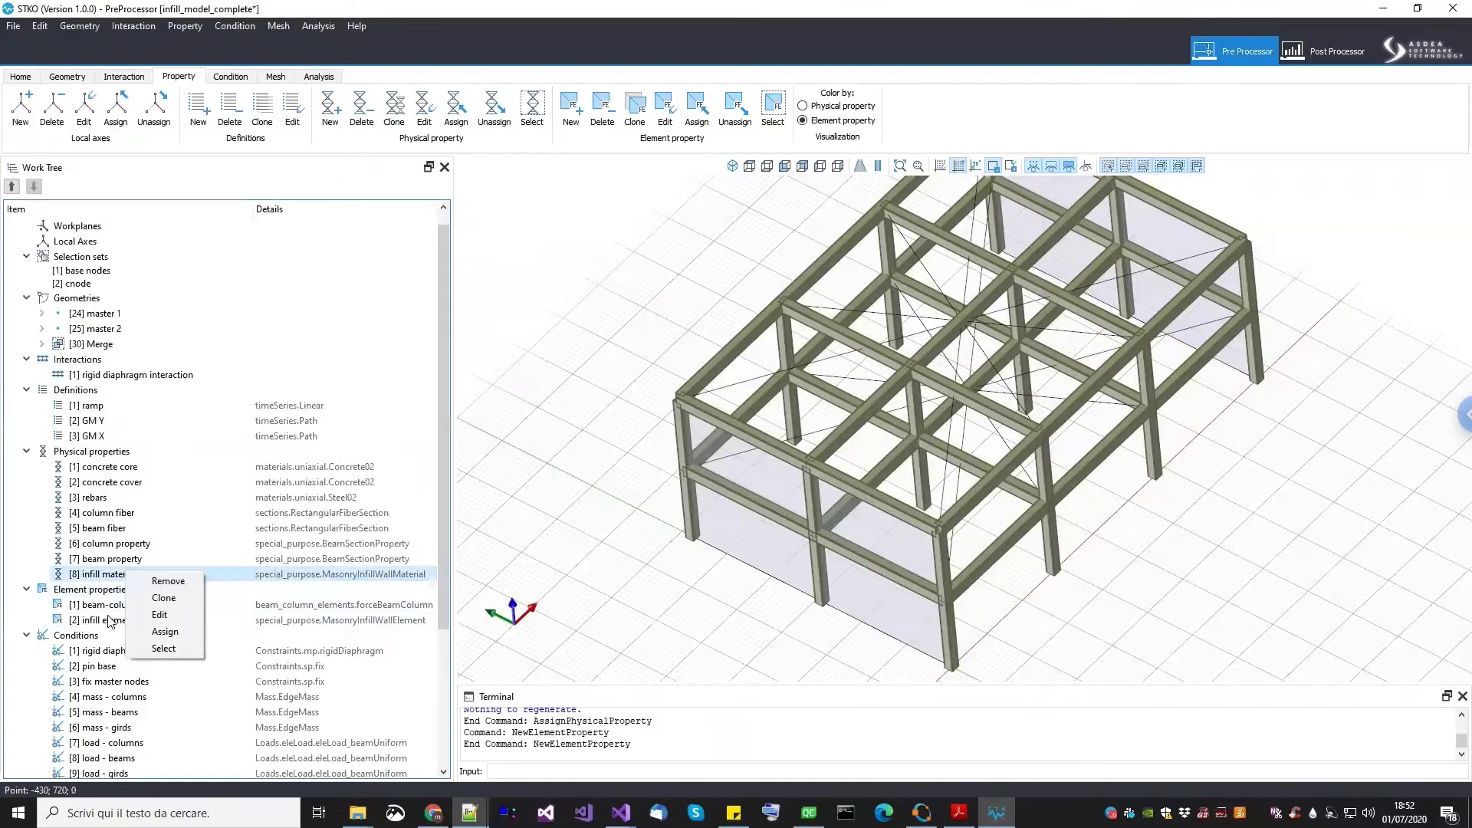
{"action": "left_click", "coordinate": [115, 577]}
{"action": "right_click", "coordinate": [120, 580]}
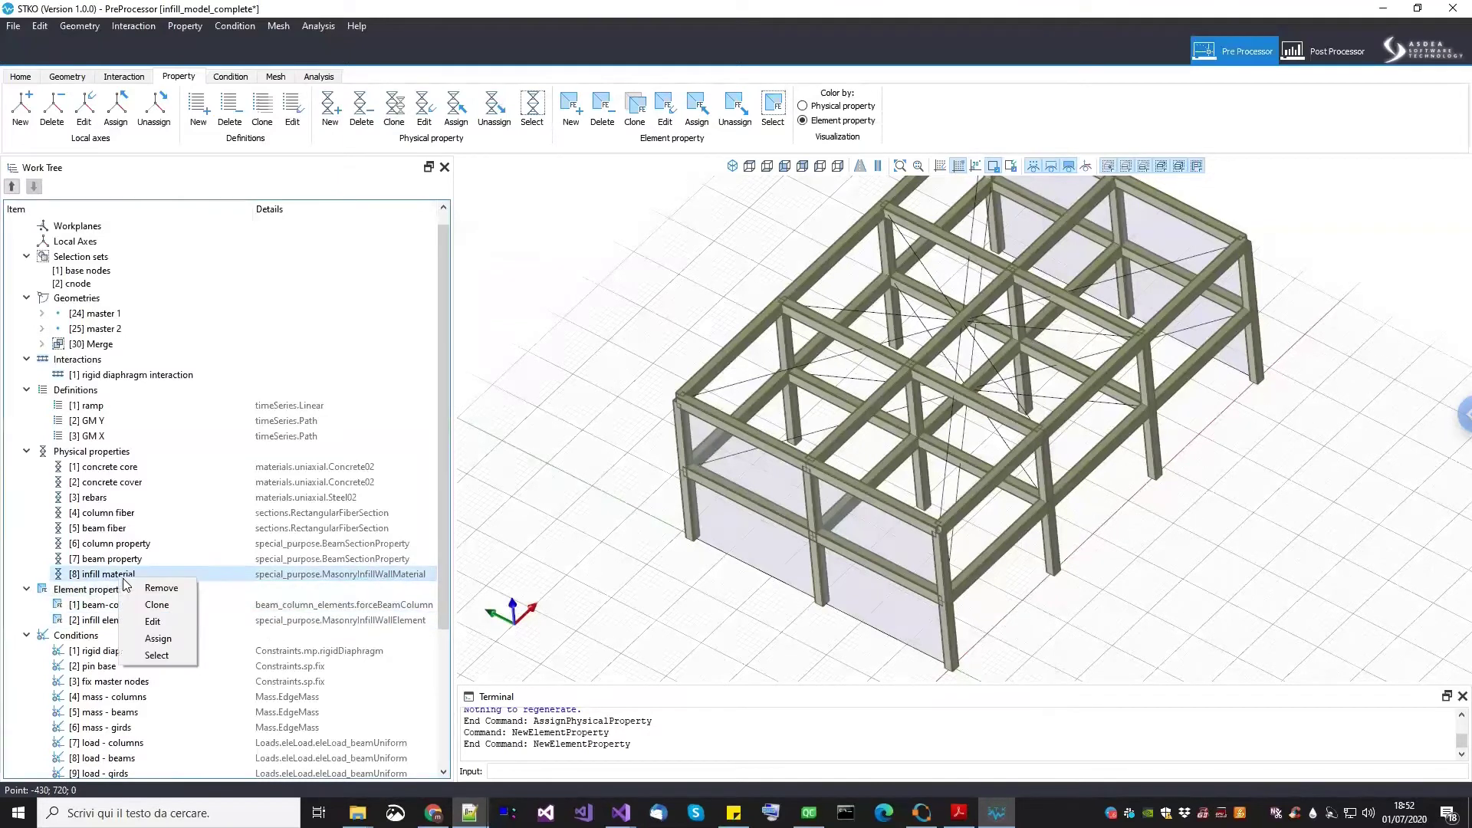
{"action": "left_click", "coordinate": [158, 656]}
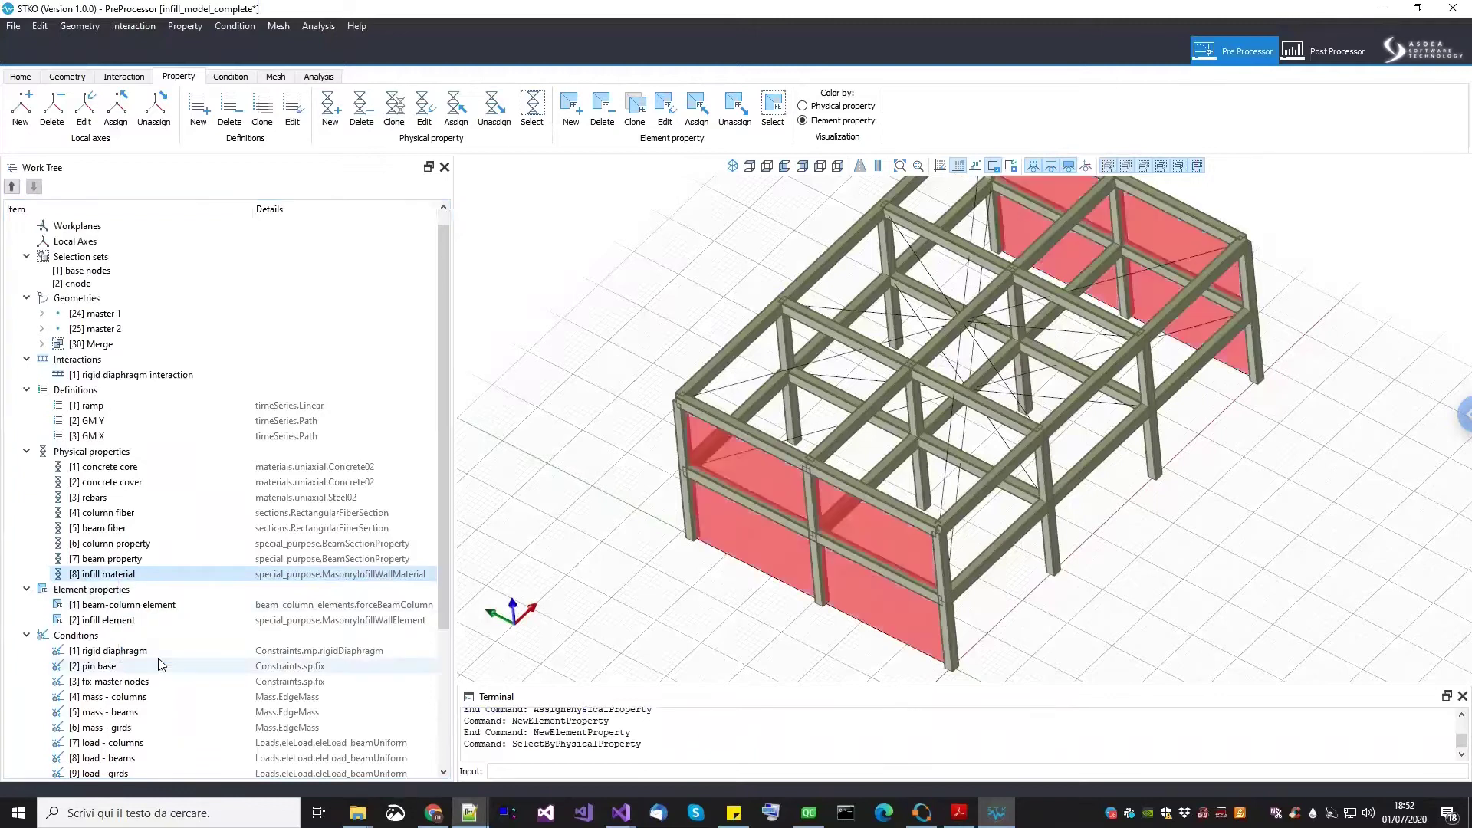
{"action": "left_click_drag", "start_coordinate": [115, 620], "coordinate": [576, 617]}
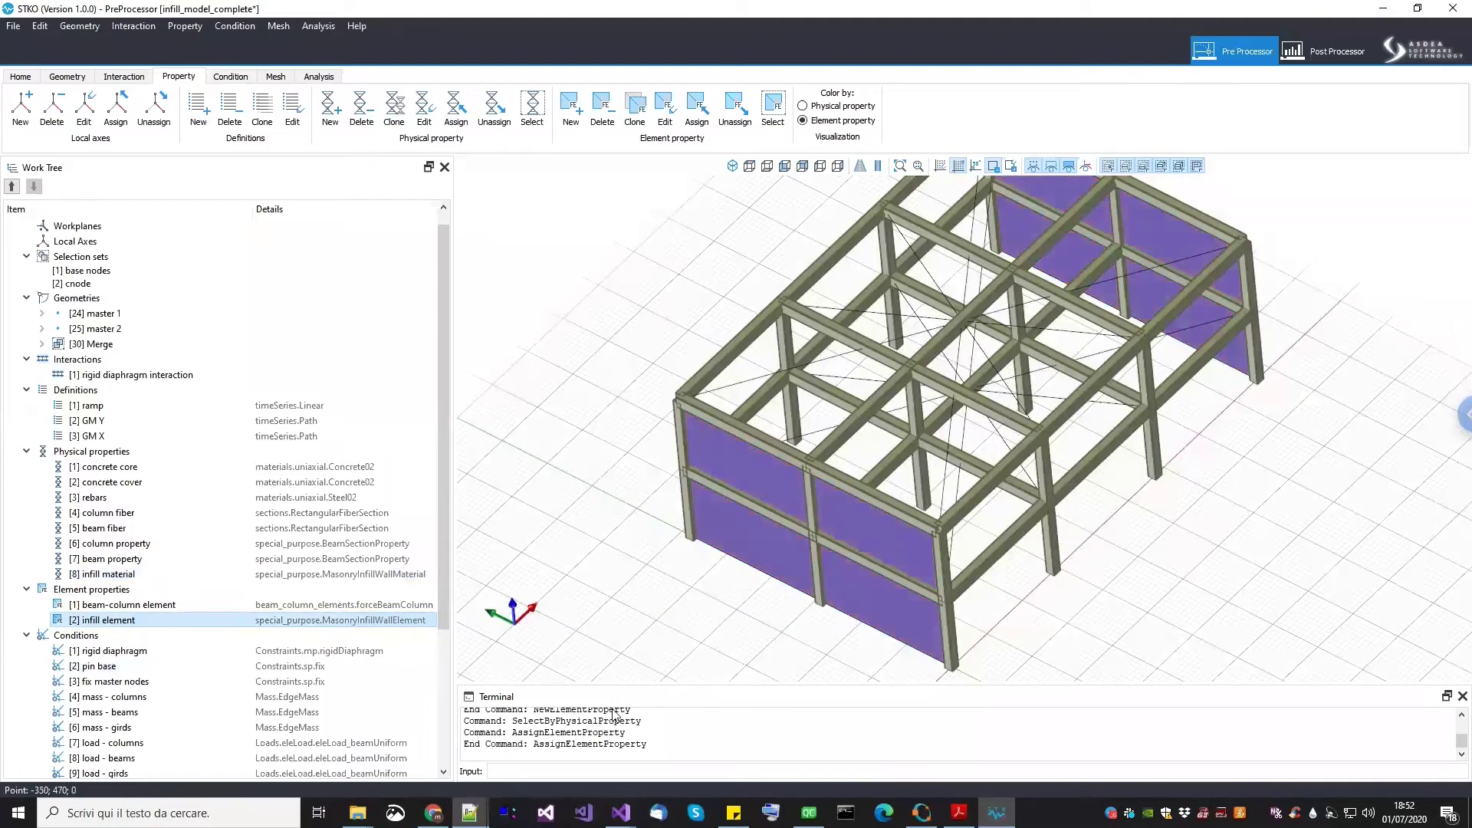
Consult the infill strut calculations in Calculations.pdf in Adobe Acrobat Reader and review the infill properties and analysis steps back in STKO
{"action": "left_click", "coordinate": [959, 813]}
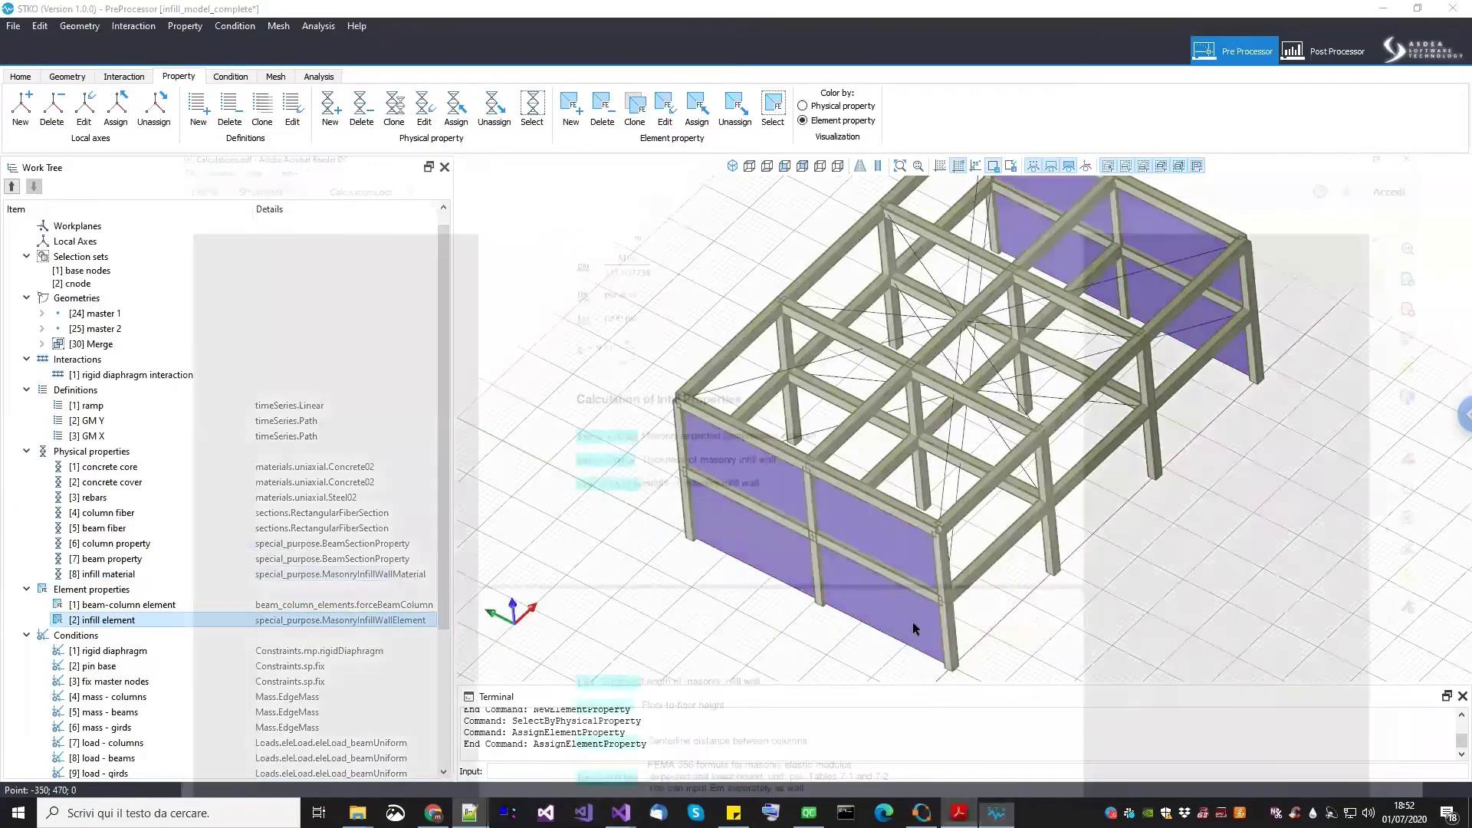
{"action": "scroll", "coordinate": [853, 547], "scroll_direction": "down", "scroll_amount": 5}
{"action": "scroll", "coordinate": [854, 547], "scroll_direction": "down", "scroll_amount": 20}
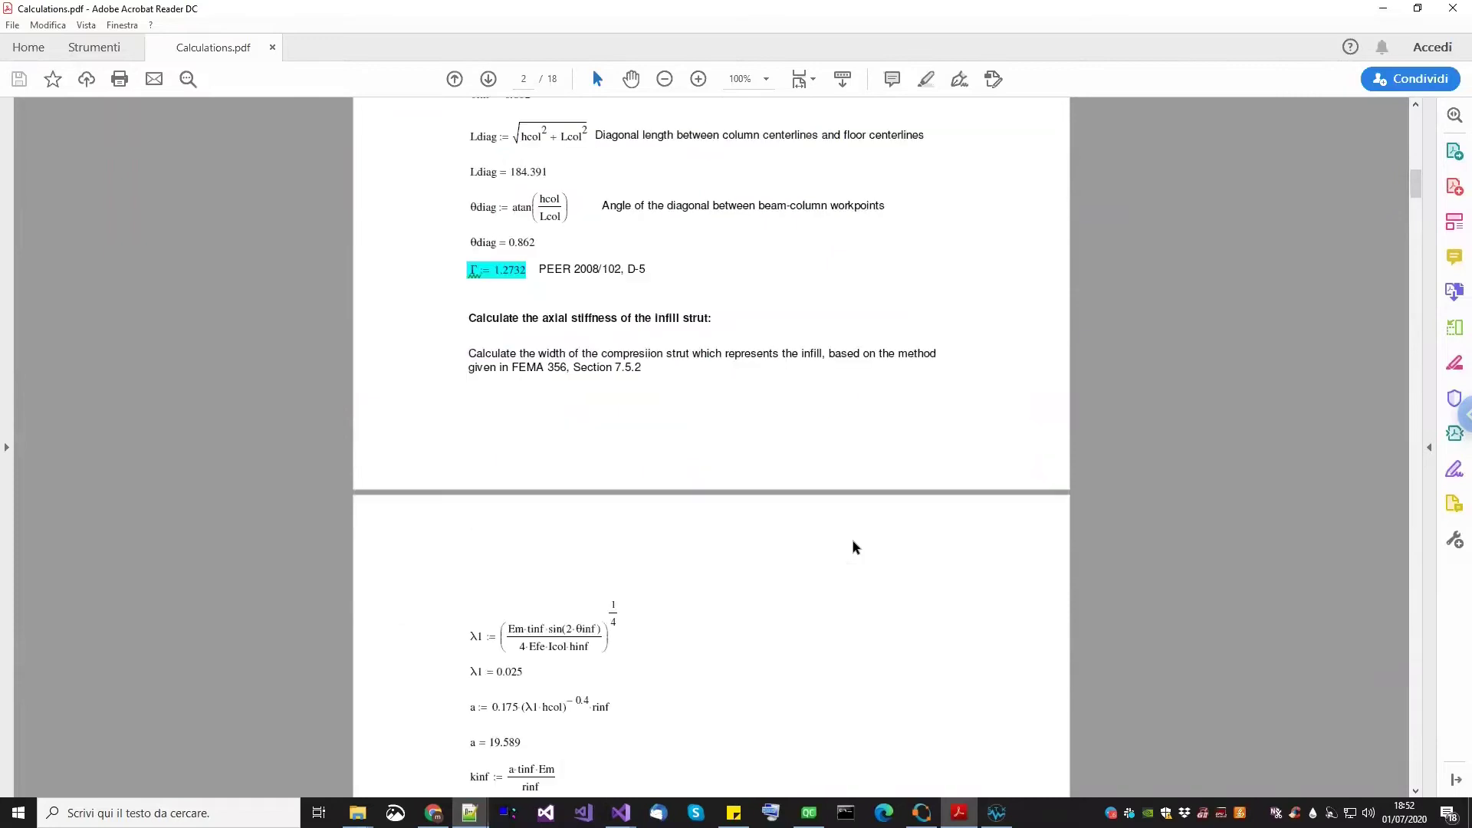
{"action": "left_click", "coordinate": [1383, 10]}
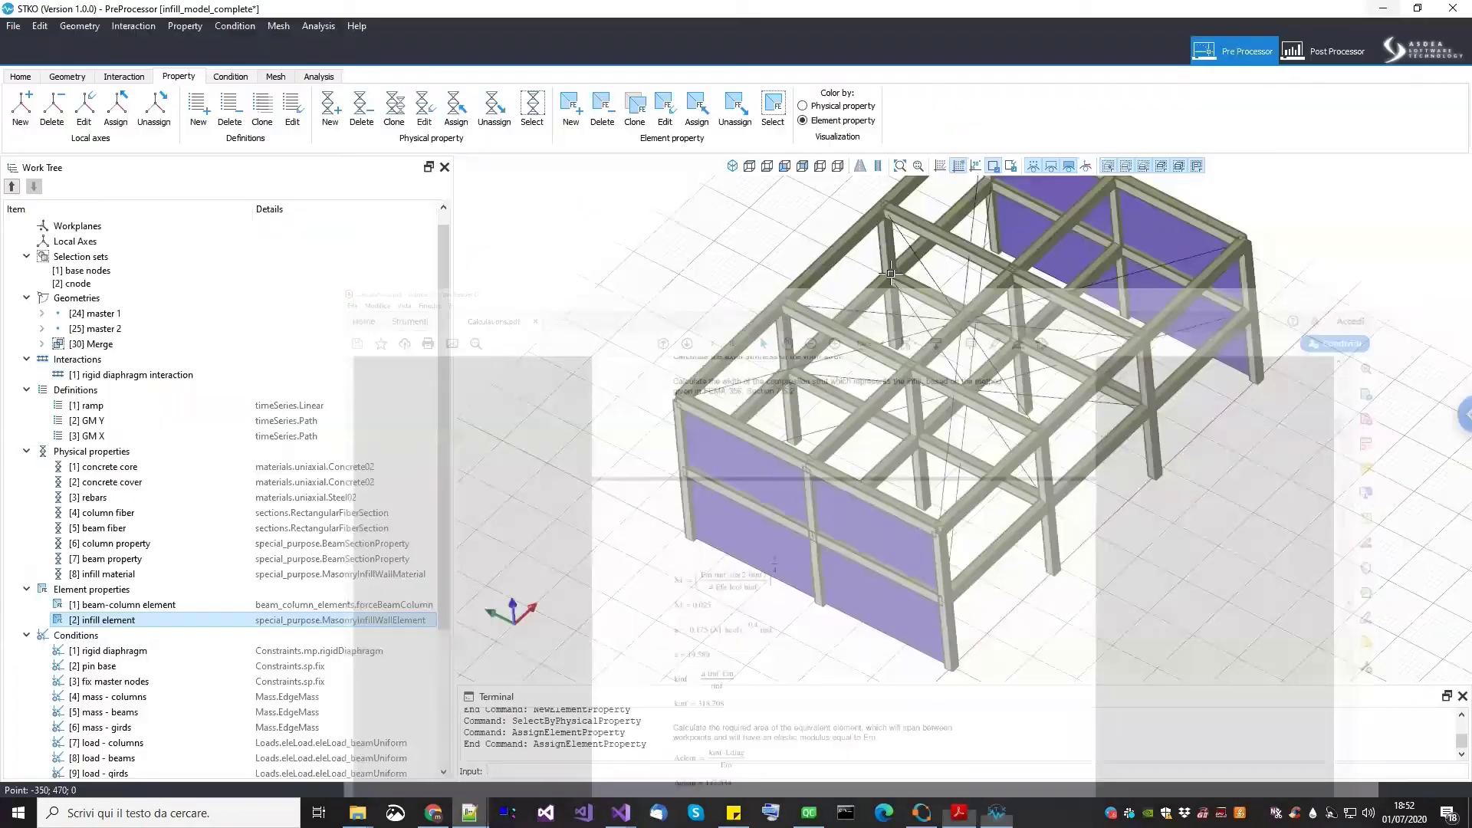
{"action": "left_click", "coordinate": [105, 574]}
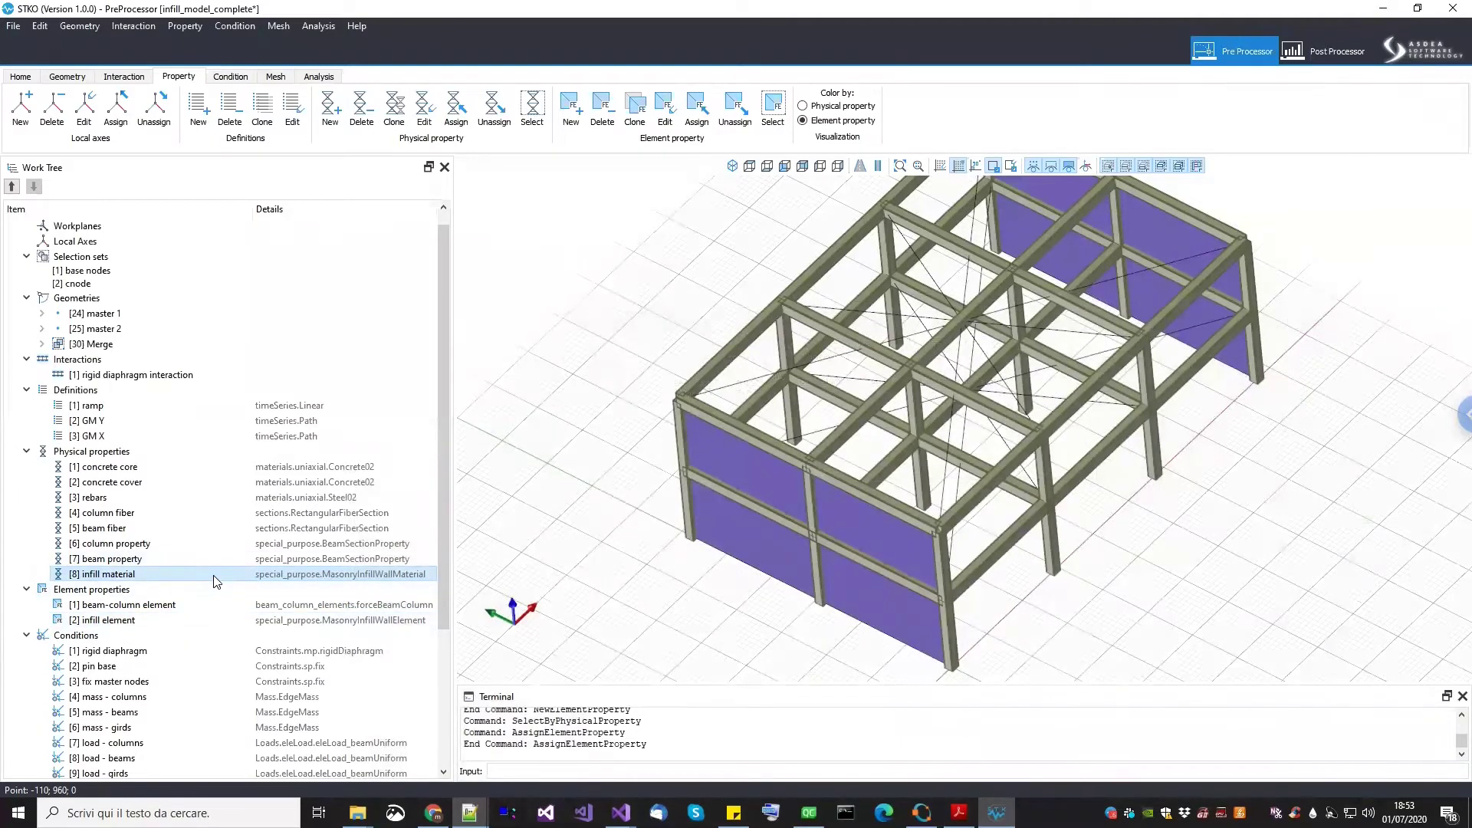
{"action": "middle_click_drag", "start_coordinate": [832, 625], "coordinate": [605, 572]}
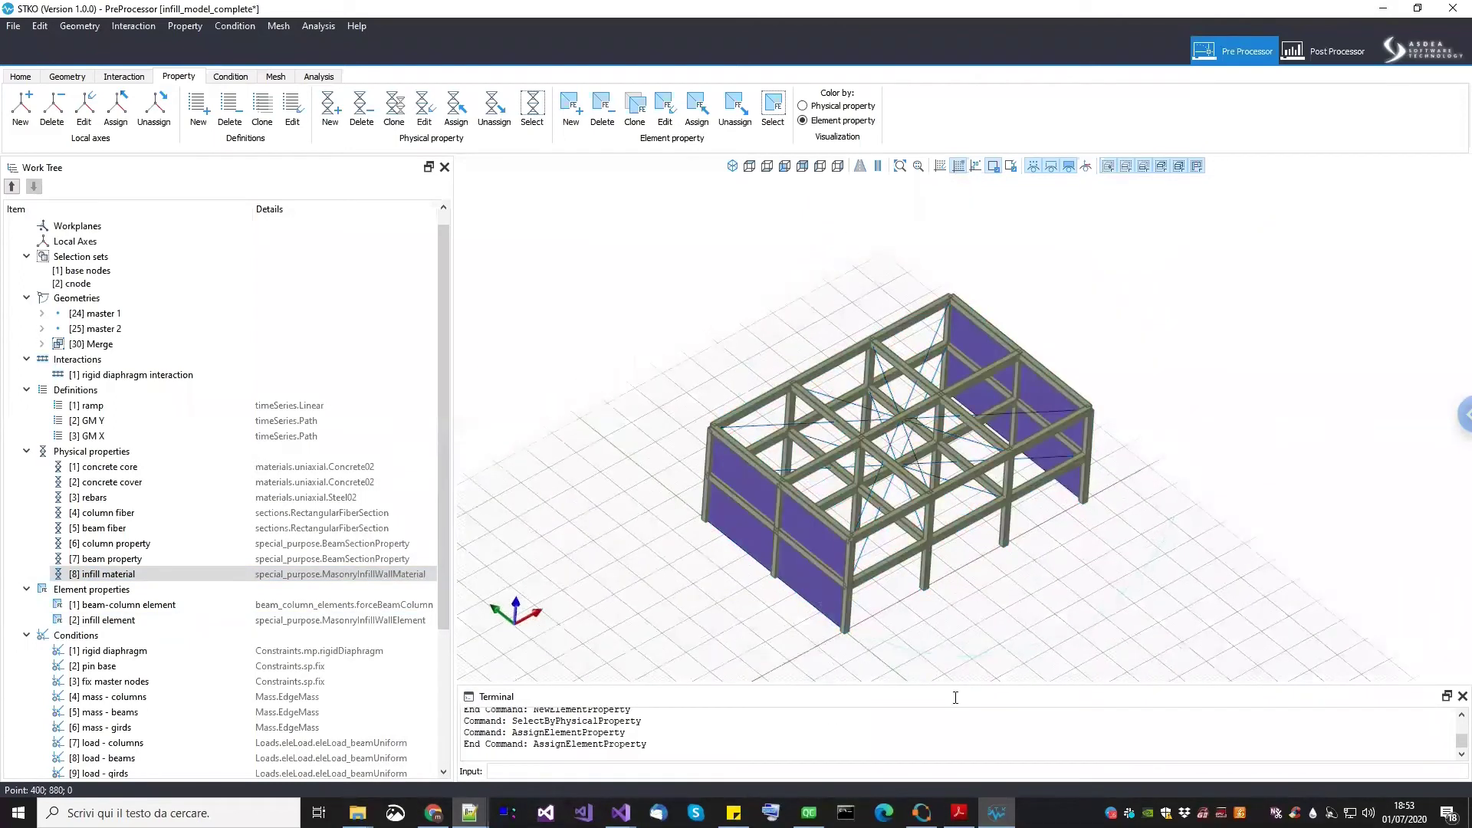
{"action": "middle_click_drag", "start_coordinate": [1002, 495], "coordinate": [1017, 482]}
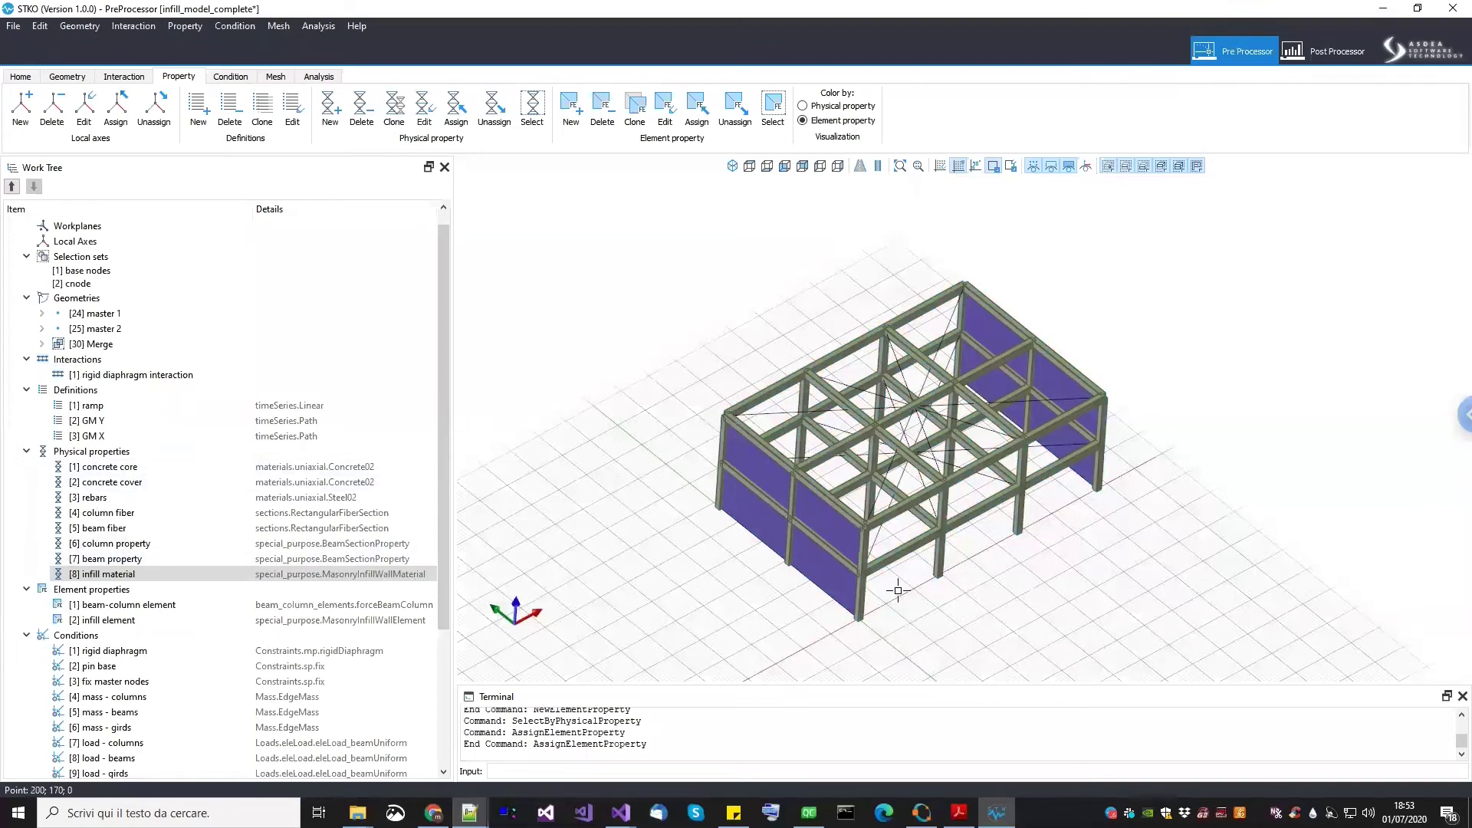
{"action": "left_click", "coordinate": [114, 575]}
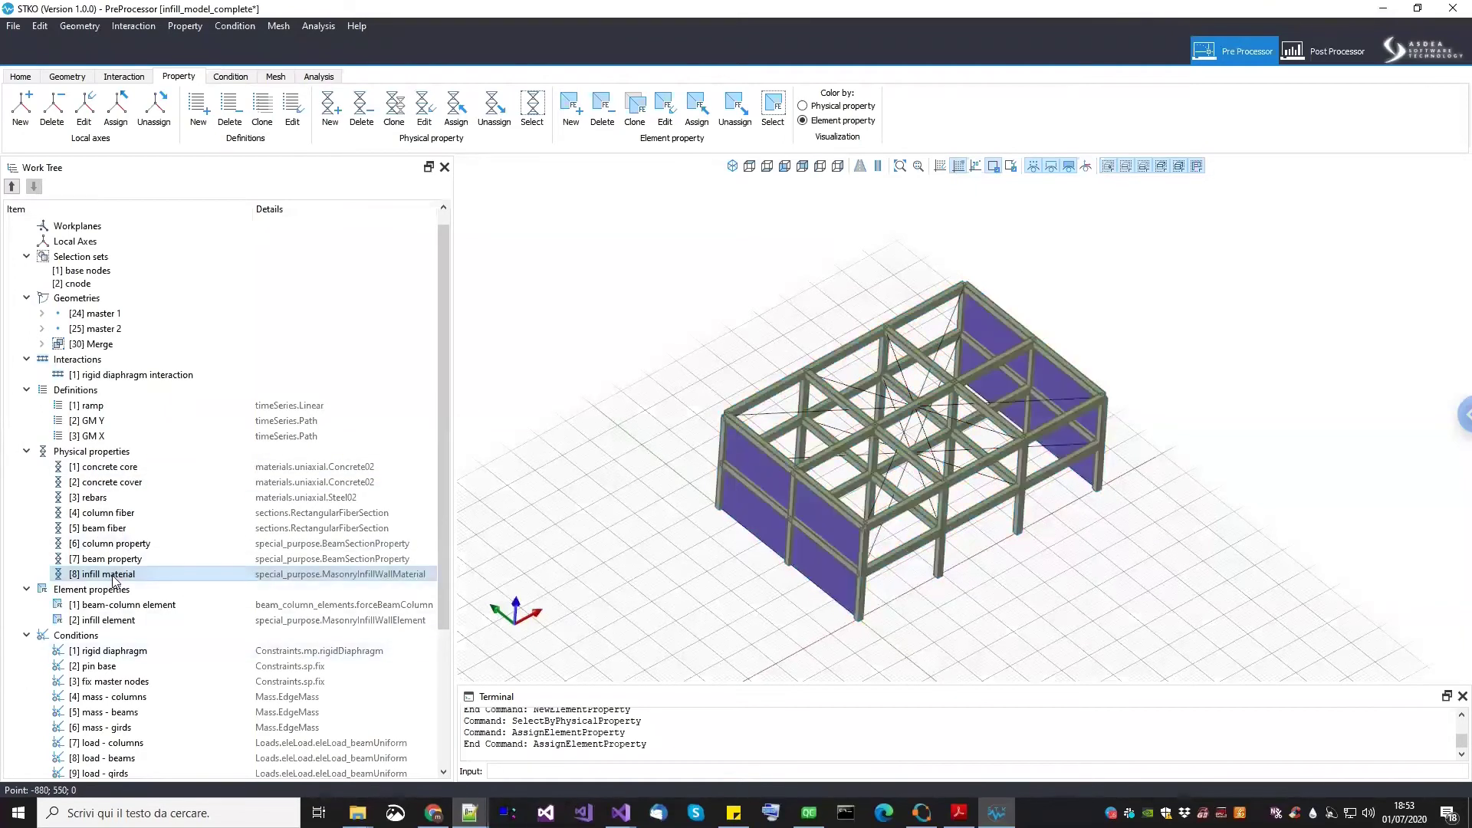
{"action": "left_click", "coordinate": [116, 621]}
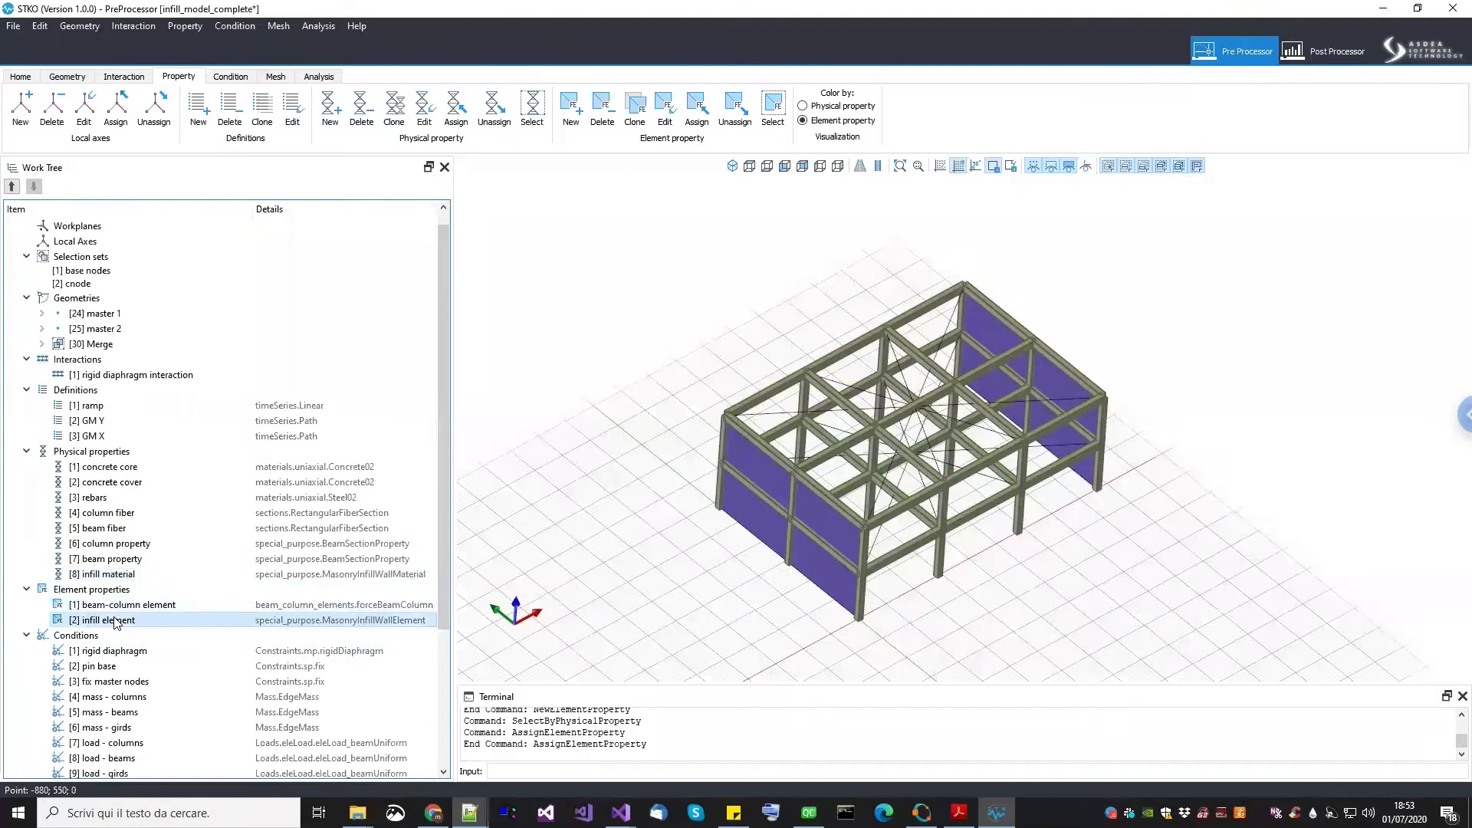
{"action": "left_click_drag", "start_coordinate": [441, 621], "coordinate": [445, 776]}
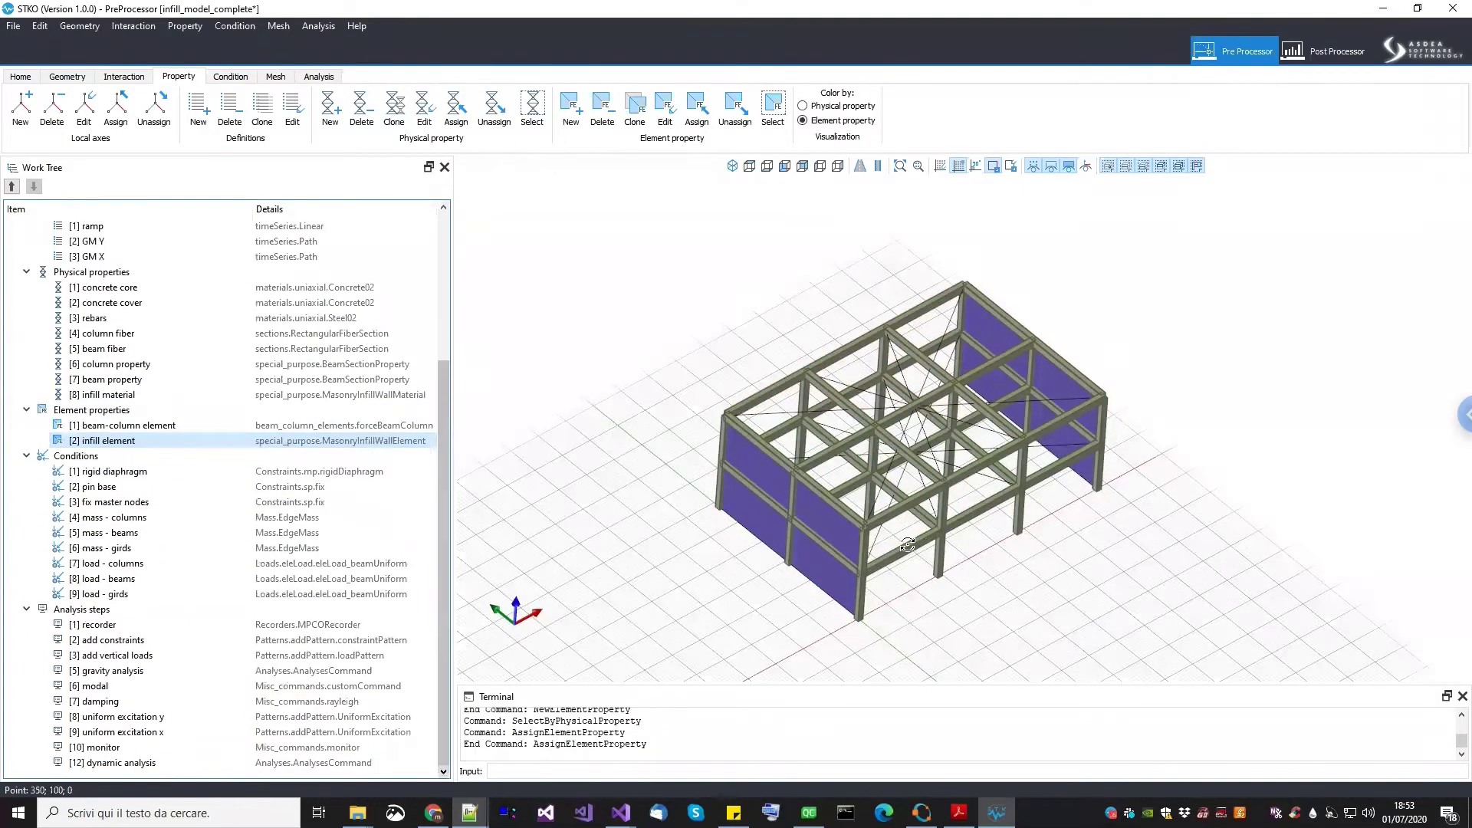
Build the mesh with the unstructured mesh controls left in place and inspect the meshed infill wall faces
{"action": "left_click", "coordinate": [278, 77]}
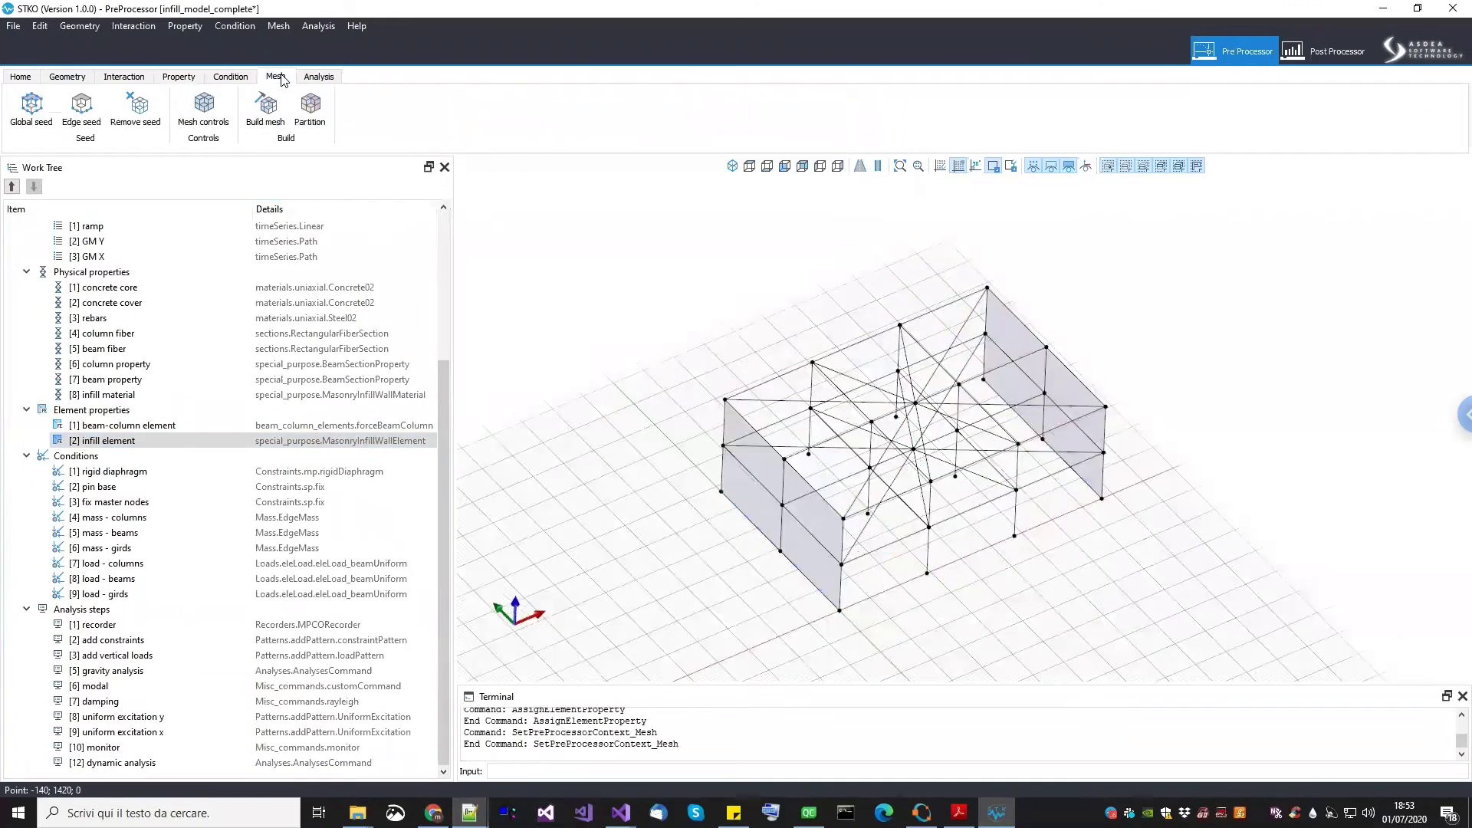
{"action": "left_click", "coordinate": [203, 107]}
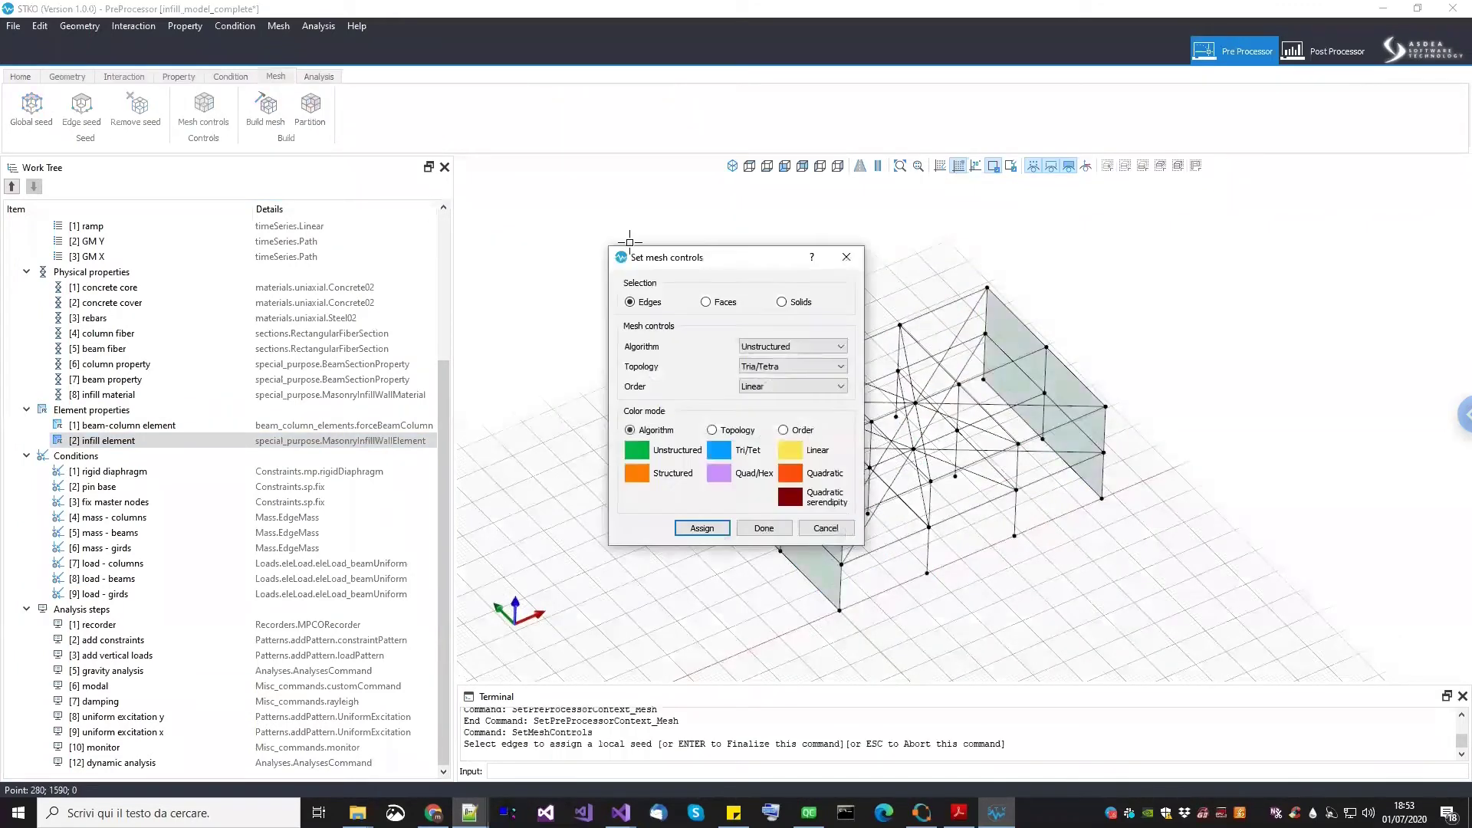
{"action": "left_click_drag", "start_coordinate": [671, 269], "coordinate": [453, 265]}
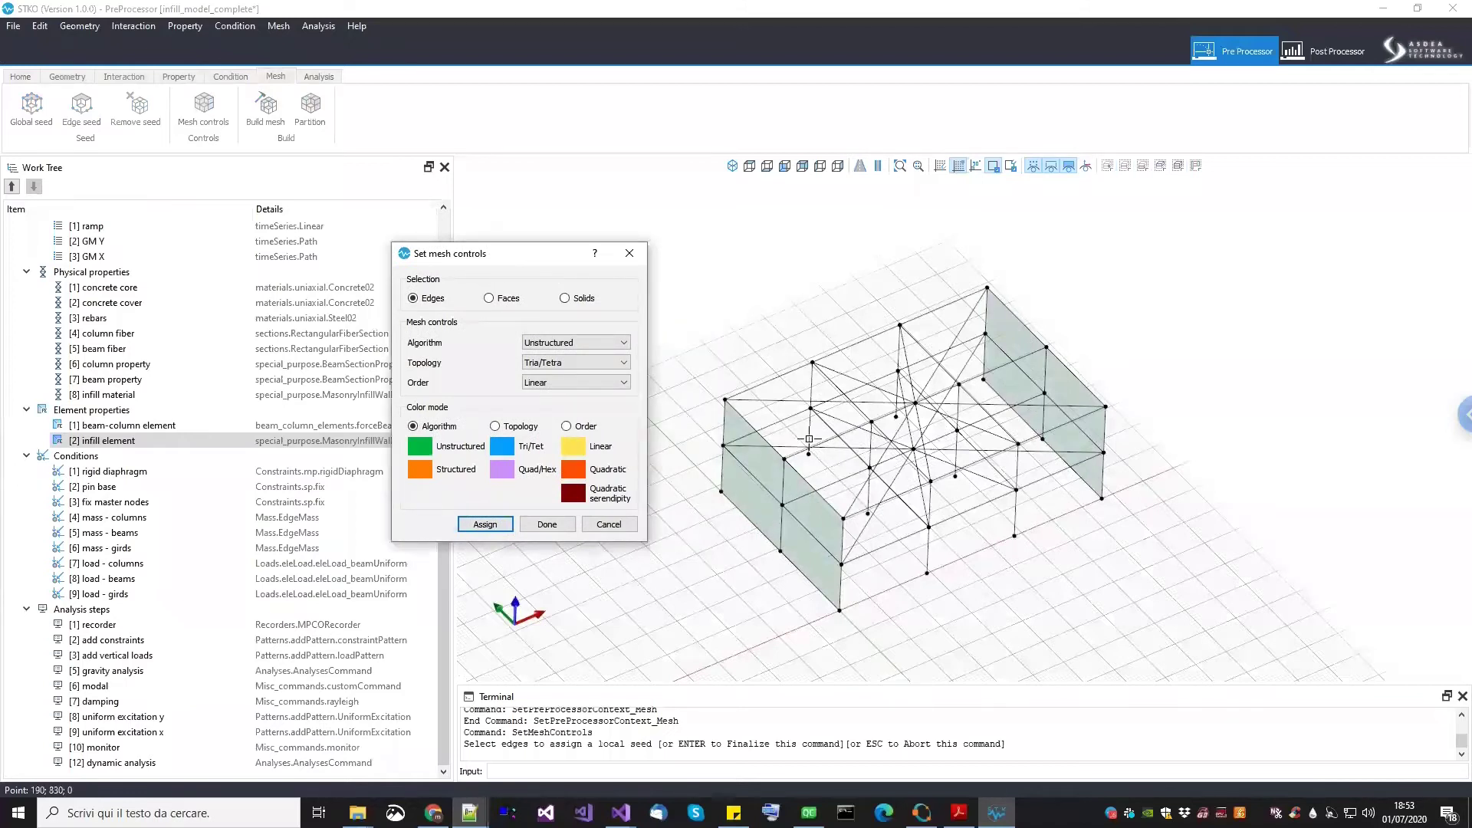
{"action": "left_click", "coordinate": [630, 254]}
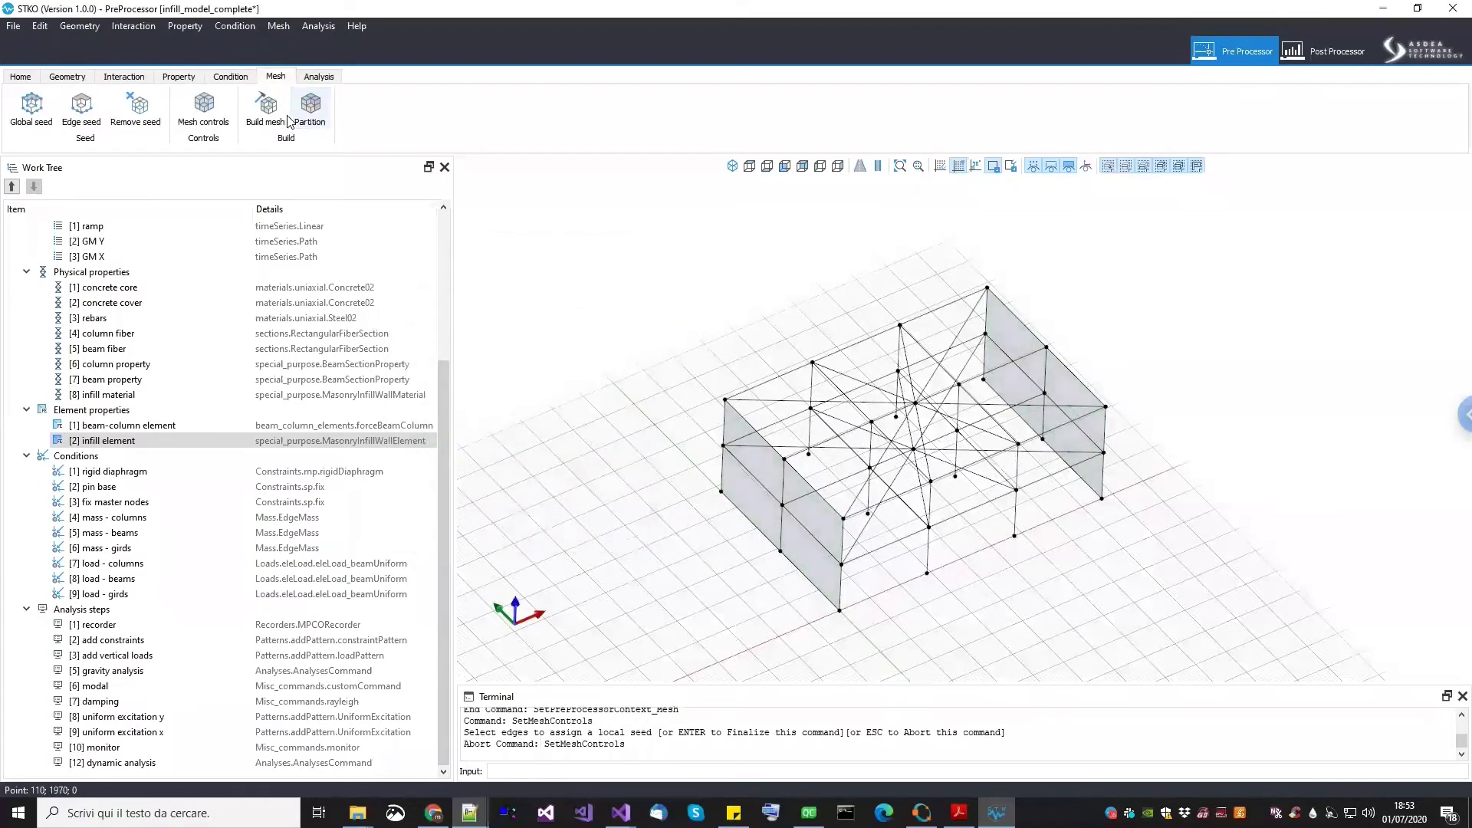
{"action": "left_click", "coordinate": [260, 113]}
{"action": "scroll", "coordinate": [927, 511], "scroll_direction": "up", "scroll_amount": 5}
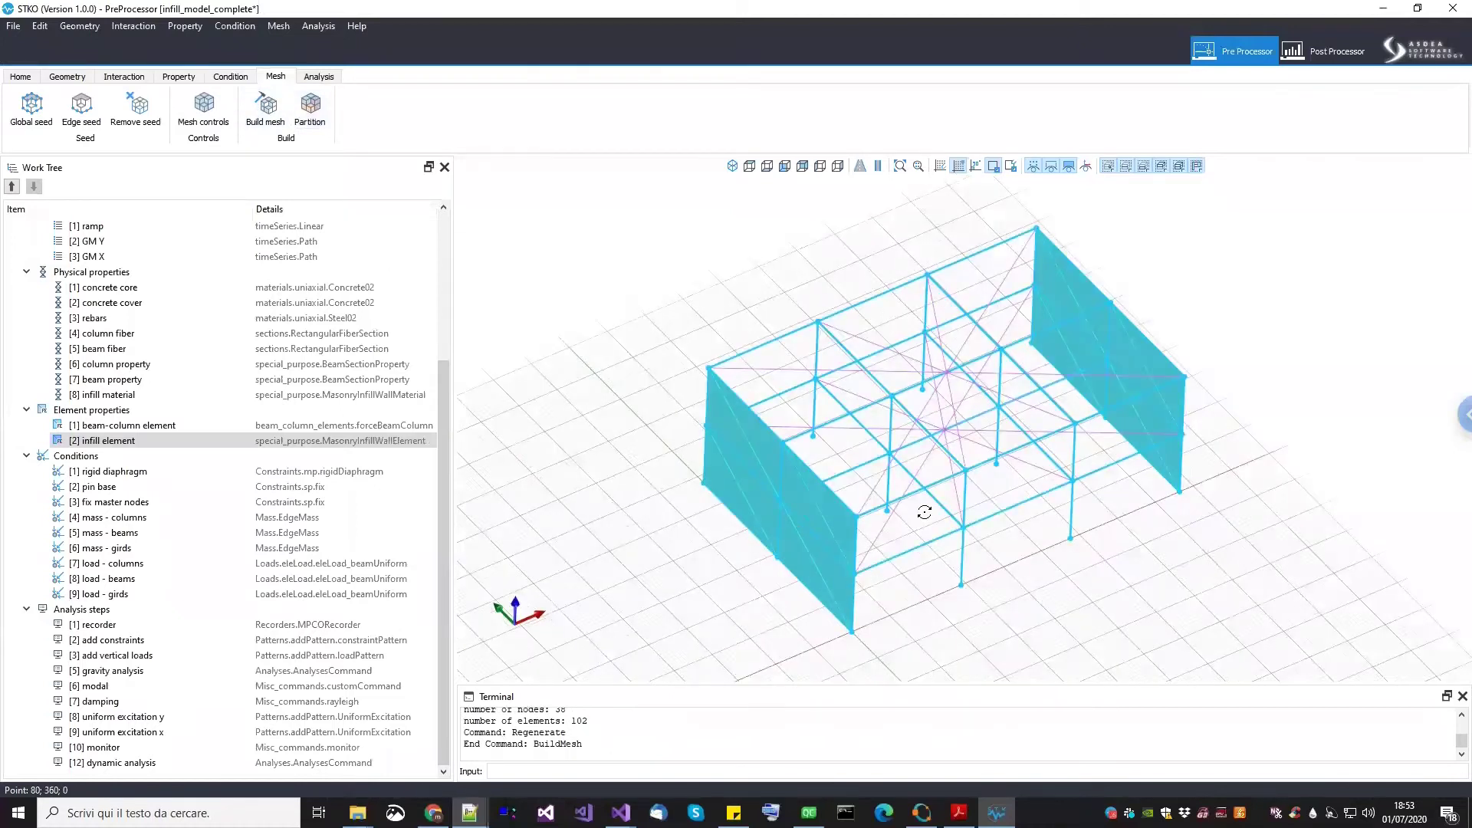
{"action": "scroll", "coordinate": [927, 511], "scroll_direction": "down", "scroll_amount": 3}
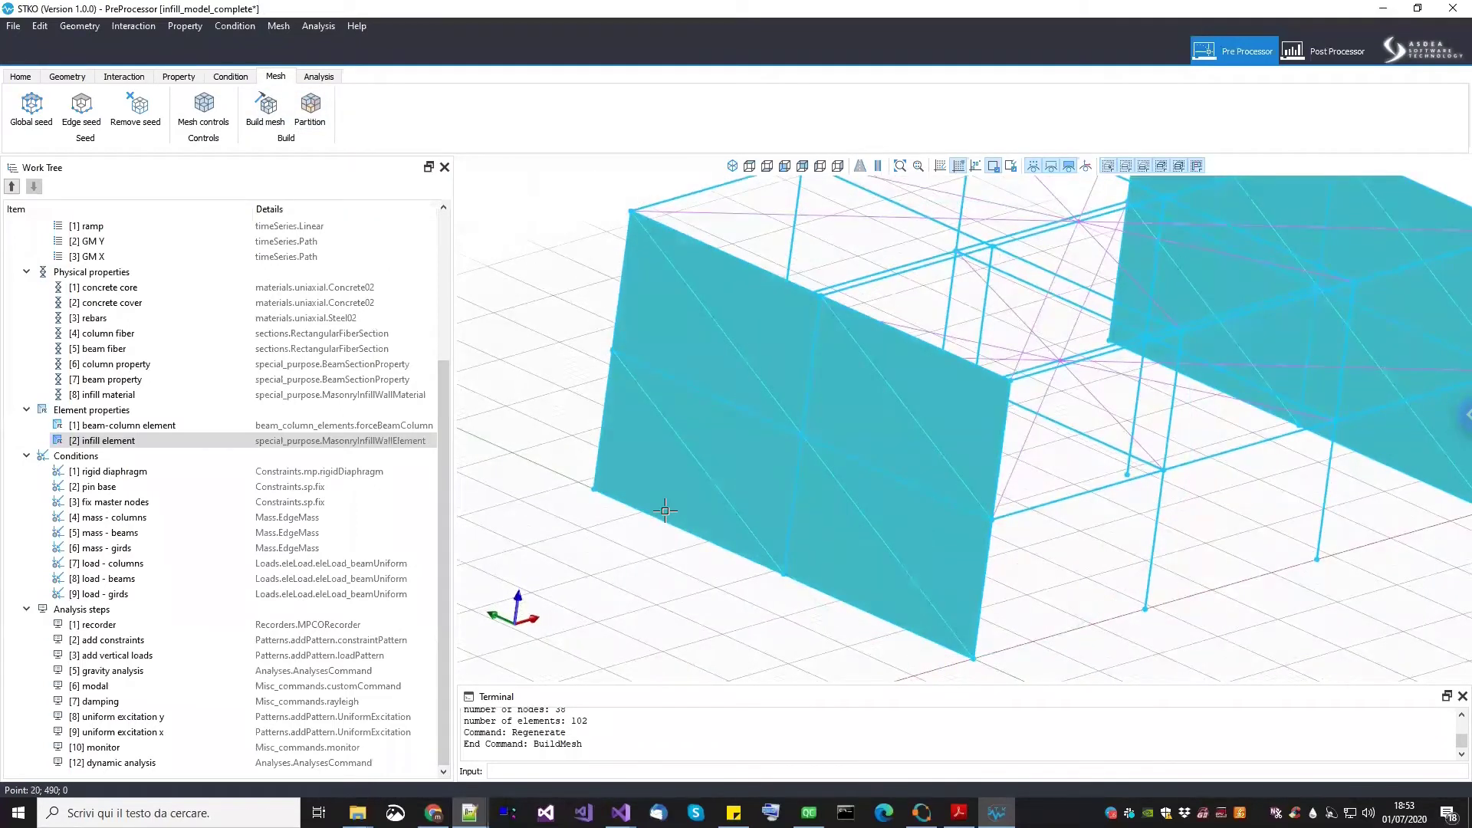
{"action": "scroll", "coordinate": [691, 537], "scroll_direction": "down", "scroll_amount": 4}
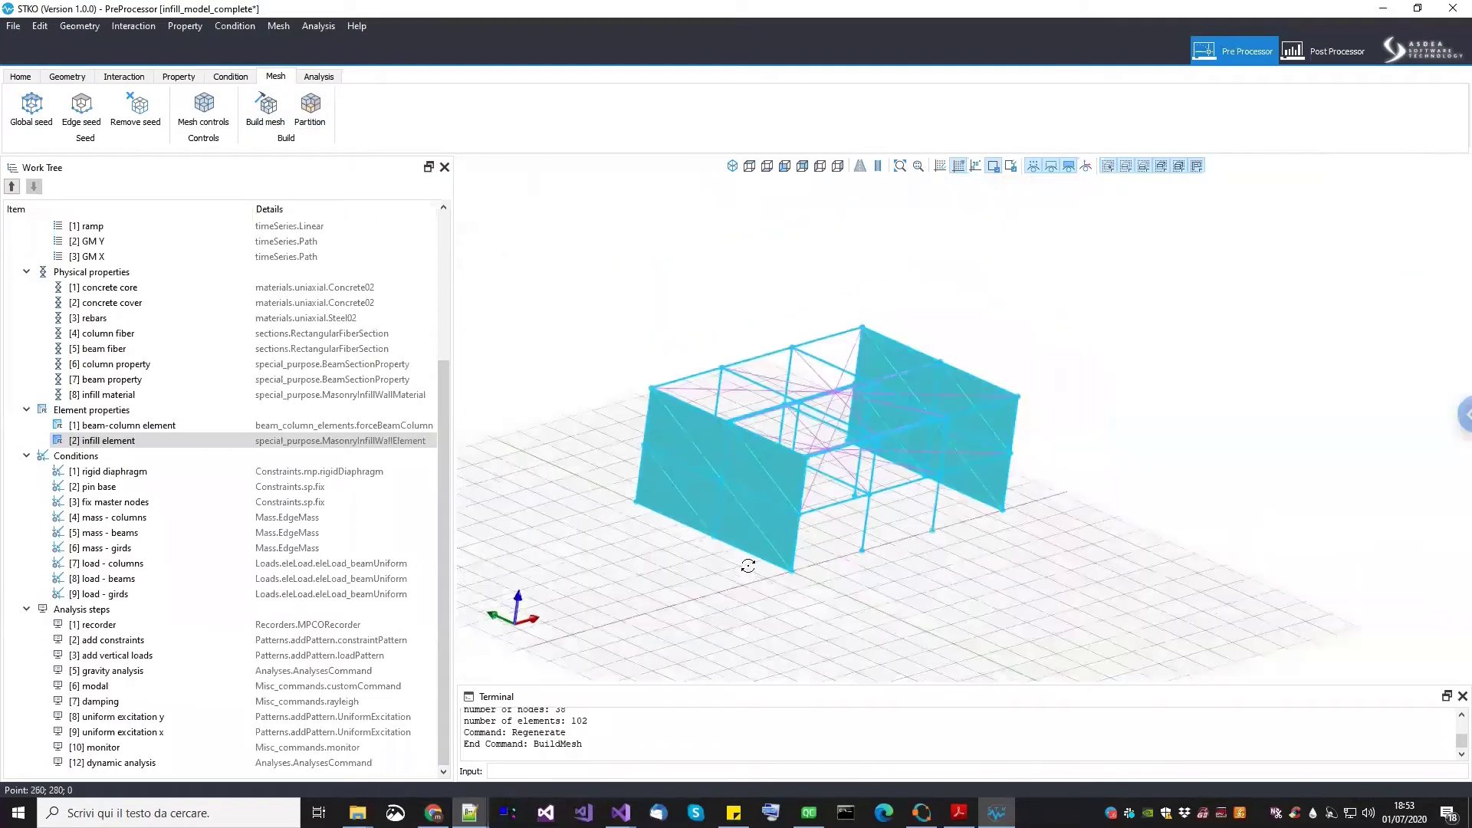
Set the mesh controls of all infill wall faces to the Structured algorithm, Quad/Hexa topology and Linear order
{"action": "left_click", "coordinate": [204, 113]}
{"action": "left_click_drag", "start_coordinate": [689, 263], "coordinate": [435, 264]}
{"action": "left_click", "coordinate": [494, 342]}
{"action": "left_click", "coordinate": [488, 360]}
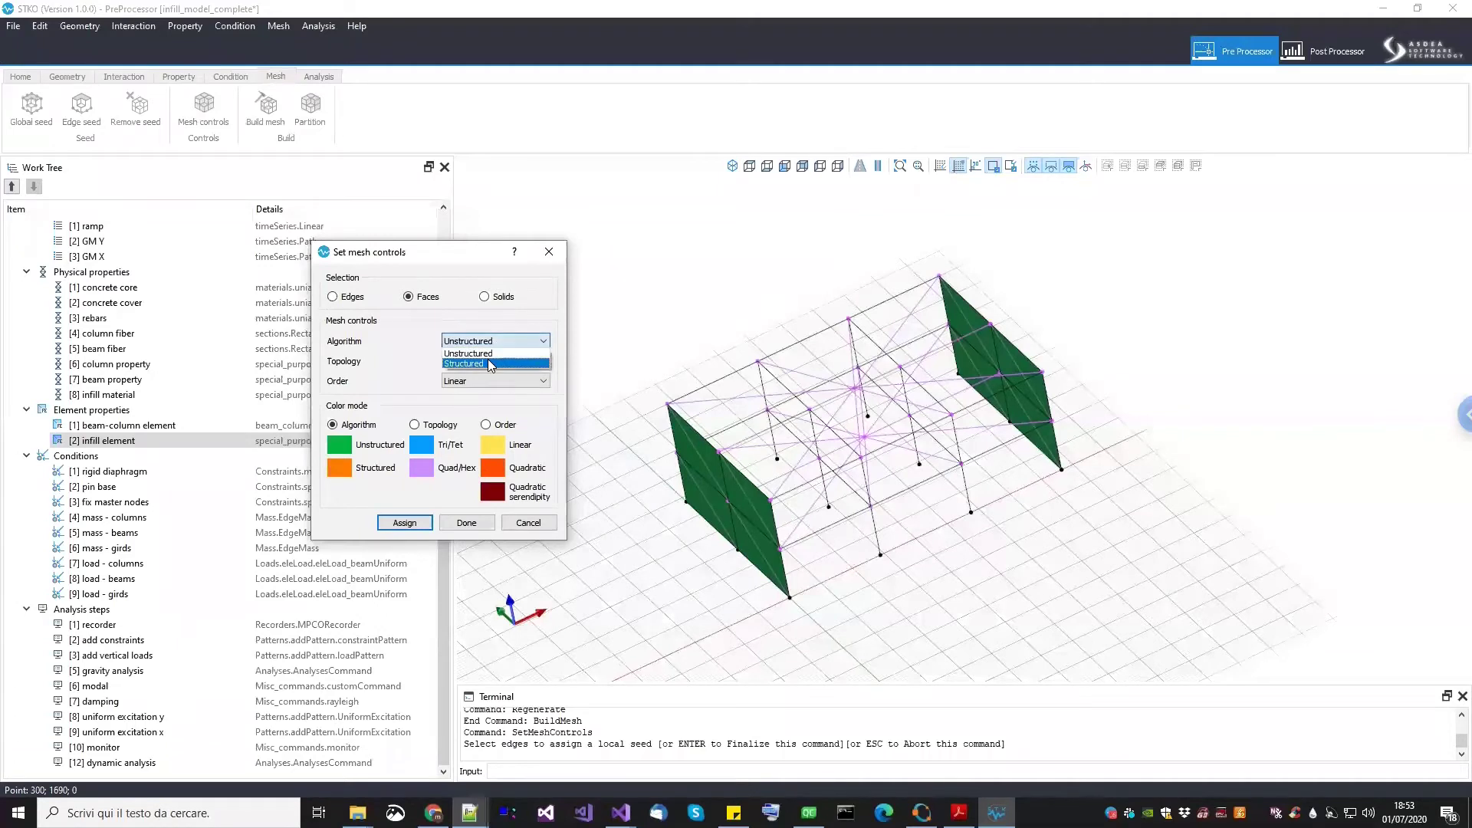
{"action": "left_click", "coordinate": [488, 360]}
{"action": "left_click", "coordinate": [481, 382]}
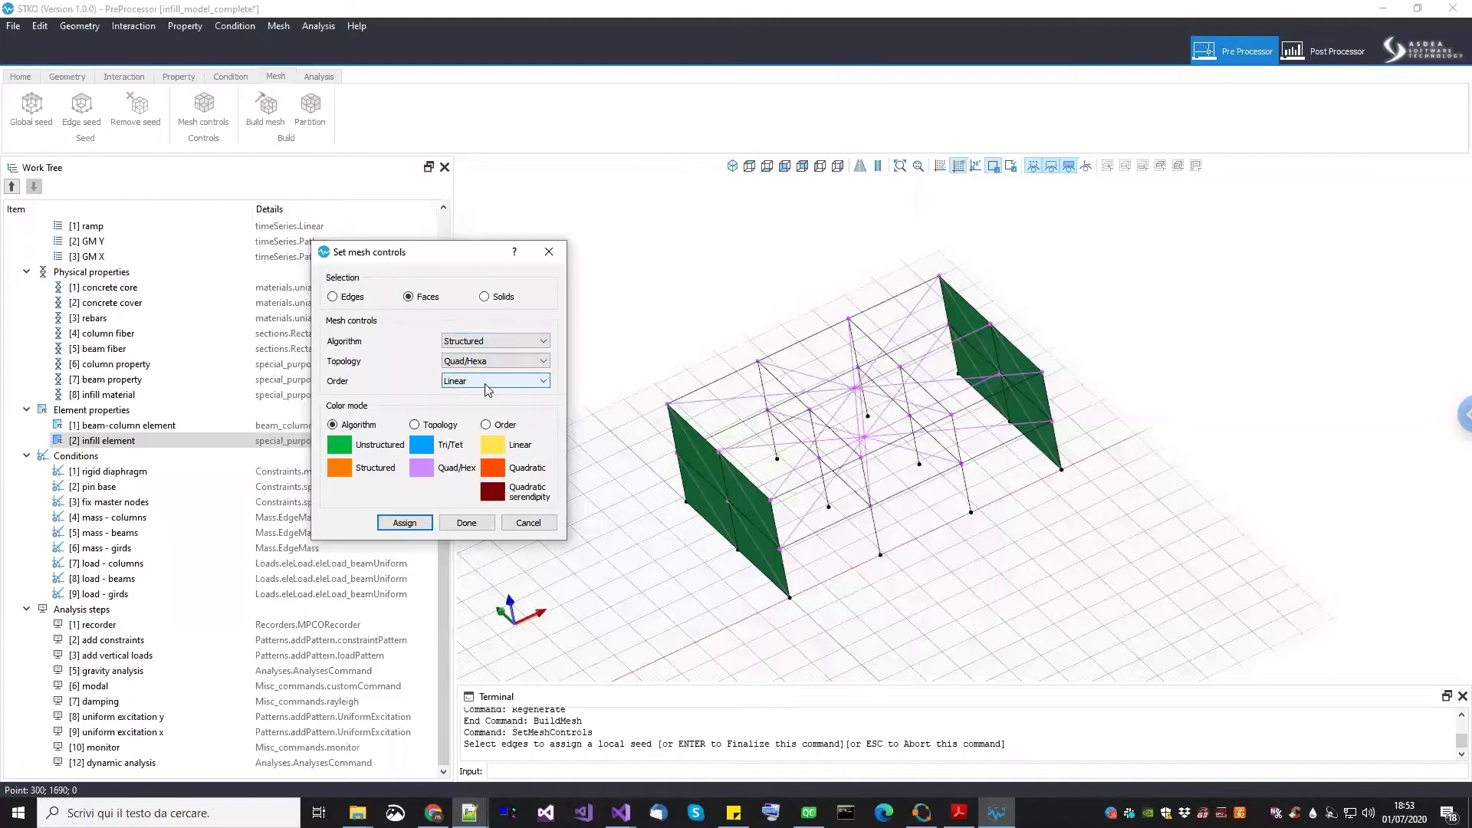
{"action": "scroll", "coordinate": [690, 345], "scroll_direction": "down", "scroll_amount": 3}
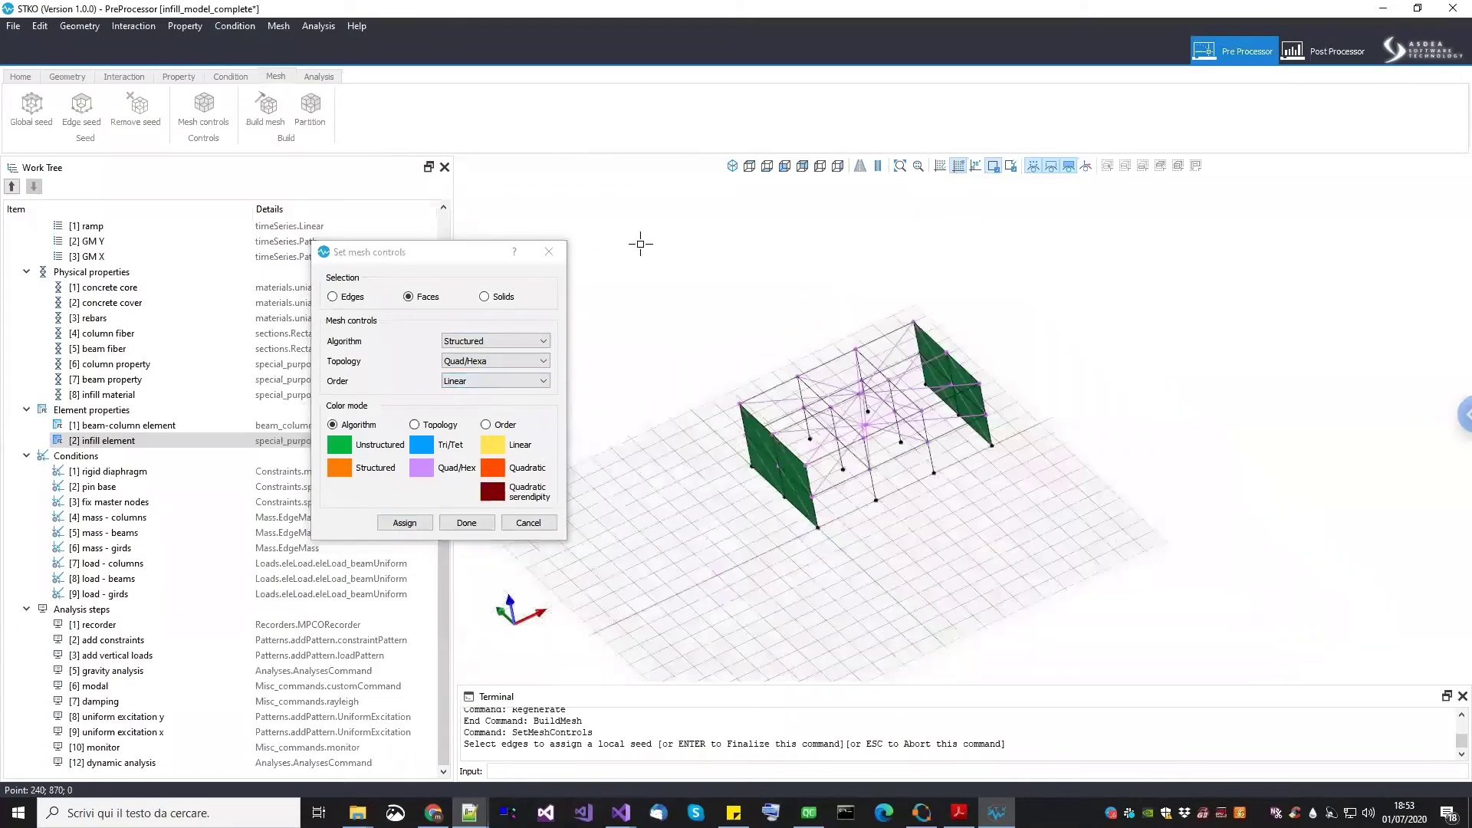
{"action": "left_click_drag", "start_coordinate": [851, 422], "coordinate": [1252, 725]}
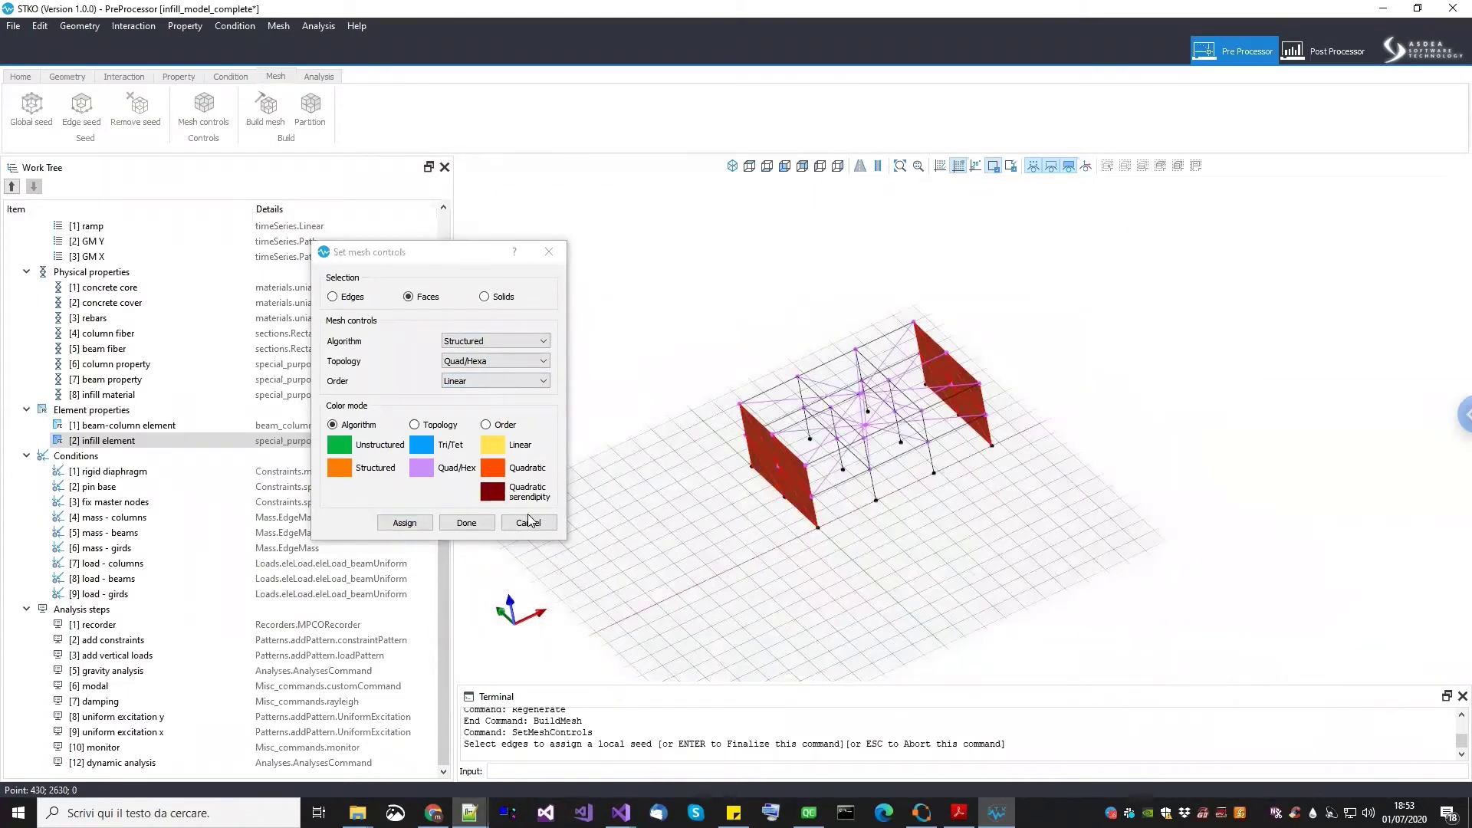
{"action": "left_click", "coordinate": [406, 523]}
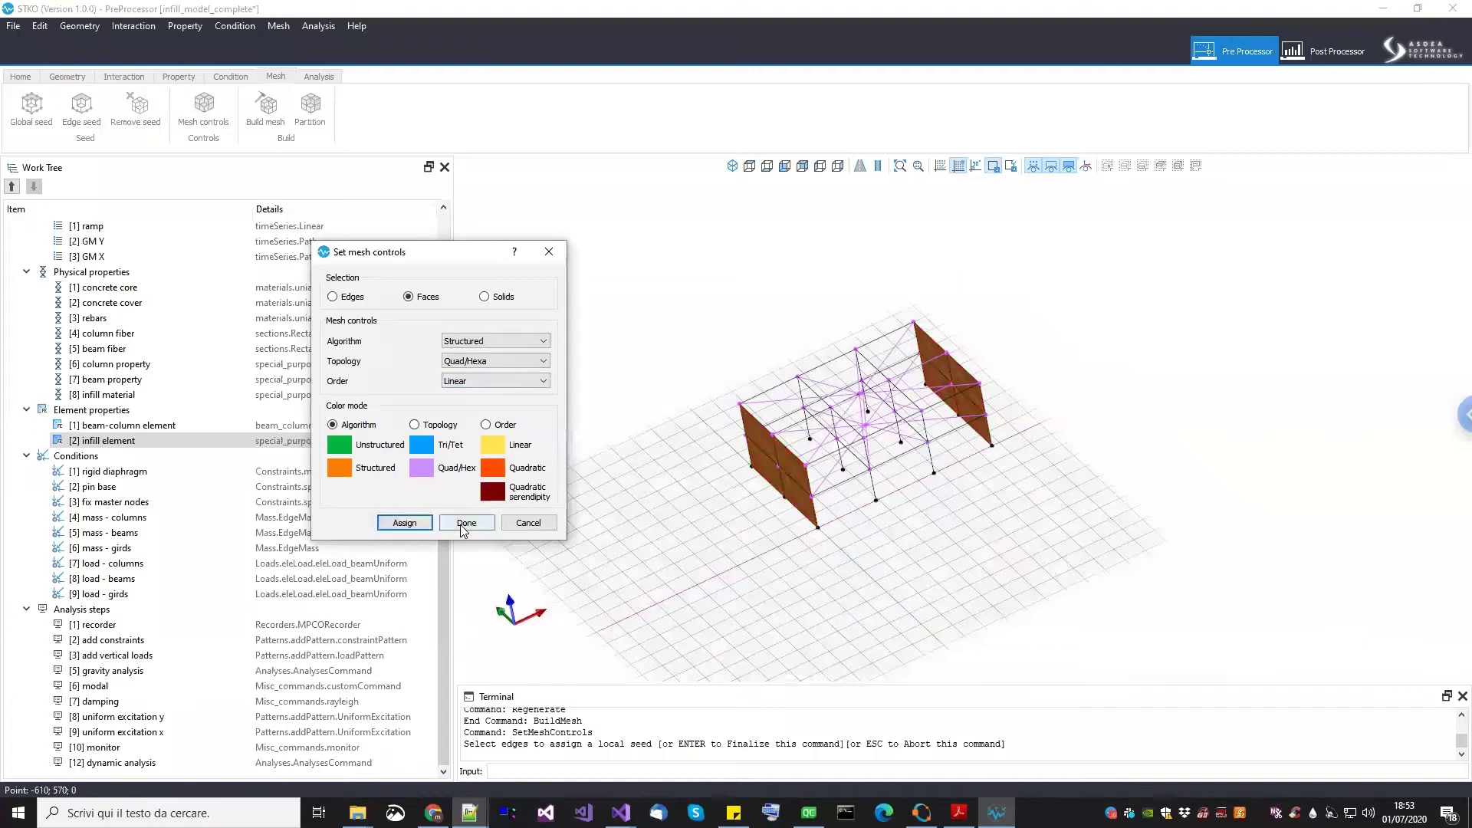
{"action": "left_click", "coordinate": [467, 523]}
Rebuild the mesh with the structured face controls and save the model
{"action": "left_click", "coordinate": [266, 107]}
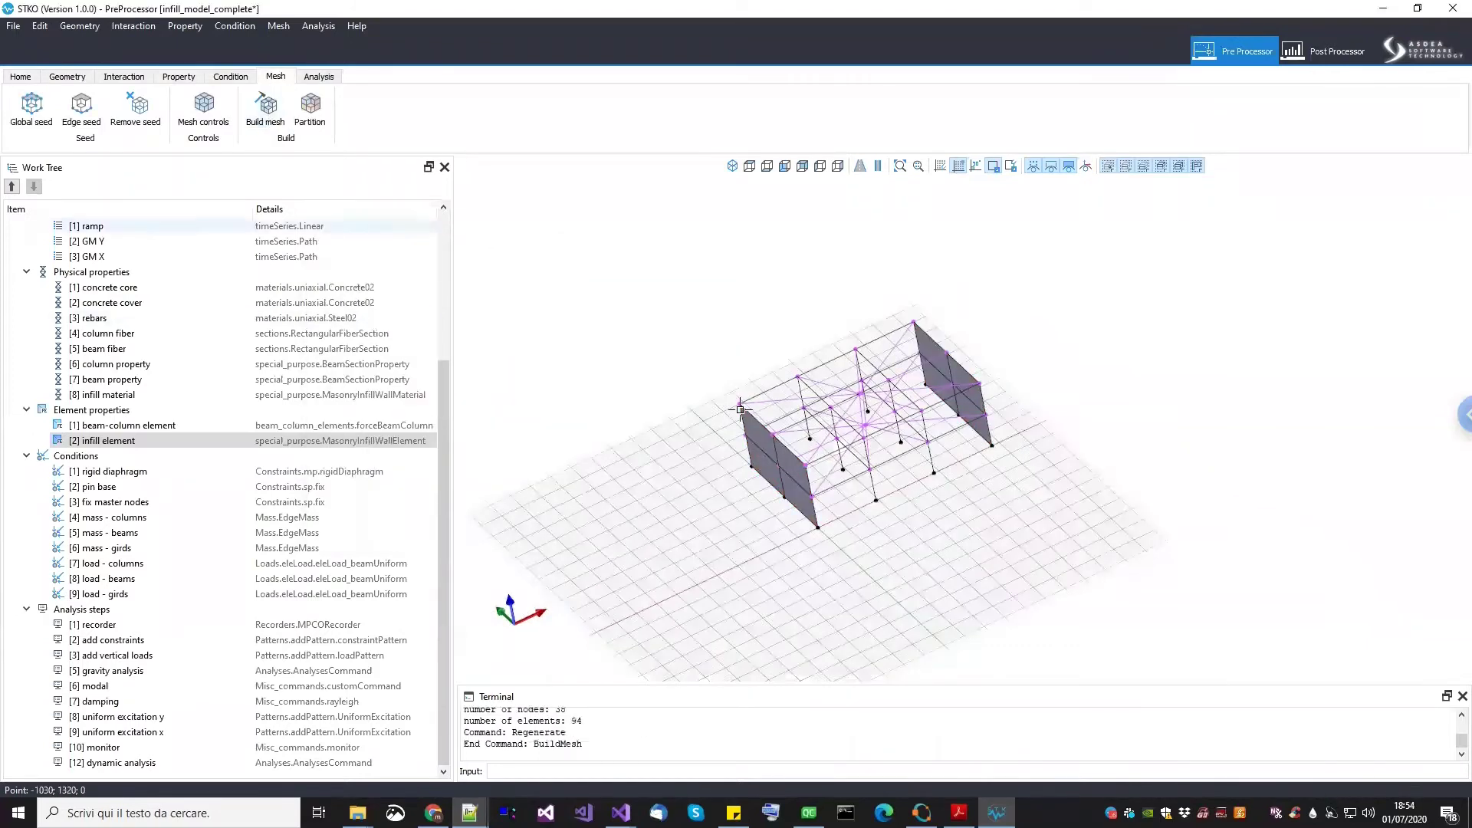
{"action": "mouse_move", "coordinate": [974, 491]}
{"action": "middle_mouse_down"}
{"action": "mouse_move", "coordinate": [795, 516]}
{"action": "mouse_move", "coordinate": [1157, 306]}
{"action": "mouse_move", "coordinate": [1089, 384]}
{"action": "mouse_move", "coordinate": [1125, 370]}
{"action": "mouse_move", "coordinate": [892, 463]}
{"action": "mouse_move", "coordinate": [1019, 476]}
{"action": "mouse_move", "coordinate": [1051, 453]}
{"action": "mouse_move", "coordinate": [1026, 476]}
{"action": "mouse_move", "coordinate": [982, 468]}
{"action": "middle_mouse_up"}
{"action": "left_click", "coordinate": [13, 25]}
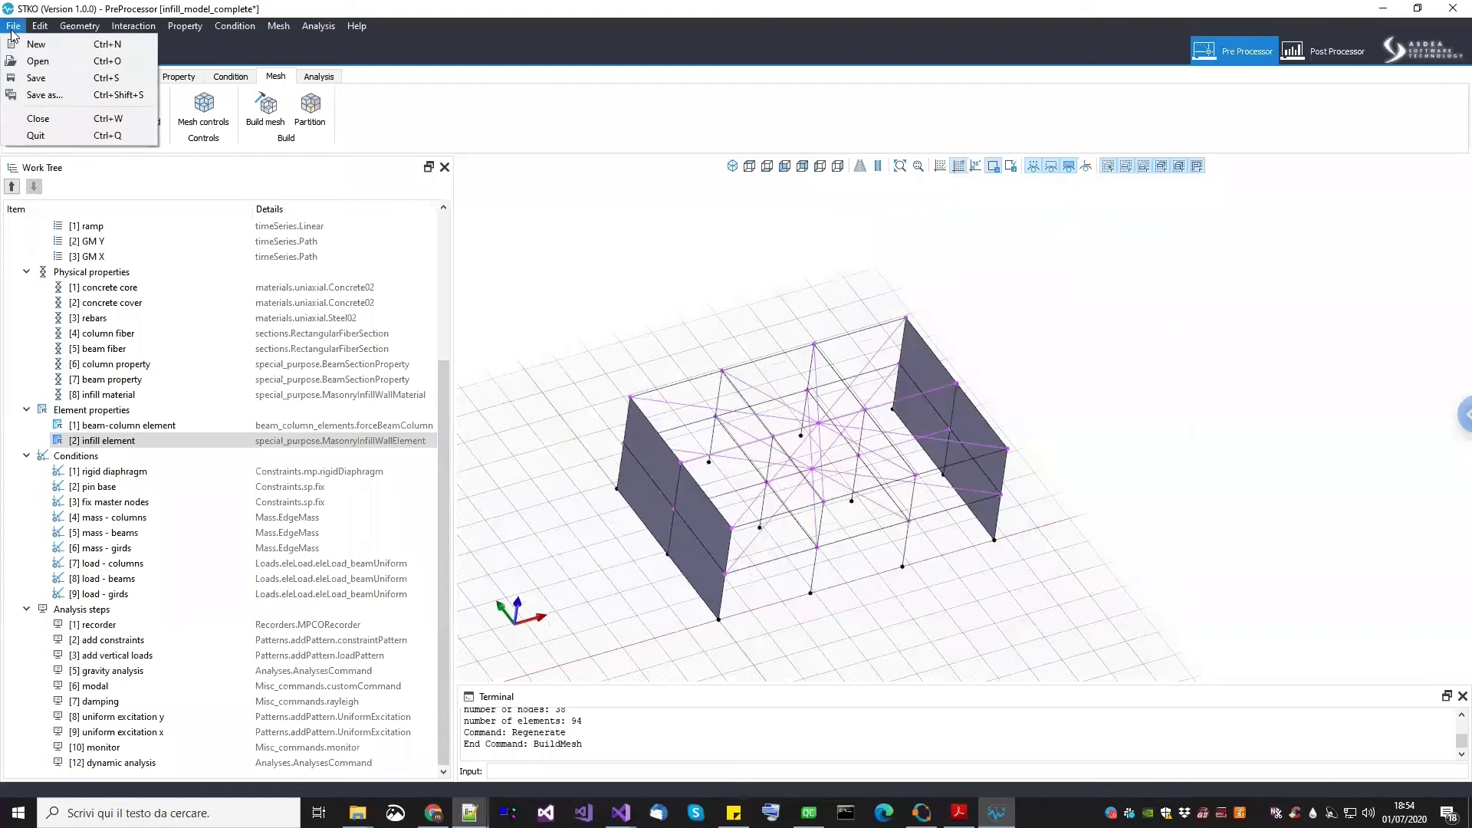
{"action": "left_click", "coordinate": [36, 80]}
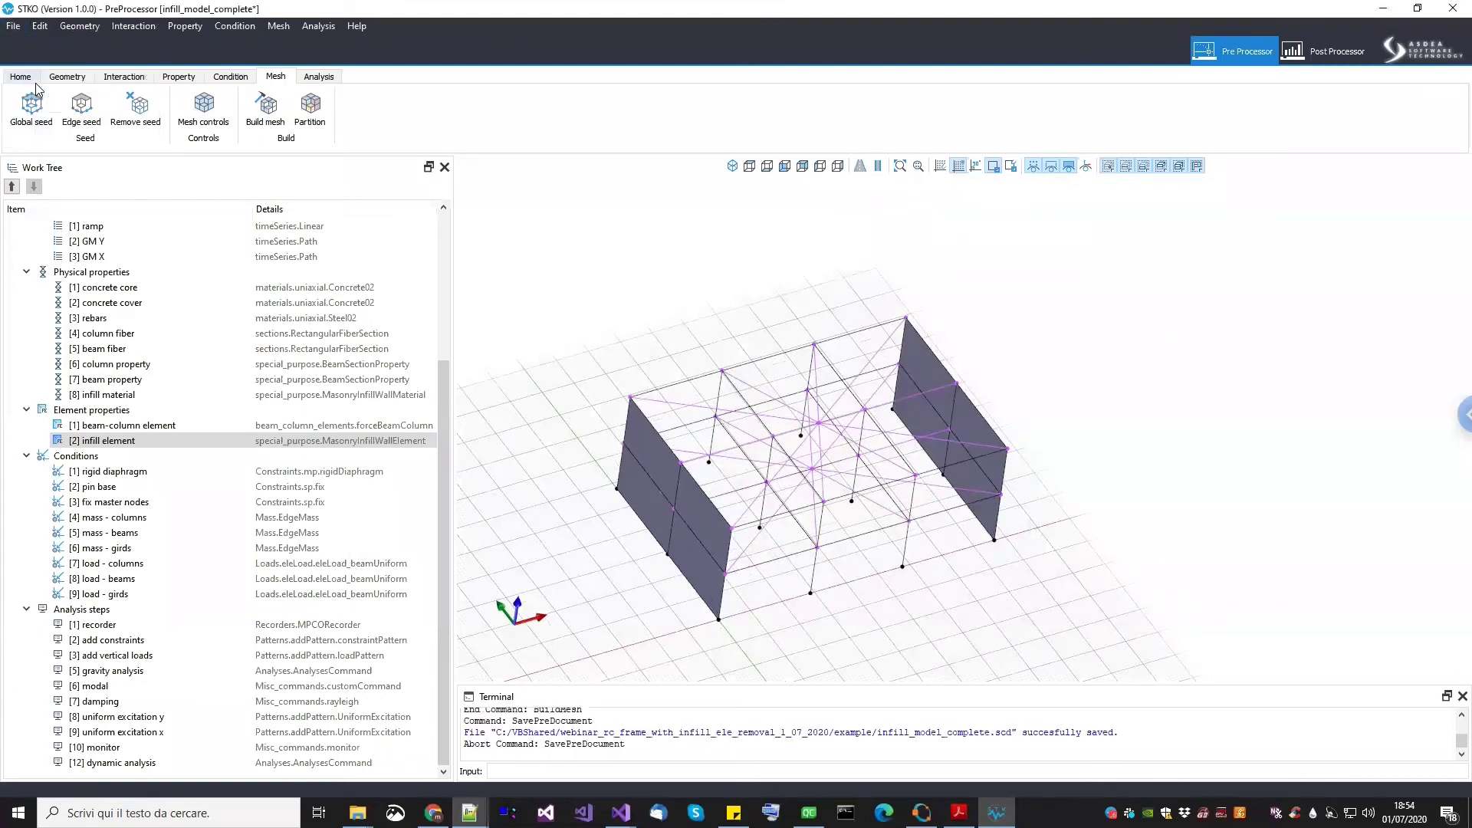
Run the opensees analysis in the example folder, check the monitor plots and the solver console output, and close the console
{"action": "left_click", "coordinate": [319, 76]}
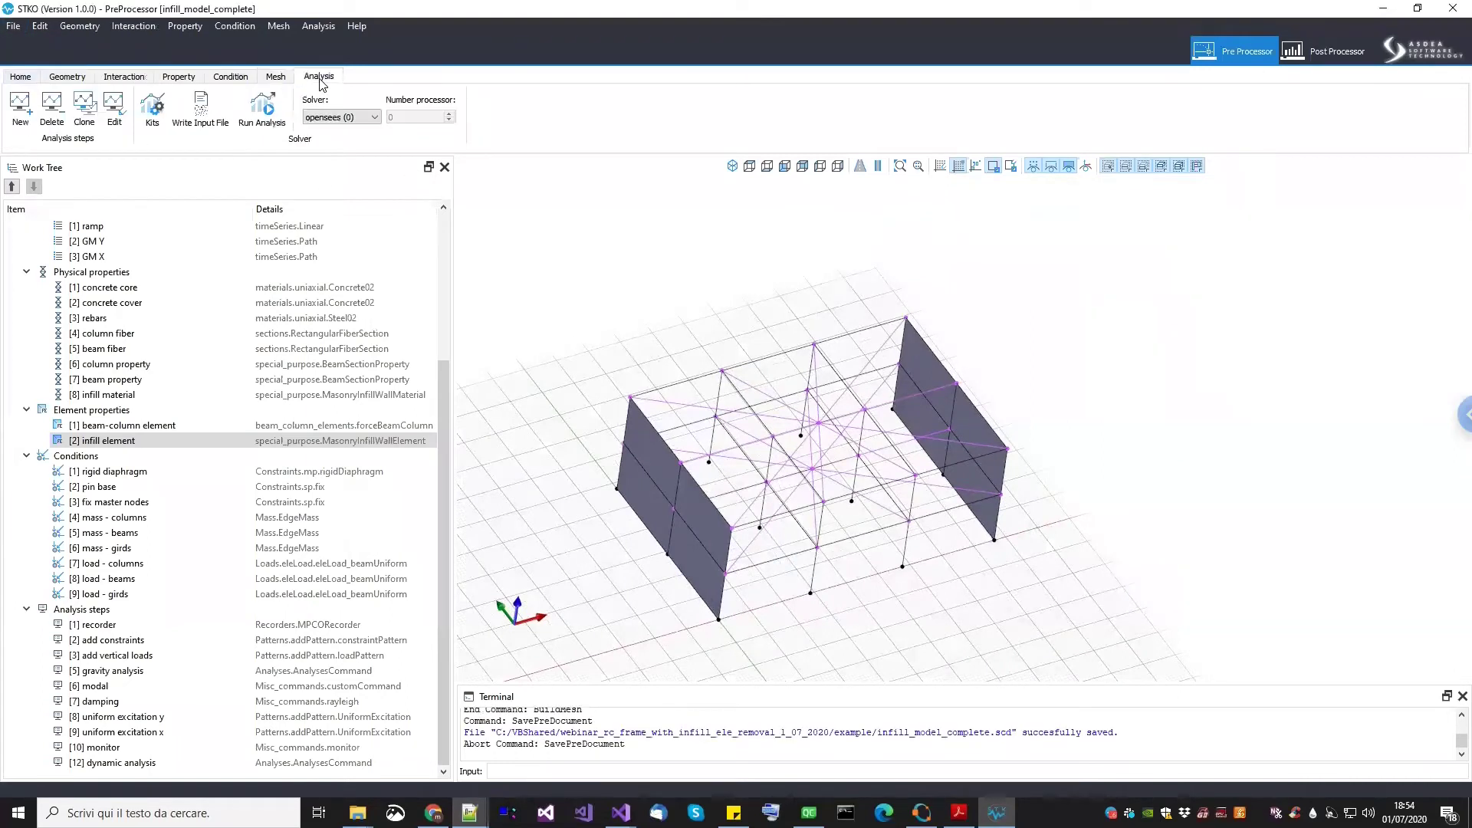
{"action": "left_click", "coordinate": [262, 108]}
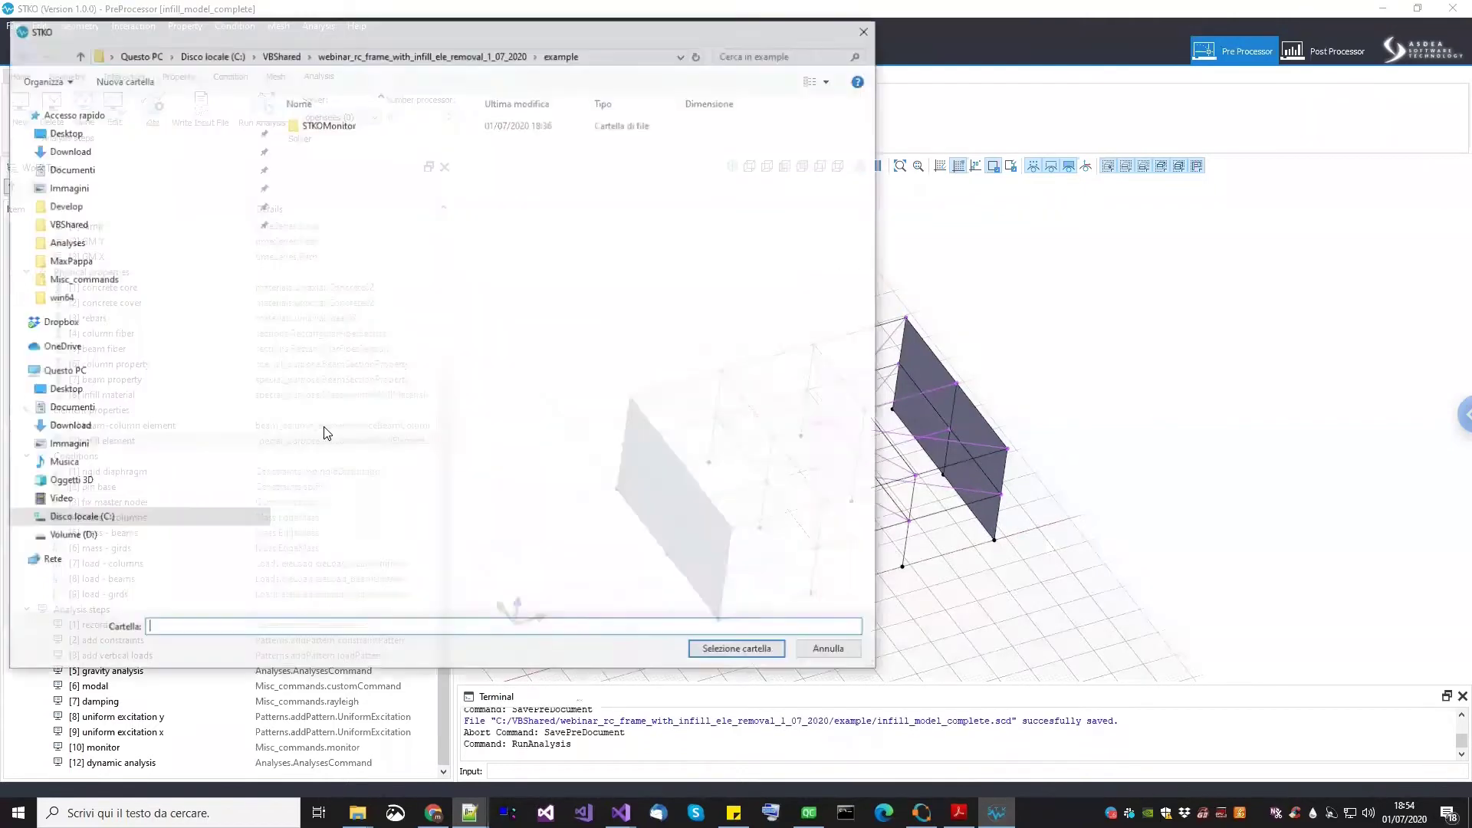
{"action": "left_click", "coordinate": [724, 652]}
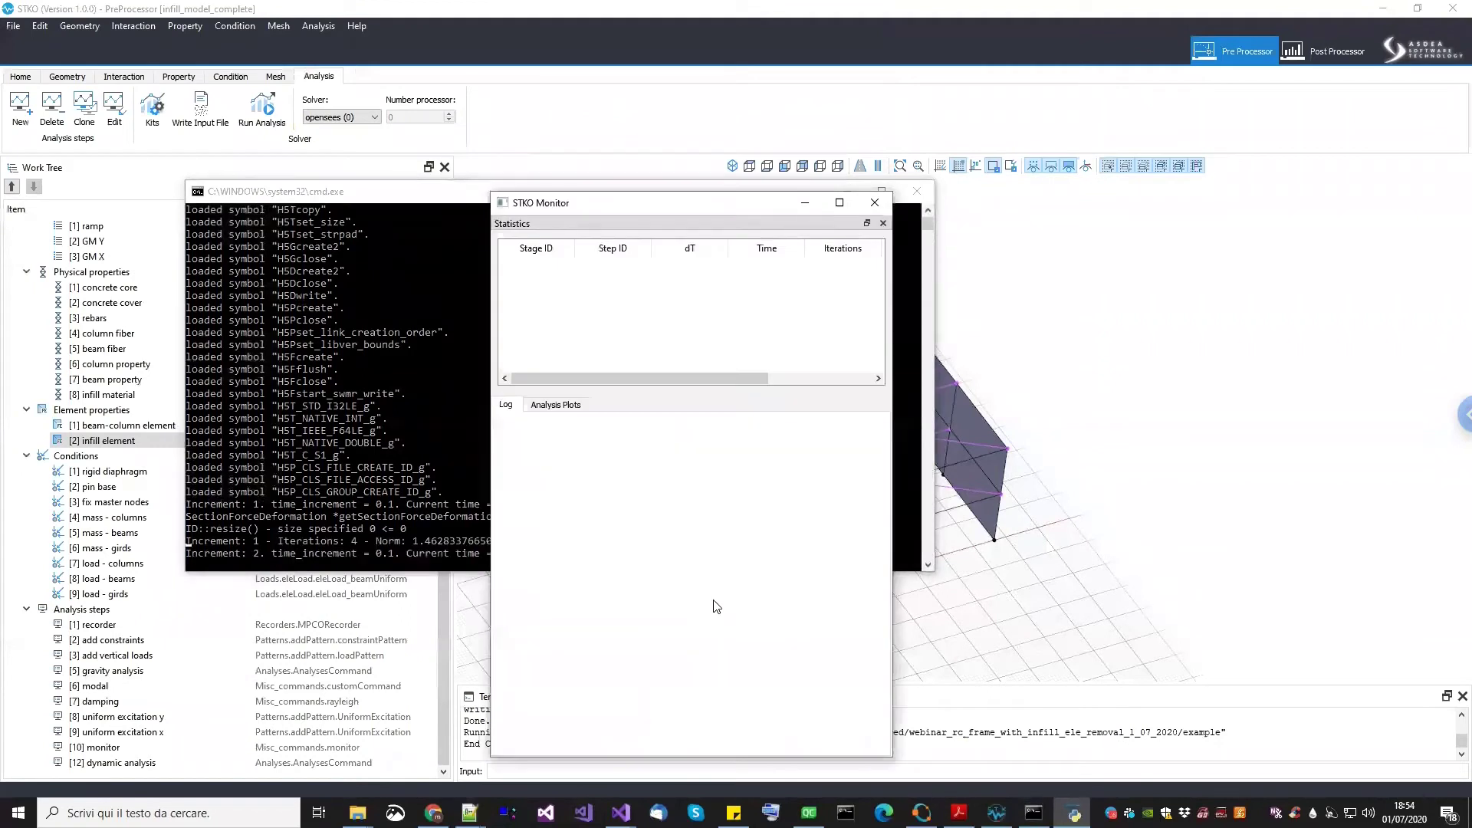
{"action": "left_click", "coordinate": [565, 407]}
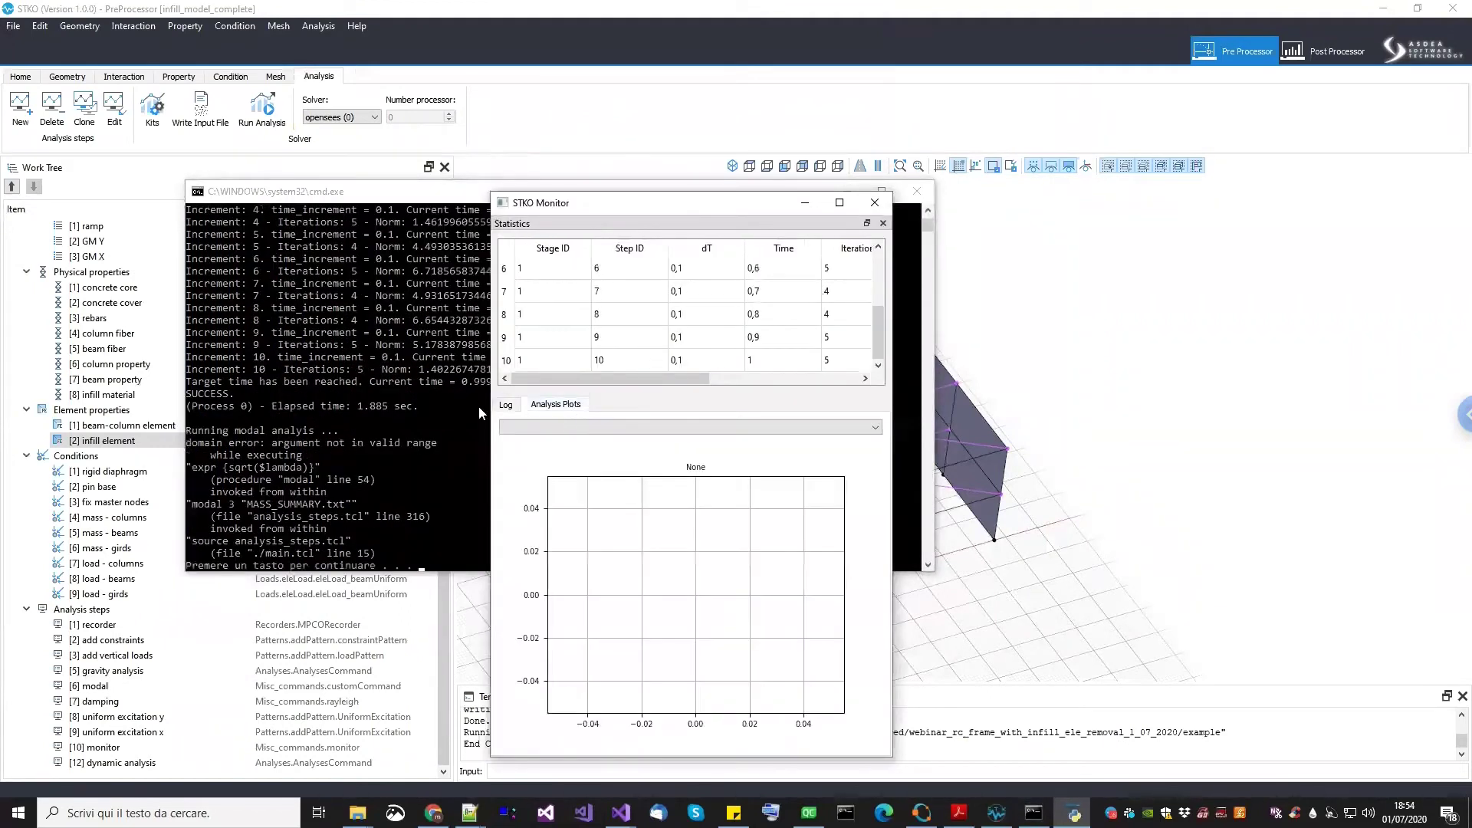
{"action": "left_click_drag", "start_coordinate": [376, 195], "coordinate": [316, 215]}
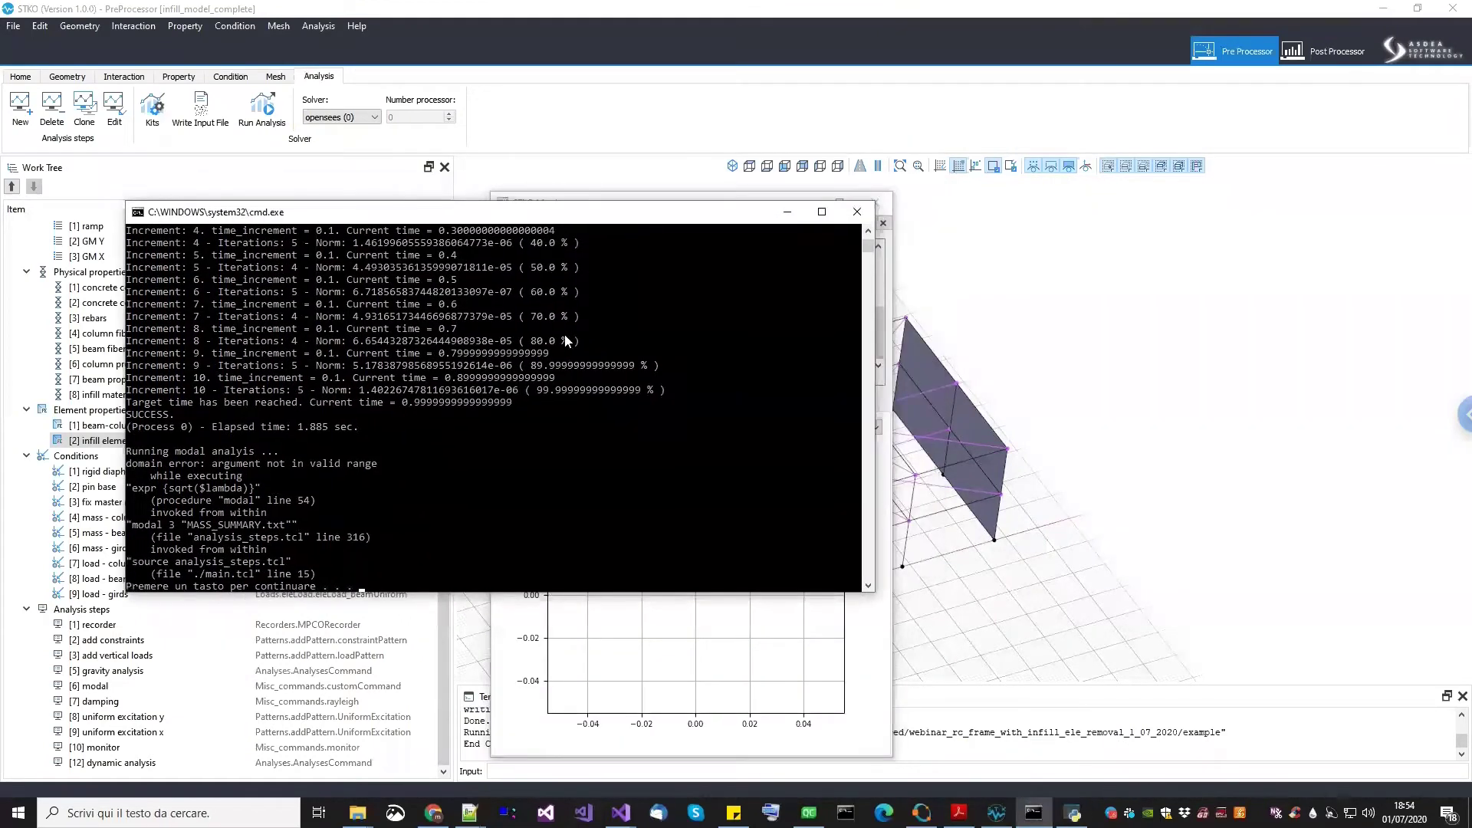
{"action": "left_click", "coordinate": [856, 215]}
Open the mass - columns condition, check its mass values and close it without changes
{"action": "left_click_drag", "start_coordinate": [694, 421], "coordinate": [222, 556]}
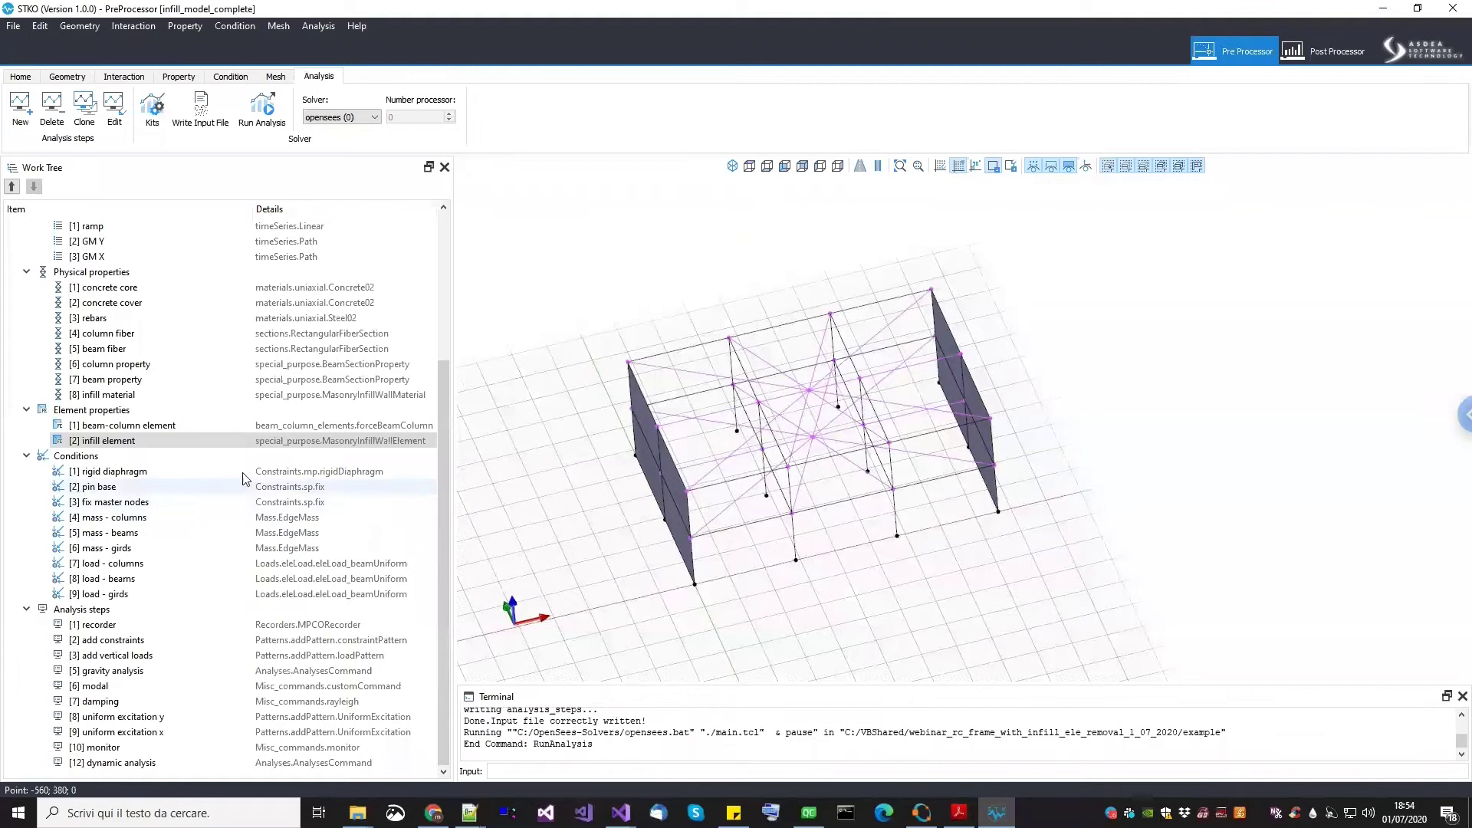
{"action": "left_click", "coordinate": [228, 79]}
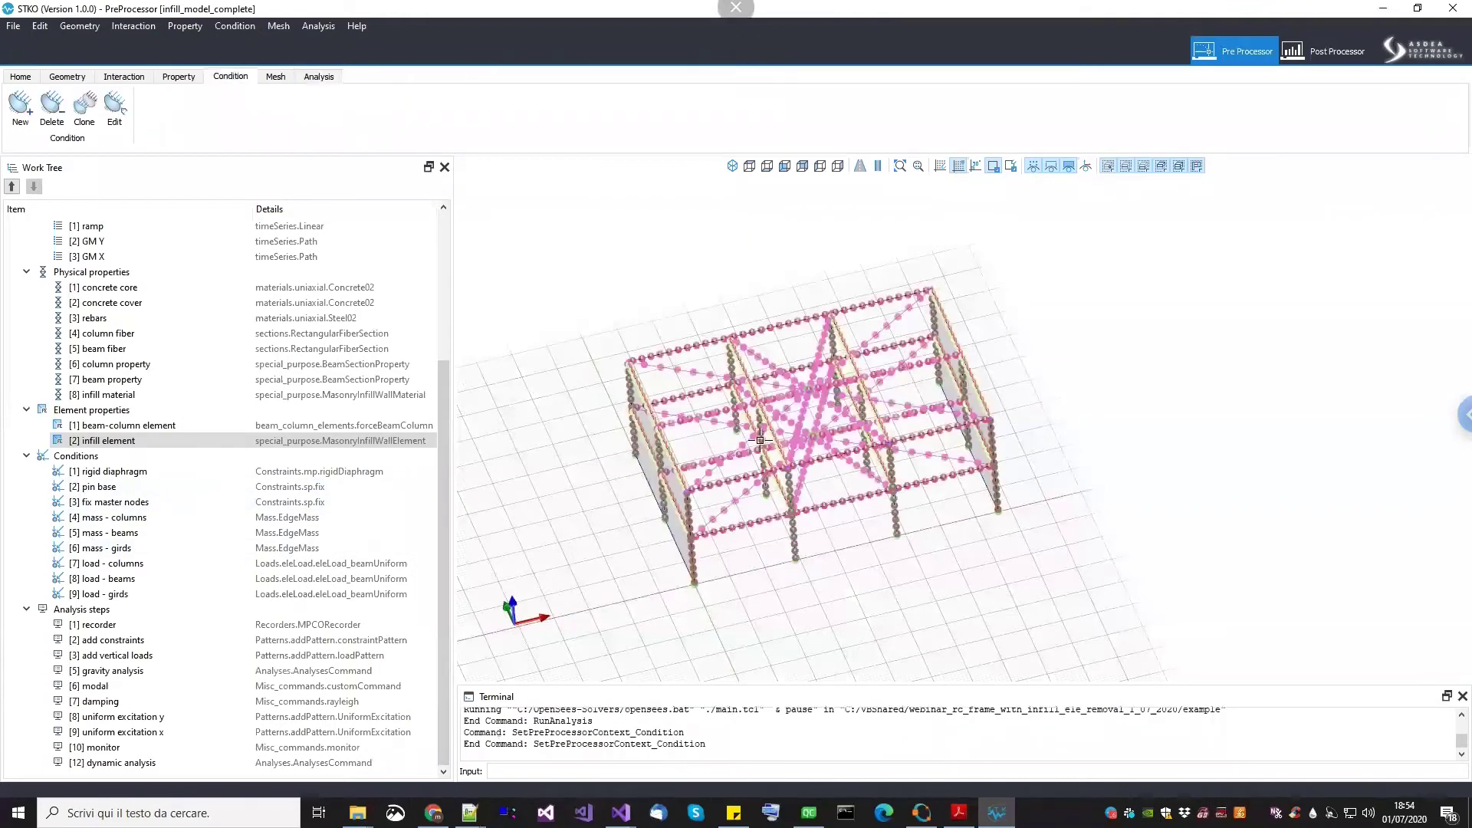
{"action": "right_click", "coordinate": [121, 521]}
{"action": "left_click", "coordinate": [142, 566]}
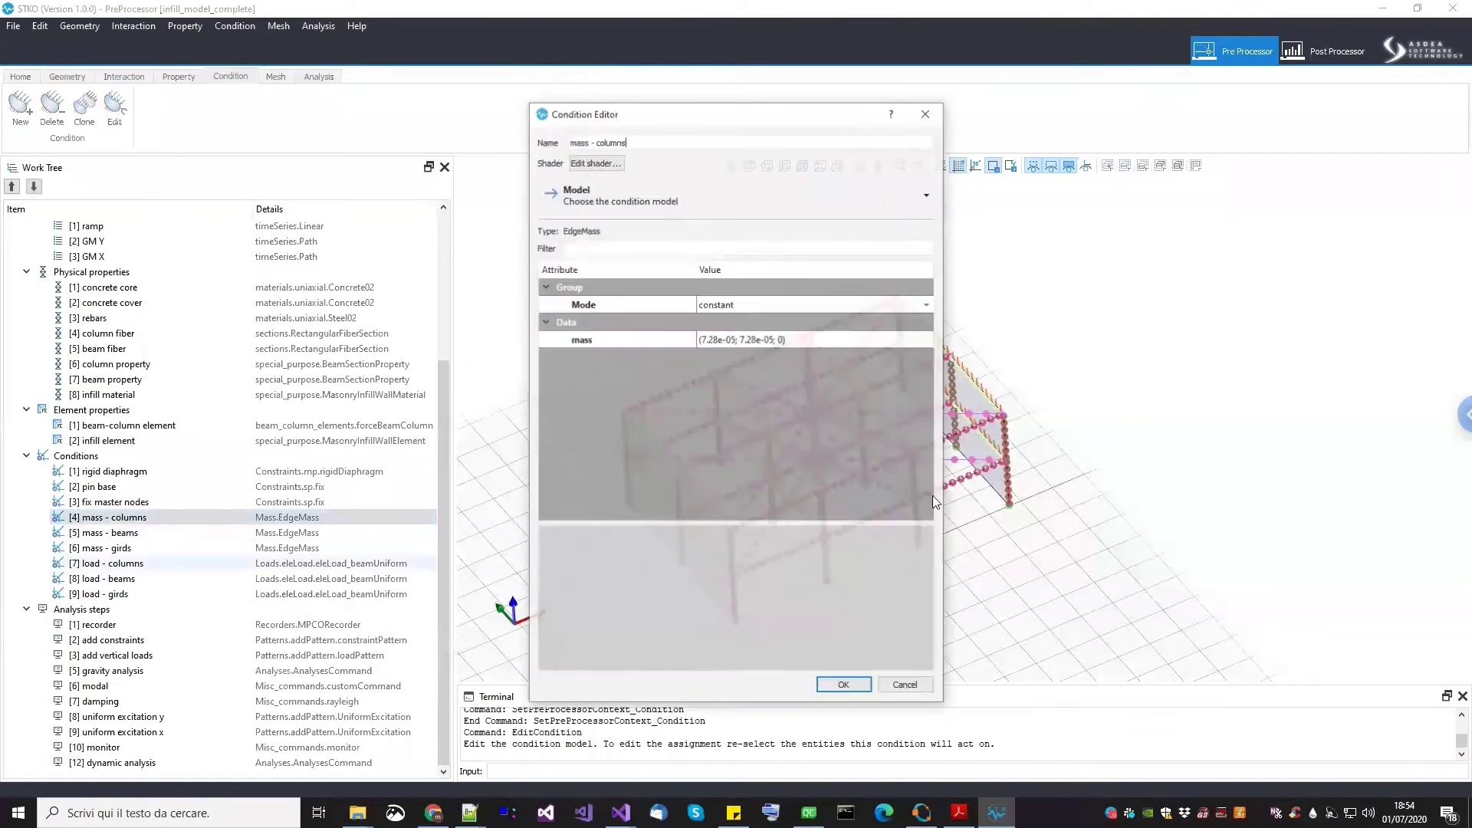
{"action": "left_click_drag", "start_coordinate": [773, 130], "coordinate": [703, 142]}
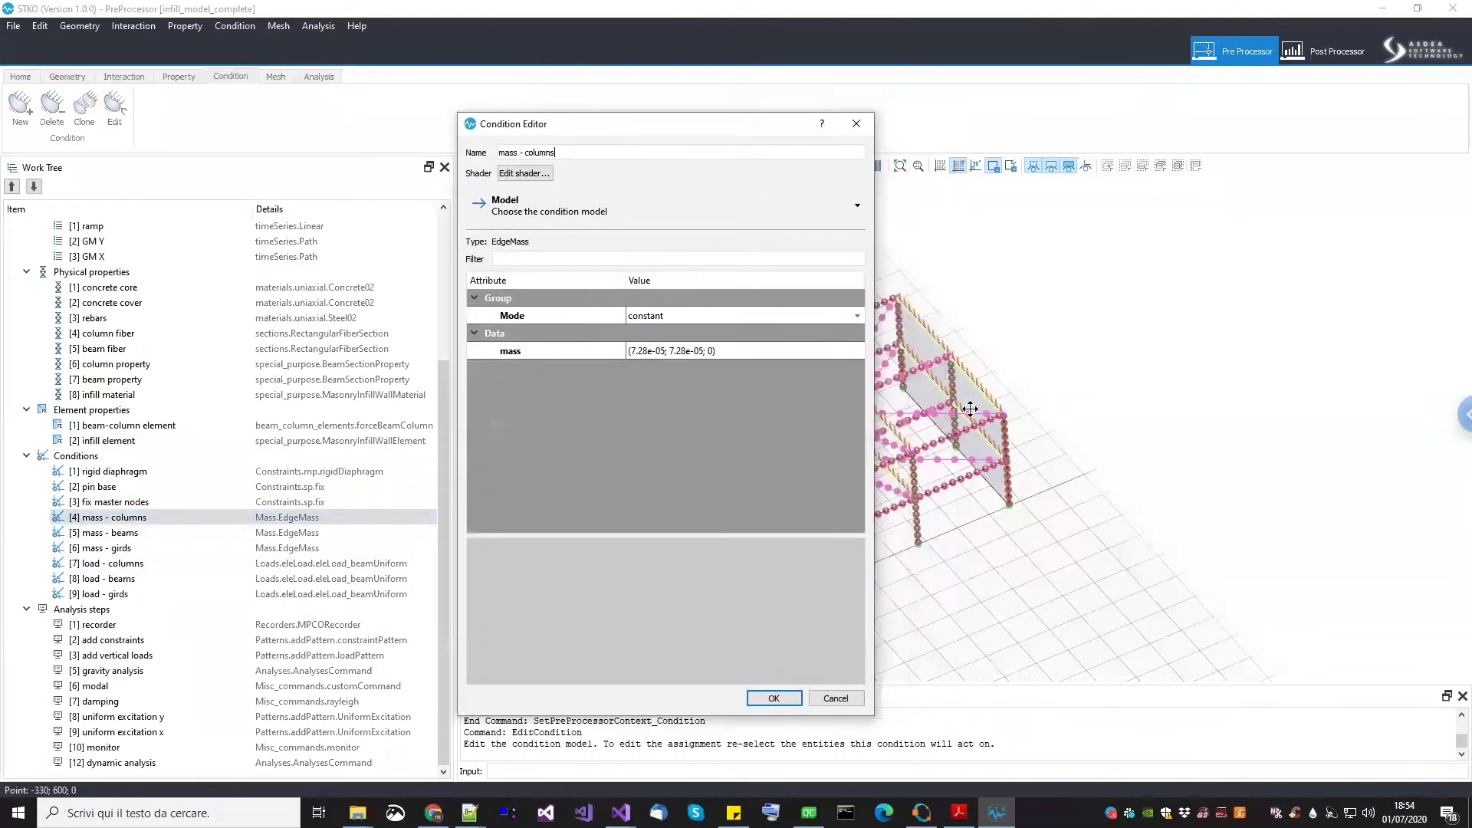
{"action": "left_click", "coordinate": [958, 582]}
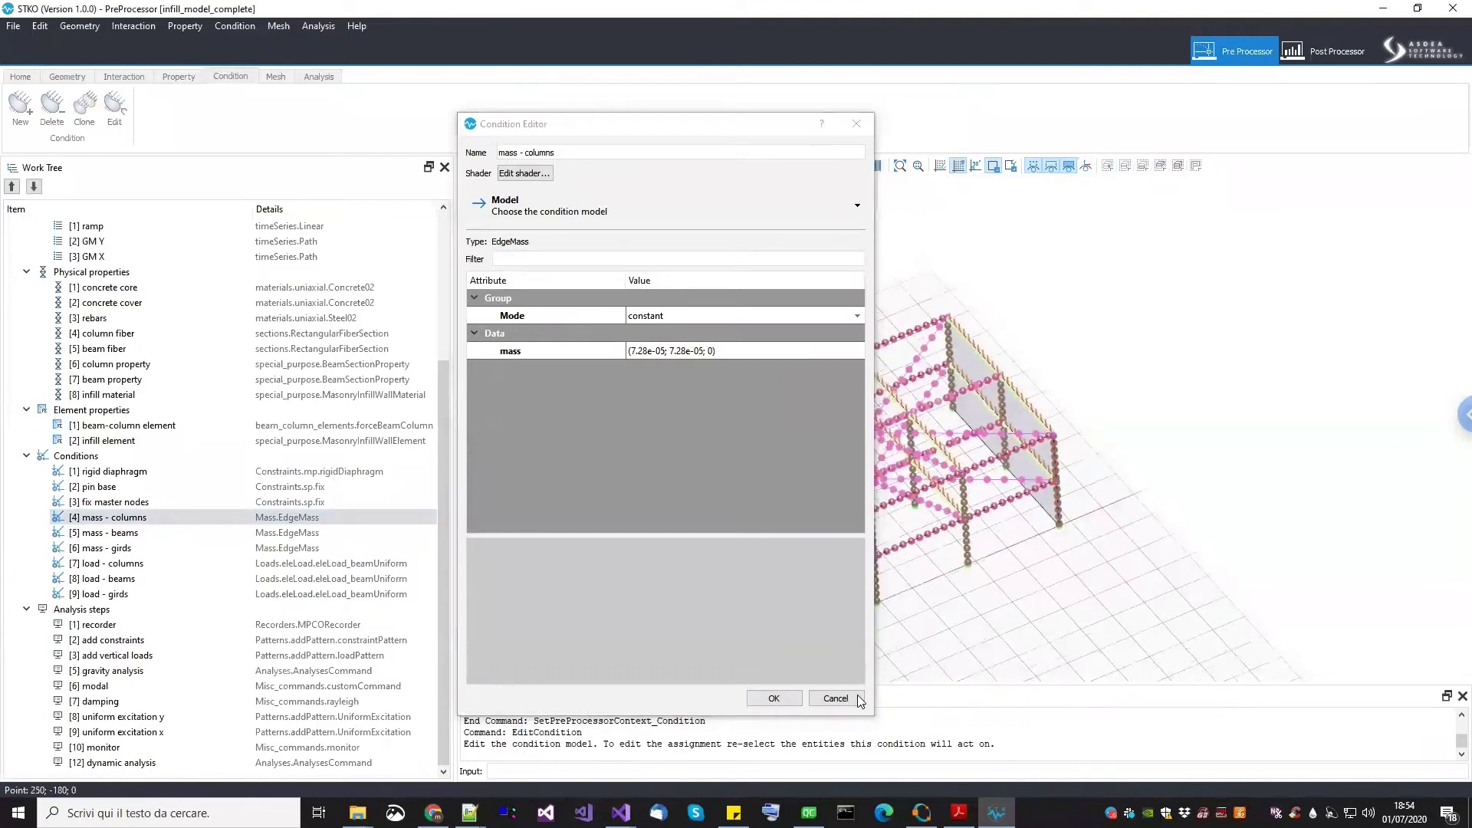
{"action": "key", "text": "Escape"}
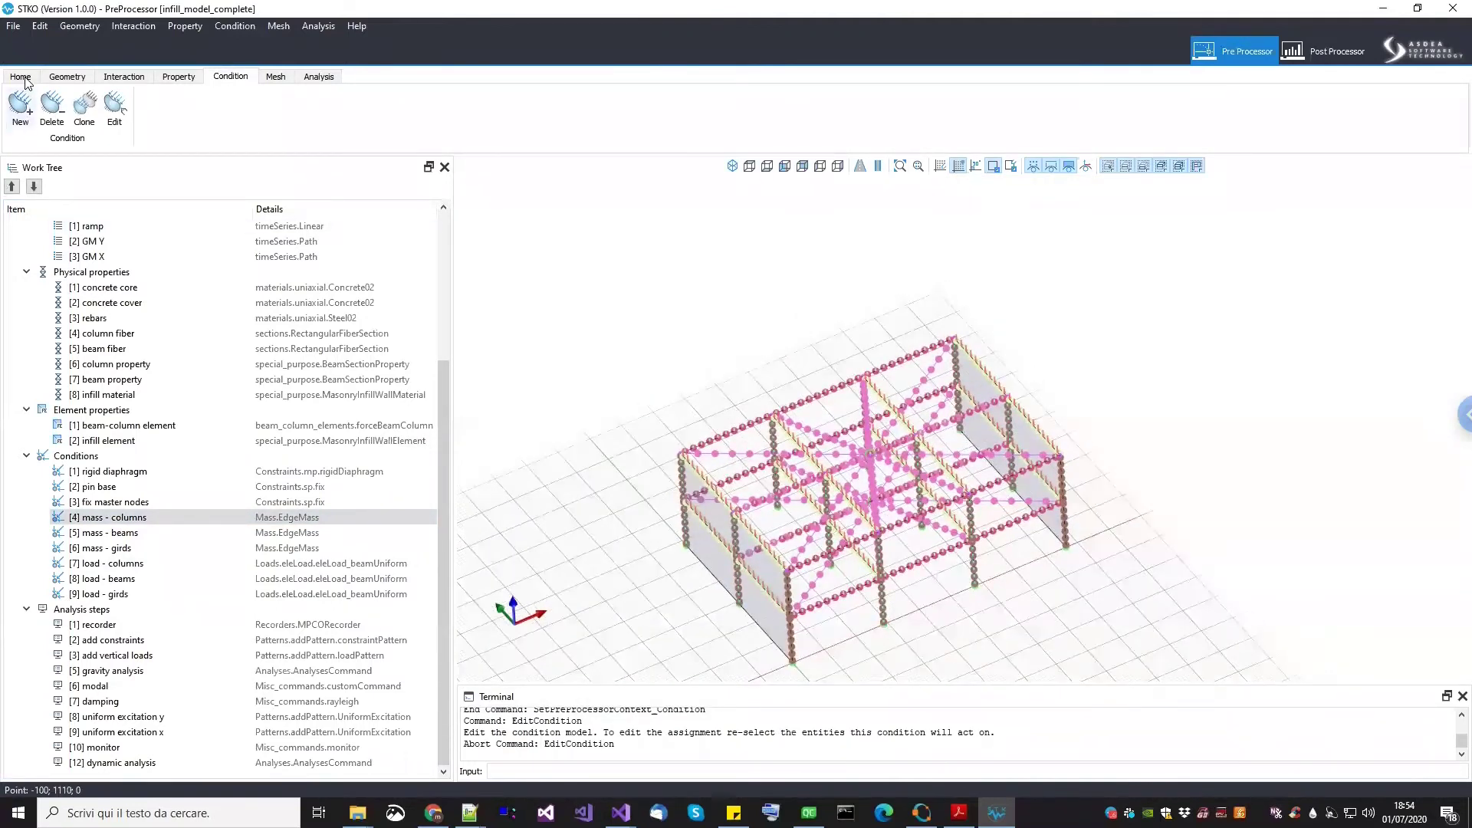
Close the current model and open infill_model_4.scd from the infill_model folder
{"action": "left_click", "coordinate": [20, 76]}
{"action": "left_click", "coordinate": [49, 107]}
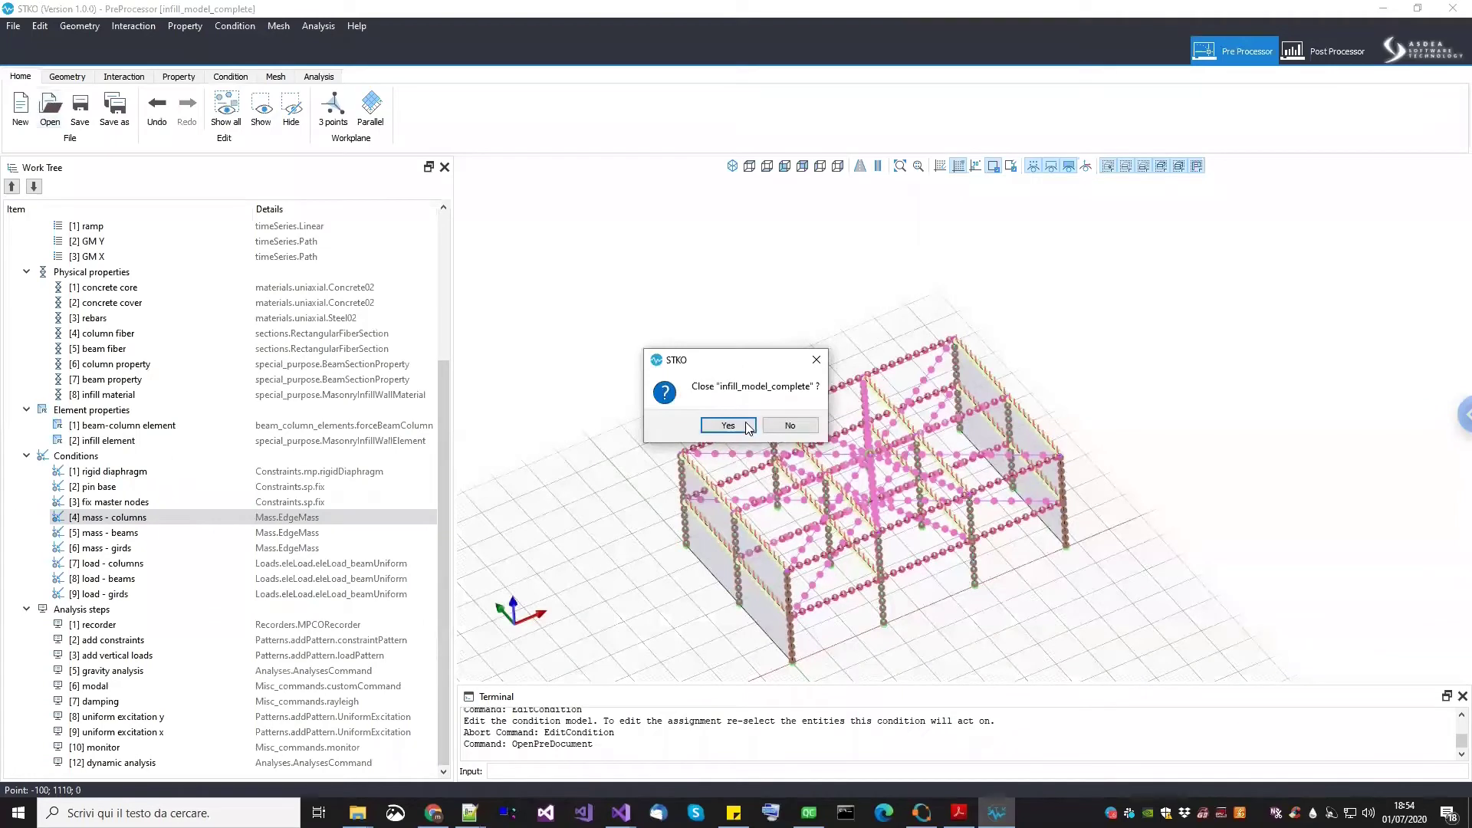
{"action": "left_click", "coordinate": [728, 426]}
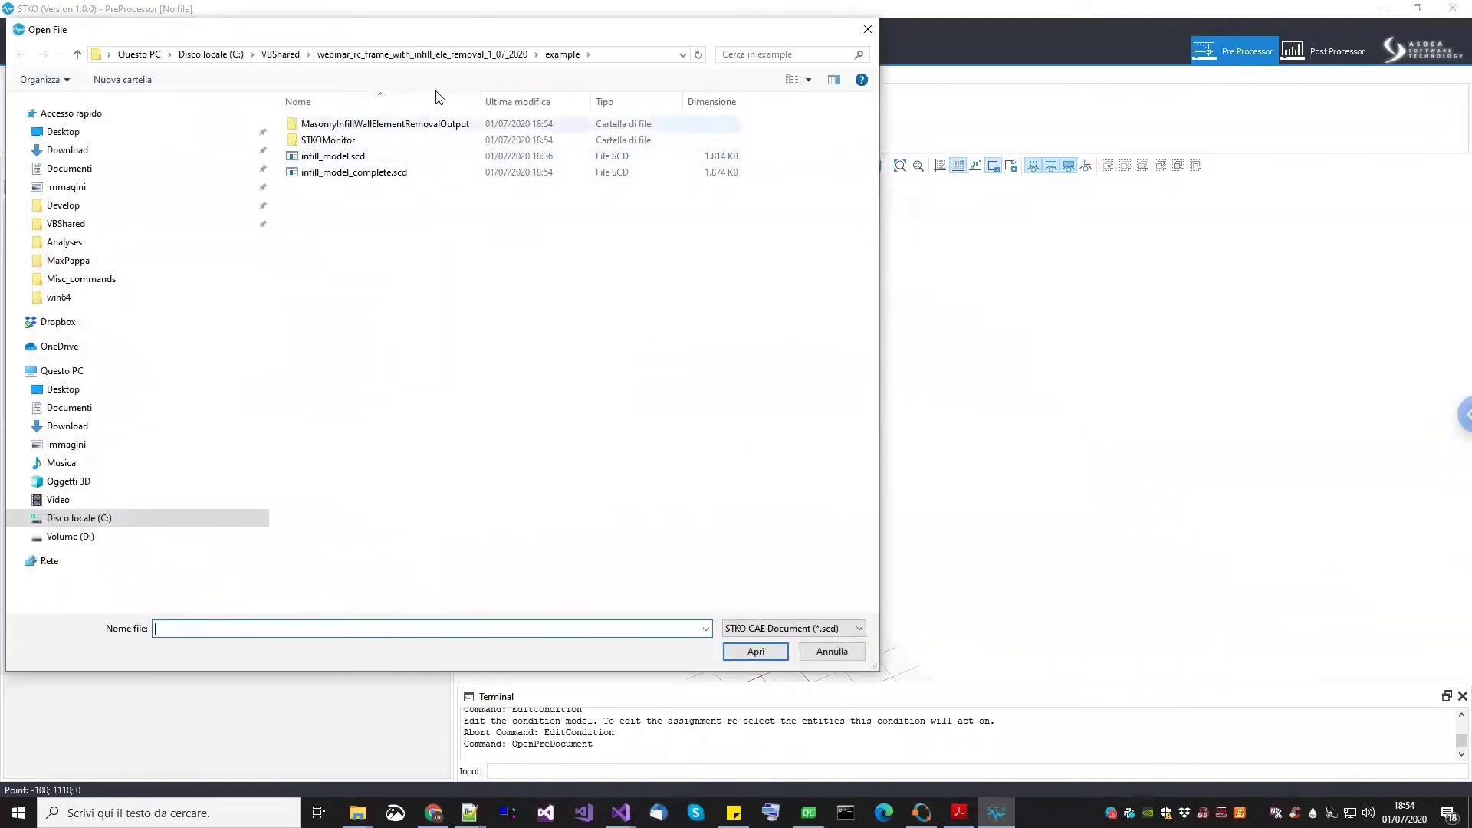
{"action": "left_click", "coordinate": [472, 54]}
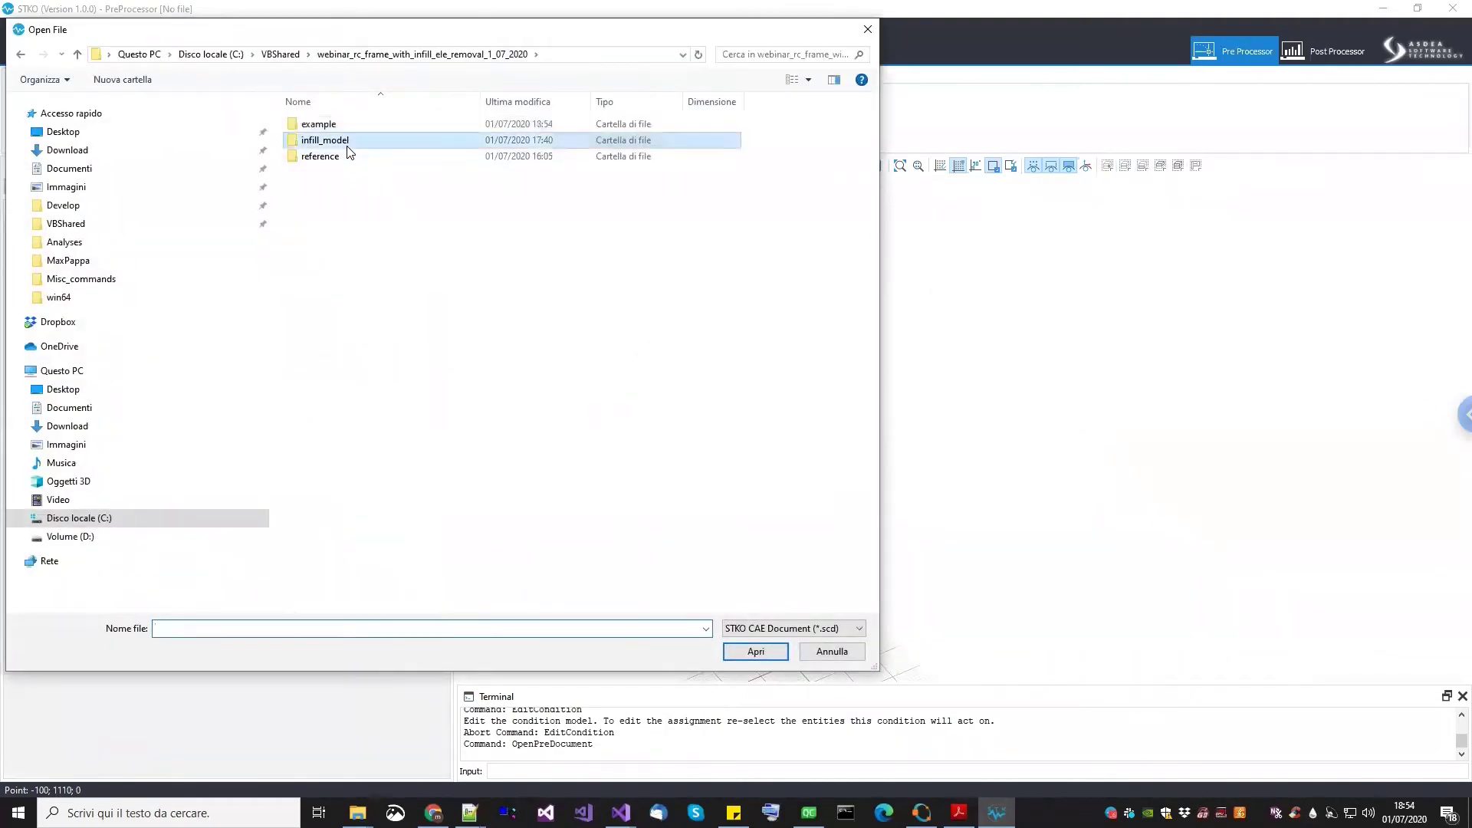
{"action": "double_click", "coordinate": [349, 141]}
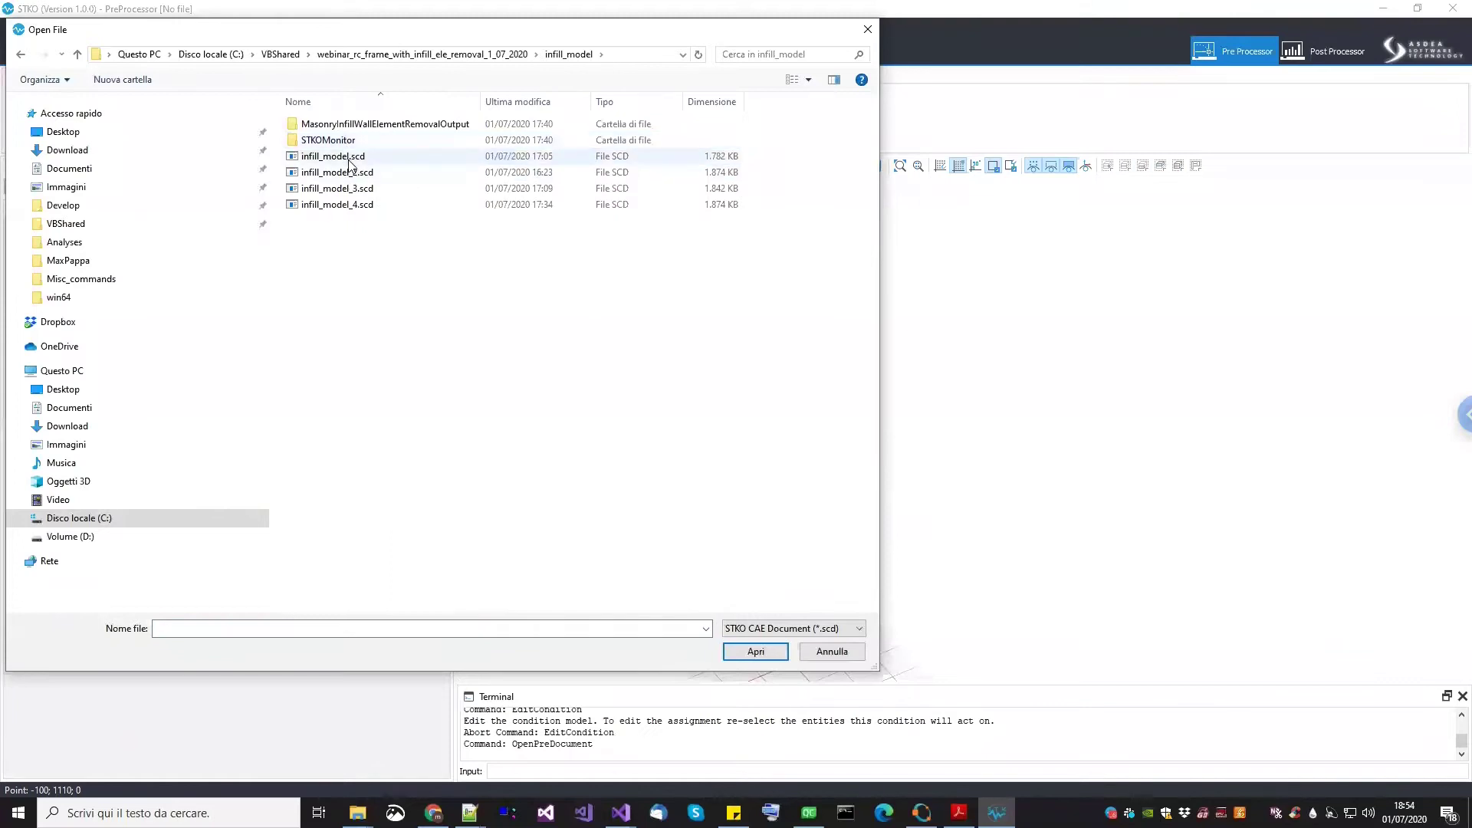
{"action": "double_click", "coordinate": [342, 204]}
{"action": "scroll", "coordinate": [852, 451], "scroll_direction": "up", "scroll_amount": 5}
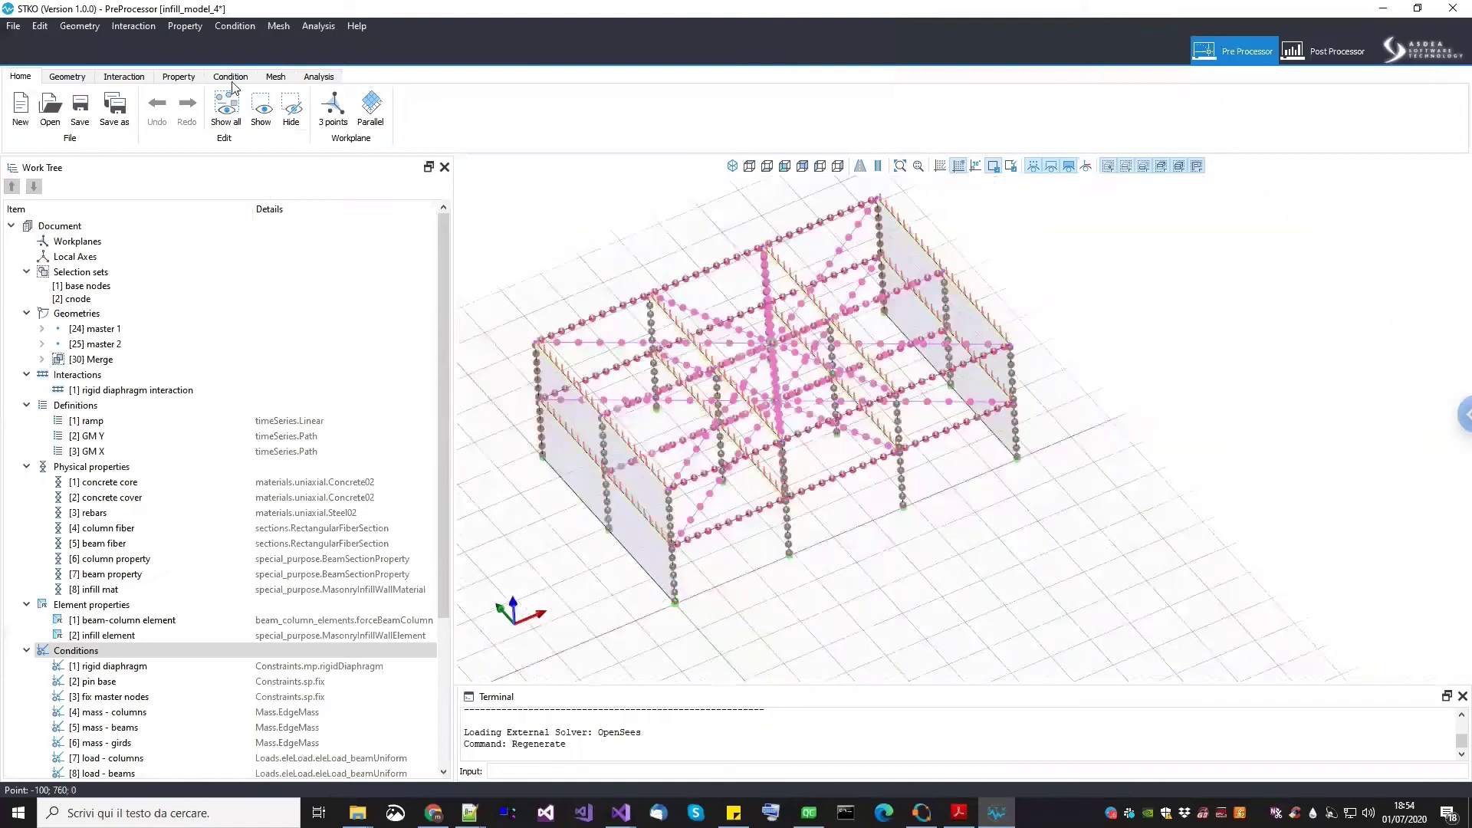
{"action": "scroll", "coordinate": [303, 443], "scroll_direction": "down", "scroll_amount": 1}
Display the model's element properties, run the analysis in the infill_model folder, and widen the STKO Monitor window showing the analysis plots
{"action": "left_click", "coordinate": [179, 75]}
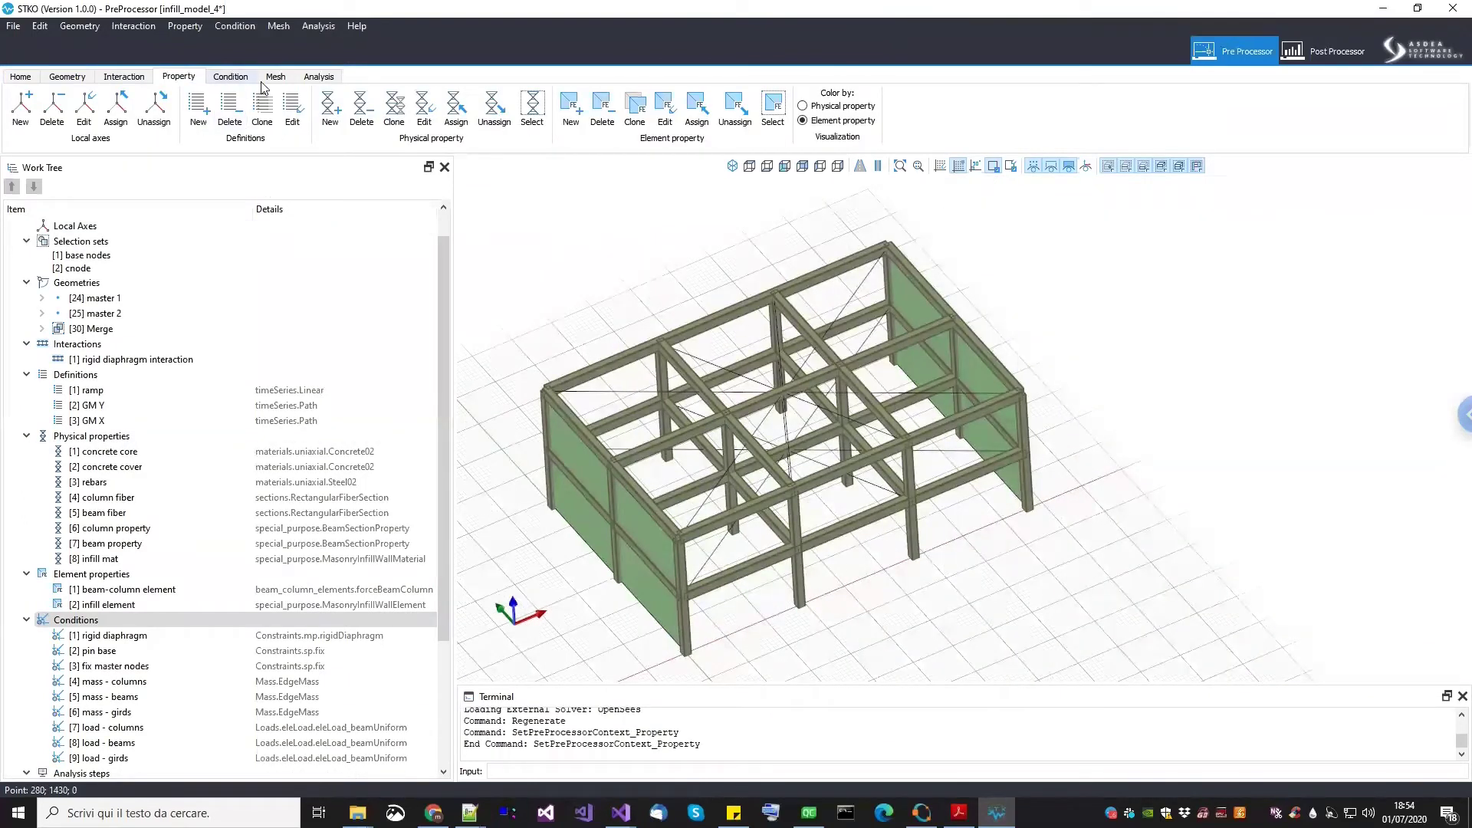
{"action": "left_click", "coordinate": [313, 80]}
{"action": "left_click", "coordinate": [273, 122]}
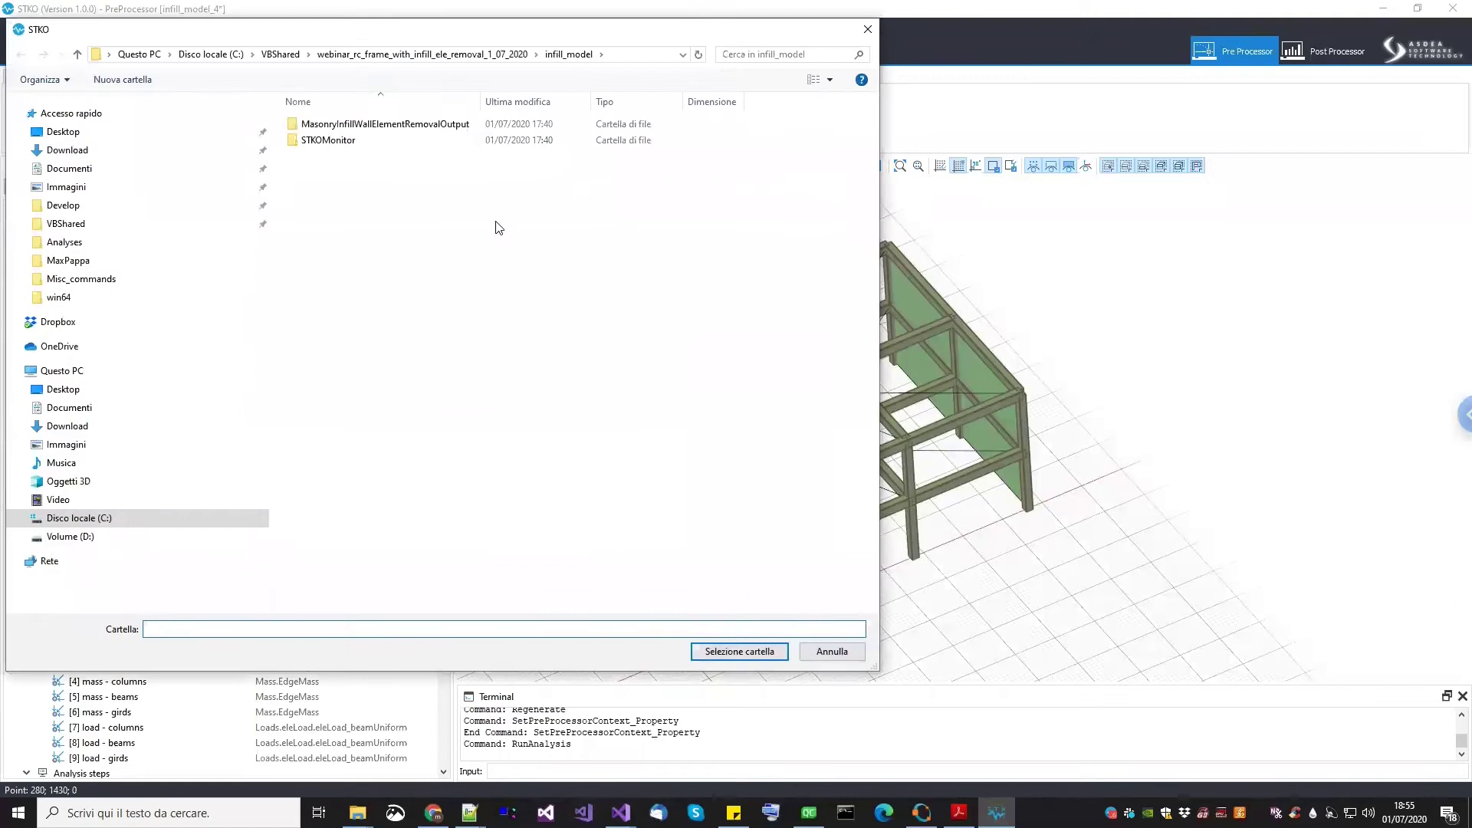
{"action": "left_click", "coordinate": [759, 653]}
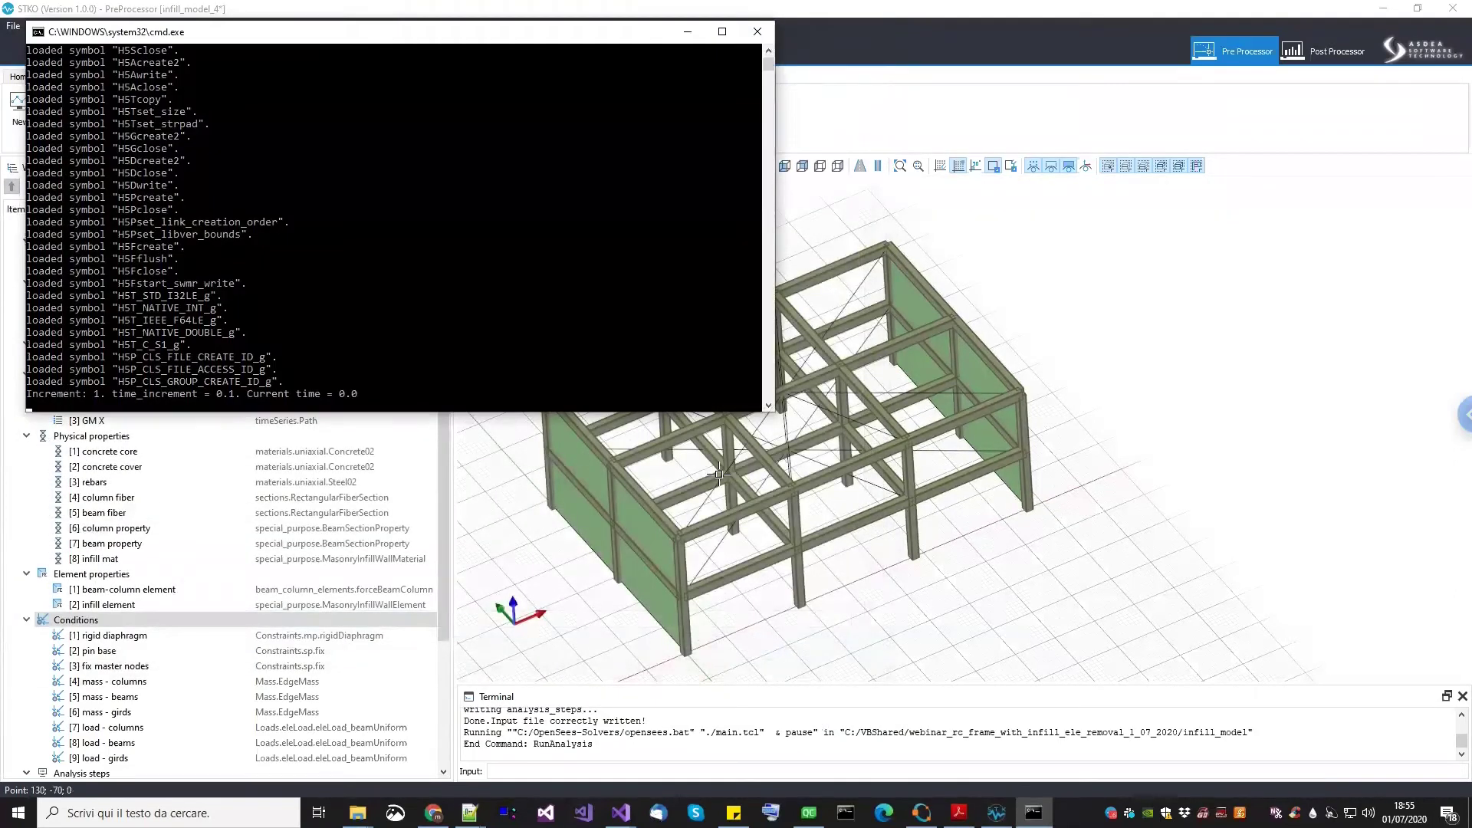
{"action": "left_click", "coordinate": [556, 405]}
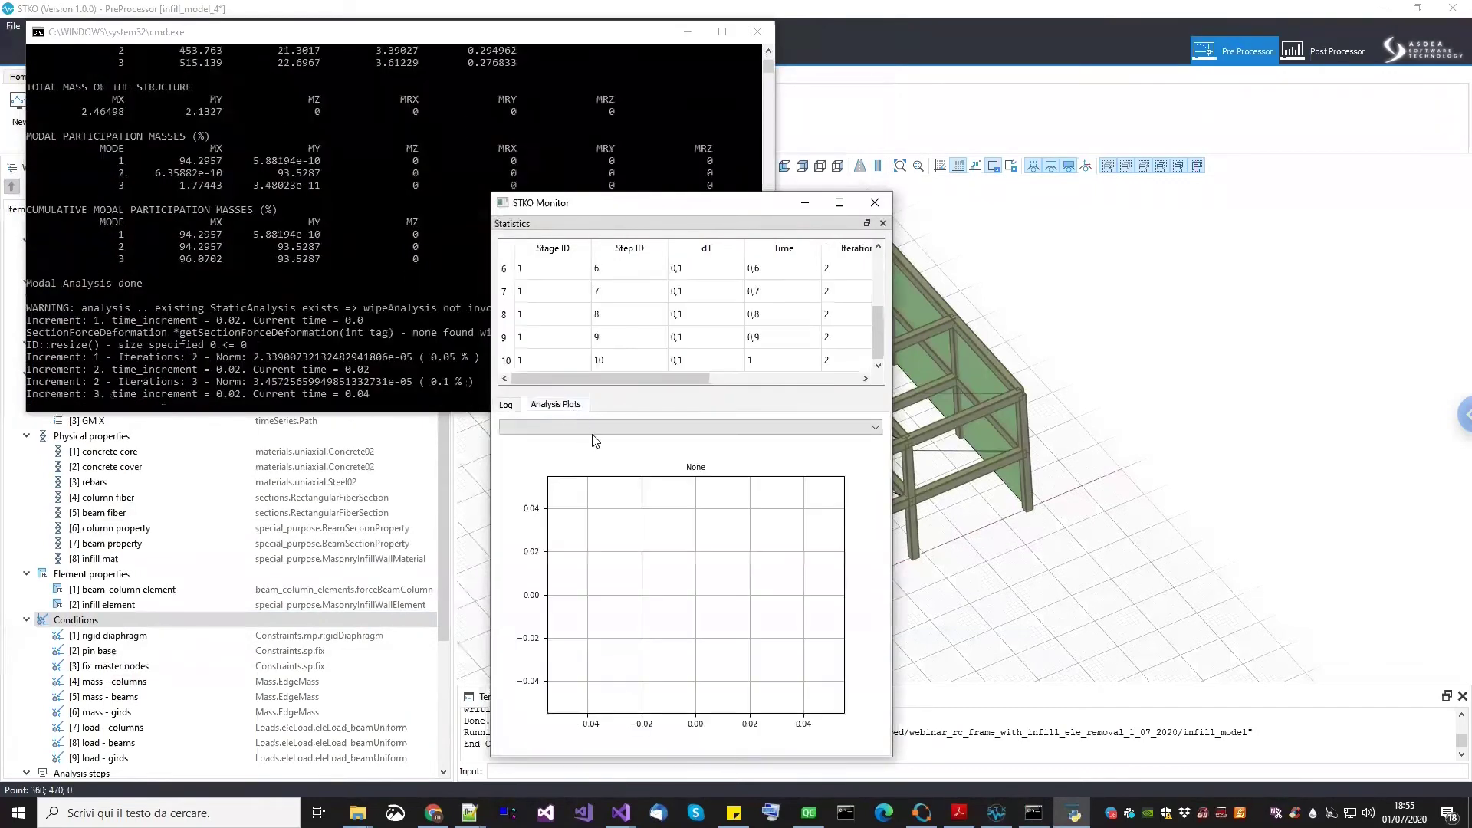
{"action": "left_click_drag", "start_coordinate": [893, 618], "coordinate": [1224, 621]}
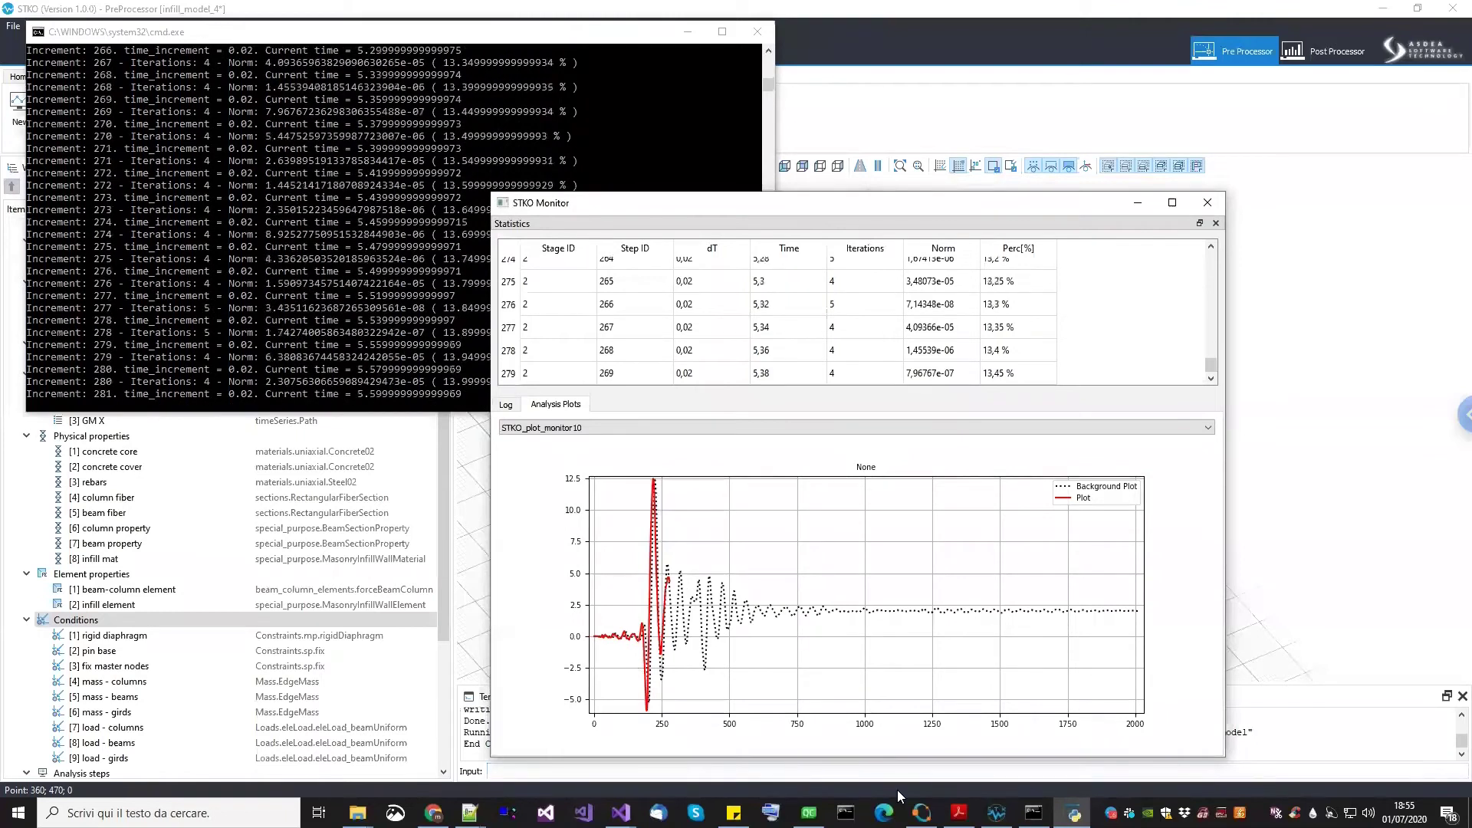
Switch to Calculations.pdf in Adobe Acrobat Reader and review the units and the infill wall properties, especially wall height and length
{"action": "mouse_move", "coordinate": [959, 811]}
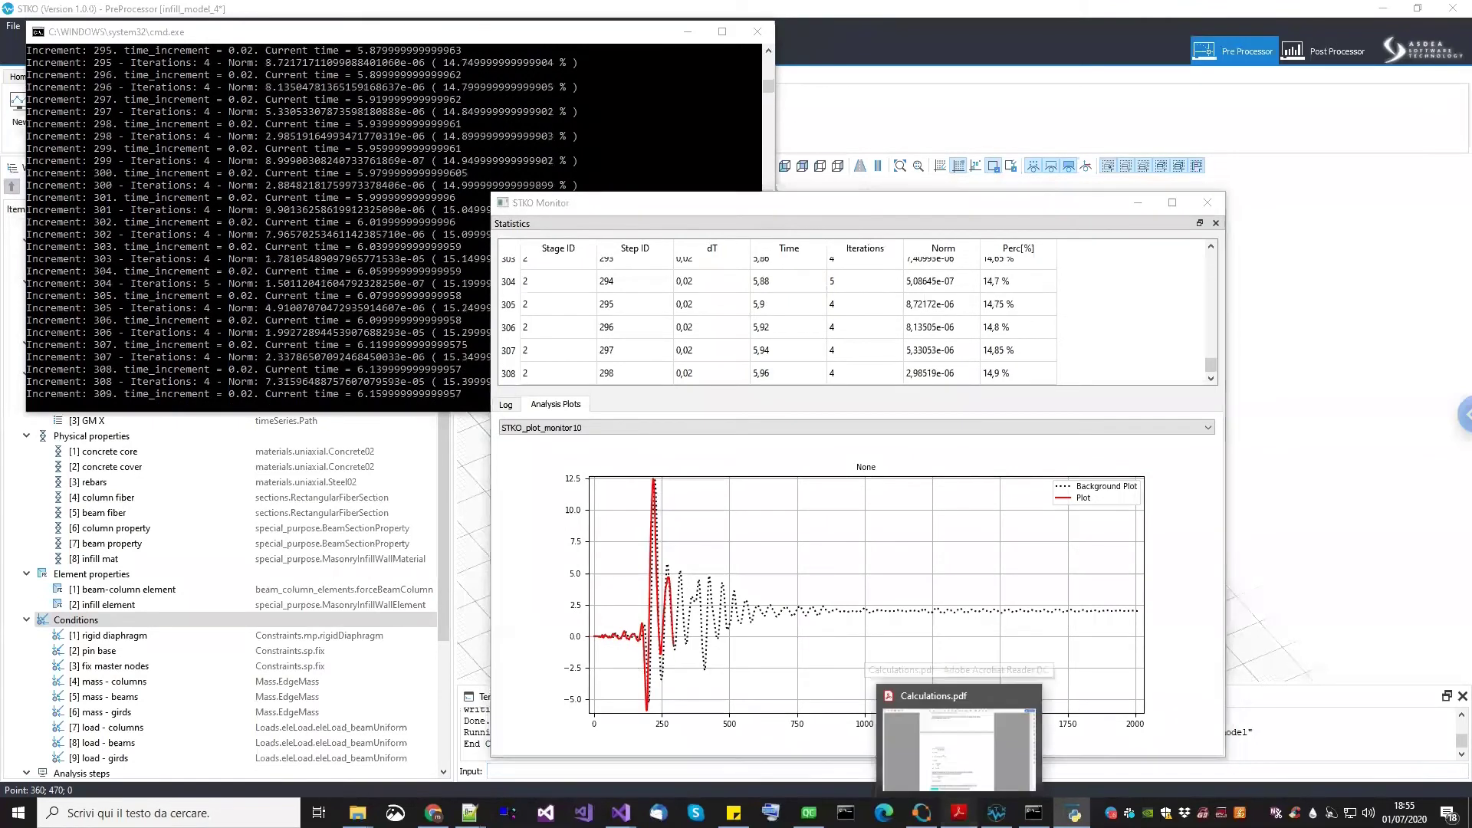
{"action": "left_click", "coordinate": [958, 740]}
{"action": "scroll", "coordinate": [1423, 230], "scroll_direction": "up", "scroll_amount": 8}
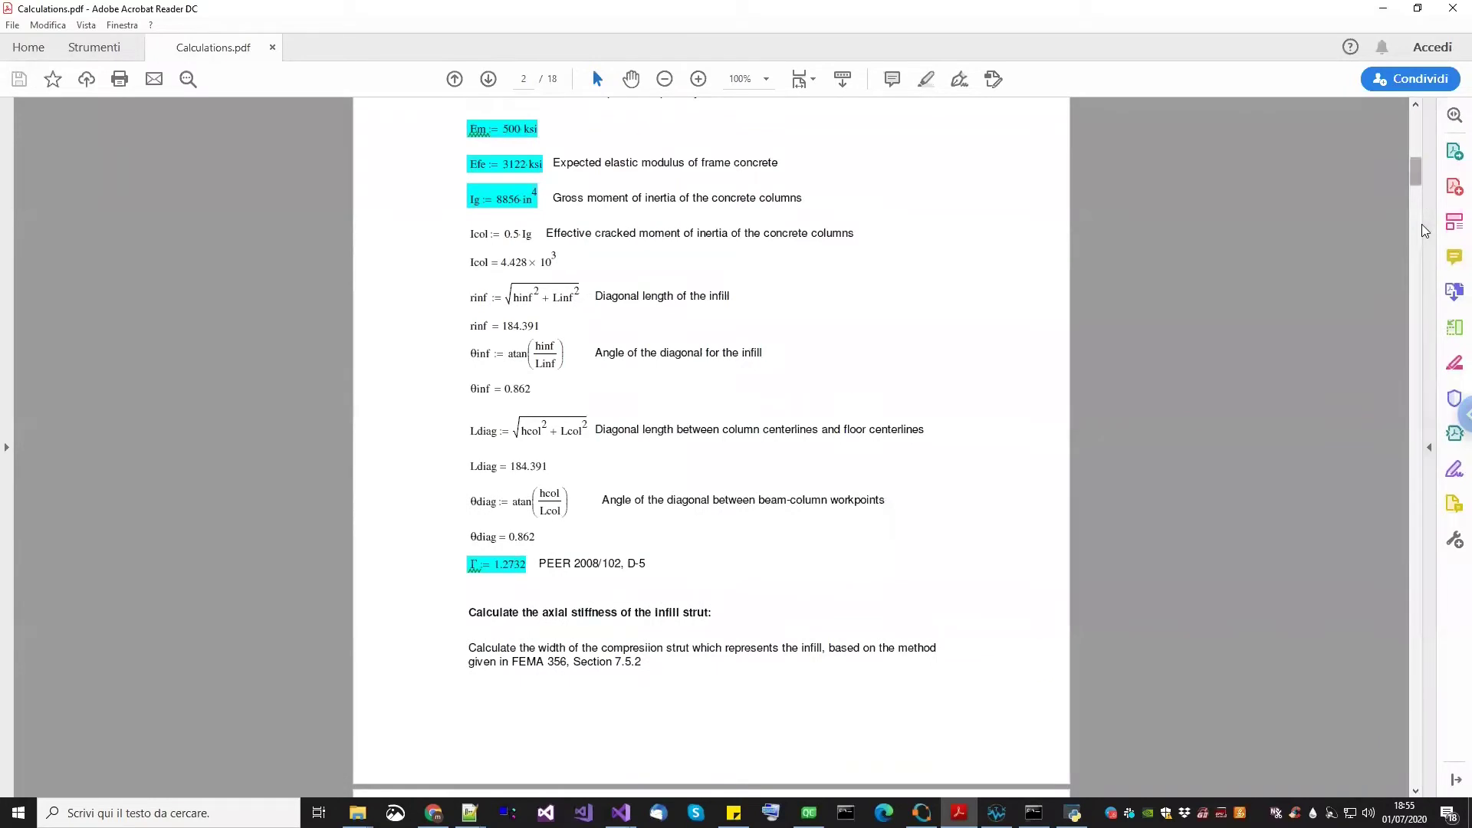
{"action": "scroll", "coordinate": [1422, 230], "scroll_direction": "up", "scroll_amount": 10}
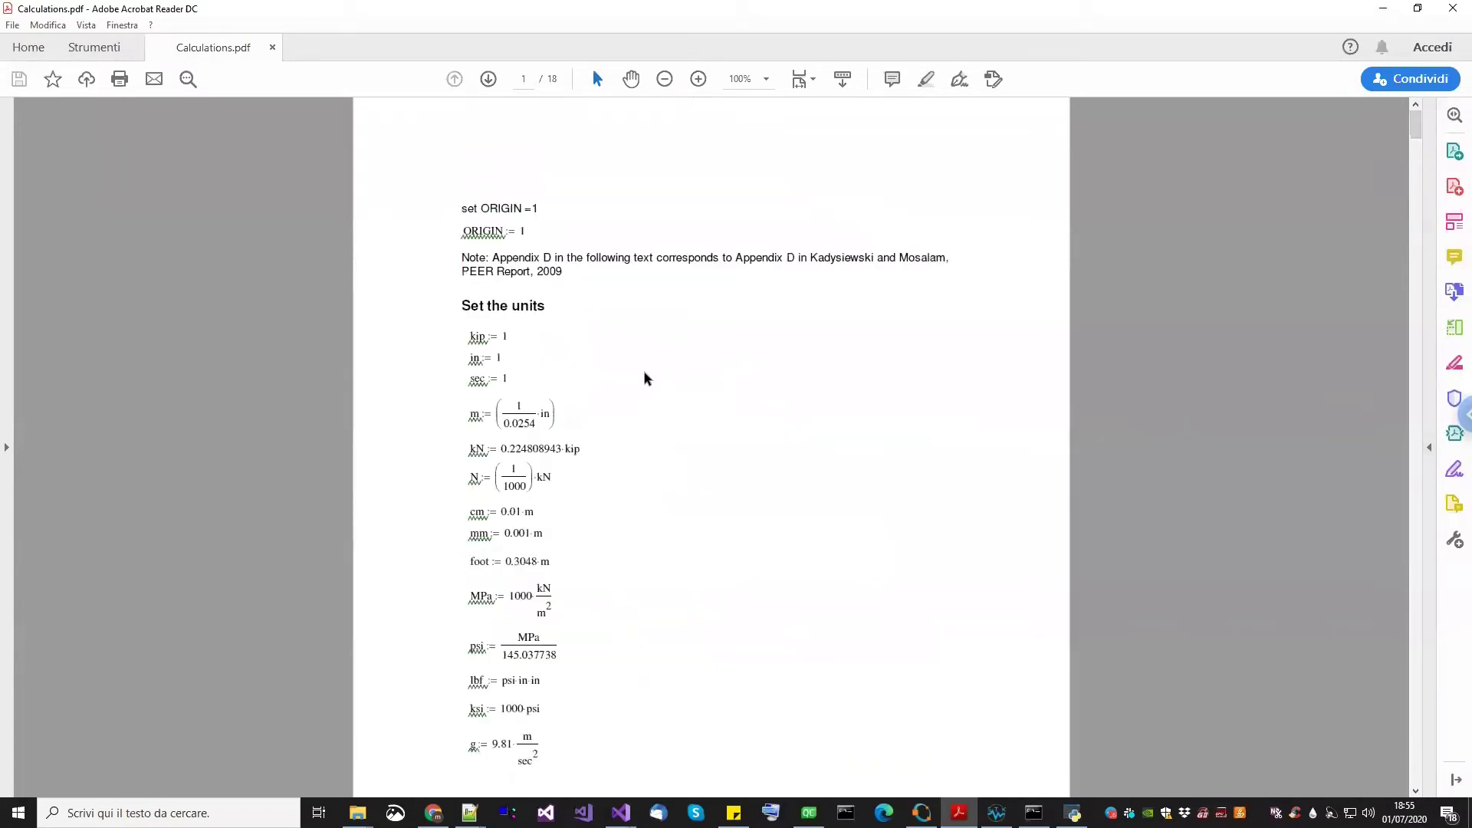
{"action": "scroll", "coordinate": [565, 441], "scroll_direction": "down", "scroll_amount": 4}
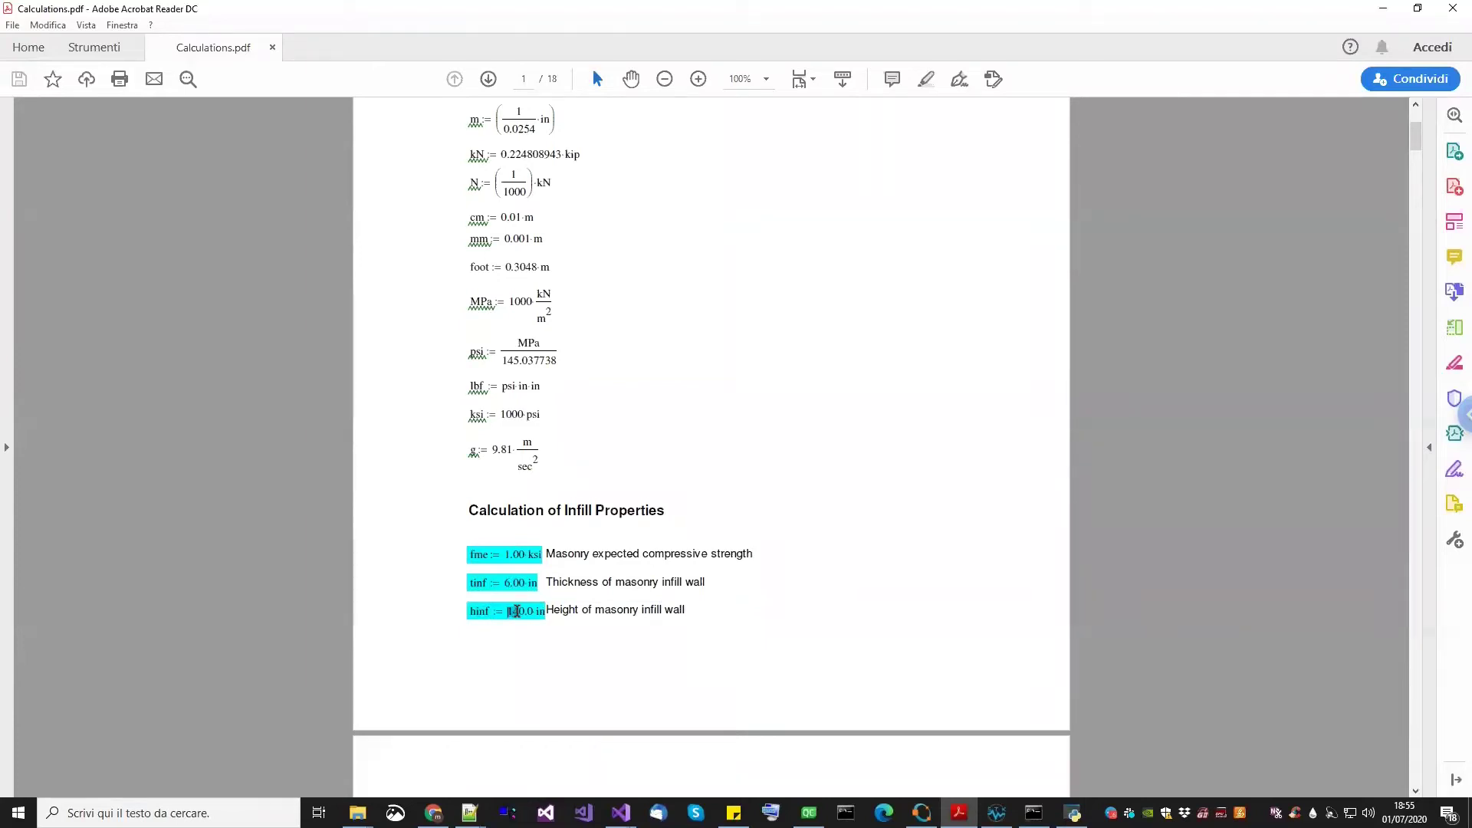
{"action": "scroll", "coordinate": [539, 614], "scroll_direction": "down", "scroll_amount": 3}
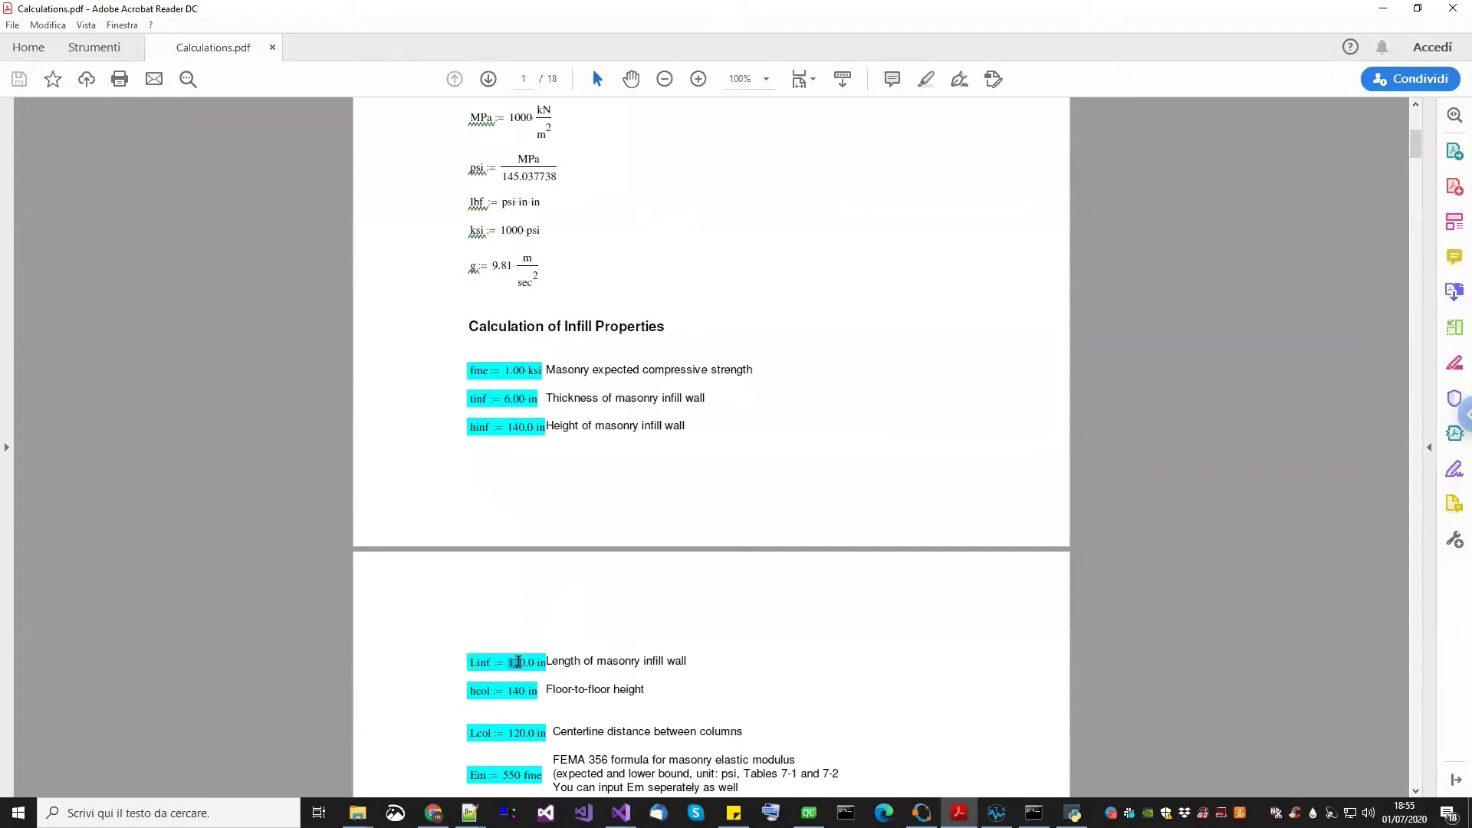
{"action": "left_click_drag", "start_coordinate": [520, 661], "coordinate": [525, 662]}
{"action": "left_click", "coordinate": [470, 812]}
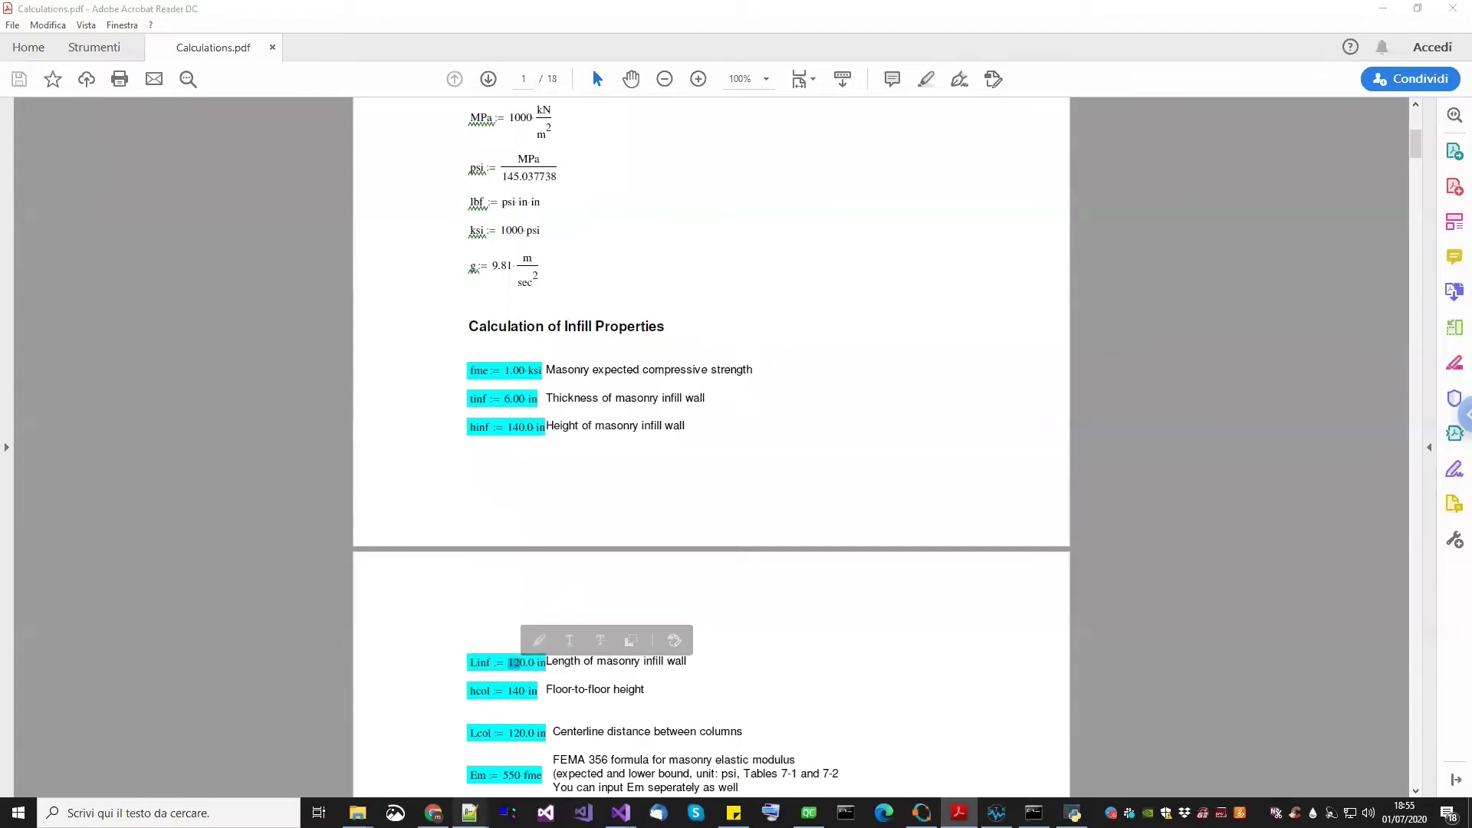
{"action": "left_click", "coordinate": [428, 510]}
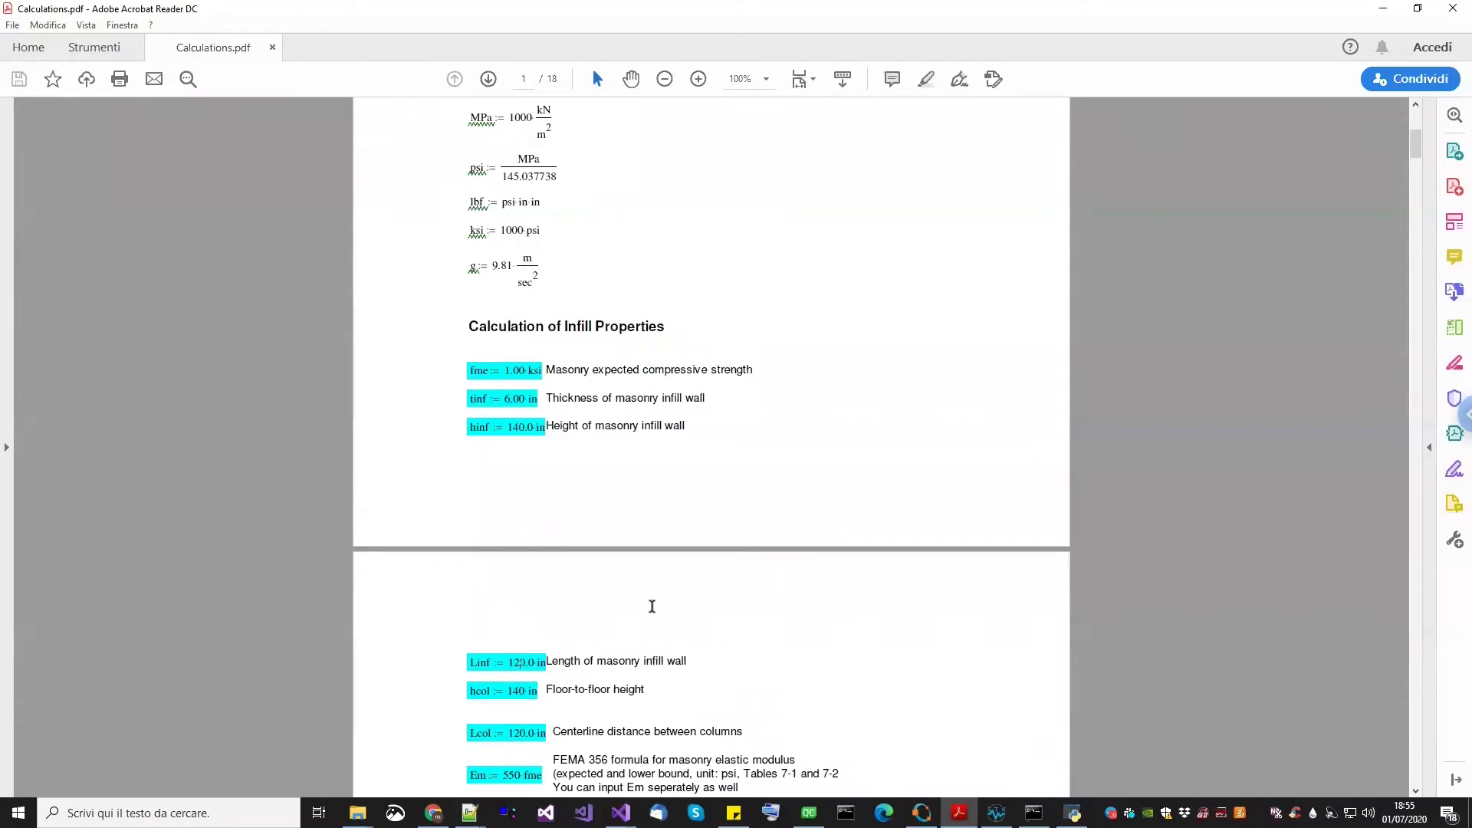
{"action": "scroll", "coordinate": [652, 606], "scroll_direction": "down", "scroll_amount": 2}
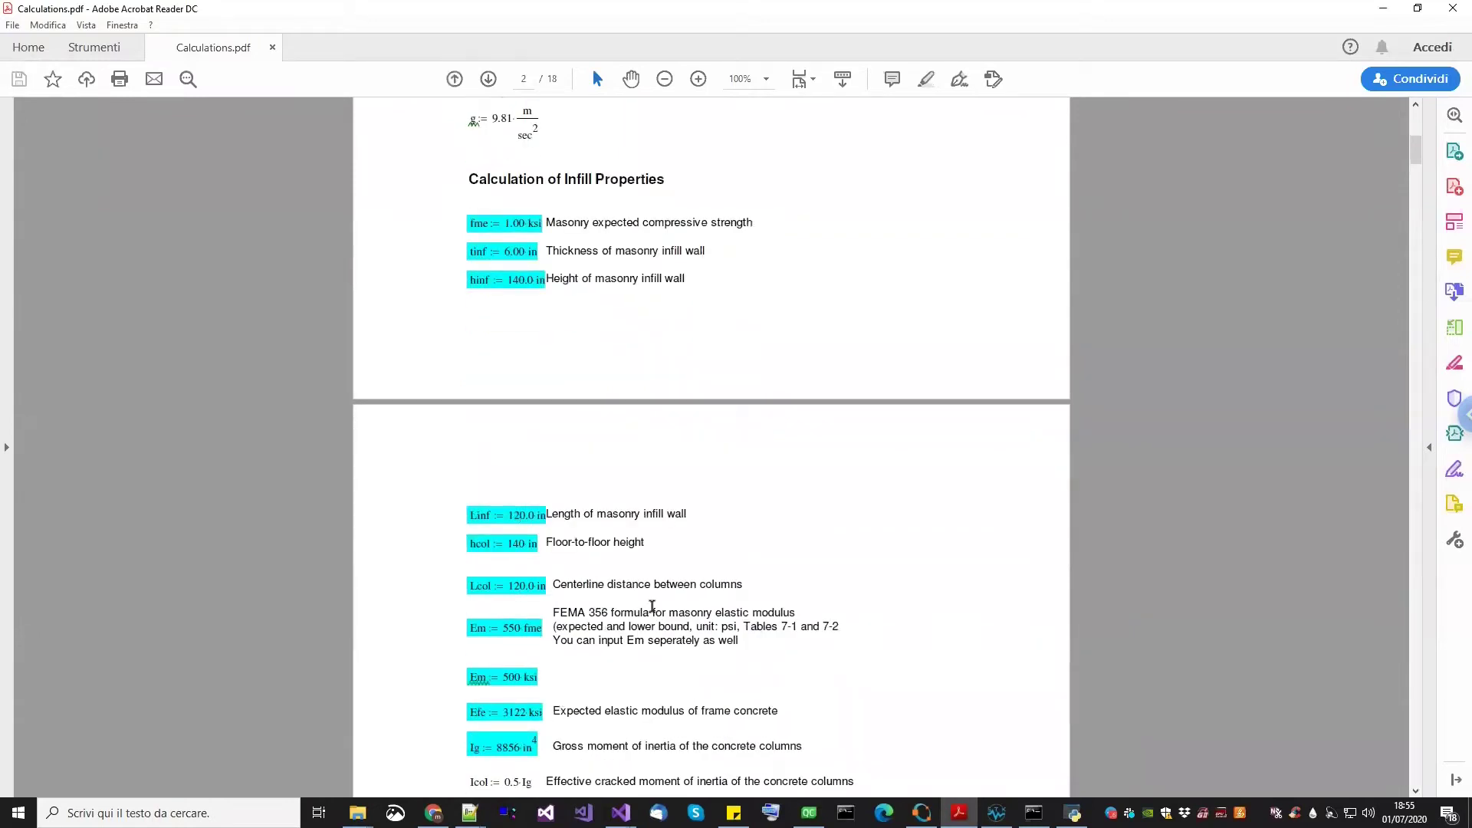
{"action": "scroll", "coordinate": [652, 606], "scroll_direction": "down", "scroll_amount": 1}
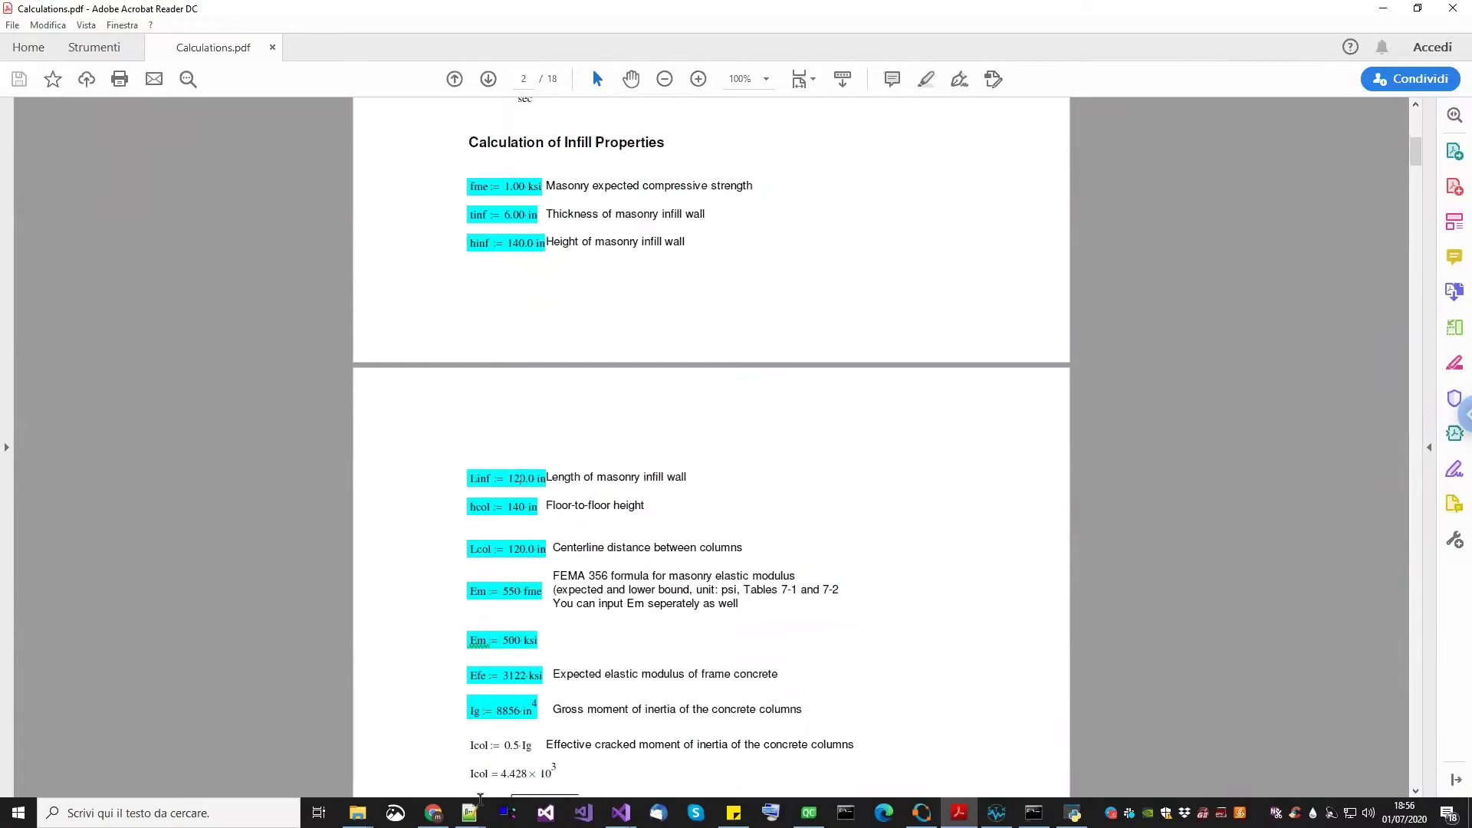
Switch to Notepad++, reload MASS_SUMMARY.txt and bring up the beginning of the Model_IR.tcl script
{"action": "left_click", "coordinate": [469, 813]}
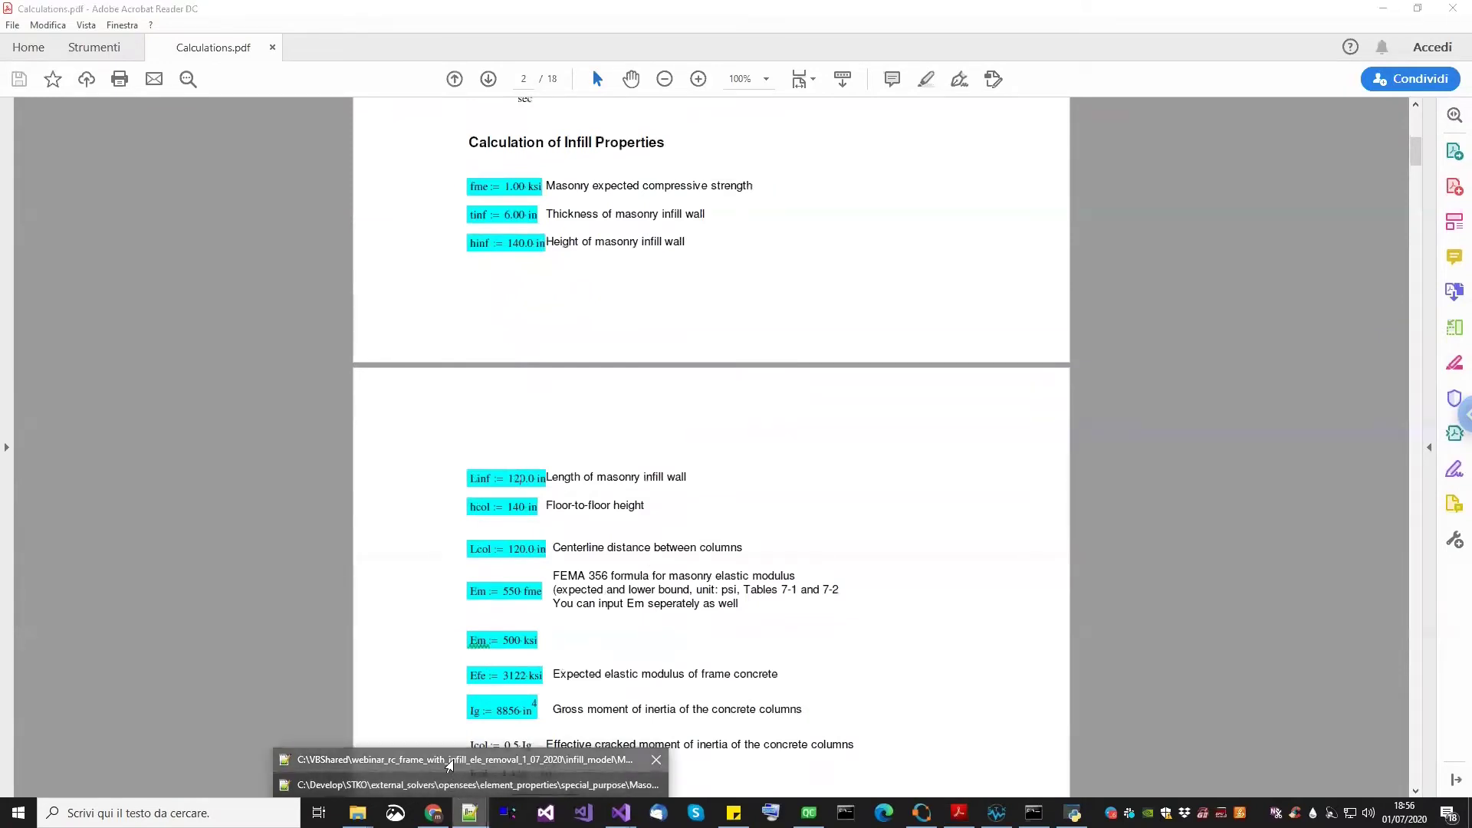
{"action": "left_click", "coordinate": [449, 761]}
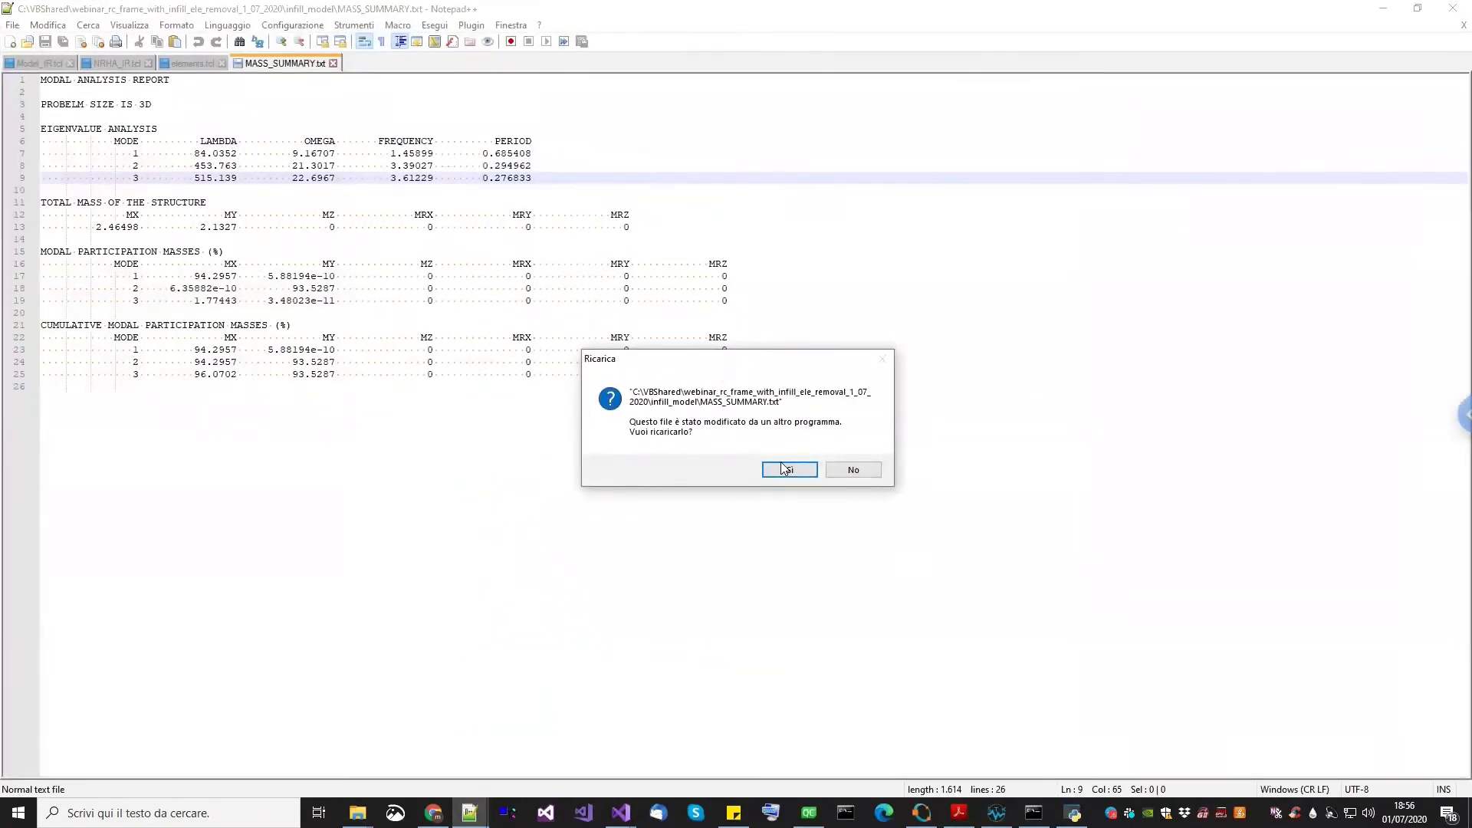
{"action": "left_click", "coordinate": [783, 469]}
{"action": "left_click", "coordinate": [33, 63]}
{"action": "left_click_drag", "start_coordinate": [1461, 606], "coordinate": [1452, 391]}
{"action": "scroll", "coordinate": [250, 357], "scroll_direction": "up", "scroll_amount": 1}
{"action": "scroll", "coordinate": [250, 358], "scroll_direction": "up", "scroll_amount": 14}
{"action": "left_click_drag", "start_coordinate": [1451, 413], "coordinate": [1452, 75]}
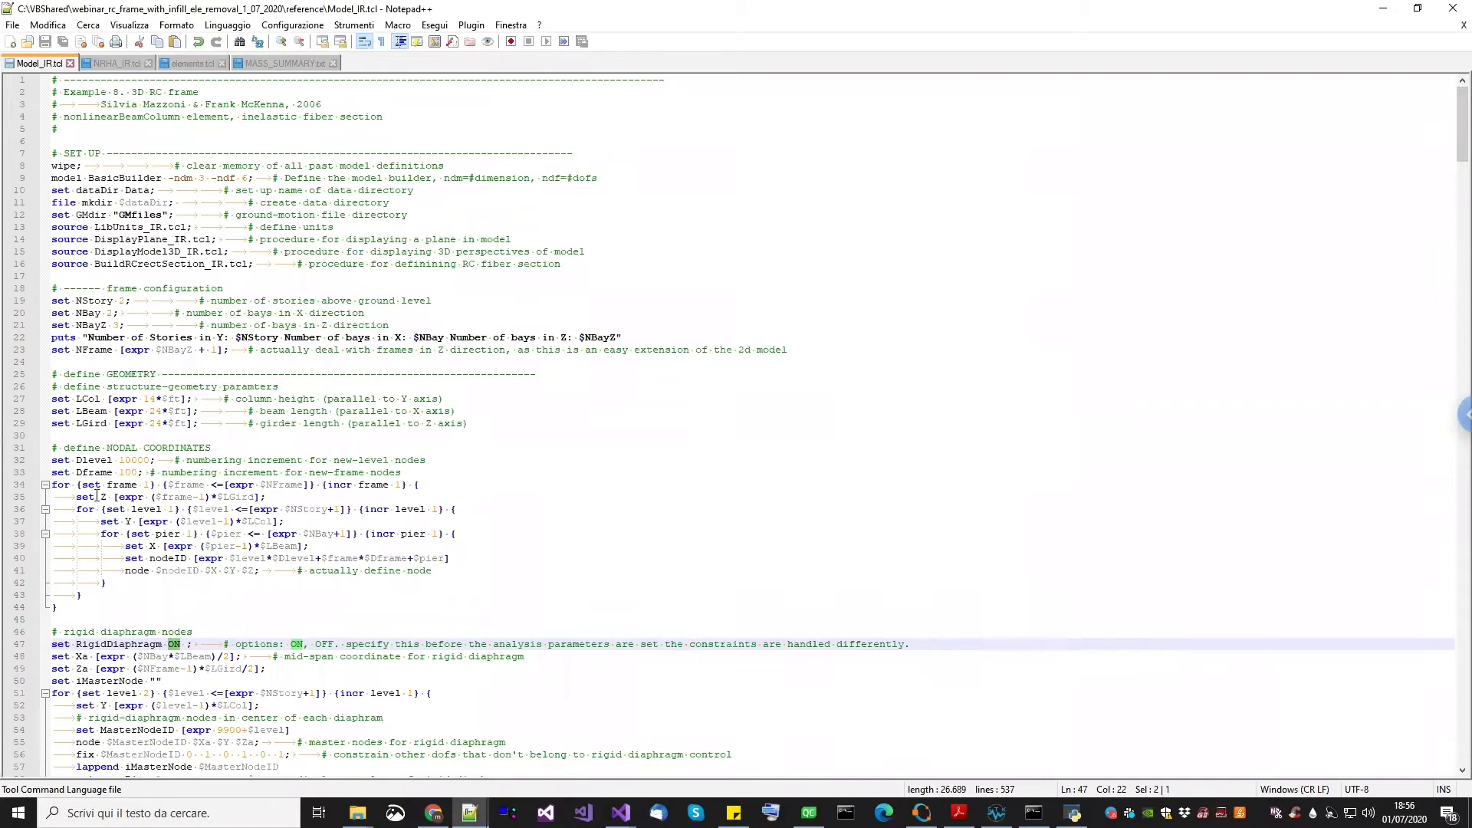
Examine the column height and beam length definitions in the geometry section of Model_IR.tcl
{"action": "double_click", "coordinate": [93, 388]}
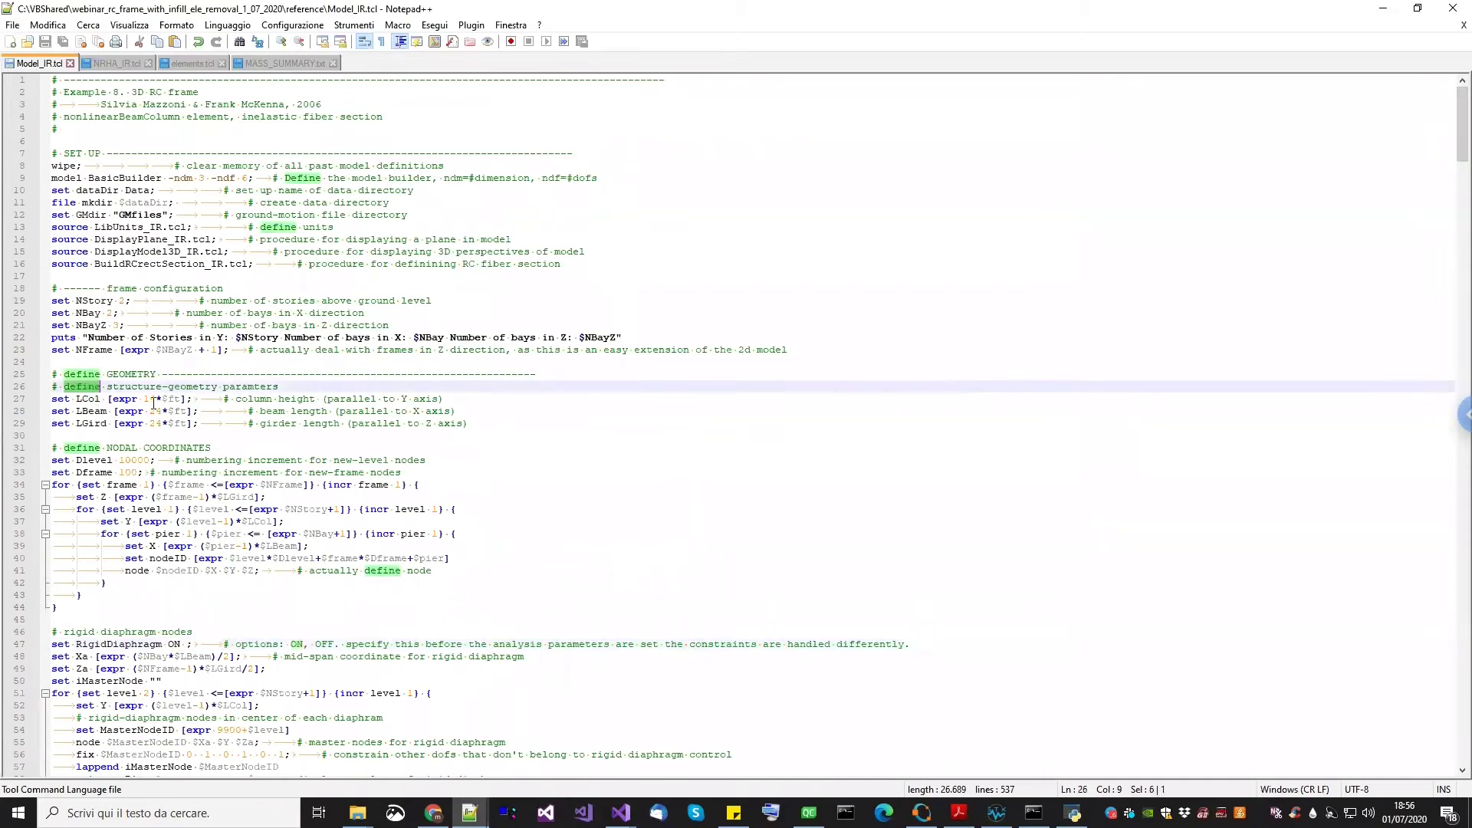
{"action": "left_click_drag", "start_coordinate": [445, 394], "coordinate": [250, 400]}
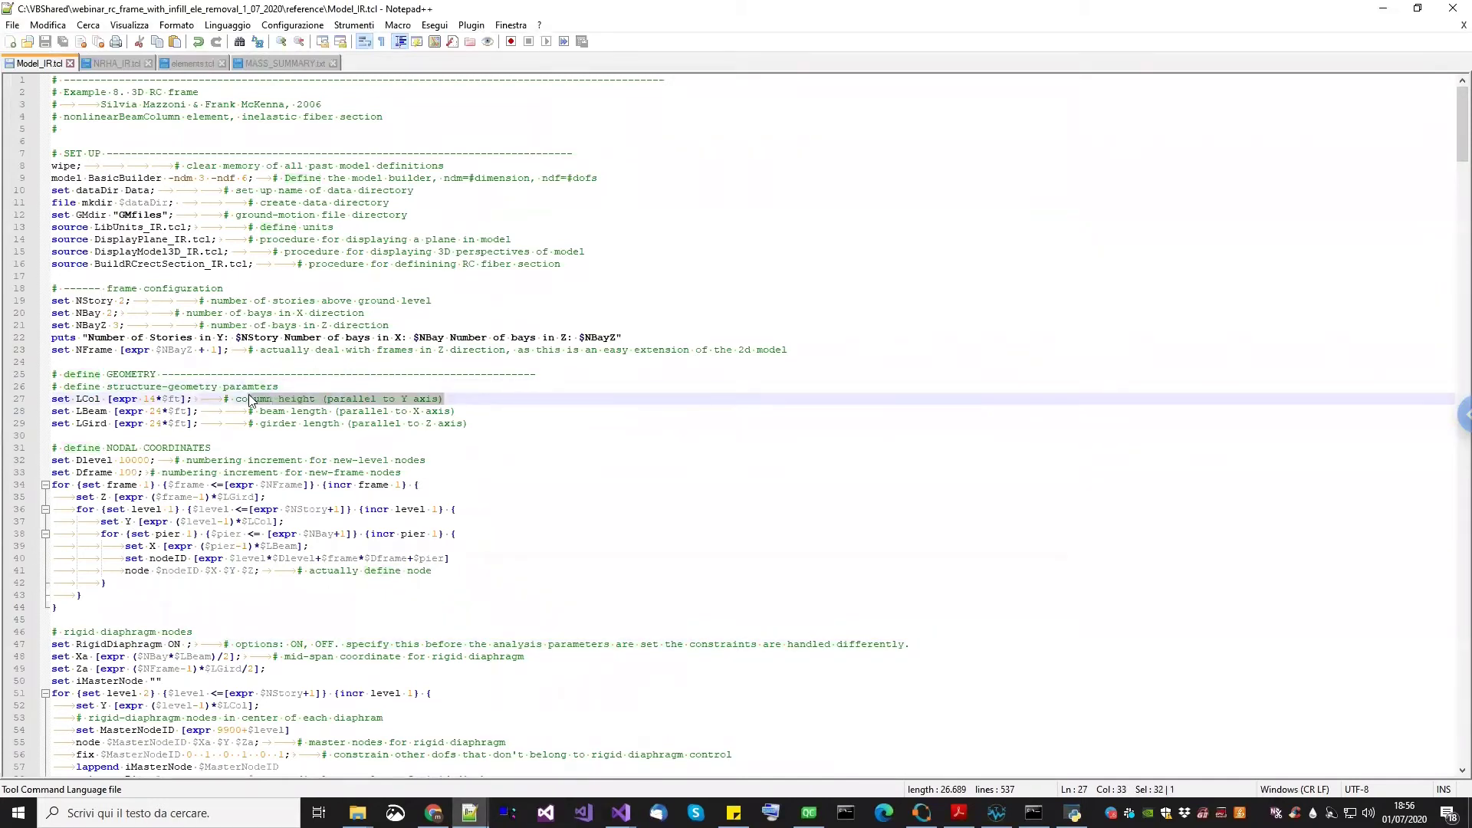
{"action": "left_click", "coordinate": [150, 398]}
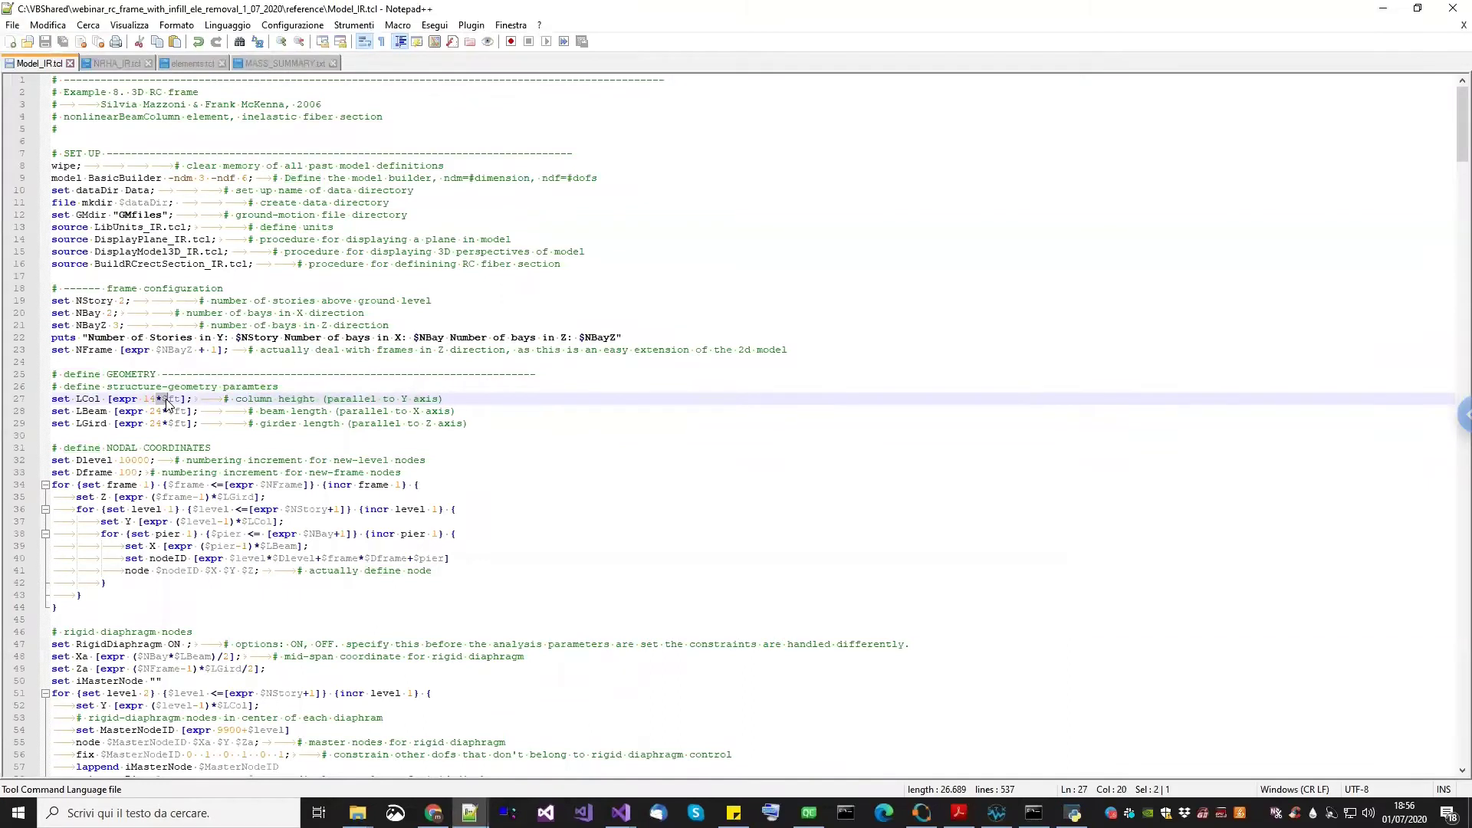
{"action": "left_click_drag", "start_coordinate": [80, 411], "coordinate": [132, 412]}
{"action": "double_click", "coordinate": [180, 410]}
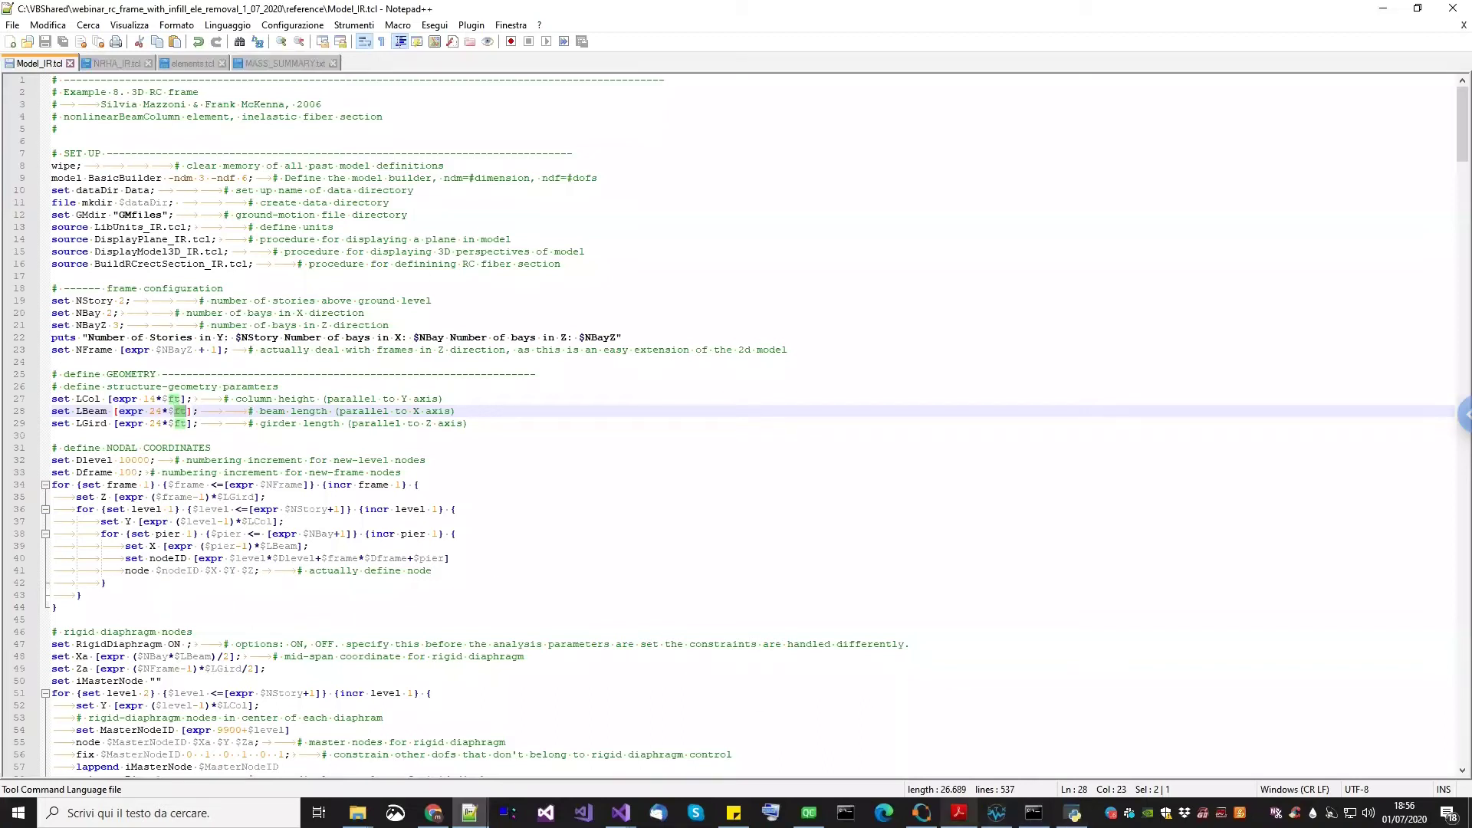
Return to Calculations.pdf in Adobe Acrobat Reader and compare the infill wall length and floor-to-floor height with the script's geometry
{"action": "left_click", "coordinate": [959, 813]}
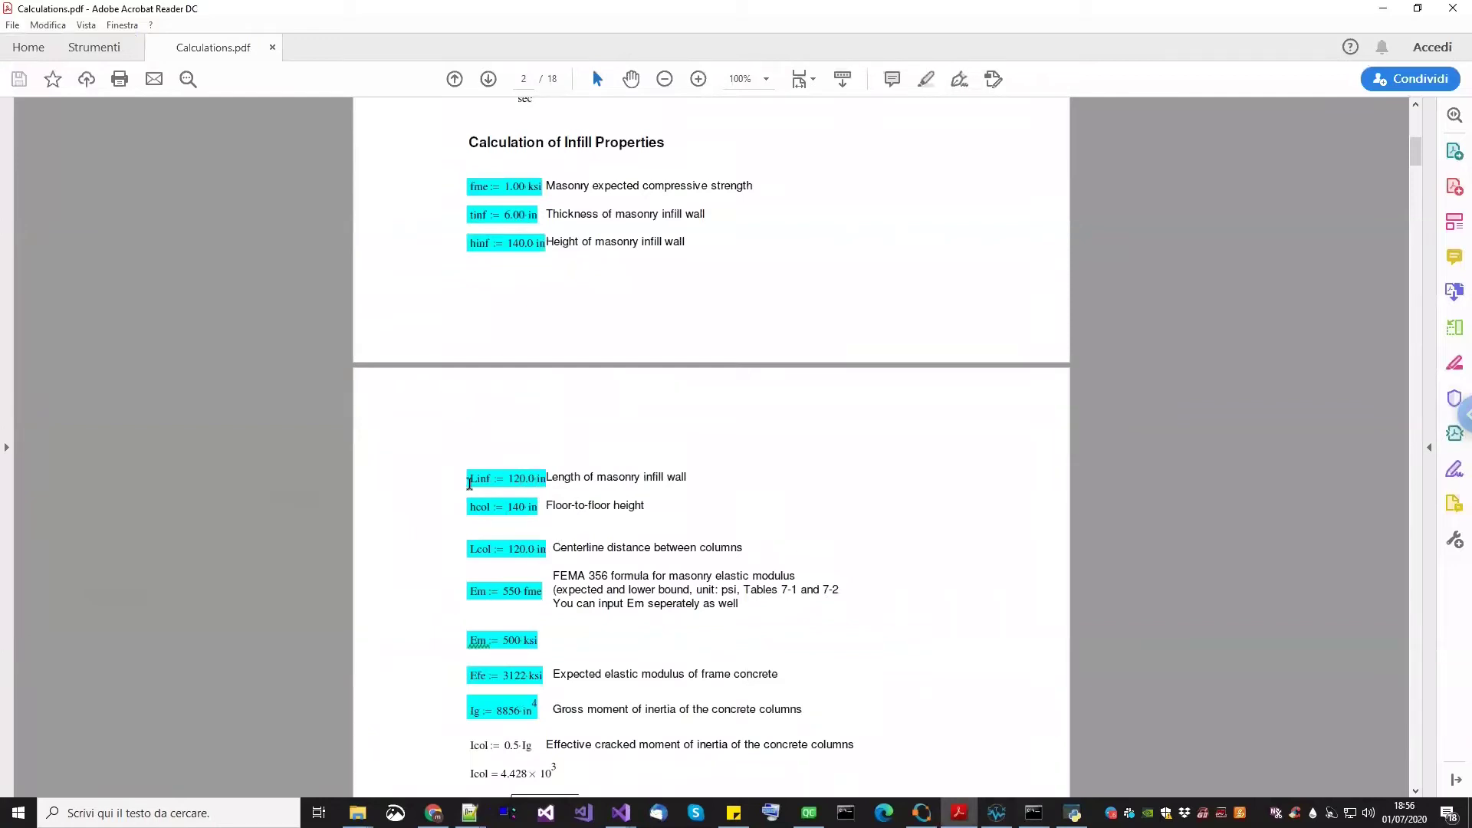
{"action": "left_click_drag", "start_coordinate": [474, 479], "coordinate": [646, 508]}
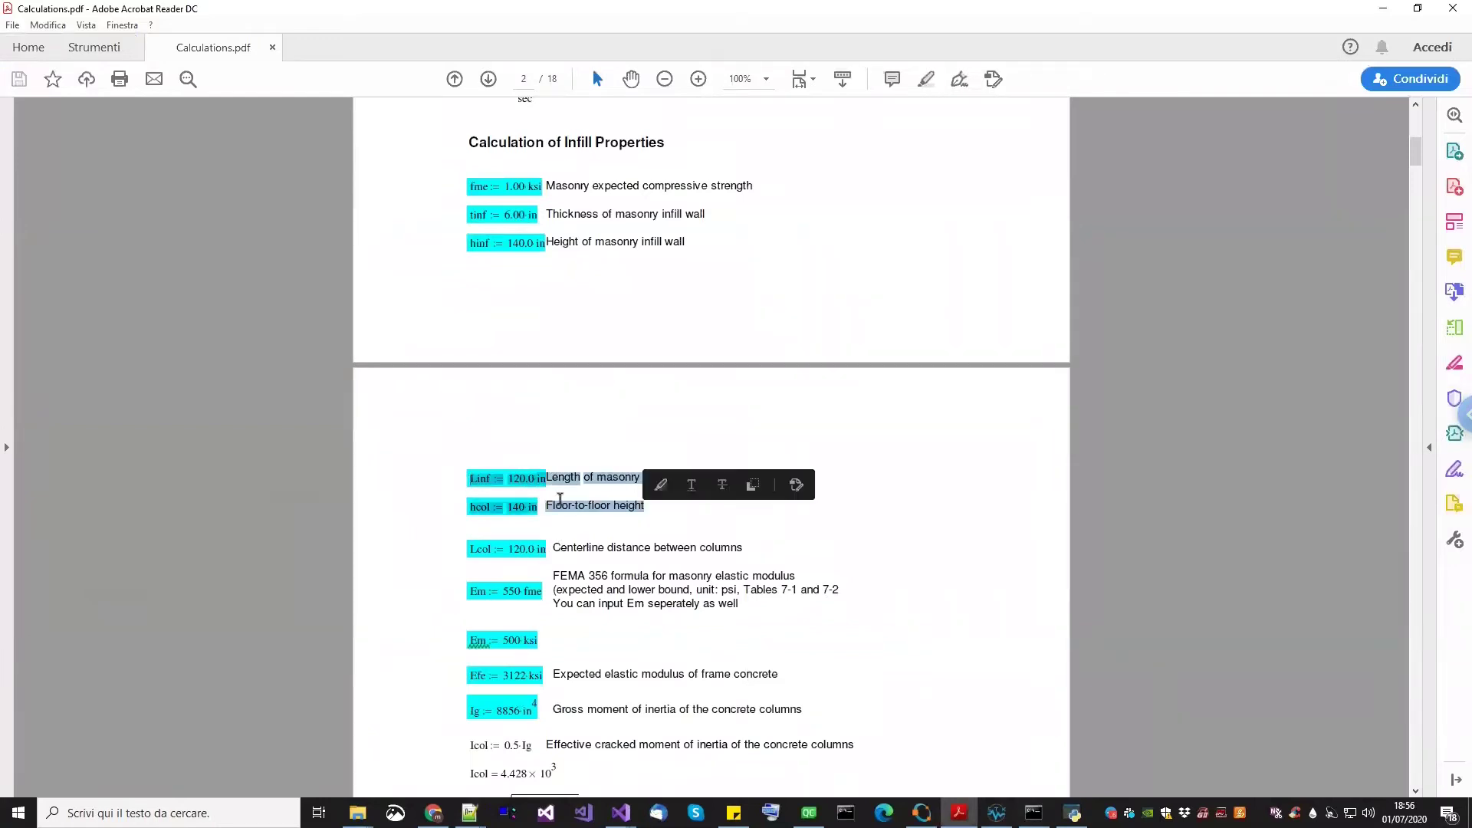
{"action": "left_click", "coordinate": [654, 506]}
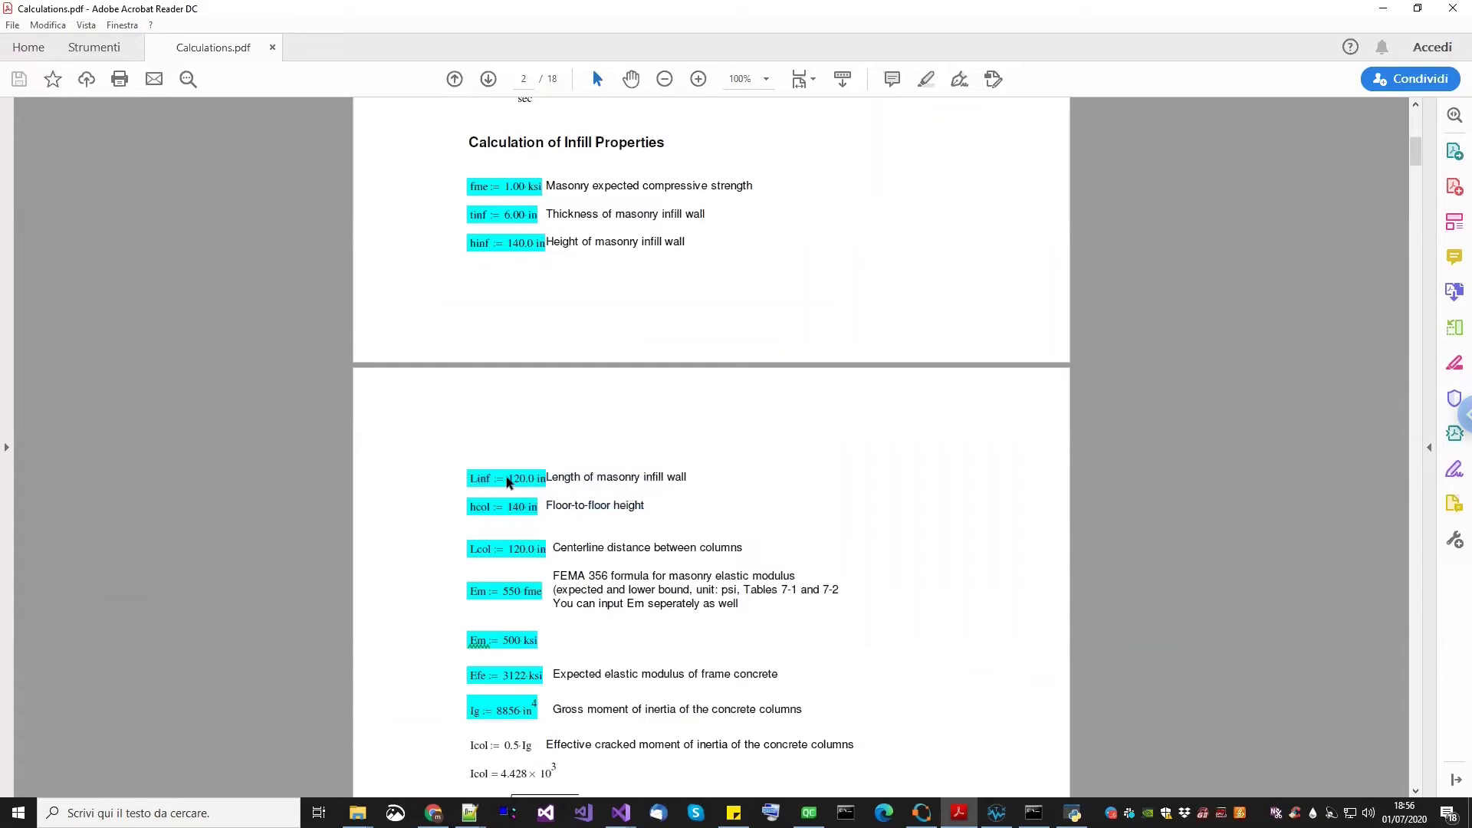
Leave the calculations document and bring up STKO Monitor to follow the analysis statistics and response plot up to the final step
{"action": "left_click_drag", "start_coordinate": [627, 508], "coordinate": [505, 488]}
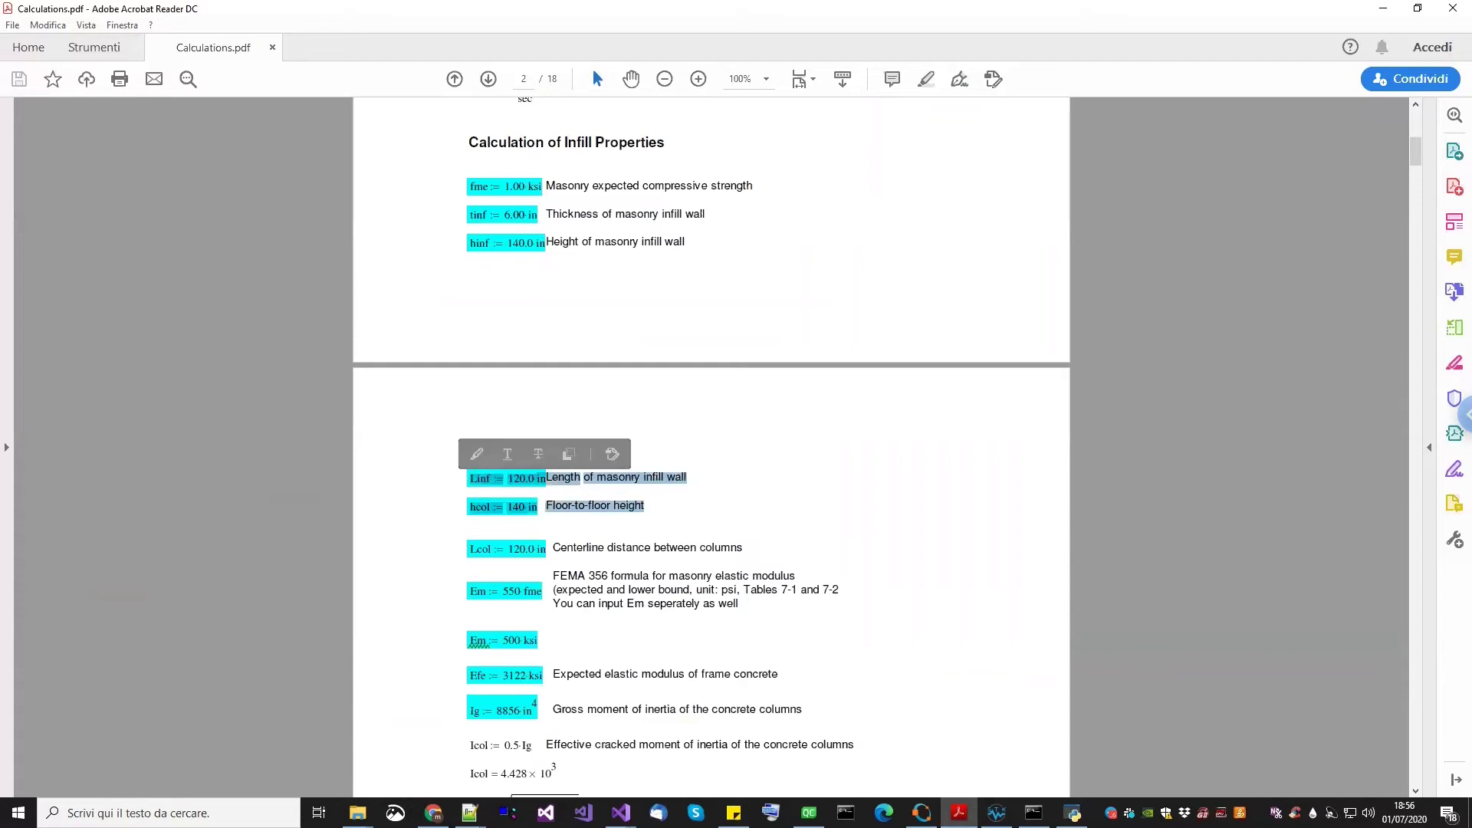
{"action": "left_click", "coordinate": [470, 813]}
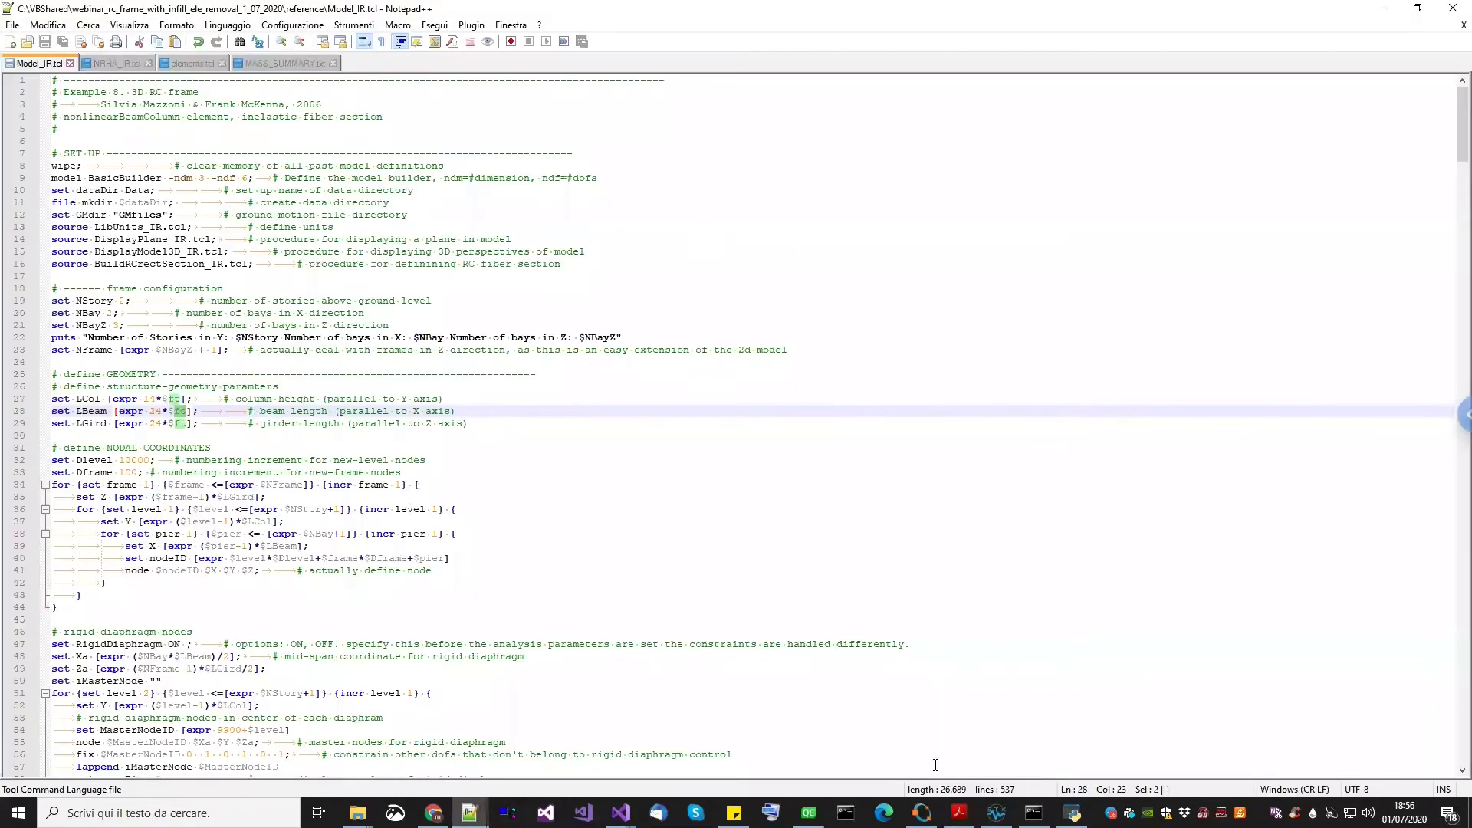
{"action": "left_click", "coordinate": [1074, 813]}
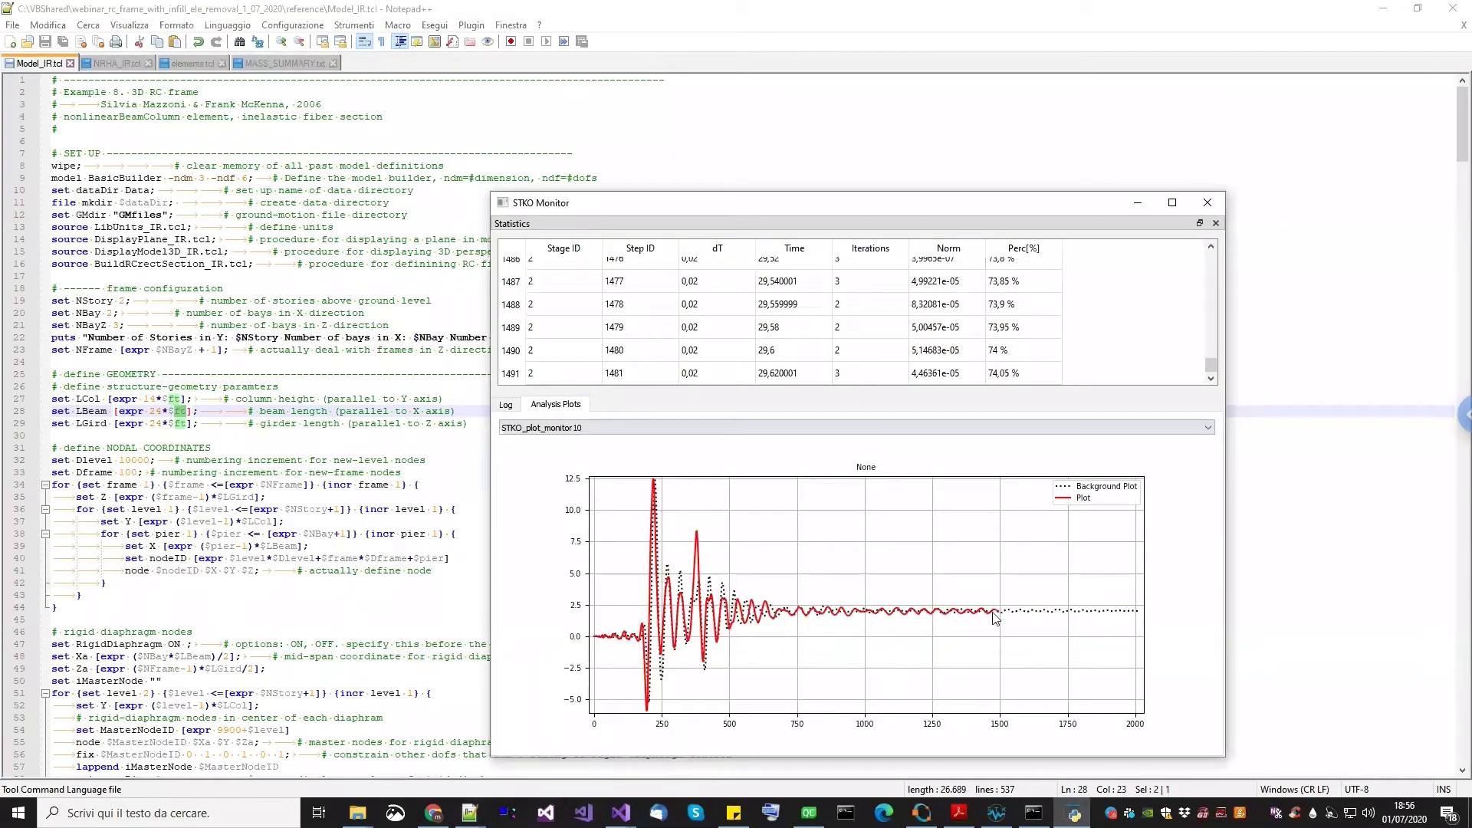
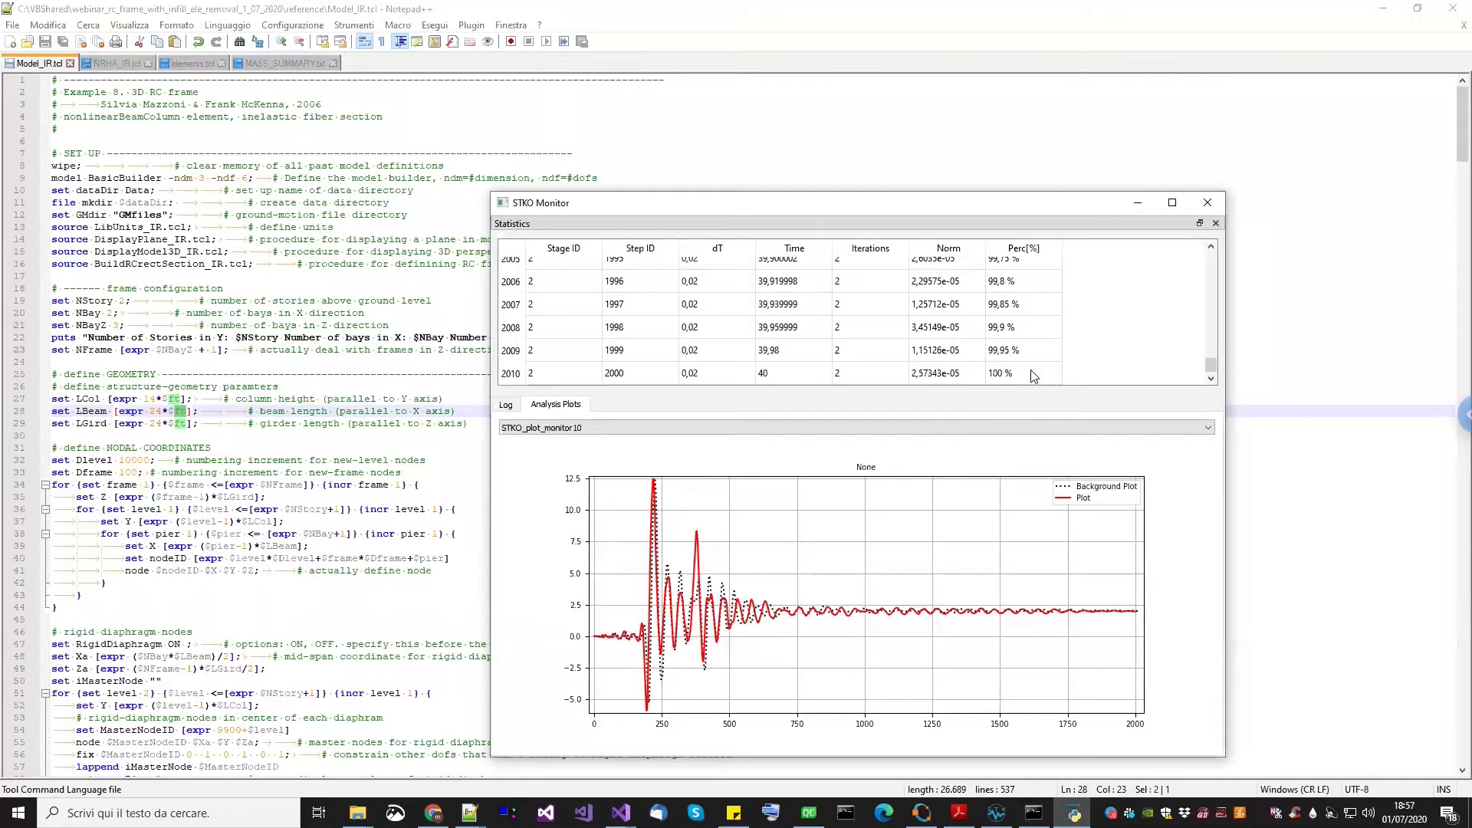
{"action": "left_click", "coordinate": [1023, 350]}
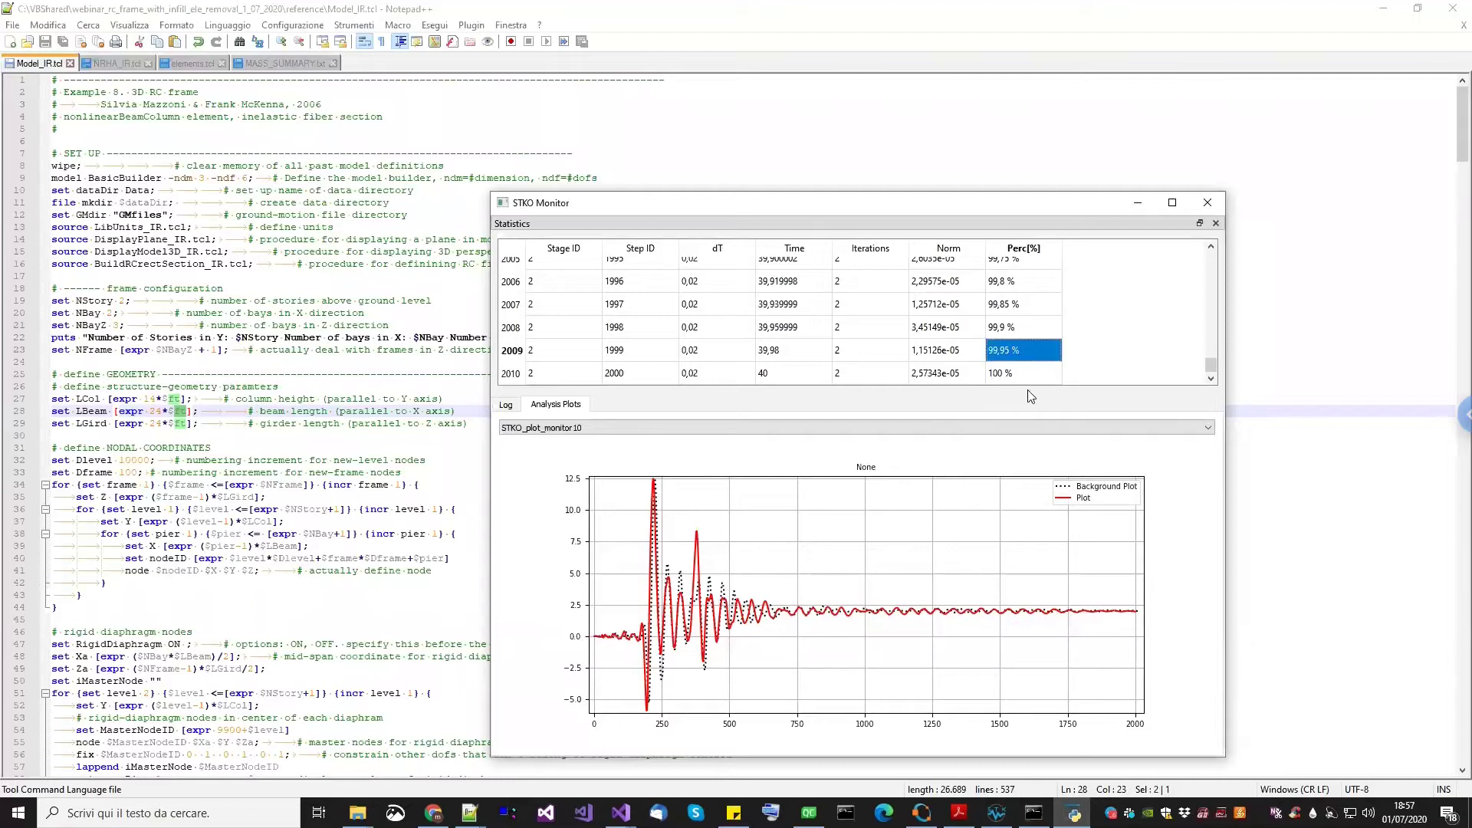
Close the STKO Monitor and the solver console window, and return to the infill frame model in STKO
{"action": "left_click", "coordinate": [1209, 204]}
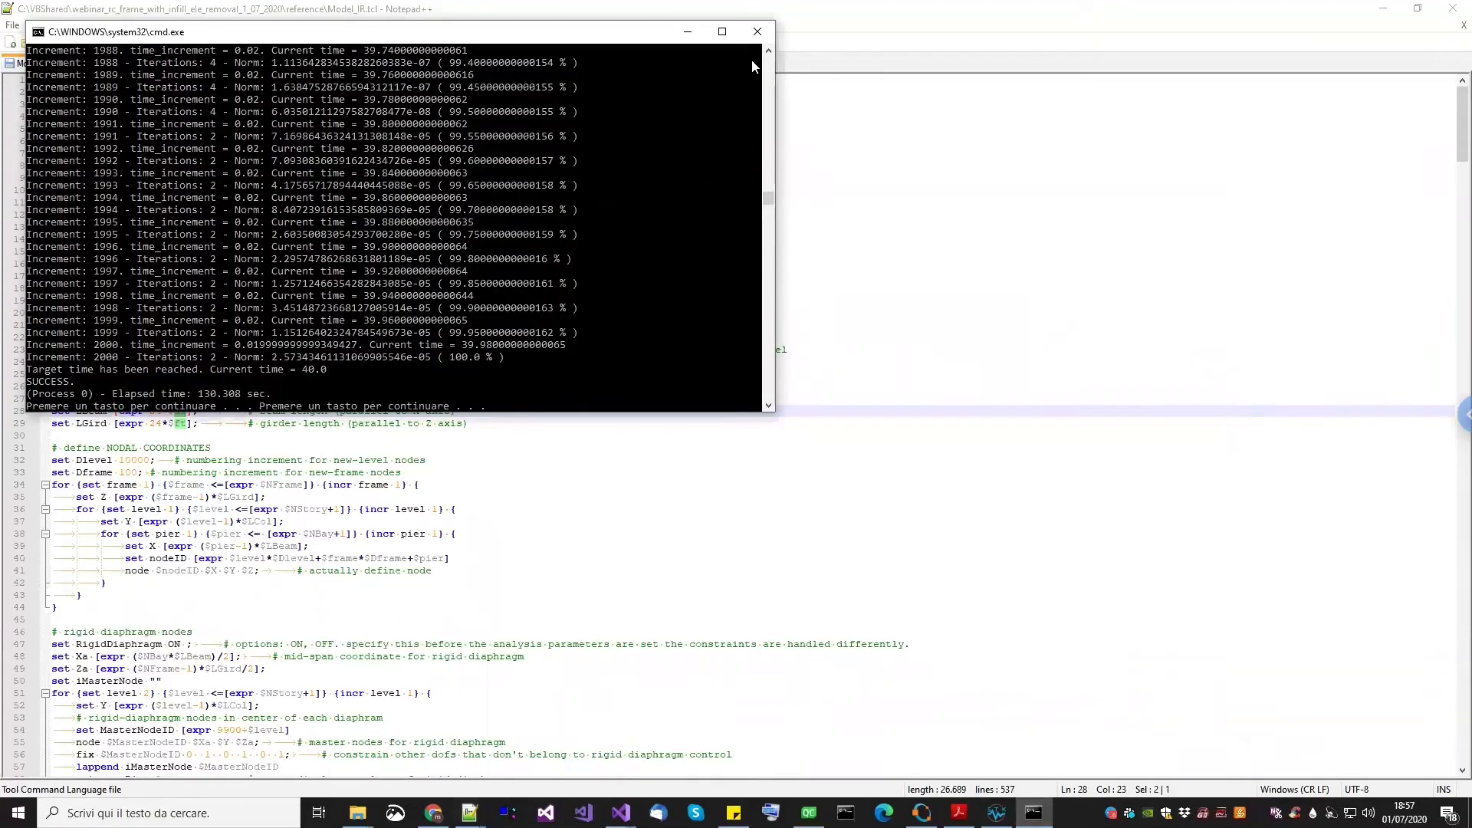
{"action": "left_click", "coordinate": [756, 33]}
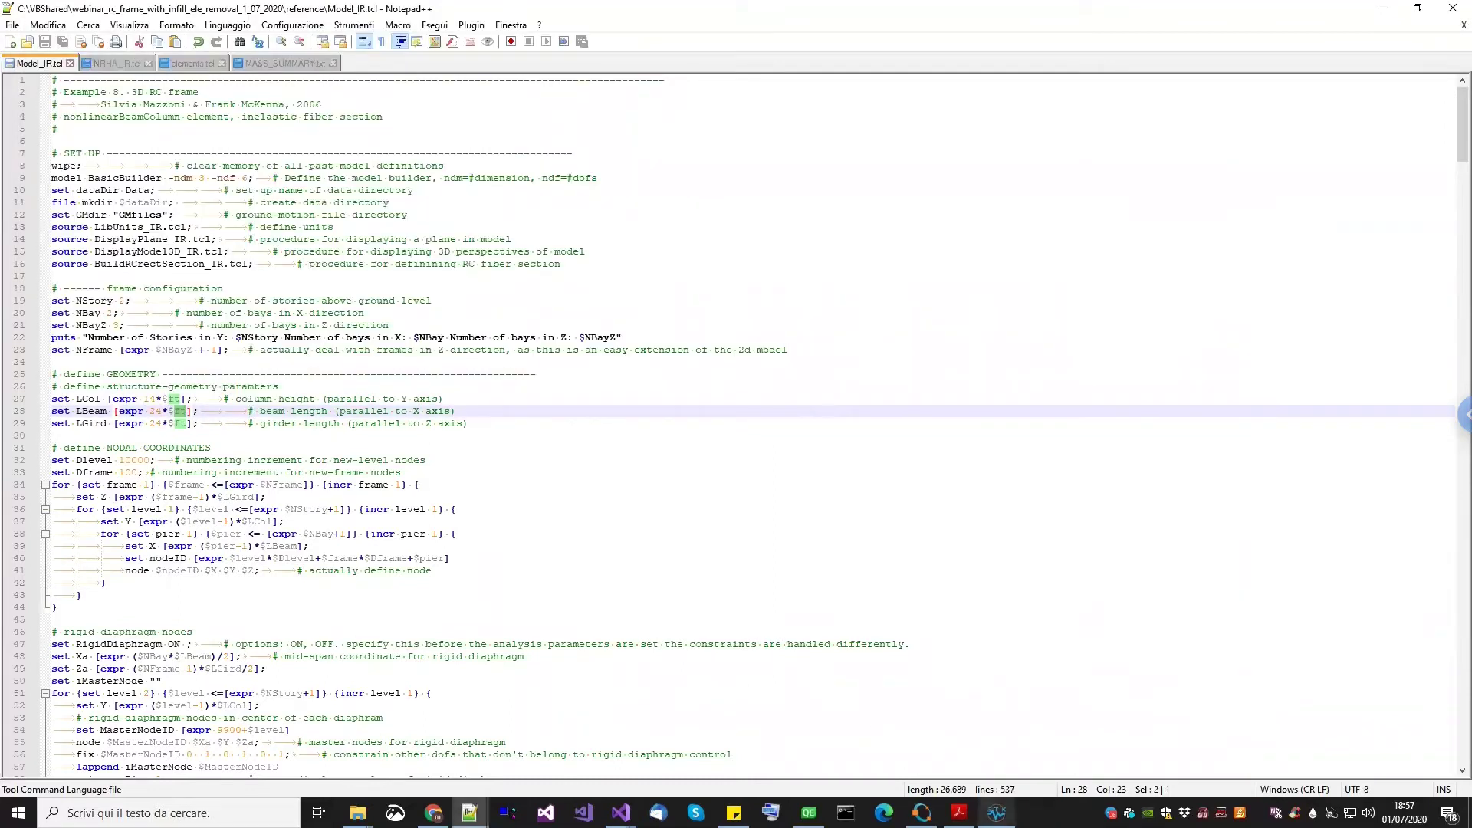
{"action": "left_click", "coordinate": [996, 812]}
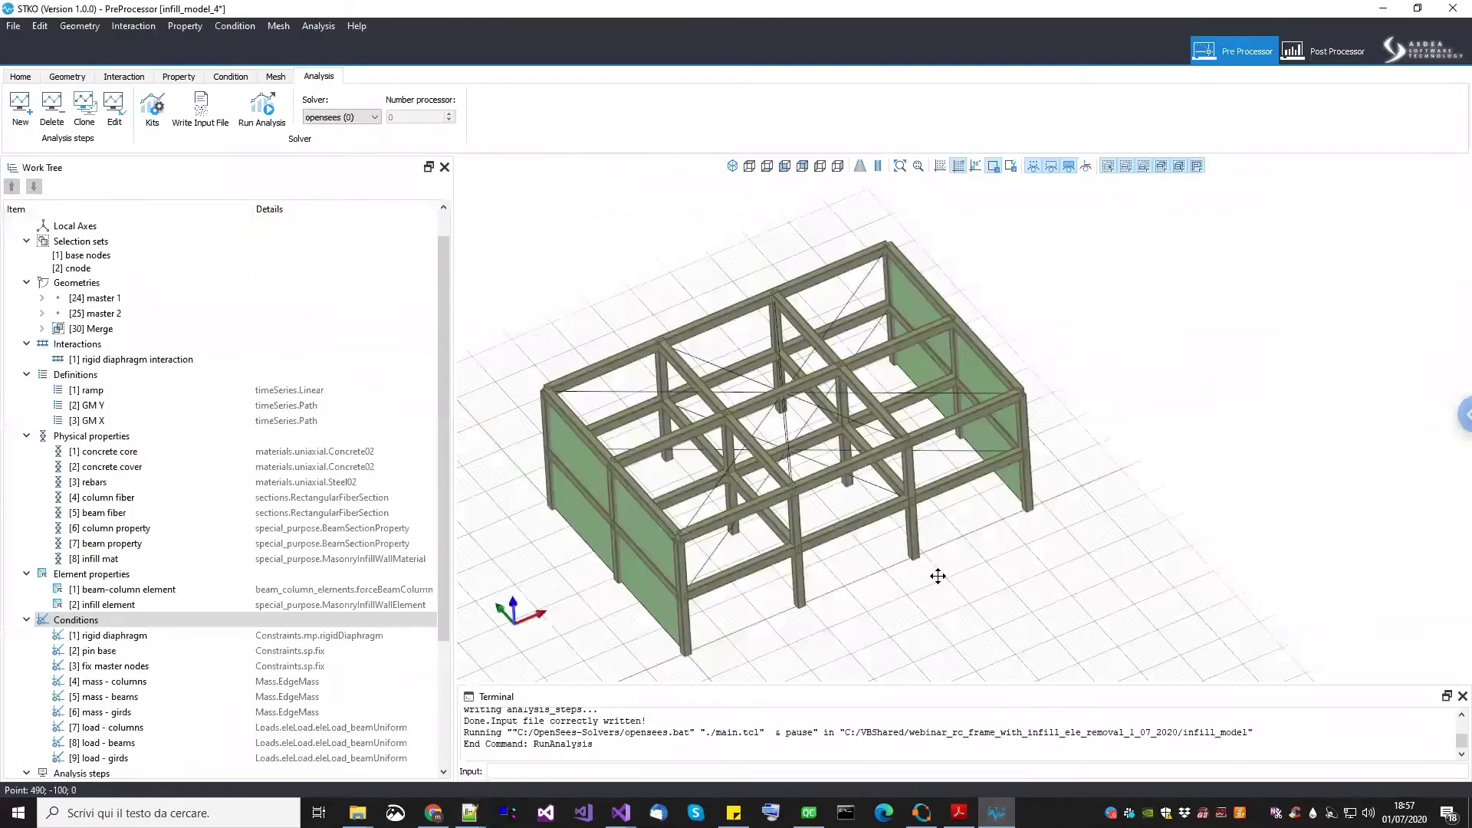
{"action": "scroll", "coordinate": [566, 389], "scroll_direction": "up", "scroll_amount": 5}
{"action": "scroll", "coordinate": [617, 466], "scroll_direction": "down", "scroll_amount": 5}
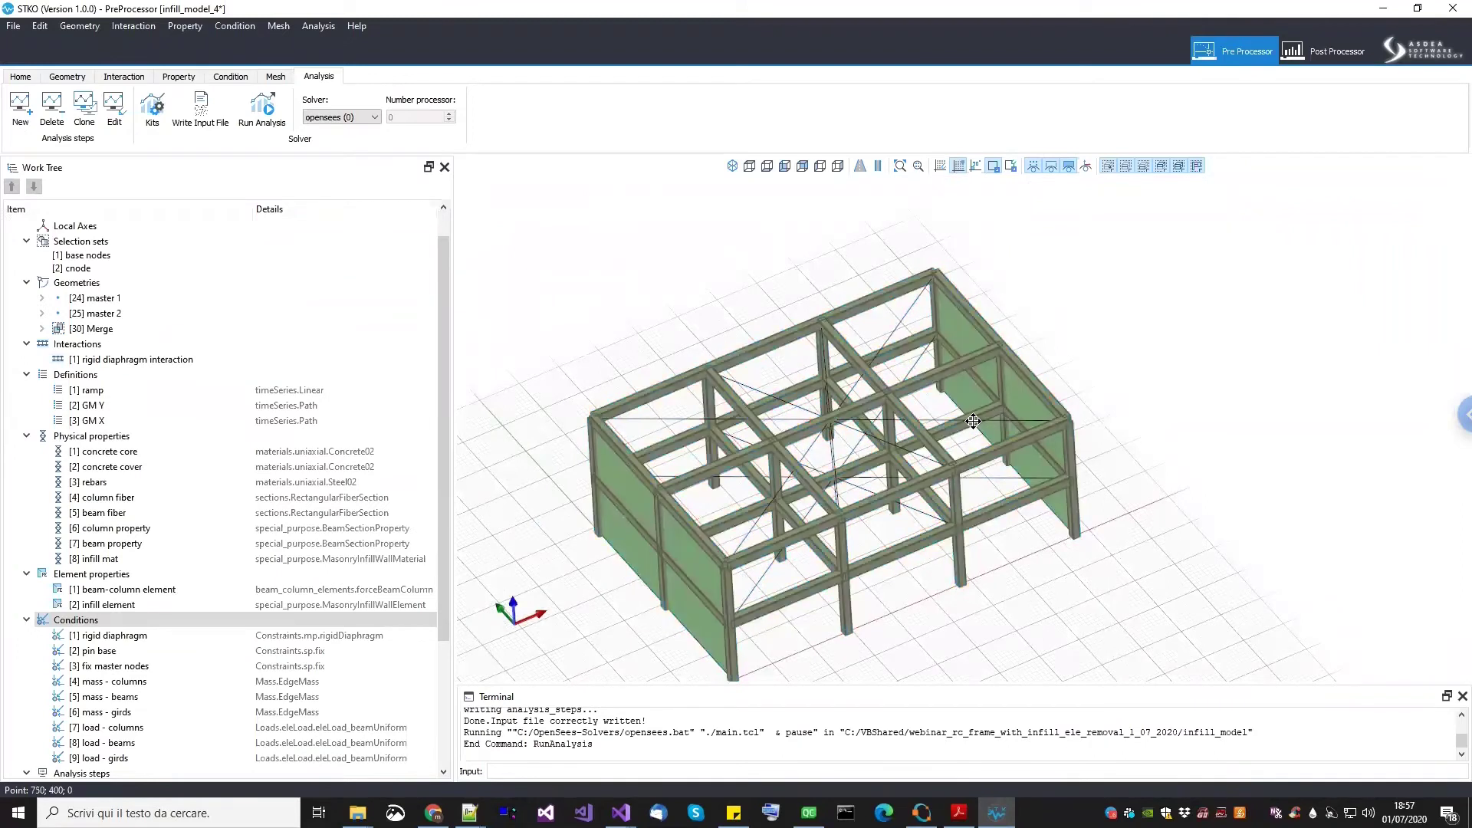
{"action": "middle_click_drag", "start_coordinate": [997, 384], "coordinate": [1033, 339]}
Switch to post-processing in an isometric view and open the results database infill_model_res.mpco from the infill_model folder
{"action": "left_click", "coordinate": [1349, 57]}
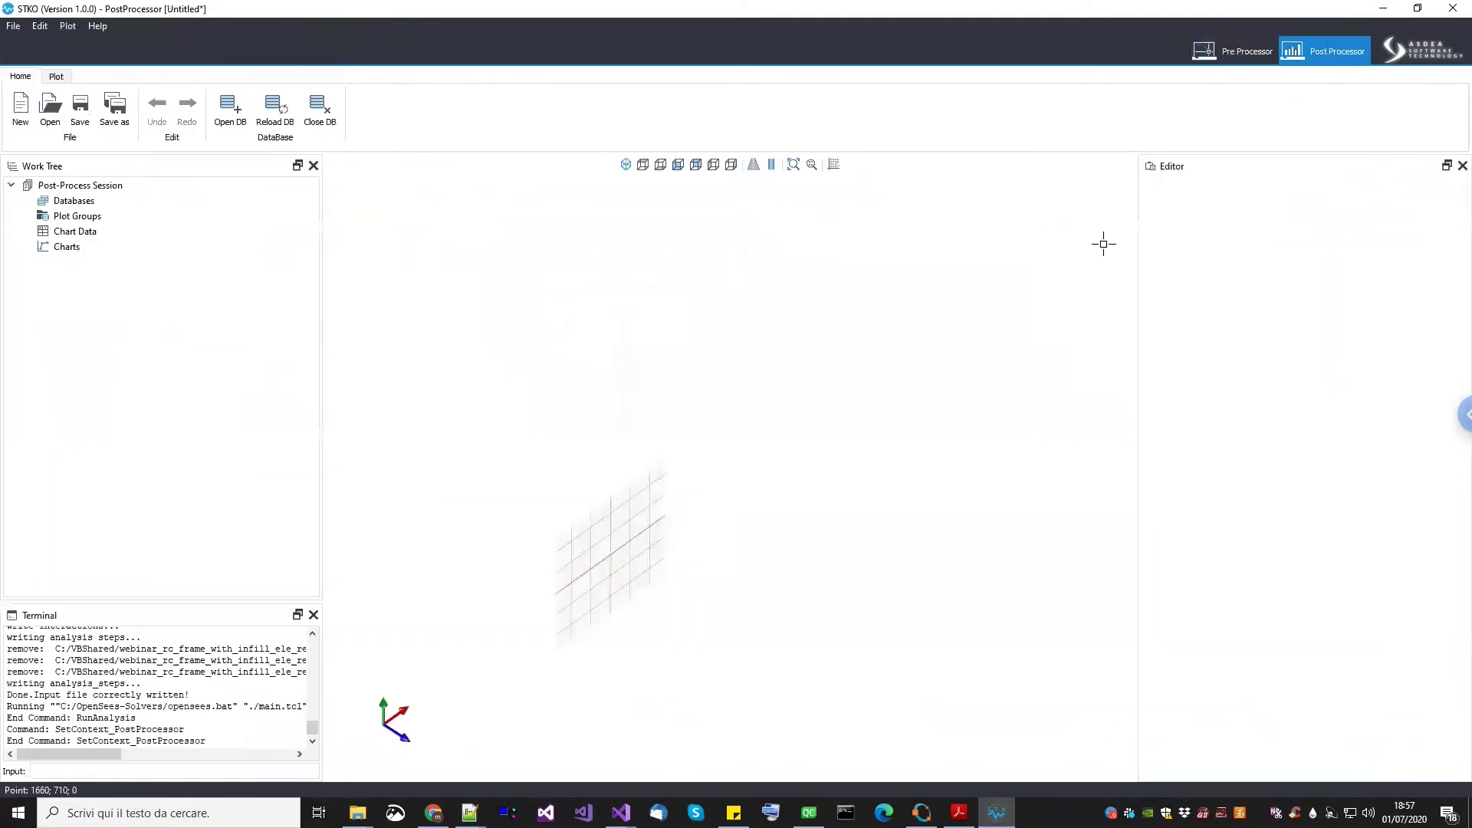
{"action": "left_click", "coordinate": [626, 165]}
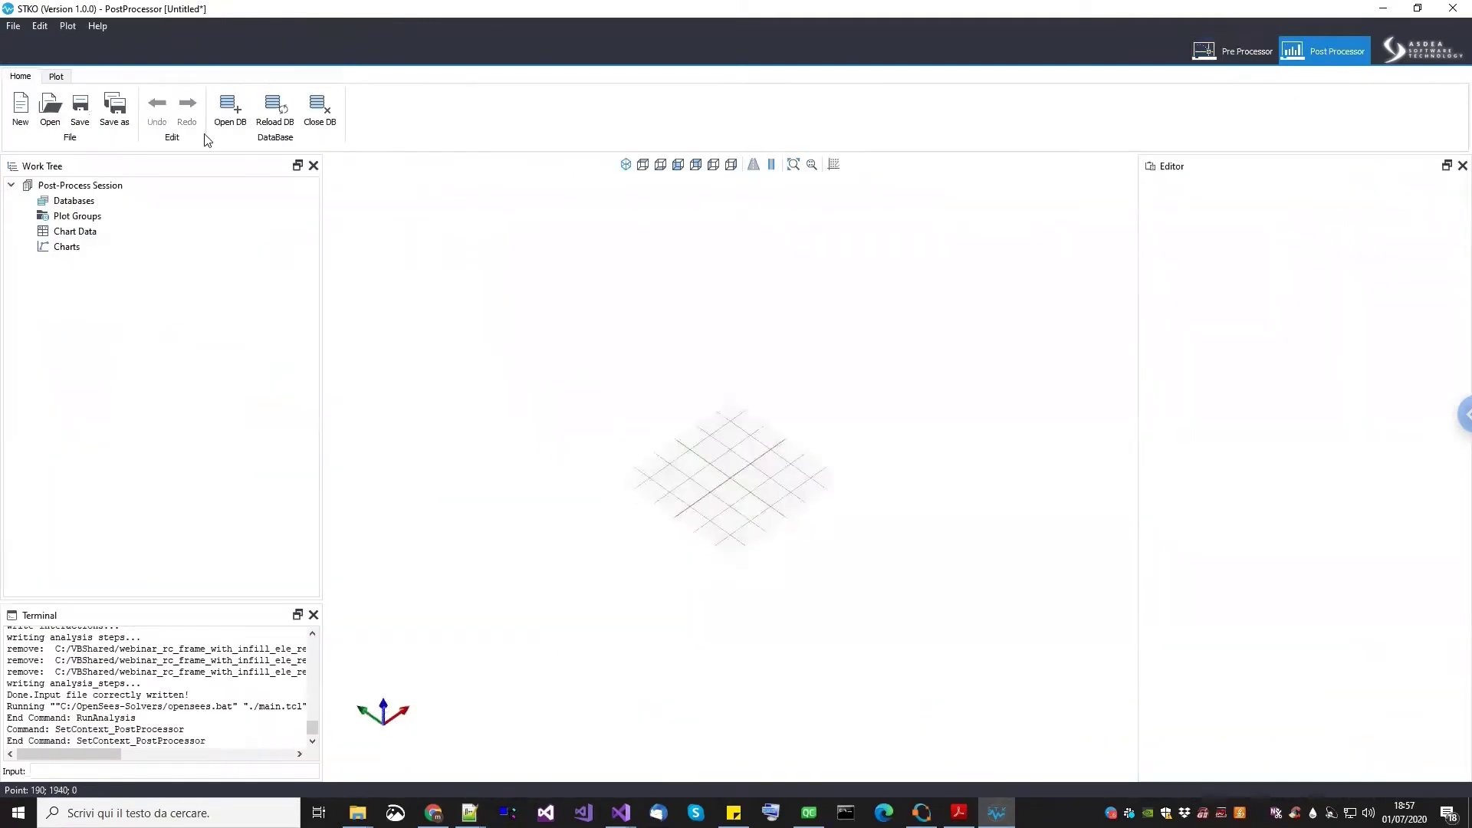
{"action": "left_click", "coordinate": [230, 108]}
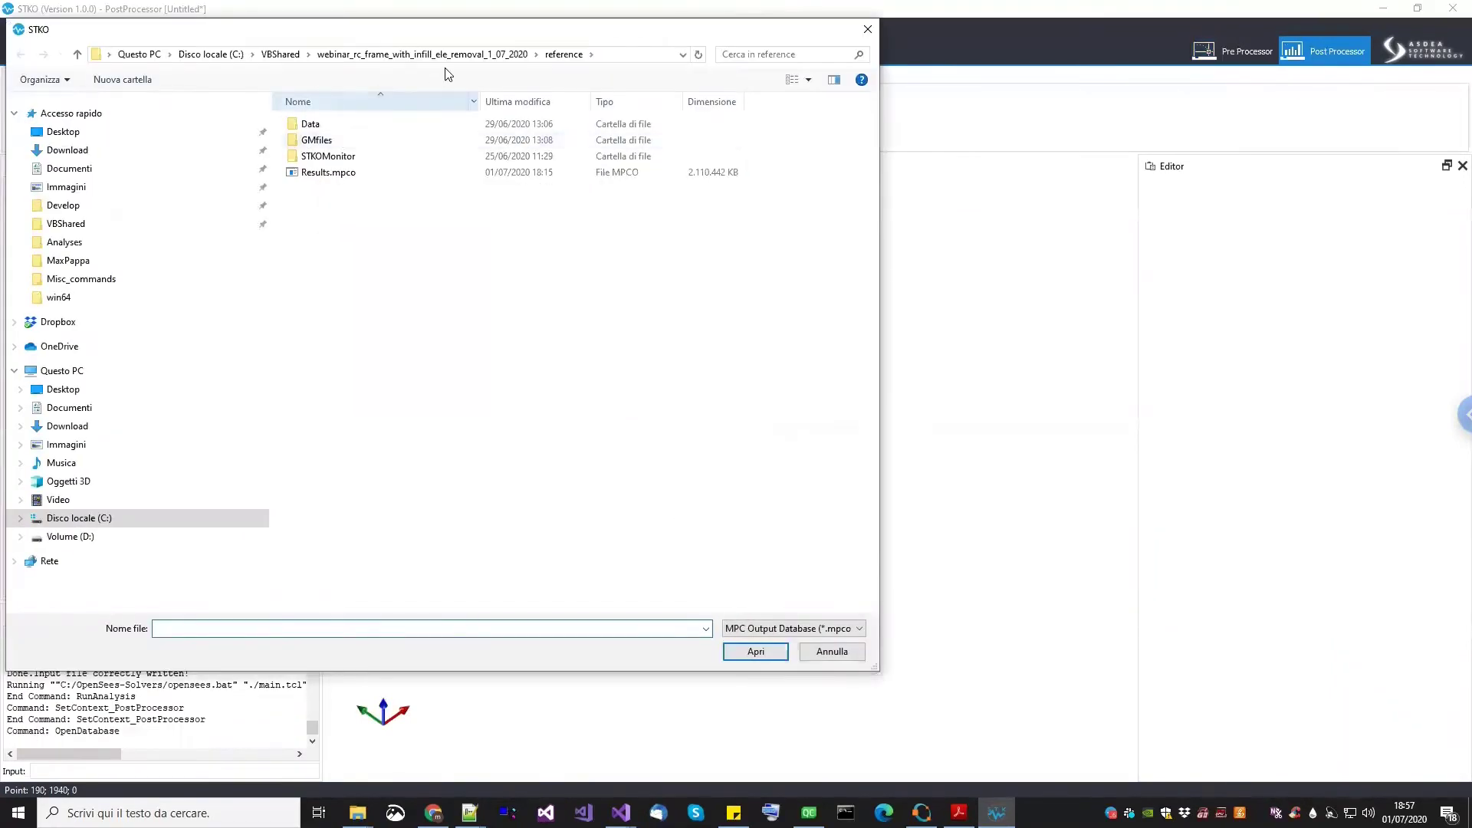
{"action": "left_click", "coordinate": [453, 54]}
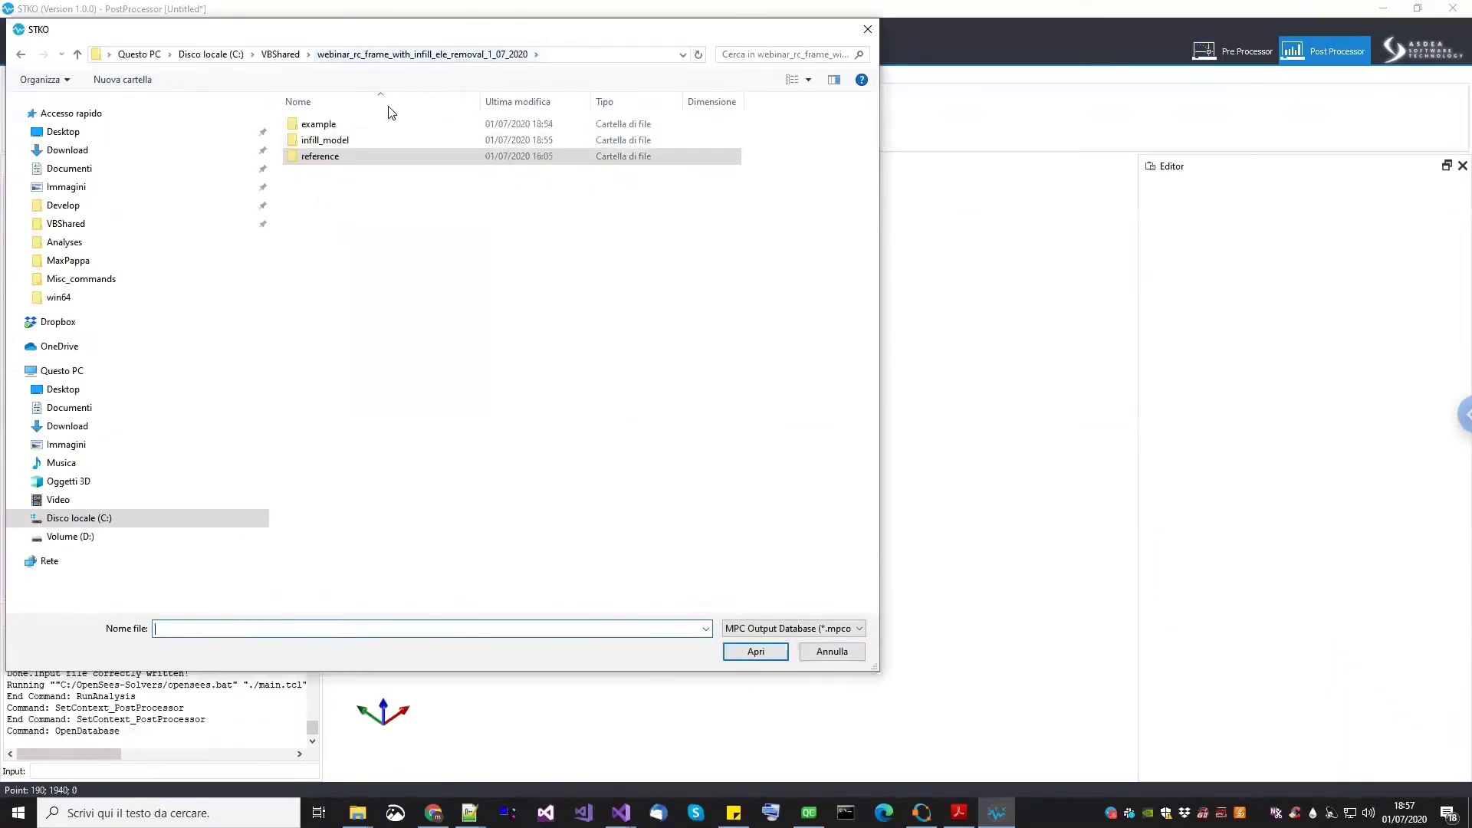
{"action": "double_click", "coordinate": [329, 141]}
{"action": "left_click", "coordinate": [372, 156]}
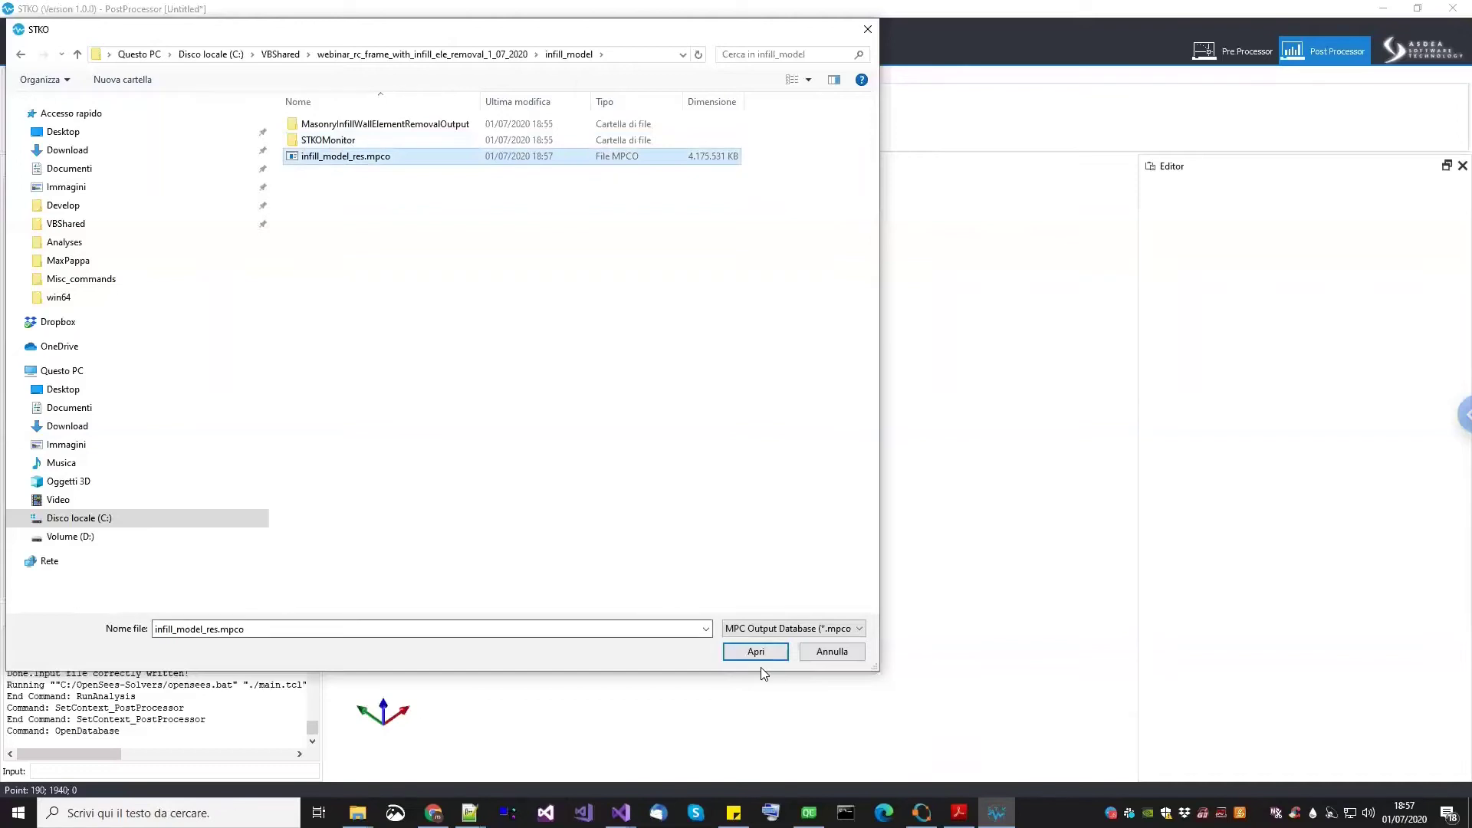
{"action": "left_click", "coordinate": [772, 651]}
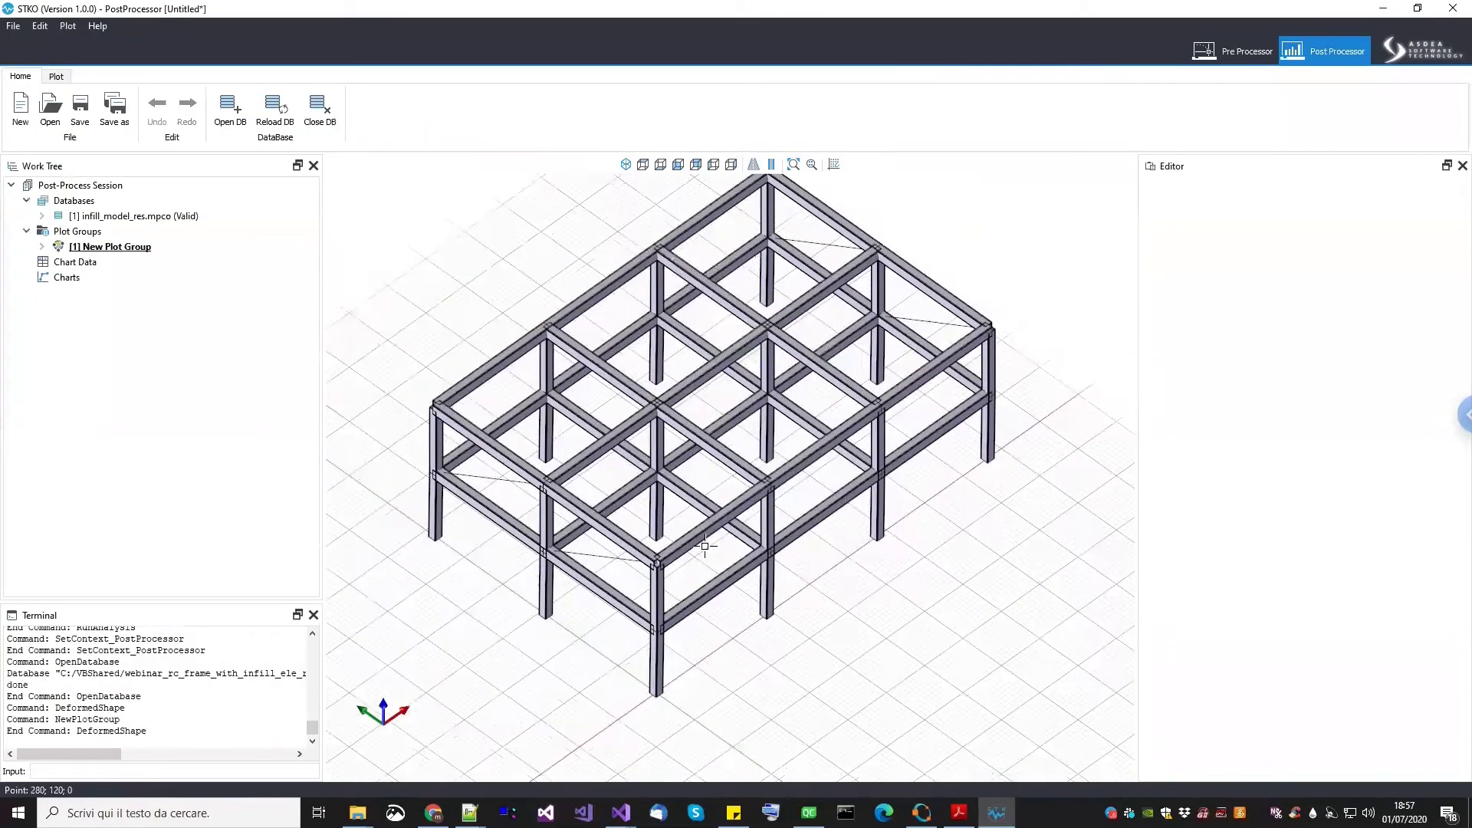
Delete the Deformed Shape plot from the plot group and add a Surface Color Map plot instead
{"action": "left_click", "coordinate": [42, 246]}
{"action": "right_click", "coordinate": [95, 262]}
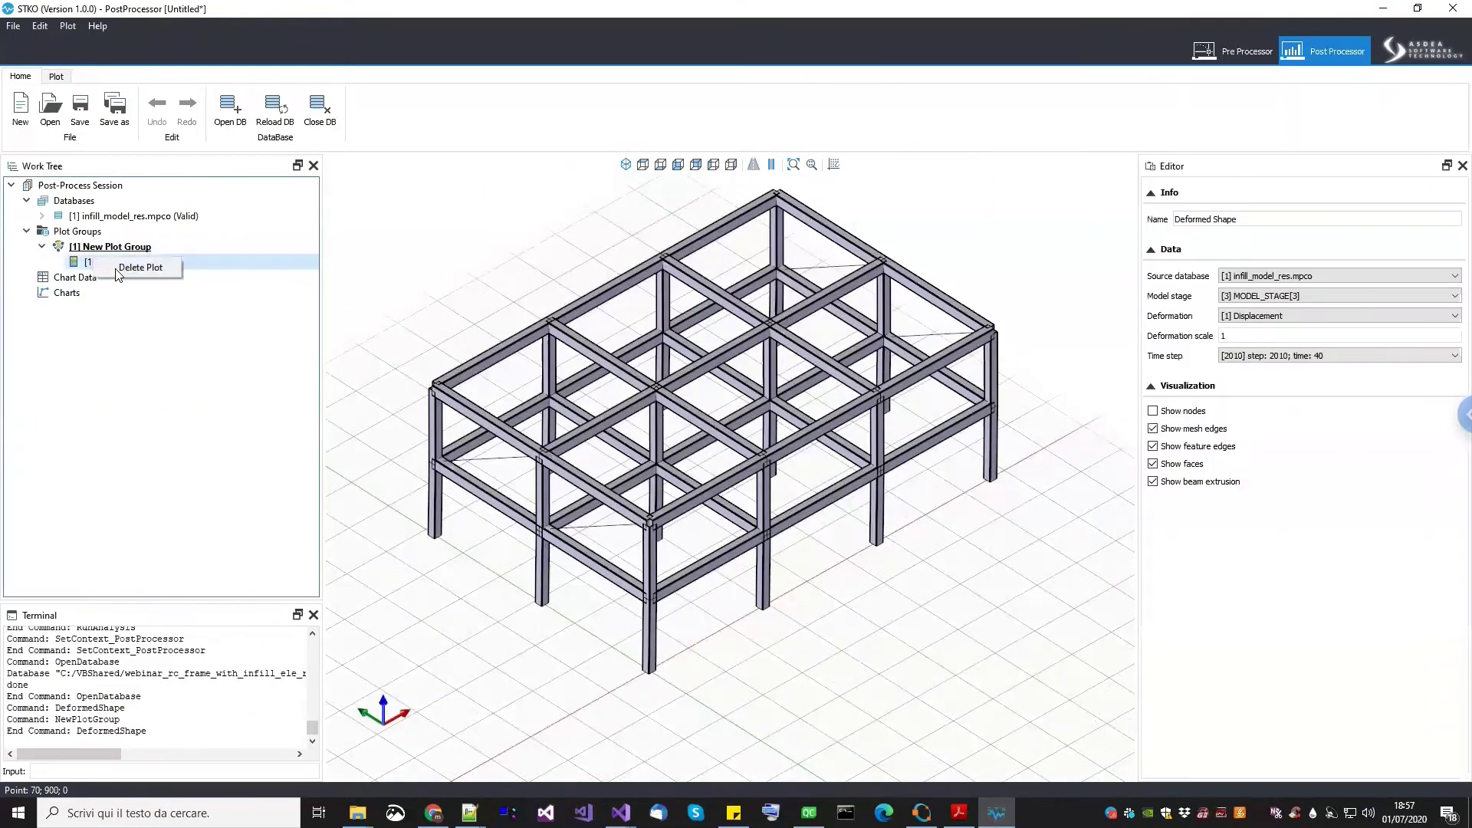
{"action": "left_click", "coordinate": [115, 273]}
{"action": "right_click", "coordinate": [126, 251]}
{"action": "left_click", "coordinate": [162, 305]}
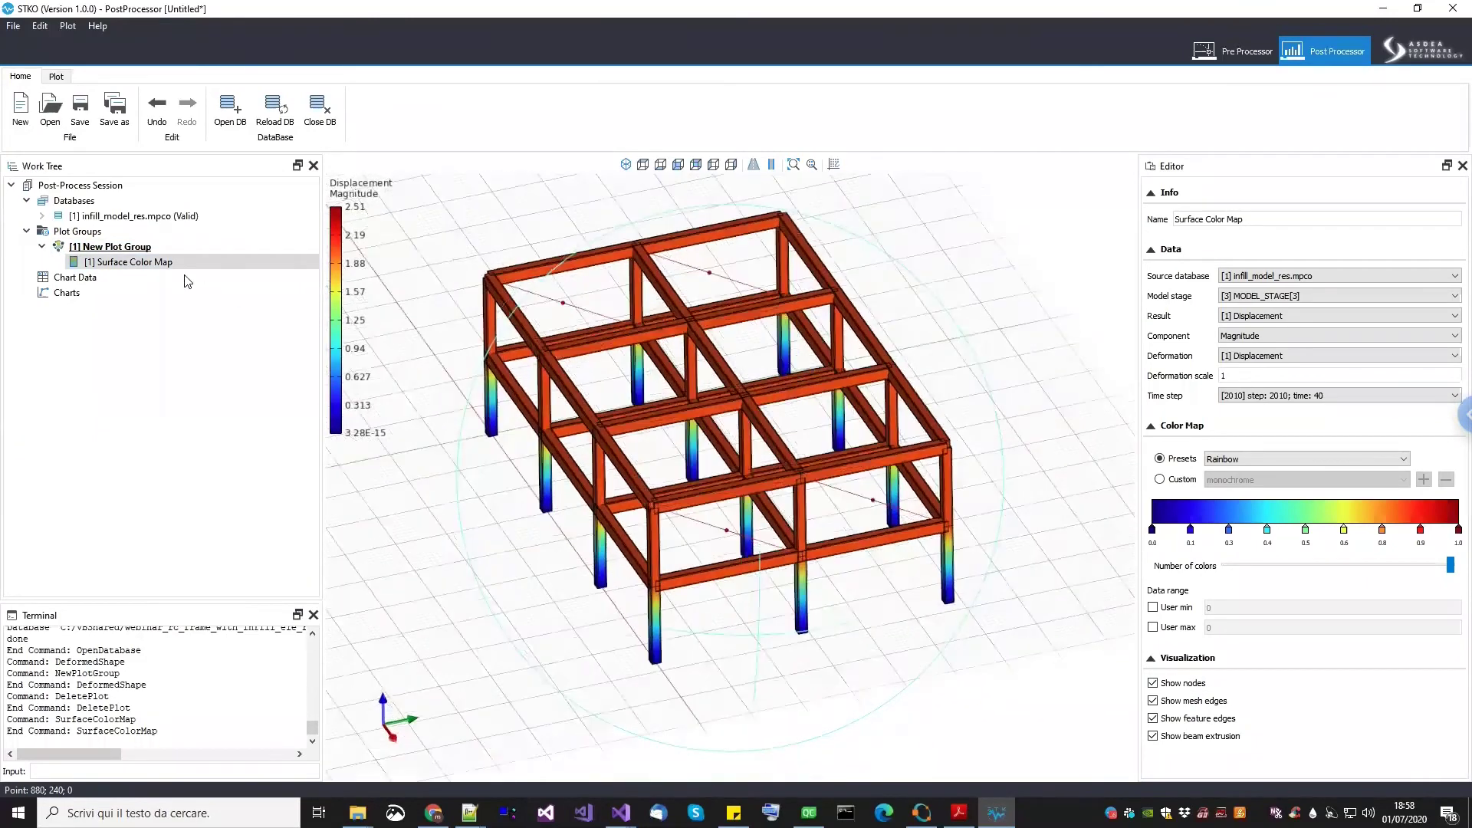
Set the plot group's animation back to frame 1 and the Surface Color Map's deformation scale to 20
{"action": "left_click", "coordinate": [149, 261]}
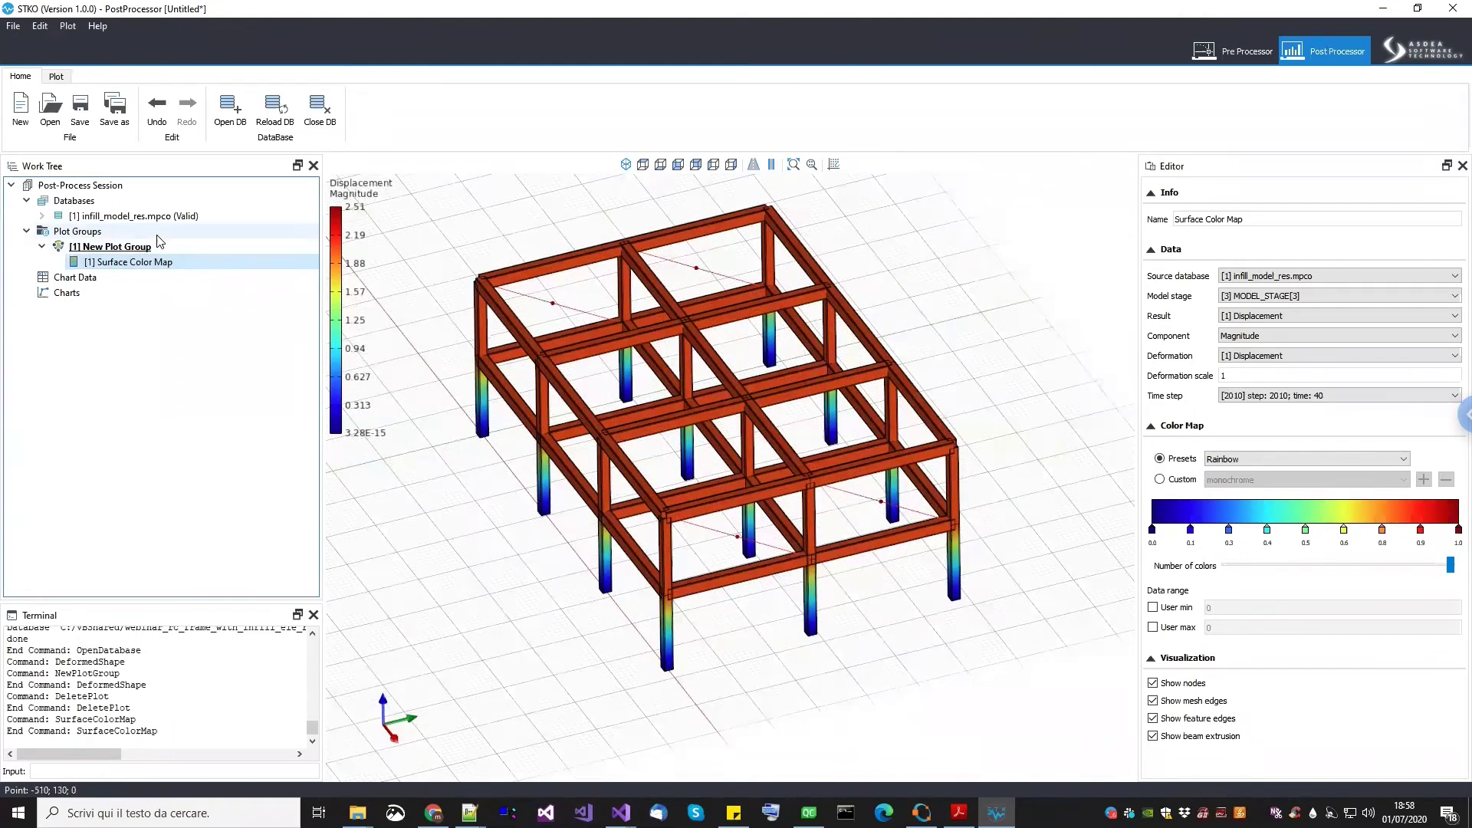
{"action": "key", "text": "Up"}
{"action": "left_click", "coordinate": [1160, 297]}
{"action": "left_click", "coordinate": [104, 265]}
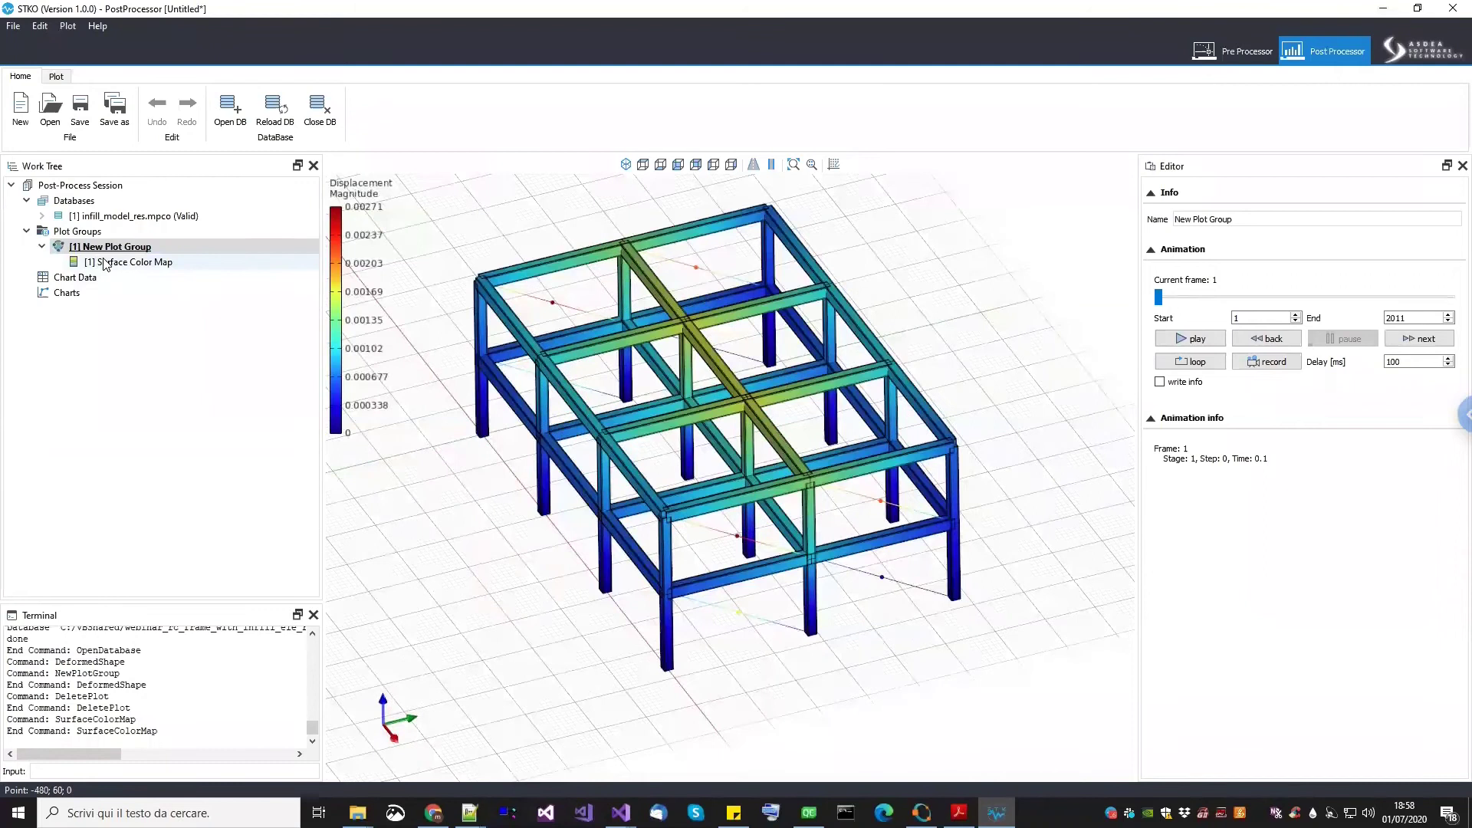
{"action": "double_click", "coordinate": [1205, 375]}
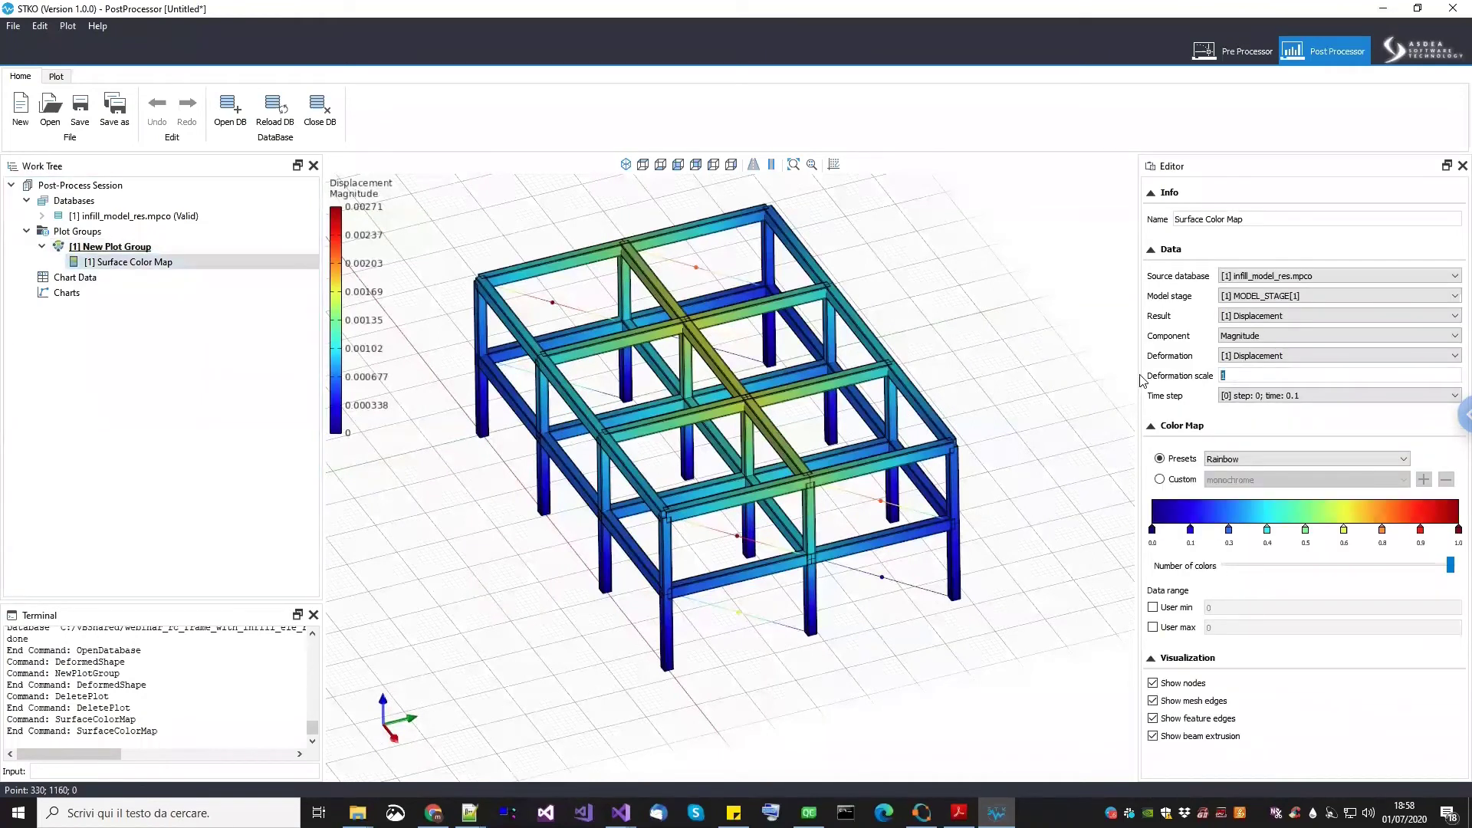
{"action": "type", "text": "20"}
{"action": "key", "text": "Return"}
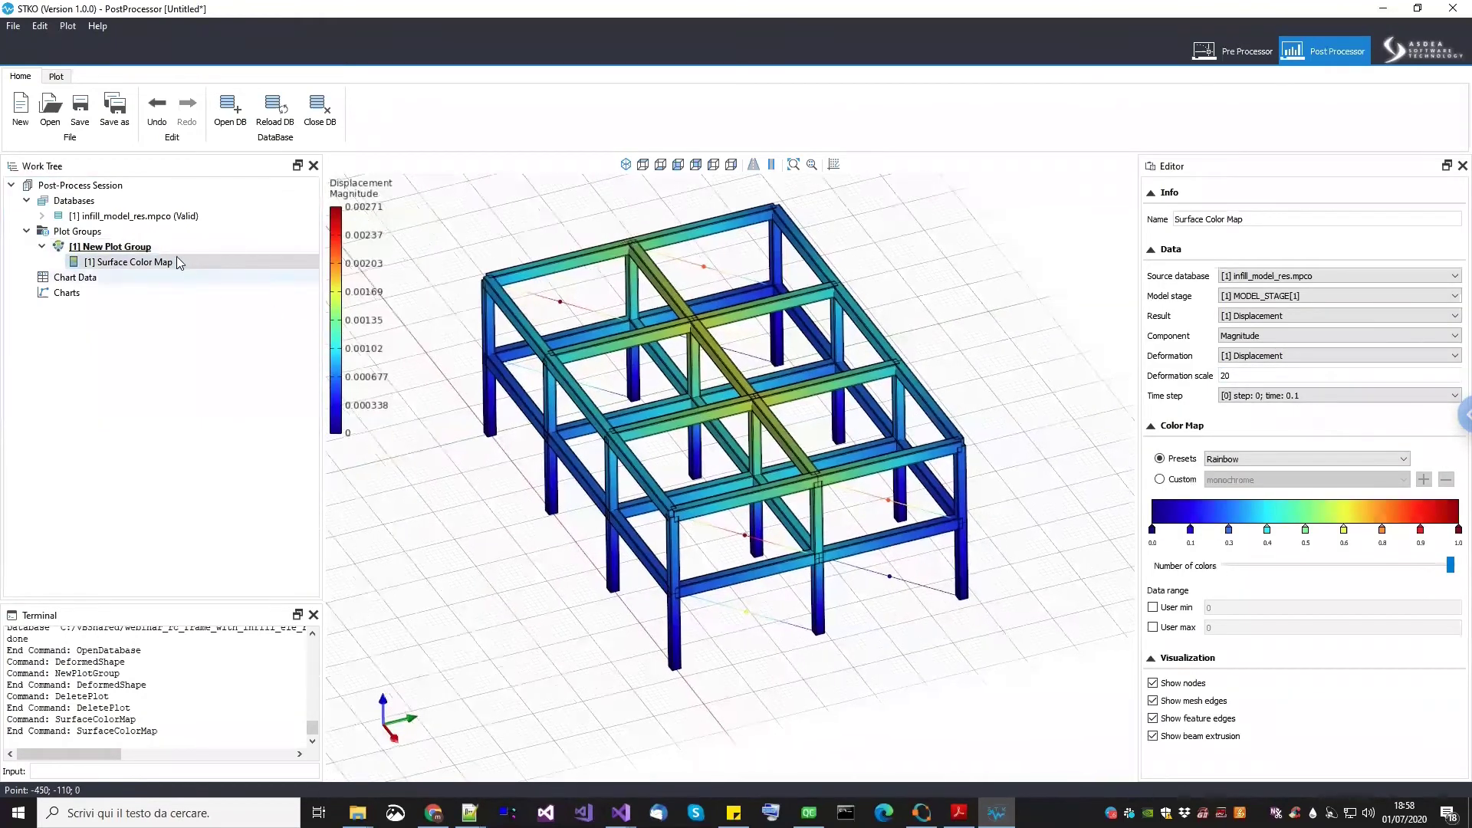
Set the plot group's animation delay to 1 ms, play the displacement animation and pause it after the strong shaking
{"action": "left_click", "coordinate": [146, 247]}
{"action": "double_click", "coordinate": [1412, 361]}
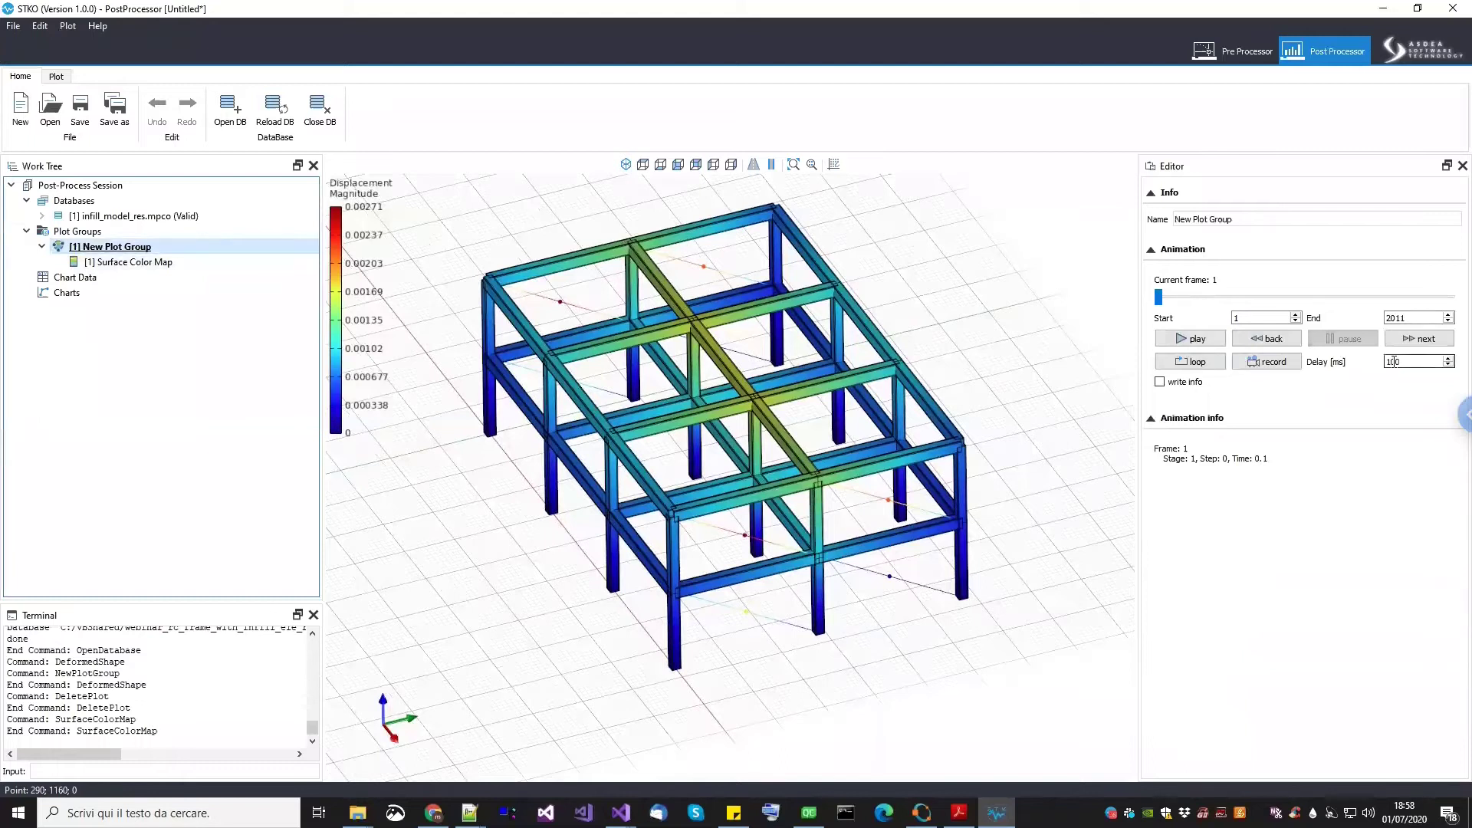
{"action": "type", "text": "1"}
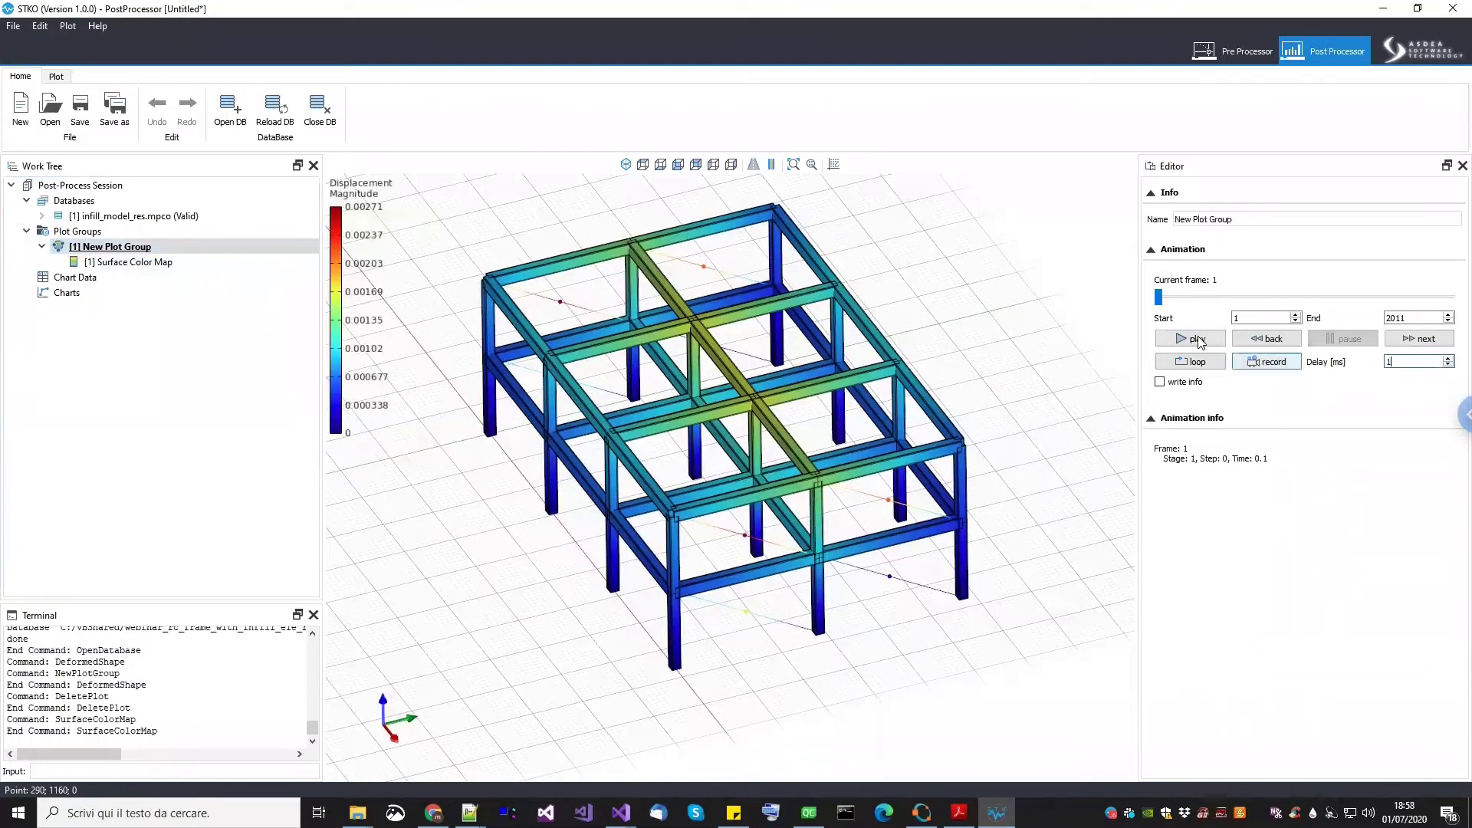
{"action": "left_click", "coordinate": [1195, 339]}
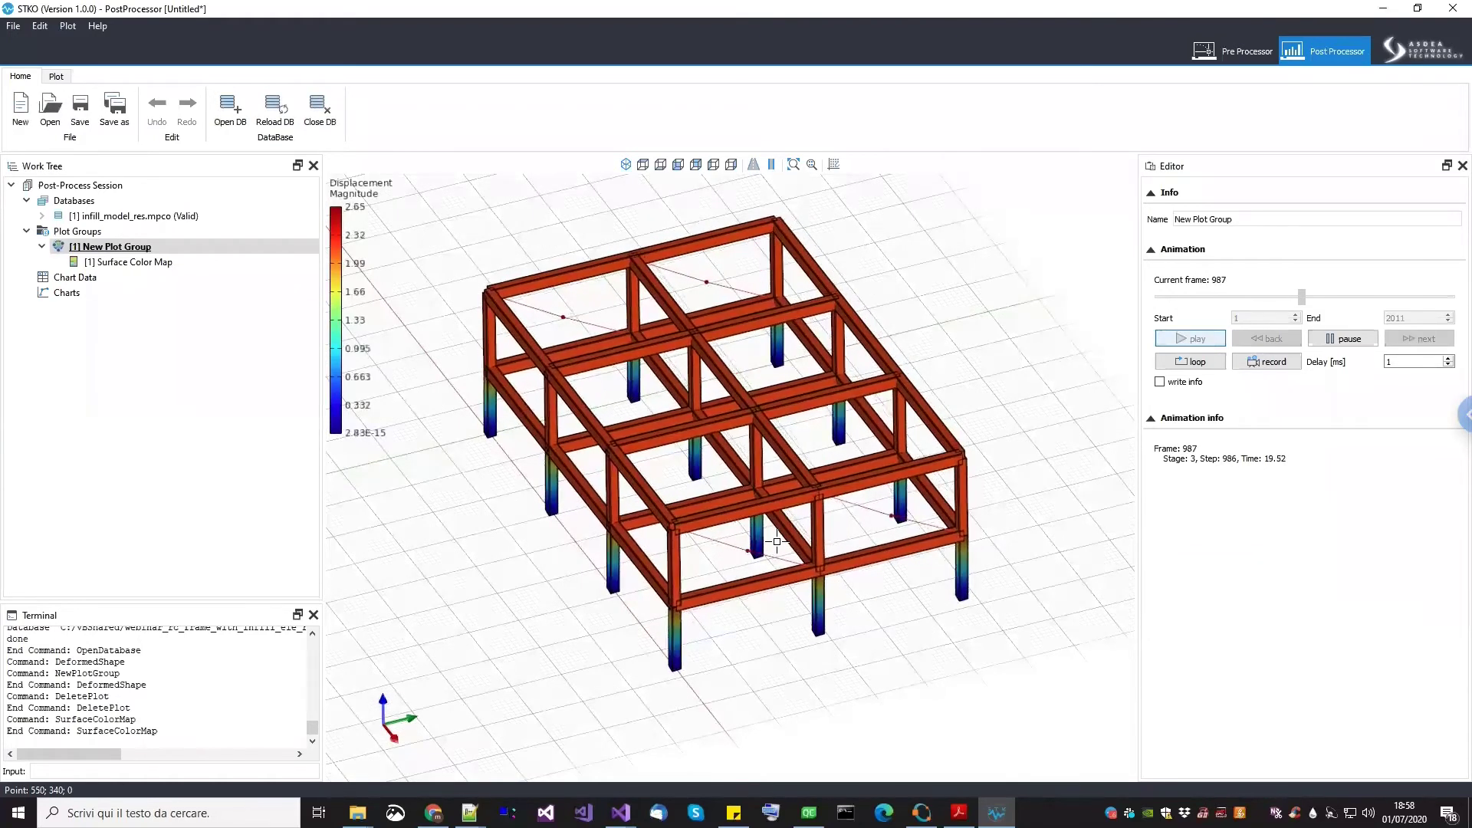
{"action": "left_click", "coordinate": [1343, 338]}
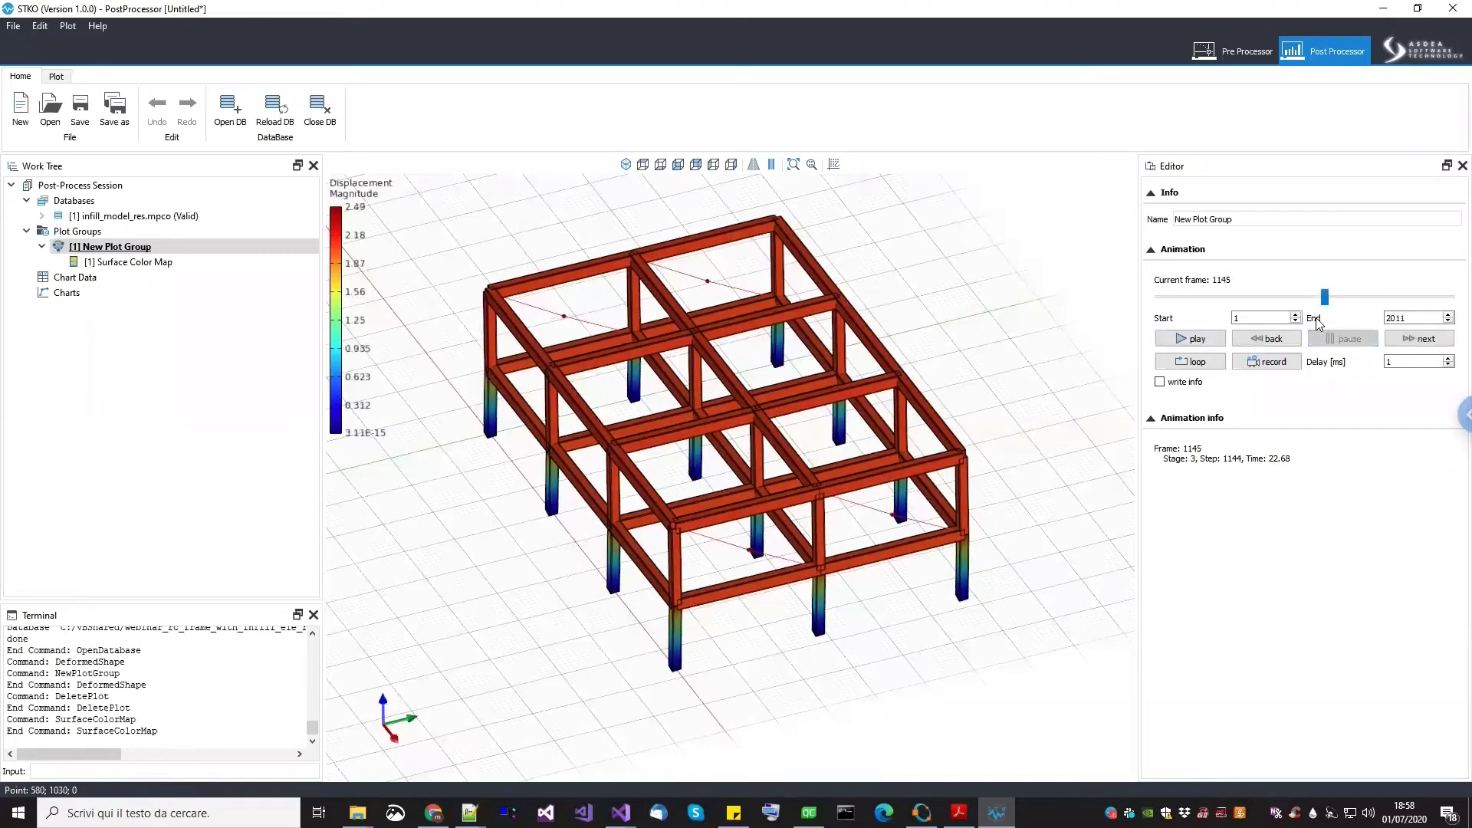
Delete the Surface Color Map from the plot group and add a Beam/Shell Fiber Color Map plot instead
{"action": "left_click", "coordinate": [148, 267]}
{"action": "right_click", "coordinate": [148, 268]}
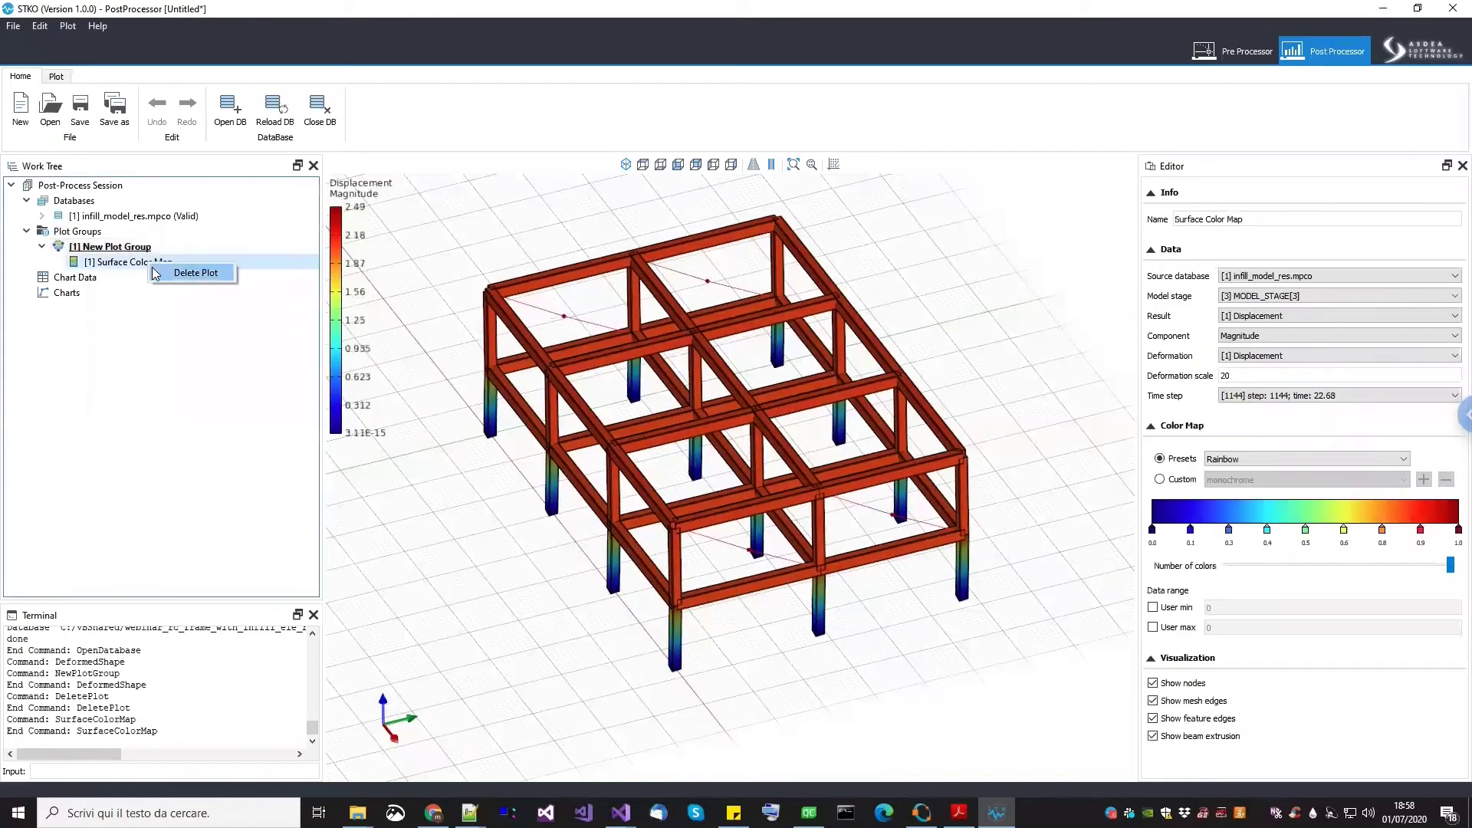
{"action": "left_click", "coordinate": [180, 272]}
{"action": "right_click", "coordinate": [151, 253]}
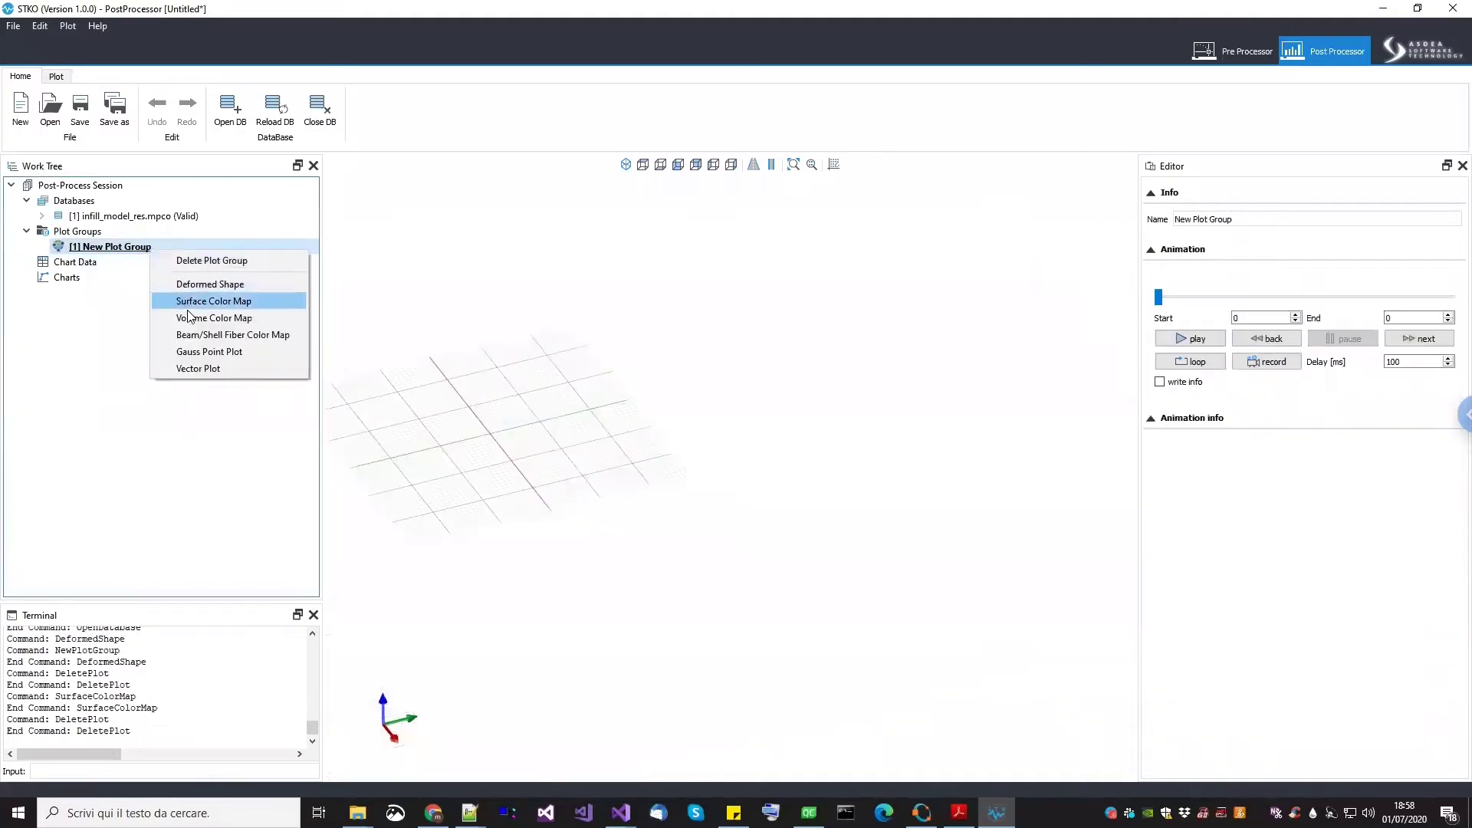
{"action": "left_click", "coordinate": [134, 300]}
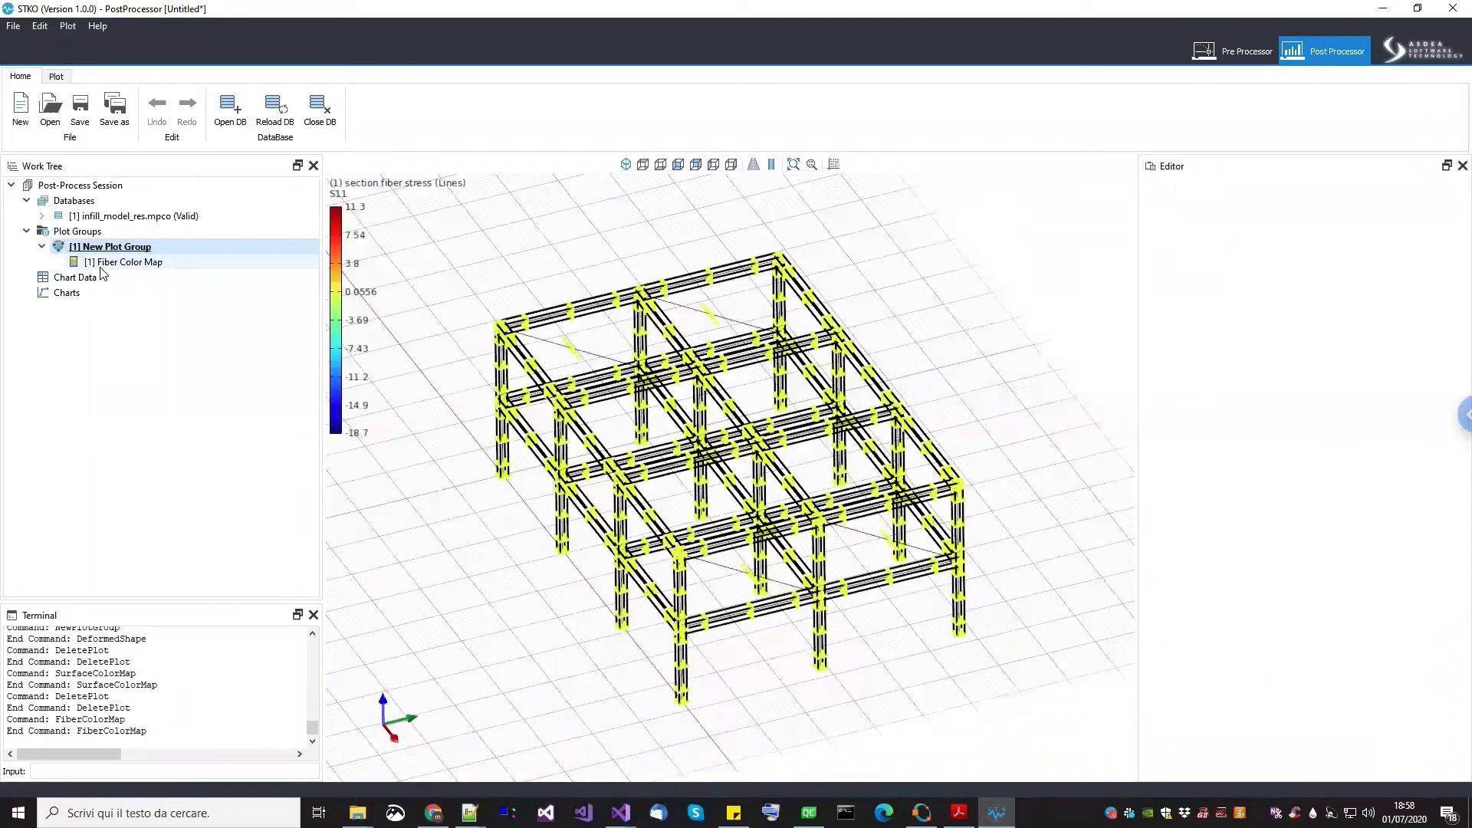
Exclude the Material 3 fibers from the Fiber Color Map and inspect the fiber stresses in the frame members and infill diagonals
{"action": "left_click", "coordinate": [101, 264]}
{"action": "left_click_drag", "start_coordinate": [633, 536], "coordinate": [721, 541]}
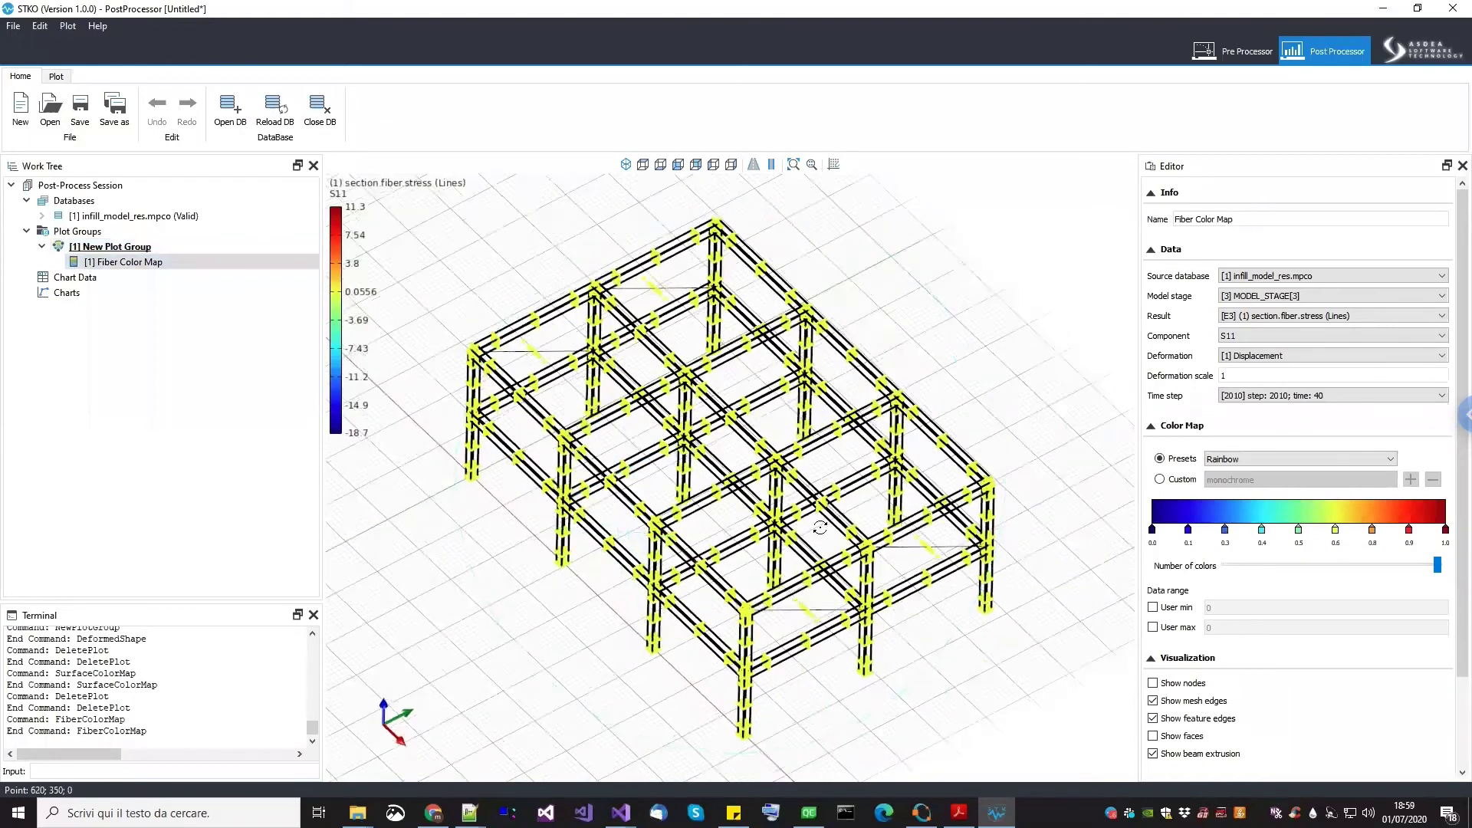
{"action": "scroll", "coordinate": [763, 545], "scroll_direction": "up", "scroll_amount": 3}
{"action": "scroll", "coordinate": [849, 615], "scroll_direction": "up", "scroll_amount": 3}
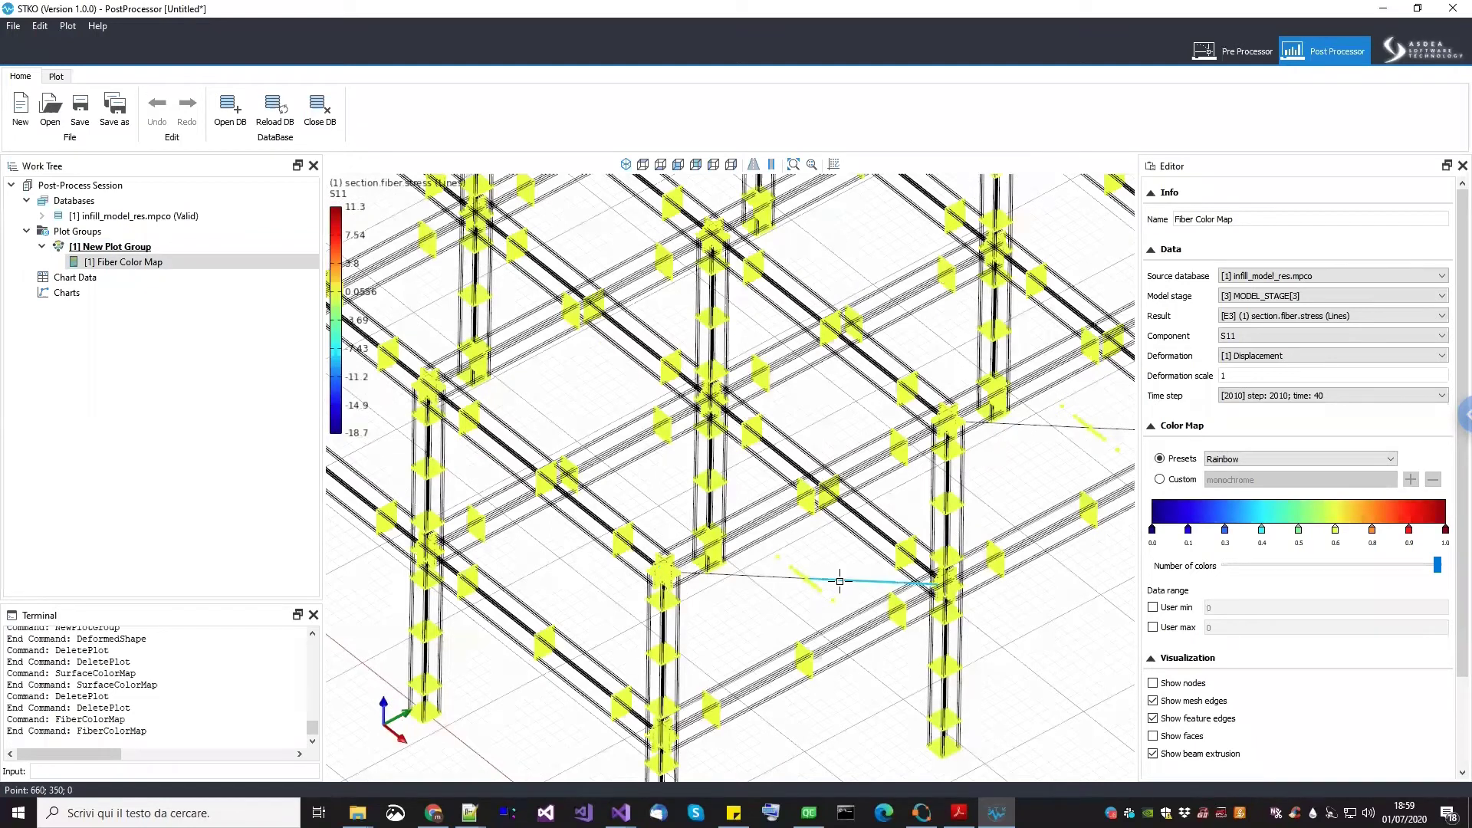
{"action": "scroll", "coordinate": [839, 581], "scroll_direction": "down", "scroll_amount": 3}
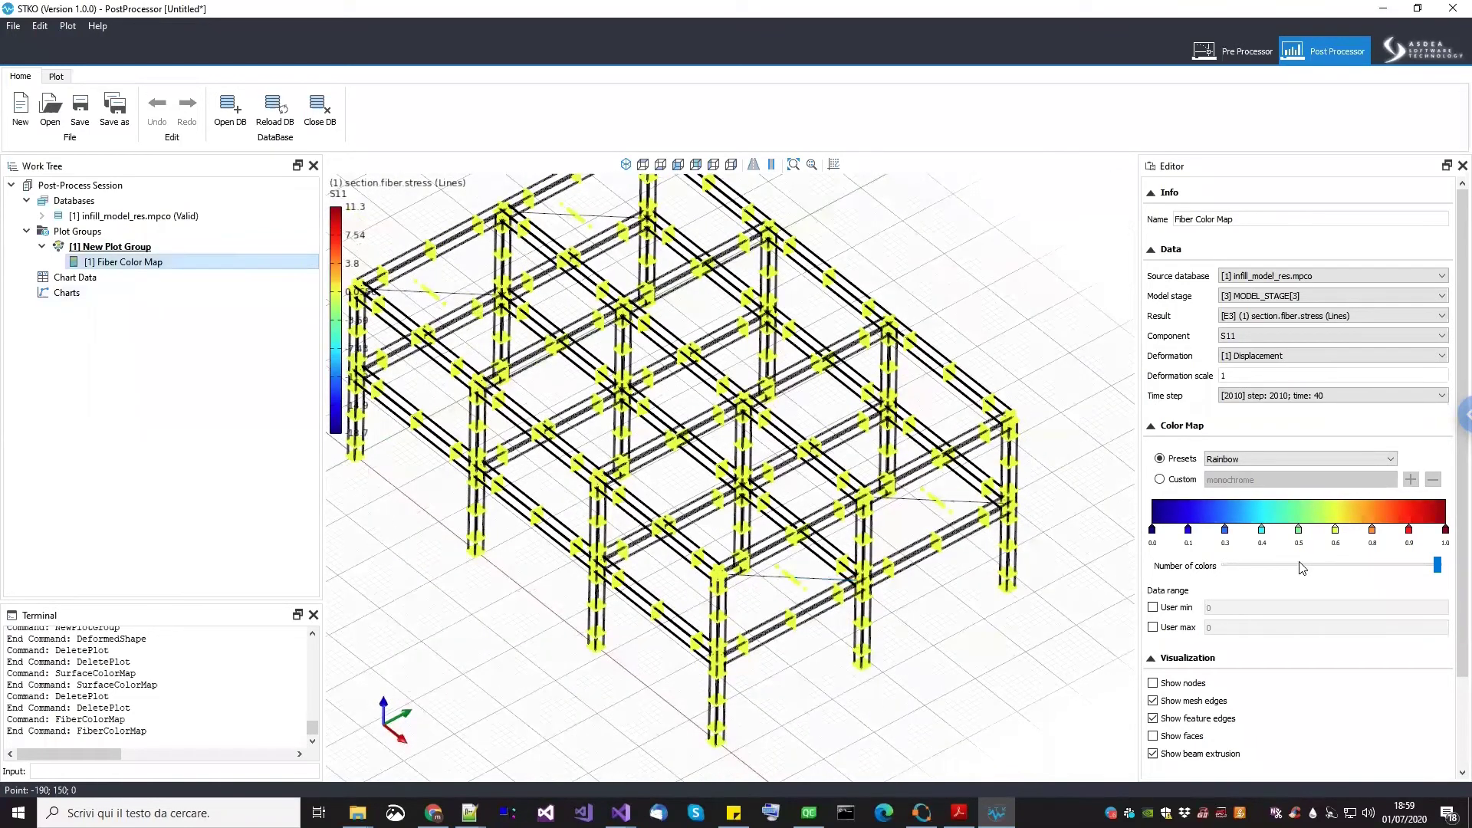
{"action": "left_click_drag", "start_coordinate": [1452, 610], "coordinate": [1452, 558]}
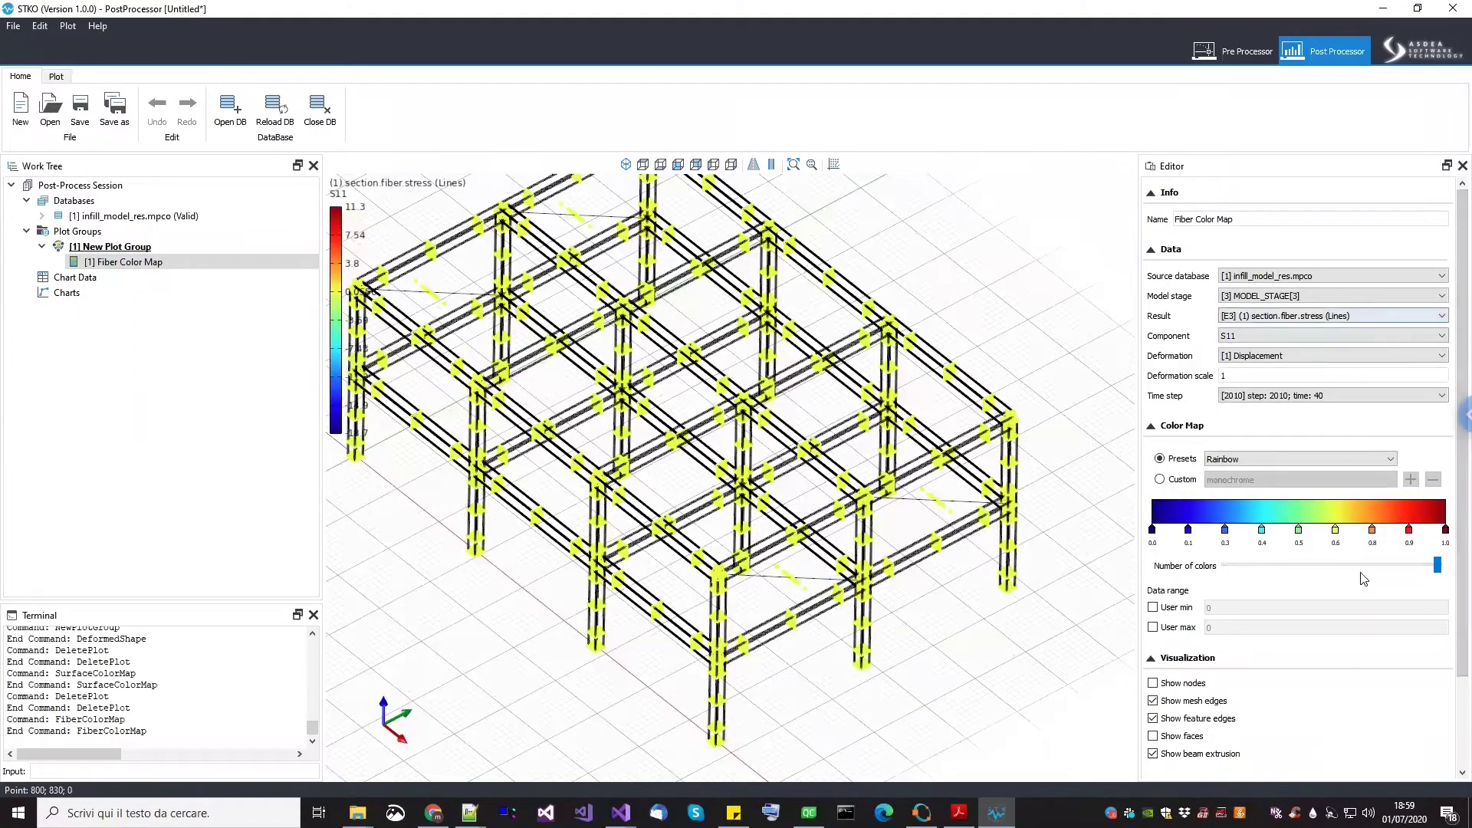
{"action": "left_click_drag", "start_coordinate": [1452, 648], "coordinate": [1451, 738]}
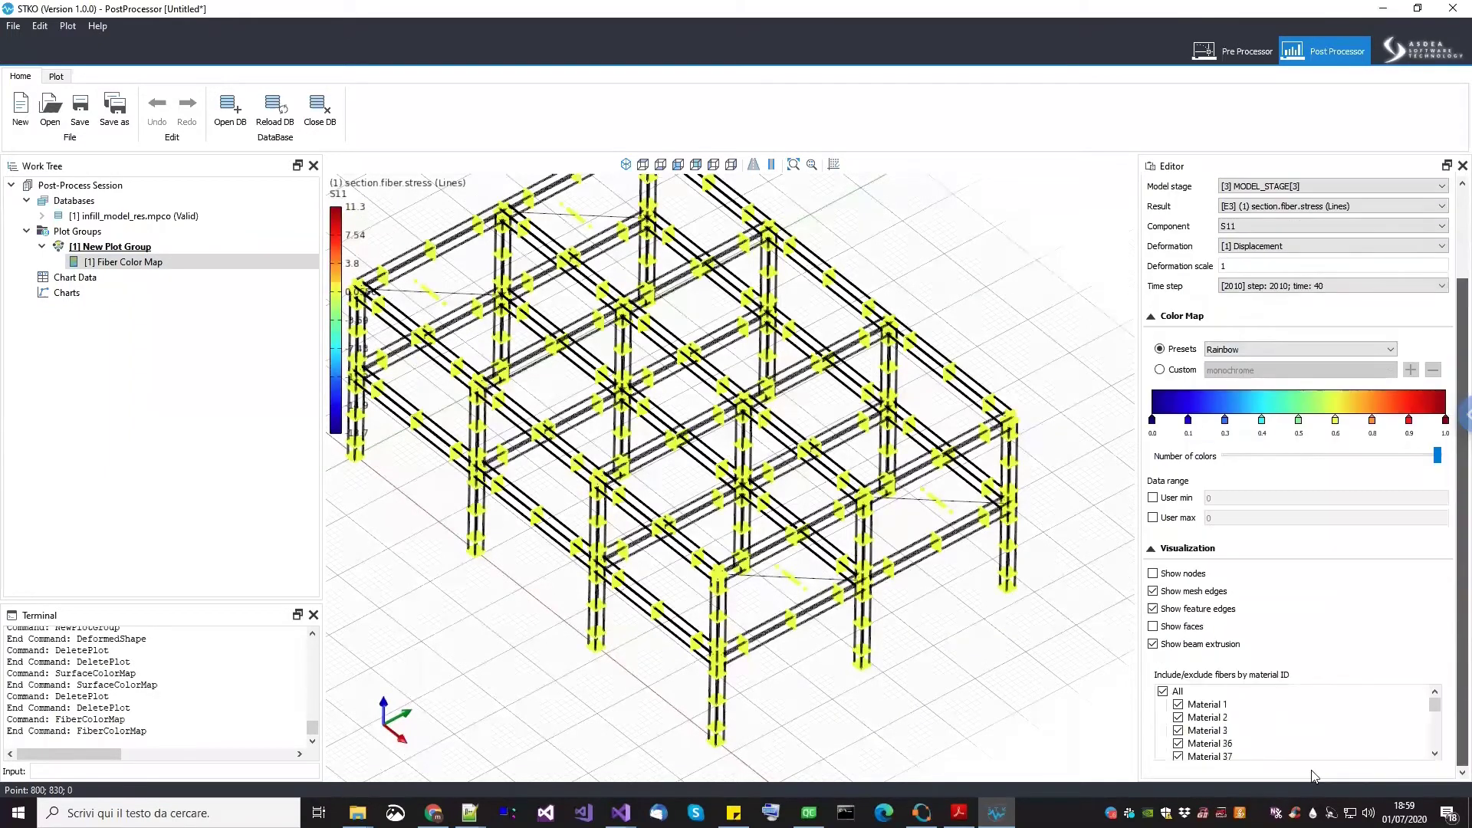
{"action": "left_click", "coordinate": [1179, 730]}
{"action": "scroll", "coordinate": [687, 590], "scroll_direction": "up", "scroll_amount": 8}
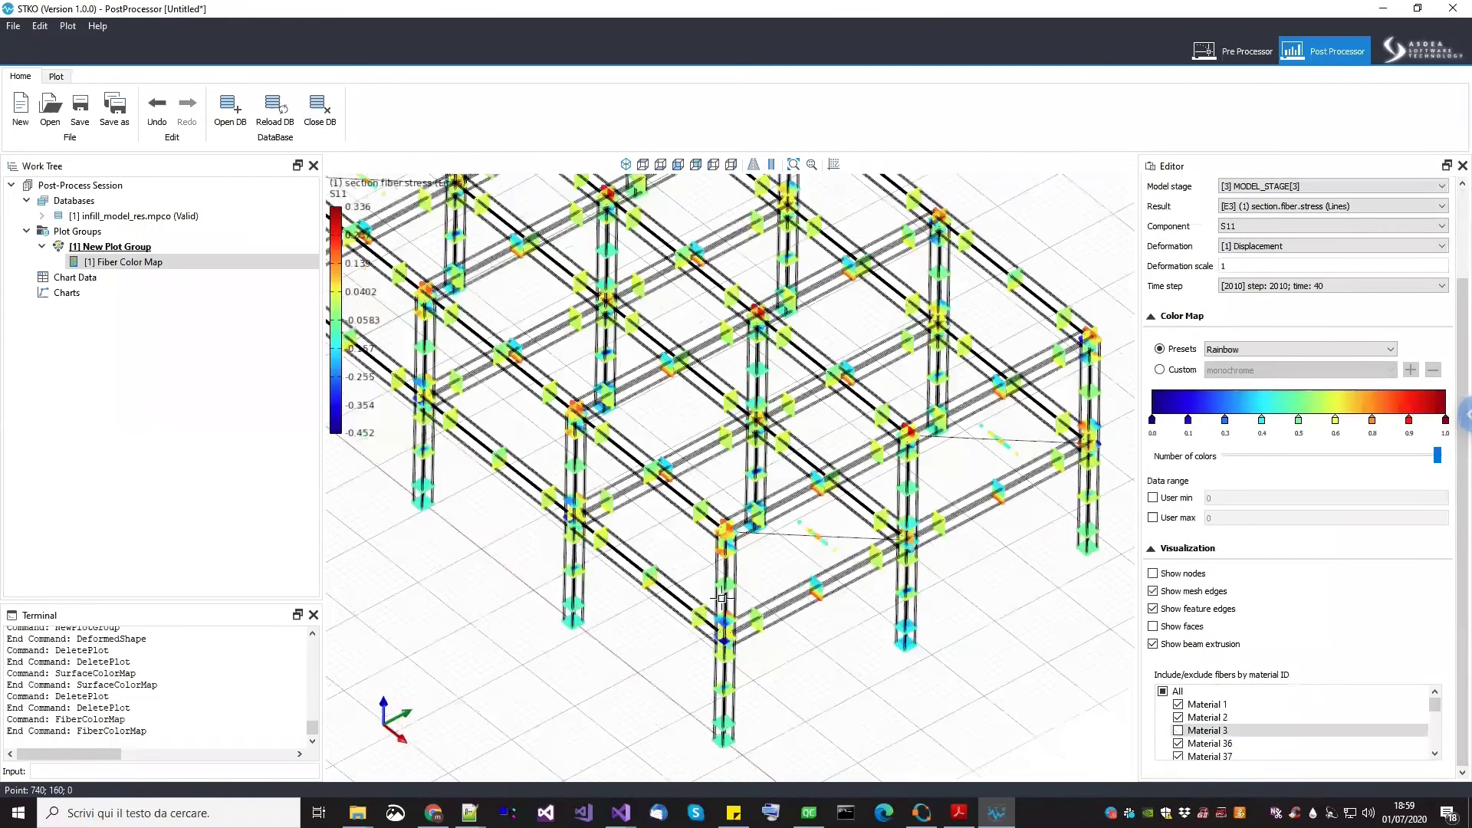
{"action": "scroll", "coordinate": [700, 589], "scroll_direction": "down", "scroll_amount": 10}
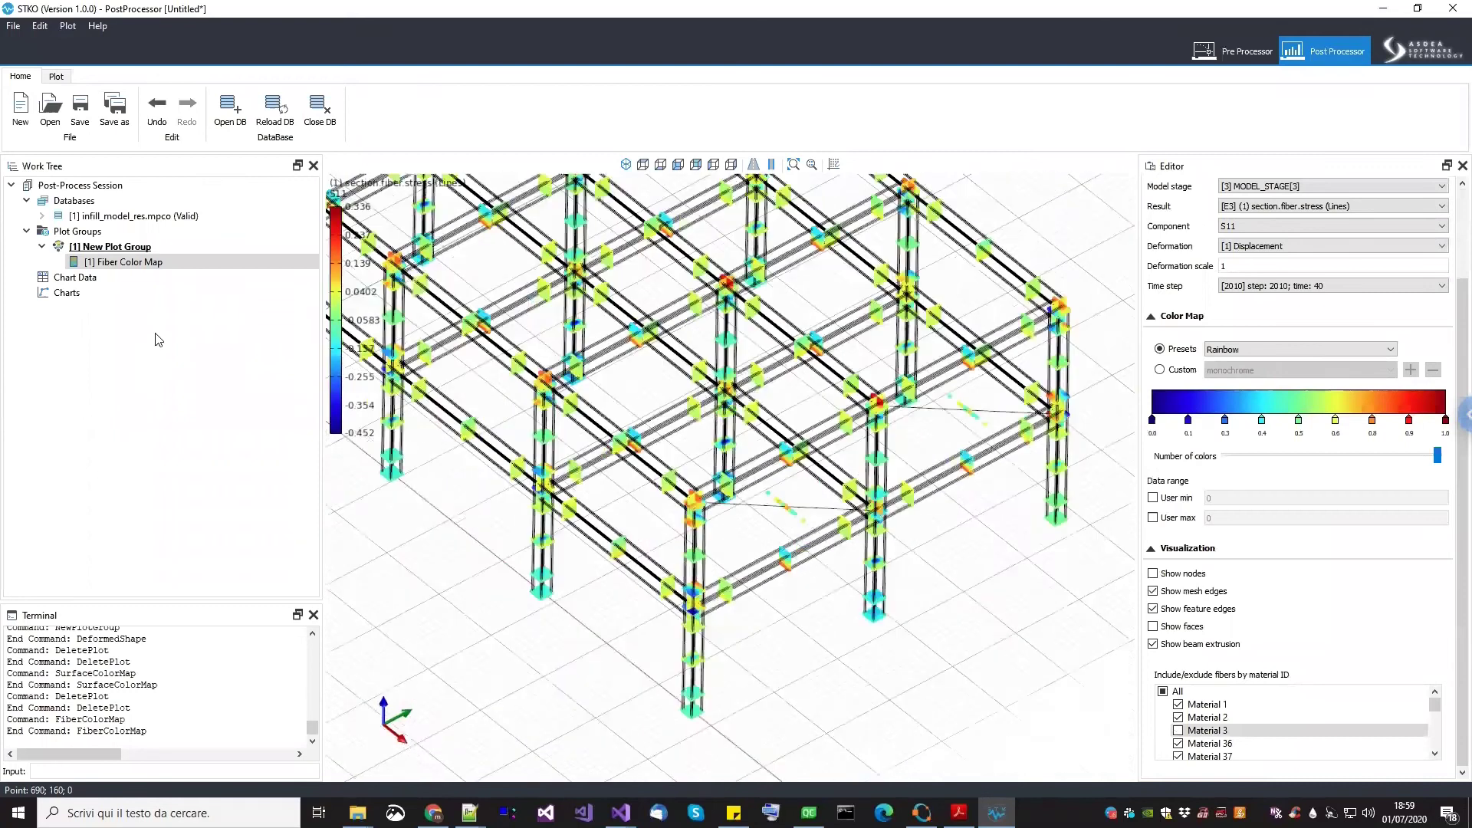
Set the Fiber Color Map's deformation scale to 20 and play the plot group's animation with a 10 ms delay
{"action": "key", "text": "shift+Tab"}
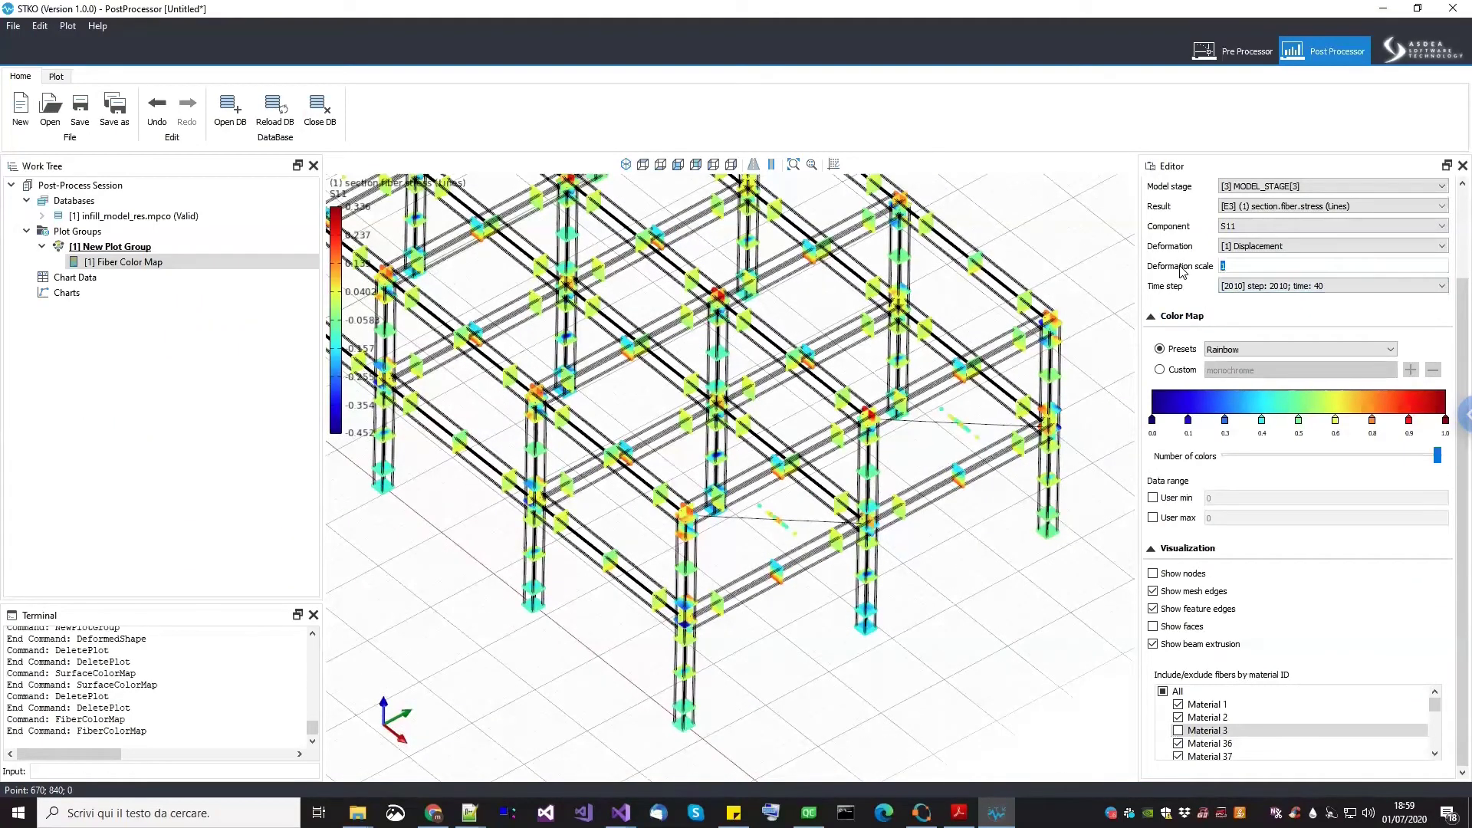
{"action": "type", "text": "20"}
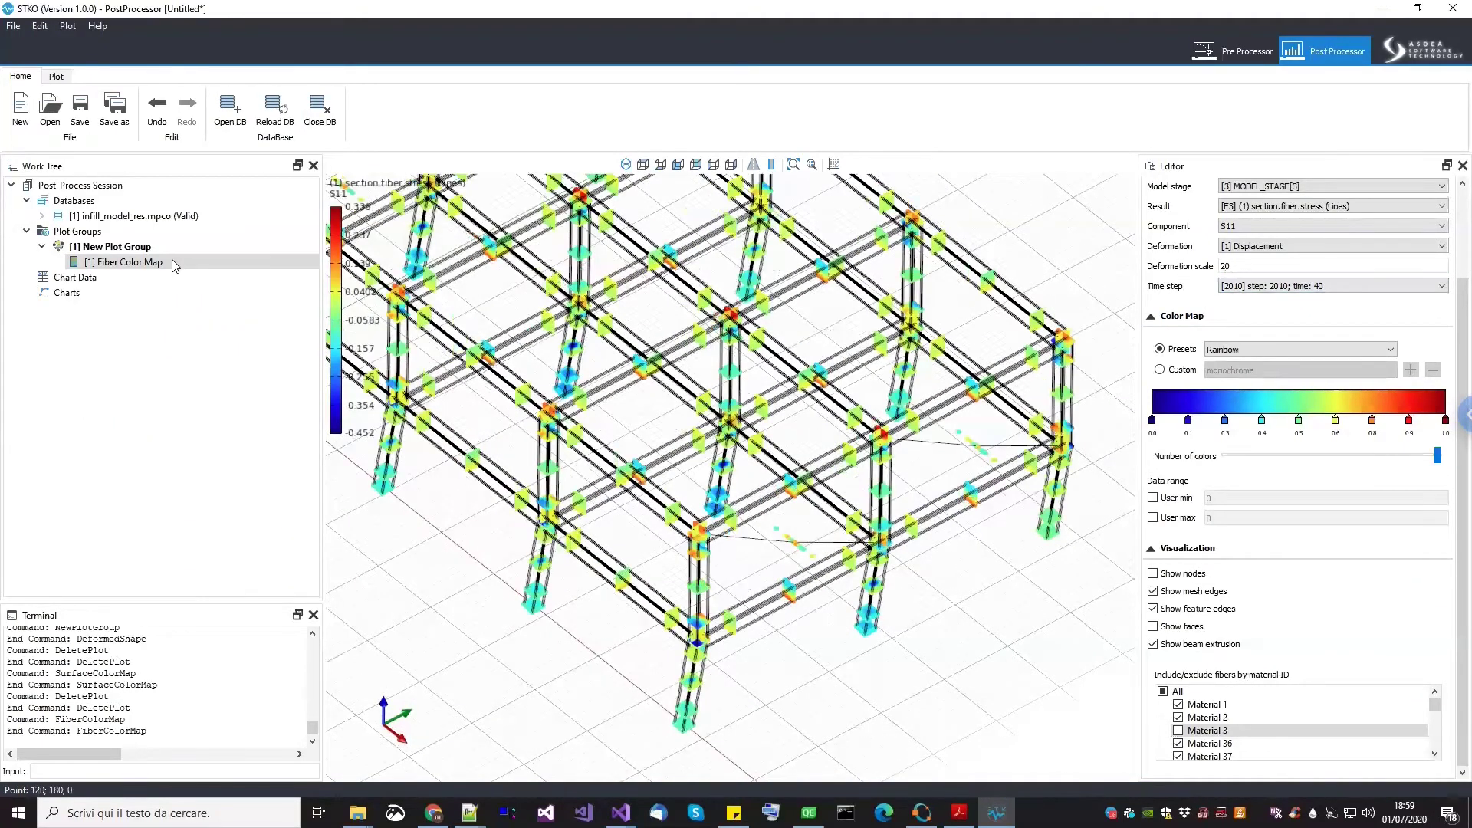
{"action": "left_click", "coordinate": [115, 246]}
{"action": "left_click_drag", "start_coordinate": [1402, 362], "coordinate": [1313, 366]}
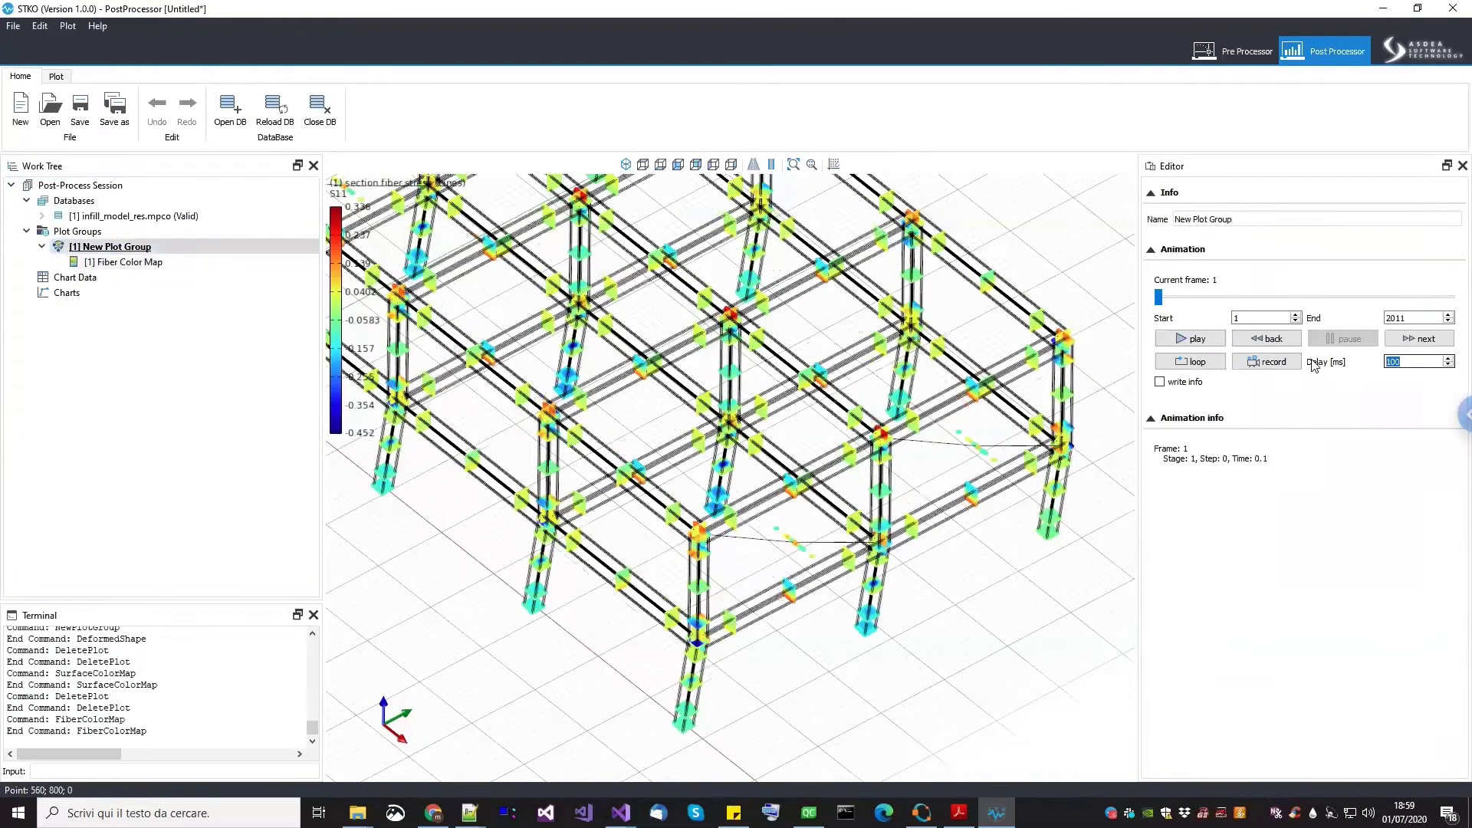
{"action": "type", "text": "10"}
{"action": "left_click", "coordinate": [1210, 343]}
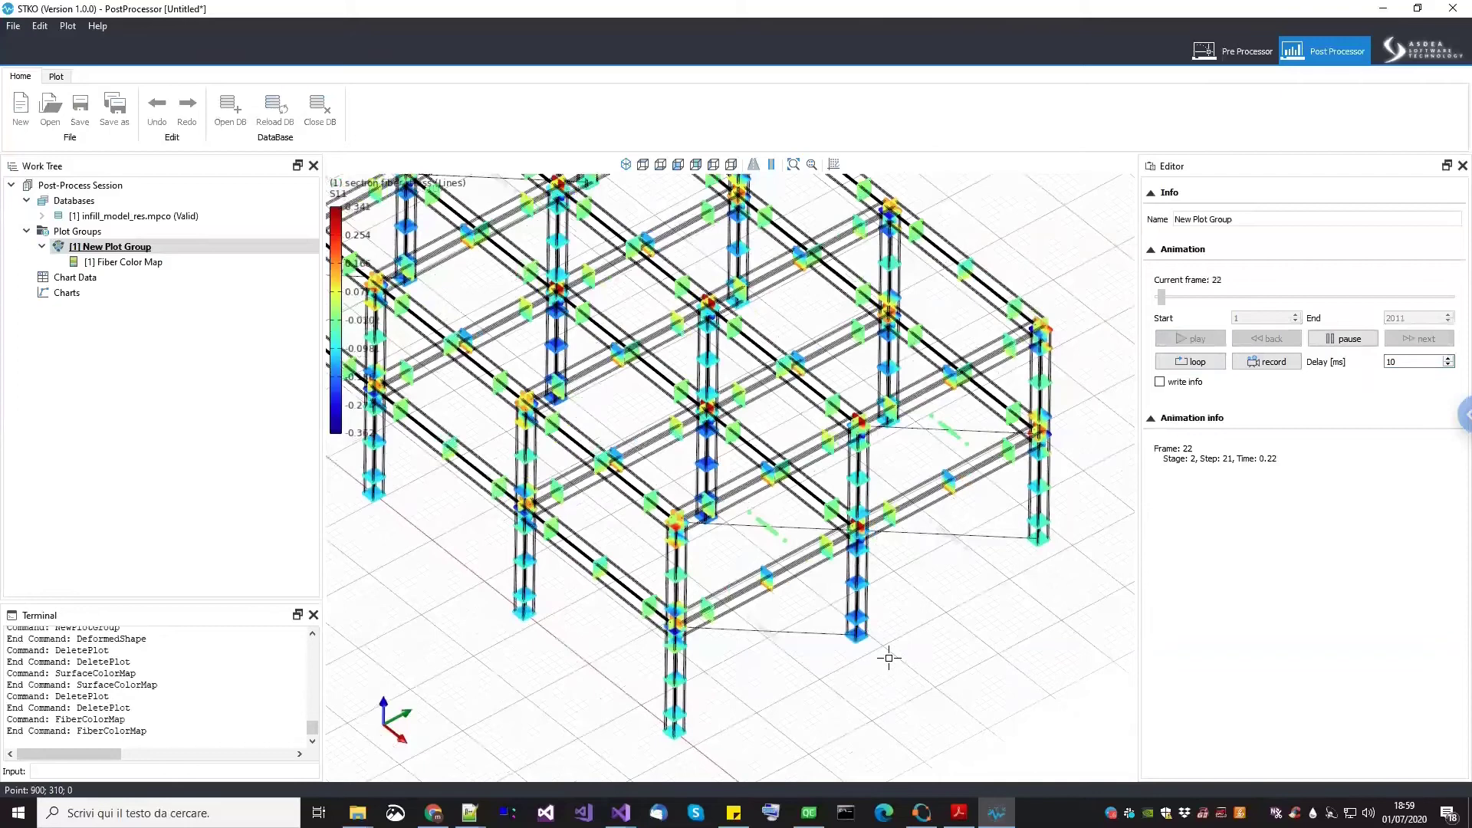
Examine the fiber stresses in the front bays' columns, beams and infill diagonals while the animation plays
{"action": "scroll", "coordinate": [889, 658], "scroll_direction": "up", "scroll_amount": 5}
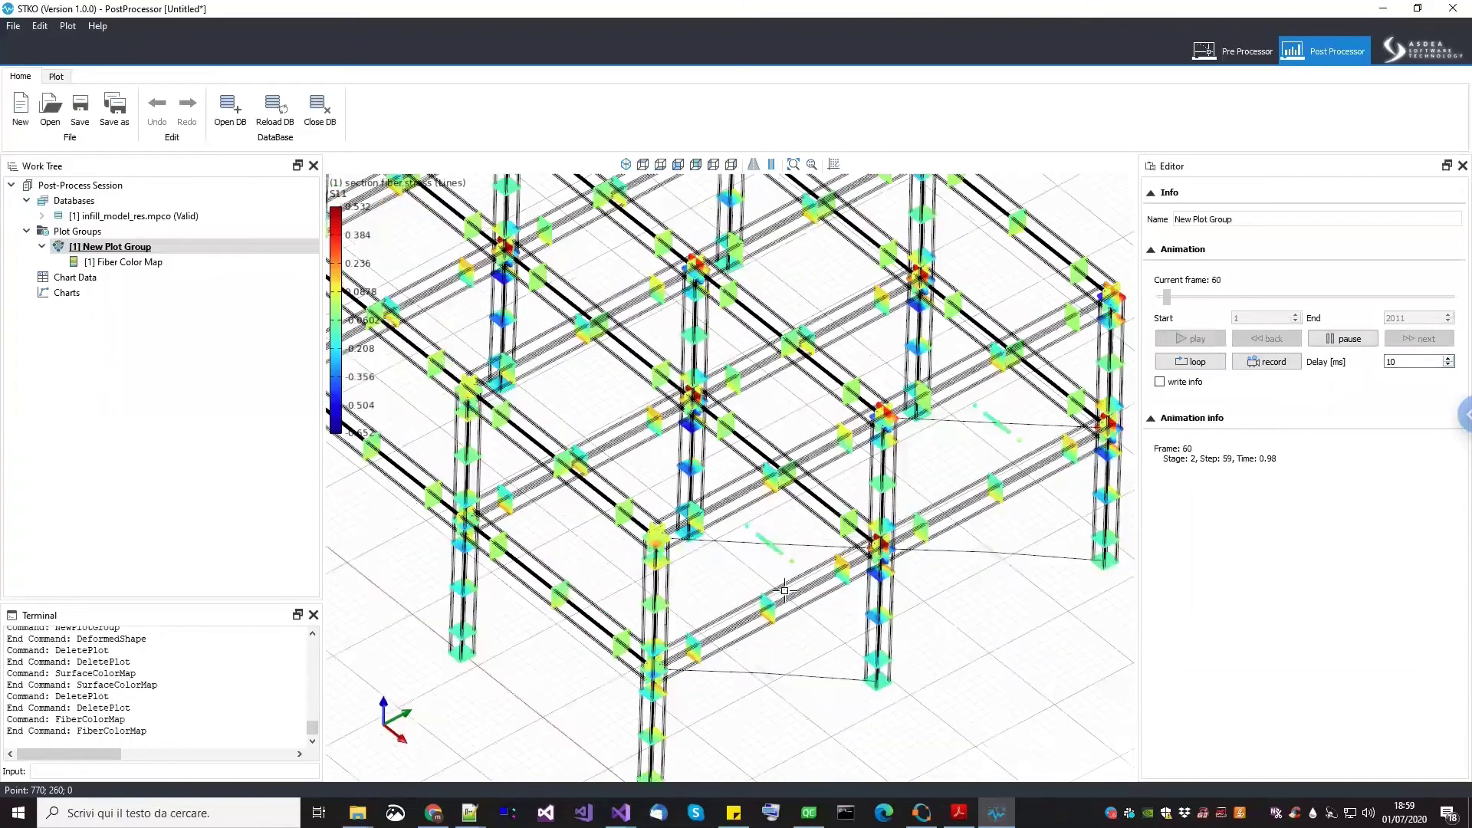
{"action": "scroll", "coordinate": [794, 690], "scroll_direction": "up", "scroll_amount": 5}
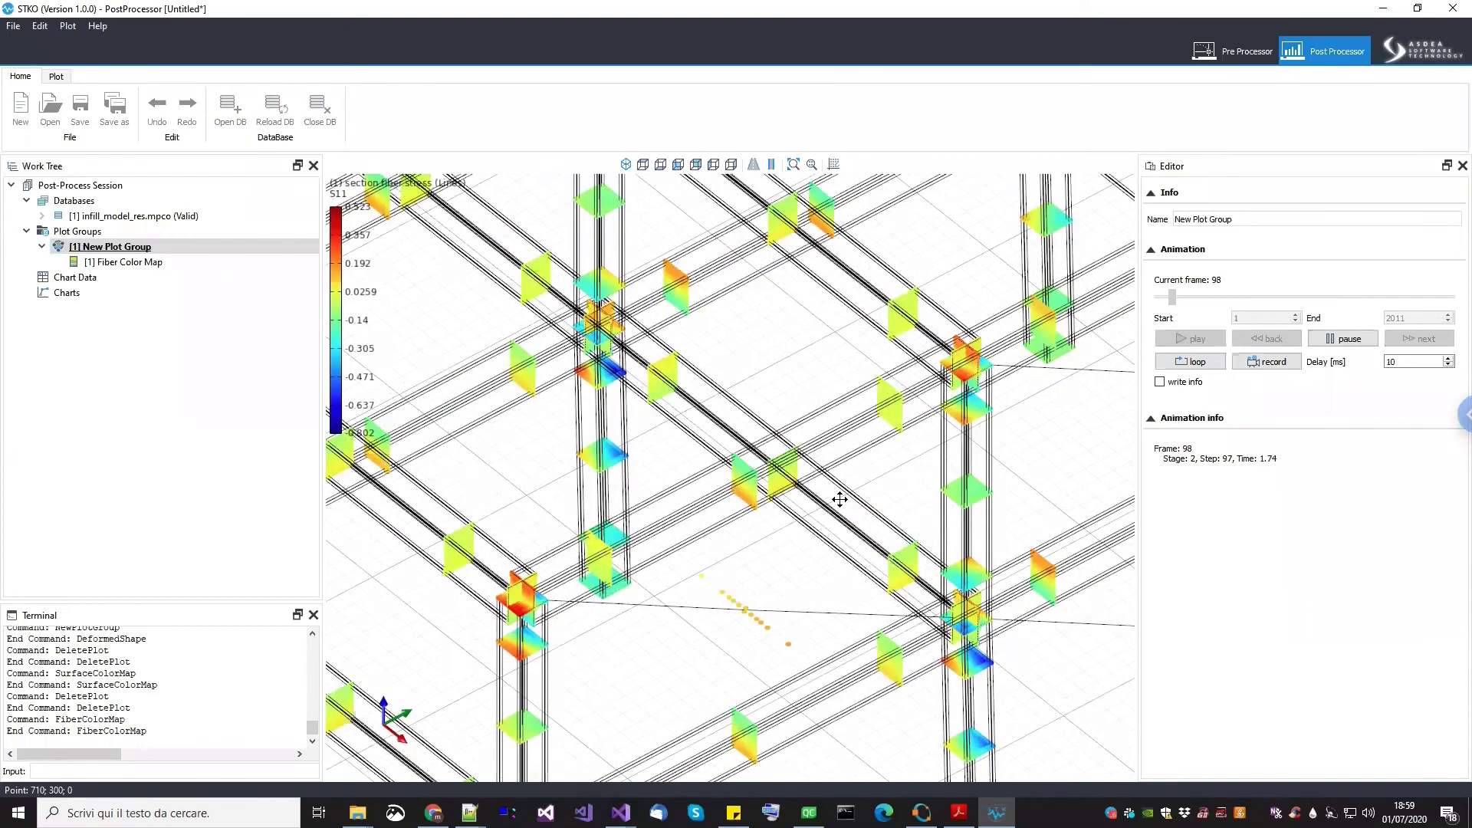
{"action": "scroll", "coordinate": [773, 577], "scroll_direction": "down", "scroll_amount": 5}
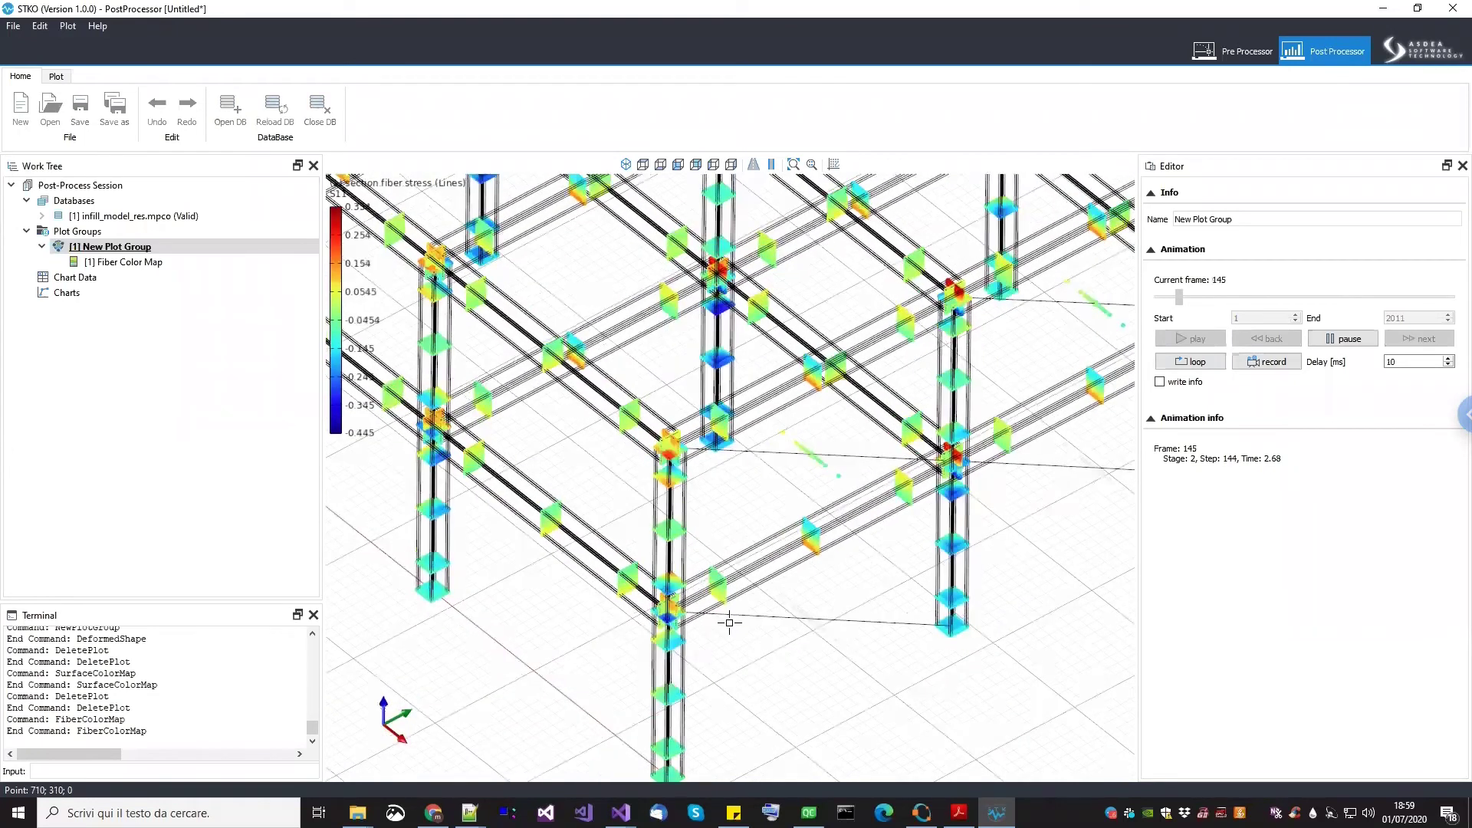
{"action": "middle_click_drag", "start_coordinate": [747, 659], "coordinate": [748, 658]}
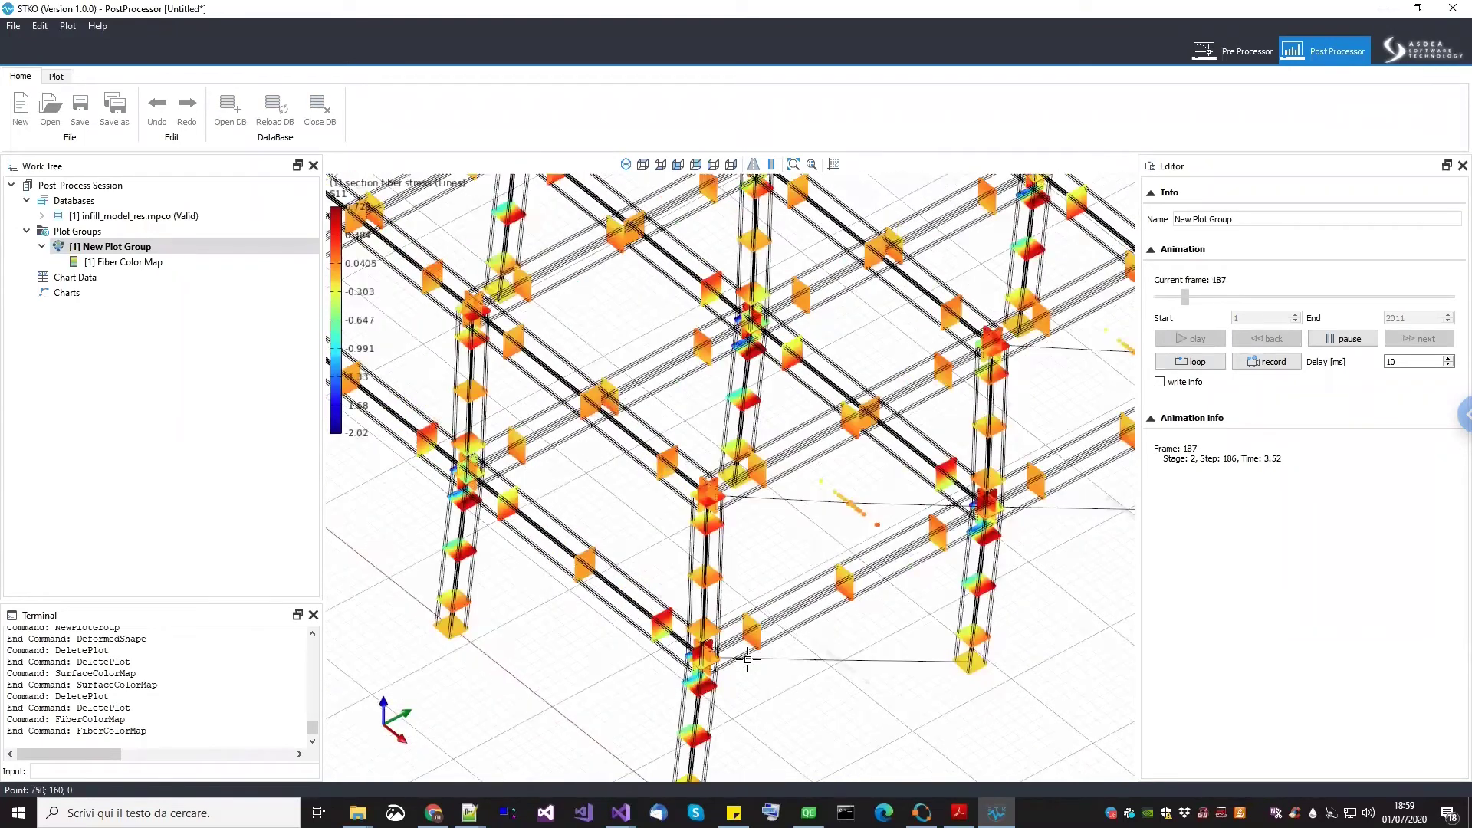
{"action": "scroll", "coordinate": [818, 656], "scroll_direction": "down", "scroll_amount": 3}
{"action": "middle_click_drag", "start_coordinate": [827, 653], "coordinate": [841, 589]}
{"action": "left_click_drag", "start_coordinate": [841, 589], "coordinate": [841, 589]}
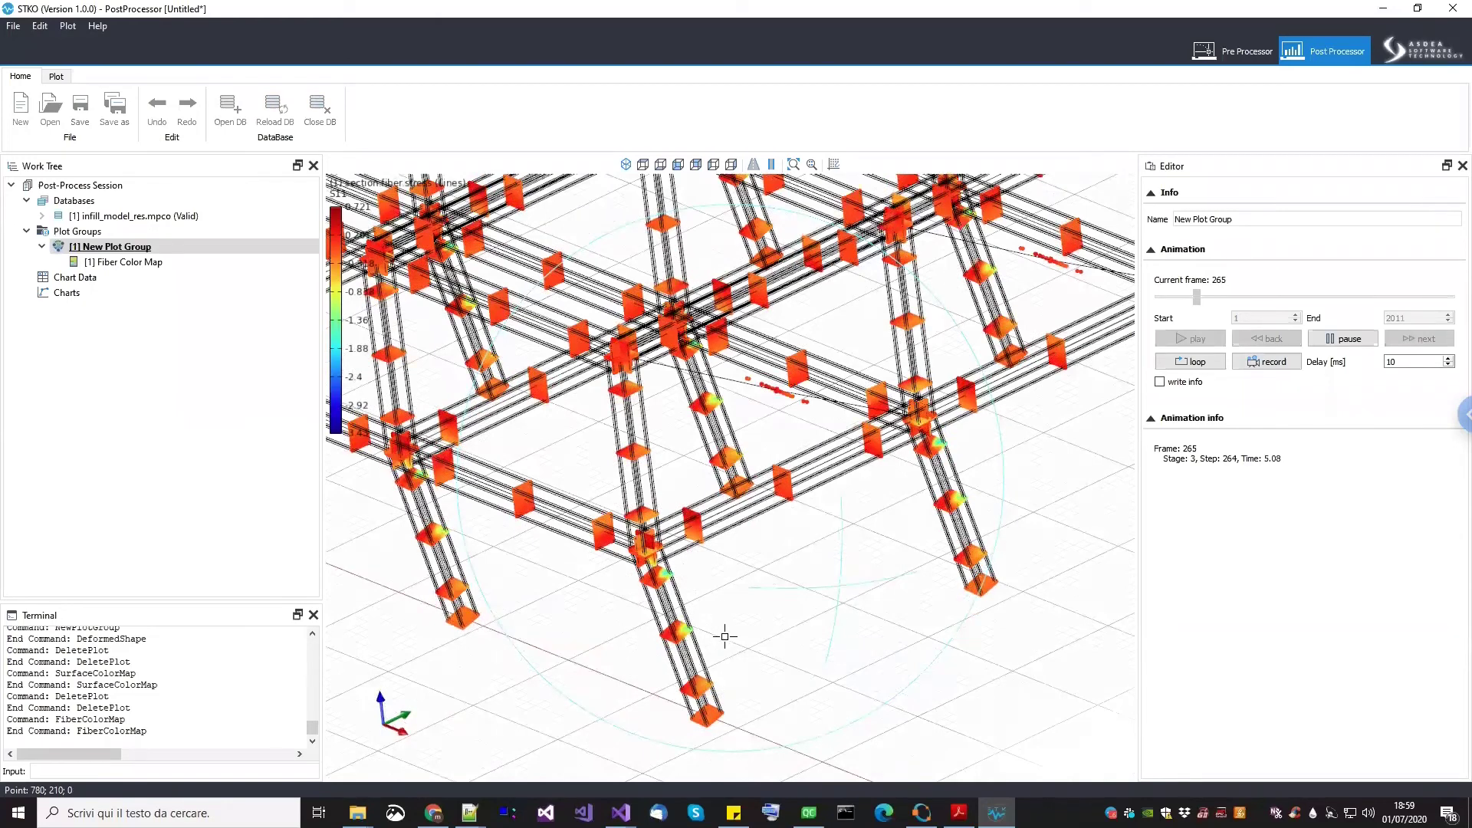
{"action": "left_click_drag", "start_coordinate": [724, 637], "coordinate": [718, 627]}
Examine the corner column's section fibers up close during the animation and pause it after viewing the whole frame
{"action": "scroll", "coordinate": [700, 606], "scroll_direction": "up", "scroll_amount": 8}
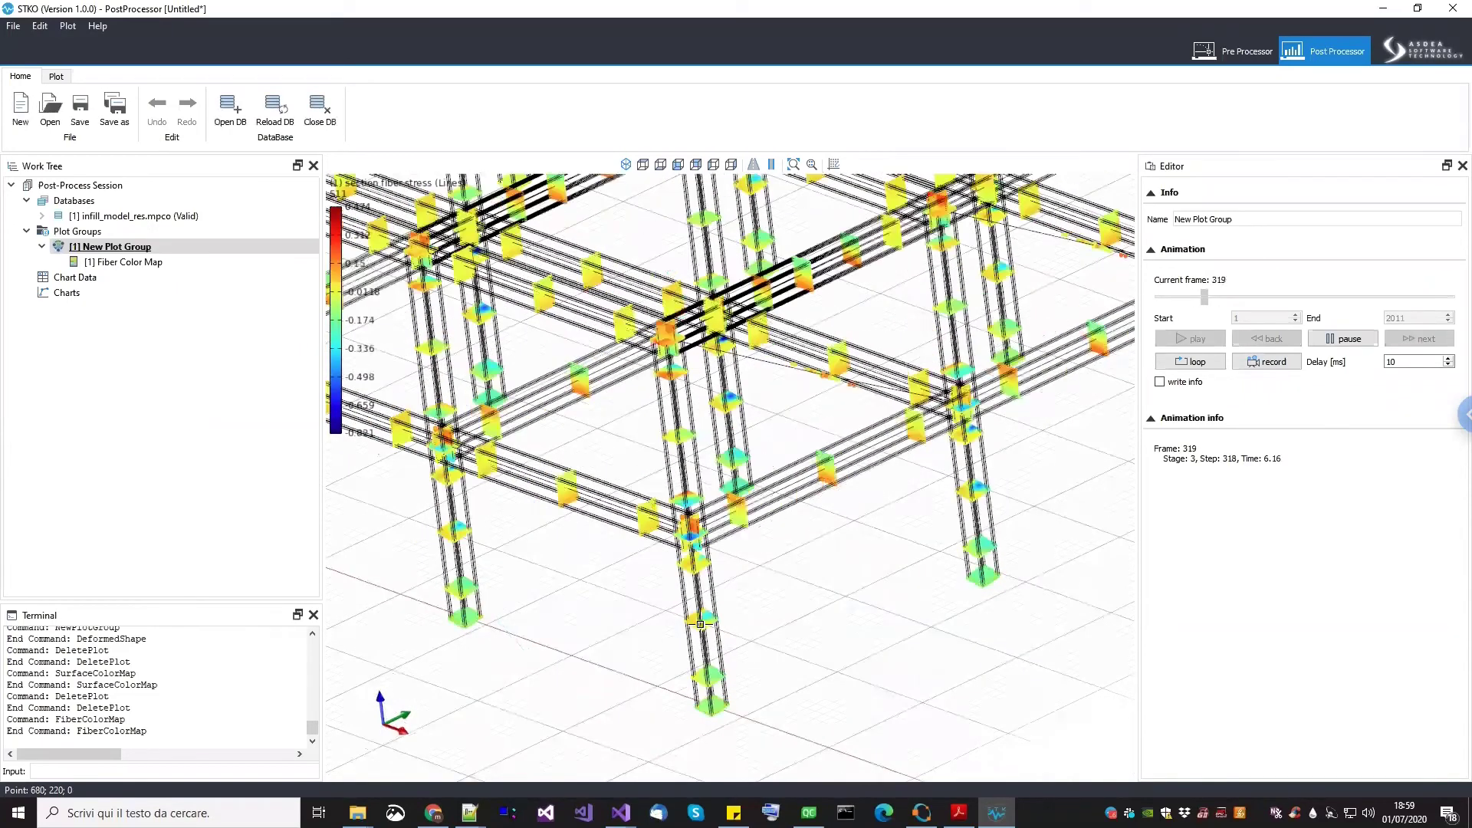
{"action": "scroll", "coordinate": [711, 621], "scroll_direction": "up", "scroll_amount": 10}
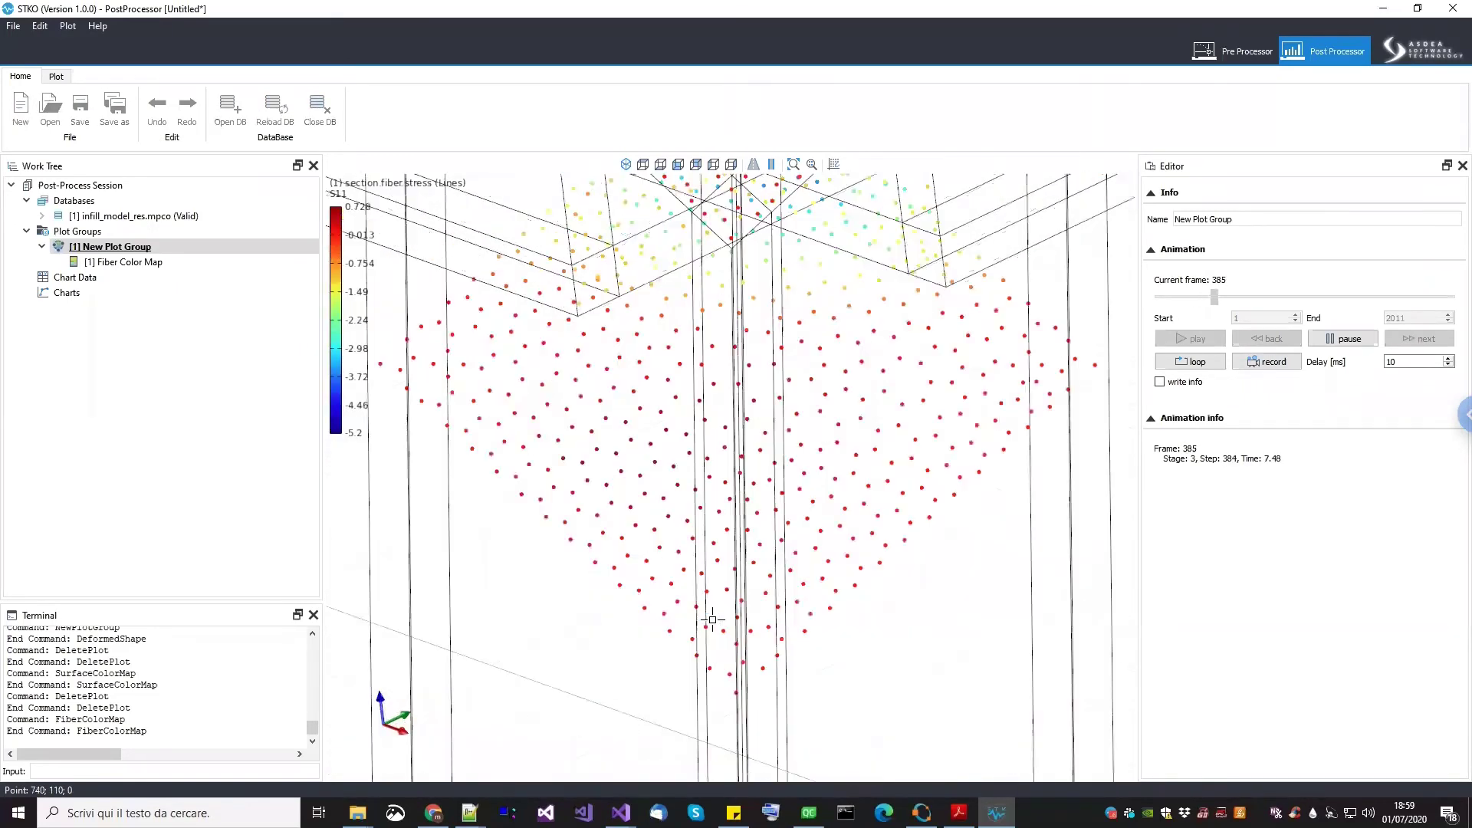
{"action": "scroll", "coordinate": [712, 619], "scroll_direction": "down", "scroll_amount": 10}
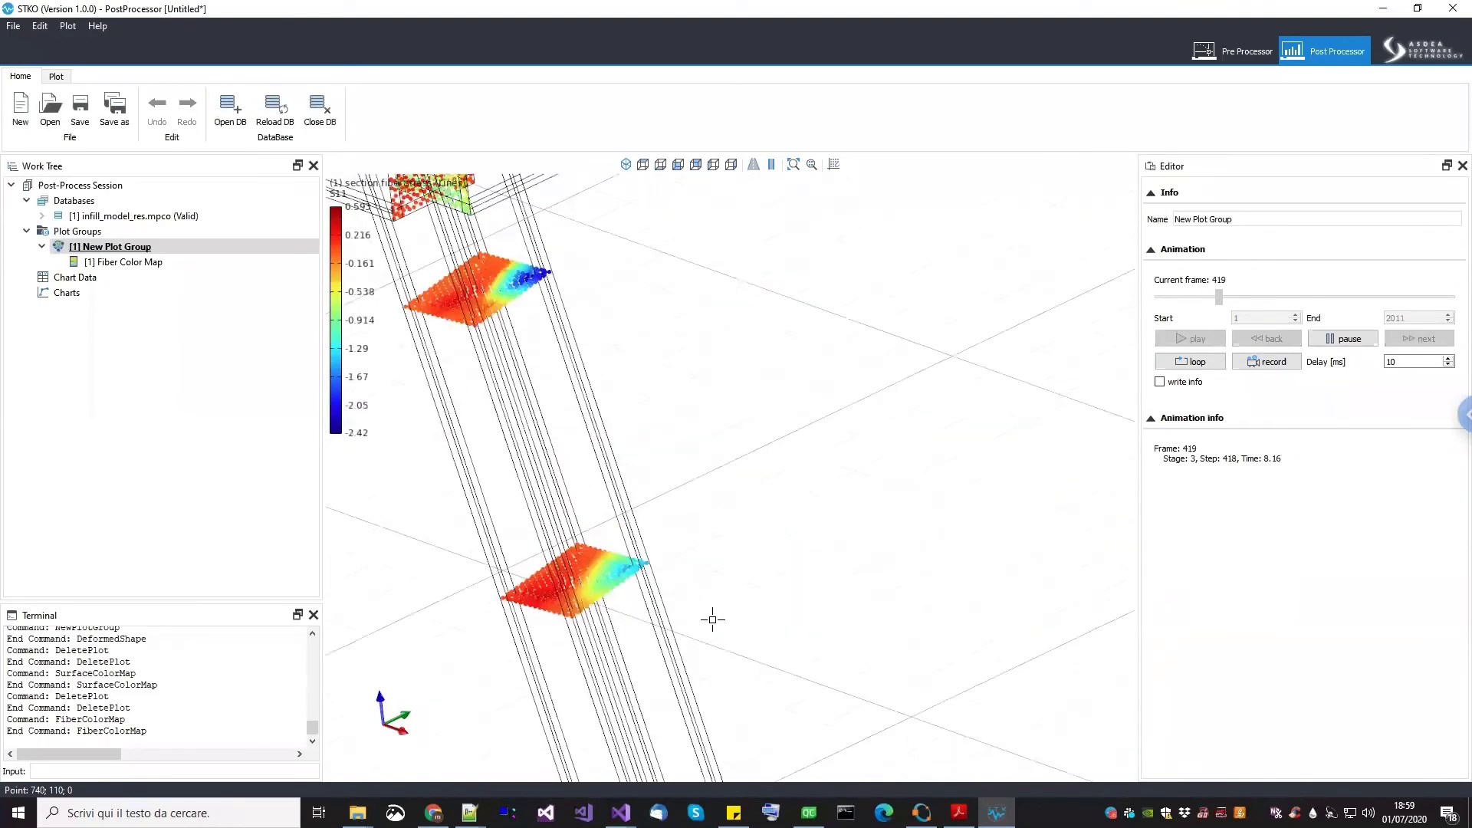
{"action": "scroll", "coordinate": [713, 620], "scroll_direction": "down", "scroll_amount": 10}
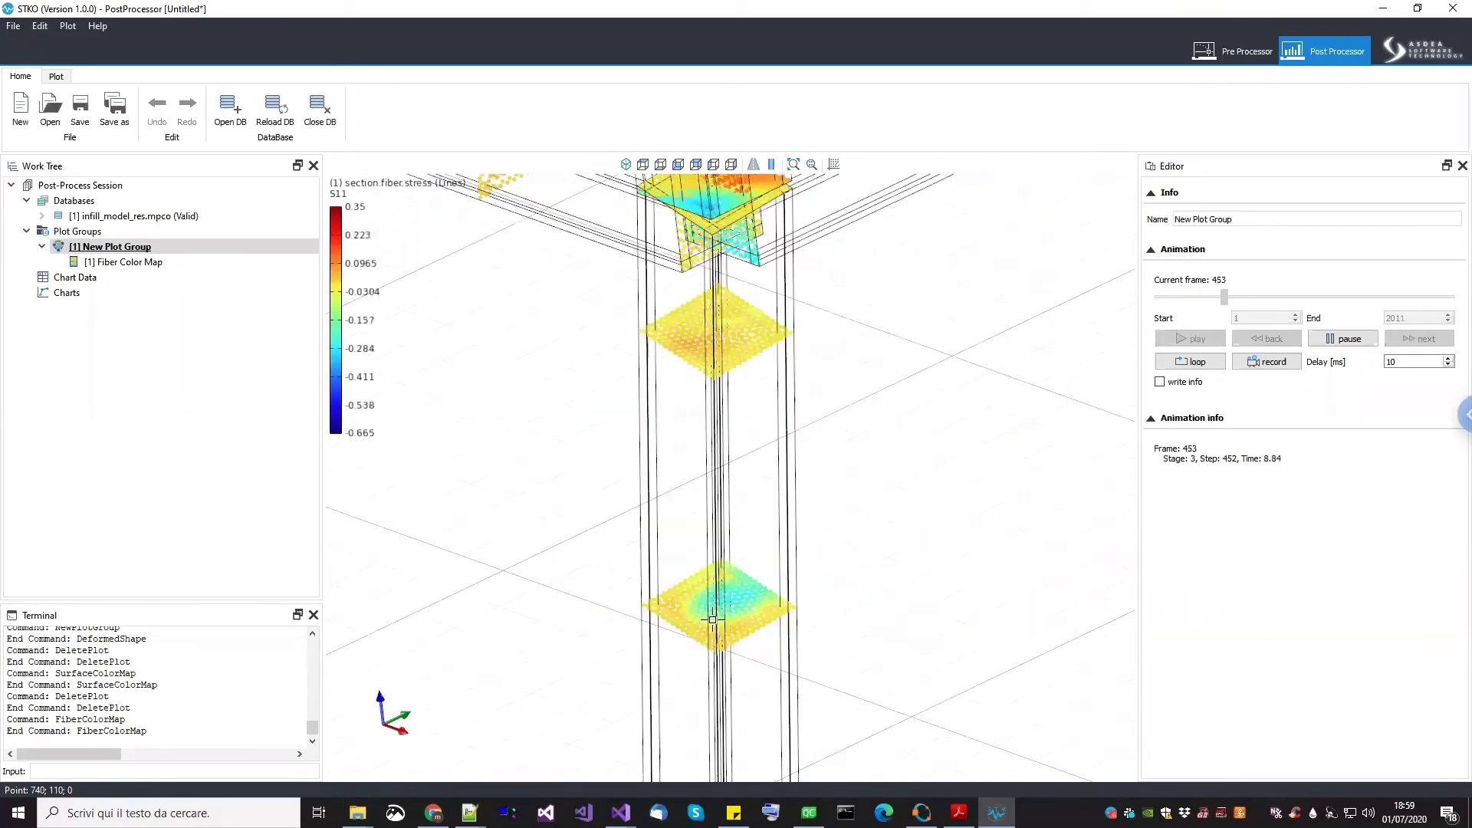
{"action": "scroll", "coordinate": [713, 619], "scroll_direction": "down", "scroll_amount": 10}
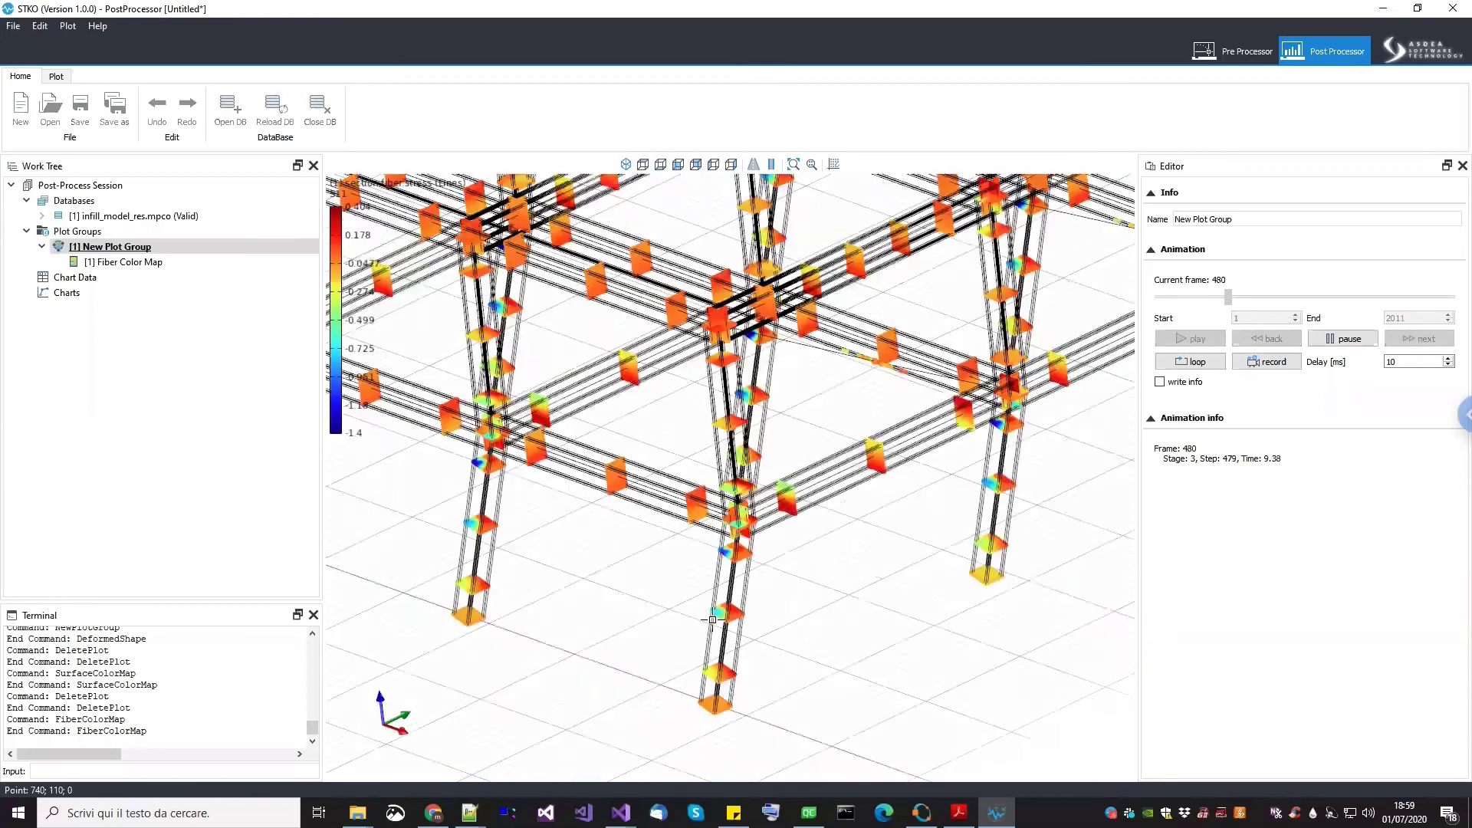
{"action": "scroll", "coordinate": [779, 661], "scroll_direction": "down", "scroll_amount": 10}
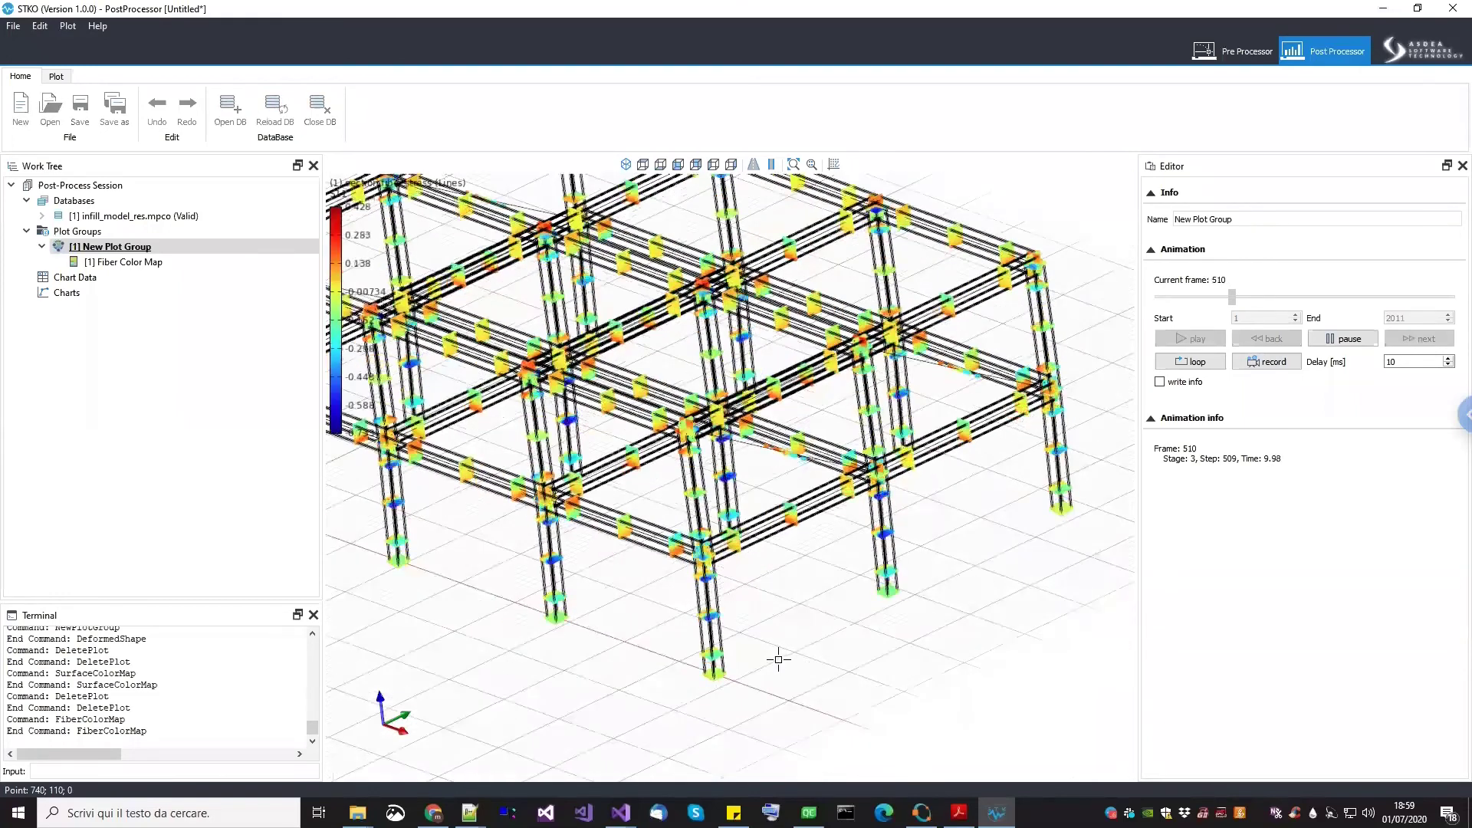
{"action": "left_click", "coordinate": [1359, 342]}
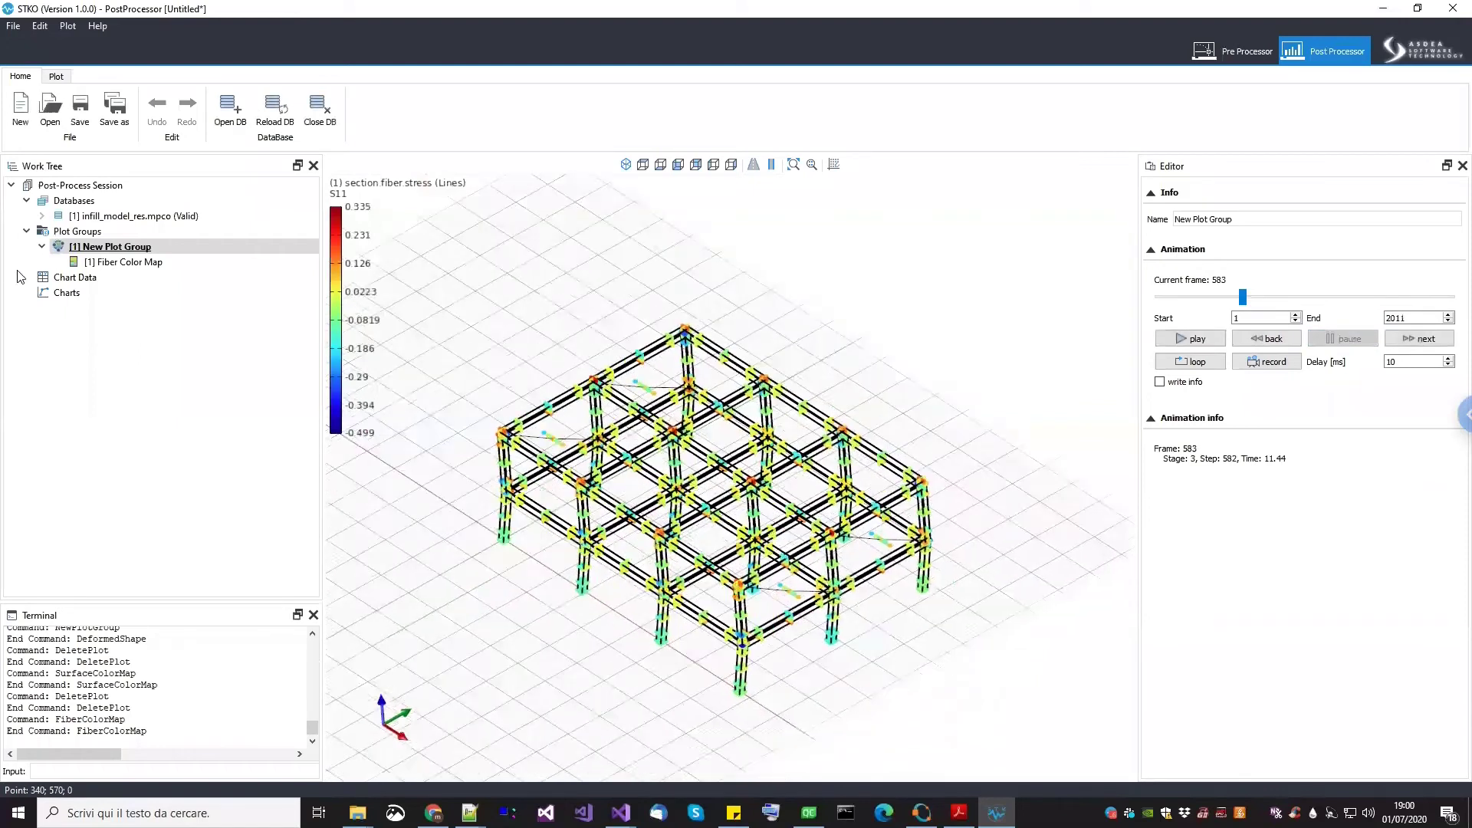
Delete the Fiber Color Map from the plot group and add a Surface Color Map plot instead
{"action": "left_click", "coordinate": [126, 261]}
{"action": "key", "text": "Delete"}
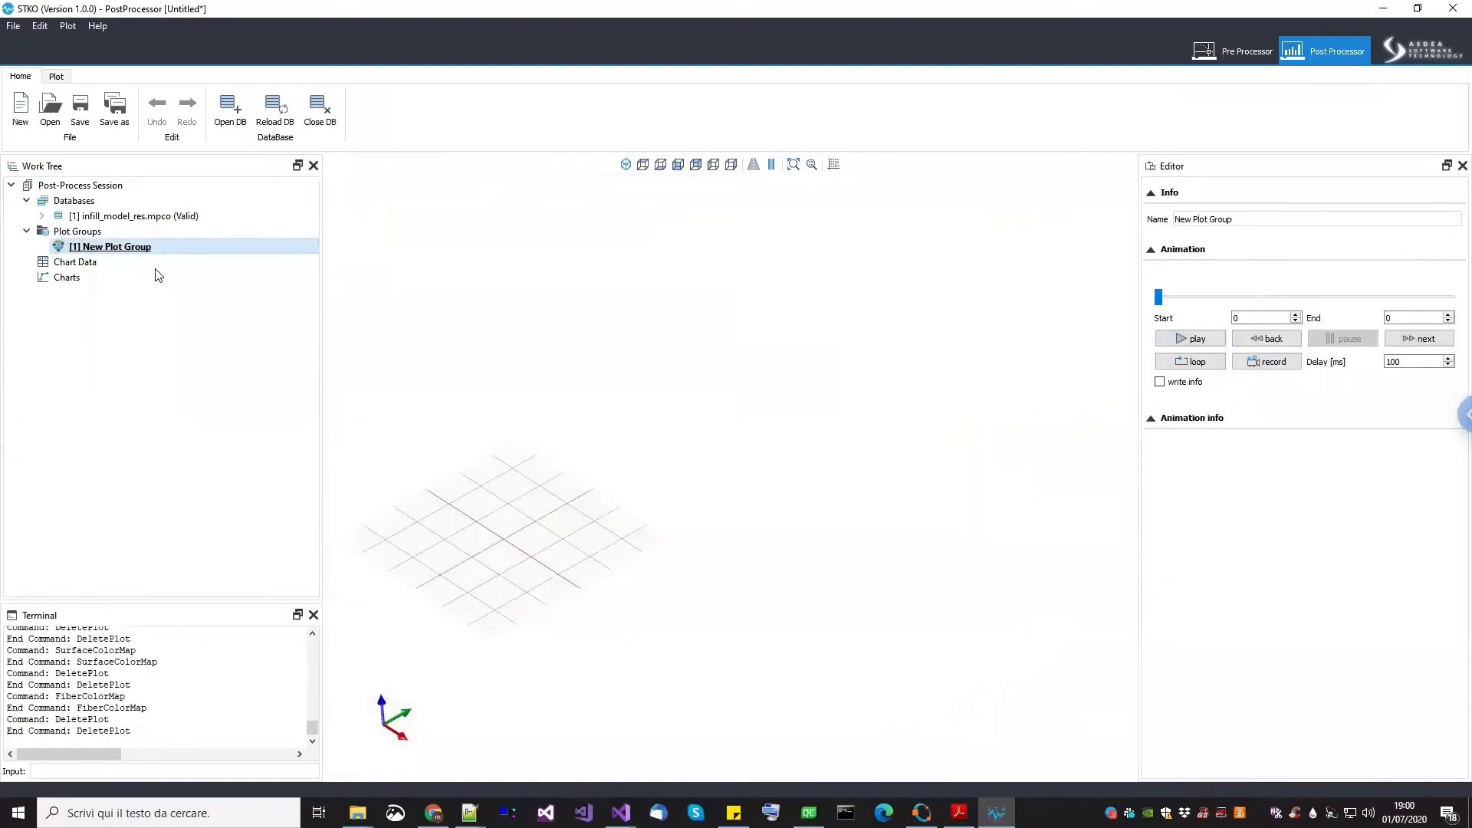
{"action": "right_click", "coordinate": [138, 250]}
{"action": "left_click", "coordinate": [170, 293]}
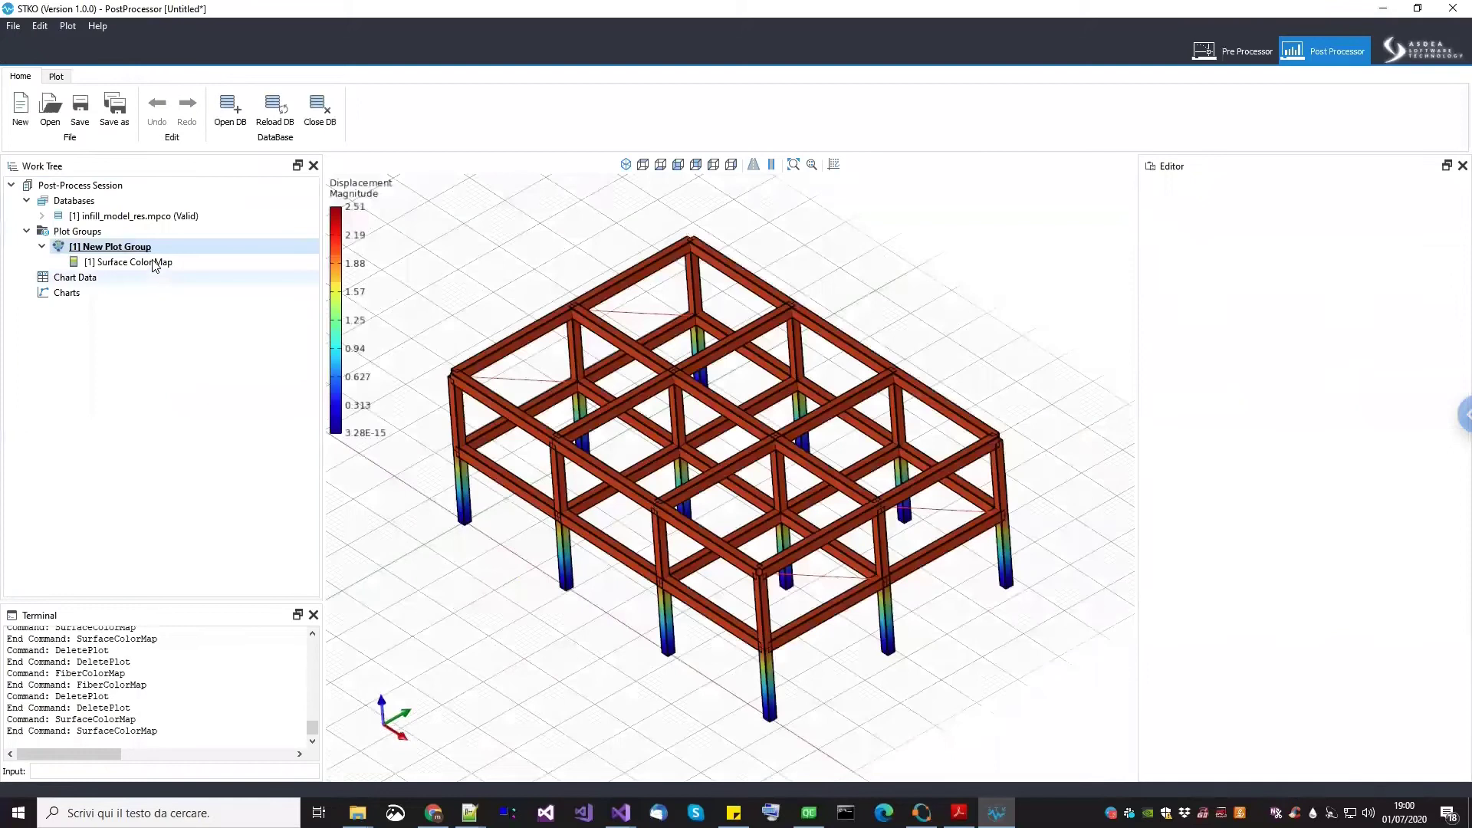
Show the nodes and turn off the beam extrusion in the Surface Color Map
{"action": "left_click", "coordinate": [153, 262]}
{"action": "scroll", "coordinate": [690, 492], "scroll_direction": "up", "scroll_amount": 3}
{"action": "scroll", "coordinate": [690, 492], "scroll_direction": "up", "scroll_amount": 3}
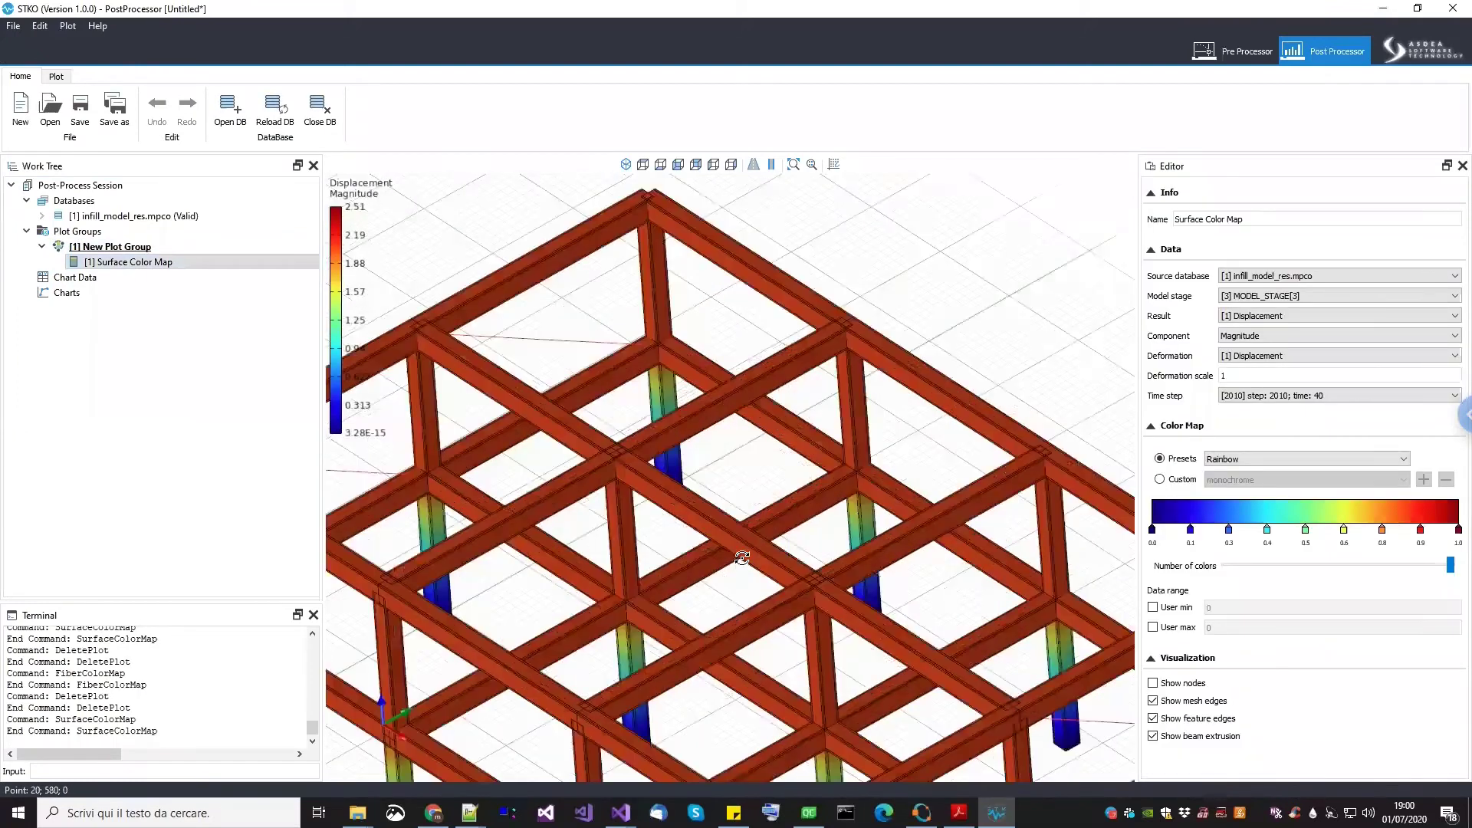
{"action": "left_click", "coordinate": [1152, 683]}
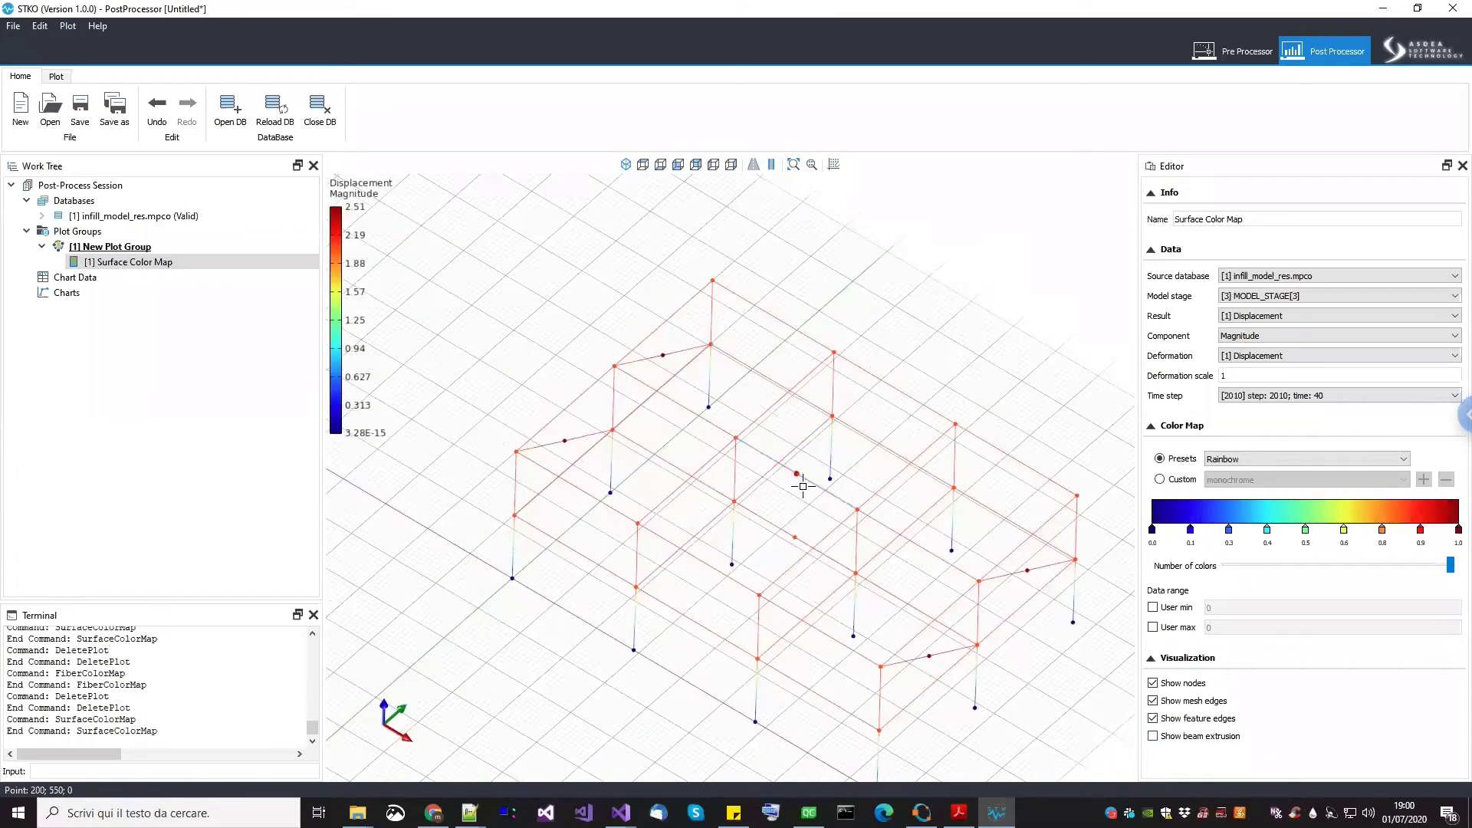
Start a chart data extraction on nodes for the Ux displacement against time step ID, using data from all stages
{"action": "right_click", "coordinate": [122, 284]}
{"action": "left_click", "coordinate": [177, 289]}
{"action": "left_click", "coordinate": [767, 529]}
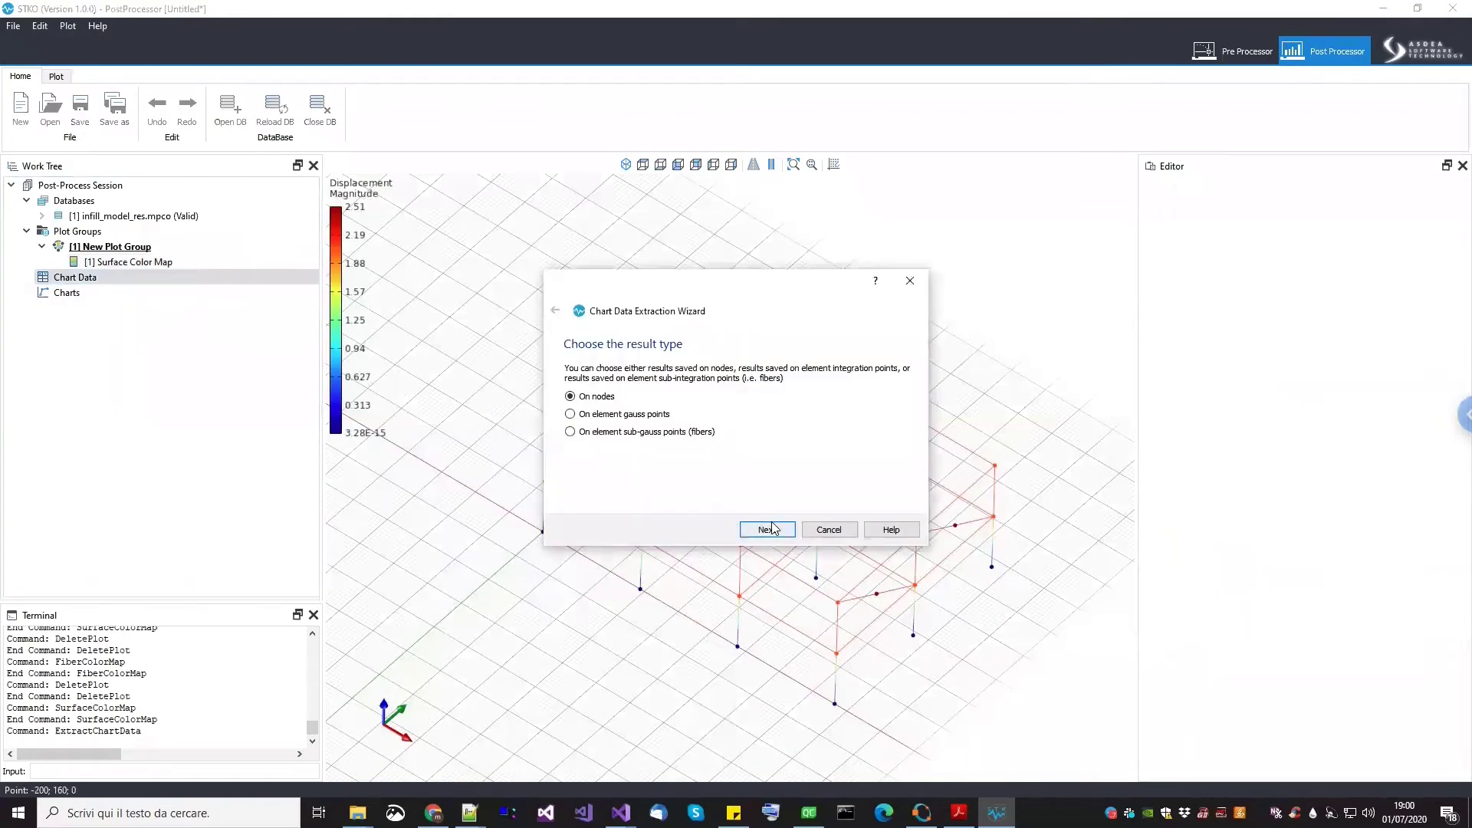
{"action": "left_click", "coordinate": [667, 429]}
{"action": "left_click", "coordinate": [667, 427]}
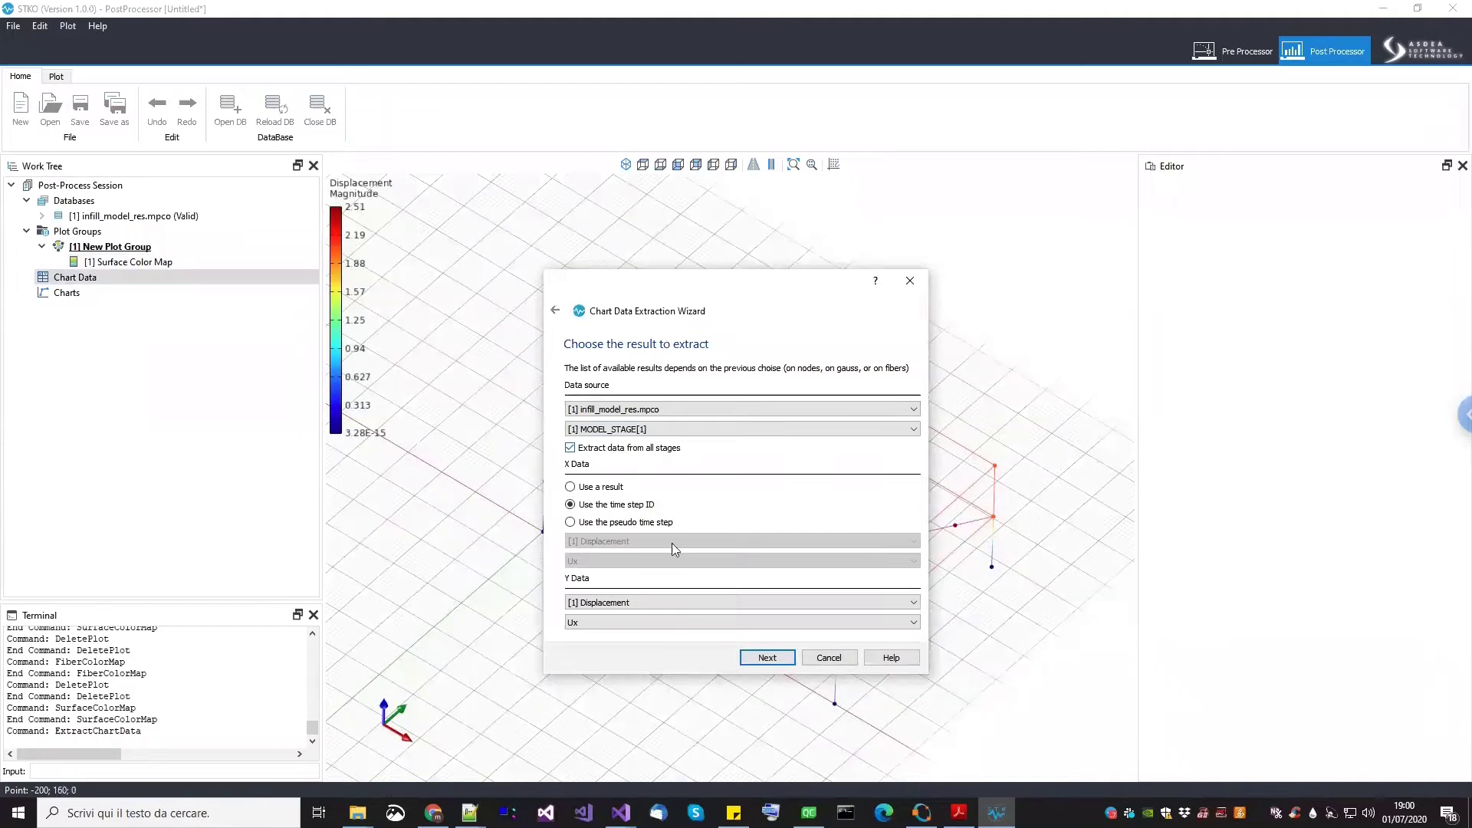
{"action": "left_click", "coordinate": [765, 658]}
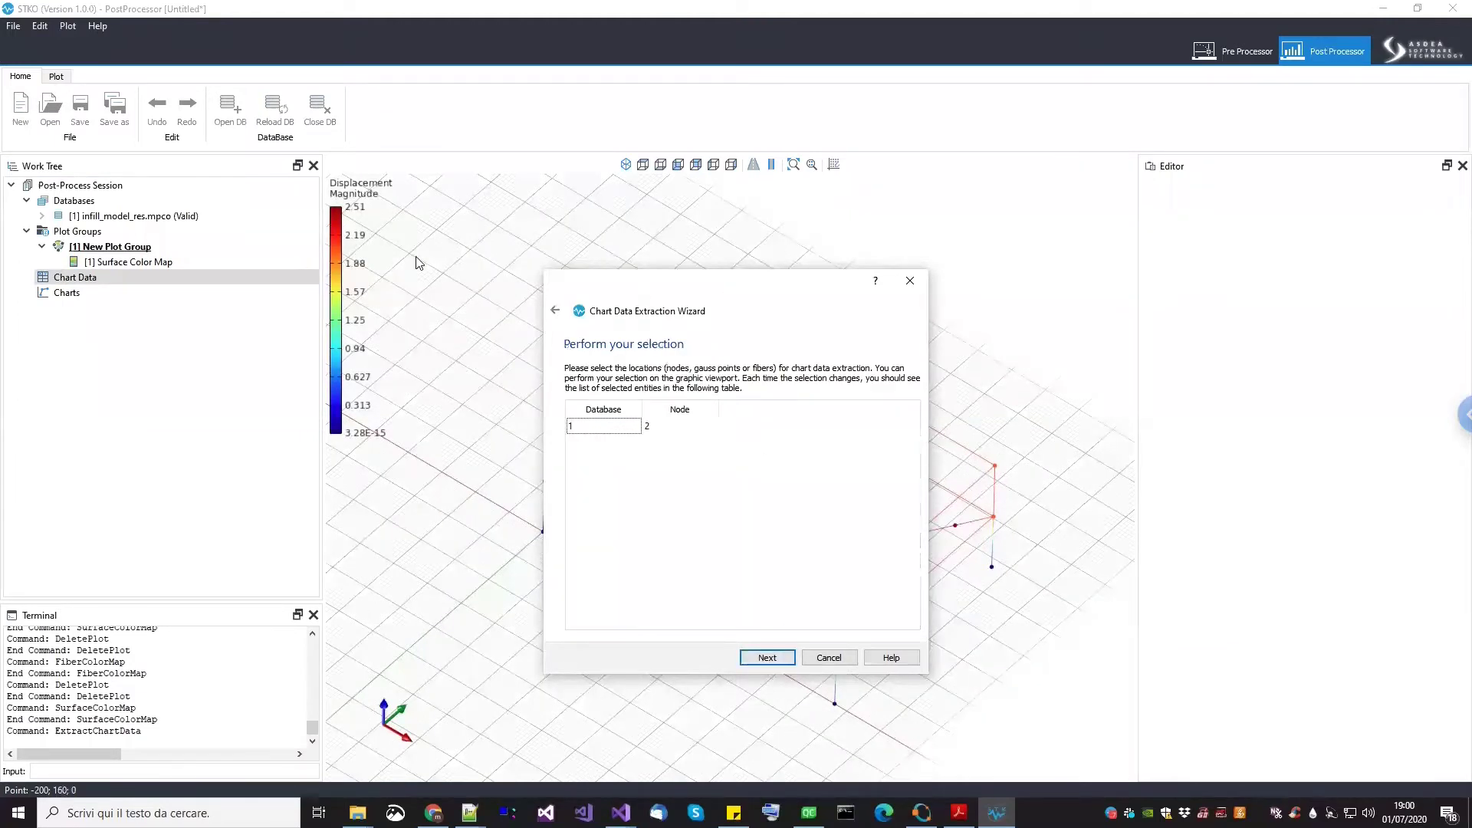
Extract the chart data for node 2 with the base name Ux and create its chart
{"action": "left_click_drag", "start_coordinate": [614, 283], "coordinate": [283, 253]}
{"action": "left_click", "coordinate": [437, 627]}
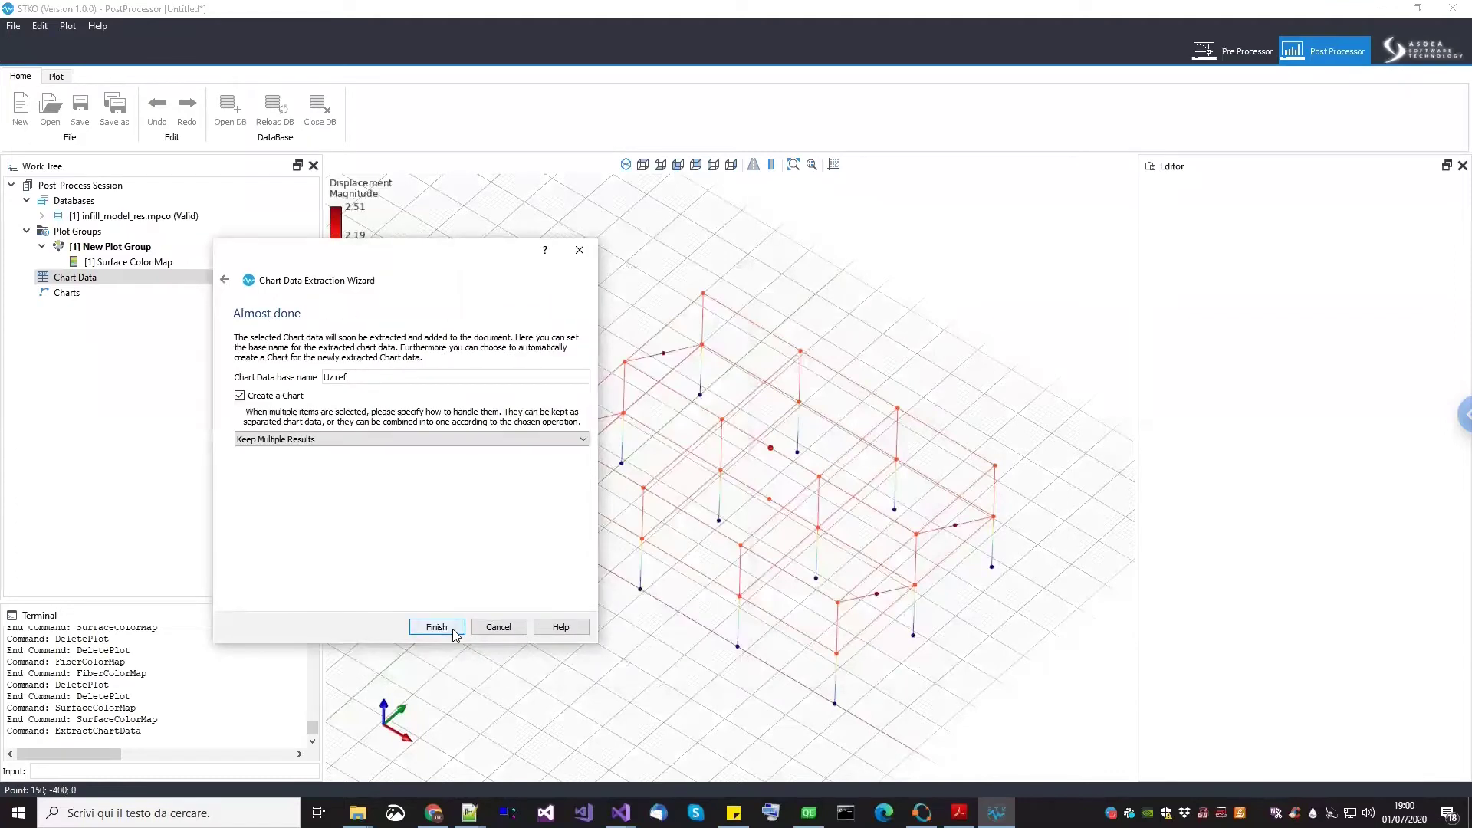
{"action": "left_click_drag", "start_coordinate": [360, 376], "coordinate": [260, 363]}
{"action": "type", "text": "Ux"}
{"action": "left_click", "coordinate": [414, 627]}
{"action": "middle_click_drag", "start_coordinate": [750, 486], "coordinate": [976, 529]}
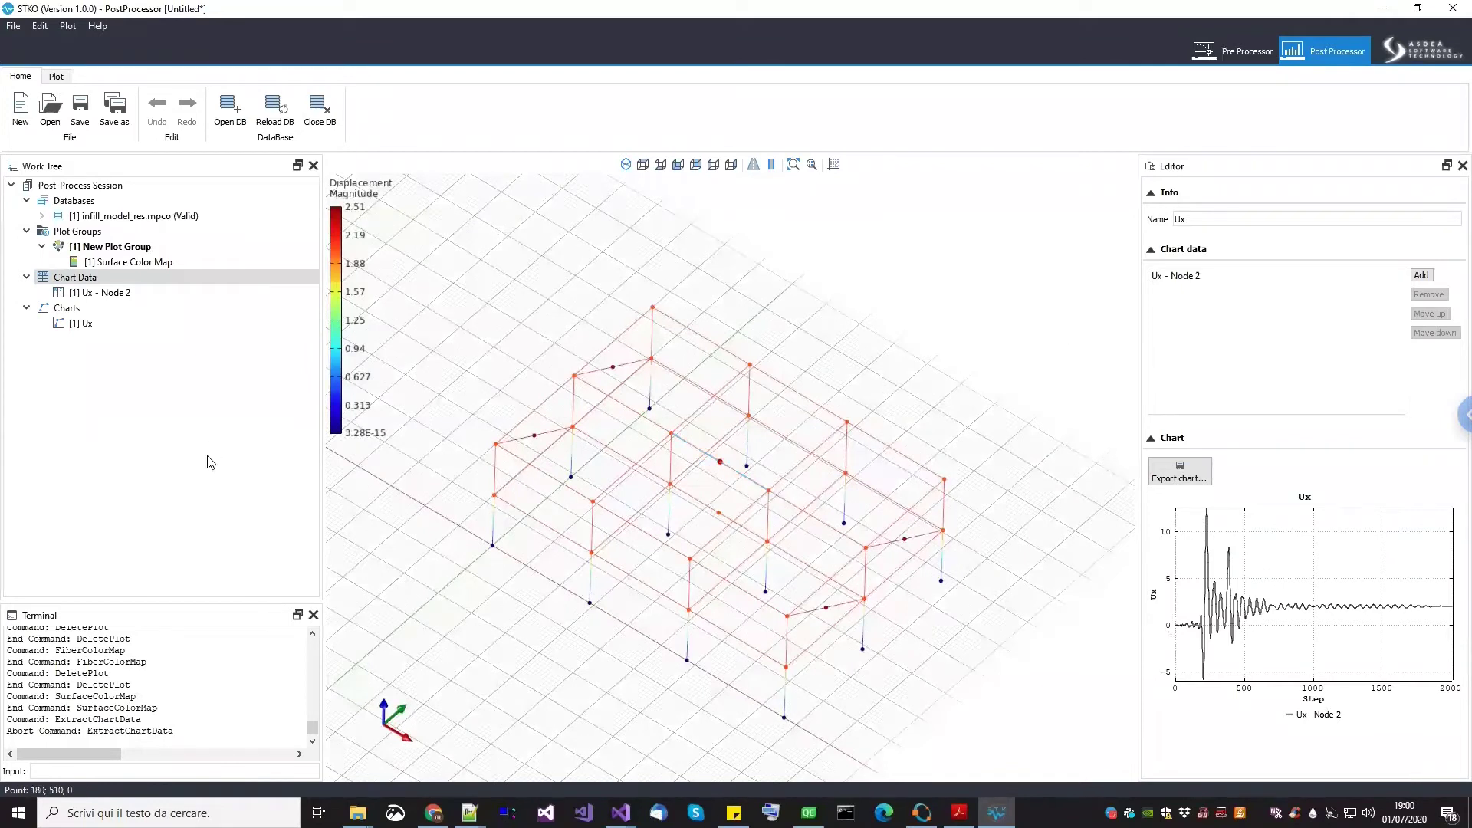
Start a second chart data extraction on nodes and choose the Uy displacement component as Y data
{"action": "left_click", "coordinate": [119, 284]}
{"action": "right_click", "coordinate": [119, 284]}
{"action": "left_click", "coordinate": [177, 290]}
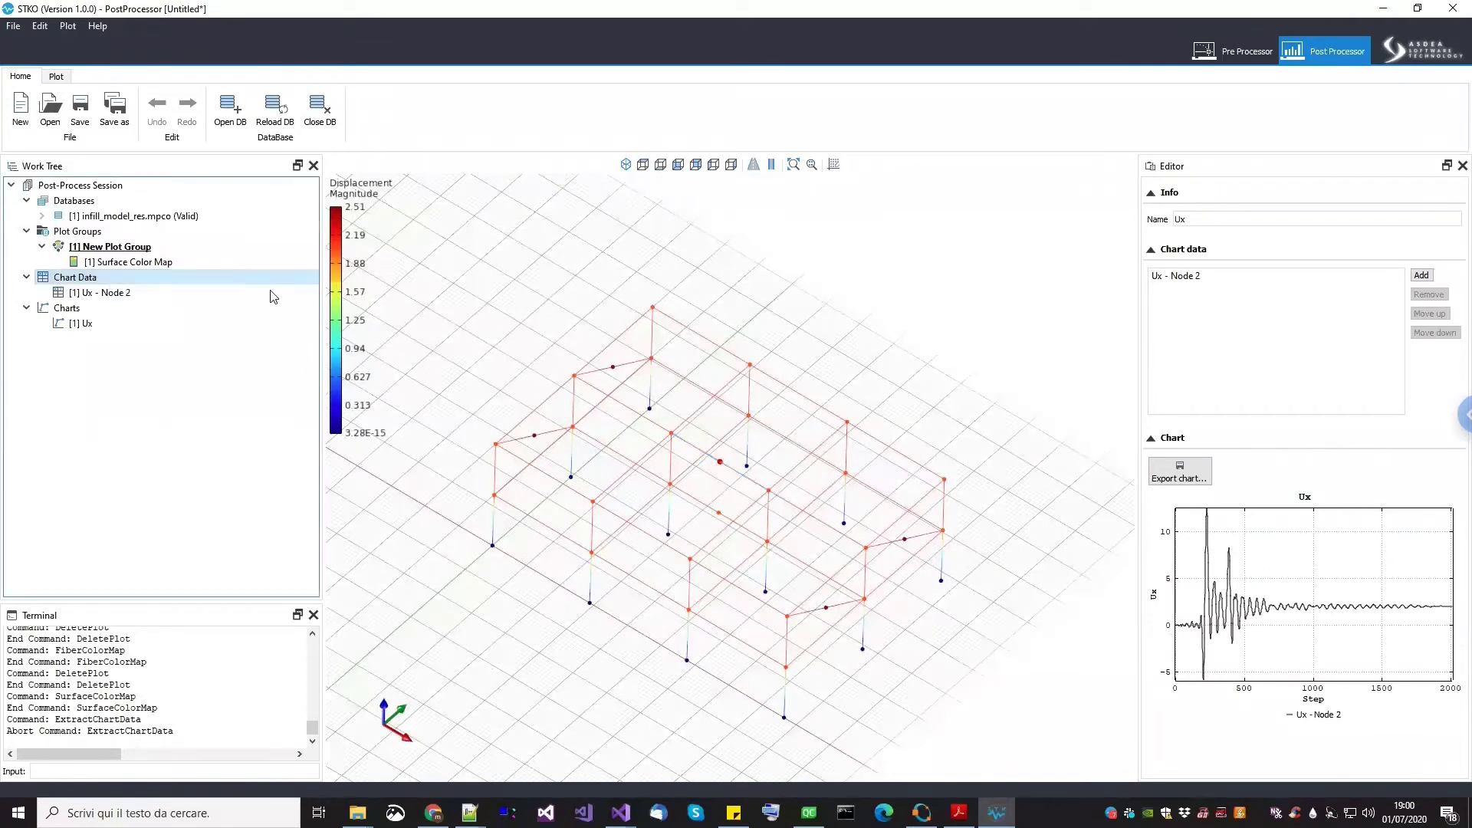
{"action": "left_click", "coordinate": [761, 529]}
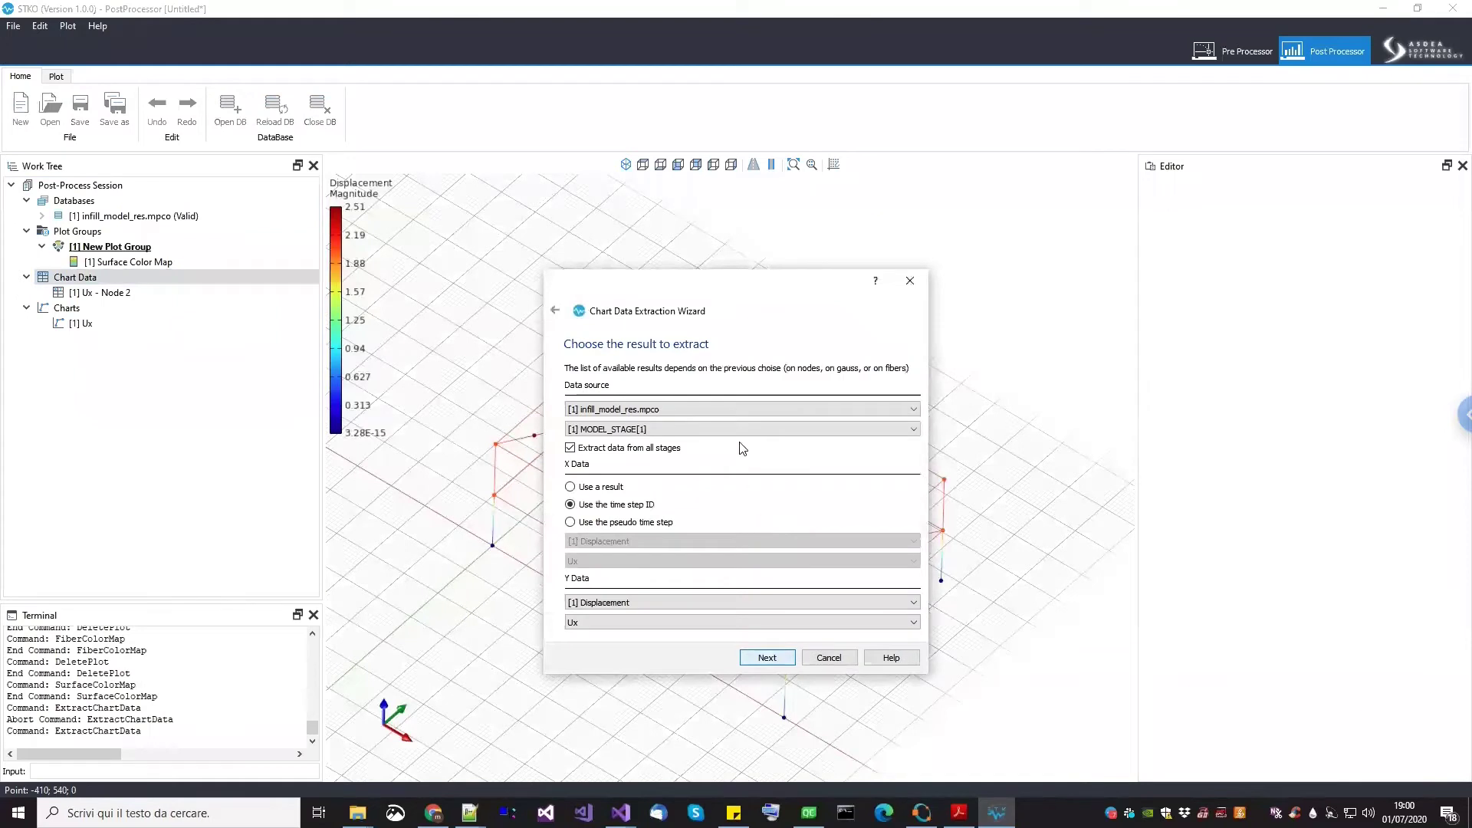
{"action": "left_click_drag", "start_coordinate": [736, 282], "coordinate": [1194, 309]}
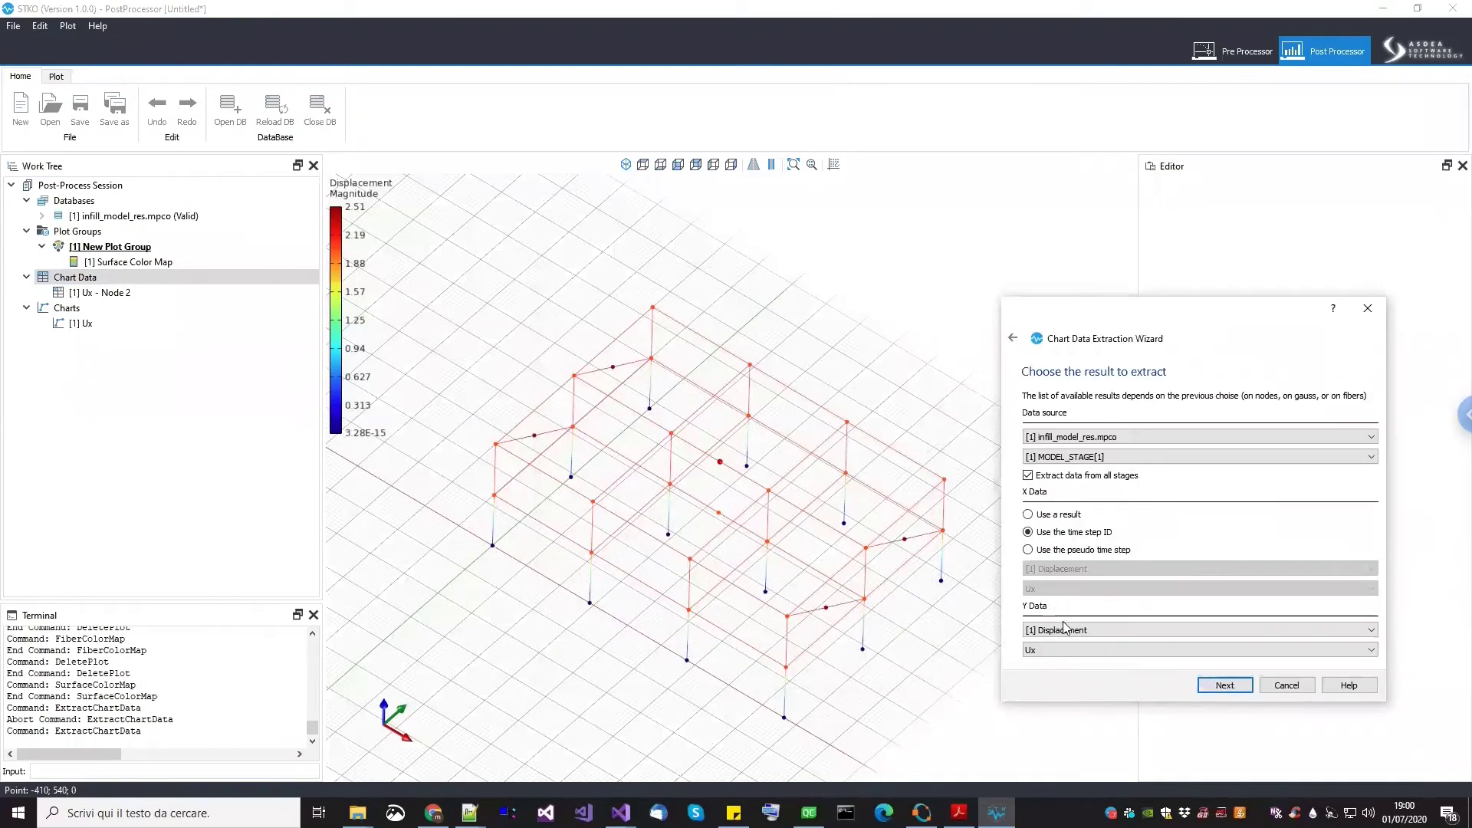
{"action": "left_click", "coordinate": [1062, 655]}
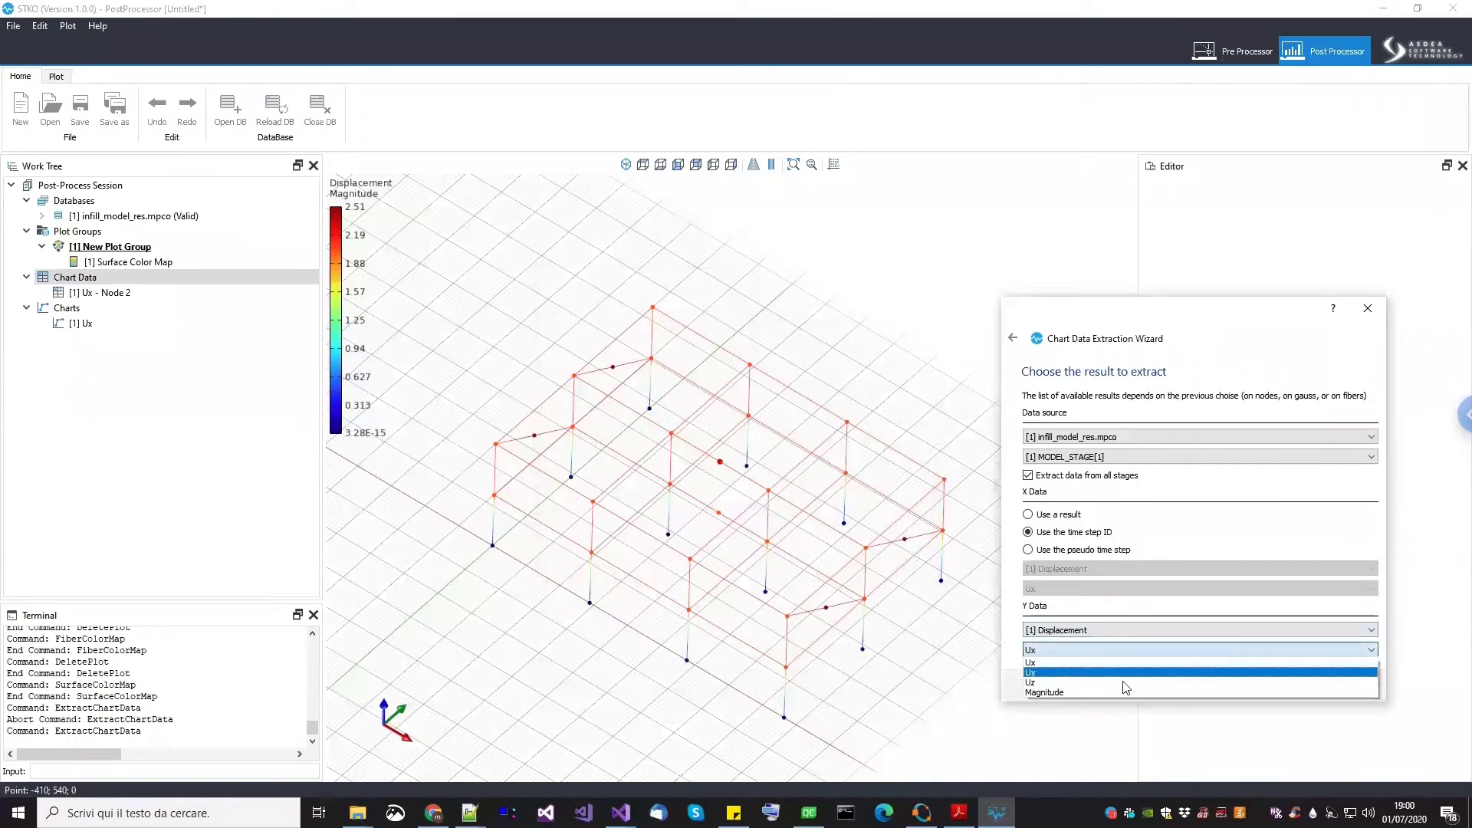
{"action": "left_click", "coordinate": [1063, 667]}
Extract the chart data for node 2 with the base name Uy and create its chart
{"action": "left_click", "coordinate": [1215, 690]}
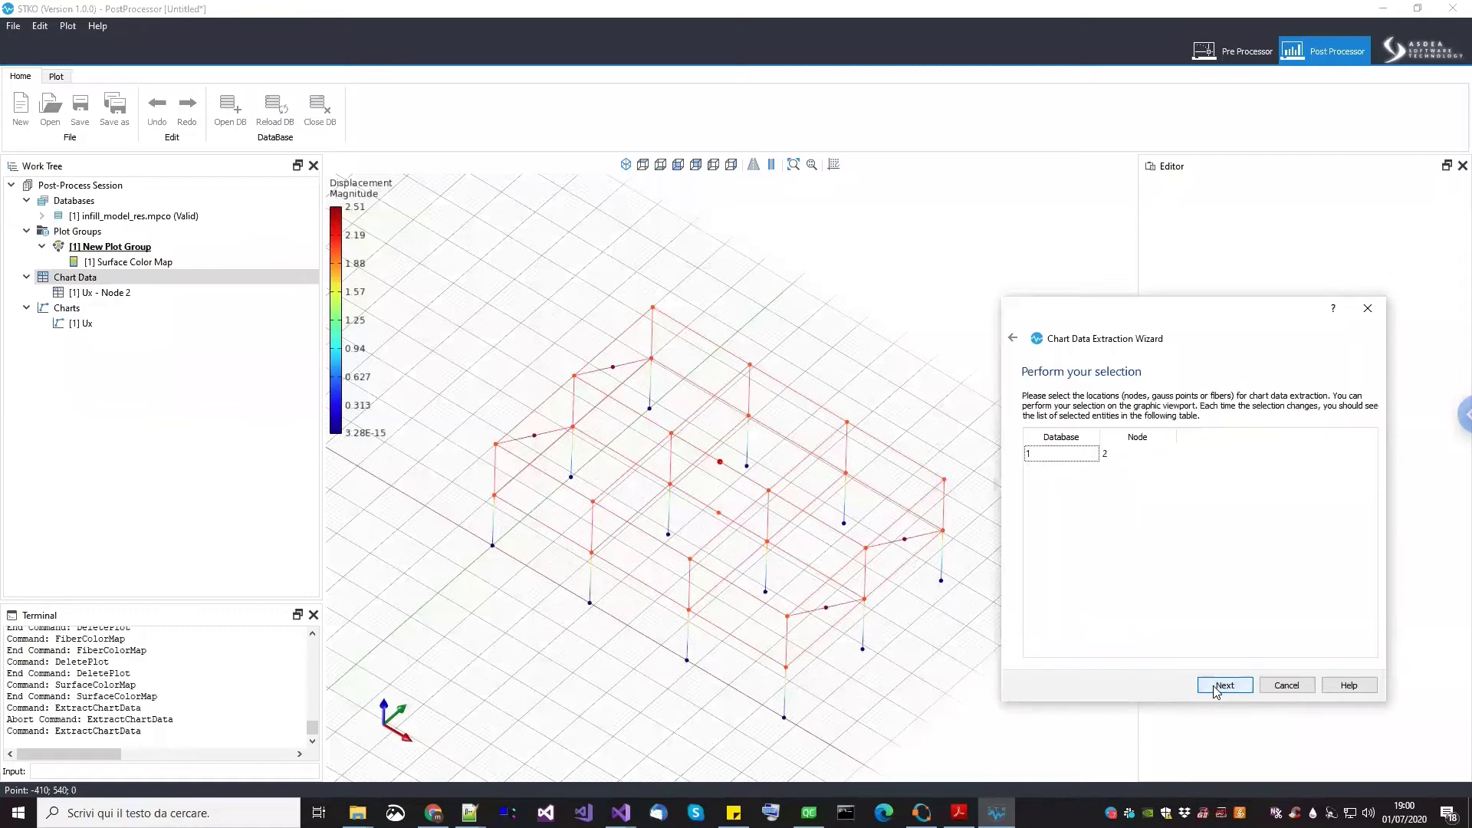
{"action": "left_click", "coordinate": [1215, 690]}
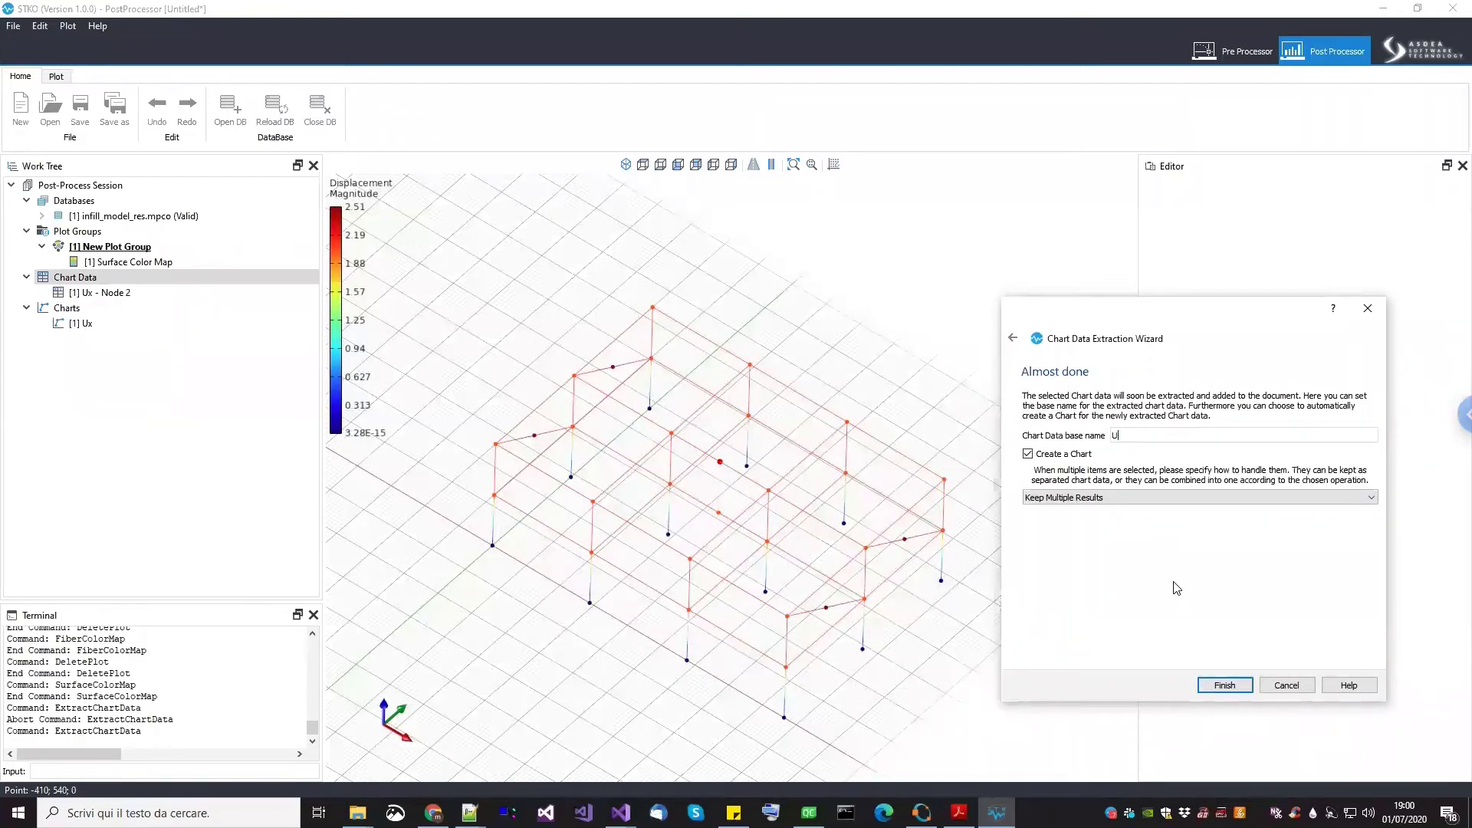
{"action": "left_click", "coordinate": [1225, 684]}
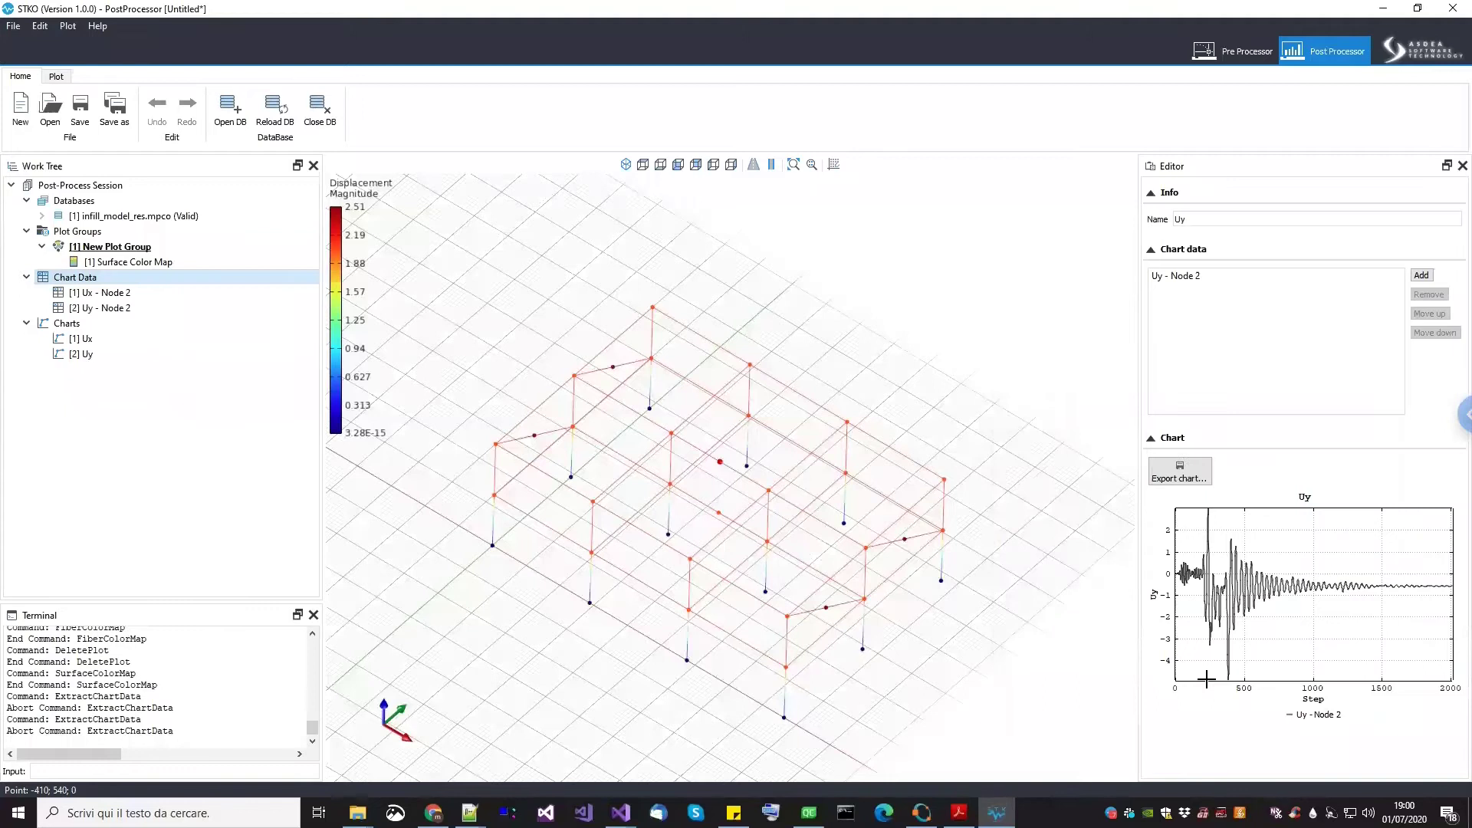
Set the plot group's animation to frame 1 to display the Surface Color Map at the first stage
{"action": "middle_click_drag", "start_coordinate": [1032, 629], "coordinate": [793, 628]}
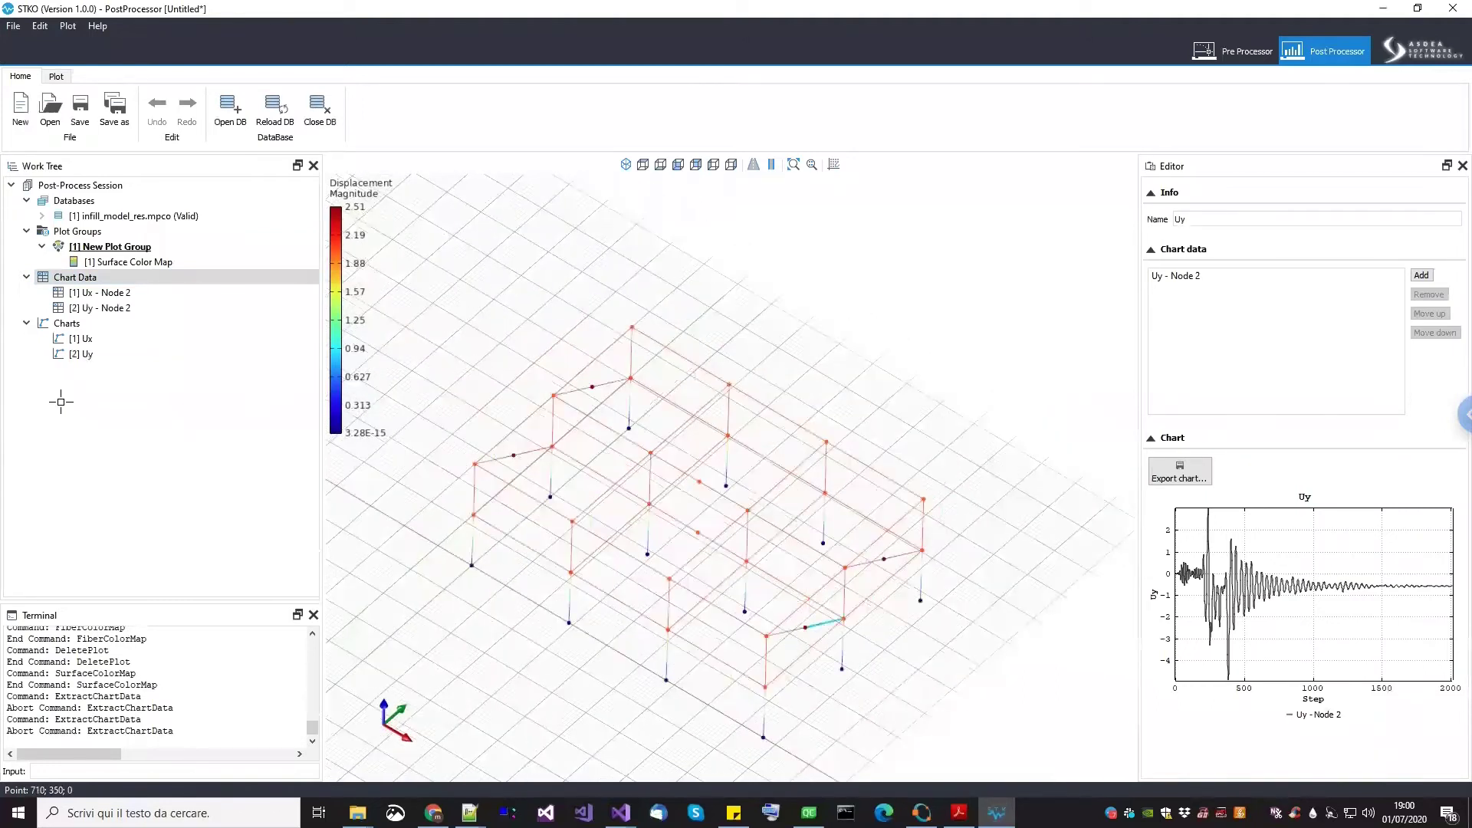
{"action": "left_click", "coordinate": [110, 246]}
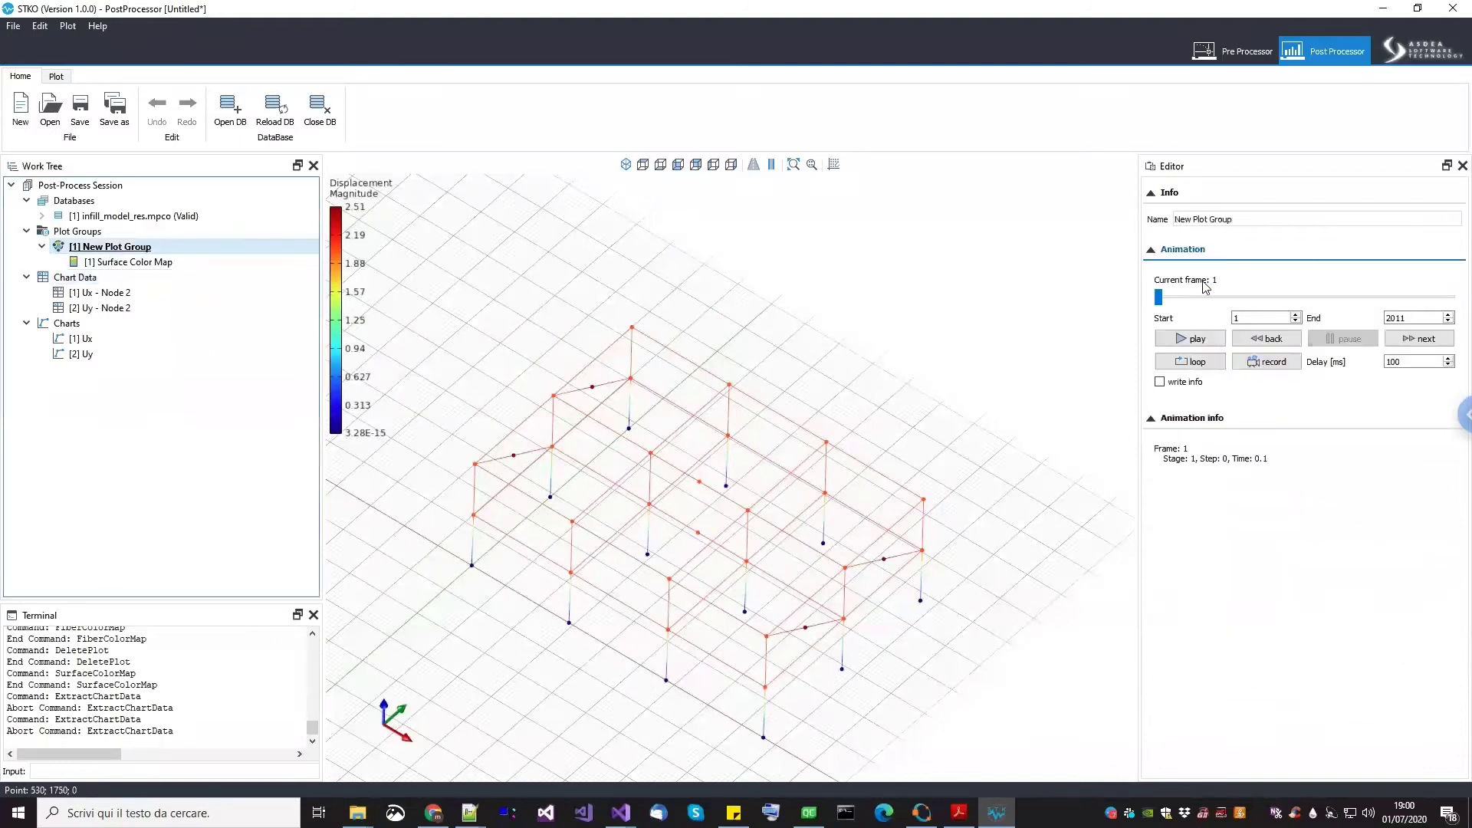
{"action": "left_click", "coordinate": [1160, 298]}
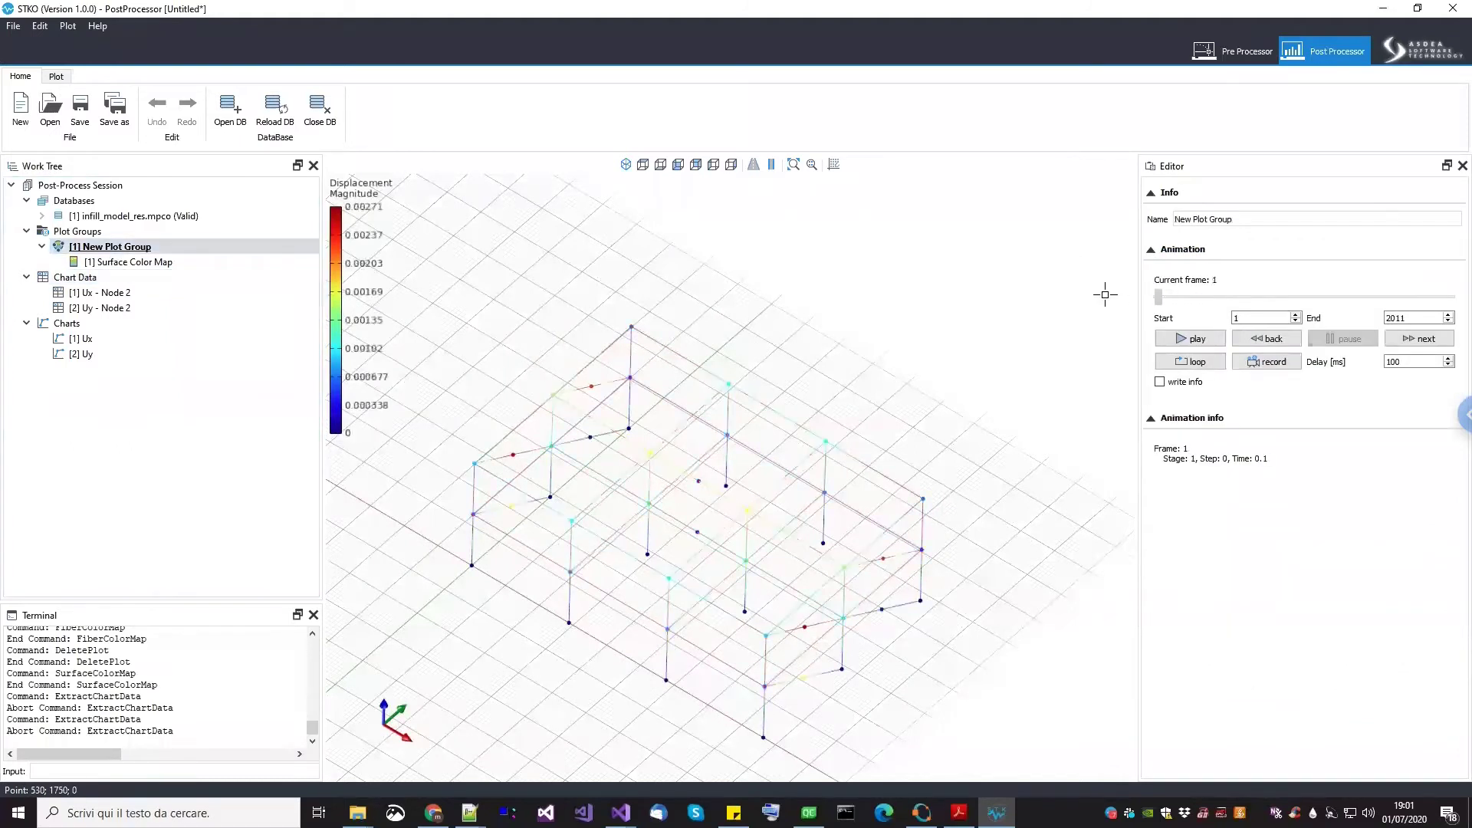
Select the two infill midpoint nodes, one on each storey, at the near end bay of the frame
{"action": "middle_click_drag", "start_coordinate": [790, 618], "coordinate": [781, 610]}
{"action": "scroll", "coordinate": [782, 611], "scroll_direction": "up", "scroll_amount": 5}
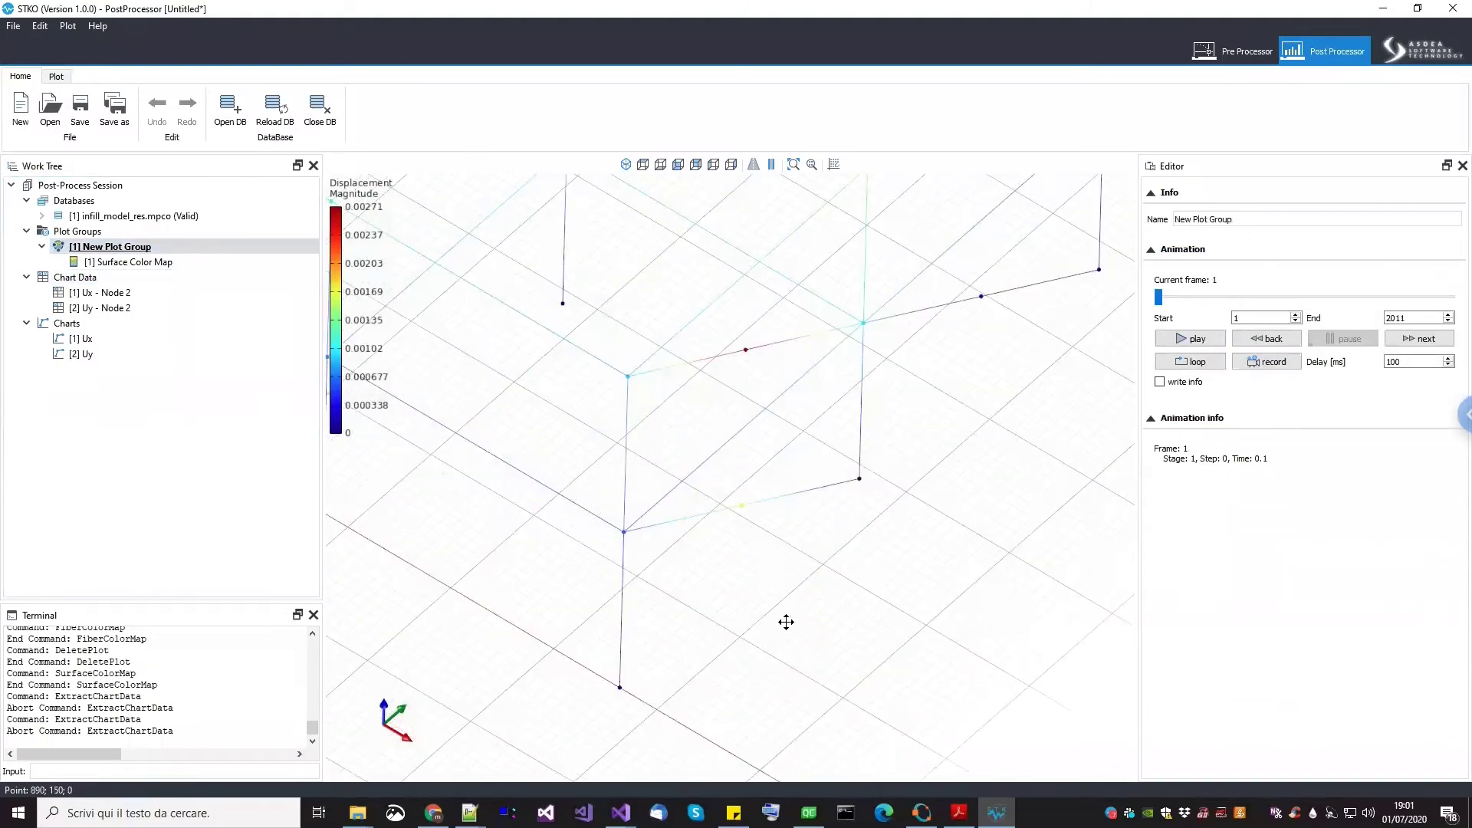
{"action": "left_click_drag", "start_coordinate": [796, 617], "coordinate": [741, 566]}
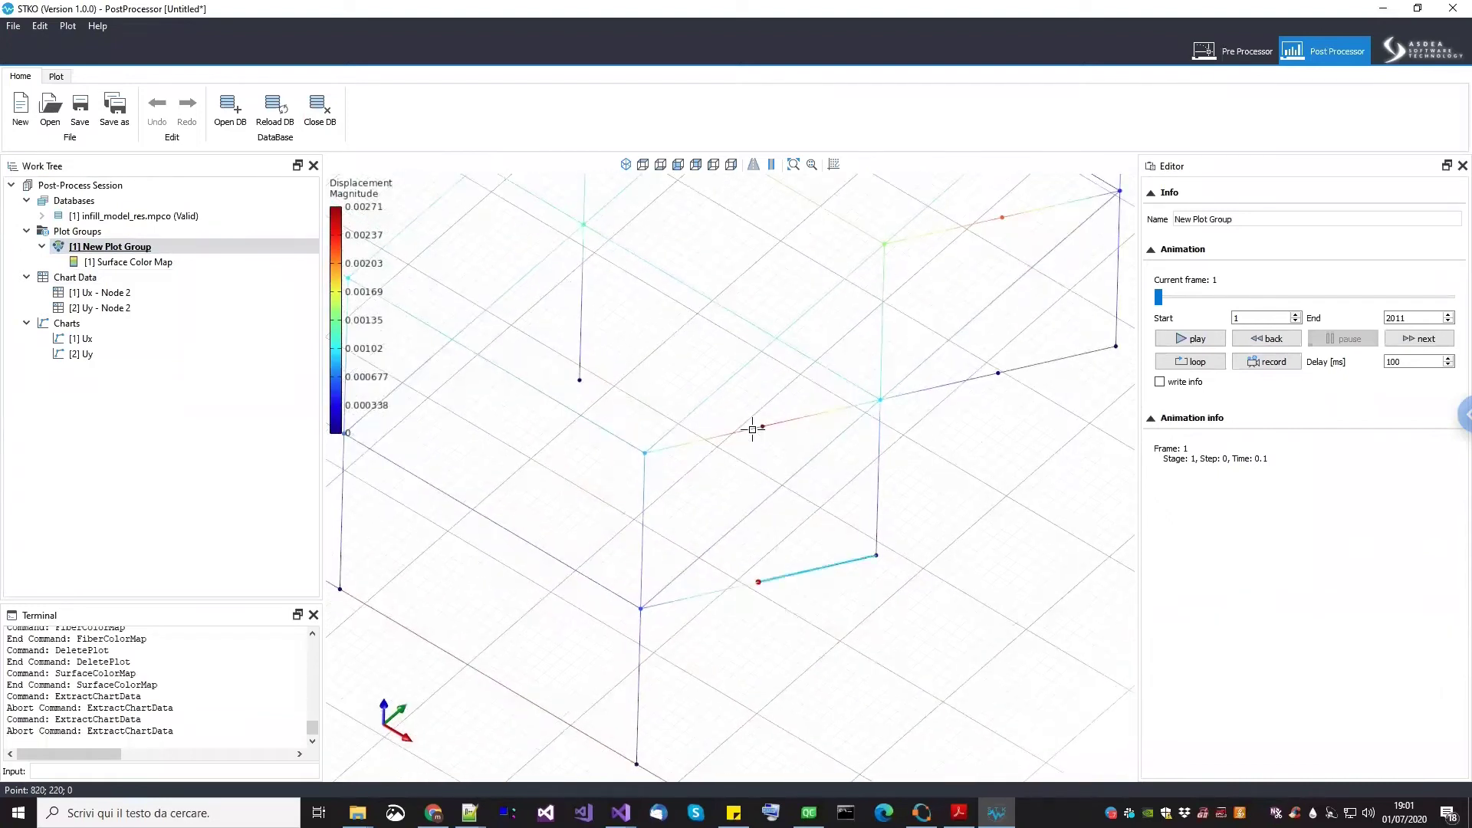
{"action": "scroll", "coordinate": [780, 536], "scroll_direction": "down", "scroll_amount": 5}
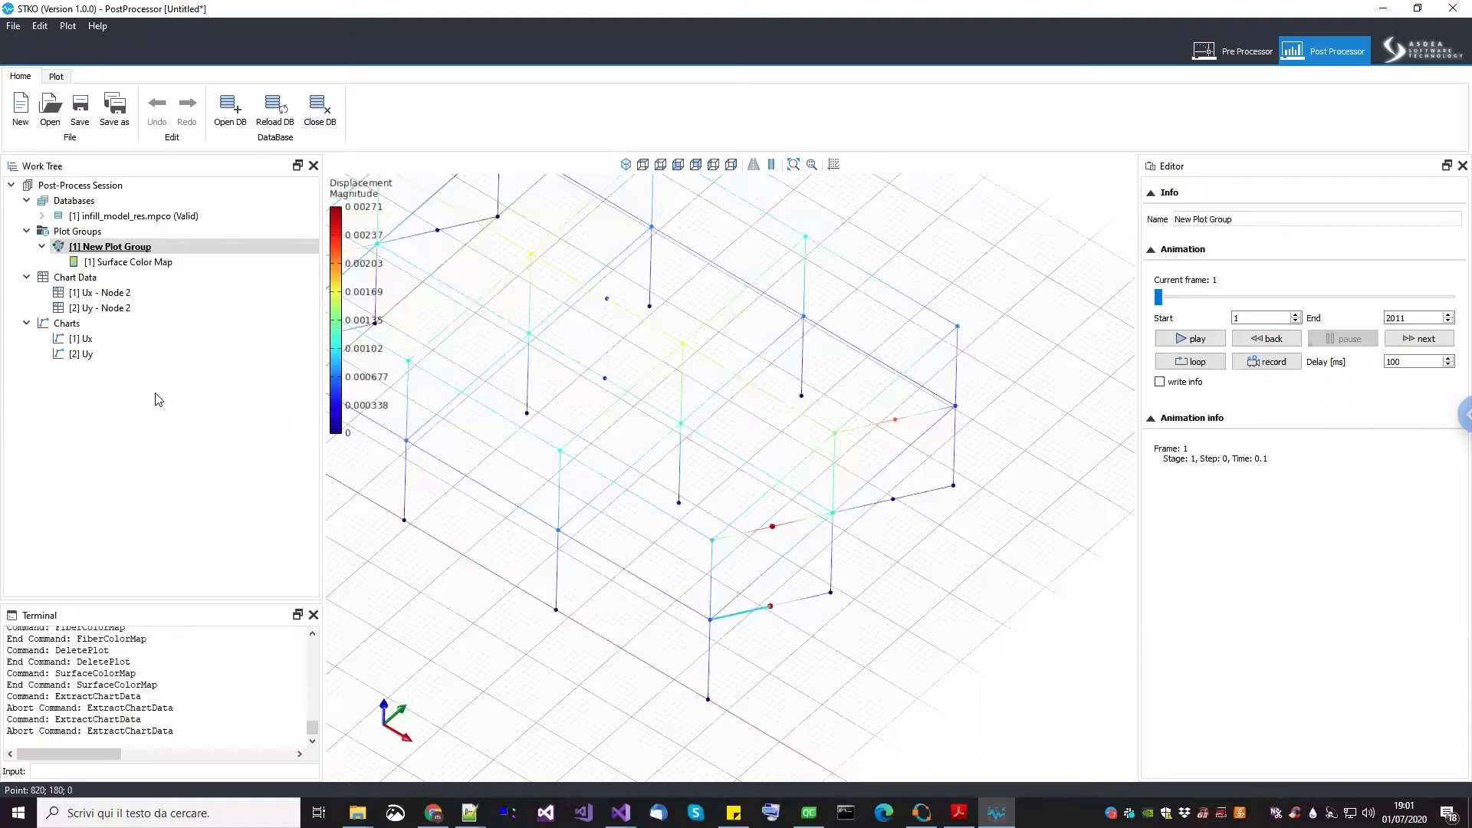
Start a chart data extraction on nodes from all stages, with the time step ID as X data and displacement Ux as Y data
{"action": "left_click", "coordinate": [124, 278]}
{"action": "right_click", "coordinate": [126, 279]}
{"action": "left_click", "coordinate": [137, 283]}
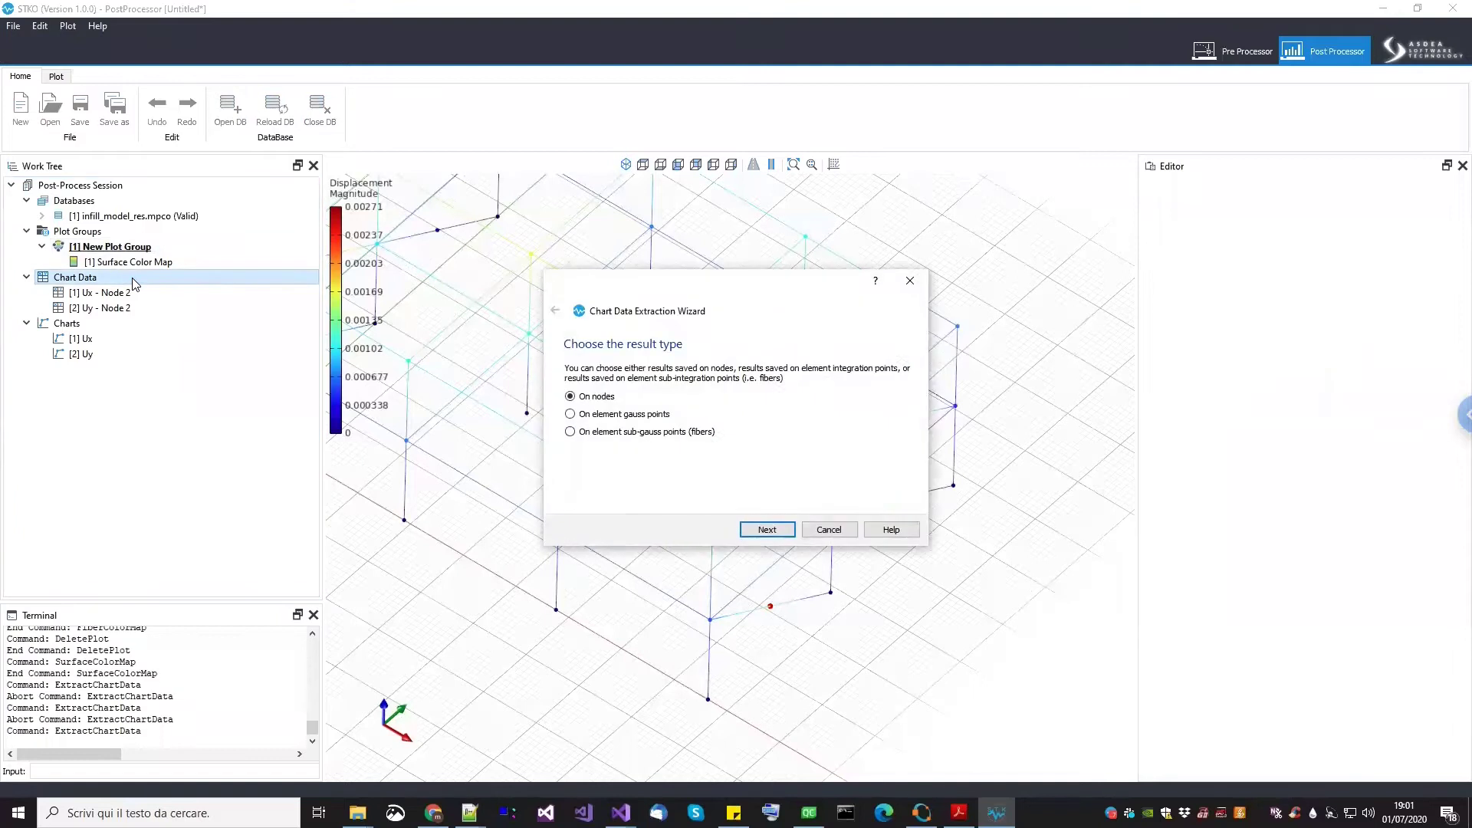
{"action": "left_click", "coordinate": [768, 529]}
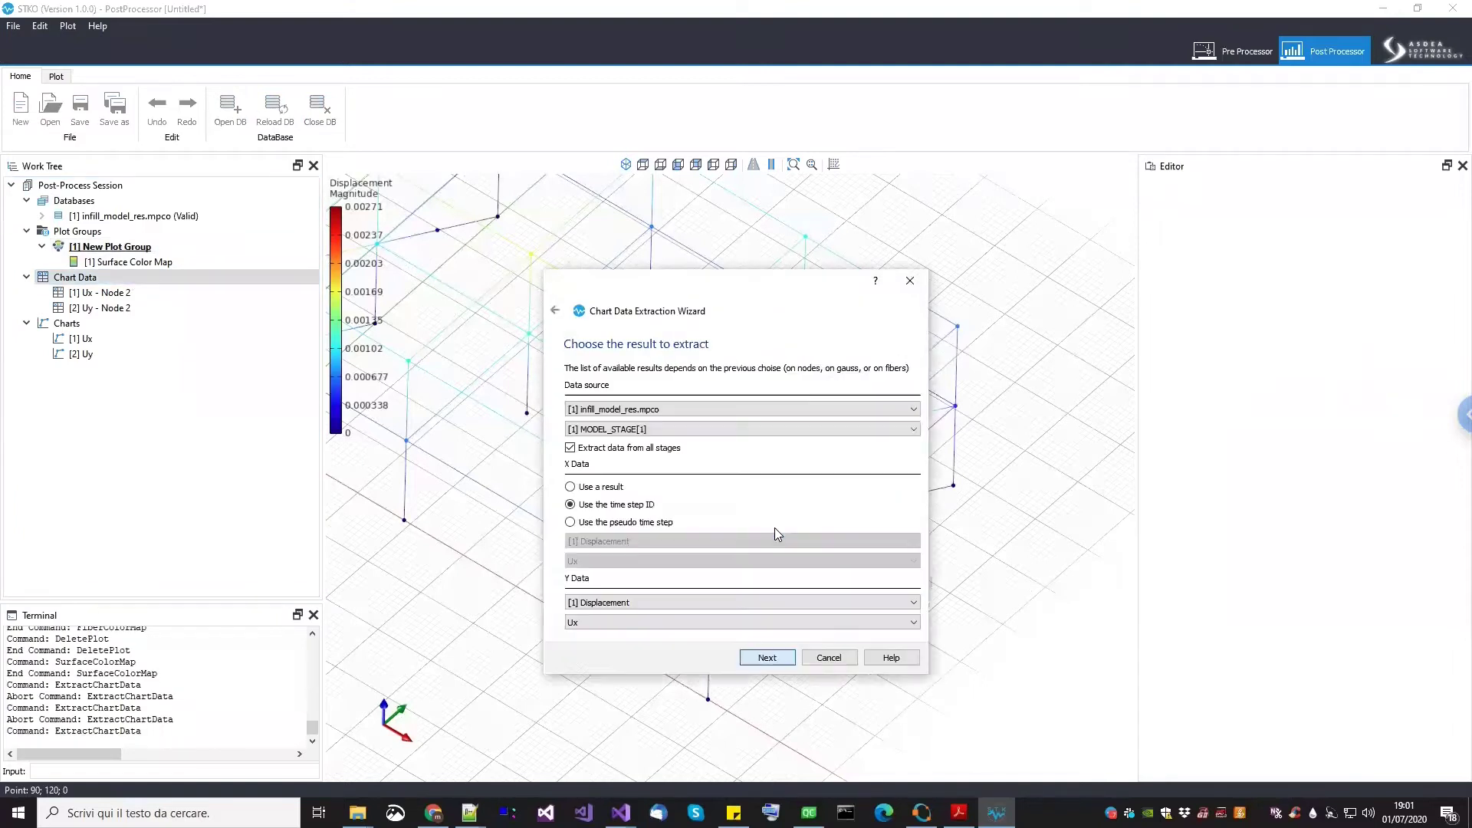
{"action": "left_click", "coordinate": [681, 428]}
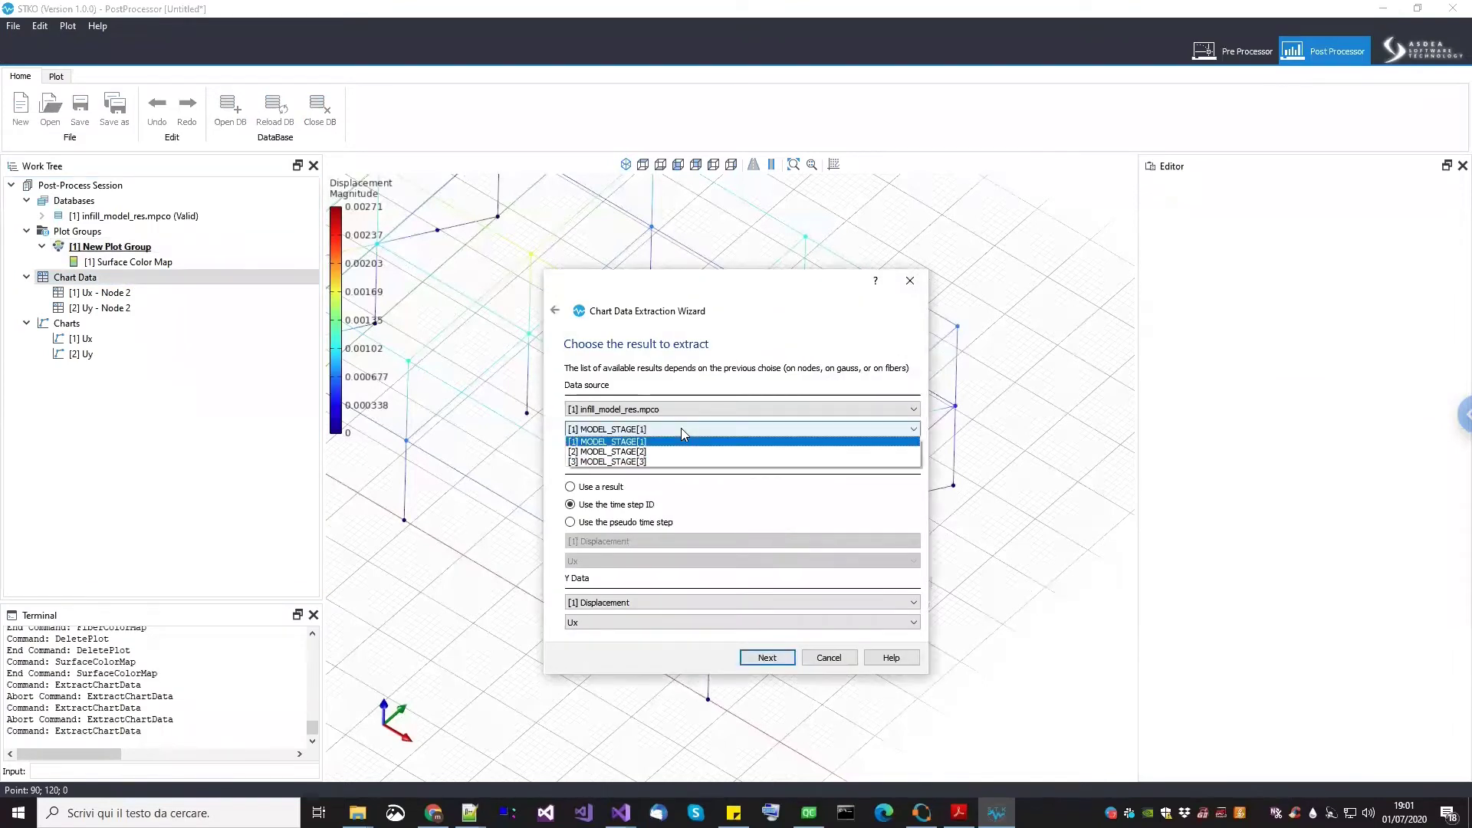
{"action": "left_click", "coordinate": [681, 442]}
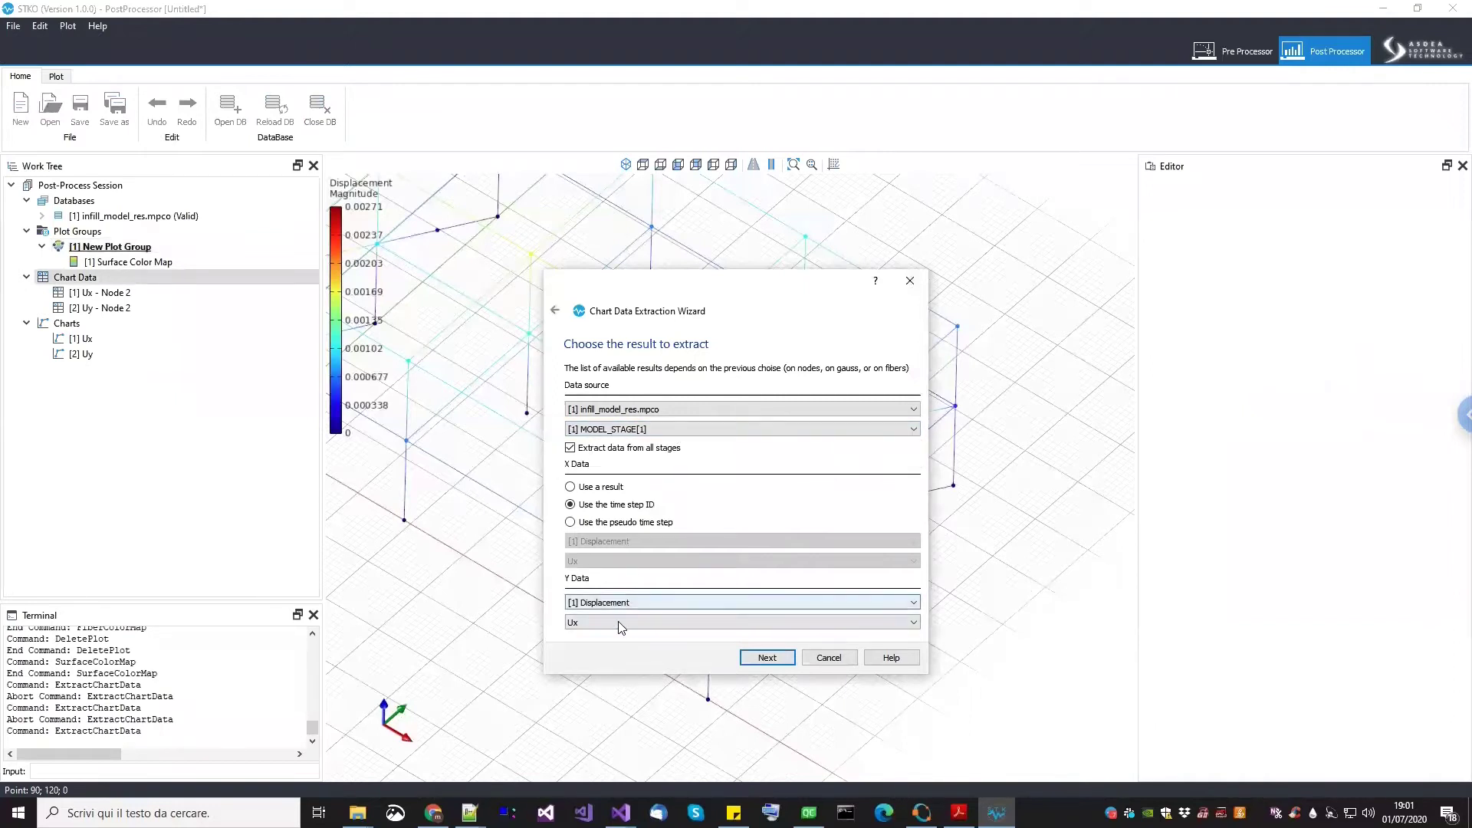
{"action": "left_click_drag", "start_coordinate": [804, 296], "coordinate": [1075, 299]}
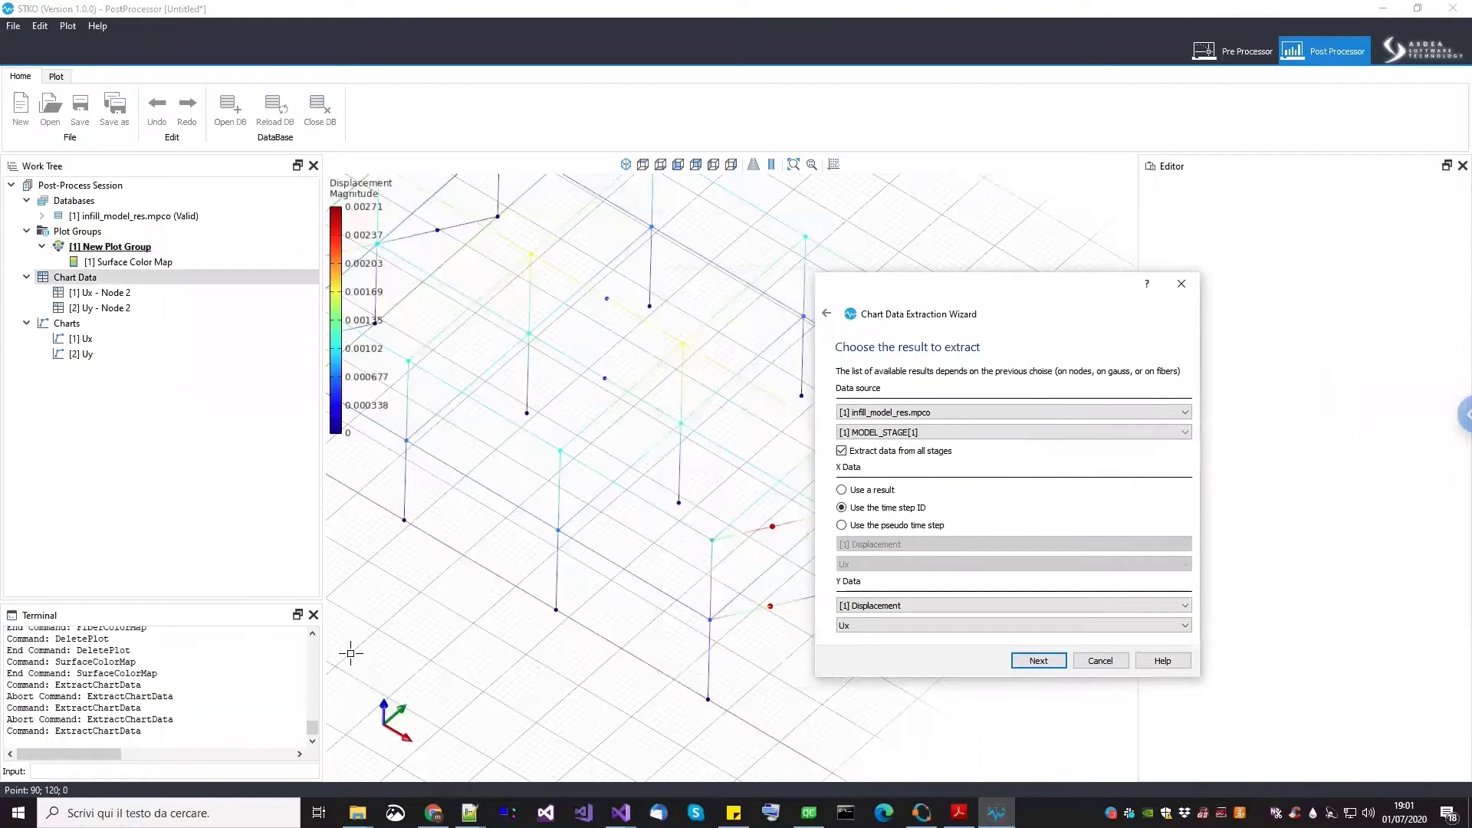
Extract the chart data for nodes 44 and 46 as multiple results with the base name OOP infills and create its chart
{"action": "left_click", "coordinate": [1056, 667]}
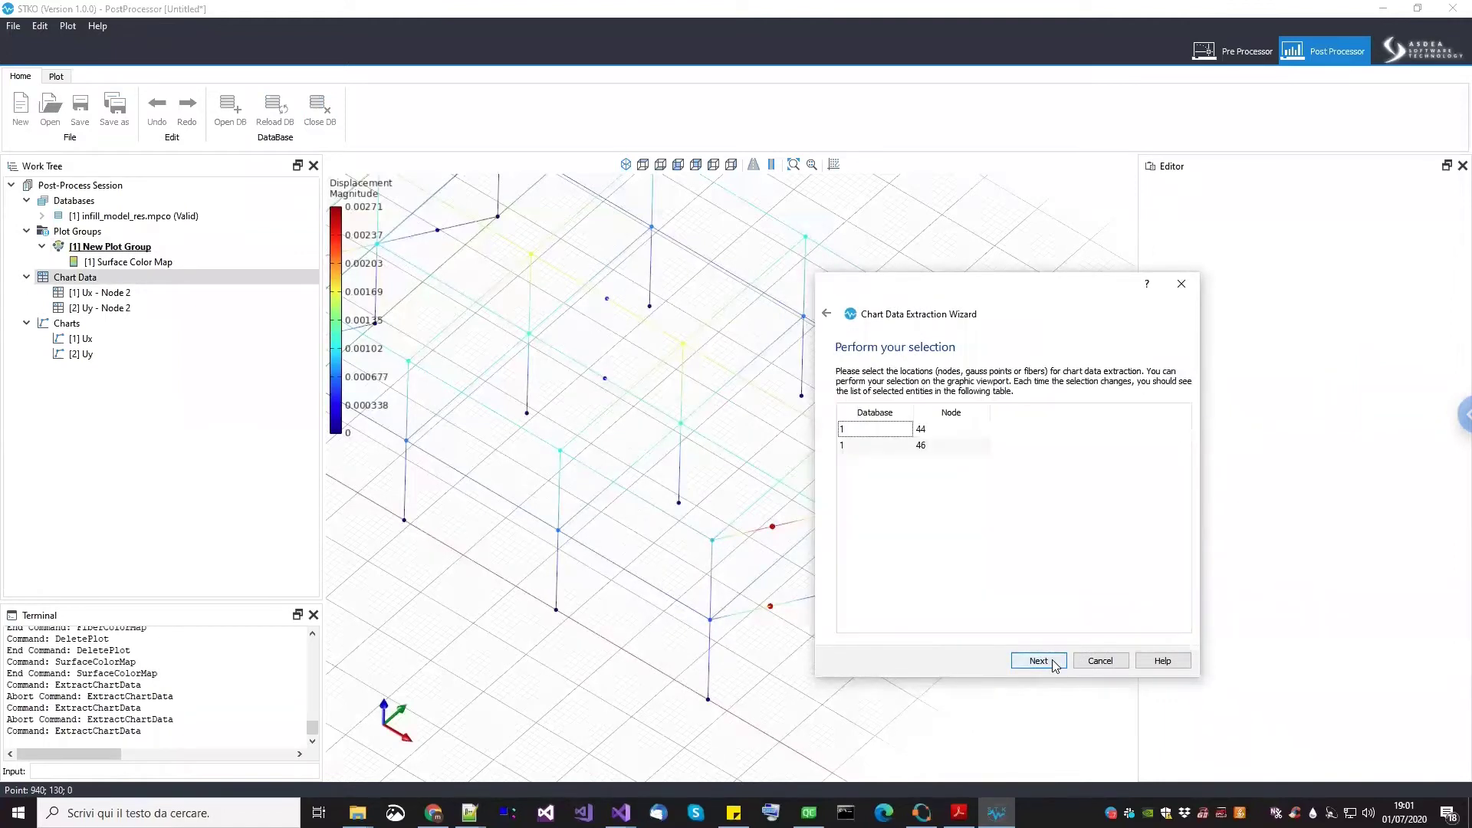
{"action": "left_click", "coordinate": [1056, 665]}
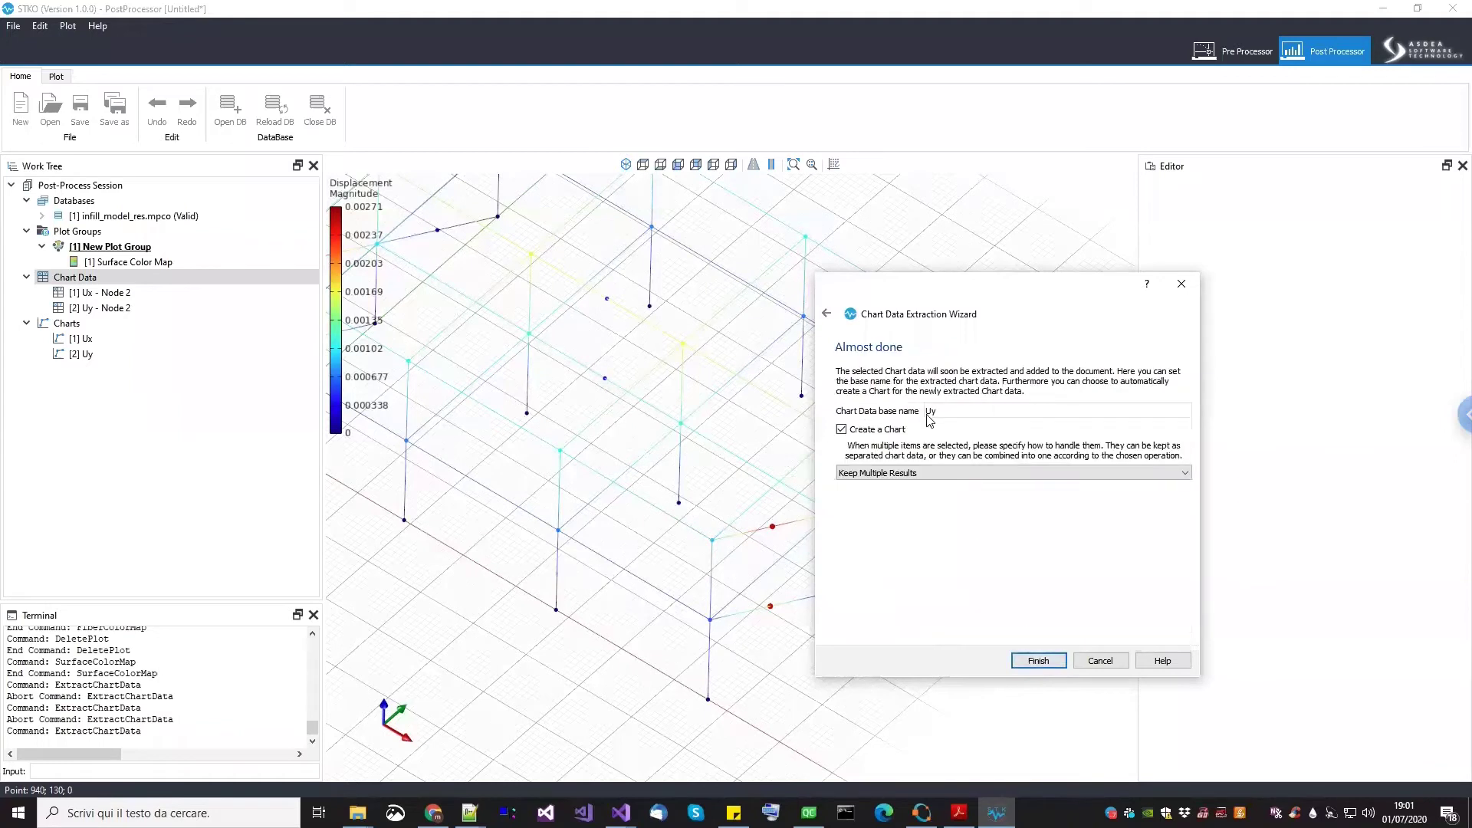
{"action": "left_click", "coordinate": [853, 474]}
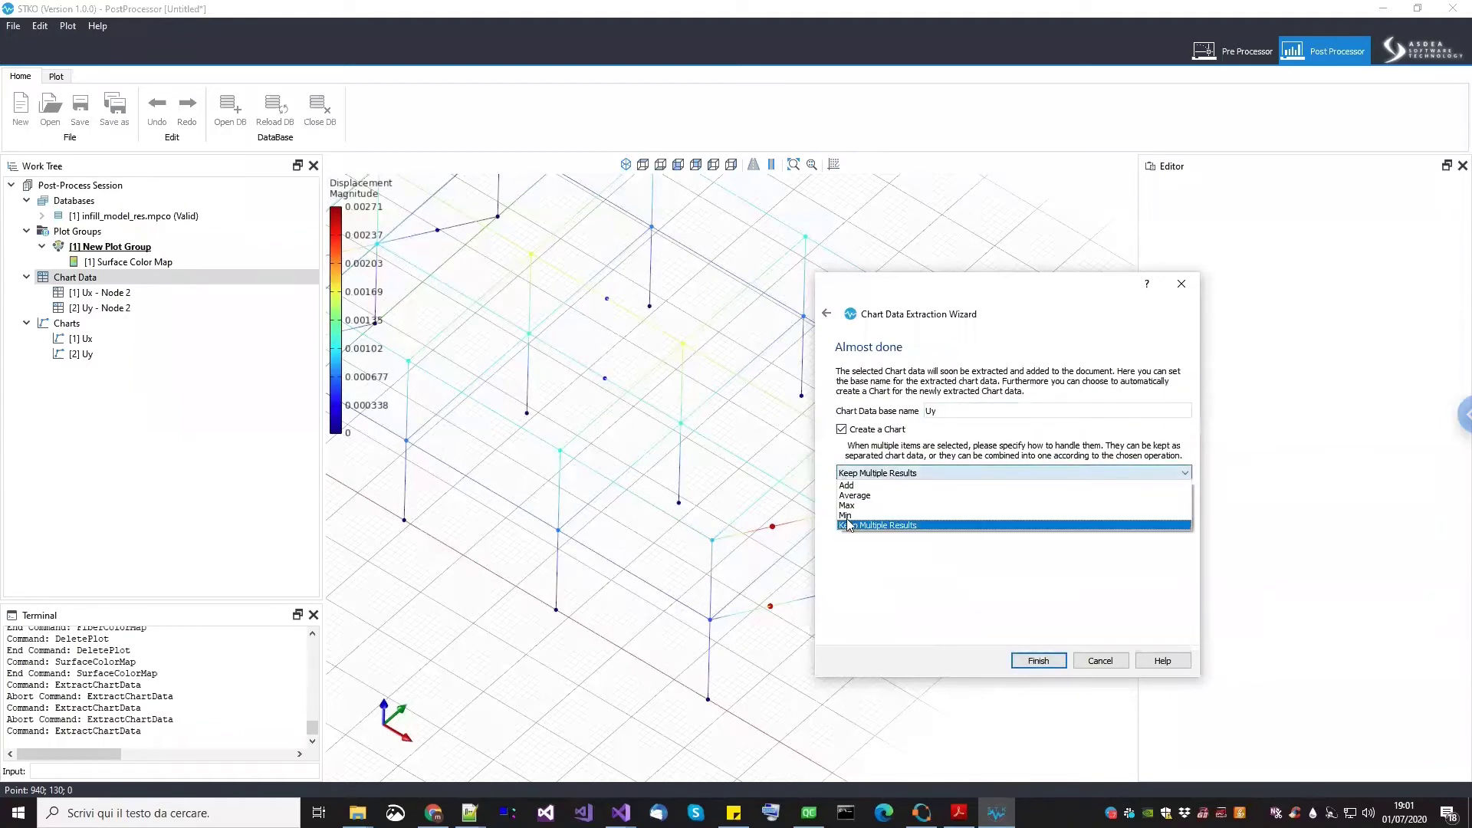
{"action": "left_click", "coordinate": [882, 587]}
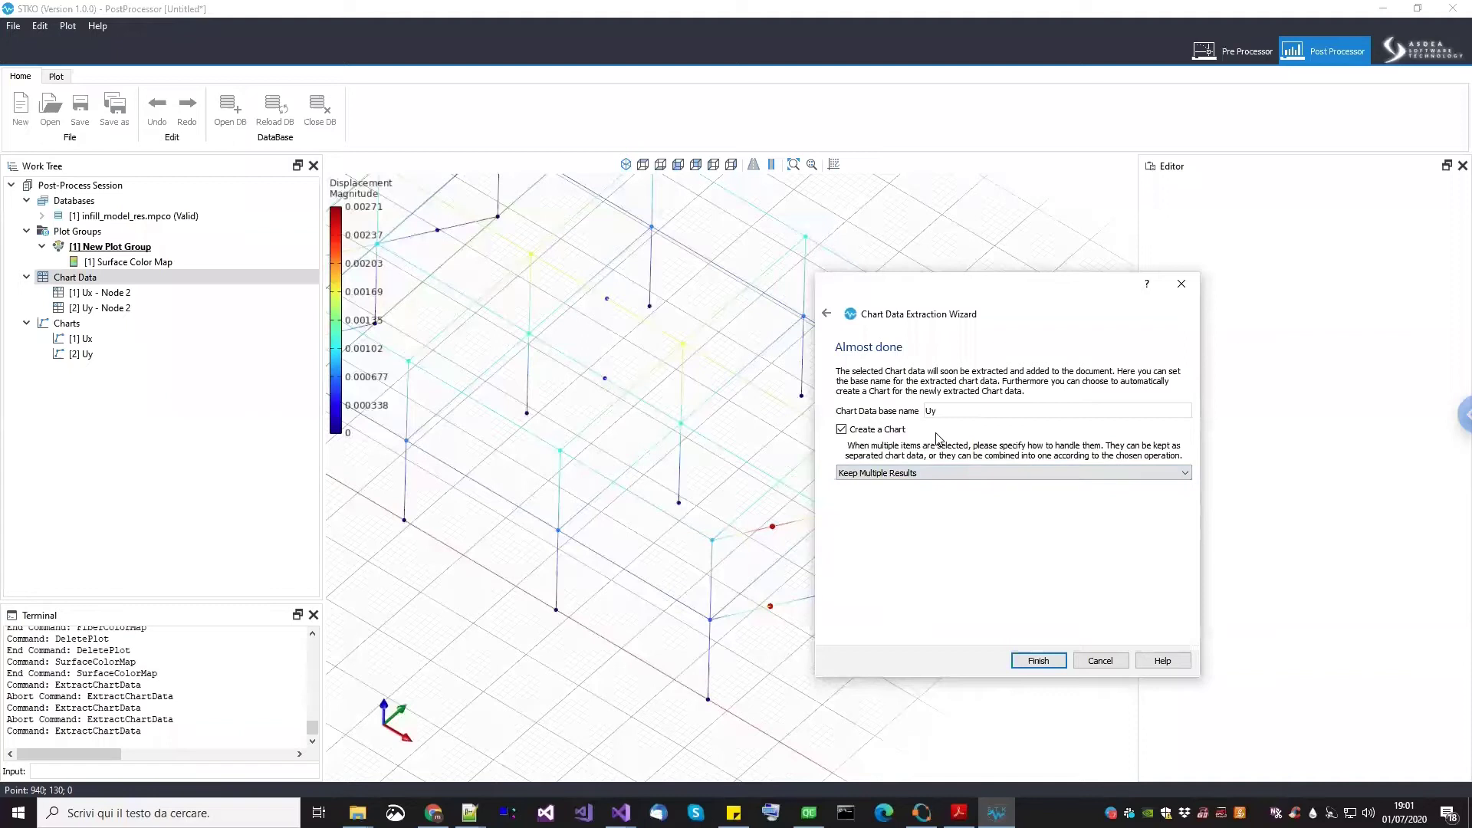
{"action": "key", "text": "Tab"}
{"action": "left_click", "coordinate": [1050, 661]}
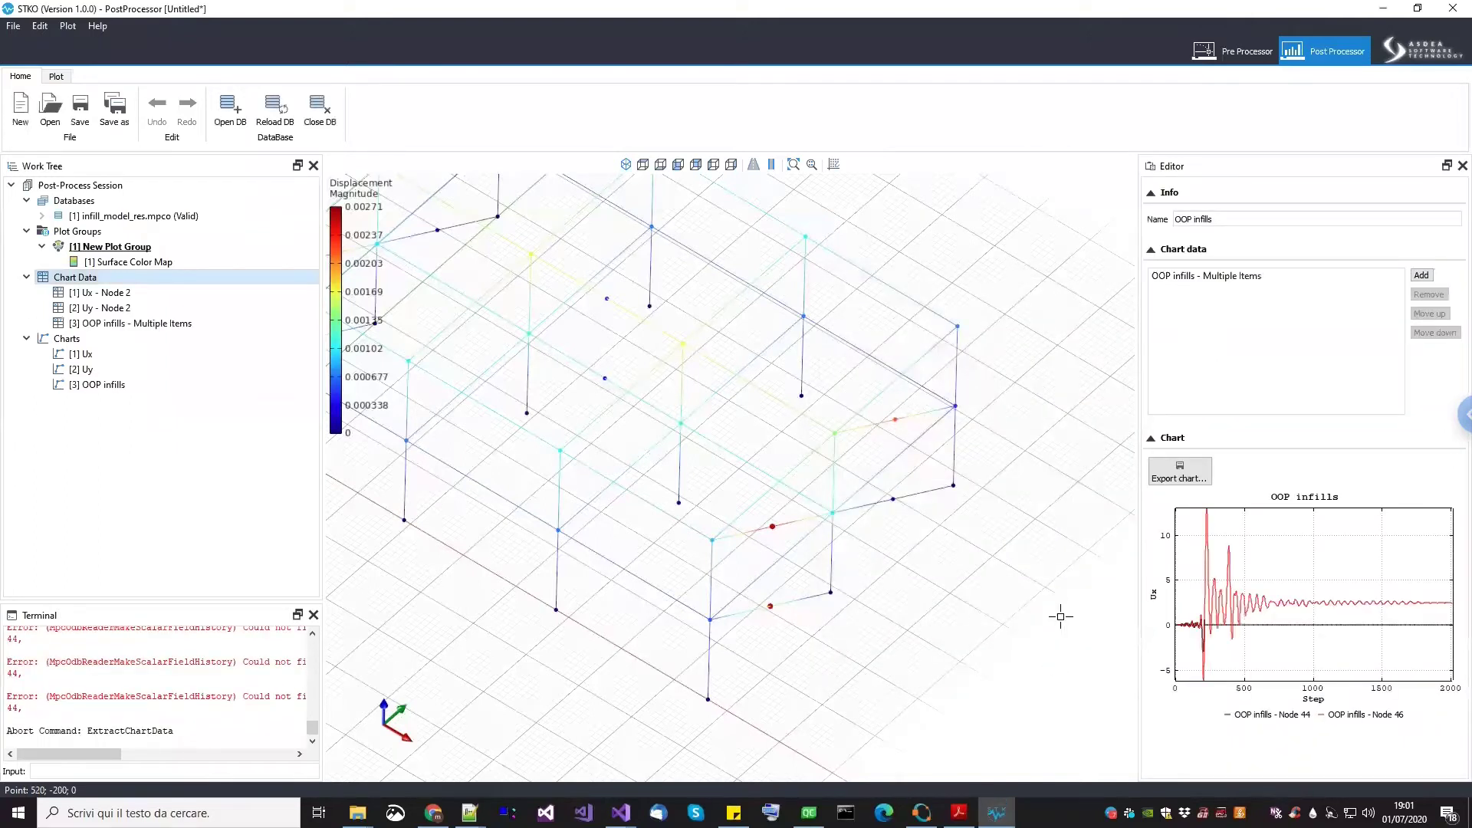
Examine the OOP infills chart, comparing the Ux histories of nodes 44 and 46, and locate the corresponding infill in the model
{"action": "left_click_drag", "start_coordinate": [1238, 614], "coordinate": [1247, 597]}
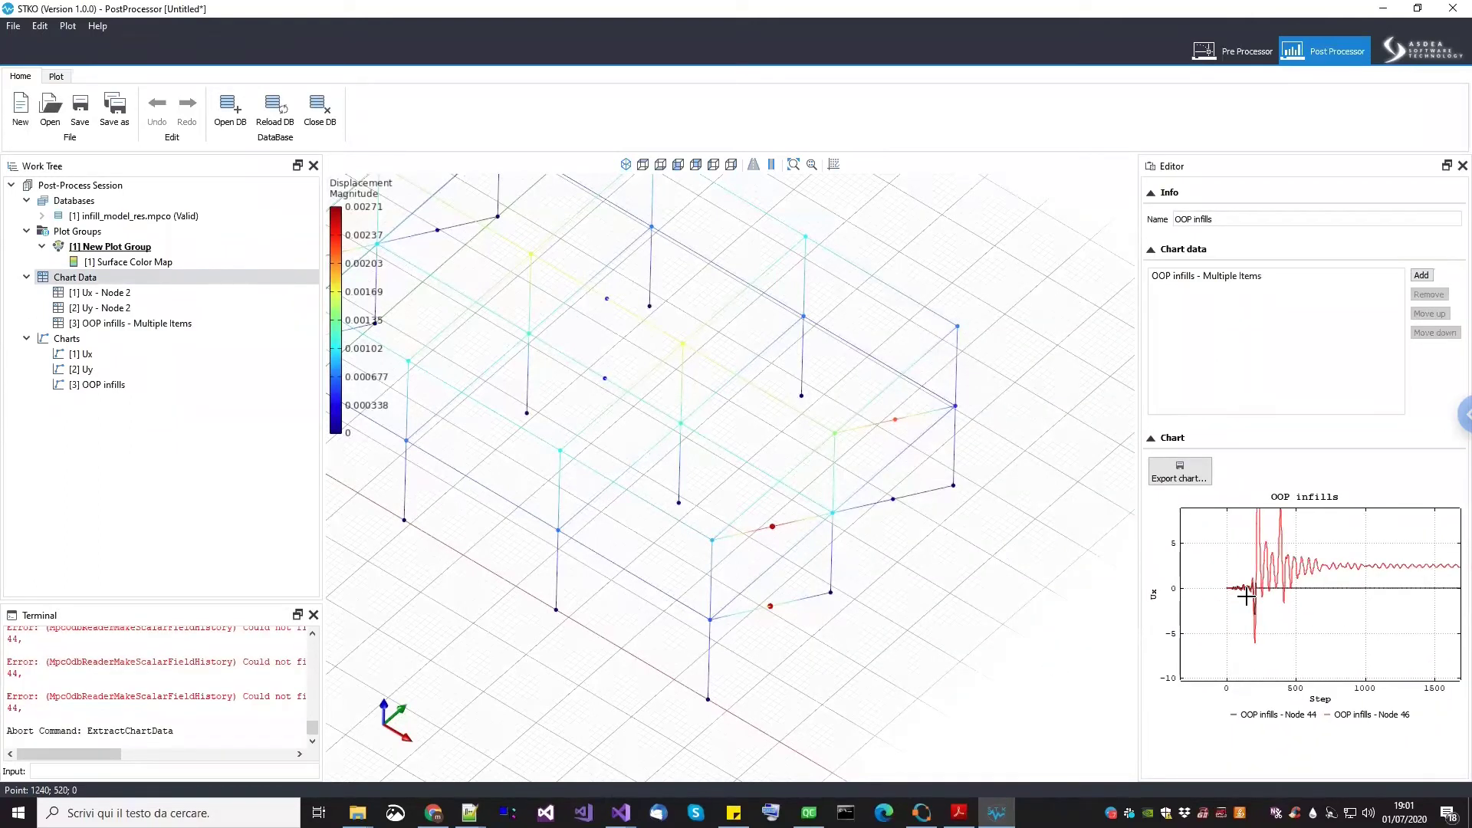
{"action": "scroll", "coordinate": [1246, 597], "scroll_direction": "up", "scroll_amount": 5}
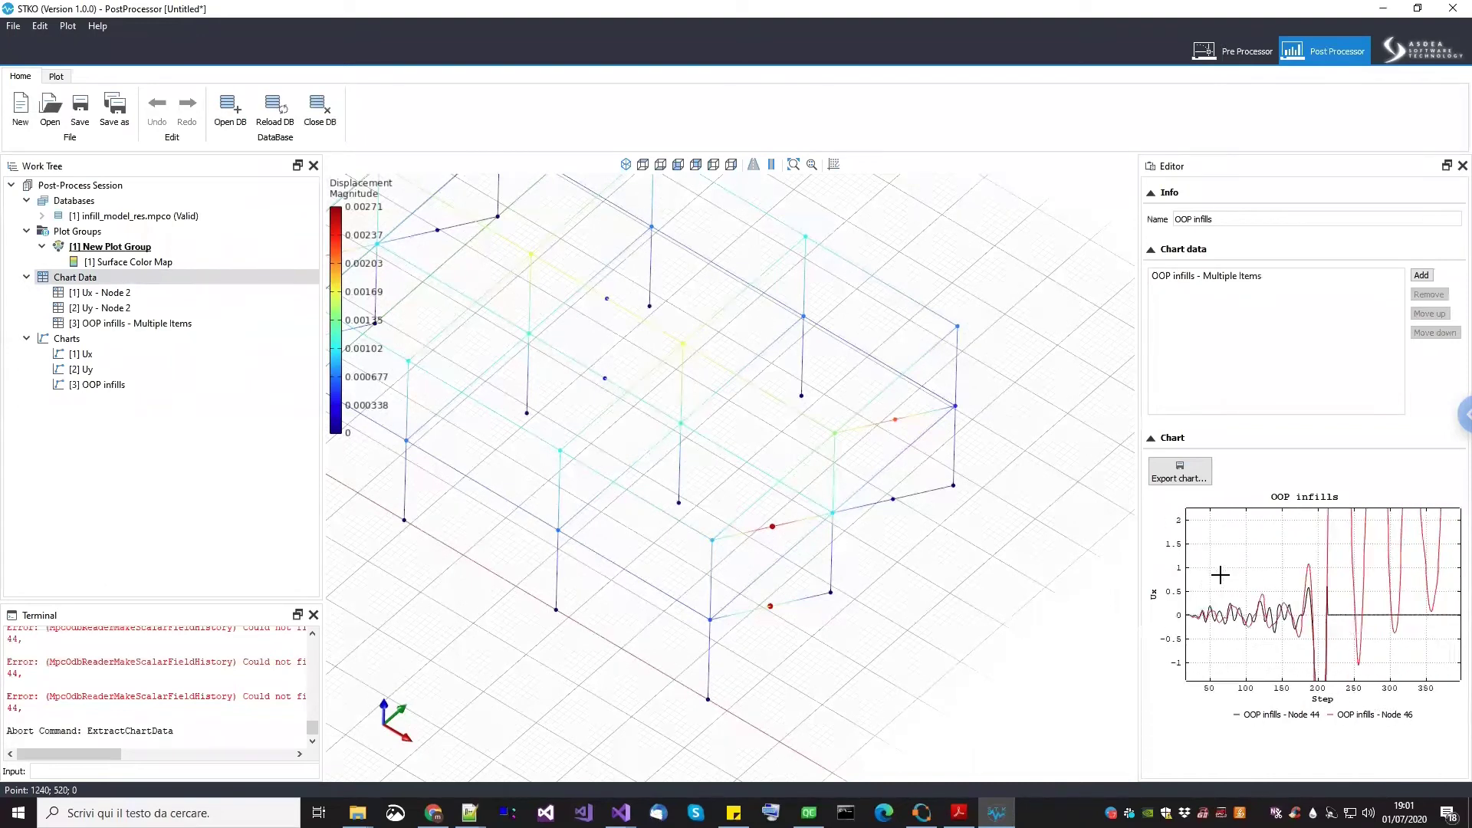
{"action": "scroll", "coordinate": [1271, 570], "scroll_direction": "up", "scroll_amount": 4}
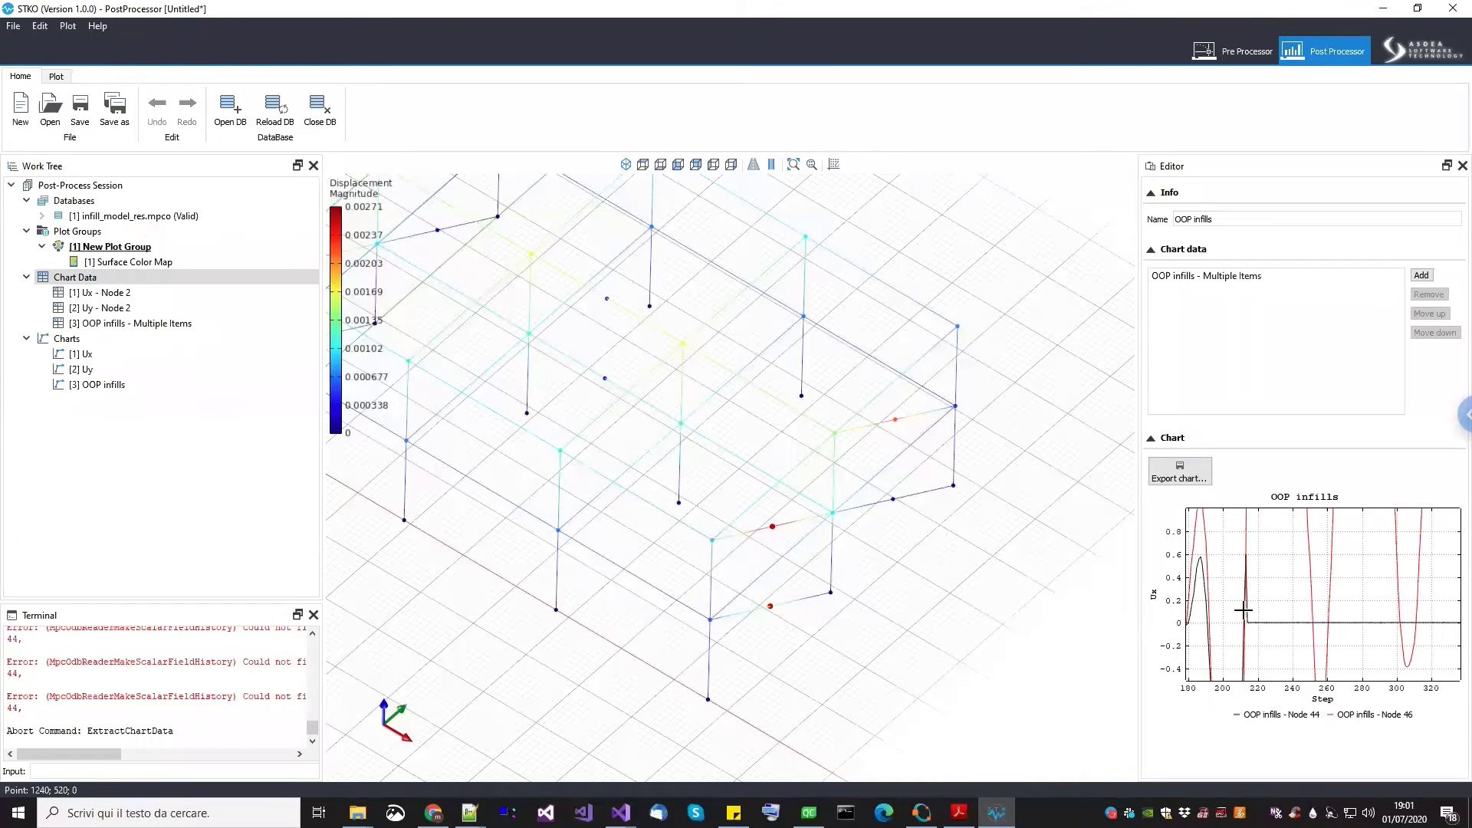
{"action": "scroll", "coordinate": [1246, 619], "scroll_direction": "down", "scroll_amount": 6}
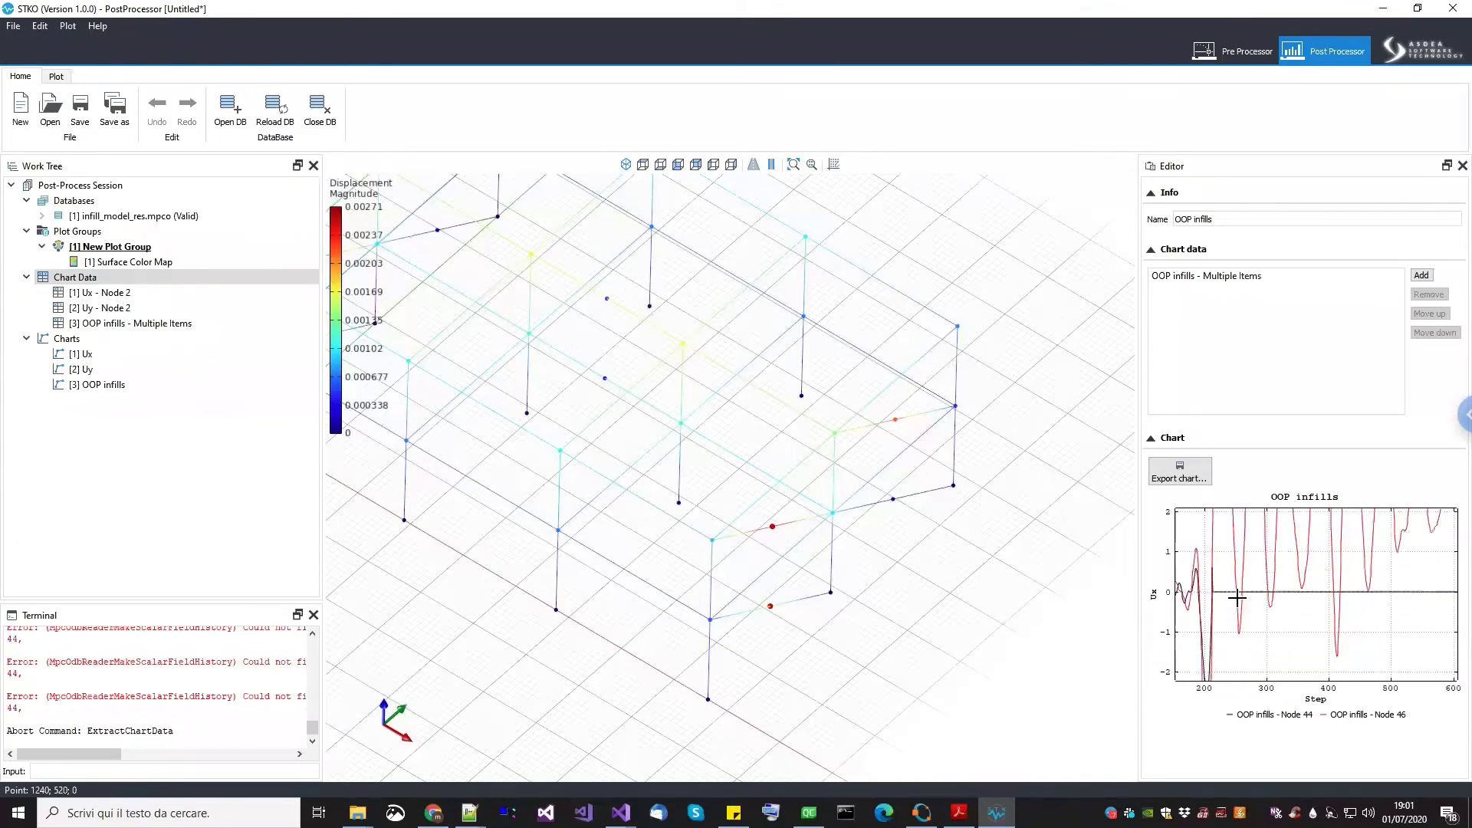
{"action": "scroll", "coordinate": [1250, 599], "scroll_direction": "down", "scroll_amount": 2}
{"action": "scroll", "coordinate": [1309, 594], "scroll_direction": "down", "scroll_amount": 2}
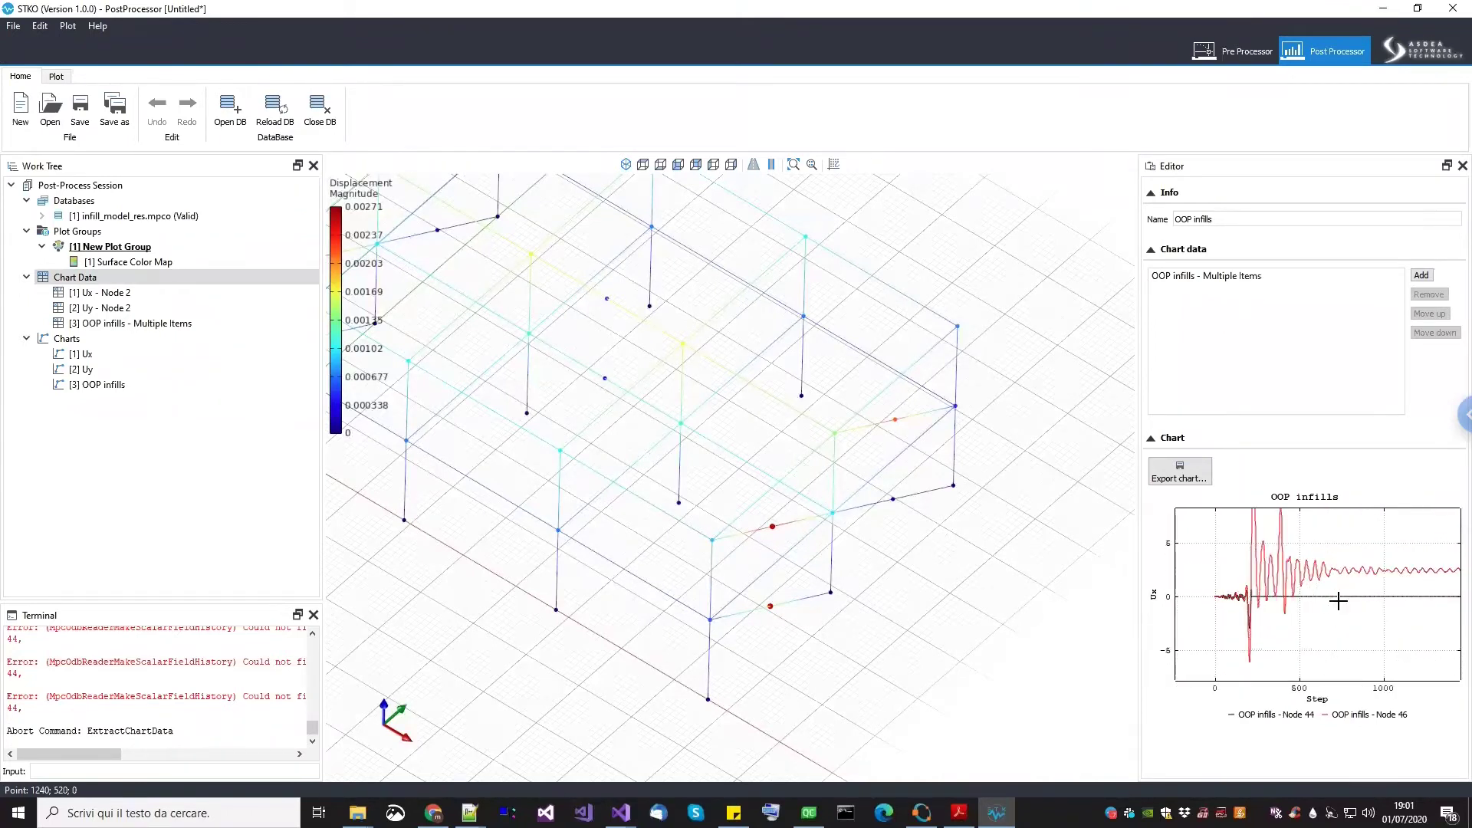
{"action": "left_click_drag", "start_coordinate": [1369, 601], "coordinate": [1301, 609]}
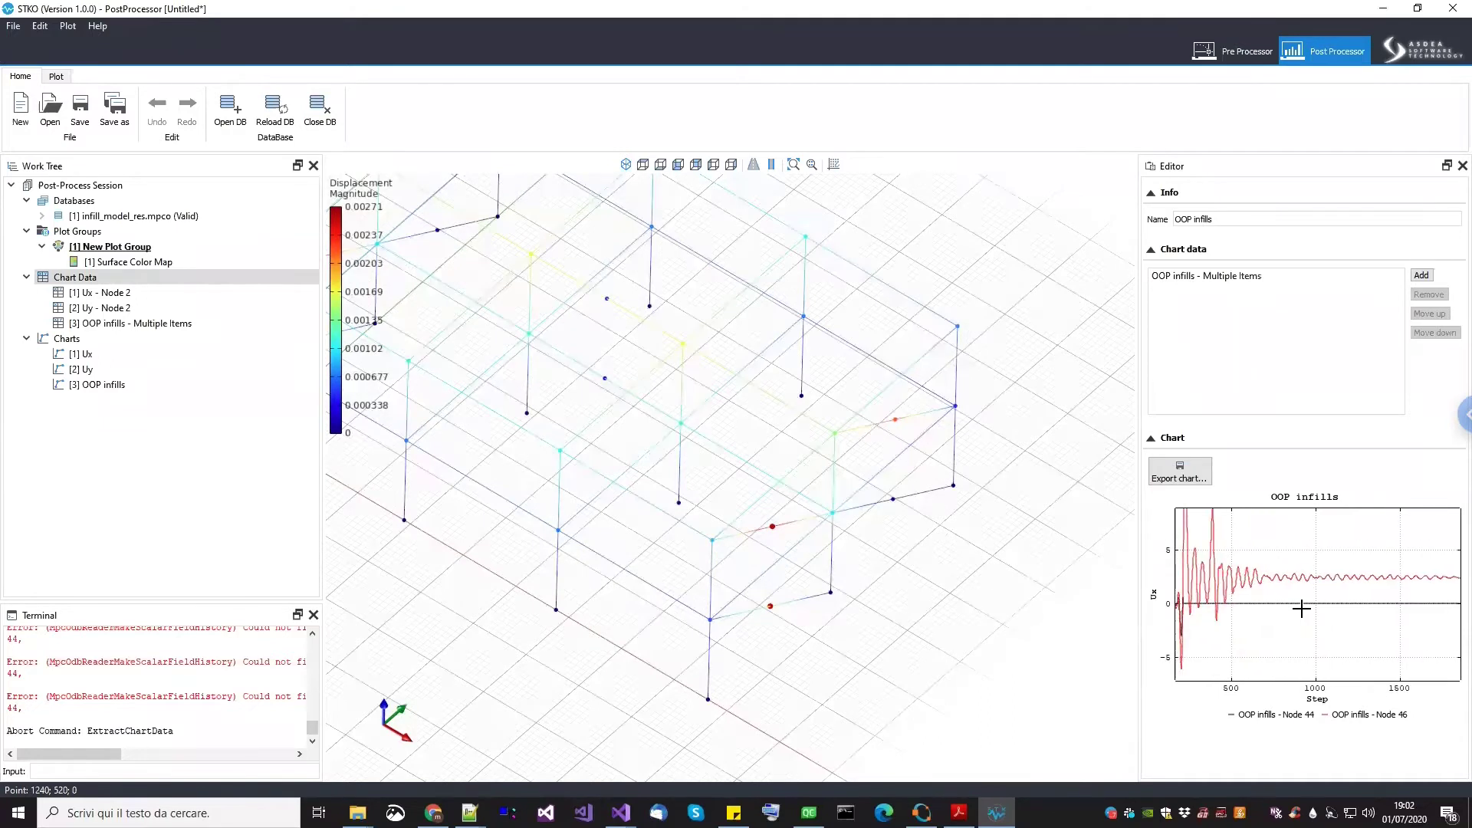
{"action": "scroll", "coordinate": [1301, 608], "scroll_direction": "down", "scroll_amount": 2}
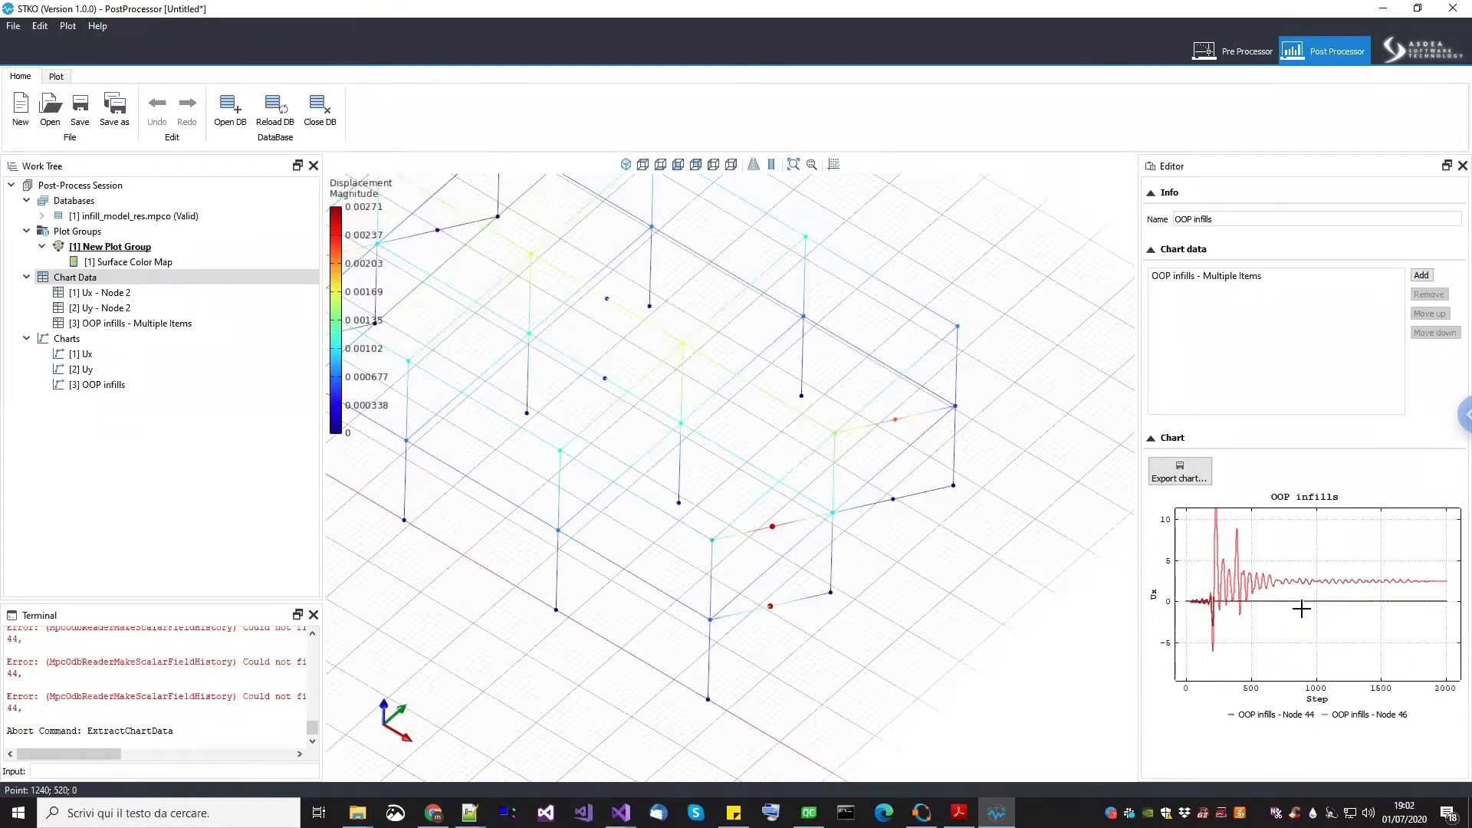
{"action": "left_click_drag", "start_coordinate": [1265, 593], "coordinate": [1269, 611]}
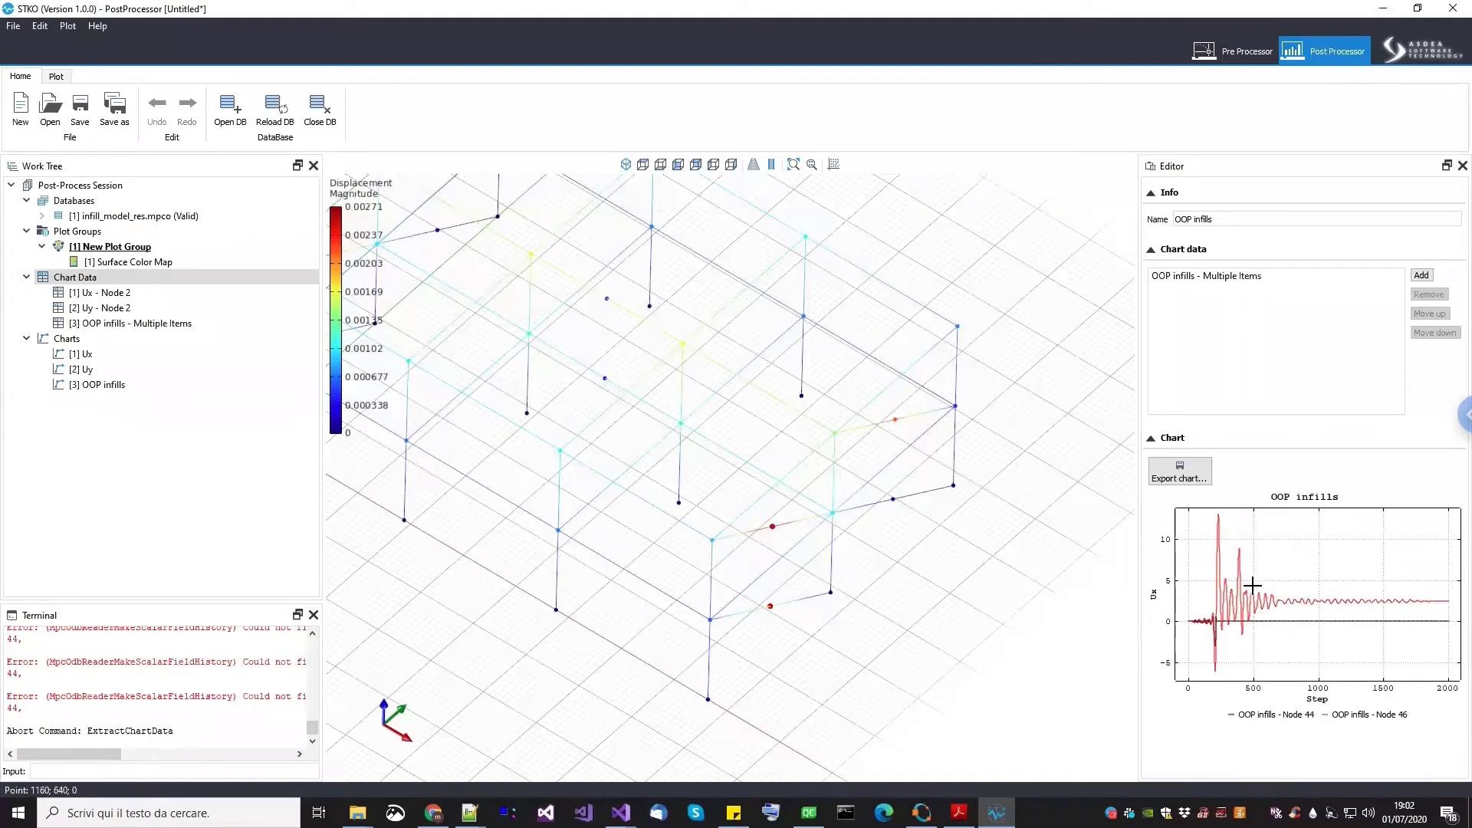
{"action": "scroll", "coordinate": [1308, 563], "scroll_direction": "up", "scroll_amount": 1}
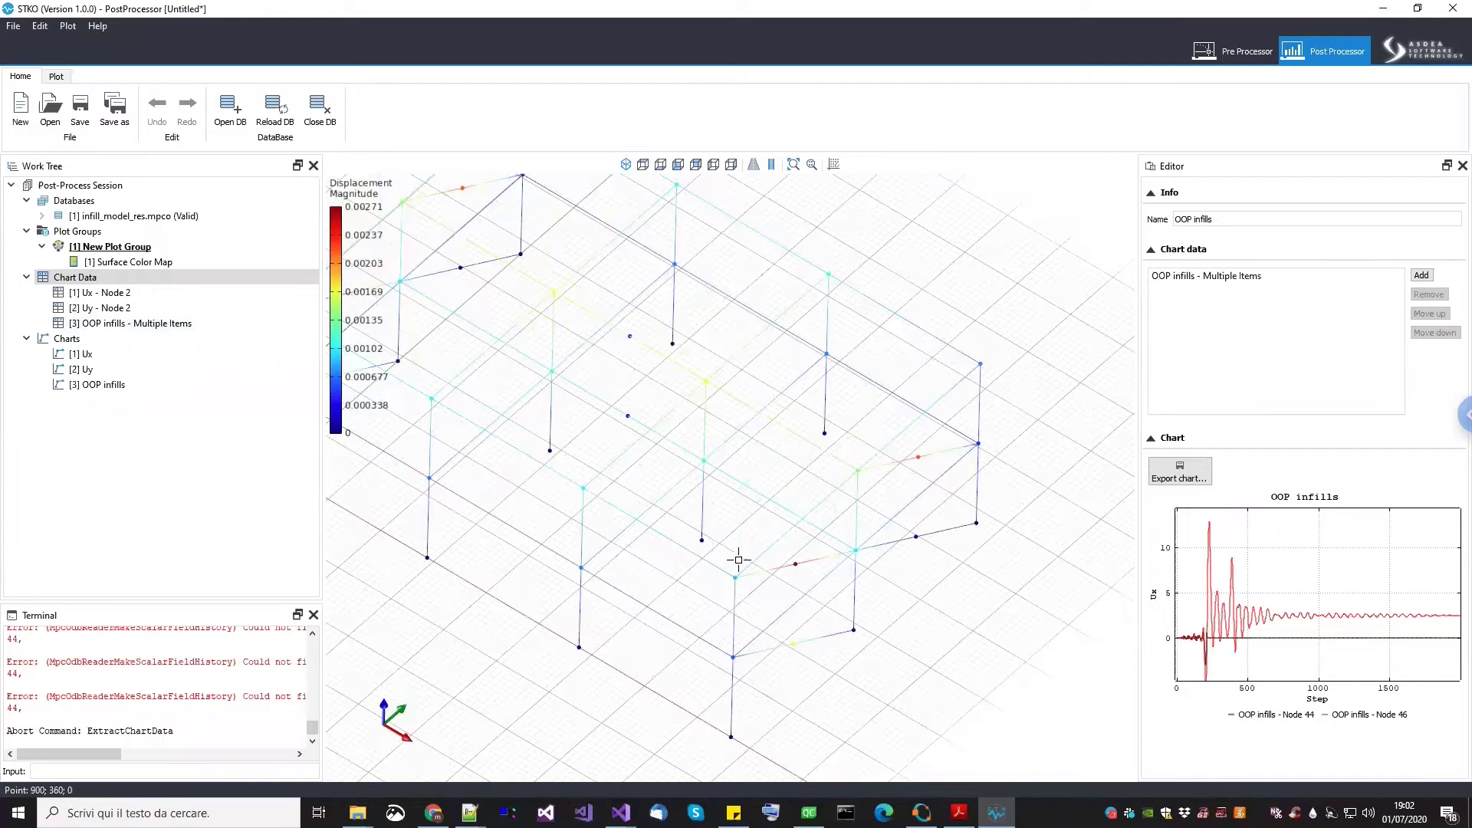
{"action": "scroll", "coordinate": [878, 582], "scroll_direction": "up", "scroll_amount": 2}
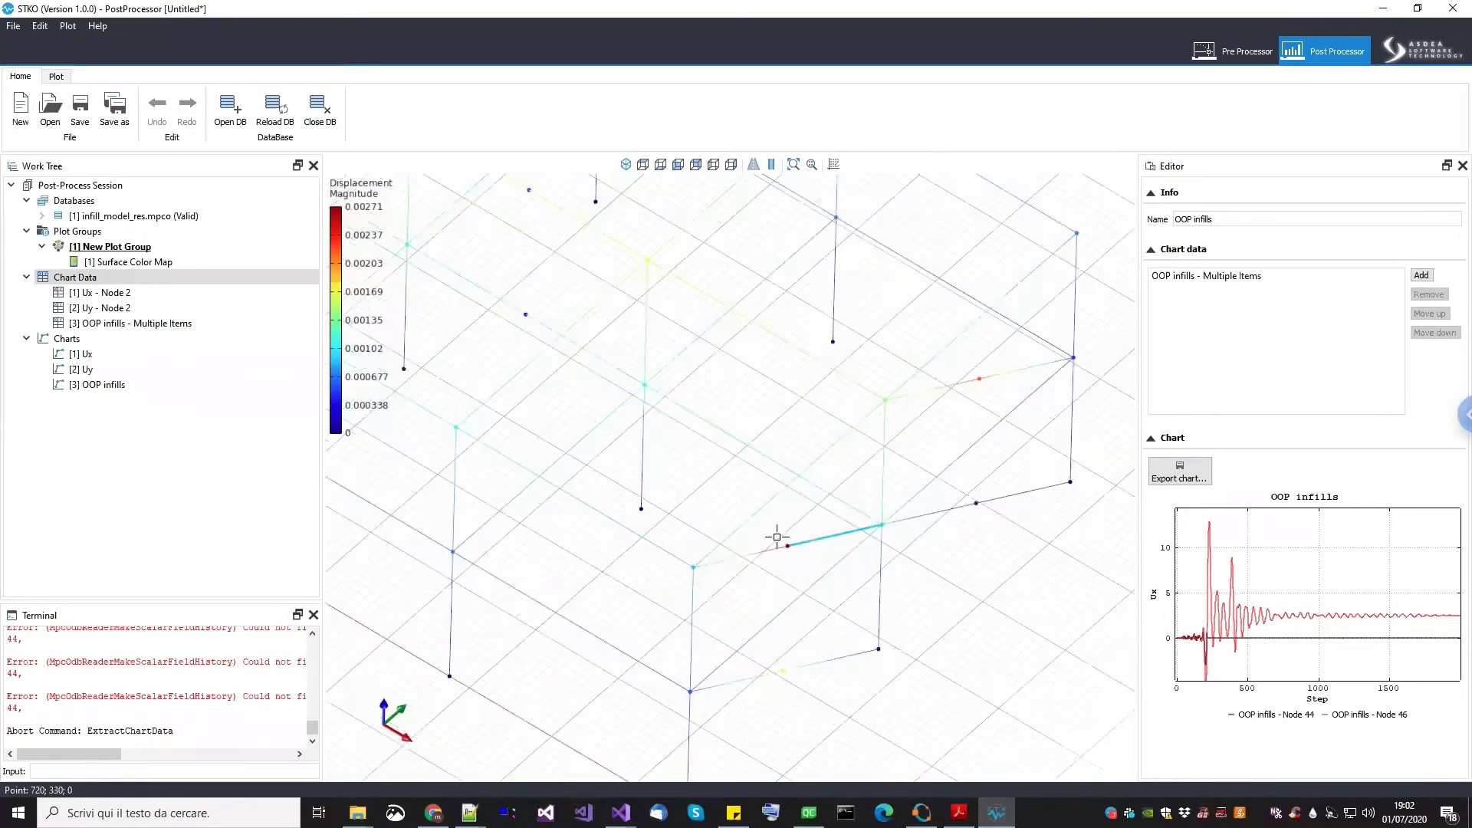
Replace the Surface Color Map in the plot group with a Beam/Shell Fiber Color Map and display it
{"action": "right_click", "coordinate": [115, 262]}
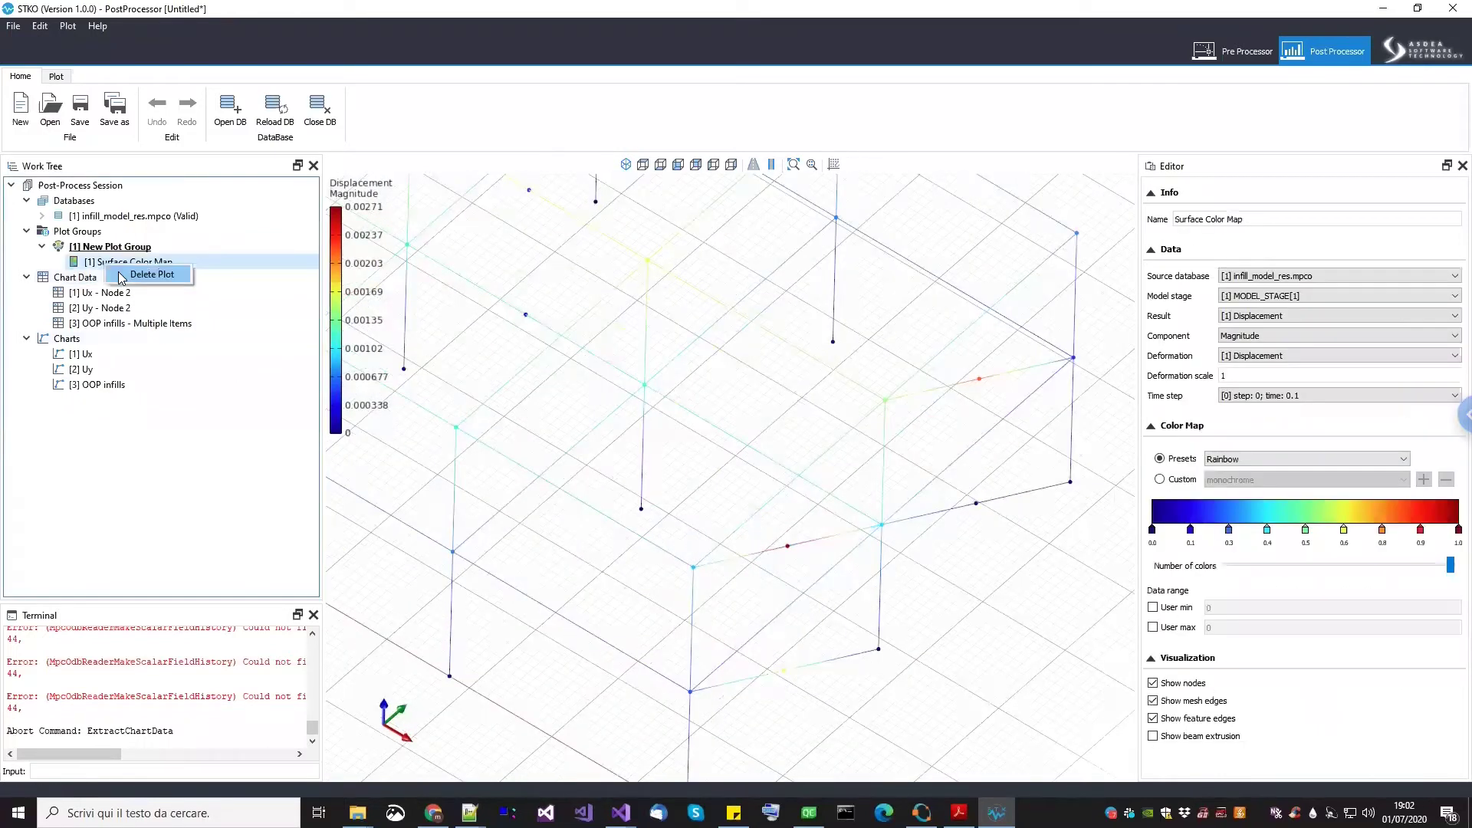
{"action": "left_click", "coordinate": [124, 276]}
{"action": "right_click", "coordinate": [125, 249]}
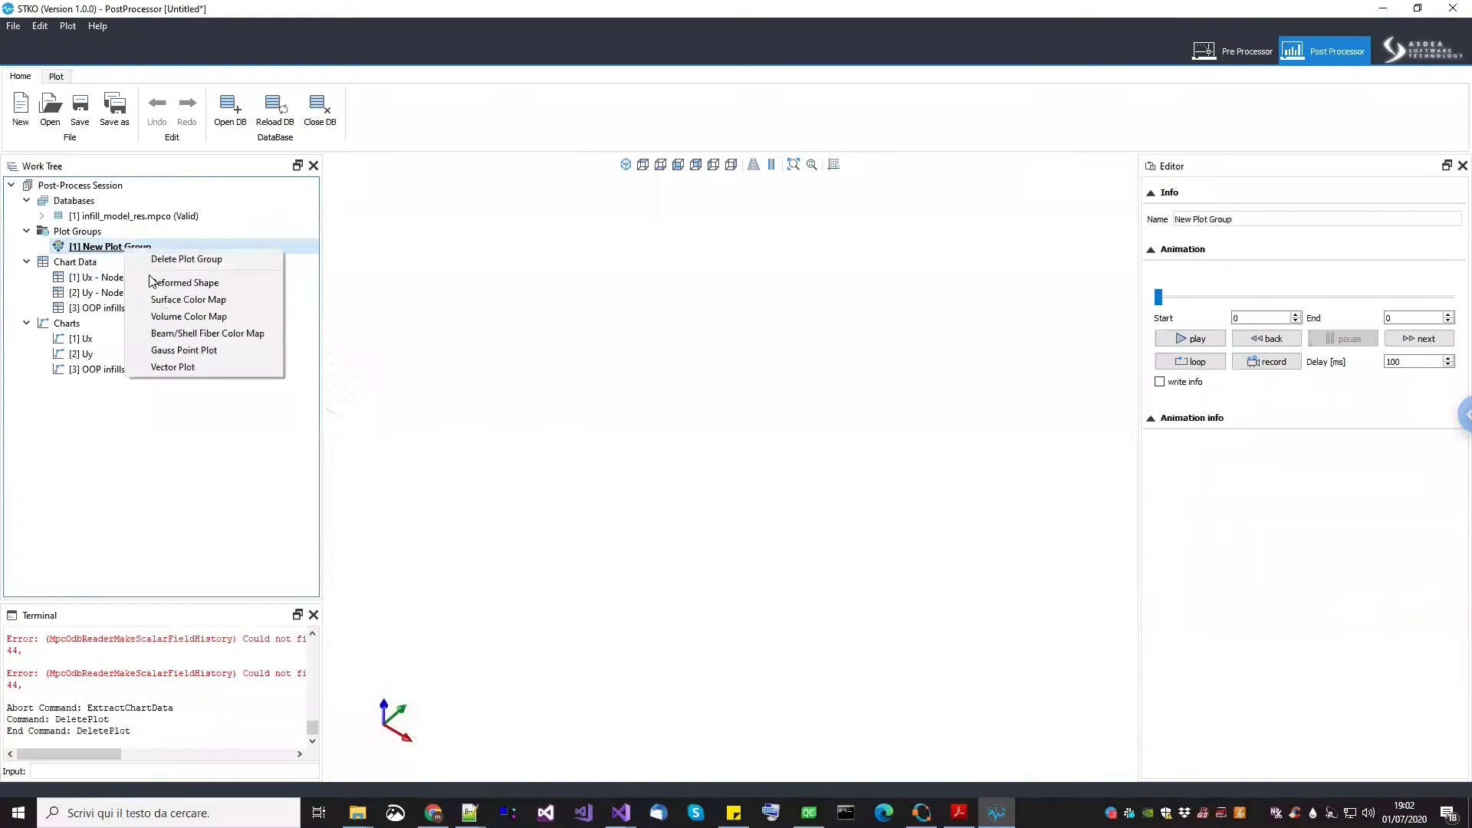
{"action": "left_click", "coordinate": [201, 338]}
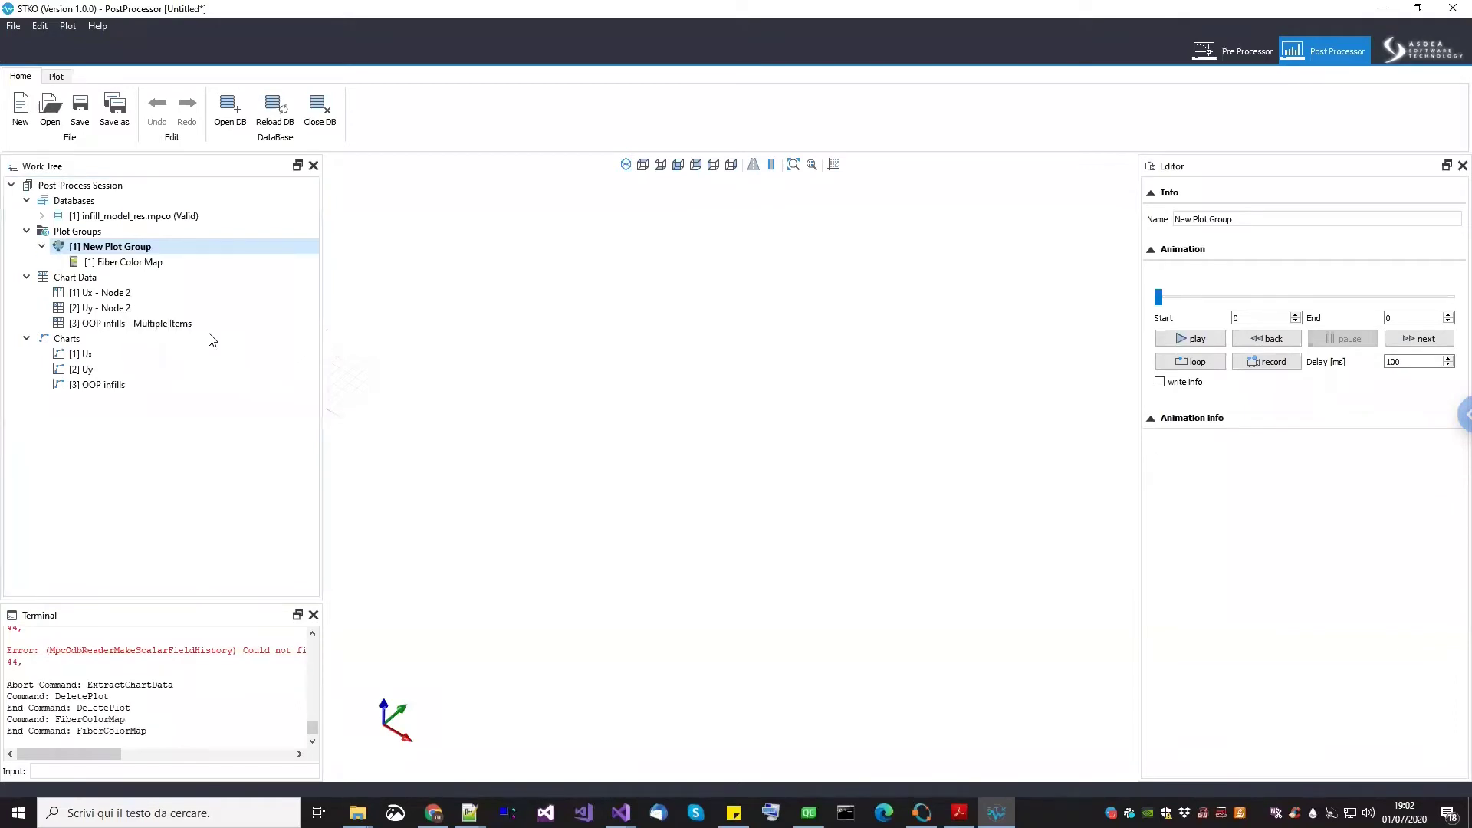
{"action": "left_click", "coordinate": [154, 263]}
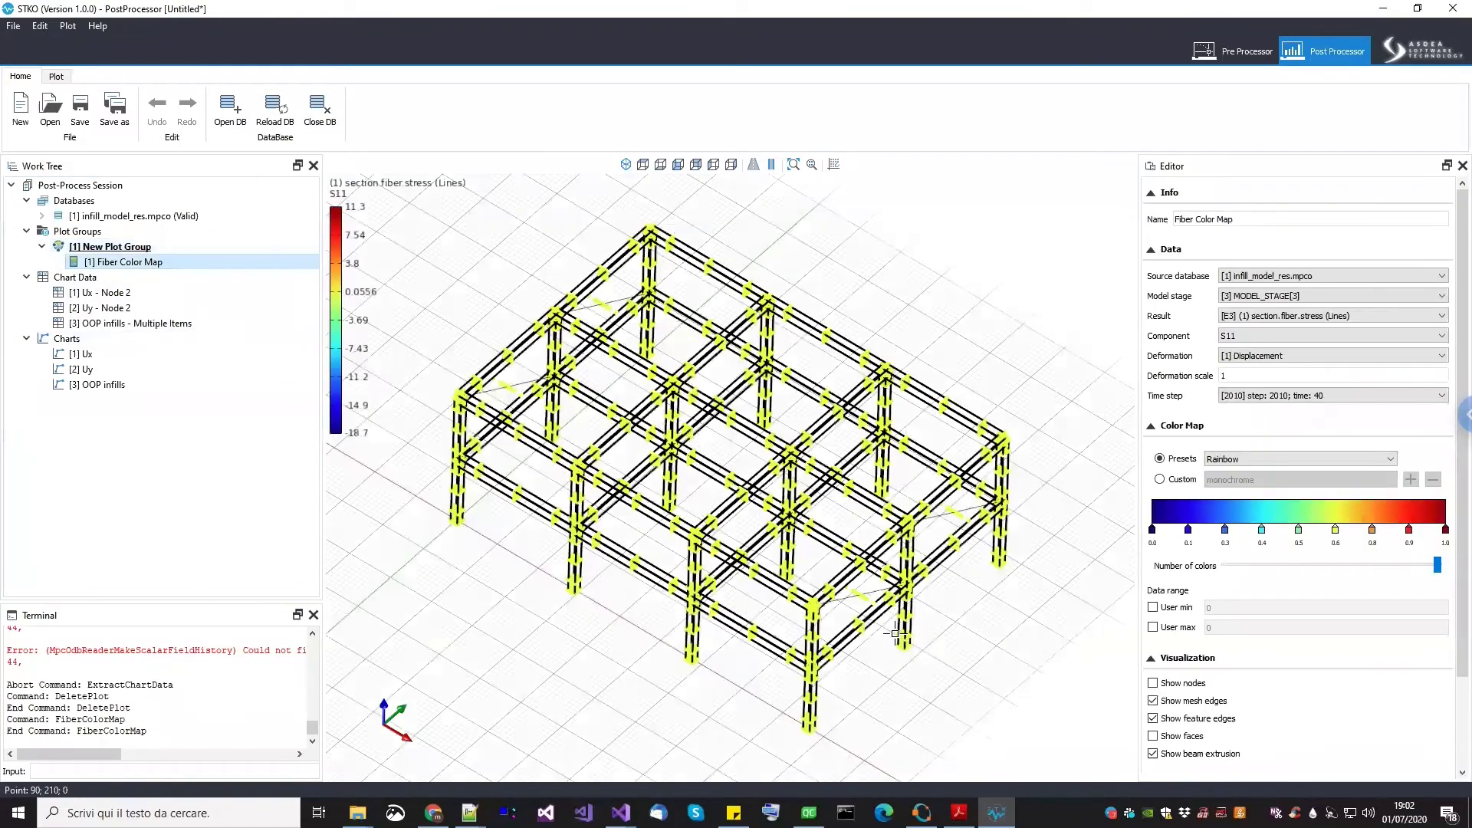
Select an end fiber at the middle of the infill diagonal and start a chart data extraction on element sub-gauss points (fibers)
{"action": "scroll", "coordinate": [896, 635], "scroll_direction": "up", "scroll_amount": 2}
{"action": "scroll", "coordinate": [818, 541], "scroll_direction": "up", "scroll_amount": 2}
{"action": "scroll", "coordinate": [817, 541], "scroll_direction": "up", "scroll_amount": 6}
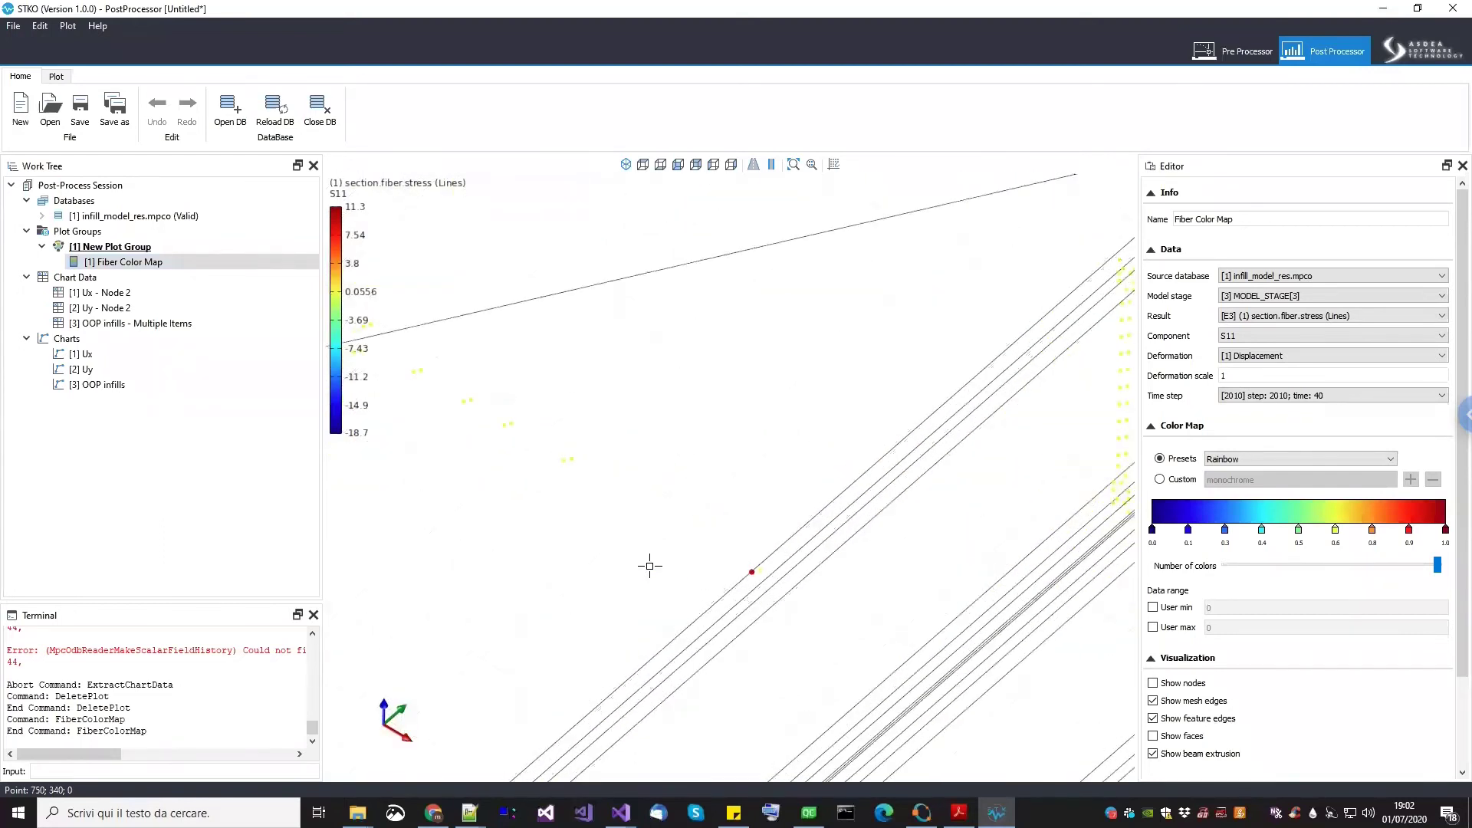
{"action": "scroll", "coordinate": [636, 556], "scroll_direction": "down", "scroll_amount": 6}
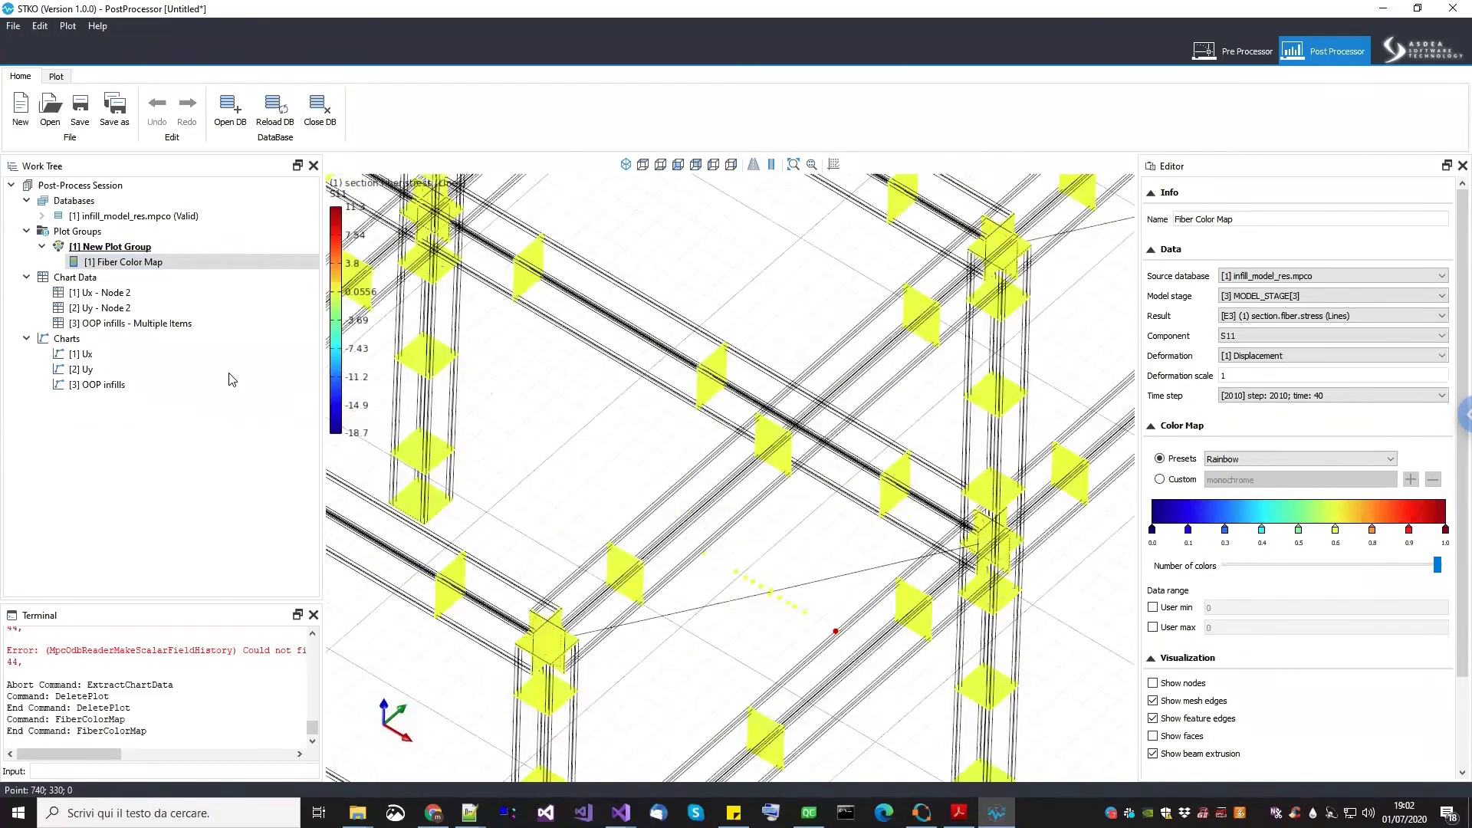
{"action": "left_click", "coordinate": [103, 340]}
{"action": "right_click", "coordinate": [106, 281]}
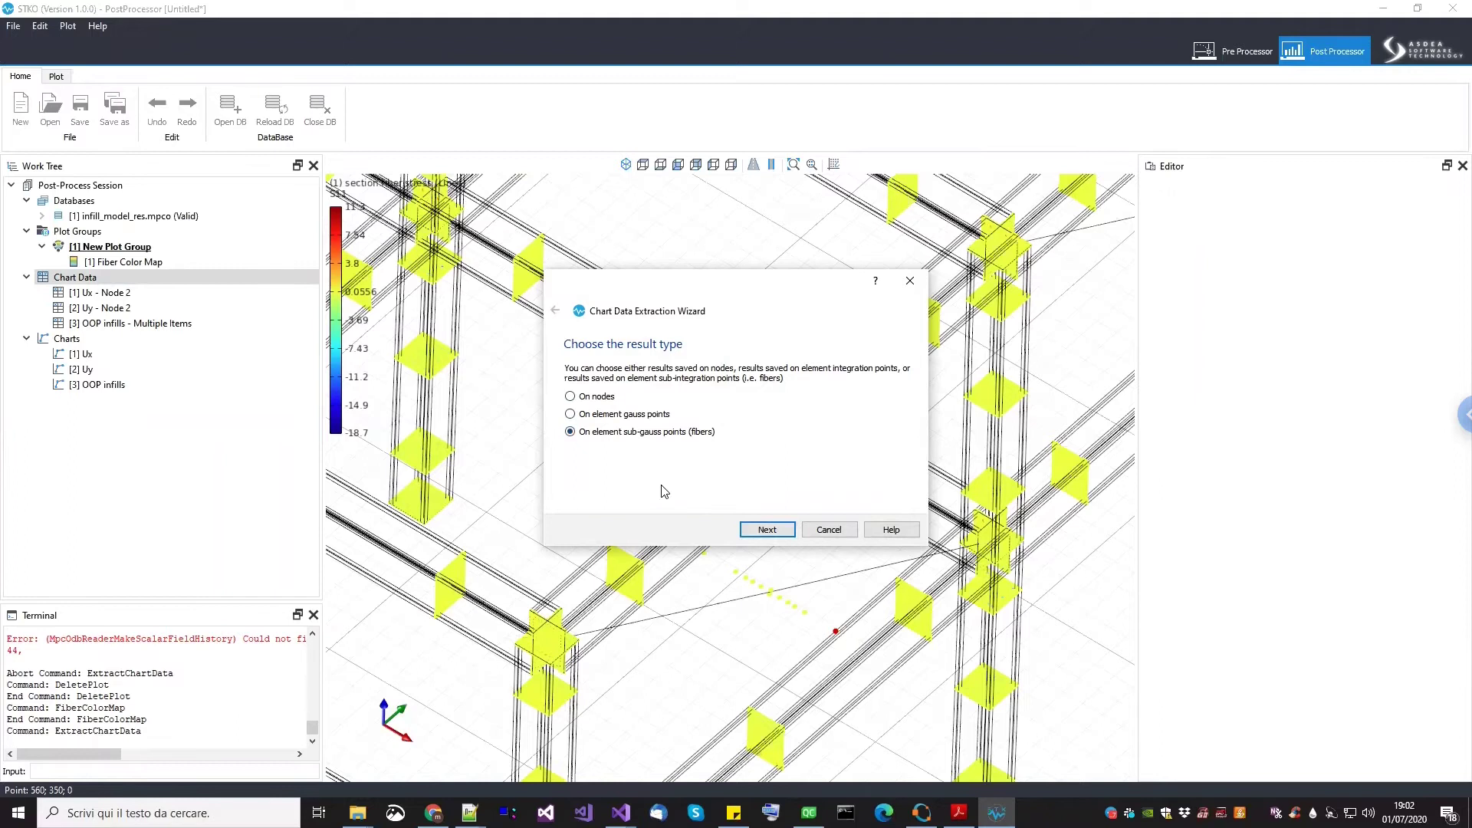
{"action": "left_click", "coordinate": [752, 531]}
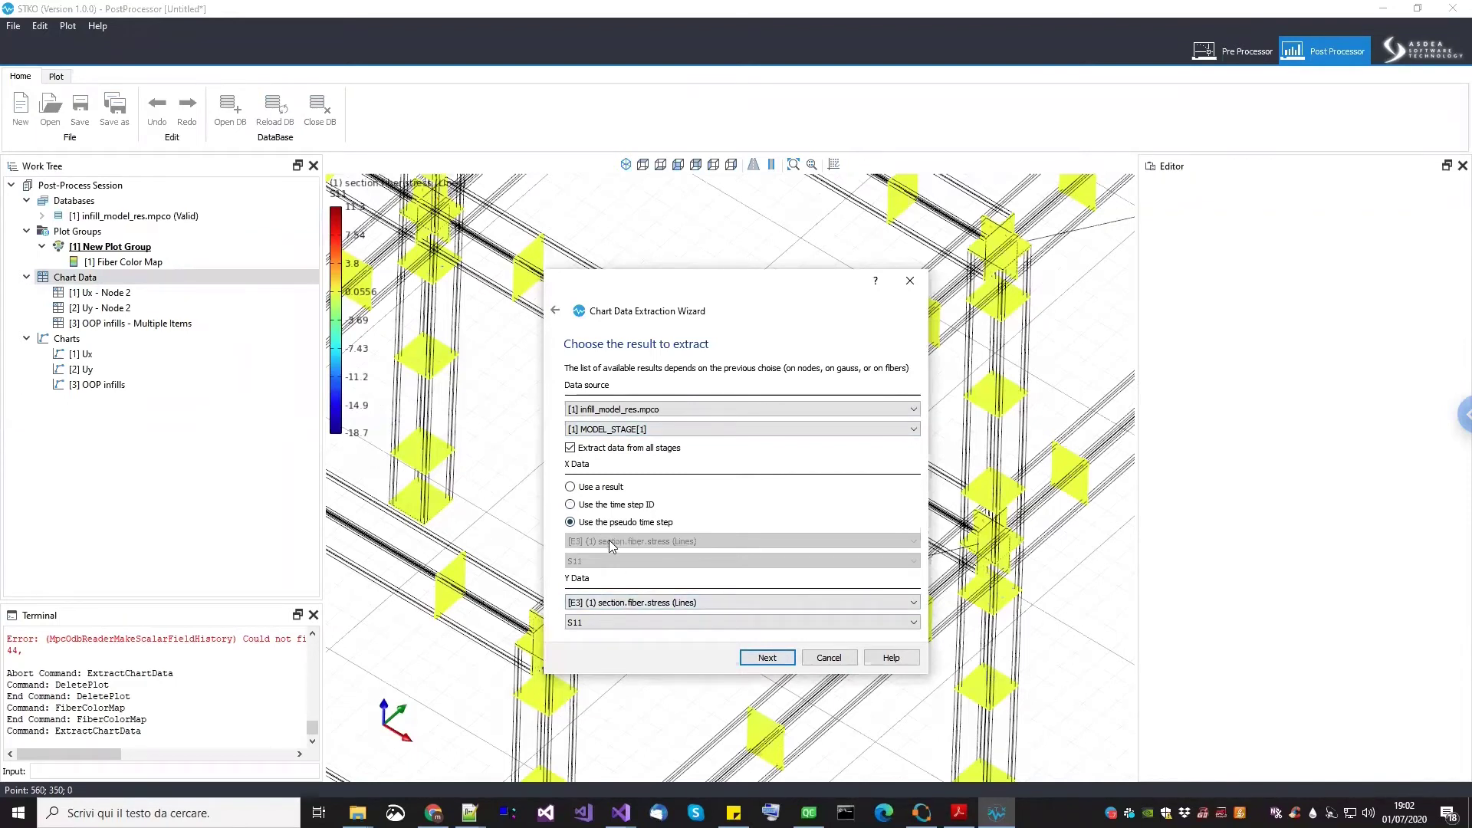
Extract the fiber data with section.fiber.strain as X and section.fiber.stress as Y, naming it infill S11-E11 and creating its chart
{"action": "left_click", "coordinate": [599, 489]}
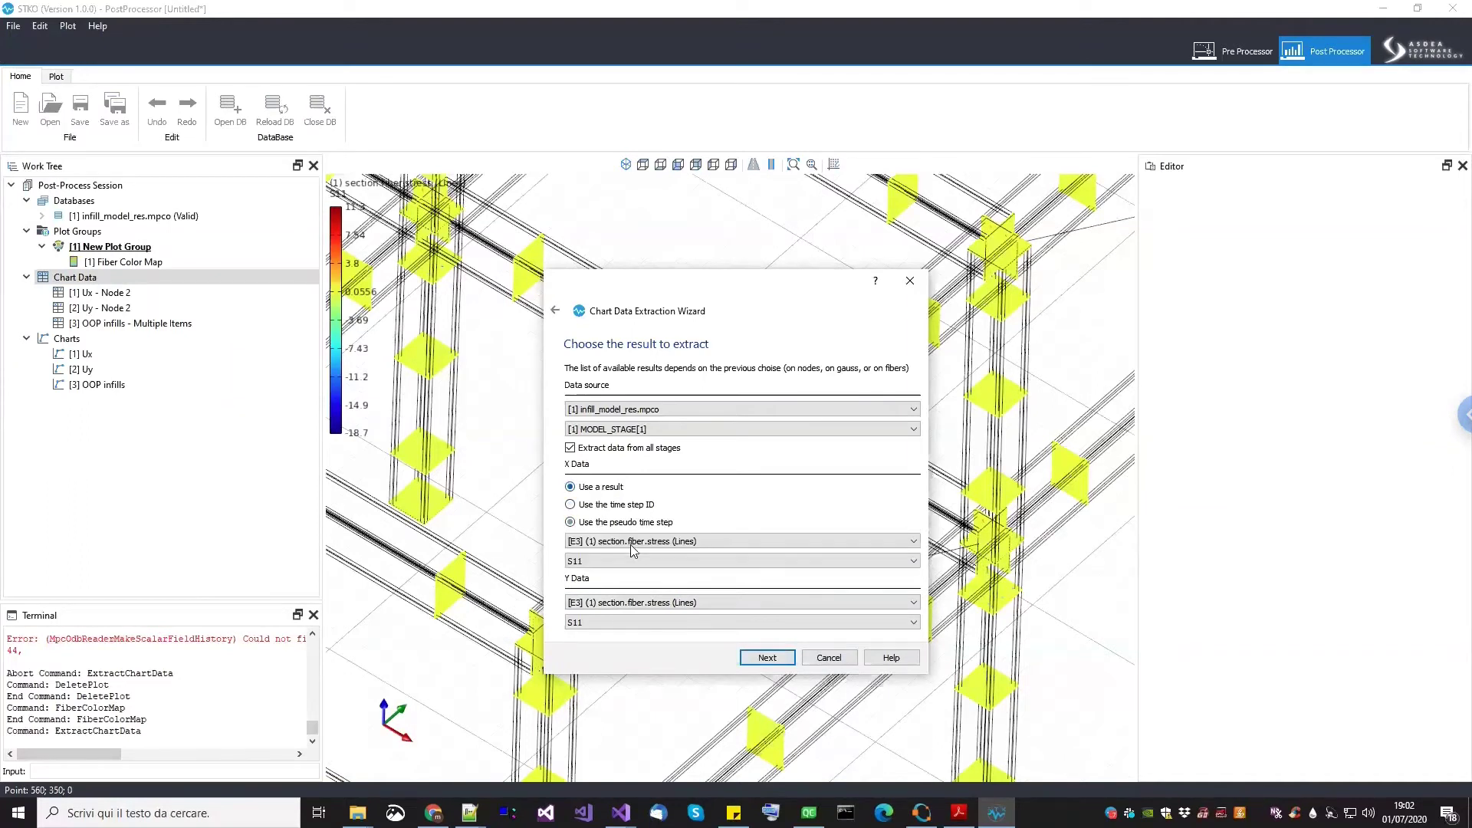
{"action": "scroll", "coordinate": [648, 547], "scroll_direction": "down", "scroll_amount": 1}
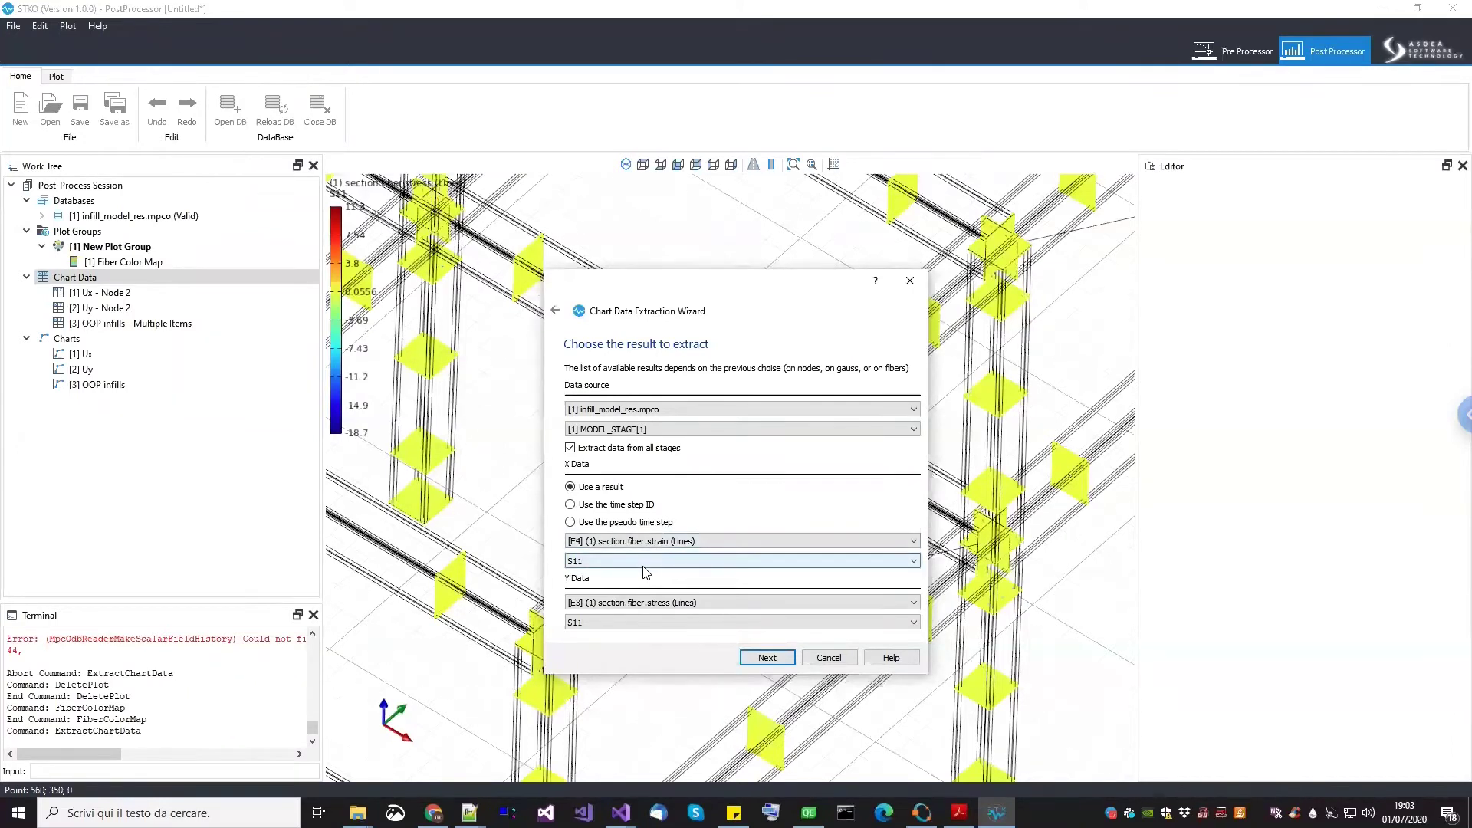
{"action": "left_click", "coordinate": [770, 660]}
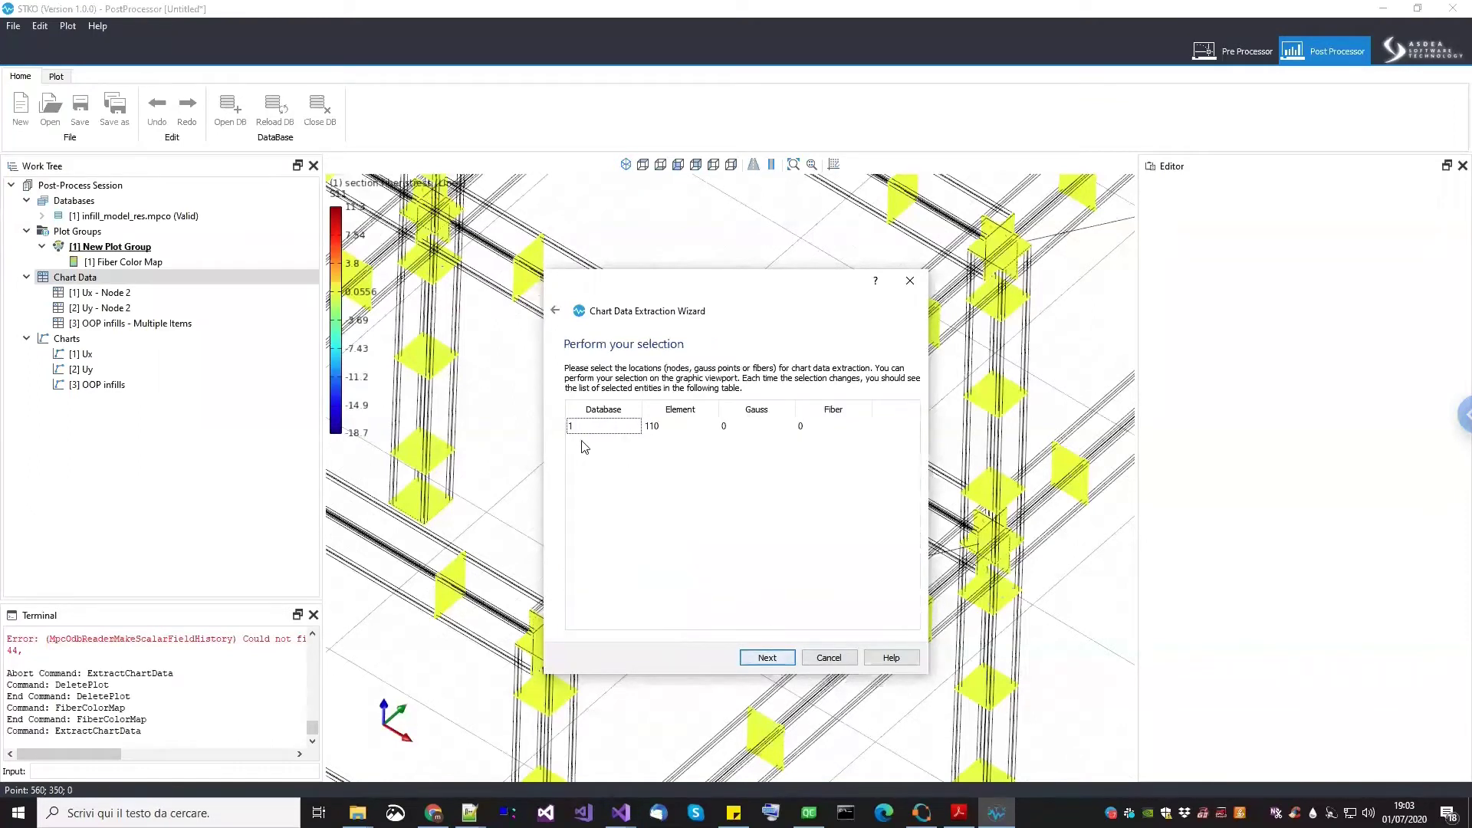
{"action": "left_click", "coordinate": [766, 658]}
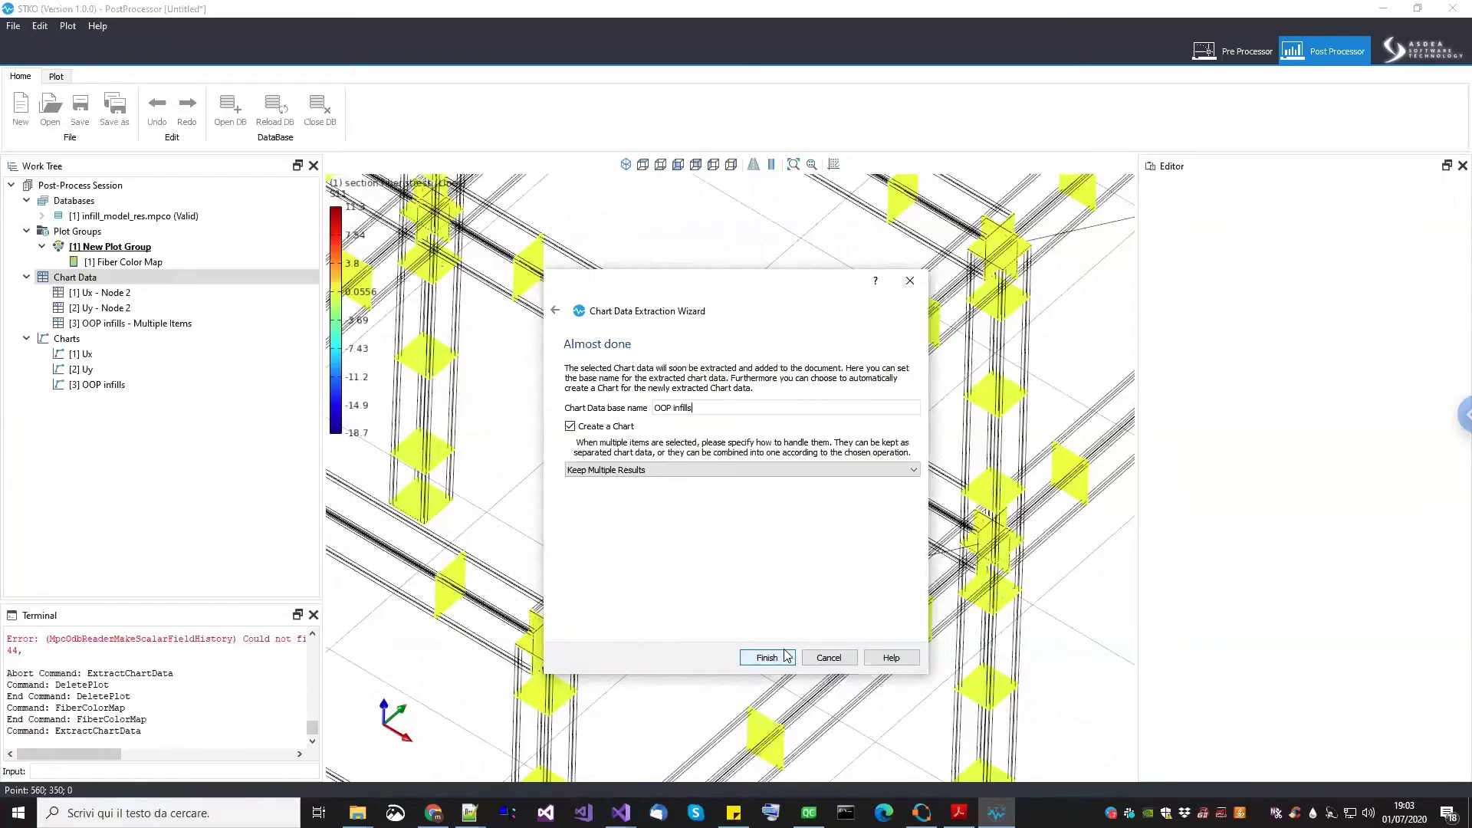
{"action": "type", "text": "infl"}
{"action": "left_click", "coordinate": [767, 658]}
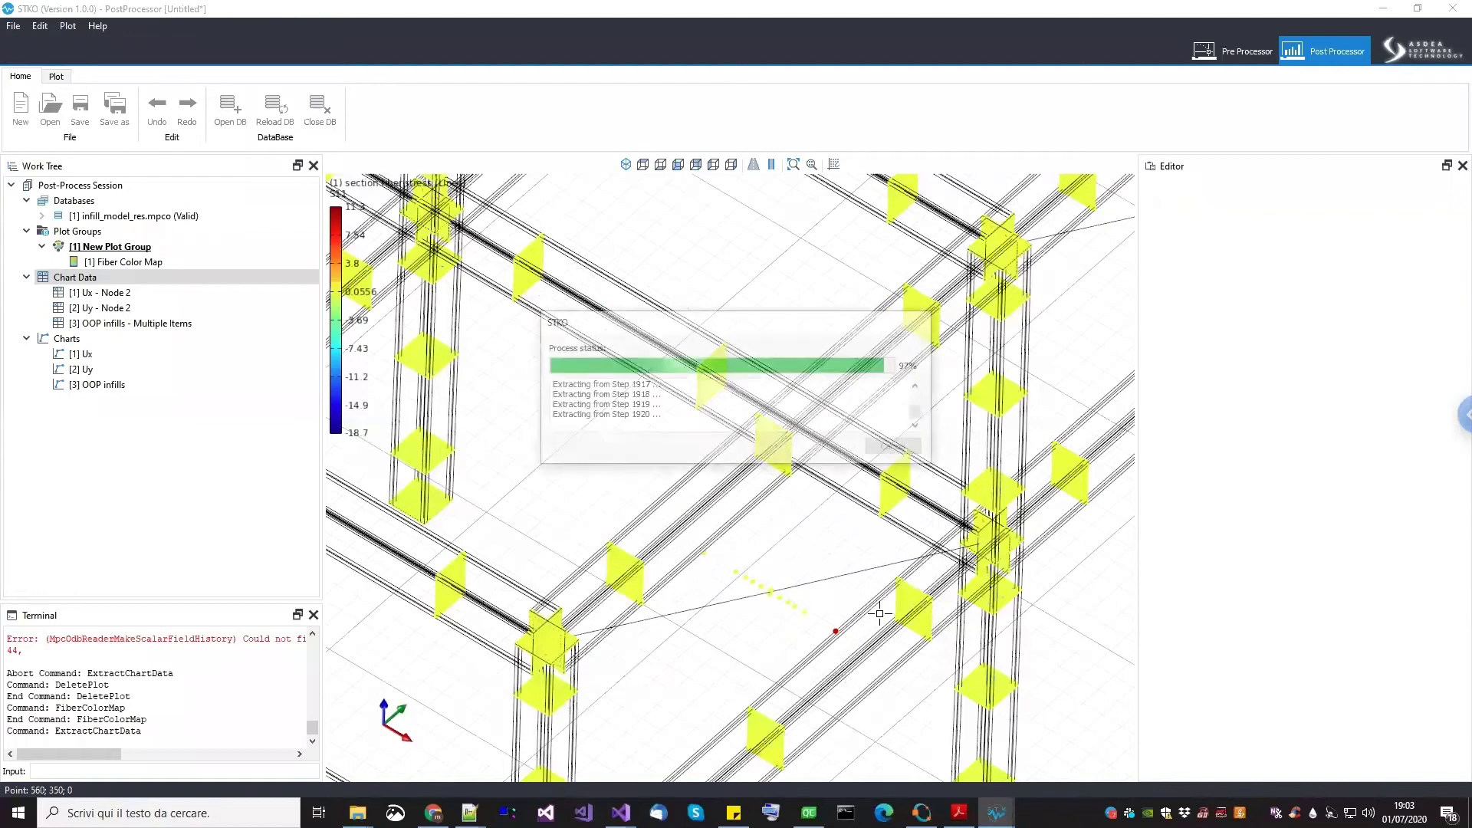
{"action": "left_click_drag", "start_coordinate": [880, 611], "coordinate": [805, 631]}
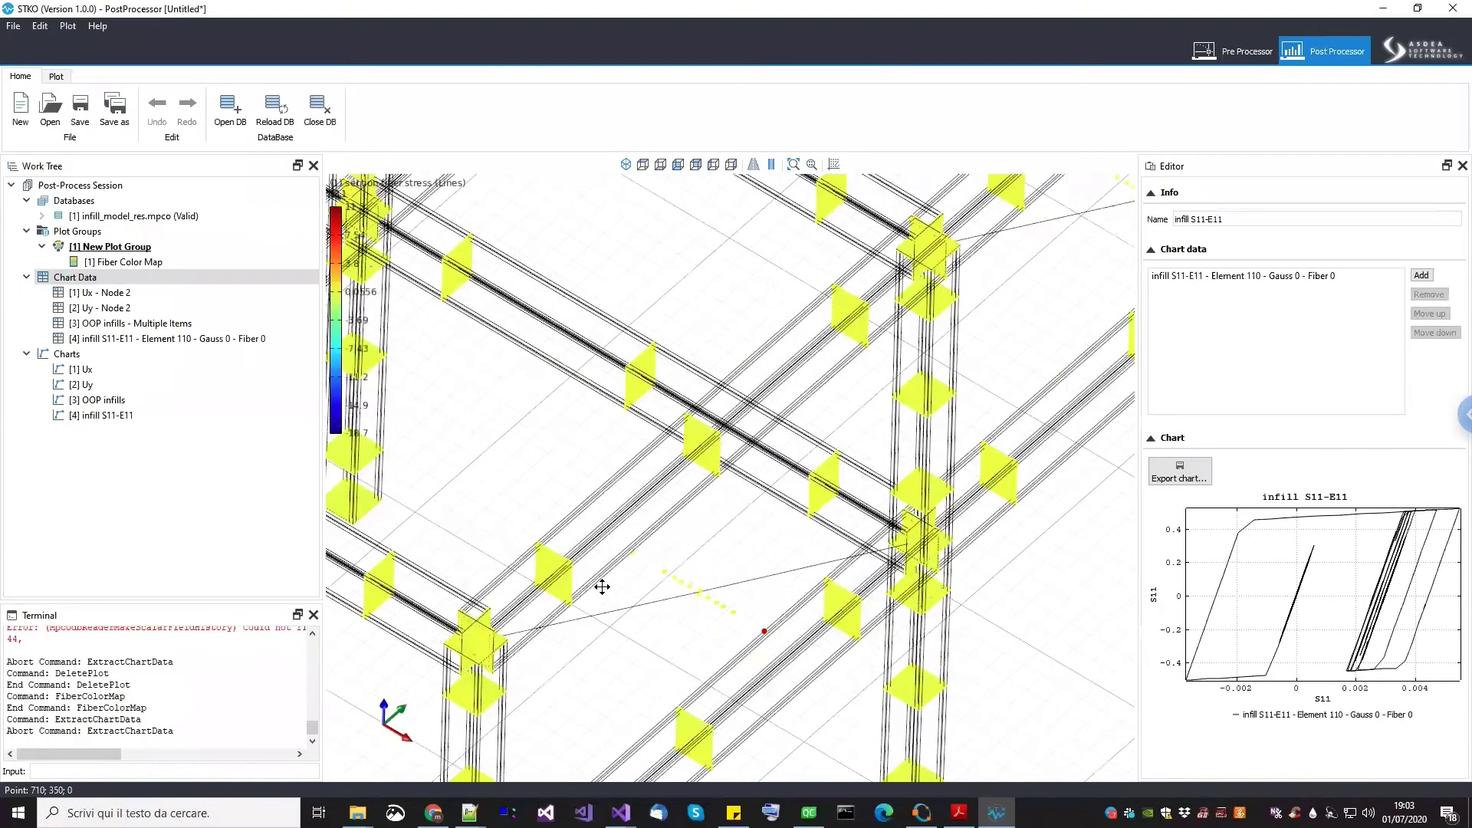
{"action": "scroll", "coordinate": [736, 586], "scroll_direction": "down", "scroll_amount": 6}
{"action": "scroll", "coordinate": [807, 607], "scroll_direction": "down", "scroll_amount": 3}
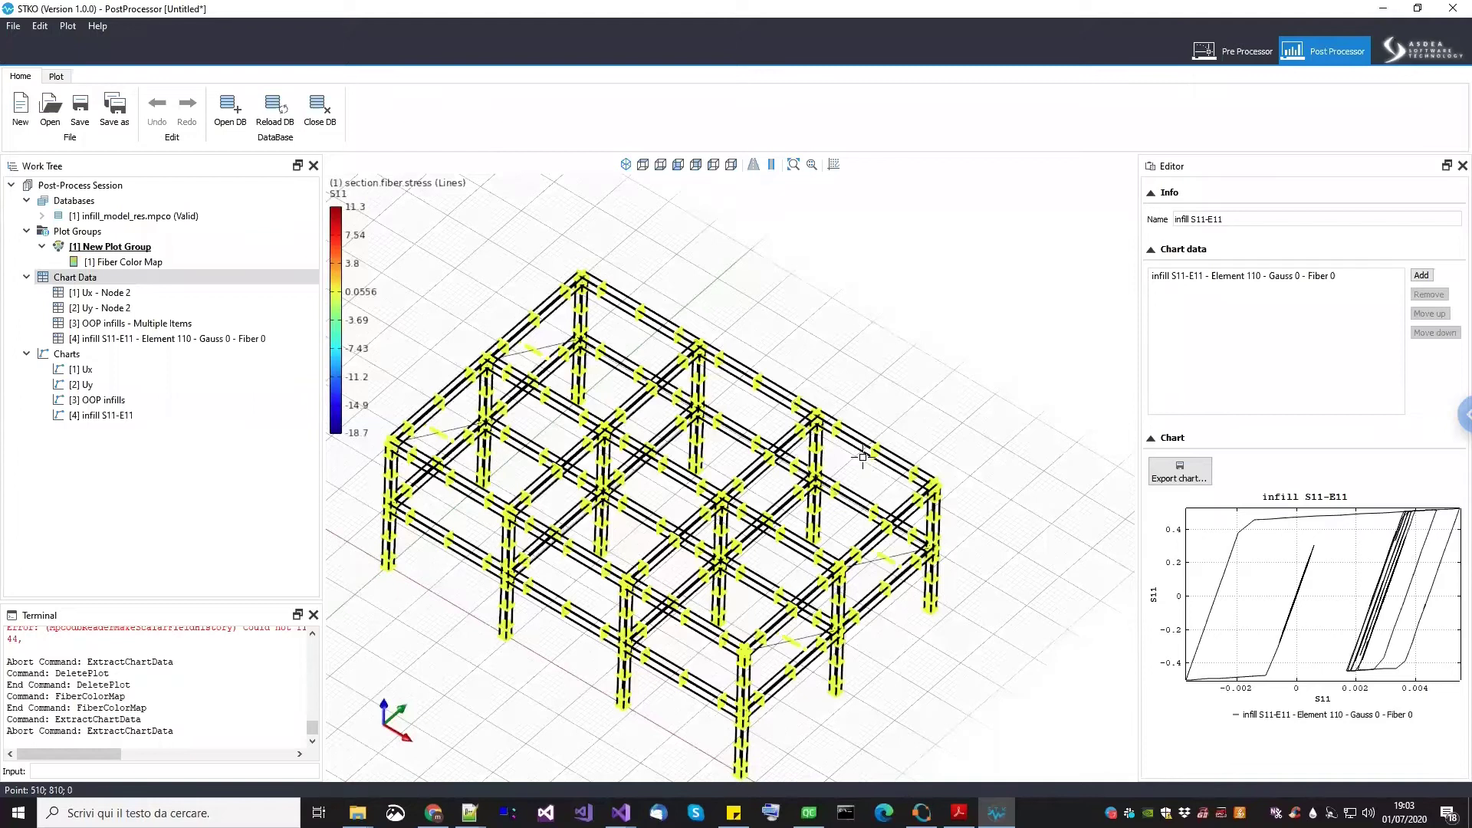
Review the element results enabled in the MPCO recorder analysis step of the Pre Processor model, close it without changes and return to the Post Processor
{"action": "left_click", "coordinate": [1245, 60]}
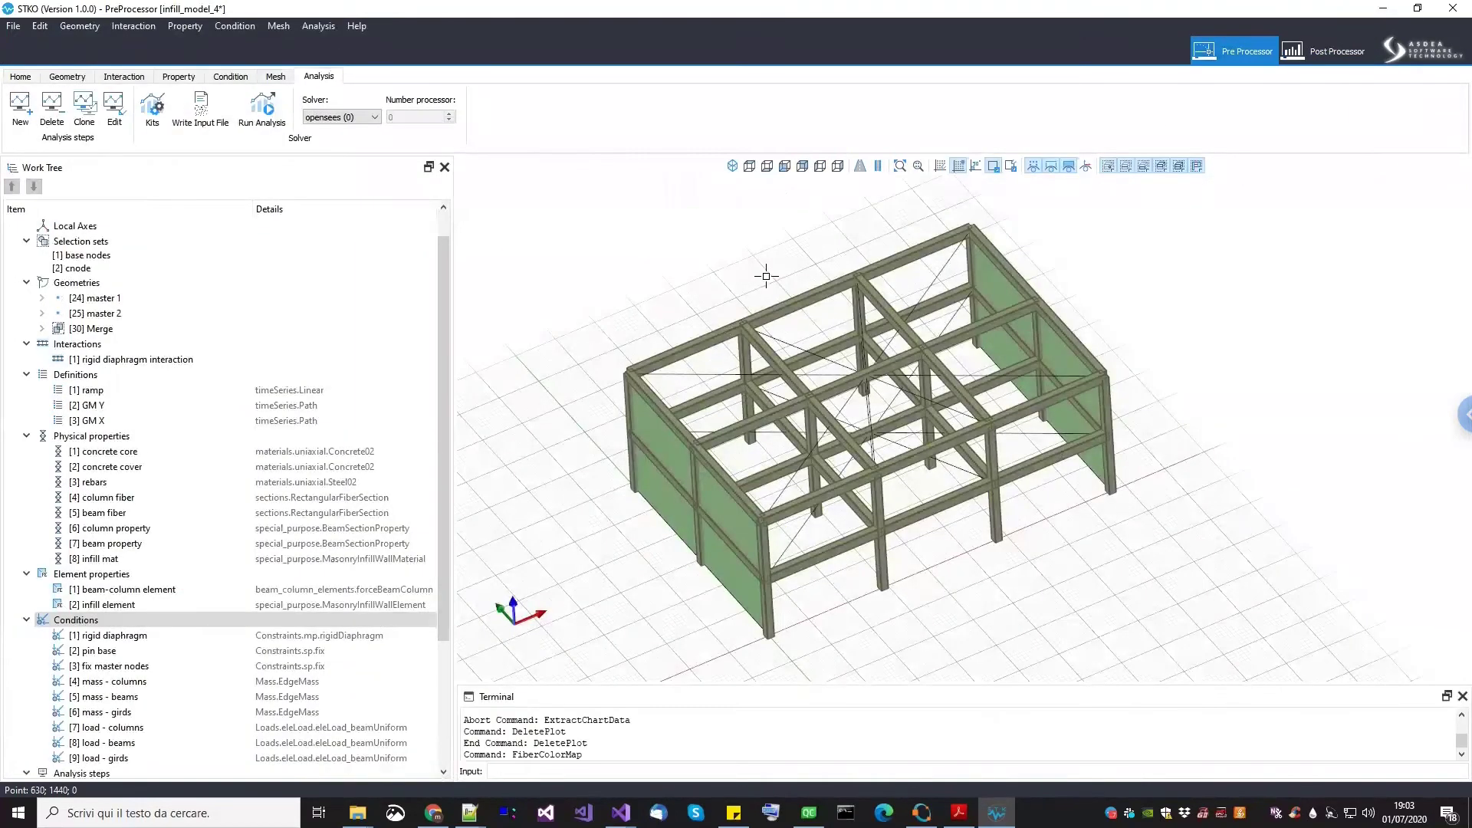
{"action": "scroll", "coordinate": [114, 721], "scroll_direction": "down", "scroll_amount": 3}
{"action": "scroll", "coordinate": [113, 725], "scroll_direction": "down", "scroll_amount": 1}
{"action": "left_click", "coordinate": [95, 625]}
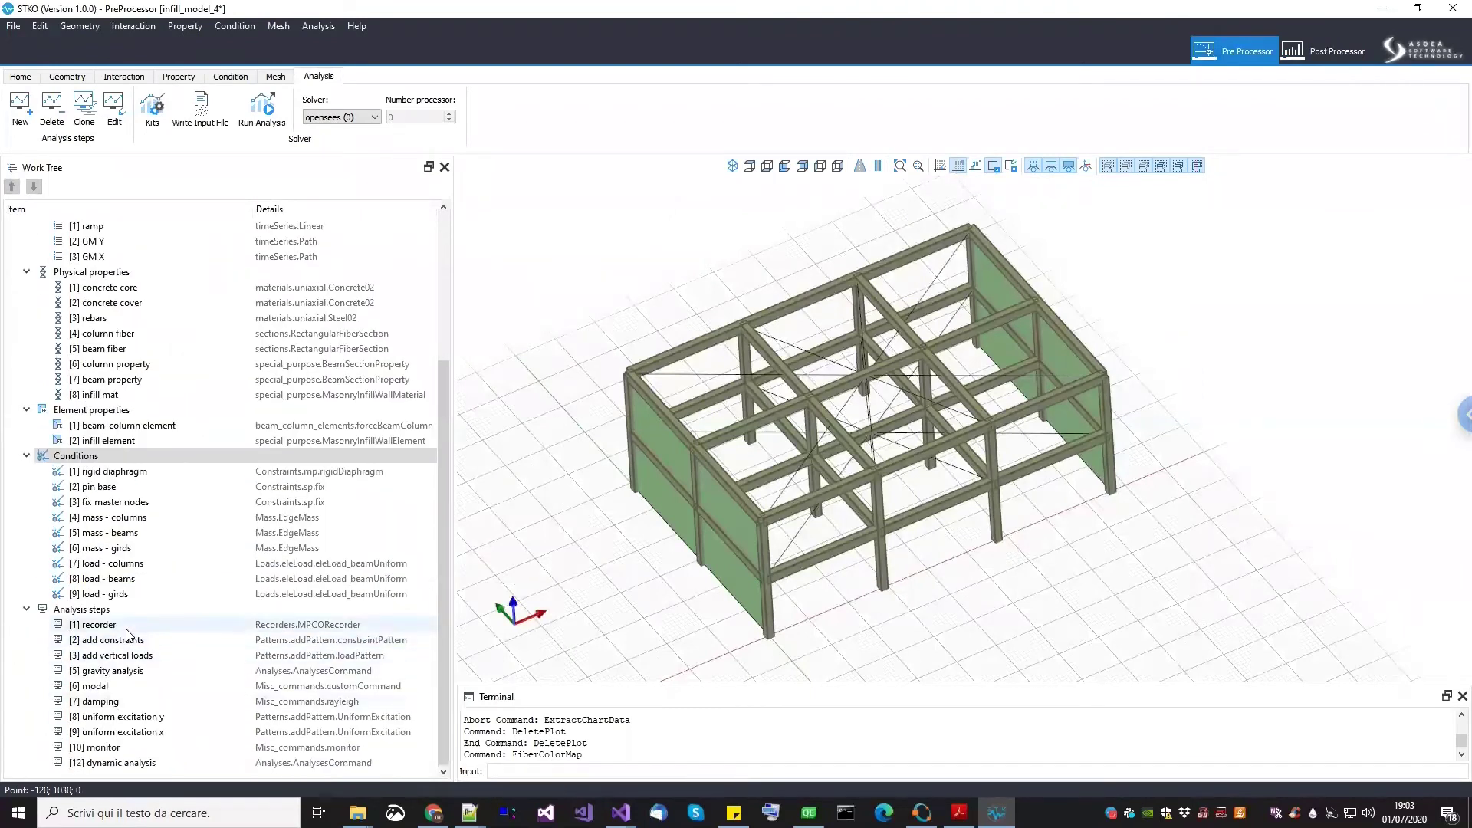
{"action": "left_click", "coordinate": [1321, 55]}
{"action": "left_click", "coordinate": [1239, 52]}
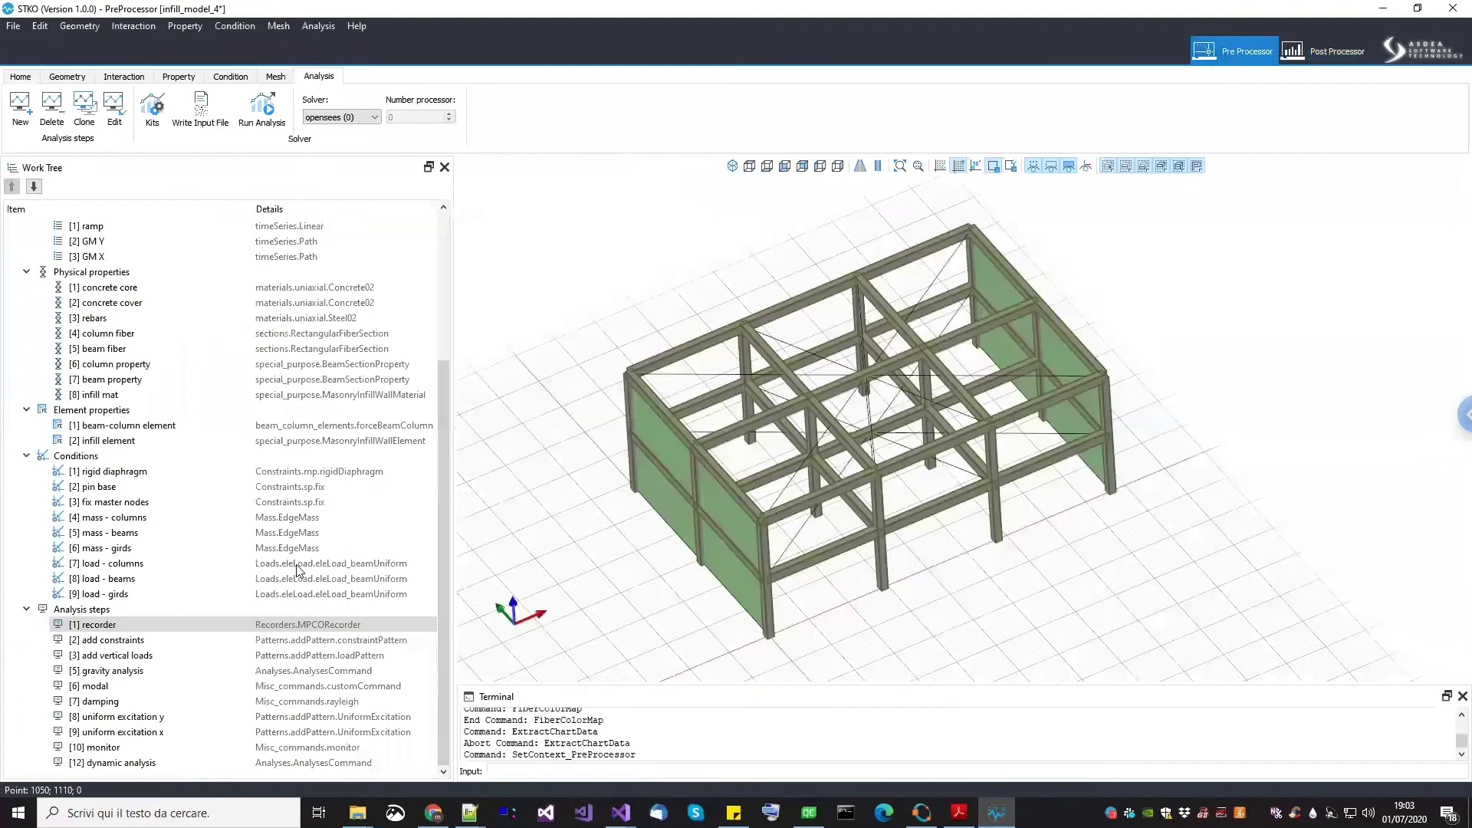
{"action": "right_click", "coordinate": [105, 626]}
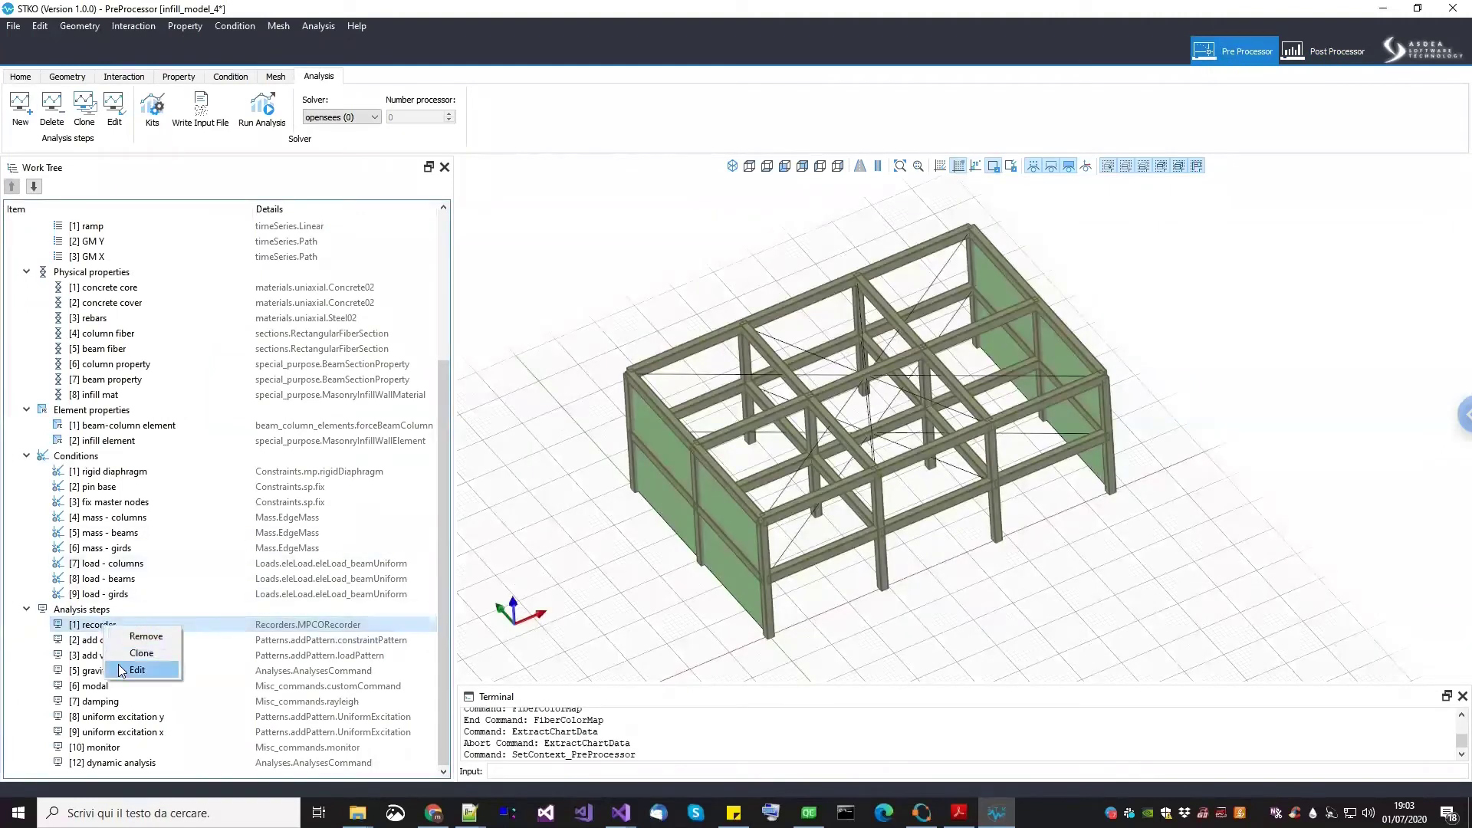
{"action": "left_click", "coordinate": [137, 670]}
{"action": "scroll", "coordinate": [578, 526], "scroll_direction": "down", "scroll_amount": 3}
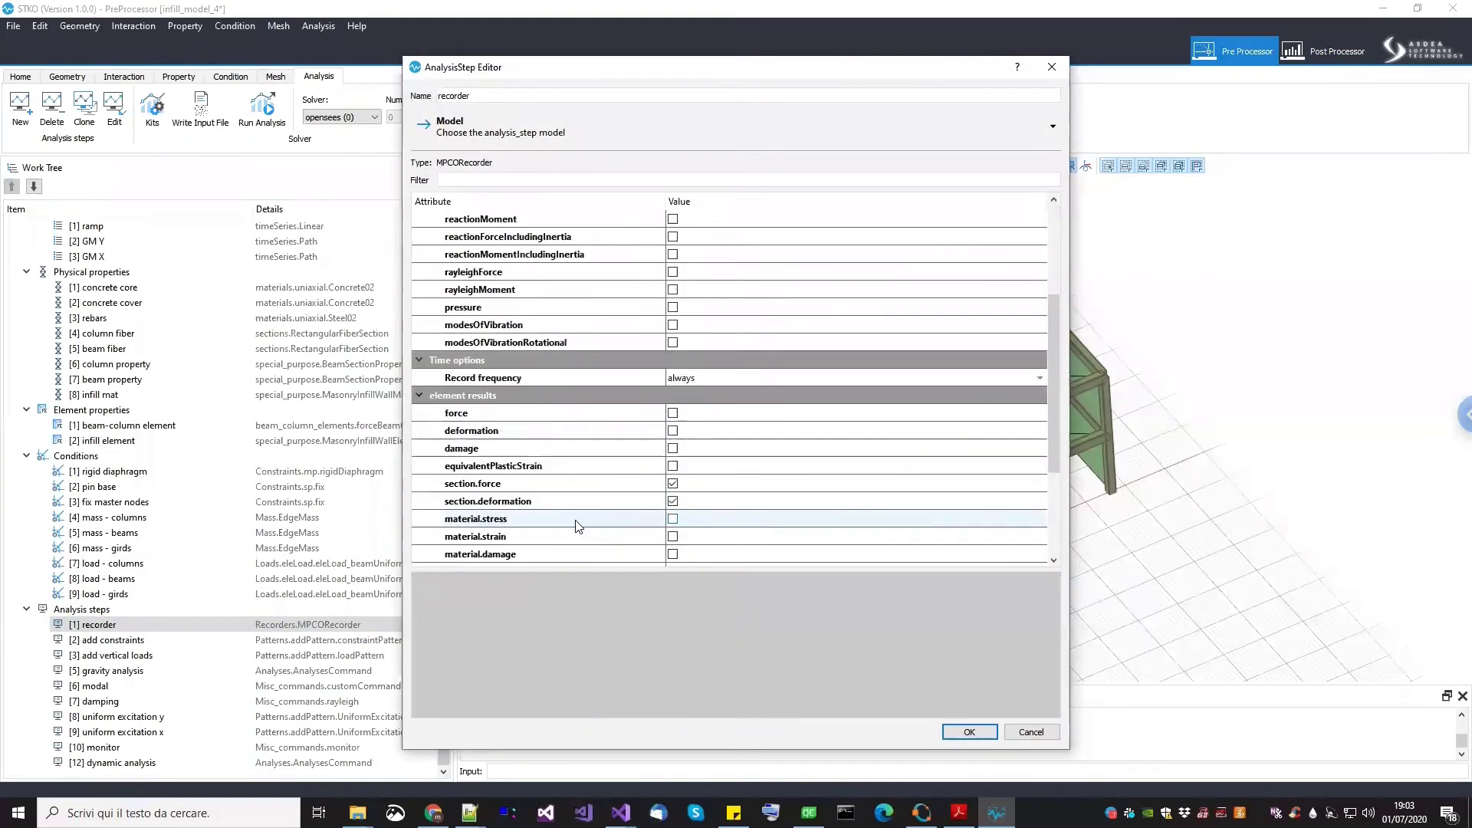
{"action": "scroll", "coordinate": [577, 526], "scroll_direction": "down", "scroll_amount": 3}
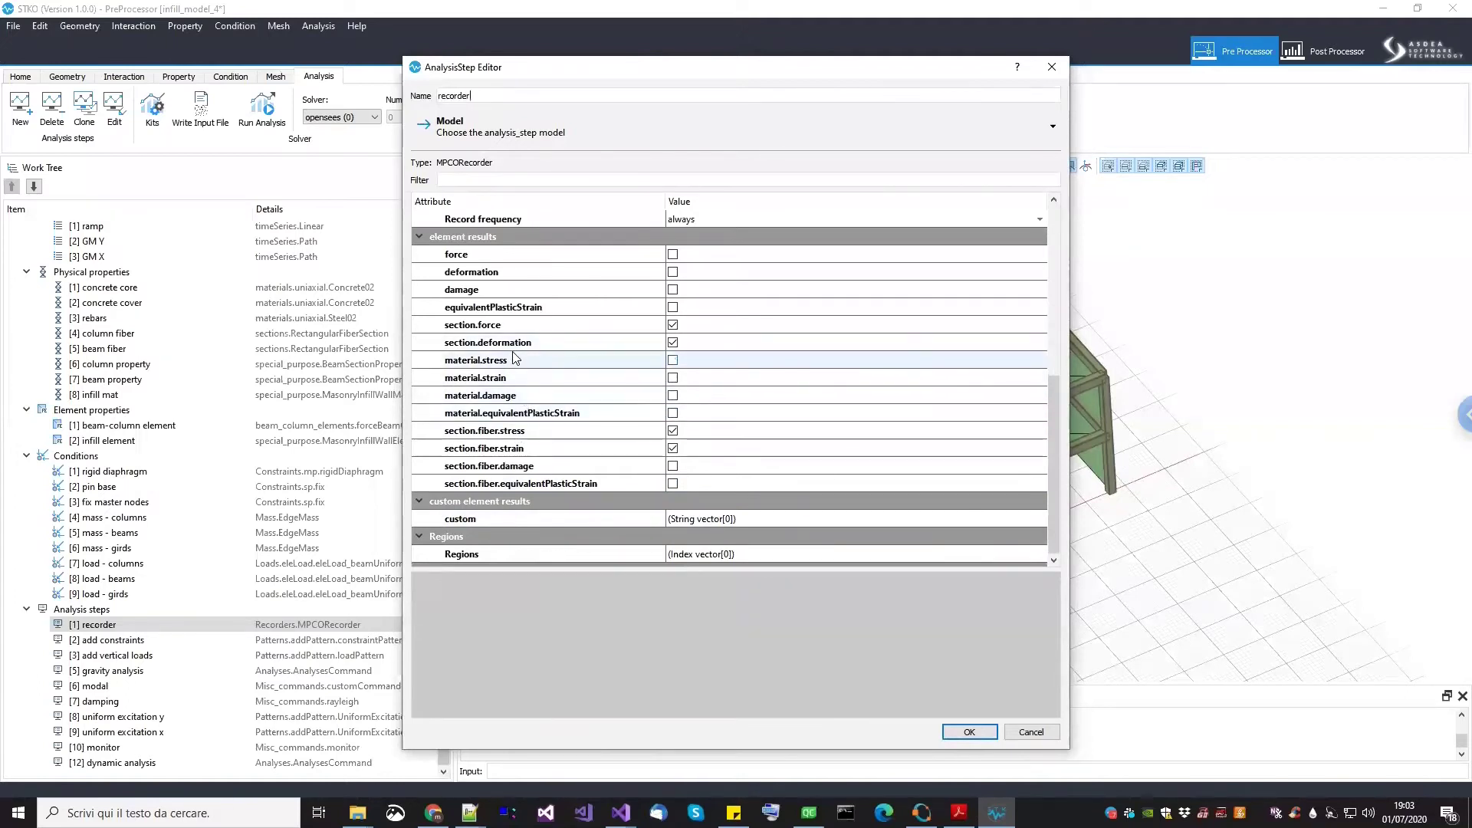
{"action": "left_click", "coordinate": [1052, 67]}
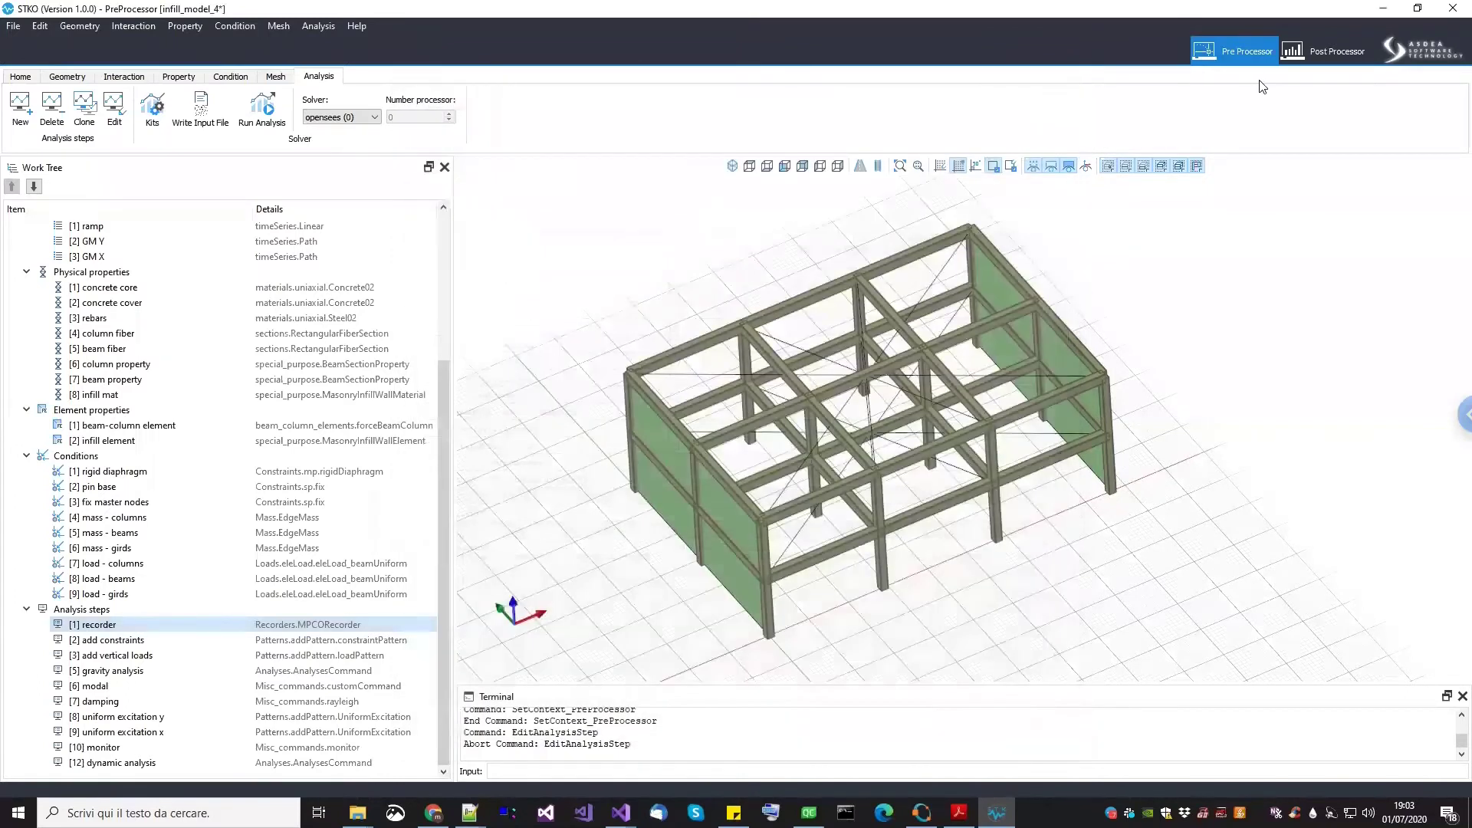
{"action": "left_click", "coordinate": [1326, 51]}
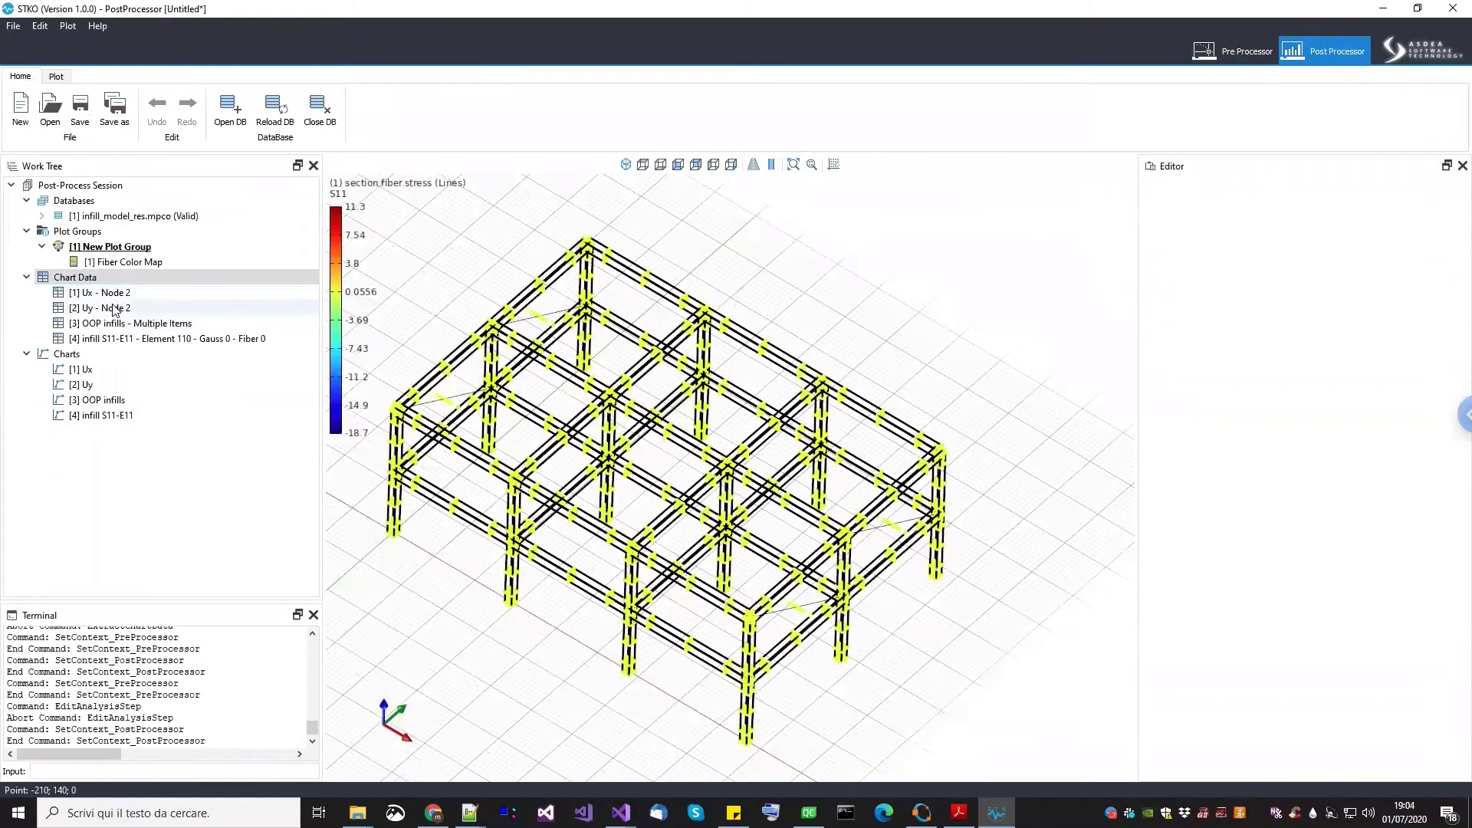
Replace the Fiber Color Map in the plot group with a Gauss Point Plot
{"action": "left_click", "coordinate": [153, 263]}
{"action": "key", "text": "Delete"}
{"action": "right_click", "coordinate": [146, 248]}
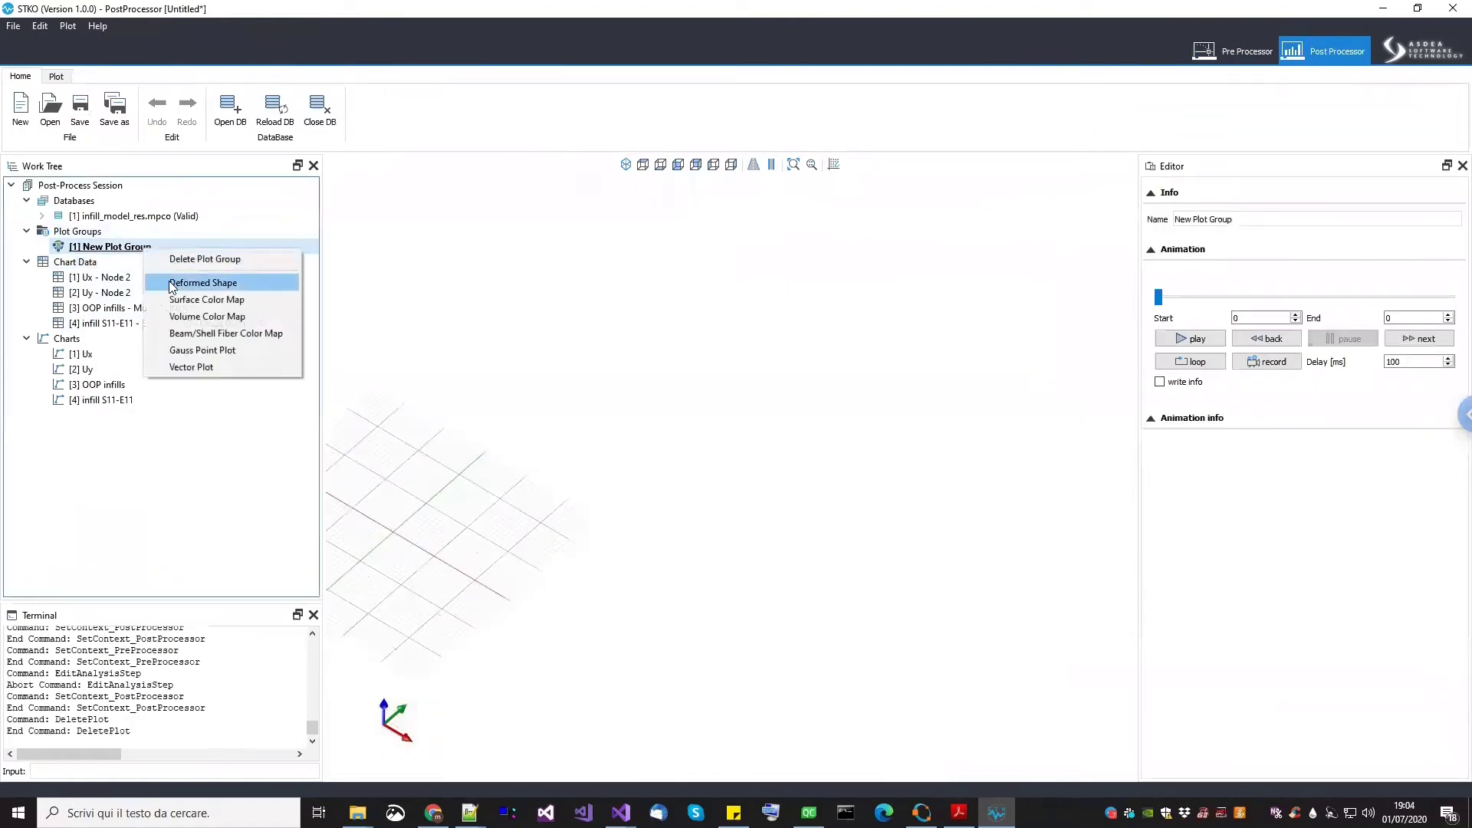
{"action": "left_click", "coordinate": [201, 350]}
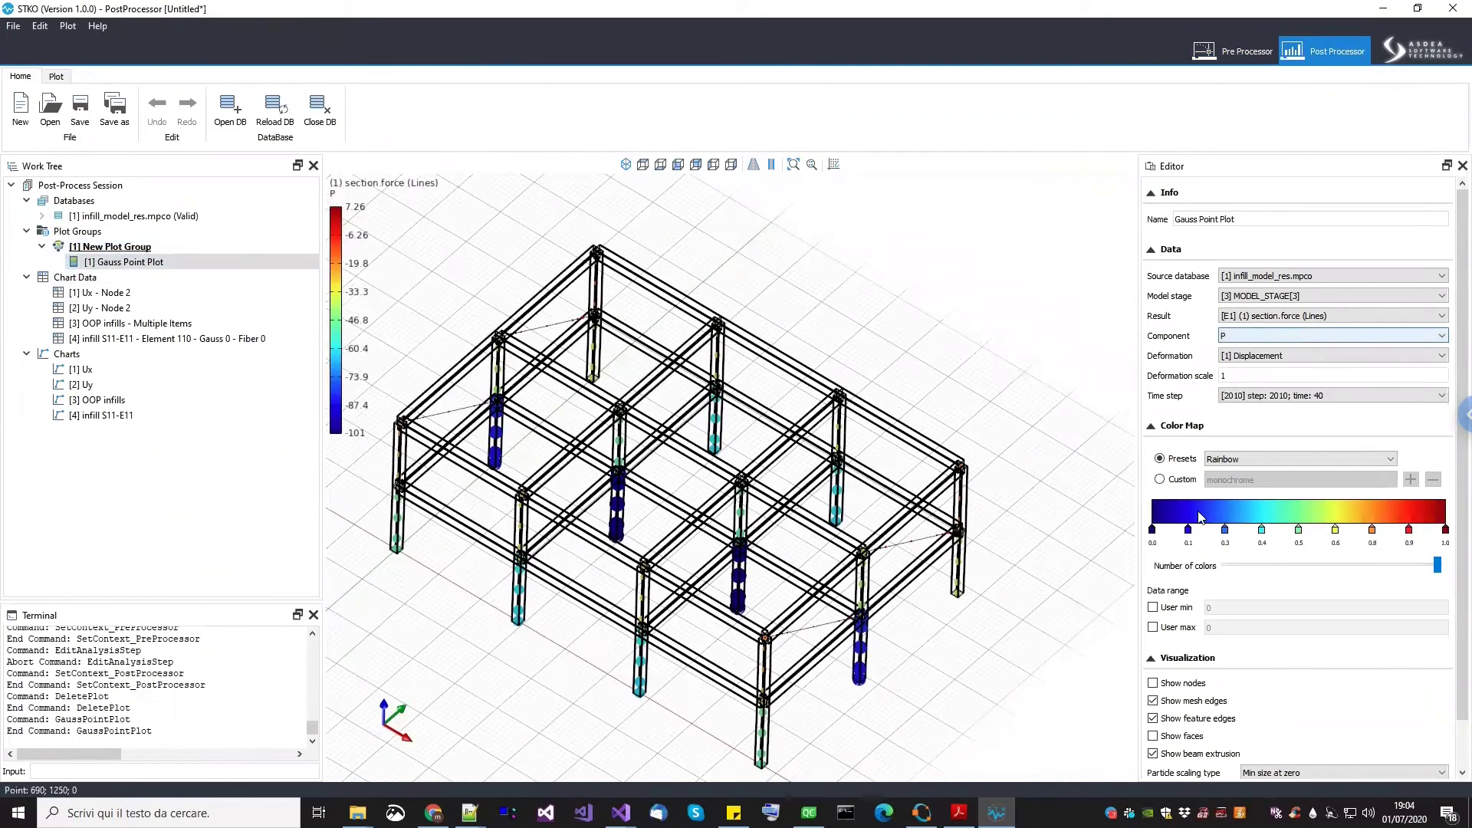
Select both segments of the infill diagonal near the front corner of the frame and show only them
{"action": "scroll", "coordinate": [844, 584], "scroll_direction": "up", "scroll_amount": 5}
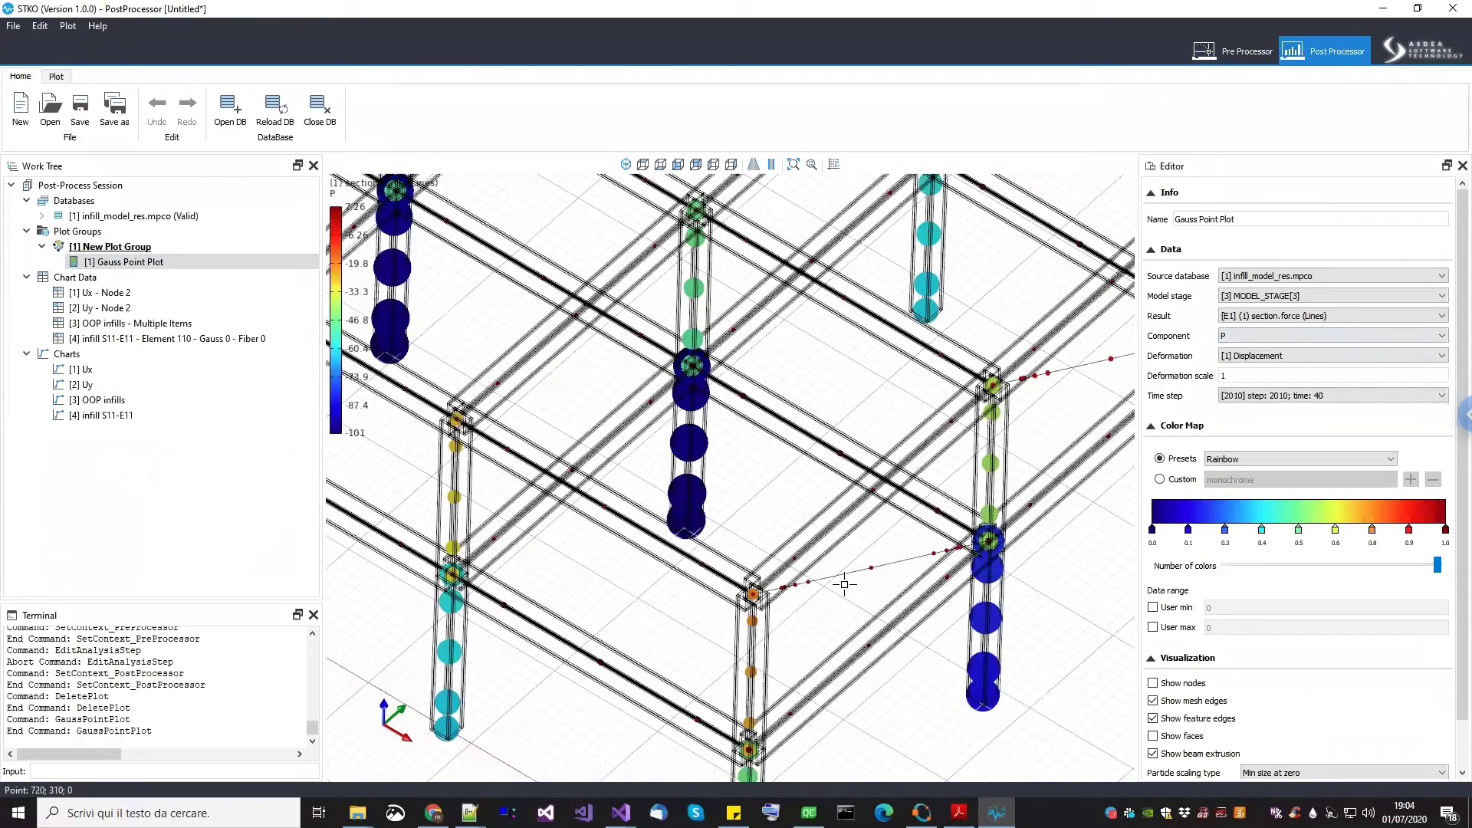
{"action": "left_click", "coordinate": [844, 576]}
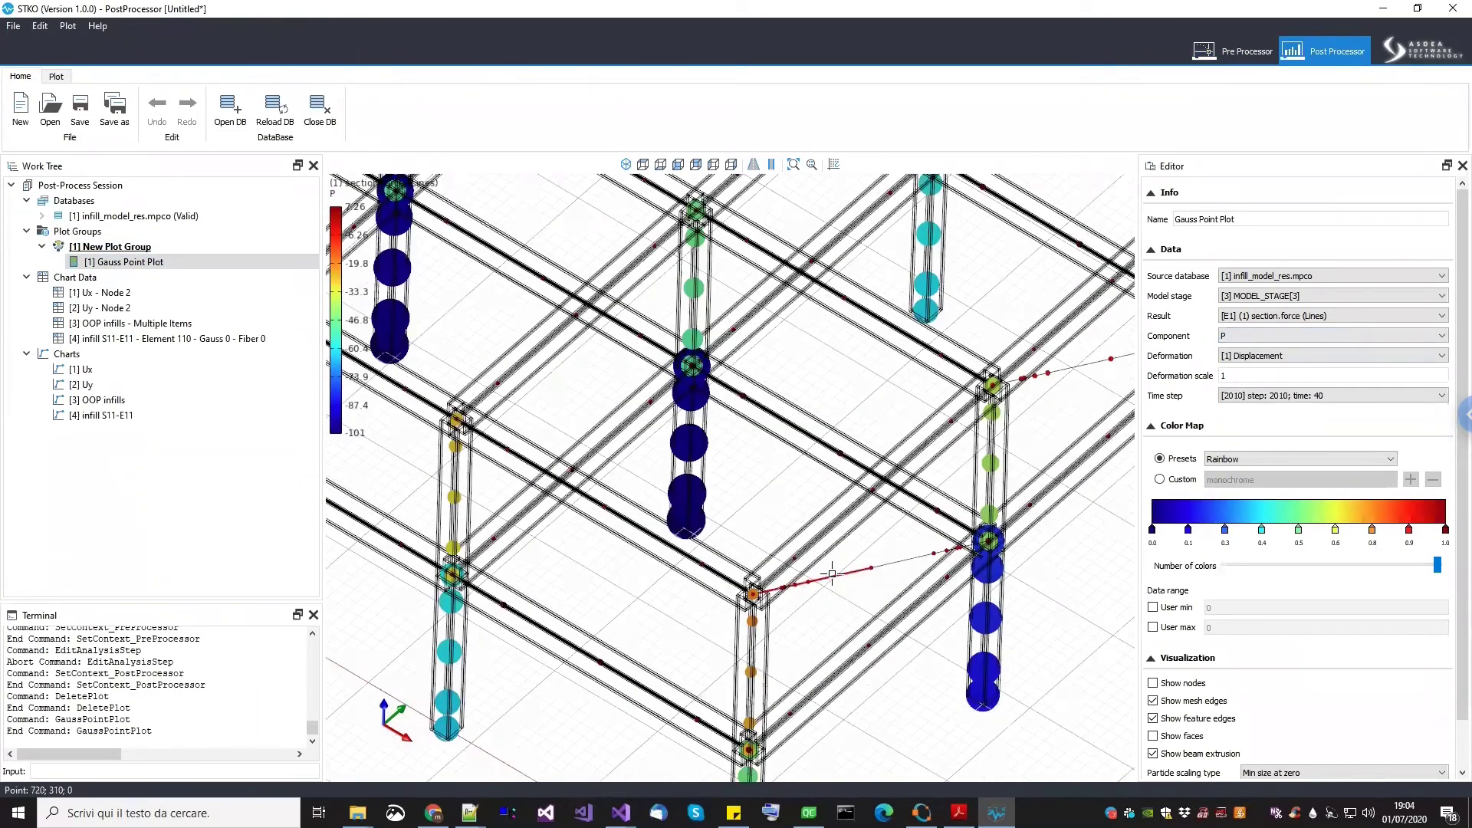
{"action": "left_click", "coordinate": [57, 77]}
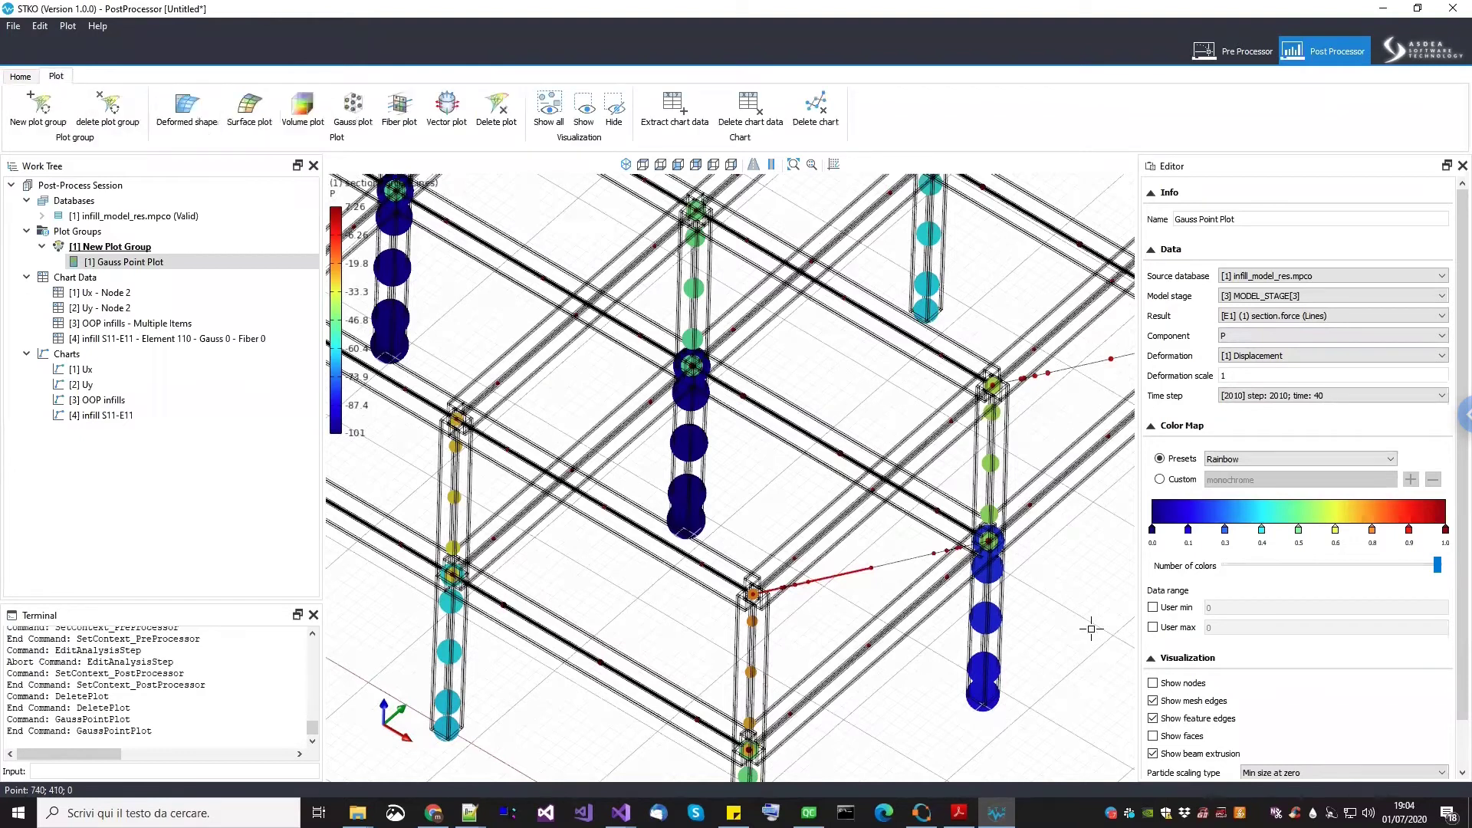
{"action": "scroll", "coordinate": [1020, 617], "scroll_direction": "down", "scroll_amount": 5}
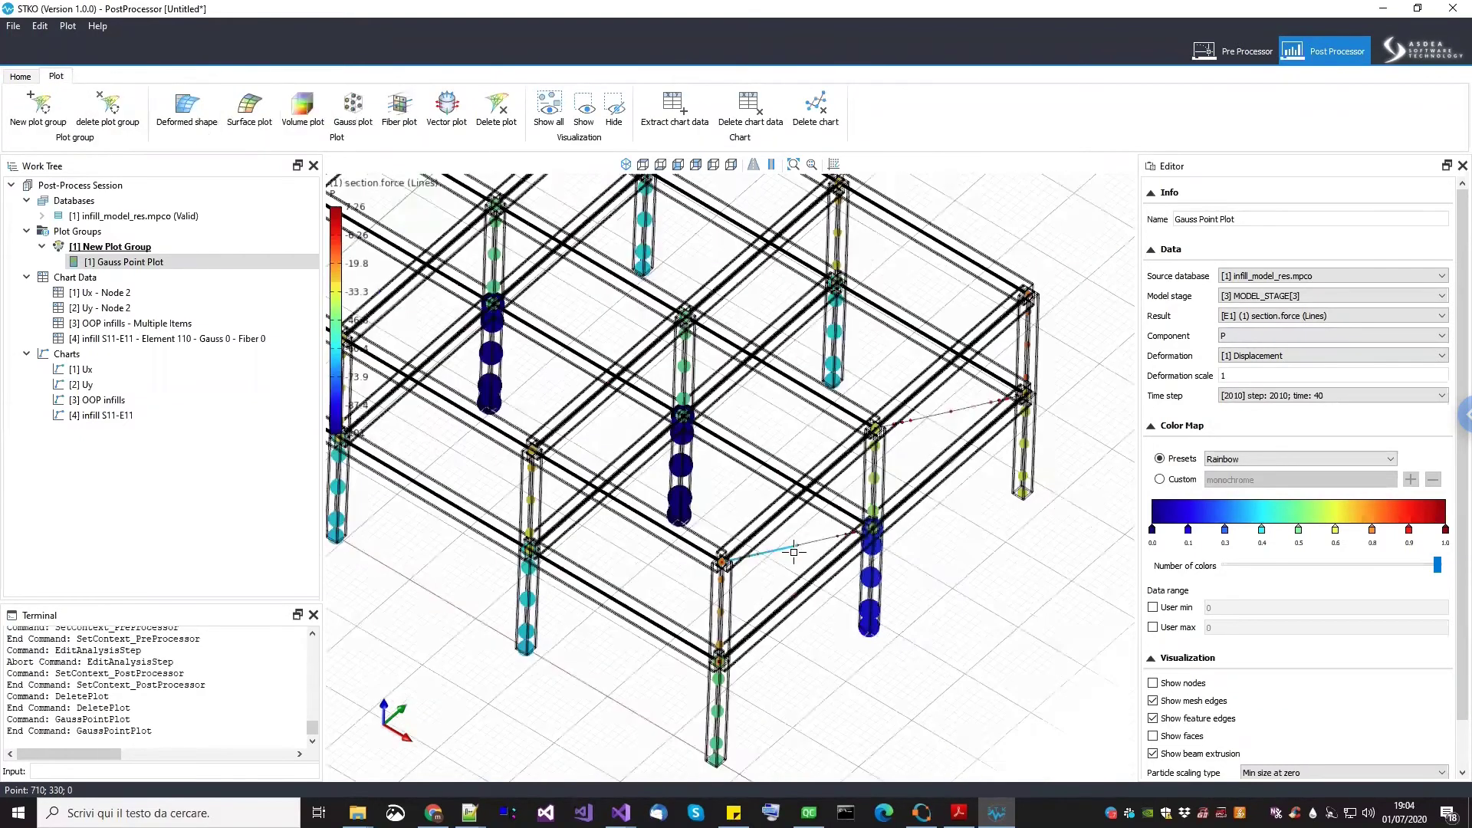
{"action": "scroll", "coordinate": [789, 549], "scroll_direction": "up", "scroll_amount": 5}
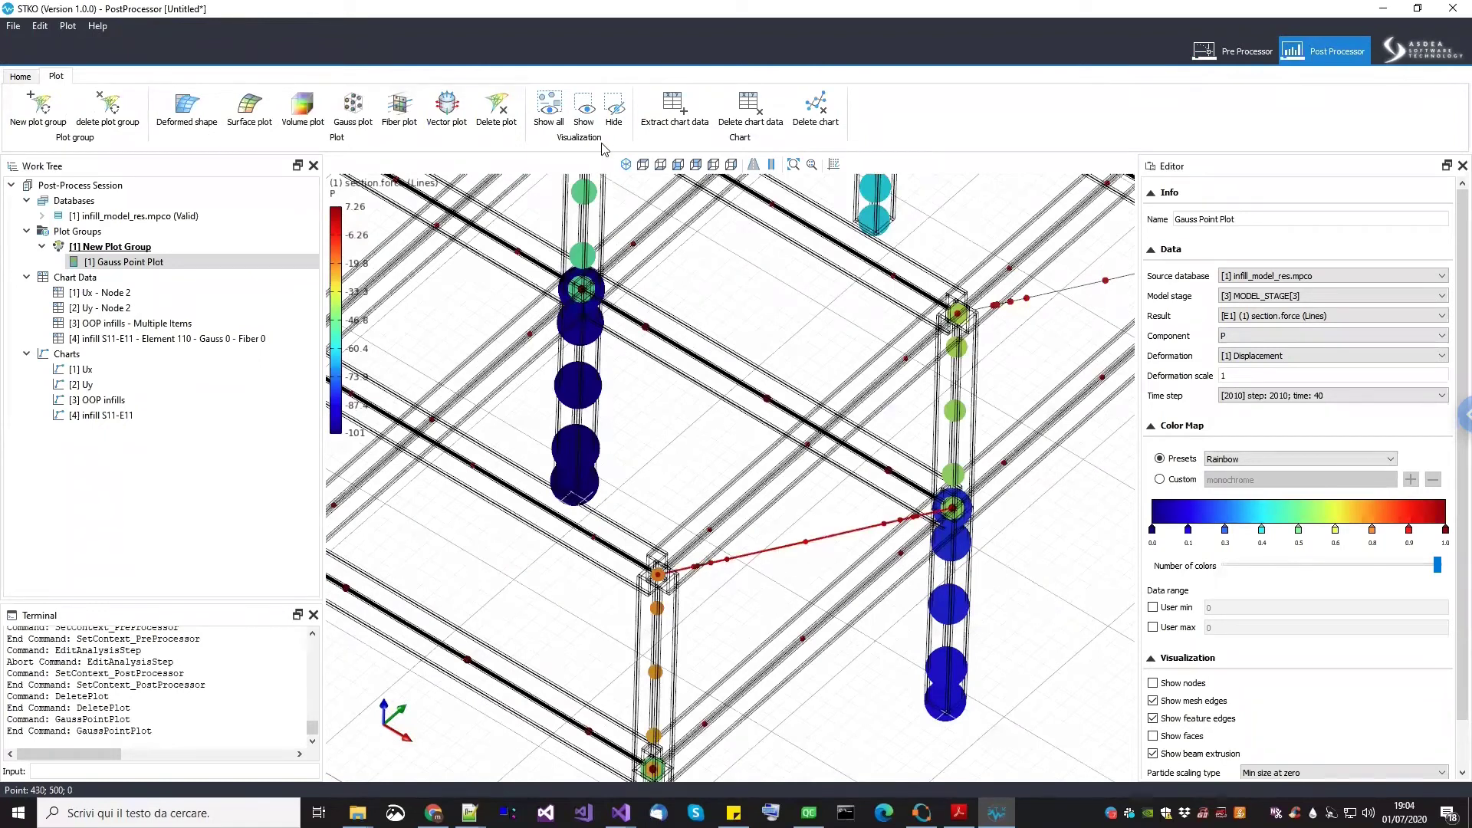
{"action": "left_click", "coordinate": [585, 111]}
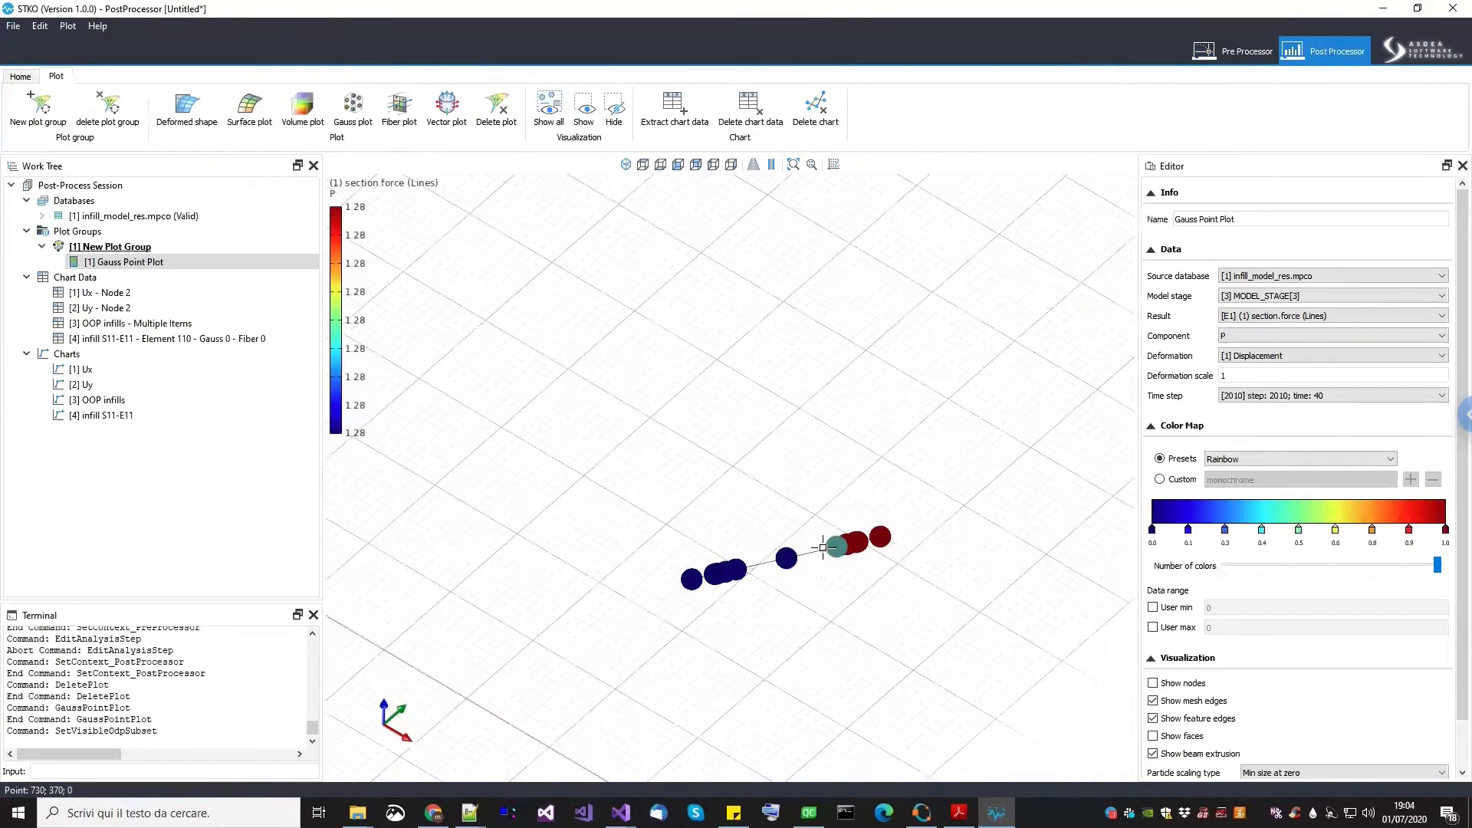
Inspect the overlapping Gauss points at the middle of the isolated diagonal, picking Gauss point 0 of element 110
{"action": "middle_click_drag", "start_coordinate": [809, 556], "coordinate": [624, 503]}
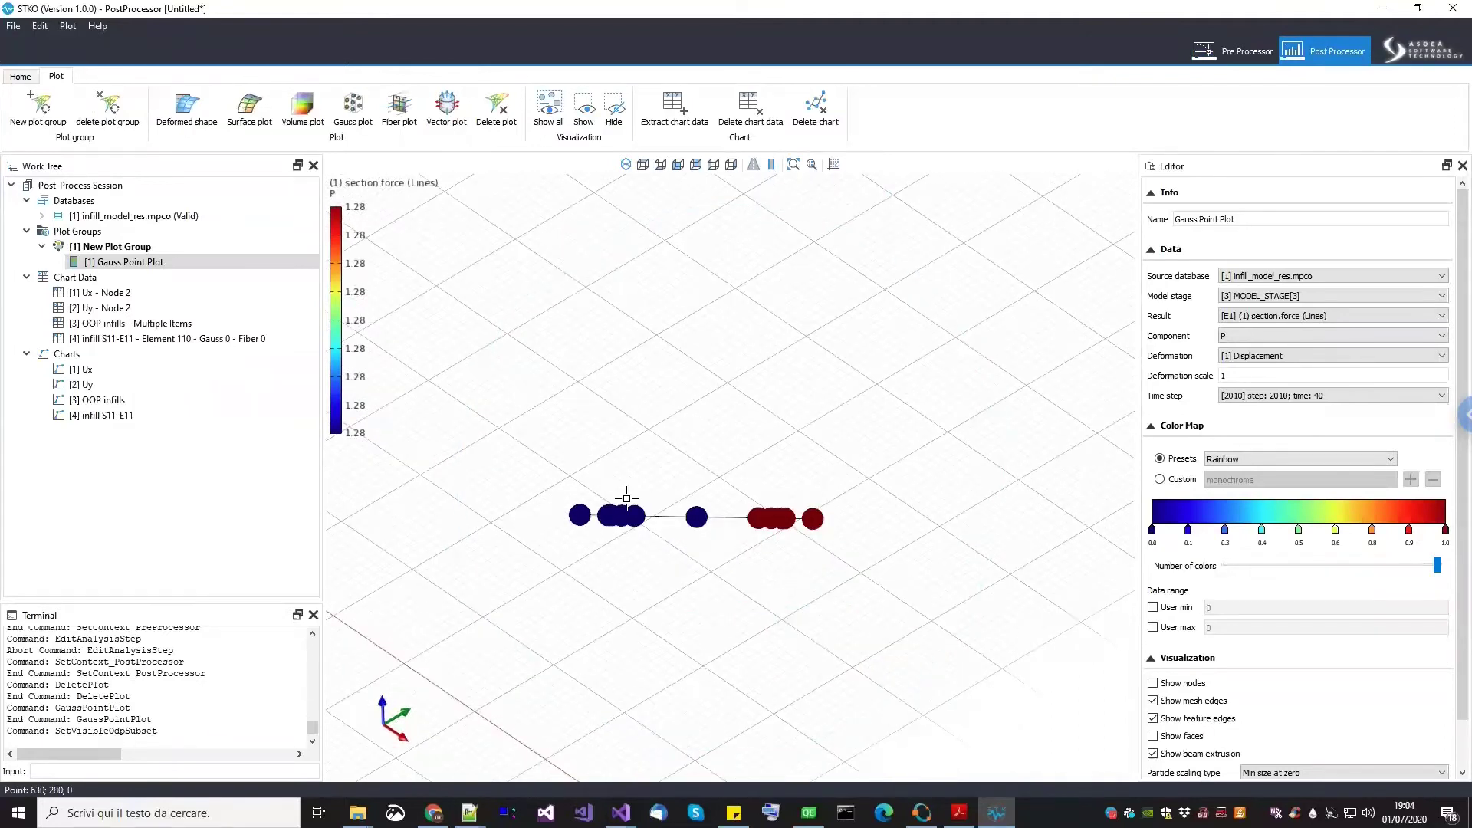
{"action": "scroll", "coordinate": [636, 500], "scroll_direction": "up", "scroll_amount": 3}
{"action": "scroll", "coordinate": [690, 510], "scroll_direction": "up", "scroll_amount": 2}
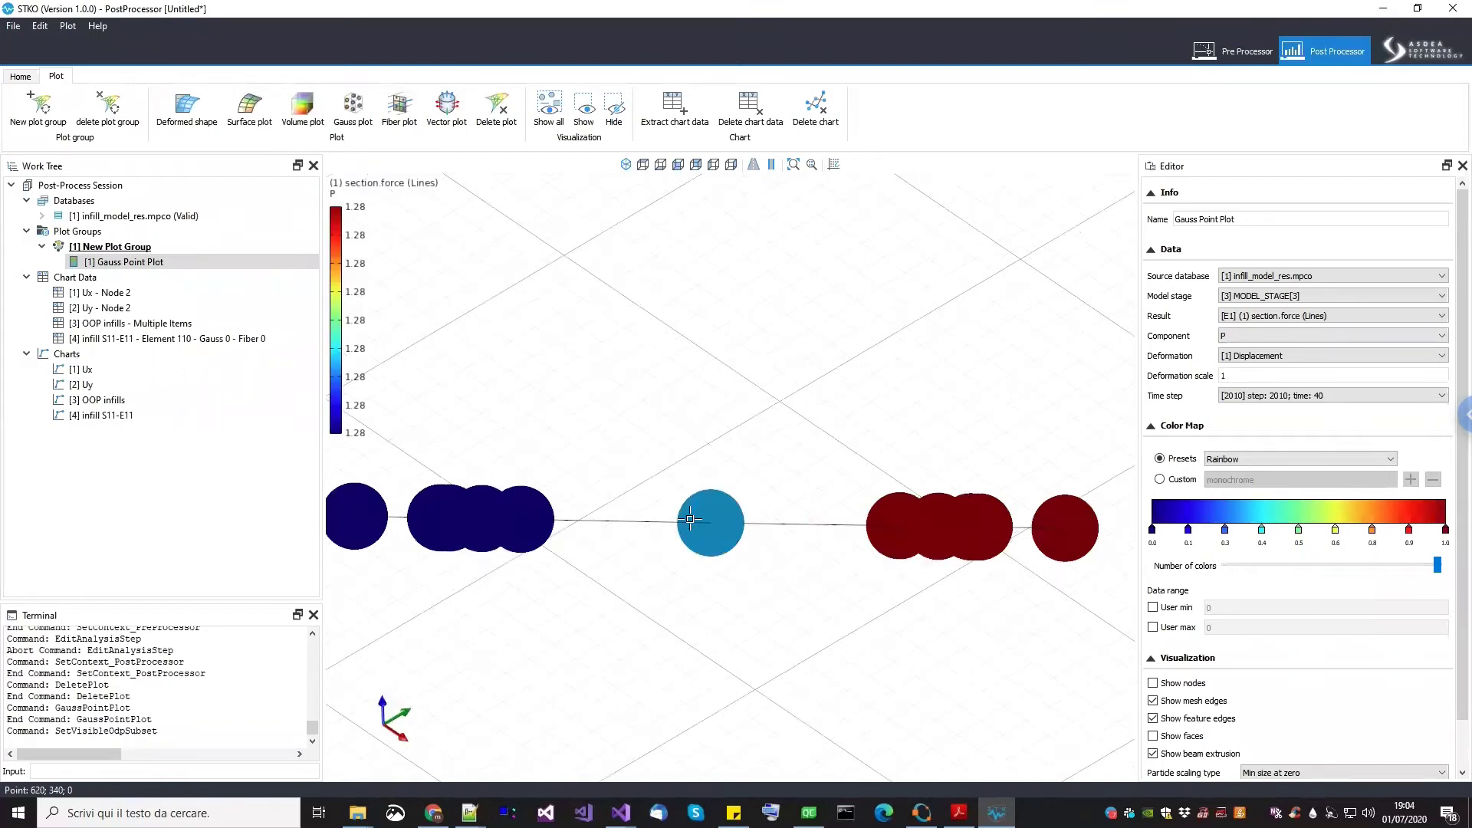
{"action": "scroll", "coordinate": [690, 520], "scroll_direction": "down", "scroll_amount": 4}
{"action": "middle_click_drag", "start_coordinate": [694, 520], "coordinate": [629, 494]}
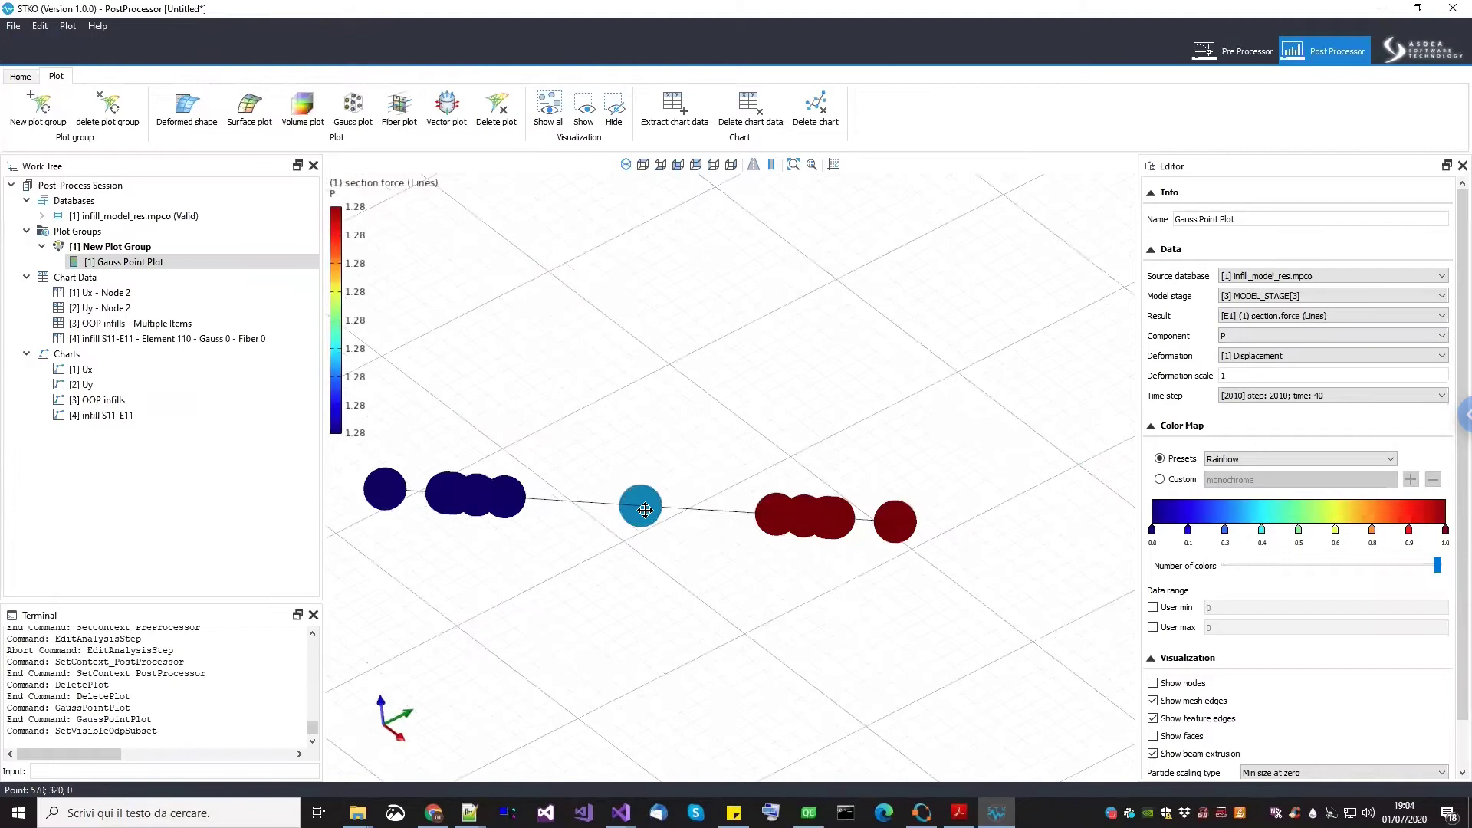
{"action": "scroll", "coordinate": [640, 503], "scroll_direction": "up", "scroll_amount": 2}
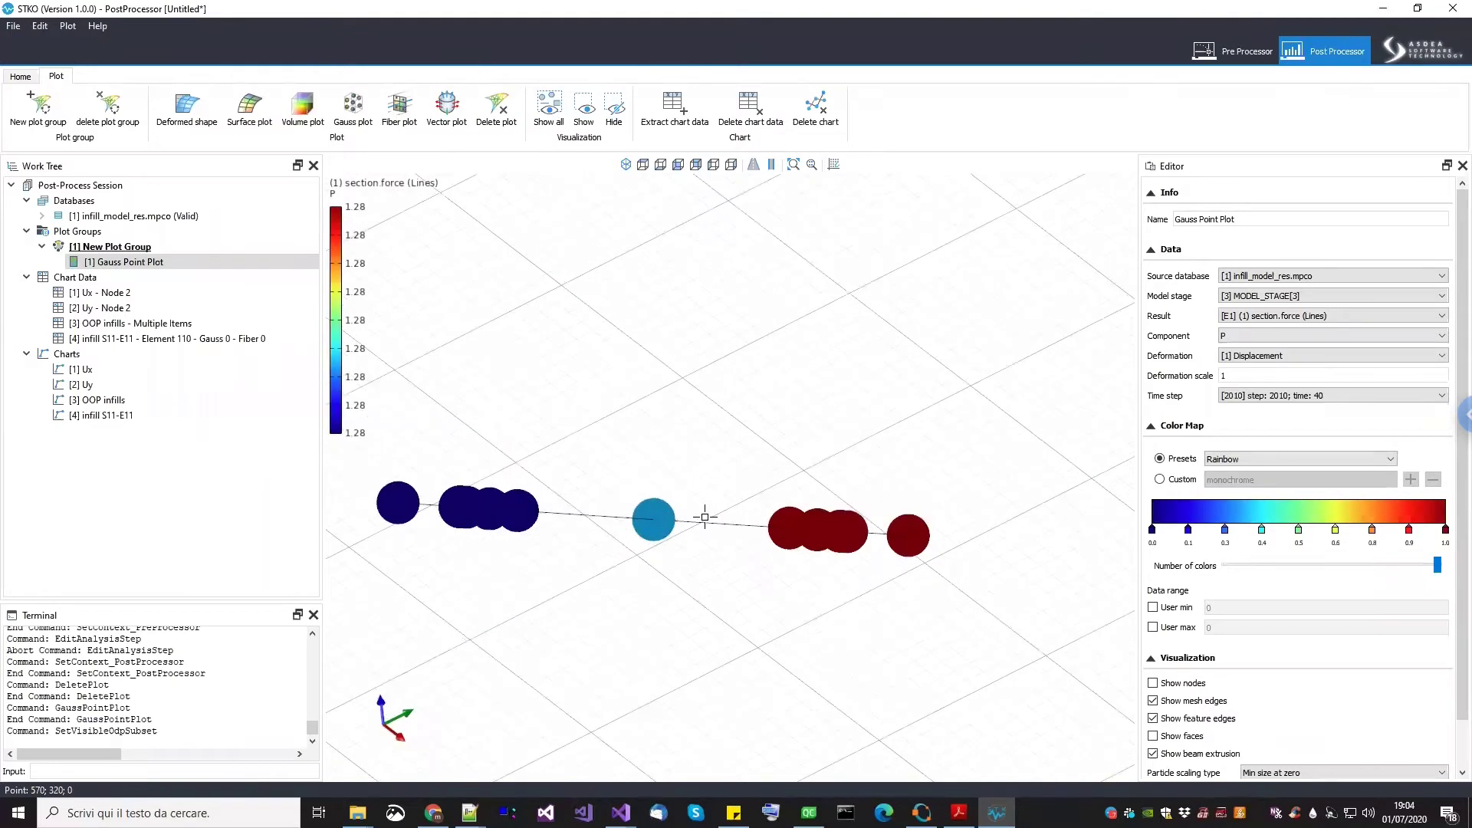
{"action": "left_click", "coordinate": [653, 513]}
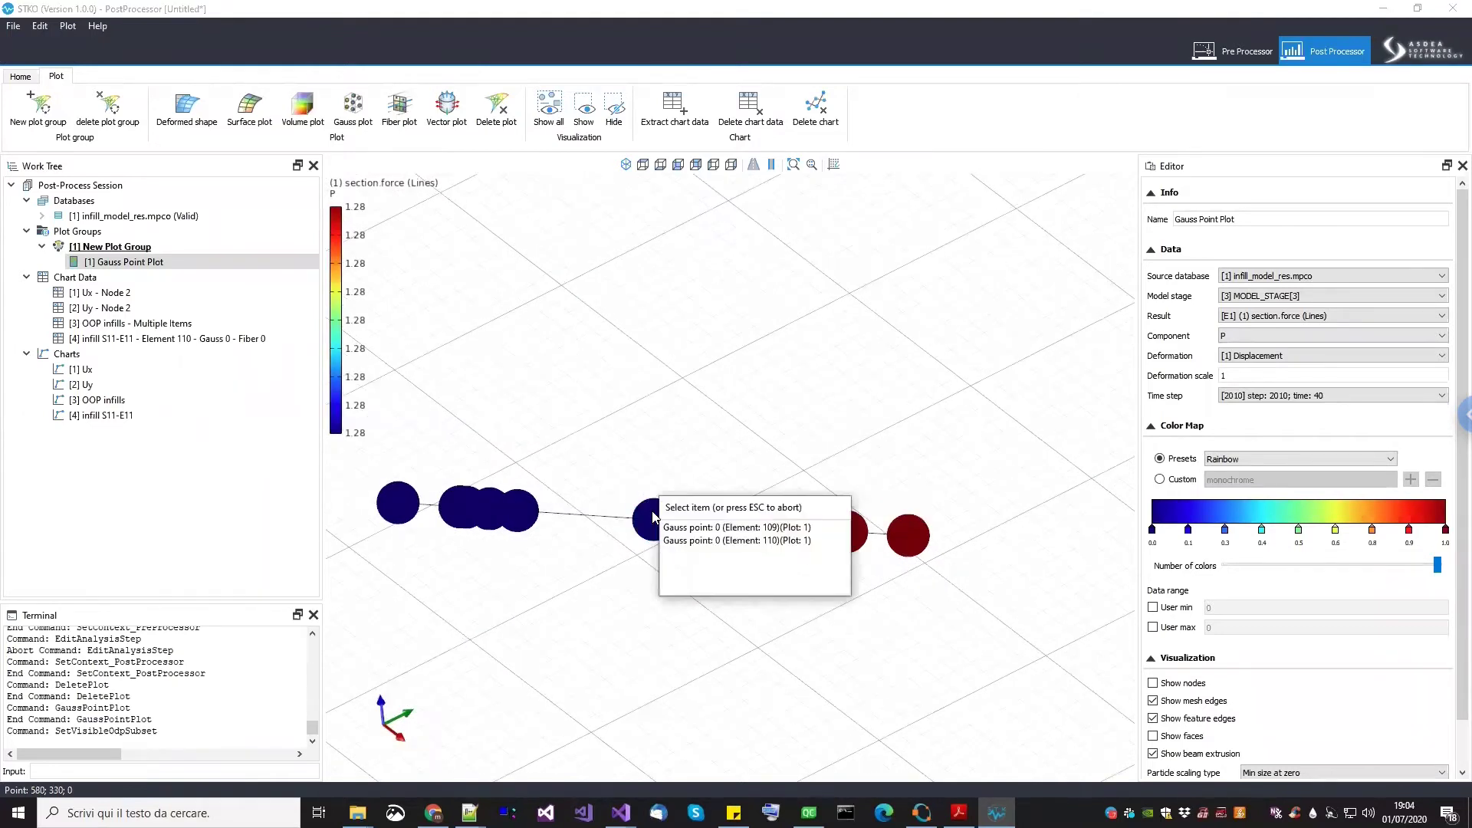
{"action": "left_click", "coordinate": [753, 541]}
Separate the overlapping Gauss points by trying a particle shrink factor of 0.1 and settling on 0.2
{"action": "scroll", "coordinate": [881, 606], "scroll_direction": "down", "scroll_amount": 3}
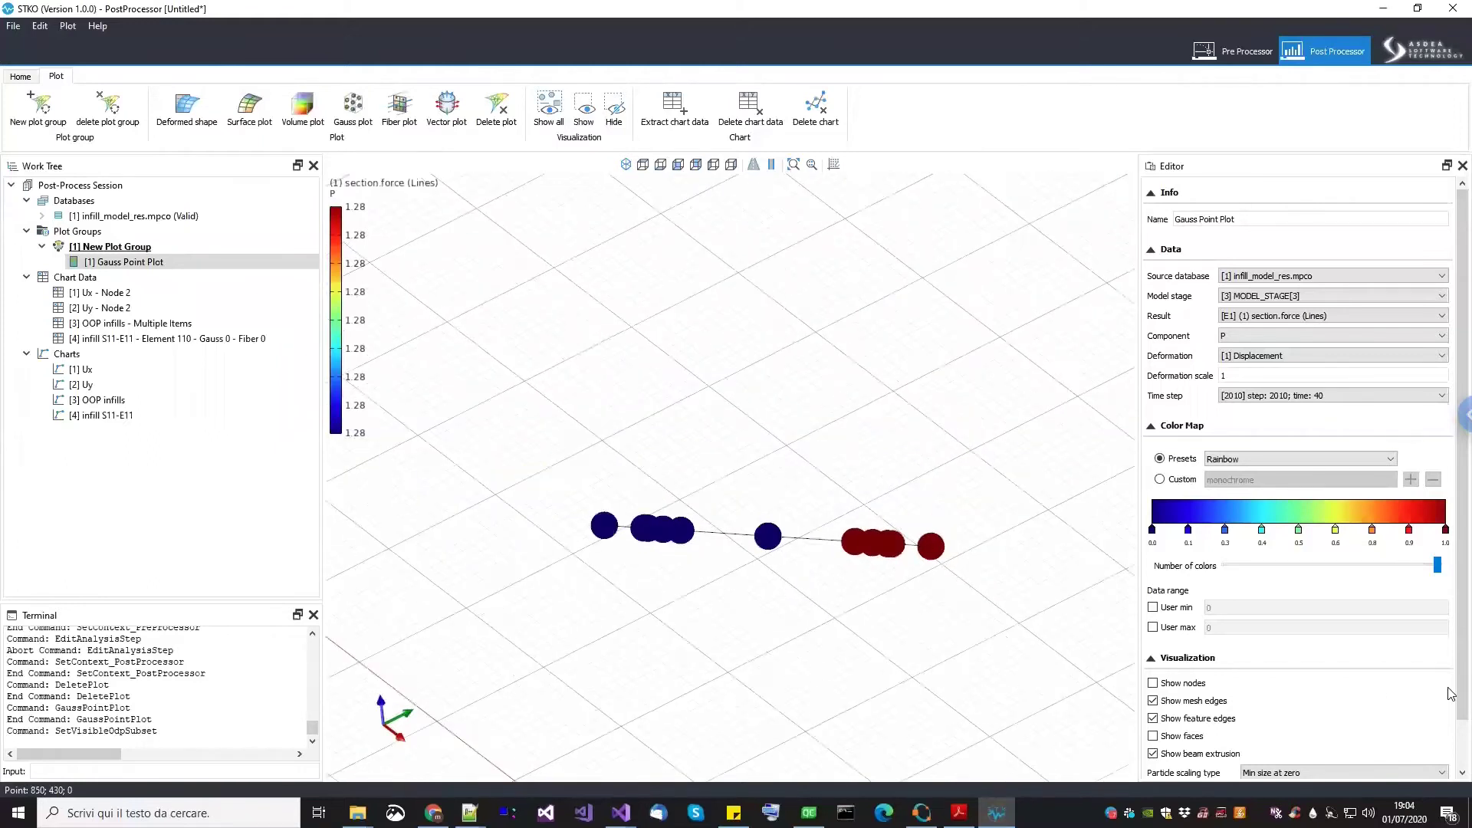
{"action": "scroll", "coordinate": [1450, 736], "scroll_direction": "down", "scroll_amount": 2}
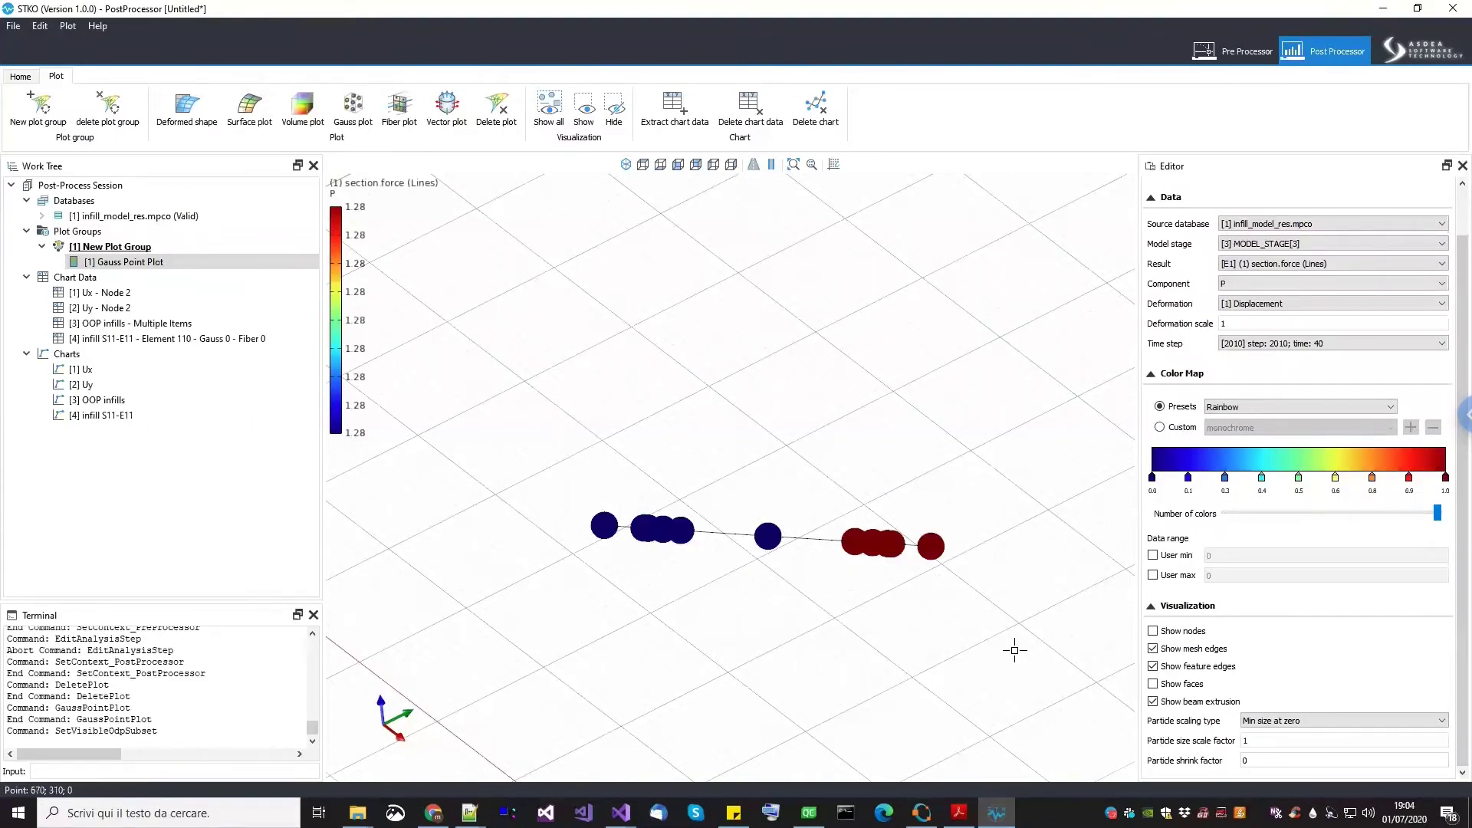
{"action": "double_click", "coordinate": [1244, 761]}
{"action": "type", "text": "0.1"}
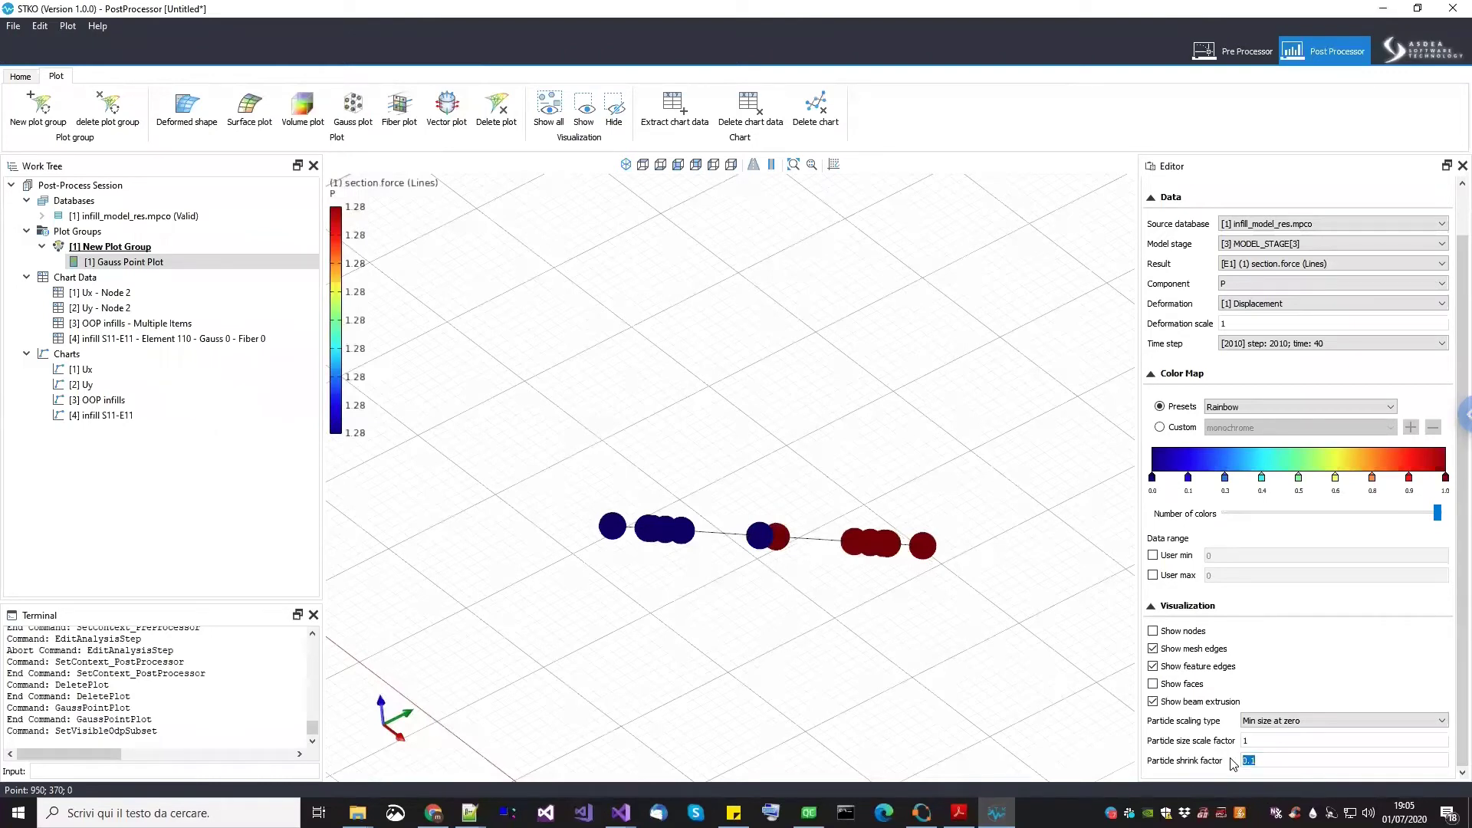
{"action": "type", "text": "0.2"}
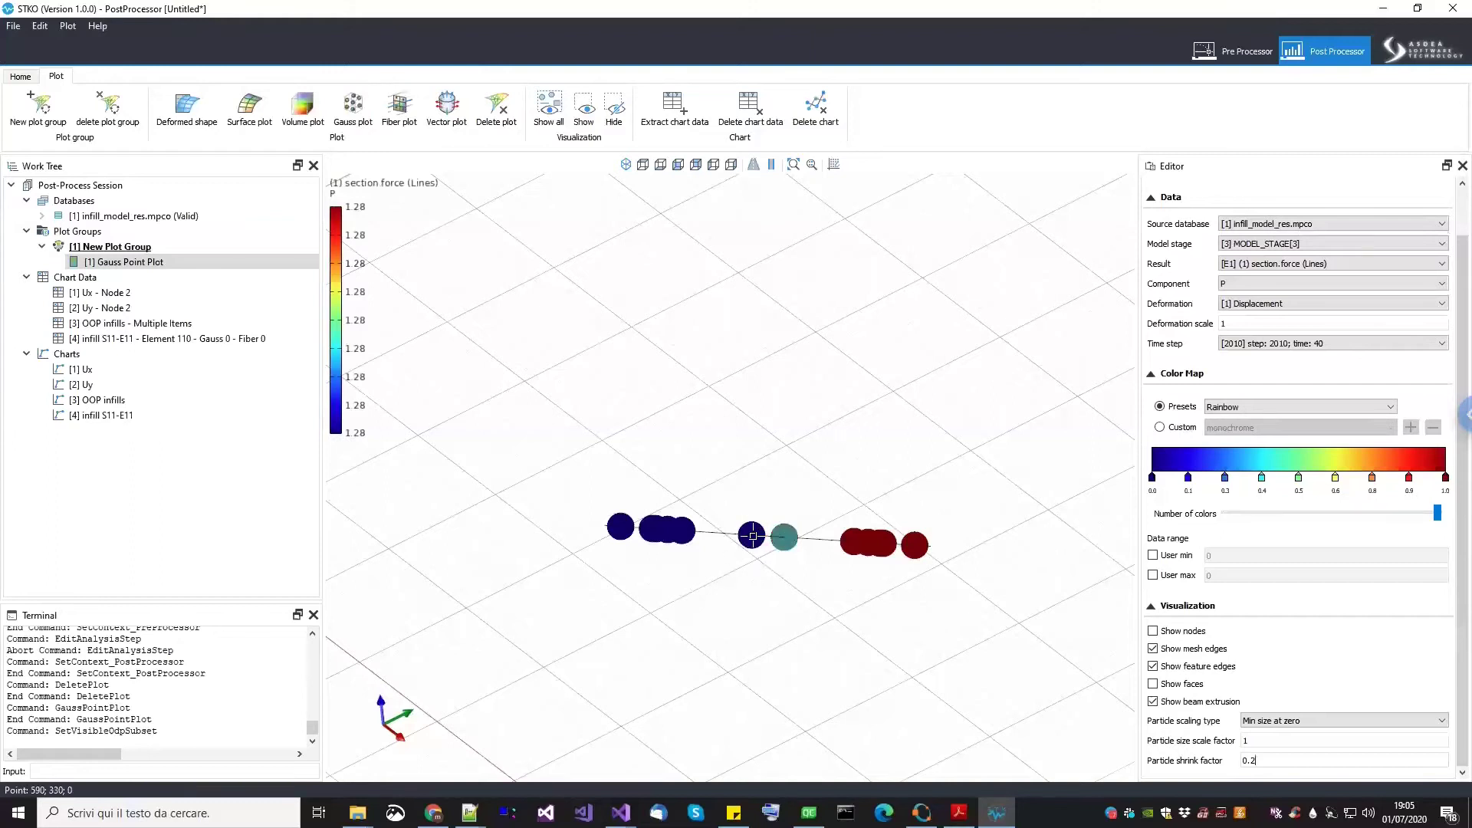
View the isolated infill diagonal and its Gauss points from the side, in the YZ plane
{"action": "middle_click_drag", "start_coordinate": [704, 548], "coordinate": [672, 189]}
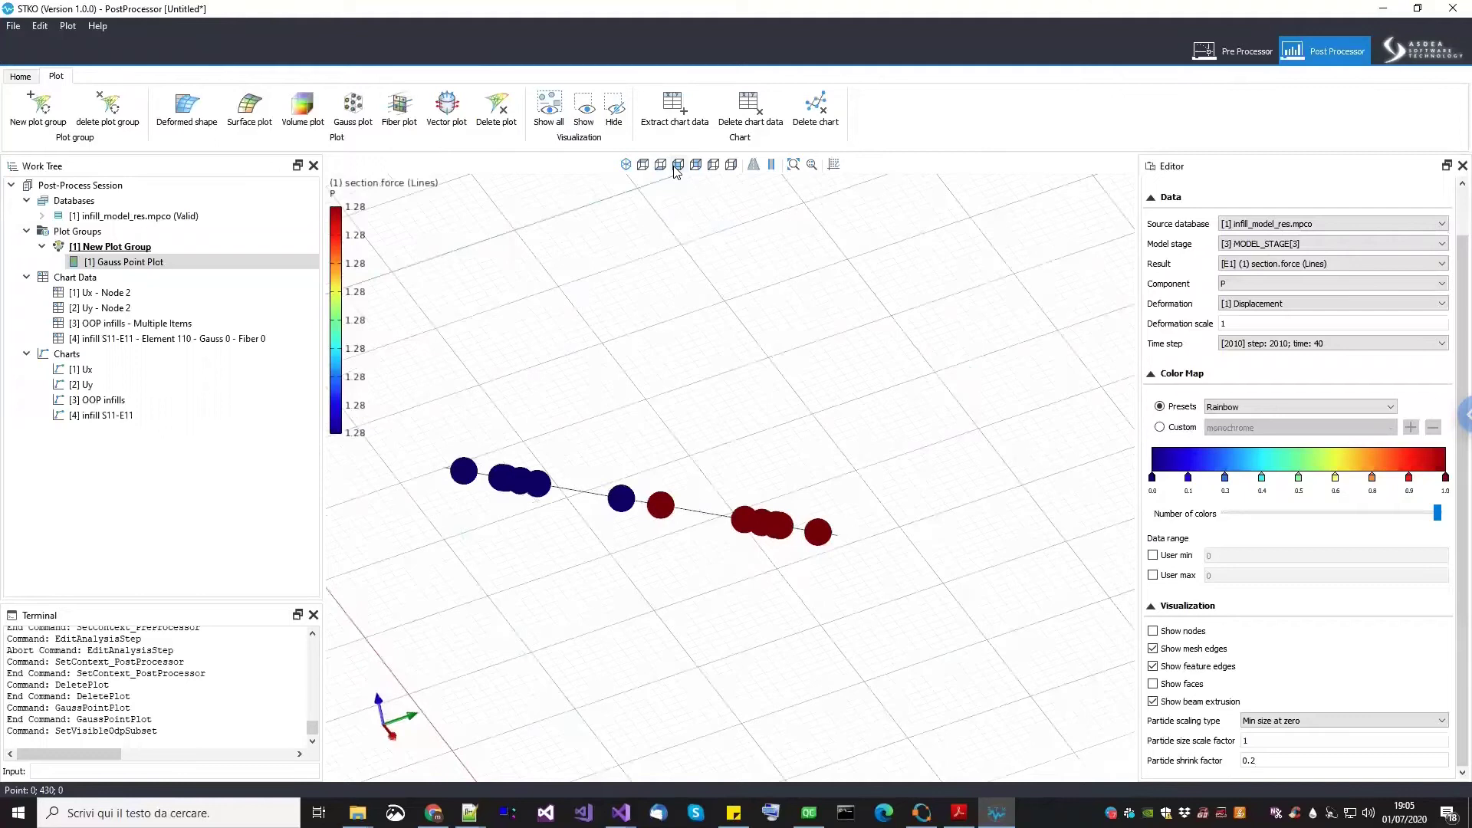
{"action": "left_click", "coordinate": [676, 166]}
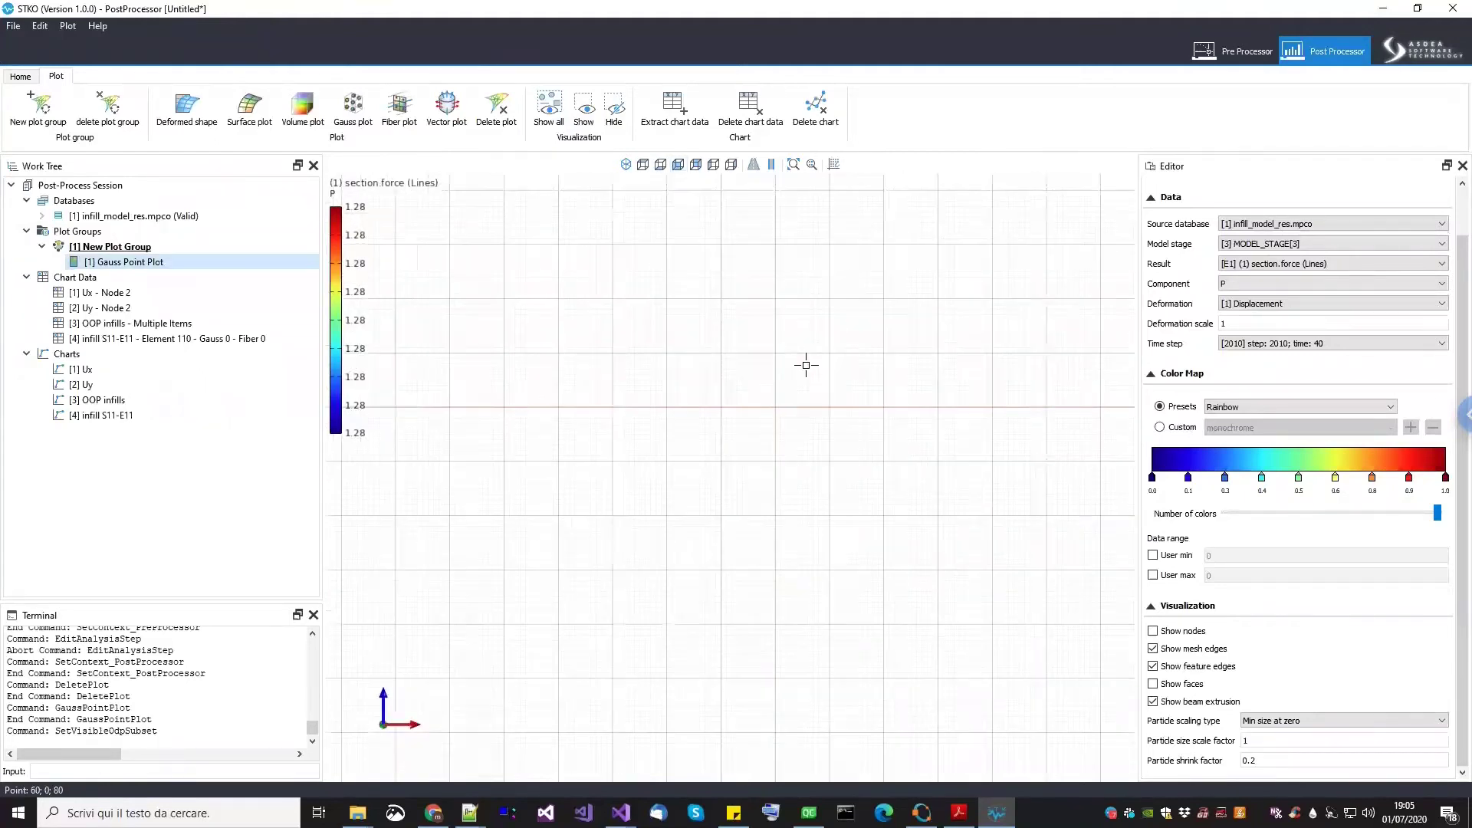
{"action": "left_click", "coordinate": [731, 164]}
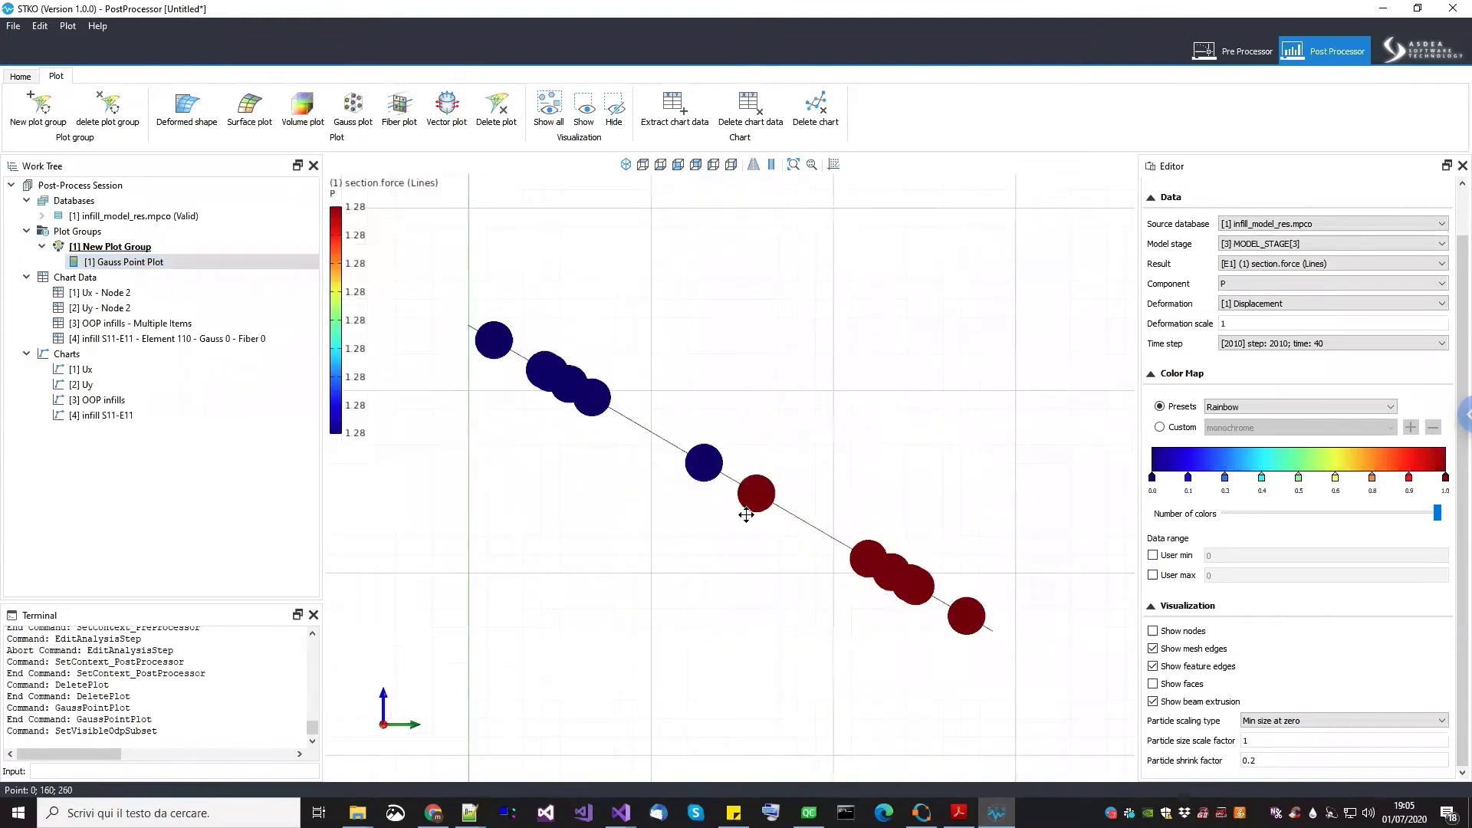
Try particle shrink factors of 0 and 1 on the Gauss point plot, and restore the factor to 0.2
{"action": "type", "text": "0"}
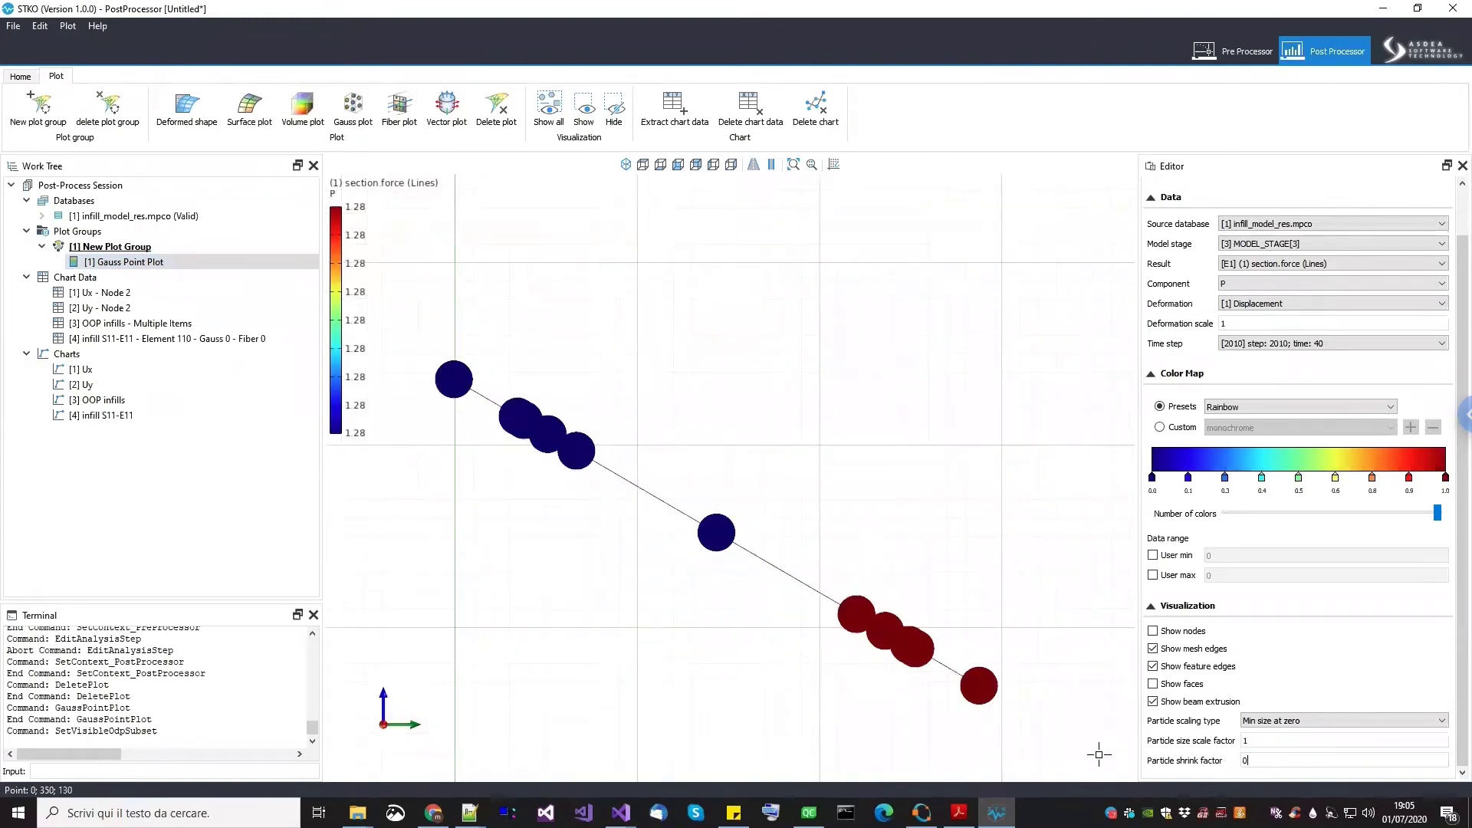
{"action": "left_click_drag", "start_coordinate": [1266, 760], "coordinate": [1179, 766]}
{"action": "type", "text": "1"}
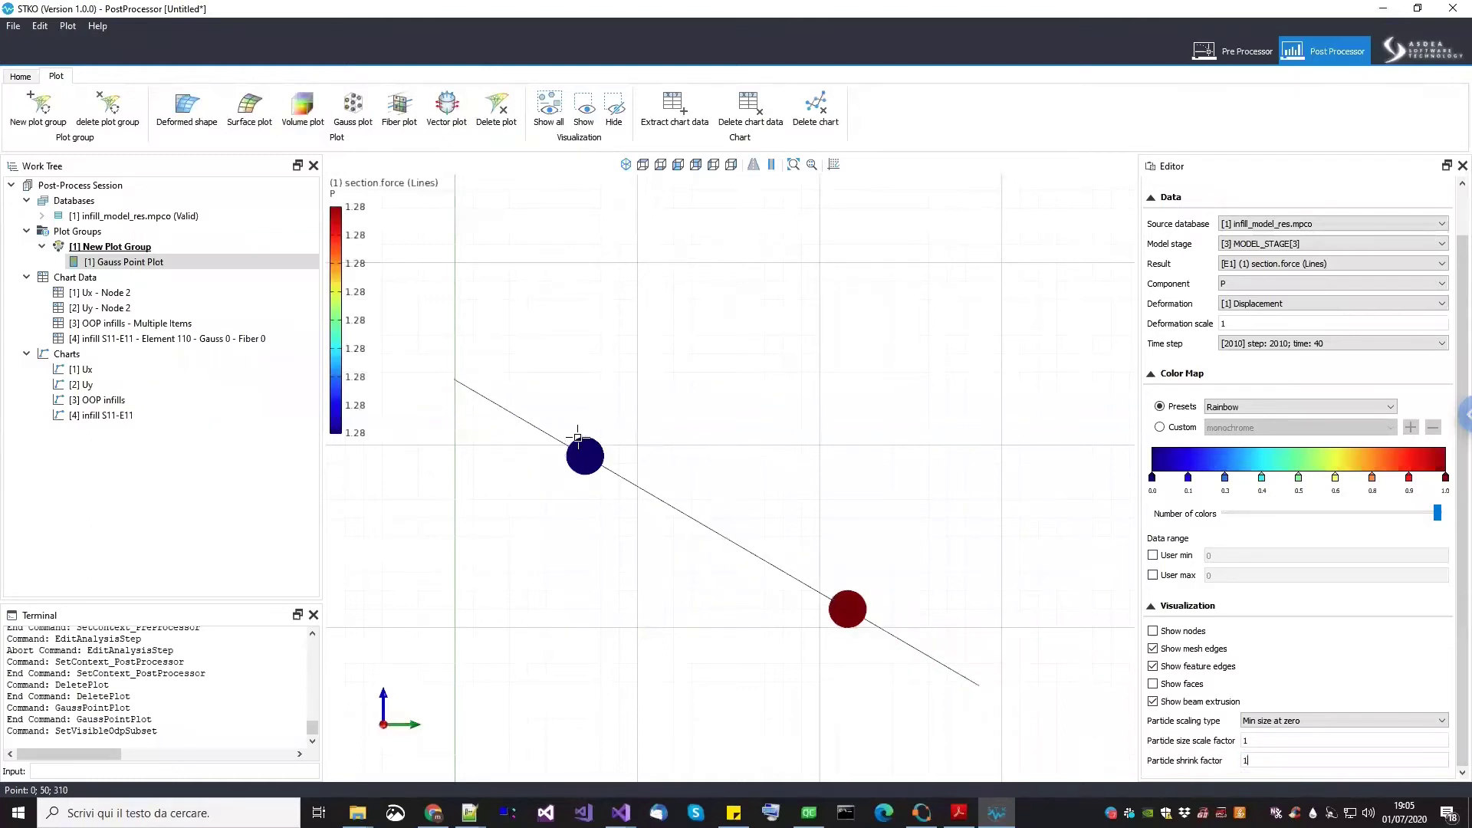
{"action": "key", "text": "BackSpace"}
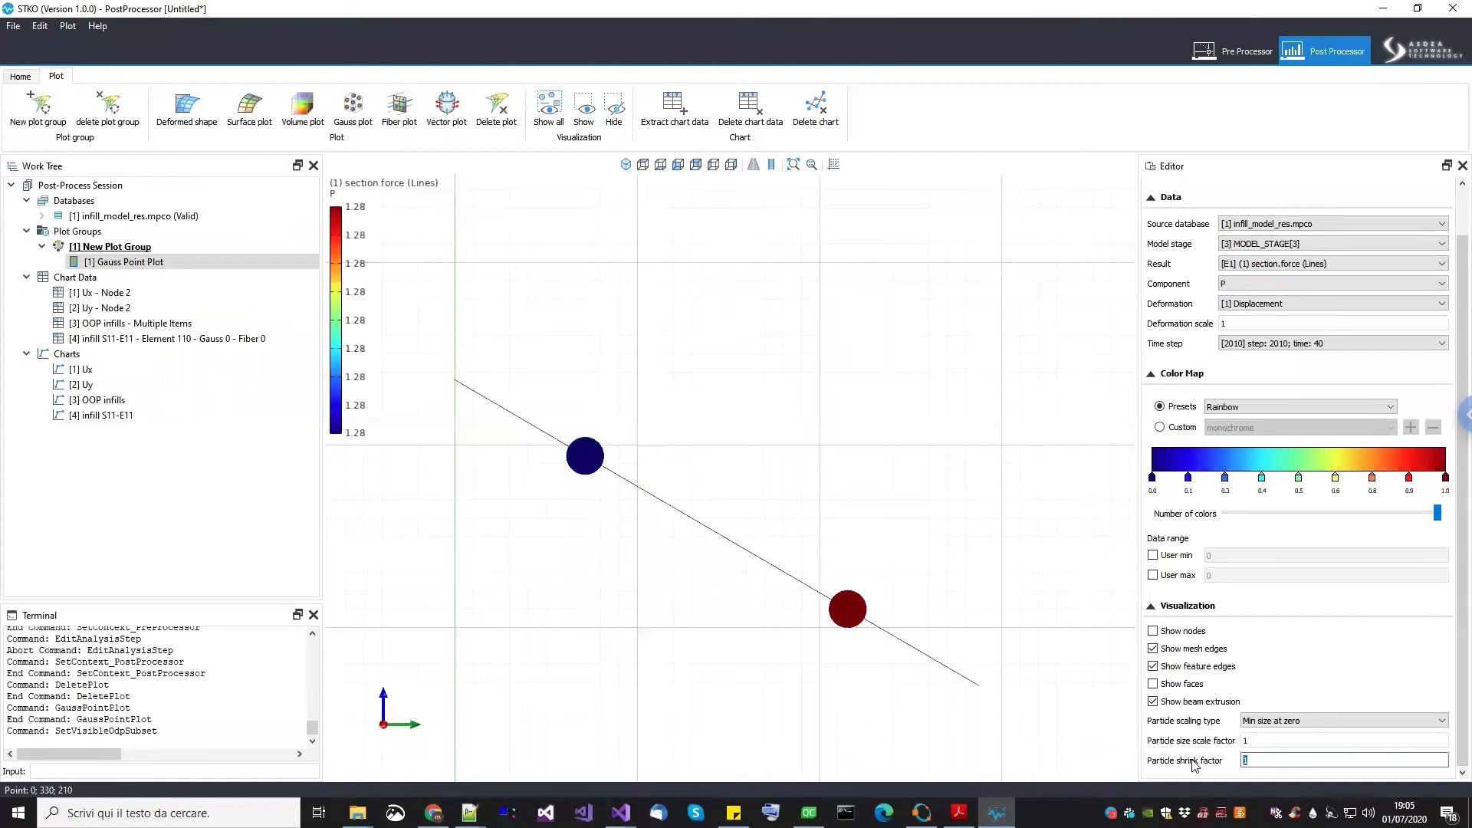
{"action": "type", "text": "0.2"}
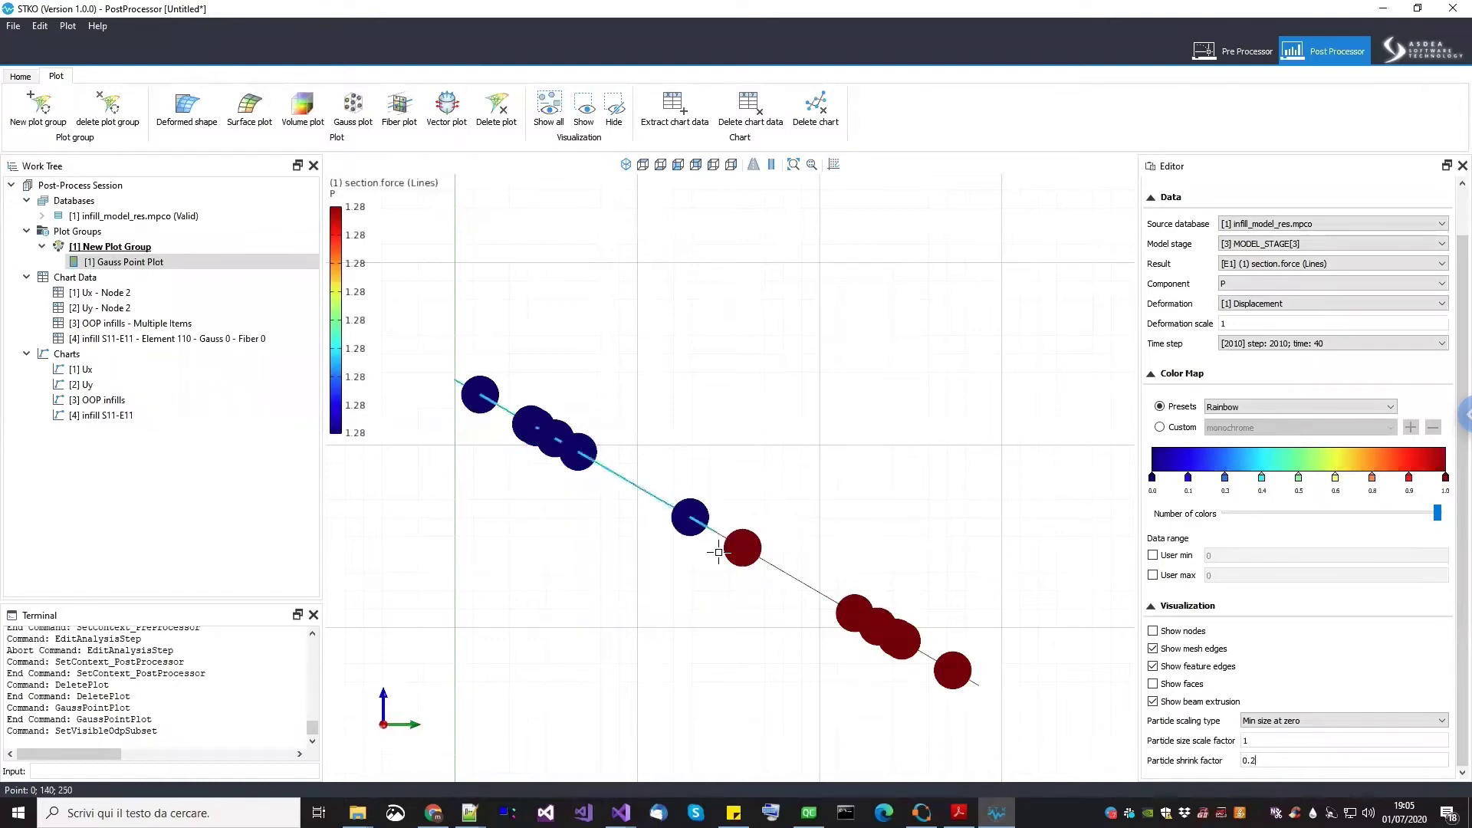
Pick Gauss point 0 of element 110 near the diagonal's middle and start a chart data extraction on element Gauss points
{"action": "middle_click_drag", "start_coordinate": [700, 572], "coordinate": [714, 554]}
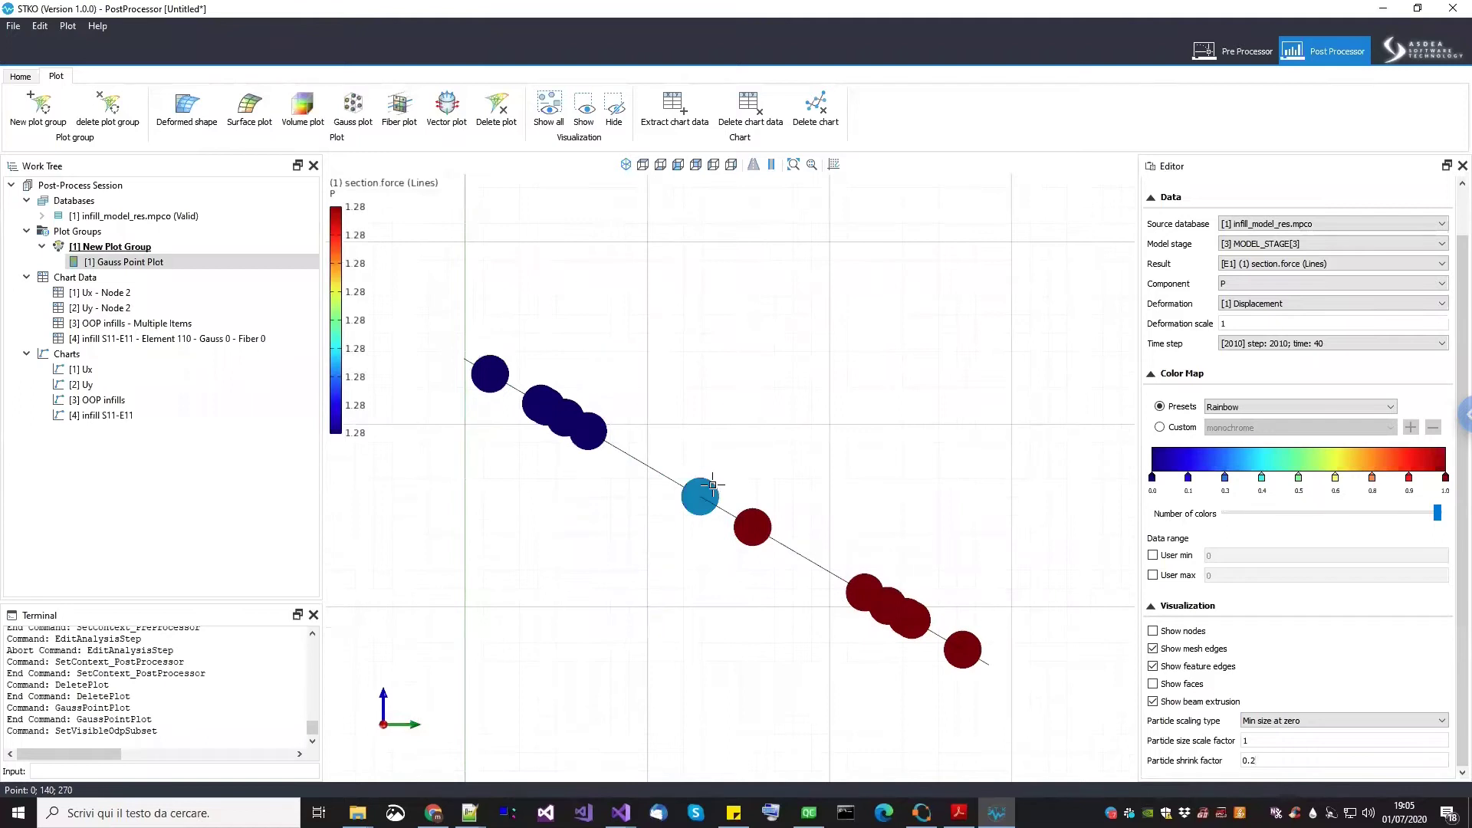
{"action": "left_click", "coordinate": [714, 484]}
{"action": "left_click_drag", "start_coordinate": [737, 537], "coordinate": [799, 624]}
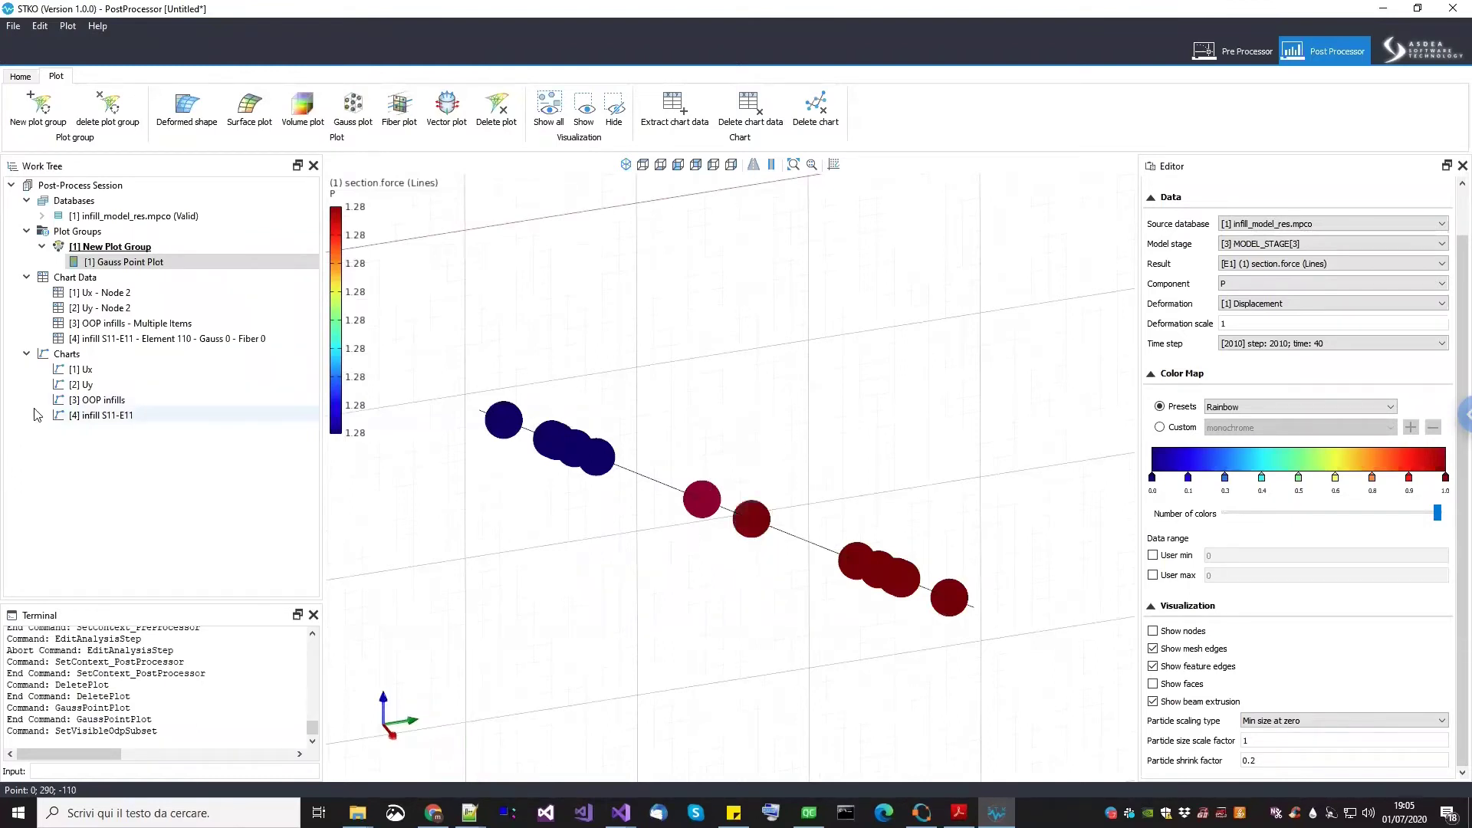
{"action": "right_click", "coordinate": [91, 279]}
{"action": "left_click", "coordinate": [142, 290]}
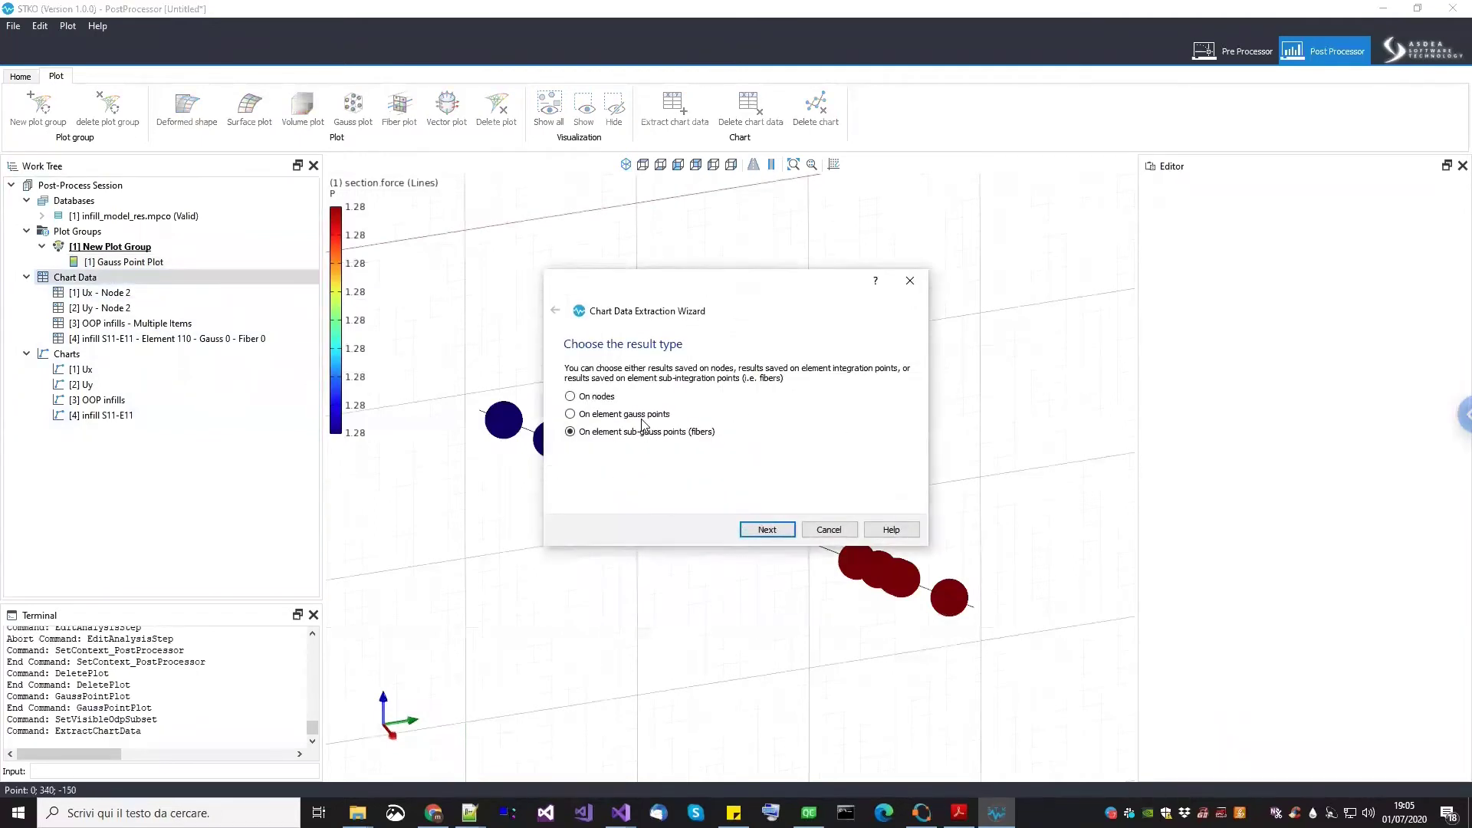
{"action": "key", "text": "Up"}
{"action": "left_click", "coordinate": [767, 530]}
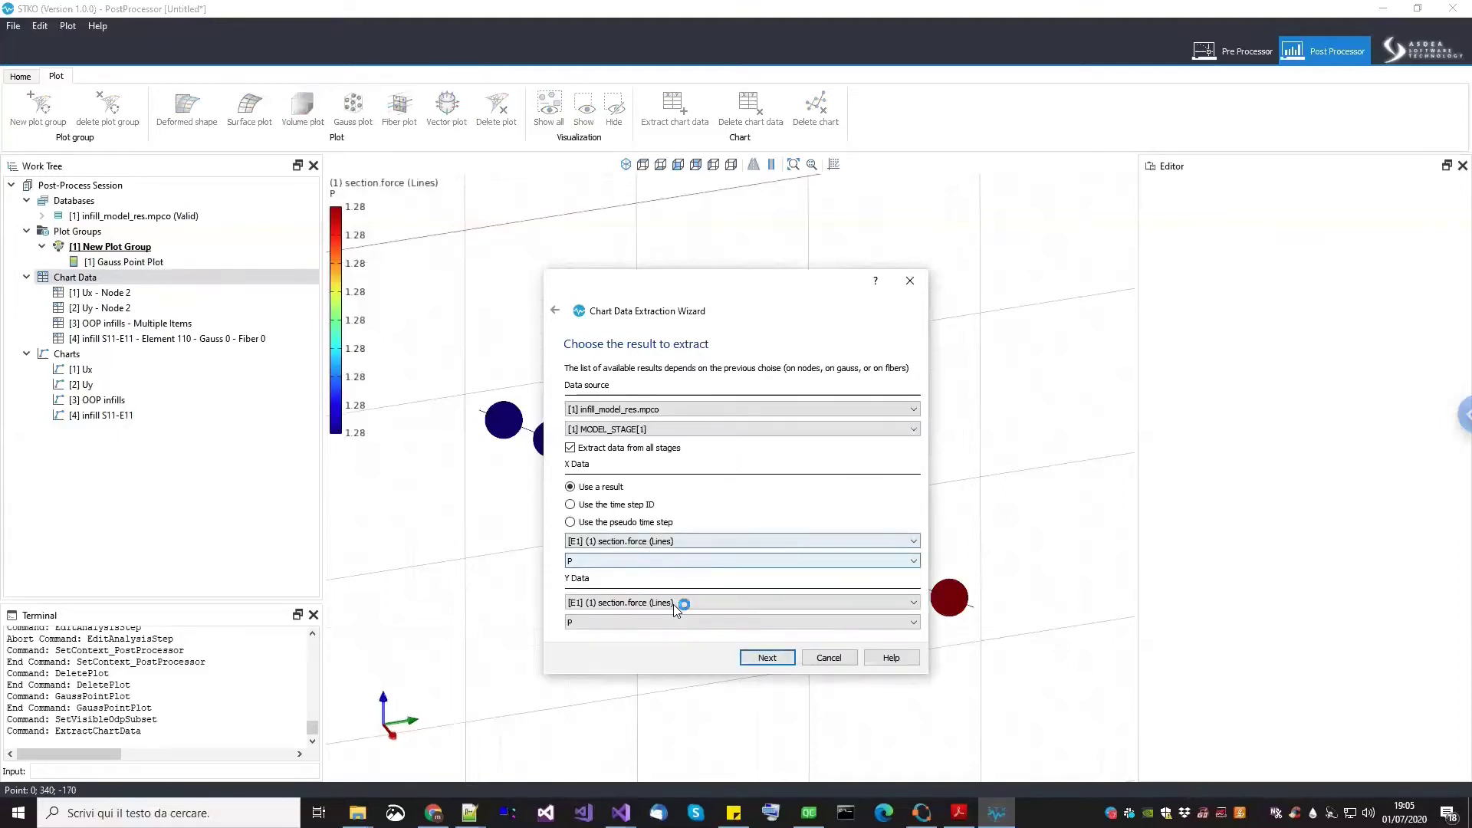
Set the extraction's X data to section.deformation kappaZ and its Y data to section.force Mz
{"action": "left_click", "coordinate": [650, 542]}
{"action": "left_click", "coordinate": [651, 562]}
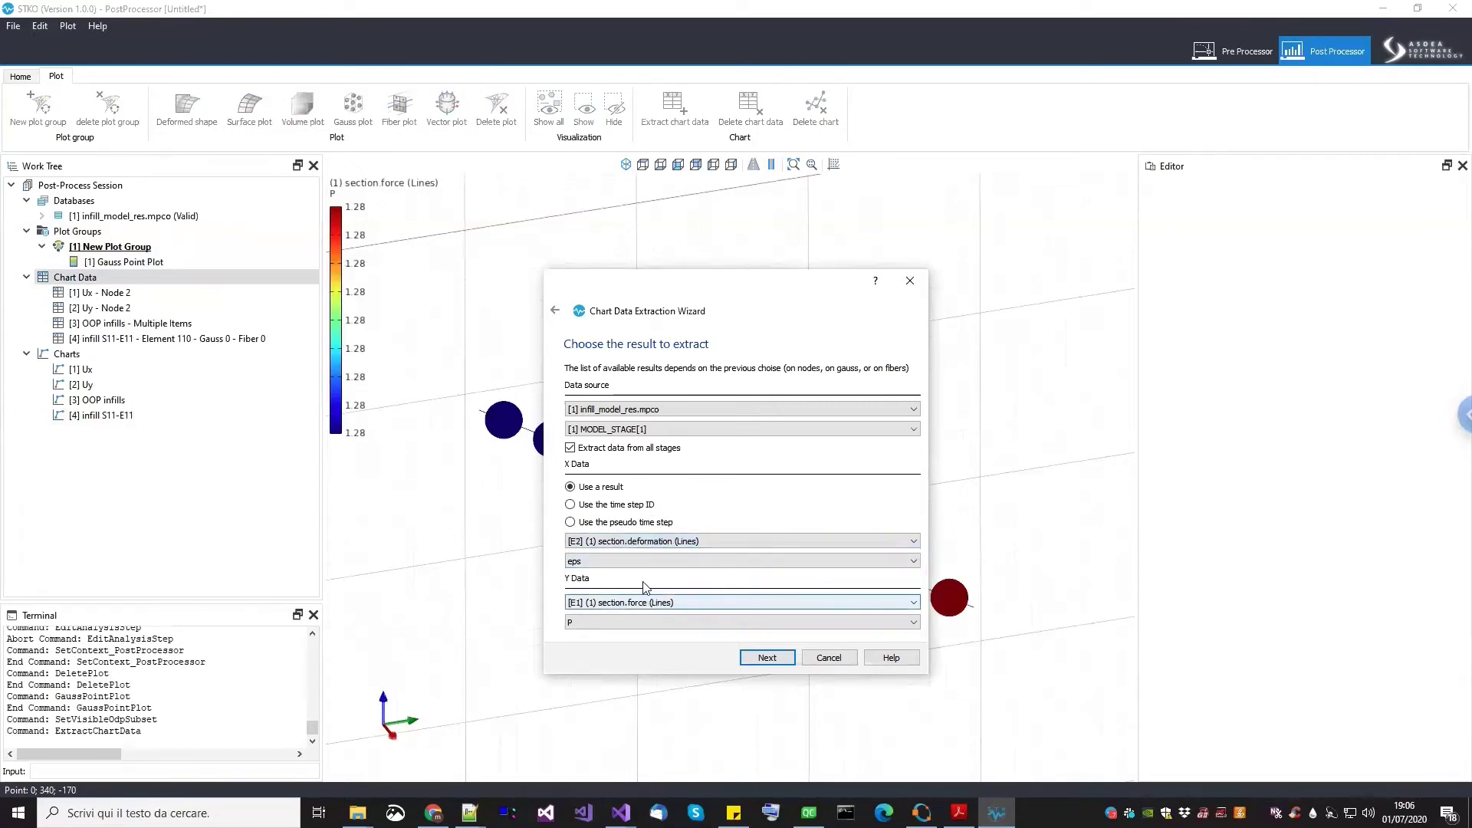
{"action": "left_click", "coordinate": [627, 563]}
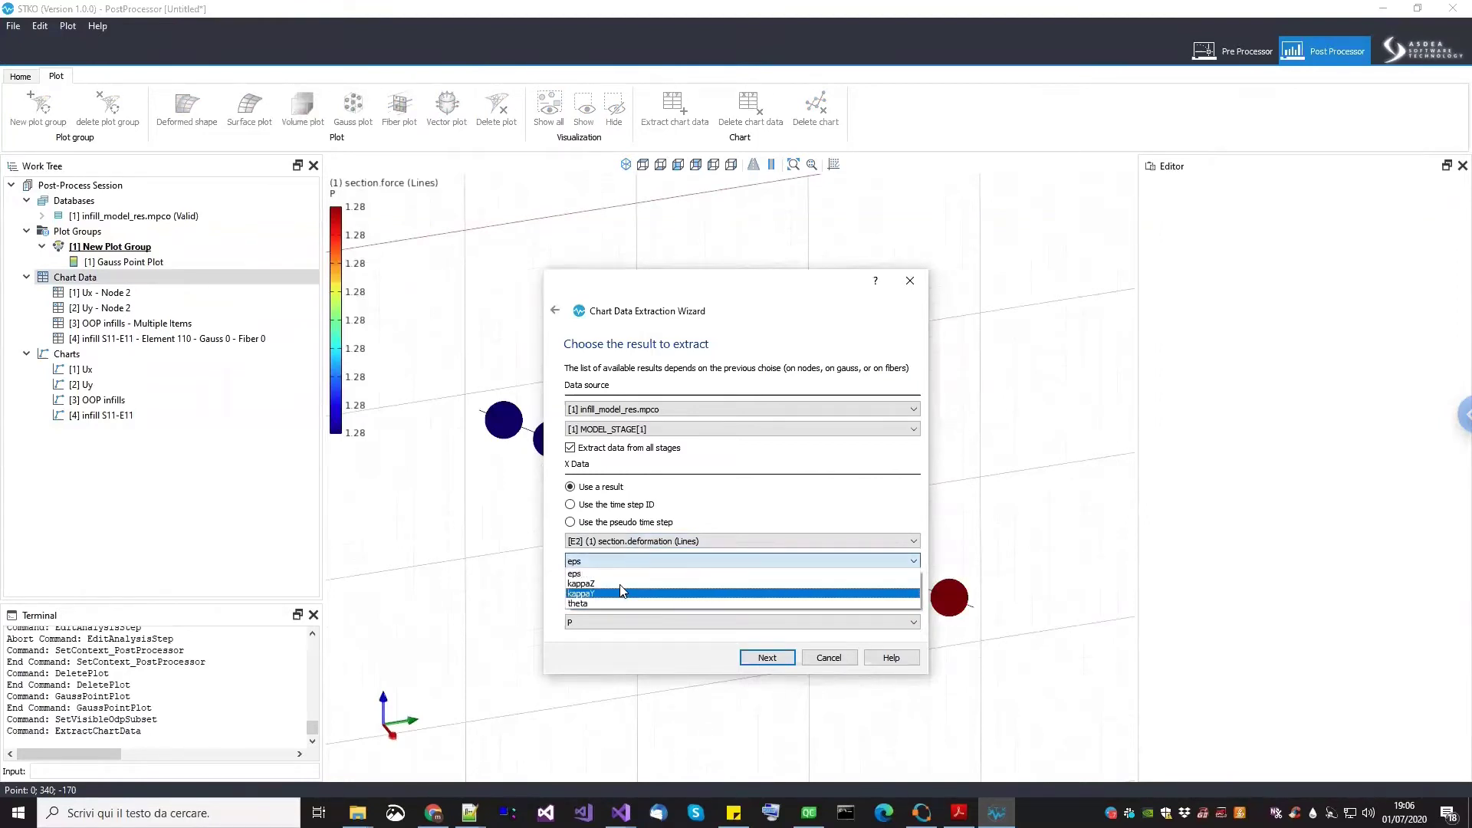
{"action": "left_click", "coordinate": [622, 585]}
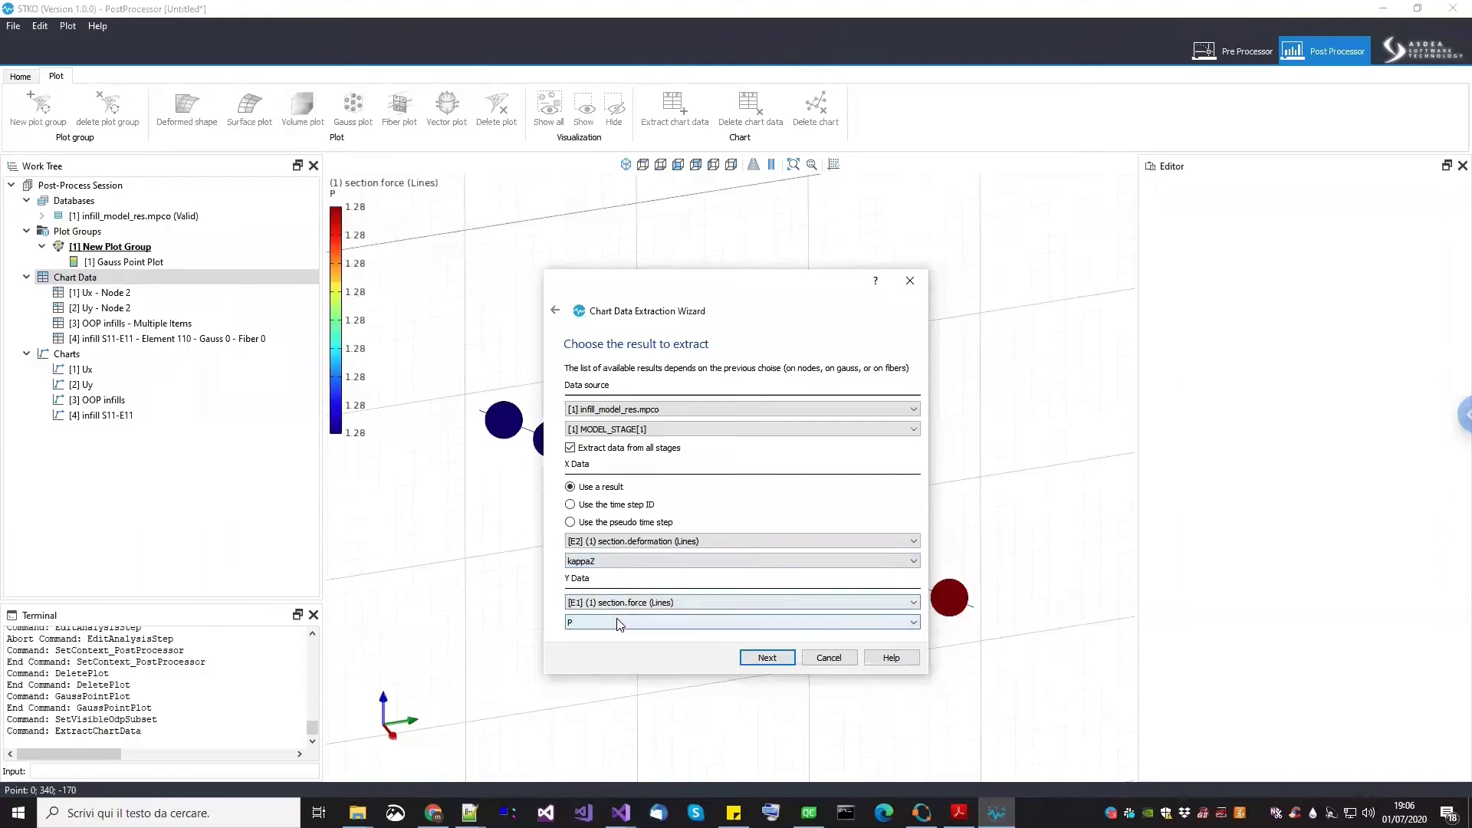
{"action": "left_click", "coordinate": [617, 621]}
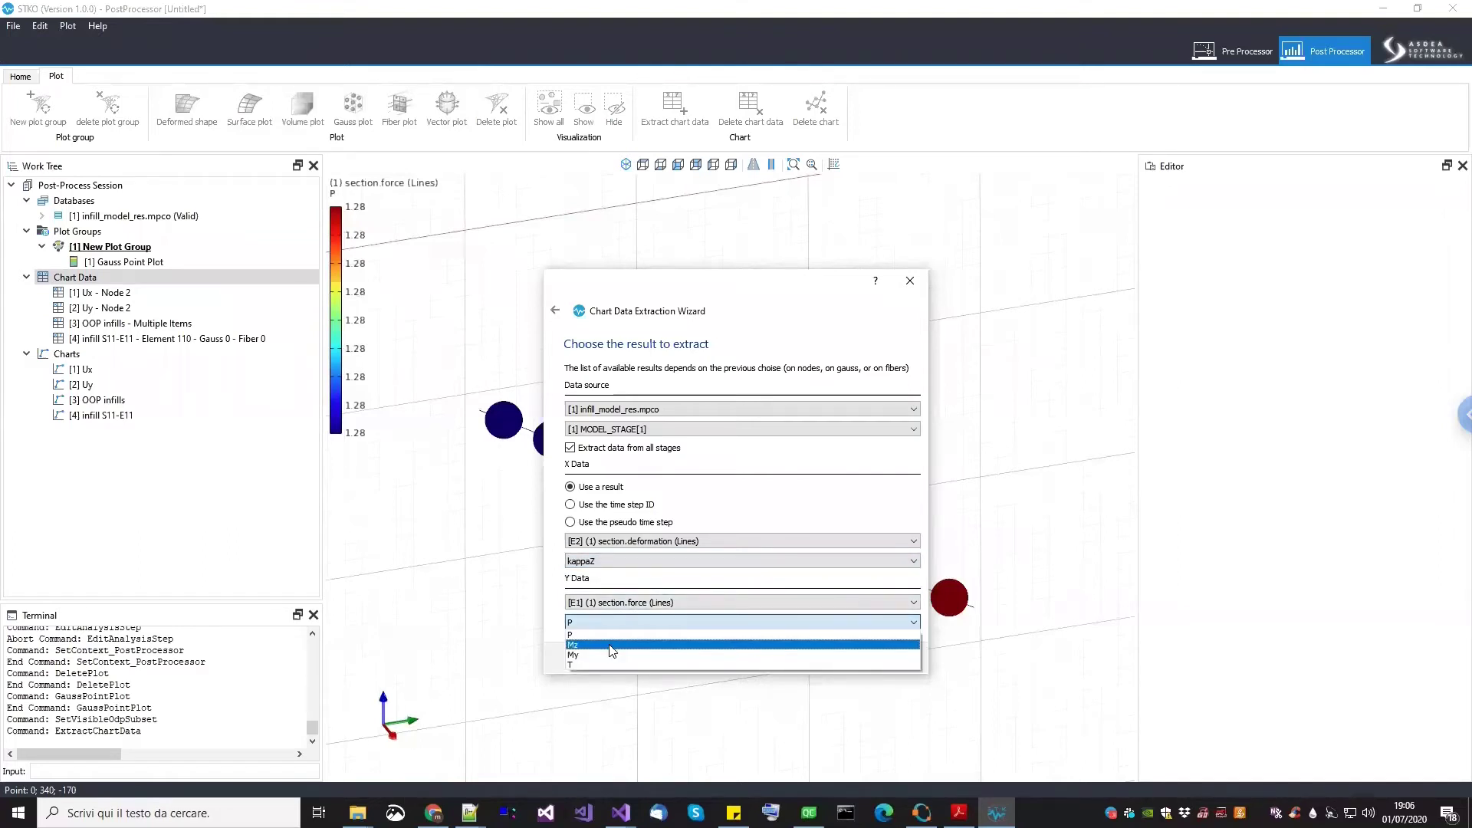
{"action": "left_click", "coordinate": [609, 644]}
{"action": "left_click", "coordinate": [767, 658]}
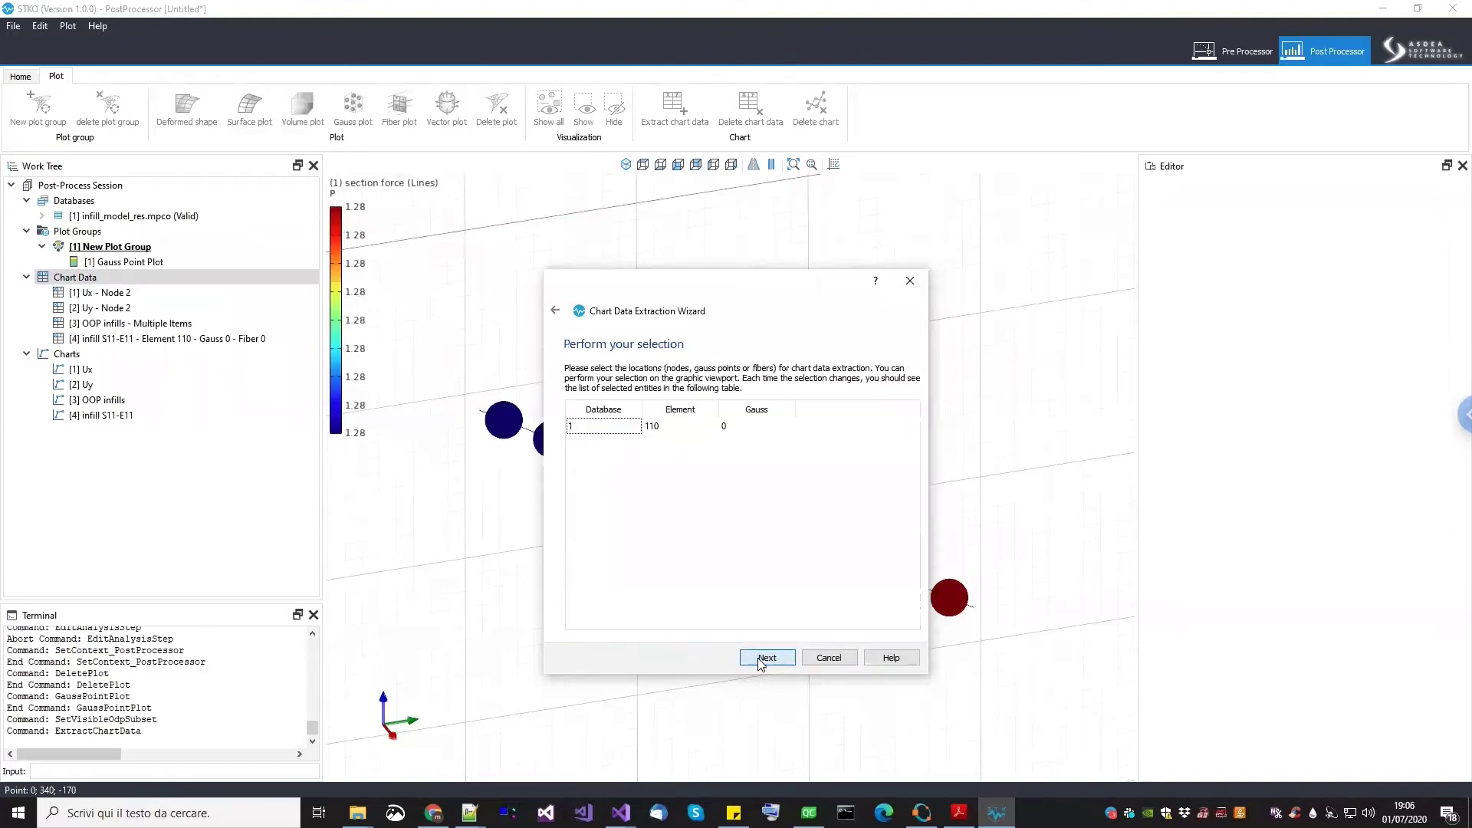
Accept the selected Gauss point, name the chart data MK, and extract it with a chart created
{"action": "left_click", "coordinate": [767, 658]}
{"action": "left_click", "coordinate": [699, 408]}
{"action": "left_click_drag", "start_coordinate": [530, 402], "coordinate": [530, 400]}
{"action": "type", "text": "MK"}
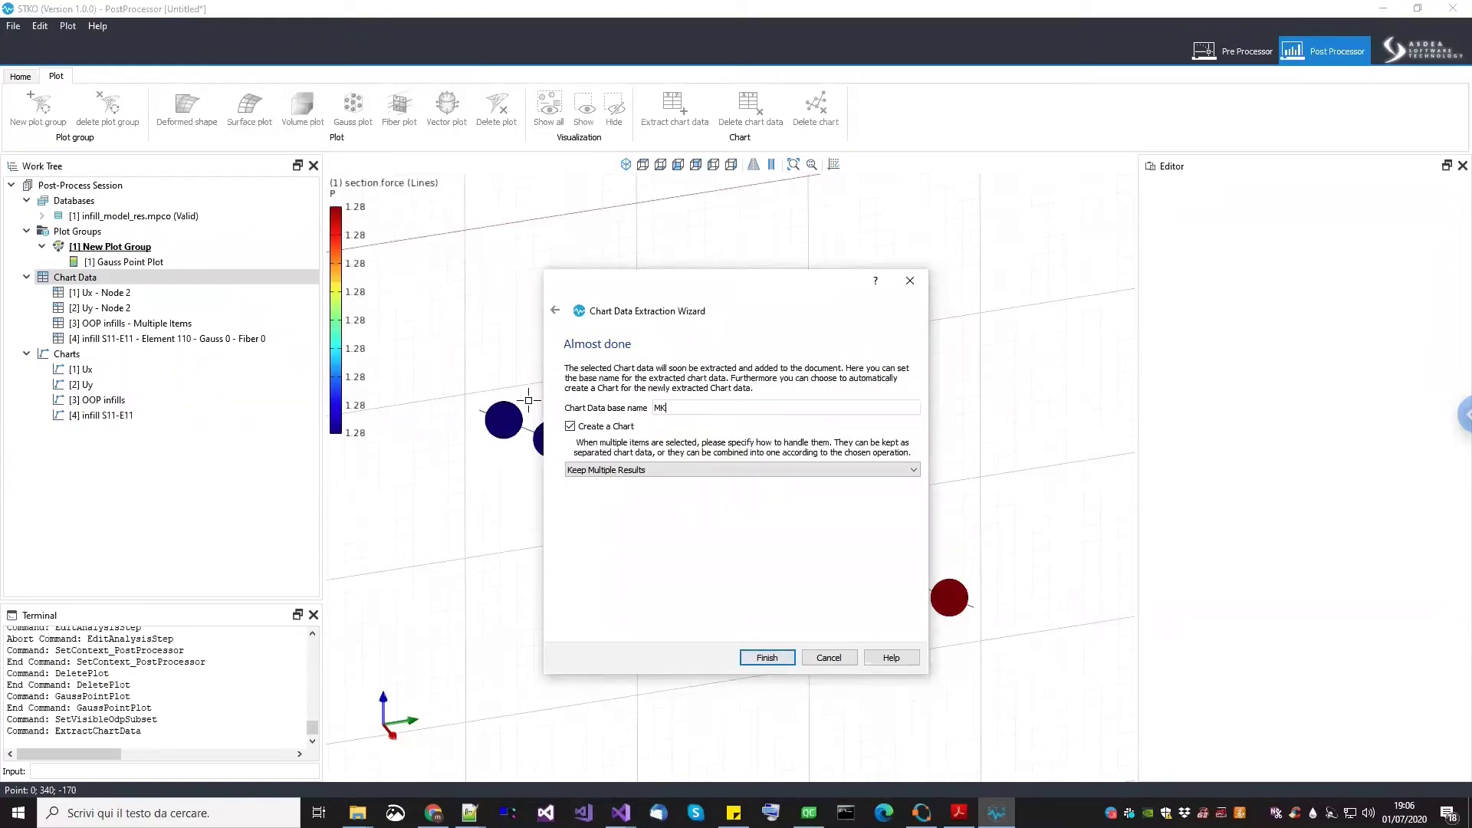
{"action": "left_click", "coordinate": [760, 660]}
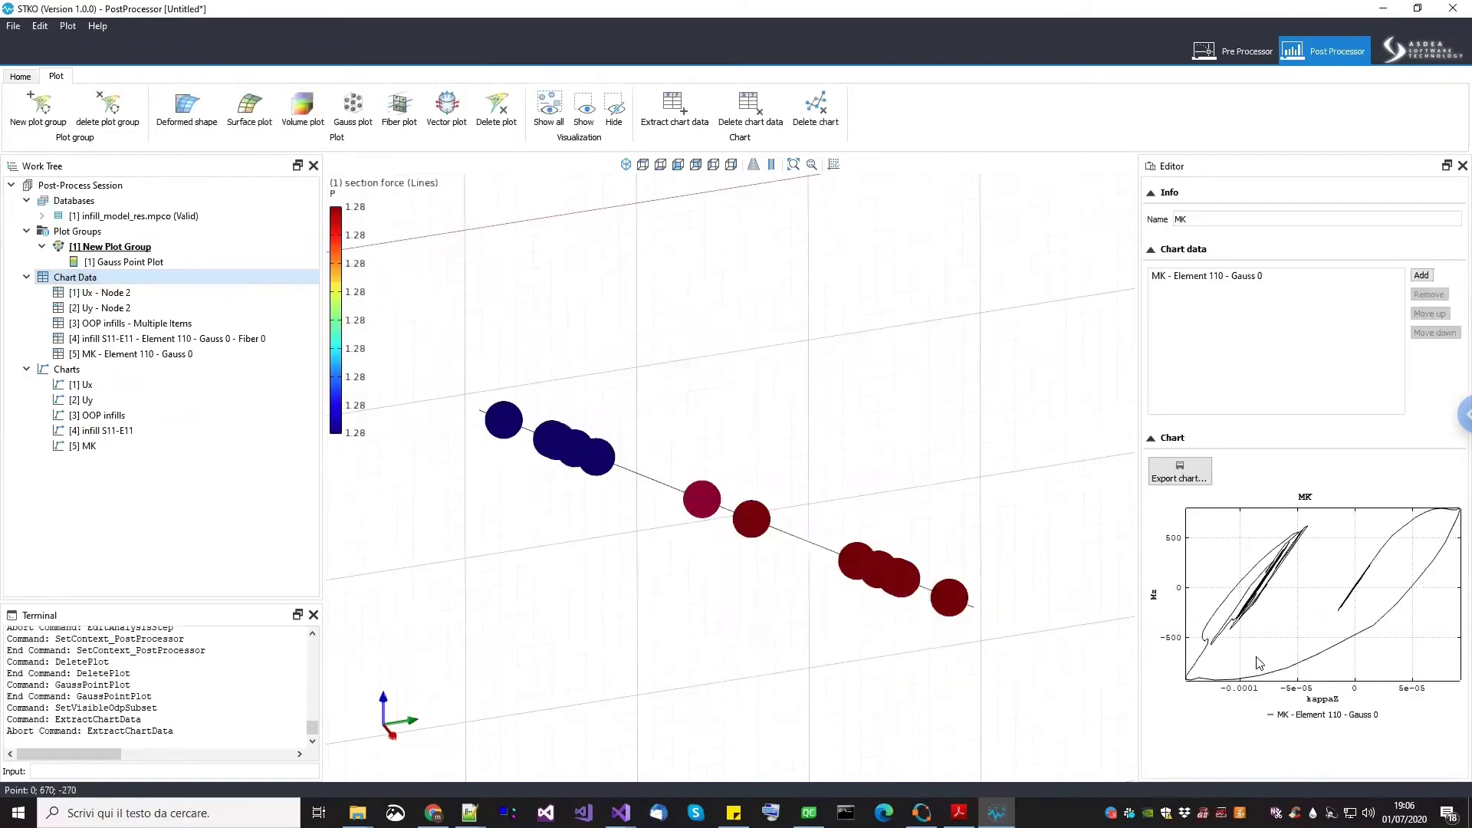
{"action": "scroll", "coordinate": [779, 606], "scroll_direction": "down", "scroll_amount": 4}
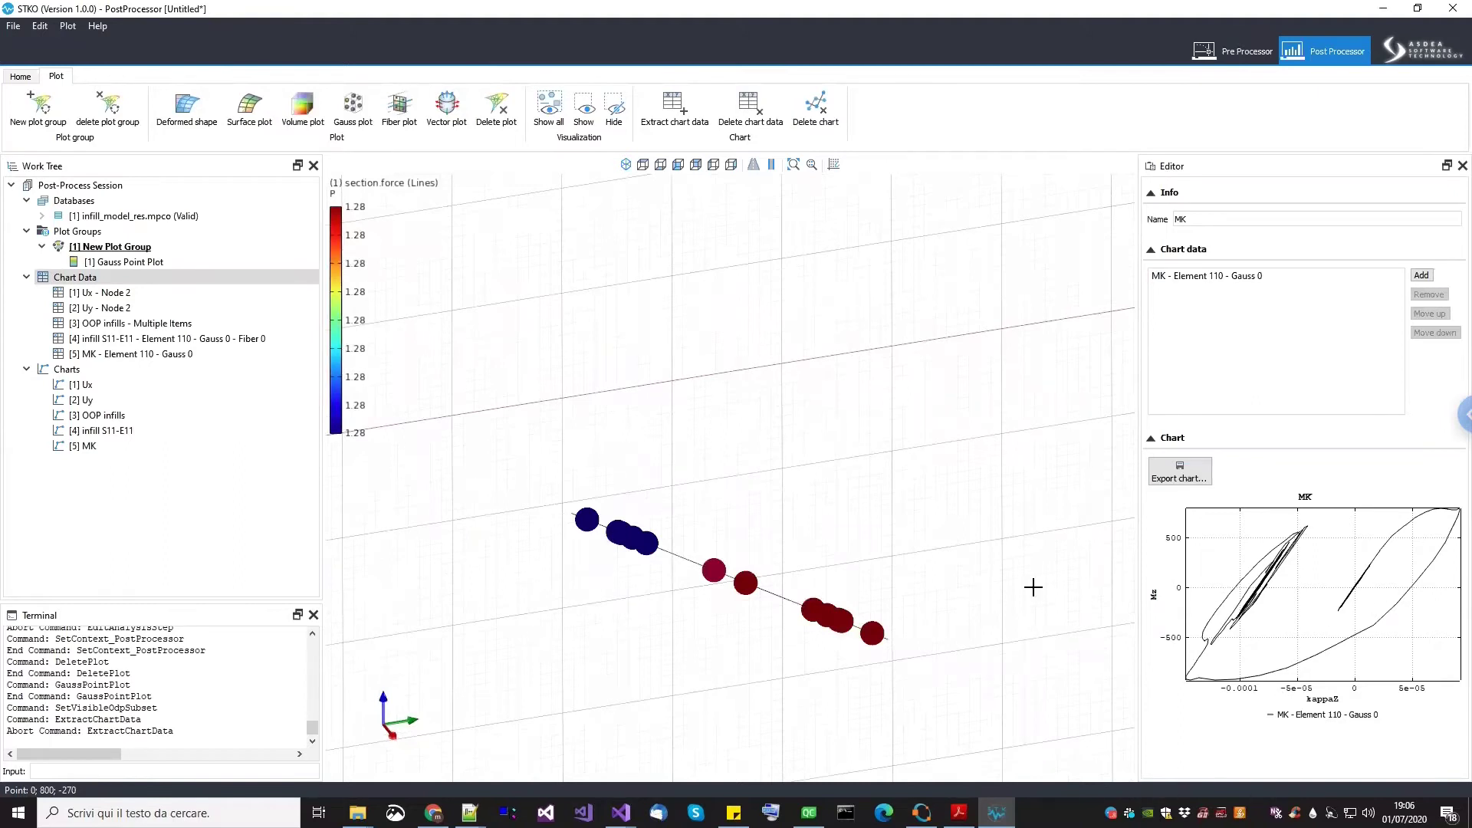
{"action": "scroll", "coordinate": [785, 523], "scroll_direction": "down", "scroll_amount": 5}
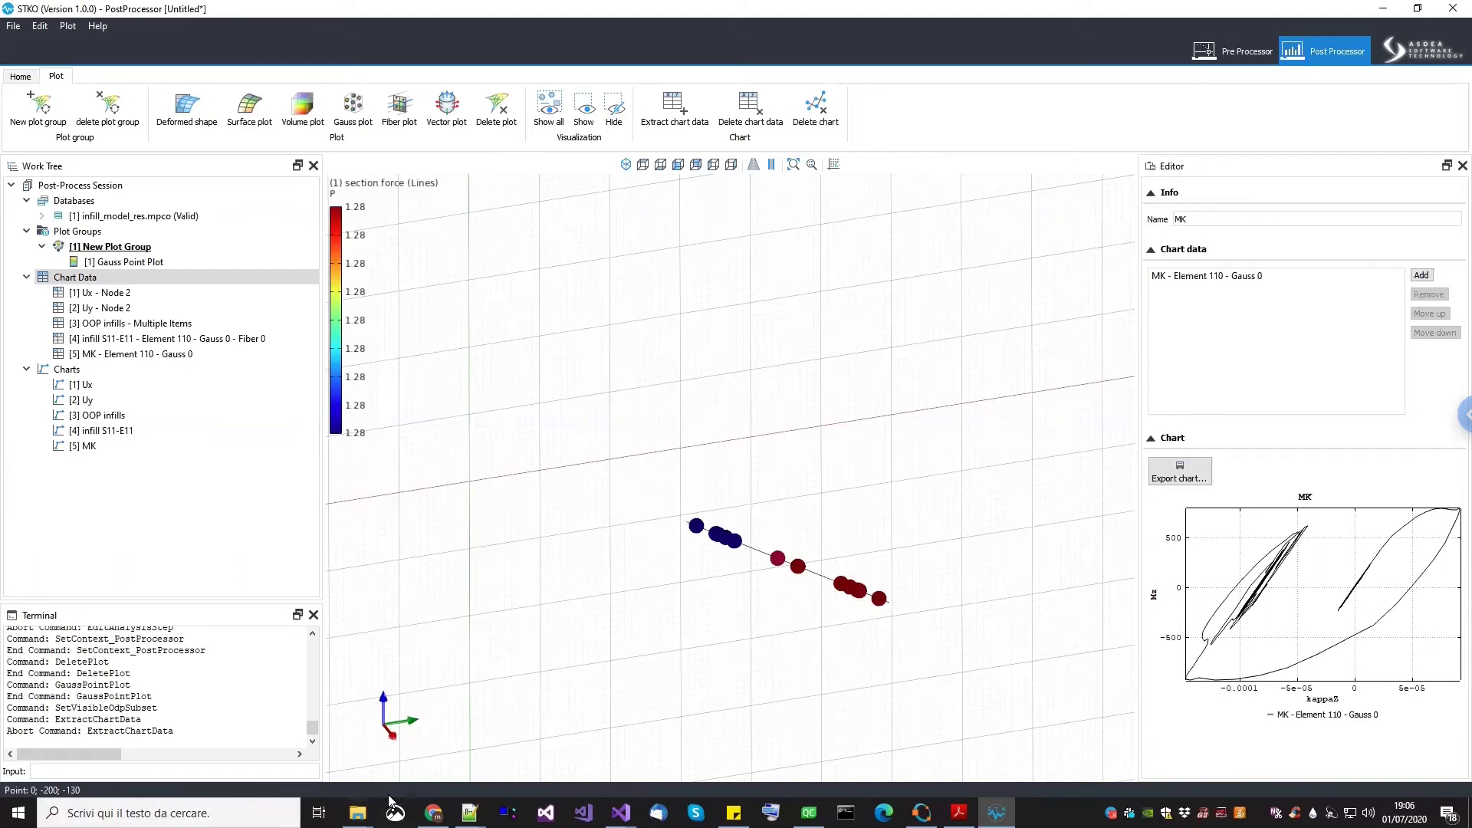
Switch to Notepad++ and examine the fallback solution algorithms for failed convergence, Newton with initial tangent and Broyden, in NRHA_IR.tcl
{"action": "left_click", "coordinate": [469, 813]}
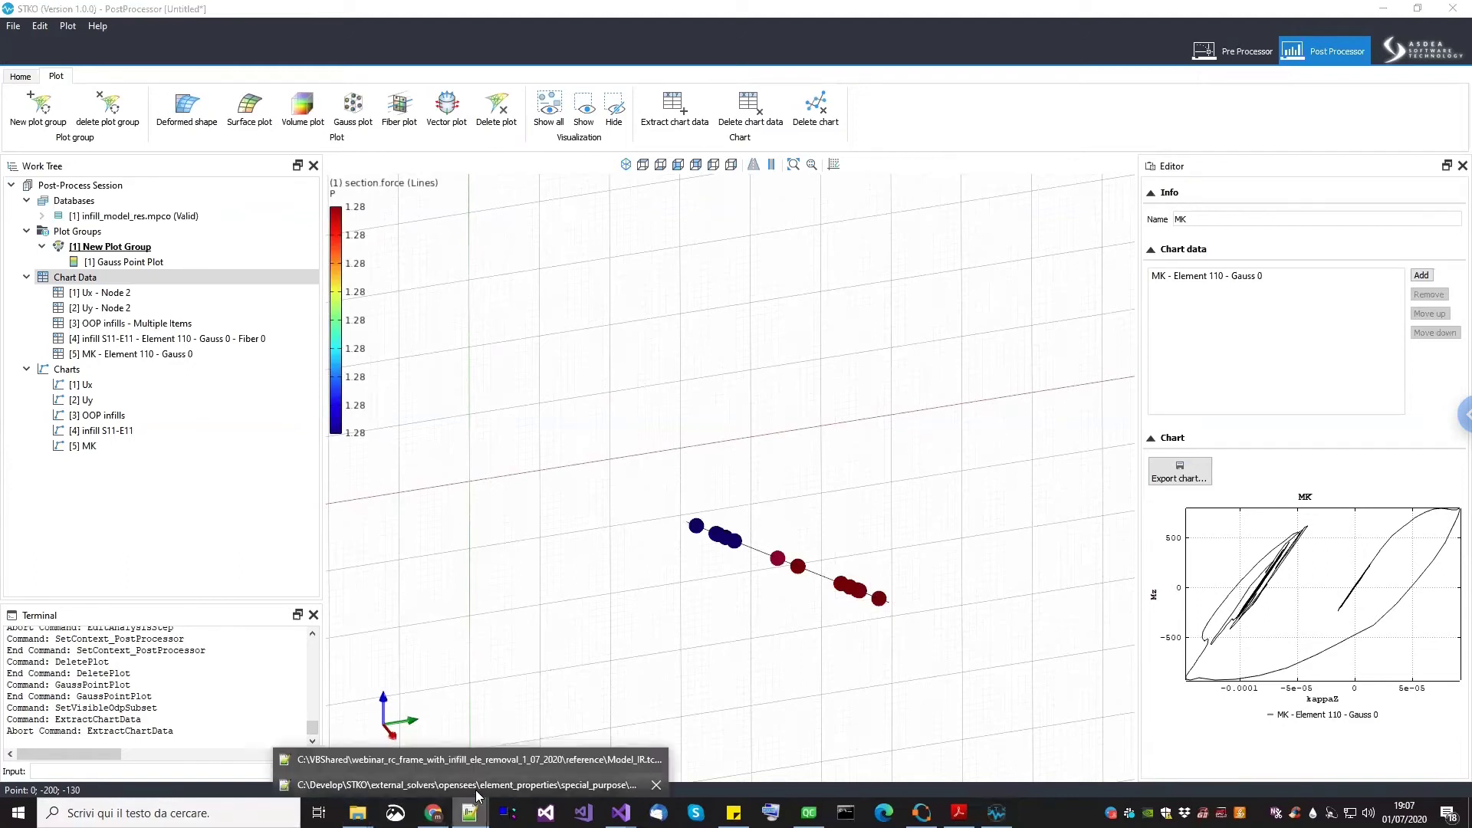
{"action": "left_click", "coordinate": [482, 763]}
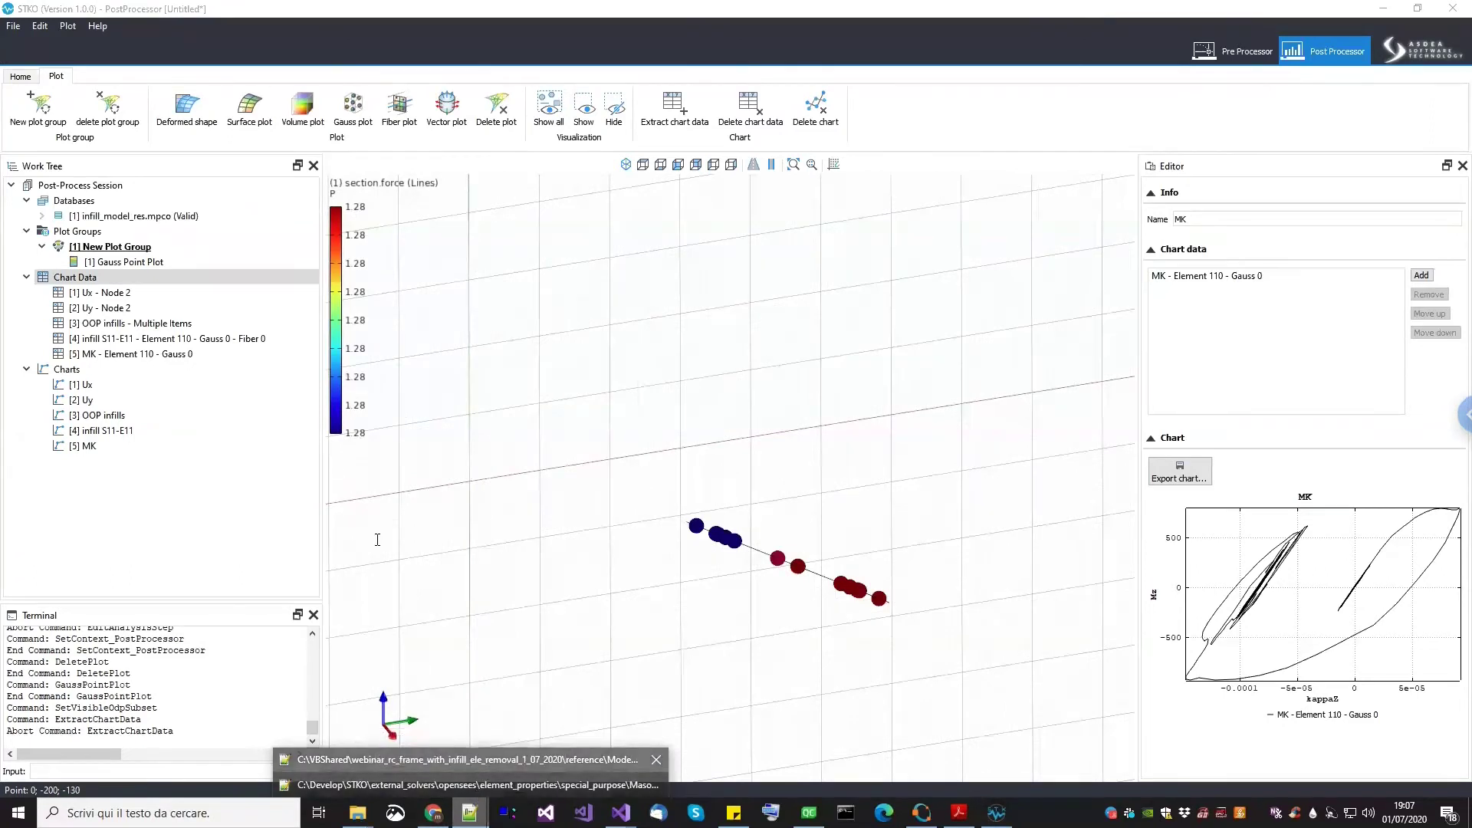
{"action": "left_click", "coordinate": [116, 64]}
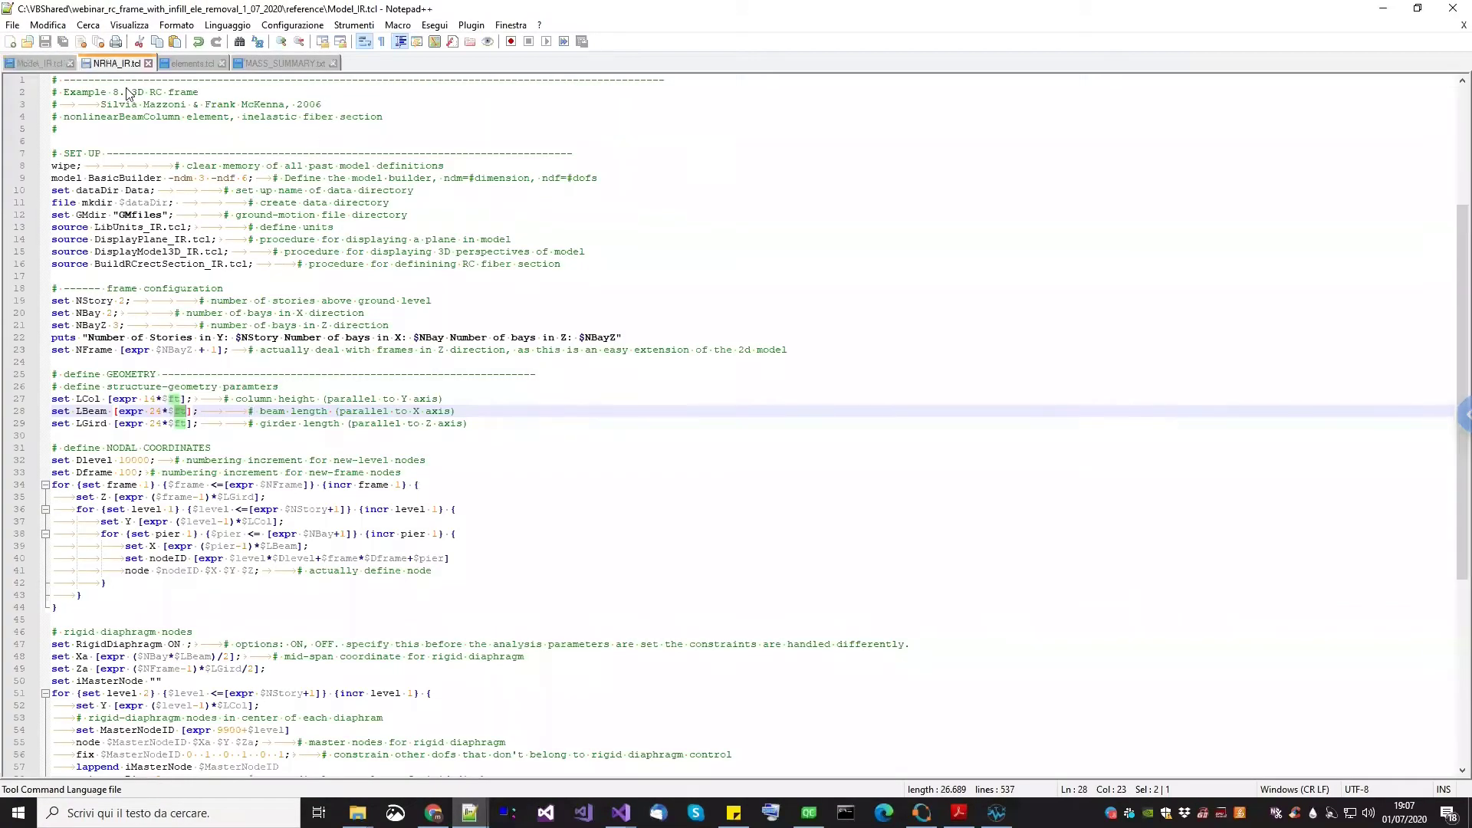
{"action": "scroll", "coordinate": [1384, 518], "scroll_direction": "down", "scroll_amount": 1}
{"action": "scroll", "coordinate": [1384, 518], "scroll_direction": "down", "scroll_amount": 8}
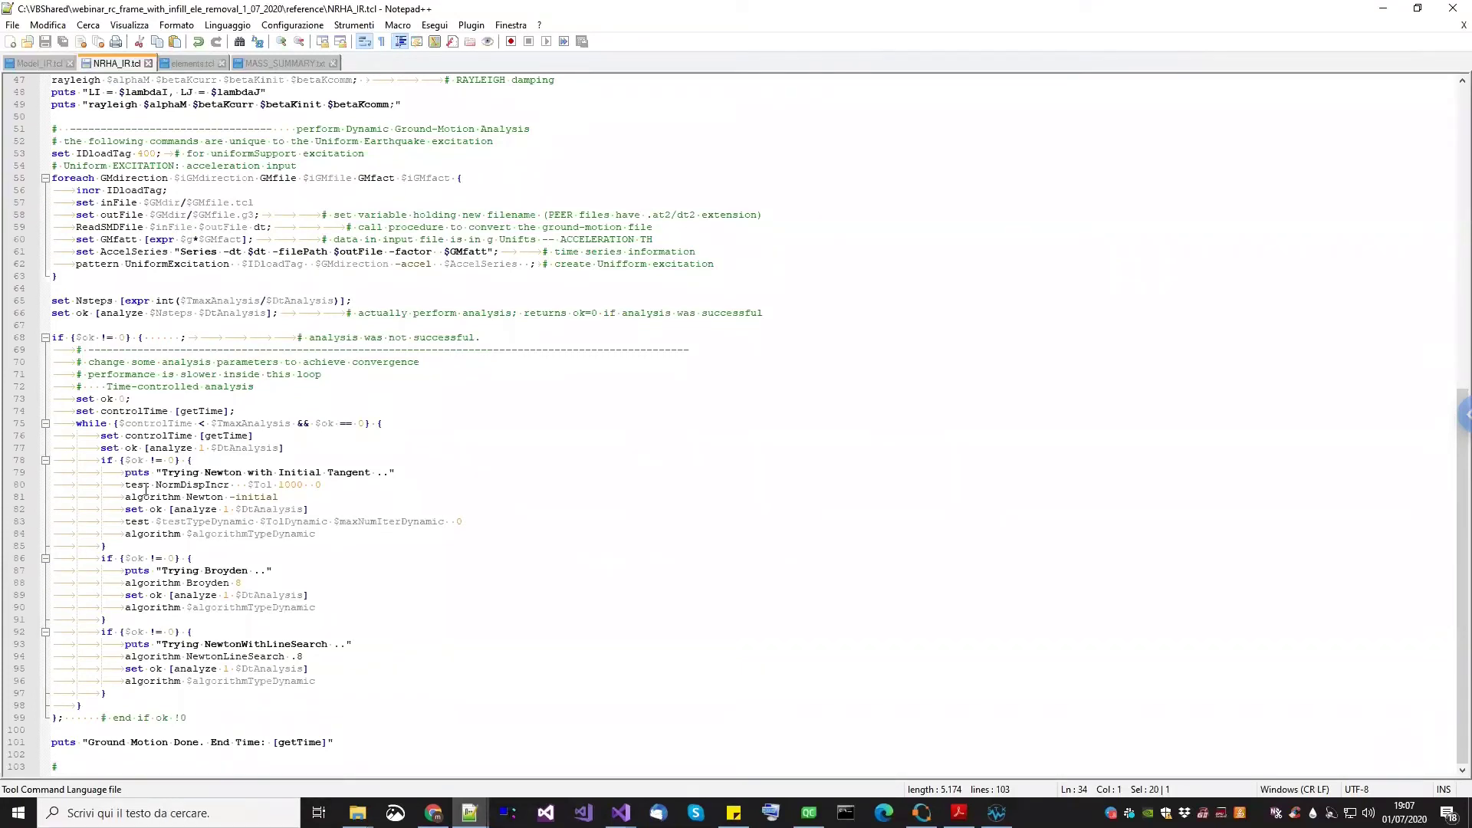
{"action": "double_click", "coordinate": [195, 497]}
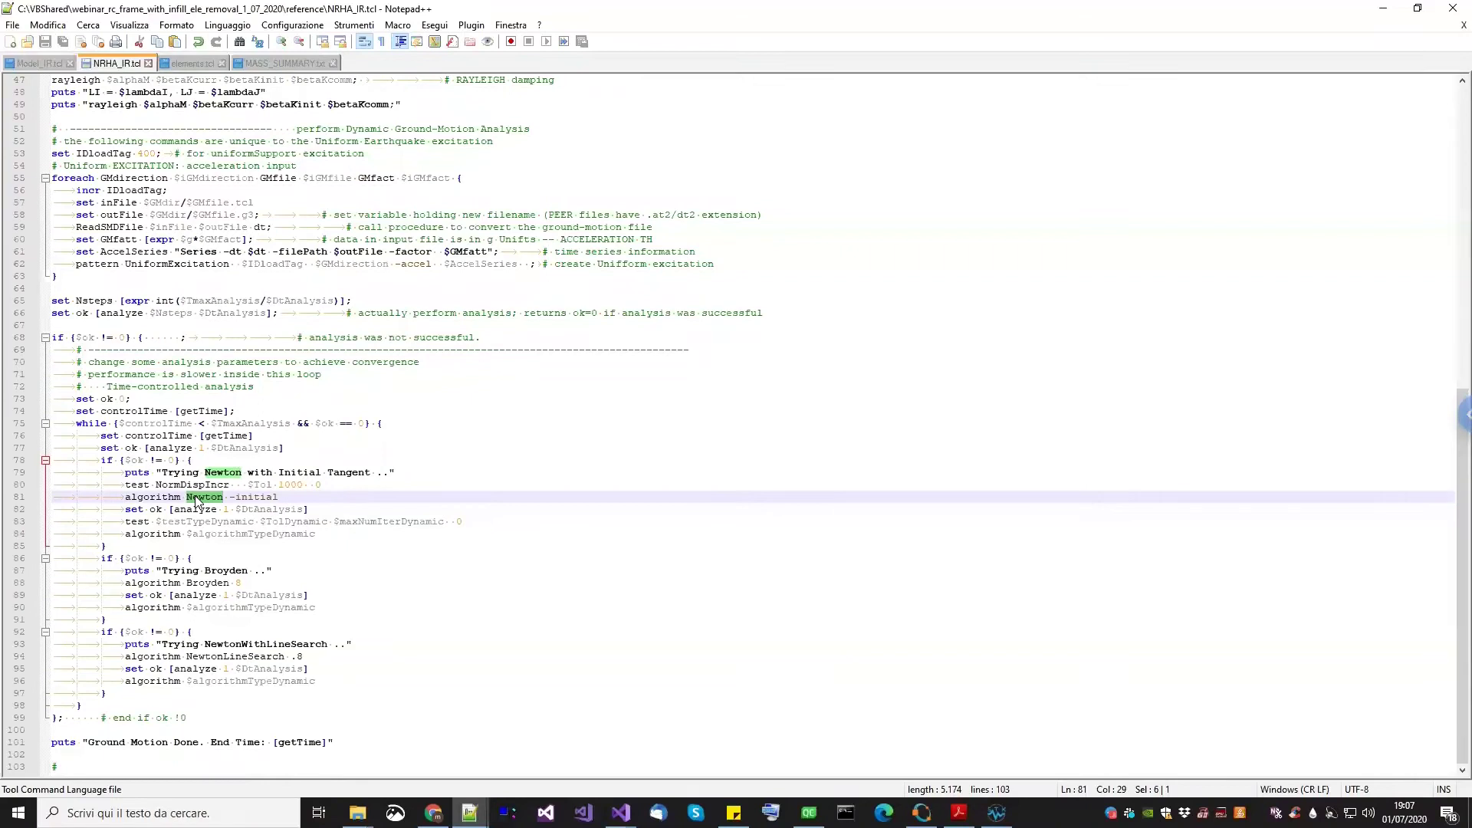
{"action": "double_click", "coordinate": [202, 585]}
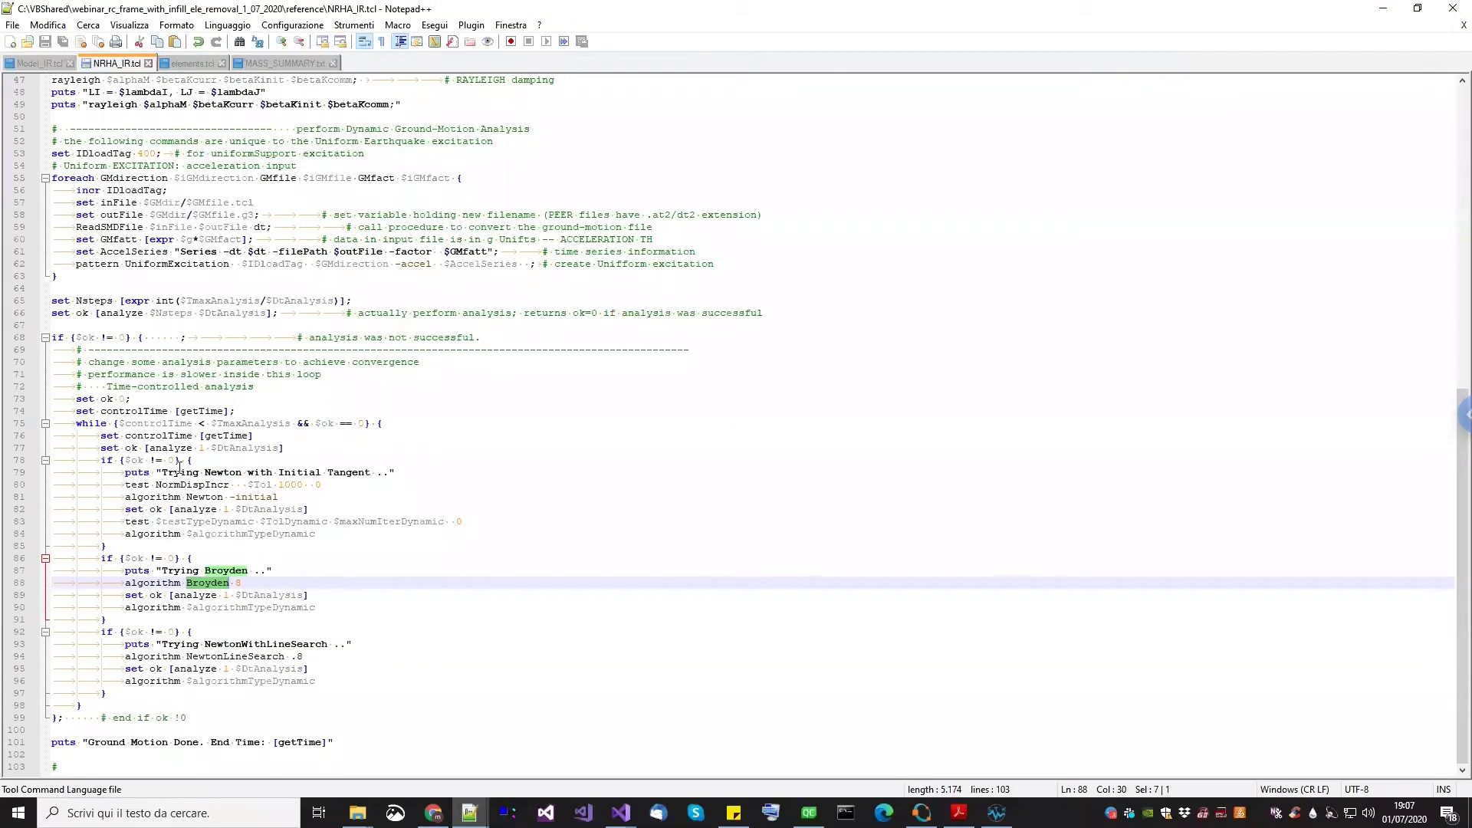
{"action": "double_click", "coordinate": [137, 472]}
{"action": "left_click", "coordinate": [289, 496], "text": "shift"}
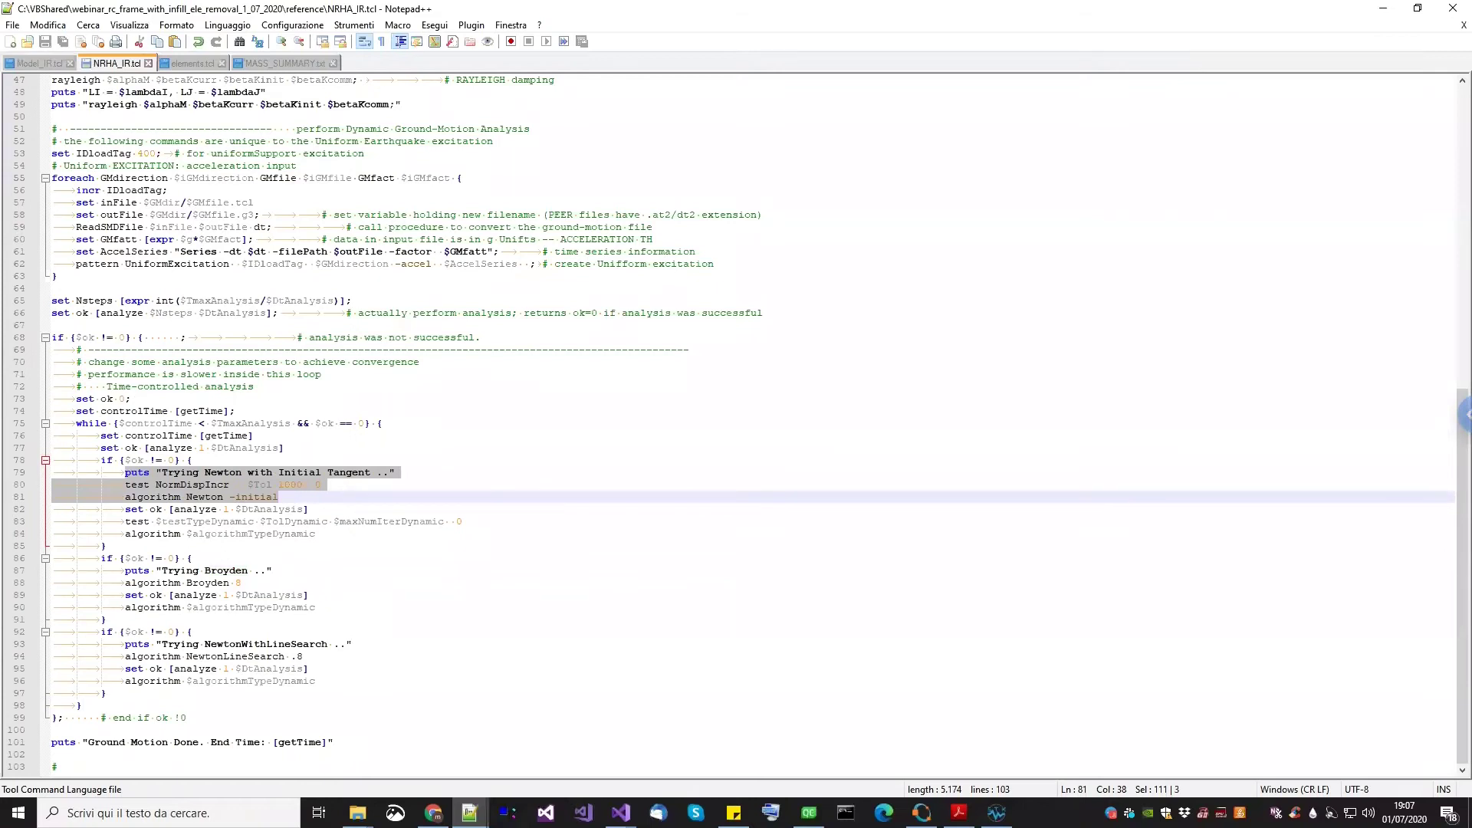
Switch back to STKO's preprocessor and open the dynamic analysis step for editing at its adaptive time step settings
{"action": "left_click", "coordinate": [997, 813]}
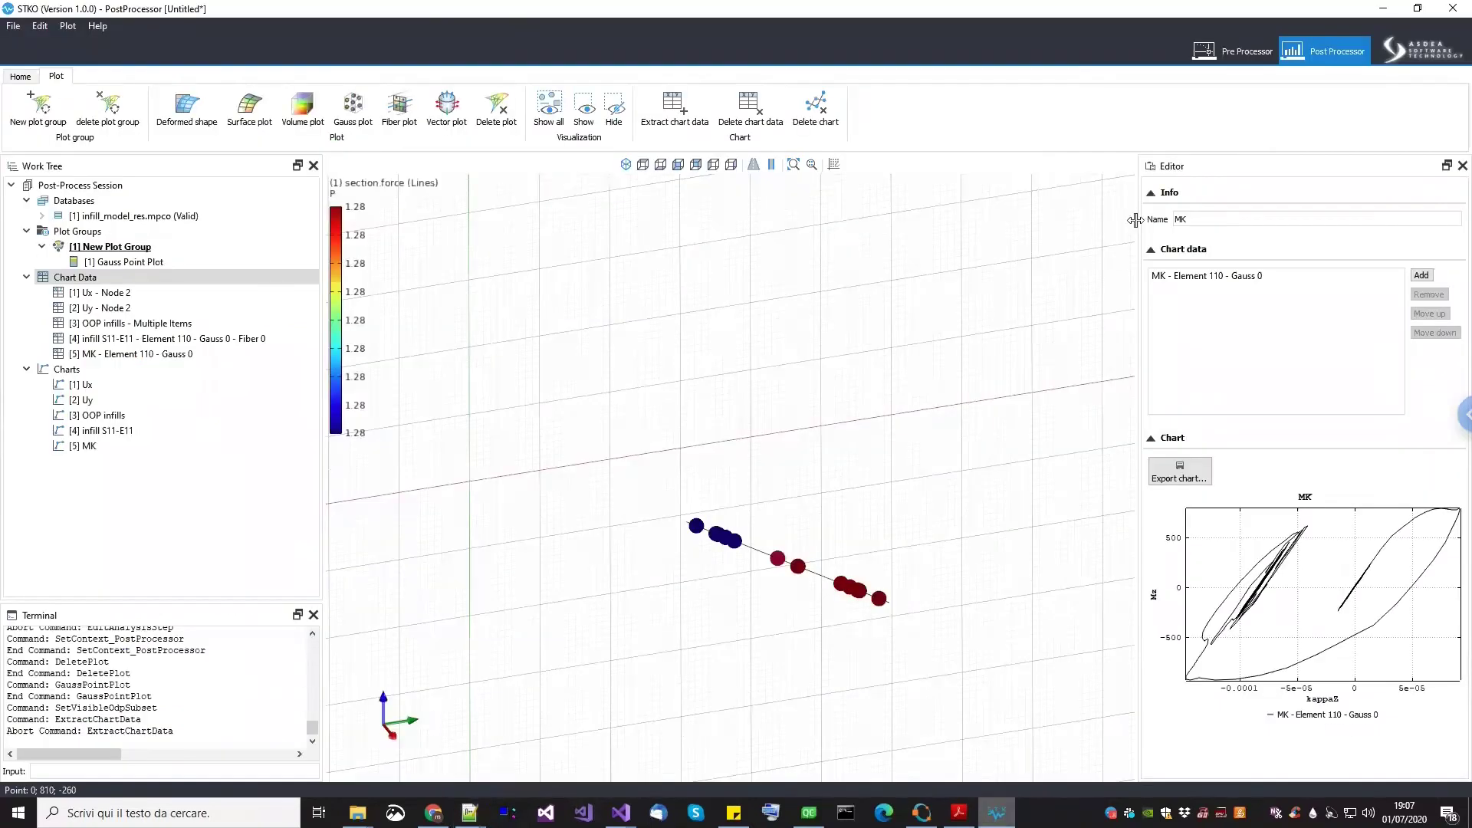
{"action": "left_click", "coordinate": [1240, 54]}
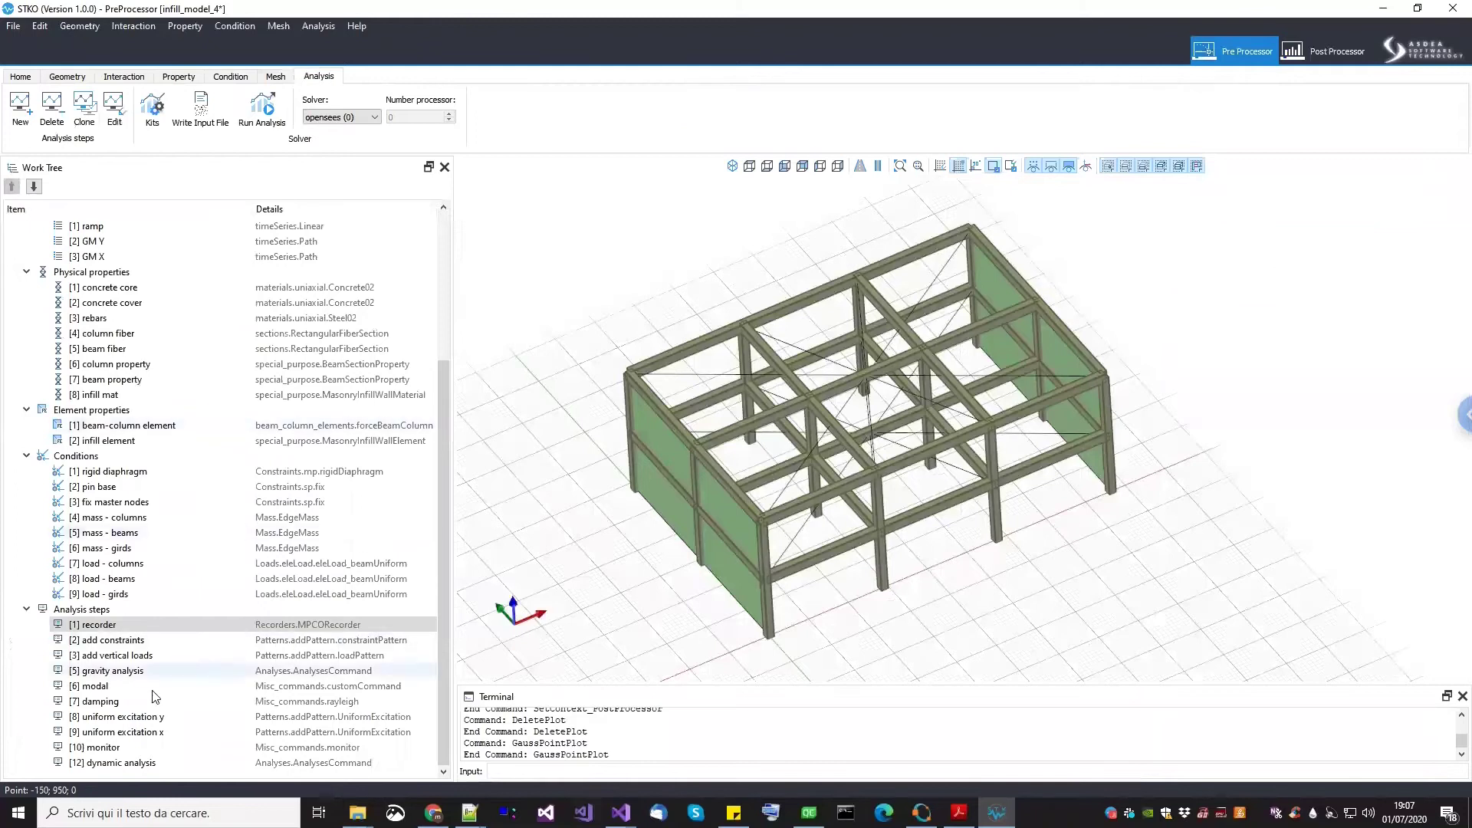
{"action": "right_click", "coordinate": [99, 765]}
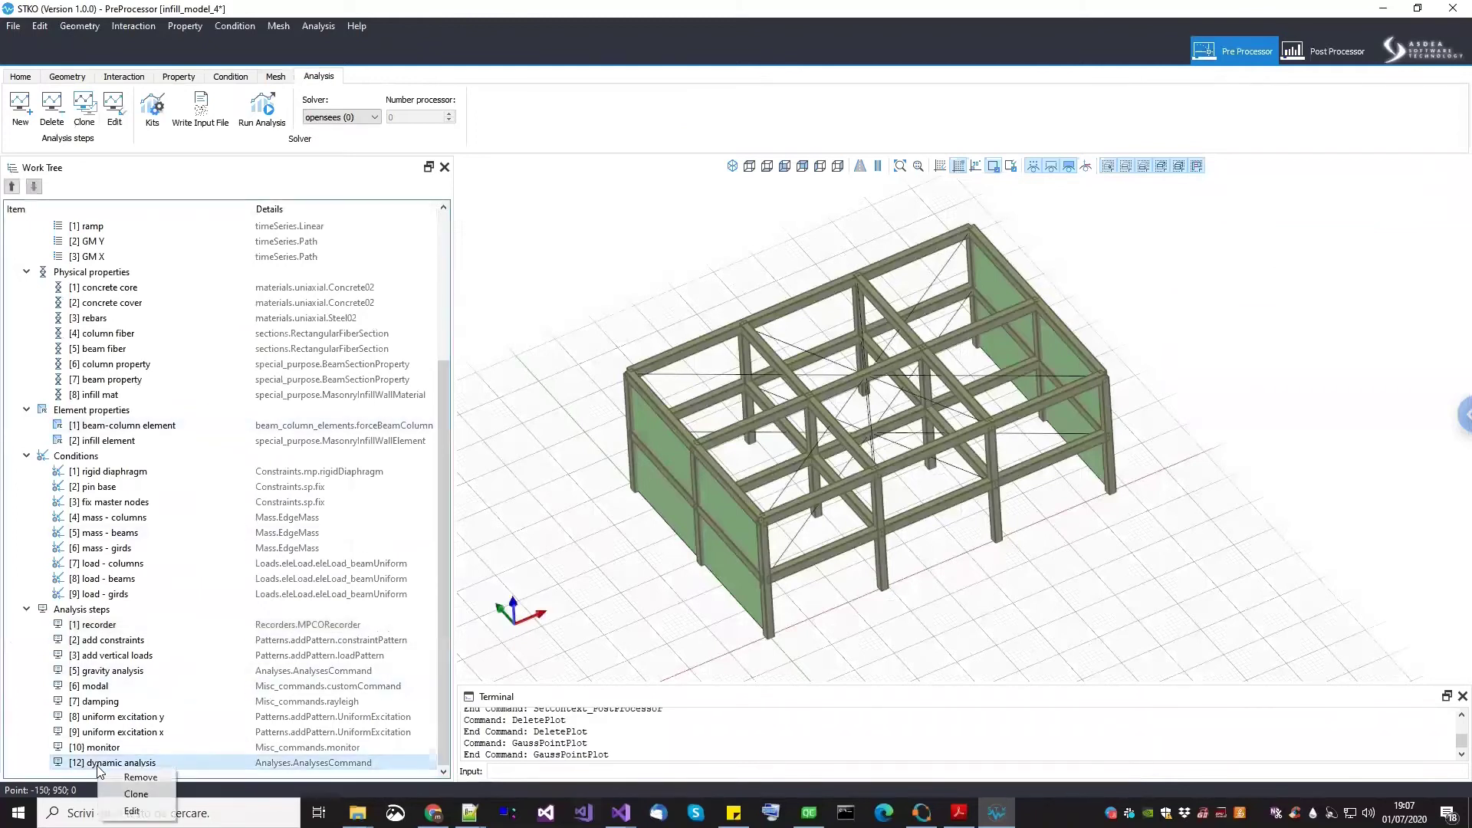
{"action": "left_click", "coordinate": [132, 811]}
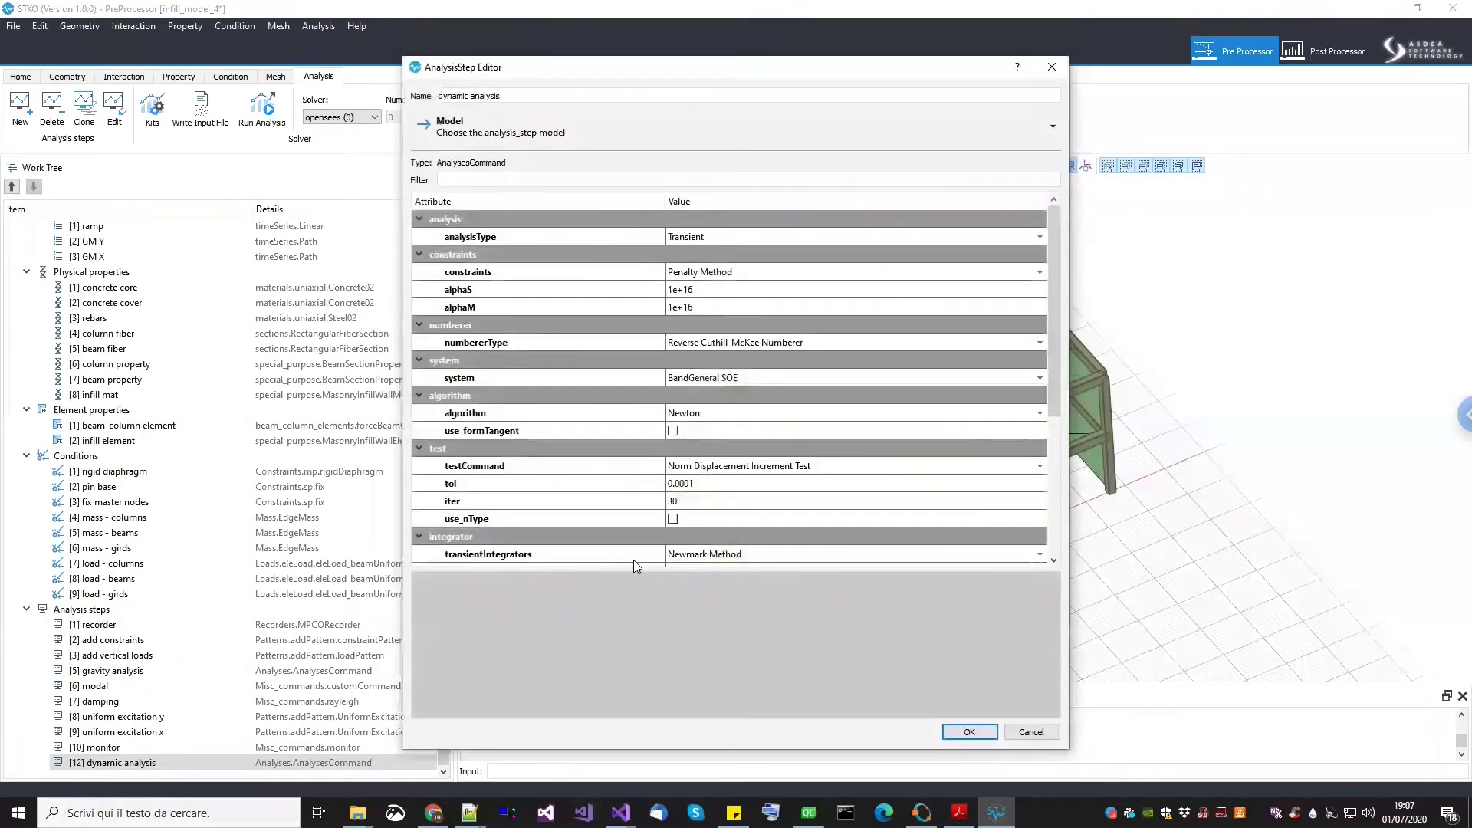
{"action": "left_click_drag", "start_coordinate": [1060, 403], "coordinate": [1061, 558]}
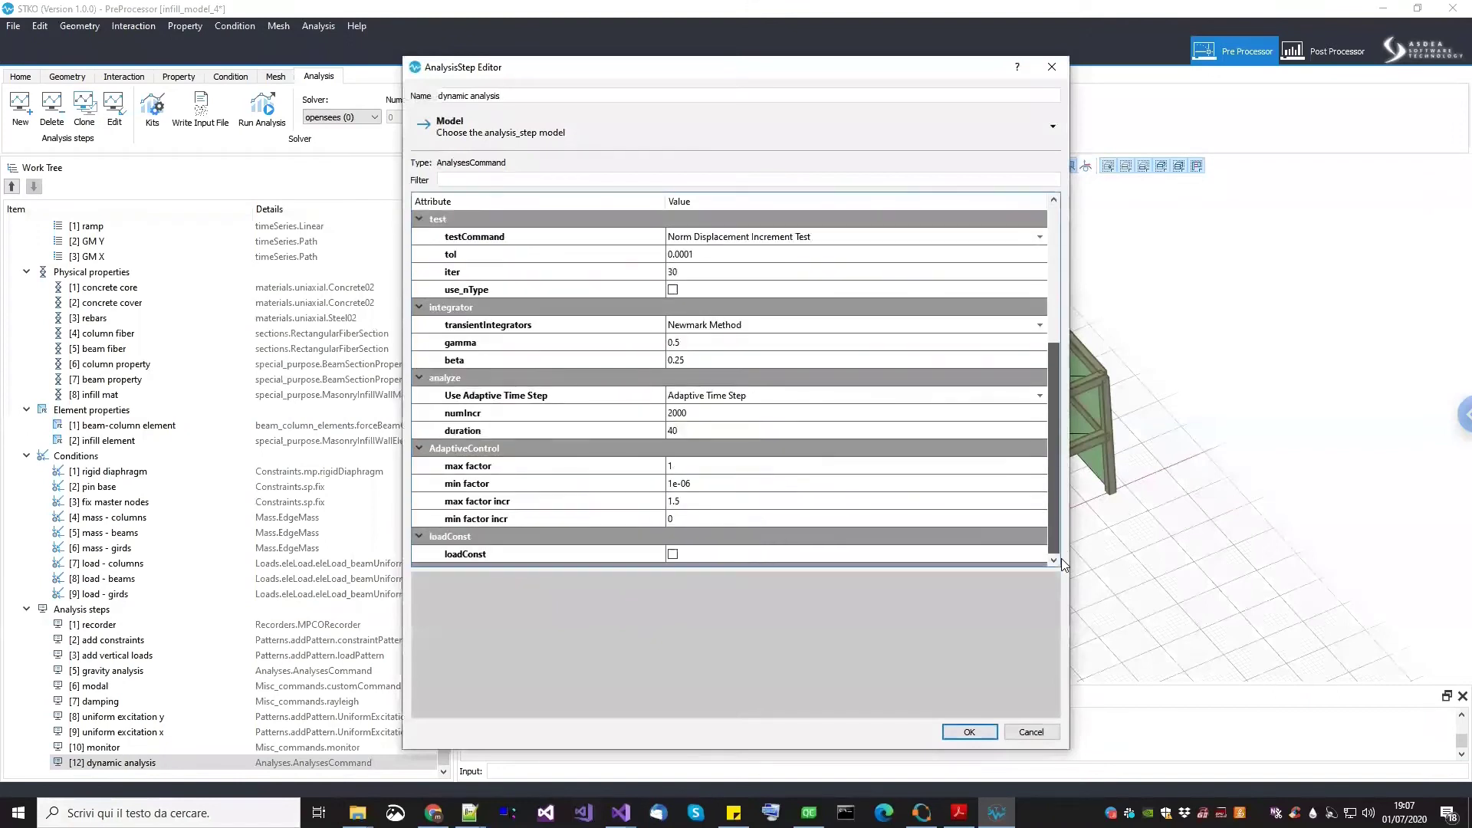
Review the dynamic analysis step's time stepping options, its number of increments, duration and maximum factor
{"action": "left_click", "coordinate": [742, 395]}
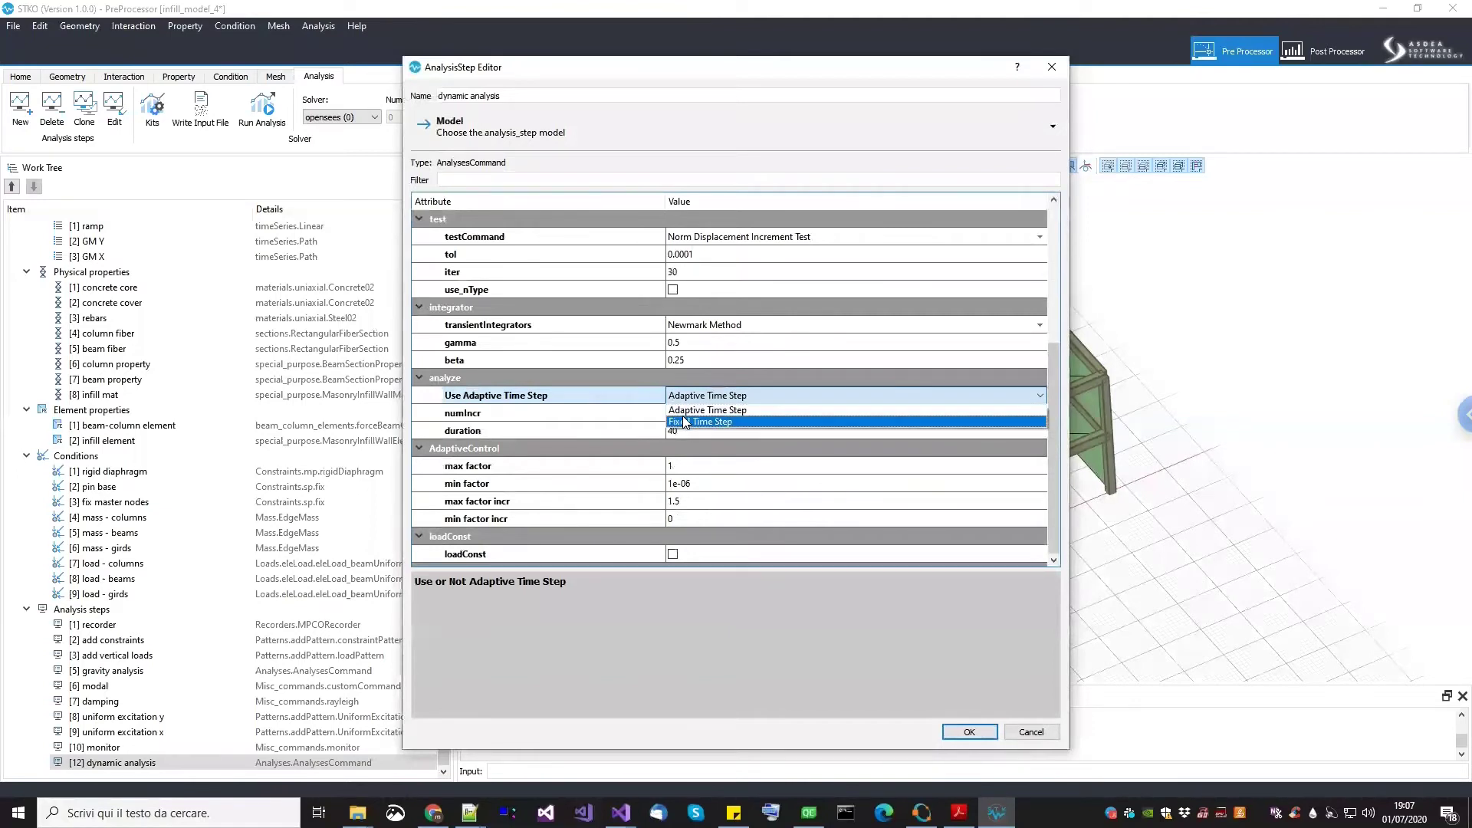
{"action": "key", "text": "Escape"}
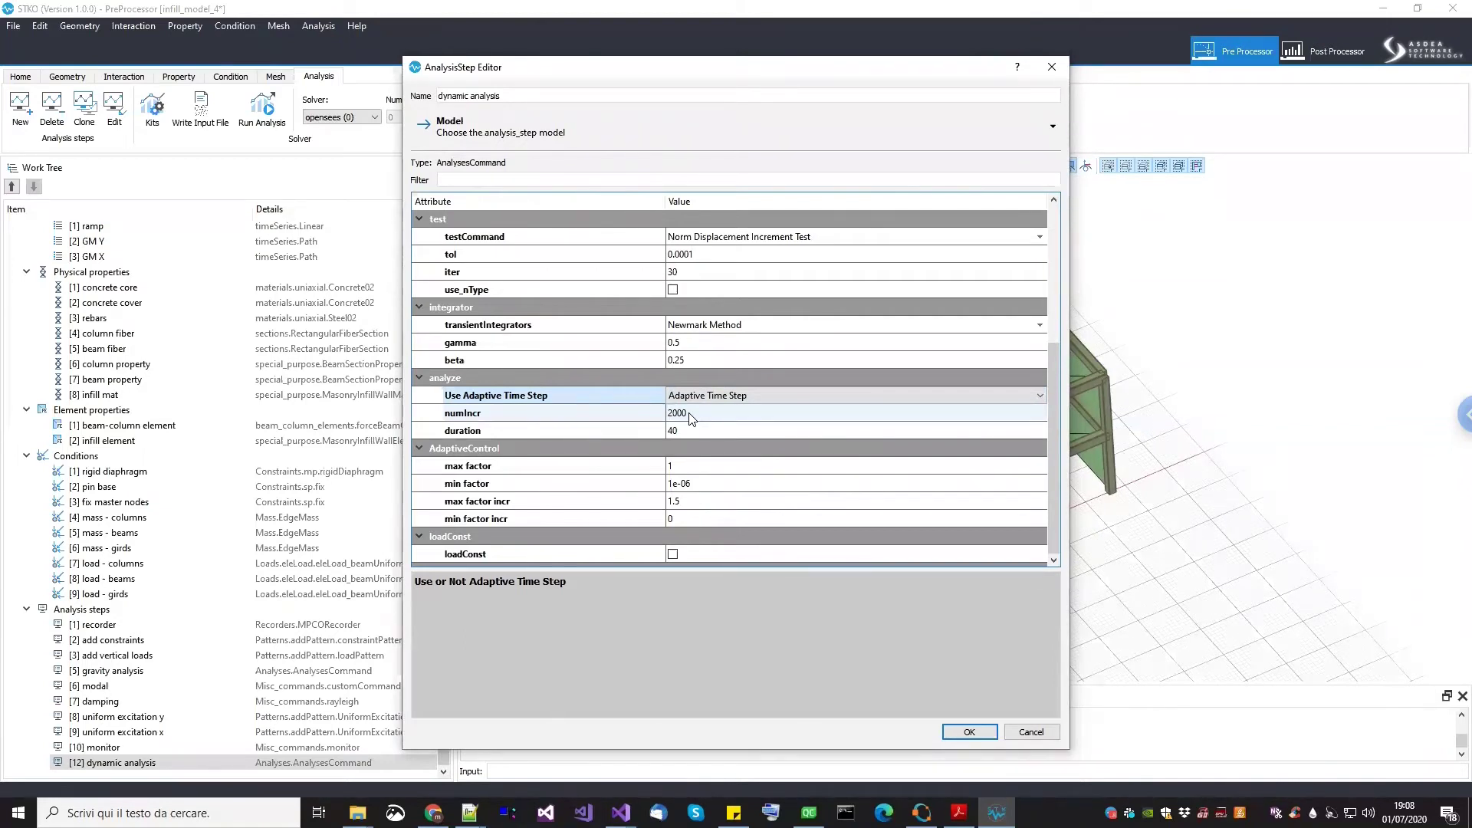
{"action": "double_click", "coordinate": [683, 430]}
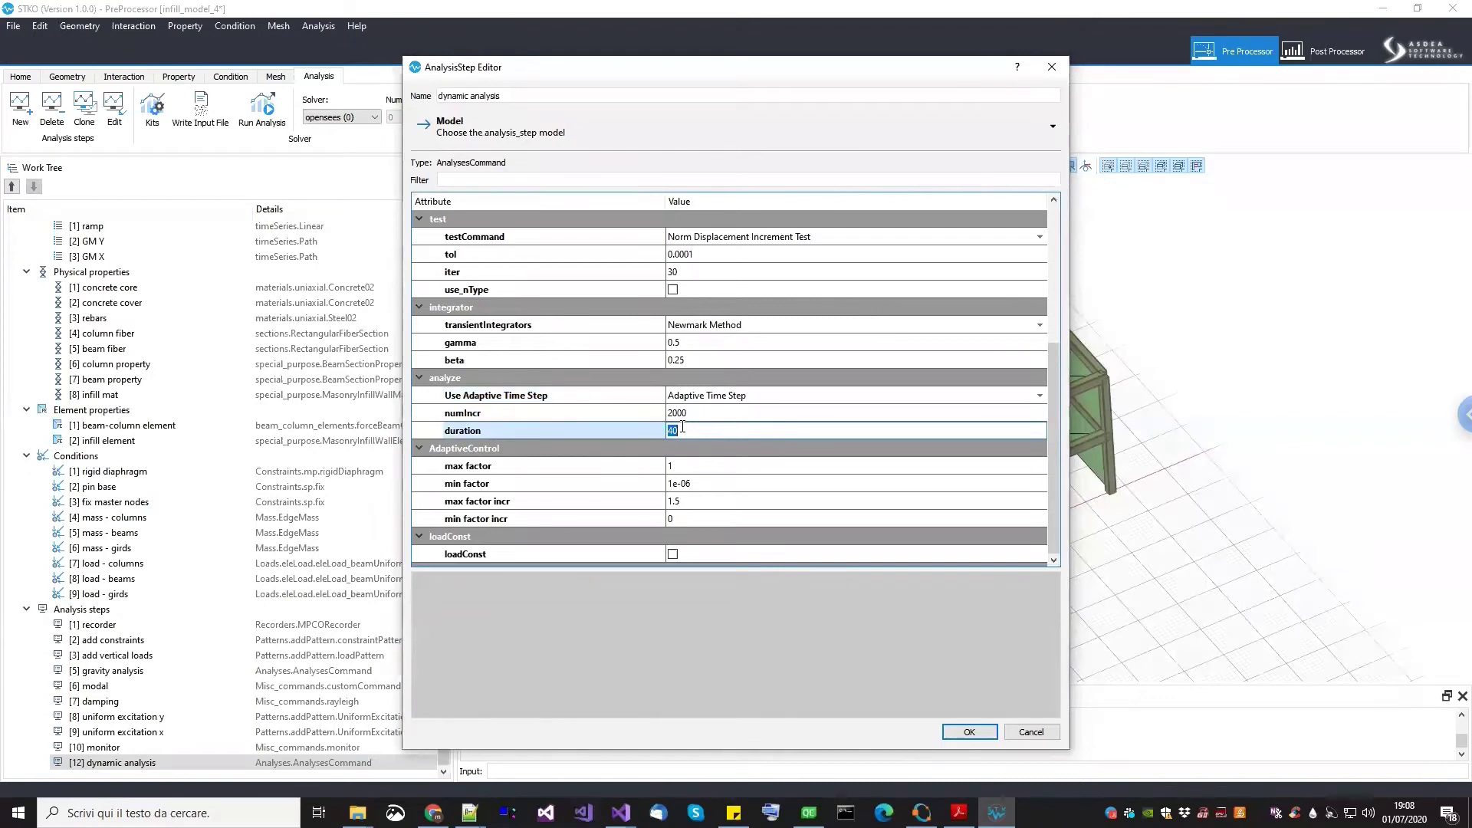
{"action": "double_click", "coordinate": [699, 417]}
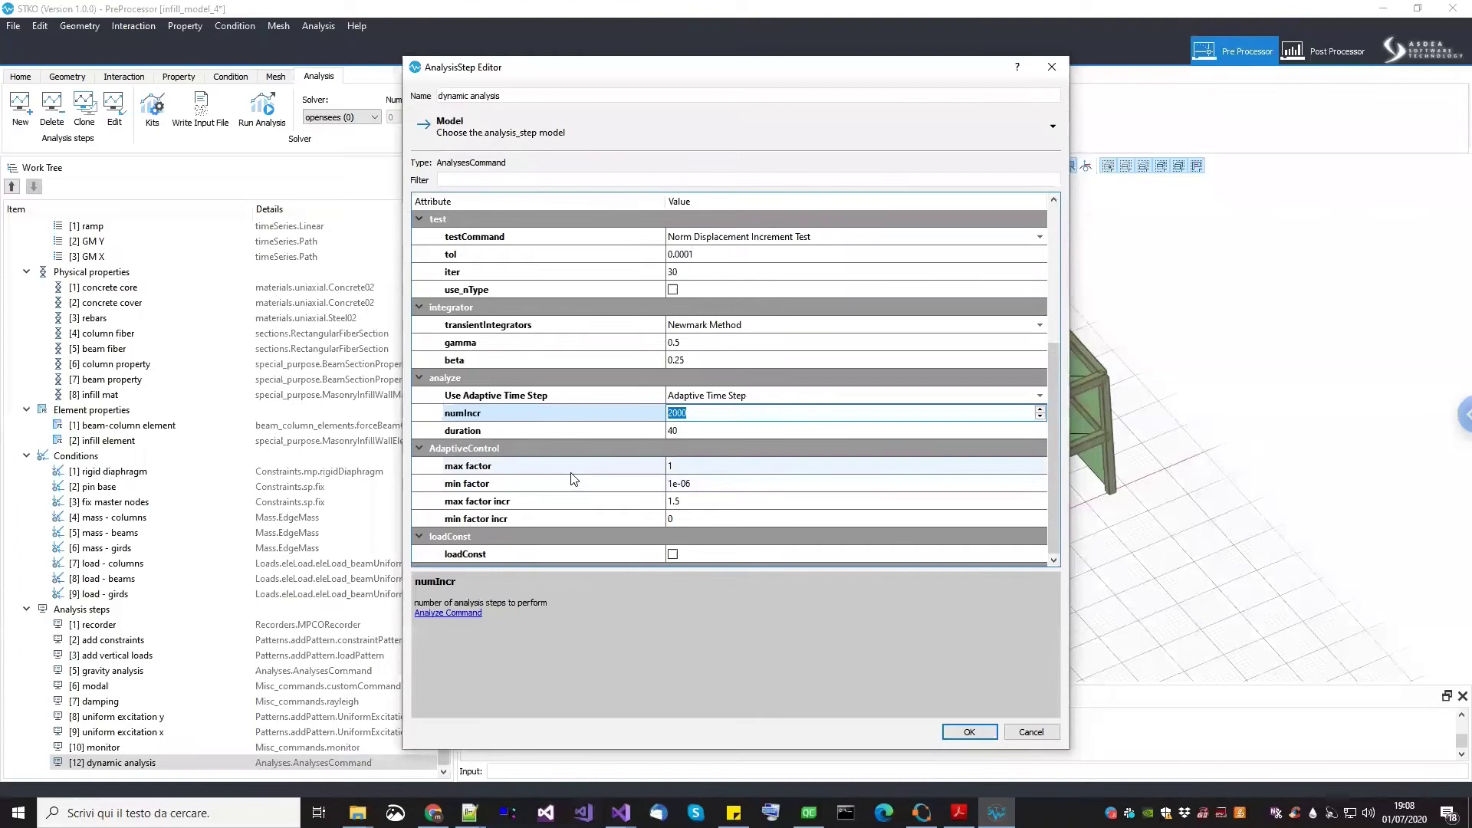
{"action": "left_click", "coordinate": [658, 467]}
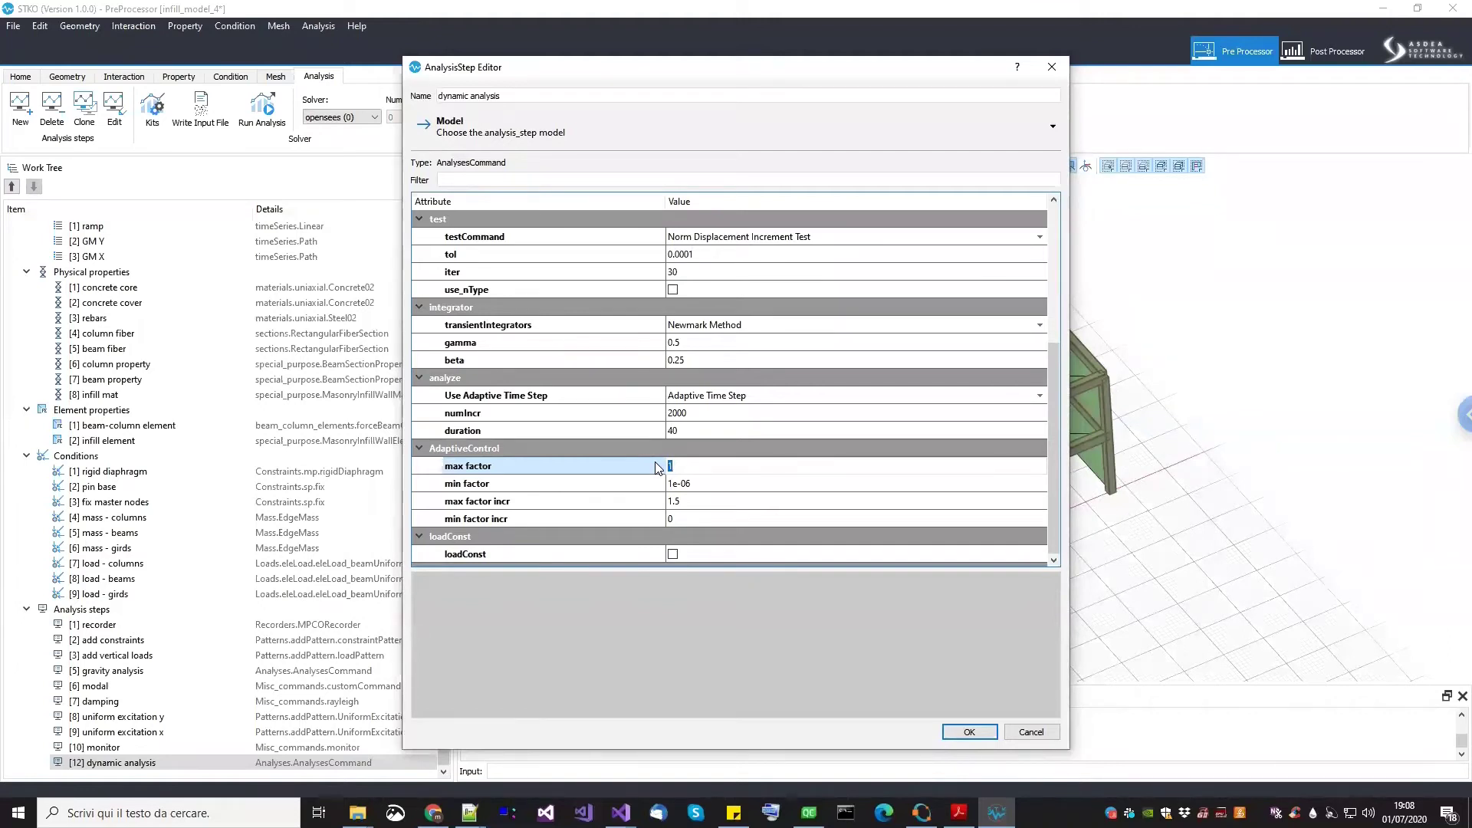
{"action": "left_click", "coordinate": [654, 470]}
{"action": "left_click", "coordinate": [691, 413]}
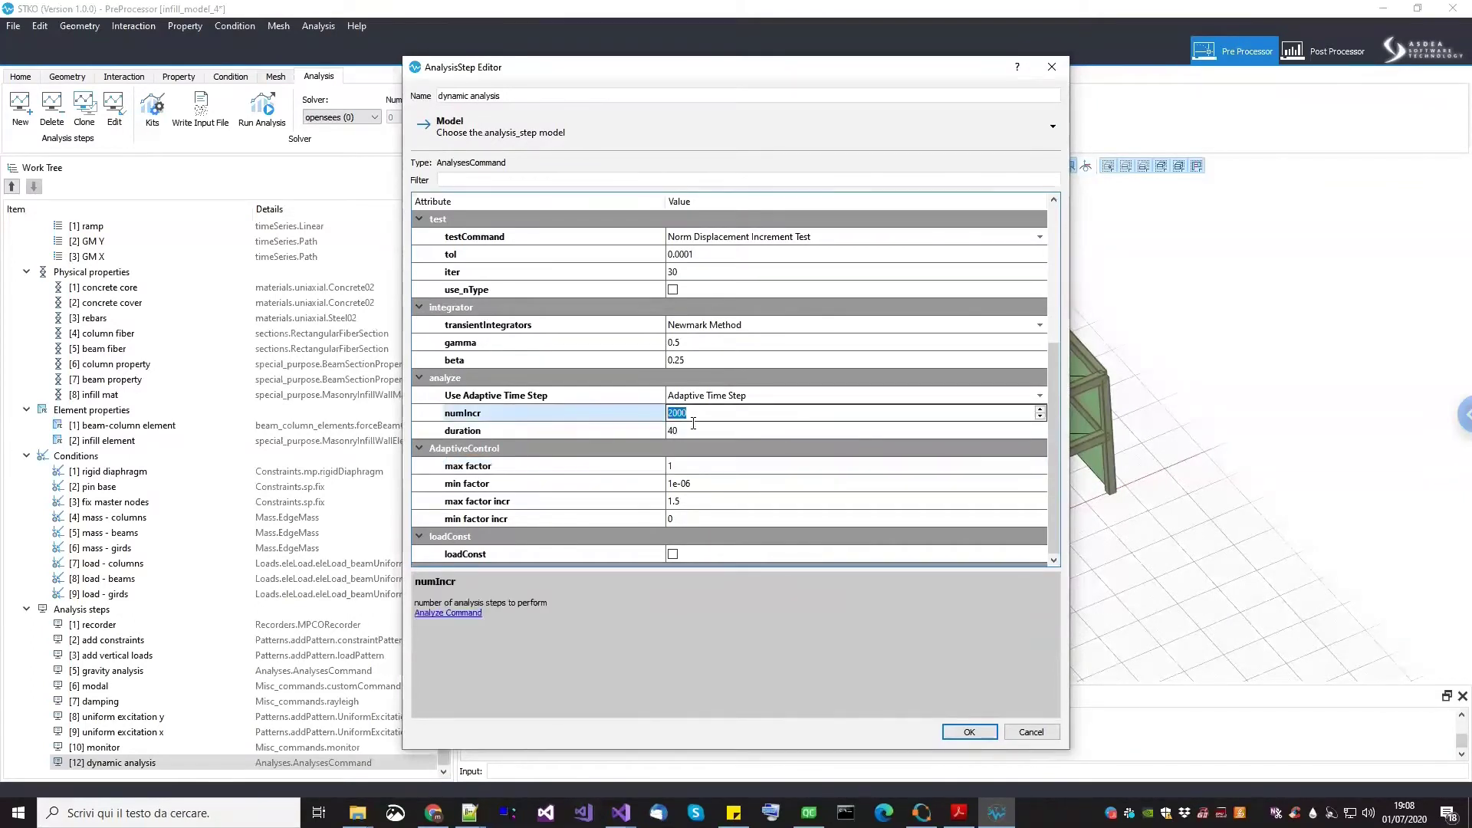
Review the adaptive control's minimum factor and its maximum and minimum factor increments
{"action": "left_click", "coordinate": [613, 491]}
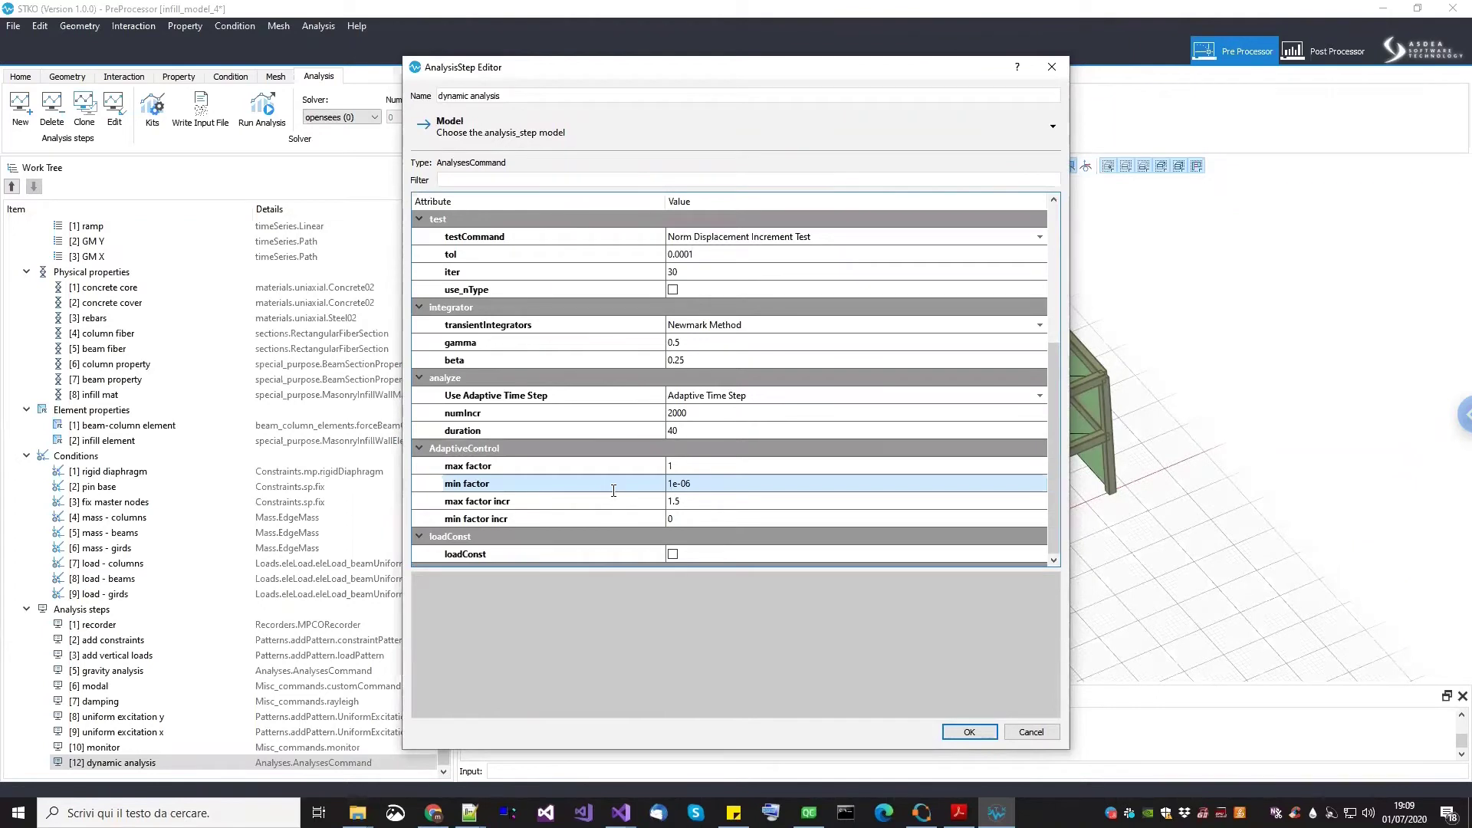
{"action": "double_click", "coordinate": [614, 491]}
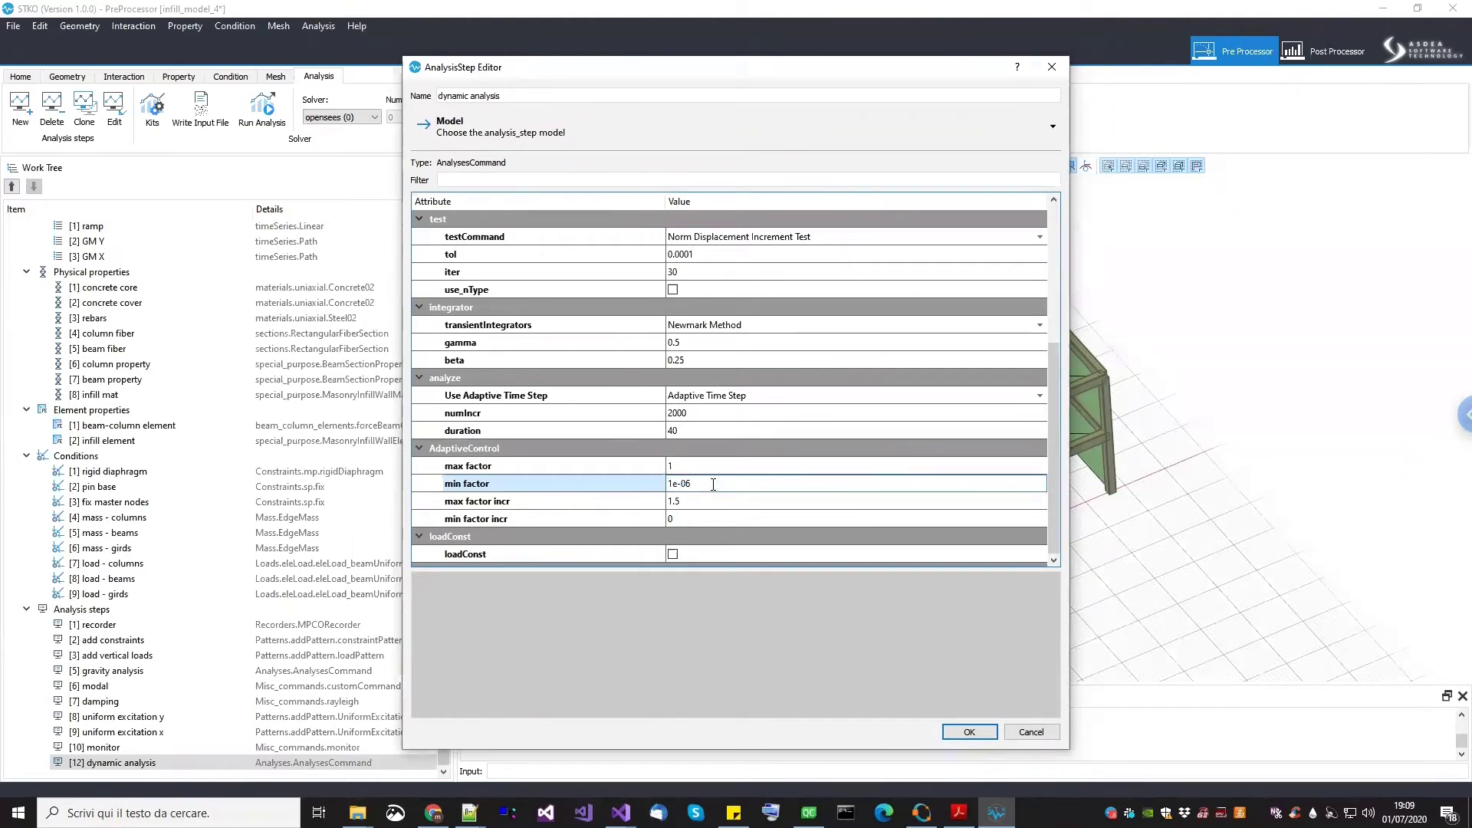
{"action": "left_click", "coordinate": [577, 501]}
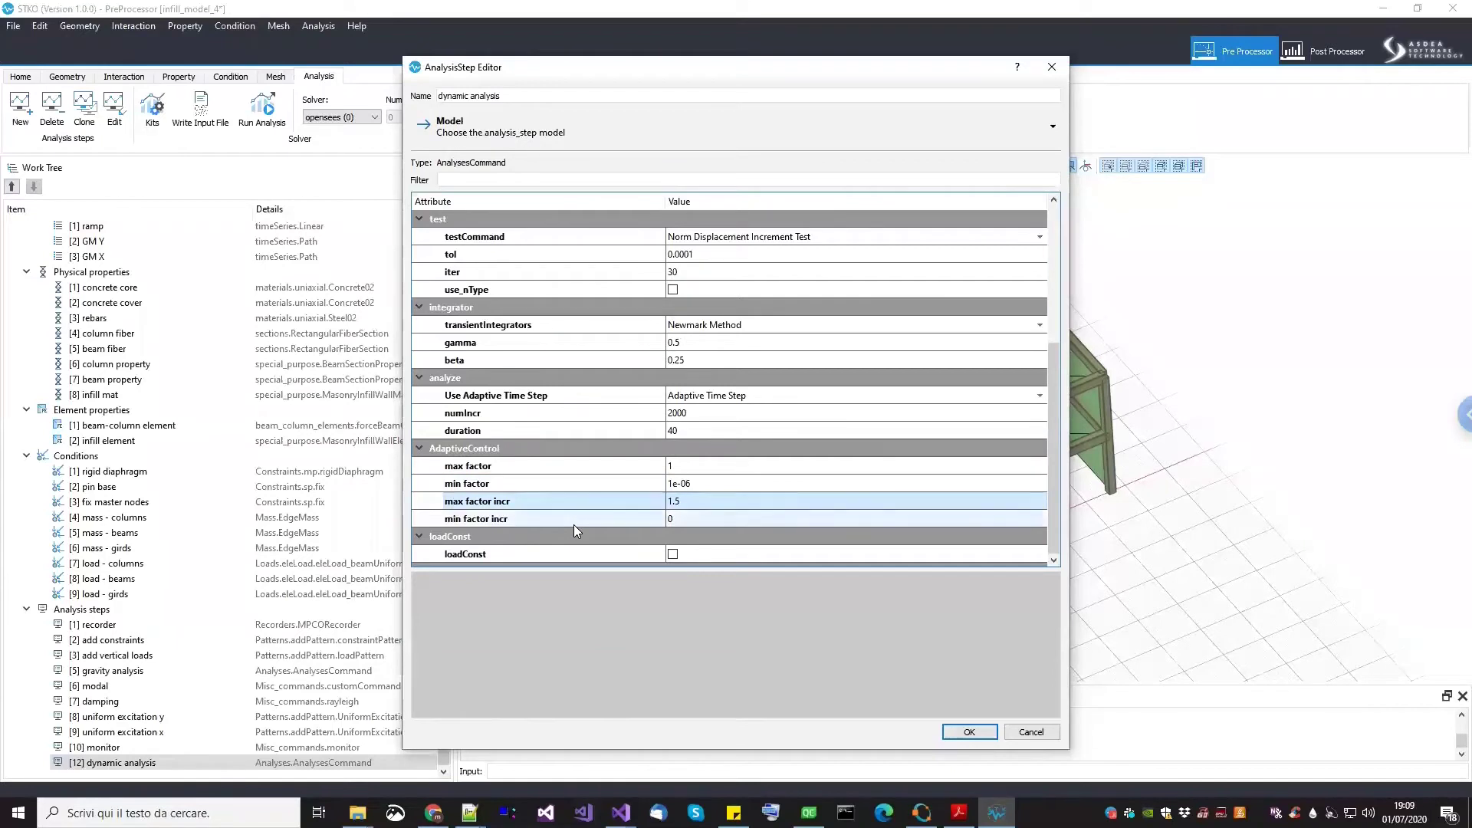
{"action": "left_click", "coordinate": [574, 518]}
{"action": "left_click", "coordinate": [576, 507]}
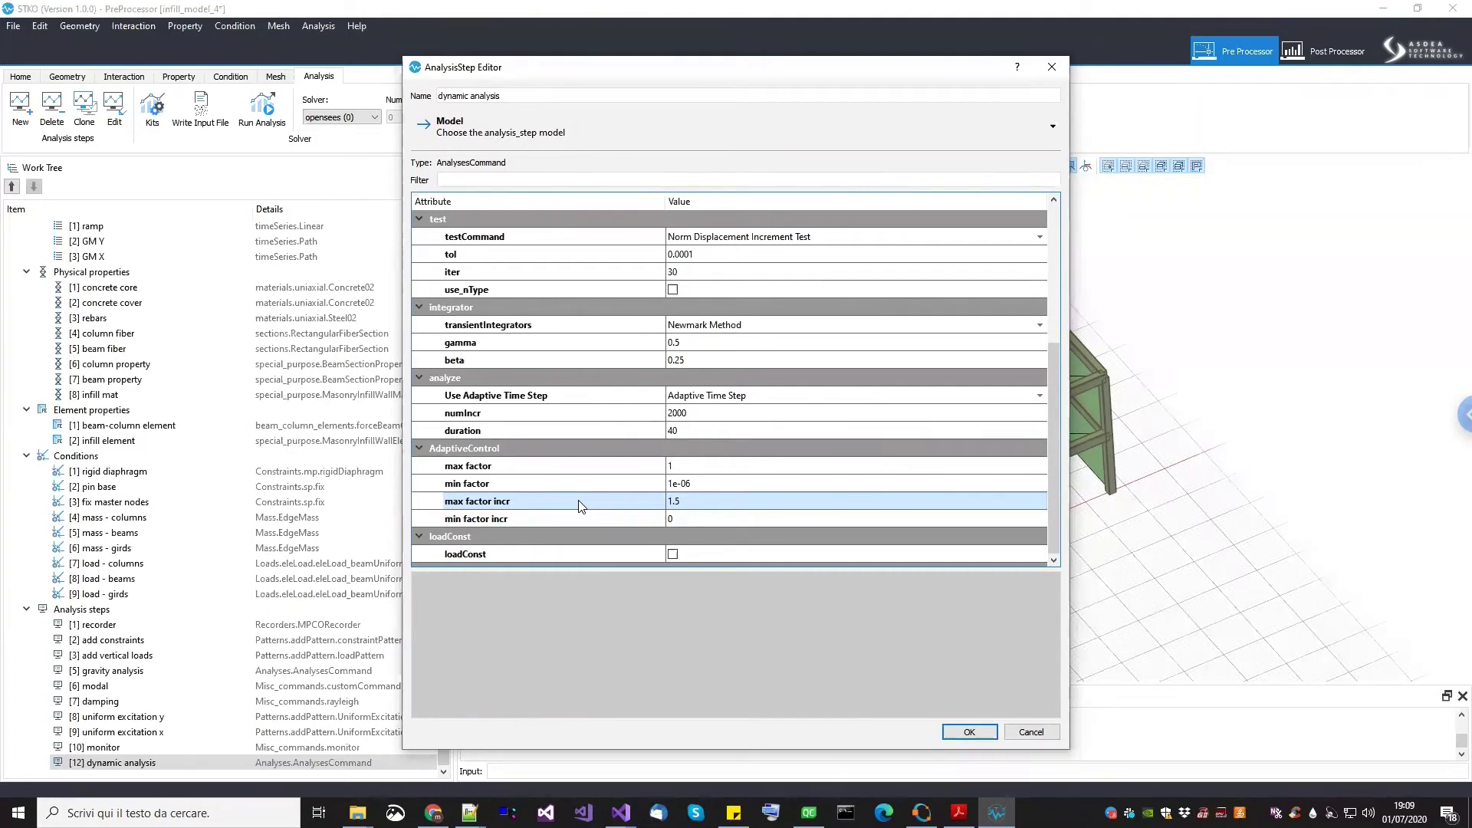
{"action": "left_click", "coordinate": [691, 505]}
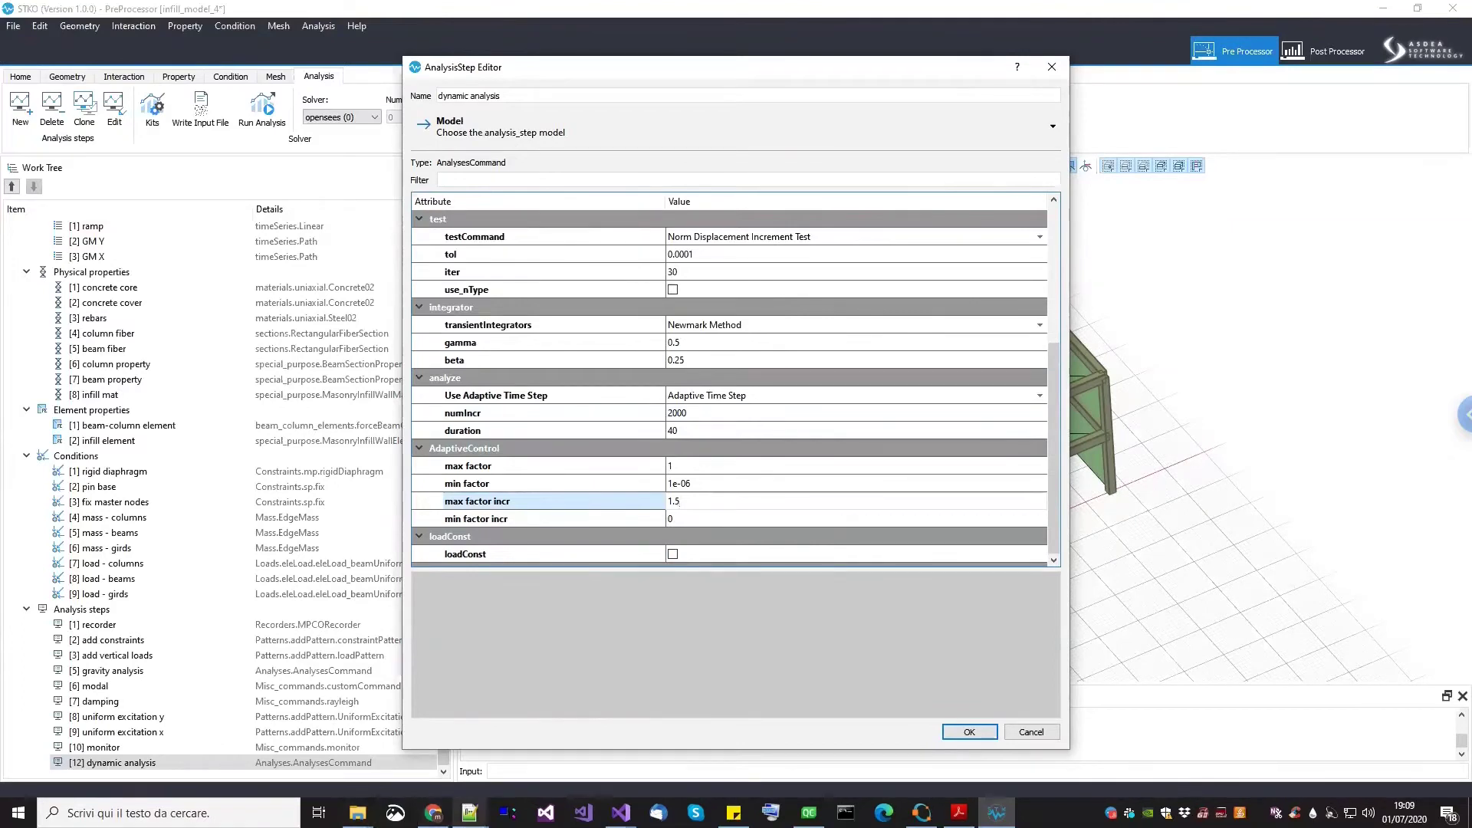
Open analysis_steps.tcl from the example folder in Notepad++ and find the dynamic analysis commands with the adaptive time stepping script
{"action": "mouse_move", "coordinate": [357, 813]}
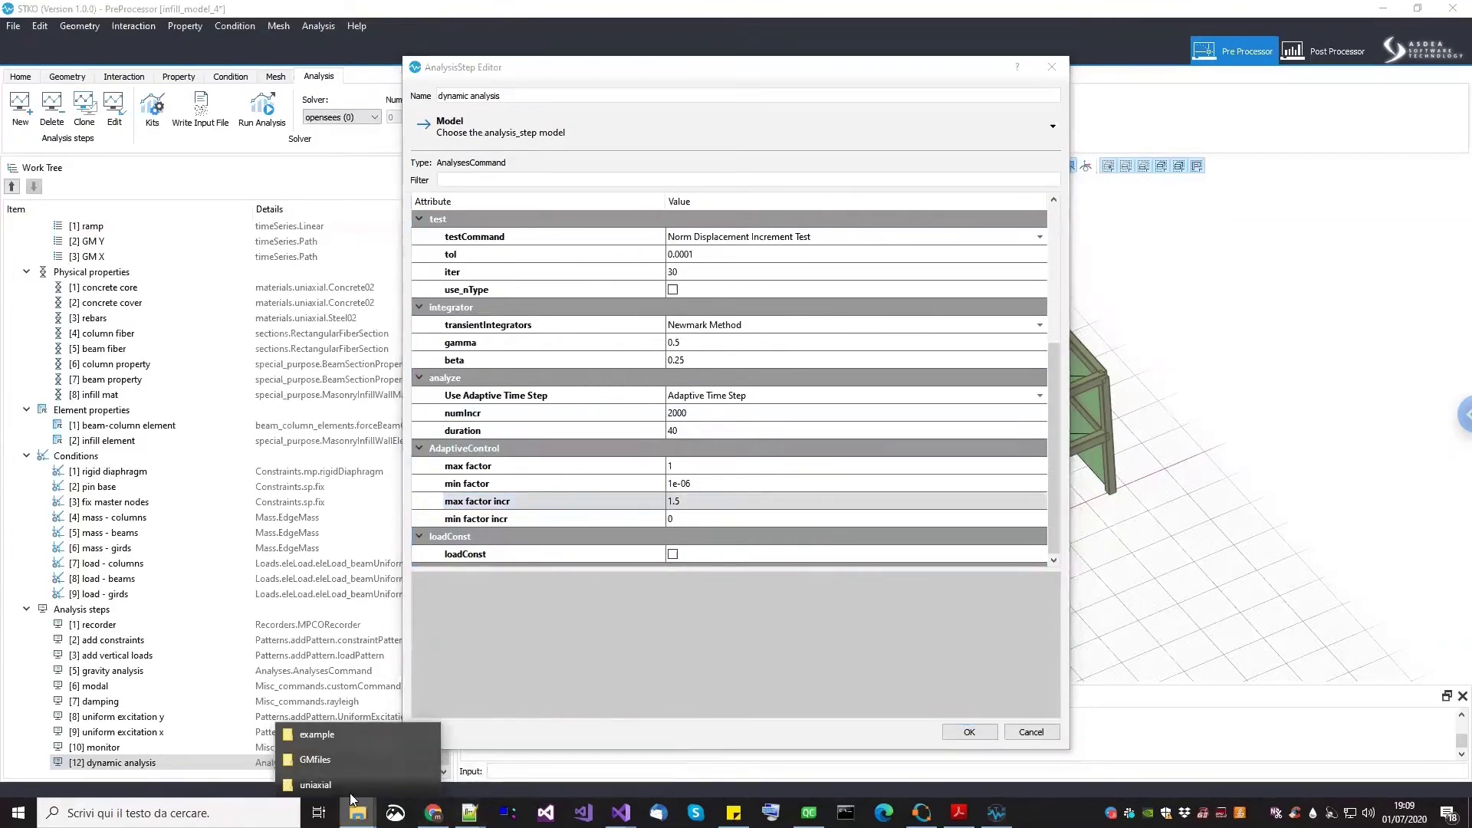
{"action": "left_click", "coordinate": [352, 734]}
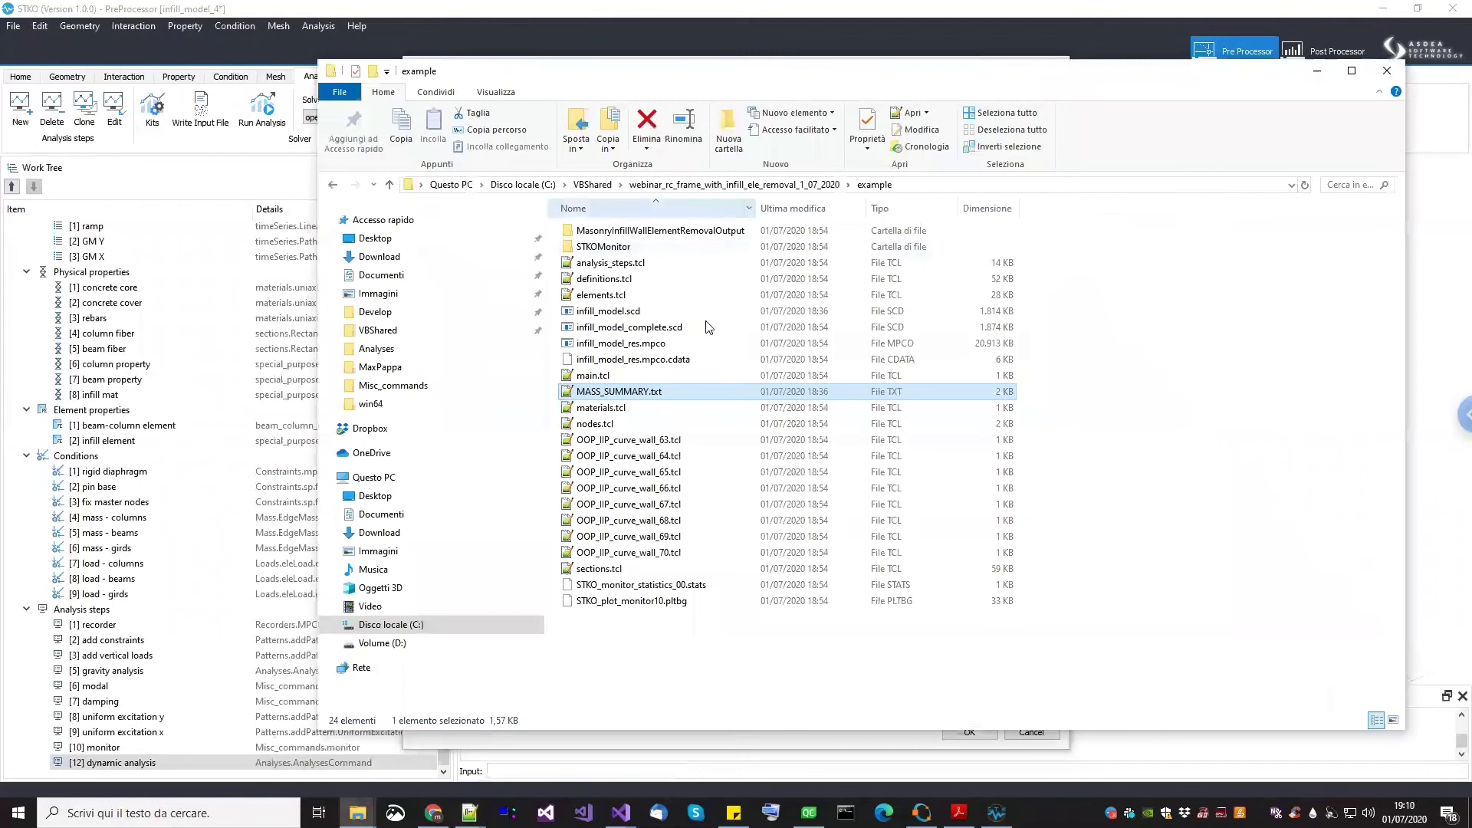
{"action": "double_click", "coordinate": [607, 263]}
{"action": "scroll", "coordinate": [1279, 391], "scroll_direction": "down", "scroll_amount": 8}
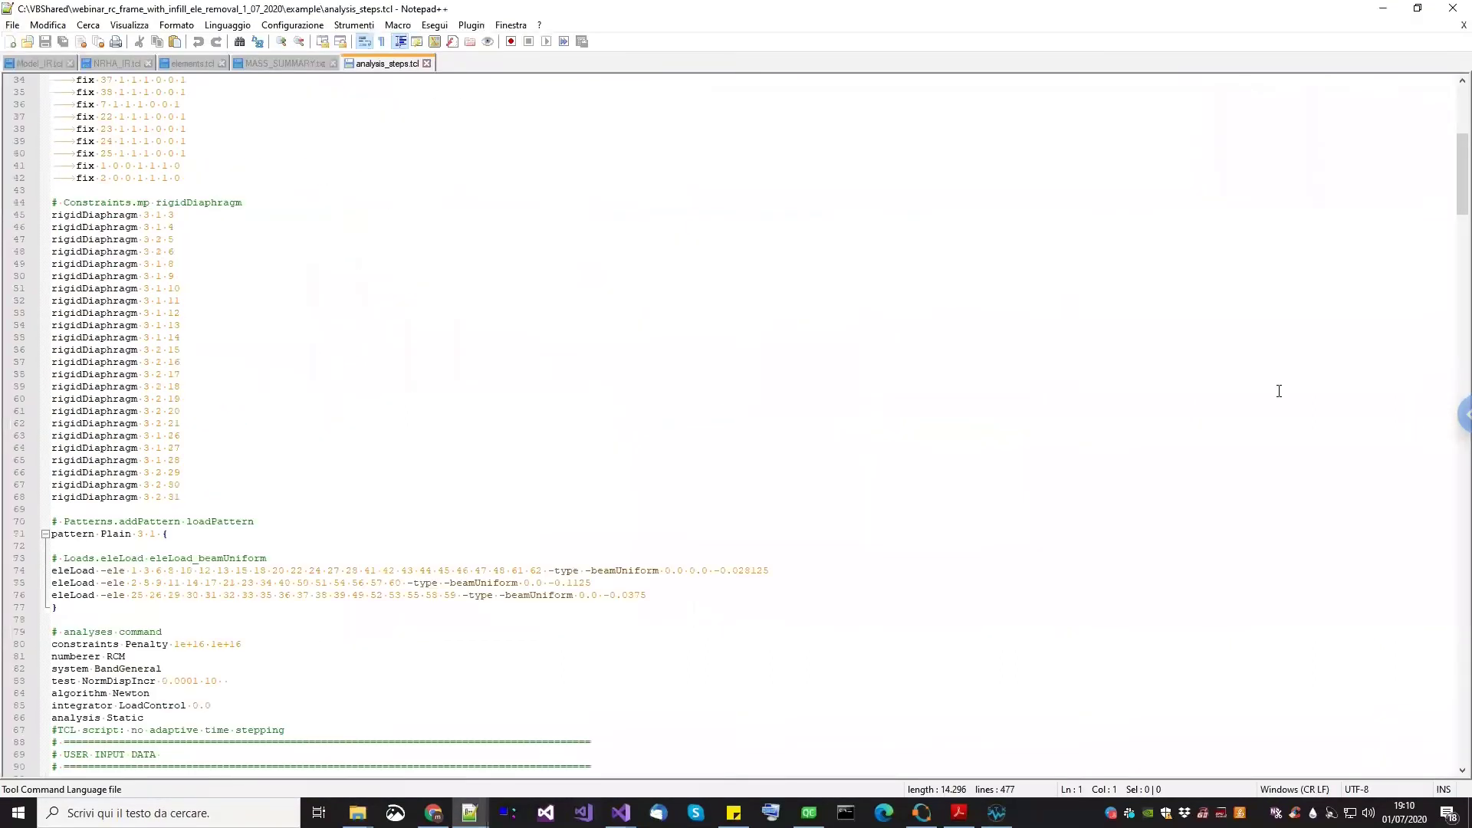
{"action": "scroll", "coordinate": [1279, 391], "scroll_direction": "down", "scroll_amount": 7}
{"action": "scroll", "coordinate": [1451, 293], "scroll_direction": "down", "scroll_amount": 20}
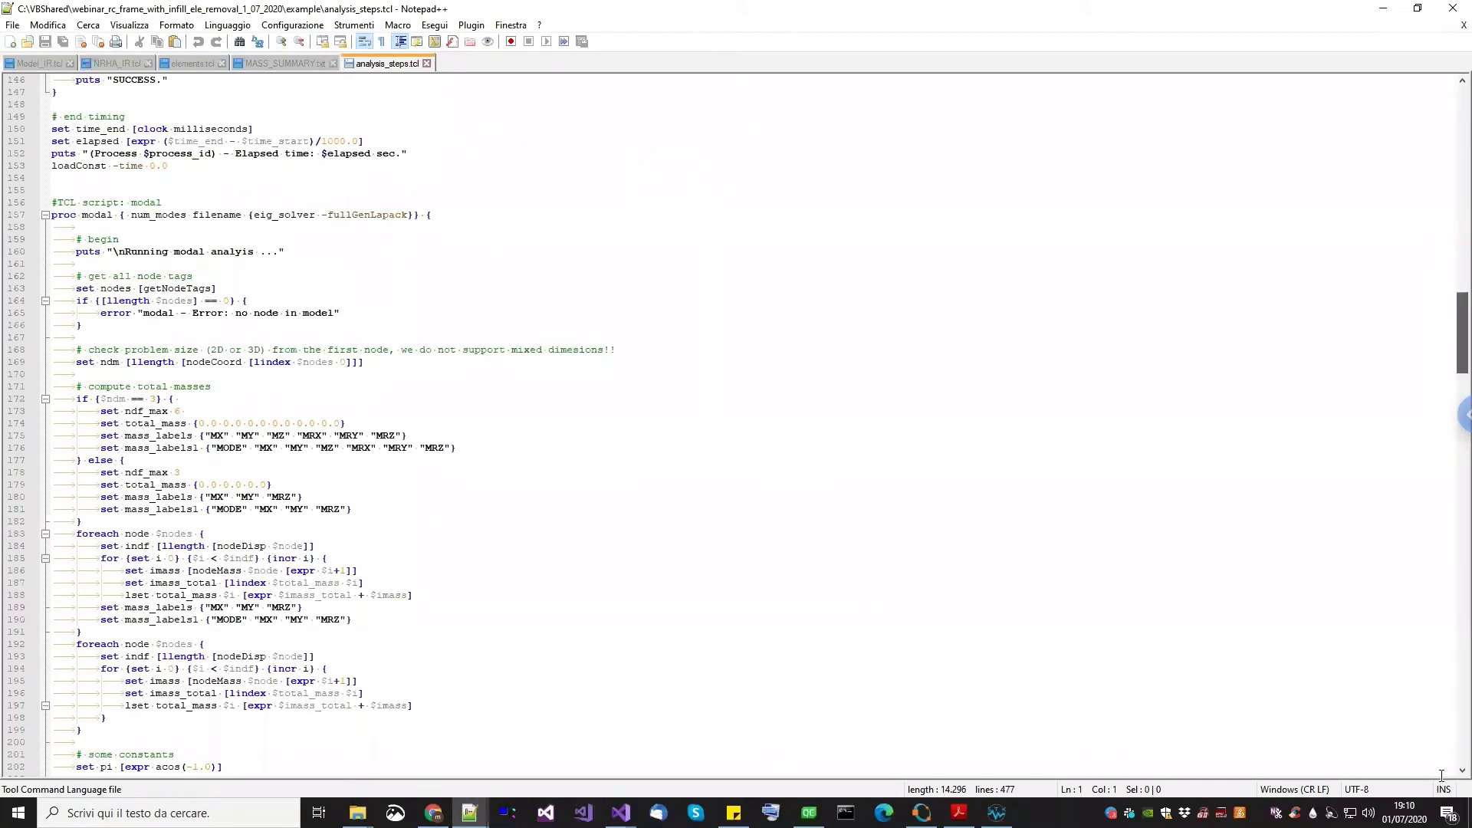
{"action": "scroll", "coordinate": [362, 577], "scroll_direction": "down", "scroll_amount": 20}
{"action": "scroll", "coordinate": [362, 577], "scroll_direction": "up", "scroll_amount": 4}
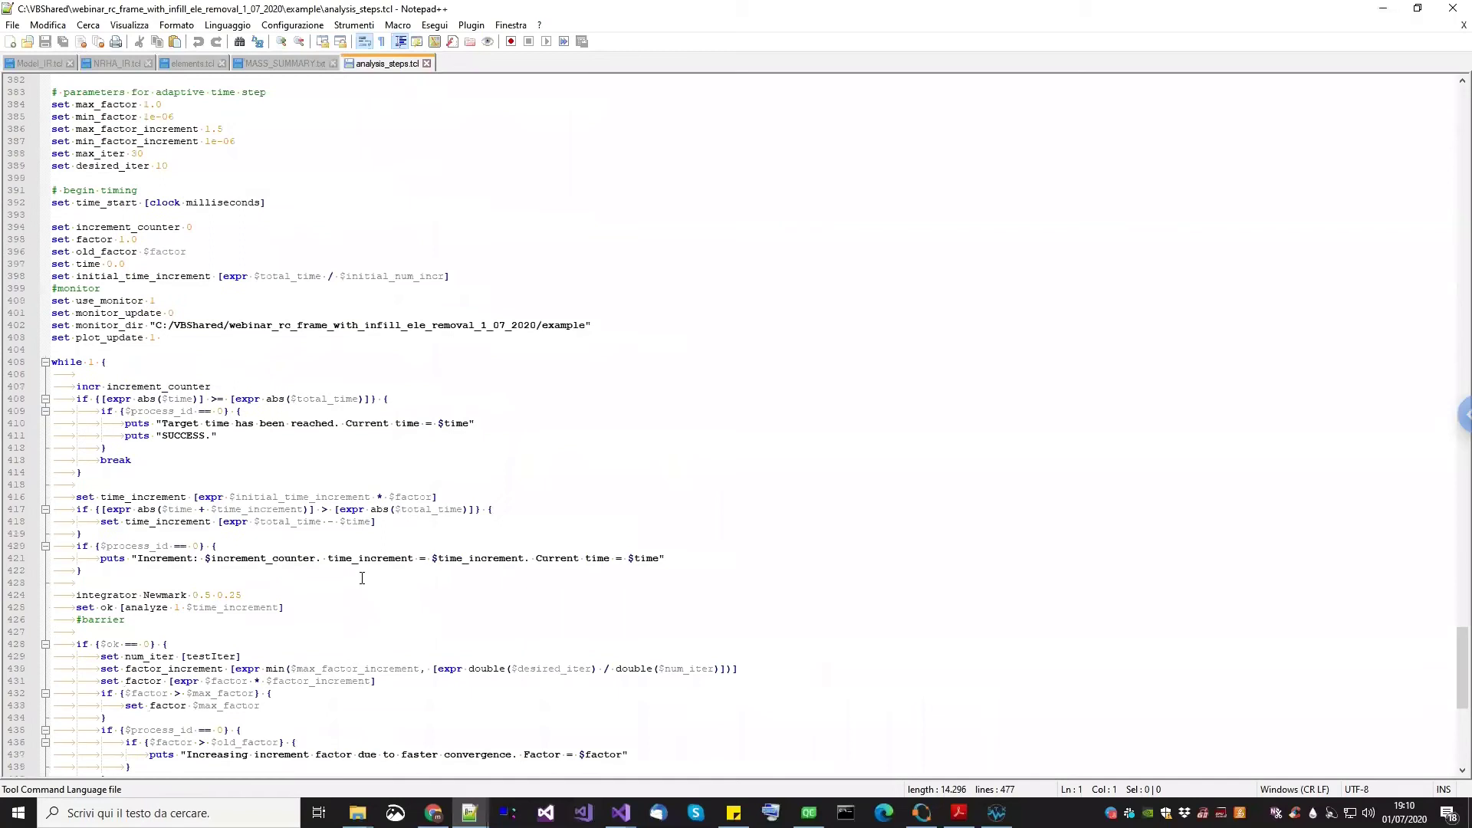
{"action": "scroll", "coordinate": [362, 577], "scroll_direction": "up", "scroll_amount": 3}
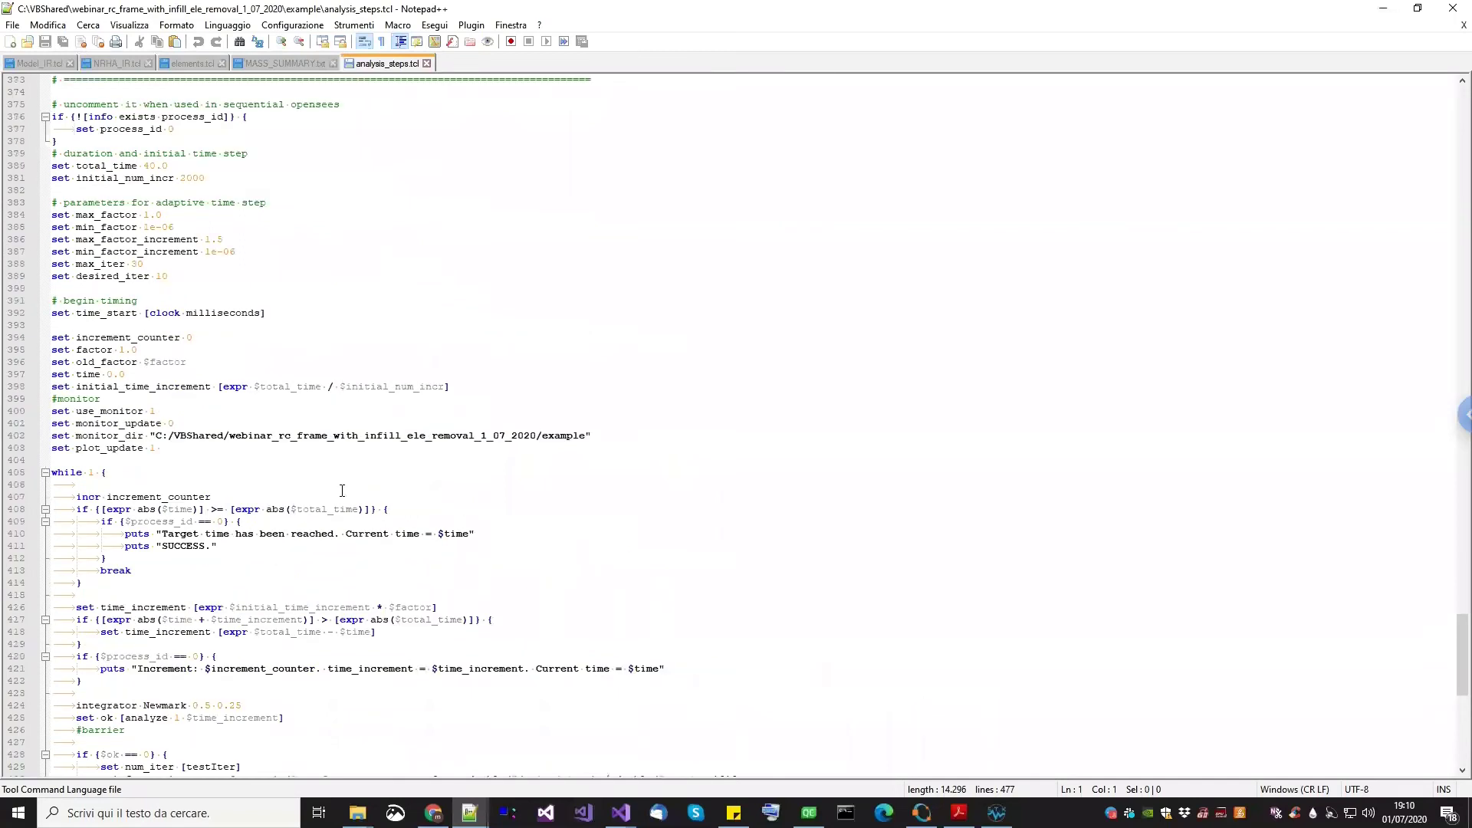
{"action": "scroll", "coordinate": [342, 491], "scroll_direction": "up", "scroll_amount": 6}
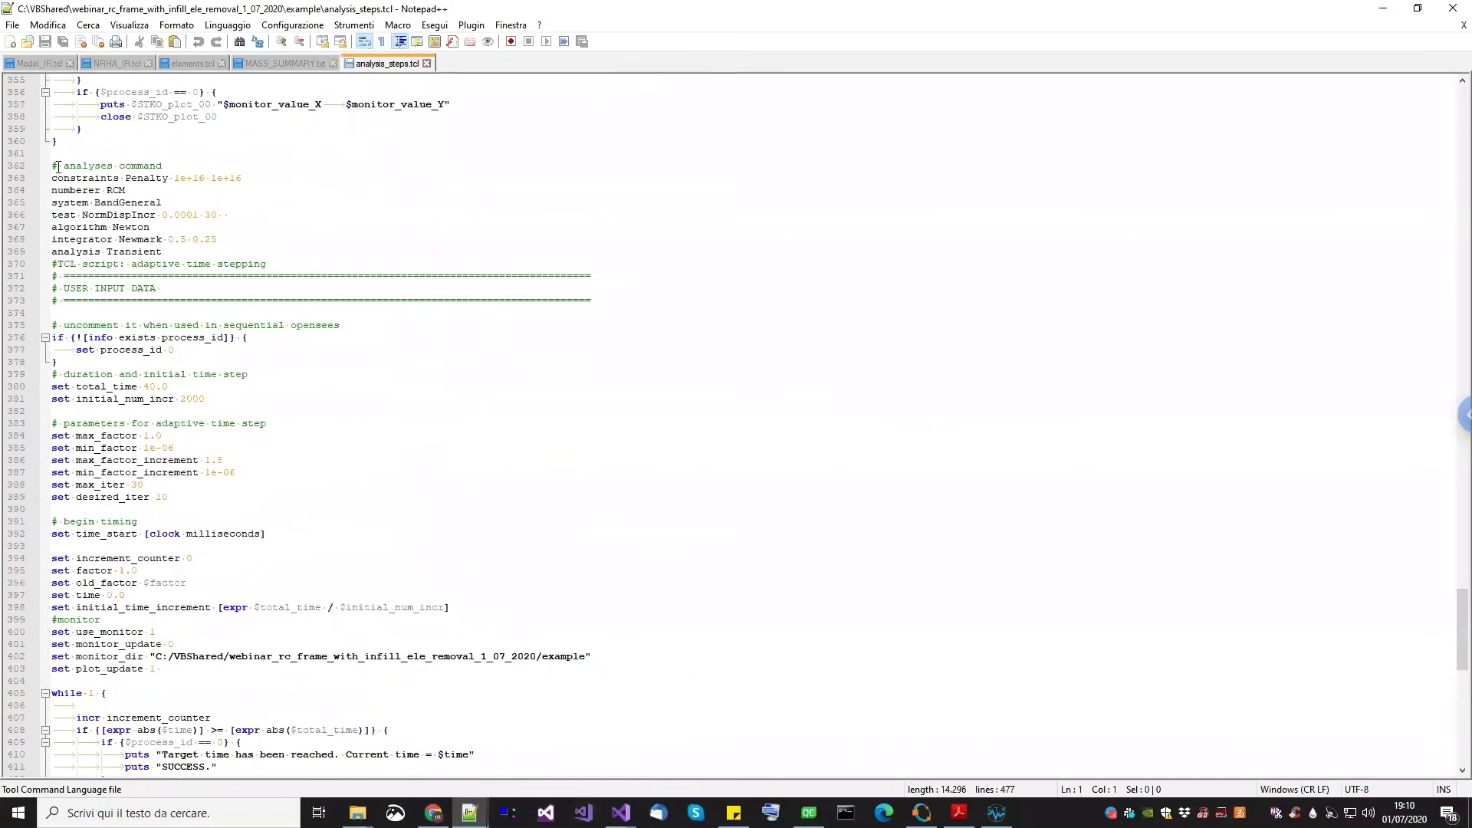
Examine the transient analysis commands, from constraints to analysis type, and the adaptive time stepping script's header comment
{"action": "left_click_drag", "start_coordinate": [162, 251], "coordinate": [54, 178]}
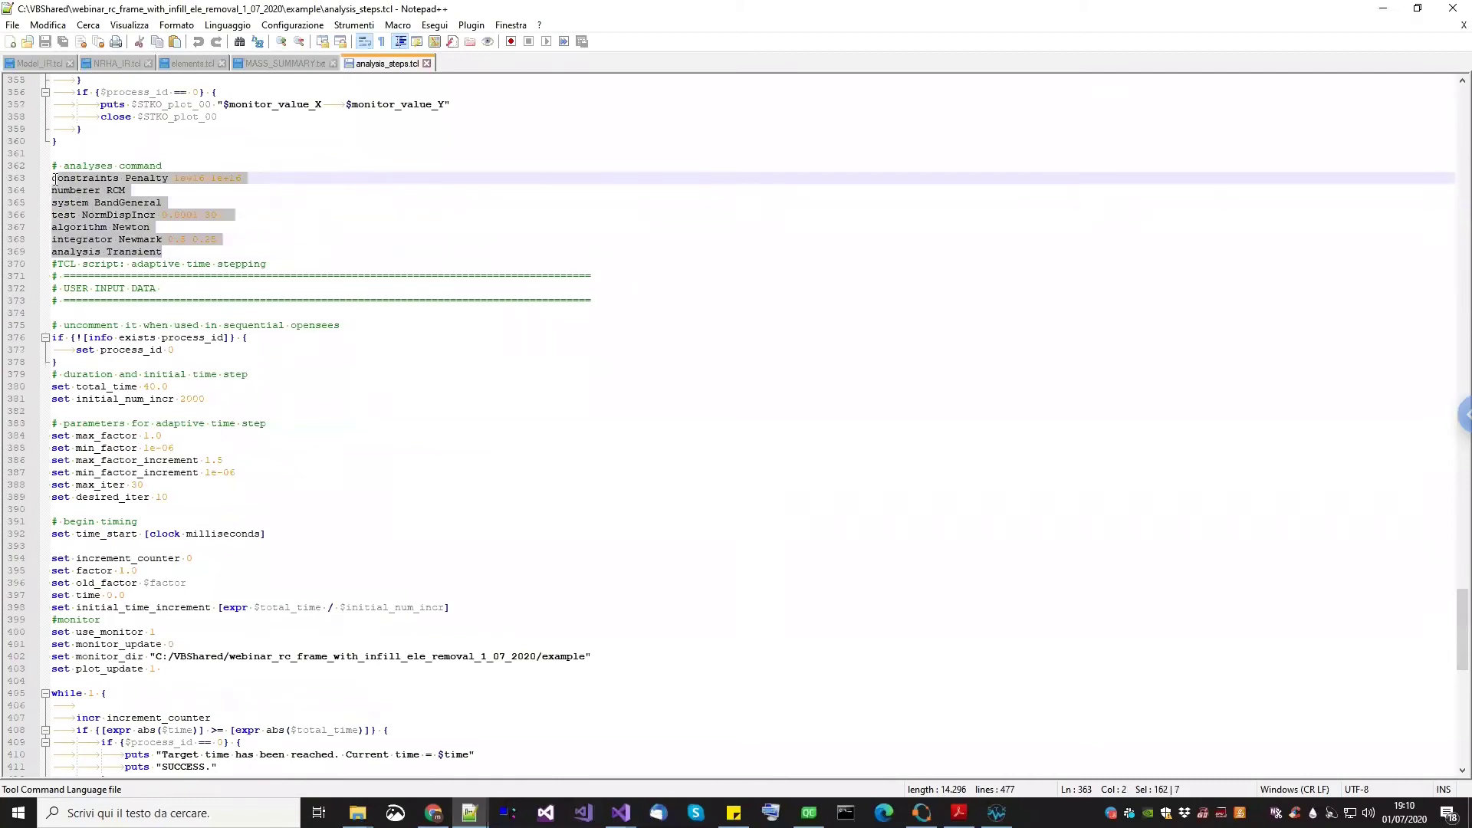
{"action": "left_click", "coordinate": [57, 265]}
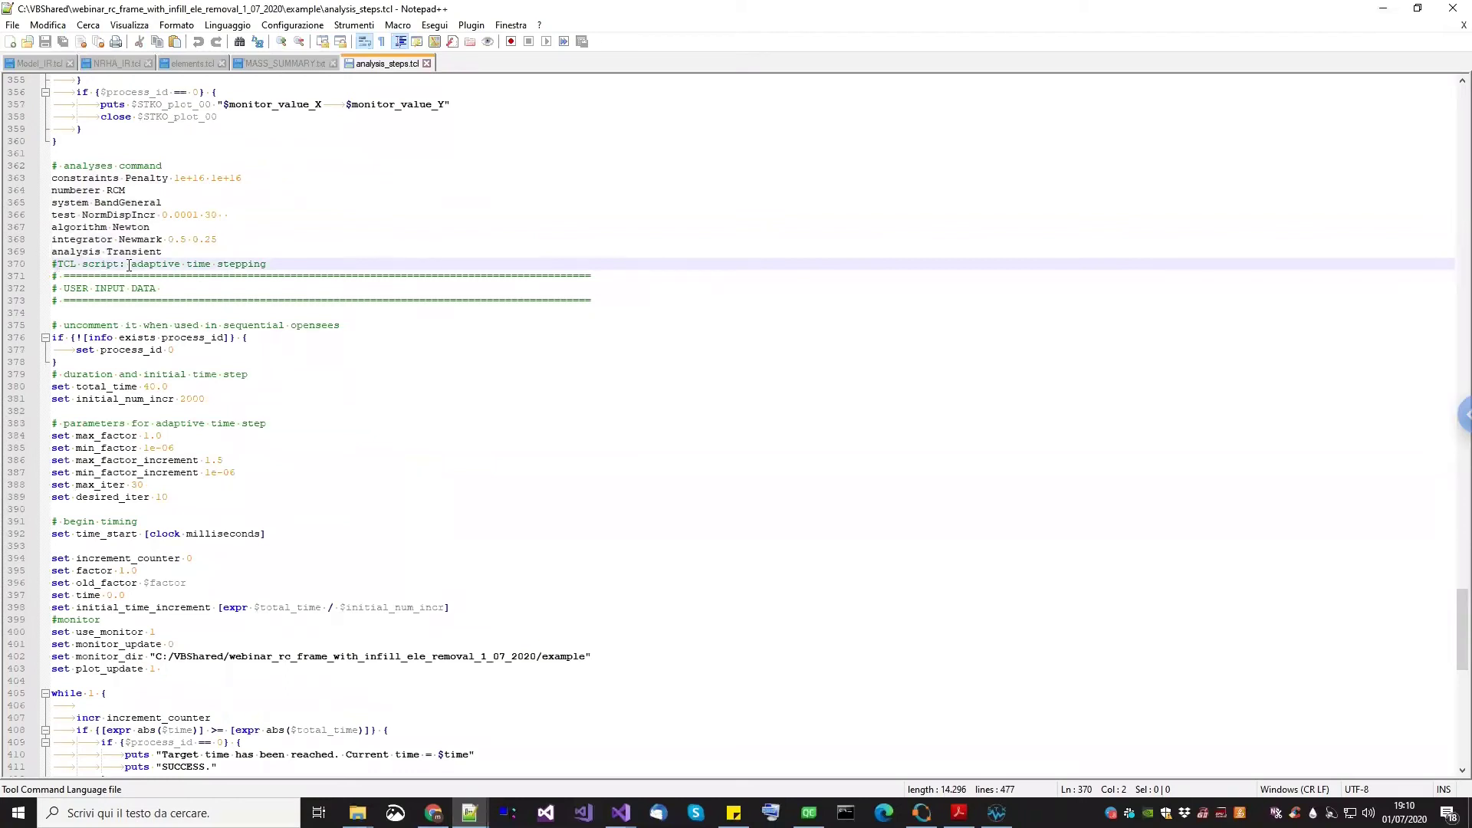
{"action": "left_click_drag", "start_coordinate": [266, 264], "coordinate": [33, 265]}
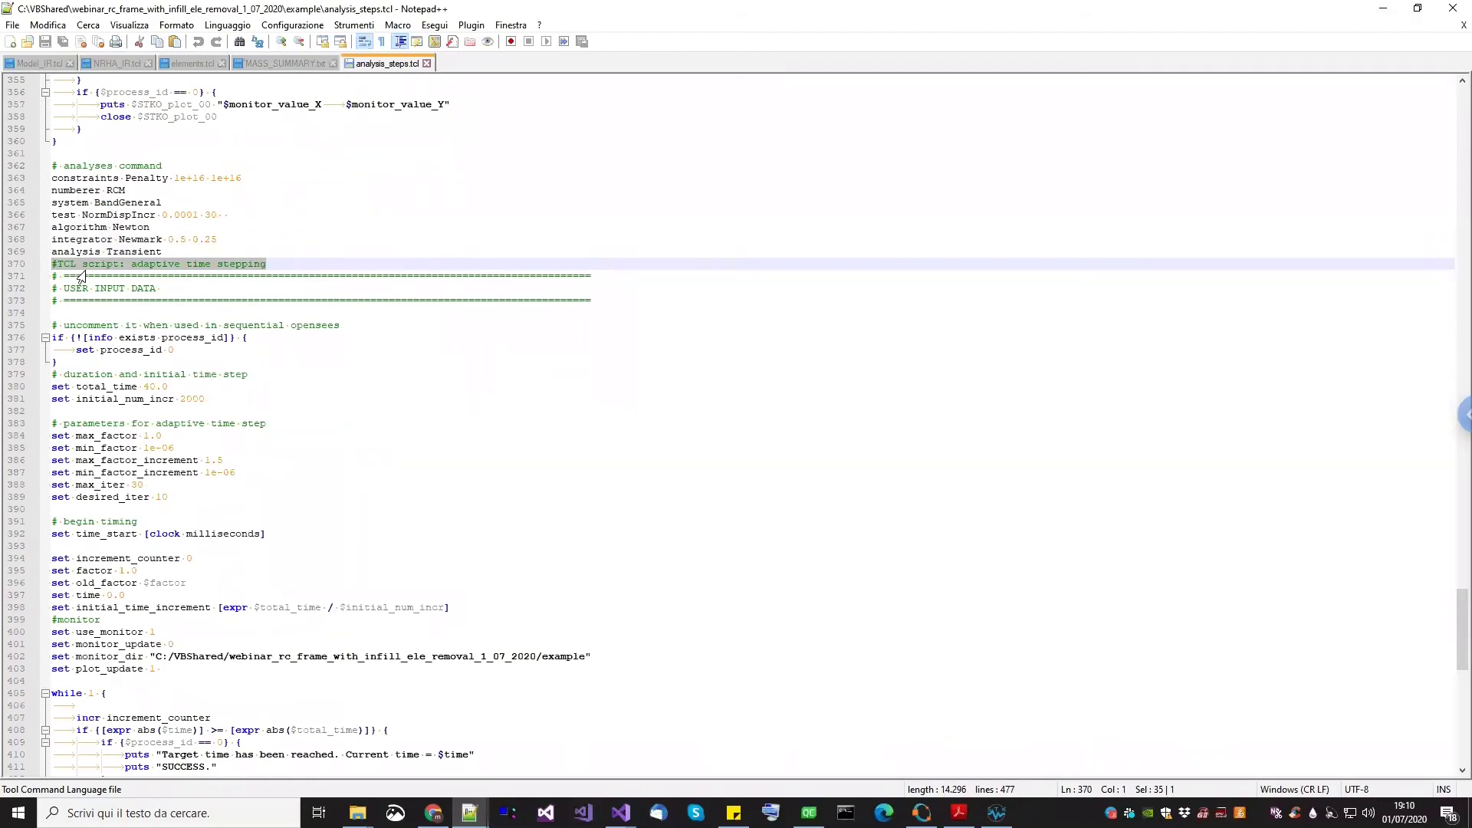
{"action": "left_click", "coordinate": [125, 277]}
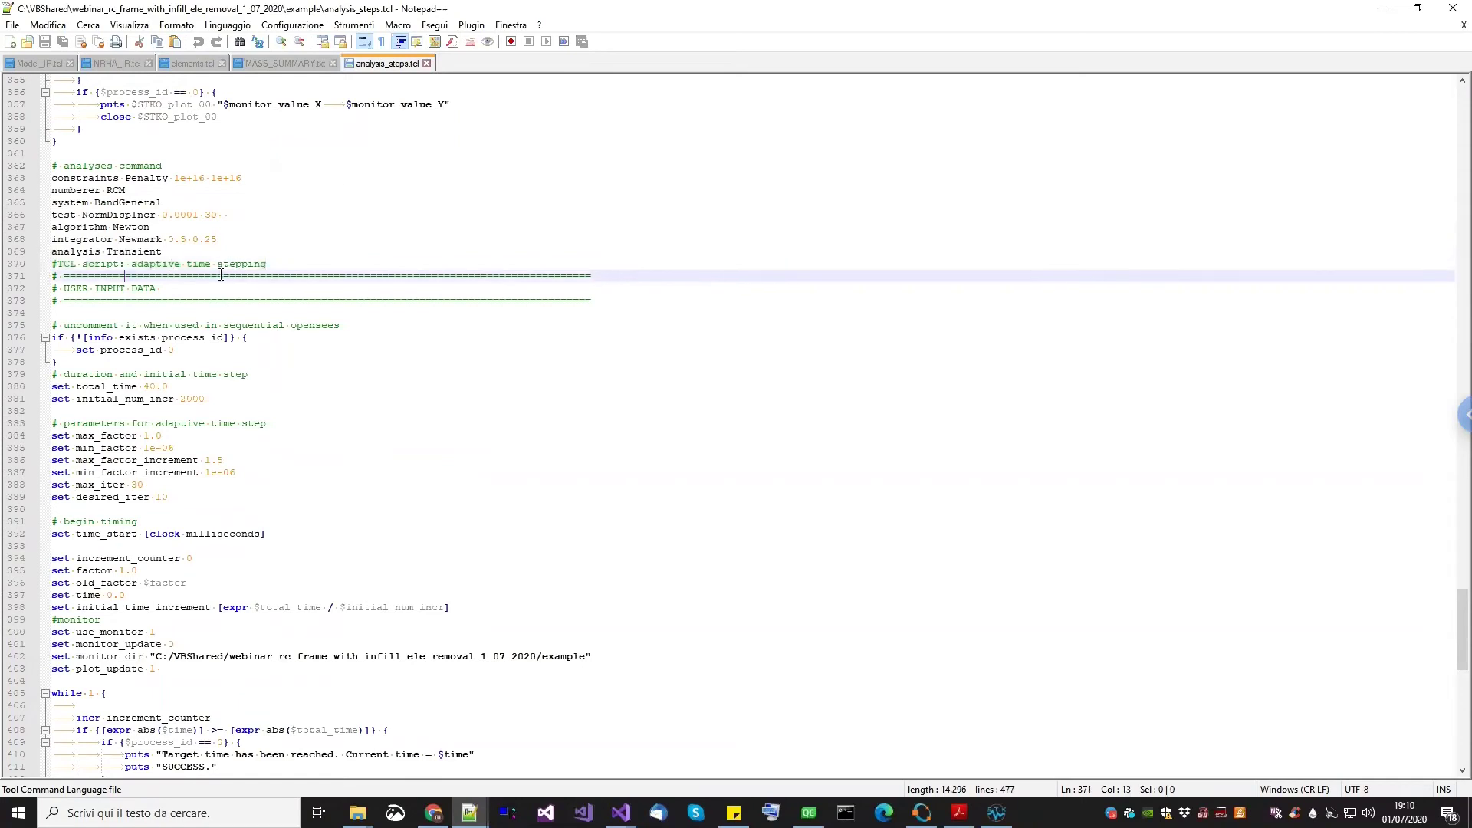
Examine the adaptive time stepping while loop down to the analyze call and its time_increment argument
{"action": "scroll", "coordinate": [130, 356], "scroll_direction": "down", "scroll_amount": 4}
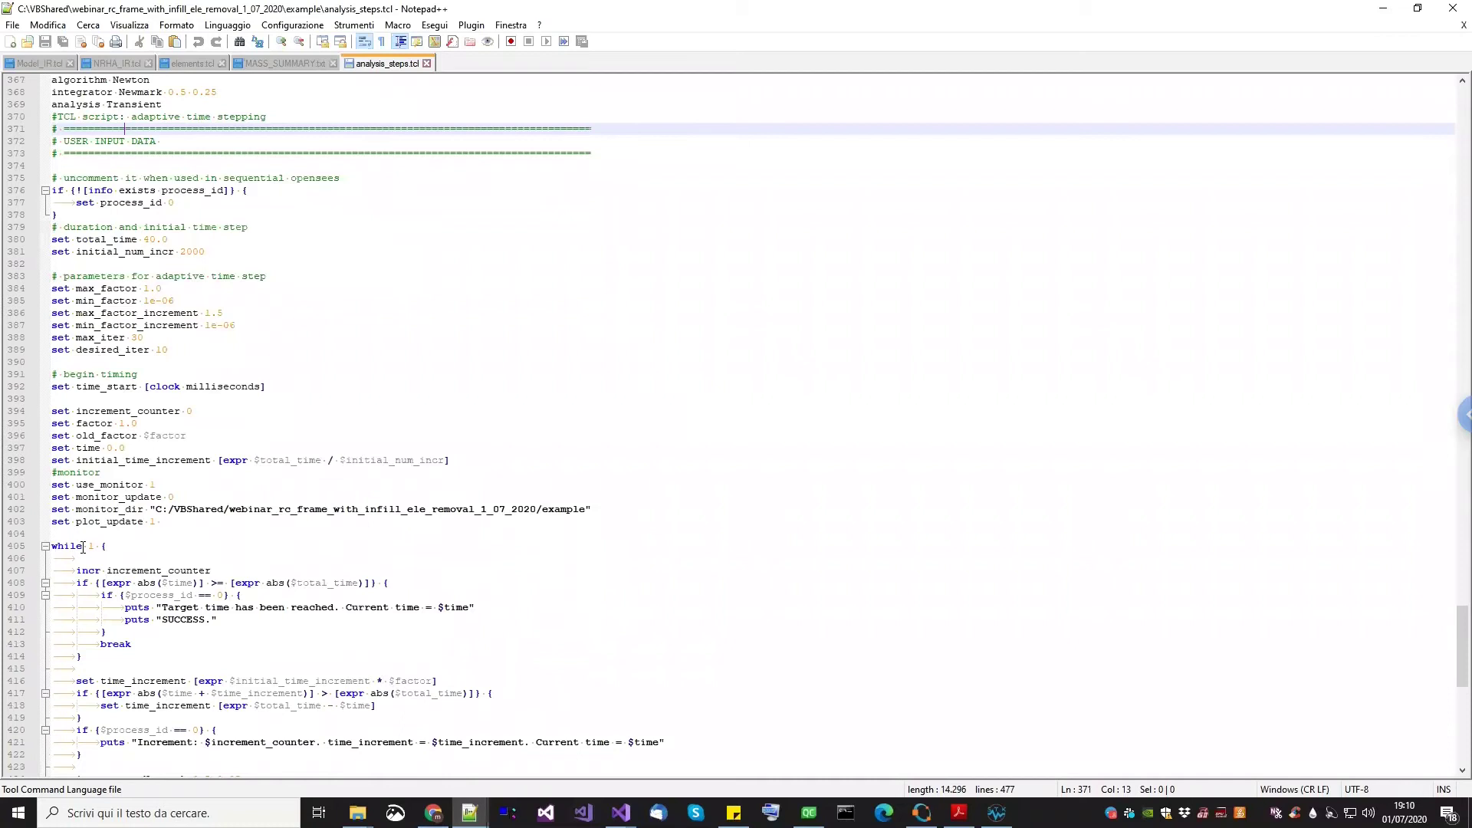
{"action": "scroll", "coordinate": [82, 547], "scroll_direction": "down", "scroll_amount": 2}
{"action": "scroll", "coordinate": [82, 547], "scroll_direction": "down", "scroll_amount": 1}
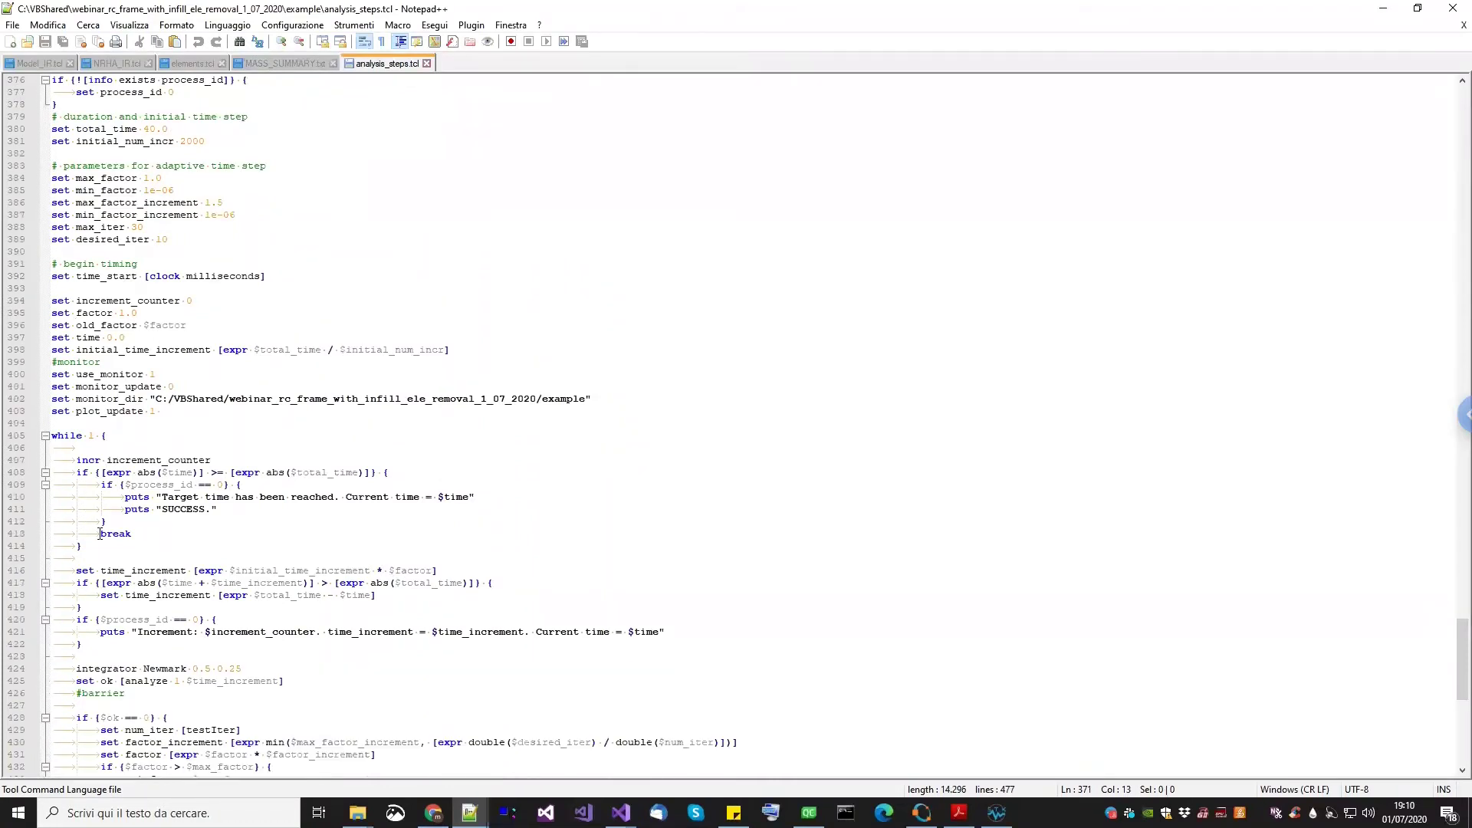
{"action": "scroll", "coordinate": [101, 533], "scroll_direction": "down", "scroll_amount": 1}
{"action": "left_click_drag", "start_coordinate": [76, 644], "coordinate": [292, 647]}
{"action": "double_click", "coordinate": [247, 644]}
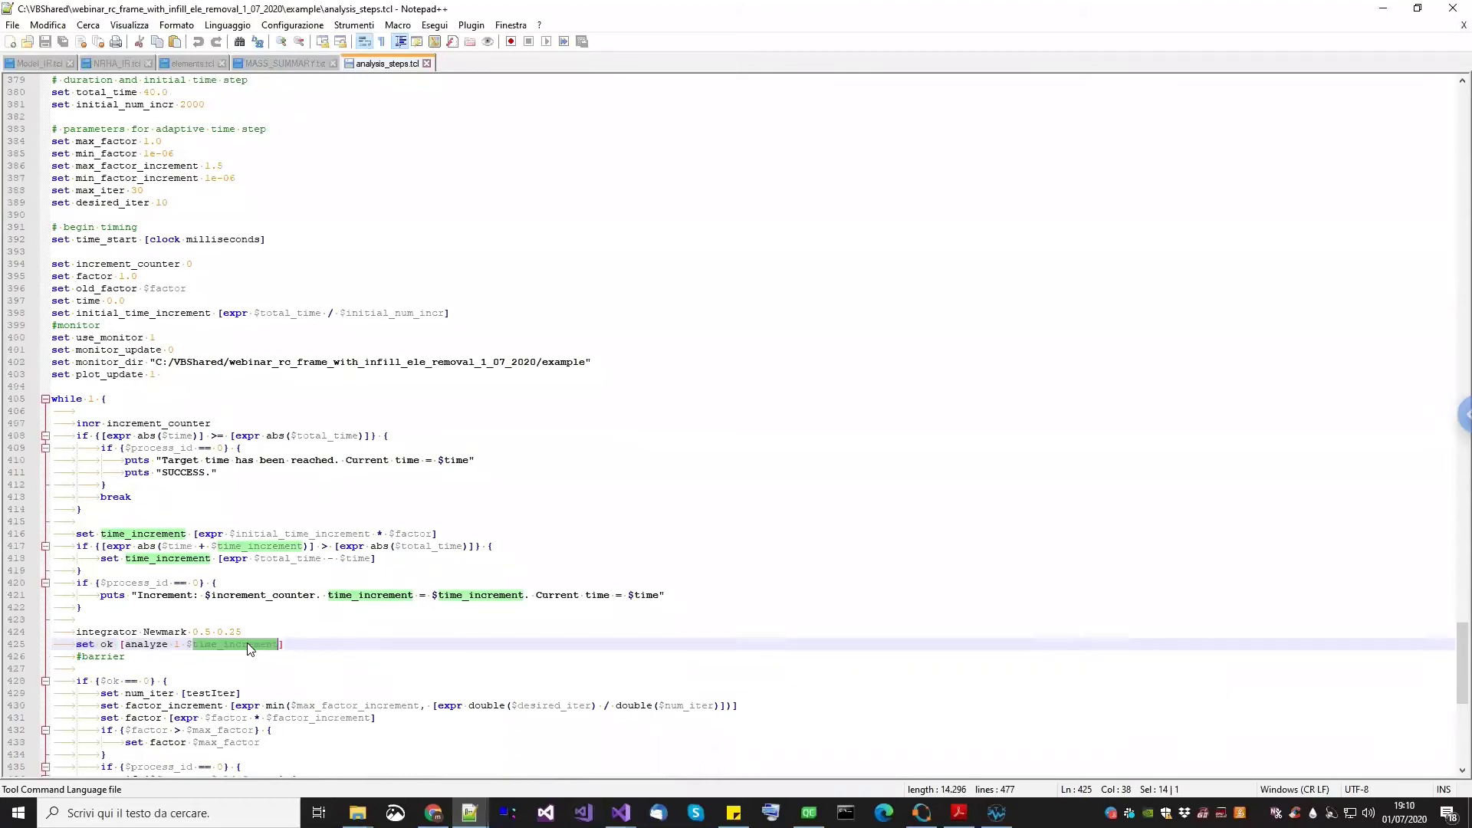
Examine how the loop's converged branch uses num_iter, factor, max_factor and factor_increment to update the step size
{"action": "scroll", "coordinate": [247, 643], "scroll_direction": "down", "scroll_amount": 5}
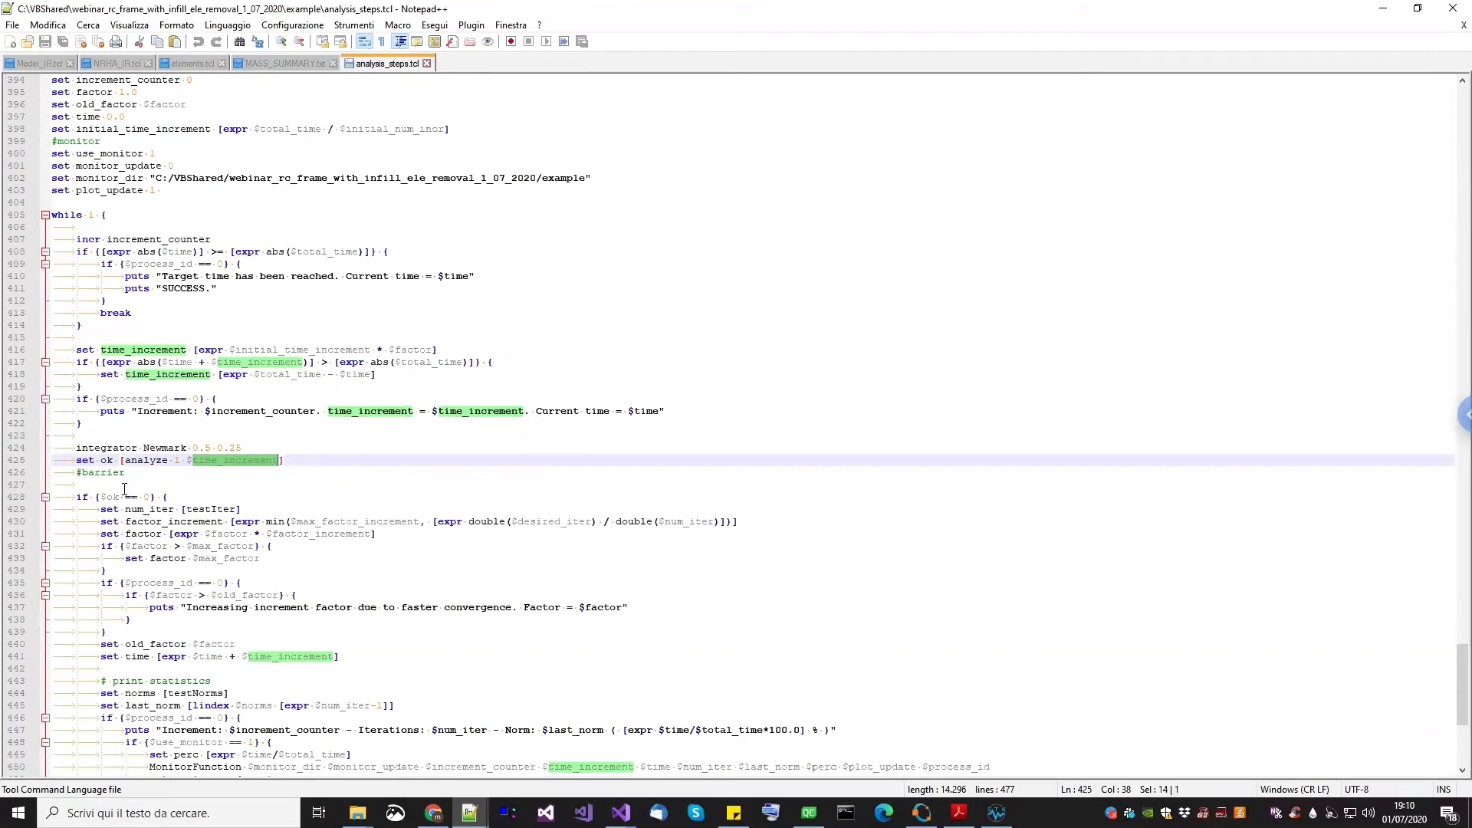
{"action": "double_click", "coordinate": [160, 510]}
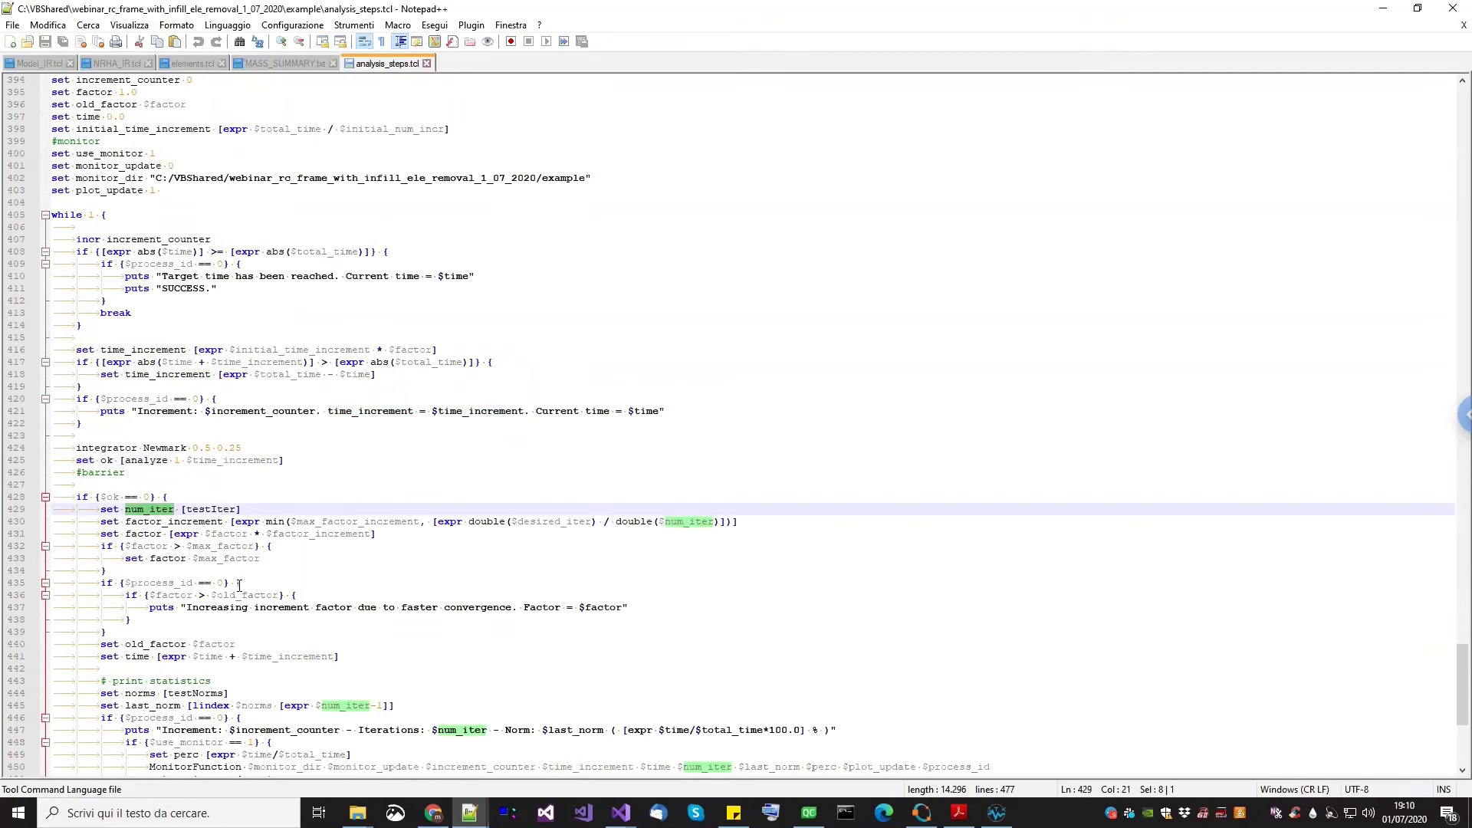
{"action": "double_click", "coordinate": [230, 546]}
{"action": "double_click", "coordinate": [161, 546]}
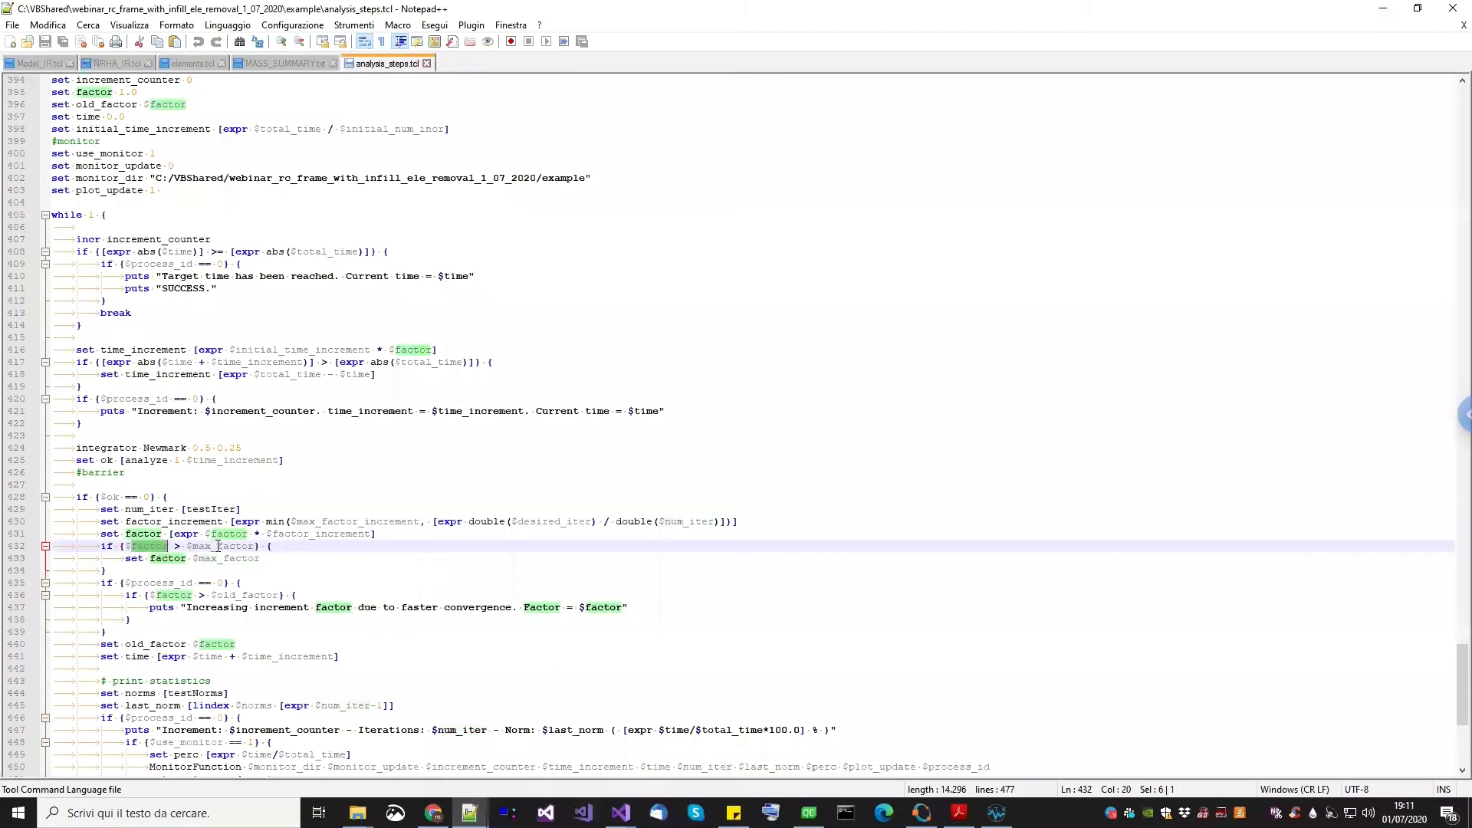
{"action": "double_click", "coordinate": [228, 546]}
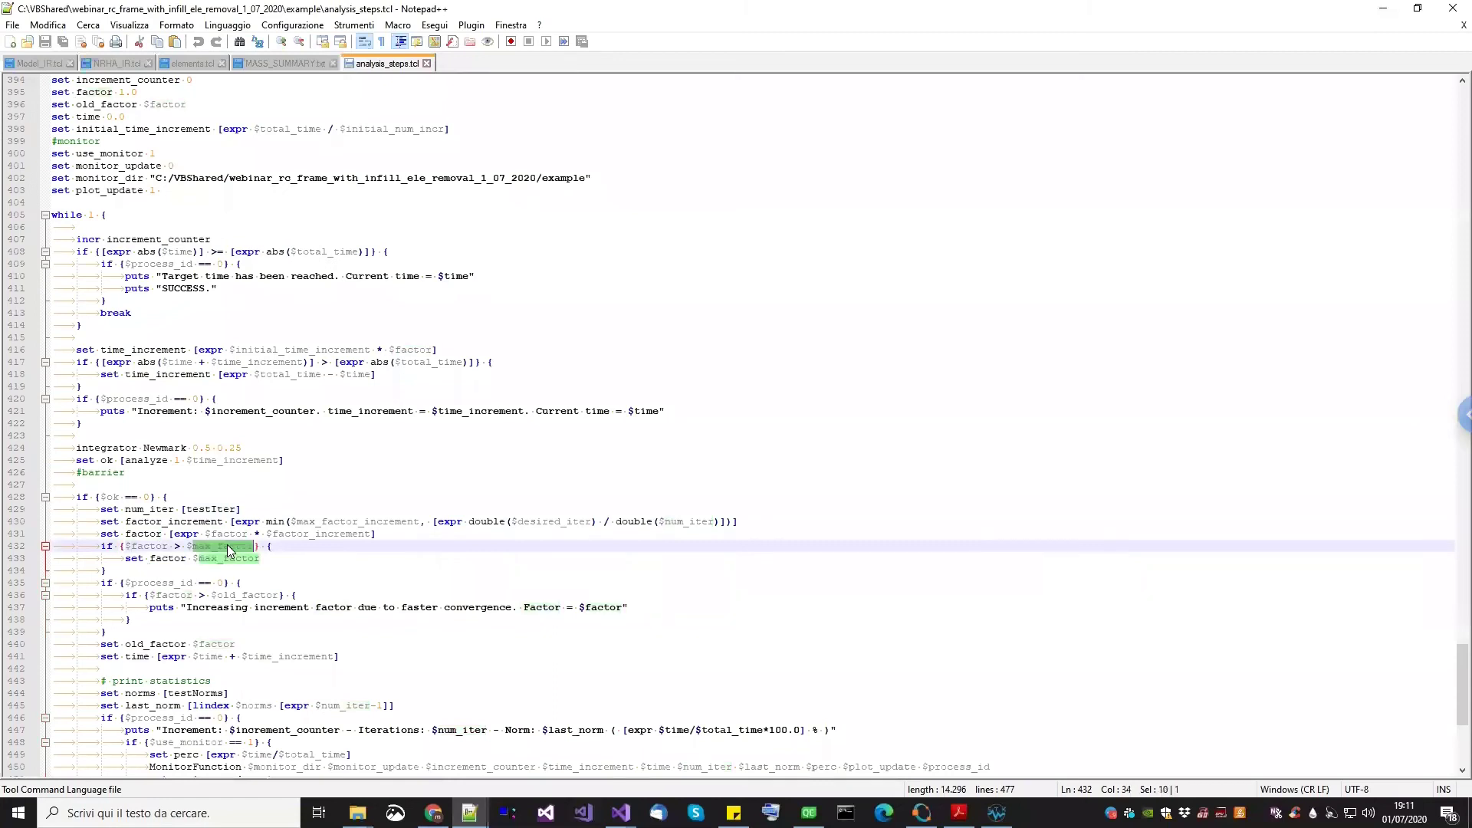
{"action": "double_click", "coordinate": [143, 533]}
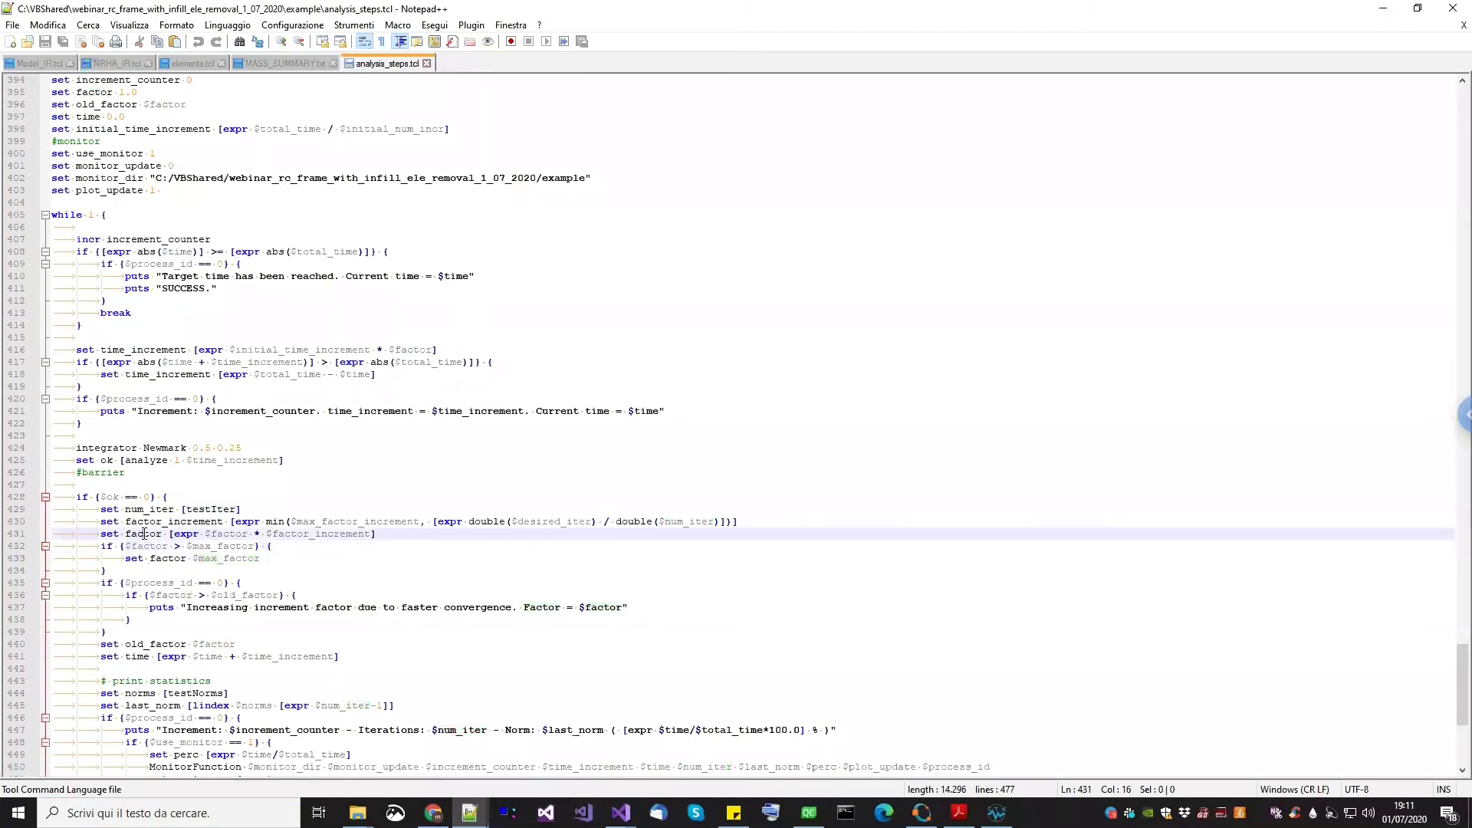
{"action": "double_click", "coordinate": [308, 534]}
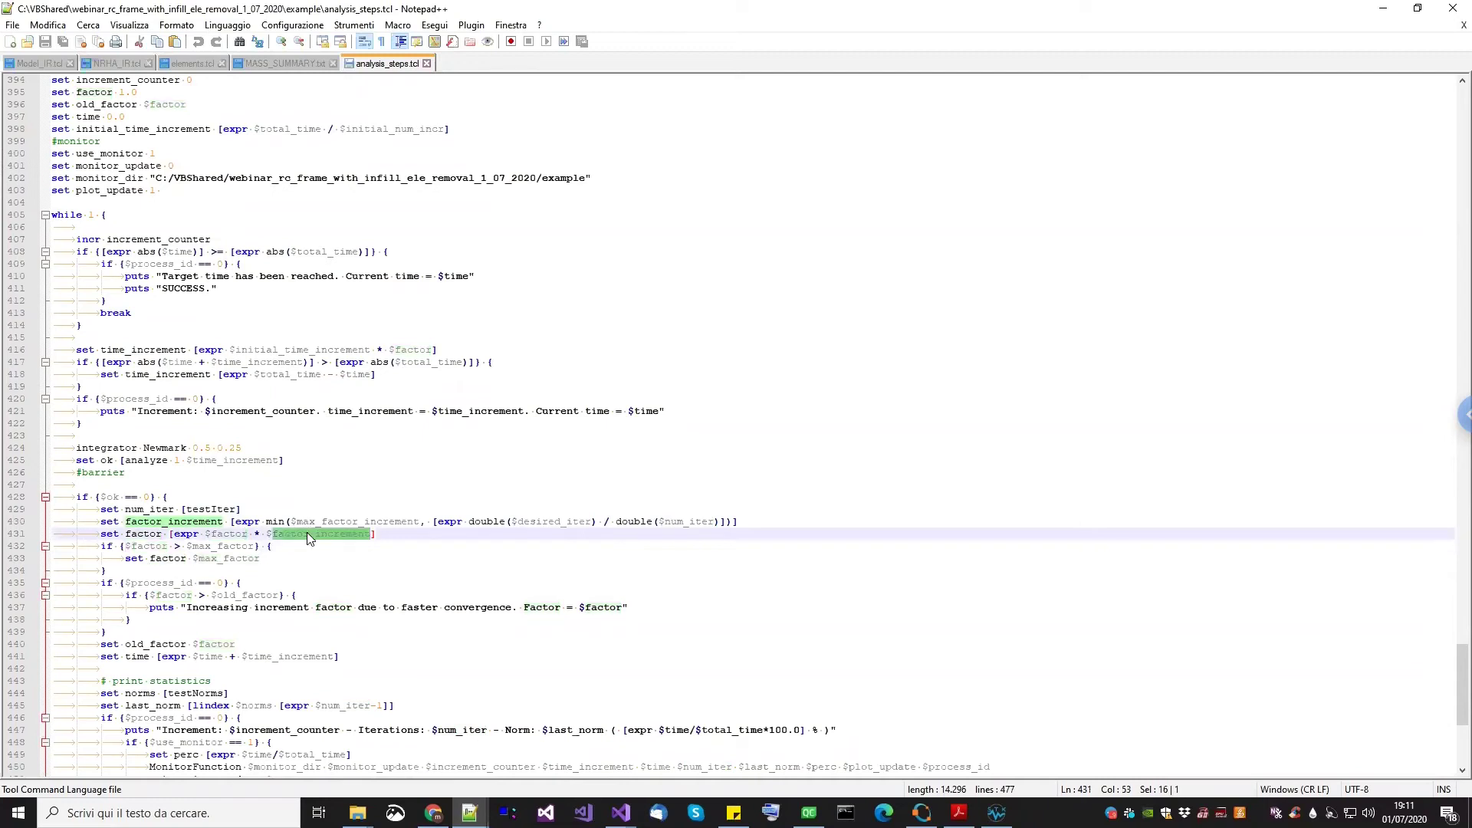
Check the max factor incr setting in STKO's dynamic analysis step, and return to the loop in analysis_steps.tcl in Notepad++
{"action": "left_click", "coordinate": [996, 813]}
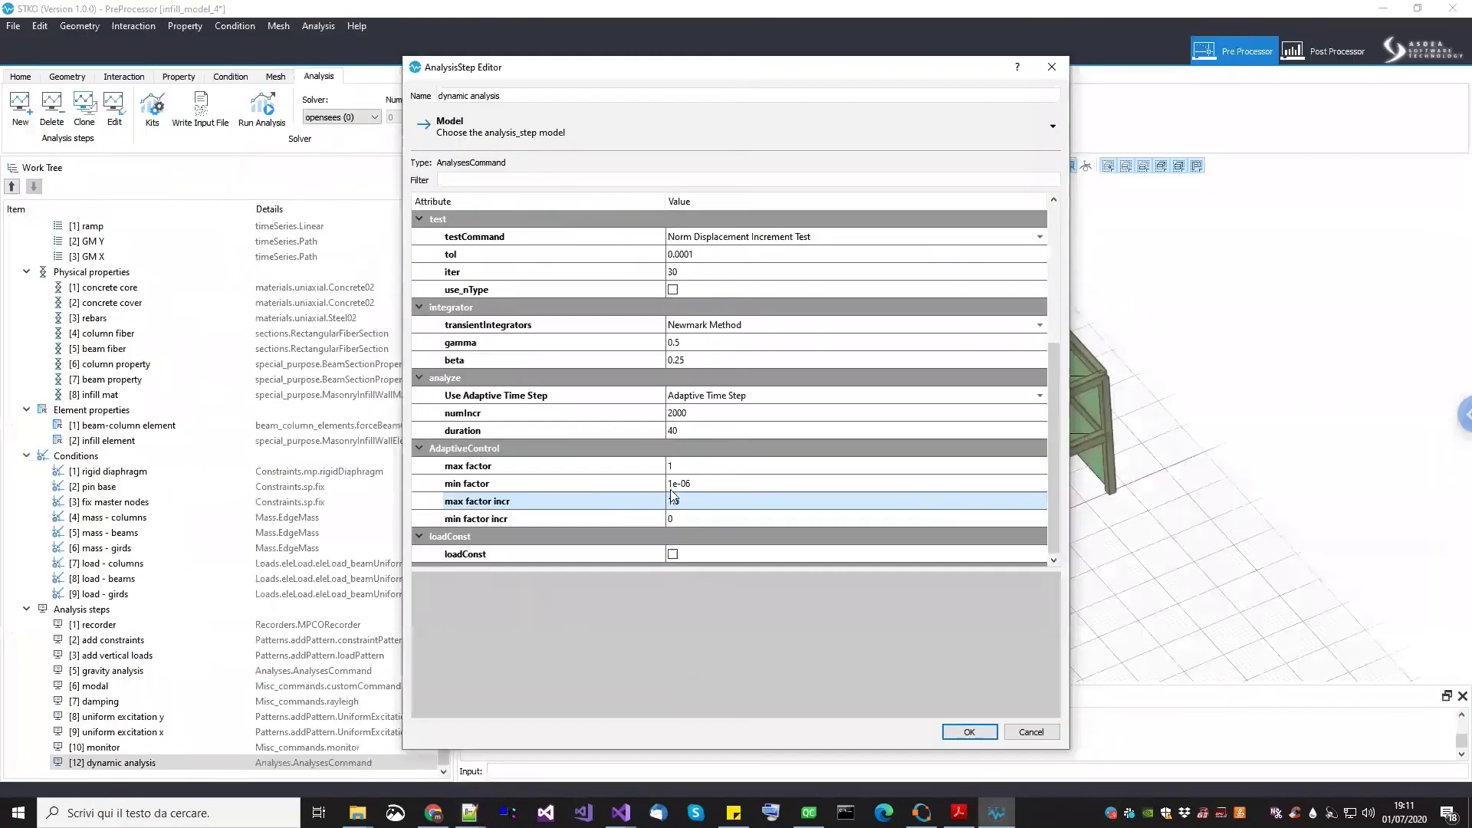
{"action": "left_click", "coordinate": [469, 813]}
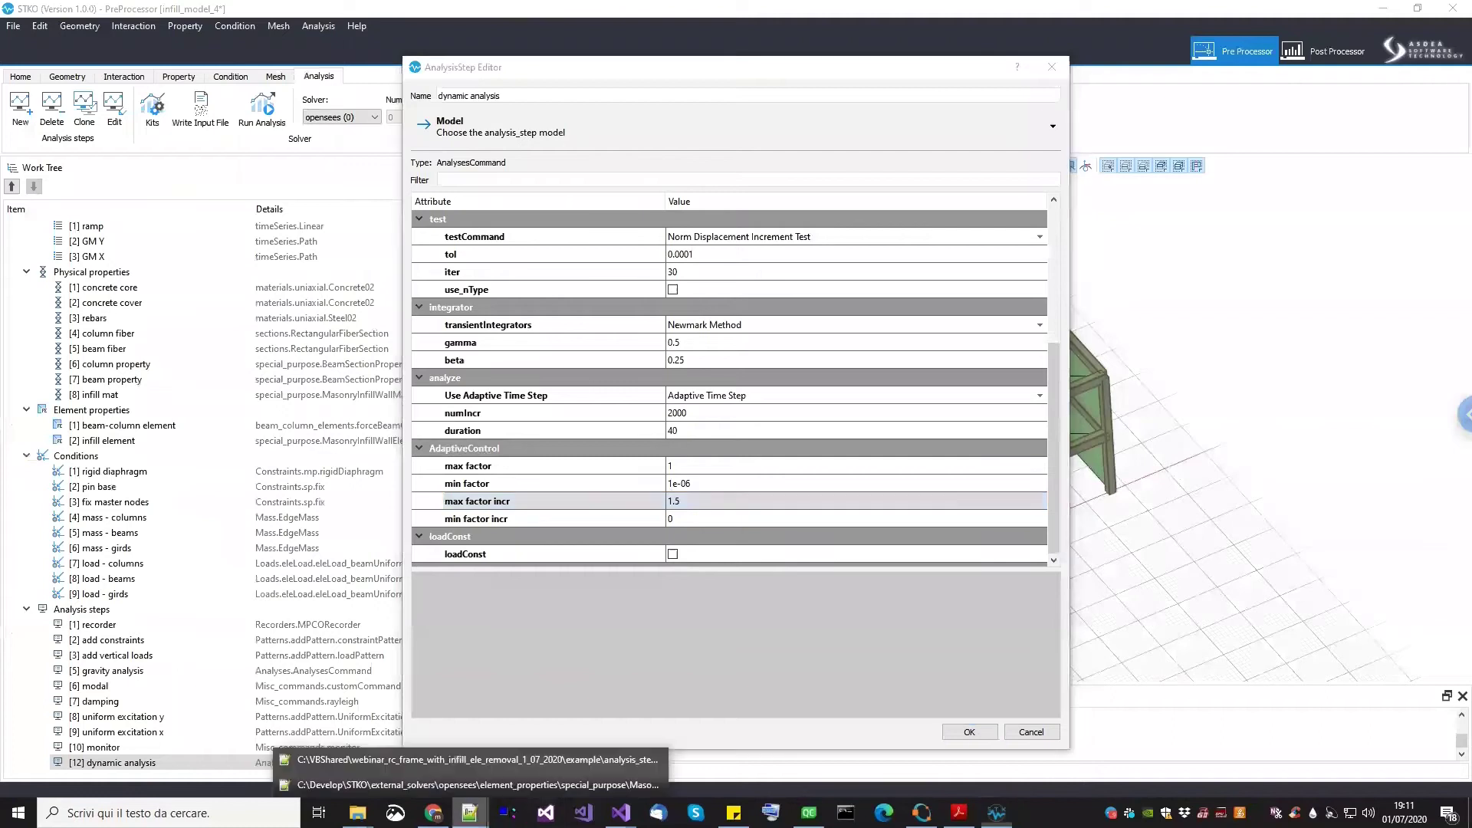
{"action": "left_click", "coordinate": [497, 785]}
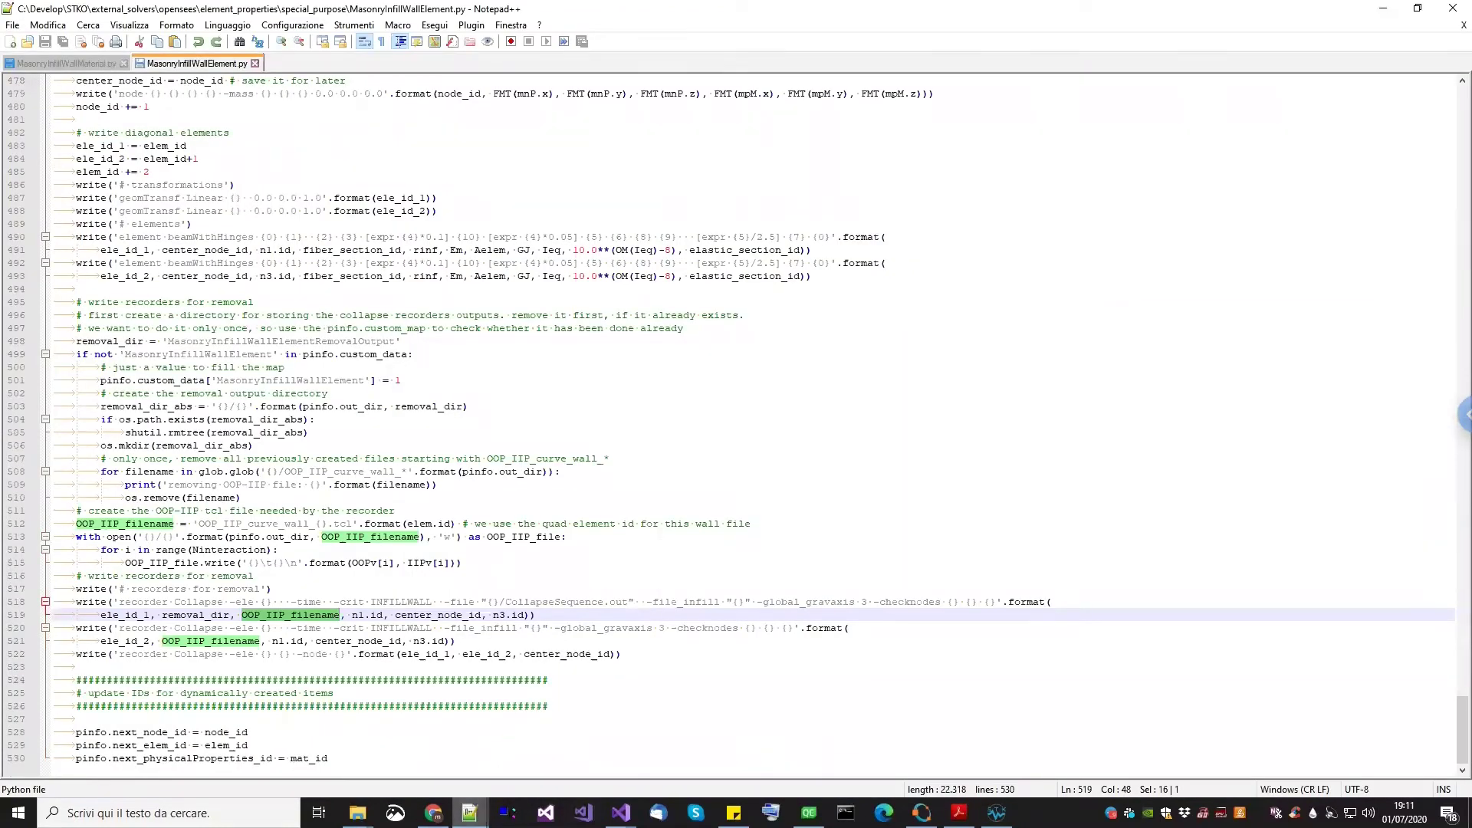
{"action": "left_click", "coordinate": [469, 813]}
{"action": "left_click", "coordinate": [463, 760]}
{"action": "scroll", "coordinate": [129, 450], "scroll_direction": "down", "scroll_amount": 4}
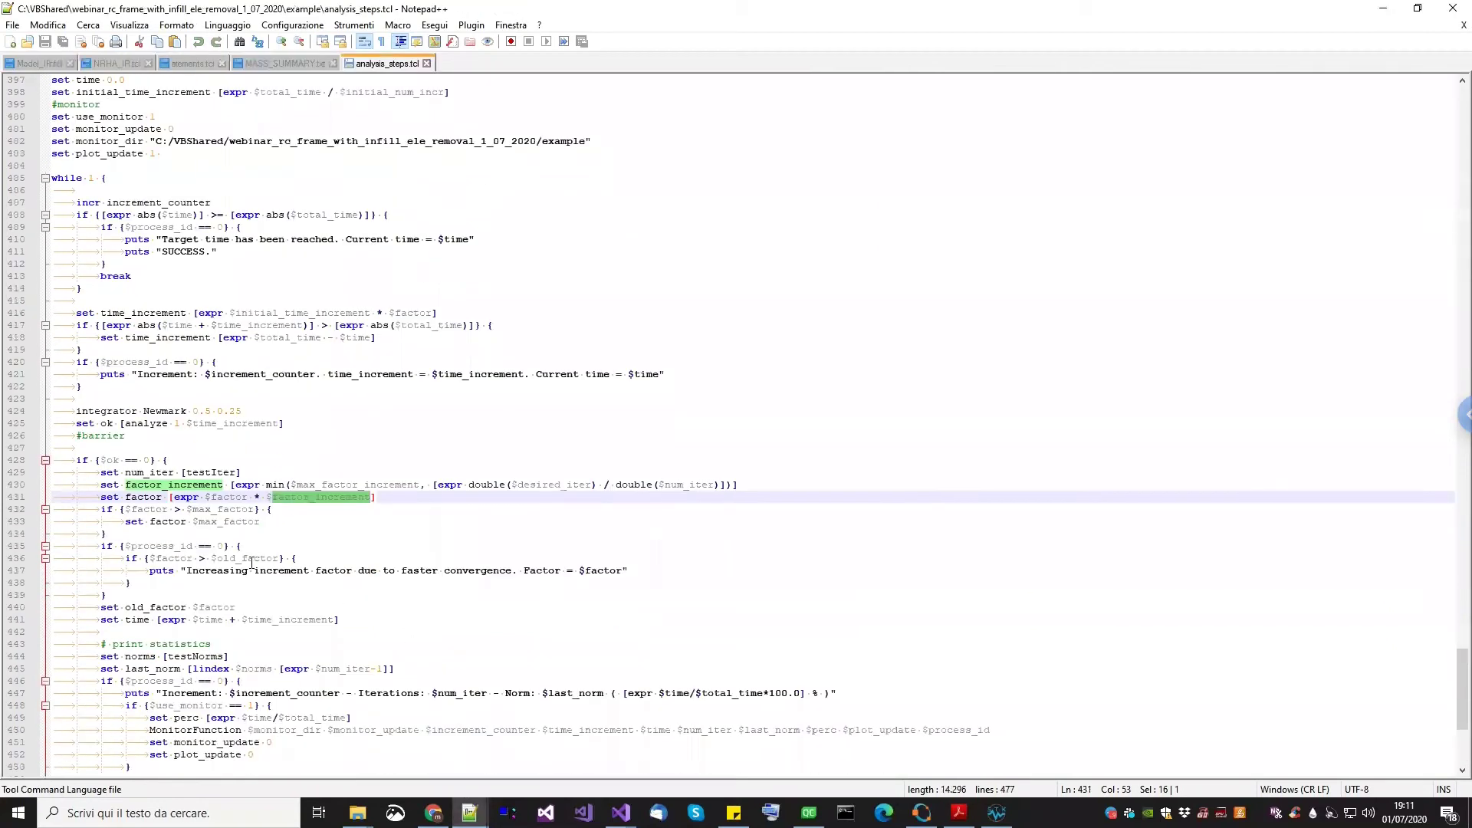
Examine how the loop's non-converged else branch reduces factor using factor_increment, min_factor_increment, desired_iter and num_iter
{"action": "scroll", "coordinate": [129, 451], "scroll_direction": "down", "scroll_amount": 3}
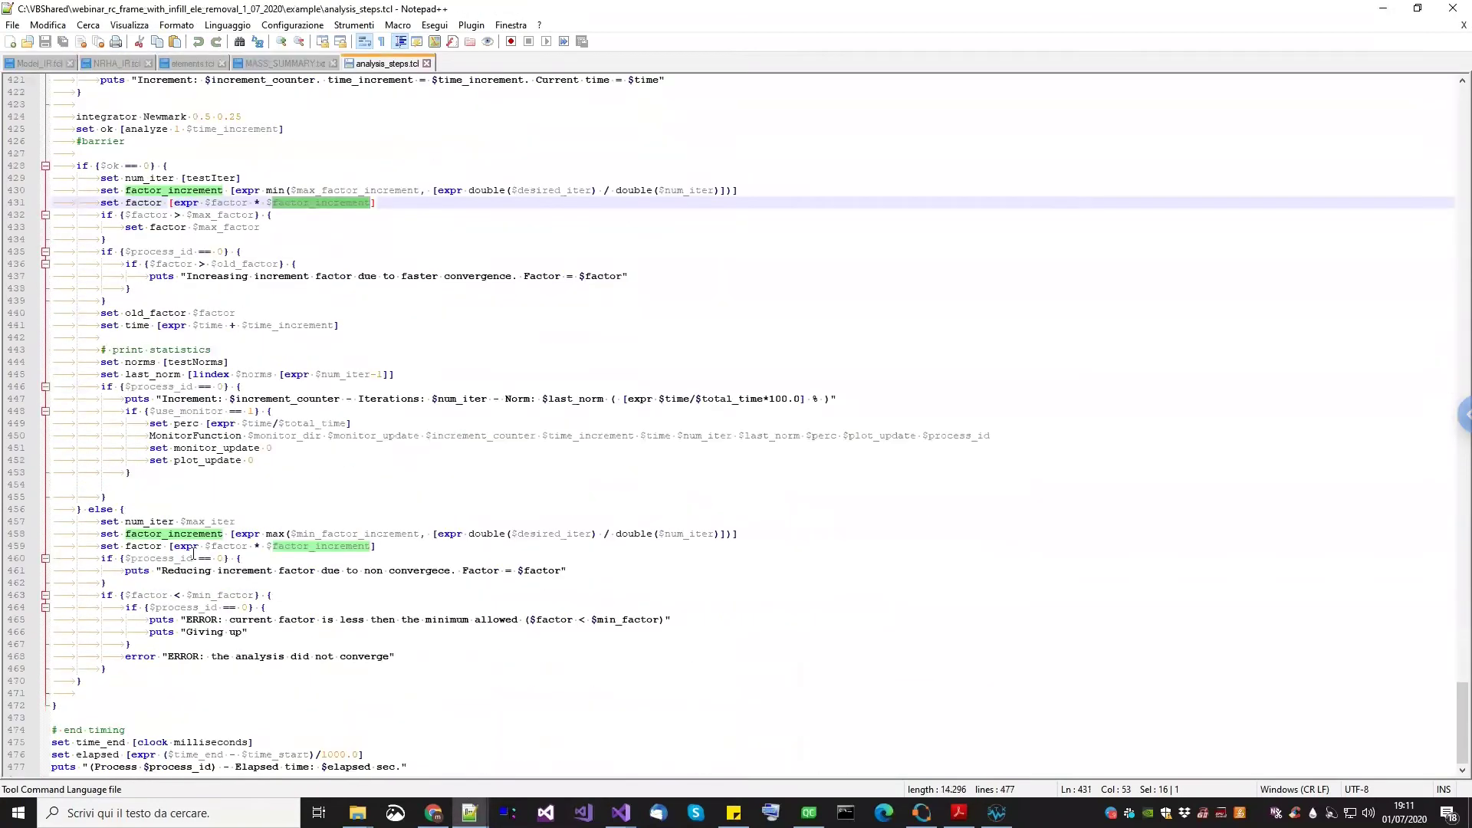
{"action": "left_click", "coordinate": [174, 534]}
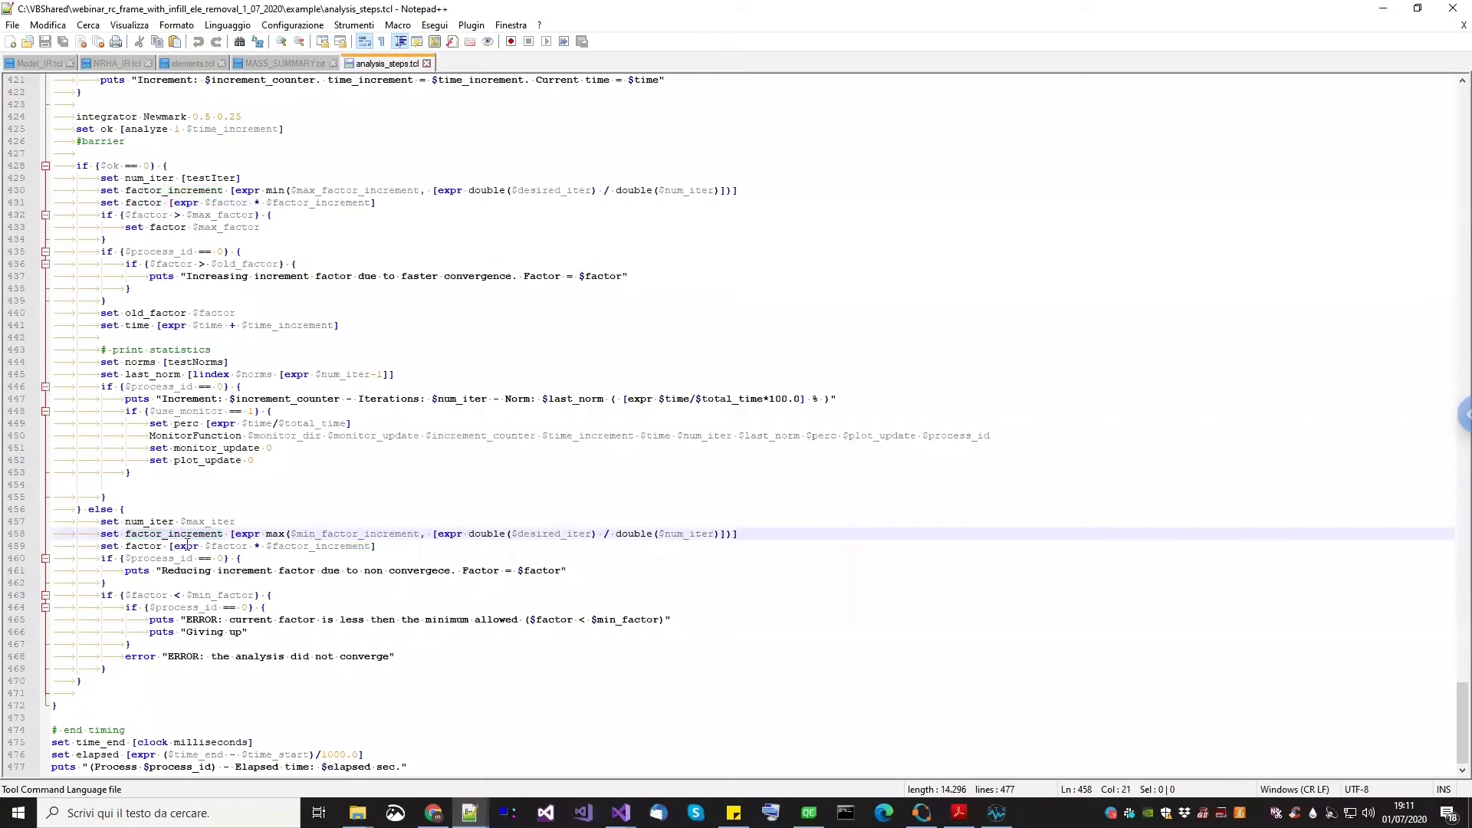
{"action": "left_click", "coordinate": [224, 546]}
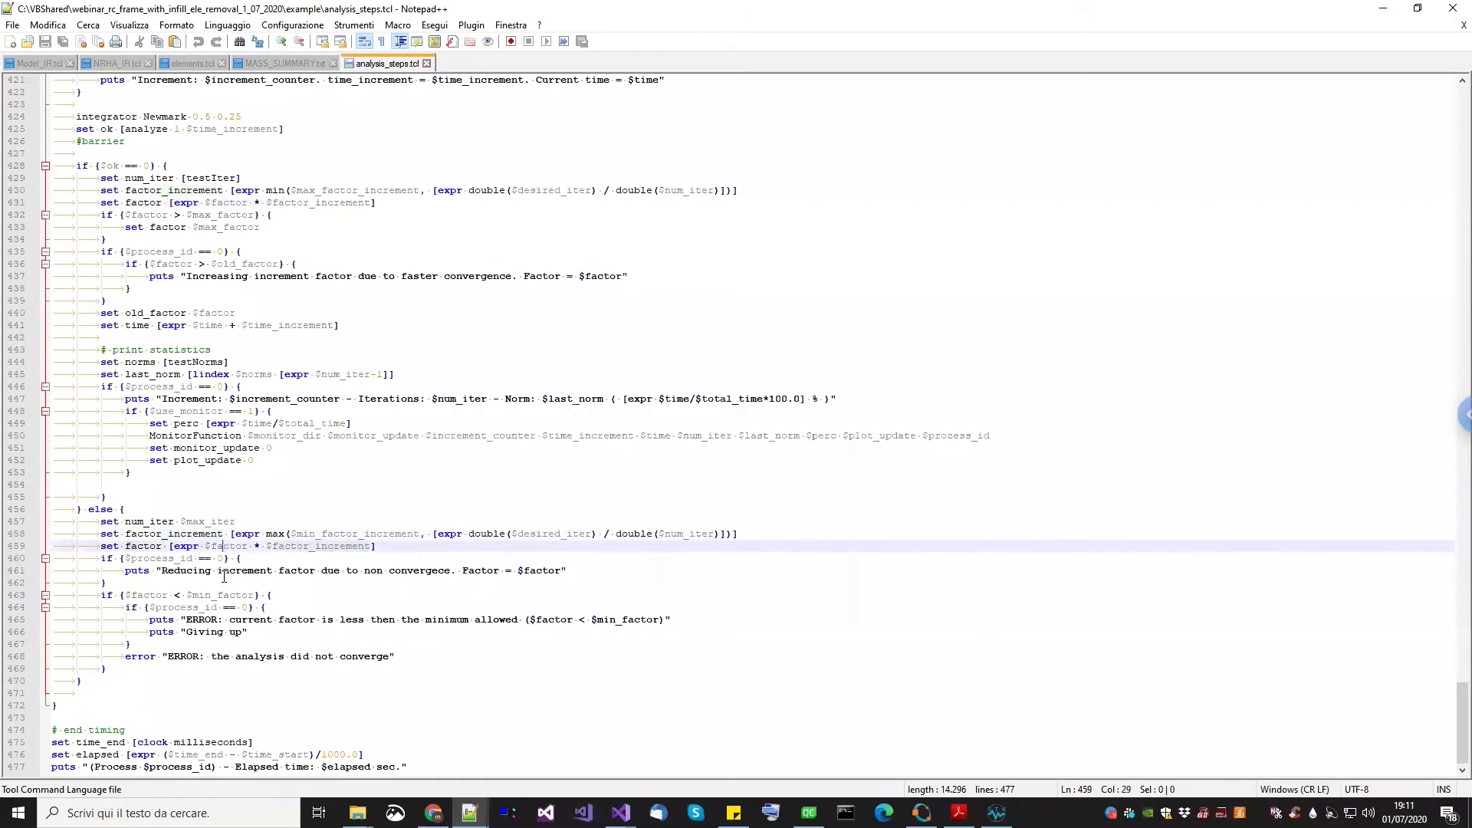
{"action": "double_click", "coordinate": [556, 535]}
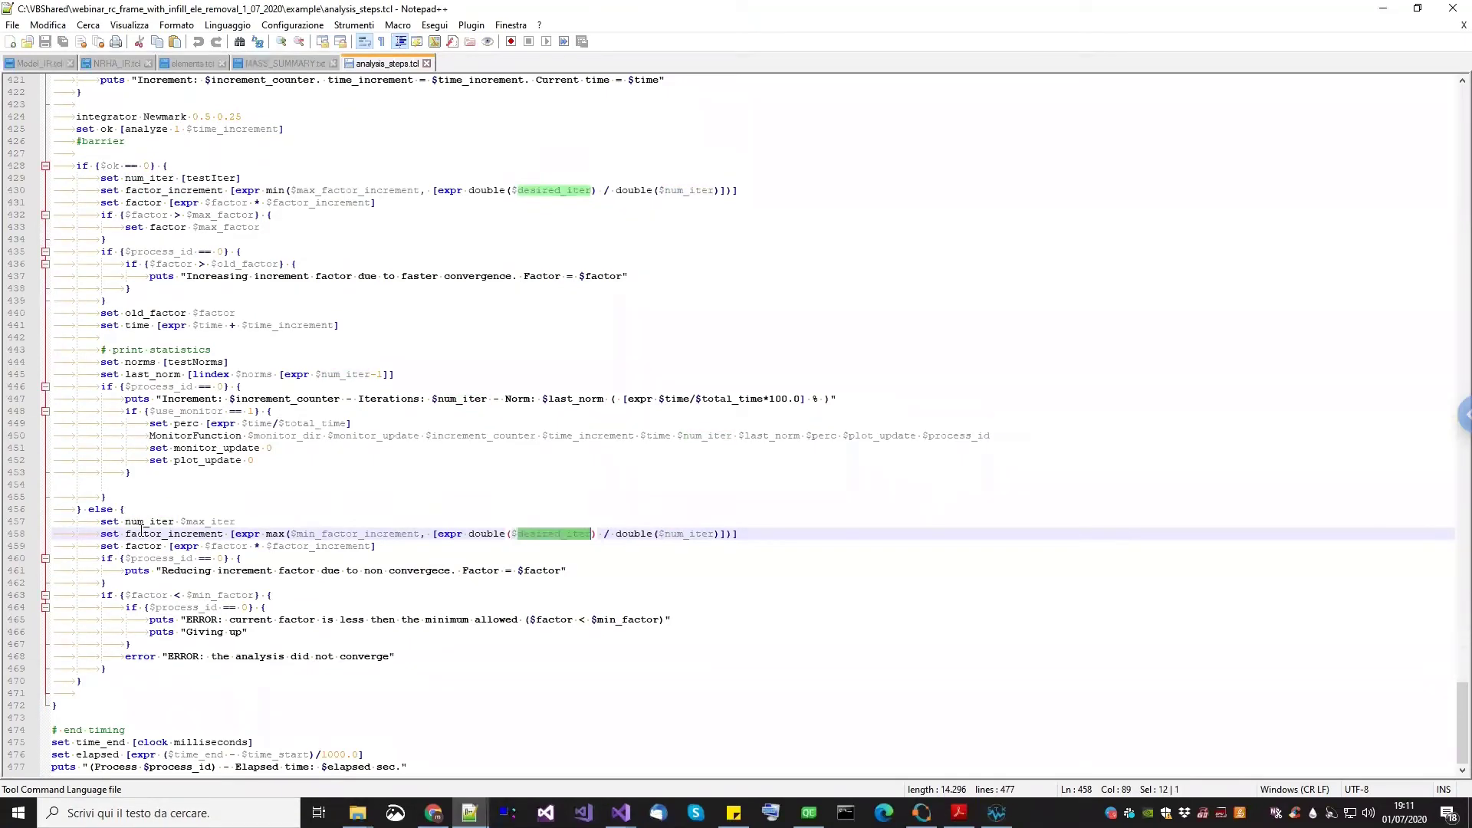
{"action": "double_click", "coordinate": [141, 535]}
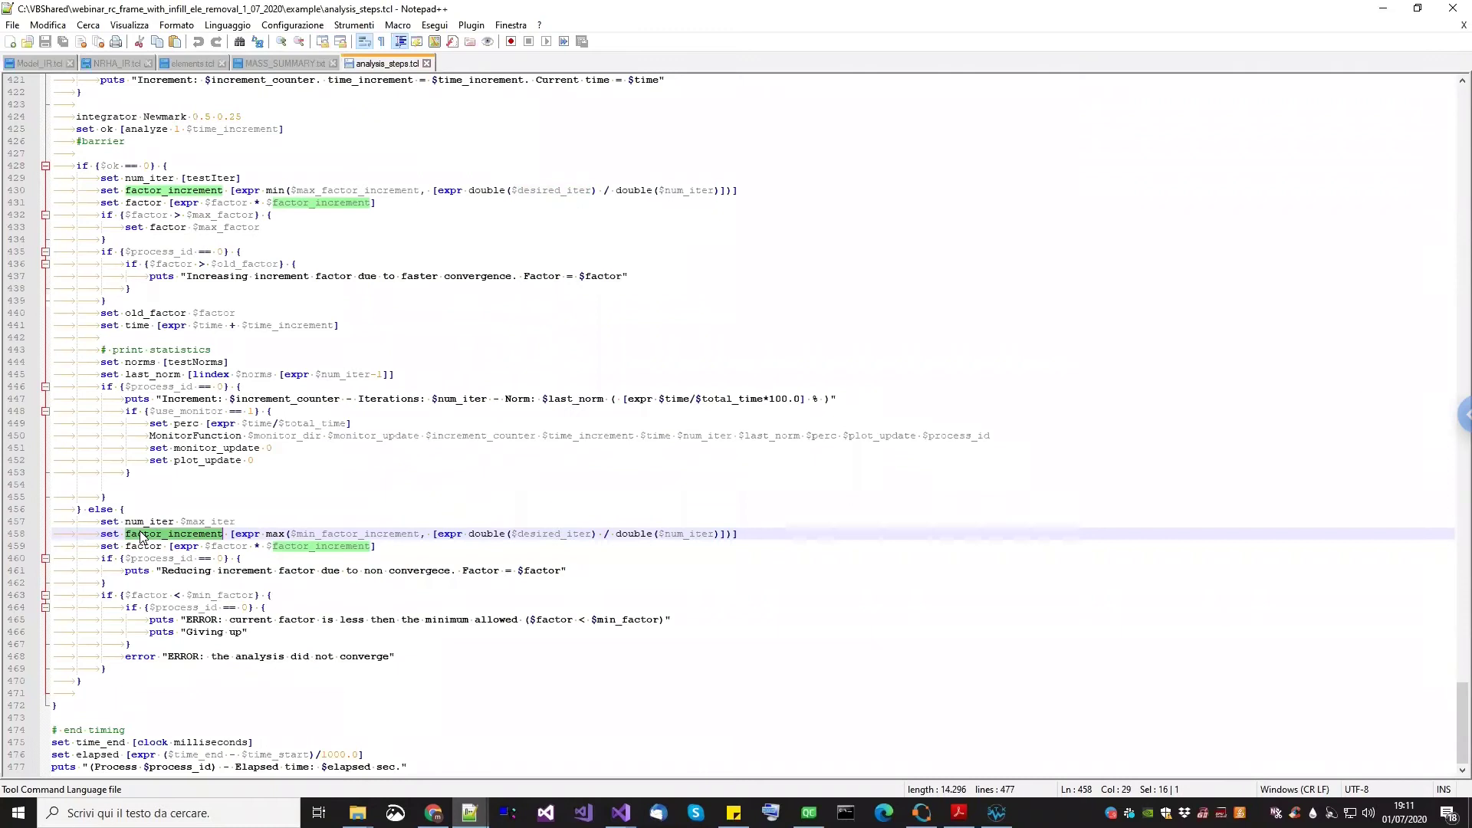
Examine the else branch's comparison of factor with min_factor, and check the min factor setting in STKO's dynamic analysis step
{"action": "key", "text": "Down"}
{"action": "key", "text": "Down"}
{"action": "key", "text": "Down"}
{"action": "key", "text": "Down"}
{"action": "key", "text": "Down"}
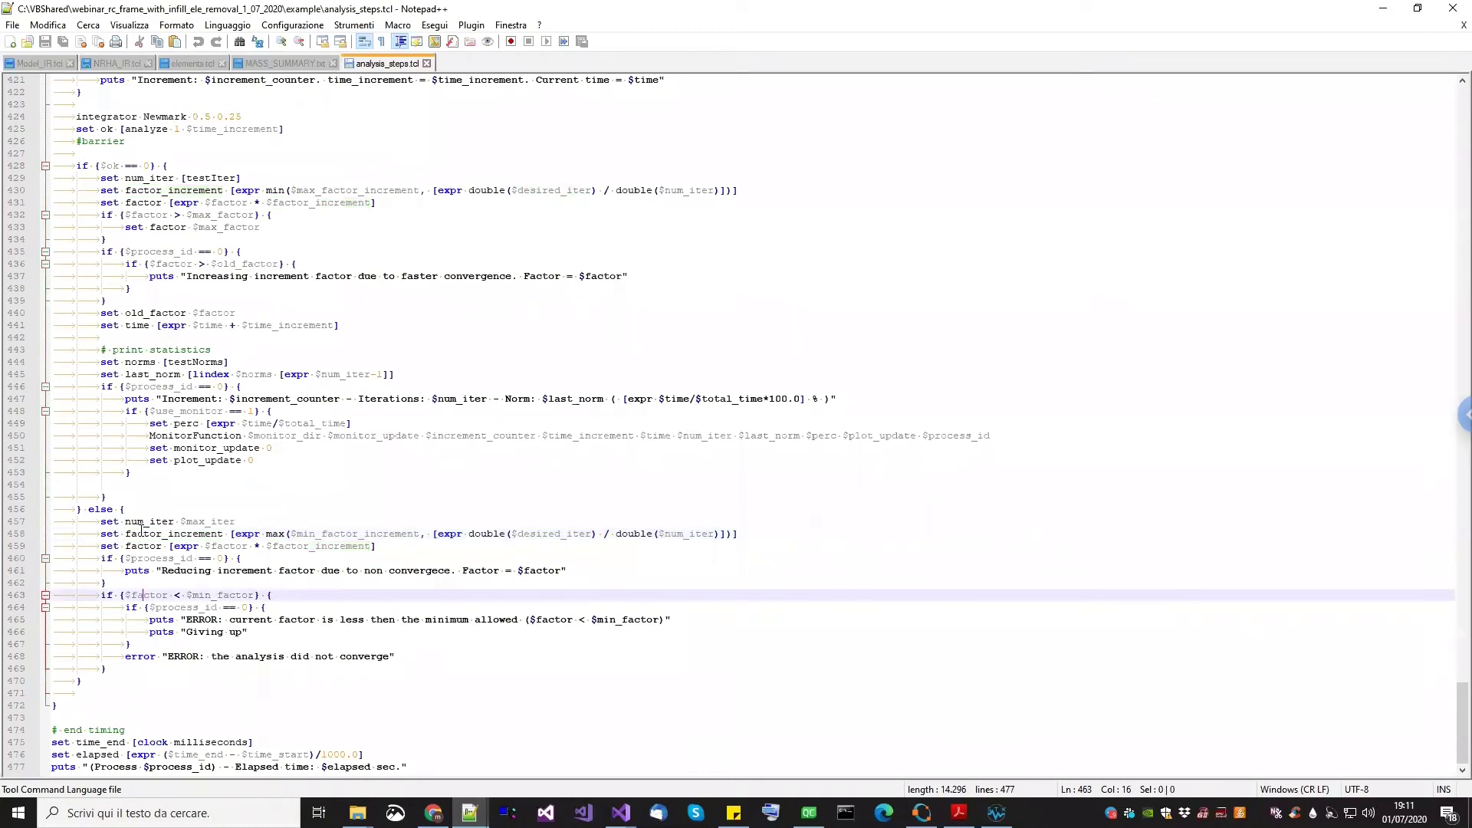
{"action": "double_click", "coordinate": [142, 597]}
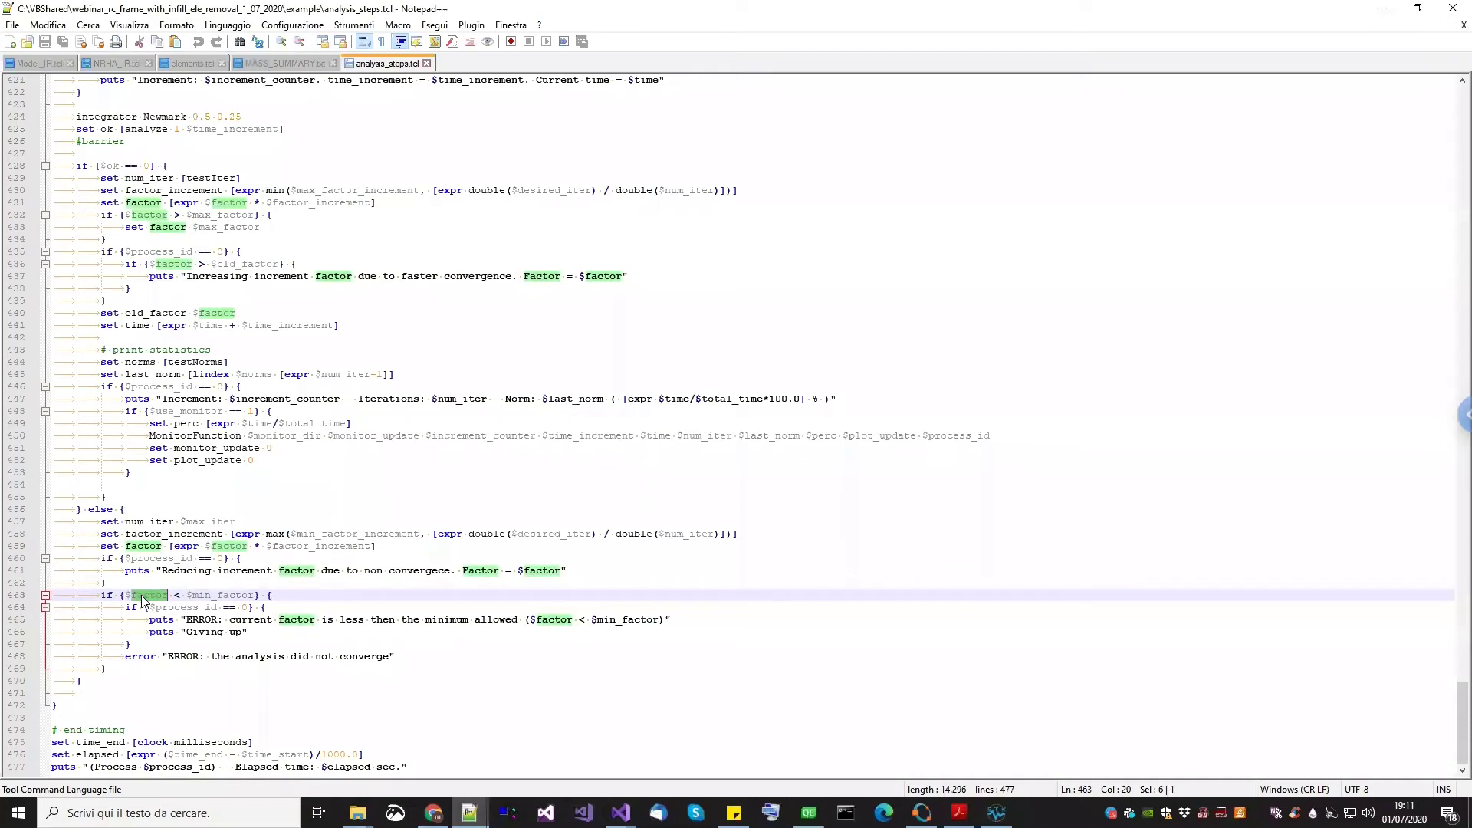
{"action": "double_click", "coordinate": [221, 597]}
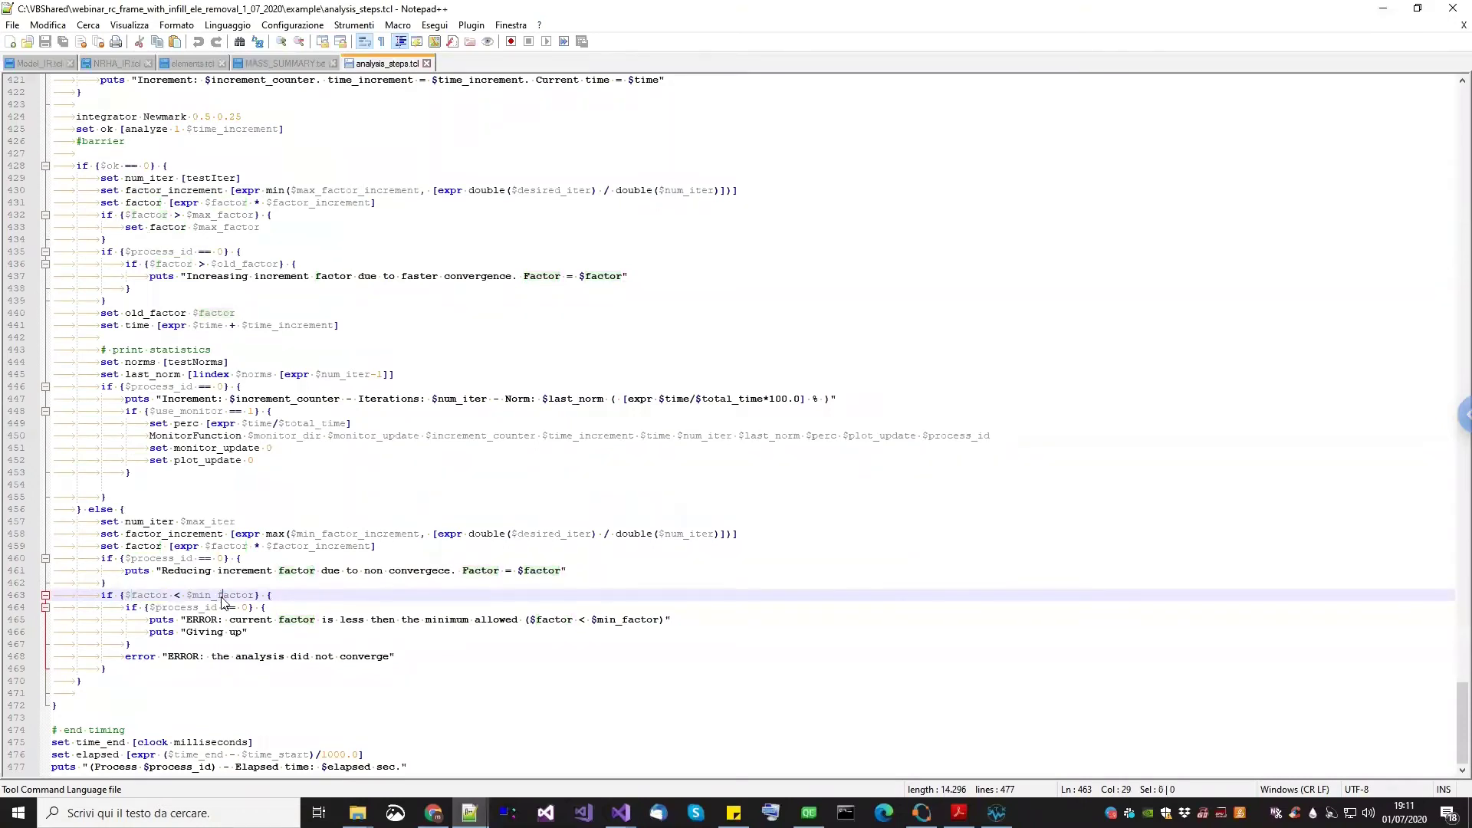
{"action": "left_click", "coordinate": [996, 813]}
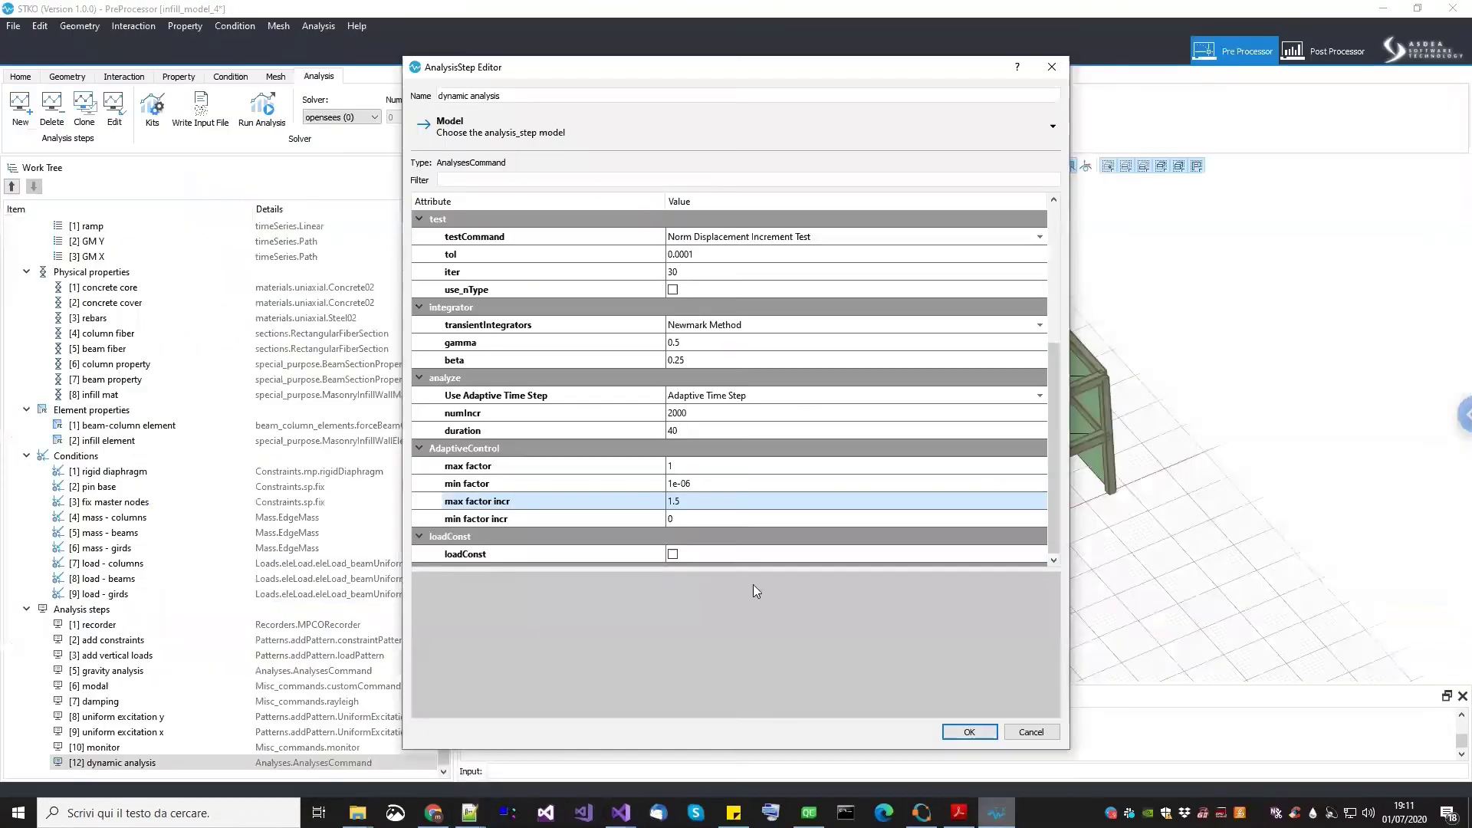
{"action": "double_click", "coordinate": [700, 483]}
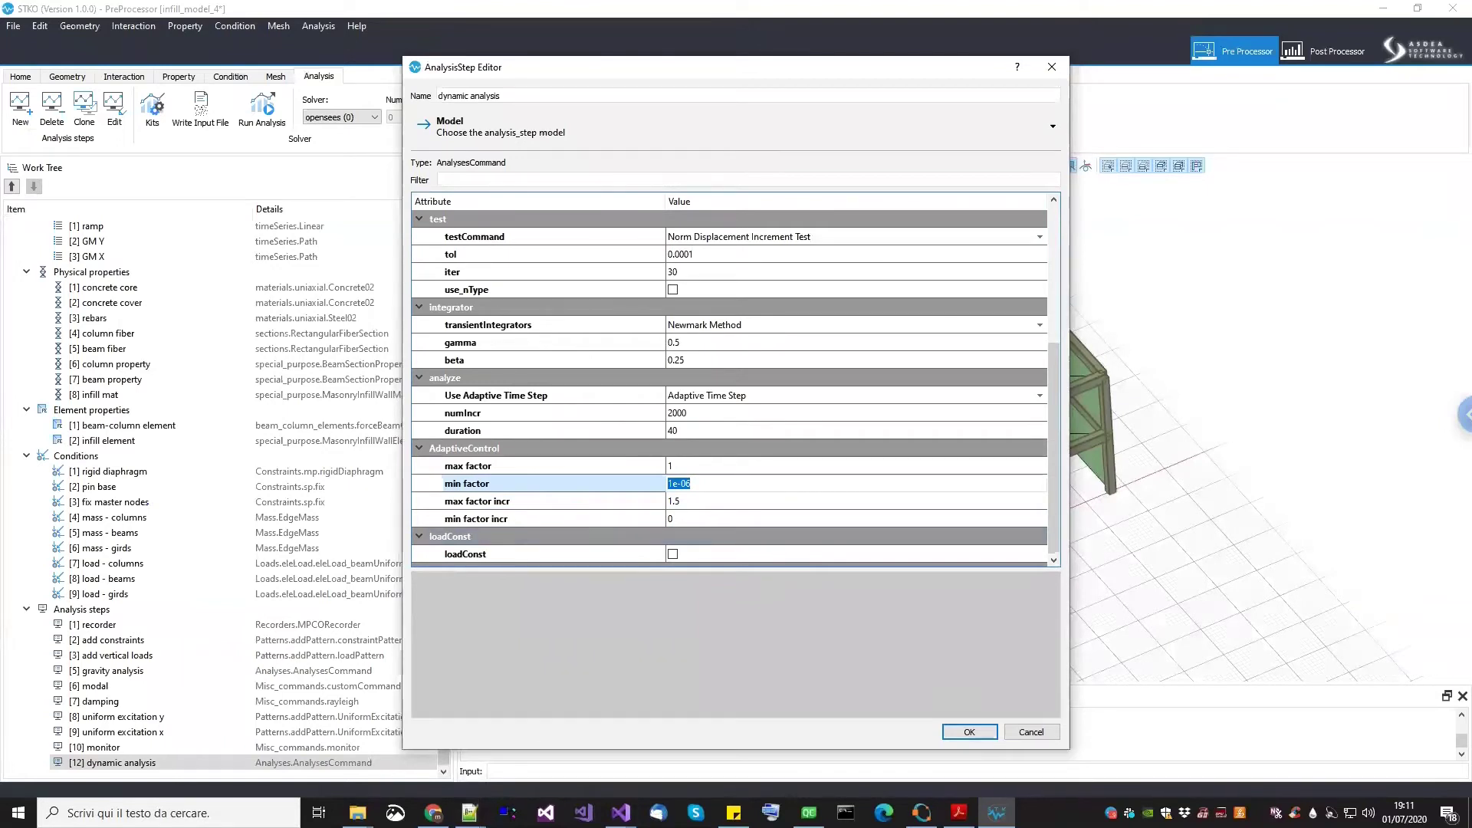
Switch to analysis_steps.tcl in Notepad++ and check the algorithm setting among the analysis commands above the adaptive time-stepping script
{"action": "left_click", "coordinate": [469, 813]}
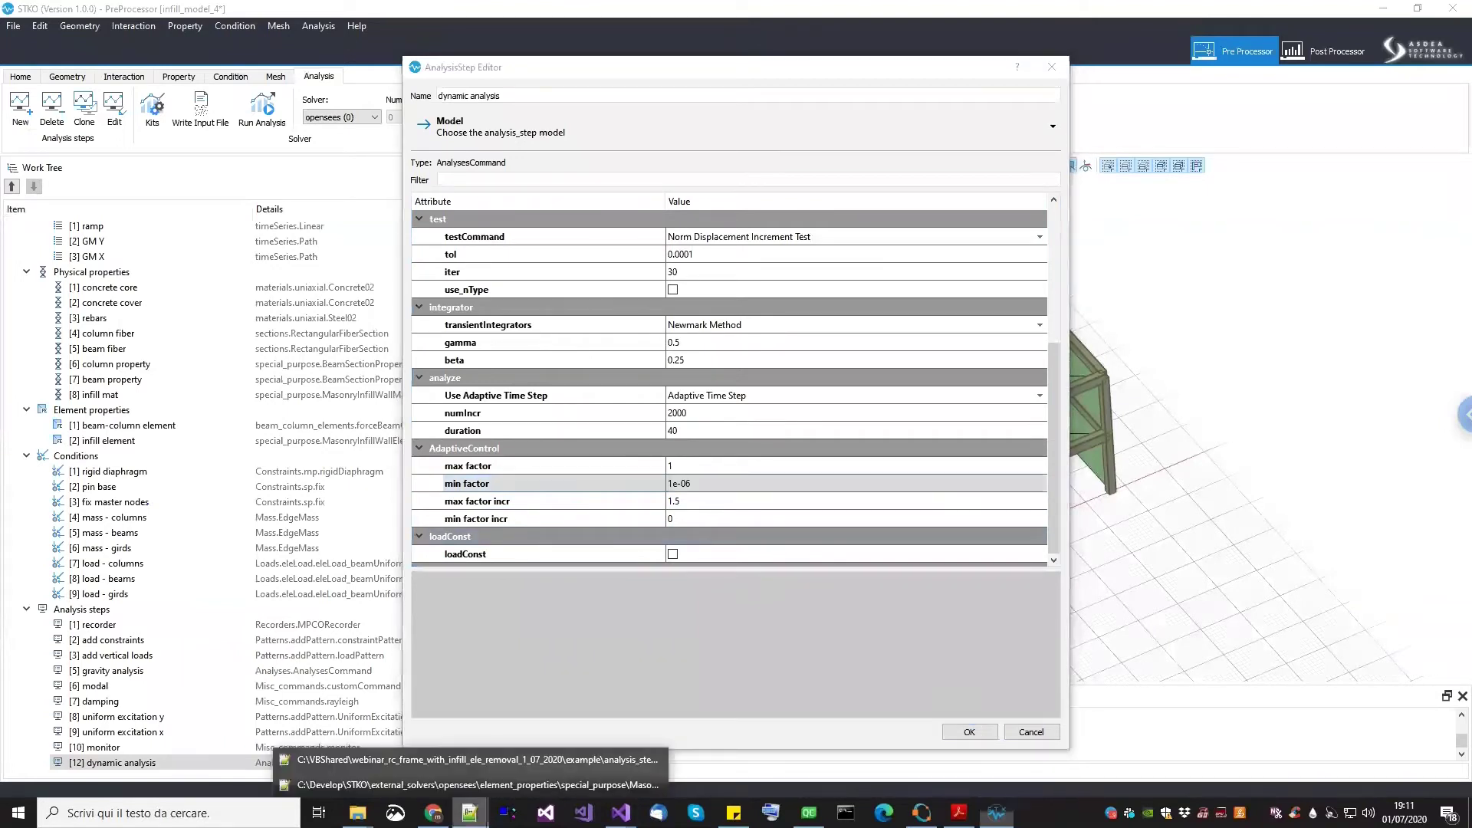
{"action": "left_click", "coordinate": [463, 760]}
{"action": "scroll", "coordinate": [246, 568], "scroll_direction": "up", "scroll_amount": 18}
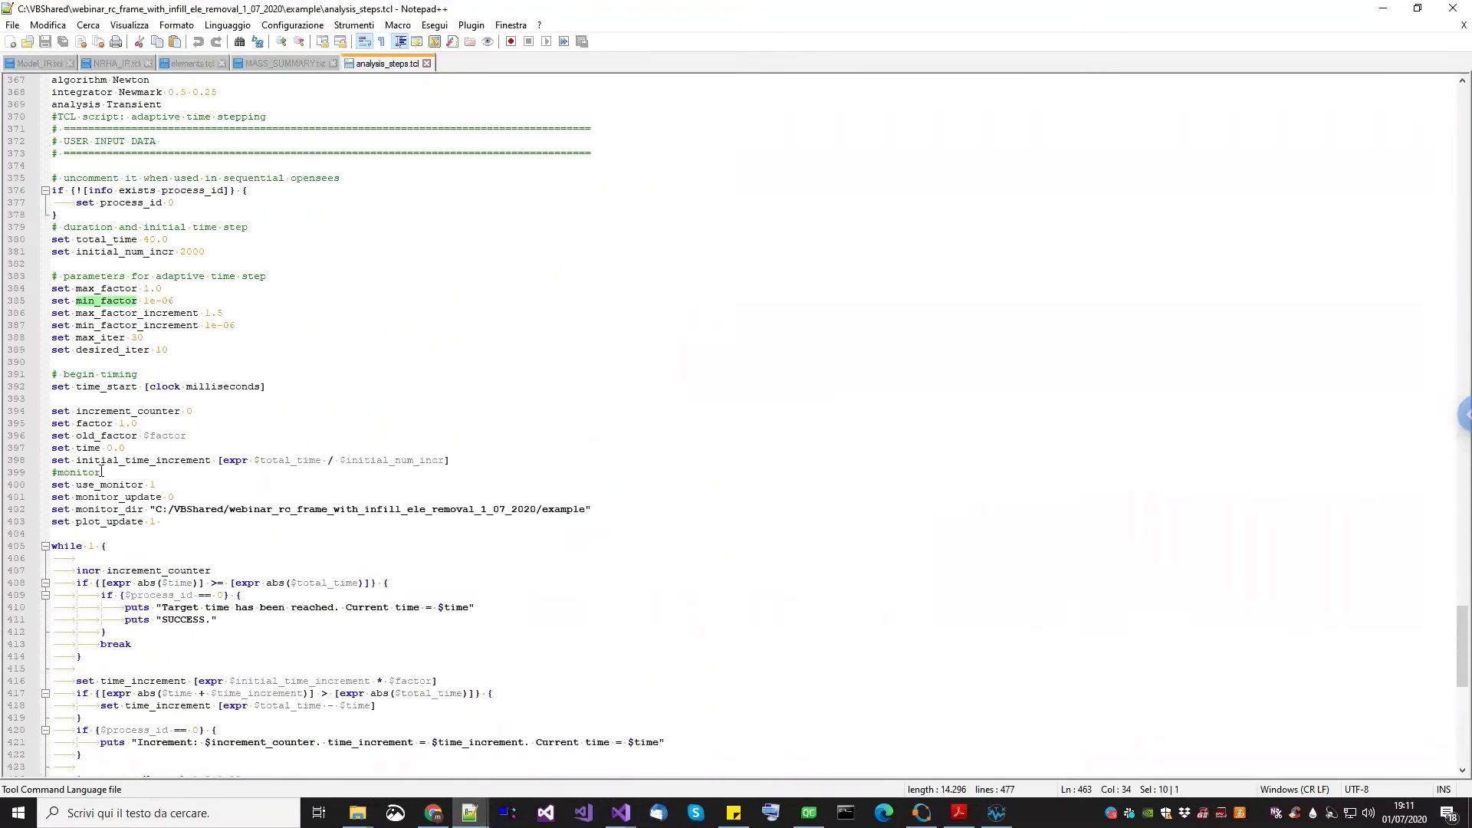
{"action": "scroll", "coordinate": [127, 196], "scroll_direction": "up", "scroll_amount": 3}
{"action": "double_click", "coordinate": [138, 190]}
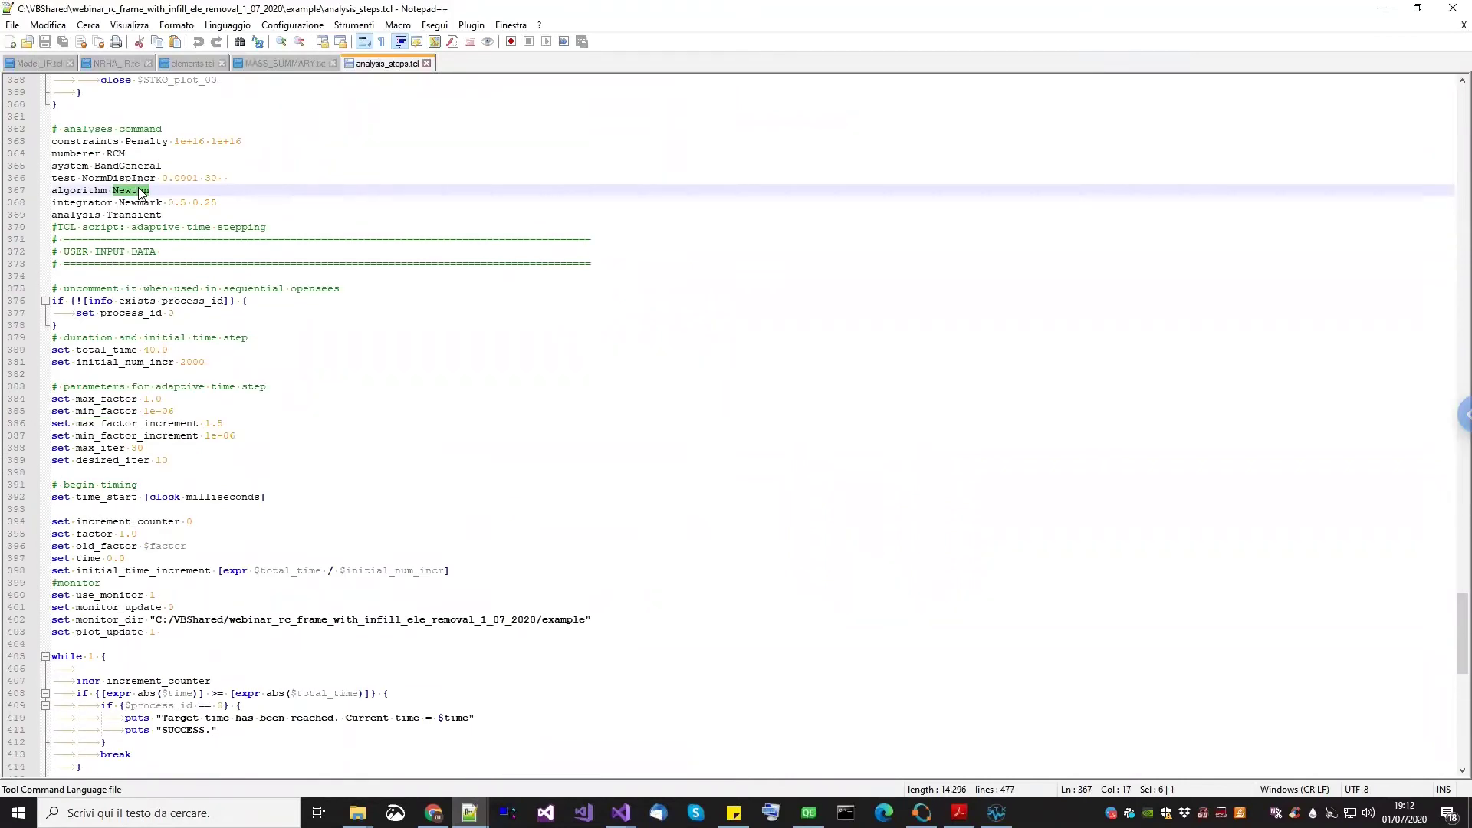
Examine the adaptive time-stepping loop in the script, including the MonitorFunction call, the increment statistics output and the factor increment lines
{"action": "scroll", "coordinate": [233, 456], "scroll_direction": "down", "scroll_amount": 14}
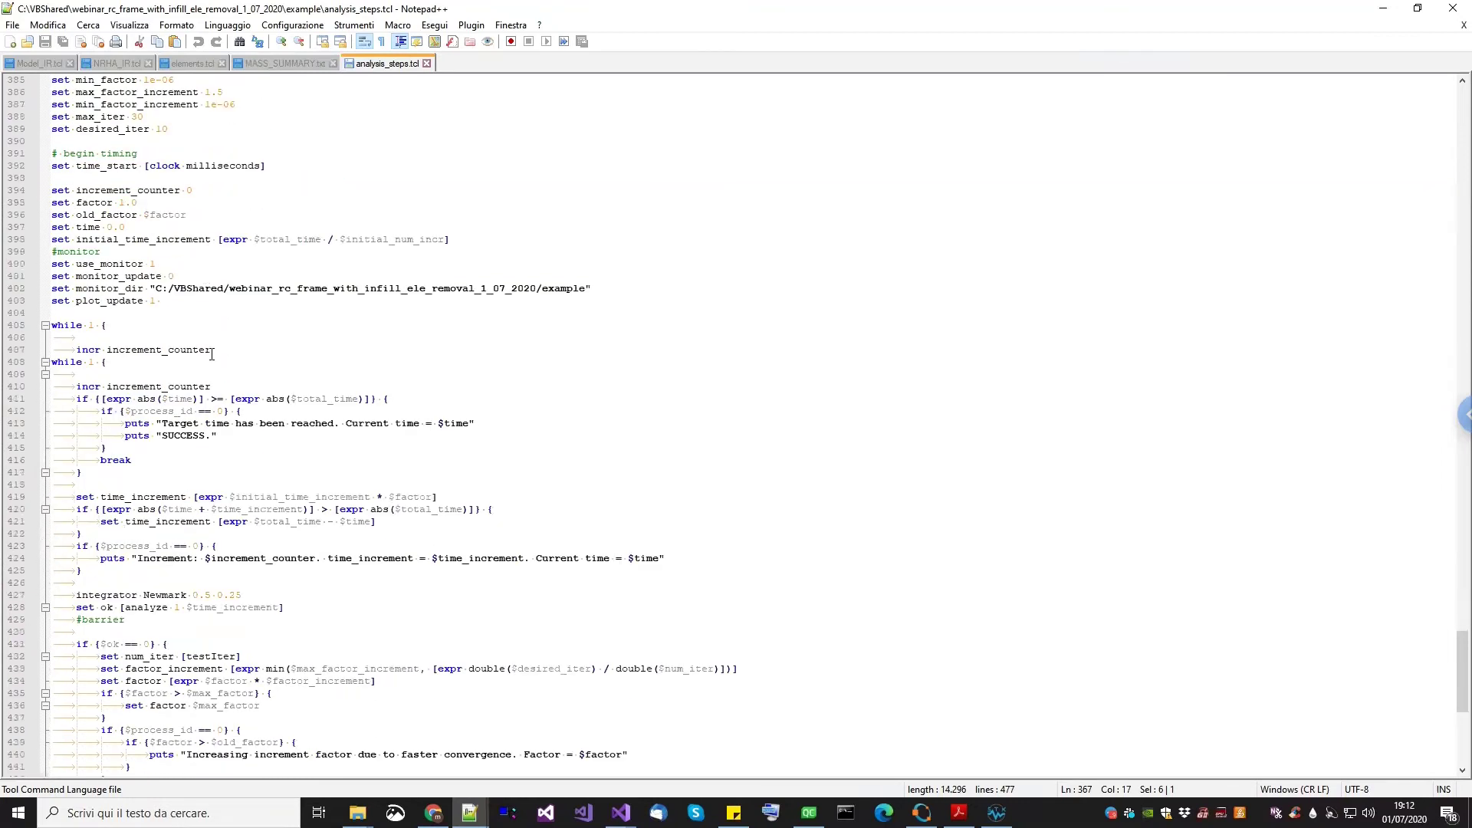
{"action": "scroll", "coordinate": [233, 456], "scroll_direction": "down", "scroll_amount": 4}
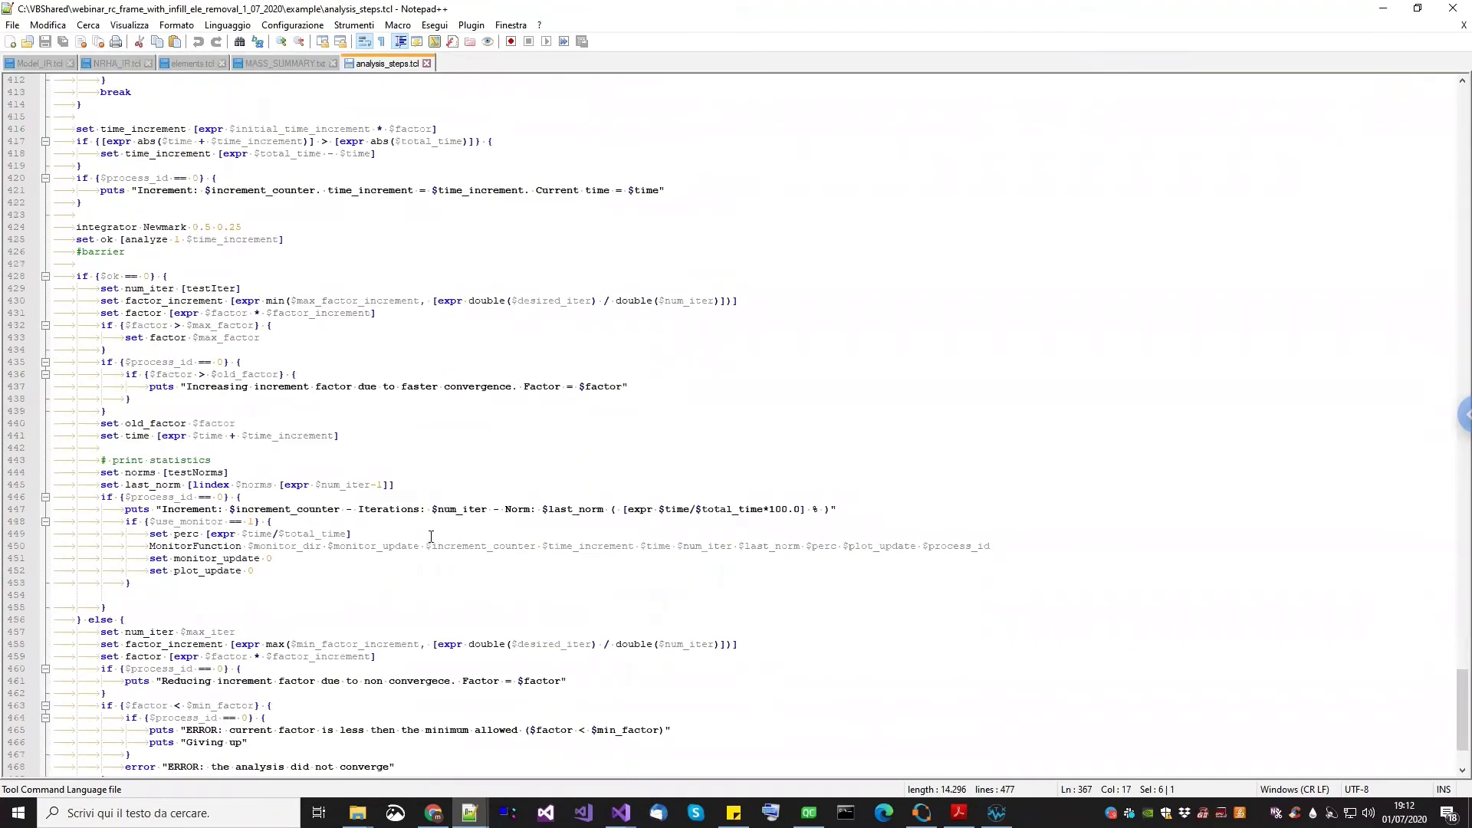
{"action": "scroll", "coordinate": [419, 540], "scroll_direction": "down", "scroll_amount": 1}
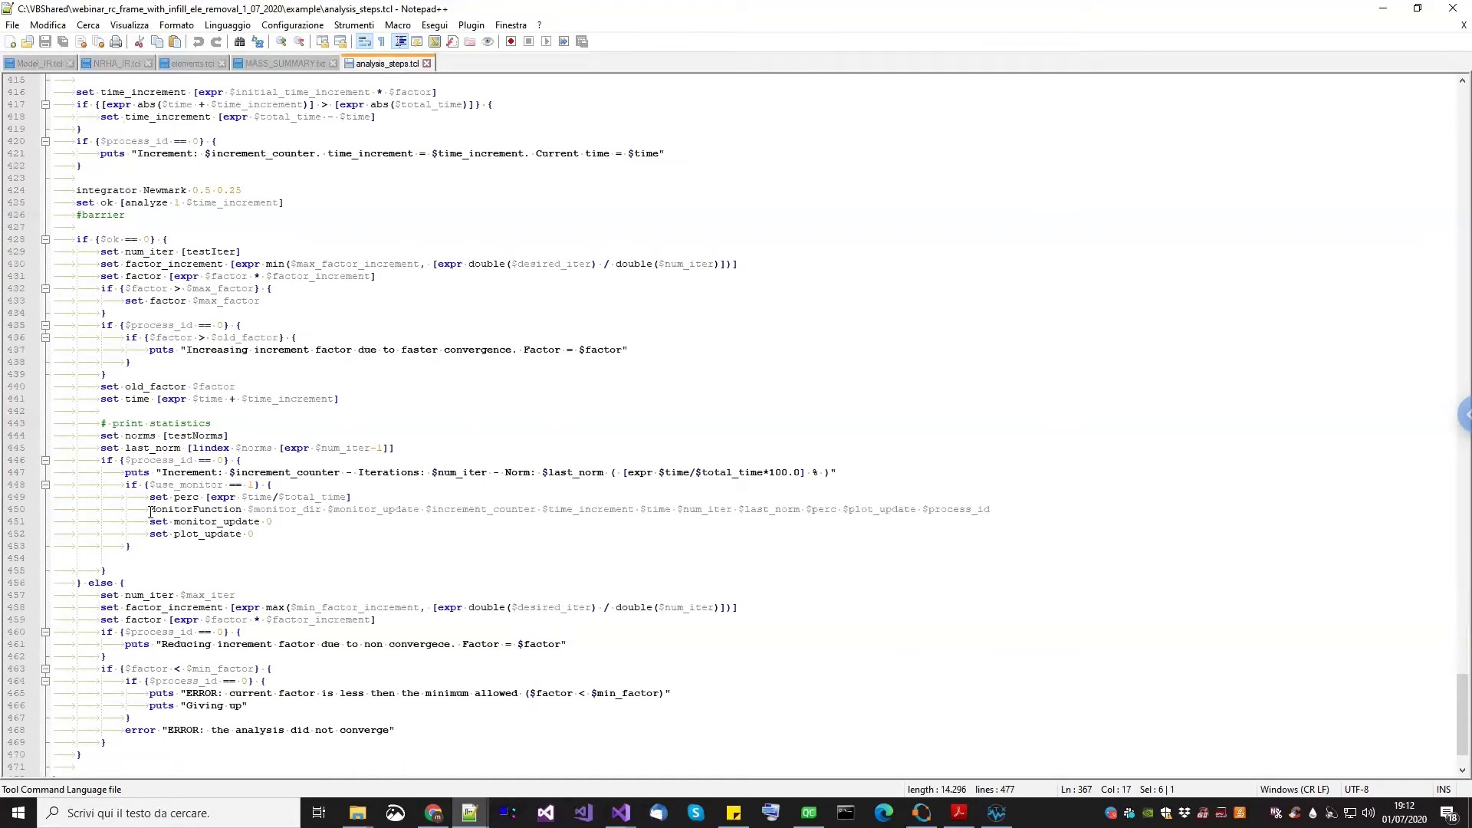
{"action": "left_click_drag", "start_coordinate": [150, 510], "coordinate": [585, 522]}
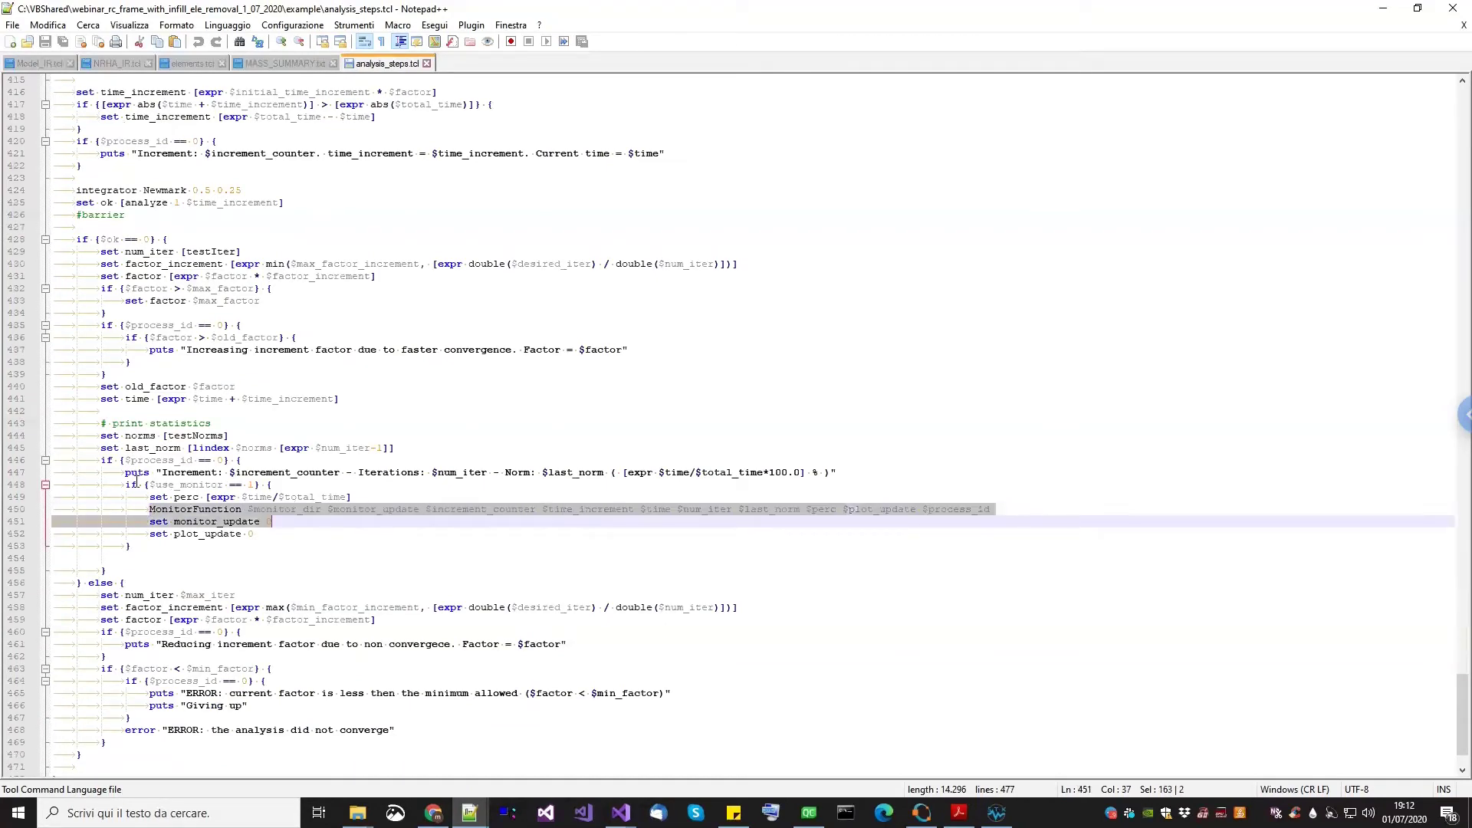
{"action": "left_click_drag", "start_coordinate": [126, 473], "coordinate": [449, 477]}
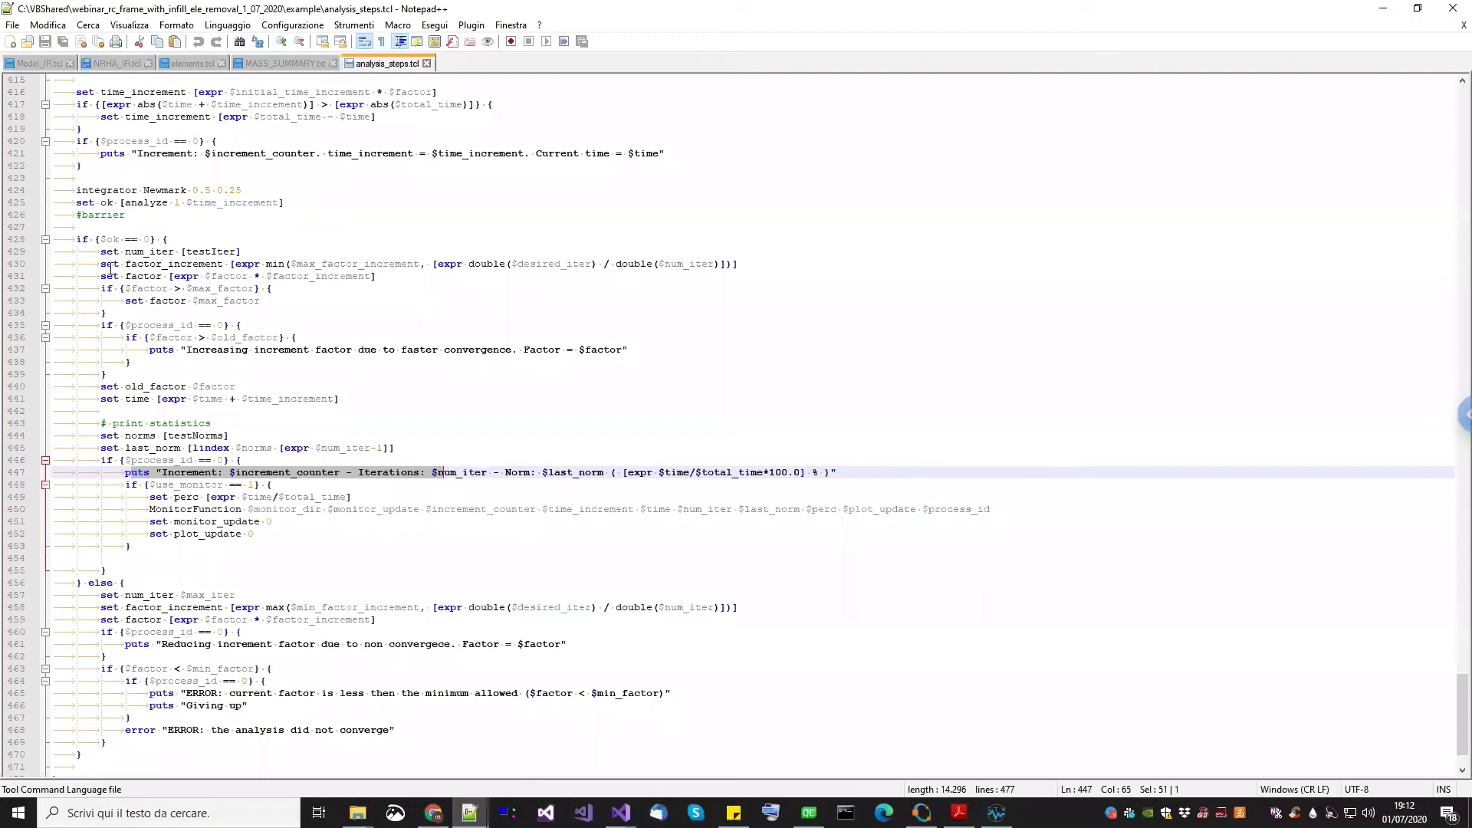
{"action": "left_click_drag", "start_coordinate": [102, 264], "coordinate": [169, 276]}
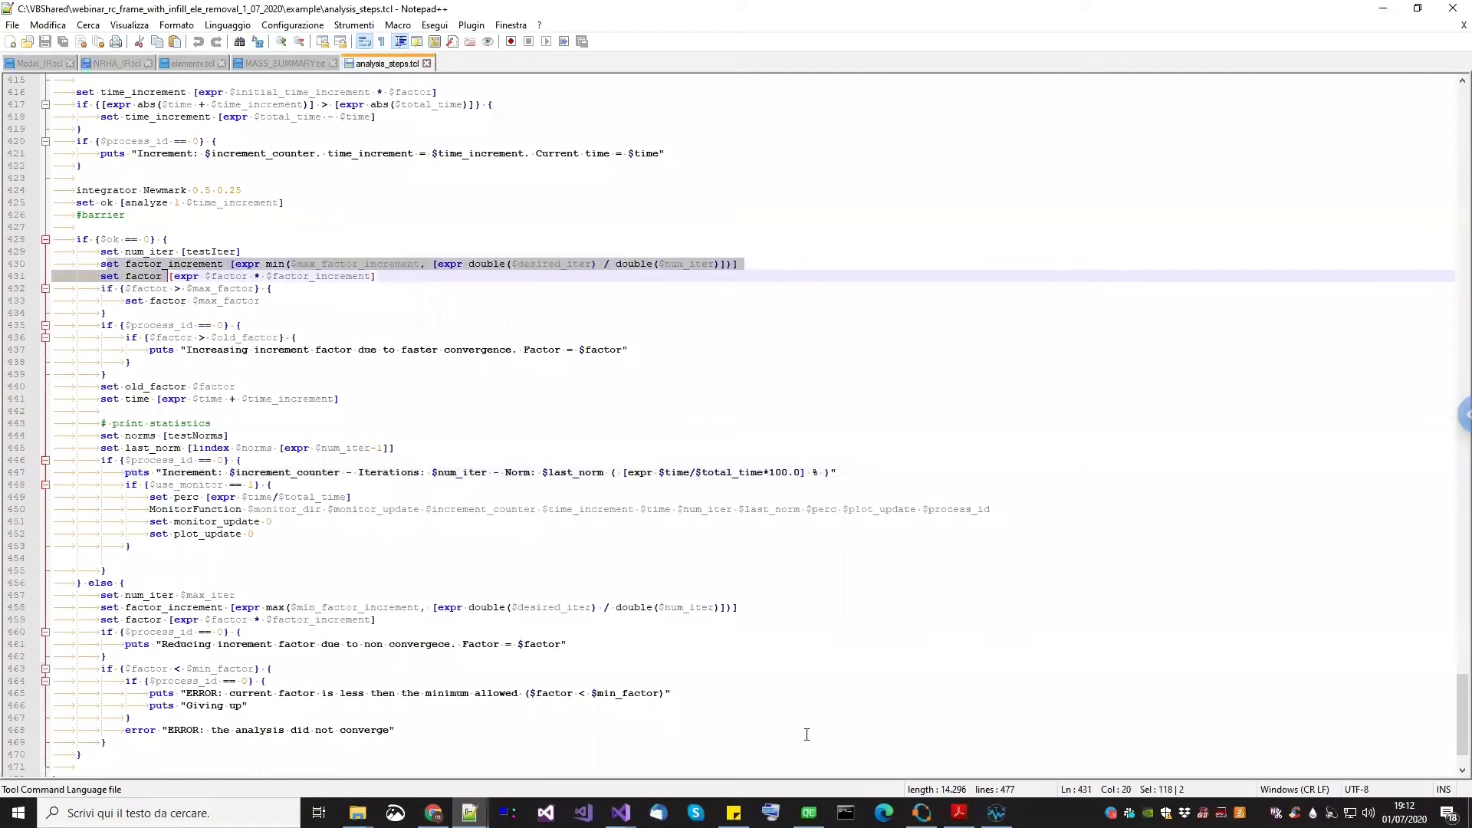
{"action": "left_click", "coordinate": [996, 813]}
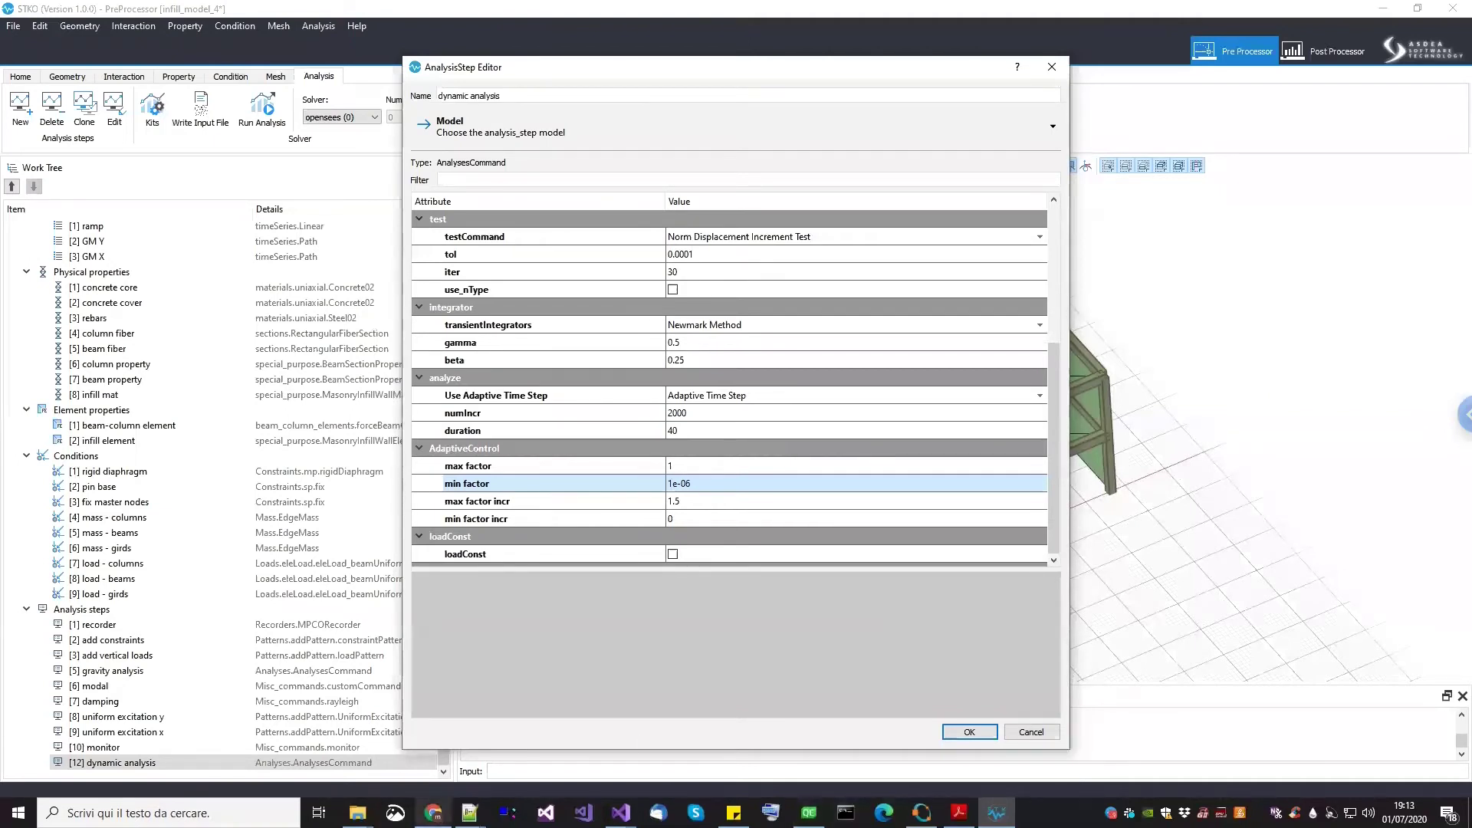
{"action": "left_click", "coordinate": [433, 813]}
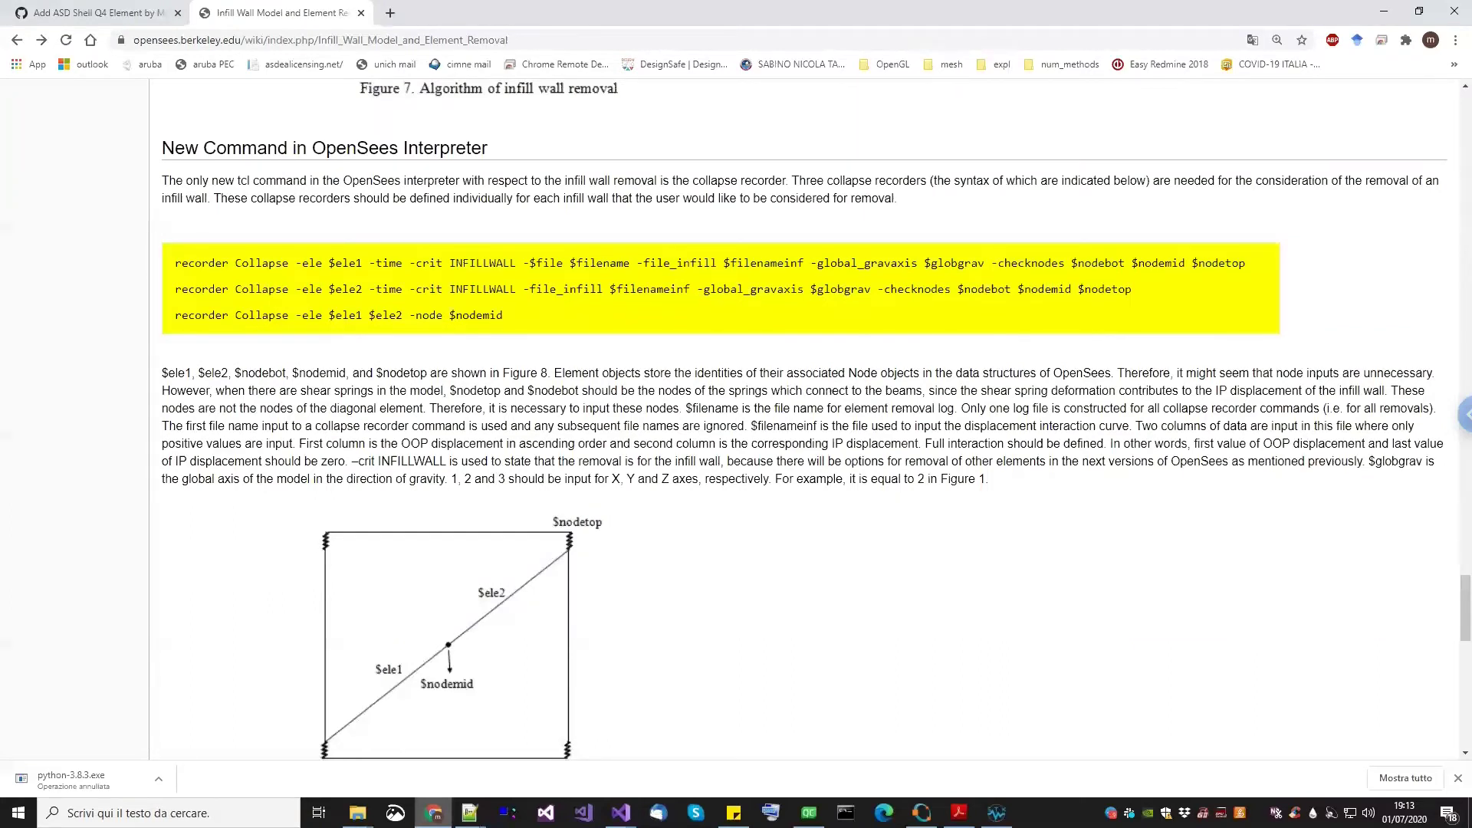
{"action": "left_click", "coordinate": [434, 812]}
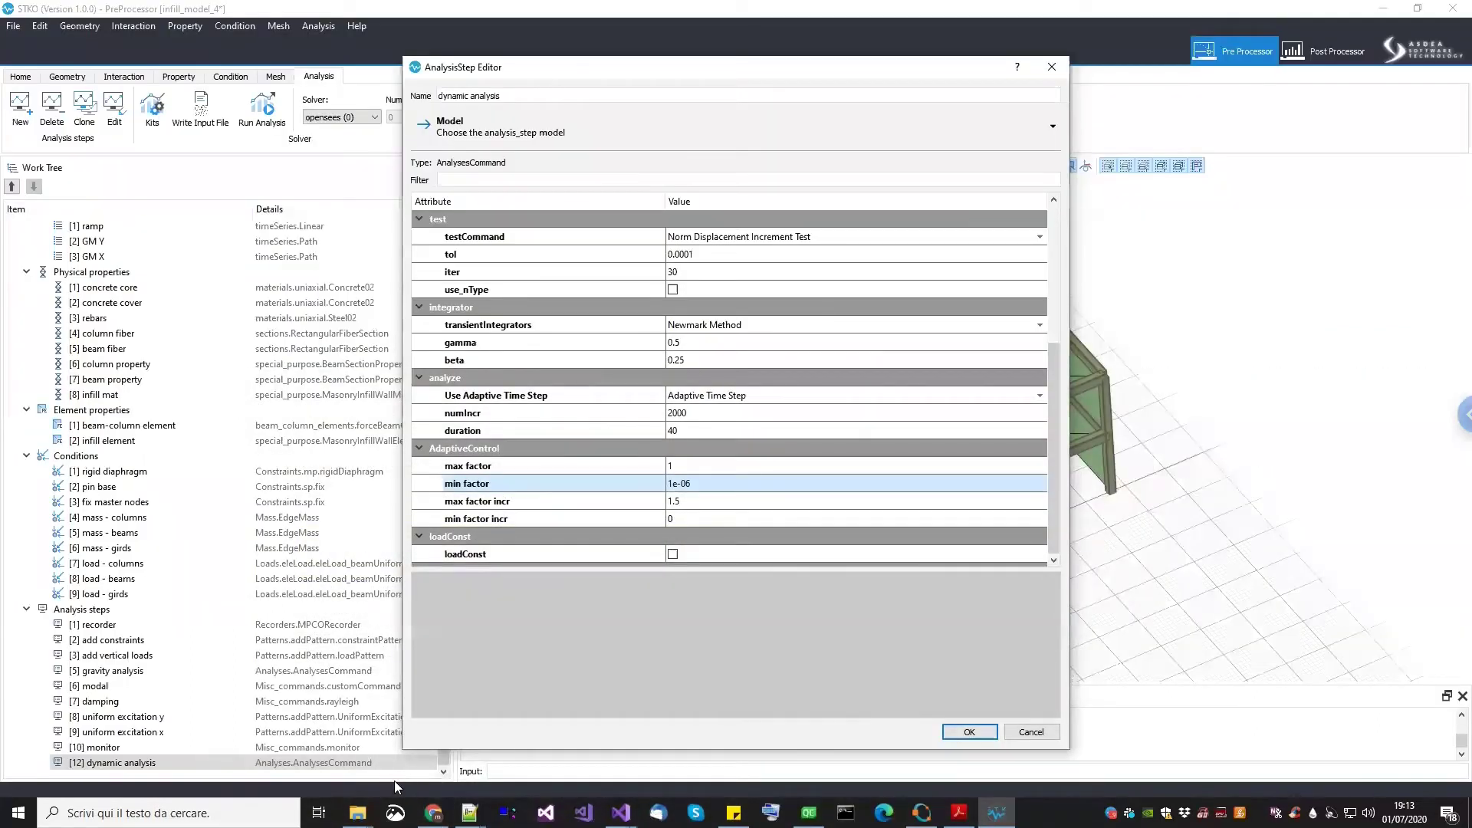
Open elements.tcl from the example folder in File Explorer
{"action": "left_click", "coordinate": [357, 813]}
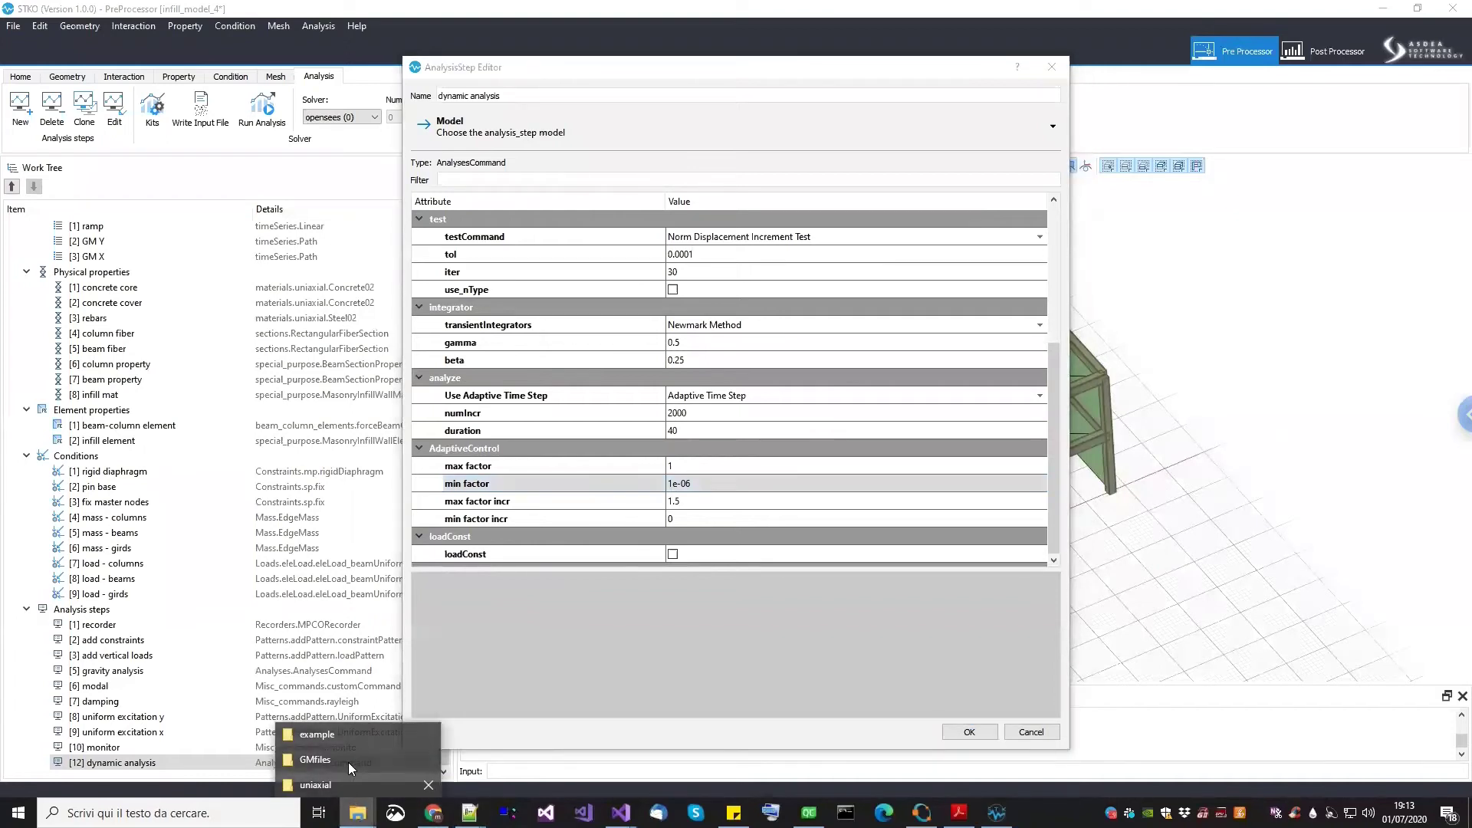
{"action": "left_click", "coordinate": [359, 734]}
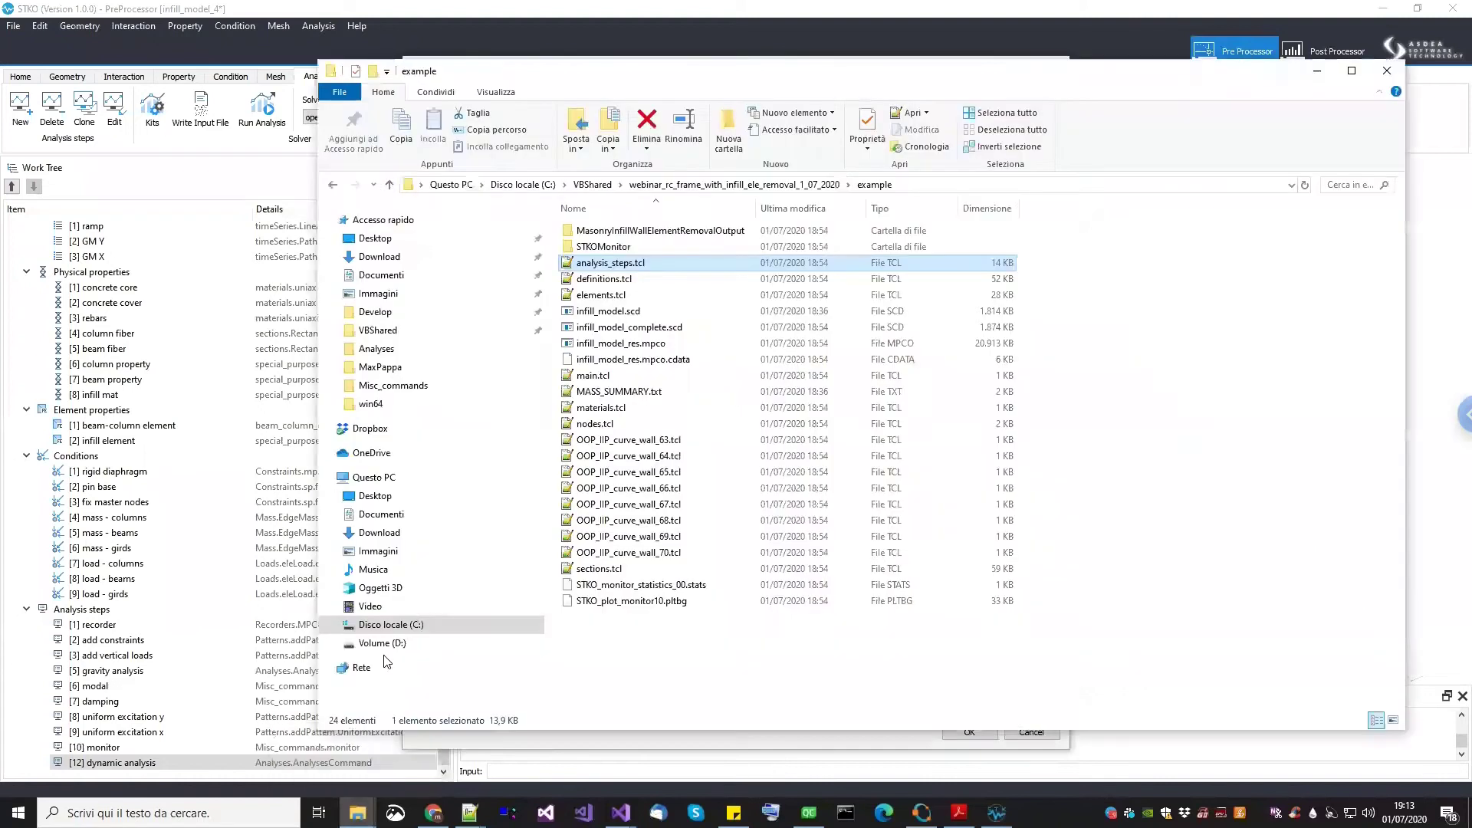
{"action": "left_click", "coordinate": [612, 294]}
{"action": "double_click", "coordinate": [612, 294]}
Examine the MasonryInfillWallElement assembly generated from STKO quad element 70 at the end of elements.tcl, including its fiber section
{"action": "scroll", "coordinate": [871, 371], "scroll_direction": "down", "scroll_amount": 10}
{"action": "mouse_move", "coordinate": [1462, 153]}
{"action": "left_mouse_down"}
{"action": "mouse_move", "coordinate": [1461, 461]}
{"action": "mouse_move", "coordinate": [1462, 153]}
{"action": "left_mouse_up"}
{"action": "scroll", "coordinate": [1237, 402], "scroll_direction": "down", "scroll_amount": 1}
{"action": "left_click_drag", "start_coordinate": [1461, 328], "coordinate": [1462, 596]}
{"action": "scroll", "coordinate": [1448, 773], "scroll_direction": "down", "scroll_amount": 20}
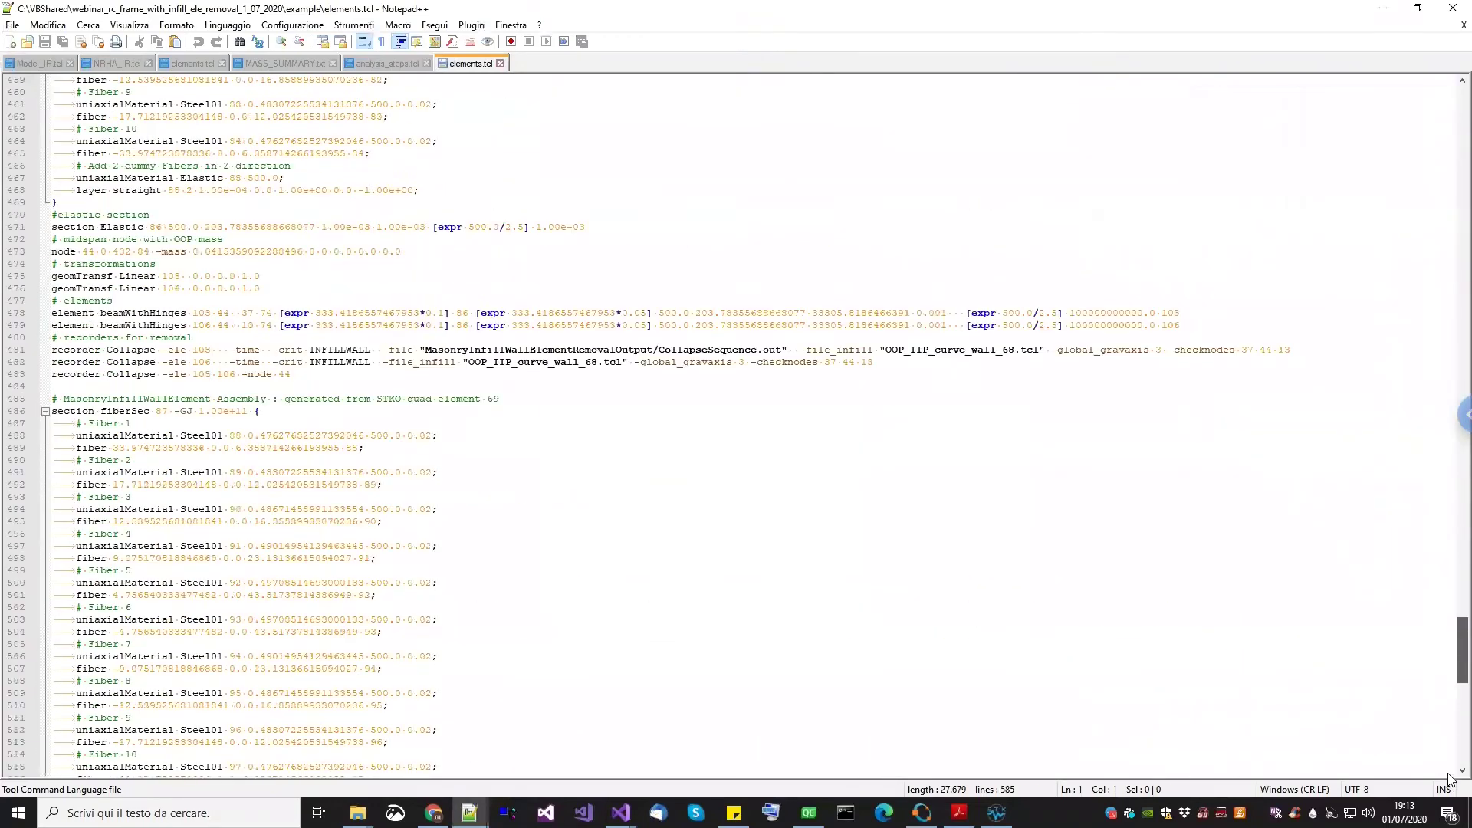
{"action": "scroll", "coordinate": [192, 354], "scroll_direction": "up", "scroll_amount": 2}
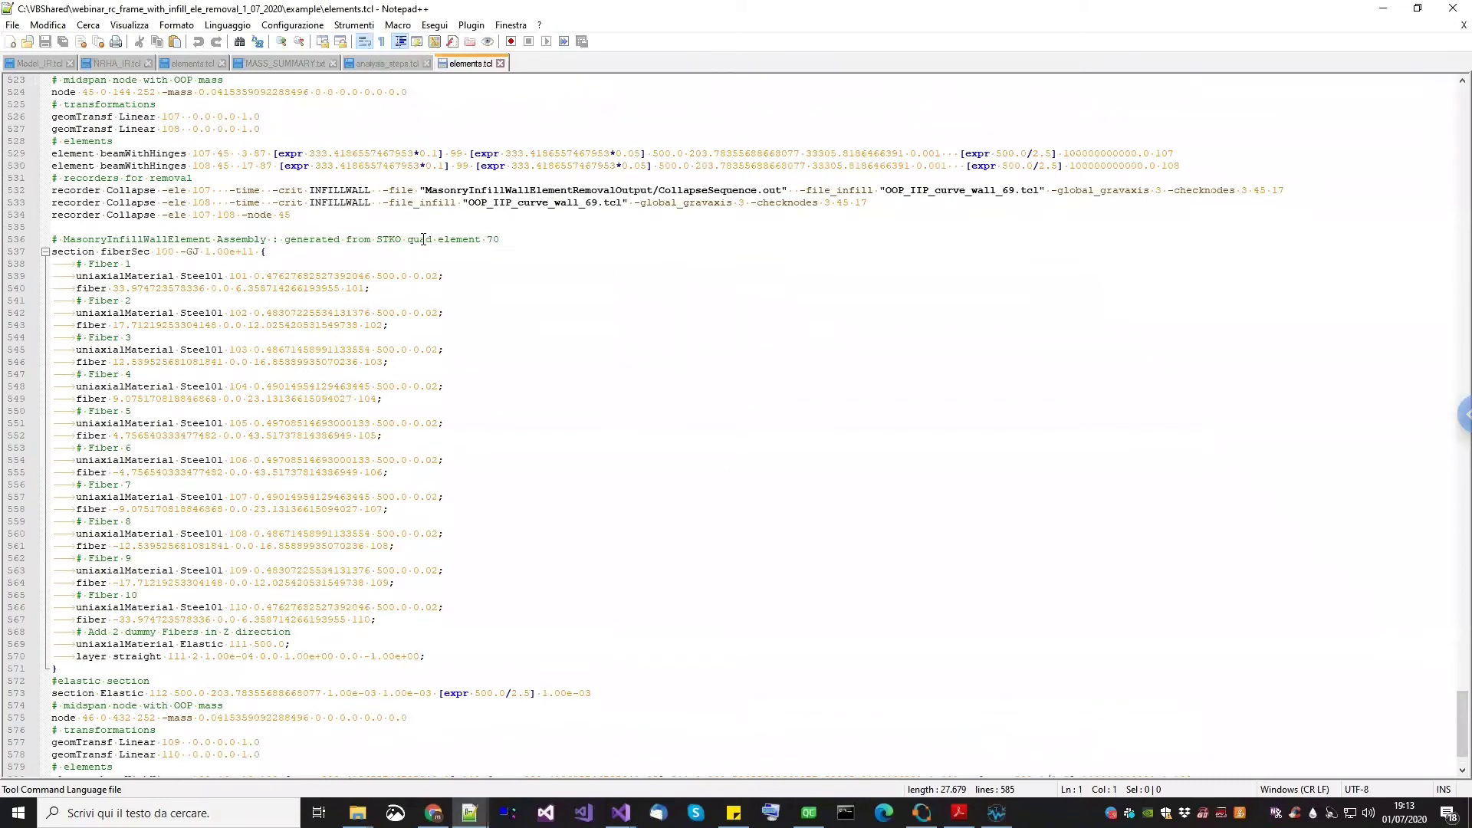
{"action": "left_click_drag", "start_coordinate": [489, 239], "coordinate": [494, 238]}
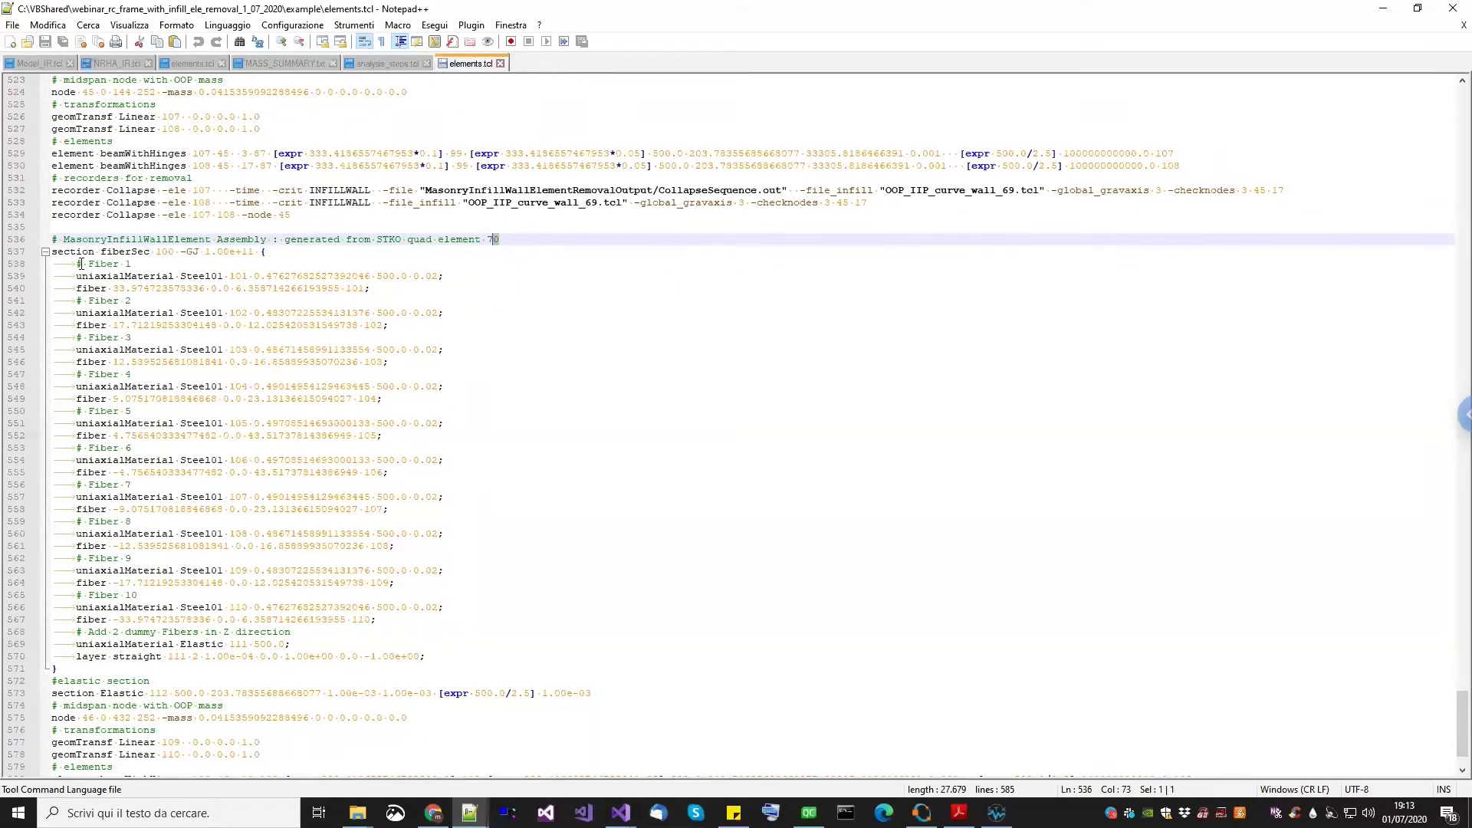
{"action": "scroll", "coordinate": [211, 471], "scroll_direction": "down", "scroll_amount": 2}
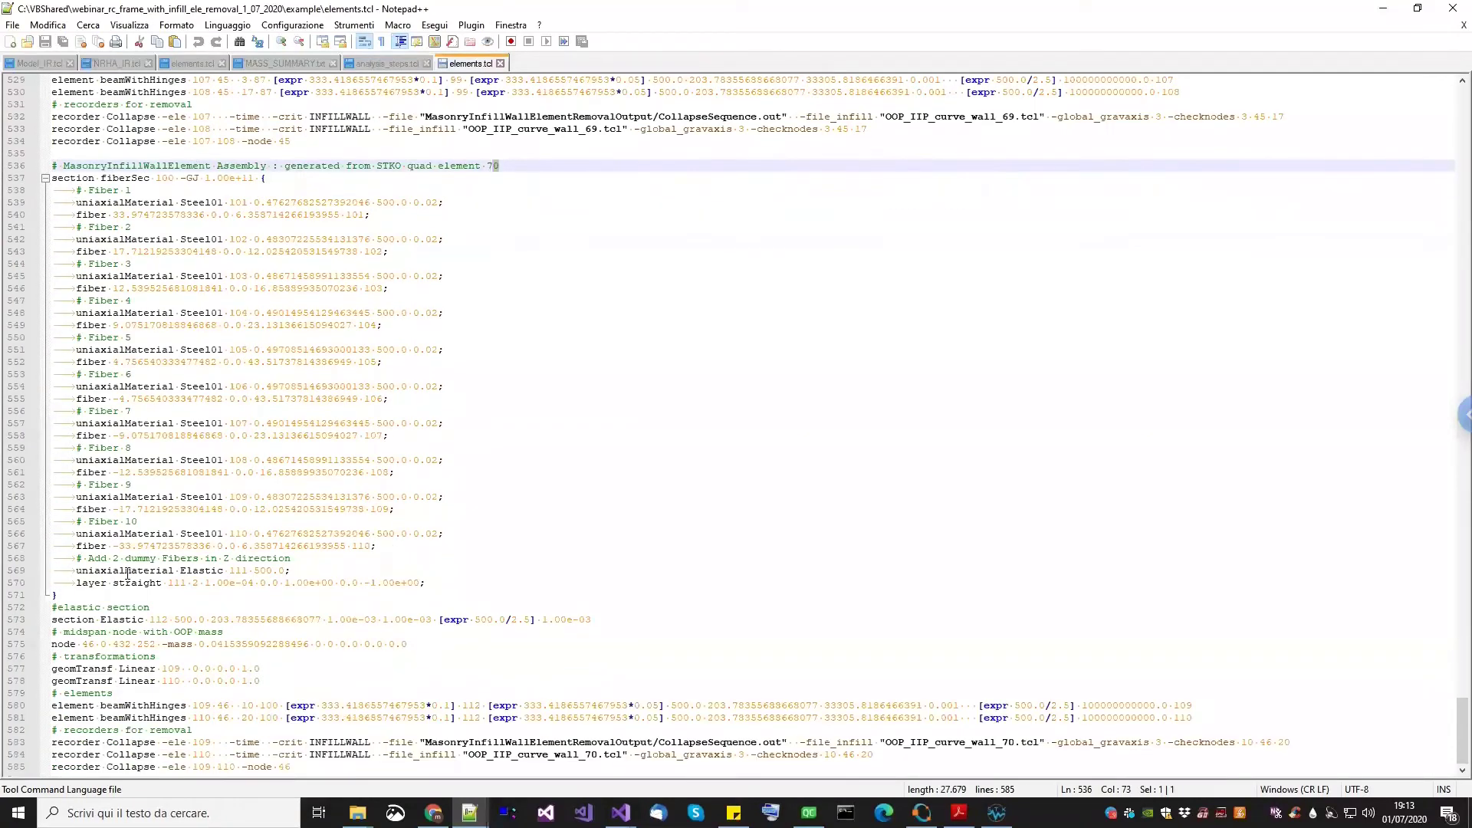
Examine the three Collapse recorder lines of the quad element 70 assembly, including the INFILLWALL removal criterion
{"action": "left_click_drag", "start_coordinate": [312, 764], "coordinate": [32, 741]}
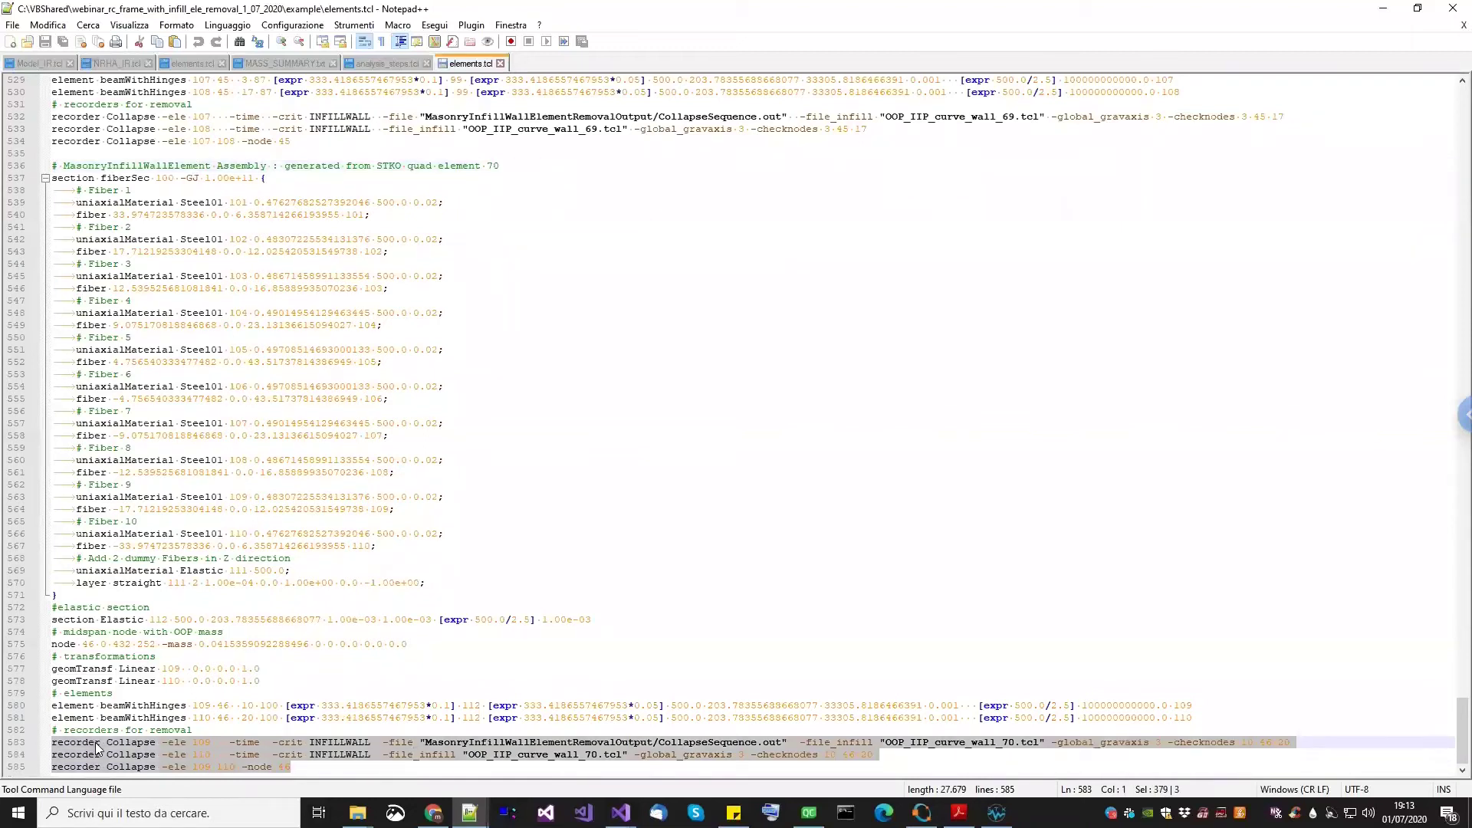
{"action": "double_click", "coordinate": [120, 744]}
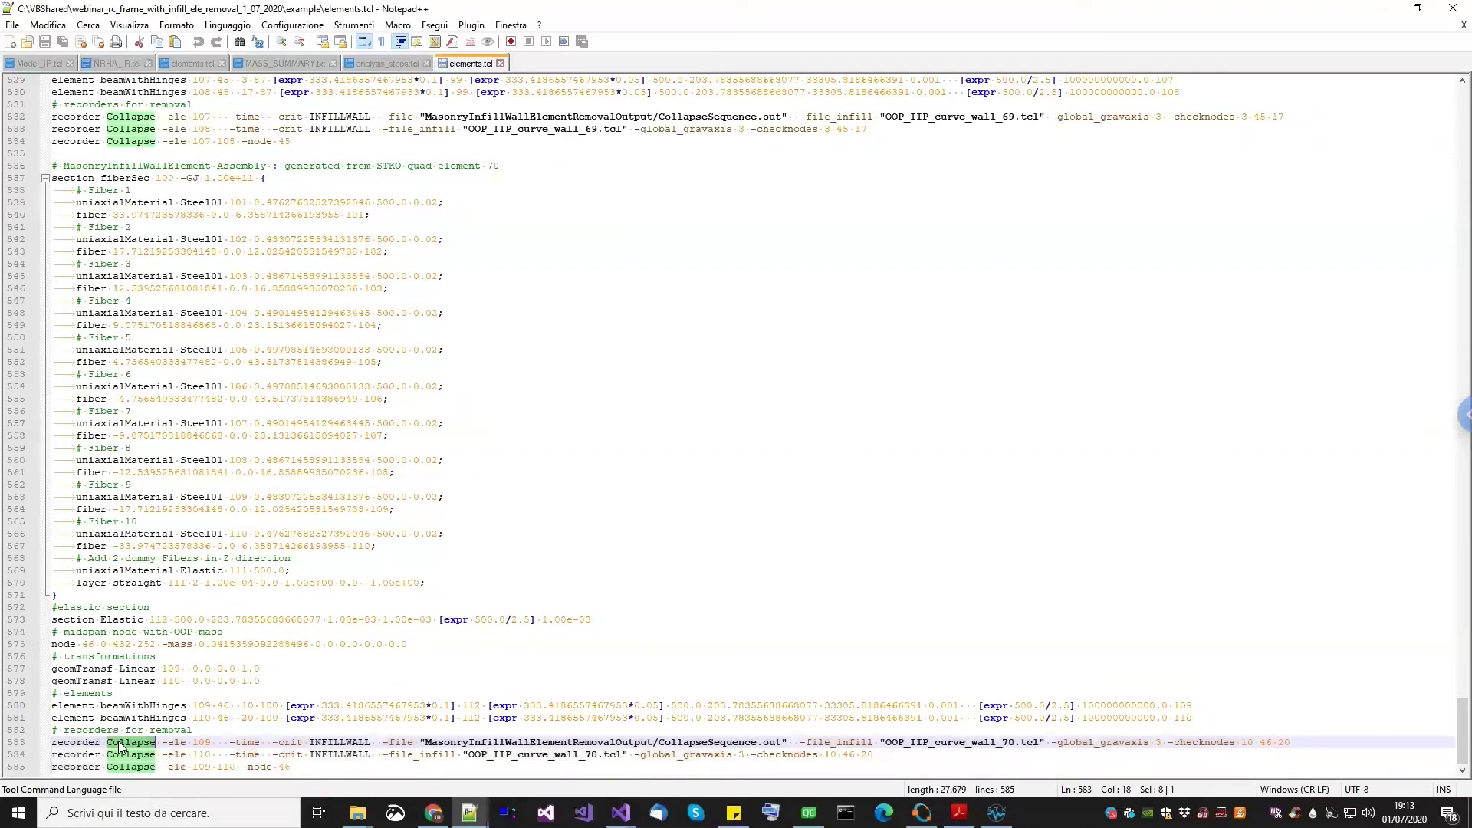
{"action": "double_click", "coordinate": [326, 744]}
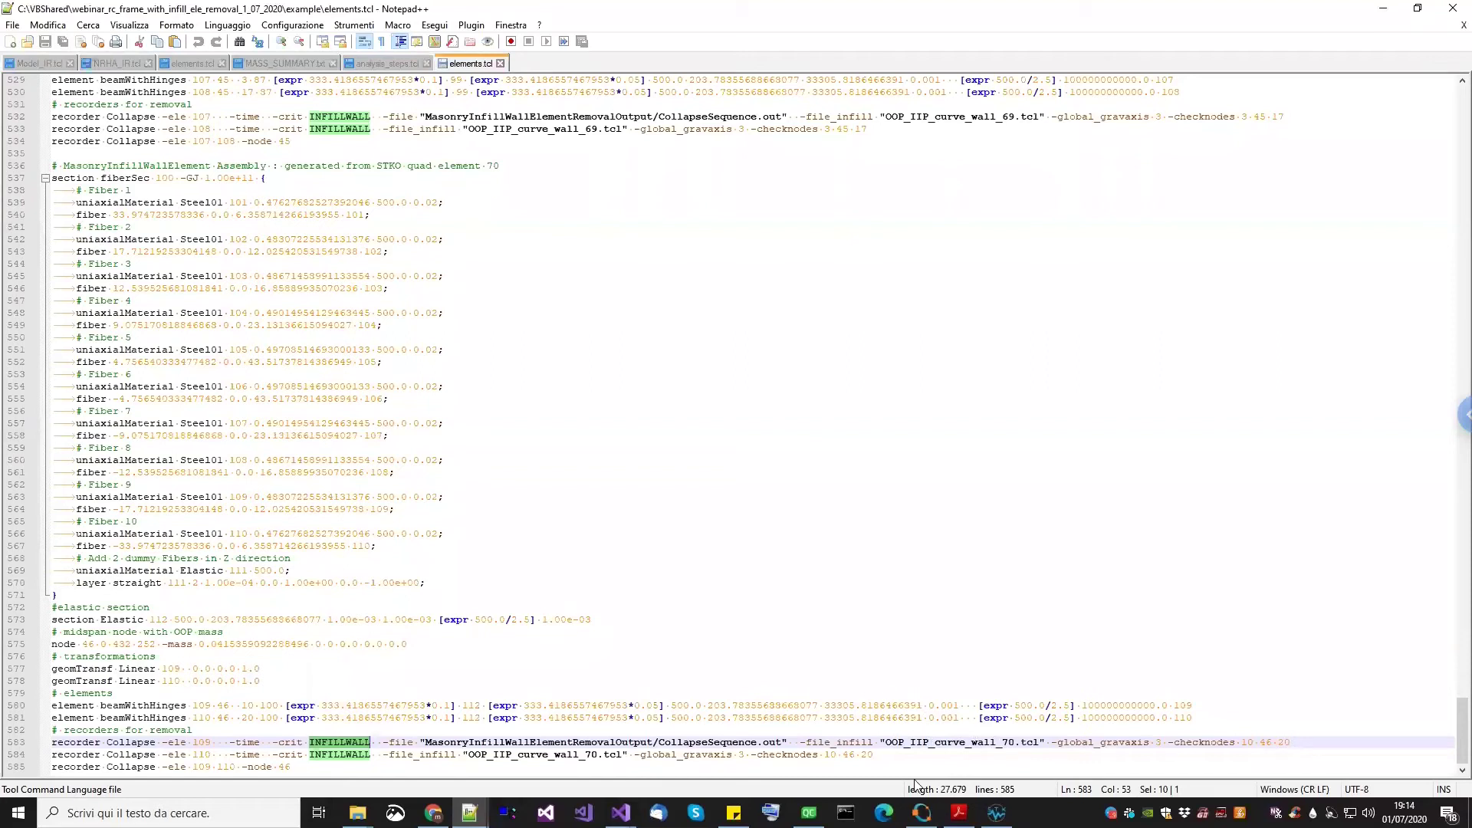
Switch to Calculations.pdf in Acrobat Reader and review the infill property, strut stiffness, in-plane and out-of-plane capacity calculations
{"action": "left_click", "coordinate": [959, 813]}
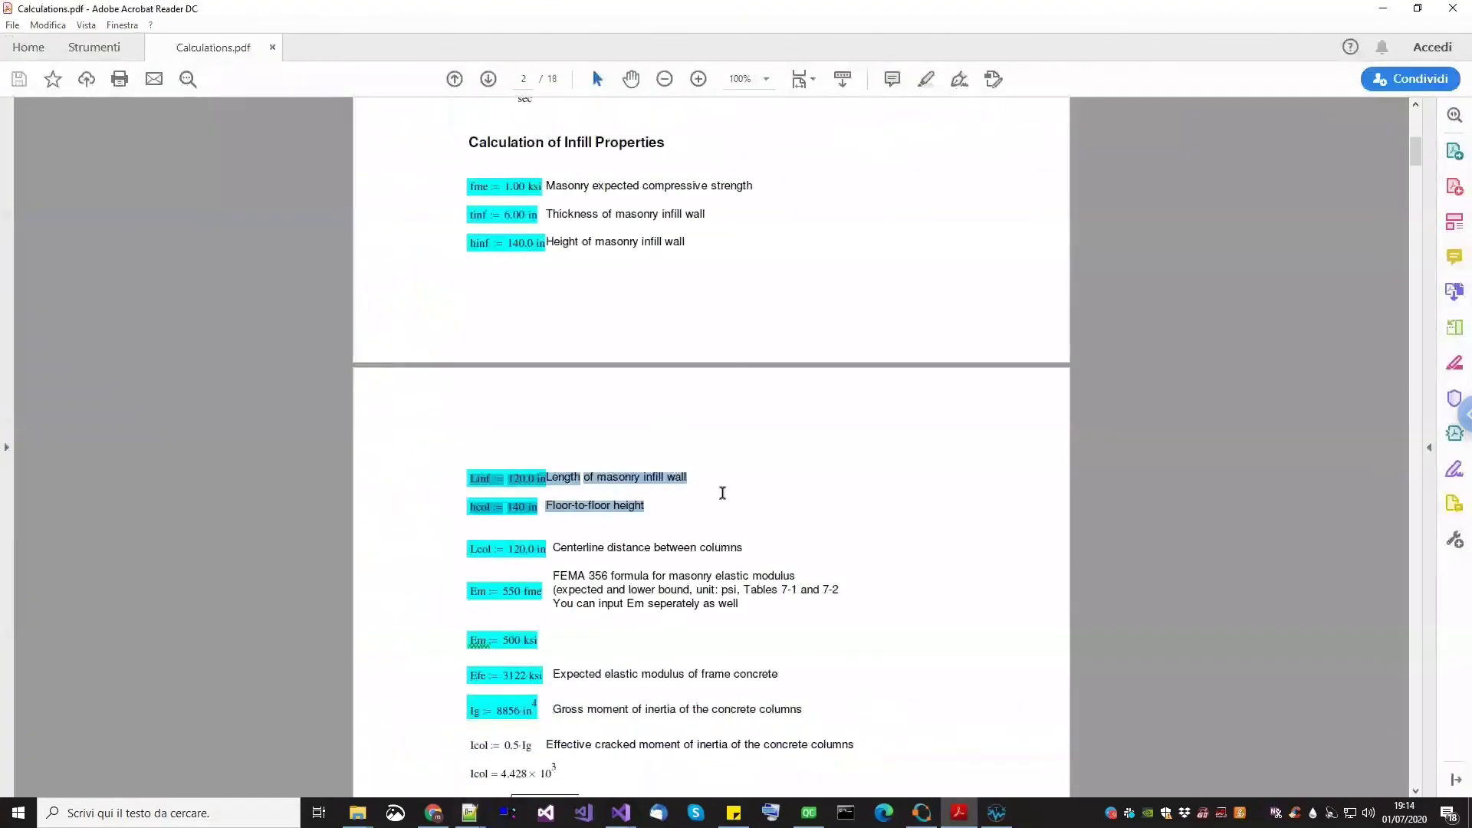
{"action": "scroll", "coordinate": [557, 362], "scroll_direction": "down", "scroll_amount": 20}
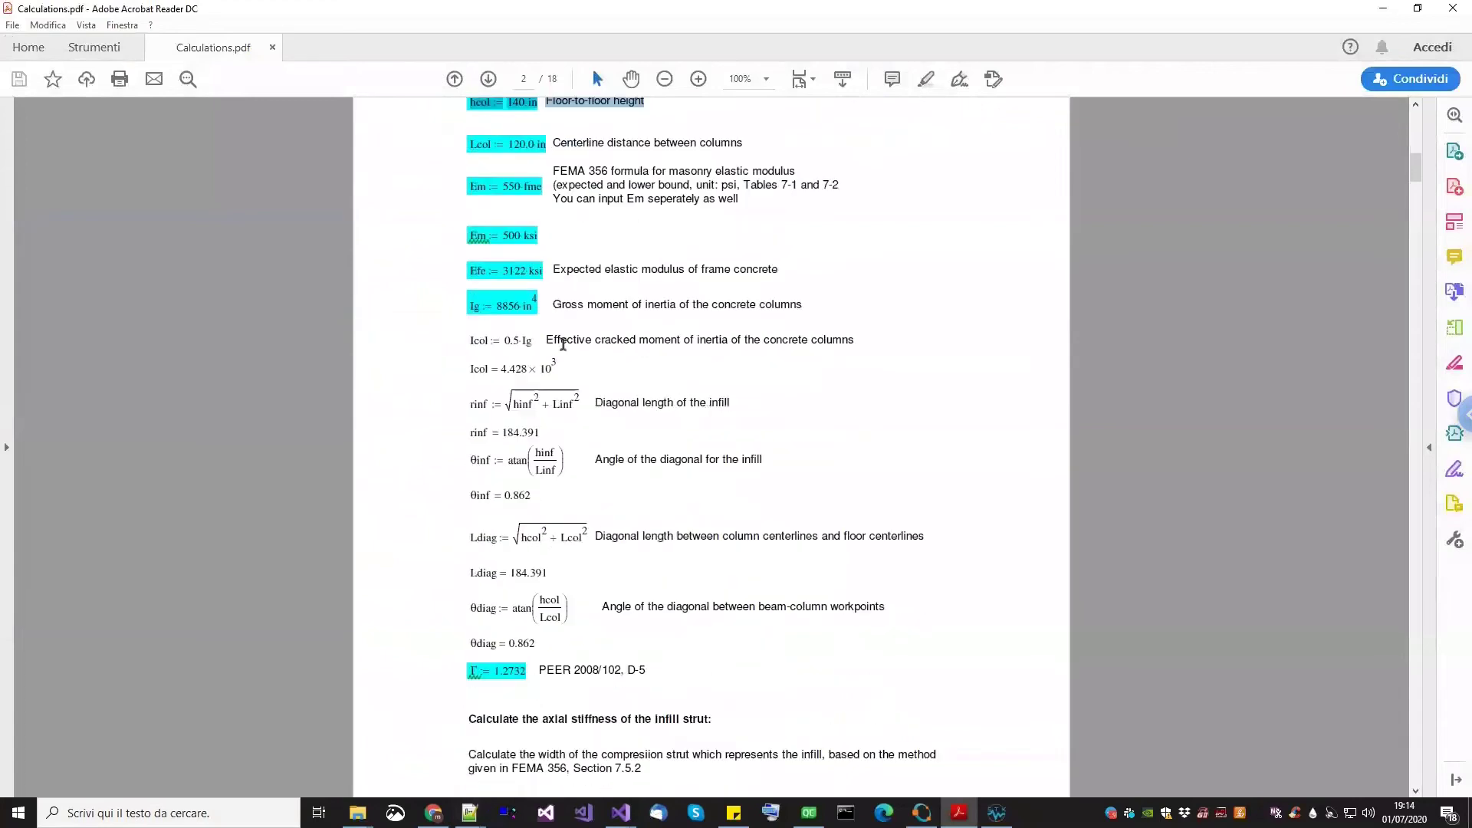
{"action": "scroll", "coordinate": [568, 362], "scroll_direction": "down", "scroll_amount": 15}
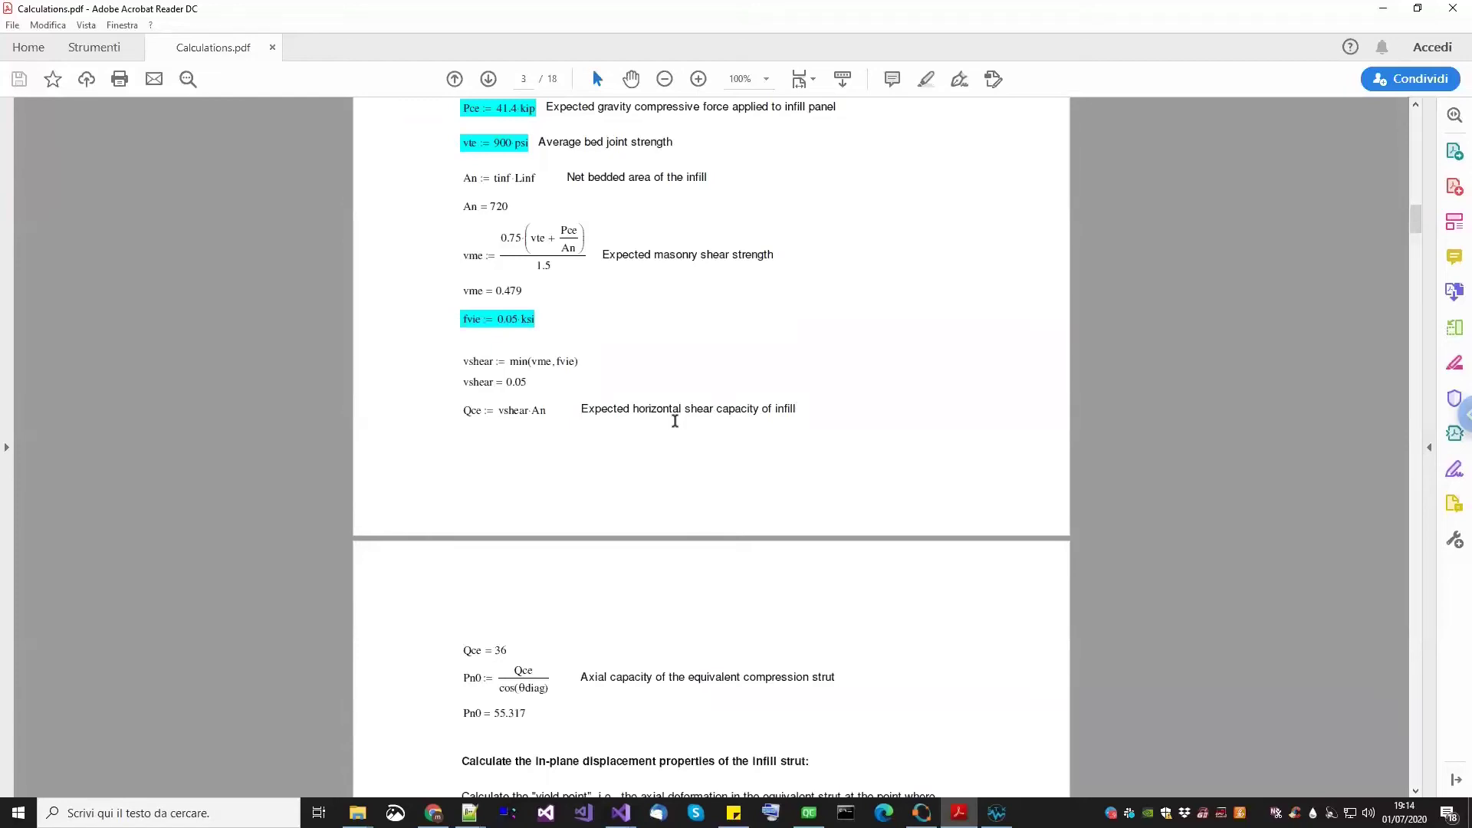
{"action": "scroll", "coordinate": [658, 407], "scroll_direction": "down", "scroll_amount": 10}
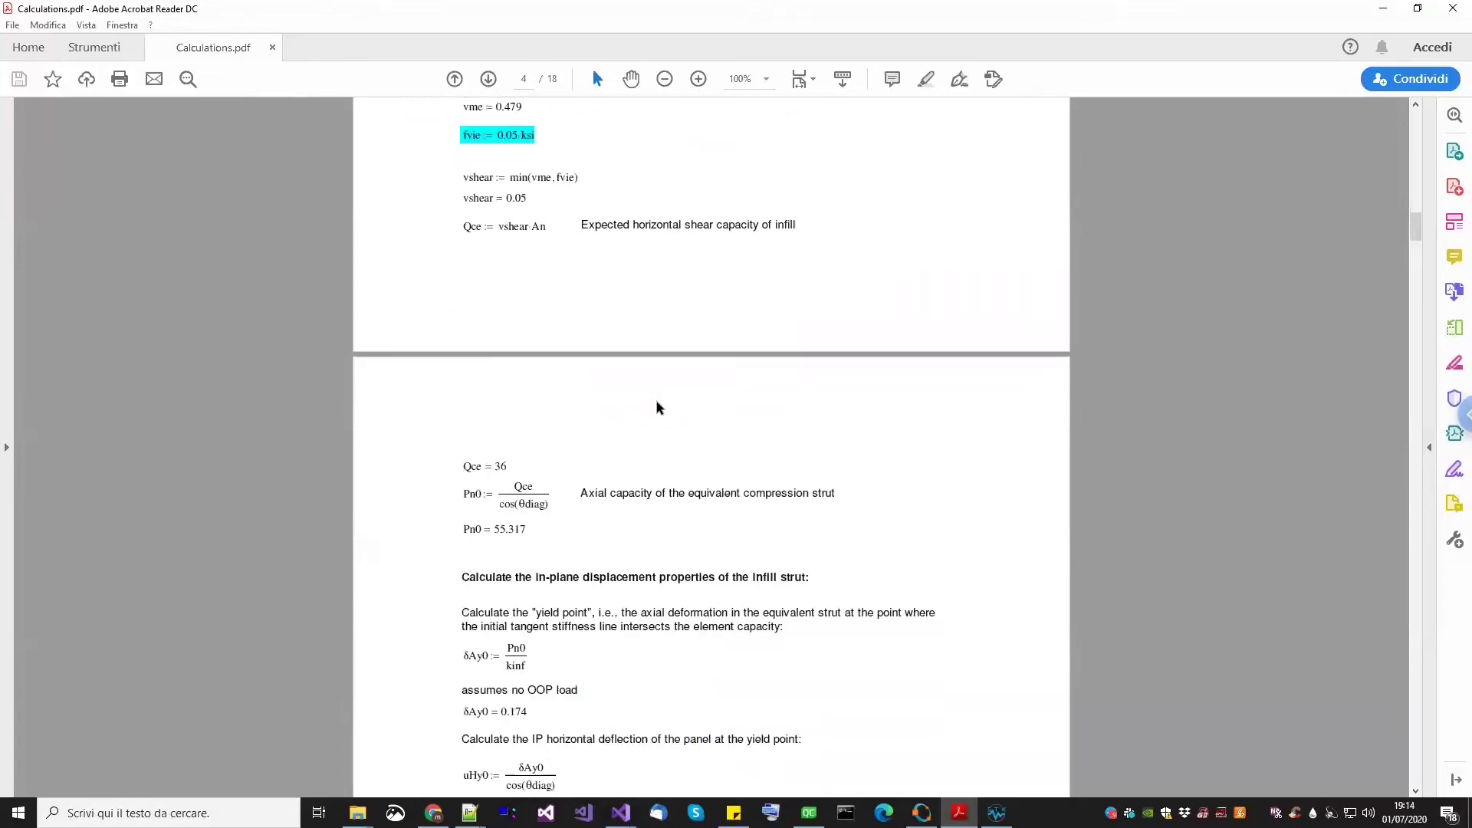
{"action": "scroll", "coordinate": [657, 412], "scroll_direction": "down", "scroll_amount": 20}
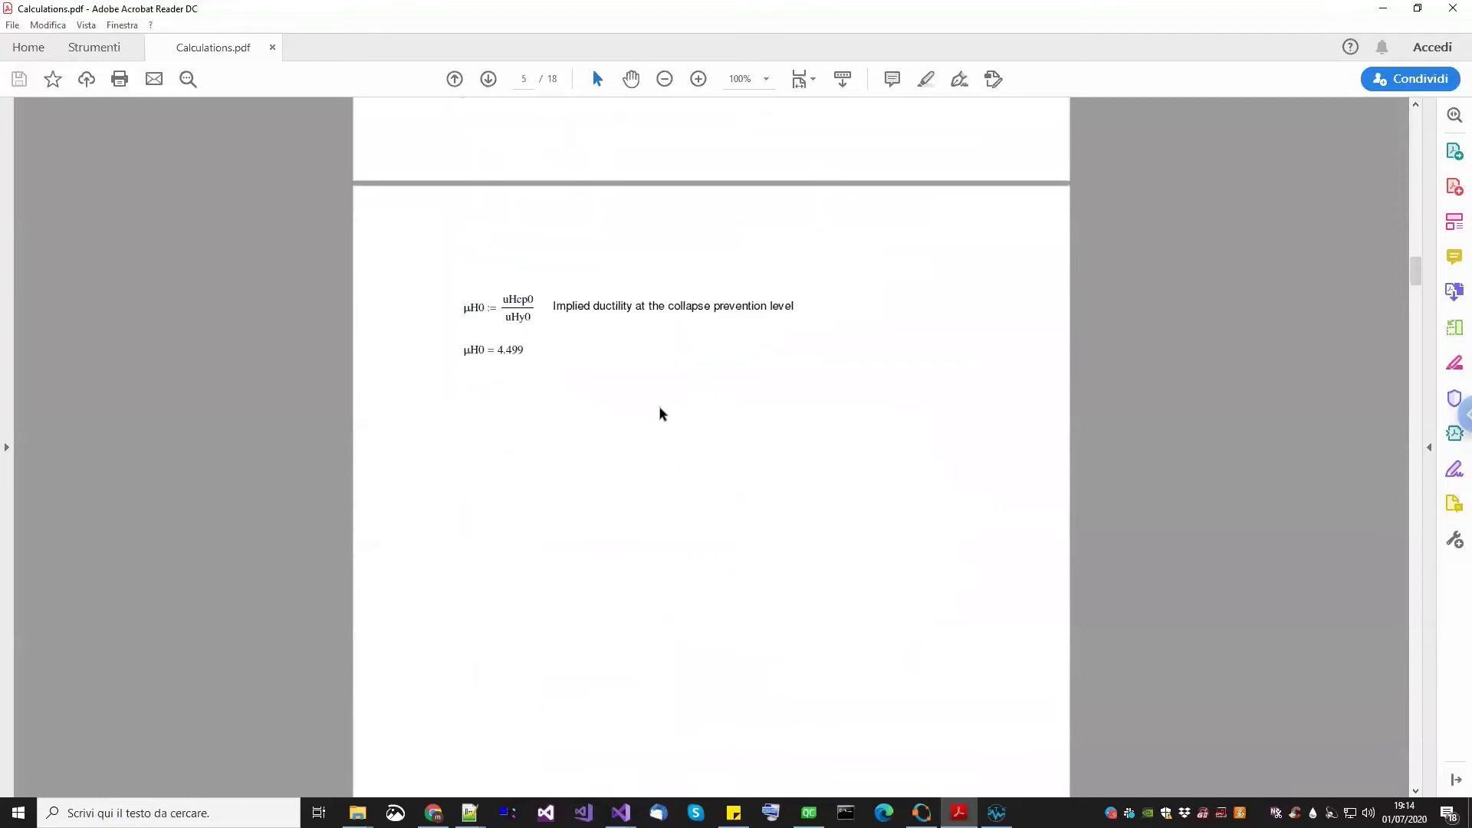
{"action": "scroll", "coordinate": [665, 416], "scroll_direction": "down", "scroll_amount": 20}
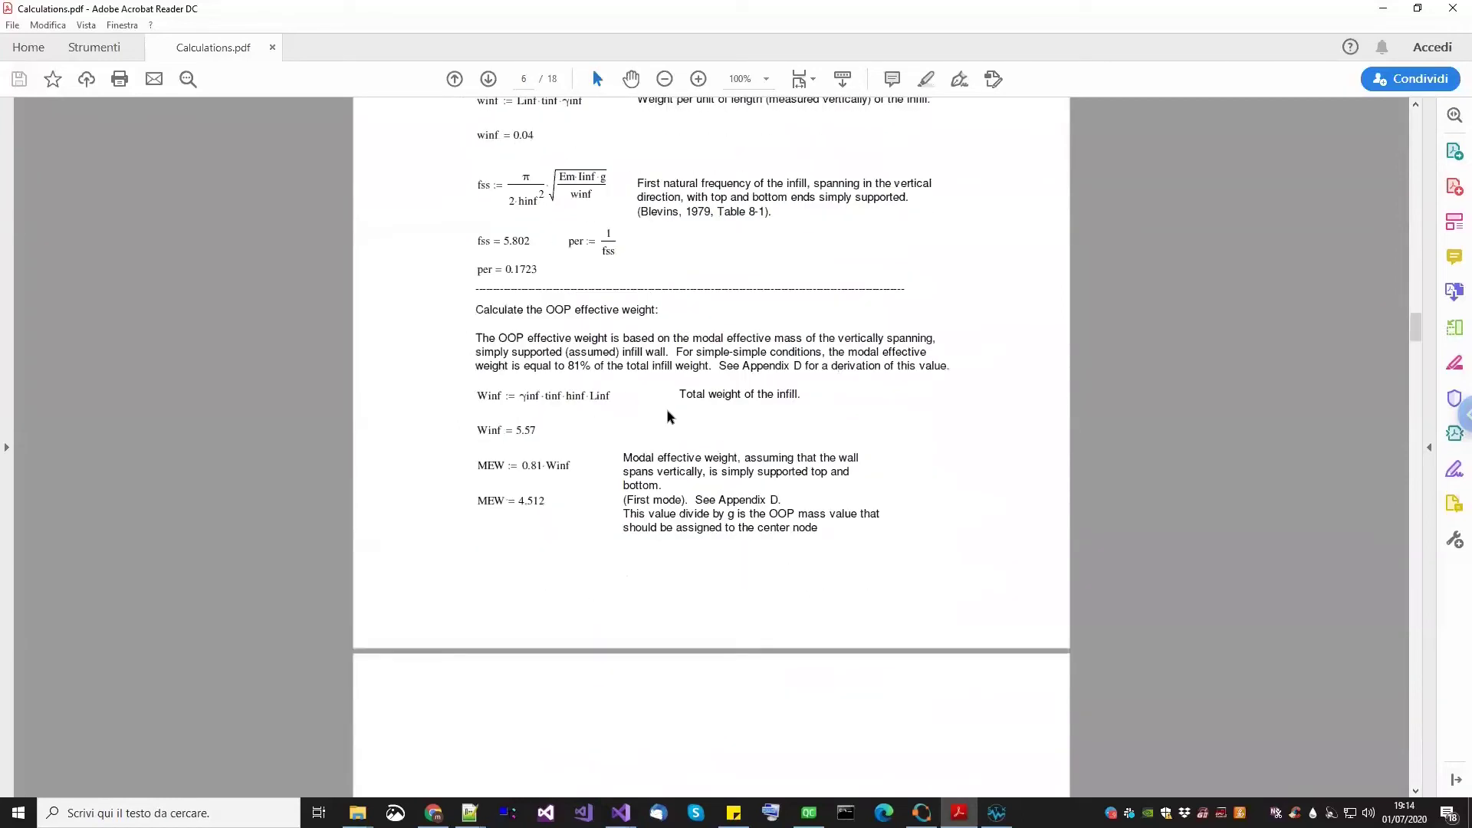
{"action": "scroll", "coordinate": [669, 414], "scroll_direction": "down", "scroll_amount": 20}
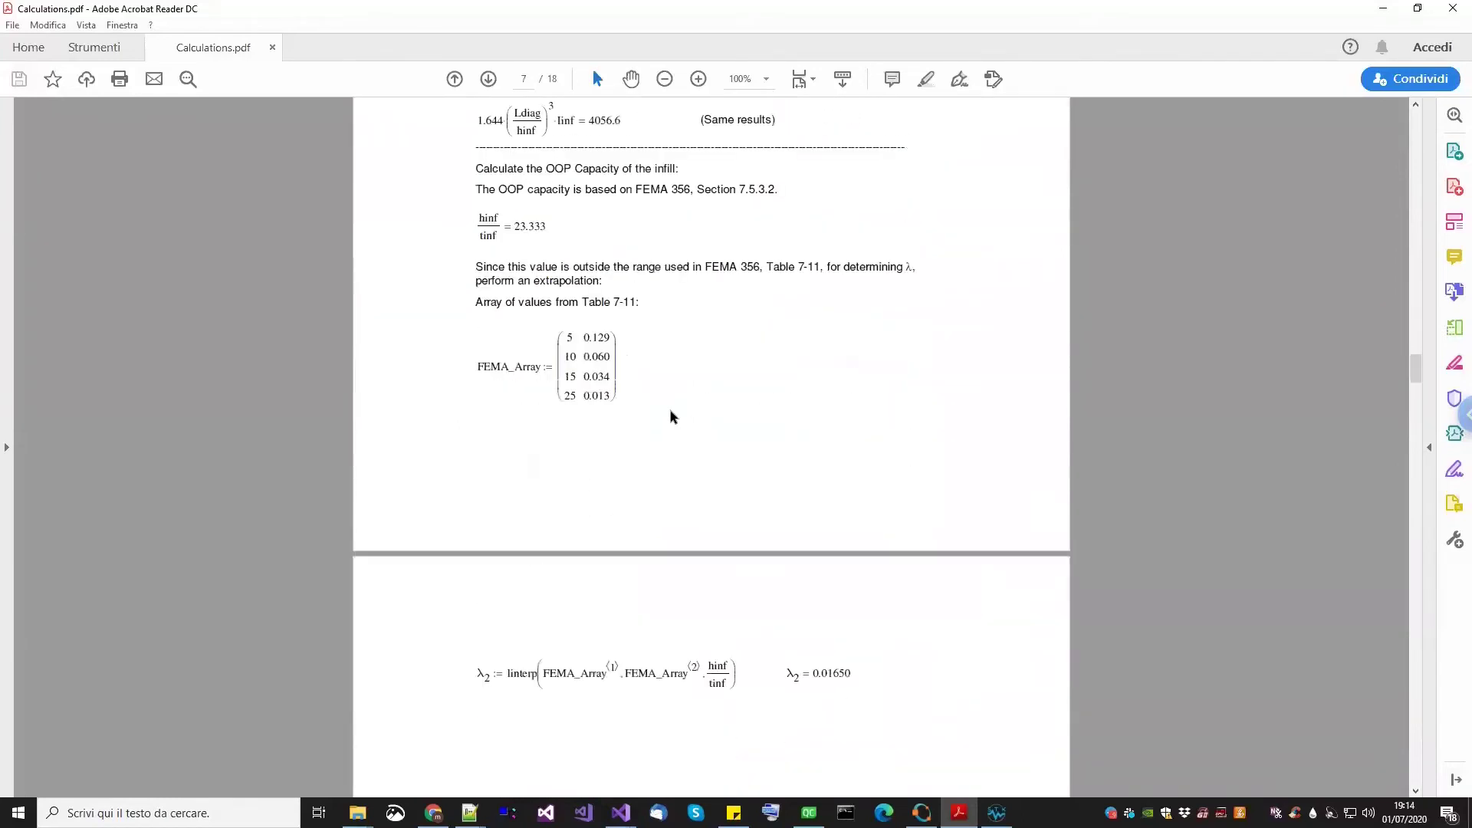
{"action": "scroll", "coordinate": [669, 420], "scroll_direction": "down", "scroll_amount": 20}
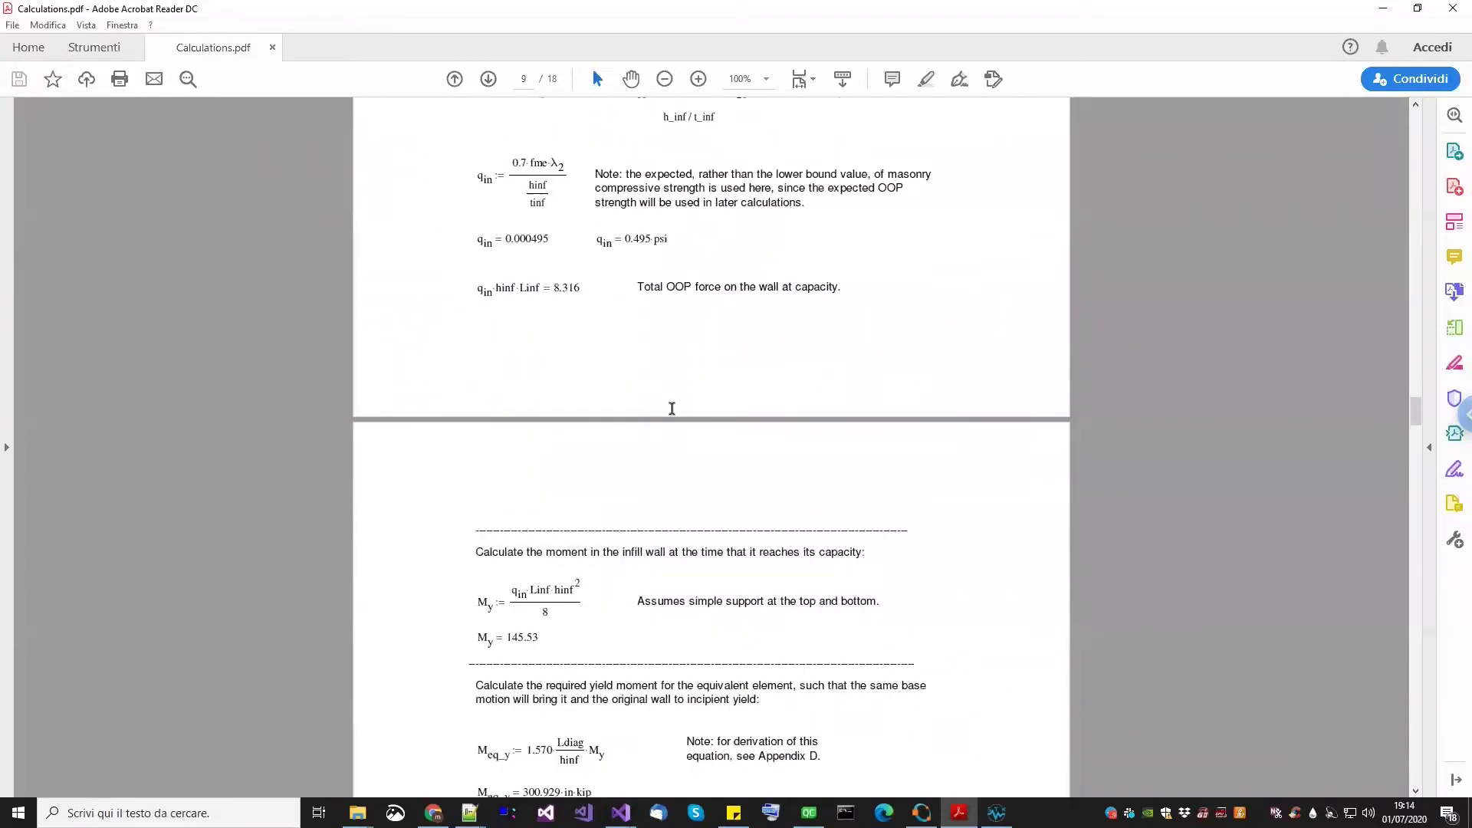
{"action": "scroll", "coordinate": [672, 411], "scroll_direction": "down", "scroll_amount": 15}
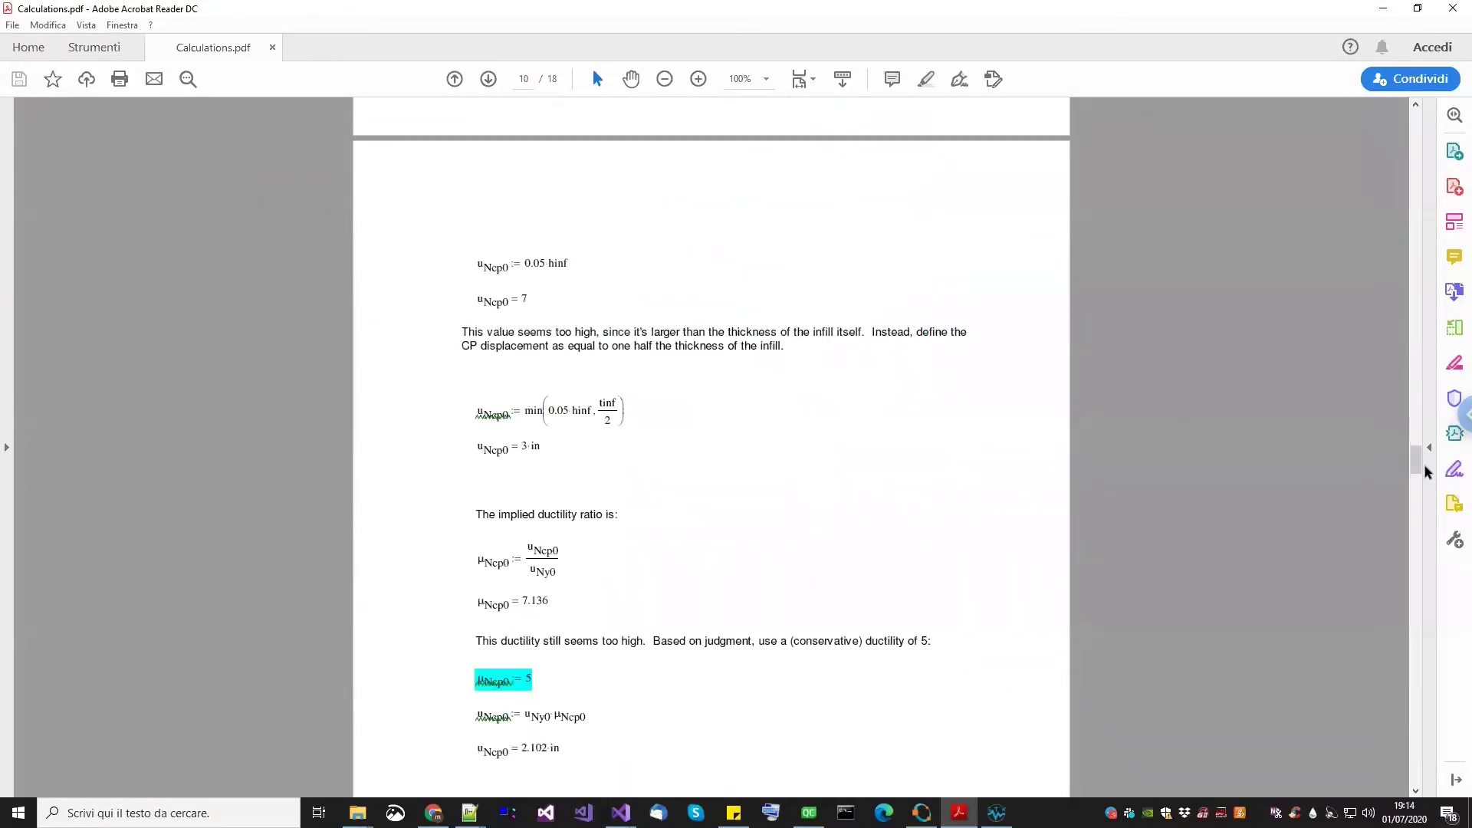
Examine the fiber property tables, the section property verification and the in-plane versus out-of-plane displacement curve in the PDF's final pages
{"action": "left_click_drag", "start_coordinate": [1419, 476], "coordinate": [1414, 661]}
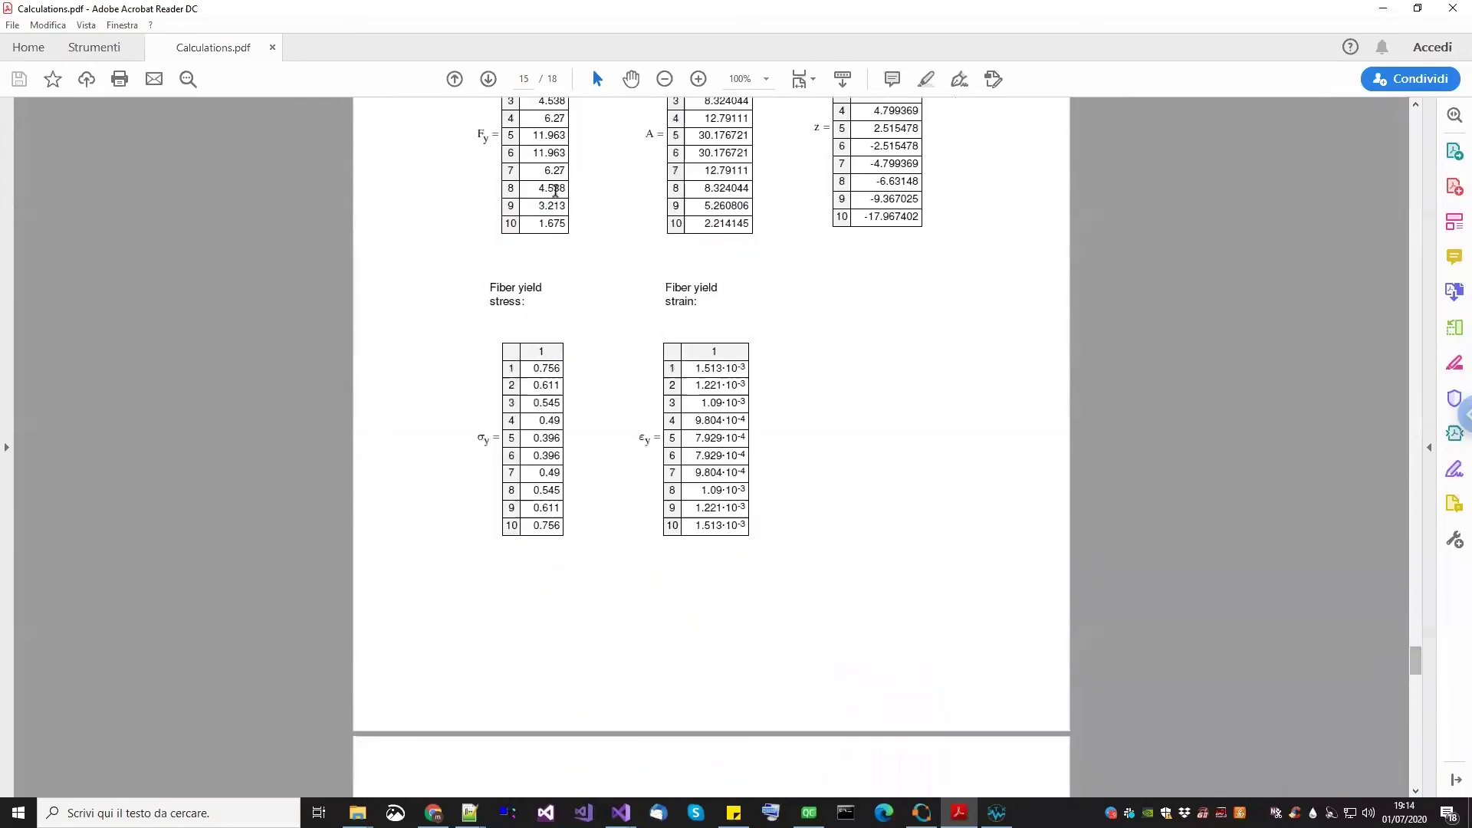
{"action": "scroll", "coordinate": [709, 414], "scroll_direction": "down", "scroll_amount": 10}
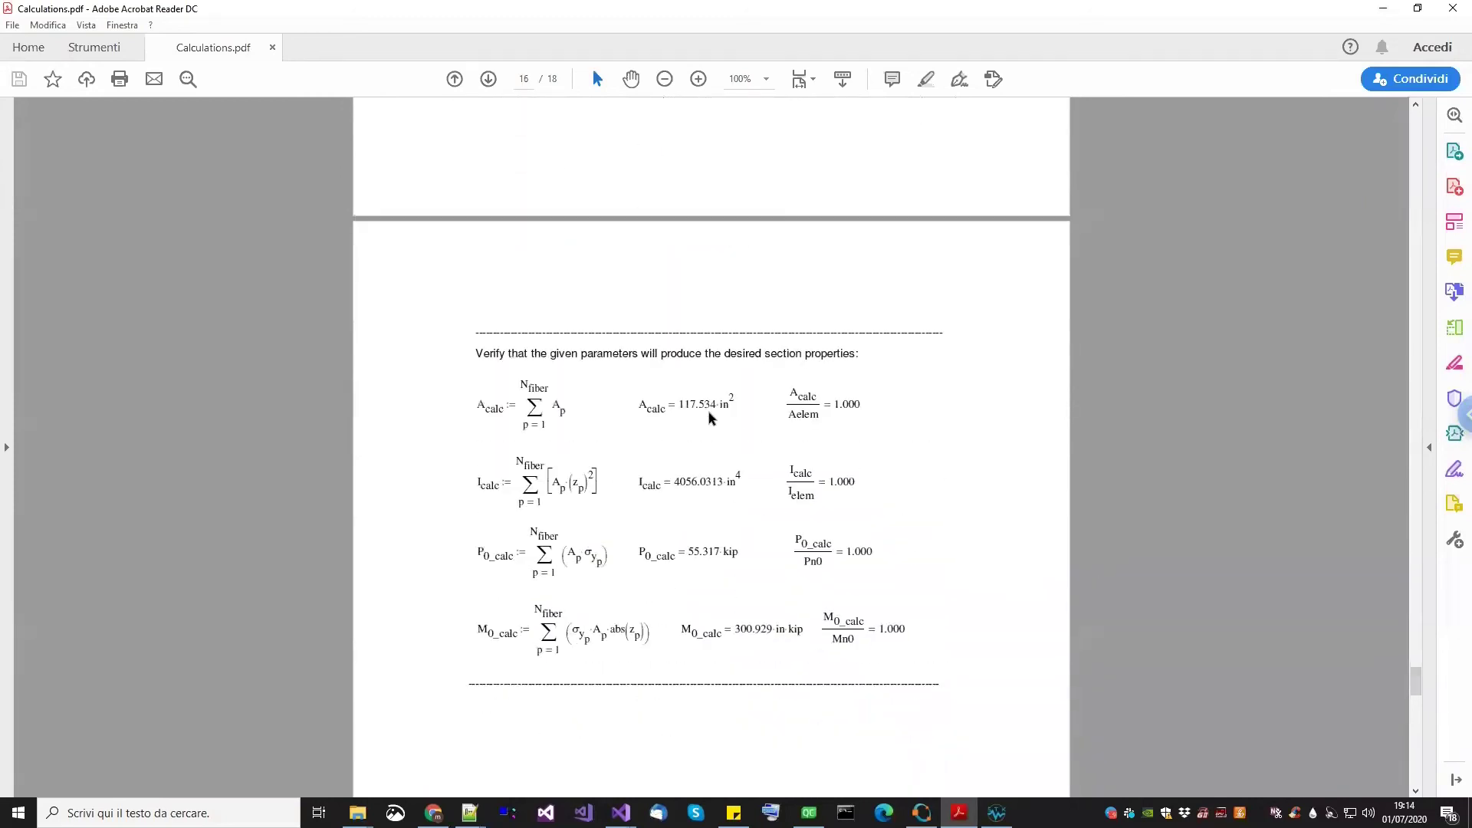
{"action": "scroll", "coordinate": [707, 411], "scroll_direction": "down", "scroll_amount": 10}
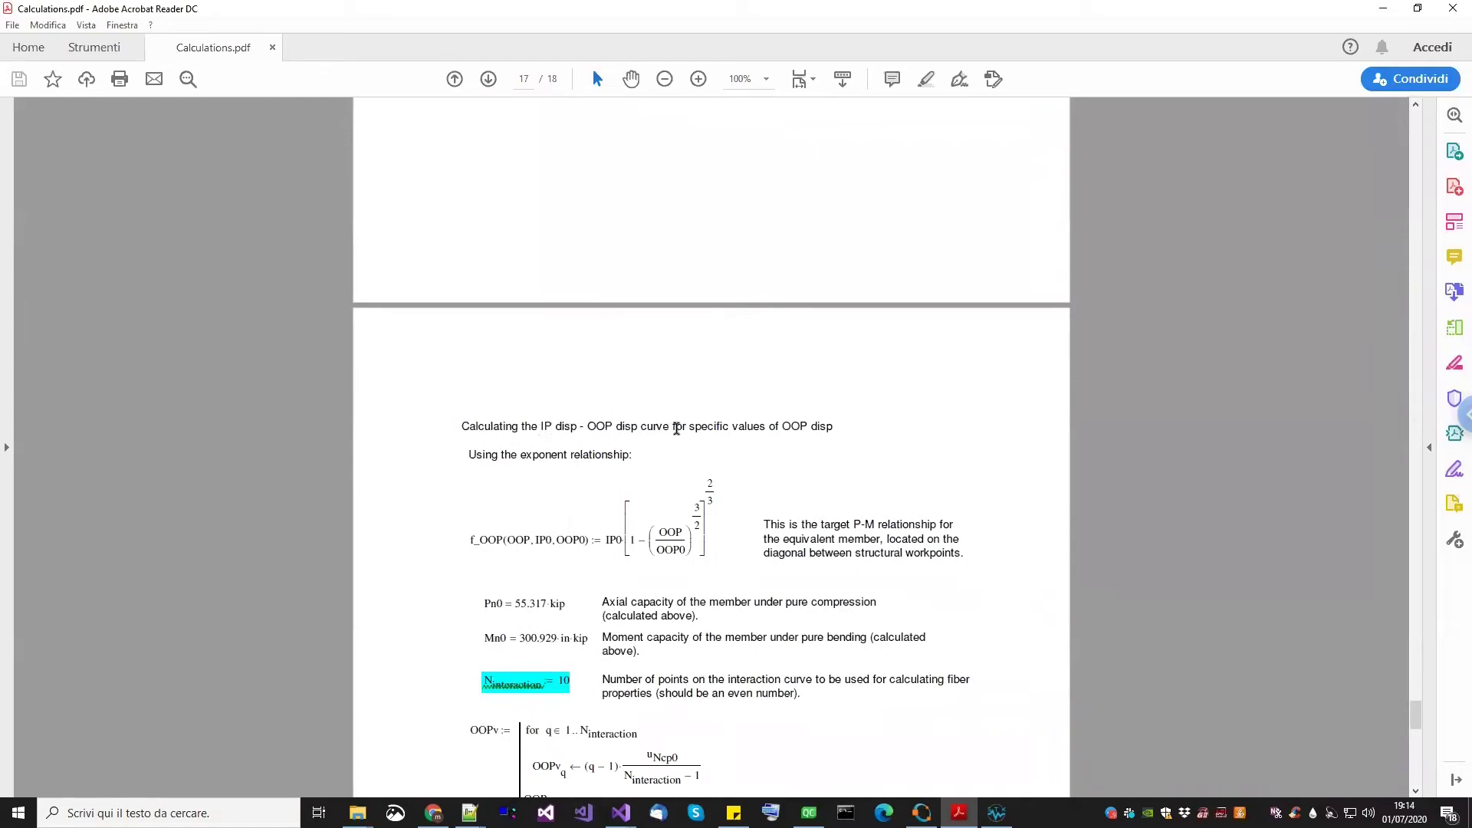
{"action": "scroll", "coordinate": [676, 429], "scroll_direction": "down", "scroll_amount": 2}
{"action": "scroll", "coordinate": [676, 430], "scroll_direction": "down", "scroll_amount": 2}
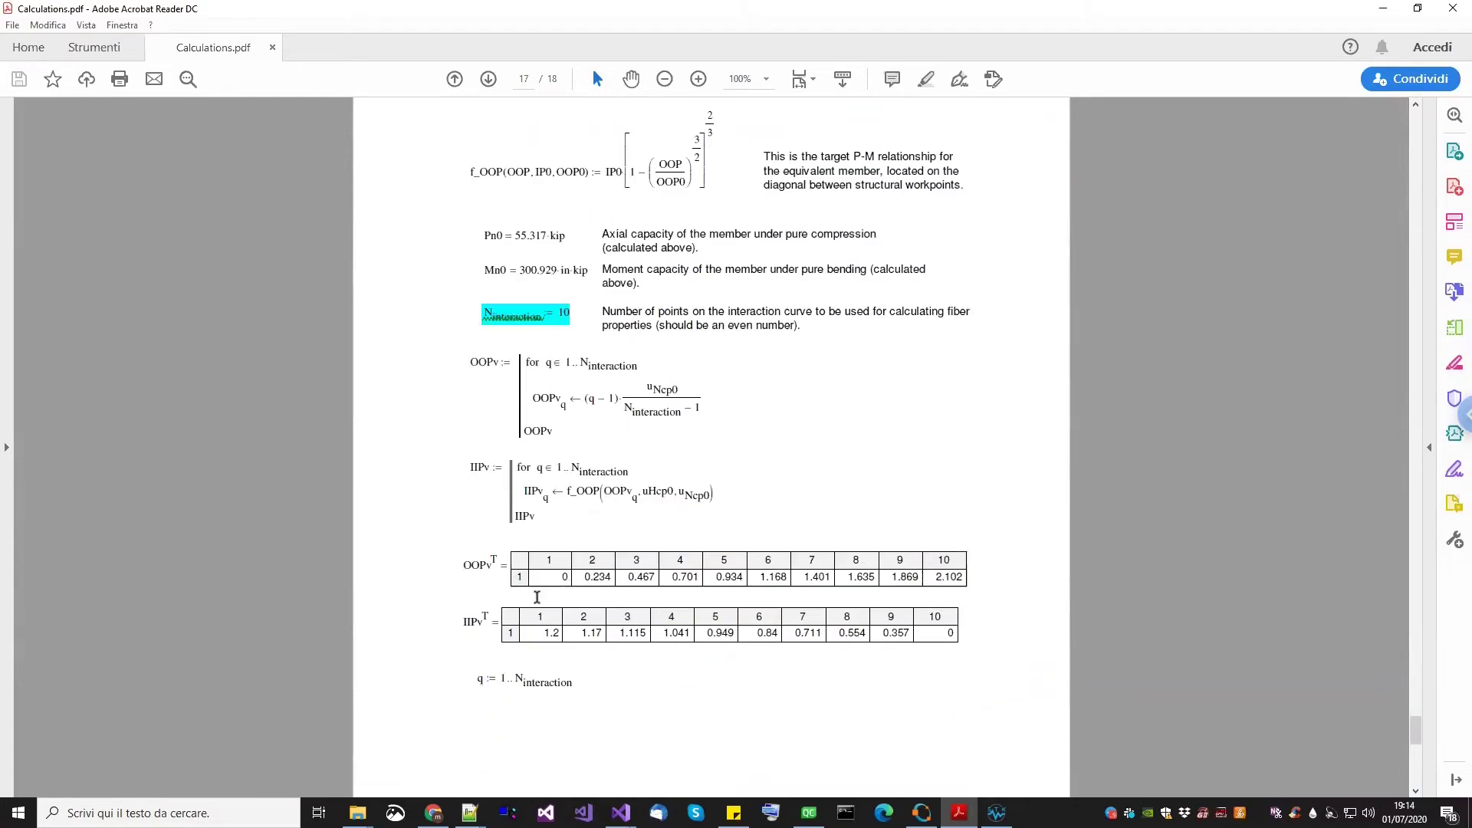
{"action": "scroll", "coordinate": [538, 604], "scroll_direction": "down", "scroll_amount": 3}
{"action": "scroll", "coordinate": [536, 603], "scroll_direction": "down", "scroll_amount": 3}
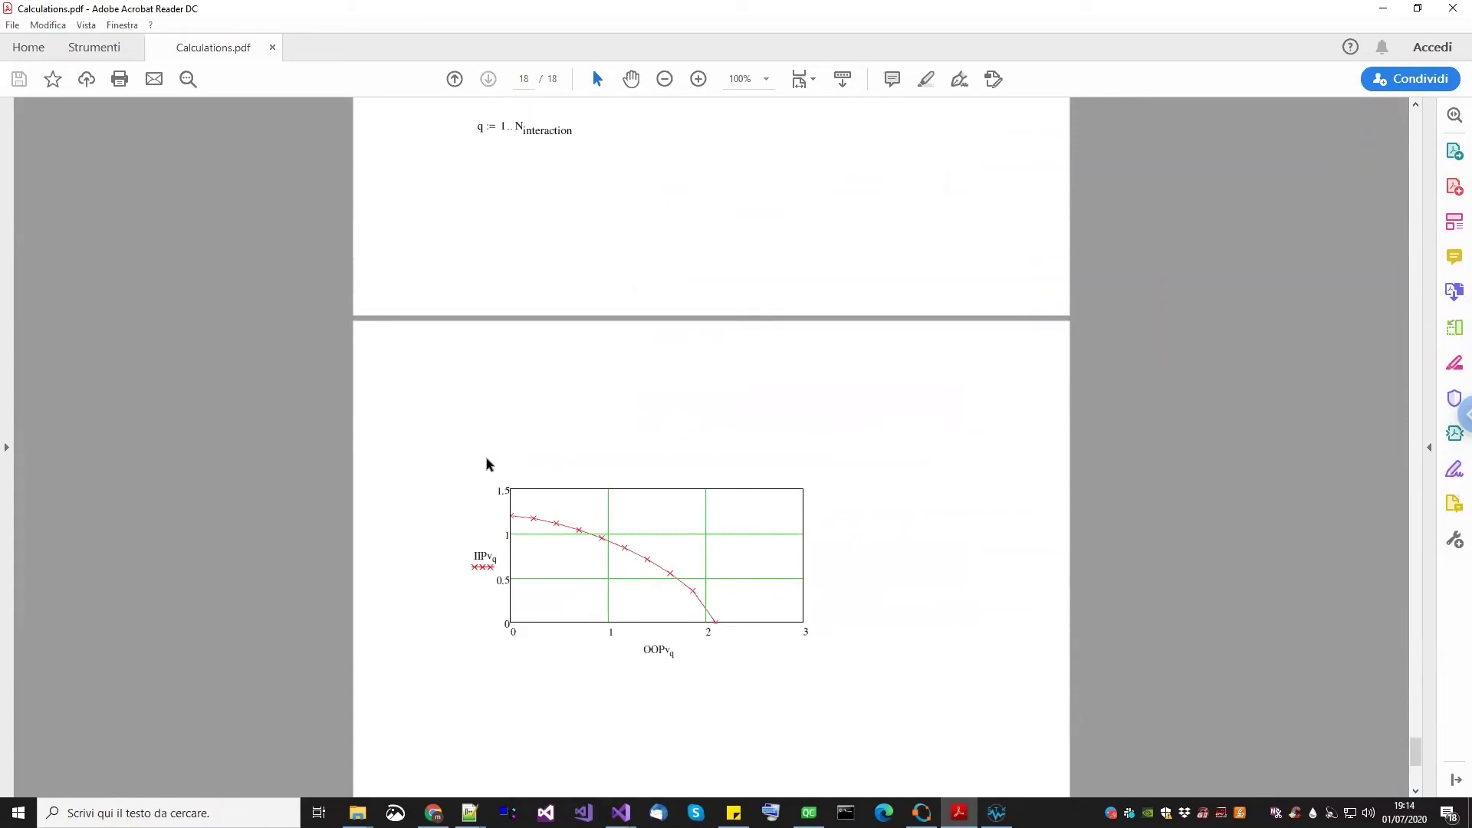
Switch to elements.tcl in Notepad++ and highlight the OOP_IIP_curve_wall_70 file name in the quad element 70 Collapse recorder
{"action": "scroll", "coordinate": [673, 581], "scroll_direction": "up", "scroll_amount": 2}
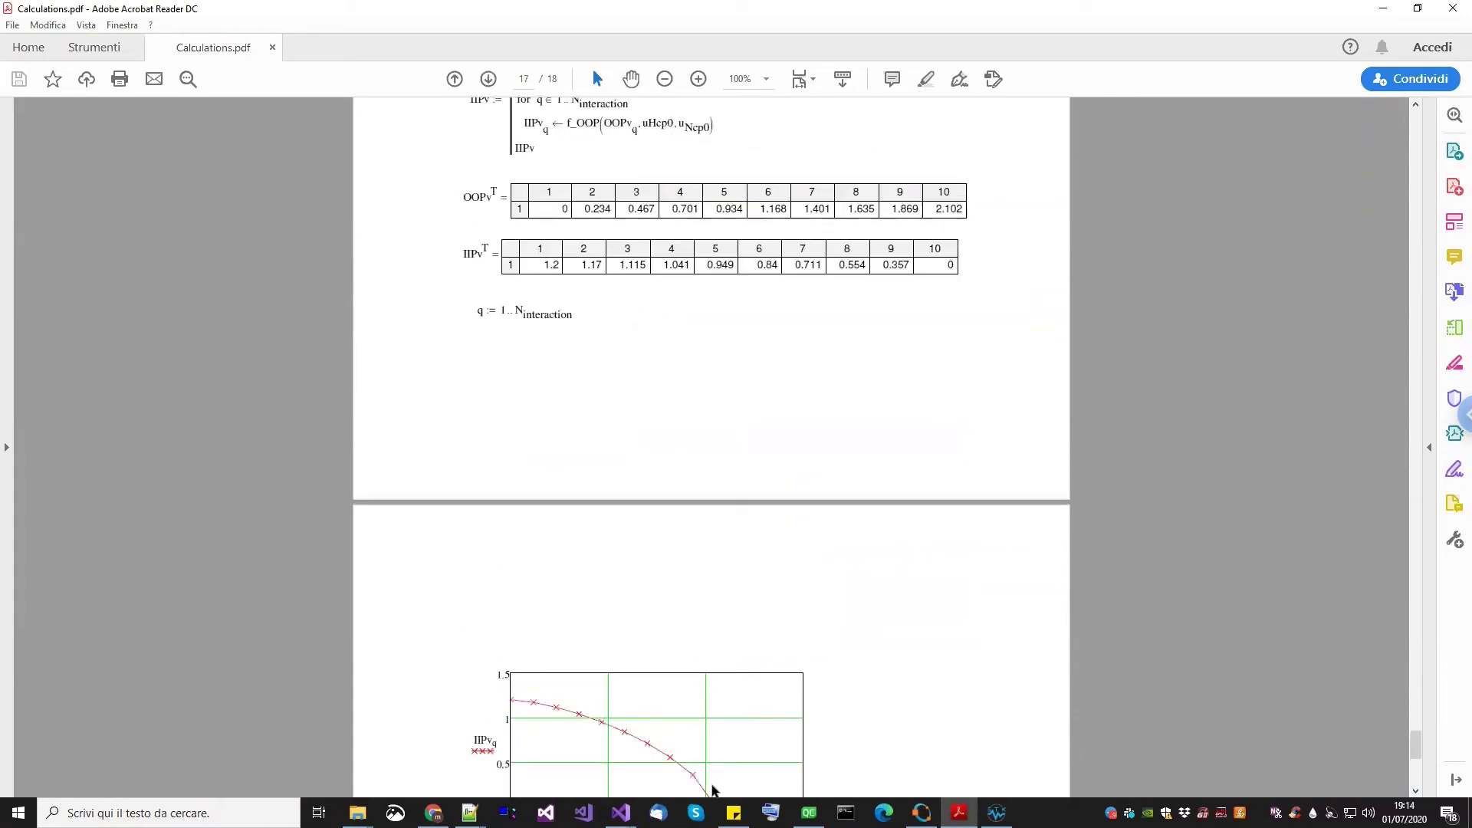
{"action": "left_click", "coordinate": [470, 813]}
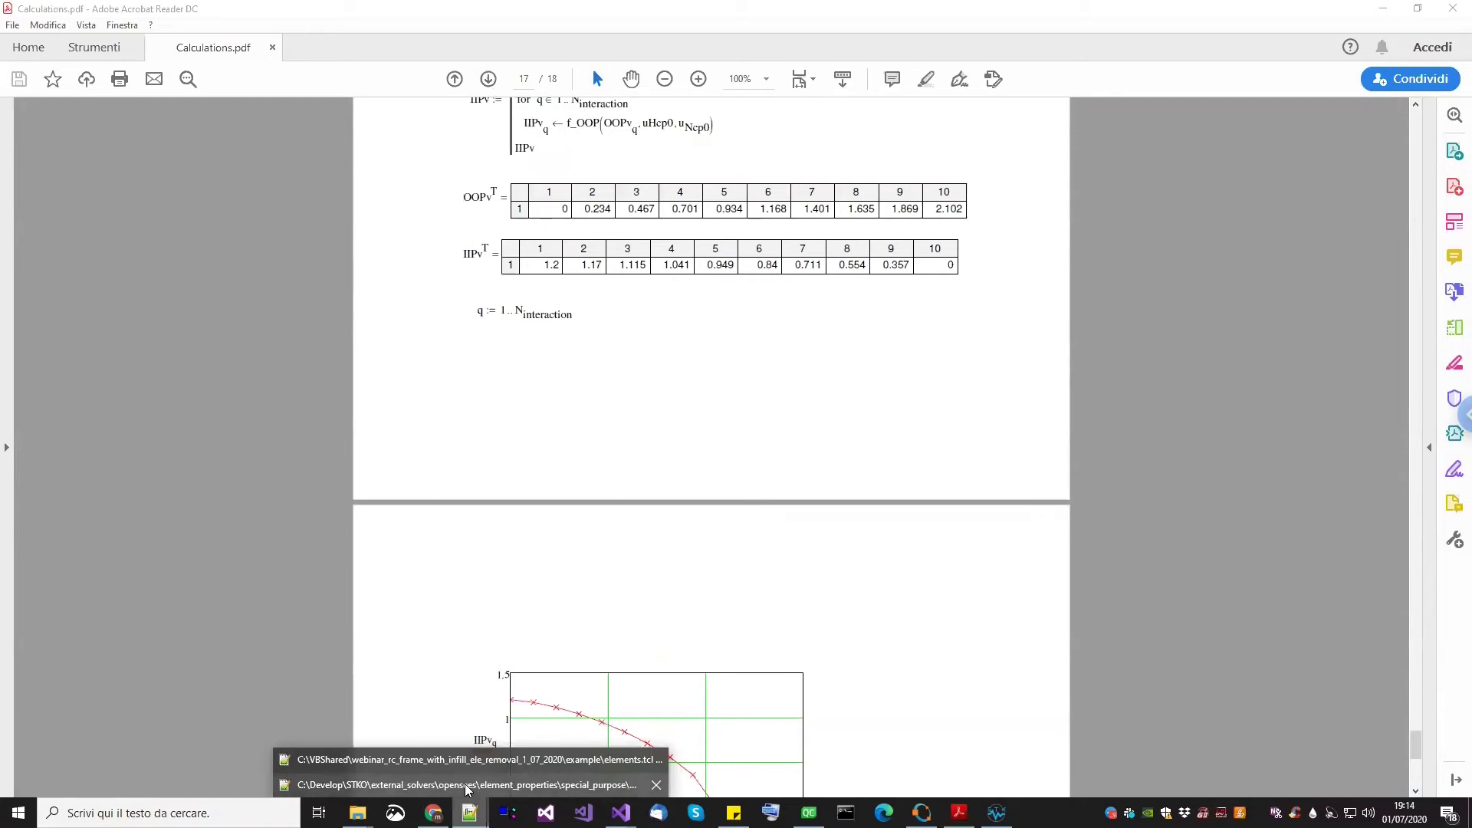
{"action": "left_click", "coordinate": [466, 759]}
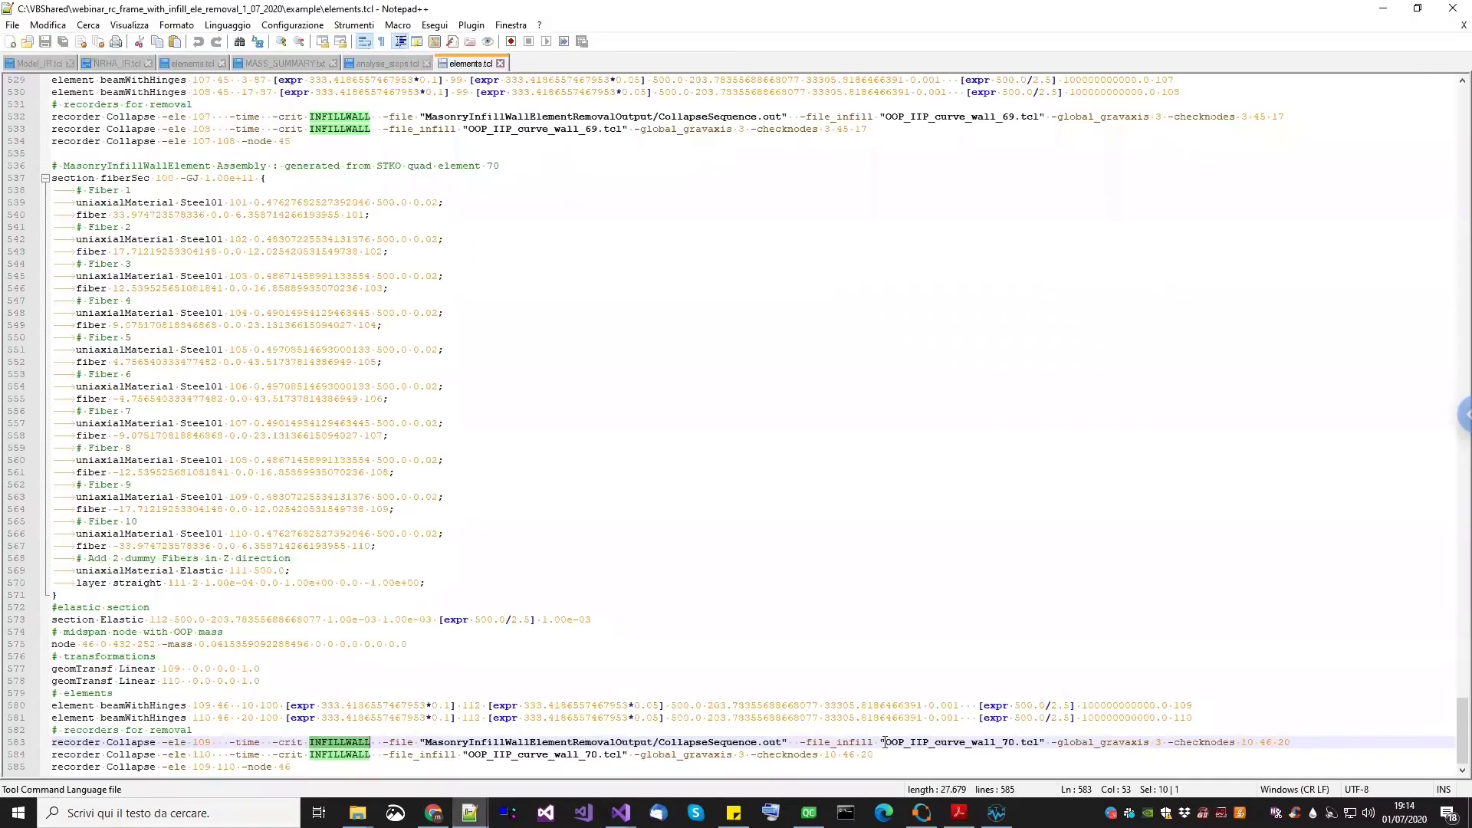
{"action": "left_click_drag", "start_coordinate": [886, 743], "coordinate": [1006, 746]}
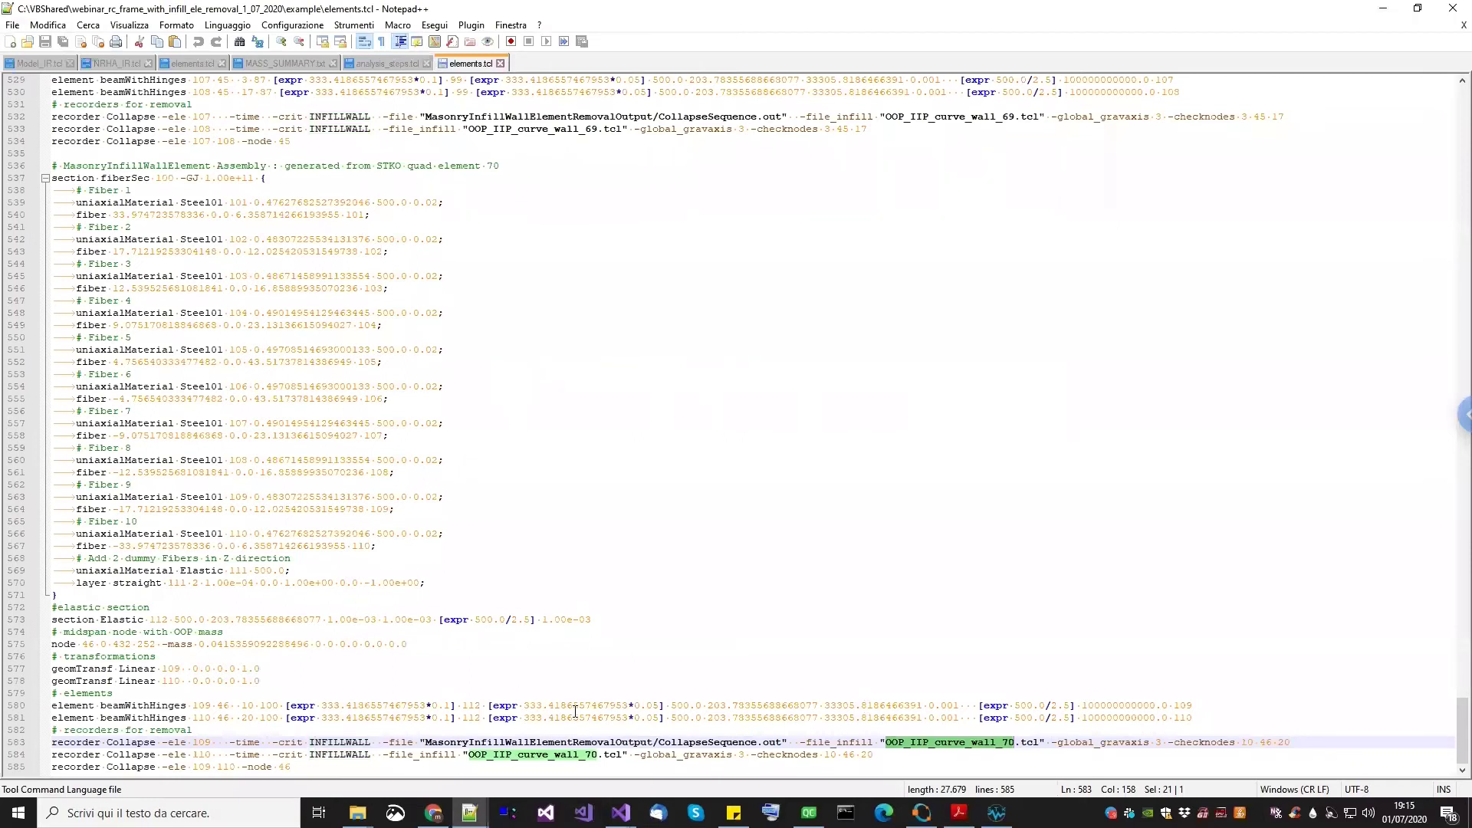
Open the example folder in File Explorer and look through the OOP_IIP_curve_wall files for walls 63 to 70
{"action": "left_click", "coordinate": [358, 813]}
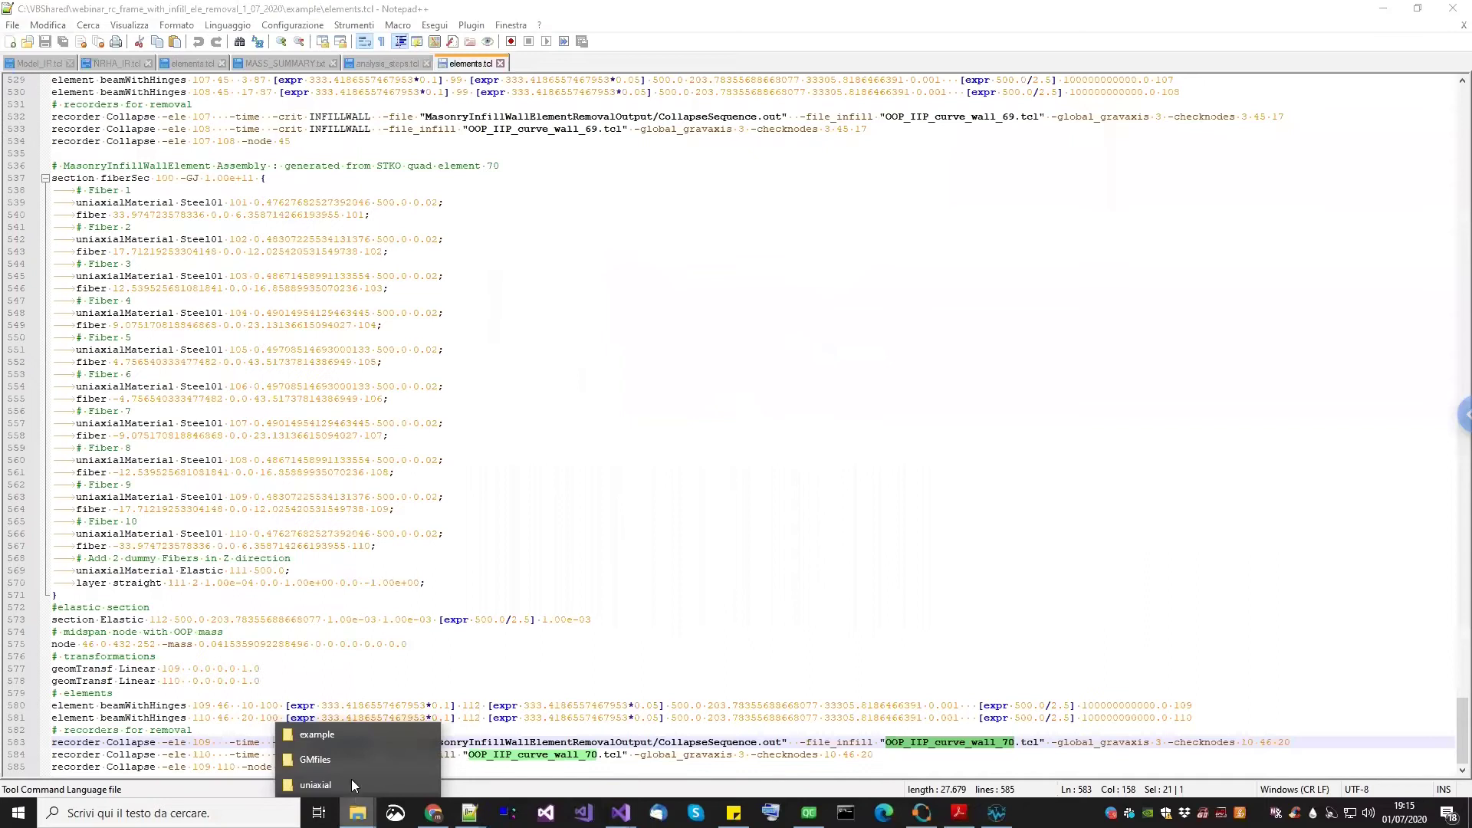
{"action": "left_click", "coordinate": [322, 734]}
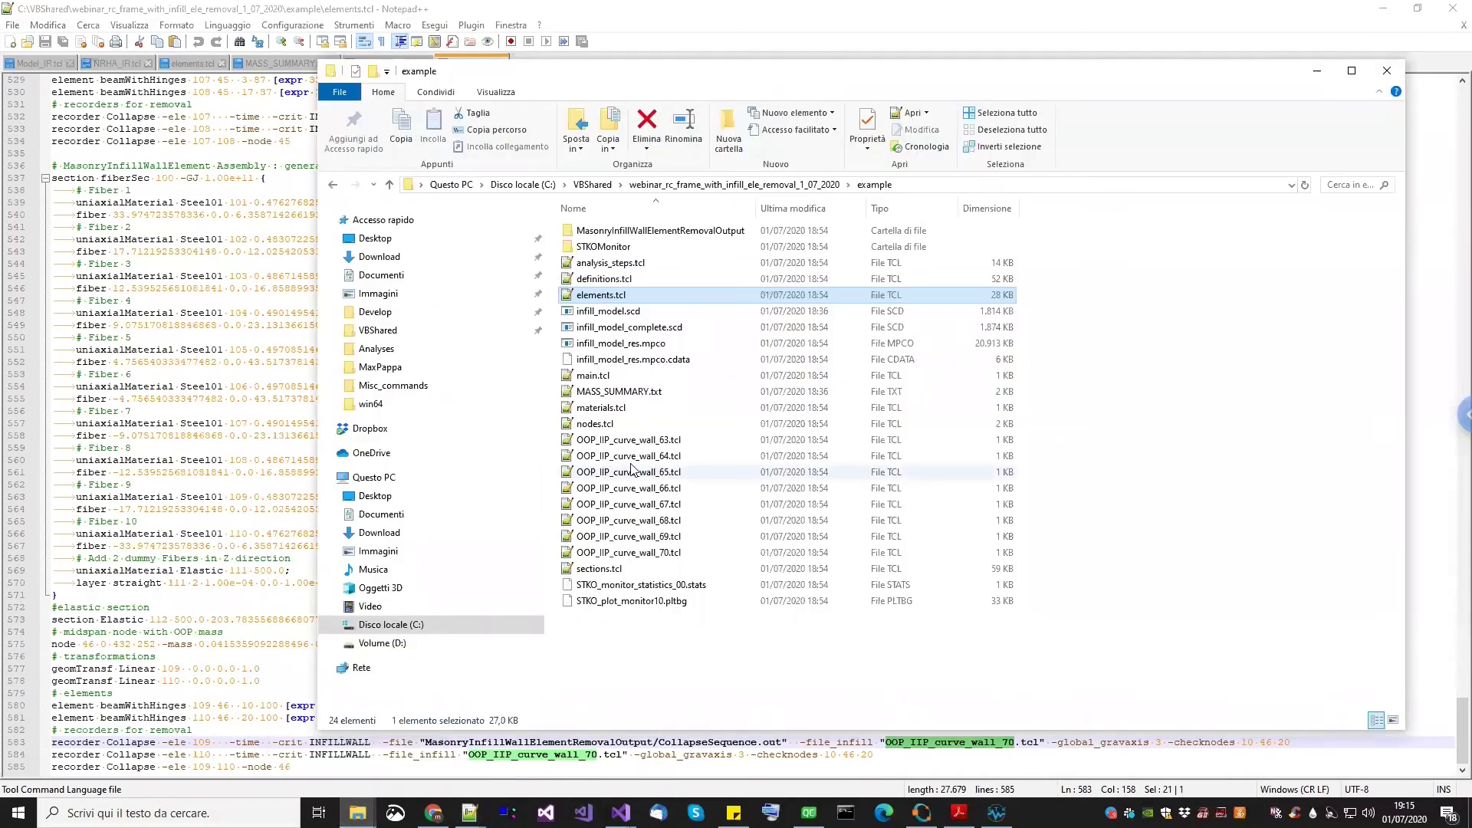
{"action": "left_click", "coordinate": [642, 442]}
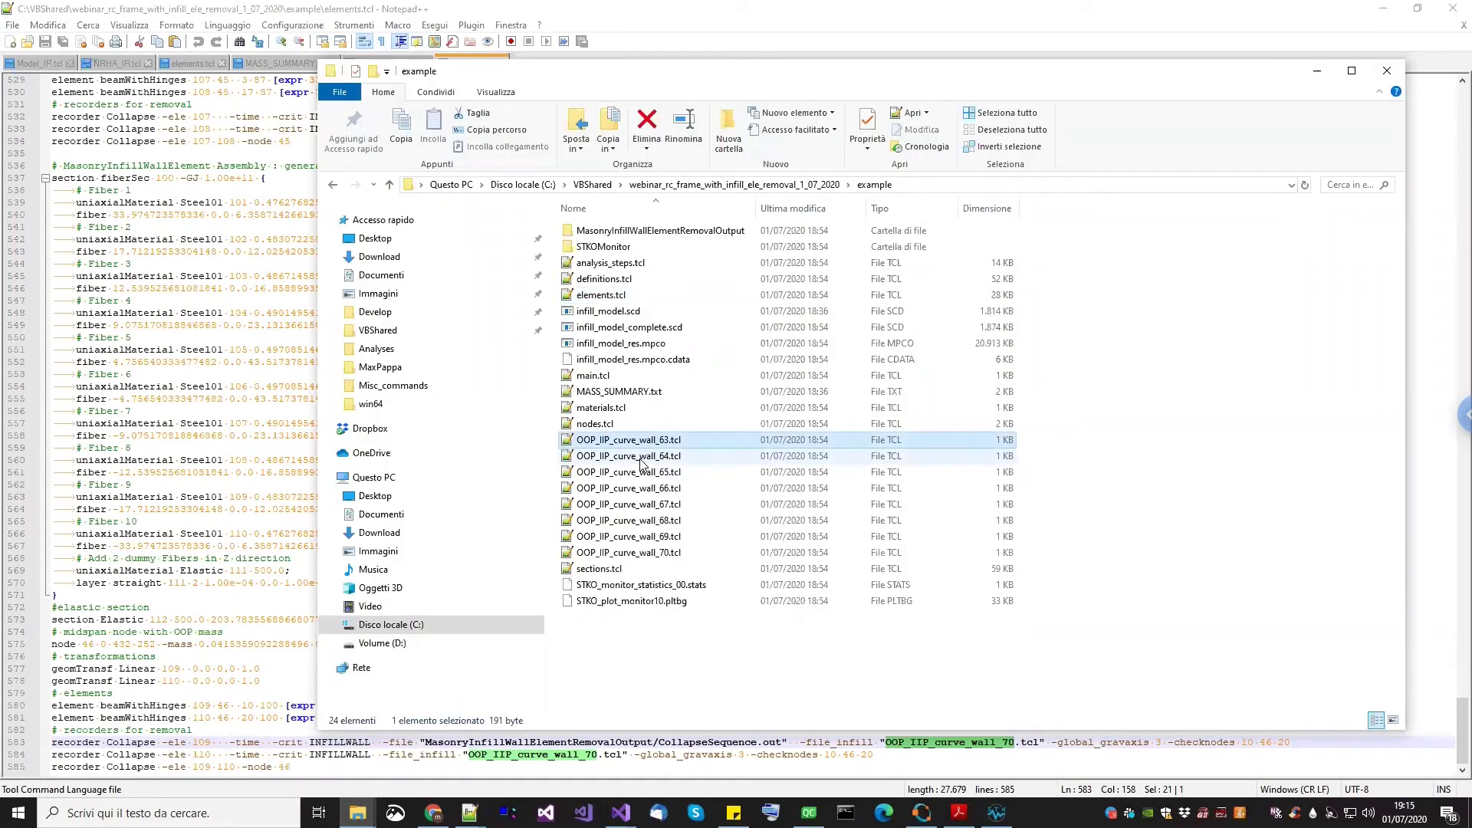
{"action": "left_click", "coordinate": [639, 505]}
{"action": "left_click", "coordinate": [640, 552]}
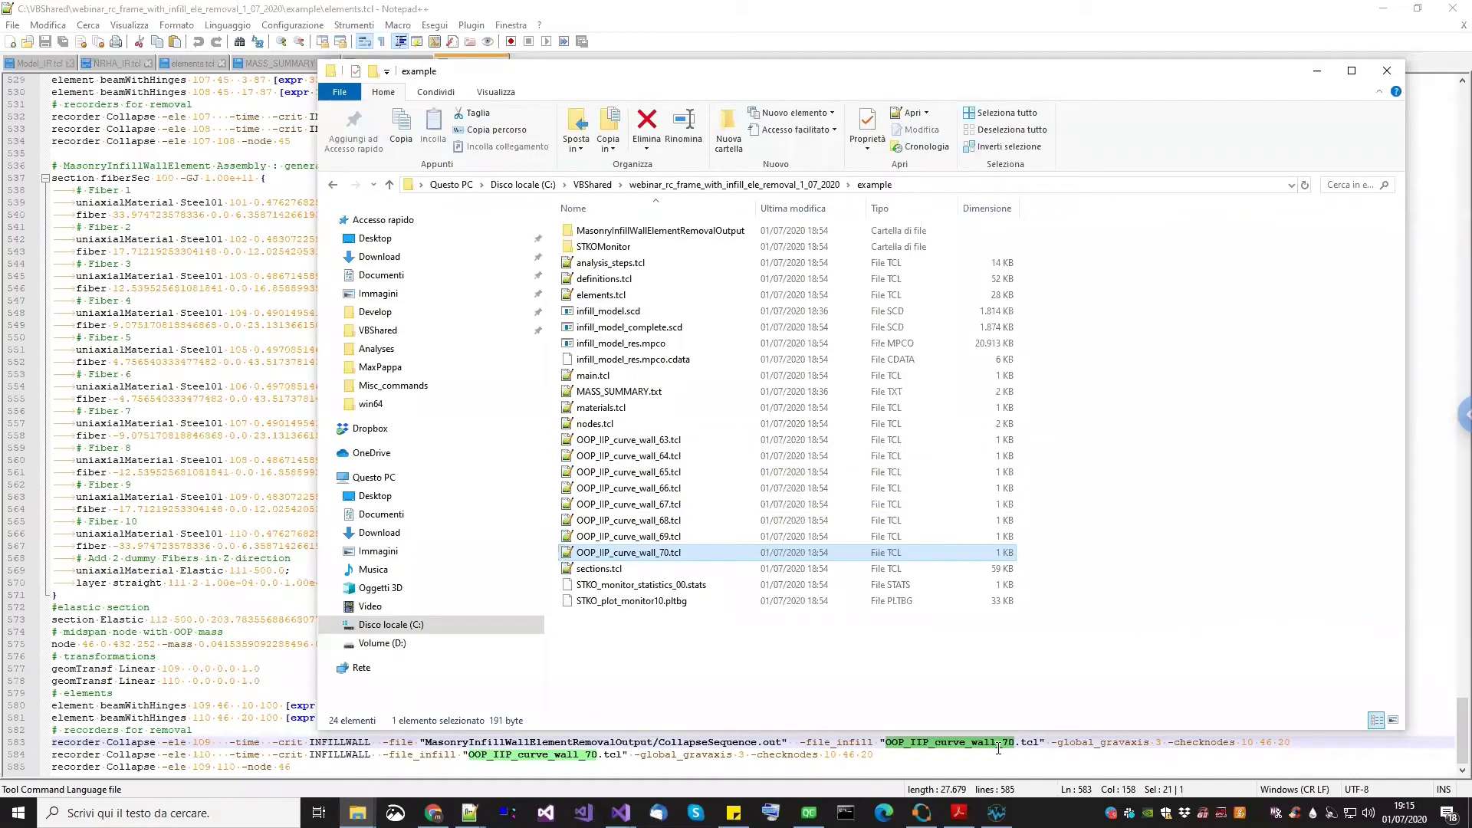
Open OOP_IIP_curve_wall_70.tcl, examine its out-of-plane and in-plane curve points, and close the file
{"action": "double_click", "coordinate": [668, 554]}
{"action": "left_click_drag", "start_coordinate": [193, 141], "coordinate": [51, 79]}
{"action": "left_click", "coordinate": [106, 293]}
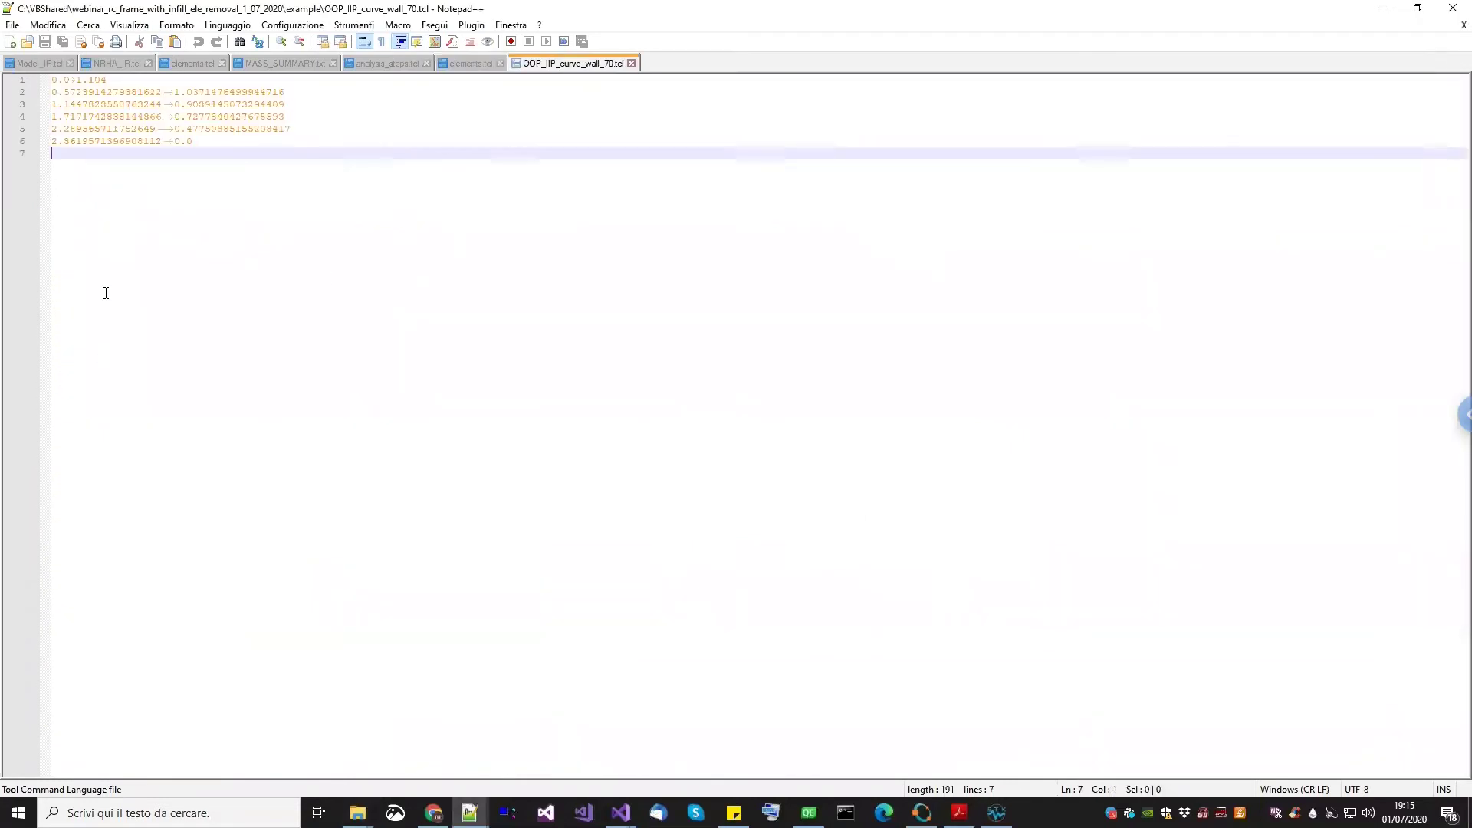
{"action": "left_click", "coordinate": [631, 63]}
{"action": "left_click", "coordinate": [877, 315]}
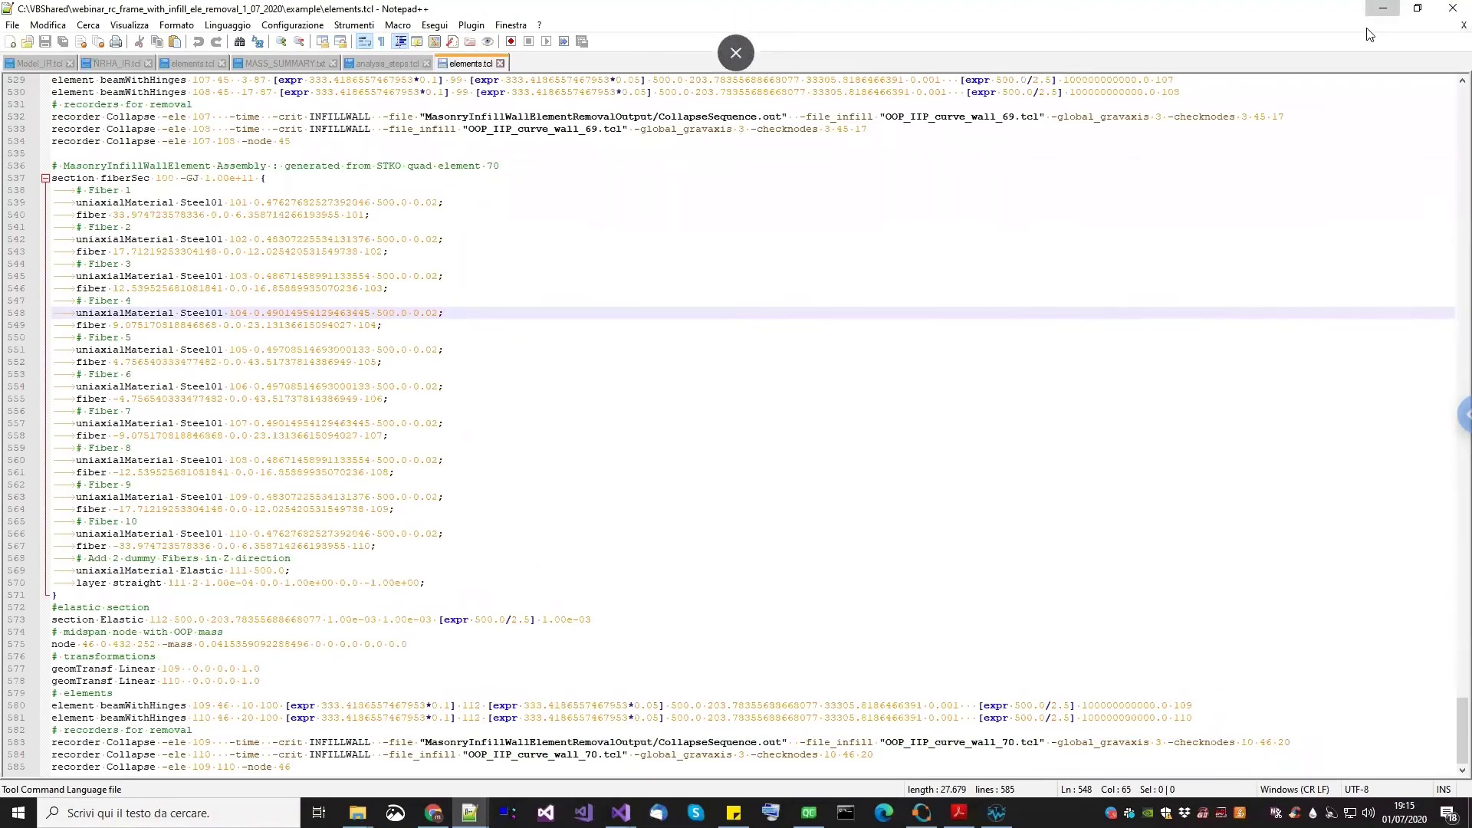
Return to Calculations.pdf, take the remote desktop session out of full-screen mode and bring up the Zoom meeting controls
{"action": "left_click", "coordinate": [1383, 8]}
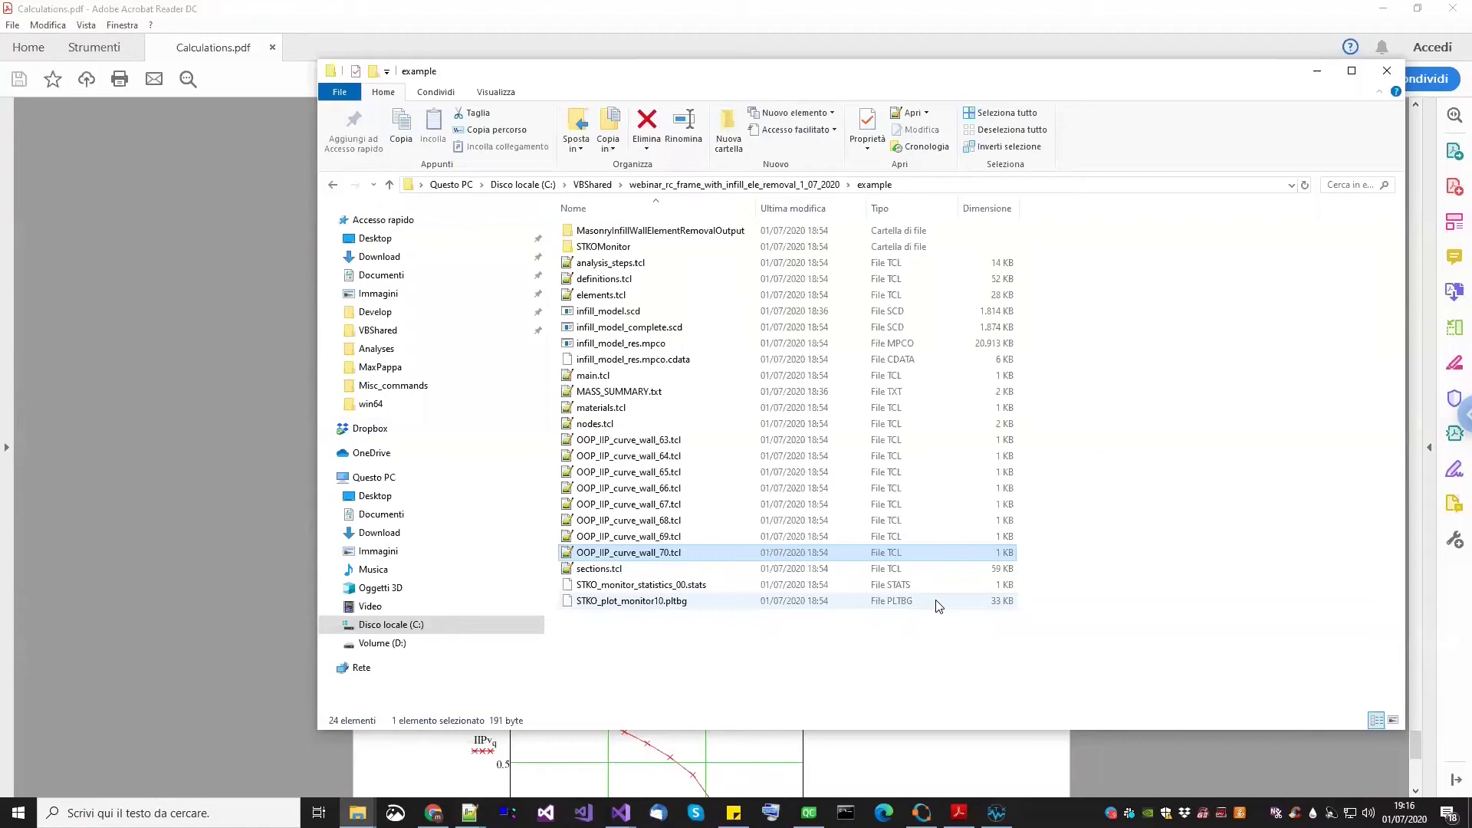
{"action": "left_click", "coordinate": [1154, 753]}
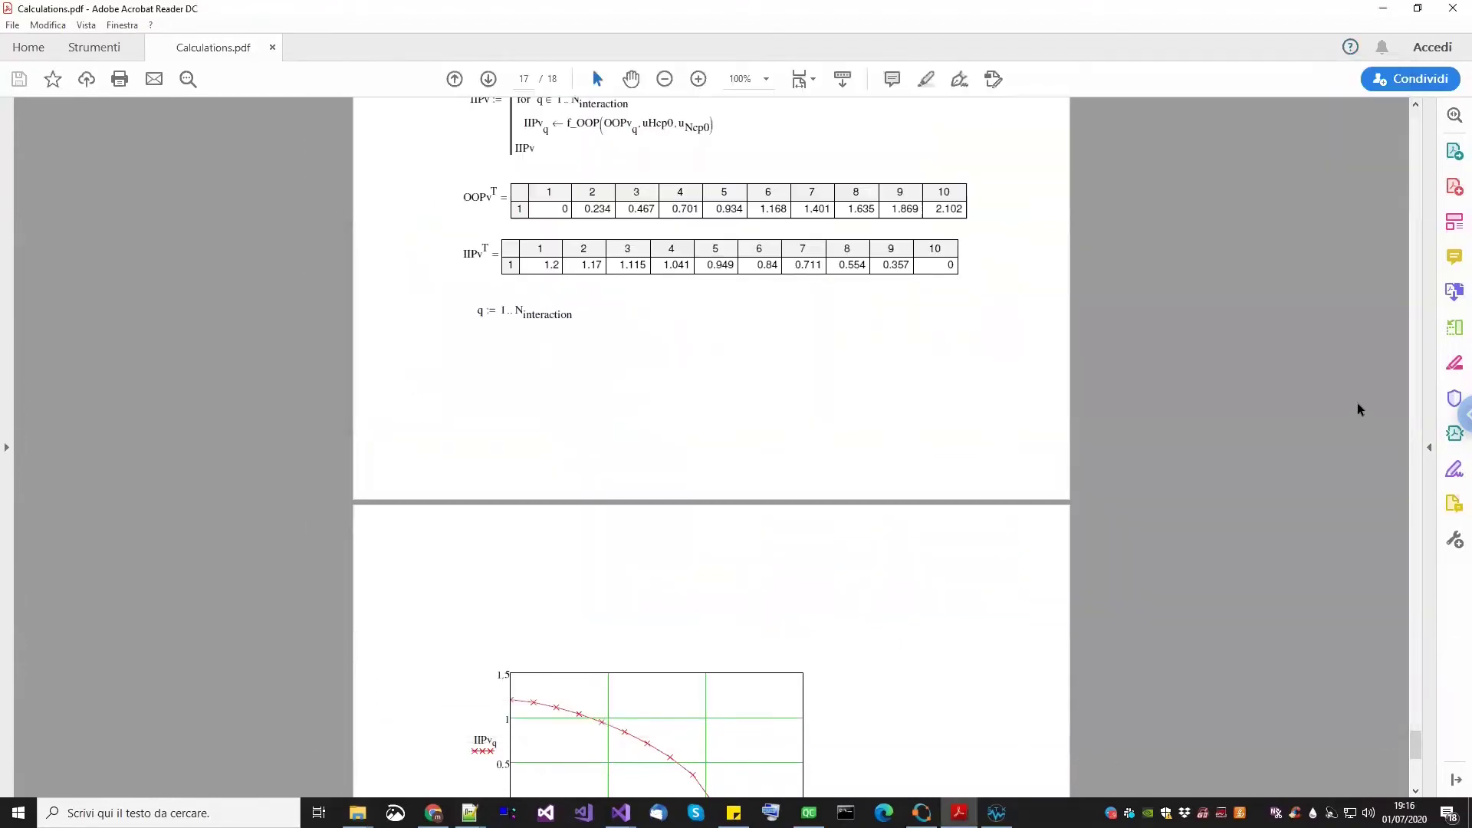
{"action": "left_click", "coordinate": [1466, 415]}
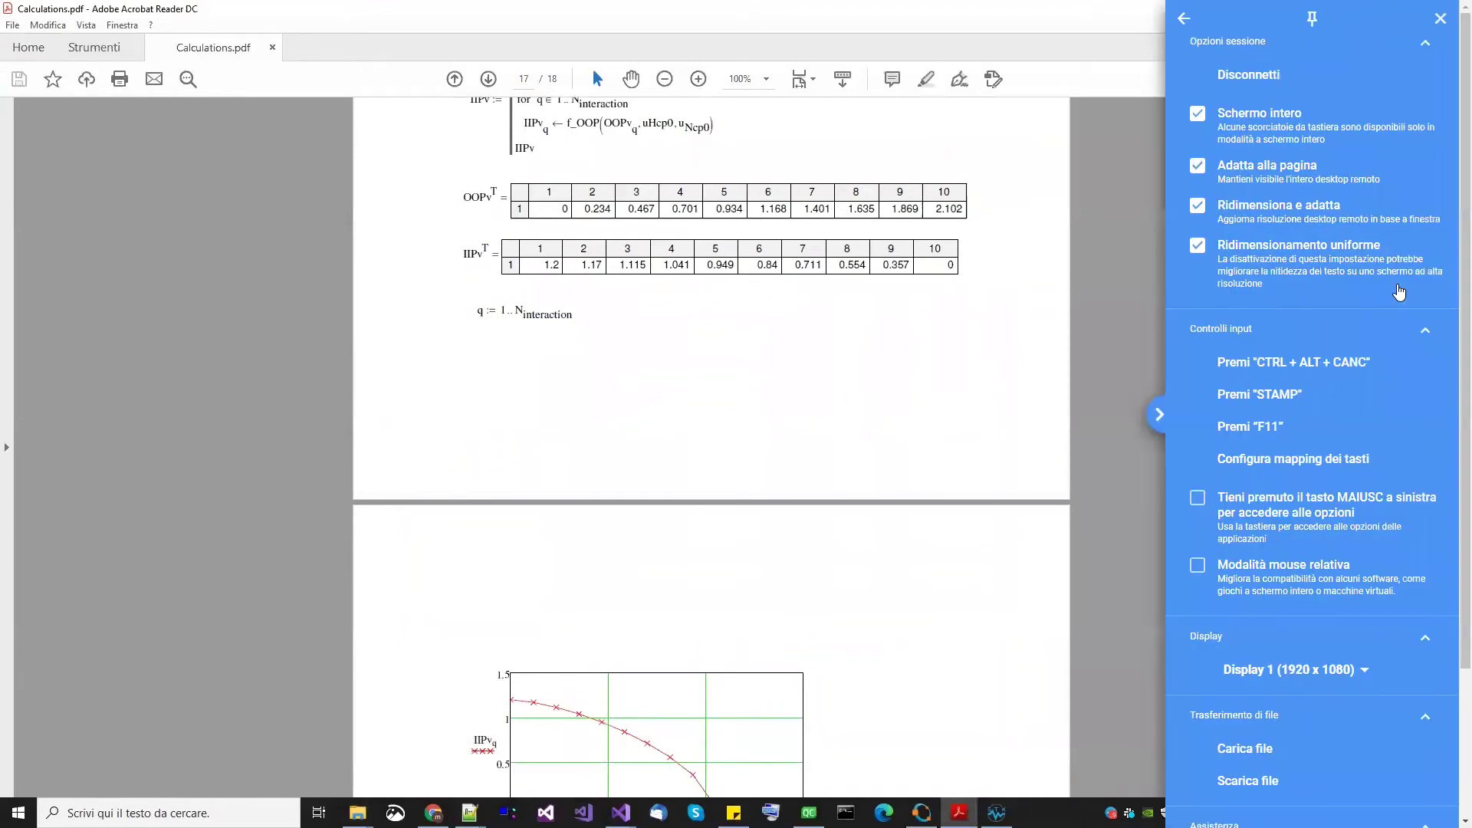
{"action": "key", "text": "F11"}
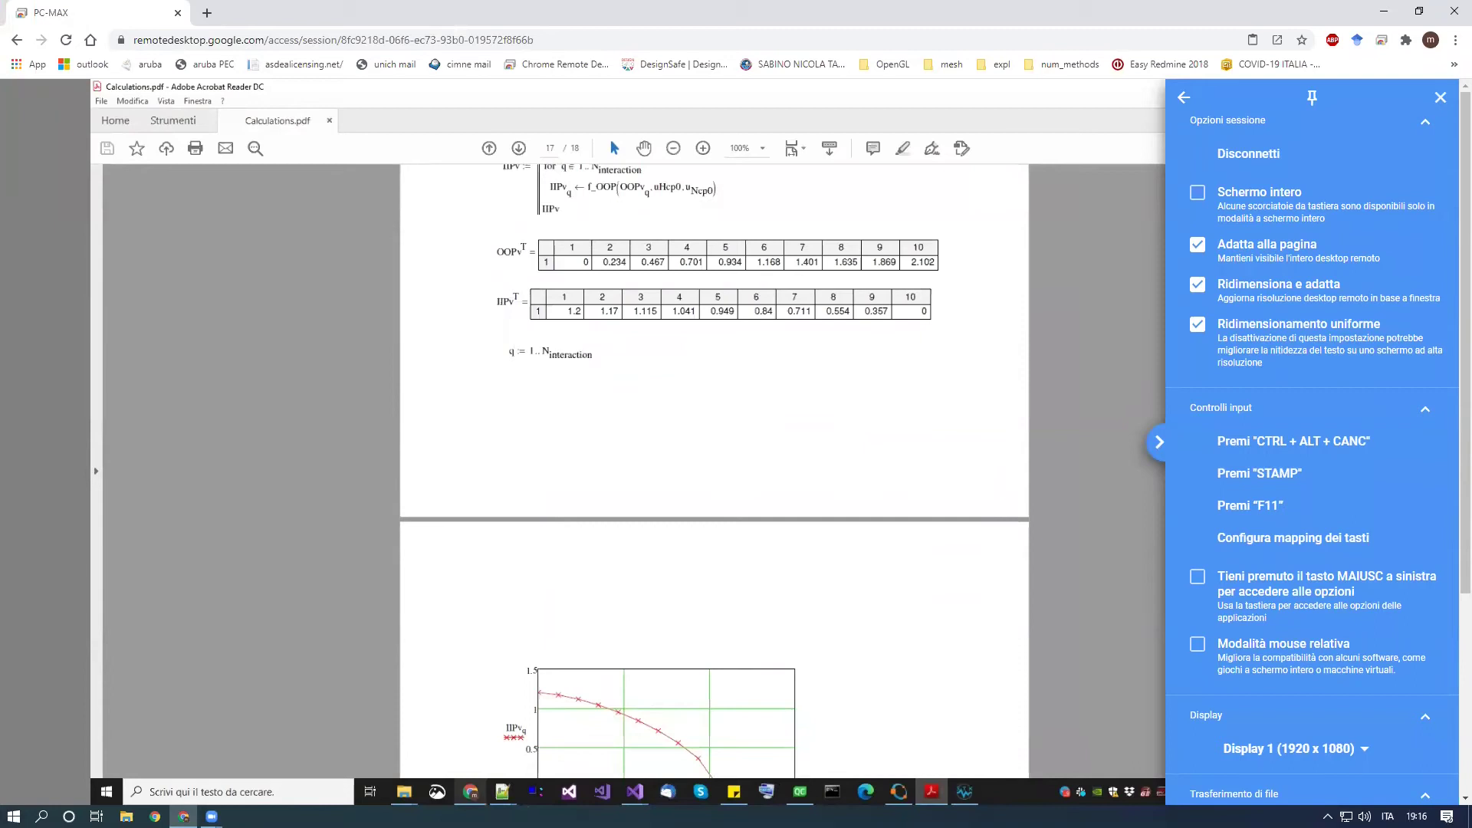
{"action": "mouse_move", "coordinate": [211, 817]}
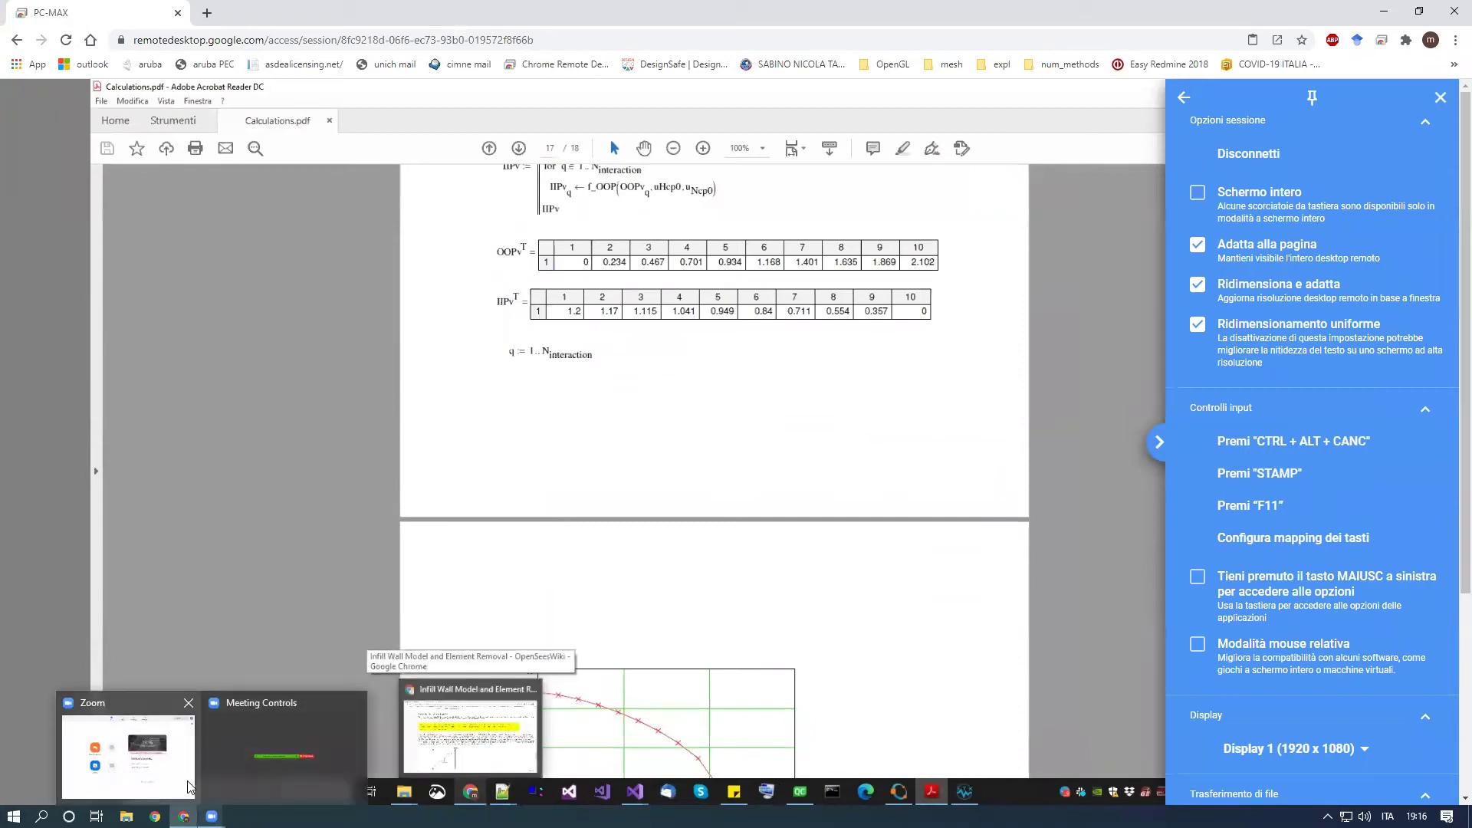
{"action": "left_click", "coordinate": [221, 772]}
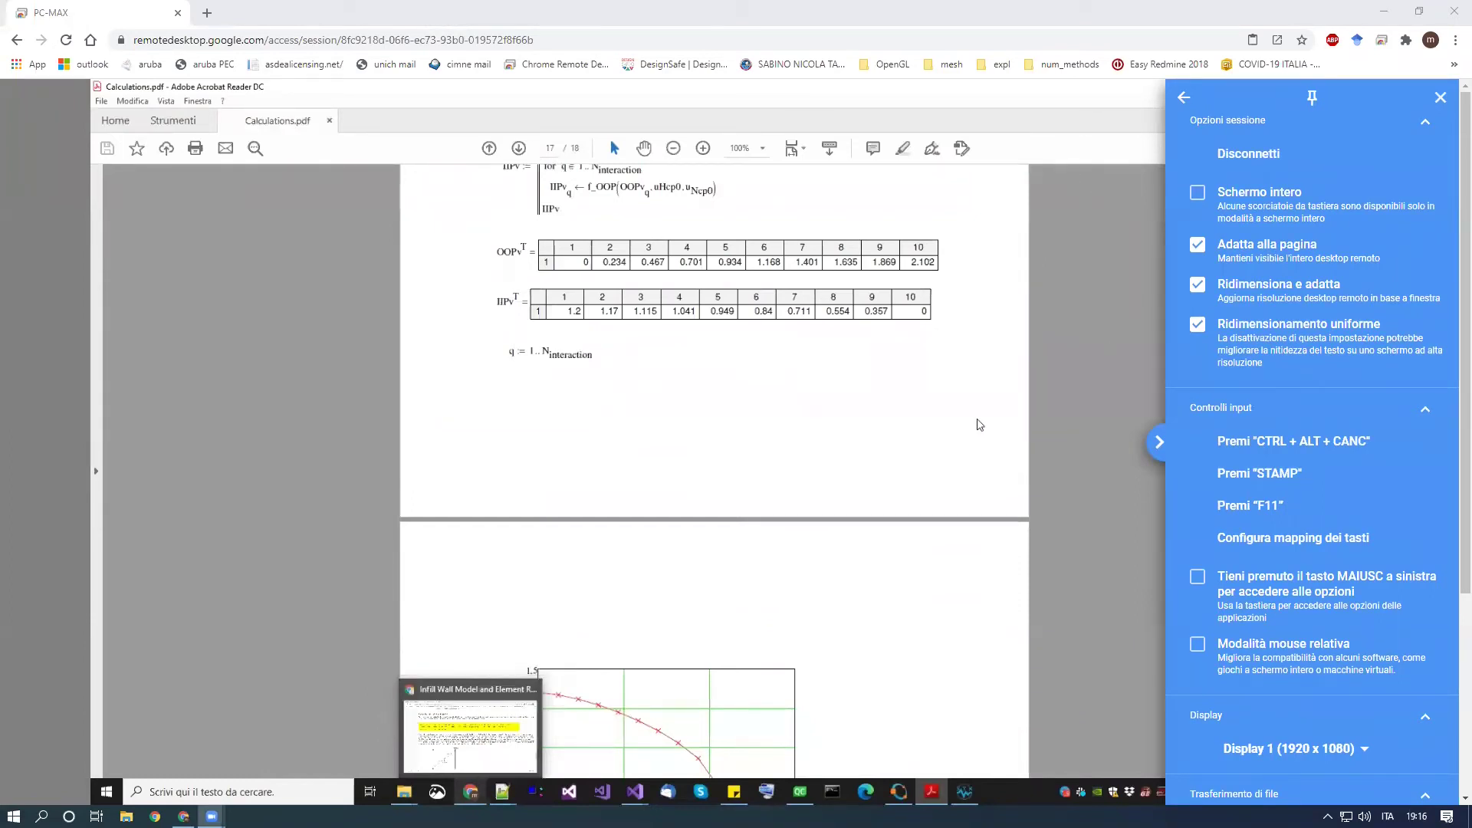
Review the f_OOP exponent relationship and the N_interaction definition on page 17 of Calculations.pdf, with the session options collapsed
{"action": "scroll", "coordinate": [985, 368], "scroll_direction": "up", "scroll_amount": 5}
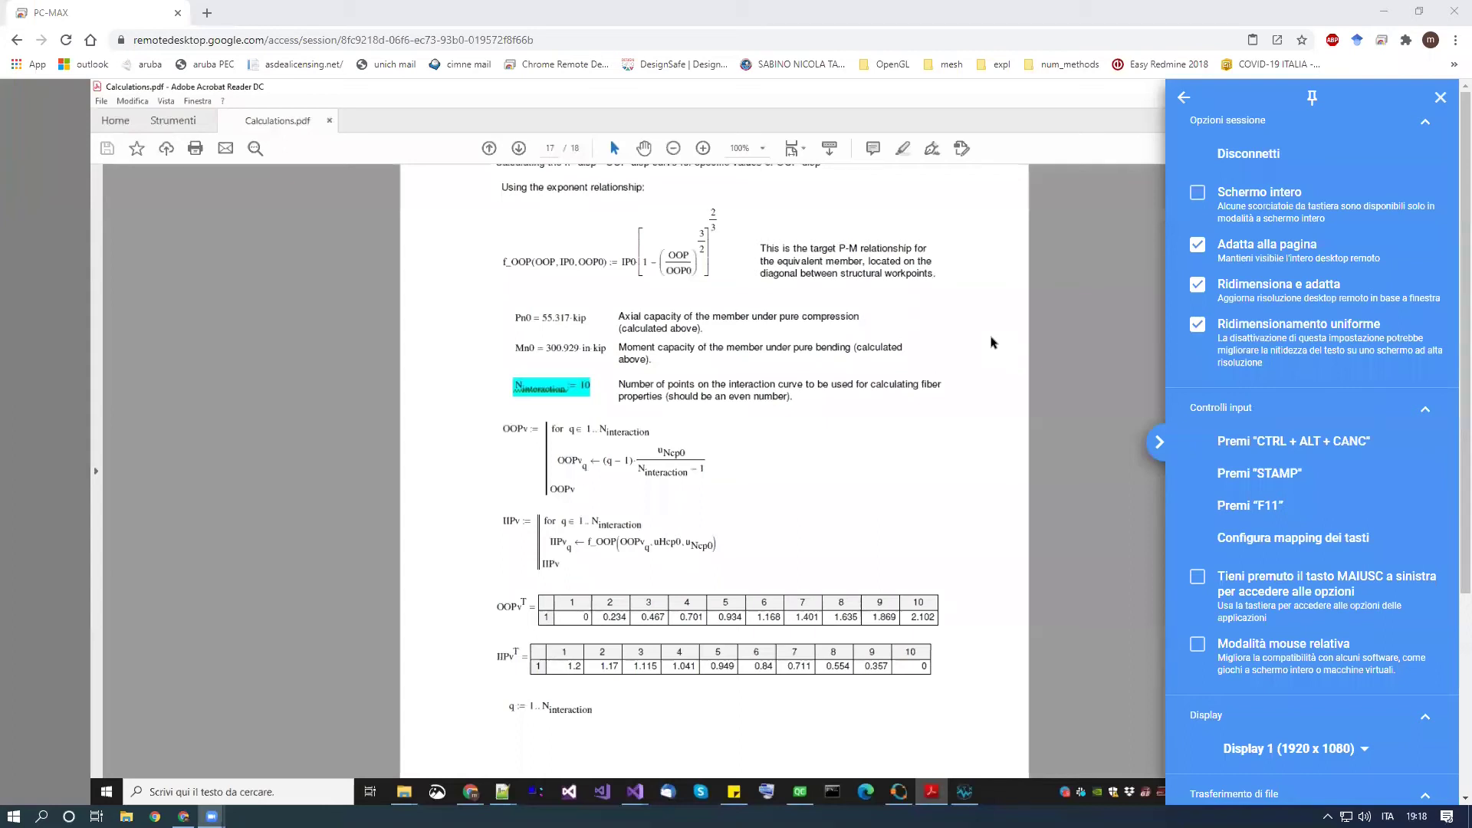
{"action": "left_click", "coordinate": [1158, 453]}
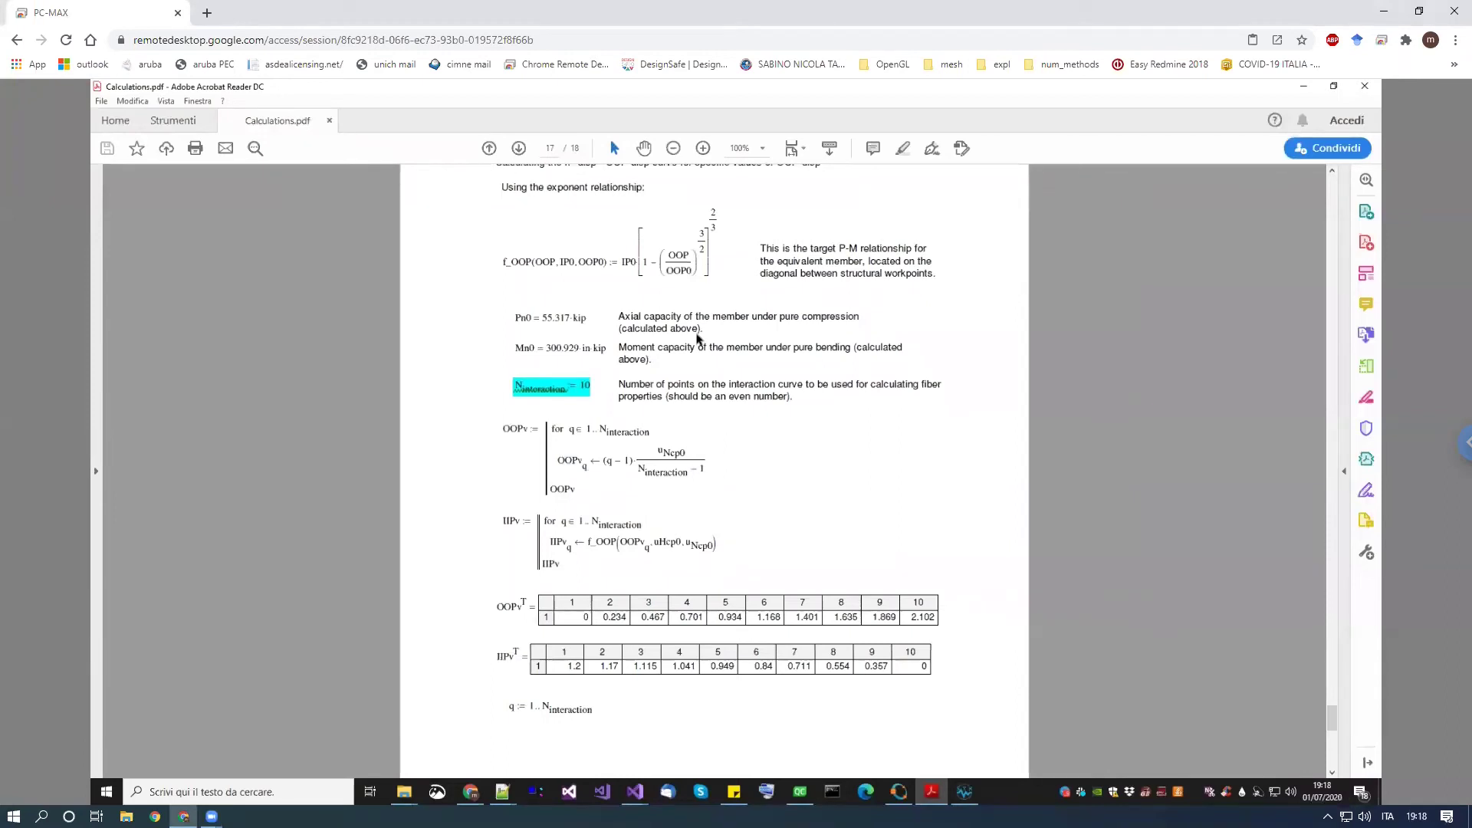
{"action": "left_click", "coordinate": [1465, 442]}
Switch to STKO, accept the dynamic analysis step settings and start a new document without saving the changes
{"action": "left_click", "coordinate": [965, 792]}
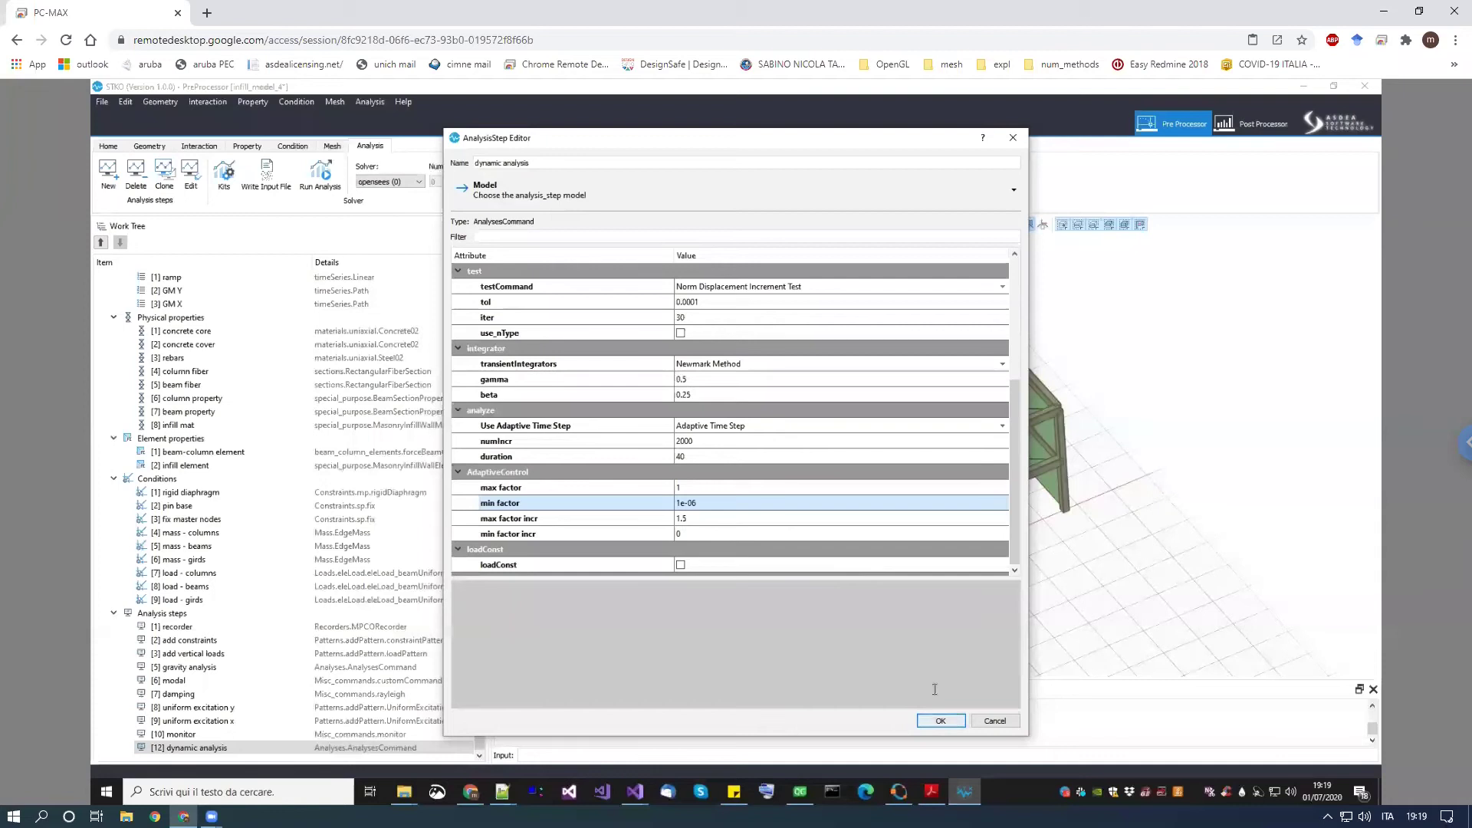
{"action": "left_click", "coordinate": [940, 721]}
{"action": "left_click", "coordinate": [108, 146]}
{"action": "left_click", "coordinate": [108, 173]}
{"action": "left_click", "coordinate": [735, 452]}
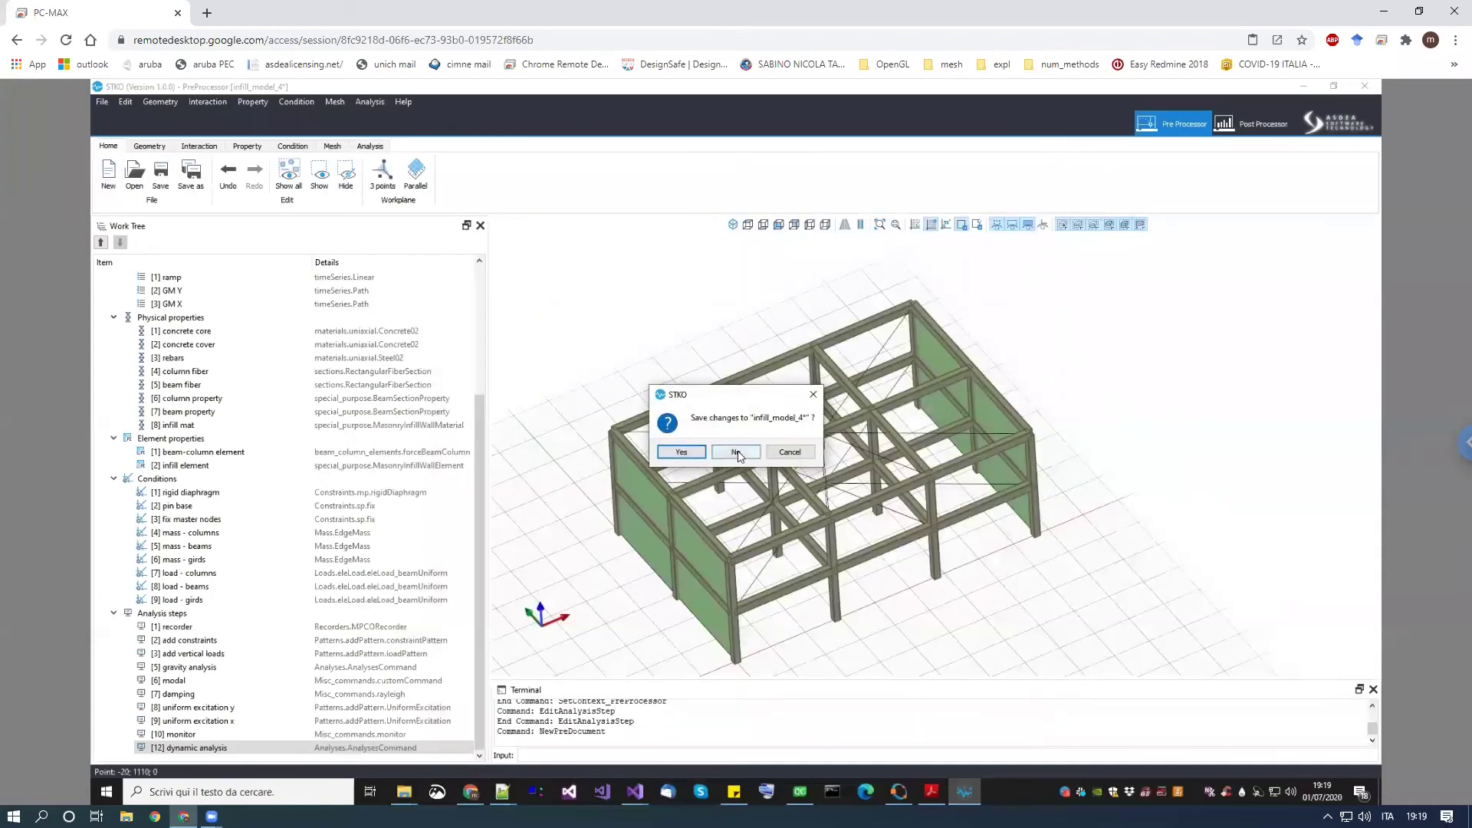
Set the empty model to top view with the geometry tools available, and return the remote session to full screen
{"action": "left_click", "coordinate": [748, 225]}
{"action": "middle_click_drag", "start_coordinate": [848, 467], "coordinate": [857, 431]}
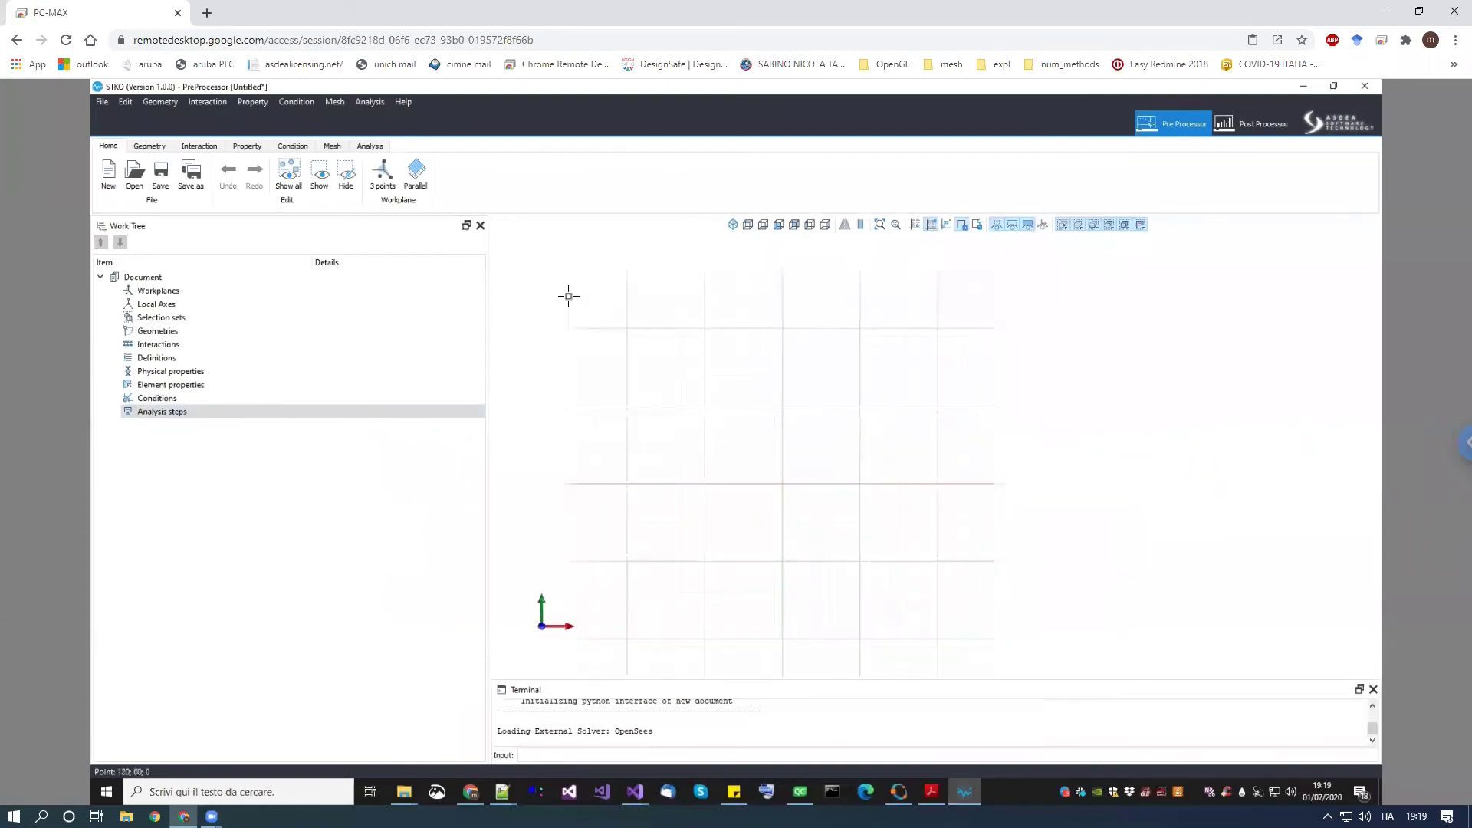
{"action": "left_click", "coordinate": [149, 145]}
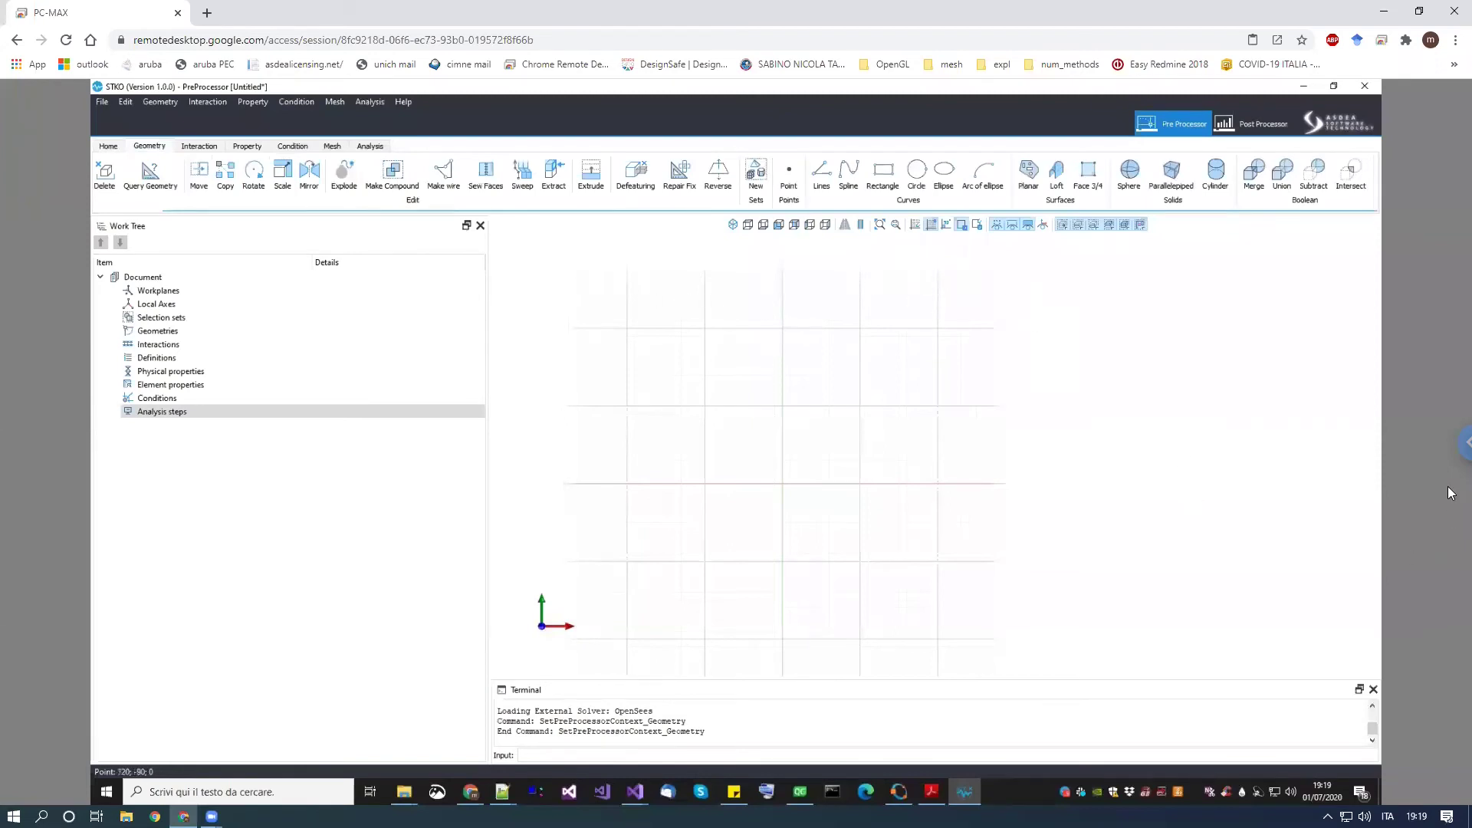
{"action": "left_click", "coordinate": [1457, 443]}
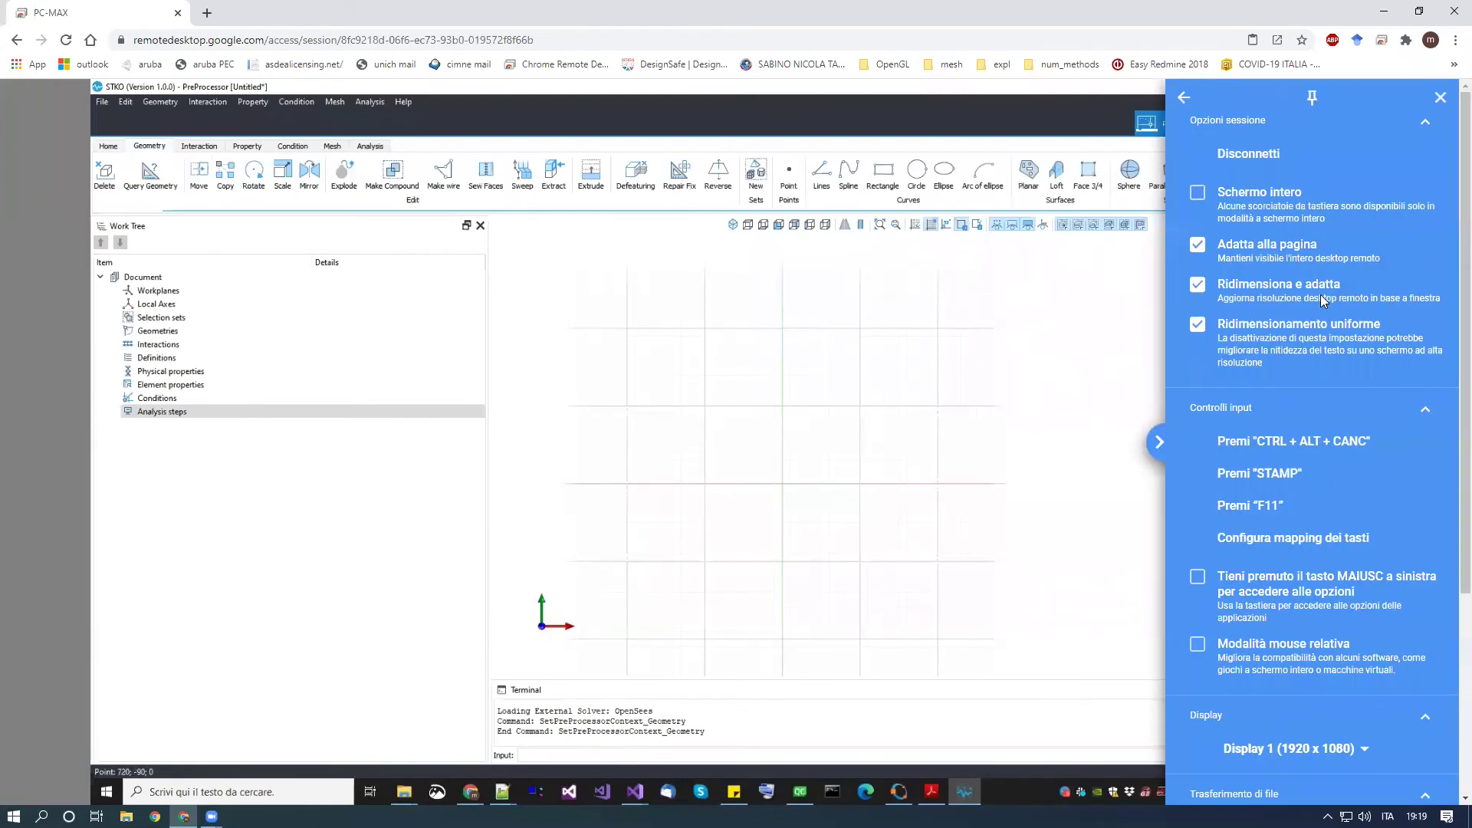
{"action": "left_click", "coordinate": [1198, 191]}
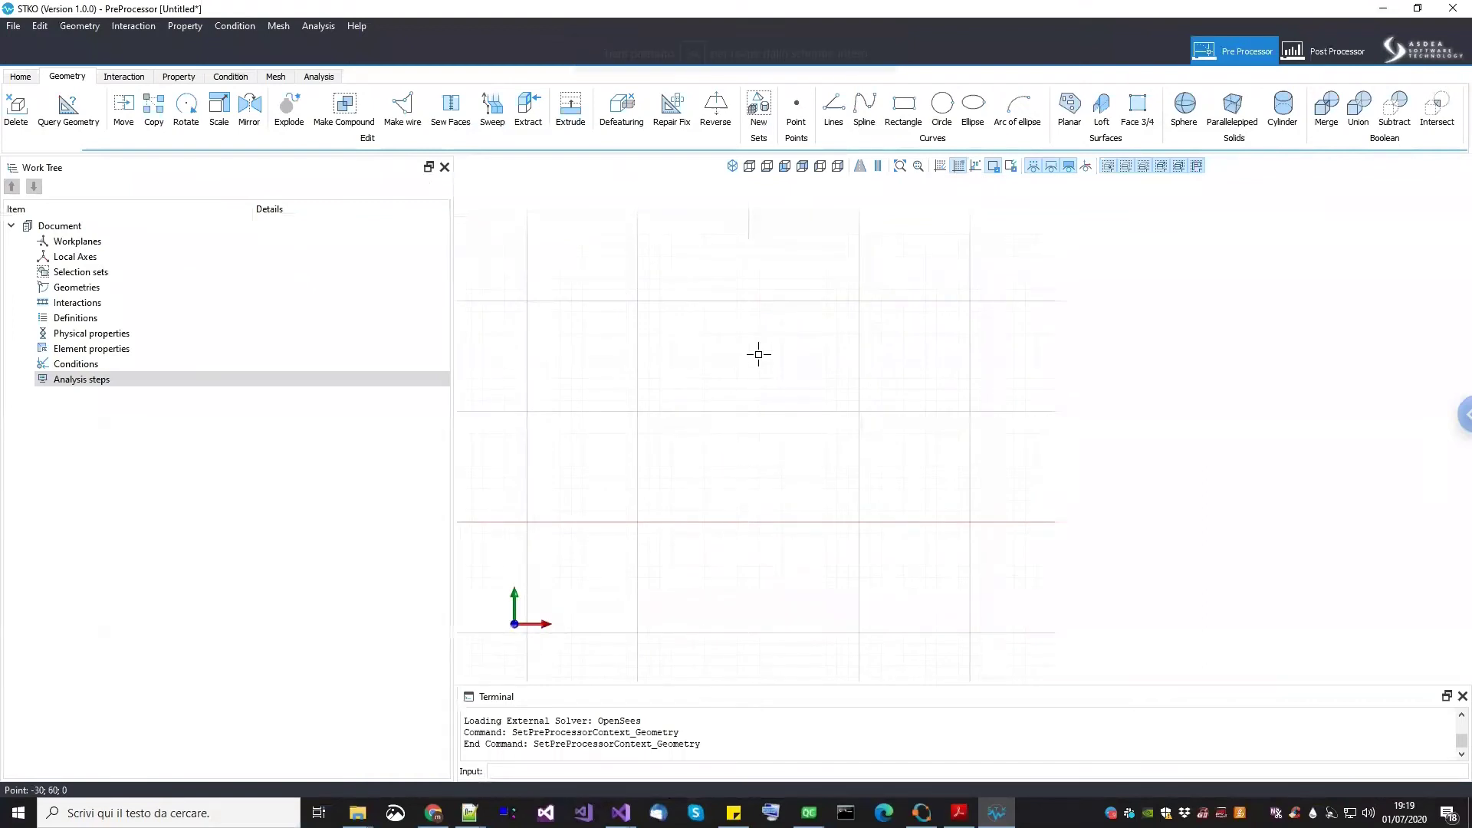
Draw a vertical line 200 units long from (-100, 0) to (-100, 200)
{"action": "left_click", "coordinate": [841, 112]}
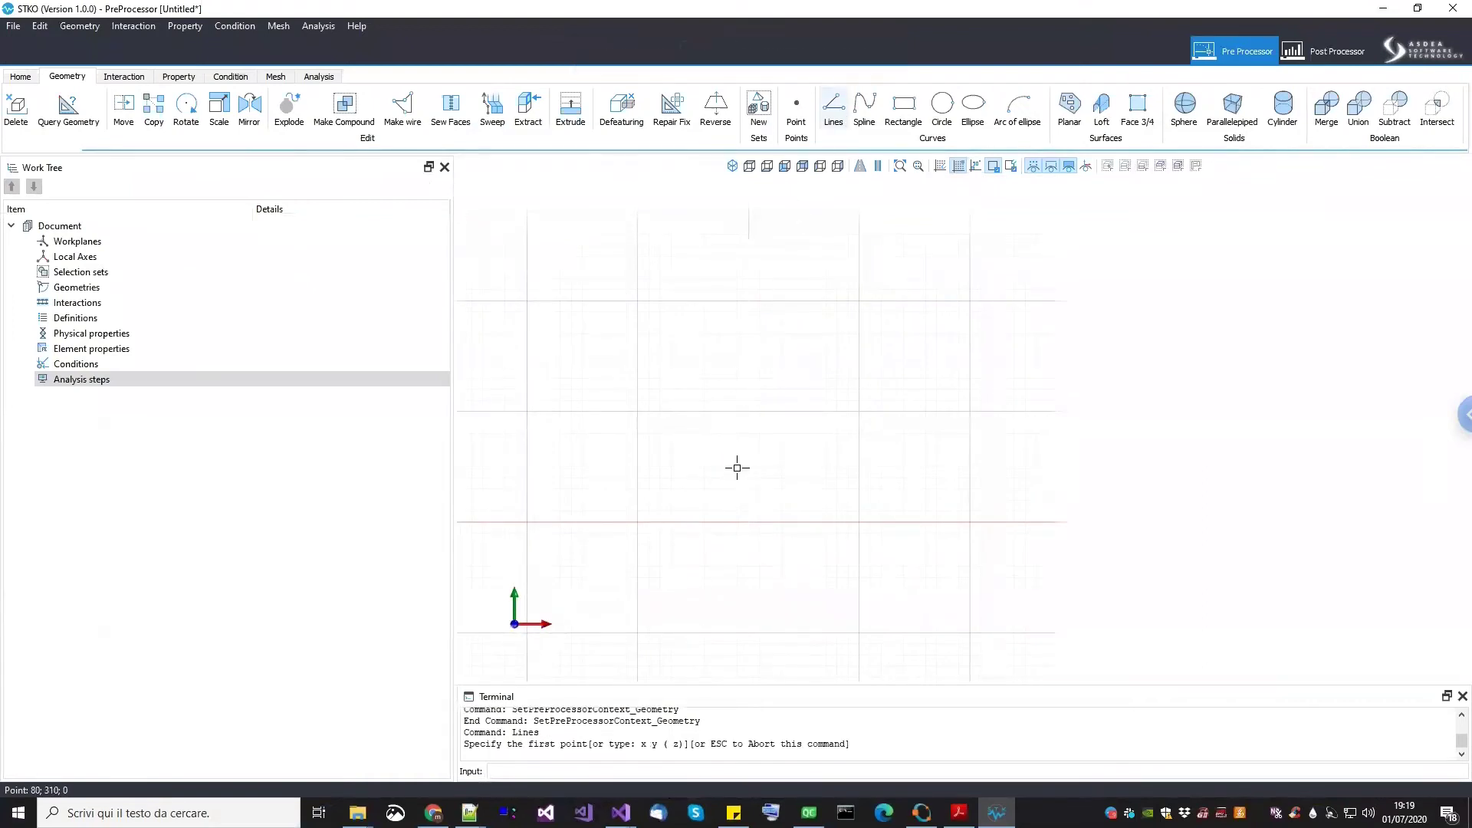
{"action": "left_click", "coordinate": [638, 522]}
{"action": "left_click", "coordinate": [638, 300]}
{"action": "key", "text": "Return"}
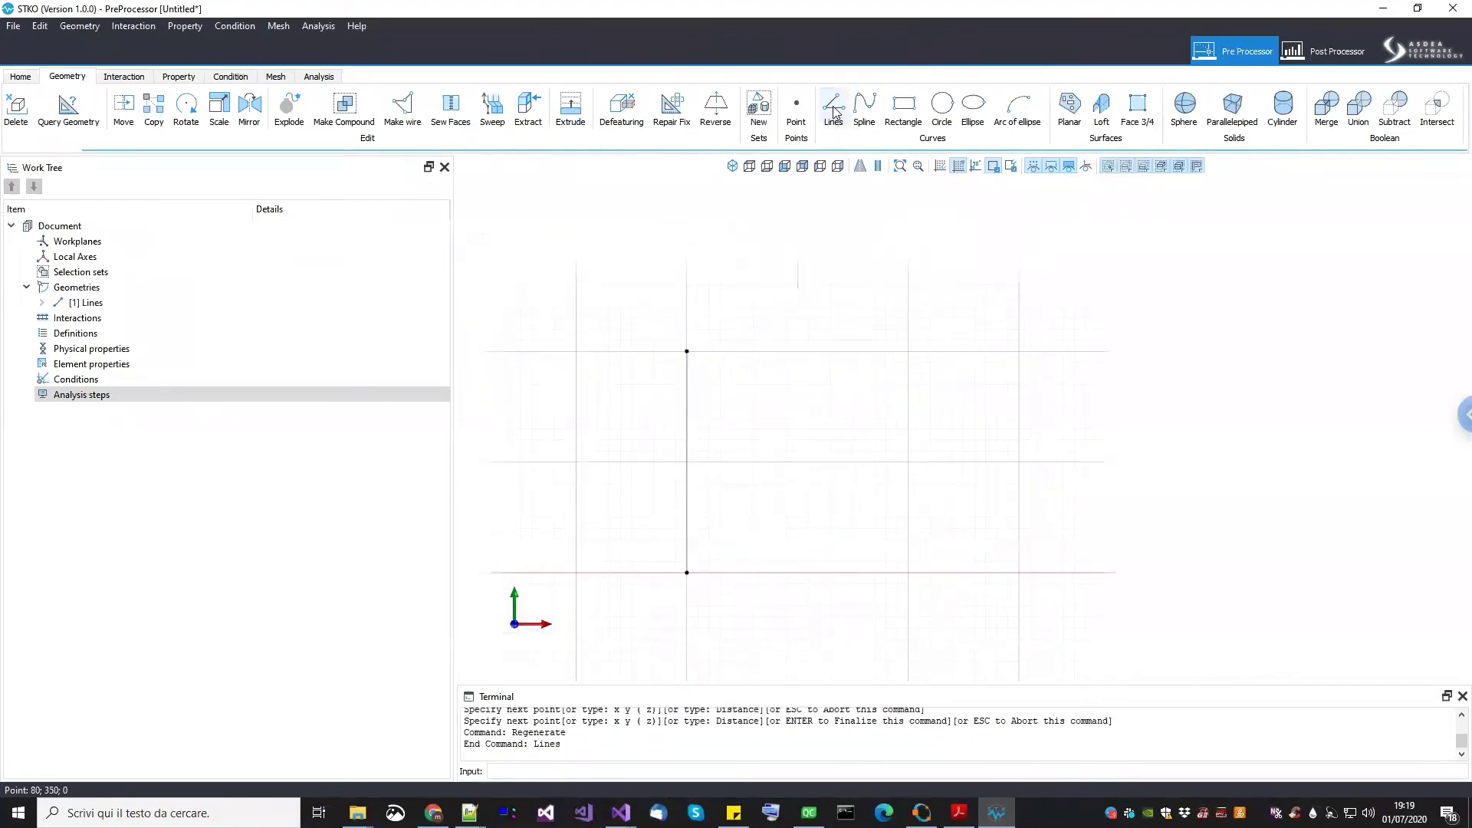
Draw a separate horizontal line from the vertical line's upper end at (-100, 200) to (90, 200)
{"action": "left_click", "coordinate": [833, 108]}
{"action": "left_click", "coordinate": [685, 348]}
{"action": "left_click", "coordinate": [893, 348]}
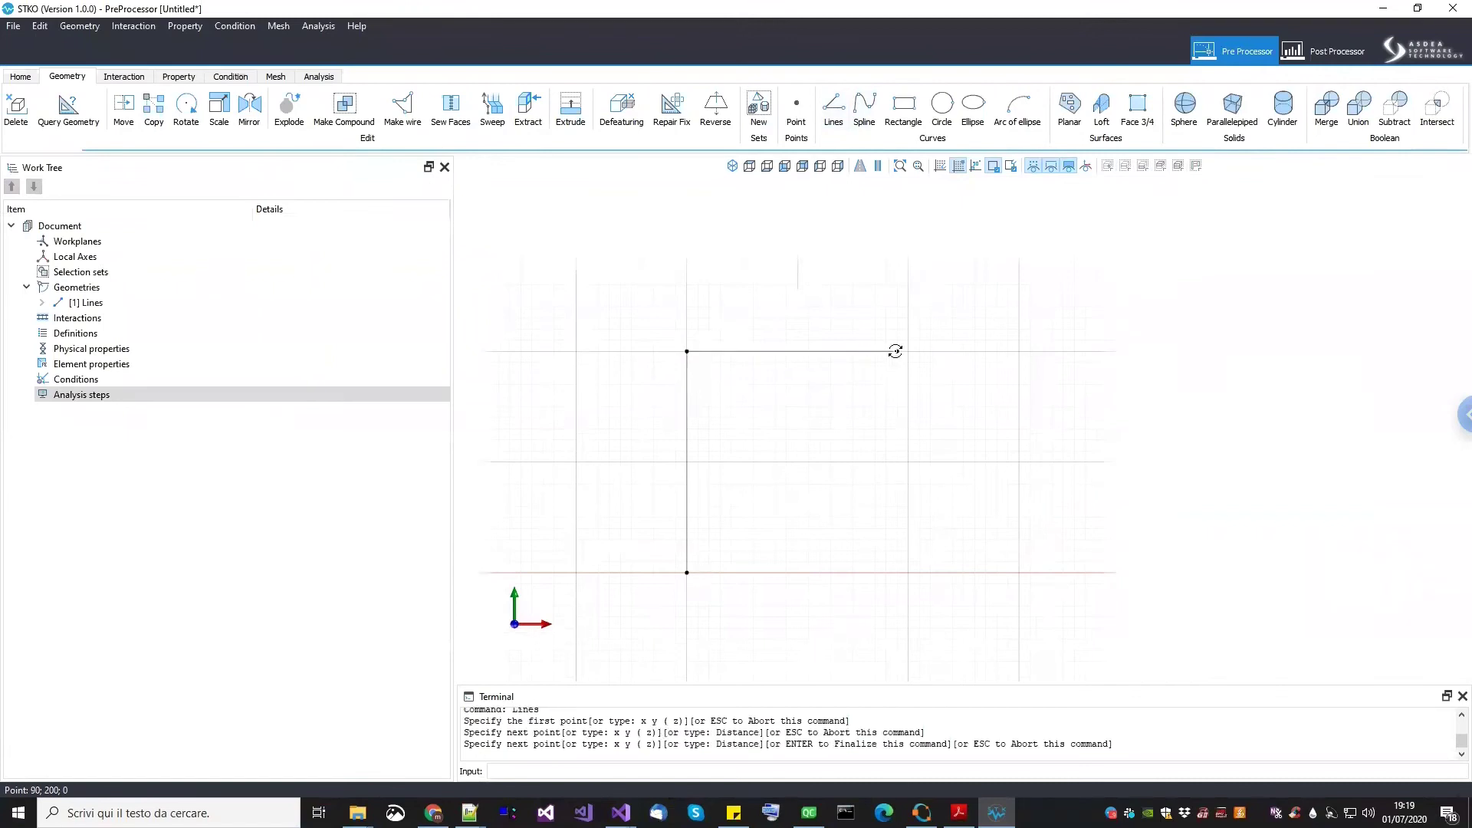
{"action": "key", "text": "Return"}
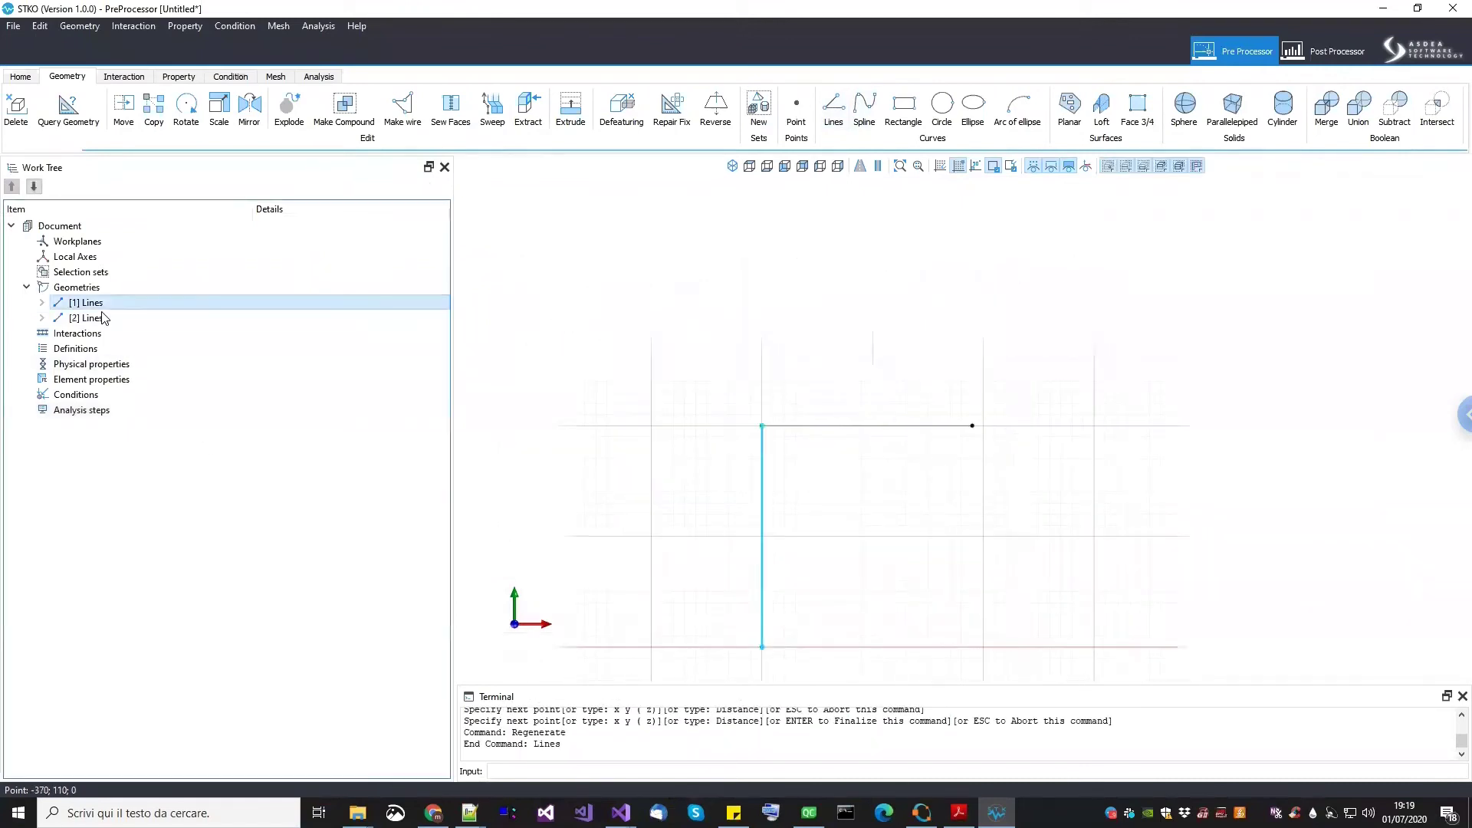
Select the vertical and horizontal lines individually to examine them as two separate geometries
{"action": "left_click", "coordinate": [85, 317]}
{"action": "left_click", "coordinate": [635, 395]}
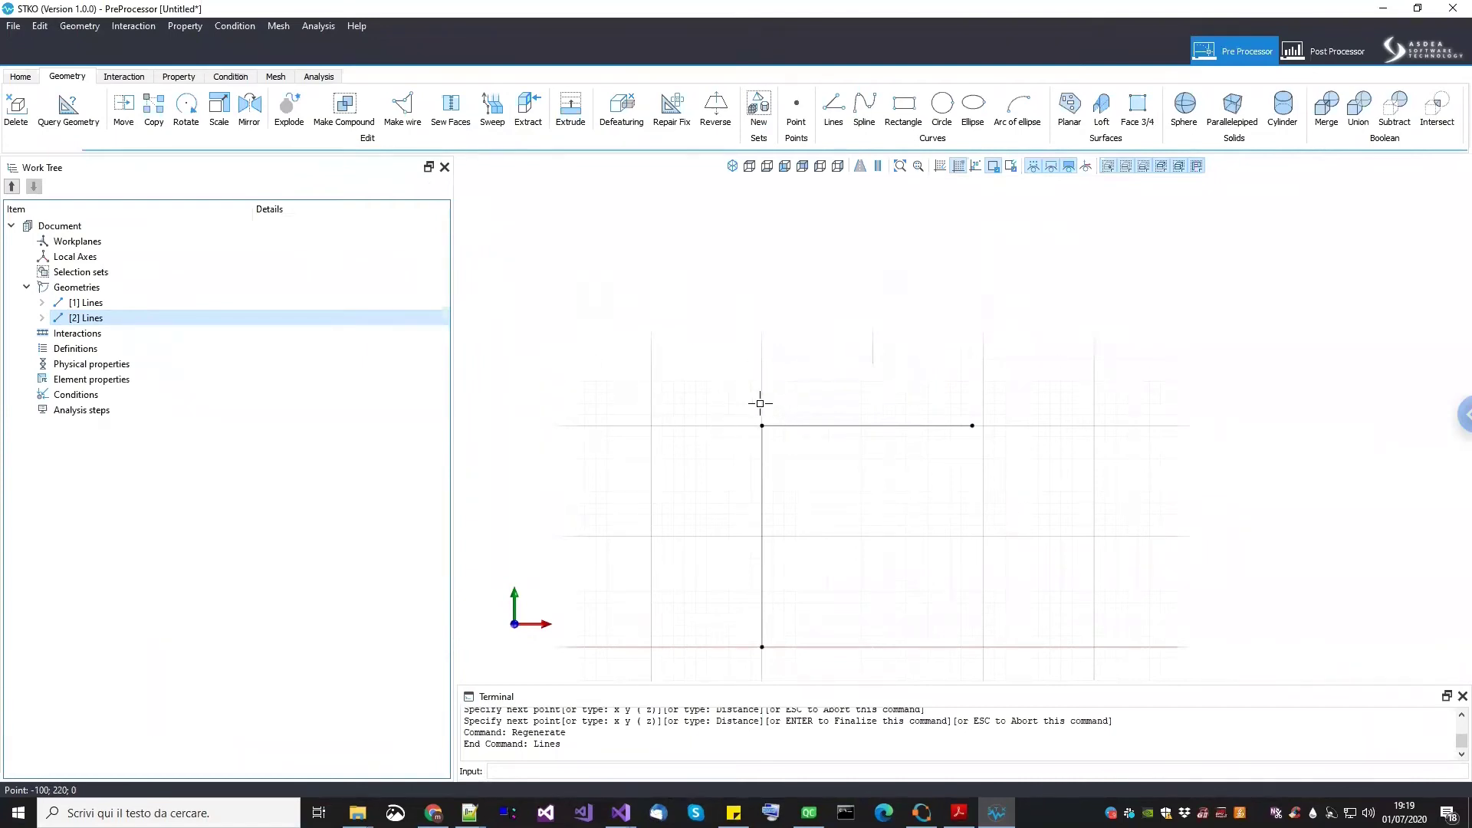
{"action": "left_click", "coordinate": [109, 303]}
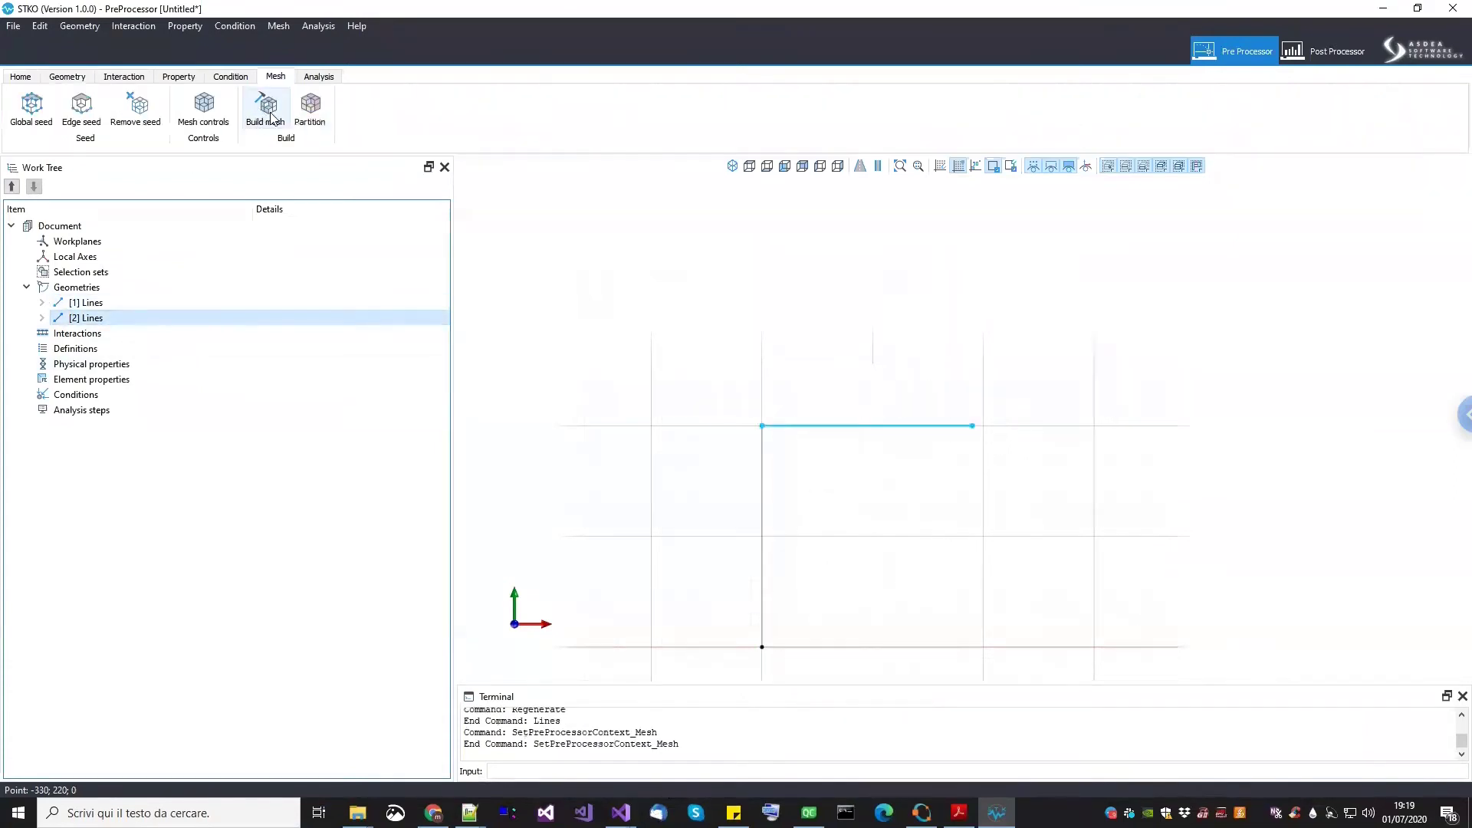
Build the mesh of the two separate lines and enlarge the terminal to check the node and element counts
{"action": "left_click", "coordinate": [265, 107]}
{"action": "left_click_drag", "start_coordinate": [625, 684], "coordinate": [625, 610]}
{"action": "double_click", "coordinate": [574, 718]}
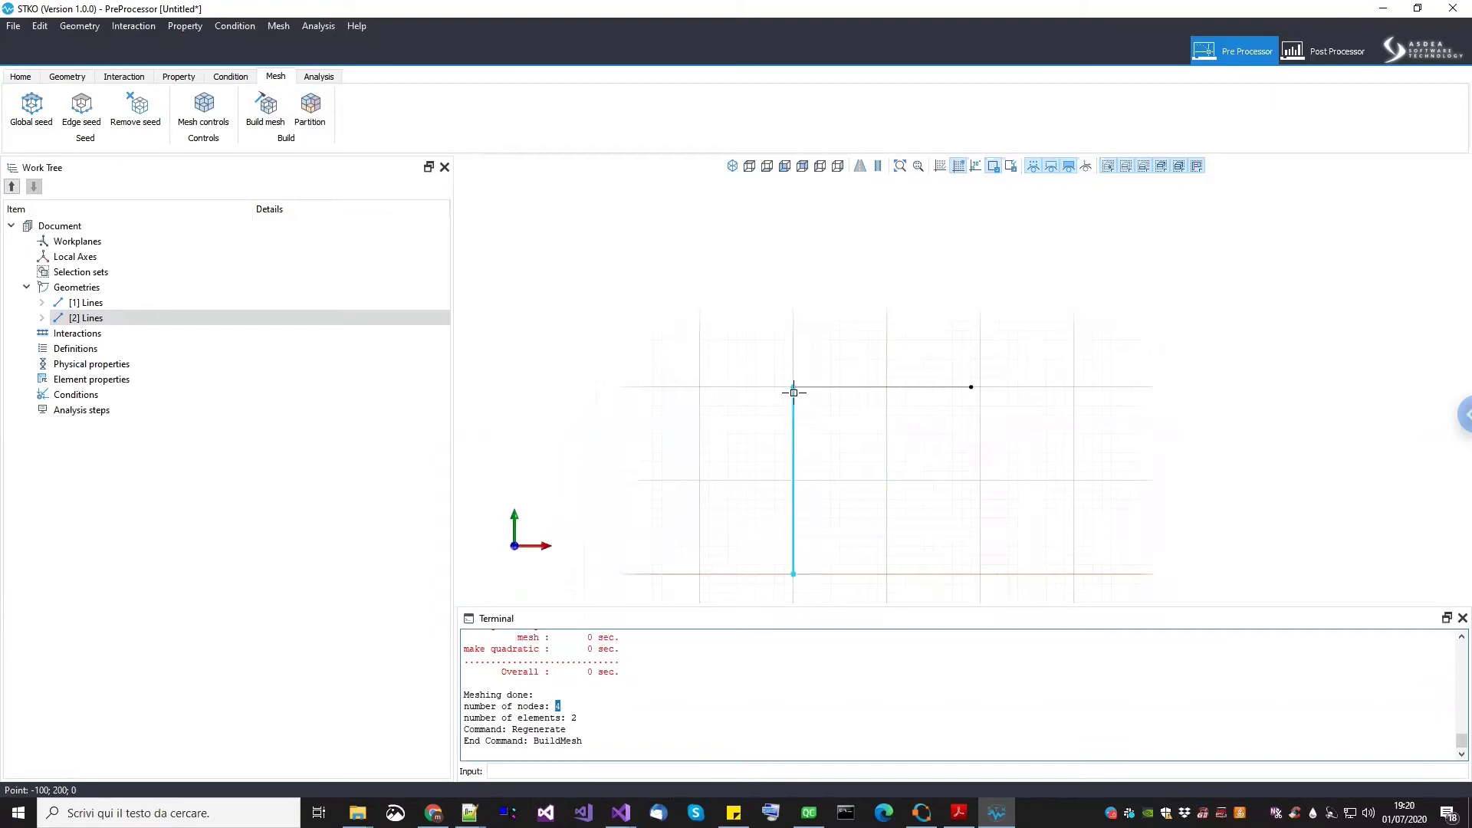
Highlight each meshed line in turn to compare their end vertices at the shared corner
{"action": "left_click", "coordinate": [192, 302]}
{"action": "left_click", "coordinate": [198, 317]}
{"action": "left_click", "coordinate": [590, 420]}
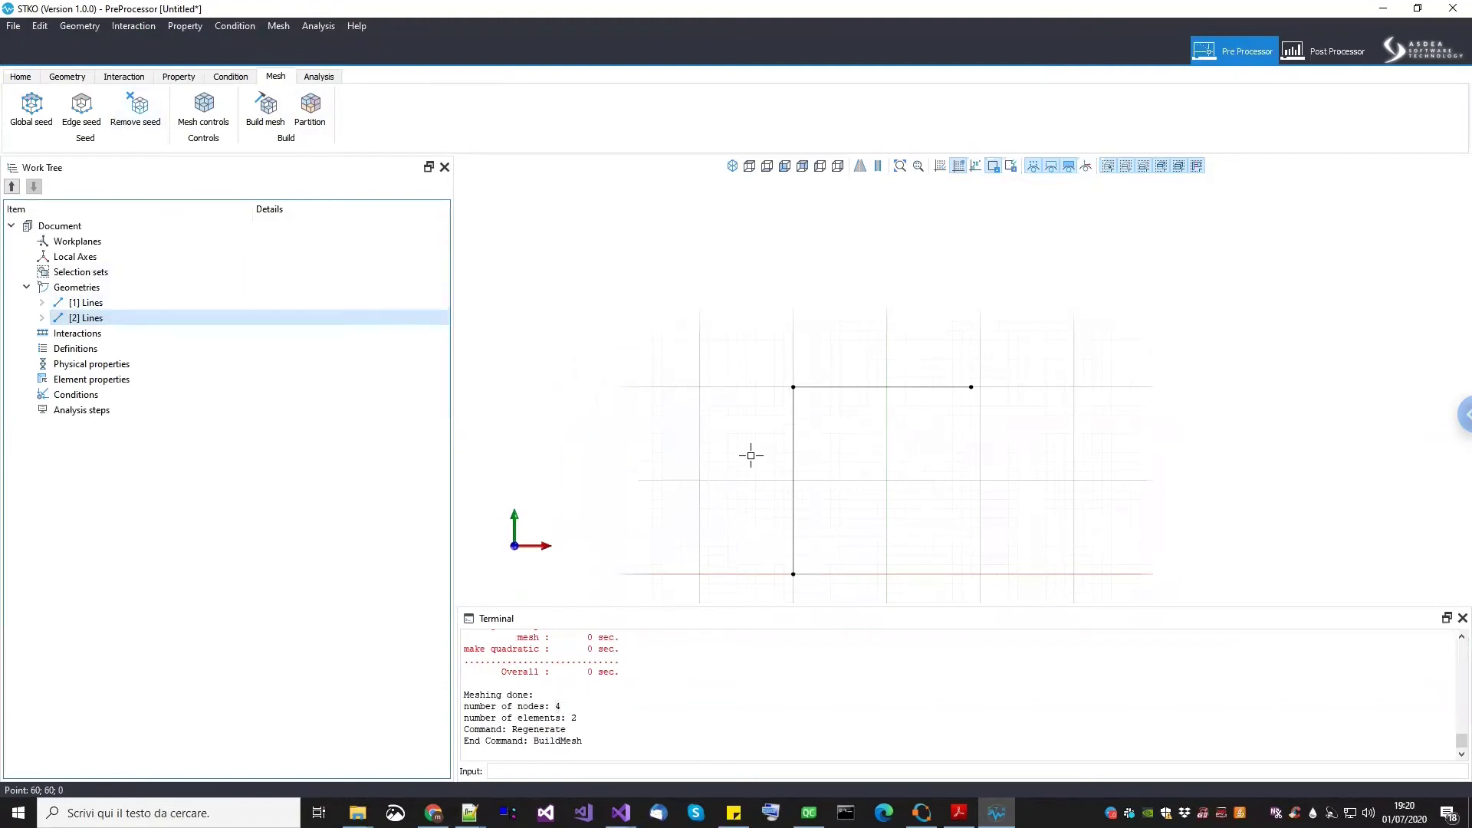
Join the vertical and horizontal lines into a single wire with the Make wire command
{"action": "left_click", "coordinate": [66, 77]}
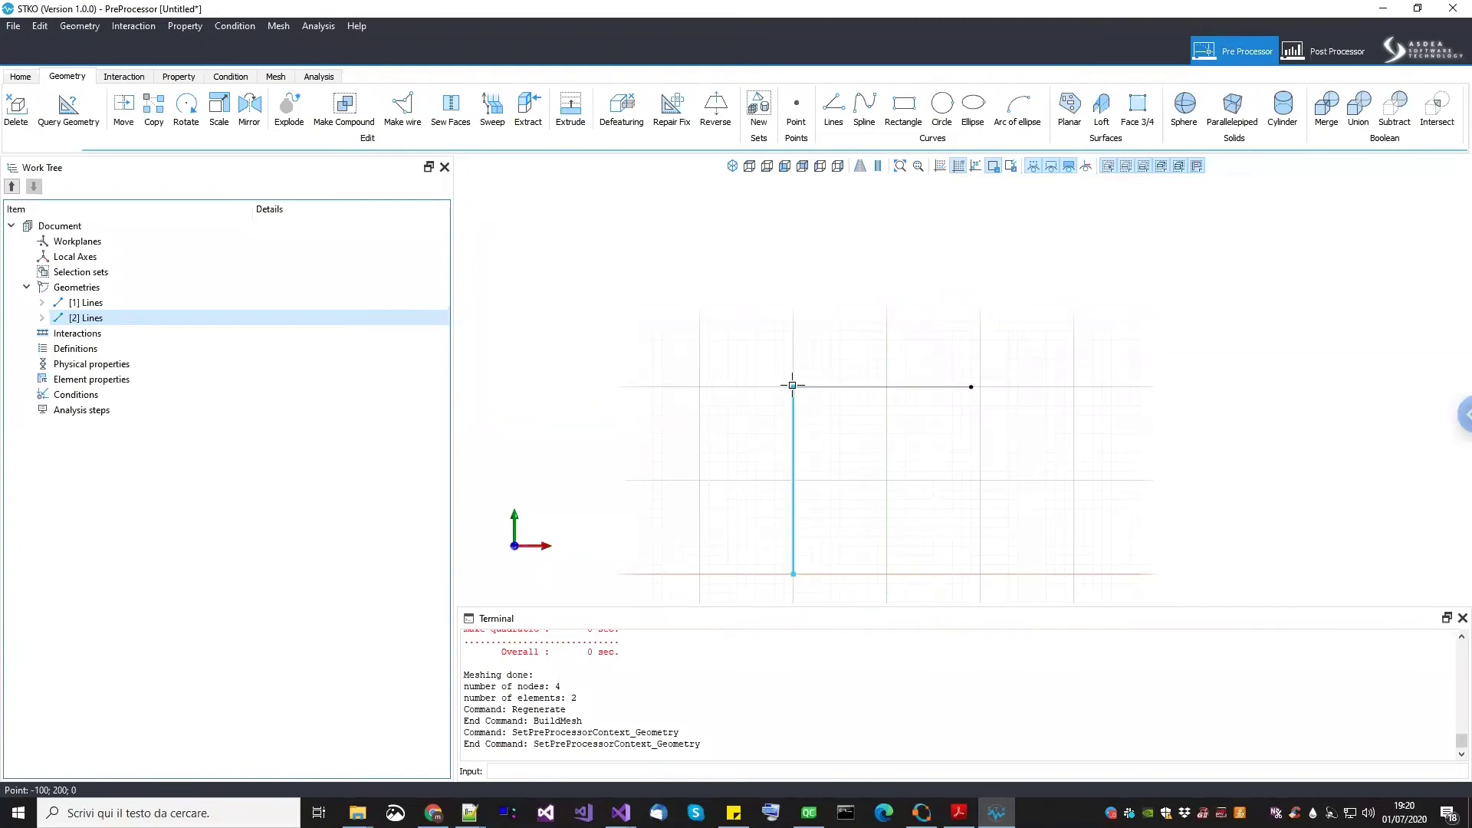
{"action": "left_click", "coordinate": [410, 123]}
{"action": "left_click_drag", "start_coordinate": [888, 457], "coordinate": [657, 299]}
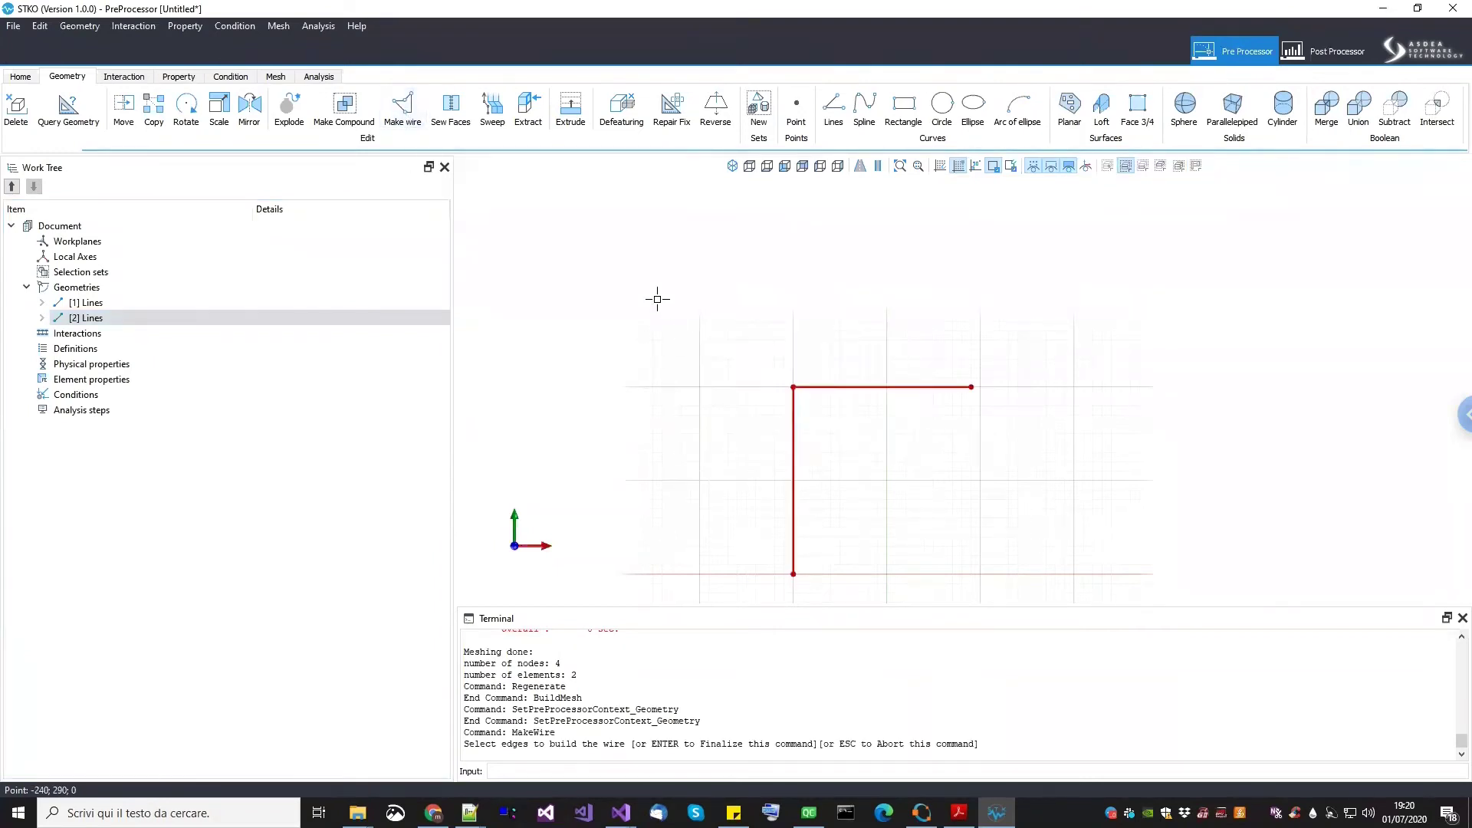
{"action": "key", "text": "Return"}
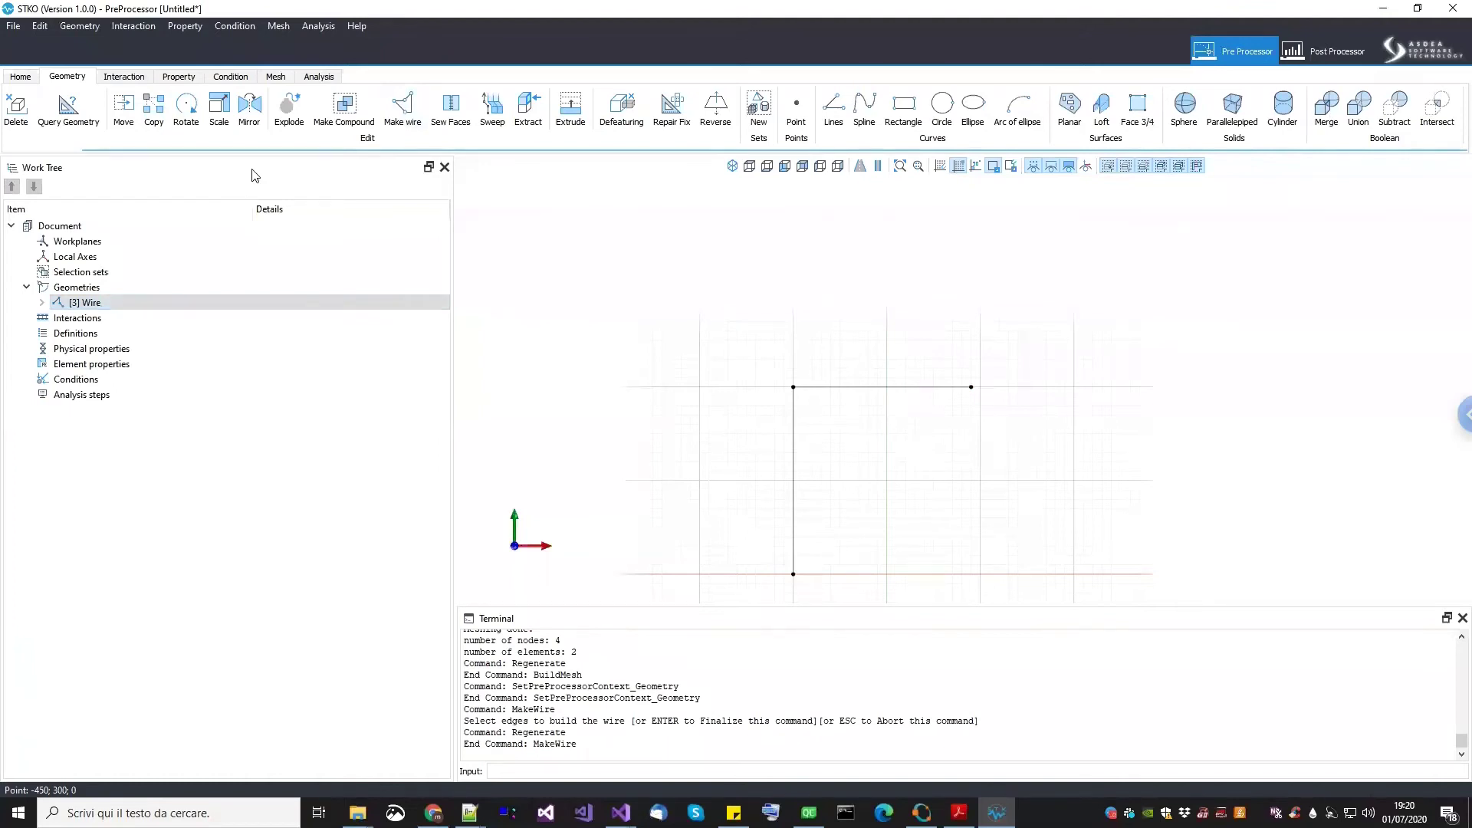
Build the mesh of the single wire and check the node and element counts in the terminal output
{"action": "left_click", "coordinate": [276, 76]}
{"action": "left_click", "coordinate": [266, 105]}
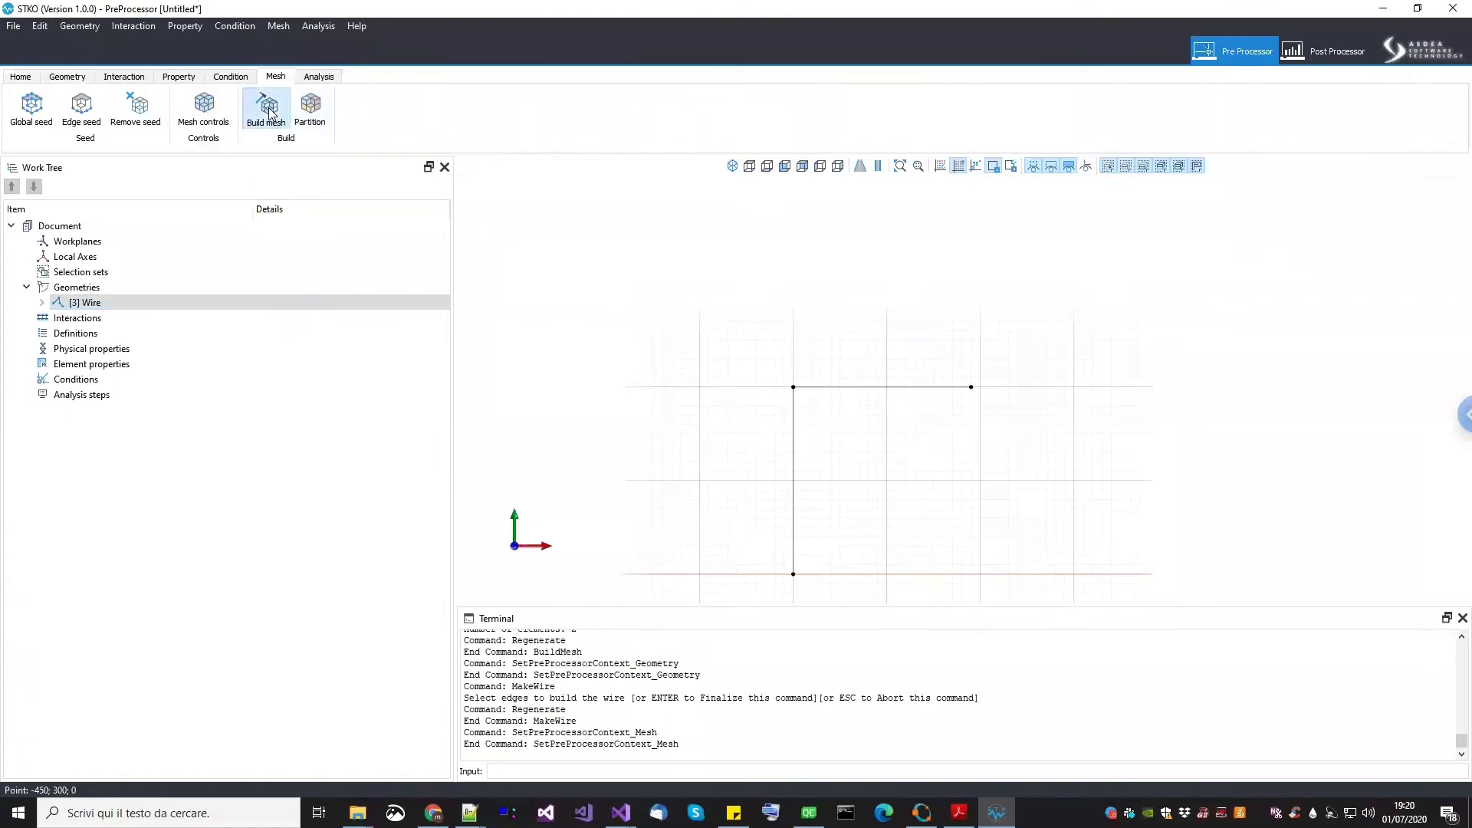
{"action": "left_click", "coordinate": [580, 718]}
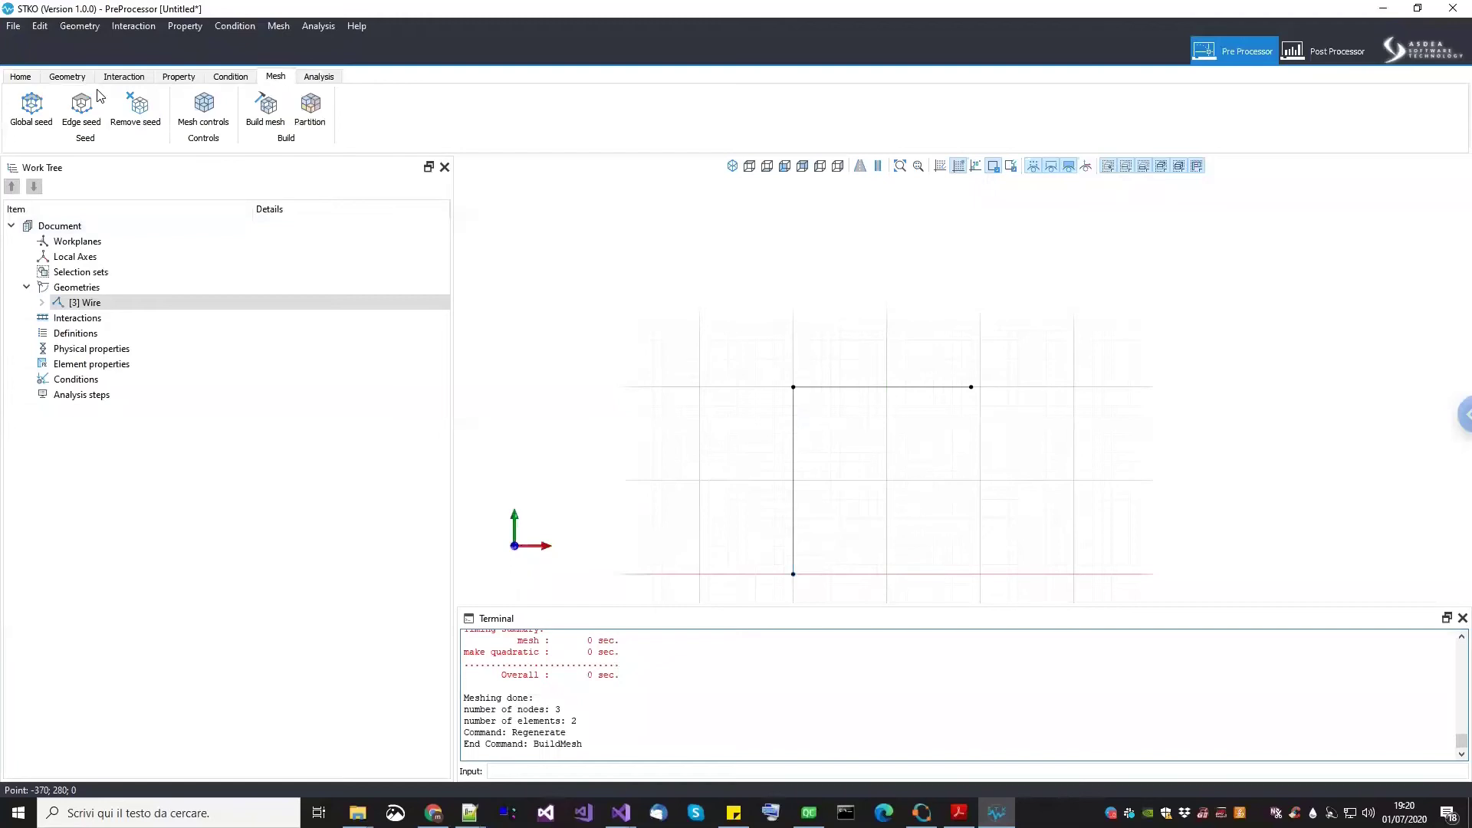
Undo the wire and merge the vertical and horizontal lines with the Perform intersections (full boolean operation) setting
{"action": "left_click", "coordinate": [67, 76]}
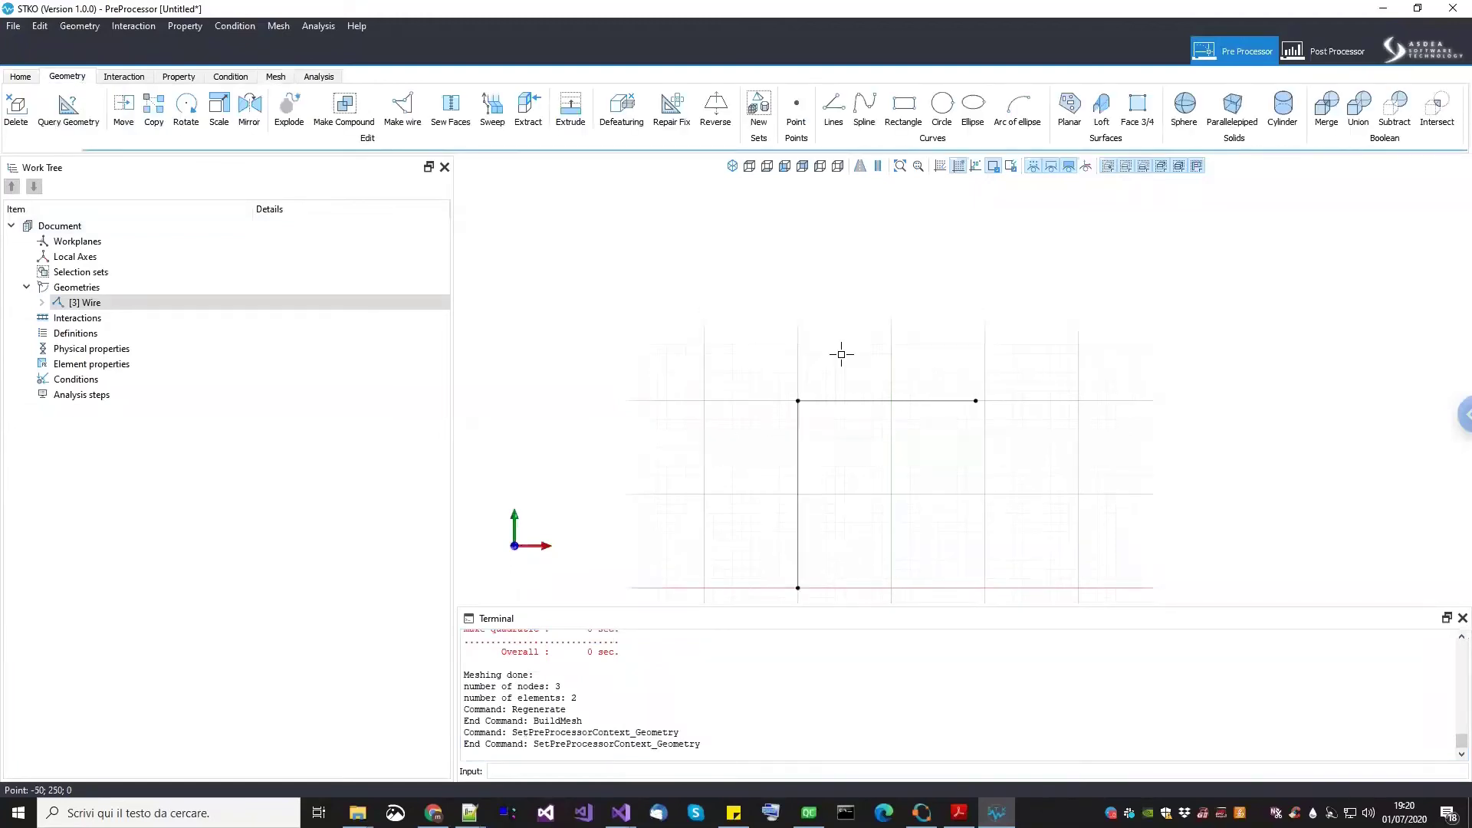
{"action": "key", "text": "ctrl+z"}
{"action": "left_click", "coordinate": [1327, 108]}
{"action": "left_click_drag", "start_coordinate": [1022, 506], "coordinate": [628, 222]}
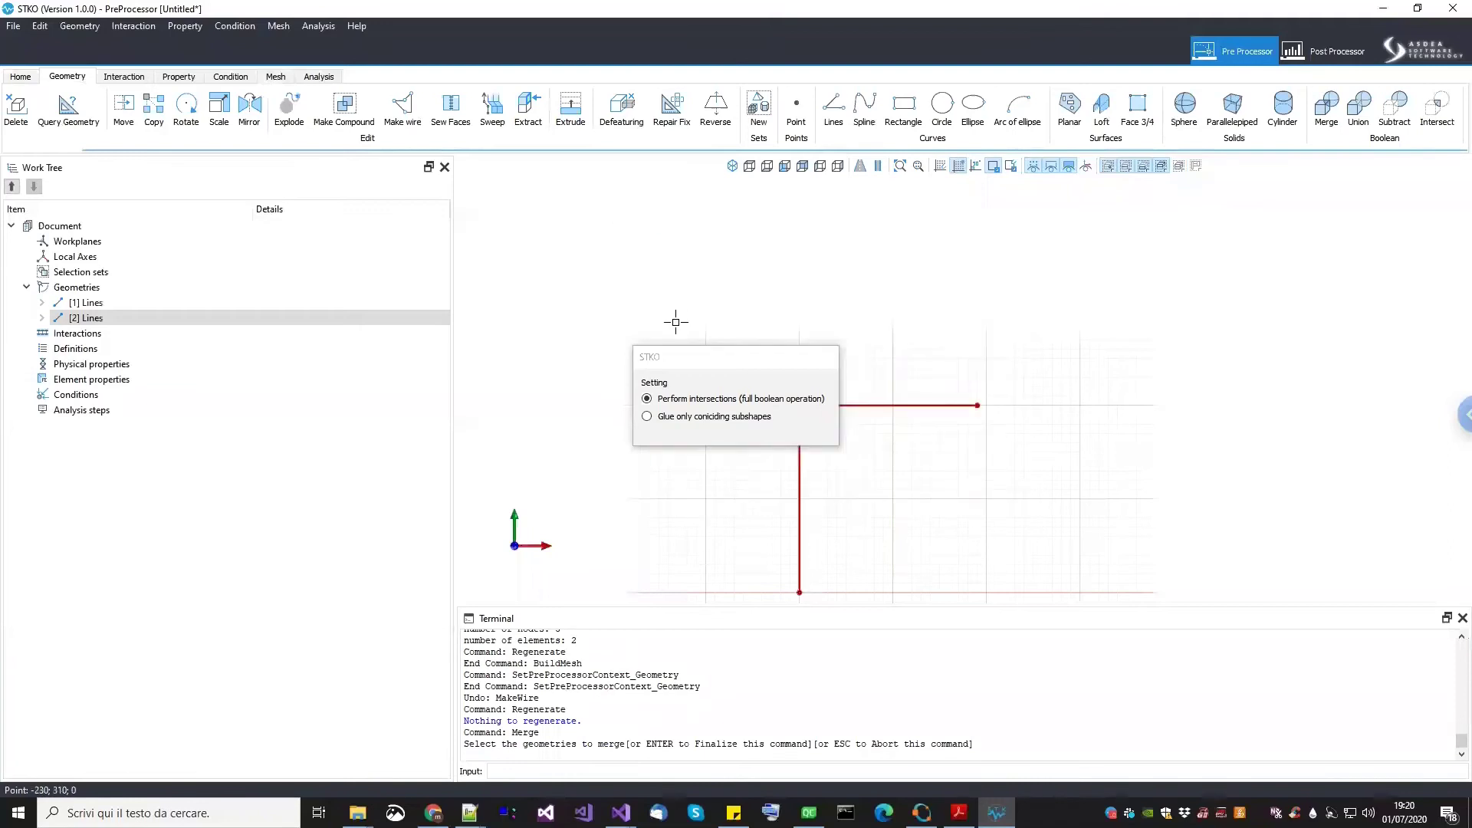
{"action": "key", "text": "Return"}
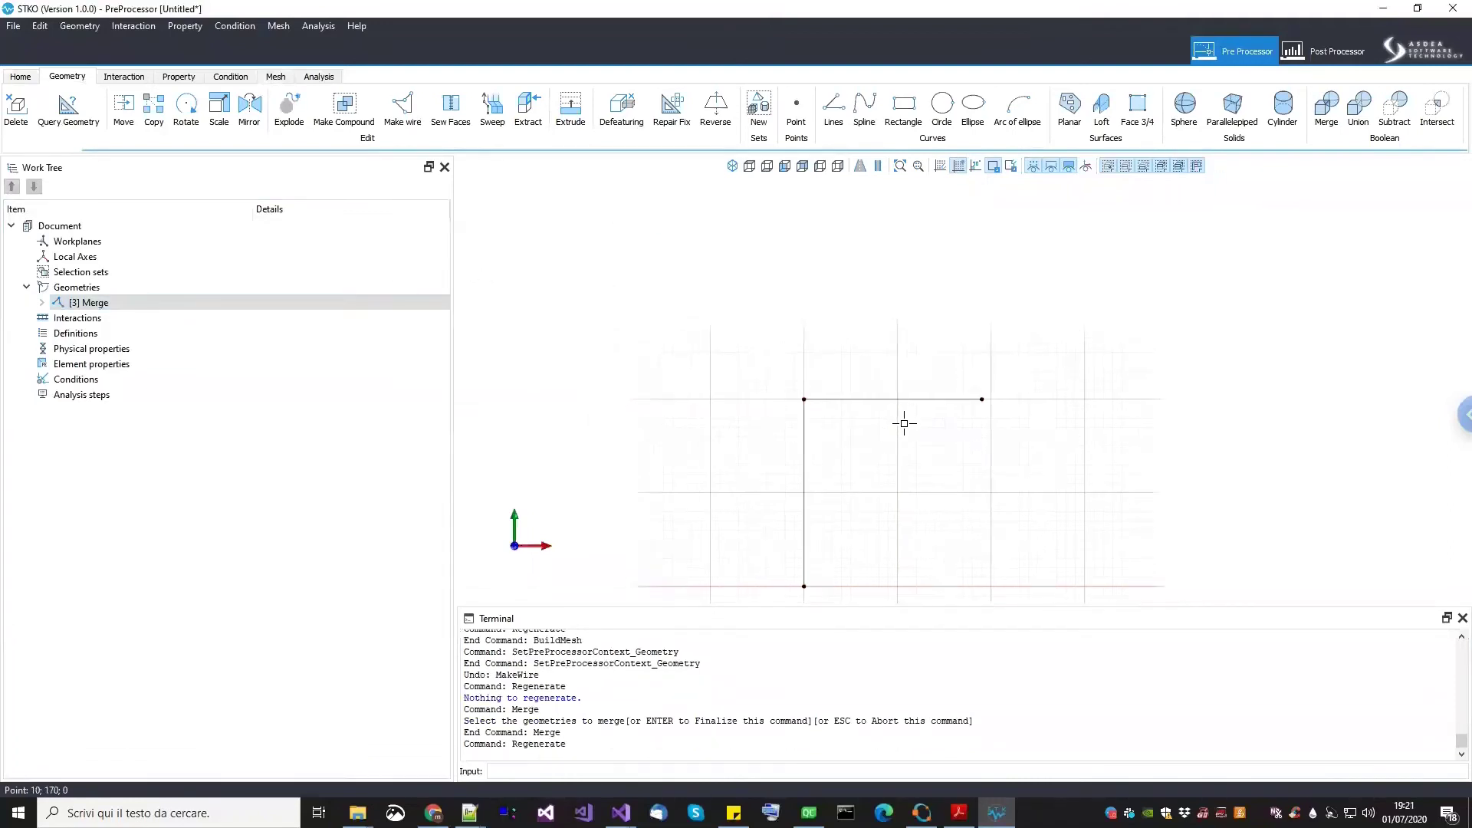
Undo the merge and delete the vertical and horizontal lines
{"action": "key", "text": "ctrl+z"}
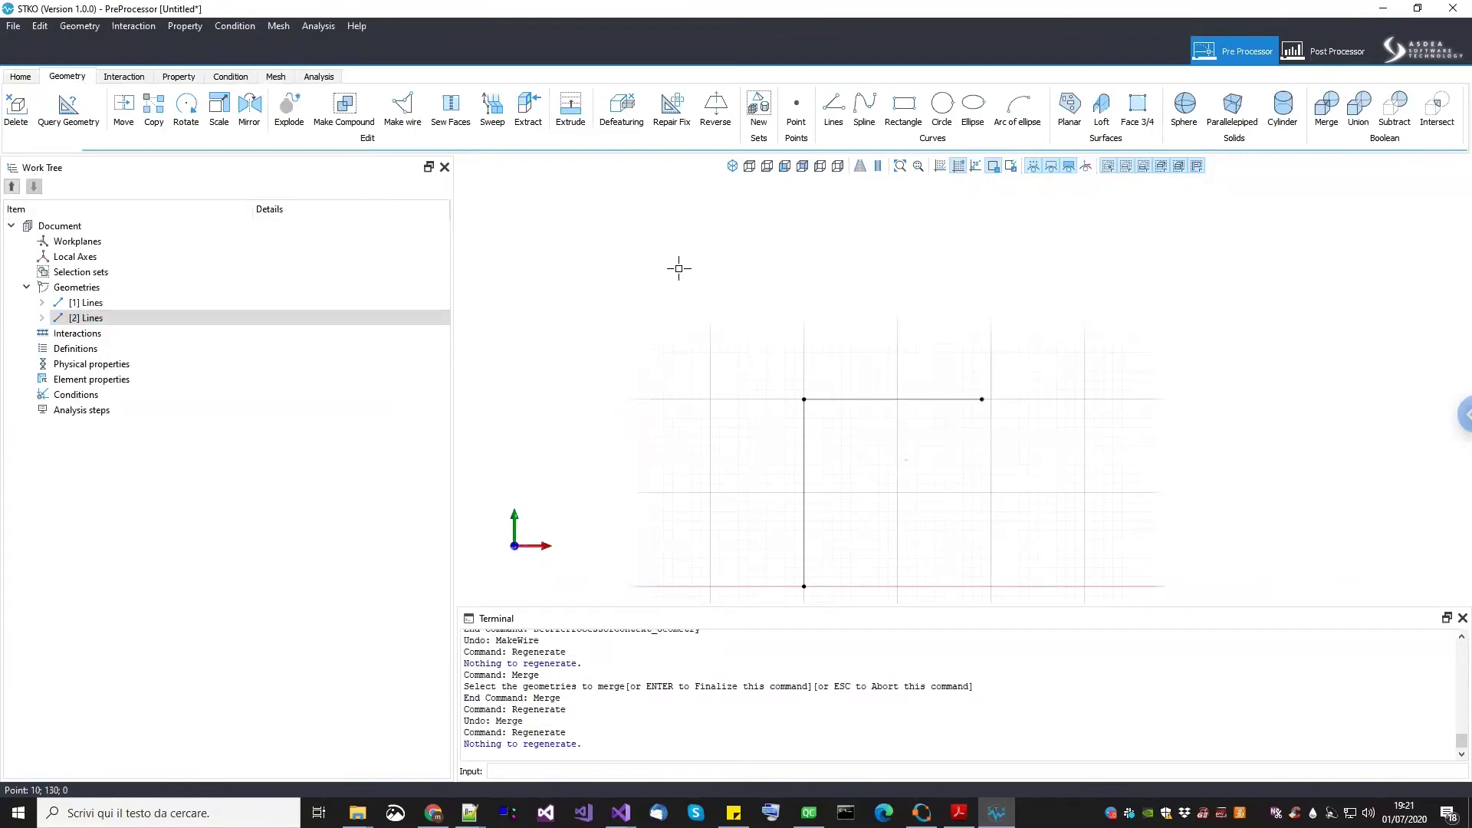
{"action": "key", "text": "Delete"}
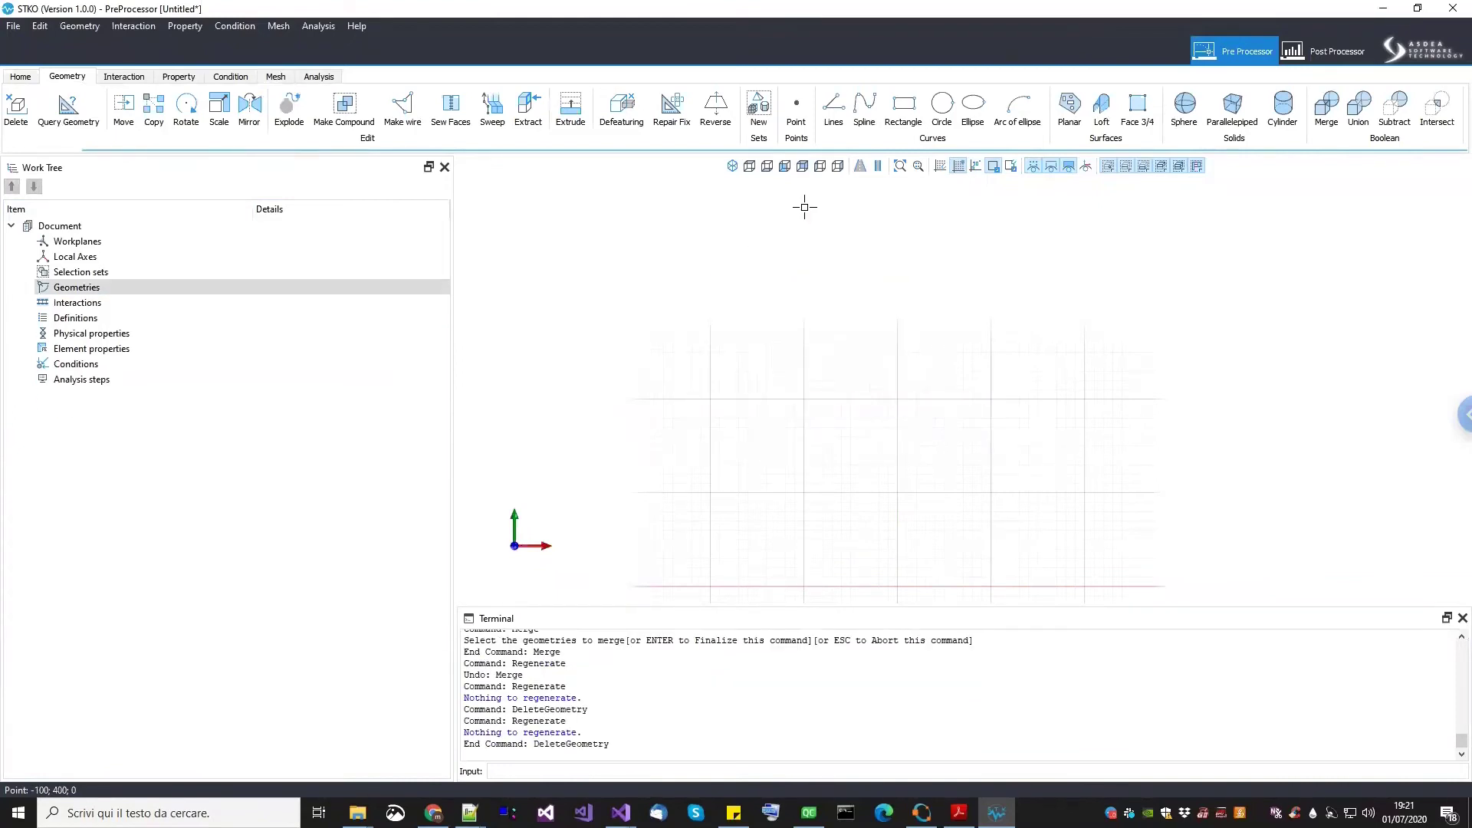
Draw two separate diagonal lines crossing in an X, the rising one from (-100, 0) to (90, 200)
{"action": "left_click", "coordinate": [833, 107]}
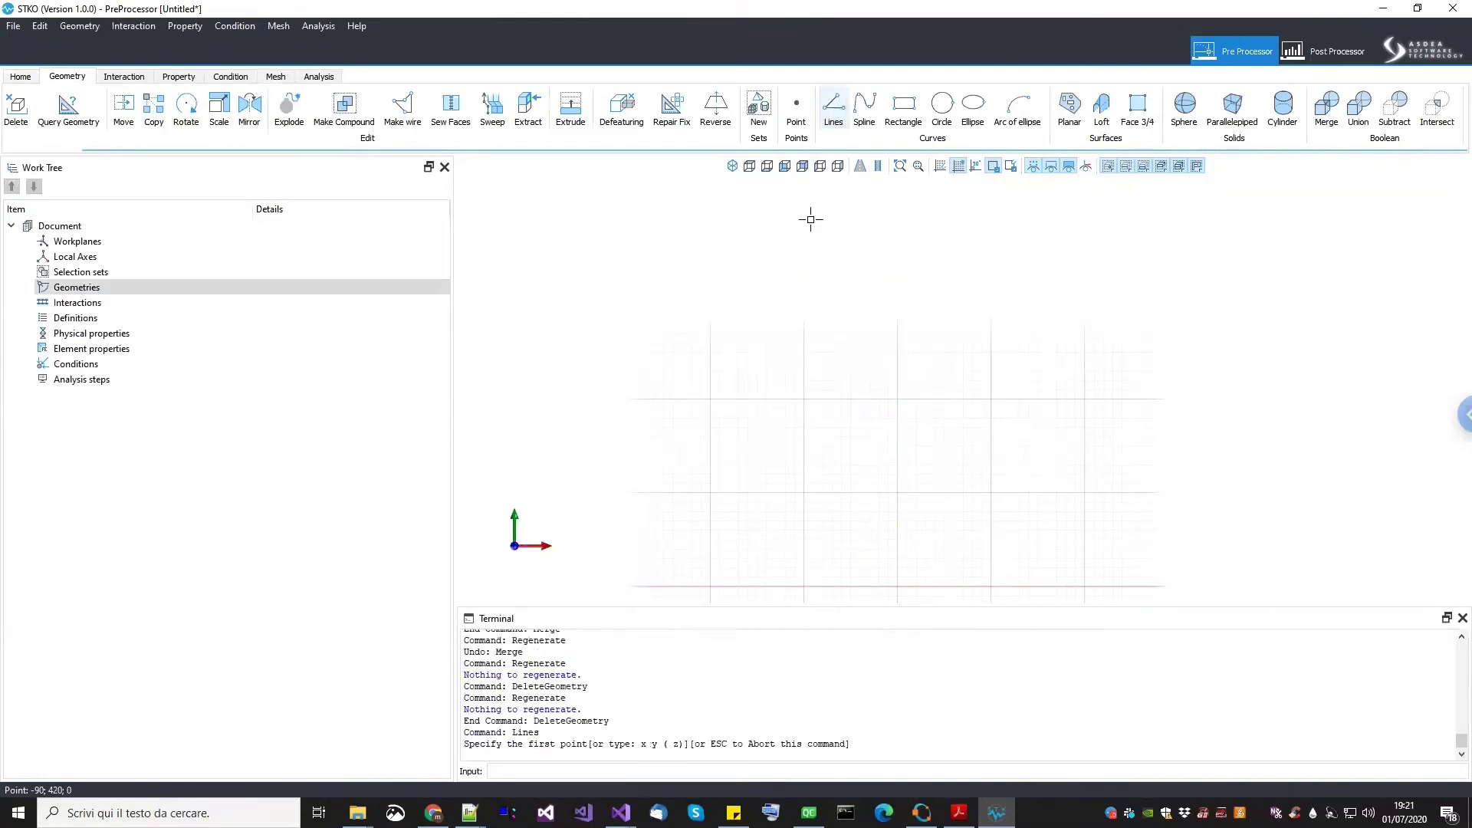
{"action": "left_click", "coordinate": [804, 586]}
{"action": "left_click", "coordinate": [982, 400]}
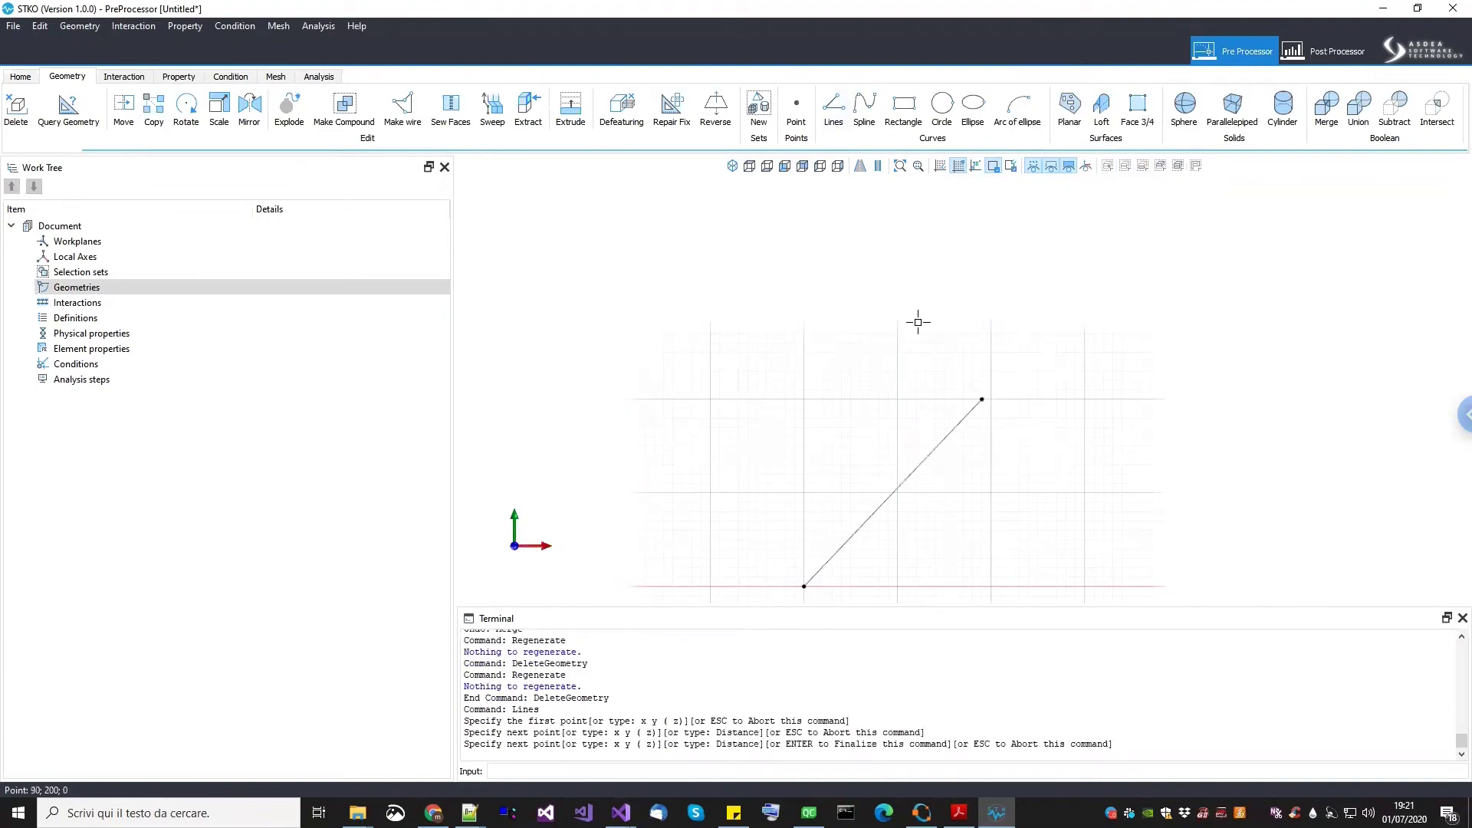
{"action": "key", "text": "Return"}
{"action": "left_click", "coordinate": [834, 107]}
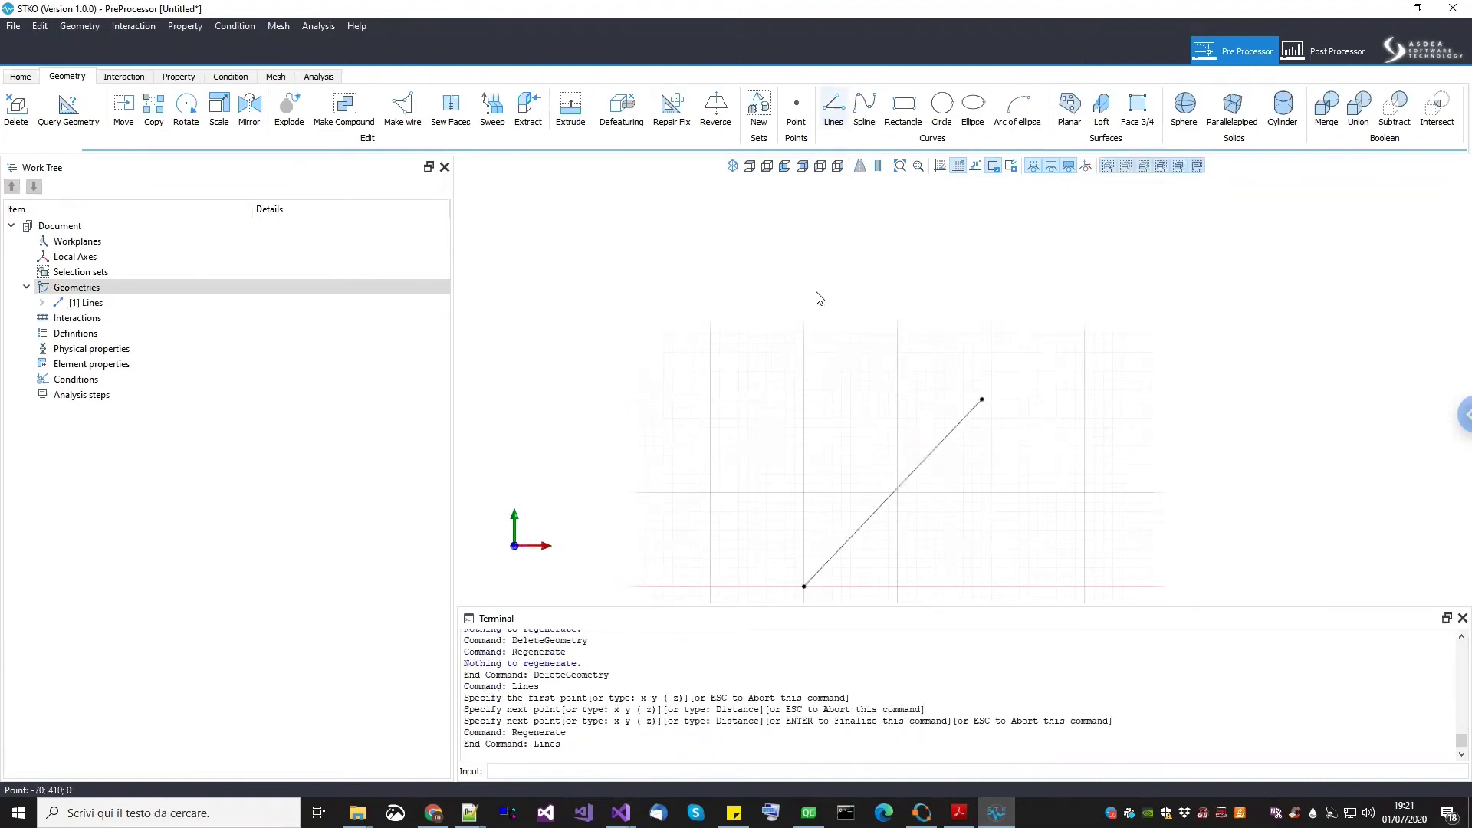
{"action": "left_click", "coordinate": [804, 400]}
{"action": "left_click", "coordinate": [992, 586]}
{"action": "key", "text": "Return"}
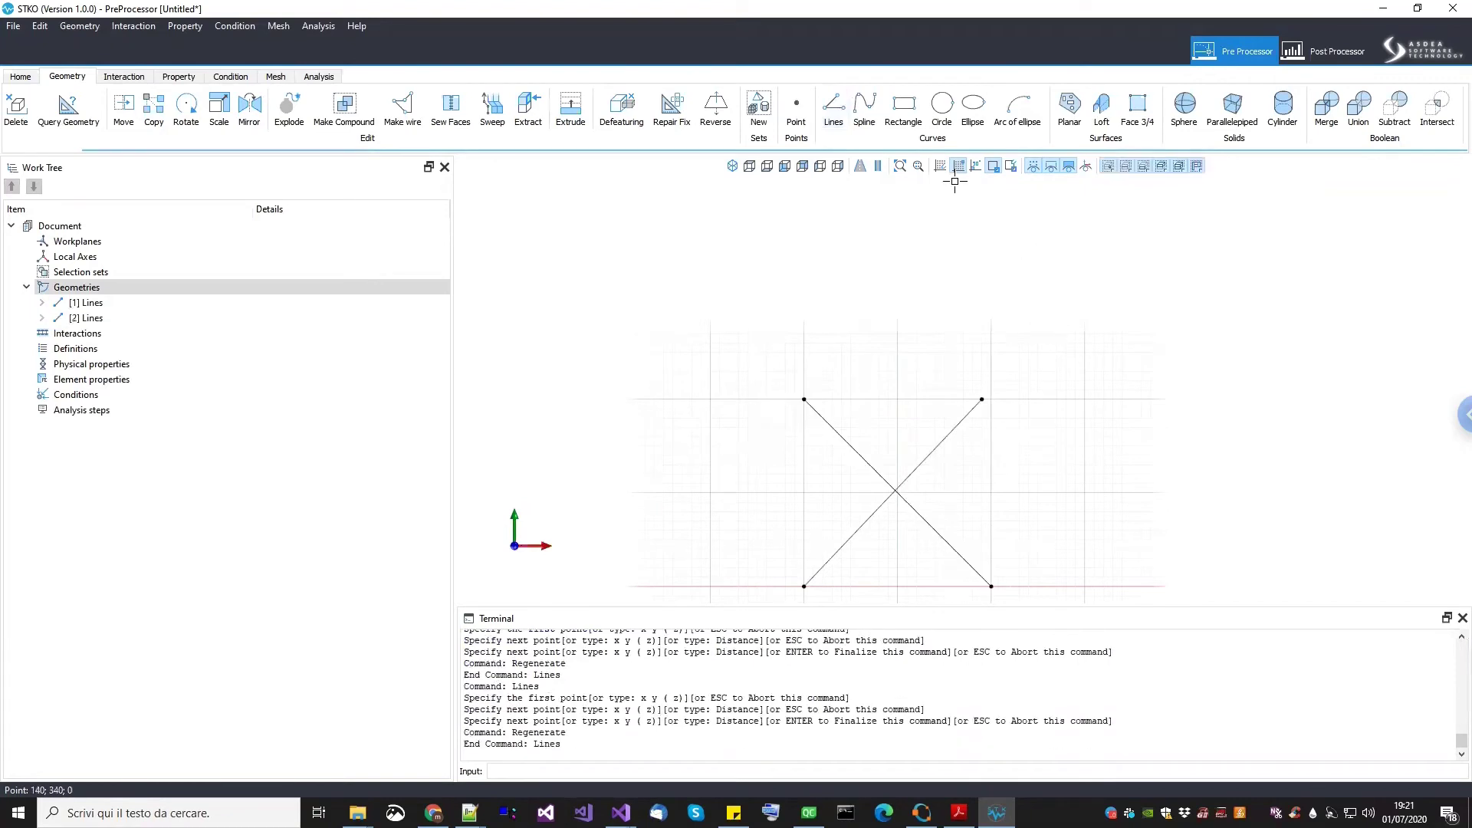
Draw a short, slightly falling line outward from the upper end of the rising diagonal
{"action": "left_click", "coordinate": [837, 115]}
{"action": "left_click", "coordinate": [1028, 402]}
{"action": "left_click", "coordinate": [1096, 409]}
{"action": "key", "text": "Return"}
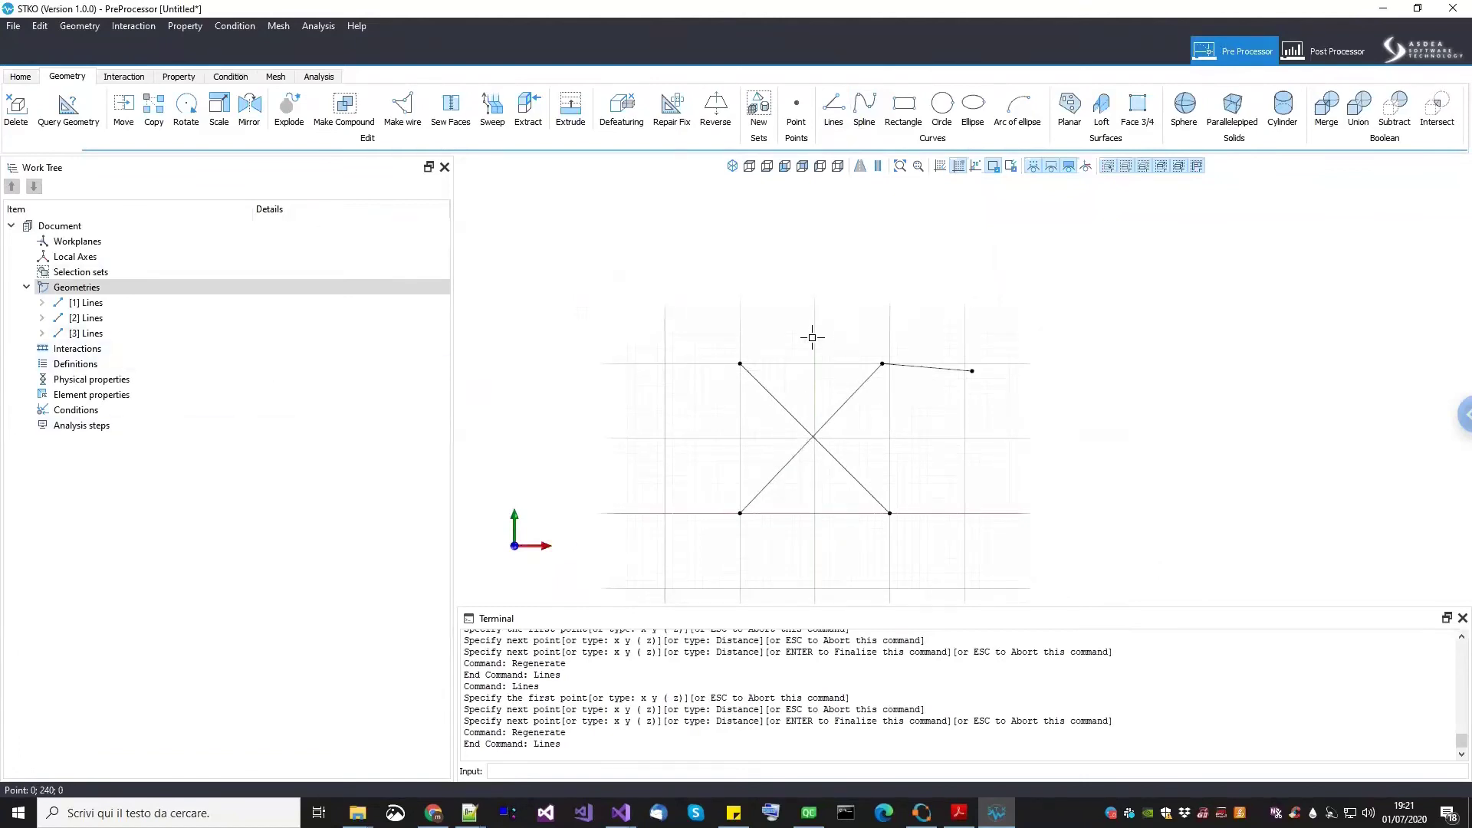
Apply Make wire to all three lines and highlight the resulting geometries to examine which edges are joined
{"action": "left_click", "coordinate": [402, 107]}
{"action": "left_click_drag", "start_coordinate": [1079, 584], "coordinate": [577, 187]}
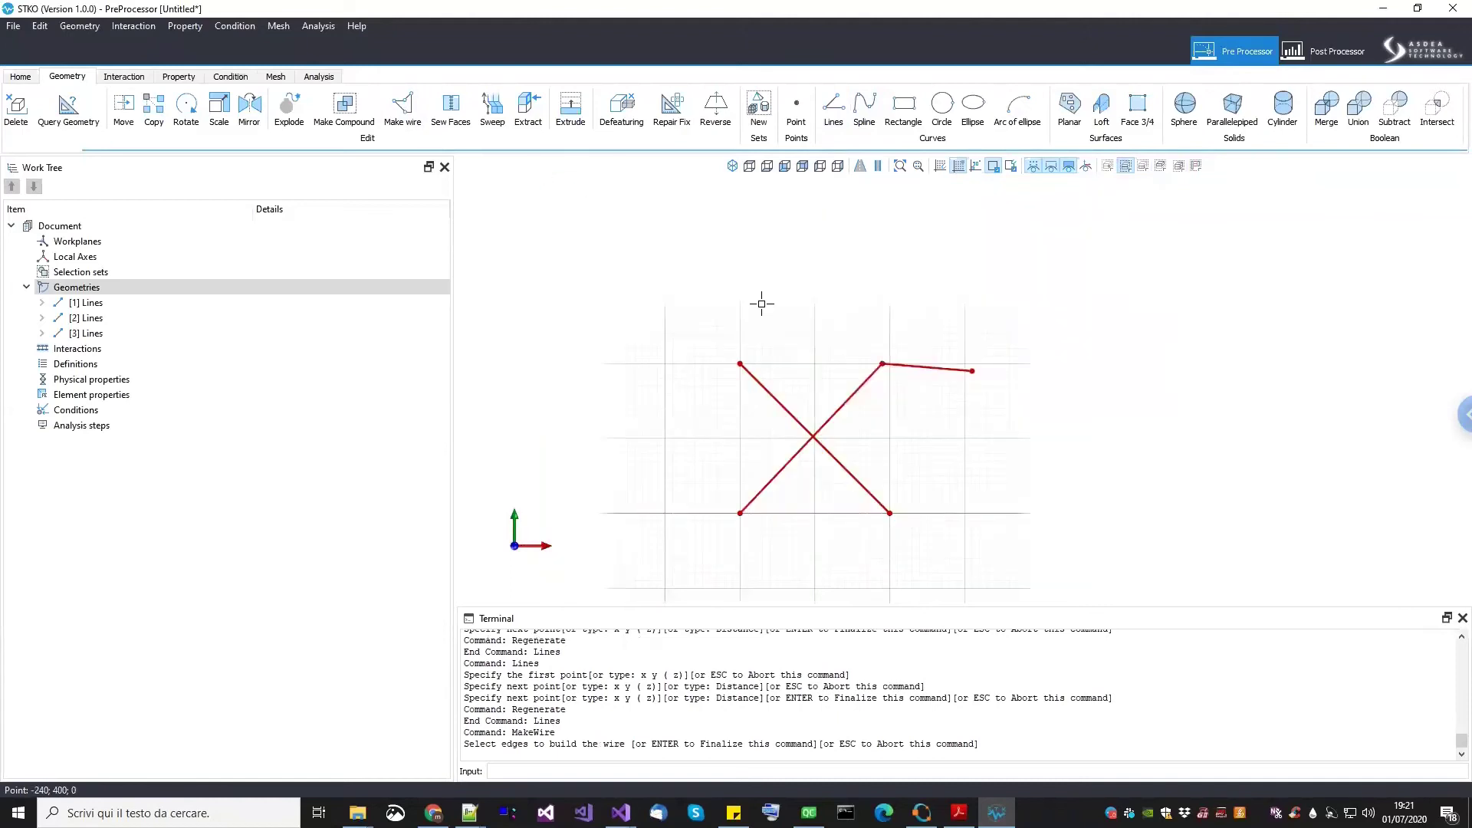
{"action": "key", "text": "Return"}
{"action": "left_click", "coordinate": [86, 302]}
{"action": "left_click", "coordinate": [84, 318]}
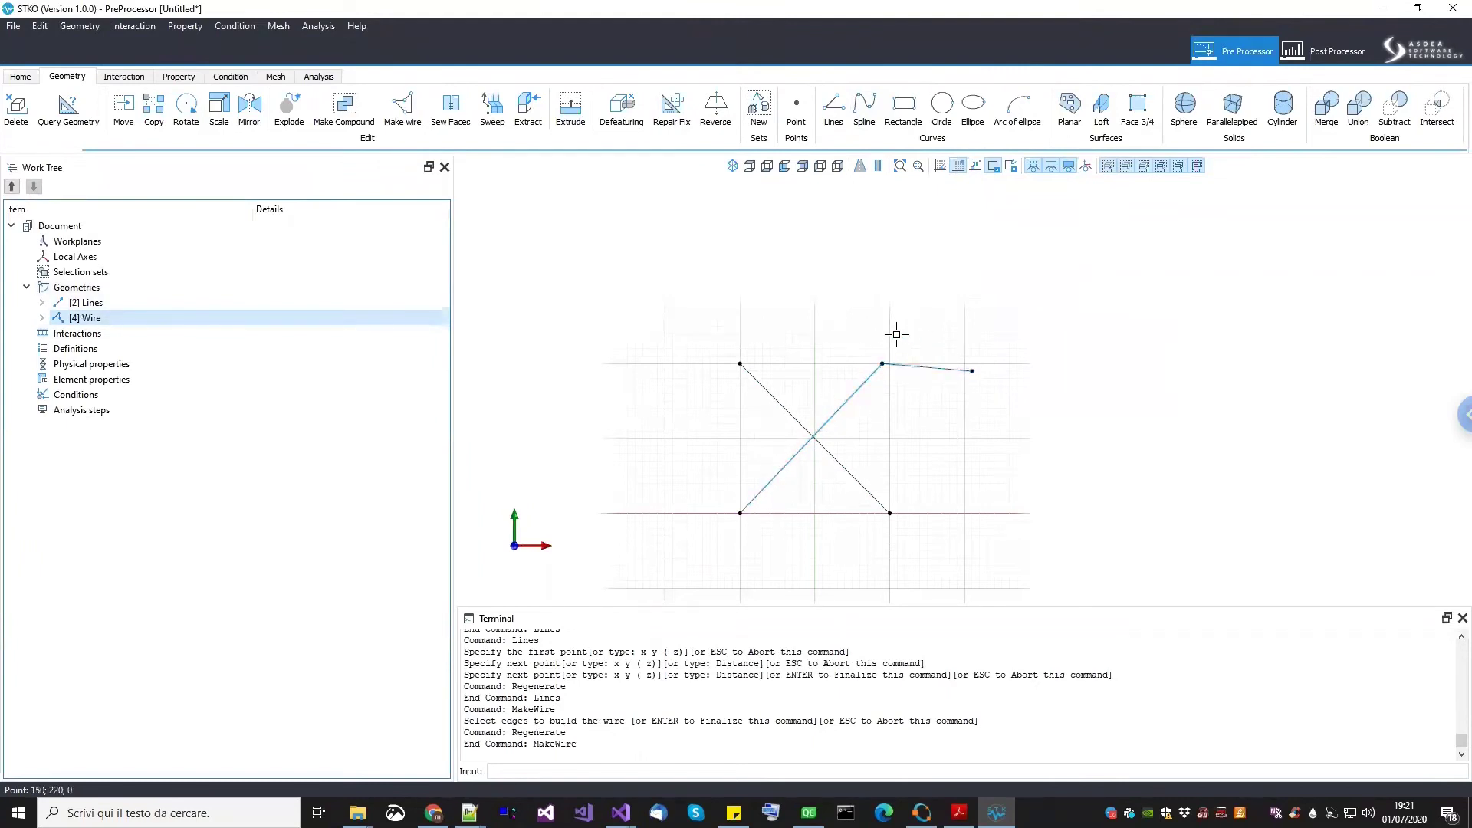
{"action": "scroll", "coordinate": [892, 371], "scroll_direction": "up", "scroll_amount": 3}
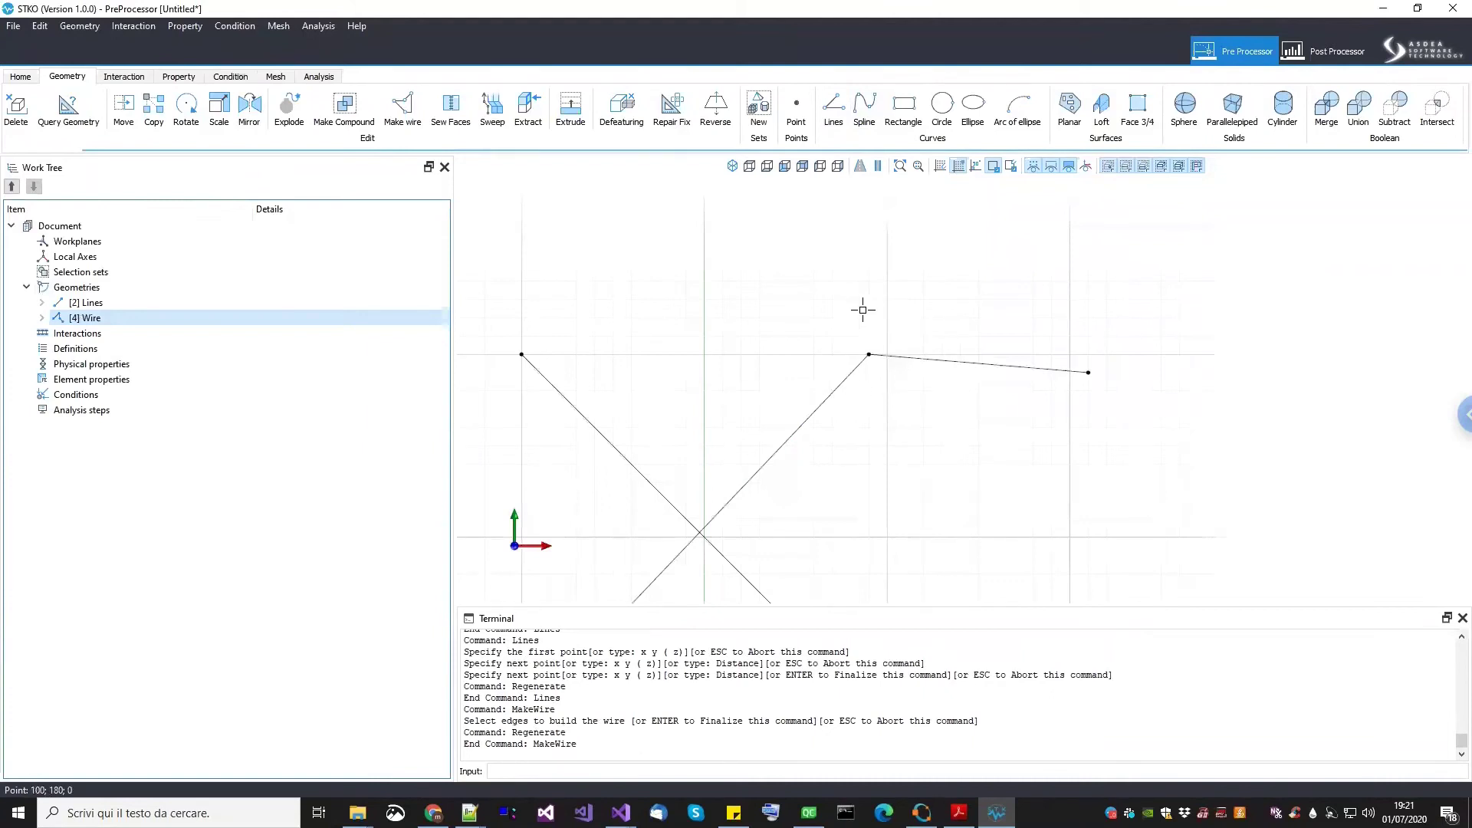
{"action": "scroll", "coordinate": [872, 376], "scroll_direction": "down", "scroll_amount": 3}
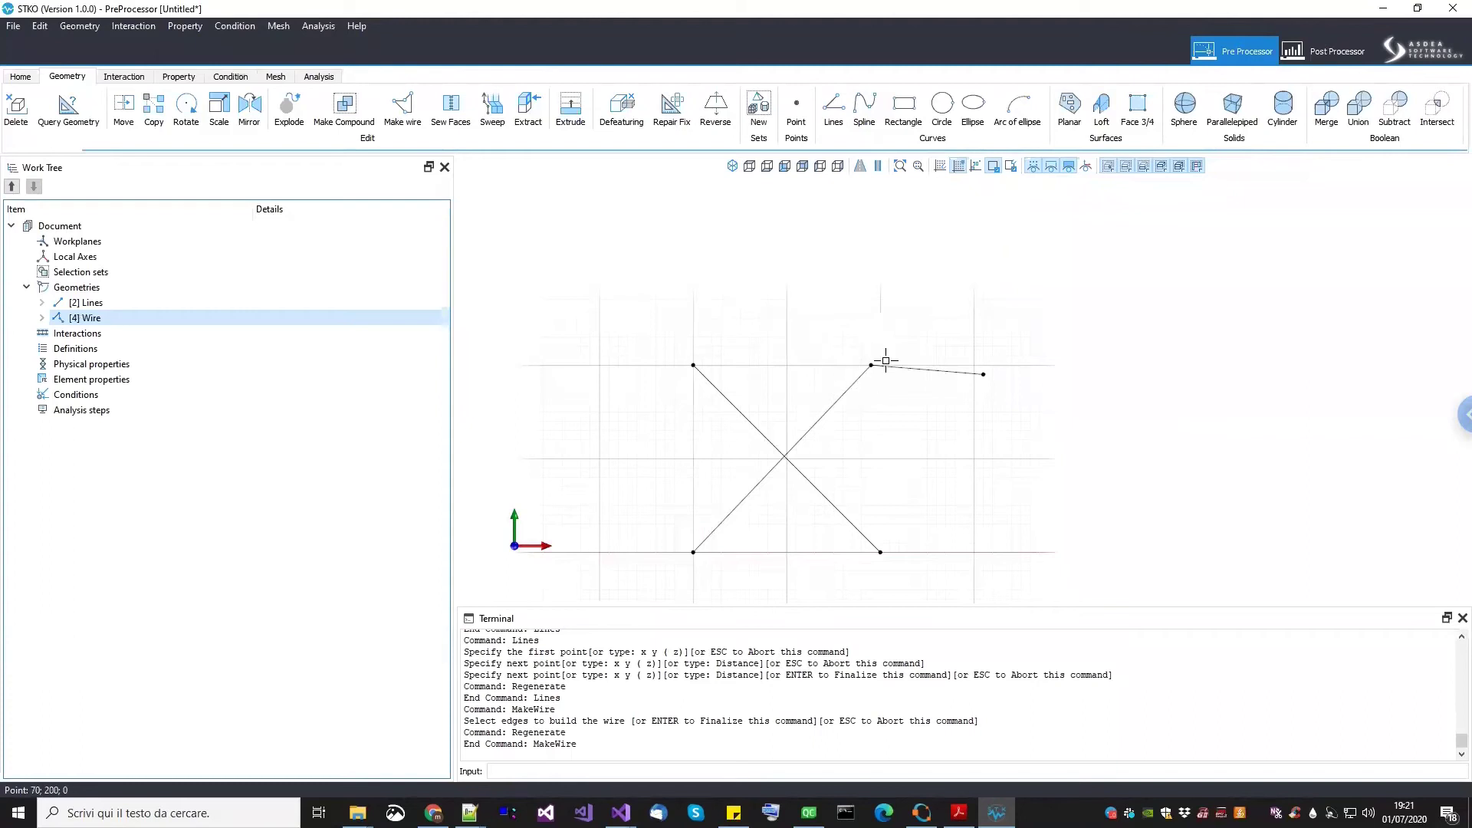
{"action": "left_click", "coordinate": [848, 379]}
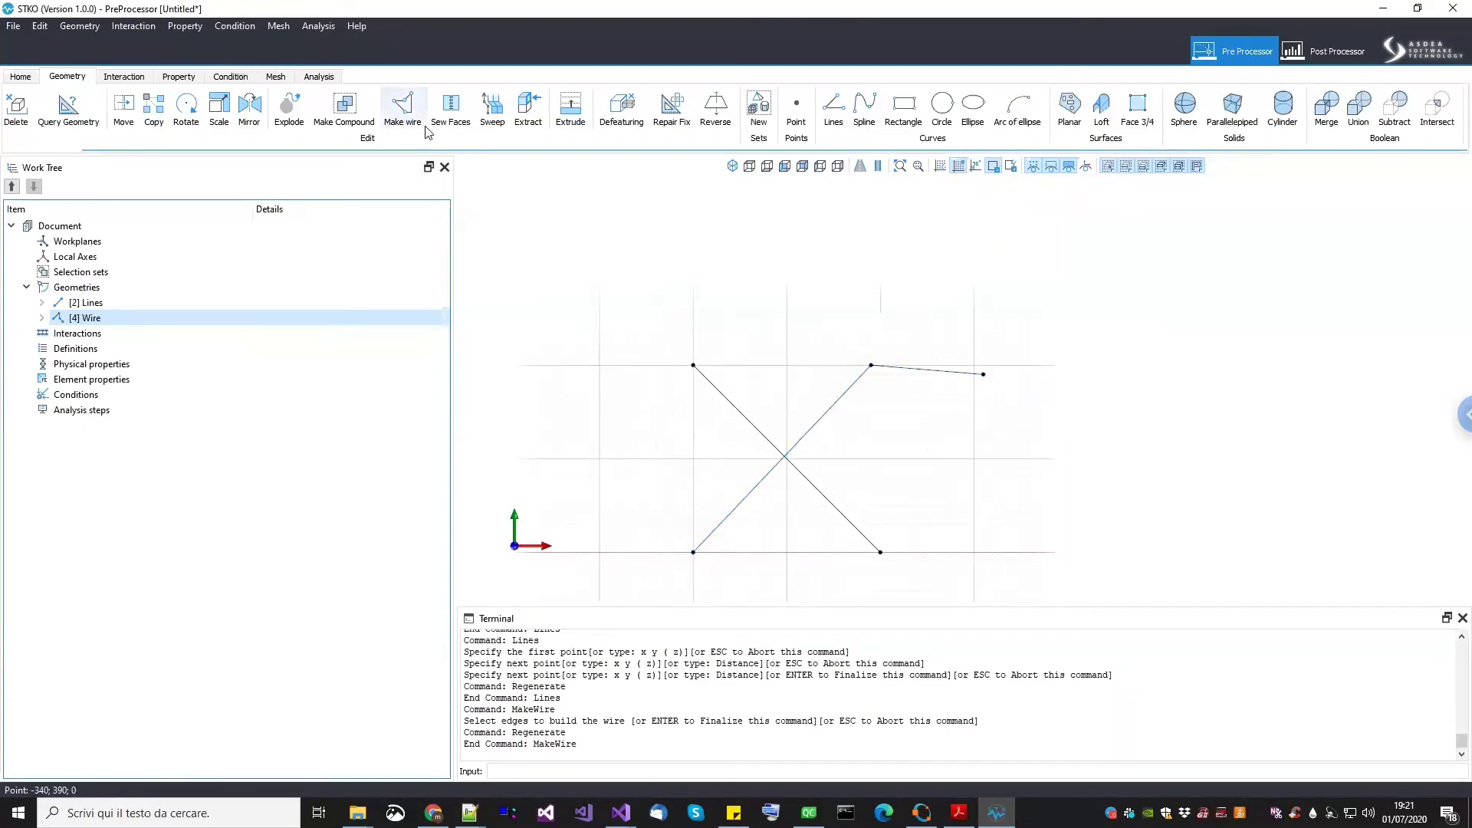
{"action": "left_click", "coordinate": [1050, 371]}
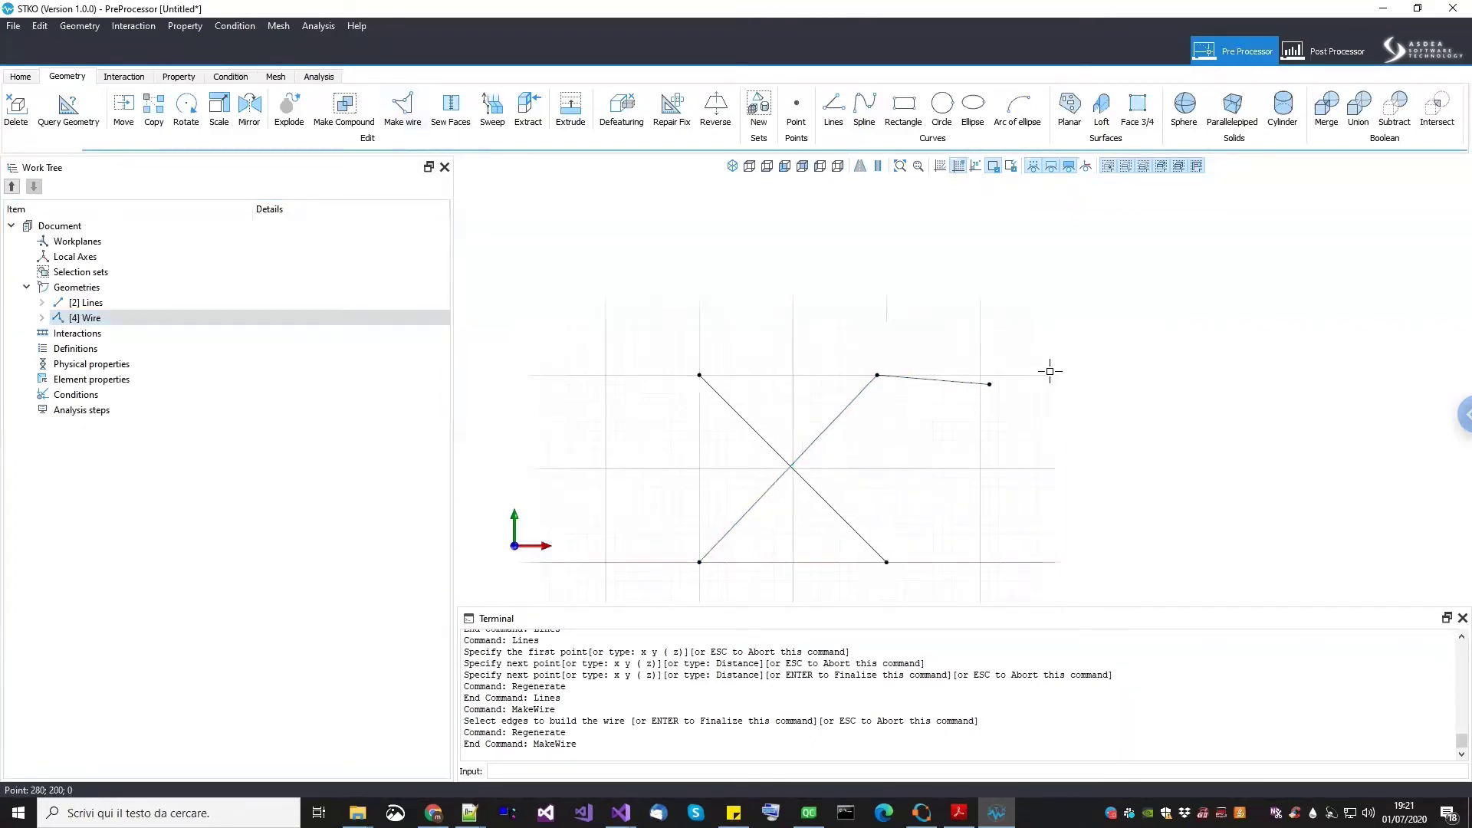
Undo the wire, then merge all three lines with Perform intersections (full boolean operation) and examine the crossing point
{"action": "key", "text": "ctrl+z"}
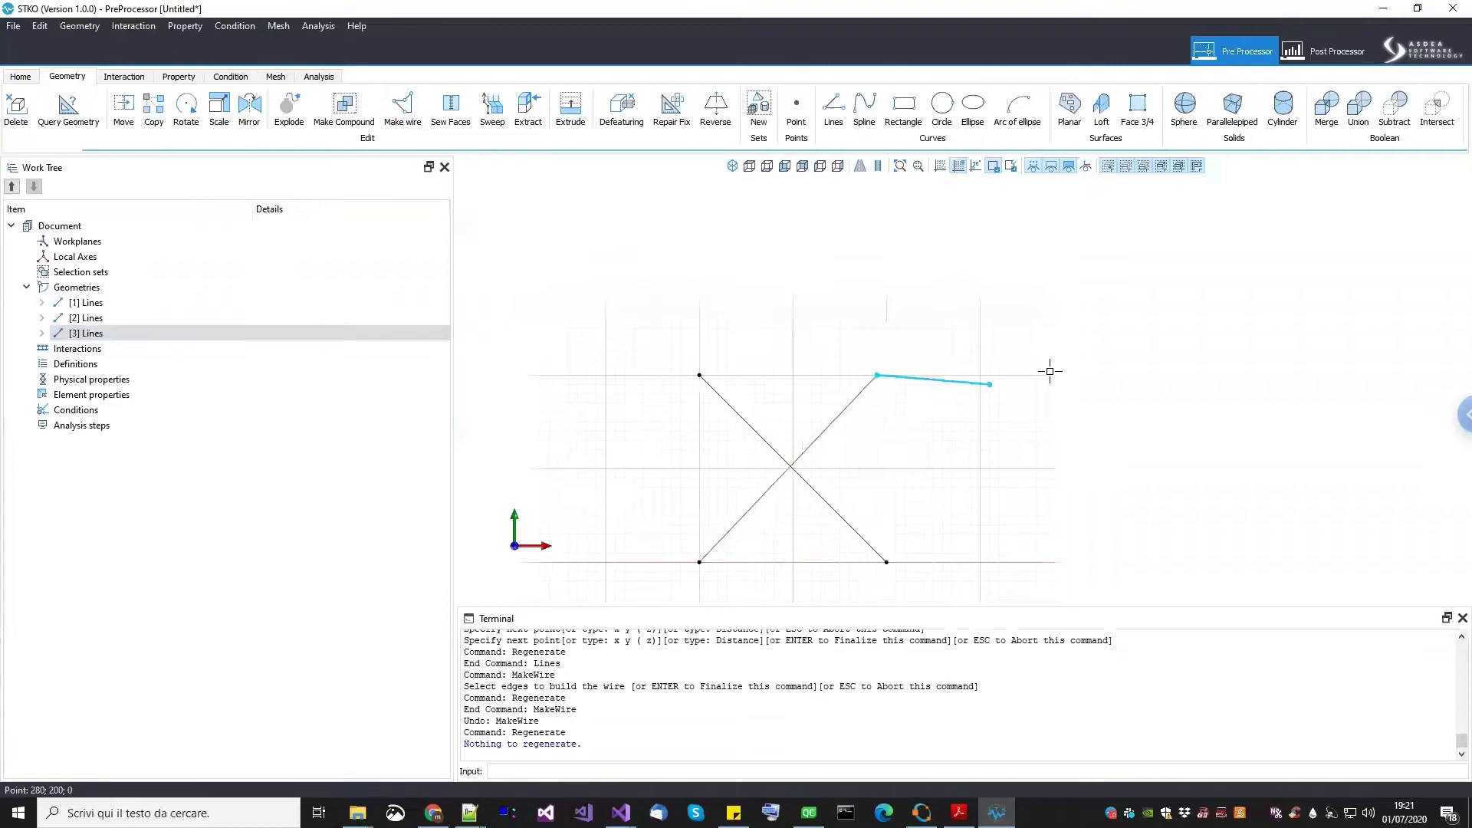
{"action": "left_click", "coordinate": [1335, 117]}
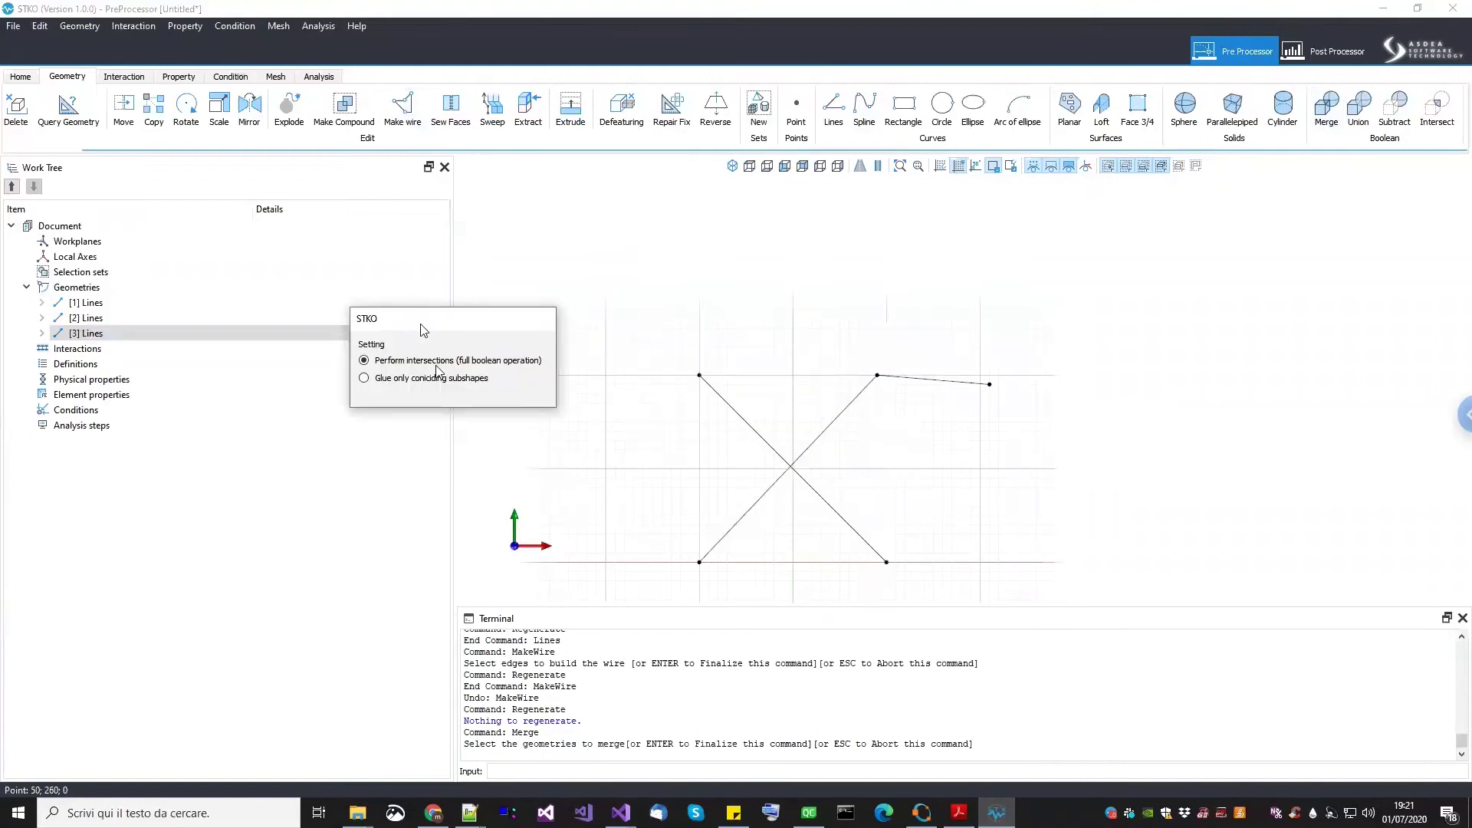
{"action": "left_click_drag", "start_coordinate": [1040, 581], "coordinate": [523, 177]}
{"action": "key", "text": "Return"}
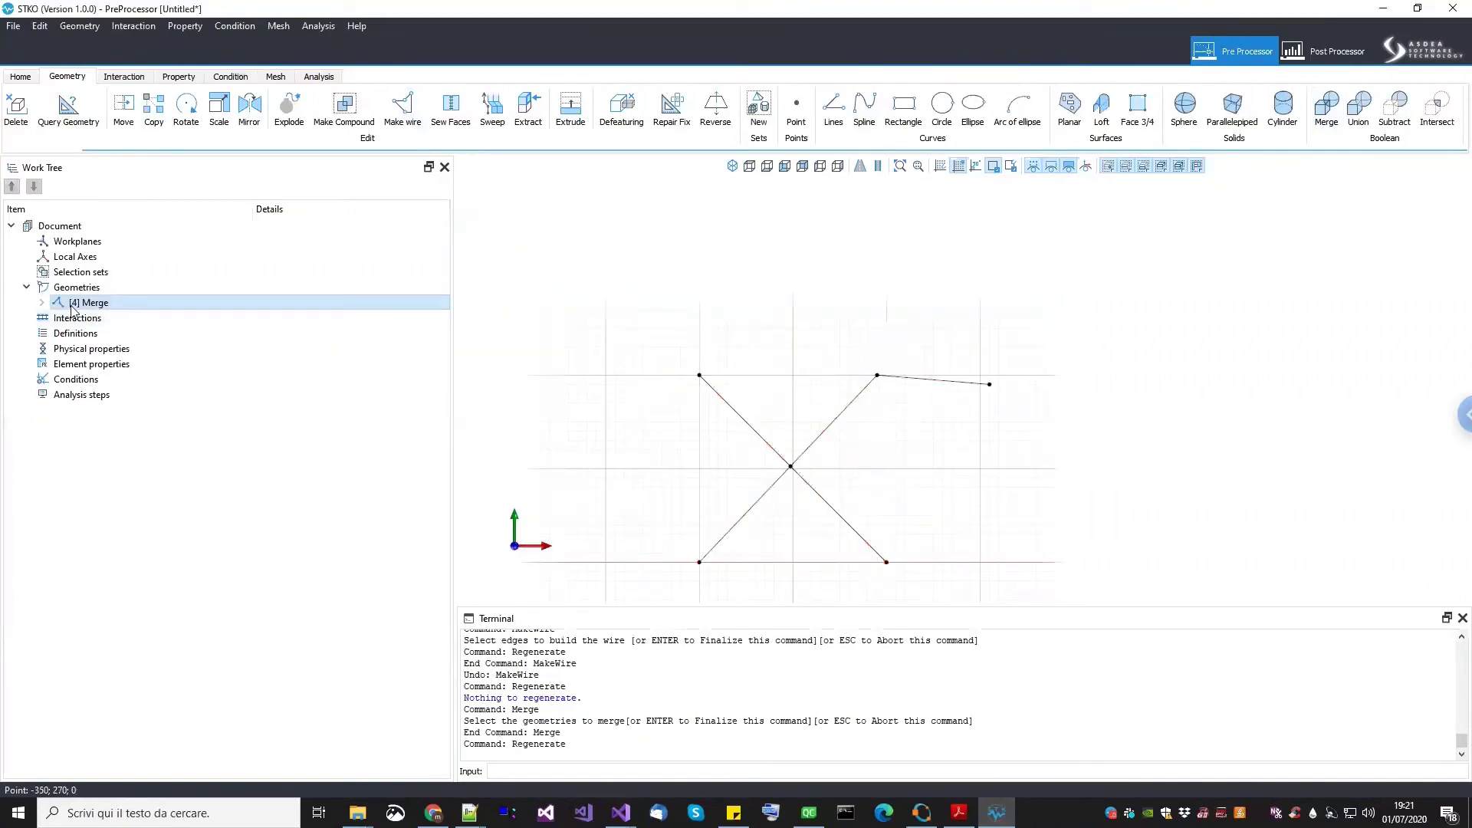
{"action": "scroll", "coordinate": [748, 480], "scroll_direction": "up", "scroll_amount": 4}
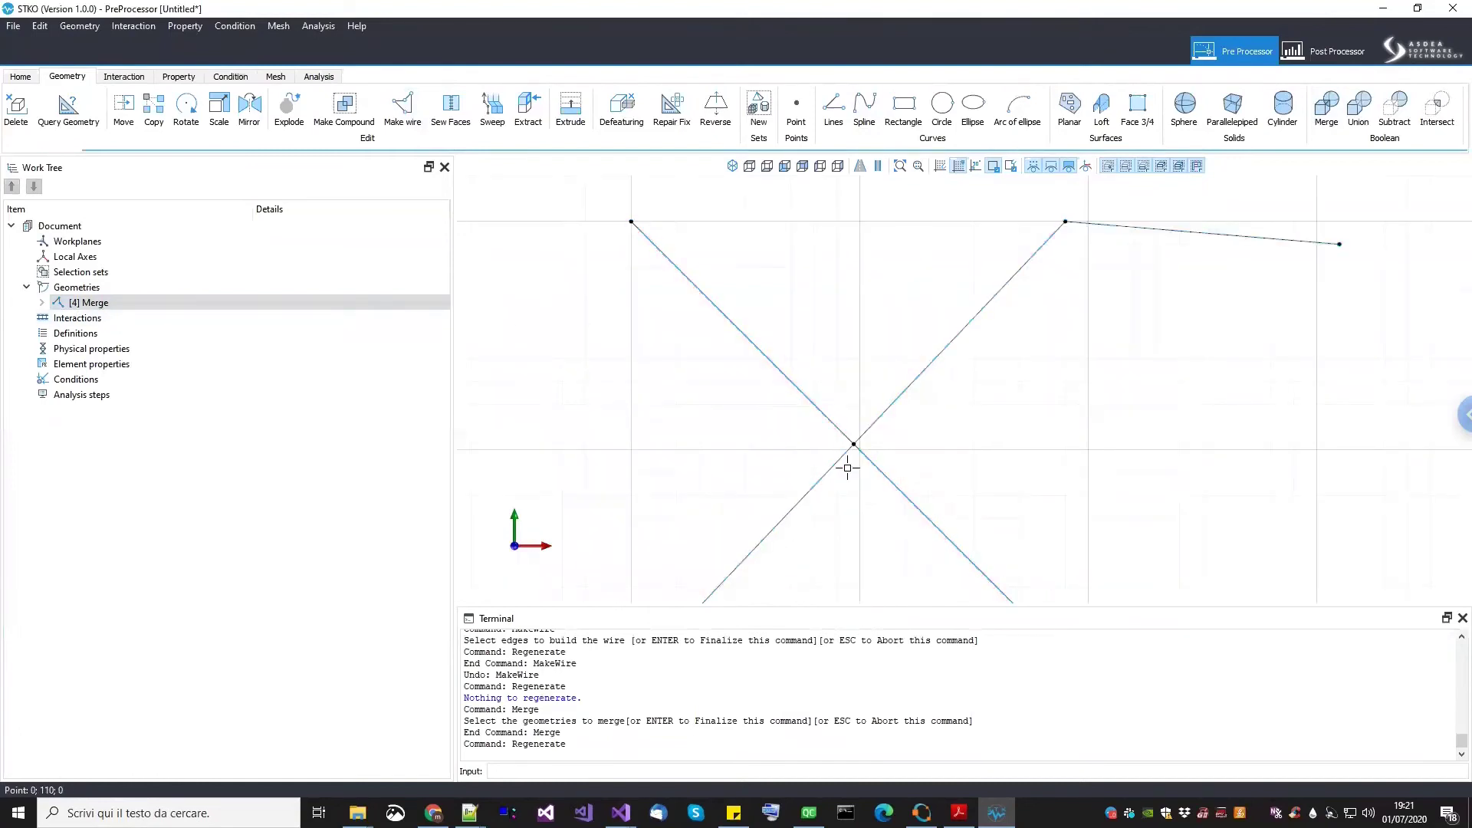
{"action": "scroll", "coordinate": [864, 440], "scroll_direction": "down", "scroll_amount": 5}
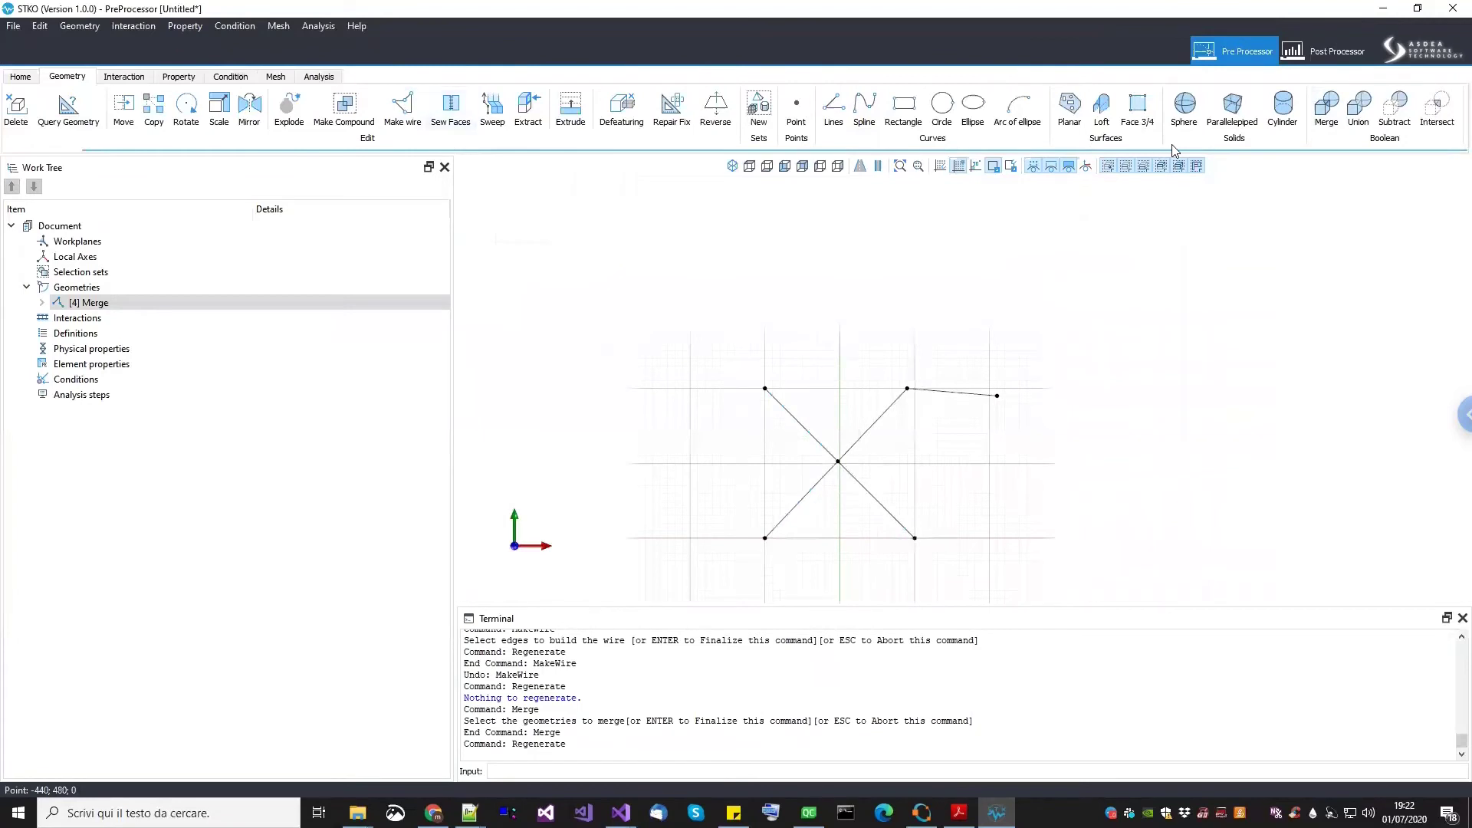
{"action": "middle_click_drag", "start_coordinate": [807, 413], "coordinate": [771, 404]}
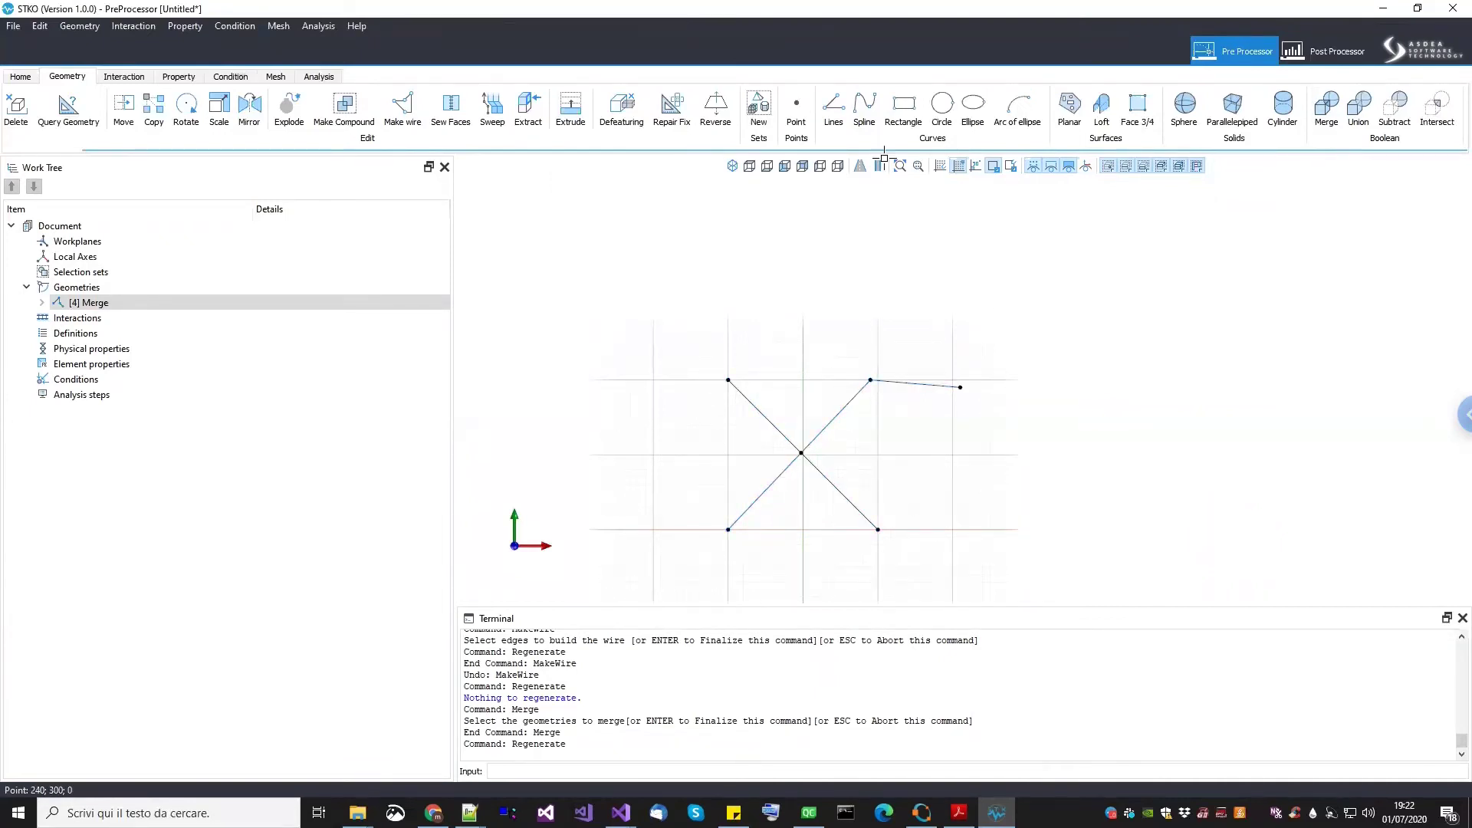
{"action": "middle_click_drag", "start_coordinate": [848, 375], "coordinate": [855, 388]}
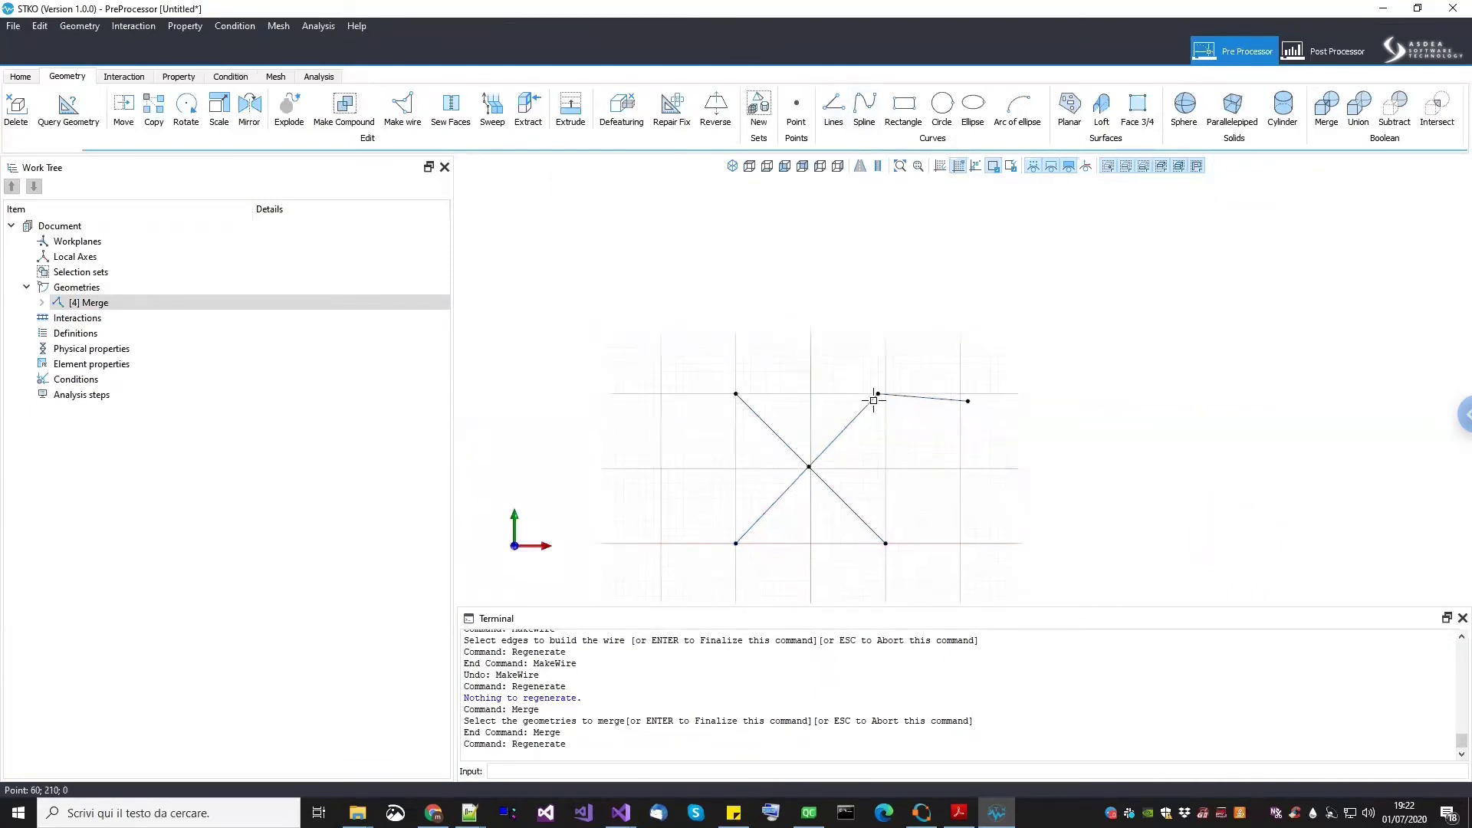
Undo the merge of the three lines and delete the short outer line
{"action": "key", "text": "ctrl+z"}
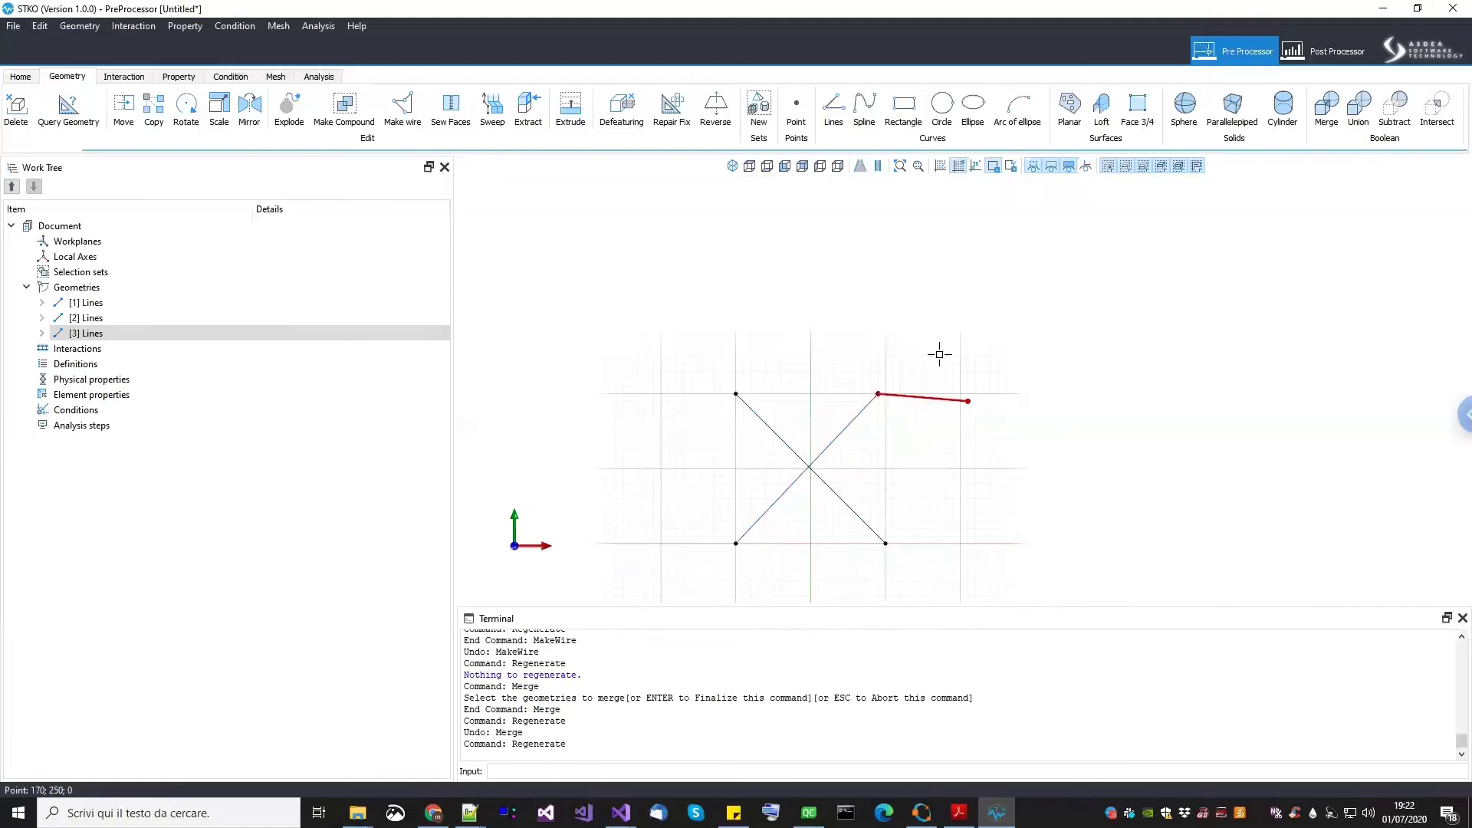
{"action": "key", "text": "Delete"}
Draw a three-segment line around the X from (-100, 0) through (-100, 200) and (90, 200) to the falling diagonal's lower end
{"action": "scroll", "coordinate": [920, 268], "scroll_direction": "up", "scroll_amount": 3}
{"action": "left_click", "coordinate": [833, 107]}
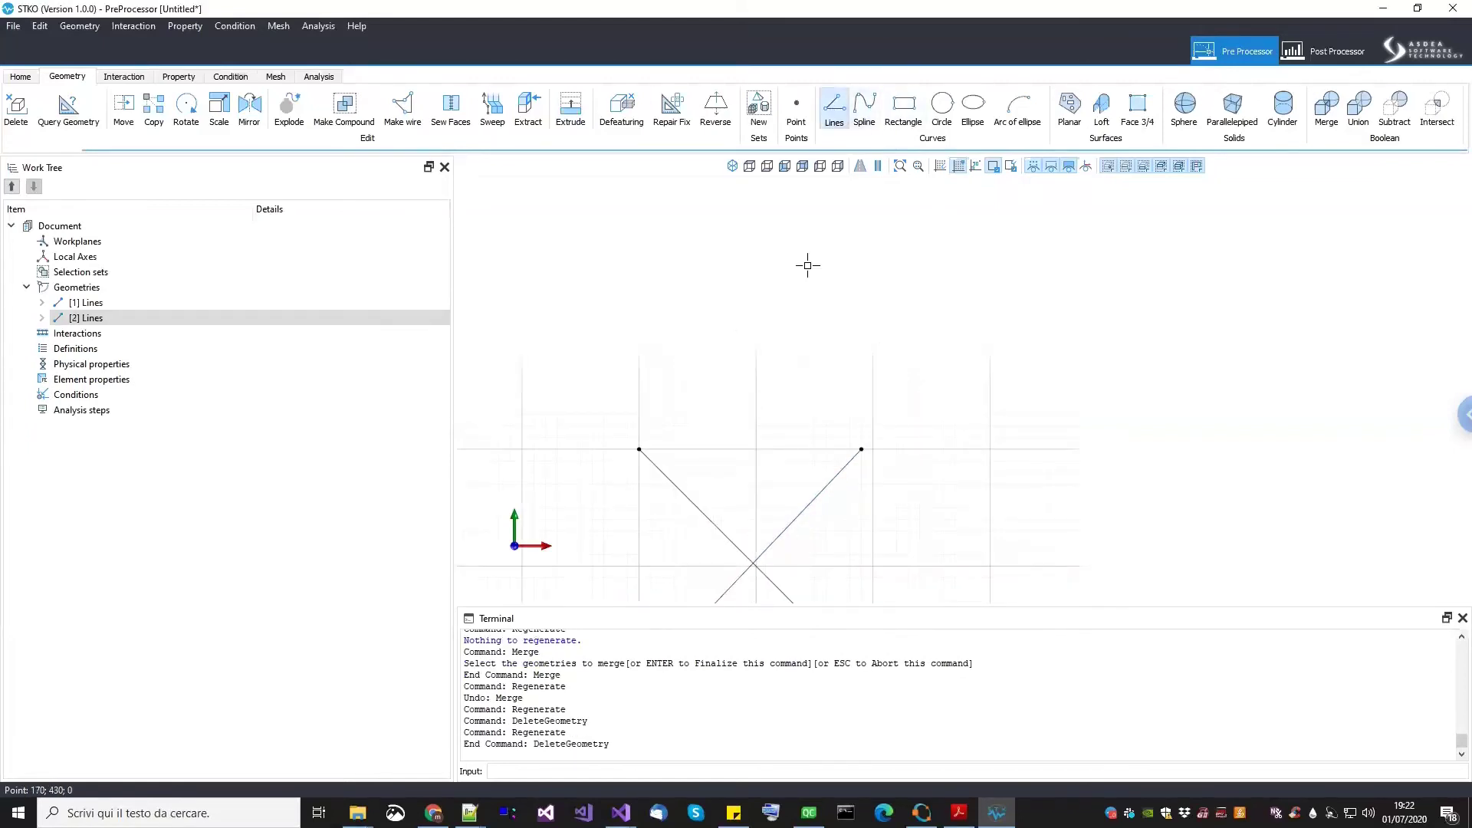
{"action": "middle_click_drag", "start_coordinate": [807, 265], "coordinate": [845, 312]}
{"action": "middle_click_drag", "start_coordinate": [710, 532], "coordinate": [691, 488]}
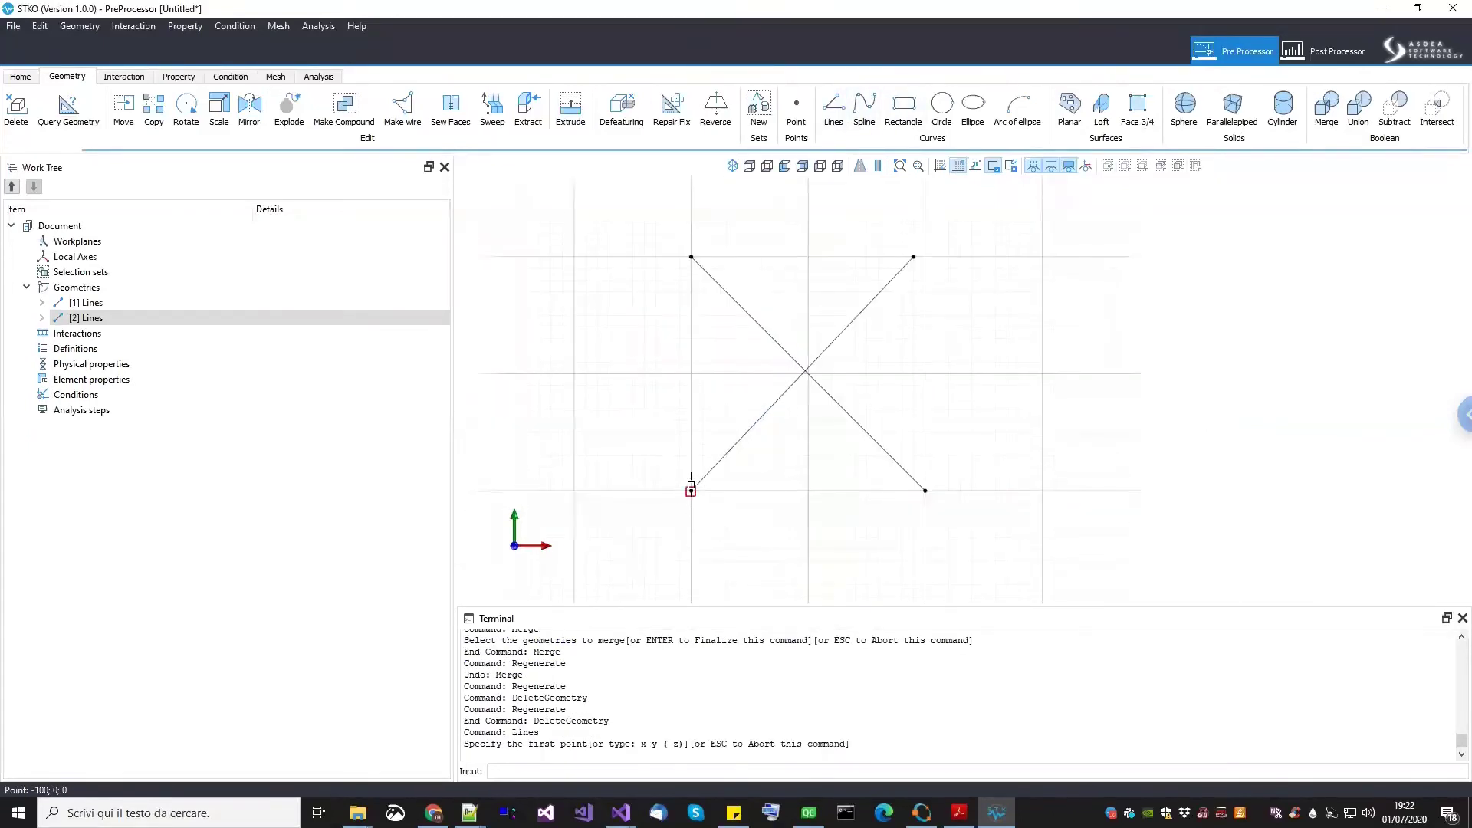
{"action": "left_click", "coordinate": [691, 491]}
{"action": "left_click", "coordinate": [691, 256]}
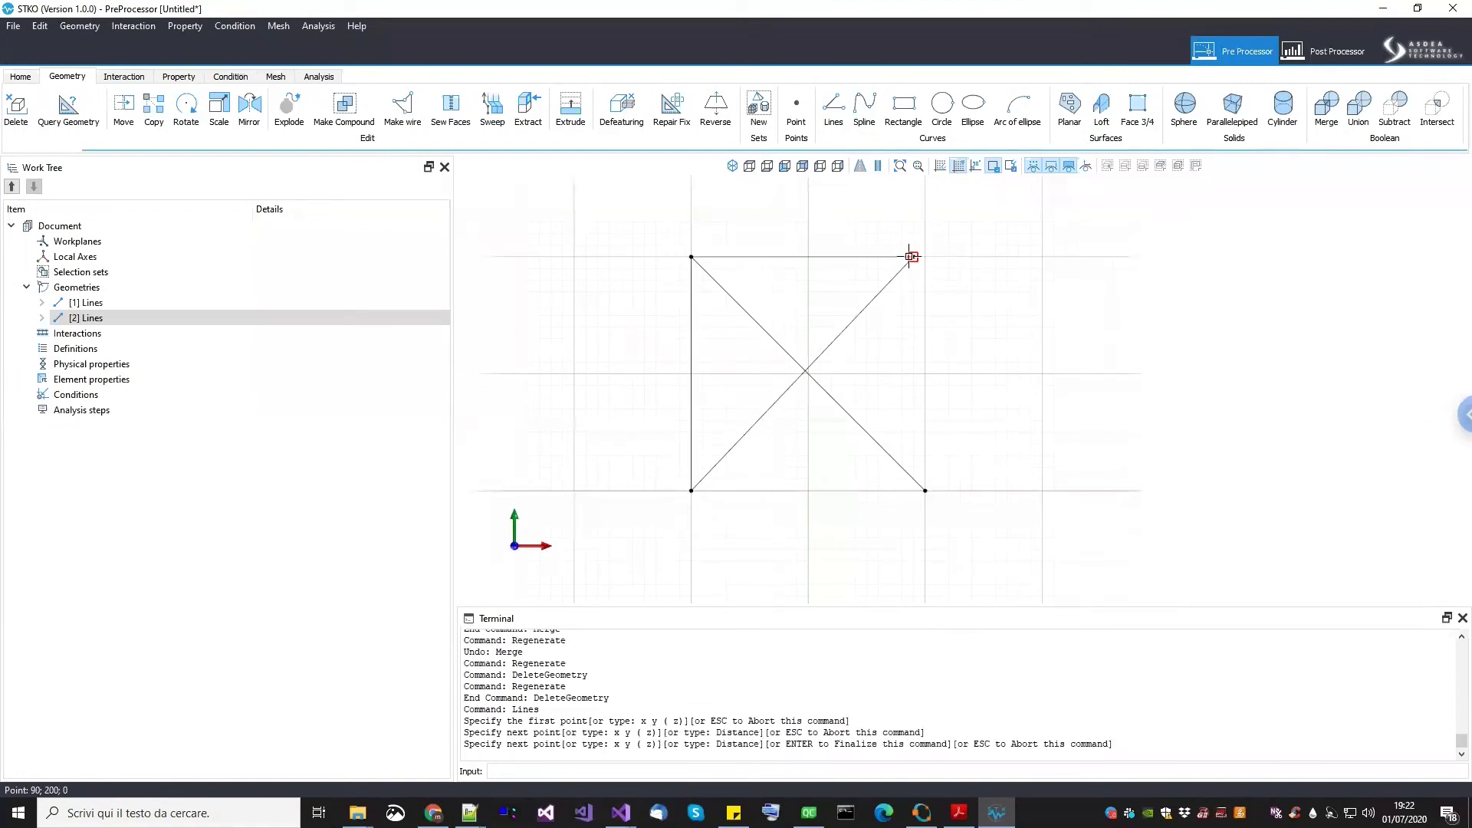
{"action": "left_click", "coordinate": [925, 491]}
{"action": "key", "text": "Return"}
{"action": "scroll", "coordinate": [1015, 437], "scroll_direction": "down", "scroll_amount": 2}
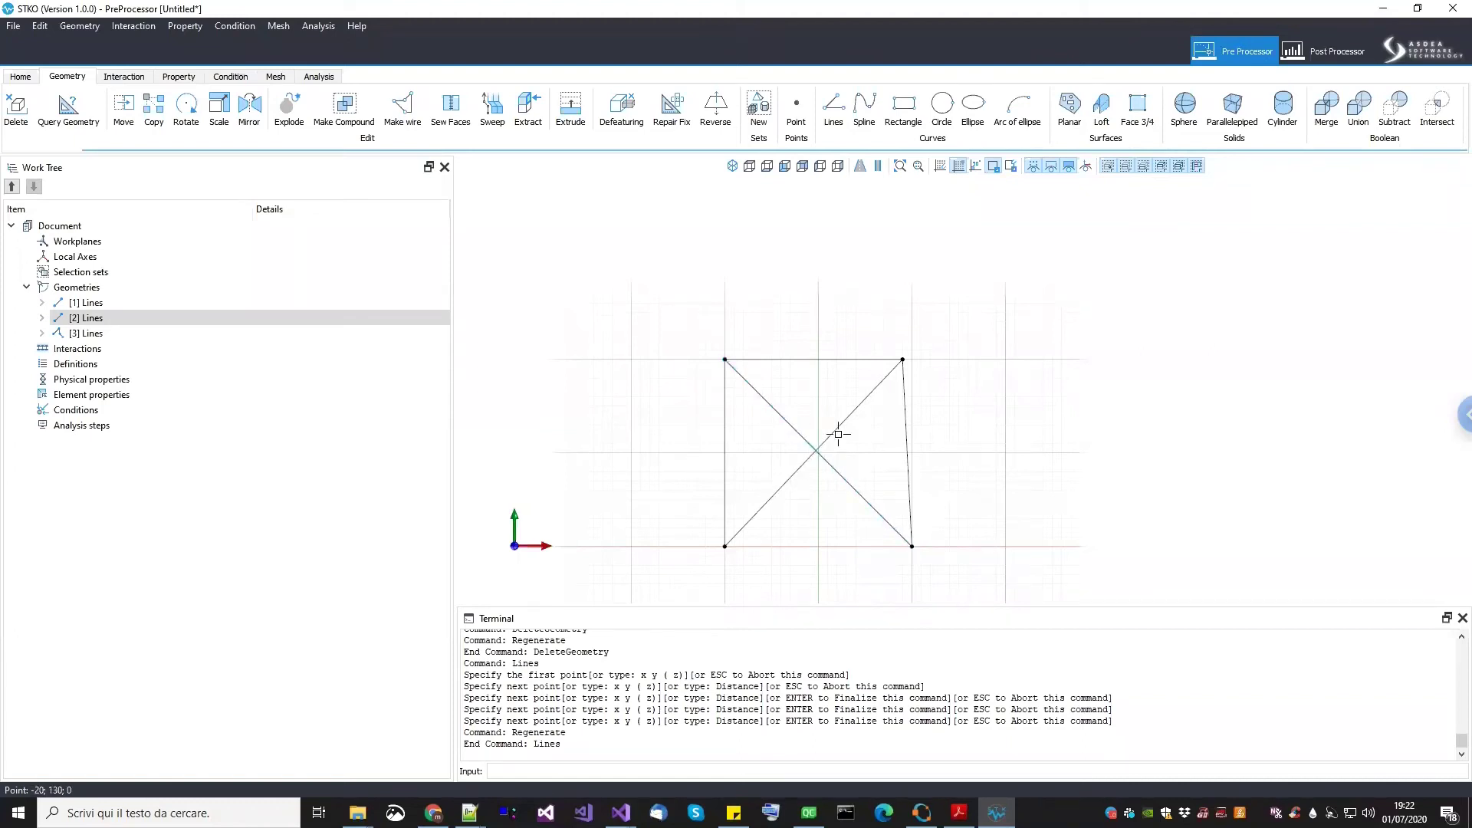
Apply Make wire to the diagonals and the three-segment outline, then examine the diagonals' crossing and the corner vertices
{"action": "left_click", "coordinate": [403, 108]}
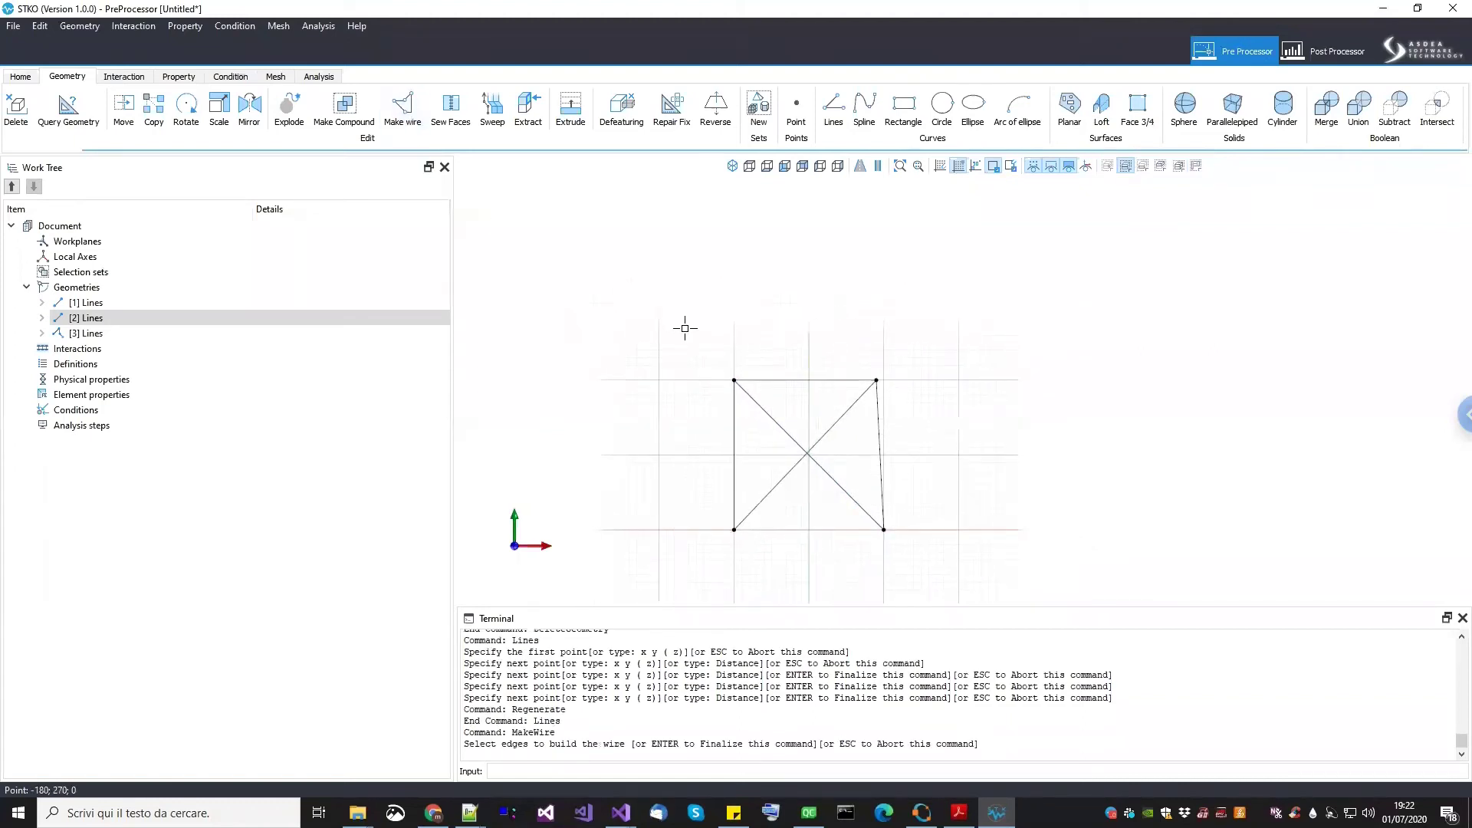
{"action": "left_click_drag", "start_coordinate": [1008, 606], "coordinate": [1011, 610]}
{"action": "key", "text": "Return"}
{"action": "left_click", "coordinate": [135, 302]}
{"action": "scroll", "coordinate": [782, 441], "scroll_direction": "up", "scroll_amount": 5}
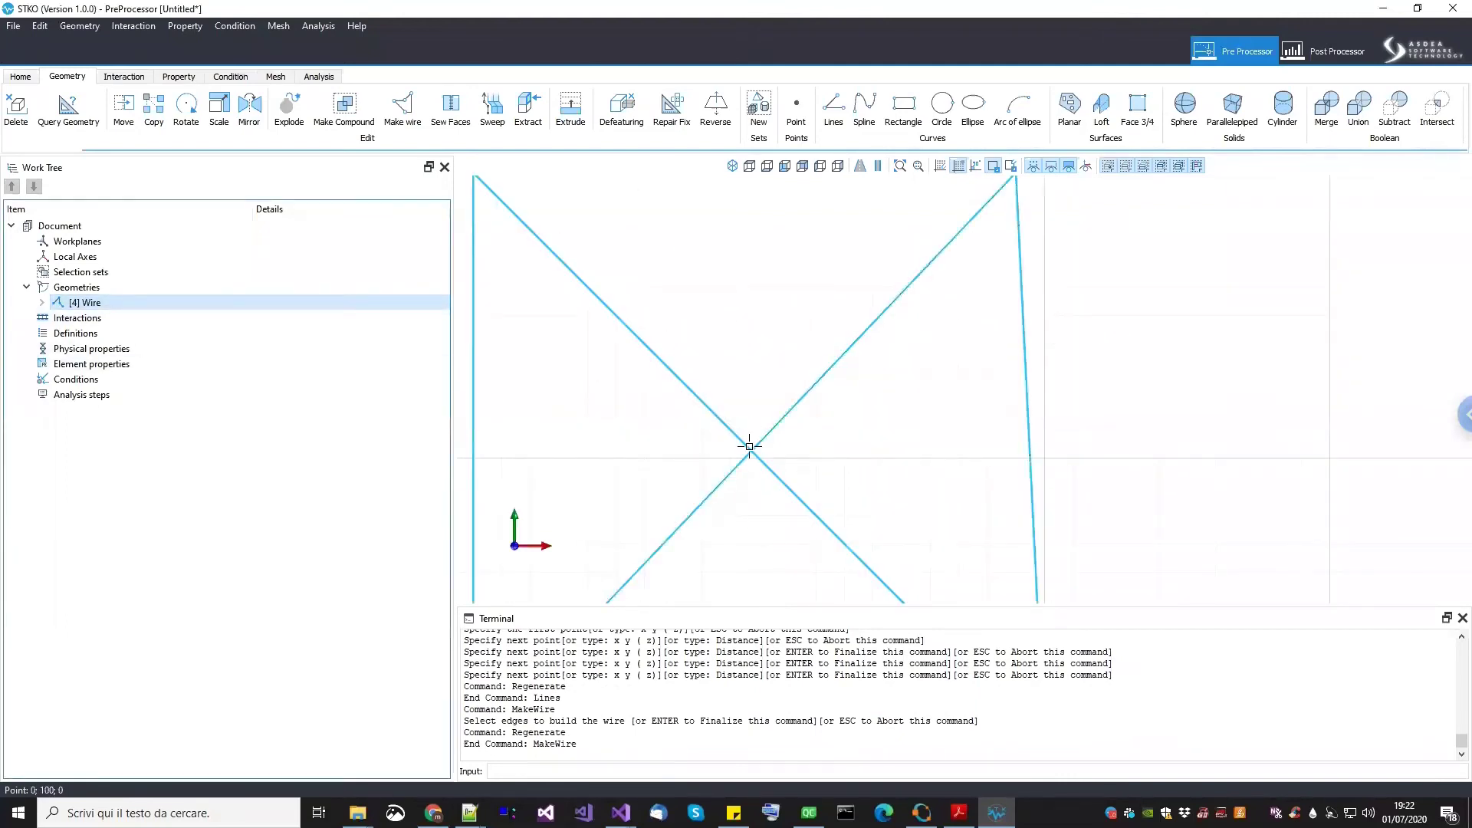
{"action": "scroll", "coordinate": [754, 458], "scroll_direction": "down", "scroll_amount": 5}
{"action": "middle_click_drag", "start_coordinate": [754, 457], "coordinate": [777, 483]}
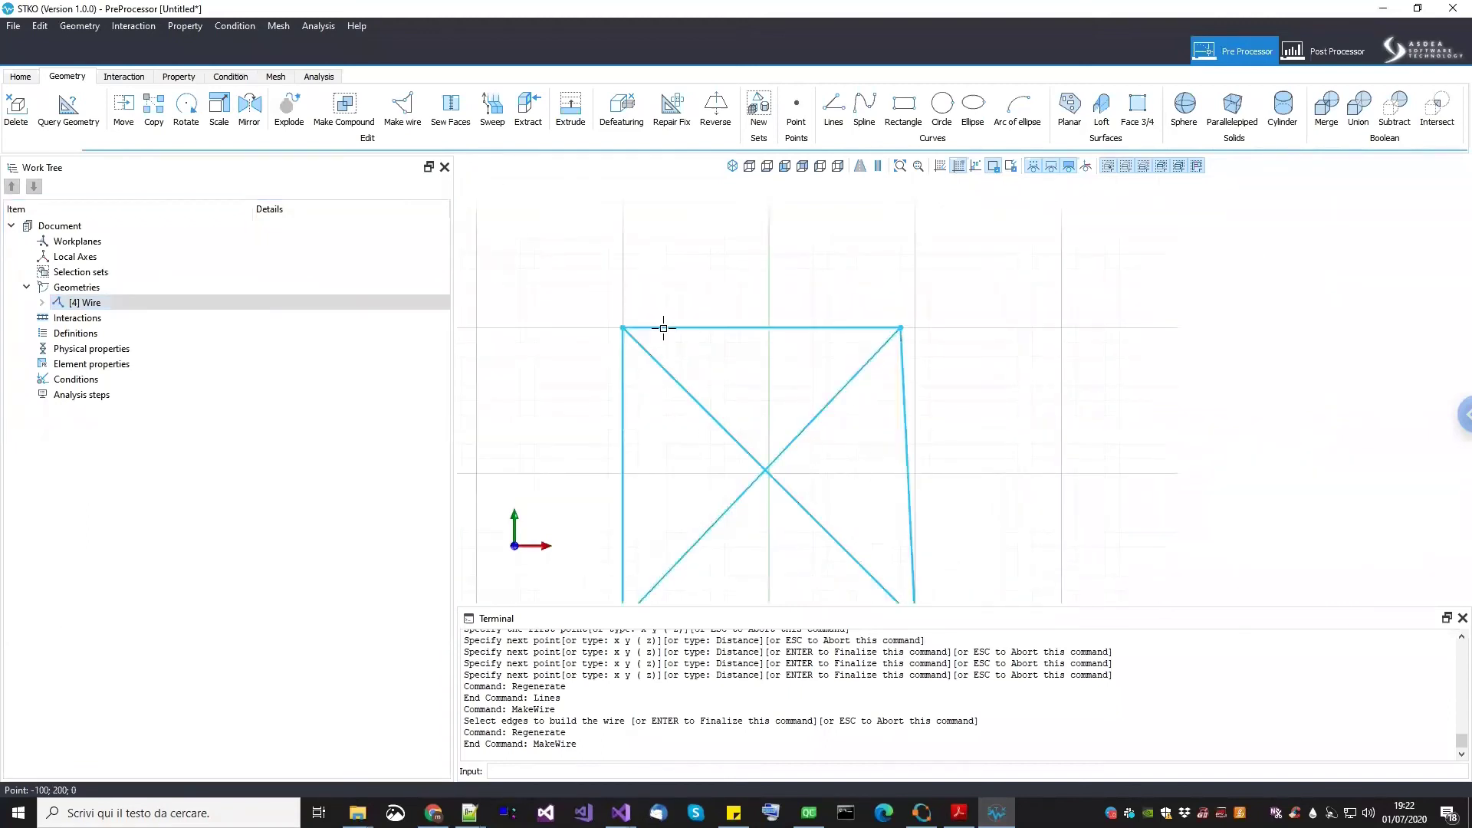
{"action": "scroll", "coordinate": [910, 488], "scroll_direction": "down", "scroll_amount": 2}
{"action": "middle_click_drag", "start_coordinate": [911, 483], "coordinate": [910, 438]}
{"action": "scroll", "coordinate": [909, 443], "scroll_direction": "down", "scroll_amount": 1}
Undo the wire, then merge the diagonals and the three-segment outline with Perform intersections (full boolean operation)
{"action": "key", "text": "ctrl+z"}
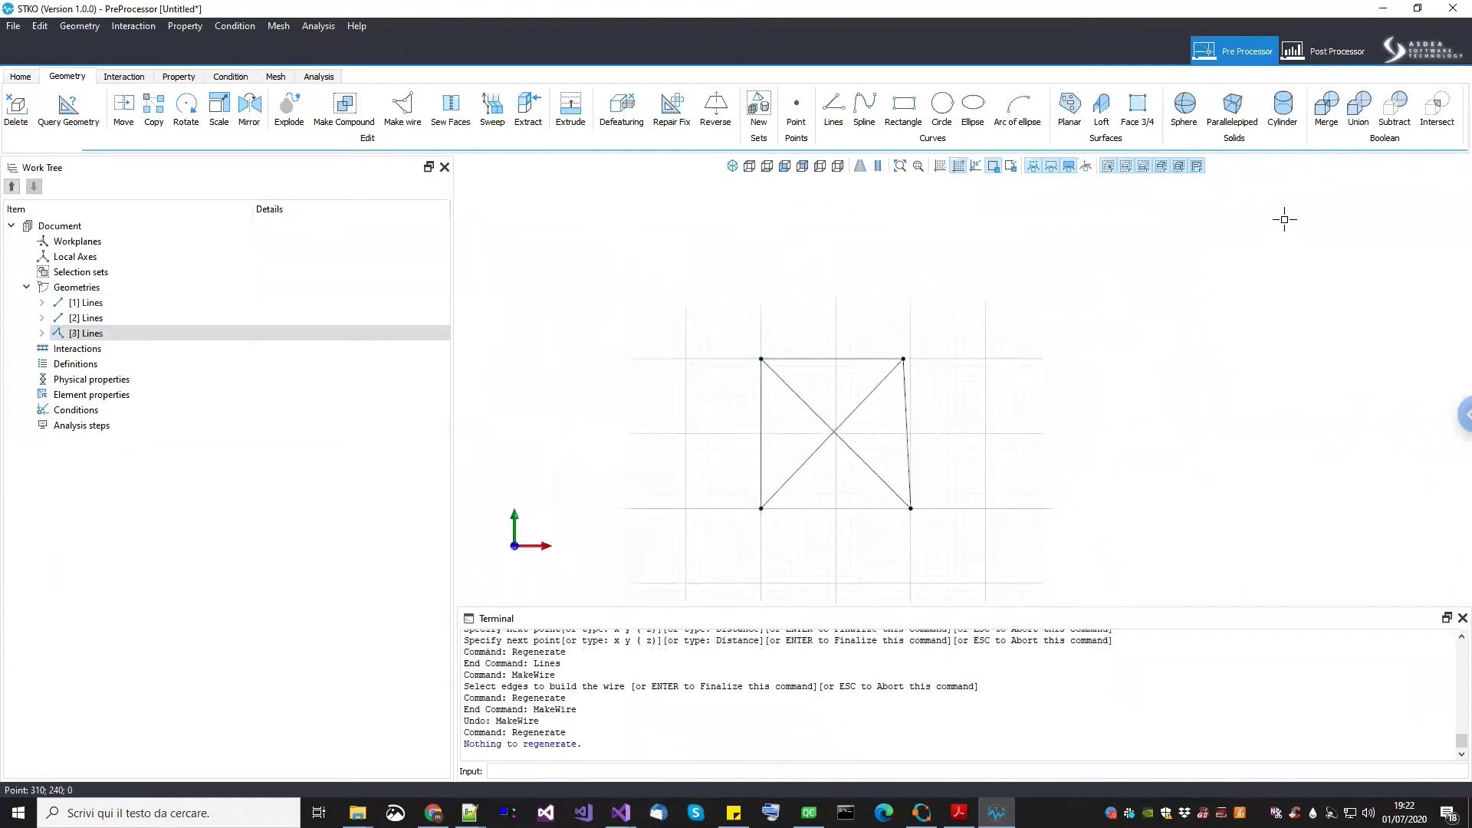
{"action": "left_click", "coordinate": [1329, 122]}
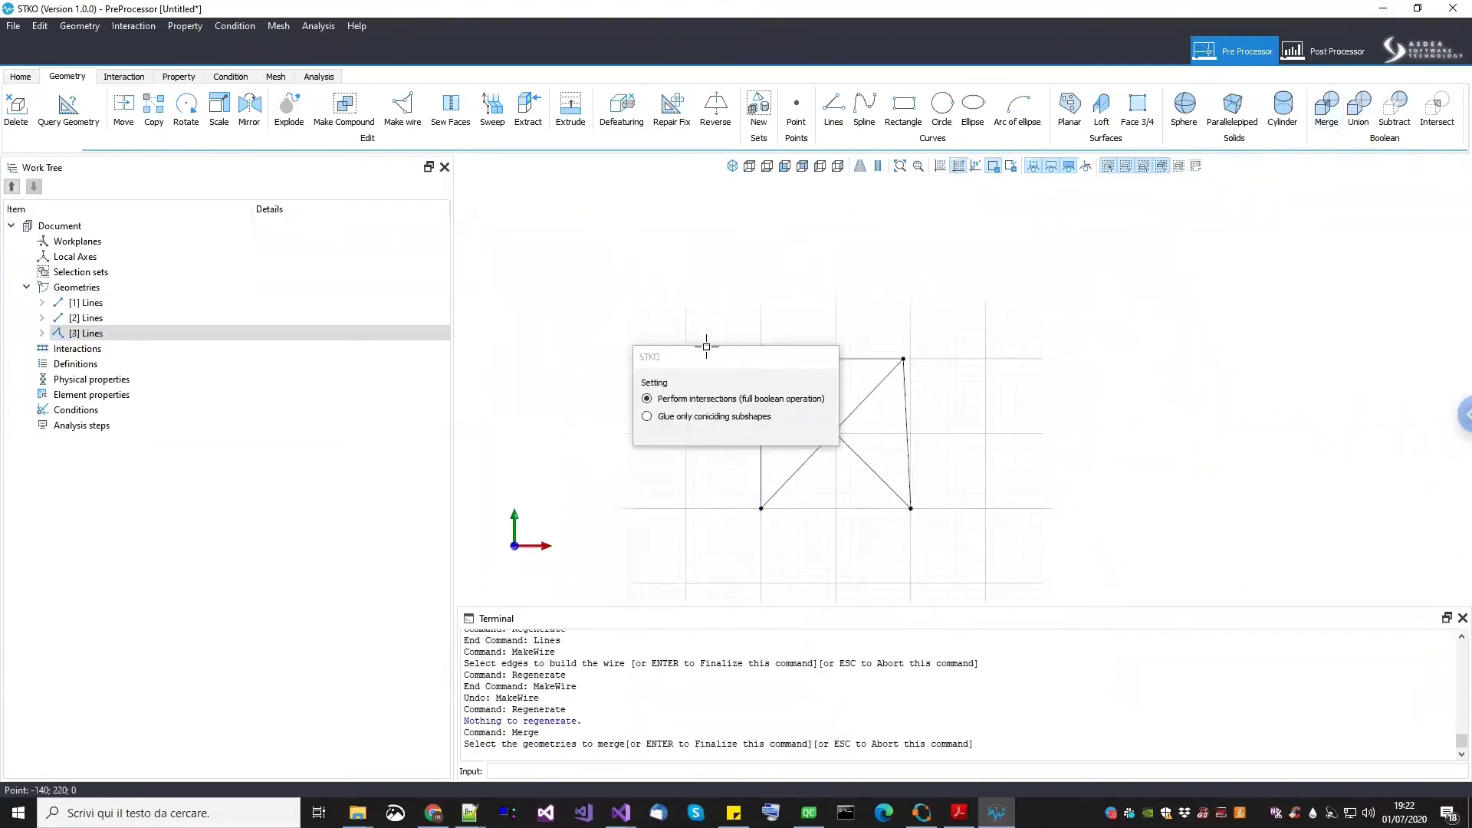
{"action": "left_click_drag", "start_coordinate": [706, 347], "coordinate": [521, 319]}
{"action": "left_click_drag", "start_coordinate": [679, 298], "coordinate": [1006, 511]}
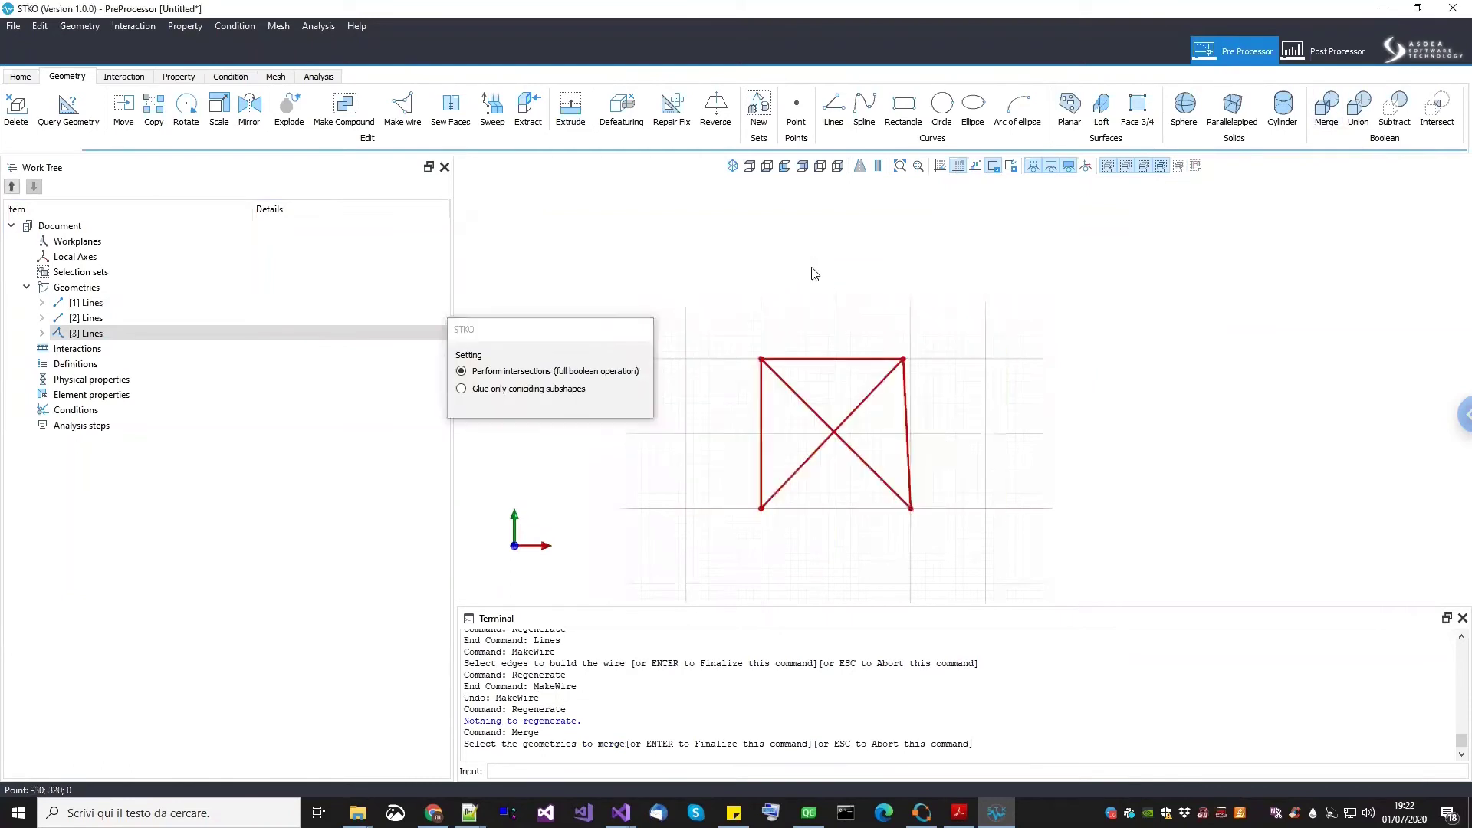
{"action": "key", "text": "Return"}
Delete the merged lines and create a four-point square face with opposite corners at (-100, 0) and (0, 100)
{"action": "left_click_drag", "start_coordinate": [863, 425], "coordinate": [642, 265]}
{"action": "key", "text": "Delete"}
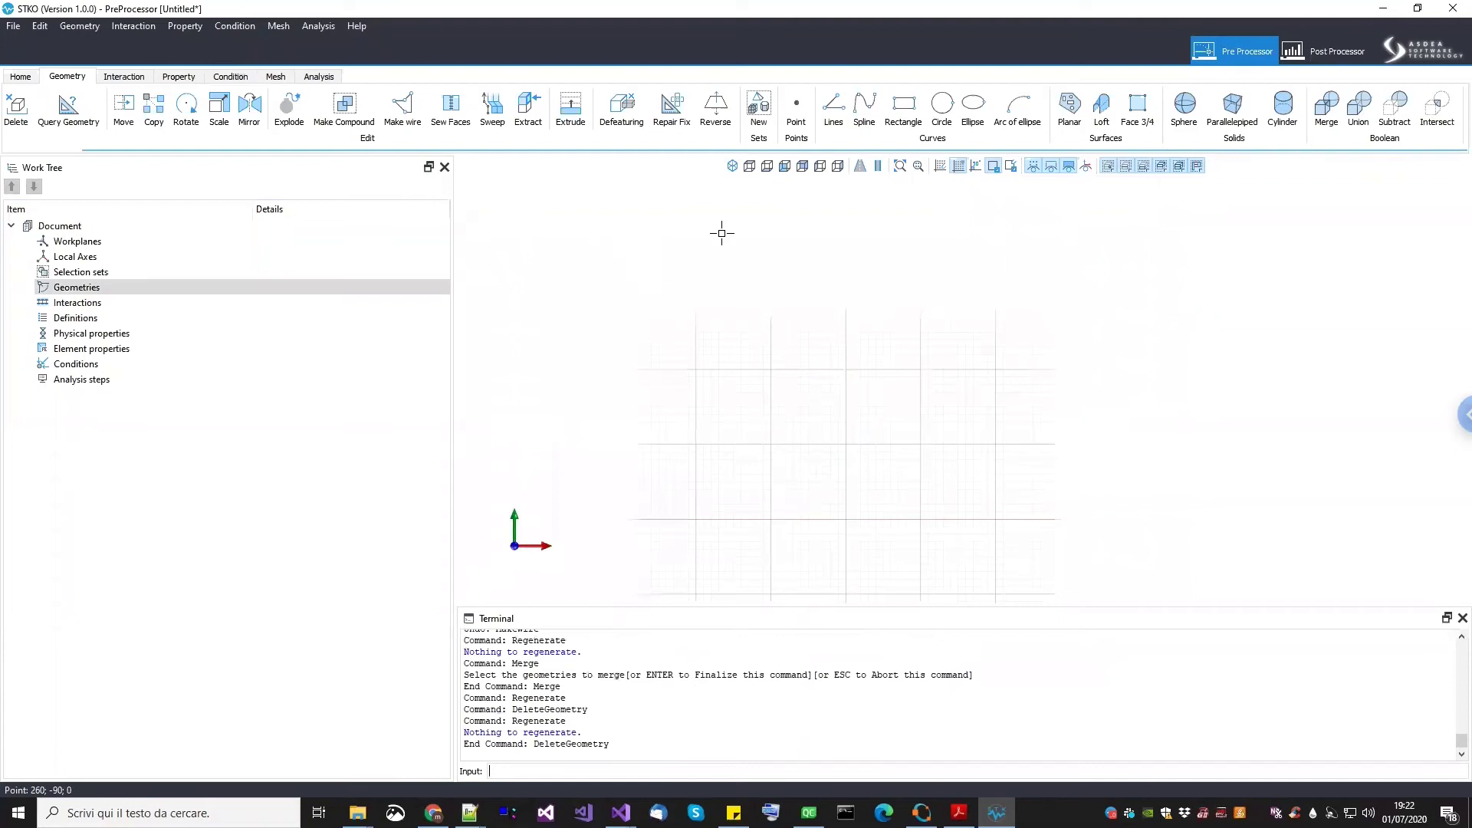
{"action": "left_click", "coordinate": [1138, 107]}
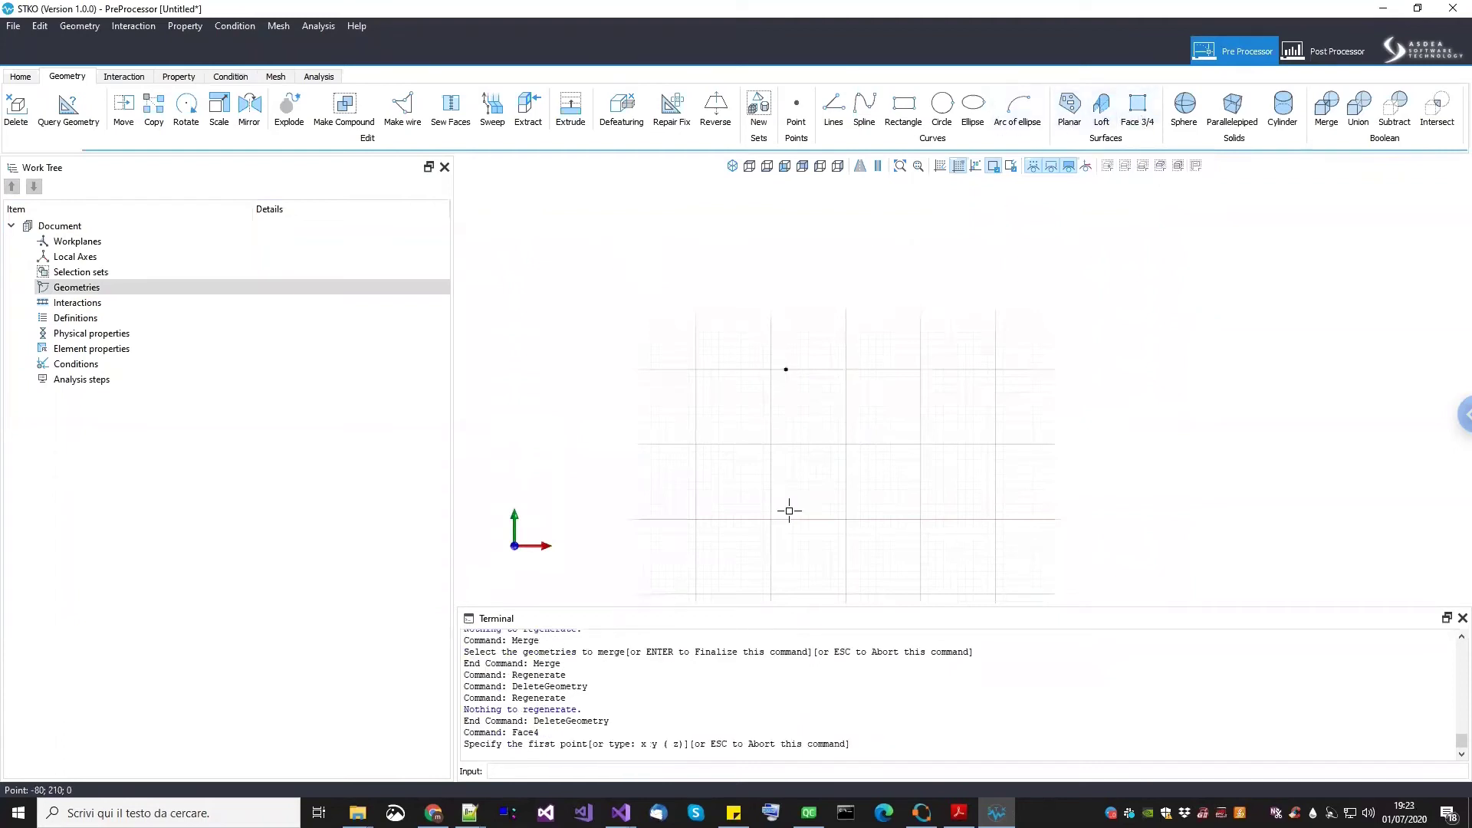
{"action": "left_click", "coordinate": [824, 523]}
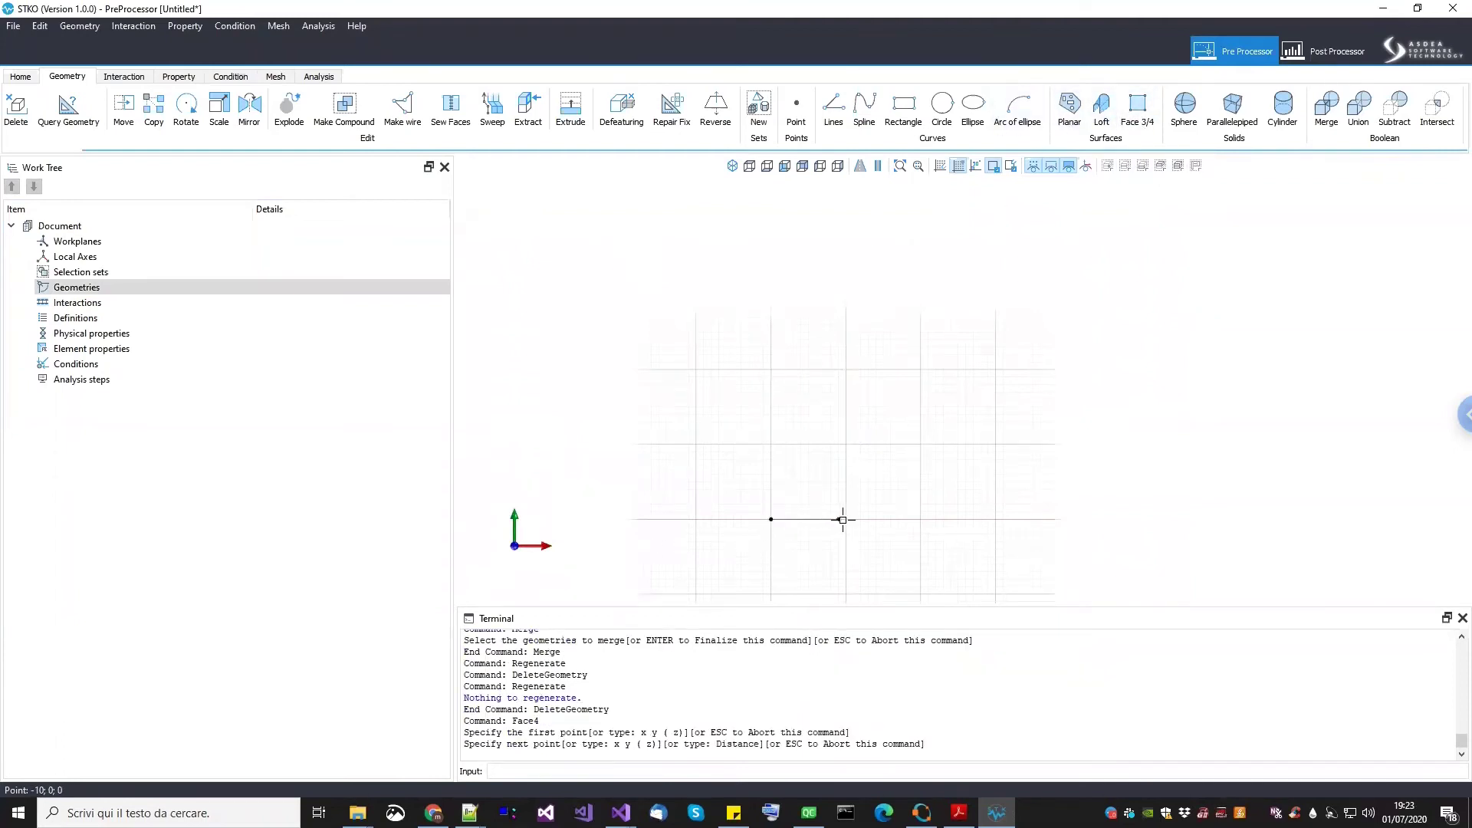
{"action": "left_click", "coordinate": [845, 481]}
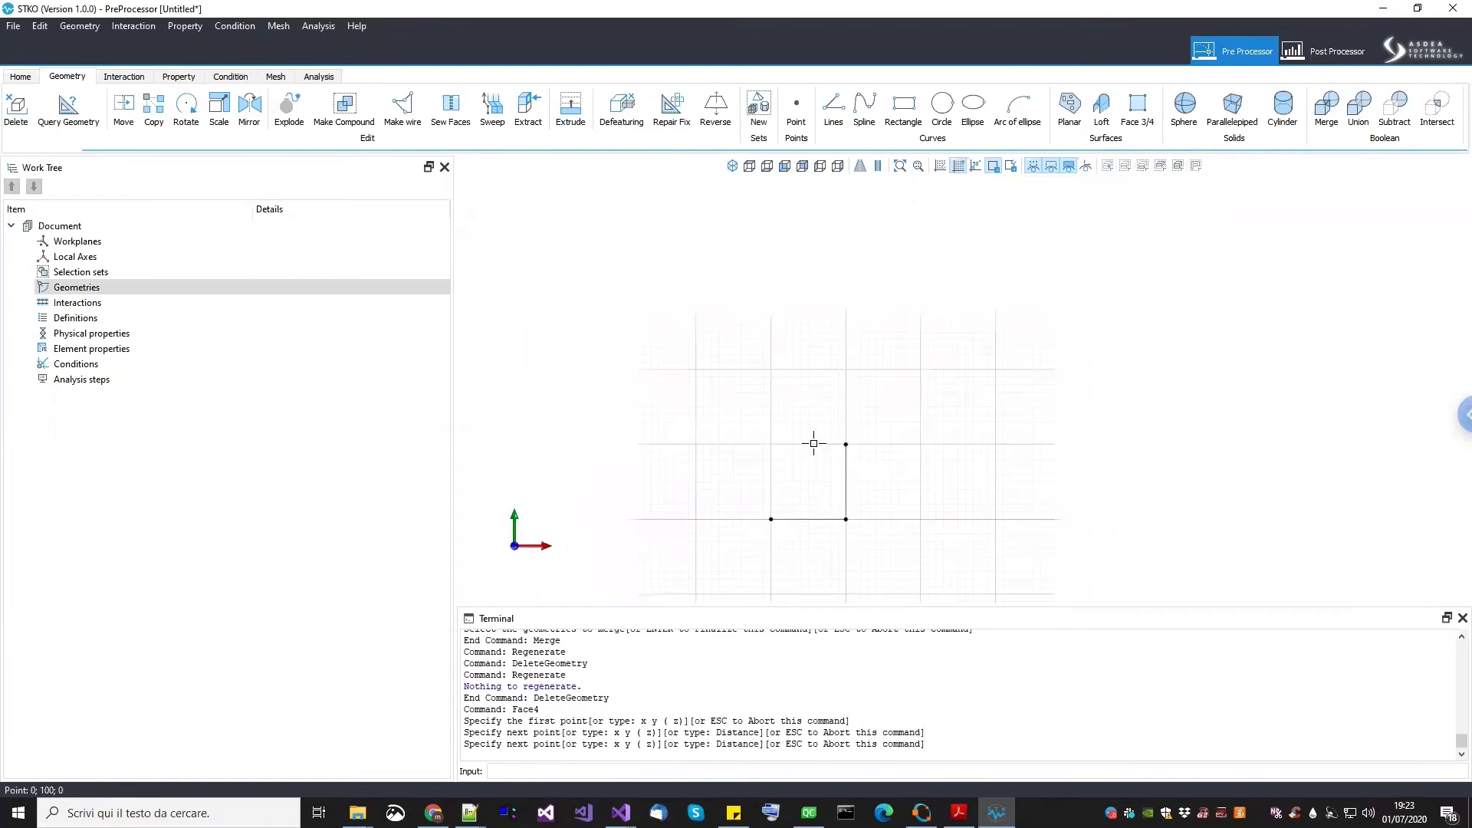
{"action": "left_click", "coordinate": [846, 444]}
{"action": "left_click", "coordinate": [771, 443]}
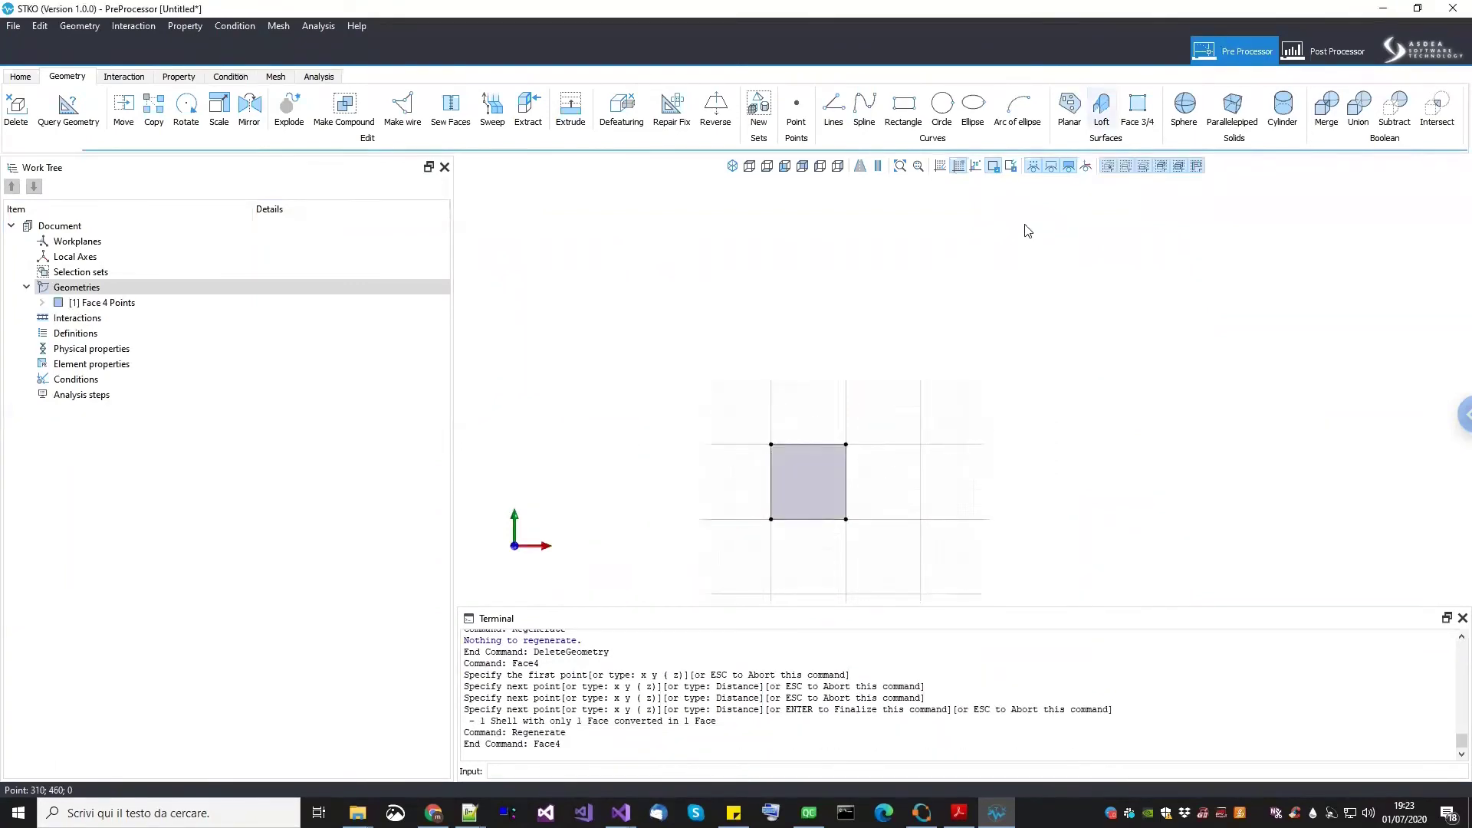
Copy the face from its lower corner at (-100, 0) to (0, 0) so both squares lie side by side
{"action": "left_click", "coordinate": [154, 109]}
{"action": "left_click", "coordinate": [809, 481]}
{"action": "key", "text": "Return"}
{"action": "left_click", "coordinate": [771, 519]}
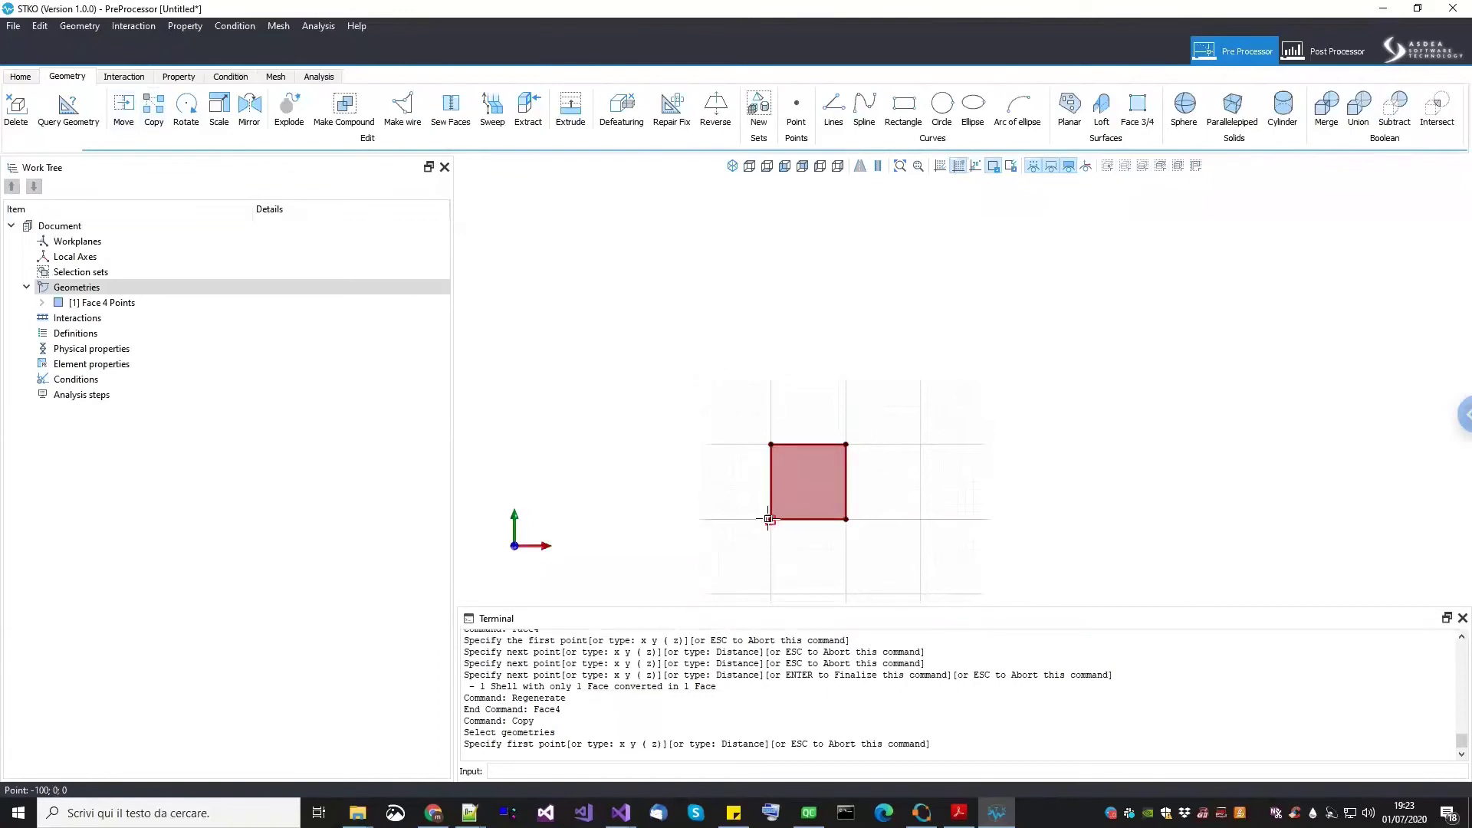
{"action": "left_click", "coordinate": [846, 519]}
{"action": "key", "text": "Return"}
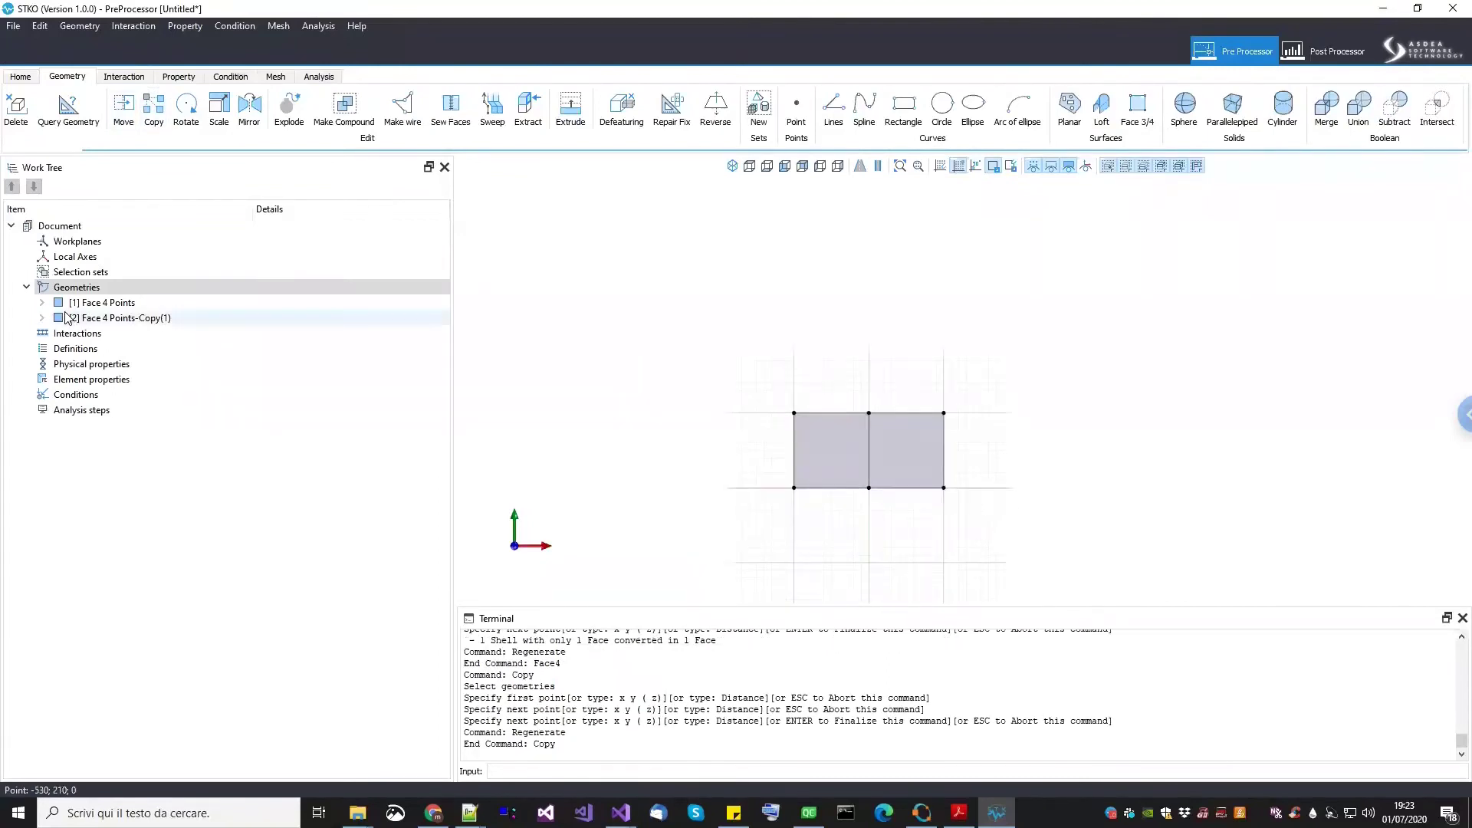
Examine the two separate faces and highlight their free edges with Query Geometry's Select free edges
{"action": "left_click", "coordinate": [91, 301]}
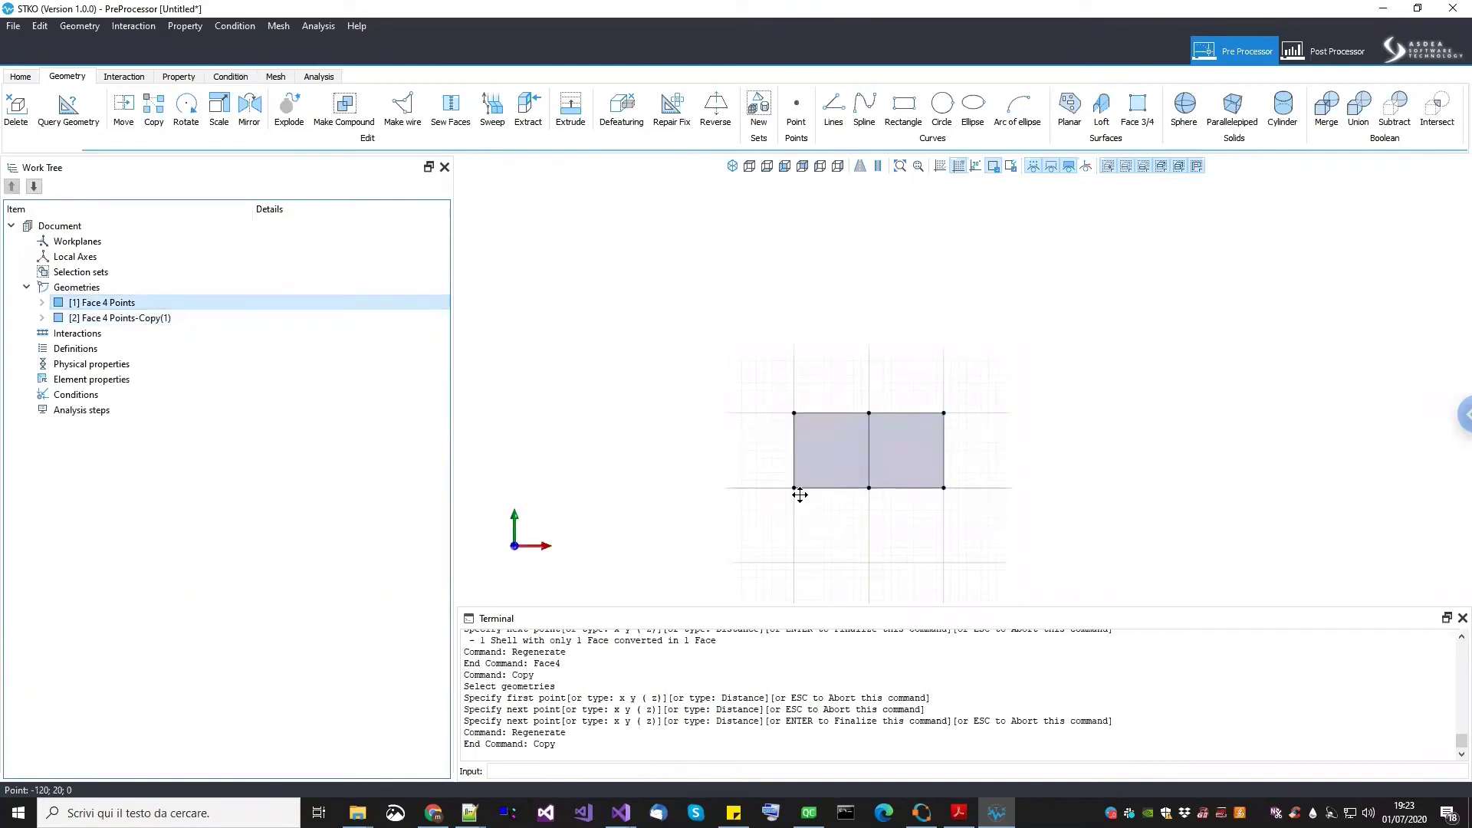
{"action": "scroll", "coordinate": [871, 421], "scroll_direction": "up", "scroll_amount": 2}
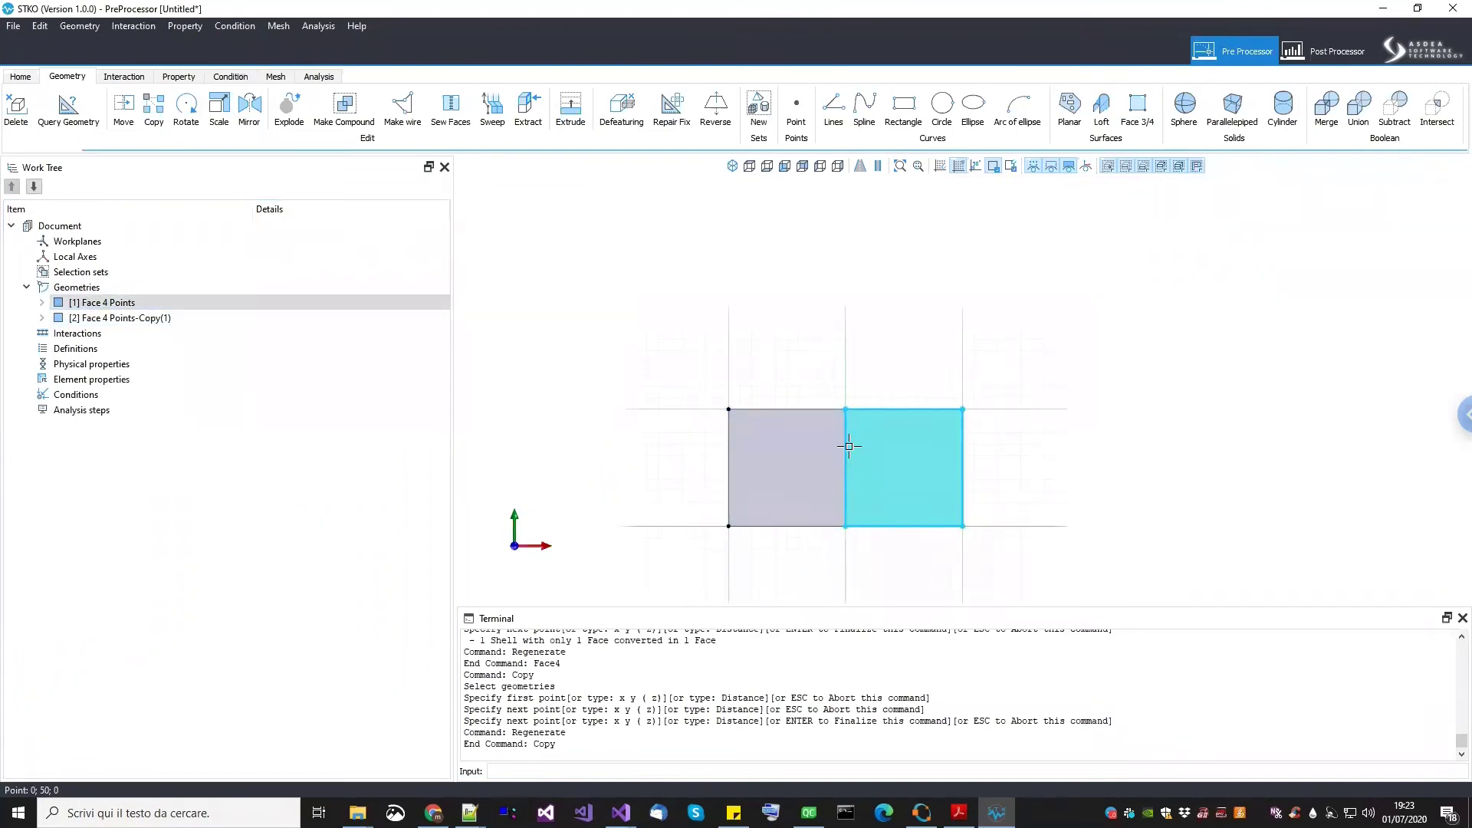
{"action": "left_click", "coordinate": [52, 125]}
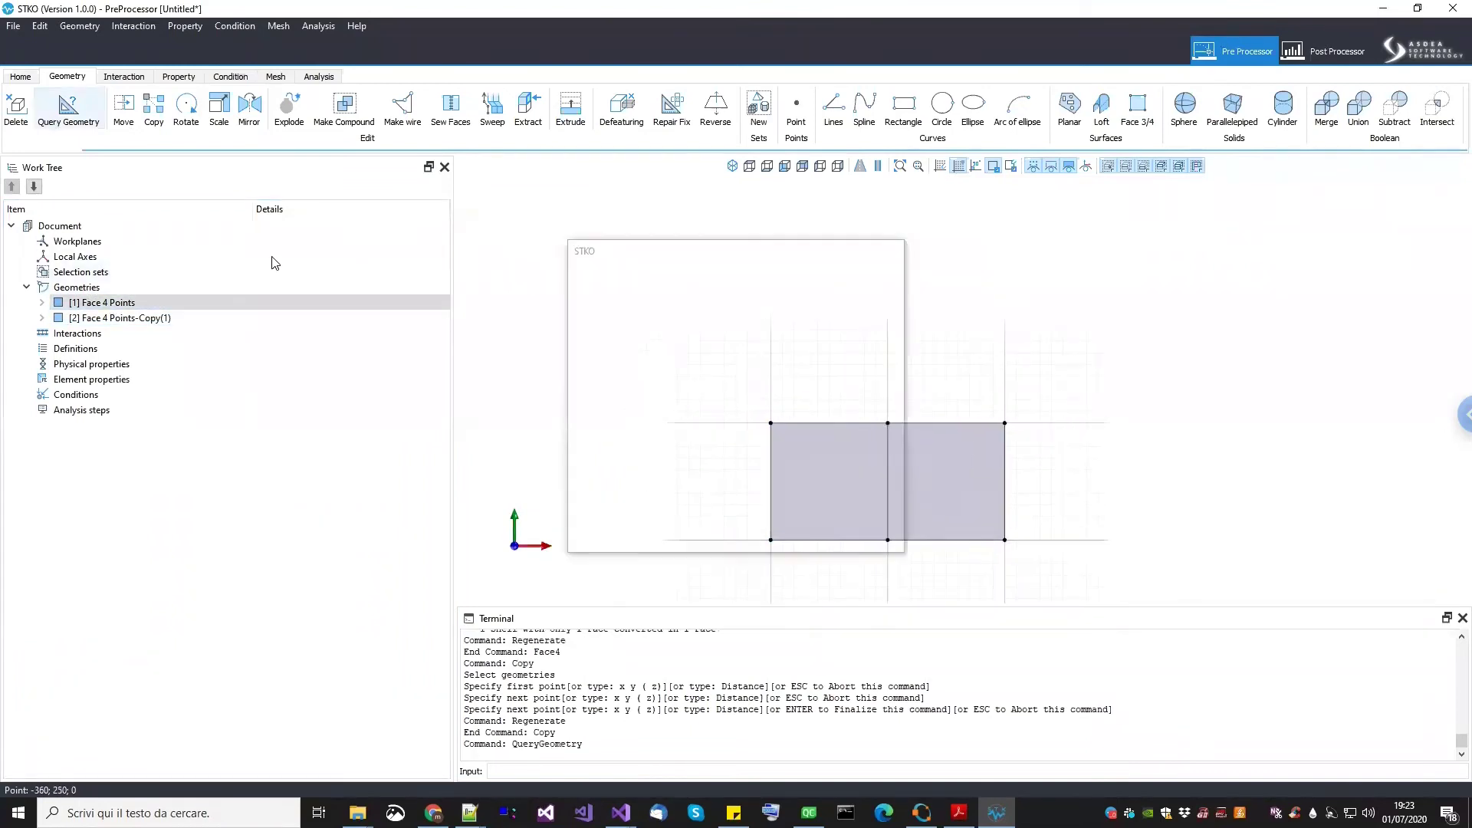
{"action": "left_click_drag", "start_coordinate": [682, 258], "coordinate": [449, 291]}
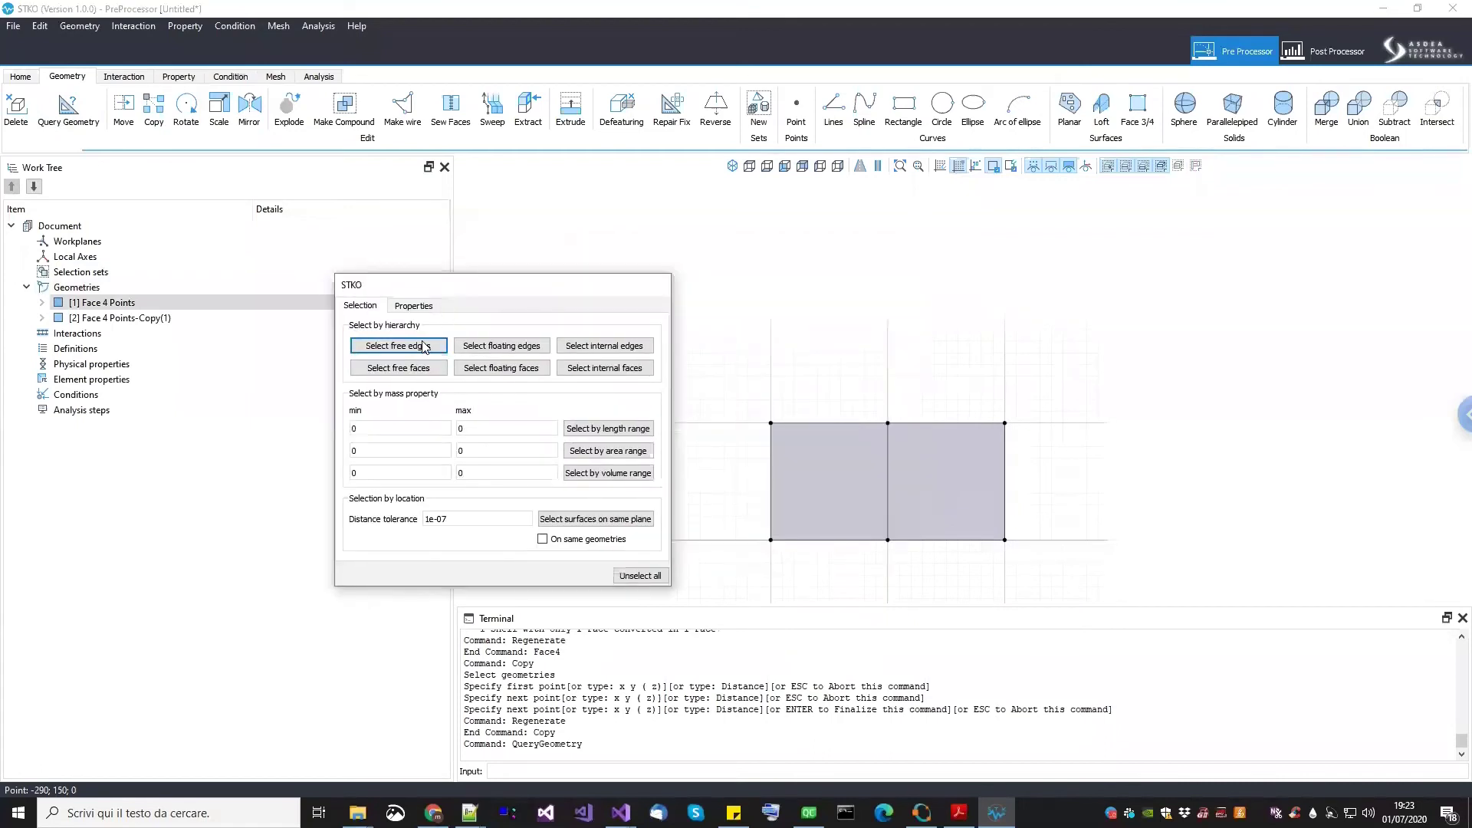
{"action": "left_click", "coordinate": [423, 348]}
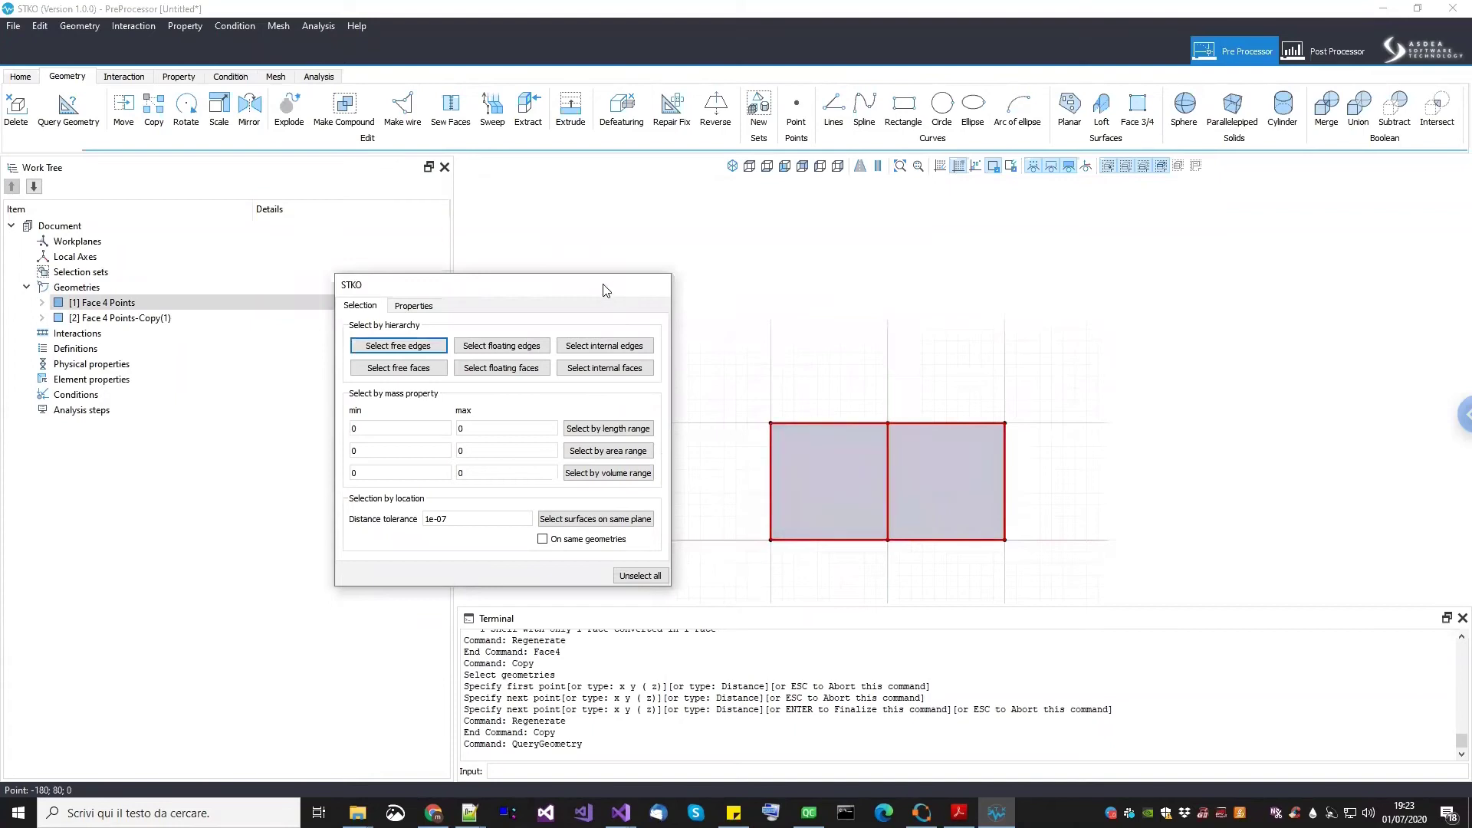
{"action": "key", "text": "Escape"}
{"action": "middle_click_drag", "start_coordinate": [582, 290], "coordinate": [572, 319]}
{"action": "middle_click_drag", "start_coordinate": [956, 407], "coordinate": [956, 401]}
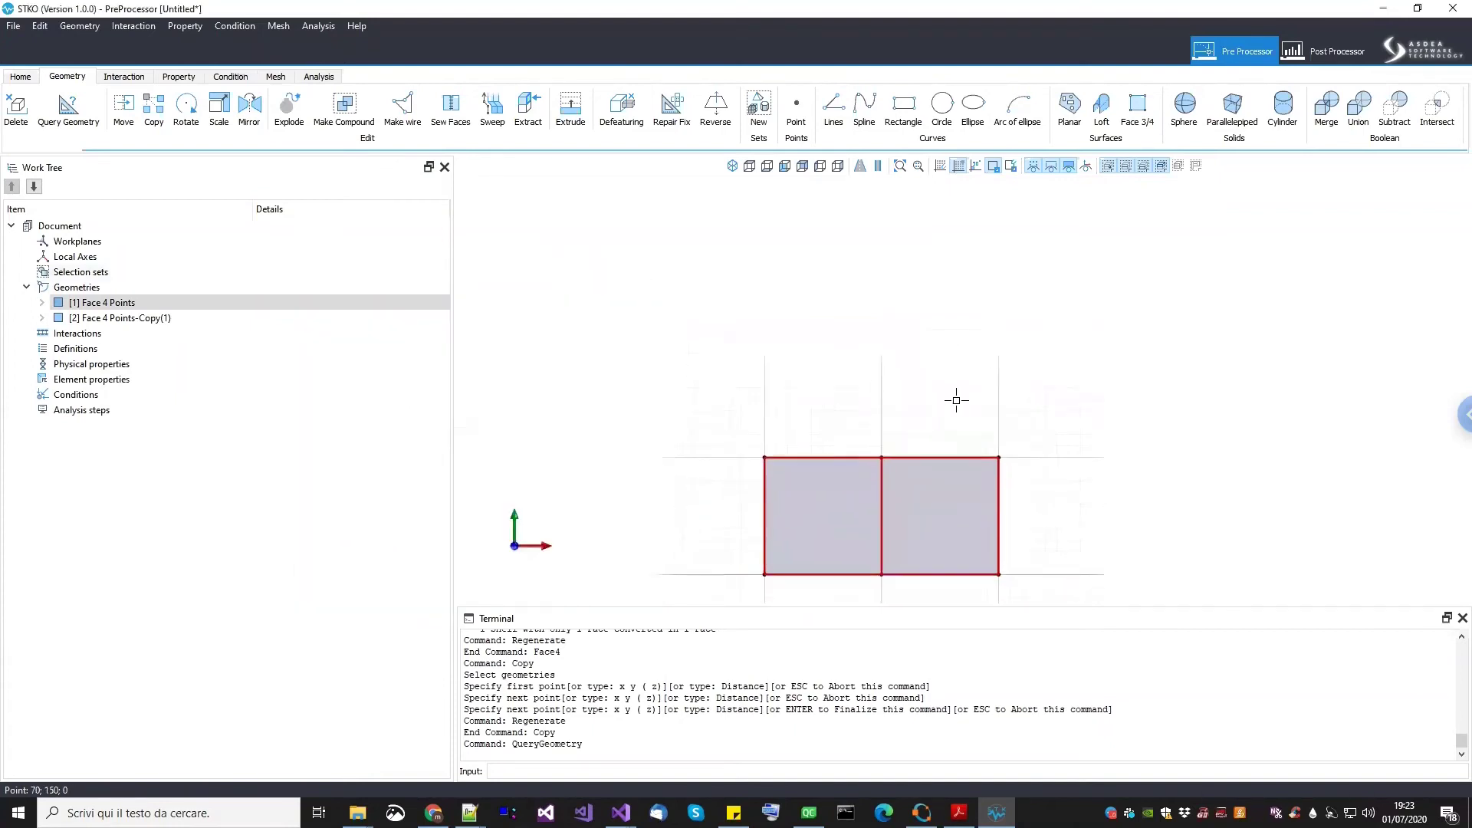
{"action": "key", "text": "Escape"}
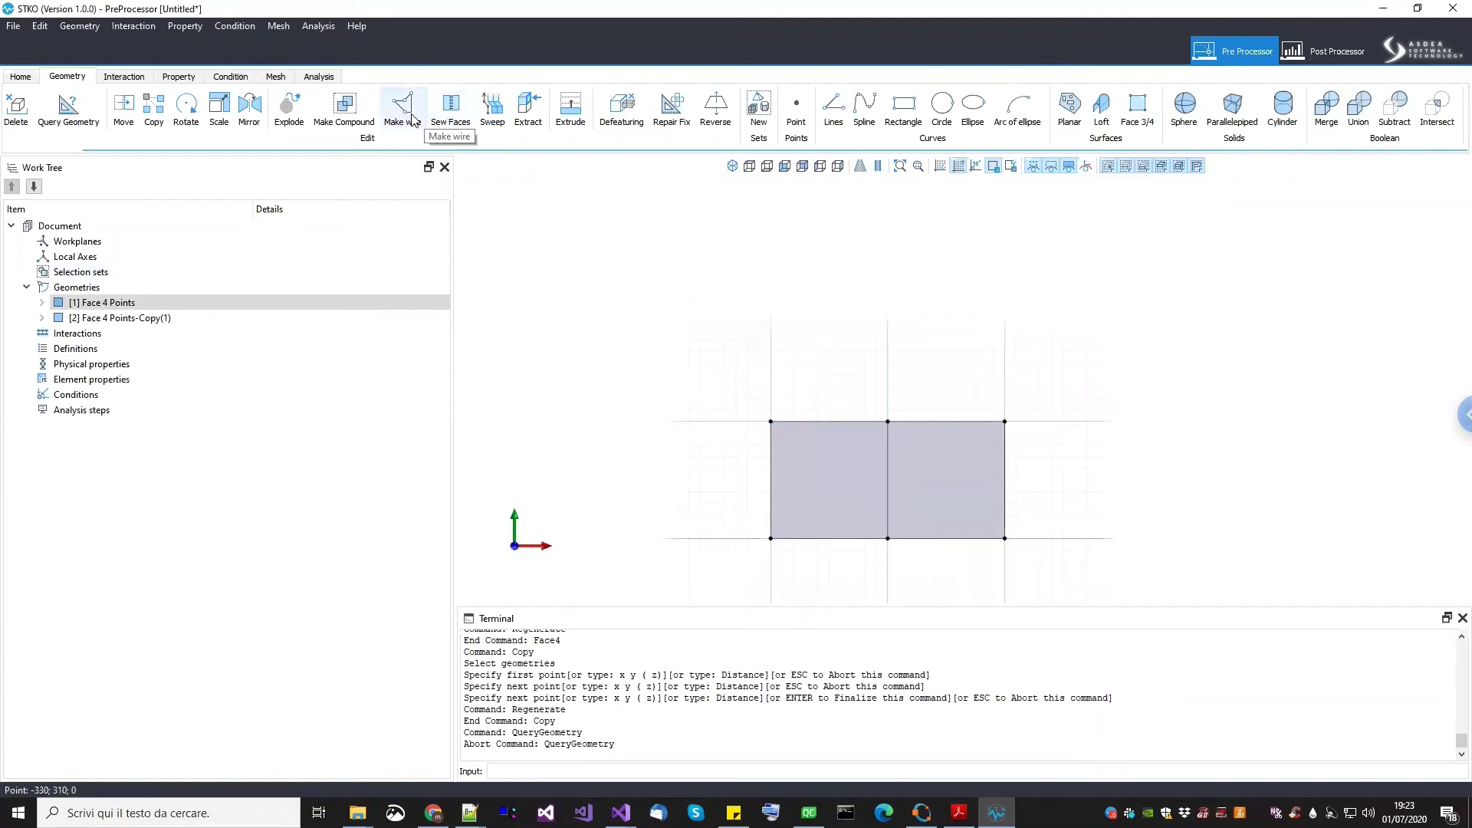
Sew the two faces with a 0.001 tolerance and Allow non manifold, examine the joined geometry, and undo the sewing
{"action": "left_click", "coordinate": [450, 119]}
{"action": "left_click_drag", "start_coordinate": [953, 484], "coordinate": [747, 281]}
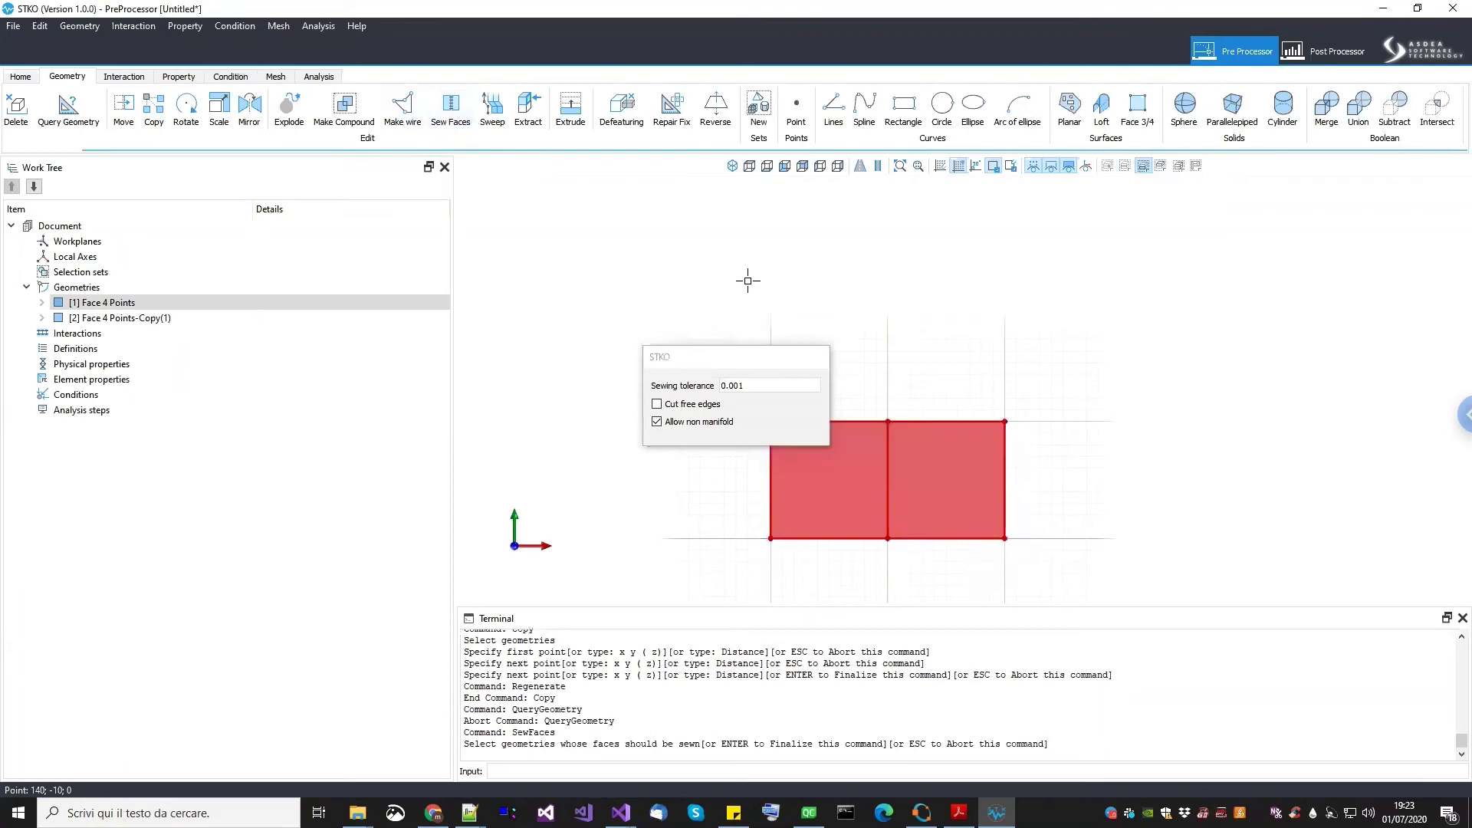
{"action": "key", "text": "Return"}
{"action": "left_click", "coordinate": [118, 303]}
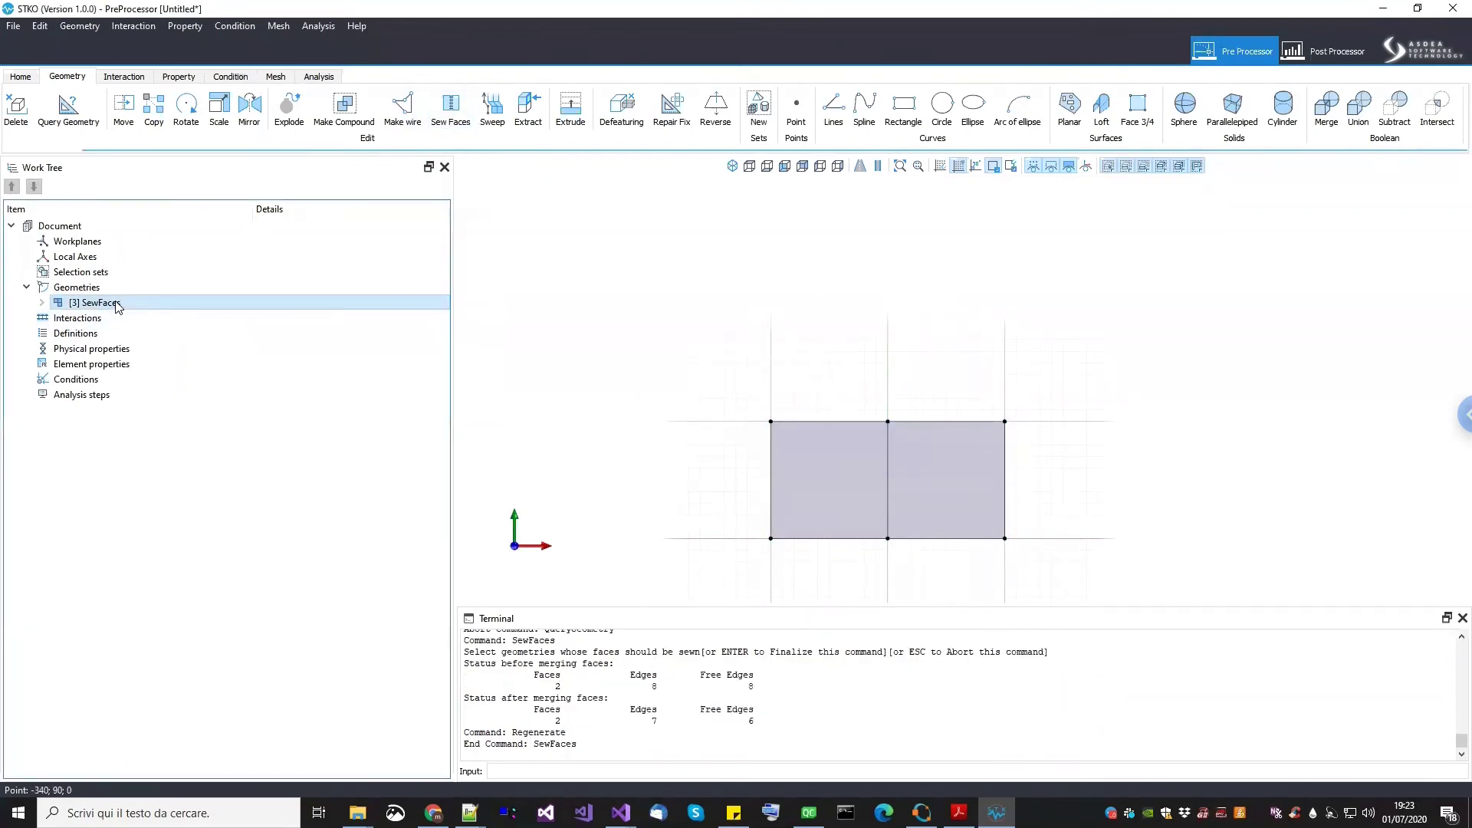
{"action": "left_click", "coordinate": [868, 475]}
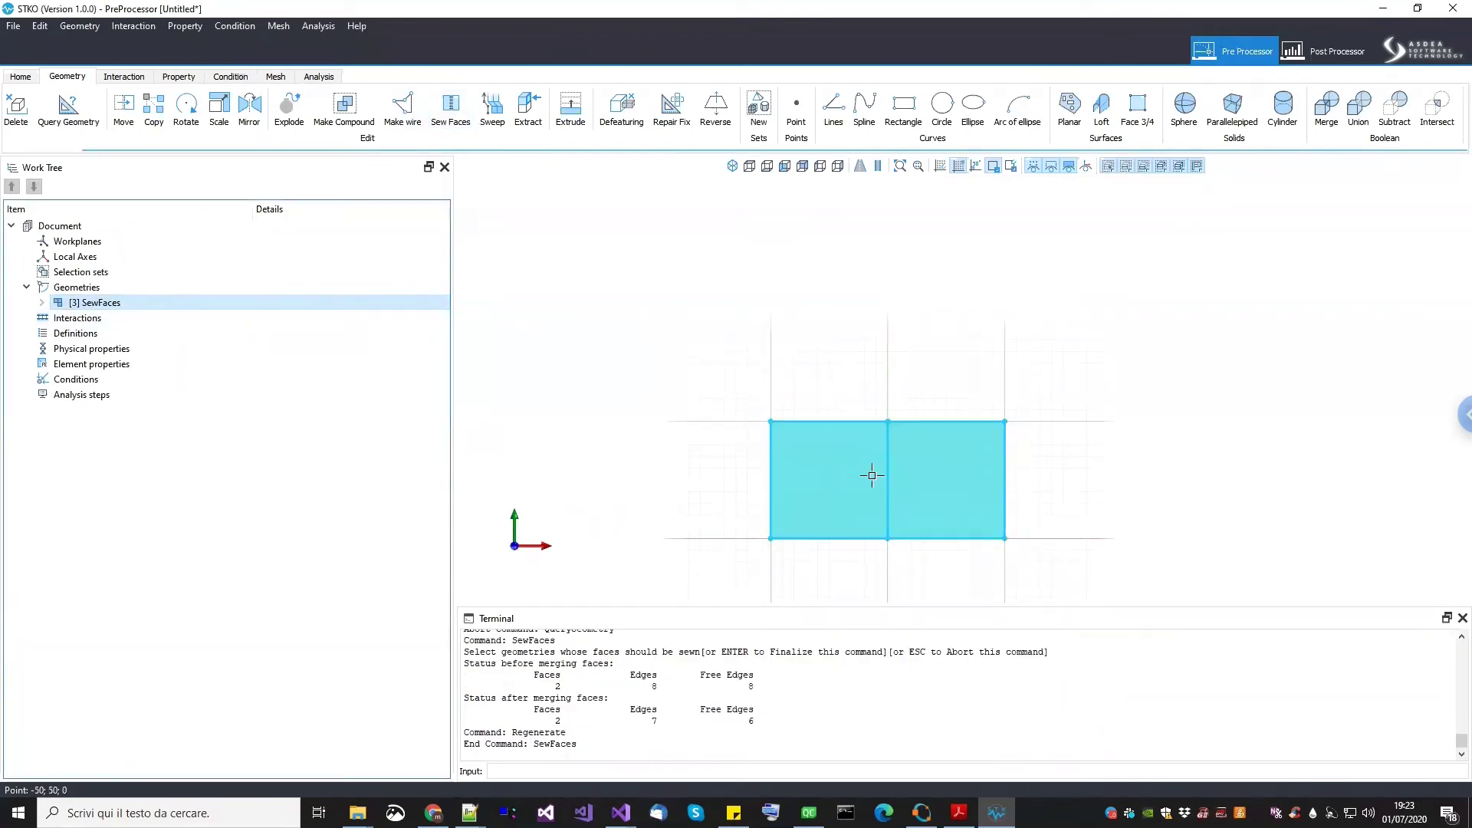
{"action": "middle_click_drag", "start_coordinate": [1034, 451], "coordinate": [1066, 412]}
{"action": "mouse_move", "coordinate": [947, 419]}
{"action": "middle_mouse_down"}
{"action": "mouse_move", "coordinate": [964, 391]}
{"action": "mouse_move", "coordinate": [968, 419]}
{"action": "middle_mouse_up"}
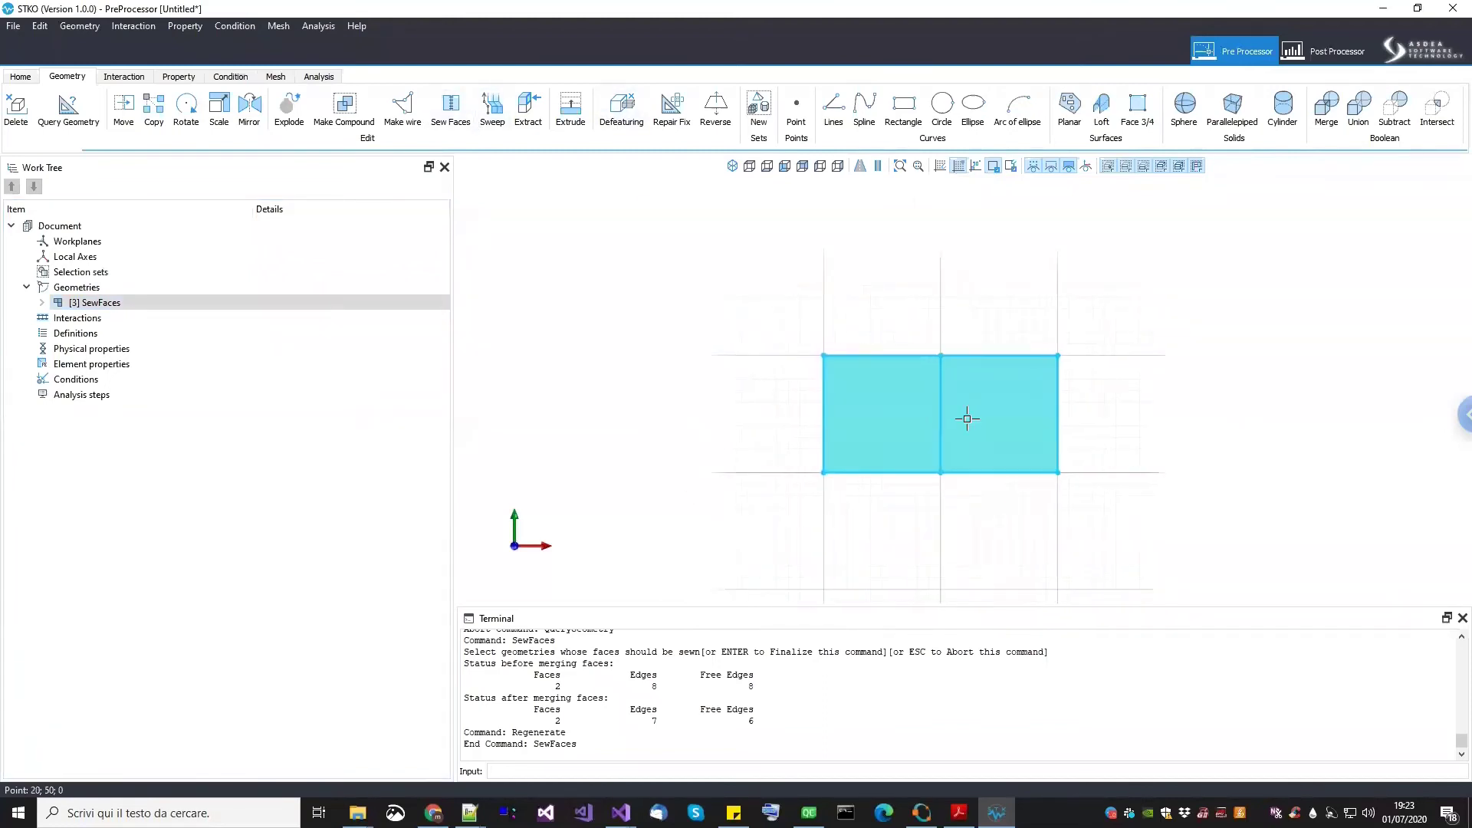
{"action": "key", "text": "ctrl+z"}
Merge the two adjacent faces for comparison with sewing, then undo the merge
{"action": "left_click", "coordinate": [1326, 108]}
{"action": "key", "text": "Return"}
{"action": "middle_click_drag", "start_coordinate": [706, 361], "coordinate": [851, 374]}
{"action": "key", "text": "ctrl+z"}
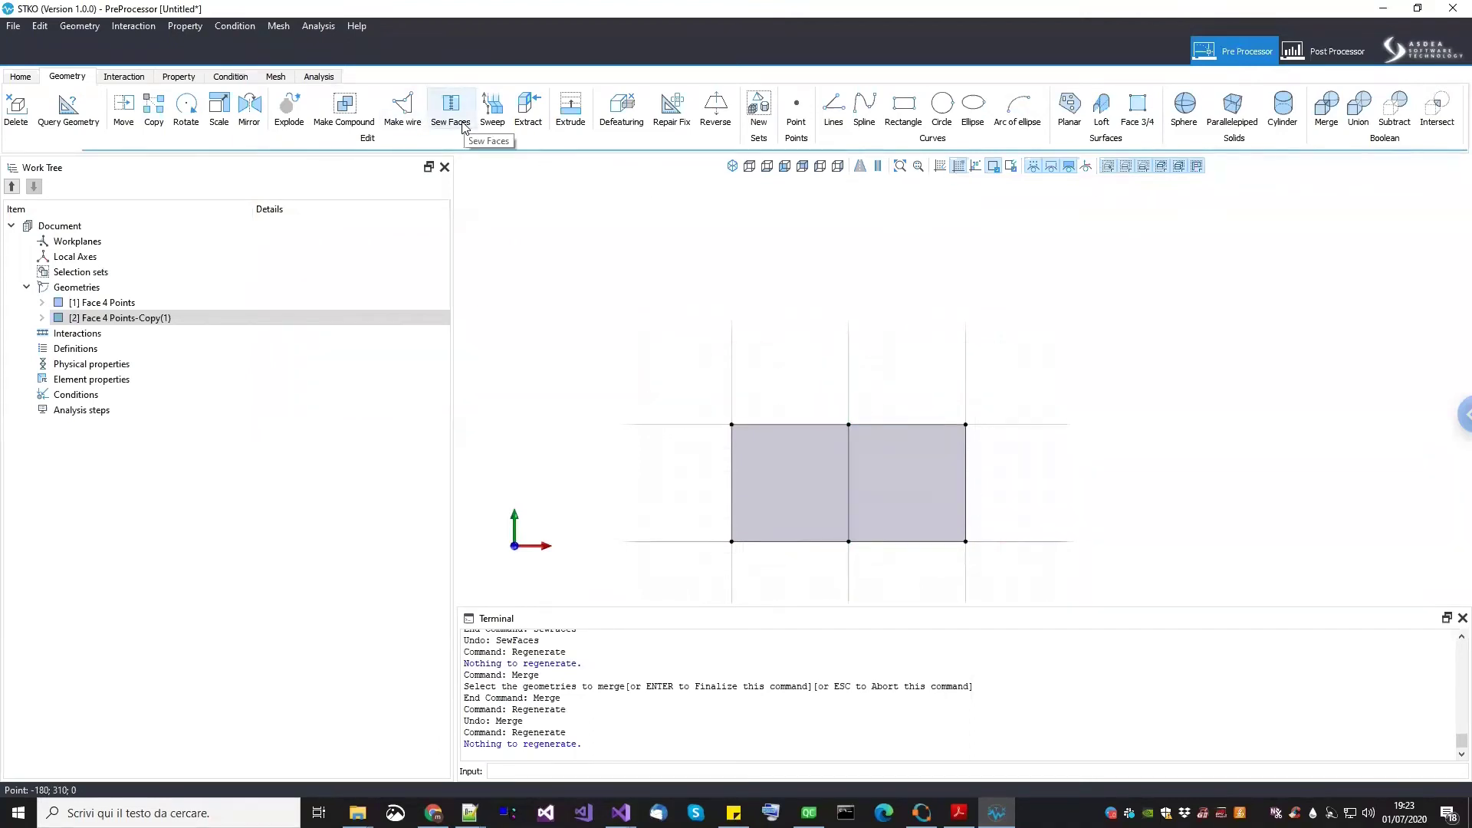
Draw a line from the left face's corner at (-100, 100) outward to about (-190, 210)
{"action": "left_click", "coordinate": [834, 107]}
{"action": "middle_click_drag", "start_coordinate": [727, 431], "coordinate": [771, 458]}
{"action": "left_click", "coordinate": [779, 464]}
{"action": "left_click", "coordinate": [674, 336]}
{"action": "key", "text": "Return"}
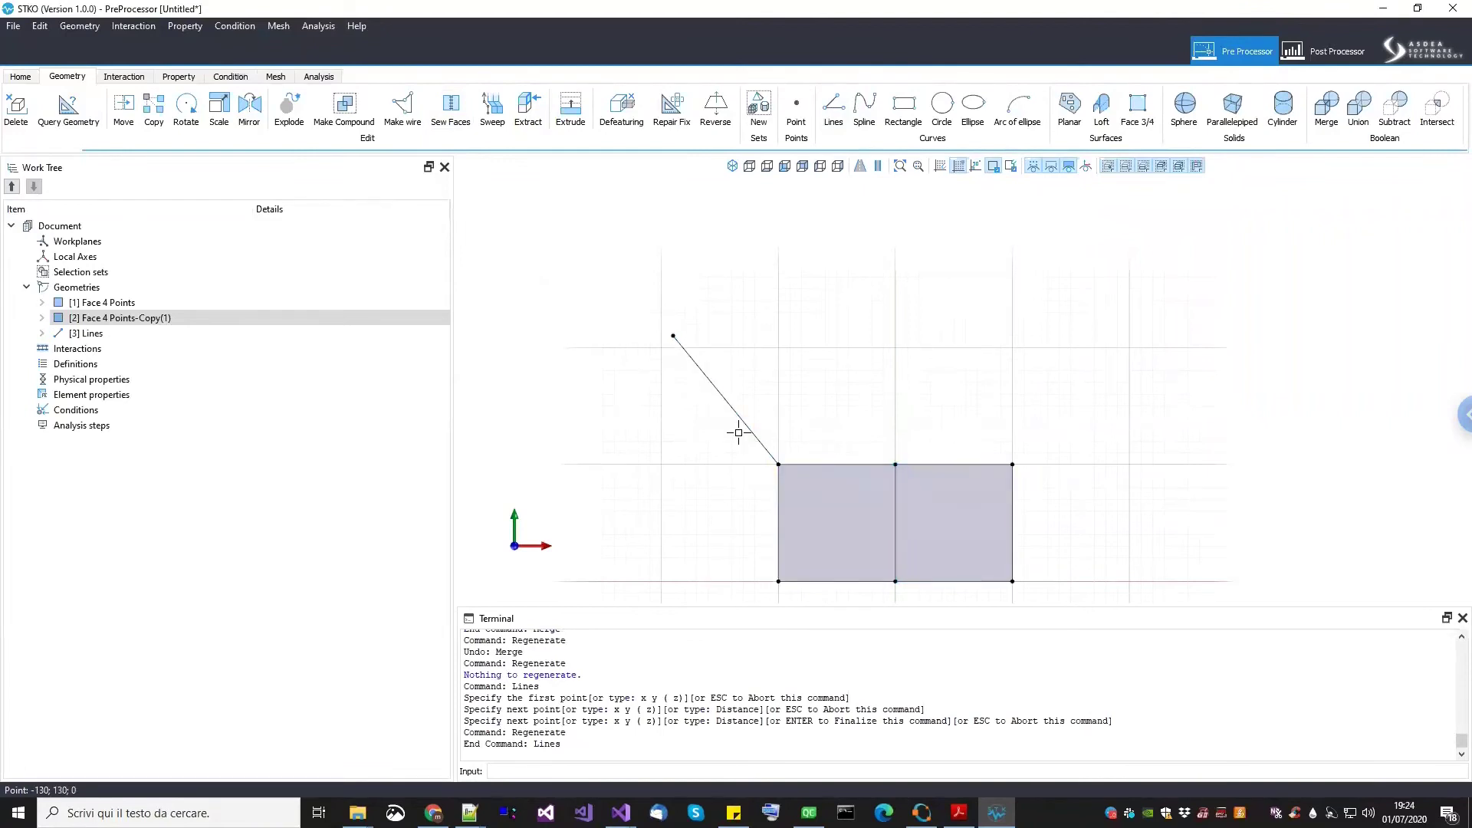
Merge both faces and the outer line with Perform intersections (full boolean operation), then expand the merged geometry to examine its subshapes
{"action": "scroll", "coordinate": [744, 426], "scroll_direction": "down", "scroll_amount": 2}
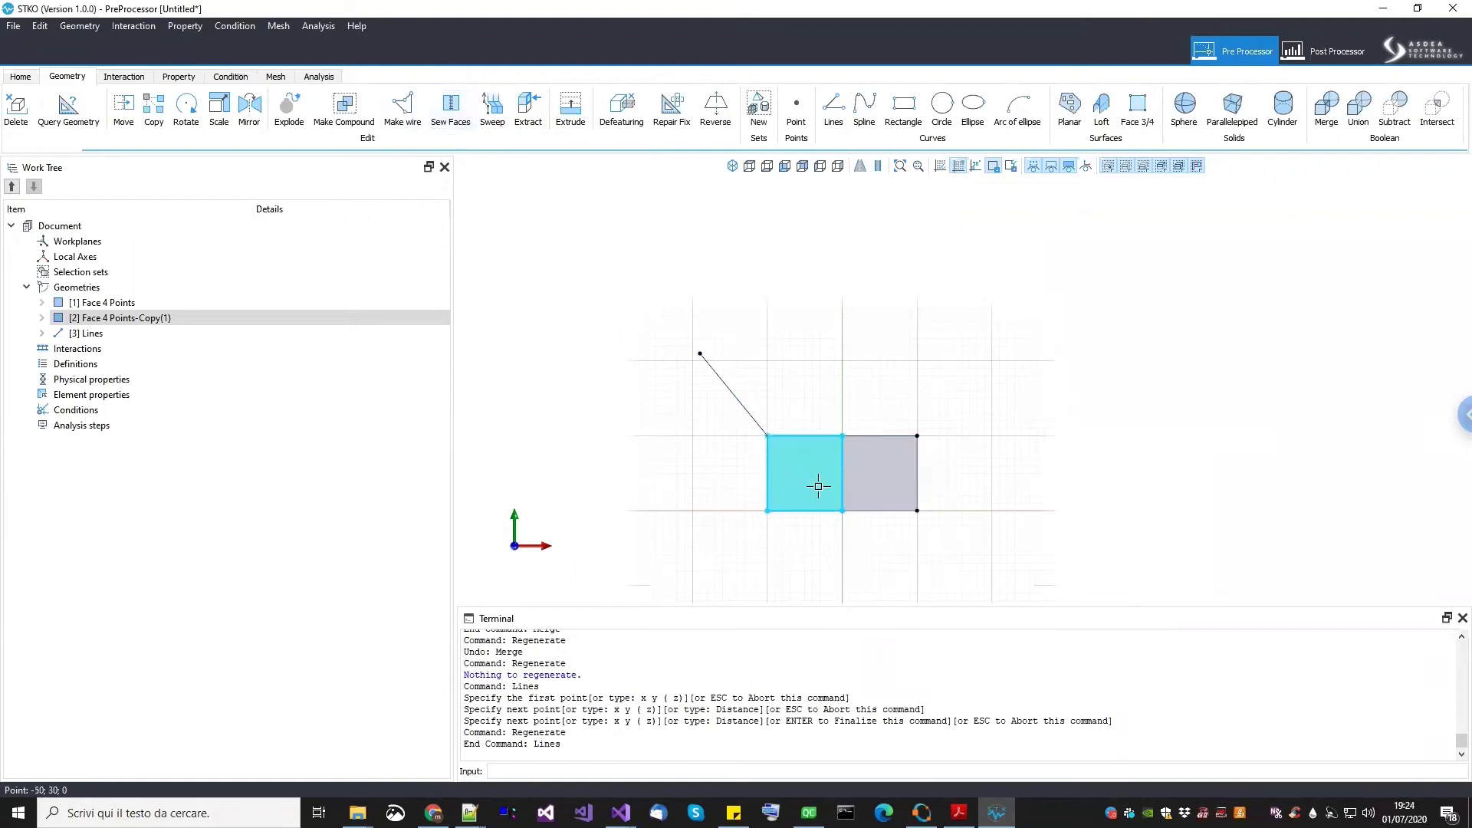
{"action": "left_click", "coordinate": [1327, 106]}
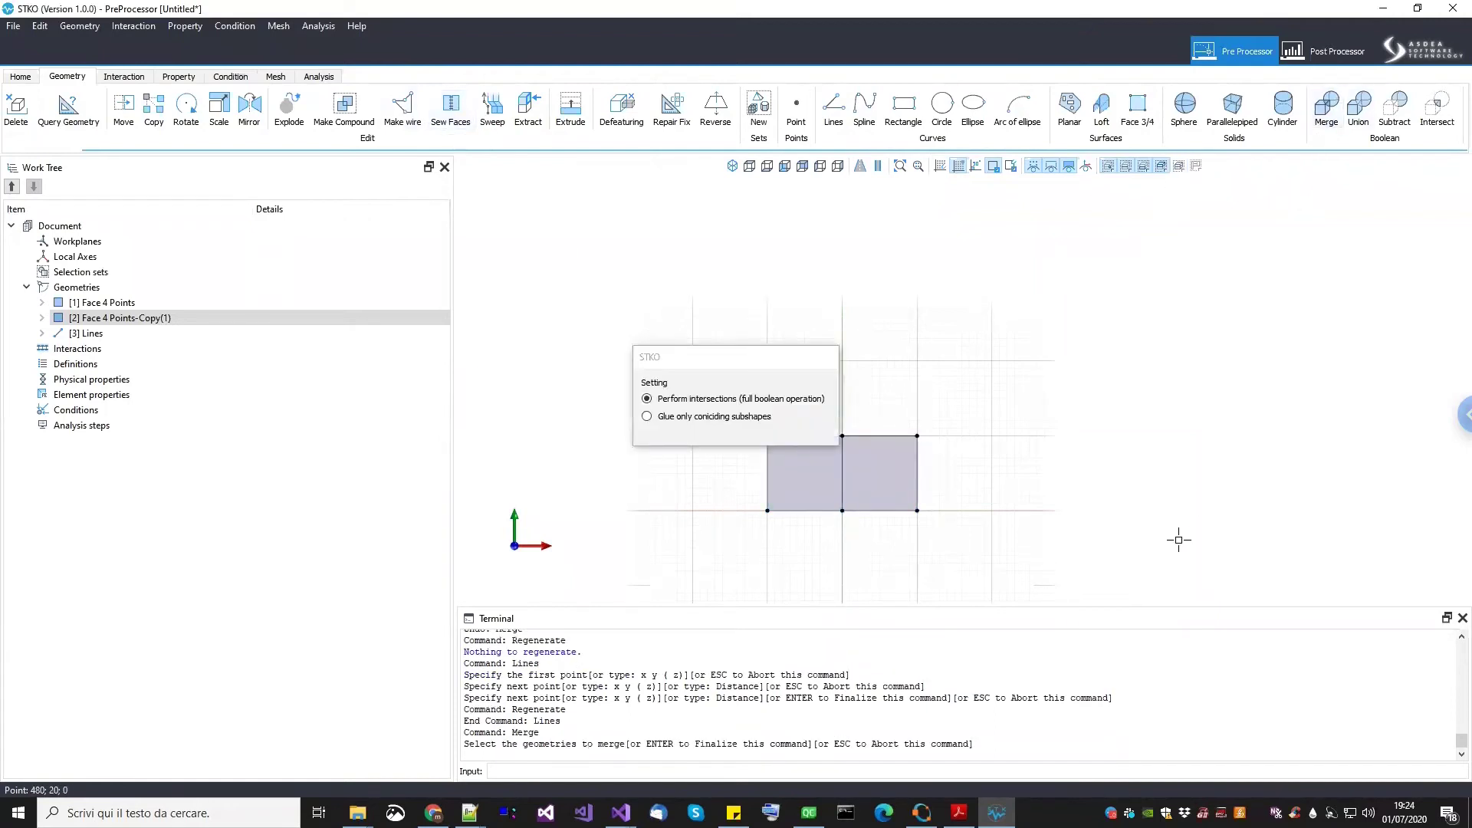
{"action": "left_click_drag", "start_coordinate": [742, 361], "coordinate": [425, 356]}
{"action": "left_click_drag", "start_coordinate": [1037, 592], "coordinate": [698, 342]}
{"action": "key", "text": "Return"}
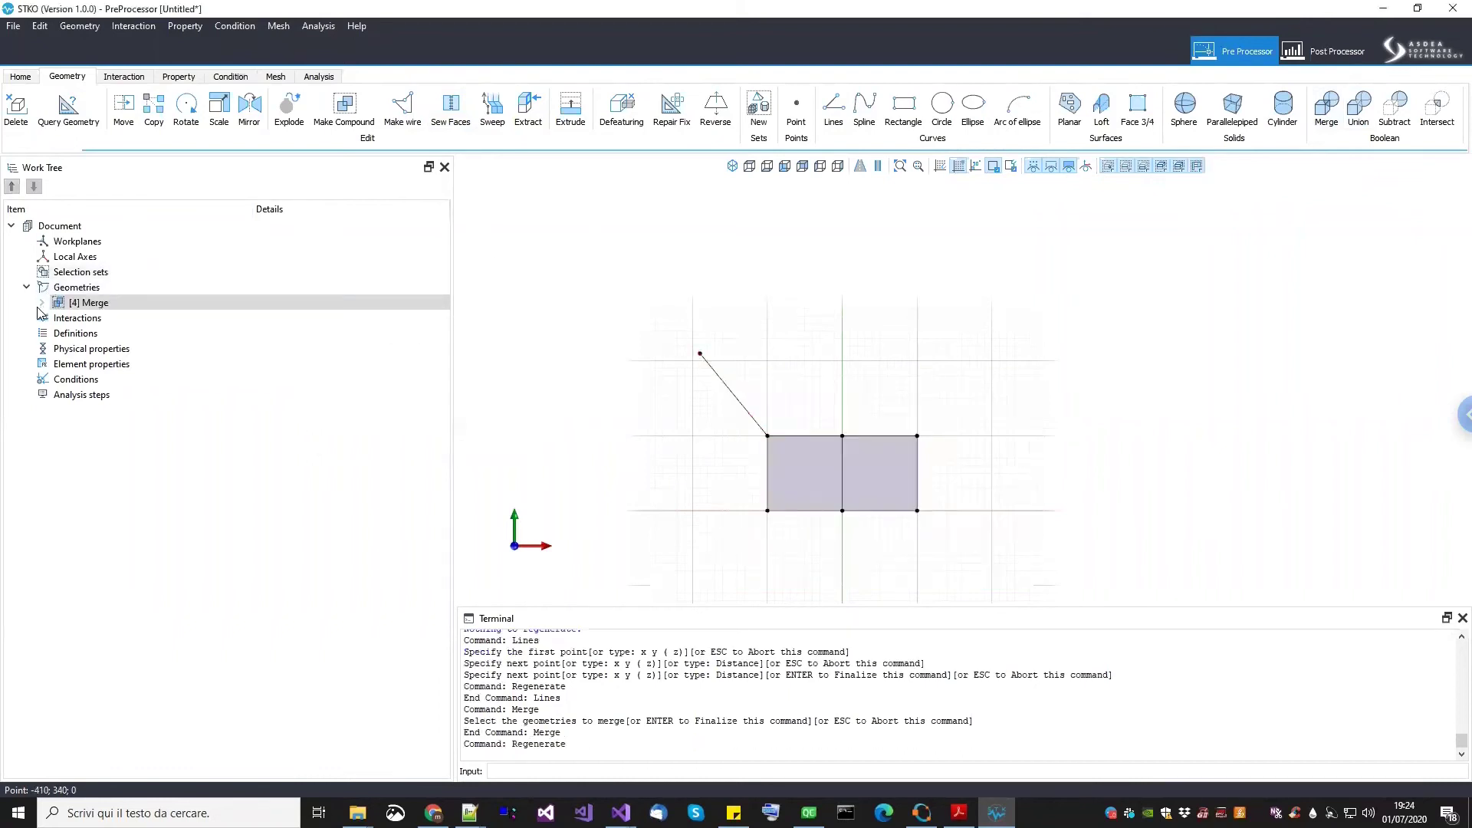
{"action": "double_click", "coordinate": [66, 307]}
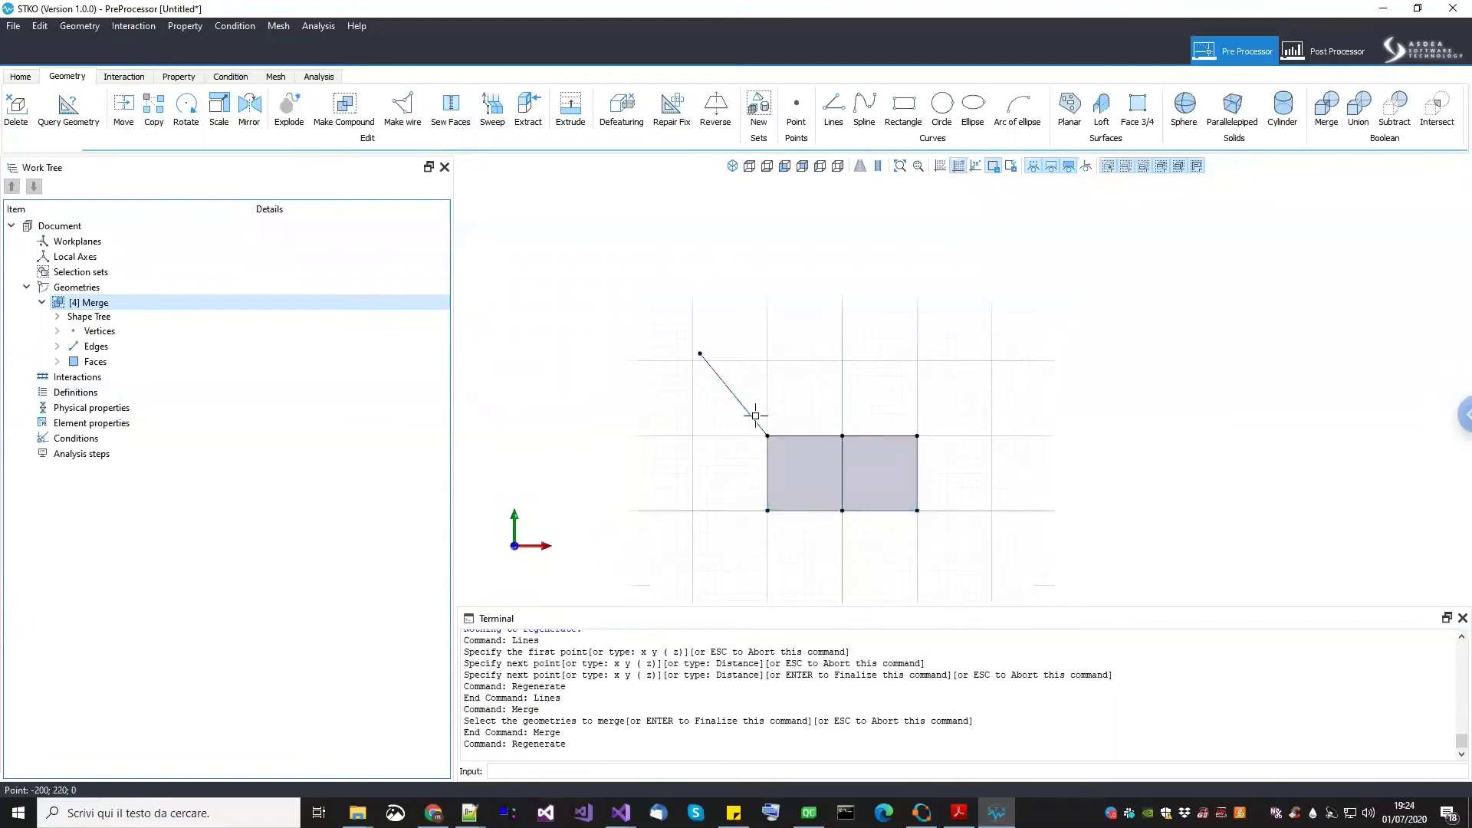
{"action": "middle_click_drag", "start_coordinate": [855, 399], "coordinate": [879, 416]}
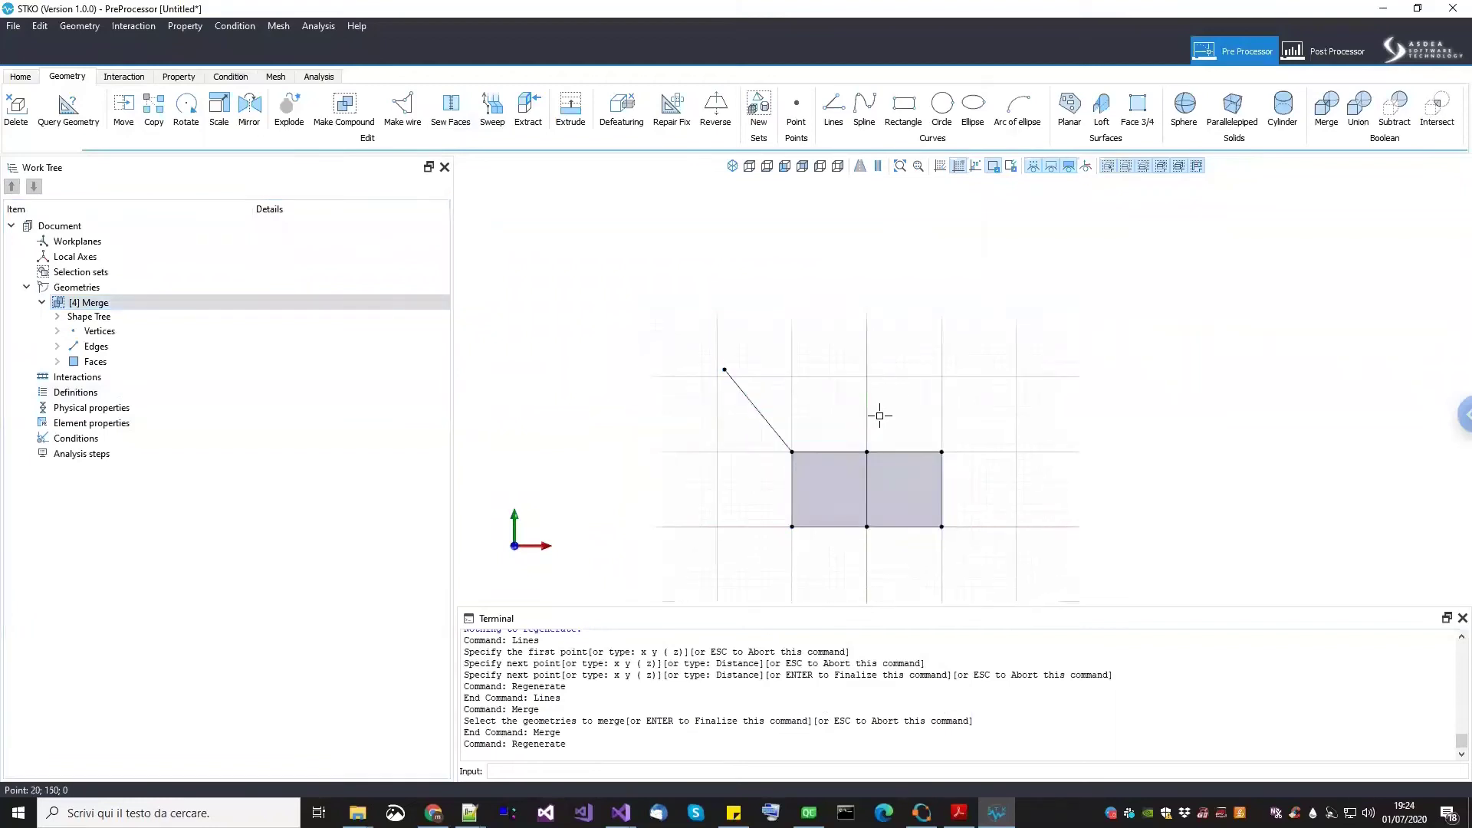
Undo the merge of the faces and line, then delete the line attached to the left face's corner
{"action": "key", "text": "ctrl+z"}
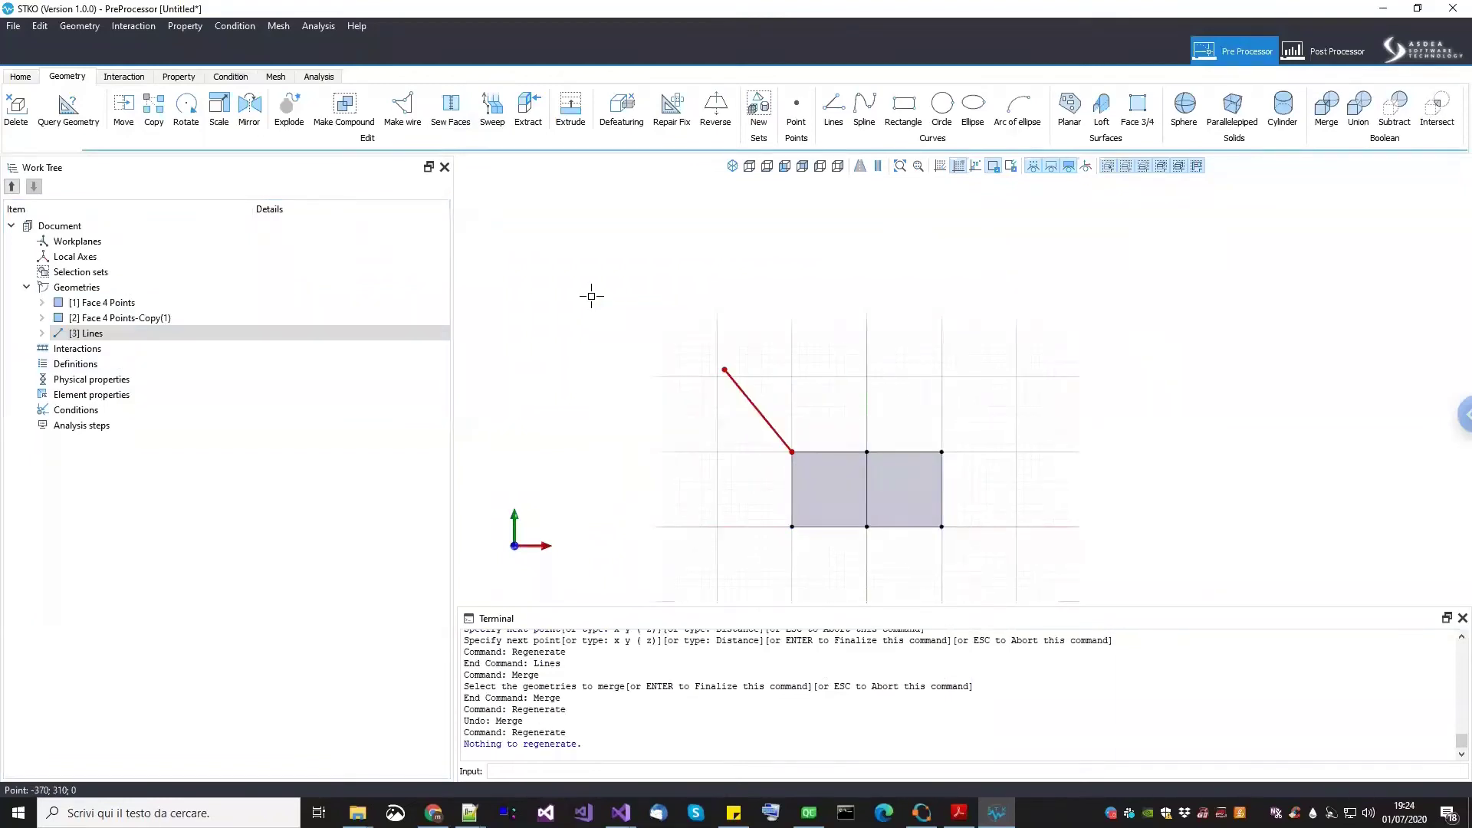
{"action": "key", "text": "Delete"}
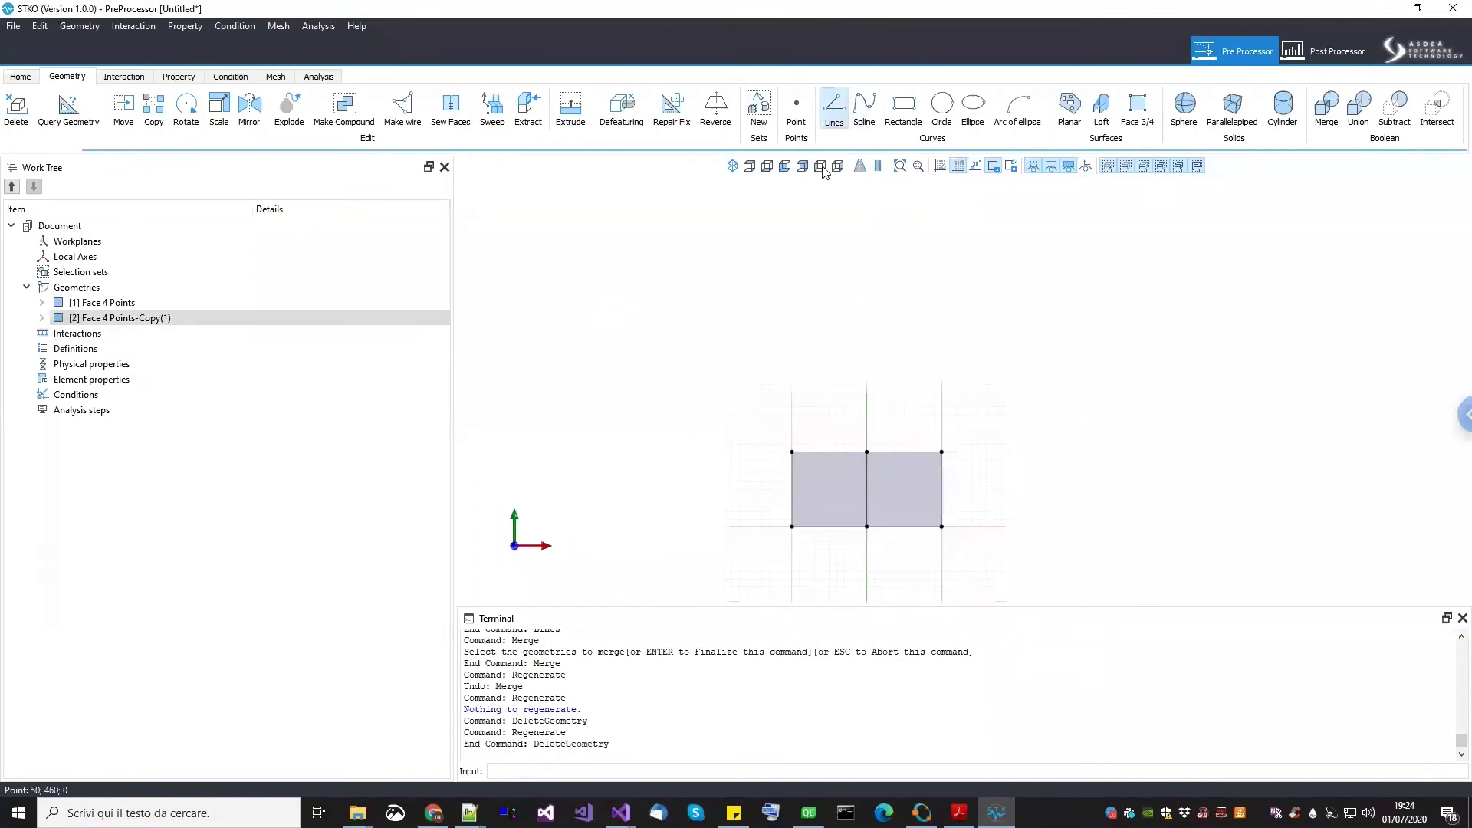
Draw a slanted line across both faces from about (-210, 120) to about (270, -30)
{"action": "left_click", "coordinate": [834, 107]}
{"action": "left_click", "coordinate": [710, 437]}
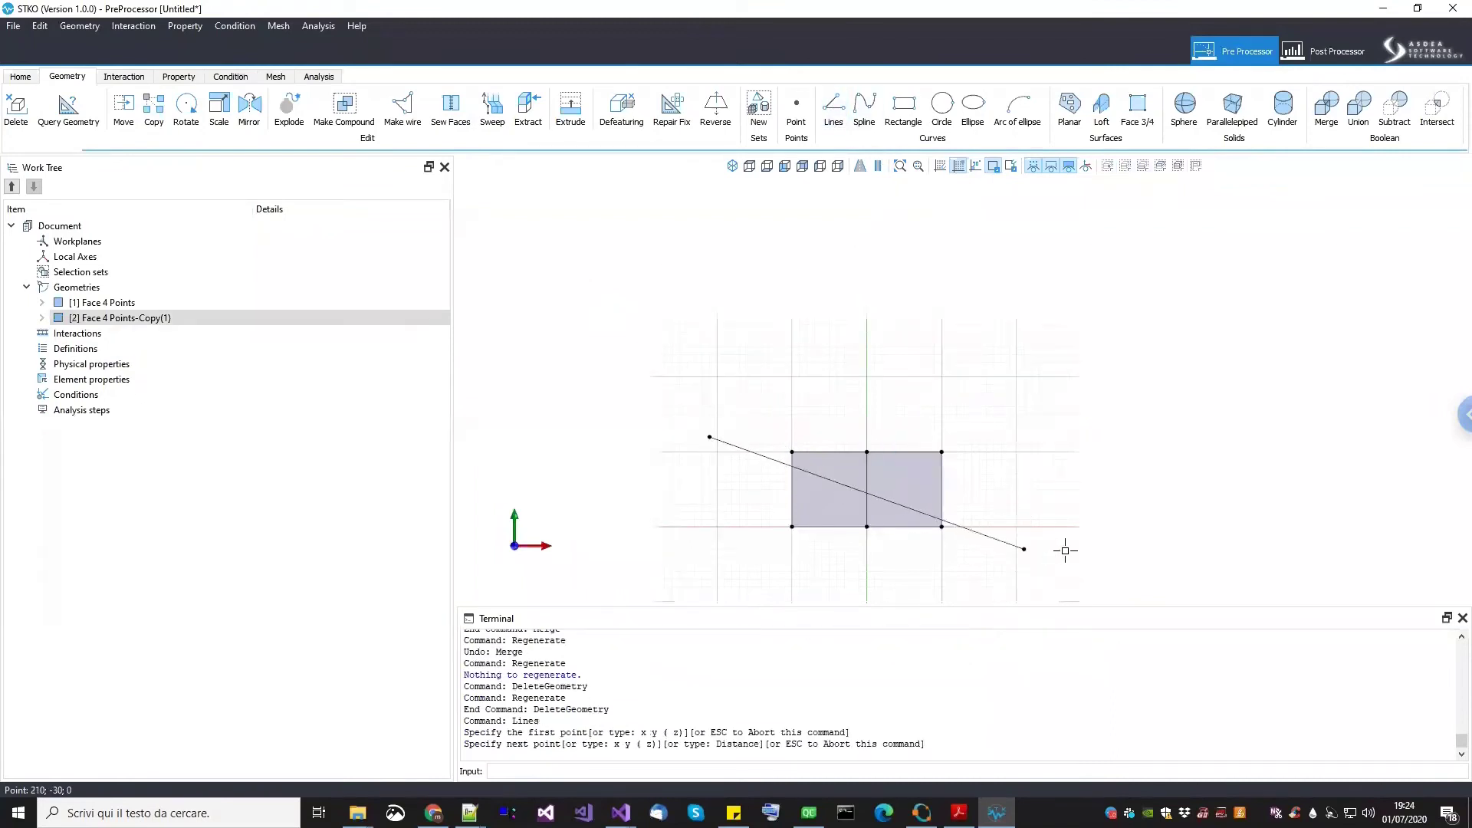
{"action": "left_click", "coordinate": [1069, 549]}
{"action": "key", "text": "Return"}
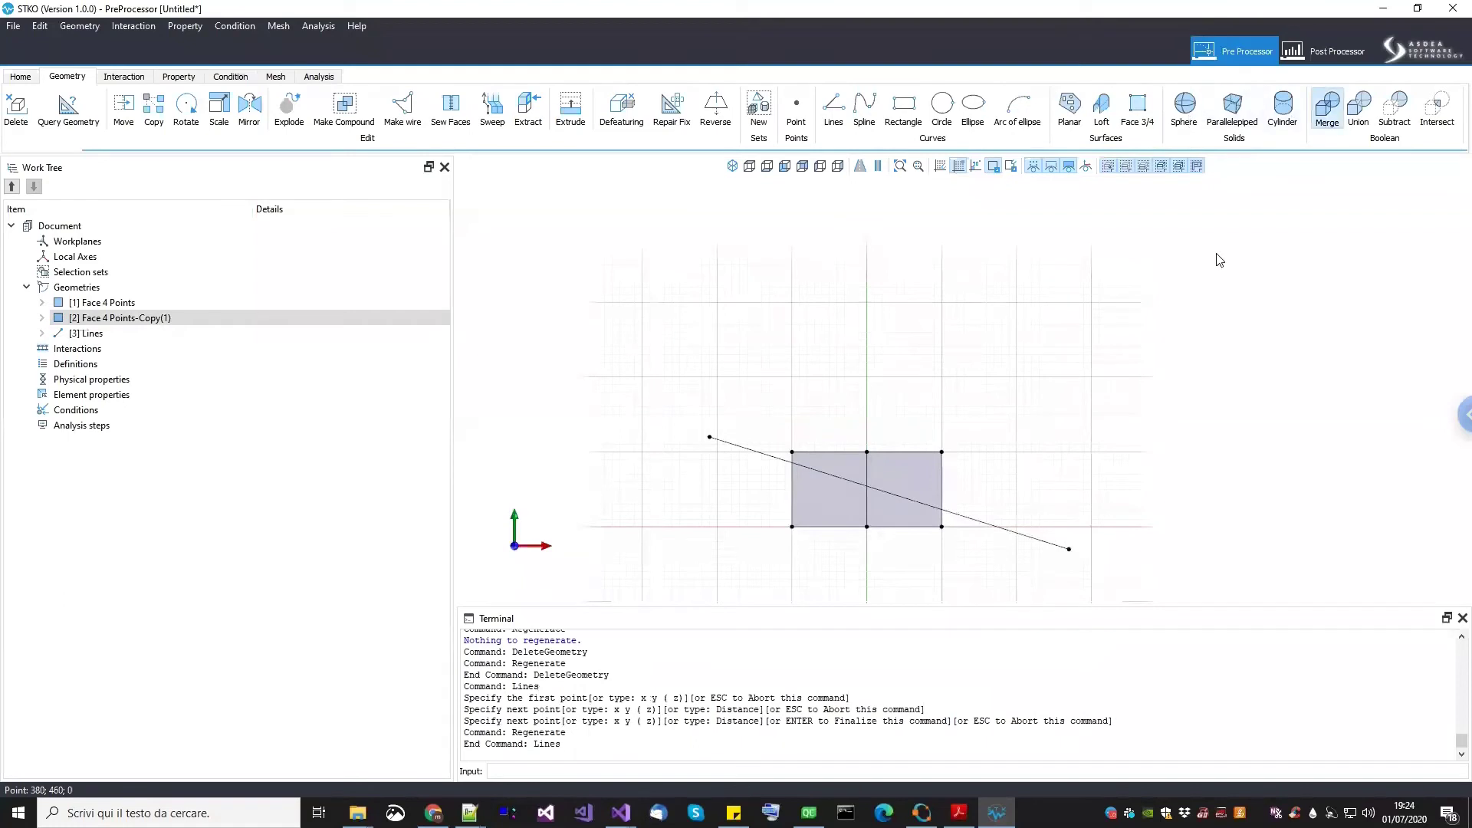
Merge both faces with the slanted line crossing them and examine the points where it meets their edges
{"action": "left_click_drag", "start_coordinate": [1020, 596], "coordinate": [656, 357]}
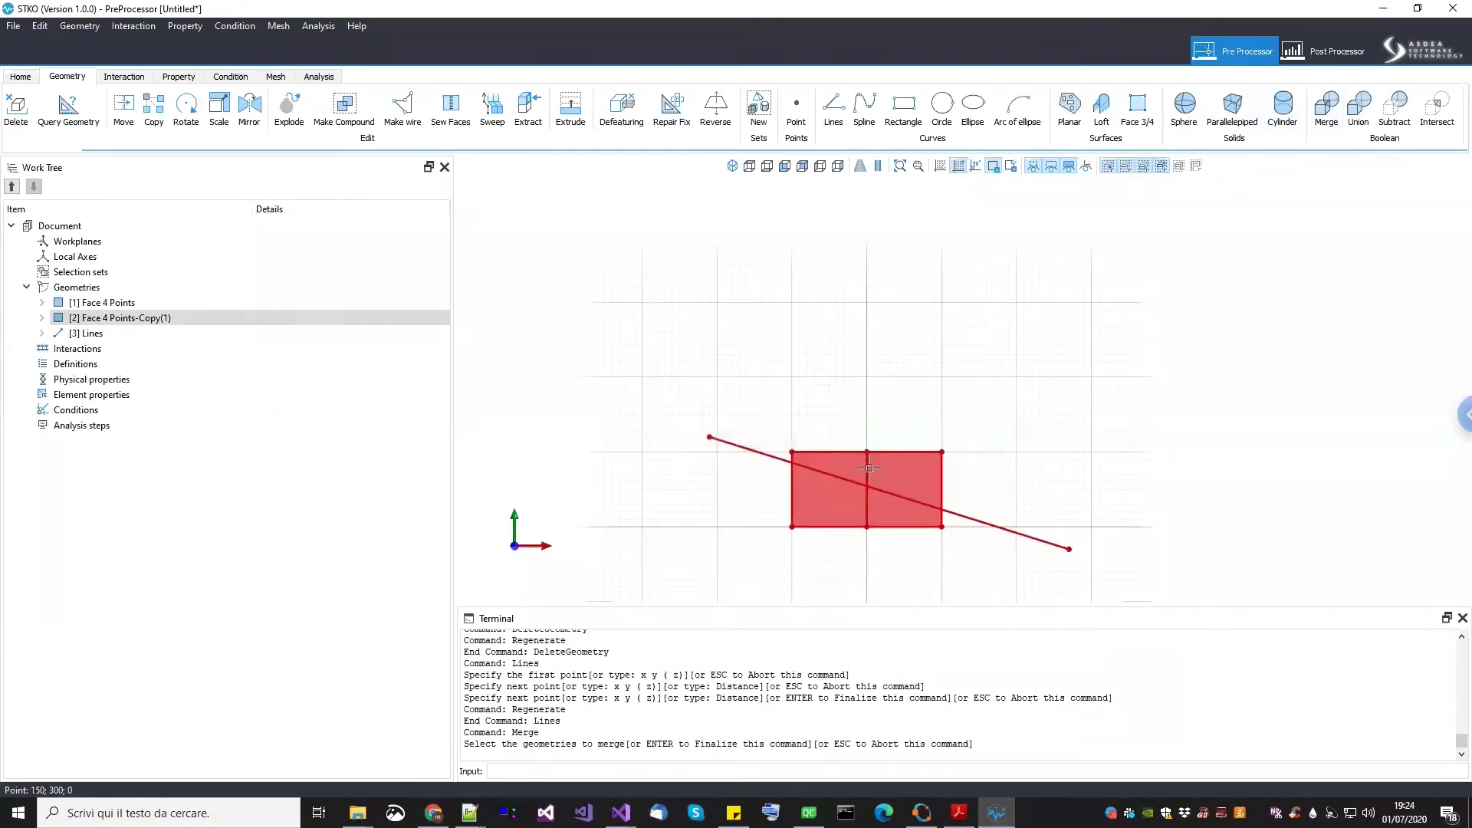
{"action": "key", "text": "Return"}
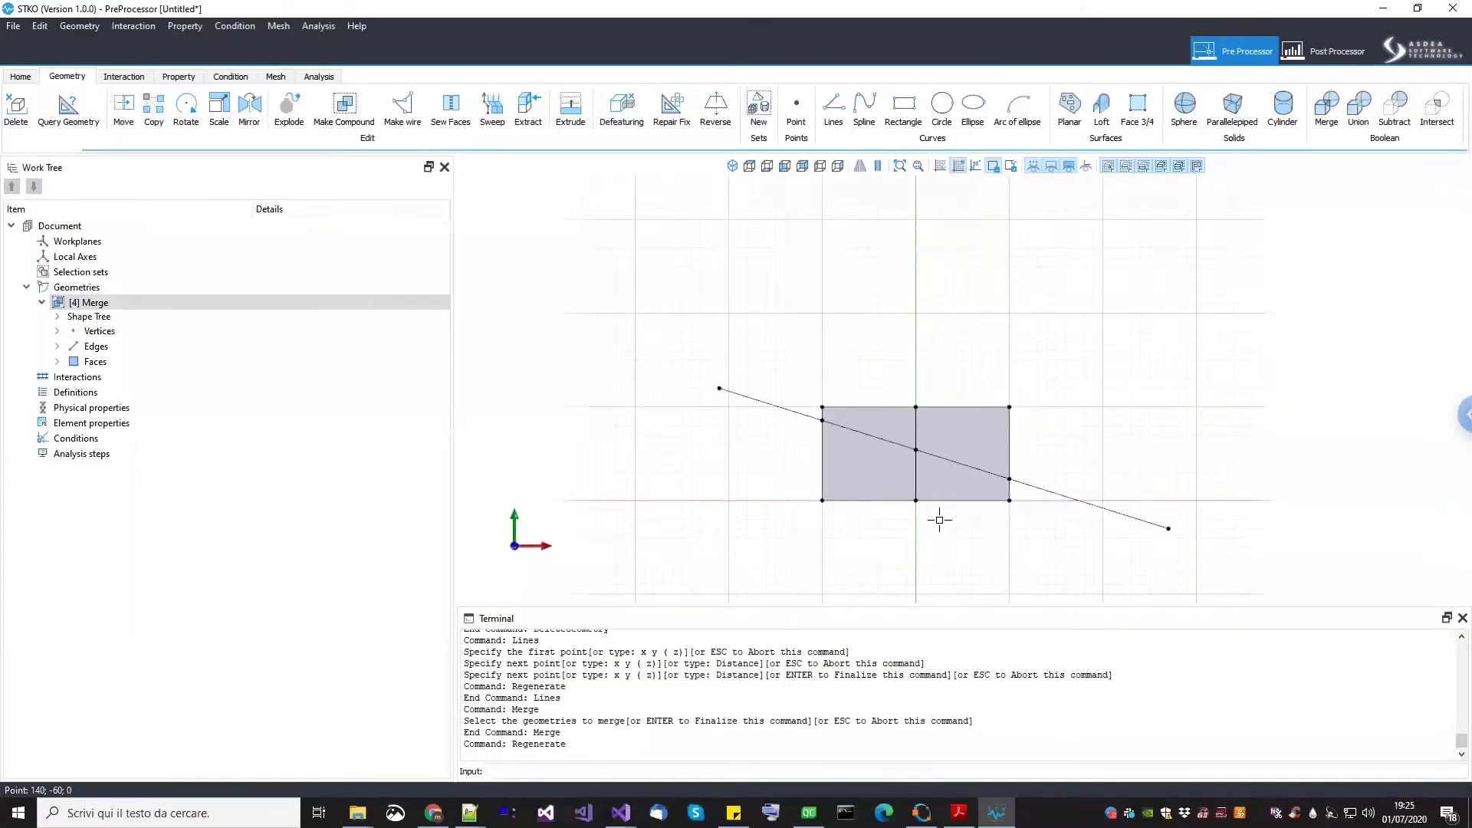
{"action": "scroll", "coordinate": [940, 520], "scroll_direction": "down", "scroll_amount": 1}
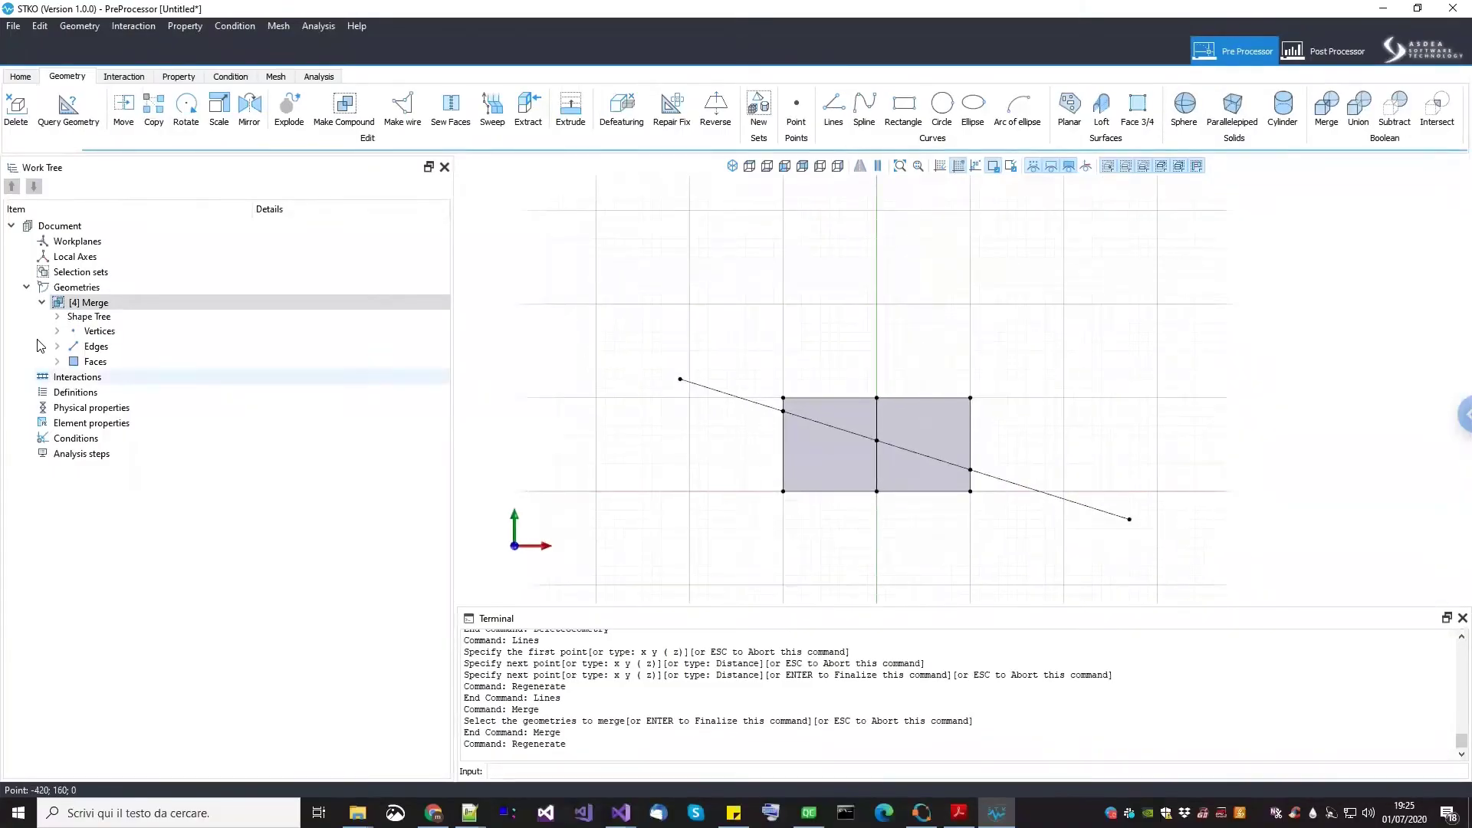
Place a free point above the merged geometry, then delete that point
{"action": "left_click", "coordinate": [40, 302]}
{"action": "middle_click_drag", "start_coordinate": [772, 341], "coordinate": [748, 389]}
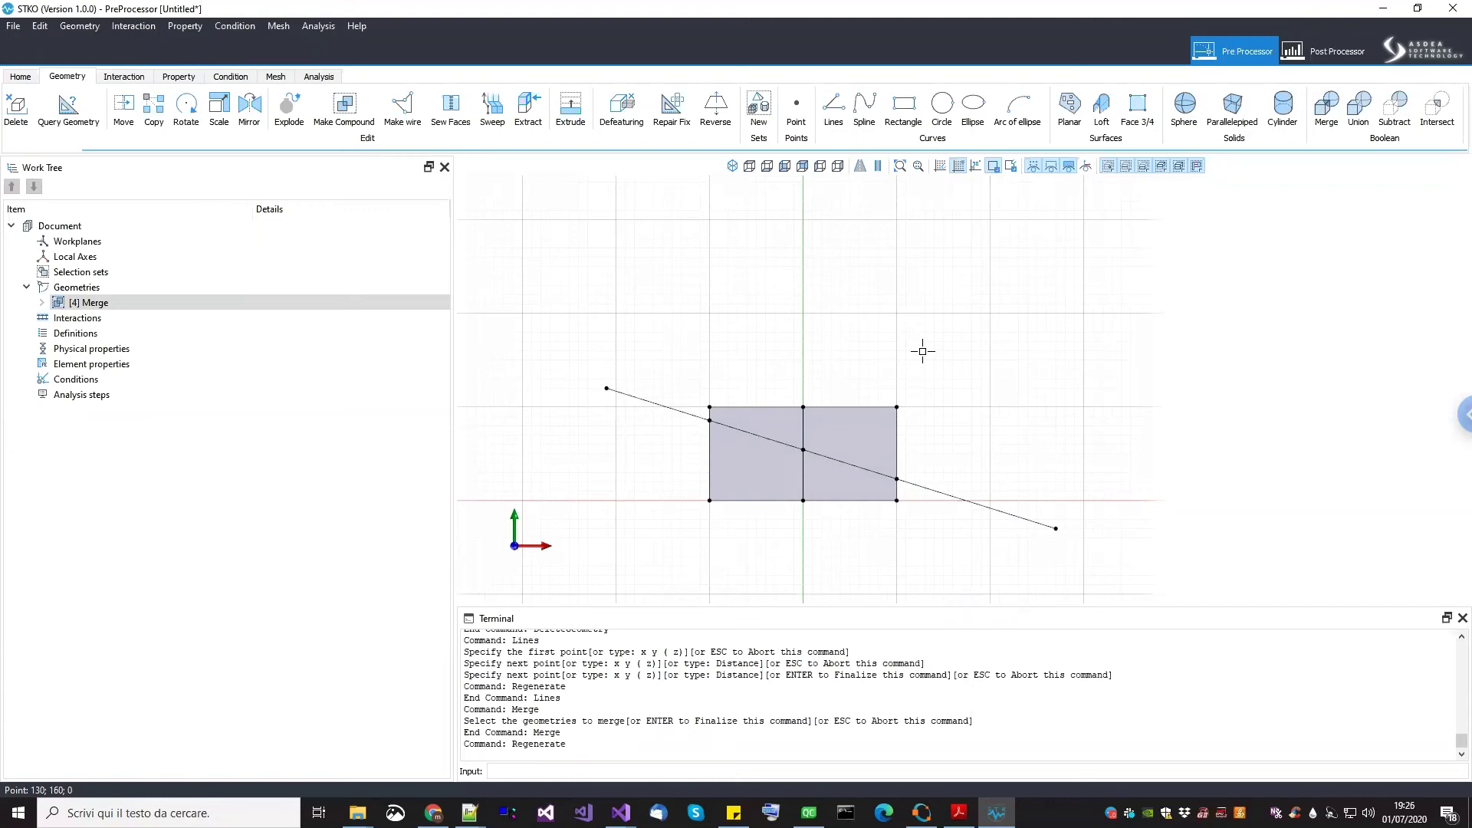
{"action": "left_click", "coordinate": [796, 111]}
{"action": "left_click", "coordinate": [775, 248]}
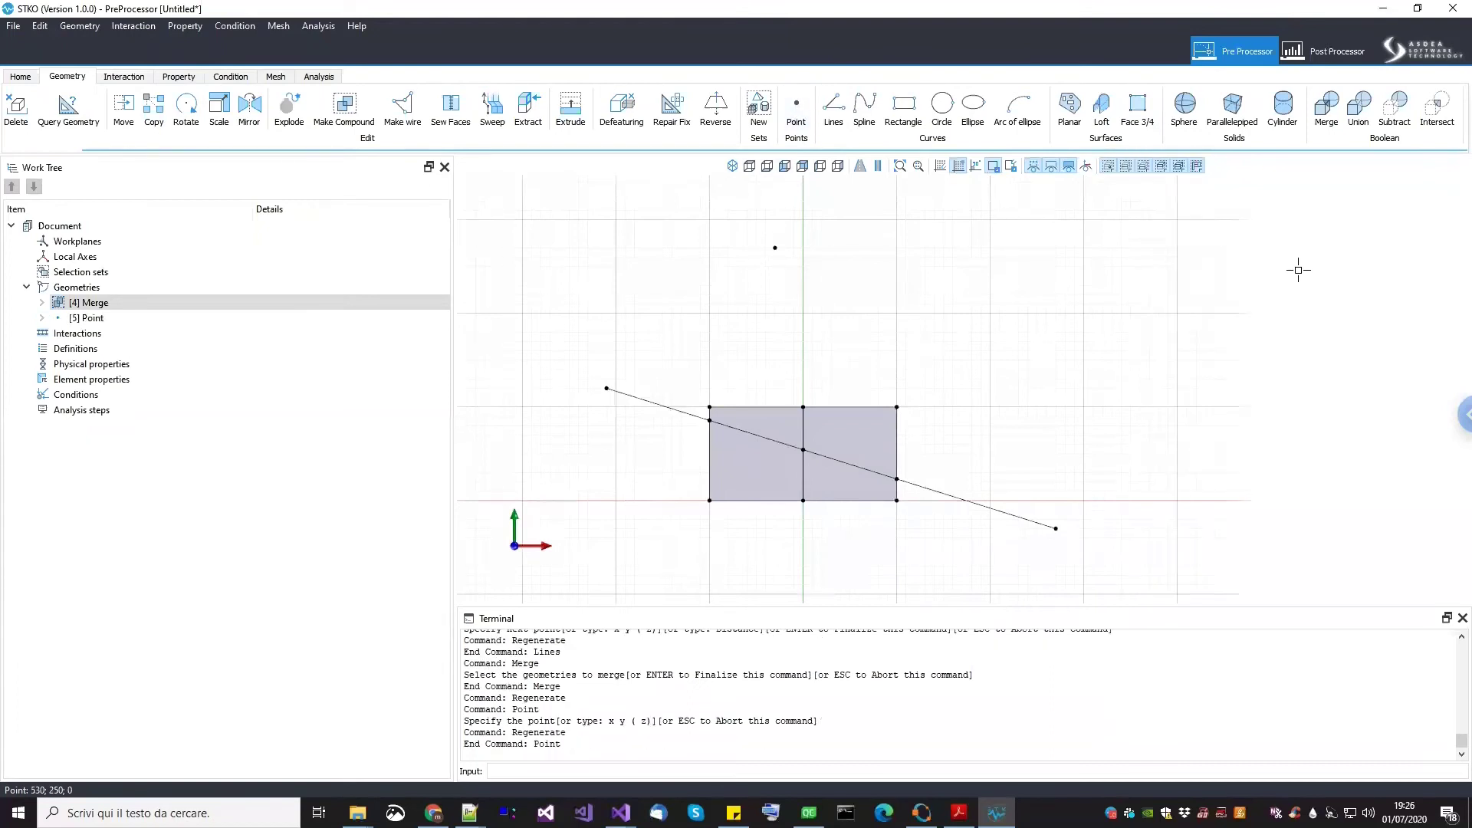
{"action": "left_click_drag", "start_coordinate": [976, 292], "coordinate": [677, 190]}
{"action": "key", "text": "Delete"}
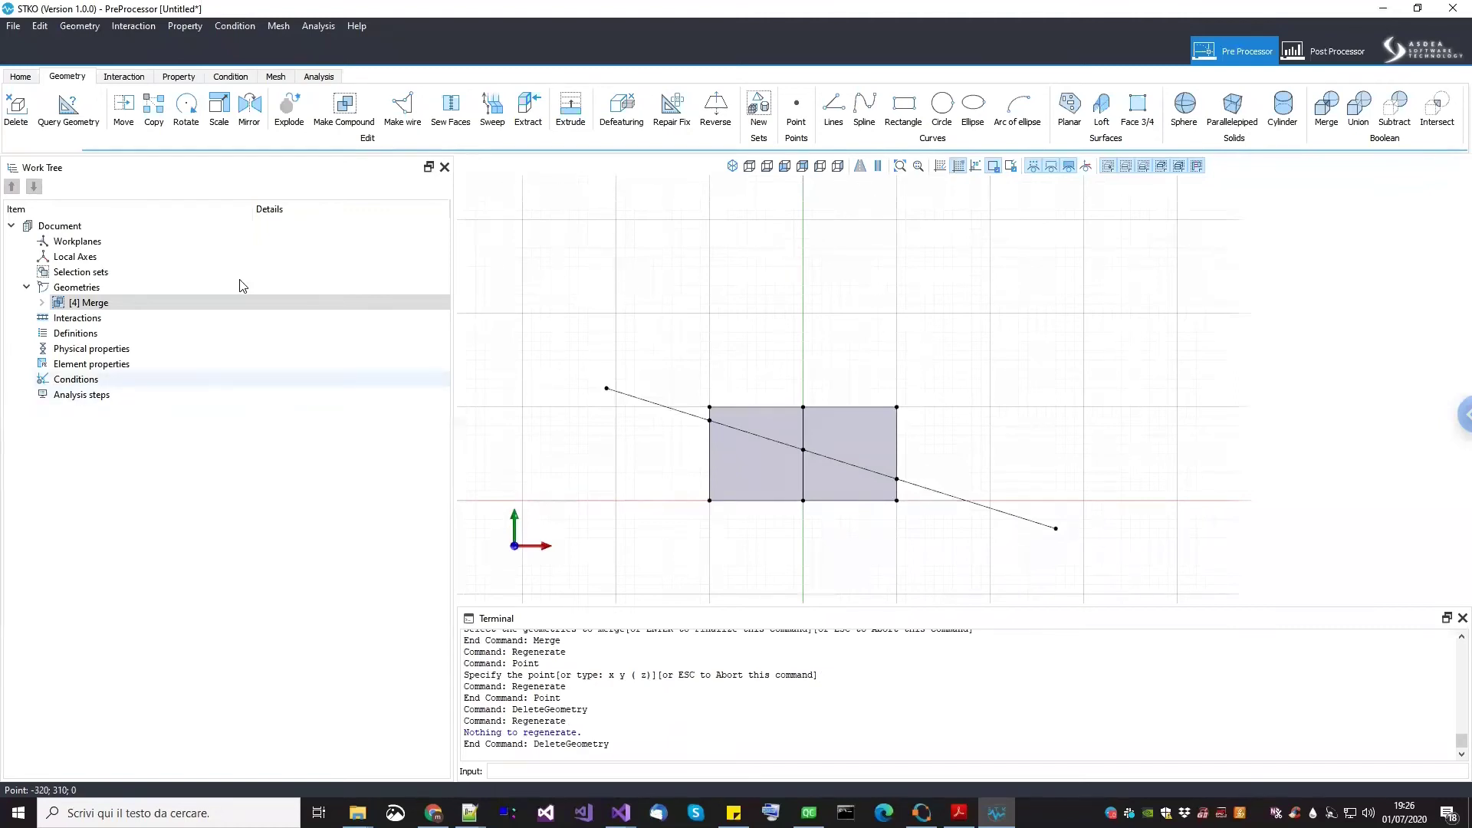
Query the merged geometry for its free edges, examine them around the faces, then clear the selection
{"action": "left_click", "coordinate": [60, 108]}
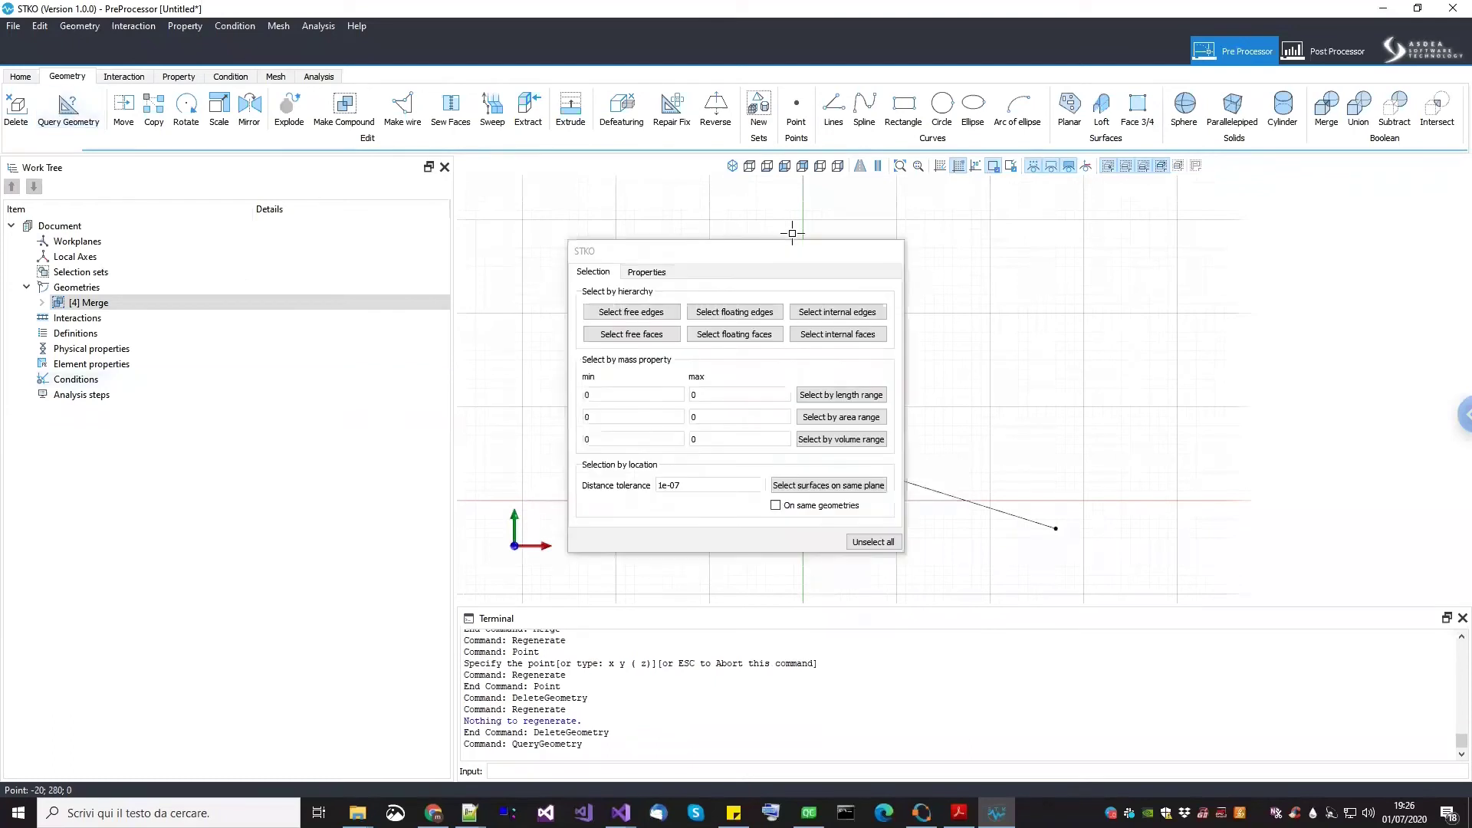
{"action": "left_click_drag", "start_coordinate": [777, 260], "coordinate": [406, 250]}
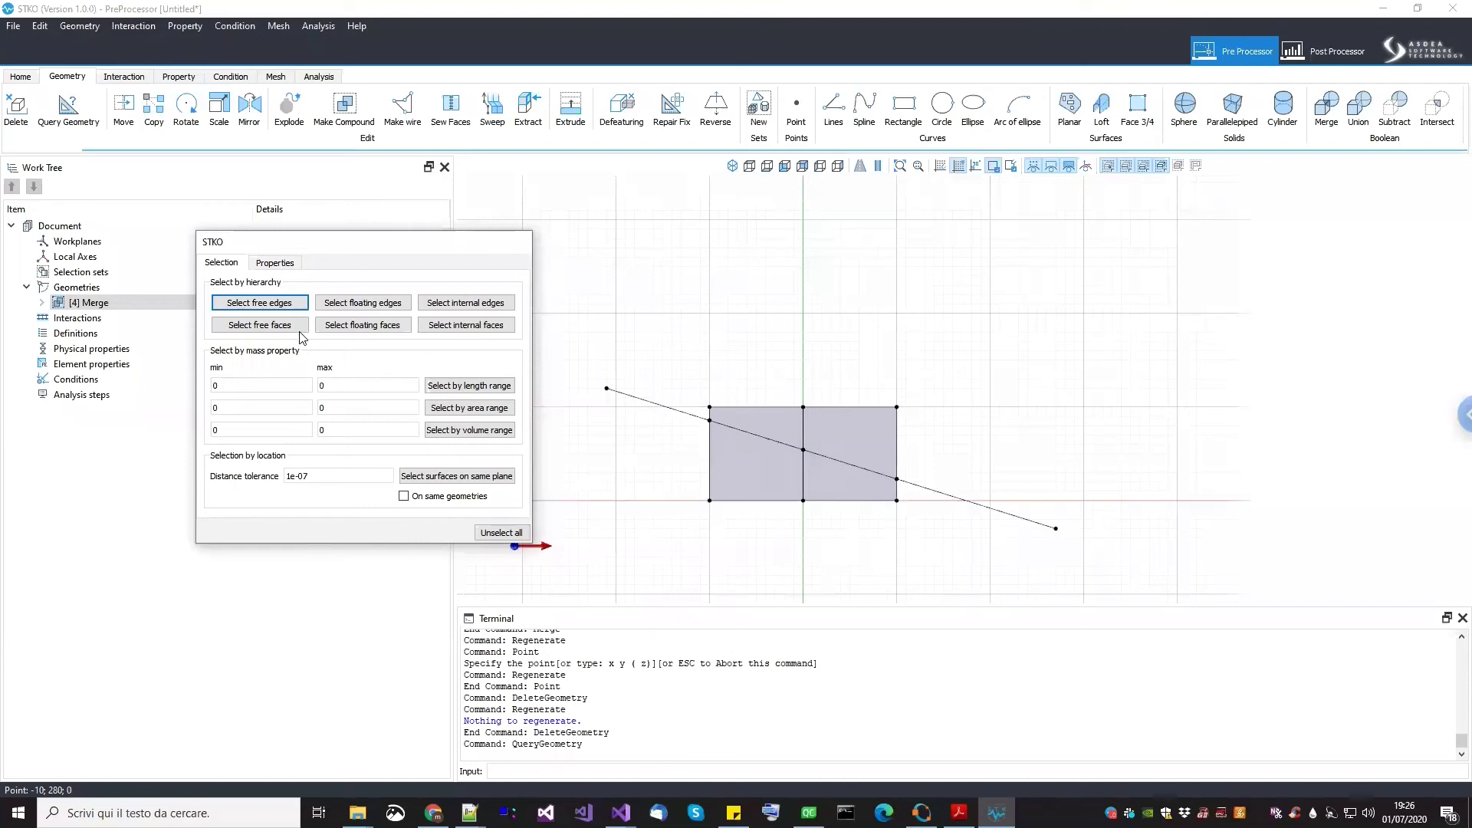
{"action": "left_click", "coordinate": [278, 305]}
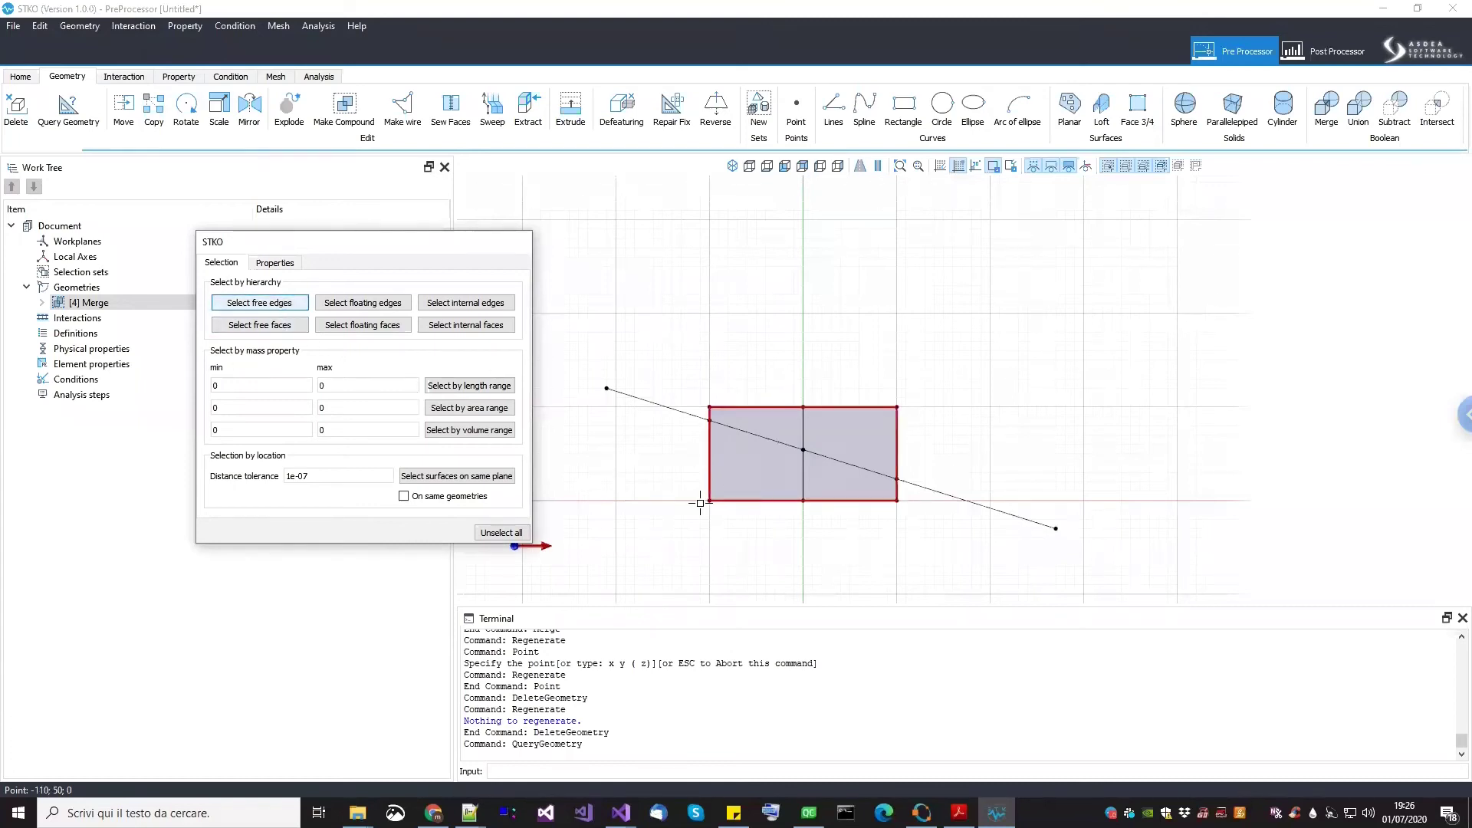
{"action": "scroll", "coordinate": [704, 464], "scroll_direction": "up", "scroll_amount": 3}
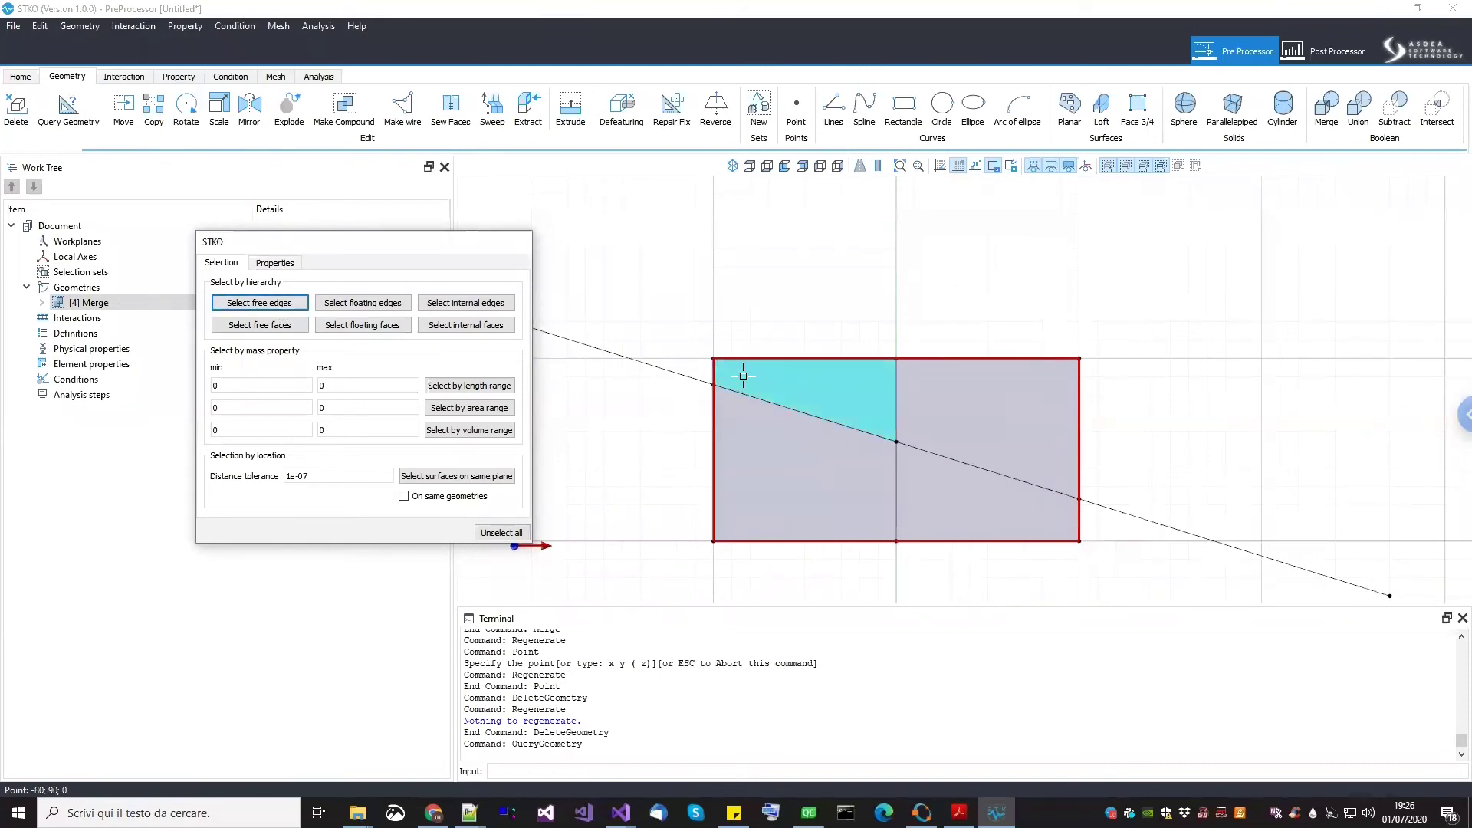
{"action": "scroll", "coordinate": [743, 376], "scroll_direction": "up", "scroll_amount": 2}
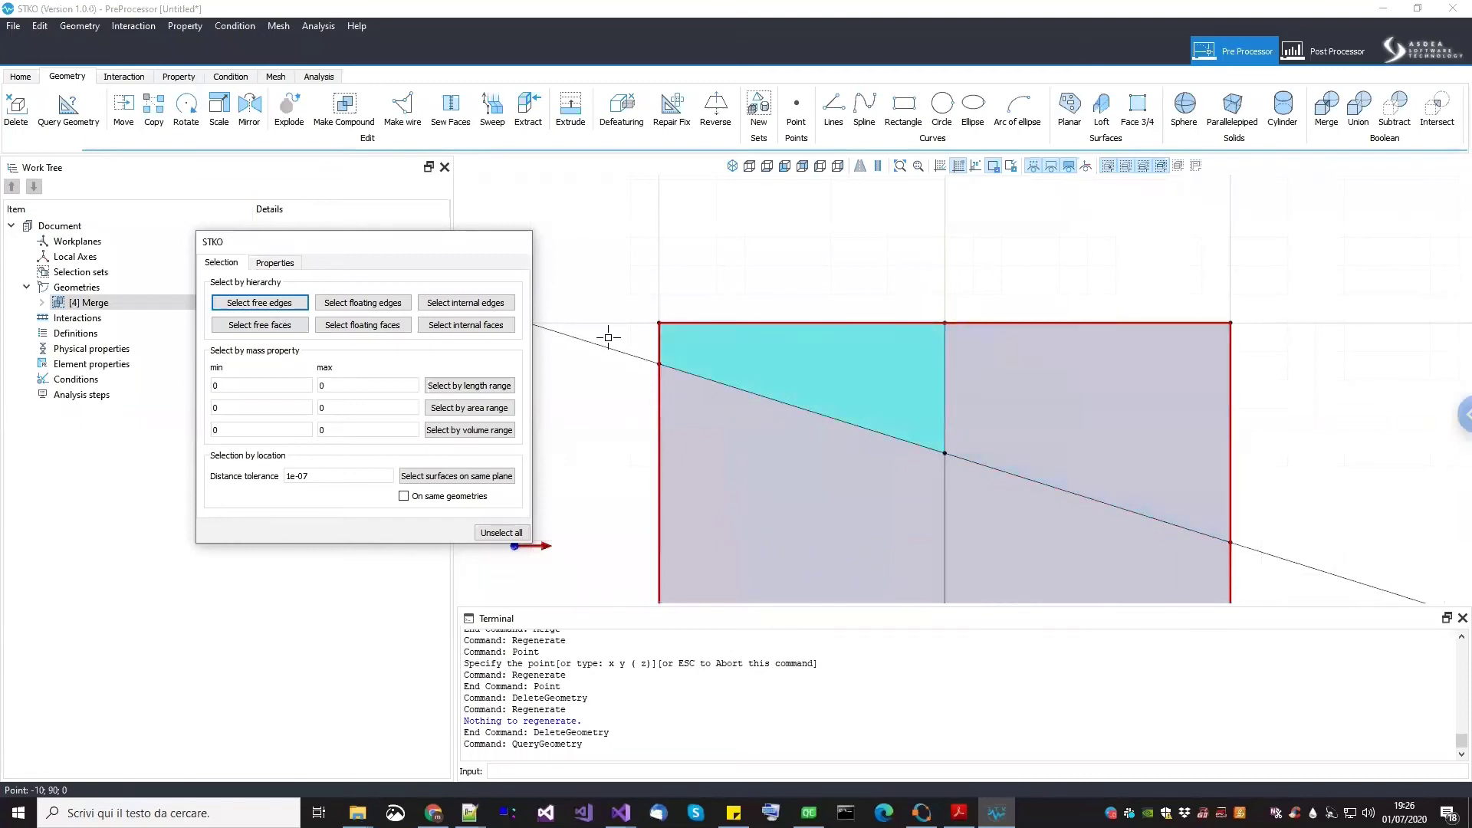
{"action": "scroll", "coordinate": [854, 327], "scroll_direction": "down", "scroll_amount": 2}
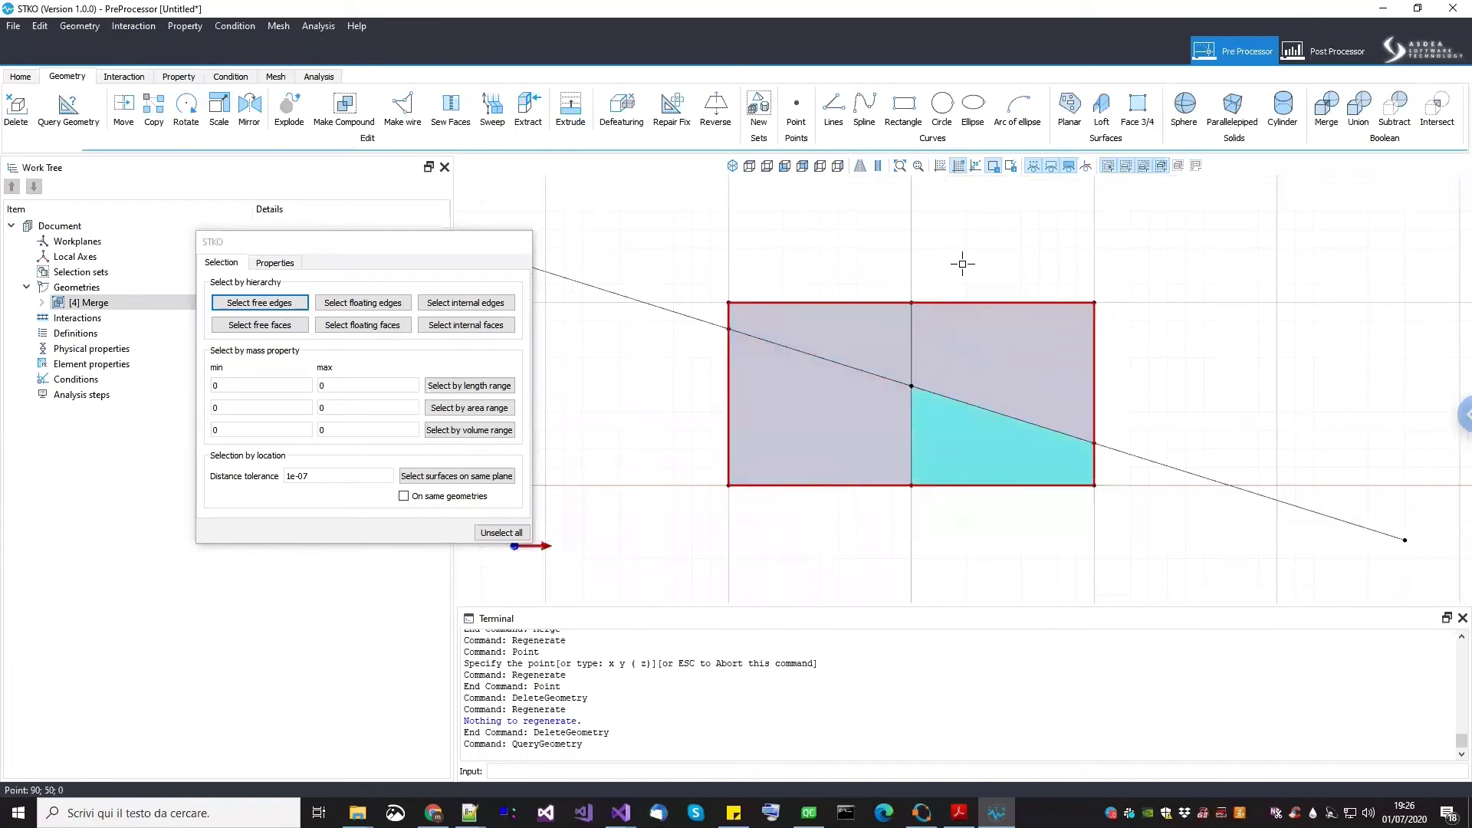
{"action": "middle_click_drag", "start_coordinate": [1042, 421], "coordinate": [1029, 470]}
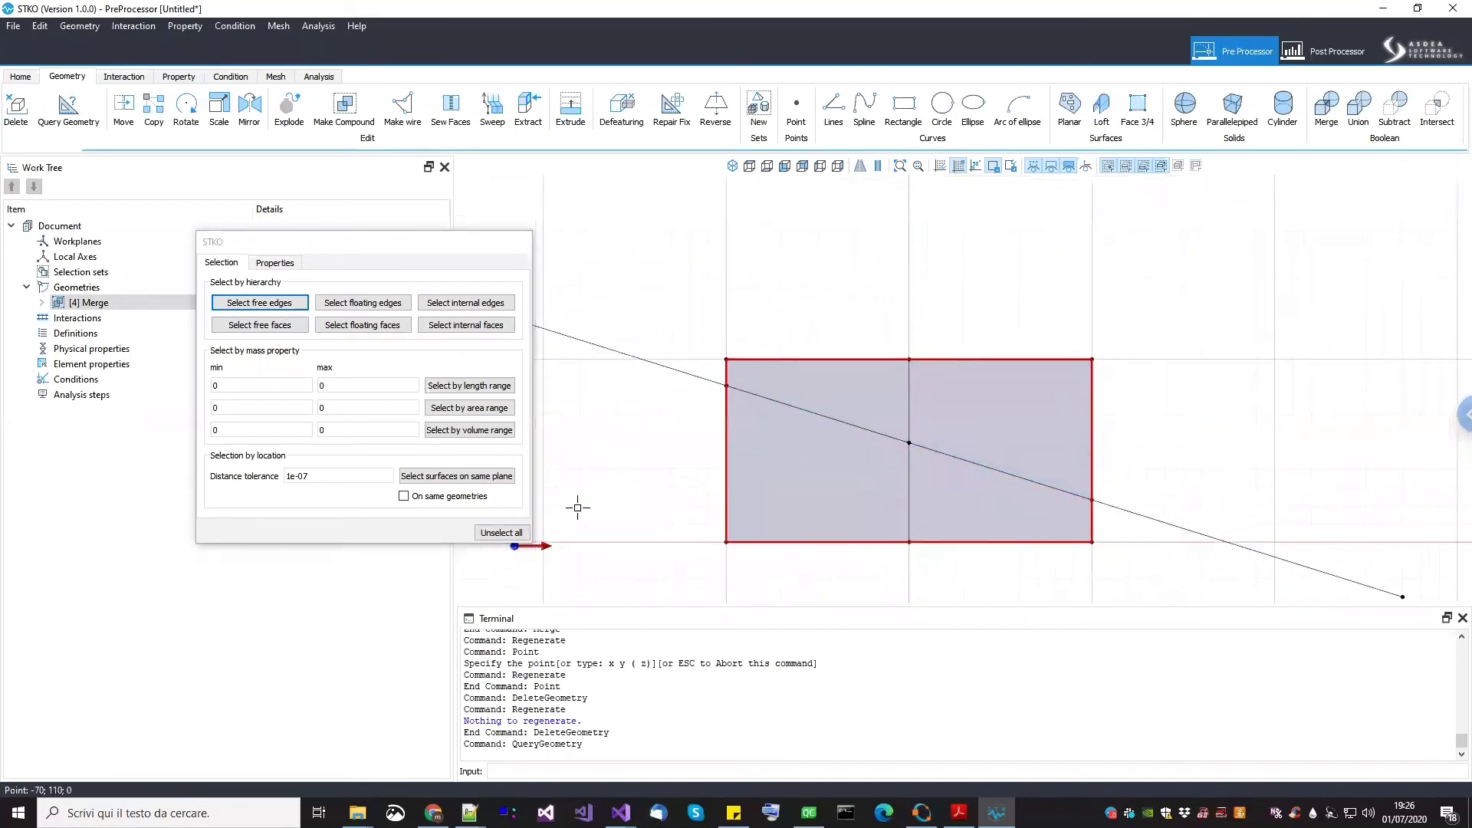
{"action": "left_click", "coordinate": [497, 532]}
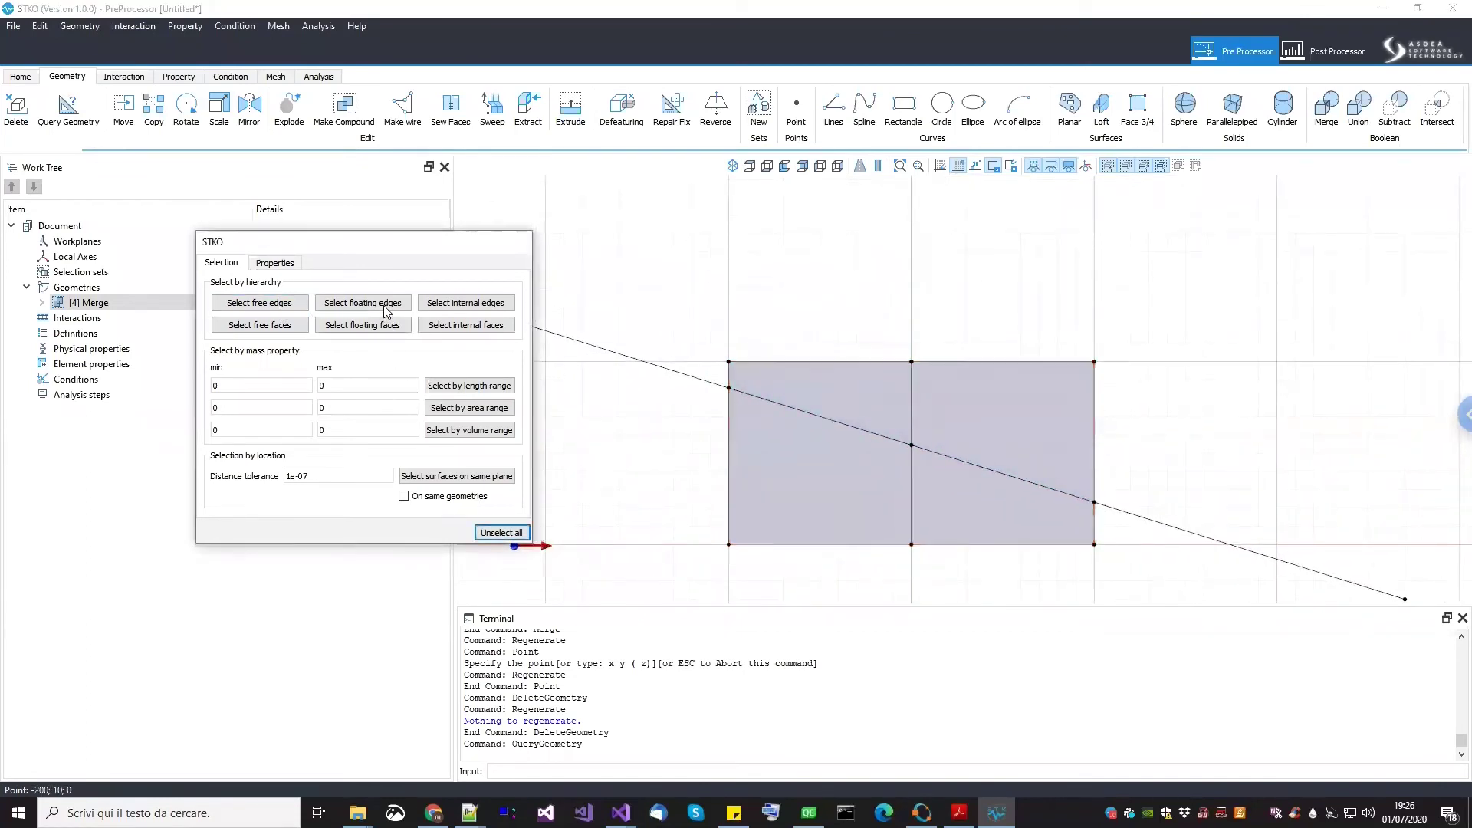
Select the merged geometry's floating edges and its internal edges to compare them, then clear the selection
{"action": "left_click_drag", "start_coordinate": [391, 255], "coordinate": [271, 252]}
{"action": "scroll", "coordinate": [743, 388], "scroll_direction": "down", "scroll_amount": 2}
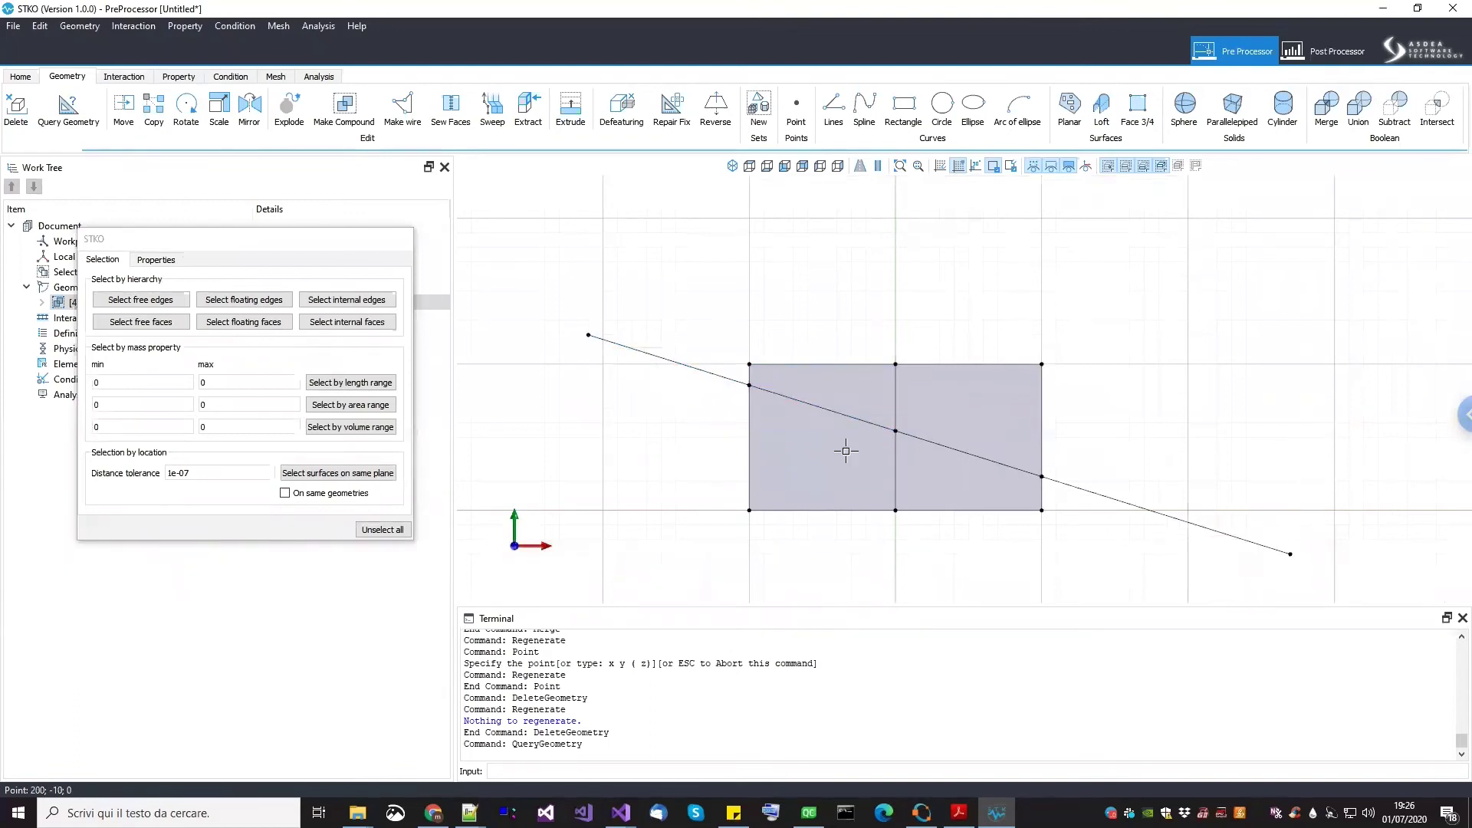
{"action": "left_click", "coordinate": [274, 300]}
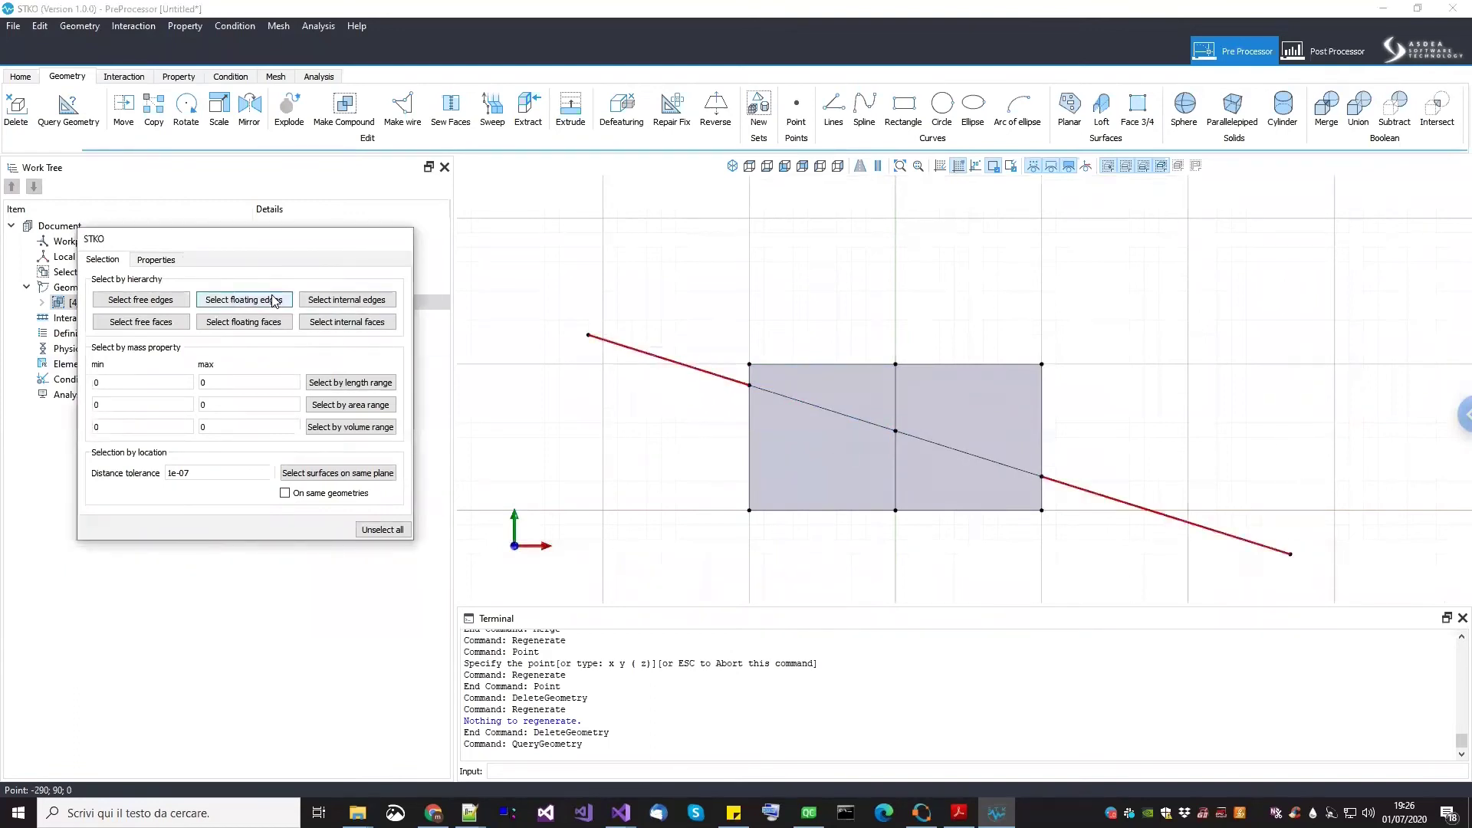
{"action": "middle_click_drag", "start_coordinate": [711, 355], "coordinate": [723, 362]}
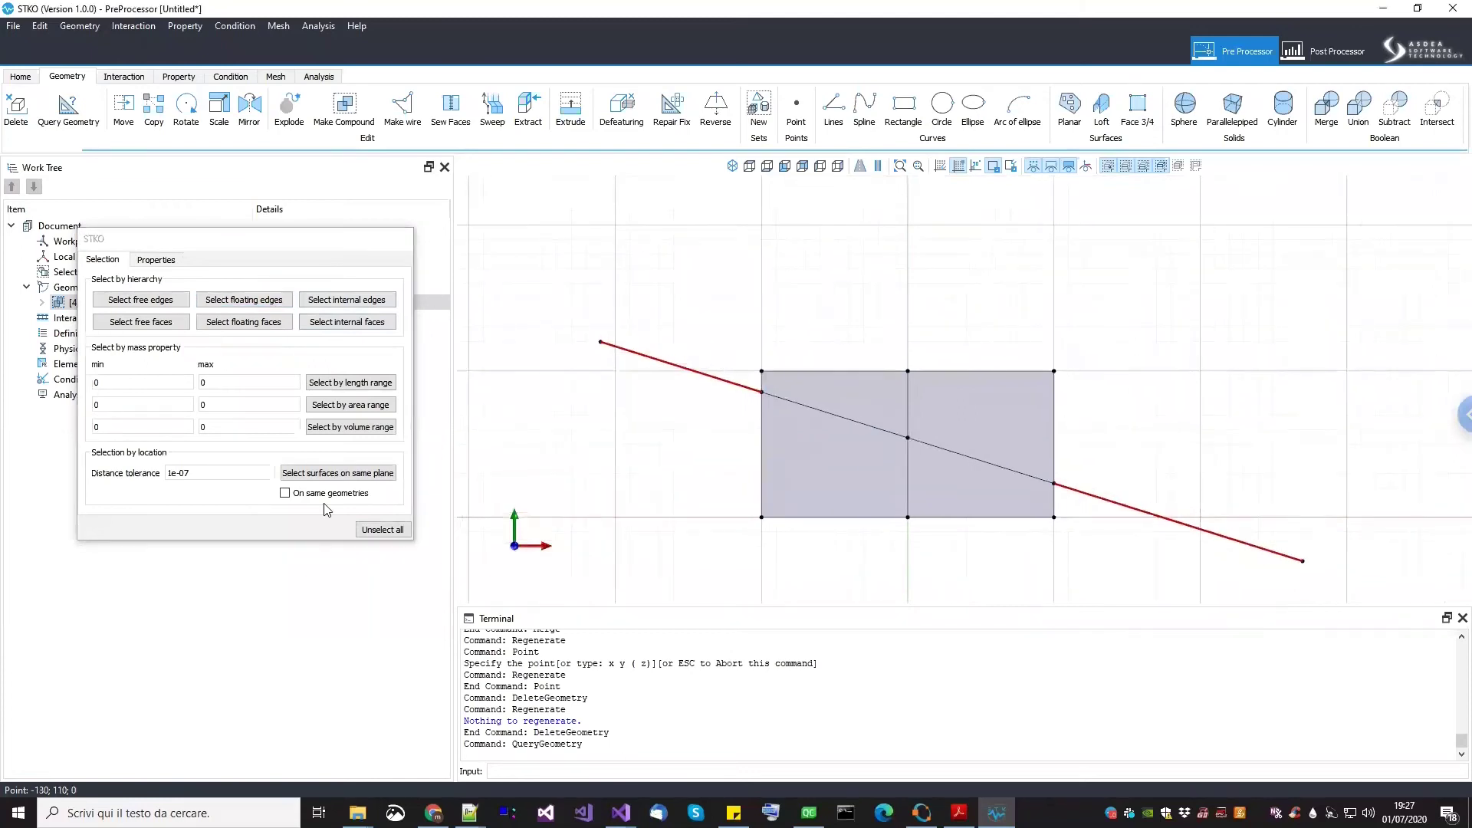
{"action": "left_click", "coordinate": [374, 303]}
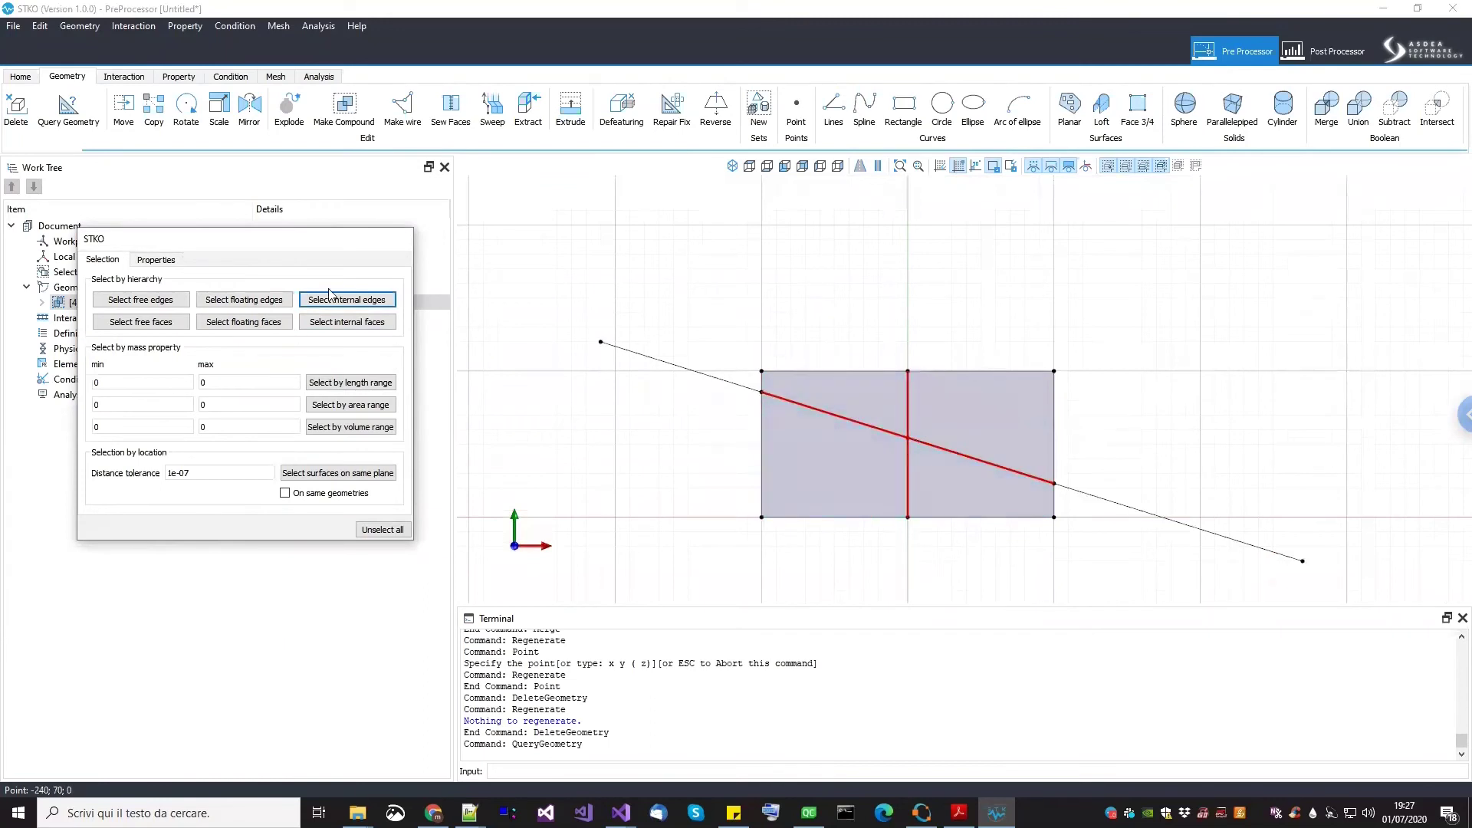
{"action": "left_click", "coordinate": [384, 530]}
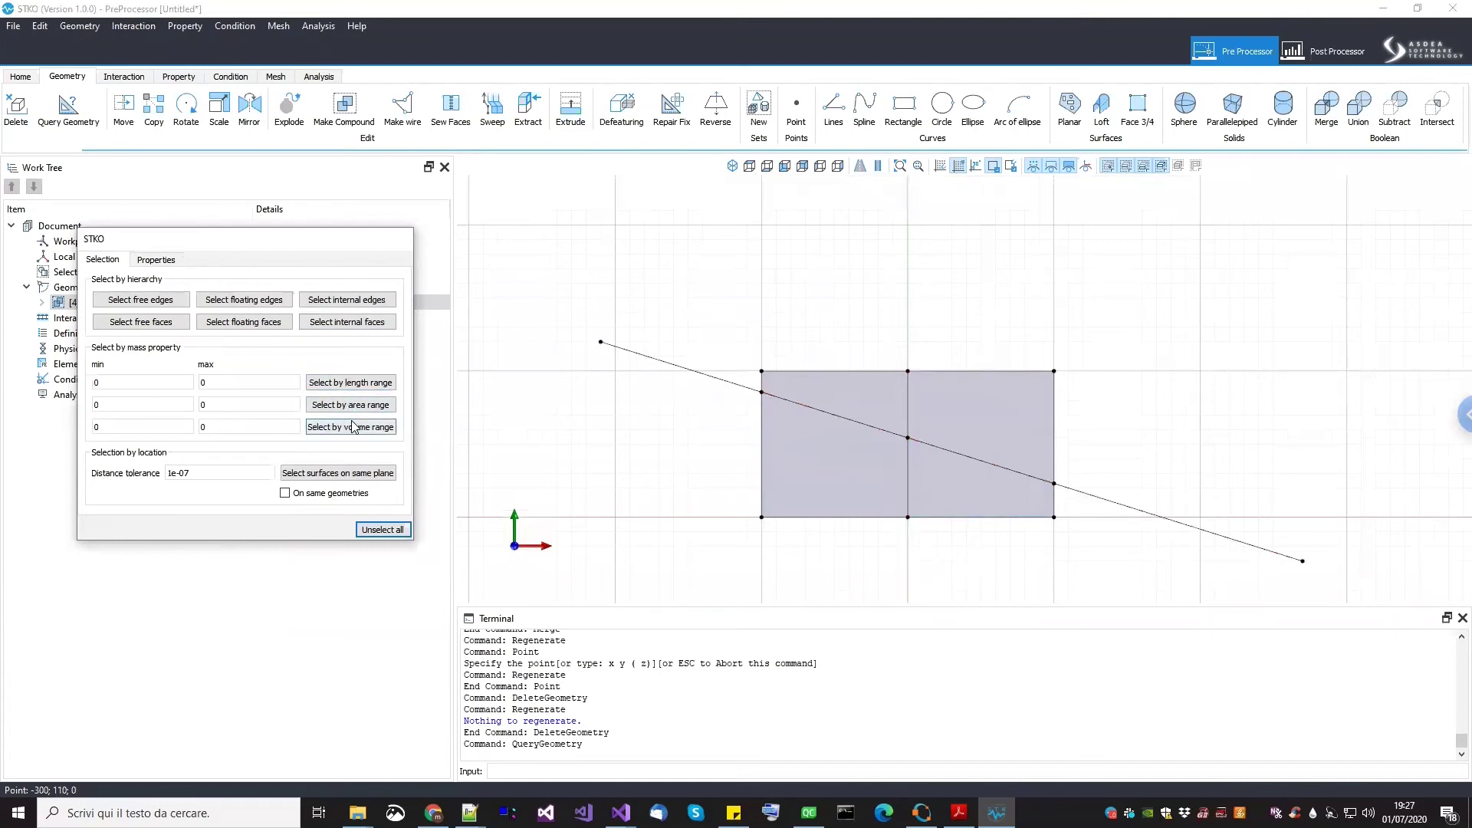
Query the length of the slanted edge segment extending outside the left face
{"action": "left_click_drag", "start_coordinate": [218, 473], "coordinate": [151, 477]}
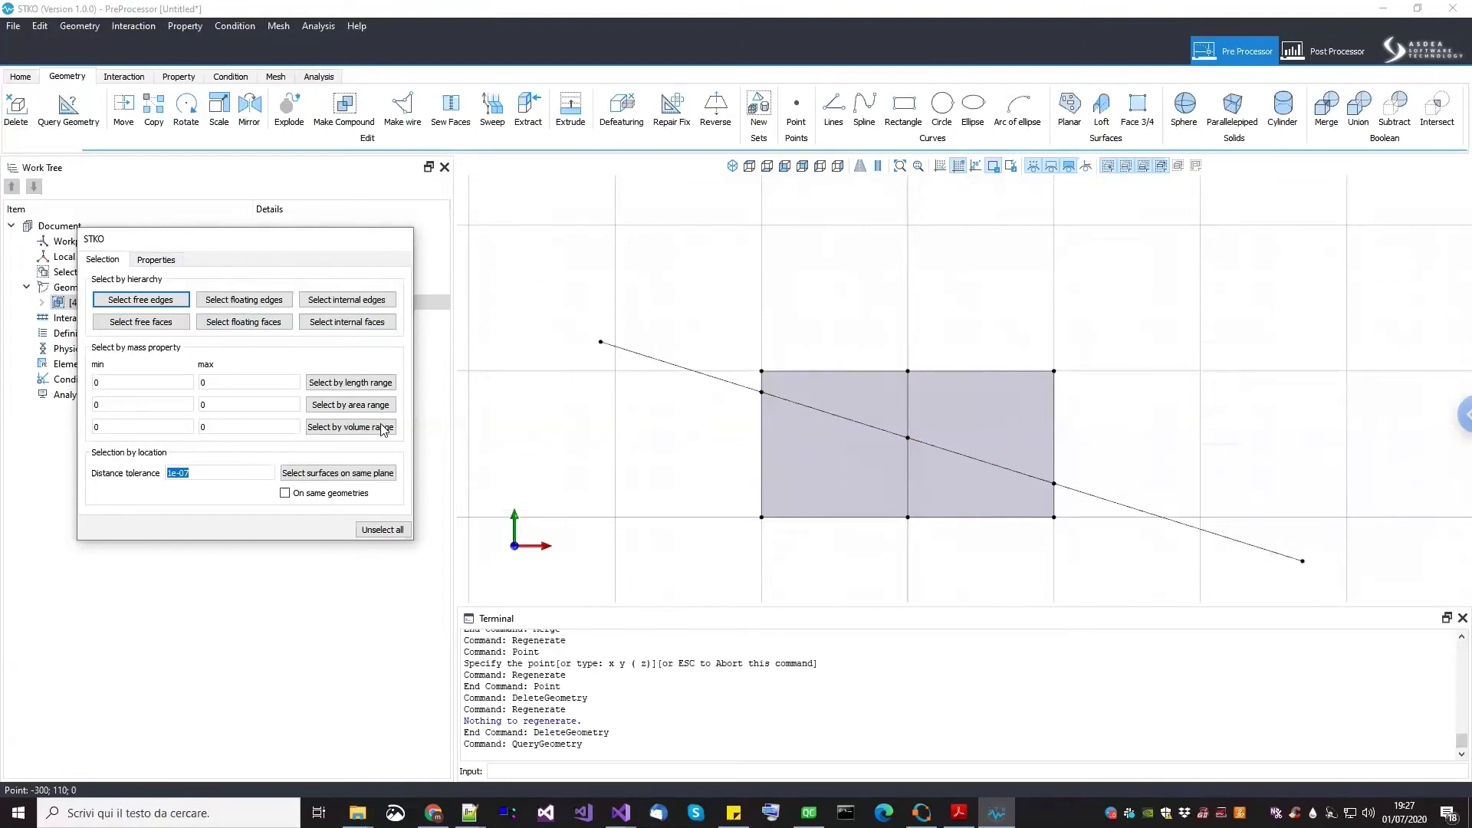
{"action": "left_click", "coordinate": [165, 261]}
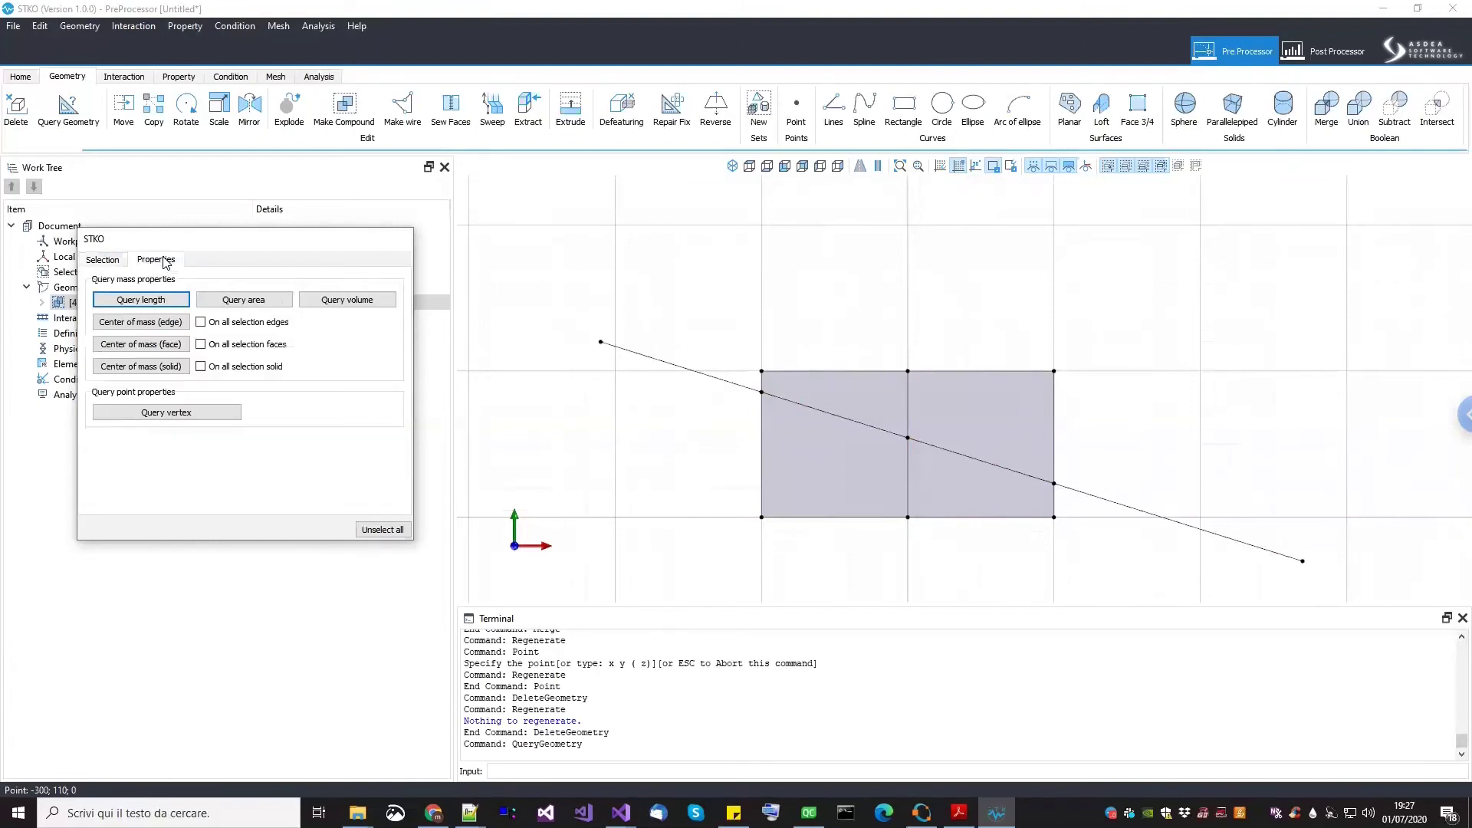
{"action": "left_click", "coordinate": [161, 307]}
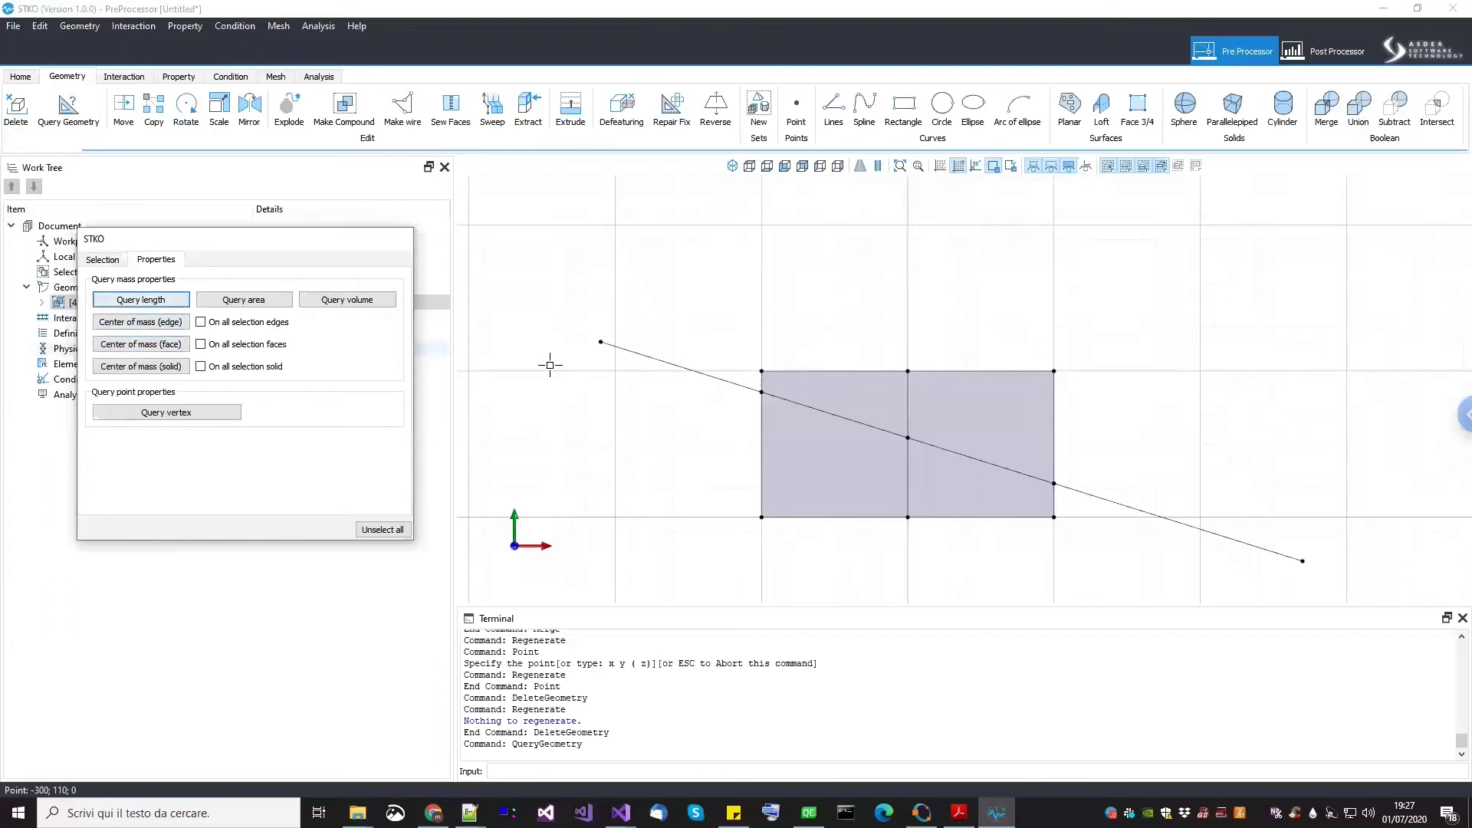
{"action": "left_click", "coordinate": [636, 352]}
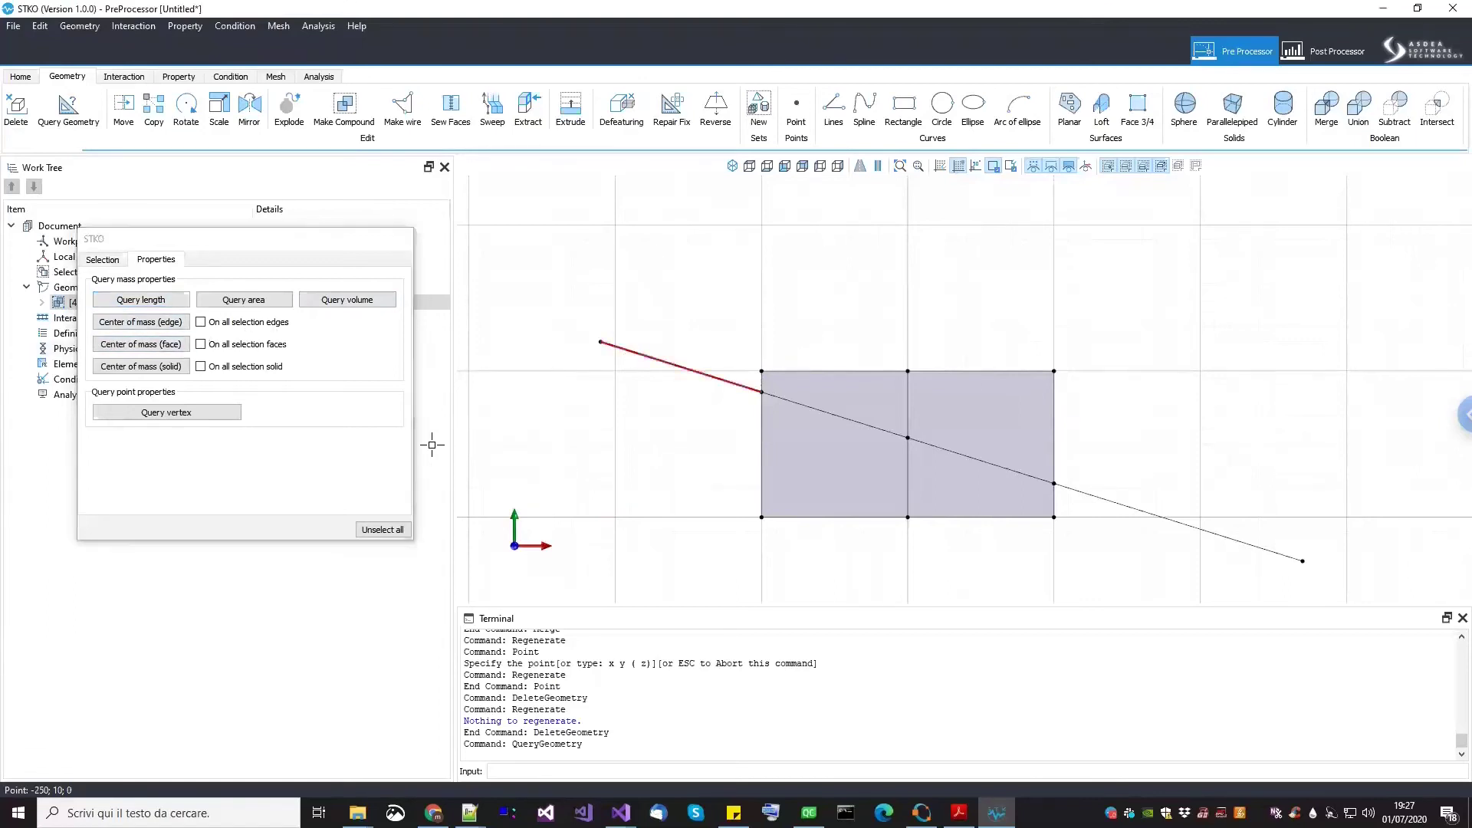
{"action": "left_click", "coordinate": [157, 305]}
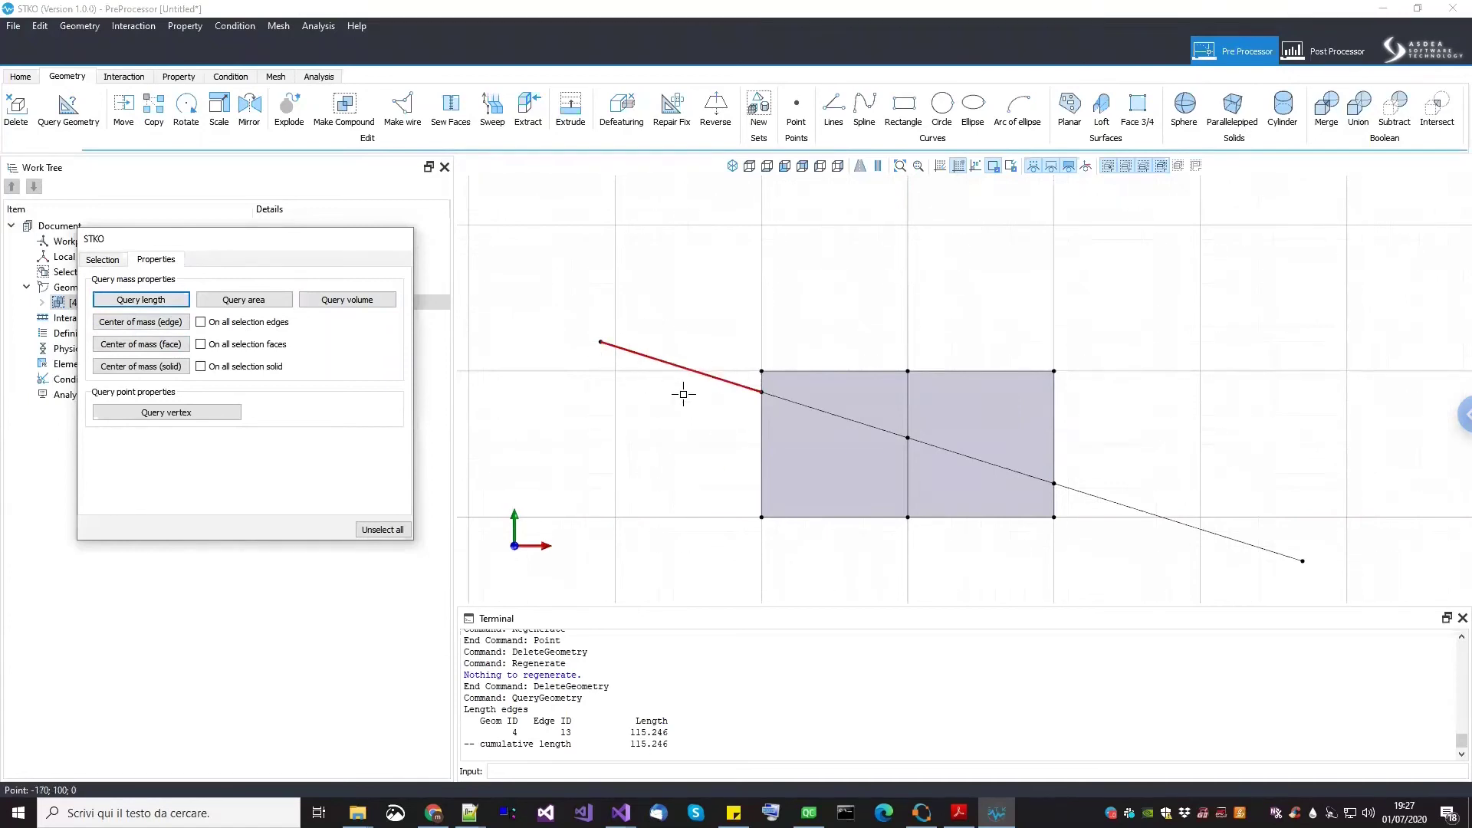
{"action": "middle_click_drag", "start_coordinate": [684, 388], "coordinate": [688, 384]}
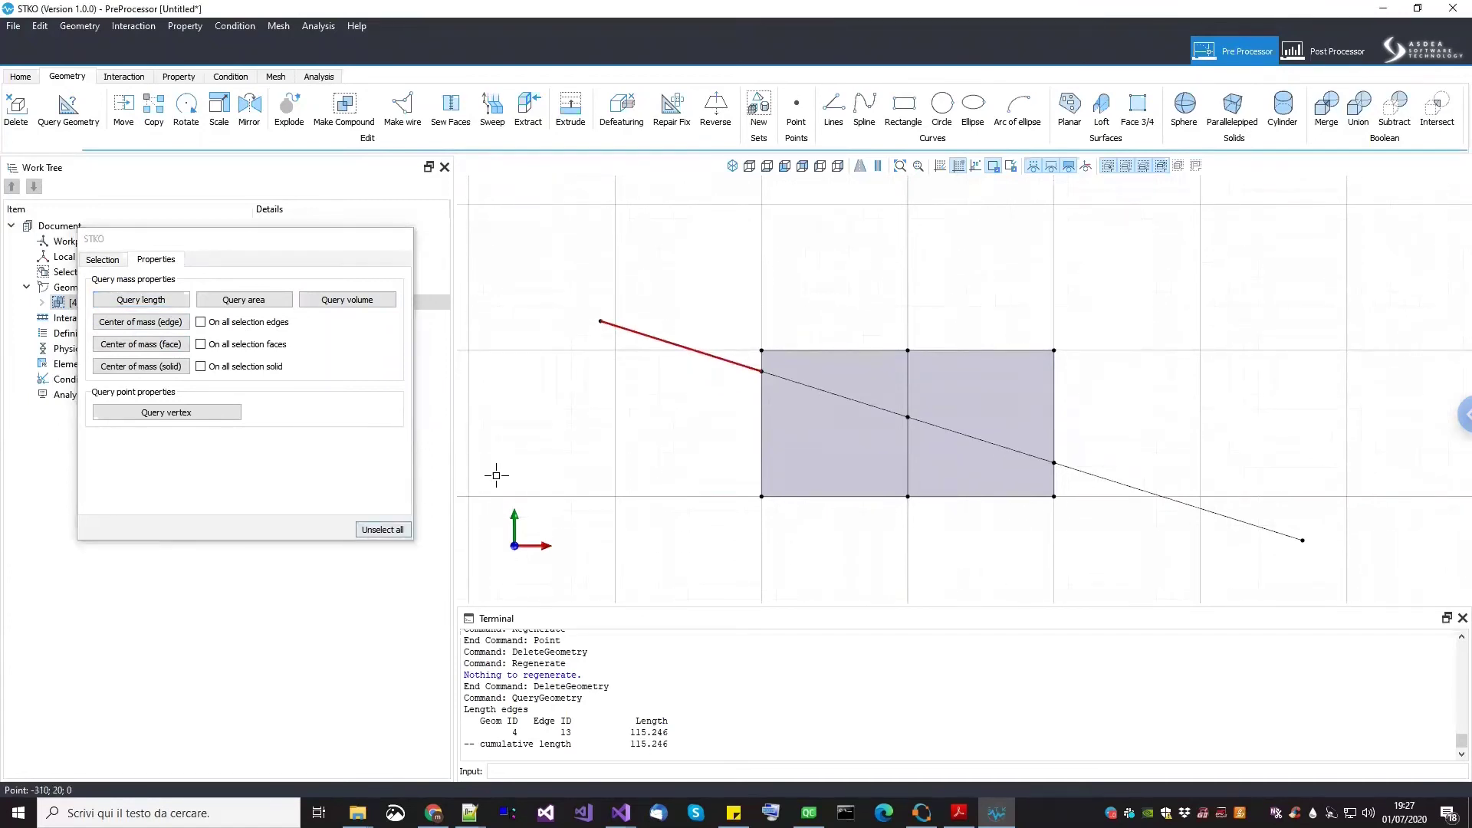
Select all edges along the outer perimeter of the two faces and query their individual and cumulative length
{"action": "left_click", "coordinate": [782, 395]}
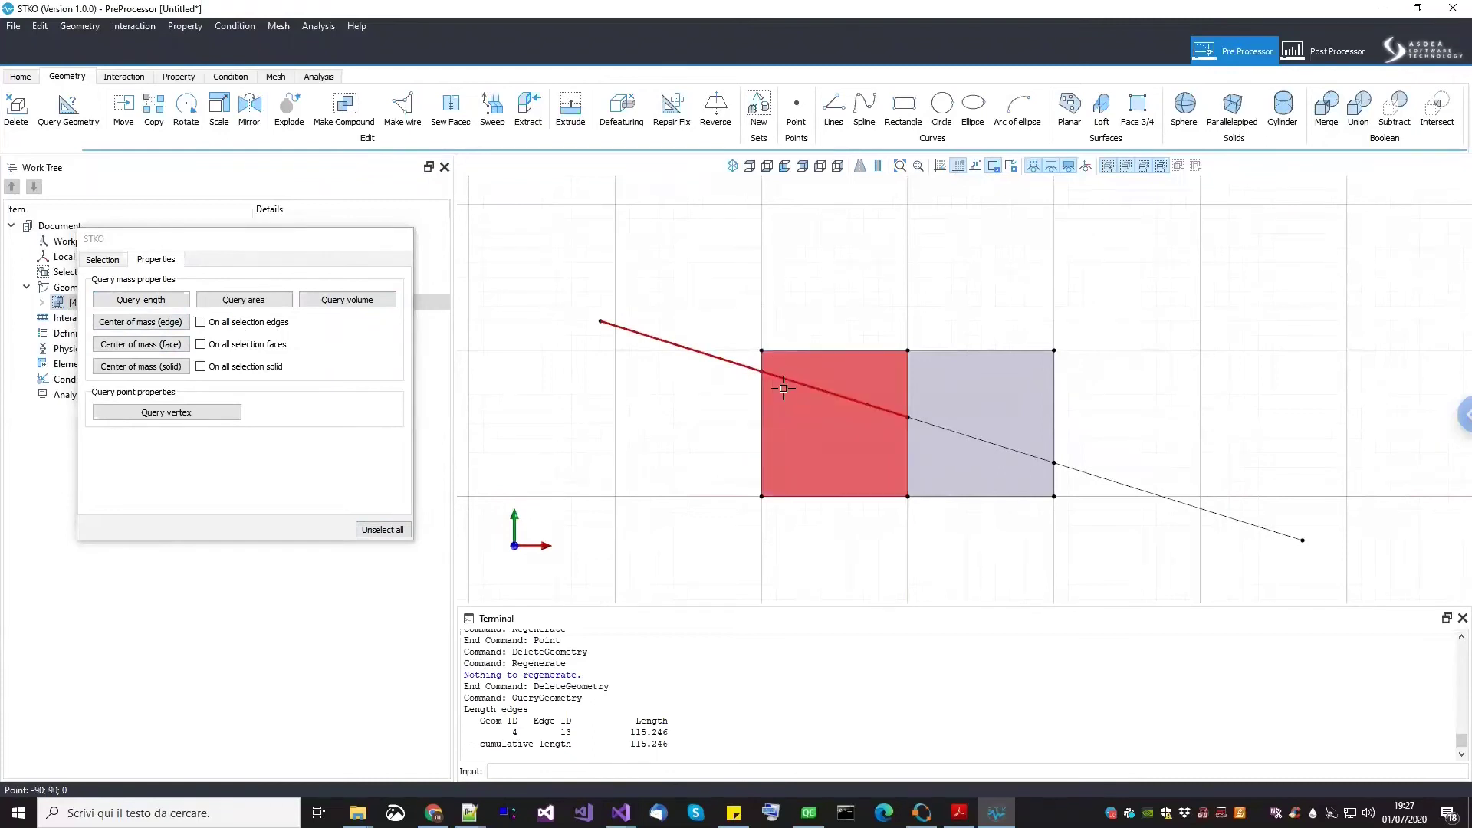
{"action": "left_click", "coordinate": [690, 319]}
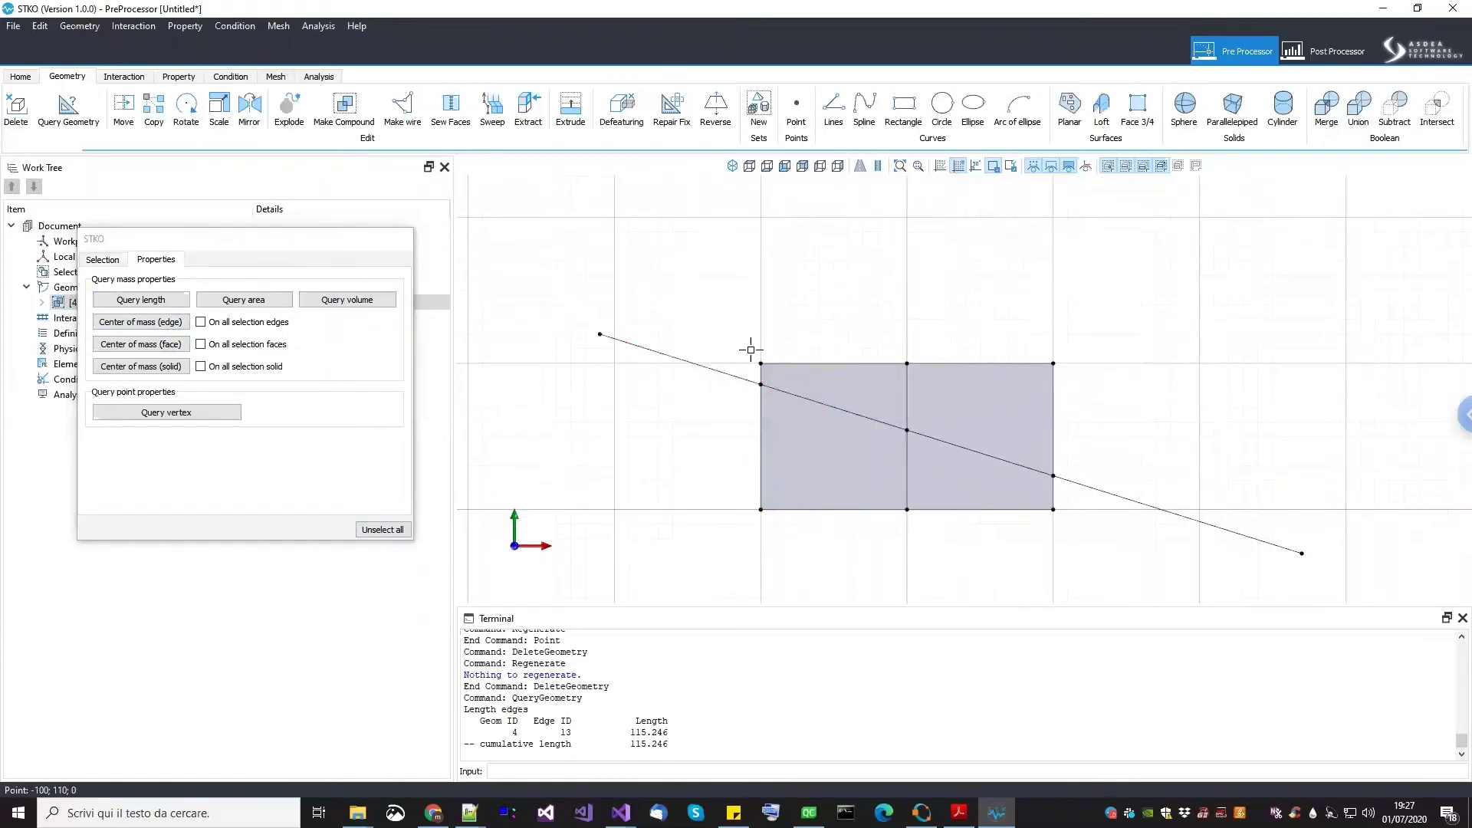
{"action": "left_click", "coordinate": [765, 375]}
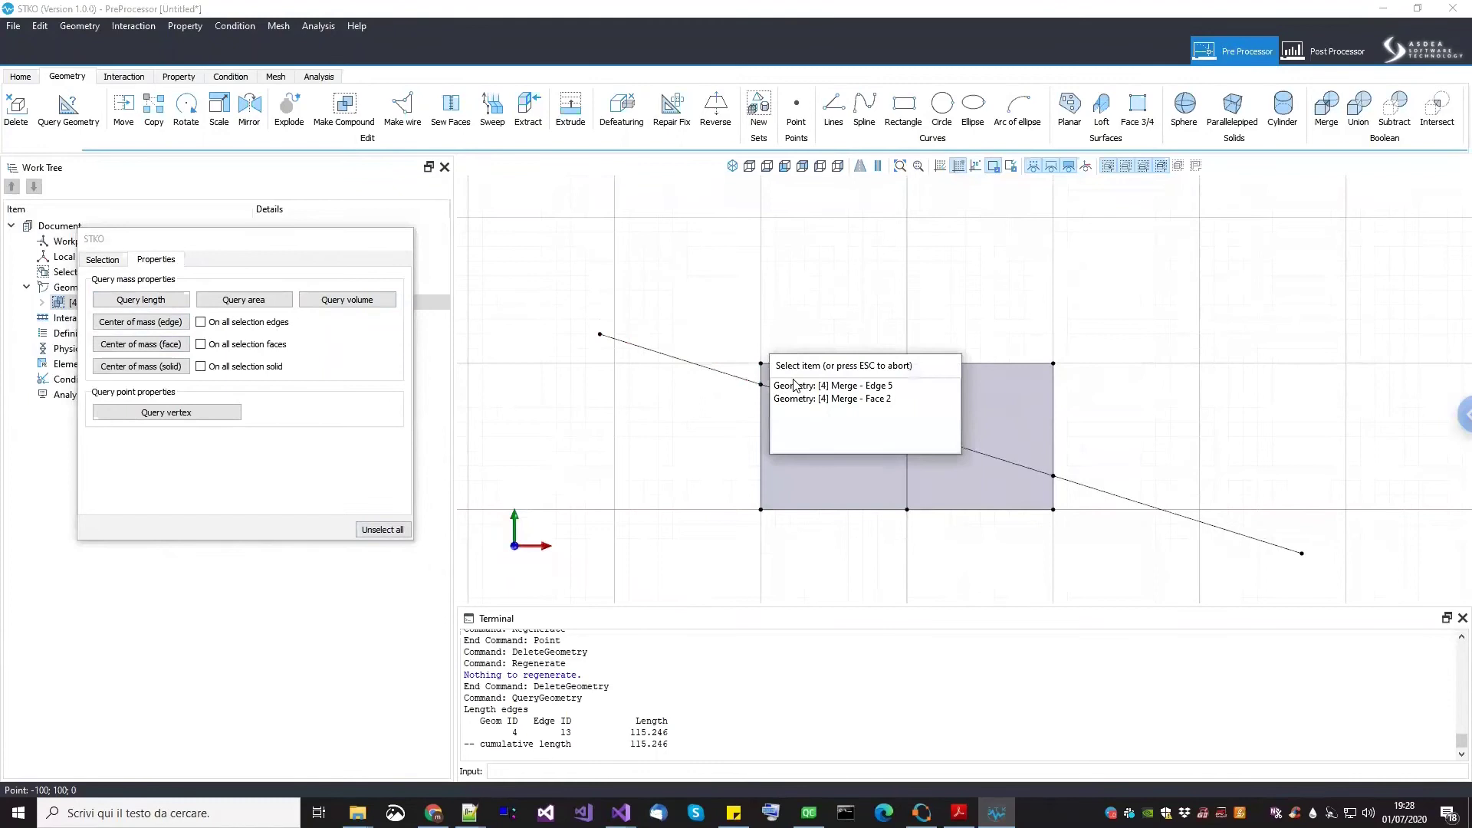
{"action": "left_click", "coordinate": [775, 384]}
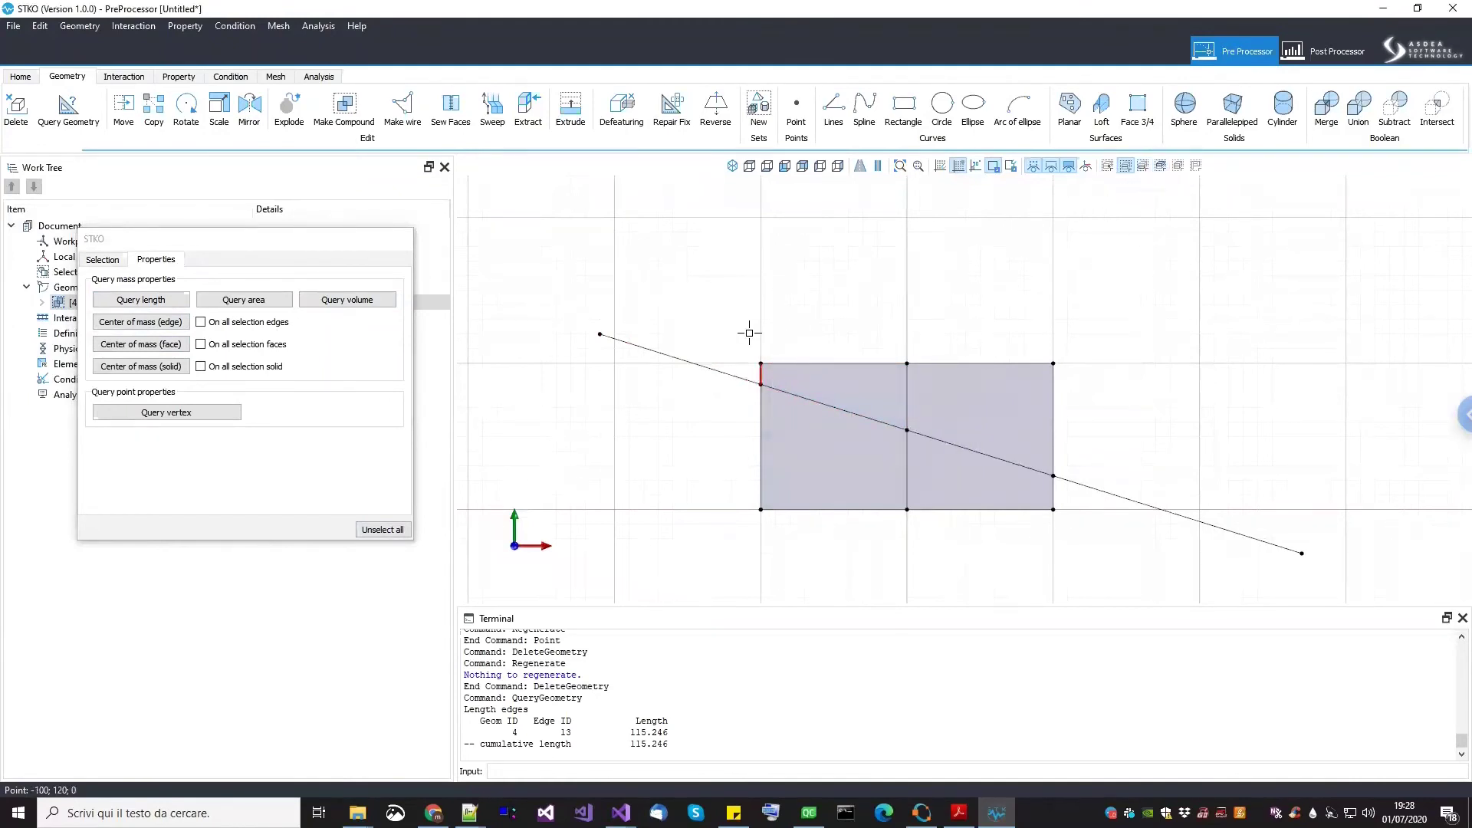
{"action": "left_click", "coordinate": [1049, 364]}
{"action": "left_click", "coordinate": [1055, 499]}
{"action": "left_click", "coordinate": [756, 483]}
{"action": "left_click", "coordinate": [1105, 537]}
{"action": "left_click", "coordinate": [759, 460]}
{"action": "left_click", "coordinate": [166, 303]}
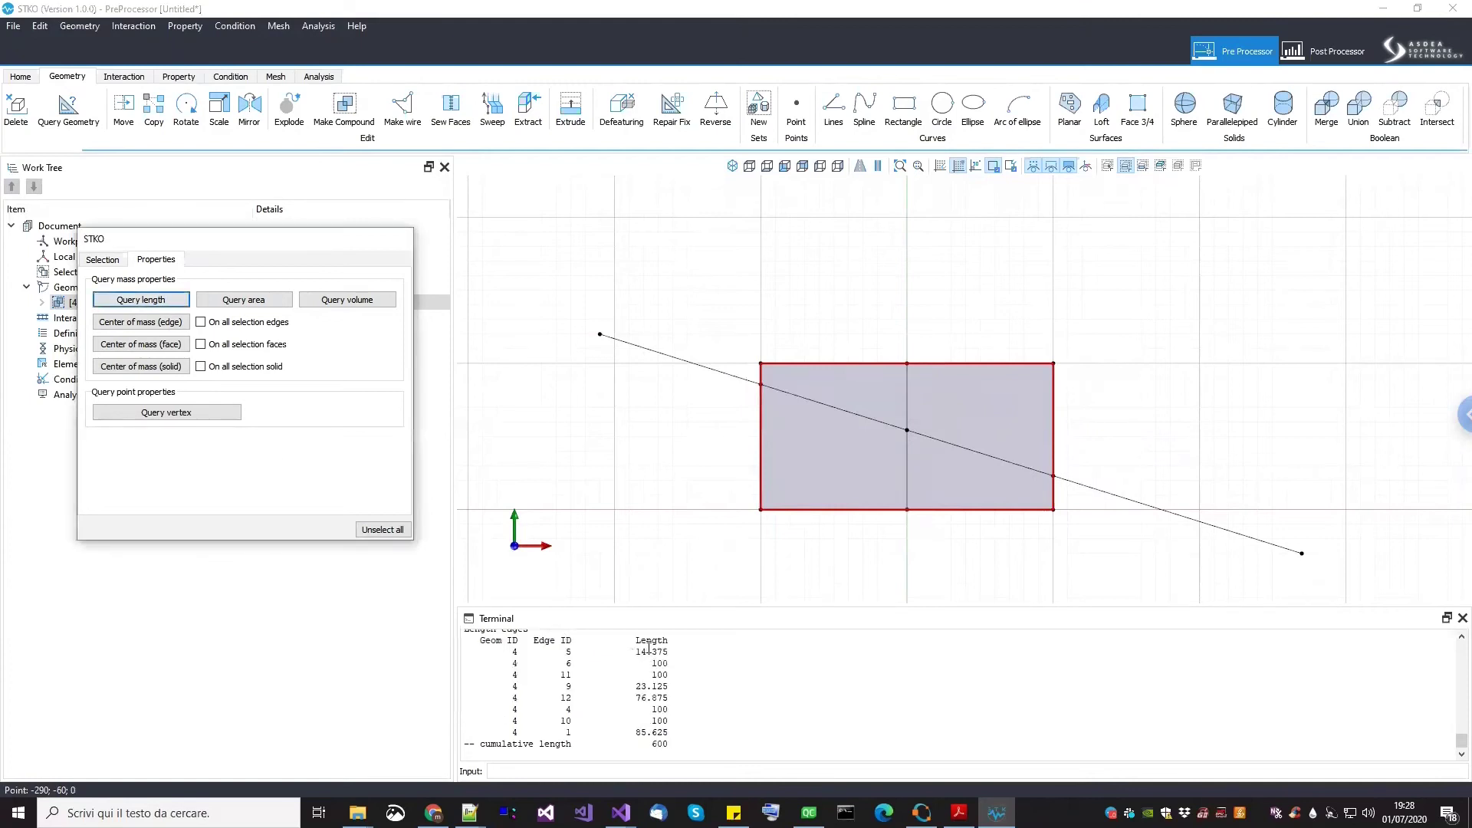
{"action": "double_click", "coordinate": [662, 742]}
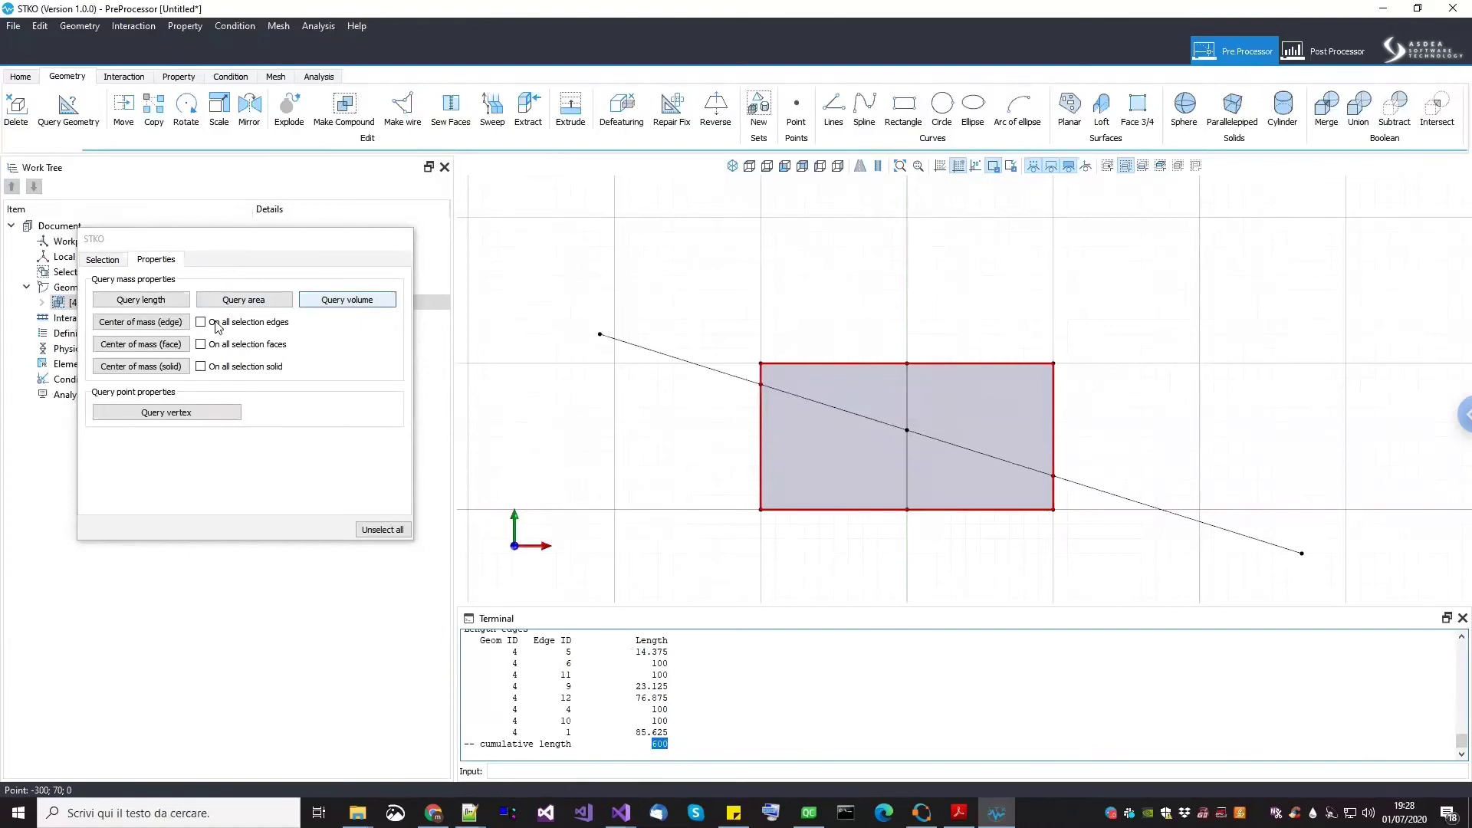
Clear the edge selection, end the geometry query and delete the merged geometry
{"action": "left_click", "coordinate": [936, 411]}
{"action": "scroll", "coordinate": [938, 410], "scroll_direction": "down", "scroll_amount": 1}
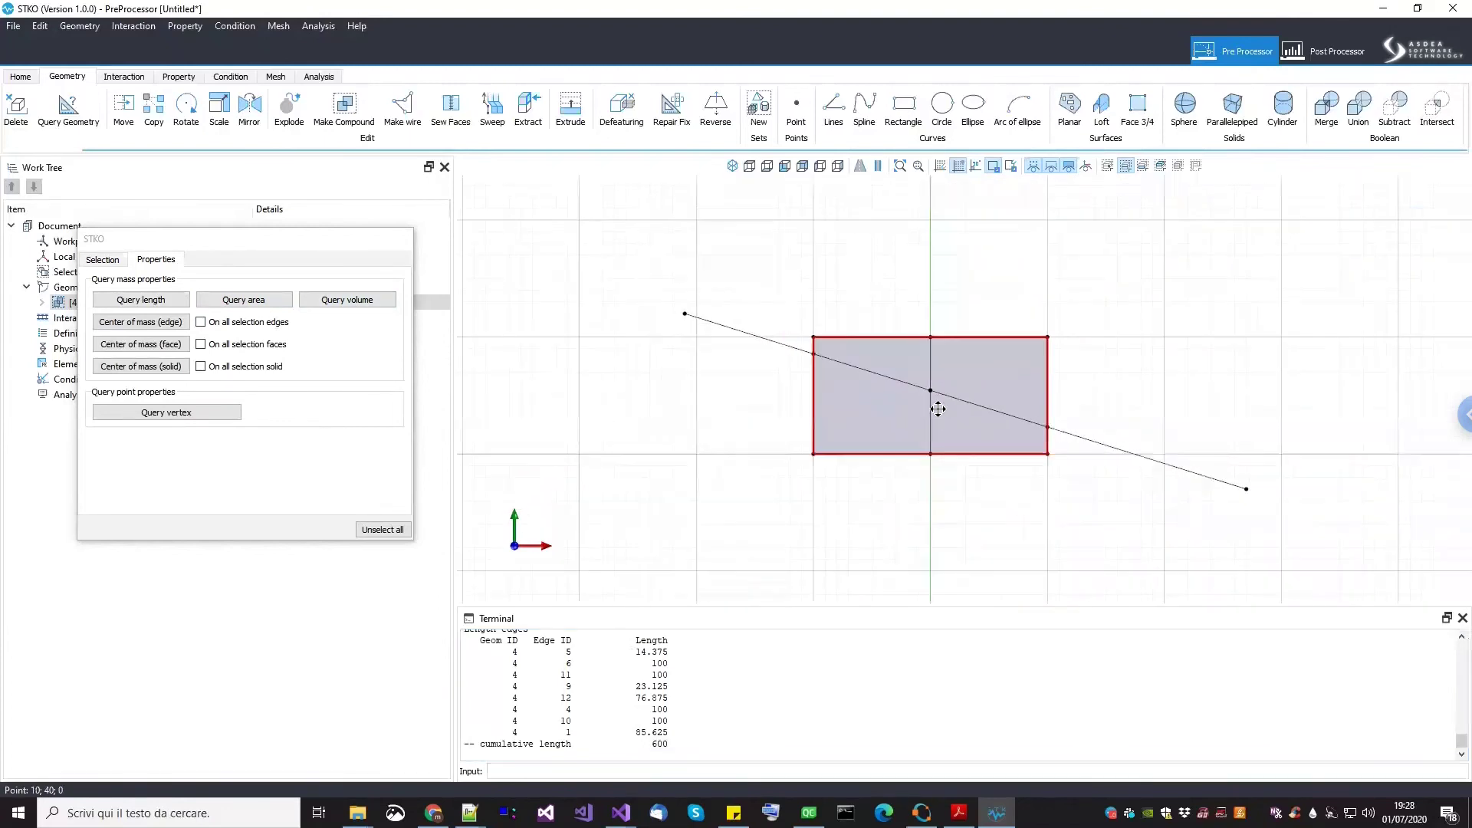
{"action": "left_click", "coordinate": [377, 530]}
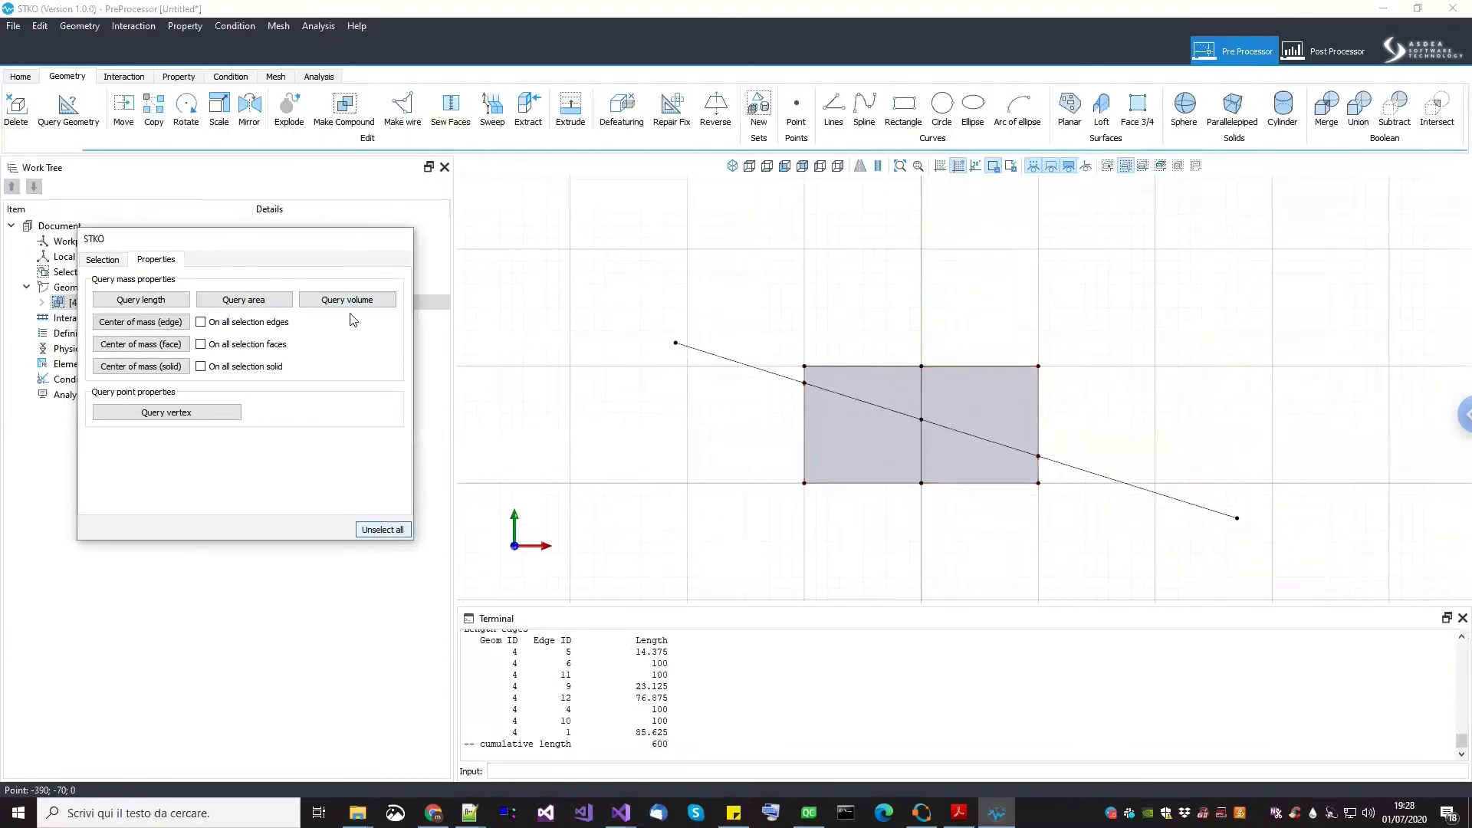
{"action": "middle_click_drag", "start_coordinate": [832, 373], "coordinate": [832, 379]}
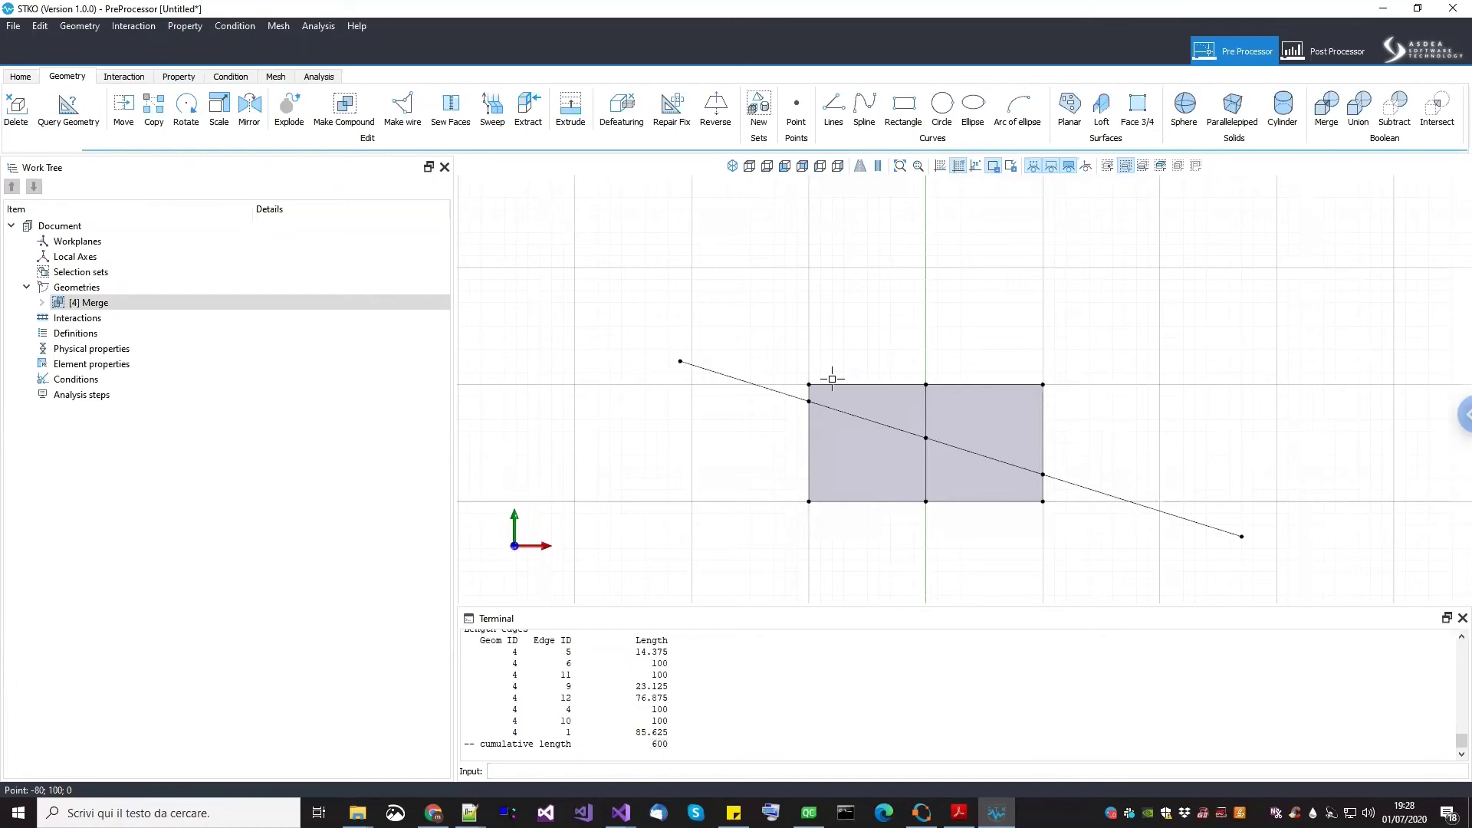
{"action": "left_click_drag", "start_coordinate": [658, 332], "coordinate": [1369, 618]}
{"action": "key", "text": "Delete"}
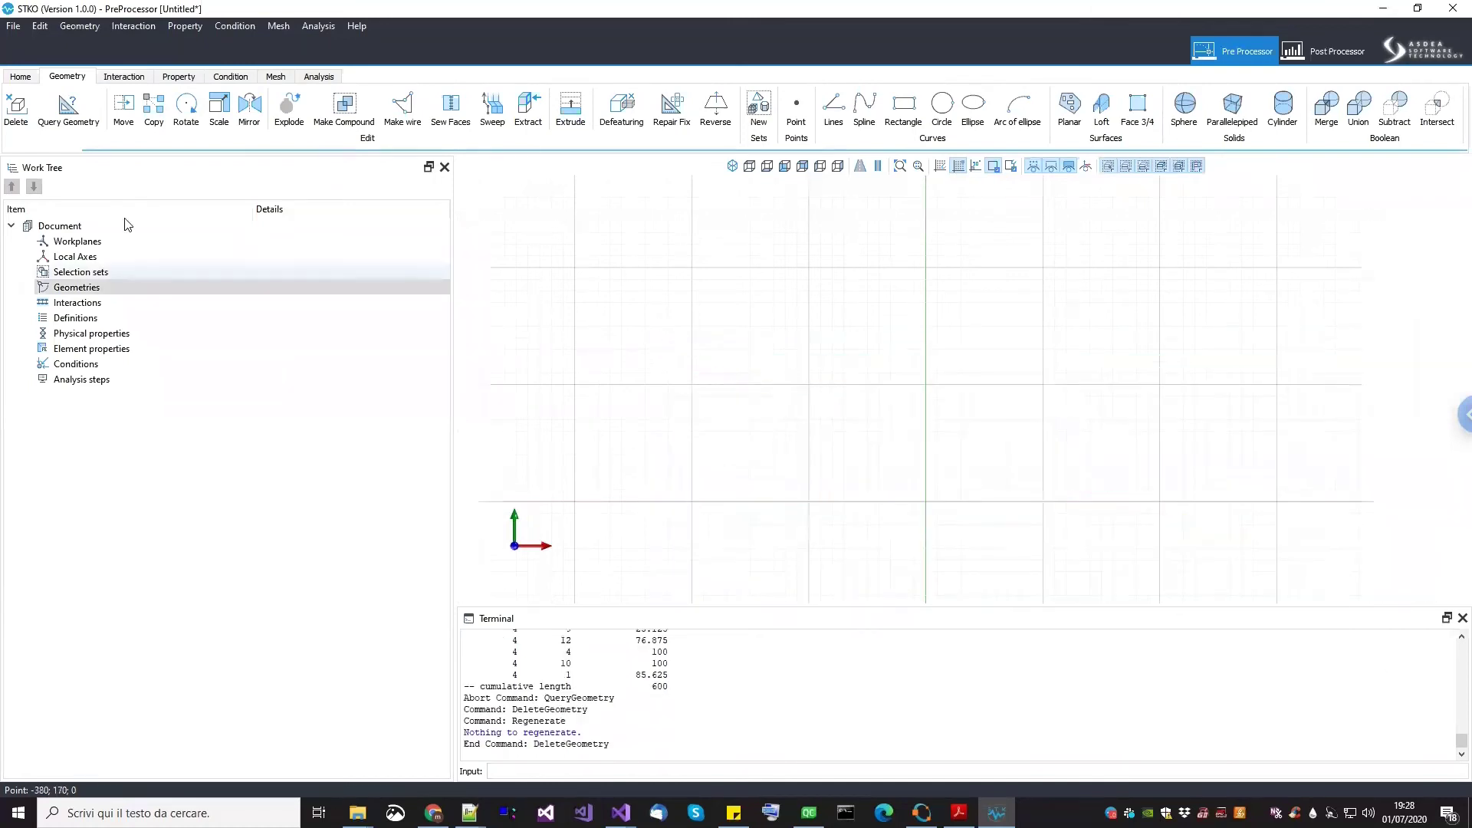
{"action": "scroll", "coordinate": [46, 119], "scroll_direction": "up", "scroll_amount": 1}
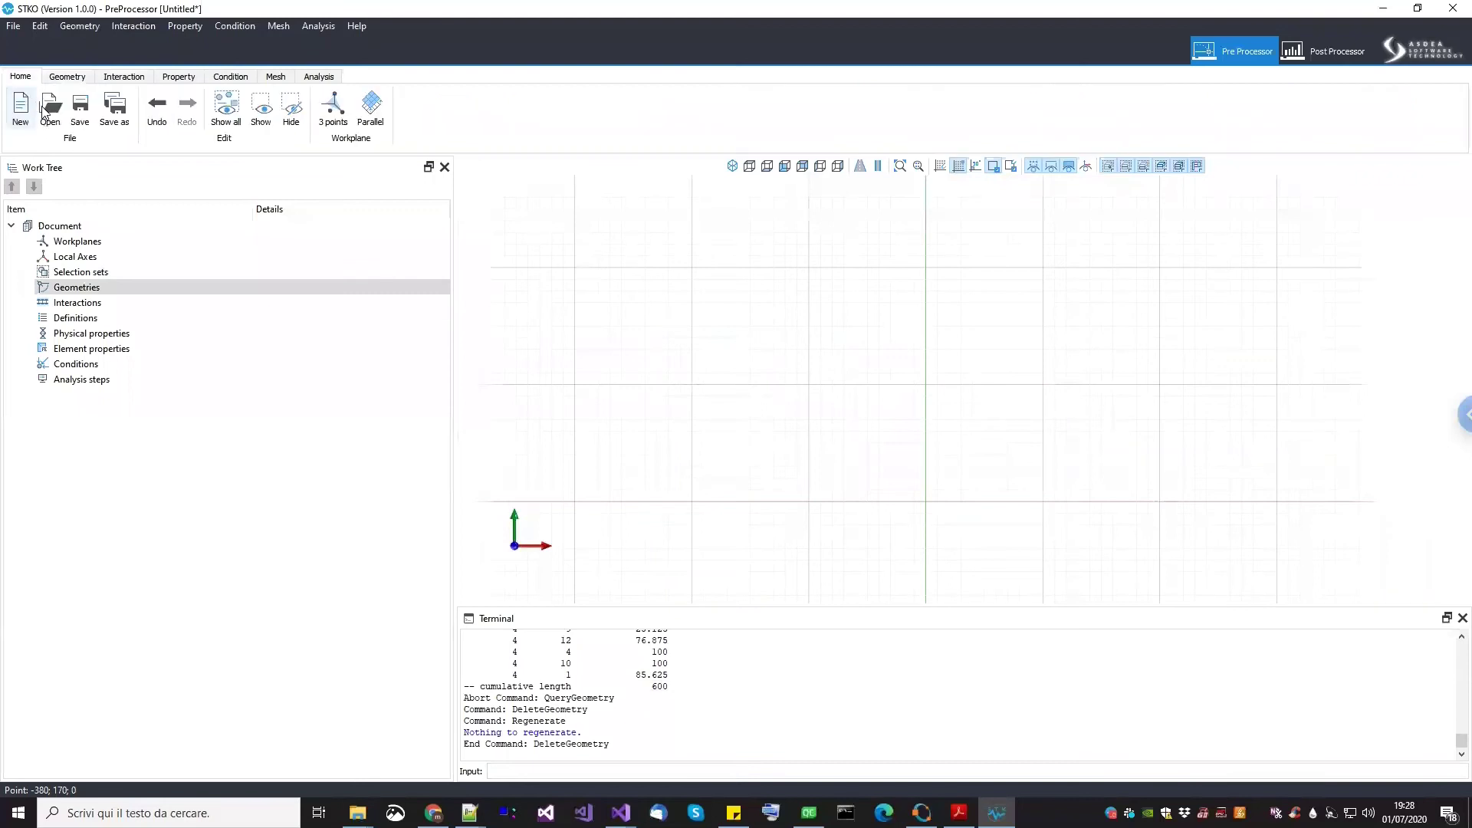
{"action": "left_click", "coordinate": [673, 425]}
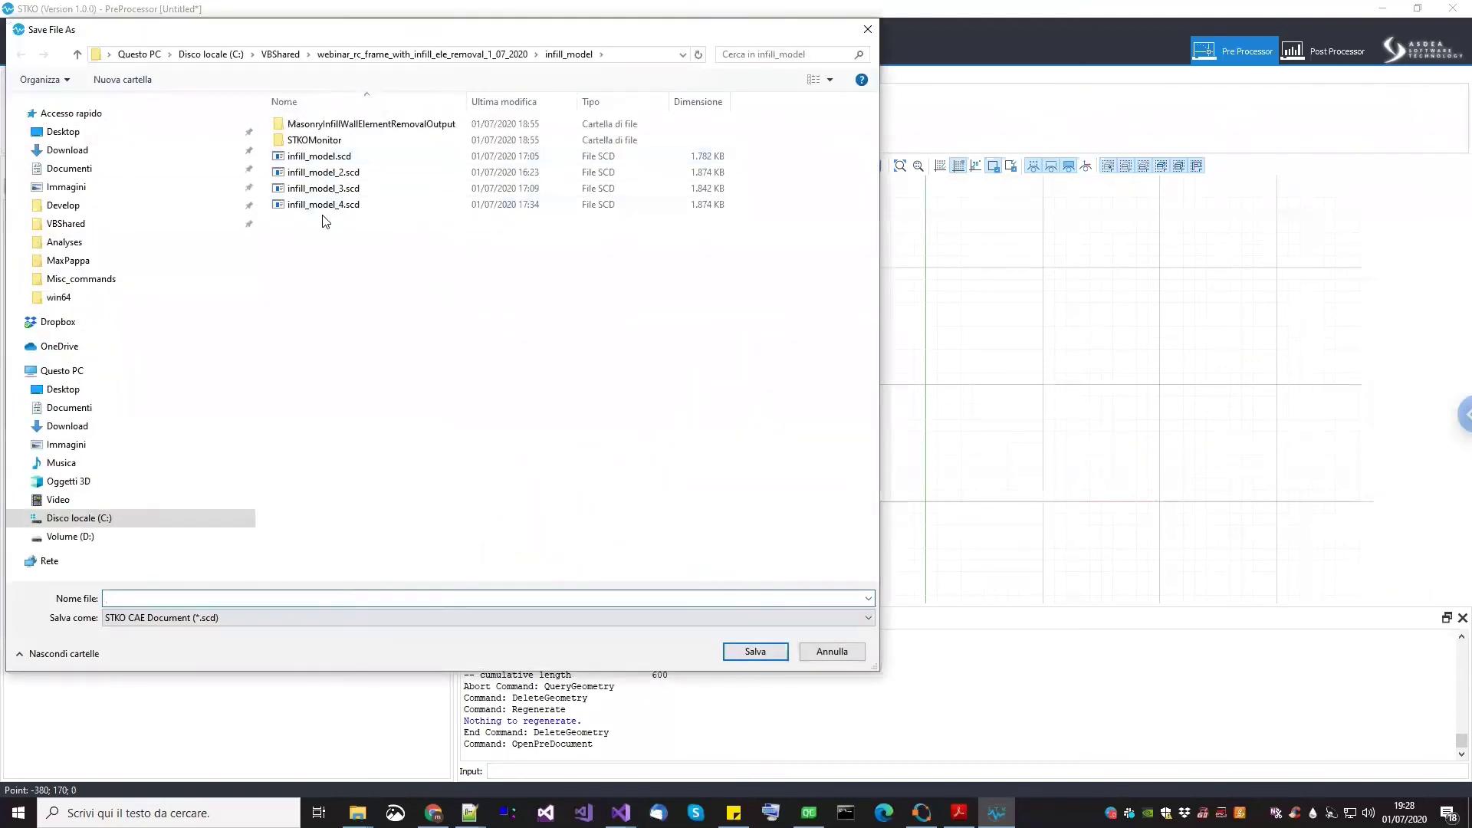
{"action": "double_click", "coordinate": [324, 211]}
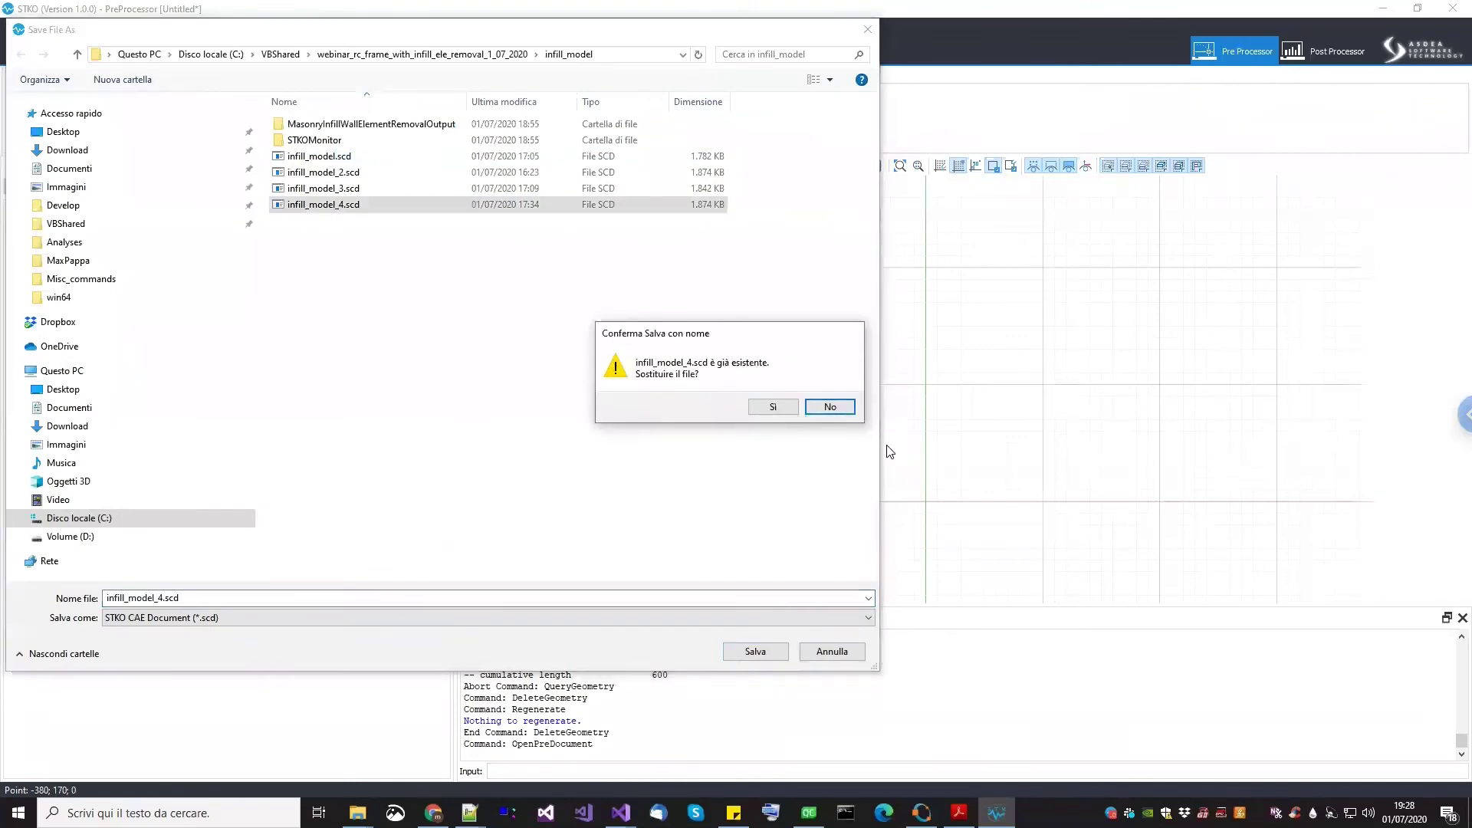
{"action": "left_click", "coordinate": [830, 407]}
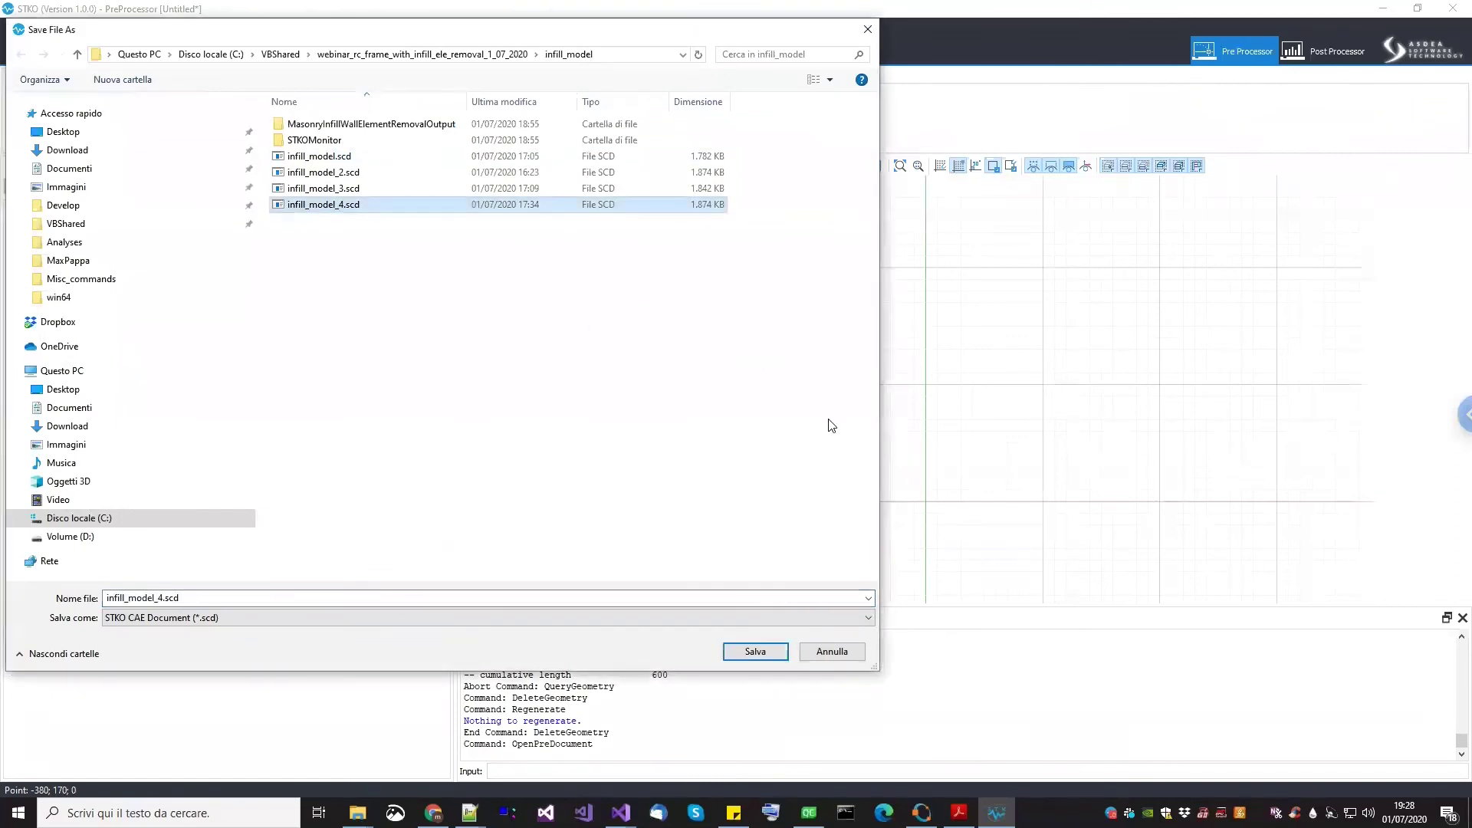
{"action": "left_click", "coordinate": [832, 652]}
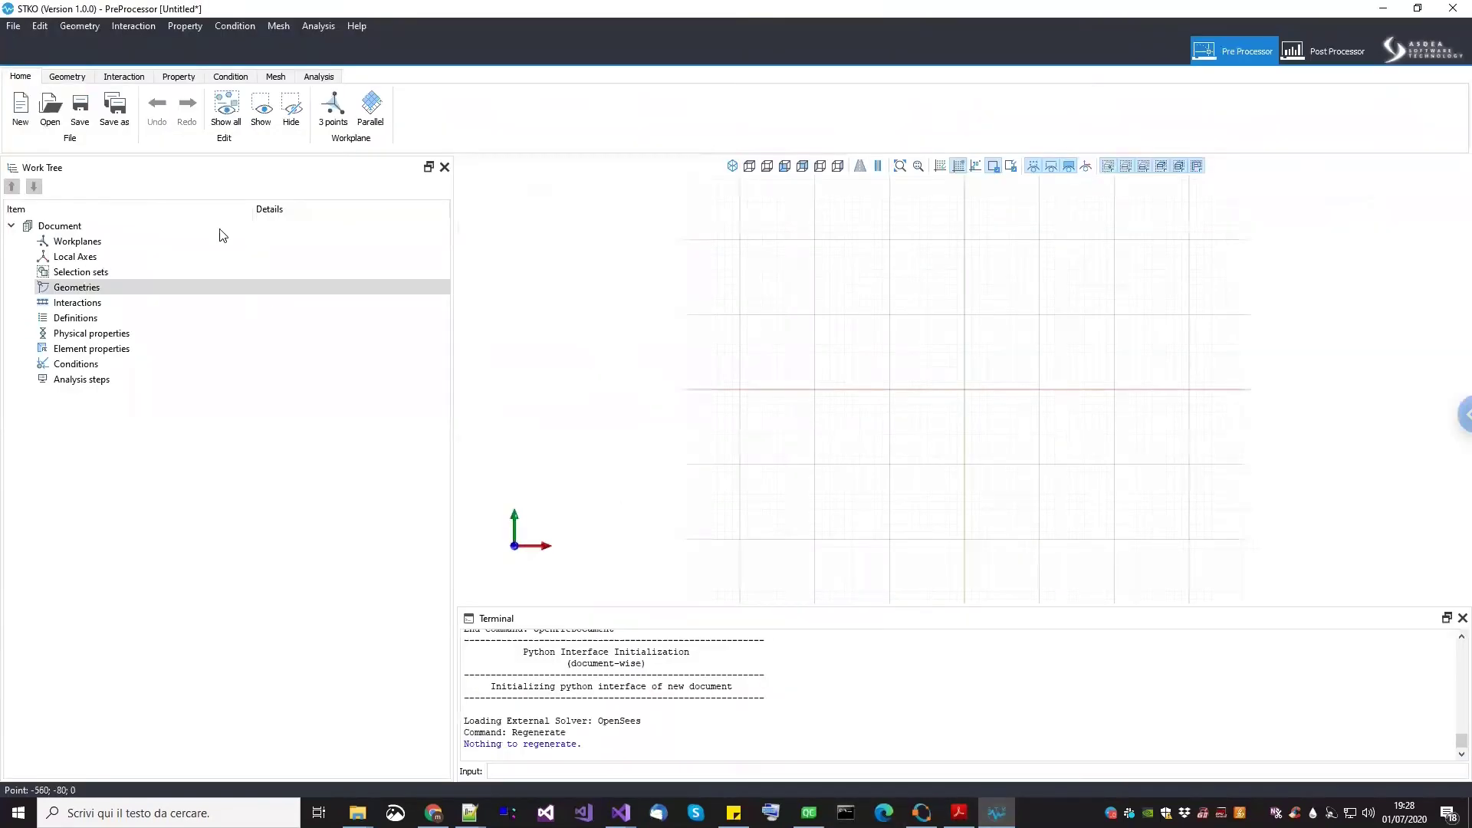
Open infill_model_4.scd without saving the current document and orbit the frame into a 3D view
{"action": "left_click", "coordinate": [52, 121]}
{"action": "left_click", "coordinate": [706, 426]}
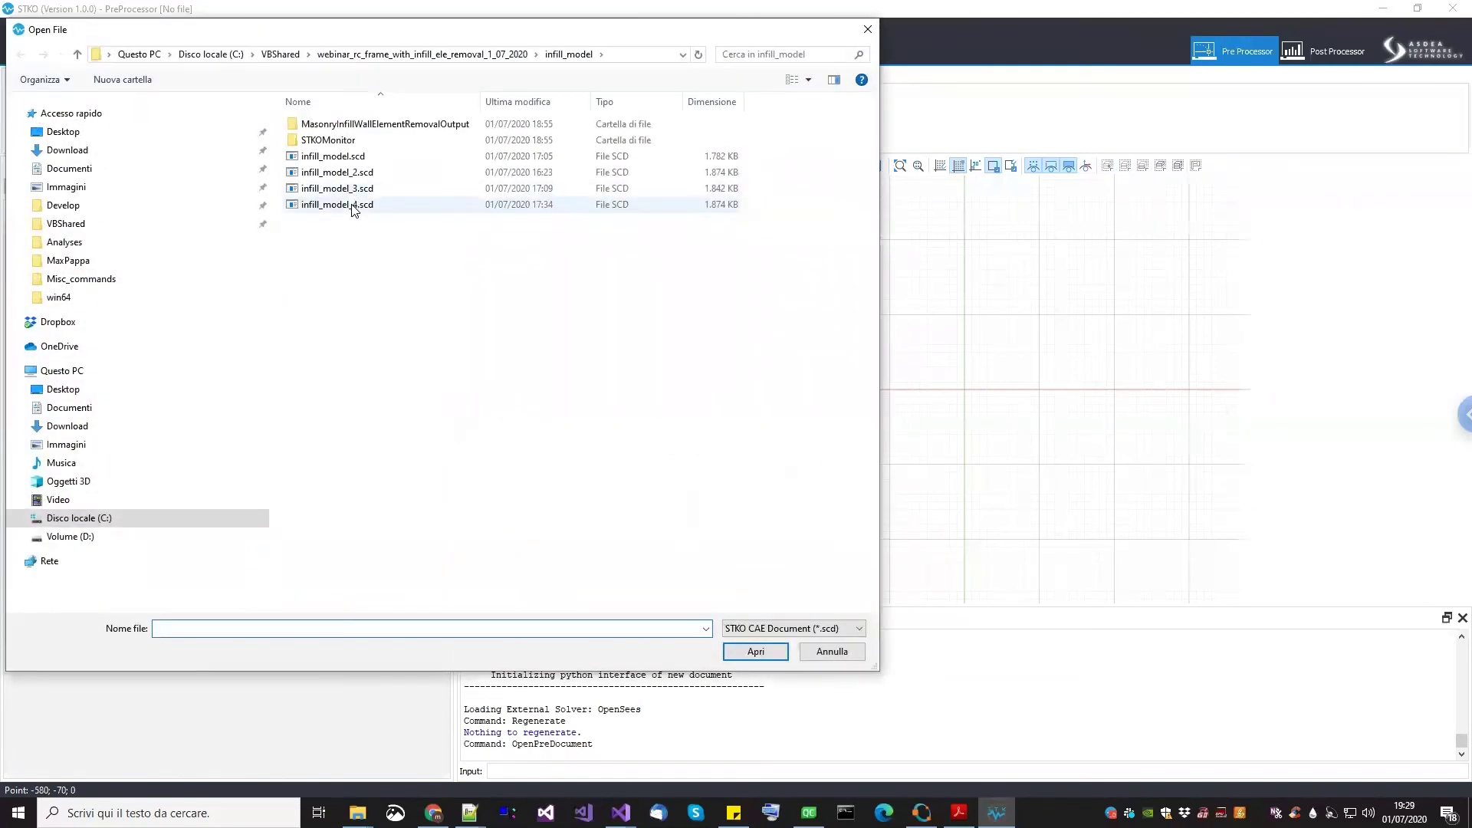
{"action": "double_click", "coordinate": [352, 206]}
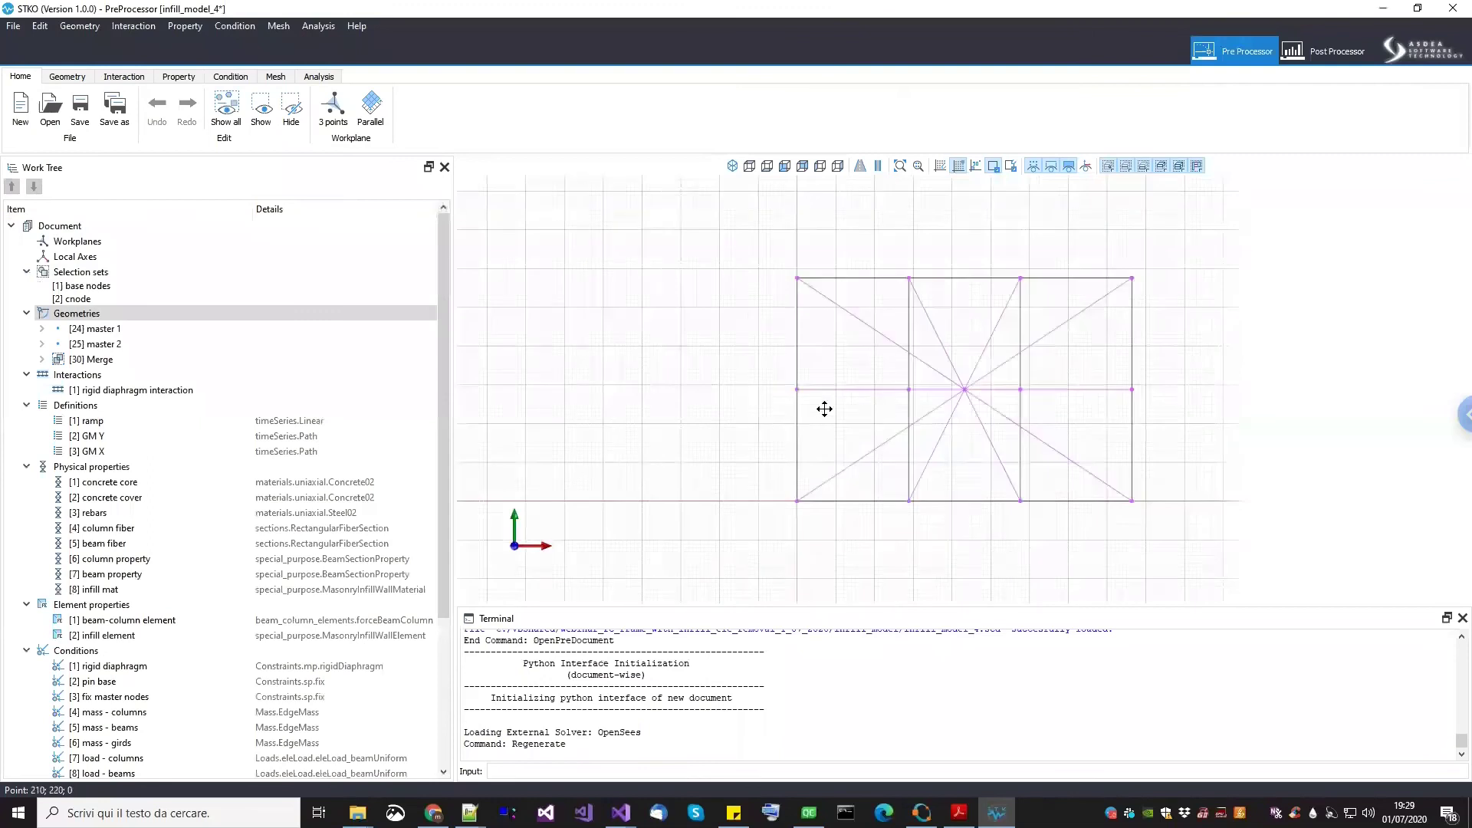
{"action": "middle_click_drag", "start_coordinate": [959, 401], "coordinate": [943, 460]}
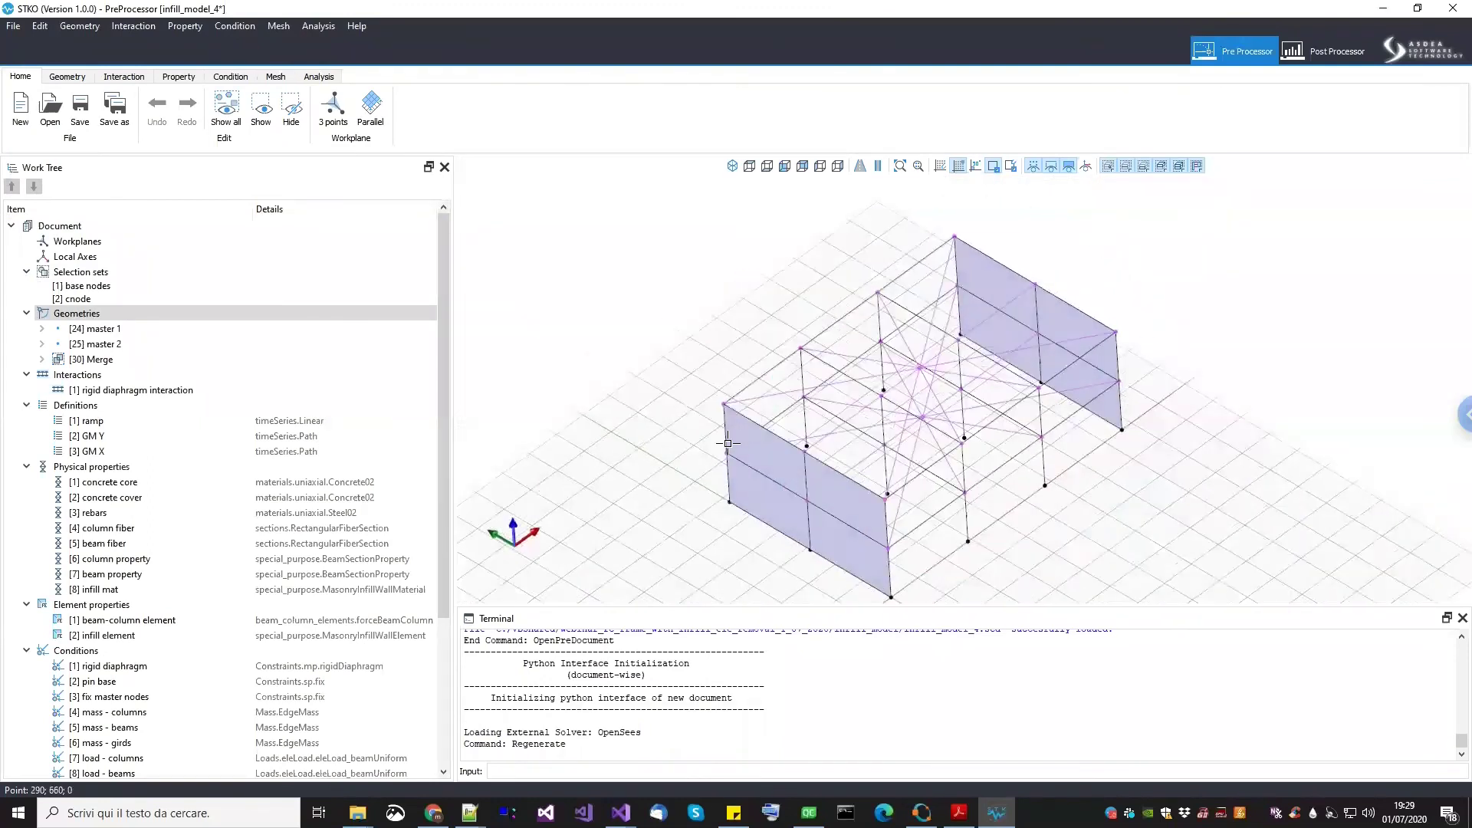
Switch to the meshing context and examine the merged frame geometry around the near infill wall
{"action": "left_click", "coordinate": [127, 362]}
{"action": "scroll", "coordinate": [756, 332], "scroll_direction": "down", "scroll_amount": 2}
{"action": "scroll", "coordinate": [837, 462], "scroll_direction": "up", "scroll_amount": 3}
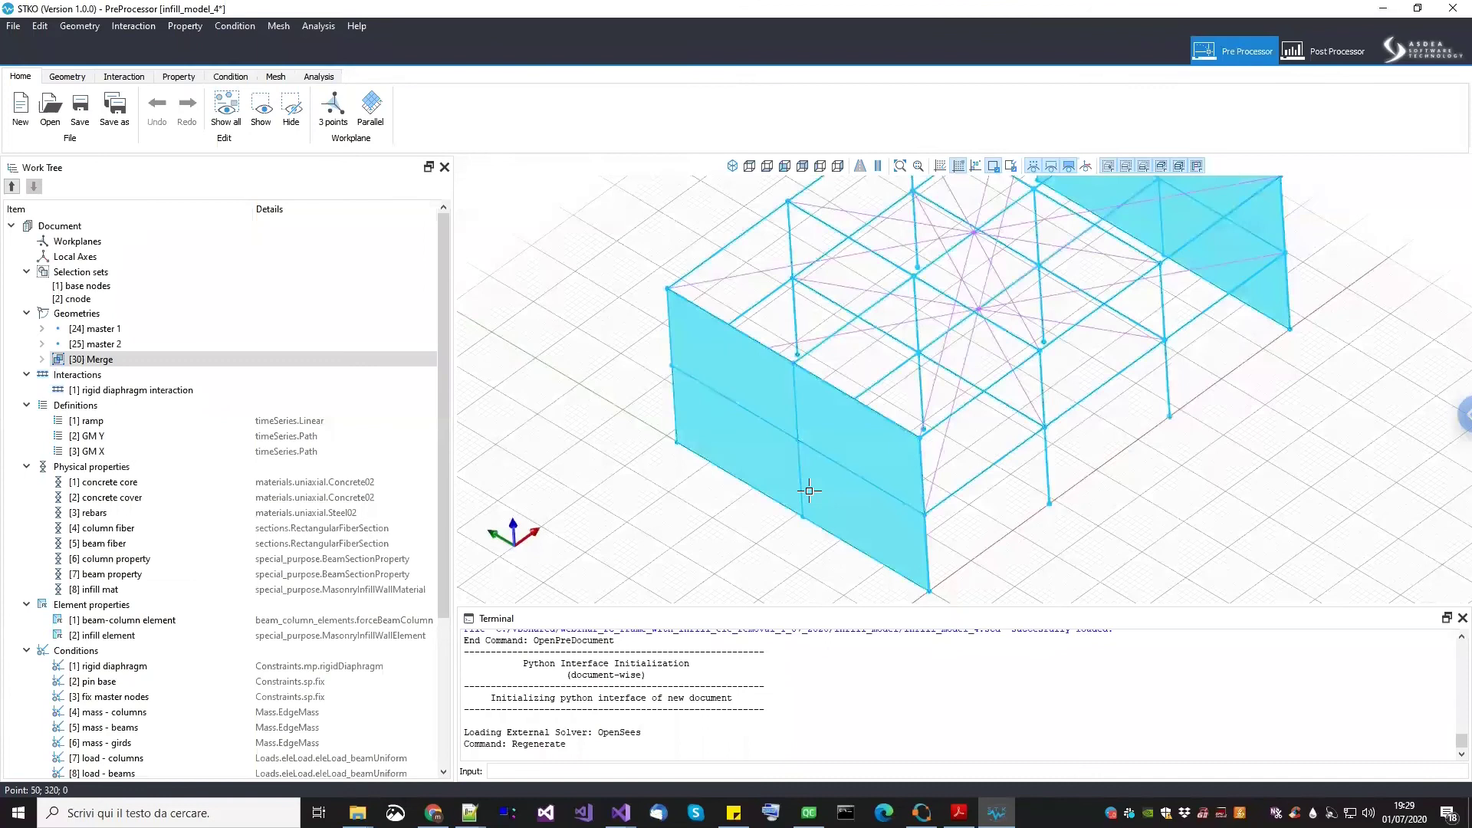
{"action": "scroll", "coordinate": [808, 492], "scroll_direction": "up", "scroll_amount": 1}
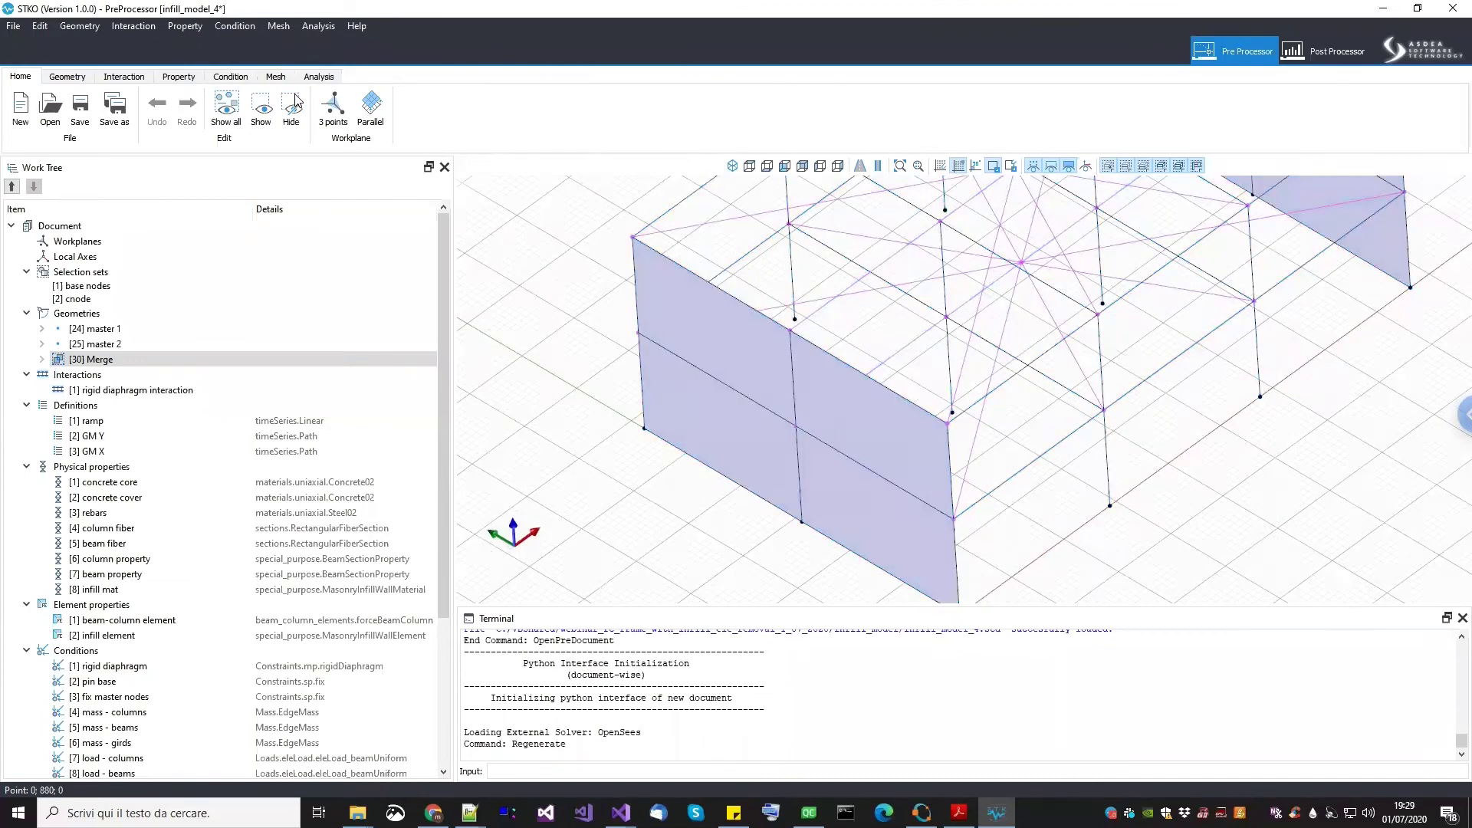
{"action": "left_click", "coordinate": [276, 77]}
{"action": "scroll", "coordinate": [667, 430], "scroll_direction": "up", "scroll_amount": 2}
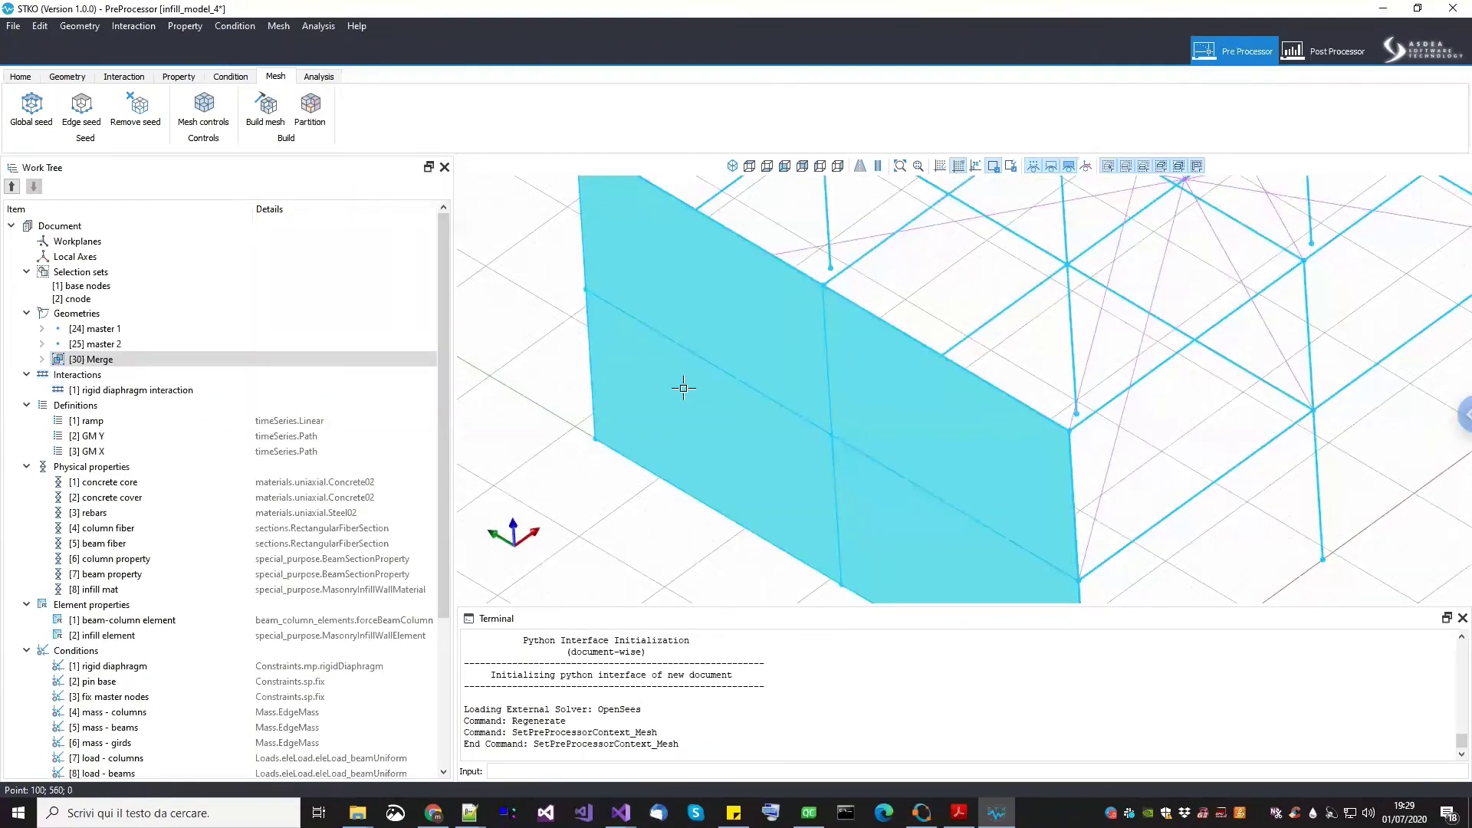
{"action": "scroll", "coordinate": [683, 388], "scroll_direction": "down", "scroll_amount": 3}
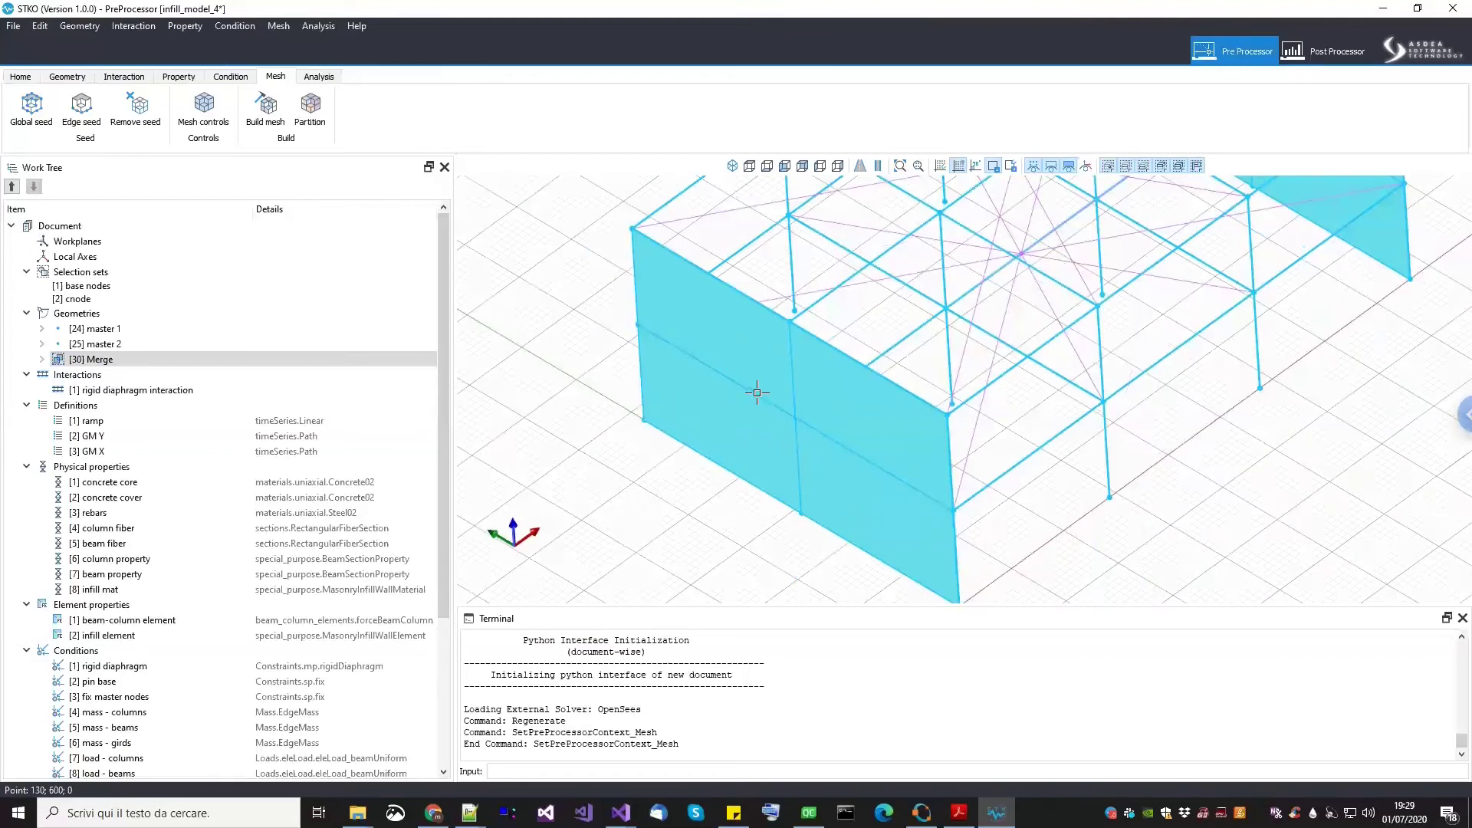
Expand the Merge geometry in the work tree and inspect the near infill wall's edges and faces
{"action": "left_click", "coordinate": [641, 354]}
{"action": "left_click", "coordinate": [639, 330]}
{"action": "left_click", "coordinate": [126, 359]}
{"action": "left_click", "coordinate": [42, 359]}
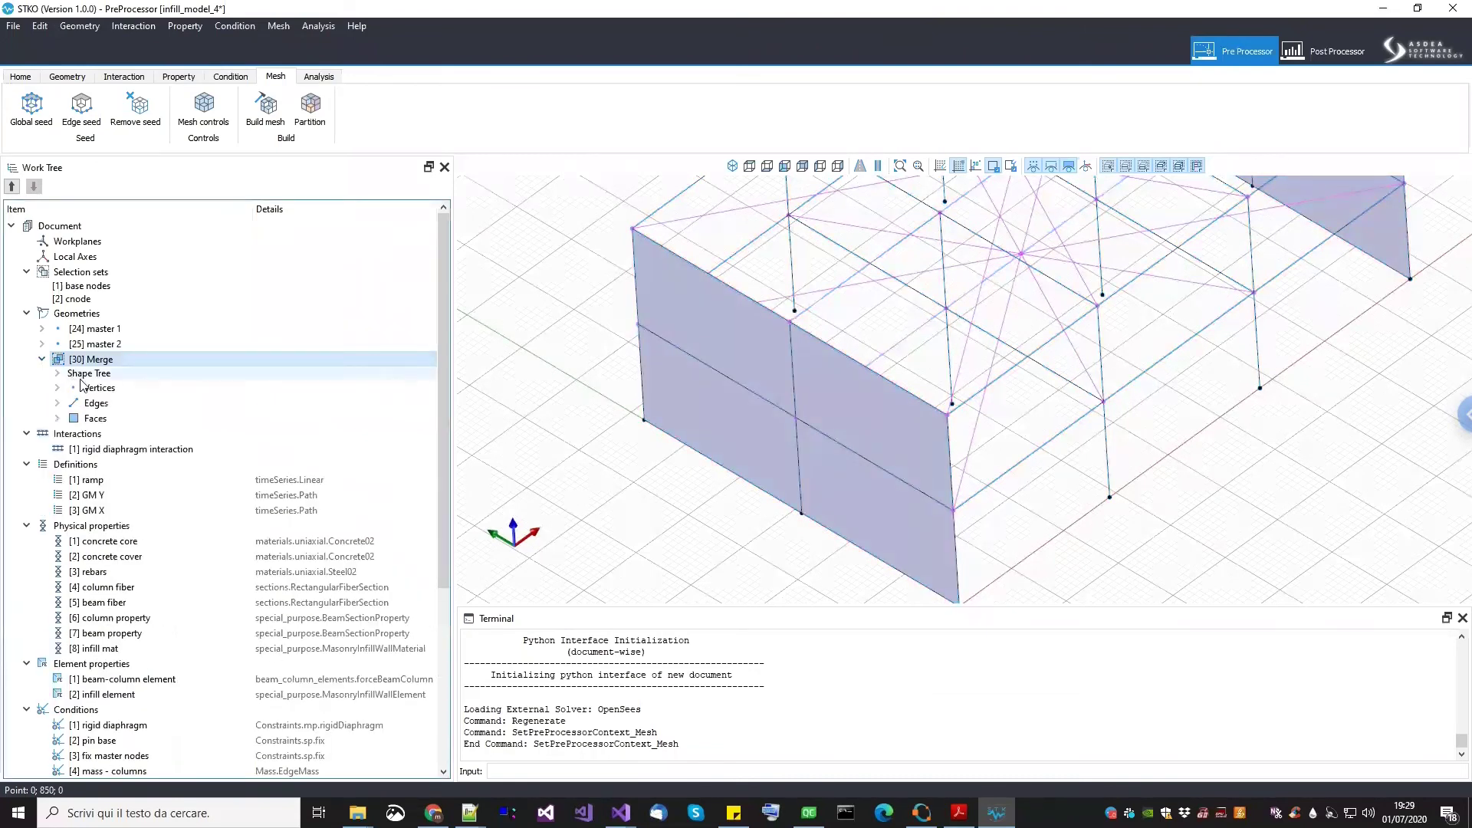
{"action": "left_click", "coordinate": [707, 444]}
{"action": "left_click", "coordinate": [649, 335]}
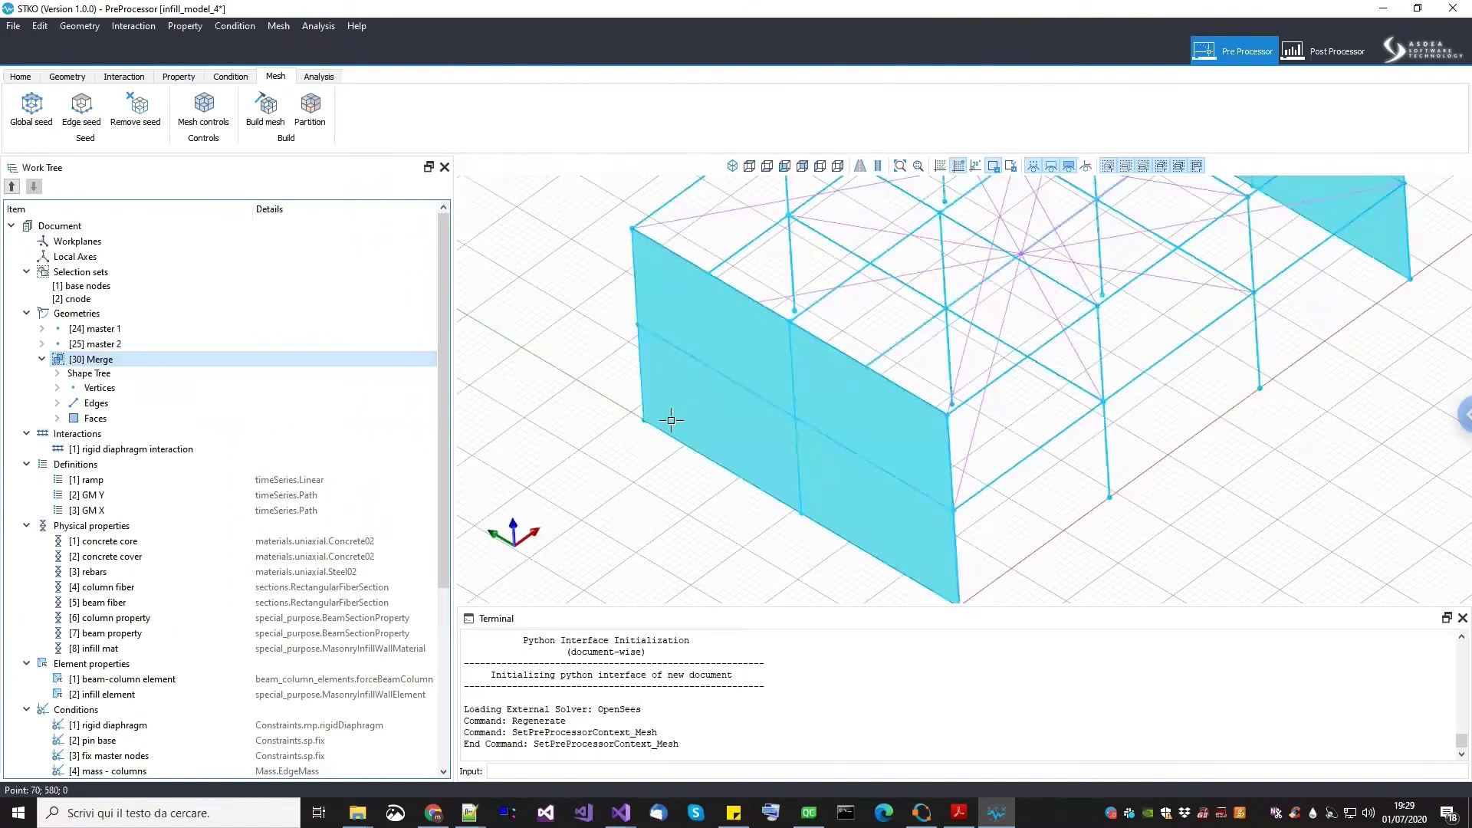
Switch to MasonryInfillWallElement.py in Notepad++ and go back through the script to its utility functions
{"action": "left_click", "coordinate": [469, 813]}
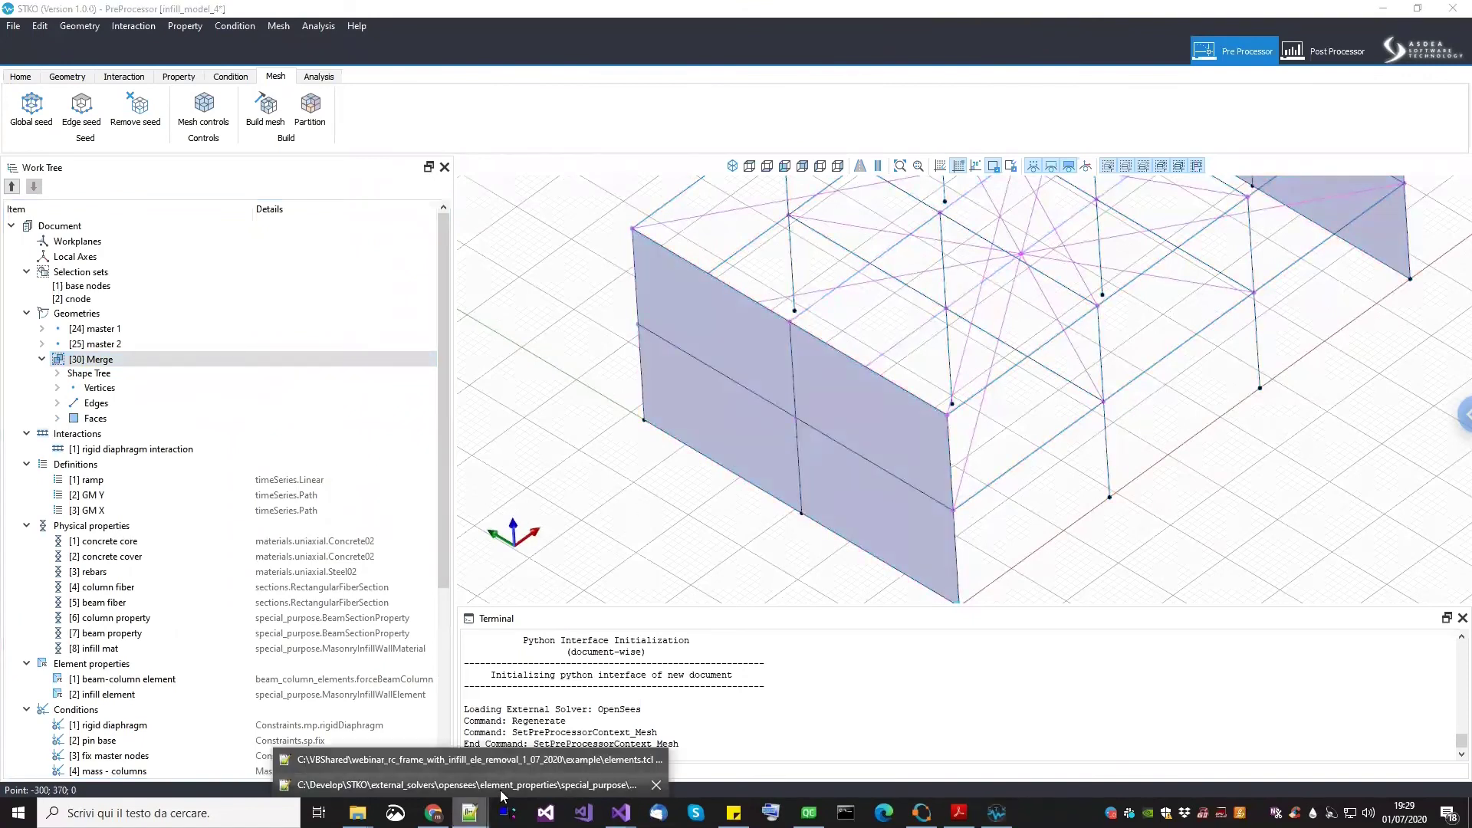
{"action": "left_click", "coordinate": [503, 790]}
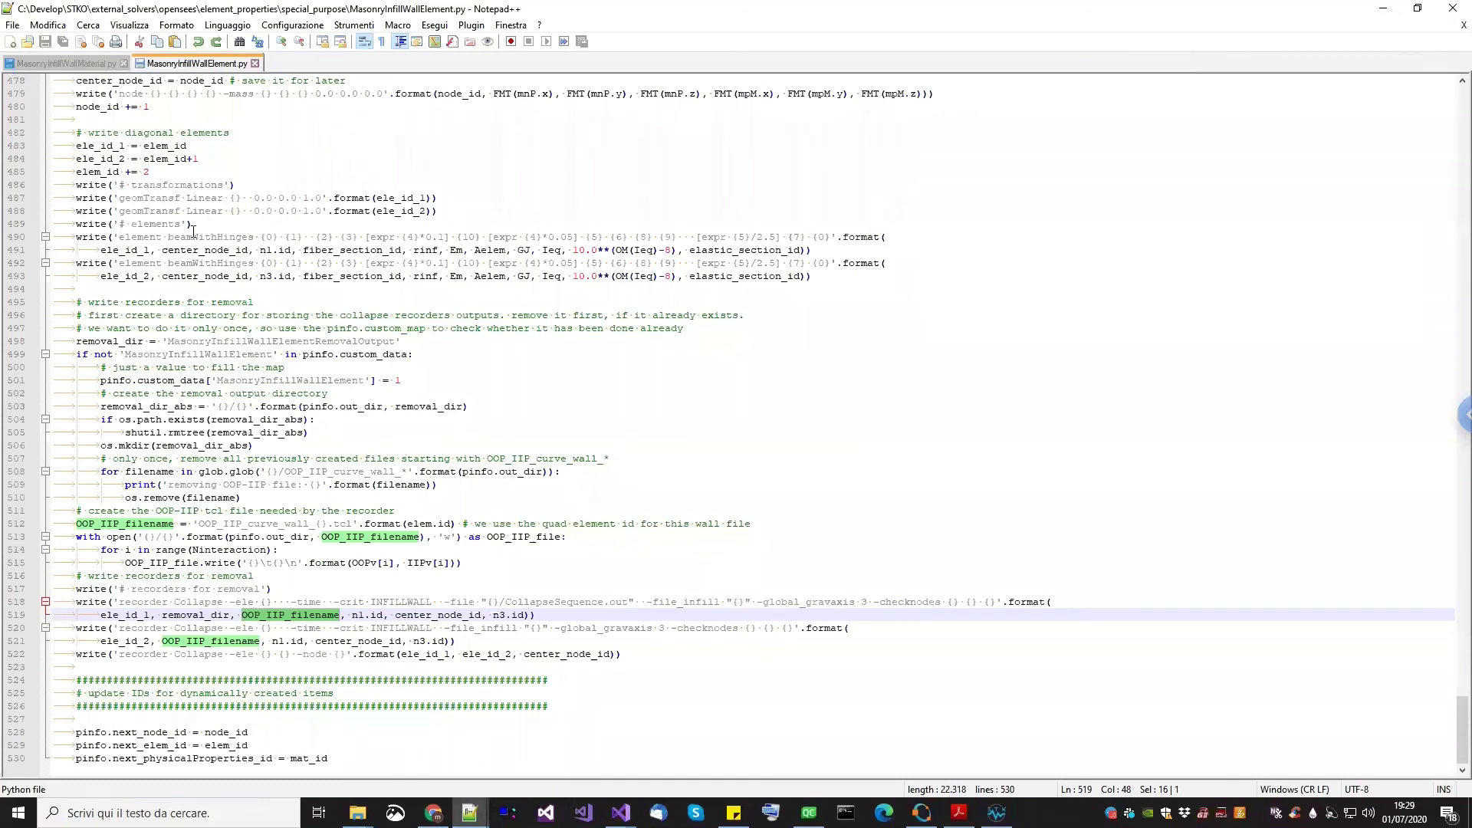
{"action": "scroll", "coordinate": [175, 358], "scroll_direction": "up", "scroll_amount": 20}
{"action": "scroll", "coordinate": [175, 357], "scroll_direction": "up", "scroll_amount": 20}
{"action": "scroll", "coordinate": [175, 358], "scroll_direction": "up", "scroll_amount": 20}
{"action": "scroll", "coordinate": [177, 360], "scroll_direction": "up", "scroll_amount": 20}
{"action": "scroll", "coordinate": [176, 361], "scroll_direction": "up", "scroll_amount": 9}
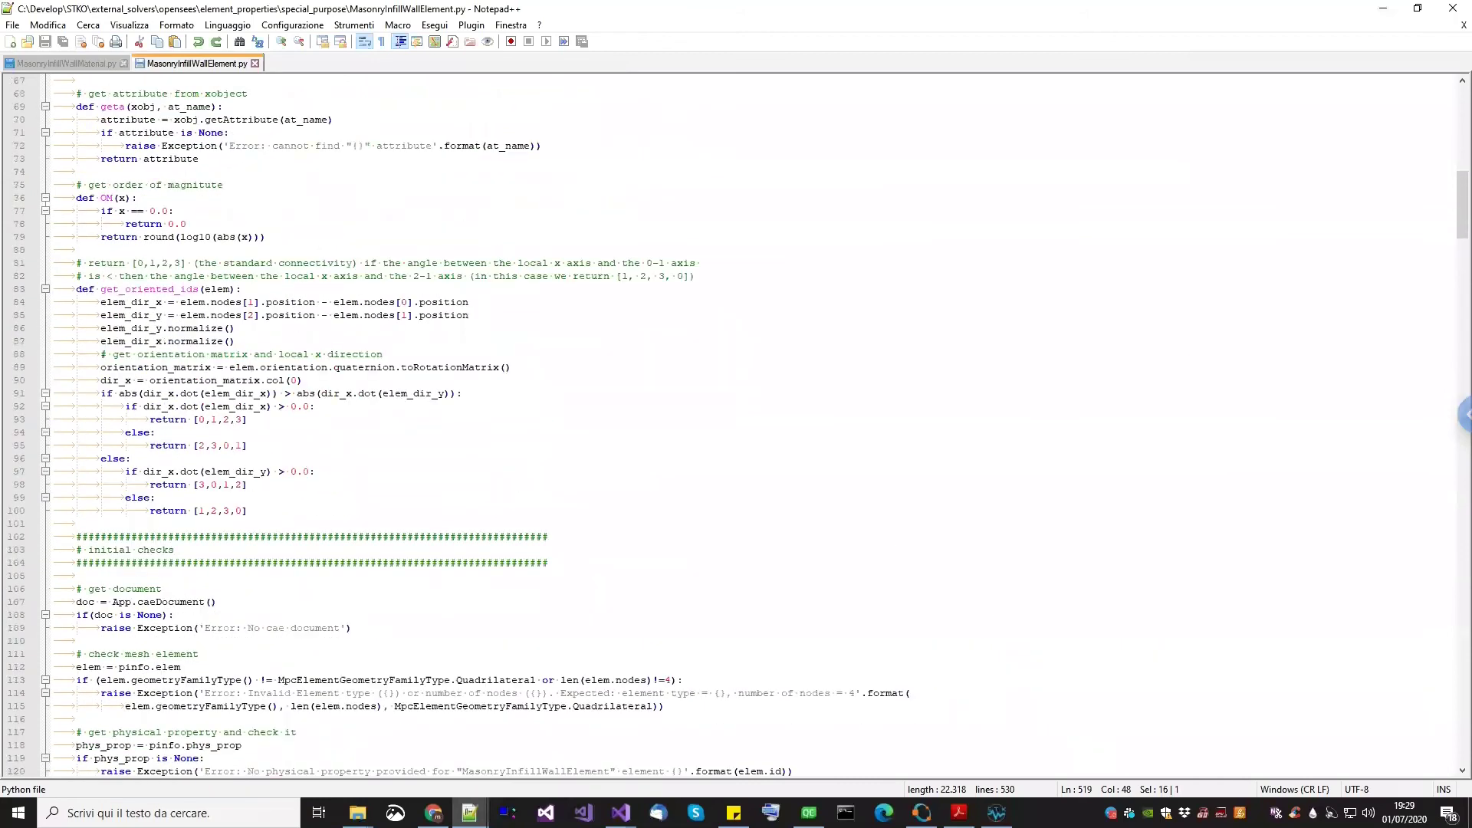
Return to STKO and review the model's physical properties, element properties and conditions in the work tree
{"action": "key", "text": "alt+Tab"}
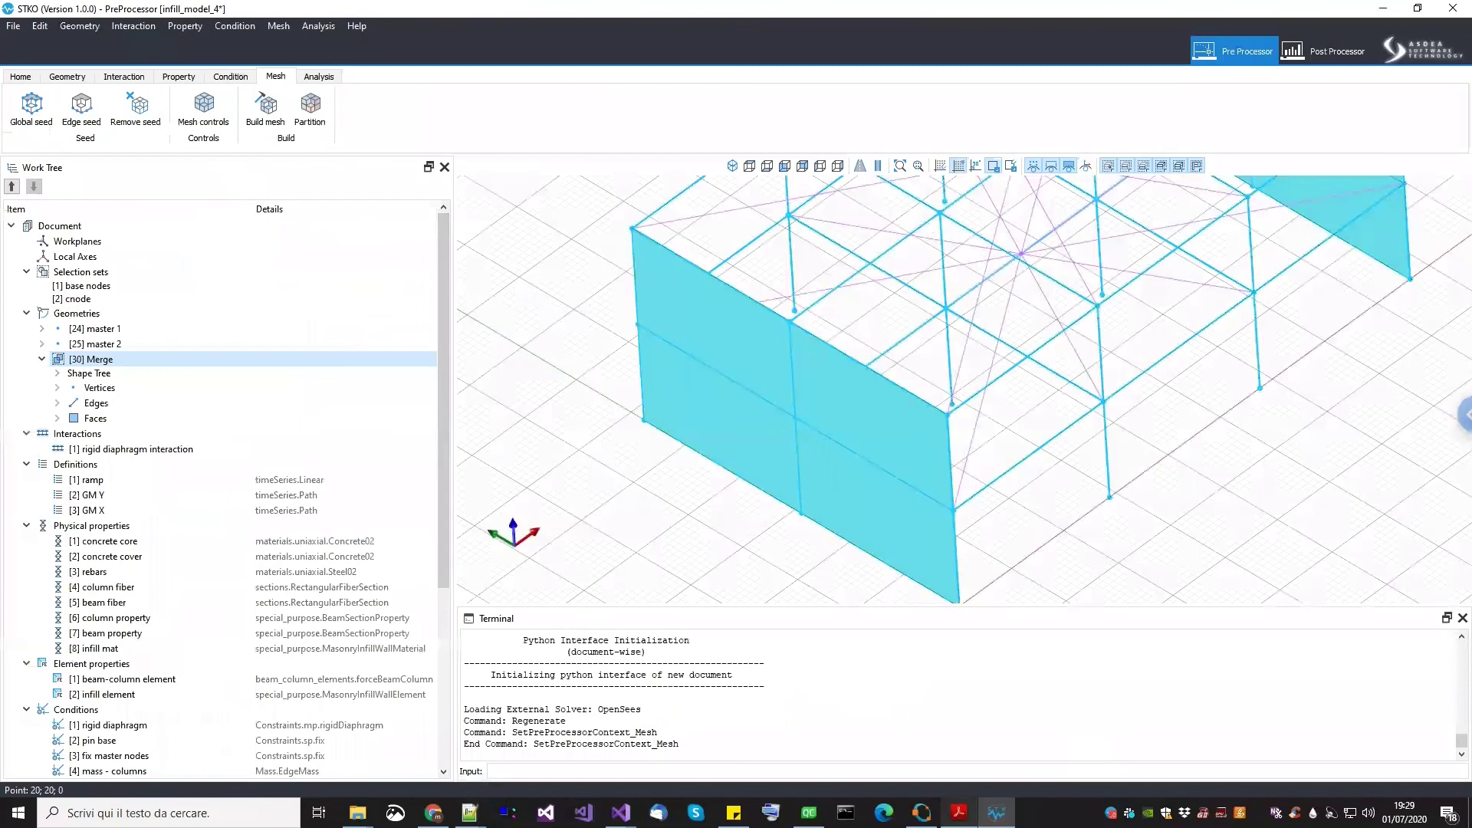
{"action": "scroll", "coordinate": [118, 583], "scroll_direction": "down", "scroll_amount": 1}
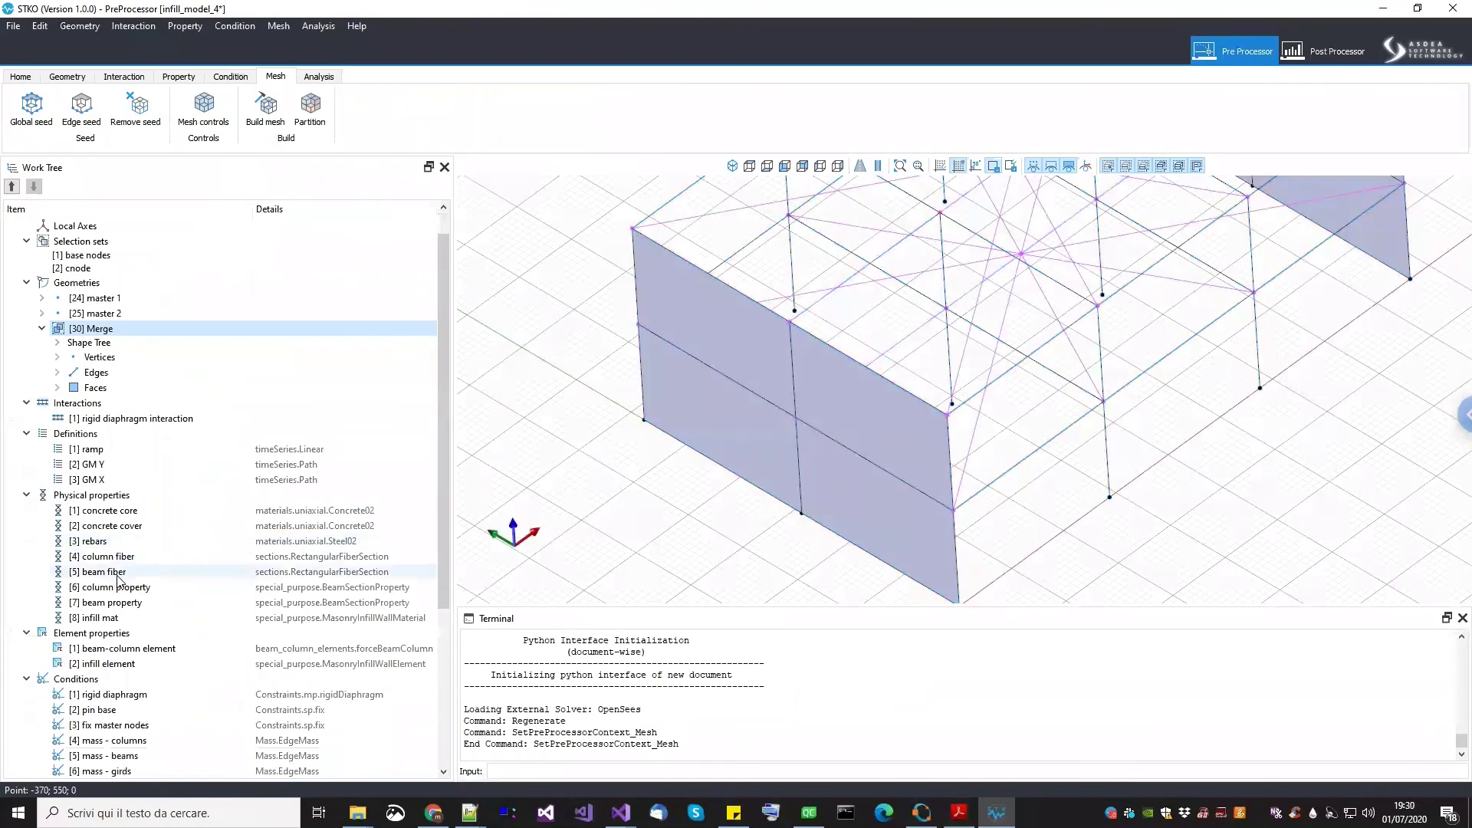
{"action": "scroll", "coordinate": [119, 583], "scroll_direction": "down", "scroll_amount": 1}
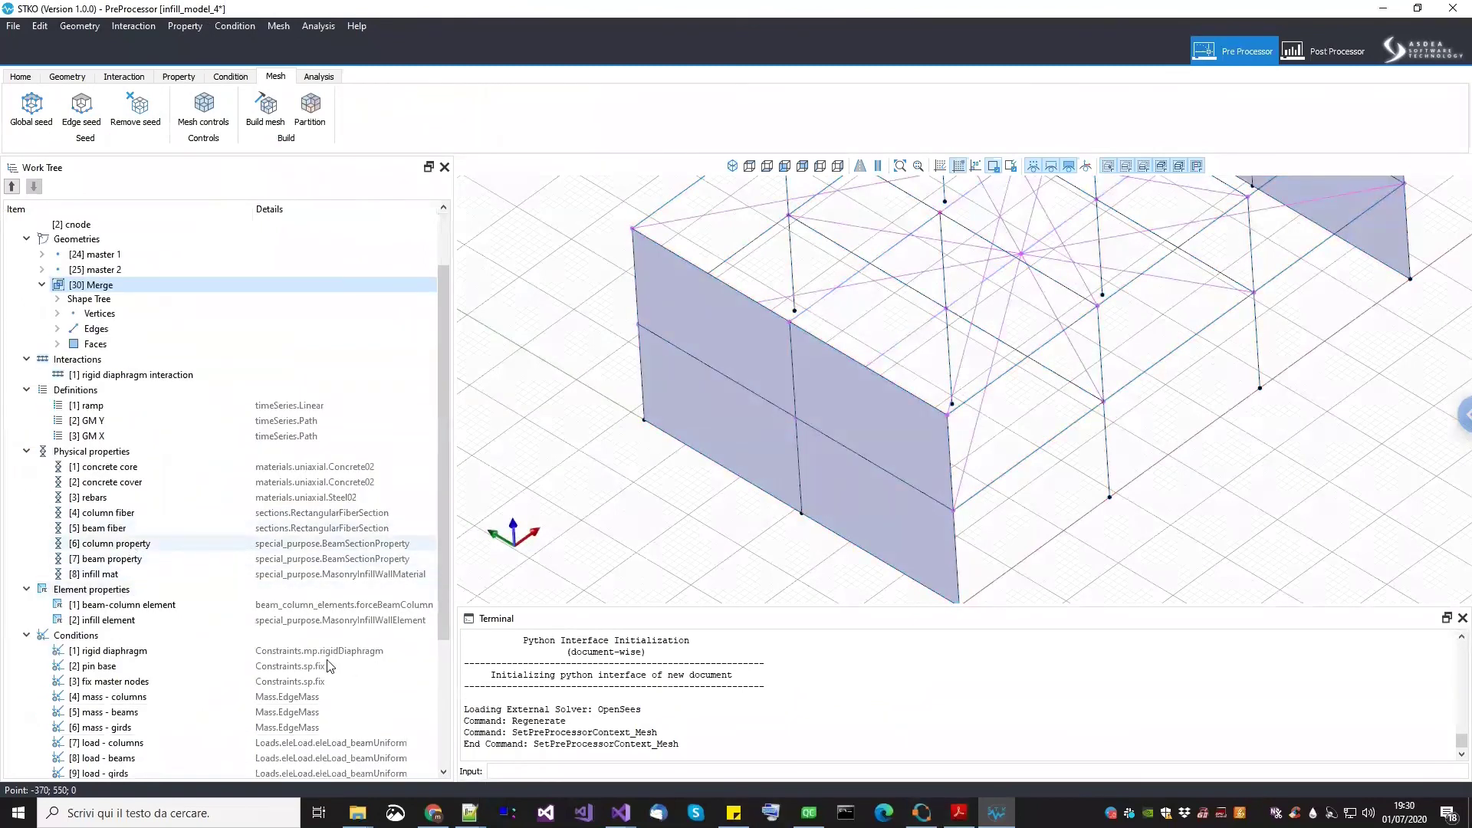
Switch to MasonryInfillWallElement.py in Notepad++ and examine the writeTcl function, highlighting its name and the document check lines
{"action": "left_click", "coordinate": [469, 812]}
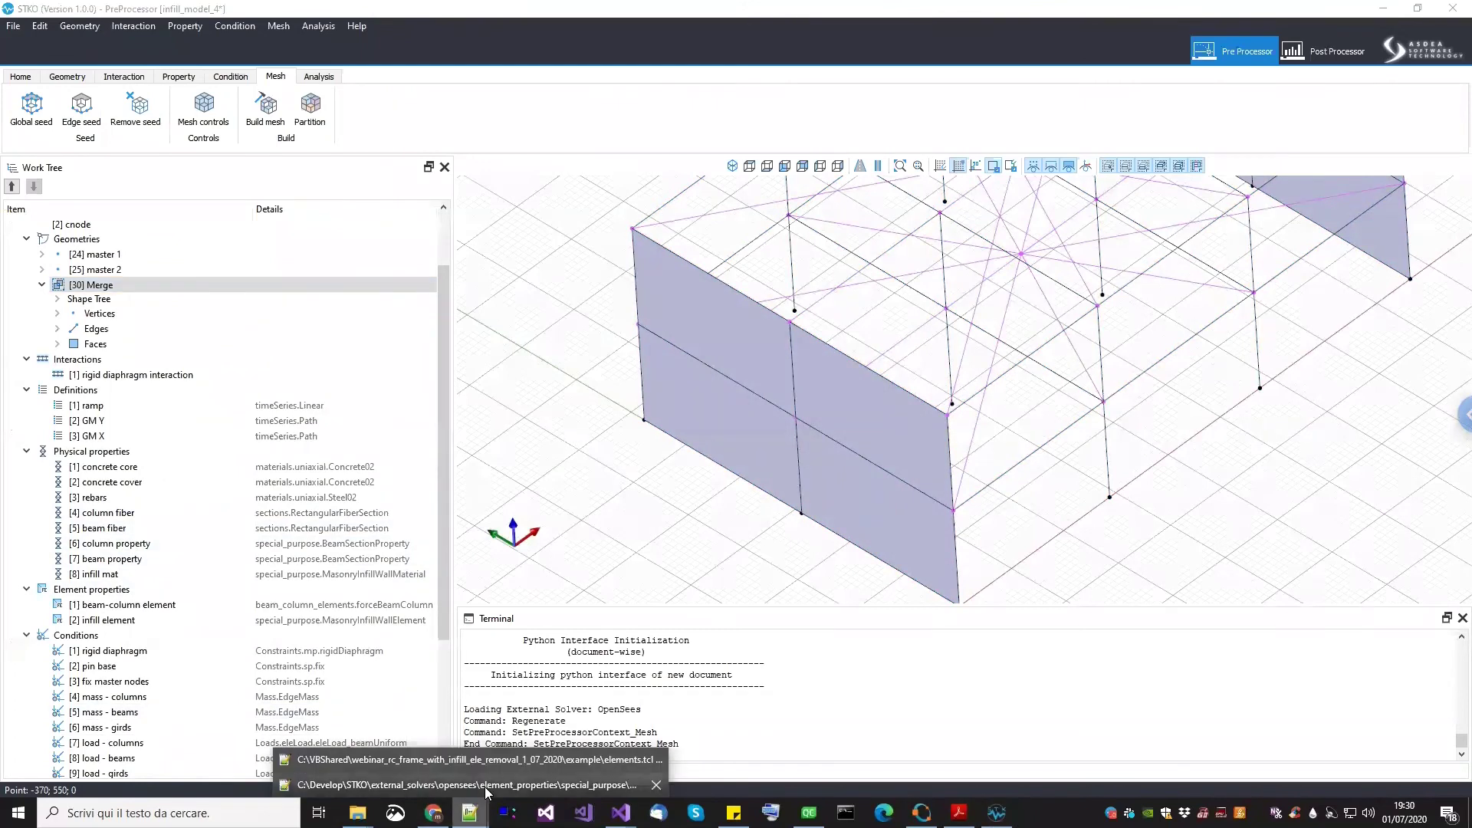
{"action": "left_click", "coordinate": [482, 786]}
{"action": "scroll", "coordinate": [259, 197], "scroll_direction": "up", "scroll_amount": 7}
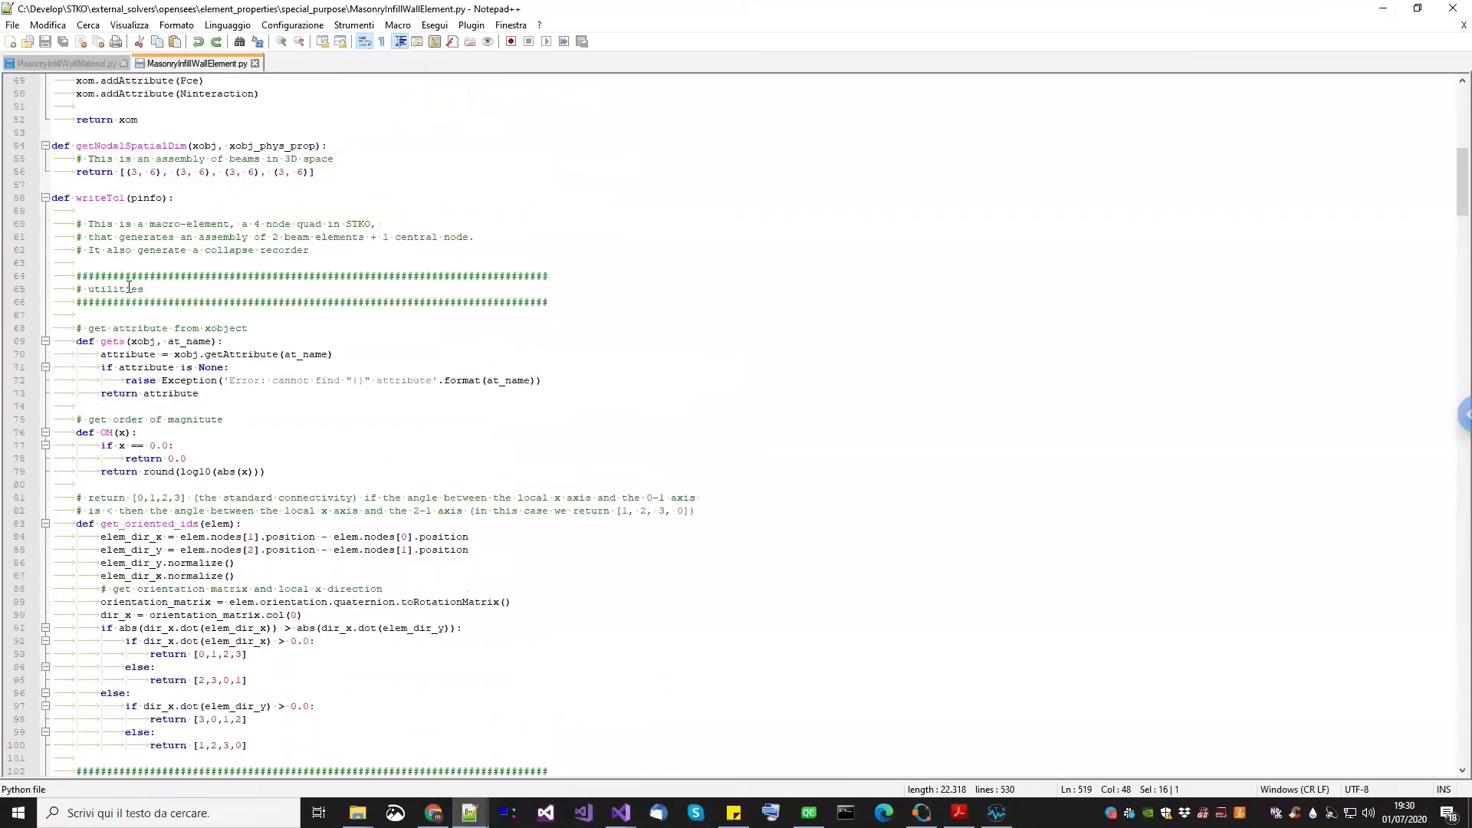
{"action": "double_click", "coordinate": [111, 238]}
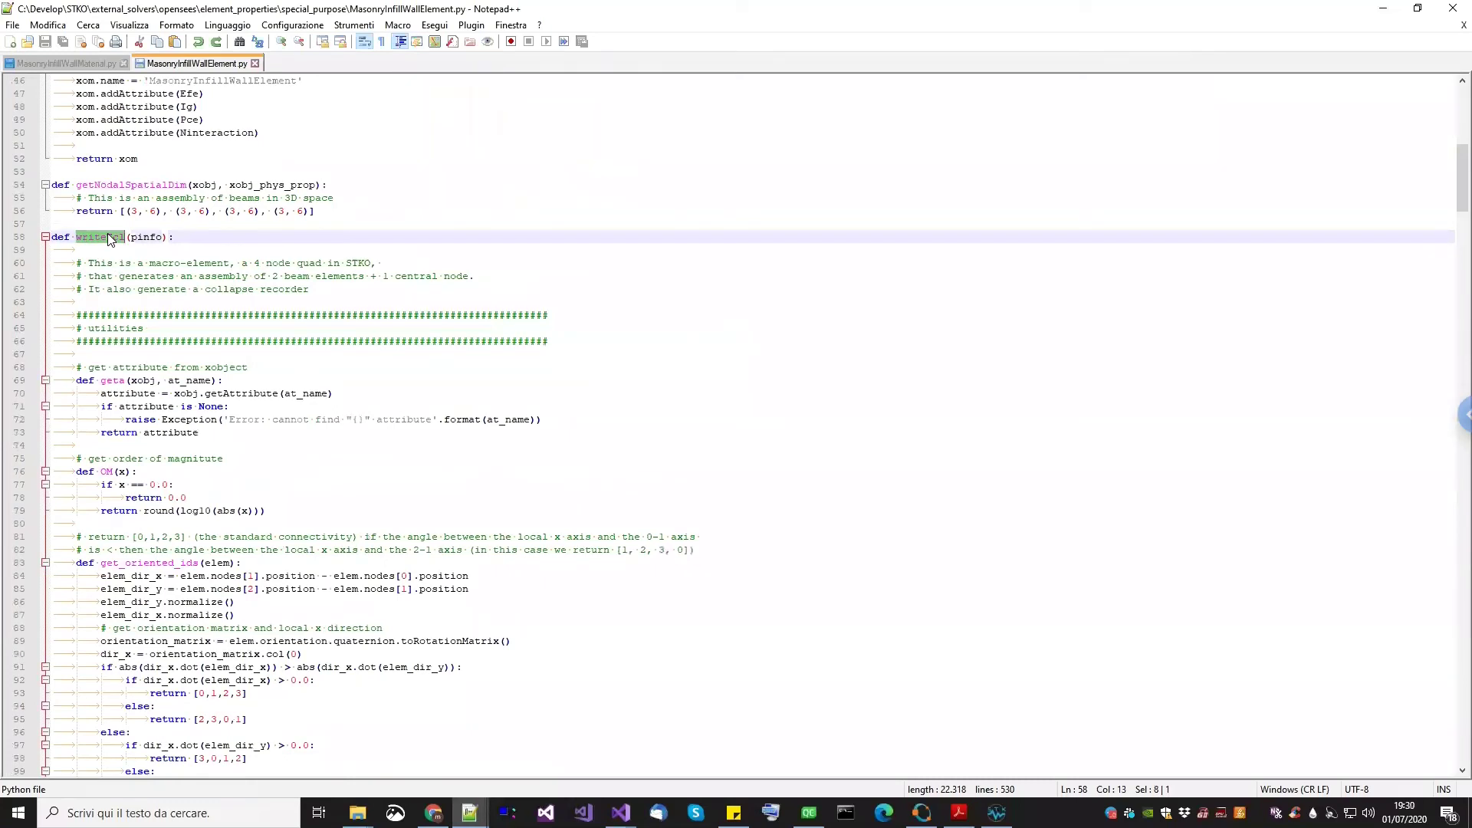
{"action": "scroll", "coordinate": [129, 440], "scroll_direction": "down", "scroll_amount": 2}
{"action": "scroll", "coordinate": [127, 459], "scroll_direction": "down", "scroll_amount": 4}
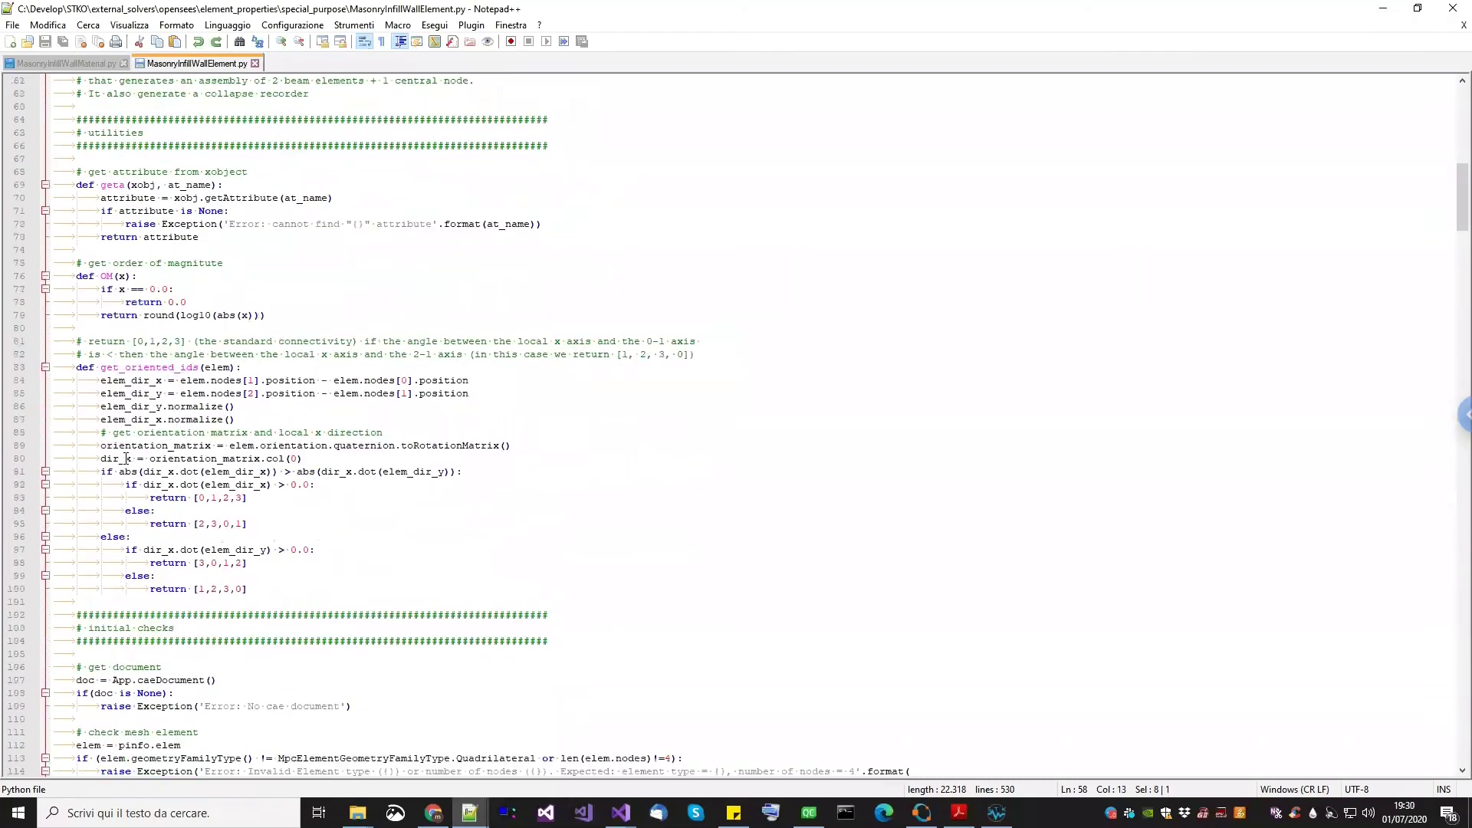
{"action": "left_click_drag", "start_coordinate": [77, 641], "coordinate": [175, 654]}
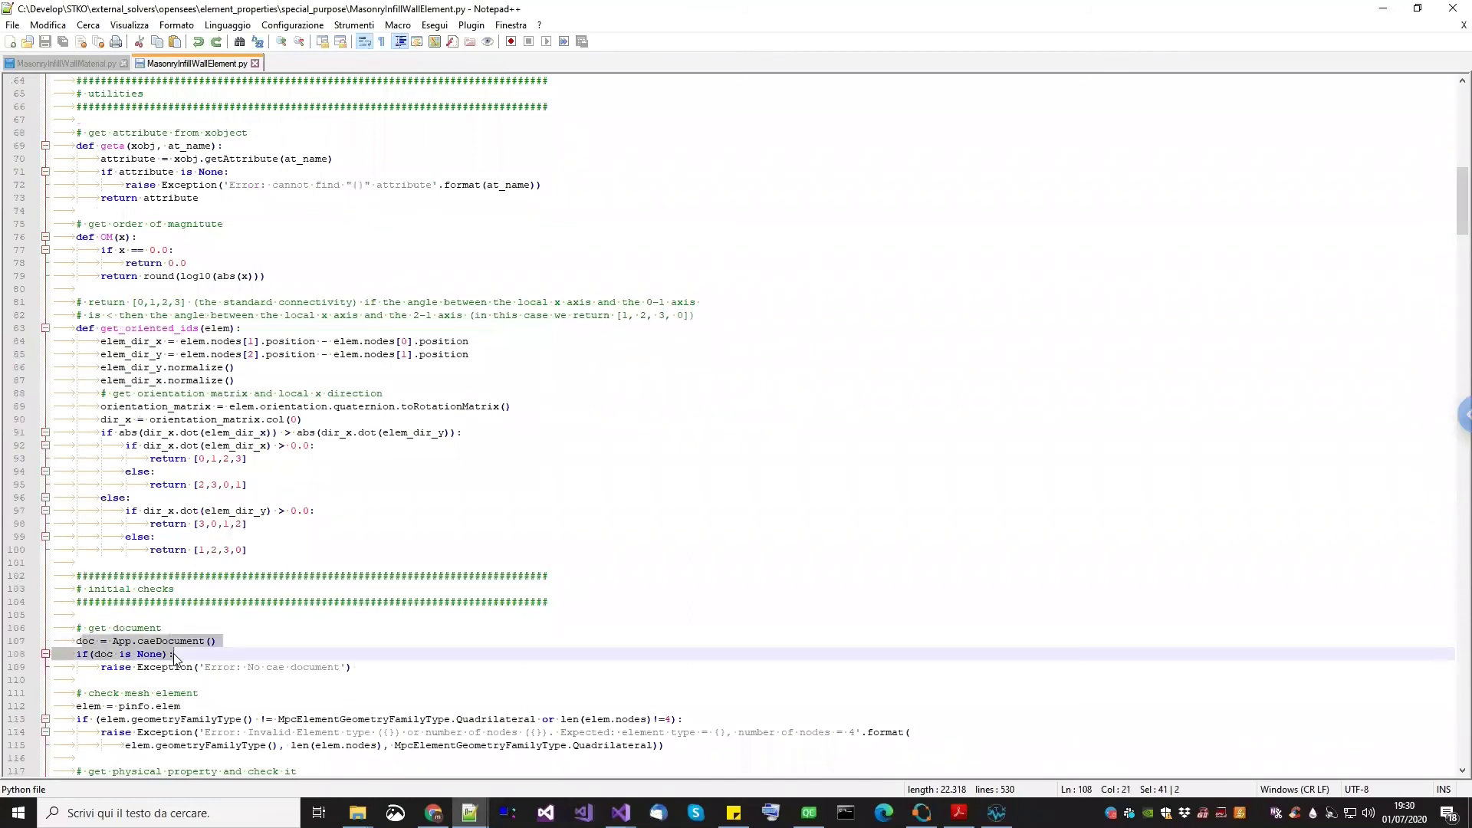
{"action": "scroll", "coordinate": [142, 650], "scroll_direction": "down", "scroll_amount": 4}
Switch to STKO and inspect the near infill wall's quadrilateral panels
{"action": "left_click", "coordinate": [997, 813]}
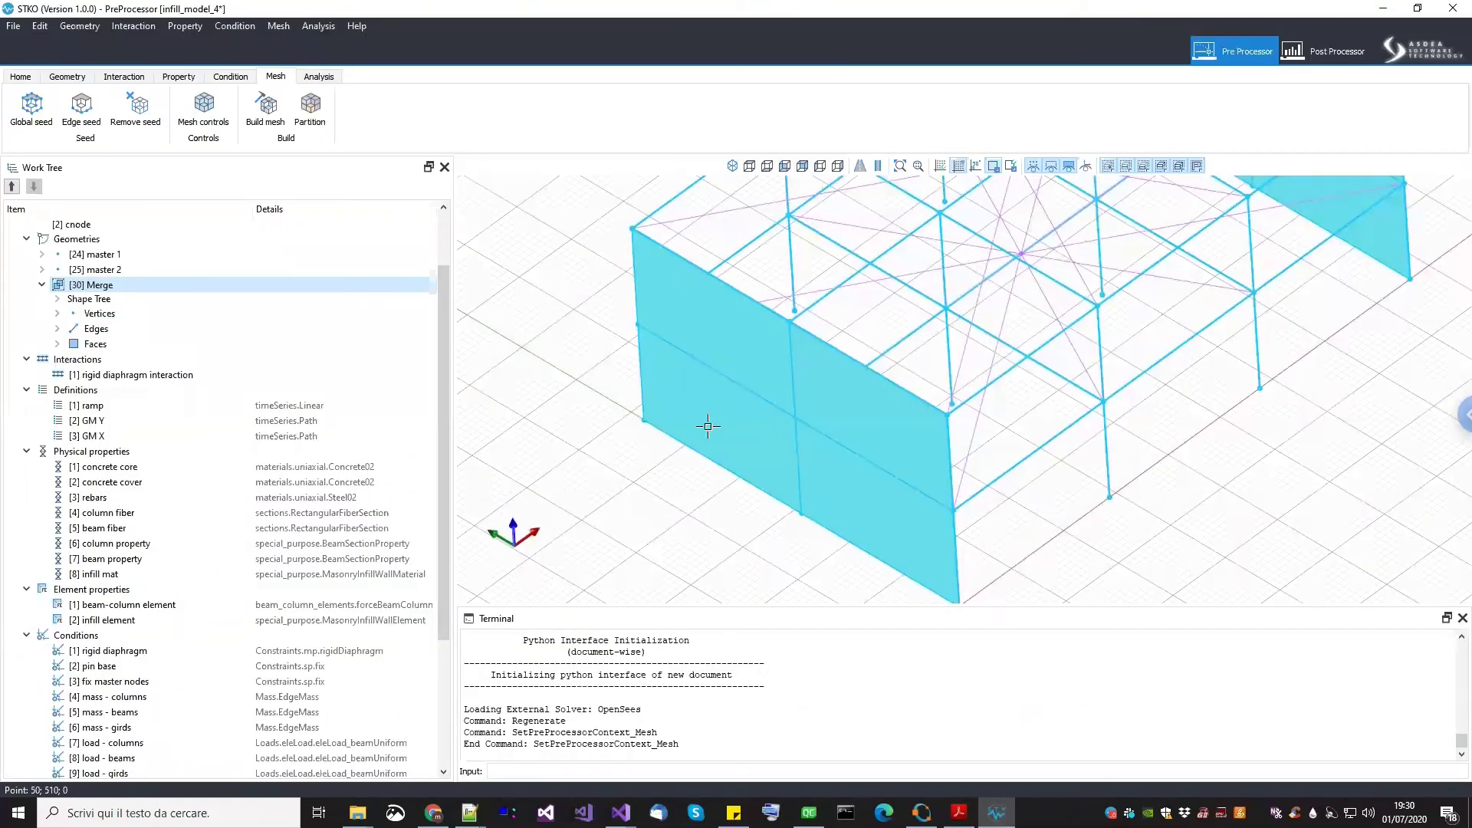
{"action": "left_click", "coordinate": [708, 426]}
{"action": "middle_click_drag", "start_coordinate": [708, 426], "coordinate": [717, 449]}
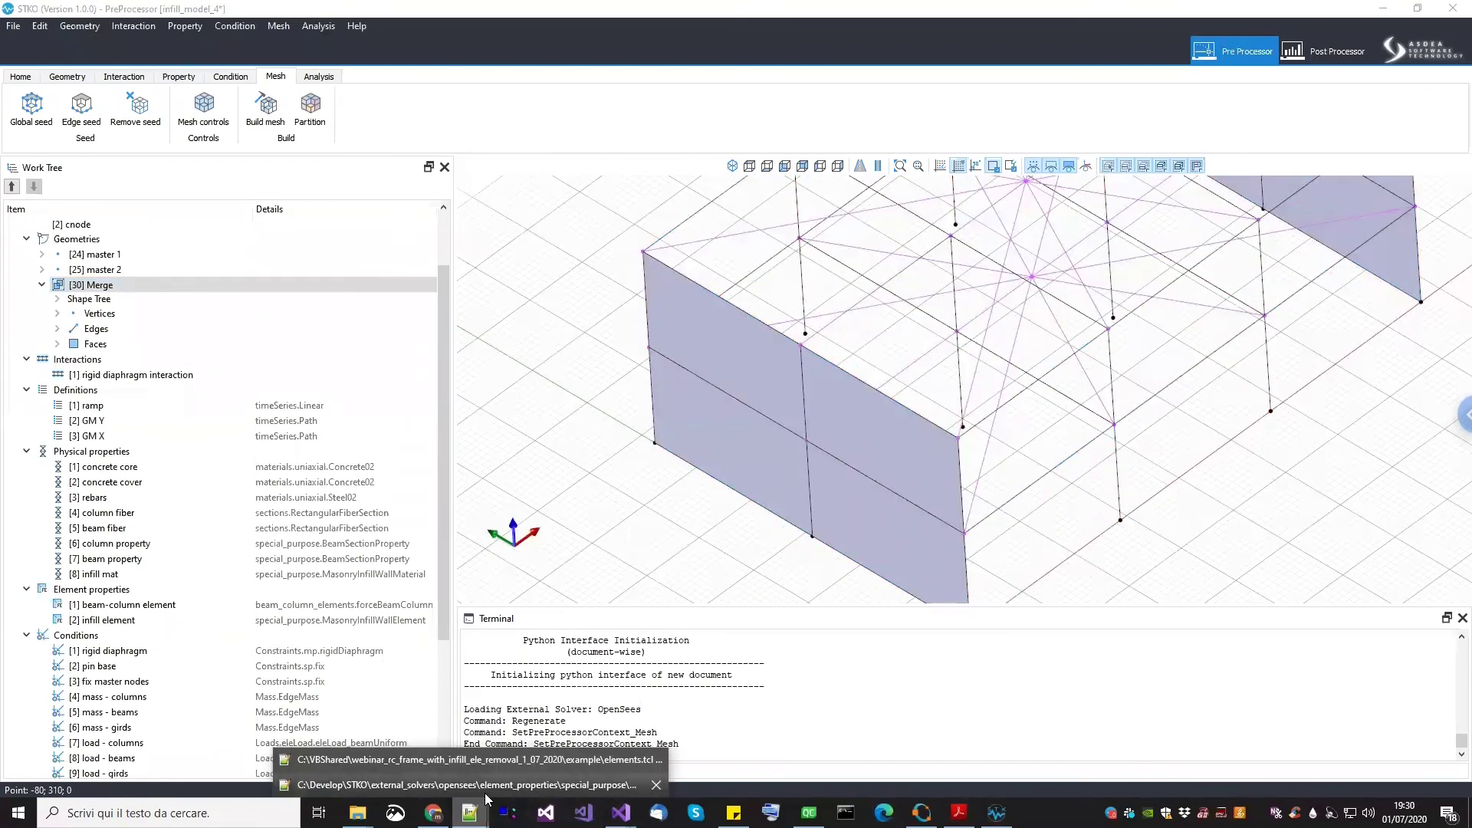
Return to MasonryInfillWallElement.py in Notepad++, examine the quadrilateral element check and highlight the n1 to n4 node assignments
{"action": "left_click", "coordinate": [485, 795]}
{"action": "scroll", "coordinate": [140, 540], "scroll_direction": "down", "scroll_amount": 2}
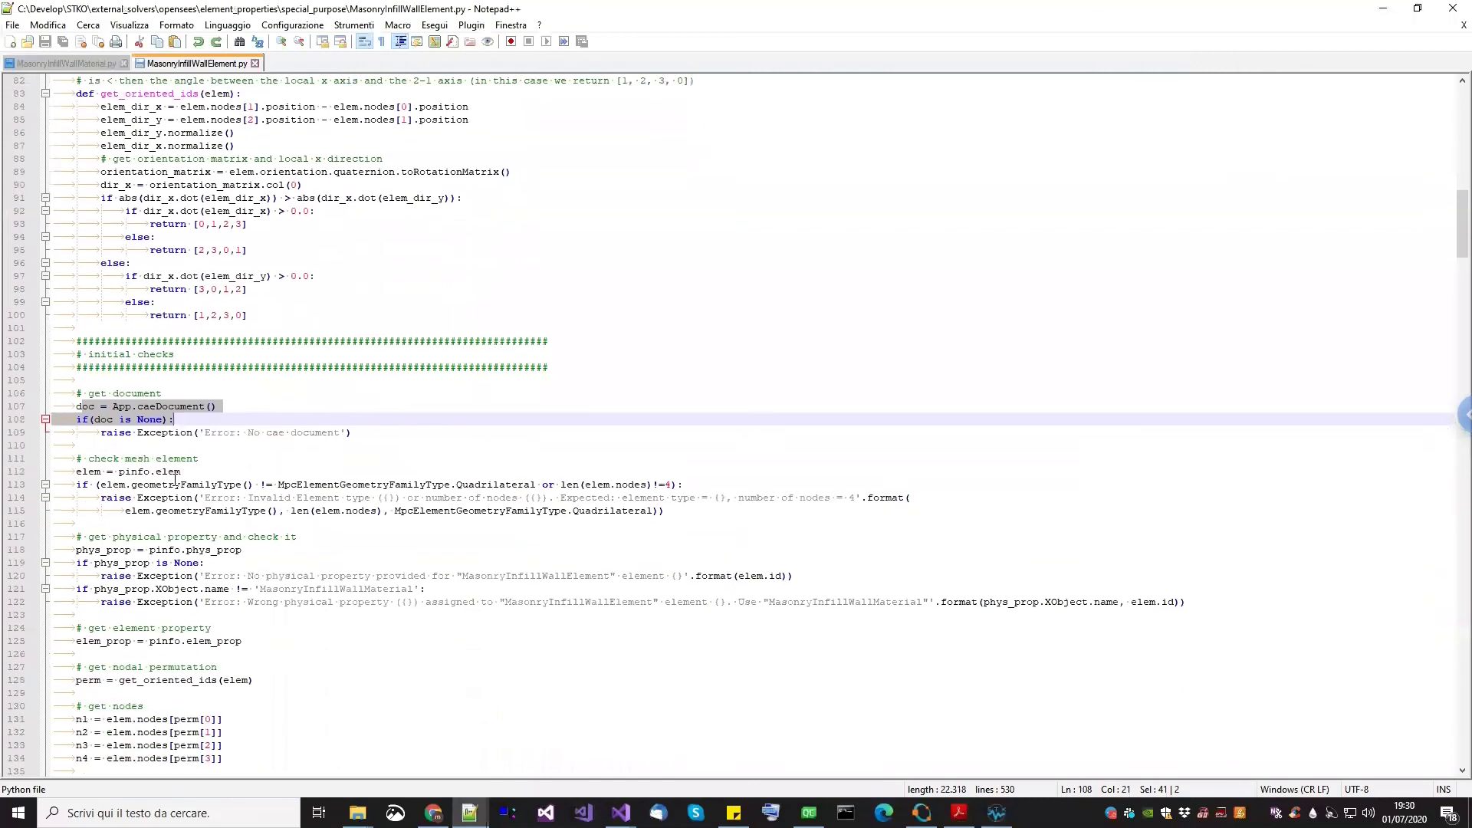
{"action": "left_click", "coordinate": [474, 481]}
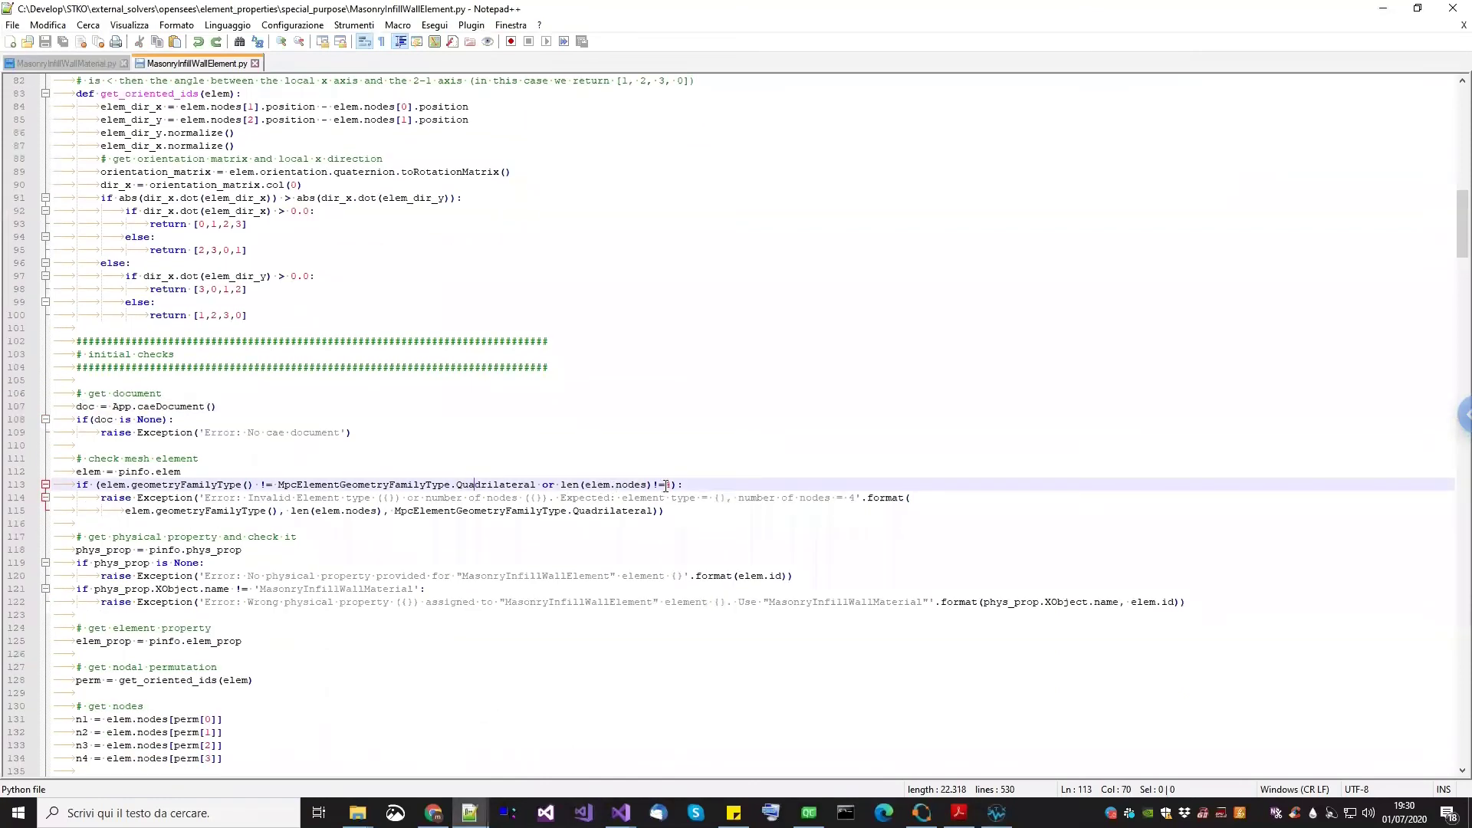
{"action": "scroll", "coordinate": [498, 526], "scroll_direction": "down", "scroll_amount": 4}
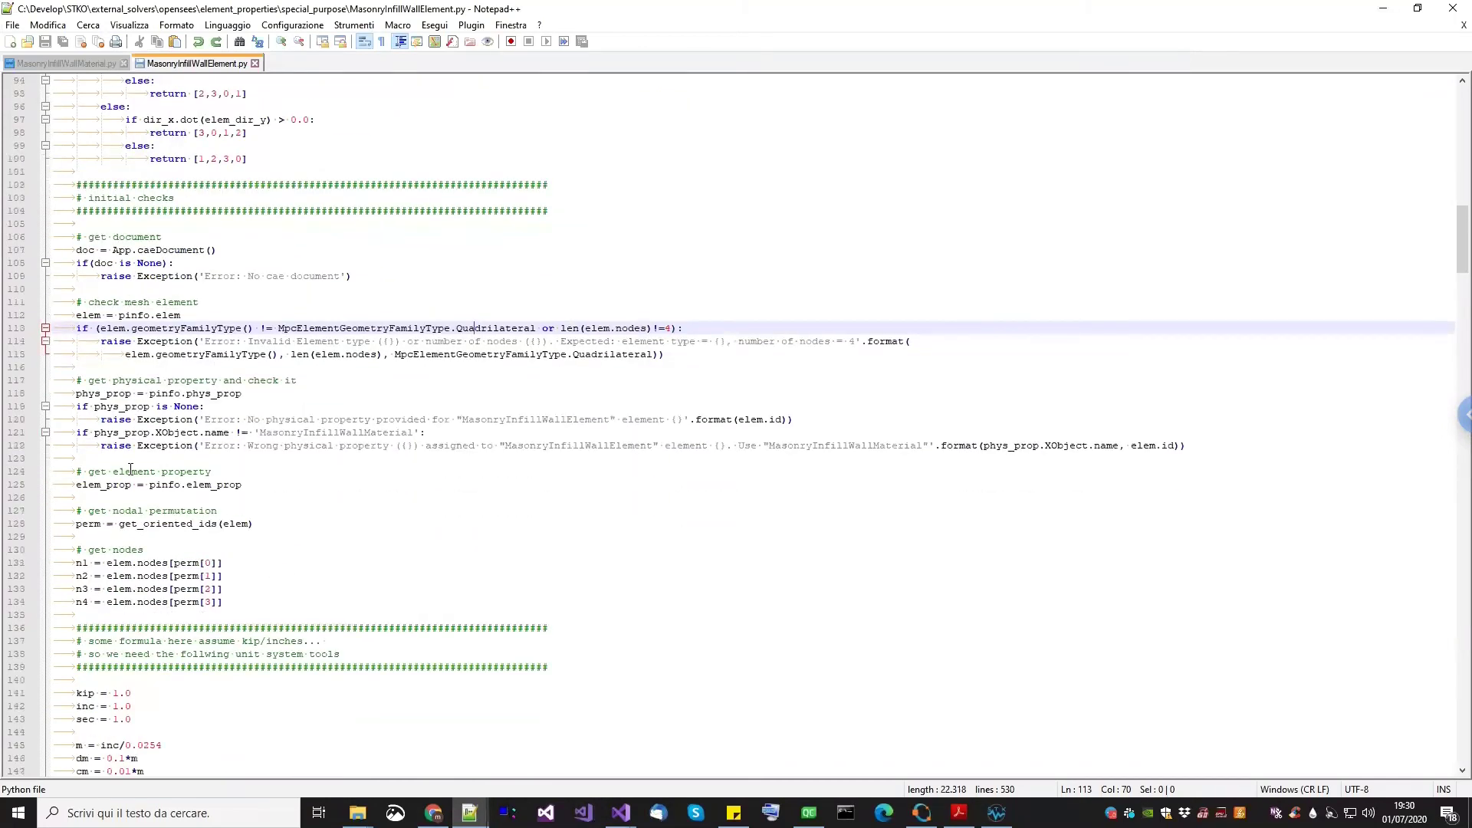
{"action": "left_click_drag", "start_coordinate": [76, 563], "coordinate": [223, 602]}
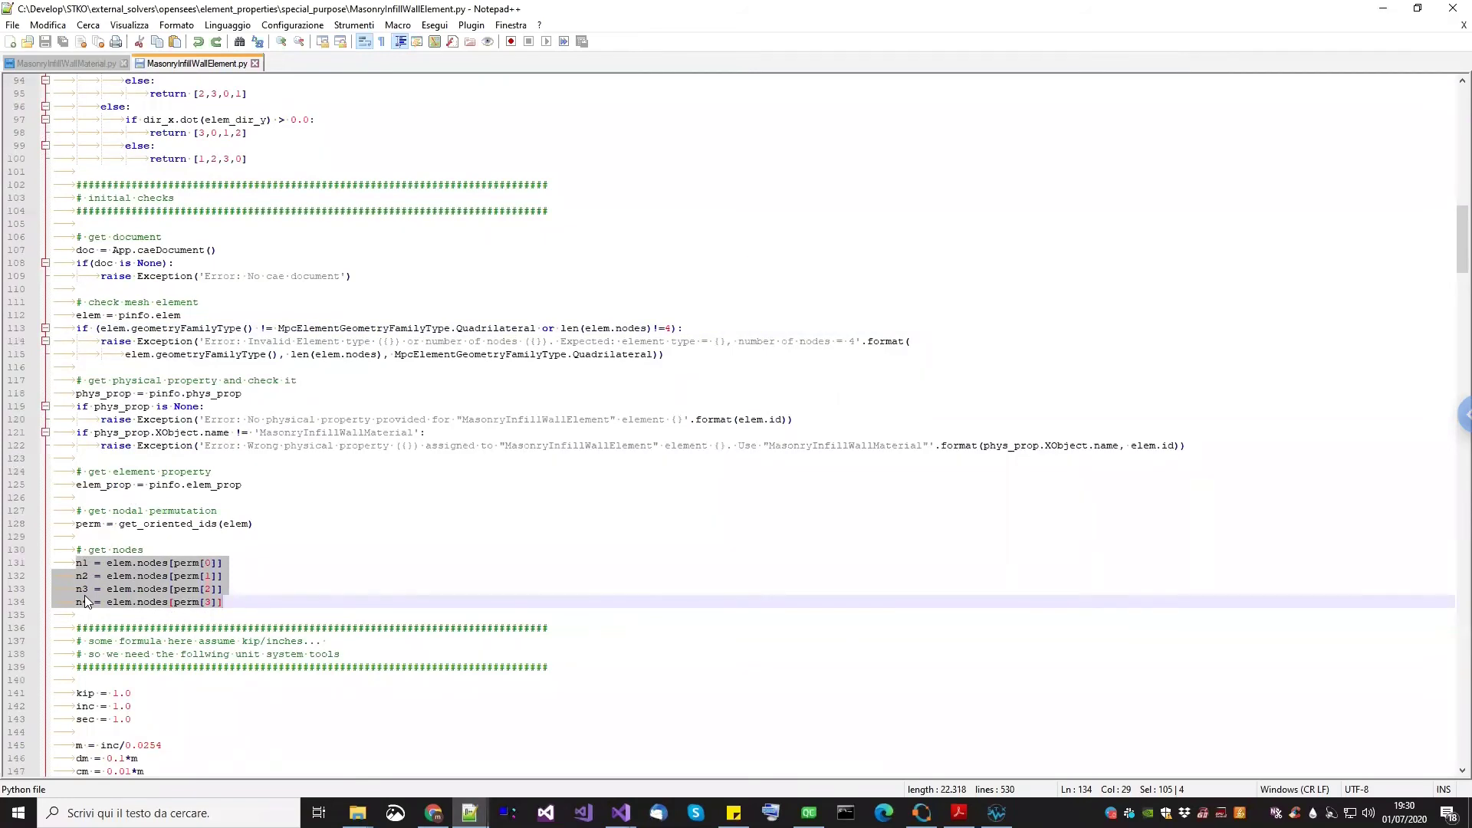
Go through the script's unit, input and calculation sections to the code that writes the midspan node and diagonal elements
{"action": "scroll", "coordinate": [811, 477], "scroll_direction": "down", "scroll_amount": 20}
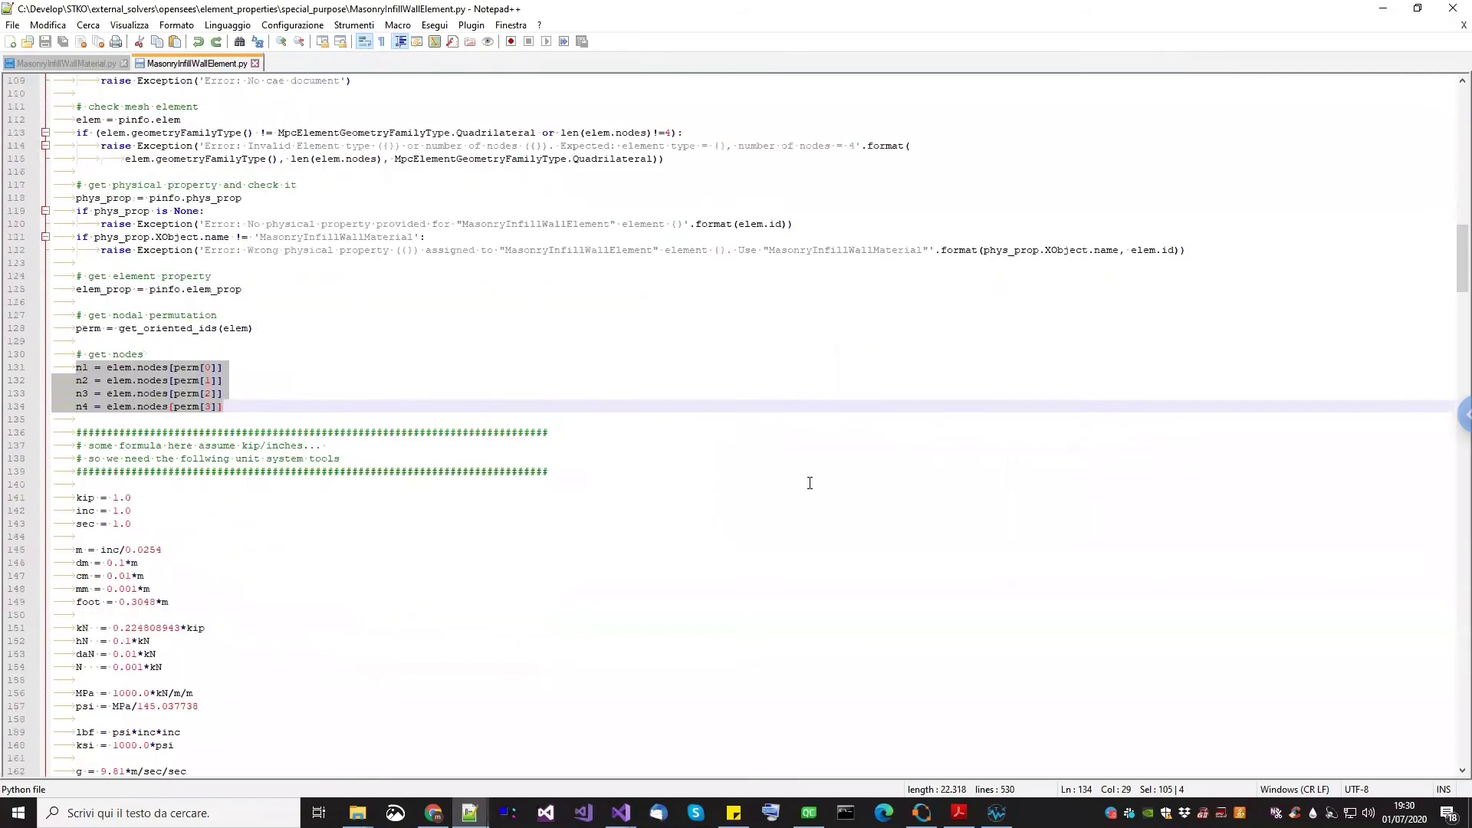
{"action": "scroll", "coordinate": [1411, 398], "scroll_direction": "down", "scroll_amount": 6}
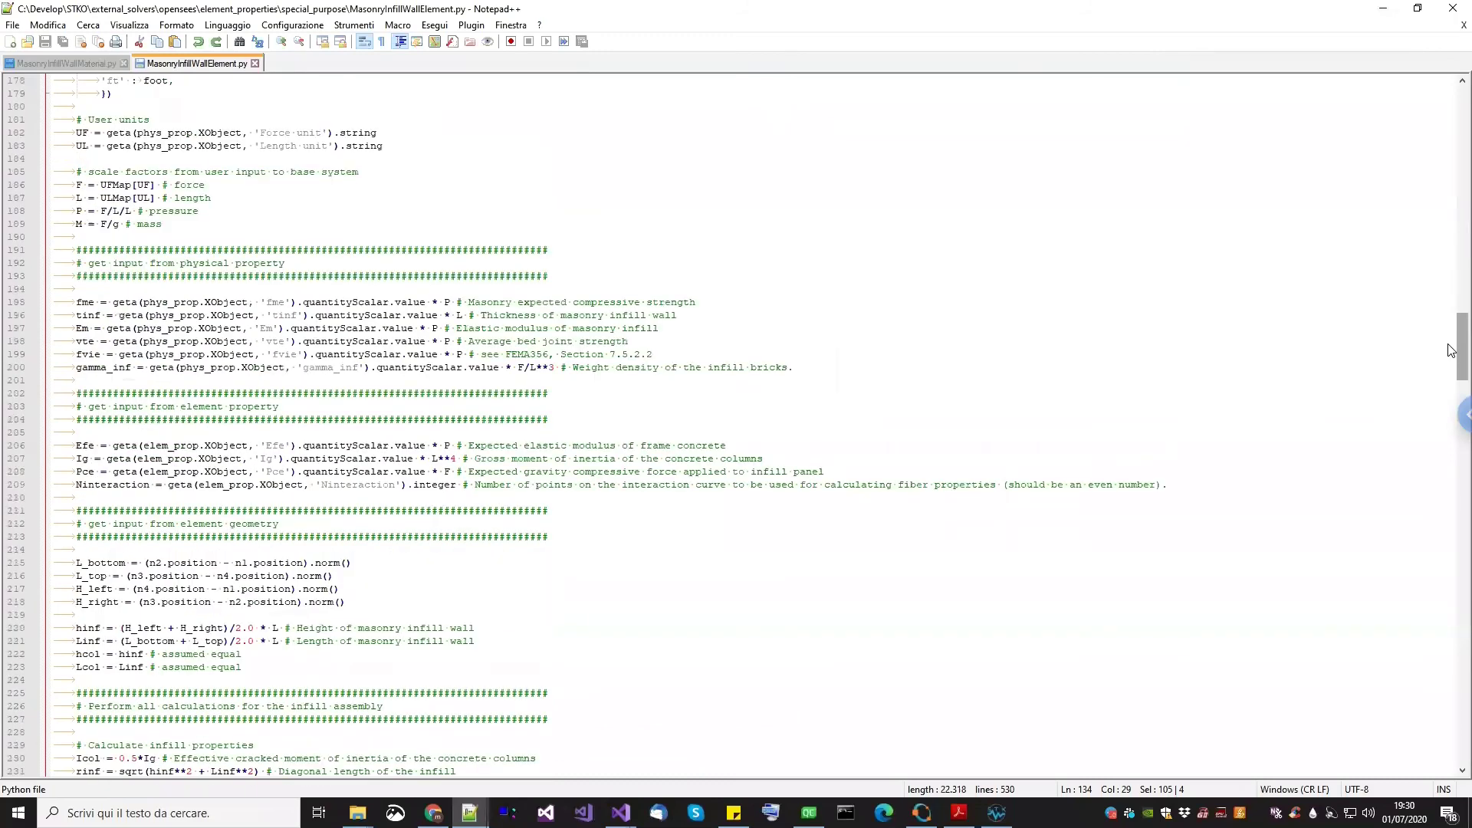
{"action": "scroll", "coordinate": [1442, 614], "scroll_direction": "down", "scroll_amount": 20}
{"action": "scroll", "coordinate": [1451, 760], "scroll_direction": "down", "scroll_amount": 20}
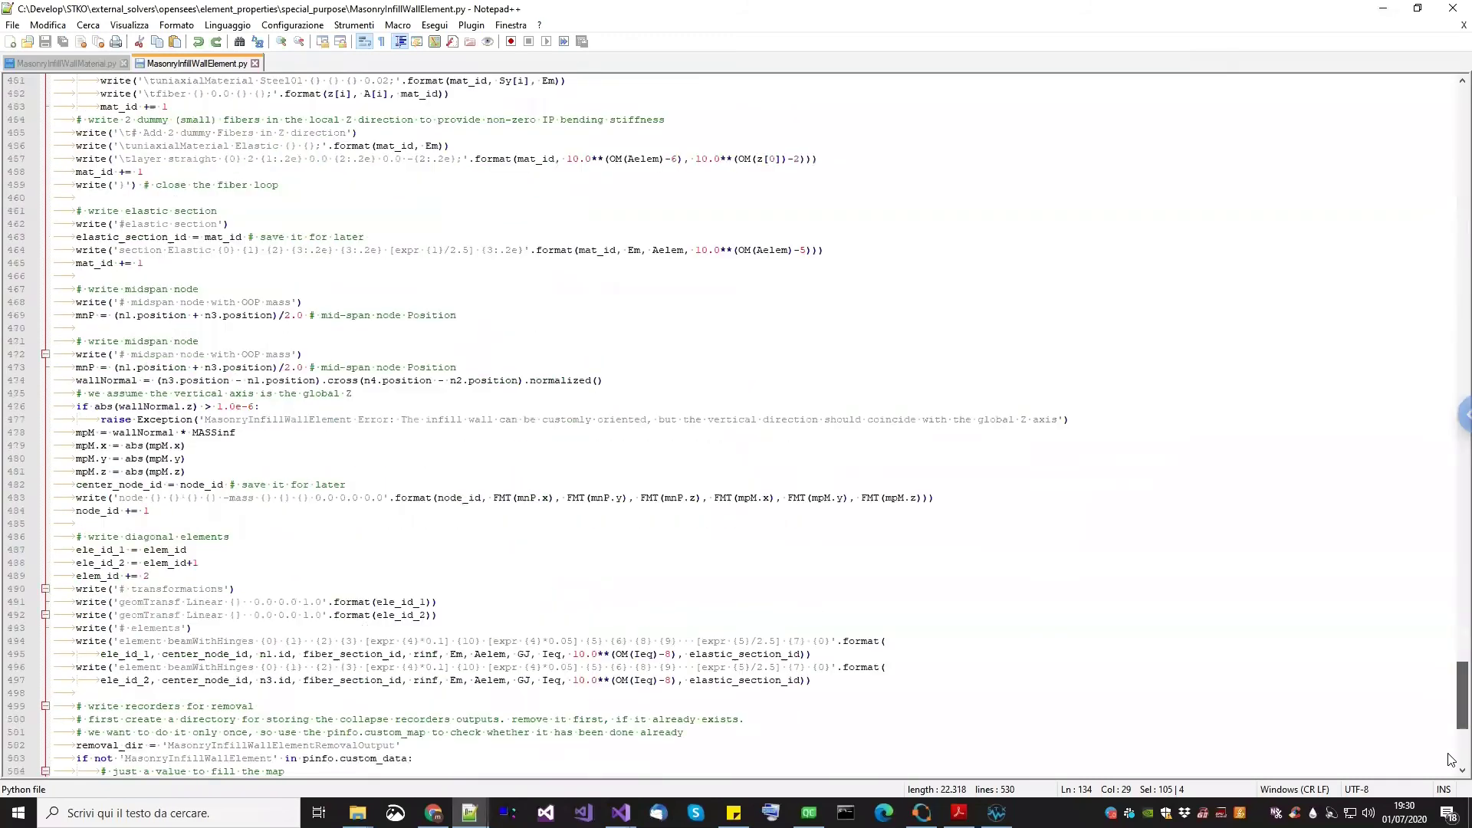
{"action": "scroll", "coordinate": [123, 408], "scroll_direction": "up", "scroll_amount": 11}
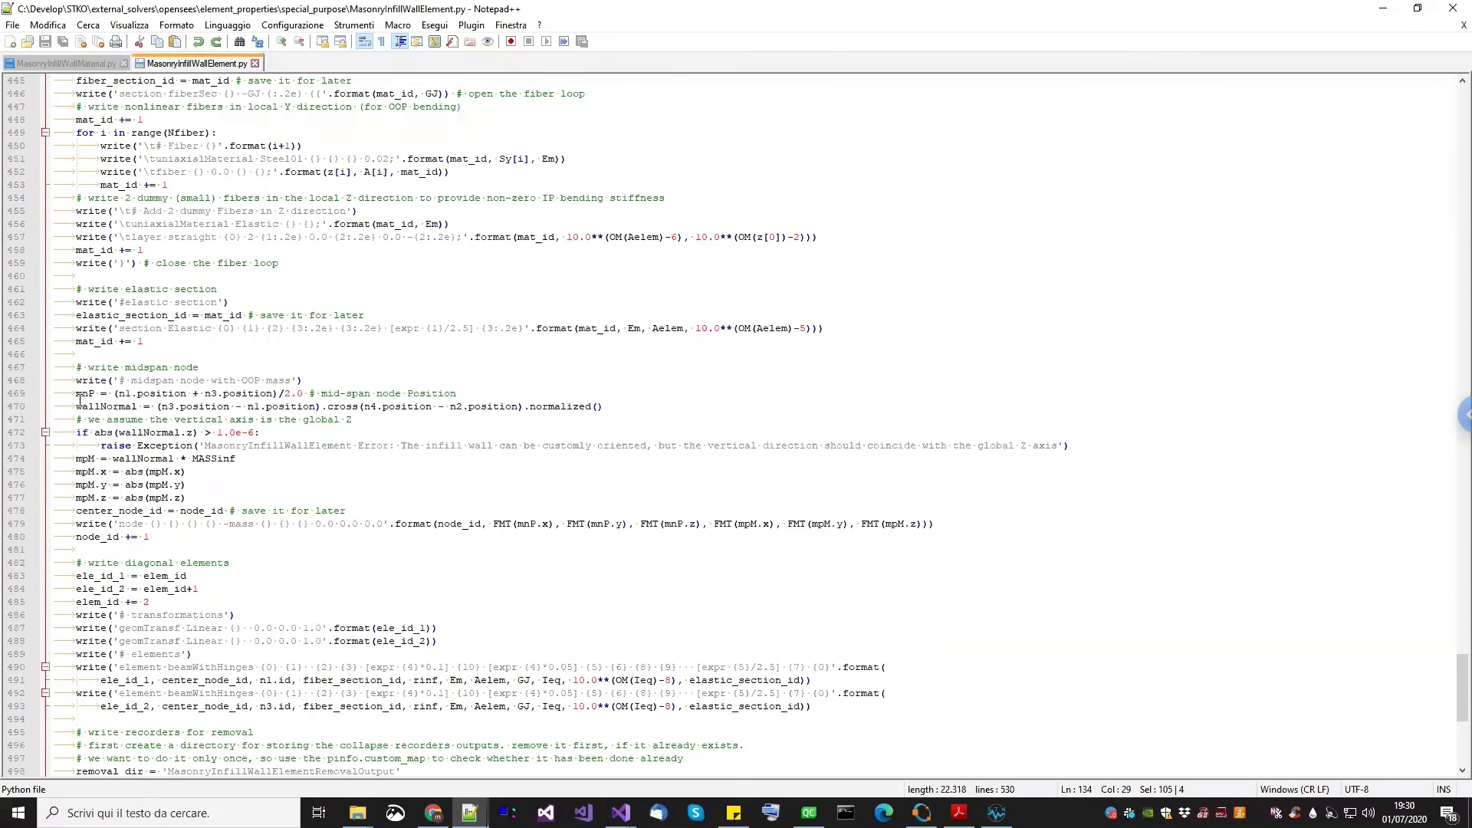
Examine the midspan node code, highlighting center_node_id at its definition and center_node_id and n1 in the first beamWithHinges element
{"action": "left_click_drag", "start_coordinate": [77, 376], "coordinate": [123, 524]}
{"action": "double_click", "coordinate": [121, 511]}
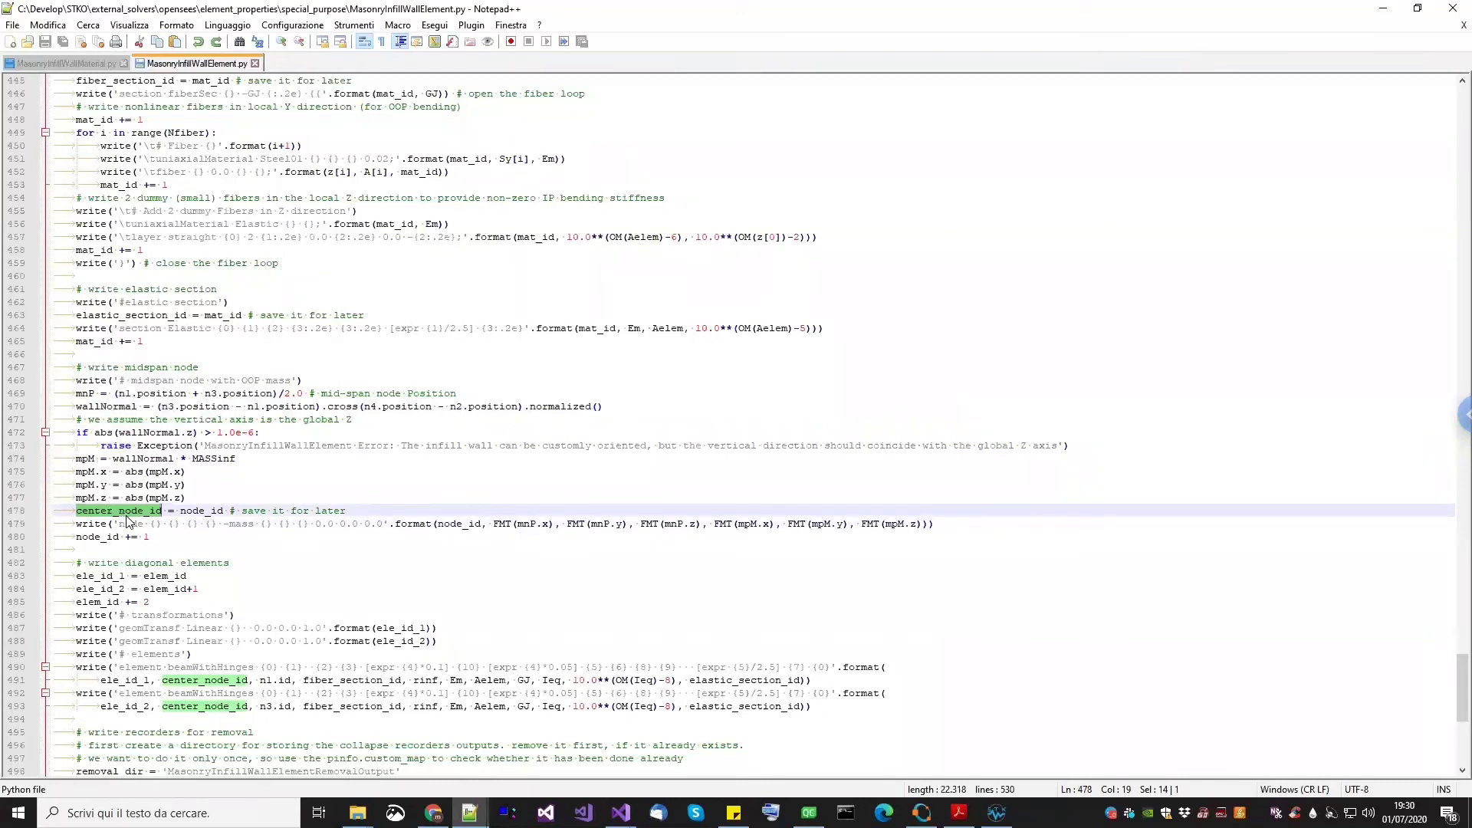
{"action": "scroll", "coordinate": [128, 522], "scroll_direction": "down", "scroll_amount": 1}
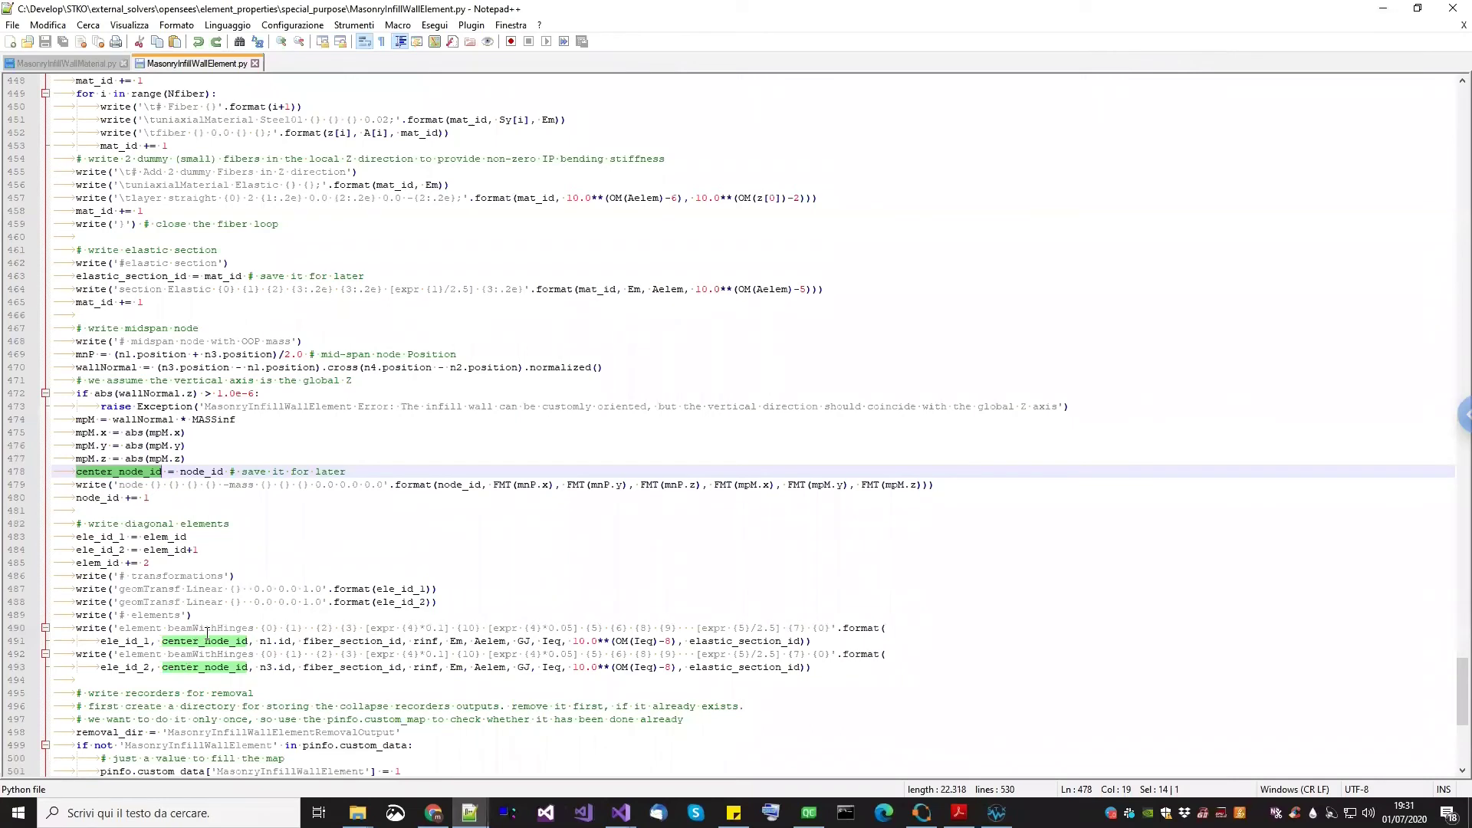
{"action": "double_click", "coordinate": [195, 643]}
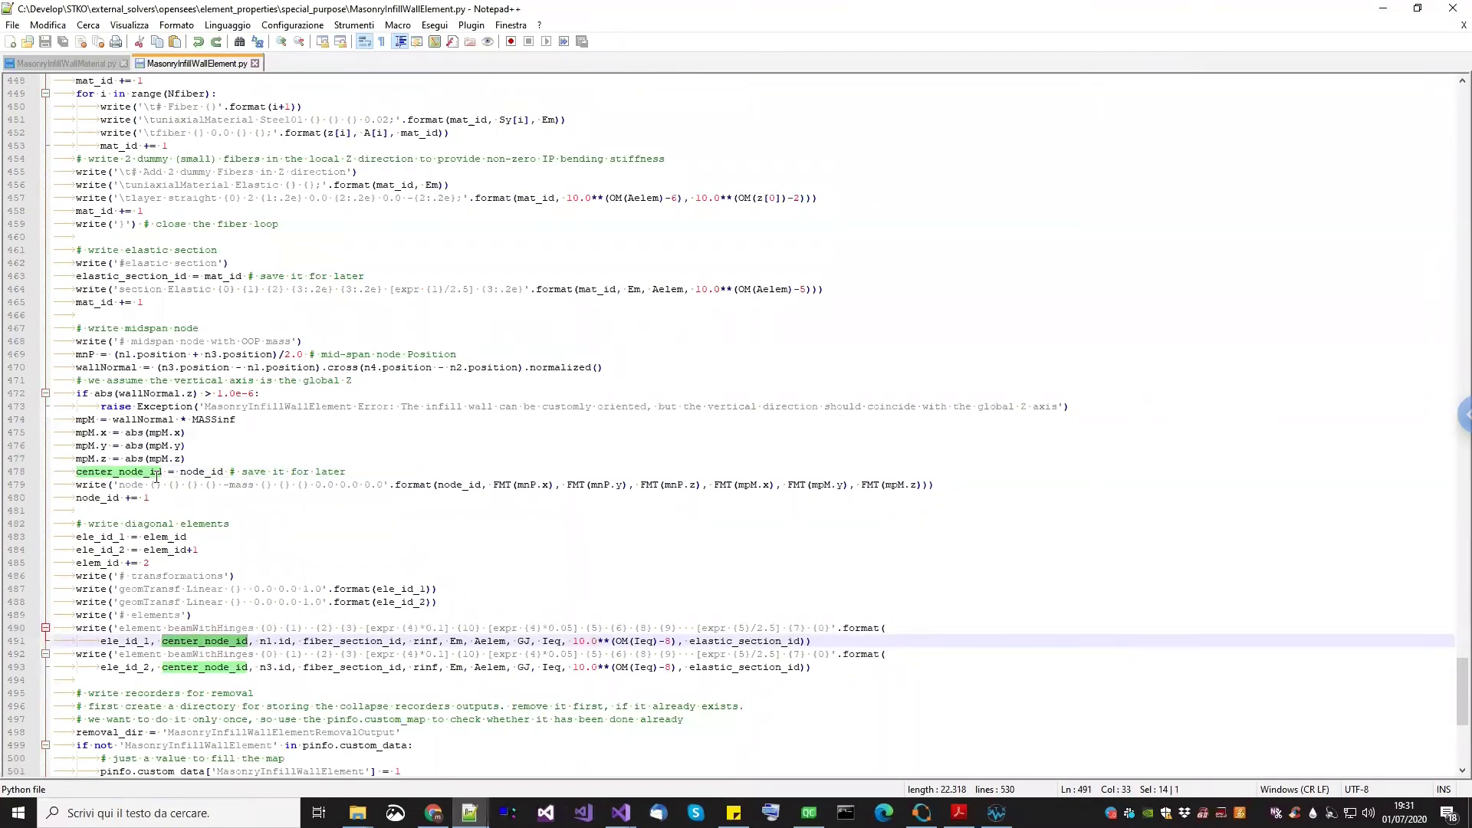
{"action": "double_click", "coordinate": [265, 641]}
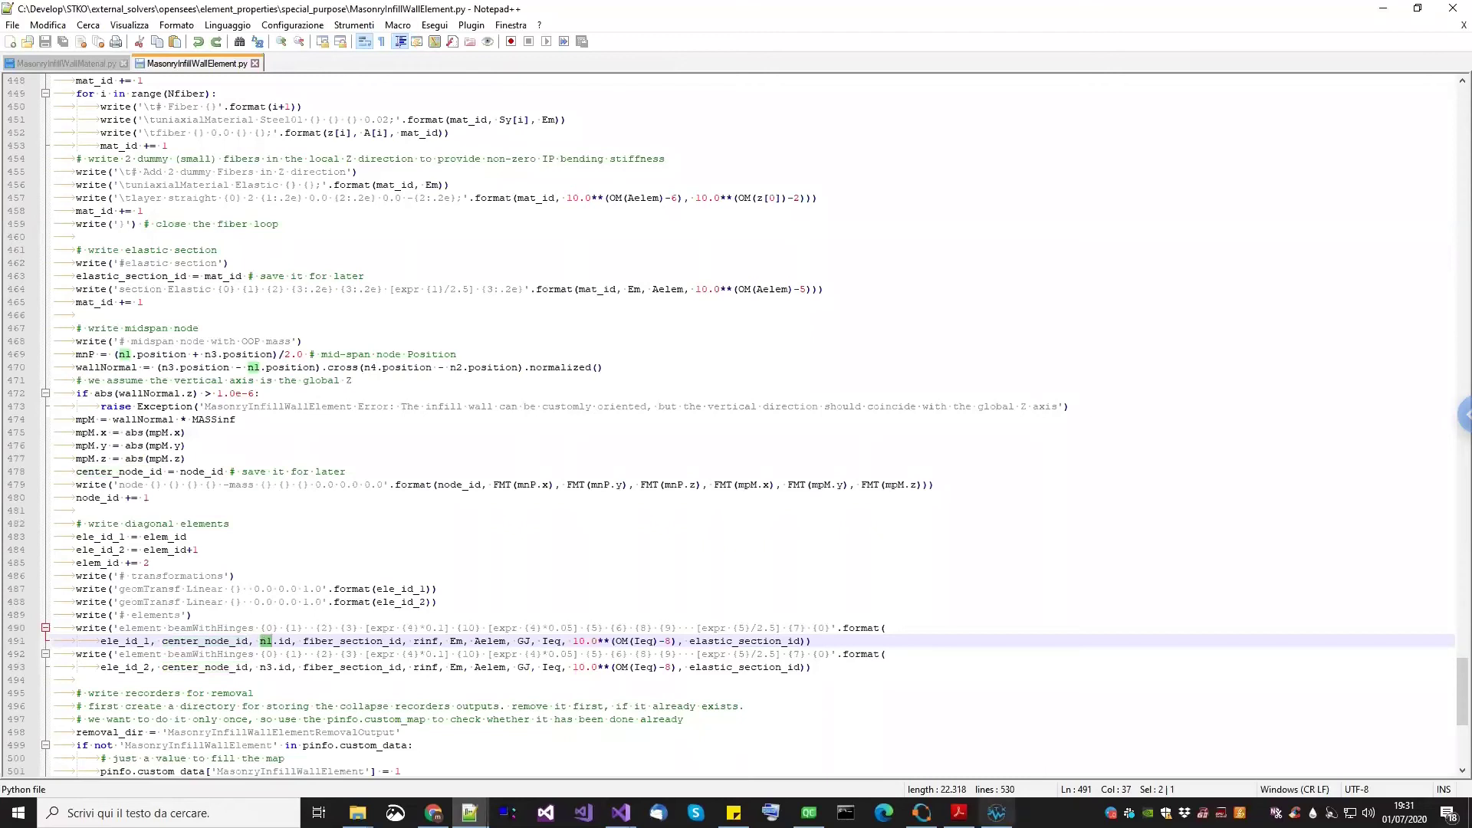
Check the infill wall panels in STKO, return to MasonryInfillWallElement.py and highlight center_node_id in the second diagonal element
{"action": "left_click", "coordinate": [997, 813]}
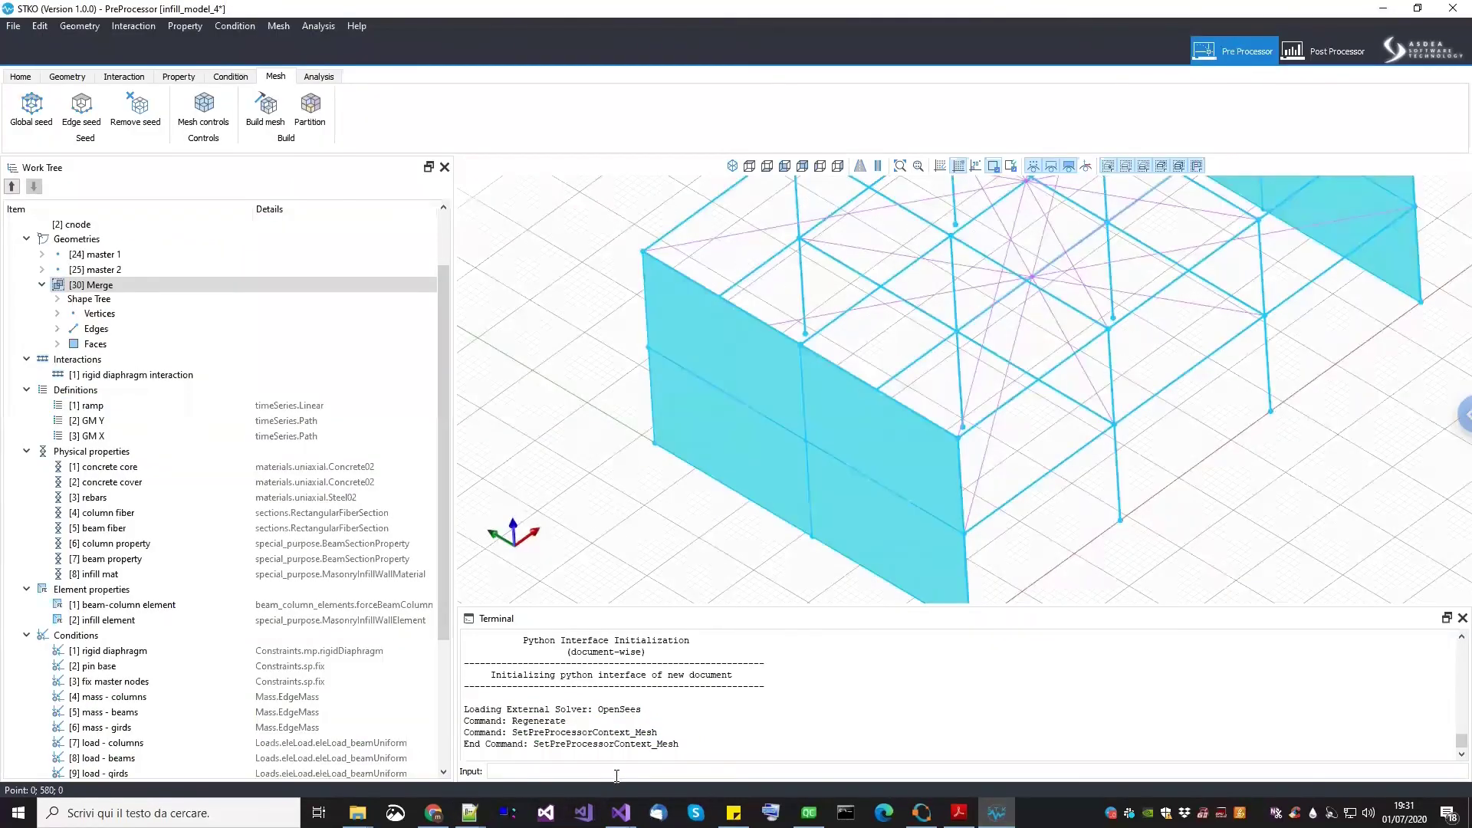
{"action": "left_click", "coordinate": [470, 812]}
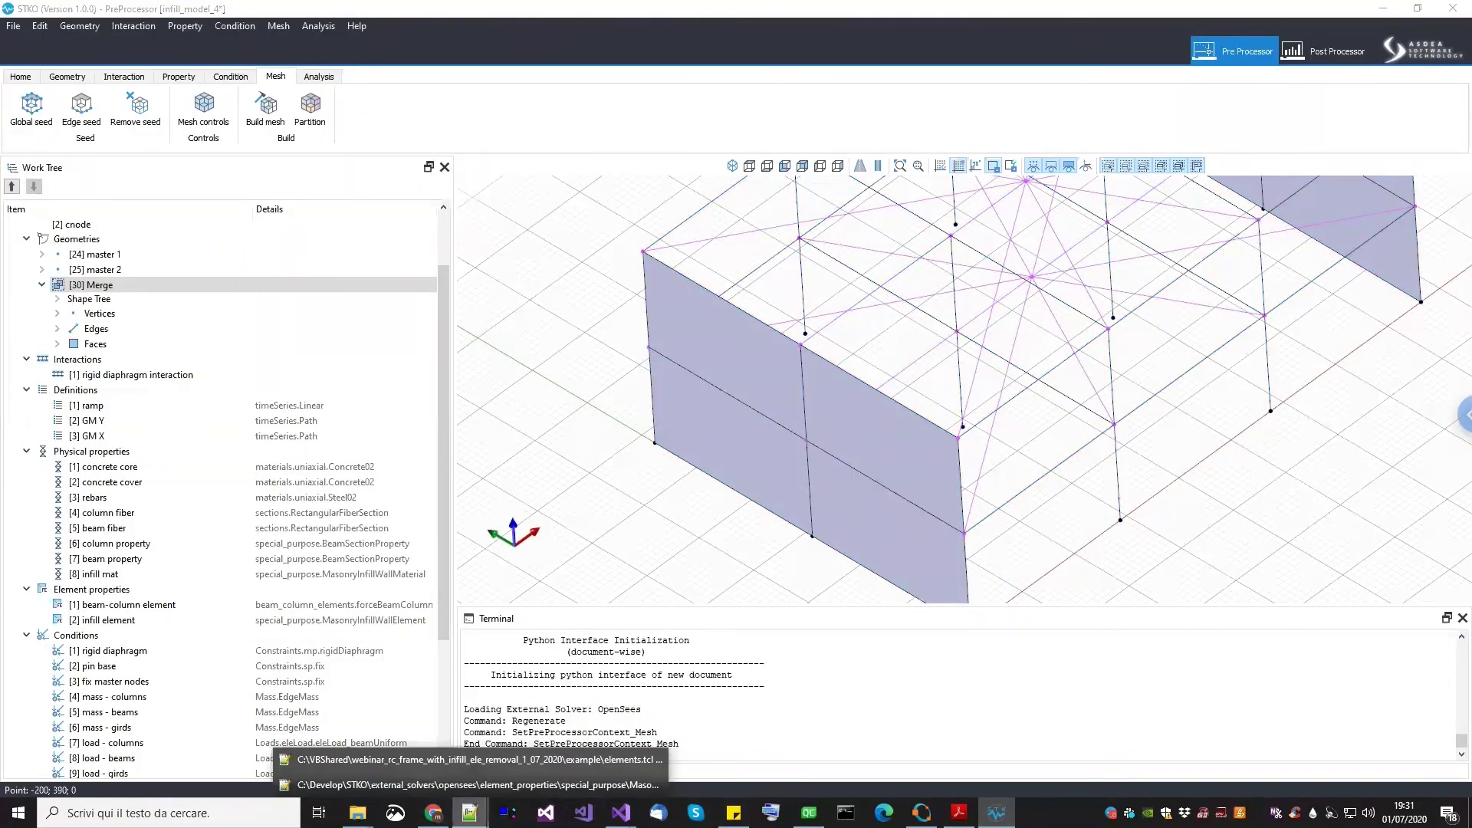
{"action": "left_click", "coordinate": [476, 785]}
{"action": "double_click", "coordinate": [220, 668]}
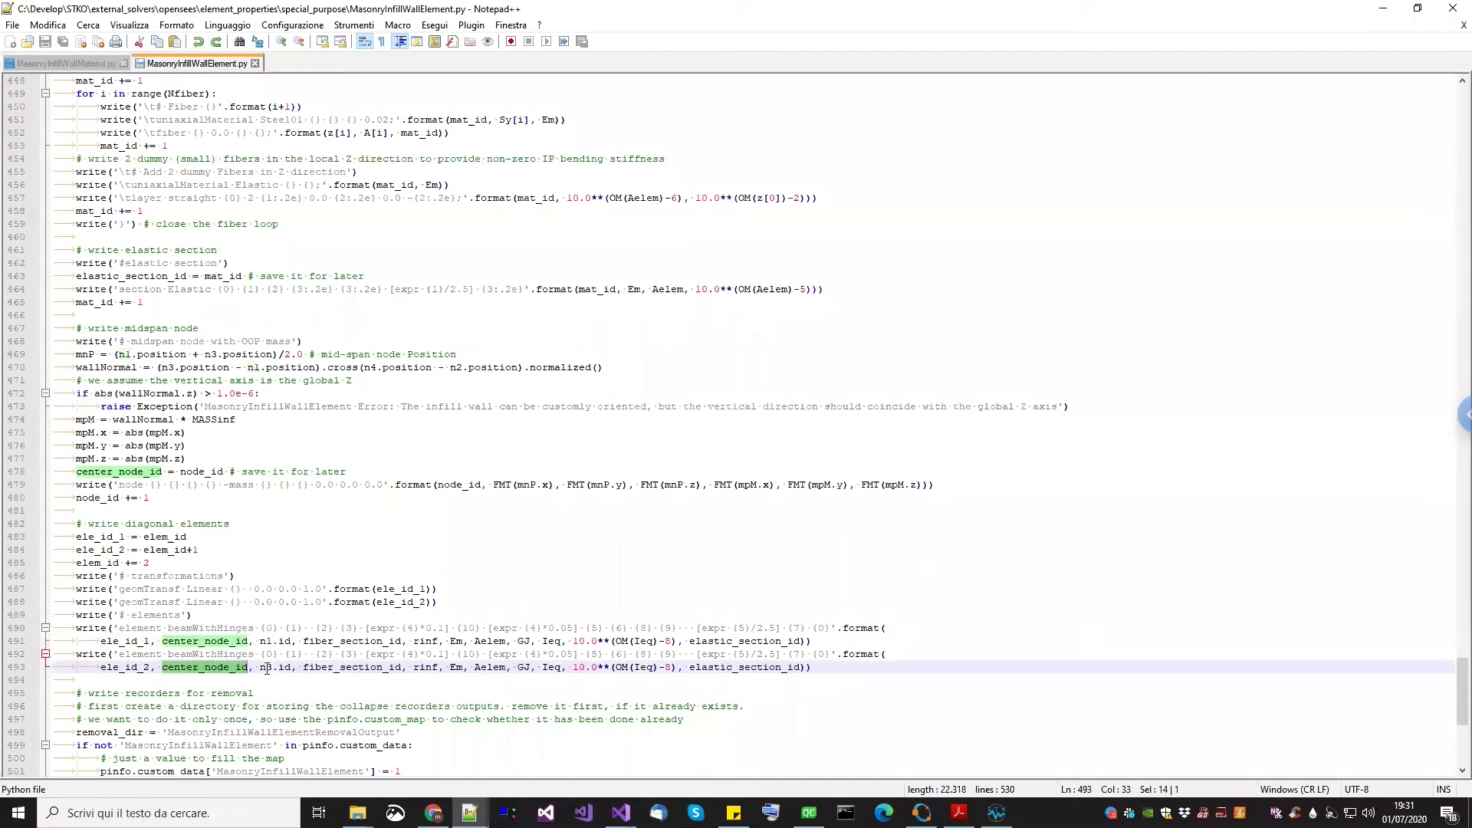
Switch to STKO, turn off the remote session's full-screen mode and minimize the Chrome remote desktop window
{"action": "left_click", "coordinate": [997, 813]}
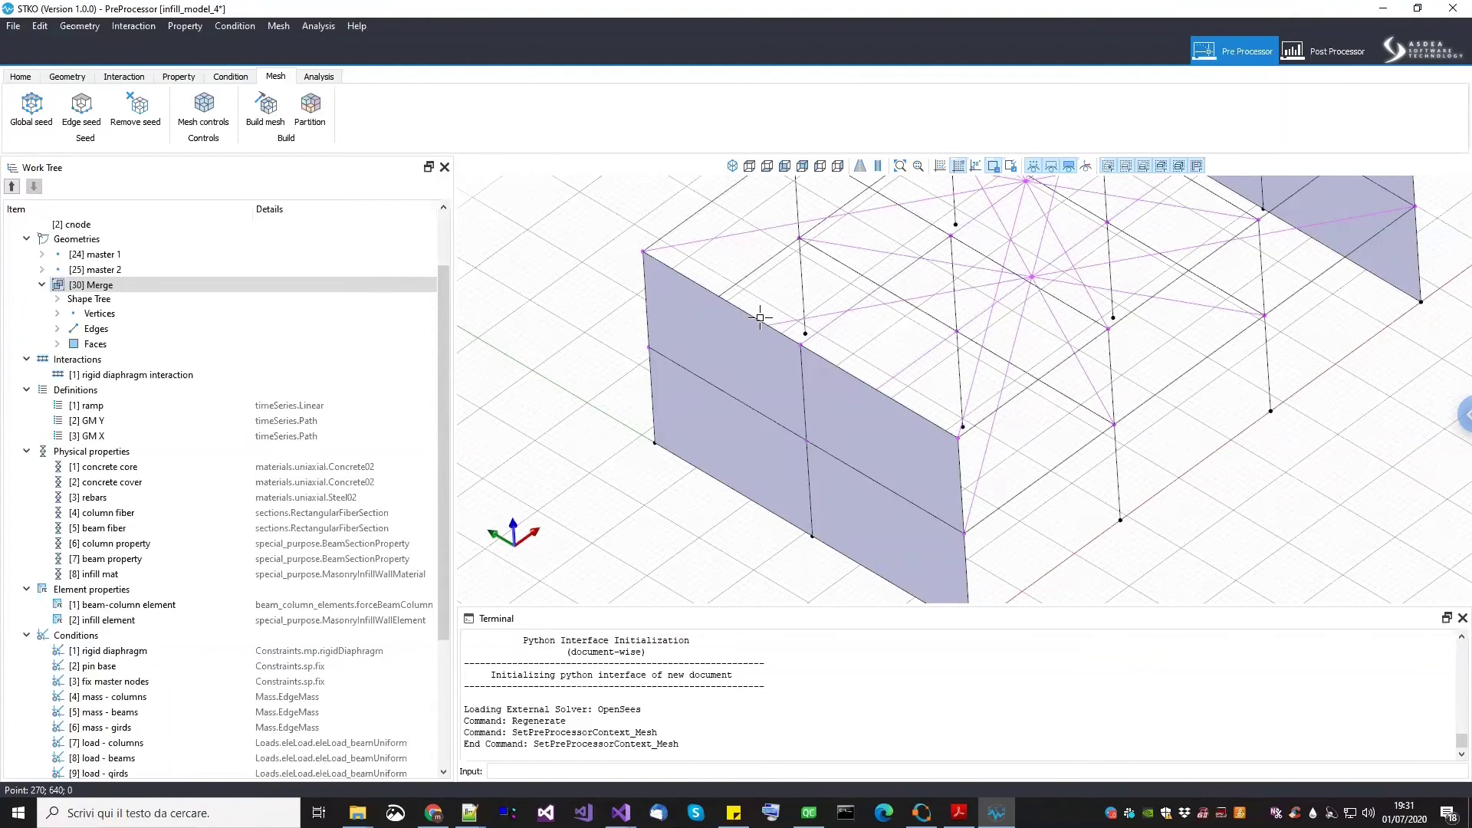
{"action": "left_click", "coordinate": [1463, 415]}
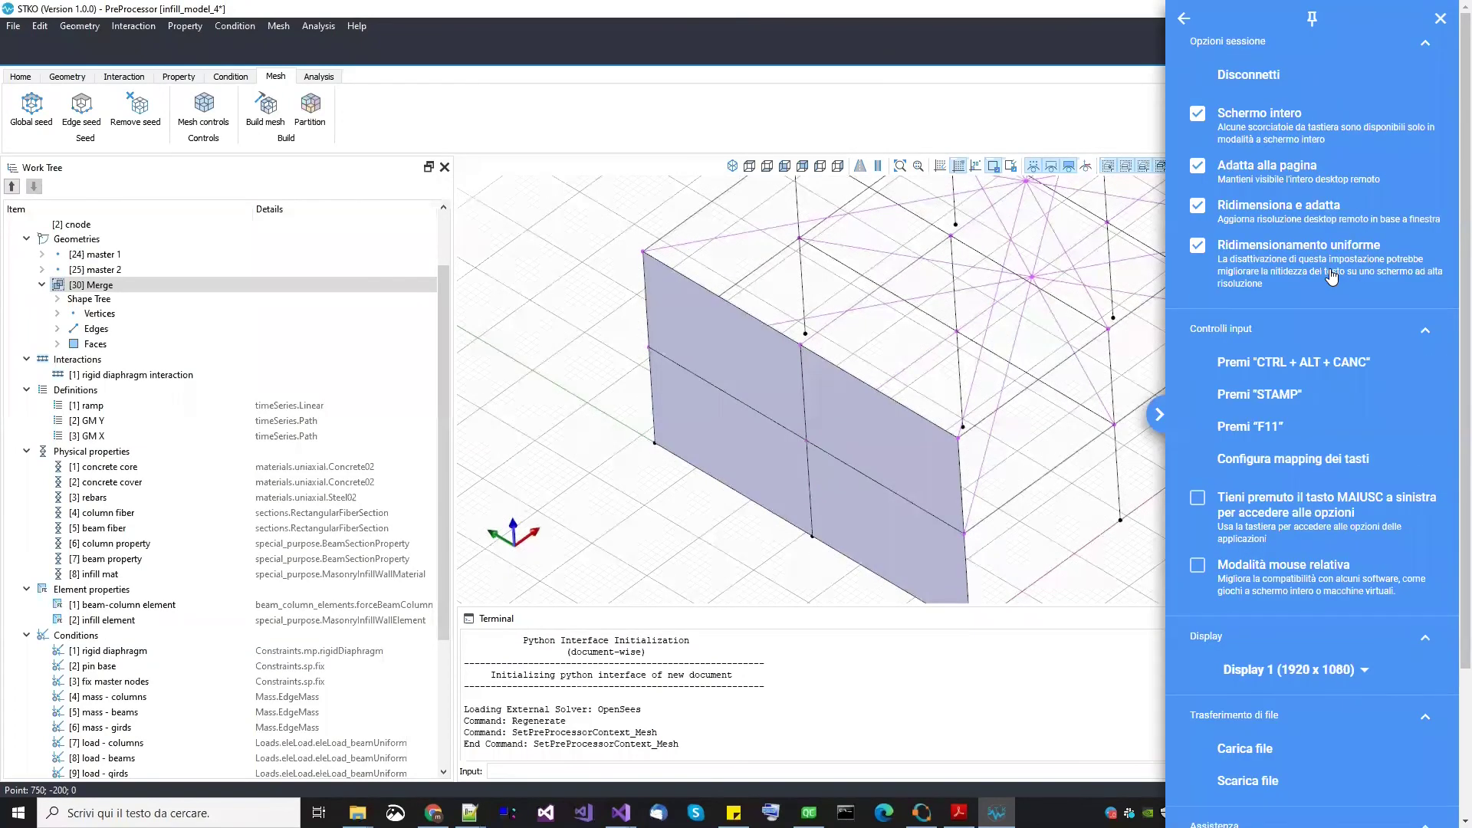
{"action": "left_click", "coordinate": [1267, 125]}
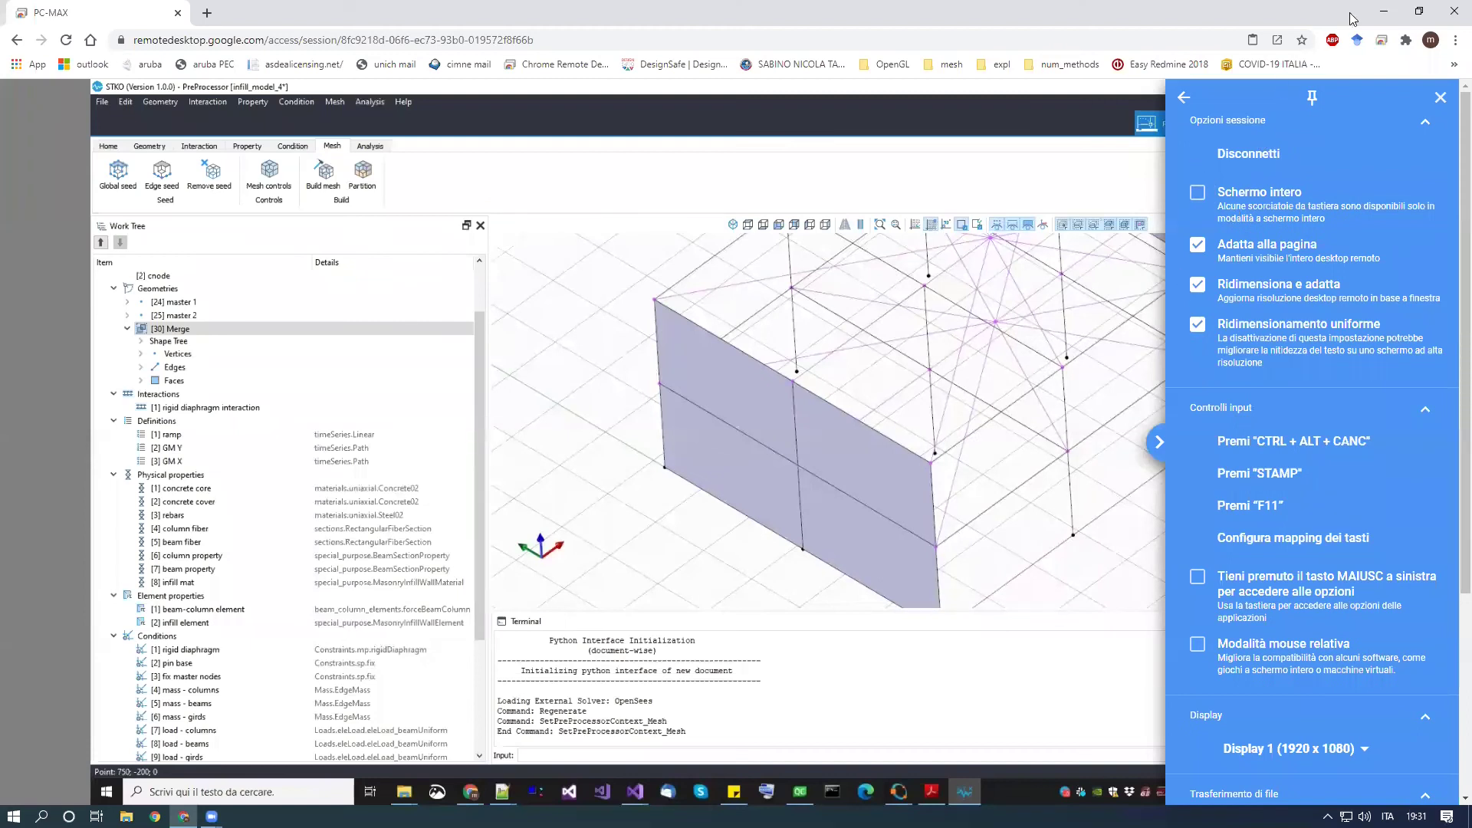
{"action": "left_click", "coordinate": [1384, 13]}
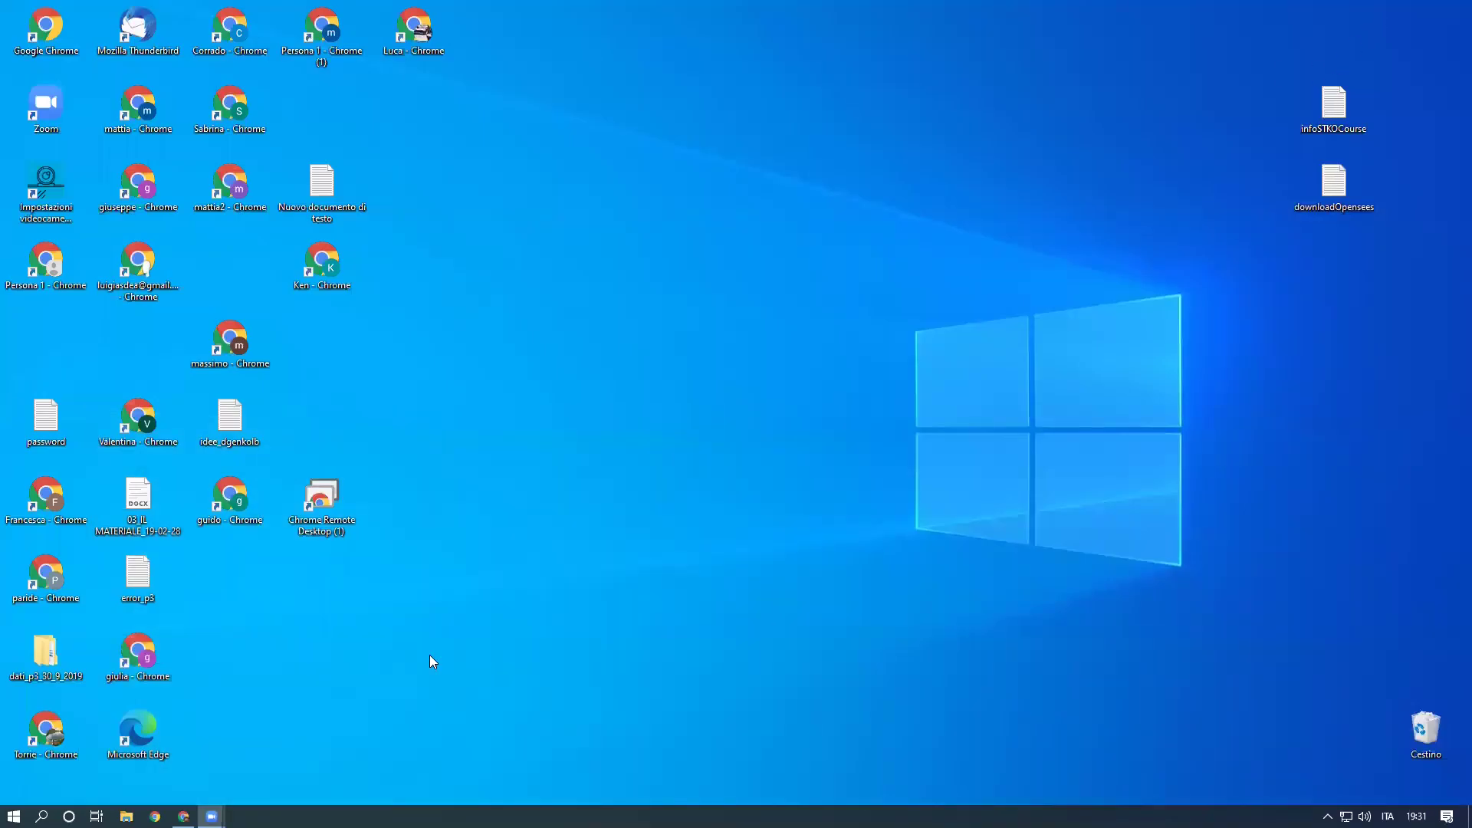
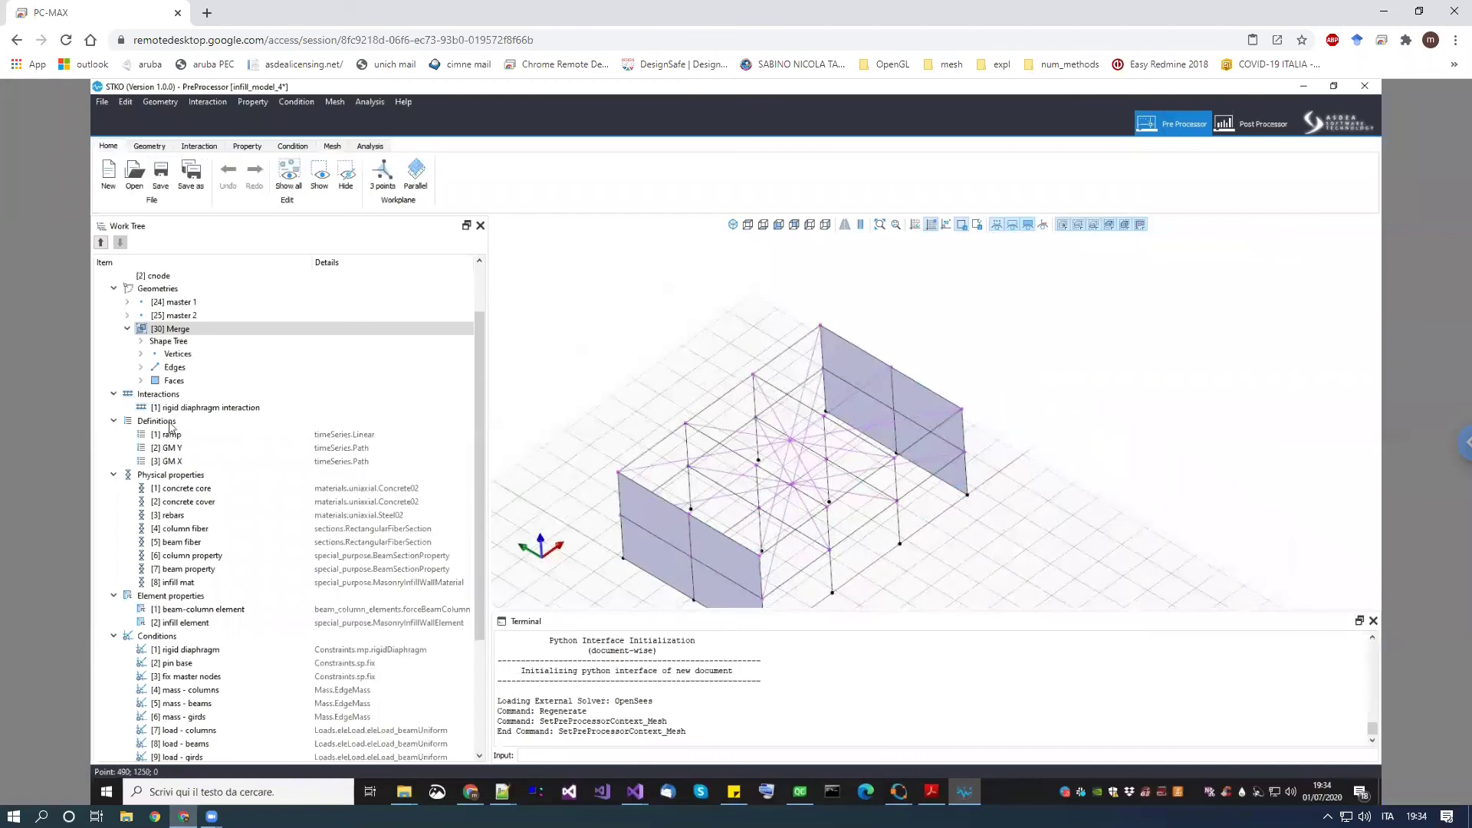
Add a physical property named "nd brick 1" using the ASDEASoftware DamageTC3D nD material
{"action": "right_click", "coordinate": [178, 477]}
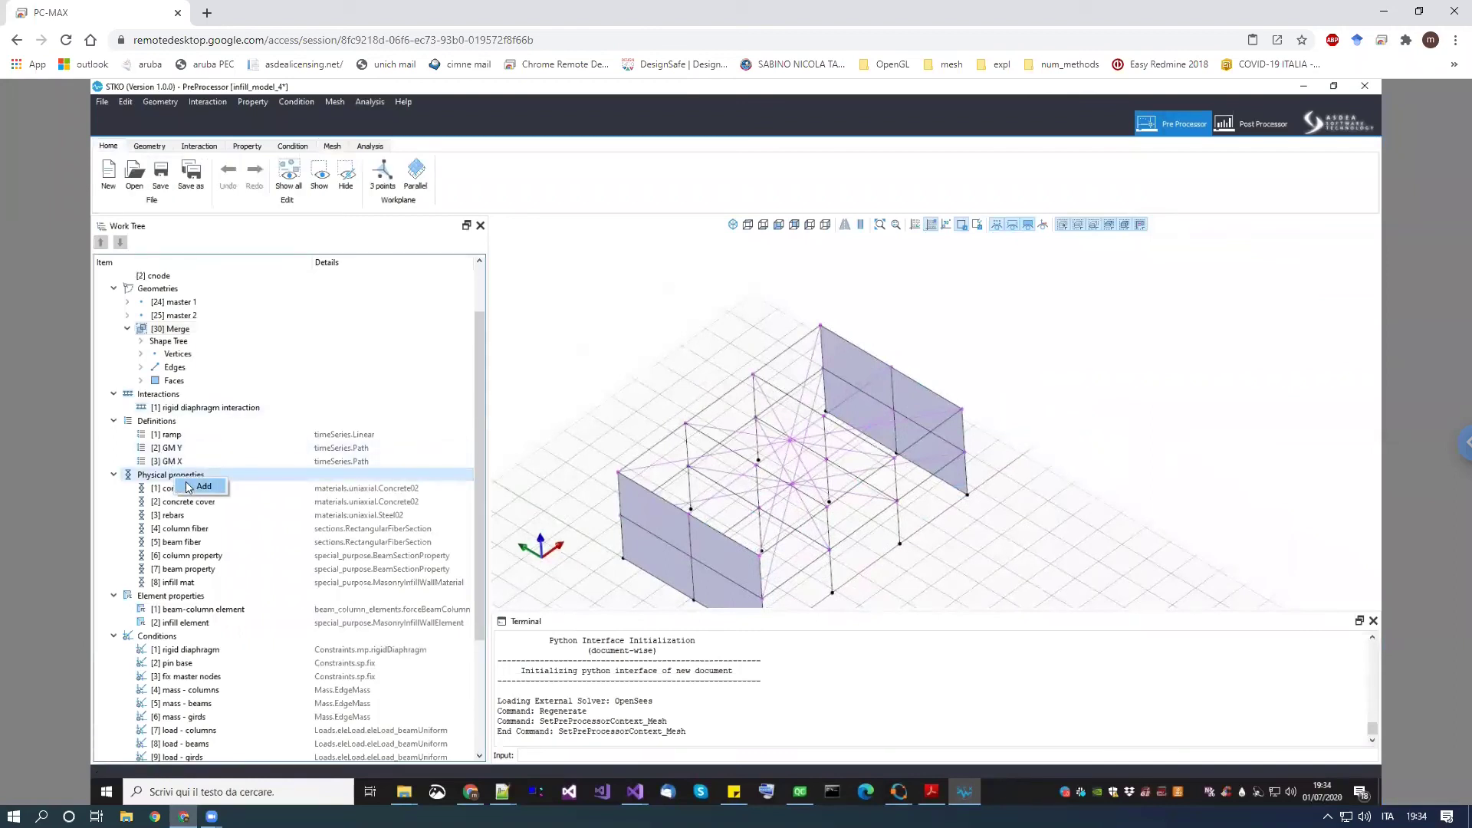
{"action": "left_click", "coordinate": [188, 488]}
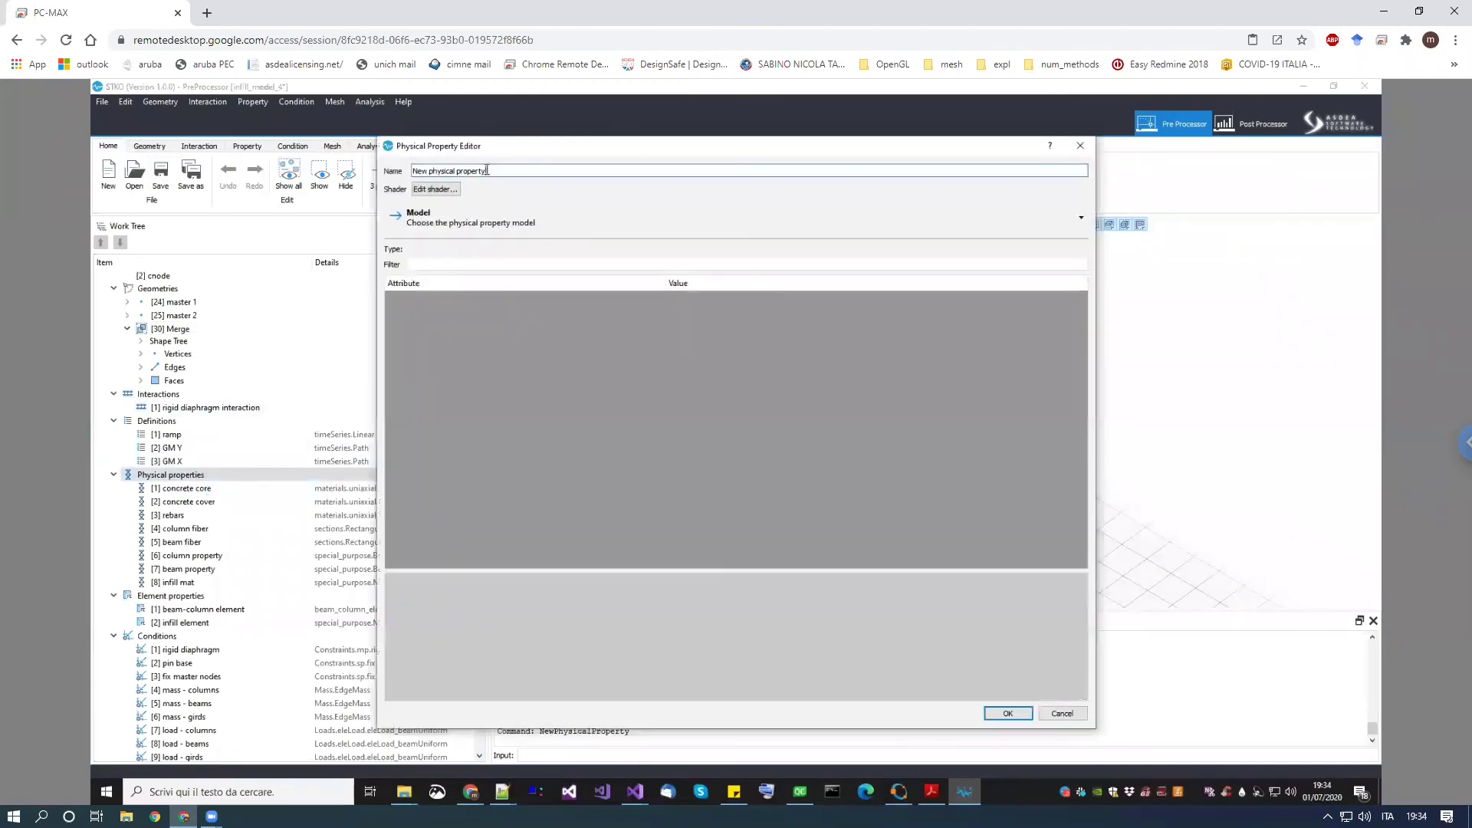
{"action": "type", "text": "inf"}
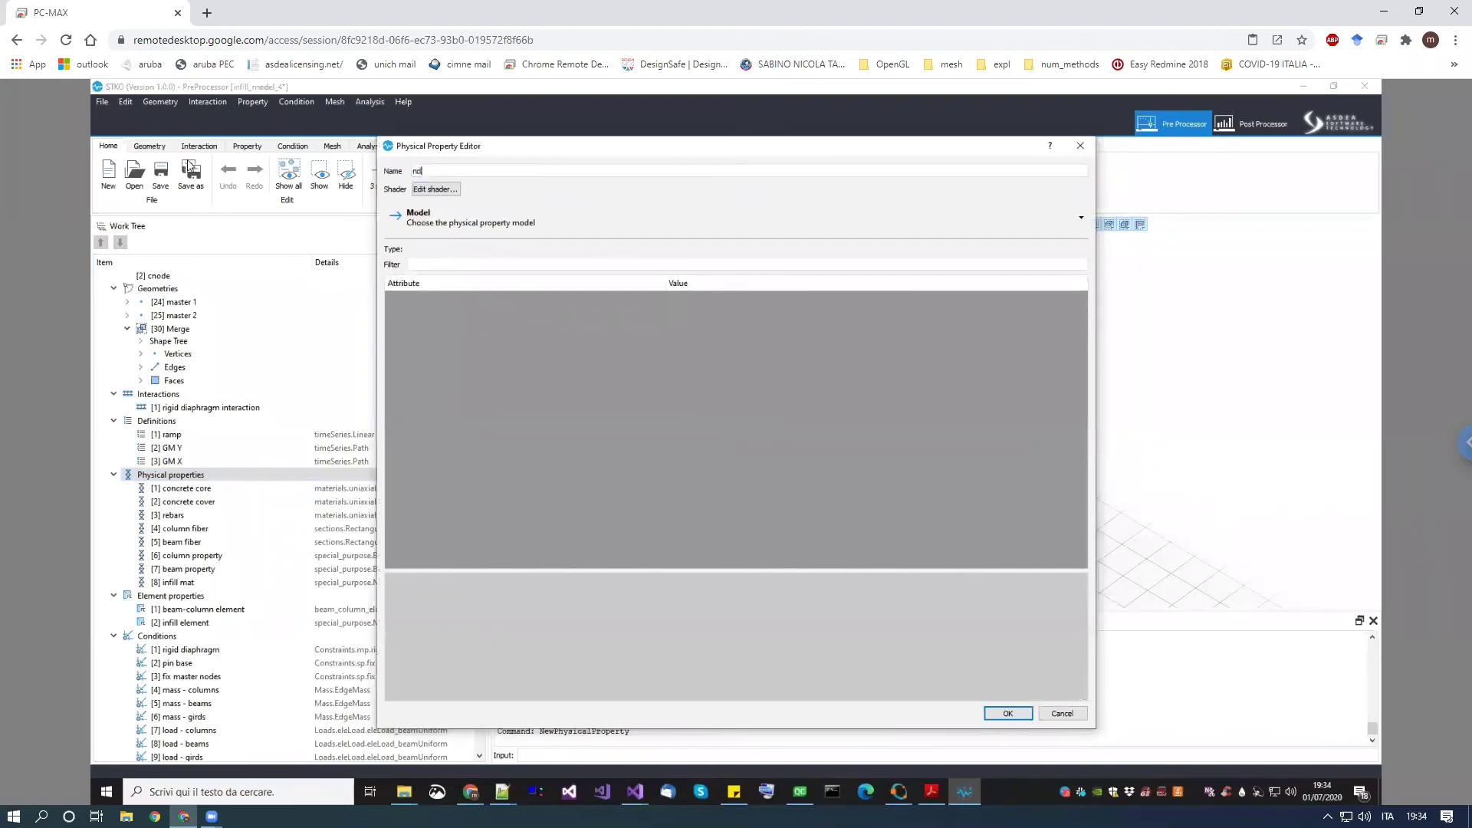
{"action": "left_click", "coordinate": [419, 216]}
{"action": "mouse_move", "coordinate": [450, 244]}
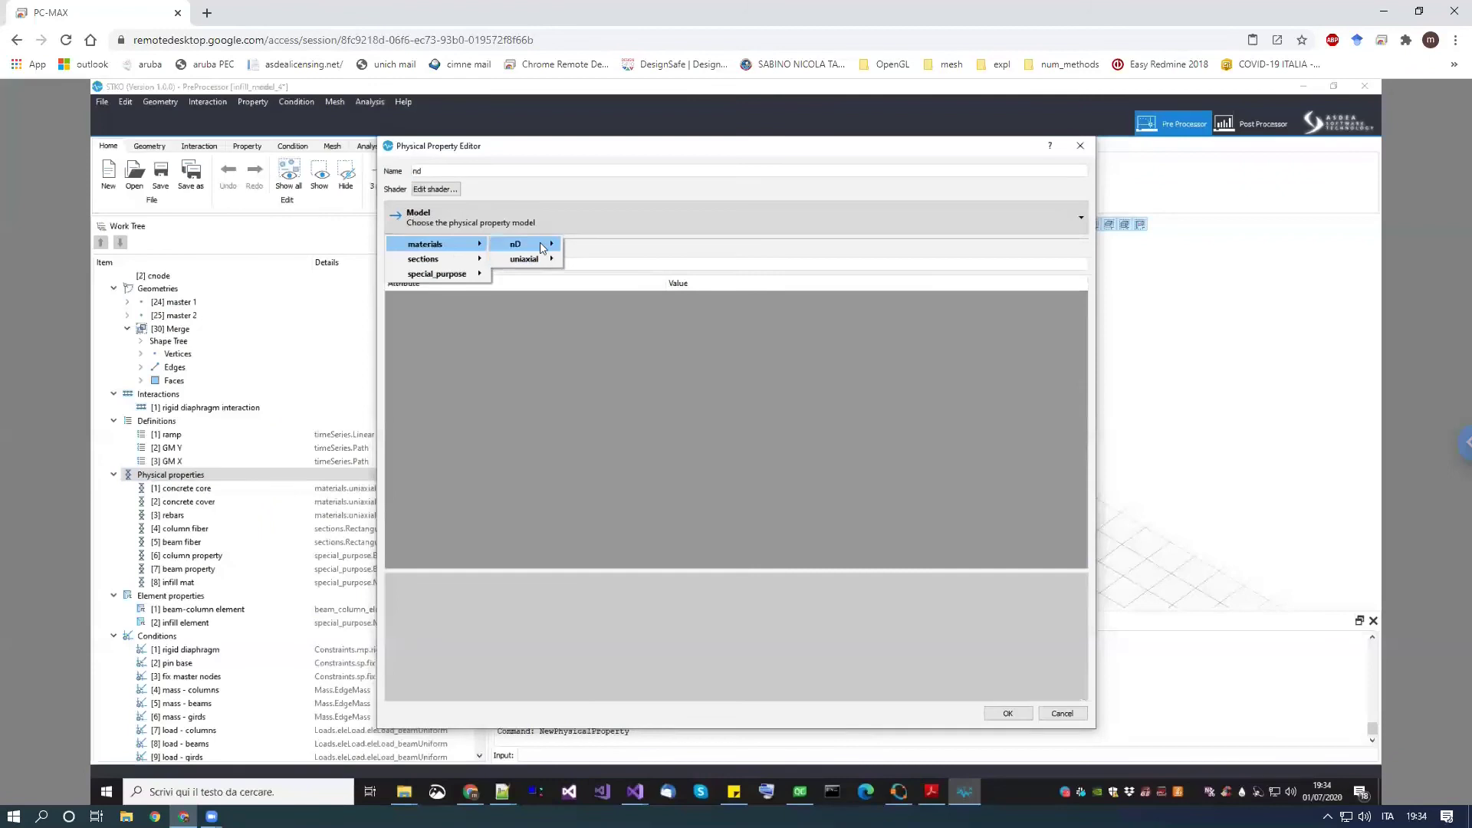
{"action": "mouse_move", "coordinate": [542, 245]}
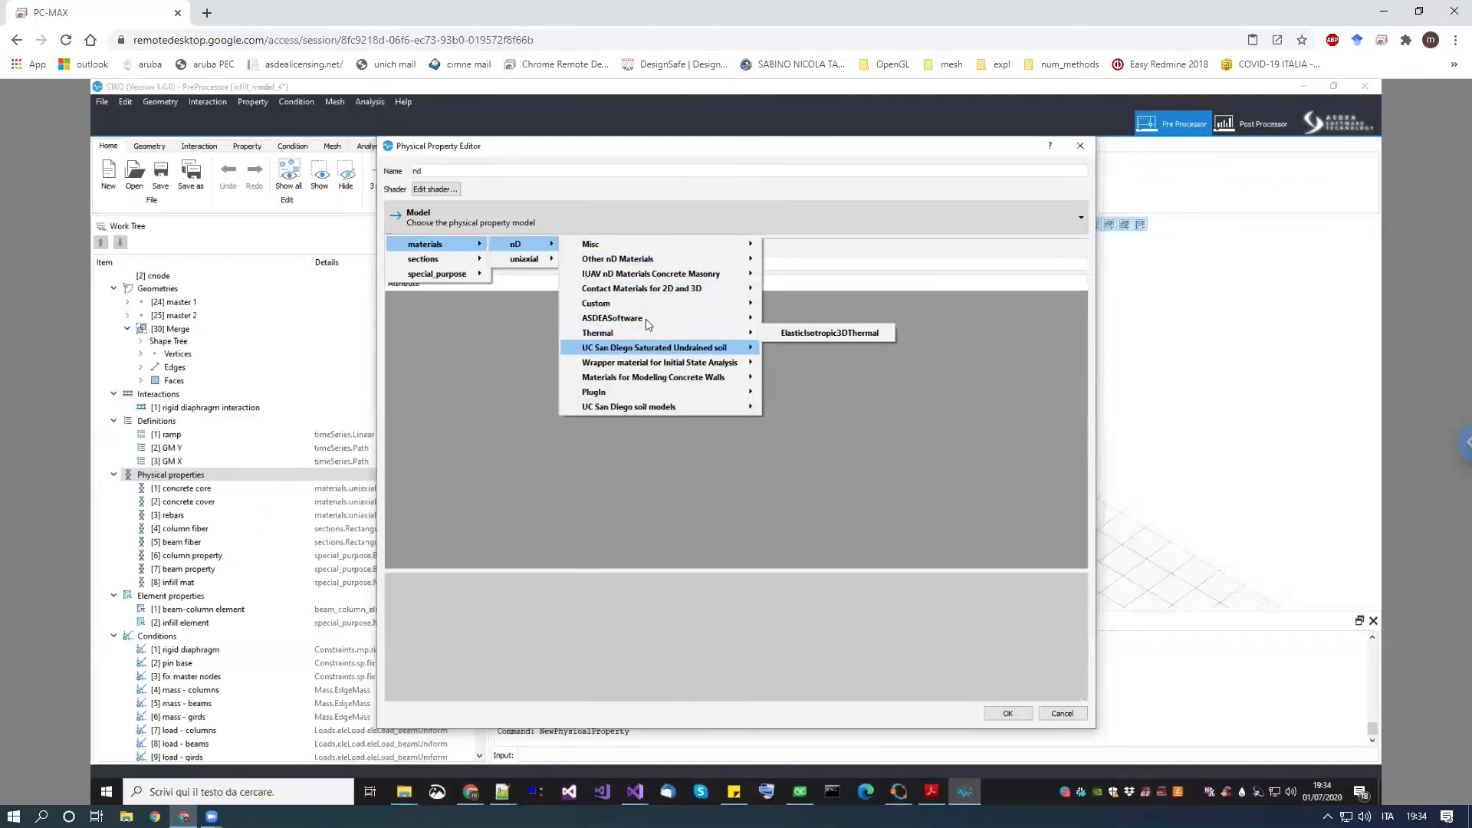
{"action": "mouse_move", "coordinate": [688, 318]}
{"action": "left_click", "coordinate": [783, 318]}
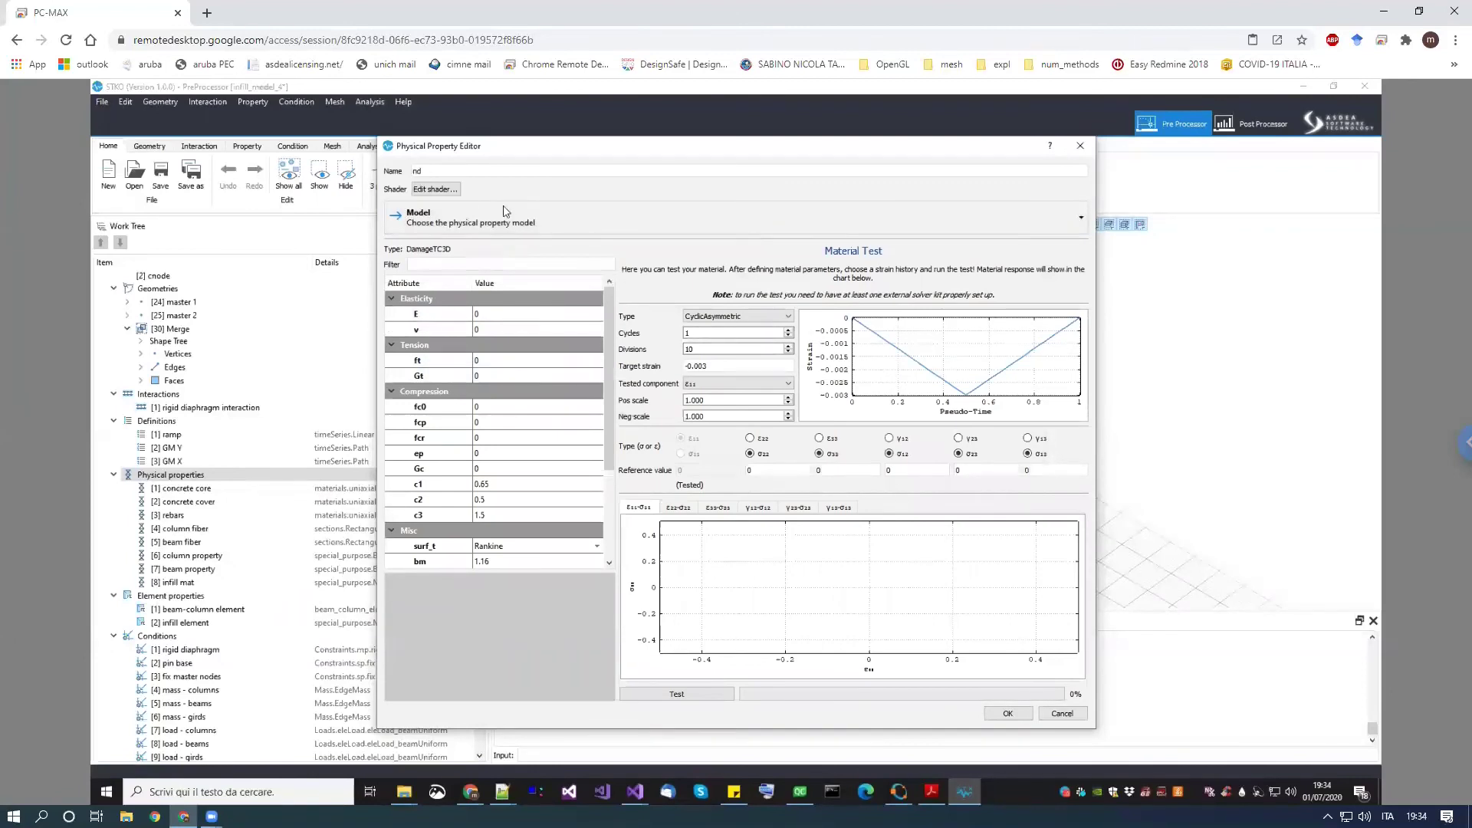
{"action": "left_click", "coordinate": [434, 169]}
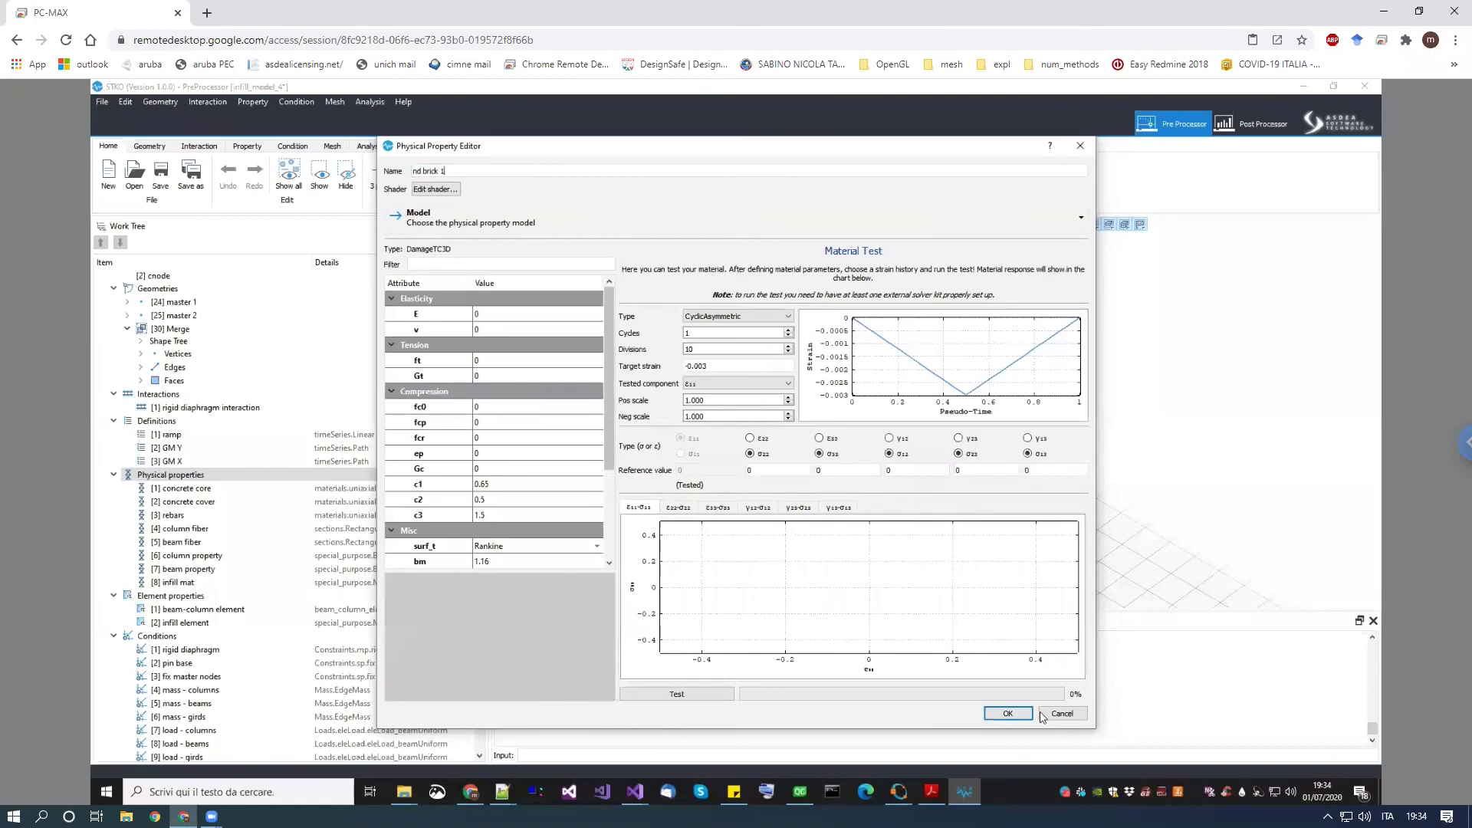
{"action": "left_click", "coordinate": [1007, 713]}
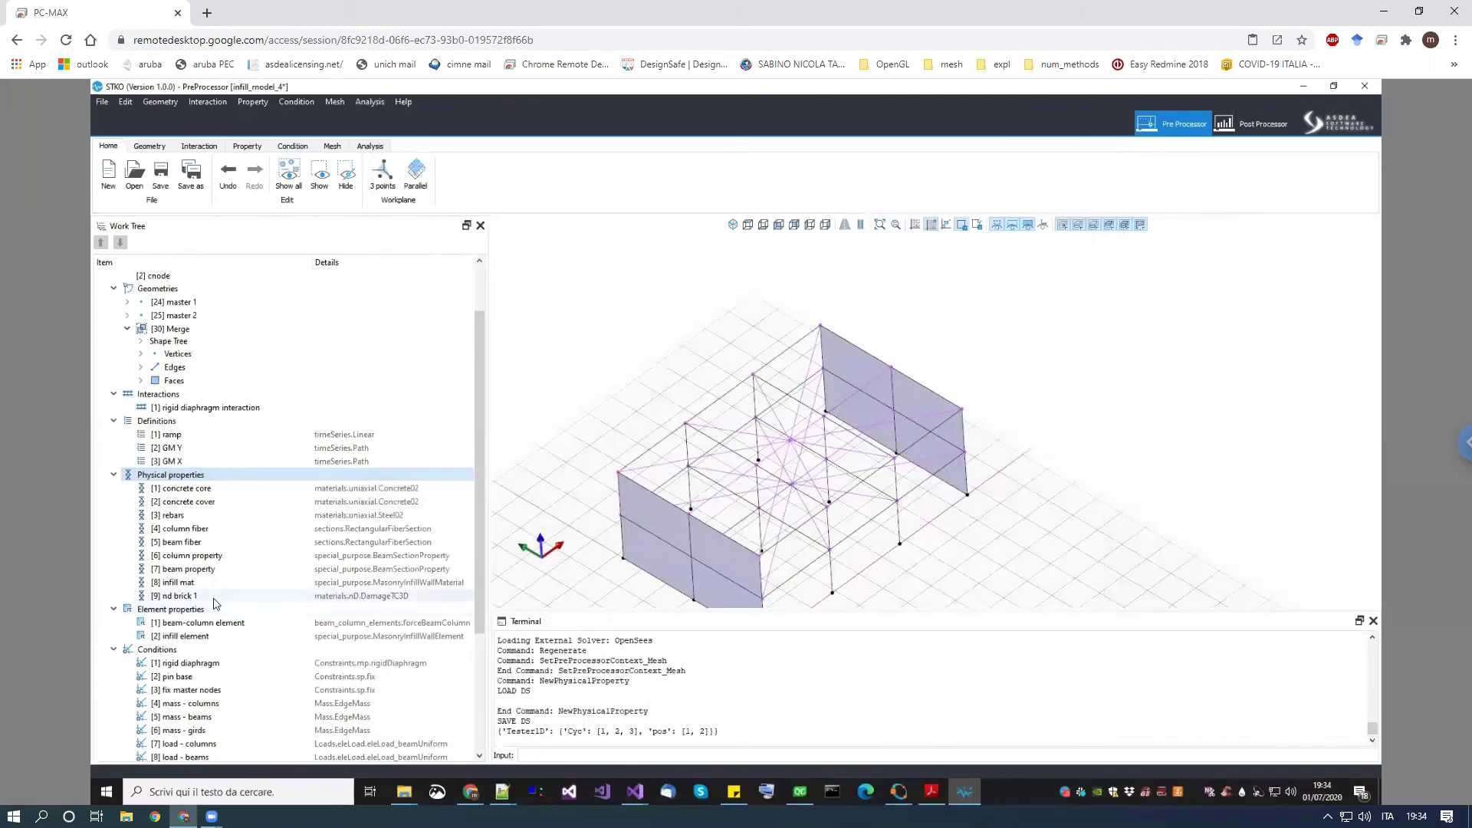
Clone the nd brick 1 material, and clone the resulting copy to get a third material
{"action": "right_click", "coordinate": [217, 597]}
{"action": "left_click", "coordinate": [235, 626]}
{"action": "right_click", "coordinate": [192, 612]}
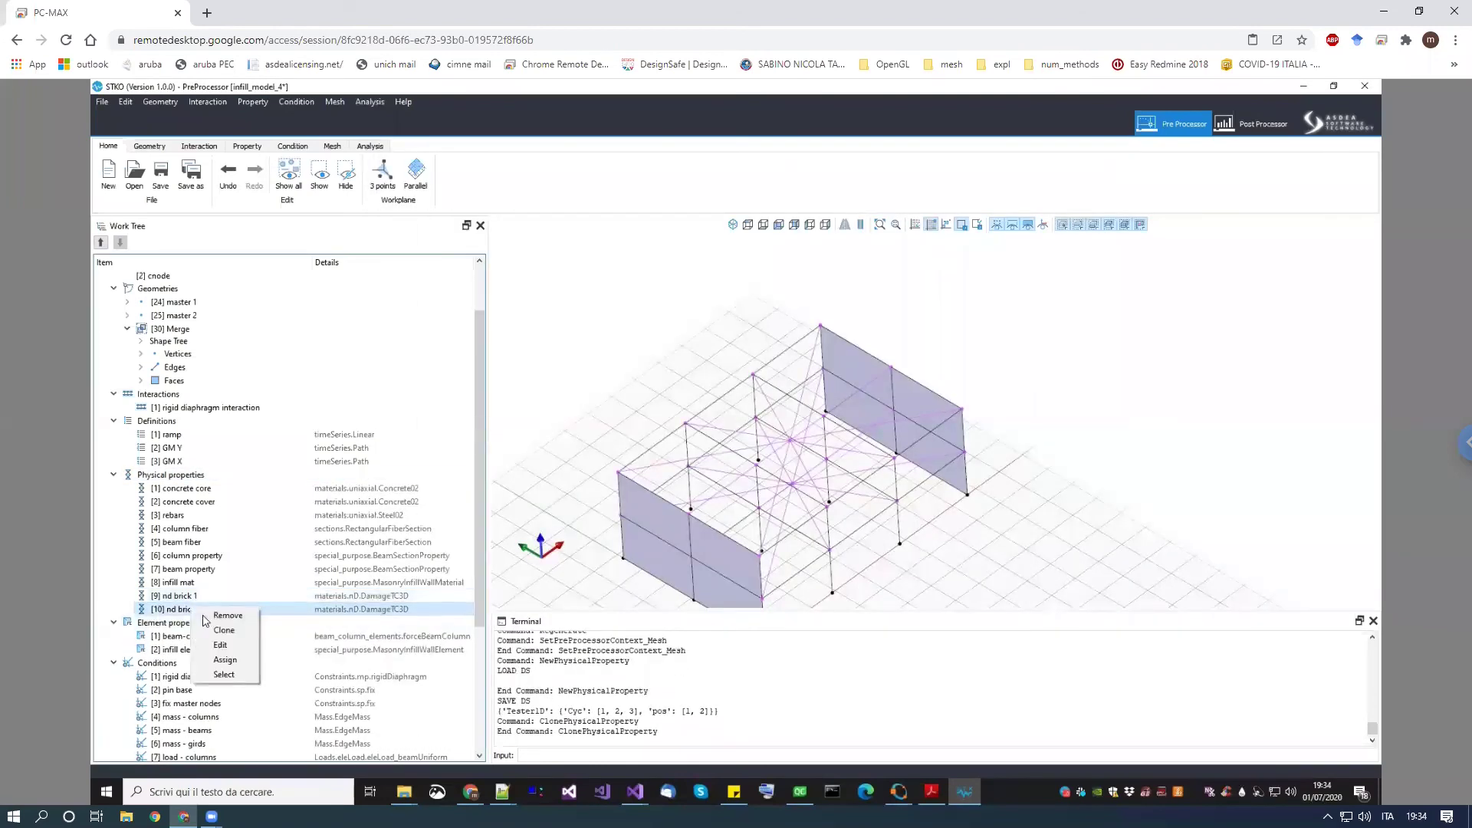
{"action": "left_click", "coordinate": [215, 639]}
Rename the first nd brick 1 copy as "infill" and the second copy as "nd brick 2"
{"action": "right_click", "coordinate": [193, 610]}
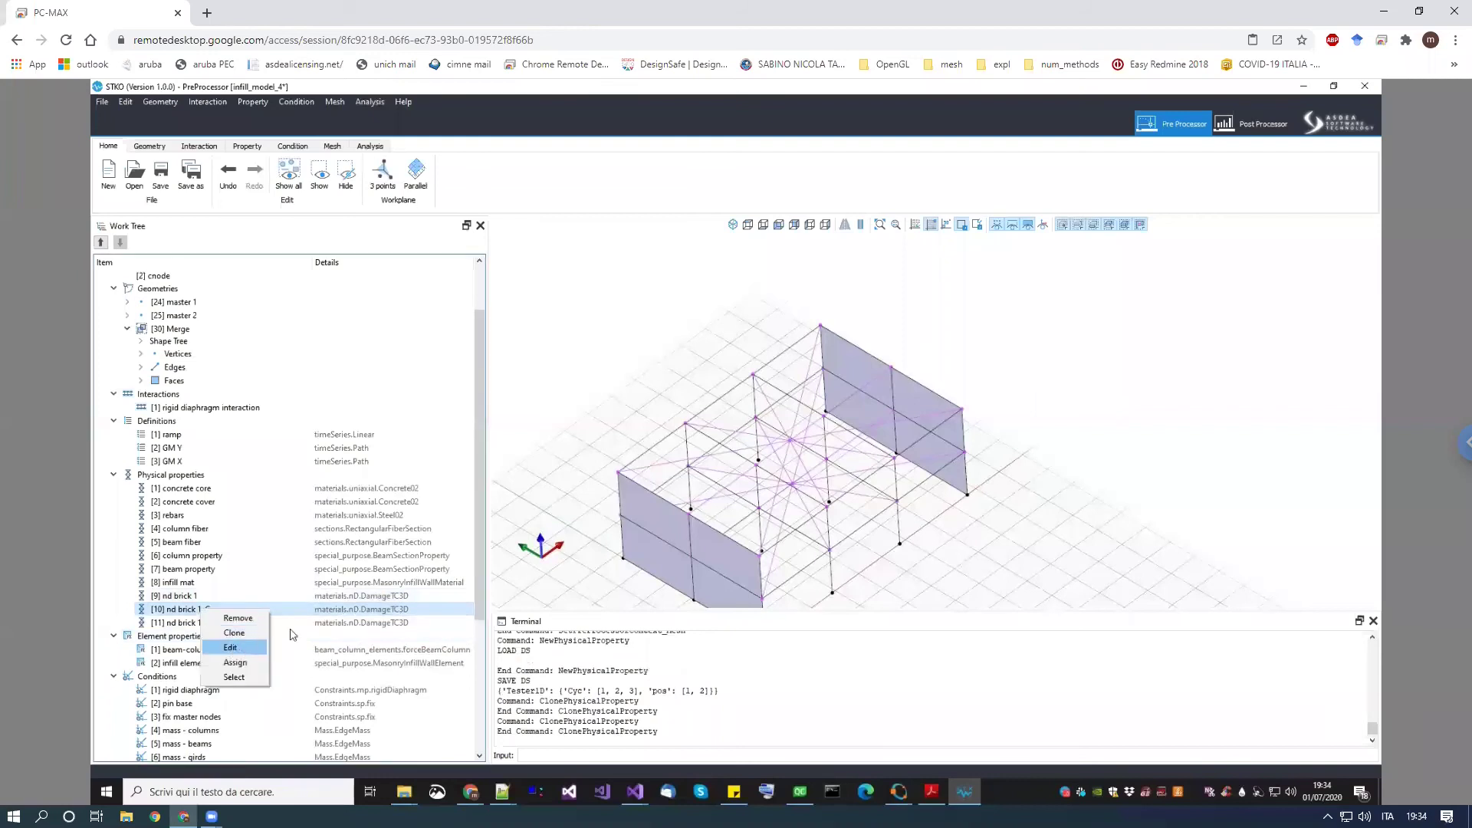
{"action": "left_click", "coordinate": [211, 620]}
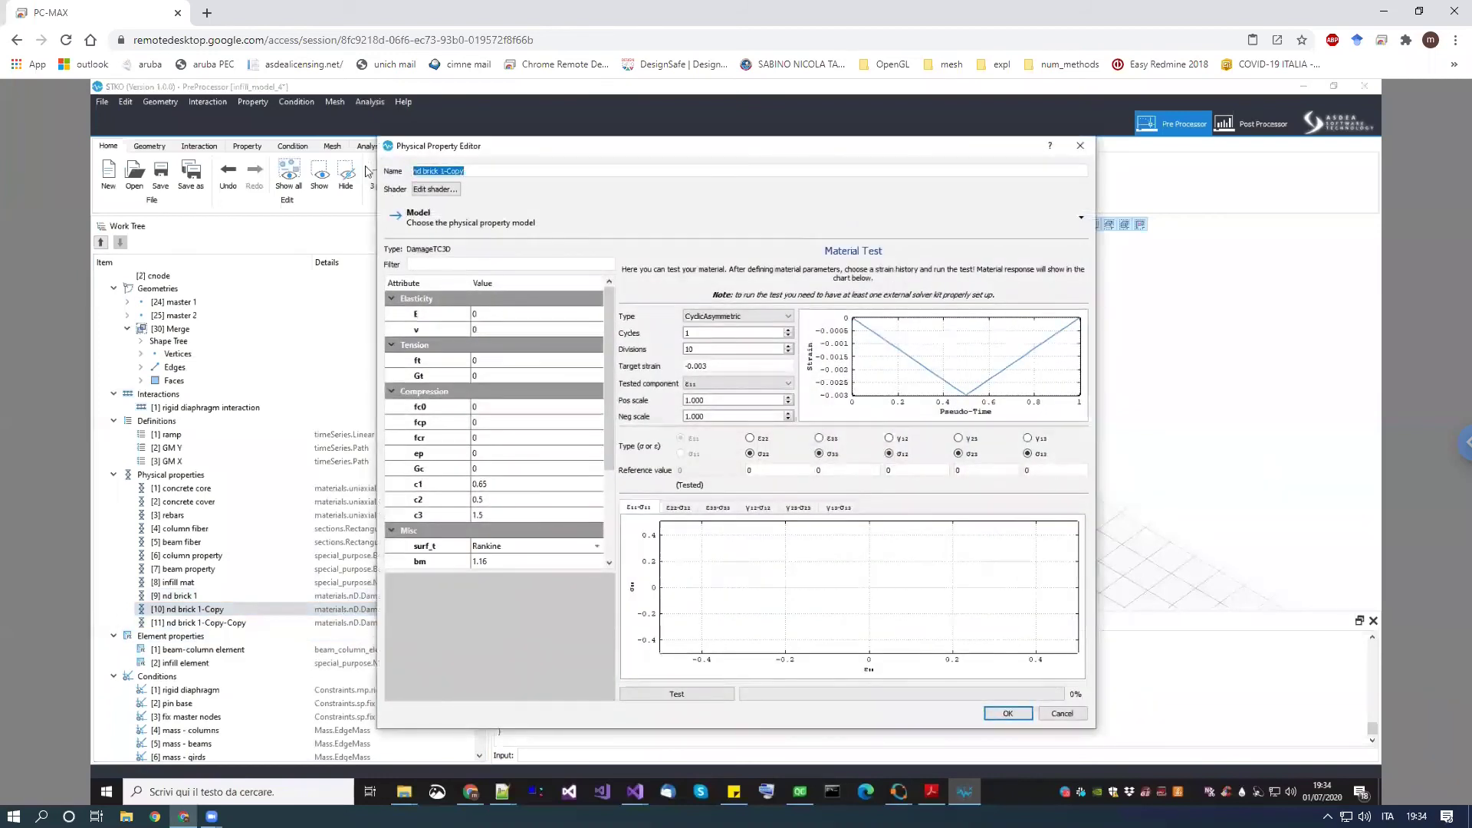
{"action": "type", "text": "inf"}
{"action": "left_click", "coordinate": [1008, 713]}
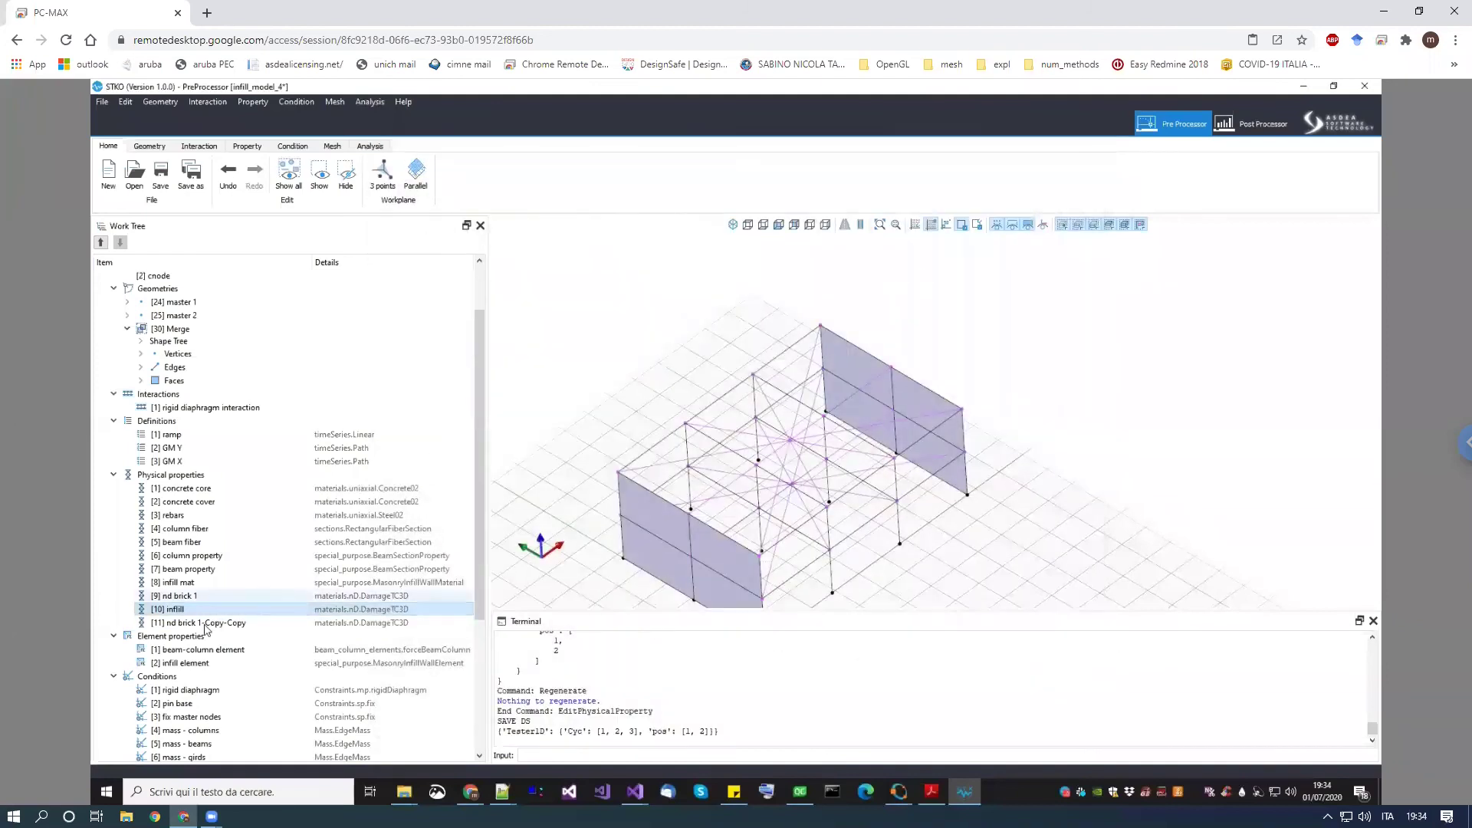
{"action": "right_click", "coordinate": [205, 626]}
{"action": "left_click", "coordinate": [230, 661]}
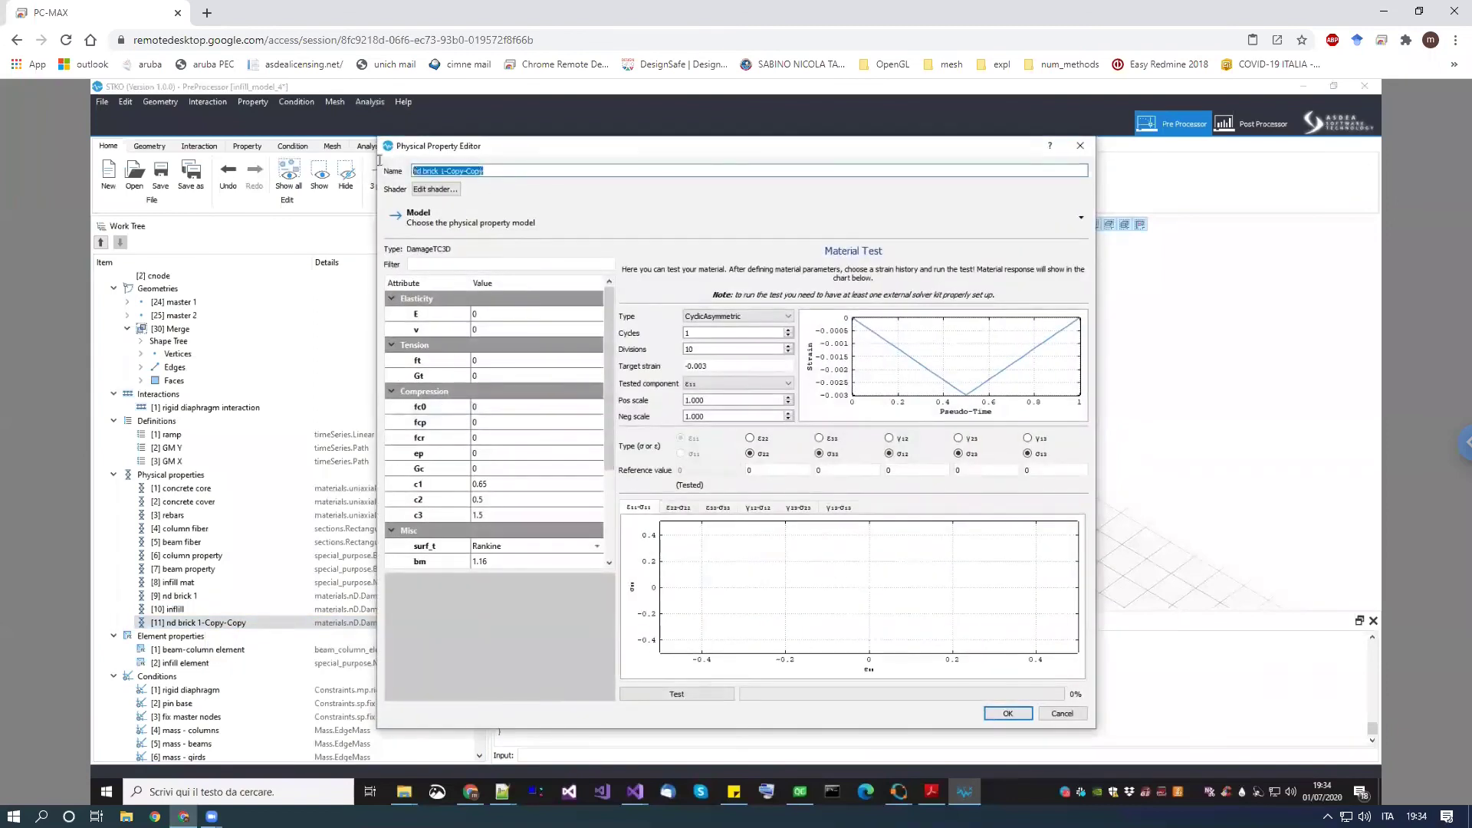
{"action": "type", "text": "nd brick 2"}
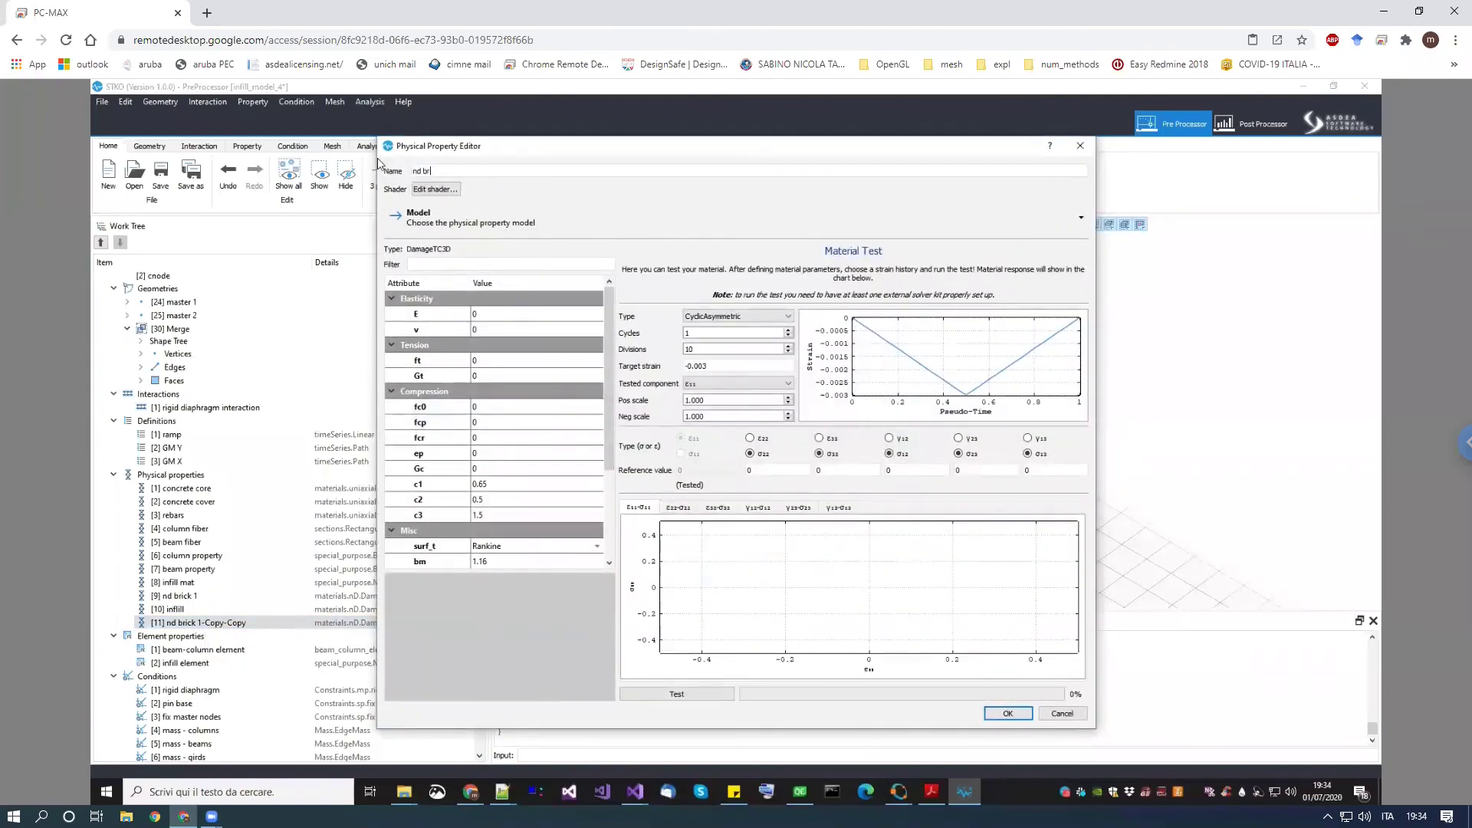
{"action": "left_click", "coordinate": [1016, 715]}
Start a new physical property and choose the LayeredShell section as its model
{"action": "double_click", "coordinate": [170, 474]}
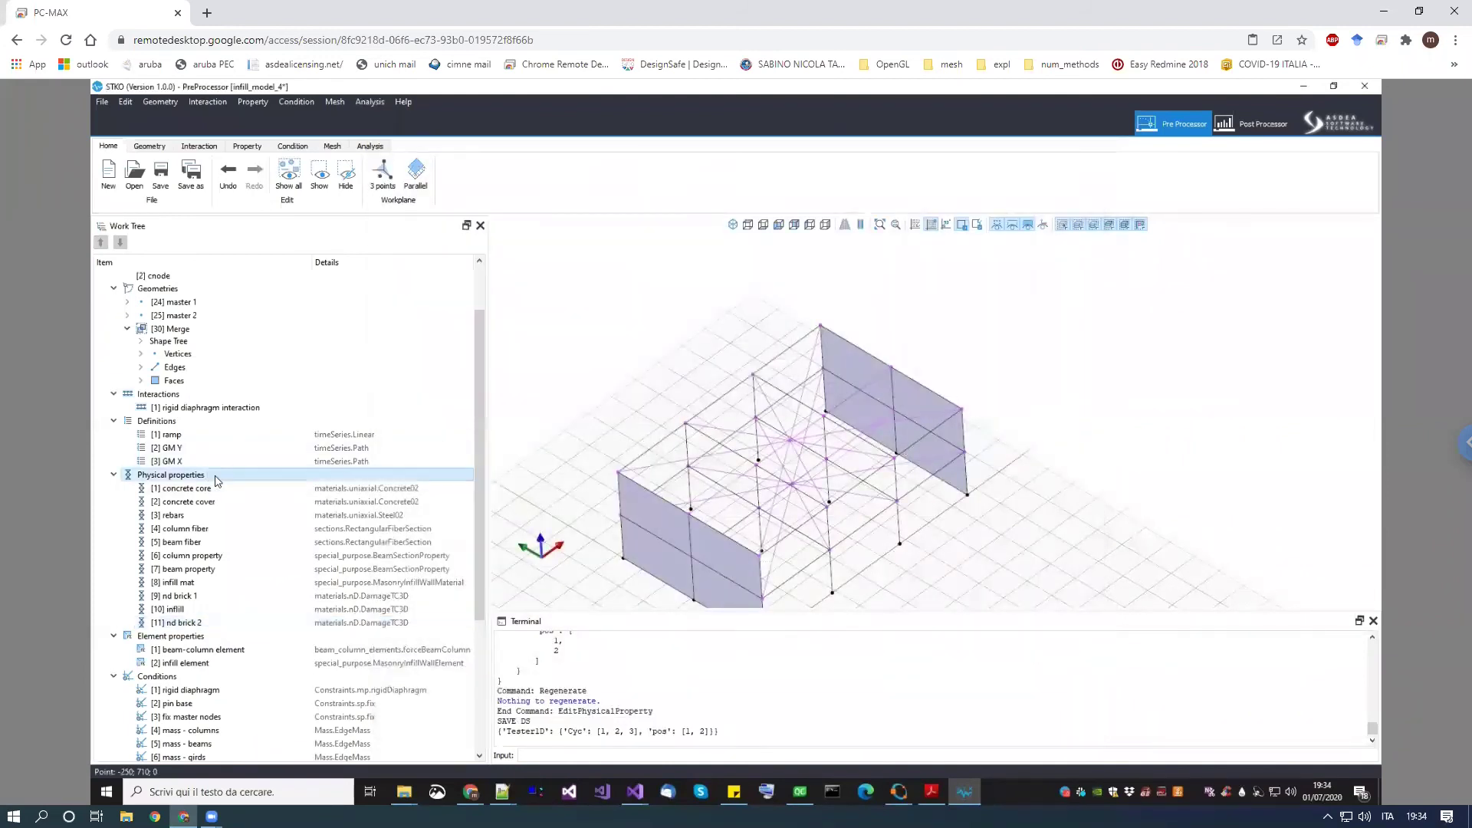
{"action": "left_click", "coordinate": [483, 221]}
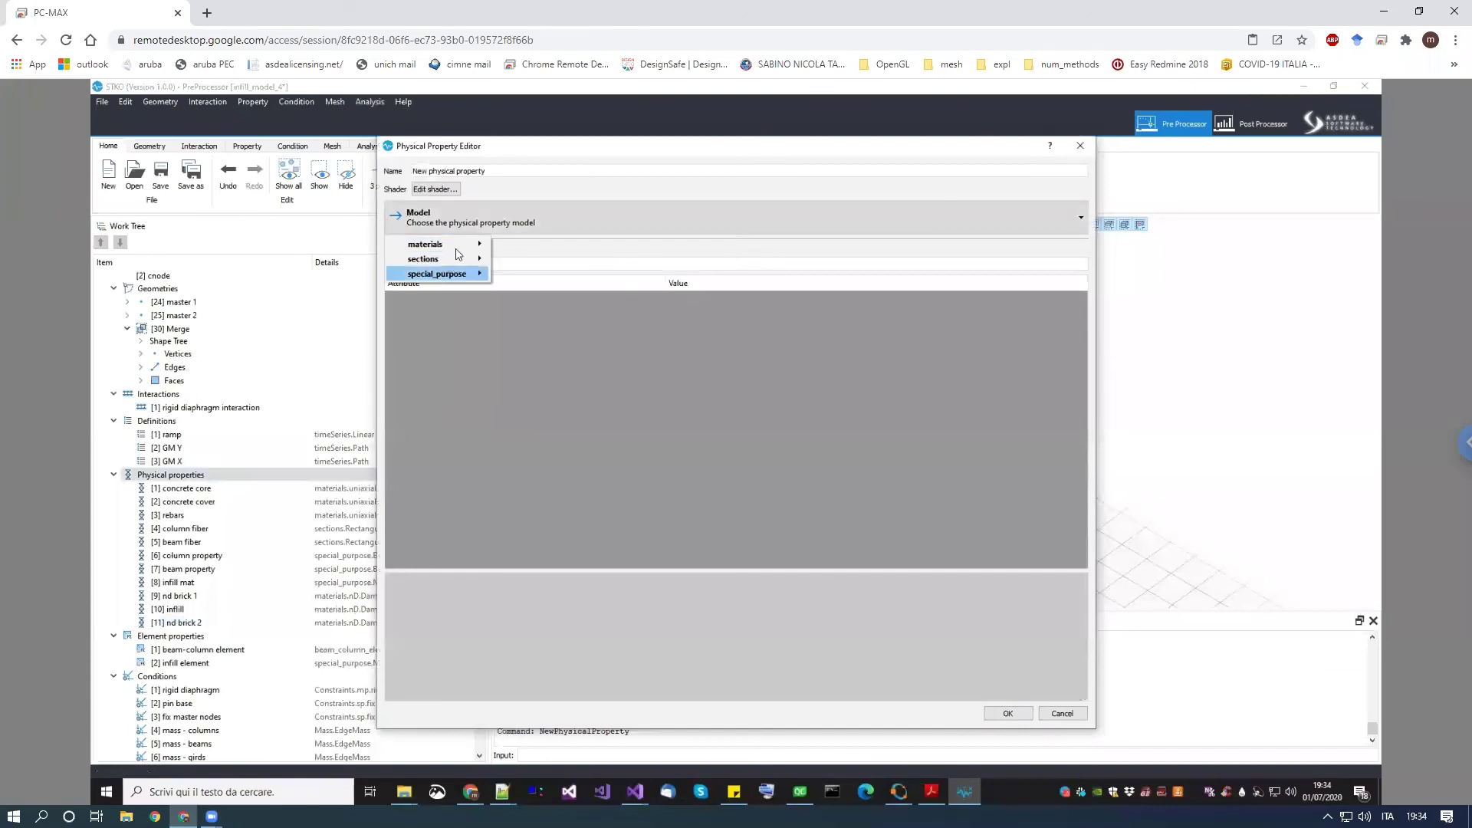
{"action": "mouse_move", "coordinate": [454, 266]}
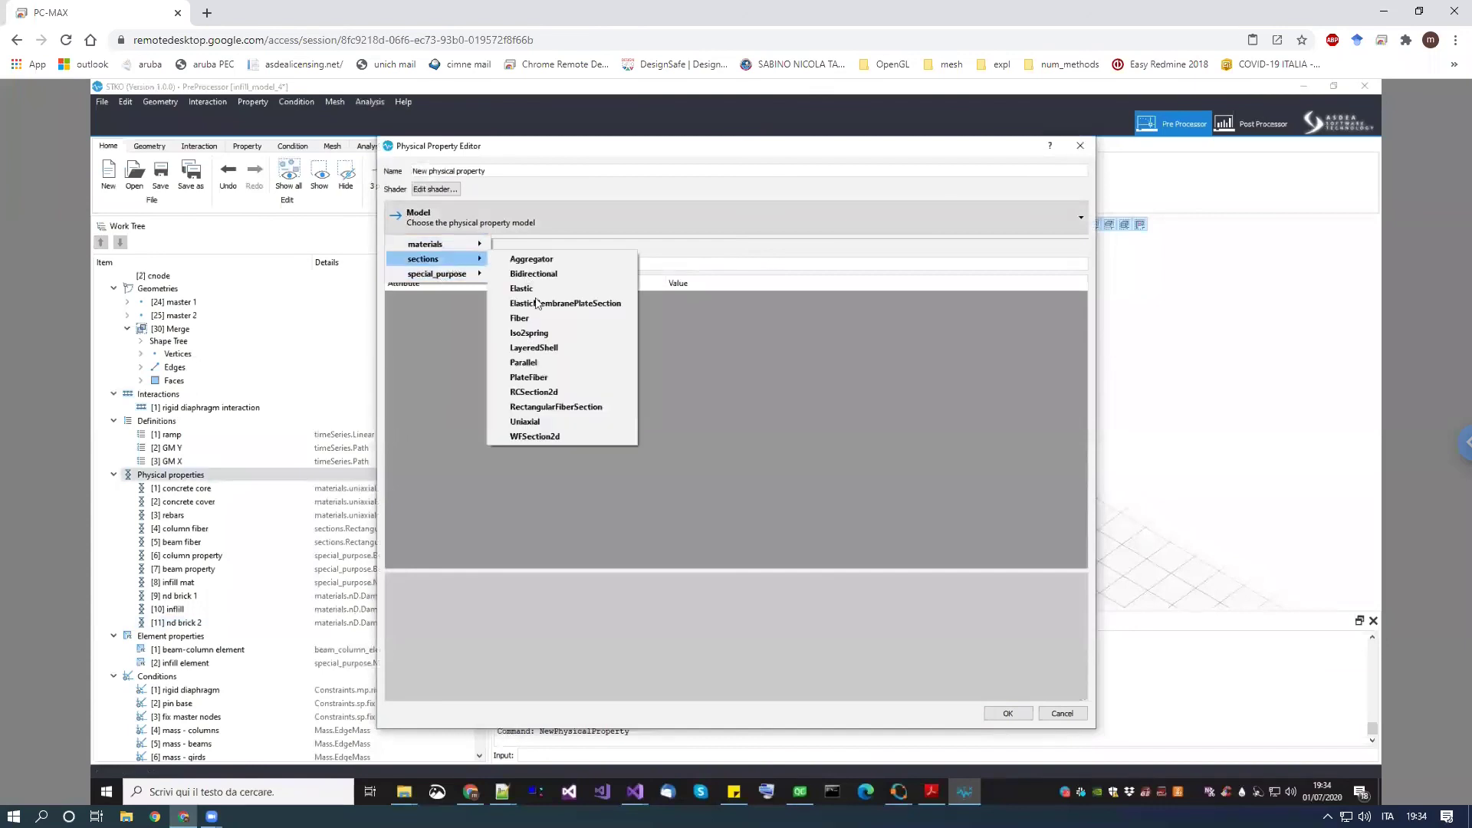
{"action": "left_click", "coordinate": [550, 349]}
Open the layered shell's matTag vector and set it to 3 rows
{"action": "left_click", "coordinate": [1079, 319]}
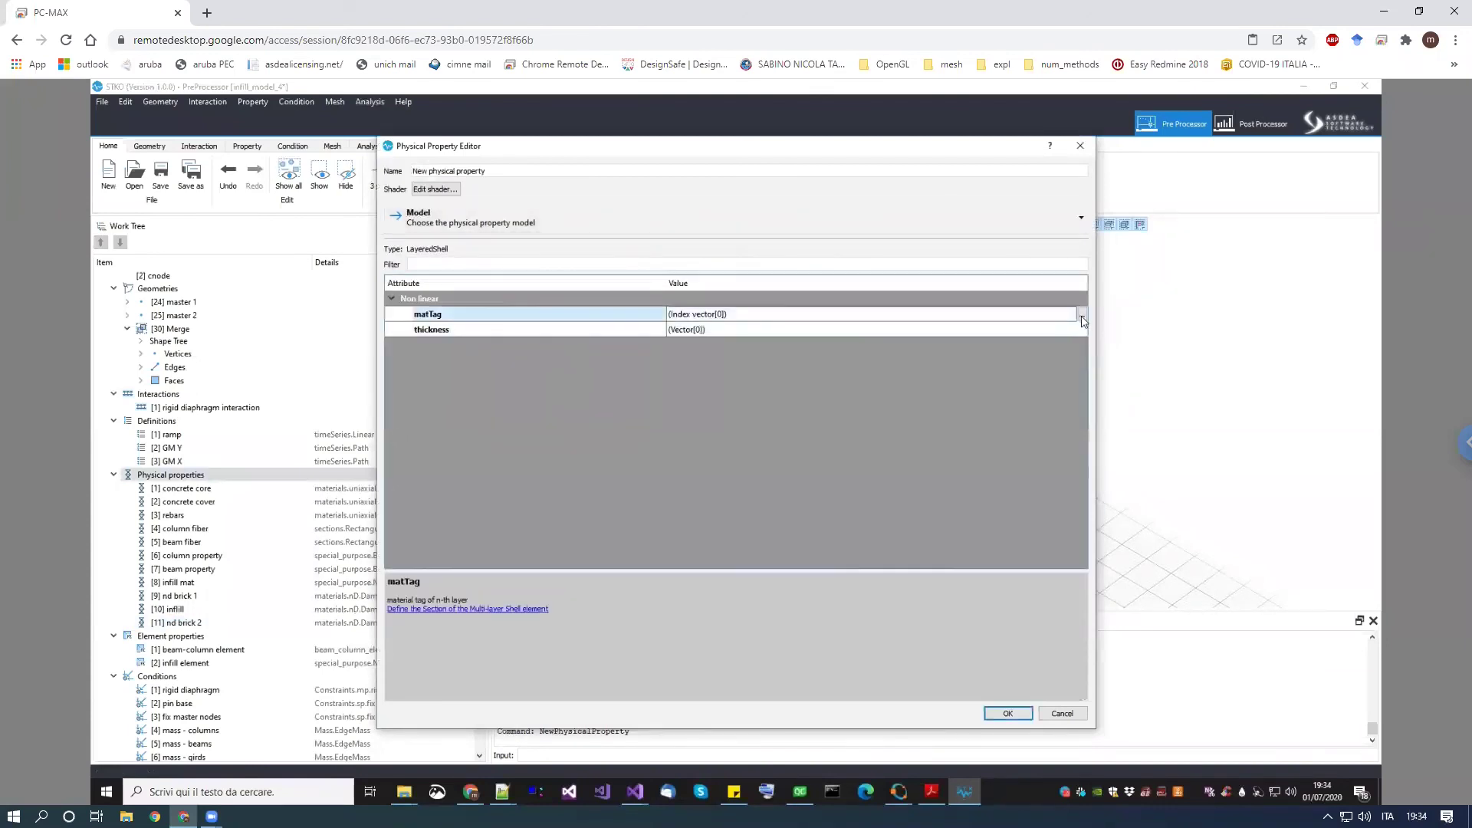
{"action": "left_click", "coordinate": [1082, 316]}
{"action": "left_click", "coordinate": [817, 364]}
{"action": "left_click", "coordinate": [817, 363]}
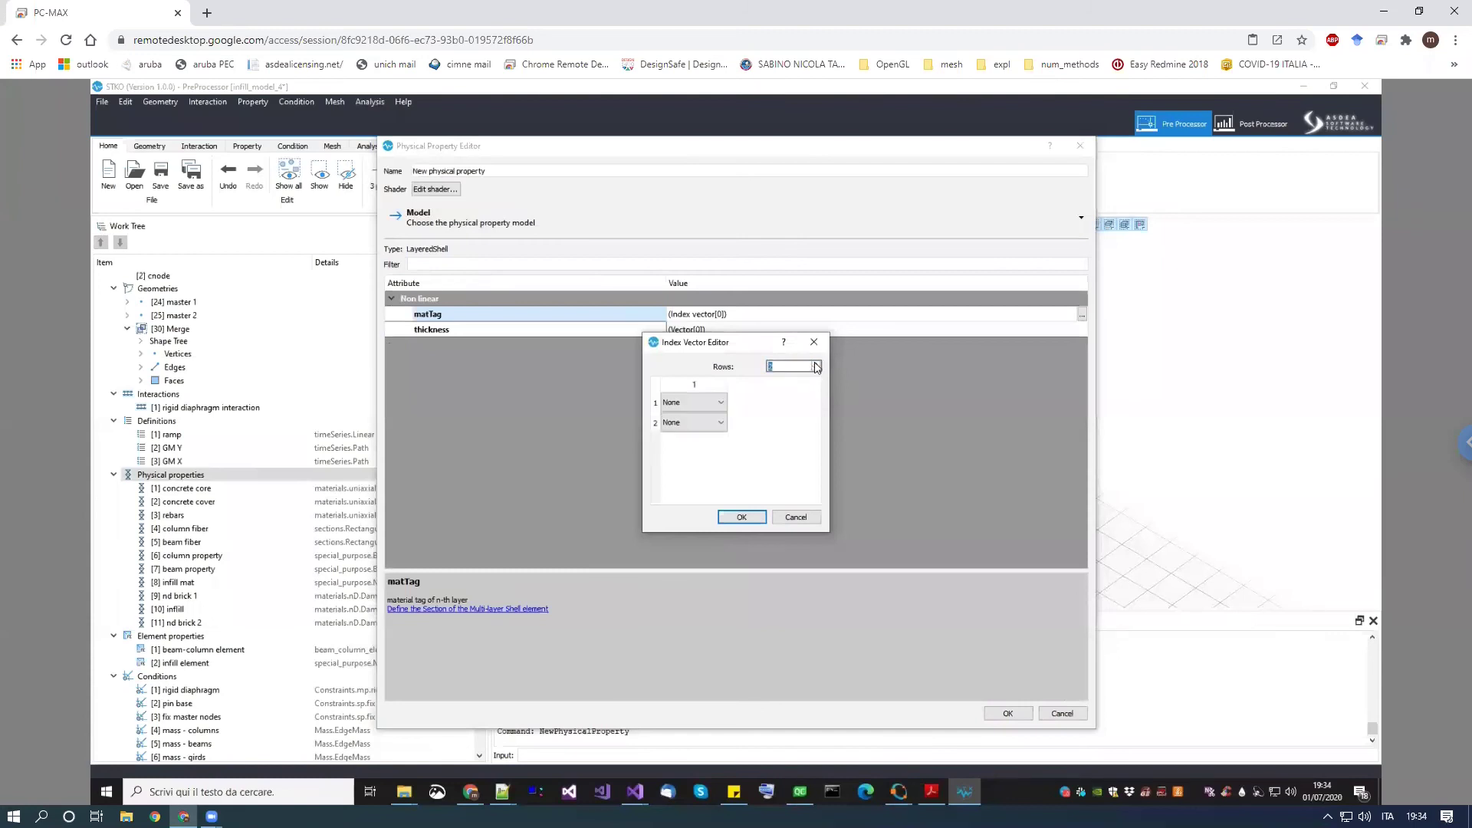
{"action": "left_click", "coordinate": [817, 364]}
{"action": "left_click", "coordinate": [817, 364]}
{"action": "left_click", "coordinate": [817, 371]}
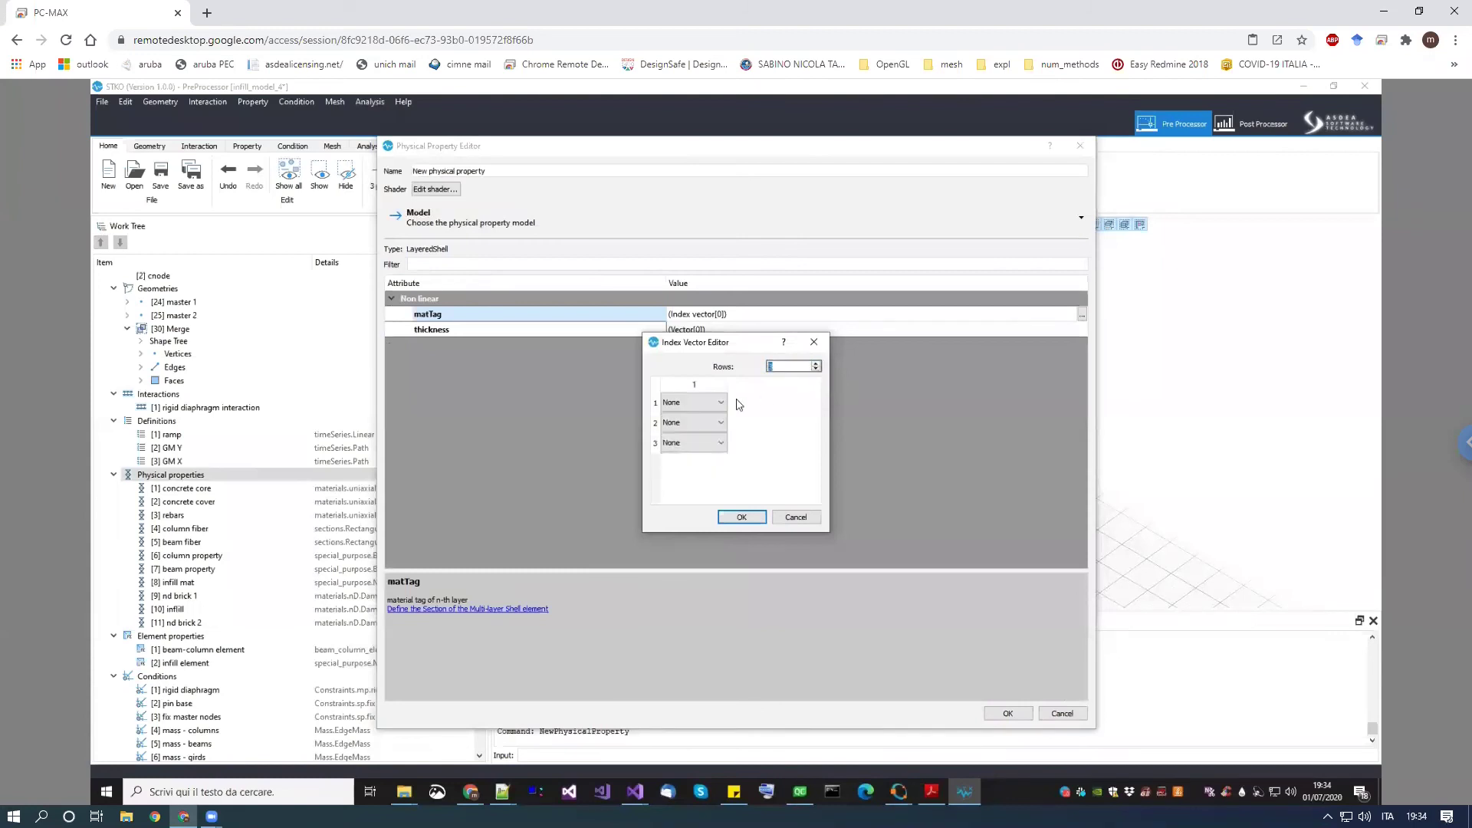
Assign nd brick 1, infill and nd brick 2 to matTag rows 1, 2 and 3, and accept the vector
{"action": "left_click", "coordinate": [709, 403]}
{"action": "left_click", "coordinate": [710, 427]}
{"action": "left_click", "coordinate": [709, 424]}
{"action": "left_click", "coordinate": [694, 455]}
{"action": "left_click", "coordinate": [709, 443]}
{"action": "left_click", "coordinate": [691, 483]}
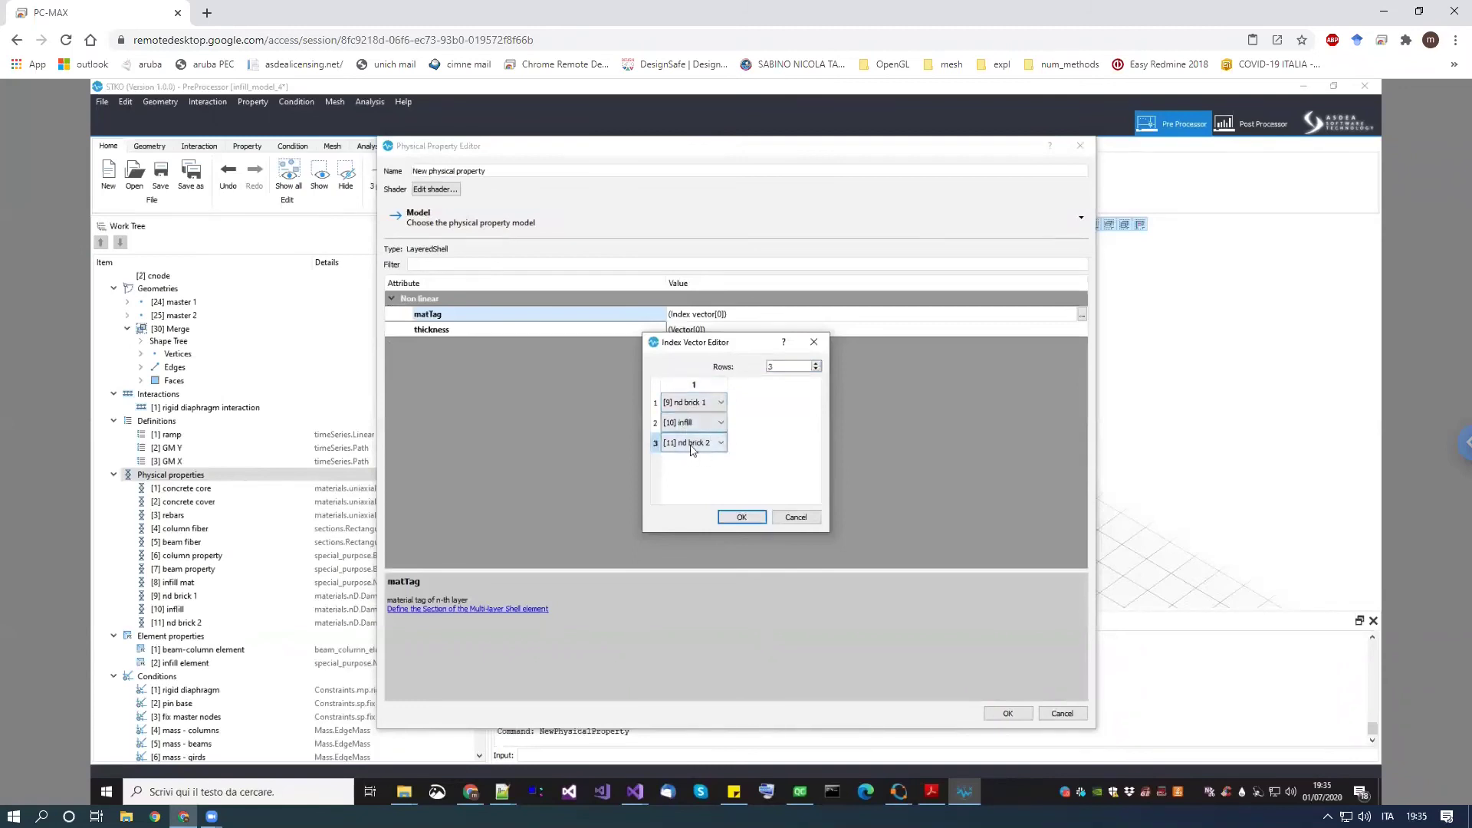
{"action": "left_click", "coordinate": [733, 519]}
Set the layered shell's thickness vector to 3 rows and discard the new physical property
{"action": "left_click", "coordinate": [1081, 331]}
{"action": "left_click", "coordinate": [1082, 331]}
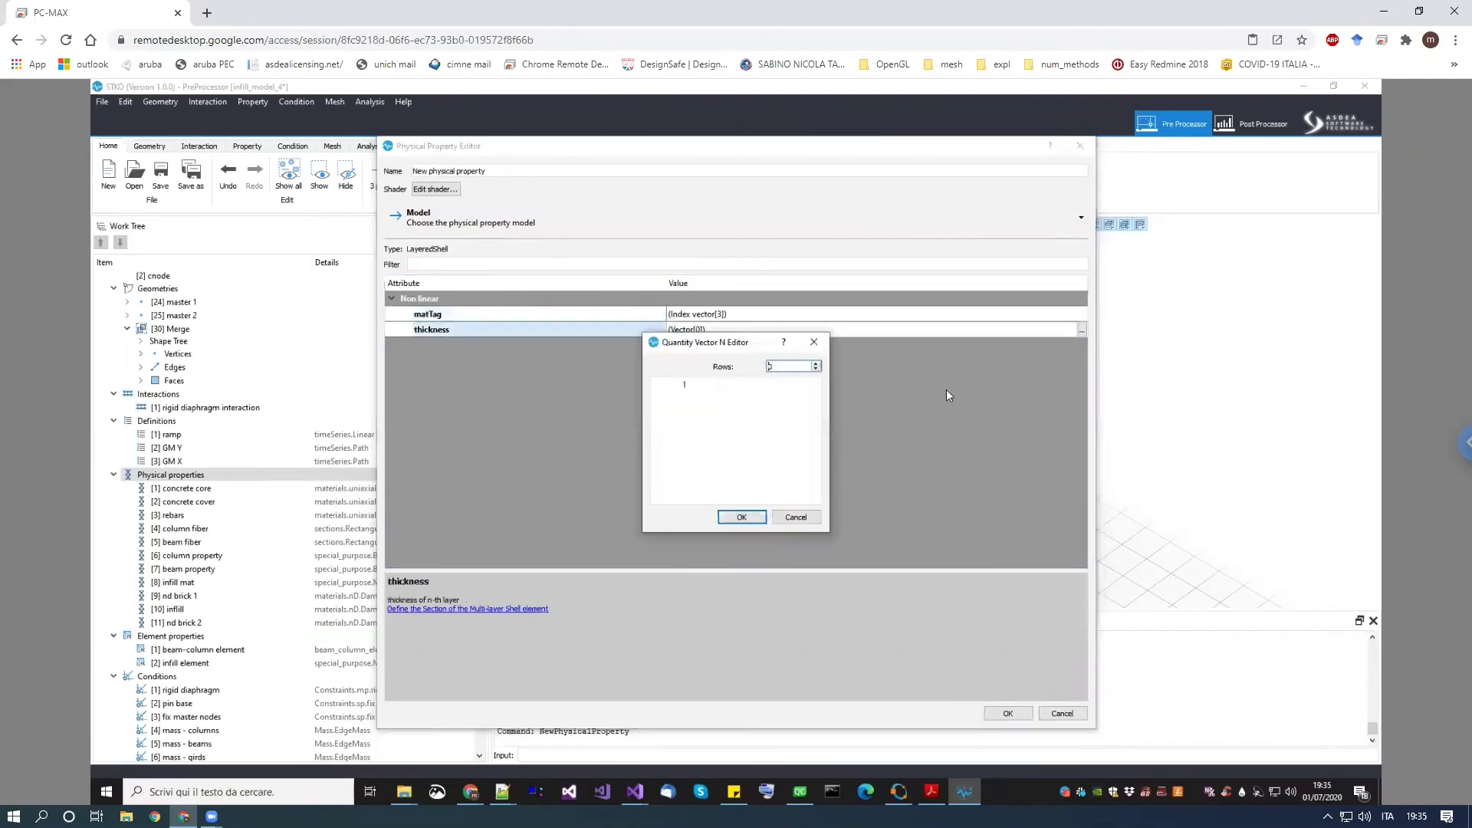
{"action": "left_click", "coordinate": [817, 364]}
{"action": "left_click", "coordinate": [818, 363]}
{"action": "left_click", "coordinate": [818, 364]}
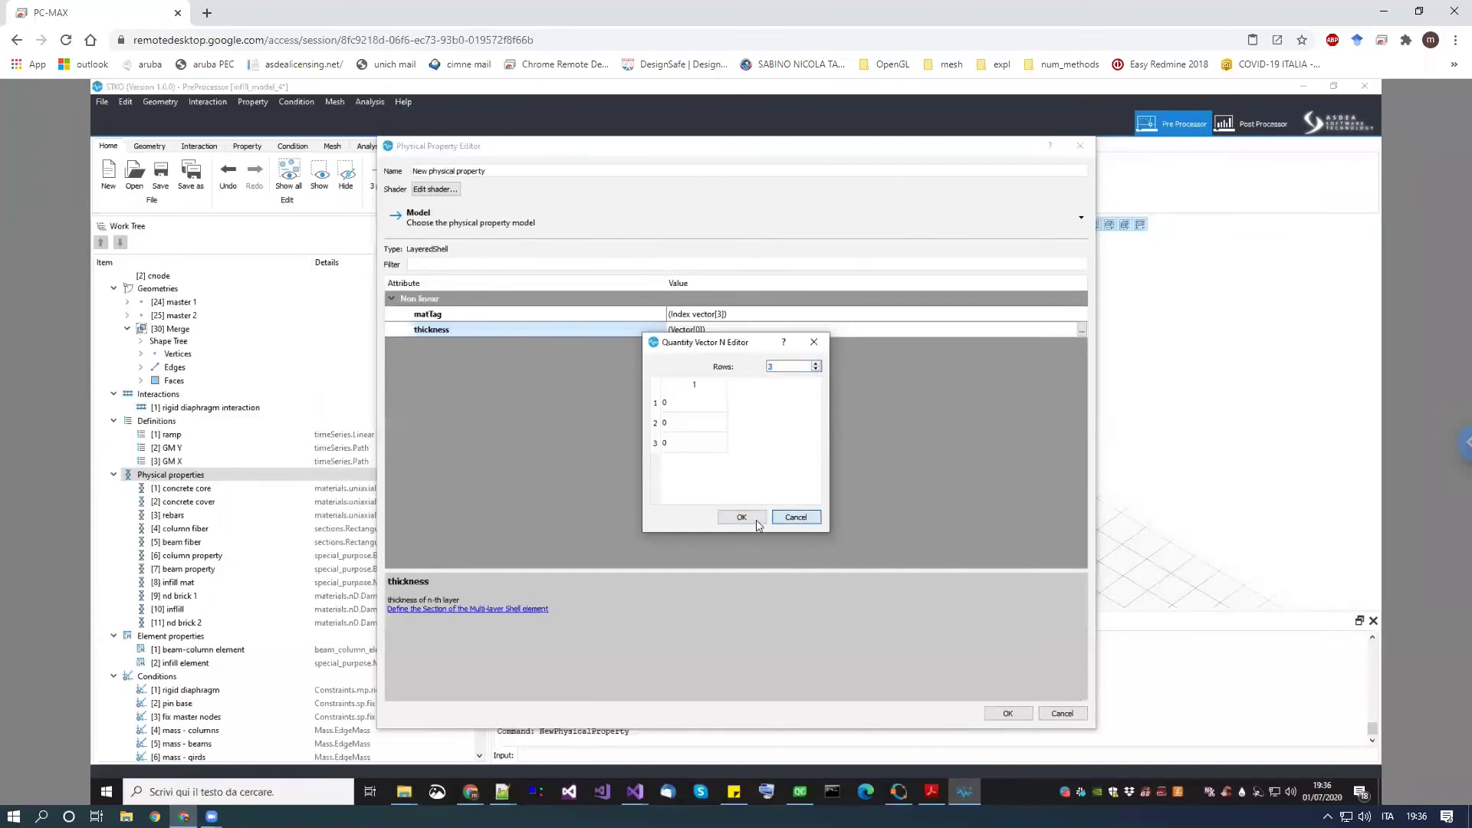
{"action": "left_click", "coordinate": [757, 521]}
{"action": "left_click", "coordinate": [1062, 714]}
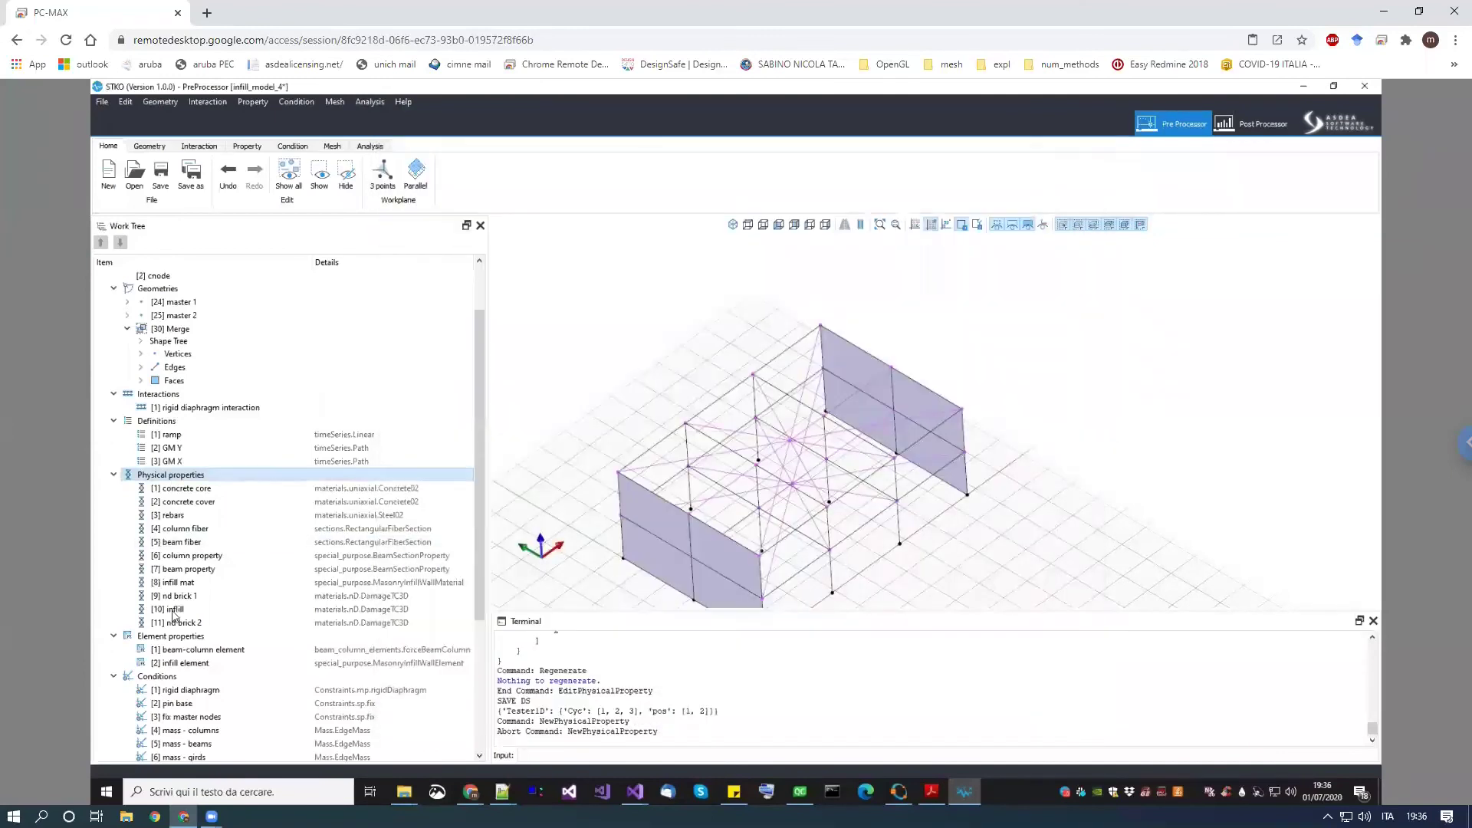
Delete the physical properties nd brick 1, infill and nd brick 2
{"action": "right_click", "coordinate": [206, 597]}
{"action": "left_click", "coordinate": [214, 603]}
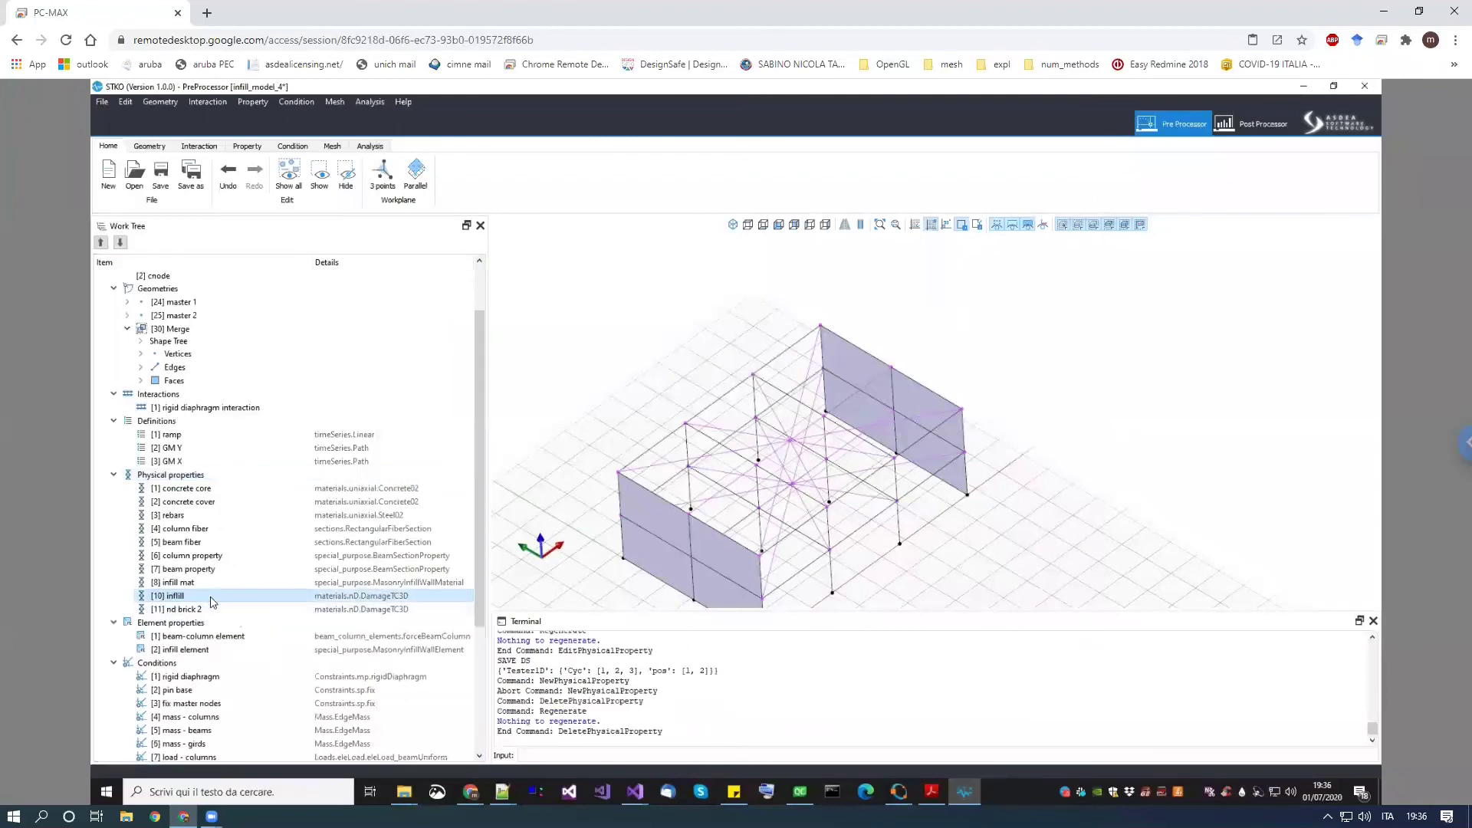
{"action": "right_click", "coordinate": [212, 599]}
{"action": "left_click", "coordinate": [218, 605]}
{"action": "right_click", "coordinate": [213, 598]}
{"action": "left_click", "coordinate": [220, 605]}
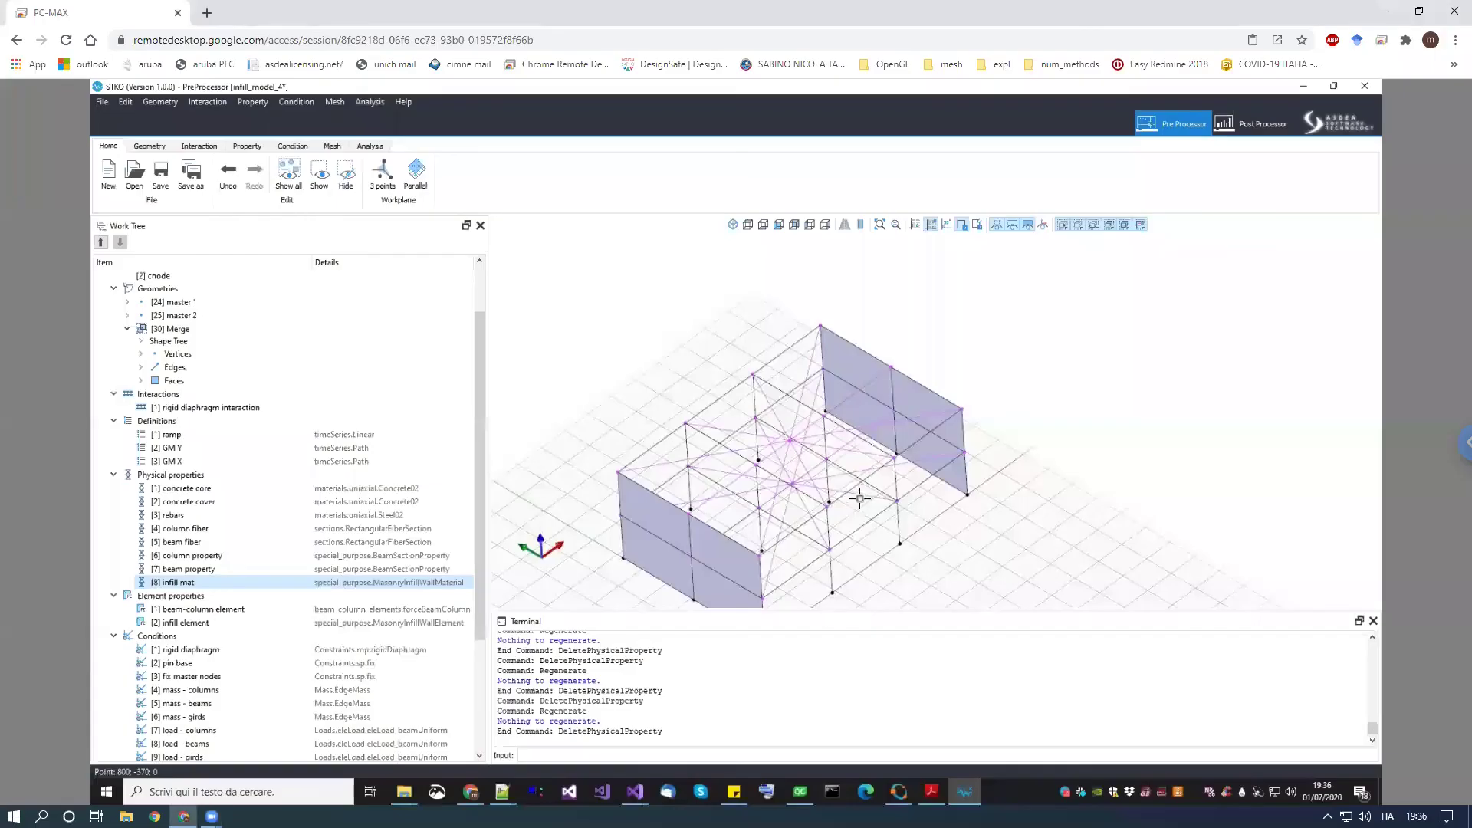
Switch to the post-processor and view the Ux chart
{"action": "scroll", "coordinate": [1112, 246], "scroll_direction": "down", "scroll_amount": 3}
{"action": "left_click", "coordinate": [1240, 125]}
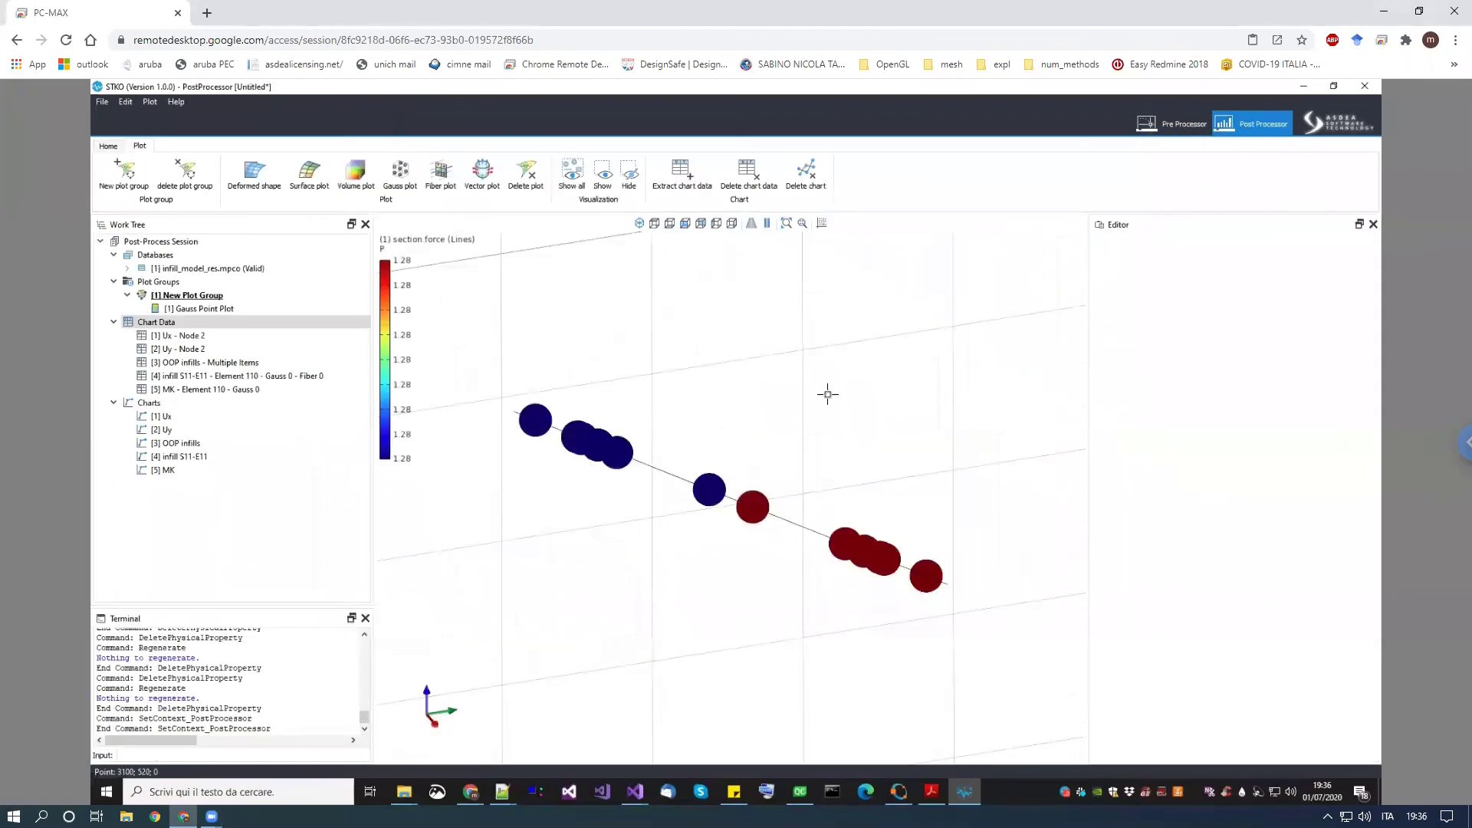
{"action": "left_click", "coordinate": [167, 419]}
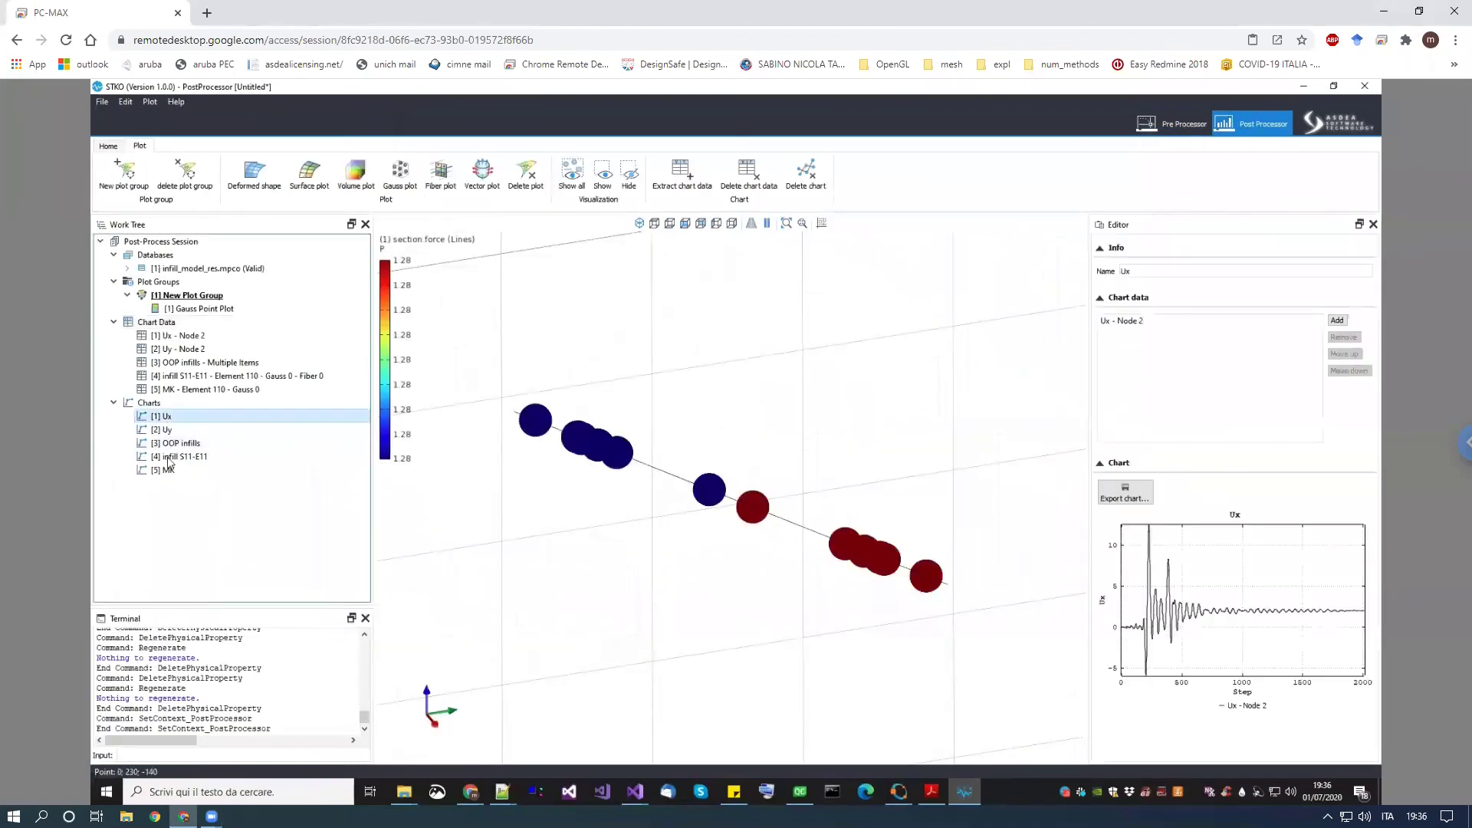
{"action": "middle_click_drag", "start_coordinate": [710, 536], "coordinate": [699, 553]}
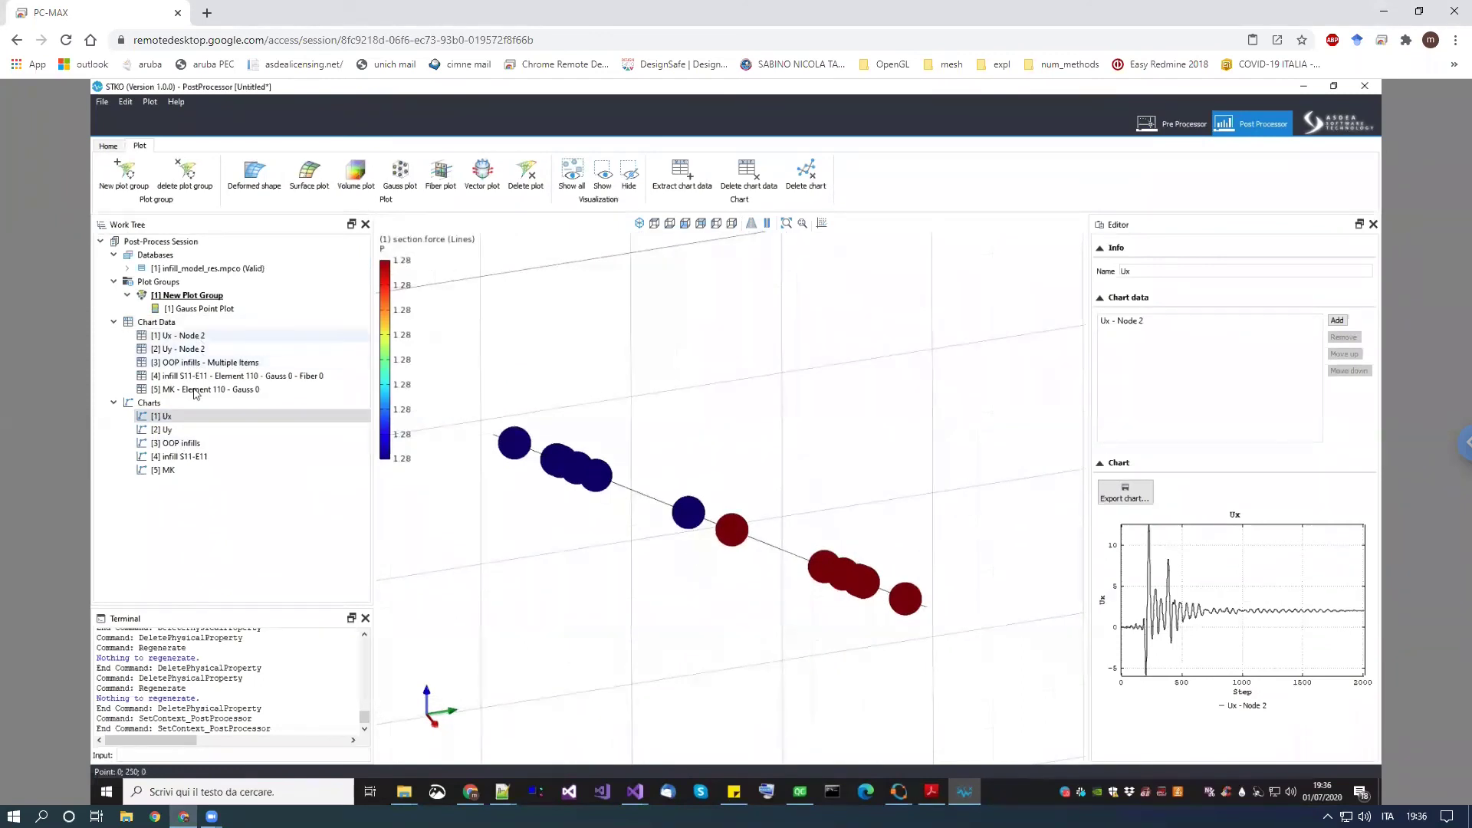
Delete the charts MK, infill S11-E11, OOP infills and Uy, keeping only the Ux chart
{"action": "right_click", "coordinate": [174, 469]}
{"action": "left_click", "coordinate": [213, 476]}
{"action": "right_click", "coordinate": [194, 453]}
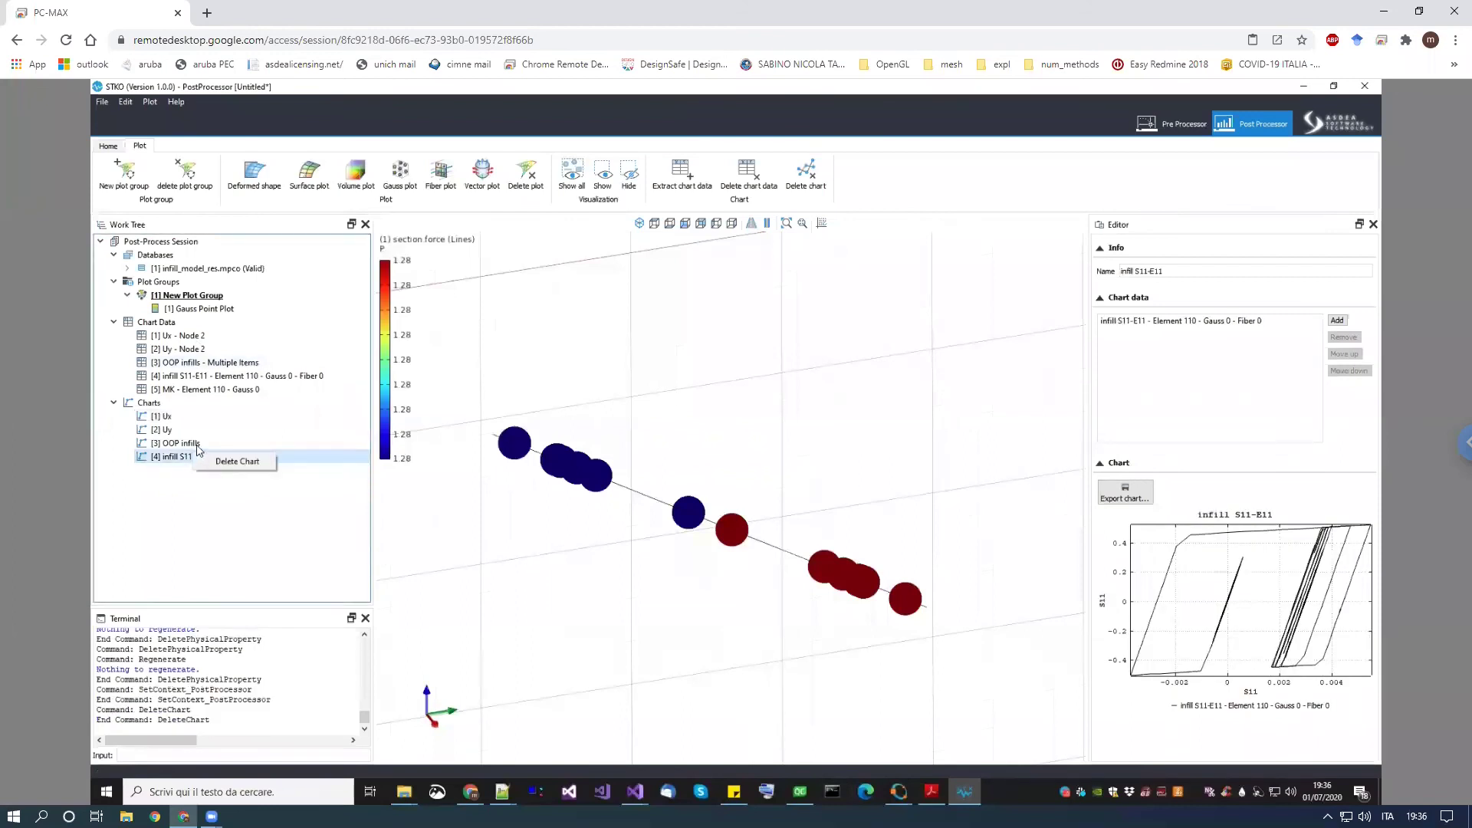
{"action": "left_click", "coordinate": [237, 461]}
{"action": "right_click", "coordinate": [199, 443]}
{"action": "left_click", "coordinate": [234, 451]}
{"action": "right_click", "coordinate": [191, 435]}
{"action": "left_click", "coordinate": [201, 444]}
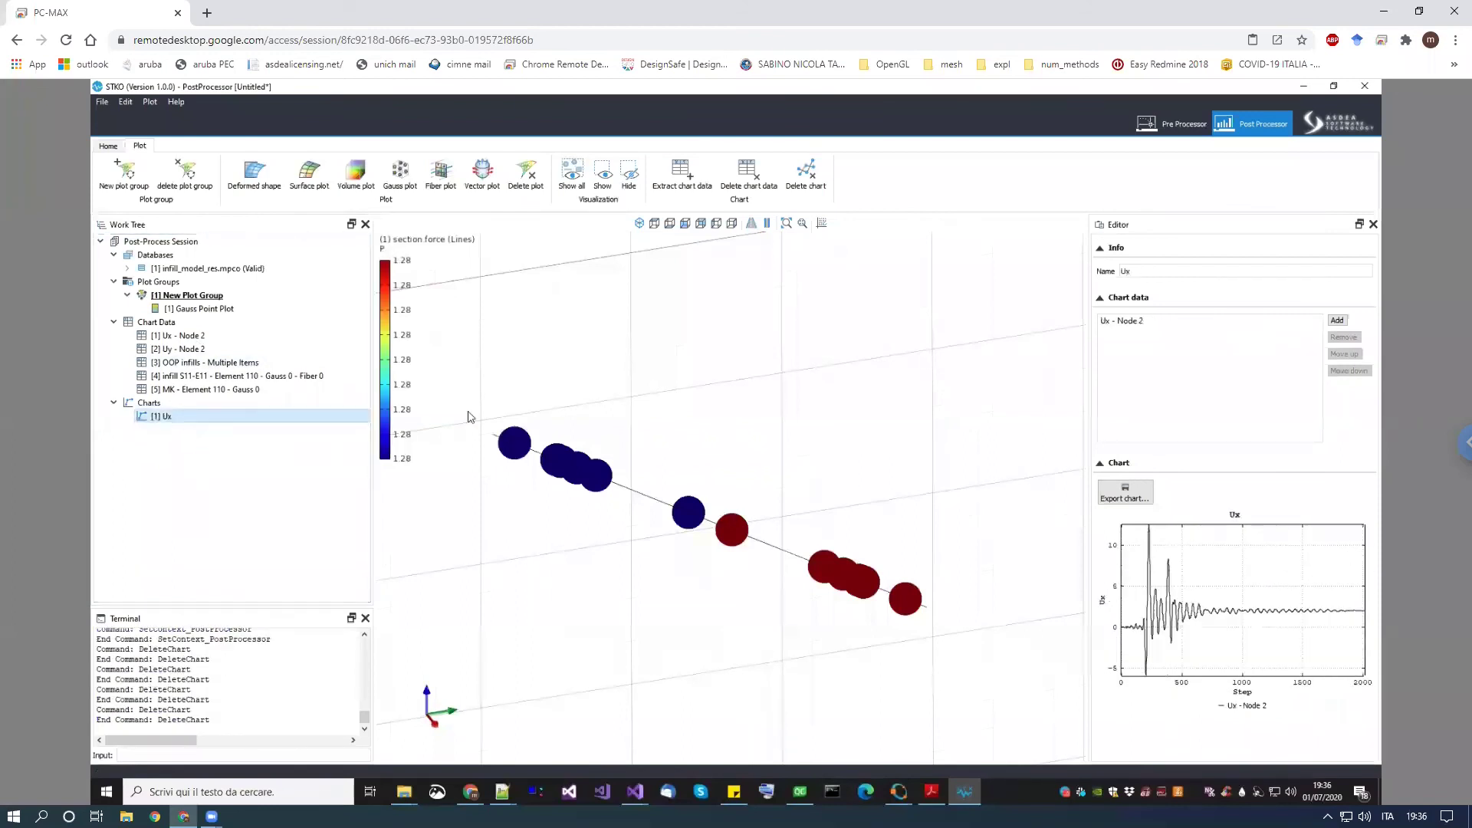
Delete the Uy, OOP infills, infill S11-E11 and MK chart data, keeping only Ux - Node 2
{"action": "right_click", "coordinate": [181, 349]}
{"action": "left_click", "coordinate": [227, 356]}
{"action": "right_click", "coordinate": [199, 354]}
{"action": "left_click", "coordinate": [207, 359]}
{"action": "right_click", "coordinate": [210, 354]}
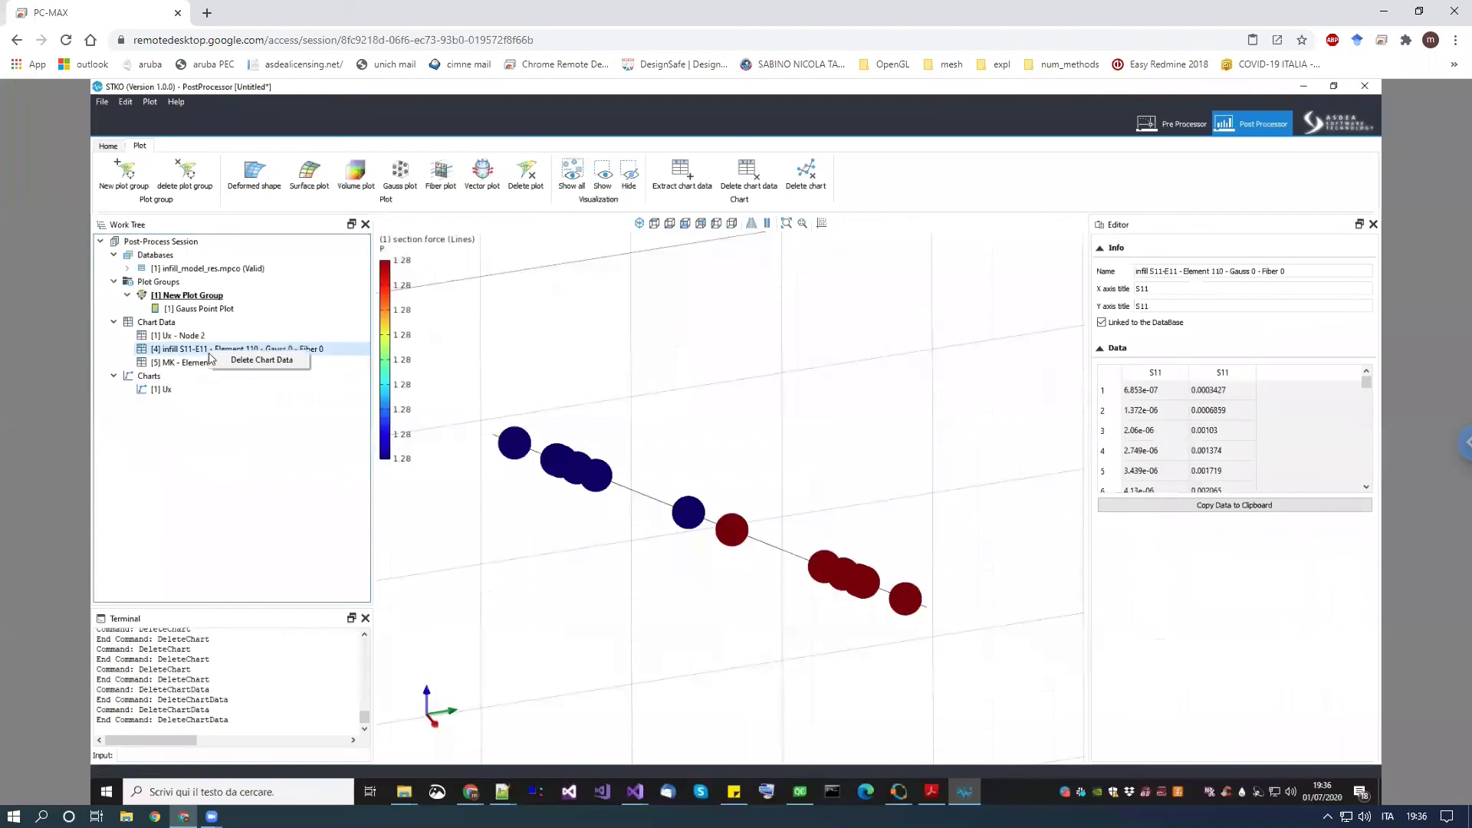
{"action": "left_click", "coordinate": [223, 359]}
{"action": "right_click", "coordinate": [213, 351]}
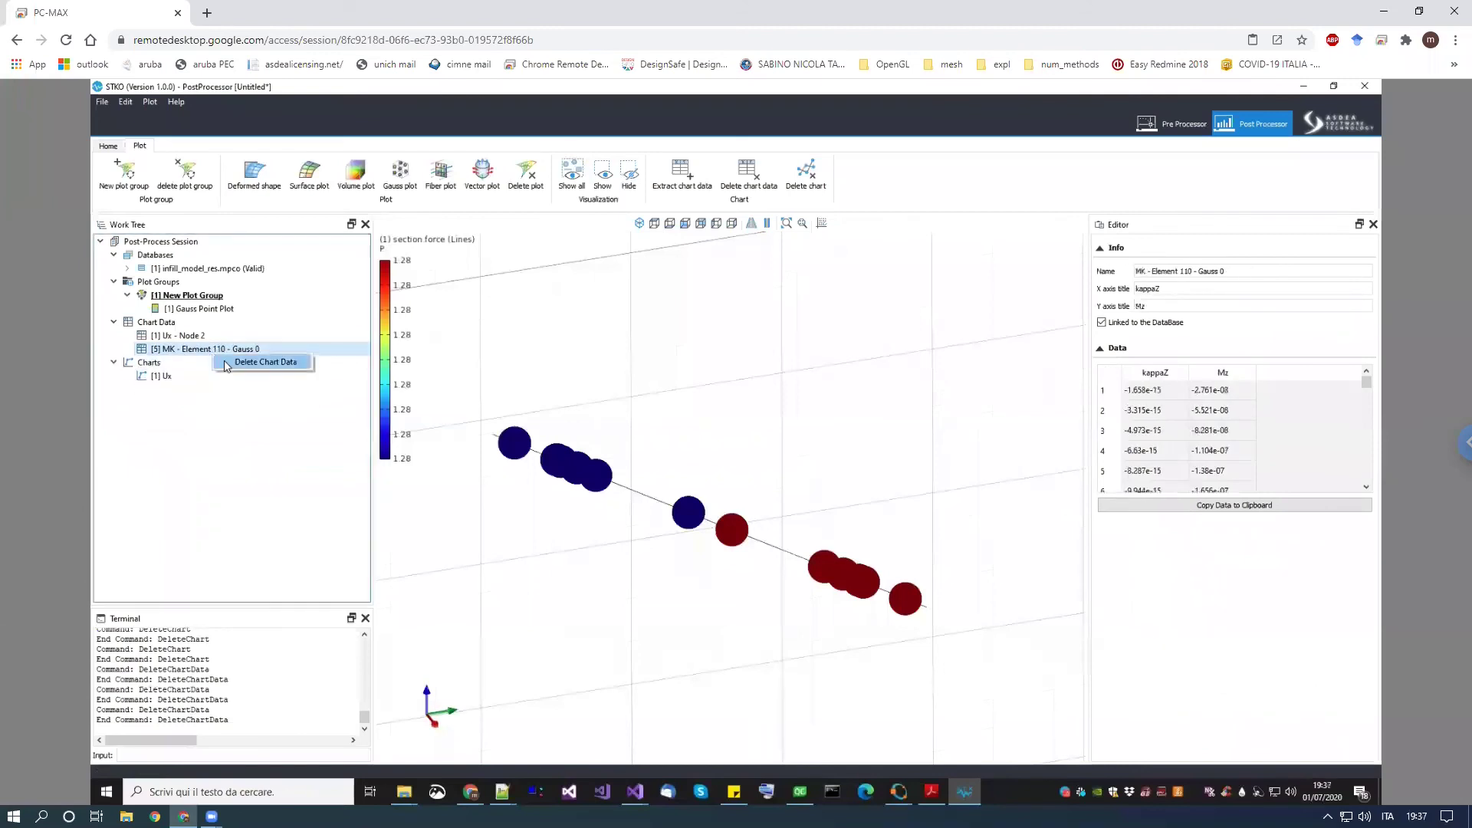
{"action": "left_click", "coordinate": [227, 363]}
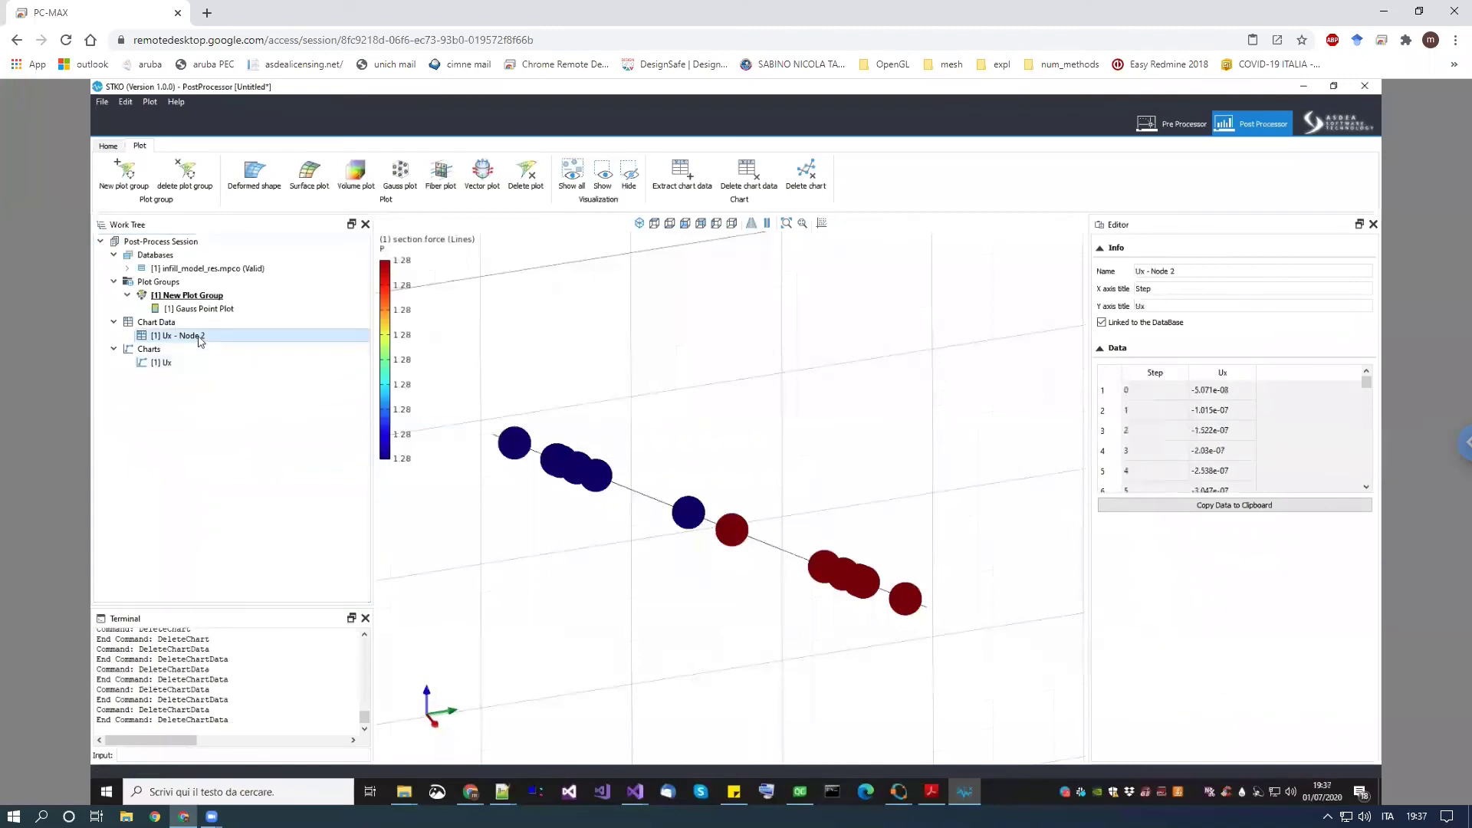
Unlink the Ux - Node 2 chart data from the database and delete the Gauss Point Plot
{"action": "left_click", "coordinate": [1103, 323]}
{"action": "left_click_drag", "start_coordinate": [805, 476], "coordinate": [686, 509]}
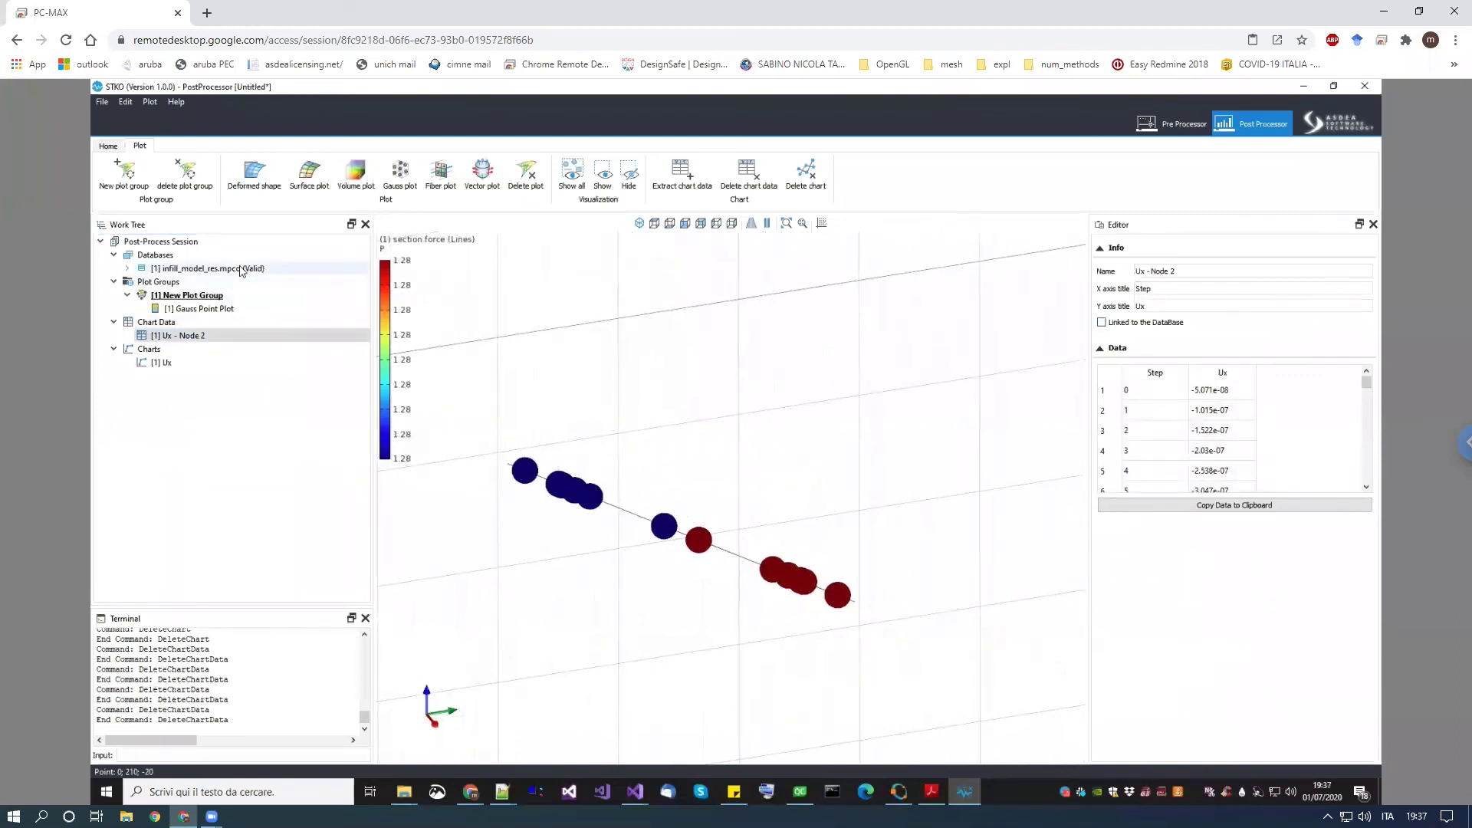
{"action": "left_click", "coordinate": [212, 270]}
{"action": "left_click", "coordinate": [194, 309]}
{"action": "key", "text": "Delete"}
{"action": "left_click", "coordinate": [187, 255]}
{"action": "right_click", "coordinate": [185, 258]}
{"action": "left_click", "coordinate": [206, 266]}
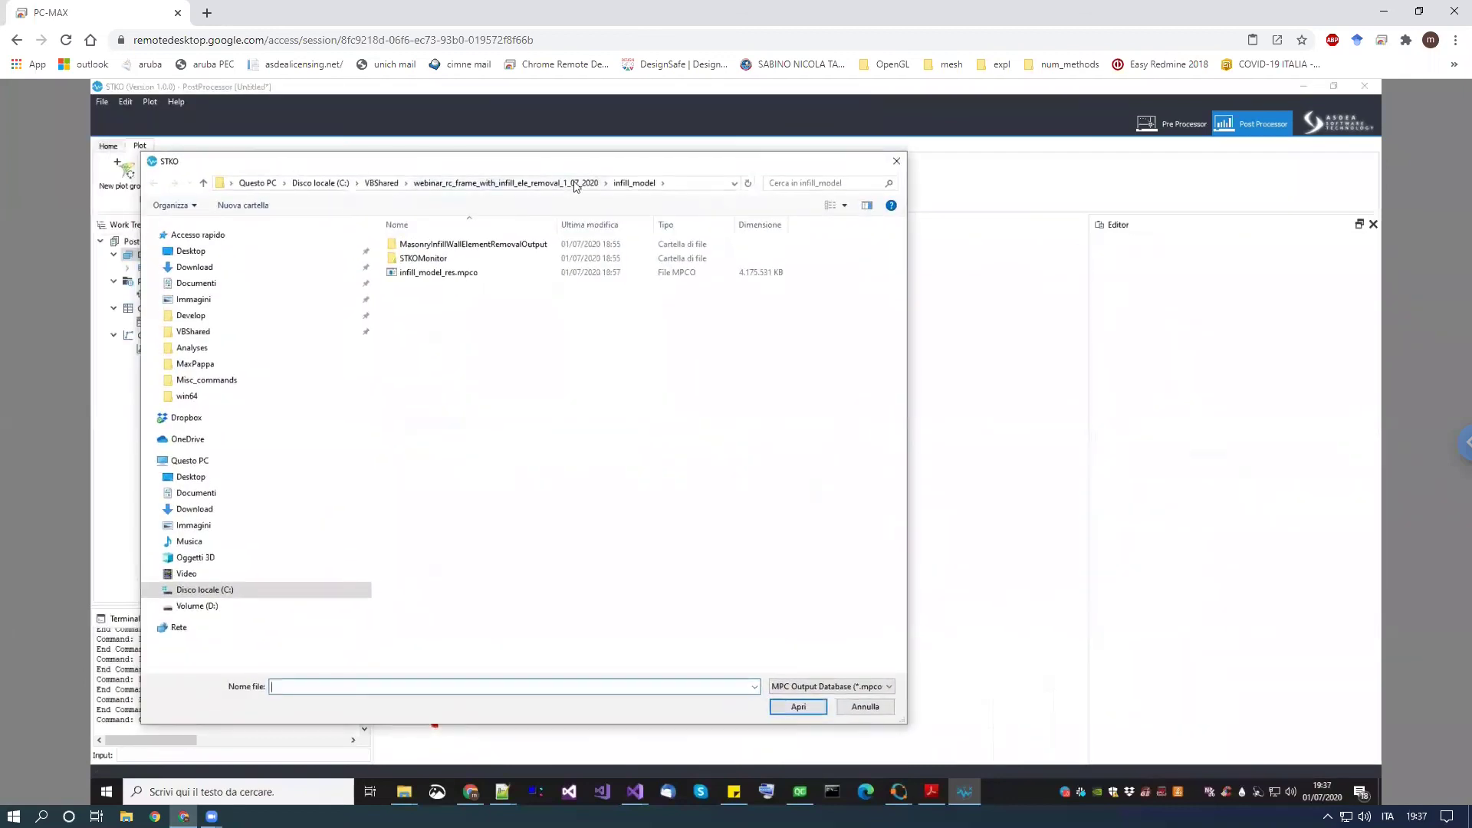
{"action": "left_click", "coordinate": [576, 187]}
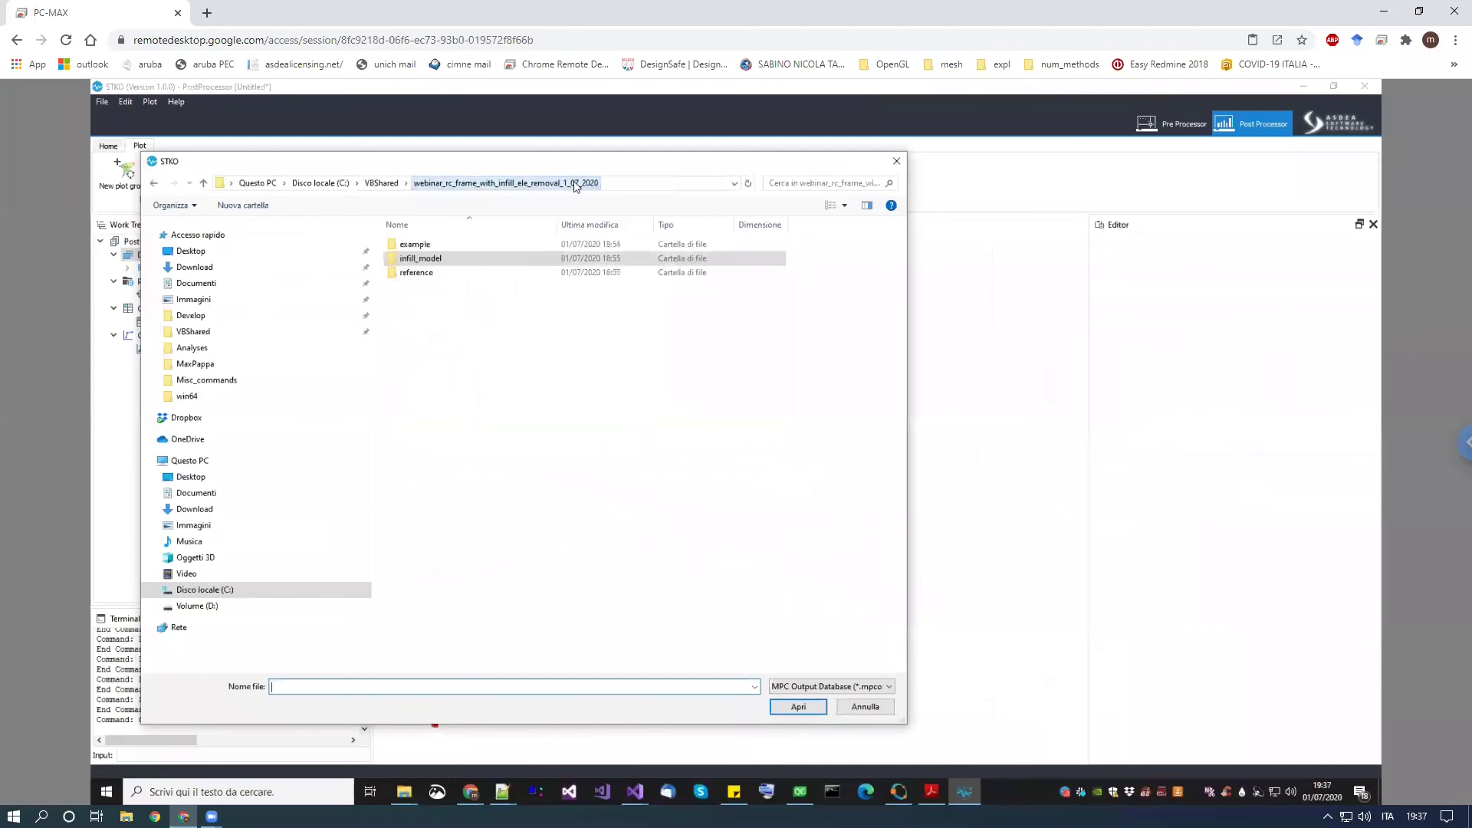
{"action": "double_click", "coordinate": [435, 261]}
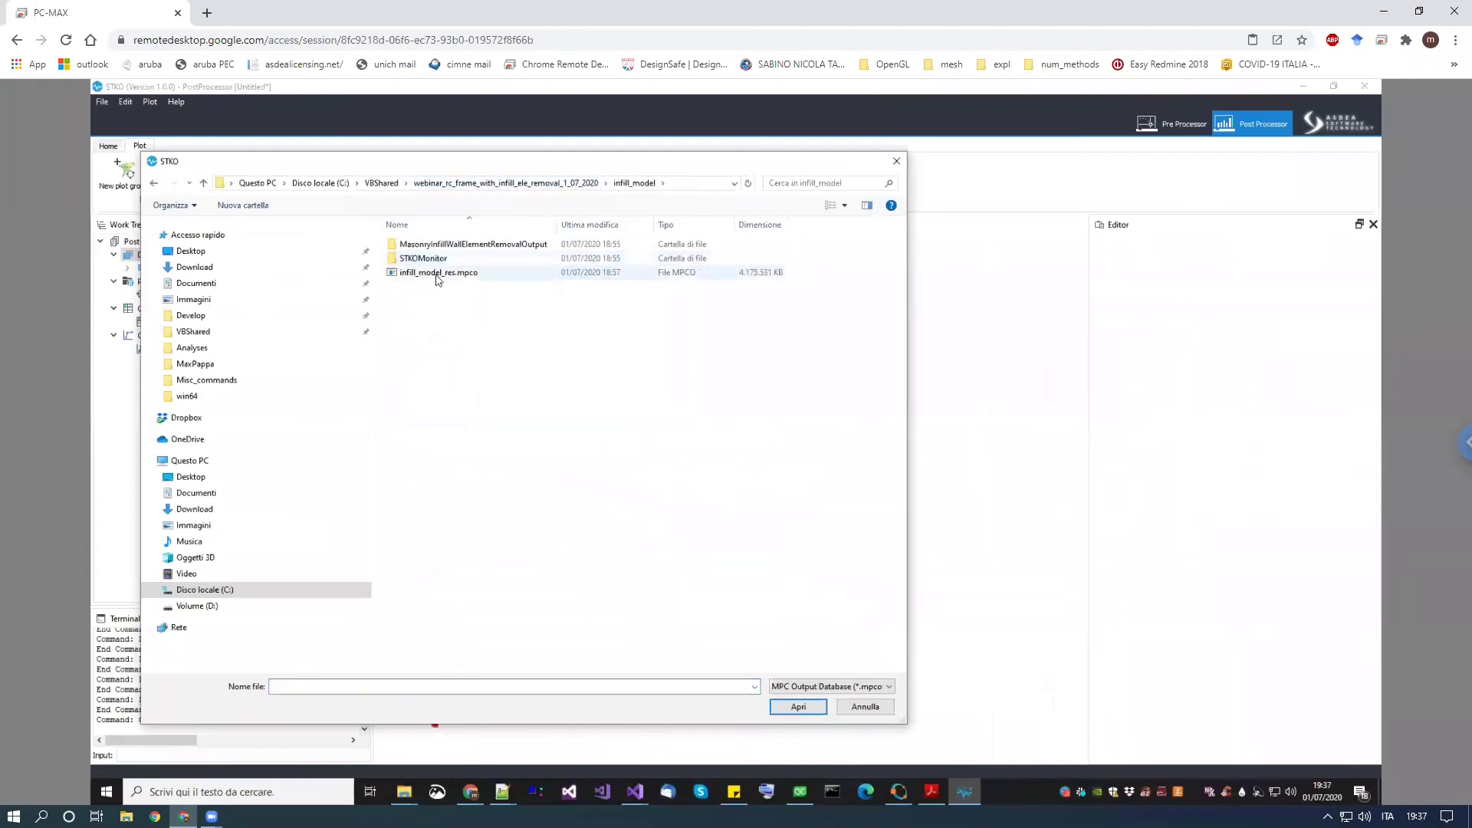
{"action": "left_click", "coordinate": [850, 707]}
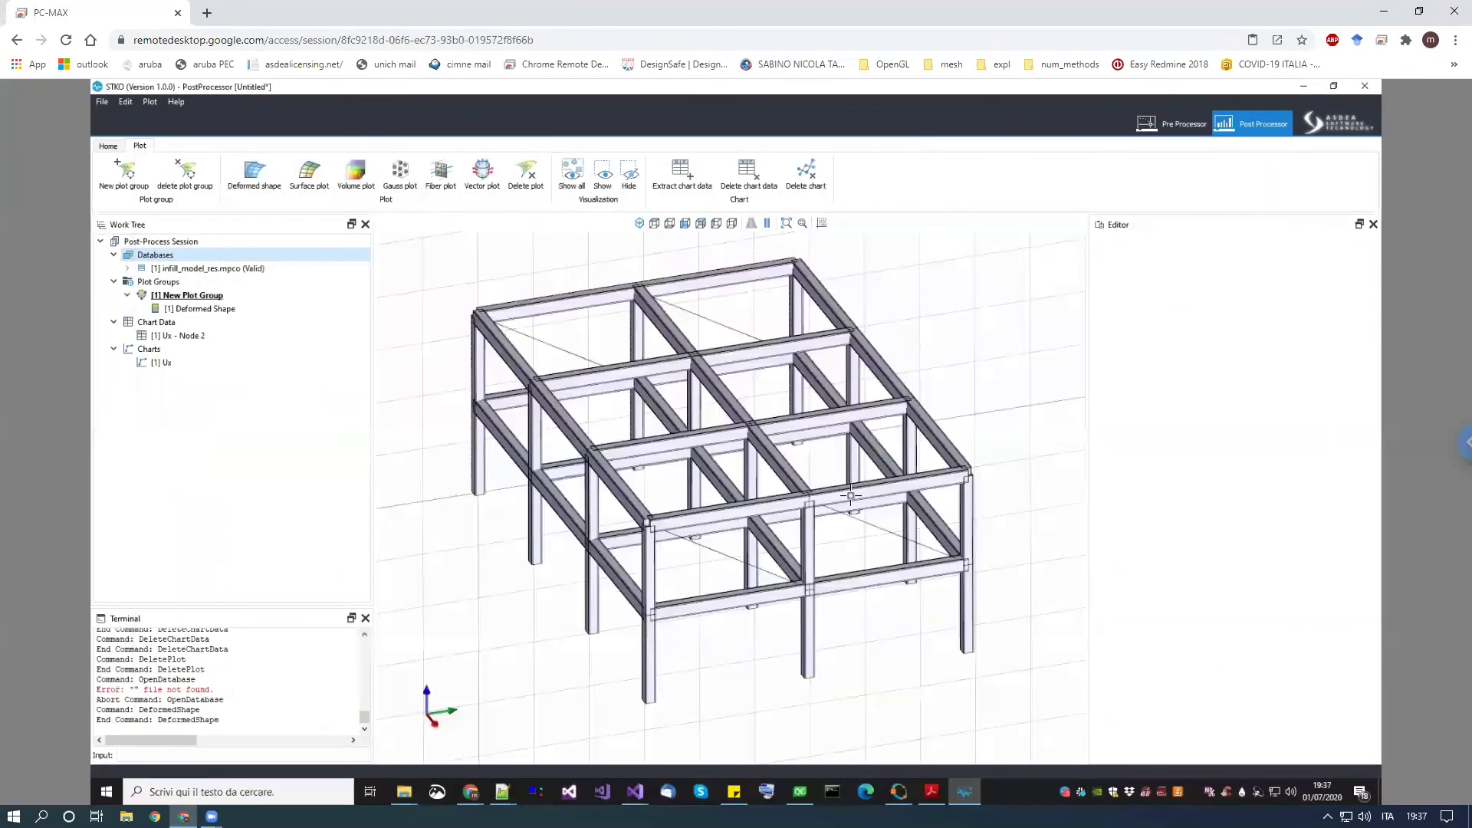
Delete the Deformed Shape plot and close the infill_model_res.mpco database
{"action": "right_click", "coordinate": [228, 313]}
{"action": "left_click", "coordinate": [268, 318]}
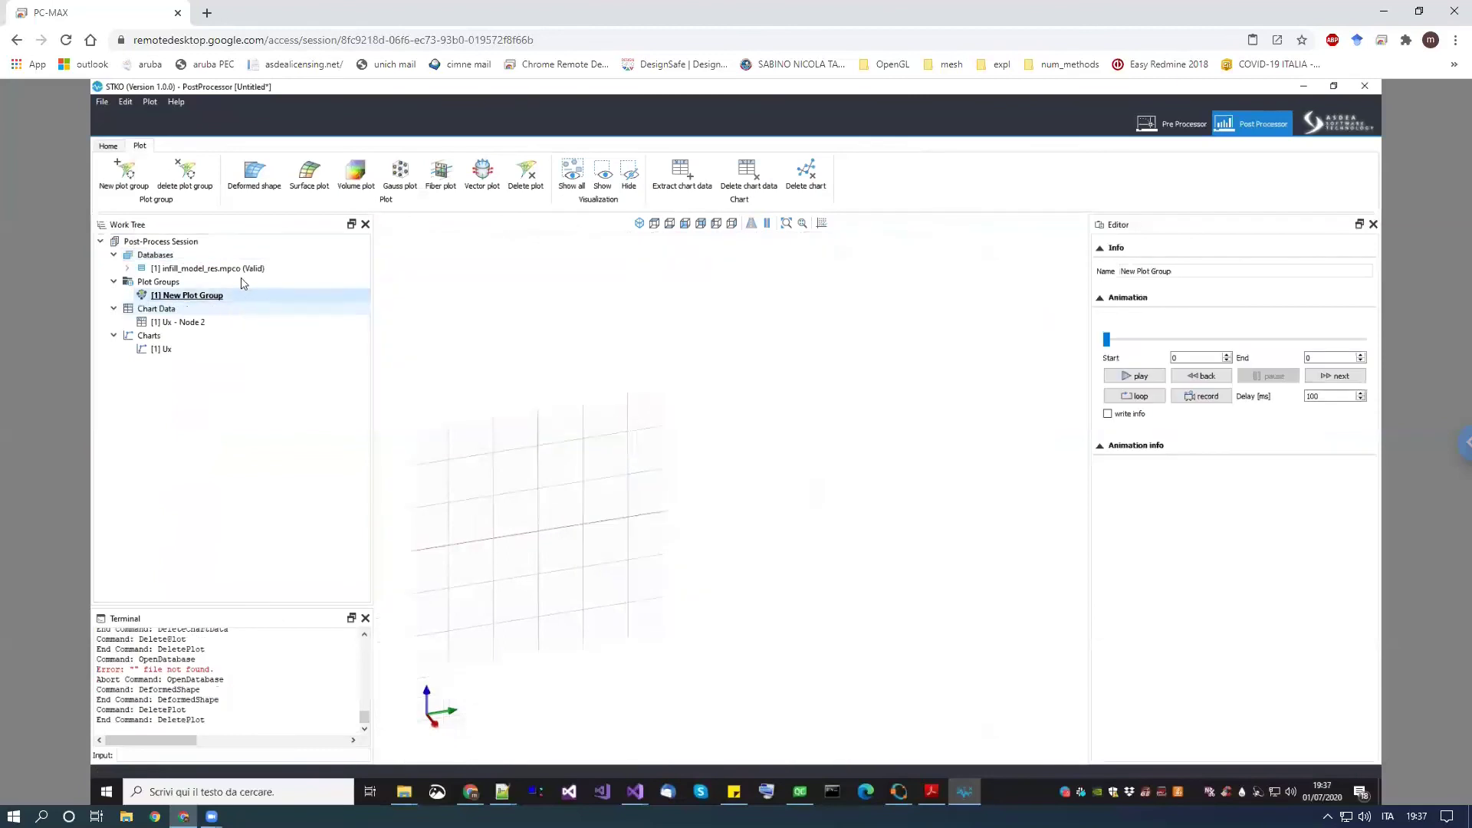
{"action": "left_click", "coordinate": [244, 270]}
{"action": "right_click", "coordinate": [249, 270]}
{"action": "left_click", "coordinate": [280, 277]}
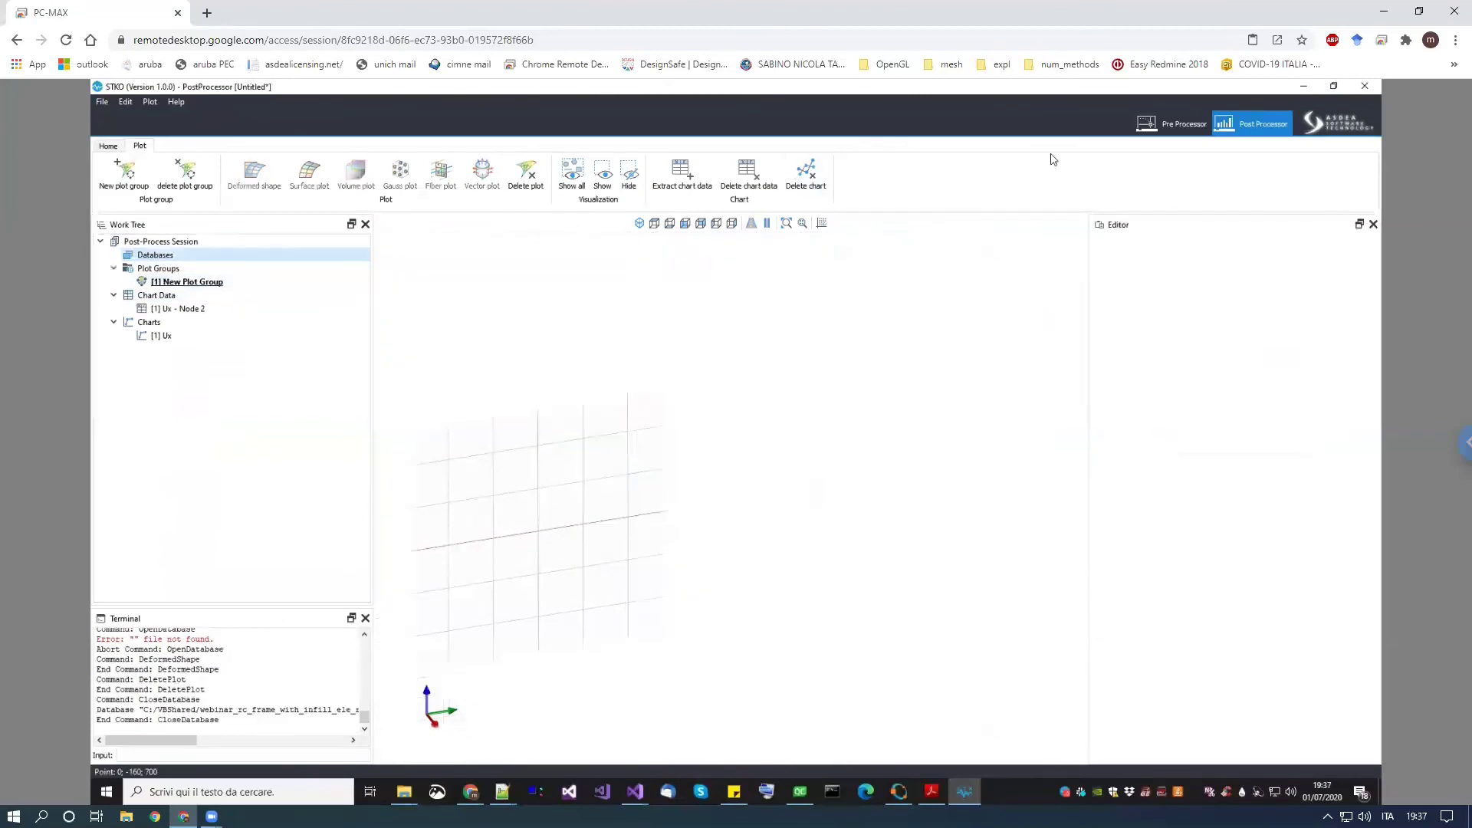
Return to the pre-processor, save the current model and open infill_model.scd in its place
{"action": "left_click", "coordinate": [1173, 123]}
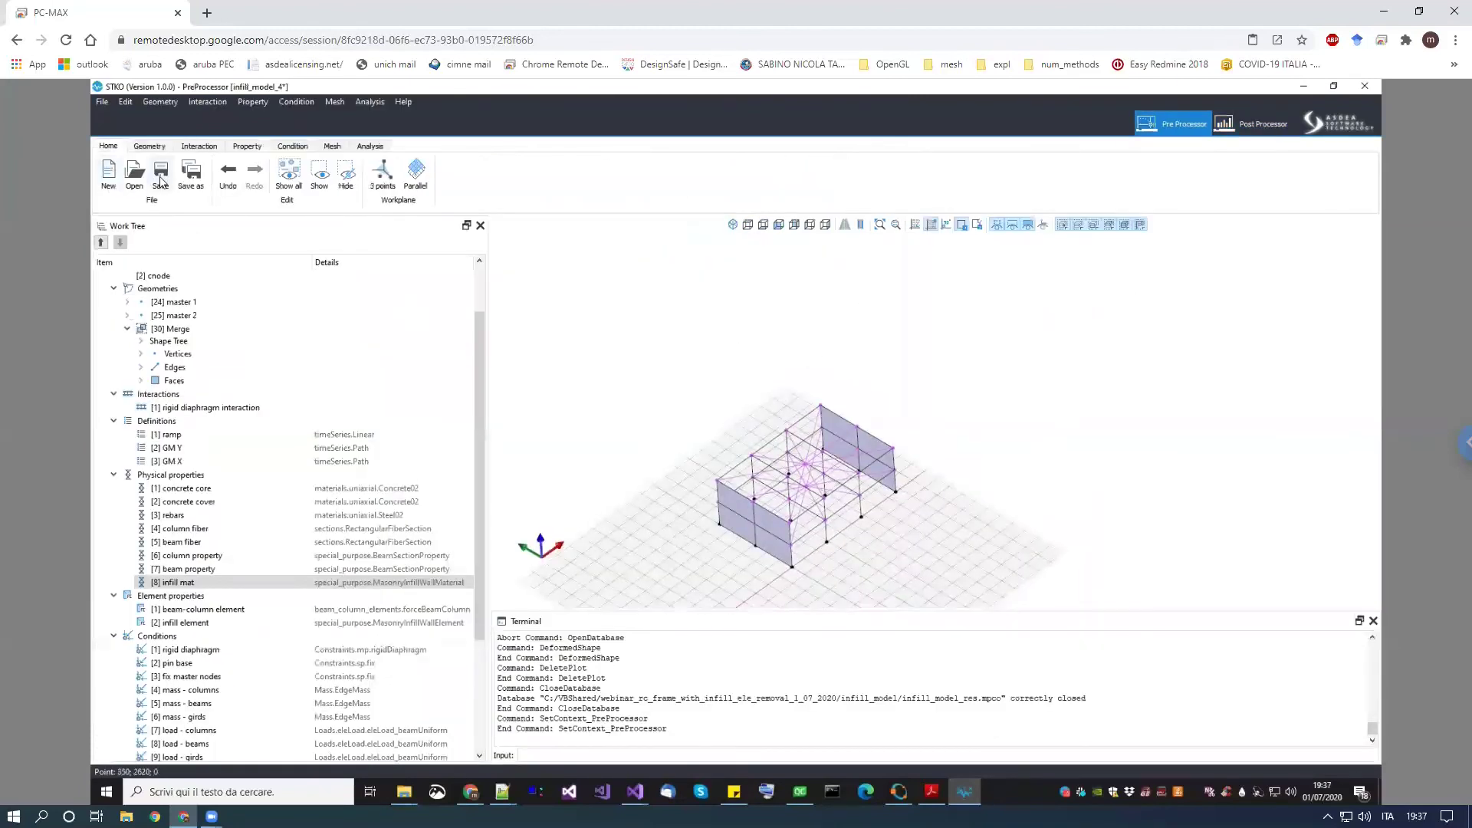
{"action": "left_click", "coordinate": [161, 172]}
{"action": "left_click", "coordinate": [134, 172]}
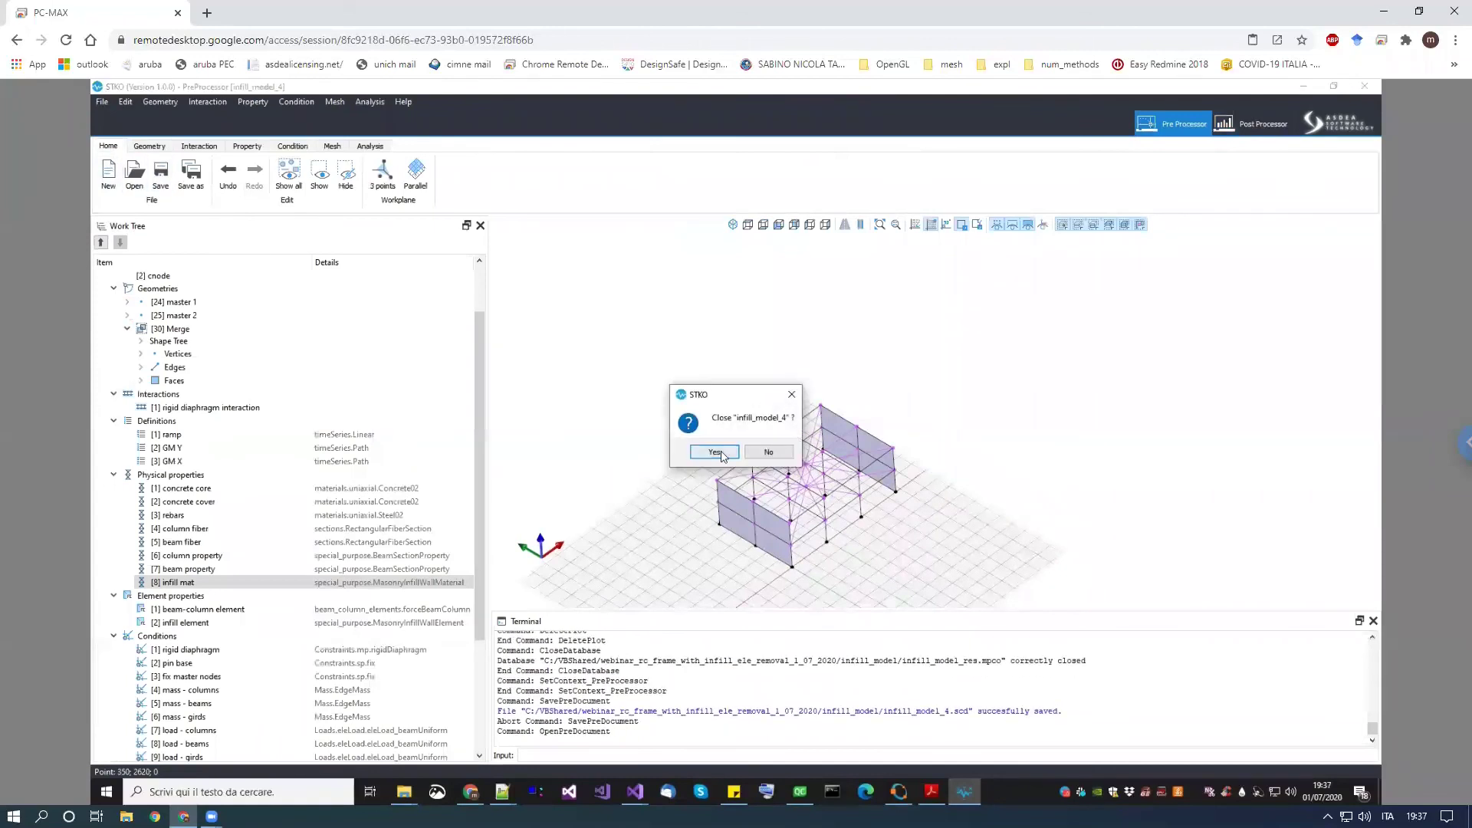
{"action": "left_click", "coordinate": [716, 453]}
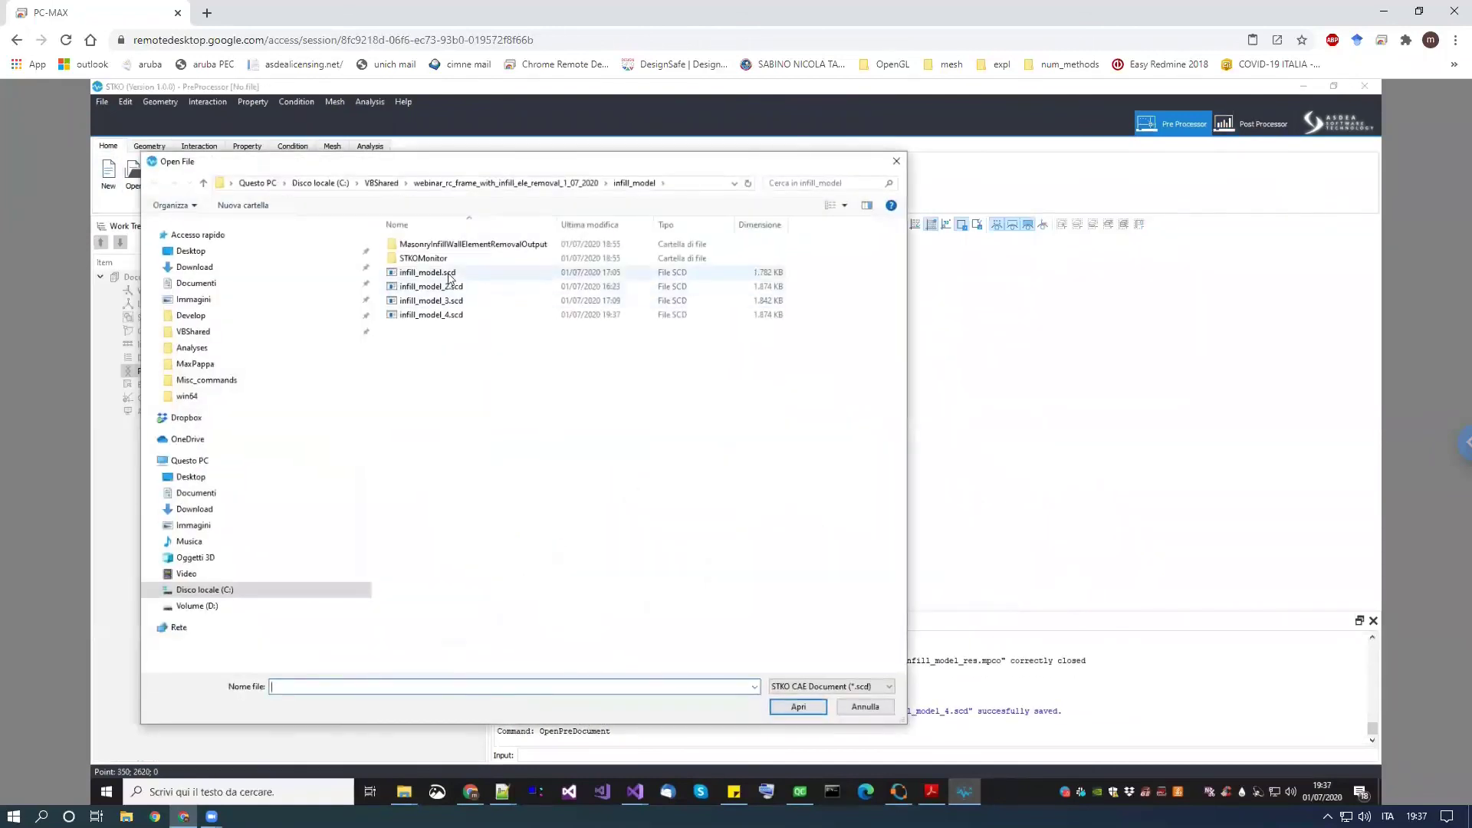
{"action": "left_click", "coordinate": [449, 275]}
{"action": "left_click", "coordinate": [802, 709]}
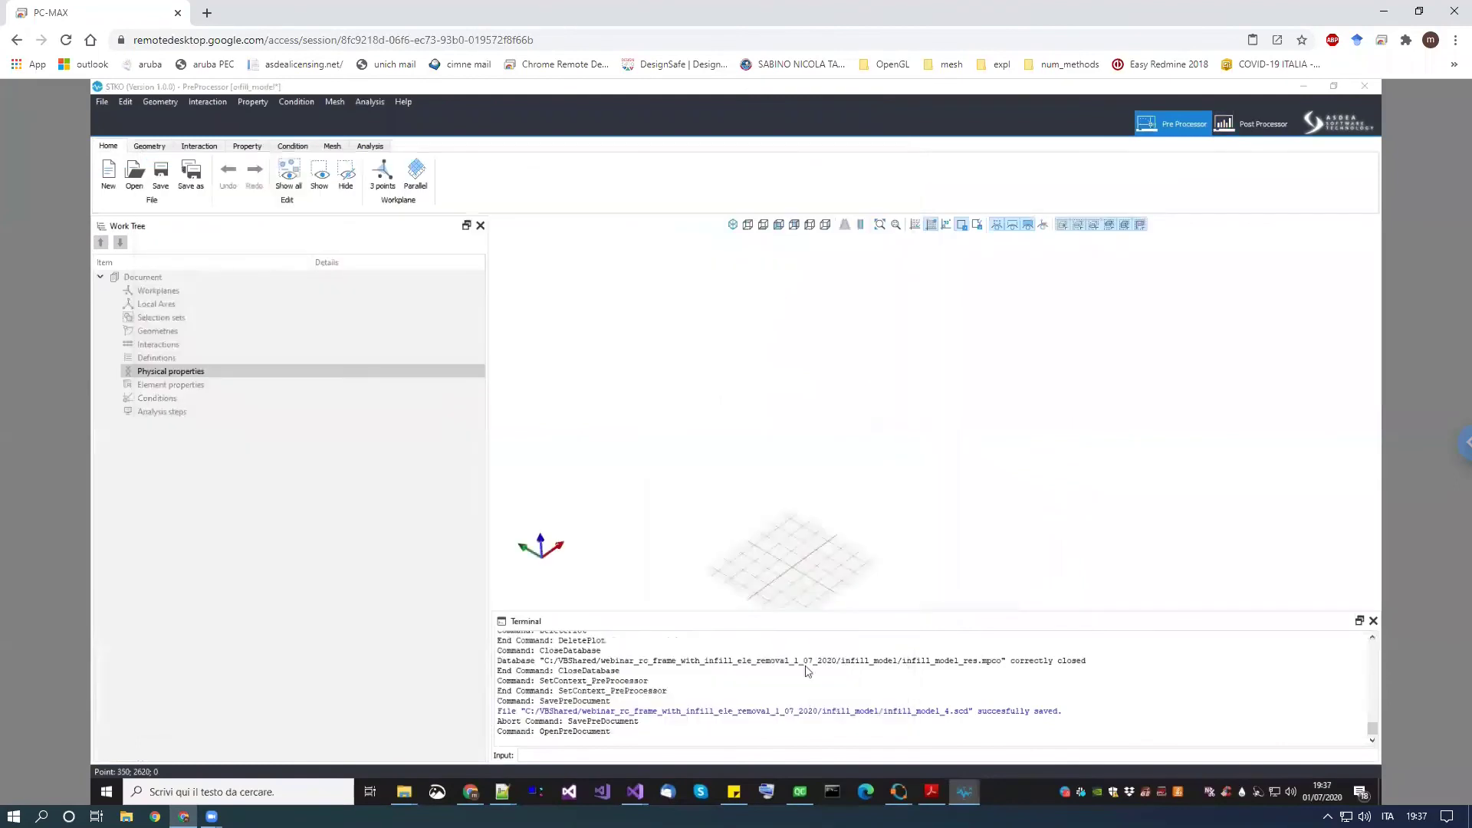
{"action": "left_click", "coordinate": [370, 146]}
{"action": "left_click", "coordinate": [313, 173]}
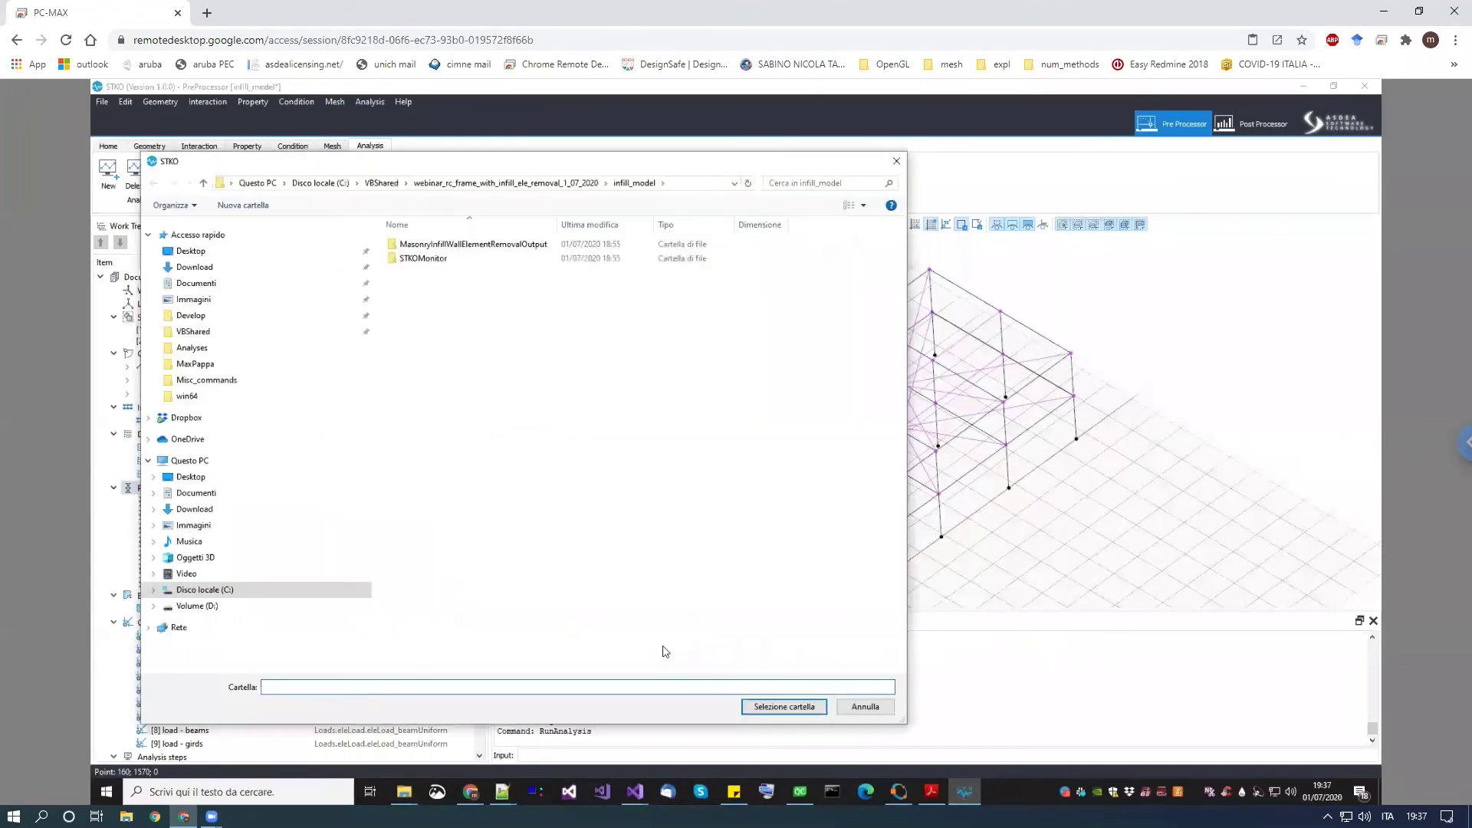
{"action": "left_click", "coordinate": [874, 707]}
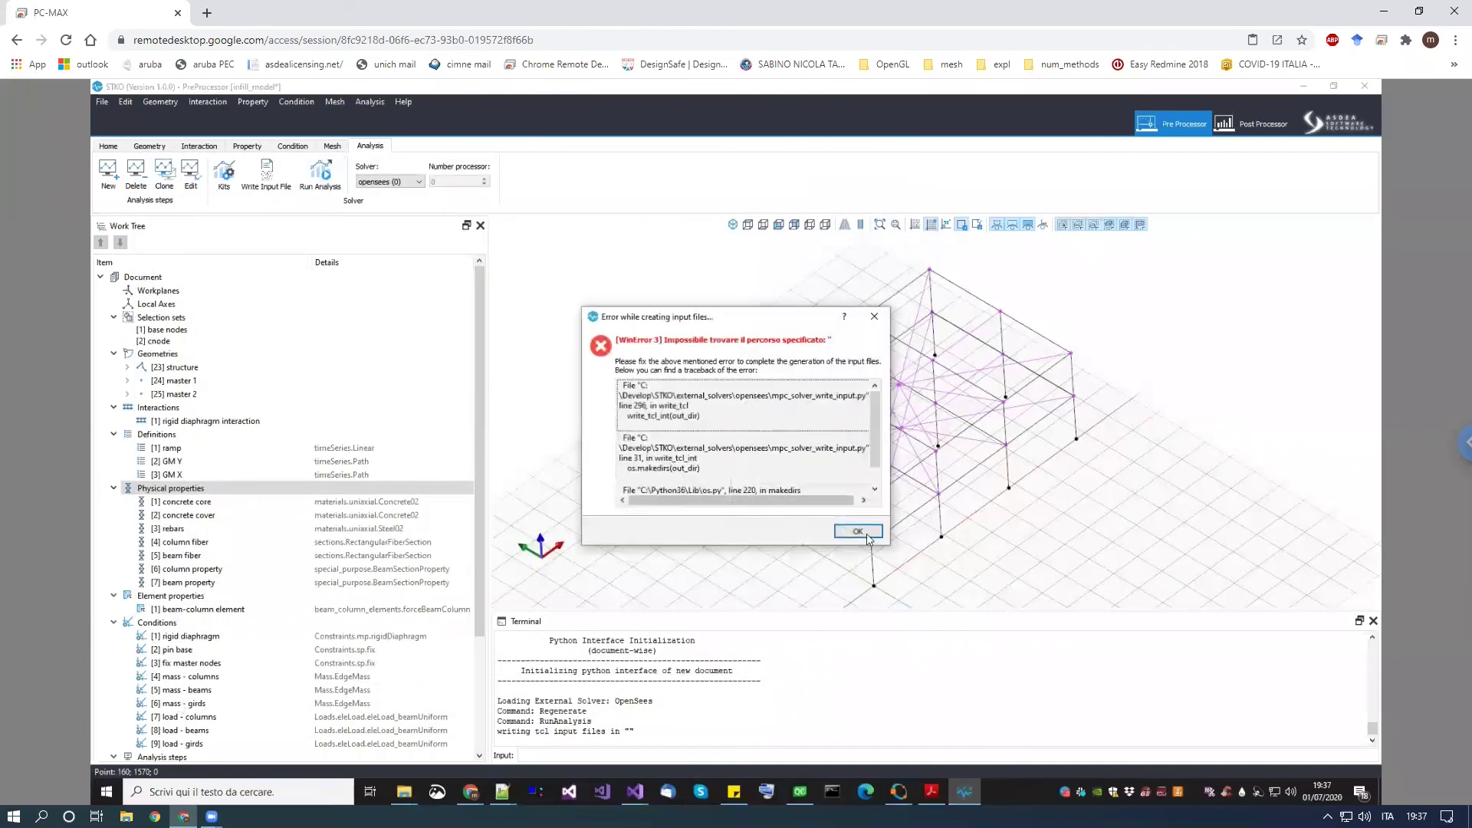
{"action": "left_click", "coordinate": [869, 540]}
Set the output name of the recorder analysis step to "infill_model_res no infill"
{"action": "scroll", "coordinate": [194, 628], "scroll_direction": "down", "scroll_amount": 4}
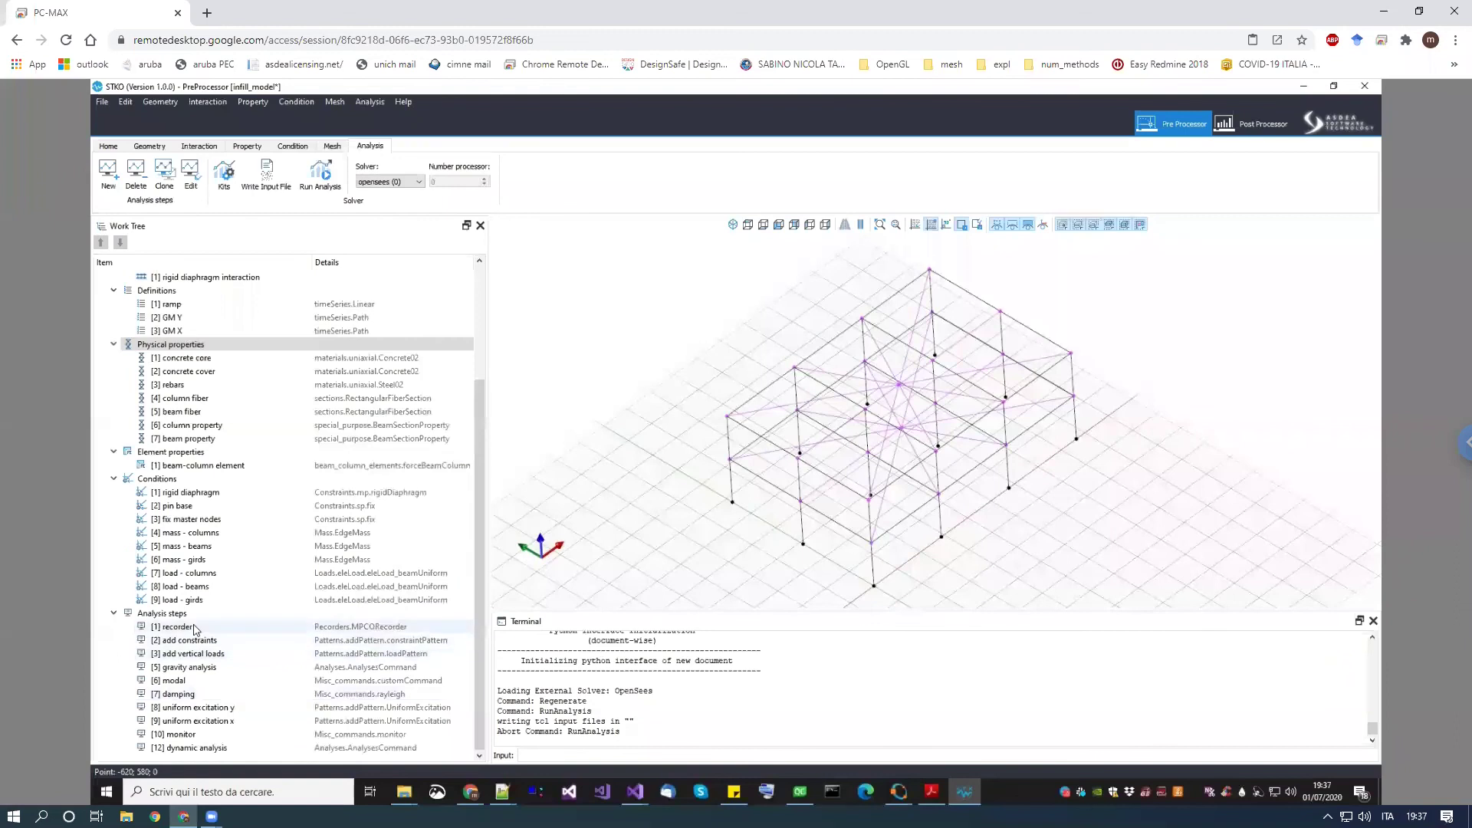
{"action": "double_click", "coordinate": [178, 627]}
{"action": "left_click", "coordinate": [770, 287]}
{"action": "left_click", "coordinate": [759, 287]}
{"action": "left_click", "coordinate": [755, 287]}
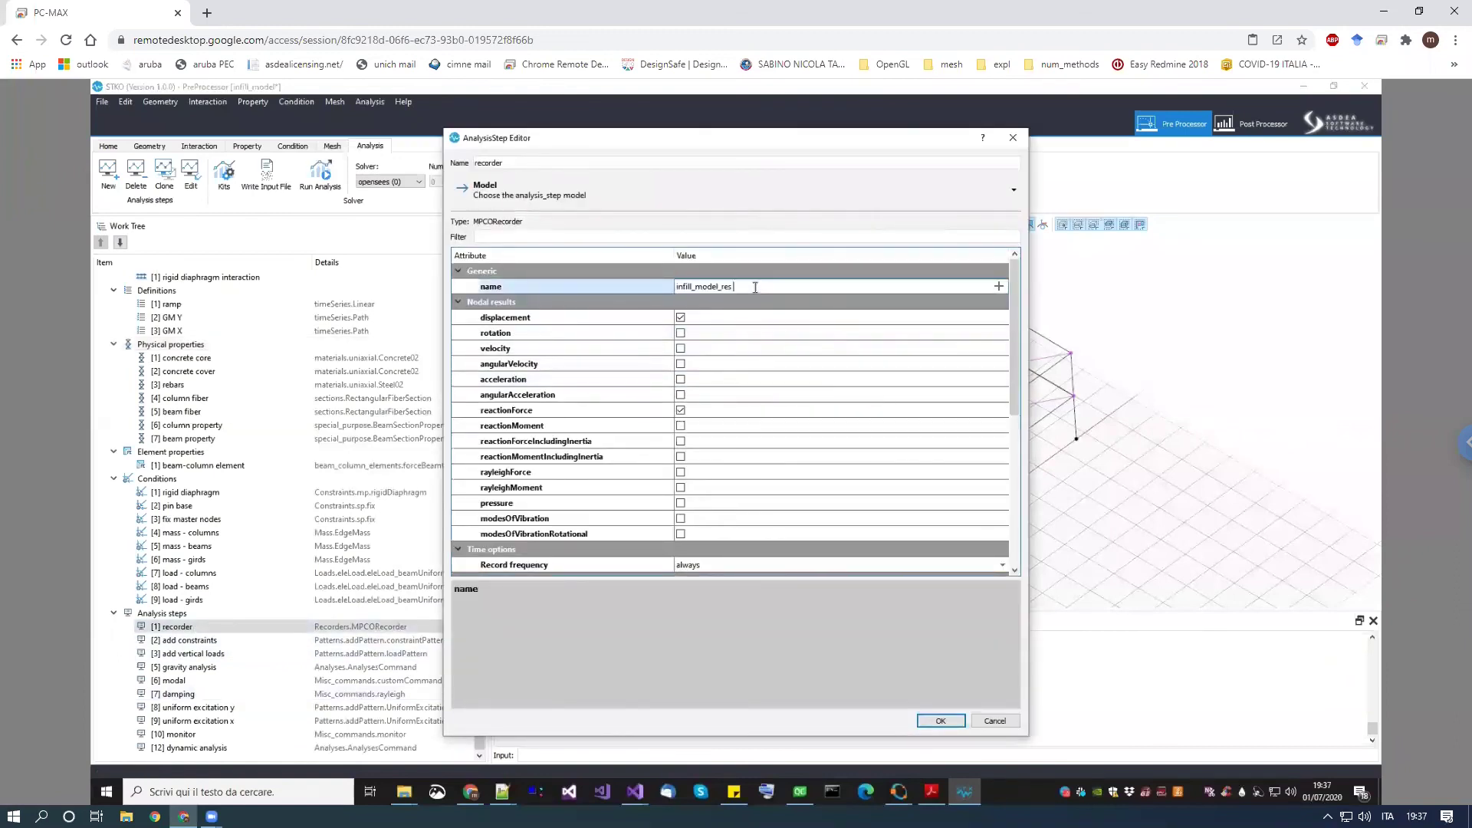
{"action": "type", "text": "no infill"}
{"action": "key", "text": "Return"}
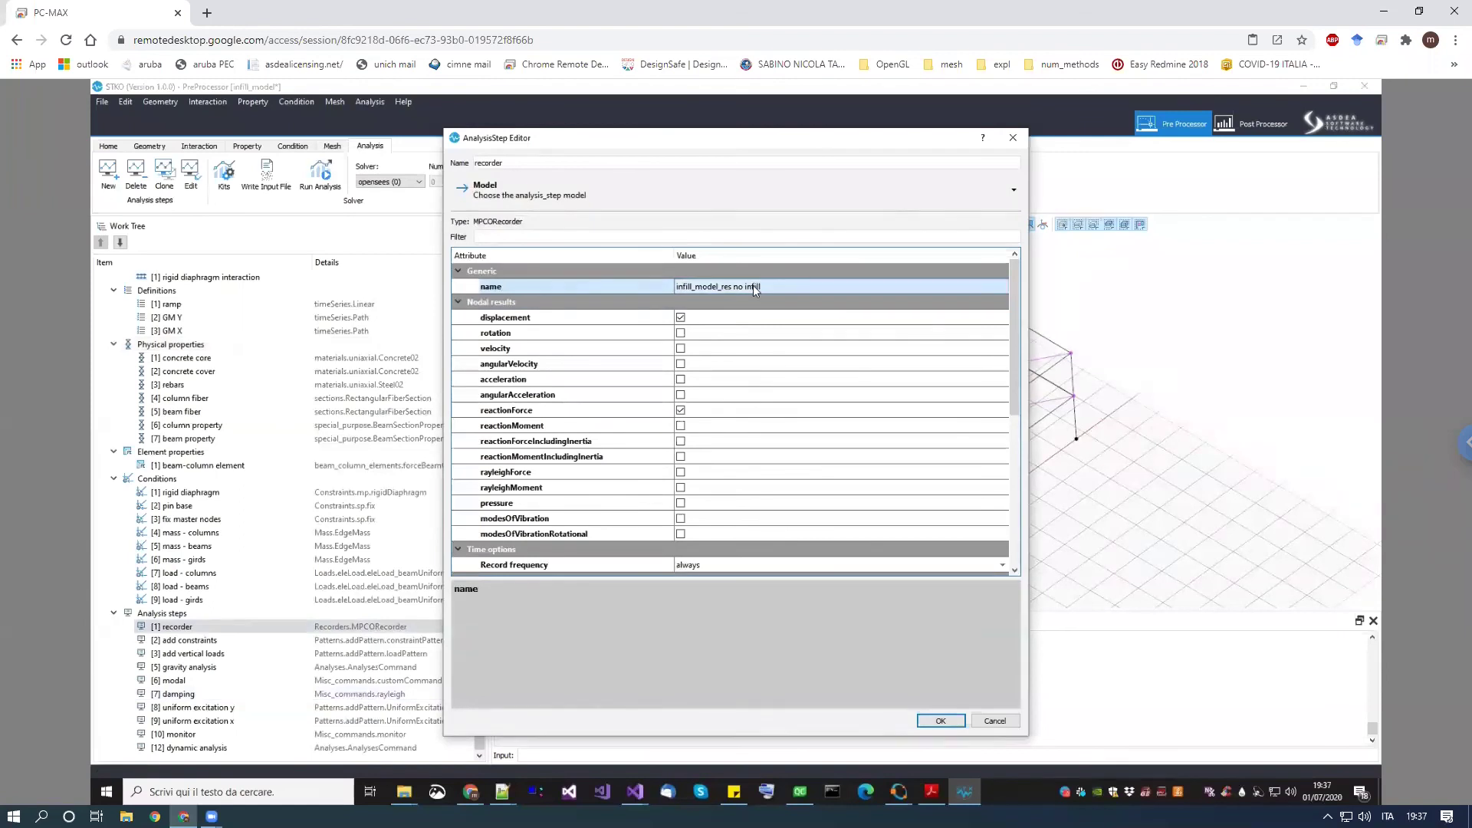
{"action": "key", "text": "Return"}
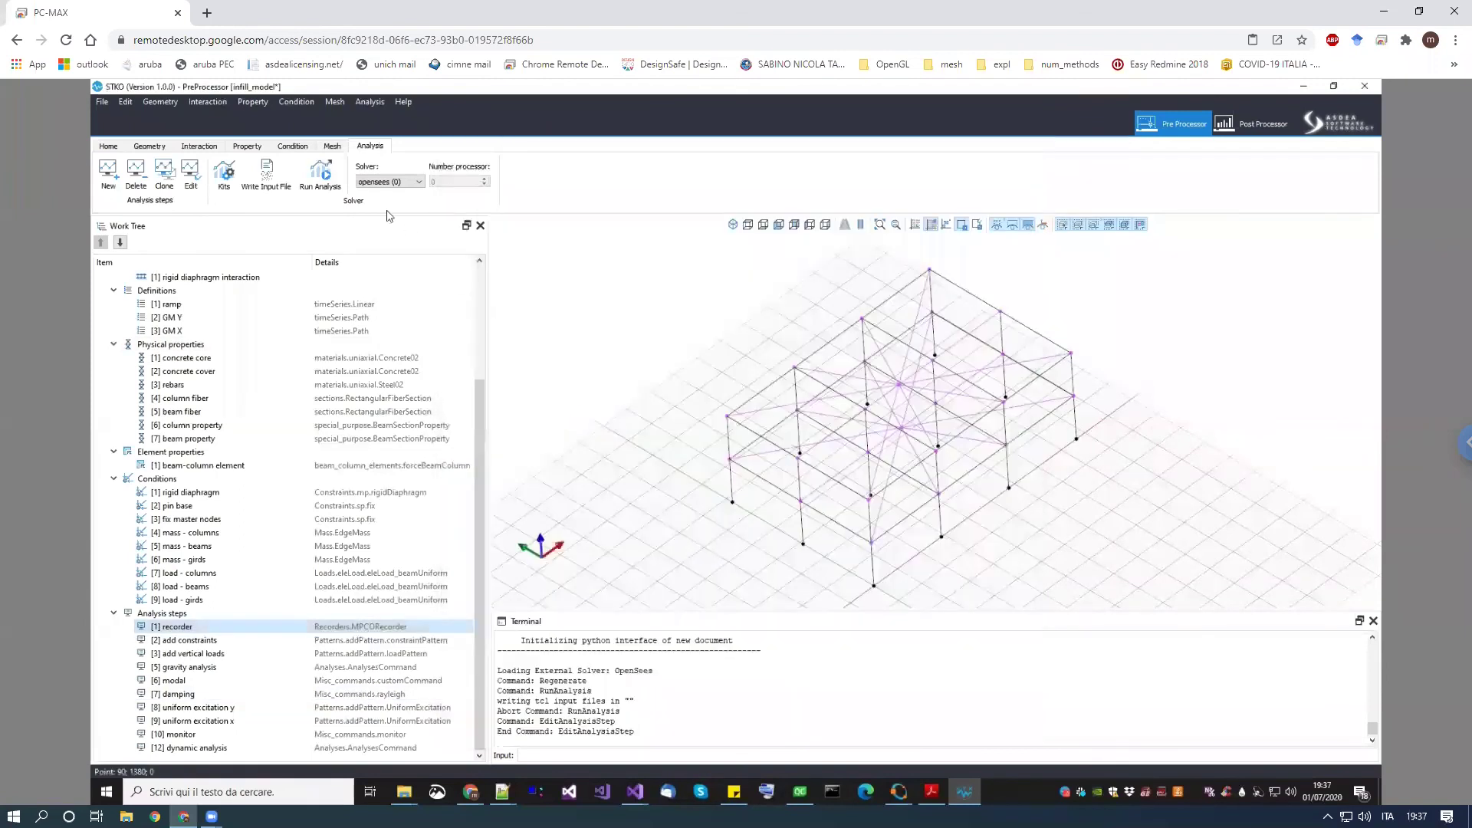
Run the analysis in the infill_model folder and show the analysis plots in the monitor
{"action": "left_click", "coordinate": [321, 173]}
{"action": "left_click", "coordinate": [805, 705]}
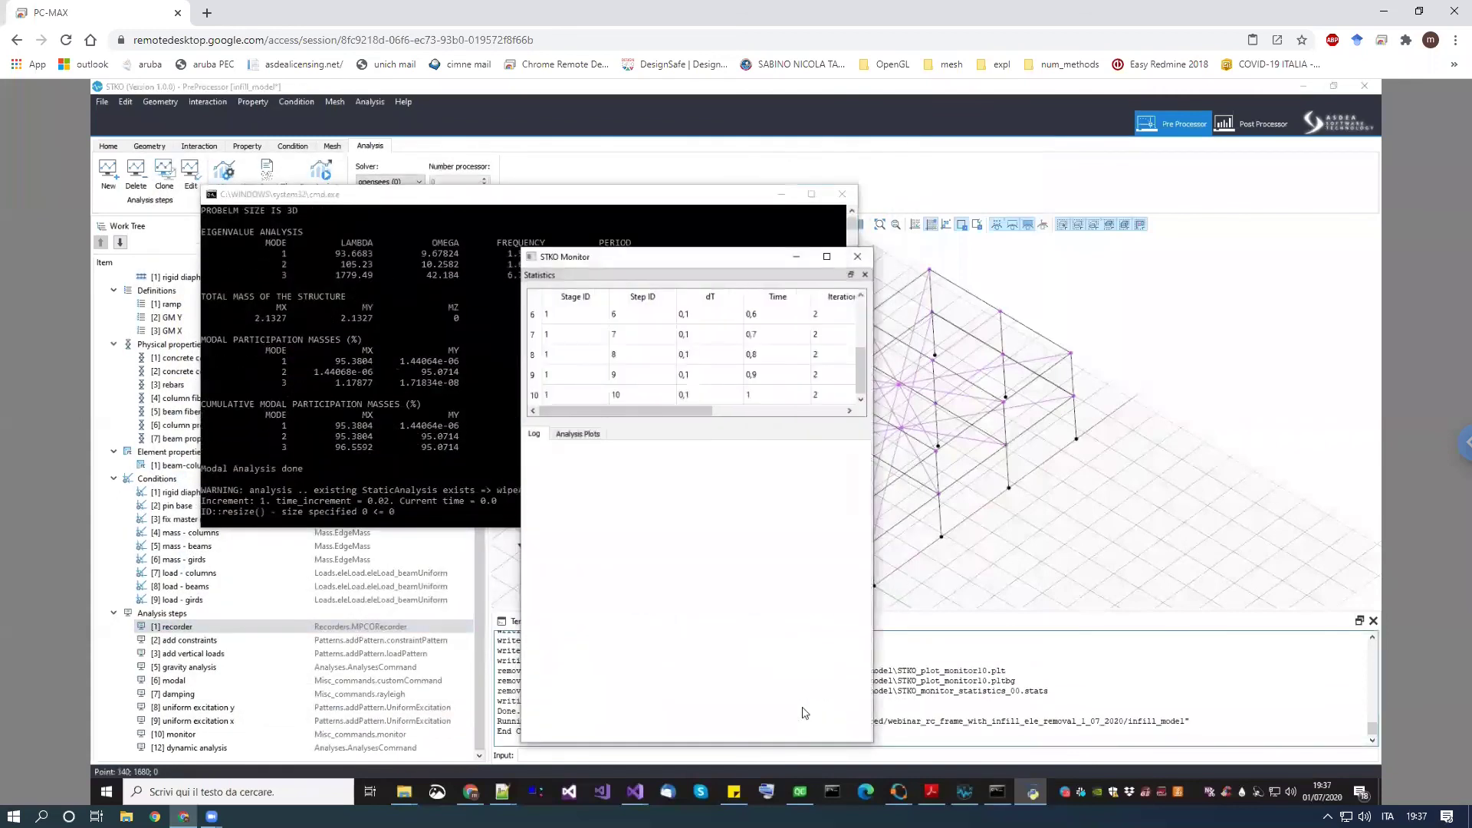
{"action": "left_click", "coordinate": [578, 434]}
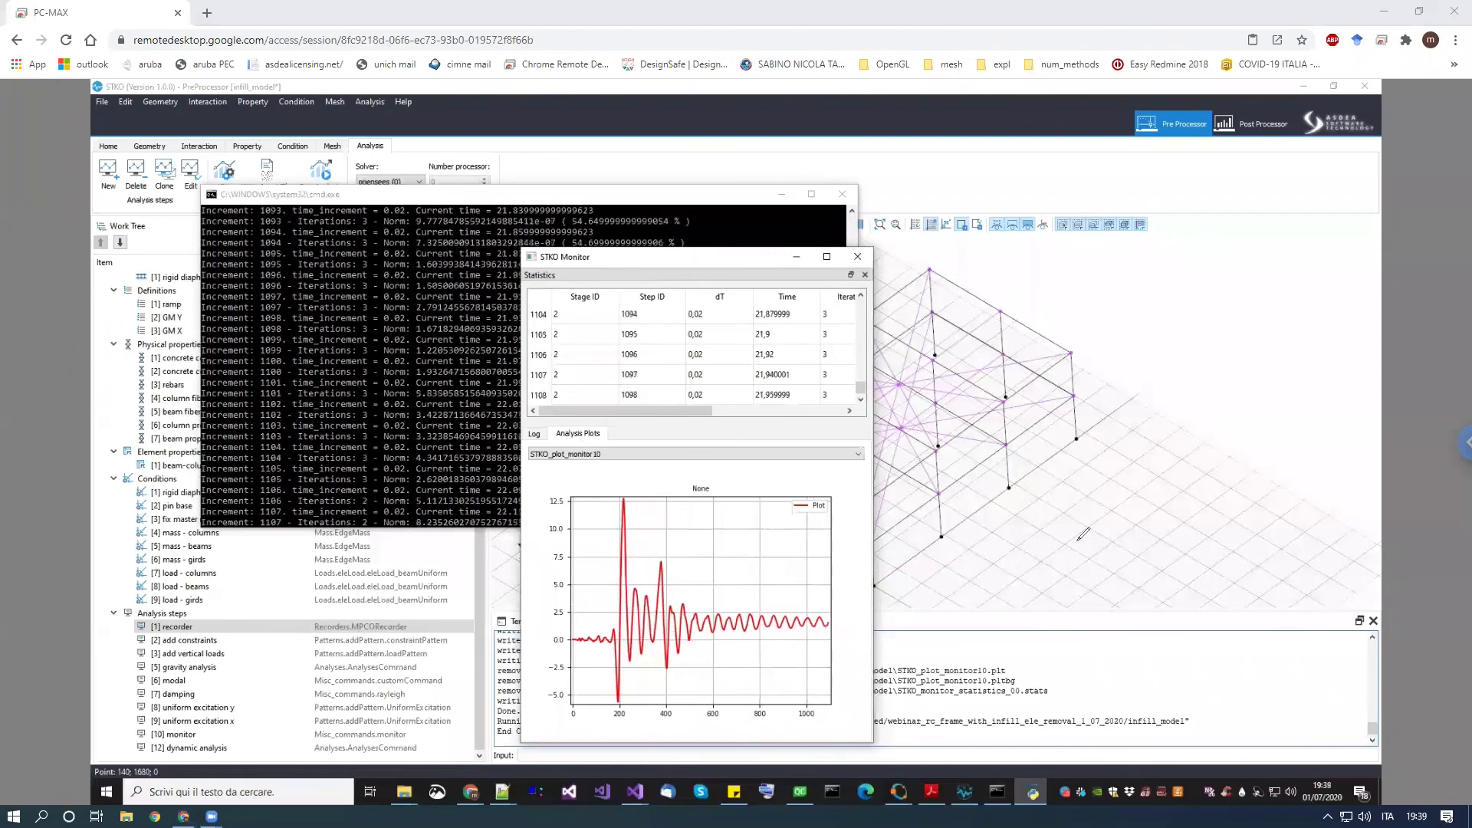
{"action": "mouse_move", "coordinate": [1012, 654]}
{"action": "left_mouse_down"}
{"action": "mouse_move", "coordinate": [1070, 539]}
{"action": "mouse_move", "coordinate": [1104, 556]}
{"action": "mouse_move", "coordinate": [1089, 719]}
{"action": "left_mouse_up"}
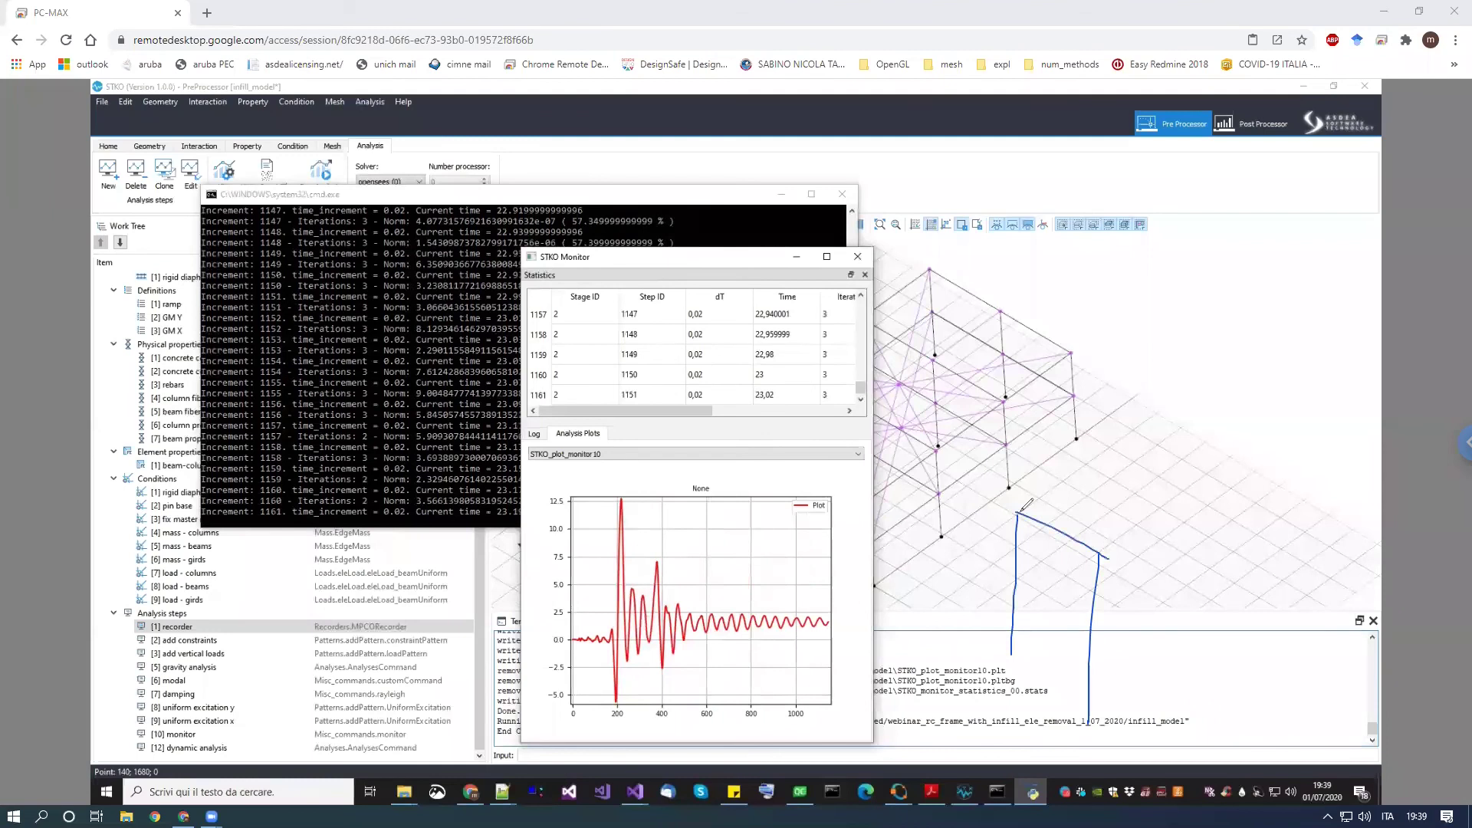
{"action": "left_click_drag", "start_coordinate": [1042, 679], "coordinate": [1041, 688]}
{"action": "left_click_drag", "start_coordinate": [1017, 512], "coordinate": [1224, 337]}
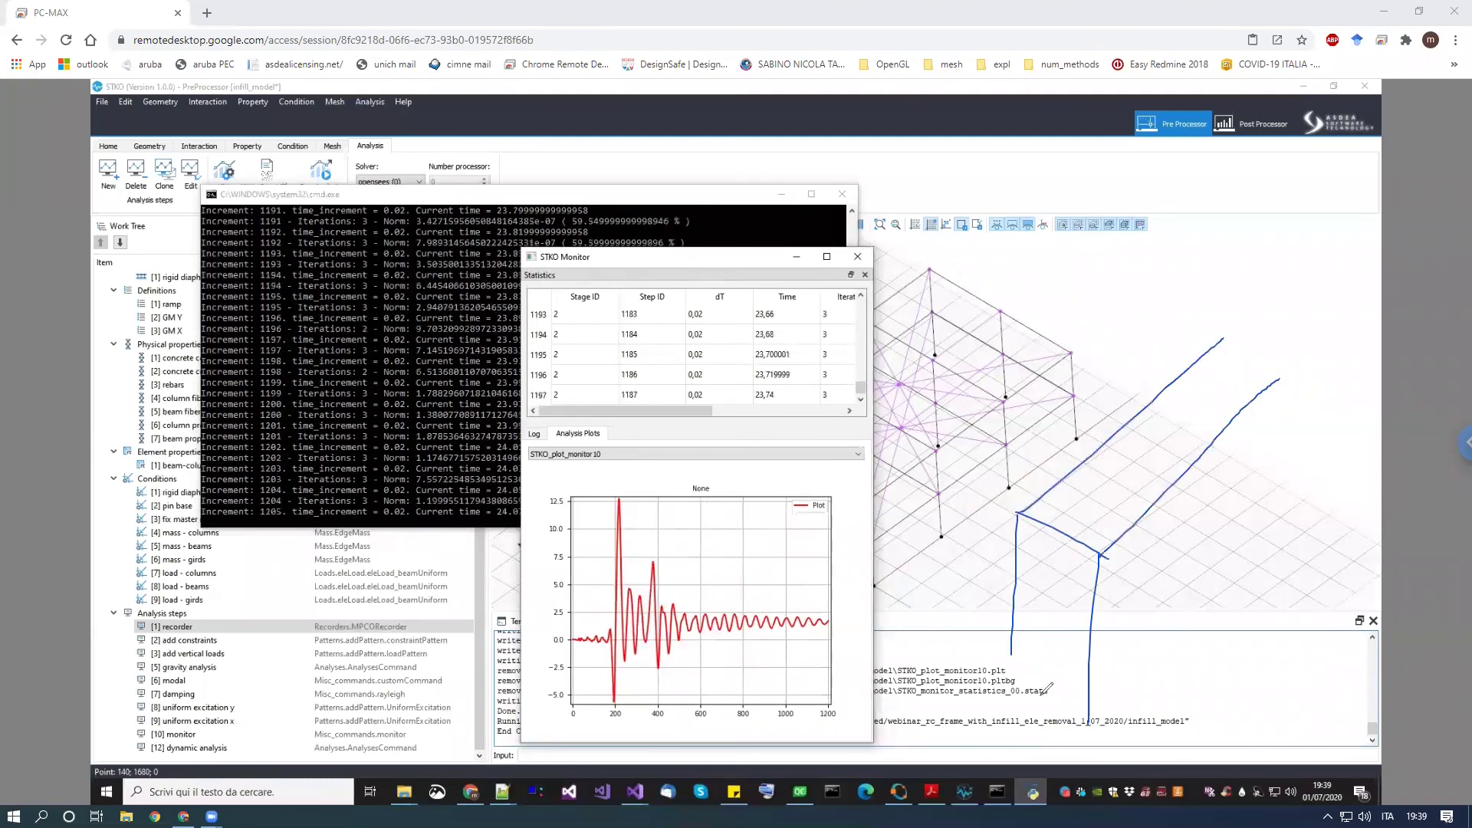
{"action": "left_click_drag", "start_coordinate": [1101, 554], "coordinate": [1280, 379]}
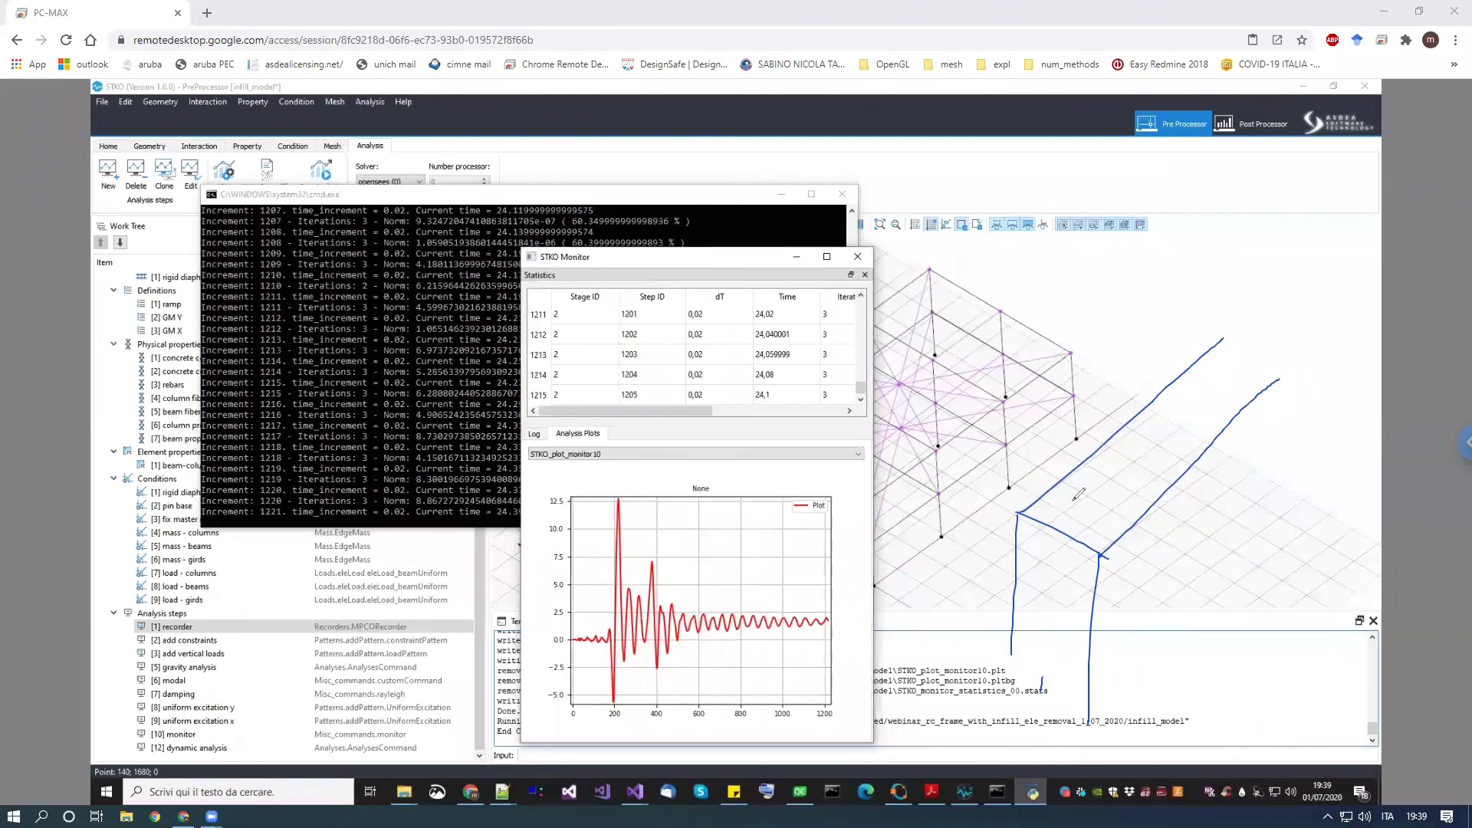
{"action": "left_click_drag", "start_coordinate": [1053, 524], "coordinate": [1043, 689]}
{"action": "left_click_drag", "start_coordinate": [1073, 502], "coordinate": [1139, 443]}
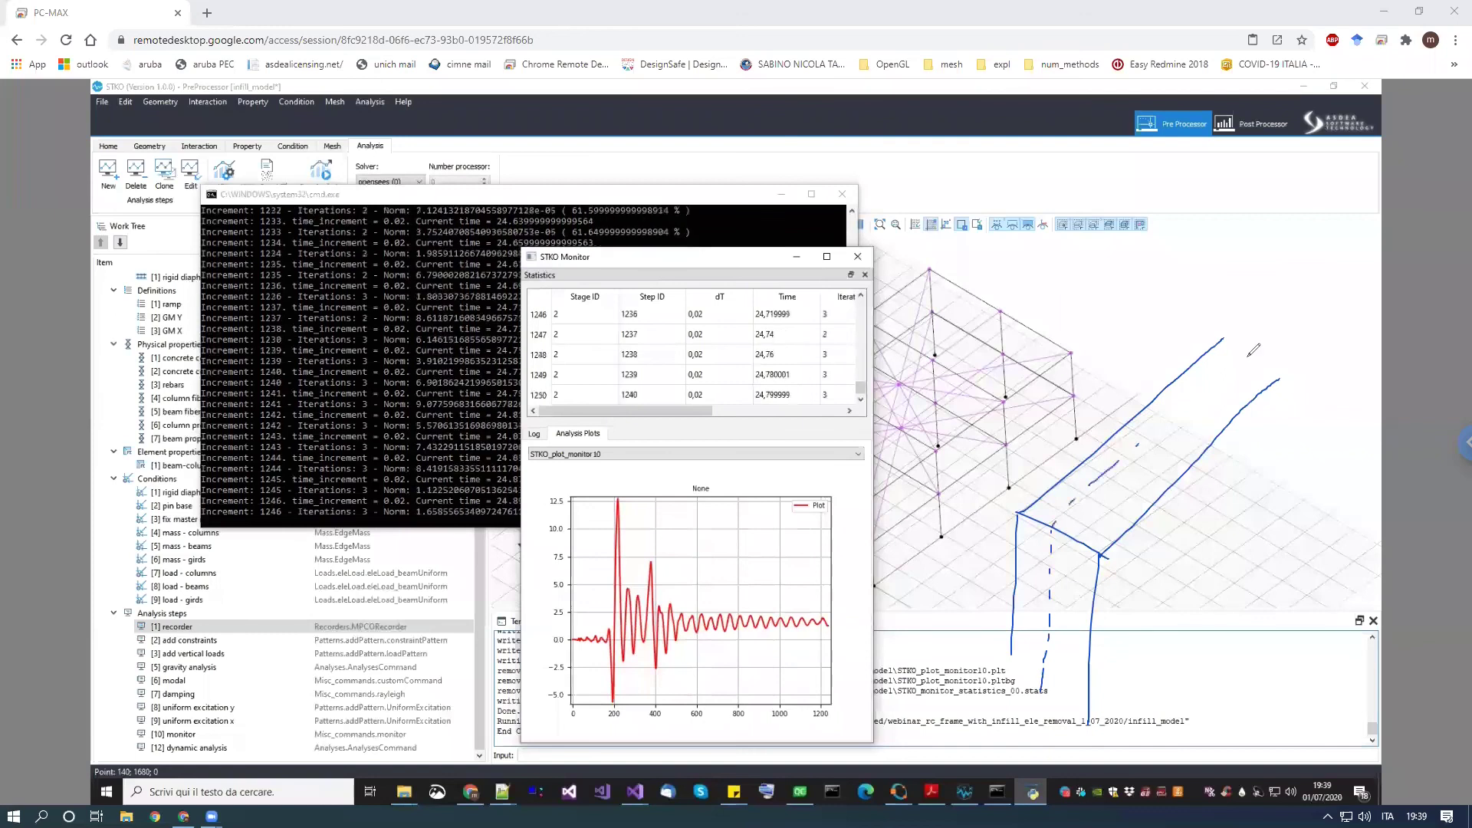
{"action": "left_click_drag", "start_coordinate": [1197, 399], "coordinate": [1254, 353]}
{"action": "left_click_drag", "start_coordinate": [1158, 426], "coordinate": [1171, 418]}
{"action": "mouse_move", "coordinate": [1034, 522]}
{"action": "left_mouse_down"}
{"action": "mouse_move", "coordinate": [1030, 658]}
{"action": "mouse_move", "coordinate": [1074, 497]}
{"action": "left_mouse_up"}
{"action": "left_click_drag", "start_coordinate": [1158, 426], "coordinate": [1220, 375]}
{"action": "mouse_move", "coordinate": [1036, 521]}
{"action": "left_mouse_down"}
{"action": "mouse_move", "coordinate": [1142, 444]}
{"action": "mouse_move", "coordinate": [1066, 475]}
{"action": "mouse_move", "coordinate": [1035, 514]}
{"action": "left_mouse_up"}
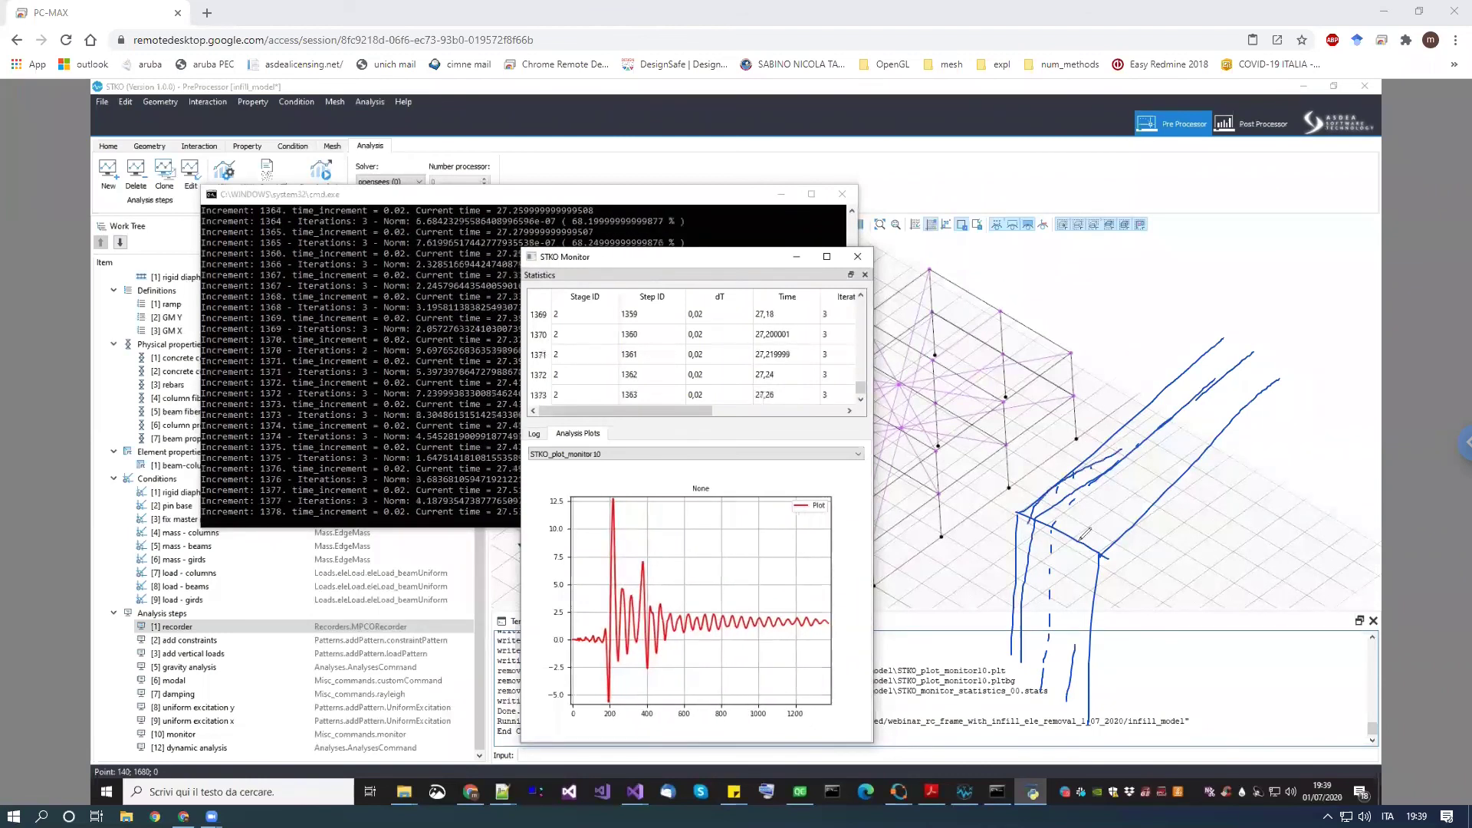
{"action": "mouse_move", "coordinate": [1111, 529]}
{"action": "left_mouse_down"}
{"action": "mouse_move", "coordinate": [1112, 543]}
{"action": "mouse_move", "coordinate": [1145, 498]}
{"action": "mouse_move", "coordinate": [1068, 518]}
{"action": "mouse_move", "coordinate": [1097, 507]}
{"action": "left_mouse_up"}
{"action": "left_click_drag", "start_coordinate": [1049, 559], "coordinate": [1063, 602]}
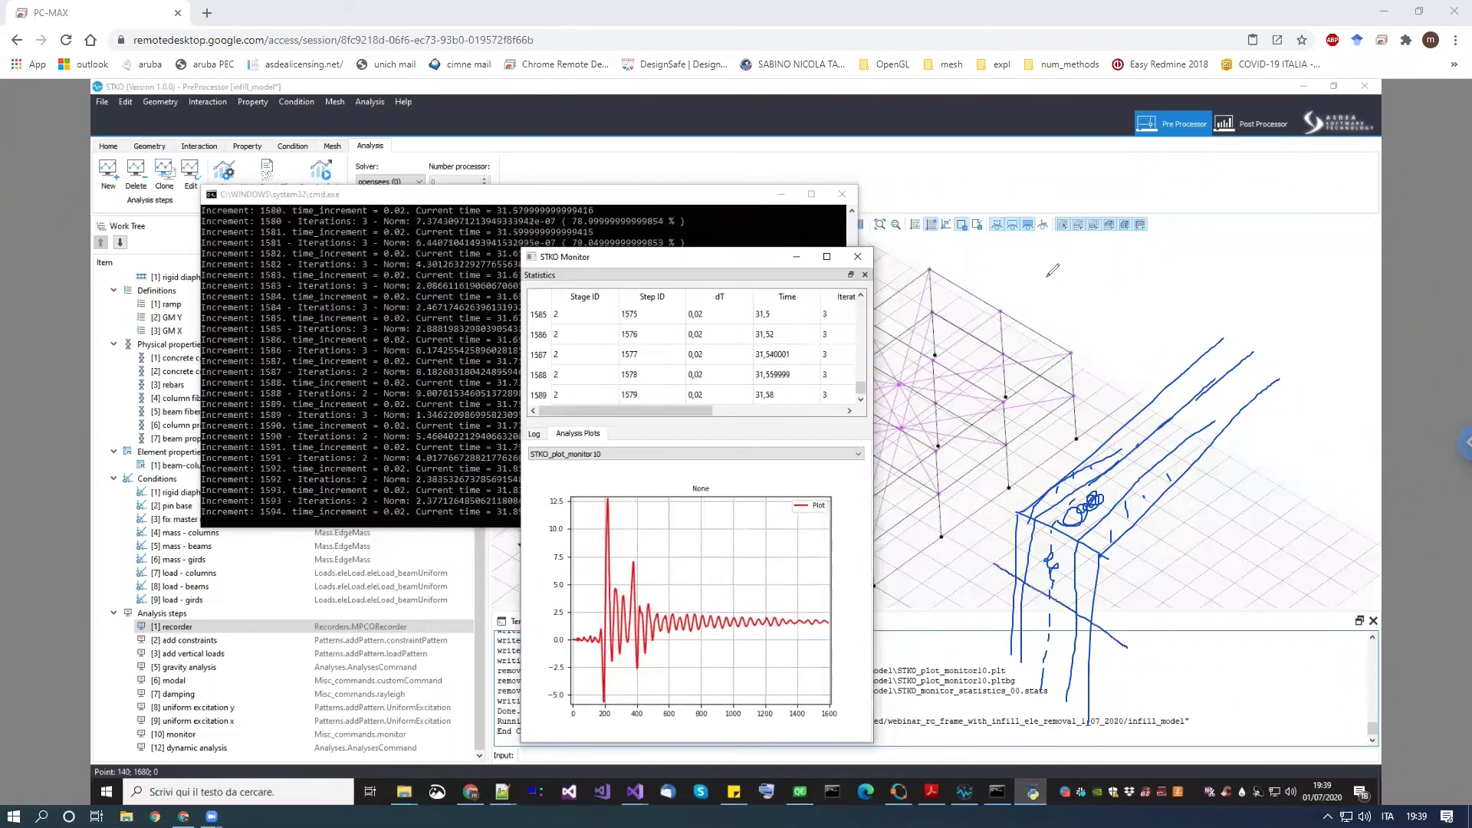
{"action": "mouse_move", "coordinate": [1047, 266]}
{"action": "left_mouse_down"}
{"action": "mouse_move", "coordinate": [1049, 353]}
{"action": "mouse_move", "coordinate": [1175, 266]}
{"action": "mouse_move", "coordinate": [1176, 358]}
{"action": "left_mouse_up"}
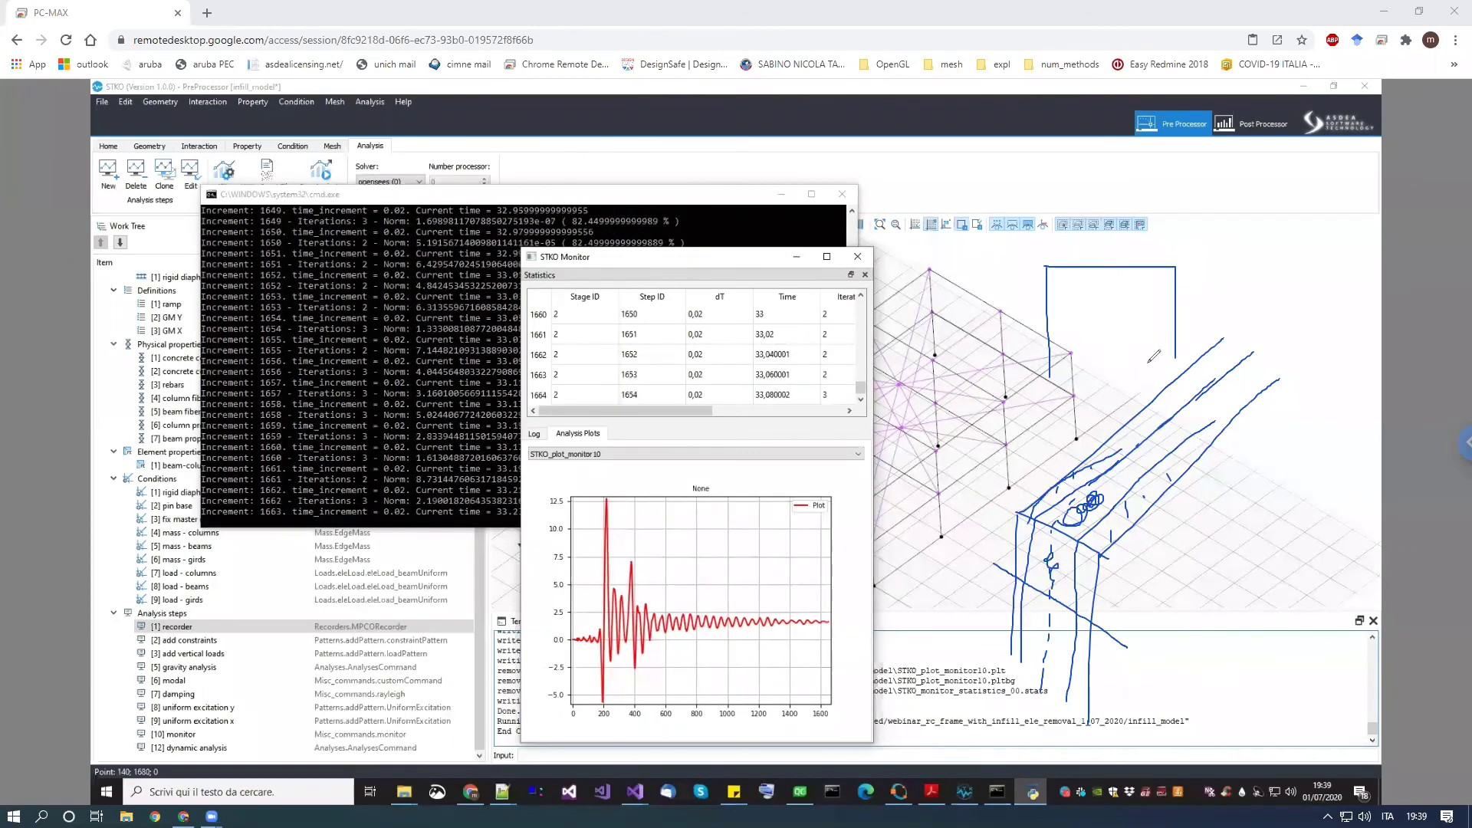
{"action": "left_click_drag", "start_coordinate": [1147, 268], "coordinate": [1147, 363]}
{"action": "left_click_drag", "start_coordinate": [1075, 268], "coordinate": [1075, 368]}
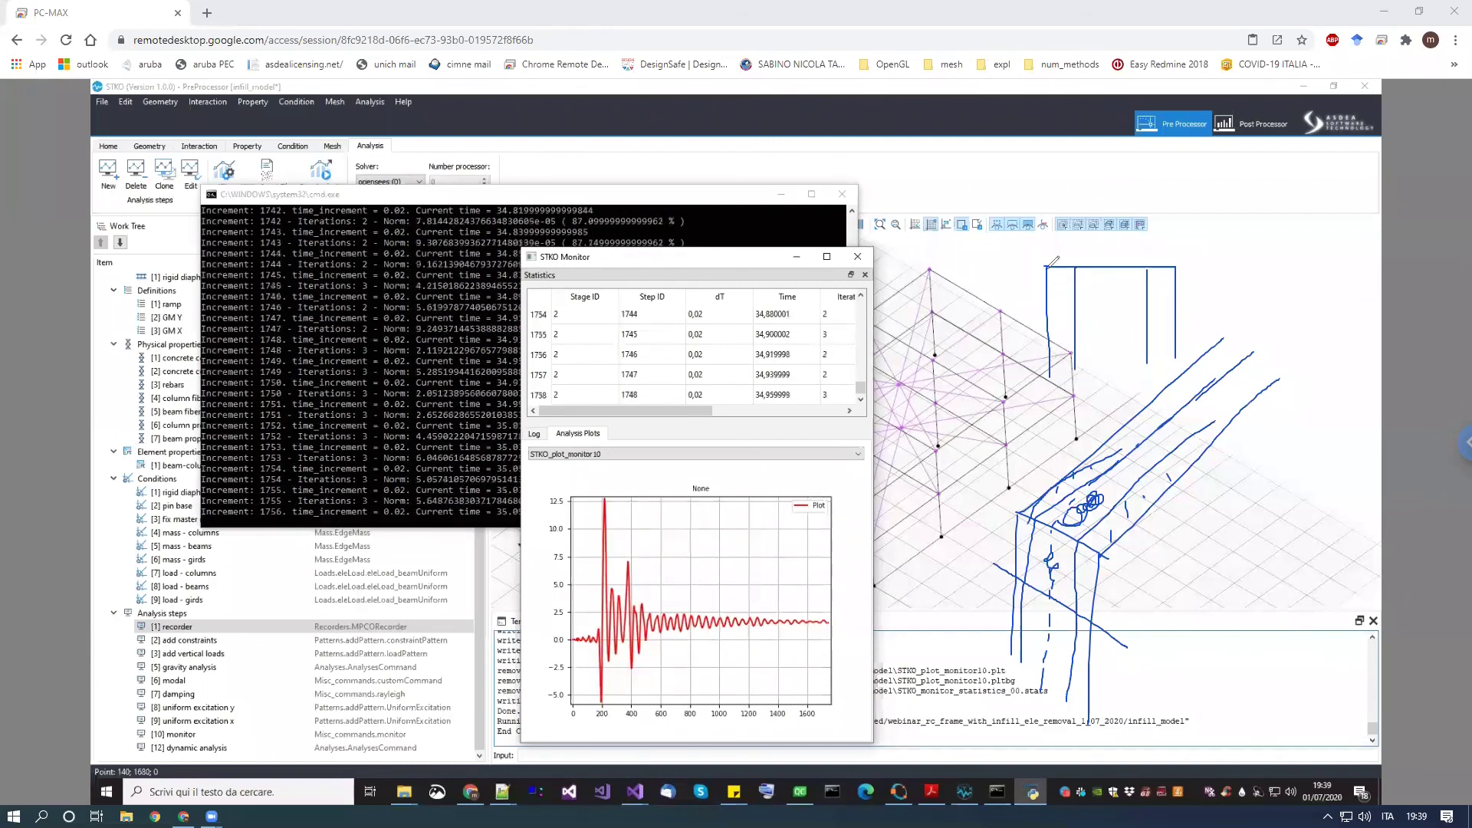
{"action": "mouse_move", "coordinate": [1096, 287]}
{"action": "left_mouse_down"}
{"action": "mouse_move", "coordinate": [1183, 250]}
{"action": "mouse_move", "coordinate": [1179, 292]}
{"action": "mouse_move", "coordinate": [1044, 304]}
{"action": "left_mouse_up"}
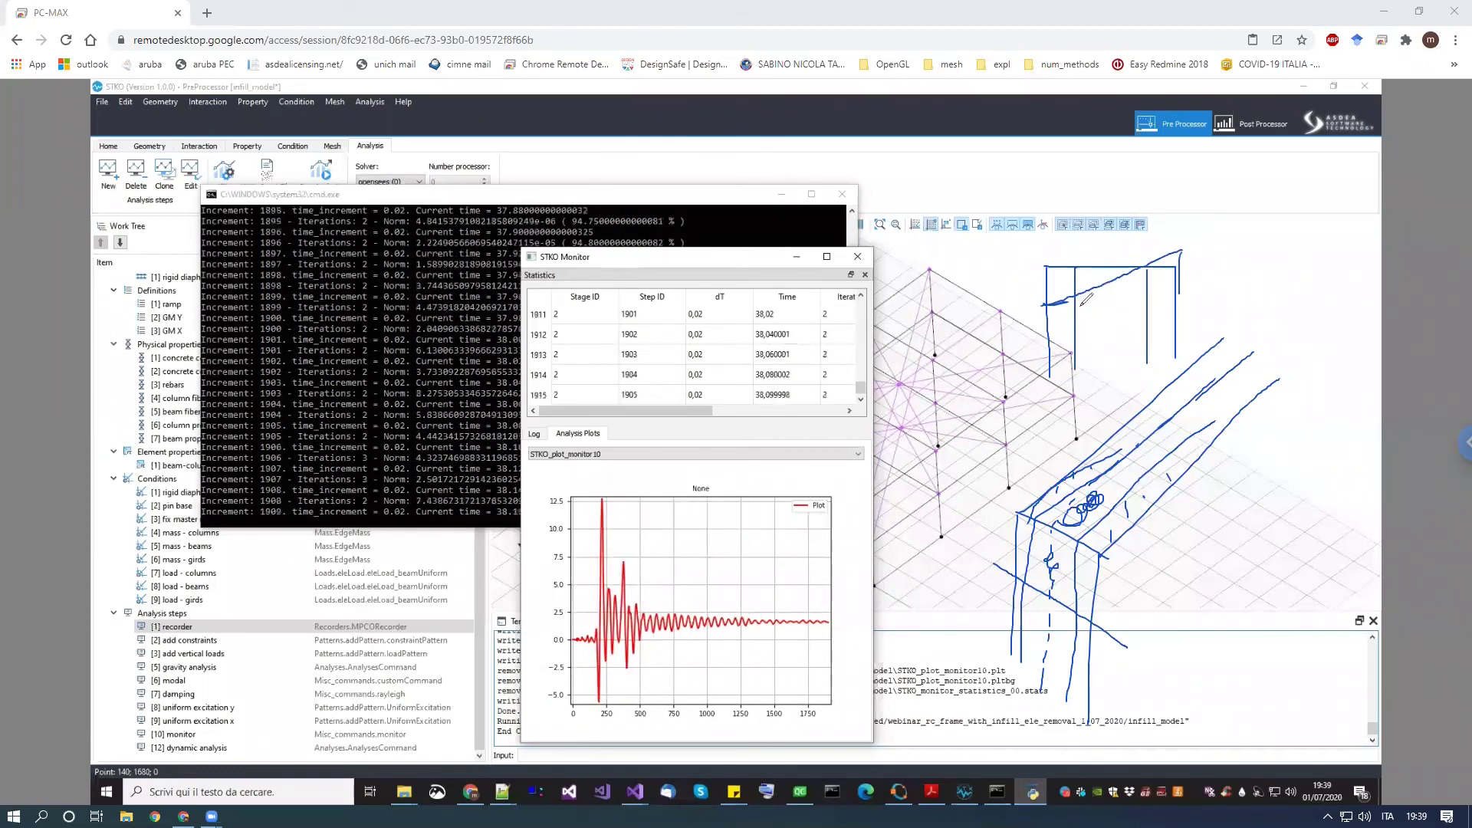
{"action": "left_click_drag", "start_coordinate": [1097, 299], "coordinate": [1104, 301]}
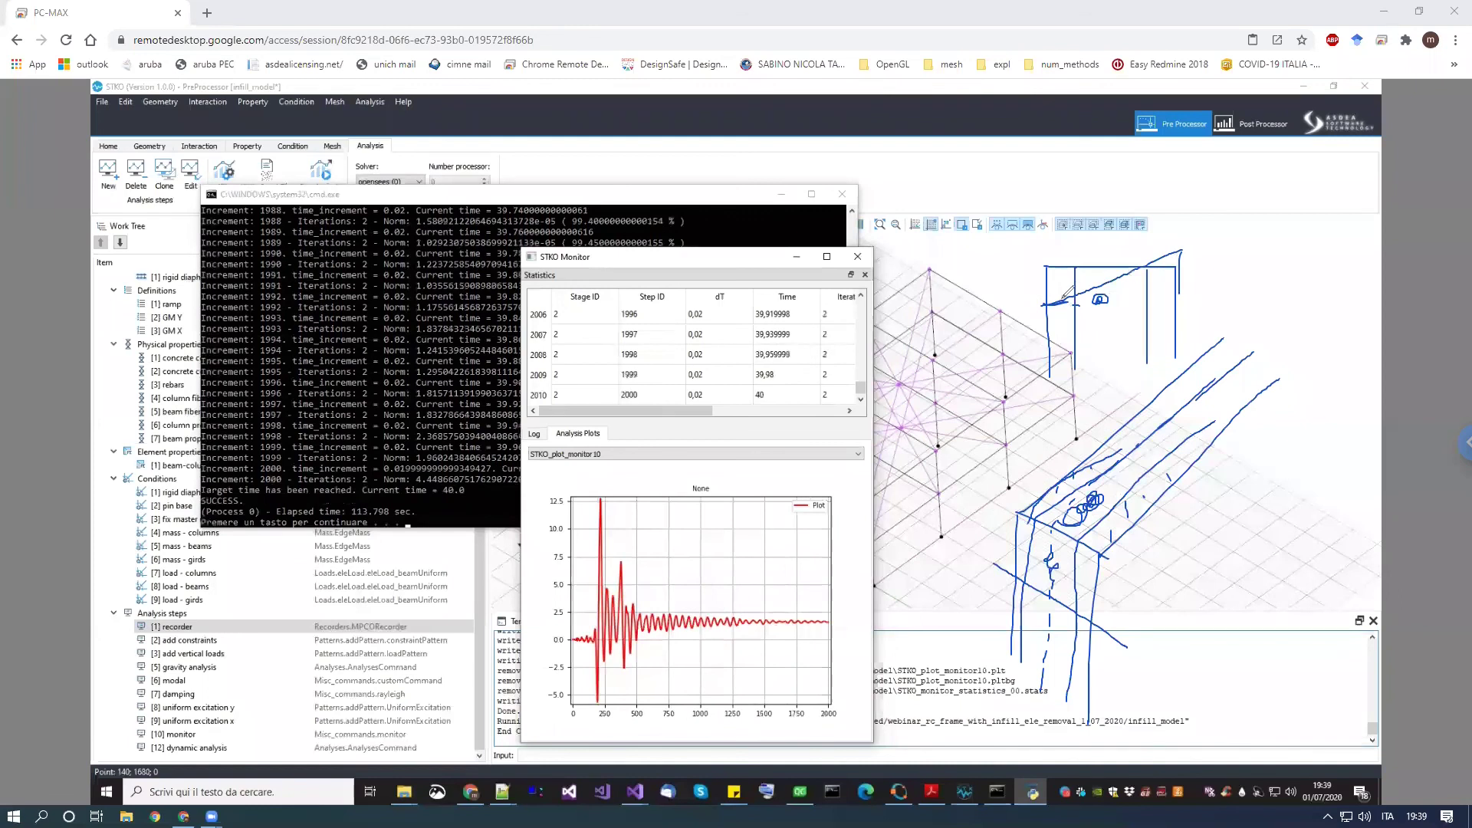
{"action": "mouse_move", "coordinate": [1087, 293]}
{"action": "left_mouse_down"}
{"action": "mouse_move", "coordinate": [1157, 258]}
{"action": "mouse_move", "coordinate": [1060, 294]}
{"action": "mouse_move", "coordinate": [1149, 259]}
{"action": "left_mouse_up"}
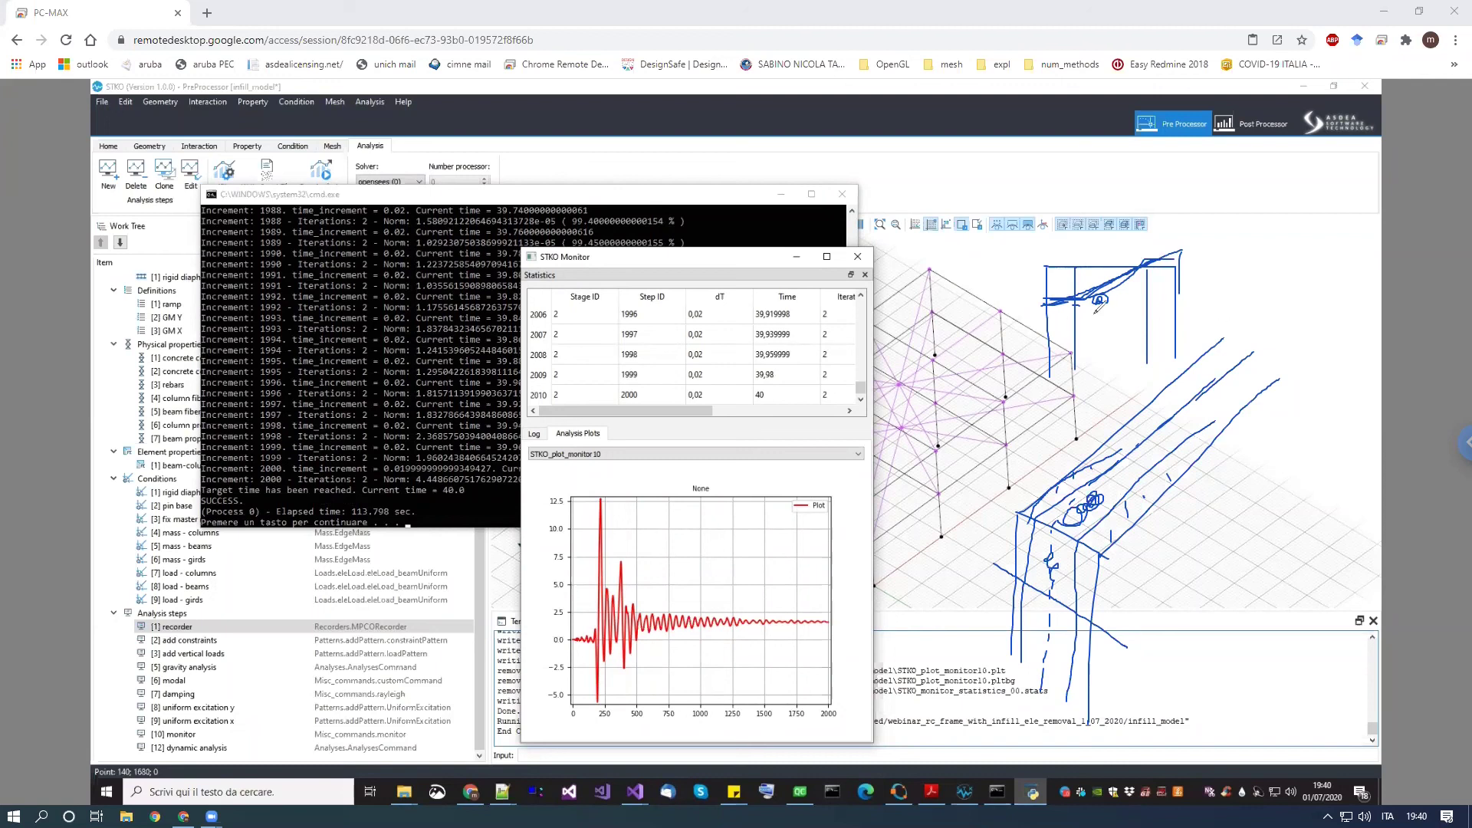
{"action": "left_click_drag", "start_coordinate": [1154, 253], "coordinate": [1188, 242]}
{"action": "left_click_drag", "start_coordinate": [1094, 633], "coordinate": [1180, 559]}
{"action": "left_click_drag", "start_coordinate": [1170, 474], "coordinate": [1166, 562]}
{"action": "mouse_move", "coordinate": [1183, 479]}
{"action": "left_mouse_down"}
{"action": "mouse_move", "coordinate": [1190, 551]}
{"action": "mouse_move", "coordinate": [1270, 491]}
{"action": "left_mouse_up"}
{"action": "mouse_move", "coordinate": [1097, 653]}
{"action": "left_mouse_down"}
{"action": "mouse_move", "coordinate": [1218, 567]}
{"action": "mouse_move", "coordinate": [1160, 592]}
{"action": "left_mouse_up"}
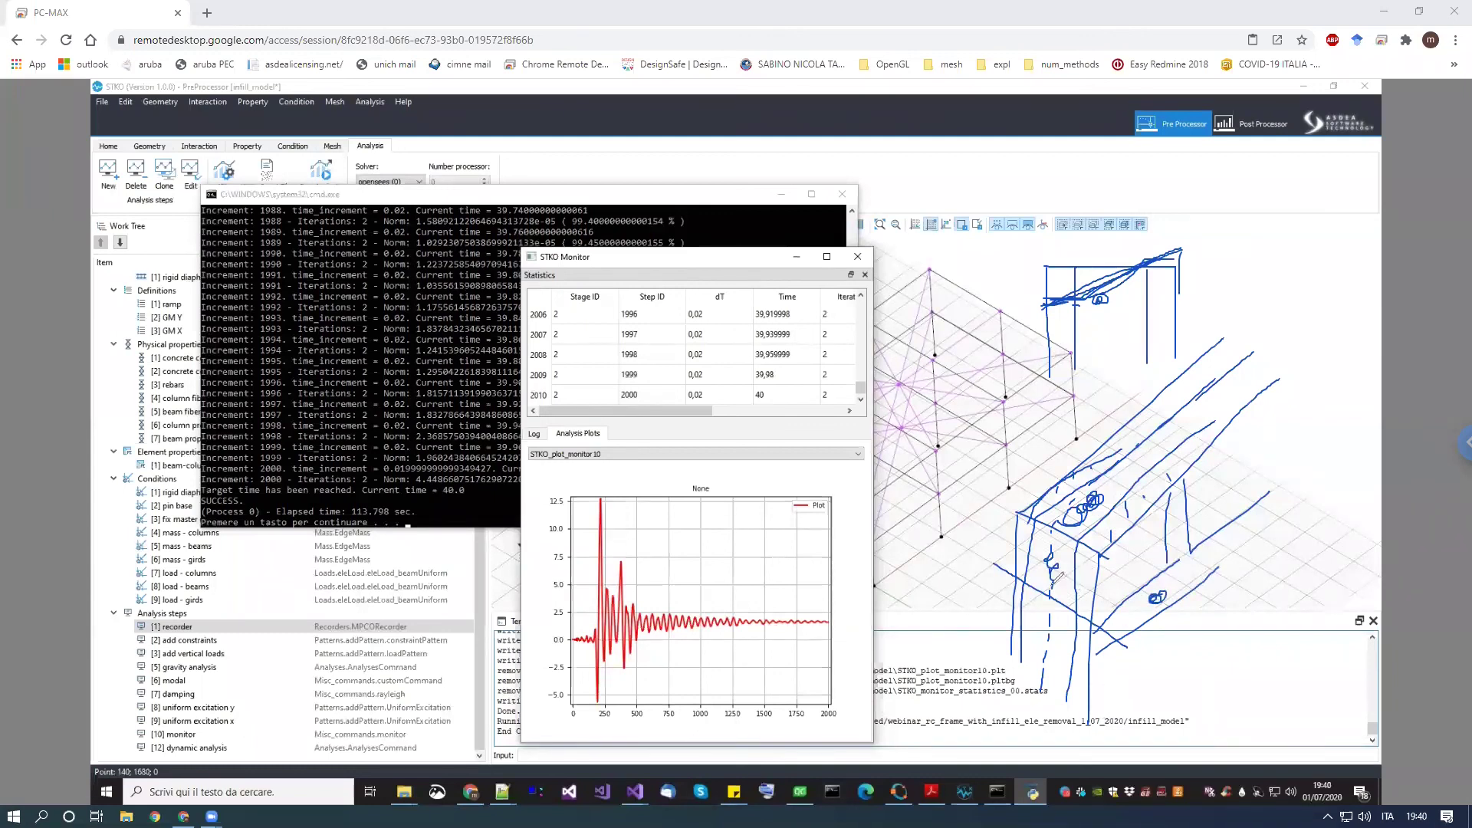
{"action": "left_click_drag", "start_coordinate": [1045, 585], "coordinate": [1055, 593]}
{"action": "left_click_drag", "start_coordinate": [1029, 566], "coordinate": [1087, 584]}
{"action": "key", "text": "e"}
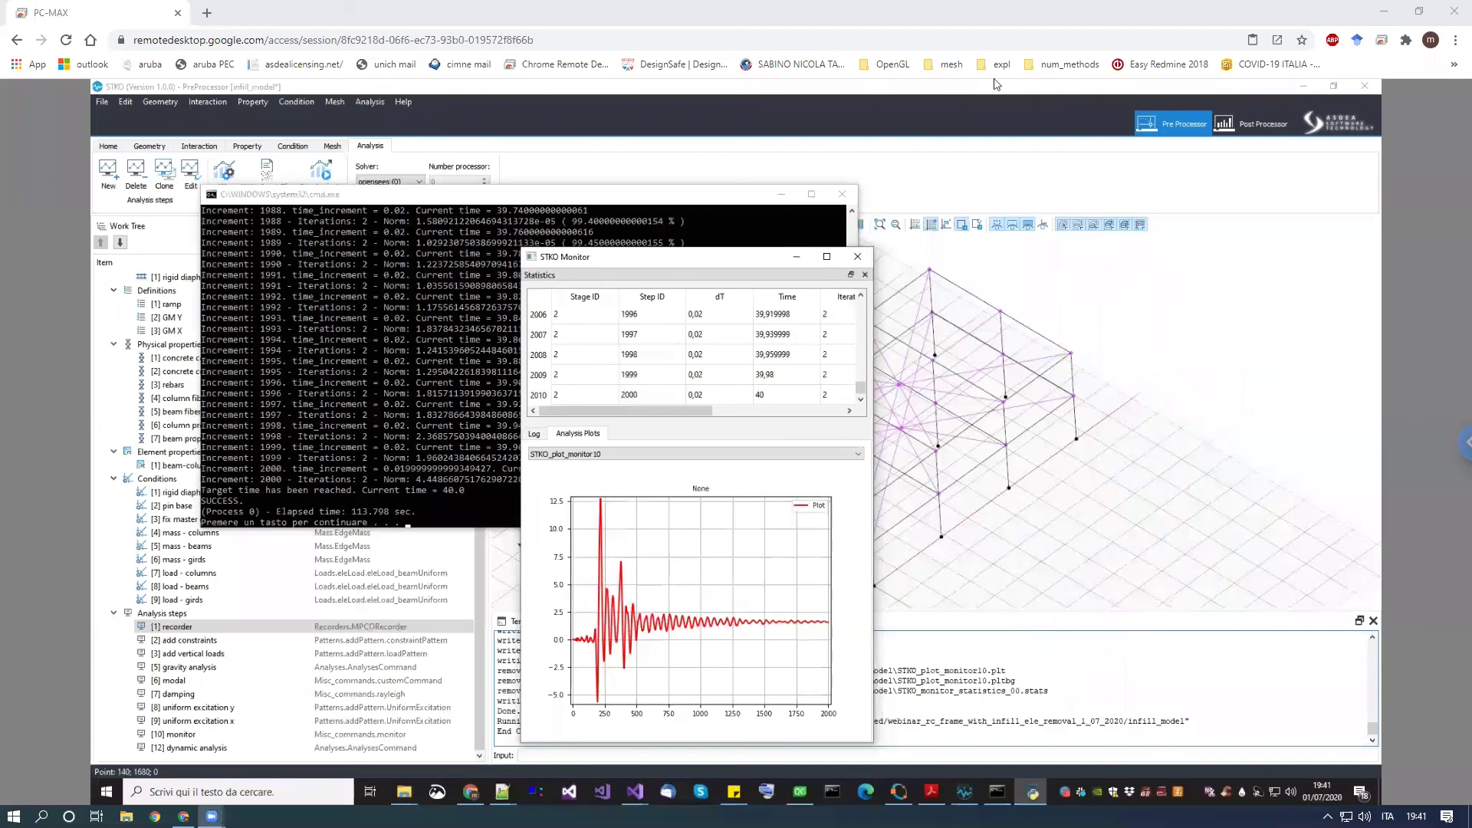
Close the analysis monitor and the solver console, and switch to the post-processor
{"action": "left_click", "coordinate": [858, 256]}
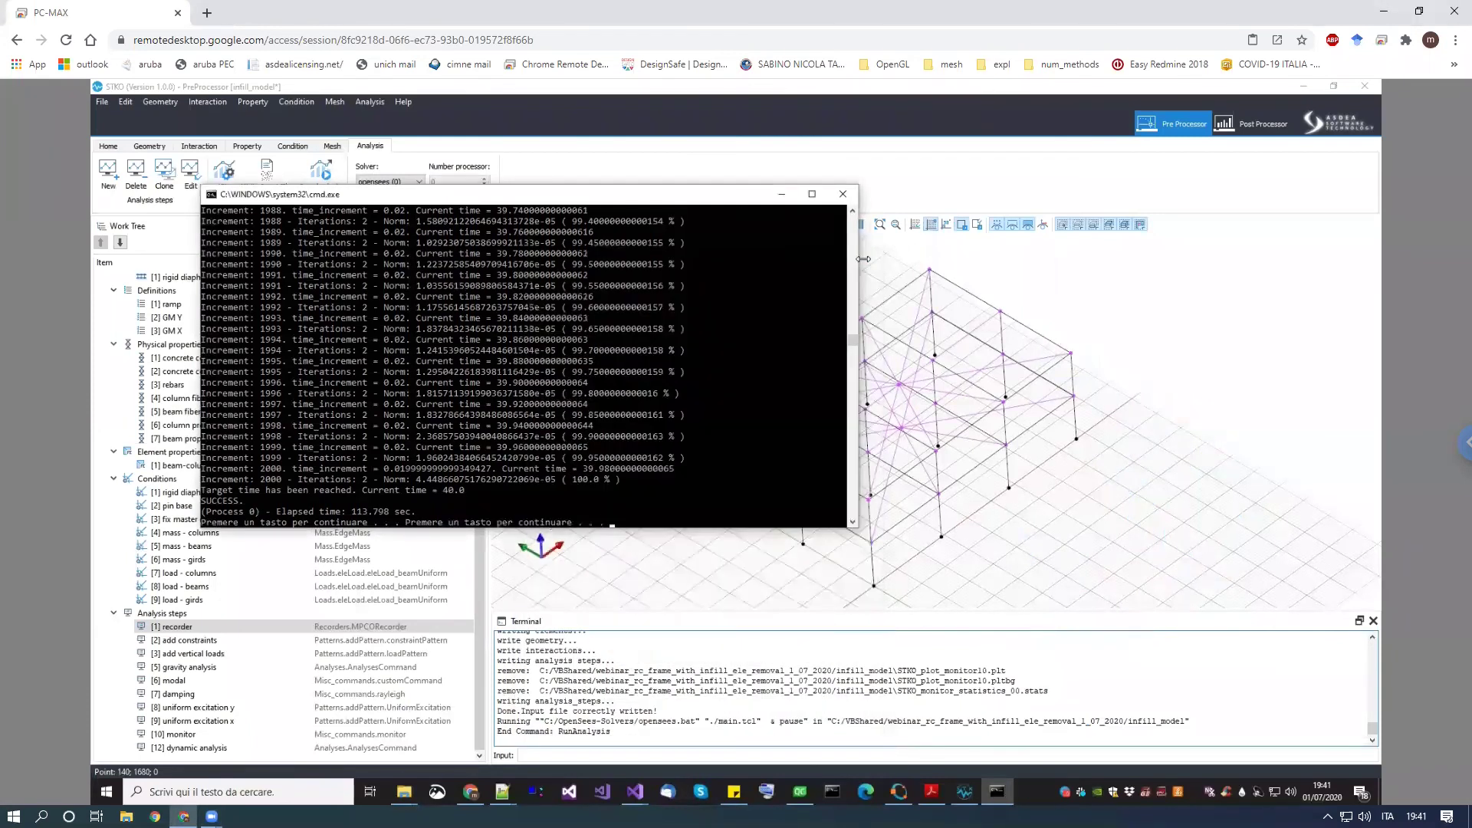
{"action": "left_click", "coordinate": [843, 194]}
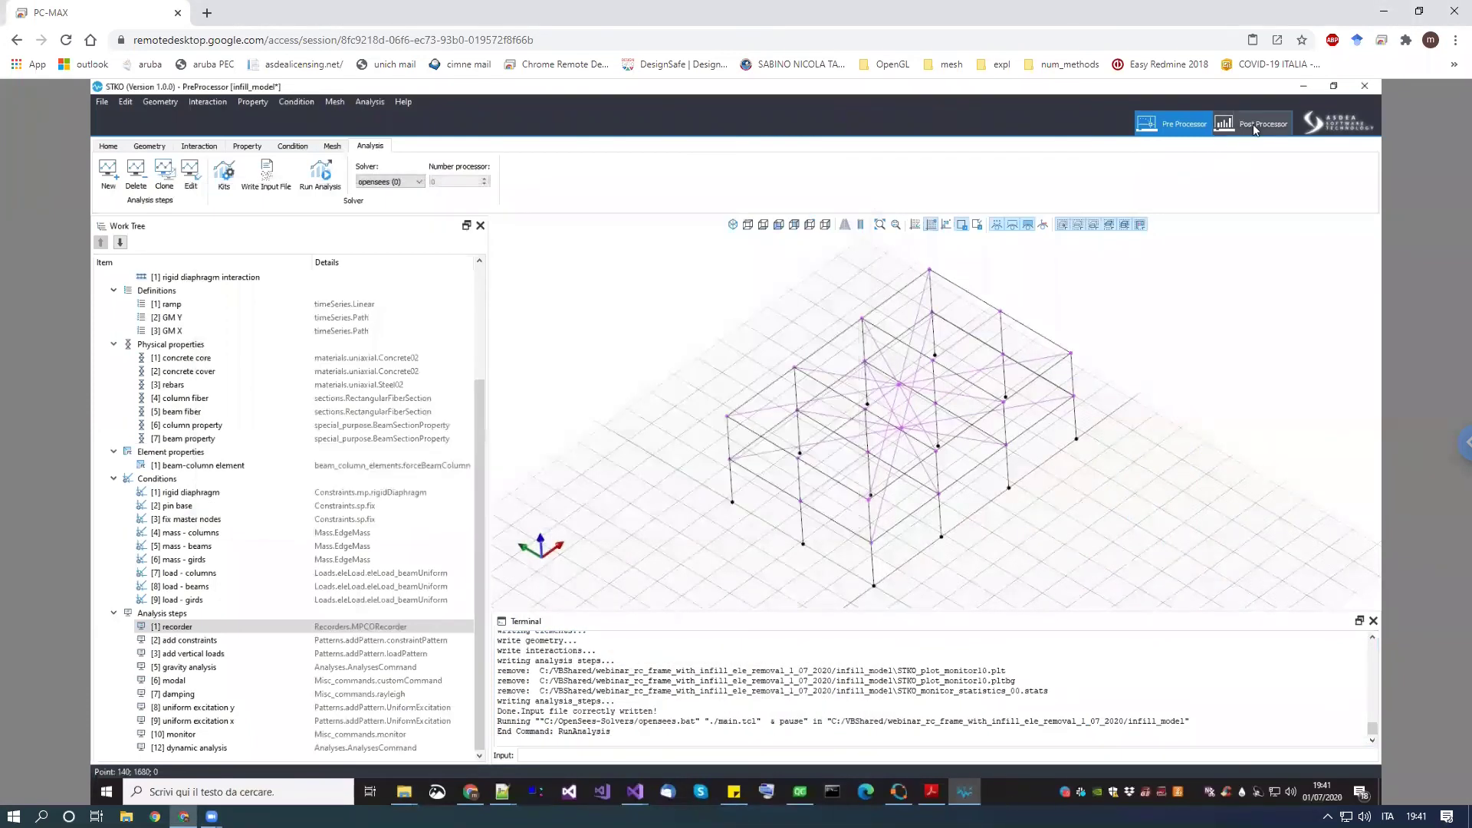
{"action": "left_click", "coordinate": [1252, 123]}
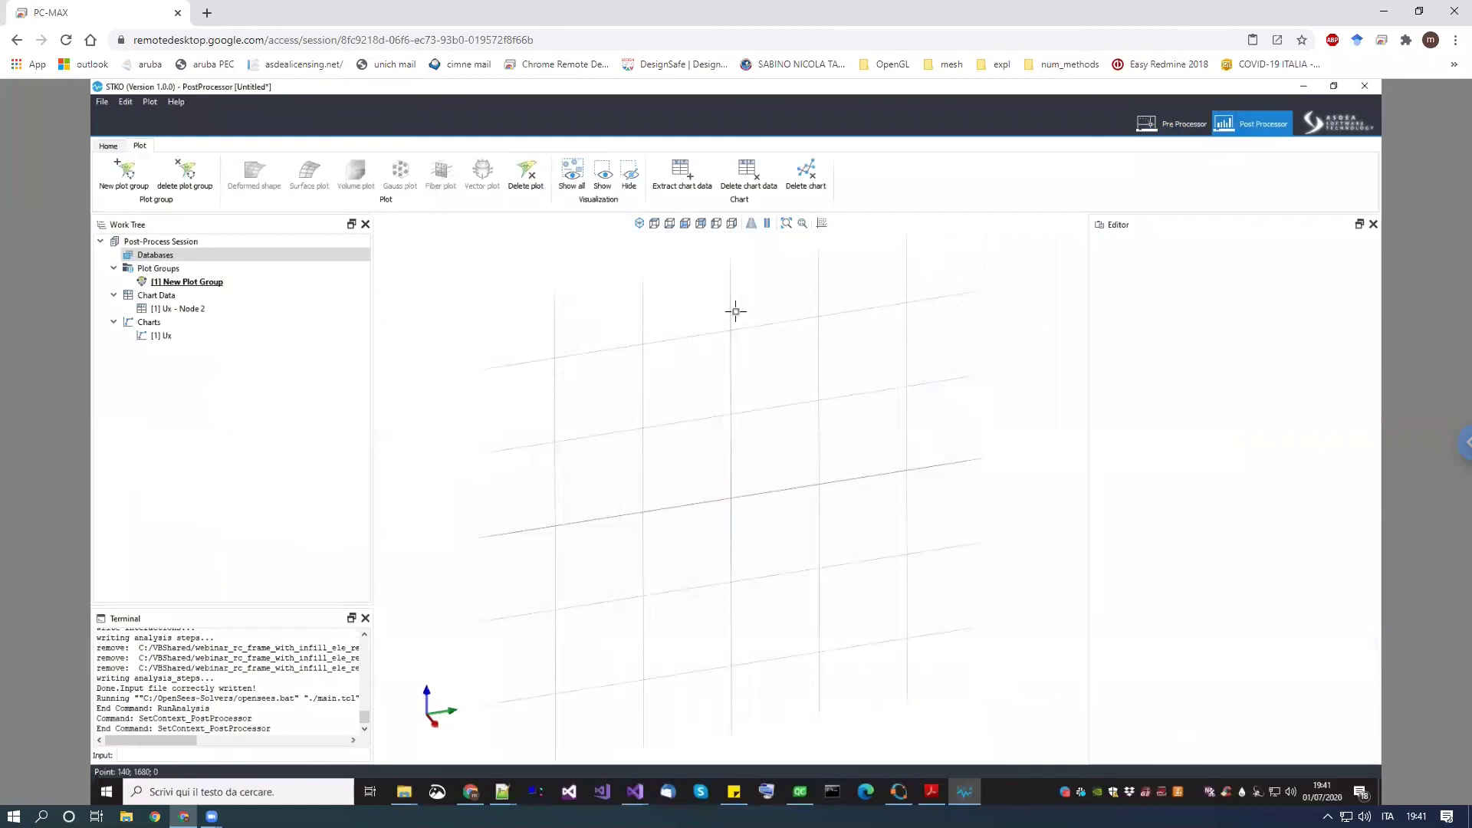
Open the database "infill_model_res no infill.mpco" from the infill_model folder
{"action": "left_click", "coordinate": [198, 260]}
{"action": "double_click", "coordinate": [199, 261]}
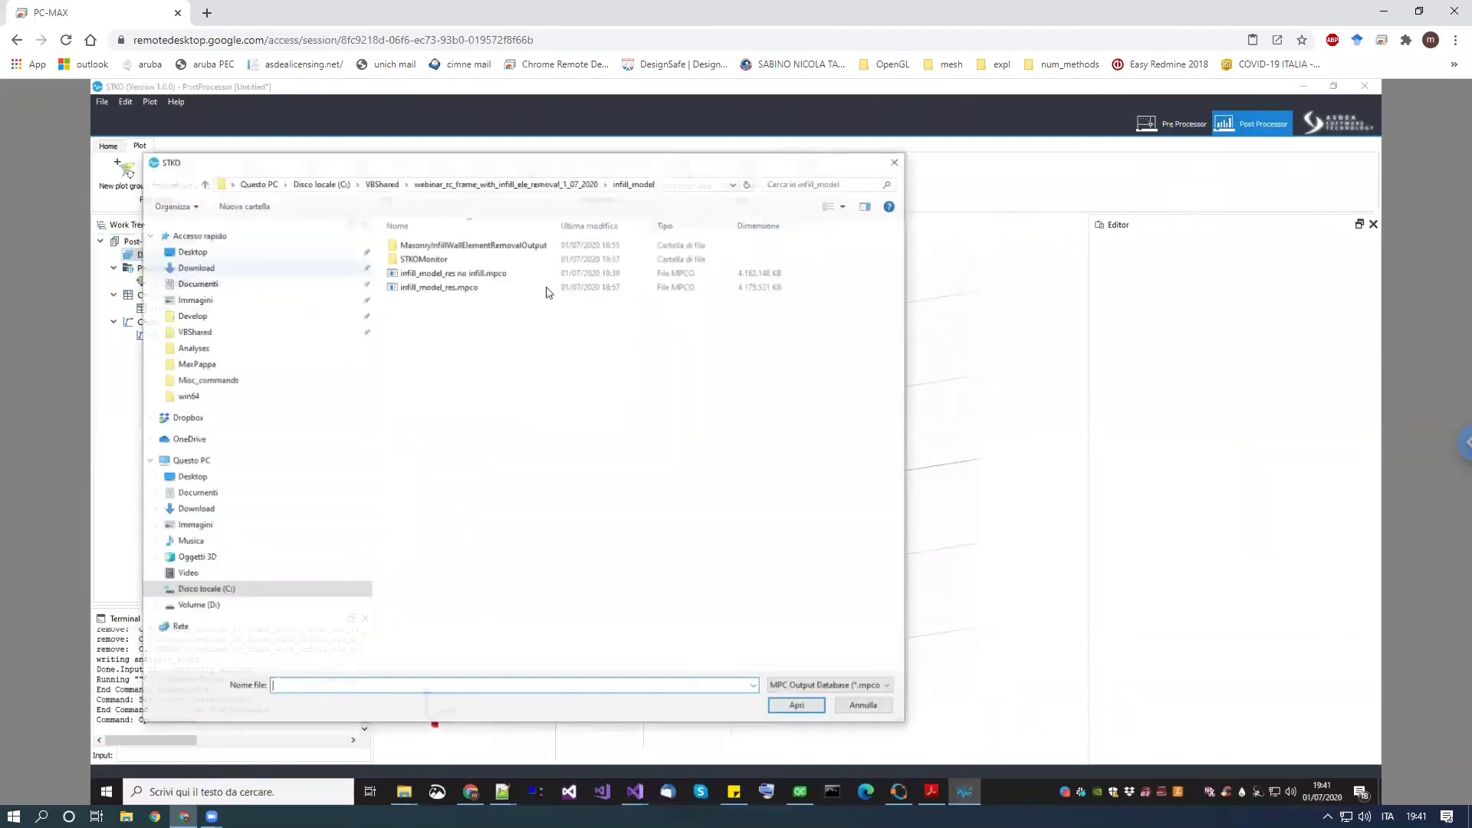
{"action": "double_click", "coordinate": [492, 273]}
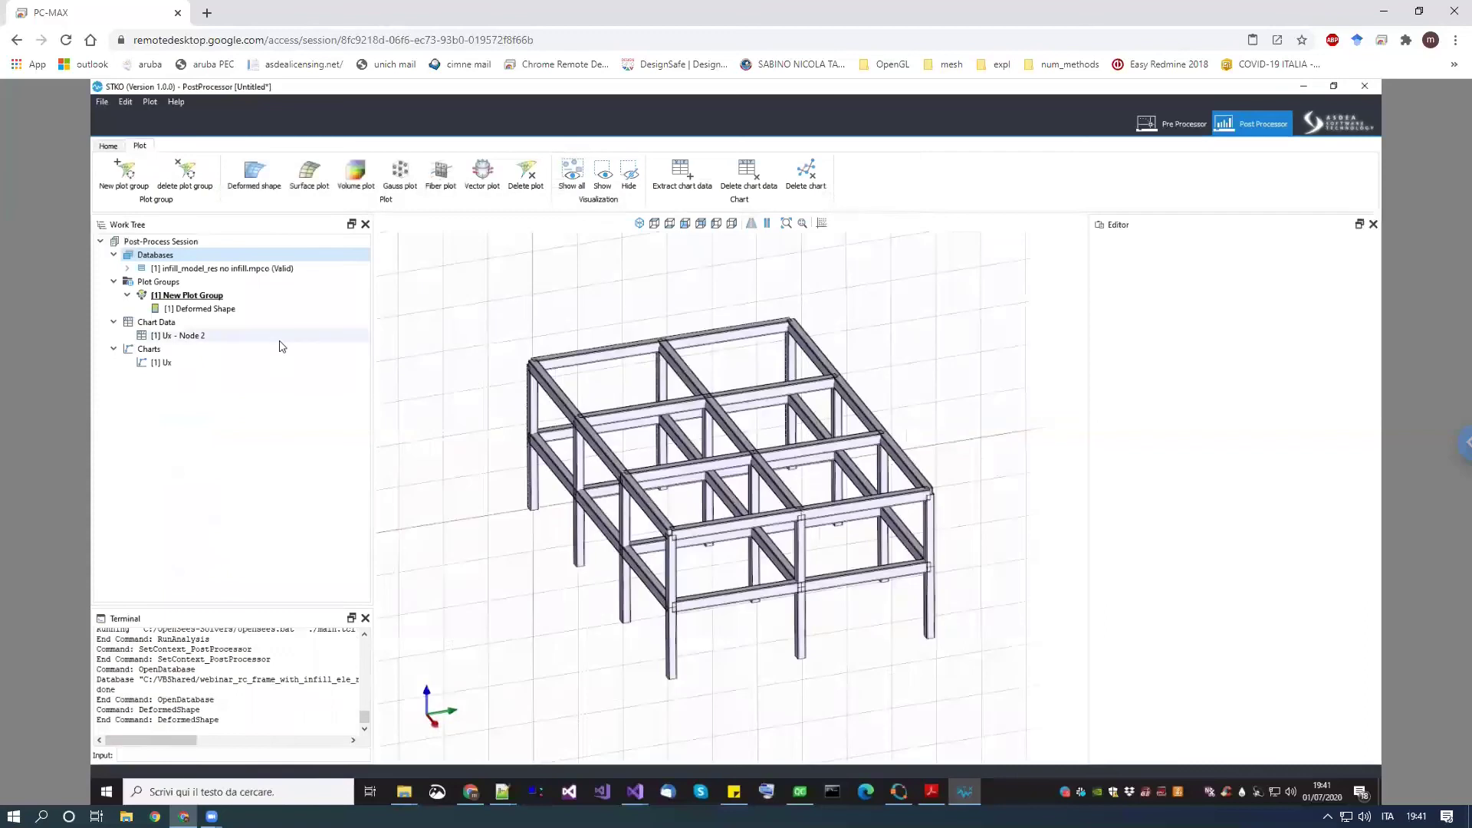
Replace the Deformed Shape plot with a Surface Color Map that shows nodes and hides the beam extrusion
{"action": "right_click", "coordinate": [202, 308]}
{"action": "left_click", "coordinate": [230, 317]}
{"action": "right_click", "coordinate": [203, 296]}
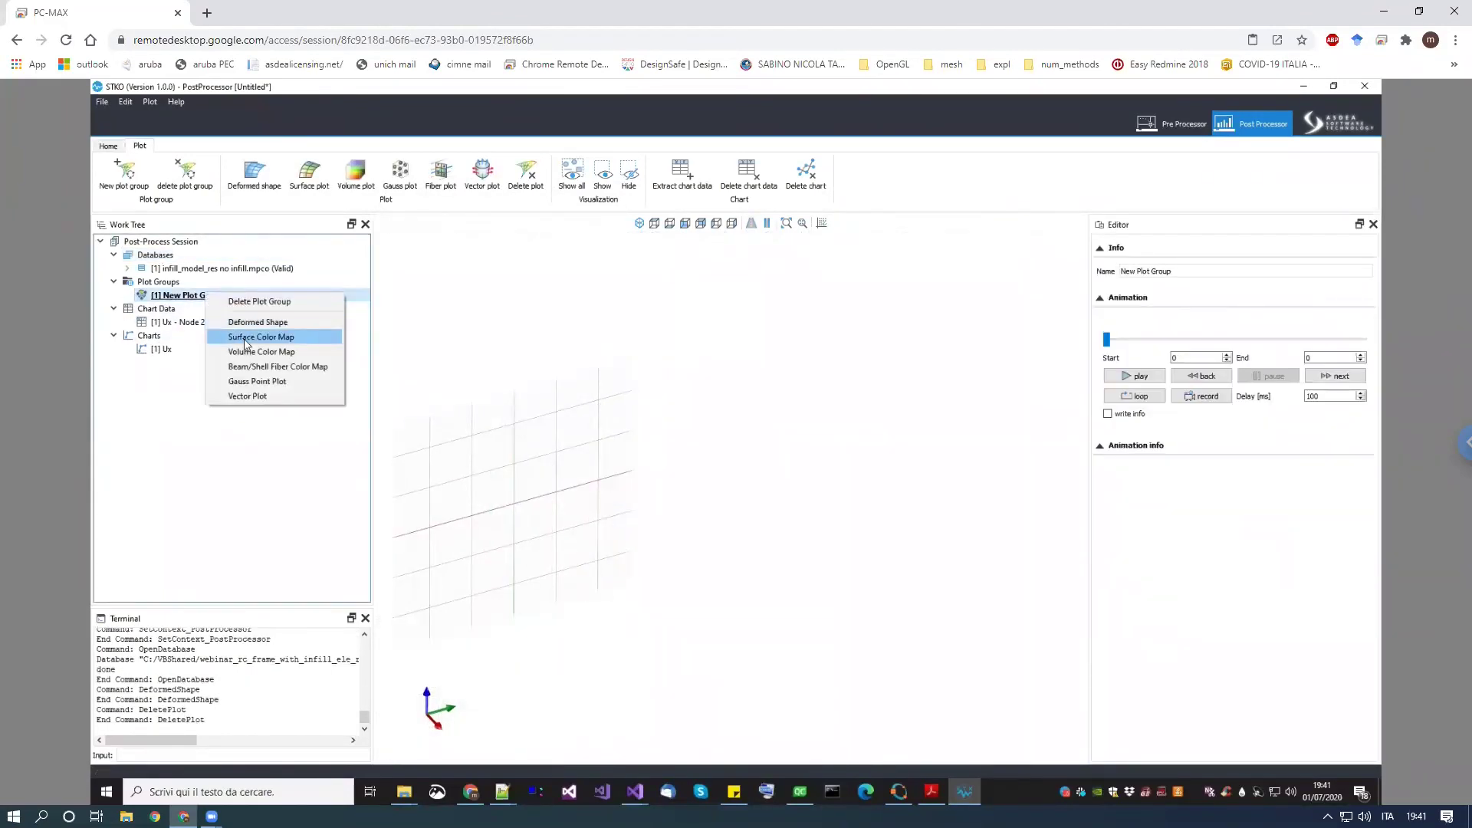
{"action": "left_click", "coordinate": [230, 336]}
{"action": "left_click", "coordinate": [213, 310]}
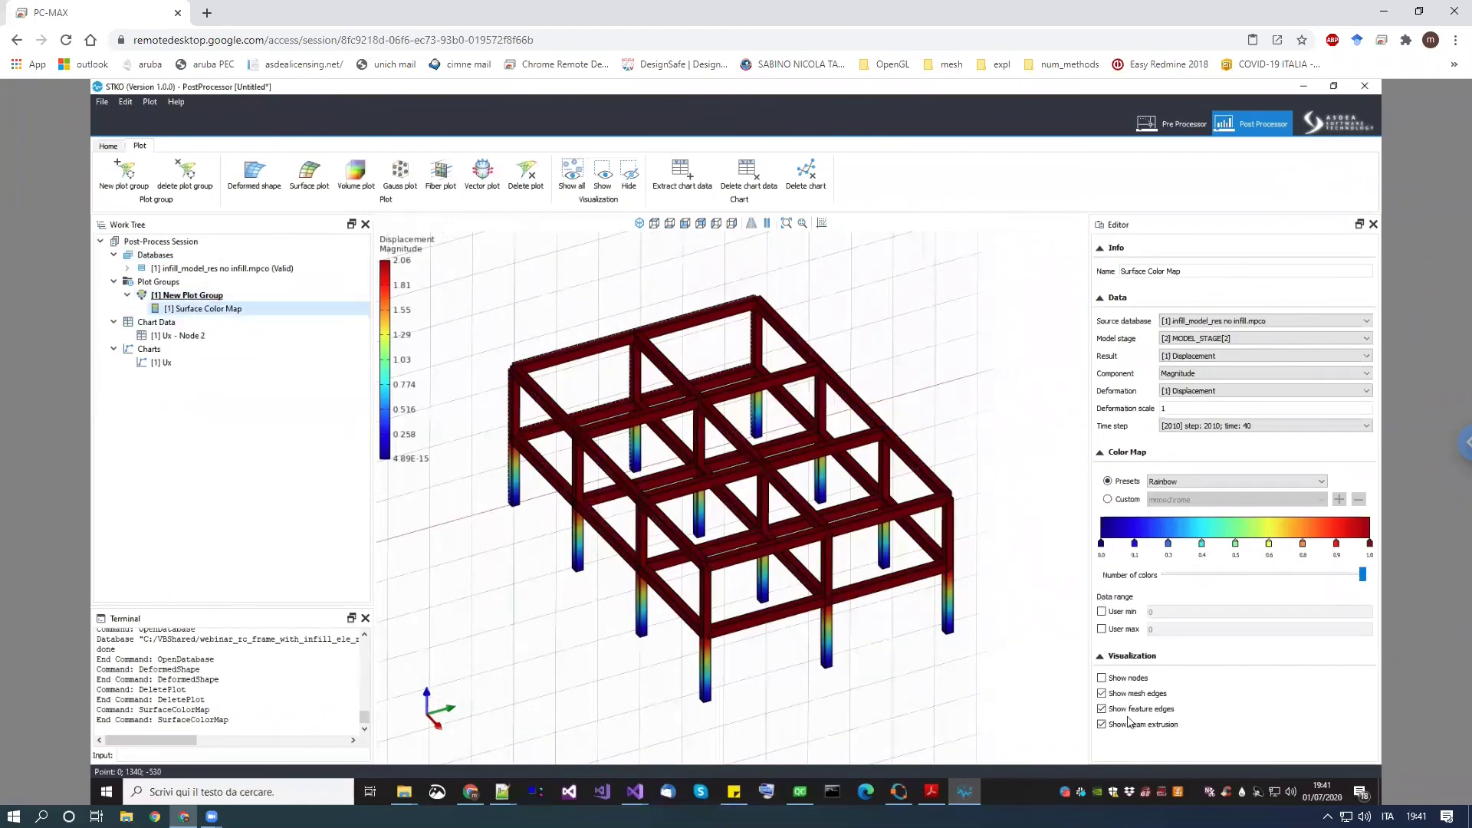
{"action": "left_click", "coordinate": [1102, 724]}
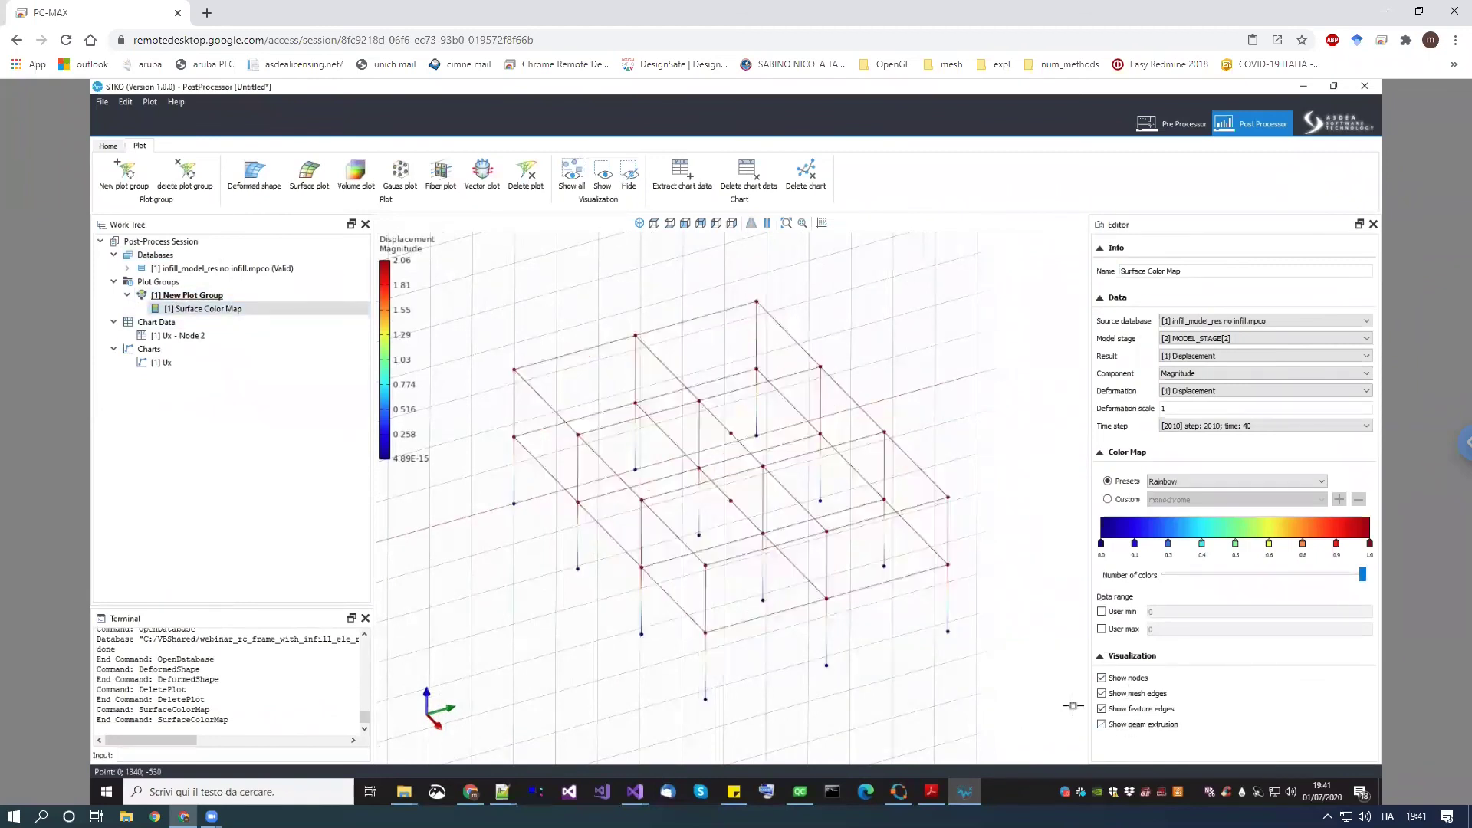
Select the centre node of the top floor and set up a nodal chart data extraction of displacement Ux against time step ID
{"action": "left_click_drag", "start_coordinate": [890, 611], "coordinate": [715, 458]}
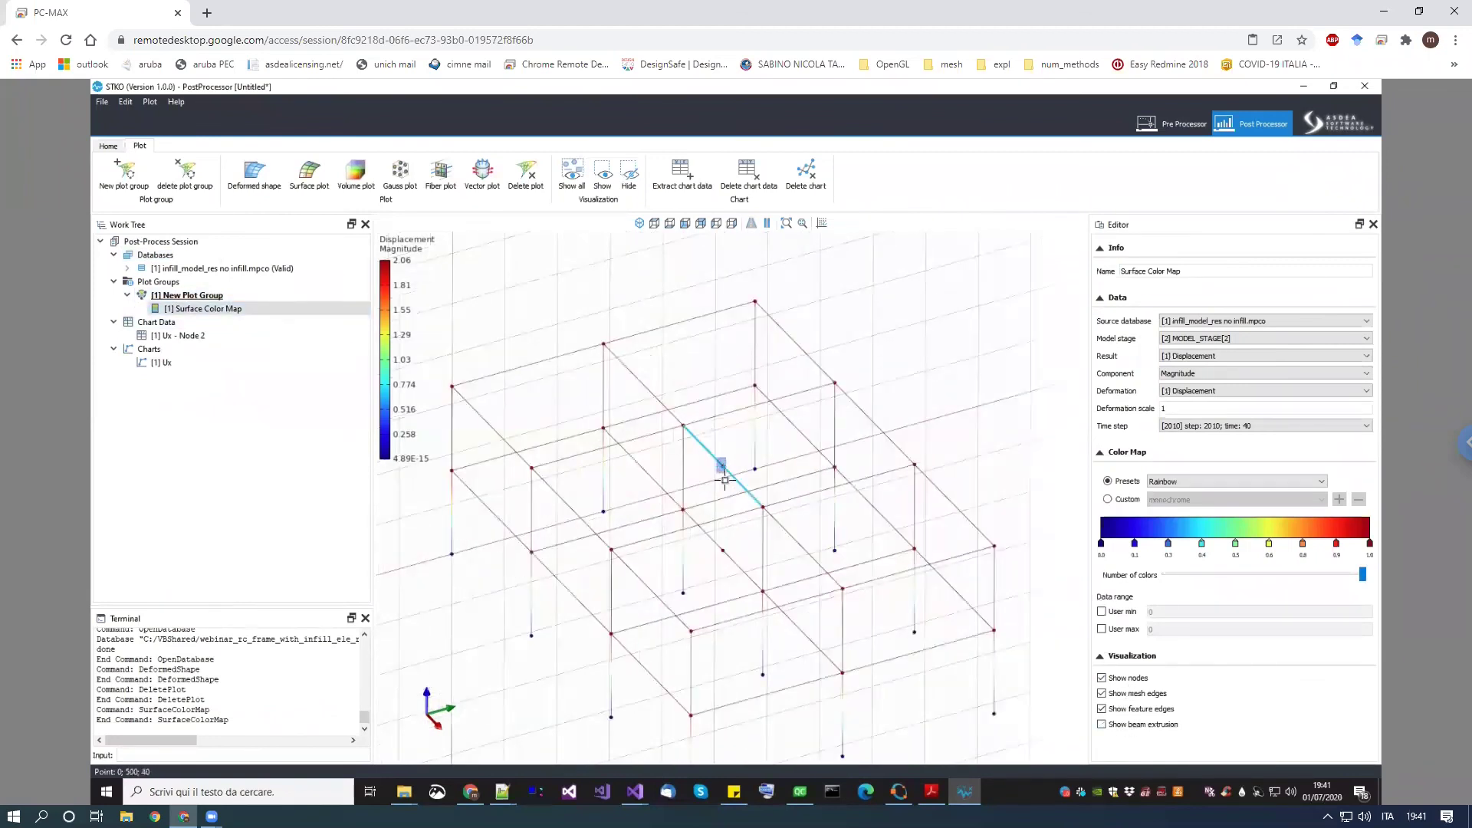
{"action": "double_click", "coordinate": [156, 322]}
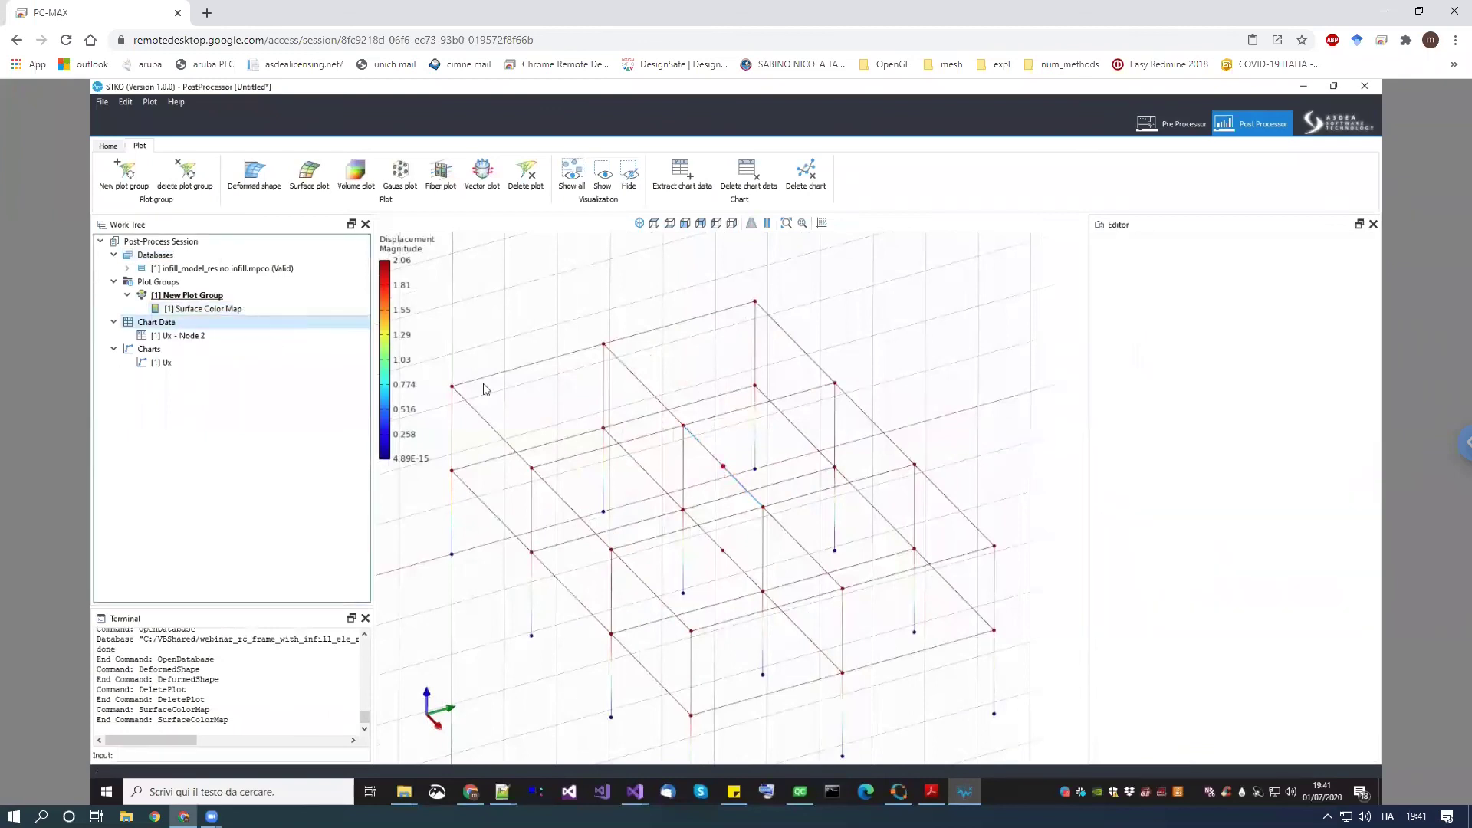
{"action": "left_click", "coordinate": [769, 548]}
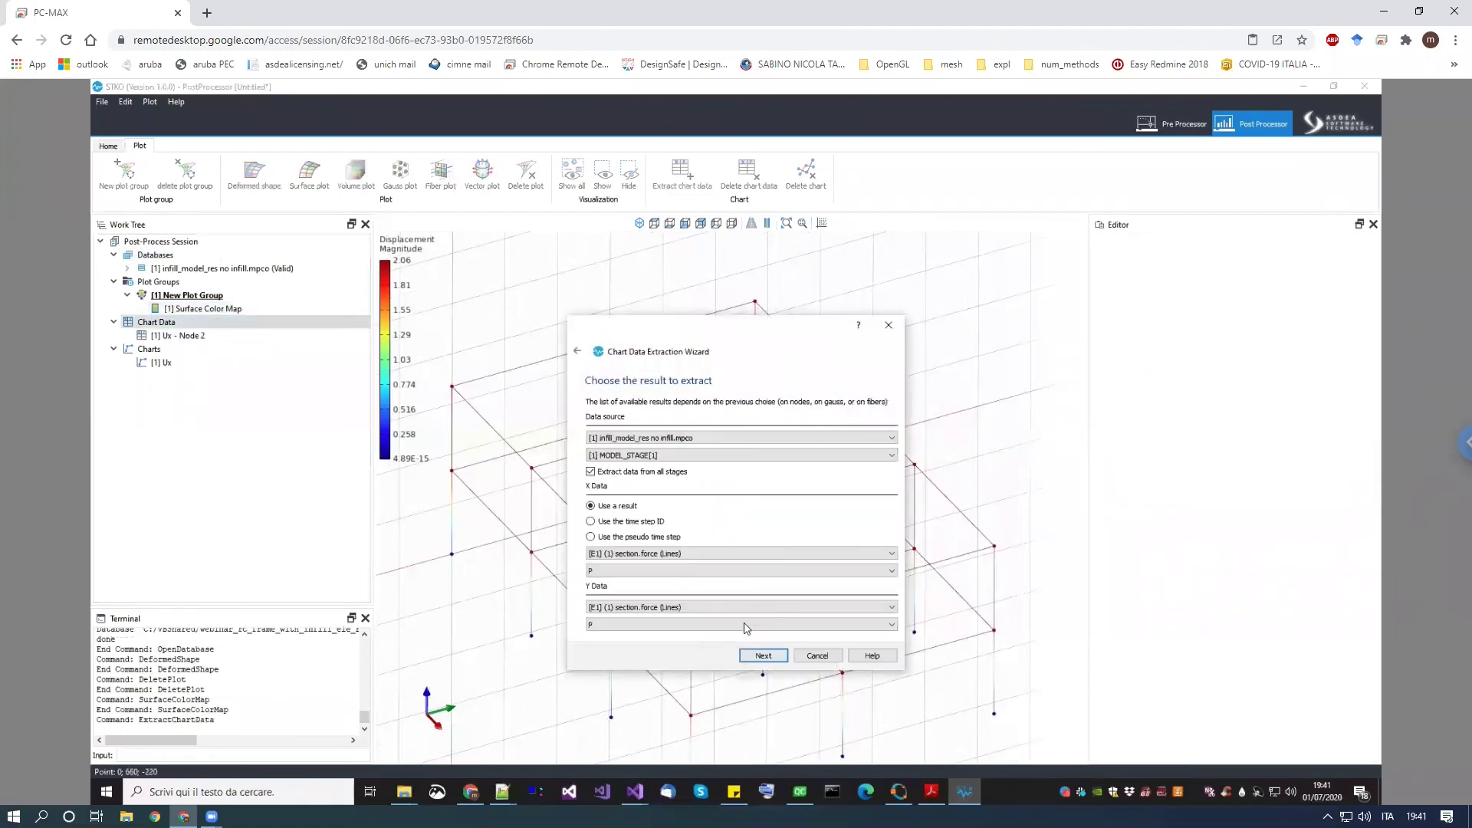
{"action": "left_click", "coordinate": [578, 353]}
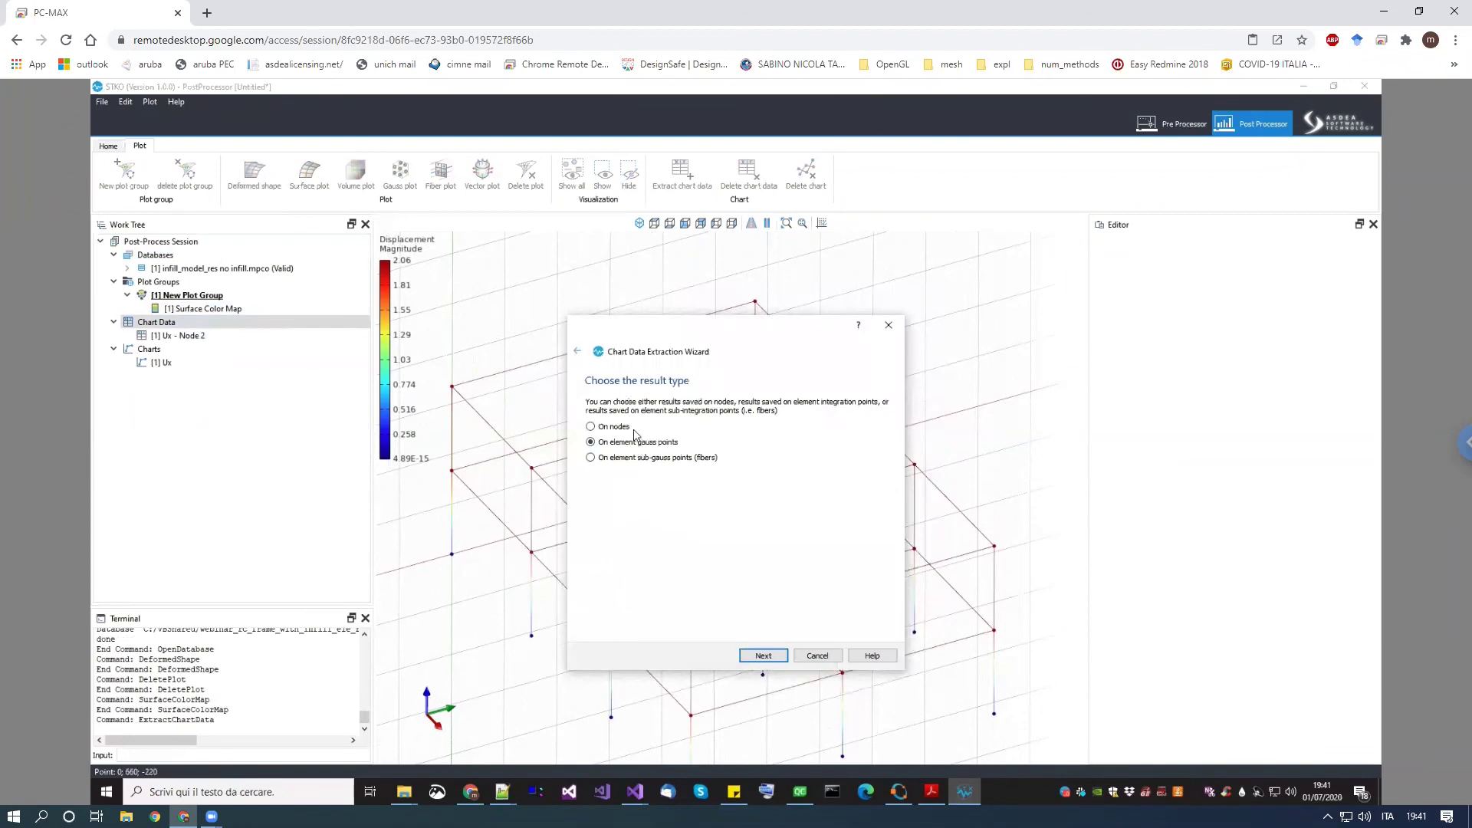
{"action": "left_click", "coordinate": [779, 658]}
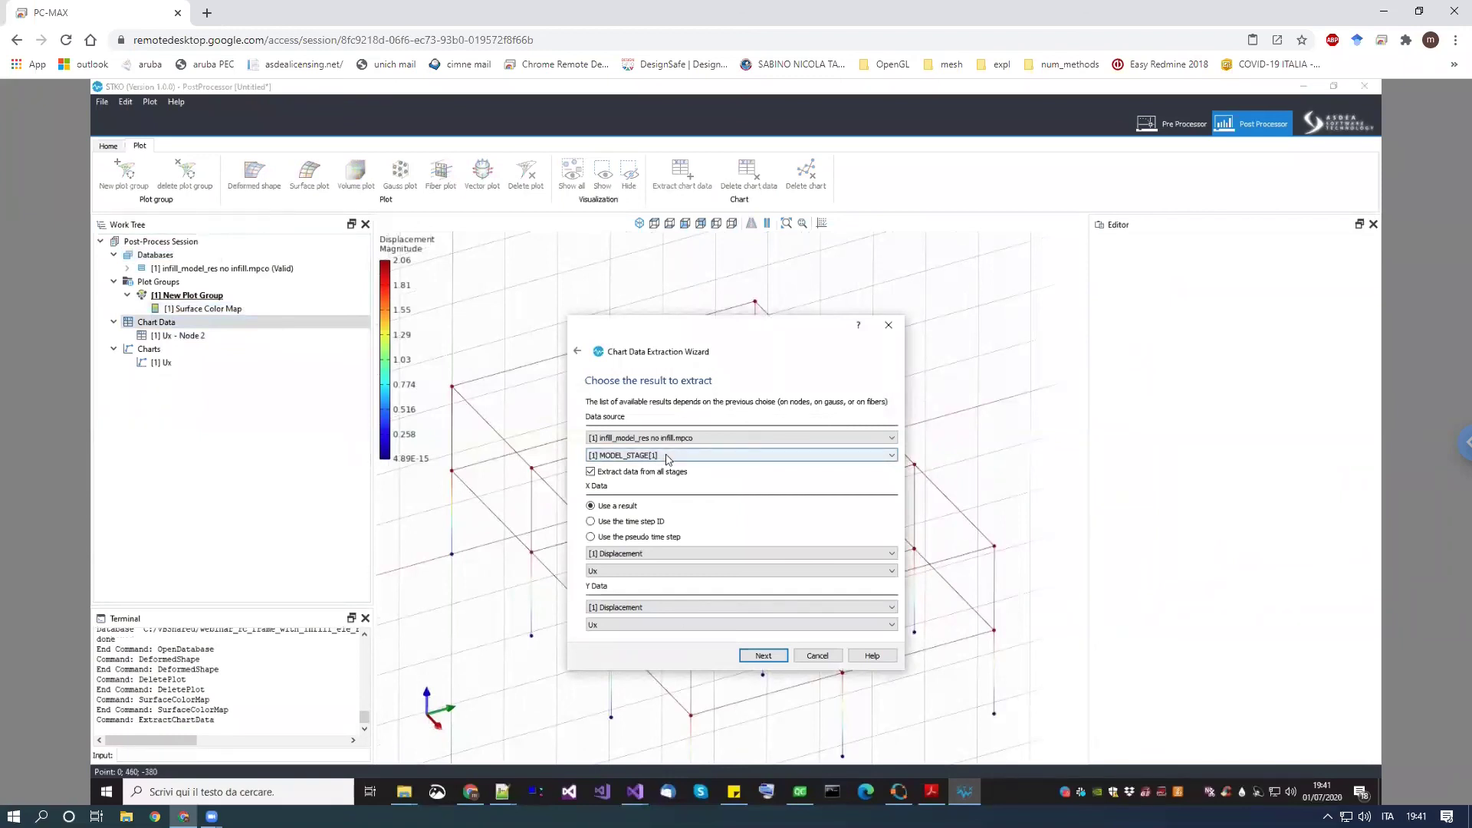
{"action": "left_click", "coordinate": [623, 522]}
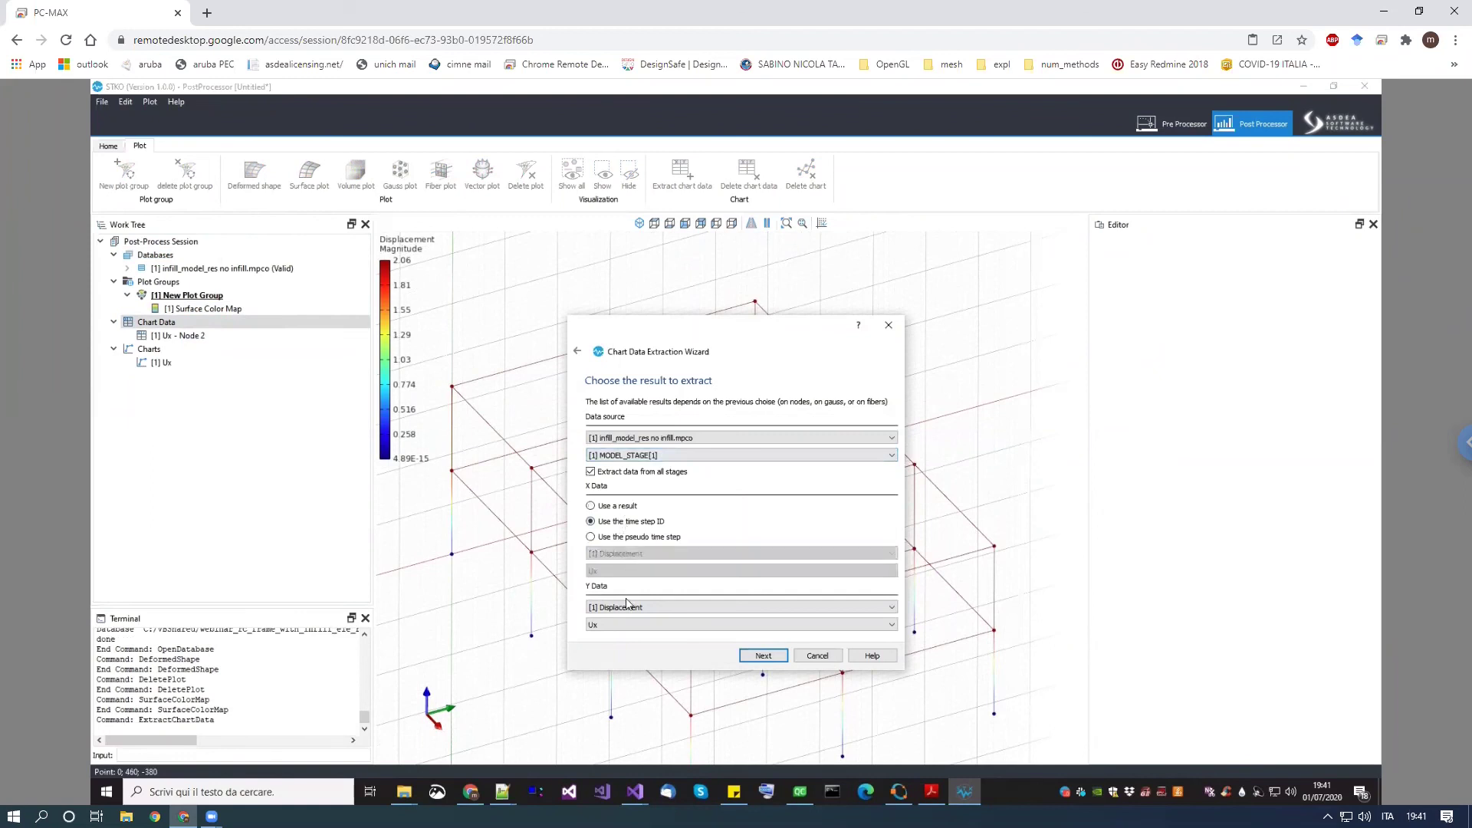
{"action": "left_click", "coordinate": [764, 656]}
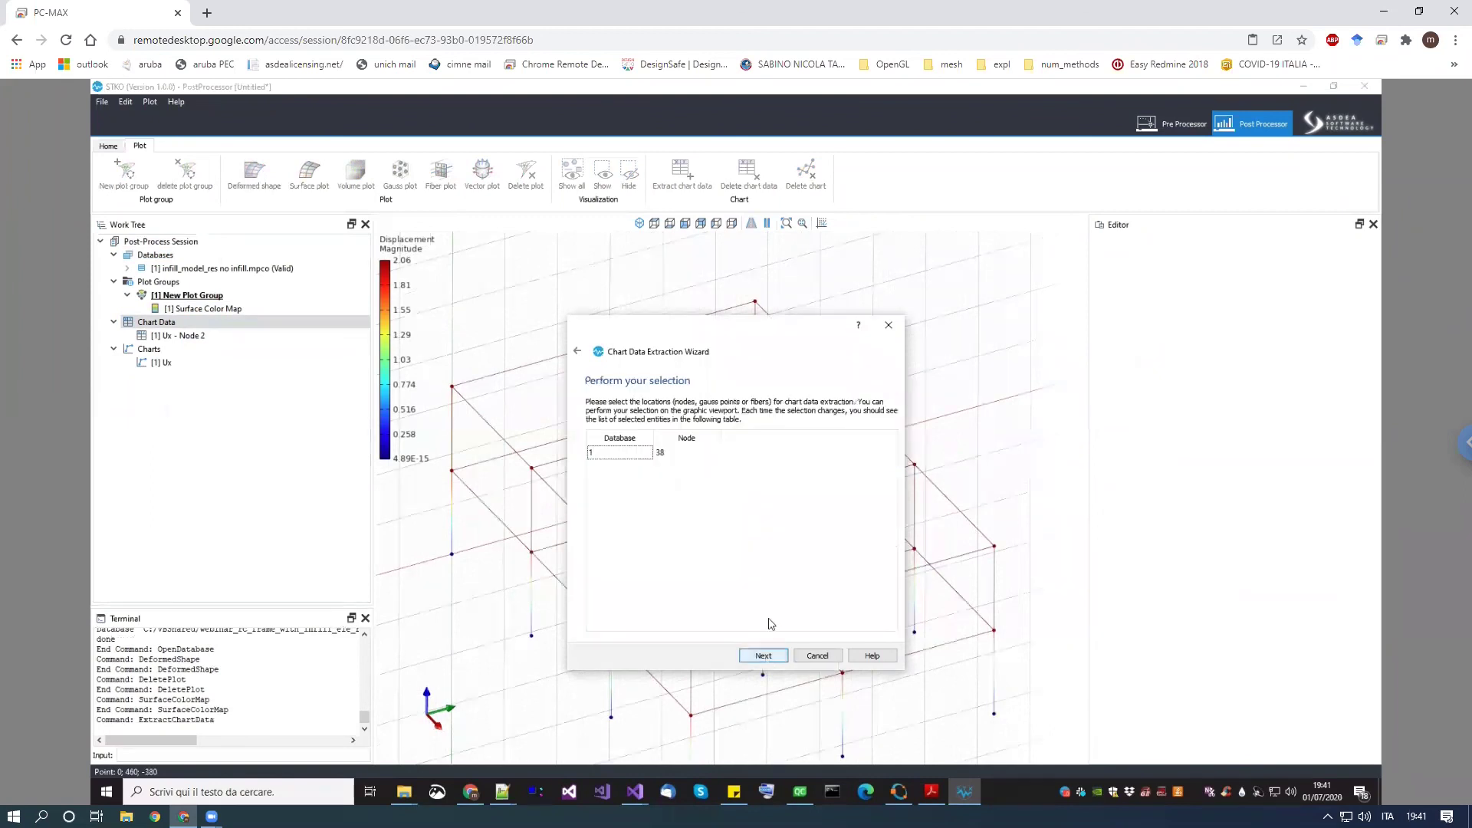
Accept the node selection, name the chart data "Uz . no ingfill" and finish the extraction without creating a new chart
{"action": "left_click", "coordinate": [764, 656]}
{"action": "left_click_drag", "start_coordinate": [681, 436], "coordinate": [627, 436]}
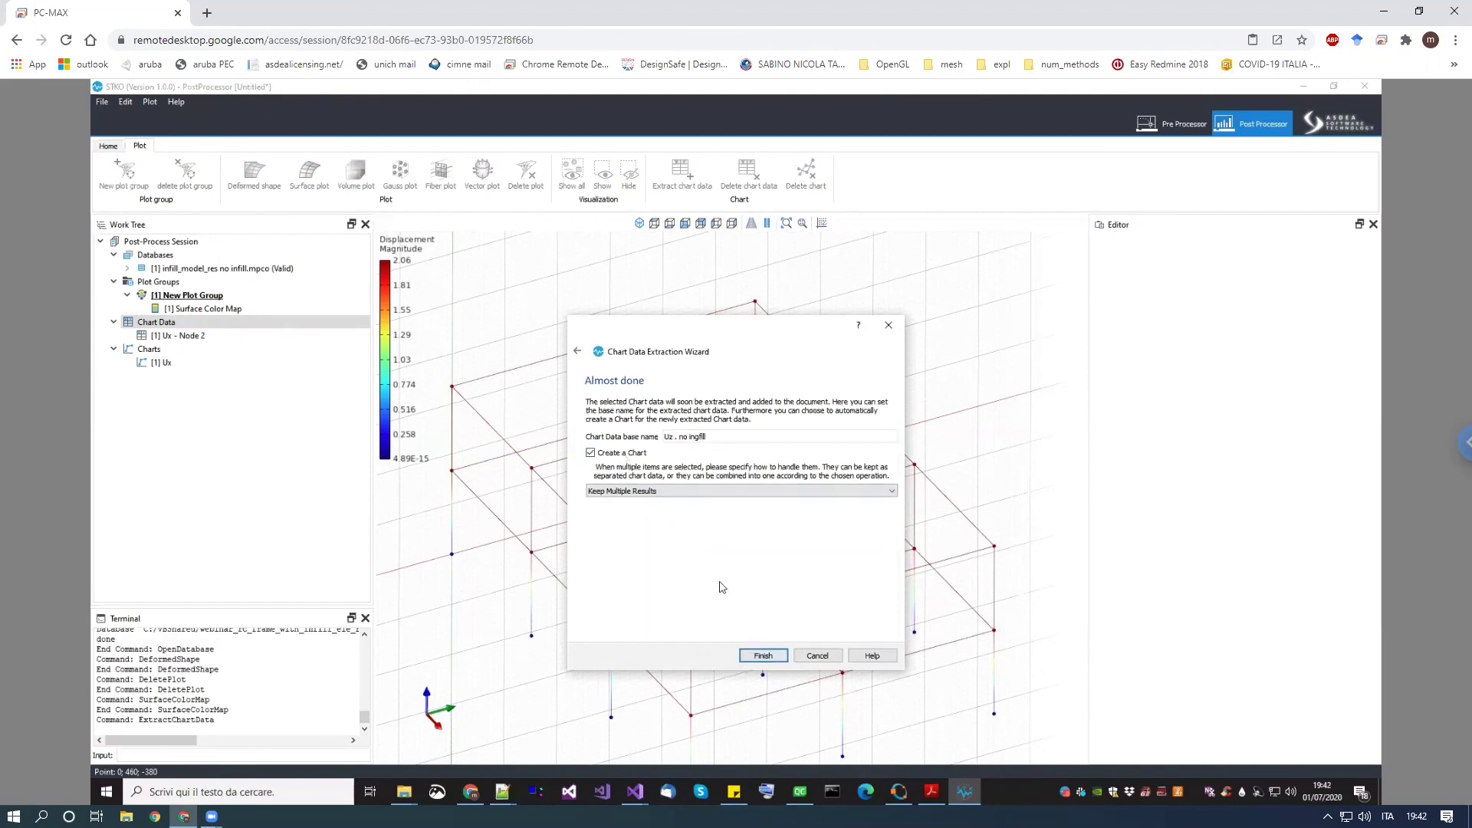
{"action": "left_click", "coordinate": [764, 655]}
Add the Node 38 no-infill chart data to the existing Ux chart
{"action": "left_click", "coordinate": [169, 378]}
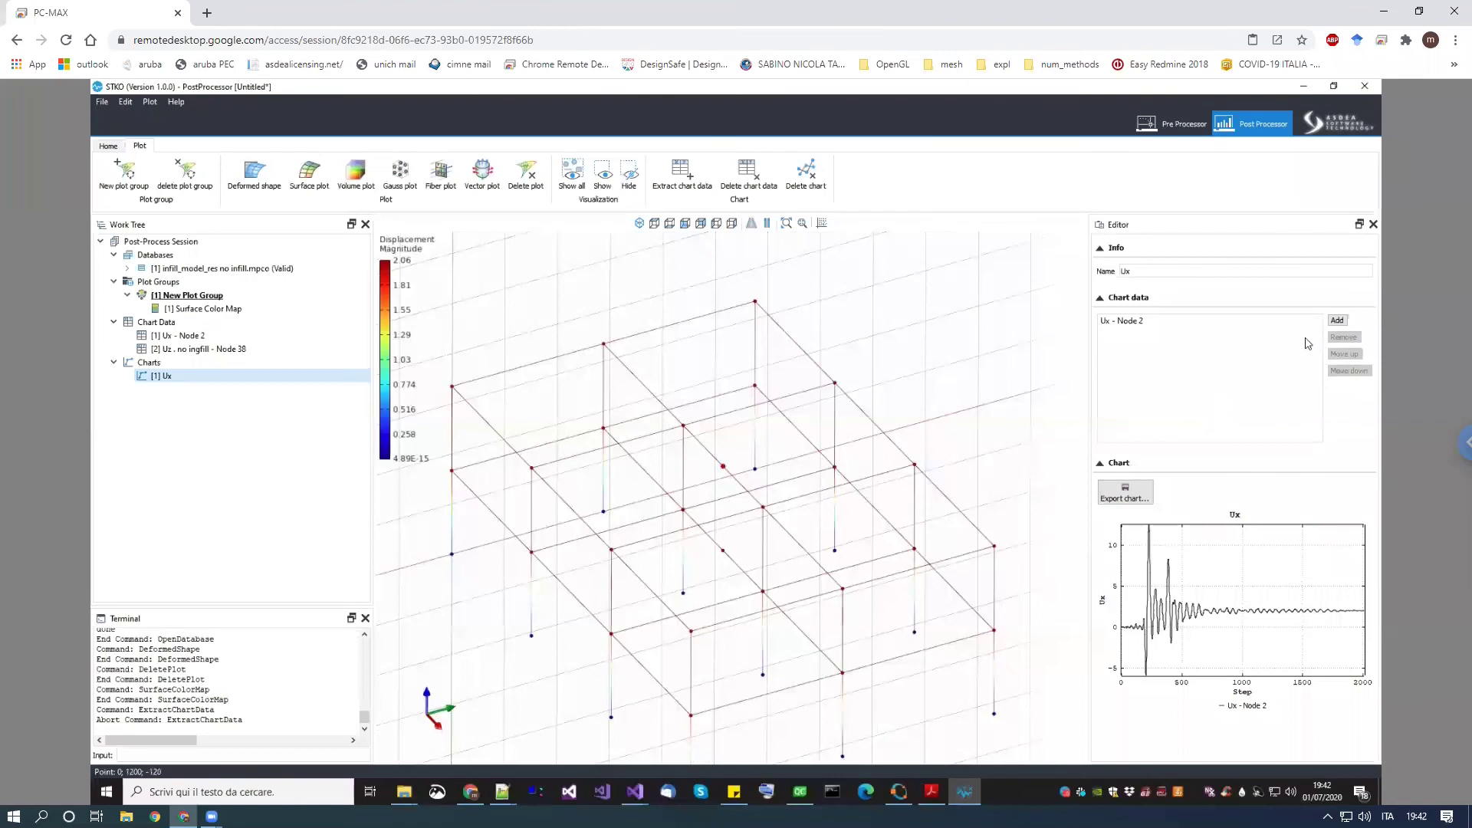
{"action": "left_click", "coordinate": [1336, 323]}
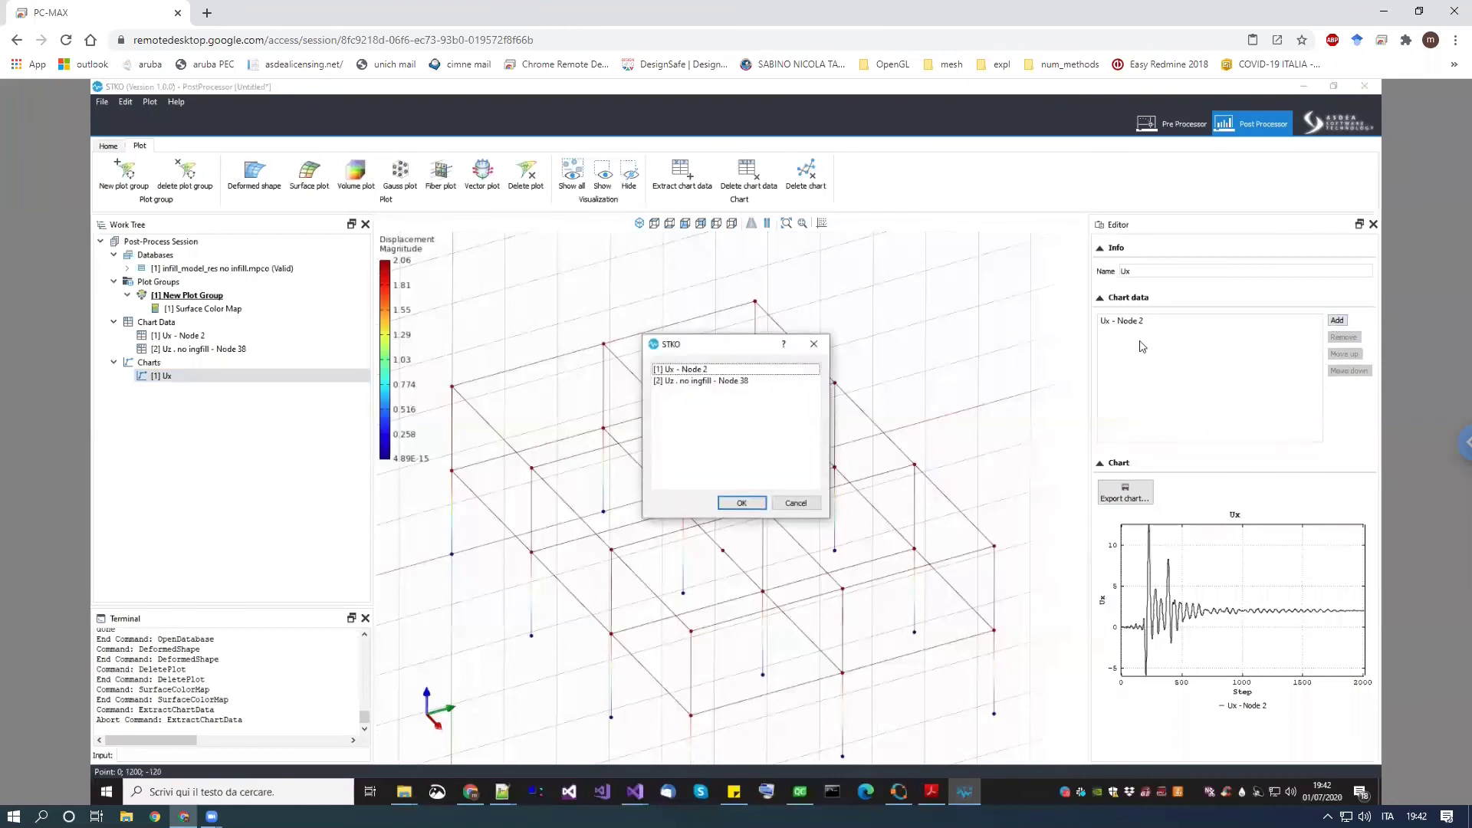
{"action": "left_click", "coordinate": [736, 382]}
{"action": "left_click", "coordinate": [741, 504]}
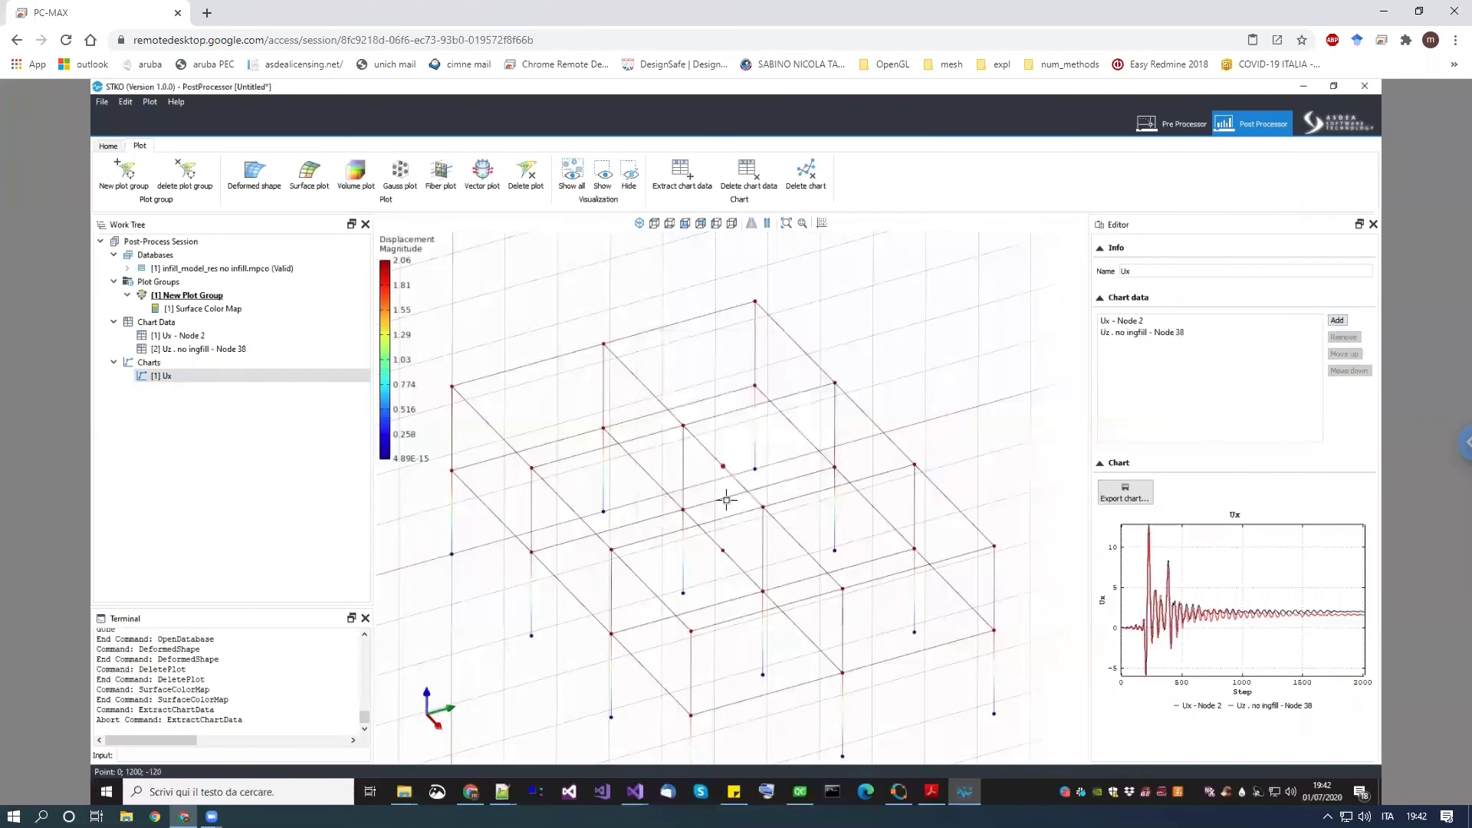
Compare the two curves in the Ux chart and view the Node 2 and Node 38 chart data entries
{"action": "scroll", "coordinate": [1191, 600], "scroll_direction": "up", "scroll_amount": 5}
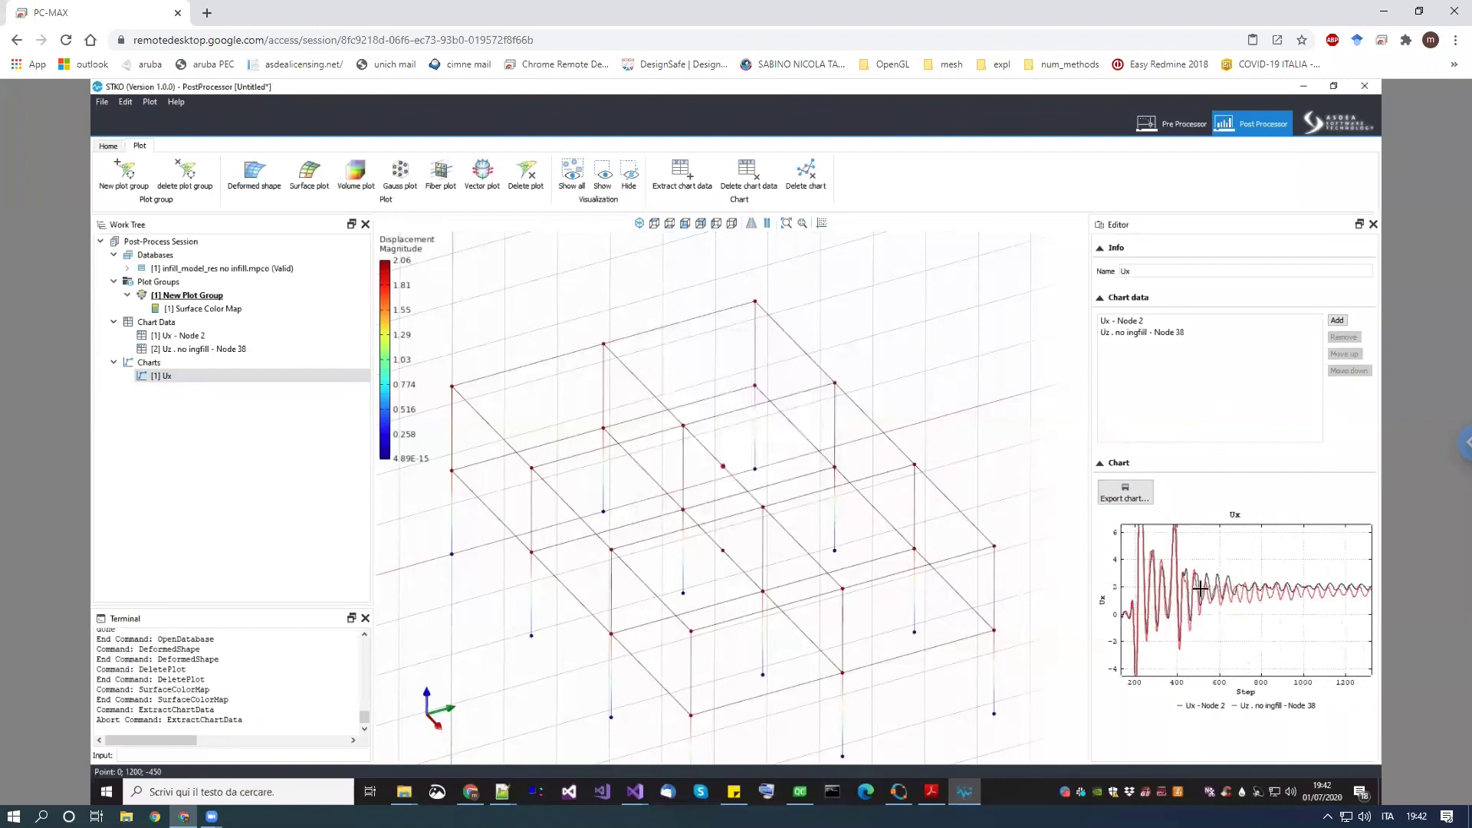
{"action": "scroll", "coordinate": [1211, 610], "scroll_direction": "down", "scroll_amount": 5}
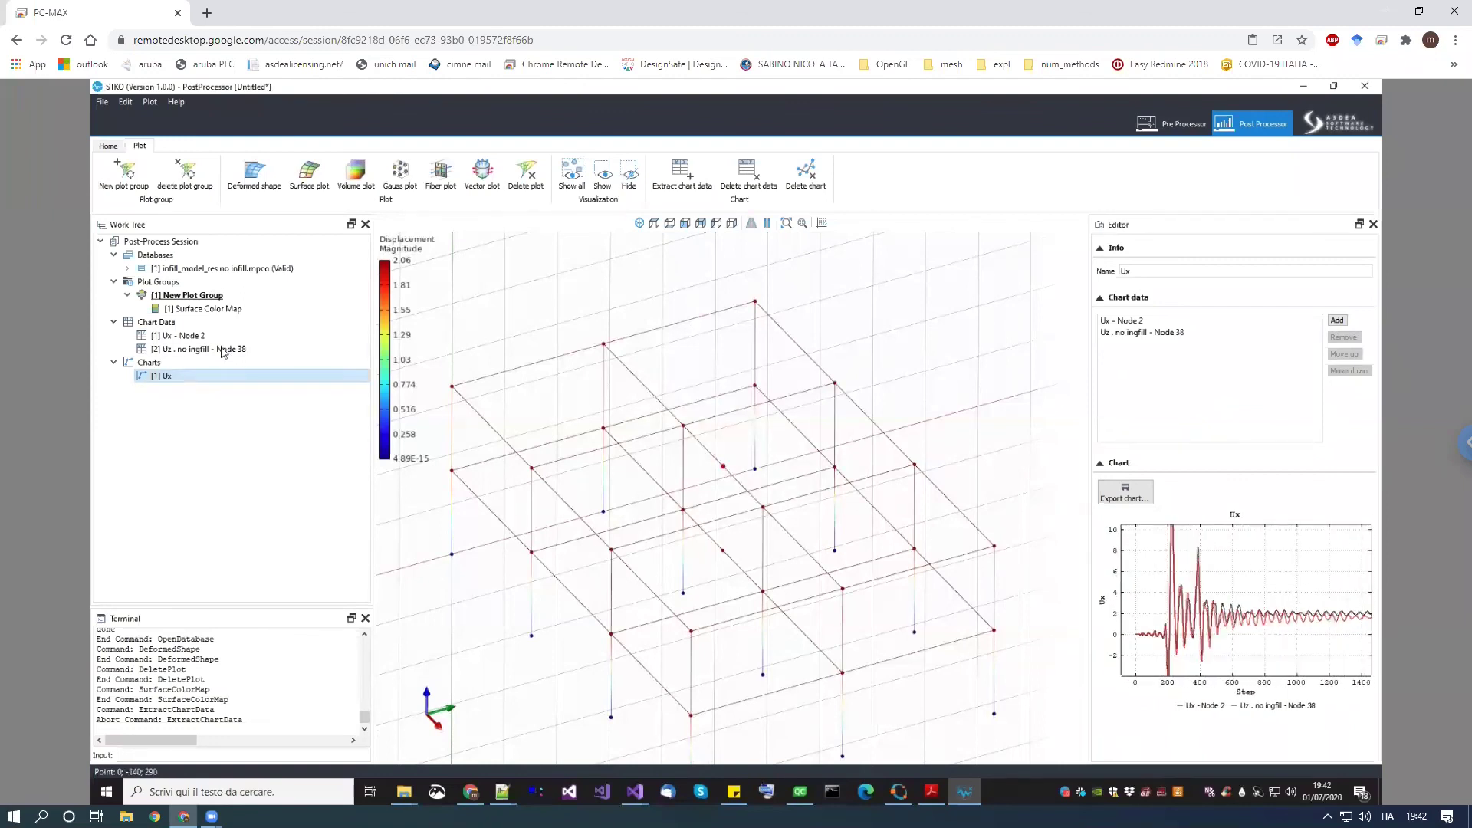
{"action": "left_click", "coordinate": [198, 337]}
{"action": "left_click", "coordinate": [198, 350]}
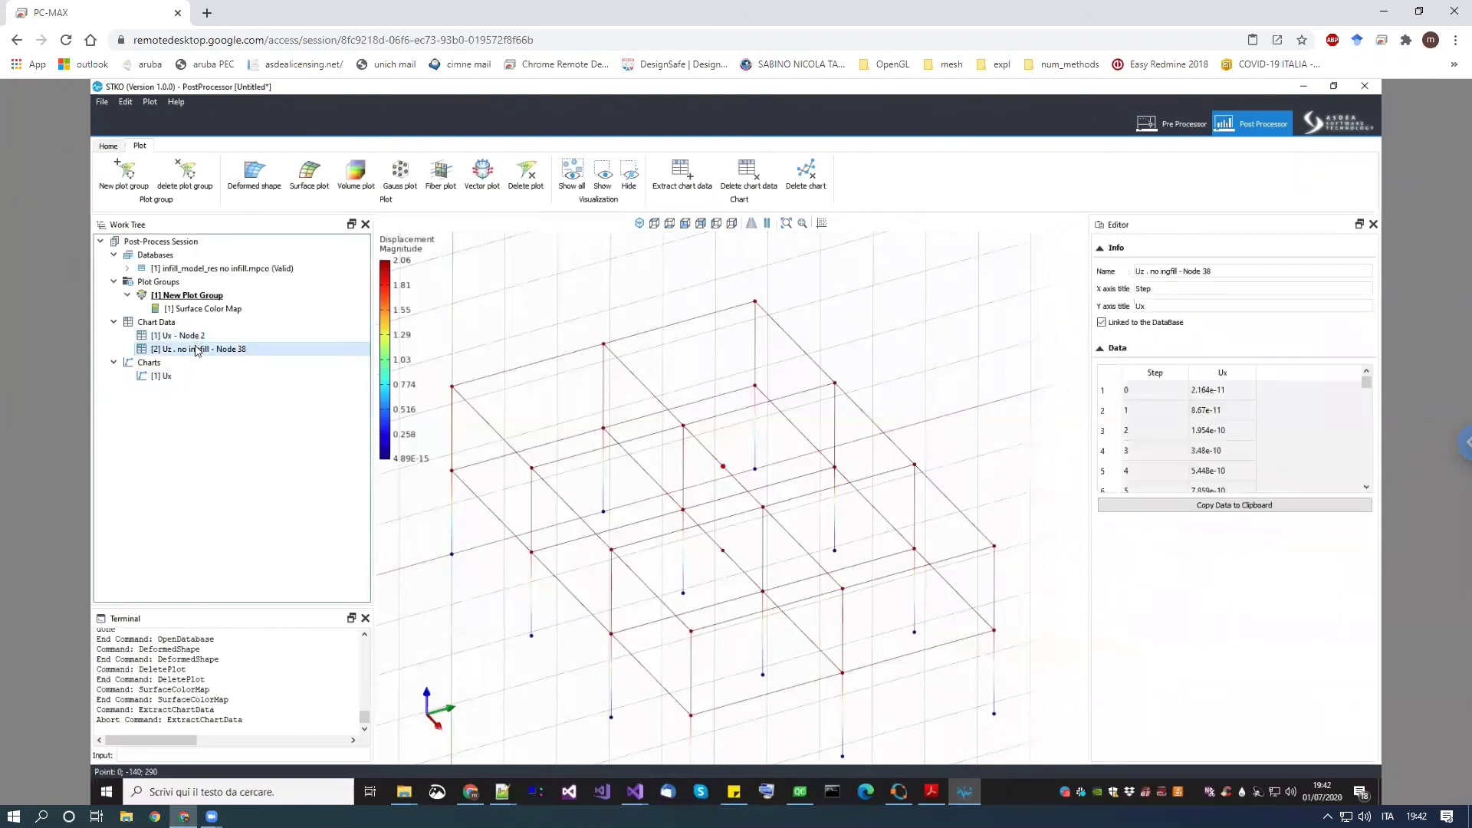
Remove the Node 38 no-infill data from the Ux chart, then add the same data back to it
{"action": "left_click", "coordinate": [175, 376]}
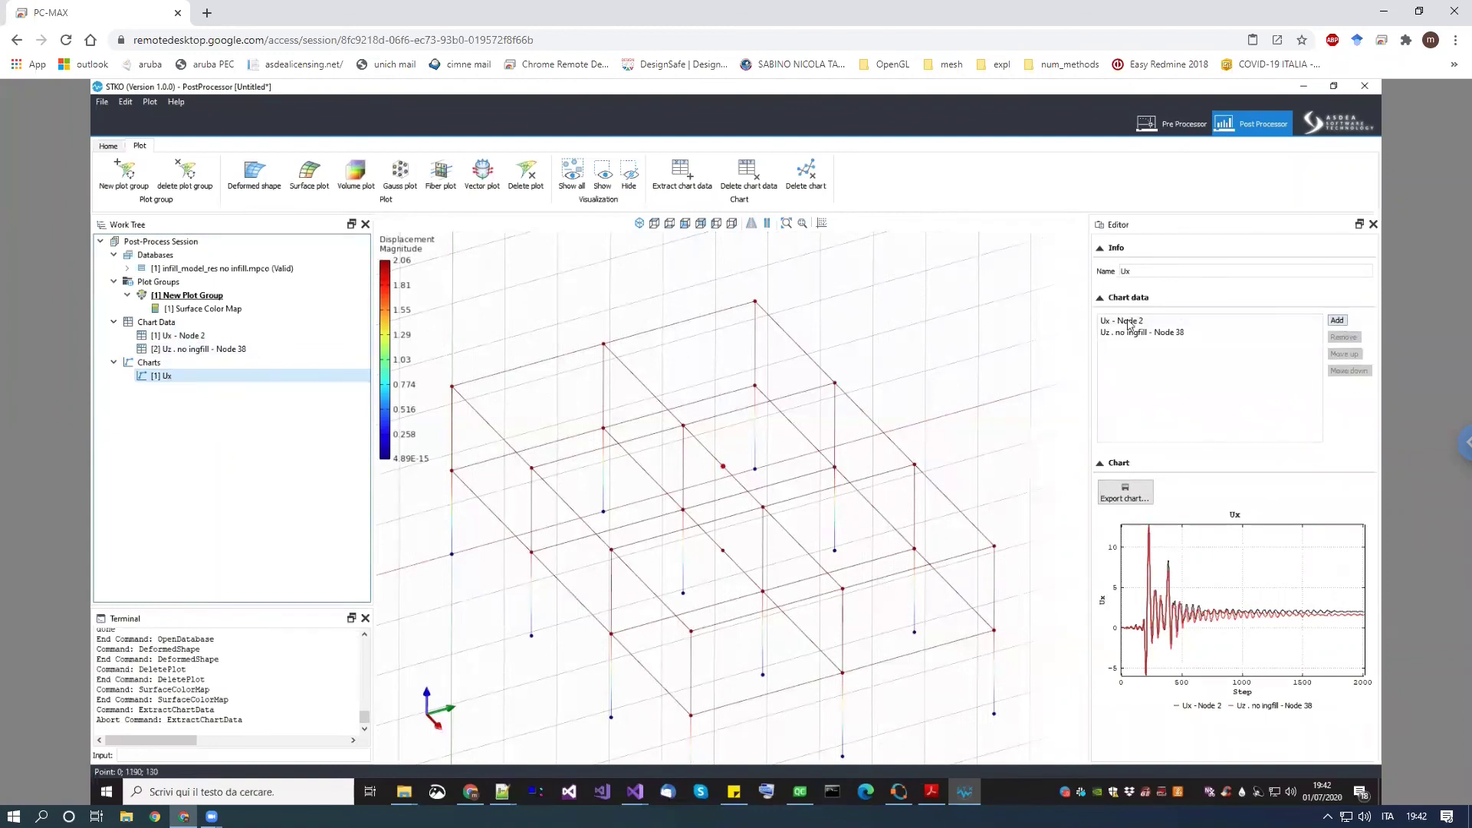
{"action": "left_click", "coordinate": [1164, 333]}
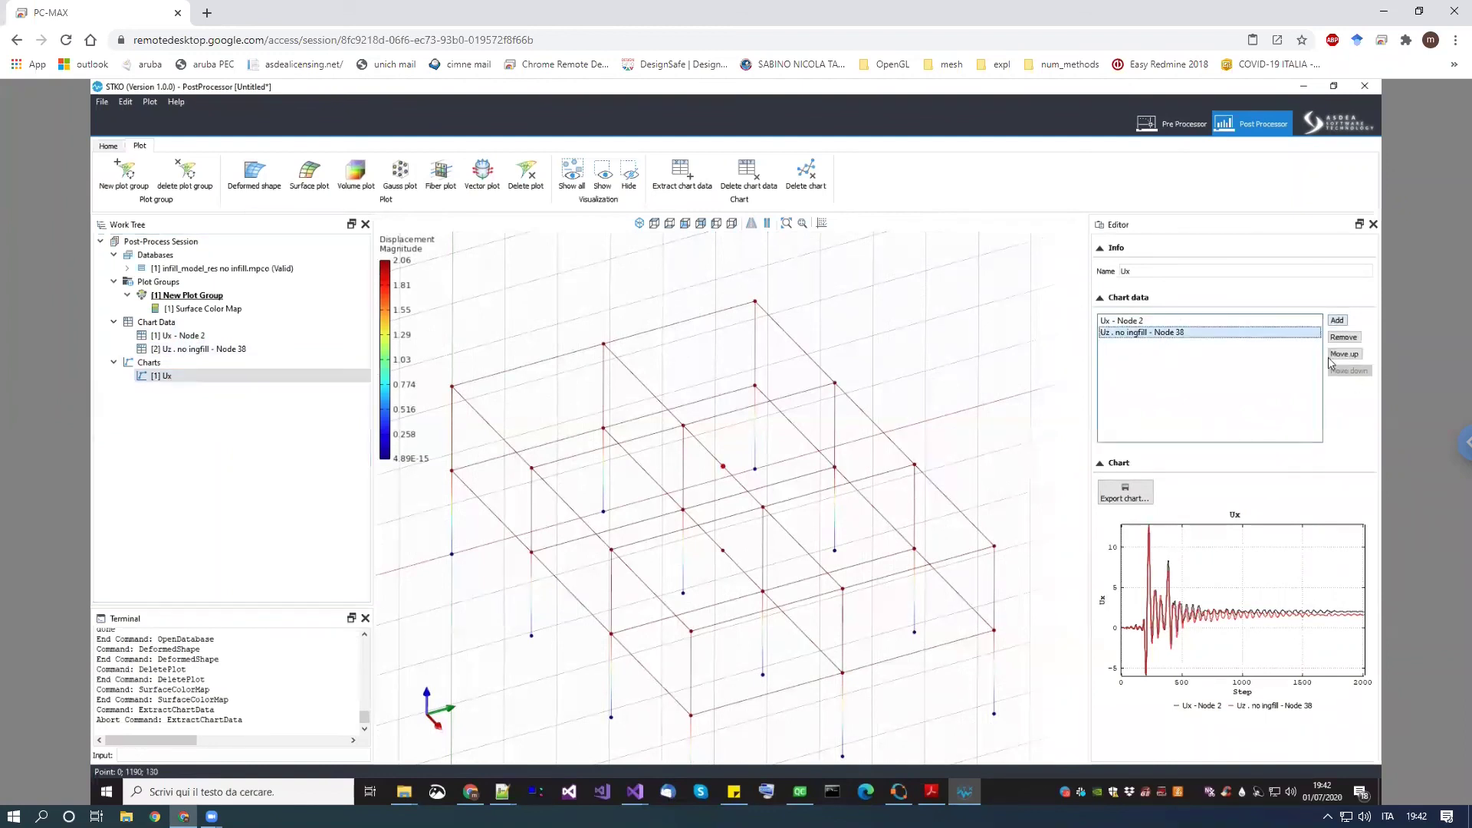
{"action": "left_click", "coordinate": [1344, 338]}
{"action": "left_click", "coordinate": [1342, 322]}
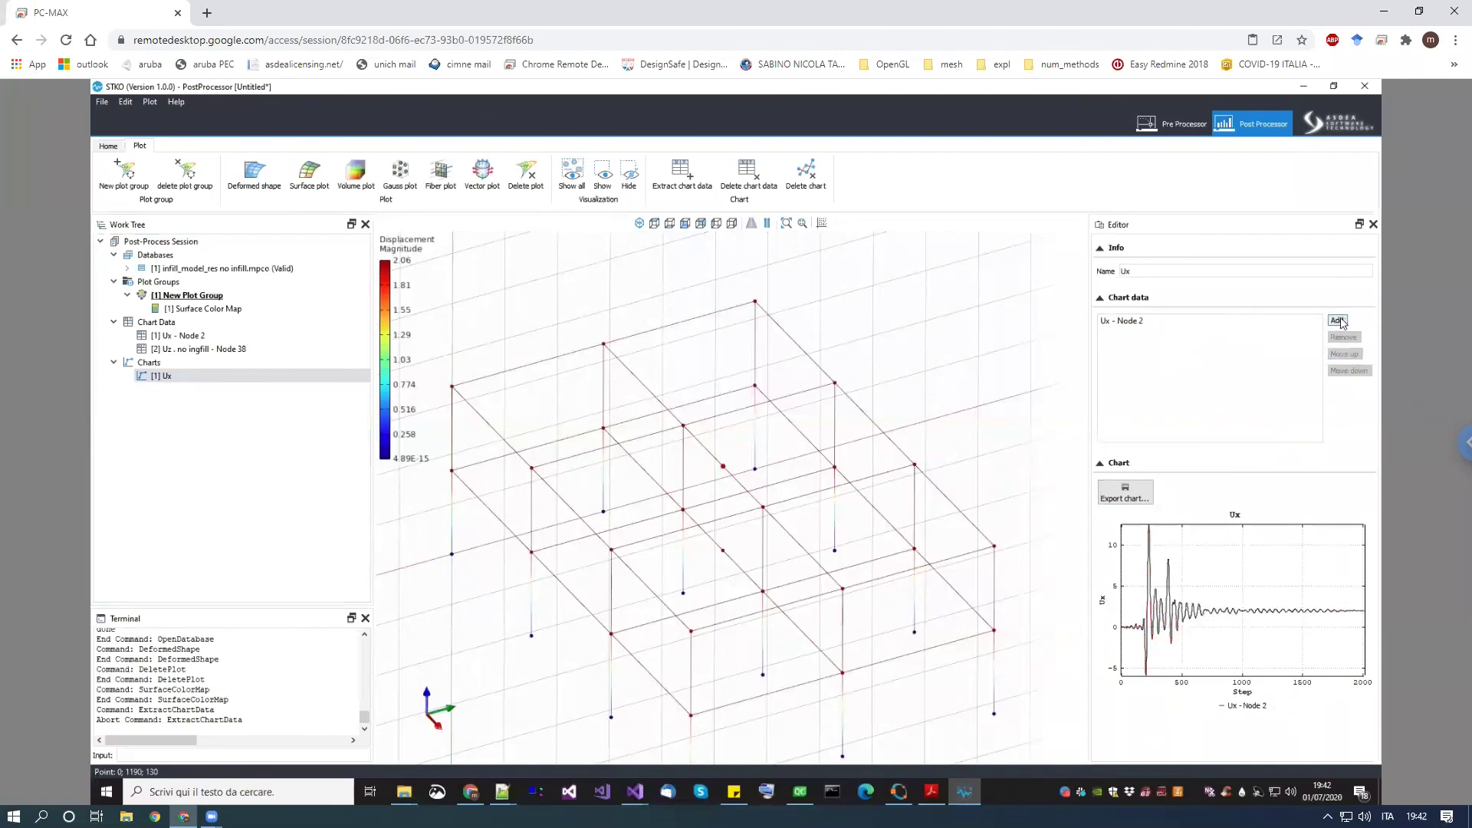
{"action": "left_click", "coordinate": [684, 381]}
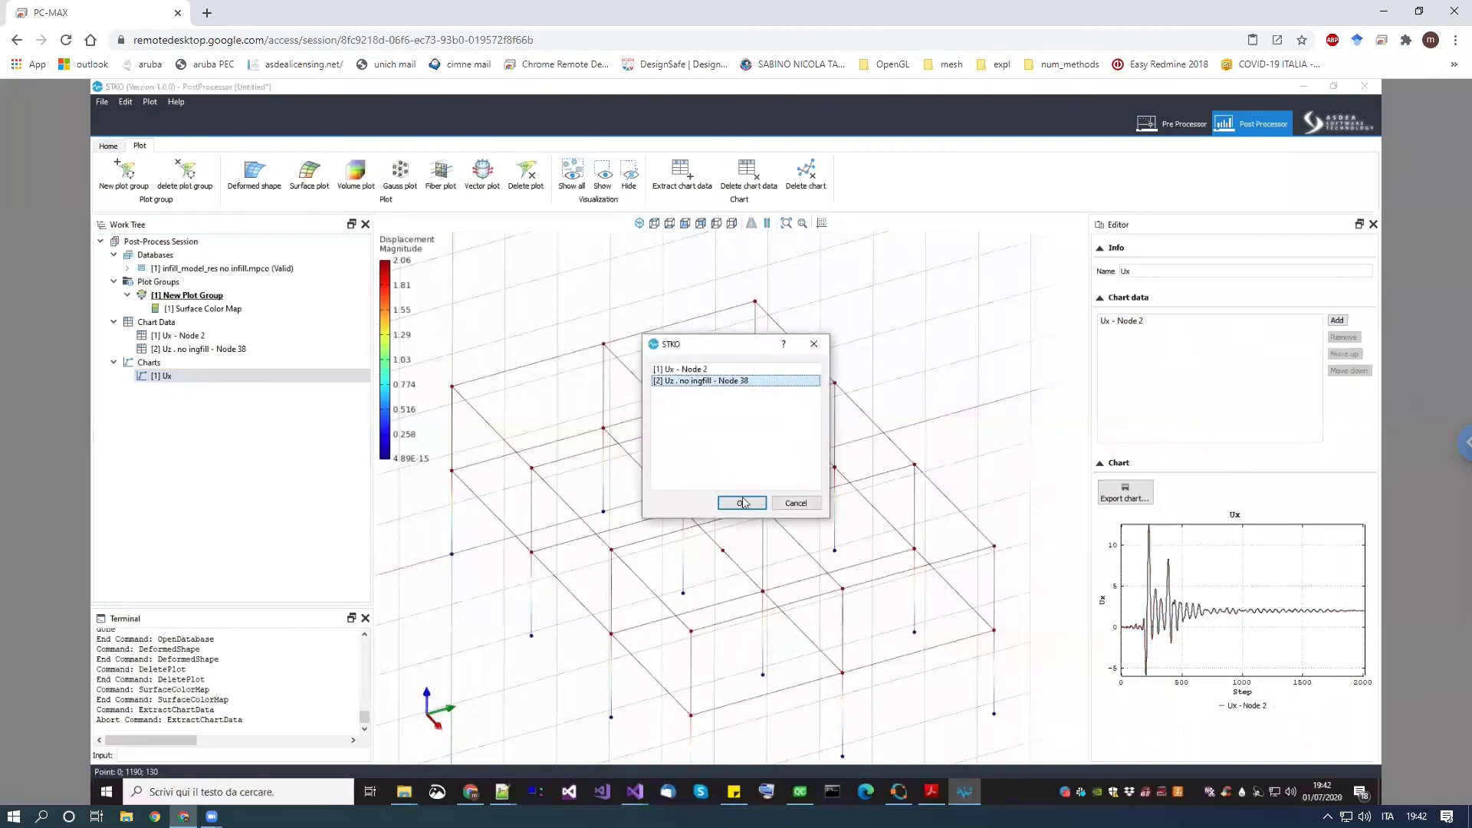
{"action": "left_click", "coordinate": [741, 502]}
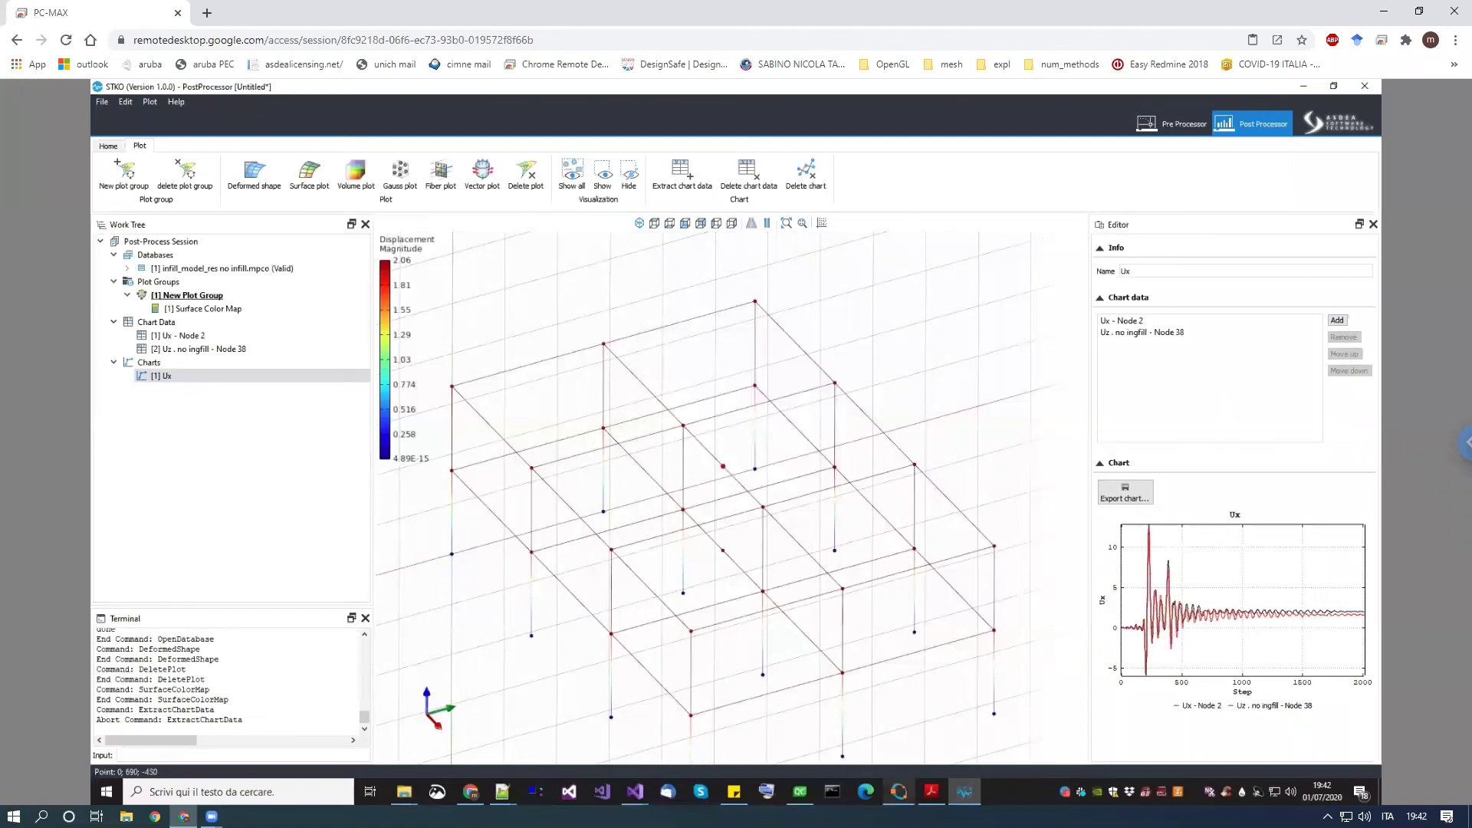
{"action": "mouse_move", "coordinate": [899, 792]}
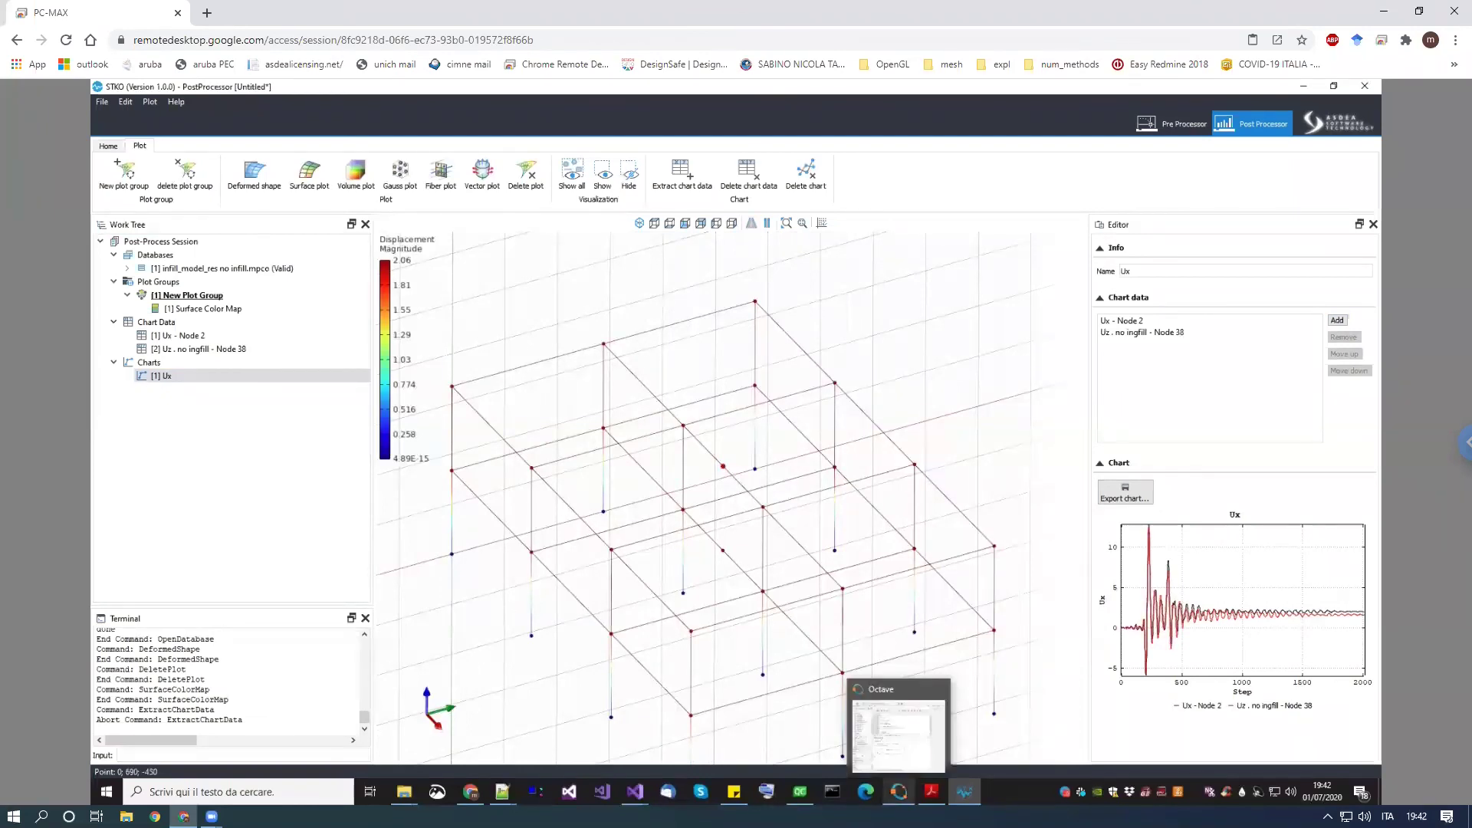